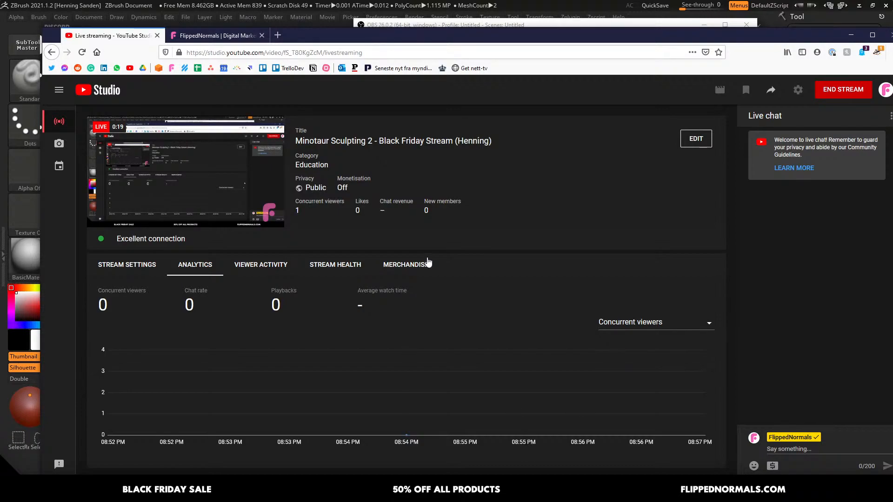
- Check the live stream's settings in YouTube Studio and its output in OBS, and switch to the minotaur in ZBrush
click(456, 24)
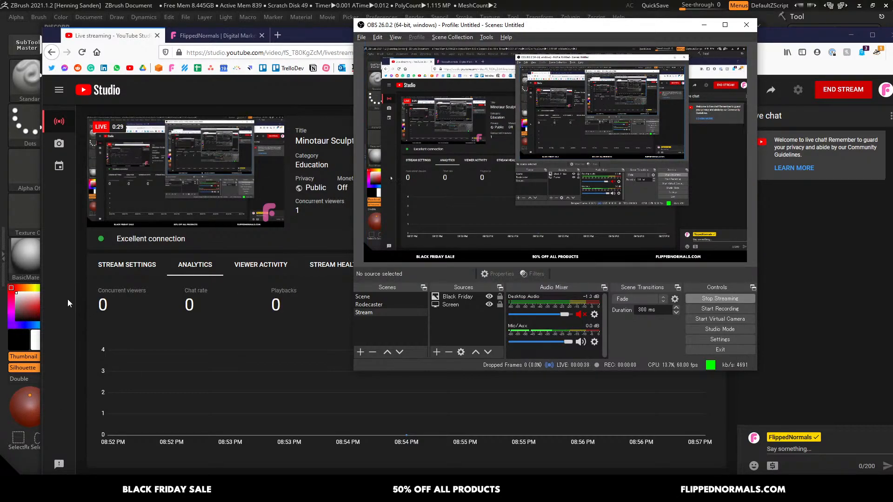
click(139, 266)
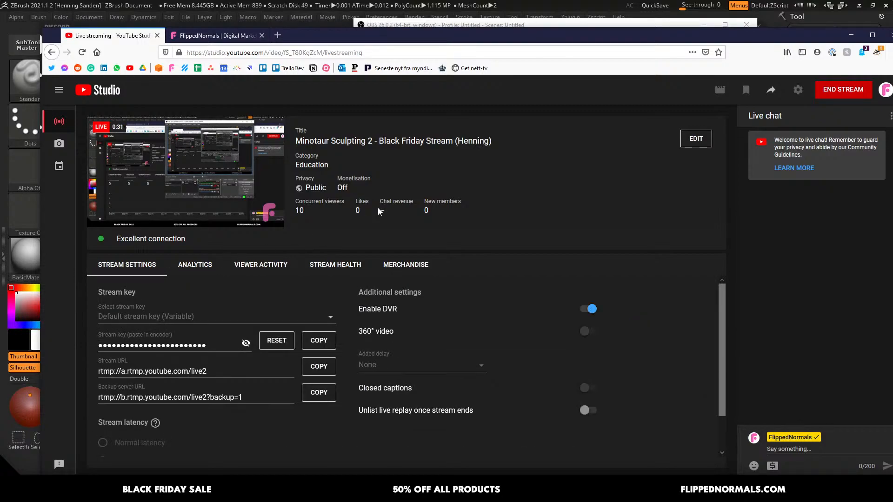
key(alt+Tab)
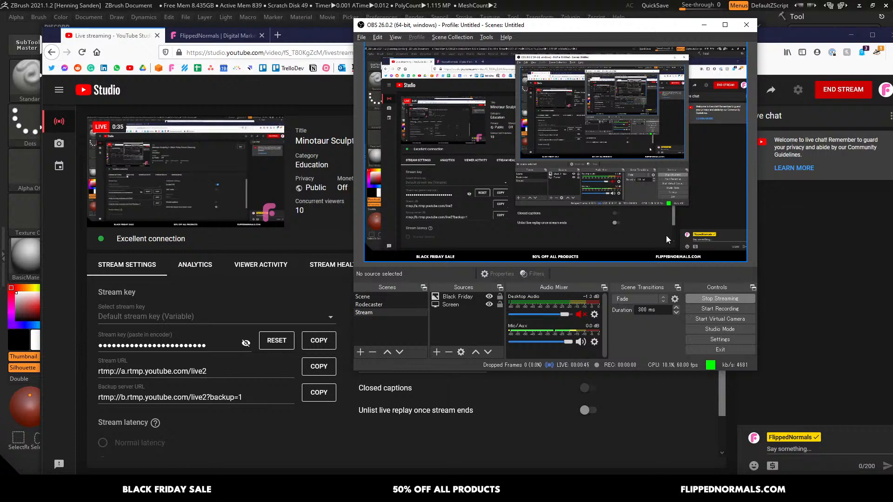
click(780, 210)
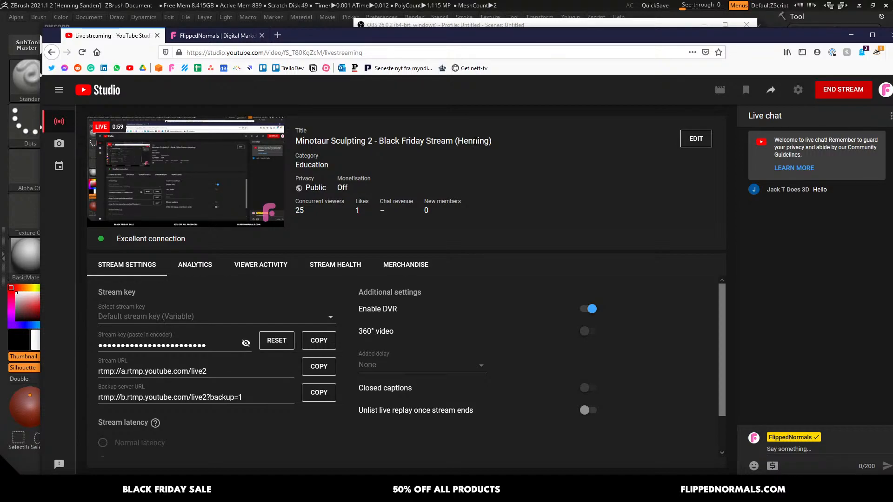
key(alt+Tab)
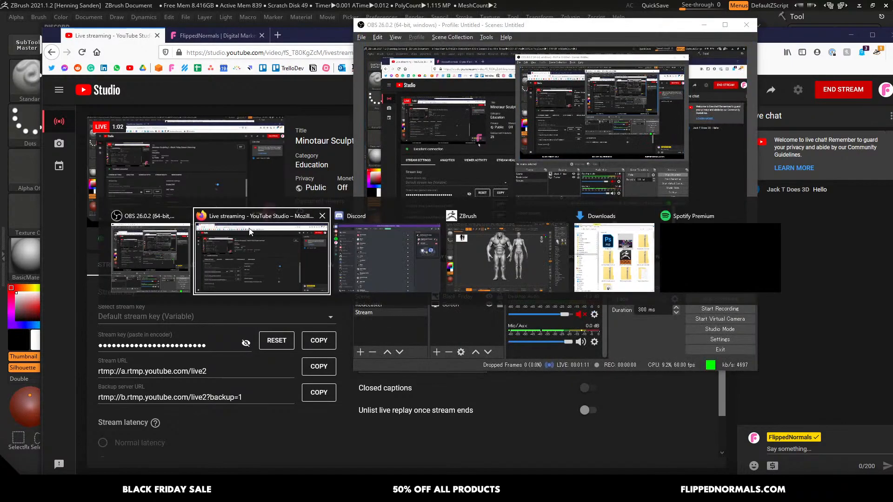
key(alt+Tab)
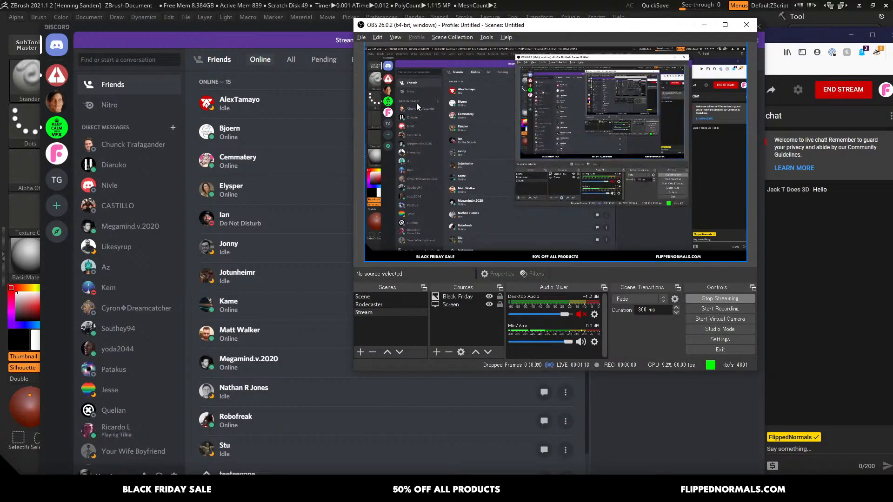
key(alt+Tab)
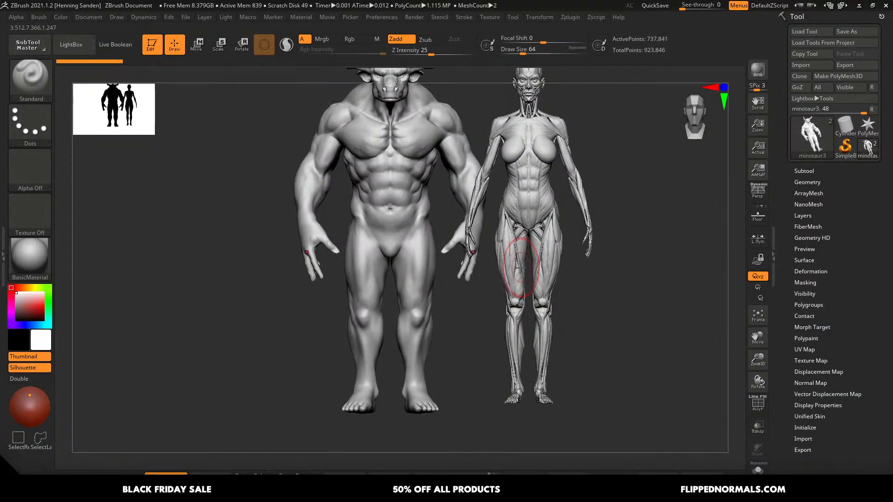
- Select the ClayBuildup brush, set its draw size to 46 and try a stroke on the minotaur's chest
right_drag(445, 210, 439, 210)
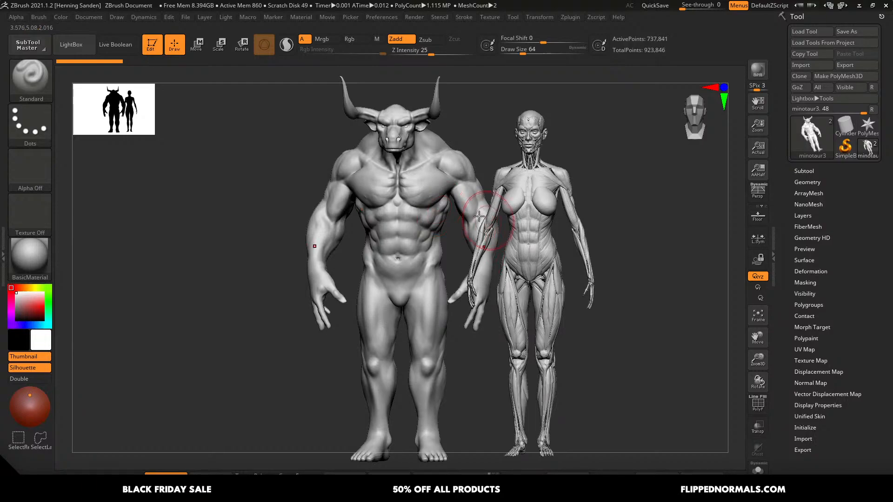
mouse_move(470, 215)
right_down()
mouse_move(454, 191)
mouse_move(453, 200)
mouse_move(445, 194)
right_up()
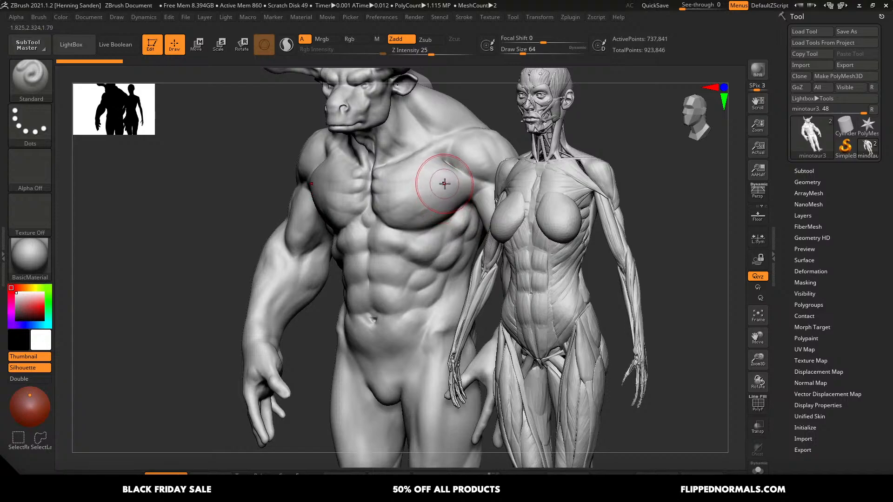
key(b)
key(c)
key(b)
key(s)
drag(447, 181, 443, 185)
click(440, 185)
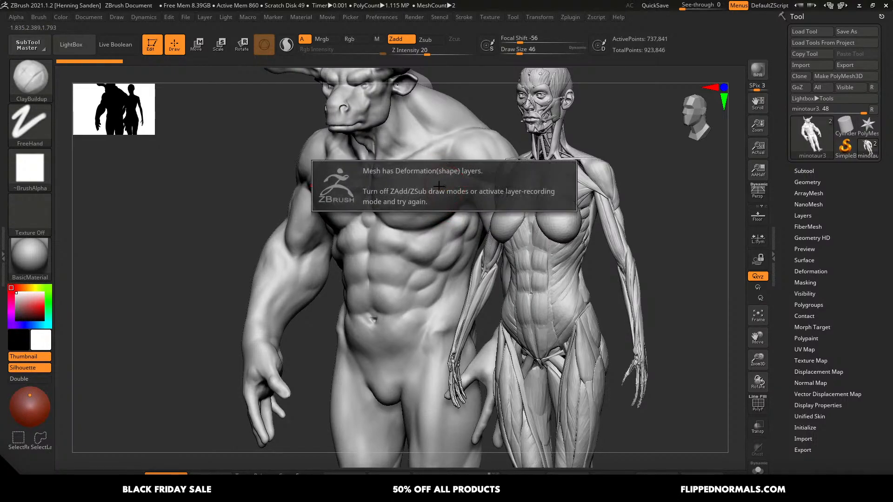
- Bake all of the minotaur's sculpting layers into the mesh
click(804, 216)
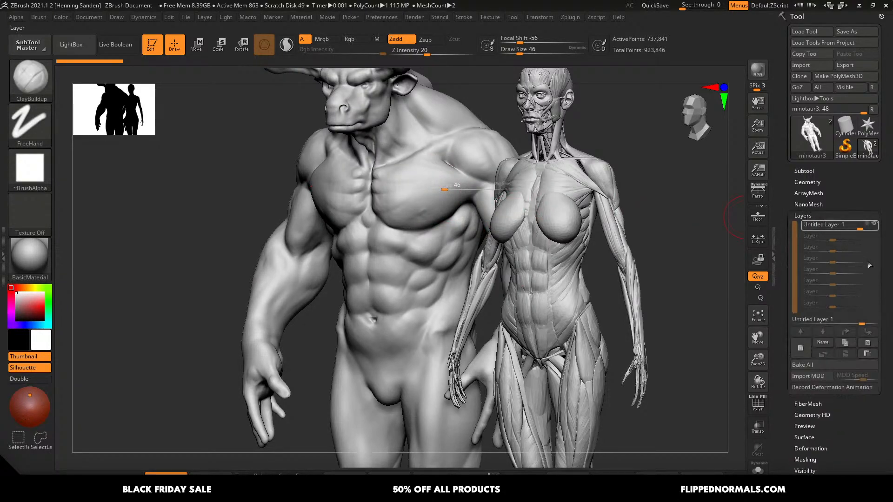
click(816, 367)
right_drag(420, 200, 443, 216)
- Open the minotaur.pur reference board from the sclptnvm folder on the Desktop
key(alt+Tab)
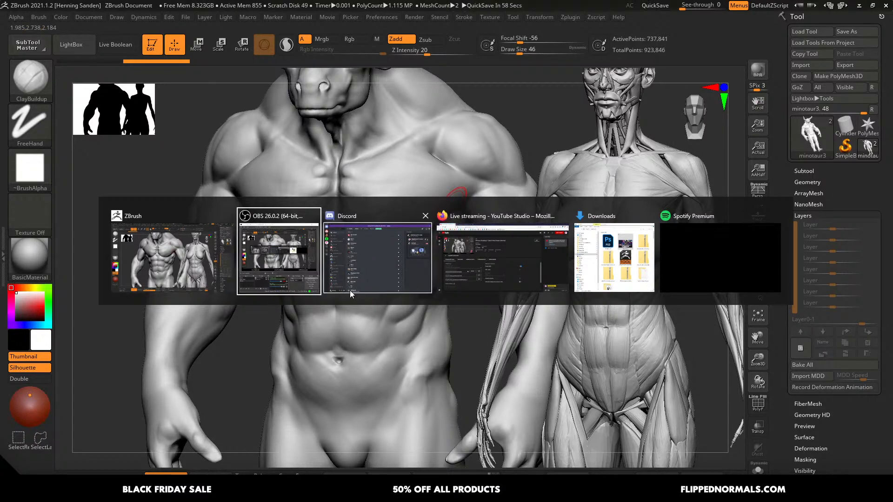
click(609, 249)
click(566, 153)
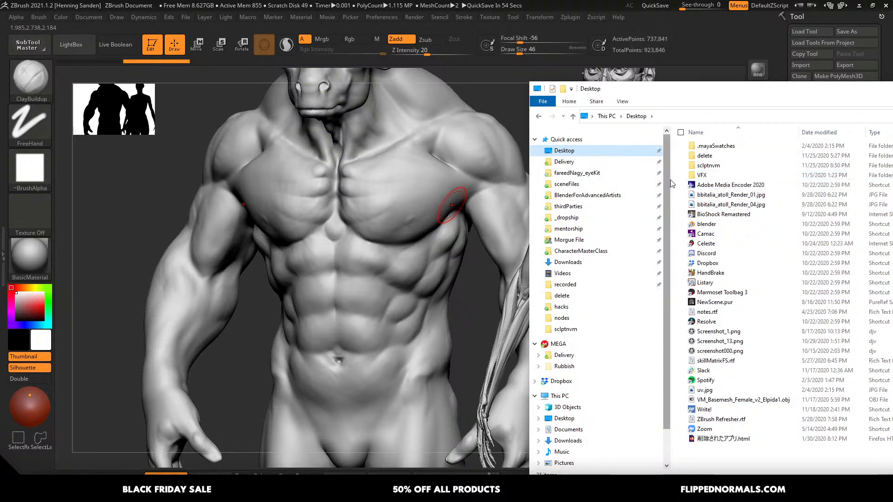
drag(670, 179, 556, 177)
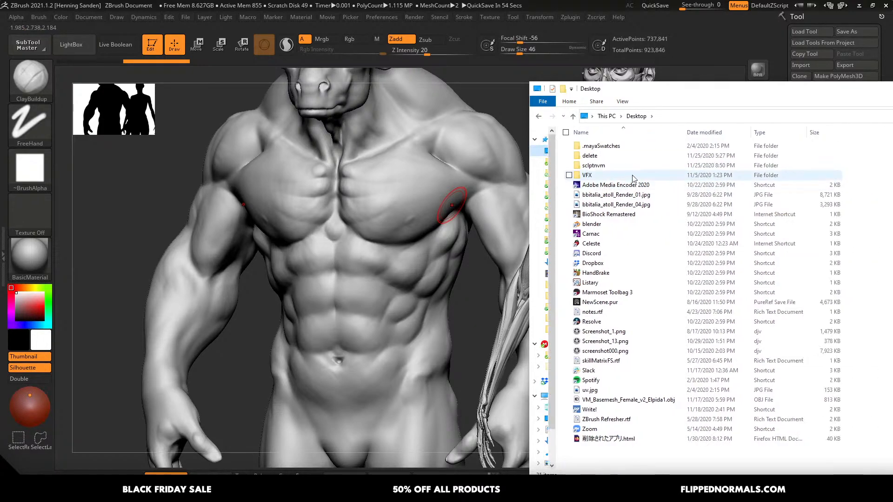
double_click(600, 166)
click(603, 177)
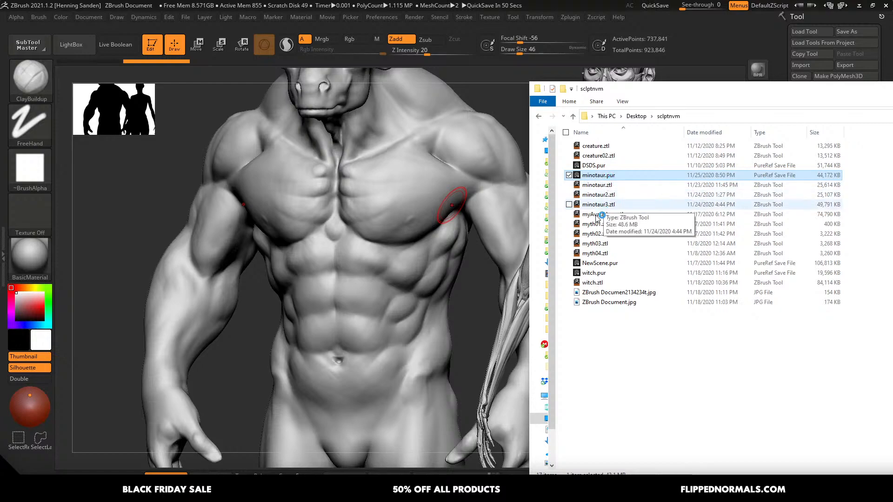
double_click(600, 175)
- Keep the PureRef reference board always on top and enlarge its bull images beside the model
right_drag(256, 371, 329, 208)
key(ctrl+shift+a)
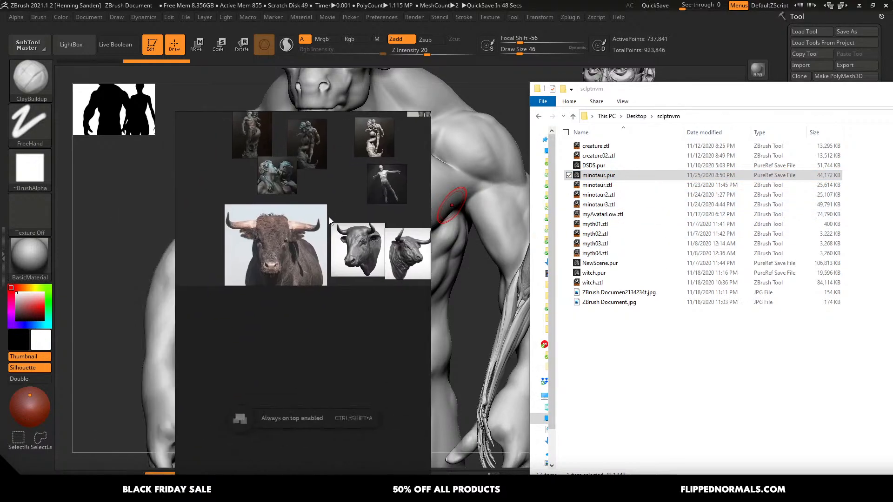
drag(376, 256, 183, 302)
key(ctrl+r)
scroll(373, 263, up, 3)
- Show only the minotaur subtool in ZBrush and set the ClayBuildup draw size to 44 at its back
mouse_move(448, 198)
right_down()
mouse_move(416, 189)
mouse_move(417, 180)
mouse_move(498, 247)
mouse_move(450, 212)
mouse_move(469, 182)
mouse_move(484, 223)
mouse_move(517, 253)
mouse_move(499, 240)
mouse_move(503, 229)
mouse_move(530, 230)
mouse_move(496, 240)
mouse_move(527, 207)
mouse_move(555, 211)
mouse_move(515, 221)
mouse_move(574, 246)
mouse_move(578, 184)
mouse_move(570, 165)
mouse_move(624, 172)
mouse_move(618, 177)
mouse_move(648, 213)
mouse_move(588, 192)
mouse_move(540, 190)
mouse_move(525, 174)
mouse_move(563, 177)
right_up()
key(alt+s)
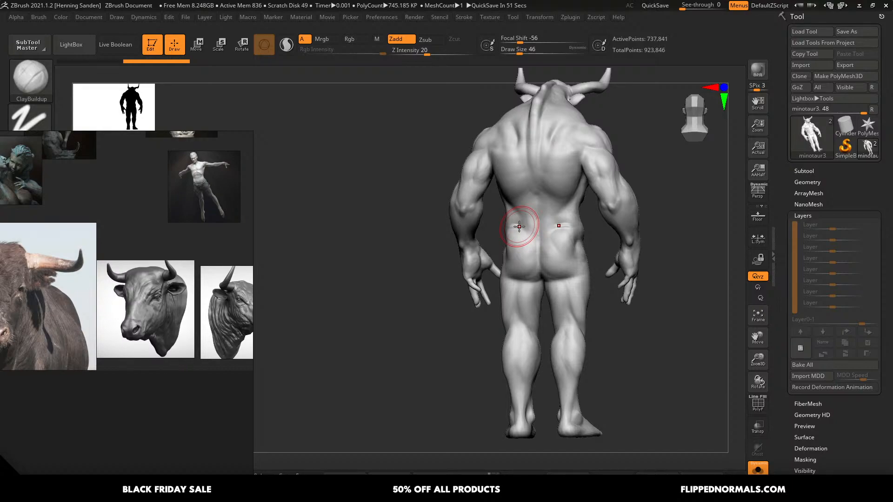
mouse_move(518, 226)
right_down()
mouse_move(557, 168)
mouse_move(537, 187)
right_up()
key(s)
drag(536, 187, 535, 204)
key(s)
drag(533, 203, 535, 200)
key(ctrl+z)
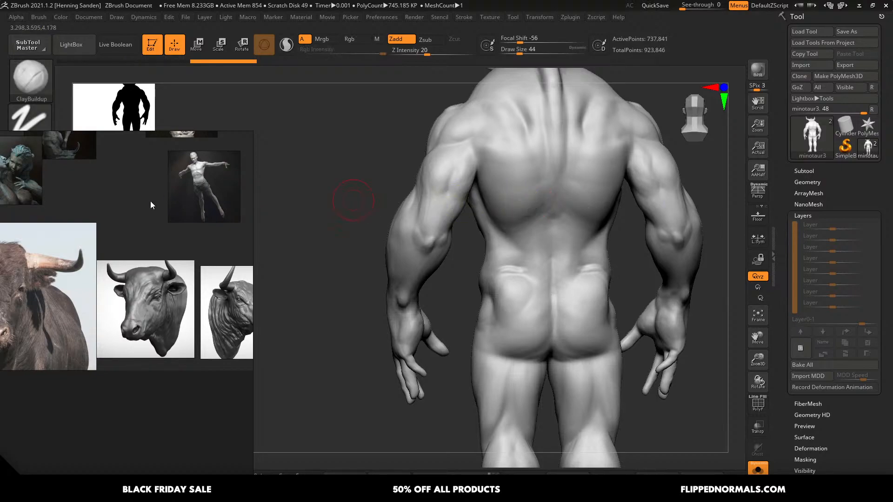
- Turn off the ClayBuildup brush's alpha and set its Z Intensity to 11
right_drag(150, 201, 172, 296)
click(30, 168)
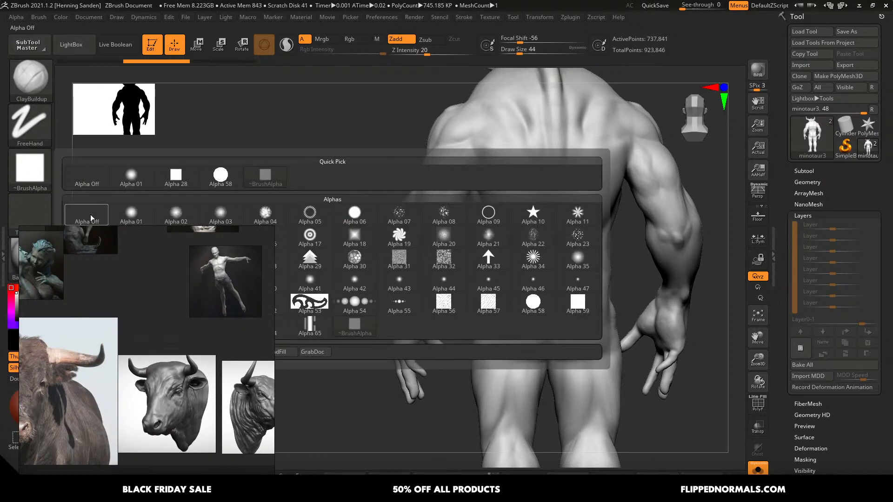
click(91, 218)
text(11)
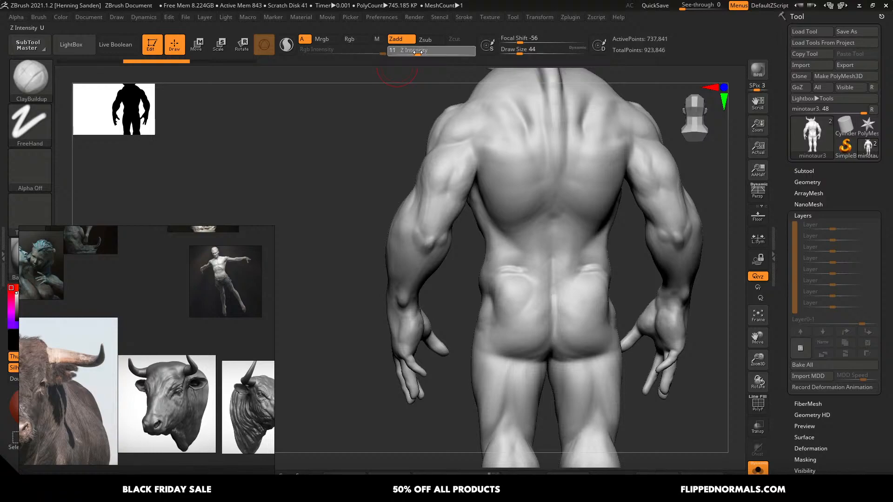
- Set the brush's draw size to 46 for the front torso and move the reference board clear of it
drag(368, 220, 210, 247)
right_drag(202, 293, 320, 160)
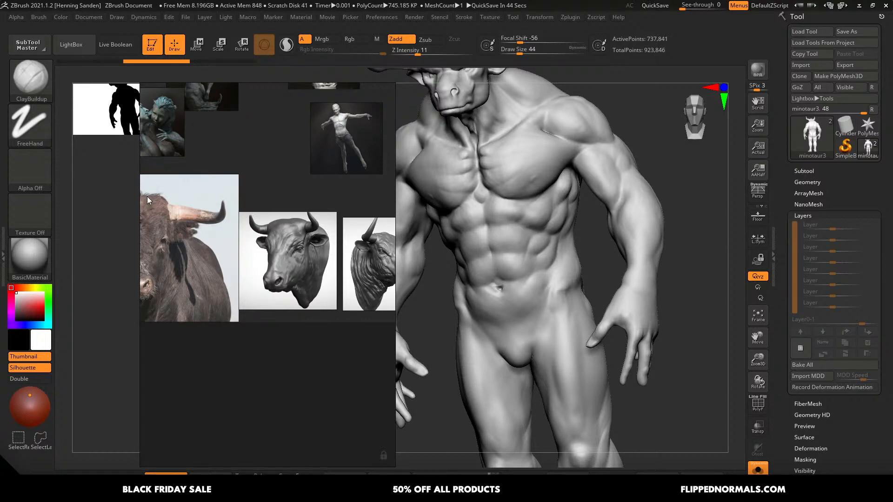
mouse_move(470, 237)
right_down()
mouse_move(514, 213)
mouse_move(534, 175)
mouse_move(566, 191)
right_up()
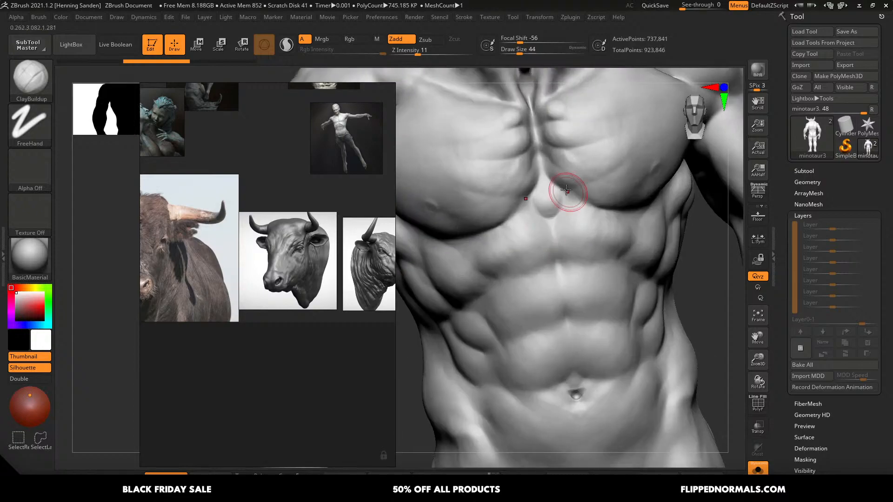
key(s)
mouse_move(566, 190)
mouse_down()
mouse_move(534, 205)
mouse_move(536, 195)
mouse_move(548, 196)
mouse_move(533, 177)
mouse_move(505, 185)
mouse_up()
key(s)
mouse_move(372, 244)
right_down()
mouse_move(293, 241)
mouse_move(307, 244)
right_up()
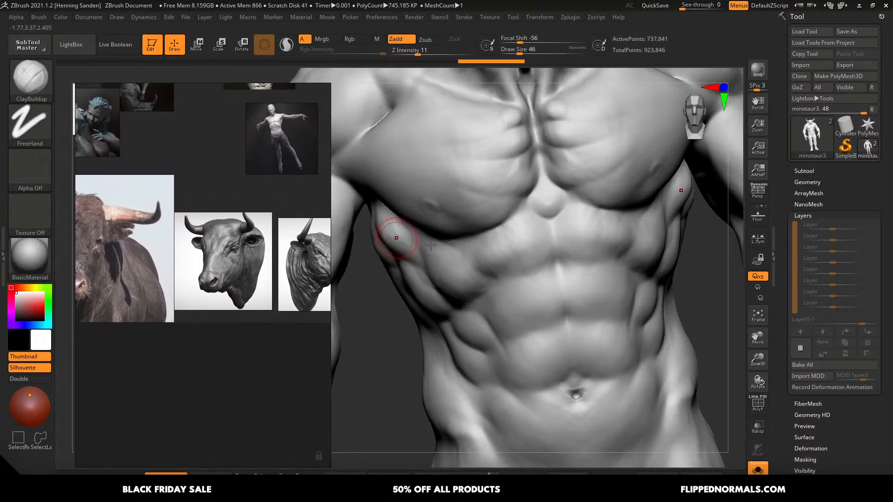
- Refine the inner and lower edges of the pectorals around the sternum with ClayBuildup at draw sizes 54 to 49
right_drag(430, 245, 470, 239)
key(s)
mouse_move(535, 207)
mouse_down()
mouse_move(518, 194)
mouse_move(516, 167)
mouse_move(504, 177)
mouse_up()
key(s)
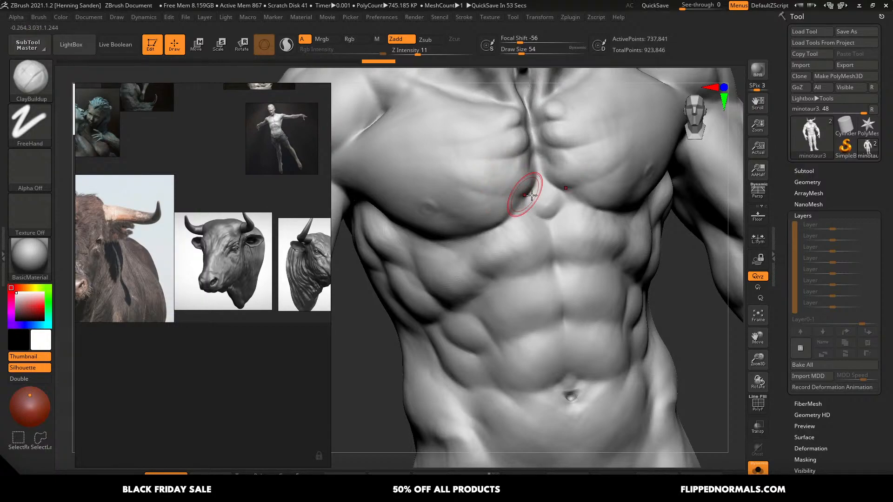
right_drag(534, 198, 558, 197)
key(bracketright)
right_drag(525, 172, 521, 174)
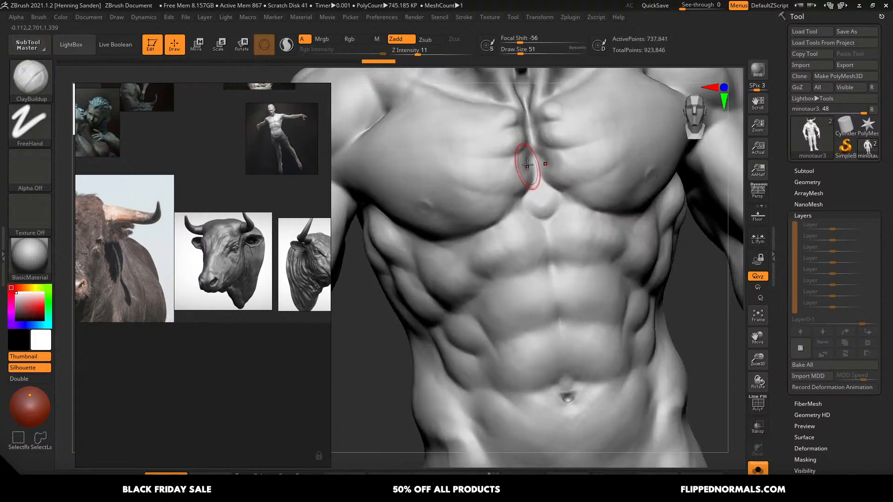
key(bracketleft)
mouse_move(514, 196)
mouse_down()
mouse_move(489, 216)
mouse_move(475, 194)
mouse_up()
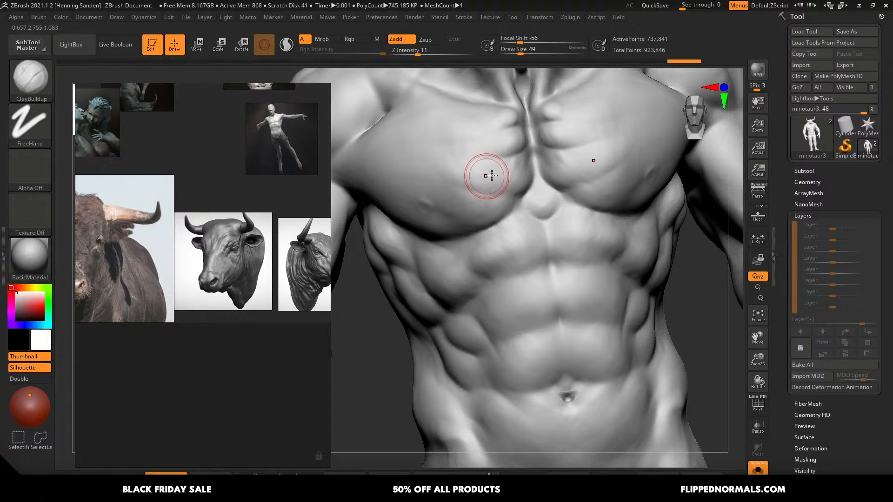
- Work across the outer pectoral with ClayBuildup, raising the draw size to 65 and 83
right_drag(488, 168, 544, 163)
key(s)
drag(546, 166, 528, 158)
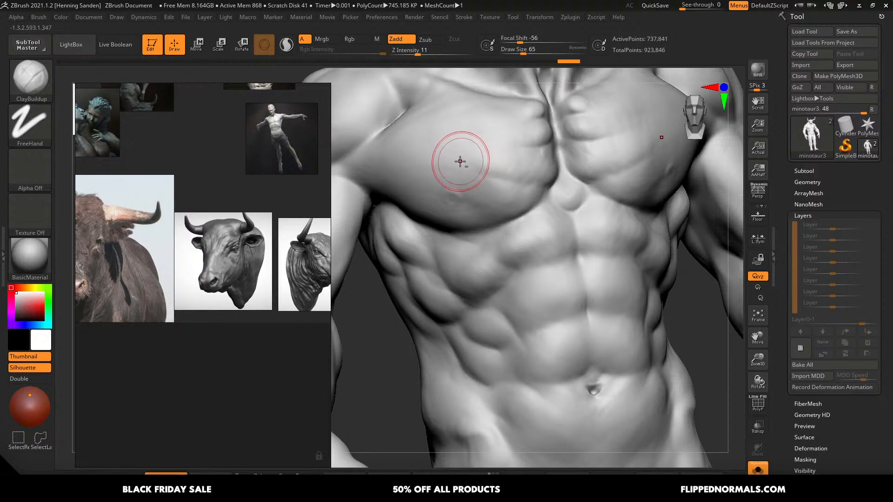
right_drag(463, 155, 542, 183)
key(s)
drag(473, 165, 476, 164)
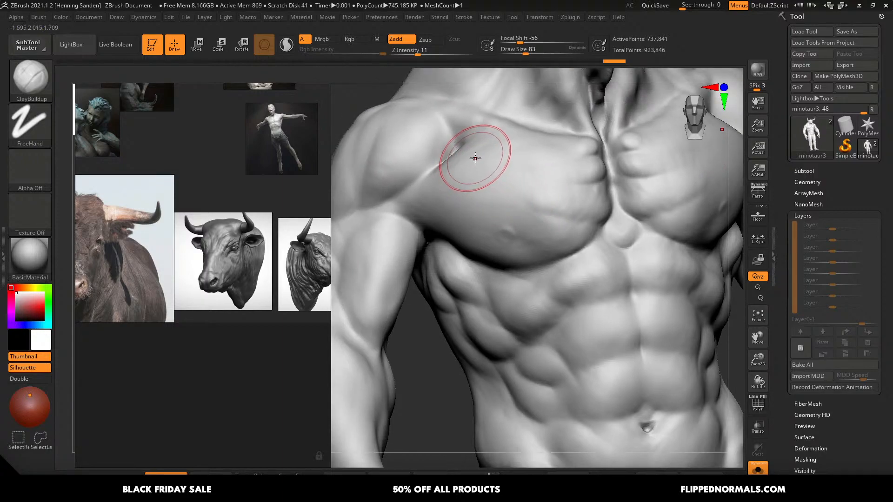
- Shape the transition between pectoral and shoulder with ClayBuildup at draw sizes 94 and 104
ctrl+right_drag(464, 141, 456, 145)
key(s)
drag(457, 145, 458, 144)
right_drag(458, 143, 489, 162)
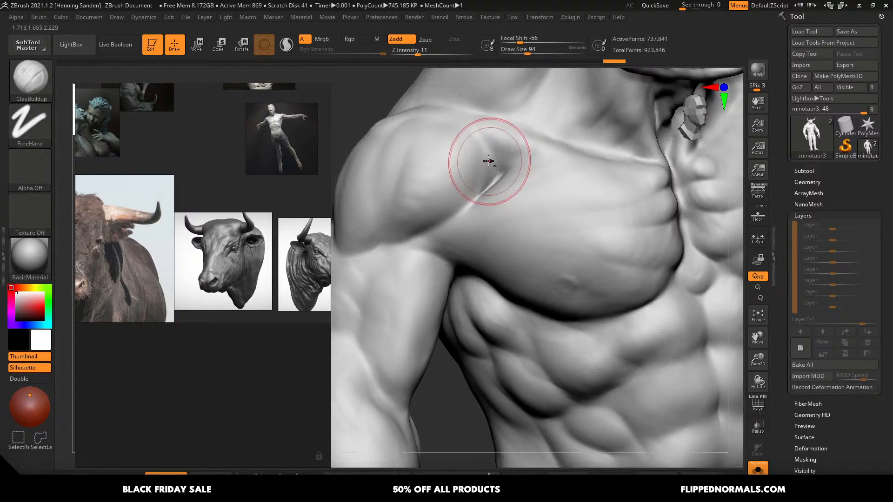
key(s)
drag(487, 162, 462, 176)
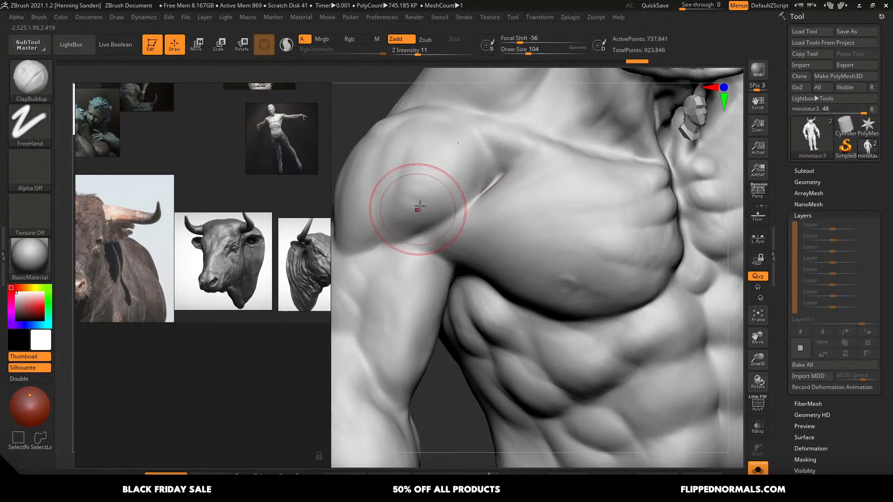
- Build up the separate muscle masses of the deltoid with the ClayBuildup brush
right_drag(414, 197, 457, 150)
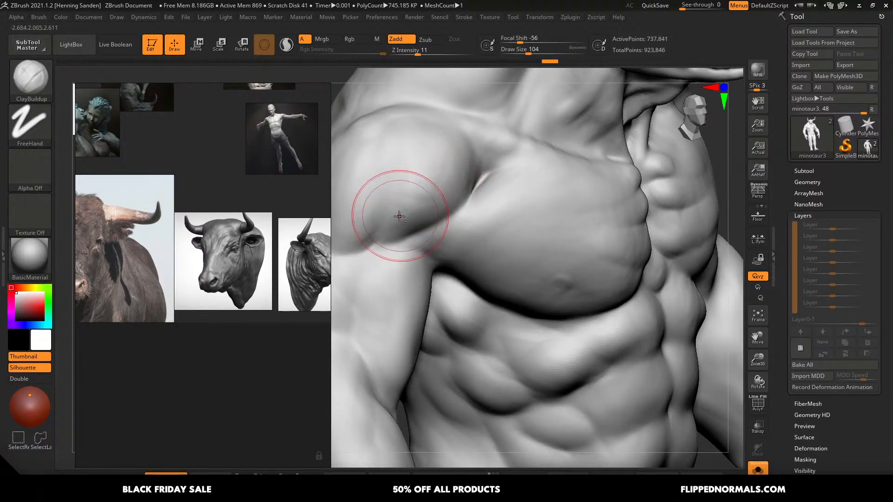
right_drag(354, 203, 457, 165)
drag(461, 137, 459, 138)
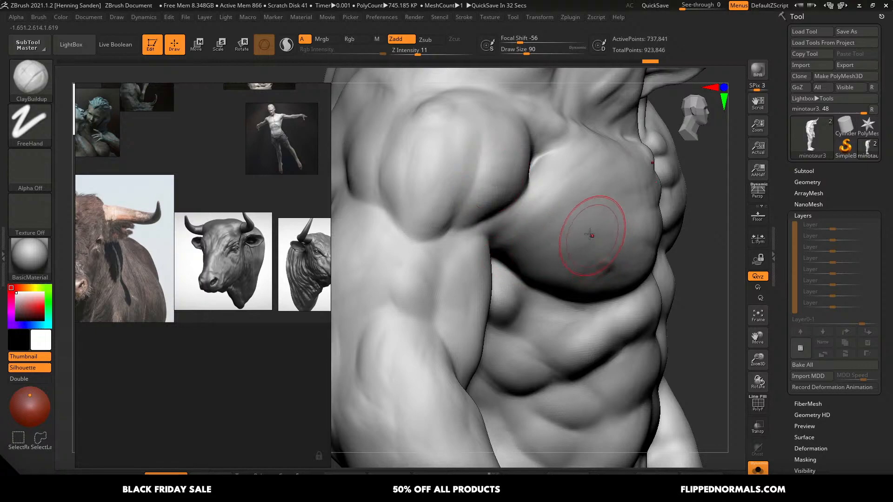
- Review the full figure's proportions from the front and three-quarter views with the Move brush at draw size 59
mouse_move(555, 212)
right_down()
mouse_move(535, 176)
mouse_move(574, 175)
mouse_move(573, 202)
mouse_move(597, 244)
mouse_move(566, 250)
right_up()
key(b)
key(m)
key(v)
alt+right_drag(647, 260, 670, 266)
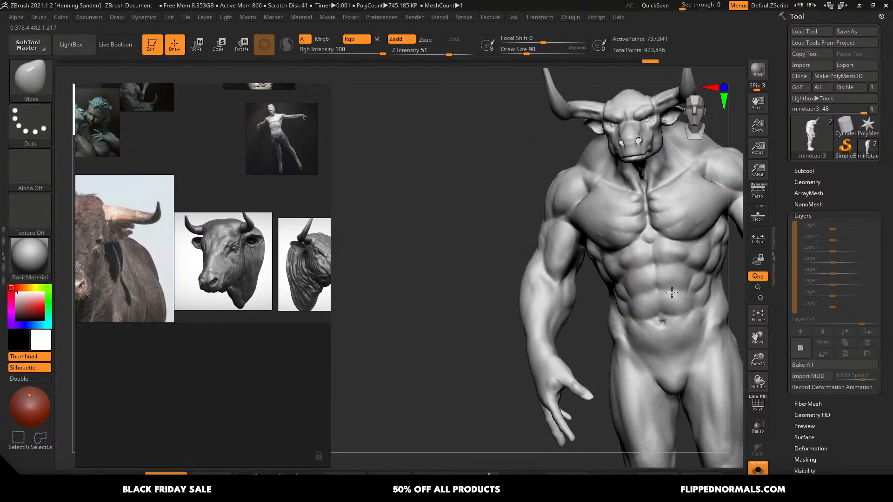
mouse_move(662, 221)
shift+right_down()
mouse_move(564, 191)
mouse_move(565, 220)
shift+right_up()
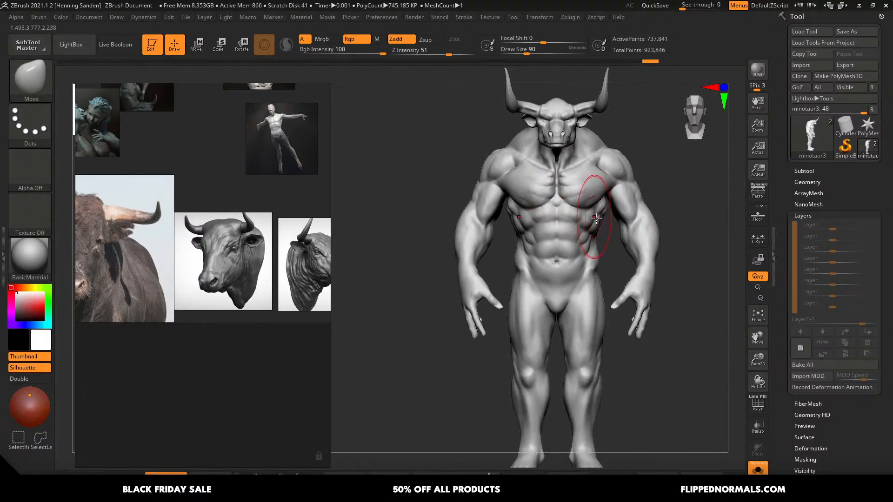
right_drag(632, 218, 600, 216)
key(s)
drag(605, 228, 601, 228)
mouse_move(600, 212)
ctrl+right_down()
mouse_move(599, 233)
mouse_move(607, 213)
ctrl+right_up()
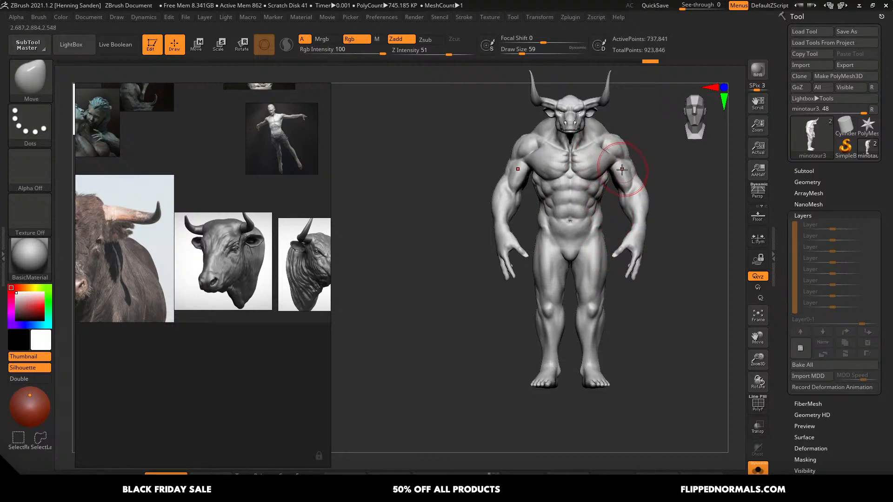
right_drag(597, 165, 653, 157)
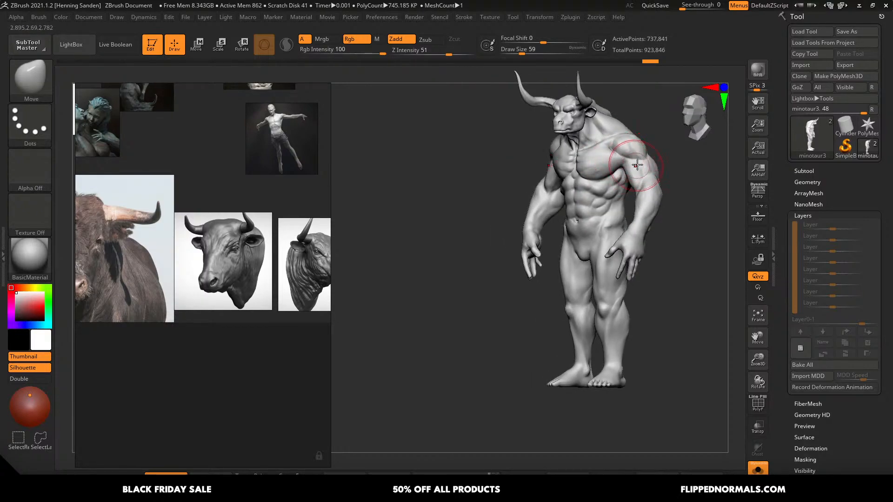
right_drag(602, 177, 577, 159)
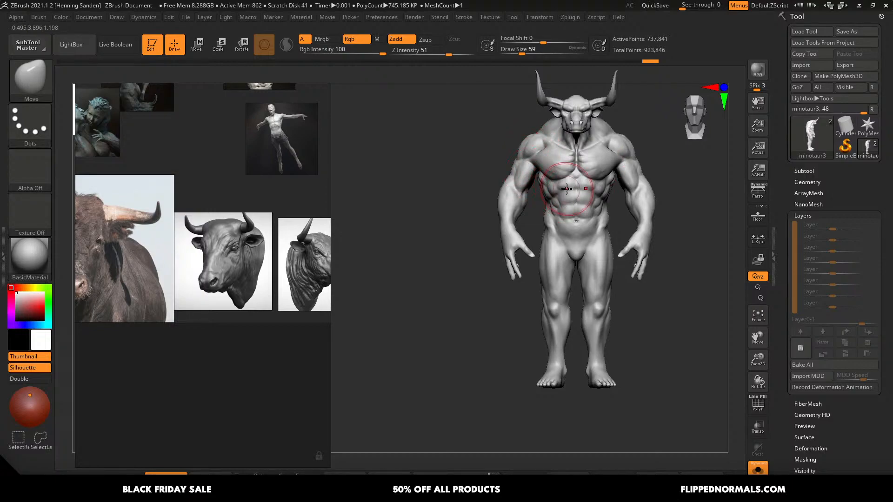
- Adjust the chest and shoulder forms with the Move brush, using draw sizes 90, 108 and 77
alt+right_drag(567, 188, 583, 200)
right_drag(588, 154, 569, 170)
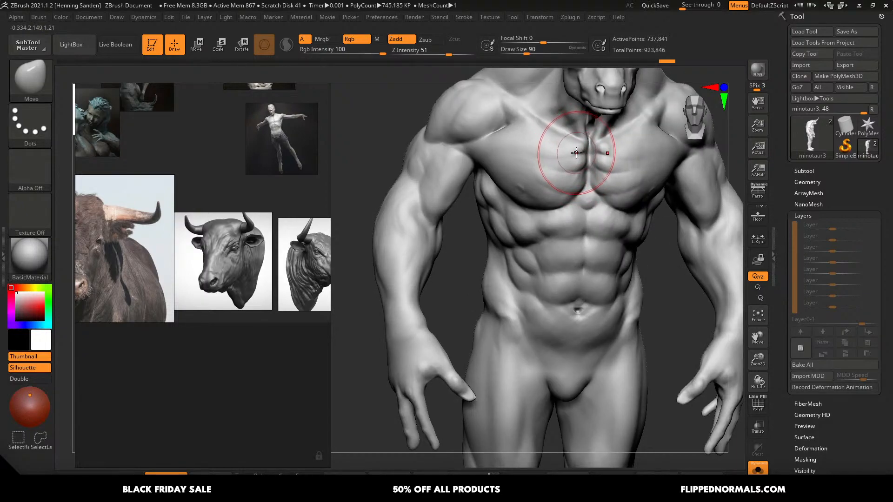
right_drag(576, 151, 588, 152)
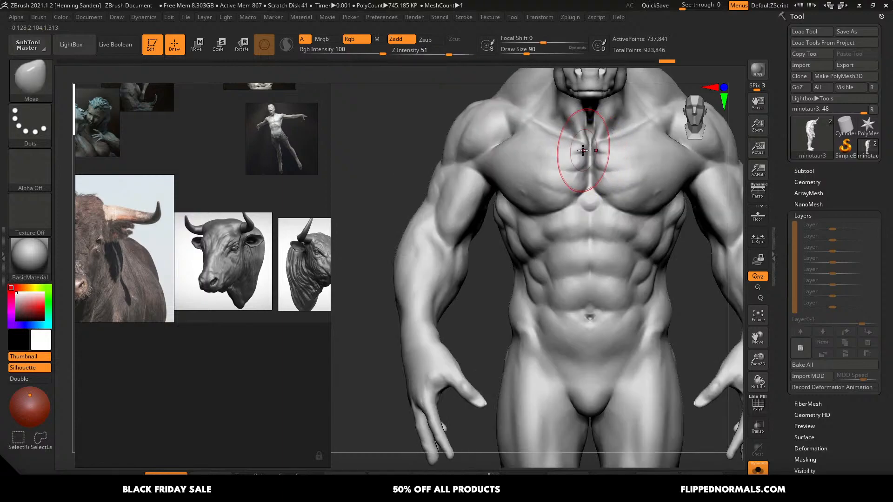
key(bracketright)
key(bracketright)
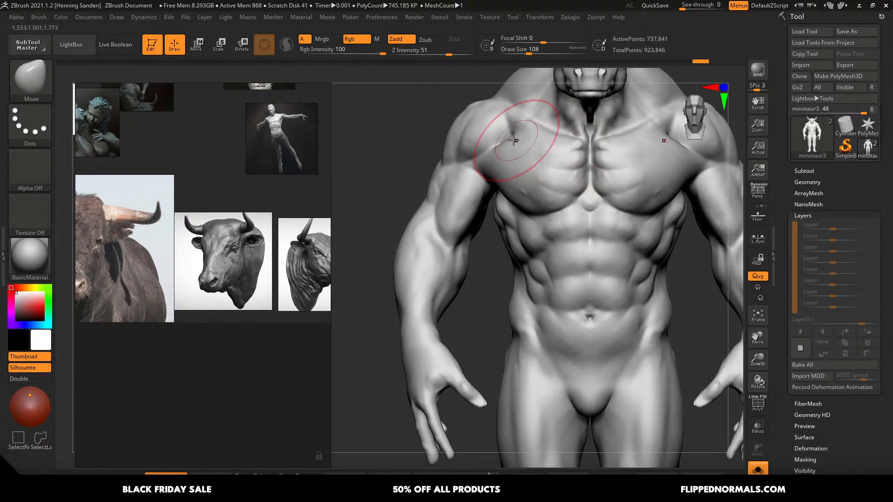
right_drag(454, 137, 486, 144)
mouse_move(487, 144)
ctrl+right_down()
mouse_move(486, 175)
mouse_move(496, 157)
mouse_move(487, 151)
ctrl+right_up()
key(s)
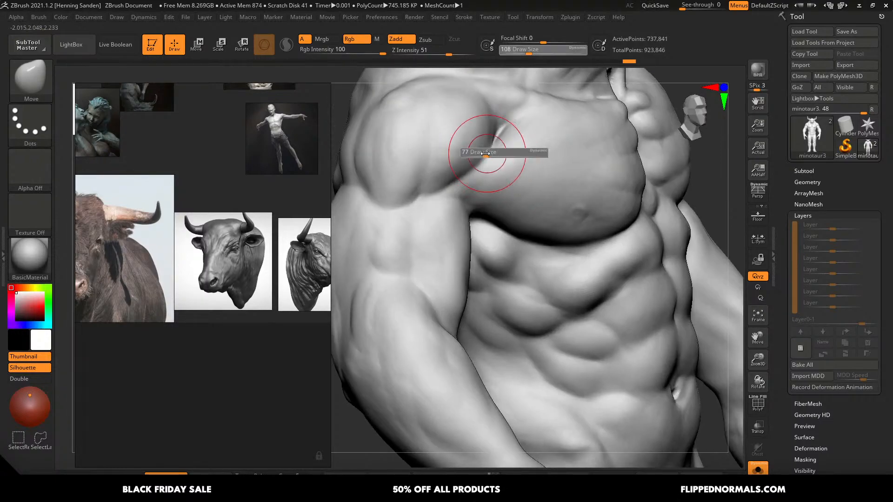
drag(488, 152, 483, 152)
mouse_move(486, 151)
right_down()
mouse_move(497, 146)
mouse_move(492, 152)
right_up()
- Carve the groove between the deltoid and pectoral with the DamStandard brush at draw size 39
key(b)
key(t)
key(d)
key(b)
key(d)
key(s)
key(s)
drag(491, 151, 488, 152)
drag(505, 127, 444, 195)
key(ctrl+z)
key(s)
drag(504, 128, 485, 160)
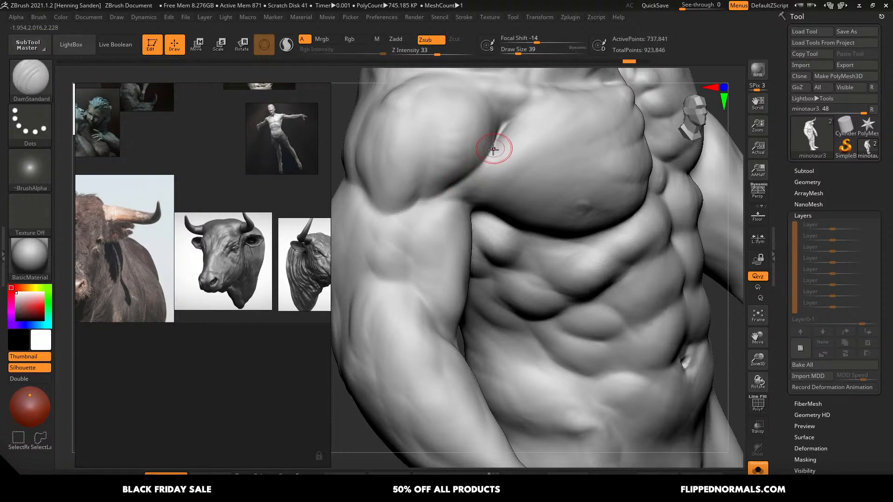
- Lower the DamStandard Z Intensity to 19 and recut the deltoid-pectoral crease at a smaller draw size of 31
drag(438, 52, 426, 52)
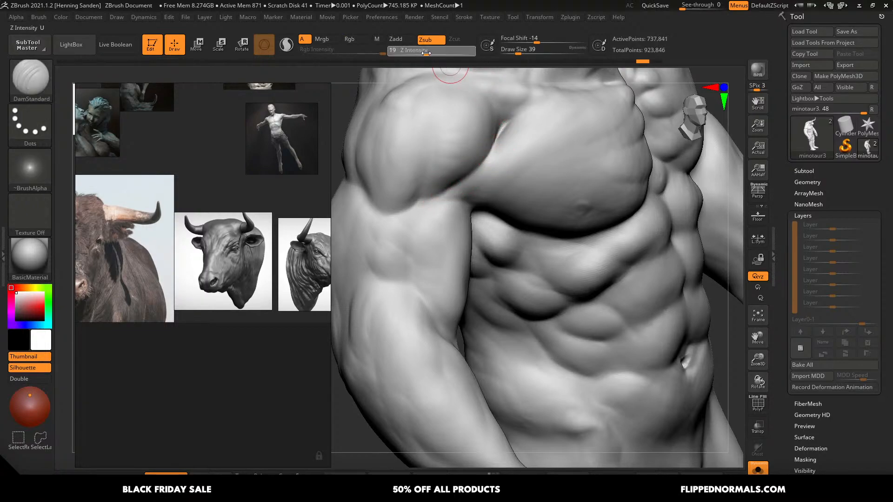
right_drag(509, 175, 495, 149)
key(s)
click(495, 150)
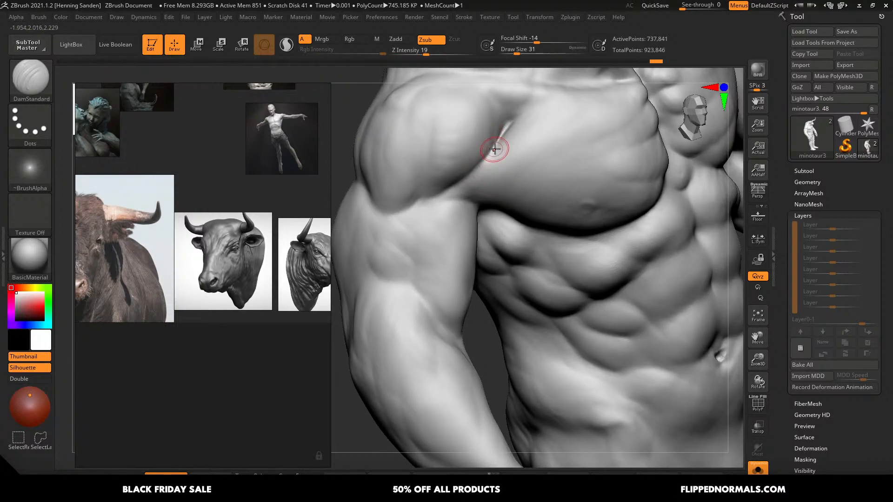
key(ctrl+z)
key(s)
click(503, 124)
mouse_move(511, 119)
mouse_down()
mouse_move(460, 185)
mouse_move(440, 195)
mouse_up()
- Carve the separations on the front and lower tip of the deltoid with DamStandard at draw size 51
right_drag(442, 195, 440, 159)
mouse_move(437, 131)
mouse_down()
mouse_move(423, 184)
mouse_move(442, 188)
mouse_up()
key(s)
click(451, 181)
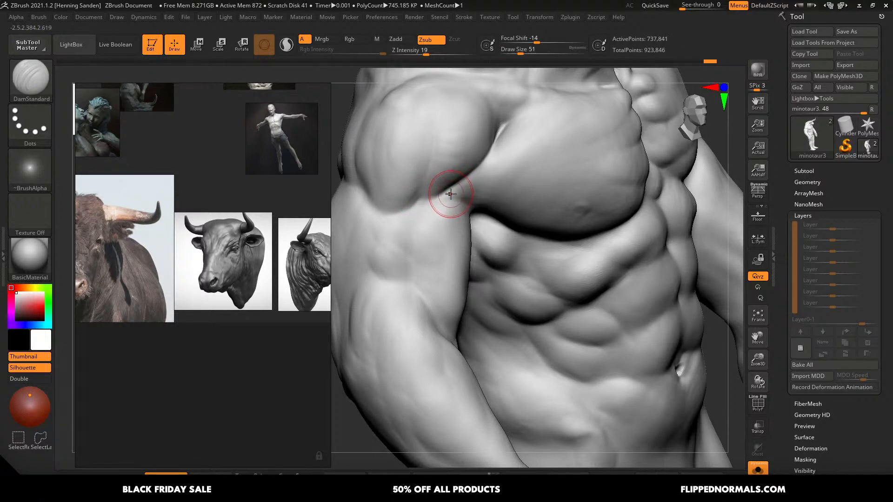
drag(456, 182, 431, 196)
right_drag(433, 191, 442, 177)
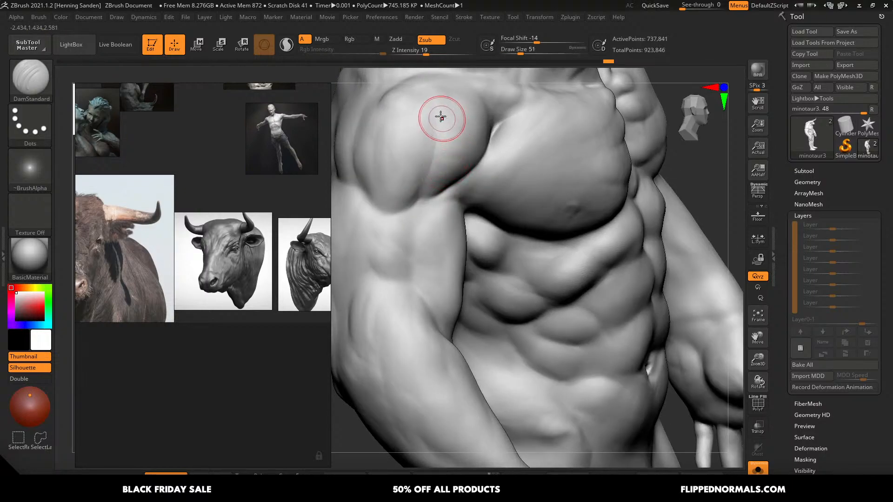
mouse_move(398, 215)
right_down()
mouse_move(413, 208)
mouse_move(405, 175)
right_up()
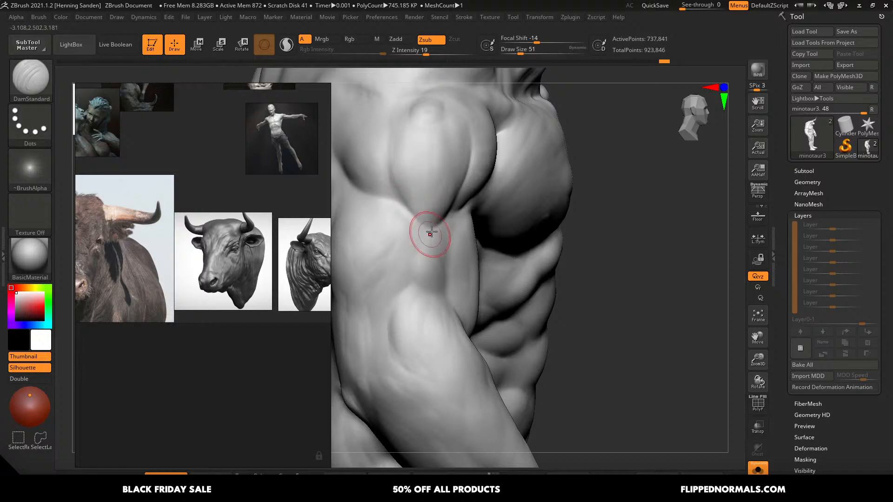
right_drag(431, 233, 409, 239)
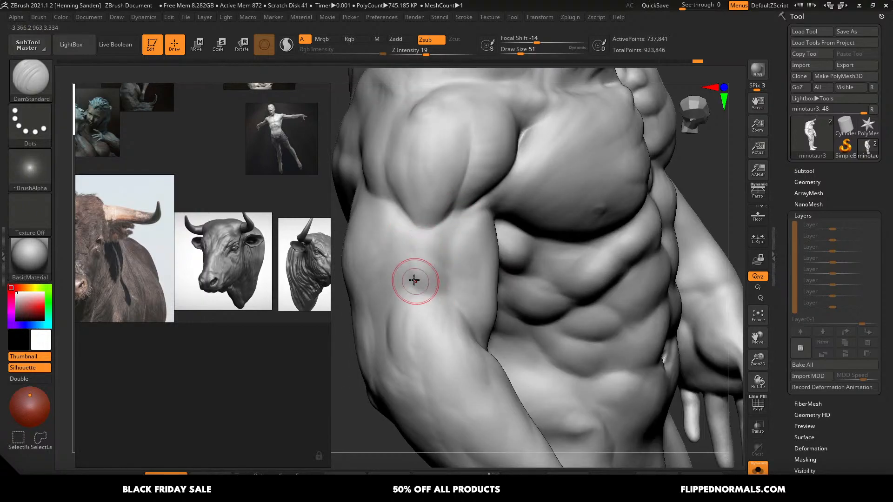
- Define the lower end of the biceps at the elbow crease with DamStandard at draw size 74
right_drag(442, 281, 409, 255)
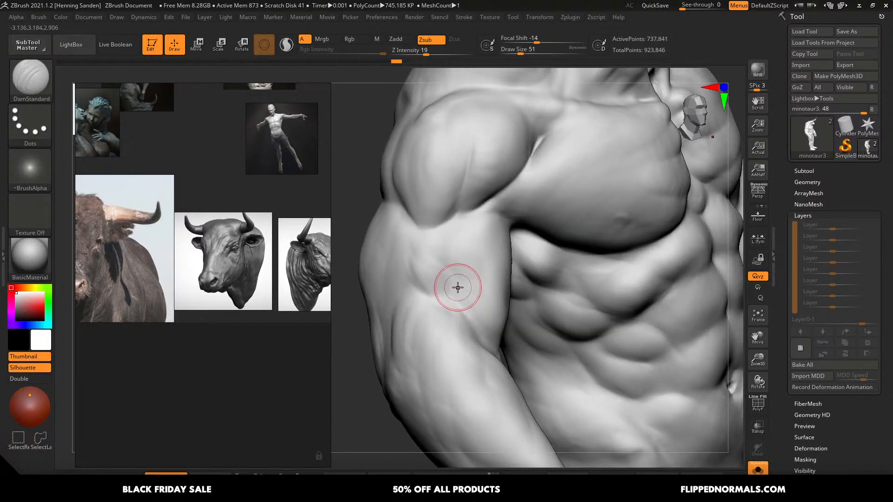
right_drag(457, 288, 442, 227)
right_drag(470, 291, 484, 242)
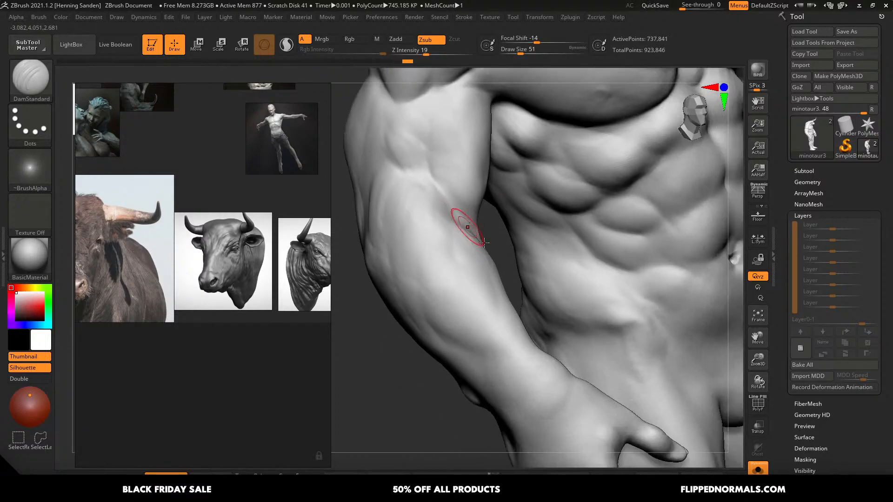
right_drag(519, 279, 501, 282)
mouse_move(431, 240)
right_down()
mouse_move(514, 273)
mouse_move(515, 291)
mouse_move(440, 272)
right_up()
mouse_move(441, 272)
mouse_down()
mouse_move(439, 283)
mouse_move(465, 312)
mouse_up()
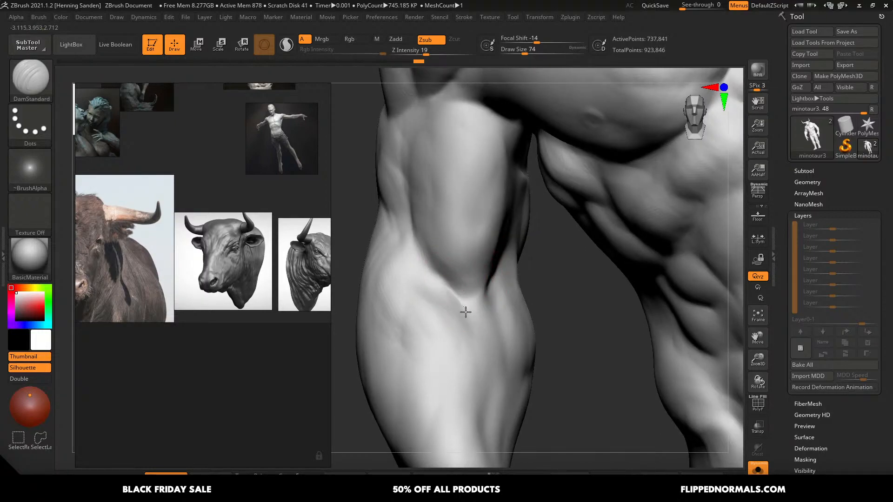
right_drag(491, 303, 492, 296)
drag(490, 304, 470, 305)
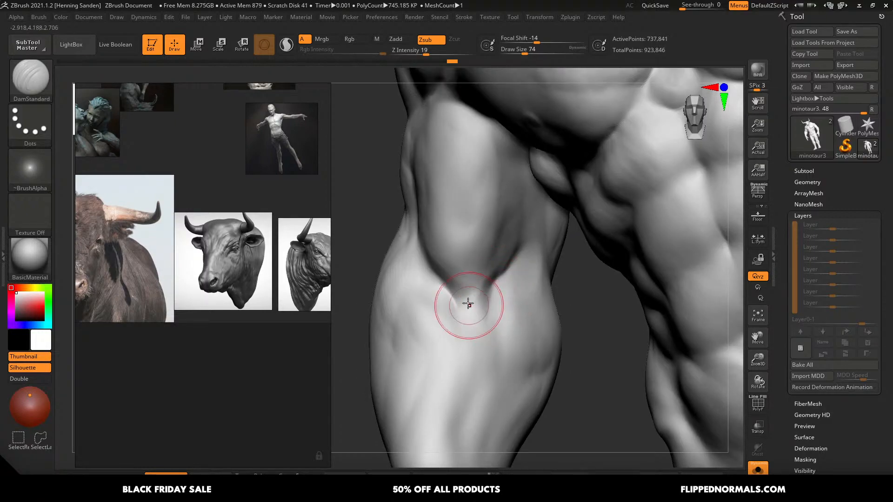
- Build up the front of the biceps with ClayBuildup at draw size 90
right_drag(468, 305, 462, 284)
key(b)
key(c)
key(b)
drag(463, 279, 467, 236)
key(bracketright)
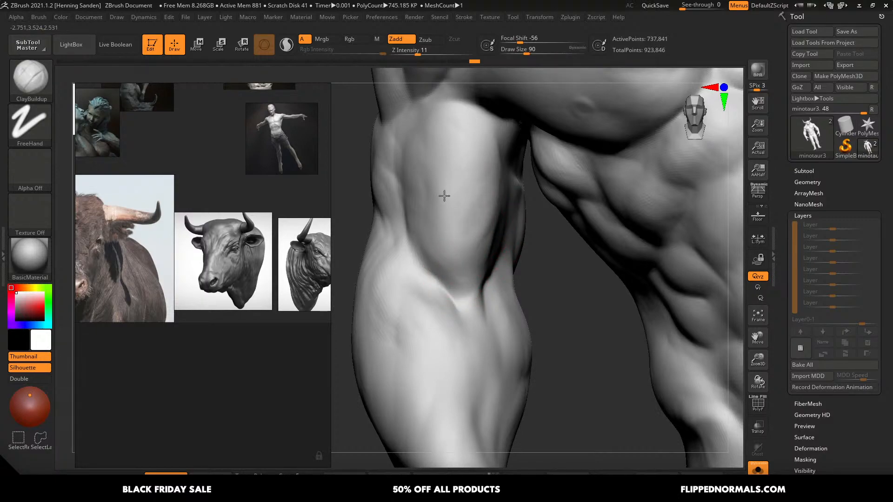
drag(469, 126, 462, 108)
- Shape the upper and middle biceps below the deltoid with ClayBuildup, raising the draw size to 120
mouse_move(456, 135)
alt+right_down()
mouse_move(476, 175)
mouse_move(486, 151)
alt+right_up()
key(s)
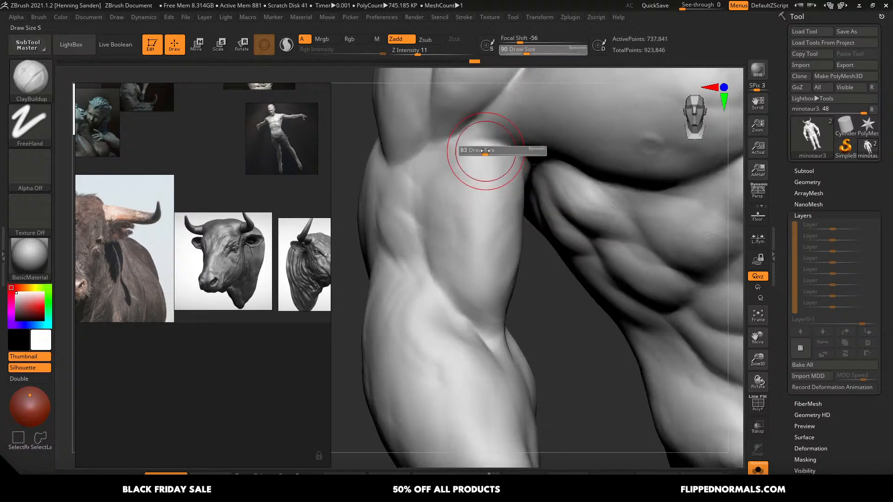
mouse_move(486, 151)
mouse_down()
mouse_move(463, 166)
mouse_move(464, 151)
mouse_move(464, 256)
mouse_up()
key(bracketright)
key(bracketright)
key(s)
drag(462, 225, 463, 225)
drag(461, 234, 455, 253)
- Refine the outer upper arm between the deltoid and elbow with ClayBuildup, reducing the draw size to 65
right_drag(421, 212, 442, 206)
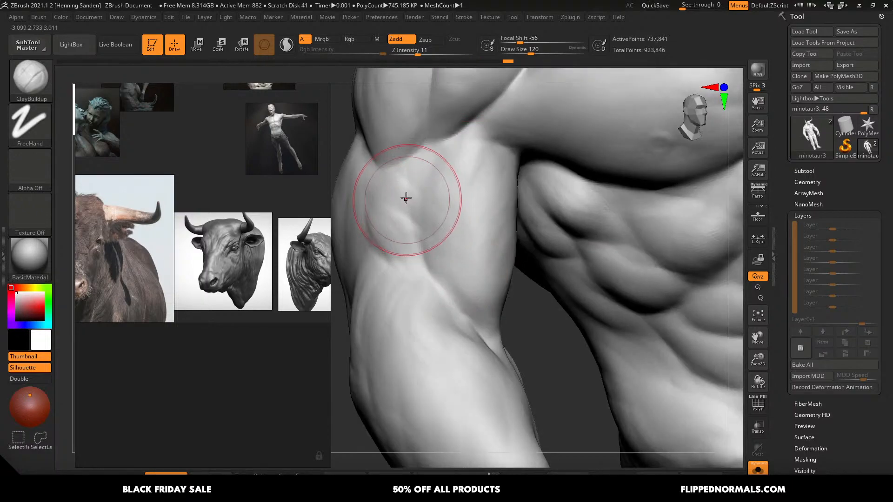
mouse_move(405, 190)
mouse_down()
mouse_move(407, 233)
mouse_move(378, 230)
mouse_move(403, 179)
mouse_up()
right_drag(372, 188, 389, 182)
key(bracketleft)
mouse_move(374, 181)
mouse_down()
mouse_move(369, 205)
mouse_move(366, 196)
mouse_up()
drag(414, 261, 418, 273)
key(s)
mouse_move(391, 233)
mouse_down()
mouse_move(405, 263)
mouse_move(406, 237)
mouse_up()
mouse_move(421, 239)
ctrl+right_down()
mouse_move(409, 217)
mouse_move(416, 221)
ctrl+right_up()
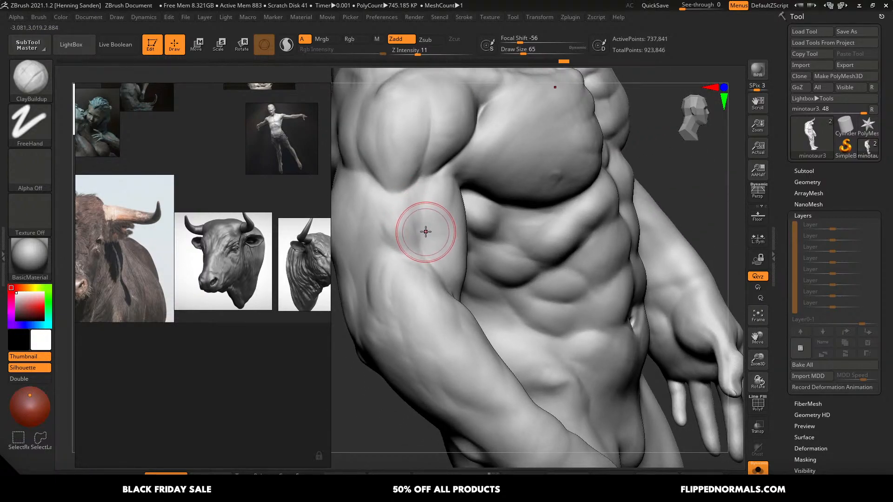
- Build up the pectoral surface and its edge toward the shoulder with ClayBuildup at draw sizes 87 and 56
mouse_move(456, 270)
right_down()
mouse_move(481, 231)
mouse_move(505, 241)
right_up()
right_drag(590, 266, 565, 298)
right_drag(561, 269, 572, 252)
key(bracketright)
key(bracketright)
drag(567, 249, 456, 242)
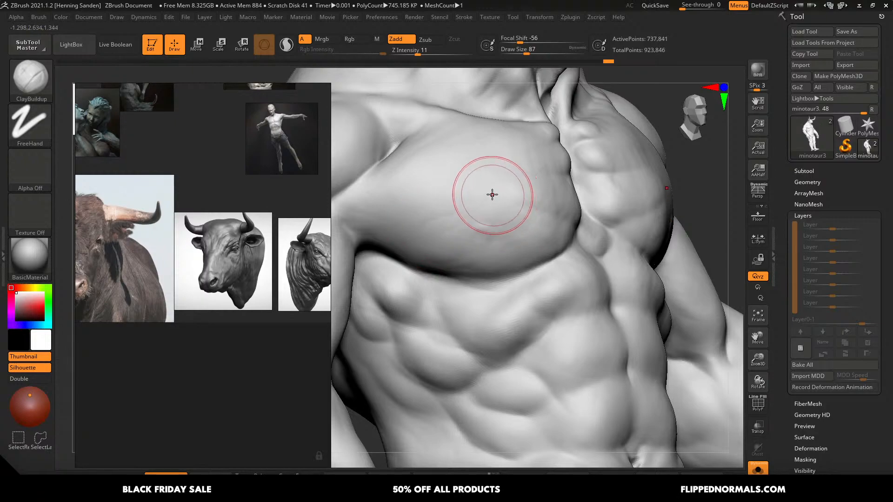
mouse_move(482, 169)
right_down()
mouse_move(550, 200)
mouse_move(520, 223)
right_up()
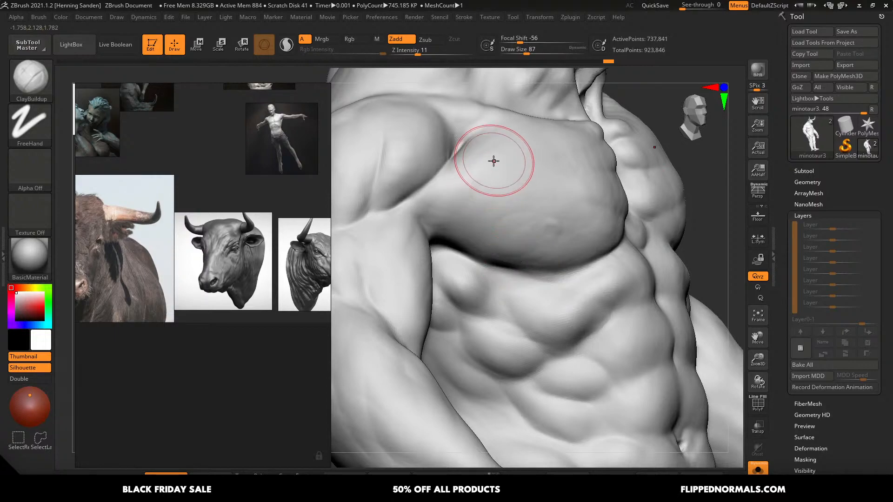
right_drag(490, 160, 442, 200)
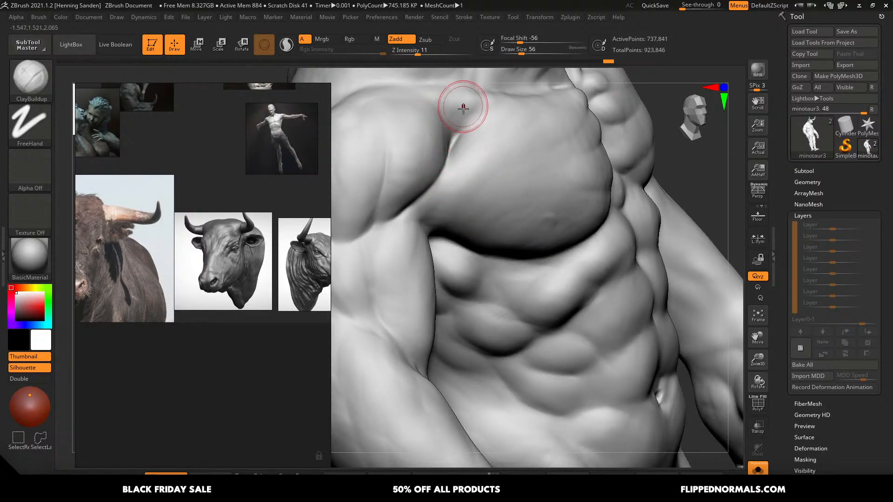
mouse_move(465, 100)
right_down()
mouse_move(458, 116)
mouse_move(487, 128)
right_up()
- Switch to Firefox, show the FlippedNormals marketplace page and move the reference board away from it
key(alt+Tab)
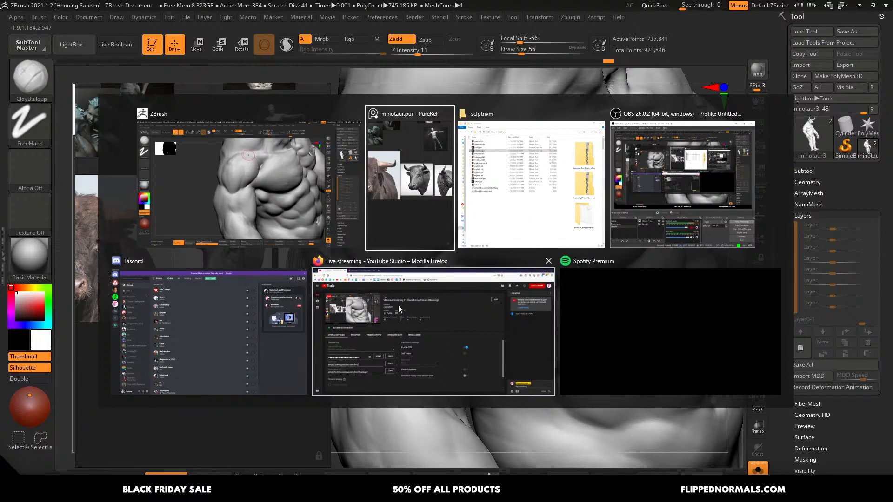
click(456, 286)
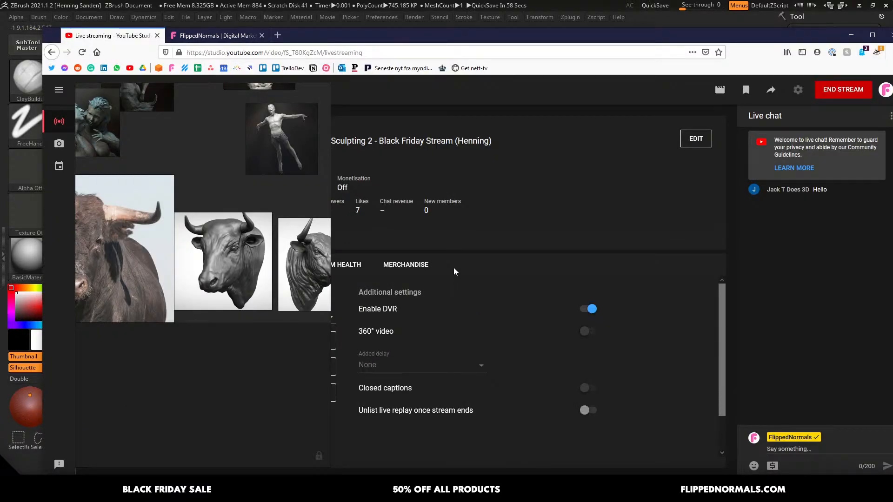
click(226, 38)
drag(284, 217, 171, 255)
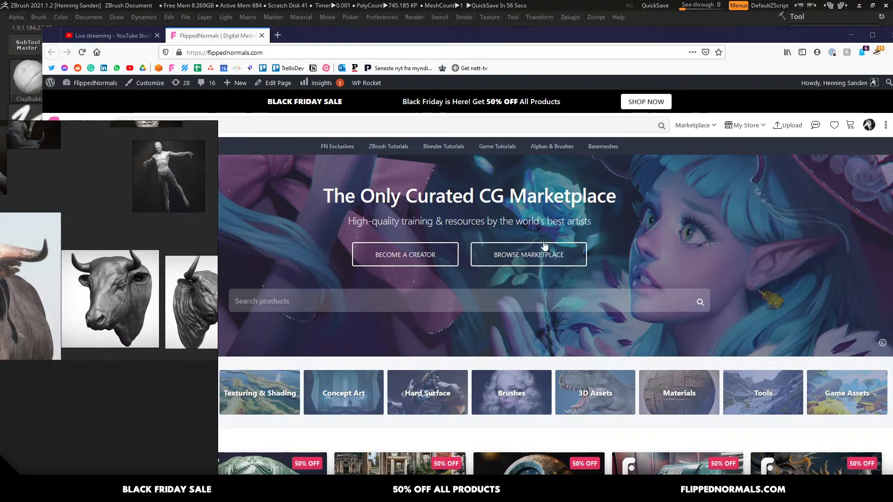
- Open the "3D for Beginners – Ultimate Bundle" product page and reposition the reference board and browser window for a clear view
scroll(554, 372, down, 6)
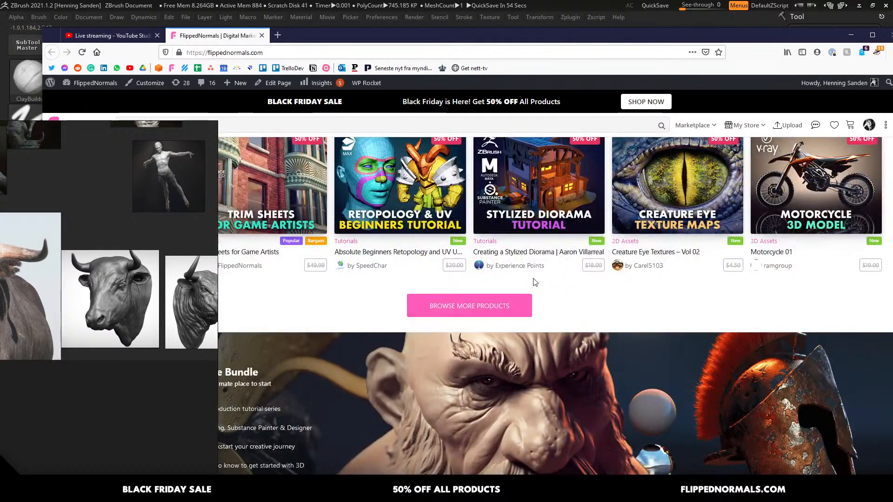
drag(178, 300, 82, 296)
scroll(330, 341, down, 1)
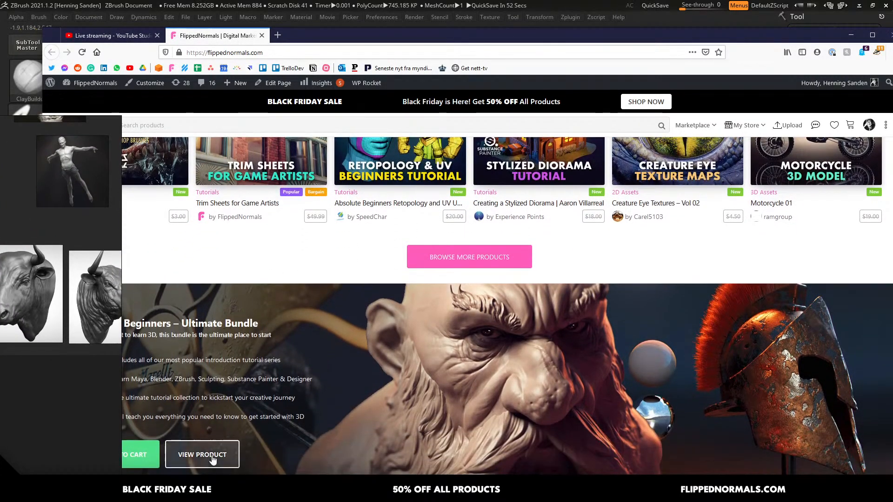
drag(498, 36, 585, 28)
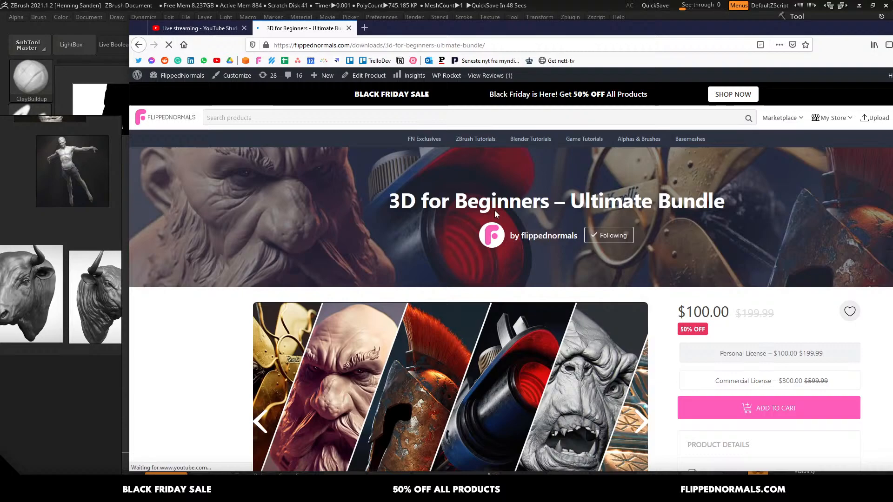
- Look through the bundle's product page and open "Introduction to ZBrush 2020" in a separate tab
middle_click(494, 215)
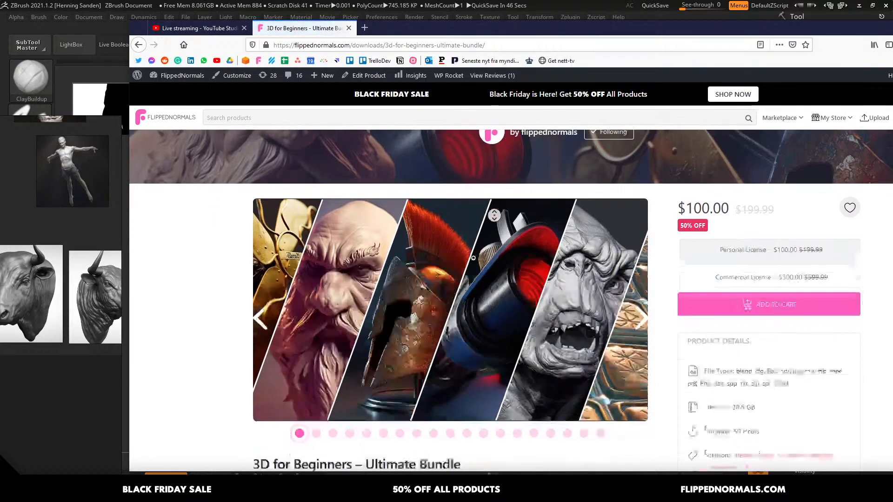
middle_drag(473, 258, 453, 307)
middle_drag(222, 281, 219, 365)
mouse_move(368, 293)
middle_down()
mouse_move(393, 220)
mouse_move(391, 228)
middle_up()
click(340, 320)
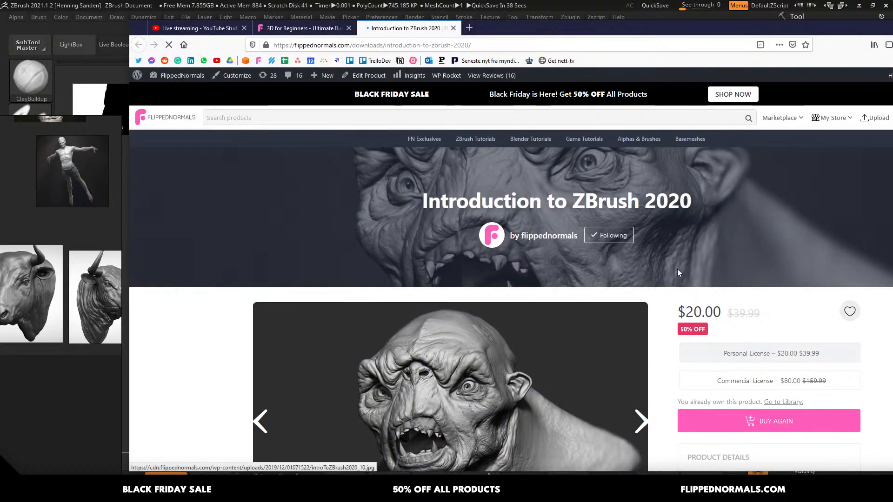
- Switch back to ZBrush and build up the deltoid's inner edge beside the pectoral with ClayBuildup at draw size 74
scroll(651, 274, down, 2)
key(alt+Tab)
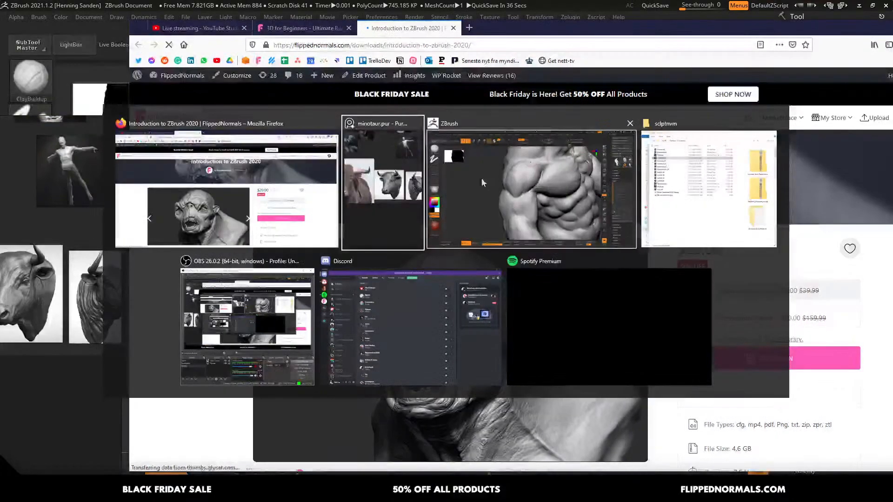
key(s)
drag(471, 183, 475, 182)
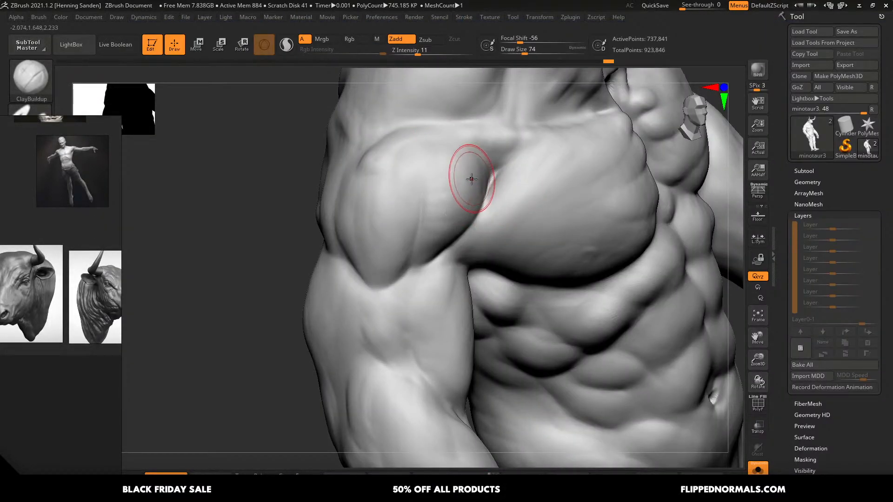
key(s)
drag(457, 222, 421, 261)
mouse_move(454, 184)
mouse_down()
mouse_move(426, 251)
mouse_move(419, 249)
mouse_move(432, 246)
mouse_up()
- Refine the upper end of the crease between deltoid and pectoral with ClayBuildup at draw size 49
key(s)
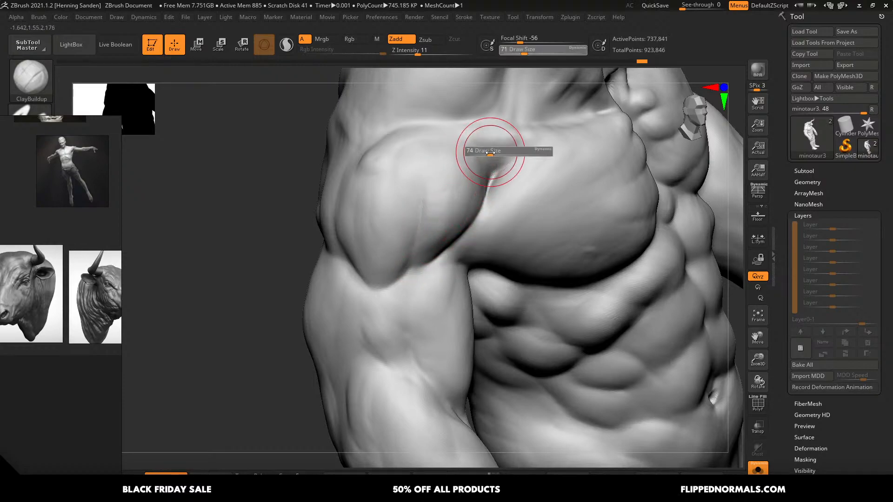
drag(508, 157, 488, 156)
ctrl+right_drag(495, 158, 503, 162)
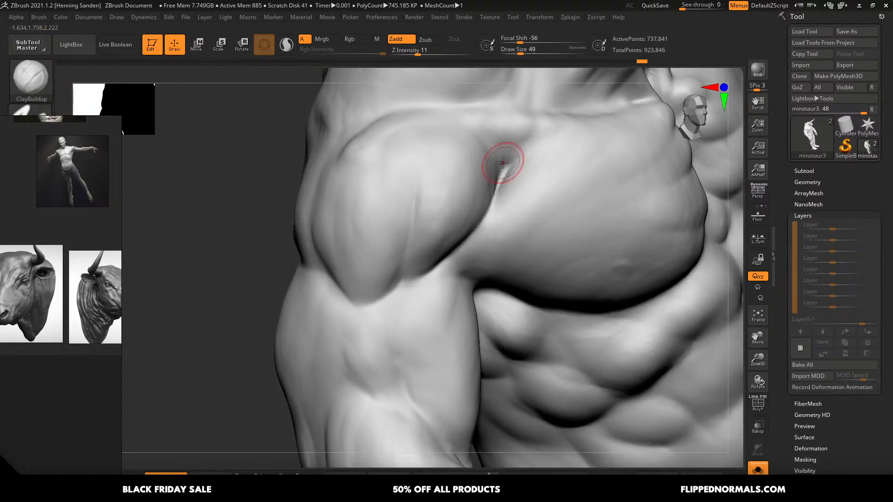
key(s)
drag(505, 164, 508, 151)
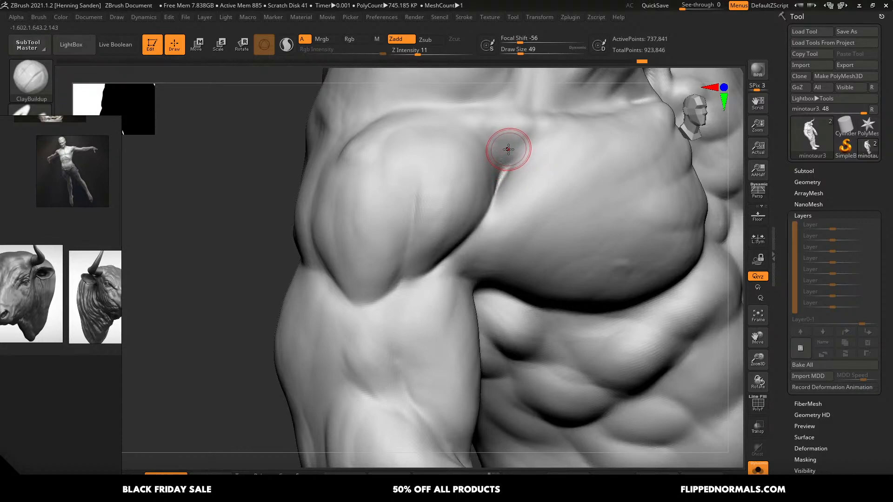
- Shape the front and lower edge of the deltoid with larger ClayBuildup strokes at draw sizes 77 and 90
key(bracketright)
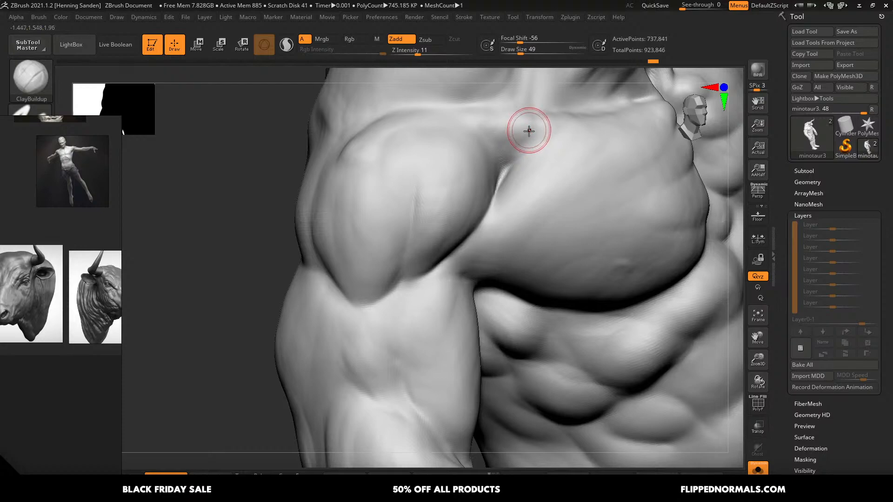
key(bracketright)
drag(466, 165, 448, 213)
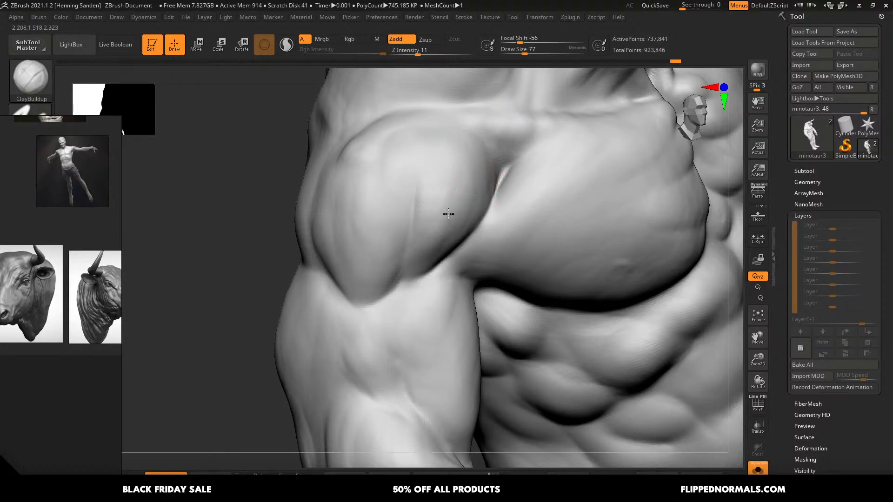
drag(427, 261, 406, 277)
key(bracketright)
key(bracketright)
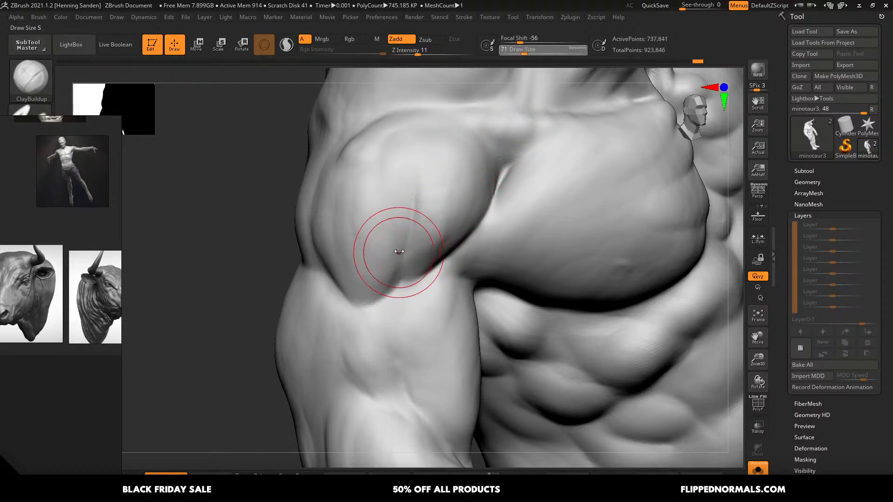
key(s)
drag(351, 280, 349, 280)
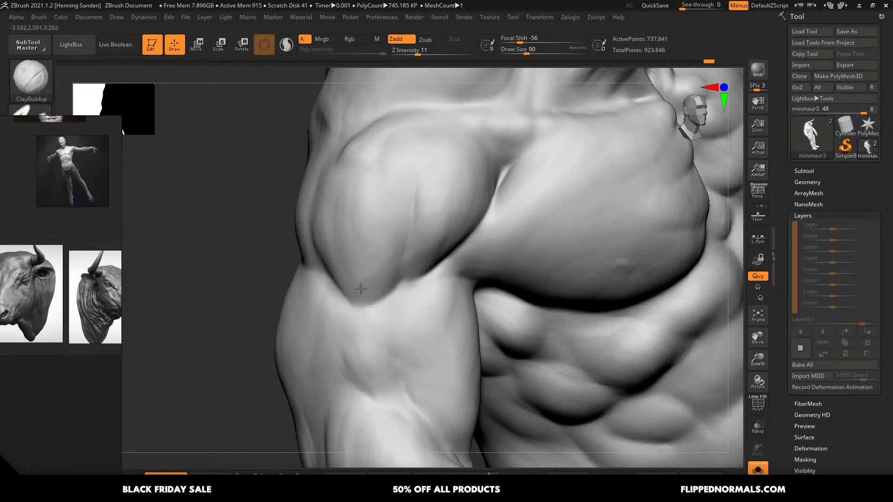
- Compare the minotaur's back with the anatomy figure beside it and check the tools stored in LightBox
mouse_move(391, 237)
ctrl+right_down()
mouse_move(385, 223)
mouse_move(408, 239)
mouse_move(454, 239)
mouse_move(446, 243)
mouse_move(446, 230)
mouse_move(544, 213)
mouse_move(454, 236)
mouse_move(458, 169)
mouse_move(423, 174)
mouse_move(403, 235)
mouse_move(399, 209)
mouse_move(425, 237)
mouse_move(399, 277)
ctrl+right_up()
mouse_move(385, 312)
right_down()
mouse_move(340, 246)
mouse_move(410, 249)
mouse_move(407, 266)
right_up()
key(bracketleft)
key(bracketleft)
key(bracketleft)
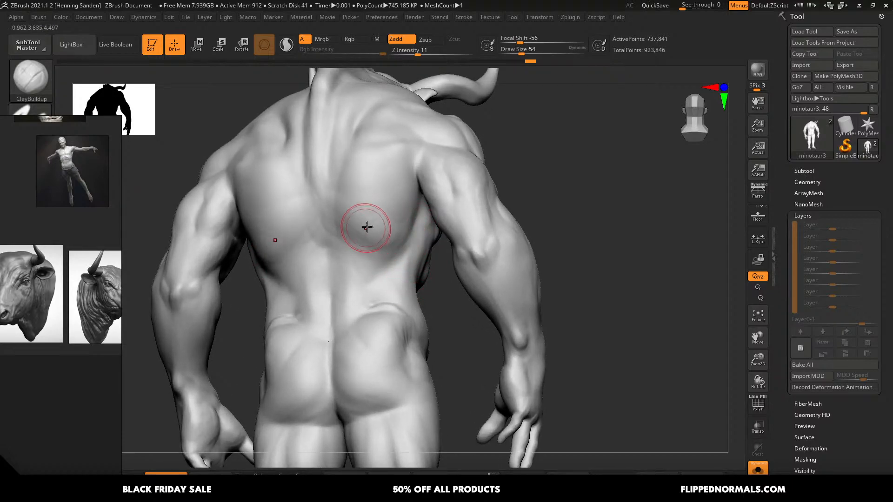
mouse_move(367, 227)
right_down()
mouse_move(385, 165)
mouse_move(399, 231)
right_up()
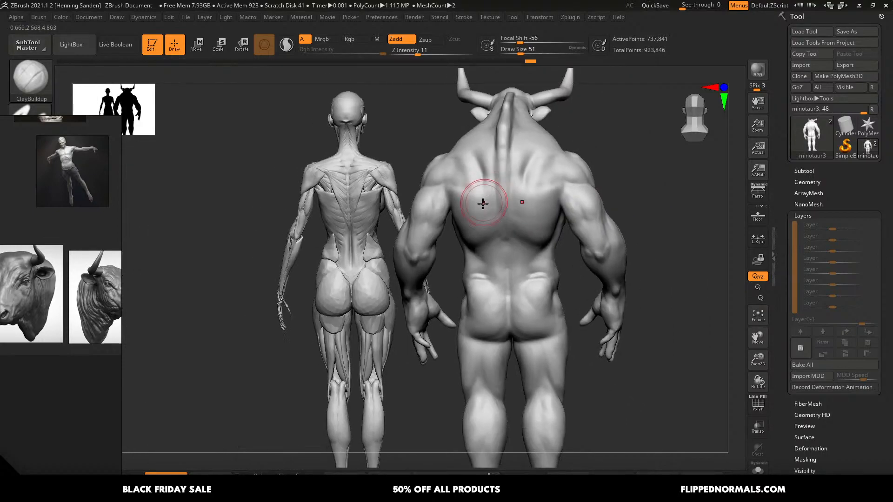
right_drag(483, 203, 413, 177)
click(74, 45)
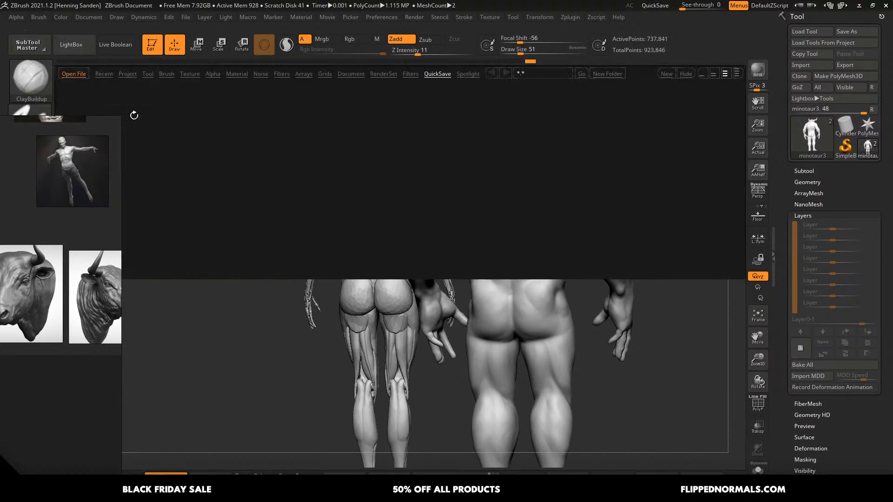
click(148, 73)
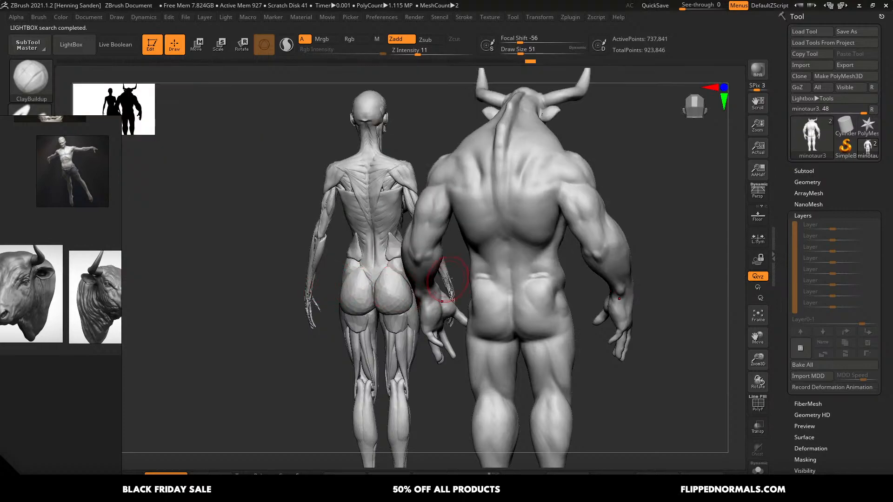
- Expand the subtool list and set Split Screen to 1 to separate the minotaur from the anatomy figure
click(802, 171)
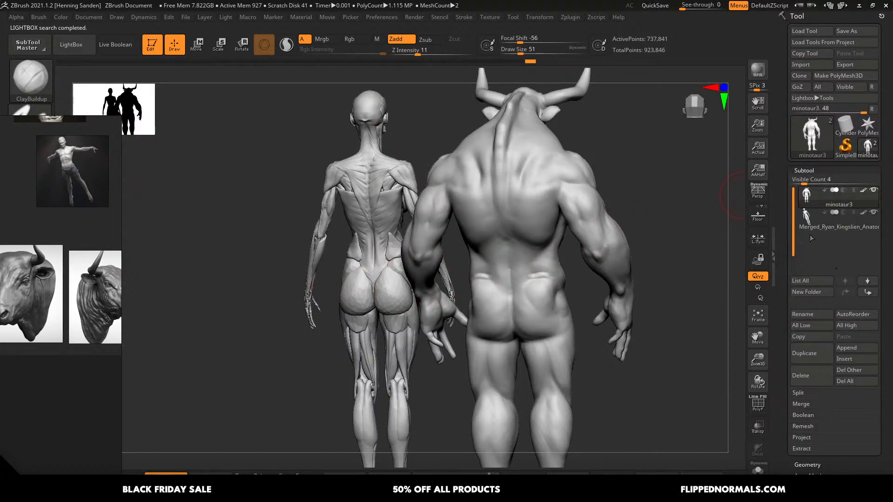
right_drag(534, 275, 491, 258)
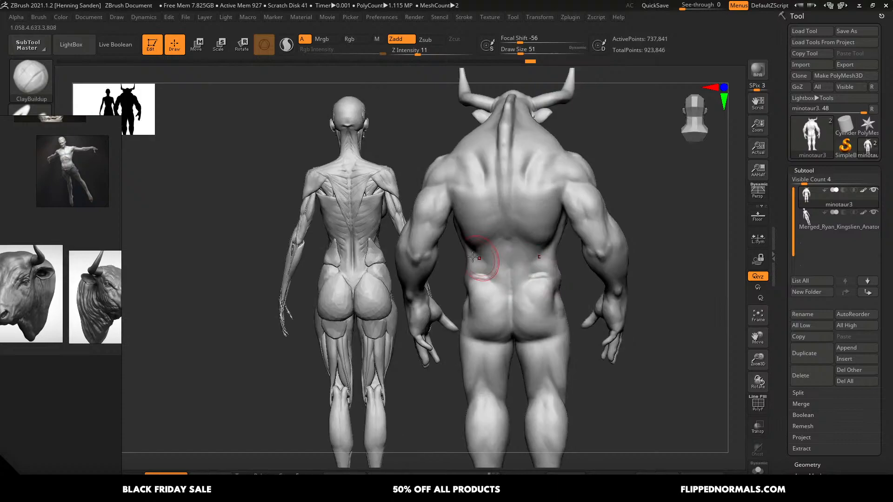
right_drag(409, 189, 484, 159)
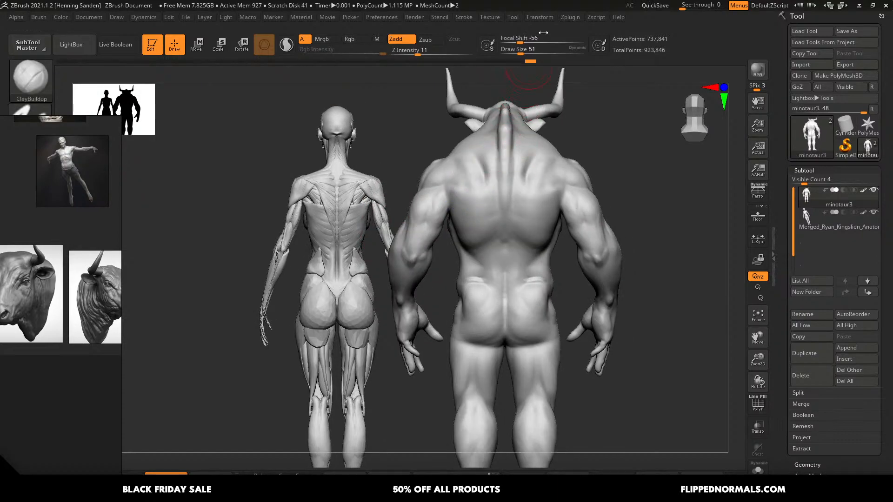
click(540, 18)
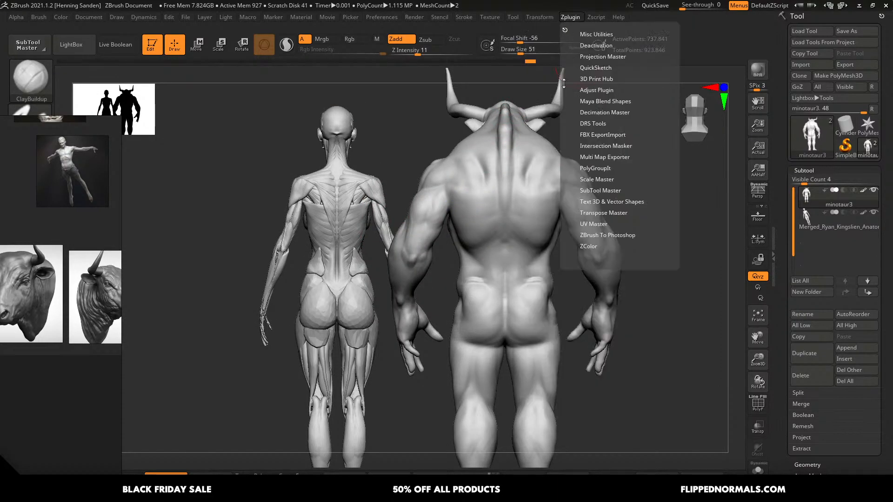
click(535, 14)
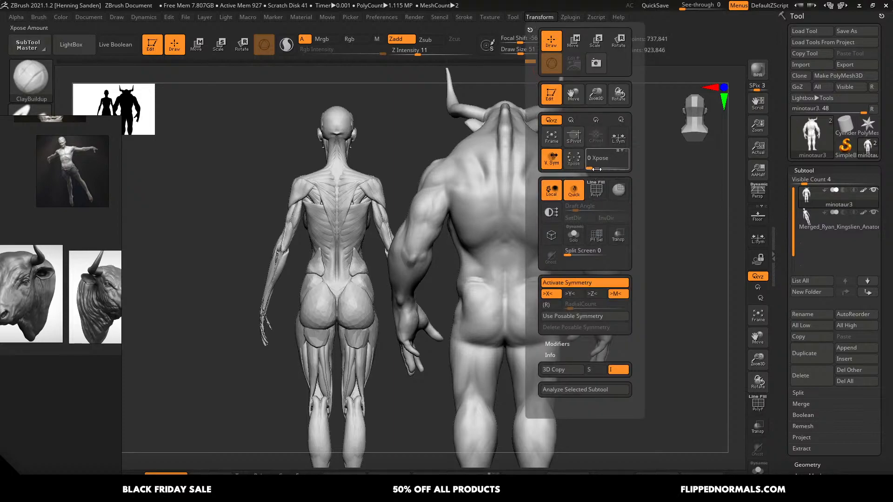
click(573, 254)
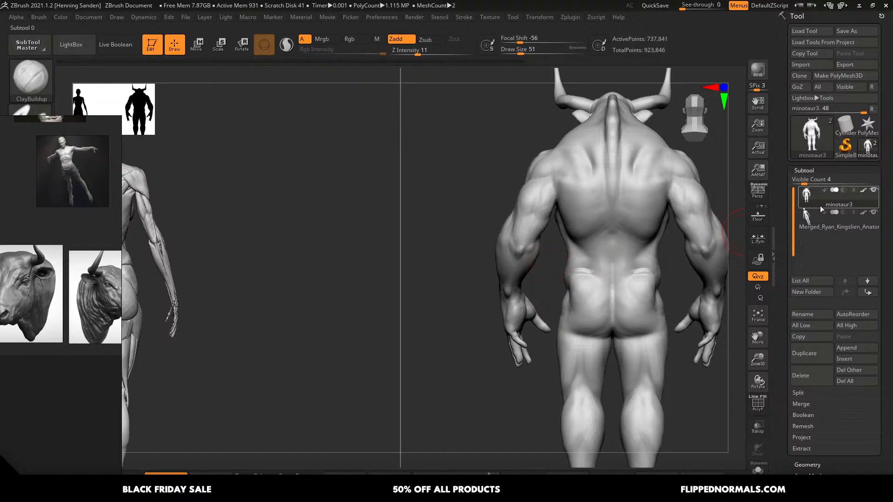
- Move the anatomy subtool sideways toward the minotaur and reselect the minotaur3 subtool
click(820, 220)
key(w)
drag(503, 305, 572, 305)
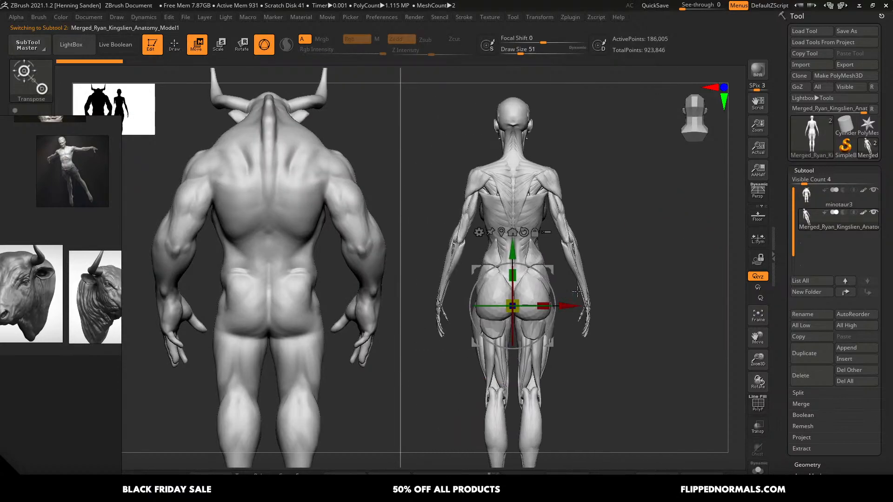
click(808, 200)
alt+right_drag(532, 243, 630, 219)
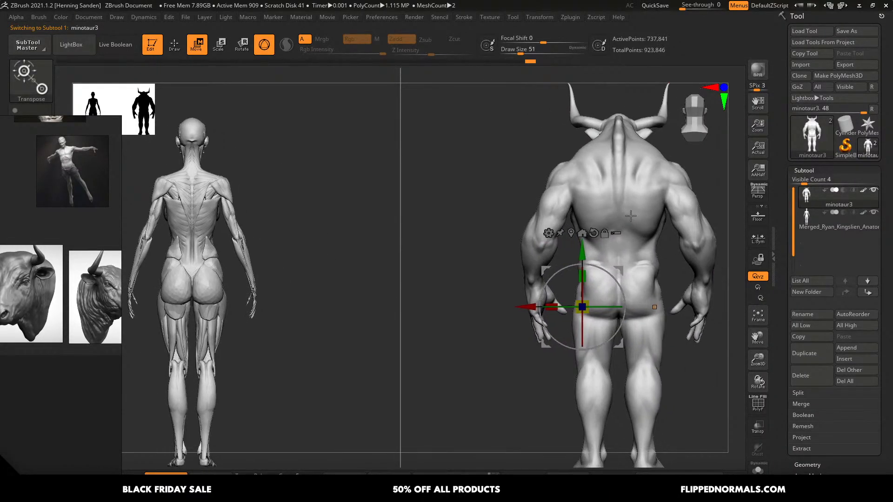
- Turn off the split screen, undo the minotaur's accidental move and align the anatomy subtool behind its body
click(548, 18)
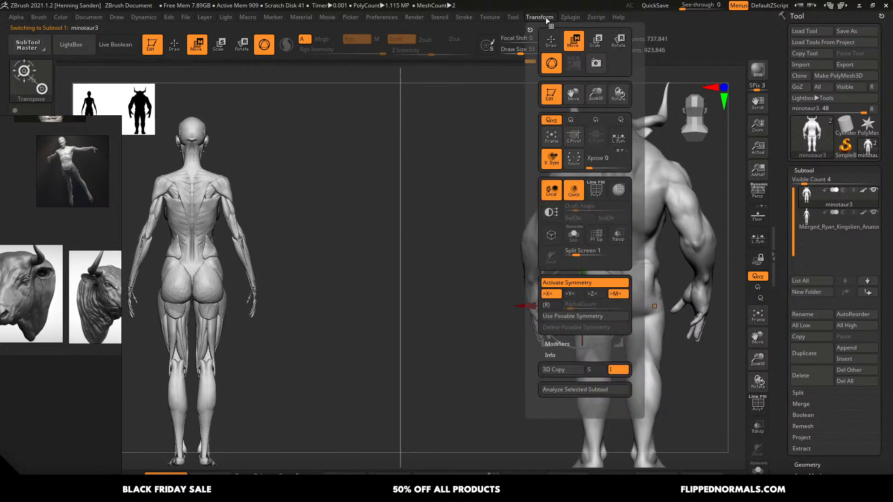
click(571, 254)
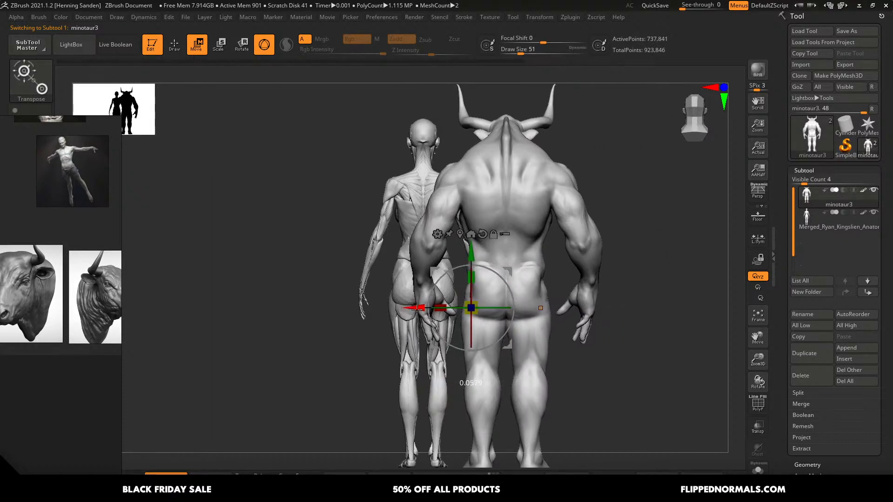
drag(416, 308, 564, 280)
key(ctrl+z)
click(811, 224)
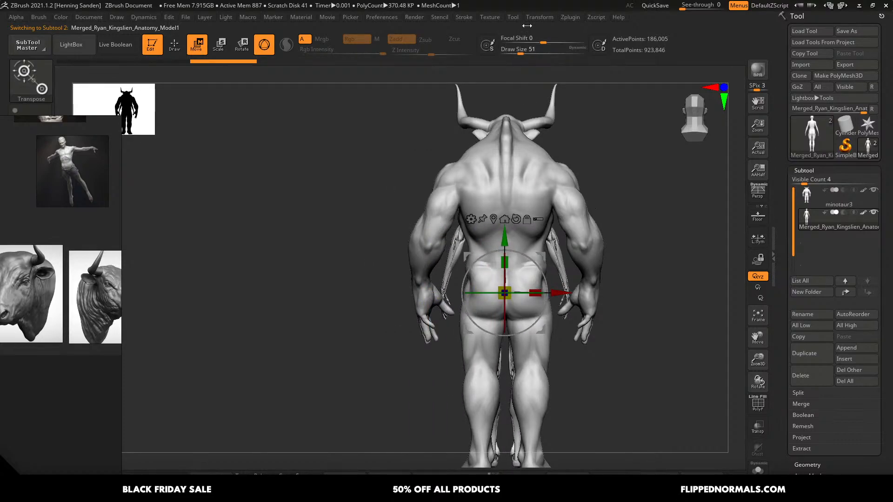
- Set Split Screen back to 1 and make the minotaur the active subtool, with both backs in close view
click(540, 17)
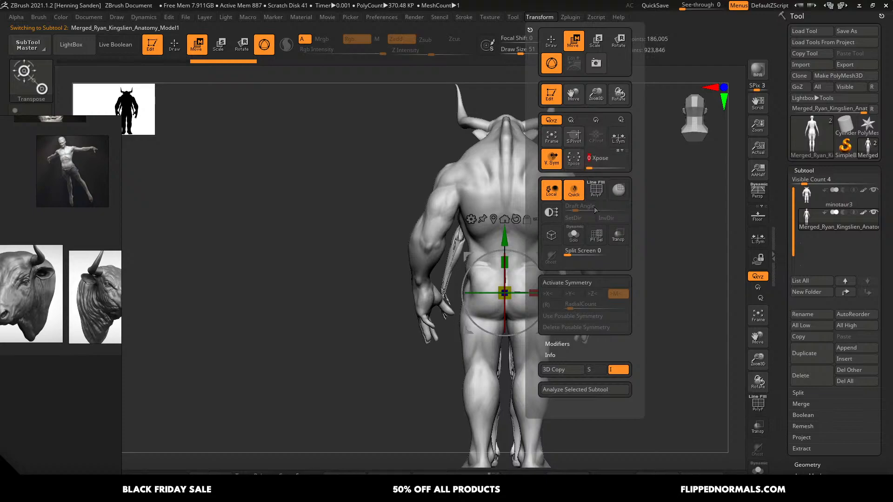
click(573, 254)
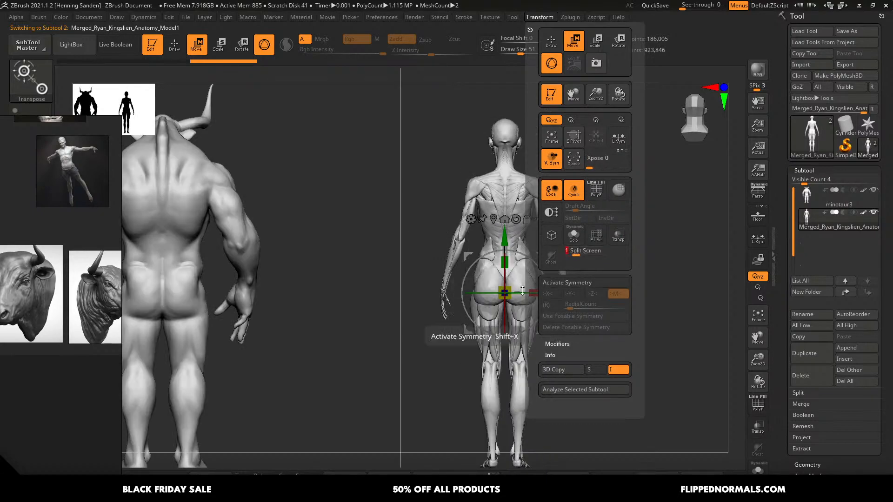
alt+click(177, 286)
right_drag(576, 238, 576, 279)
alt+right_drag(570, 212, 582, 228)
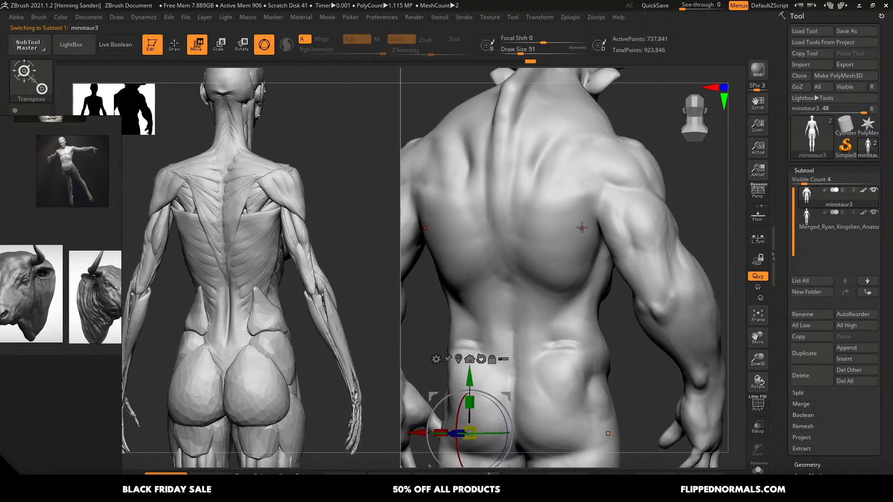
- Return to sculpting mode with ClayBuildup on the minotaur's upper back and set the draw size to 68
key(q)
key(s)
drag(576, 221, 579, 222)
ctrl+right_drag(574, 227, 573, 241)
mouse_move(587, 193)
alt+right_down()
mouse_move(582, 217)
mouse_move(561, 189)
alt+right_up()
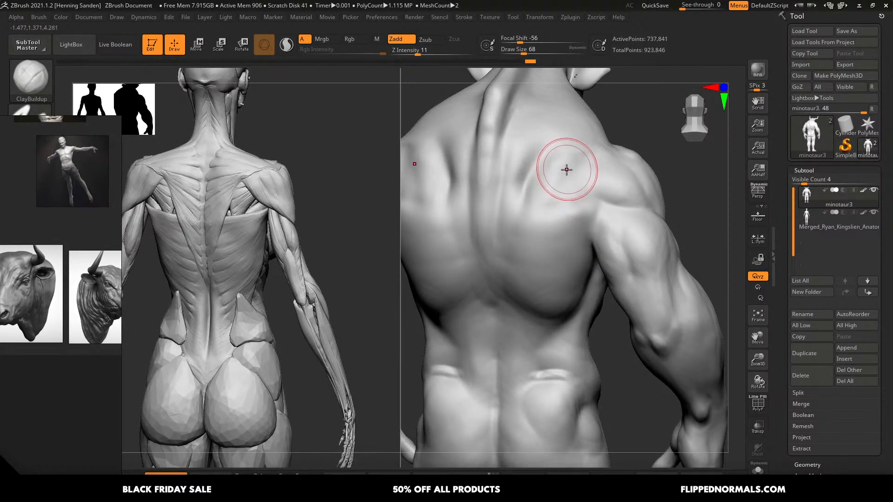
- Reshape the upper part of the minotaur's scapula with the Move brush
key(b)
key(m)
key(v)
key(s)
drag(566, 172, 571, 172)
key(s)
mouse_move(568, 173)
mouse_down()
mouse_move(542, 173)
mouse_move(554, 161)
mouse_up()
key(s)
mouse_move(558, 158)
mouse_down()
mouse_move(543, 159)
mouse_move(533, 172)
mouse_up()
- Adjust the scapula's lower end and the muscle forms toward the spine with the Move brush
drag(533, 211, 533, 215)
key(s)
drag(546, 227, 549, 227)
drag(540, 228, 533, 234)
drag(501, 197, 517, 187)
key(s)
drag(517, 187, 522, 194)
- Define the scapula's inner border and lower corner with ClayBuildup at draw size 54, undoing one unwanted stroke
key(b)
key(c)
key(b)
key(s)
key(s)
key(s)
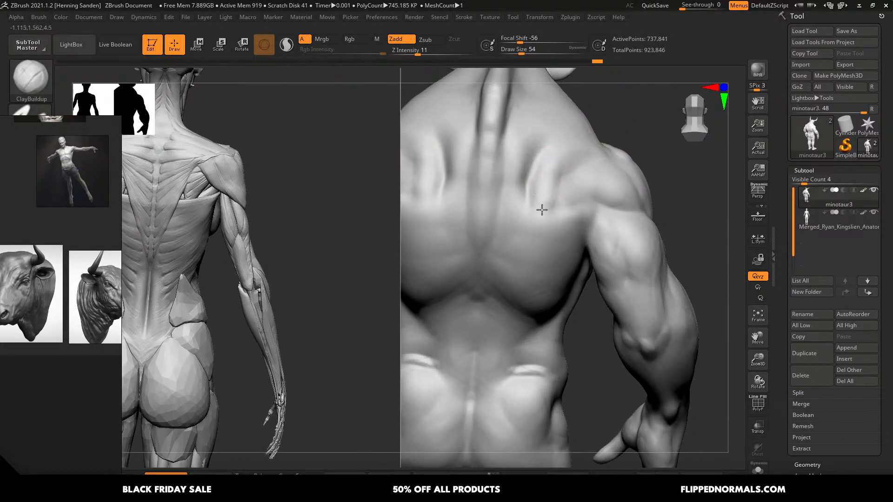
key(s)
mouse_move(542, 210)
mouse_down()
mouse_move(551, 176)
mouse_move(555, 193)
mouse_up()
key(ctrl+z)
key(s)
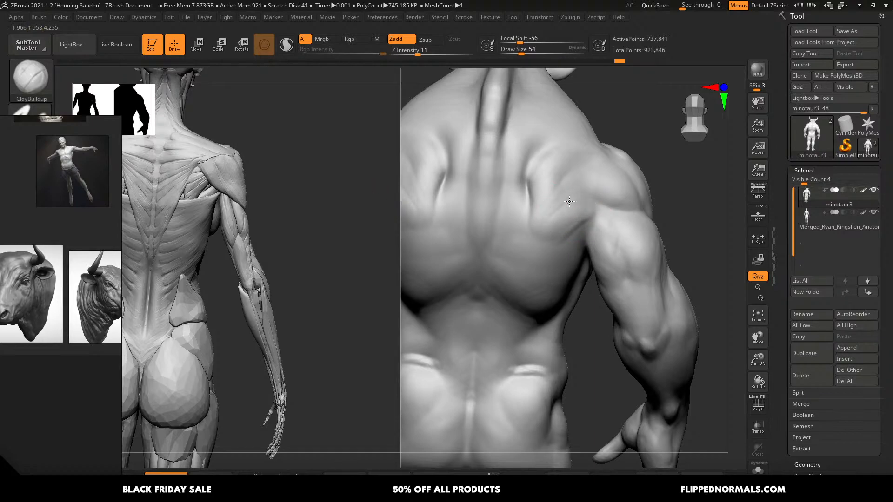
- Sharpen the ridge and groove along the scapula's inner edge with ClayBuildup at draw size 44
right_drag(596, 181, 601, 161)
key(s)
drag(600, 161, 598, 161)
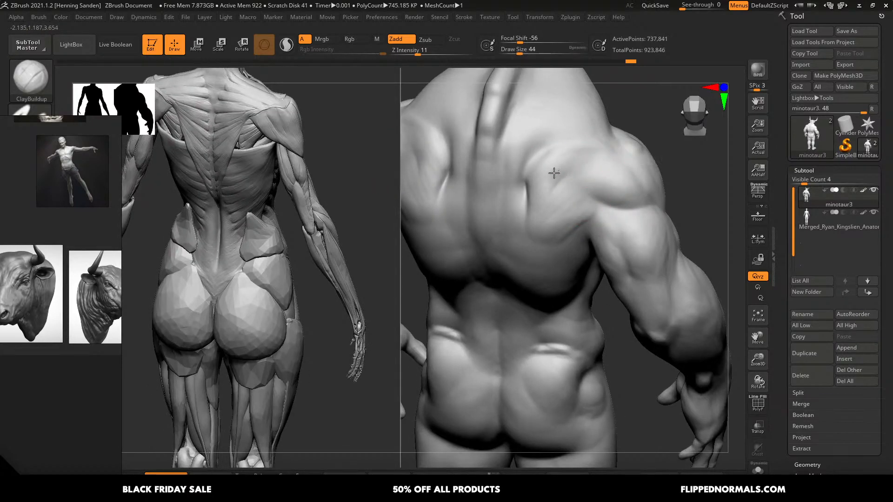
drag(543, 155, 530, 218)
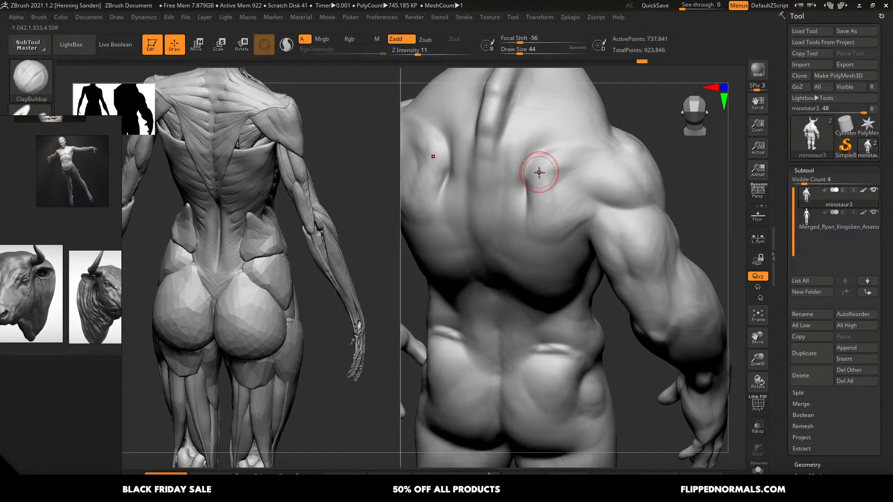
mouse_move(538, 172)
mouse_down()
mouse_move(540, 232)
mouse_move(568, 210)
mouse_move(550, 233)
mouse_up()
- Refine the scapula's muscle mass and carve the area below it with ClayBuildup at draw sizes 74, 71 and 68
key(s)
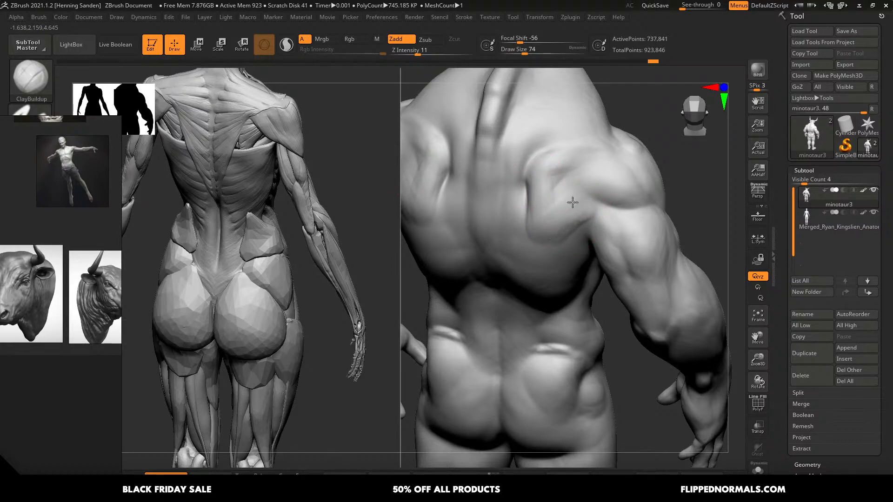
drag(556, 185, 554, 183)
mouse_move(557, 186)
right_down()
mouse_move(572, 193)
mouse_move(576, 212)
right_up()
key(s)
drag(575, 212, 572, 212)
right_drag(572, 213, 598, 211)
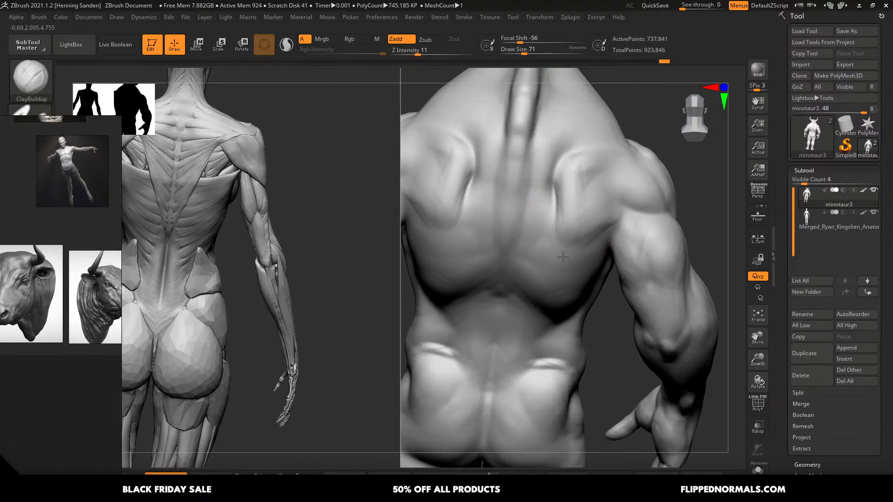
alt+drag(608, 241, 605, 237)
right_drag(604, 237, 596, 242)
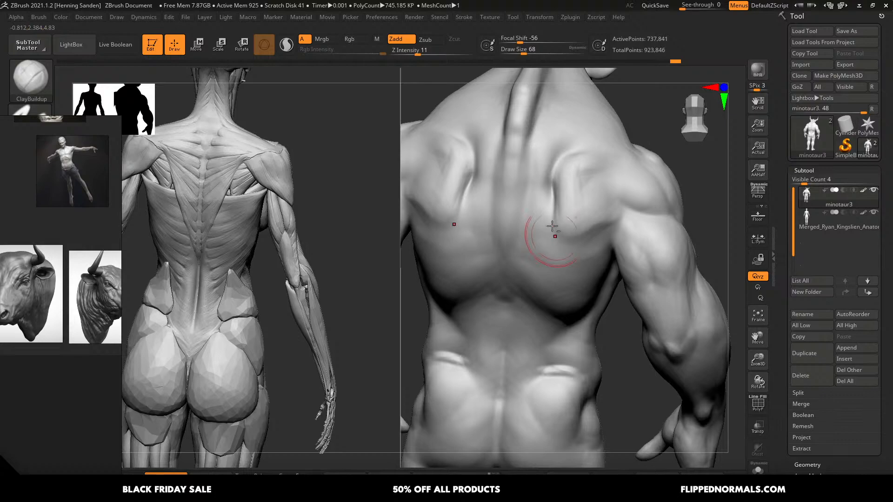
- Refine the scapula's lower end and deepen the groove at its upper inner corner with ClayBuildup at draw sizes 68, 44 and 31
mouse_move(552, 226)
mouse_down()
mouse_move(558, 250)
mouse_move(610, 232)
mouse_move(590, 235)
mouse_move(615, 210)
mouse_move(578, 242)
mouse_up()
mouse_move(600, 206)
ctrl+right_down()
mouse_move(589, 217)
mouse_move(626, 219)
mouse_move(588, 198)
mouse_move(589, 206)
mouse_move(594, 176)
ctrl+right_up()
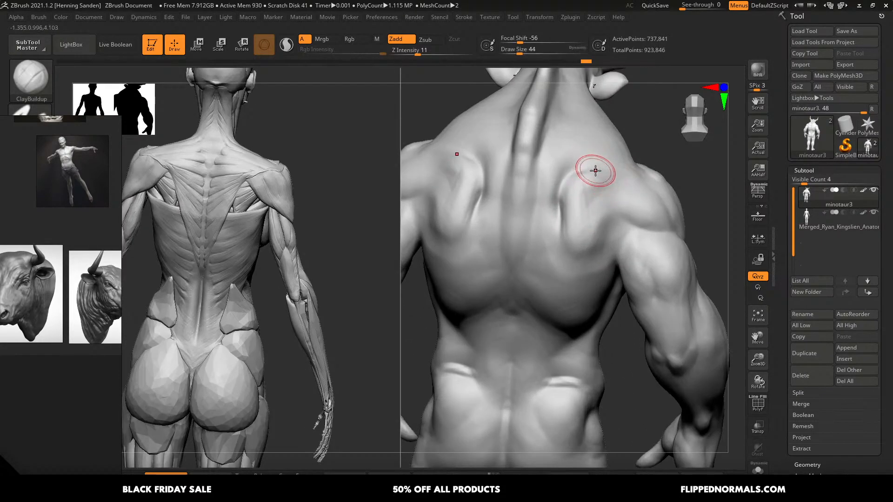
mouse_move(562, 173)
mouse_down()
mouse_move(548, 184)
mouse_move(560, 172)
mouse_up()
key(s)
mouse_move(560, 171)
mouse_down()
mouse_move(550, 172)
mouse_move(564, 174)
mouse_up()
key(s)
drag(565, 174, 561, 176)
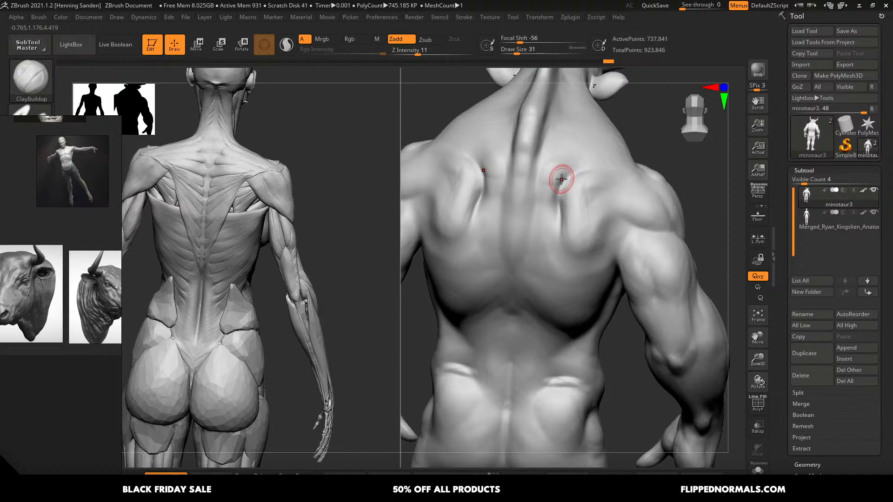
alt+right_drag(553, 187, 563, 200)
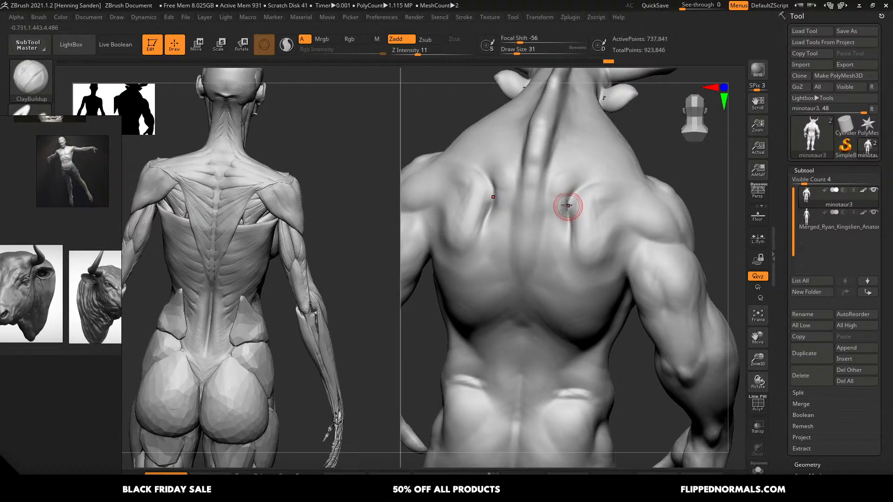
- Show the Ryan Kingslien anatomy figure among the LightBox tools and close LightBox without loading anything
click(92, 49)
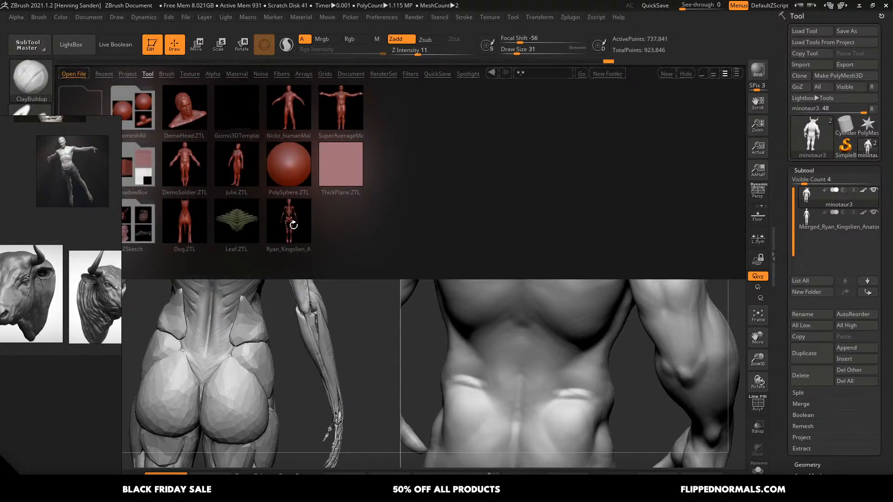
key(comma)
key(comma)
key(comma)
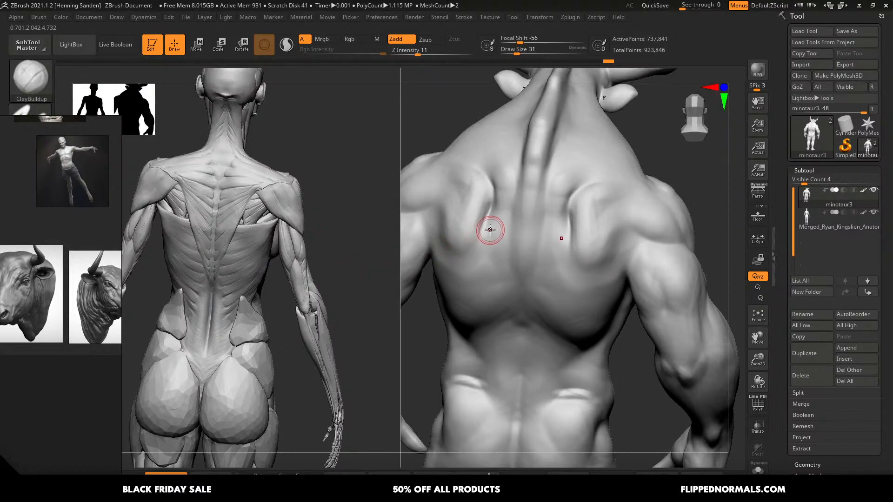
- Build up the muscle mass between the scapula and the spine with ClayBuildup at draw size 83
ctrl+right_drag(546, 227, 550, 254)
key(bracketright)
key(bracketright)
right_drag(578, 173, 577, 185)
key(bracketright)
mouse_move(580, 166)
mouse_down()
mouse_move(558, 167)
mouse_move(560, 176)
mouse_up()
mouse_move(565, 165)
mouse_down()
mouse_move(572, 177)
mouse_move(556, 228)
mouse_up()
right_drag(557, 229, 560, 211)
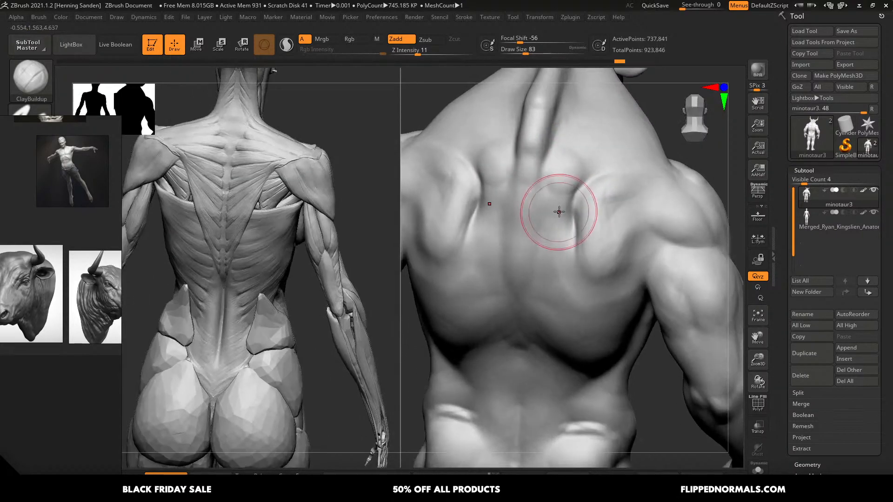
- Refine the muscle transition along the scapula's inner border toward the spine with ClayBuildup at draw size 51
key(bracketleft)
key(bracketleft)
drag(569, 204, 549, 204)
drag(554, 219, 552, 243)
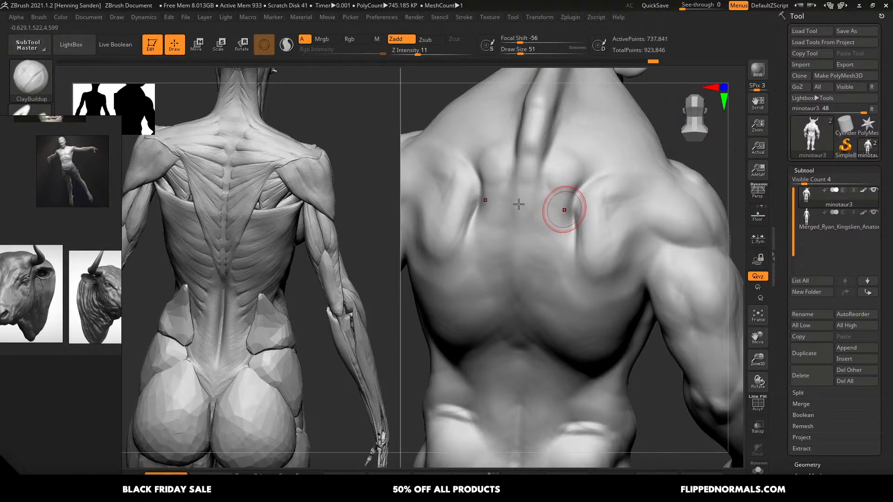
right_drag(518, 204, 517, 200)
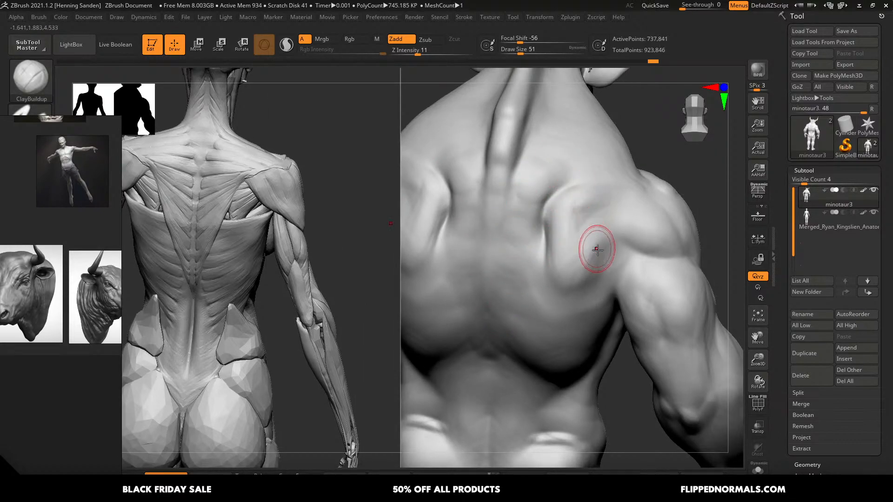
- Reshape the scapula's lower part and the side of the upper back with the Move brush at draw sizes 128 and 192
right_drag(597, 249, 584, 265)
key(b)
key(m)
key(v)
key(s)
drag(581, 263, 593, 266)
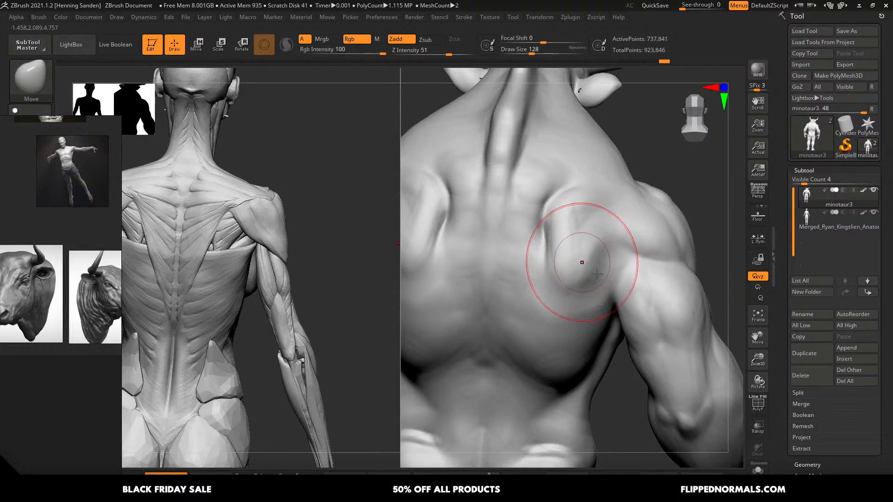
right_drag(596, 274, 548, 255)
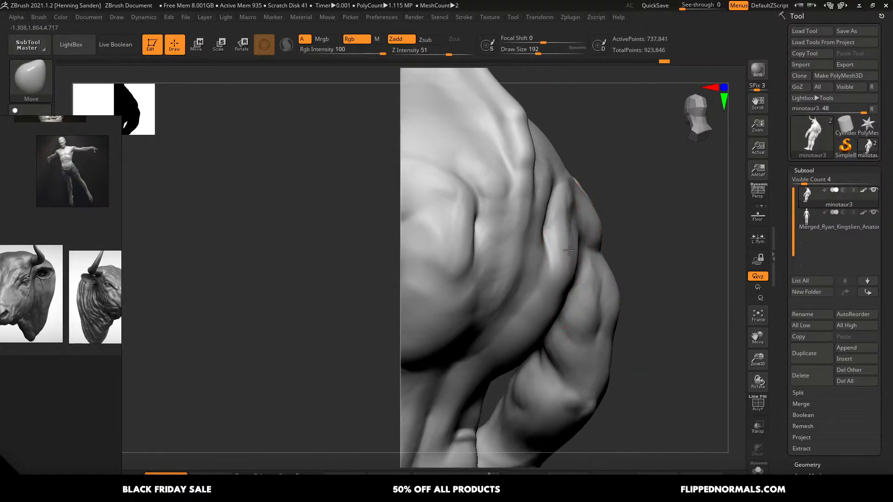
drag(563, 270, 566, 272)
right_drag(572, 275, 607, 269)
- Adjust the scapula's contour and the surrounding back muscles with the Move brush, reducing the draw size to 56
key(s)
drag(543, 262, 528, 279)
drag(497, 232, 502, 196)
key(s)
mouse_move(517, 206)
alt+right_down()
mouse_move(499, 187)
mouse_move(506, 243)
mouse_move(534, 277)
mouse_move(528, 246)
alt+right_up()
key(s)
drag(527, 247, 529, 247)
mouse_move(521, 249)
mouse_down()
mouse_move(511, 258)
mouse_move(517, 265)
mouse_up()
key(s)
key(s)
key(s)
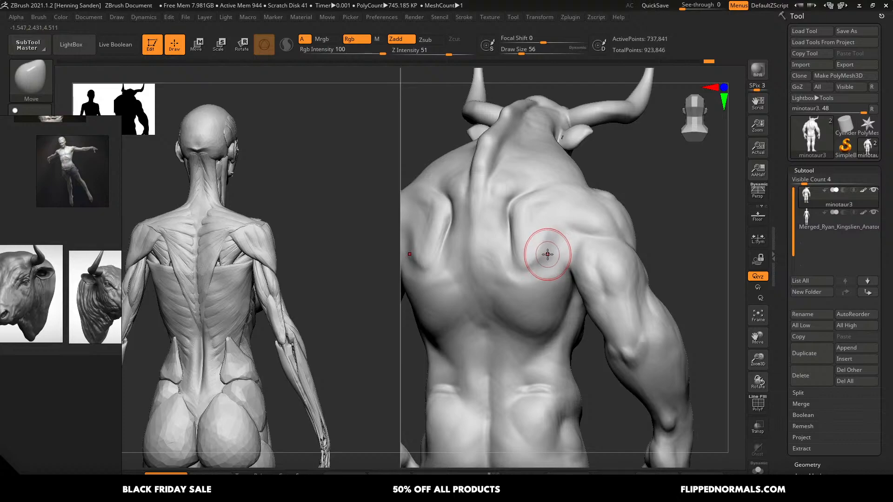
- Carve around the scapula's outer edge and lower corner with ClayBuildup at draw size 44
mouse_move(548, 255)
right_down()
mouse_move(548, 263)
mouse_move(558, 246)
mouse_move(546, 232)
mouse_move(553, 266)
right_up()
key(b)
key(c)
key(b)
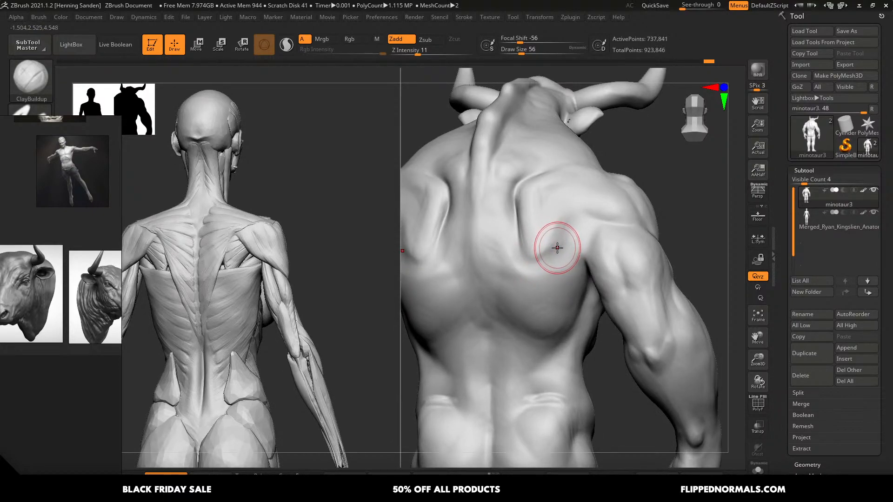
right_drag(555, 273, 556, 241)
key(s)
drag(560, 232, 559, 233)
alt+drag(564, 215, 556, 241)
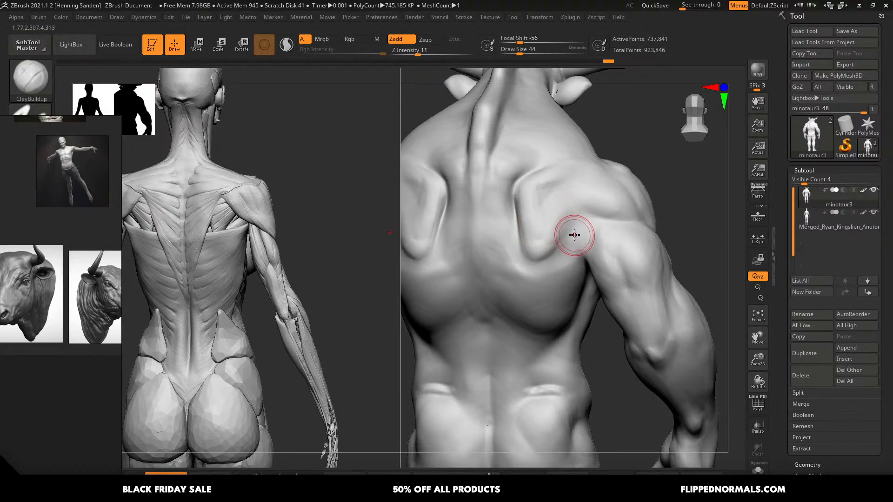
- Refine the muscle forms running from the scapula to the armpit with ClayBuildup
key(s)
drag(573, 235, 576, 223)
key(s)
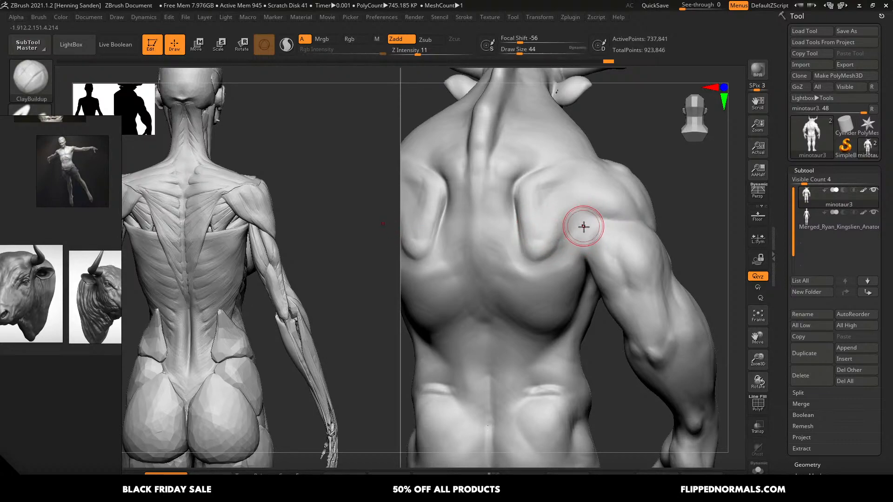
right_drag(595, 254, 606, 260)
key(s)
drag(599, 261, 595, 261)
- Sculpt the upper triceps just below the rear deltoid with ClayBuildup at draw sizes 49 and 41
mouse_move(648, 234)
right_down()
mouse_move(624, 251)
mouse_move(654, 219)
mouse_move(653, 202)
mouse_move(660, 236)
right_up()
key(bracketright)
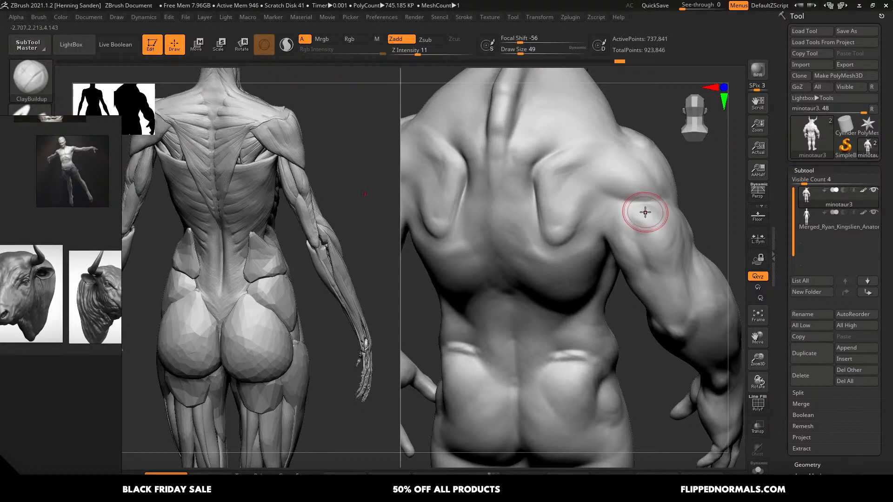
key(s)
drag(638, 215, 636, 215)
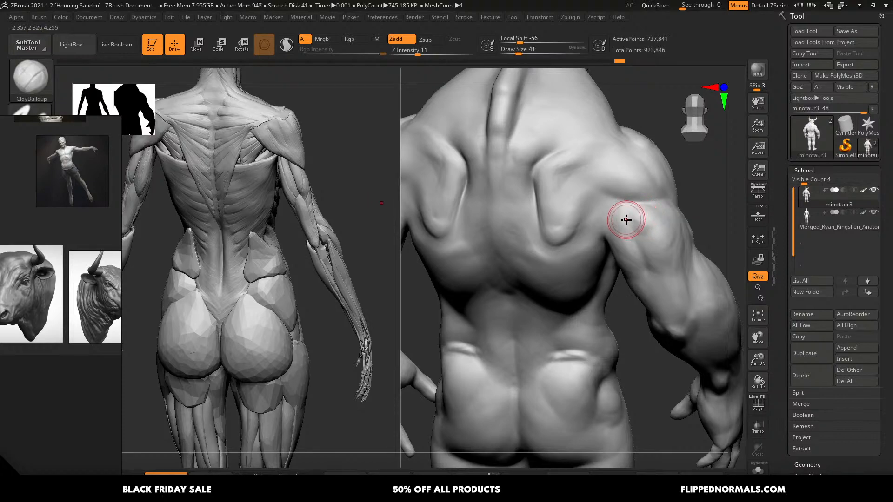
right_drag(621, 226, 629, 216)
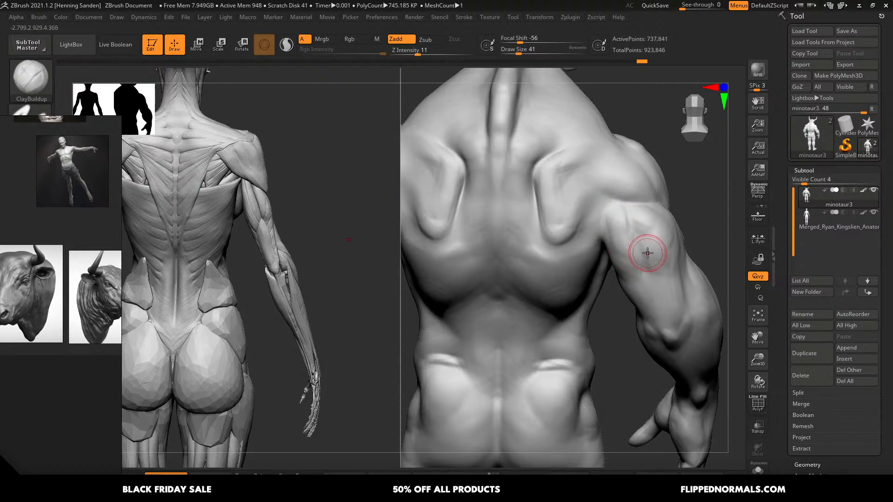
- Try masking the triceps shapes on the back of the upper arm at draw size 22, undoing the mask
mouse_move(642, 252)
right_down()
mouse_move(637, 239)
mouse_move(661, 233)
right_up()
key(s)
key(s)
key(bracketleft)
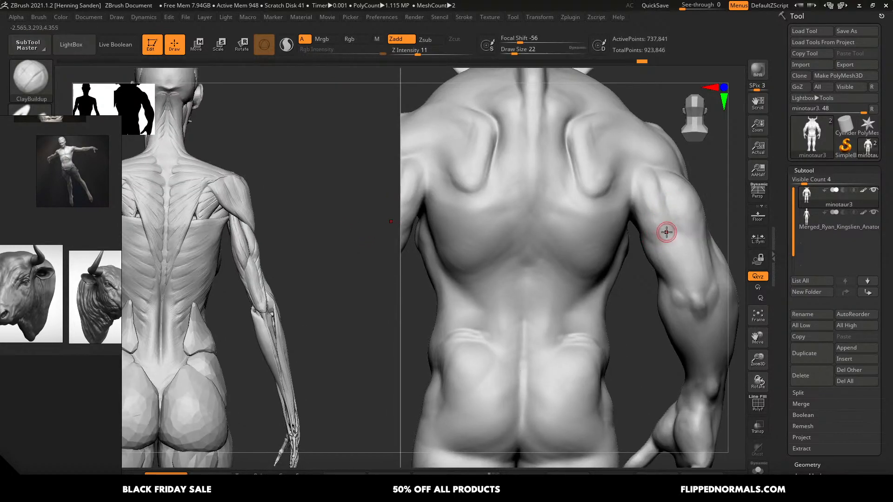
mouse_move(667, 232)
ctrl+mouse_down()
mouse_move(640, 174)
mouse_move(660, 224)
mouse_move(644, 192)
ctrl+mouse_up()
key(ctrl+z)
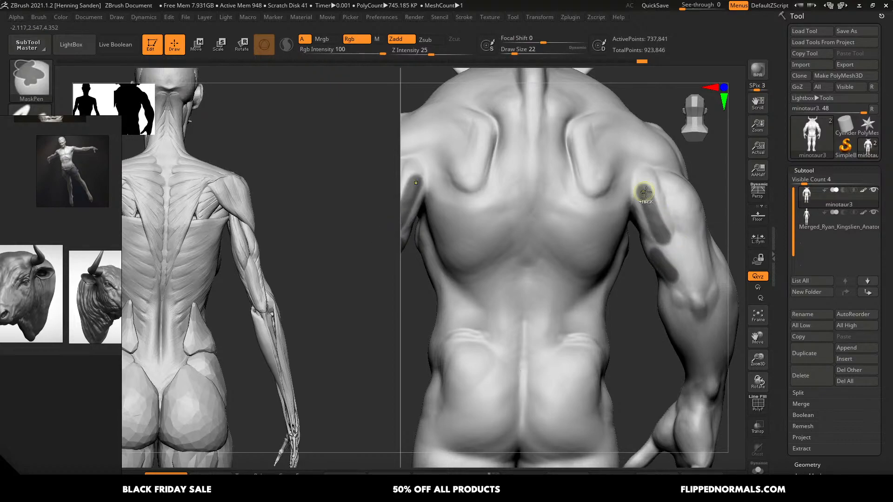
right_drag(645, 198, 689, 209)
mouse_move(686, 180)
ctrl+mouse_down()
mouse_move(707, 261)
mouse_move(654, 293)
mouse_move(660, 279)
ctrl+mouse_up()
key(bracketright)
key(bracketright)
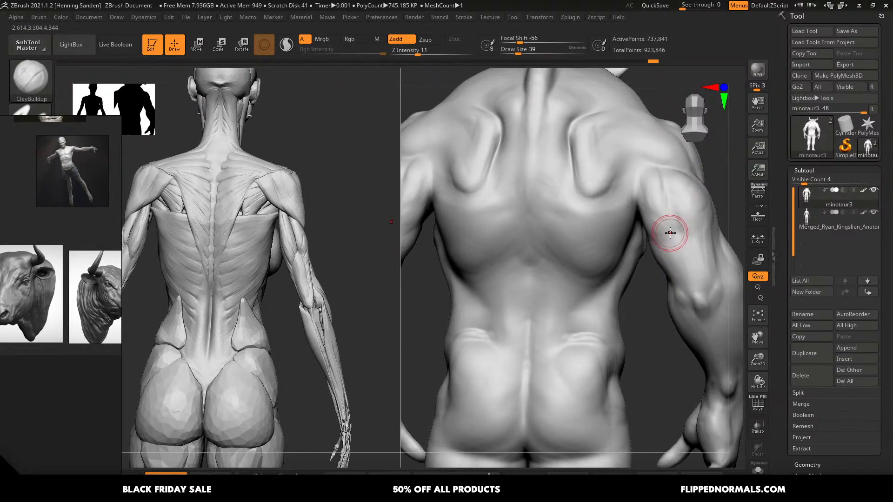
- Mask the inner triceps head on the back of the upper arm at draw sizes 22 and 12
key(s)
click(675, 229)
drag(677, 228, 669, 237)
key(s)
ctrl+drag(652, 174, 656, 212)
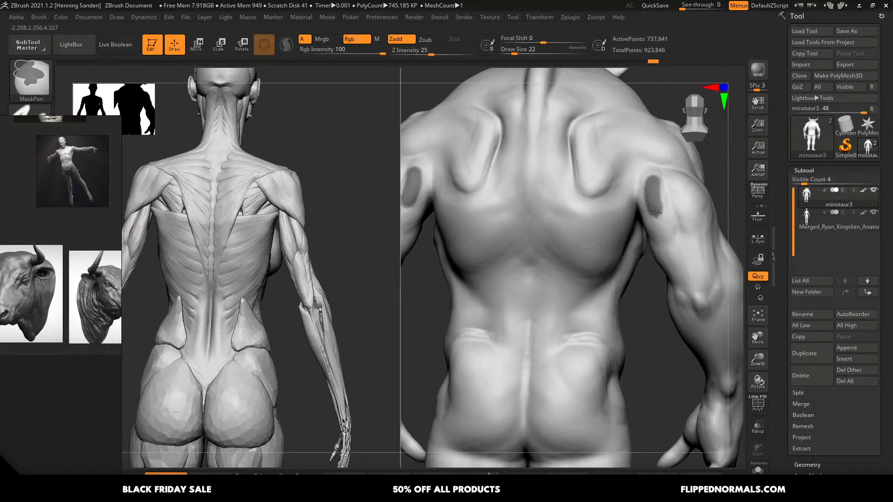
right_drag(660, 254, 661, 256)
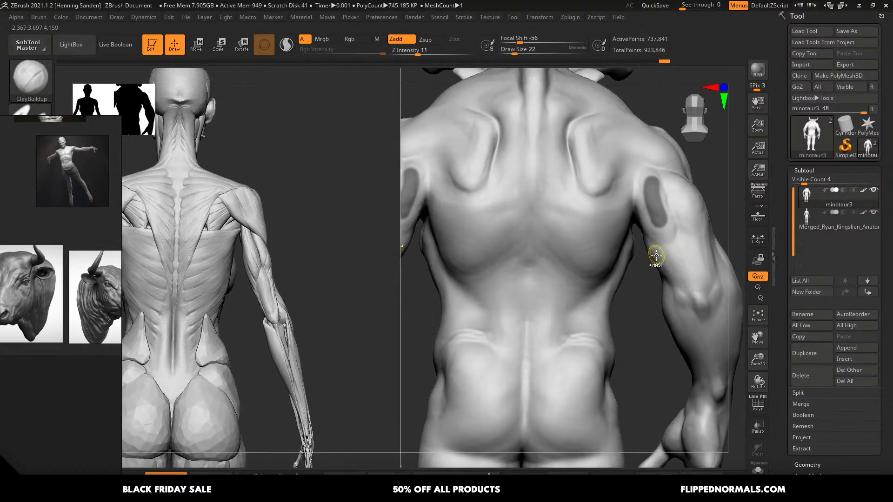
key(bracketleft)
ctrl+drag(651, 247, 668, 276)
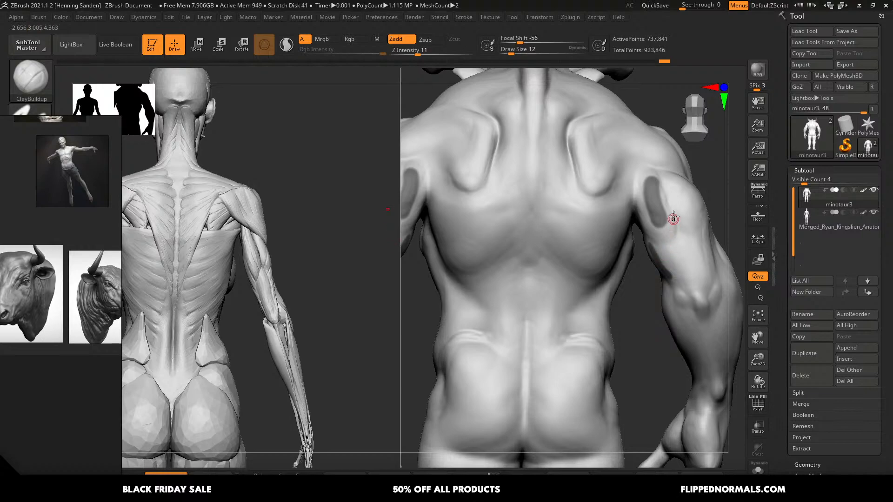
- Extend the triceps mask down the arm's inner edge at draw size 12, comparing it with the anatomy figure, and clear it
right_drag(673, 219, 650, 244)
ctrl+drag(654, 264, 662, 273)
ctrl+drag(649, 213, 660, 232)
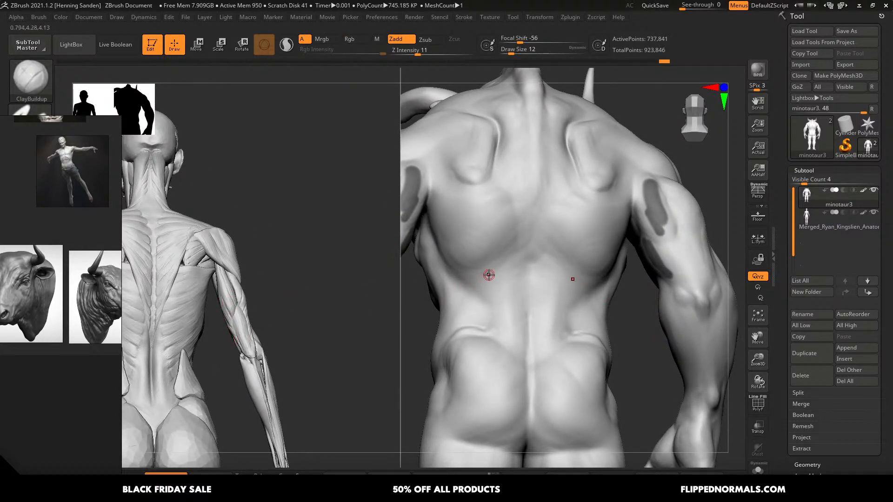
right_drag(267, 333, 324, 321)
mouse_move(640, 283)
right_down()
mouse_move(616, 235)
mouse_move(643, 206)
right_up()
ctrl+drag(642, 206, 649, 214)
mouse_move(600, 226)
alt+right_down()
mouse_move(648, 230)
mouse_move(642, 217)
alt+right_up()
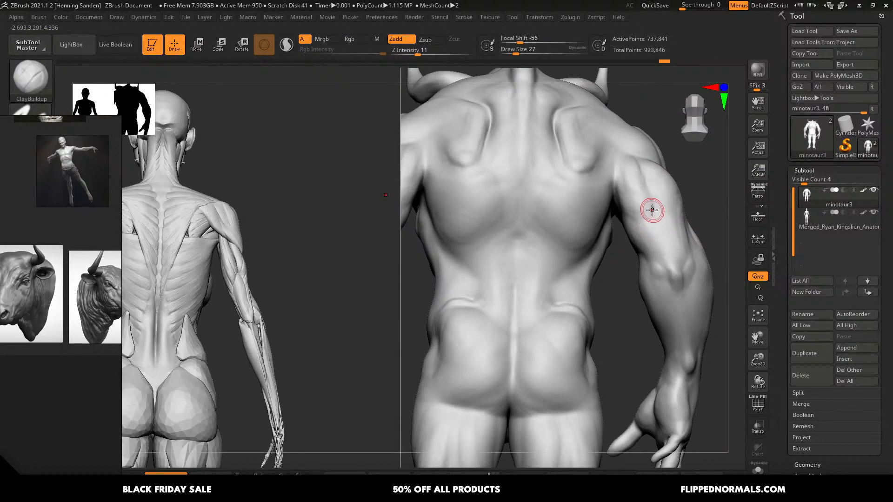
- Define the triceps heads and their transition toward the elbow with ClayBuildup at draw sizes 33 and 18
key(s)
drag(652, 209, 652, 202)
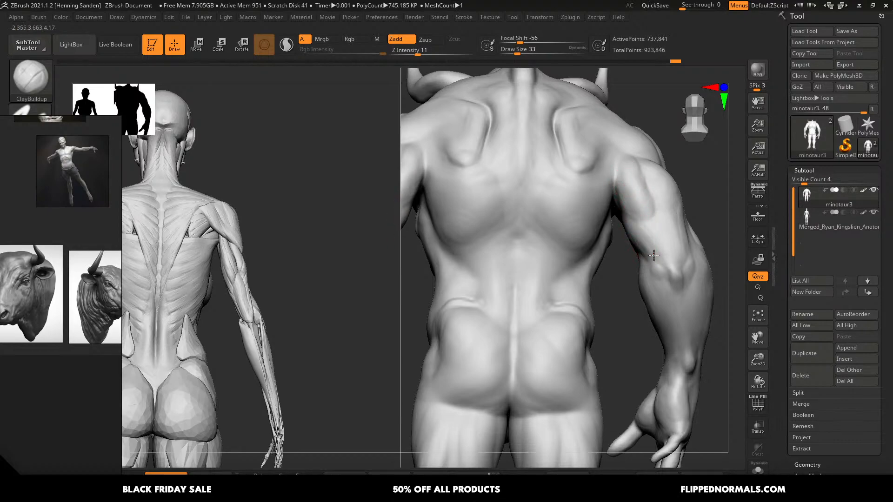
key(bracketleft)
key(bracketleft)
key(bracketleft)
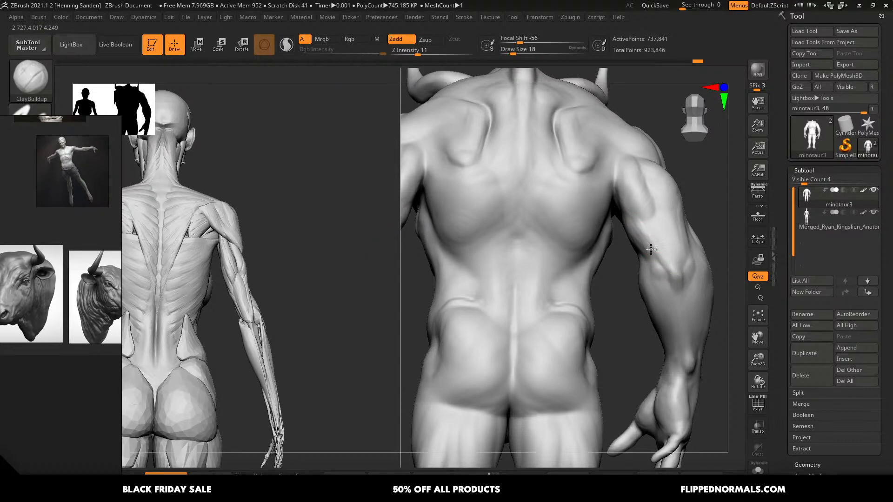
- Refine the inner triceps bulge midway down the upper arm with ClayBuildup at draw size 31
right_drag(654, 224, 653, 219)
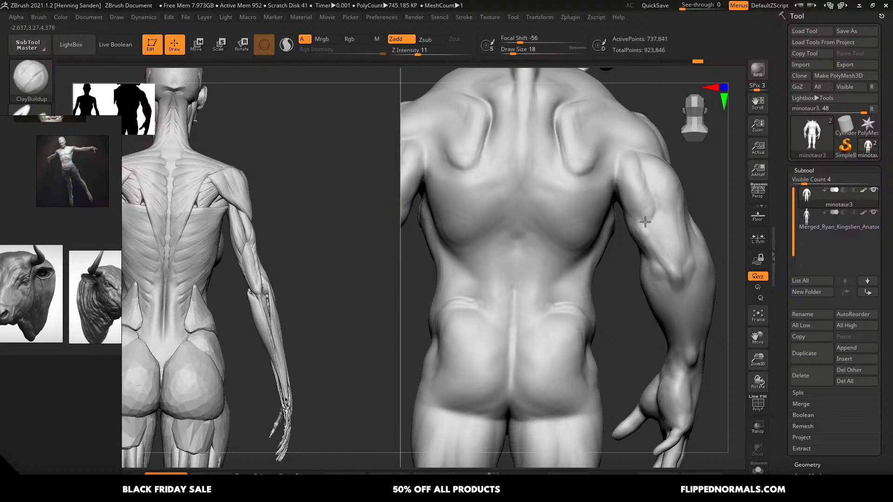
key(bracketright)
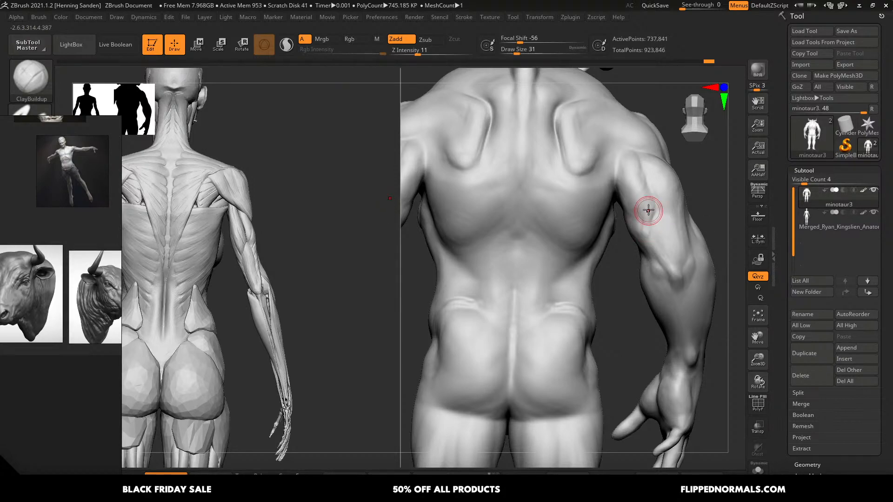
drag(647, 209, 639, 214)
right_drag(638, 140, 637, 133)
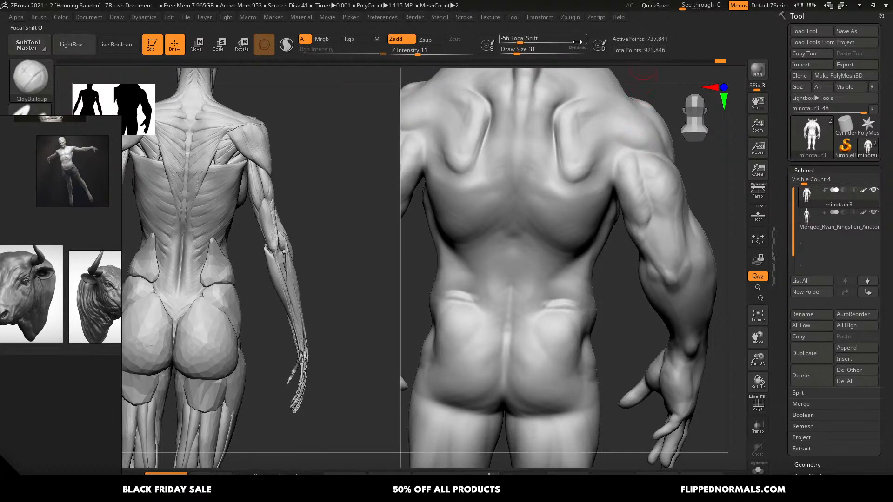
- Set Split Screen to 0 to show both models together, and restore the side-by-side view
alt+right_drag(546, 72, 567, 88)
click(536, 17)
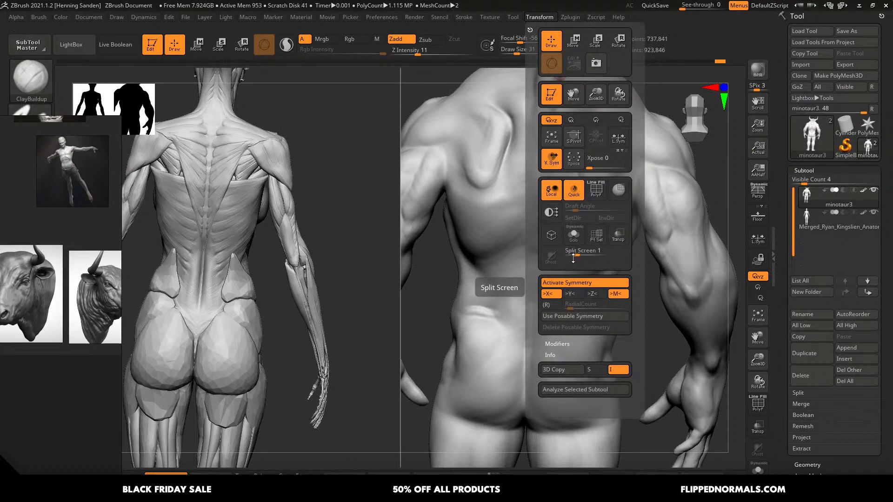
drag(573, 259, 569, 256)
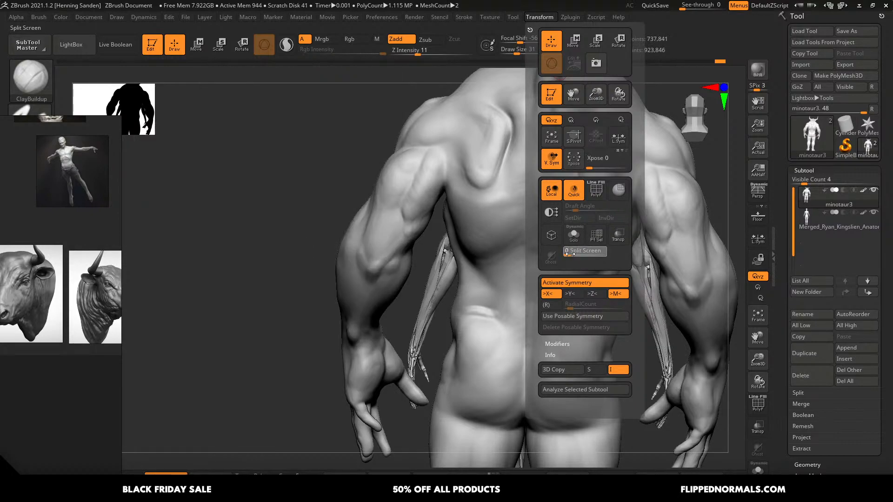
ctrl+right_drag(559, 282, 584, 264)
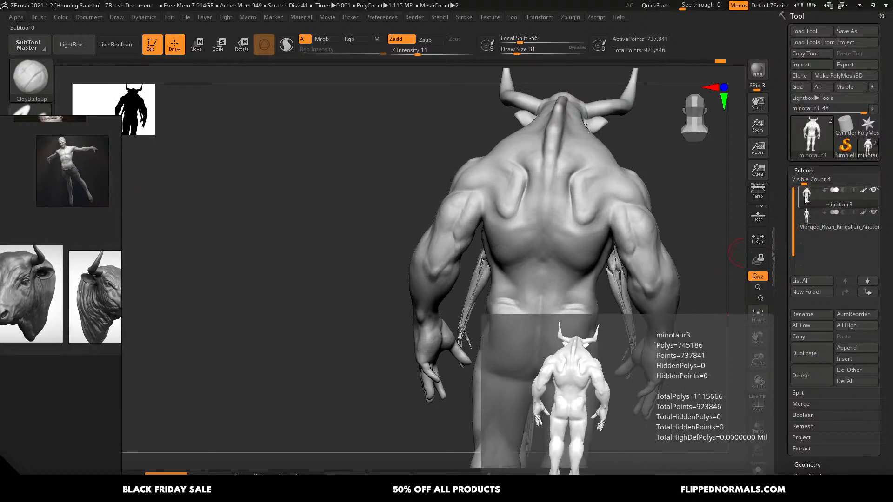
click(539, 17)
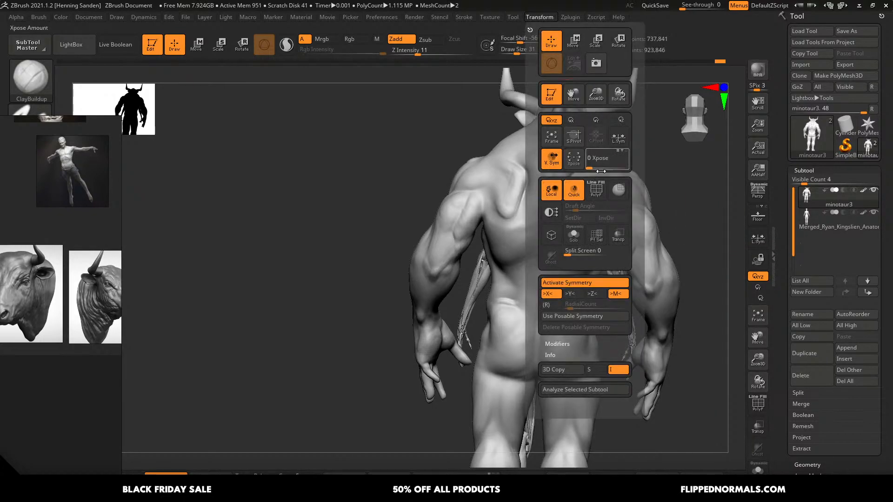
click(574, 253)
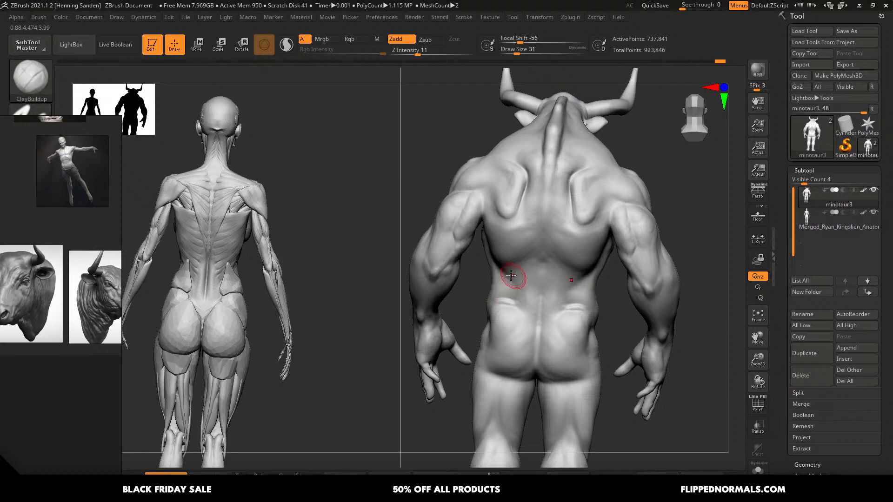
- Build up the upper edge of the latissimus from the armpit across below the shoulder blades with ClayBuildup at draw size 39
right_drag(511, 275, 558, 228)
mouse_move(589, 196)
ctrl+right_down()
mouse_move(594, 249)
mouse_move(682, 247)
mouse_move(630, 237)
ctrl+right_up()
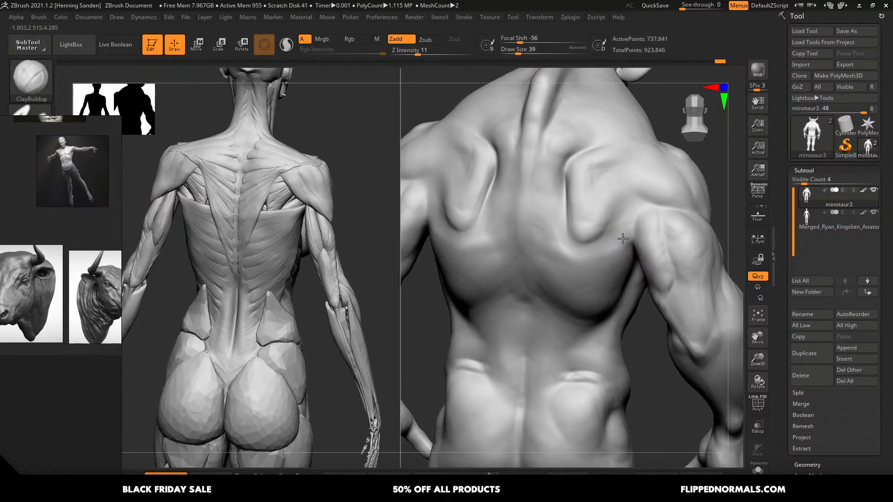
mouse_move(623, 239)
mouse_down()
mouse_move(570, 247)
mouse_move(590, 254)
mouse_move(606, 253)
mouse_move(630, 231)
mouse_move(604, 247)
mouse_move(530, 237)
mouse_up()
- Shape the lower trapezius between the shoulder blades with ClayBuildup at draw size 49
key(s)
key(bracketright)
key(bracketright)
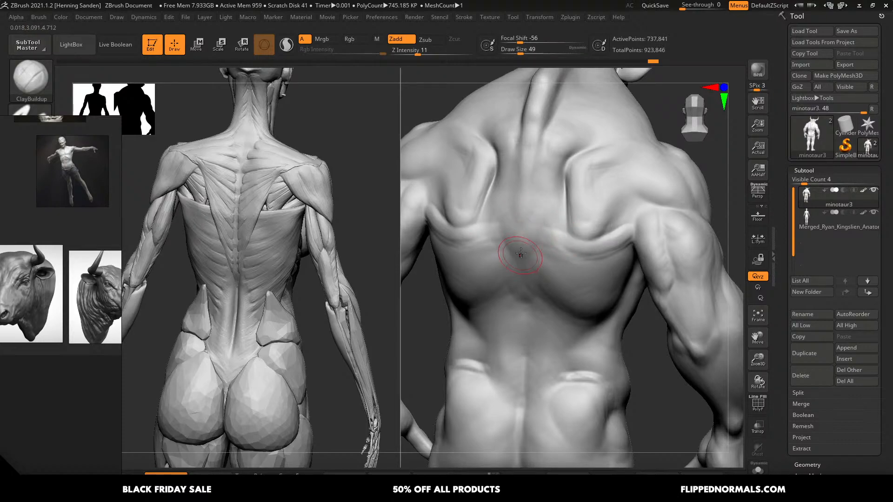
right_drag(519, 256, 505, 229)
drag(505, 230, 510, 247)
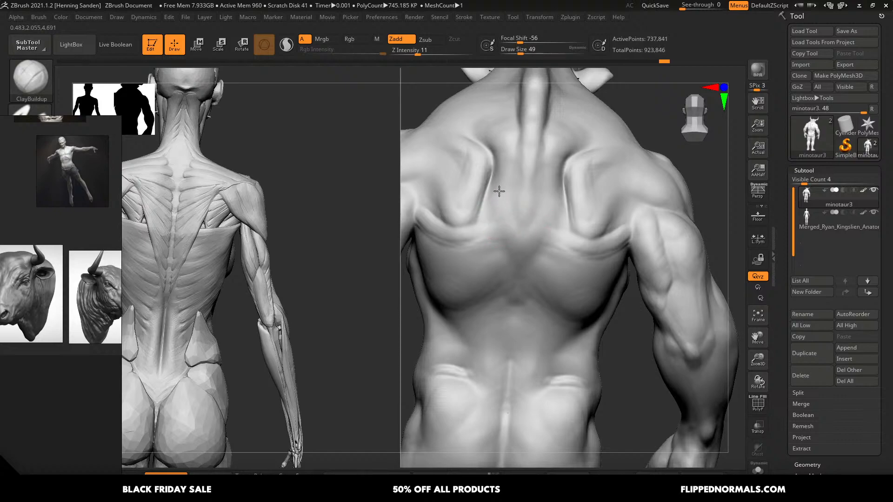
mouse_move(499, 190)
mouse_down()
mouse_move(511, 218)
mouse_move(509, 162)
mouse_up()
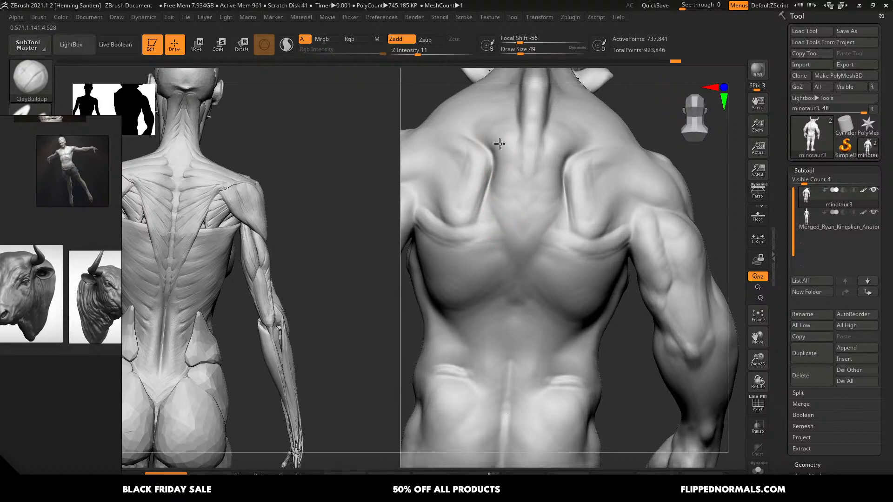
alt+right_drag(487, 137, 526, 173)
mouse_move(528, 166)
mouse_down()
mouse_move(507, 163)
mouse_move(504, 152)
mouse_move(517, 157)
mouse_move(497, 158)
mouse_move(506, 153)
mouse_up()
right_drag(508, 167, 502, 161)
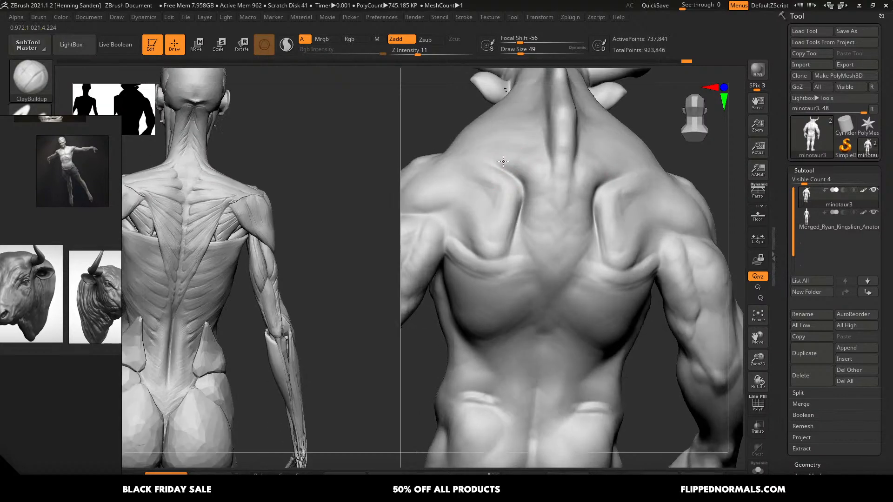
- Refine the trapezius edge beside the shoulder blade's inner border with ClayBuildup at draw size 35
mouse_move(540, 193)
right_down()
mouse_move(540, 217)
mouse_move(568, 215)
mouse_move(567, 196)
right_up()
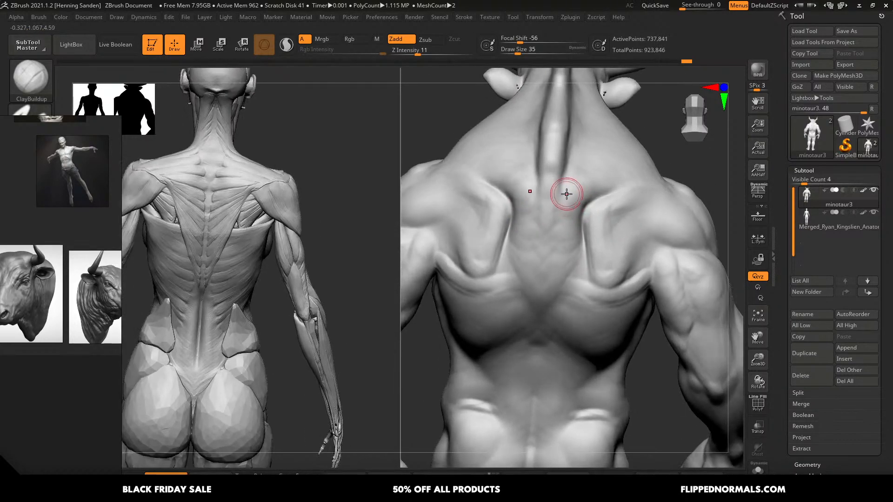
right_drag(558, 278, 520, 225)
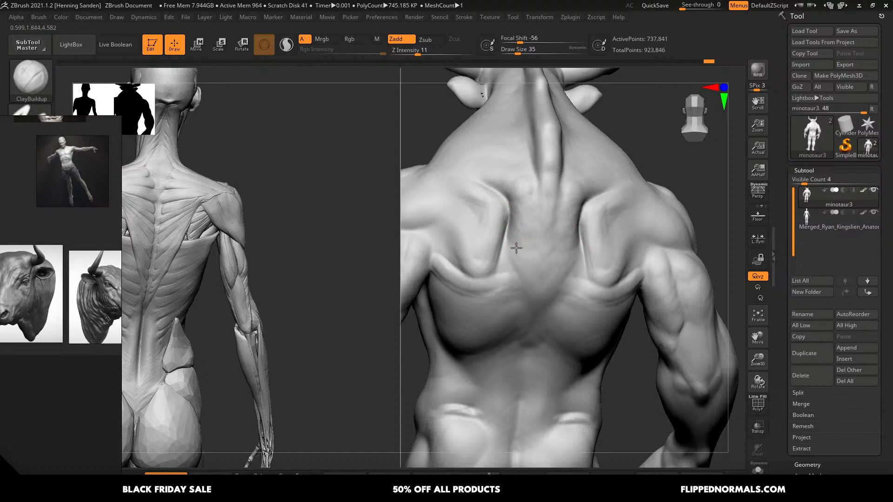
mouse_move(516, 248)
mouse_down()
mouse_move(521, 282)
mouse_move(495, 281)
mouse_move(505, 271)
mouse_move(478, 279)
mouse_move(438, 262)
mouse_move(457, 296)
mouse_up()
- Rework the muscle ridge running from the armpit beneath the shoulder blade with ClayBuildup at draw size 41
key(s)
key(bracketleft)
key(bracketleft)
key(bracketleft)
key(bracketleft)
key(bracketleft)
key(bracketright)
key(bracketright)
key(bracketright)
key(bracketright)
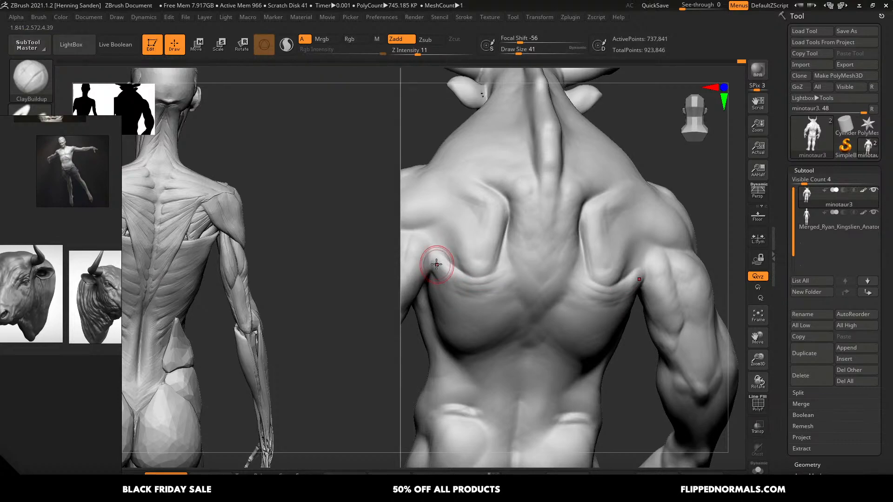
mouse_move(436, 264)
mouse_down()
mouse_move(447, 283)
mouse_move(440, 260)
mouse_up()
key(s)
mouse_move(440, 270)
mouse_down()
mouse_move(470, 315)
mouse_move(464, 293)
mouse_move(483, 305)
mouse_up()
- Adjust the form of the mid-back and flanks with the Move brush at draw sizes 87 and 108
mouse_move(510, 307)
right_down()
mouse_move(521, 331)
mouse_move(510, 321)
mouse_move(508, 333)
right_up()
key(b)
key(m)
key(v)
key(s)
drag(508, 332, 514, 332)
mouse_move(502, 345)
right_down()
mouse_move(495, 346)
mouse_move(505, 325)
mouse_move(499, 343)
right_up()
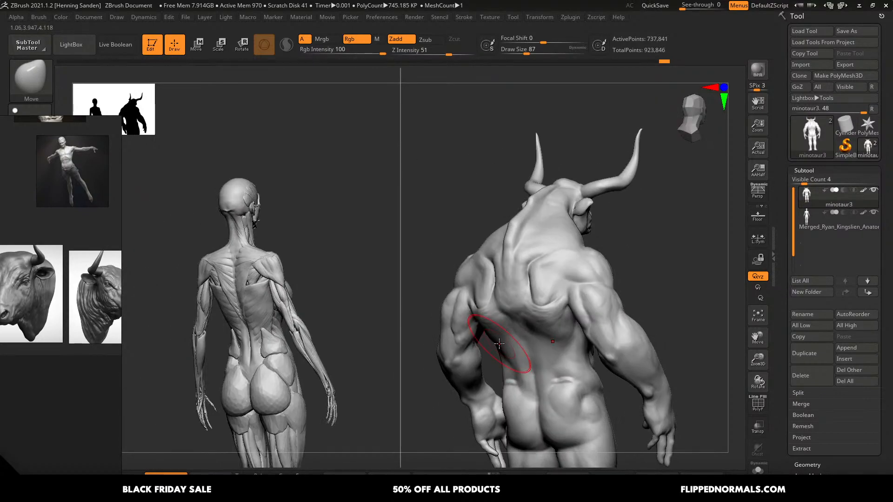
key(s)
drag(499, 343, 502, 344)
scroll(799, 233, down, 5)
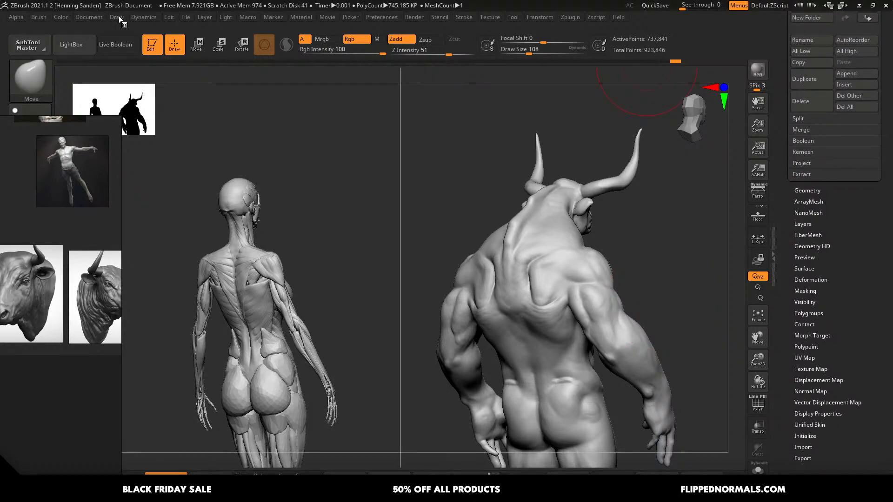
mouse_move(520, 305)
right_down()
mouse_move(560, 310)
mouse_move(524, 326)
mouse_move(488, 319)
mouse_move(471, 328)
mouse_move(500, 304)
mouse_move(509, 317)
mouse_move(540, 312)
right_up()
key(bracketleft)
key(bracketleft)
key(bracketleft)
key(s)
drag(540, 312, 540, 312)
- Define the spine line from the mid-back down to the lower back with the Standard brush at draw size 44
mouse_move(539, 312)
right_down()
mouse_move(552, 313)
mouse_move(546, 319)
right_up()
key(b)
key(s)
key(t)
key(bracketleft)
key(bracketleft)
key(bracketleft)
key(bracketleft)
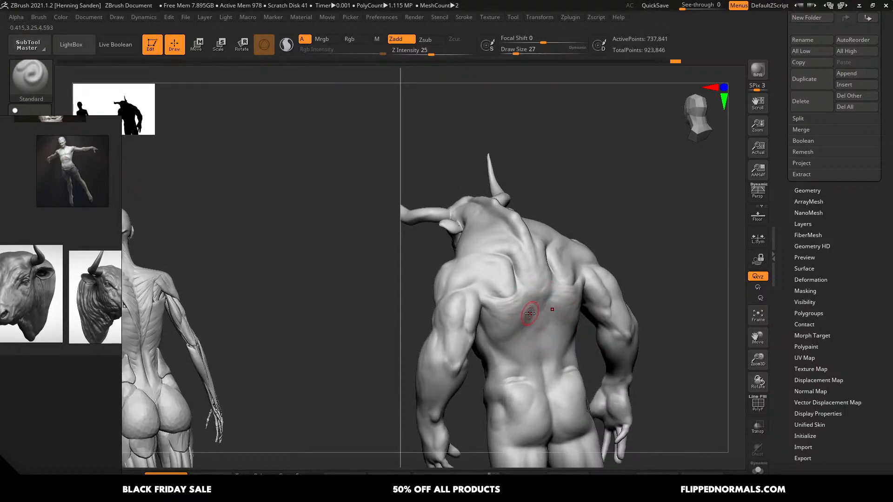
key(s)
drag(537, 300, 545, 377)
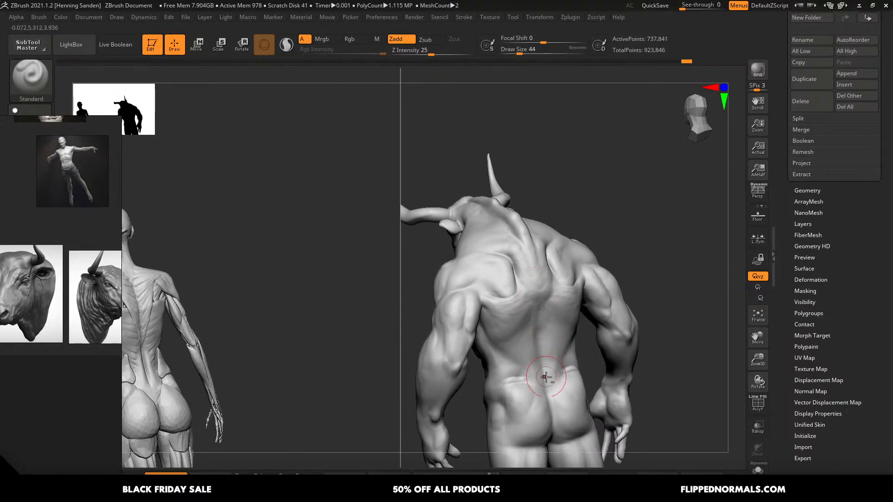
- Add volume and muscle direction to the latissimus below the shoulder blade with ClayBuildup at draw sizes 59 and 35
key(b)
key(c)
key(b)
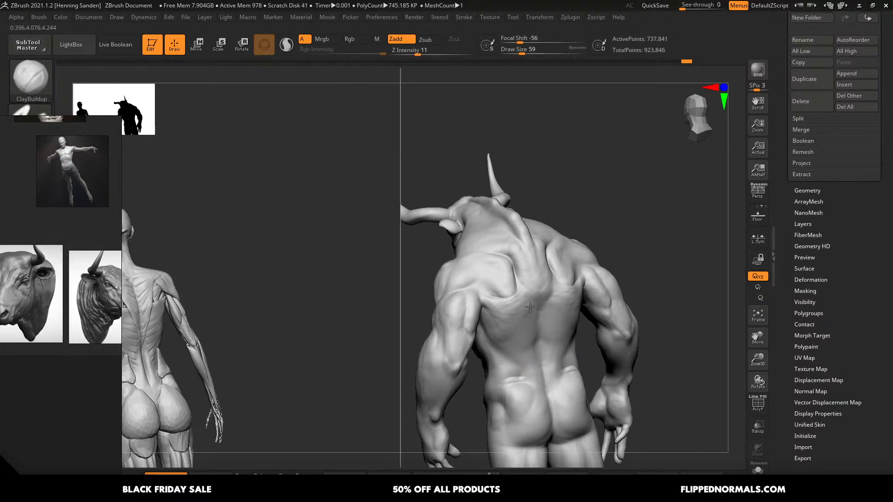
key(s)
drag(521, 316, 516, 312)
mouse_move(504, 328)
alt+right_down()
mouse_move(566, 298)
mouse_move(568, 285)
mouse_move(612, 313)
mouse_move(601, 285)
alt+right_up()
key(bracketleft)
key(bracketleft)
key(bracketleft)
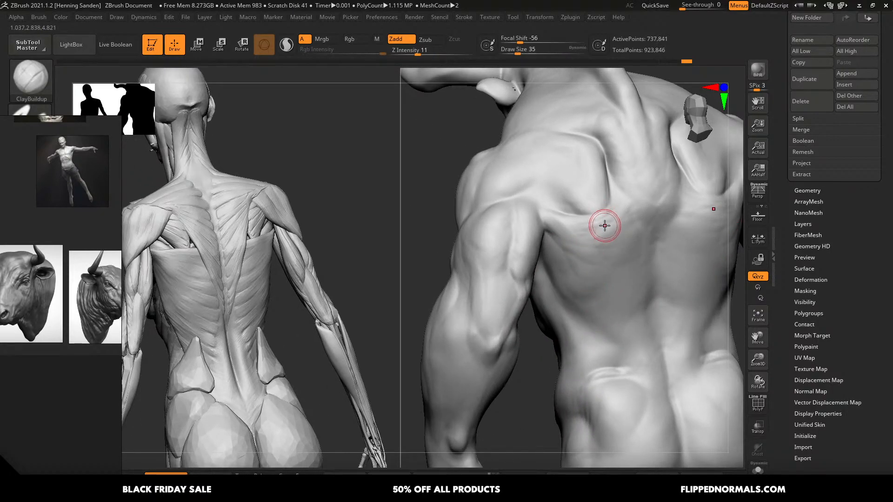
- Shape the rear deltoid and its transition into the shoulder blade with ClayBuildup at draw size 44
right_drag(600, 204, 602, 207)
key(s)
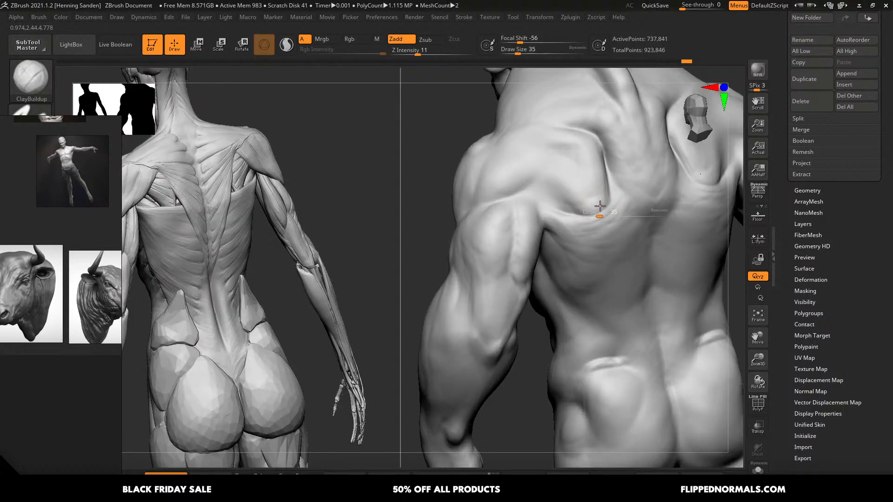
drag(600, 207, 602, 207)
right_drag(587, 197, 580, 209)
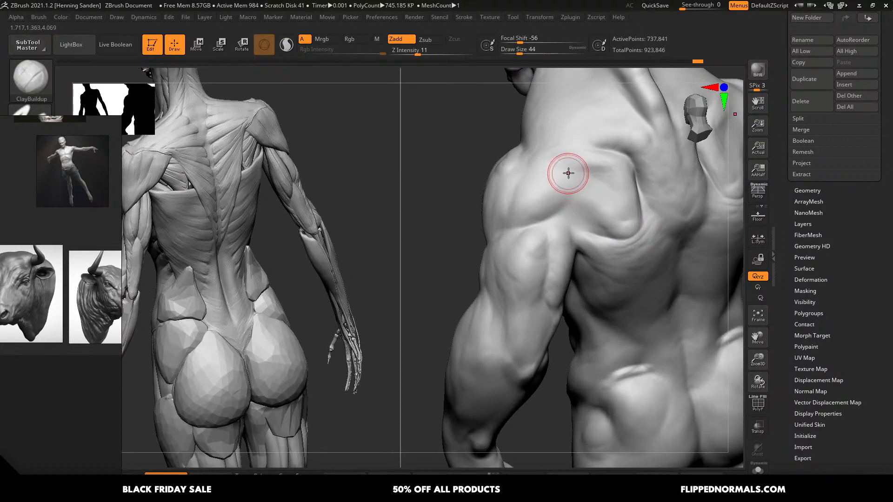
mouse_move(568, 173)
mouse_down()
mouse_move(553, 183)
mouse_move(557, 200)
mouse_move(545, 195)
mouse_move(548, 205)
mouse_up()
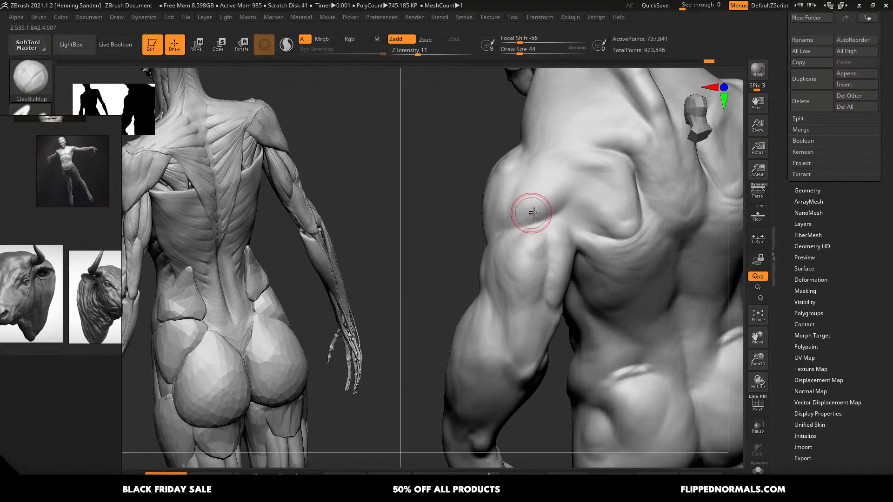
right_drag(534, 207, 544, 174)
mouse_move(544, 175)
mouse_down()
mouse_move(556, 195)
mouse_move(538, 213)
mouse_move(541, 191)
mouse_up()
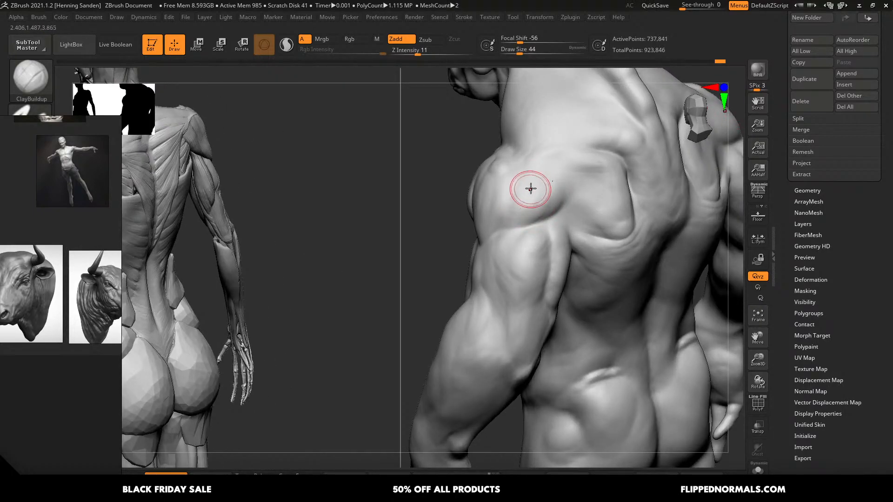
- Refine the upper triceps heads below the deltoid with ClayBuildup at draw sizes 44 and 46
right_drag(551, 248, 540, 243)
drag(541, 244, 545, 235)
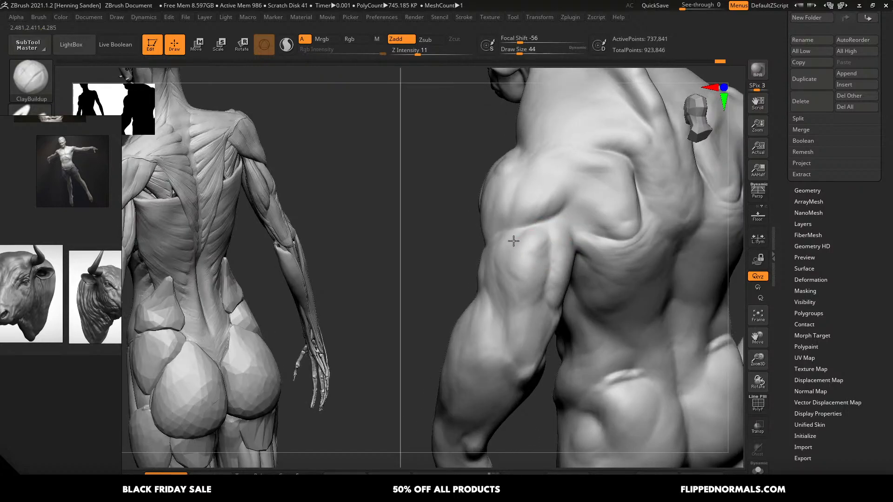
drag(530, 282, 531, 303)
right_drag(532, 307, 558, 294)
key(bracketleft)
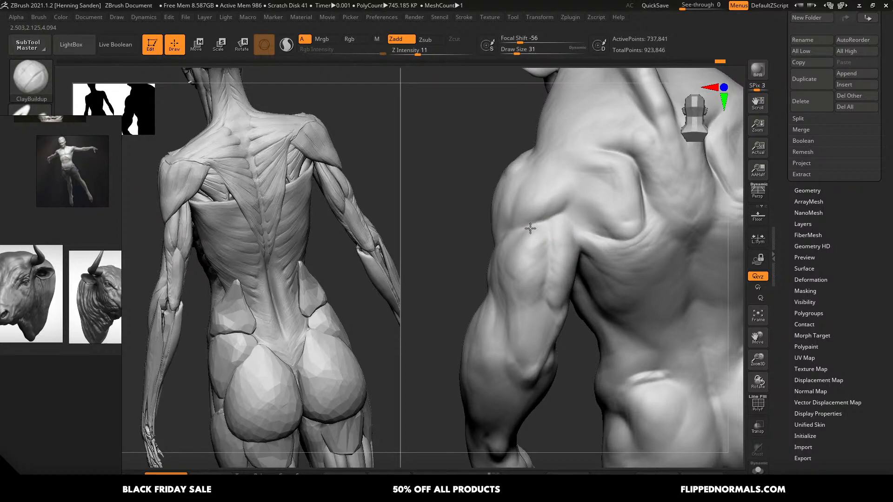
key(s)
drag(513, 273, 517, 273)
drag(548, 268, 541, 296)
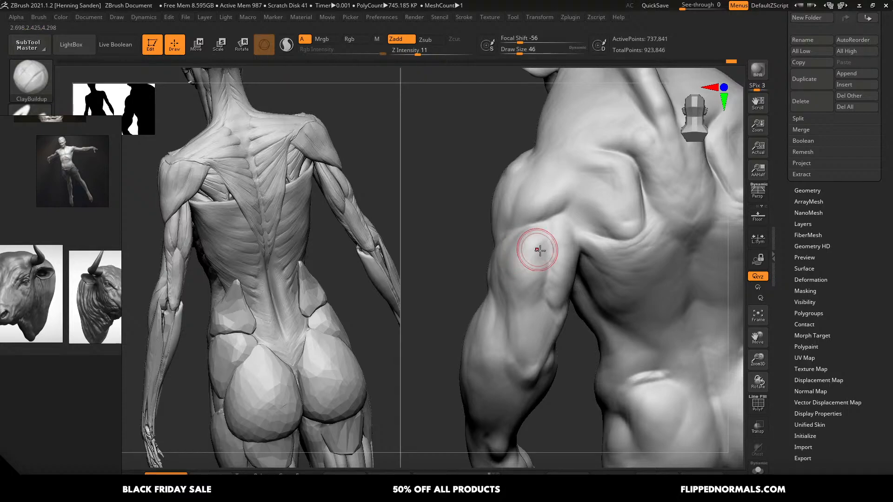
- Soften and fill the inner and upper areas of the shoulder blade with ClayBuildup at draw sizes 44 and 41
right_drag(538, 250, 576, 252)
key(bracketleft)
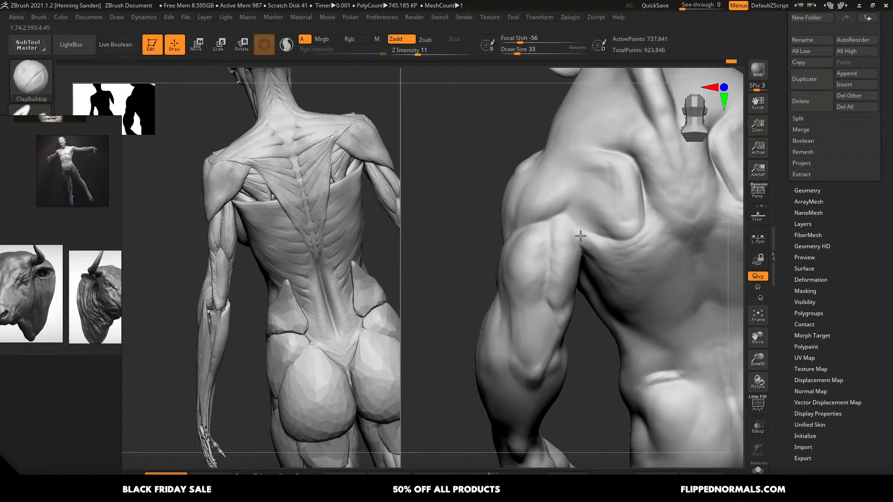
key(bracketright)
right_drag(616, 219, 635, 208)
drag(635, 207, 631, 205)
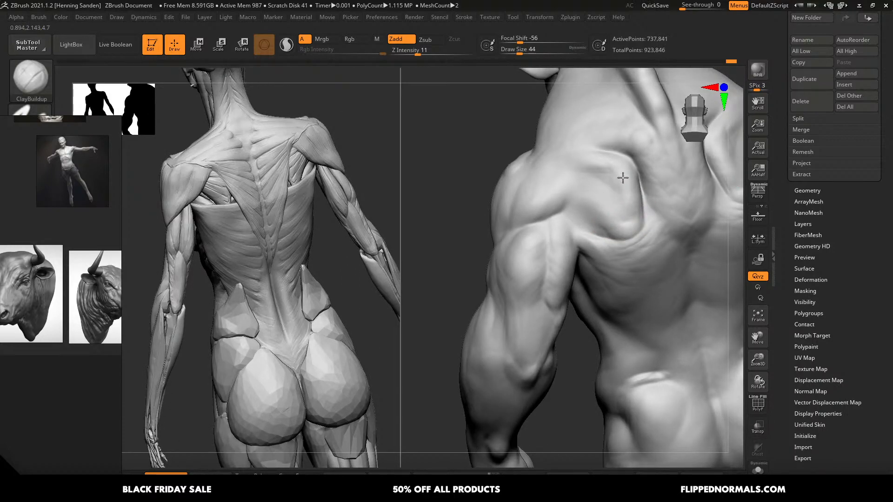
drag(610, 169, 618, 162)
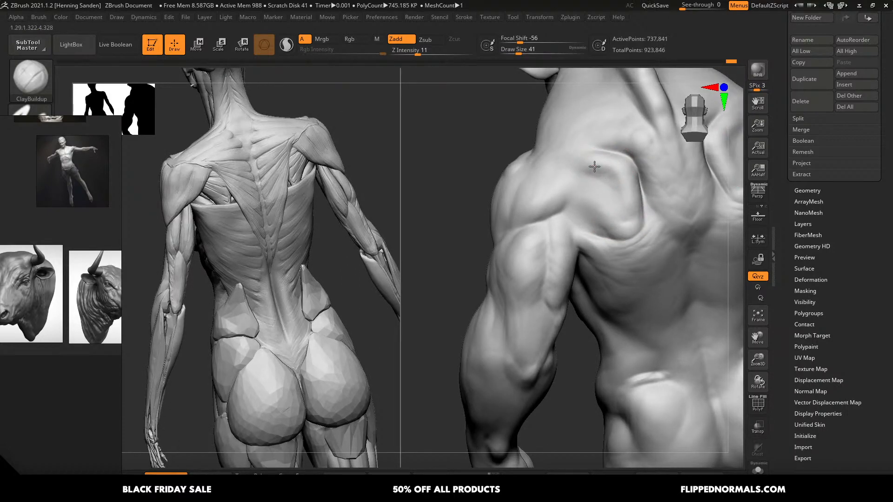
- Strengthen the rear deltoid's bulk and lower edge with ClayBuildup at draw size 41
right_drag(567, 162, 556, 167)
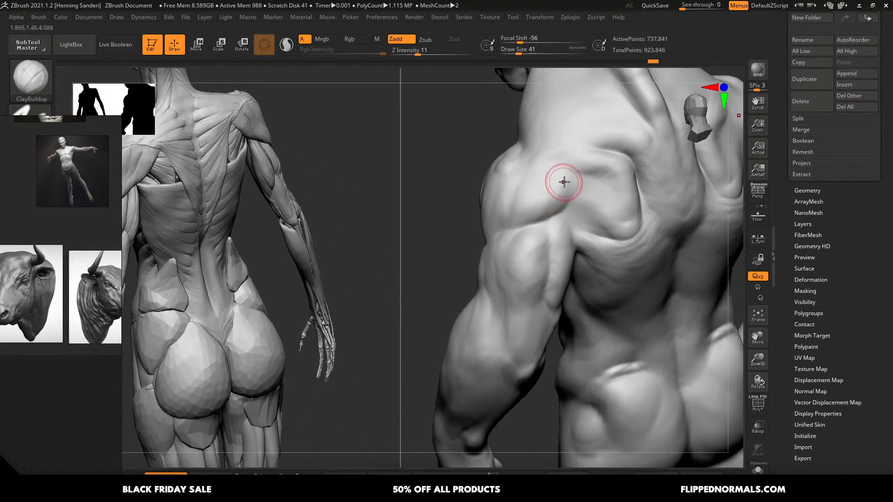
mouse_move(538, 174)
mouse_down()
mouse_move(553, 204)
mouse_move(531, 215)
mouse_move(538, 202)
mouse_up()
right_drag(549, 193, 544, 181)
drag(544, 182, 499, 226)
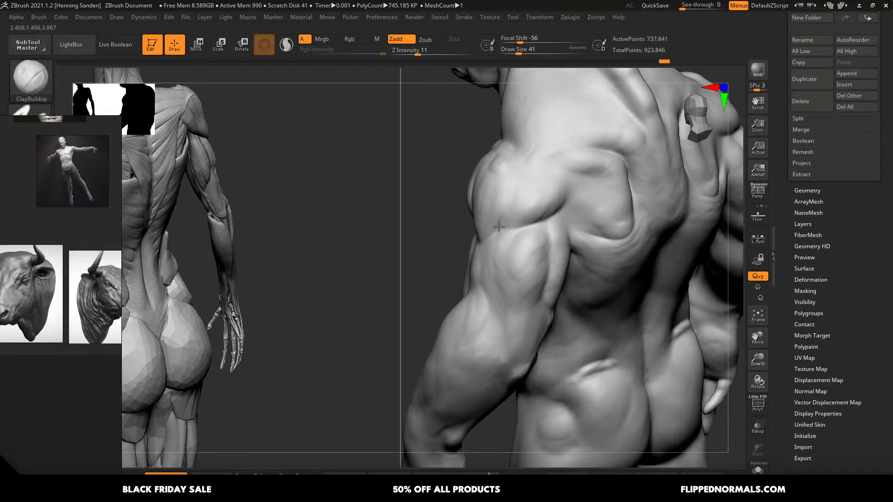
- Build up the muscles crossing the shoulder blade toward the armpit with ClayBuildup at draw size 44
right_drag(568, 193, 567, 185)
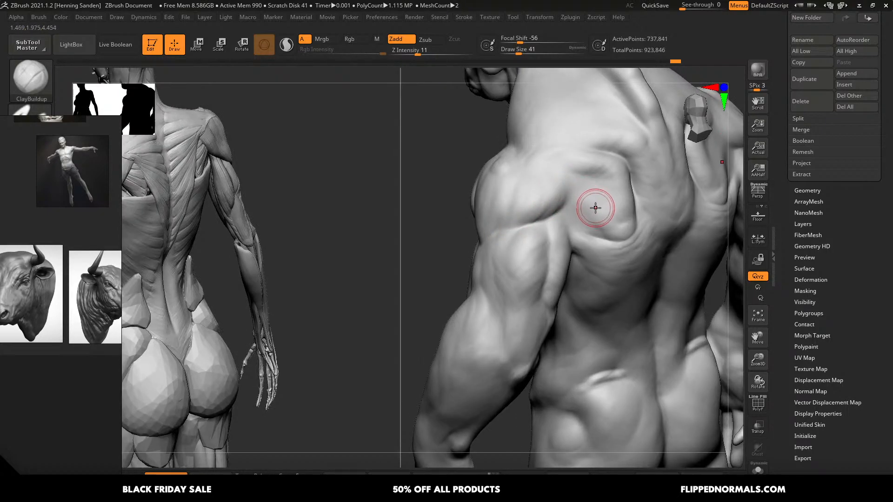
key(s)
mouse_move(615, 225)
mouse_down()
mouse_move(607, 230)
mouse_move(614, 232)
mouse_up()
key(s)
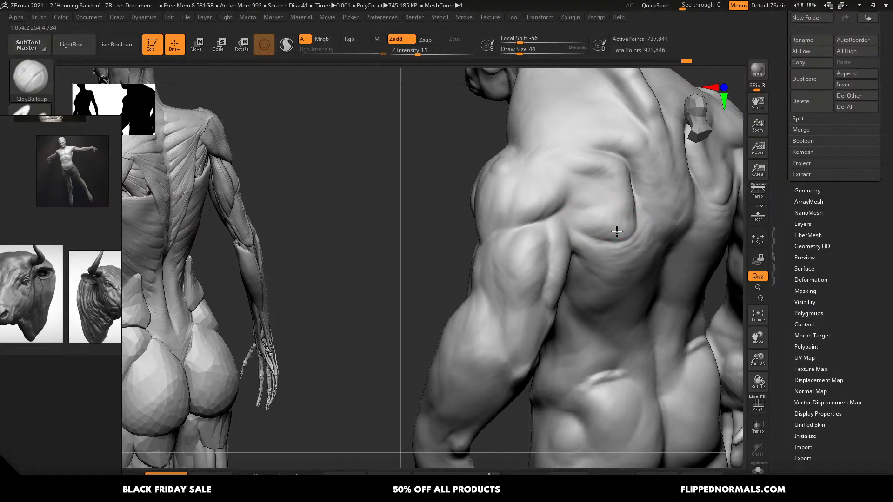
drag(576, 224, 578, 202)
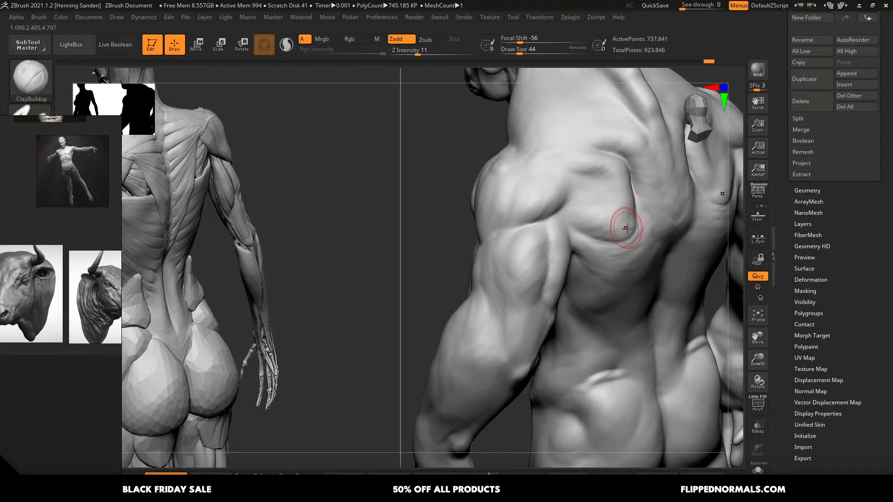
- Refine the shoulder blade's lower corner and the muscle beneath it with ClayBuildup at draw sizes 20 and 37
key(s)
drag(628, 235, 615, 236)
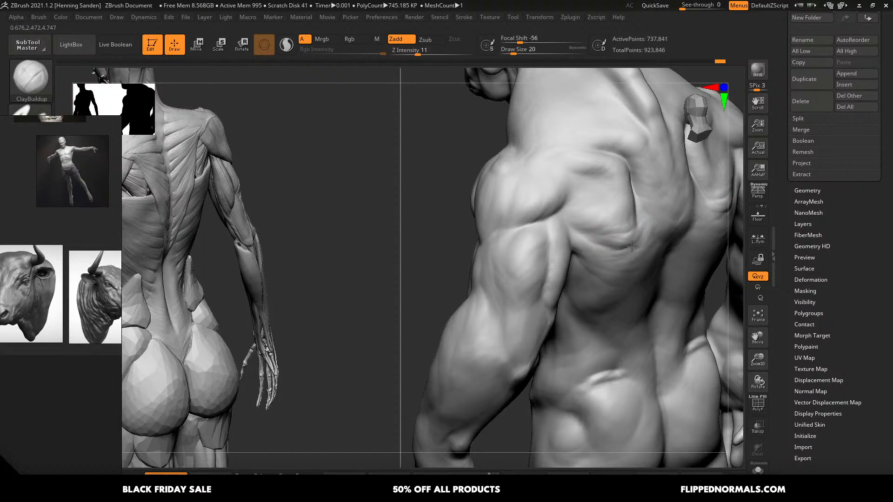
key(s)
drag(631, 246, 648, 242)
key(s)
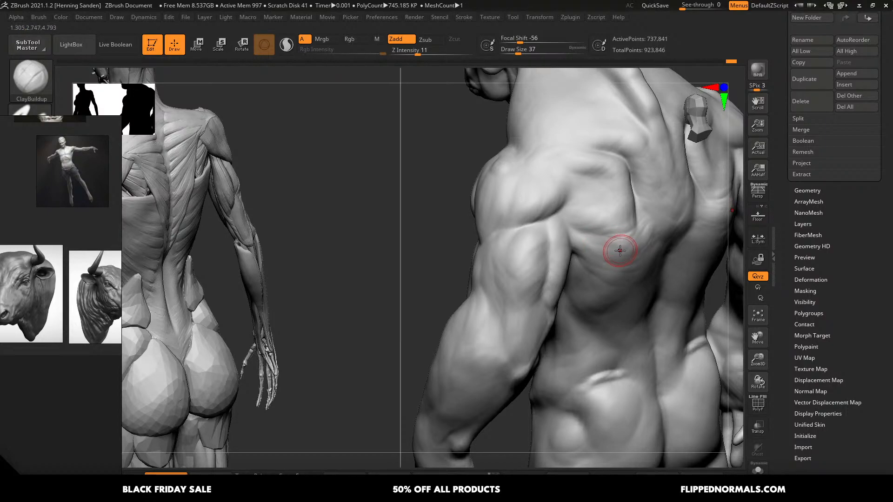
- Define the kneecaps and the area just beneath them on the front of the legs with ClayBuildup at draw sizes 31, 46 and 35
mouse_move(620, 249)
right_down()
mouse_move(606, 204)
mouse_move(592, 196)
right_up()
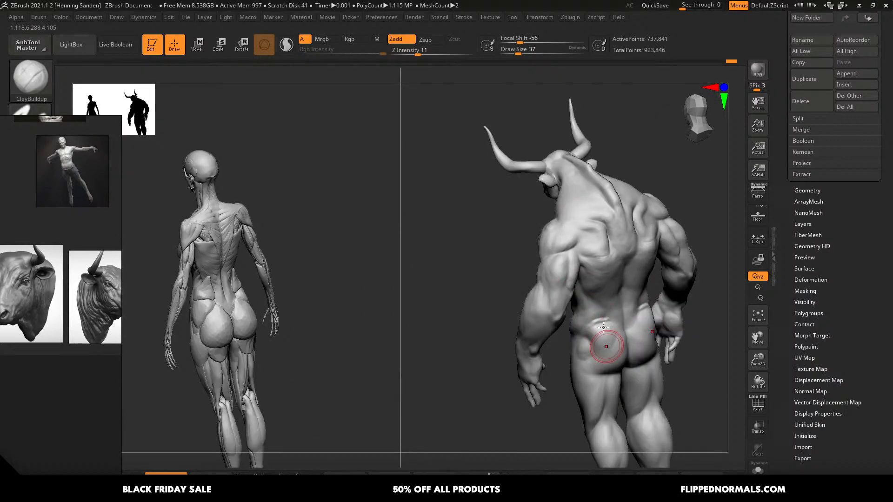
alt+right_drag(603, 327, 610, 209)
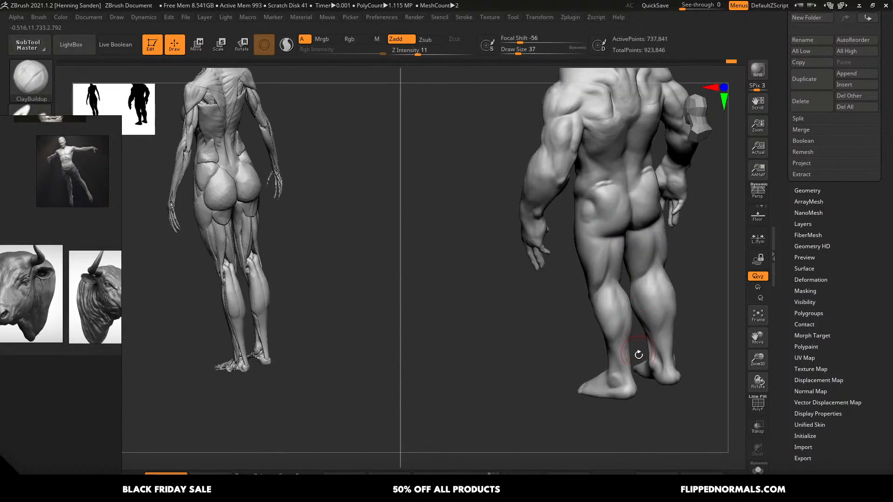
right_drag(638, 355, 674, 367)
mouse_move(632, 275)
alt+right_down()
mouse_move(629, 316)
mouse_move(587, 309)
alt+right_up()
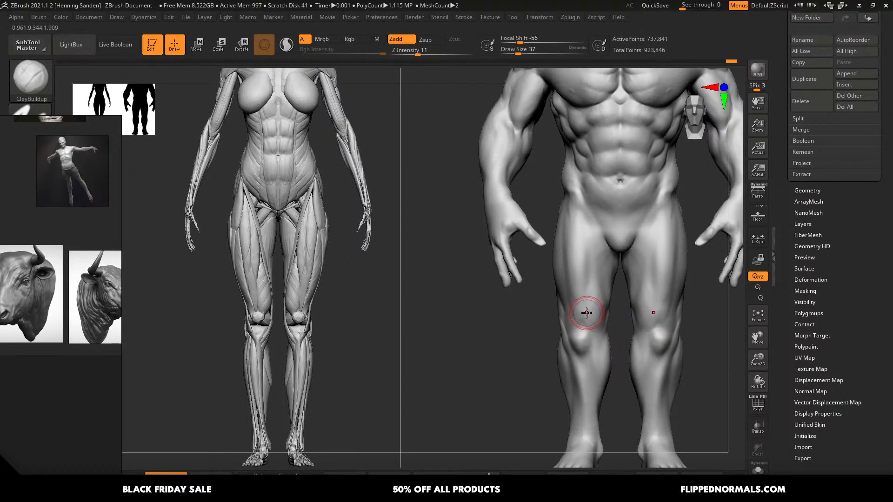
alt+right_drag(593, 307, 571, 322)
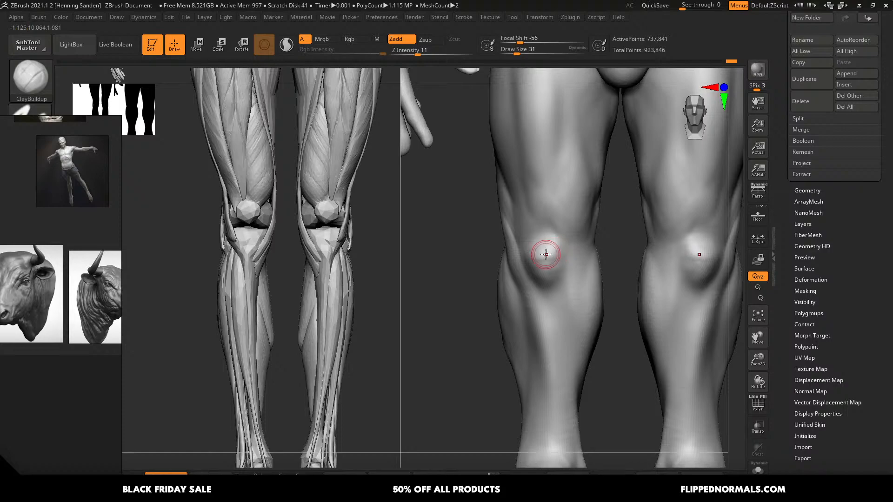
drag(551, 255, 542, 261)
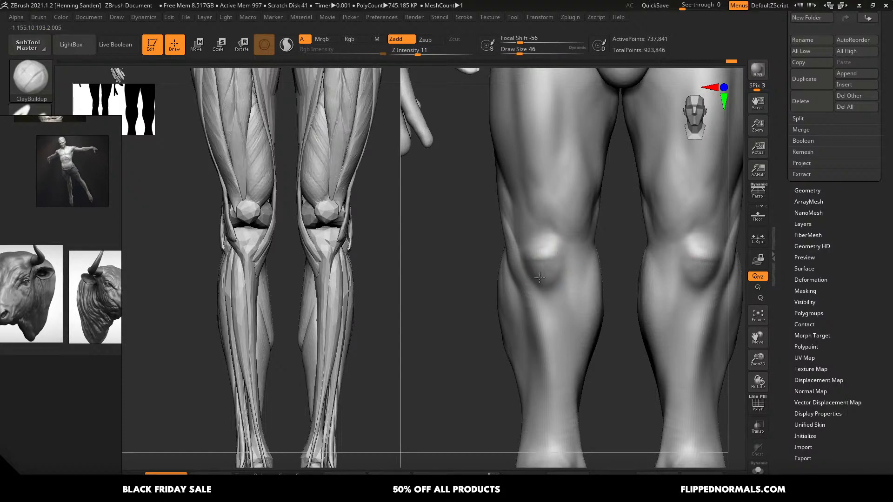
drag(557, 279, 550, 280)
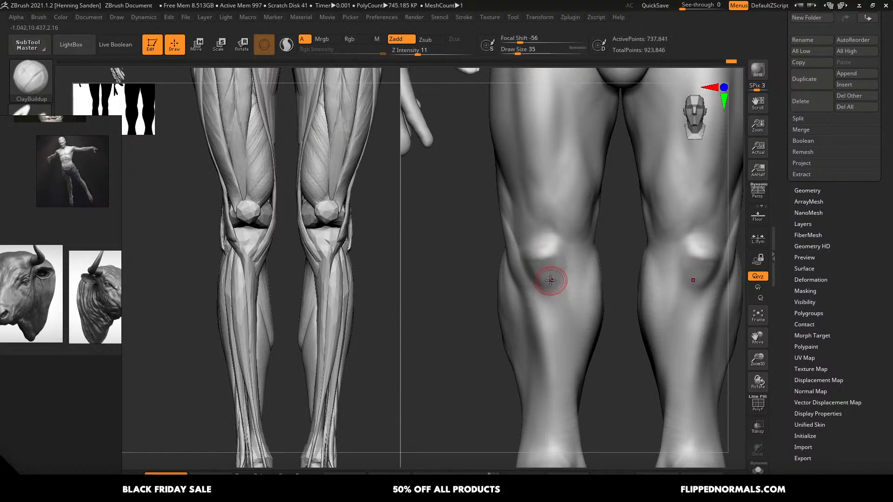
right_drag(561, 280, 568, 264)
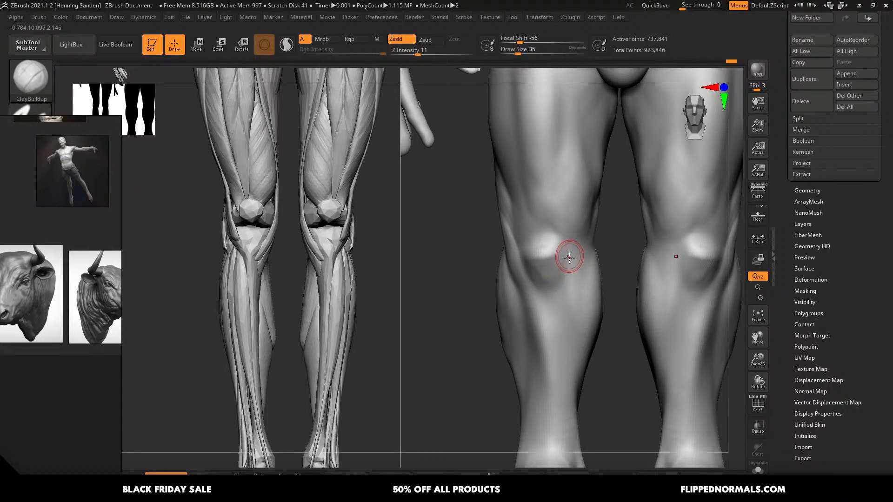
mouse_move(551, 252)
mouse_down()
mouse_move(528, 260)
mouse_move(536, 277)
mouse_up()
- Build up the lower thigh muscles just above the knees with ClayBuildup at draw sizes 49 and 56
mouse_move(544, 260)
right_down()
mouse_move(550, 244)
mouse_move(534, 259)
right_up()
key(s)
mouse_move(534, 257)
mouse_down()
mouse_move(517, 269)
mouse_move(520, 252)
mouse_move(506, 224)
mouse_up()
key(s)
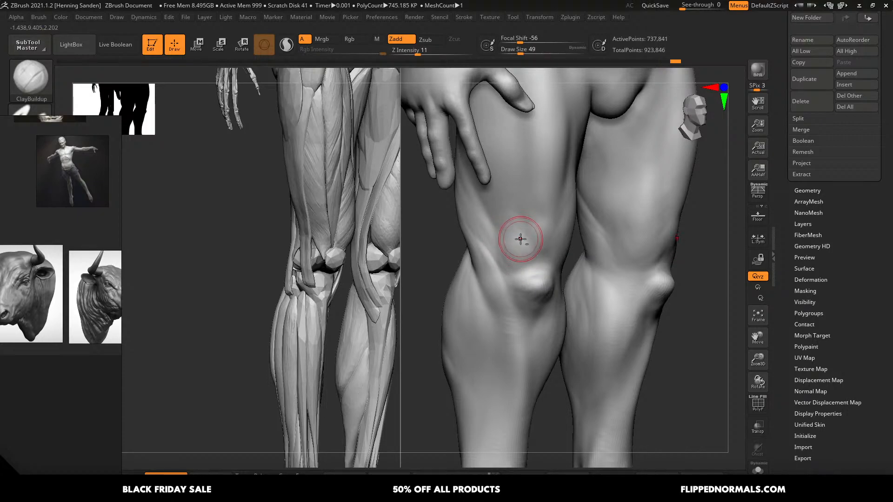
mouse_move(520, 239)
ctrl+right_down()
mouse_move(564, 262)
mouse_move(554, 268)
mouse_move(627, 279)
mouse_move(613, 275)
ctrl+right_up()
key(s)
drag(613, 275, 622, 289)
key(s)
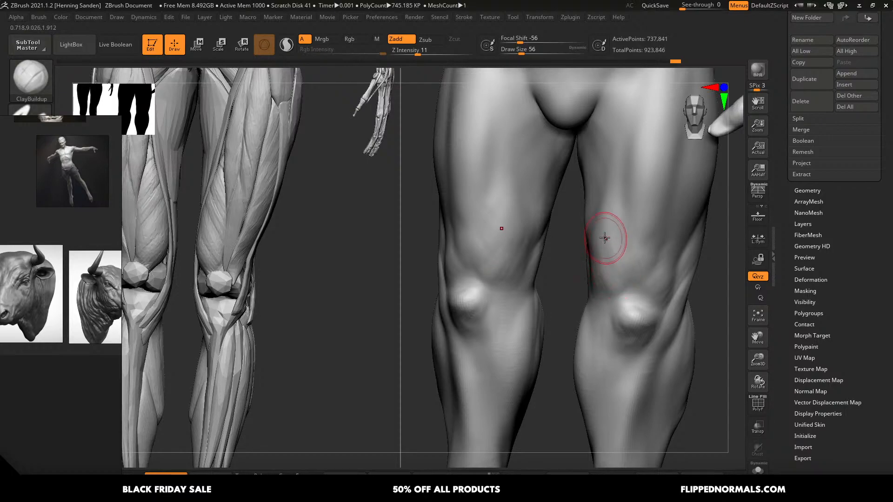
- Shape the teardrop muscle on the inner lower thigh with ClayBuildup at draw sizes 54, 27 and 44
mouse_move(618, 253)
ctrl+right_down()
mouse_move(621, 269)
mouse_move(620, 258)
mouse_move(614, 267)
ctrl+right_up()
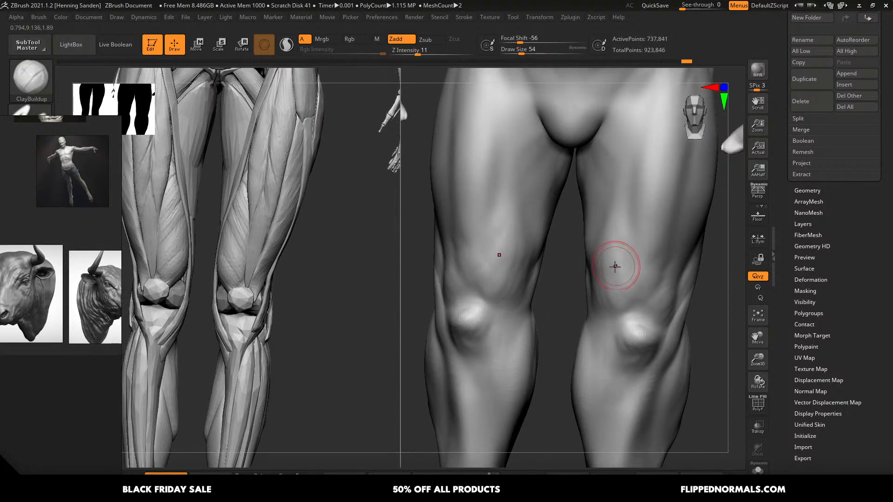
key(s)
drag(611, 272, 607, 272)
right_drag(607, 272, 580, 259)
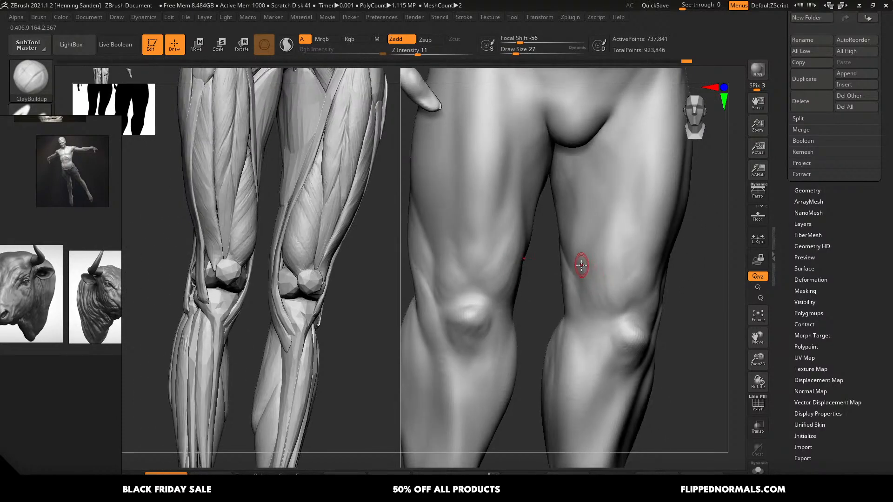
alt+right_drag(608, 192, 597, 205)
key(bracketright)
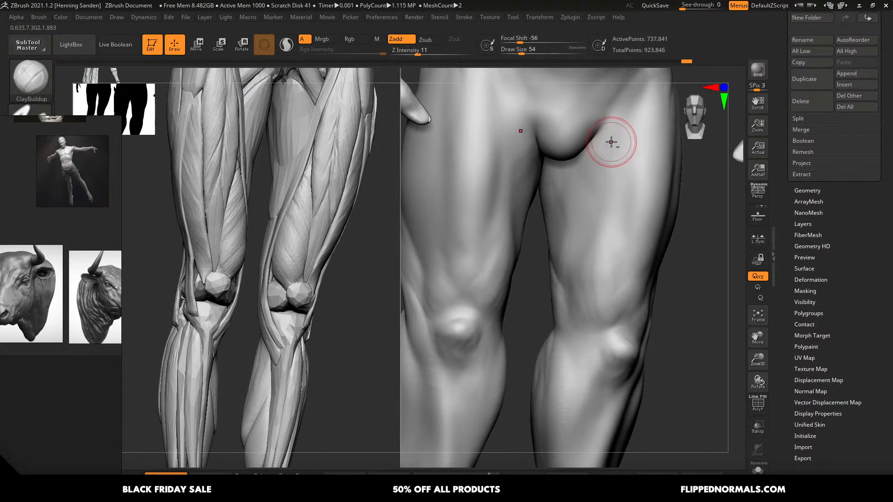
alt+right_drag(572, 264, 576, 236)
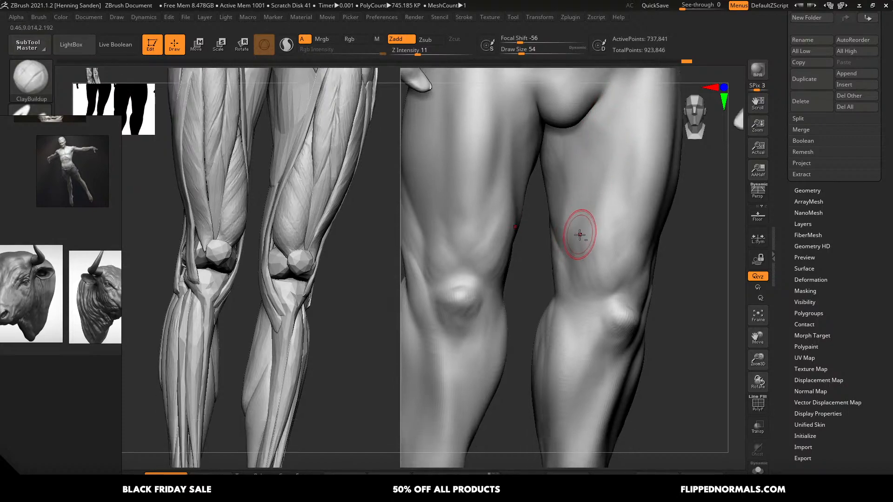
key(bracketleft)
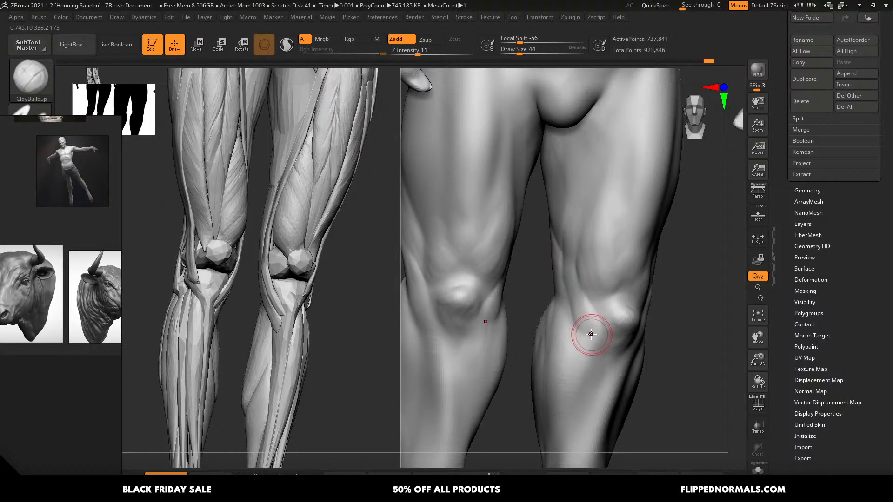
- Refine the inner side of the knee and fill the teardrop muscle above it with ClayBuildup at draw sizes 44 and 65
mouse_move(590, 335)
mouse_down()
mouse_move(579, 305)
mouse_move(590, 329)
mouse_up()
key(s)
drag(585, 312, 589, 311)
mouse_move(587, 346)
mouse_down()
mouse_move(584, 309)
mouse_move(614, 271)
mouse_move(608, 262)
mouse_move(603, 279)
mouse_up()
key(s)
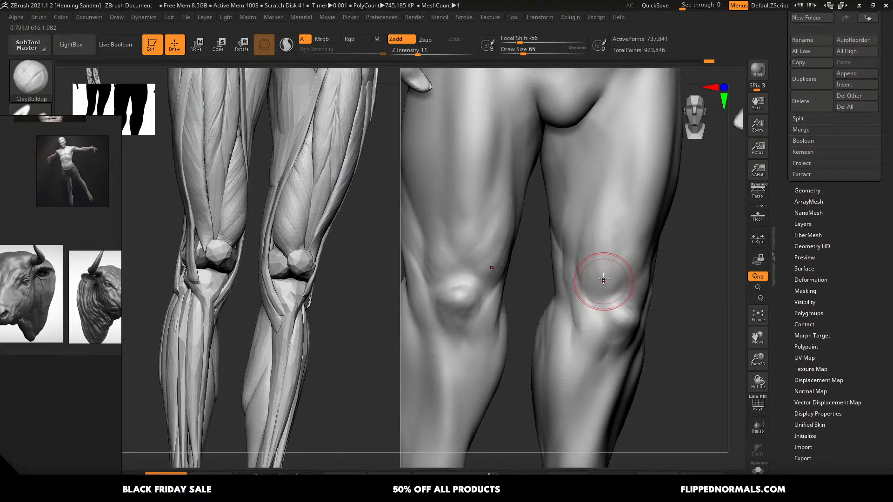
drag(601, 224, 624, 228)
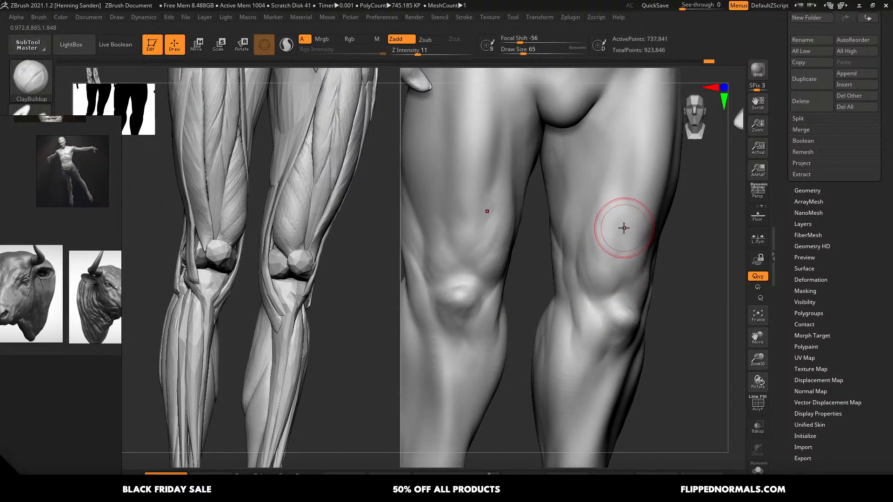
- Refine the front of the thigh up to its muscle origin at the hip with ClayBuildup at draw sizes 39, 33 and 41
mouse_move(621, 237)
right_down()
mouse_move(613, 229)
mouse_move(618, 235)
mouse_move(651, 220)
mouse_move(584, 250)
mouse_move(613, 266)
mouse_move(583, 232)
mouse_move(575, 264)
mouse_move(582, 252)
right_up()
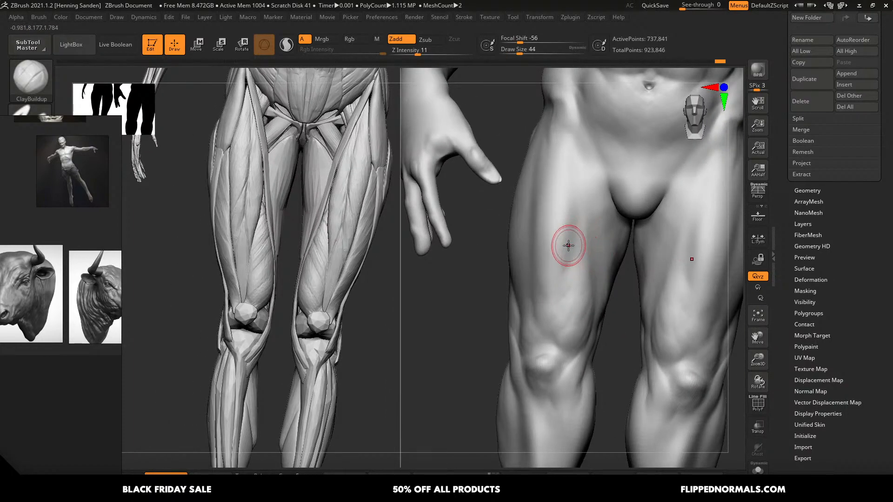
right_drag(554, 303, 555, 294)
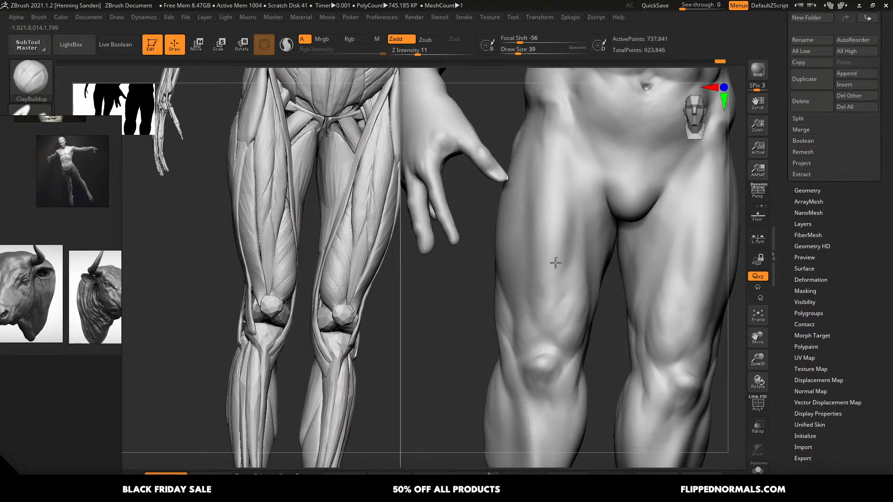
mouse_move(557, 249)
right_down()
mouse_move(548, 249)
mouse_move(531, 167)
right_up()
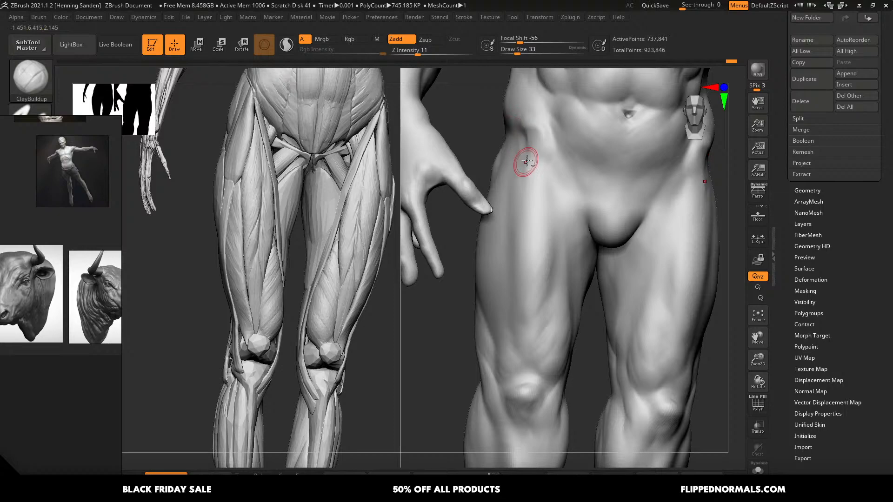
key(s)
drag(543, 141, 552, 135)
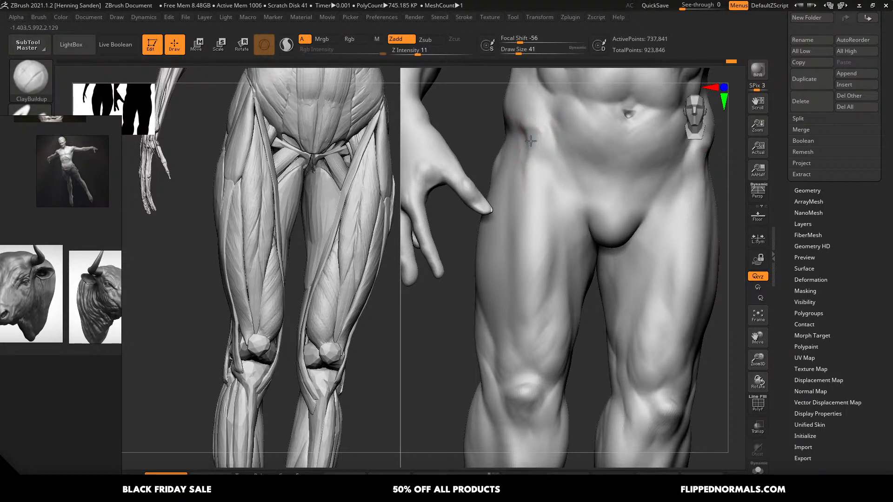
key(s)
- Build up the long central muscle down the front of the thigh with ClayBuildup at draw sizes 54, 41 and 49
drag(532, 179, 538, 193)
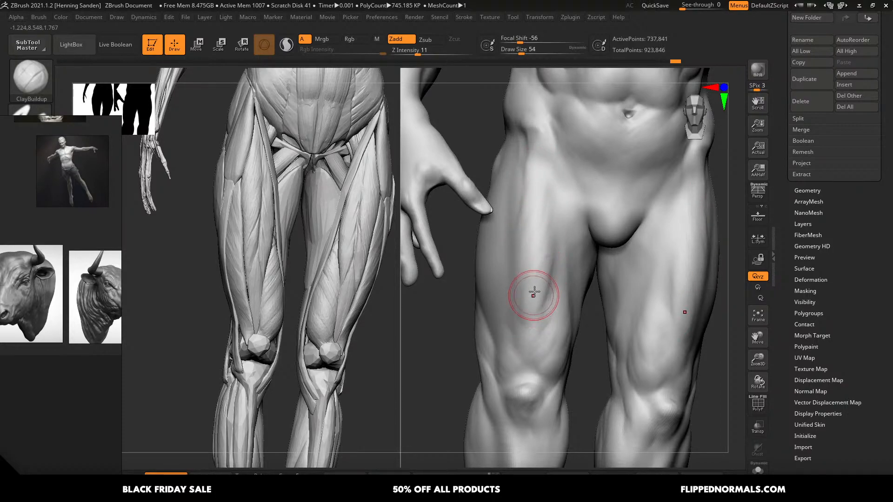
mouse_move(529, 309)
mouse_down()
mouse_move(524, 265)
mouse_move(533, 338)
mouse_up()
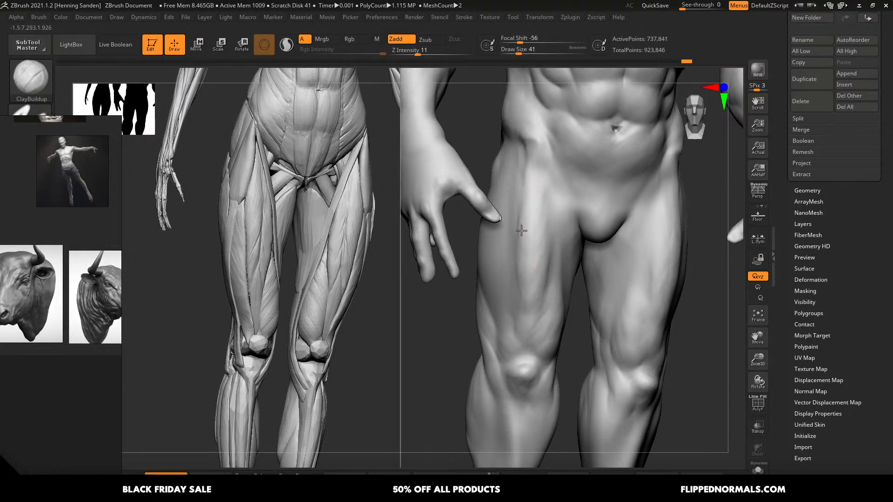
mouse_move(530, 313)
mouse_down()
mouse_move(541, 282)
mouse_move(531, 312)
mouse_up()
key(])
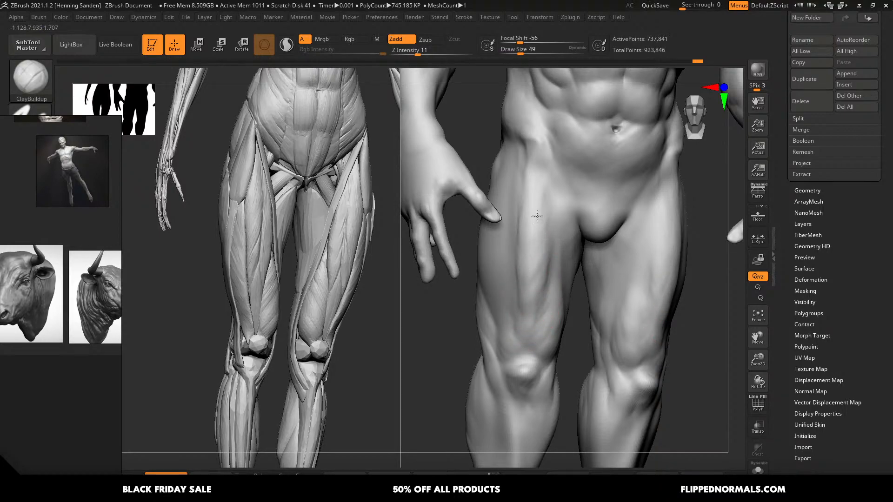
drag(537, 217, 527, 217)
drag(534, 261, 535, 305)
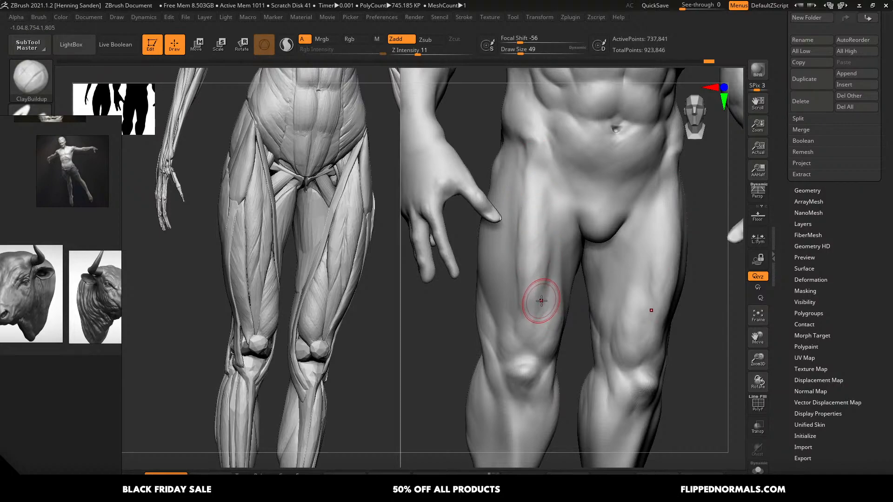
- Sculpt the transition between the central thigh muscle and the kneecap with ClayBuildup at draw sizes 37 and 44
alt+right_drag(541, 299, 526, 243)
key([)
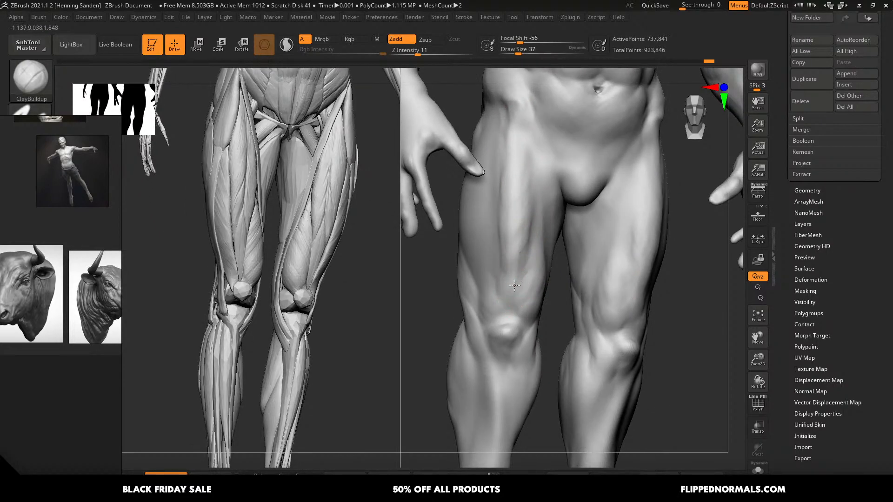
key([)
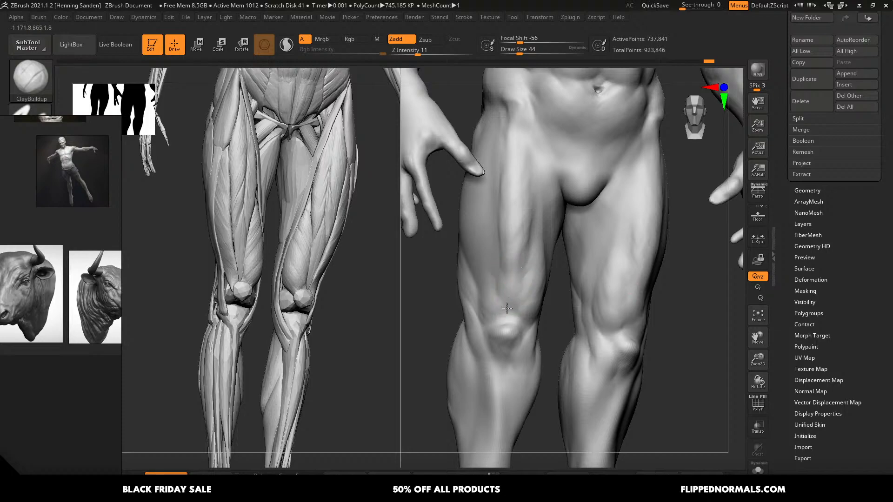
drag(510, 308, 496, 277)
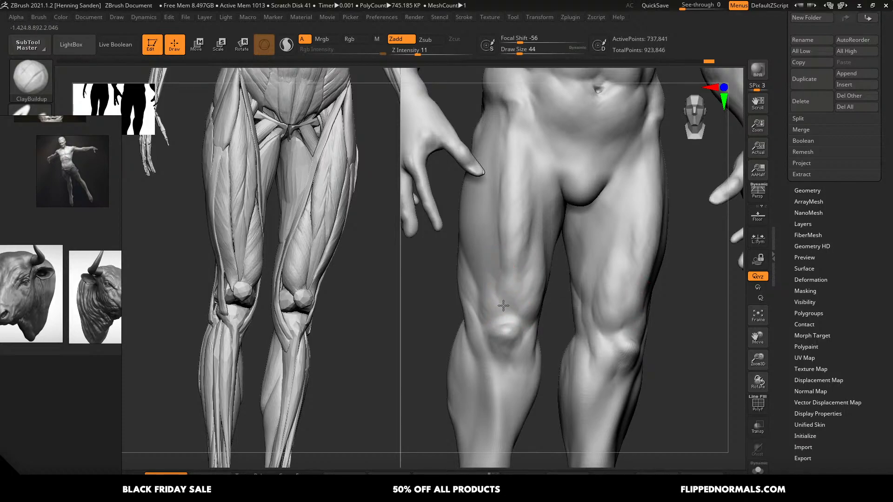
mouse_move(516, 307)
alt+mouse_down()
mouse_move(516, 278)
mouse_move(508, 283)
alt+mouse_up()
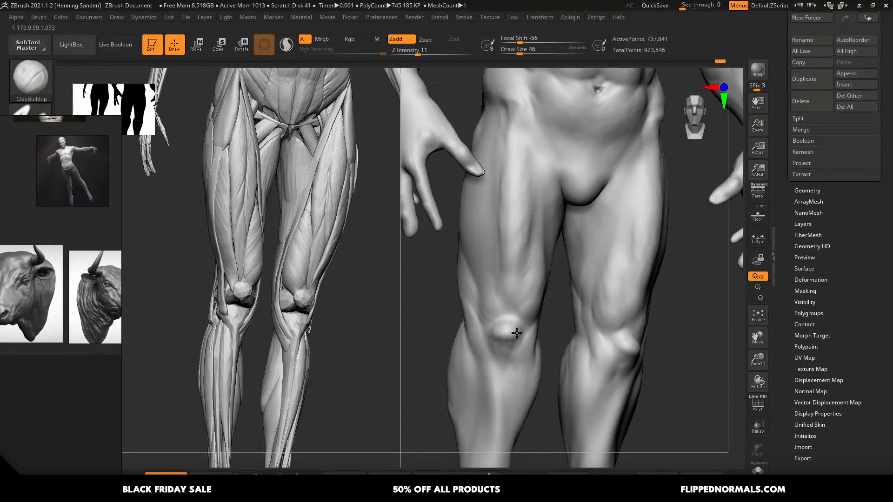
- Sculpt the area below the kneecap and the outer tendon running into the shin with ClayBuildup at draw sizes 29 and 35
alt+right_drag(505, 355, 519, 294)
key(s)
click(515, 310)
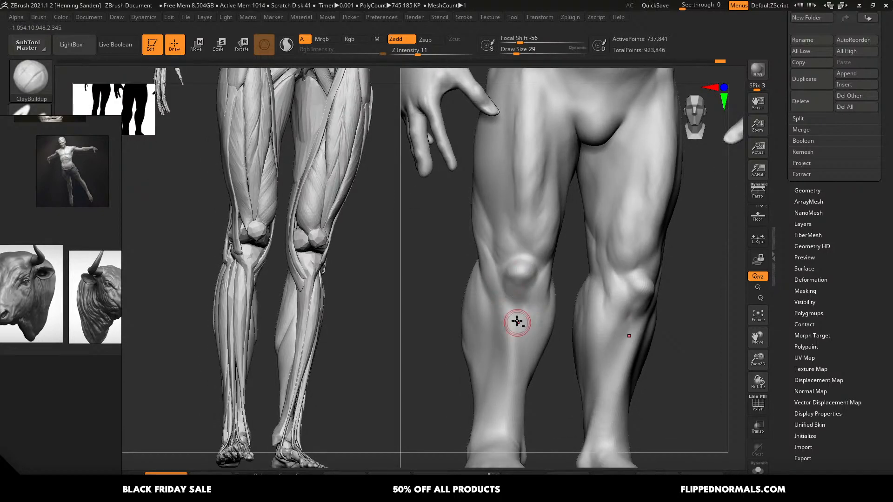
right_drag(525, 345, 524, 329)
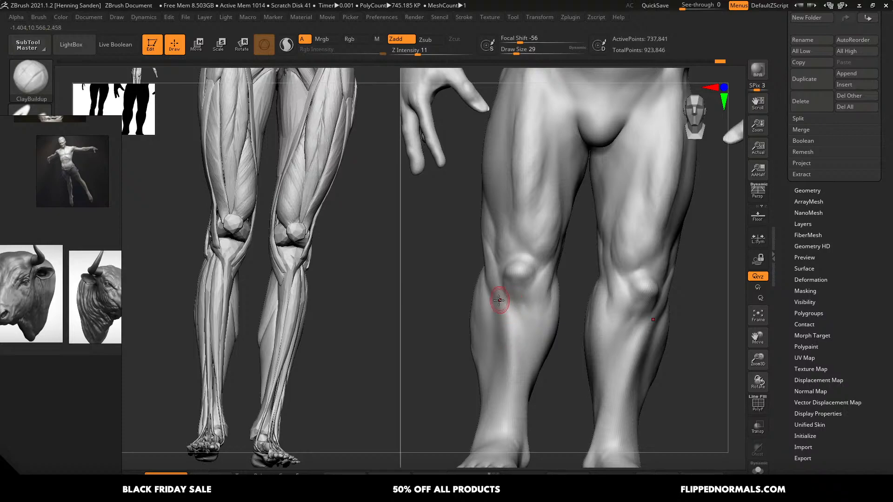
key(s)
click(501, 302)
drag(491, 285, 500, 321)
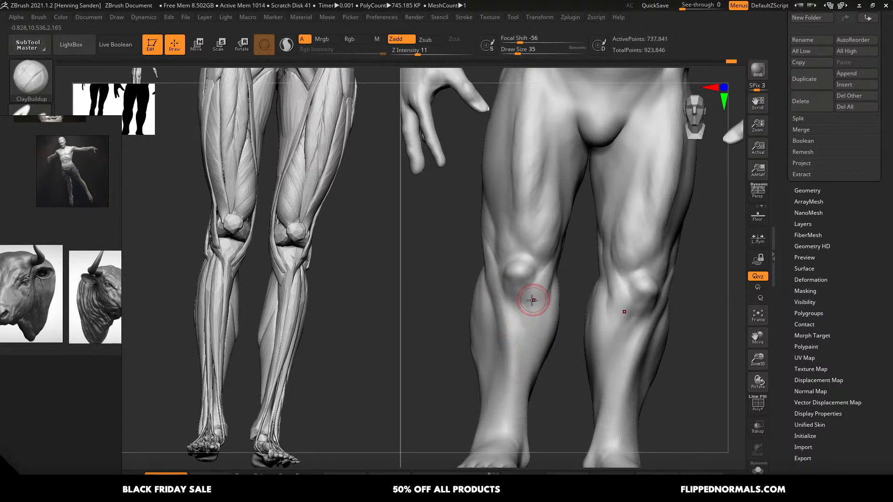
- Shape the shin and inner calf of the lower leg with ClayBuildup at draw sizes 49 and 35
mouse_move(532, 300)
right_down()
mouse_move(542, 298)
mouse_move(548, 278)
right_up()
key(s)
click(550, 275)
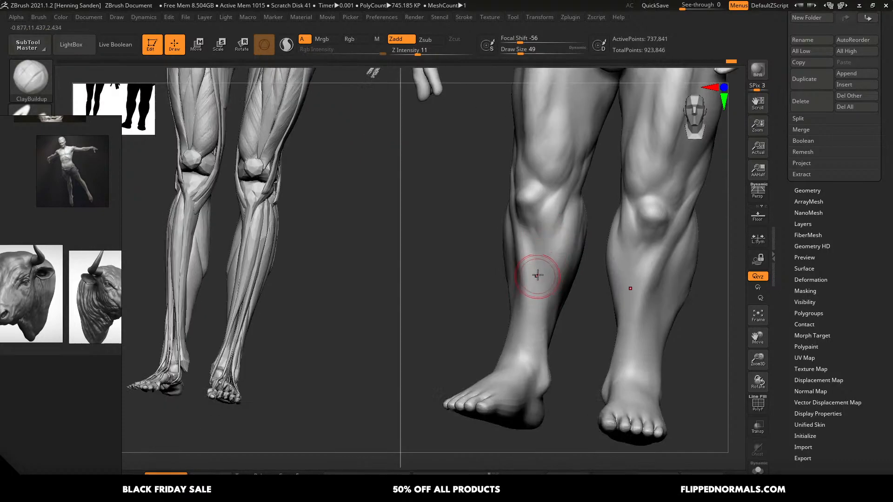
mouse_move(537, 276)
mouse_down()
mouse_move(537, 251)
mouse_move(547, 269)
mouse_move(534, 243)
mouse_move(538, 295)
mouse_up()
key(s)
click(538, 253)
mouse_move(547, 284)
right_down()
mouse_move(560, 253)
mouse_move(539, 323)
right_up()
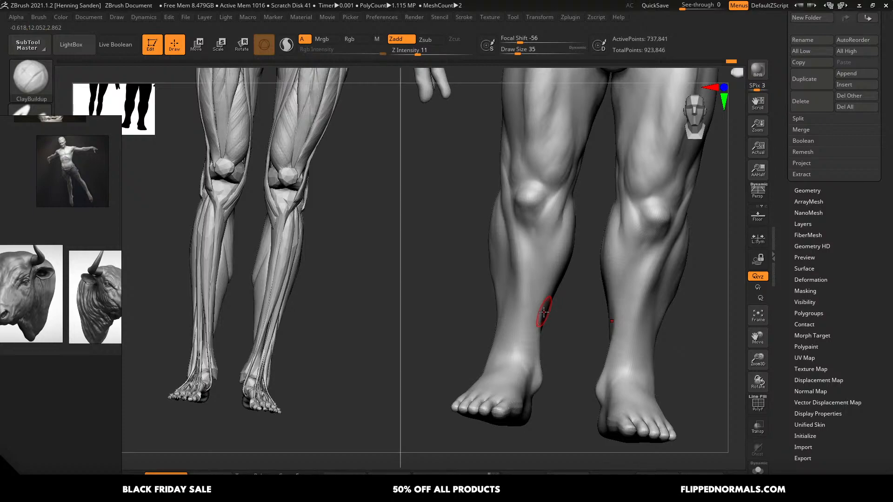
shift+right_drag(544, 313, 542, 303)
- Adjust the outer knee and calf contours of the lower leg with the Move brush at draw sizes 77, 128 and 116
alt+right_drag(531, 251, 518, 190)
key(b)
key(m)
key(v)
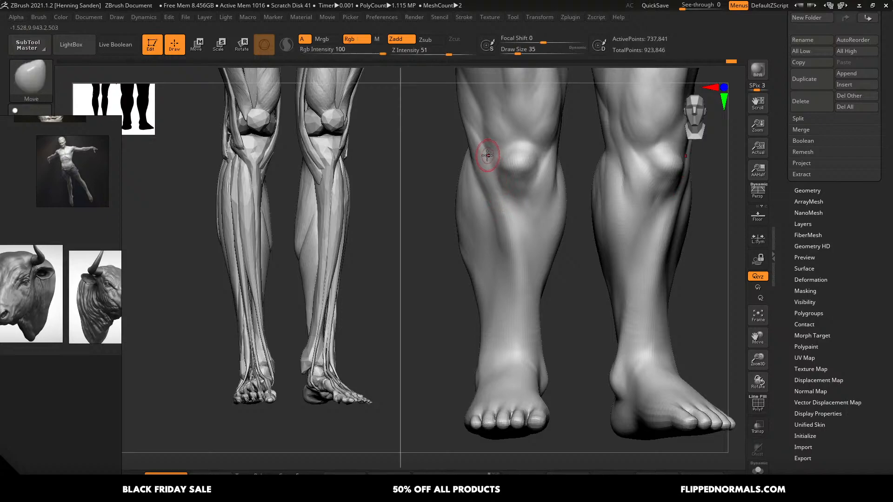
key(bracketright)
drag(473, 141, 471, 137)
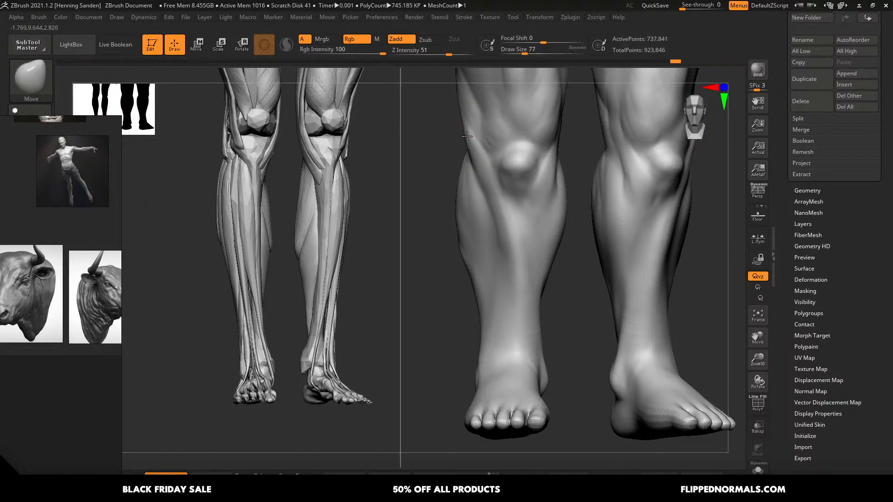
key(bracketright)
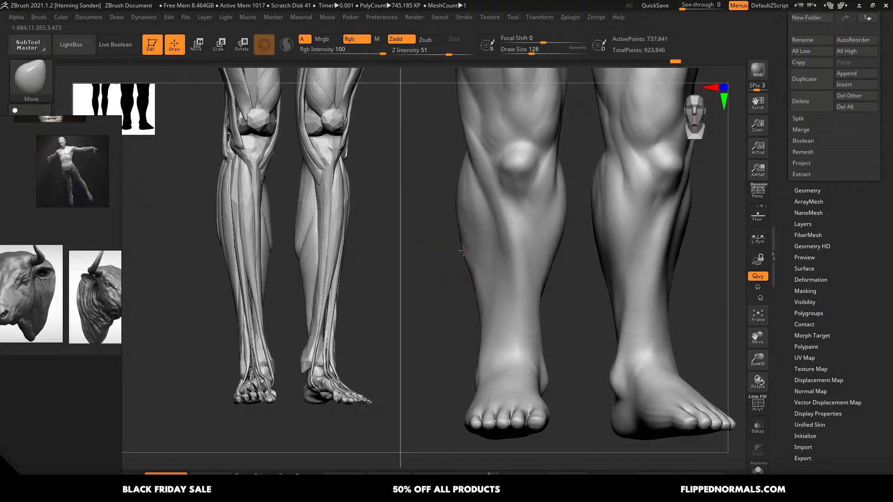
key(s)
click(546, 261)
drag(548, 269, 546, 261)
alt+right_drag(546, 261, 577, 209)
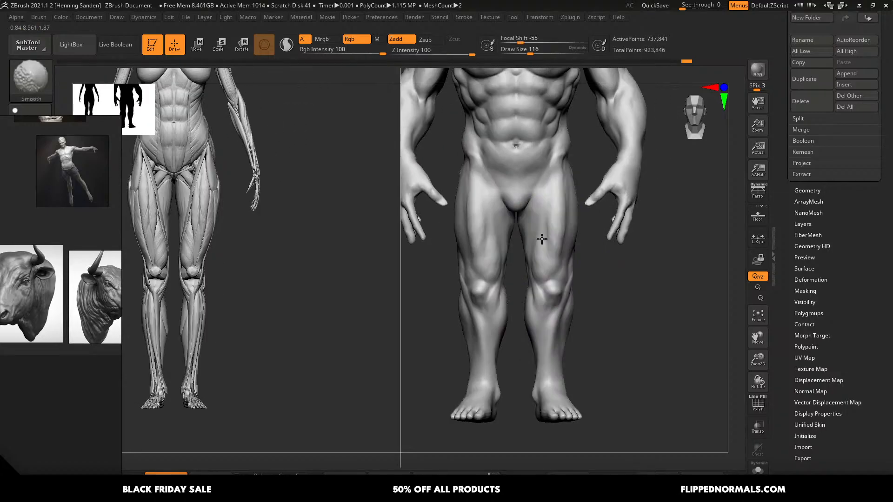
- Set See-through to 34, switch to the browser and look through the Introduction to ZBrush 2020 product images
alt+right_drag(620, 178, 610, 215)
mouse_move(682, 5)
mouse_down()
mouse_move(711, 4)
mouse_move(696, 4)
mouse_up()
key(alt+Tab)
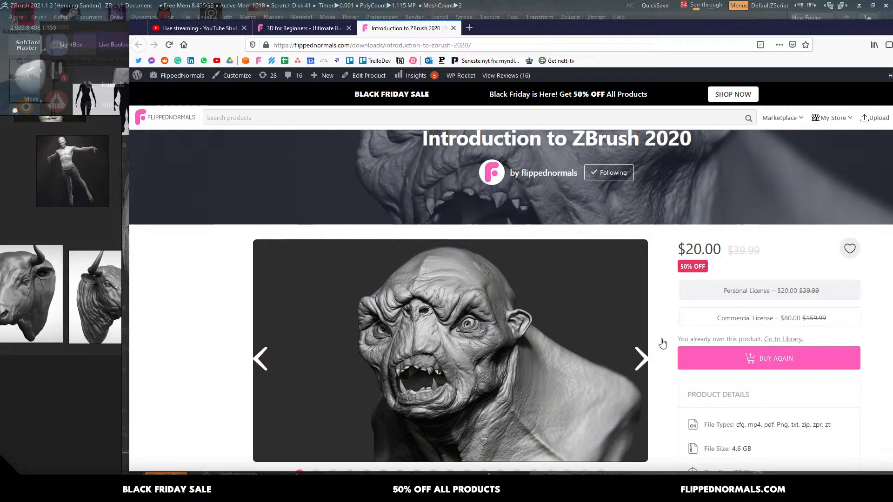
click(641, 366)
click(259, 363)
key(alt+Tab)
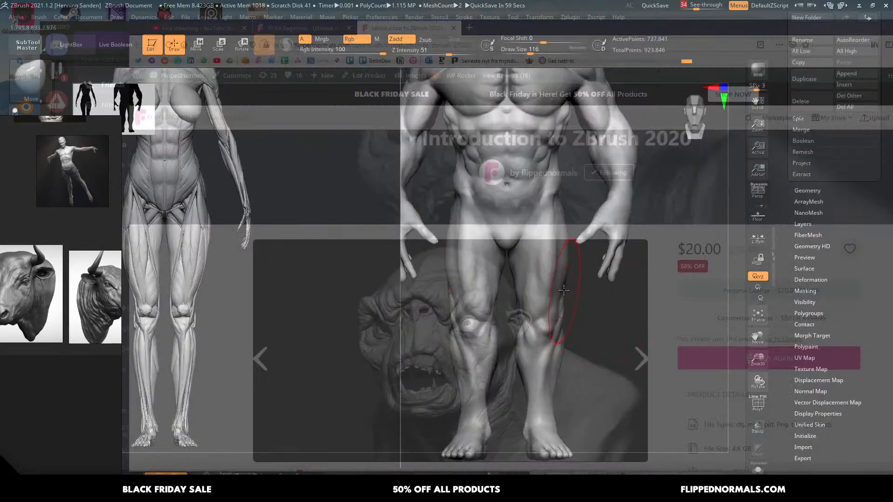
- Examine the minotaur's body and head against the troll image behind the canvas, and set See-through back to 0
alt+right_drag(543, 288, 545, 418)
ctrl+right_drag(545, 261, 520, 288)
ctrl+right_drag(521, 233, 525, 395)
ctrl+right_drag(525, 326, 486, 358)
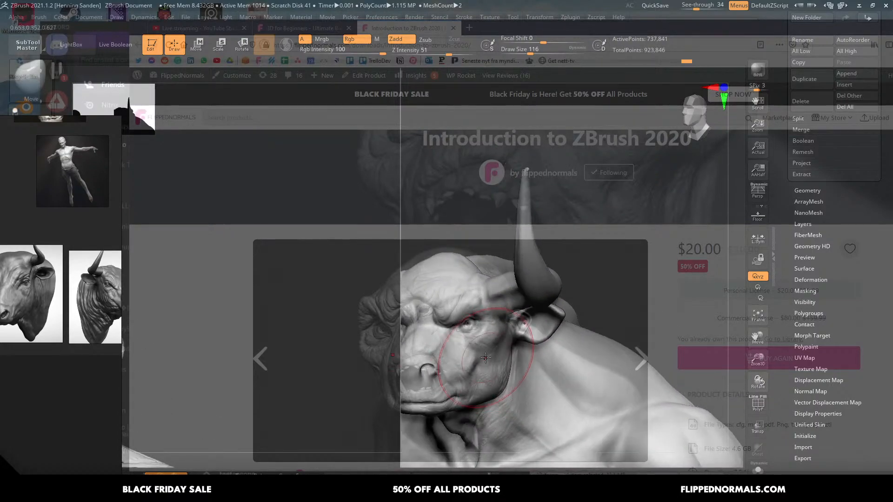
right_drag(453, 320, 558, 171)
right_drag(558, 170, 574, 155)
drag(696, 6, 682, 6)
- Sculpt the front of the shoulder near the collarbone and chest with ClayBuildup at draw size 77
alt+right_drag(538, 267, 572, 131)
shift+right_drag(570, 292, 600, 243)
ctrl+right_drag(600, 243, 595, 279)
alt+right_drag(528, 239, 651, 253)
mouse_move(489, 254)
right_down()
mouse_move(518, 239)
mouse_move(506, 258)
mouse_move(504, 239)
right_up()
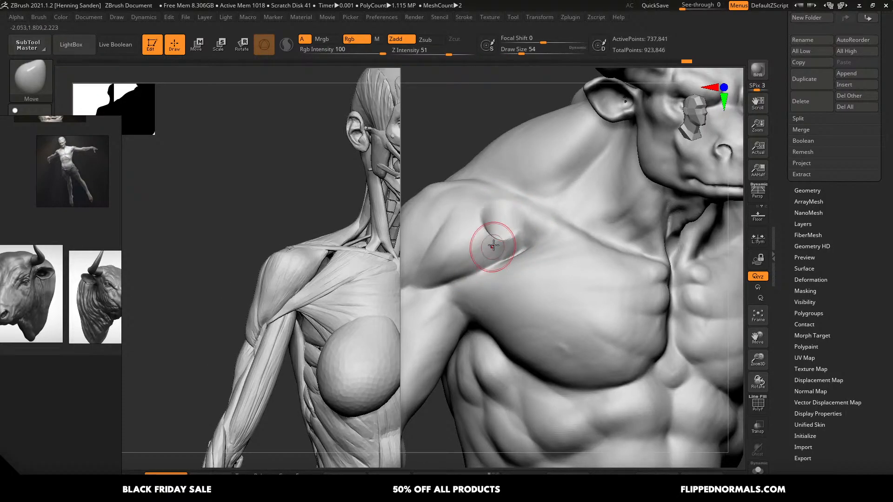
key(b)
key(c)
key(b)
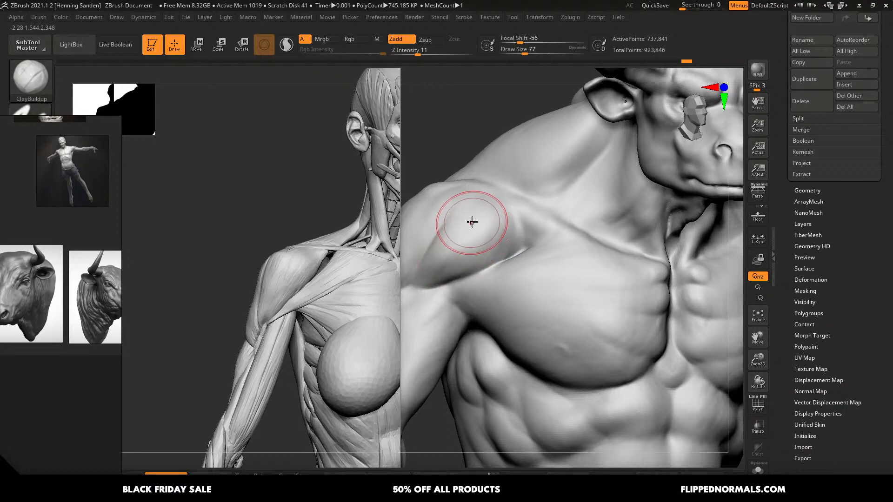
mouse_move(431, 275)
alt+right_down()
mouse_move(523, 251)
mouse_move(513, 248)
alt+right_up()
key(bracketleft)
mouse_move(460, 228)
right_down()
mouse_move(488, 241)
mouse_move(453, 249)
mouse_move(504, 236)
right_up()
- Reshape the top of the shoulder with the Move brush at draw size 149
key(b)
key(m)
key(v)
key(s)
drag(504, 236, 507, 236)
right_drag(507, 237, 576, 233)
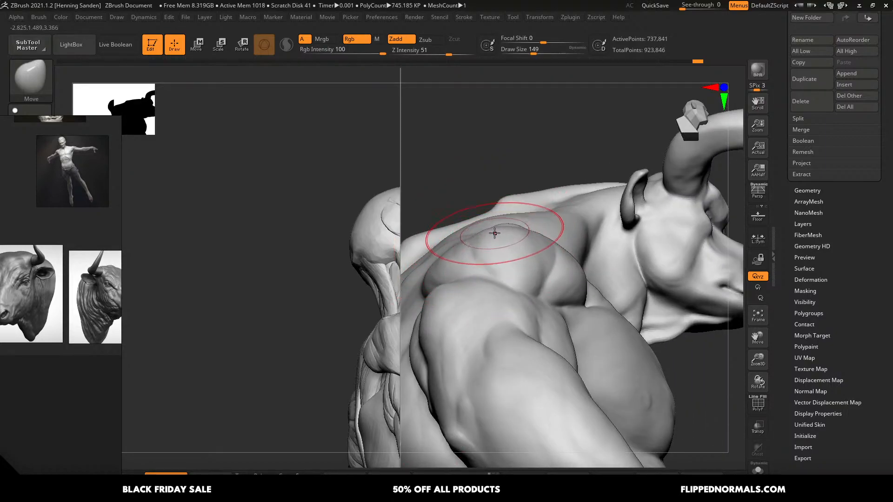
right_drag(490, 238, 453, 206)
mouse_move(475, 255)
right_down()
mouse_move(478, 242)
mouse_move(460, 242)
mouse_move(464, 235)
mouse_move(486, 263)
mouse_move(516, 272)
mouse_move(537, 259)
right_up()
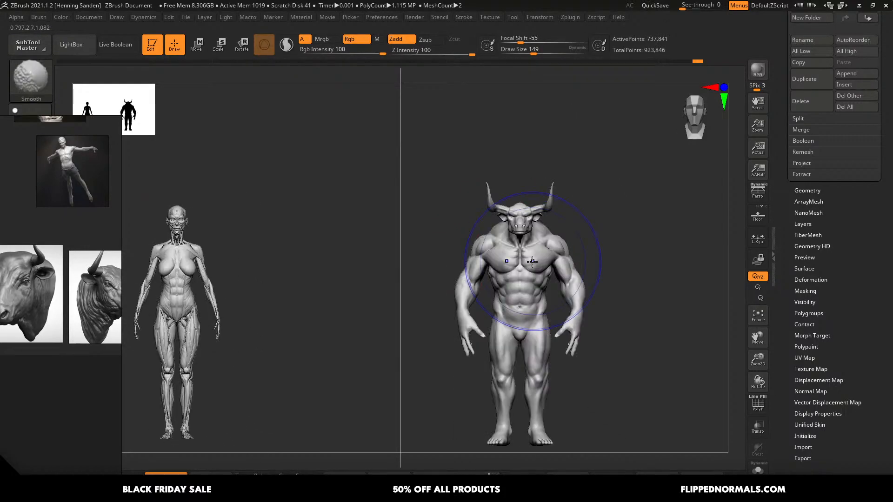
- Define the lower edge of the front deltoid above the upper arm with ClayBuildup at draw size 46
ctrl+right_drag(483, 257, 492, 276)
ctrl+right_drag(493, 276, 495, 298)
mouse_move(495, 279)
right_down()
mouse_move(530, 267)
mouse_move(546, 281)
mouse_move(525, 295)
right_up()
key(s)
drag(543, 257, 529, 259)
key(b)
key(c)
key(b)
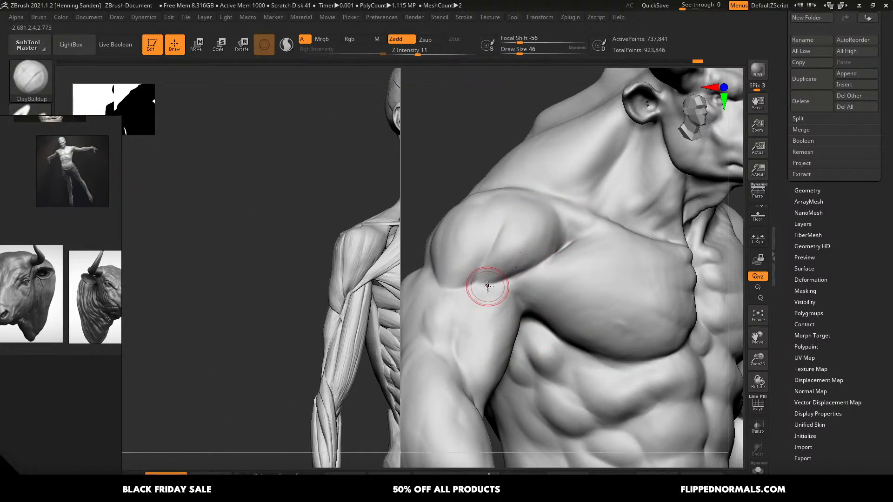
drag(483, 282, 529, 265)
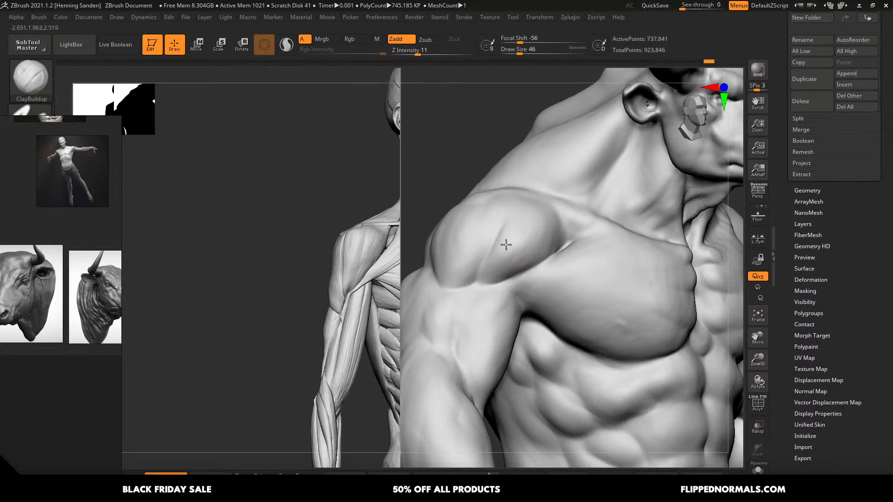
- Build up the outer upper arm muscle below the deltoid with ClayBuildup at draw sizes 59 and 65
ctrl+right_drag(506, 245, 508, 217)
right_drag(522, 289, 562, 290)
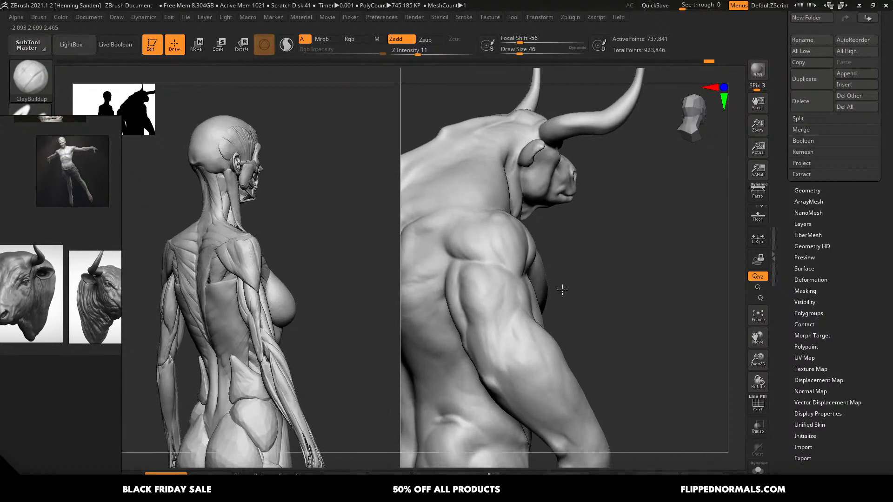
mouse_move(506, 301)
ctrl+right_down()
mouse_move(515, 335)
mouse_move(510, 301)
mouse_move(518, 300)
ctrl+right_up()
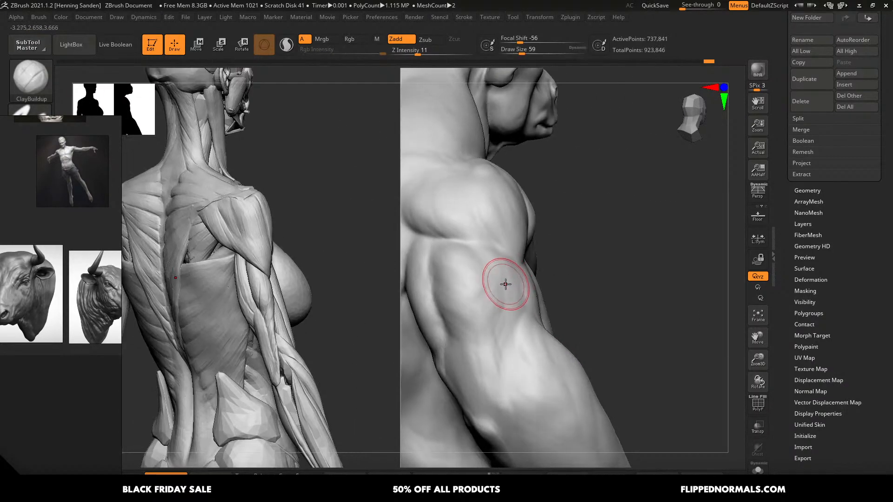
drag(505, 284, 518, 293)
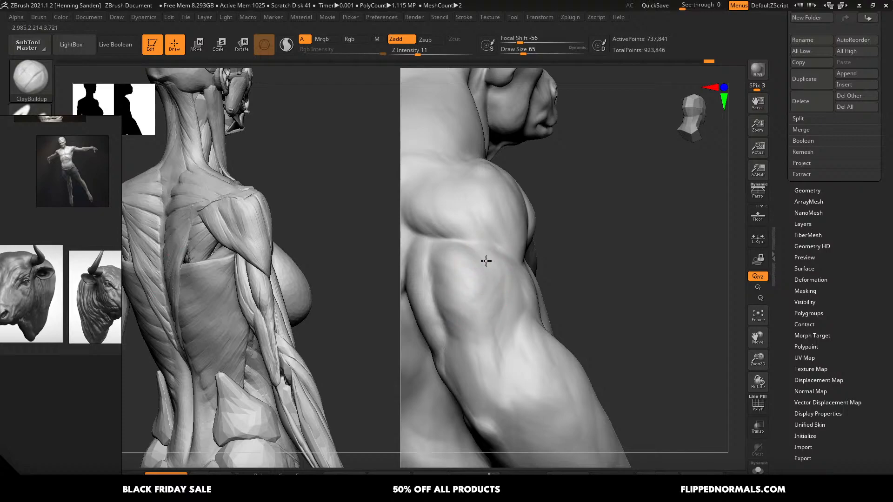
mouse_move(486, 261)
mouse_down()
mouse_move(490, 271)
mouse_move(475, 283)
mouse_move(478, 315)
mouse_up()
- Sculpt the lower end of the triceps towards the elbow with ClayBuildup at draw sizes 49 and 31
key(s)
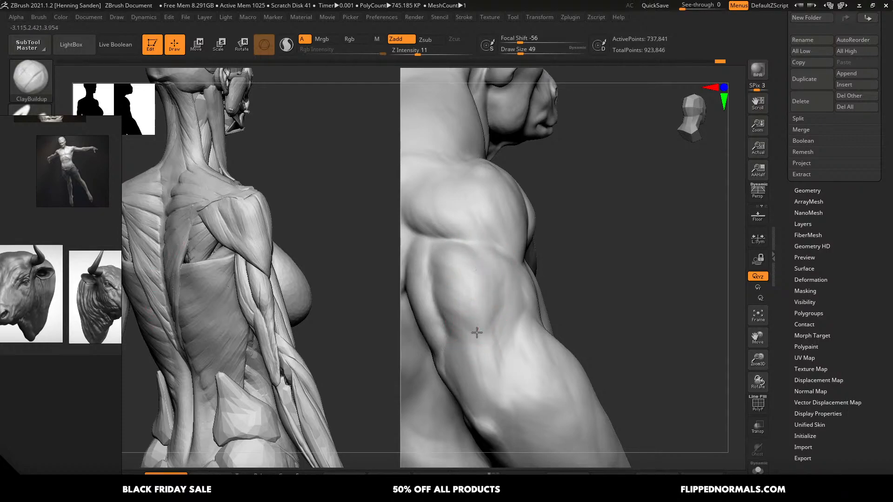
alt+right_drag(481, 312, 481, 238)
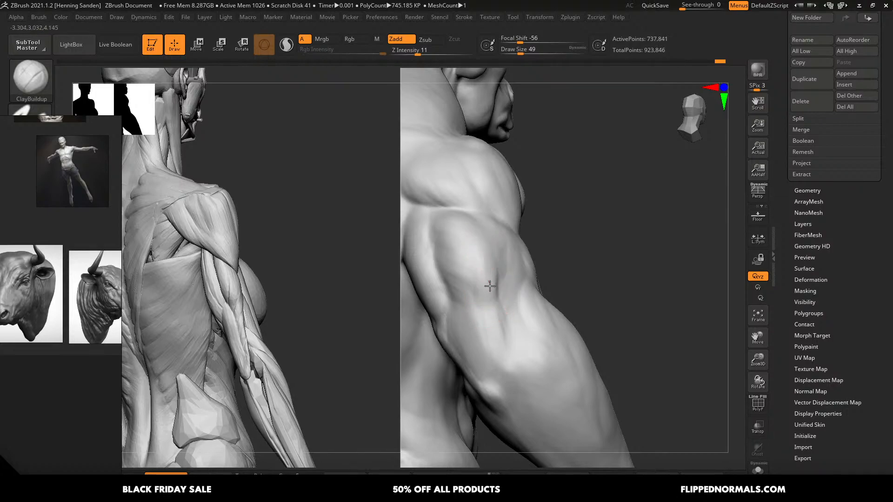
key(s)
drag(489, 286, 491, 316)
key(s)
alt+right_drag(493, 321, 490, 259)
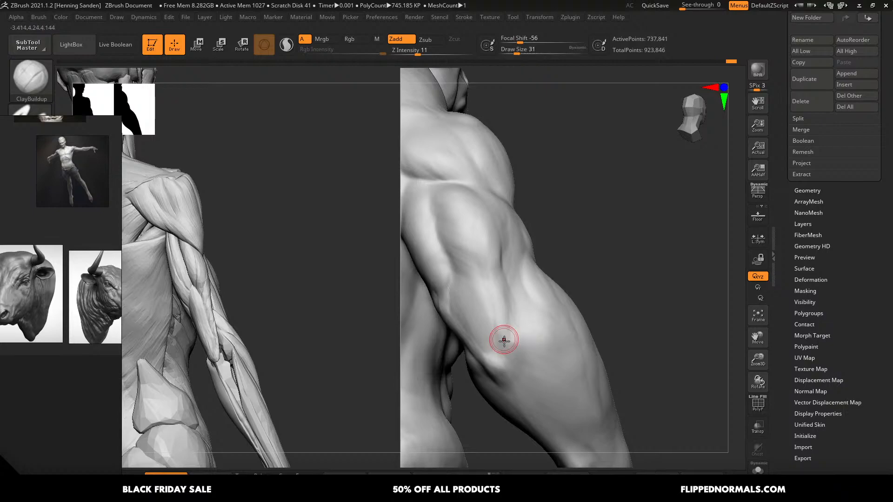
- Refine the groove beside the triceps with ClayBuildup at draw sizes 46, 44 and 56, and adjust the arm with Move at 80
key(s)
drag(488, 285, 494, 285)
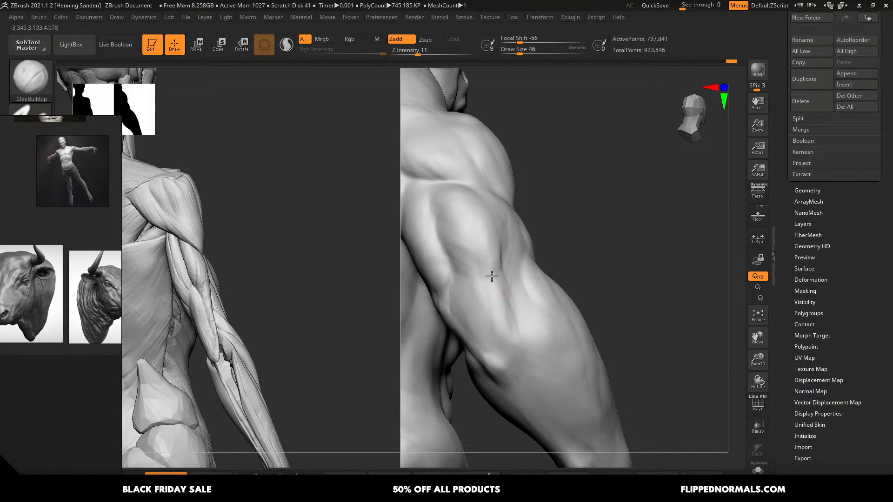
key(s)
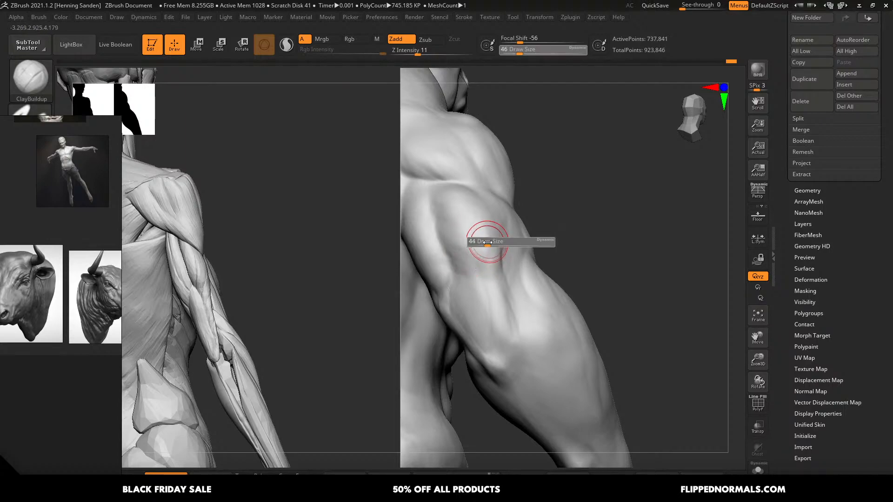
drag(479, 239, 486, 239)
key(s)
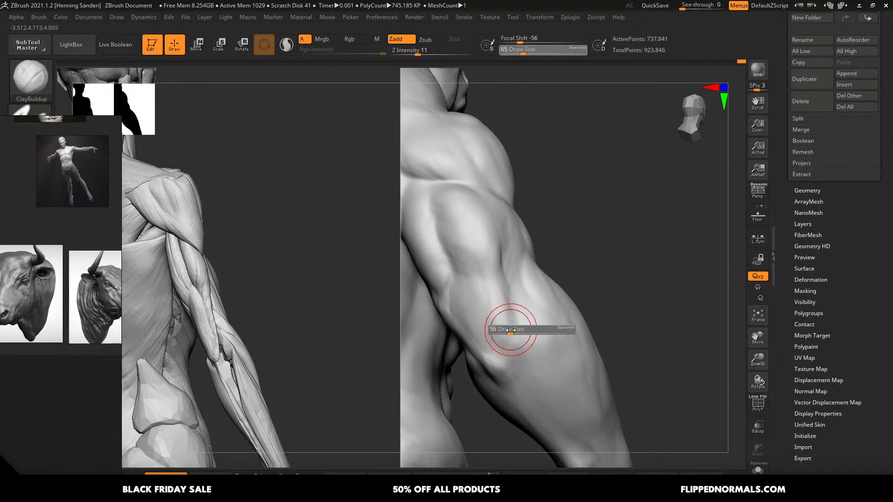
drag(509, 321, 503, 321)
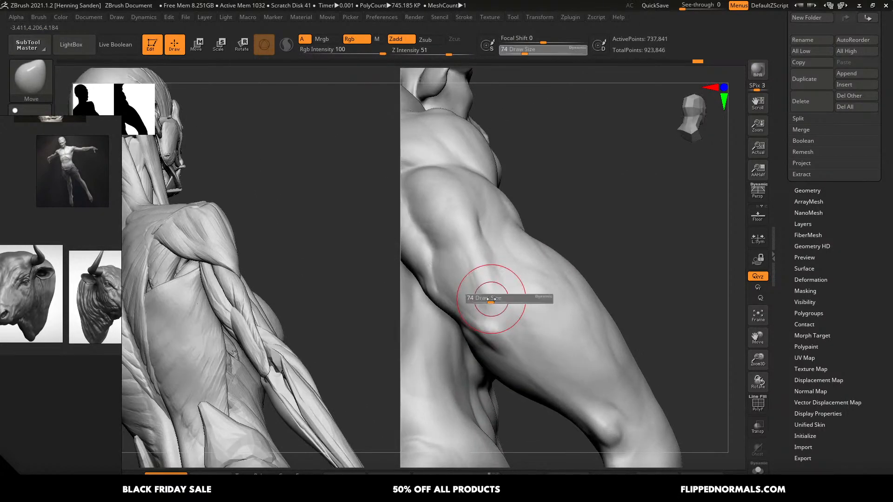
key(shift)
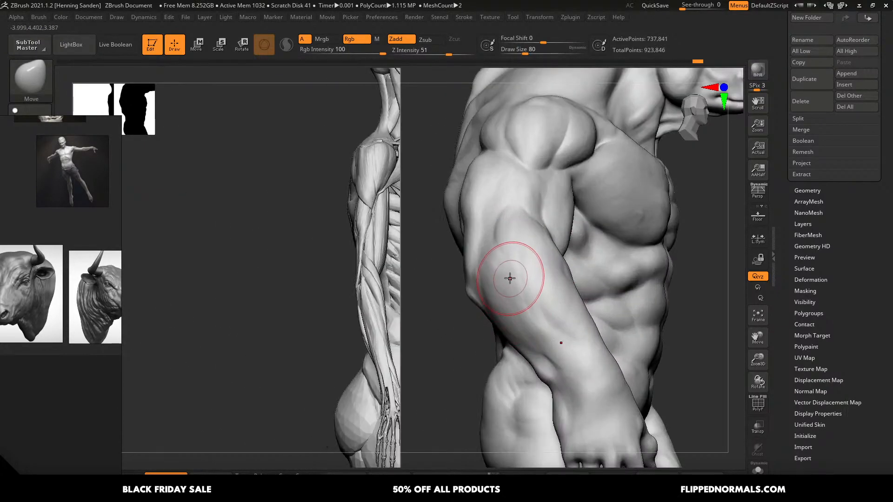
- Sculpt the origin of the outer forearm muscle above the elbow with ClayBuildup at draw sizes 80 and 33
key(b)
key(c)
key(b)
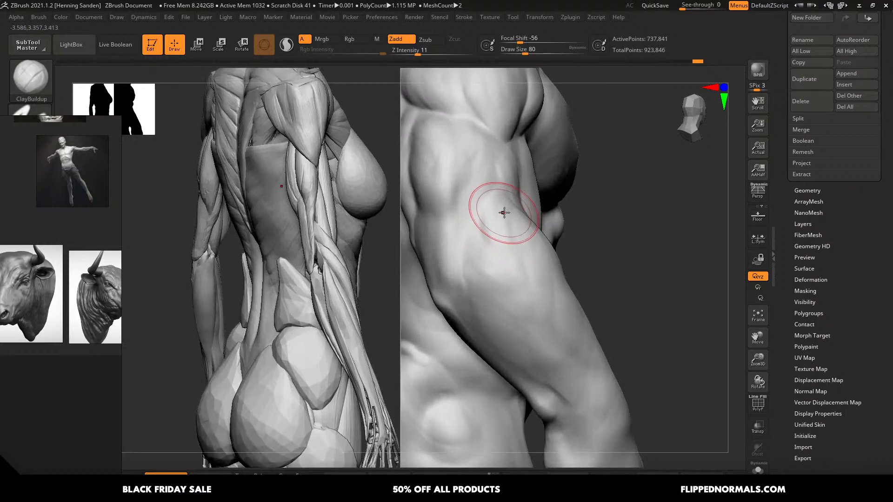
key(s)
drag(509, 242, 511, 231)
key(s)
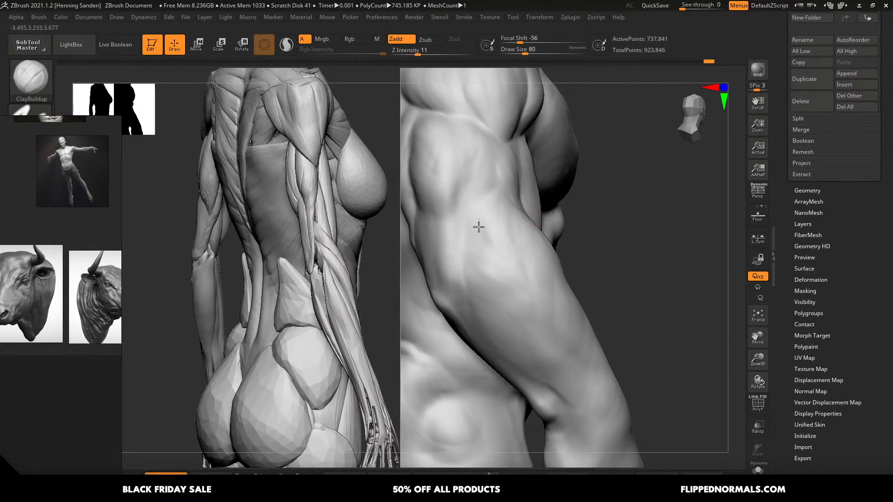
key(s)
drag(495, 261, 473, 257)
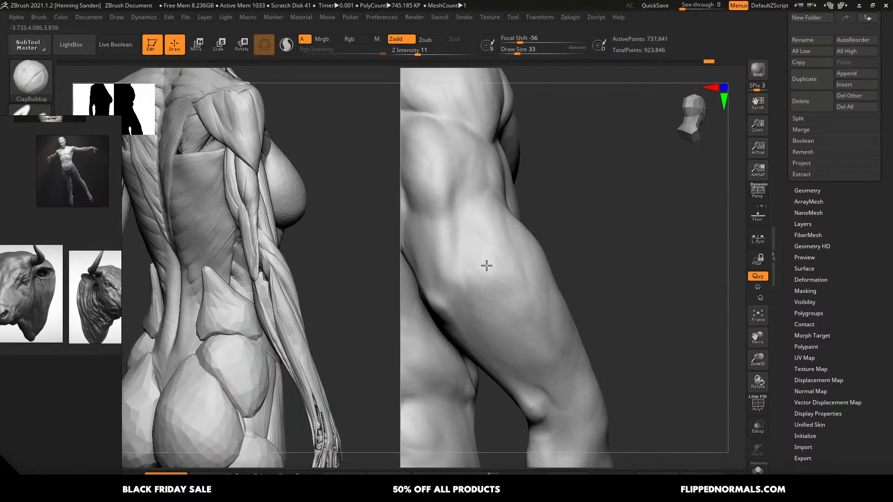
- Shape the back of the upper arm above the elbow with ClayBuildup at draw sizes 46 and 59
key(s)
drag(461, 270, 468, 272)
drag(506, 275, 464, 278)
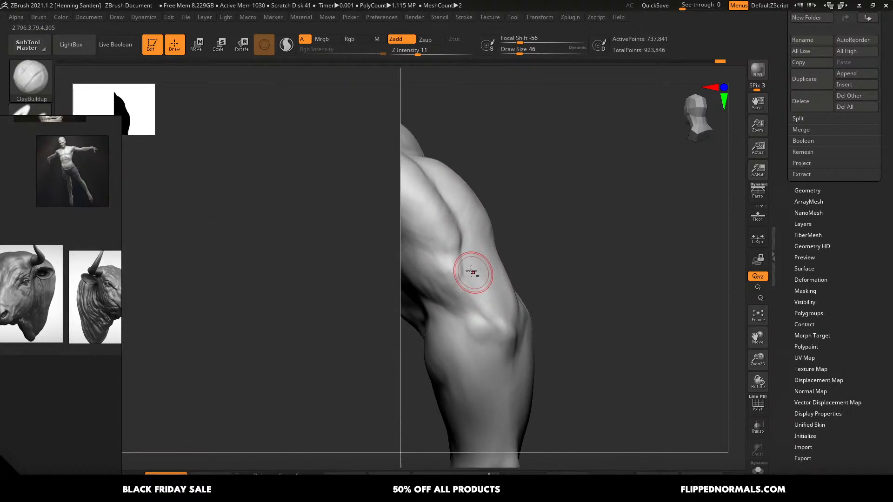
key(s)
drag(458, 259, 466, 259)
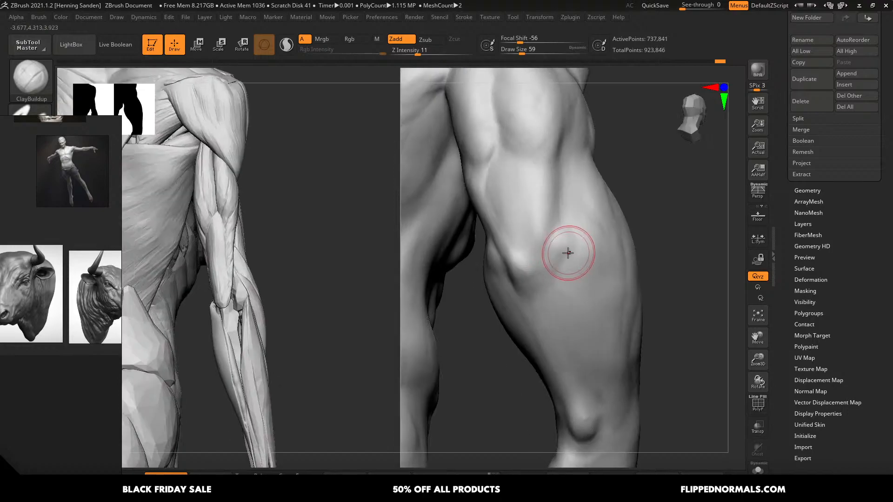
- Sculpt the elbow's bony bumps and the start of the forearm below them with ClayBuildup at draw size 37
key(s)
drag(567, 239, 562, 239)
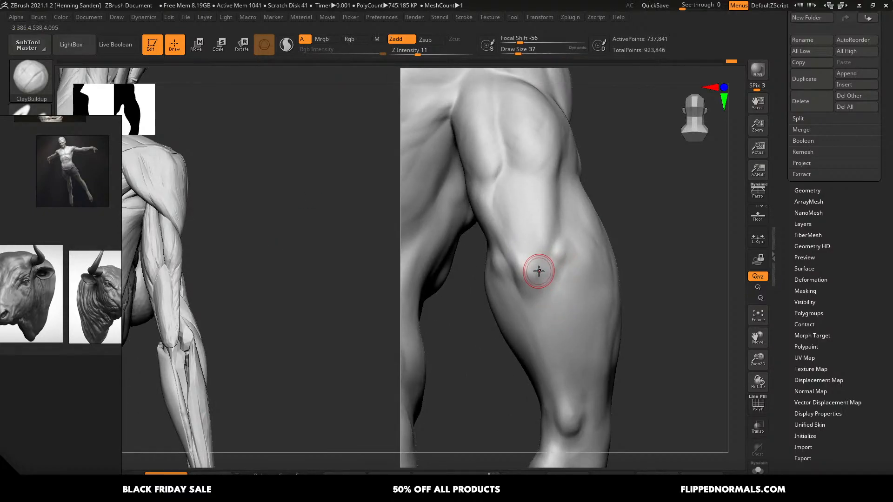
drag(533, 282, 532, 288)
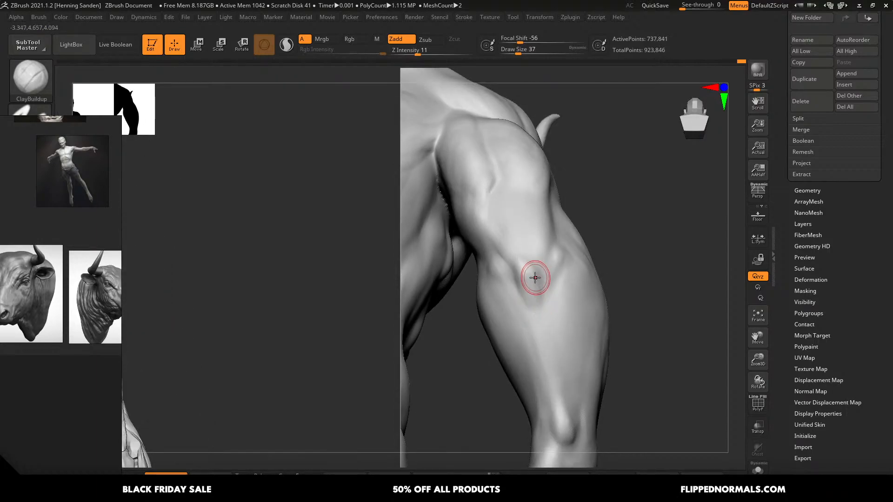
drag(546, 278, 545, 294)
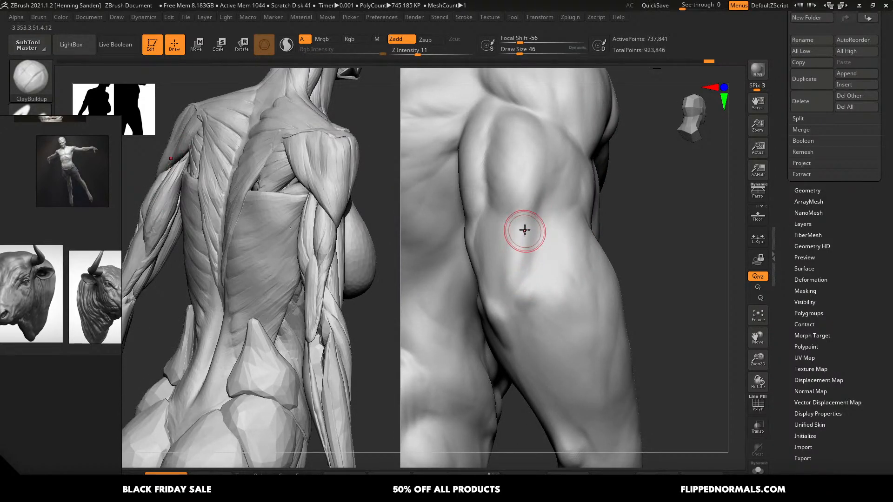
- Define the outer triceps head and its transition into the tendon with ClayBuildup at draw sizes 46, 37, 51 and 39
alt+drag(529, 260, 535, 207)
key(bracketleft)
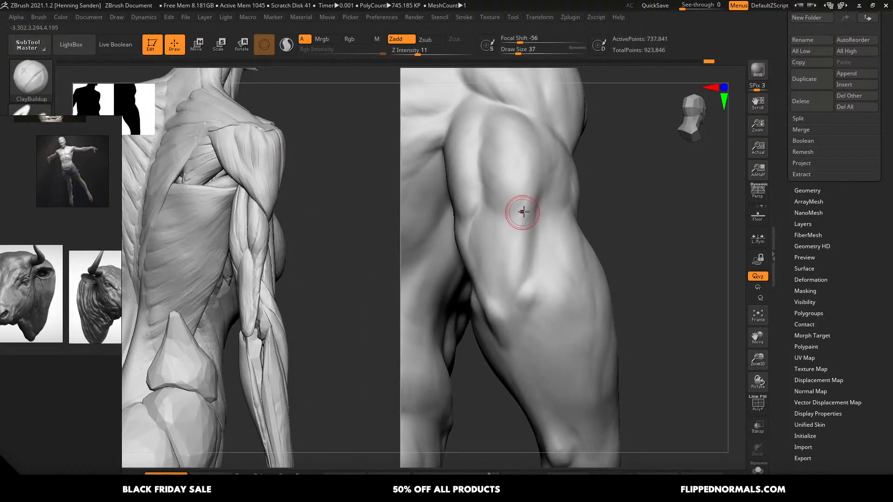
drag(523, 195, 520, 216)
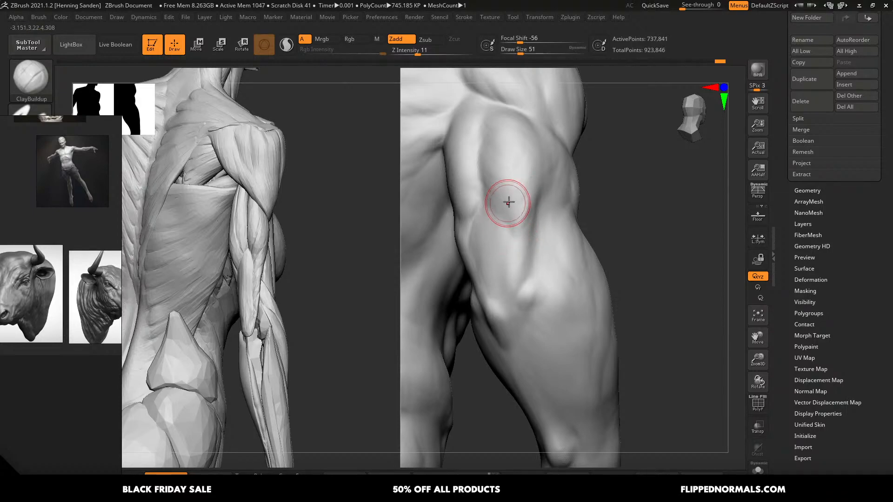
key(])
mouse_move(515, 195)
mouse_down()
mouse_move(524, 188)
mouse_move(502, 196)
mouse_move(511, 151)
mouse_move(483, 181)
mouse_move(502, 109)
mouse_up()
key([)
key([)
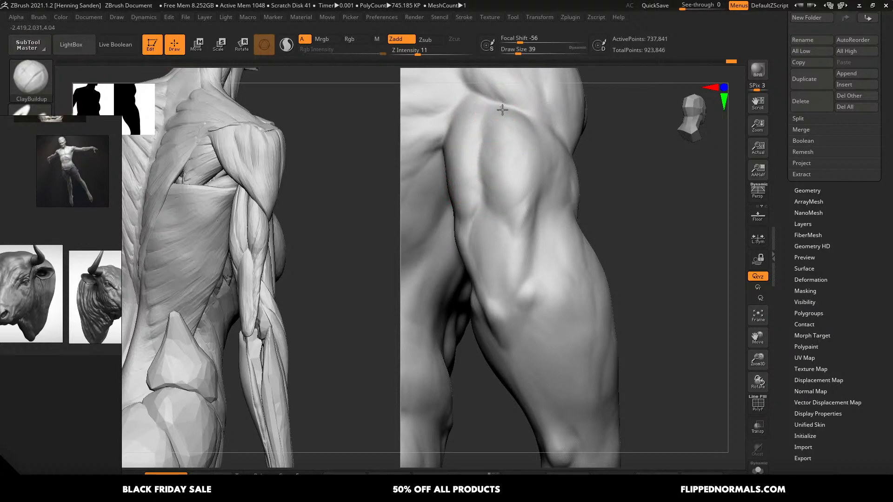
- Refine the outer triceps head and its tendon down towards the elbow with ClayBuildup at draw size 41
key(])
key(])
drag(517, 148, 527, 134)
mouse_move(520, 205)
mouse_down()
mouse_move(522, 221)
mouse_move(526, 195)
mouse_move(527, 267)
mouse_move(518, 279)
mouse_move(528, 274)
mouse_up()
key([)
key([)
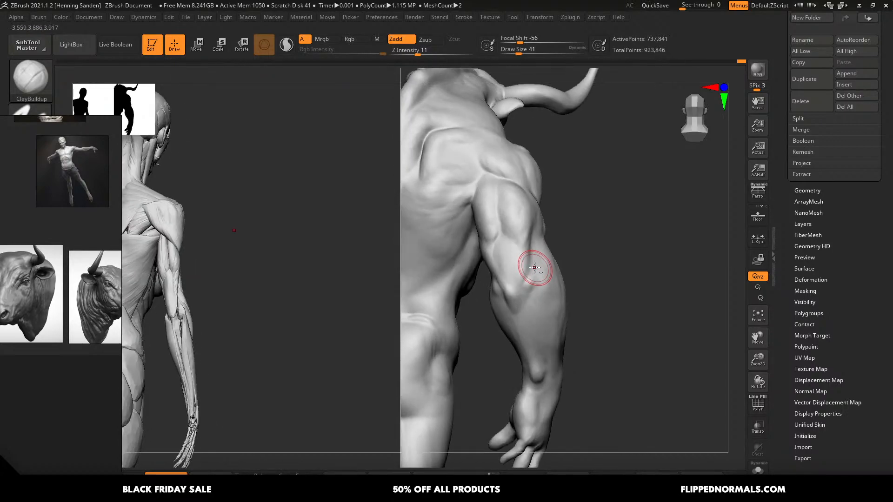
mouse_move(534, 267)
alt+right_down()
mouse_move(532, 287)
mouse_move(522, 281)
alt+right_up()
- Shape the outside of the elbow and the start of the forearm with ClayBuildup at draw sizes 37 and 59
key([)
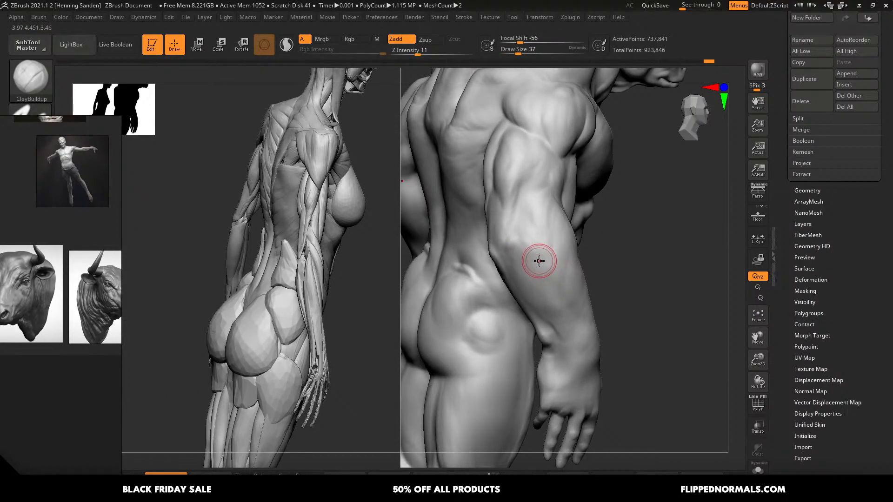
key(s)
click(538, 261)
key(bracketright)
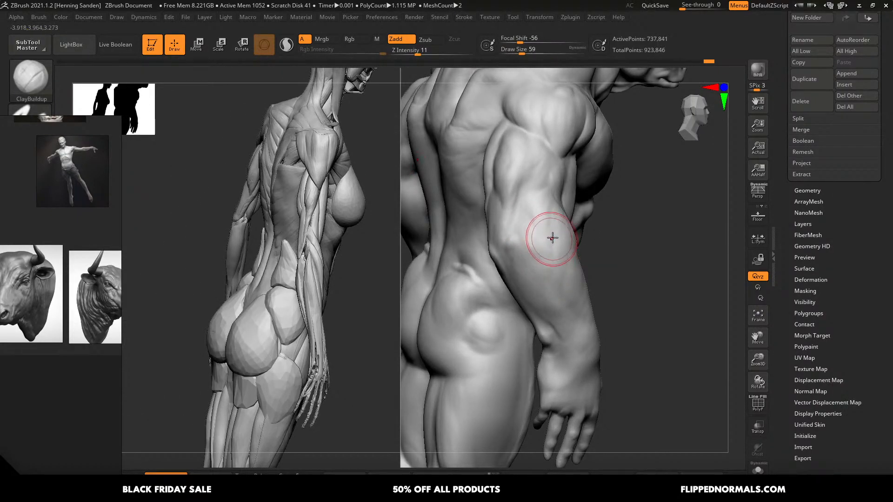
- Sculpt the knuckles and tendons on the back of the hand with ClayBuildup at draw sizes 31 and 29
mouse_move(512, 253)
ctrl+right_down()
mouse_move(560, 265)
mouse_move(578, 257)
mouse_move(526, 257)
mouse_move(560, 264)
mouse_move(572, 257)
mouse_move(578, 309)
mouse_move(612, 378)
mouse_move(607, 295)
mouse_move(514, 299)
mouse_move(501, 319)
ctrl+right_up()
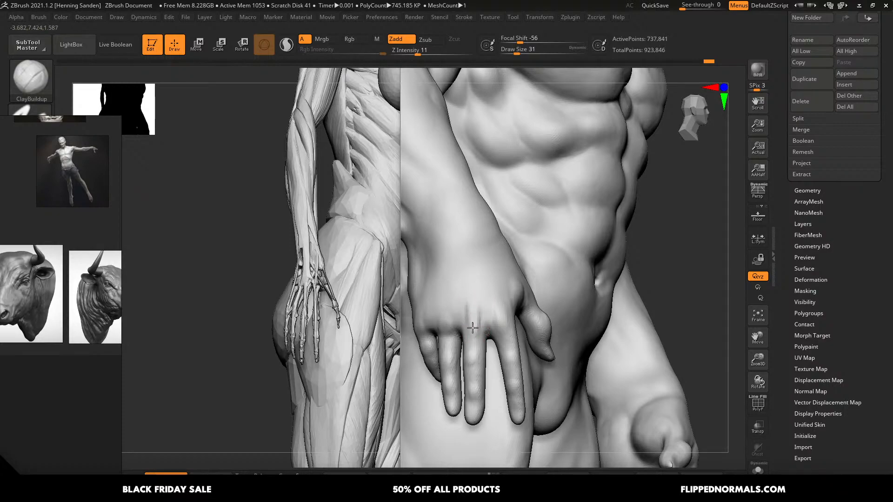
mouse_move(482, 311)
right_down()
mouse_move(475, 260)
mouse_move(502, 291)
mouse_move(498, 301)
mouse_move(512, 281)
right_up()
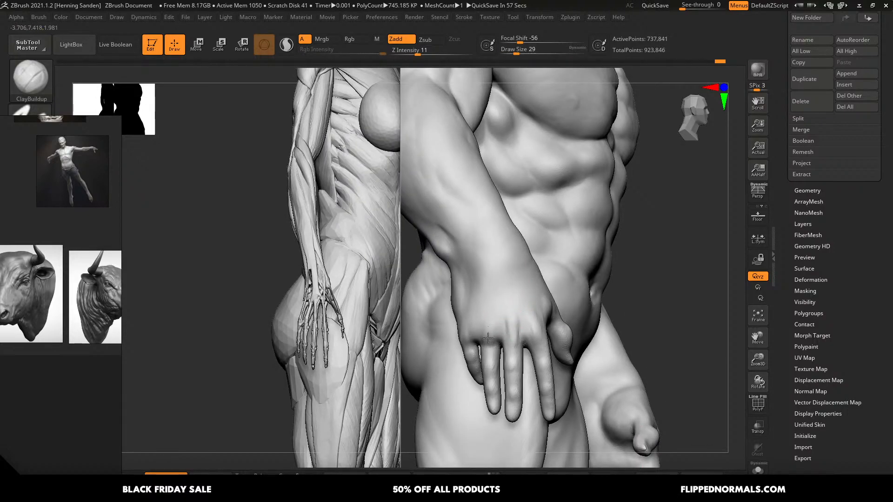
right_drag(486, 350, 474, 328)
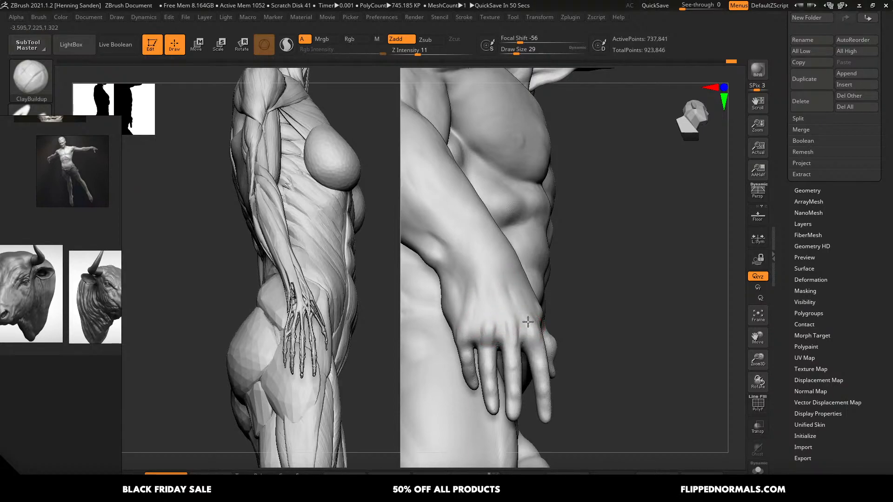
right_drag(516, 292, 491, 287)
alt+right_drag(491, 287, 467, 228)
right_drag(467, 227, 514, 273)
mouse_move(473, 213)
right_down()
mouse_move(472, 223)
mouse_move(527, 241)
right_up()
- Move the anatomy reference figure along Z closer to the minotaur, and make the minotaur the active subtool again
alt+click(376, 241)
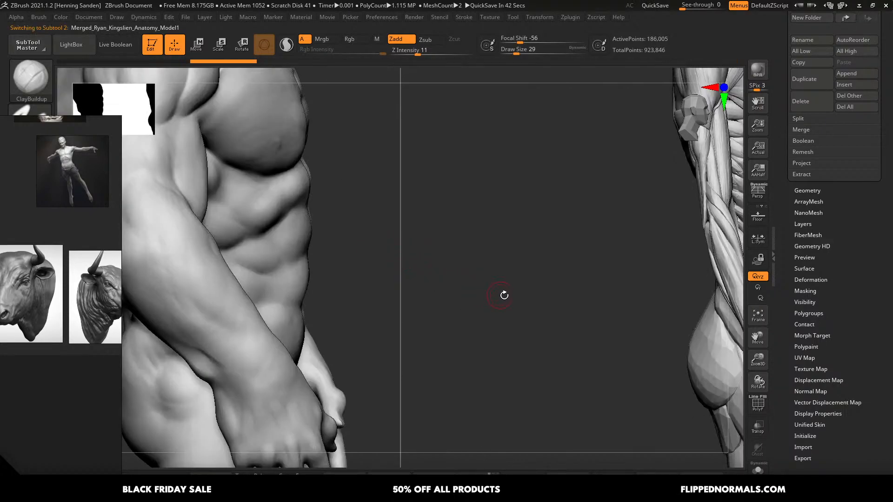
ctrl+right_drag(687, 196, 604, 162)
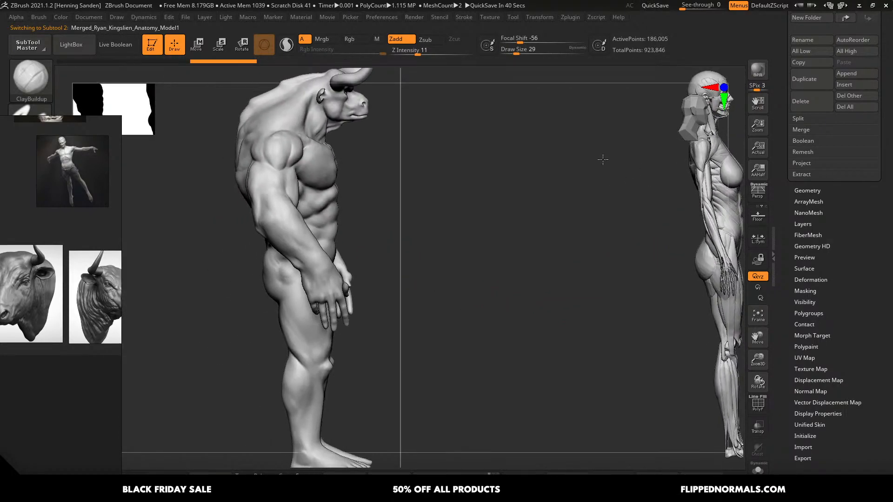
alt+right_drag(726, 186, 632, 254)
key(w)
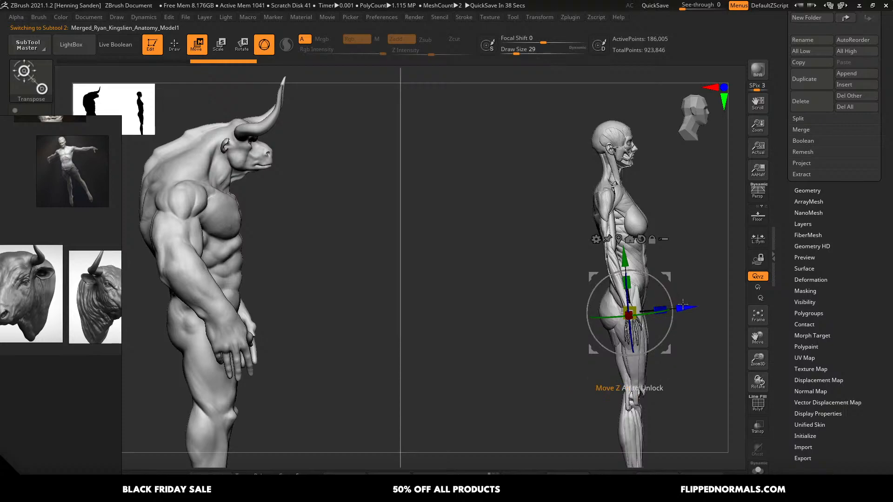
drag(685, 306, 665, 309)
alt+click(222, 298)
mouse_move(465, 253)
ctrl+right_down()
mouse_move(550, 301)
mouse_move(515, 260)
mouse_move(553, 263)
mouse_move(538, 267)
mouse_move(550, 271)
mouse_move(550, 259)
ctrl+right_up()
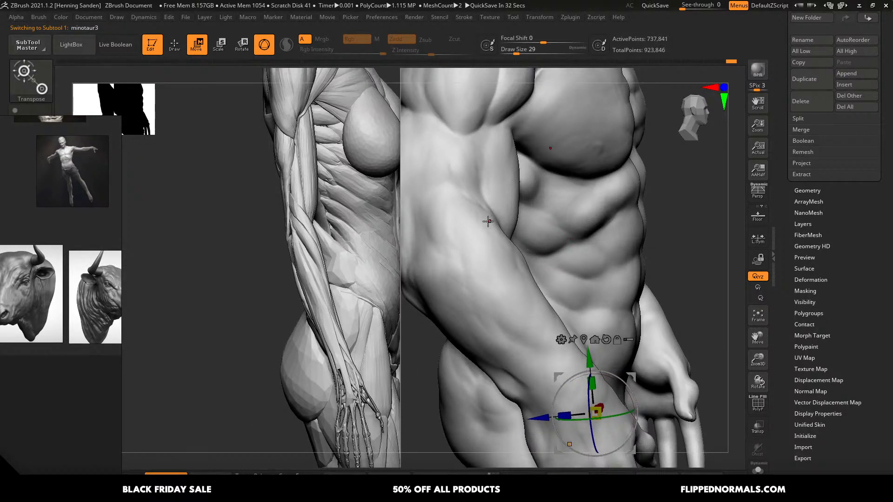
- Build up the origin of the outer forearm muscle near the elbow crease with ClayBuildup at draw size 65
key(q)
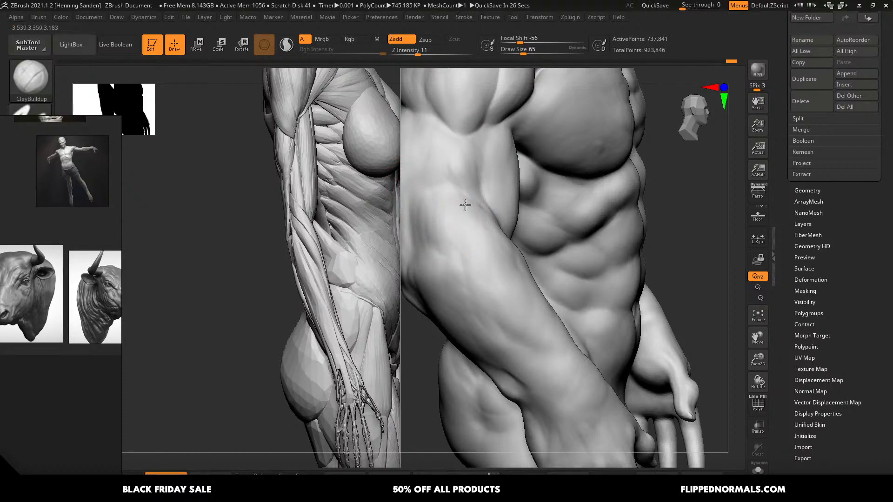
drag(497, 263, 499, 243)
right_drag(499, 243, 496, 239)
drag(496, 239, 485, 243)
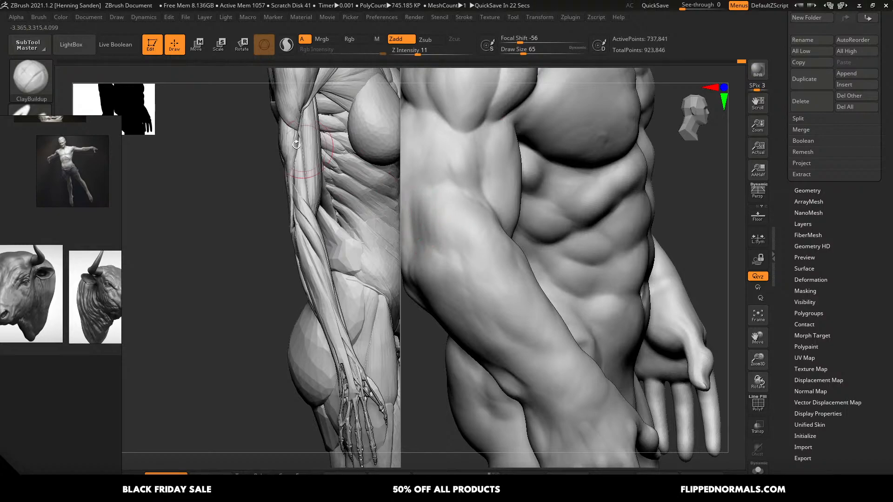
click(76, 54)
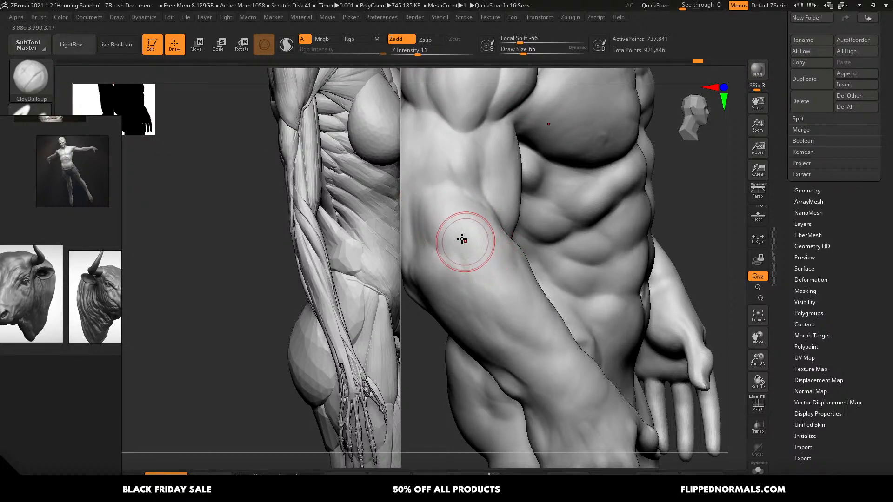
right_drag(490, 253, 488, 241)
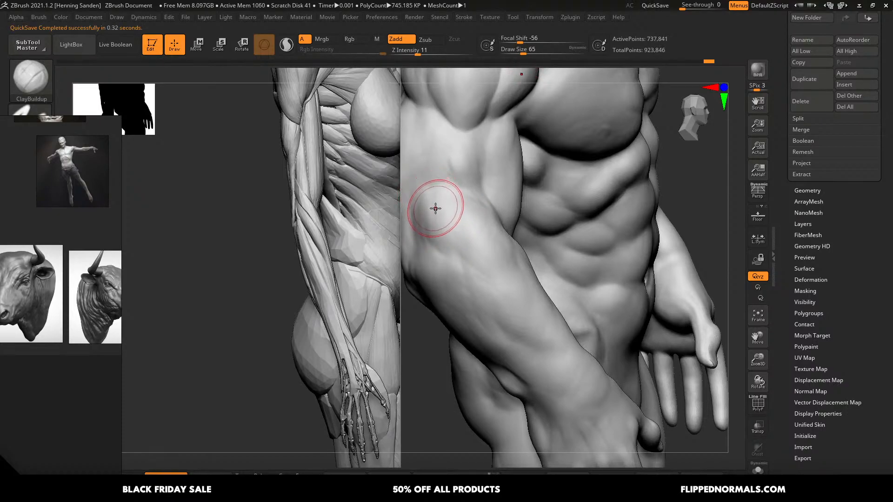
- Add broad volume to the outer forearm muscle below the biceps with ClayBuildup at draw sizes 97 and 87
alt+right_drag(438, 211, 455, 213)
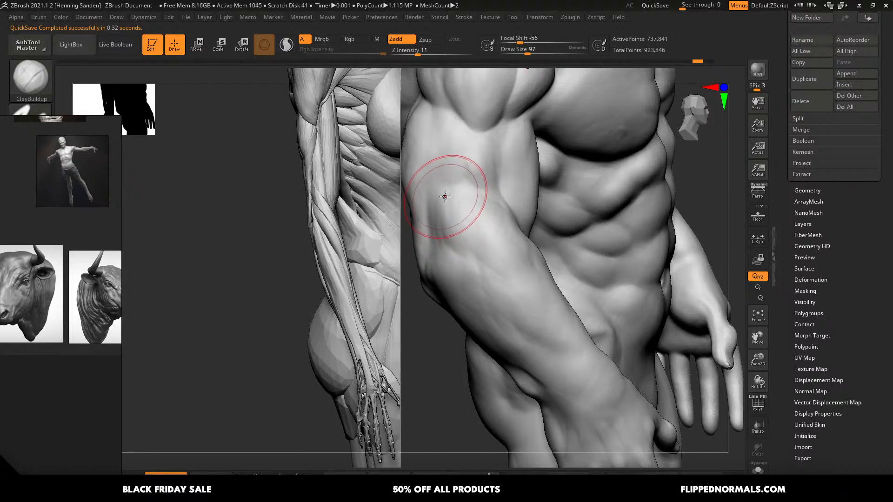
drag(452, 219, 454, 232)
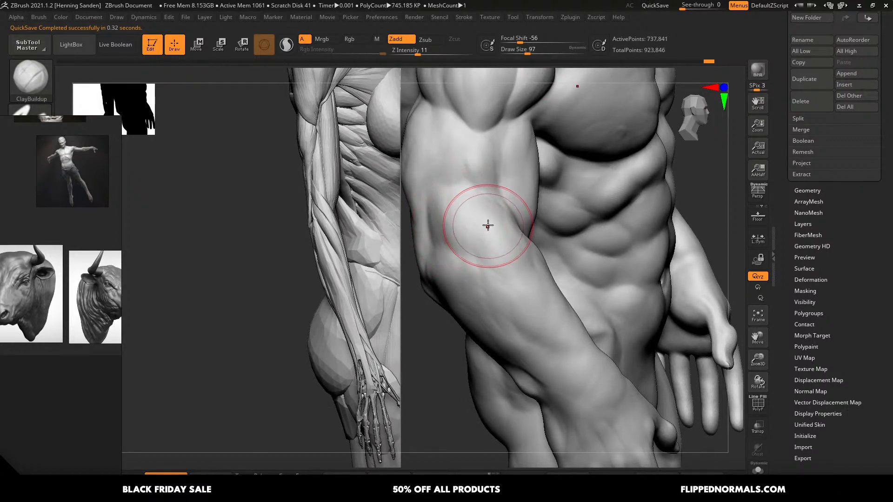
key(bracketleft)
mouse_move(488, 225)
right_down()
mouse_move(474, 225)
mouse_move(451, 200)
right_up()
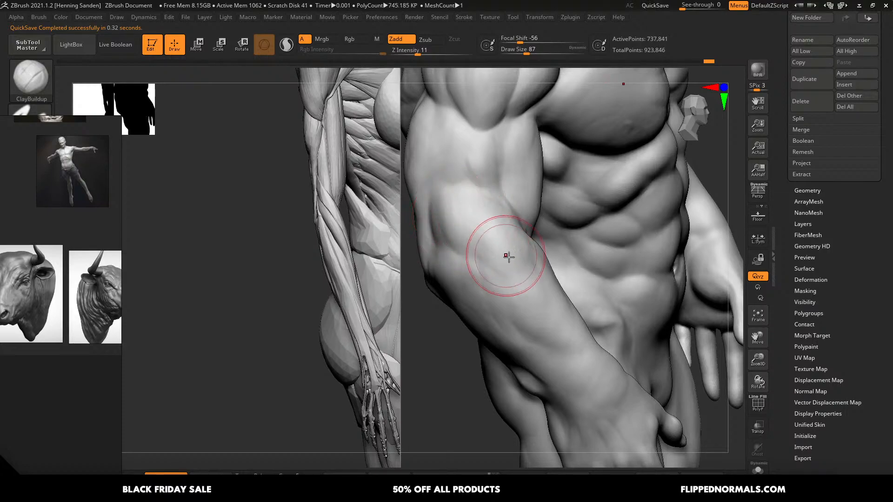
right_drag(512, 258, 514, 222)
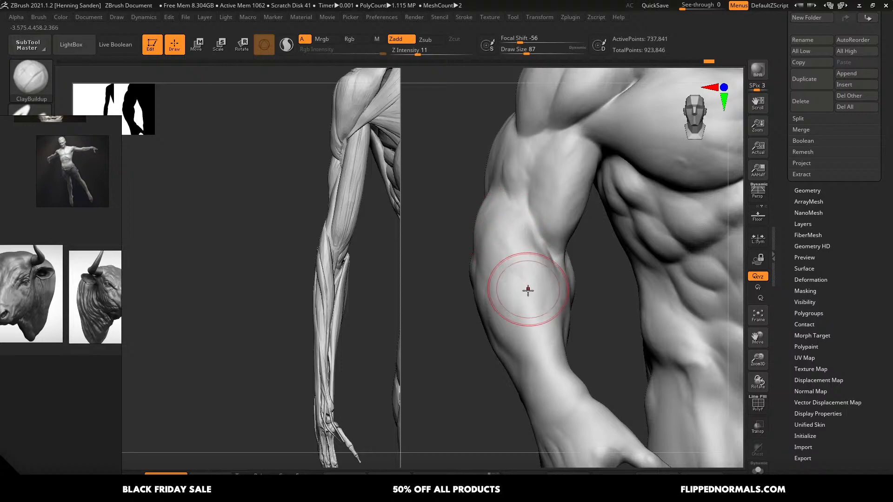
- Shape the outer forearm muscle diagonally across the elbow with ClayBuildup at draw sizes 74 and 59
right_drag(506, 242, 530, 240)
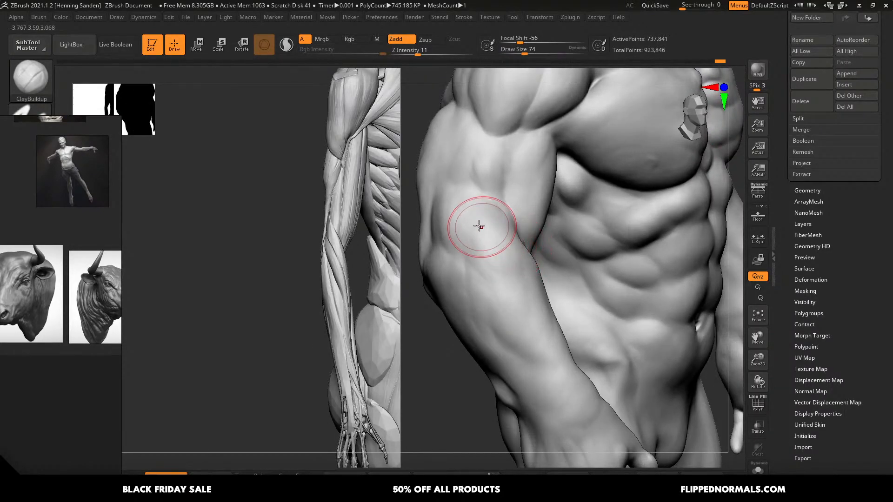
mouse_move(478, 225)
mouse_down()
mouse_move(466, 242)
mouse_move(446, 198)
mouse_up()
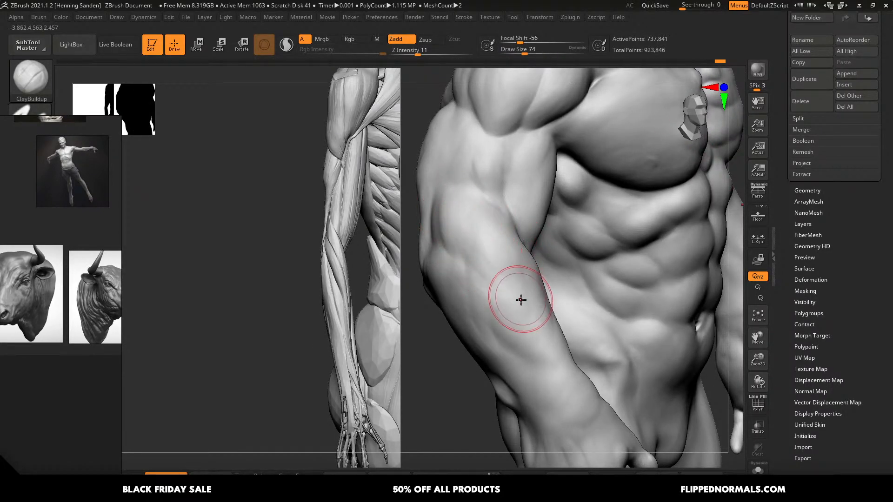
right_drag(518, 293, 507, 242)
mouse_move(449, 186)
mouse_down()
mouse_move(459, 213)
mouse_move(482, 217)
mouse_move(528, 279)
mouse_move(517, 266)
mouse_up()
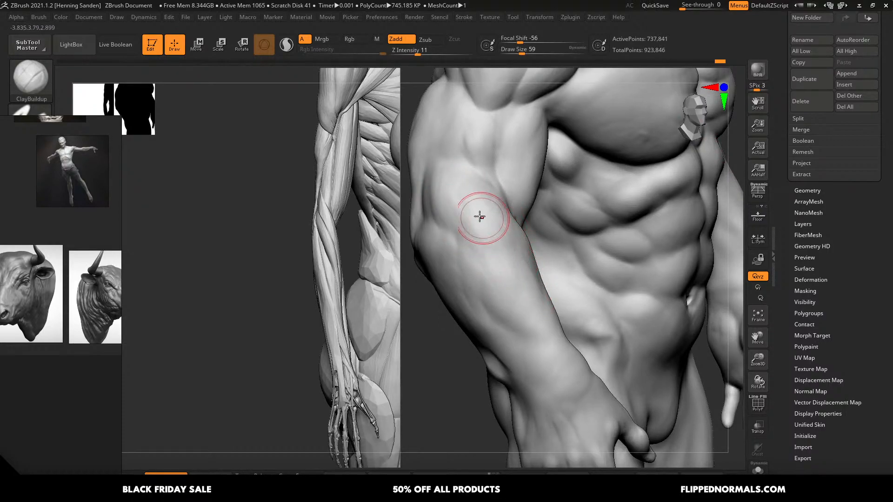
drag(479, 218, 500, 249)
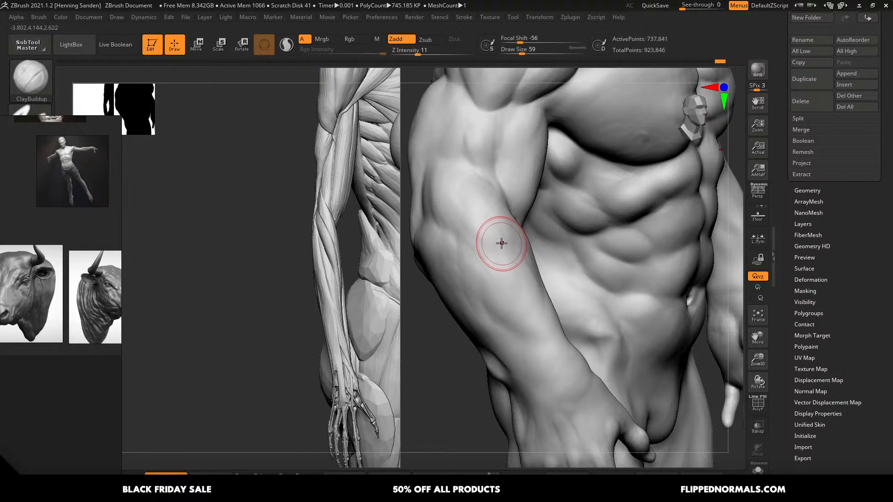
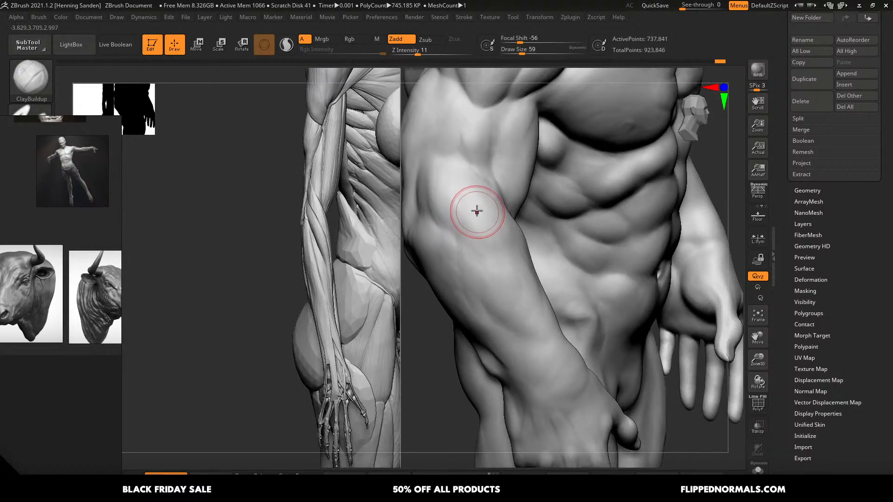
- Define the upper end of the outer forearm muscle and its path down the forearm with ClayBuildup, starting at draw size 59
key(s)
mouse_move(425, 180)
mouse_down()
mouse_move(452, 190)
mouse_move(442, 185)
mouse_up()
key(s)
key(s)
drag(433, 175, 422, 204)
mouse_move(436, 182)
mouse_down()
mouse_move(424, 177)
mouse_move(422, 202)
mouse_move(501, 254)
mouse_up()
key([)
key([)
right_drag(511, 250, 507, 238)
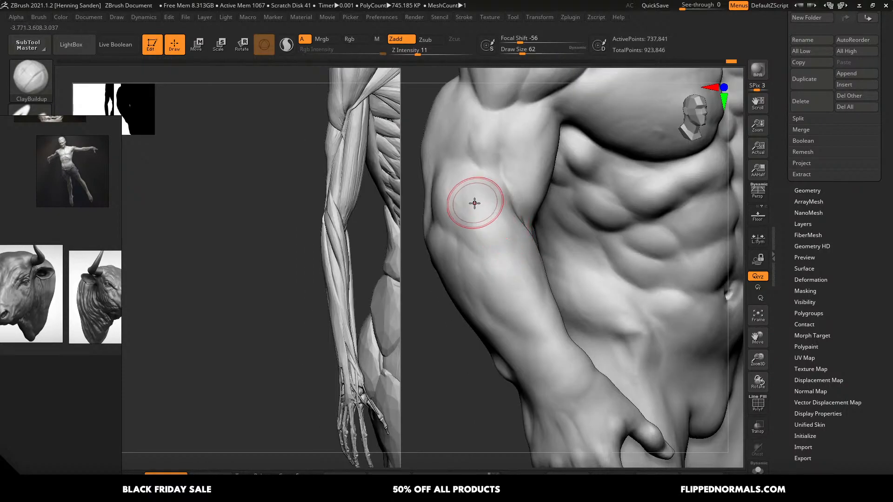
- Refine the outer forearm muscle's bulge beside the elbow crease with ClayBuildup at draw size 62
right_drag(477, 203, 467, 195)
mouse_move(456, 197)
mouse_down()
mouse_move(463, 222)
mouse_move(452, 217)
mouse_up()
right_drag(462, 182, 485, 214)
drag(489, 241, 484, 241)
mouse_move(489, 238)
right_down()
mouse_move(508, 231)
mouse_move(509, 258)
right_up()
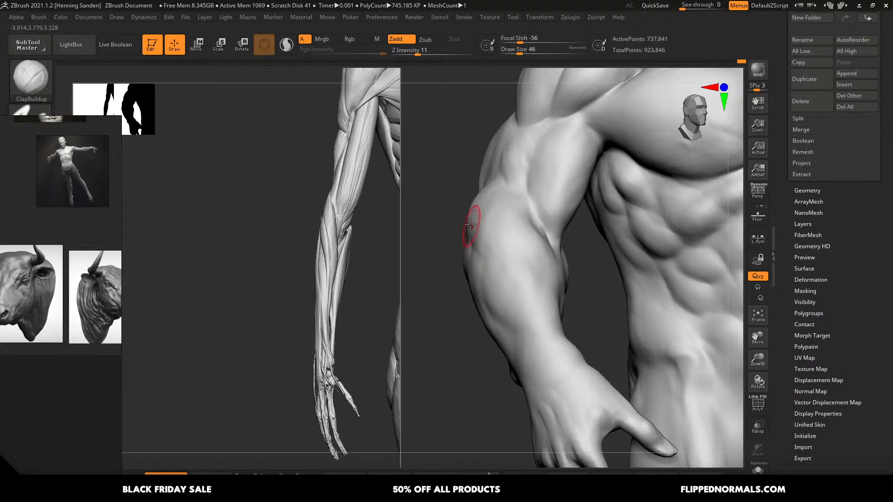
- Round out the forearm's outer contour as seen from the front with ClayBuildup at draw sizes 46 and 87
key(s)
mouse_move(485, 243)
mouse_down()
mouse_move(510, 277)
mouse_move(507, 248)
mouse_move(520, 259)
mouse_up()
key(s)
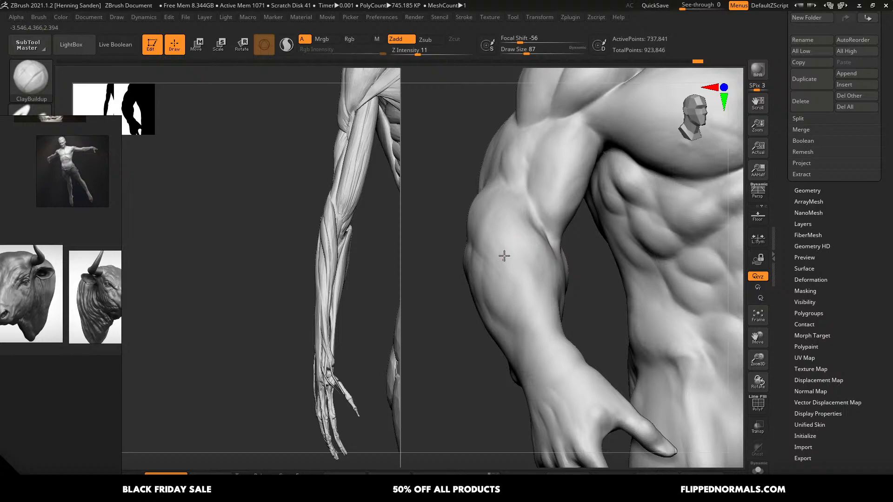
mouse_move(503, 218)
right_down()
mouse_move(503, 236)
mouse_move(472, 178)
mouse_move(475, 145)
right_up()
mouse_move(495, 242)
right_down()
mouse_move(524, 253)
mouse_move(533, 197)
mouse_move(536, 229)
mouse_move(511, 236)
mouse_move(522, 239)
mouse_move(520, 219)
mouse_move(512, 224)
right_up()
- Carve the separation between the outer forearm muscle and the extensors below it, down to draw size 33
key(s)
drag(512, 224, 506, 223)
alt+right_drag(522, 231, 507, 201)
key(s)
drag(507, 202, 504, 202)
key(s)
drag(468, 185, 466, 184)
right_drag(471, 185, 470, 192)
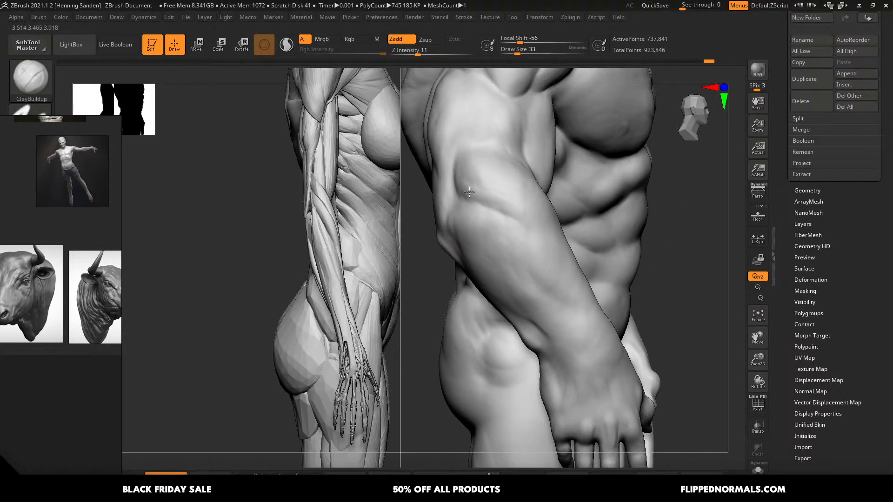
- Build up the extensor muscles along the outer forearm with ClayBuildup at draw size 56
right_drag(480, 198, 473, 192)
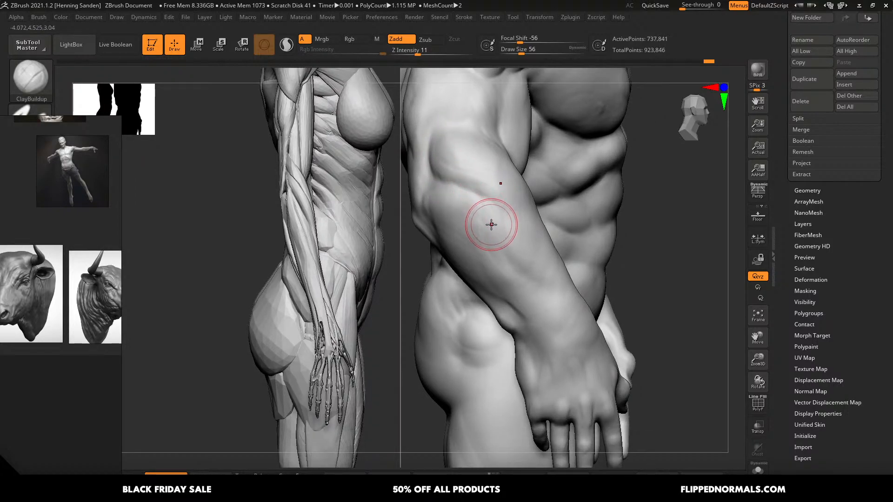
mouse_move(491, 232)
right_down()
mouse_move(495, 195)
mouse_move(490, 233)
right_up()
key(s)
drag(471, 224, 462, 225)
alt+right_drag(452, 215, 451, 198)
- Sculpt the extensors' attachment at the outer elbow with ClayBuildup at draw size 33
key(s)
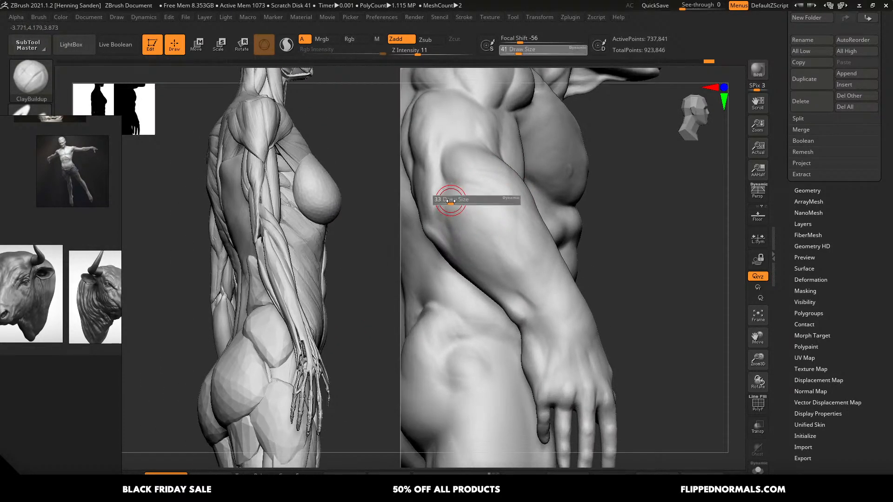
drag(452, 197, 449, 199)
right_drag(449, 199, 447, 202)
key(s)
drag(446, 201, 443, 202)
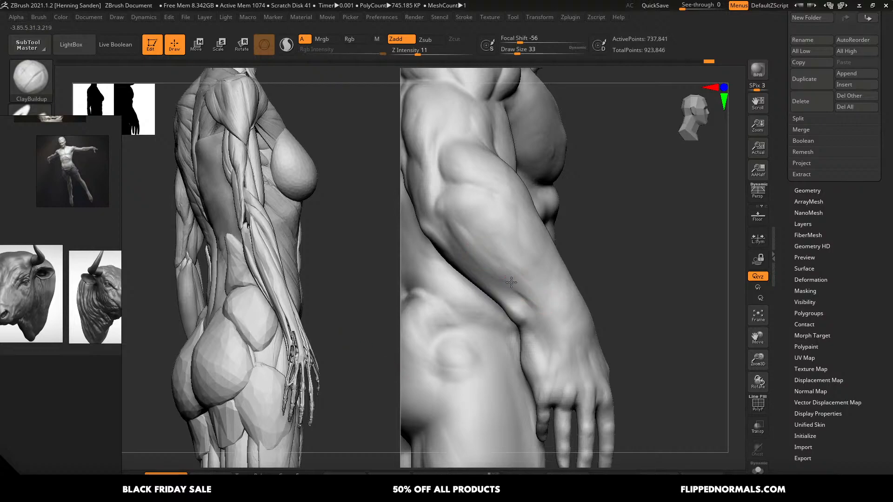
- Define the groove between the extensors and the outer forearm muscle with ClayBuildup at draw size 41
key(s)
drag(478, 242, 497, 242)
key(s)
mouse_move(464, 208)
mouse_down()
mouse_move(455, 207)
mouse_move(460, 190)
mouse_up()
key(s)
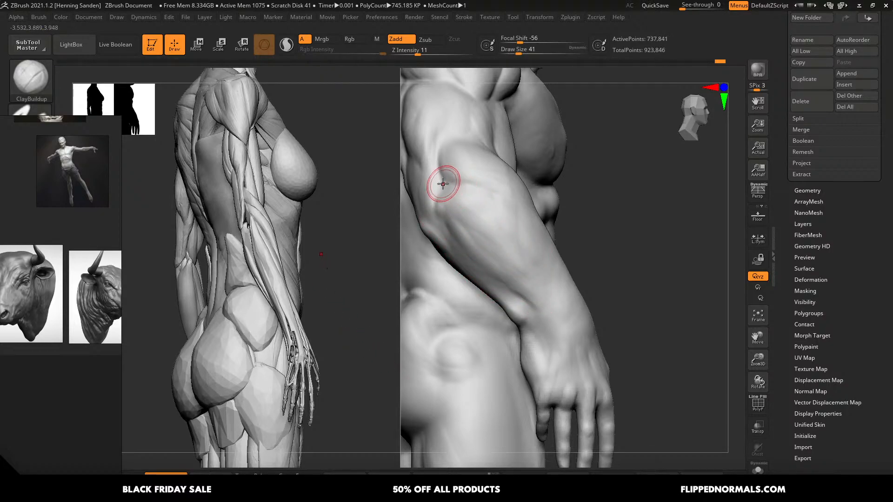
- Sculpt the top of the extensors just below the outer elbow with ClayBuildup at draw size 44
key(s)
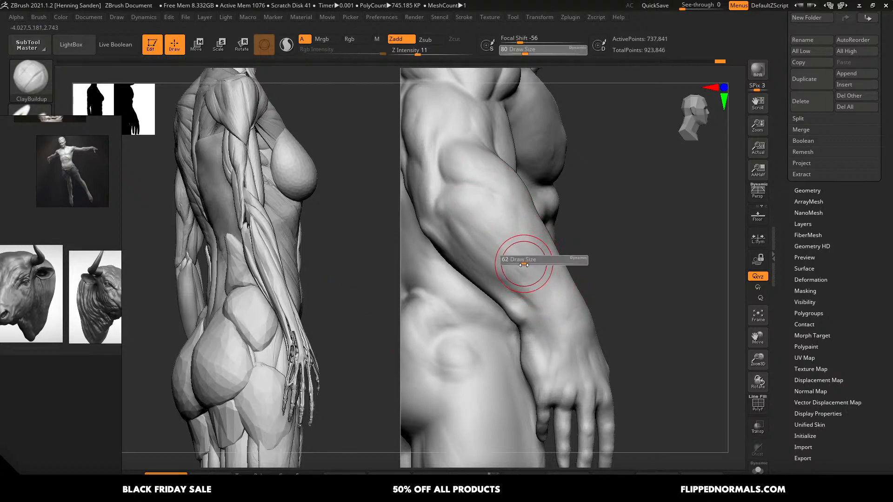
drag(530, 254, 542, 255)
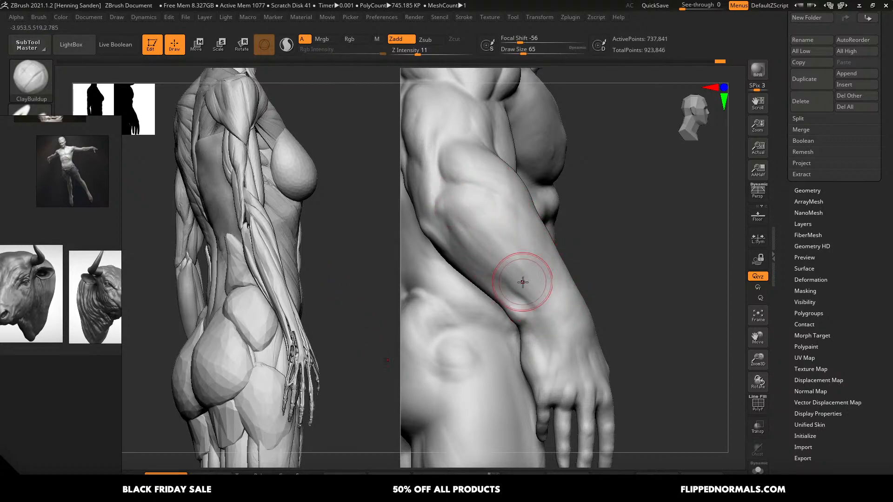
key(s)
mouse_move(447, 196)
mouse_down()
mouse_move(434, 194)
mouse_move(464, 222)
mouse_up()
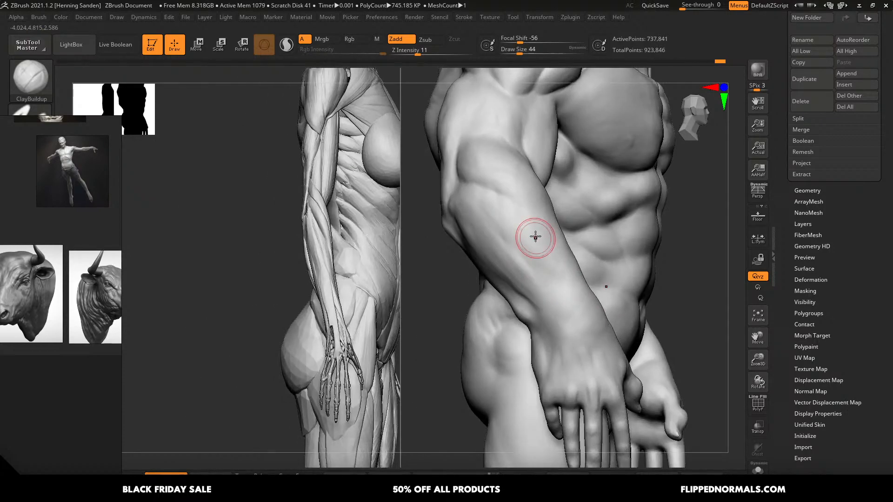
- Build up the extensor muscles diagonally from the upper outer forearm towards the wrist with ClayBuildup at draw size 62
key(bracketright)
key(bracketright)
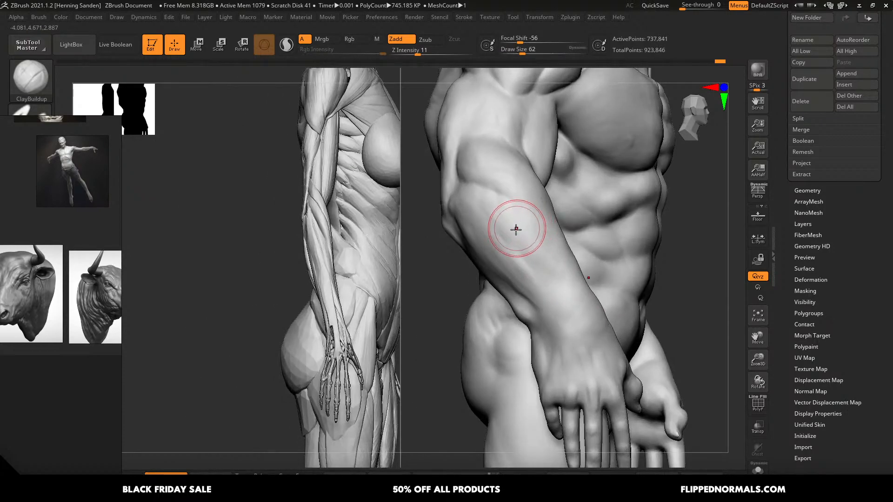
mouse_move(493, 231)
mouse_down()
mouse_move(530, 261)
mouse_move(543, 289)
mouse_up()
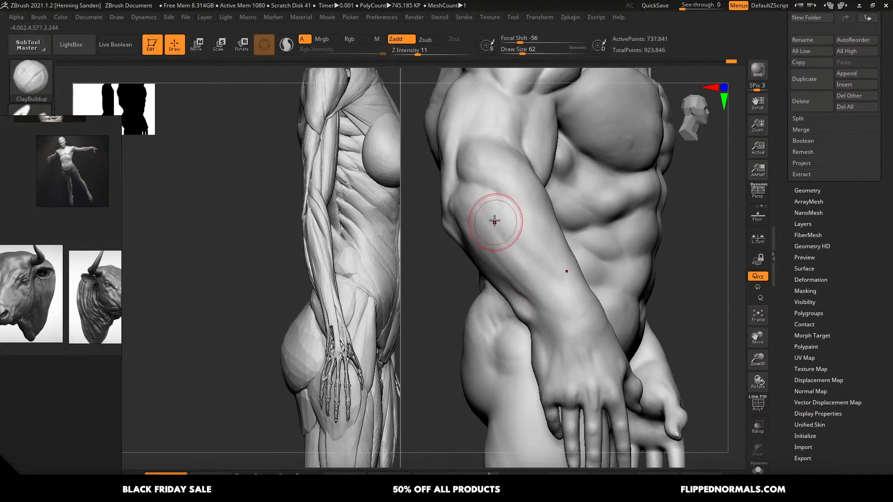
drag(493, 218, 522, 255)
drag(520, 238, 545, 278)
drag(526, 256, 552, 297)
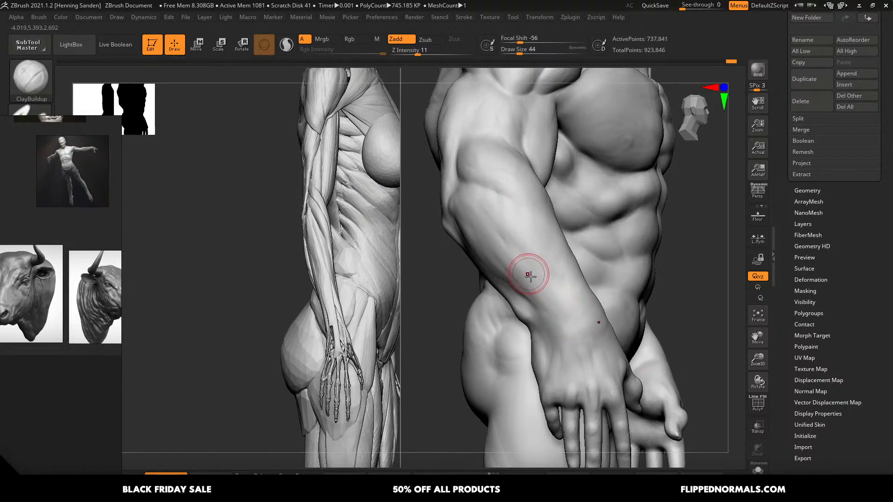
- Refine the muscle strands on the back of the forearm below the elbow with ClayBuildup at draw sizes 54 and 39
mouse_move(530, 276)
right_down()
mouse_move(545, 288)
mouse_move(508, 279)
right_up()
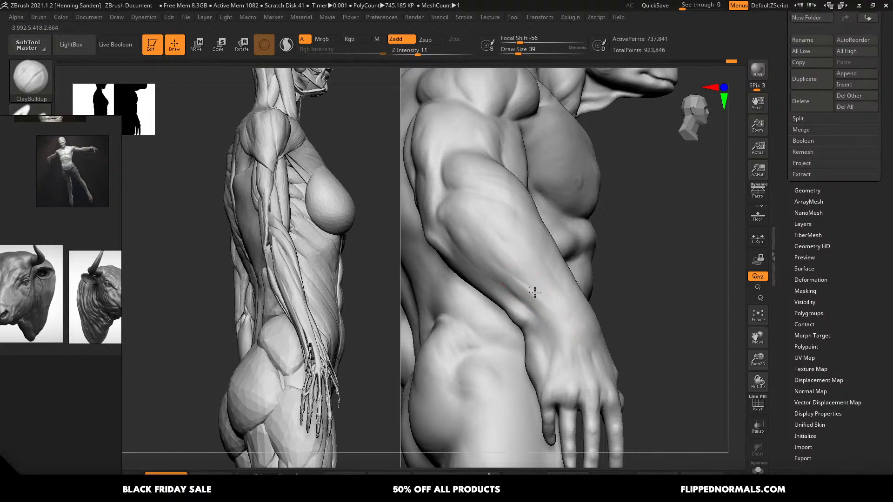
mouse_move(528, 319)
right_down()
mouse_move(564, 297)
mouse_move(572, 273)
mouse_move(548, 294)
mouse_move(544, 273)
mouse_move(560, 297)
mouse_move(540, 233)
mouse_move(506, 220)
right_up()
drag(469, 199, 470, 198)
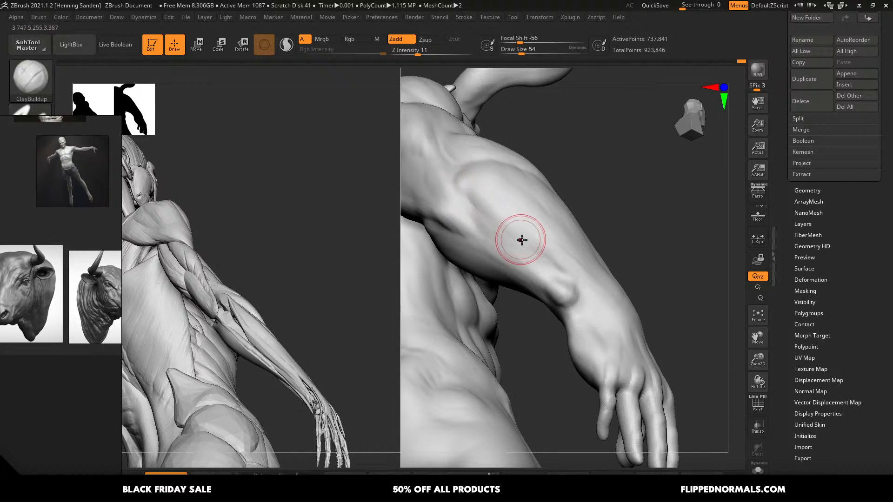
right_drag(479, 193, 478, 198)
drag(478, 198, 474, 198)
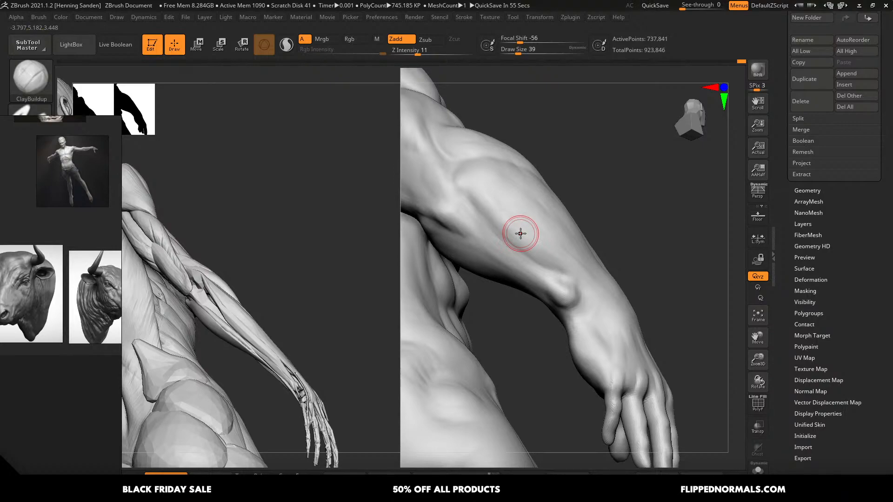
right_drag(488, 180, 539, 77)
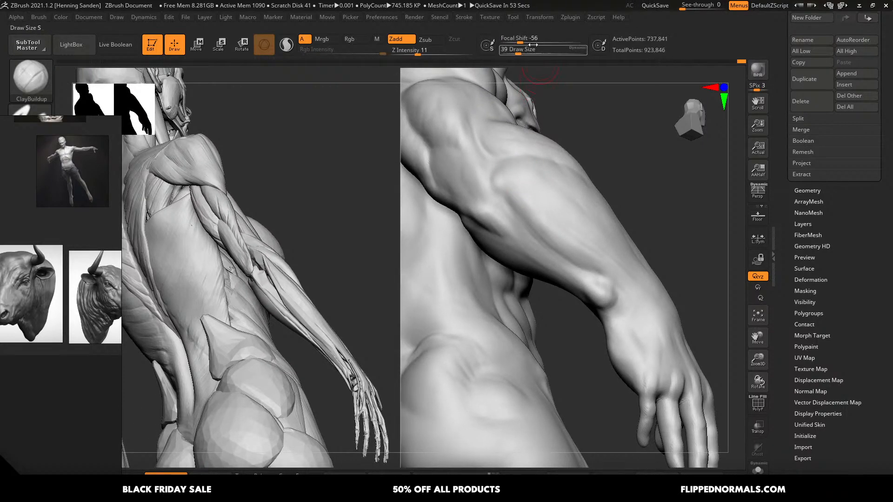
click(540, 17)
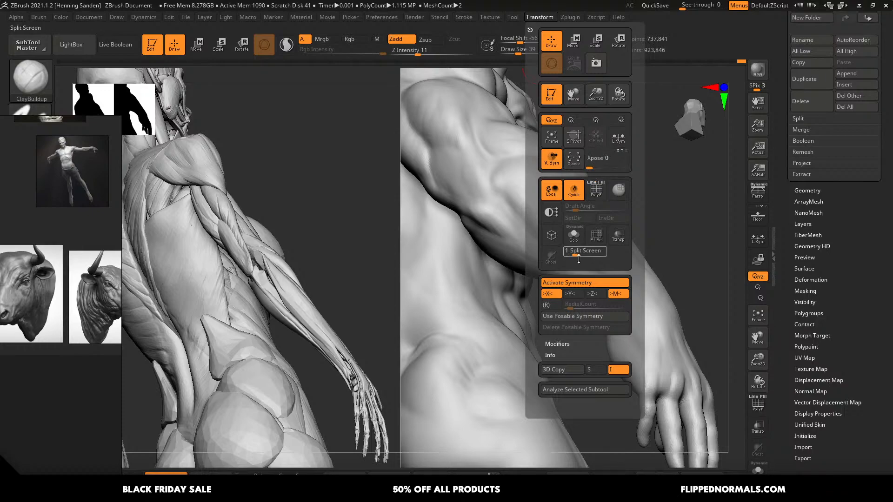
- Define the bony tip of the elbow and its transition into the forearm with ClayBuildup at draw size 31
mouse_move(518, 203)
right_down()
mouse_move(552, 155)
mouse_move(545, 220)
mouse_move(570, 208)
mouse_move(538, 195)
right_up()
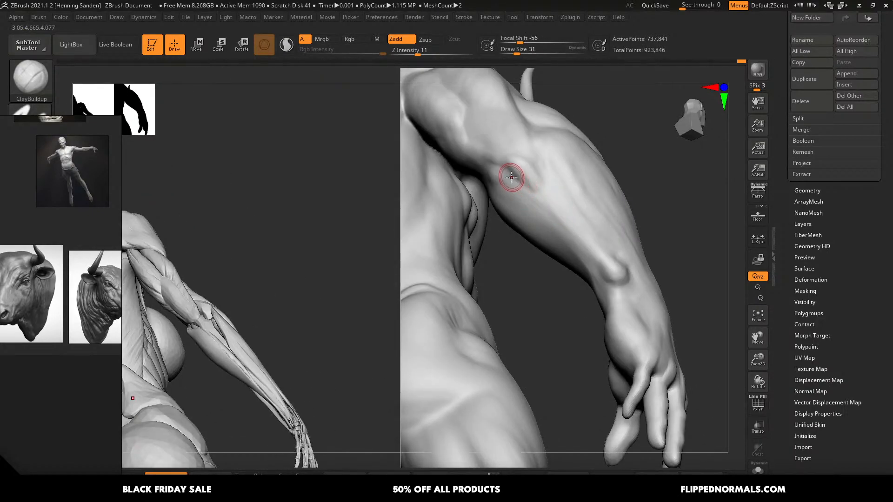
key(bracketleft)
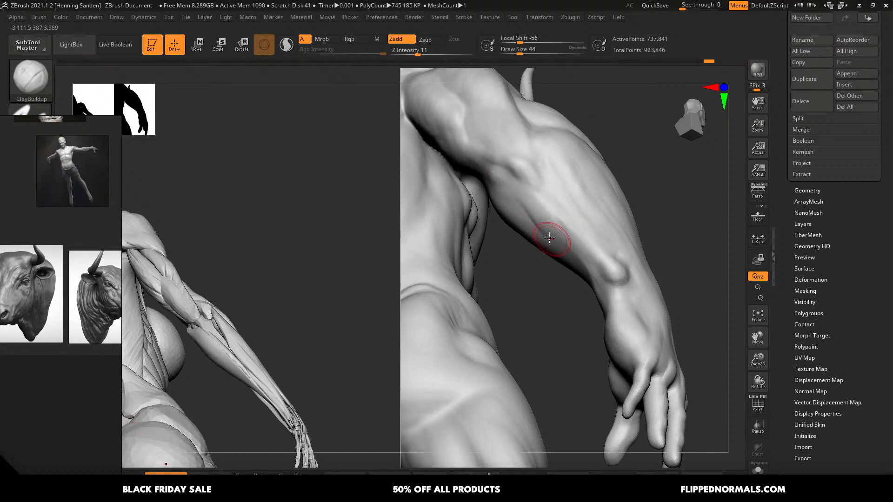
right_drag(525, 201, 516, 201)
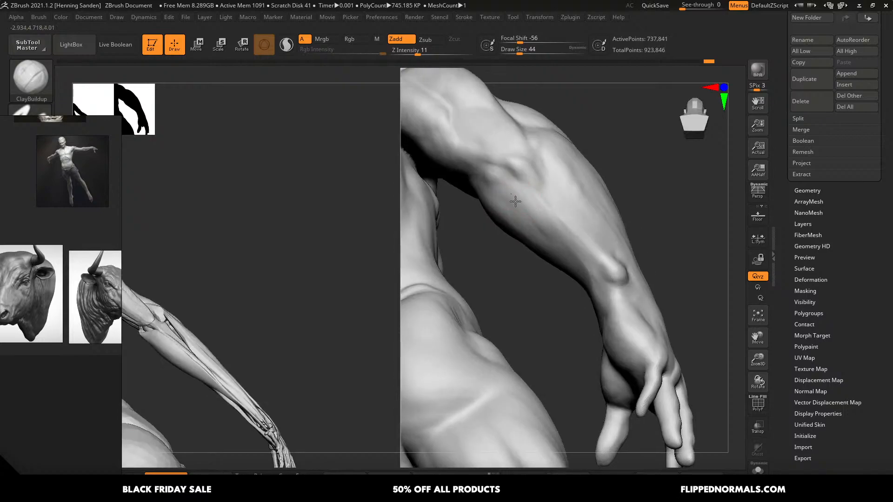
right_drag(544, 242, 599, 267)
- Fill out the outer forearm above the wrist bone with ClayBuildup at draw sizes 87 and 59
key(])
drag(606, 263, 604, 253)
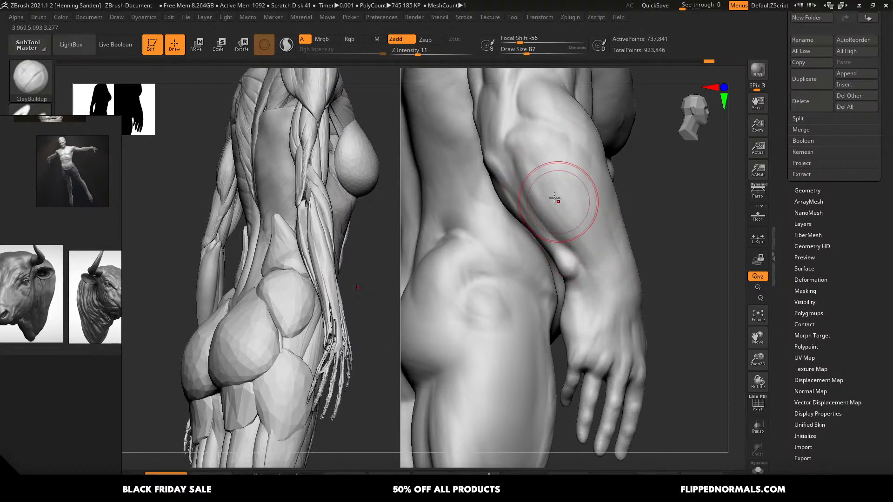
key(s)
drag(599, 256, 593, 255)
drag(560, 230, 530, 192)
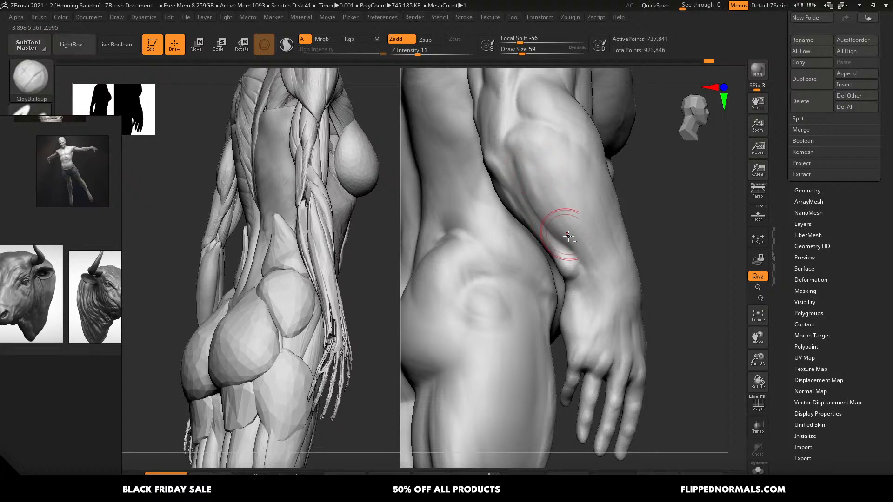
- Refine the ulna's edge and neighbouring forearm muscles from the elbow down with ClayBuildup at draw size 31
key([)
key([)
right_drag(537, 187, 537, 188)
key(s)
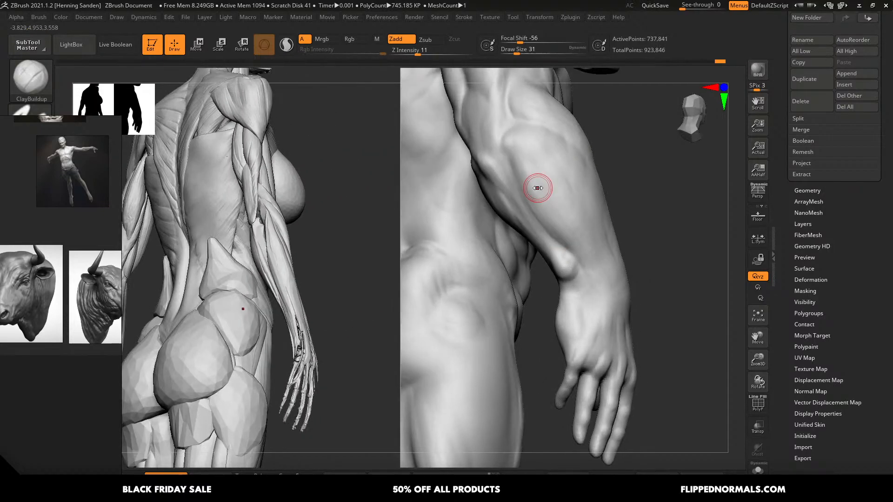
right_drag(567, 243, 553, 232)
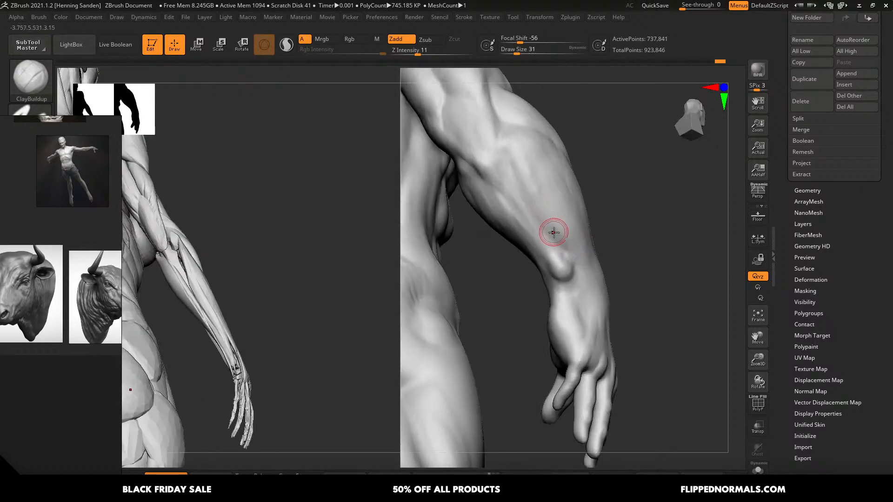
key(])
mouse_move(516, 188)
right_down()
mouse_move(506, 162)
mouse_move(514, 183)
mouse_move(516, 160)
mouse_move(495, 153)
right_up()
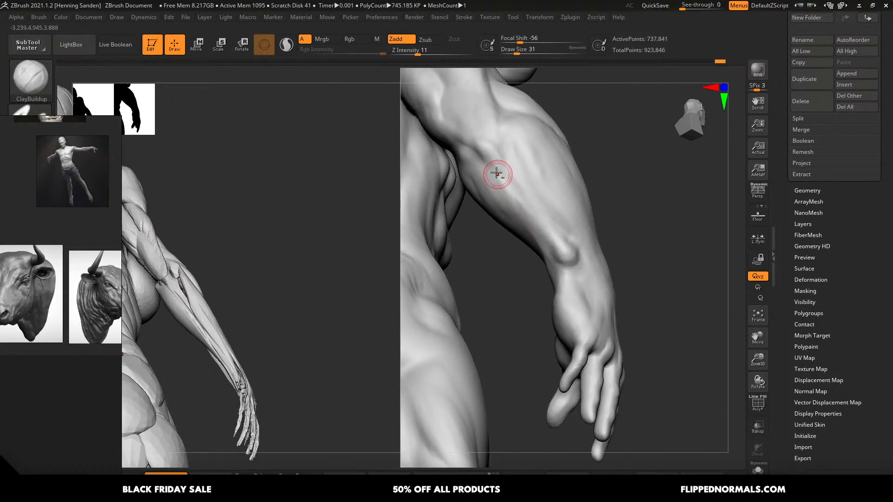
right_drag(528, 208, 487, 171)
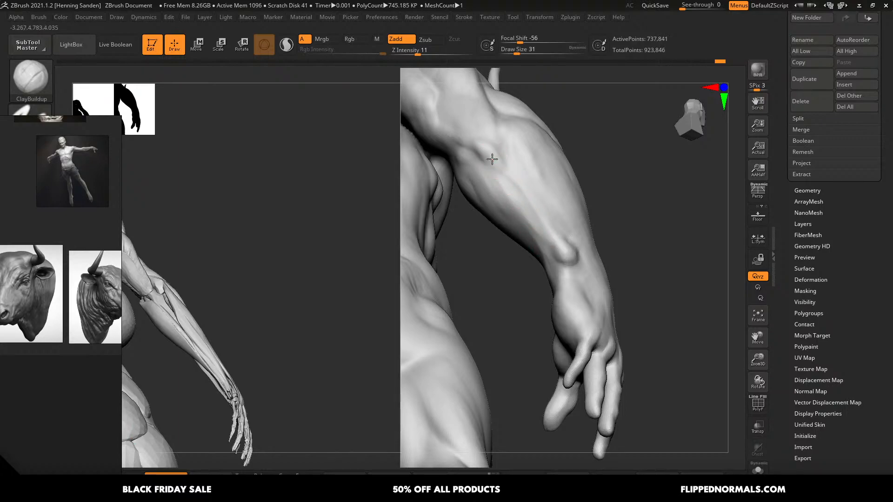
- Define the line of the ulna from the elbow to the wrist bone with ClayBuildup at draw size 29
drag(488, 157, 536, 215)
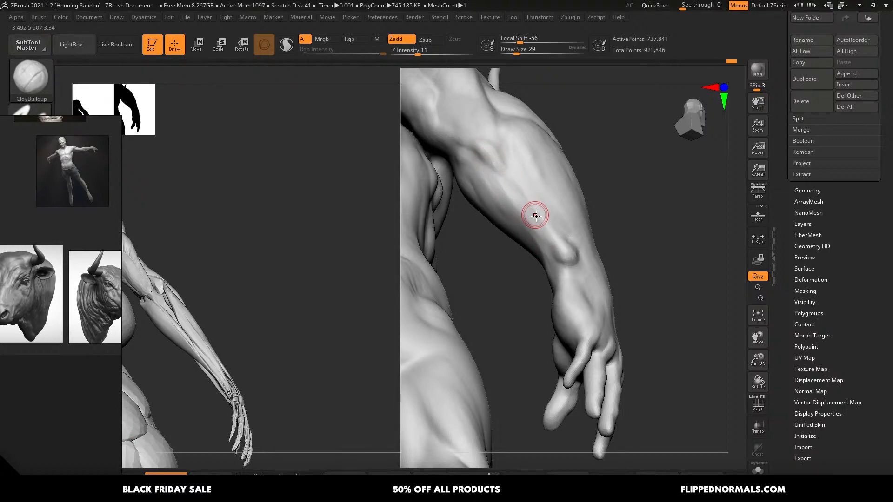
drag(562, 248, 534, 221)
key(s)
right_drag(534, 220, 539, 231)
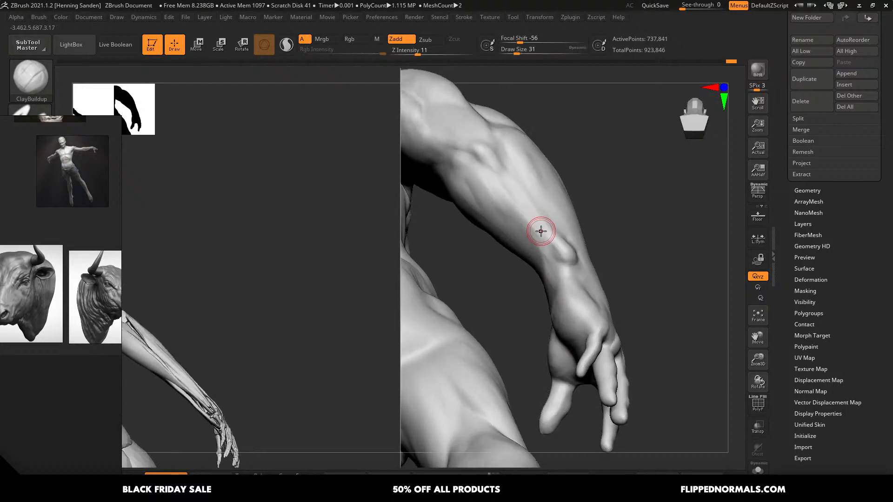
- Shape the underside of the forearm and the wrist's outer edge with ClayBuildup at draw size 46
key(s)
key(s)
drag(542, 257, 546, 256)
right_drag(539, 230, 551, 265)
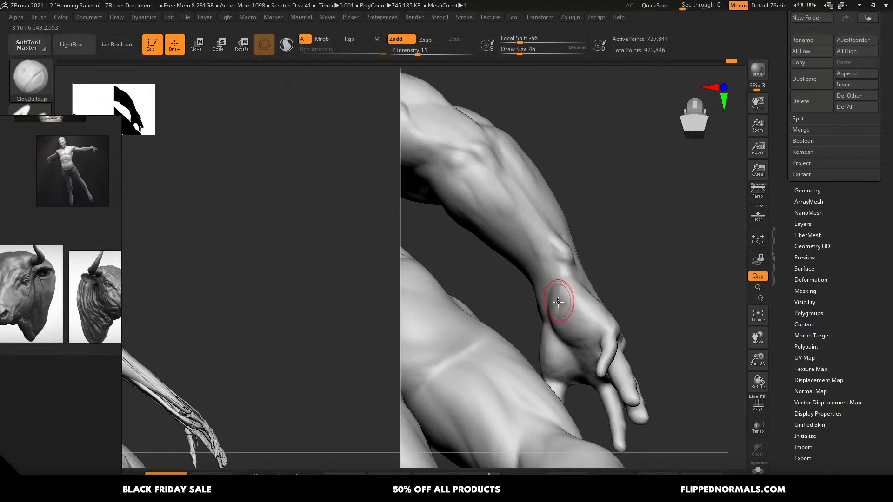
- Undo the last stroke and sculpt the latissimus's upper edge from the armpit towards the spine at draw size 31
right_drag(558, 302, 510, 334)
key(f)
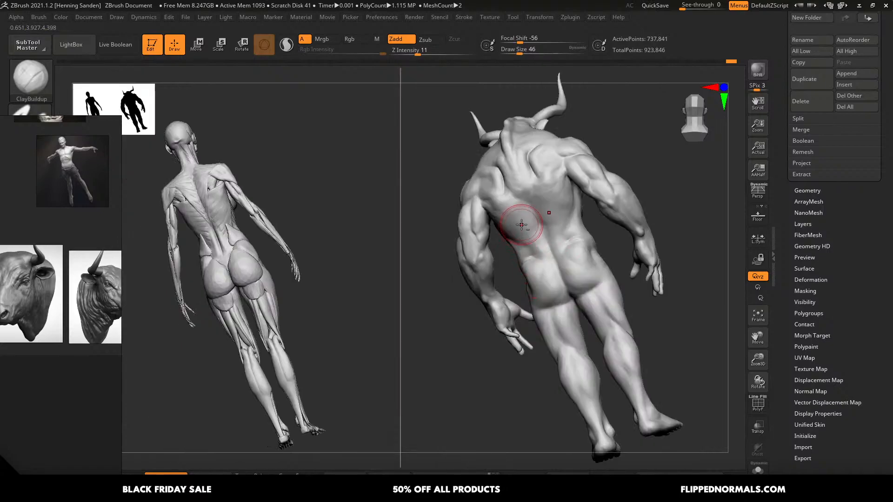
mouse_move(521, 225)
right_down()
mouse_move(595, 205)
mouse_move(589, 253)
right_up()
key(bracketleft)
key(bracketleft)
alt+right_drag(592, 214, 614, 215)
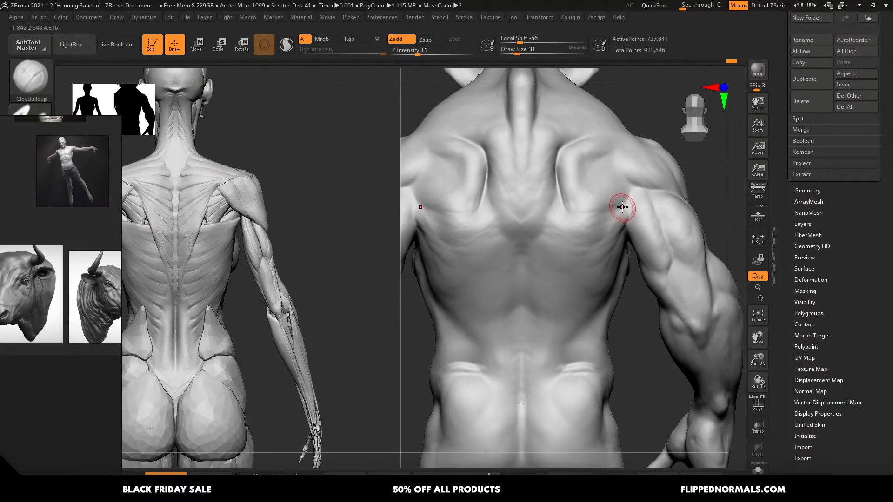
key(ctrl+z)
mouse_move(623, 207)
mouse_down()
mouse_move(582, 252)
mouse_move(558, 233)
mouse_up()
- Build up the upper back muscles just beneath the shoulder blades with ClayBuildup at draw size 65
key(s)
drag(573, 217, 573, 219)
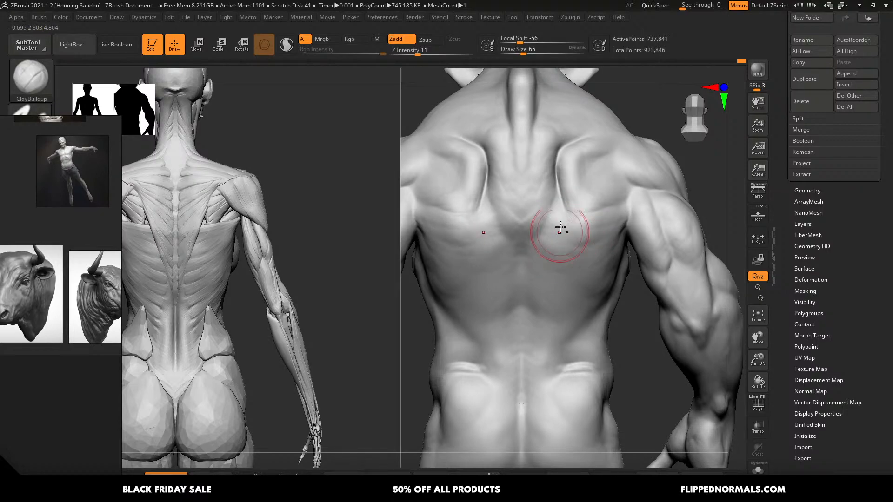
drag(551, 267, 581, 249)
- Add volume to the latissimus and mid-back beside the spine with ClayBuildup at draw sizes 94 and 62
key(s)
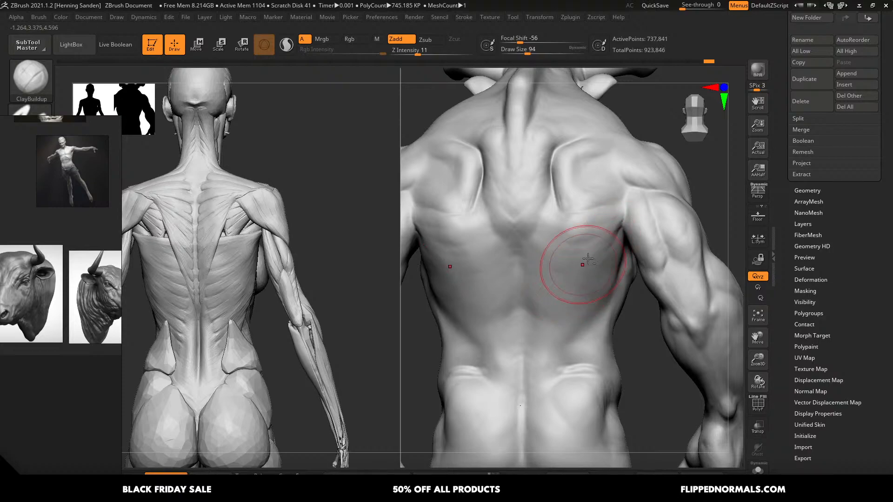
key(s)
drag(582, 265, 577, 265)
key(s)
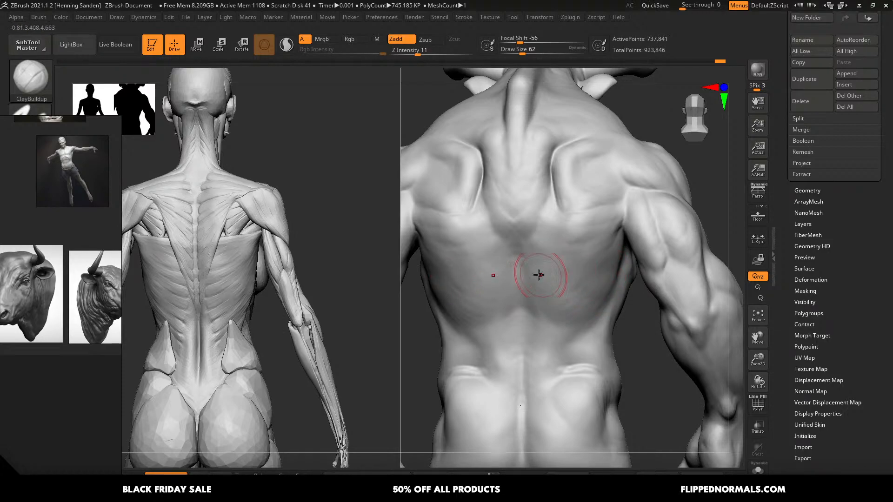
mouse_move(538, 275)
mouse_down()
mouse_move(533, 254)
mouse_move(552, 228)
mouse_move(520, 215)
mouse_up()
- Sculpt the upper trapezius between the neck and shoulder blades with ClayBuildup at draw sizes 59 and 74
key(bracketleft)
key(bracketleft)
mouse_move(520, 215)
right_down()
mouse_move(533, 188)
mouse_move(524, 175)
right_up()
key(bracketright)
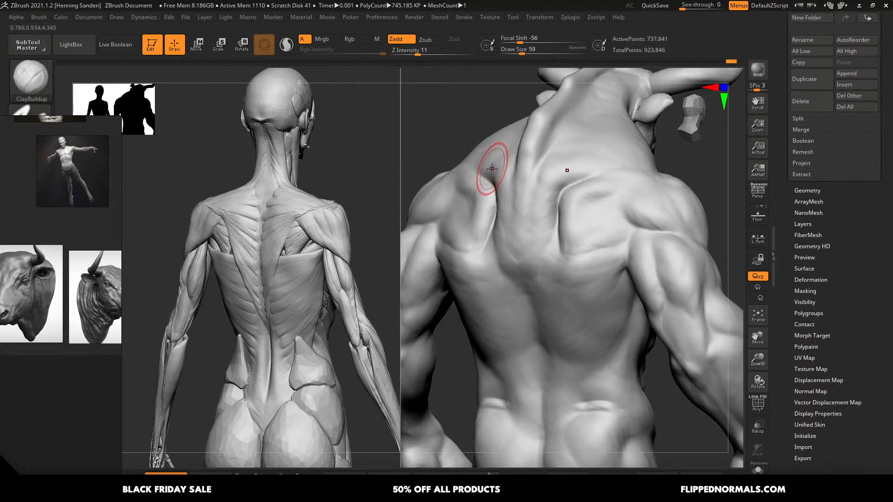
right_drag(492, 168, 502, 170)
key(bracketright)
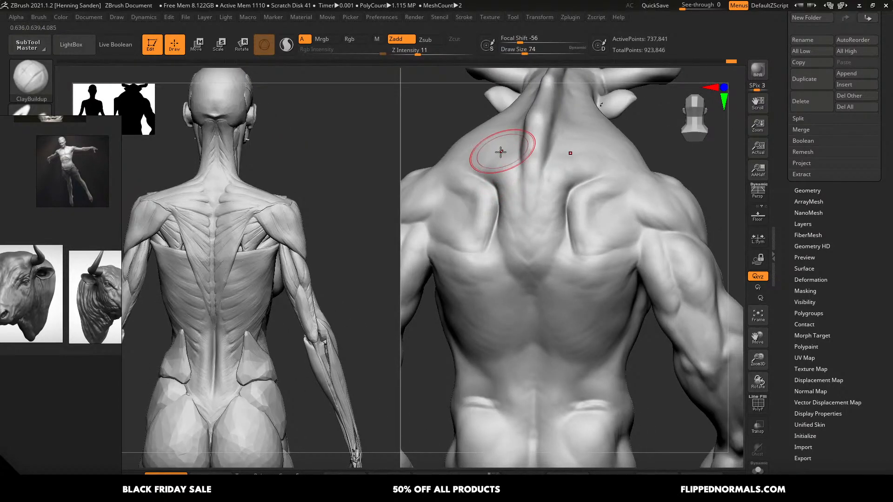
- Shape the lower trapezius between the shoulder blades, along their inner edges, with ClayBuildup
key(bracketleft)
right_drag(523, 179, 514, 175)
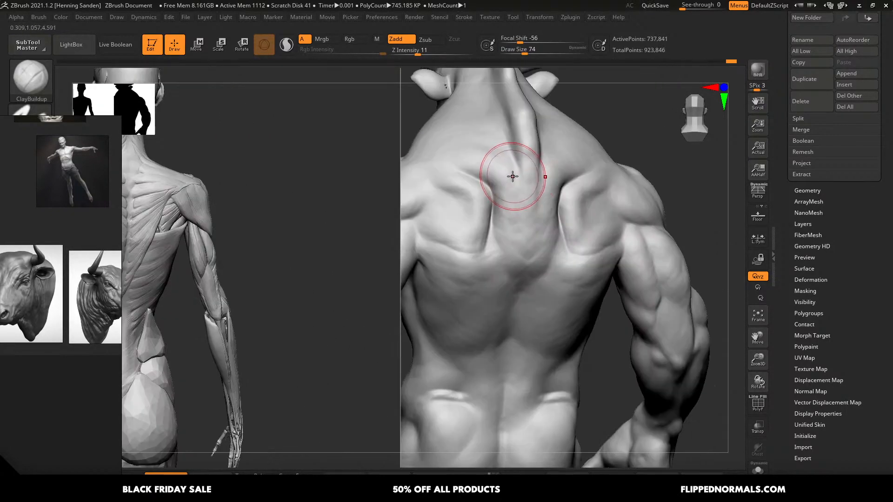
mouse_move(493, 193)
mouse_down()
mouse_move(503, 205)
mouse_move(507, 249)
mouse_up()
mouse_move(509, 251)
right_down()
mouse_move(548, 255)
mouse_move(514, 220)
mouse_move(522, 208)
right_up()
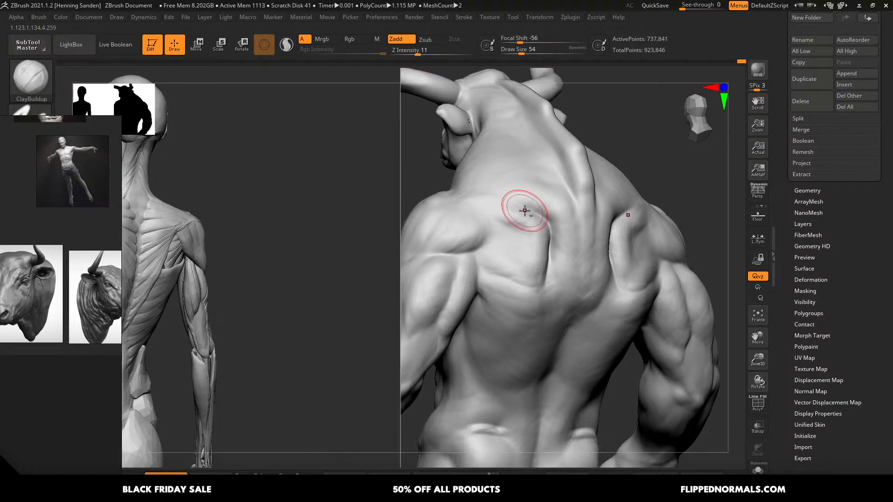
- Define the upper ridge of the shoulder blade where the trapezius and rear deltoid meet, using ClayBuildup at draw size 54
mouse_move(525, 212)
mouse_down()
mouse_move(520, 224)
mouse_move(532, 199)
mouse_up()
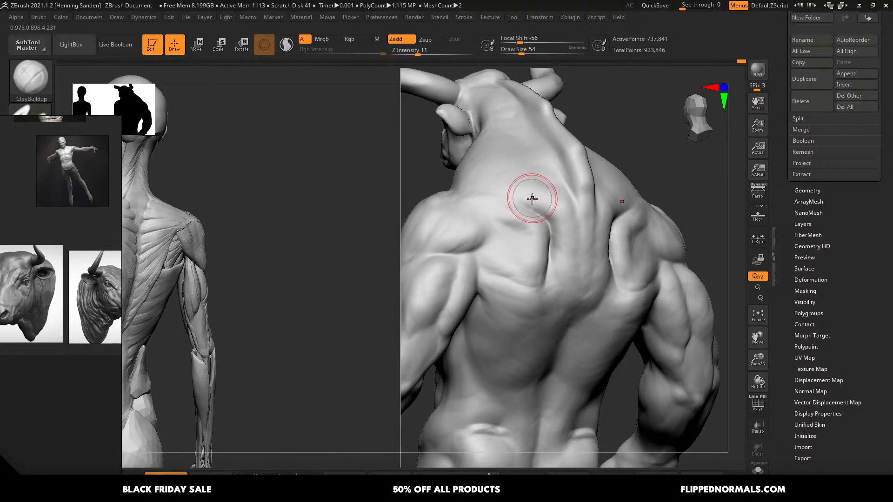
right_drag(532, 200, 535, 202)
key(s)
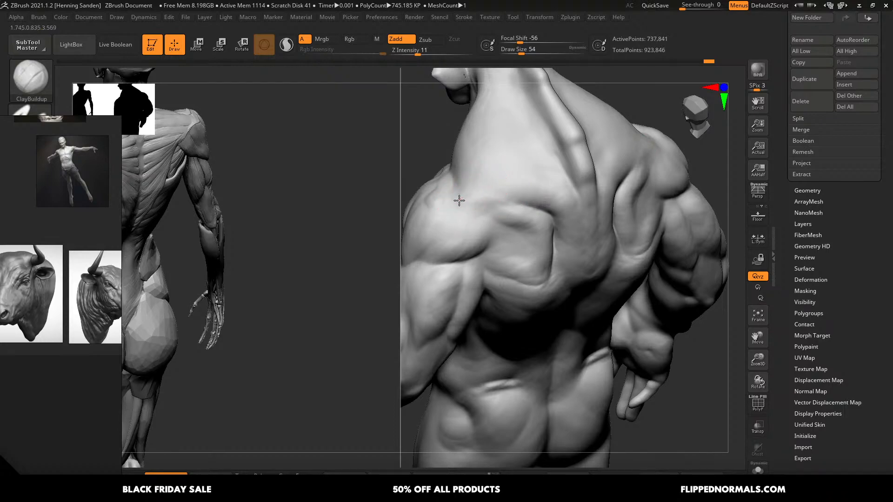
right_drag(479, 205, 488, 229)
drag(469, 255, 483, 233)
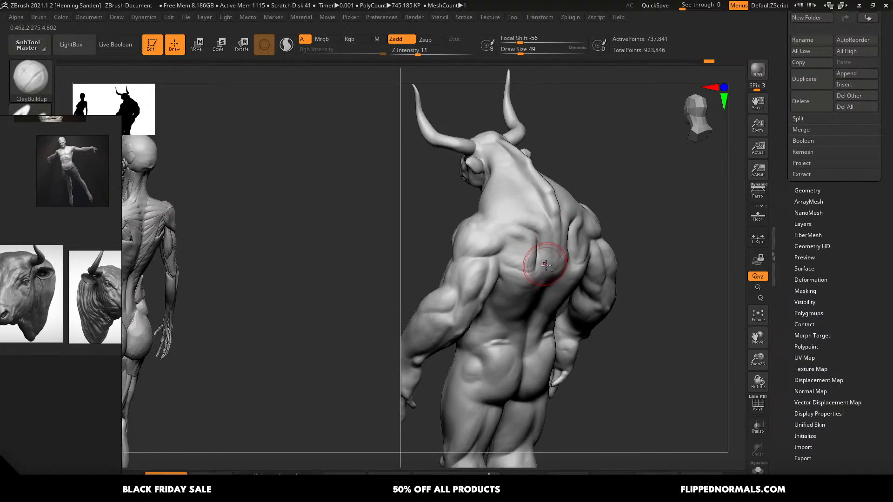
- Build up the lower inner part of the shoulder blade with ClayBuildup at draw size 37
mouse_move(545, 265)
right_down()
mouse_move(574, 275)
mouse_move(544, 251)
mouse_move(595, 257)
right_up()
key(s)
drag(595, 257, 568, 265)
key(s)
mouse_move(571, 252)
mouse_down()
mouse_move(599, 263)
mouse_move(609, 238)
mouse_up()
key(s)
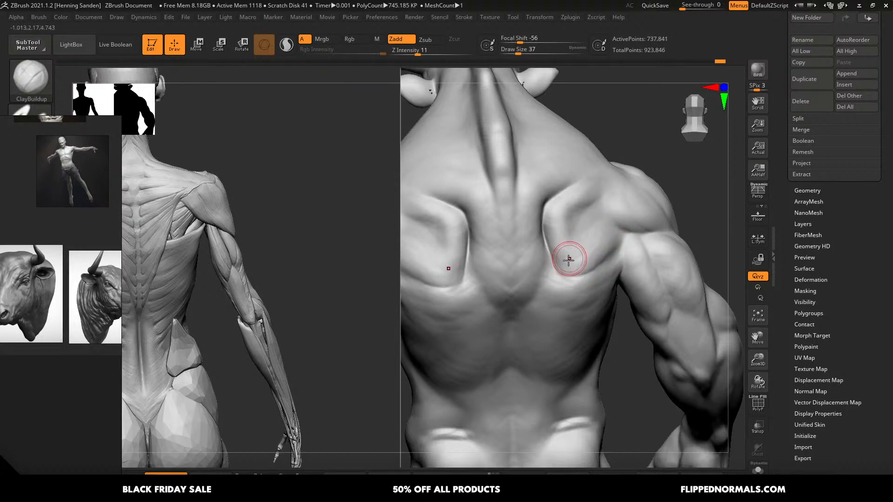
drag(569, 260, 580, 250)
alt+right_drag(598, 246, 614, 242)
- Fill out the infraspinatus across the shoulder blade toward the rear deltoid with ClayBuildup at draw sizes 44 and 35
key(])
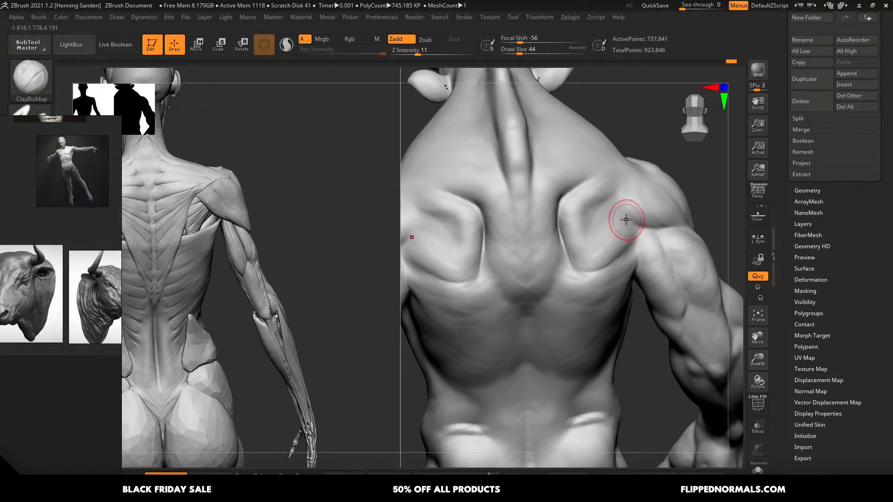
drag(595, 250, 599, 238)
mouse_move(623, 210)
mouse_down()
mouse_move(596, 204)
mouse_move(601, 229)
mouse_move(579, 208)
mouse_move(605, 211)
mouse_move(585, 209)
mouse_move(592, 199)
mouse_up()
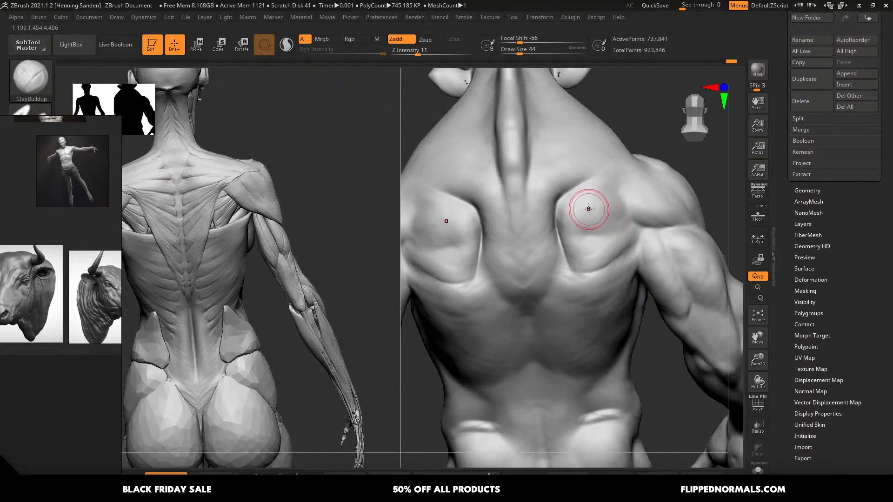
key(s)
click(578, 200)
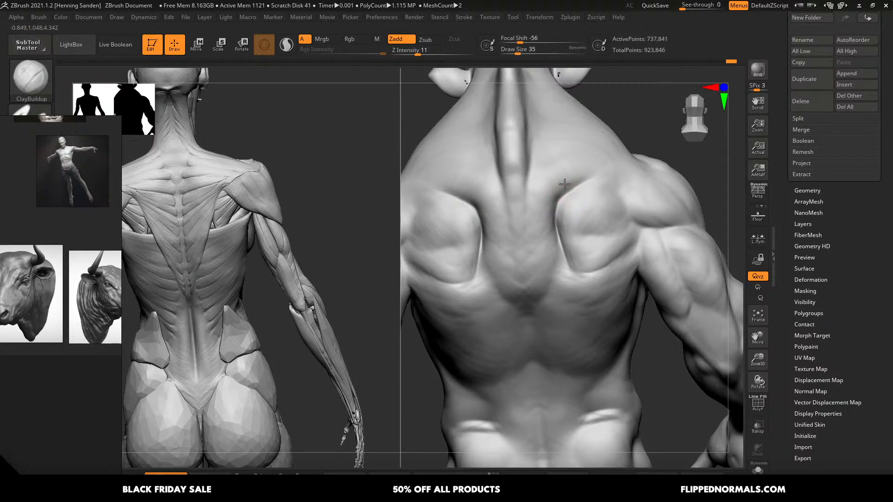
- Soften and shape the lower trapezius and the area below the shoulder blades with ClayBuildup at draw sizes 68 and 54
key(bracketright)
drag(550, 229, 539, 270)
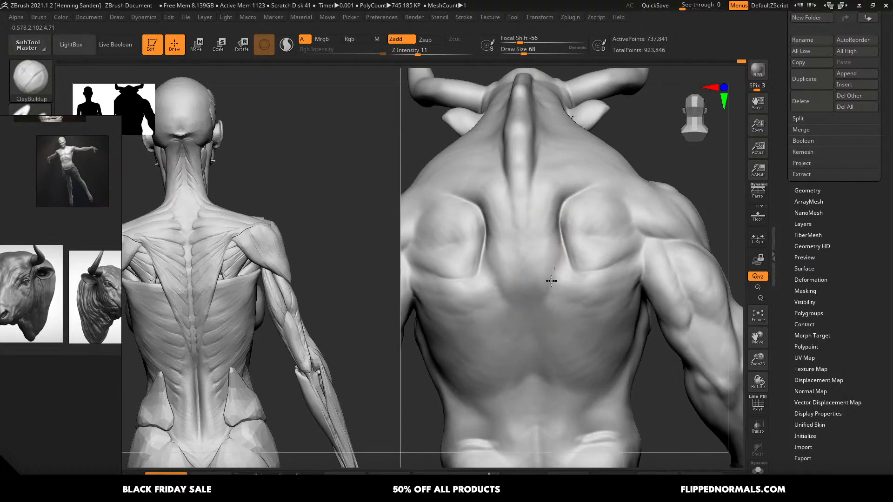
key(bracketleft)
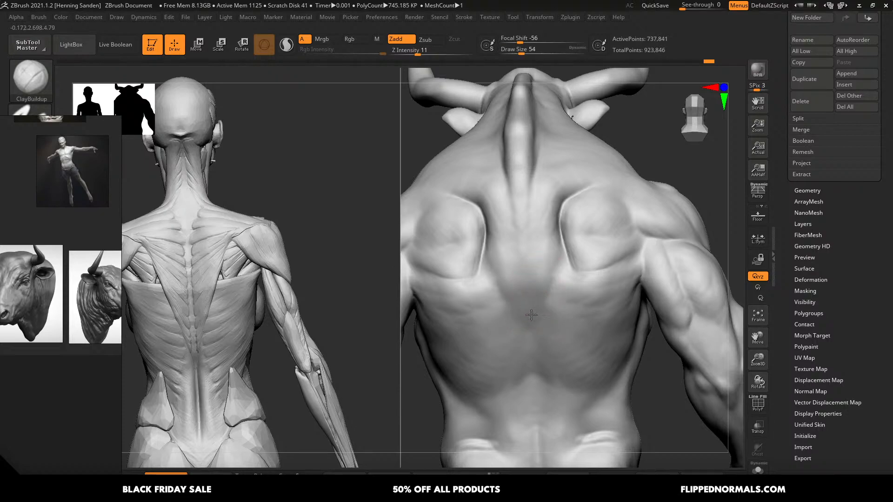
ctrl+right_drag(531, 315, 541, 304)
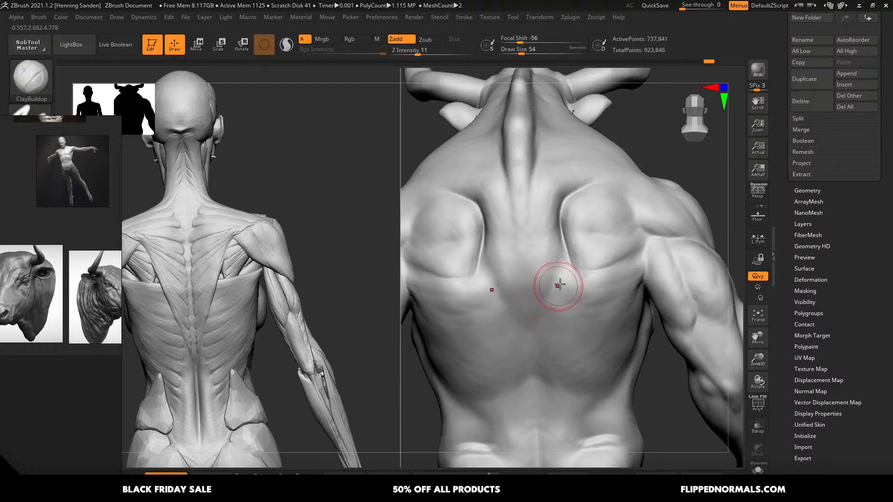
mouse_move(571, 227)
ctrl+right_down()
mouse_move(554, 253)
mouse_move(581, 231)
mouse_move(552, 279)
mouse_move(552, 261)
ctrl+right_up()
- Adjust the trapezius and the inner edges of the shoulder blades with the Move brush at draw size 132
key(b)
key(m)
key(v)
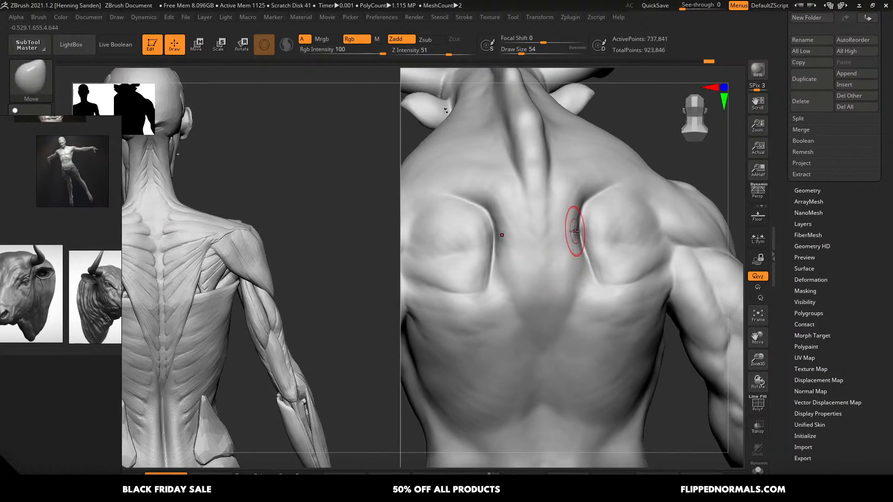
key(s)
mouse_move(575, 231)
mouse_down()
mouse_move(586, 231)
mouse_move(583, 223)
mouse_up()
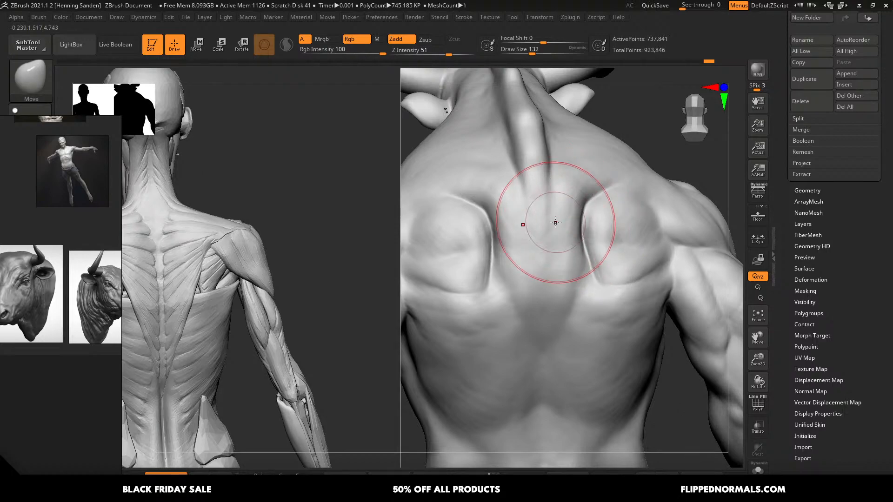
right_drag(592, 257, 578, 263)
key(s)
drag(579, 263, 575, 259)
- Mask the front deltoids and both pectorals from the front at draw size 29, and clear the mask
ctrl+right_drag(556, 235, 539, 183)
mouse_move(539, 184)
right_down()
mouse_move(640, 252)
mouse_move(620, 276)
mouse_move(575, 262)
mouse_move(621, 254)
mouse_move(596, 251)
mouse_move(589, 289)
right_up()
ctrl+right_drag(650, 242, 652, 218)
mouse_move(652, 218)
ctrl+mouse_down()
mouse_move(616, 204)
mouse_move(630, 192)
mouse_move(646, 211)
mouse_move(620, 174)
ctrl+mouse_up()
key(ctrl+z)
key(s)
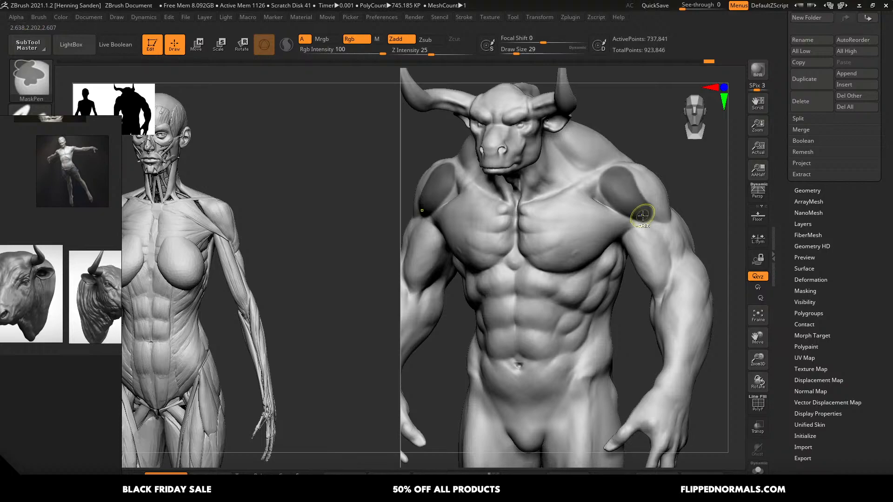
mouse_move(579, 244)
ctrl+mouse_down()
mouse_move(530, 254)
mouse_move(551, 205)
mouse_move(615, 222)
mouse_move(524, 237)
ctrl+mouse_up()
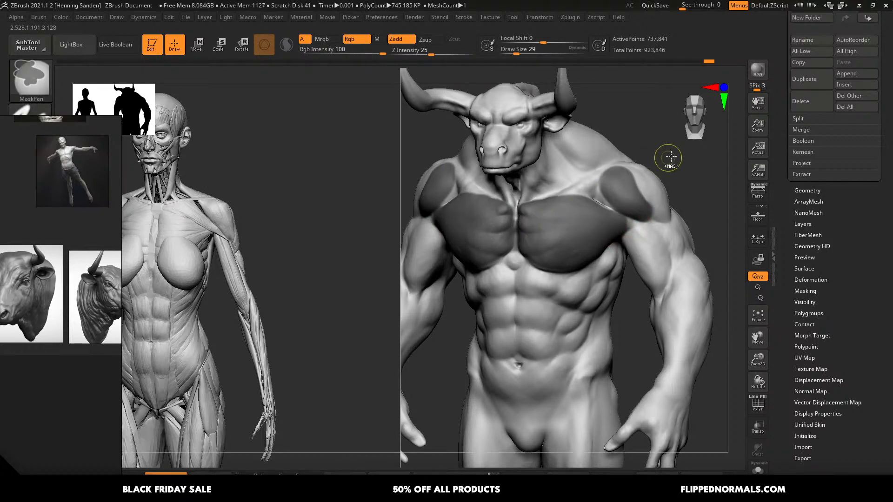
ctrl+drag(668, 157, 678, 170)
- Try a small MaskPen stroke in the head area at draw size 16
alt+right_drag(564, 253, 608, 263)
ctrl+right_drag(547, 143, 623, 339)
key(s)
drag(546, 208, 538, 205)
key(s)
ctrl+drag(525, 197, 540, 202)
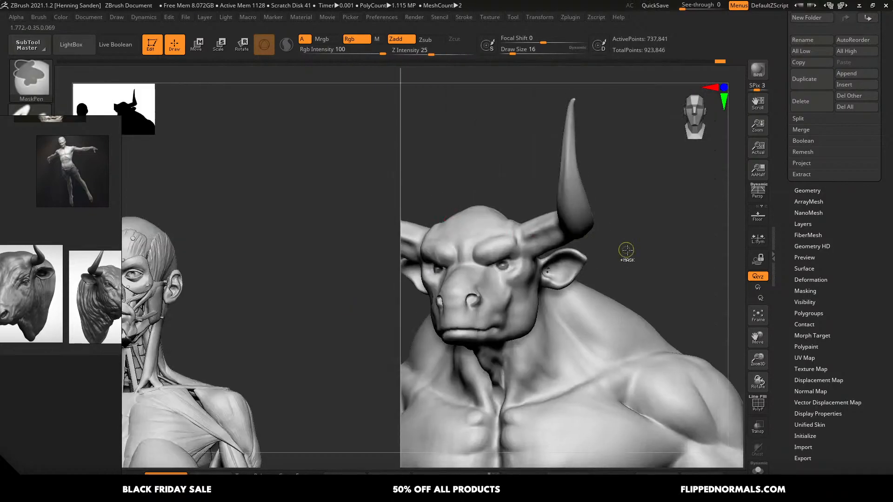
- Refine the upper deltoid below the collarbone's outer end with ClayBuildup at draw sizes 41 and 33
mouse_move(565, 265)
ctrl+right_down()
mouse_move(550, 327)
mouse_move(556, 269)
mouse_move(568, 267)
mouse_move(554, 300)
mouse_move(511, 259)
mouse_move(575, 274)
ctrl+right_up()
key(b)
key(c)
key(b)
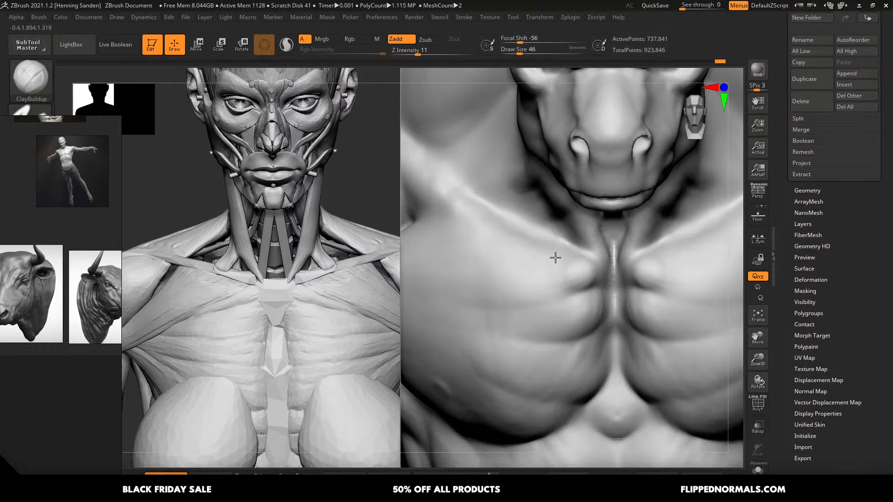
ctrl+right_drag(551, 270, 566, 280)
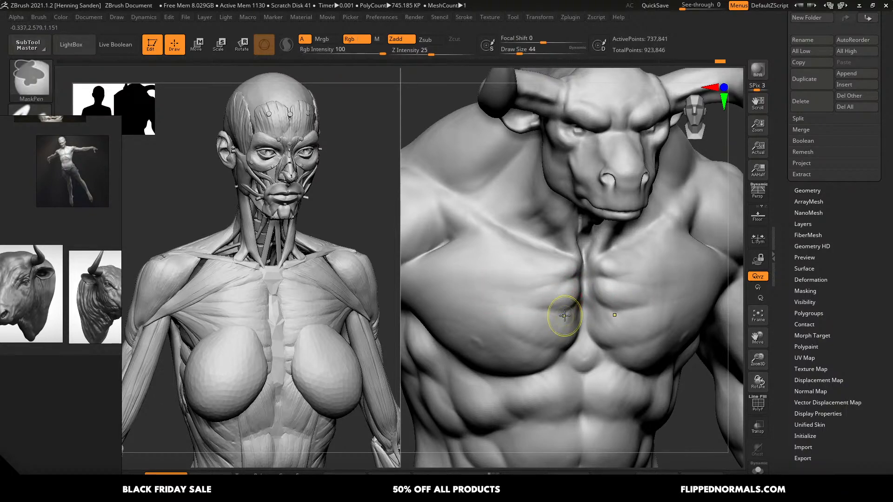
mouse_move(552, 312)
ctrl+right_down()
mouse_move(510, 287)
mouse_move(523, 279)
mouse_move(488, 285)
mouse_move(533, 282)
ctrl+right_up()
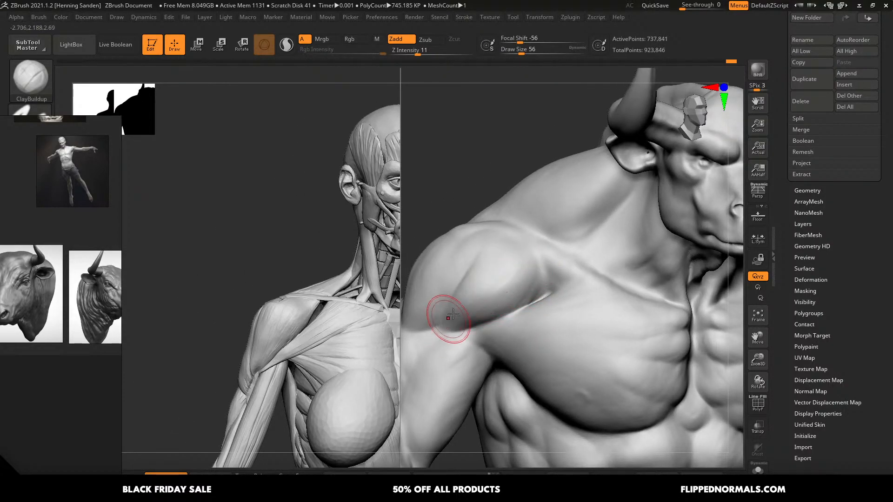
mouse_move(478, 293)
right_down()
mouse_move(559, 265)
mouse_move(536, 232)
right_up()
key(s)
drag(544, 220, 543, 252)
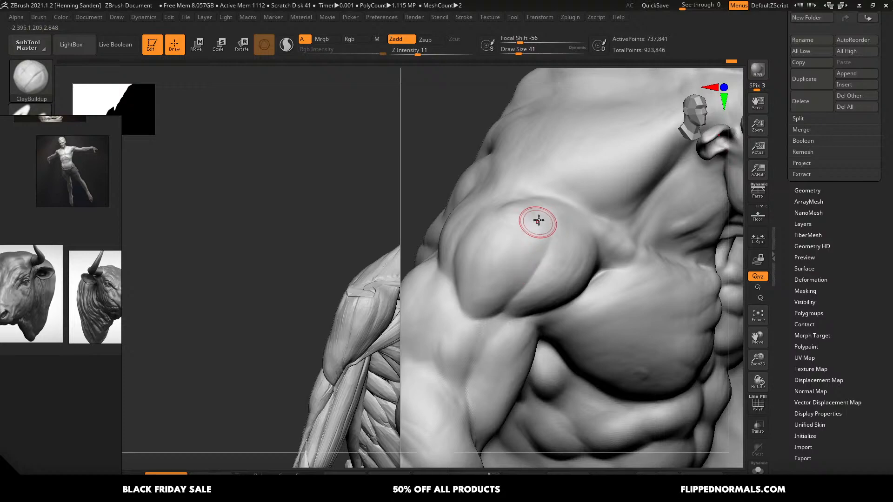
mouse_move(542, 215)
mouse_down()
mouse_move(539, 245)
mouse_move(543, 220)
mouse_up()
key([)
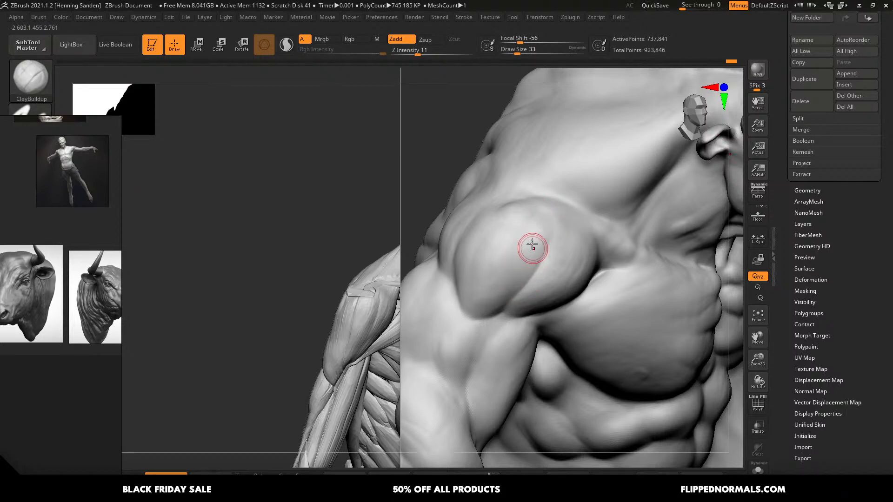
- Form the bony acromion bump on top of the shoulder and the ridge leading to it, with ClayBuildup at draw sizes 22 and 39
right_drag(534, 208, 530, 222)
key([)
drag(530, 222, 511, 219)
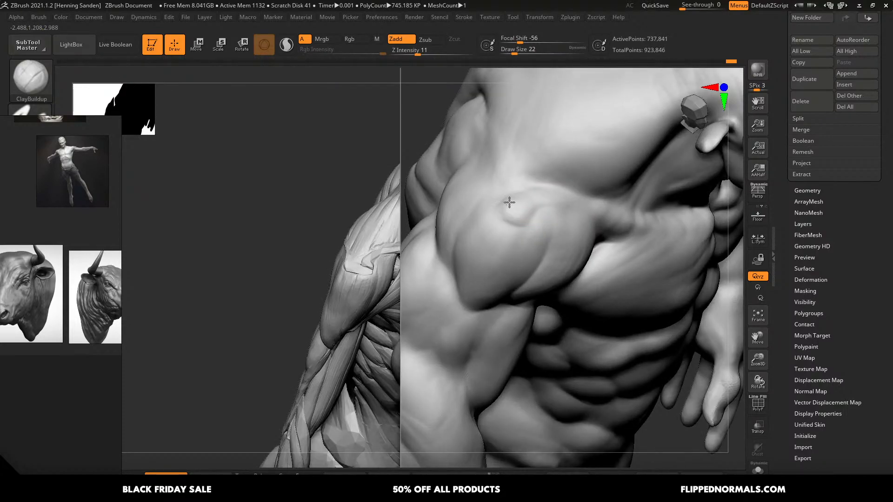
key(])
right_drag(518, 200, 514, 205)
drag(500, 150, 507, 207)
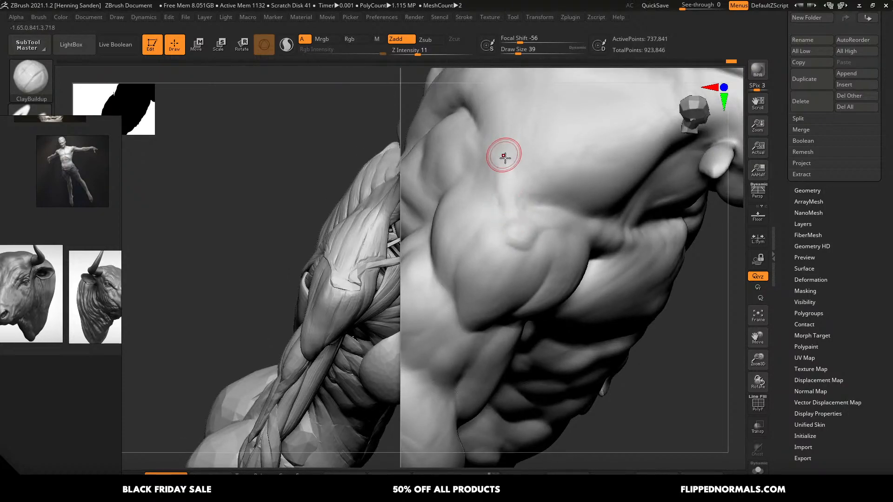
mouse_move(514, 181)
alt+right_down()
mouse_move(523, 215)
mouse_move(510, 213)
mouse_move(508, 233)
alt+right_up()
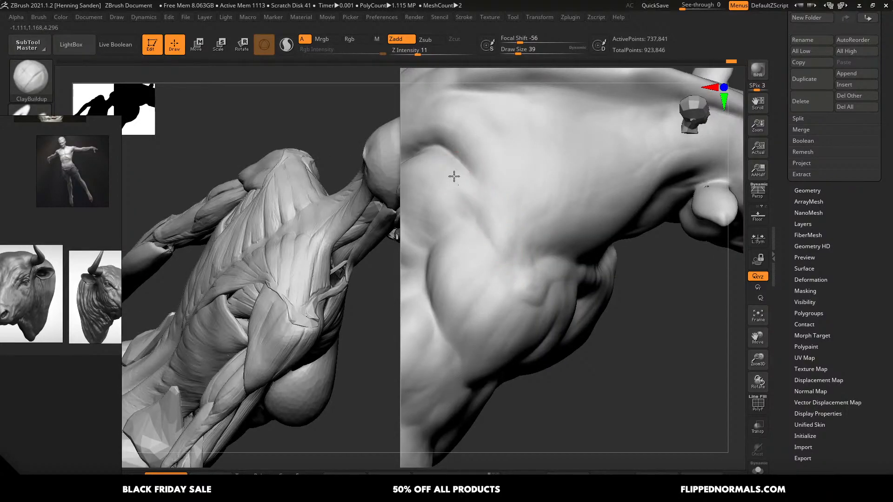
- Sharpen the shoulder blade's ridge toward the acromion with the Move brush at draw size 65 and ClayBuildup at draw size 51
right_drag(495, 243, 494, 245)
key(b)
key(m)
key(v)
key(bracketright)
key(bracketright)
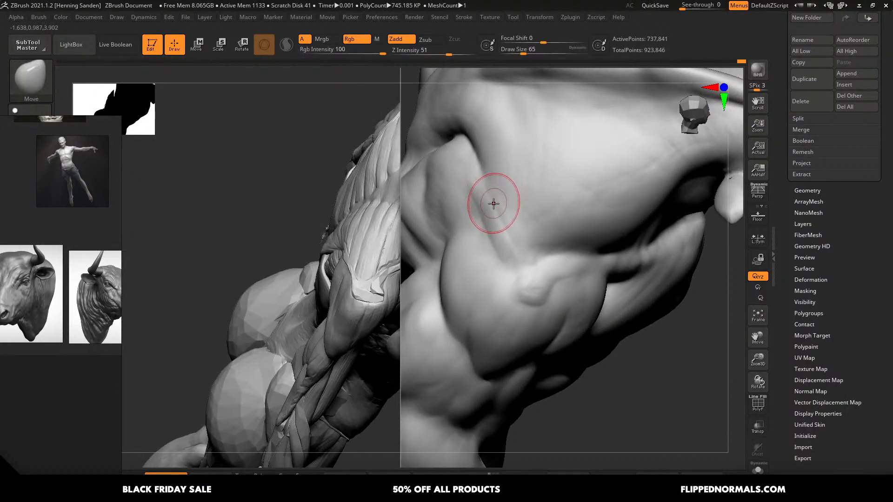
key(b)
key(c)
key(b)
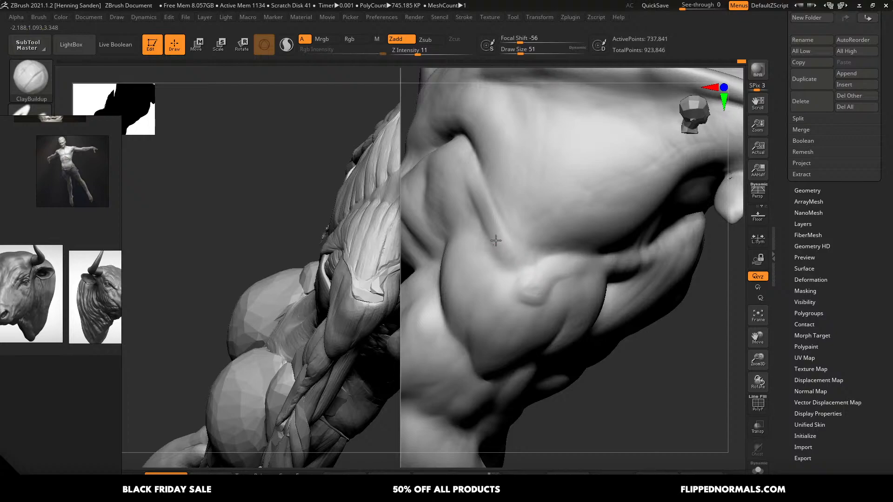
drag(473, 167, 471, 150)
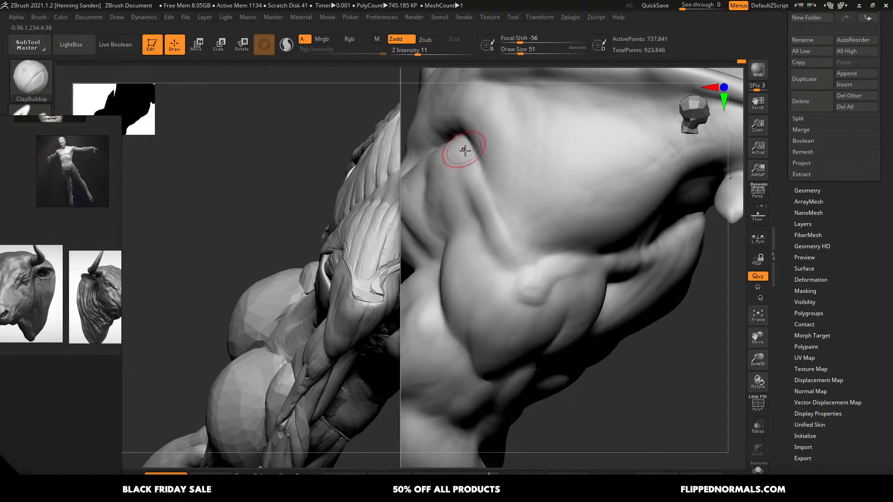
- Adjust the inner and lower edges of the shoulder blade from behind with the Move brush at draw size 116
mouse_move(526, 183)
ctrl+right_down()
mouse_move(484, 110)
mouse_move(486, 79)
mouse_move(520, 243)
mouse_move(535, 239)
ctrl+right_up()
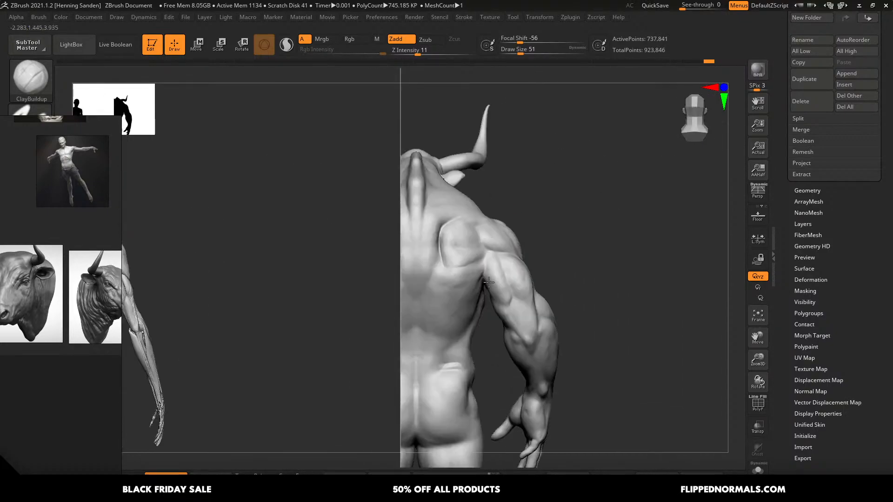
alt+right_drag(469, 207, 544, 205)
key(b)
key(m)
key(v)
ctrl+right_drag(549, 163, 557, 209)
key(s)
mouse_move(541, 201)
mouse_down()
mouse_move(551, 202)
mouse_move(522, 217)
mouse_up()
right_drag(521, 209, 519, 229)
key(s)
drag(519, 229, 527, 228)
mouse_move(528, 225)
mouse_down()
mouse_move(521, 219)
mouse_move(508, 247)
mouse_up()
key(s)
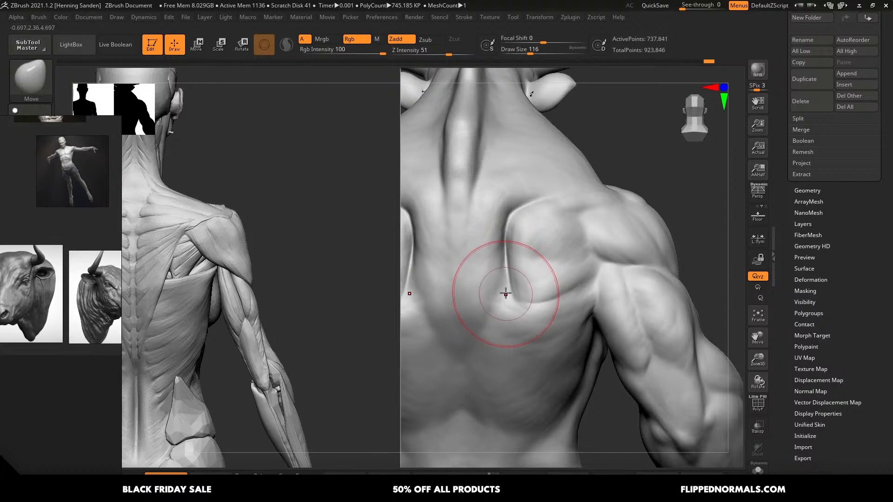
shift+drag(507, 289, 488, 273)
right_drag(488, 273, 525, 267)
- Adjust the contour of the back and flank with the Move brush at draw size 104
right_drag(460, 261, 480, 260)
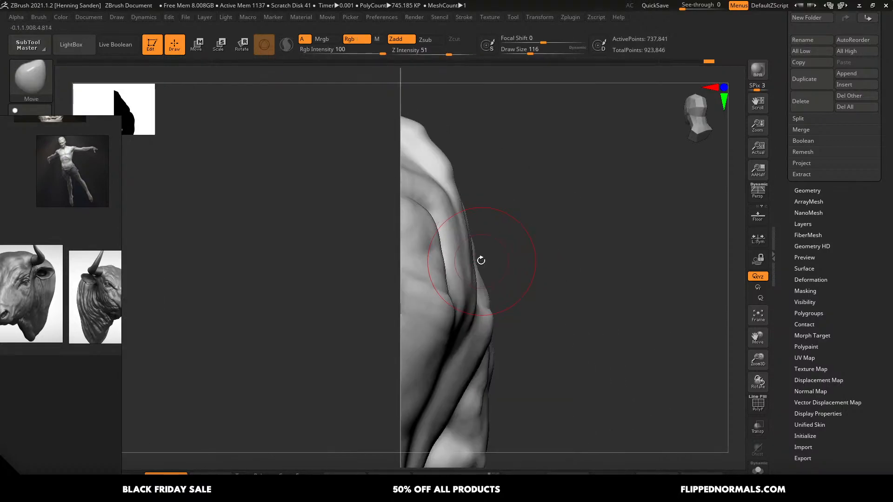
key(s)
drag(481, 260, 488, 260)
mouse_move(468, 257)
right_down()
mouse_move(475, 244)
mouse_move(472, 262)
mouse_move(489, 256)
mouse_move(505, 267)
mouse_move(495, 288)
mouse_move(534, 303)
right_up()
key(b)
key(c)
key(b)
key(b)
key(m)
key(v)
key(s)
key(bracketleft)
key(bracketleft)
drag(535, 303, 533, 305)
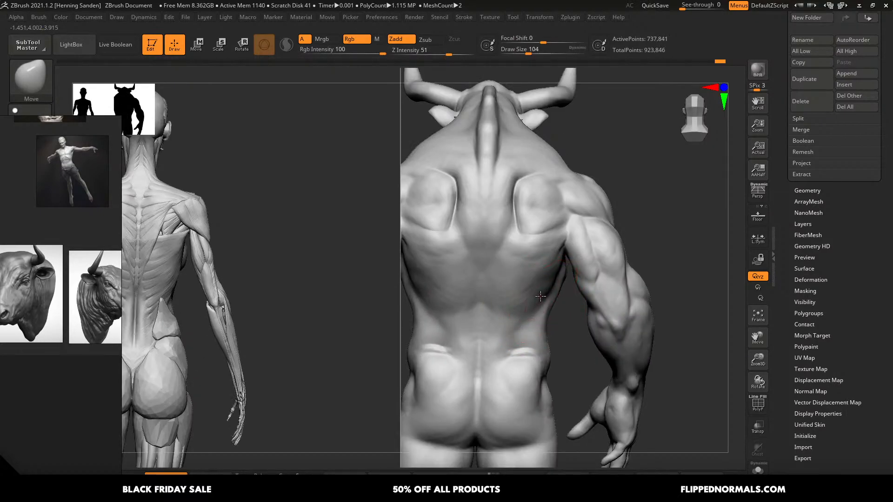
- Adjust the torso's side profile with the Move brush at draw sizes 132 and 124
mouse_move(540, 296)
right_down()
mouse_move(526, 301)
mouse_move(452, 274)
mouse_move(439, 230)
right_up()
key(bracketright)
key(bracketright)
key(bracketright)
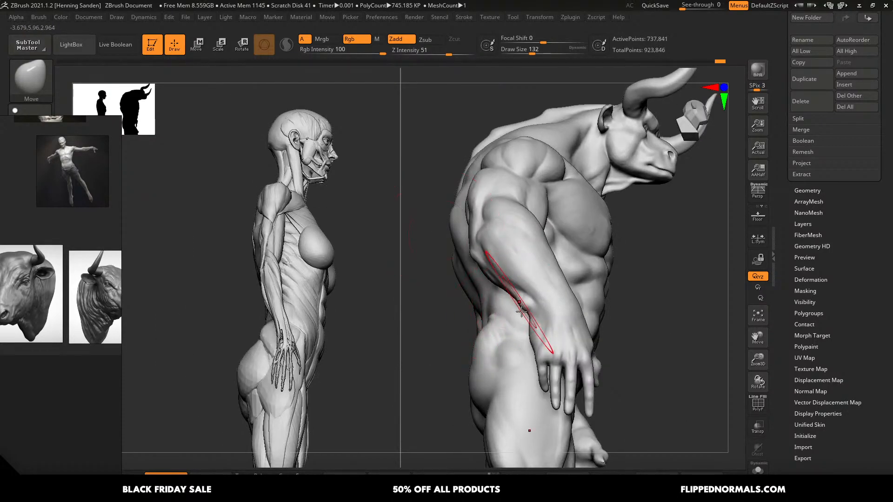
right_drag(521, 311, 522, 329)
mouse_move(507, 250)
right_down()
mouse_move(518, 214)
mouse_move(542, 281)
mouse_move(495, 302)
mouse_move(486, 318)
mouse_move(480, 307)
right_up()
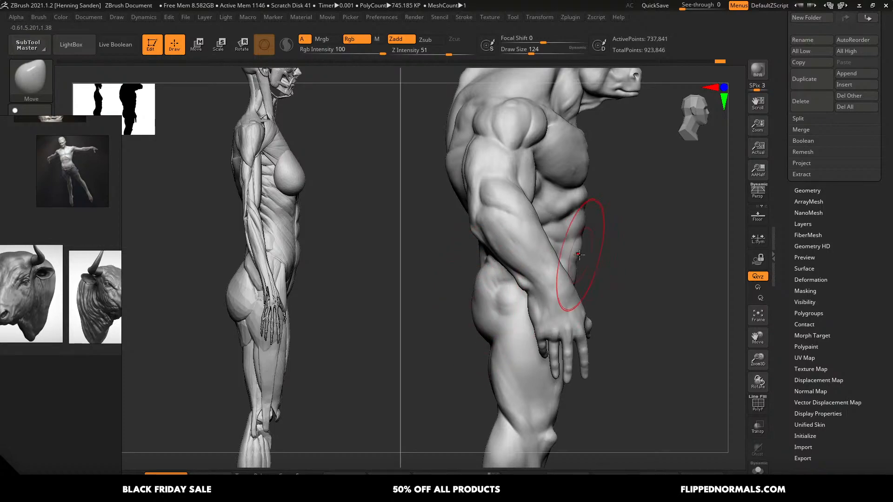
- Reshape the belly's profile in side view with the Move brush at draw size 163
key(s)
drag(576, 254, 581, 254)
mouse_move(581, 230)
ctrl+right_down()
mouse_move(579, 244)
mouse_move(576, 231)
ctrl+right_up()
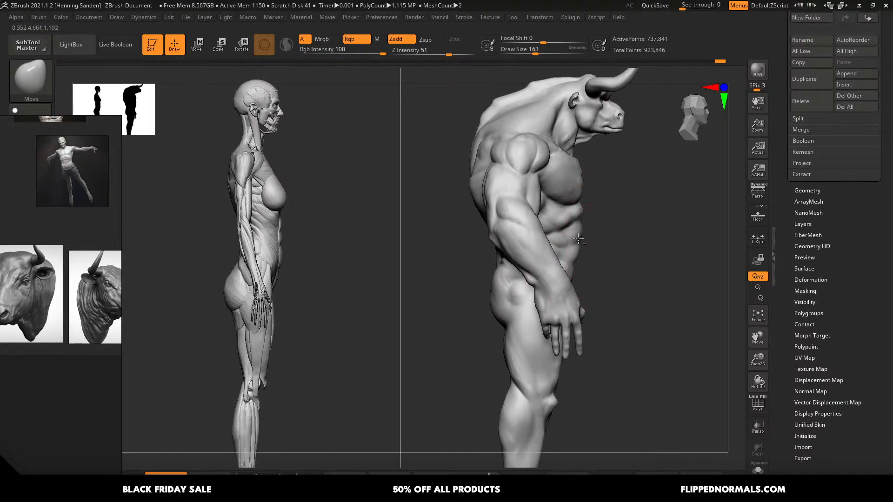
key(s)
drag(580, 229, 576, 223)
key(s)
- Adjust the thigh and knee profile in side view with the Move brush at draw sizes 83 and 41
key(s)
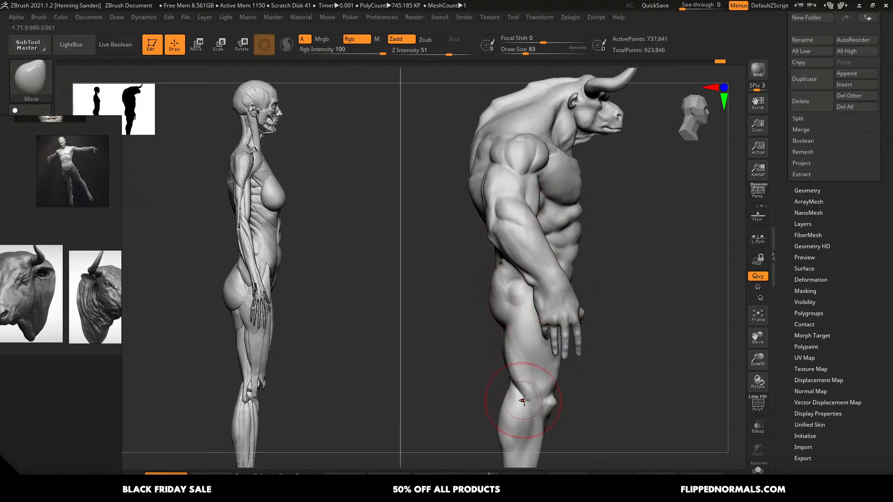
alt+right_drag(541, 386, 536, 314)
key(s)
drag(535, 309, 530, 309)
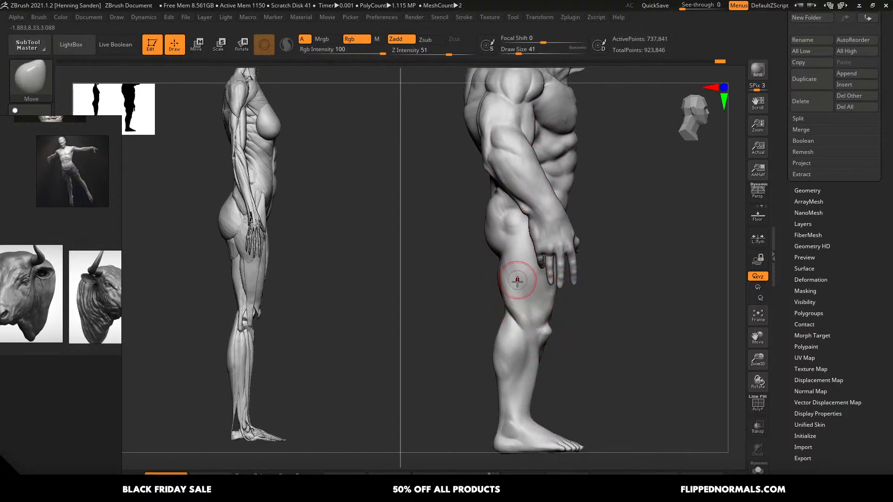
- Refine the rear shoulder and upper back silhouette in side view with the Move brush
alt+right_drag(514, 201, 524, 291)
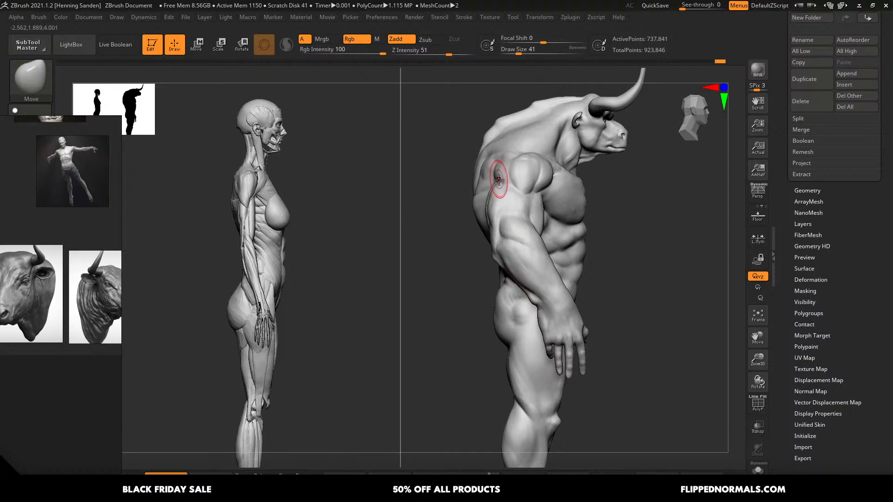
mouse_move(482, 160)
ctrl+right_down()
mouse_move(498, 153)
mouse_move(500, 202)
mouse_move(501, 161)
ctrl+right_up()
key(s)
drag(500, 160, 500, 159)
key(s)
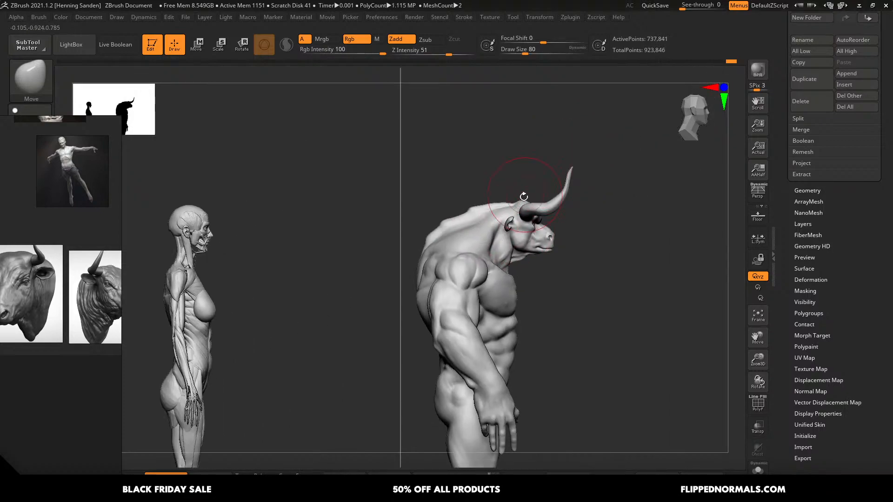
- Adjust the horn bases and the sides of the head from above with the Move brush at draw size 54
mouse_move(525, 222)
right_down()
mouse_move(542, 216)
mouse_move(528, 191)
mouse_move(528, 143)
right_up()
key(s)
drag(515, 144, 509, 143)
drag(512, 144, 509, 144)
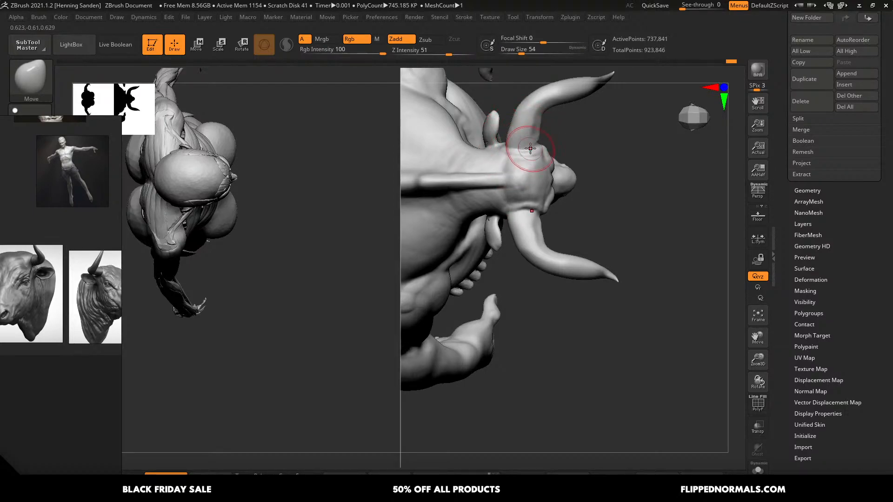
drag(518, 120, 512, 119)
ctrl+right_drag(532, 160, 515, 134)
mouse_move(521, 179)
right_down()
mouse_move(540, 126)
mouse_move(484, 179)
right_up()
- Switch to the browser, look through the open FlippedNormals course pages and open the Introduction to Sculpting page
key(alt+Tab)
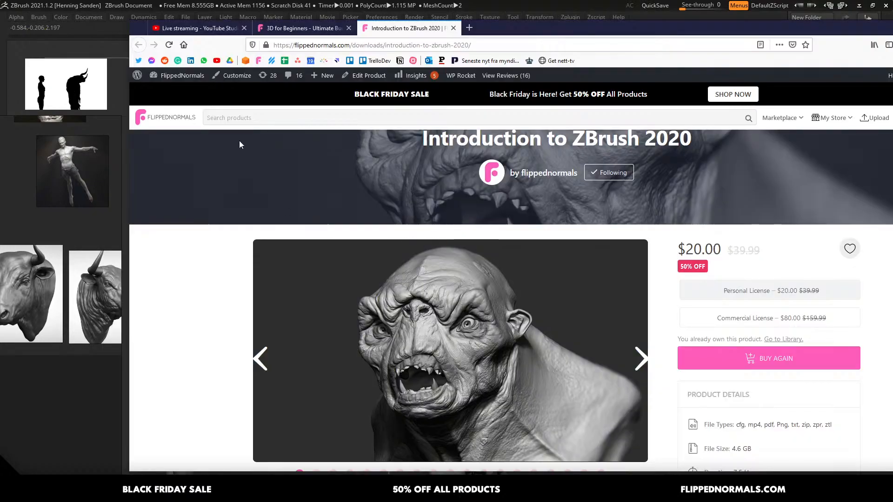
click(300, 28)
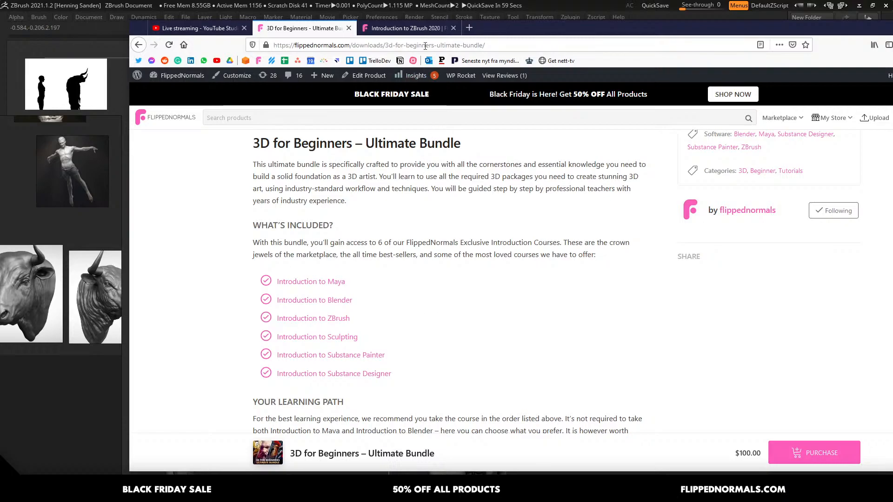
click(415, 29)
mouse_move(442, 181)
middle_down()
mouse_move(432, 251)
mouse_move(400, 314)
middle_up()
middle_drag(423, 248, 420, 276)
middle_drag(420, 270, 415, 211)
middle_drag(403, 319, 408, 239)
mouse_move(400, 301)
middle_down()
mouse_move(404, 242)
mouse_move(390, 265)
middle_up()
click(309, 331)
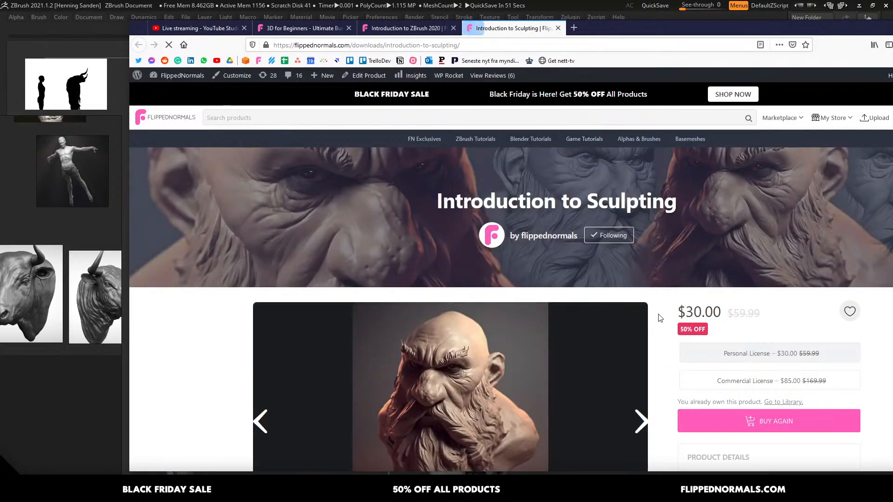
- Browse the Introduction to Sculpting image gallery and enlarge the picture of the bearded bust's sculpting stages
mouse_move(659, 313)
middle_down()
mouse_move(663, 348)
mouse_move(661, 329)
middle_up()
click(641, 335)
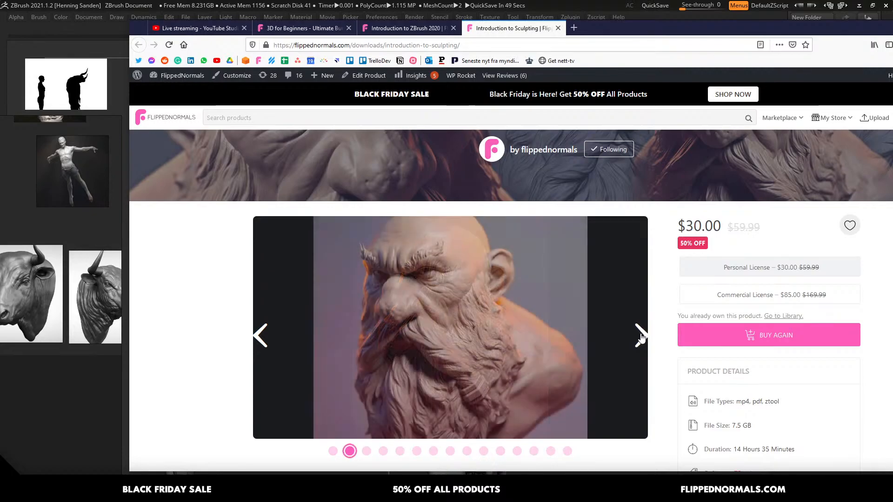
click(640, 335)
click(640, 335)
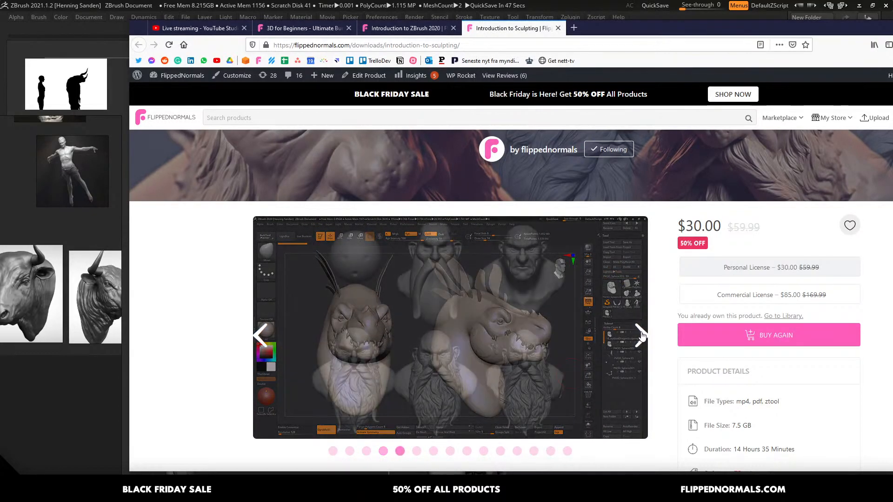
click(596, 329)
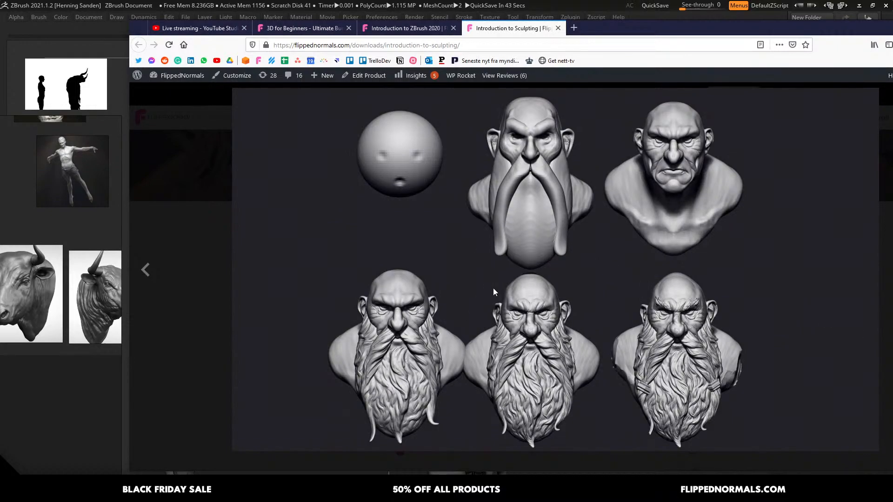
- Switch back to ZBrush and sculpt the trapezius between the neck and shoulder, comparing it with the anatomy figure
key(alt+Tab)
alt+right_drag(512, 247, 542, 215)
drag(541, 215, 520, 259)
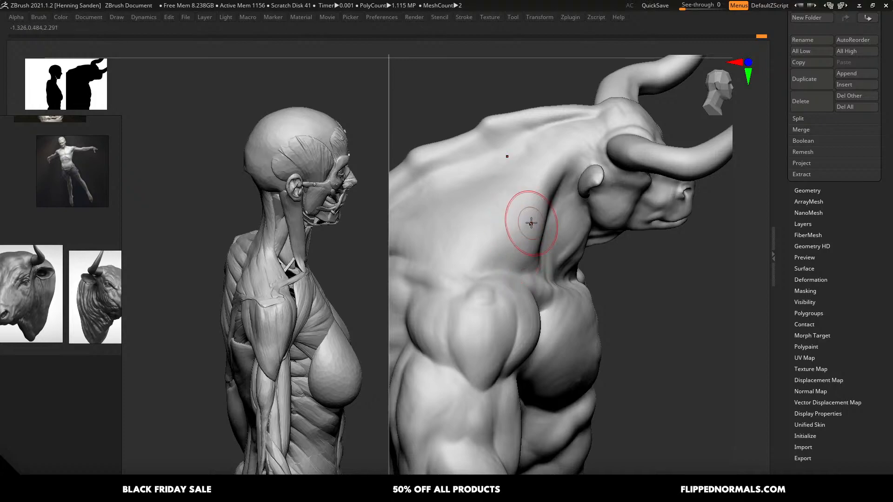
mouse_move(530, 223)
mouse_down()
mouse_move(522, 251)
mouse_move(524, 244)
mouse_move(502, 263)
mouse_move(470, 266)
mouse_up()
drag(476, 232, 481, 243)
drag(524, 238, 517, 184)
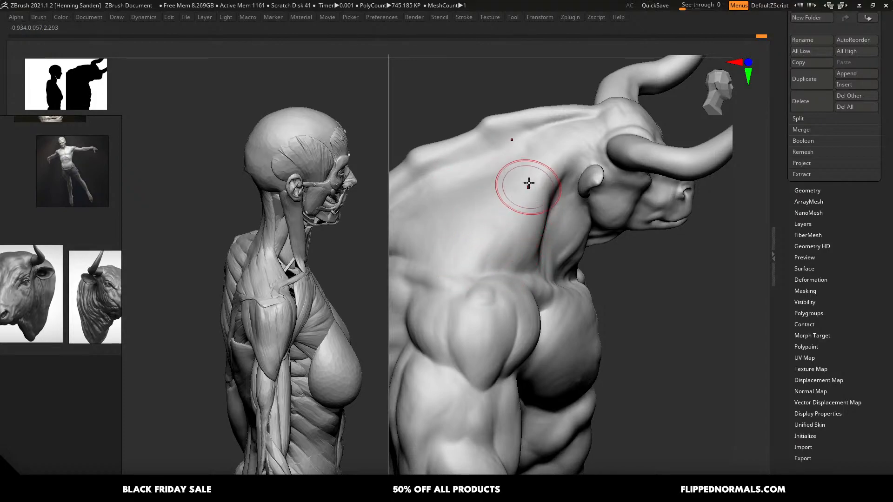
right_drag(528, 183, 530, 158)
mouse_move(531, 189)
mouse_down()
mouse_move(518, 163)
mouse_move(539, 151)
mouse_move(541, 135)
mouse_up()
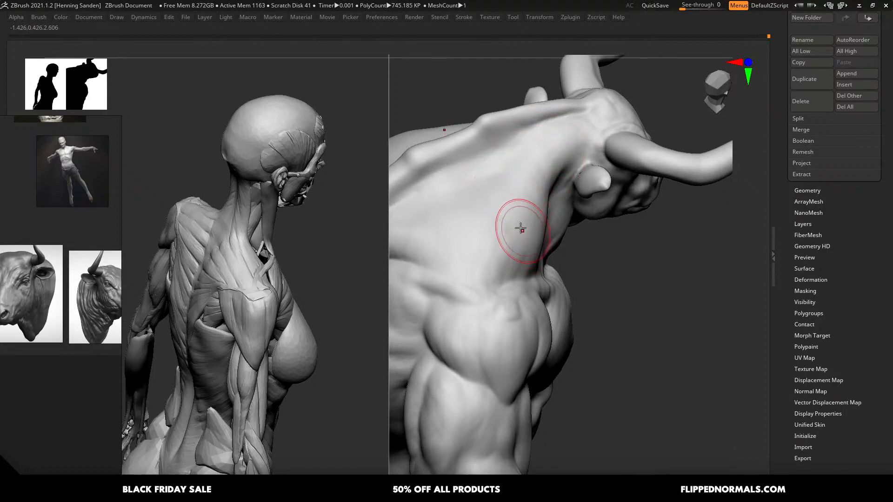
mouse_move(516, 226)
right_down()
mouse_move(504, 222)
mouse_move(498, 232)
mouse_move(480, 202)
right_up()
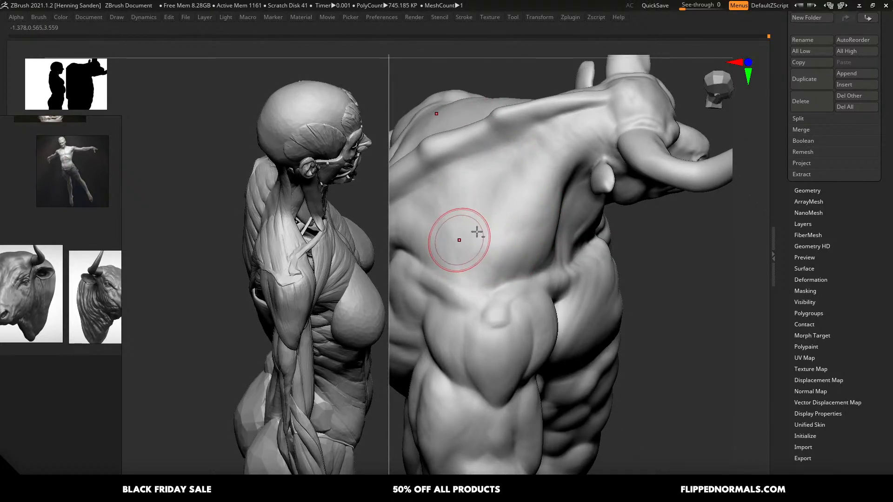
right_drag(477, 232, 515, 237)
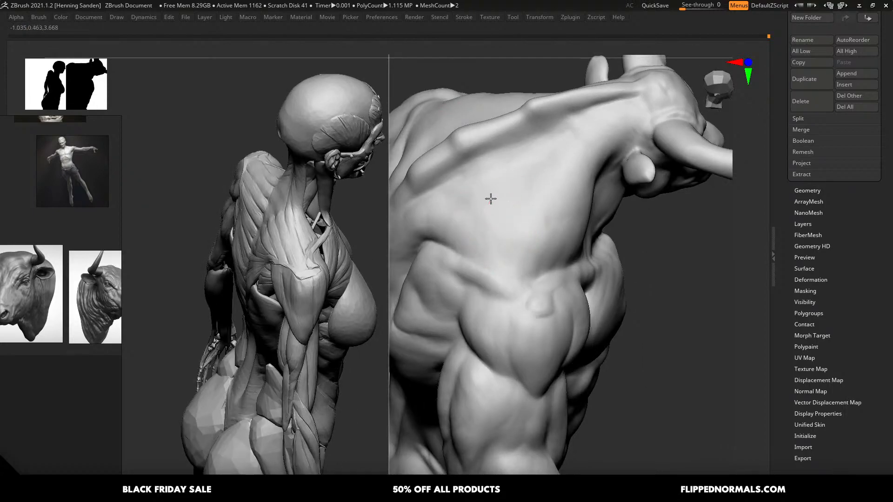
mouse_move(435, 209)
right_down()
mouse_move(461, 184)
mouse_move(524, 209)
mouse_move(557, 202)
mouse_move(598, 159)
mouse_move(598, 200)
mouse_move(552, 226)
mouse_move(540, 249)
right_up()
key(s)
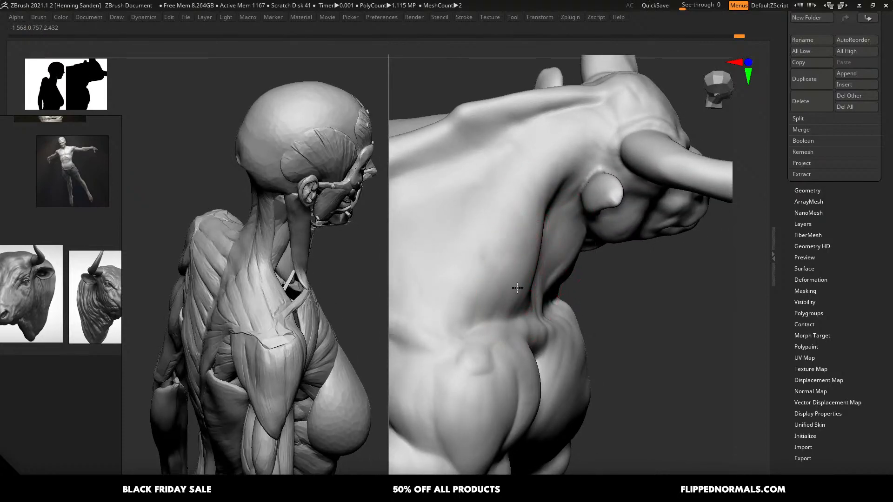
- Refine the minotaur's neck and side forms, and sculpt a short stroke into the crease at the inner elbow
key(s)
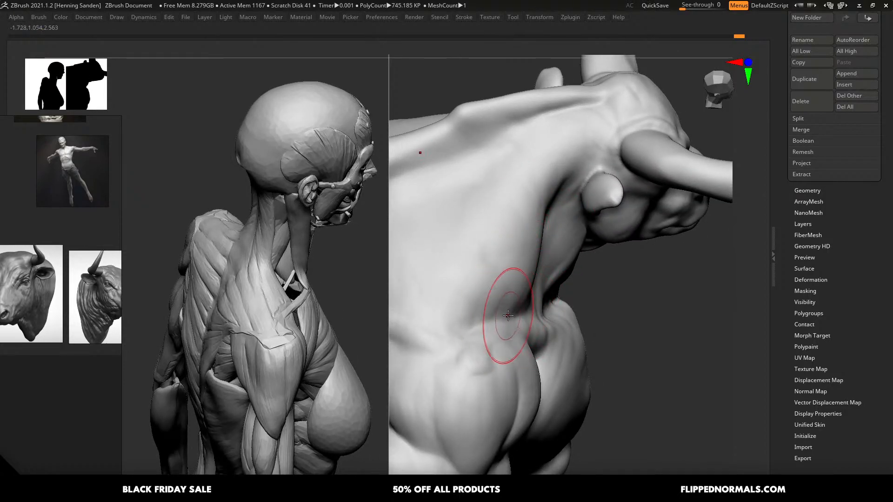
mouse_move(513, 265)
right_down()
mouse_move(474, 186)
mouse_move(527, 274)
mouse_move(490, 277)
mouse_move(523, 265)
right_up()
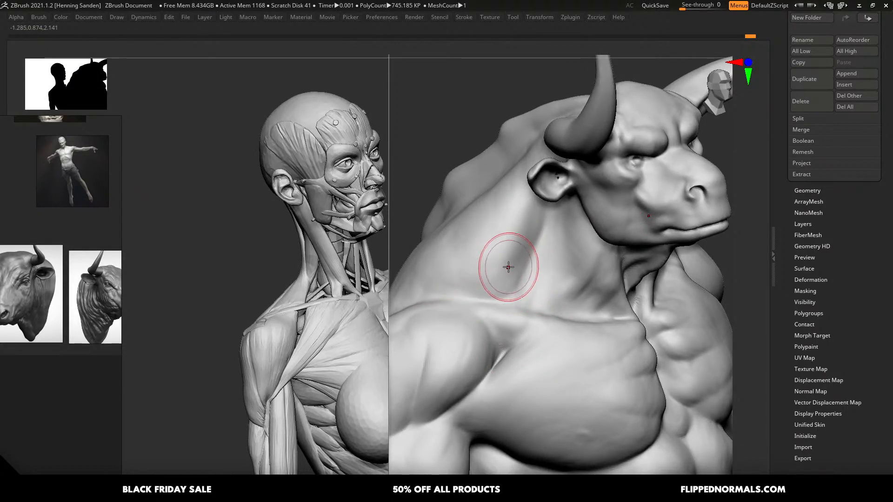
mouse_move(496, 269)
right_down()
mouse_move(488, 260)
mouse_move(554, 295)
mouse_move(594, 170)
mouse_move(556, 315)
mouse_move(577, 240)
mouse_move(570, 230)
mouse_move(581, 227)
mouse_move(460, 278)
right_up()
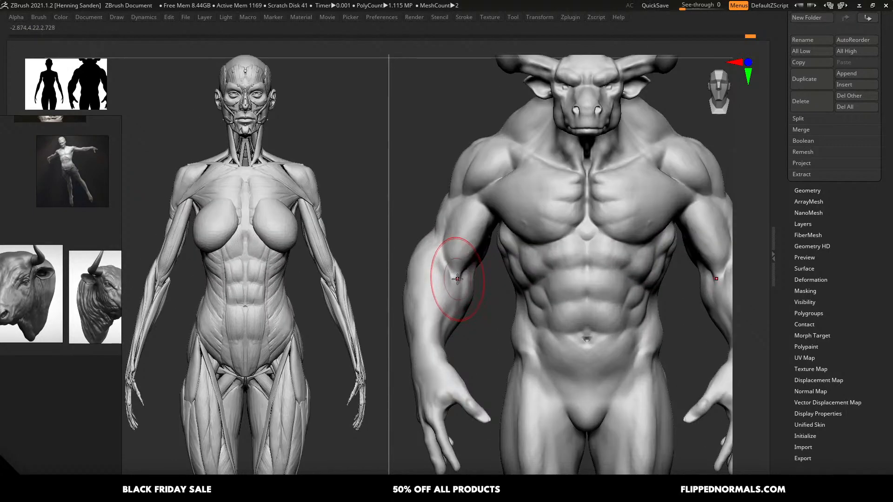
drag(455, 276, 457, 283)
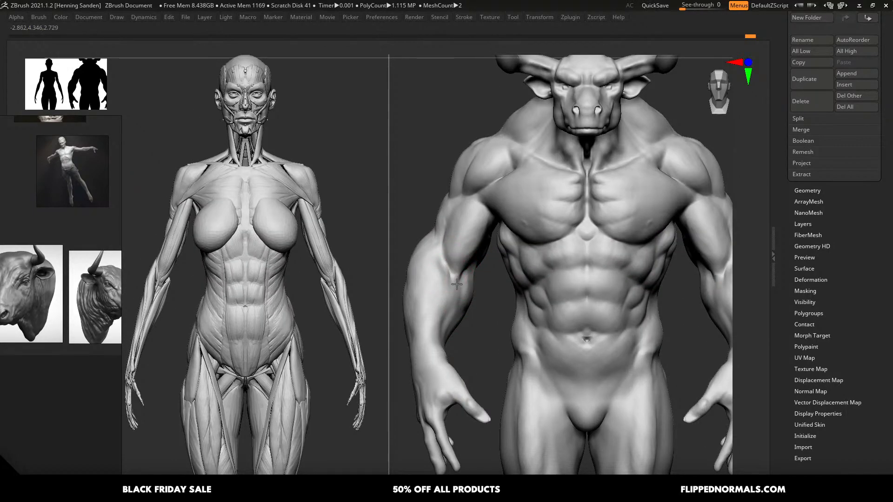
ctrl+right_drag(457, 283, 562, 247)
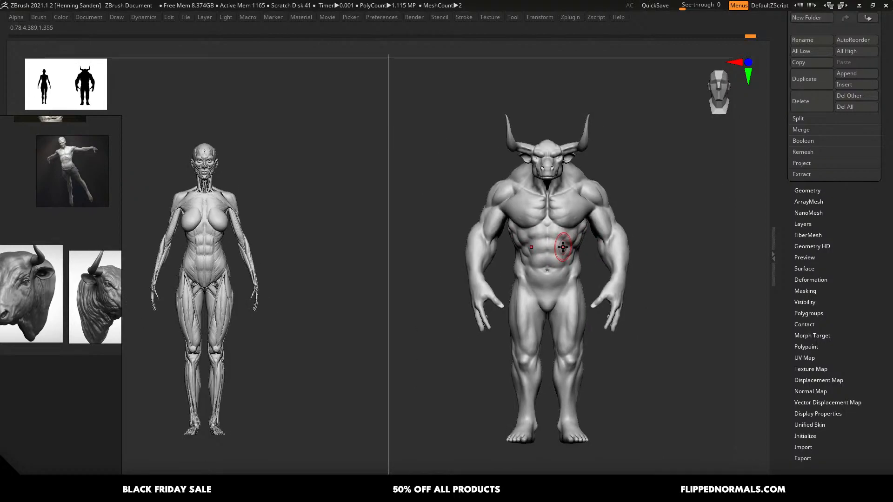
- Try masking the minotaur's legs below the waist and clear the mask
right_drag(586, 206, 719, 201)
ctrl+right_drag(616, 224, 602, 258)
alt+right_drag(586, 319, 593, 263)
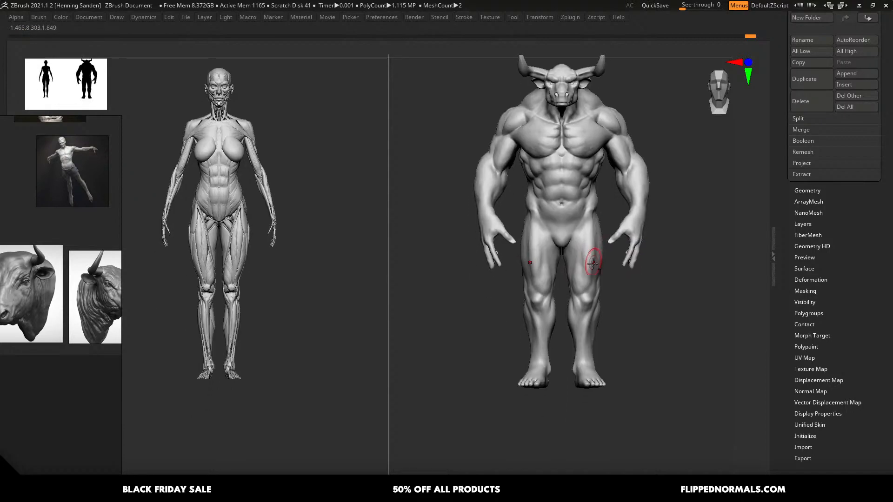
mouse_move(586, 346)
ctrl+mouse_down()
mouse_move(585, 251)
mouse_move(583, 356)
ctrl+mouse_up()
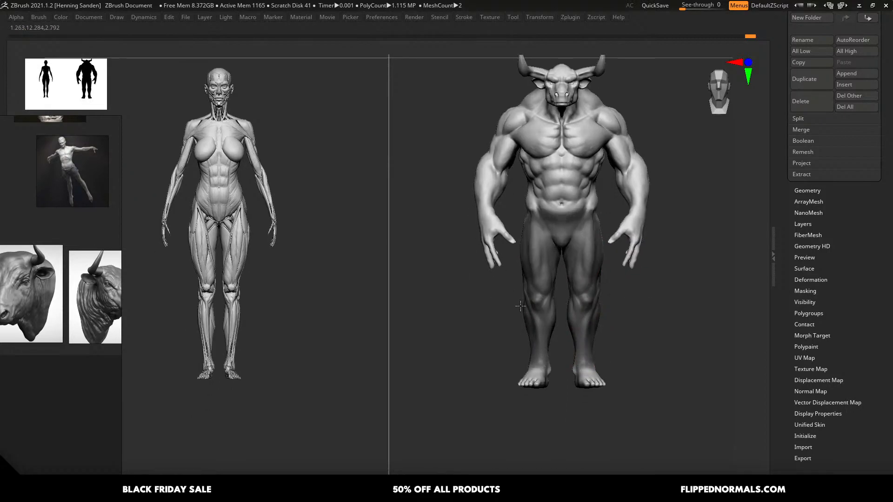
ctrl+drag(628, 304, 634, 314)
alt+right_drag(559, 239, 564, 266)
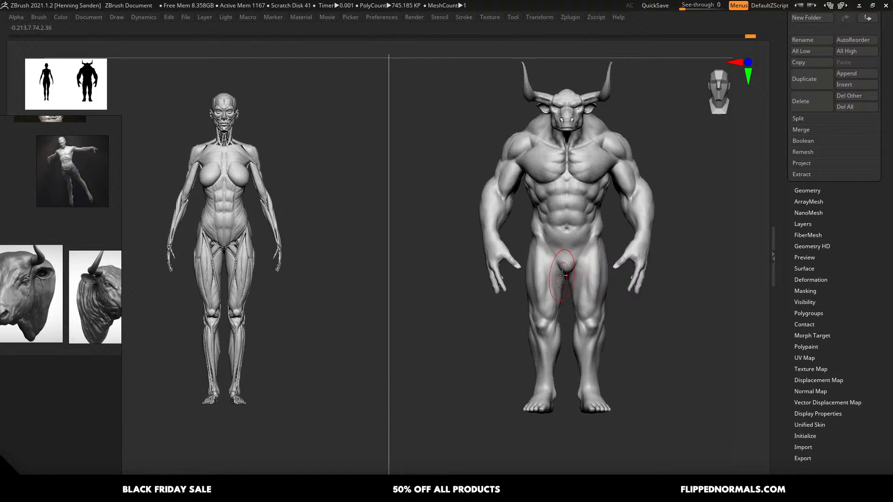
- Shape the minotaur's front deltoid into a rounder mass and refine its transition into the upper pectoral
ctrl+right_drag(500, 179, 523, 184)
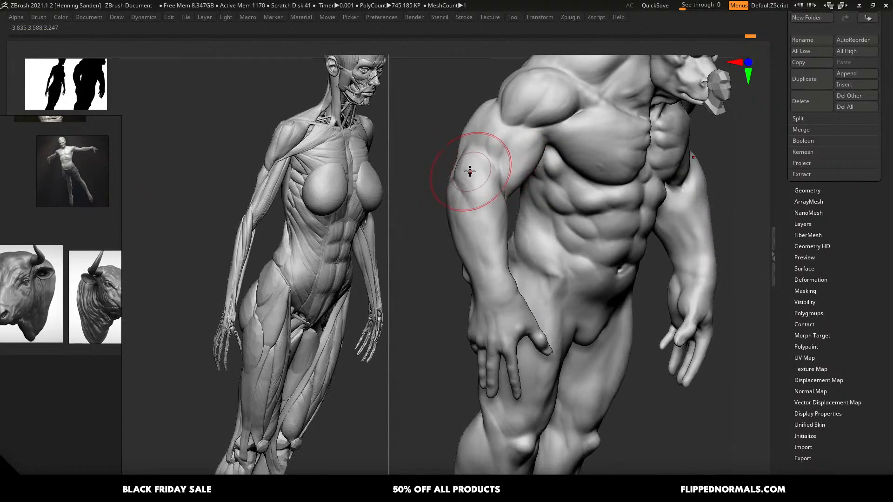
right_drag(466, 169, 575, 215)
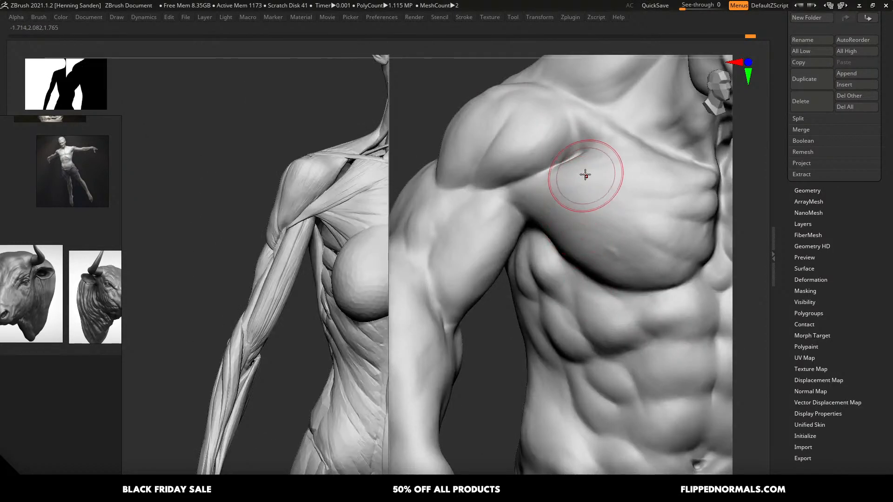
mouse_move(585, 175)
right_down()
mouse_move(572, 177)
mouse_move(584, 192)
right_up()
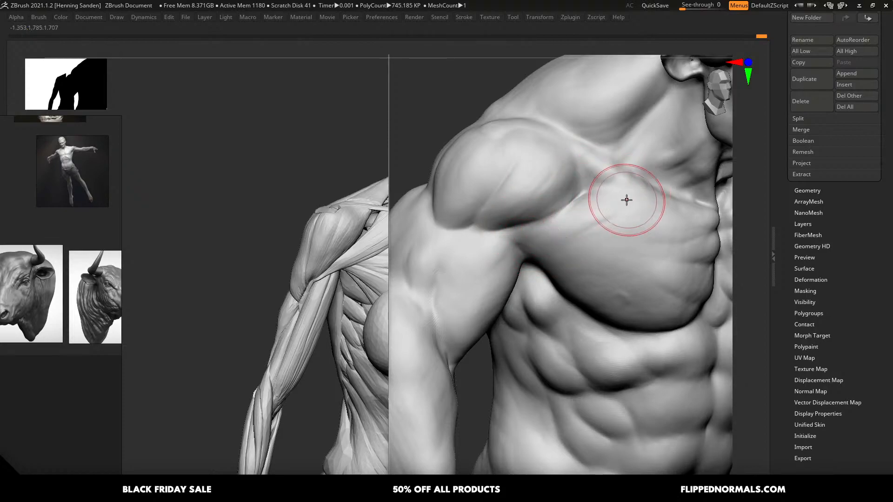
right_drag(626, 199, 633, 200)
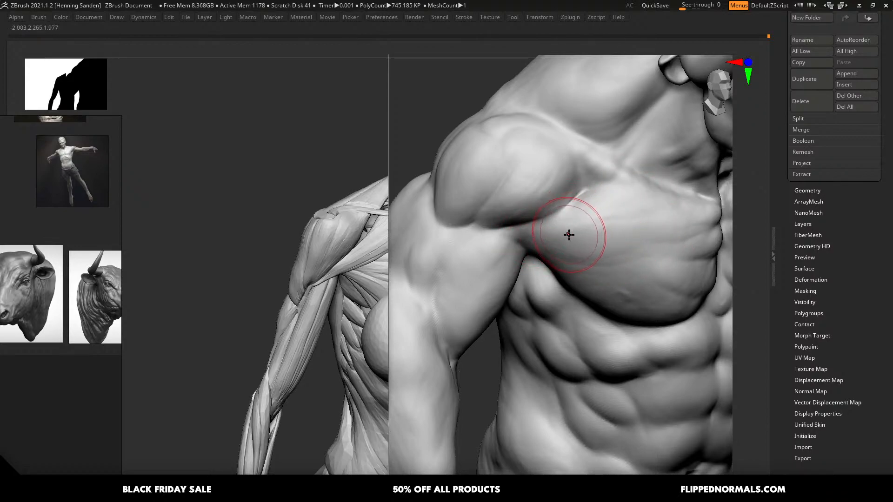
mouse_move(568, 235)
right_down()
mouse_move(568, 227)
mouse_move(557, 251)
mouse_move(549, 234)
mouse_move(526, 240)
right_up()
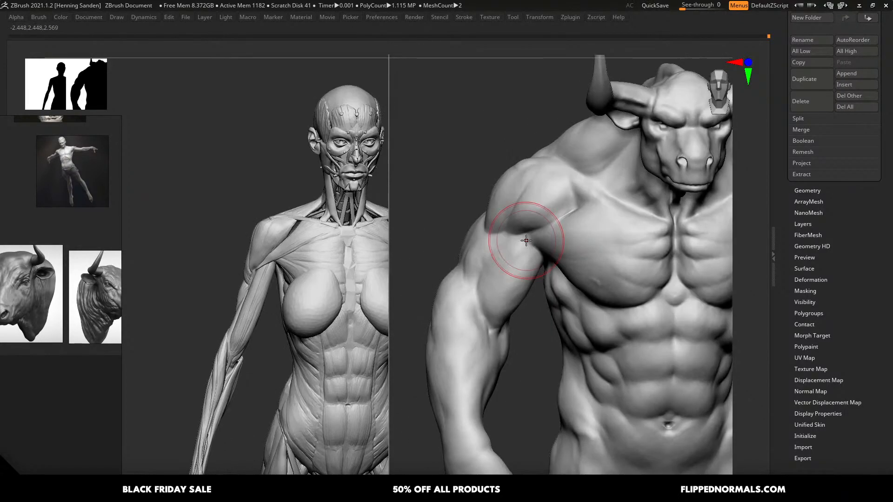
- Define the groove between the front deltoid, clavicle and pectoral, and check the shoulder forms around to the back
mouse_move(575, 198)
alt+right_down()
mouse_move(528, 207)
mouse_move(535, 224)
alt+right_up()
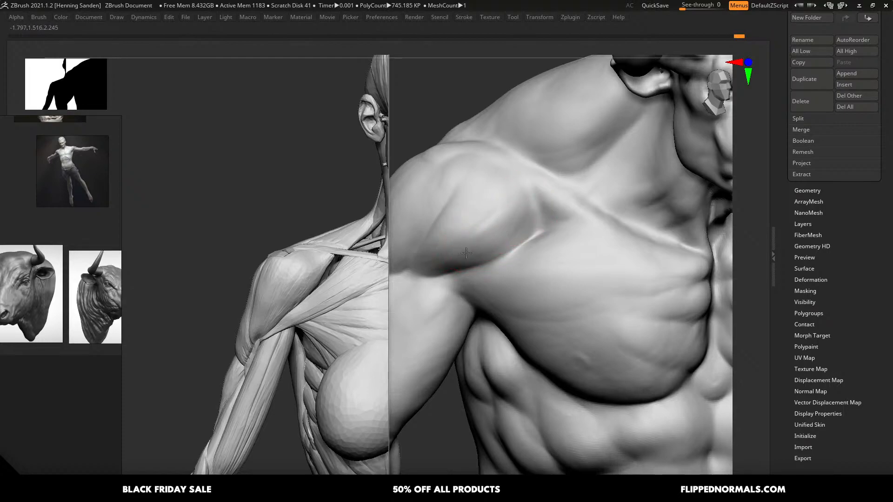
mouse_move(482, 225)
alt+right_down()
mouse_move(497, 221)
mouse_move(489, 228)
mouse_move(489, 204)
alt+right_up()
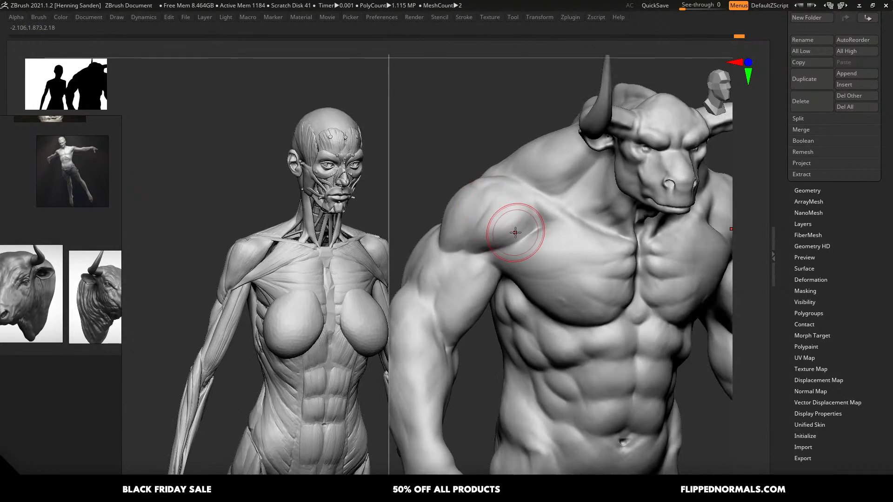
right_drag(515, 233, 521, 210)
ctrl+right_drag(521, 210, 523, 268)
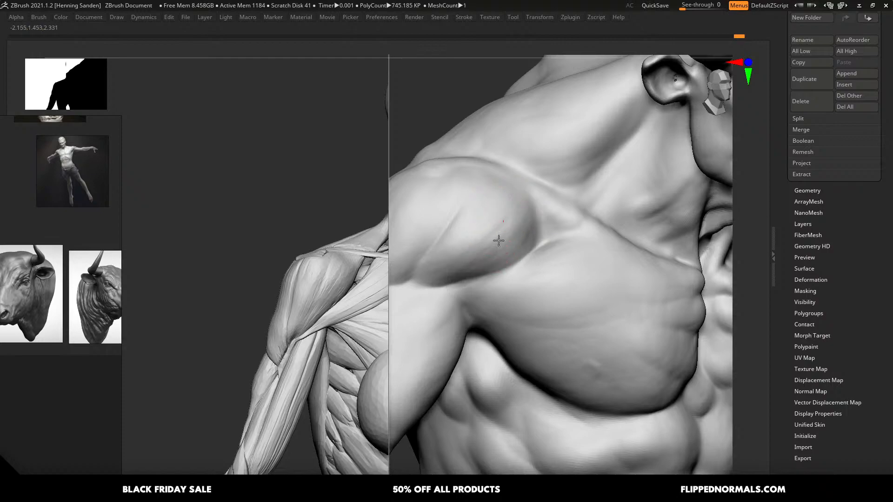
mouse_move(450, 260)
right_down()
mouse_move(465, 235)
mouse_move(518, 211)
mouse_move(524, 240)
mouse_move(498, 225)
mouse_move(507, 268)
mouse_move(490, 213)
mouse_move(501, 201)
mouse_move(509, 212)
right_up()
mouse_move(434, 210)
alt+right_down()
mouse_move(475, 193)
mouse_move(528, 265)
mouse_move(520, 251)
mouse_move(519, 269)
alt+right_up()
mouse_move(520, 268)
alt+right_down()
mouse_move(484, 260)
mouse_move(478, 213)
mouse_move(524, 233)
mouse_move(503, 219)
mouse_move(512, 255)
mouse_move(518, 217)
alt+right_up()
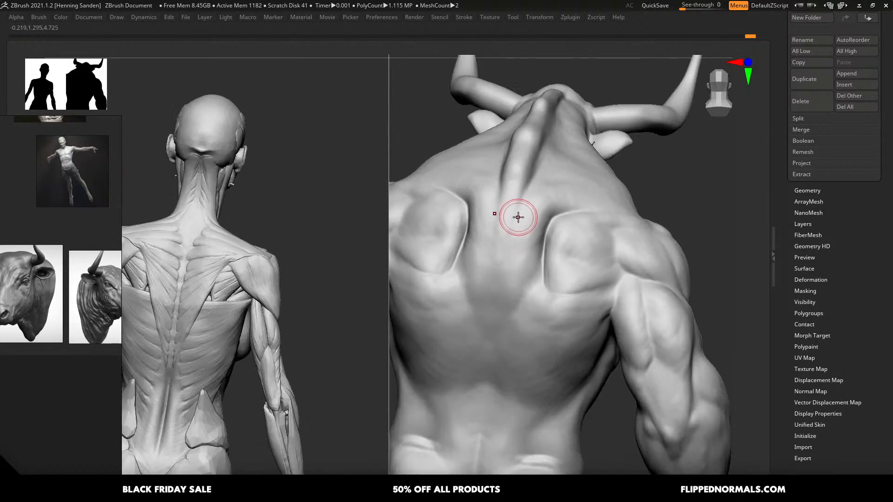
- Restore the hidden interface and save the tool as minotaur4.ZTL
key(Tab)
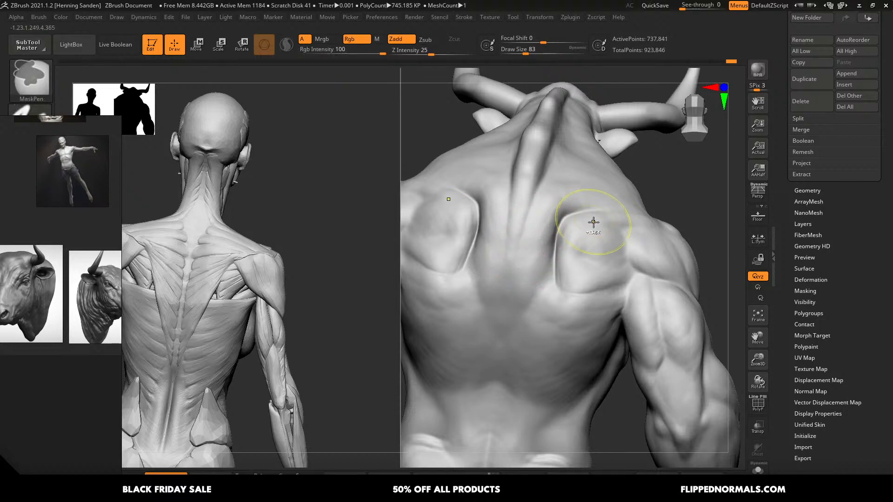
key(ctrl+s)
click(497, 387)
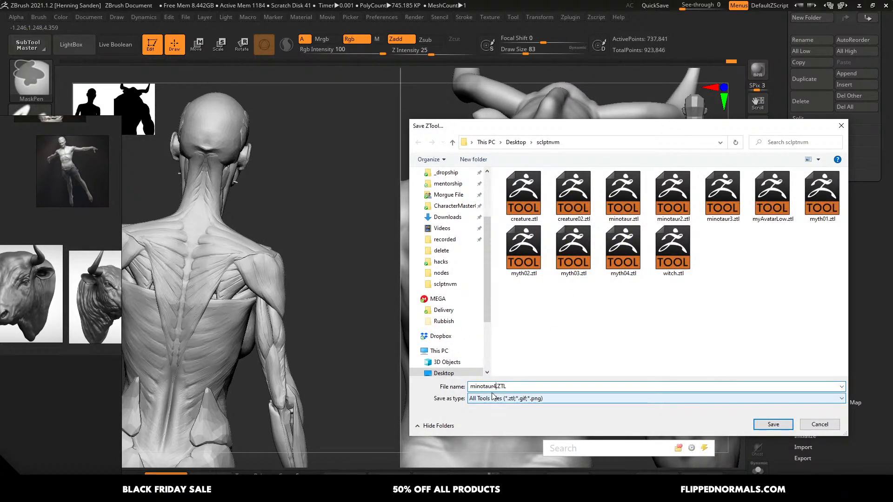
text(4)
key(Return)
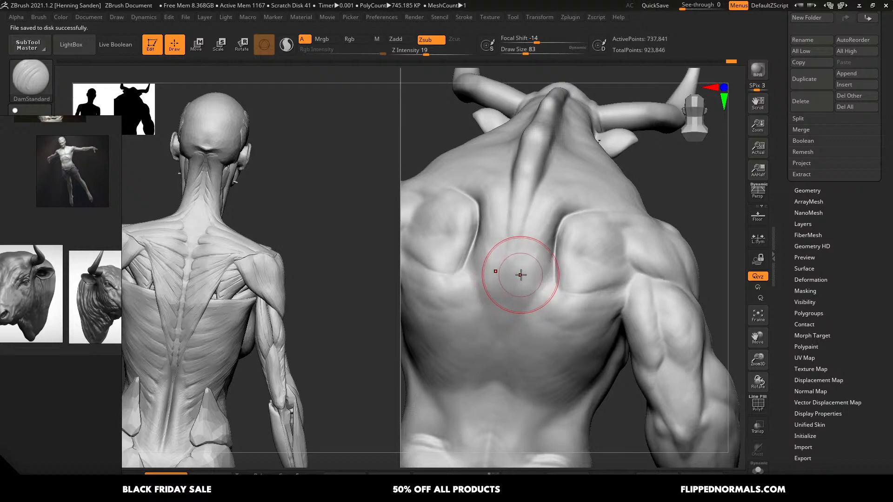
- Carve grooves along the base of the neck ridge between the shoulder blades with DamStandard at draw size 108
alt+right_drag(550, 277, 563, 263)
key(s)
drag(544, 193, 548, 193)
drag(557, 156, 534, 237)
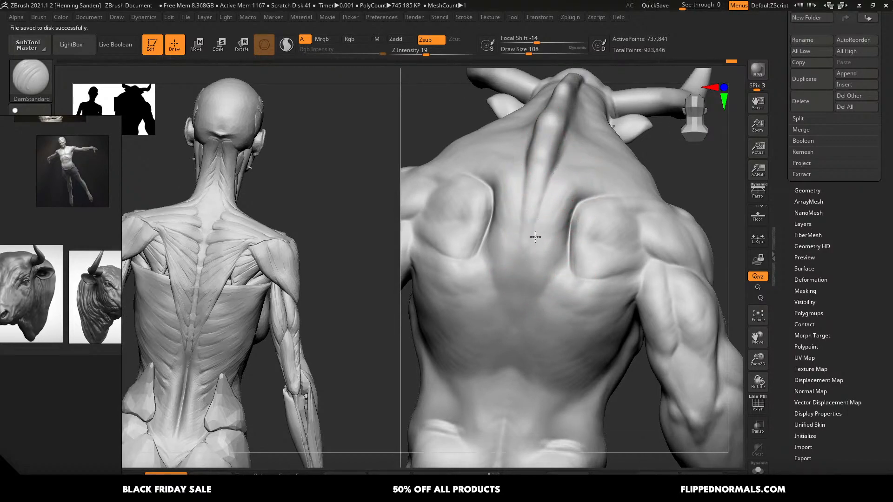
drag(556, 187, 520, 249)
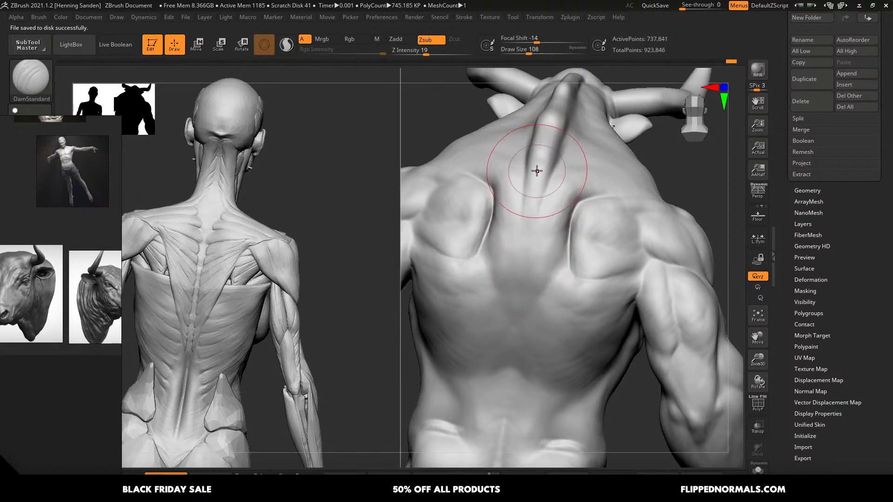
drag(536, 171, 521, 248)
right_drag(534, 225, 537, 207)
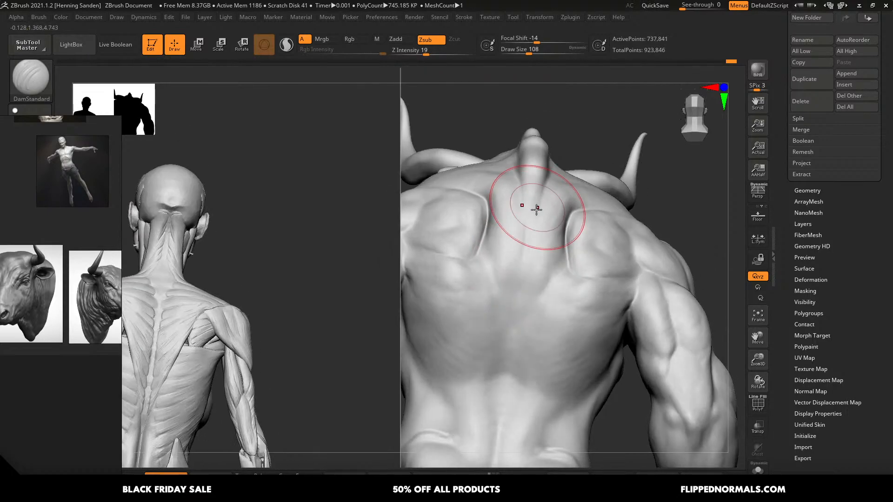
- Carve the muscle line from the shoulder blade's lower inner corner toward the spine with DamStandard at draw size 80
key(s)
drag(542, 223, 539, 223)
right_drag(552, 253, 562, 271)
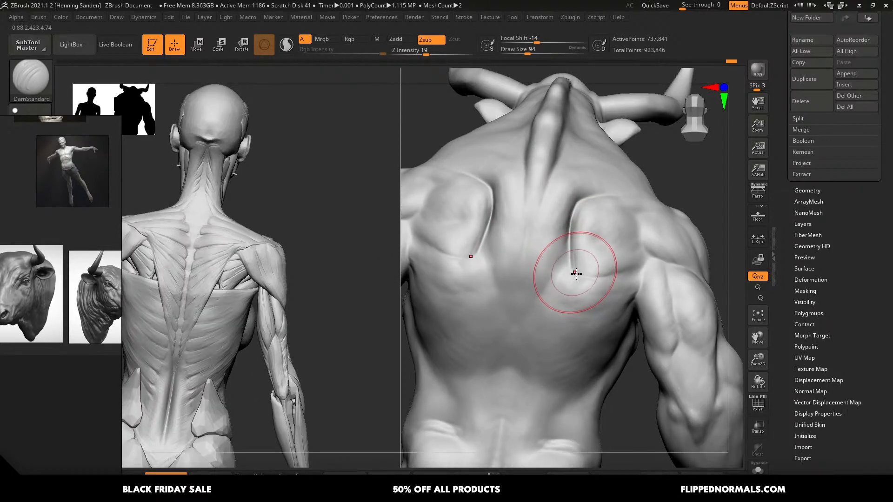
key(s)
drag(568, 275, 565, 274)
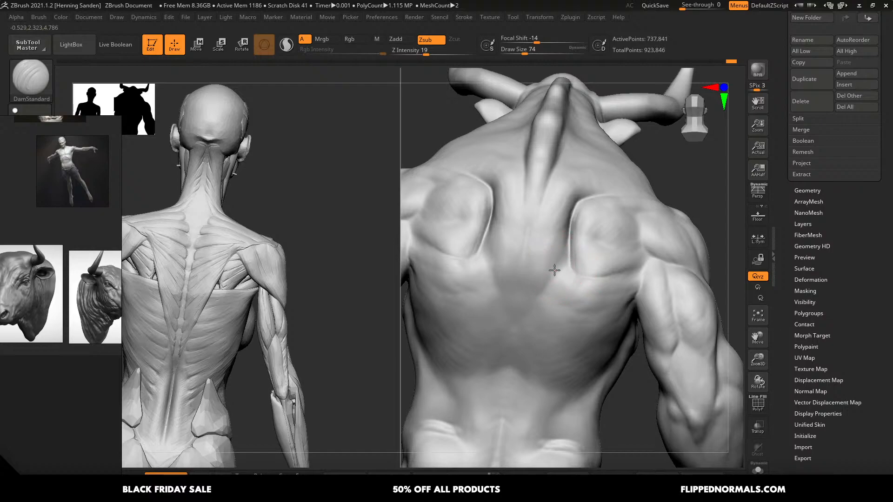
mouse_move(512, 291)
right_down()
mouse_move(564, 297)
mouse_move(561, 285)
right_up()
key(s)
drag(560, 285, 562, 284)
mouse_move(574, 260)
mouse_down()
mouse_move(586, 302)
mouse_move(545, 298)
mouse_up()
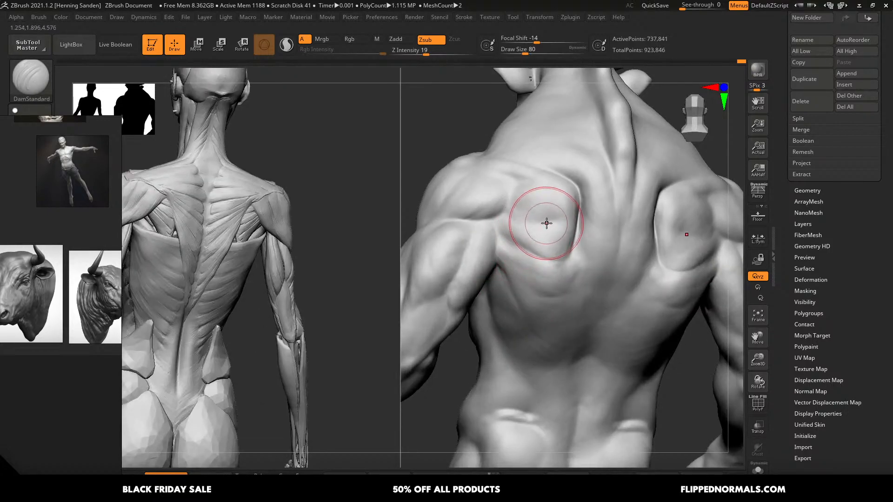
- Carve muscle divisions across the shoulder blade and out toward the rear deltoid with a smaller DamStandard at draw size 51
key(bracketleft)
key(bracketleft)
mouse_move(521, 214)
mouse_down()
mouse_move(509, 209)
mouse_move(548, 241)
mouse_up()
drag(515, 216, 549, 240)
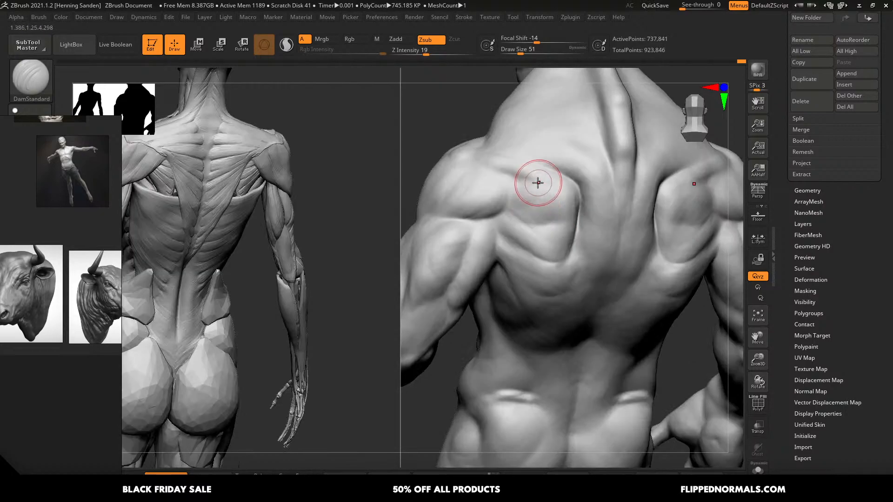
mouse_move(538, 182)
mouse_down()
mouse_move(508, 186)
mouse_move(508, 207)
mouse_move(496, 214)
mouse_move(460, 219)
mouse_move(490, 197)
mouse_move(460, 218)
mouse_up()
- Carve a groove down the back of the upper arm at draw size 56, undoing and redrawing the first stroke
key(bracketright)
key(bracketright)
key(bracketleft)
key(s)
alt+right_drag(488, 220, 538, 219)
mouse_move(517, 257)
right_down()
mouse_move(506, 251)
mouse_move(480, 291)
right_up()
drag(470, 256, 468, 299)
key(ctrl+z)
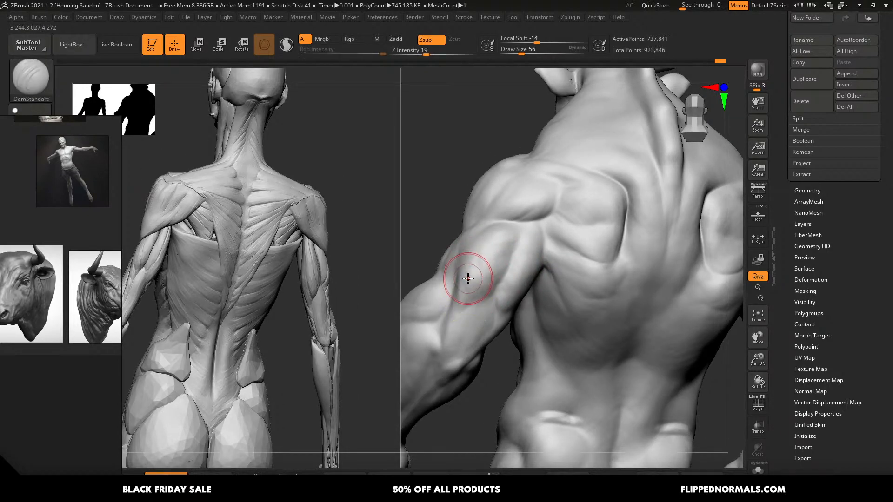
right_drag(469, 279, 480, 280)
drag(464, 266, 462, 323)
- Carve a muscle line on the upper forearm below the elbow with DamStandard, reducing the draw size from 68 to 39
right_drag(492, 308, 509, 316)
key(s)
drag(466, 305, 468, 305)
mouse_move(455, 356)
alt+right_down()
mouse_move(532, 319)
mouse_move(518, 315)
mouse_move(524, 322)
mouse_move(538, 309)
mouse_move(535, 297)
alt+right_up()
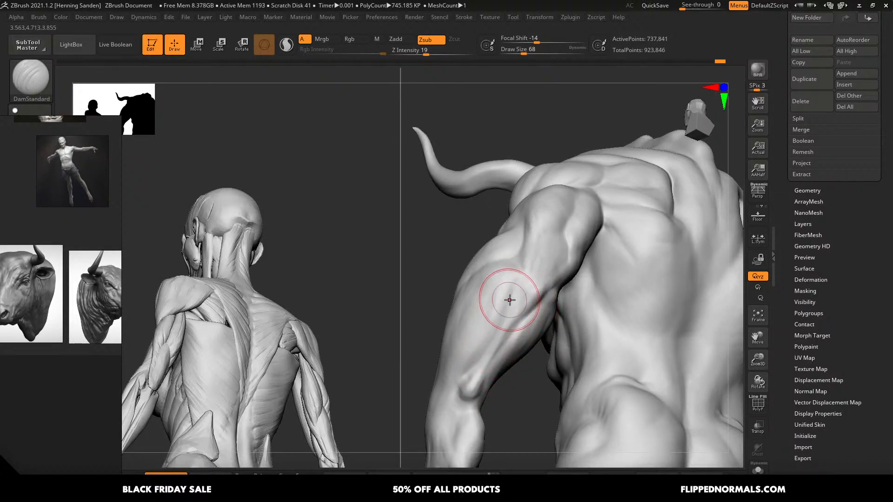
right_drag(478, 365, 510, 263)
mouse_move(510, 264)
mouse_down()
mouse_move(502, 301)
mouse_move(484, 302)
mouse_up()
key(bracketleft)
key(shift)
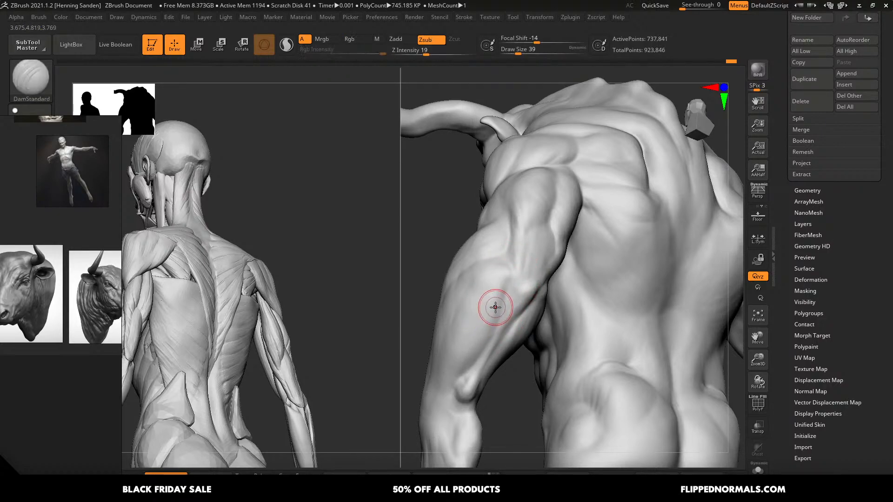
- Build up muscle volume along the outer forearm with ClayBuildup at draw size 56
right_drag(494, 307, 502, 291)
key(b)
key(c)
key(b)
key(s)
drag(500, 278, 499, 261)
key(s)
drag(447, 318, 476, 263)
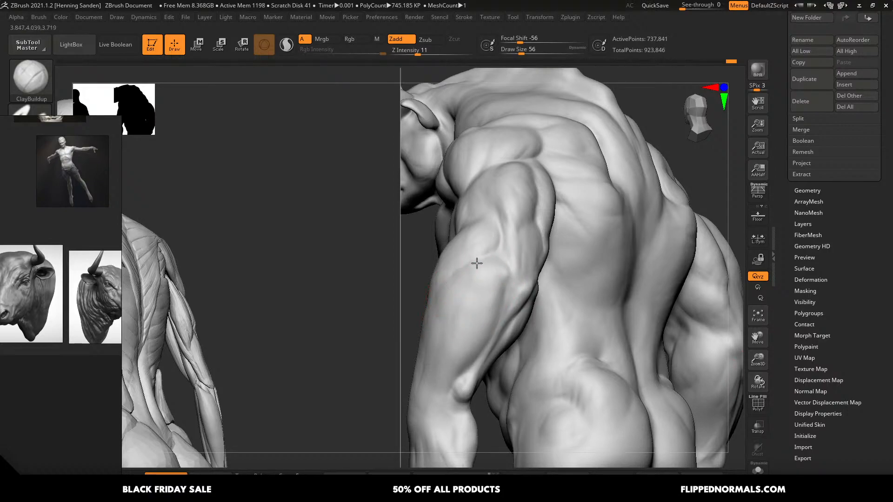
drag(428, 329, 470, 278)
drag(424, 374, 467, 282)
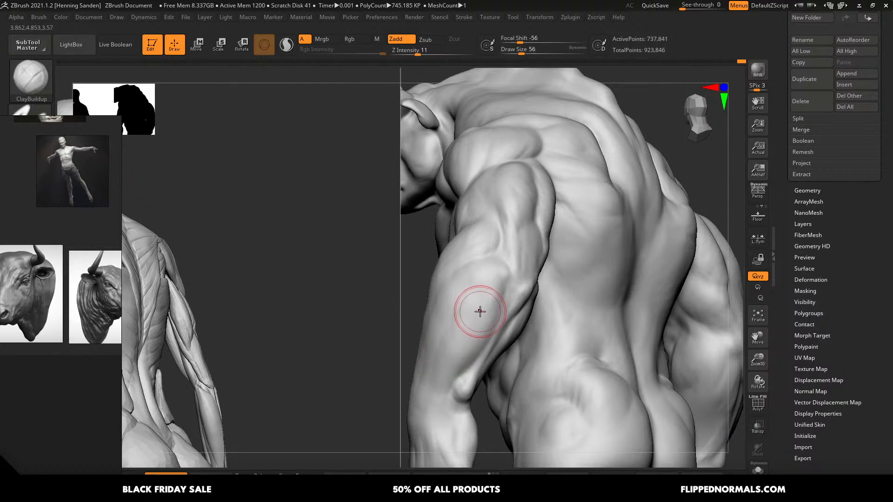
- Reshape the muscle masses at the back of the upper arm and elbow with the Move brush at draw size 158
mouse_move(479, 312)
right_down()
mouse_move(469, 276)
mouse_move(533, 313)
mouse_move(483, 285)
right_up()
key(b)
key(m)
key(v)
key(s)
drag(482, 285, 486, 291)
key(s)
right_drag(509, 298, 542, 347)
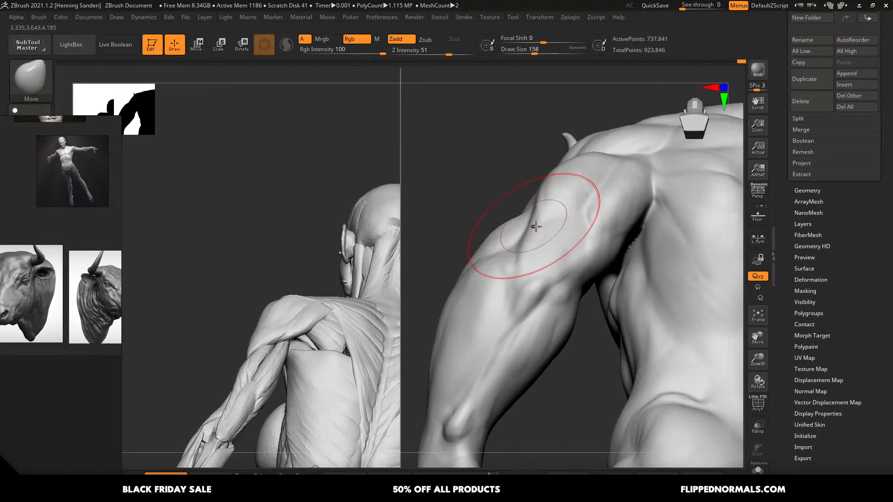
- Refine the triceps and outer contour of the upper arm with the Move brush at draw size 108
mouse_move(536, 226)
right_down()
mouse_move(602, 239)
mouse_move(543, 216)
mouse_move(566, 231)
mouse_move(558, 241)
mouse_move(551, 216)
right_up()
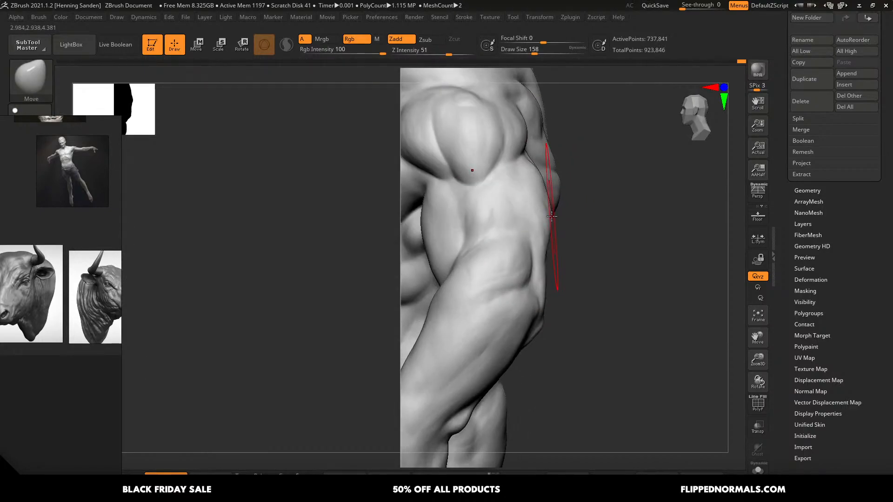
key(s)
drag(551, 217, 546, 216)
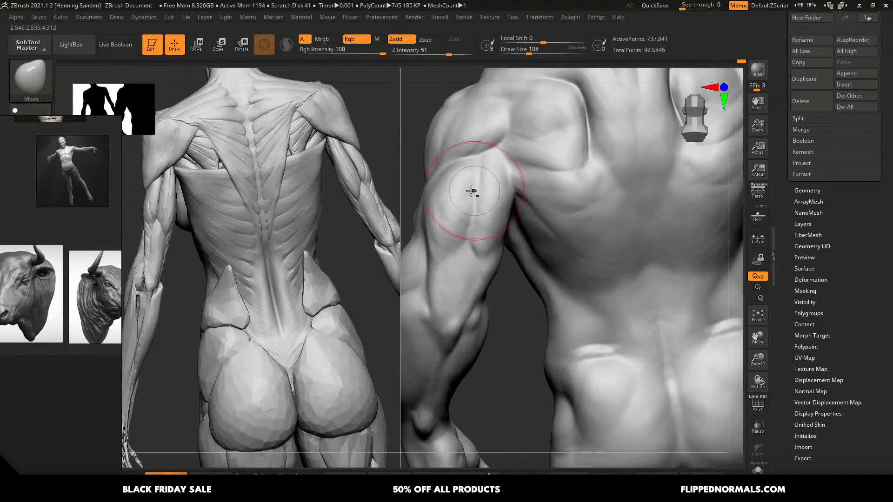
right_drag(470, 191, 528, 208)
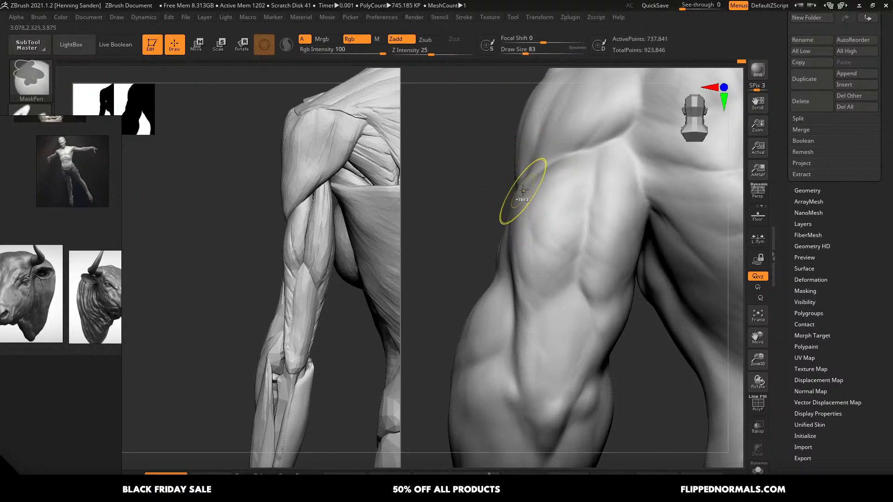
key(s)
drag(510, 226, 515, 226)
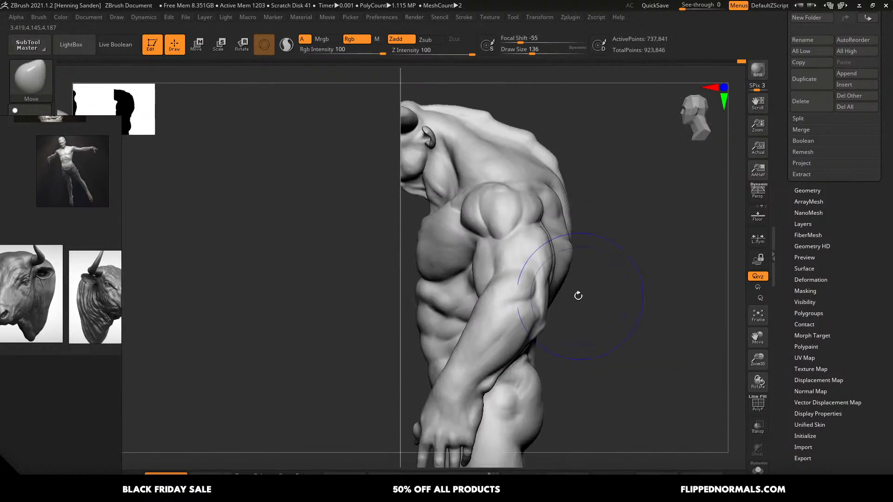
- Adjust the overall arm silhouette with the Move brush at draw size 128, checking it from side and front
mouse_move(546, 291)
right_down()
mouse_move(504, 263)
mouse_move(532, 245)
mouse_move(475, 280)
mouse_move(472, 294)
right_up()
key(s)
drag(471, 294, 470, 294)
mouse_move(471, 290)
right_down()
mouse_move(506, 280)
mouse_move(553, 284)
mouse_move(587, 228)
right_up()
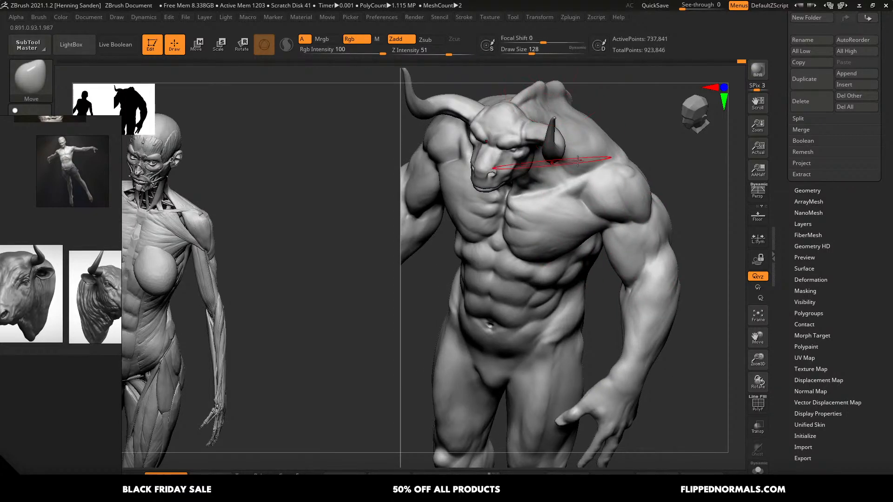
- Reposition the floating reference board so the bull head image shows fully beside the front view of both figures
mouse_move(553, 158)
alt+right_down()
mouse_move(597, 153)
mouse_move(593, 135)
alt+right_up()
click(545, 17)
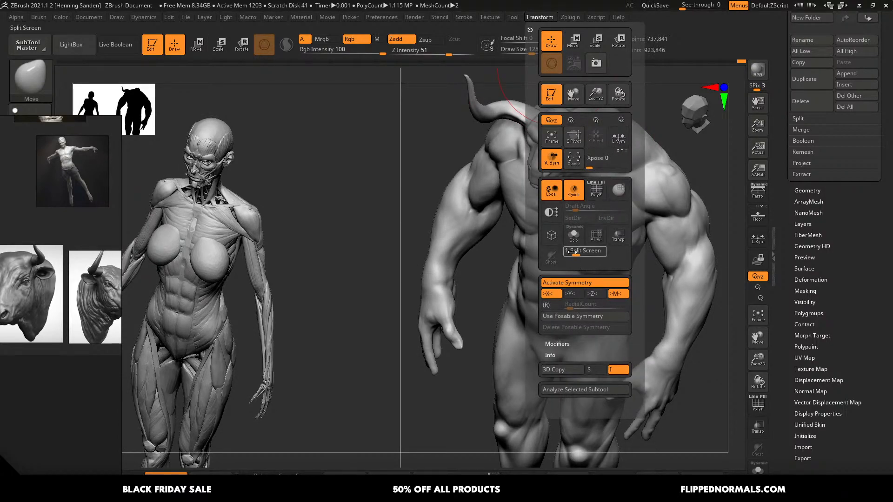
drag(484, 263, 498, 239)
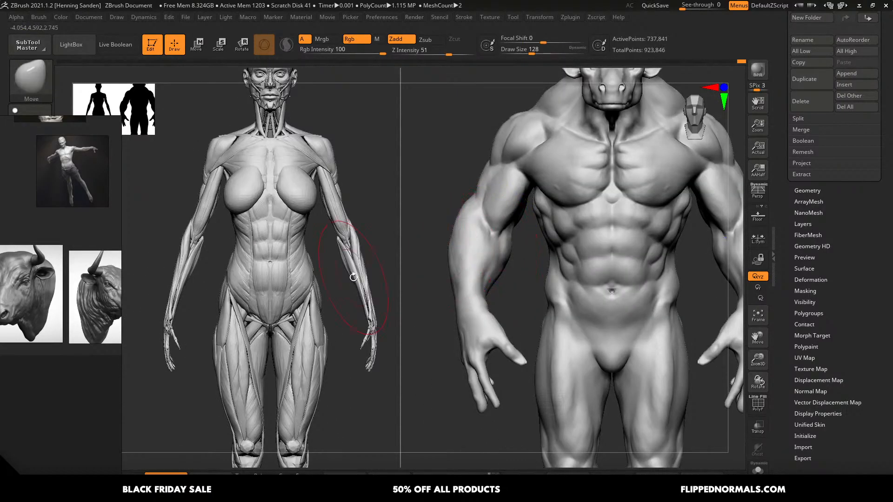
drag(352, 273, 475, 308)
right_drag(63, 374, 120, 342)
drag(298, 306, 344, 302)
- Adjust the contour around the outer elbow and upper forearm with the Move brush at draw size 51
alt+right_drag(629, 230, 578, 231)
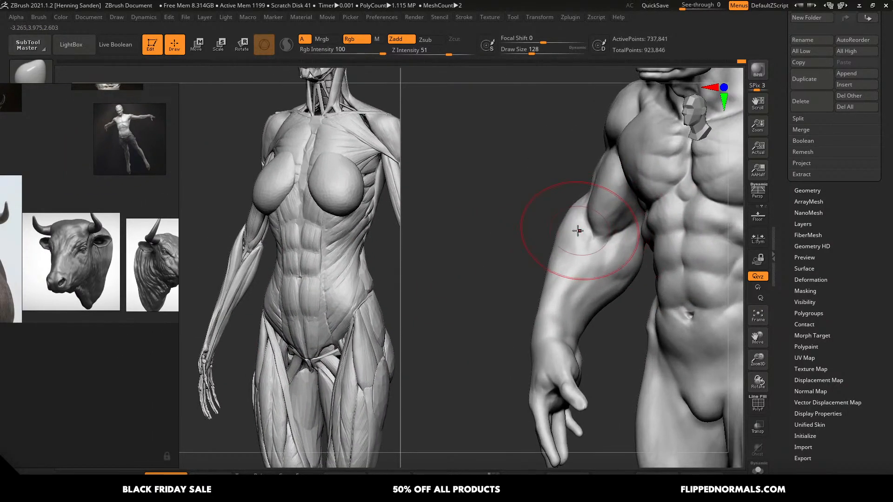
key(s)
drag(583, 224, 572, 228)
right_drag(572, 227, 582, 224)
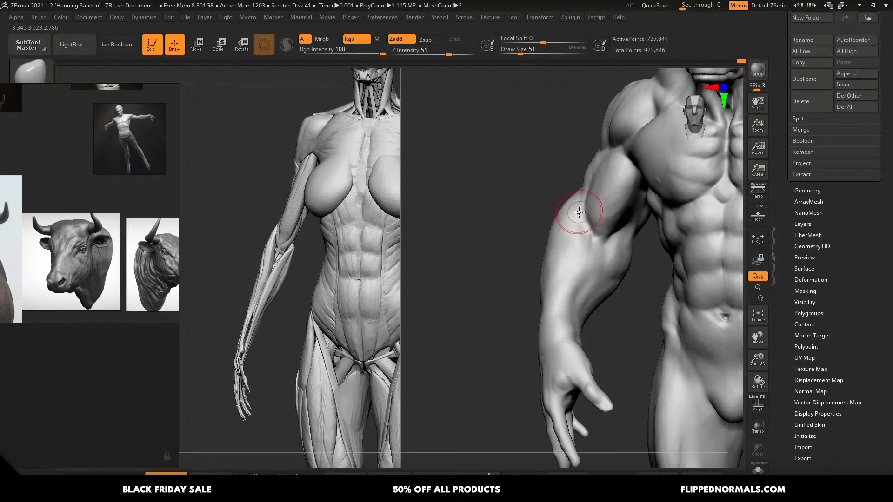
drag(571, 240, 575, 203)
- Build up the upper forearm muscles below the elbow with ClayBuildup at draw sizes between 56 and 68
key(b)
key(c)
key(b)
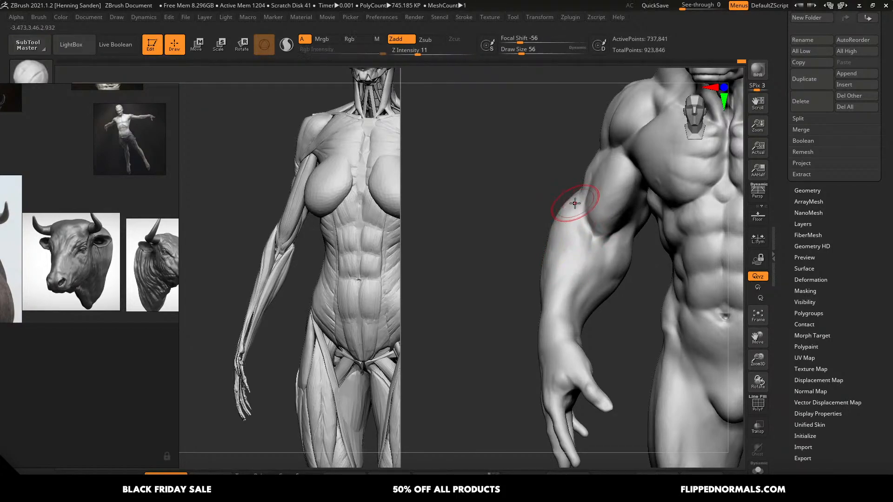
right_drag(576, 253, 579, 228)
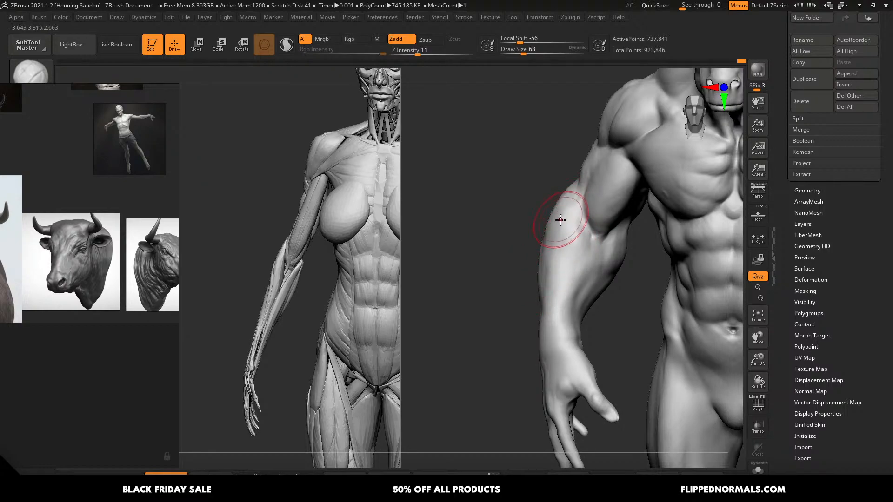
right_drag(607, 256, 615, 250)
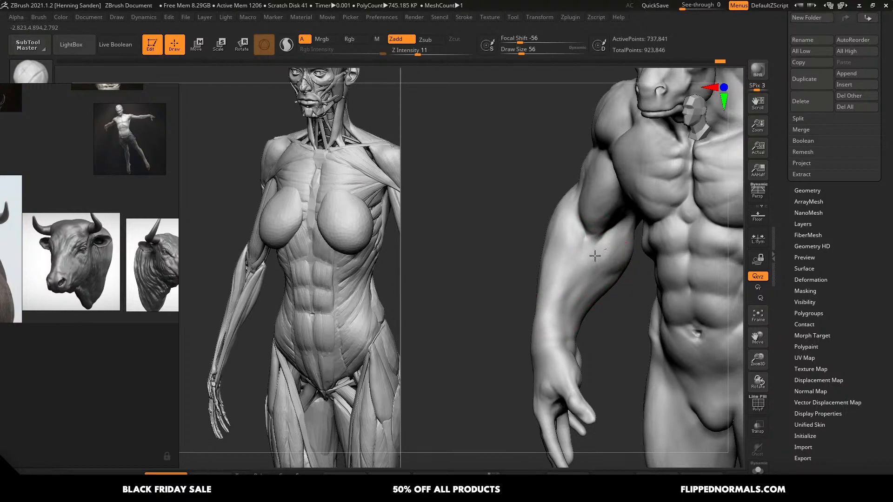
mouse_move(599, 270)
right_down()
mouse_move(605, 286)
mouse_move(590, 256)
mouse_move(604, 261)
right_up()
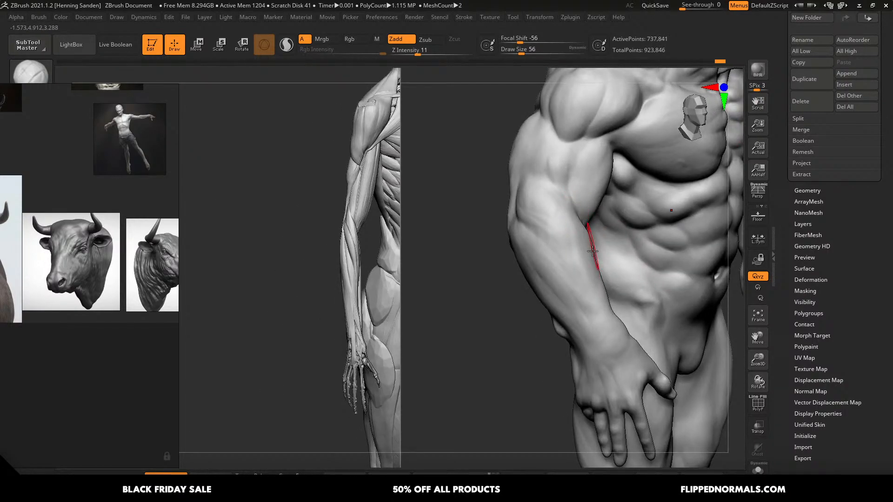
- Build up the outer forearm muscles more softly with ClayBuildup at draw size 62 and Z Intensity 7
key(b)
key(s)
key(t)
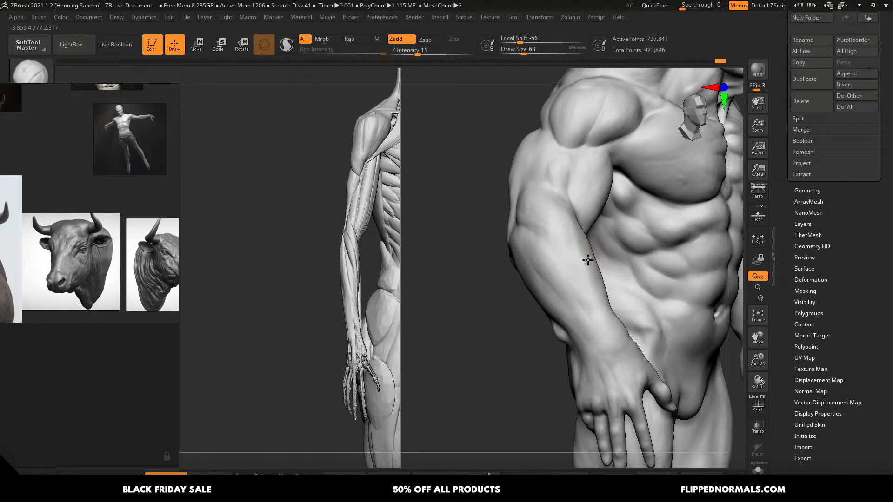
mouse_move(555, 235)
mouse_down()
mouse_move(571, 220)
mouse_move(552, 235)
mouse_up()
key(bracketleft)
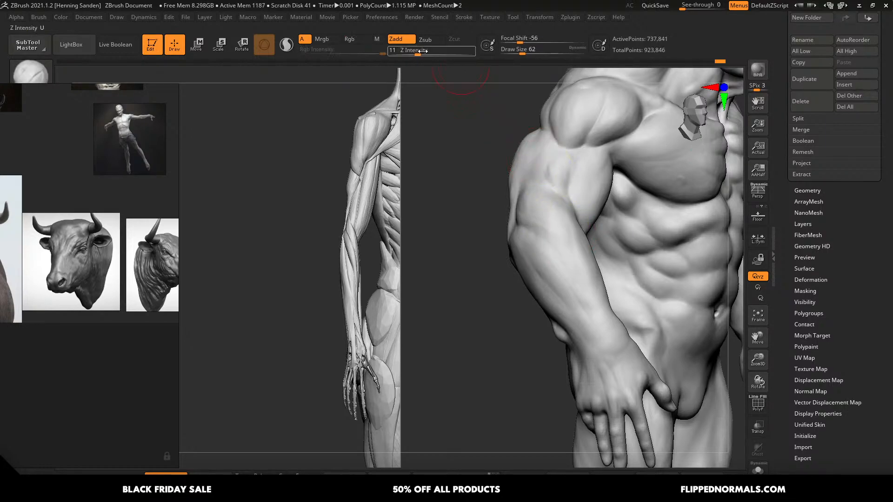
drag(430, 53, 425, 54)
right_drag(572, 246, 580, 256)
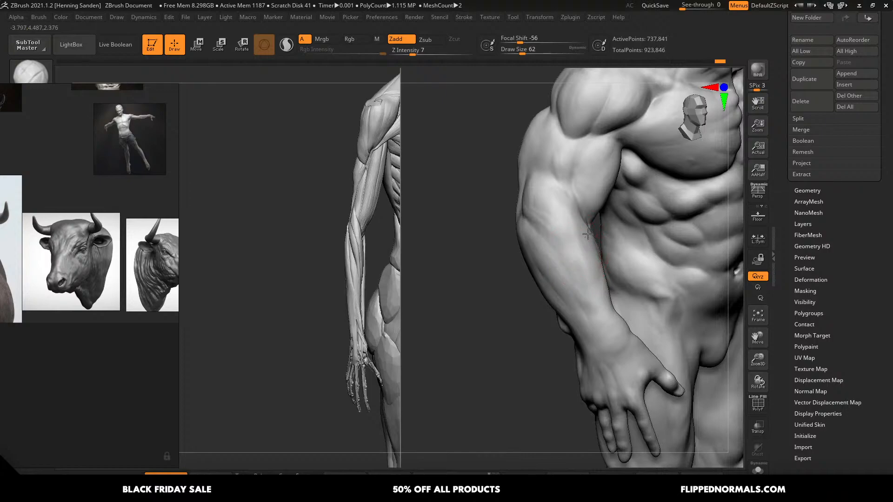
right_drag(558, 201, 585, 248)
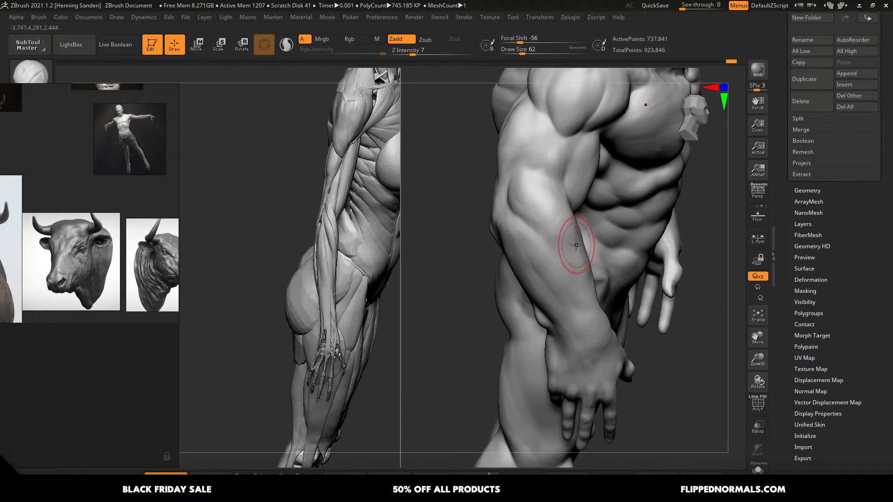
right_drag(576, 245, 587, 254)
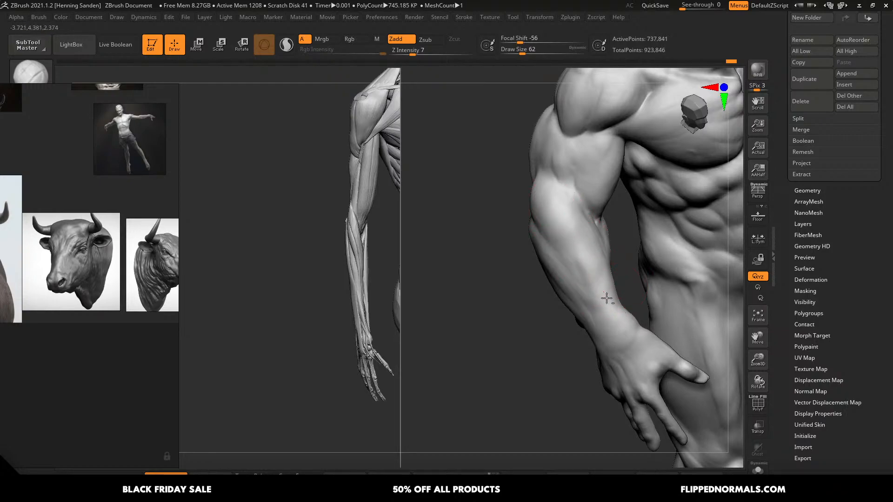
right_drag(609, 289, 577, 299)
right_drag(344, 300, 299, 291)
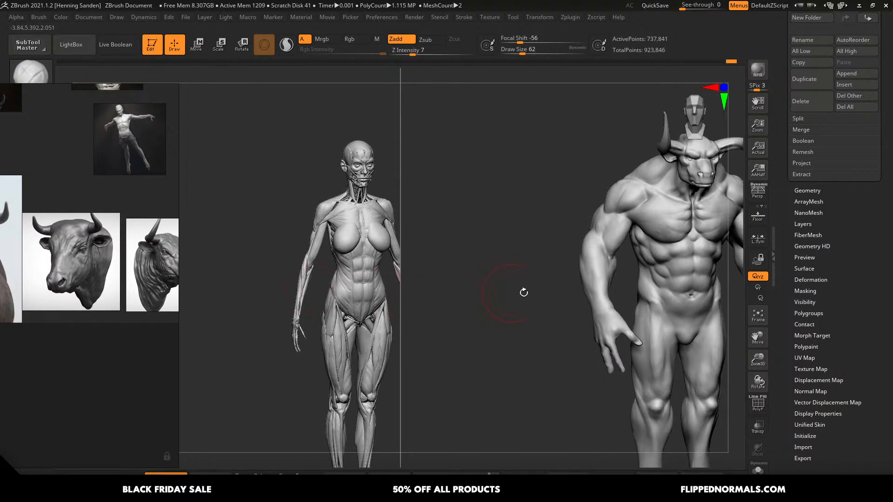
- Model the top of the forearm from elbow to wrist with ClayBuildup at draw sizes 44 and 68
mouse_move(522, 293)
right_down()
mouse_move(598, 259)
mouse_move(592, 293)
mouse_move(557, 224)
mouse_move(582, 275)
right_up()
key(bracketleft)
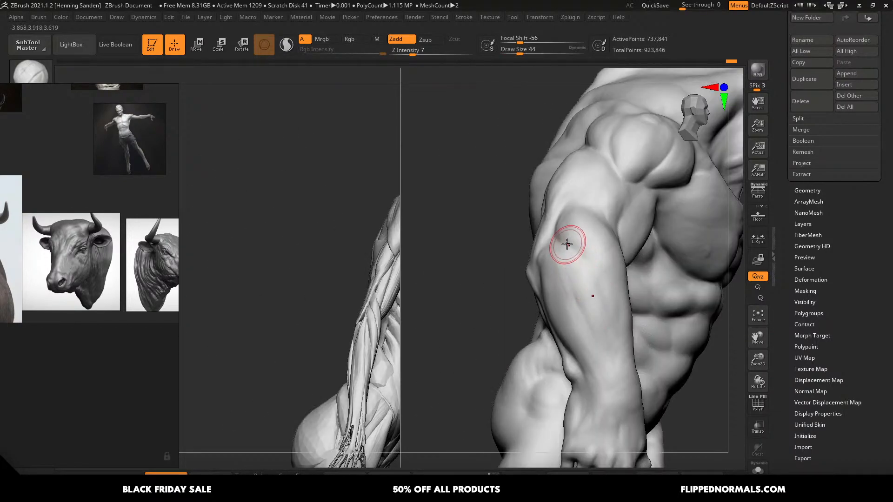
alt+right_drag(614, 355, 606, 279)
key(bracketright)
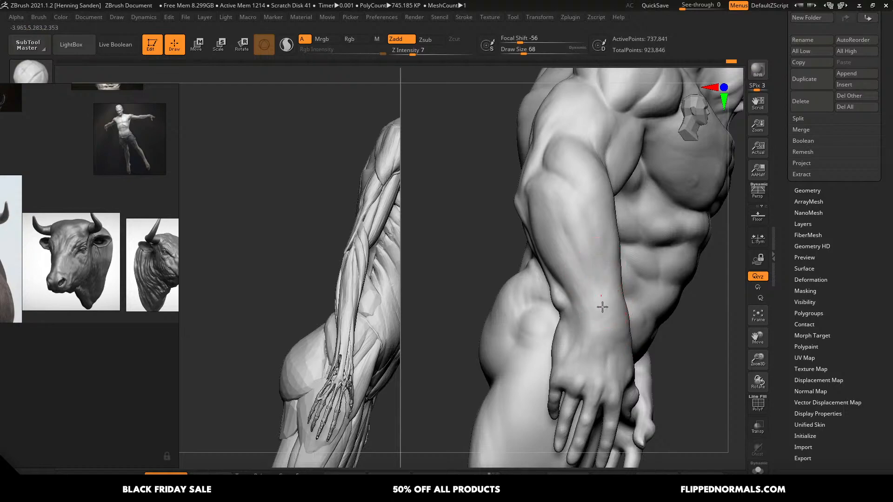
drag(590, 329, 592, 347)
right_drag(580, 321, 600, 307)
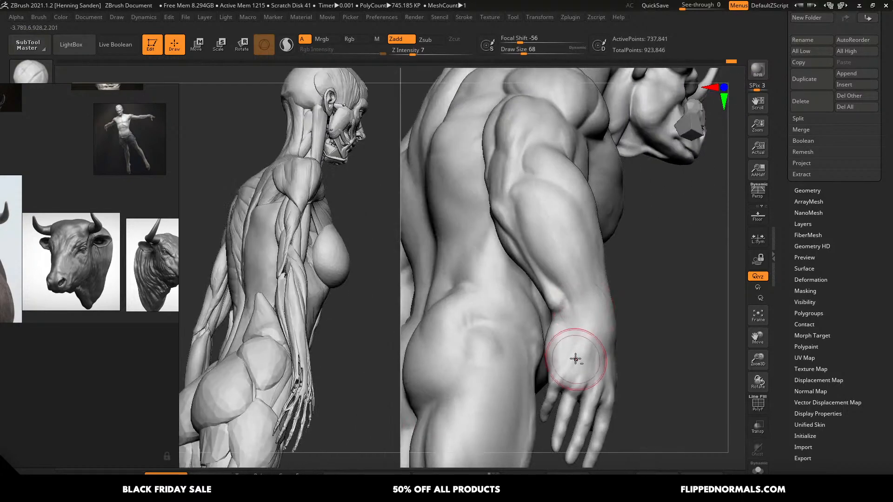
- Shape the wrist and the back of the hand with ClayBuildup at draw size 35
key(s)
drag(566, 335, 561, 335)
right_drag(548, 353, 561, 353)
drag(553, 357, 546, 351)
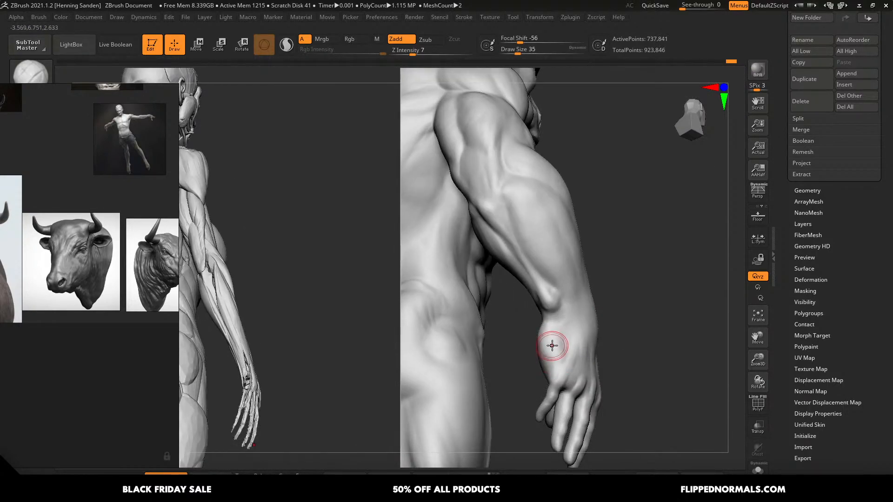
drag(562, 322, 568, 321)
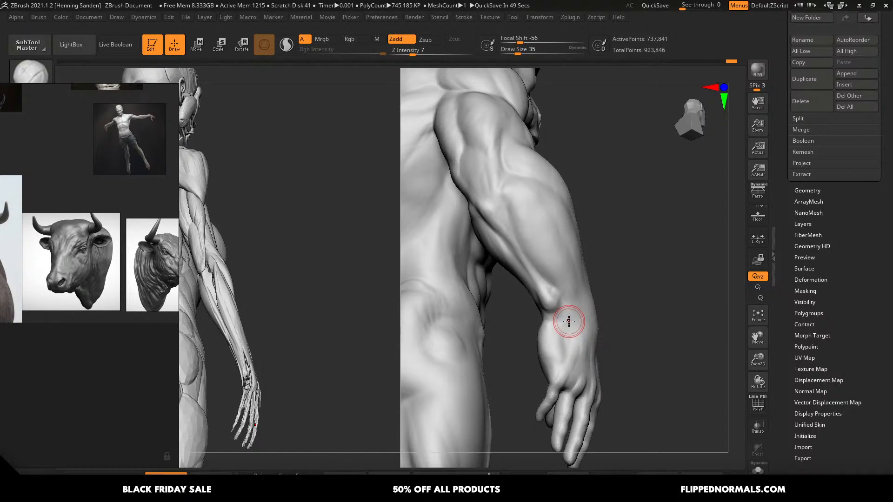
- Build up the muscle transition above the elbow on the back of the arm with ClayBuildup at draw size 44
right_drag(536, 272, 539, 258)
right_drag(545, 221, 519, 201)
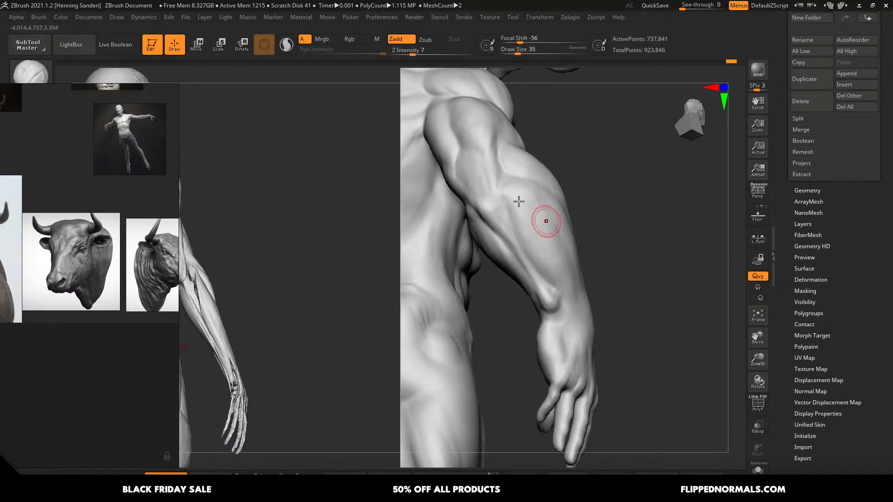
key(s)
drag(506, 193, 493, 181)
key(s)
key(s)
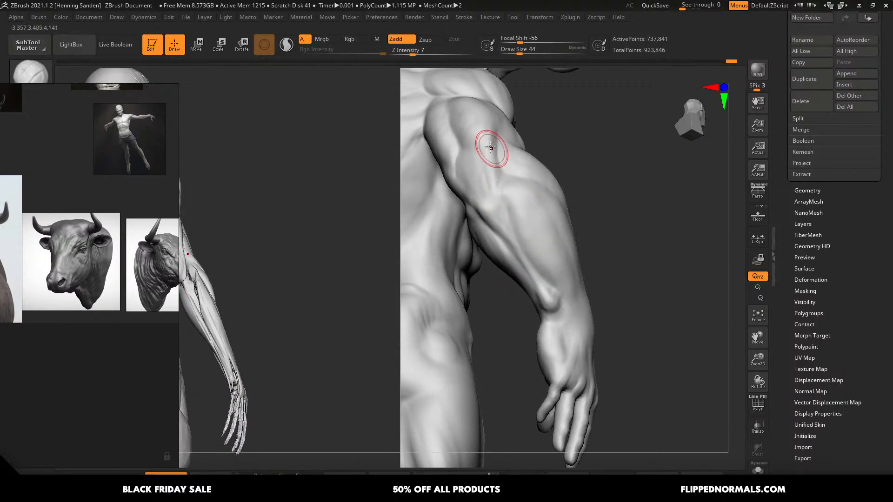
- Adjust the inner contour of the upper arm beside the back with the Move brush at draw size 62
right_drag(450, 170, 454, 173)
key(b)
key(m)
key(v)
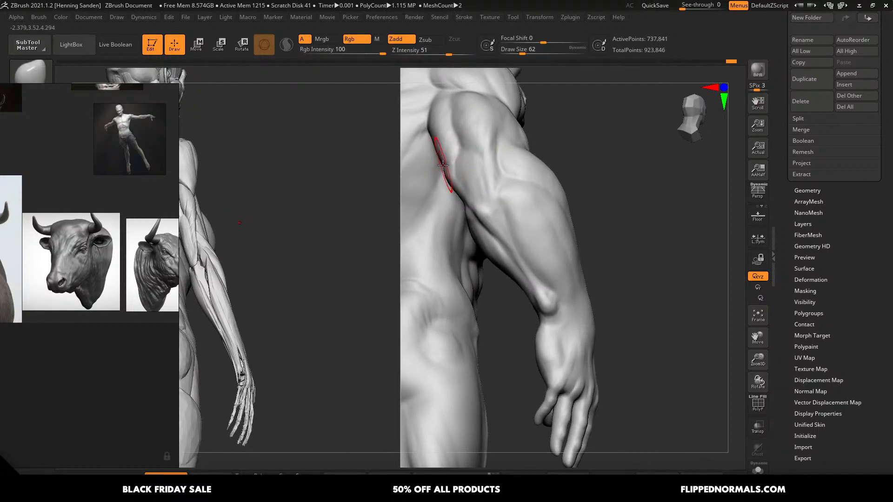
drag(444, 161, 446, 177)
mouse_move(446, 176)
right_down()
mouse_move(472, 152)
mouse_move(532, 191)
mouse_move(526, 222)
mouse_move(458, 182)
right_up()
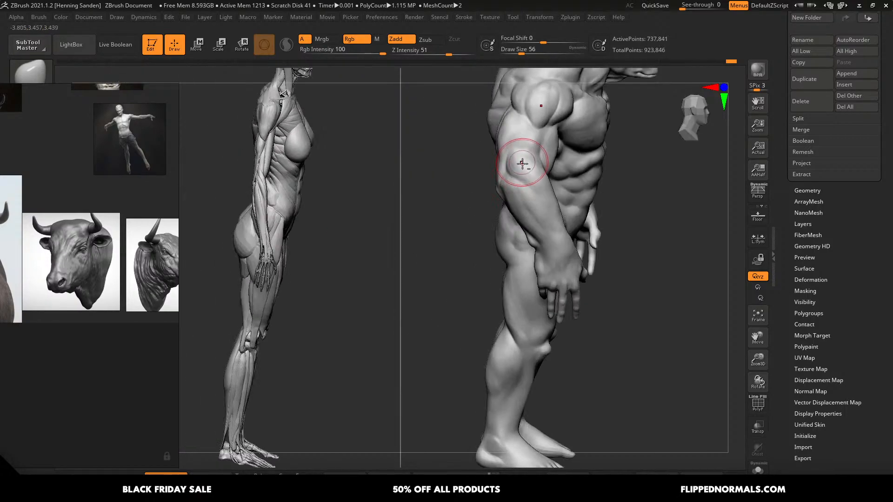
- Build up the rounded muscle at the top of the forearm with ClayBuildup at draw size 49
ctrl+right_drag(521, 164, 512, 174)
key(b)
key(c)
key(b)
key(s)
drag(512, 172, 515, 172)
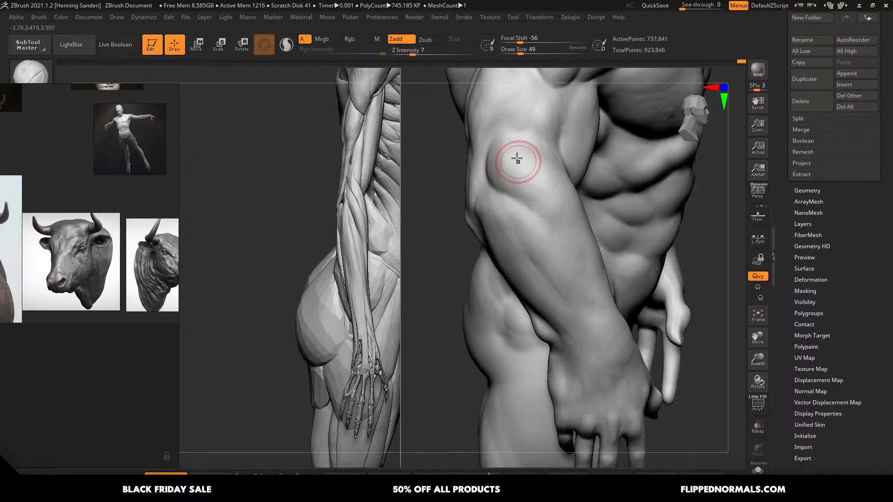
- Fill out the side of the upper arm below the deltoid with ClayBuildup at draw size 83
key(s)
drag(515, 160, 521, 161)
mouse_move(523, 158)
right_down()
mouse_move(518, 231)
mouse_move(525, 186)
right_up()
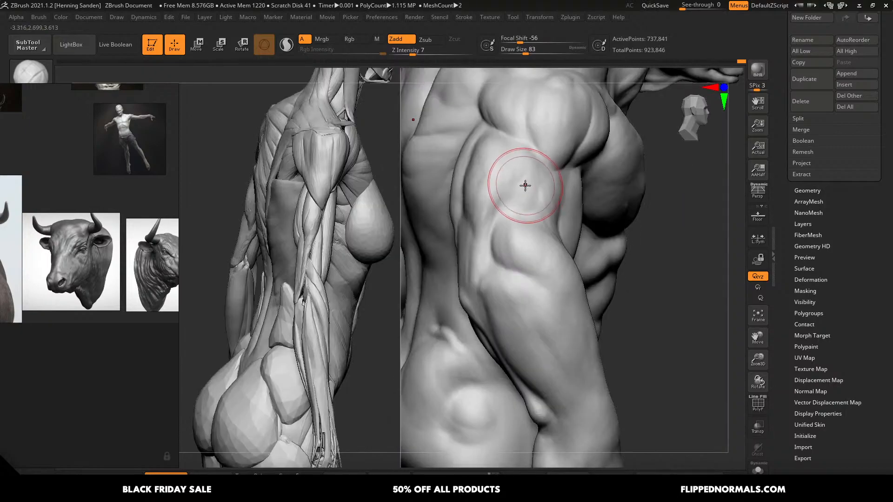
- Define the triceps and outer upper-arm muscles between deltoid and elbow with ClayBuildup at draw size 54
key(s)
drag(488, 213, 479, 233)
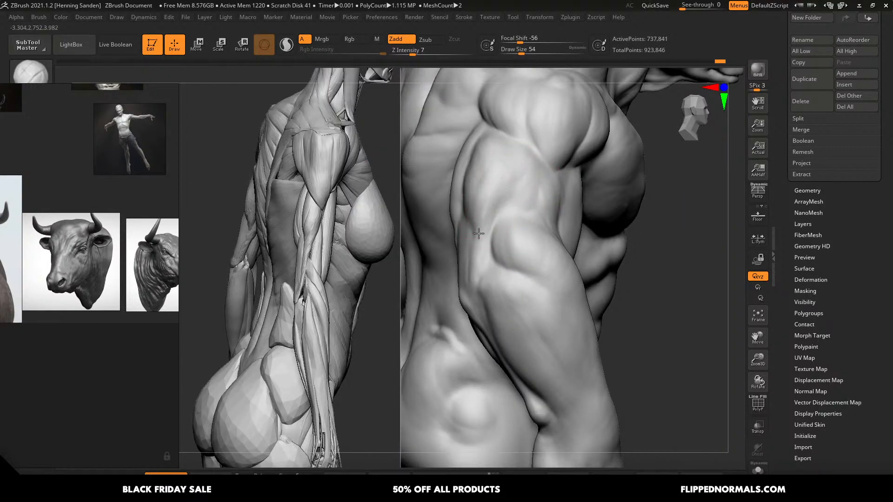
right_drag(540, 187, 532, 195)
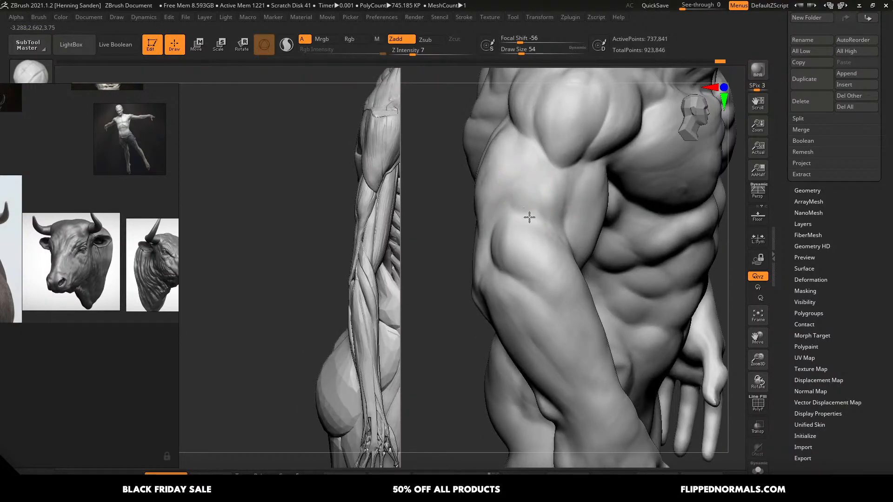
right_drag(517, 175, 511, 144)
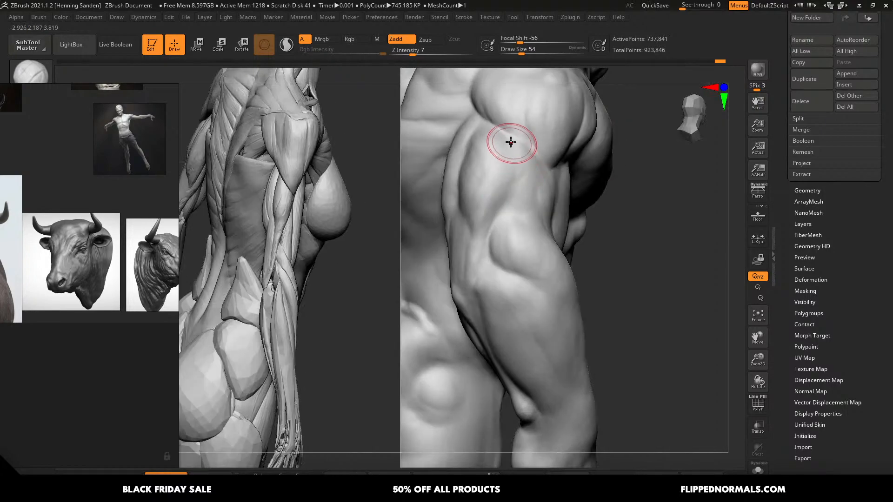
mouse_move(475, 230)
mouse_down()
mouse_move(484, 150)
mouse_move(471, 167)
mouse_move(478, 245)
mouse_up()
mouse_move(480, 236)
alt+right_down()
mouse_move(475, 210)
mouse_move(497, 180)
alt+right_up()
right_drag(516, 244, 539, 224)
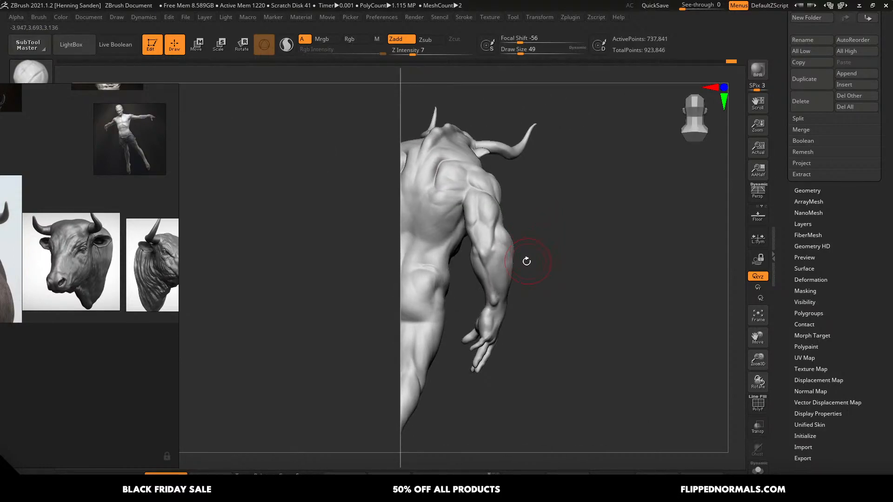
right_drag(545, 237, 523, 234)
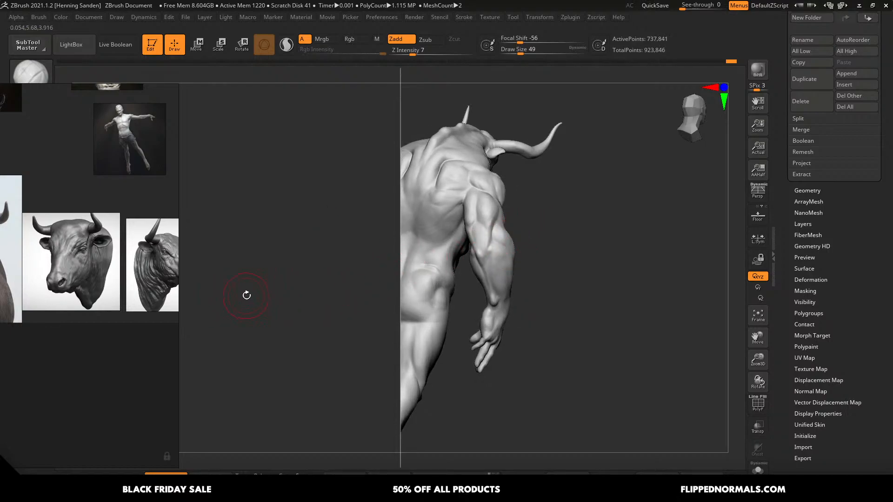
drag(111, 311, 226, 311)
drag(536, 183, 521, 211)
- Switch to Firefox and look over the Introduction to Sculpting product page, including its licence options, before returning to the sculpt
key(alt+Tab)
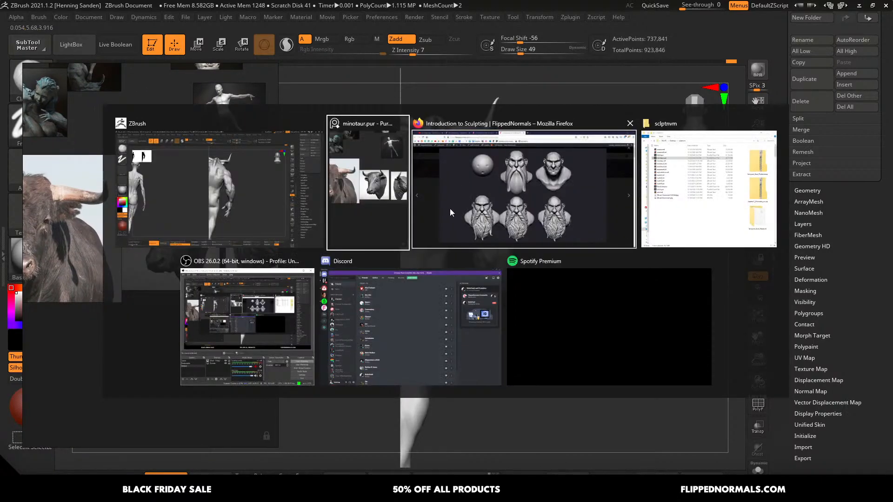
click(484, 202)
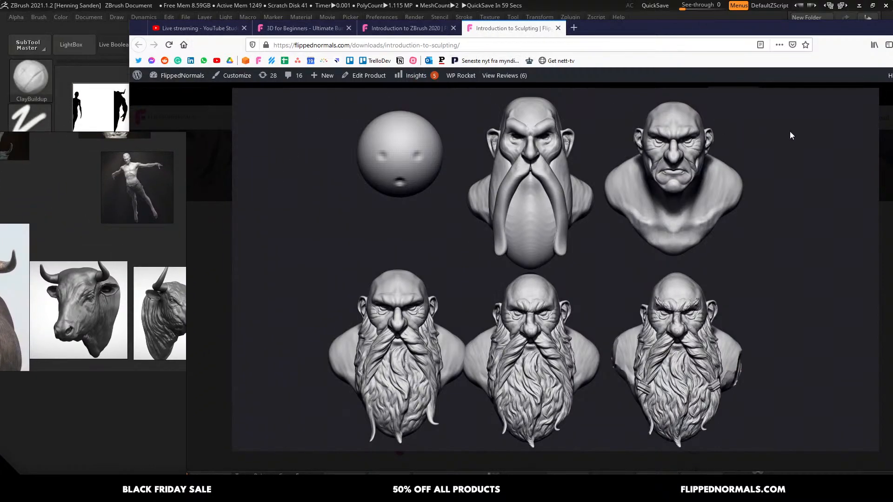
click(861, 117)
scroll(237, 279, up, 2)
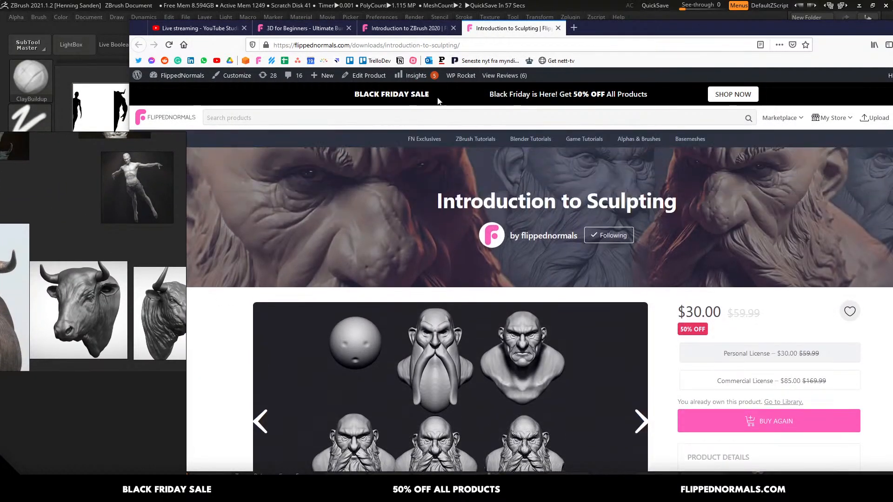
drag(781, 30, 606, 26)
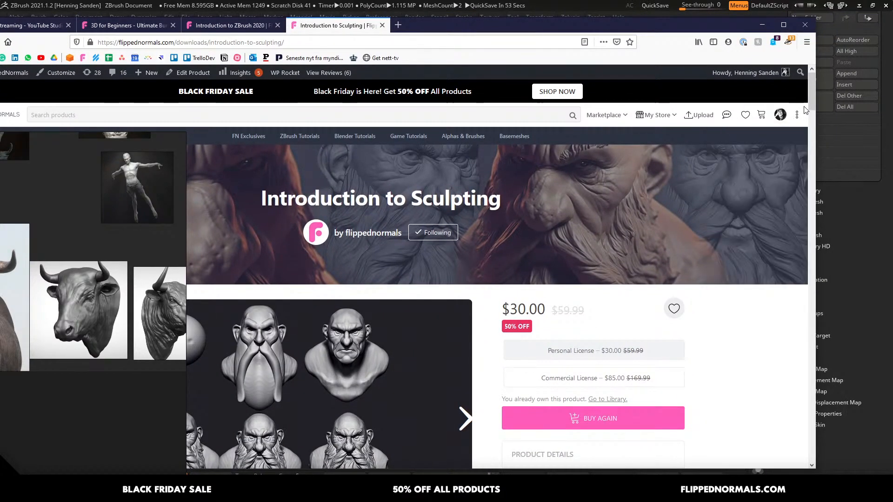
mouse_move(799, 119)
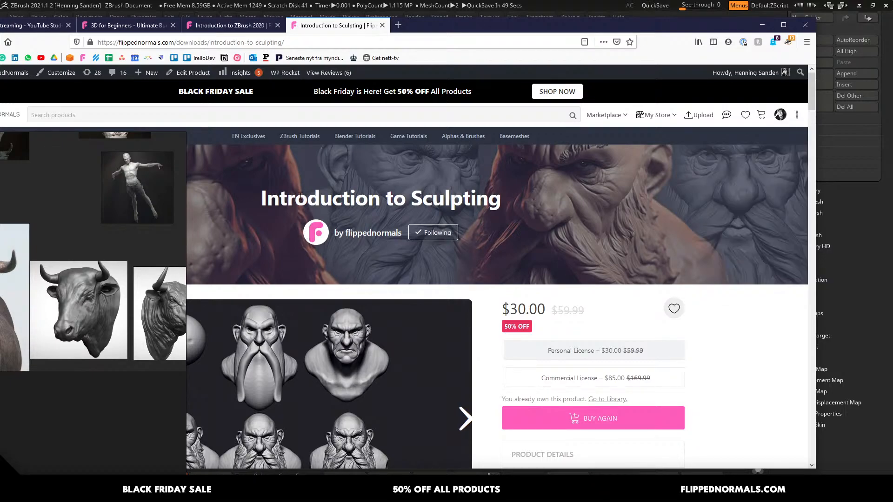
key(alt+Tab)
- Sharpen the furrows beside the spine and along the shoulder blades' inner edges with DamStandard at draw size 71
alt+right_drag(479, 267, 573, 217)
key(r)
key(t)
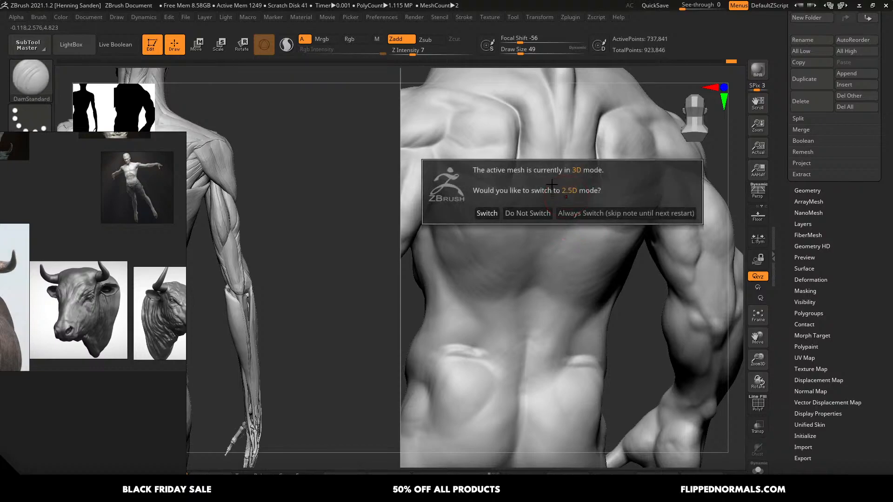
click(516, 263)
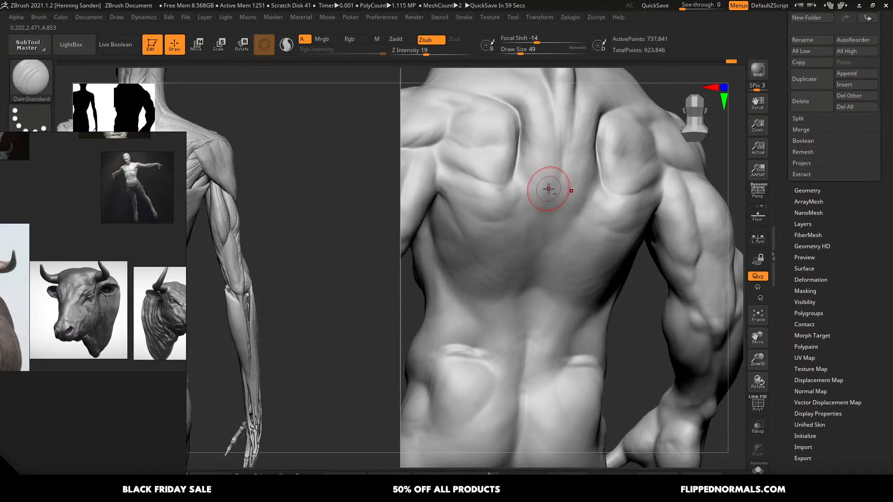
alt+right_drag(549, 189, 580, 218)
key(])
key(])
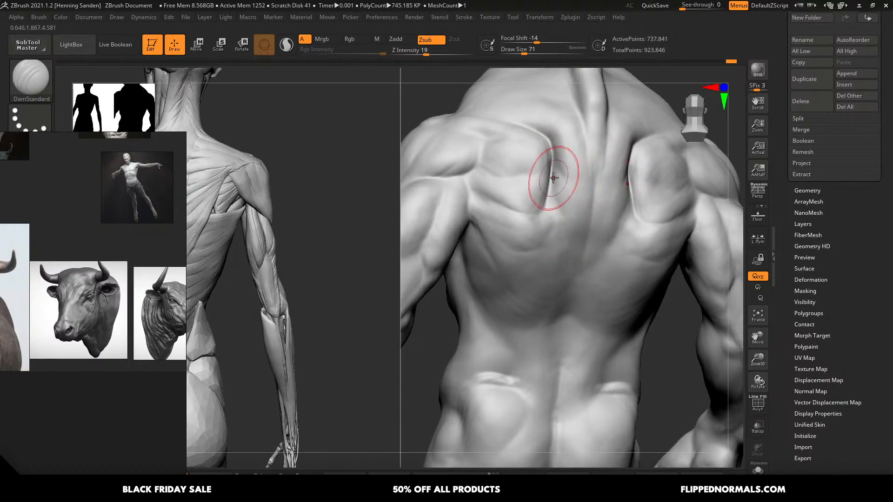
- Carve the creases around the lower shoulder blade and behind the armpit with DamStandard at draw sizes 65 and 80
right_drag(542, 198, 610, 213)
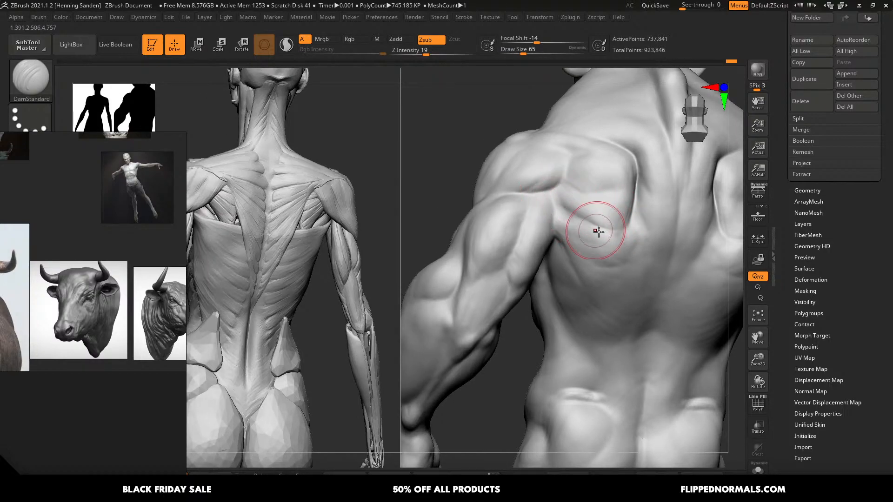
key(s)
click(605, 196)
drag(565, 184, 583, 198)
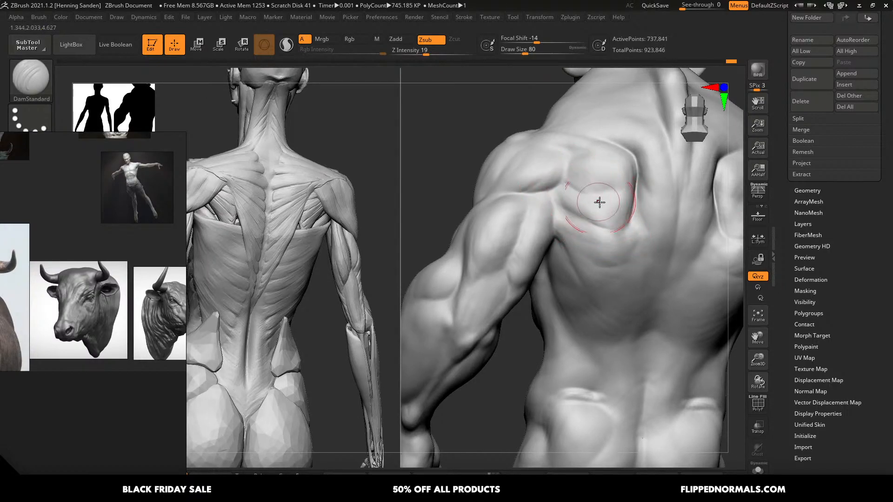
key(s)
click(557, 177)
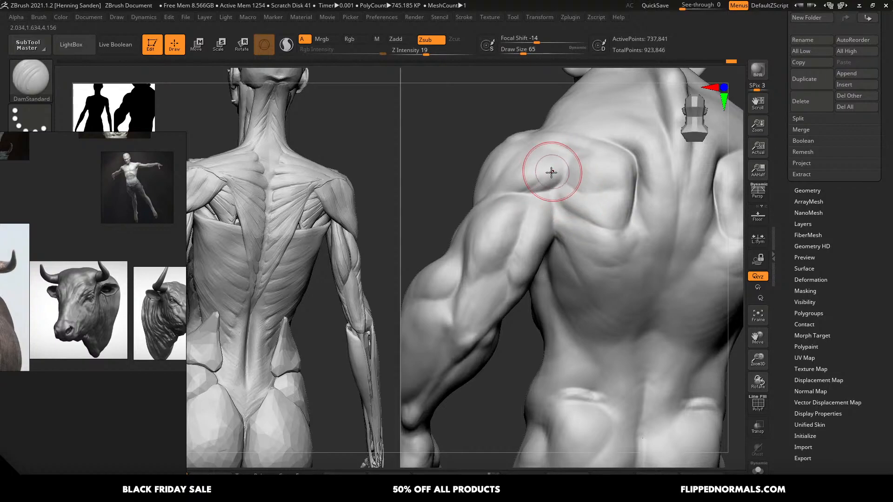
- Cut the crease under the rear deltoid where it meets the triceps with DamStandard at draw sizes 59 and 41
mouse_move(544, 180)
right_down()
mouse_move(537, 185)
mouse_move(565, 188)
right_up()
key(s)
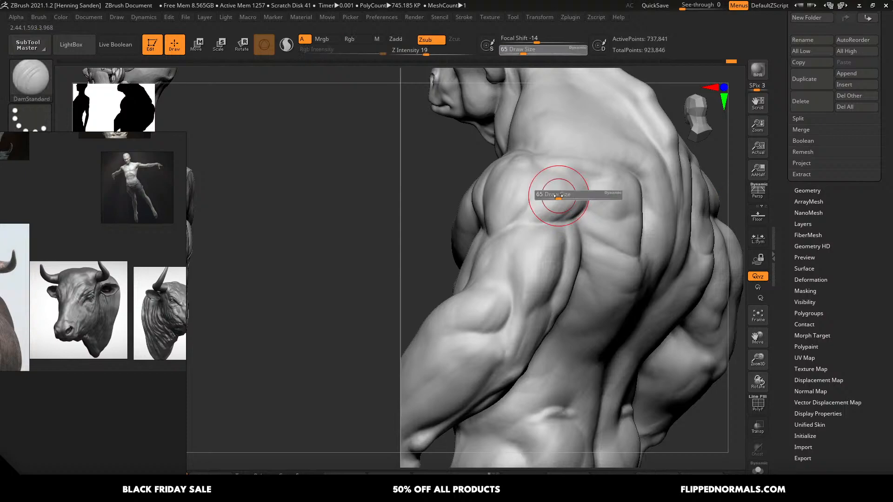
click(554, 193)
mouse_move(524, 223)
right_down()
mouse_move(528, 205)
mouse_move(512, 209)
mouse_move(578, 300)
mouse_move(578, 249)
right_up()
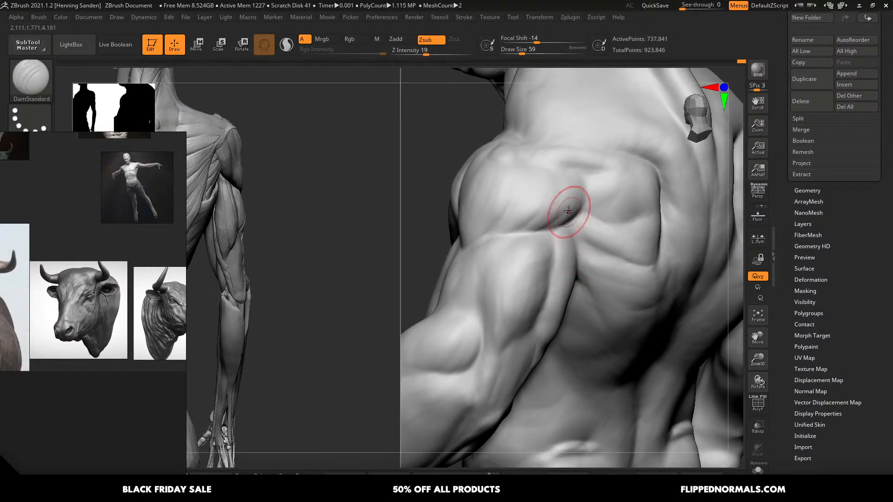
key(bracketleft)
key(bracketleft)
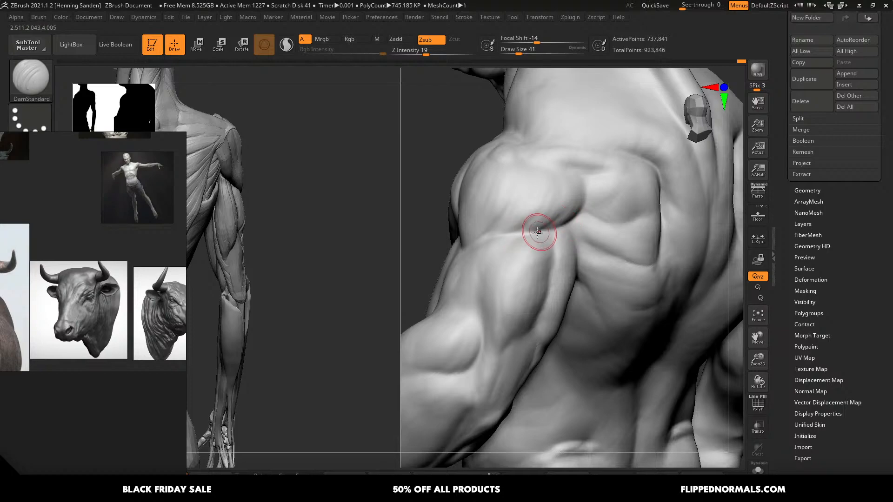
right_drag(506, 239, 477, 267)
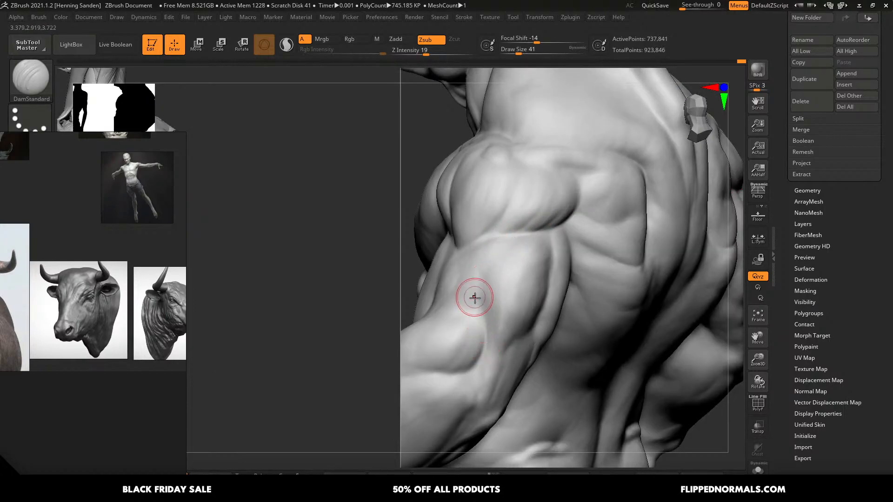
- Lower the DamStandard Z Intensity to 10 and carve the groove under the rounded upper forearm muscle at draw size 41
right_drag(479, 349, 532, 275)
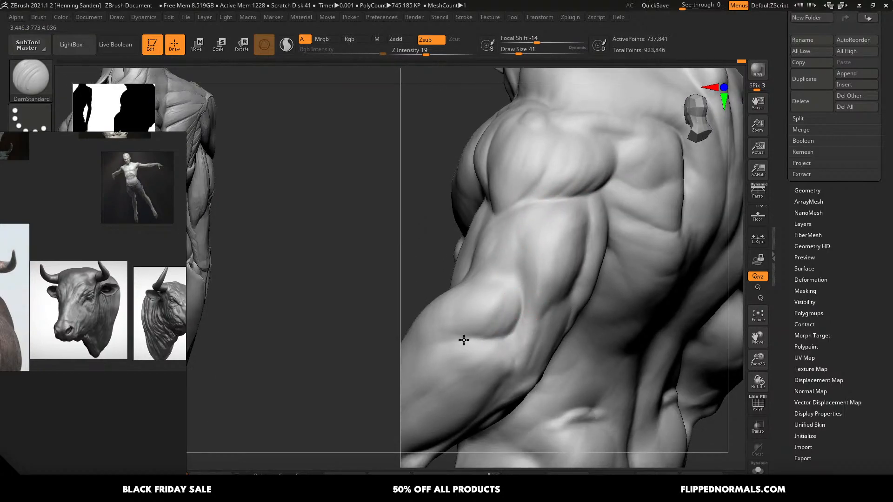
right_drag(492, 343, 560, 315)
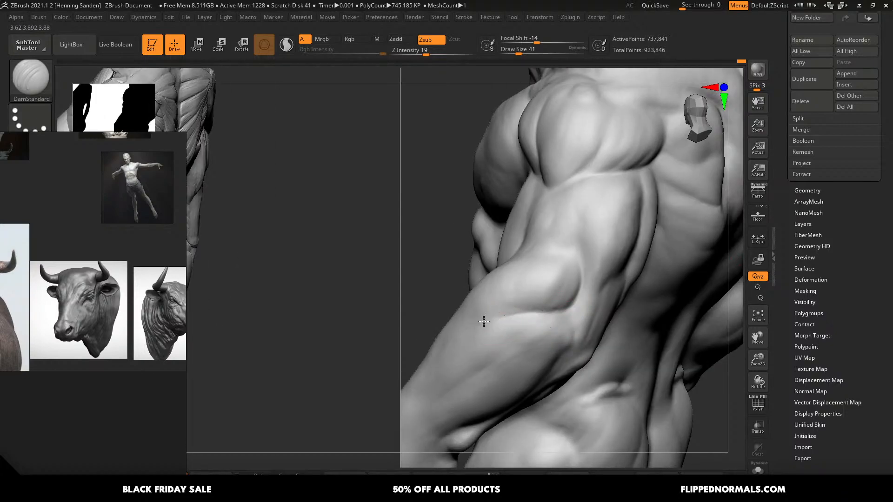
click(423, 53)
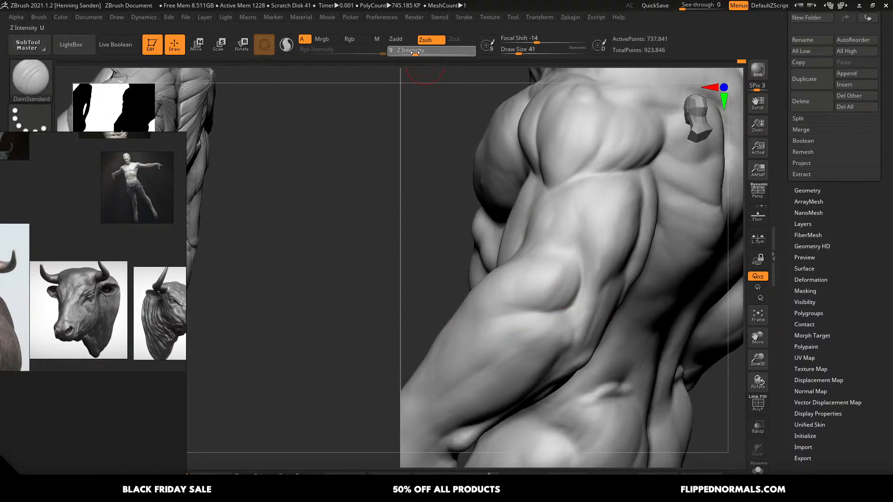
text(10)
key(Return)
right_drag(550, 317, 556, 316)
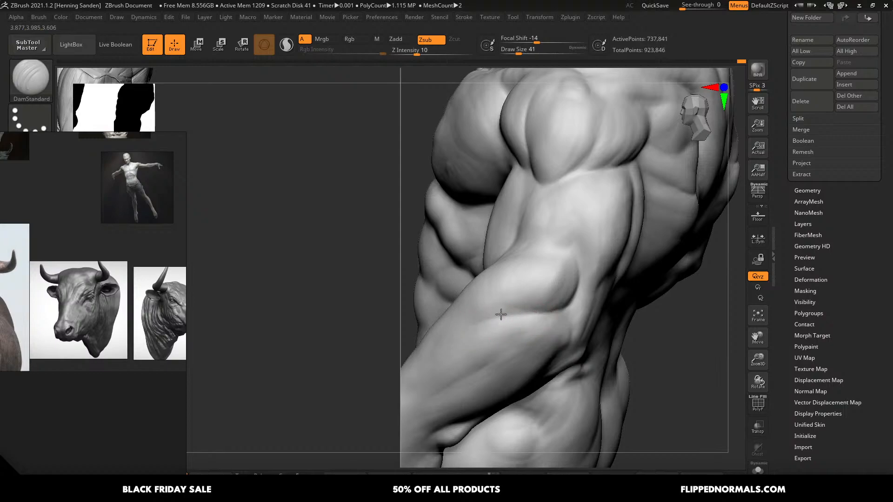
right_drag(501, 314, 572, 300)
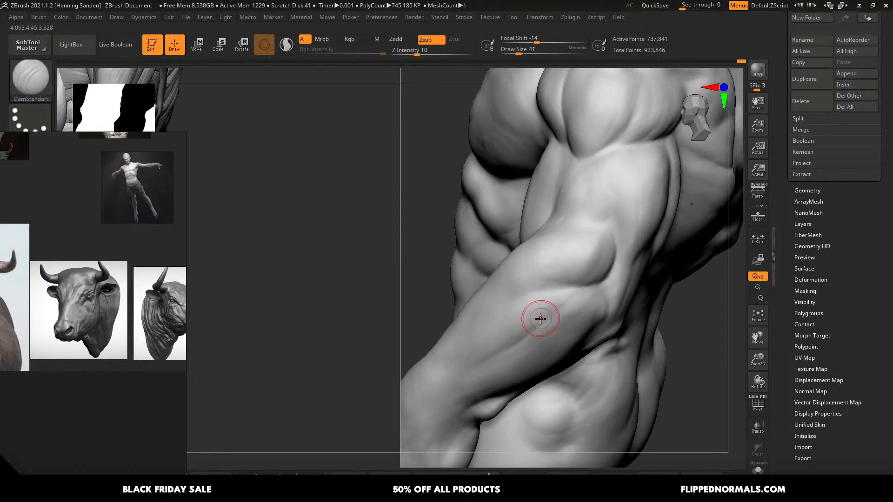
right_drag(540, 316, 525, 294)
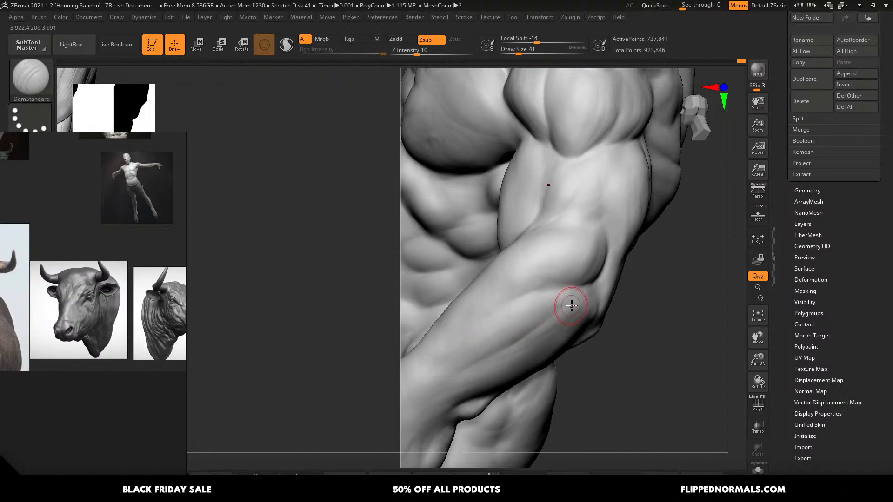
- Carve long grooves between the outer forearm muscles from elbow towards wrist with DamStandard at draw sizes 74 and 65
mouse_move(580, 313)
ctrl+right_down()
mouse_move(574, 303)
mouse_move(581, 325)
mouse_move(572, 243)
mouse_move(582, 298)
ctrl+right_up()
key(s)
drag(582, 299, 543, 362)
key(s)
mouse_move(533, 372)
alt+right_down()
mouse_move(581, 328)
mouse_move(593, 303)
alt+right_up()
right_drag(576, 273, 602, 243)
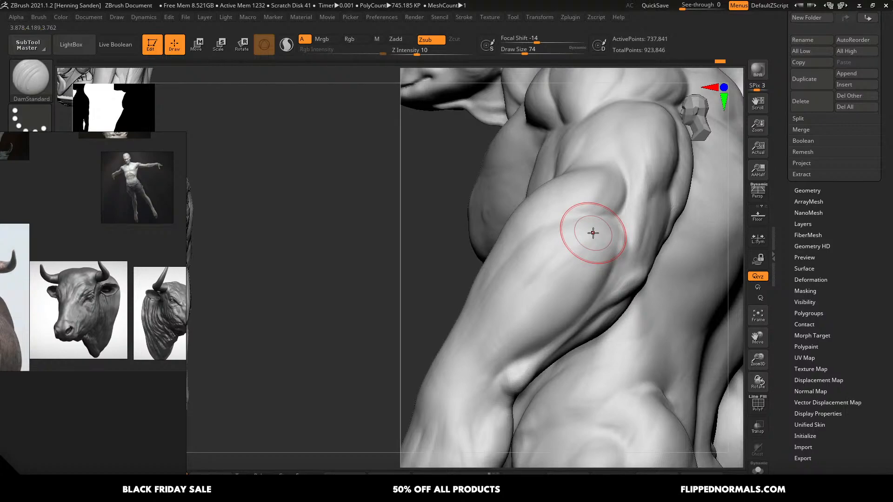
mouse_move(507, 273)
right_down()
mouse_move(515, 279)
mouse_move(600, 208)
right_up()
drag(585, 220, 533, 296)
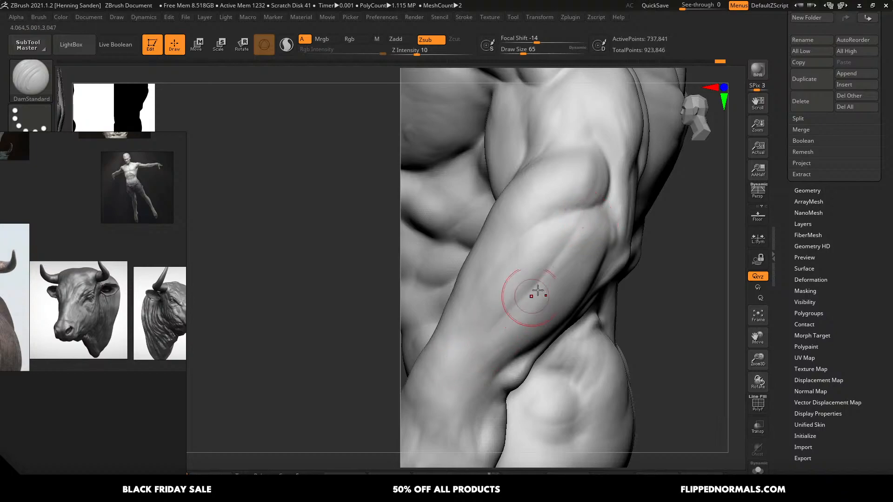
mouse_move(577, 235)
mouse_down()
mouse_move(544, 285)
mouse_move(458, 368)
mouse_up()
- Refine the creases around the elbow end of the forearm muscles with light DamStandard strokes at Z Intensity 10
drag(606, 203, 554, 298)
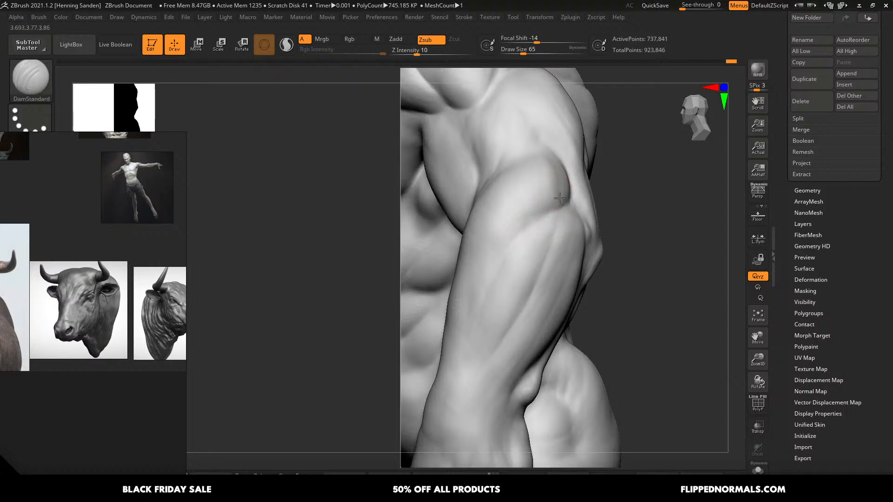
click(544, 219)
click(518, 226)
click(496, 284)
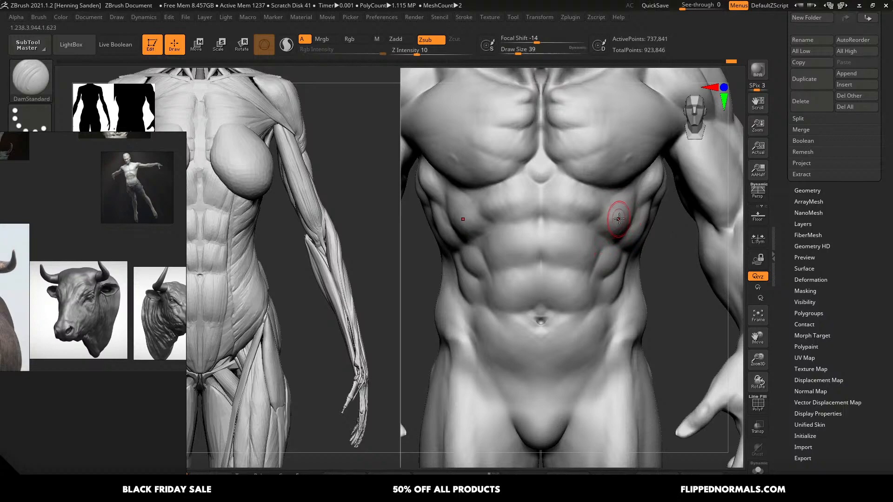
- Deepen the creases between the ribs, side muscles, abdominals and chest with DamStandard at draw size 35
right_drag(641, 207, 619, 208)
key(bracketleft)
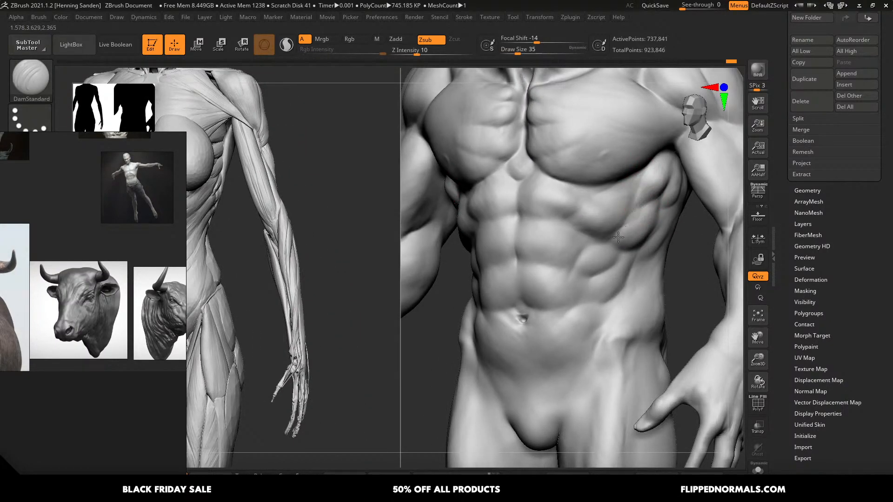
right_drag(588, 231, 598, 201)
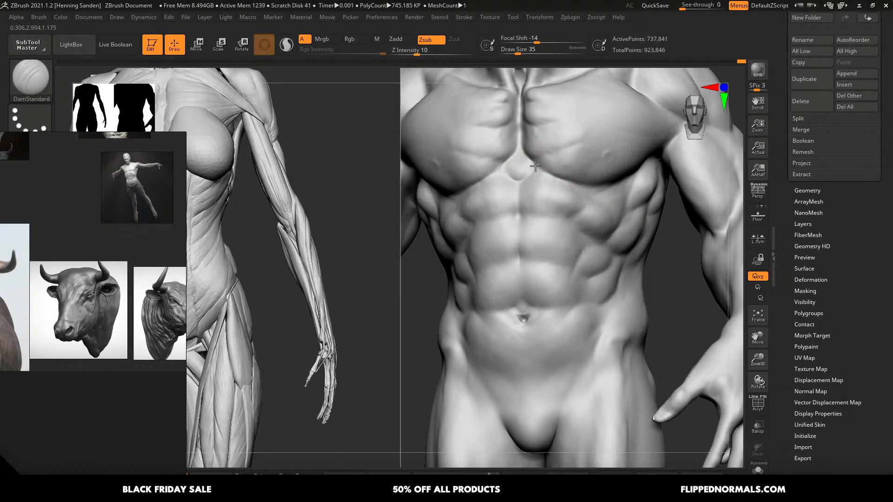
right_drag(514, 152, 551, 164)
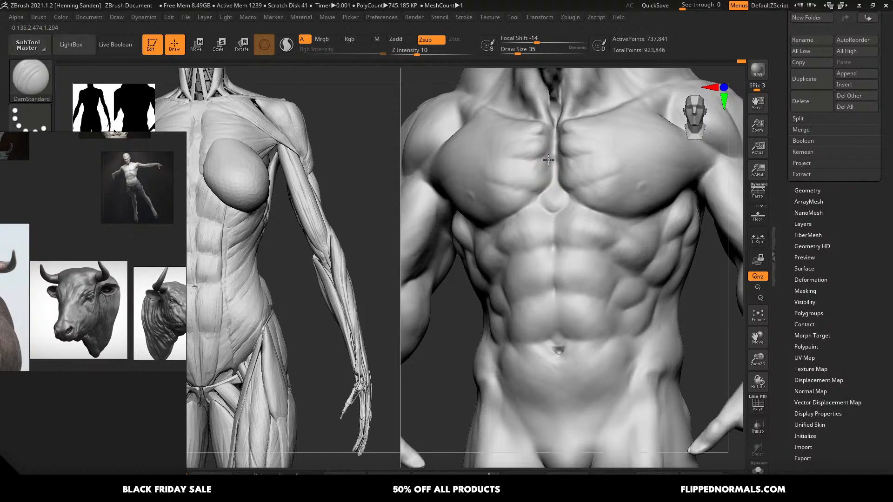
right_drag(525, 194, 492, 158)
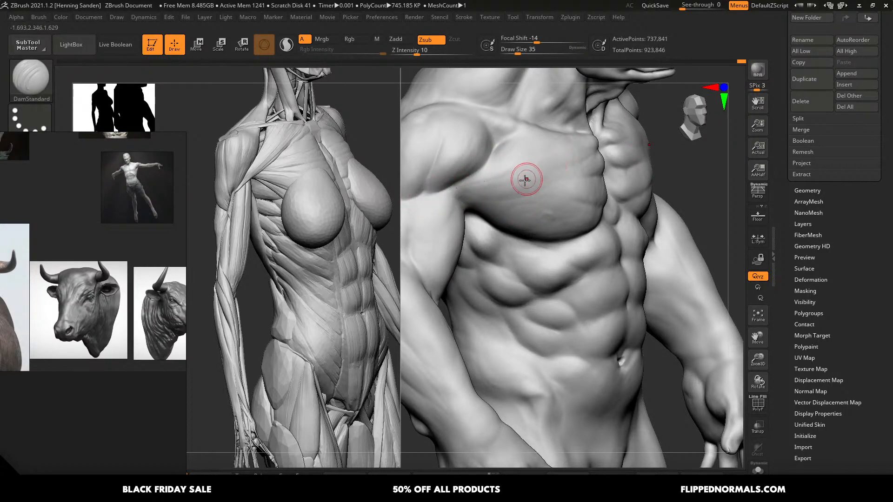
- Reshape the contours of the shoulder and deltoid with the Move brush at draw size 116
mouse_move(525, 179)
right_down()
mouse_move(492, 183)
mouse_move(540, 187)
right_up()
mouse_move(558, 238)
alt+right_down()
mouse_move(487, 246)
mouse_move(501, 233)
mouse_move(534, 253)
mouse_move(534, 239)
mouse_move(565, 254)
alt+right_up()
ctrl+right_drag(565, 254, 529, 294)
key(b)
key(m)
key(v)
right_drag(522, 221, 576, 217)
key(s)
drag(512, 225, 532, 227)
mouse_move(532, 227)
right_down()
mouse_move(498, 205)
mouse_move(530, 218)
right_up()
key(s)
drag(465, 205, 454, 199)
key(s)
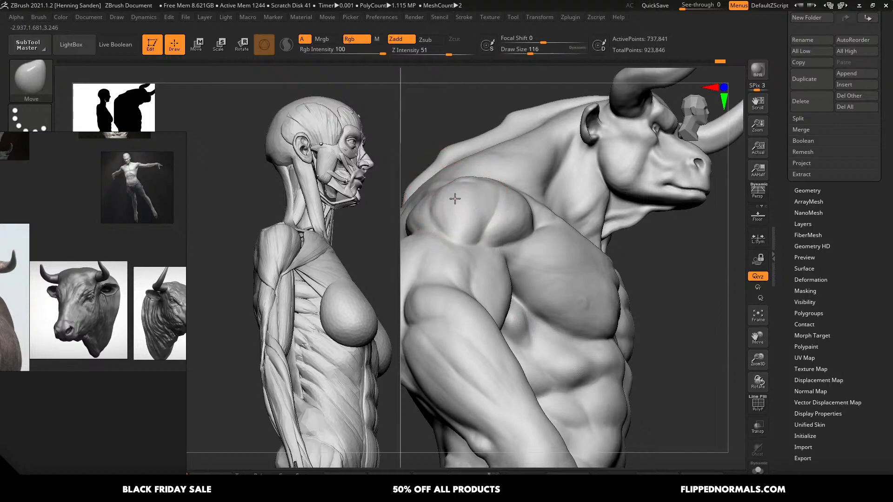
- Raise the front point of the hip bone beside the lower abdomen with the Standard brush at draw size 31
ctrl+right_drag(500, 232, 490, 175)
mouse_move(512, 263)
right_down()
mouse_move(531, 271)
mouse_move(525, 229)
mouse_move(534, 242)
right_up()
mouse_move(582, 296)
right_down()
mouse_move(619, 291)
mouse_move(608, 274)
mouse_move(614, 307)
right_up()
key(b)
key(s)
key(t)
key(s)
drag(613, 268, 599, 268)
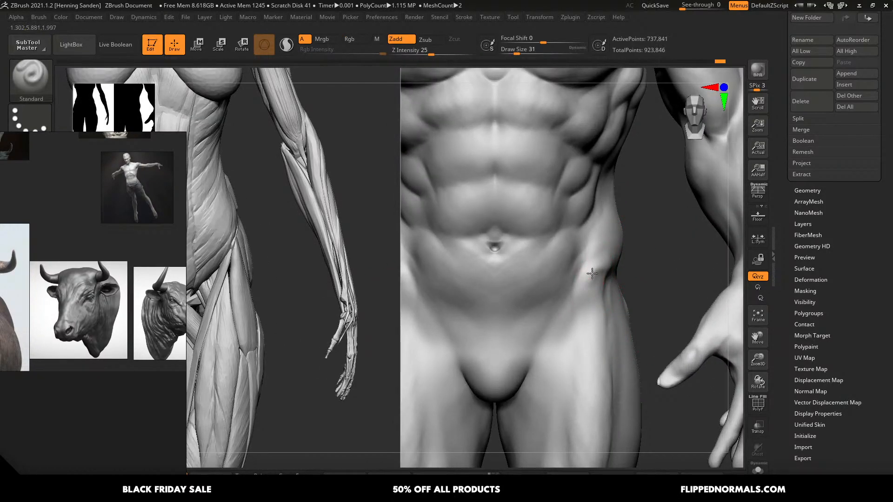
mouse_move(608, 269)
right_down()
mouse_move(596, 267)
mouse_move(600, 262)
right_up()
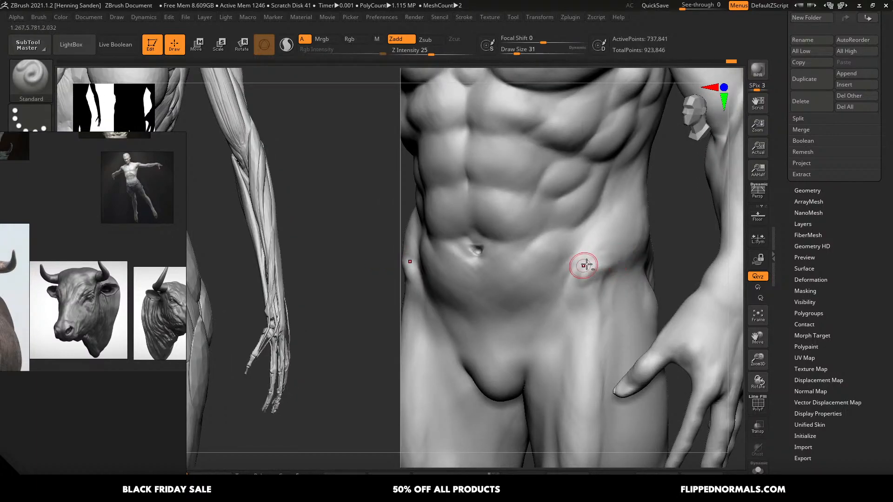
drag(588, 263, 568, 283)
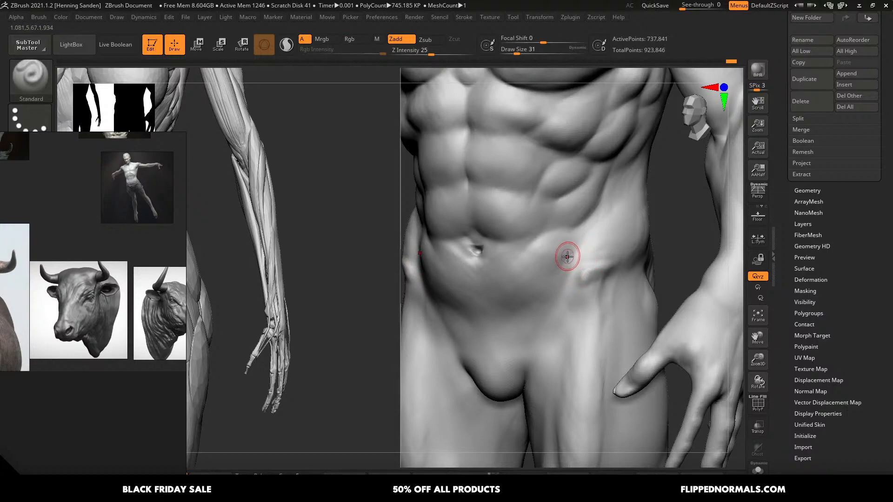
- Soften the transition around the front hip point with the ClayBuildup brush at draw size 68 and Z Intensity 7
key(b)
key(c)
key(b)
key(s)
mouse_move(572, 242)
mouse_down()
mouse_move(557, 247)
mouse_move(582, 250)
mouse_up()
key(s)
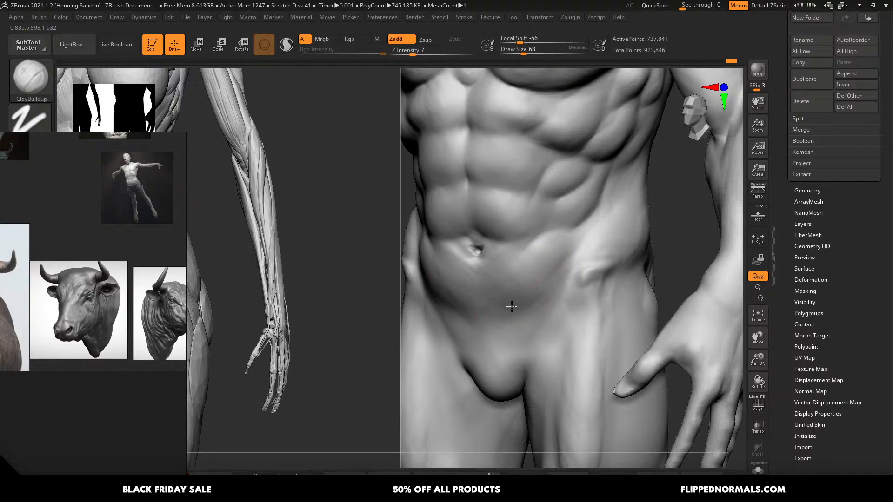
right_drag(511, 306, 512, 285)
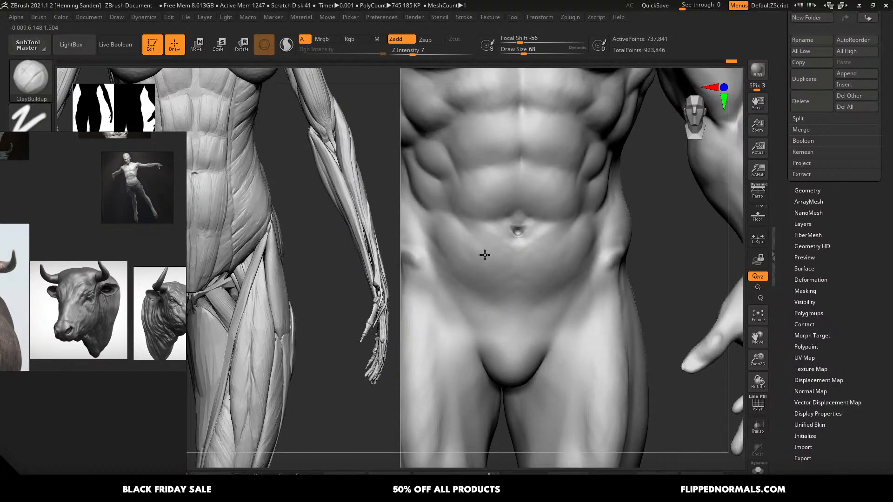
- Build up the lower abdomen between navel, groin and hip with ClayBuildup, using draw sizes between 44 and 68
key(s)
drag(438, 227, 434, 227)
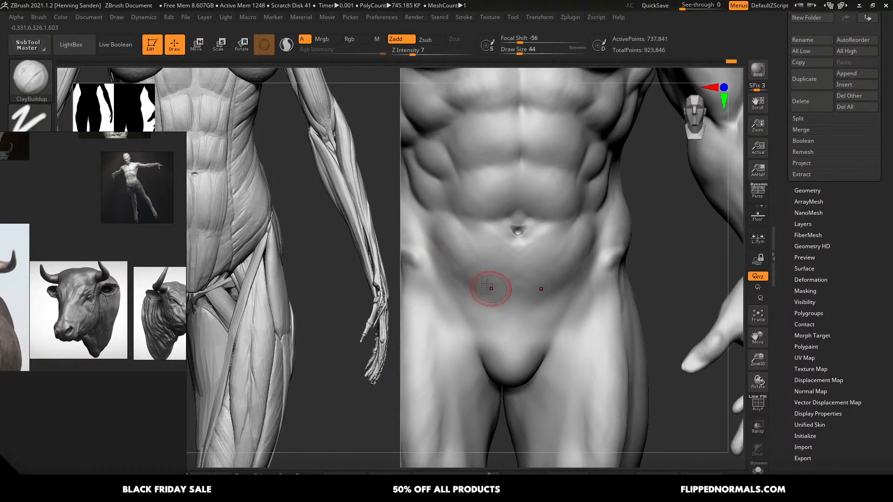
key(])
mouse_move(506, 317)
mouse_down()
mouse_move(501, 340)
mouse_move(500, 320)
mouse_up()
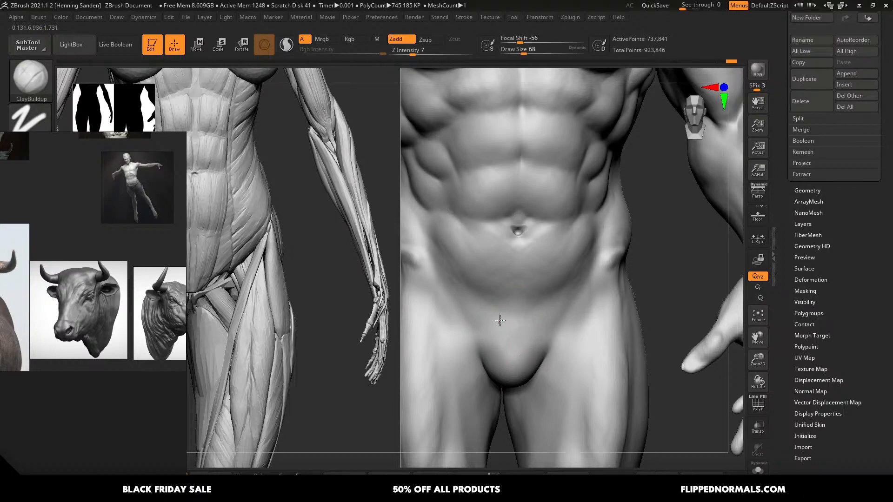
mouse_move(486, 328)
alt+right_down()
mouse_move(485, 308)
mouse_move(531, 313)
mouse_move(558, 304)
mouse_move(532, 317)
mouse_move(548, 300)
mouse_move(535, 321)
alt+right_up()
key(s)
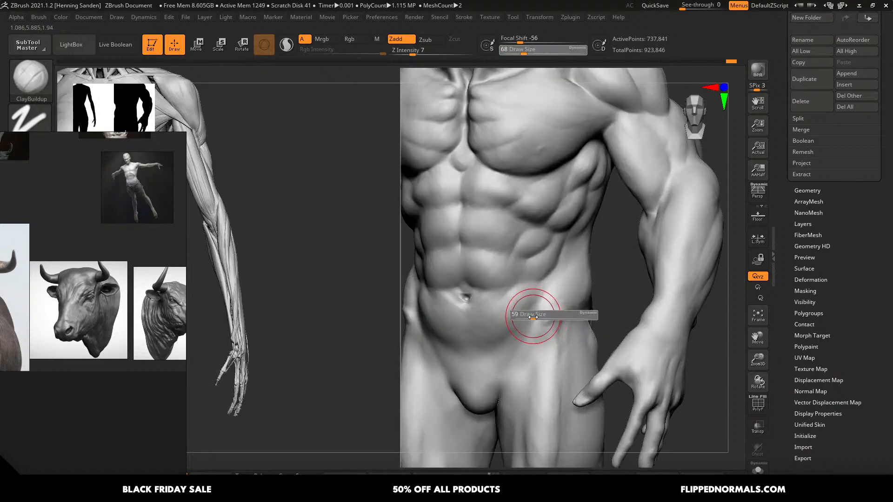
mouse_move(533, 315)
mouse_down()
mouse_move(501, 326)
mouse_move(492, 316)
mouse_up()
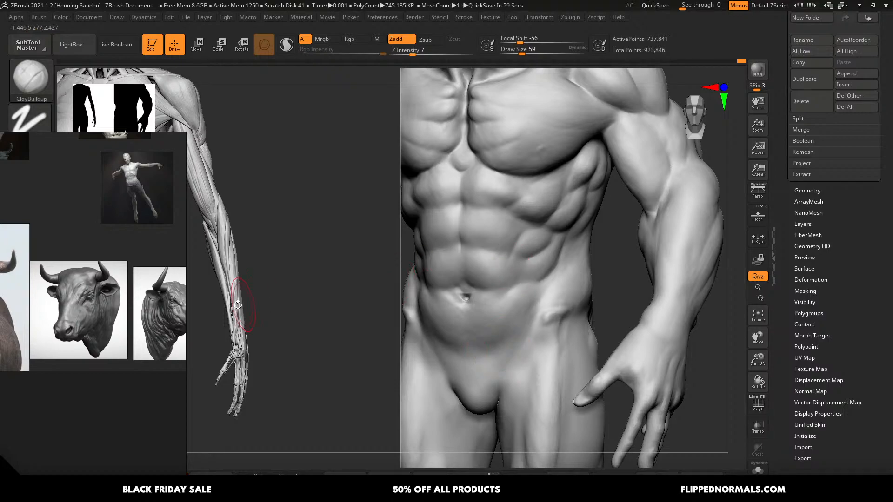
- Move the reference board clear of the brush settings and refine the upper abdominals with ClayBuildup at draw size 44
right_drag(235, 309, 235, 287)
mouse_move(145, 300)
right_down()
mouse_move(328, 261)
mouse_move(260, 258)
mouse_move(238, 273)
mouse_move(279, 247)
right_up()
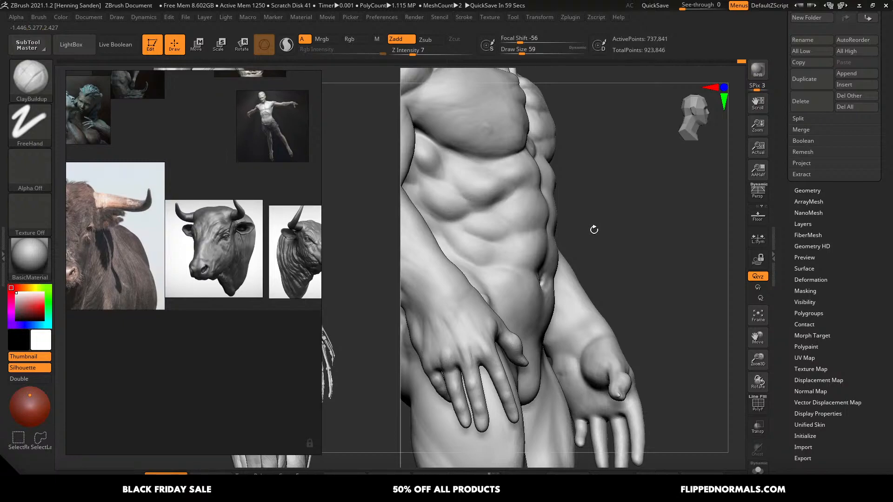
mouse_move(594, 230)
right_down()
mouse_move(540, 235)
mouse_move(589, 219)
mouse_move(585, 246)
mouse_move(610, 229)
right_up()
key(bracketleft)
key(bracketleft)
key(bracketleft)
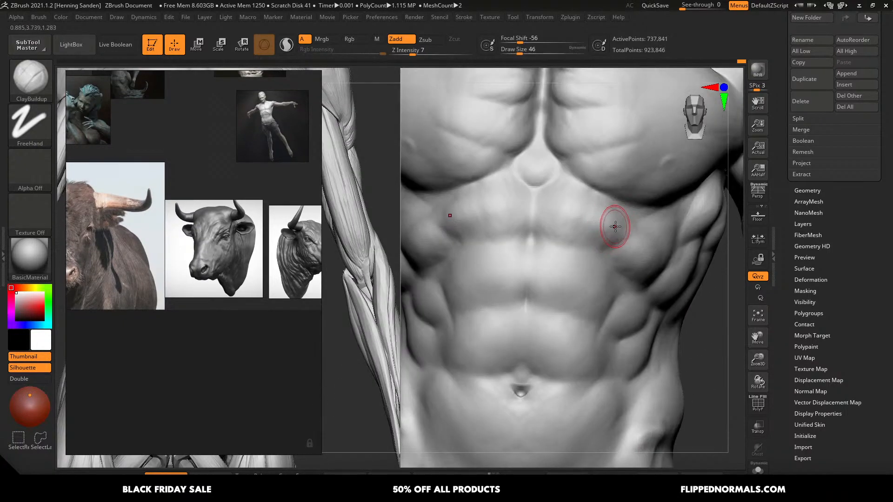
key(bracketright)
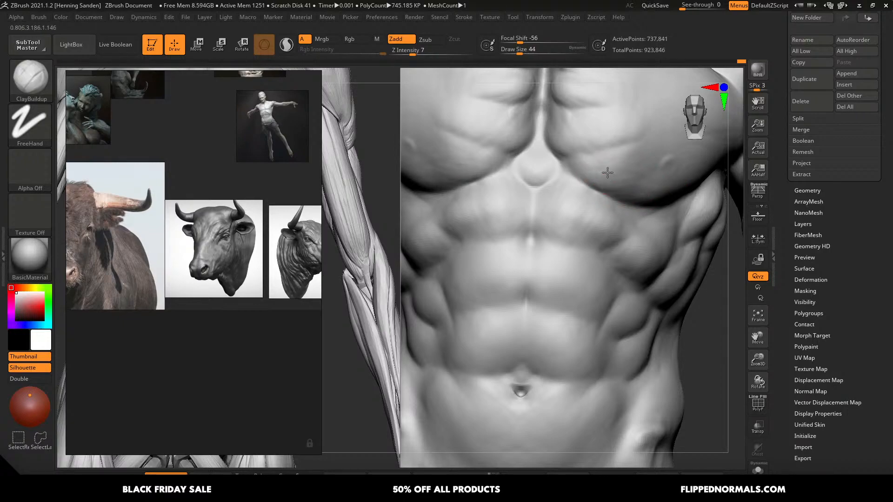
- Refine the transitions between the abdominals and the side muscles with light ClayBuildup strokes at draw size 44
alt+right_drag(601, 183, 555, 147)
mouse_move(582, 281)
right_down()
mouse_move(600, 238)
mouse_move(607, 247)
right_up()
key(s)
drag(608, 247, 607, 246)
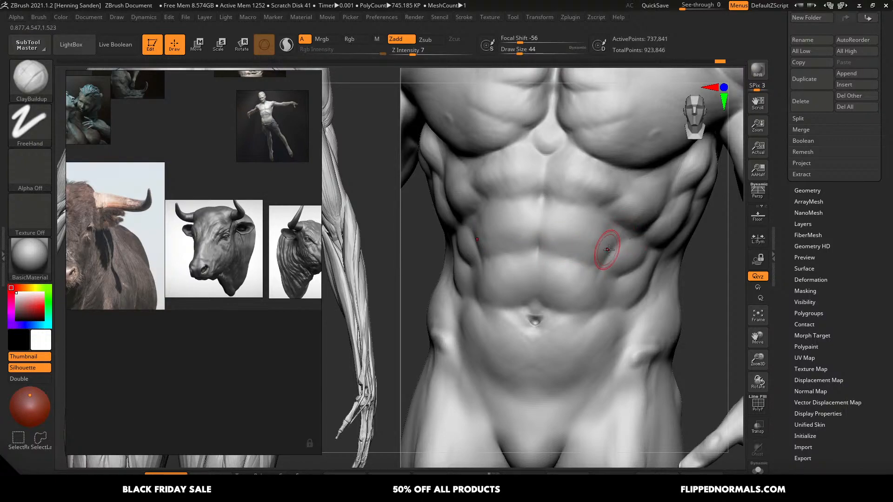
right_drag(608, 250, 643, 238)
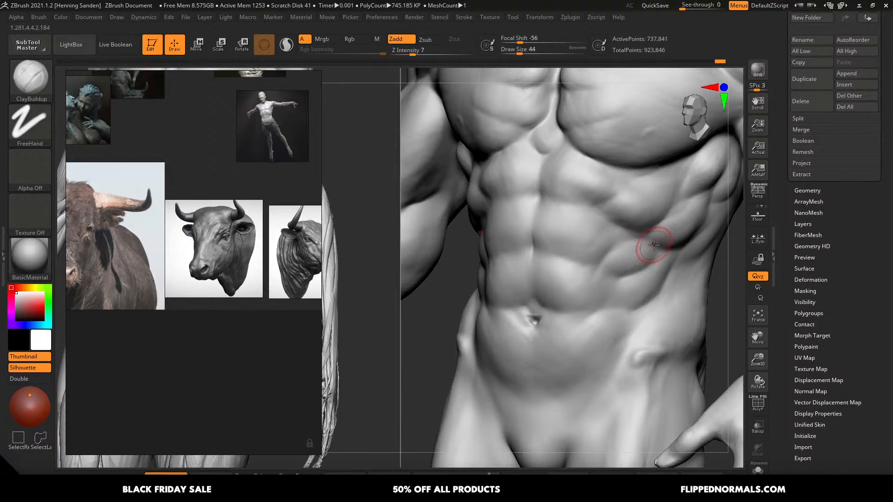
mouse_move(607, 265)
right_down()
mouse_move(604, 206)
mouse_move(621, 181)
mouse_move(598, 228)
mouse_move(601, 210)
right_up()
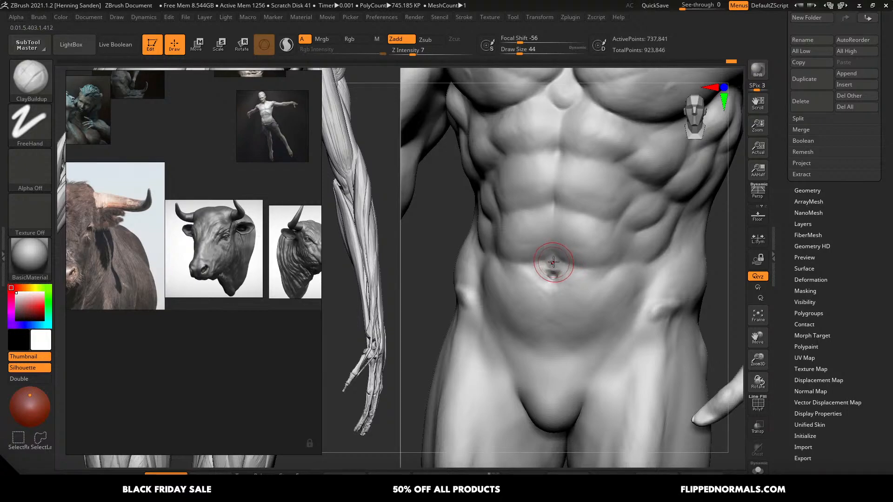
- Soften the lowest abdominal segment and the area around the navel with ClayBuildup at draw sizes 49 and 56
key(])
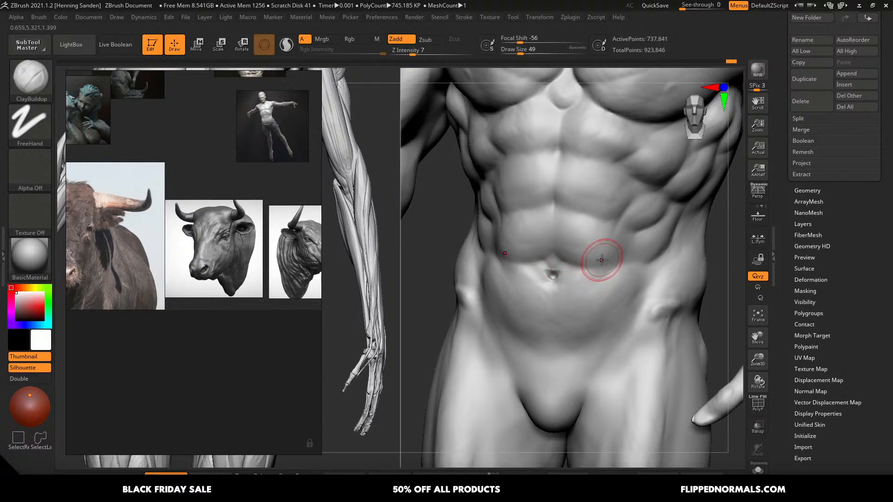
key(])
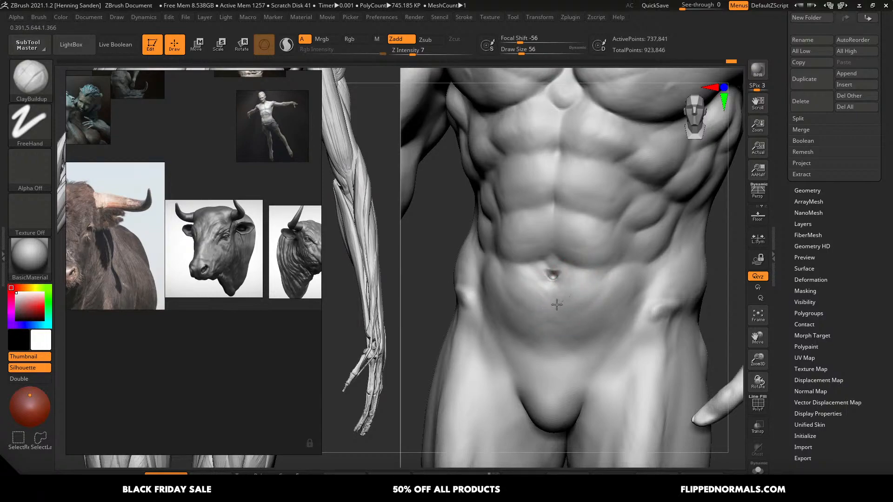
drag(556, 320, 566, 304)
mouse_move(560, 303)
ctrl+right_down()
mouse_move(552, 268)
mouse_move(559, 285)
ctrl+right_up()
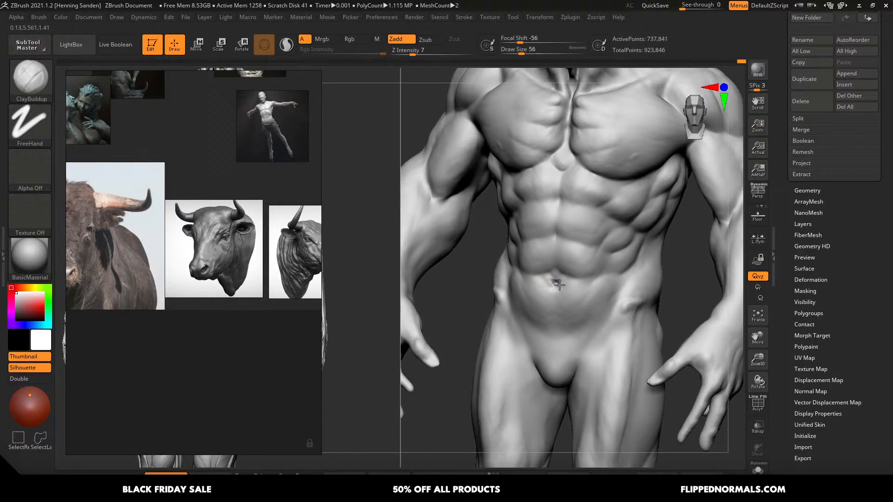
alt+drag(560, 285, 557, 285)
ctrl+right_drag(556, 285, 554, 212)
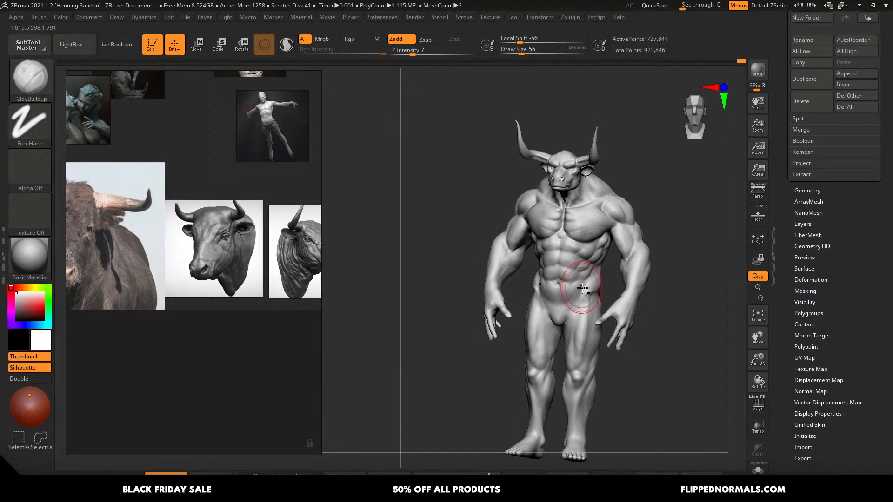
- Mark the muscle transitions at the outer elbow and upper forearm with MaskPen strokes at draw size 18
mouse_move(583, 289)
right_down()
mouse_move(522, 191)
mouse_move(621, 201)
mouse_move(630, 243)
right_up()
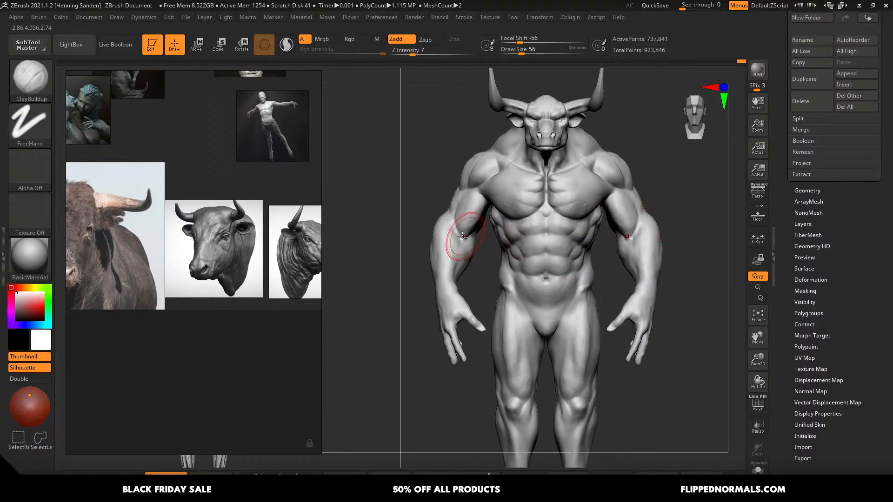
right_drag(451, 251, 466, 239)
mouse_move(514, 255)
right_down()
mouse_move(554, 267)
mouse_move(588, 259)
mouse_move(588, 233)
mouse_move(617, 209)
mouse_move(598, 181)
mouse_move(604, 202)
right_up()
key(s)
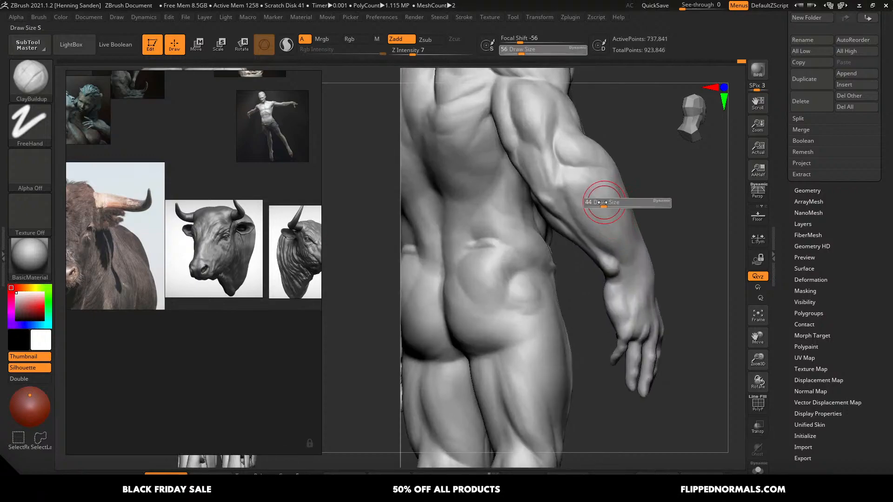
drag(604, 202, 597, 203)
right_drag(621, 244, 586, 176)
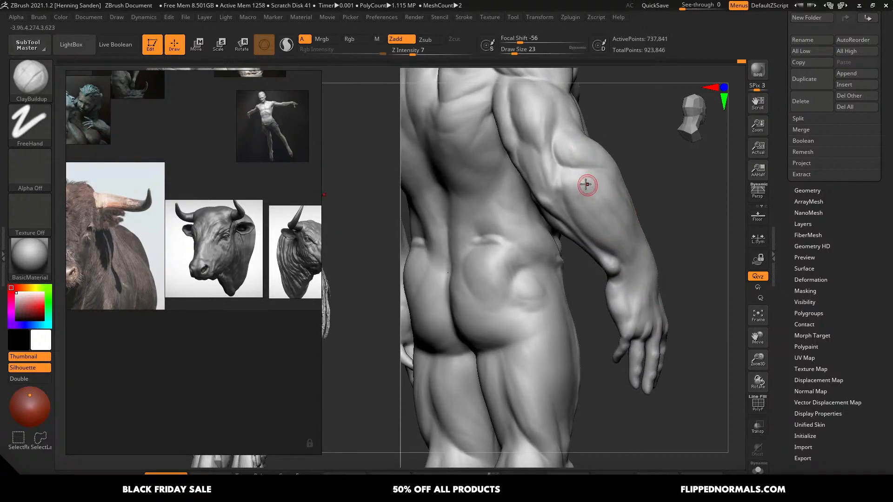
key(ctrl)
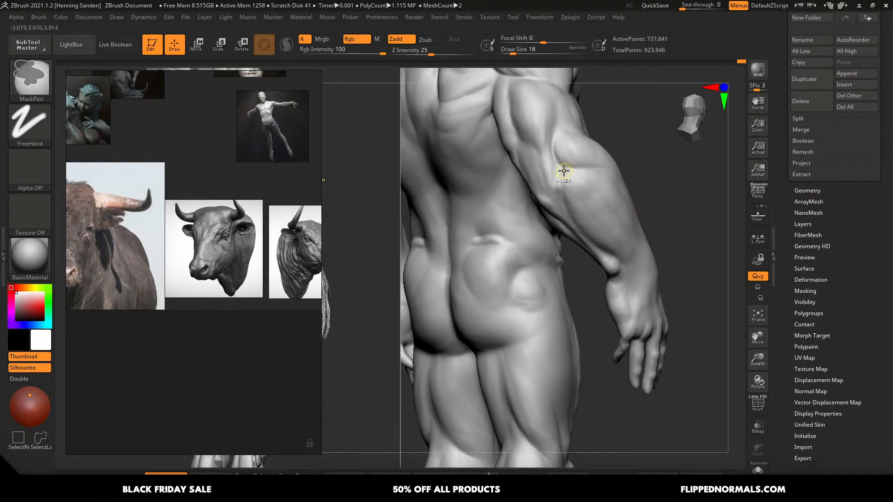
ctrl+drag(569, 192, 586, 217)
key(ctrl+z)
ctrl+drag(566, 176, 582, 216)
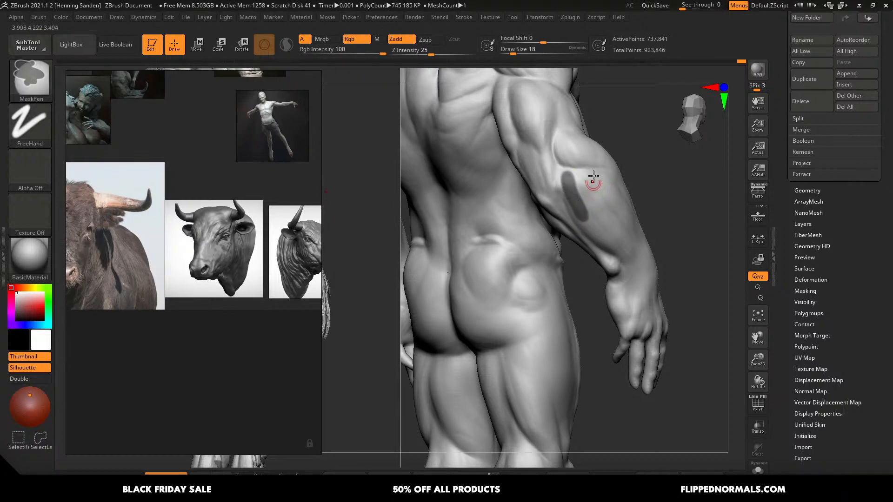
ctrl+drag(566, 159, 597, 163)
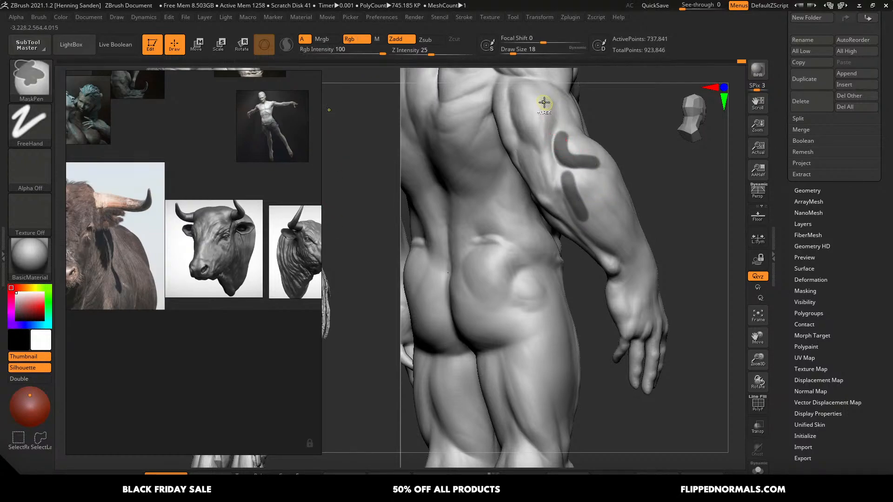
- Mark the muscle transitions on the upper arm, deltoid, chest and neck with MaskPen strokes at draw size 18
right_drag(576, 145, 543, 199)
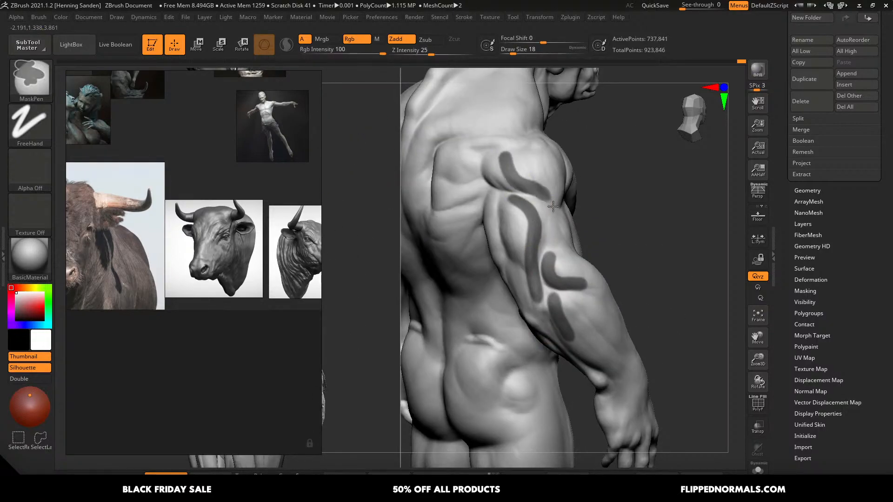
right_drag(569, 201, 534, 174)
mouse_move(538, 213)
right_down()
mouse_move(518, 236)
mouse_move(554, 231)
right_up()
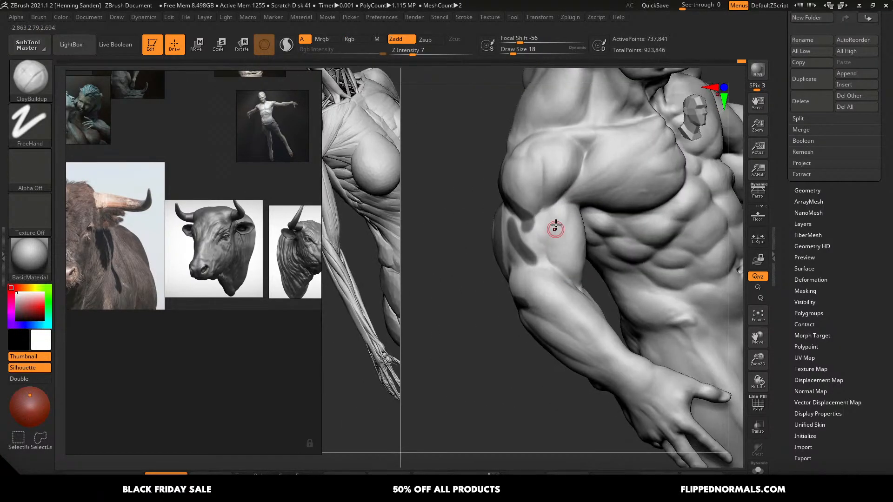
key(ctrl)
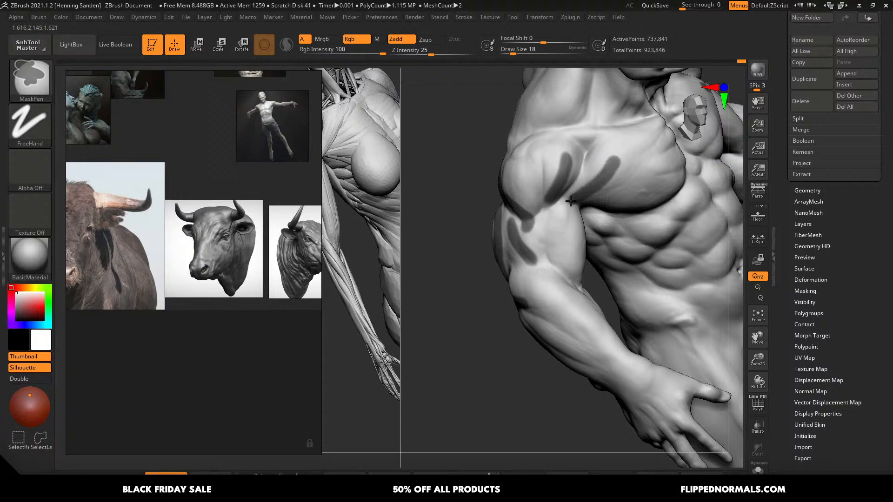
ctrl+drag(620, 130, 571, 203)
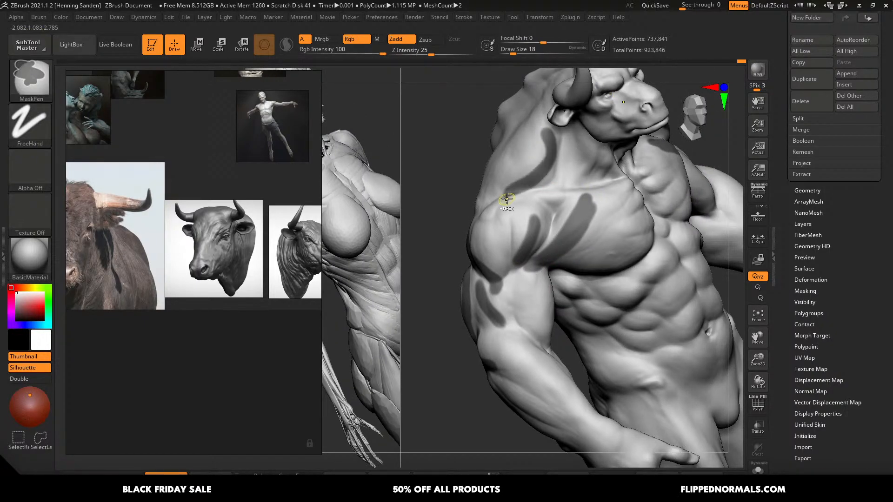
right_drag(504, 198, 517, 191)
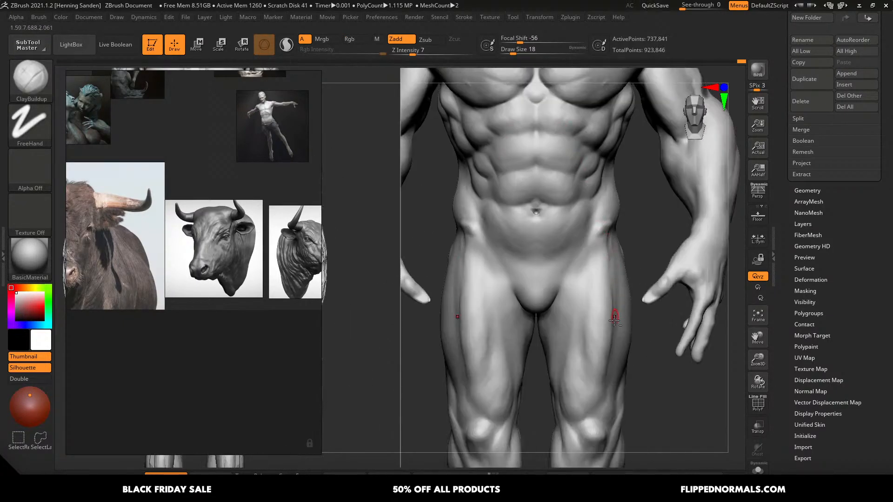
- Mark the transition from the back of the outer thigh past the knee to the shin with MaskPen at draw size 29
right_drag(614, 318, 532, 267)
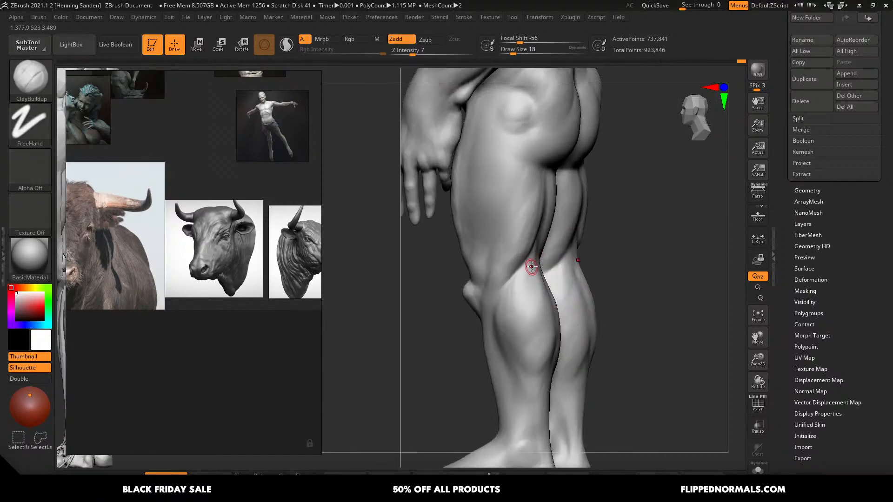
key(s)
key(s)
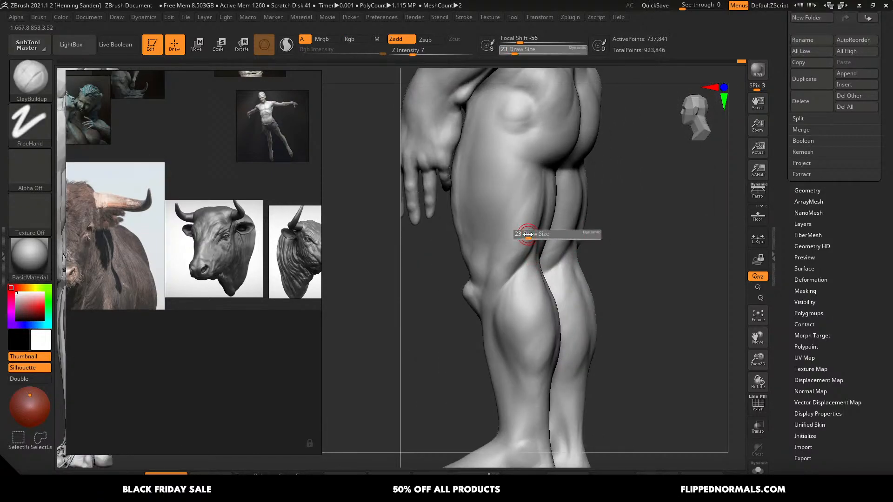
drag(527, 234, 530, 234)
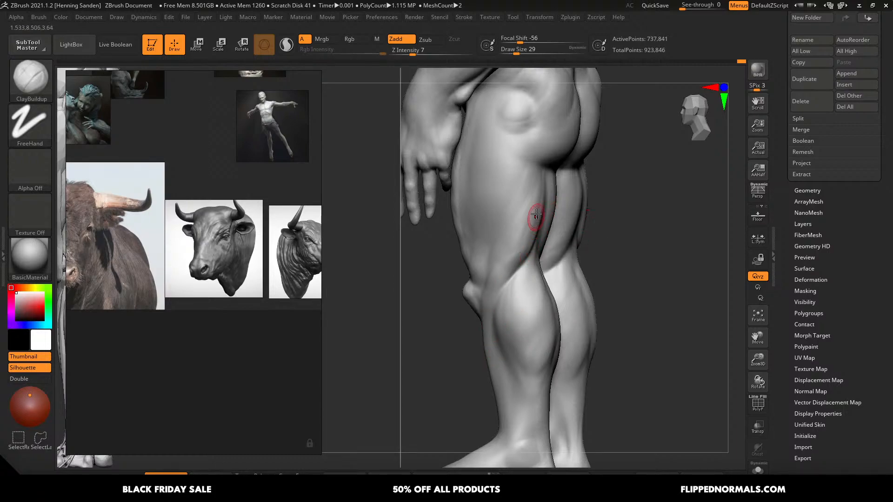
ctrl+drag(536, 180, 489, 291)
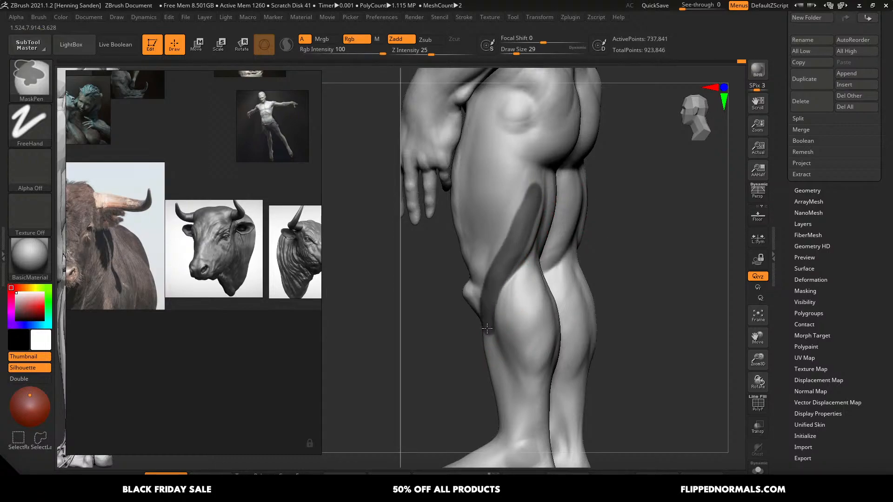
right_drag(527, 247, 508, 273)
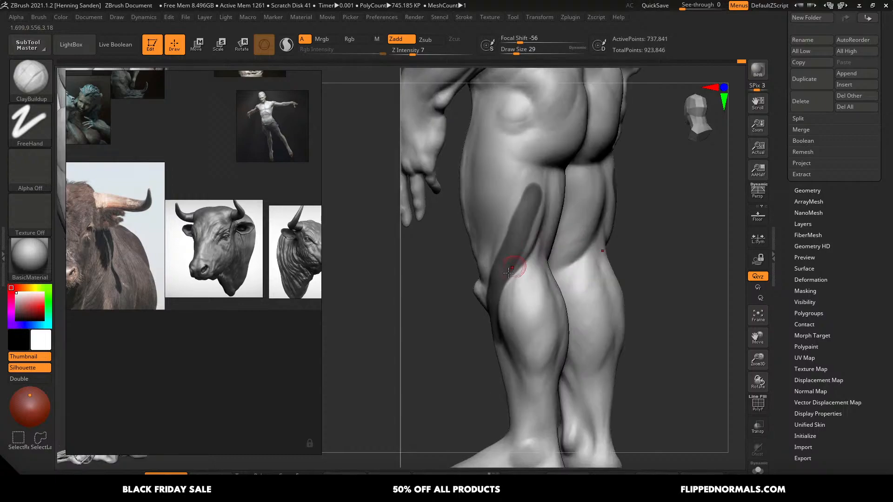
- Go over the marked line along the outer thigh and knee with MaskPen at draw size 23, and clear the mask
mouse_move(543, 197)
right_down()
mouse_move(540, 205)
mouse_move(531, 168)
right_up()
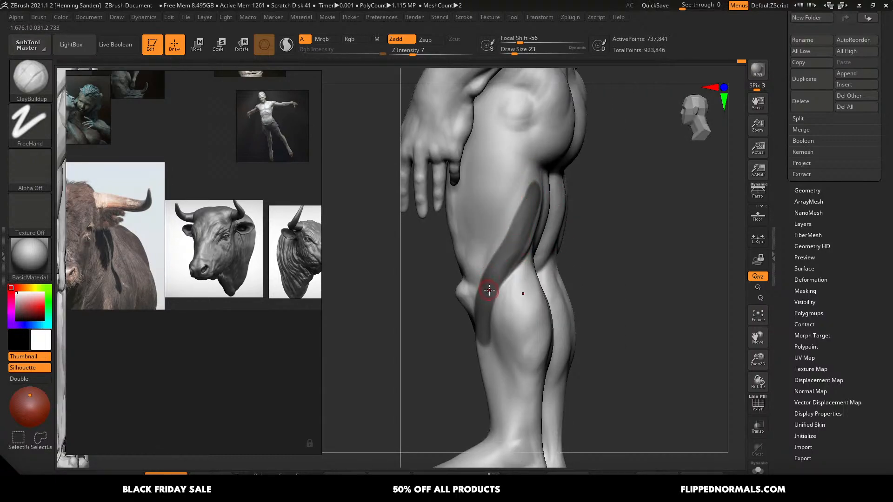
mouse_move(523, 277)
right_down()
mouse_move(516, 267)
mouse_move(530, 247)
right_up()
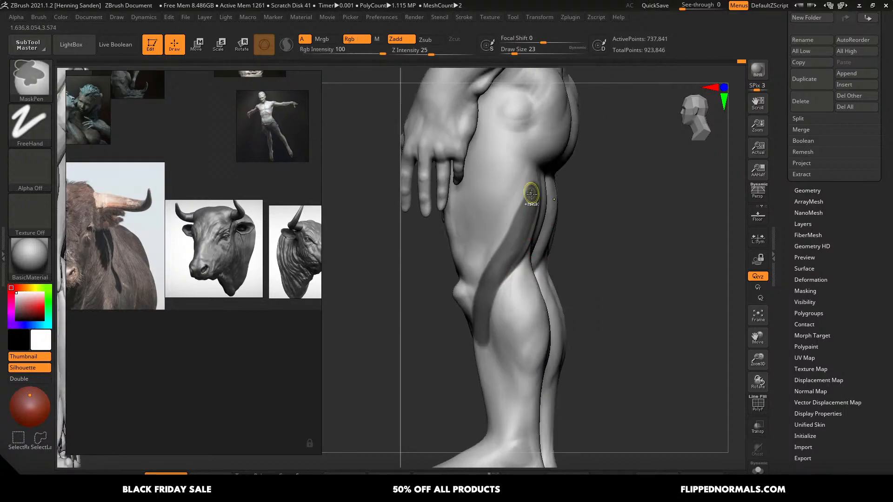
right_drag(528, 288, 538, 246)
ctrl+drag(538, 242, 512, 304)
right_drag(540, 245, 570, 241)
ctrl+drag(608, 239, 619, 251)
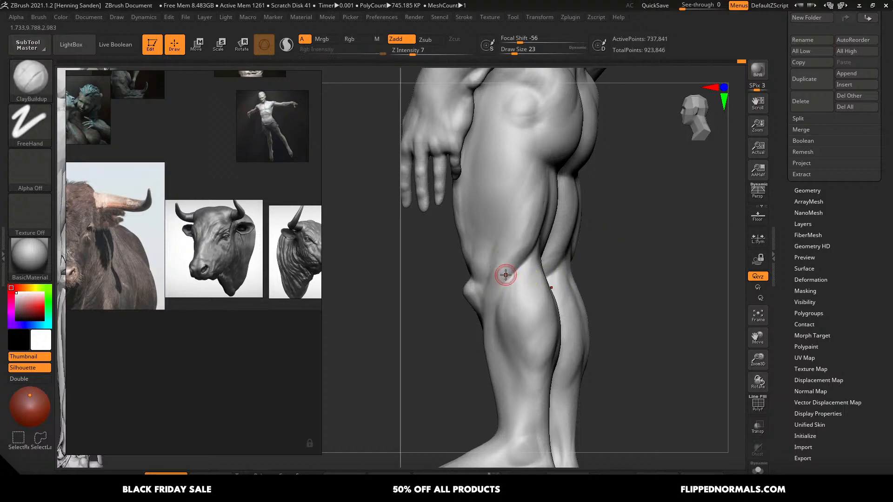
- Mark the transitions along the outer thigh, knee, calf, shin and ankle with MaskPen at draw size 17, and clear the mask
ctrl+drag(499, 282, 542, 207)
right_drag(552, 244, 529, 241)
ctrl+drag(526, 241, 492, 335)
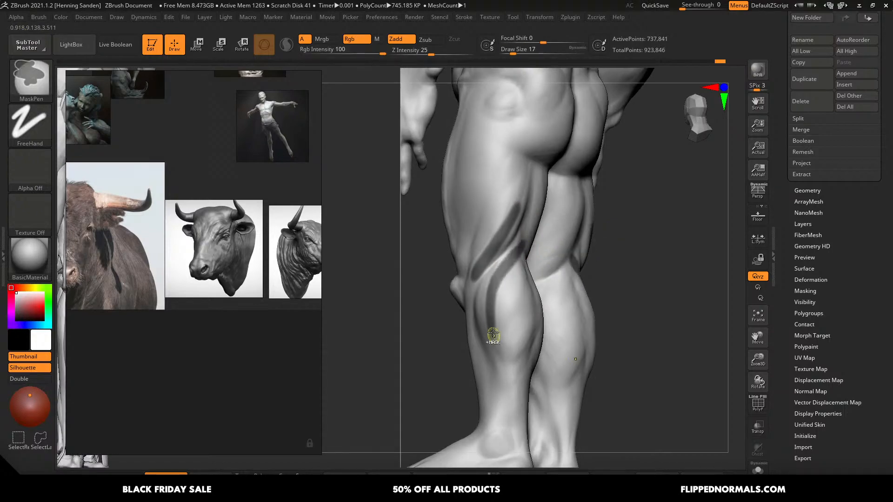
mouse_move(548, 274)
right_down()
mouse_move(522, 269)
mouse_move(537, 198)
right_up()
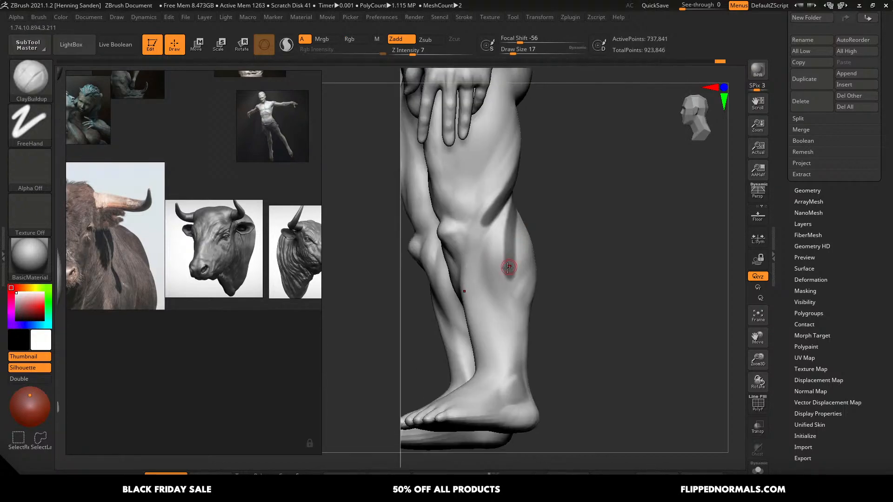
mouse_move(474, 245)
ctrl+mouse_down()
mouse_move(500, 364)
mouse_move(473, 398)
ctrl+mouse_up()
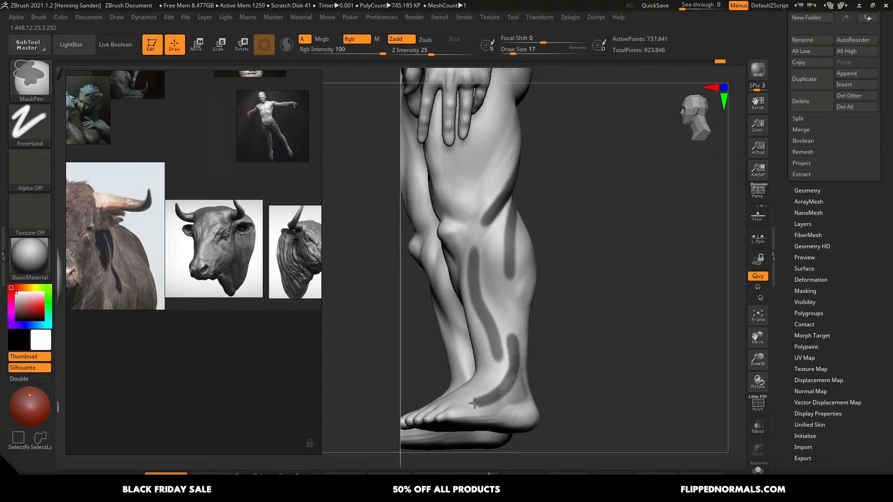
shift+right_drag(553, 276, 564, 265)
ctrl+drag(564, 266, 562, 263)
- Mark the front thigh muscle borders and the line past the inner knee with MaskPen at draw size 17, and clear the mask
alt+right_drag(515, 225, 516, 271)
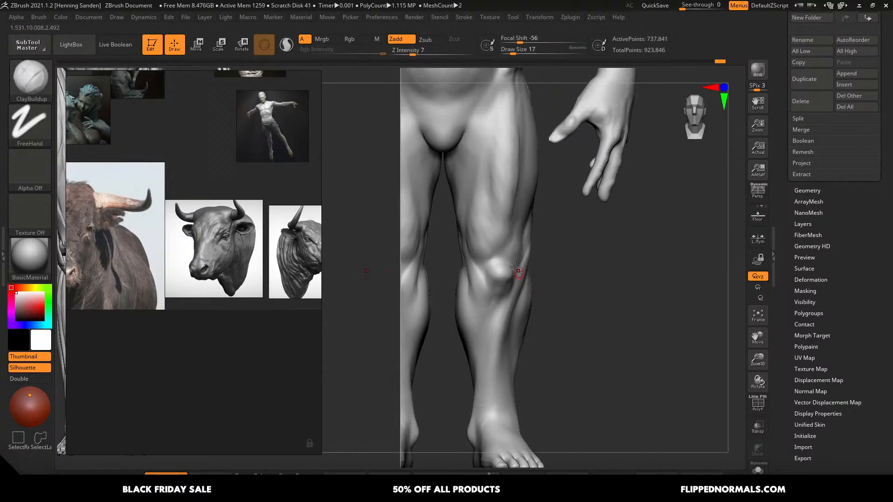
right_drag(469, 238, 475, 236)
ctrl+drag(499, 114, 480, 233)
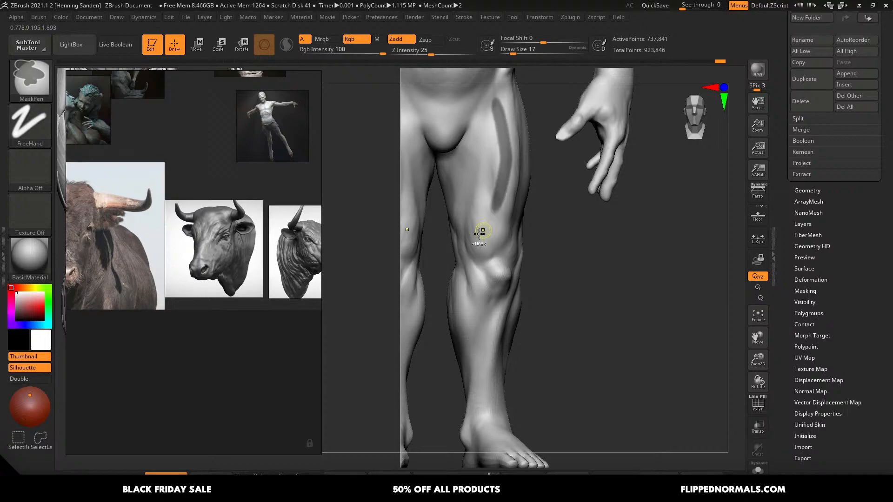
mouse_move(485, 178)
ctrl+mouse_down()
mouse_move(475, 241)
mouse_move(462, 241)
mouse_move(481, 322)
ctrl+mouse_up()
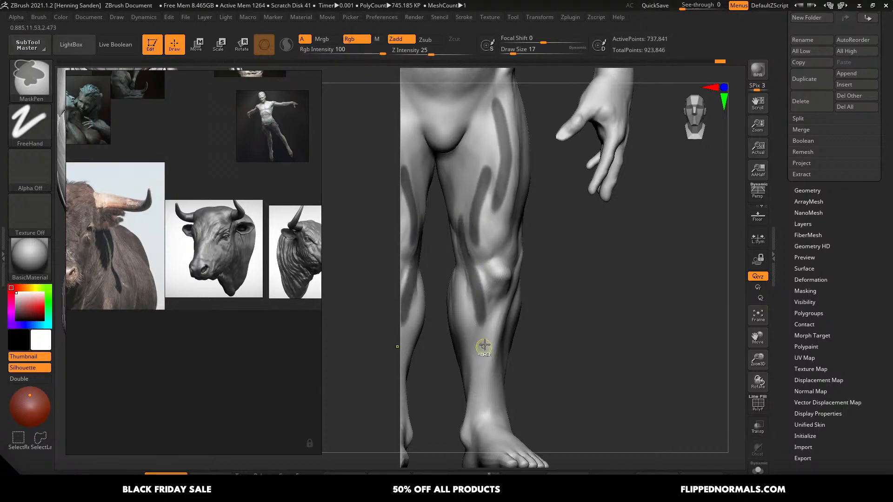
ctrl+drag(575, 266, 544, 245)
- Select the DamStandard brush, and mark and unmask the serratus forms below the armpit with MaskPen at draw size 17
alt+right_drag(493, 153, 560, 234)
key(b)
key(d)
key(s)
key(s)
drag(554, 233, 557, 232)
key(s)
drag(578, 154, 569, 175)
key(ctrl)
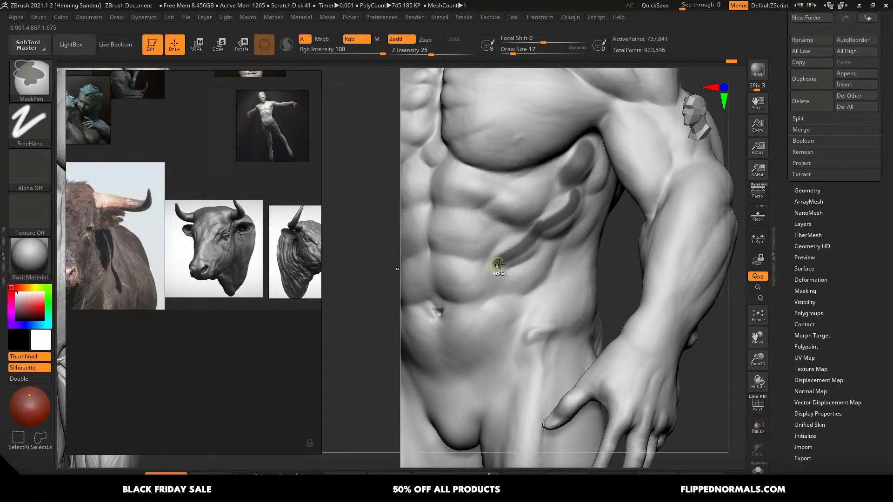
ctrl+click(620, 238)
- Refine the creases beside the abdominals and between the deltoid and chest with DamStandard at draw sizes of 33 and 41
key(])
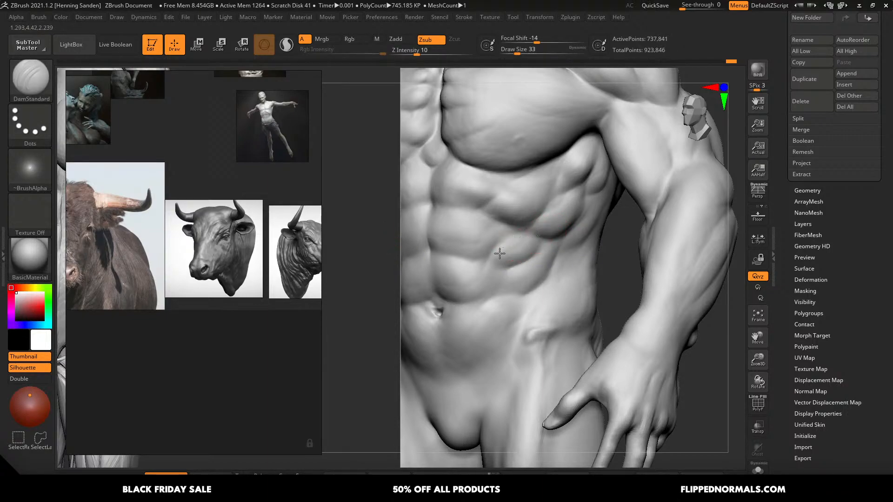
drag(532, 241, 488, 257)
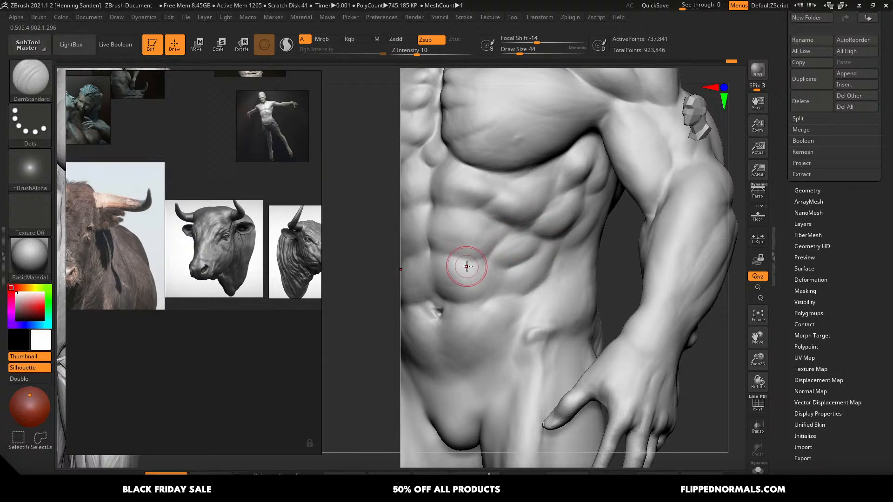
mouse_move(486, 256)
ctrl+right_down()
mouse_move(494, 212)
mouse_move(569, 240)
mouse_move(618, 193)
mouse_move(590, 219)
mouse_move(565, 214)
mouse_move(583, 235)
ctrl+right_up()
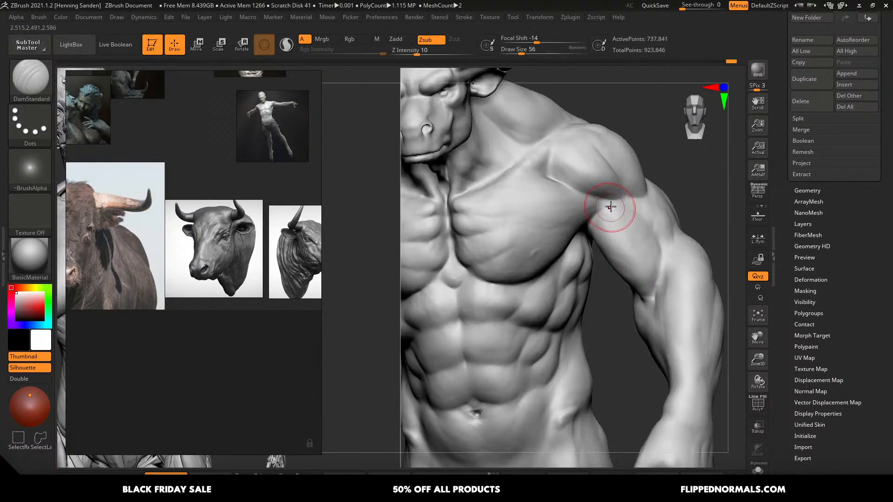
ctrl+right_drag(567, 139, 542, 164)
key(bracketleft)
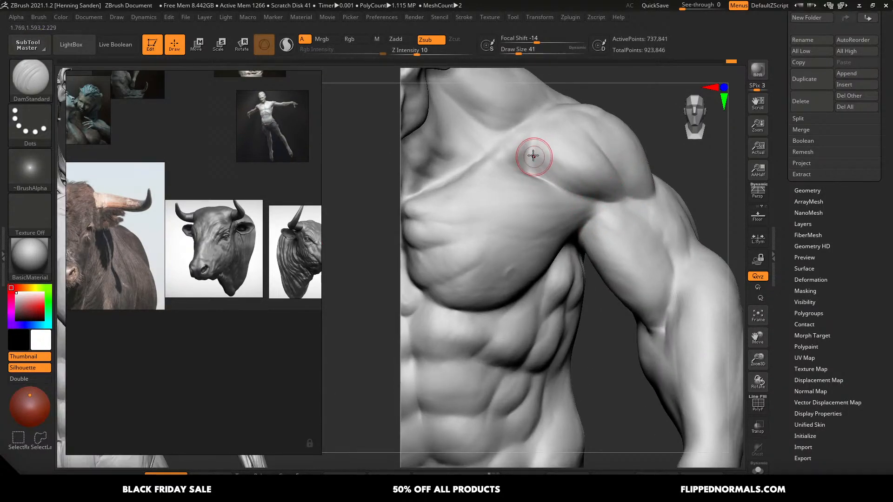
drag(544, 177, 530, 171)
mouse_move(551, 184)
ctrl+right_down()
mouse_move(564, 160)
mouse_move(549, 179)
mouse_move(521, 163)
mouse_move(520, 154)
mouse_move(568, 169)
mouse_move(536, 139)
ctrl+right_up()
mouse_move(540, 205)
right_down()
mouse_move(530, 237)
mouse_move(512, 190)
right_up()
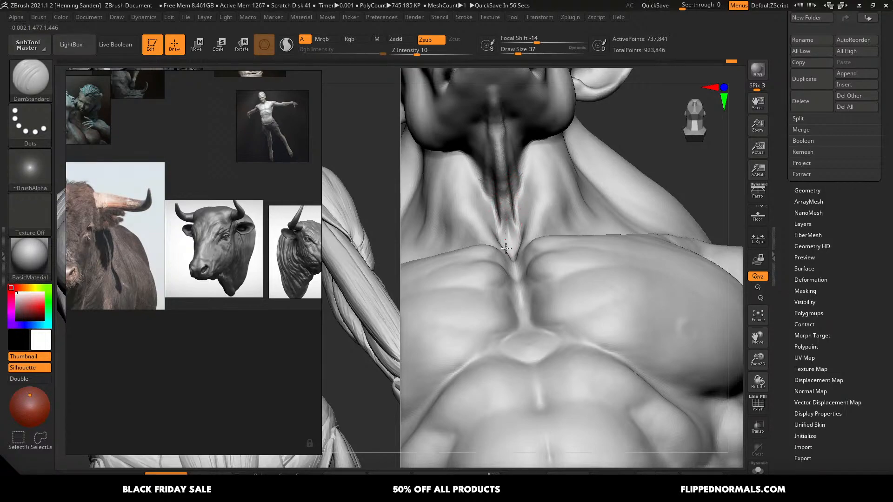
- Adjust the outer edge of the chest near the armpit with the Move brush at draw size 128
mouse_move(540, 171)
right_down()
mouse_move(543, 205)
mouse_move(534, 167)
mouse_move(564, 200)
mouse_move(566, 147)
mouse_move(570, 200)
mouse_move(594, 235)
mouse_move(550, 214)
mouse_move(547, 225)
mouse_move(534, 195)
mouse_move(552, 182)
mouse_move(493, 196)
right_up()
key(])
key(])
key(b)
key(m)
key(v)
key(bracketright)
key(bracketright)
key(bracketright)
key(bracketright)
drag(495, 195, 483, 197)
right_drag(481, 191, 488, 190)
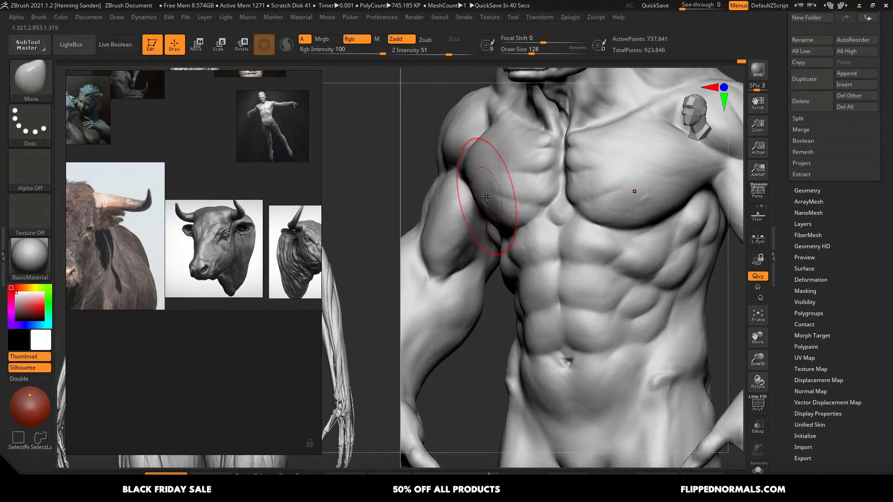
- Switch to the browser, search the FlippedNormals marketplace for "ziva" and look through the results
key(alt+Tab)
click(484, 191)
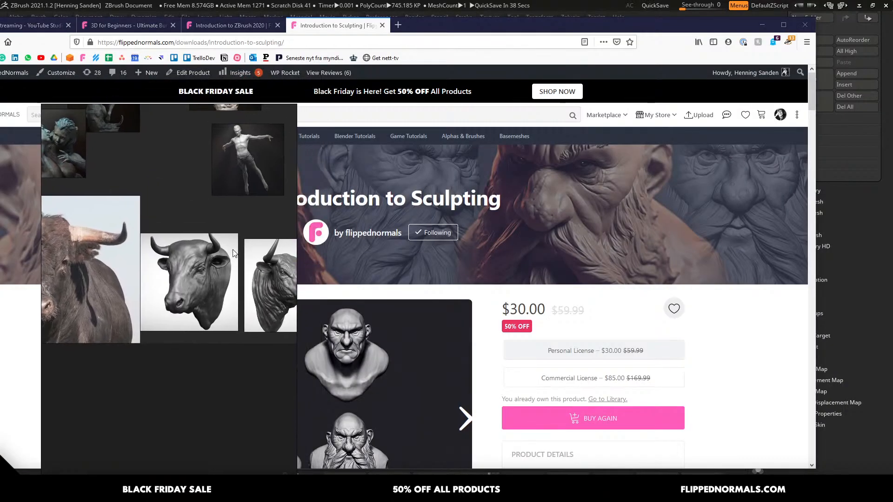
click(223, 121)
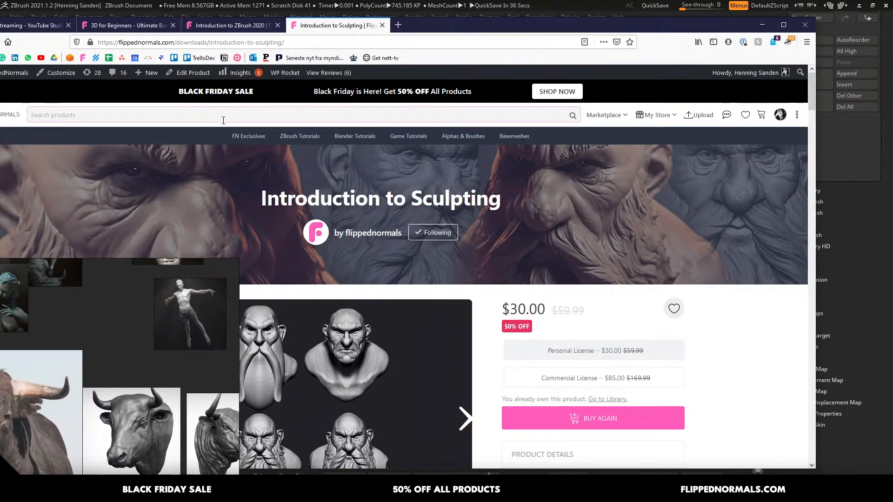
text(ziva)
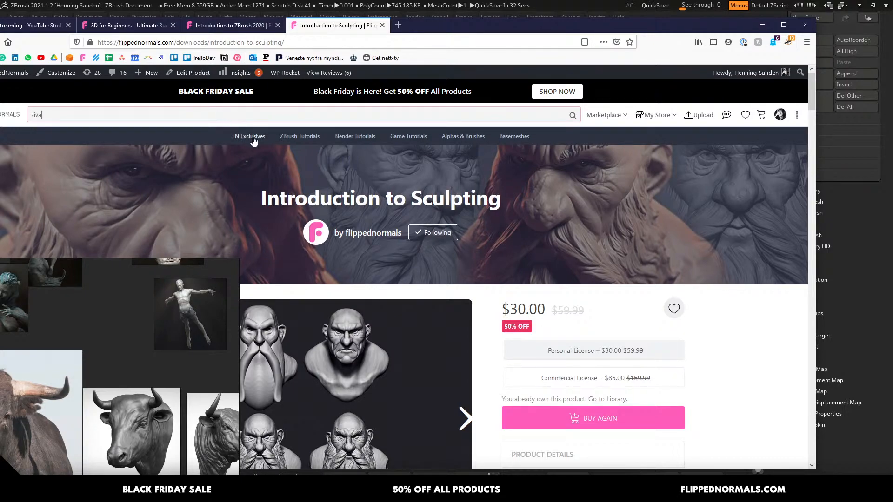
key(Return)
drag(463, 32, 537, 19)
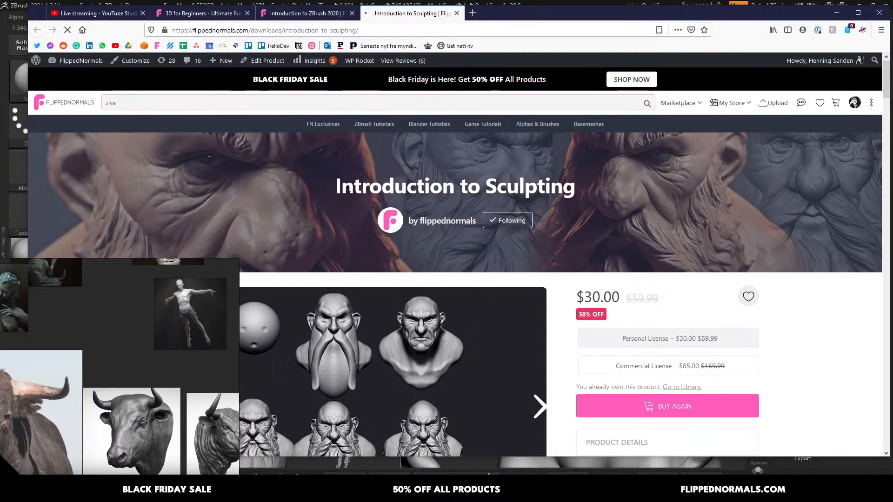
scroll(455, 313, down, 1)
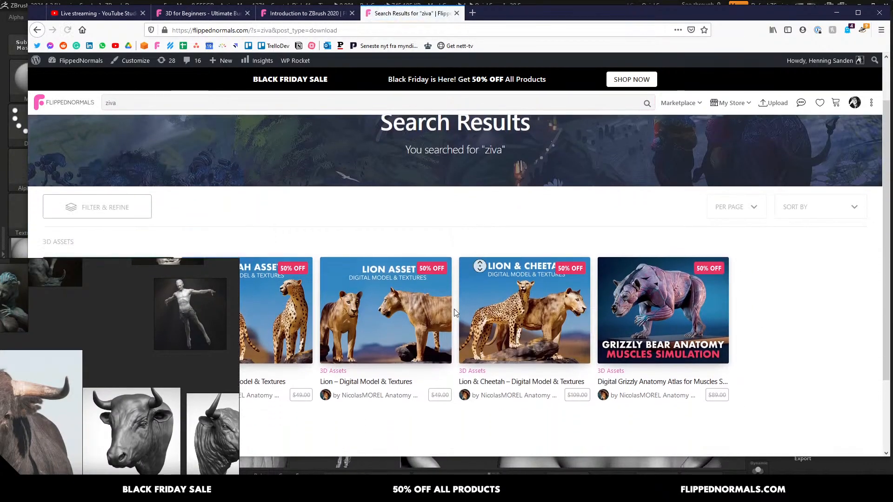
scroll(455, 312, down, 2)
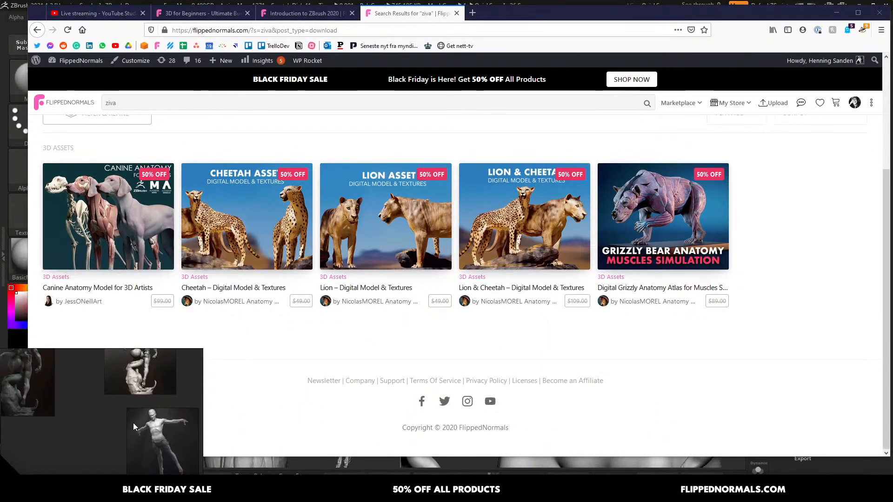
- Examine the Digital Grizzly Anatomy Atlas for Muscles Simulation product images at full size, and return to the search results
click(692, 261)
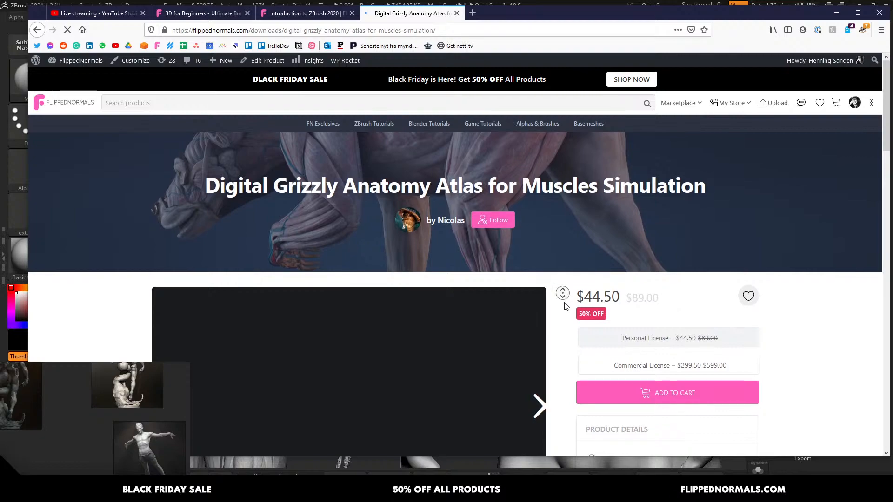
middle_drag(564, 302, 564, 307)
mouse_move(572, 251)
middle_down()
mouse_move(572, 266)
mouse_move(580, 247)
mouse_move(579, 255)
middle_up()
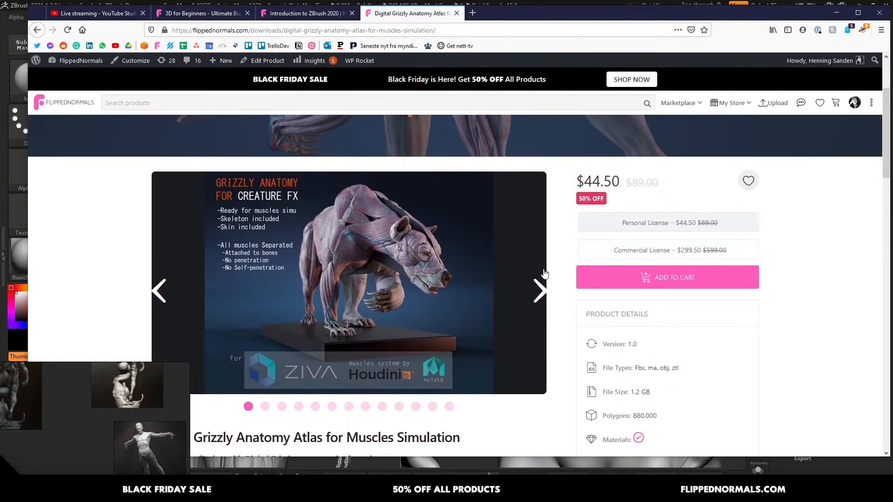
click(537, 289)
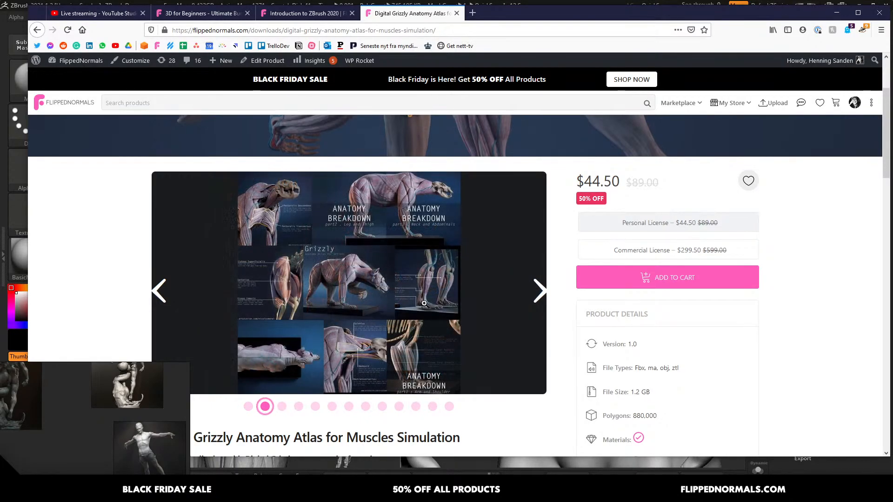
click(424, 304)
click(863, 258)
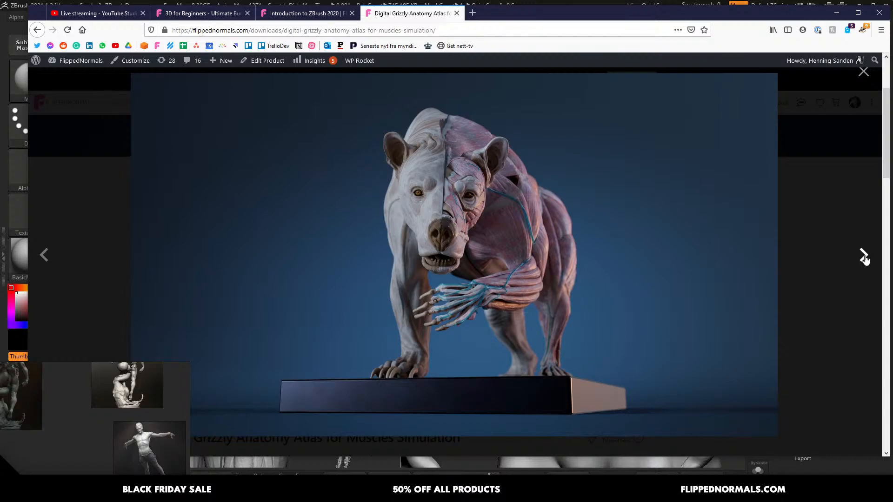
click(863, 256)
click(863, 256)
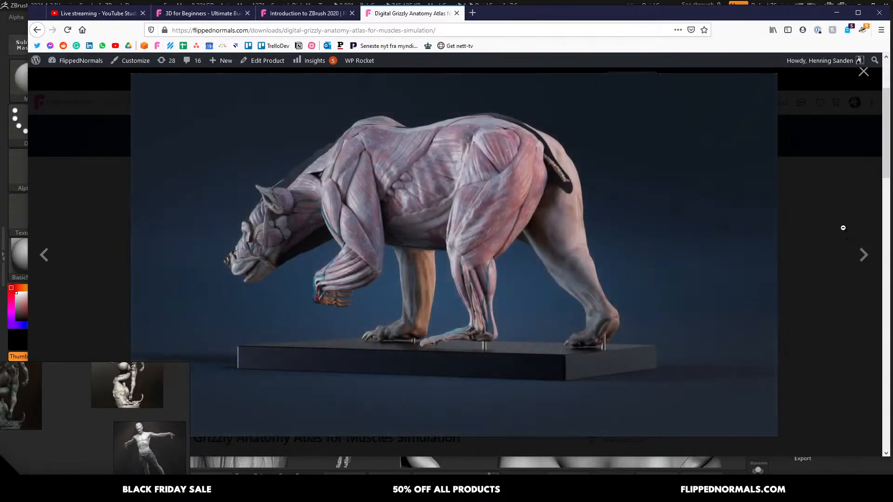
click(842, 228)
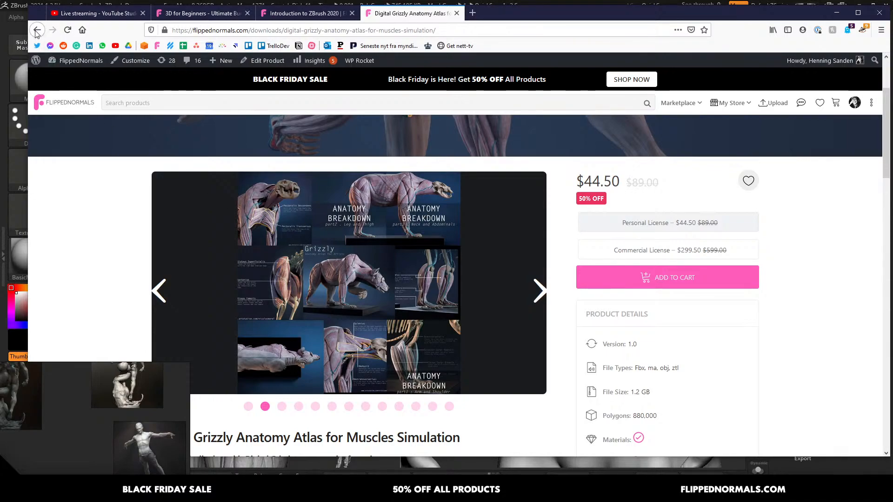
key(alt+Left)
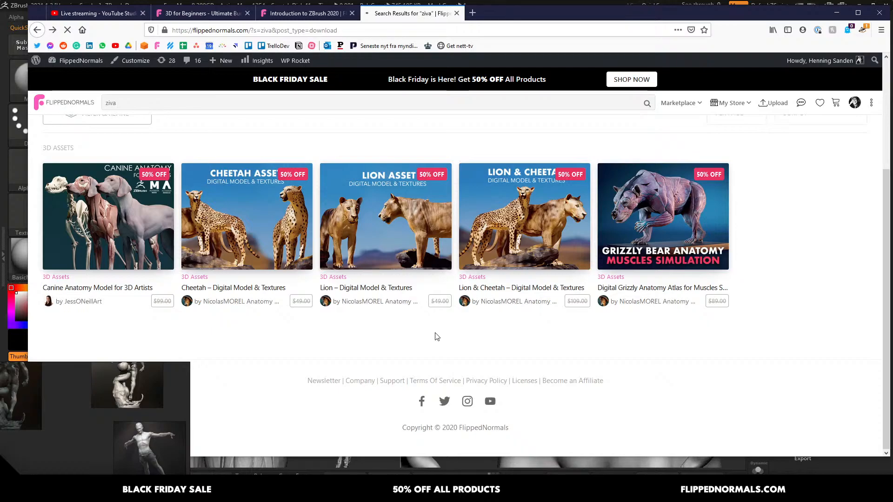
- Switch back to ZBrush, select the DamStandard brush and mark the minotaur's serratus below the armpit with a mask stroke
key(alt+Tab)
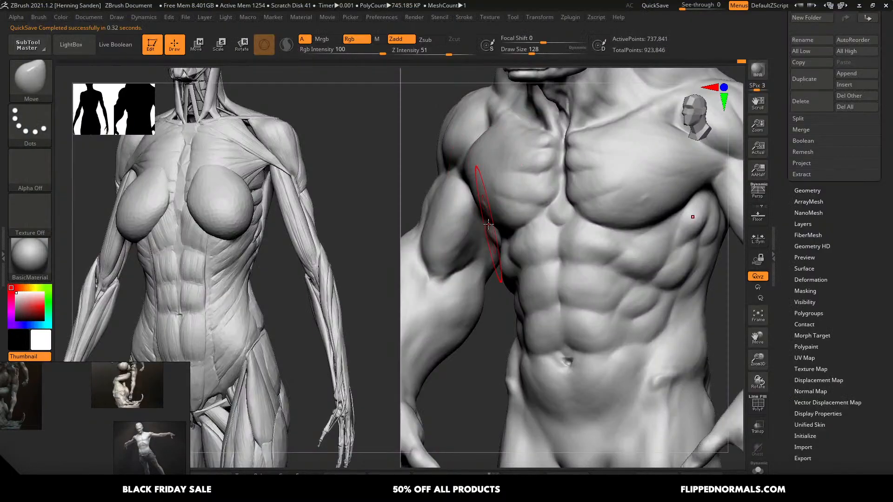
key(s)
drag(631, 254, 615, 254)
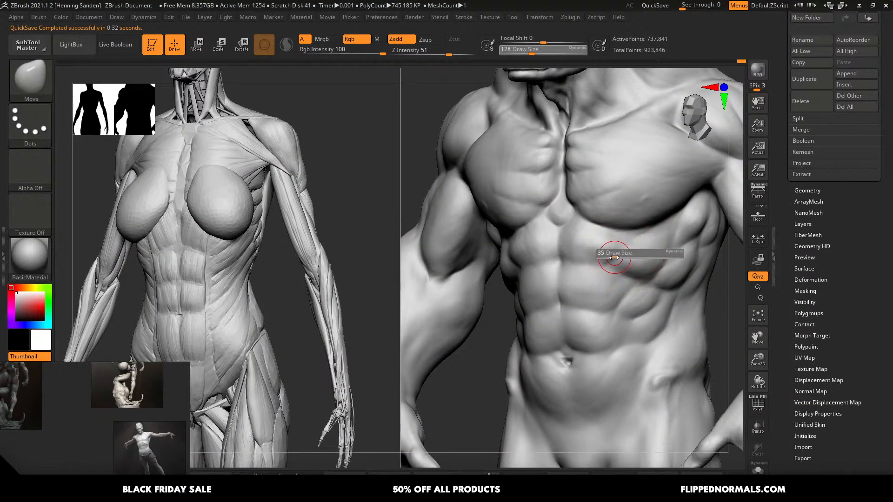
key(b)
key(d)
key(s)
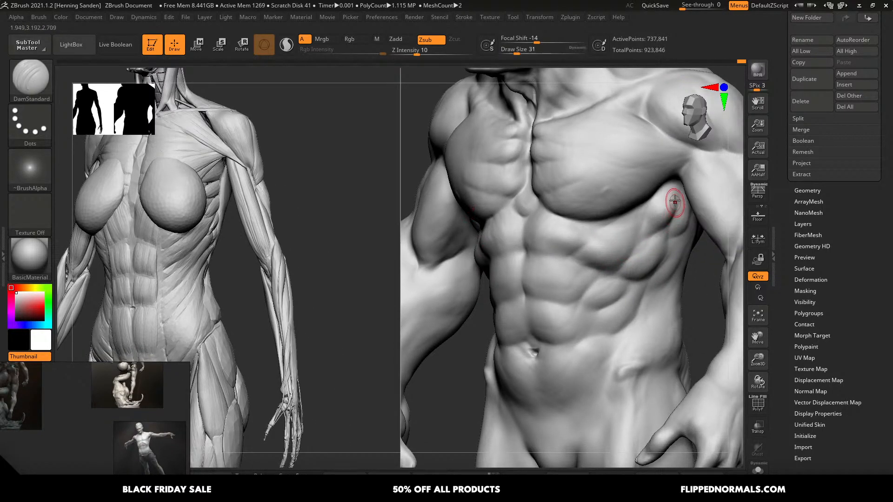
ctrl+drag(673, 192, 652, 227)
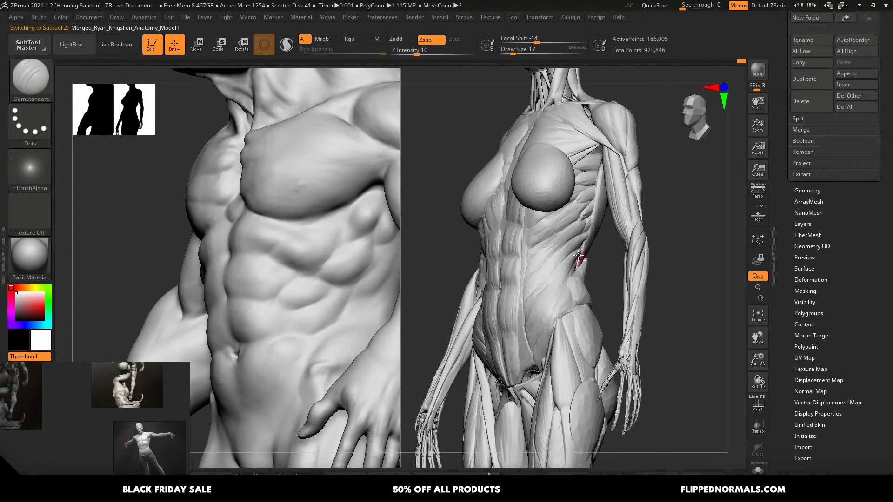
- Activate the écorché subtool, and mark and unmask the areas between breast and armpit with MaskPen at draw sizes of 16 and 11
alt+click(577, 224)
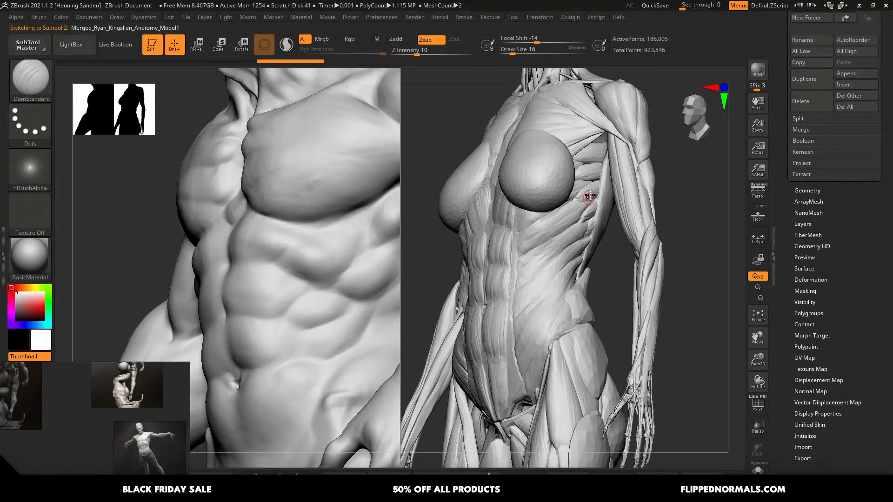
key(ctrl)
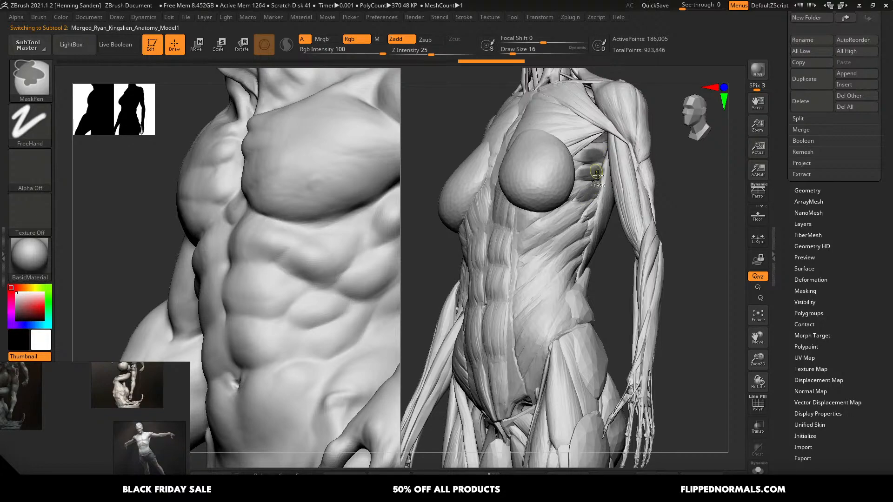
key(s)
ctrl+drag(589, 212, 588, 212)
mouse_move(593, 202)
ctrl+mouse_down()
mouse_move(576, 222)
mouse_move(586, 214)
ctrl+mouse_up()
key(ctrl)
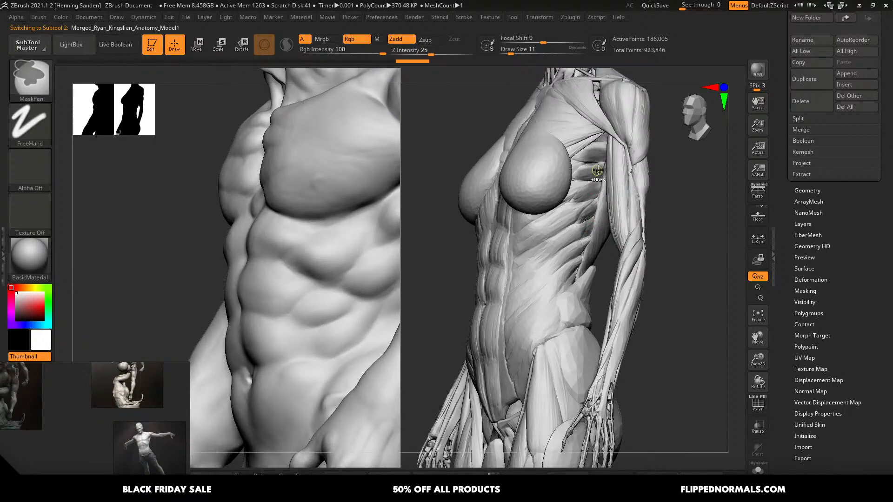
ctrl+drag(591, 176, 578, 208)
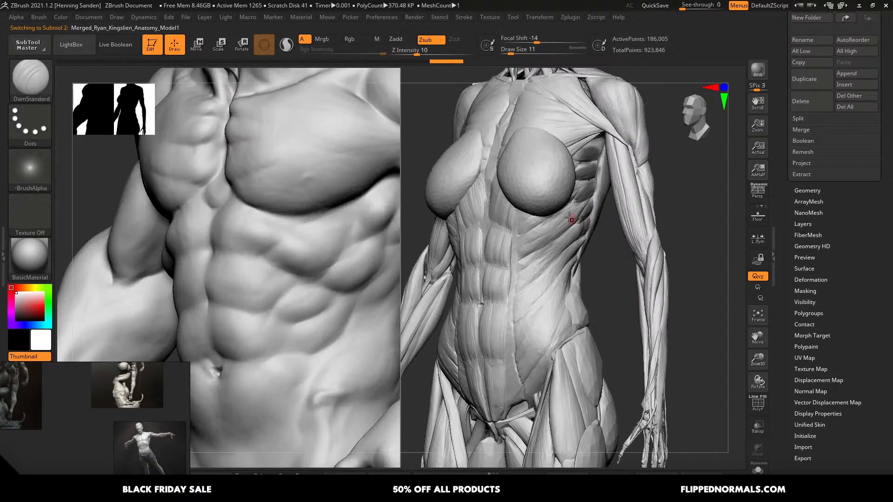
ctrl+drag(573, 217, 619, 247)
- Mask the muscle just below the écorché's breast and hide both breast meshes
ctrl+drag(573, 211, 528, 246)
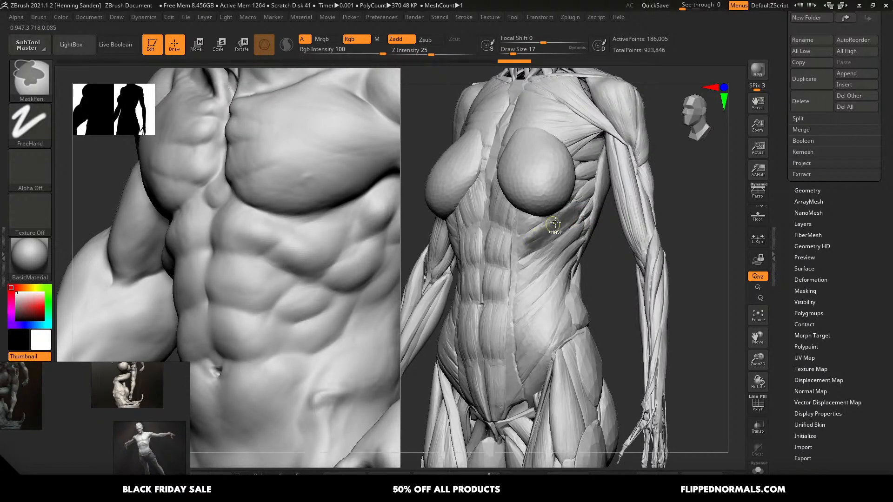
ctrl+shift+click(551, 202)
ctrl+shift+click(552, 204)
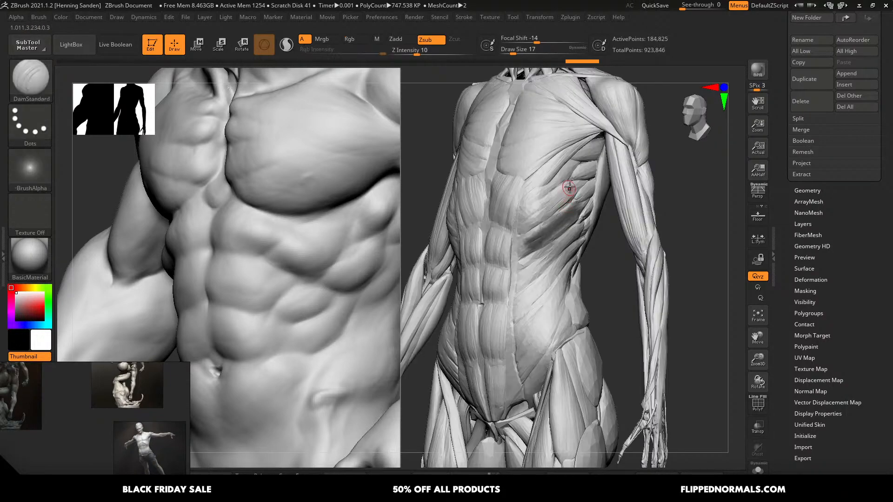
- Mask the exposed rib muscles and the external oblique along the écorché's flank, replacing a first mask stroke that is undone
ctrl+drag(573, 187, 535, 219)
key(ctrl+z)
key(])
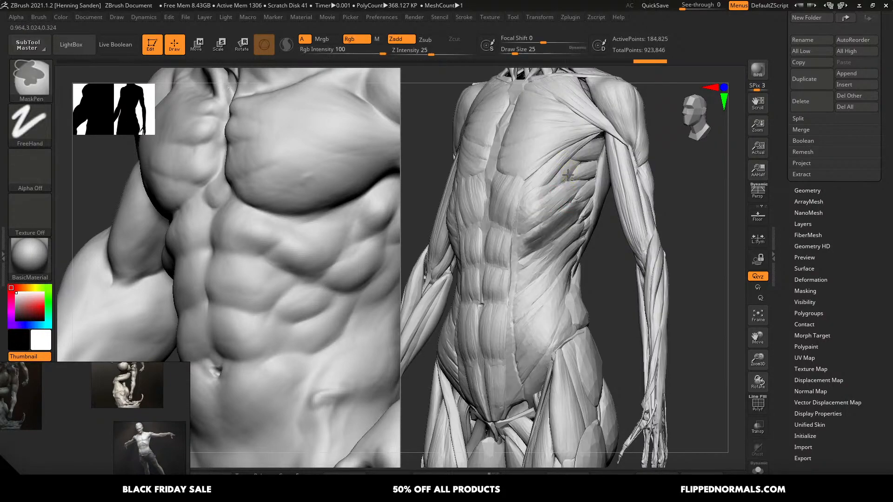
mouse_move(571, 169)
ctrl+mouse_down()
mouse_move(536, 219)
mouse_move(526, 266)
ctrl+mouse_up()
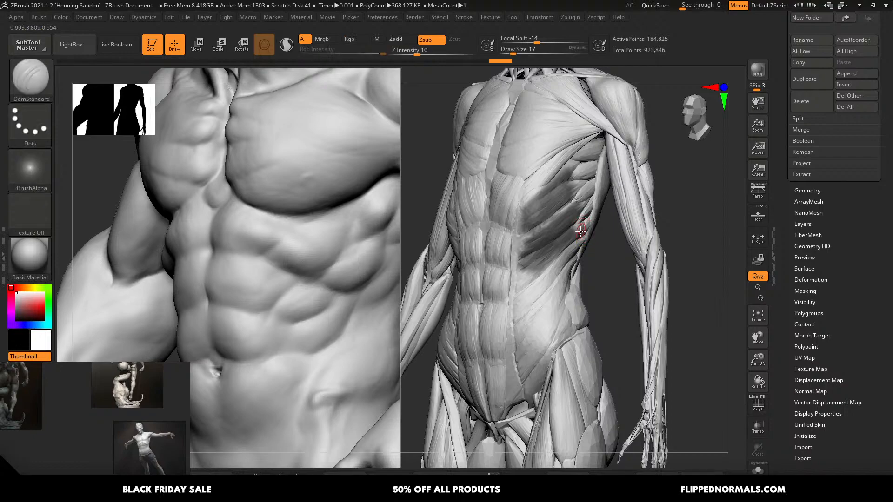
right_drag(582, 230, 575, 228)
mouse_move(581, 226)
ctrl+mouse_down()
mouse_move(541, 284)
mouse_move(536, 328)
mouse_move(567, 279)
mouse_move(524, 375)
mouse_move(544, 332)
ctrl+mouse_up()
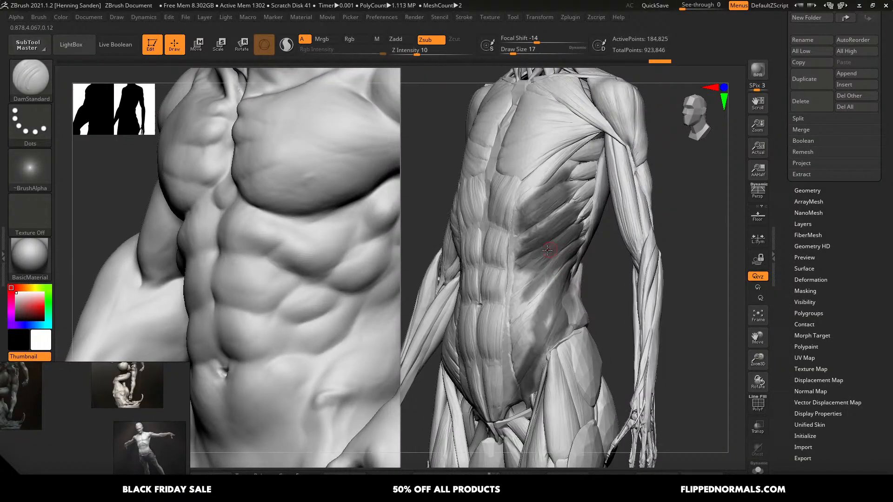
- Extend the écorché's mask over the lower abdomen beside the rectus and select DamStandard at draw size 29
key(alt+Tab)
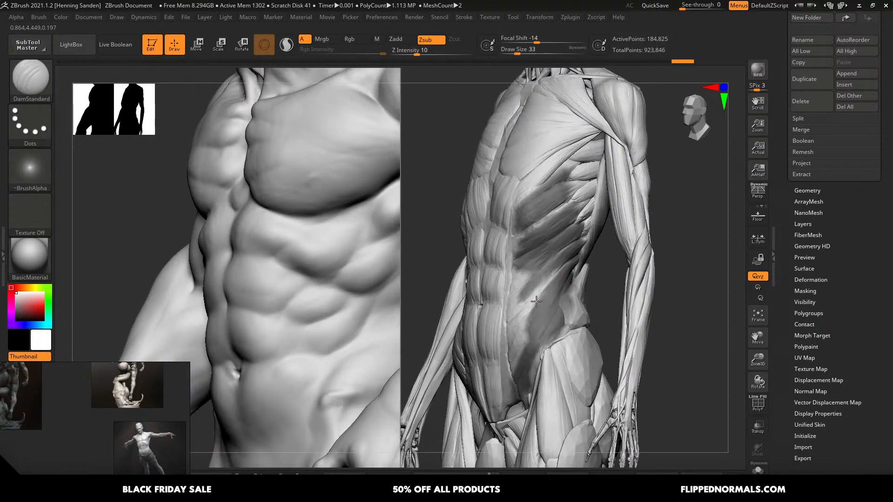
mouse_move(520, 355)
ctrl+mouse_down()
mouse_move(528, 312)
mouse_move(529, 323)
ctrl+mouse_up()
key(s)
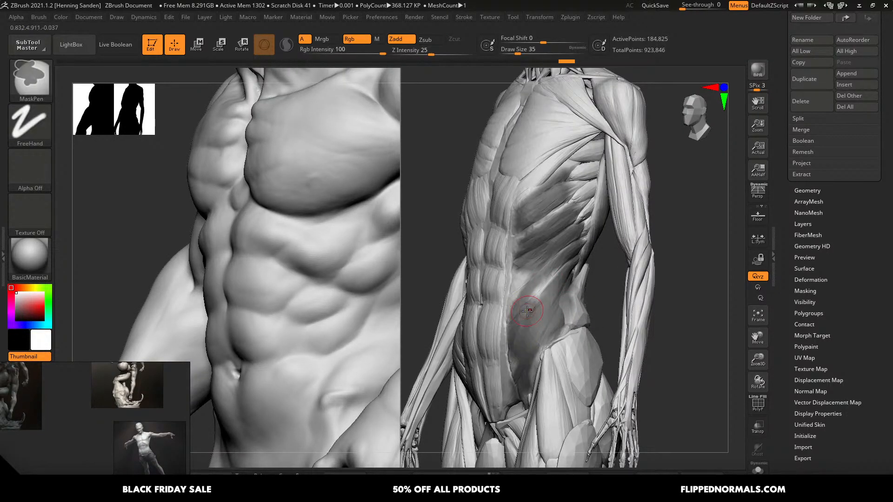
key(b)
key(d)
key(s)
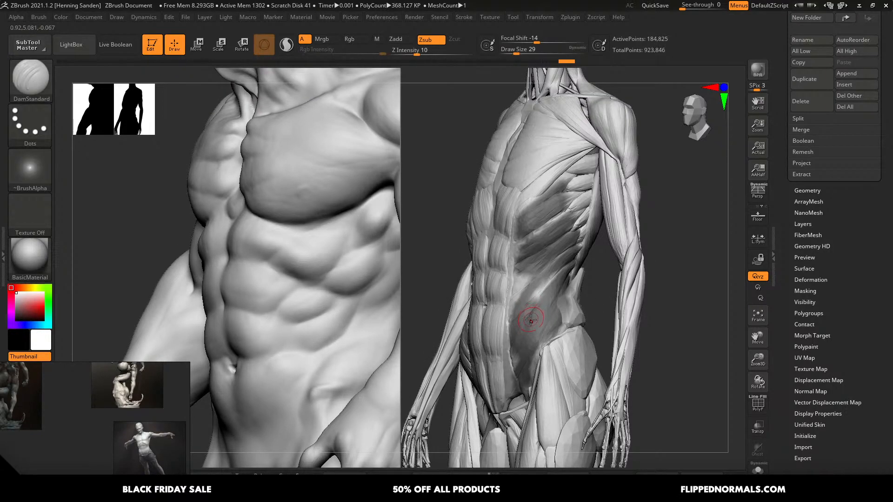
- Clear the mask, mark the oblique's course from lower ribs to groin with fresh mask strokes, and clear them too
ctrl+drag(622, 274, 610, 296)
key(s)
ctrl+drag(562, 262, 527, 358)
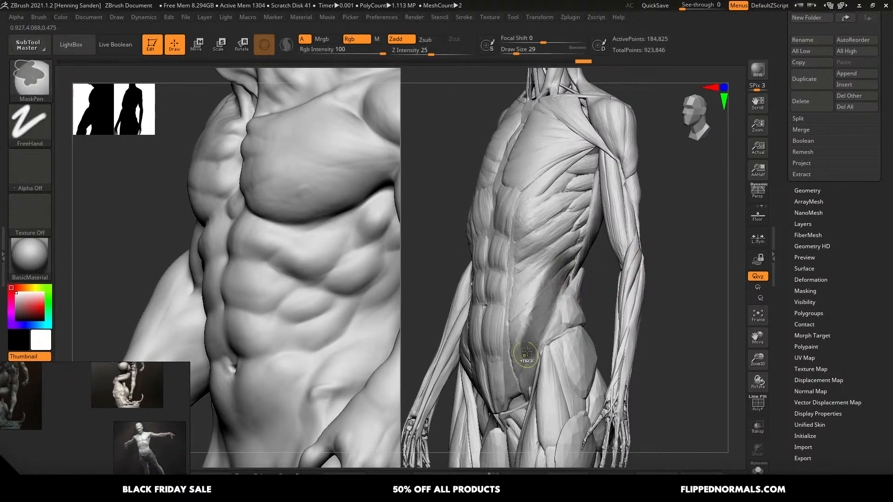
ctrl+drag(605, 289, 613, 303)
key(s)
mouse_move(568, 260)
ctrl+mouse_down()
mouse_move(534, 345)
mouse_move(533, 372)
mouse_move(519, 310)
mouse_move(546, 275)
ctrl+mouse_up()
ctrl+drag(664, 242, 673, 256)
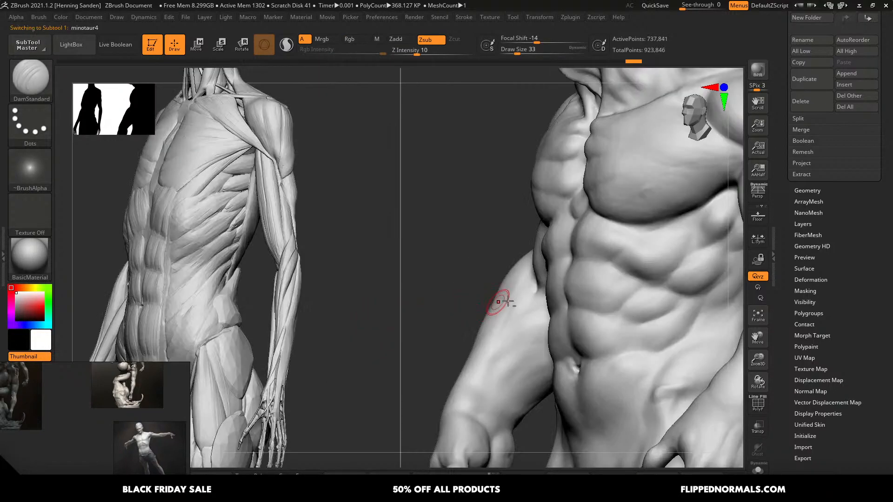
- On the minotaur, select the ClayBuildup brush and start shaping the serratus below the armpit at draw sizes between 17 and 37
right_drag(498, 303, 668, 215)
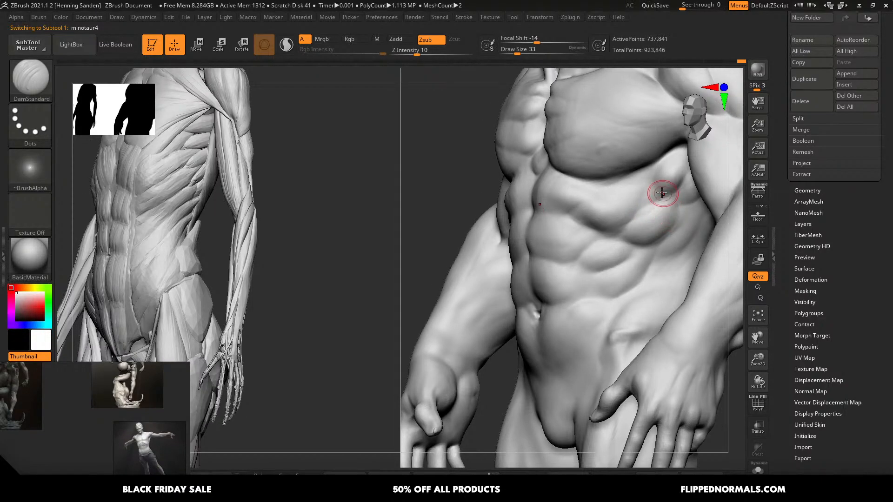
key(b)
key(c)
key(b)
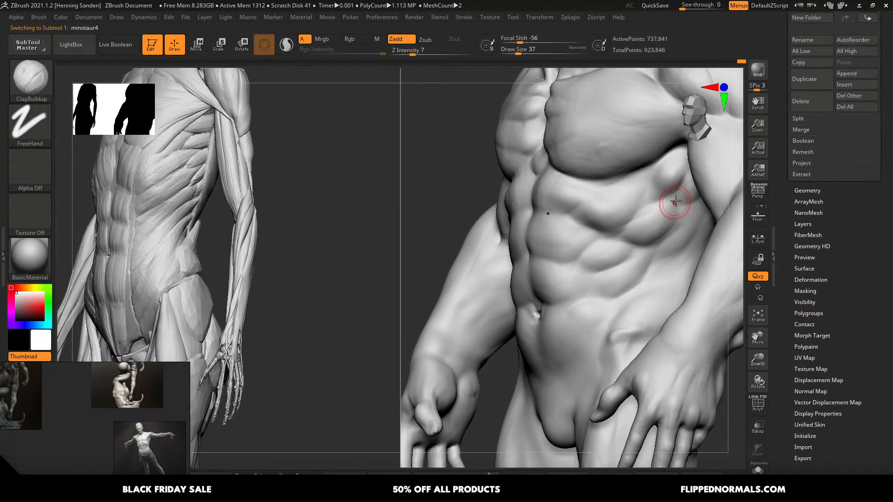
key(bracketright)
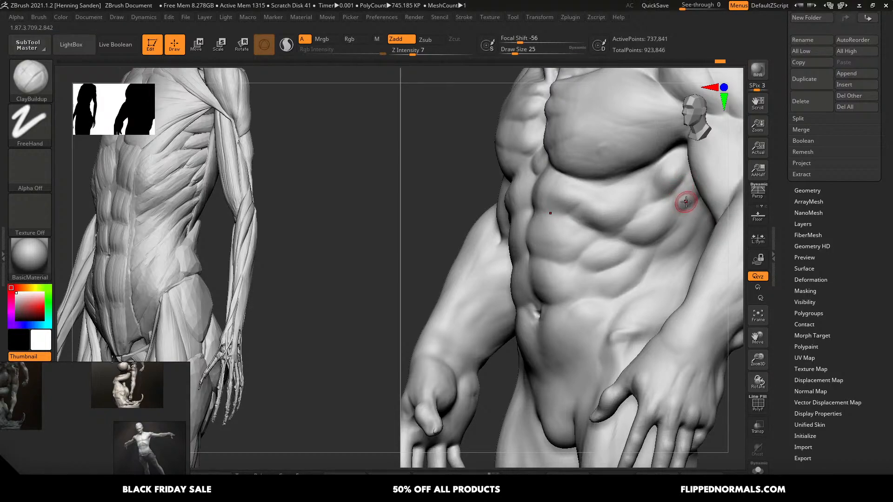
key(bracketleft)
key(bracketleft)
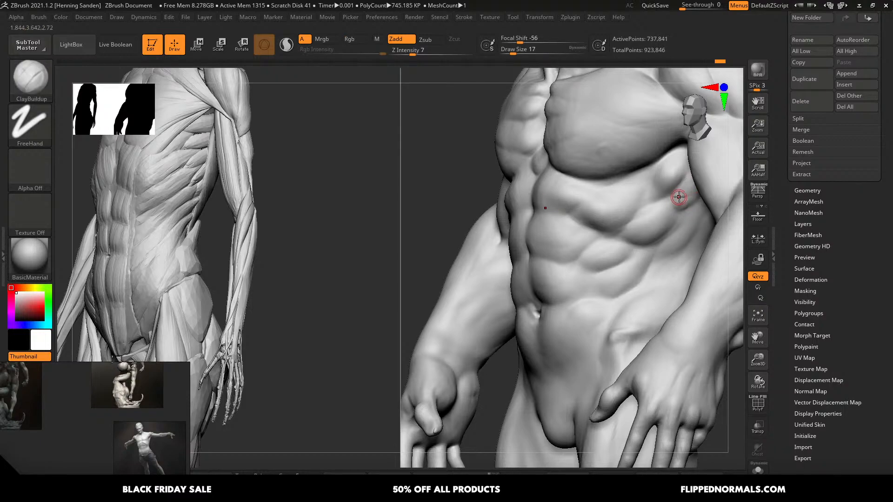
right_drag(691, 201, 699, 212)
key(s)
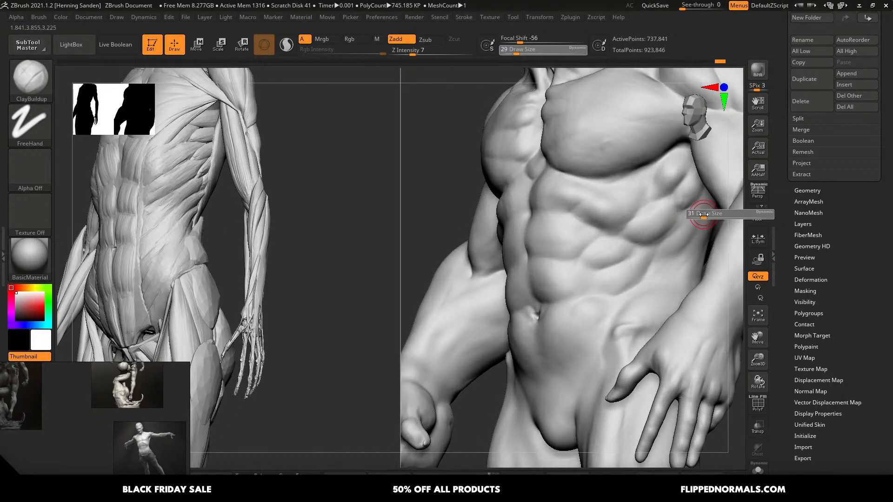
drag(699, 213, 701, 213)
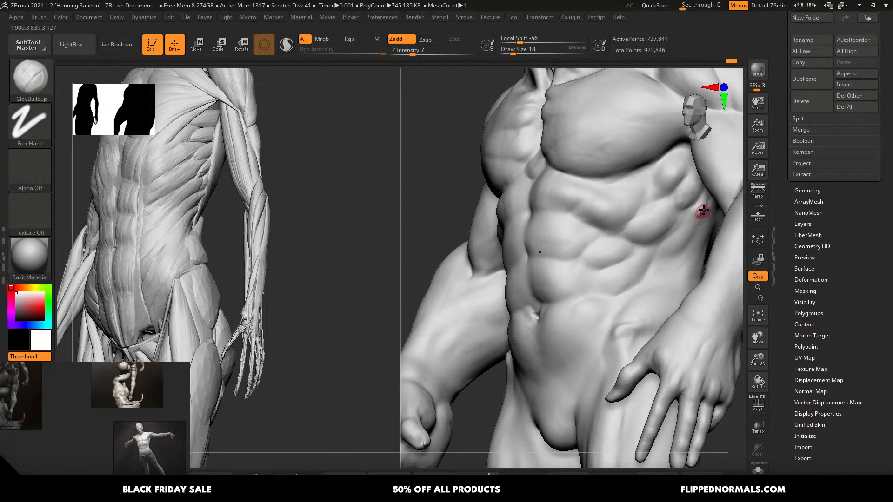
- Build up the rear serratus bundle beside the minotaur's arm with ClayBuildup at draw sizes of about 20 to 22
right_drag(714, 202, 722, 200)
key(s)
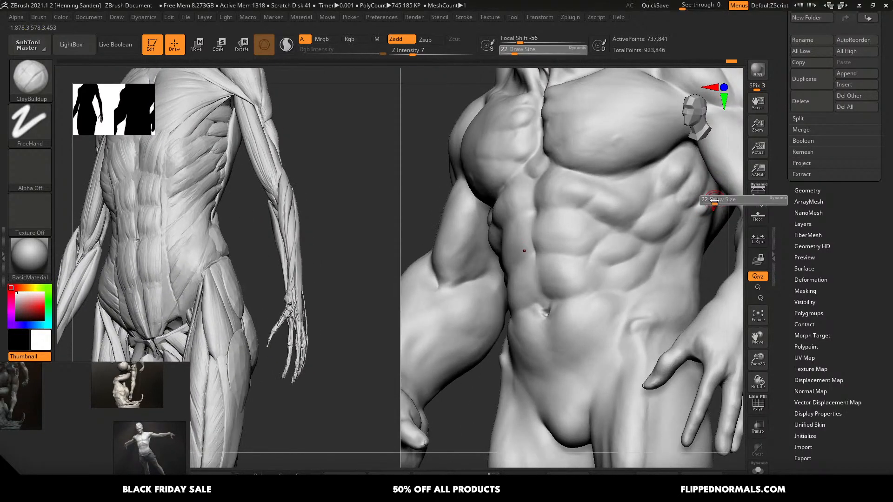
drag(716, 201, 703, 202)
key(s)
right_drag(704, 202, 714, 202)
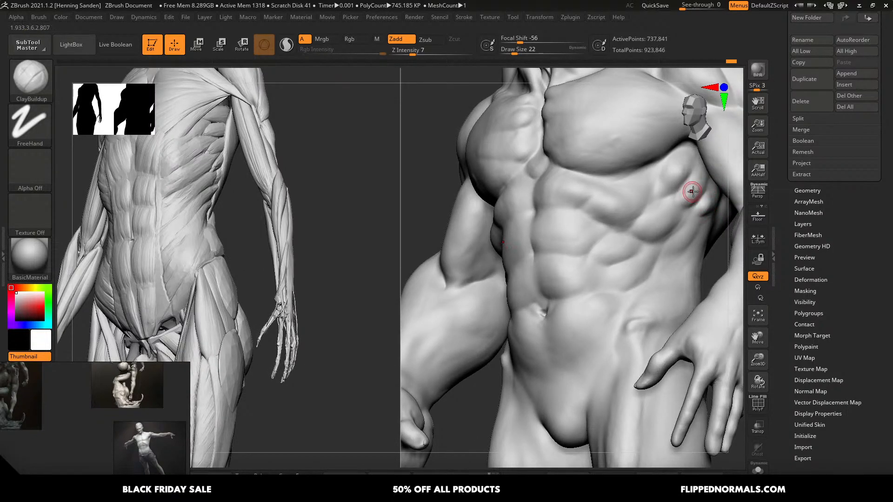
key(s)
drag(694, 189, 693, 198)
key(s)
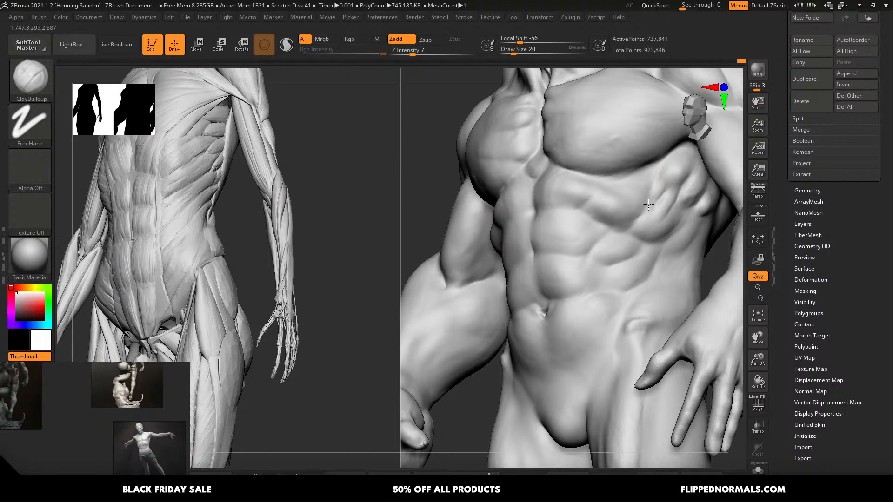
- Shape the transition from serratus to external oblique along the minotaur's side at draw sizes 29, 35 and 39
key(s)
drag(655, 183, 659, 183)
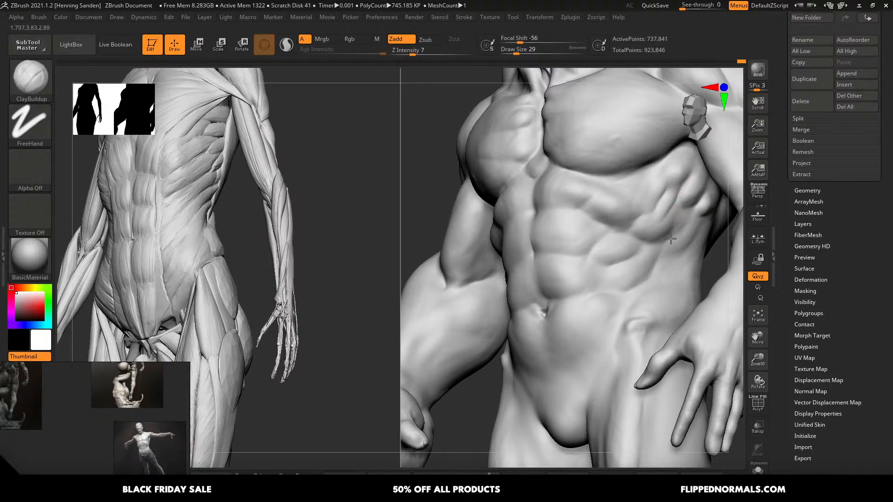
key(s)
drag(688, 233, 671, 237)
right_drag(721, 233, 700, 230)
key(s)
drag(701, 231, 702, 230)
right_drag(702, 231, 713, 232)
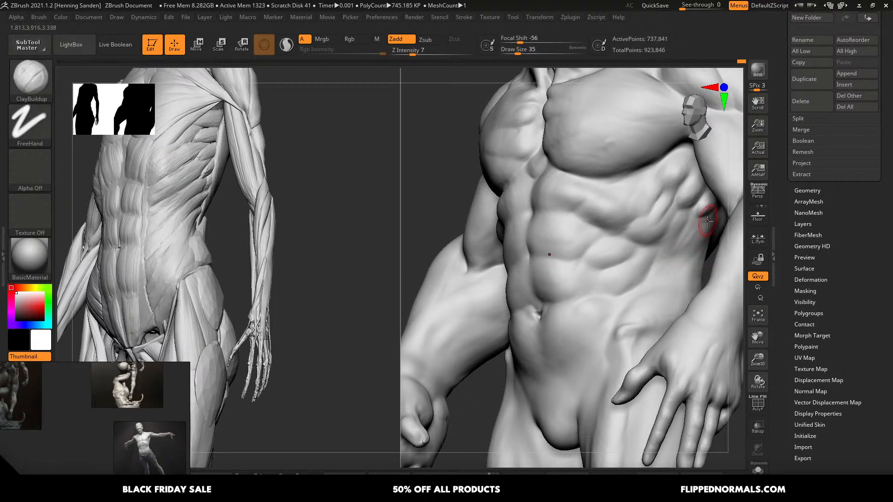
key(s)
drag(703, 232, 697, 232)
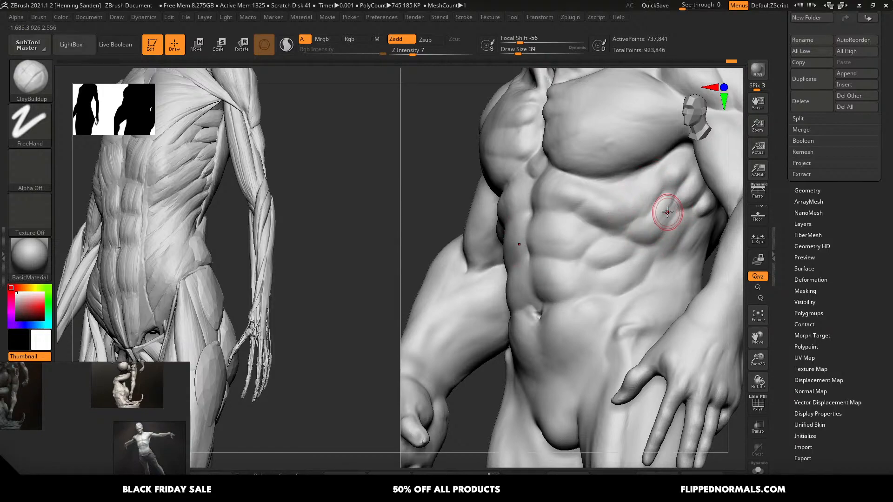
- Refine the lower serratus bundle at draw sizes 44 and 35, checking the minotaur's whole torso from the front
key(bracketright)
mouse_move(661, 227)
mouse_down()
mouse_move(665, 200)
mouse_move(641, 212)
mouse_up()
mouse_move(670, 235)
right_down()
mouse_move(651, 183)
mouse_move(684, 262)
mouse_move(696, 269)
right_up()
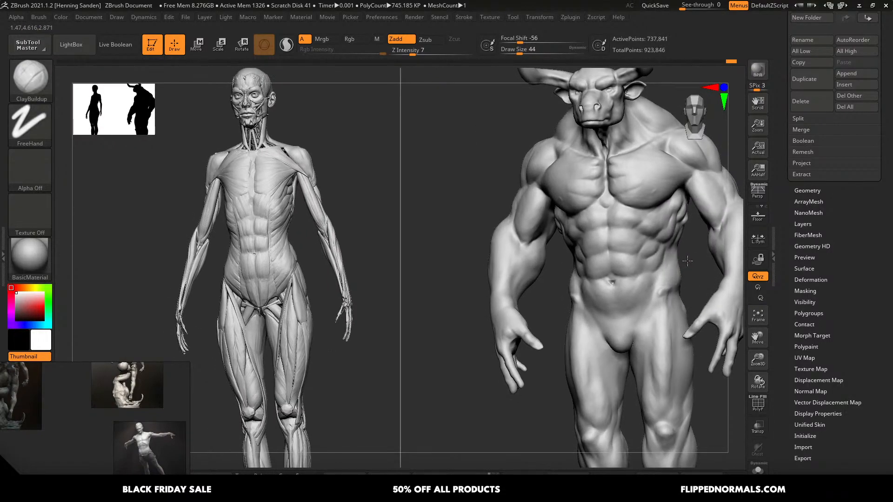
shift+right_drag(630, 239, 628, 236)
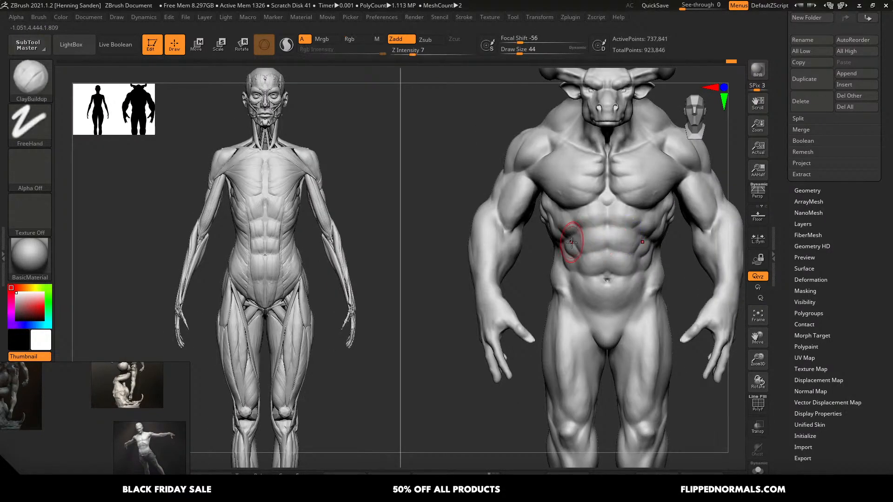
mouse_move(575, 244)
right_down()
mouse_move(565, 242)
mouse_move(583, 241)
mouse_move(610, 262)
right_up()
key(bracketleft)
mouse_move(605, 191)
right_down()
mouse_move(597, 205)
mouse_move(607, 207)
right_up()
mouse_move(608, 207)
mouse_down()
mouse_move(605, 188)
mouse_move(594, 220)
mouse_up()
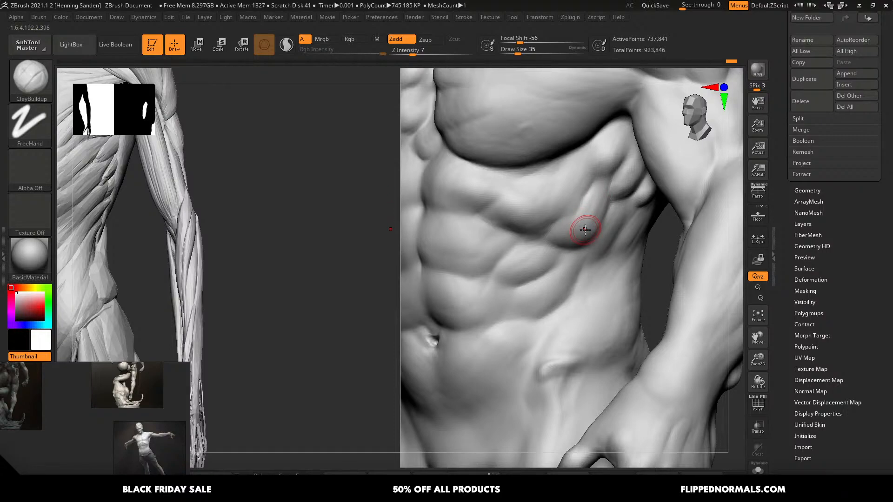
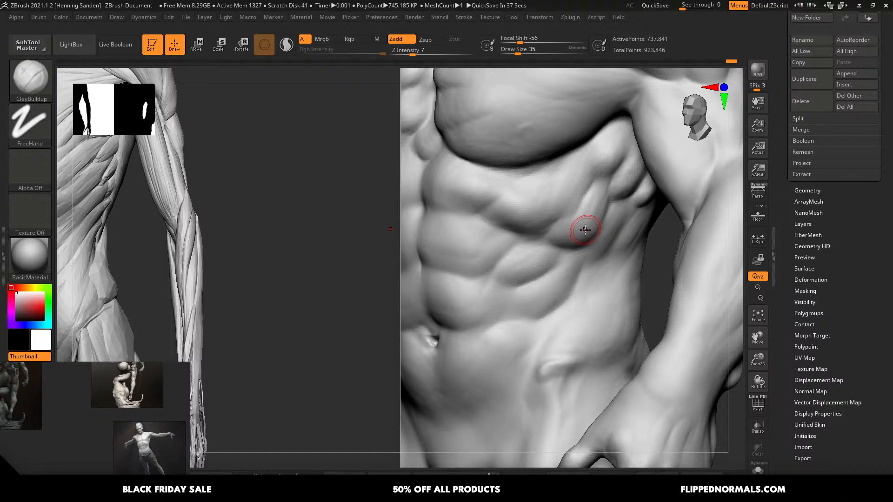
- Build up the rib muscles beneath the outer edge of the minotaur's chest at draw size 44
right_drag(604, 222, 608, 220)
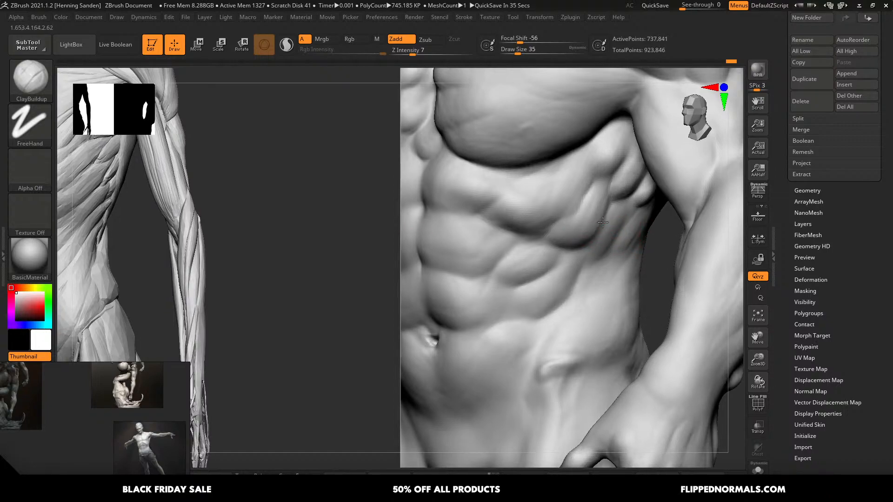
key(s)
drag(610, 185, 613, 184)
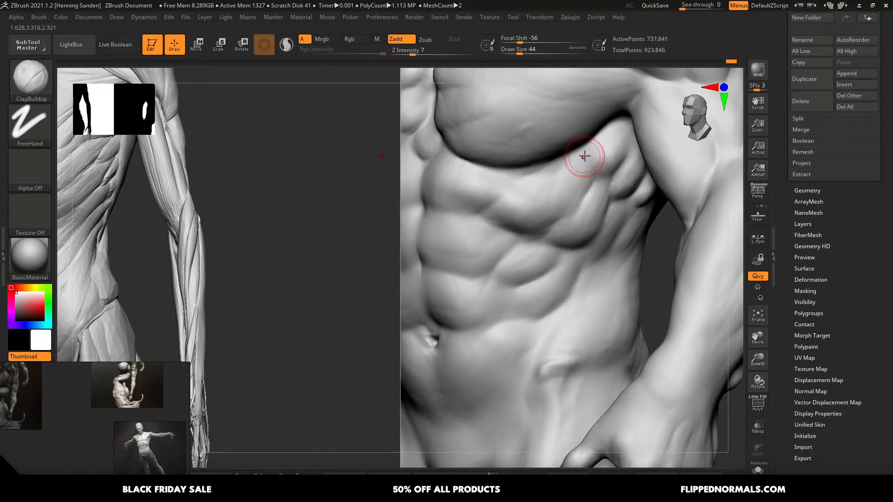
mouse_move(584, 156)
mouse_down()
mouse_move(583, 173)
mouse_move(560, 201)
mouse_move(562, 223)
mouse_up()
mouse_move(580, 171)
mouse_down()
mouse_move(559, 216)
mouse_move(565, 209)
mouse_up()
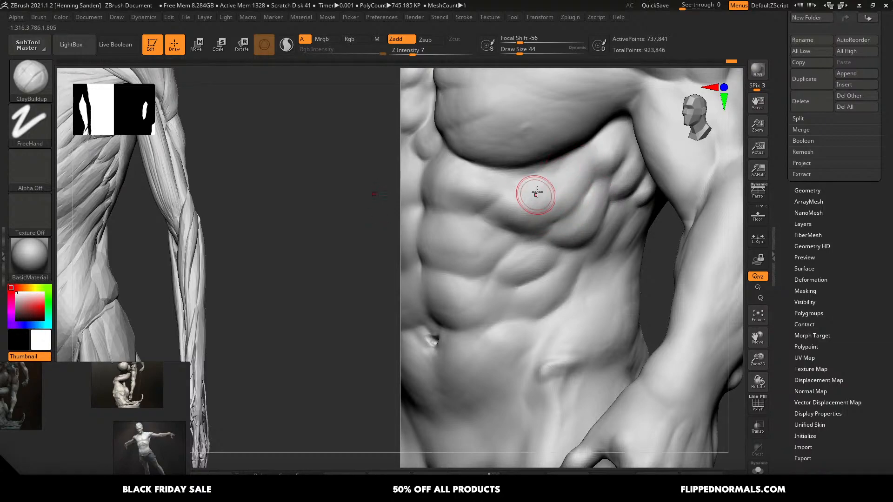
- Refine the serratus bundles between the minotaur's ribs and arm from a side angle at draw size 33
mouse_move(541, 190)
ctrl+right_down()
mouse_move(573, 228)
mouse_move(594, 214)
mouse_move(593, 227)
mouse_move(603, 204)
ctrl+right_up()
right_drag(603, 204, 584, 199)
key(s)
drag(584, 199, 592, 195)
key(s)
ctrl+right_drag(593, 201, 592, 188)
key(s)
drag(592, 192, 590, 191)
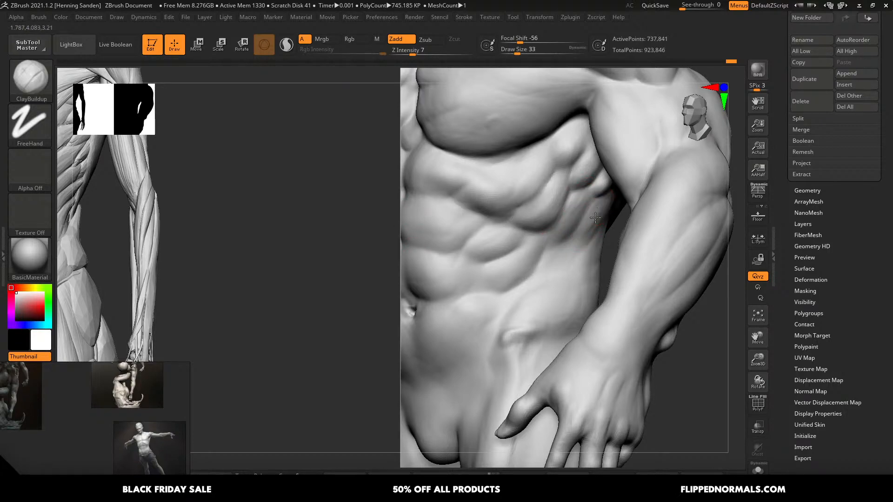
- Blend the lower serratus into the oblique with broader ClayBuildup strokes down the minotaur's side at draw size 49
key(s)
drag(600, 205, 607, 205)
mouse_move(573, 235)
mouse_down()
mouse_move(599, 203)
mouse_move(530, 231)
mouse_up()
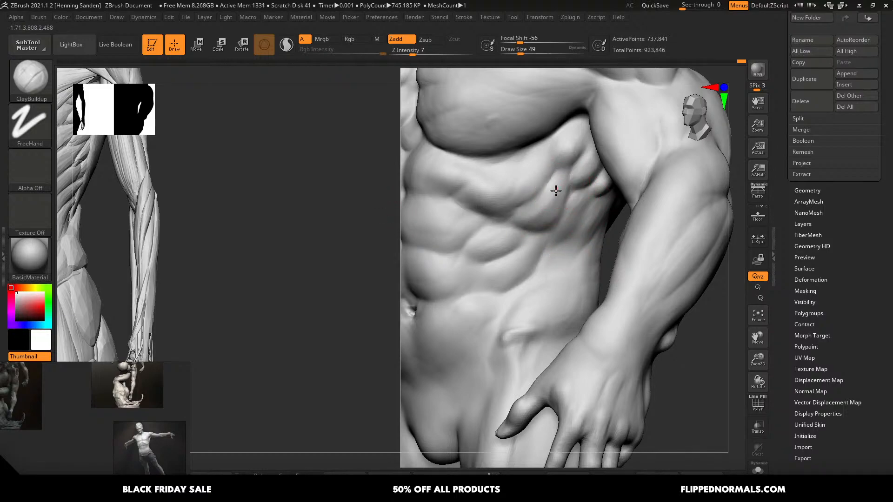
mouse_move(556, 190)
mouse_down()
mouse_move(528, 231)
mouse_move(540, 225)
mouse_move(520, 216)
mouse_move(541, 226)
mouse_move(514, 246)
mouse_move(534, 233)
mouse_move(565, 238)
mouse_up()
drag(590, 208, 570, 281)
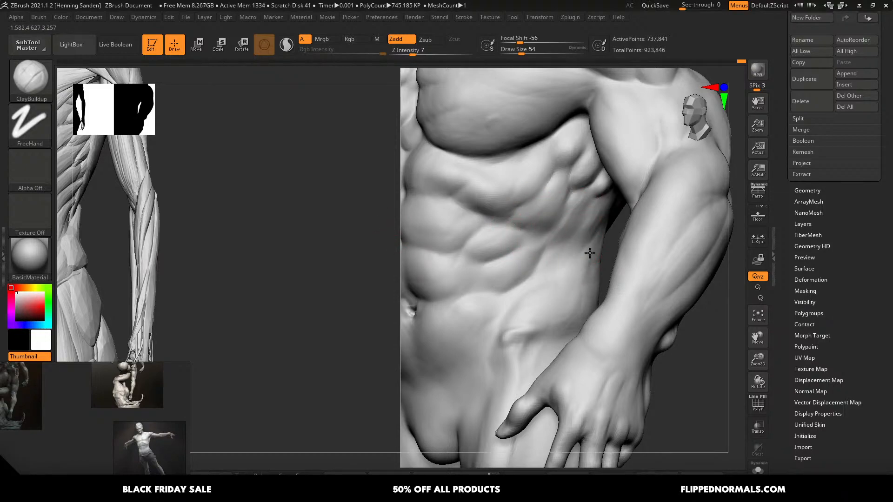
- Fill out the minotaur's oblique from the waist toward the navel with ClayBuildup at draw sizes 54 and 37
drag(590, 253, 584, 293)
mouse_move(584, 293)
right_down()
mouse_move(609, 291)
mouse_move(594, 289)
right_up()
mouse_move(582, 262)
mouse_down()
mouse_move(552, 316)
mouse_move(563, 266)
mouse_move(515, 318)
mouse_up()
key(s)
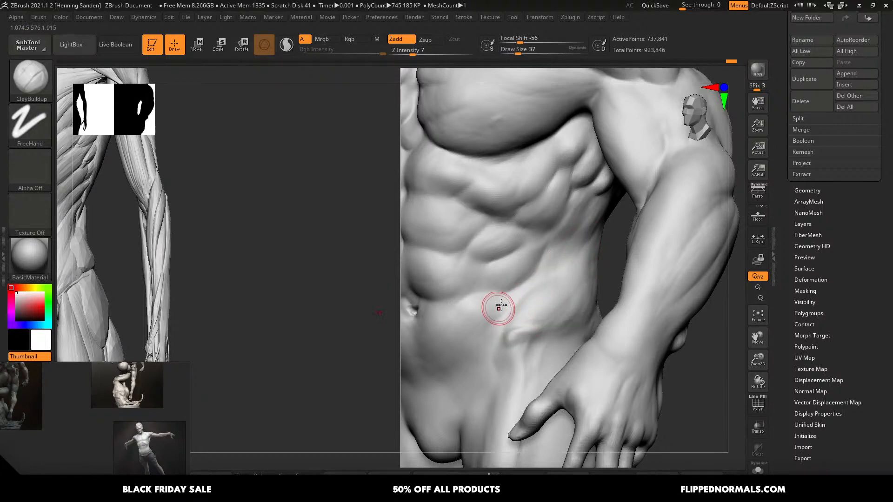
- Switch to the browser and search the FlippedNormals marketplace for "creature kit"
key(alt+Tab)
click(295, 98)
text(c)
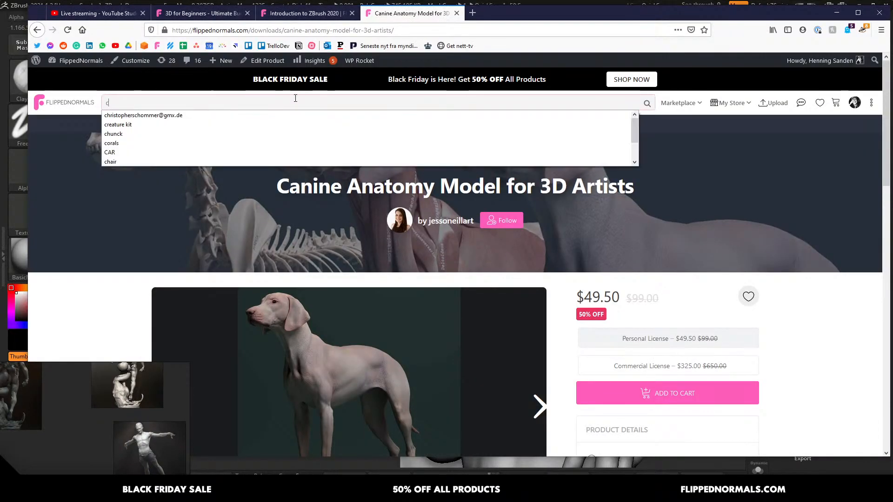
text(reaut)
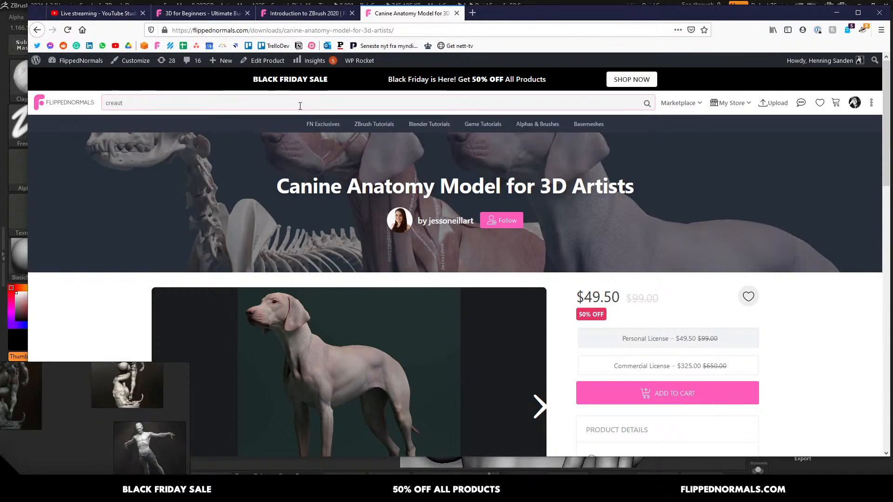
text(u)
key(ctrl+a)
text(c)
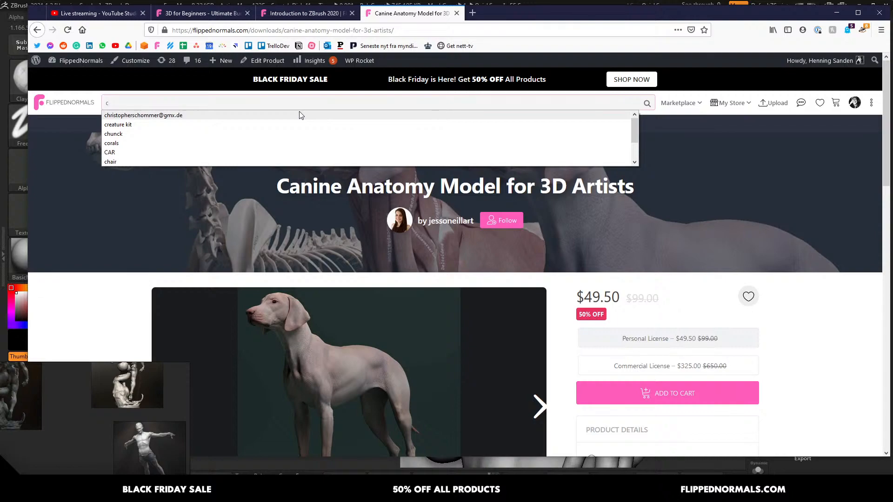
text(reat)
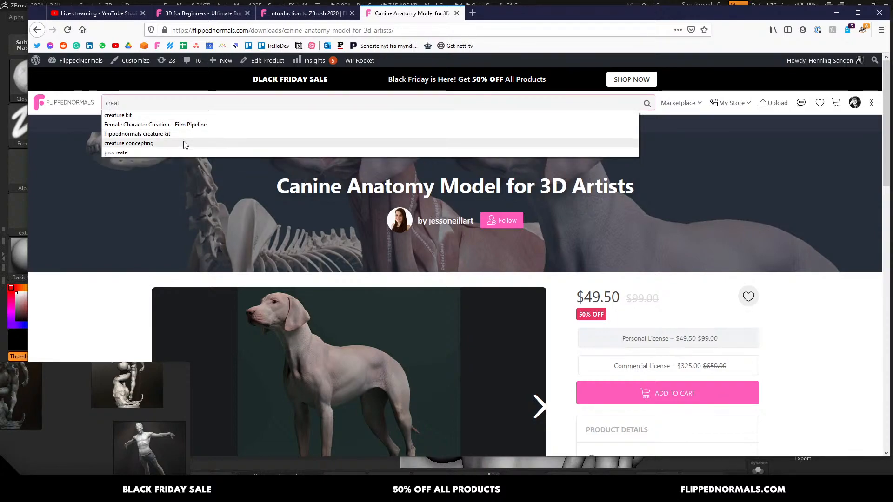
click(167, 116)
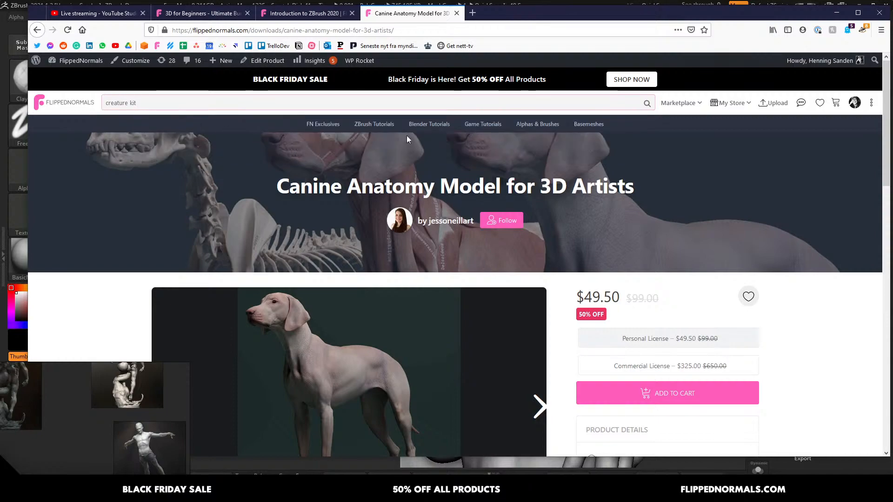
click(648, 105)
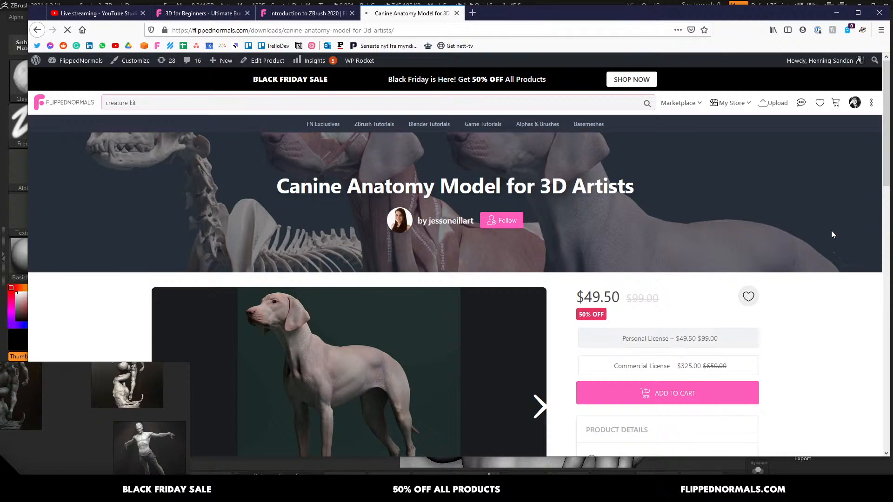
- Log out of the marketplace account and go back to the FlippedNormals home page
mouse_move(854, 103)
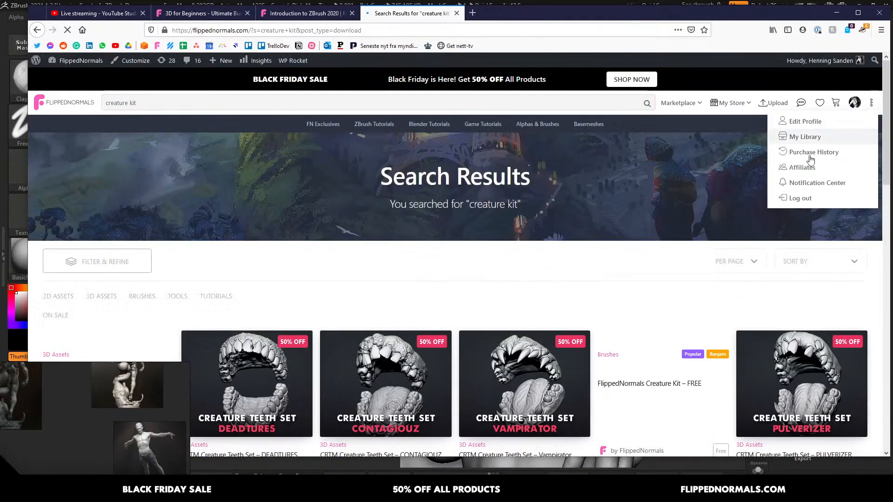
scroll(459, 344, down, 1)
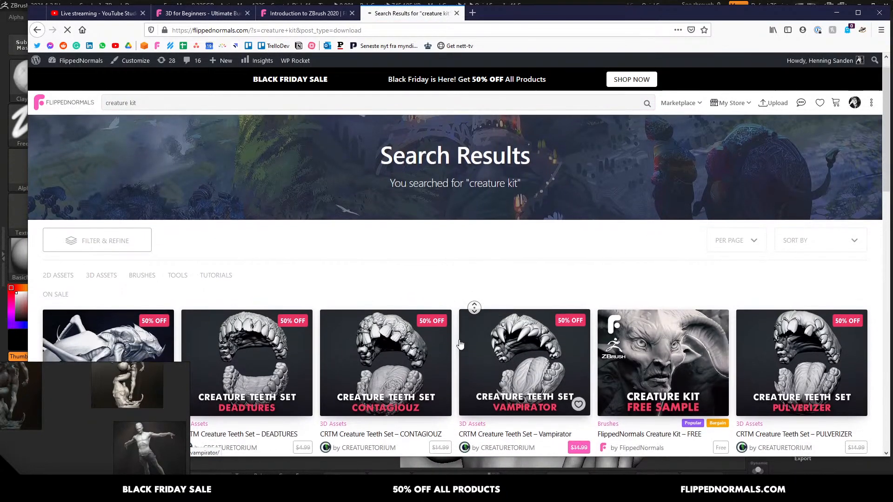
middle_drag(460, 344, 470, 374)
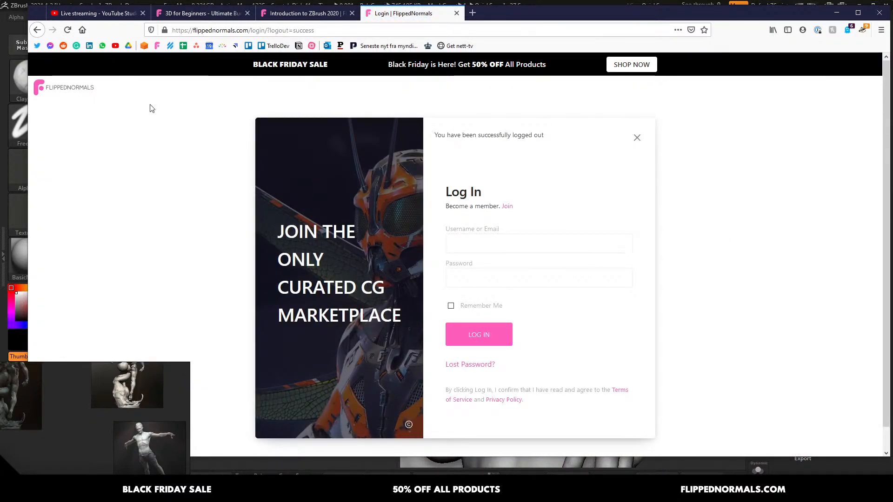
click(71, 89)
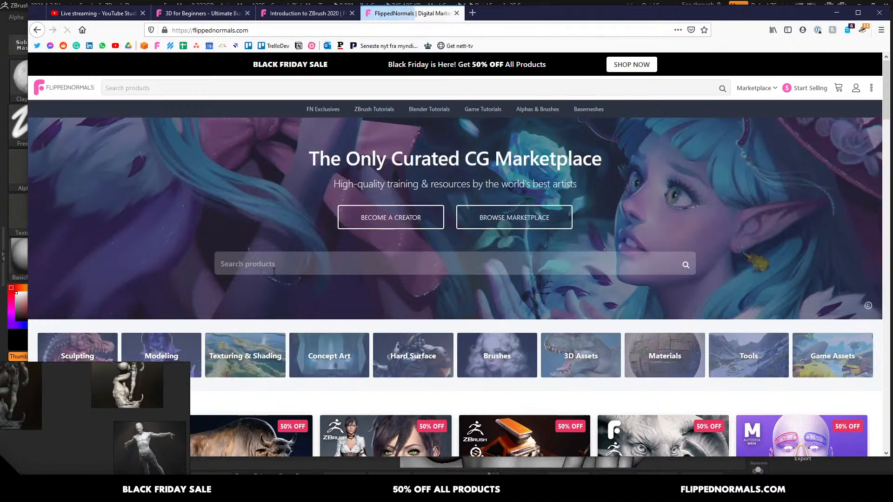
- Repeat the "creature kit" product search from the marketplace home page
click(295, 265)
text(creature kit)
click(280, 282)
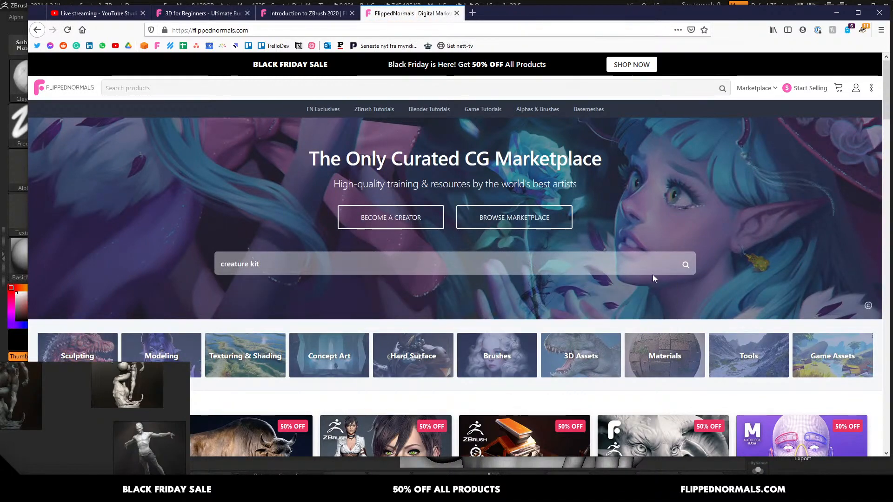
click(686, 264)
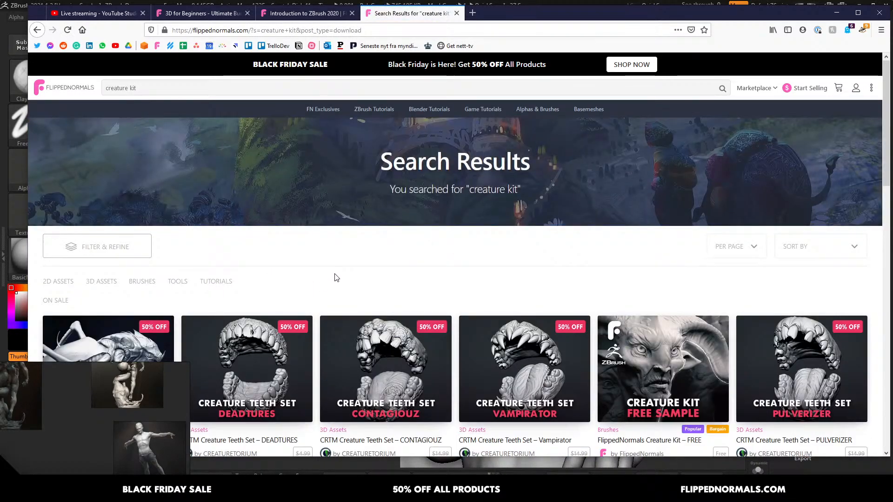
- Open the paid FlippedNormals Creature Kit product page and examine its first three gallery images enlarged
middle_click(335, 274)
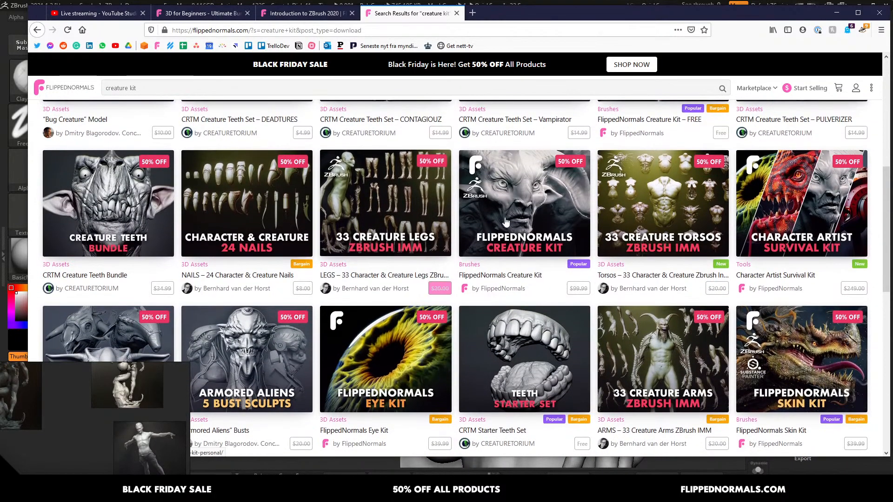
click(522, 218)
middle_click(119, 287)
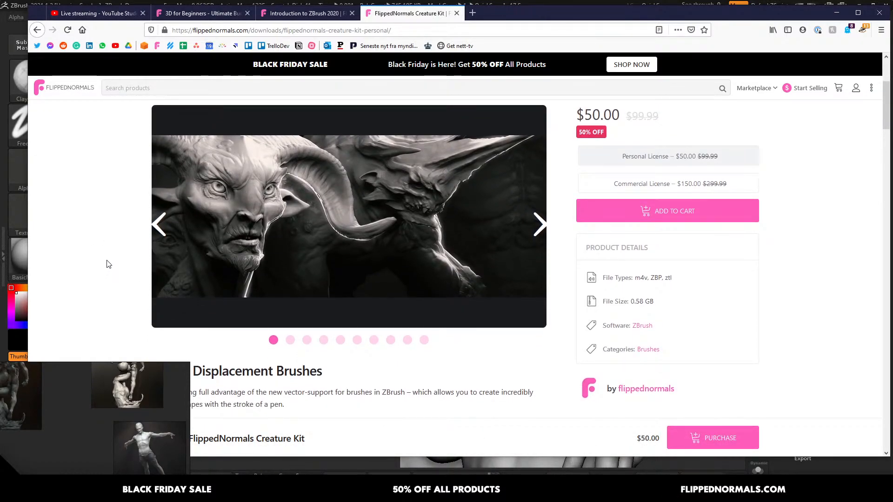
scroll(93, 277, down, 1)
click(343, 233)
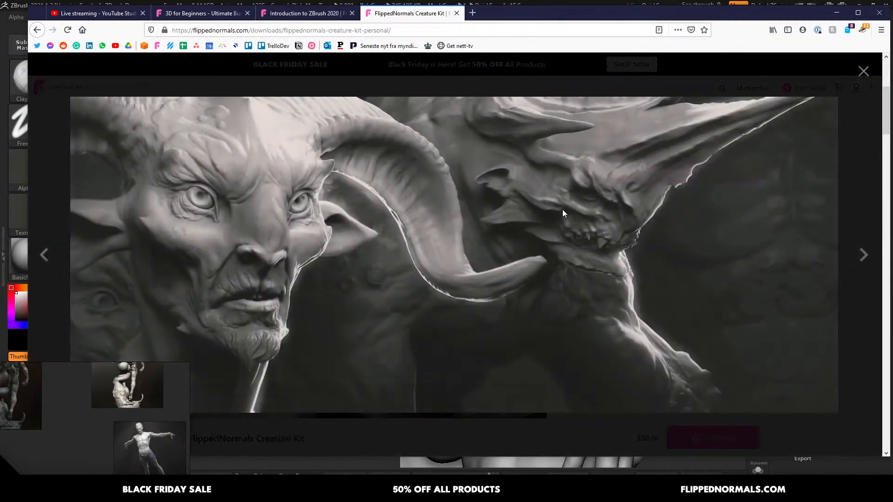
click(864, 256)
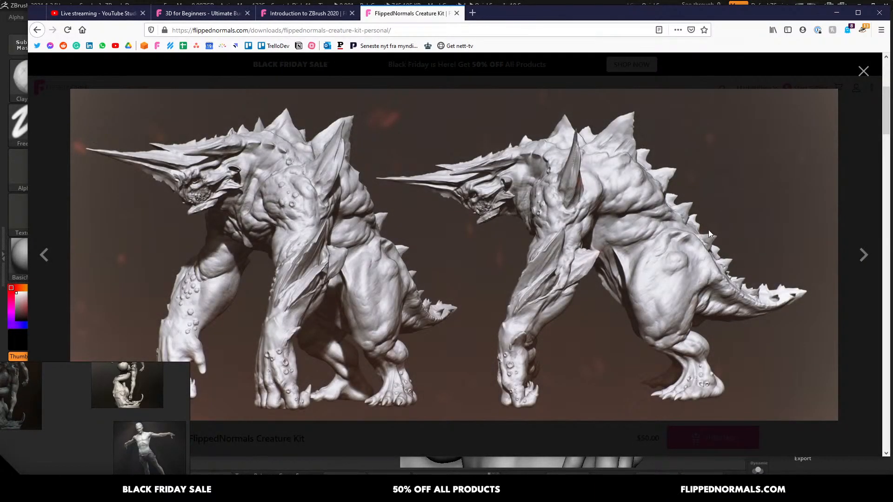
click(863, 260)
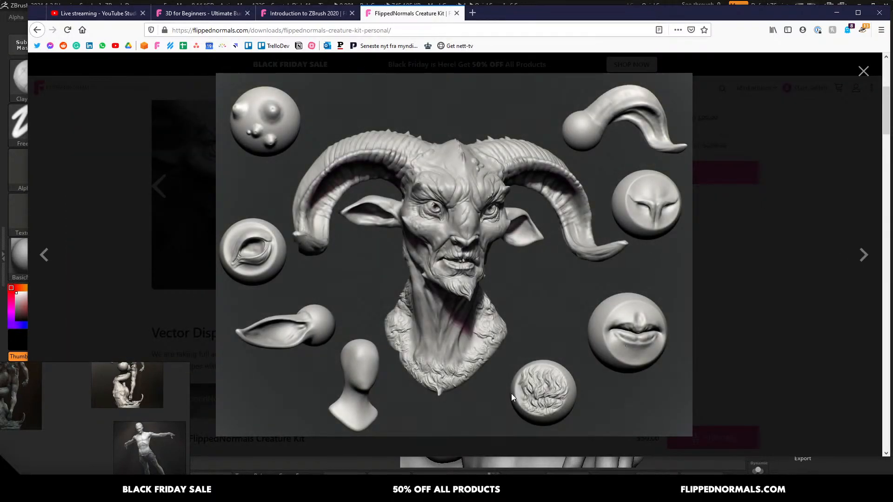
key(Escape)
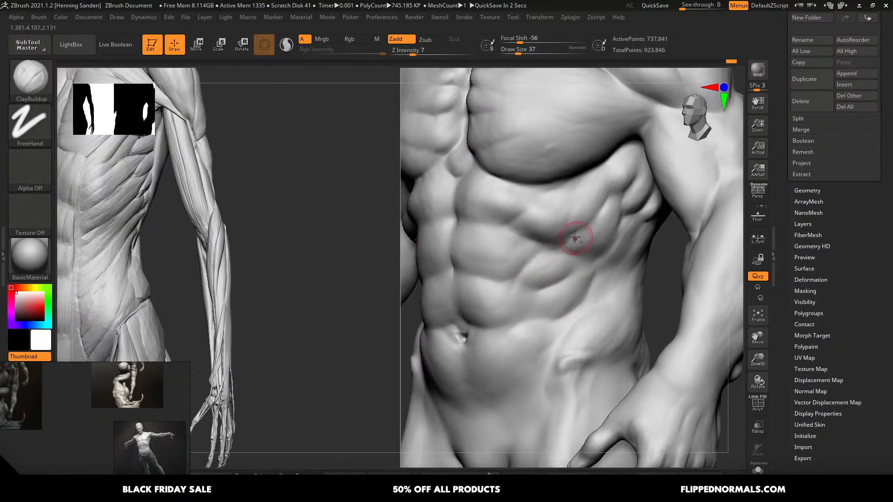
- Refine the transition from the minotaur's lower ribs into the abdominals with ClayBuildup at draw sizes from 37 to 41
drag(572, 239, 510, 289)
drag(533, 250, 499, 274)
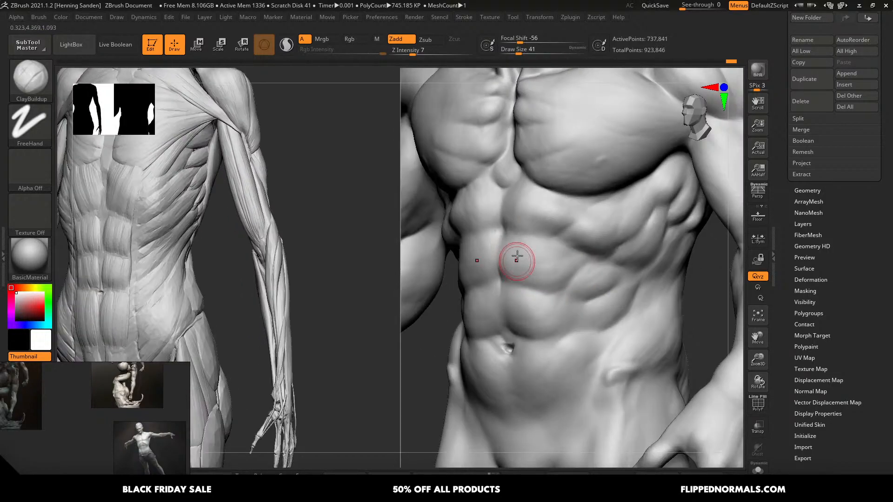
key(bracketleft)
key(bracketleft)
key(bracketleft)
key(bracketleft)
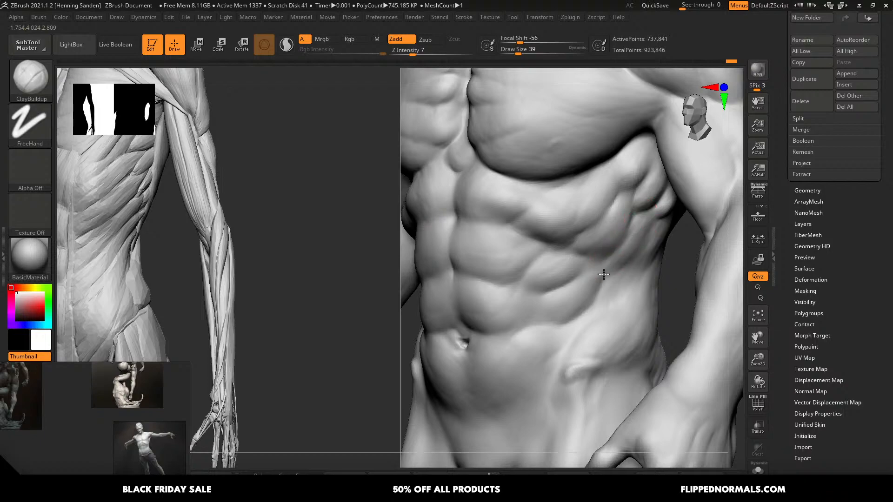
- Build up the minotaur's oblique from the flank toward the navel with ClayBuildup at draw sizes 54 and 46
key(bracketright)
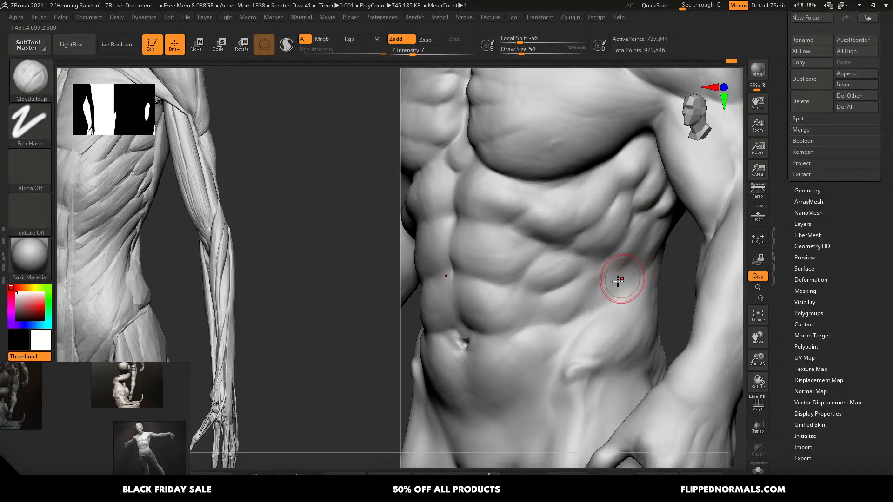
mouse_move(621, 282)
mouse_down()
mouse_move(575, 300)
mouse_move(538, 331)
mouse_up()
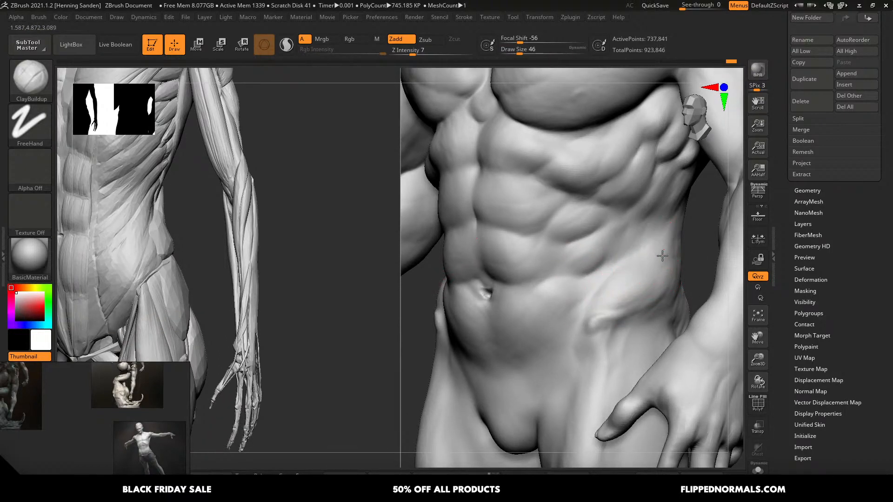
mouse_move(591, 289)
mouse_down()
mouse_move(554, 327)
mouse_move(579, 293)
mouse_up()
key(s)
drag(590, 280, 572, 310)
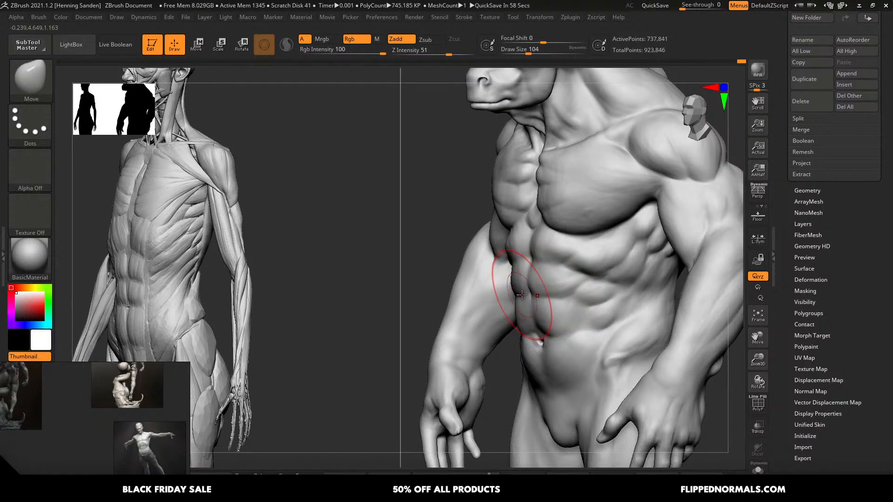
- Adjust the minotaur's chest and abdomen profile from the side with the Move brush at draw sizes from 104 to 157
right_drag(532, 295, 458, 269)
ctrl+right_drag(565, 286, 543, 297)
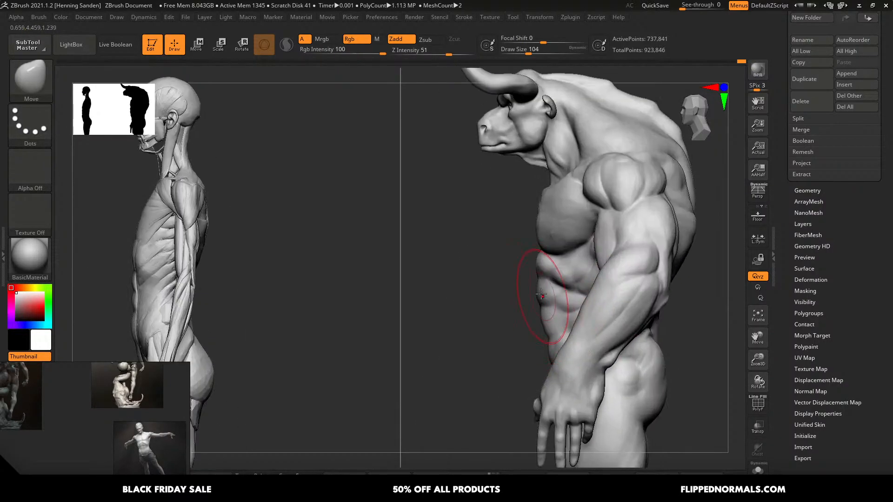
key(bracketright)
ctrl+right_drag(552, 179, 547, 200)
key(bracketright)
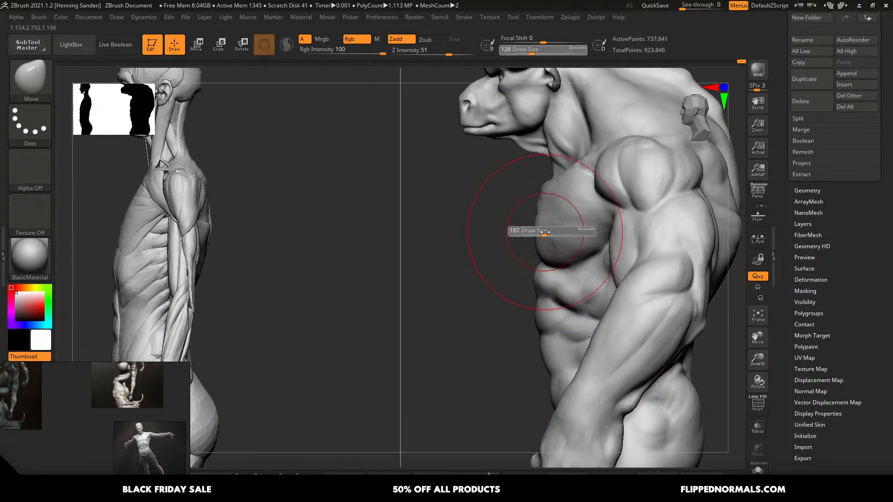
key(bracketright)
ctrl+right_drag(550, 169, 556, 200)
key(s)
drag(556, 199, 550, 200)
alt+right_drag(550, 199, 555, 179)
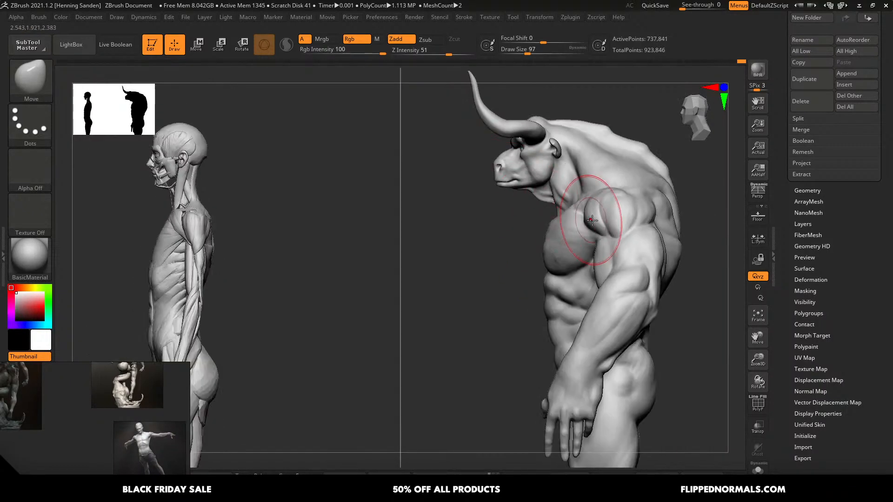
- Reshape the trapezius slope between the minotaur's neck and shoulder with the Move brush at draw sizes 140 and 136
right_drag(593, 223, 595, 229)
key(bracketright)
mouse_move(615, 171)
right_down()
mouse_move(604, 155)
mouse_move(615, 302)
right_up()
right_drag(591, 195, 590, 220)
right_drag(665, 209, 698, 207)
mouse_move(697, 207)
alt+right_down()
mouse_move(573, 214)
mouse_move(585, 212)
alt+right_up()
key(bracketright)
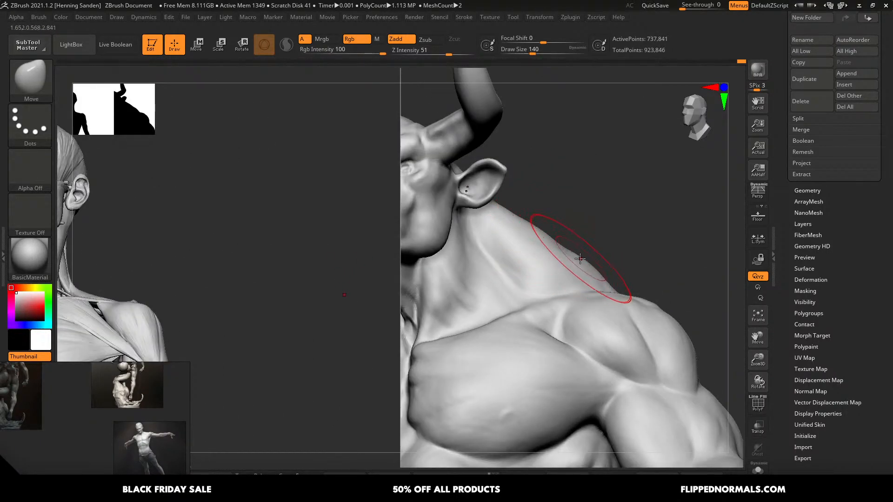
right_drag(564, 251, 576, 250)
key(s)
click(573, 250)
drag(568, 247, 561, 251)
- Thicken the minotaur's ears with the Inflat brush at draw sizes 149 and 120, and remesh the body with DynaMesh
mouse_move(561, 246)
right_down()
mouse_move(577, 218)
mouse_move(572, 205)
right_up()
key(b)
key(i)
key(n)
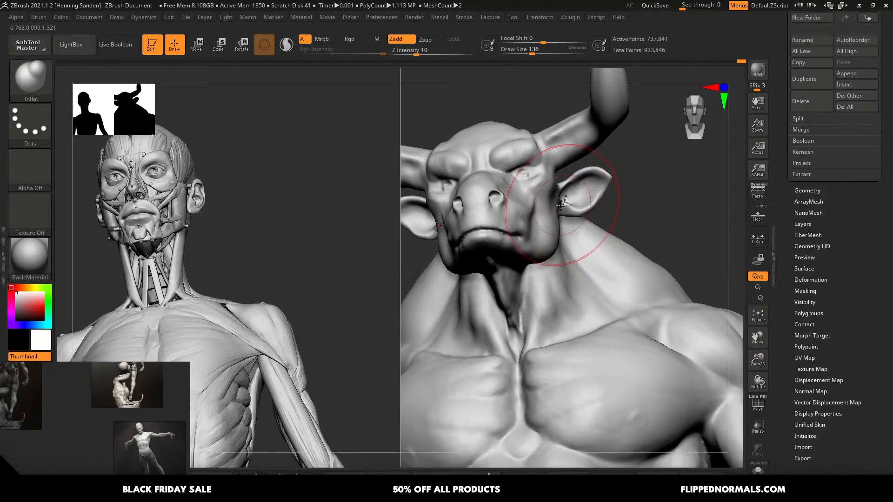
key(s)
drag(564, 199, 568, 199)
right_drag(579, 200, 573, 202)
key(s)
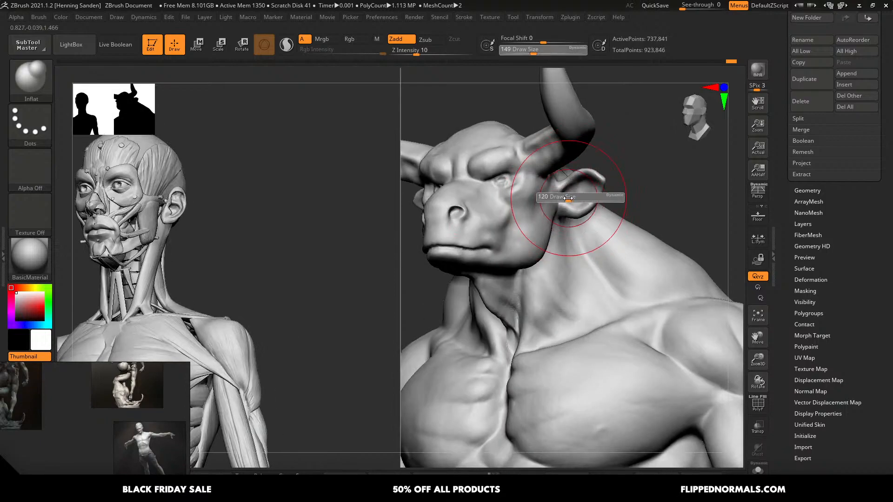
drag(573, 202, 569, 202)
ctrl+drag(634, 190, 624, 202)
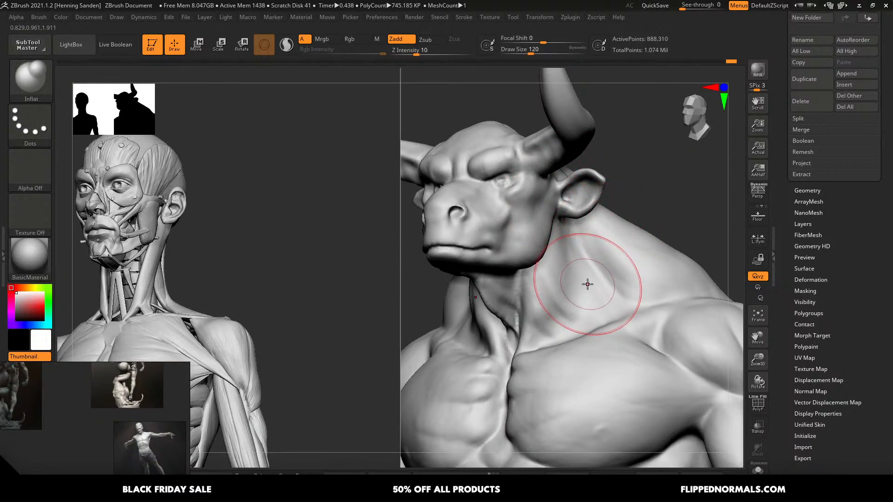
- Sculpt the muscles at the front of the minotaur's neck above the collarbones with the Standard brush at draw size 51
mouse_move(529, 261)
ctrl+right_down()
mouse_move(517, 261)
mouse_move(505, 214)
ctrl+right_up()
mouse_move(514, 259)
shift+right_down()
mouse_move(512, 275)
mouse_move(561, 251)
mouse_move(563, 219)
mouse_move(571, 221)
mouse_move(560, 300)
shift+right_up()
key(b)
key(c)
key(b)
key(w)
key(q)
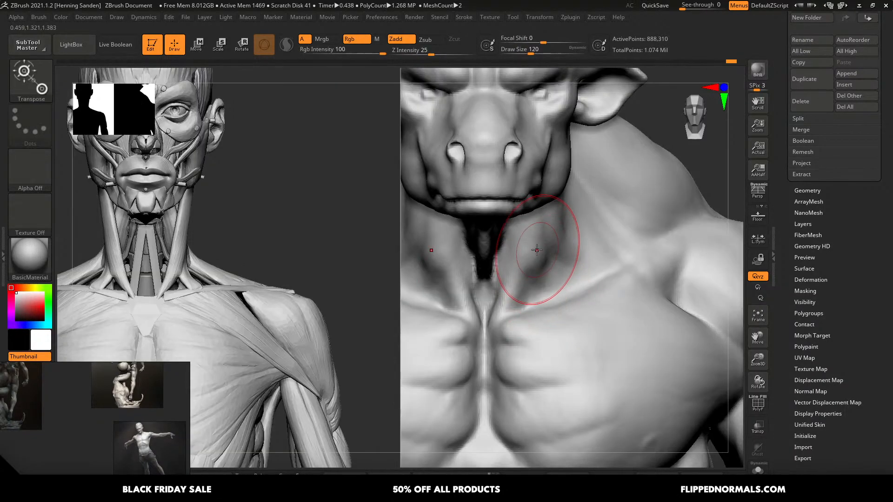
key(b)
key(s)
key(t)
key(s)
drag(535, 256, 526, 256)
right_drag(532, 261, 525, 209)
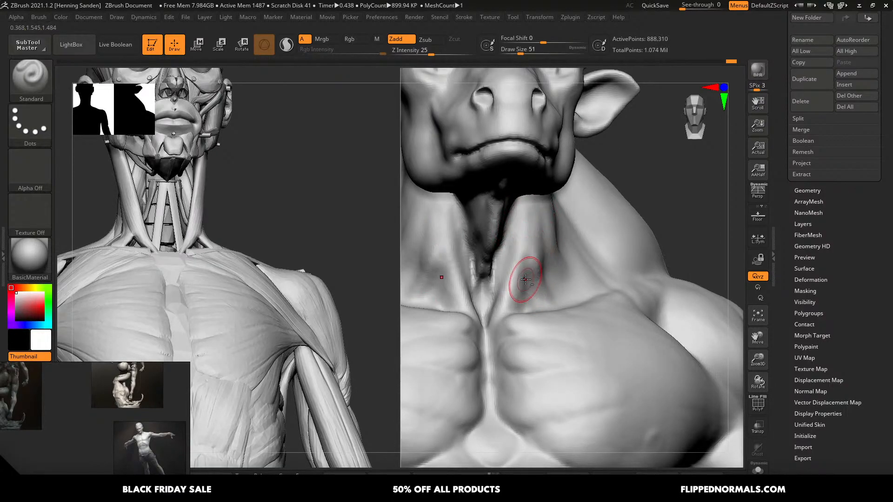
right_drag(525, 279, 520, 237)
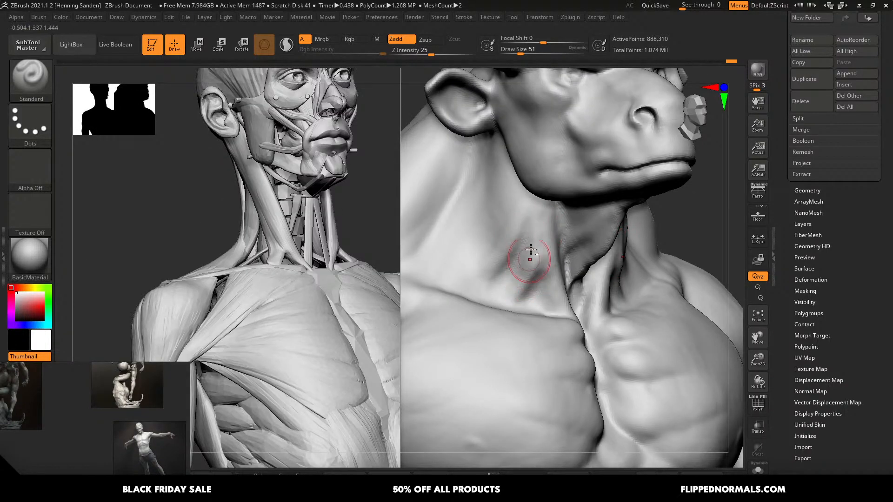
- Reshape the slope of the minotaur's trapezius and neck with the Move brush at draw sizes from 90 to 140
mouse_move(439, 222)
ctrl+right_down()
mouse_move(512, 242)
mouse_move(496, 287)
mouse_move(470, 242)
ctrl+right_up()
key(b)
key(m)
key(v)
key(s)
drag(440, 235, 449, 235)
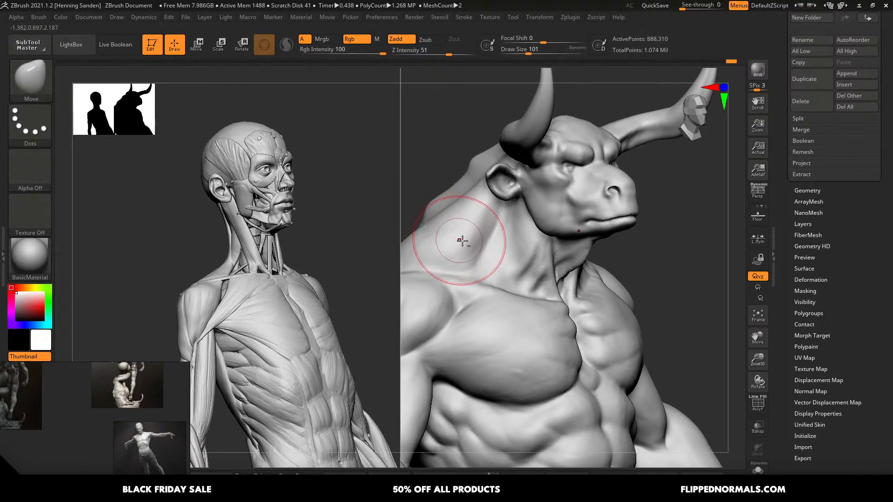
mouse_move(462, 240)
right_down()
mouse_move(454, 247)
mouse_move(503, 242)
right_up()
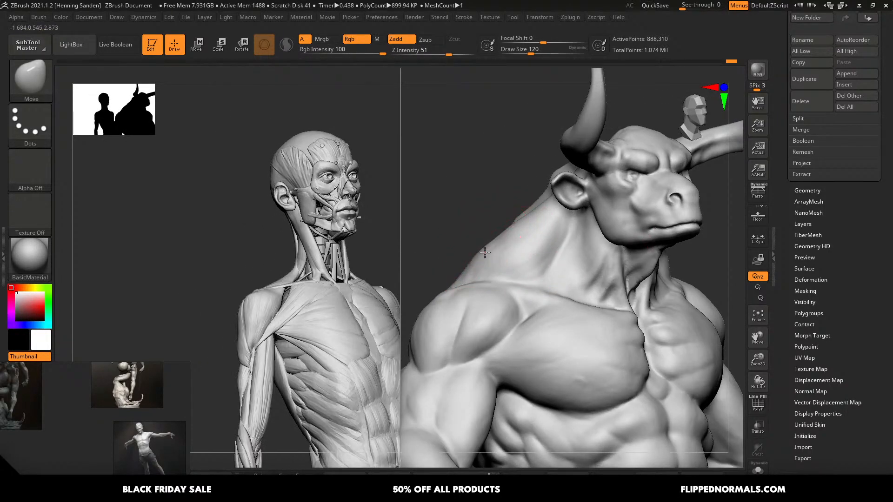
right_drag(525, 240, 511, 241)
key(s)
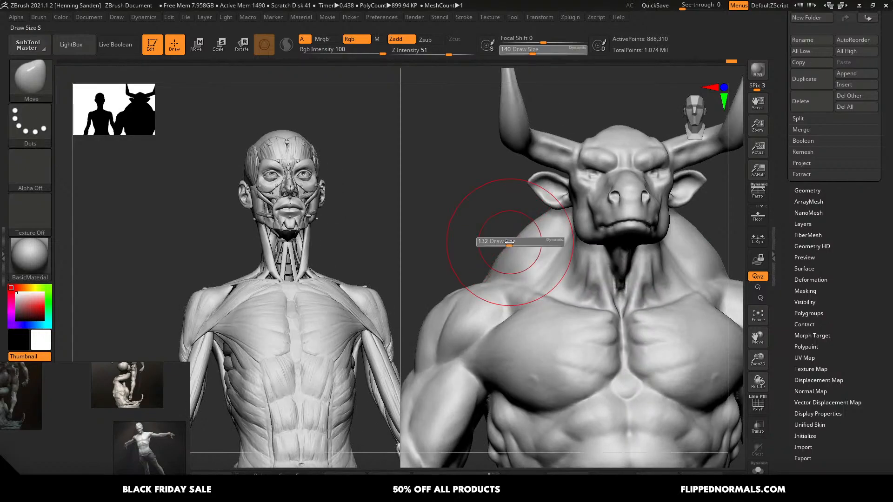
drag(511, 241, 508, 241)
ctrl+right_drag(519, 237, 518, 243)
key(s)
drag(519, 243, 513, 243)
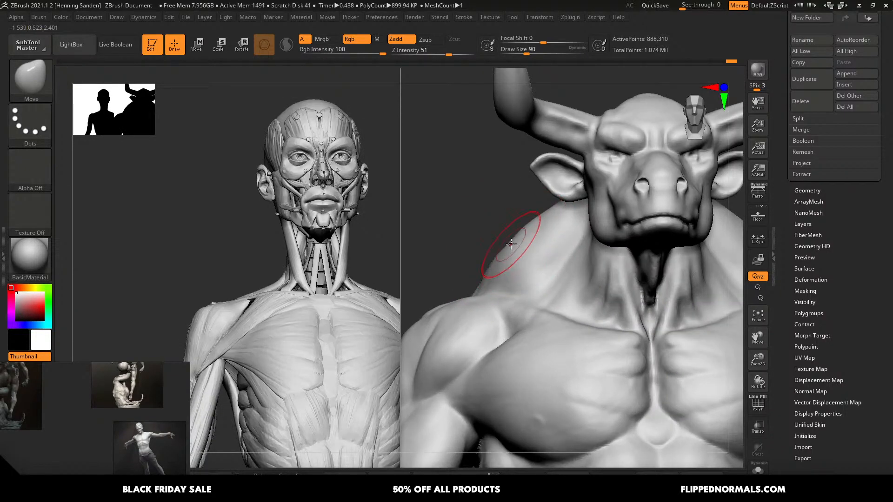
- Check the minotaur's whole upper body and refine the side of its neck with the Move brush at draw size 37
alt+right_drag(521, 232, 460, 161)
right_drag(535, 277, 579, 298)
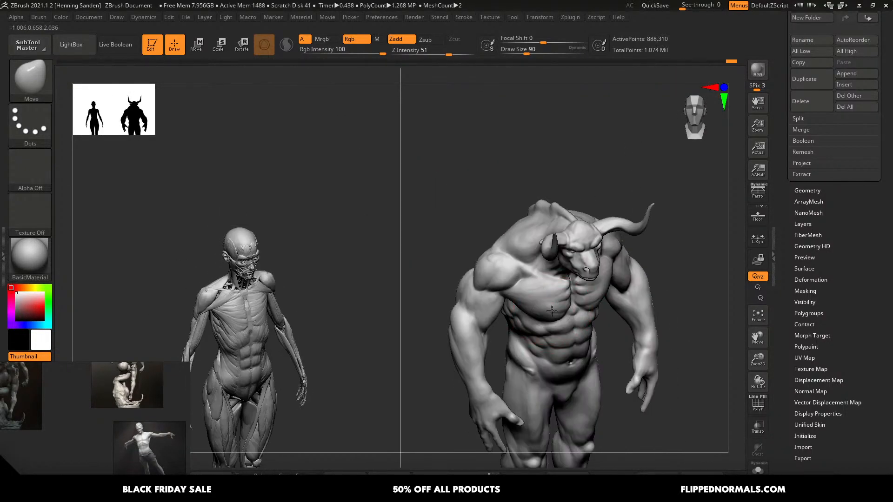
right_drag(602, 267, 579, 275)
right_drag(579, 274, 585, 253)
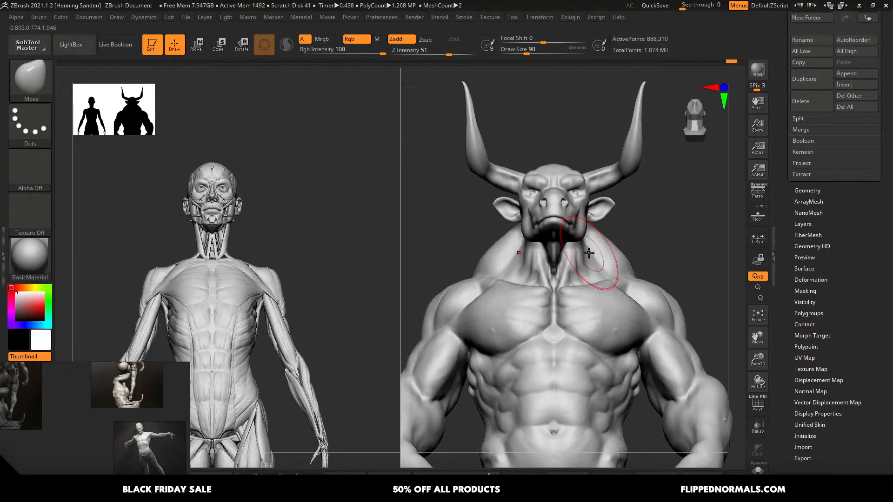
right_drag(535, 268, 533, 265)
key(s)
mouse_move(514, 237)
mouse_down()
mouse_move(484, 260)
mouse_move(493, 253)
mouse_move(538, 265)
mouse_up()
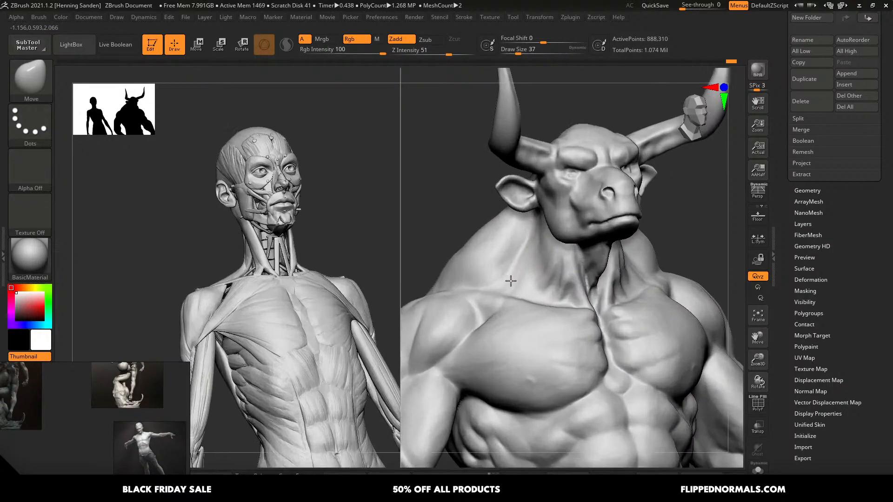
- Choose the ClayBuildup brush and save the sculpt over the existing minotaur4.ZTL file
key(b)
key(c)
key(b)
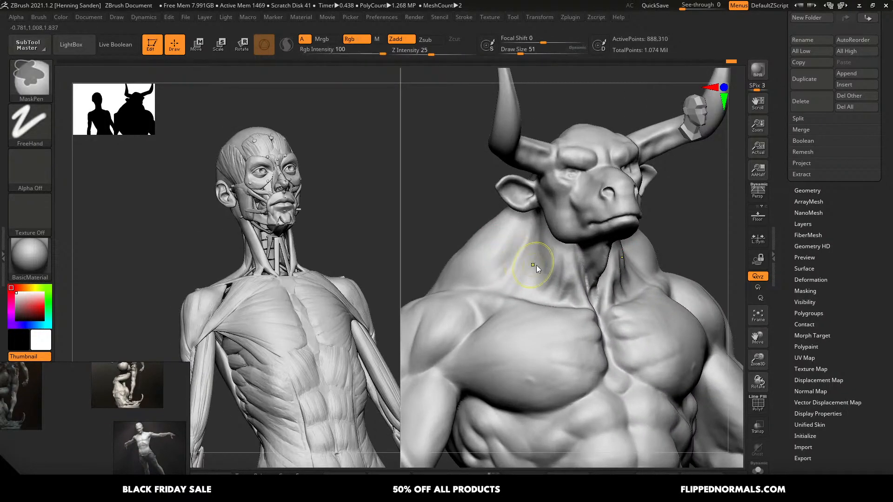
key(ctrl+s)
click(772, 424)
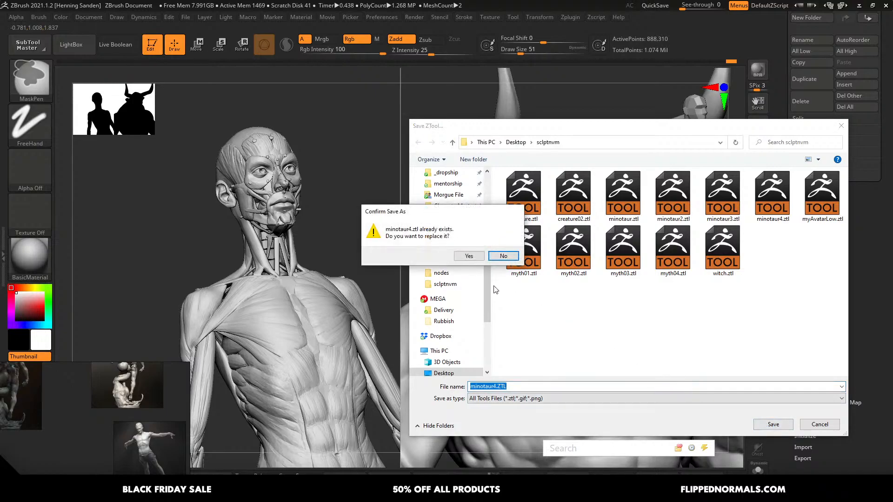
click(462, 256)
- Build up the trapezius along the side of the minotaur's neck with the ClayBuildup brush at draw sizes 54 and 68
key(s)
drag(504, 261, 508, 260)
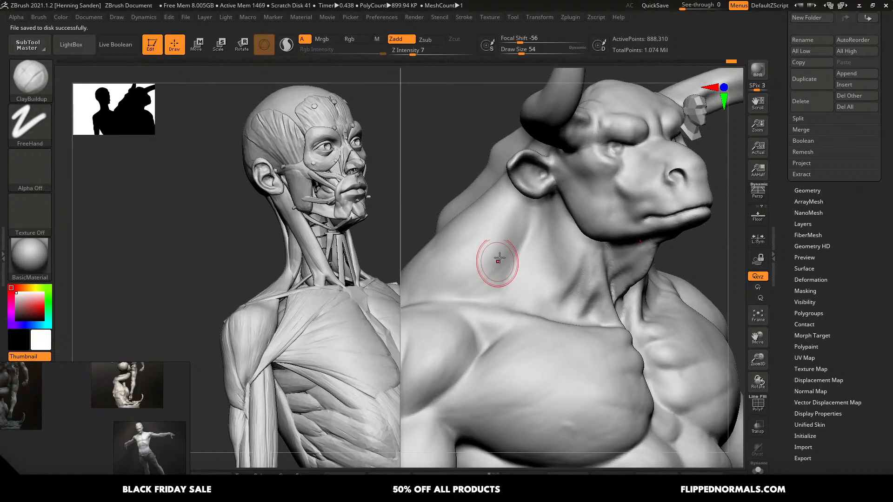
drag(499, 258, 508, 235)
key(s)
drag(480, 230, 487, 230)
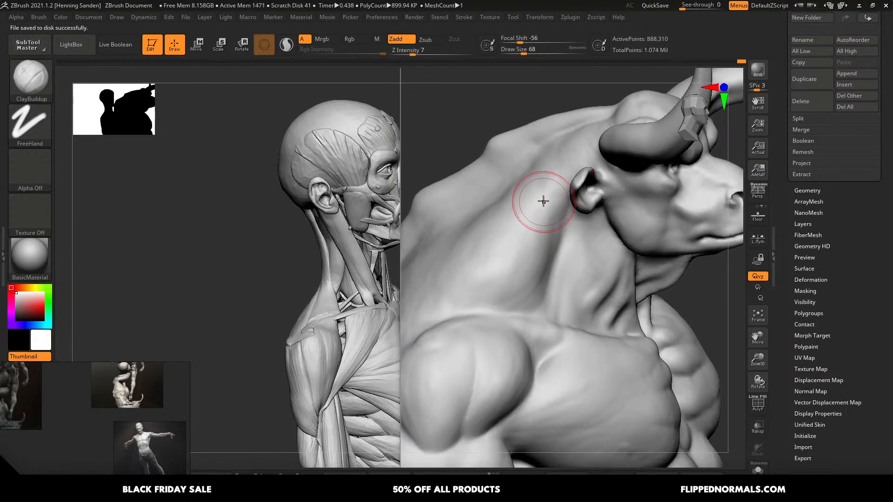
drag(545, 250, 470, 309)
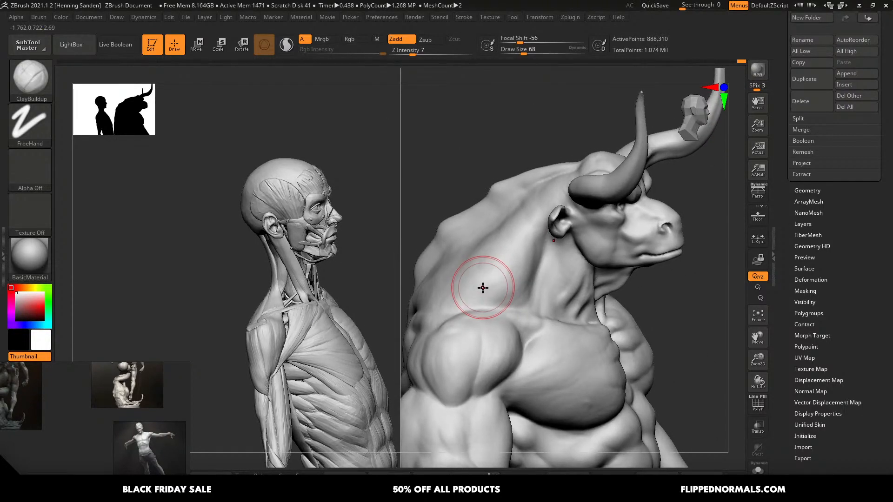
- Adjust the minotaur's shoulder and upper chest forms with the Move brush, starting at draw size 71 and enlarging it to 167
mouse_move(482, 288)
right_down()
mouse_move(465, 243)
mouse_move(484, 285)
mouse_move(476, 317)
mouse_move(490, 297)
mouse_move(466, 306)
mouse_move(494, 275)
mouse_move(512, 269)
mouse_move(493, 295)
mouse_move(517, 299)
right_up()
key(b)
key(m)
key(v)
key(s)
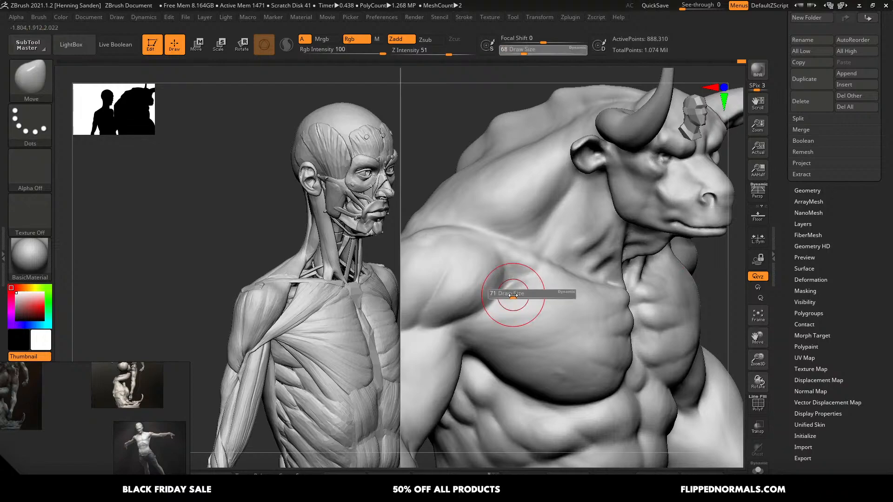
click(512, 295)
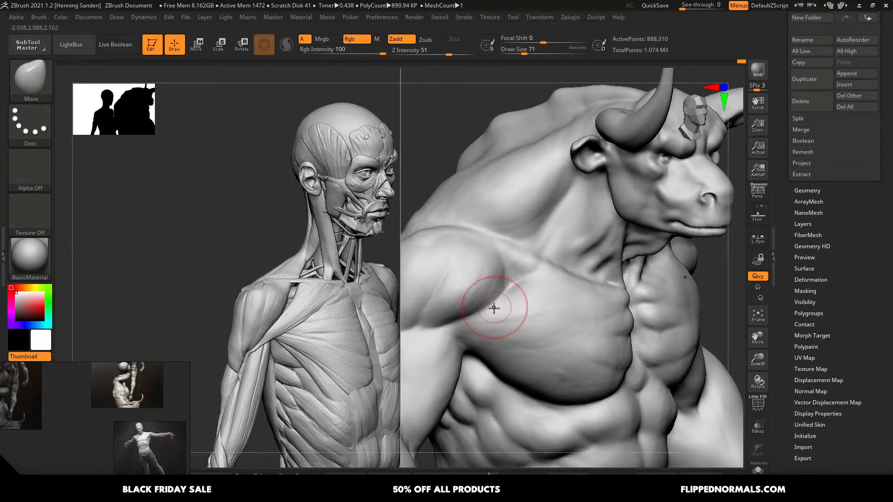
mouse_move(494, 309)
right_down()
mouse_move(462, 301)
mouse_move(500, 325)
mouse_move(543, 305)
mouse_move(476, 257)
mouse_move(489, 287)
mouse_move(482, 276)
mouse_move(474, 289)
right_up()
key(bracketright)
mouse_move(474, 289)
ctrl+right_down()
mouse_move(466, 305)
mouse_move(481, 317)
mouse_move(492, 309)
ctrl+right_up()
key(bracketright)
key(bracketright)
key(bracketright)
- Isolate the minotaur's arms from the back view, give them their own polygroup, and show the whole body again
ctrl+right_drag(534, 339, 534, 269)
shift+right_drag(472, 260, 456, 263)
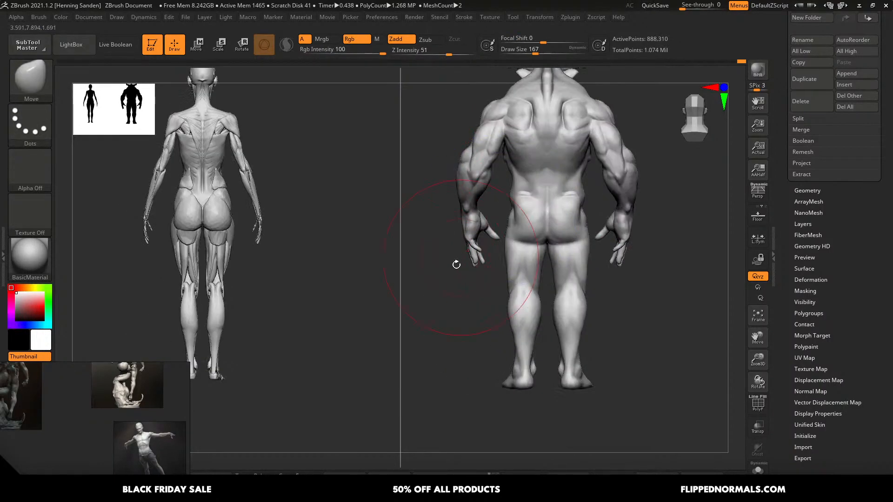
mouse_move(435, 310)
ctrl+shift+mouse_down()
mouse_move(485, 114)
mouse_move(502, 90)
ctrl+shift+mouse_up()
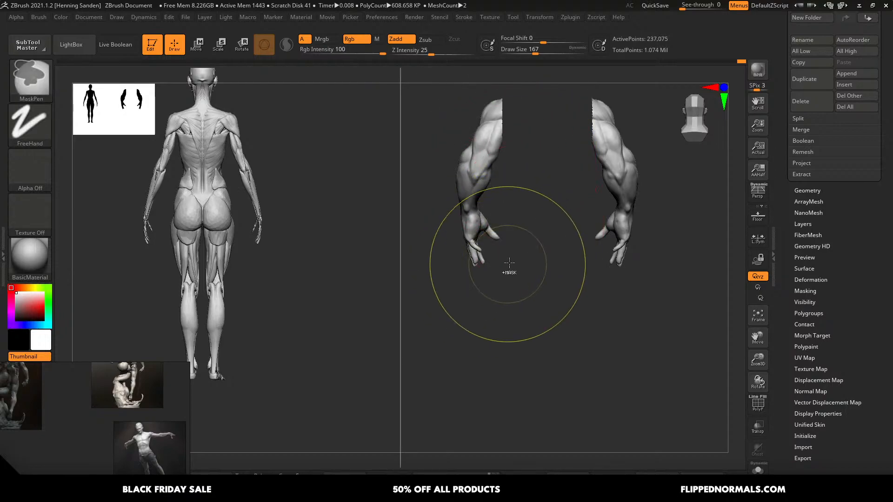
key(shift+f)
ctrl+shift+click(470, 277)
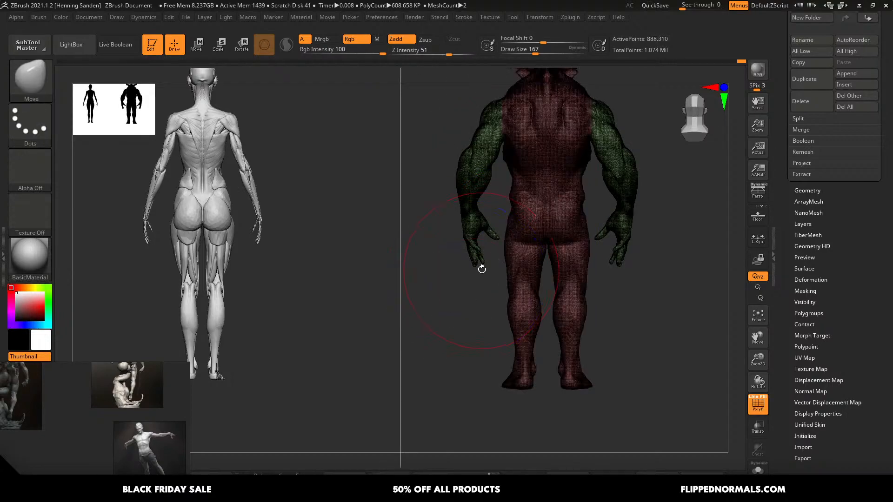
right_drag(478, 263, 524, 240)
ctrl+shift+click(557, 197)
ctrl+shift+click(564, 209)
ctrl+shift+click(610, 238)
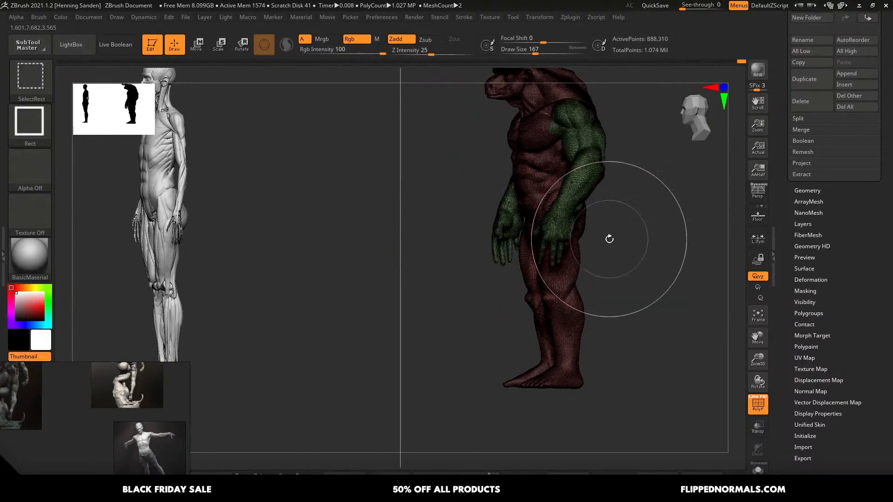
shift+right_drag(609, 238, 597, 240)
key(shift+f)
- Set the Move brush to draw size 29 and hide the minotaur's arm polygroup in side view
alt+right_drag(654, 225, 598, 238)
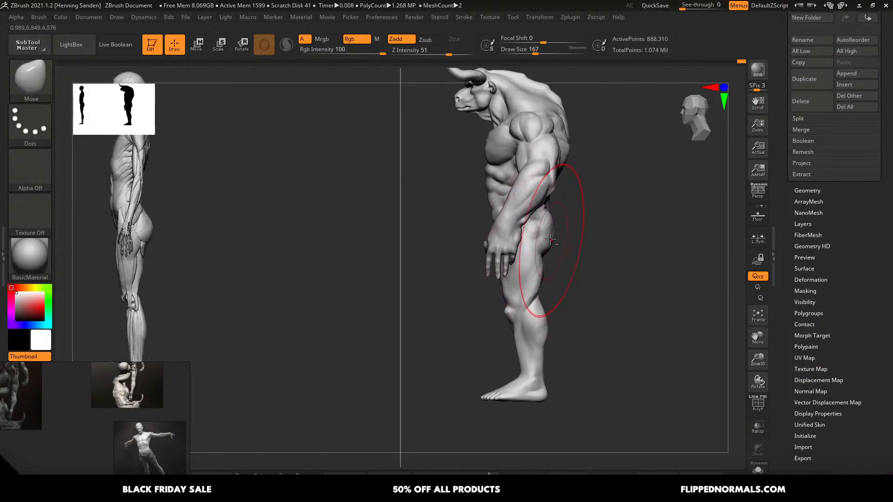
key(s)
mouse_move(533, 216)
mouse_down()
mouse_move(517, 215)
mouse_move(514, 200)
mouse_up()
key(s)
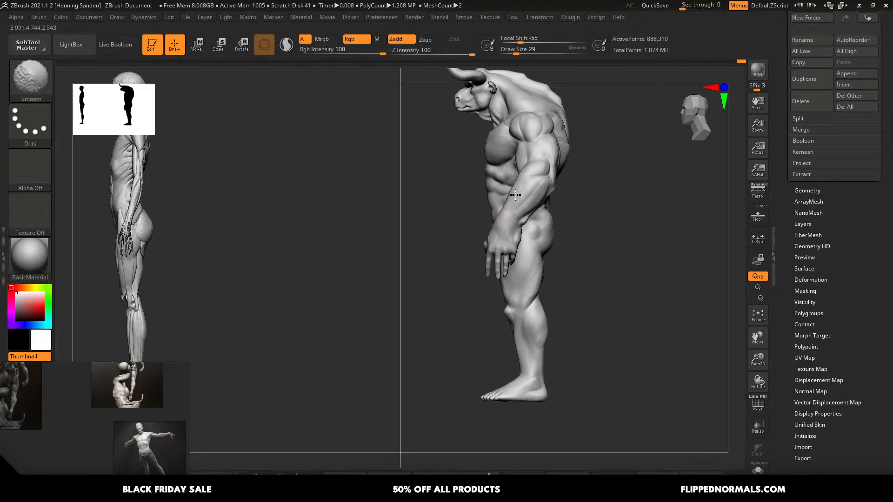
ctrl+shift+click(526, 248)
ctrl+shift+click(534, 242)
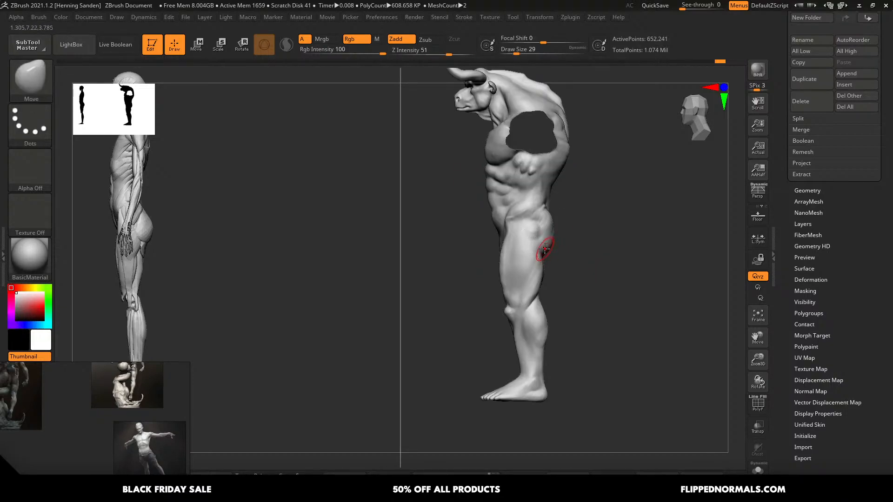
- Reshape the back of the minotaur's upper thigh below the buttock with the Move brush at draw size 29
drag(543, 247, 540, 254)
mouse_move(541, 254)
ctrl+right_down()
mouse_move(518, 286)
mouse_move(573, 251)
ctrl+right_up()
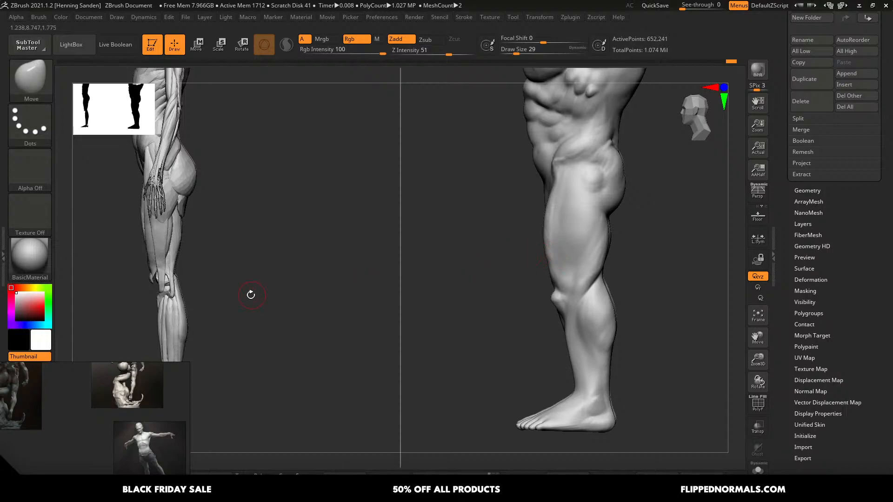
right_drag(251, 295, 347, 338)
alt+right_drag(570, 252, 493, 293)
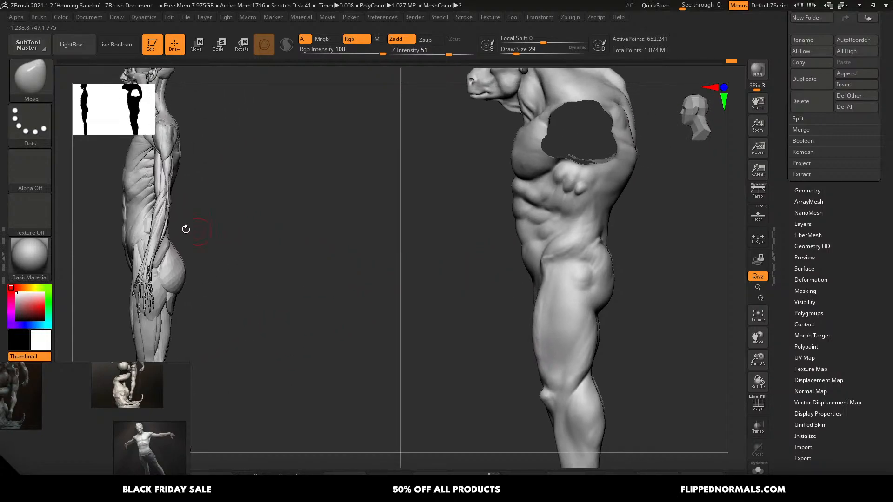
- Select the écorché figure and hide its arm on one side to expose the hip and torso
alt+click(161, 217)
shift+right_drag(571, 235, 578, 274)
ctrl+shift+drag(581, 341, 527, 85)
mouse_move(534, 231)
ctrl+alt+shift+mouse_down()
mouse_move(502, 100)
mouse_move(512, 92)
ctrl+alt+shift+mouse_up()
right_drag(521, 197, 558, 209)
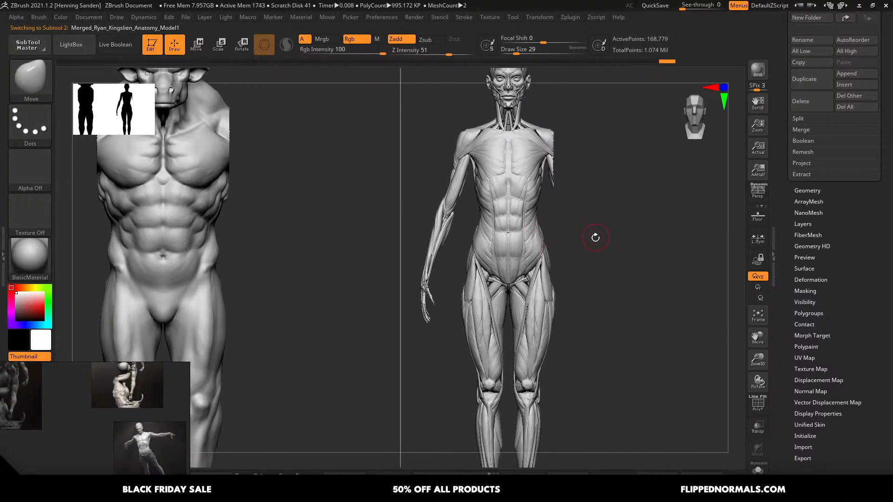
right_drag(590, 242, 577, 243)
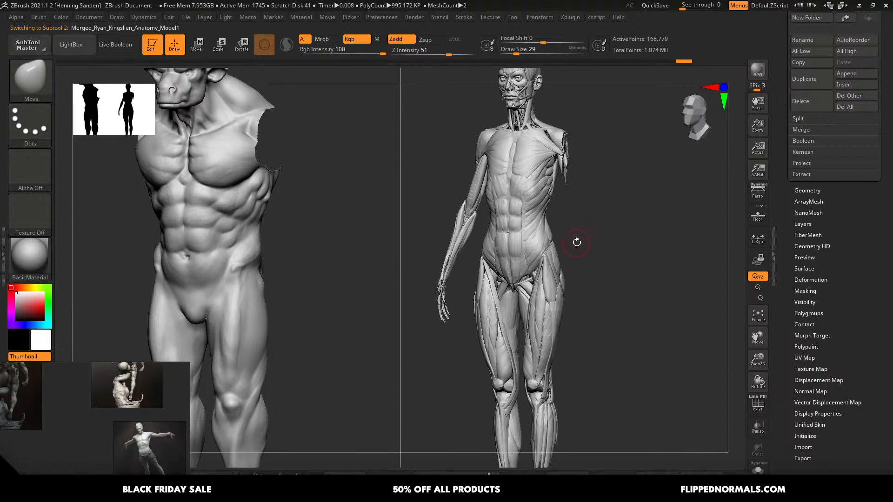
ctrl+shift+click(630, 231)
key(ctrl+z)
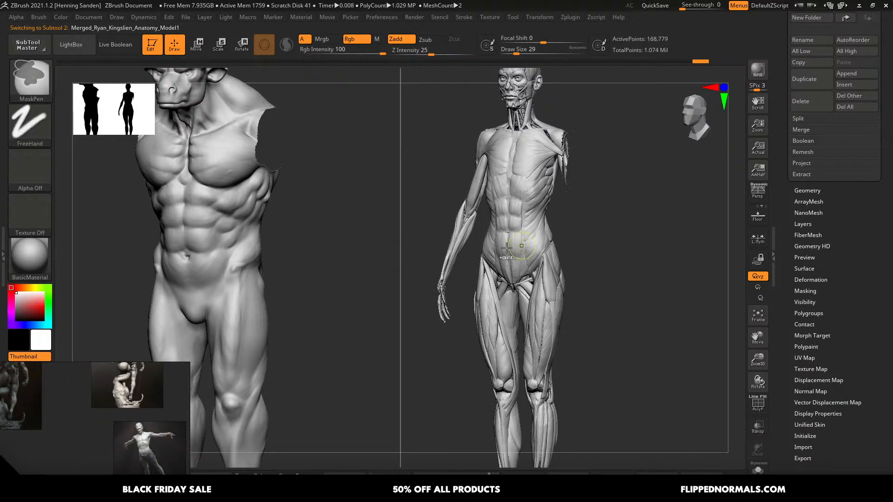
- Reselect the minotaur and build up the front of its thigh below the hip with the ClayBuildup brush at draw size 39
alt+click(242, 310)
right_drag(566, 285, 498, 282)
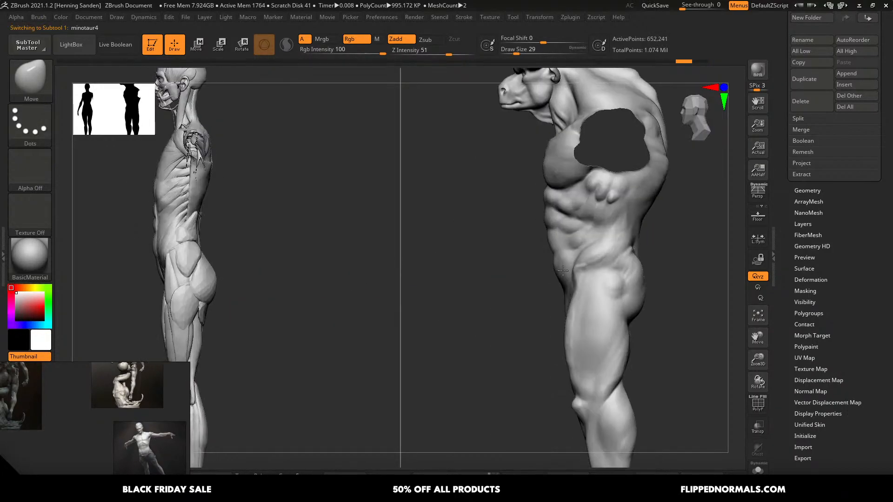
mouse_move(615, 301)
alt+right_down()
mouse_move(631, 239)
mouse_move(613, 224)
alt+right_up()
key(s)
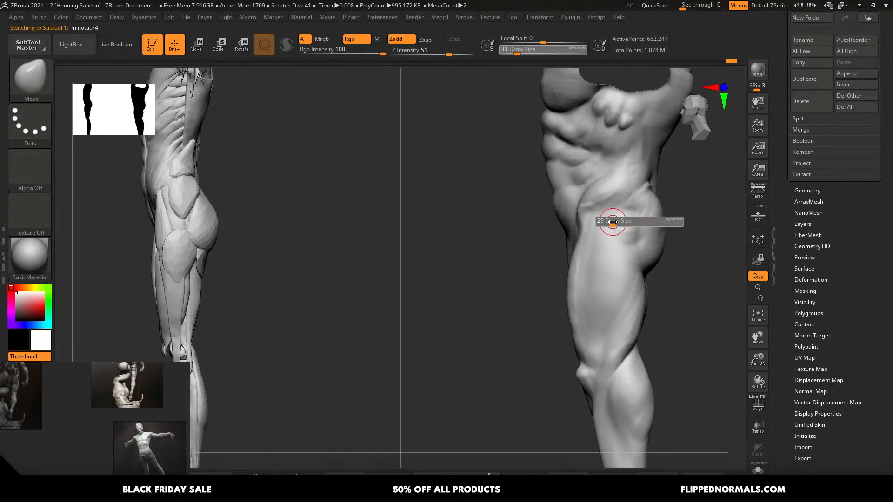
click(613, 223)
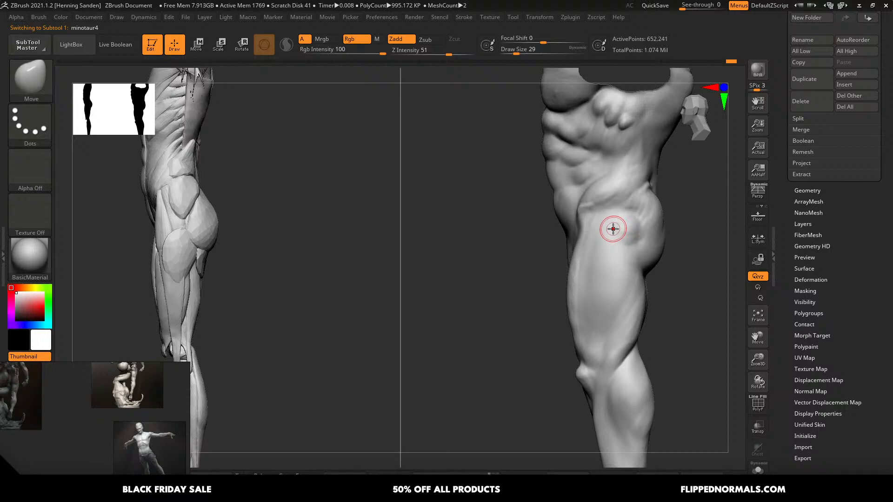
key(b)
key(c)
key(b)
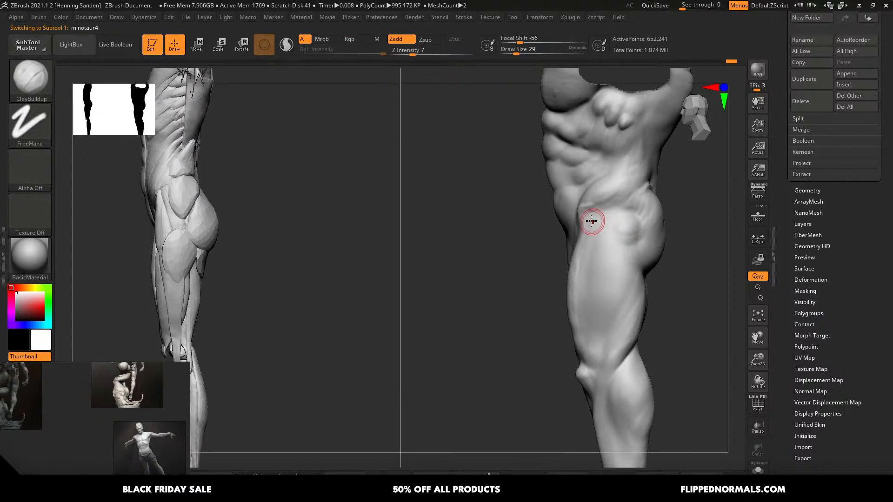
right_drag(587, 230, 614, 231)
key(s)
click(588, 232)
drag(584, 220, 575, 316)
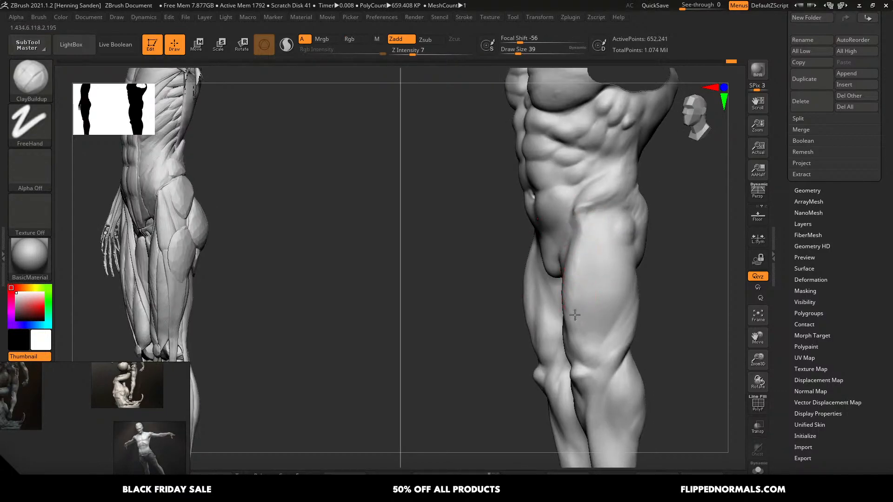
- Define the front and inner thigh muscles down toward the knee with the ClayBuildup brush at draw size 31
key(s)
mouse_move(575, 275)
right_down()
mouse_move(591, 258)
mouse_move(581, 223)
right_up()
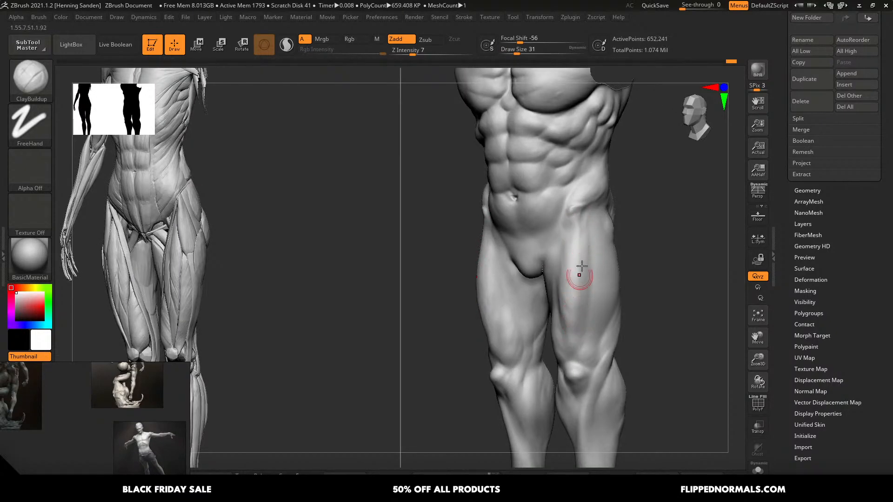
shift+right_drag(568, 320, 566, 340)
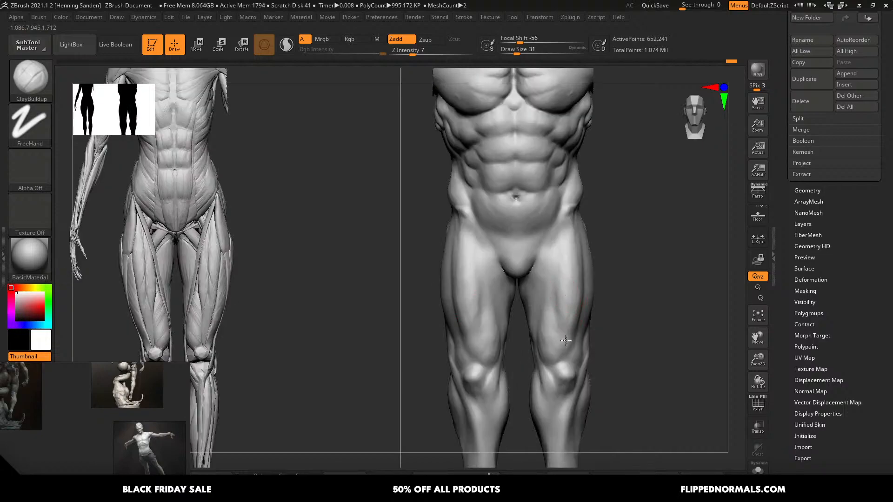
right_drag(601, 280, 592, 253)
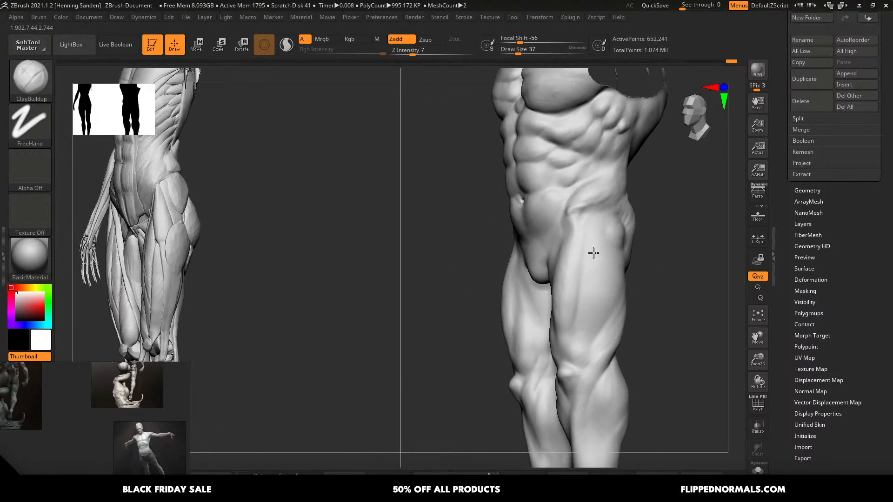
- Build up the front and outer side of the minotaur's upper thigh below the hip with the ClayBuildup brush at draw sizes 44 to 51
key(s)
drag(605, 248, 609, 248)
right_drag(612, 248, 605, 251)
key(s)
drag(609, 251, 610, 252)
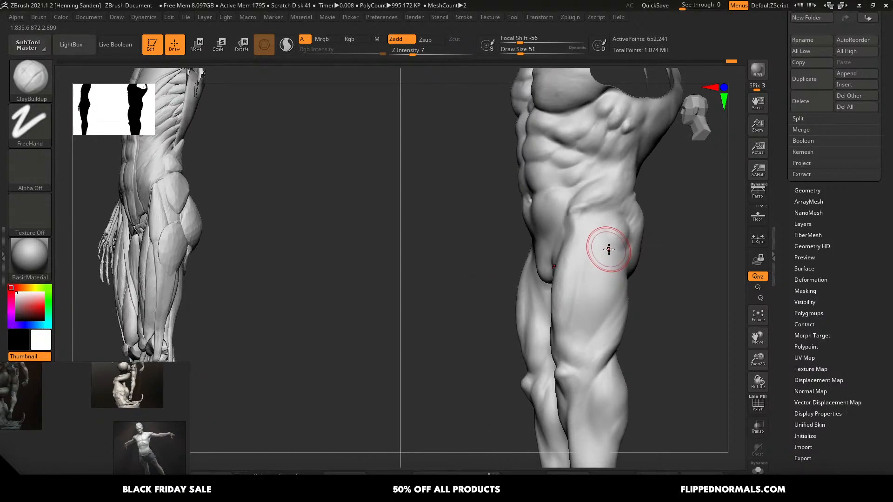
key([)
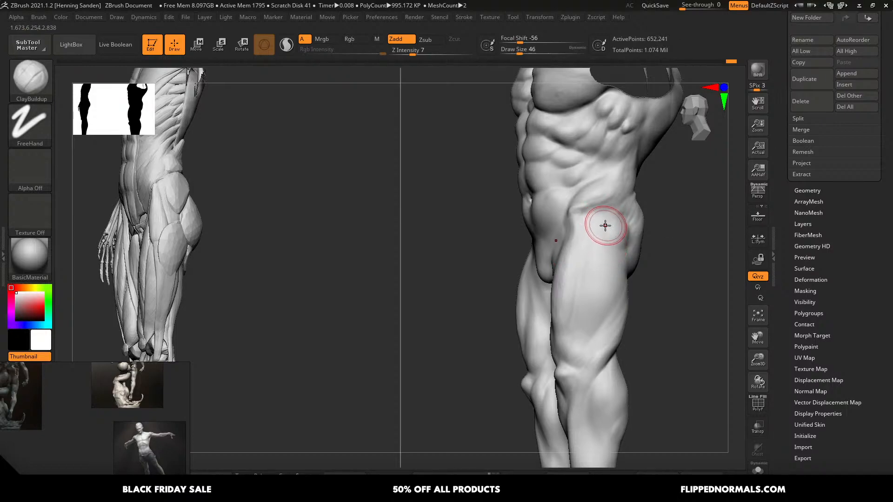
key(])
right_drag(602, 247, 606, 268)
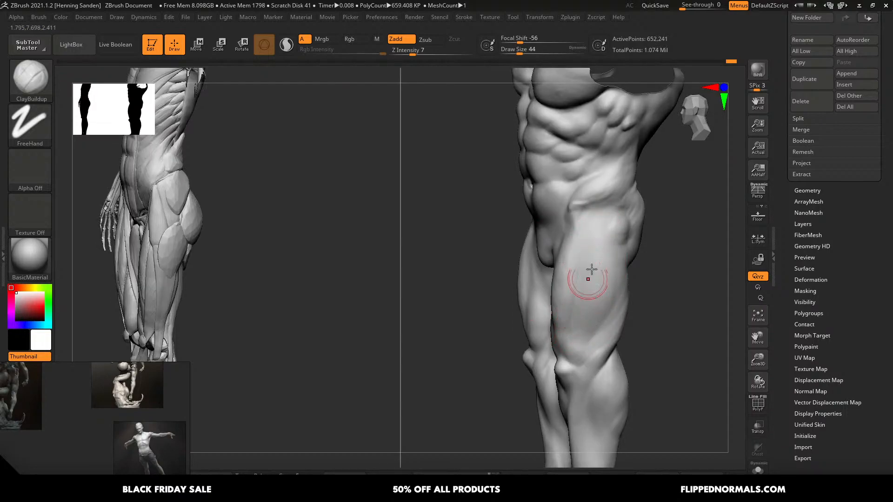
mouse_move(591, 277)
alt+right_down()
mouse_move(592, 303)
mouse_move(598, 283)
mouse_move(590, 282)
alt+right_up()
- Refine the side of the minotaur's ribcage beside the lat with the ClayBuildup brush at draw size 39
ctrl+right_drag(632, 134, 635, 152)
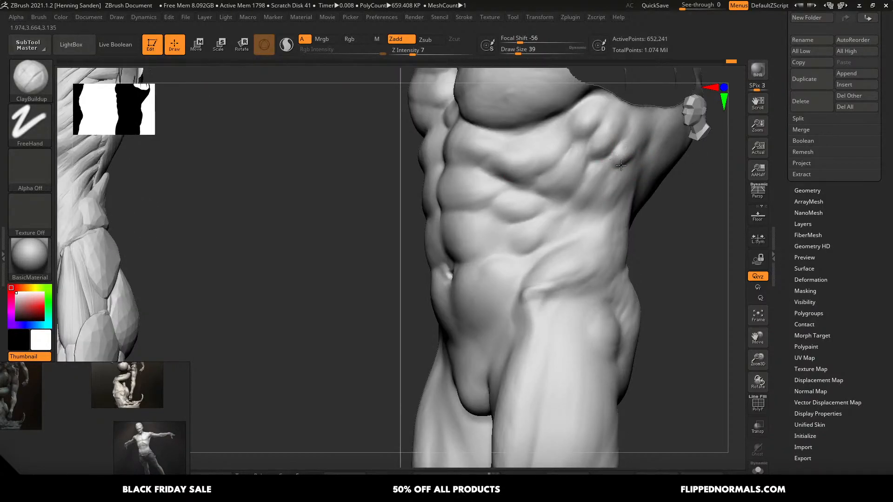
drag(638, 140, 624, 155)
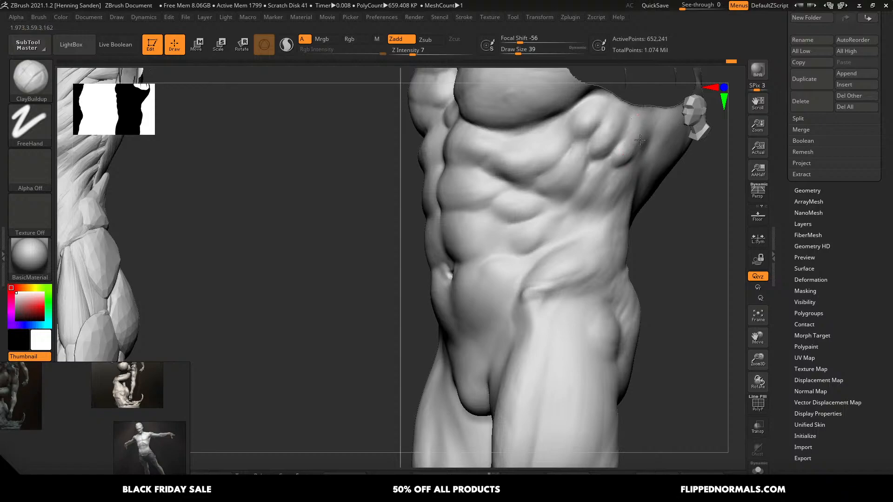
alt+right_drag(610, 186, 565, 140)
- Unhide the minotaur's head and arms and bring the upper body and bent arm into a three-quarter view
shift+right_drag(566, 223, 598, 233)
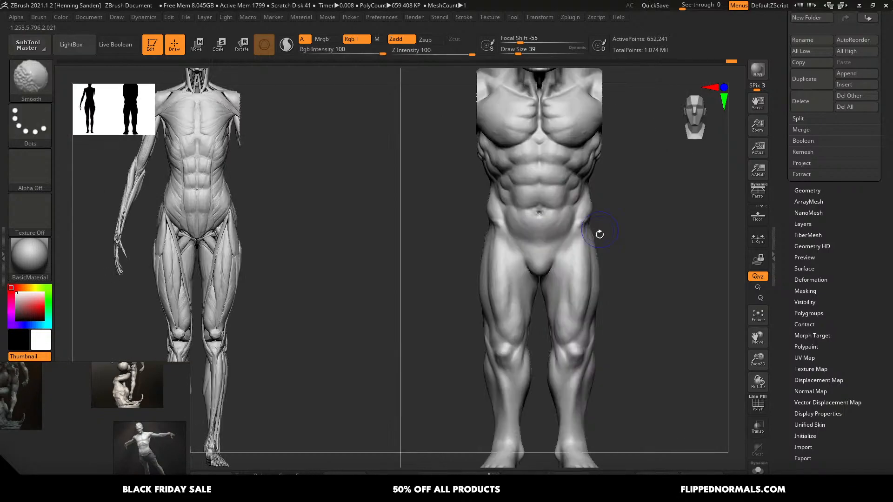
mouse_move(598, 279)
alt+right_down()
mouse_move(590, 225)
mouse_move(578, 228)
mouse_move(626, 245)
alt+right_up()
ctrl+shift+click(648, 225)
alt+right_drag(638, 102, 608, 239)
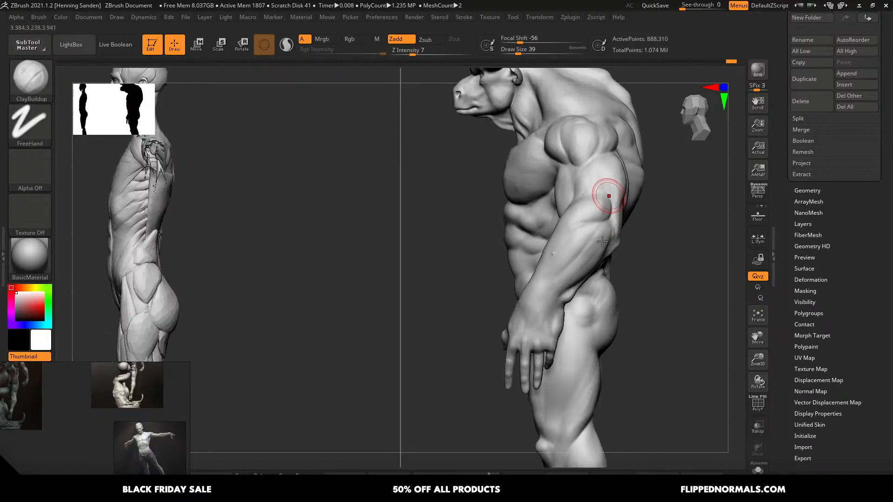
alt+right_drag(604, 195, 579, 233)
right_drag(578, 233, 600, 235)
mouse_move(597, 252)
ctrl+mouse_down()
mouse_move(580, 293)
mouse_move(552, 316)
mouse_move(578, 276)
ctrl+mouse_up()
key(ctrl+z)
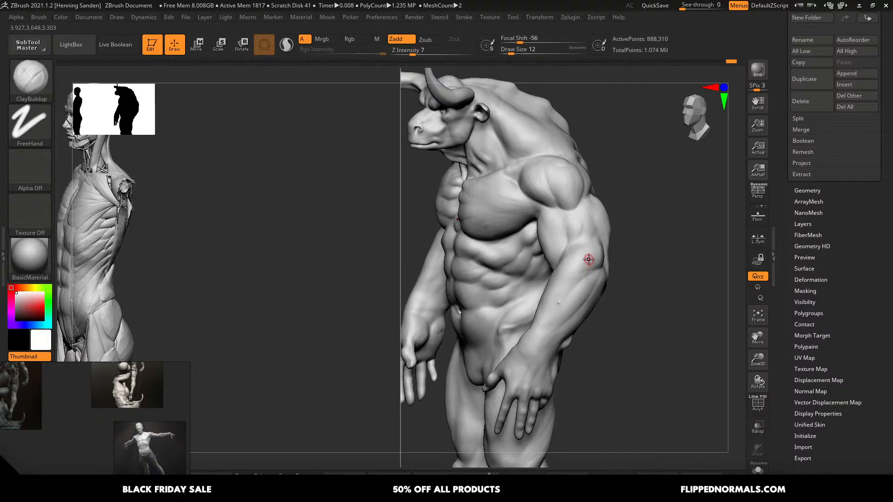
- Capture the minotaur's upper body for annotation and draw red forearm direction lines from the elbow to the wrist and to the lower abdomen
key(Print)
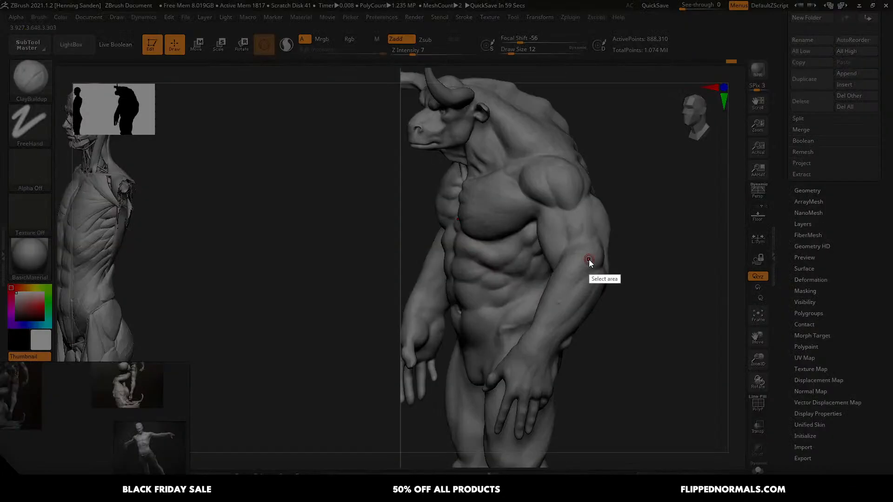
drag(696, 84, 278, 418)
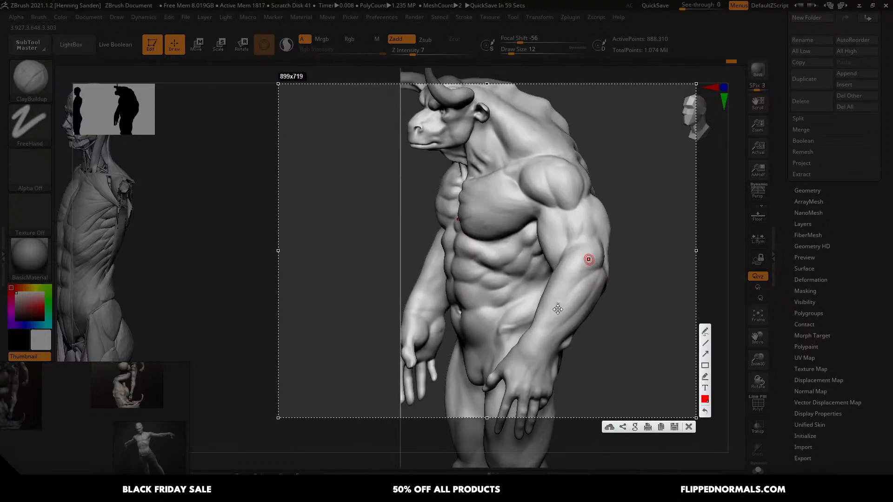
drag(593, 255, 540, 355)
drag(533, 370, 533, 370)
drag(589, 258, 479, 335)
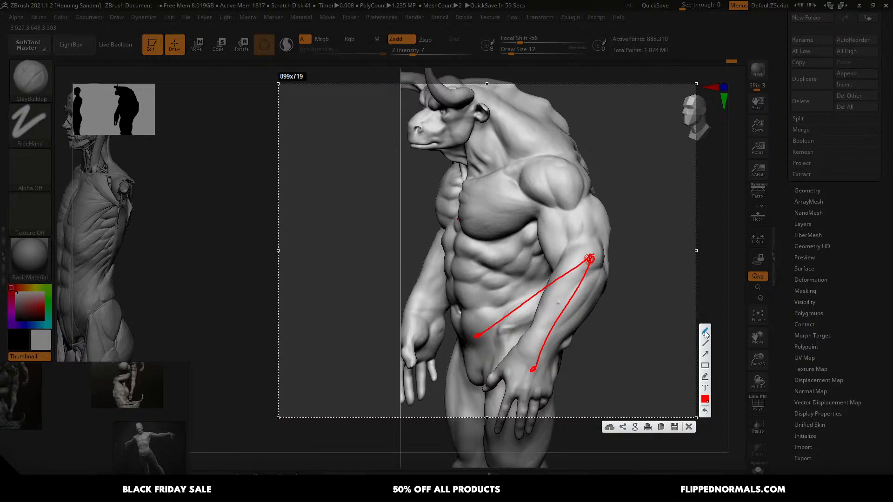
- Draw the biceps line in green from the front of the shoulder to the upper forearm, marking both attachment points
click(705, 399)
click(606, 406)
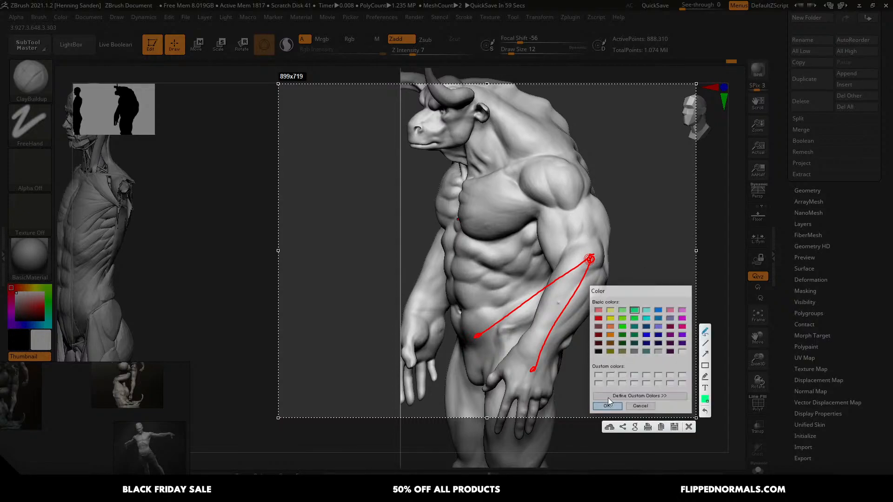
drag(548, 178, 547, 179)
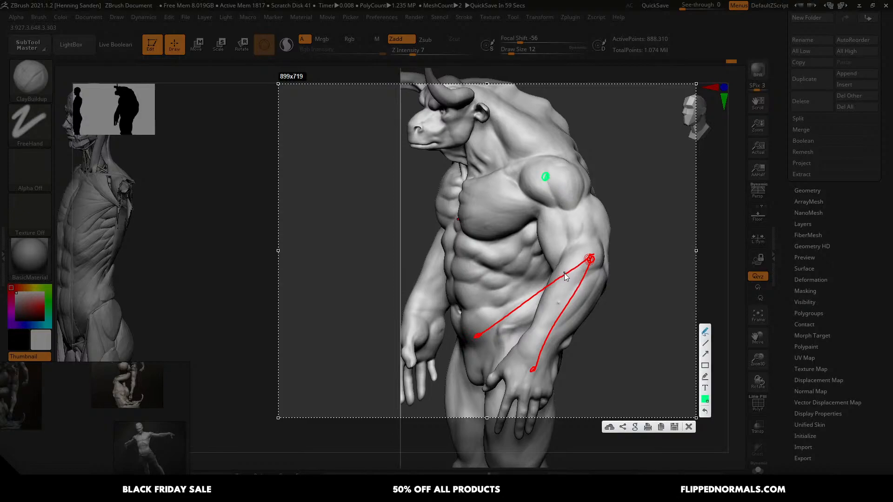
drag(564, 271, 562, 276)
mouse_move(546, 177)
mouse_down()
mouse_move(558, 271)
mouse_move(557, 256)
mouse_up()
drag(545, 196, 550, 192)
- Switch the annotation colour back to red and draw a line from the elbow downward behind the forearm
click(705, 400)
click(598, 318)
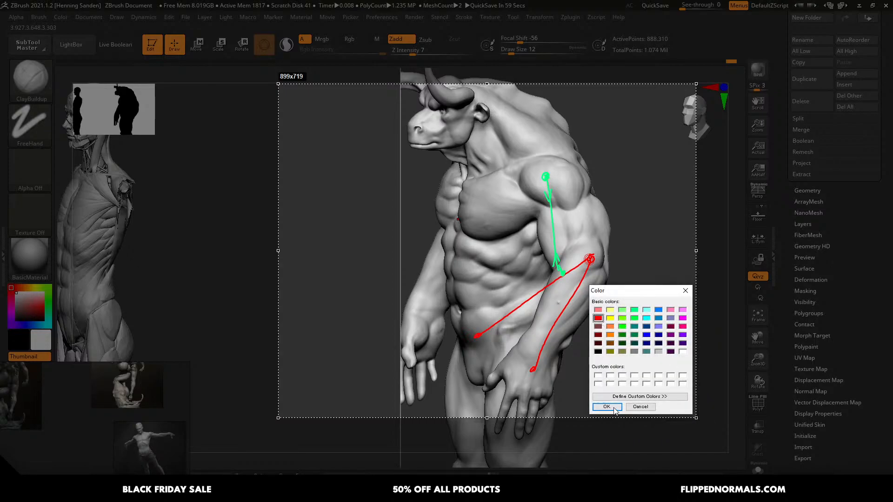
click(607, 407)
drag(591, 259, 594, 262)
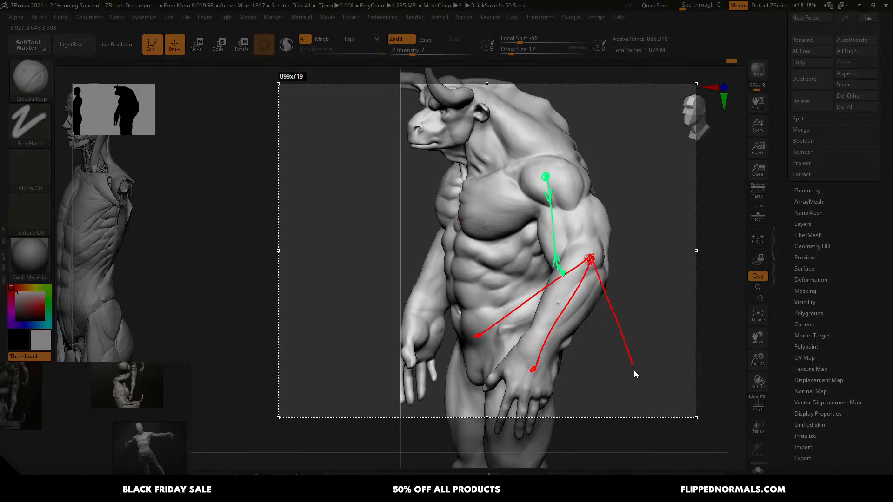
drag(634, 370, 641, 394)
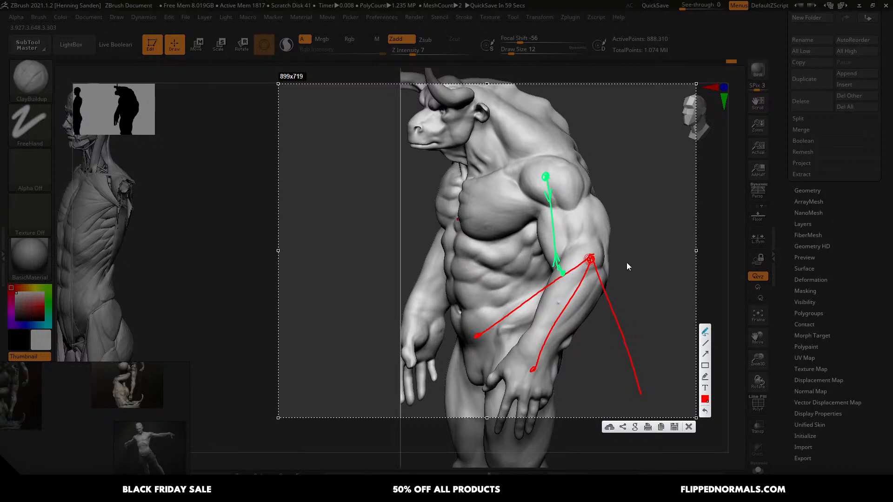
- Try marking the triceps' attachment points behind the shoulder and elbow in pink
click(705, 399)
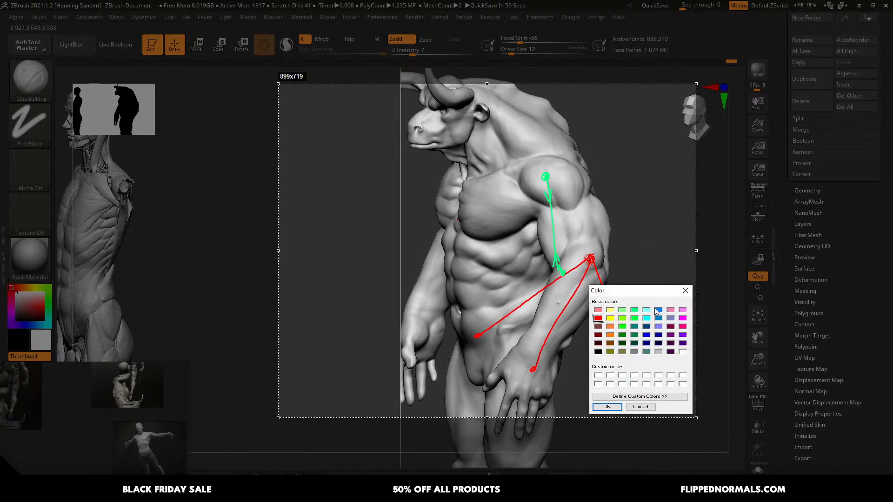
click(646, 309)
click(683, 326)
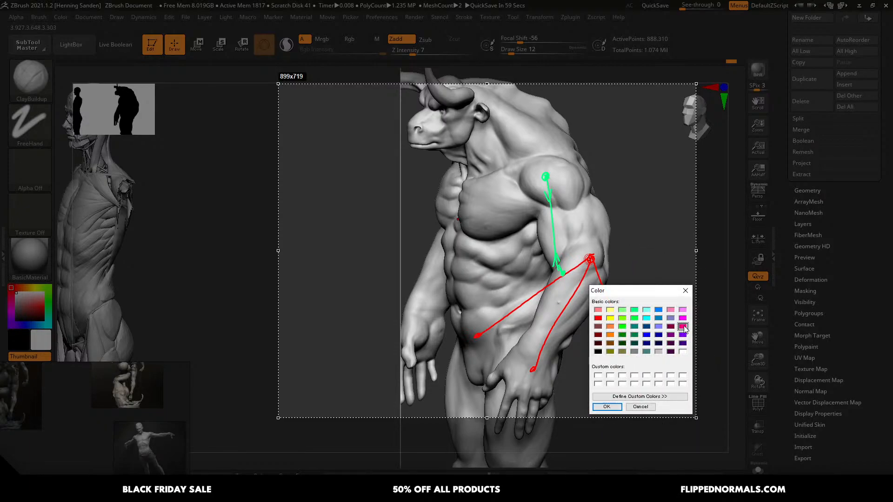
click(607, 407)
drag(582, 181, 582, 179)
drag(607, 288, 608, 288)
- Draw the triceps in light yellow from the back of the shoulder to behind the elbow, adding curved strokes across its line
click(704, 398)
click(598, 319)
click(607, 407)
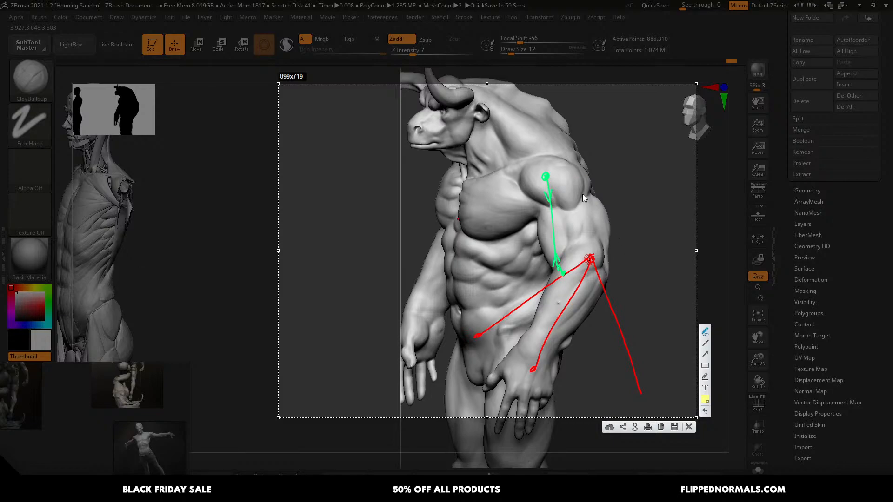
drag(582, 183, 582, 182)
drag(607, 289, 608, 291)
drag(584, 183, 607, 293)
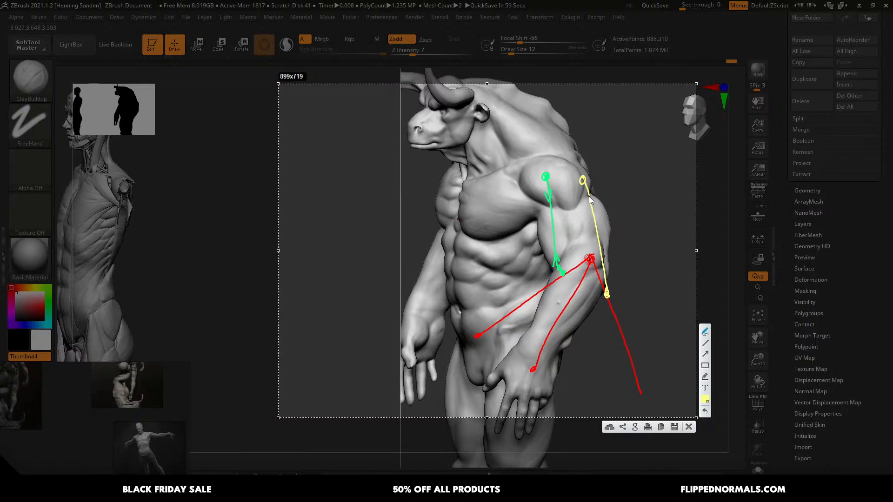
mouse_move(593, 195)
mouse_down()
mouse_move(583, 211)
mouse_move(609, 213)
mouse_move(609, 265)
mouse_up()
- Add curved light green strokes across the biceps line, and close the annotated capture
click(705, 399)
click(622, 310)
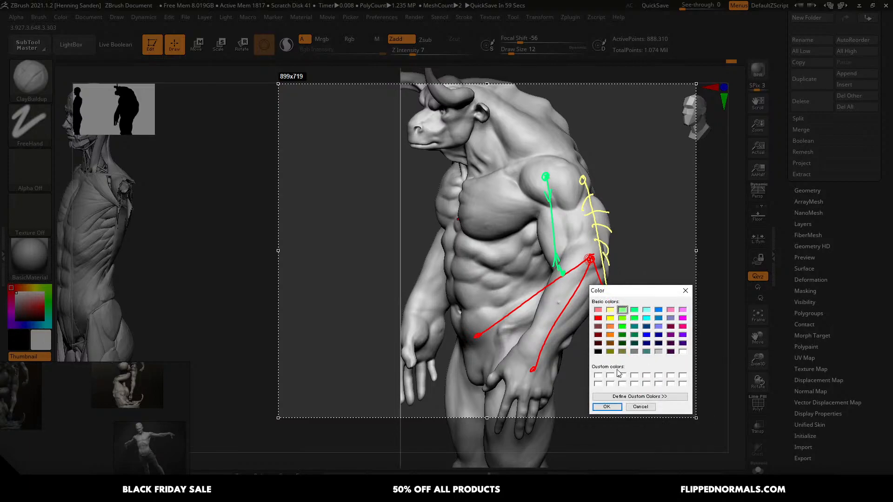
click(607, 404)
mouse_move(558, 210)
mouse_down()
mouse_move(545, 226)
mouse_move(547, 249)
mouse_up()
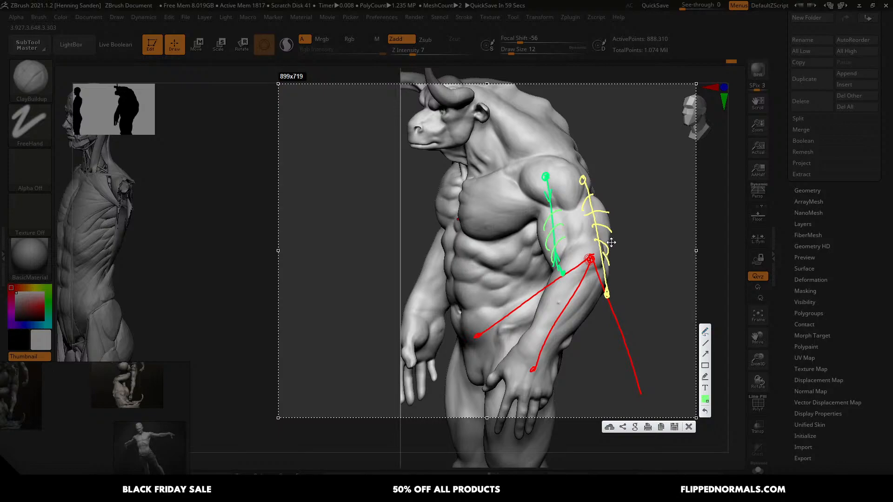
key(Escape)
- Capture the minotaur's torso and arm from the front and draw green straight lines from the shoulder to the elbow and outward
mouse_move(629, 241)
mouse_down()
mouse_move(647, 230)
mouse_move(638, 257)
mouse_up()
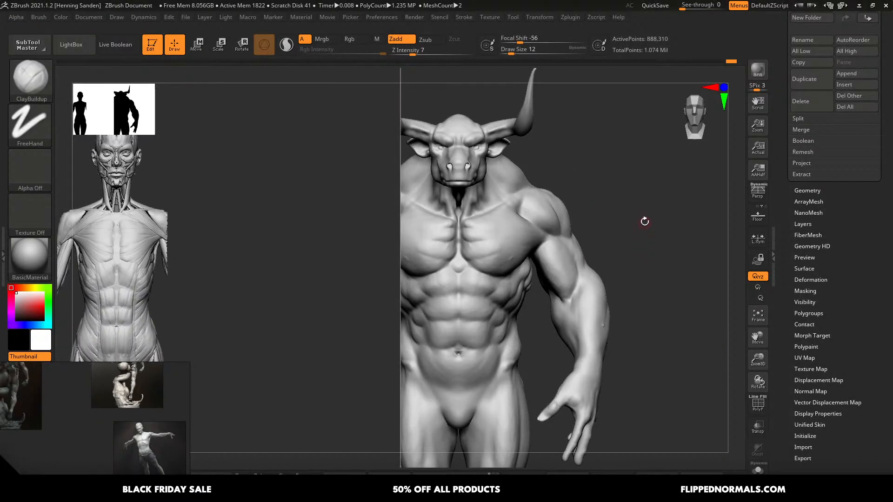
key(Print)
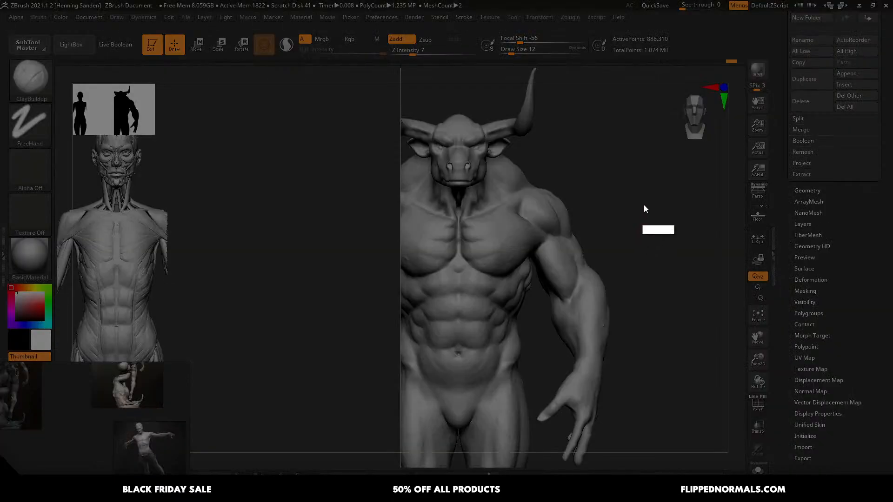
mouse_move(432, 131)
mouse_down()
mouse_move(678, 400)
mouse_move(679, 437)
mouse_up()
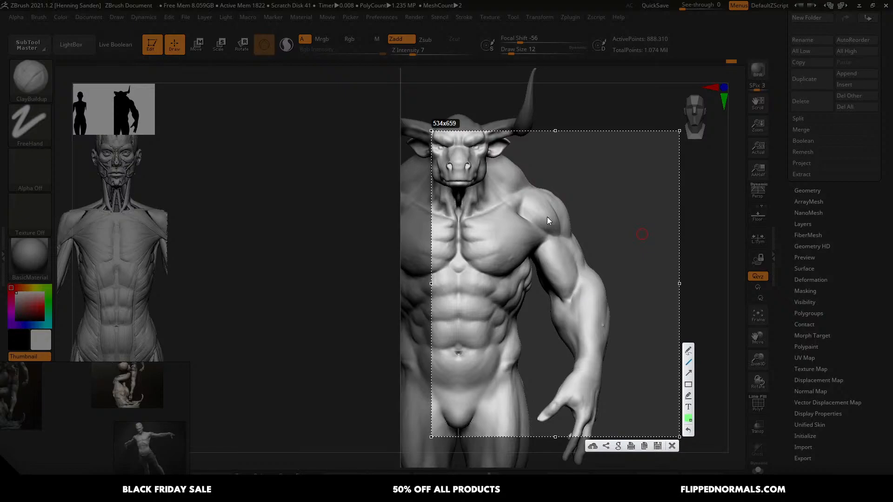
mouse_move(539, 213)
mouse_down()
mouse_move(587, 309)
mouse_move(540, 213)
mouse_move(634, 289)
mouse_up()
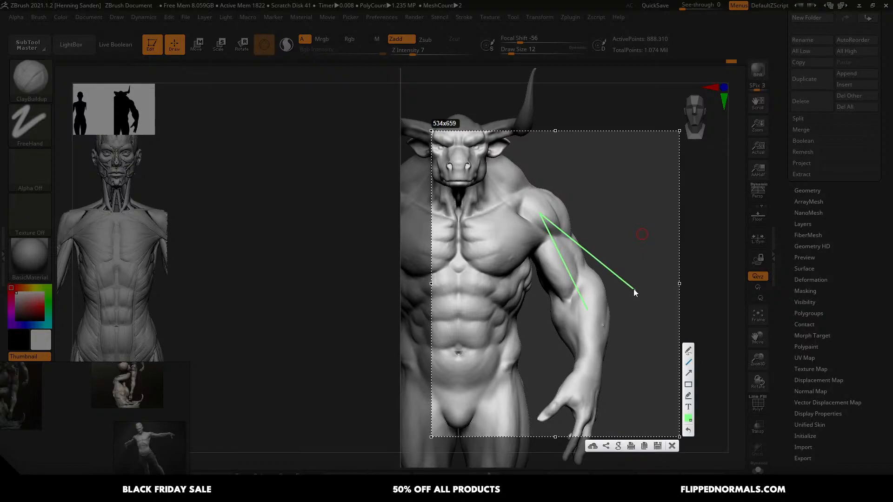
- Mark the deltoid in red from the top of the shoulder to the outer upper arm, and close the capture
click(689, 418)
click(581, 337)
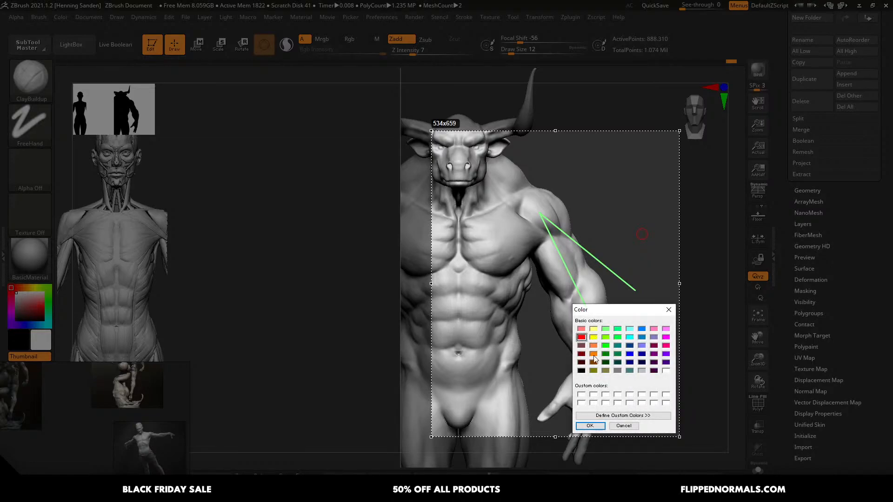
click(590, 426)
drag(536, 189, 567, 235)
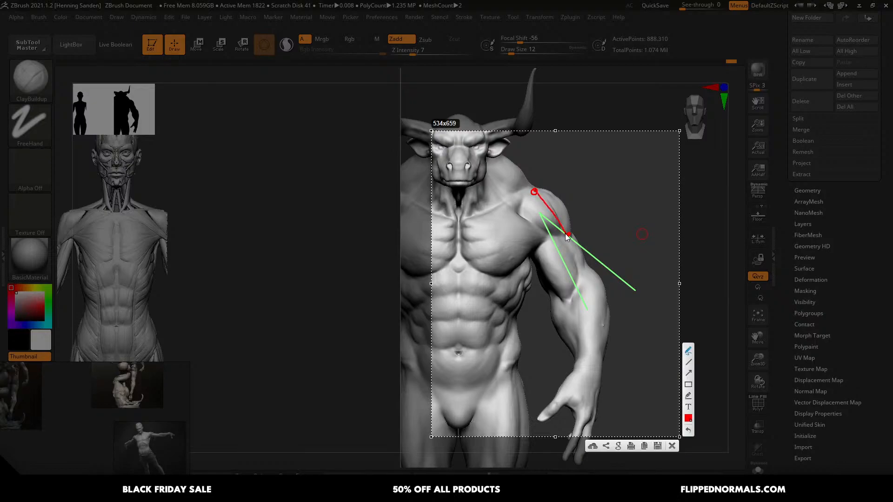
mouse_move(535, 190)
mouse_down()
mouse_move(570, 222)
mouse_move(573, 238)
mouse_move(545, 198)
mouse_up()
drag(571, 239, 570, 237)
key(Escape)
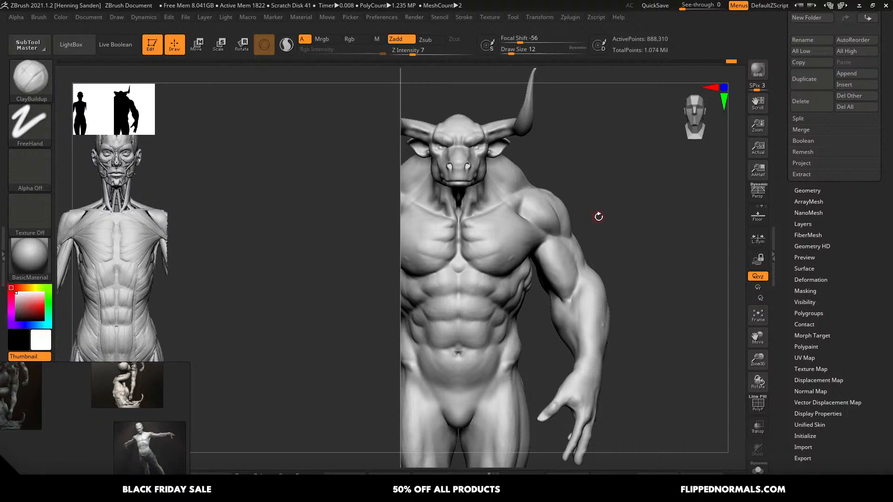
- Reshape the minotaur's shoulder and upper arm from several angles with the Move brush at draw size 101
drag(609, 228, 659, 210)
mouse_move(658, 209)
alt+right_down()
mouse_move(632, 206)
mouse_move(616, 238)
mouse_move(584, 265)
mouse_move(548, 265)
alt+right_up()
key(s)
click(608, 244)
key(b)
key(m)
key(v)
key(s)
click(587, 266)
drag(591, 272, 595, 267)
mouse_move(595, 267)
right_down()
mouse_move(651, 260)
mouse_move(602, 251)
mouse_move(602, 233)
right_up()
right_drag(567, 271, 587, 268)
drag(572, 265, 577, 261)
mouse_move(577, 267)
right_down()
mouse_move(583, 279)
mouse_move(560, 268)
right_up()
mouse_move(634, 226)
ctrl+right_down()
mouse_move(596, 252)
mouse_move(625, 253)
ctrl+right_up()
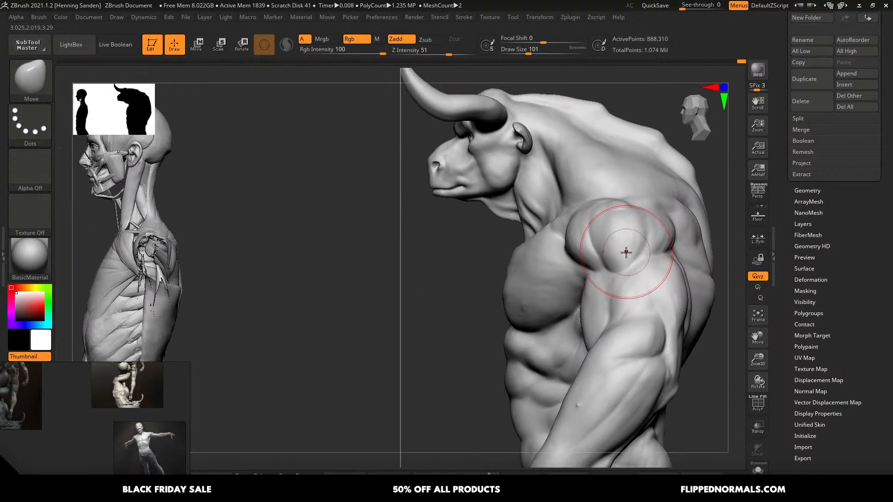
- Reshape the minotaur's neck below the jaw and above the collarbones with the Move brush, using draw sizes 80, 41 and 59
key(bracketleft)
key(bracketleft)
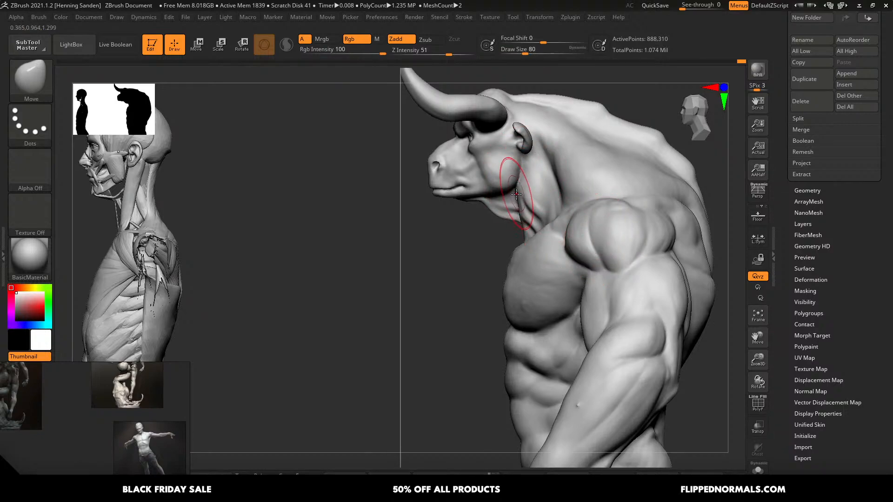
mouse_move(529, 198)
right_down()
mouse_move(519, 220)
mouse_move(525, 214)
right_up()
key(bracketleft)
key(bracketleft)
key(bracketleft)
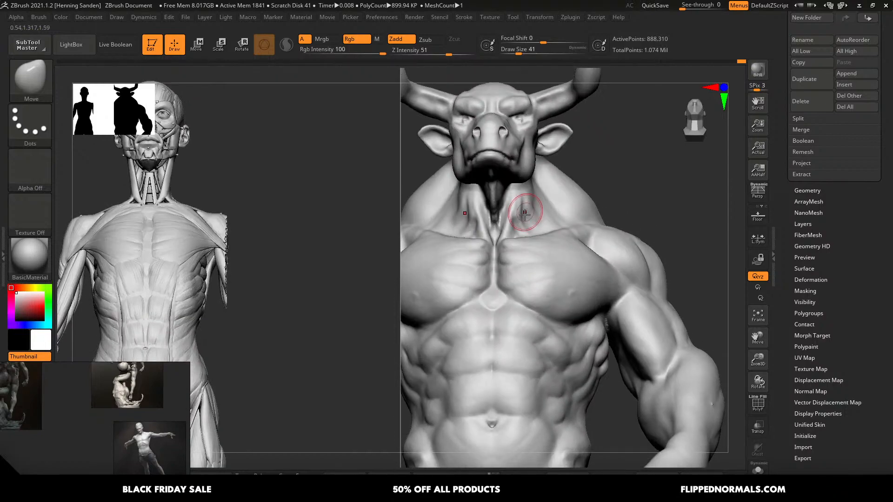
key(bracketright)
key(bracketright)
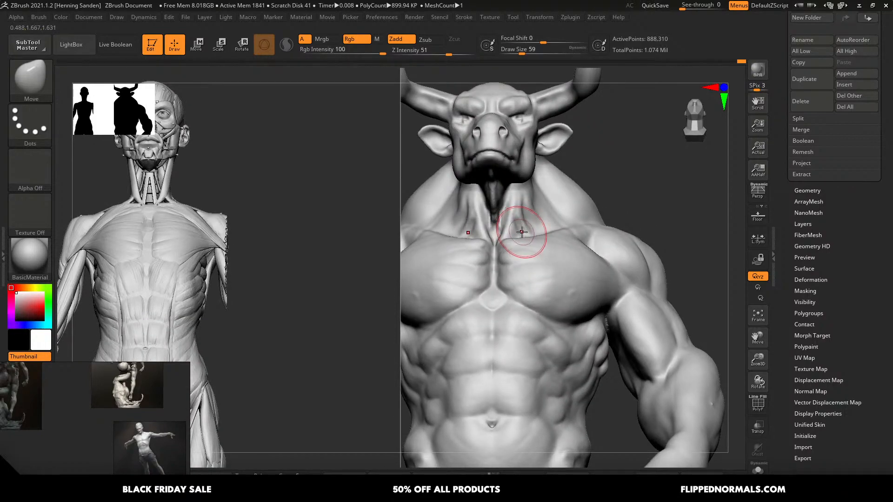
- Adjust the base of the neck above the collarbone from three-quarter and front views with the Move brush at draw sizes 51 and 39
right_drag(551, 216, 542, 217)
key(s)
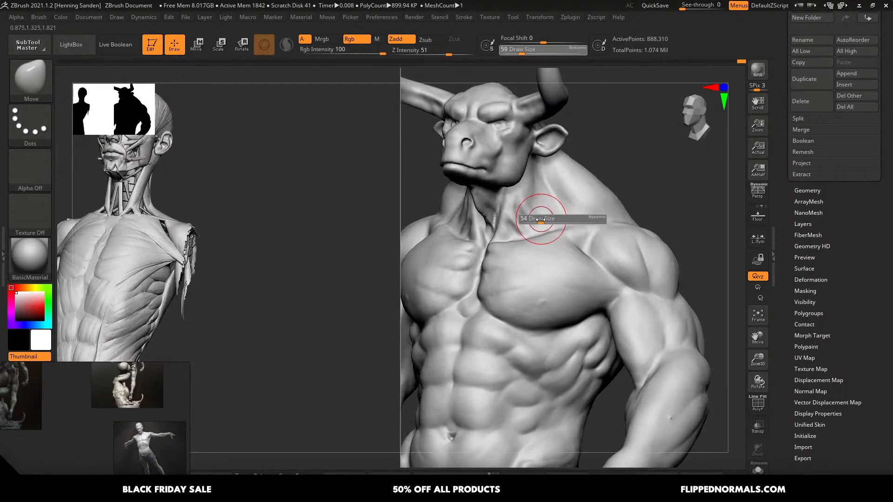
drag(542, 217, 533, 214)
key(b)
key(m)
key(v)
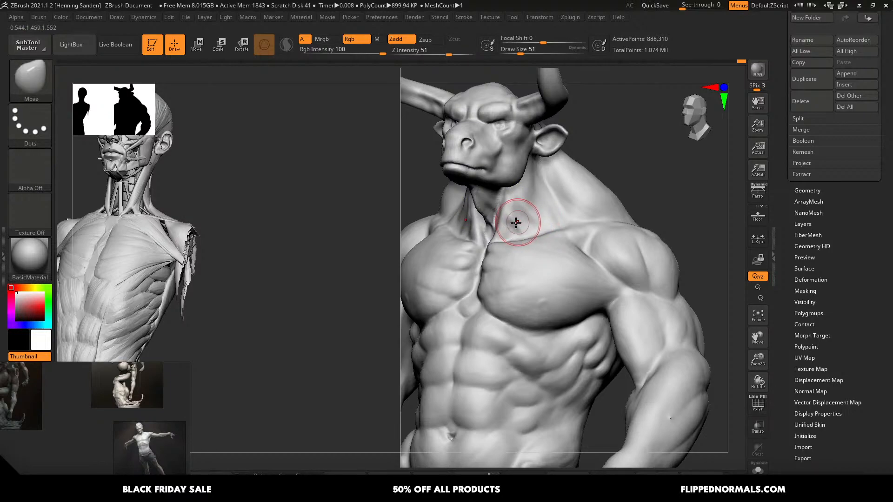
right_drag(522, 215, 511, 230)
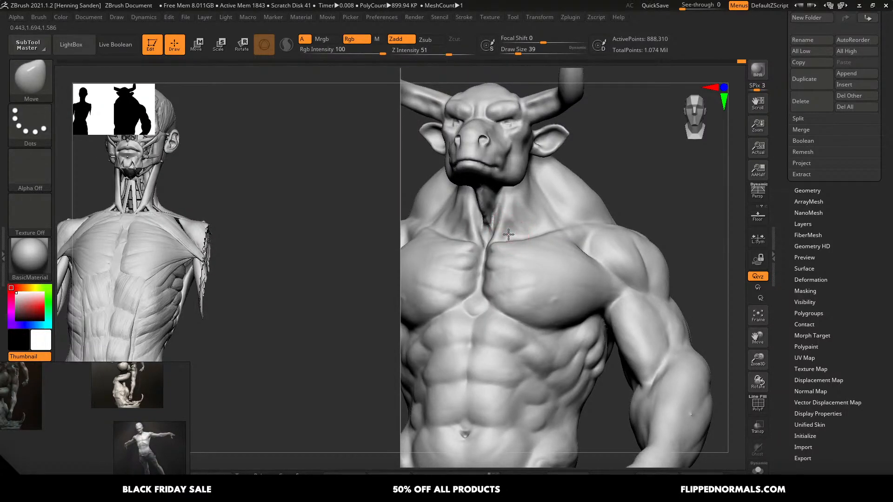
right_drag(502, 230, 531, 201)
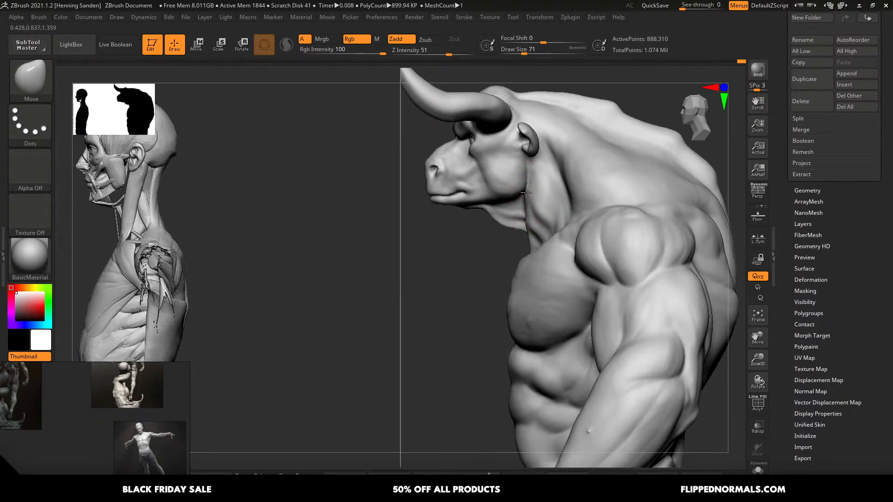
- Undo the last Move adjustment on the neck and rework the area behind the jaw
key(ctrl+z)
key(s)
click(525, 190)
right_drag(526, 191, 584, 196)
- Build up the neck muscles running from behind the jaw to the collarbone with the ClayBuildup brush, ending at draw size 51
key(b)
key(c)
key(b)
key(s)
click(520, 229)
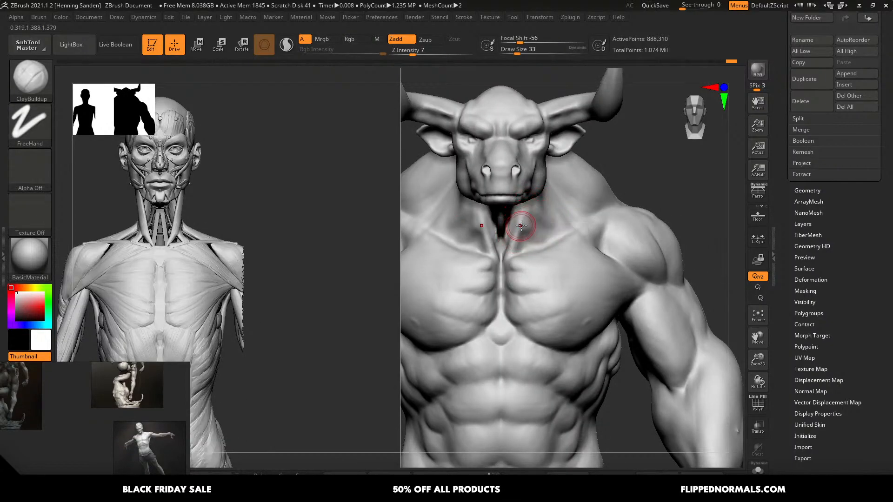
ctrl+right_drag(522, 225, 519, 254)
key(s)
click(516, 254)
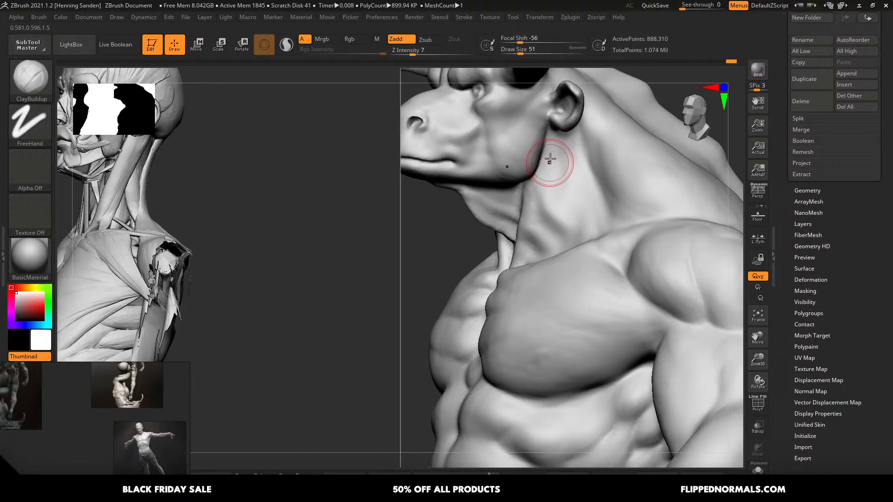
drag(545, 152, 497, 173)
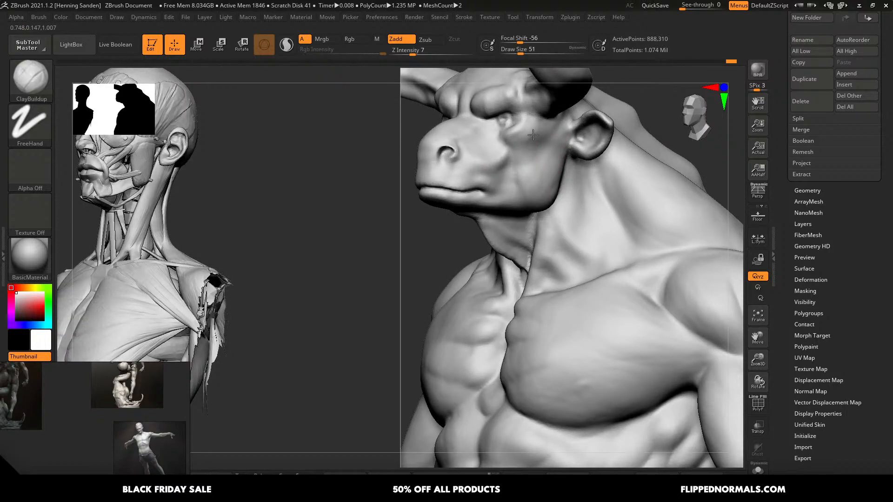
drag(542, 140, 533, 121)
drag(550, 133, 525, 132)
- Reshape the trapezius slope between the neck and shoulder with the Move brush, starting at draw size 108
key(s)
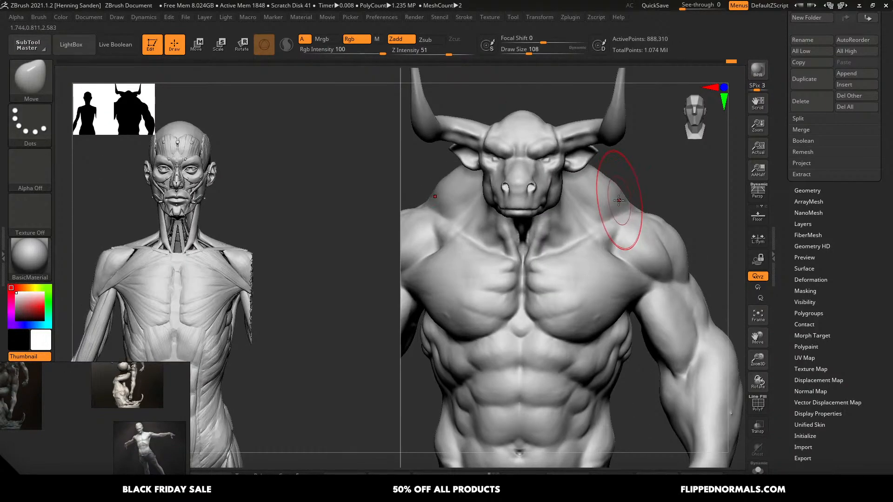
key(s)
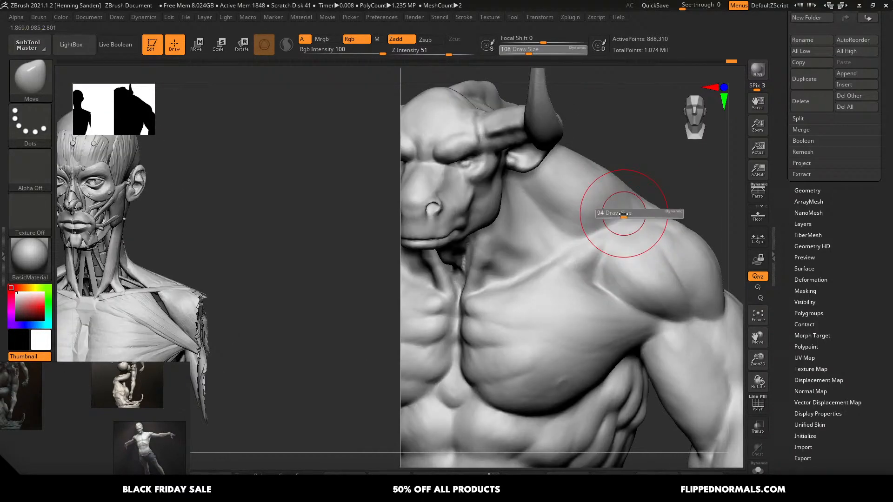
drag(624, 214, 613, 203)
- Define the tendons at the side and base of the neck with ClayBuildup at draw size 25, and smooth the forms
key(b)
key(c)
key(b)
key(s)
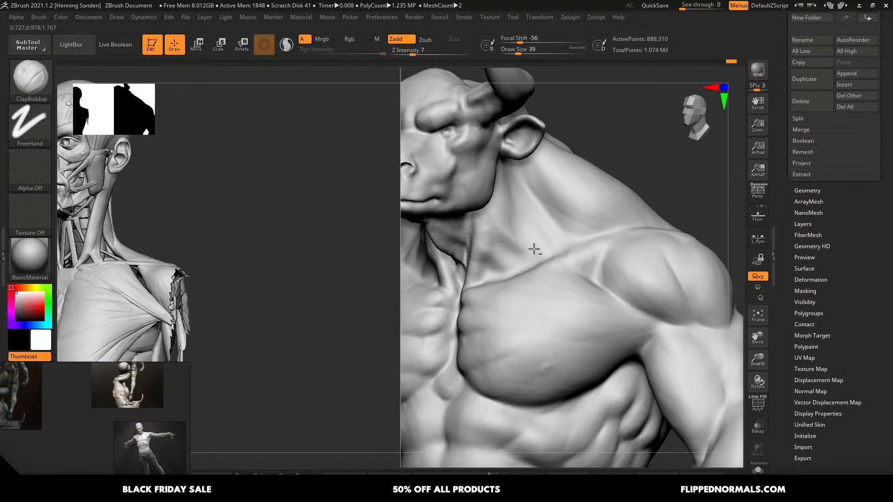
key(bracketleft)
key(bracketleft)
drag(495, 228, 515, 263)
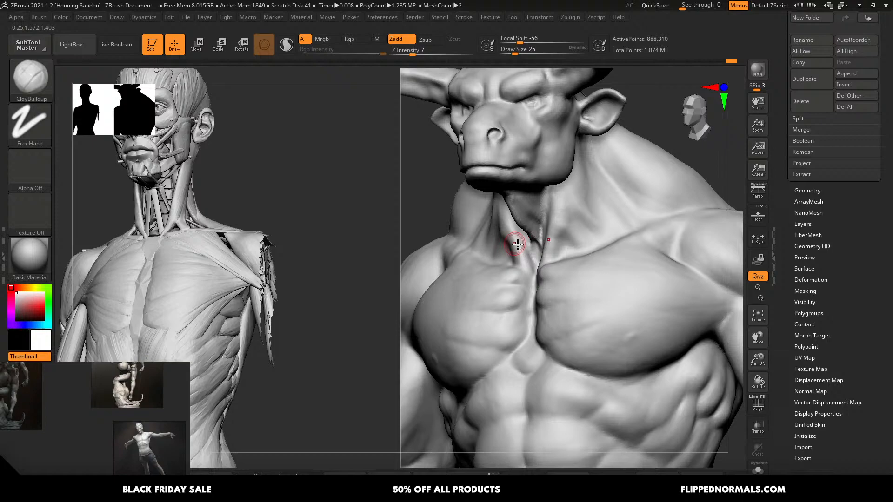
key(shift)
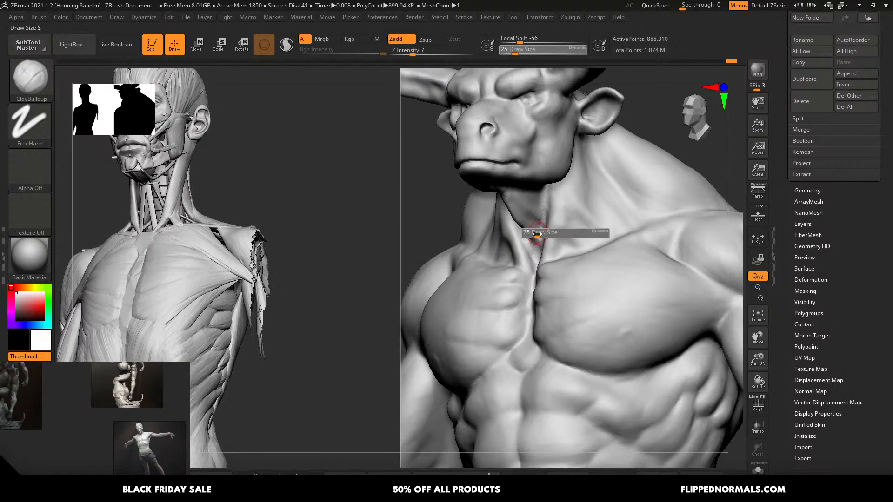
mouse_move(545, 218)
shift+mouse_down()
mouse_move(538, 210)
mouse_move(554, 240)
shift+mouse_up()
- Sculpt the inner ends of the collarbones and the pit of the neck with ClayBuildup and Standard strokes, and smooth along the sternum
key(bracketleft)
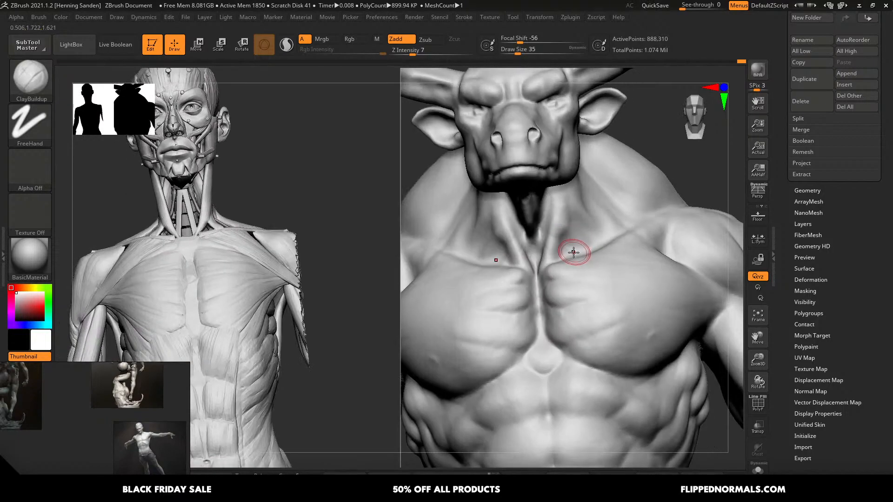
drag(553, 258, 554, 263)
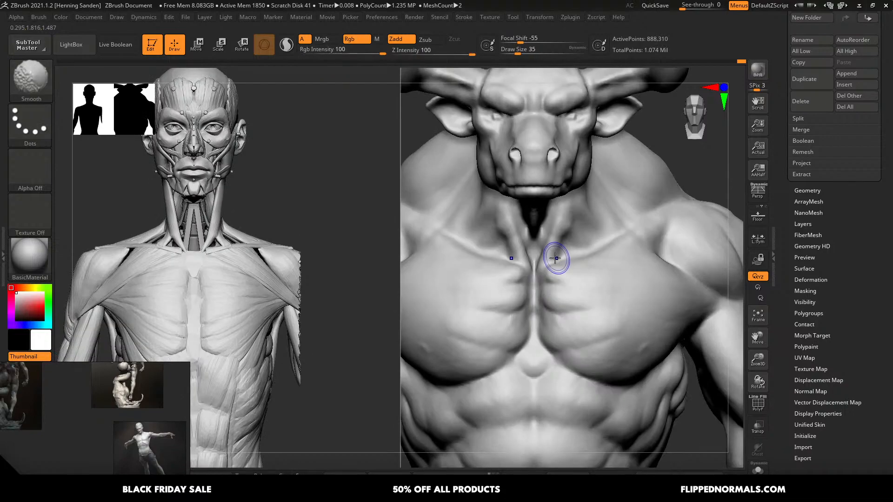
drag(541, 262, 534, 278)
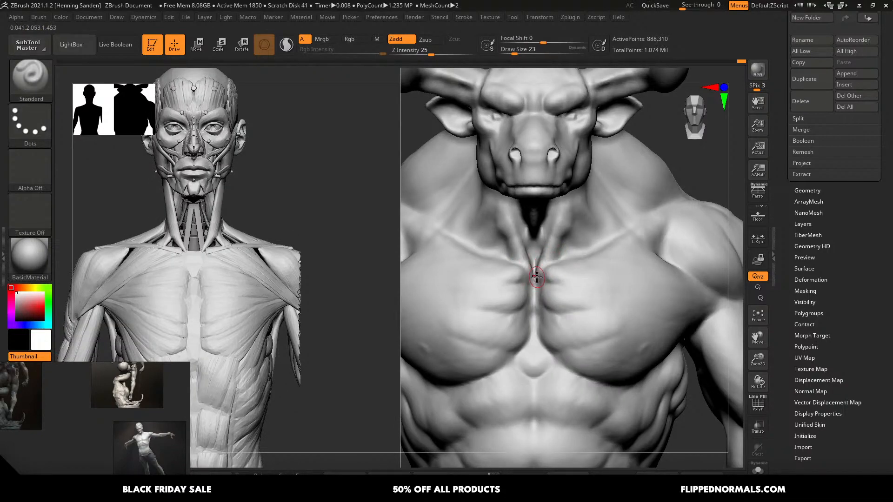
key([)
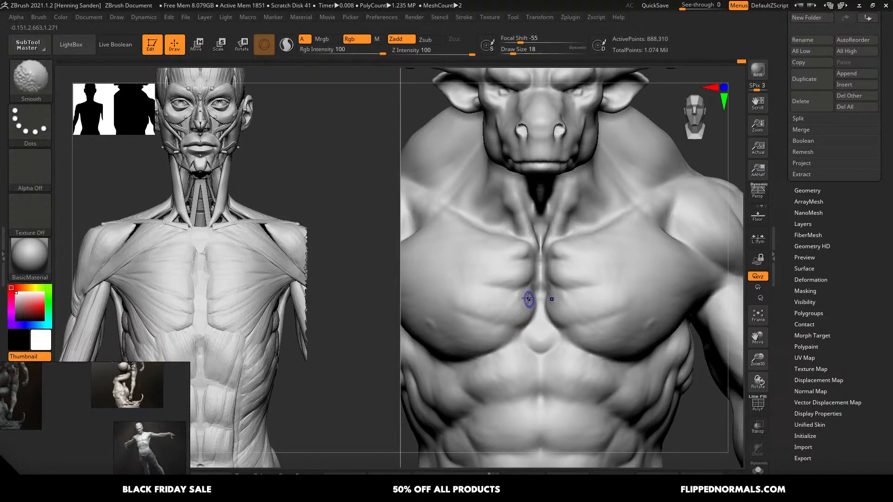
mouse_move(528, 298)
shift+mouse_down()
mouse_move(510, 311)
mouse_move(538, 299)
mouse_move(531, 305)
mouse_move(526, 291)
mouse_move(509, 313)
mouse_move(486, 301)
mouse_move(470, 309)
shift+mouse_up()
- Build up the inner and upper pectorals beside the sternum with the ClayBuildup brush at draw size 41
key(s)
key(b)
key(c)
key(b)
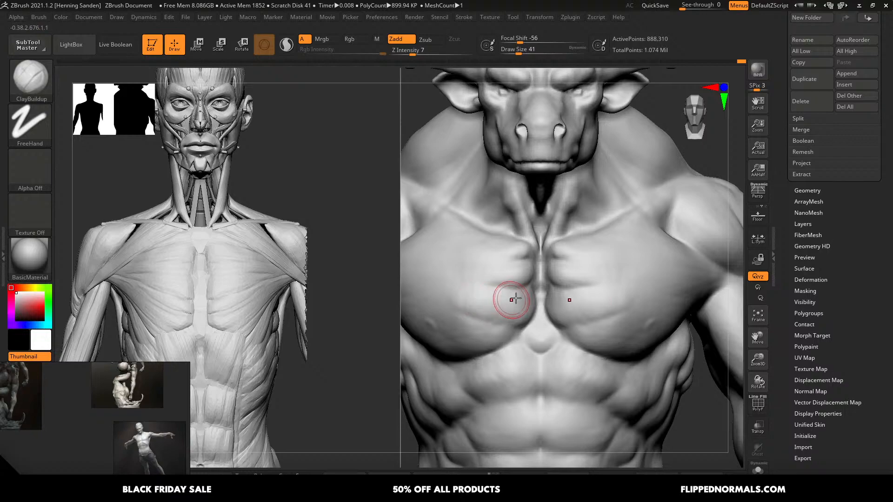
mouse_move(514, 298)
alt+right_down()
mouse_move(542, 284)
mouse_move(552, 236)
alt+right_up()
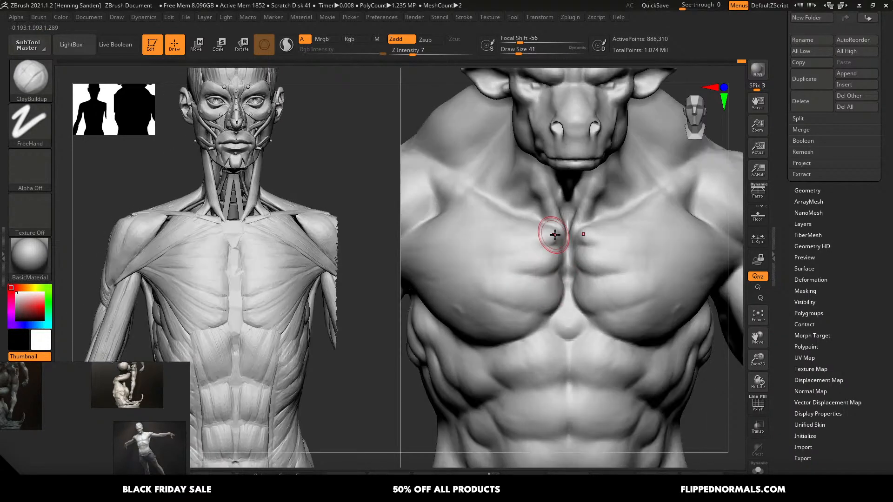
drag(553, 236, 526, 244)
mouse_move(552, 232)
right_down()
mouse_move(546, 240)
mouse_move(515, 203)
right_up()
right_drag(496, 242, 572, 259)
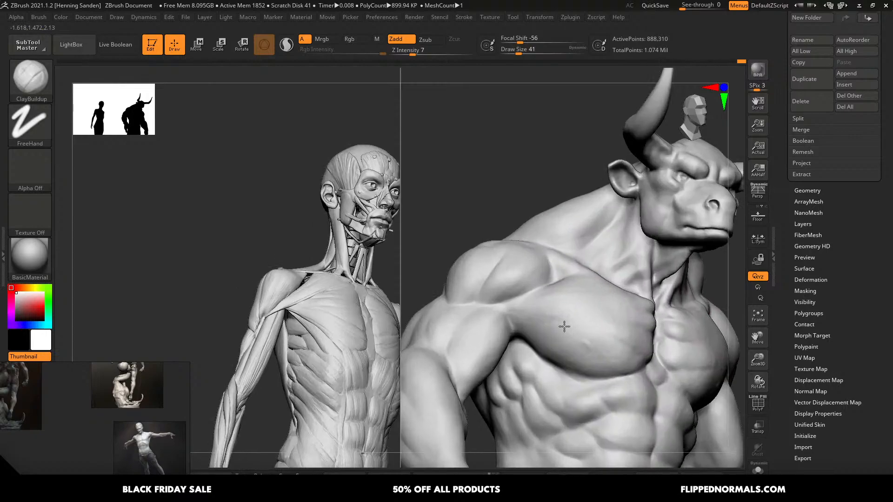
key(bracketright)
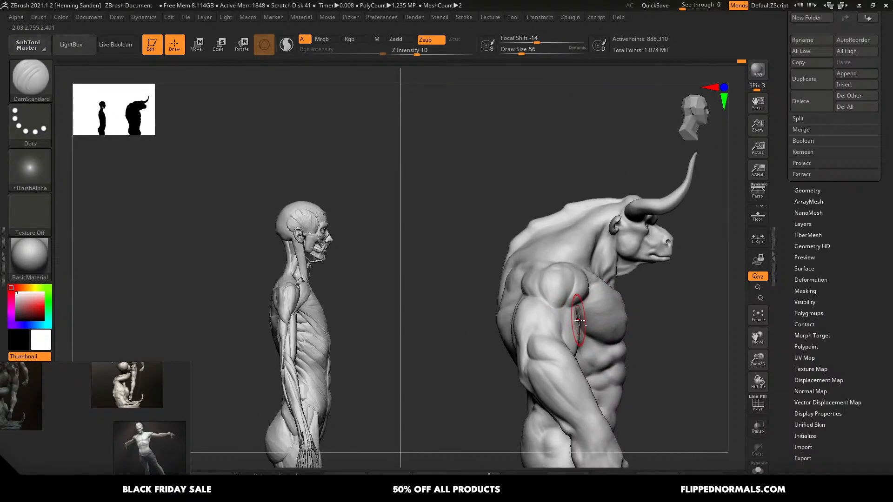
- Reshape the back of the armpit and the shoulder blade area with the Move brush at draw size 62, and smooth below the shoulder blade
right_drag(580, 321, 602, 223)
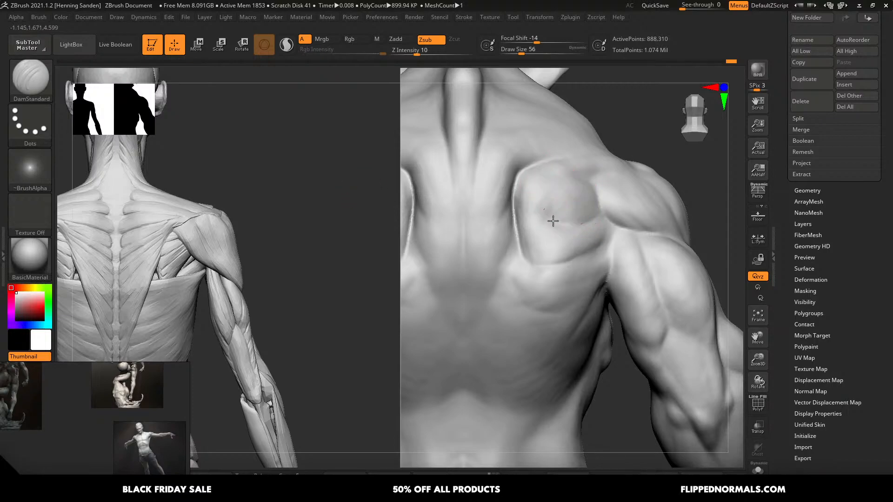
right_drag(552, 221, 458, 166)
mouse_move(500, 225)
alt+right_down()
mouse_move(506, 256)
mouse_move(534, 263)
mouse_move(552, 316)
mouse_move(498, 283)
alt+right_up()
key(s)
key(s)
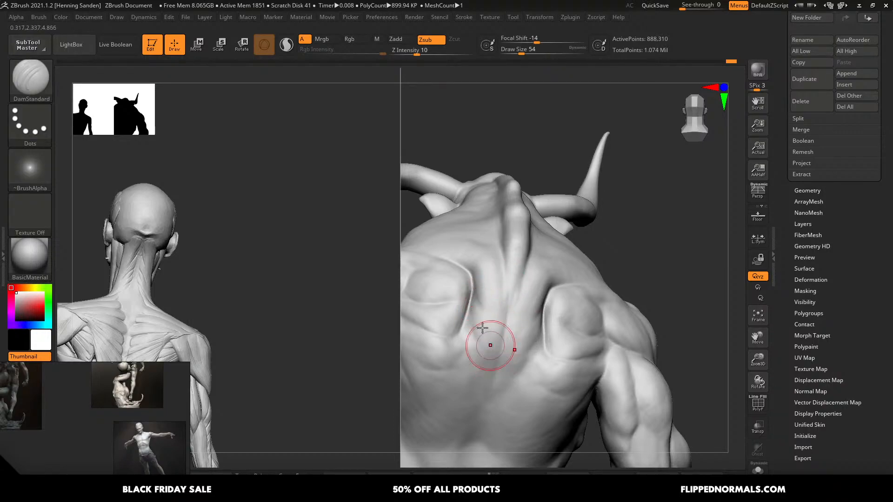
alt+right_drag(507, 343, 510, 283)
mouse_move(508, 300)
mouse_down()
mouse_move(522, 327)
mouse_move(507, 301)
mouse_up()
key(b)
key(m)
key(v)
key(s)
drag(505, 307, 505, 296)
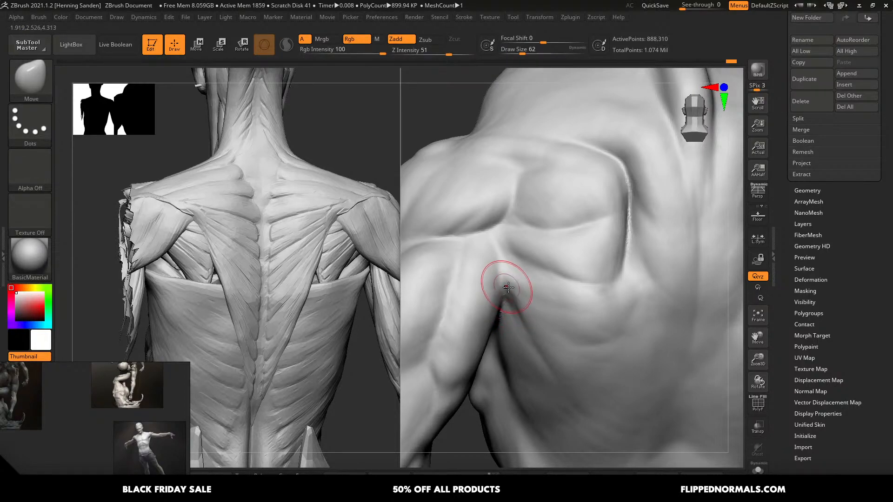
right_drag(508, 287, 554, 301)
shift+drag(605, 268, 600, 283)
- Refine the upper back's silhouette in side view with the Move brush, using large draw sizes from 132 to 182
right_drag(600, 282, 646, 269)
key(s)
drag(593, 226, 604, 226)
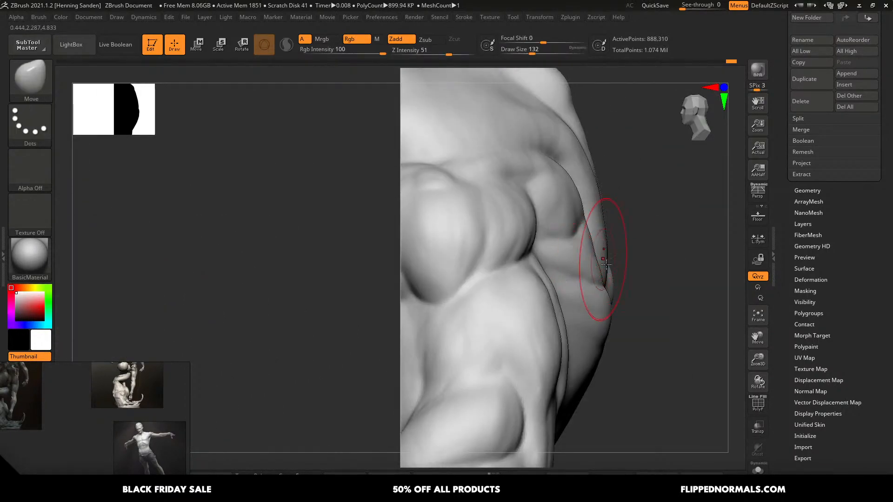
key(s)
drag(601, 282, 605, 281)
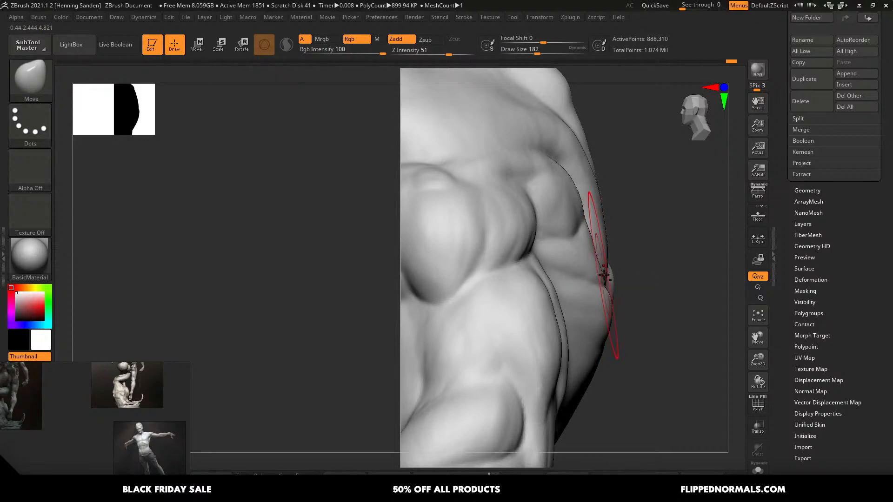
ctrl+right_drag(604, 275, 590, 214)
key(s)
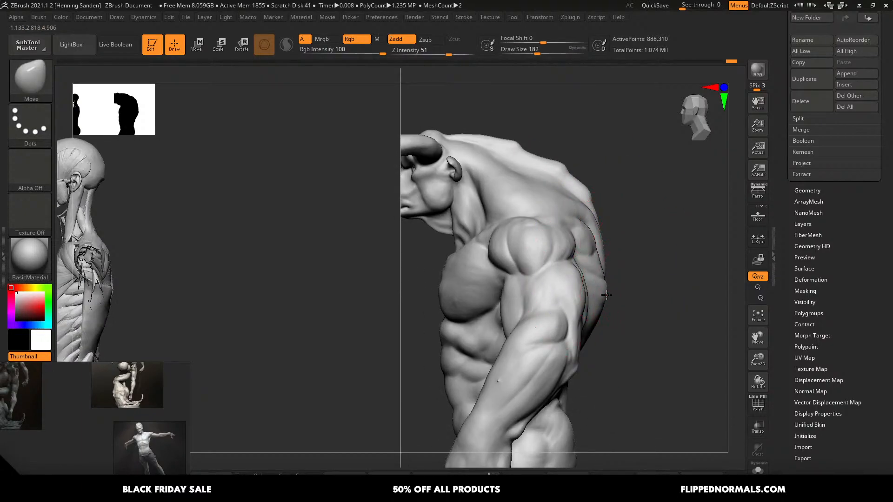
key(s)
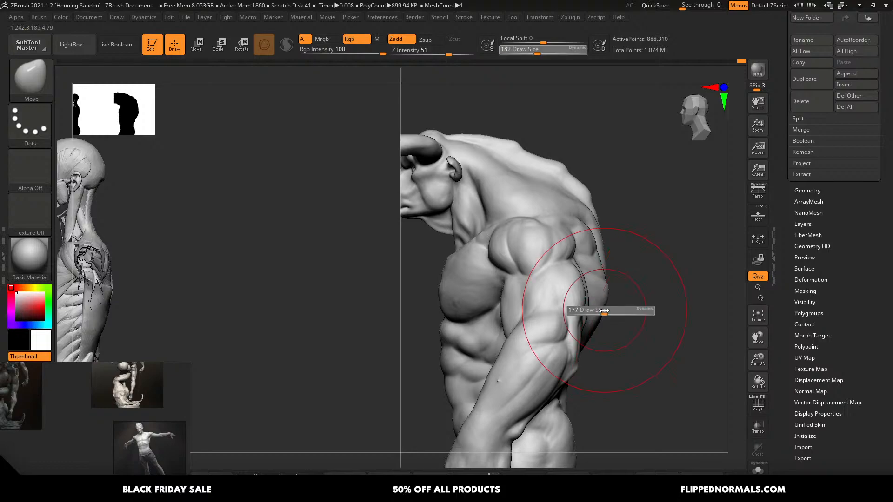
key(s)
drag(605, 287, 609, 288)
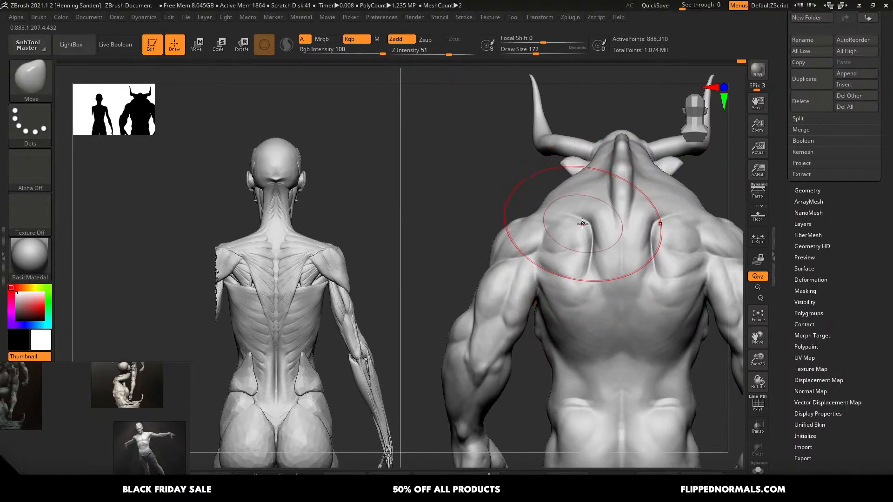
- Adjust the mid-back forms between and below the shoulder blades with the Move brush at draw sizes 108 and 80
key(s)
drag(582, 224, 580, 224)
mouse_move(564, 228)
ctrl+right_down()
mouse_move(586, 267)
mouse_move(590, 320)
mouse_move(568, 285)
ctrl+right_up()
key(s)
drag(568, 285, 565, 285)
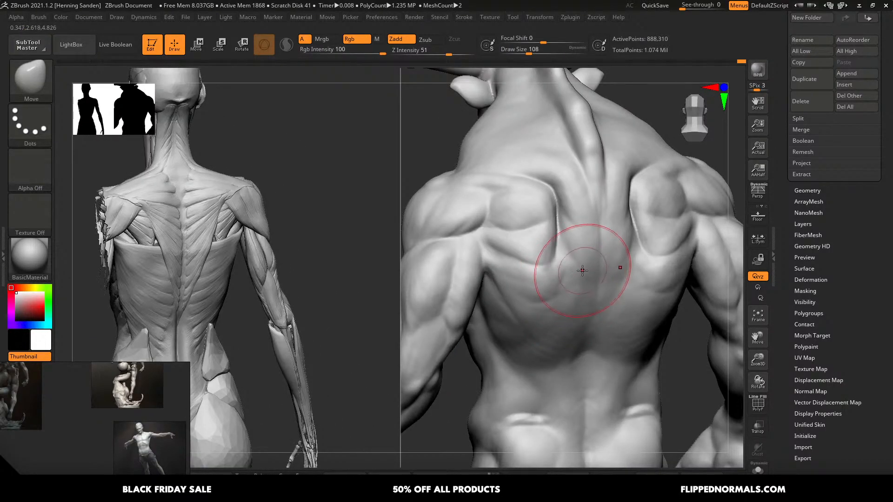
ctrl+right_drag(582, 271, 577, 282)
key(s)
drag(576, 283, 578, 283)
ctrl+right_drag(579, 266, 575, 261)
key(s)
drag(576, 265, 572, 265)
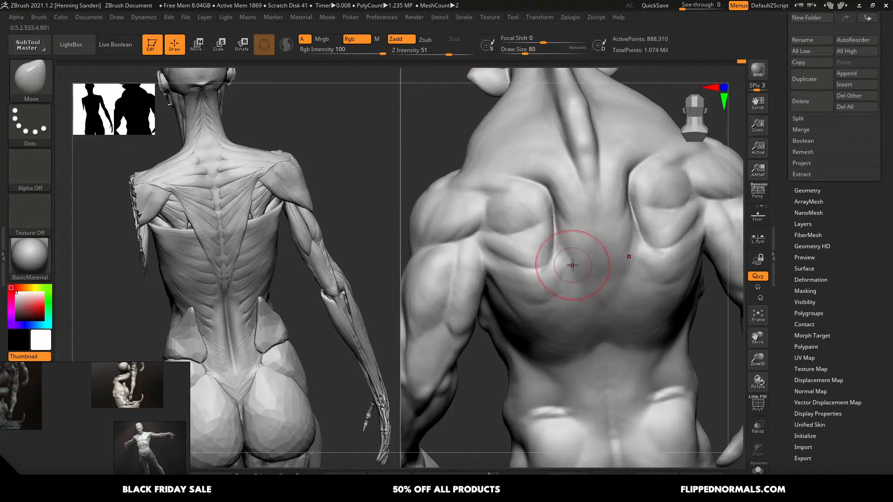
- Adjust the inner edge of the shoulder blade with the Move brush at draw size 49, and smooth along that edge
mouse_move(573, 265)
right_down()
mouse_move(568, 219)
mouse_move(560, 236)
mouse_move(549, 235)
right_up()
key(s)
drag(555, 246, 555, 238)
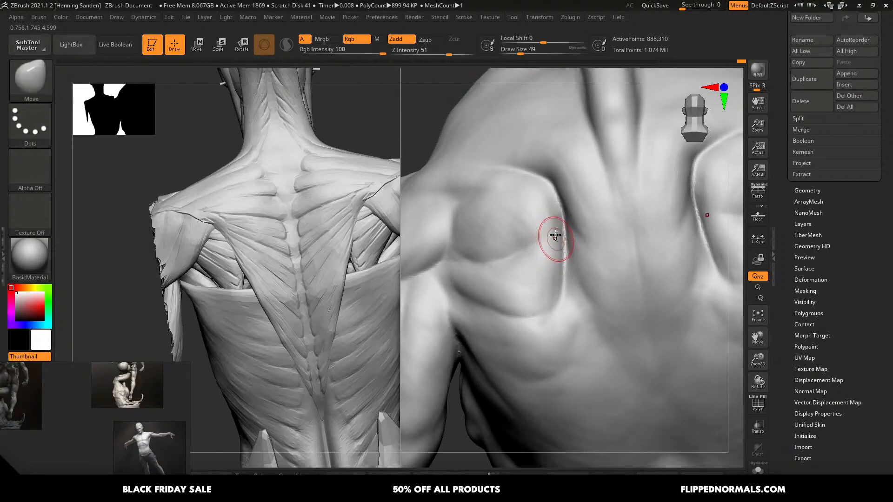
shift+drag(548, 188, 551, 302)
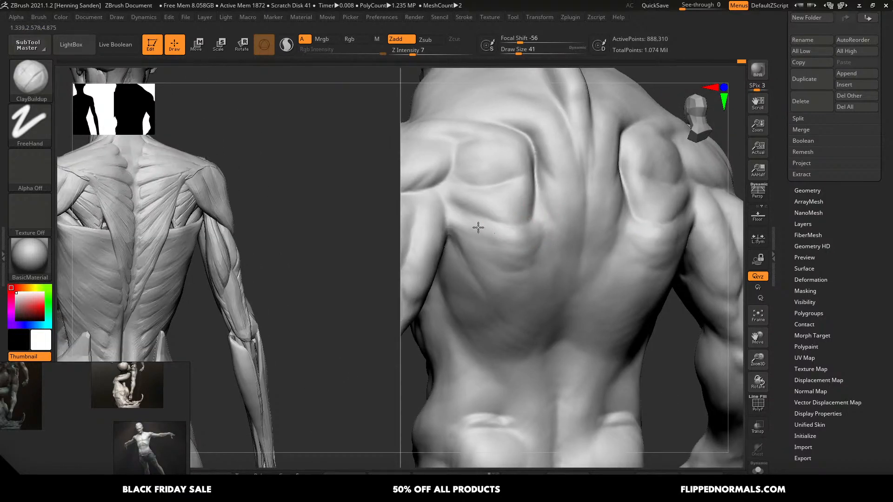
- Build up the back just inside and below the shoulder blade's lower inner corner with ClayBuildup at draw sizes 41 and 44
drag(545, 238, 548, 224)
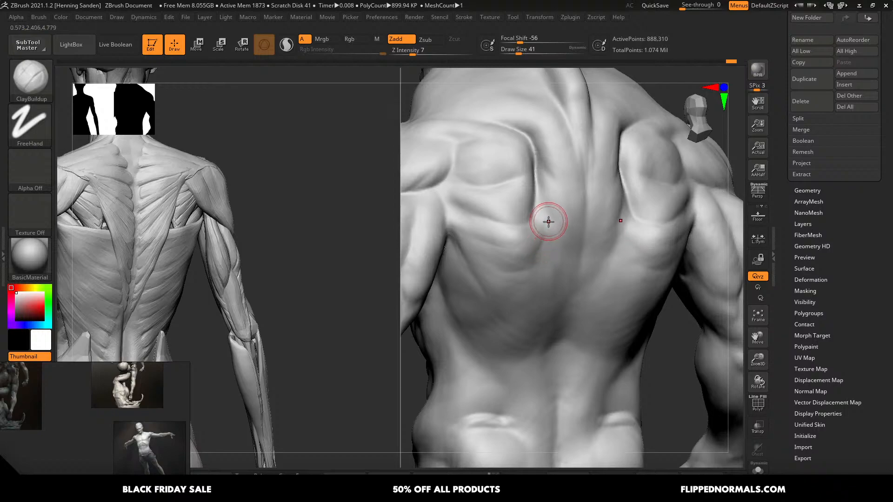
drag(523, 266, 549, 234)
key(s)
drag(555, 229, 558, 223)
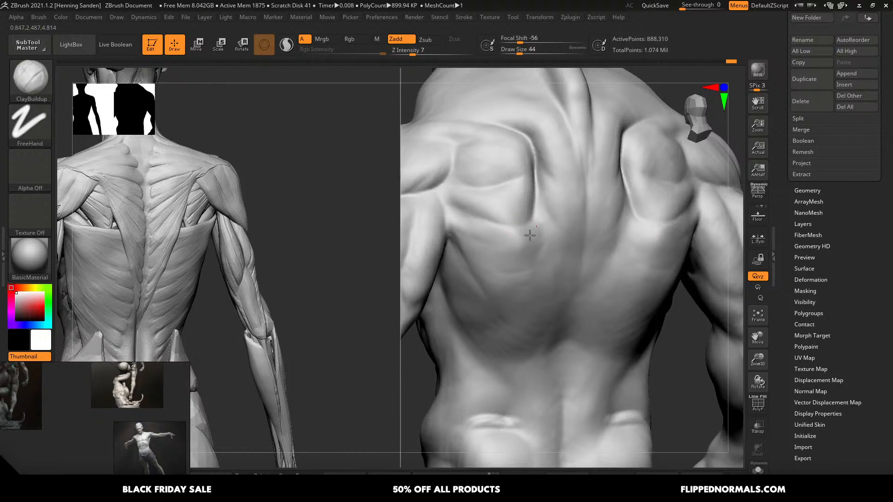
- Define a ridge along the lower edge of the shoulder blade with ClayBuildup at draw sizes 29 and 37
key(s)
drag(529, 235, 526, 235)
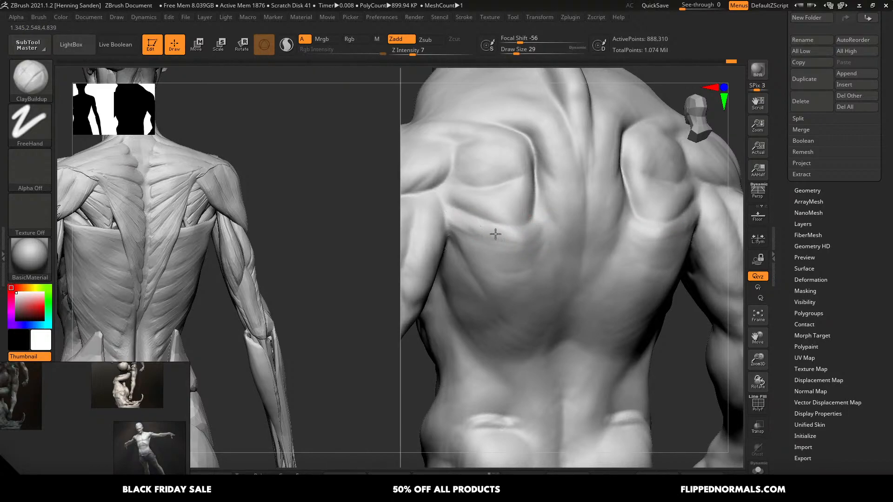
drag(496, 234, 525, 239)
key(s)
drag(530, 228, 516, 236)
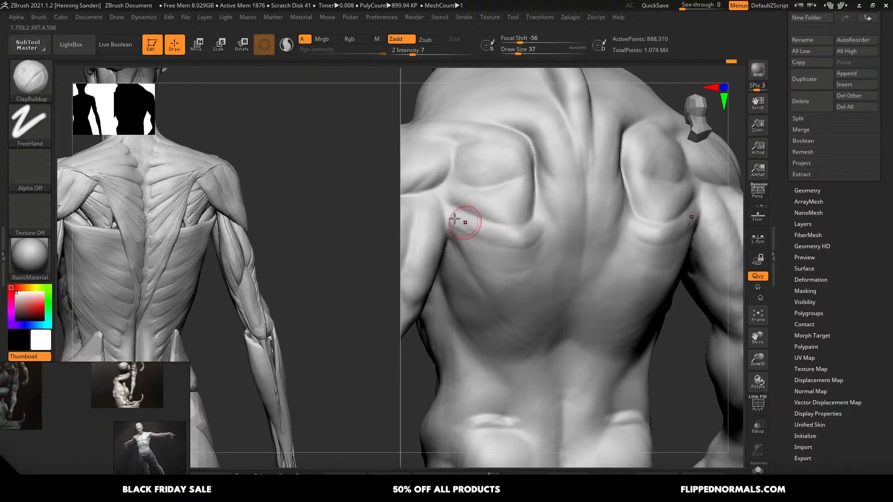
- Build up the upper latissimus running diagonally from the armpit towards the mid-back with ClayBuildup at draw sizes 37 and 46
mouse_move(454, 218)
mouse_down()
mouse_move(491, 247)
mouse_move(518, 253)
mouse_move(511, 289)
mouse_up()
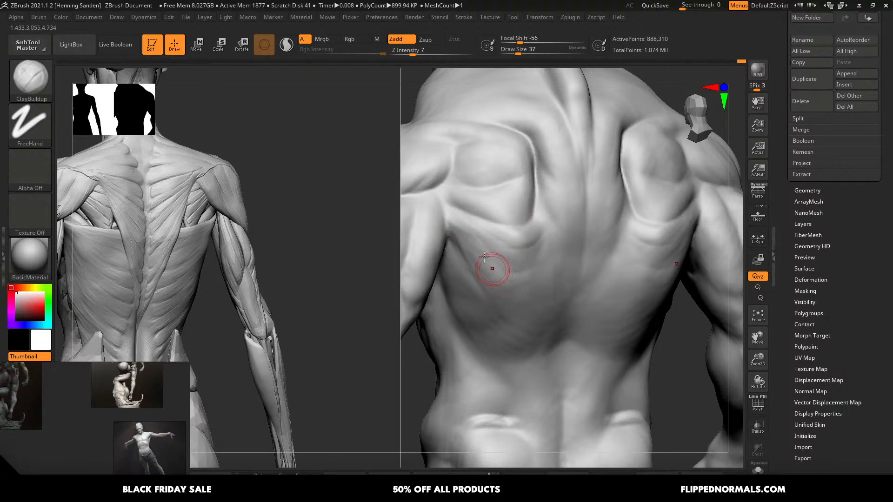
key(bracketright)
drag(460, 231, 489, 266)
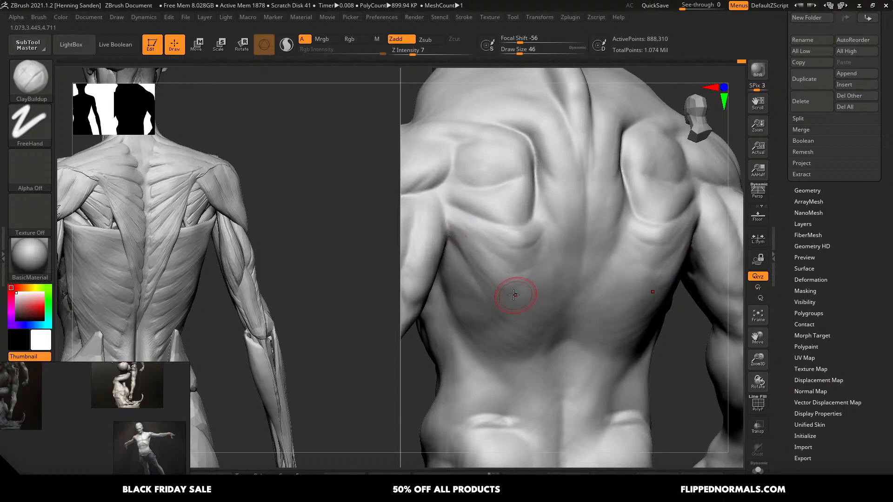
- Add volume to the latissimus below the opposite shoulder blade with ClayBuildup, checking the form in straight back view
mouse_move(513, 294)
ctrl+right_down()
mouse_move(511, 279)
mouse_move(535, 246)
mouse_move(593, 259)
mouse_move(577, 295)
ctrl+right_up()
key(s)
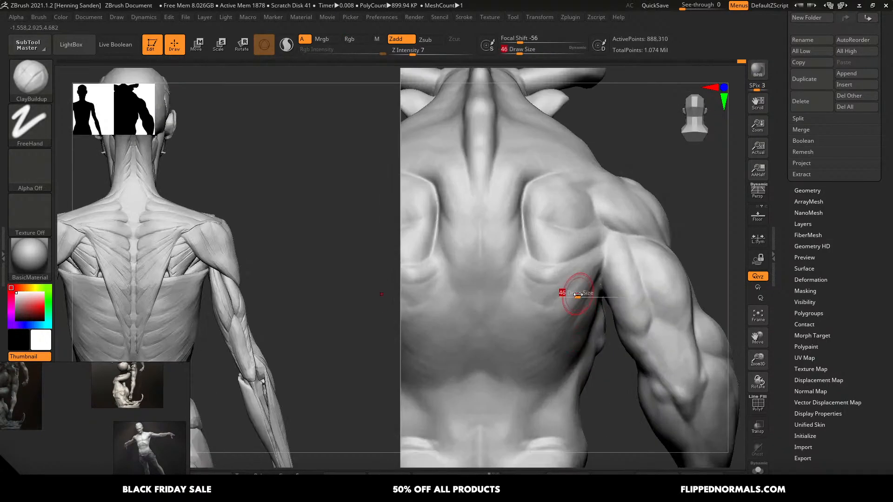
drag(577, 295, 583, 295)
right_drag(583, 294, 549, 267)
mouse_move(548, 329)
mouse_down()
mouse_move(604, 278)
mouse_move(540, 325)
mouse_move(581, 296)
mouse_up()
key(bracketleft)
- Refine the transition from the shoulder blade's upper ridge into the deltoid with ClayBuildup at draw sizes 31 and 44
right_drag(601, 273, 611, 279)
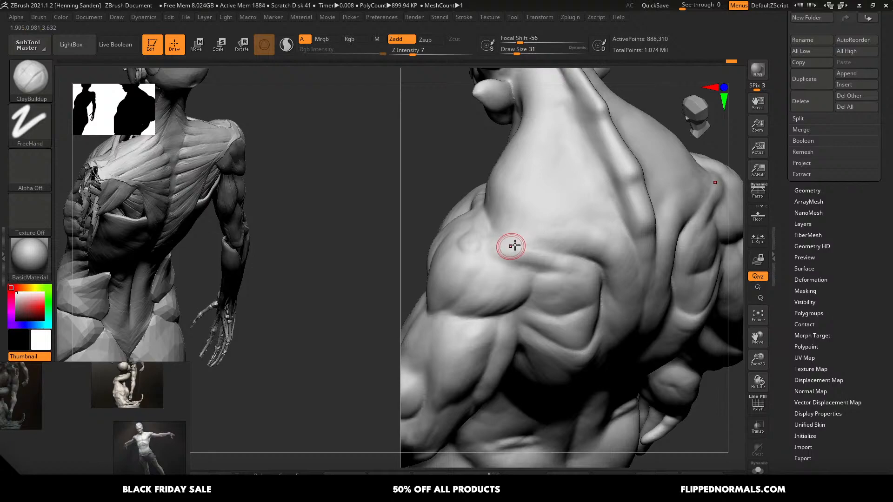
mouse_move(515, 245)
right_down()
mouse_move(539, 248)
mouse_move(504, 250)
right_up()
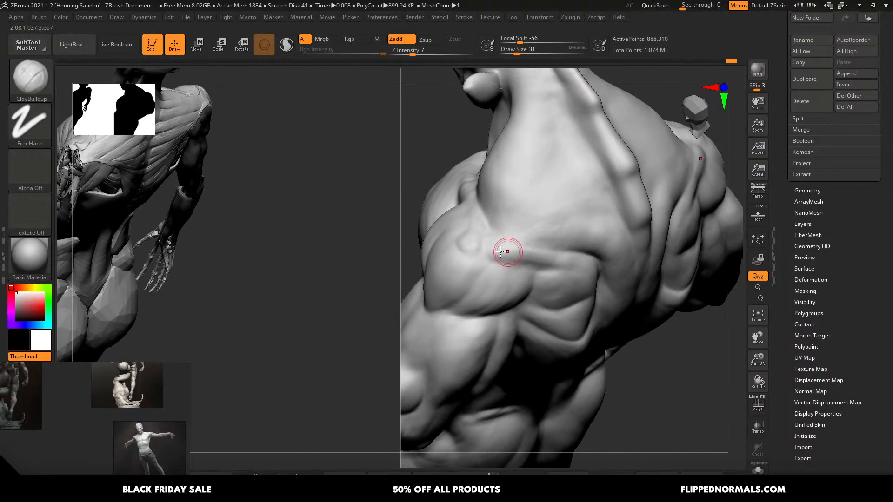
mouse_move(516, 253)
right_down()
mouse_move(546, 259)
mouse_move(494, 256)
right_up()
key(s)
drag(482, 266, 485, 266)
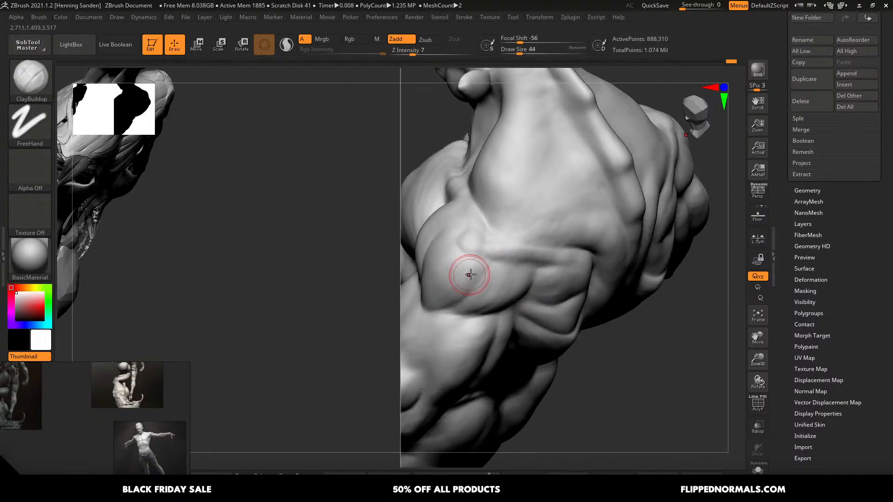
- Sharpen the hollow between the collarbone, chest and front deltoid with ClayBuildup at draw size 31, and smooth around it
mouse_move(473, 279)
right_down()
mouse_move(461, 294)
mouse_move(476, 205)
right_up()
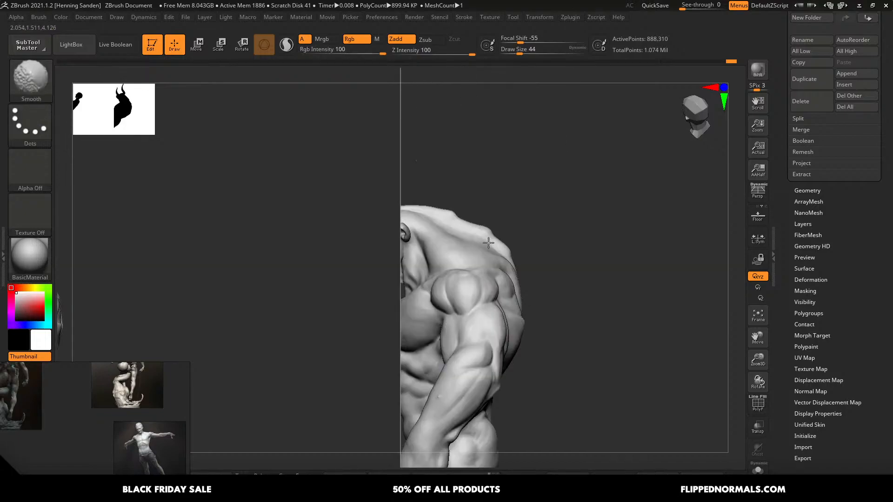
shift+right_drag(488, 252, 524, 253)
mouse_move(545, 222)
ctrl+right_down()
mouse_move(534, 250)
mouse_move(512, 223)
ctrl+right_up()
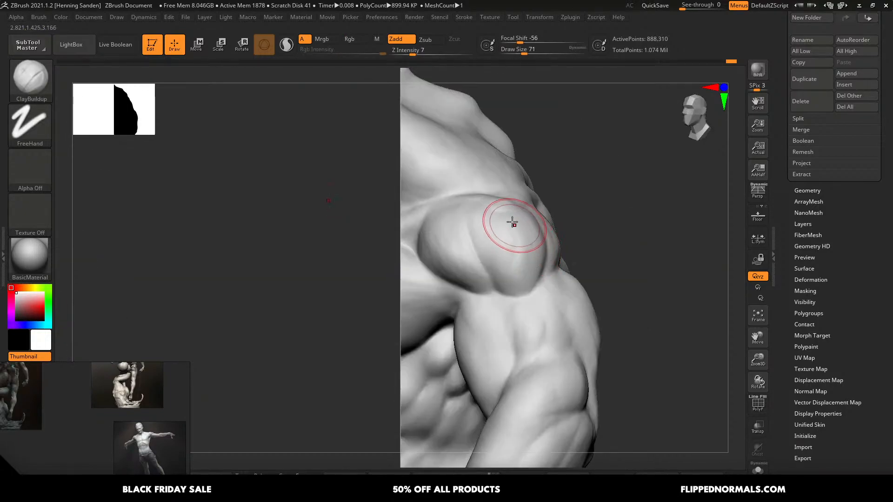
mouse_move(504, 266)
right_down()
mouse_move(532, 242)
mouse_move(491, 235)
mouse_move(477, 244)
right_up()
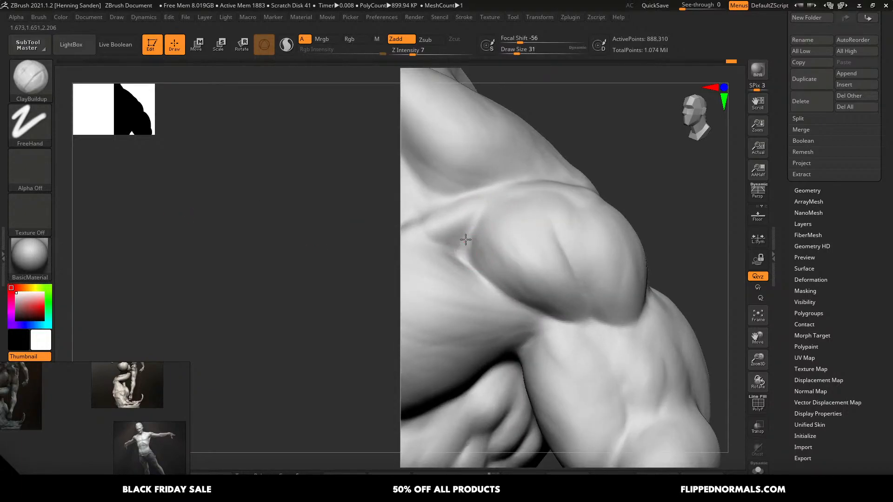
key(shift)
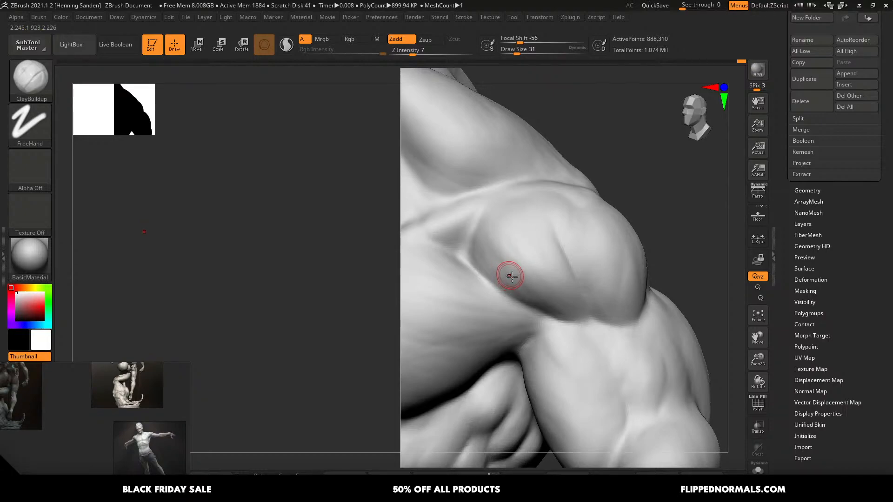
- Carve into the inner chest muscle beside the minotaur's sternum with the ClayBuildup brush at draw size 65
alt+right_drag(538, 276, 586, 302)
mouse_move(455, 275)
right_down()
mouse_move(580, 279)
mouse_move(542, 295)
mouse_move(553, 312)
right_up()
key(bracketright)
key(bracketright)
key(bracketright)
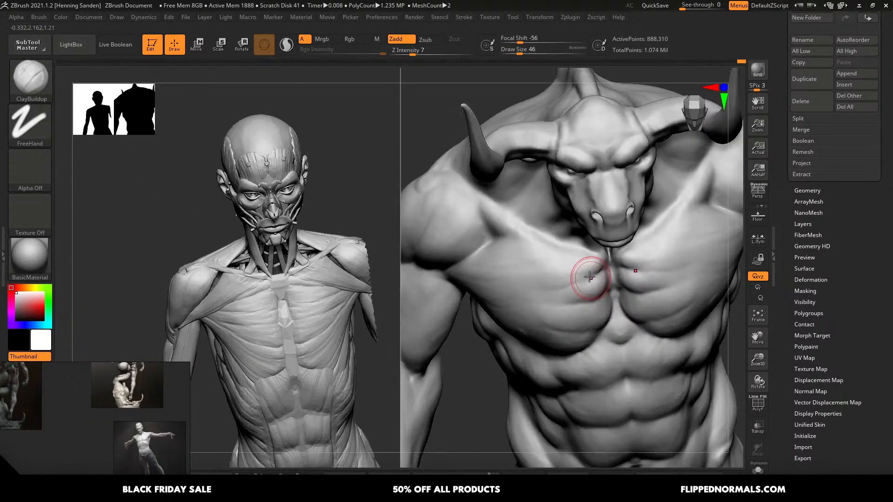
alt+drag(594, 272, 545, 289)
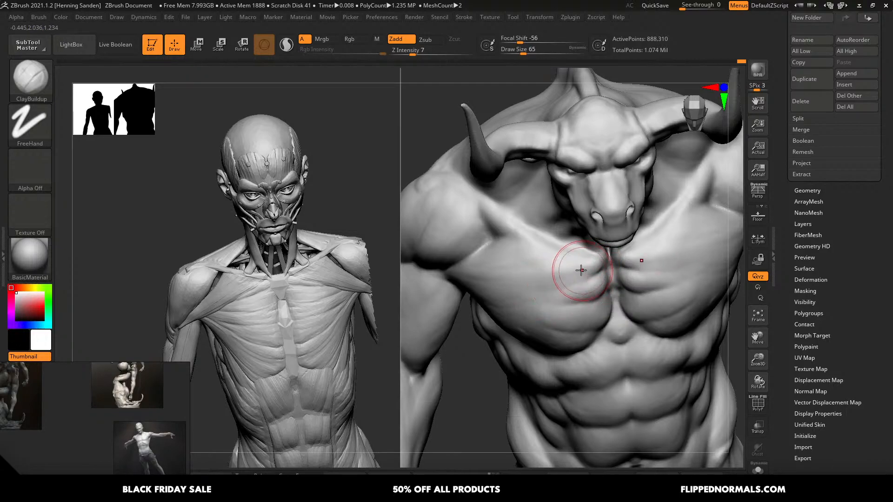
right_drag(548, 283, 584, 275)
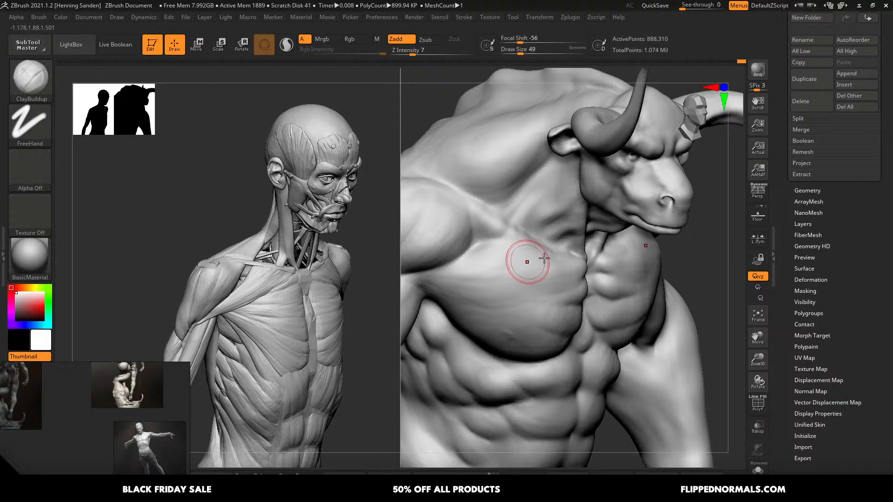
- Build up the muscle around the outer elbow and upper forearm with ClayBuildup at draw size 59
key(bracketleft)
key(bracketleft)
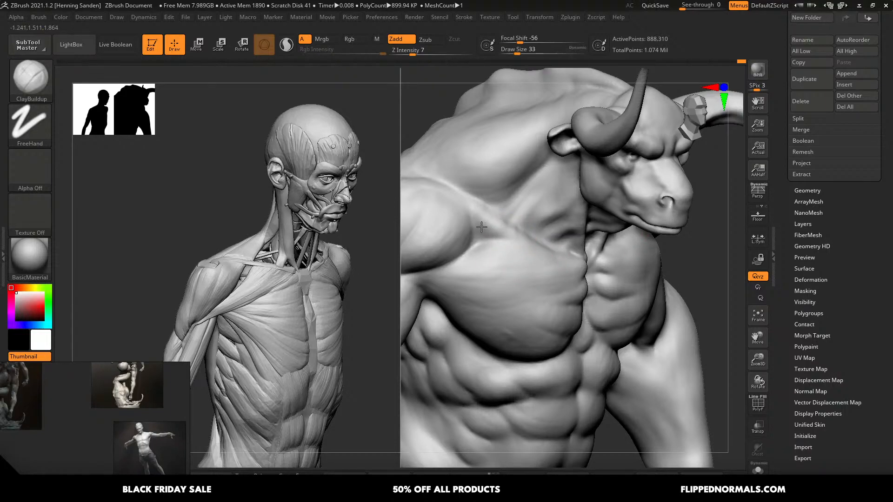
alt+right_drag(481, 227, 545, 235)
key(s)
drag(540, 238, 543, 241)
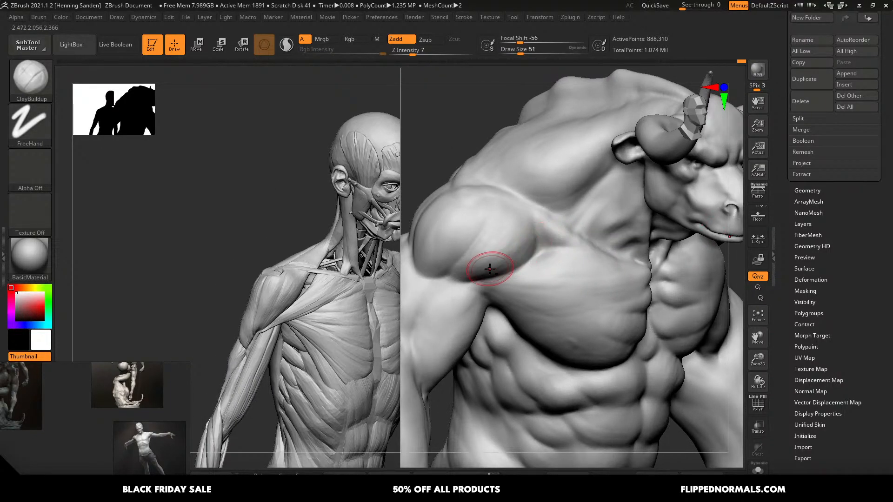
mouse_move(490, 269)
alt+right_down()
mouse_move(552, 241)
mouse_move(549, 262)
alt+right_up()
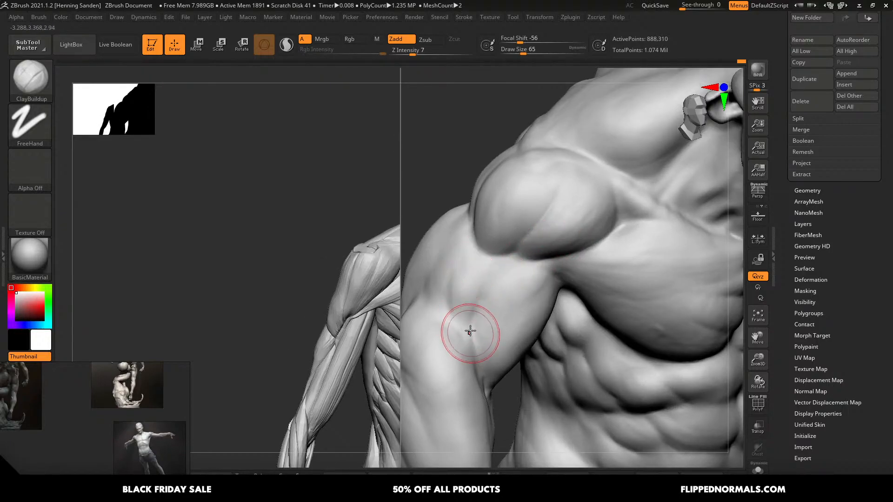
mouse_move(463, 328)
right_down()
mouse_move(512, 293)
mouse_move(481, 287)
right_up()
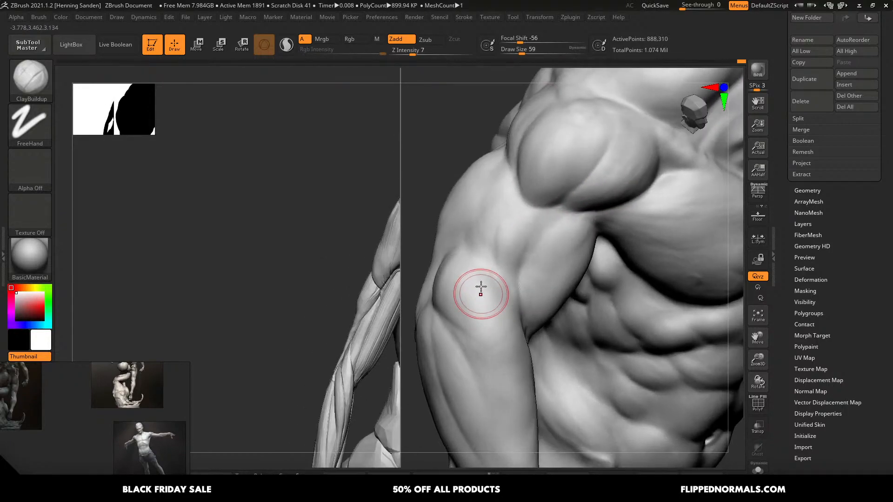
drag(467, 294, 478, 264)
mouse_move(472, 283)
mouse_down()
mouse_move(455, 300)
mouse_move(441, 295)
mouse_up()
mouse_move(498, 305)
ctrl+right_down()
mouse_move(501, 317)
mouse_move(518, 313)
mouse_move(472, 300)
ctrl+right_up()
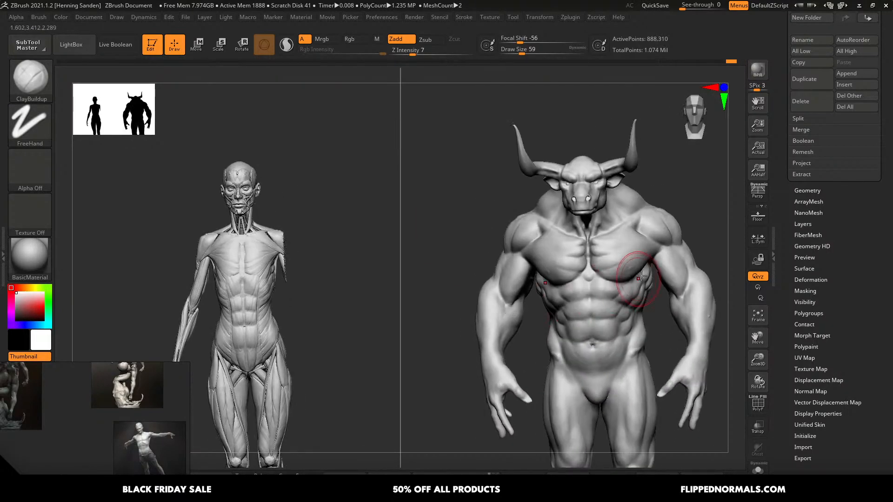
- Show the polyframe on the forearm, smooth the forearm's surface at draw size 29 and hide the polyframe
alt+right_drag(641, 276, 525, 267)
mouse_move(587, 280)
ctrl+right_down()
mouse_move(611, 267)
mouse_move(608, 295)
ctrl+right_up()
key(s)
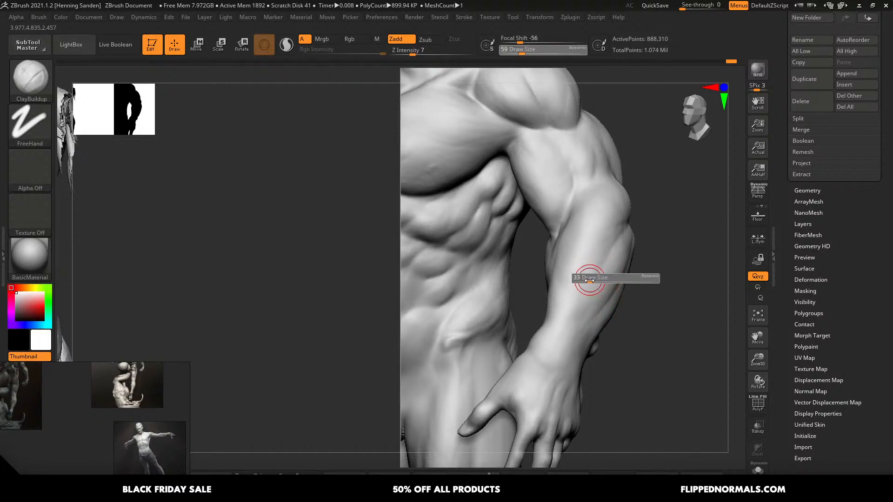
key(shift)
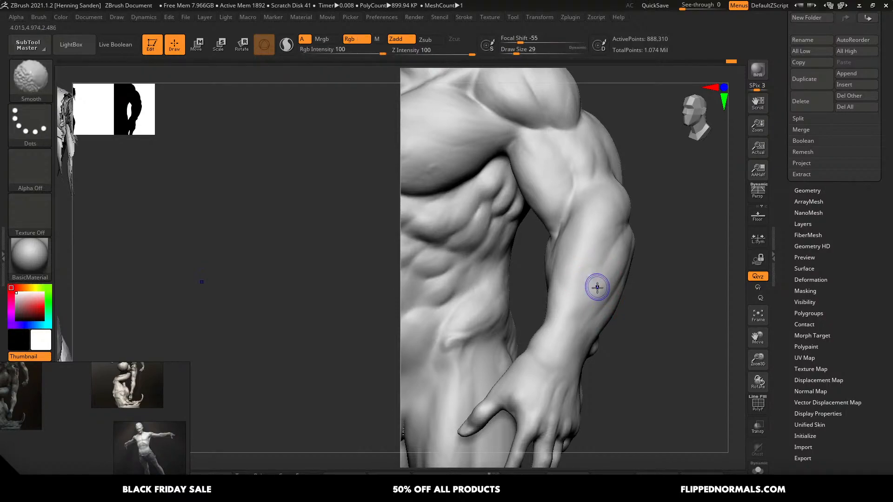
key(shift+f)
ctrl+right_drag(600, 266, 595, 295)
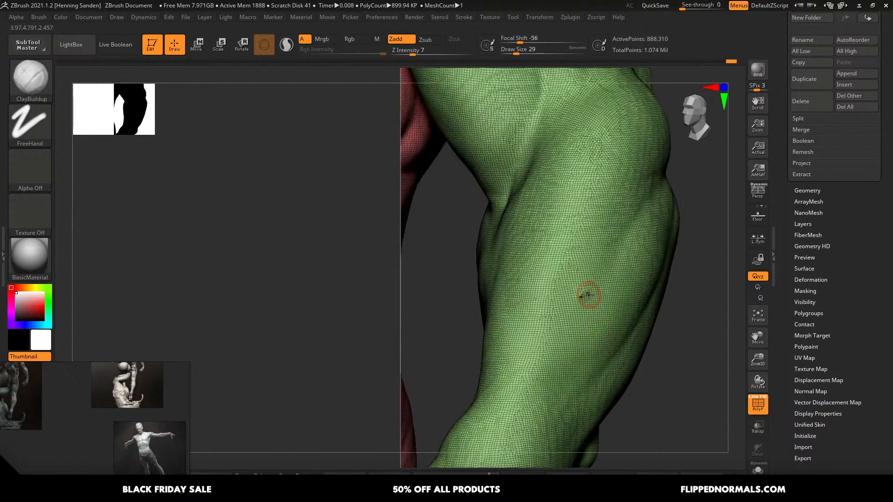
shift+drag(582, 290, 582, 299)
key(shift+f)
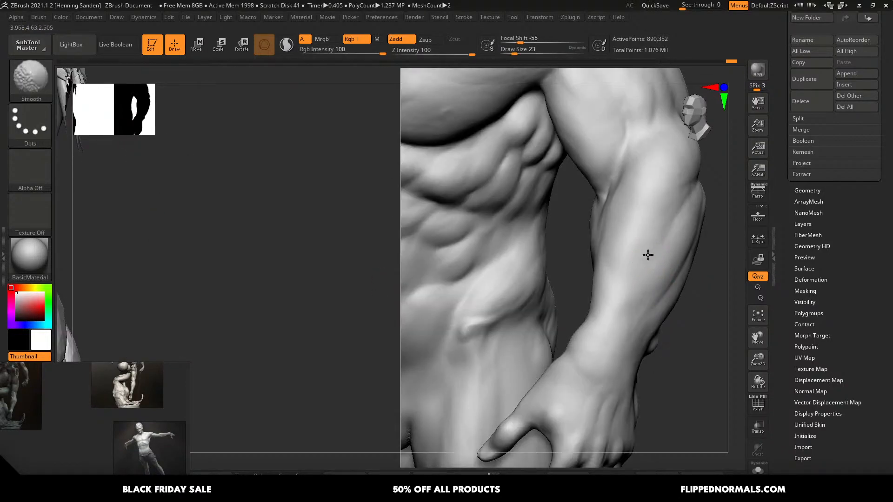
- Build up the biceps from the elbow crease towards the armpit with ClayBuildup at draw sizes 74 and 59
key(s)
drag(658, 246, 661, 246)
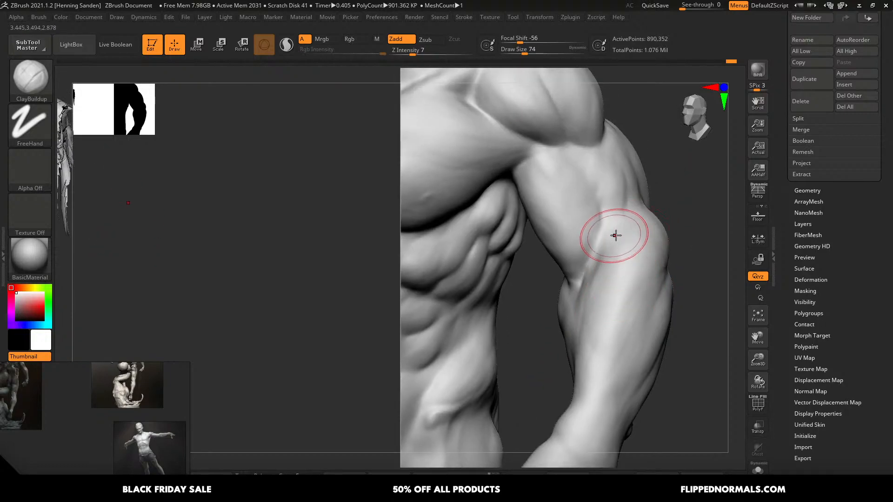
right_drag(615, 235, 651, 237)
mouse_move(586, 242)
mouse_down()
mouse_move(594, 231)
mouse_move(588, 237)
mouse_up()
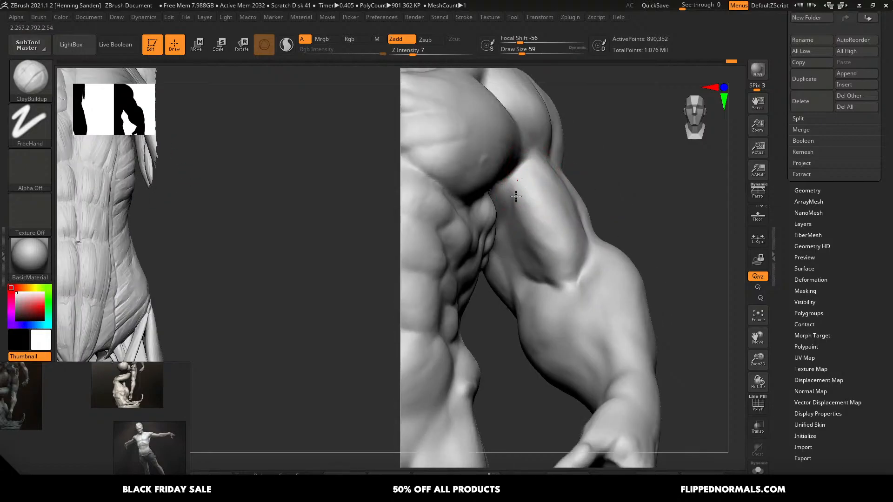
mouse_move(515, 197)
mouse_down()
mouse_move(523, 207)
mouse_move(516, 179)
mouse_up()
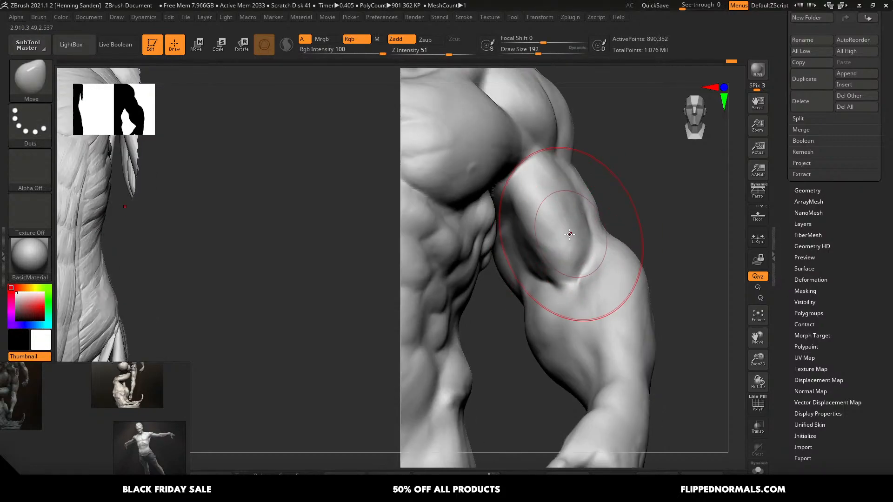
- Reshape the biceps and upper-arm contour with the Move brush, using draw sizes between 192 and 101
drag(560, 237, 561, 232)
key(bracketleft)
key(bracketleft)
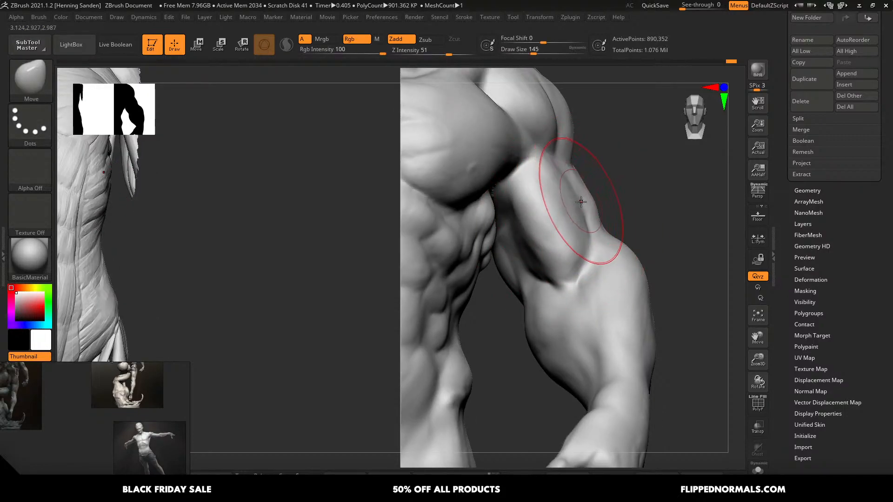
key(bracketleft)
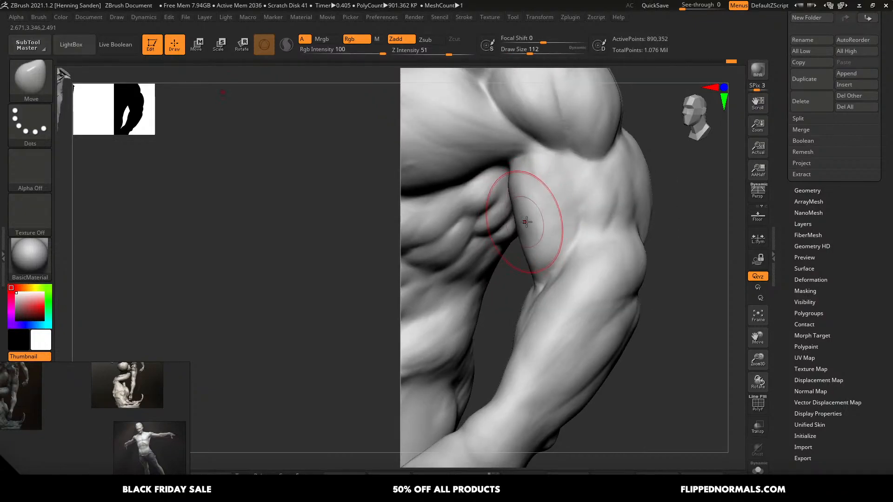
right_drag(514, 216, 562, 192)
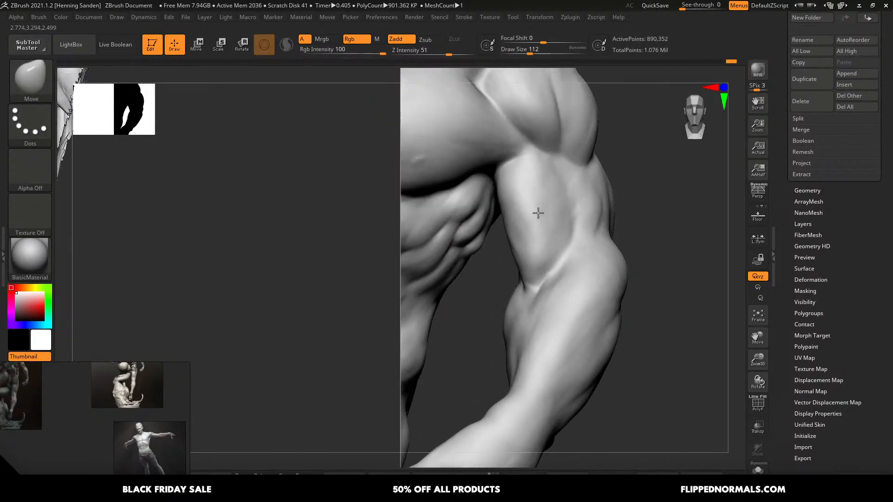
key(s)
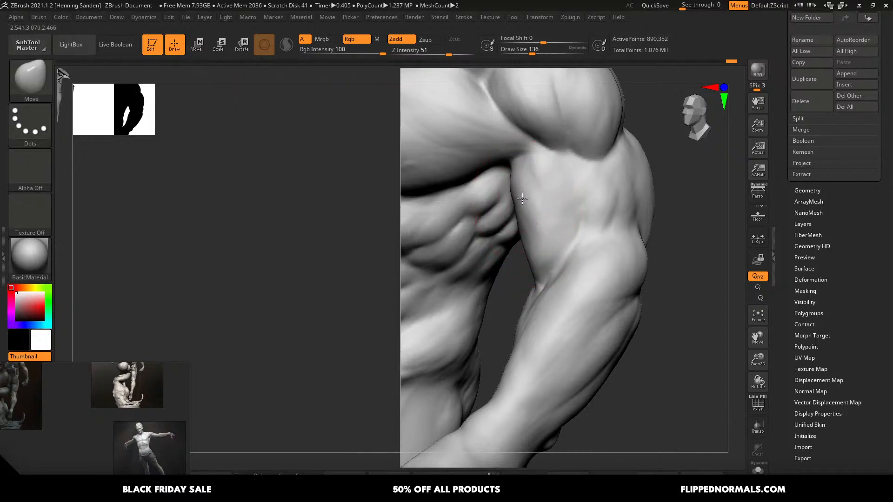
key(bracketleft)
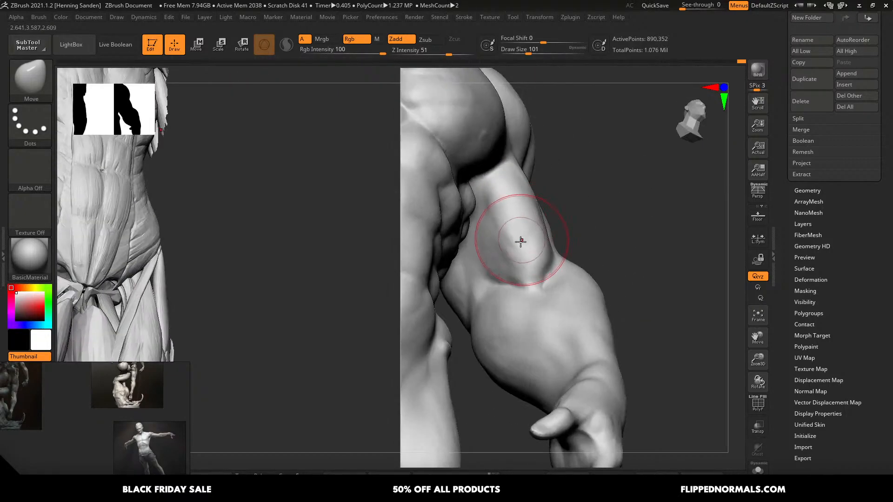
key(shift)
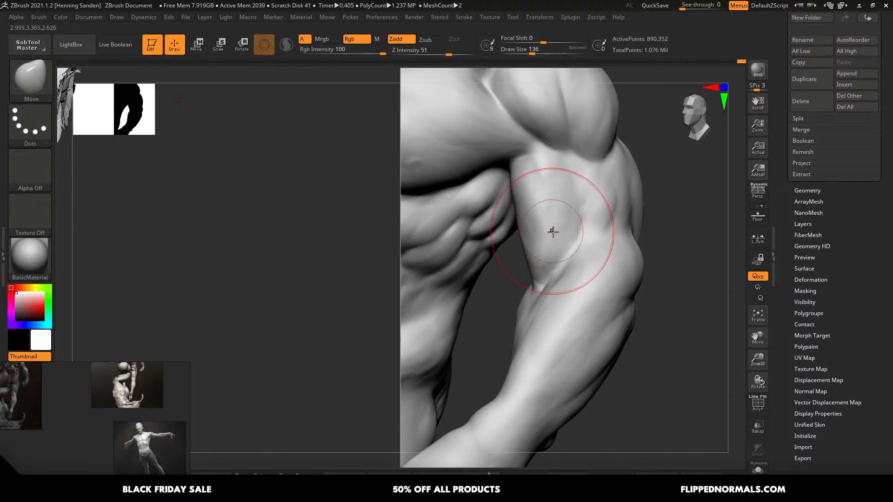
key(shift)
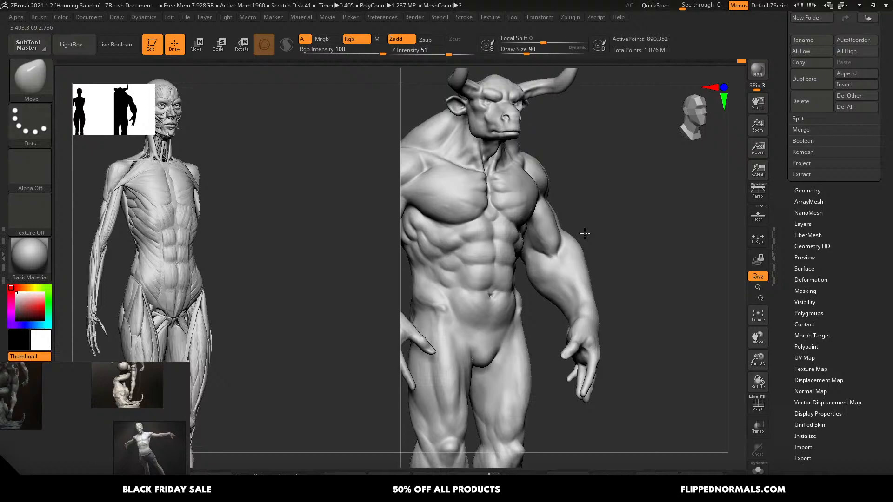
- Cut a crease into the chest muscle with the DamStandard brush and enlarge its draw size to about 54
mouse_move(584, 234)
mouse_down()
mouse_move(525, 241)
mouse_move(525, 297)
mouse_up()
key(b)
key(t)
key(d)
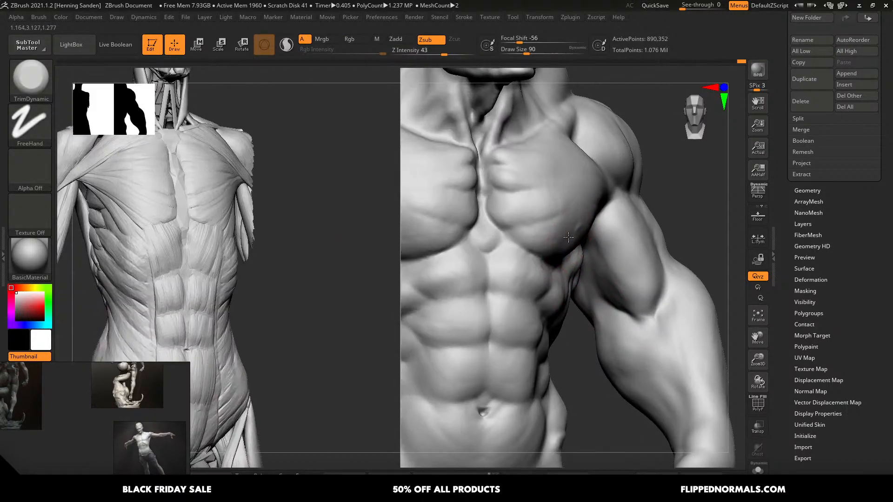
key(b)
key(d)
key(s)
mouse_move(534, 239)
mouse_down()
mouse_move(588, 247)
mouse_move(546, 245)
mouse_up()
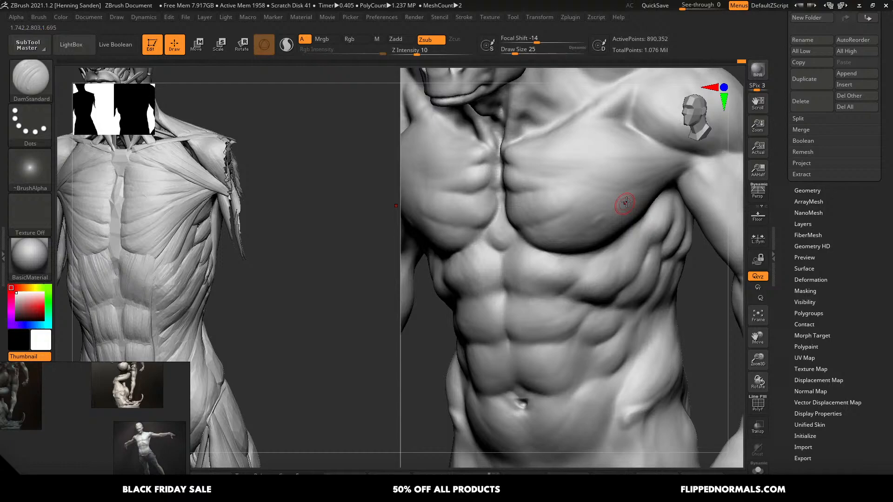
key(bracketleft)
key(s)
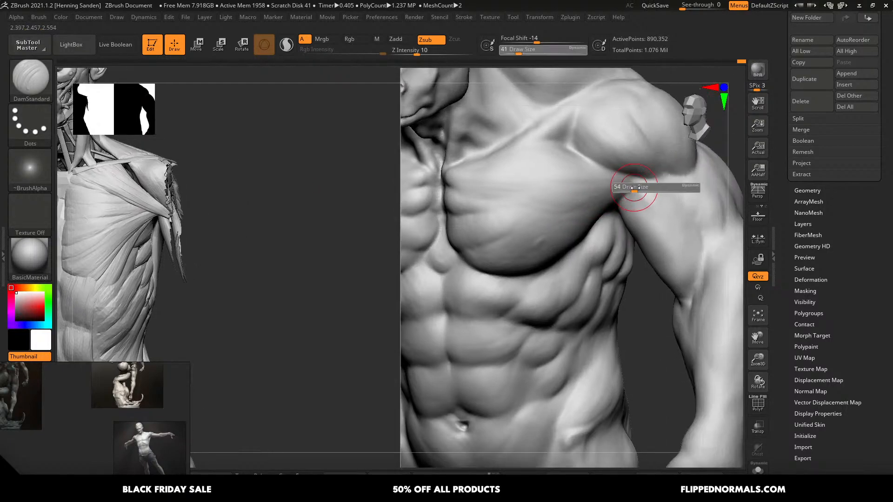
drag(614, 185, 626, 185)
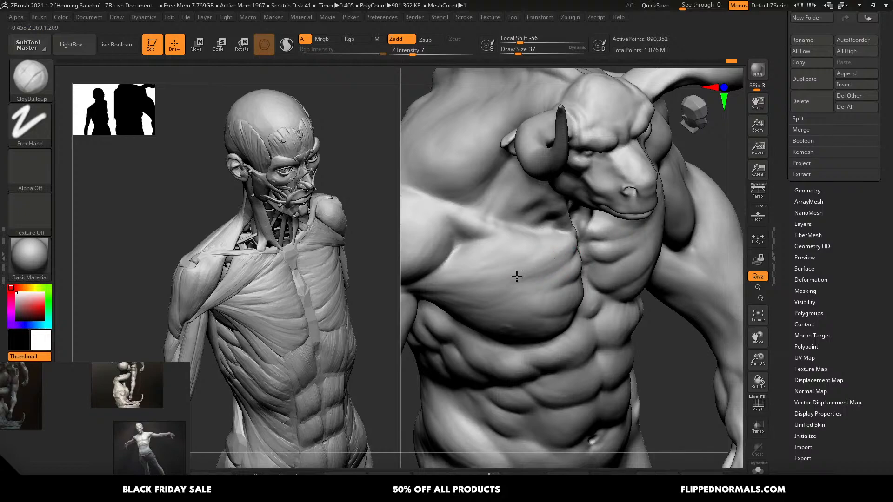
- Build up the inner edges of the chest muscles along the sternum with ClayBuildup at draw sizes 27 to 46
key(s)
drag(516, 272, 523, 271)
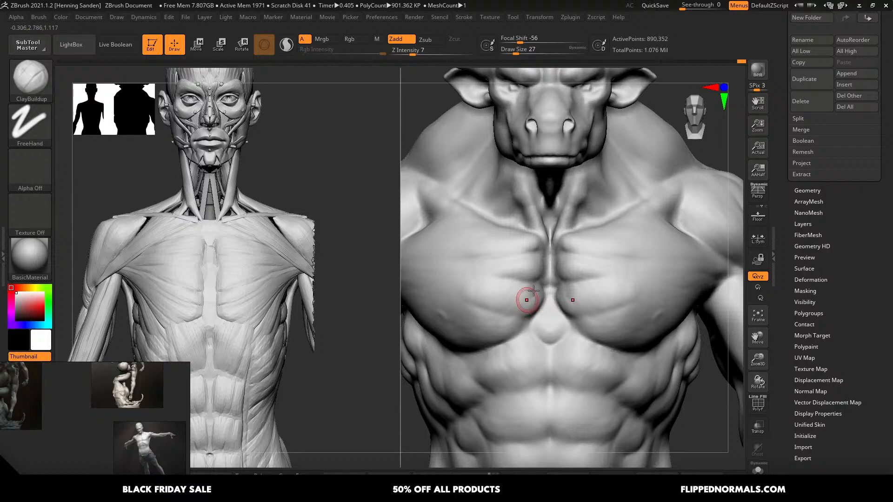
key(s)
drag(523, 292, 527, 292)
drag(531, 289, 532, 312)
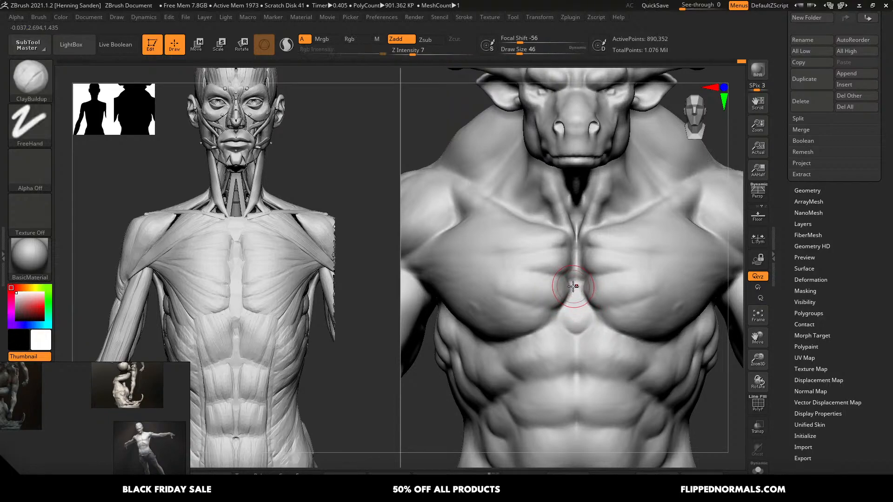
key(s)
drag(573, 287, 574, 288)
key(s)
key(s)
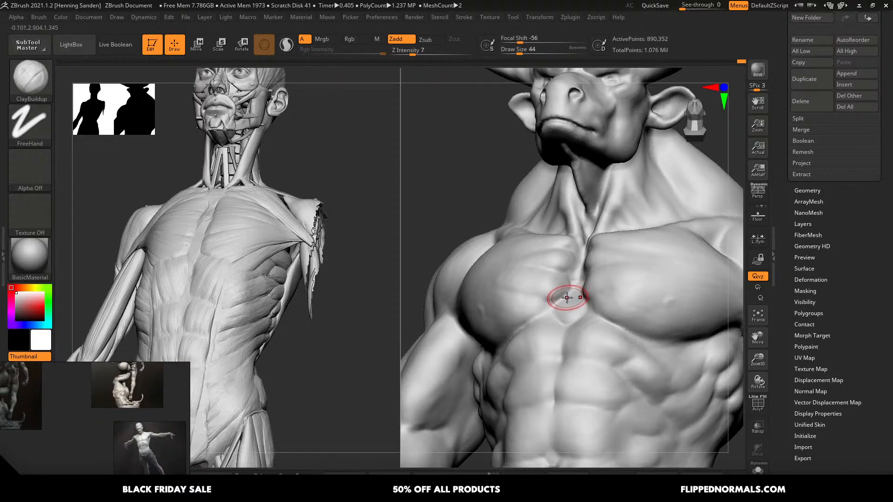
- Adjust and smooth the chest's lower inner edge with the Move brush, undo the last change and set the draw size to 51
mouse_move(561, 316)
right_down()
mouse_move(562, 295)
mouse_move(549, 312)
mouse_move(559, 310)
right_up()
key(b)
key(m)
key(v)
shift+drag(560, 300, 555, 295)
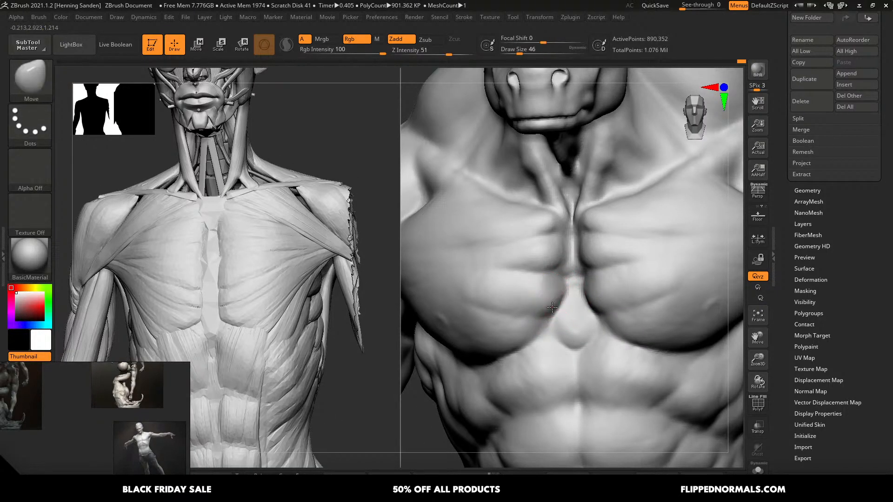
right_drag(542, 299, 553, 306)
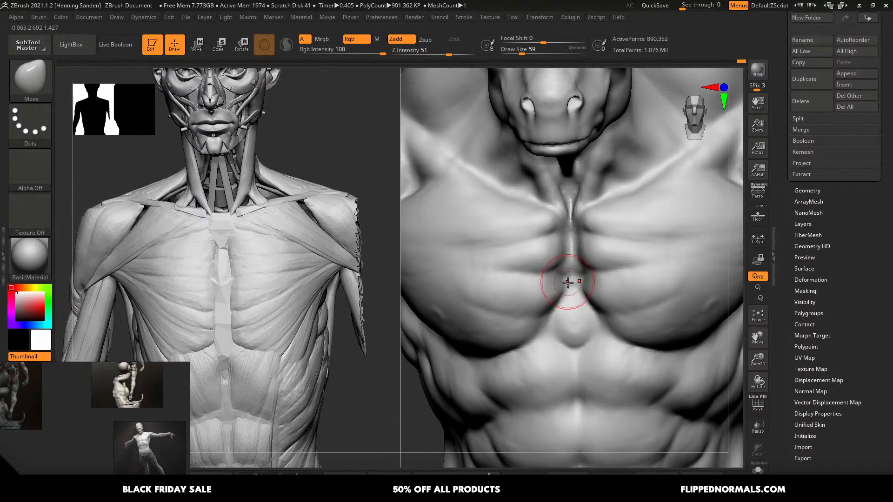
key(ctrl+z)
key(bracketleft)
key(bracketleft)
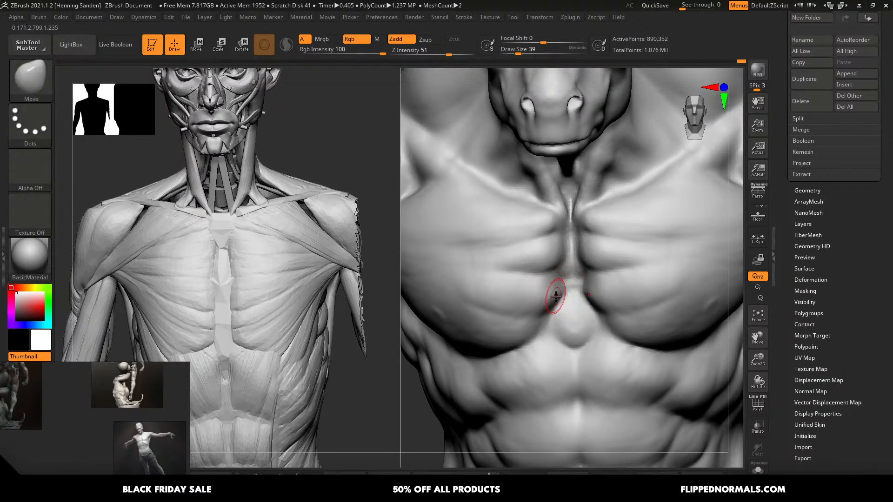
key(bracketright)
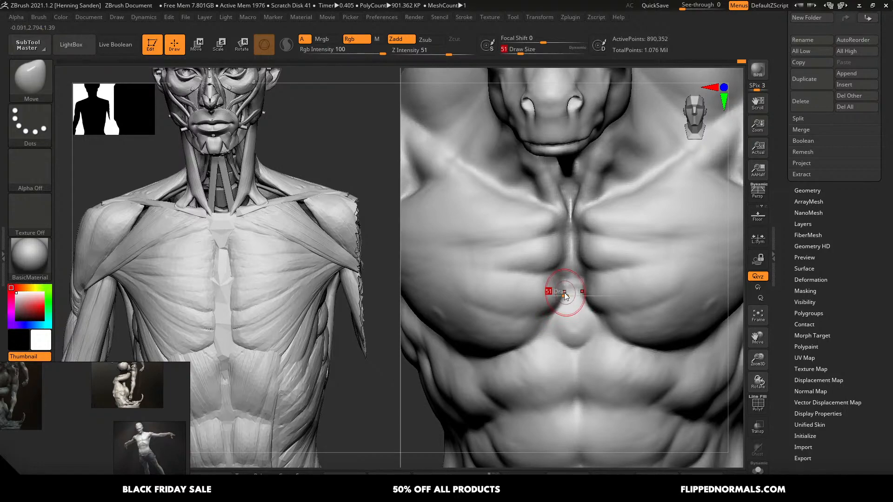
- Select the DamStandard brush and inspect the crease beneath the minotaur's buttocks
key(b)
key(d)
key(s)
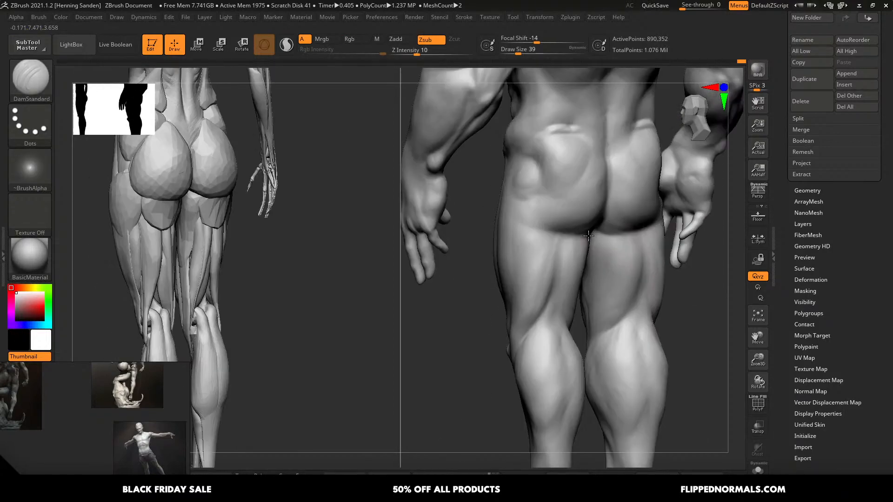
mouse_move(588, 235)
right_down()
mouse_move(551, 234)
mouse_move(598, 233)
right_up()
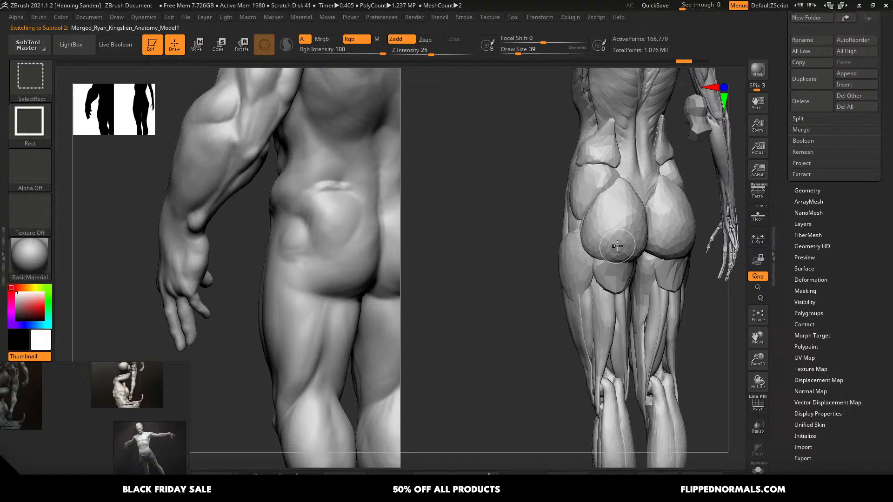
- Select the écorché figure and split it into separate polygroups with Auto Groups
alt+click(620, 246)
key(w)
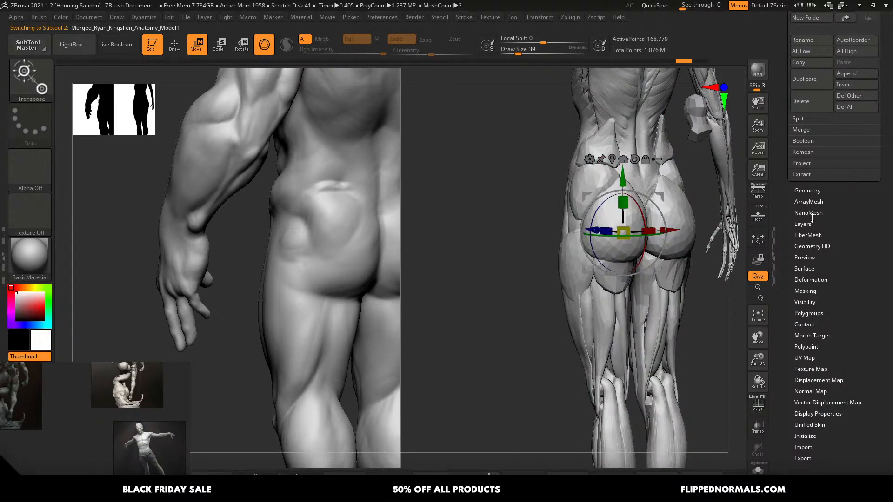
click(809, 191)
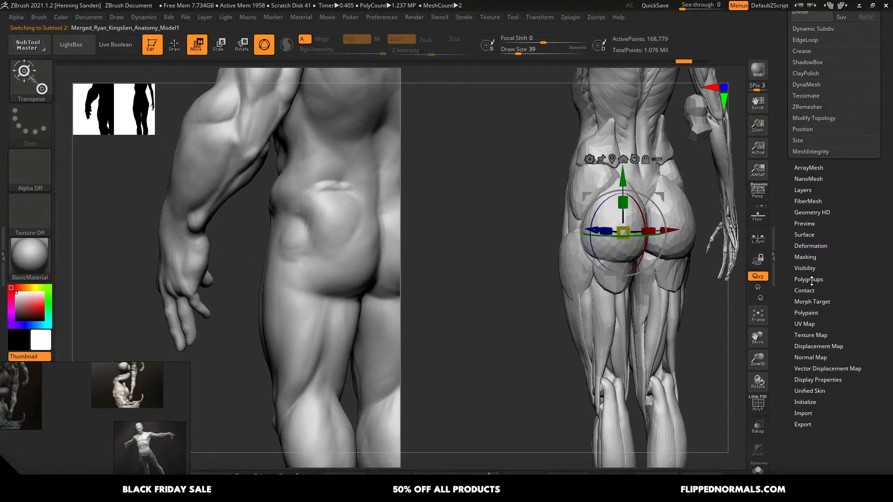
click(809, 279)
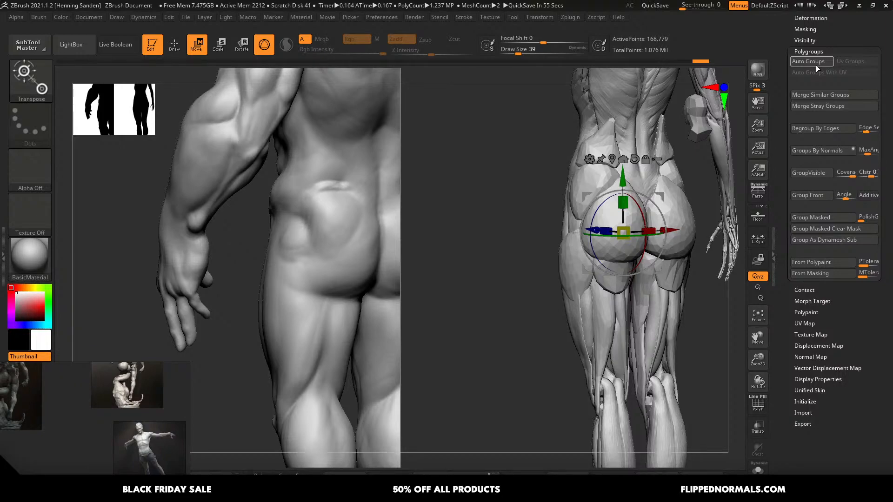
key(q)
- Hide the low-poly buttock and hip shells on one side of the écorché figure
key(ctrl+shift)
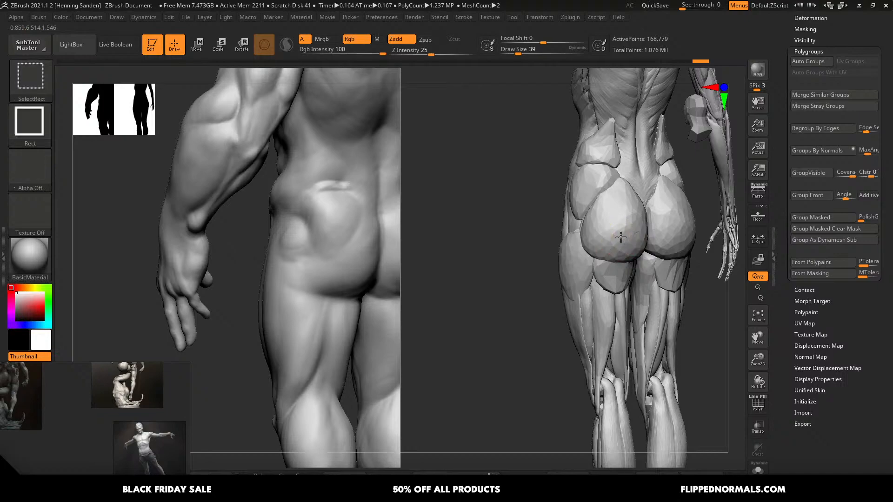
mouse_move(621, 237)
shift+mouse_down()
mouse_move(600, 279)
mouse_move(581, 242)
mouse_move(612, 228)
shift+mouse_up()
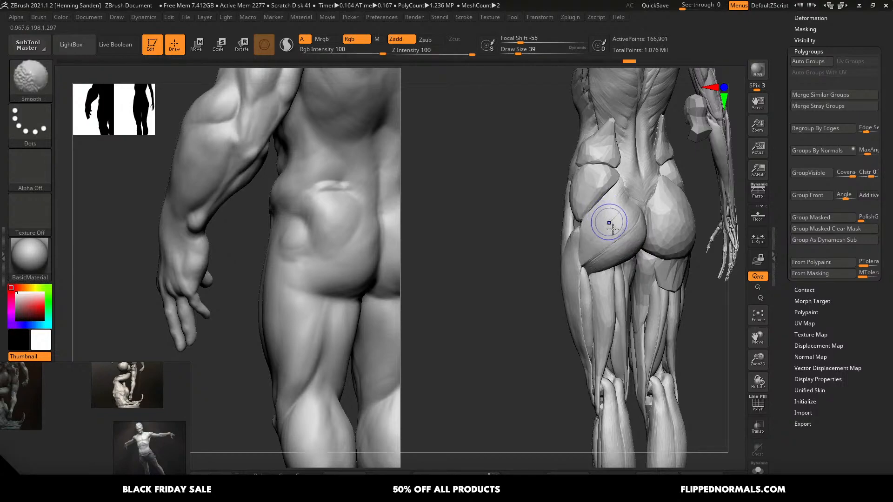
ctrl+shift+click(586, 187)
right_drag(613, 196, 605, 202)
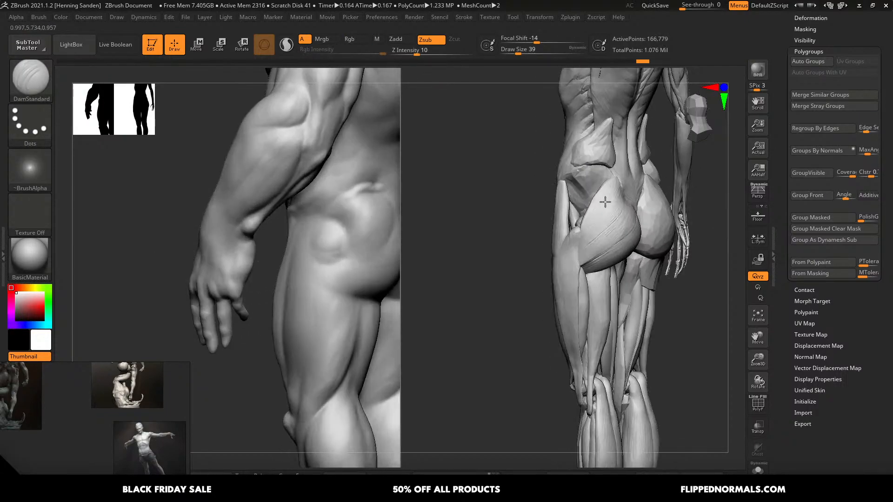
- Switch back to the minotaur and deepen the crease beneath the buttock with DamStandard at draw size 51
alt+click(326, 303)
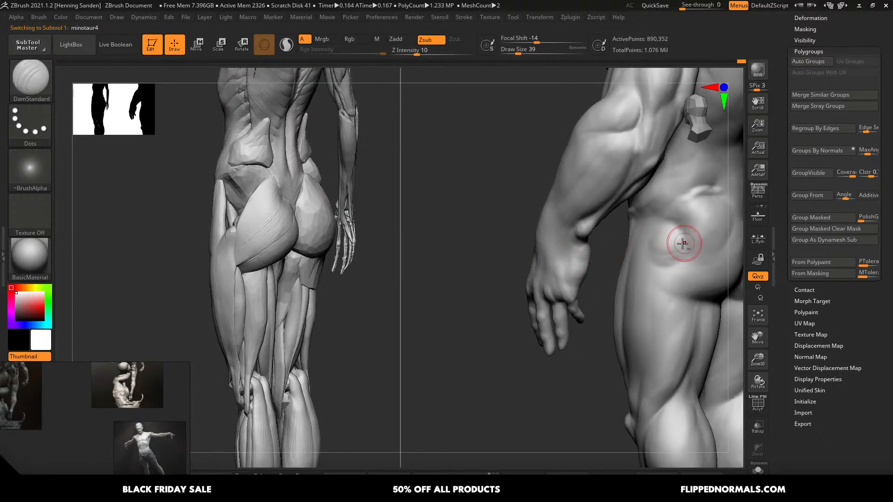
mouse_move(683, 243)
alt+right_down()
mouse_move(624, 260)
mouse_move(642, 275)
alt+right_up()
key(s)
drag(643, 273, 650, 276)
key(s)
right_drag(667, 278, 653, 275)
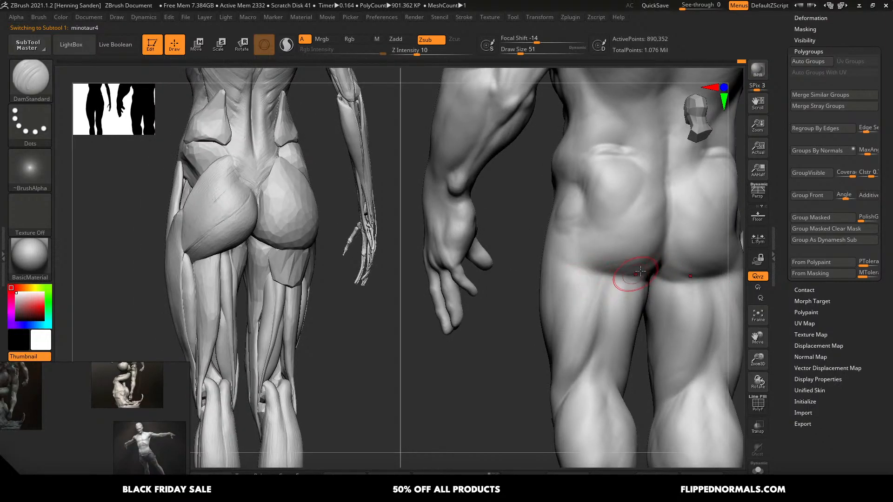
drag(585, 279, 638, 271)
right_drag(637, 270, 644, 271)
right_drag(588, 279, 598, 281)
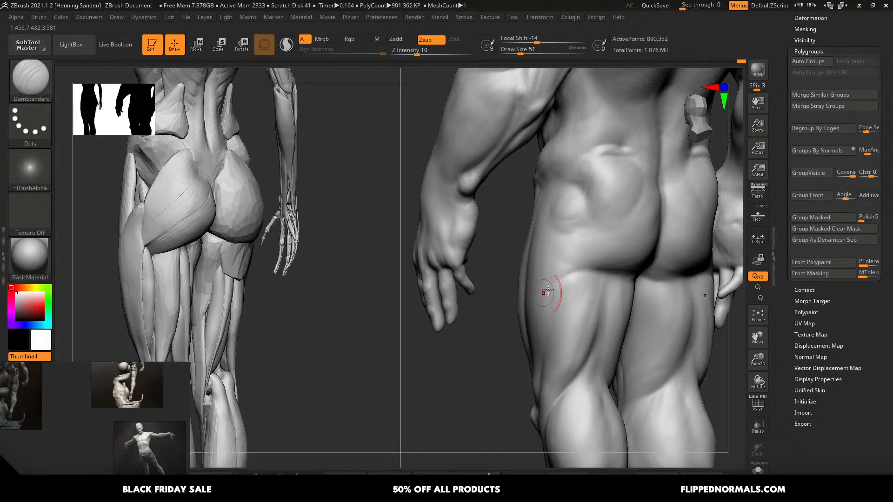
- Carve diagonal gluteal strokes across the buttock with DamStandard at a draw size up to 77 and touch up the crease beneath
key(])
mouse_move(632, 162)
mouse_down()
mouse_move(581, 188)
mouse_move(588, 201)
mouse_up()
key(])
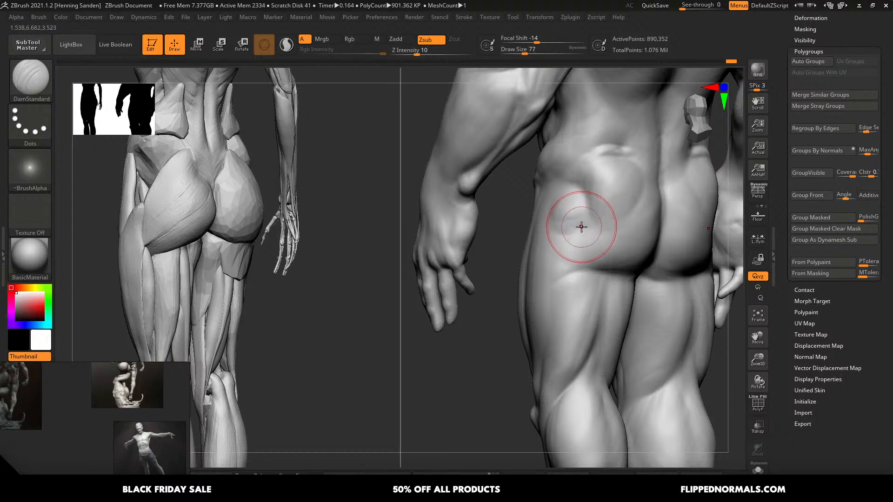
right_drag(609, 229, 628, 238)
drag(644, 181, 578, 231)
drag(634, 205, 580, 238)
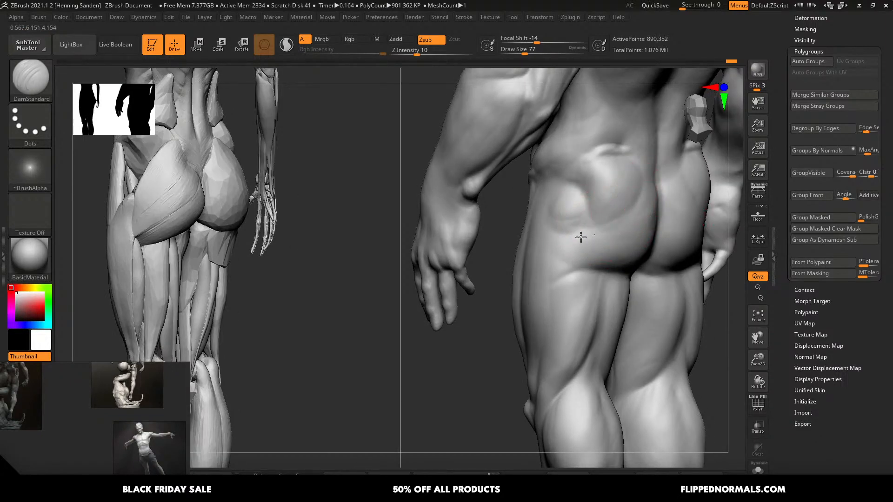
mouse_move(602, 269)
mouse_down()
mouse_move(556, 297)
mouse_move(592, 277)
mouse_up()
- Carve the grooves at the back of the knee running into the calf with DamStandard at draw size 44
right_drag(592, 277, 590, 262)
key(s)
drag(590, 263, 587, 262)
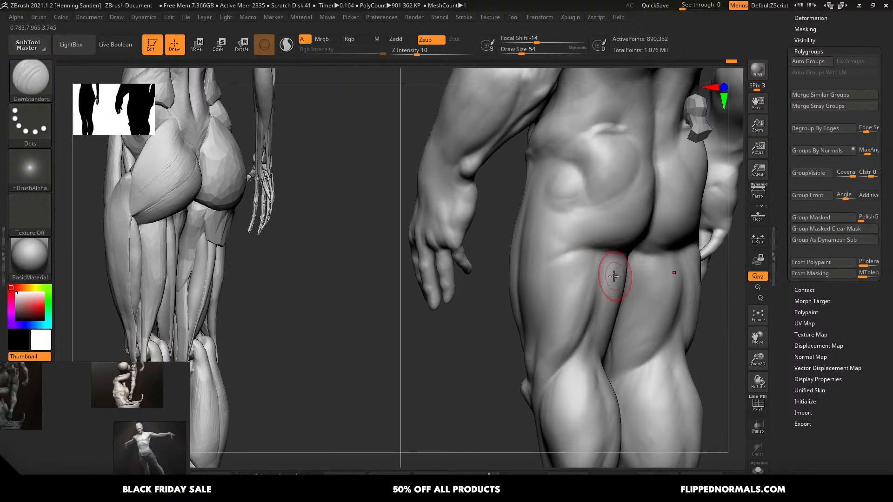
mouse_move(612, 275)
right_down()
mouse_move(627, 266)
mouse_move(612, 233)
mouse_move(611, 241)
right_up()
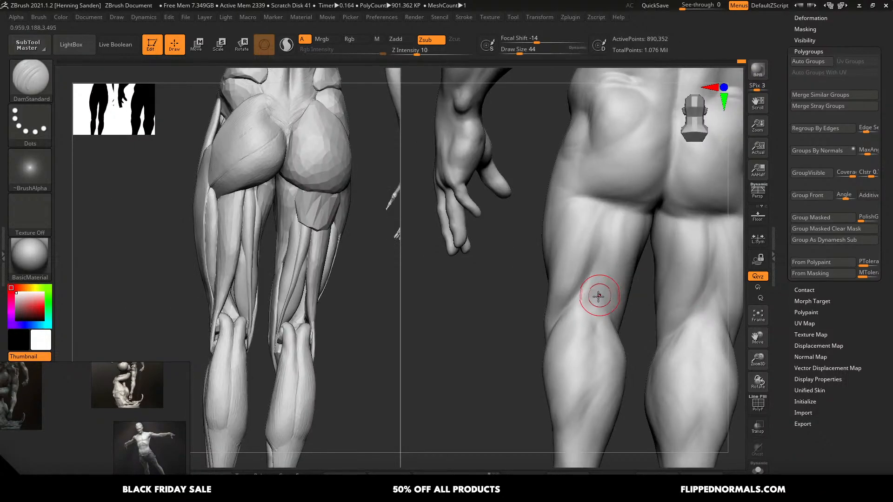
drag(589, 304, 594, 328)
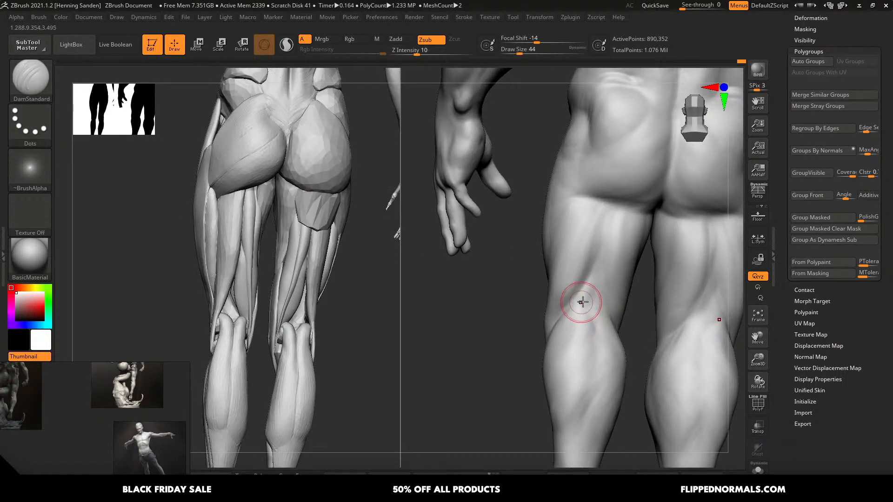
drag(581, 299, 594, 357)
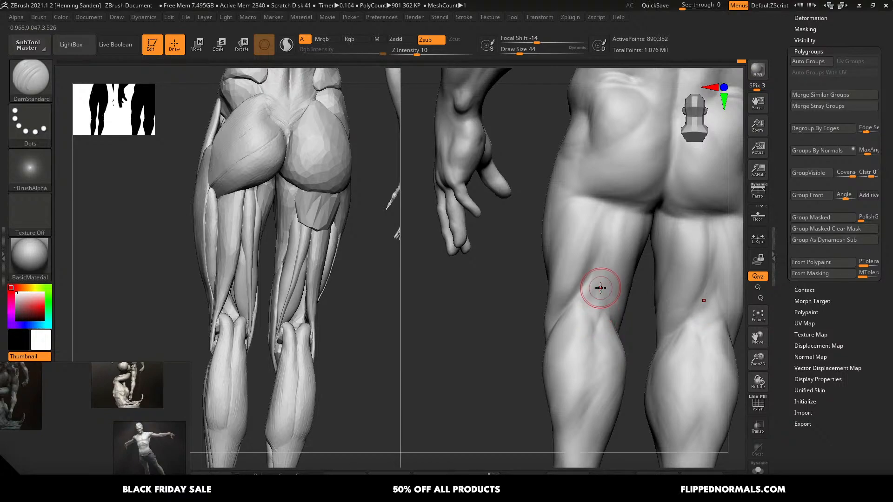
- Carve the hamstring separation down the back of the thigh with DamStandard at draw size 56
ctrl+right_drag(602, 283, 562, 249)
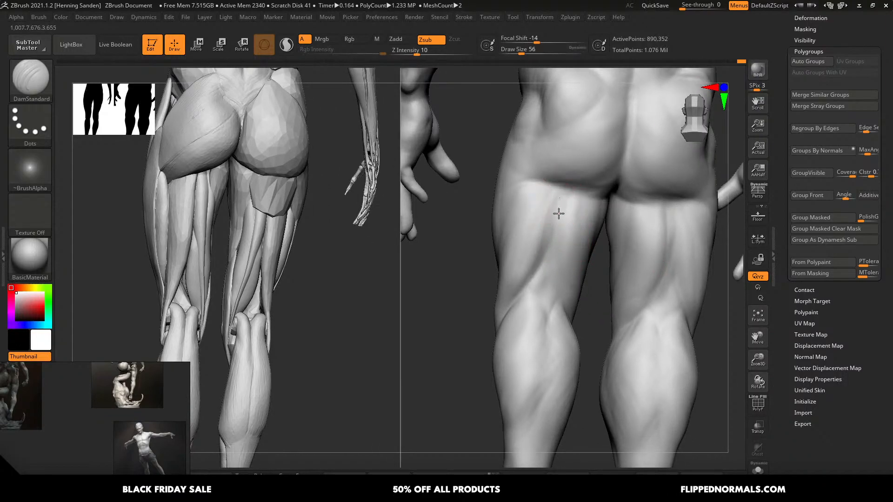
drag(556, 218, 550, 267)
right_drag(556, 275, 566, 279)
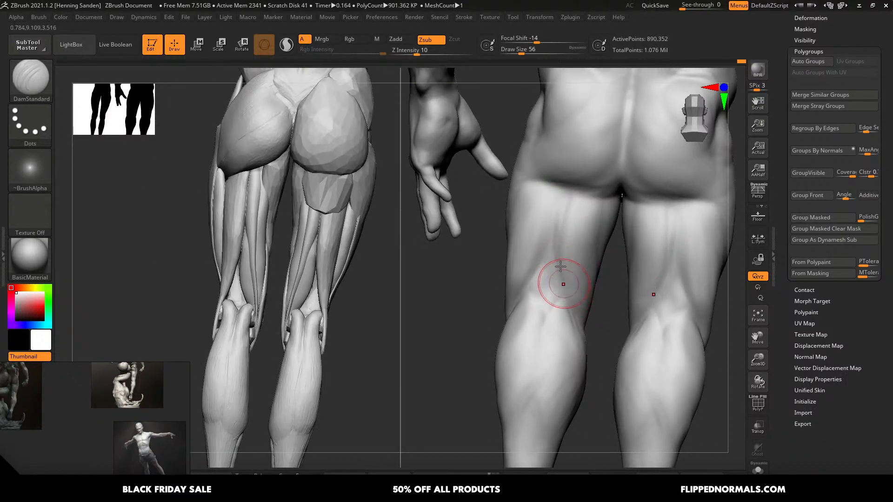
mouse_move(552, 245)
right_down()
mouse_move(533, 290)
mouse_move(548, 287)
right_up()
mouse_move(549, 288)
mouse_down()
mouse_move(535, 279)
mouse_move(543, 283)
mouse_up()
key(])
mouse_move(541, 279)
mouse_down()
mouse_move(532, 263)
mouse_move(550, 299)
mouse_move(540, 279)
mouse_move(551, 228)
mouse_up()
- Refine the upper hamstring groove just below the buttock with DamStandard at draw sizes 49 to 71
key(s)
mouse_move(551, 227)
mouse_down()
mouse_move(558, 243)
mouse_move(551, 249)
mouse_up()
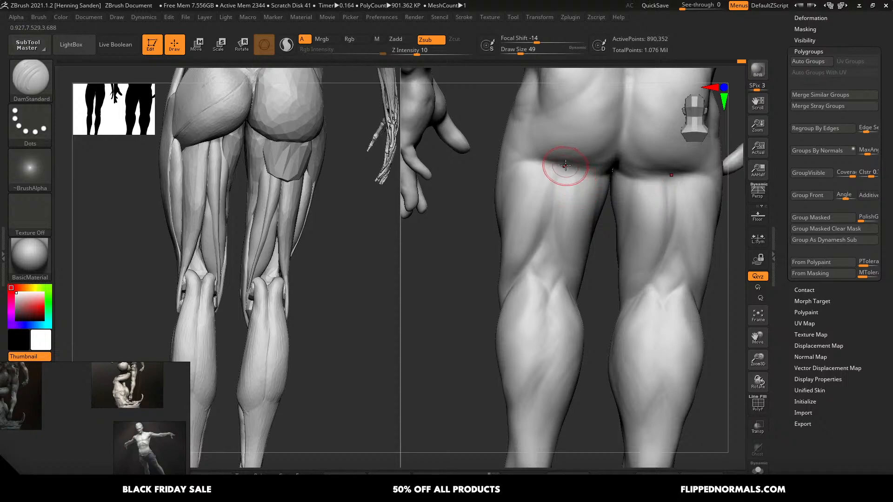
key(s)
drag(557, 203, 560, 204)
mouse_move(558, 191)
mouse_down()
mouse_move(556, 265)
mouse_move(555, 191)
mouse_up()
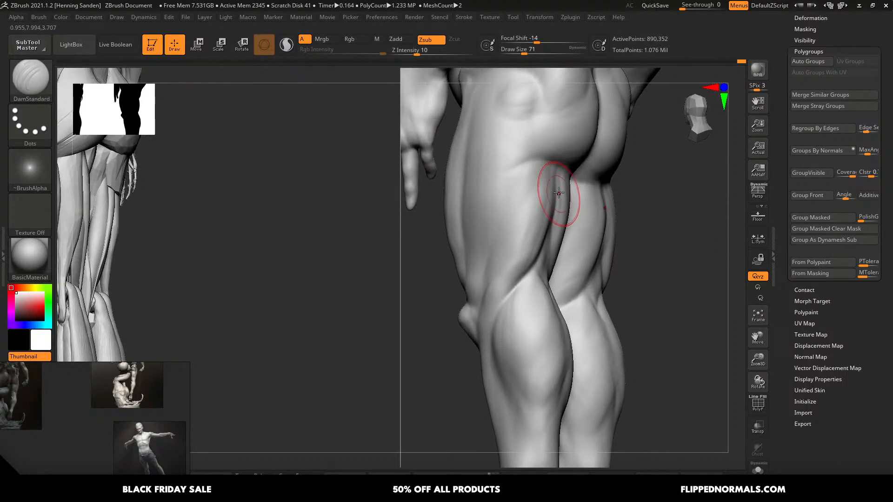
- Build up the hamstrings along the back of the thigh with ClayBuildup at draw size 62
key(b)
key(c)
key(b)
key(s)
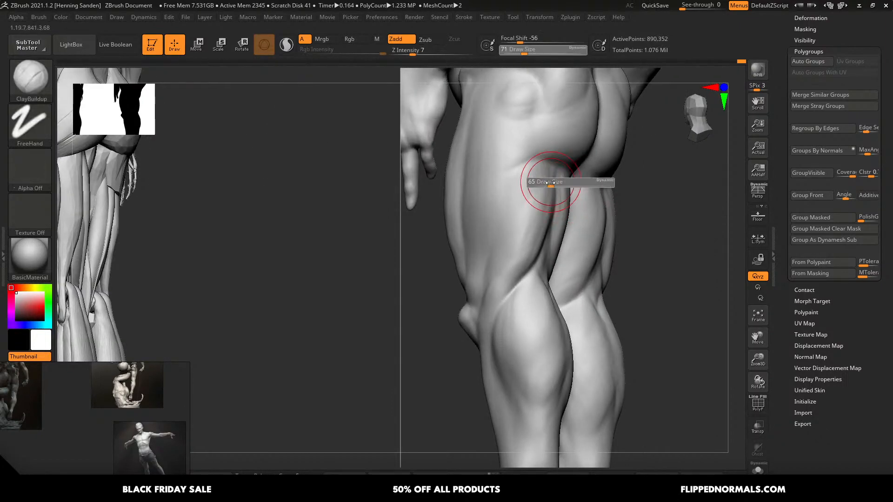
alt+right_drag(542, 184, 590, 197)
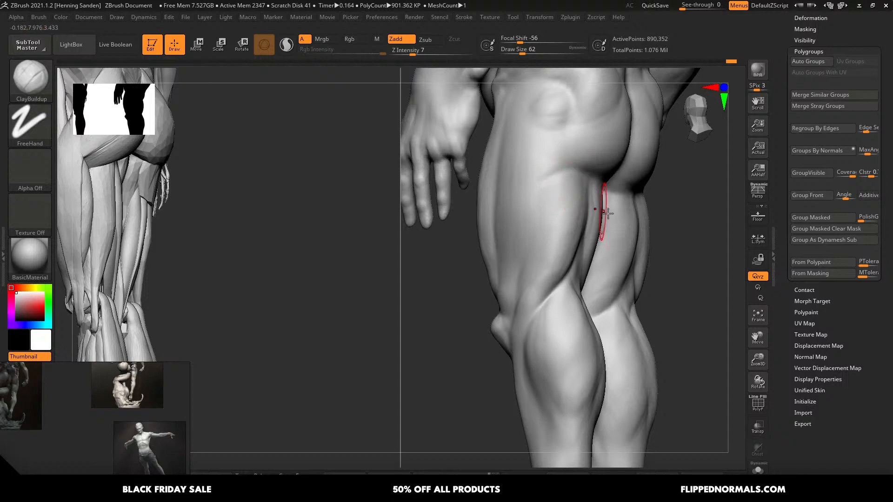
right_drag(609, 214, 574, 205)
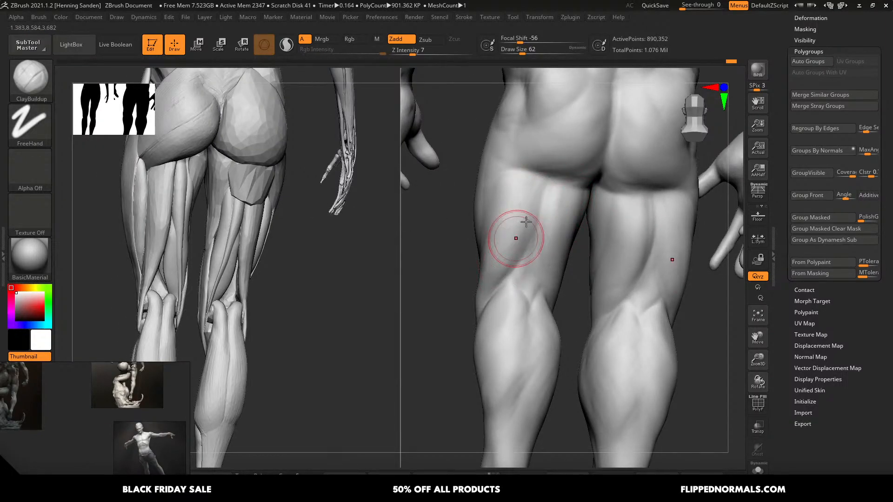
drag(540, 190, 518, 253)
drag(521, 239, 512, 279)
- Build up the outer hamstring tendon where it runs down to the side of the knee at draw size 59
key(s)
click(522, 267)
right_drag(529, 296, 548, 297)
key(s)
click(526, 298)
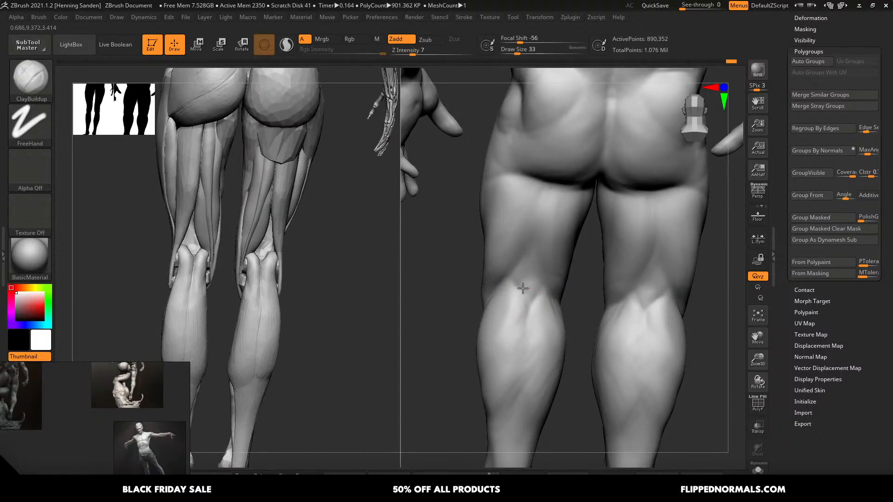
right_drag(529, 275, 536, 280)
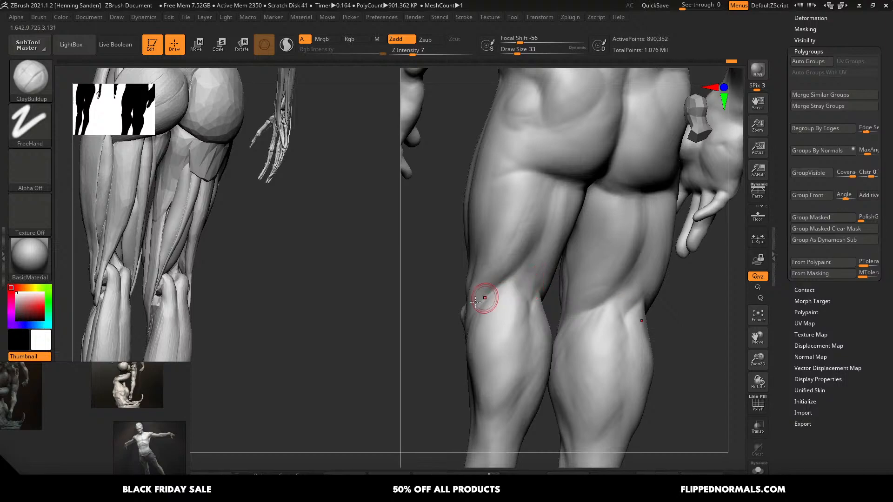
right_drag(475, 301, 517, 251)
key(s)
click(510, 263)
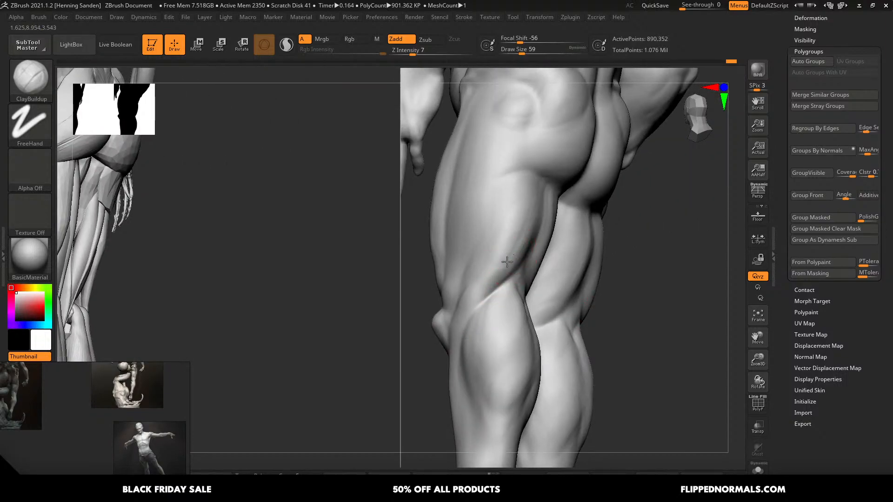
drag(506, 261, 467, 303)
drag(508, 244, 467, 304)
mouse_move(521, 270)
right_down()
mouse_move(545, 291)
mouse_move(554, 257)
right_up()
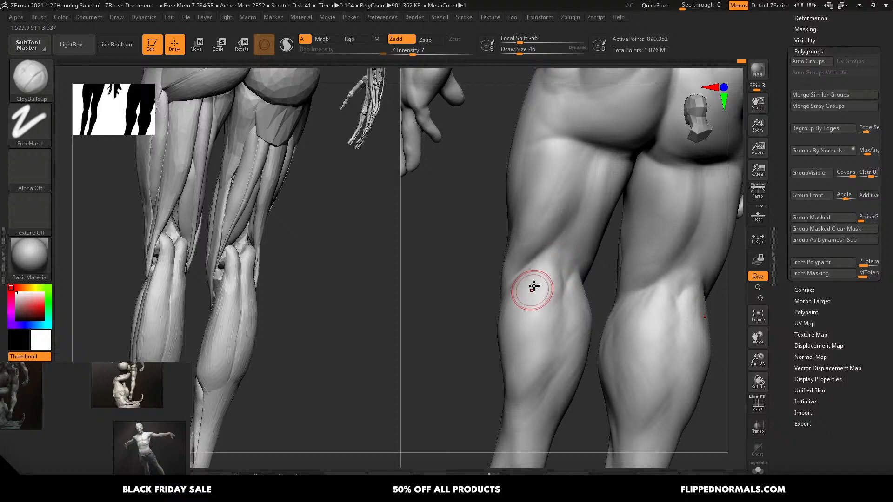
- Build up the inner calf muscle with ClayBuildup at draw sizes 68 and 90
right_drag(533, 287, 522, 274)
right_drag(515, 313, 542, 223)
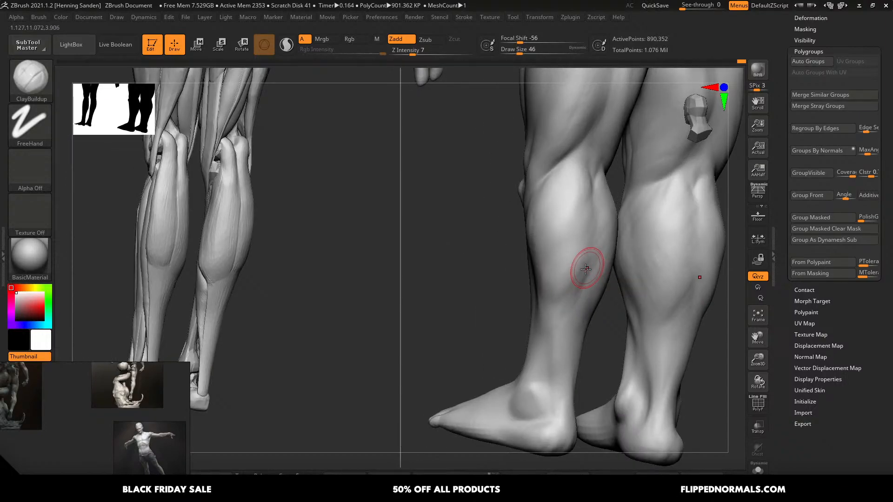
right_drag(581, 269, 573, 266)
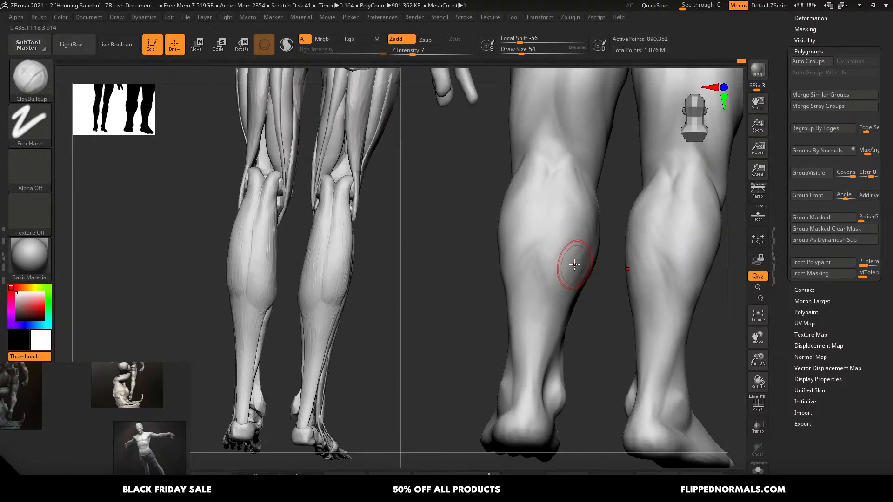
right_drag(575, 265, 554, 279)
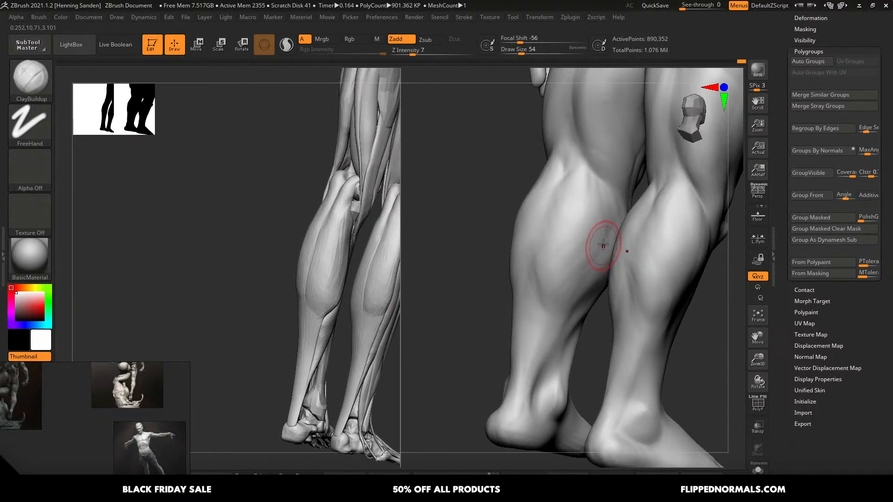
key(])
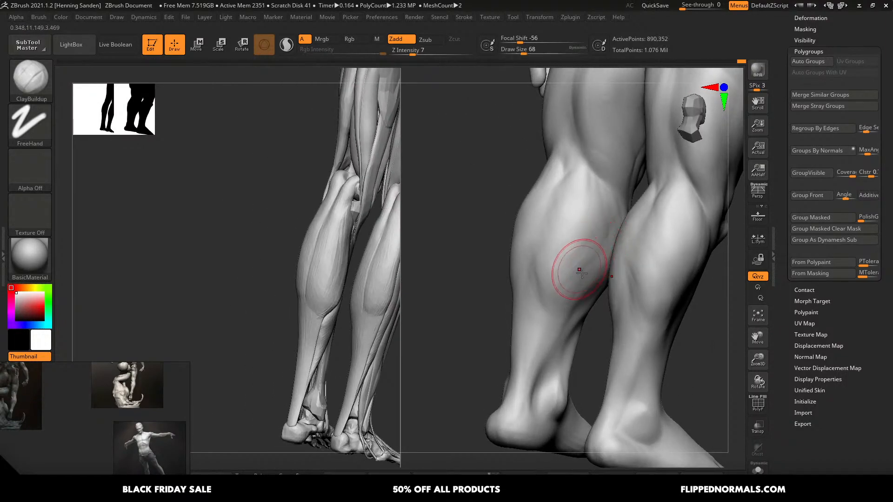
right_drag(584, 263, 602, 271)
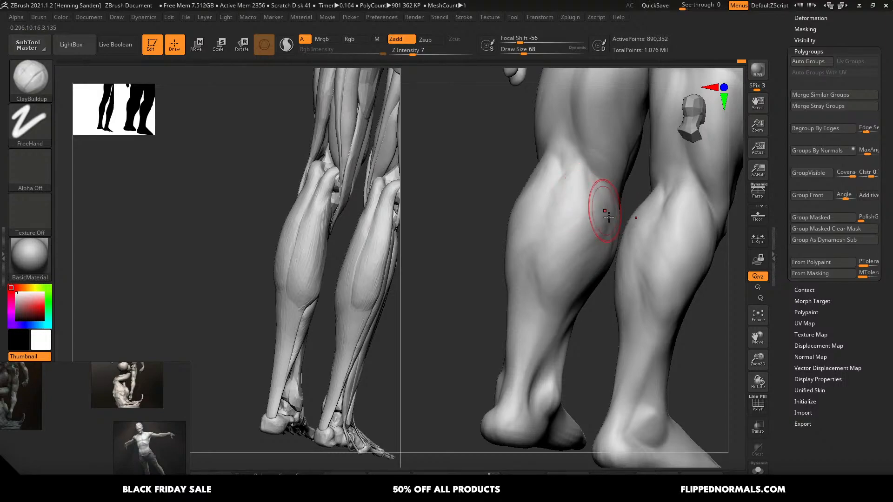
drag(603, 224, 594, 264)
right_drag(594, 265, 601, 247)
key(])
drag(602, 247, 568, 291)
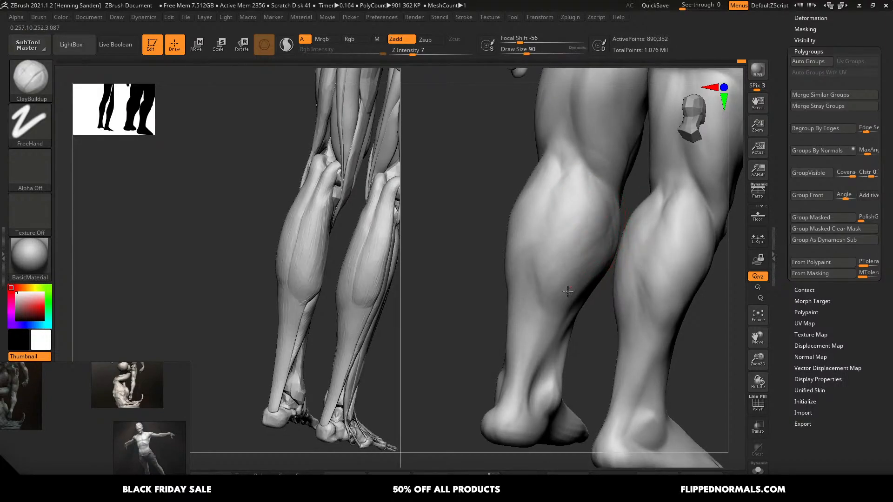
- Add long muscle strokes down the outer side of the lower leg with ClayBuildup at draw size 35
right_drag(574, 225, 542, 245)
key(])
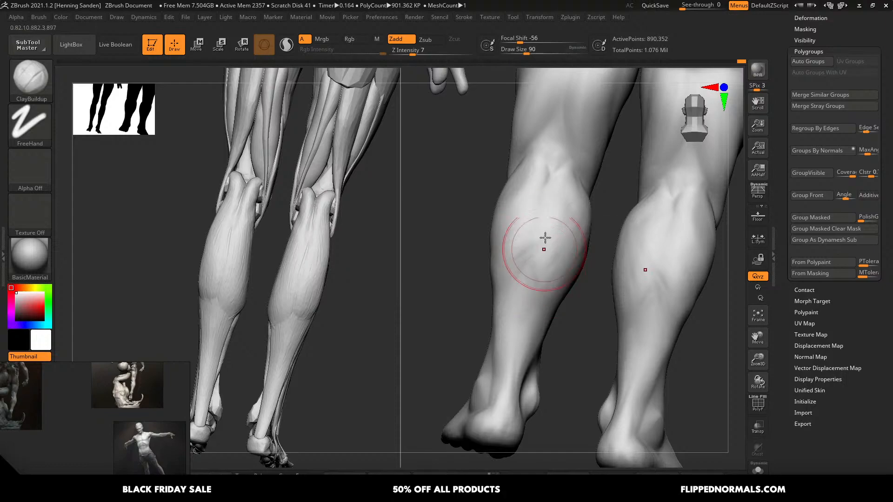
key(s)
drag(547, 230, 538, 228)
mouse_move(493, 288)
right_down()
mouse_move(515, 261)
mouse_move(474, 230)
right_up()
mouse_move(484, 265)
right_down()
mouse_move(508, 273)
mouse_move(477, 251)
right_up()
key(s)
drag(477, 252, 474, 249)
drag(461, 207, 483, 297)
drag(464, 236, 497, 333)
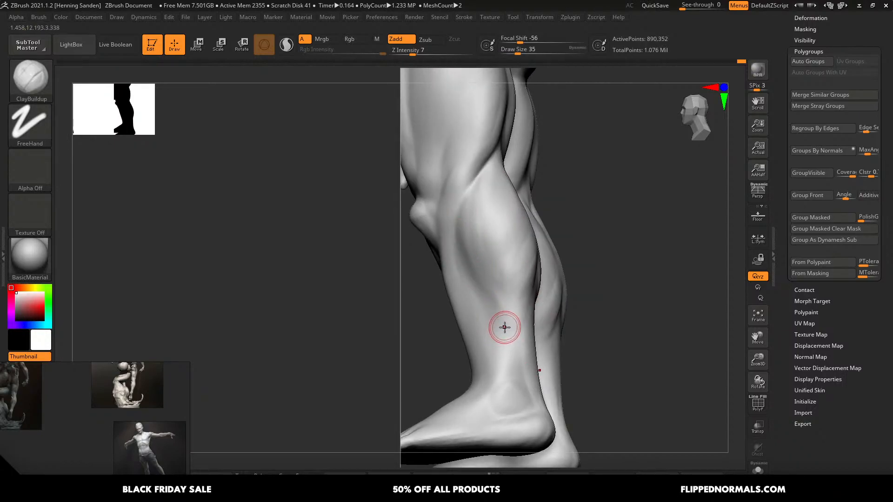
- Shape the outer ankle with ClayBuildup strokes and set the draw size to 46
right_drag(504, 327, 503, 351)
key(s)
drag(515, 386, 512, 386)
mouse_move(506, 405)
mouse_down()
mouse_move(497, 391)
mouse_move(519, 399)
mouse_up()
key(s)
drag(514, 402, 510, 378)
mouse_move(554, 378)
right_down()
mouse_move(522, 380)
mouse_move(540, 373)
mouse_move(558, 343)
mouse_move(535, 332)
right_up()
right_drag(557, 275, 550, 262)
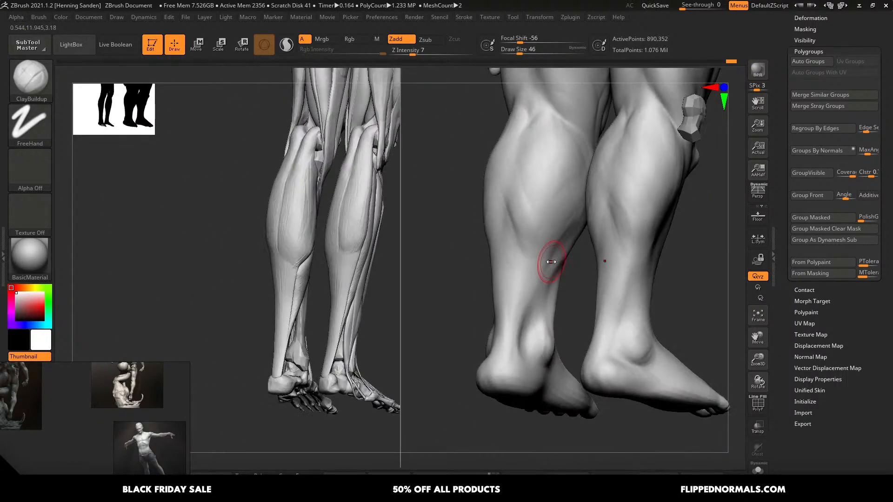
- Refine the lower leg between the calf muscle and the inner ankle with ClayBuildup strokes, reducing the draw size to 29
key(s)
drag(548, 270, 543, 271)
drag(543, 276, 532, 293)
mouse_move(563, 256)
mouse_down()
mouse_move(536, 303)
mouse_move(547, 280)
mouse_up()
key(s)
drag(529, 315, 527, 322)
right_drag(543, 313, 525, 326)
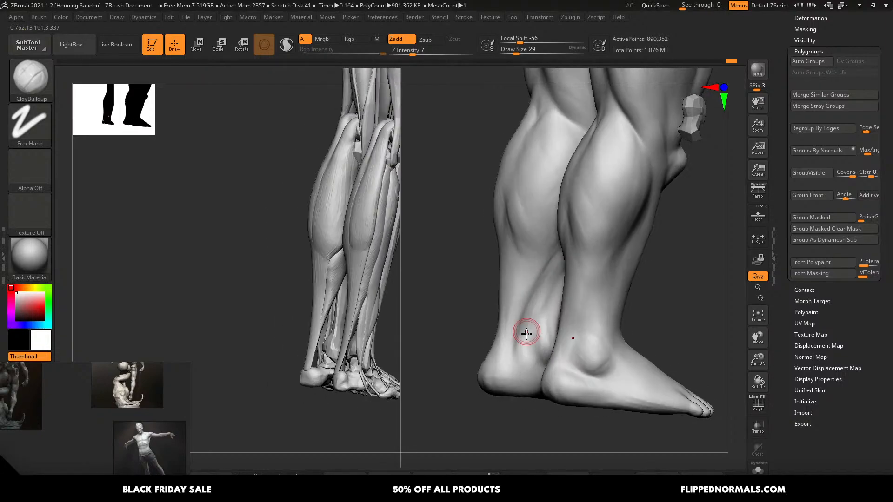
right_drag(539, 270, 552, 248)
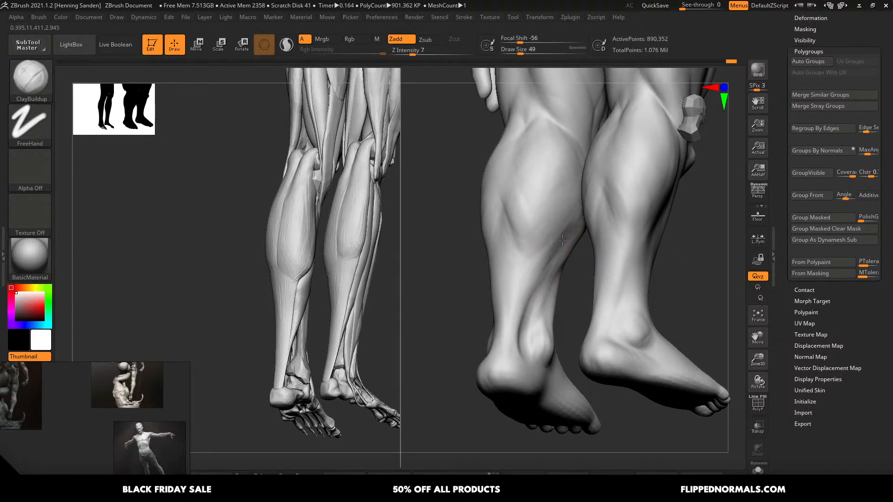
- Refine the back of the calf below the knee with ClayBuildup at draw size 68
key(s)
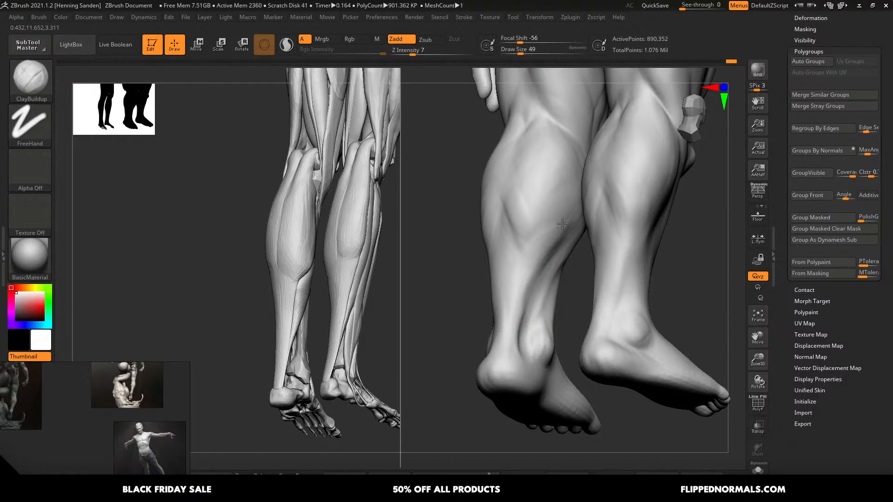
mouse_move(523, 211)
right_down()
mouse_move(552, 215)
mouse_move(490, 211)
mouse_move(463, 251)
mouse_move(524, 230)
right_up()
key(])
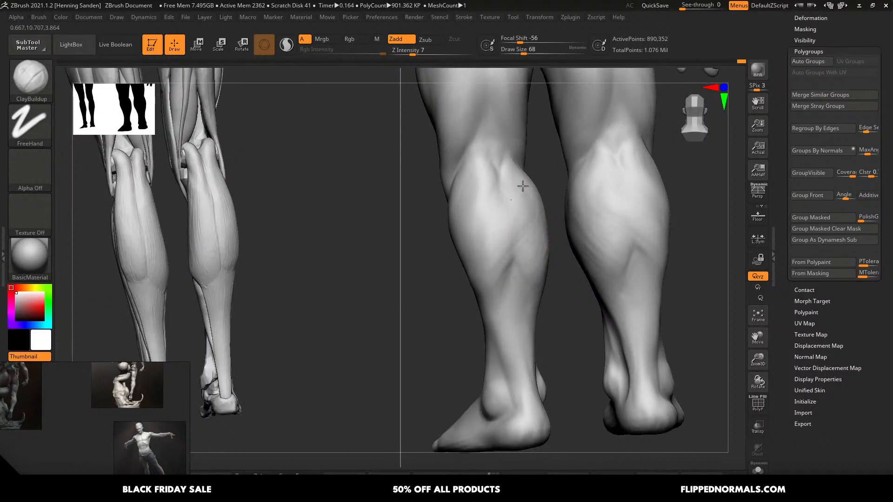
mouse_move(475, 197)
right_down()
mouse_move(484, 164)
mouse_move(490, 201)
right_up()
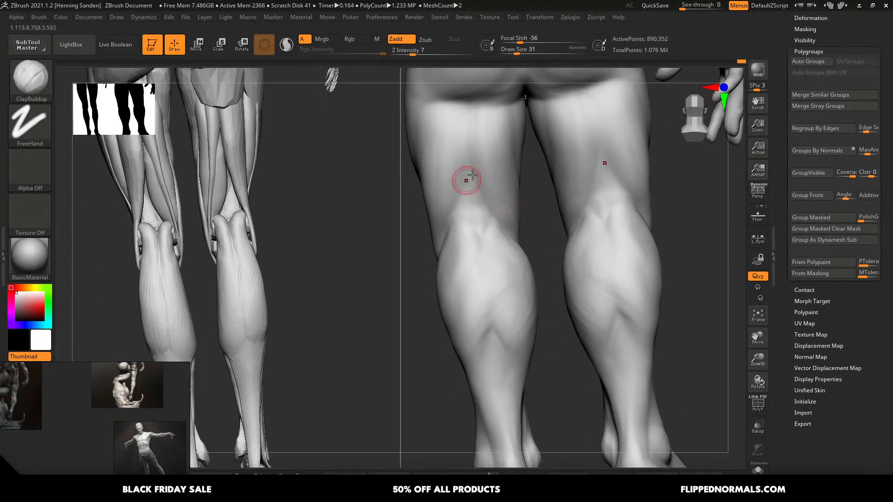
- Work on the hamstrings at the back of the thigh with ClayBuildup at draw sizes 41 and 51
key(s)
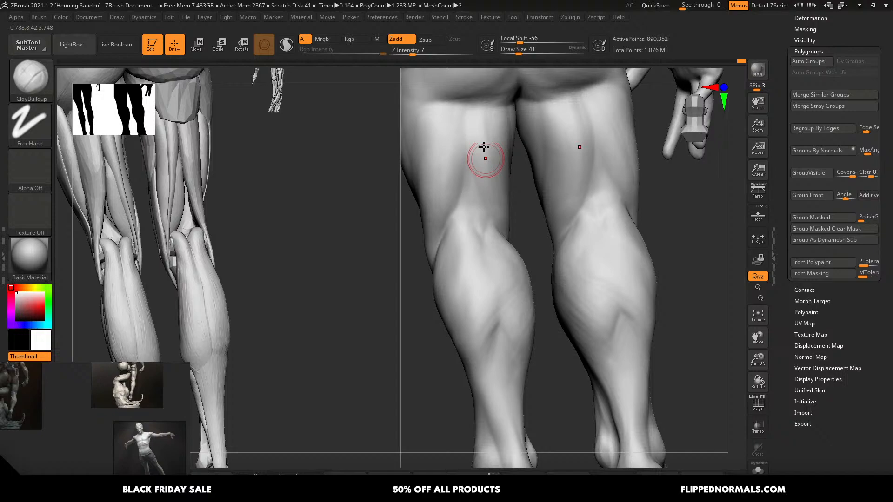
key(s)
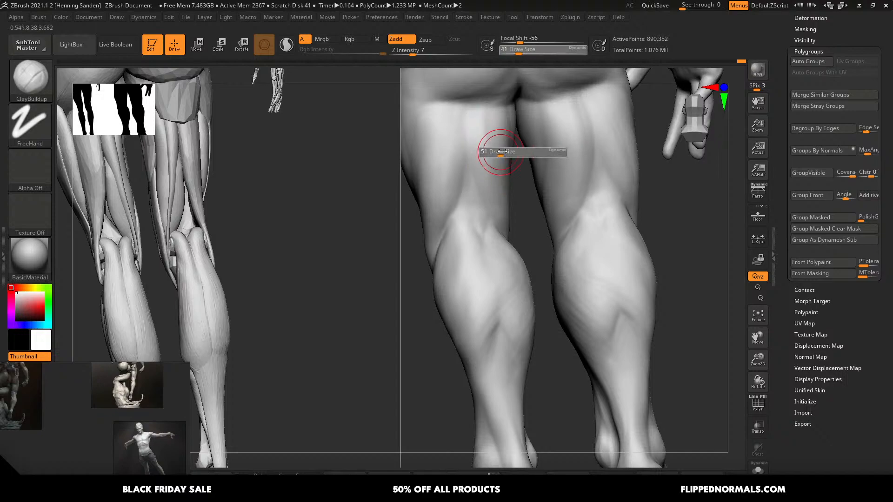
click(501, 152)
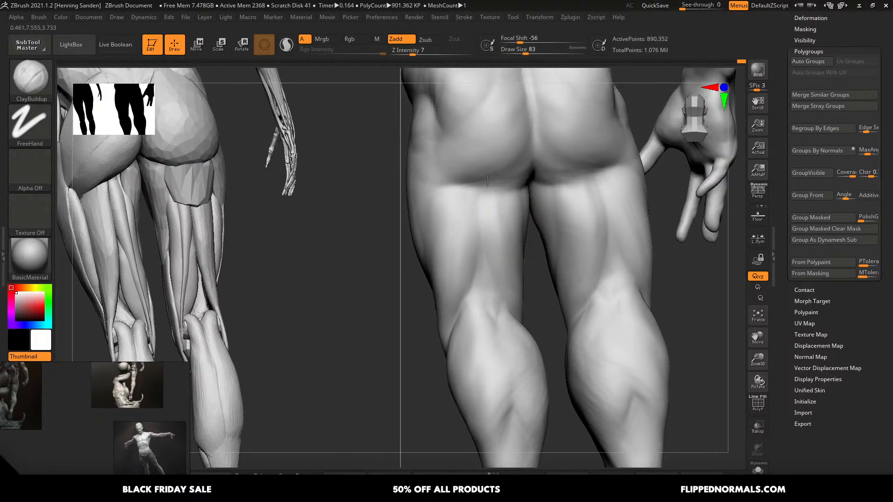
- Shape the crease under the buttock and the gluteal mass above it with ClayBuildup at draw size 68
drag(524, 172, 518, 173)
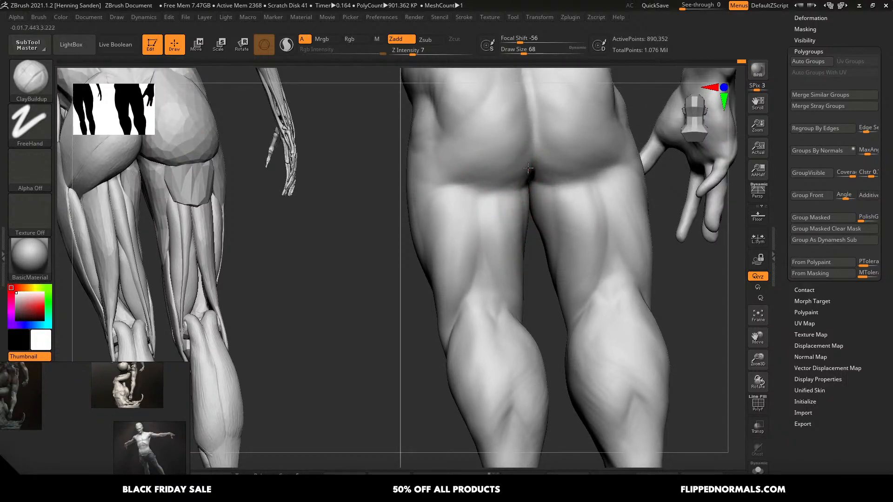
drag(454, 191, 493, 189)
alt+right_drag(498, 175, 532, 214)
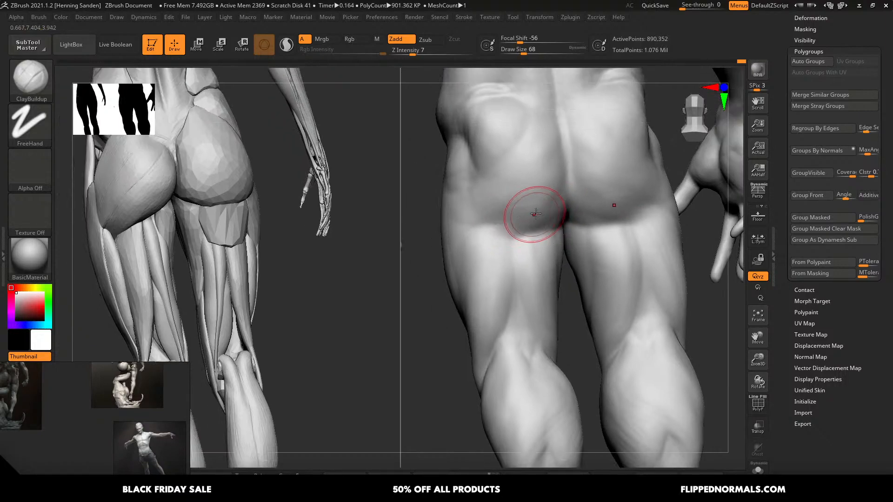
drag(532, 222, 476, 226)
drag(514, 138, 497, 121)
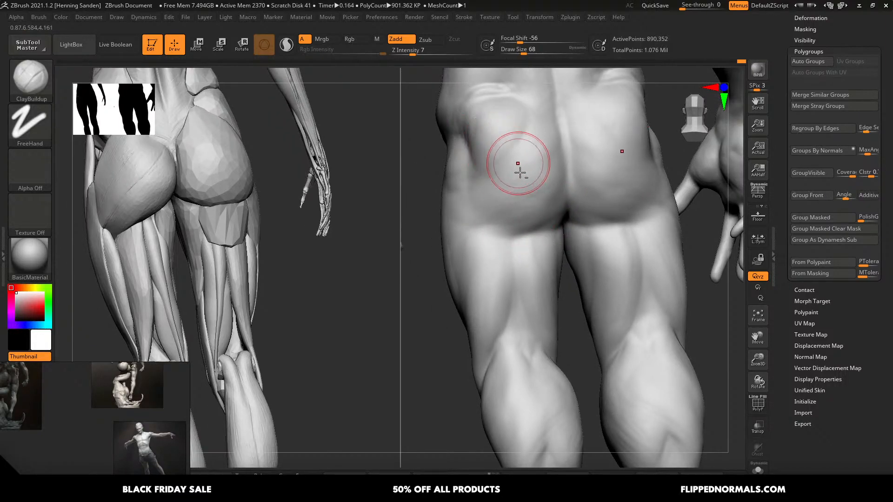
- Sharpen the inner end of the crease between buttock and thigh with ClayBuildup at draw size 46
ctrl+right_drag(518, 172, 552, 241)
key(s)
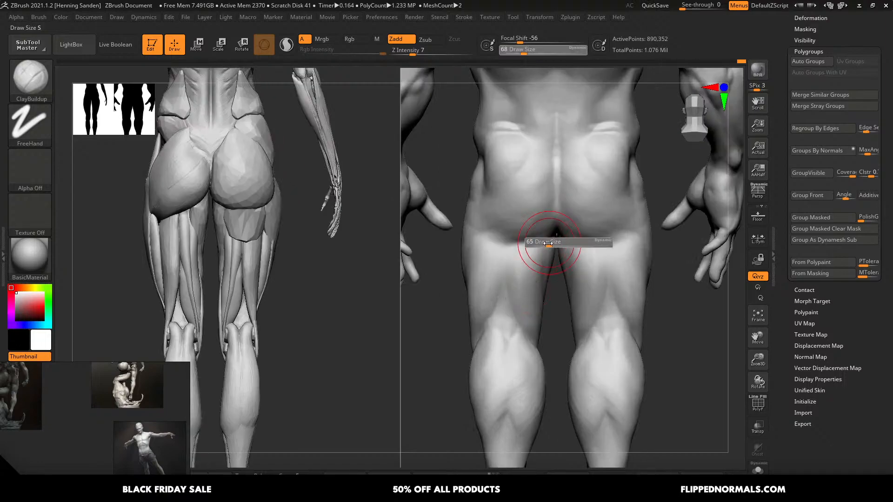
mouse_move(552, 241)
mouse_down()
mouse_move(499, 242)
mouse_move(510, 230)
mouse_move(532, 237)
mouse_up()
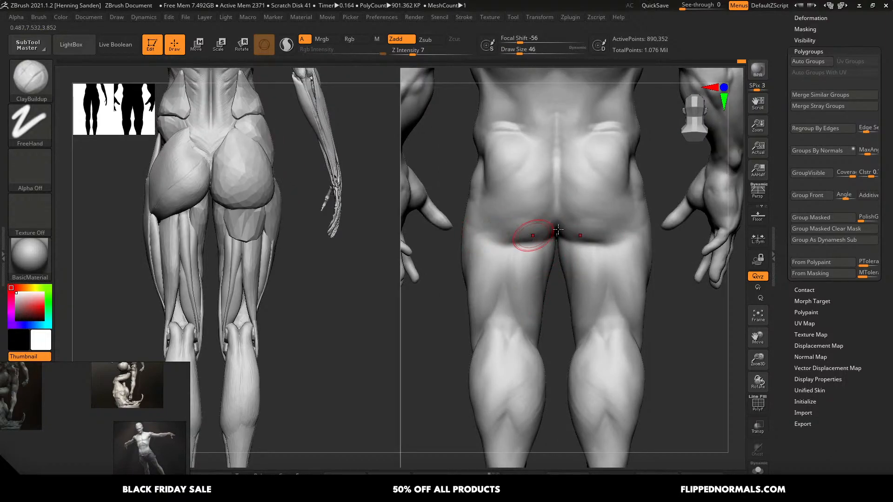
right_drag(533, 237, 584, 233)
mouse_move(584, 233)
ctrl+right_down()
mouse_move(539, 222)
mouse_move(564, 273)
mouse_move(576, 257)
mouse_move(510, 256)
mouse_move(520, 257)
ctrl+right_up()
alt+right_drag(520, 256, 553, 321)
right_drag(554, 321, 562, 298)
right_drag(600, 254, 595, 250)
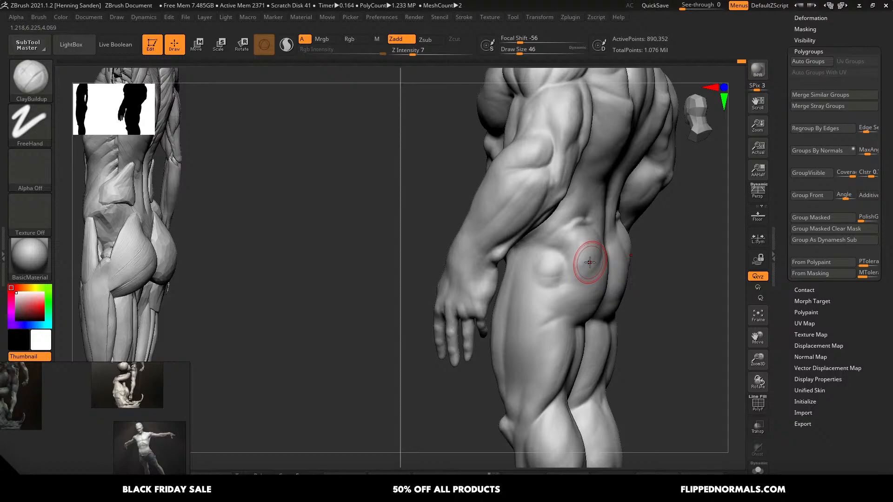
- Adjust the form of the hip and upper buttock with the Move brush at draw size 97
mouse_move(592, 263)
ctrl+right_down()
mouse_move(578, 229)
mouse_move(558, 259)
mouse_move(547, 249)
ctrl+right_up()
key(b)
key(m)
key(v)
key(bracketright)
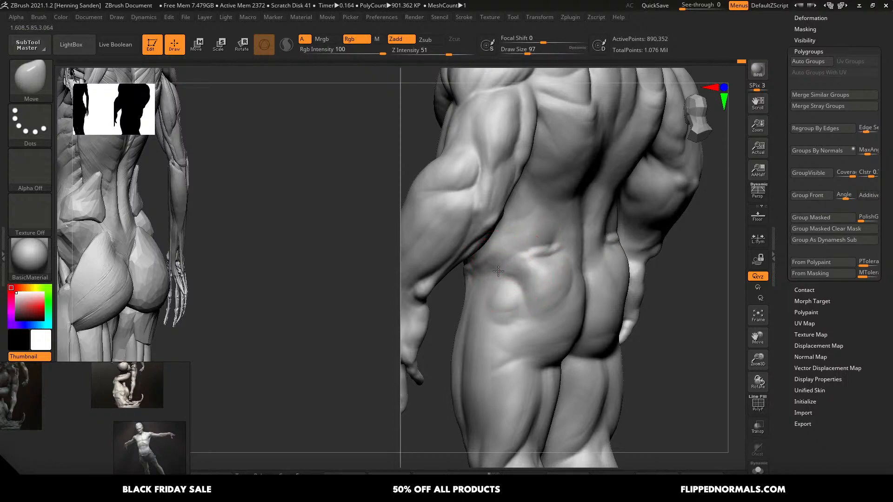
- Refine the pelvic crest above the buttock with ClayBuildup at draw size 37
key(bracketleft)
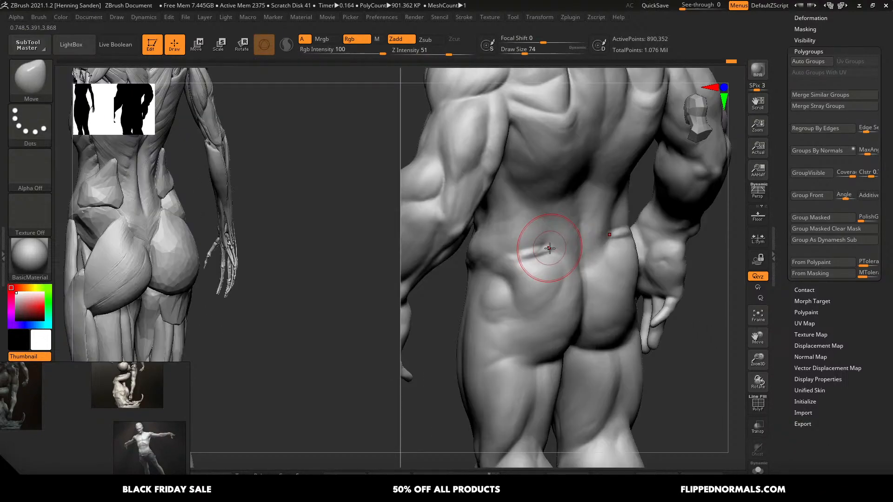
key(s)
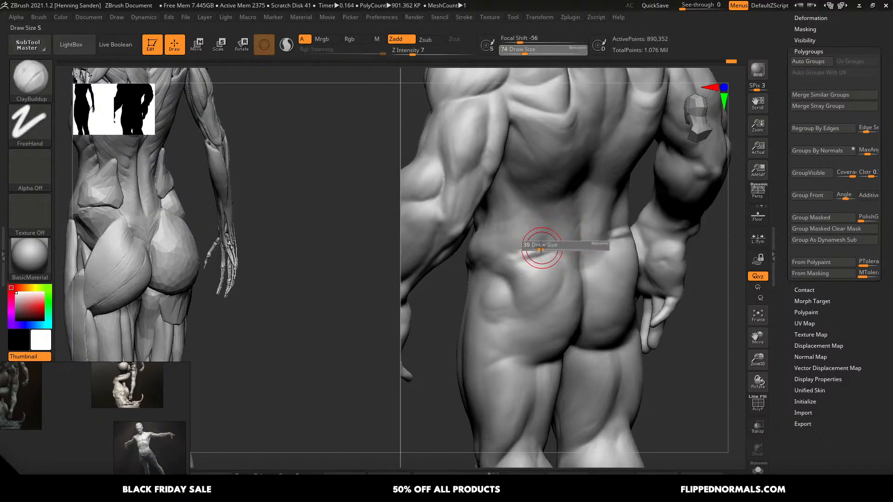
drag(541, 249, 539, 249)
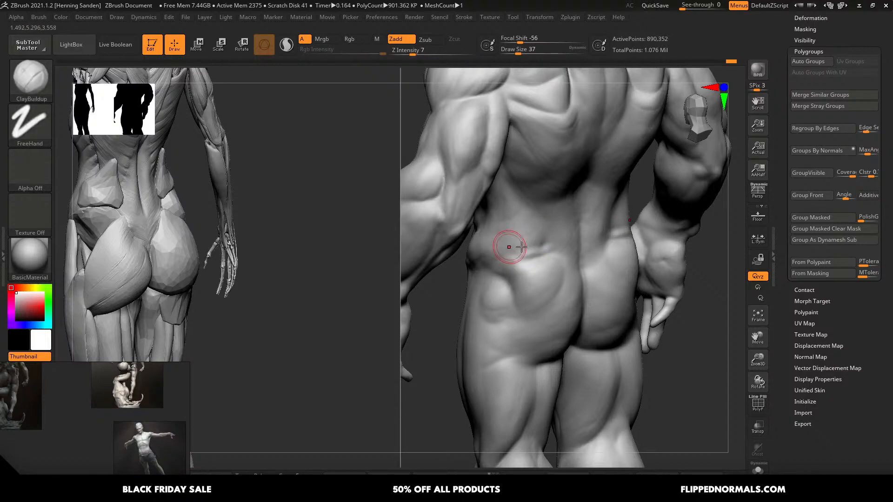
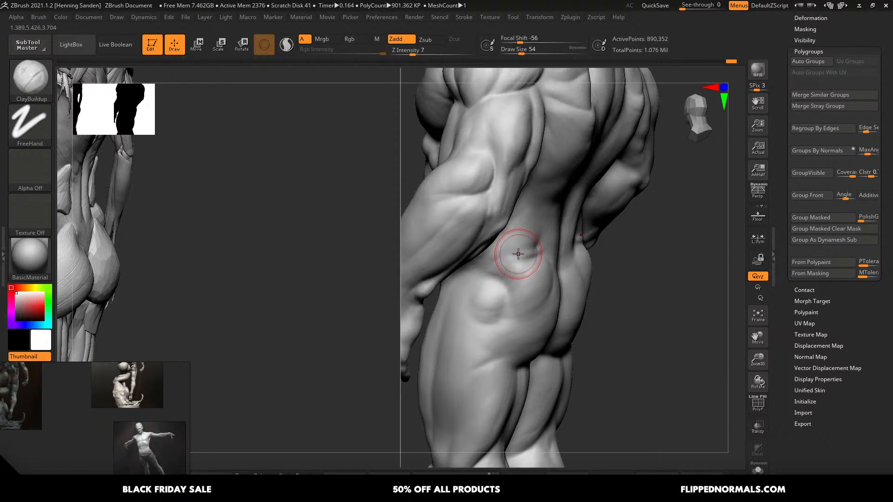
- Switch to the web browser, search the FlippedNormals store for victory3d and open the Human Anatomy for Artists tutorial
key(alt+Tab)
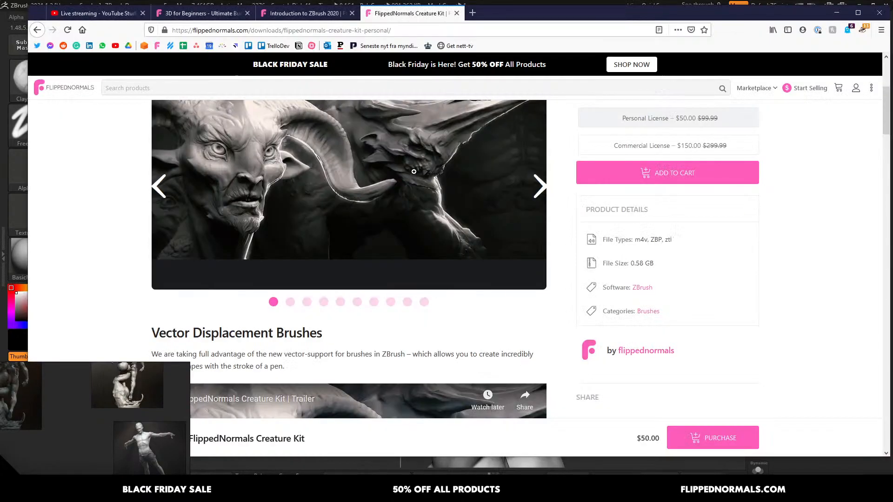
click(458, 86)
text(victory3d)
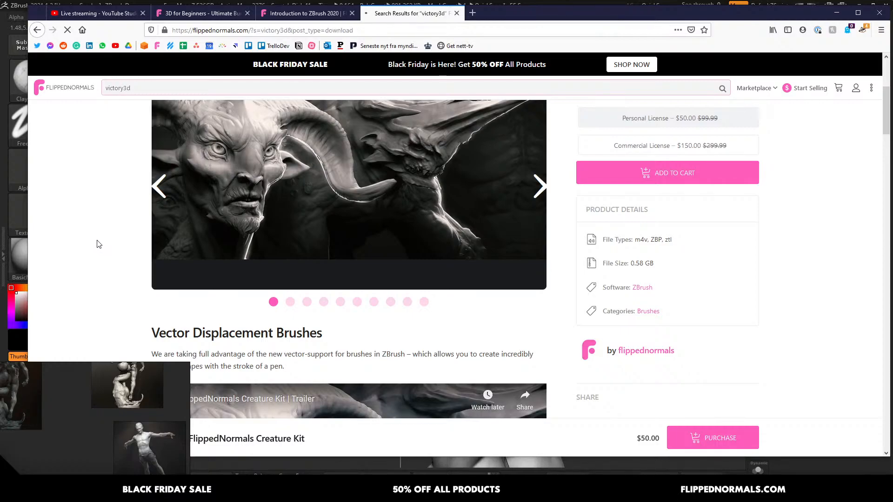
scroll(281, 248, down, 8)
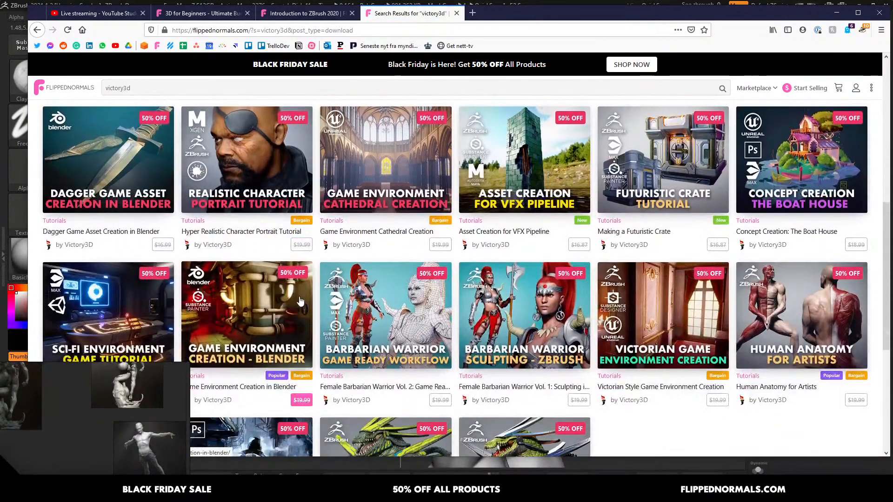
click(804, 332)
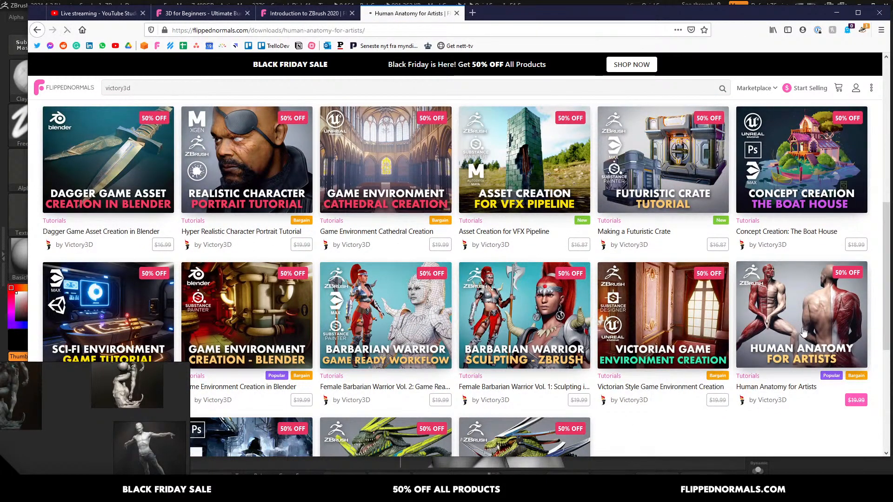
- View the écorché preview images of the Human Anatomy for Artists tutorial one after another and close the gallery
middle_drag(818, 267, 755, 257)
click(478, 237)
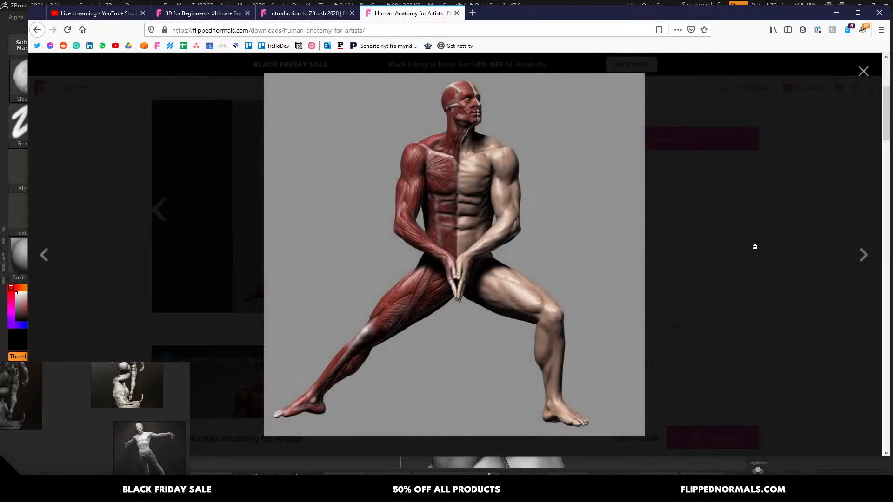
click(862, 255)
click(864, 256)
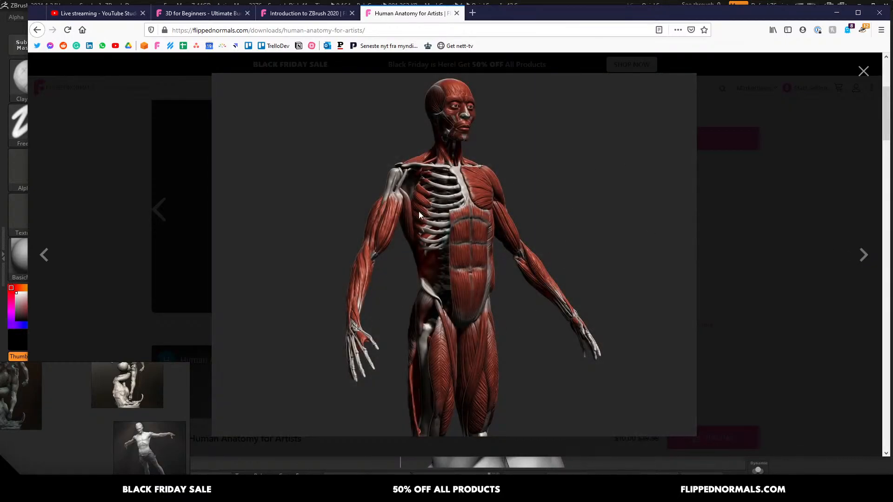
click(867, 260)
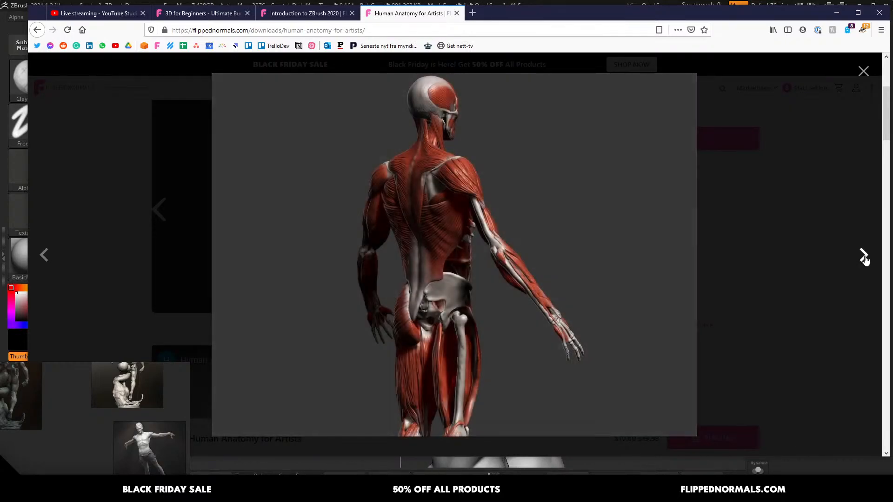
click(865, 259)
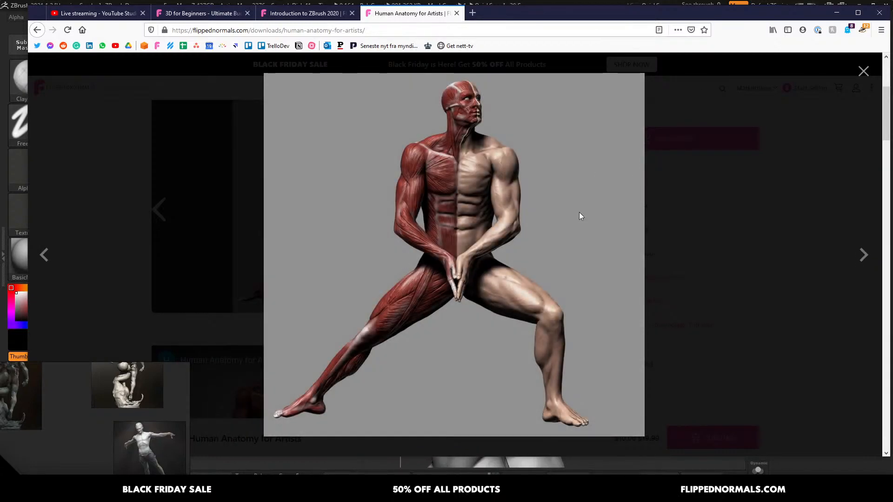
click(730, 186)
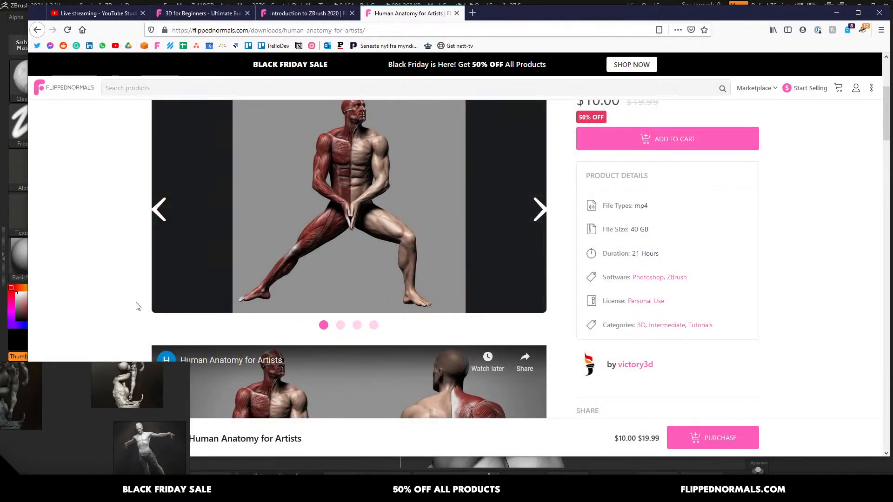
- Look over the tutorial's product page and switch back to the minotaur sculpt in ZBrush
scroll(77, 323, down, 2)
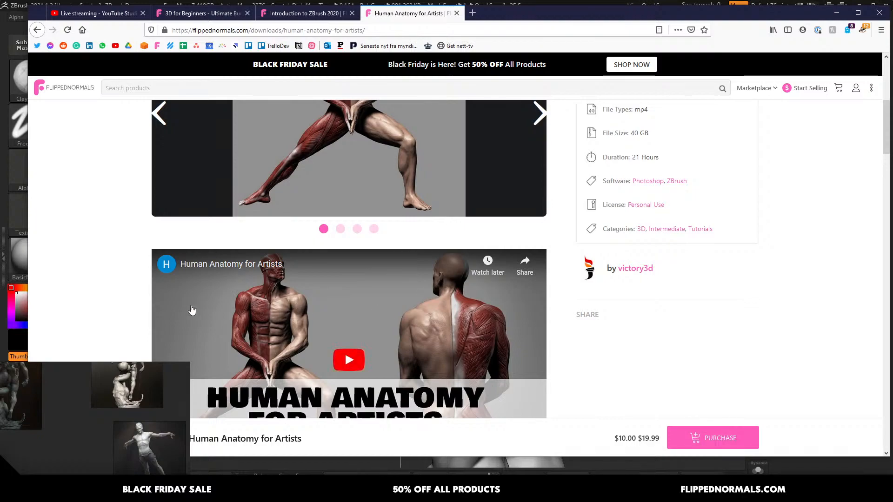
scroll(107, 257, up, 3)
key(alt+Tab)
click(382, 212)
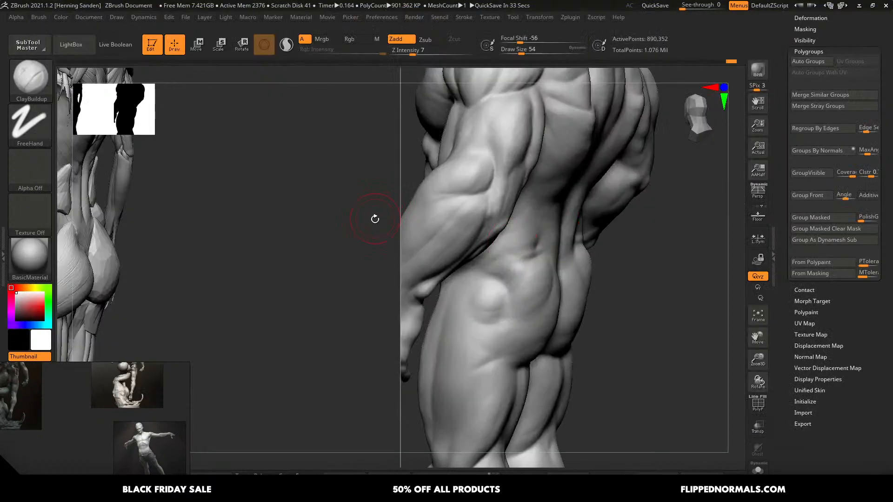
- Reshape the top of the shoulders and the trapezius with the Move brush at draw size 120
mouse_move(519, 233)
alt+right_down()
mouse_move(509, 275)
mouse_move(524, 209)
mouse_move(553, 200)
mouse_move(534, 201)
mouse_move(535, 173)
mouse_move(511, 170)
alt+right_up()
key(b)
key(m)
key(v)
key(s)
mouse_move(590, 163)
mouse_down()
mouse_move(606, 157)
mouse_move(546, 164)
mouse_up()
mouse_move(546, 164)
right_down()
mouse_move(538, 193)
mouse_move(484, 204)
mouse_move(518, 198)
right_up()
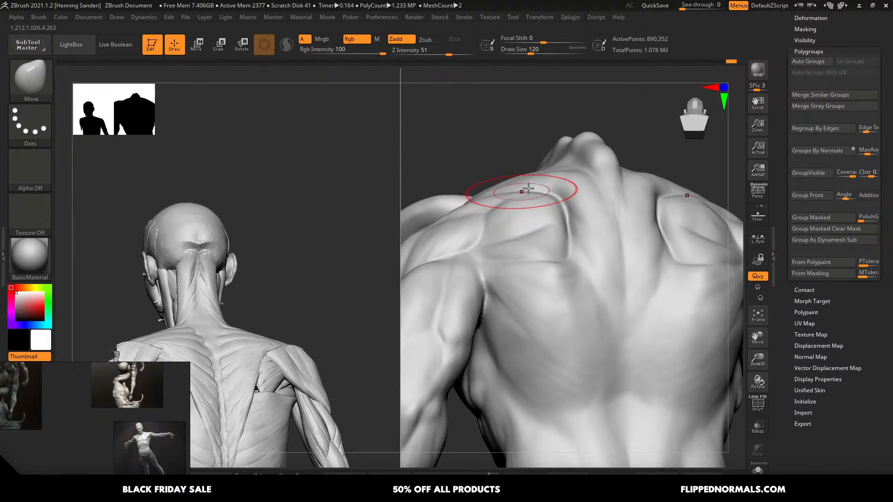
key(s)
mouse_move(518, 191)
mouse_down()
mouse_move(540, 181)
mouse_move(530, 178)
mouse_up()
- Adjust the side of the back and the waist with the Move brush at draw size 167
mouse_move(568, 191)
right_down()
mouse_move(553, 204)
mouse_move(560, 212)
right_up()
key(s)
drag(562, 212, 546, 212)
mouse_move(546, 213)
right_down()
mouse_move(515, 280)
mouse_move(517, 253)
mouse_move(512, 281)
right_up()
key(s)
drag(511, 331, 525, 329)
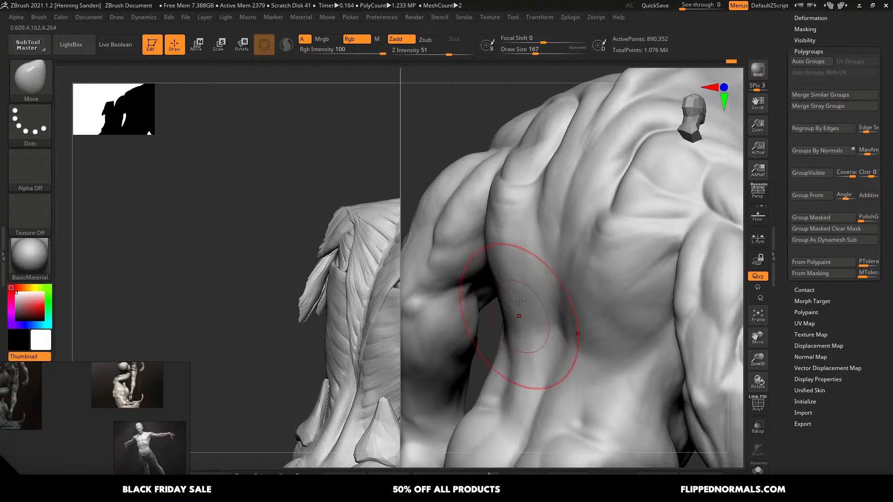
mouse_move(518, 315)
ctrl+right_down()
mouse_move(498, 280)
mouse_move(512, 285)
mouse_move(509, 299)
mouse_move(514, 278)
ctrl+right_up()
key(s)
drag(514, 277, 503, 278)
- Refine the upper arm muscles around the biceps and inner elbow with ClayBuildup at draw size 71
mouse_move(493, 300)
alt+right_down()
mouse_move(550, 305)
mouse_move(552, 265)
alt+right_up()
key(b)
key(c)
key(b)
key(s)
mouse_move(550, 263)
mouse_down()
mouse_move(530, 261)
mouse_move(554, 271)
mouse_up()
right_drag(535, 267, 553, 265)
mouse_move(553, 263)
mouse_down()
mouse_move(552, 238)
mouse_move(537, 258)
mouse_up()
mouse_move(511, 271)
right_down()
mouse_move(498, 233)
mouse_move(525, 265)
mouse_move(553, 242)
mouse_move(547, 231)
mouse_move(522, 251)
right_up()
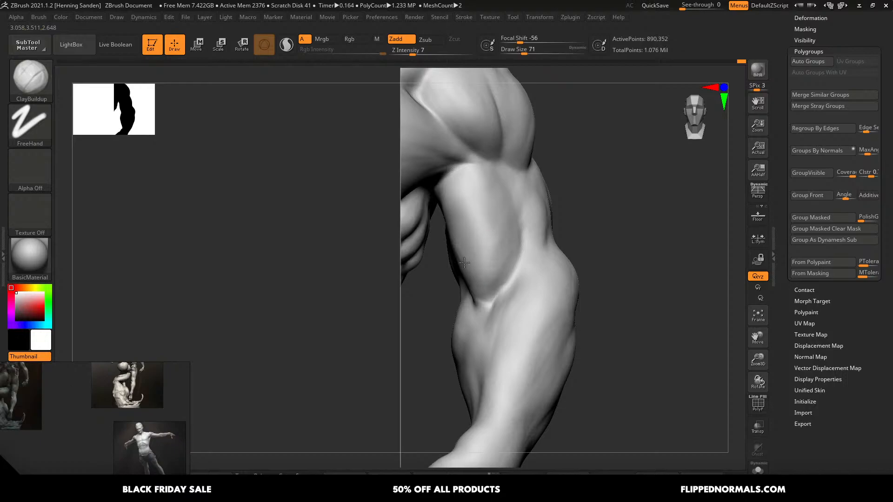
- Adjust the rib muscles below the armpit with the Move brush at draw size 101
ctrl+right_drag(463, 214, 461, 151)
alt+right_drag(520, 259, 526, 233)
key(b)
key(m)
key(v)
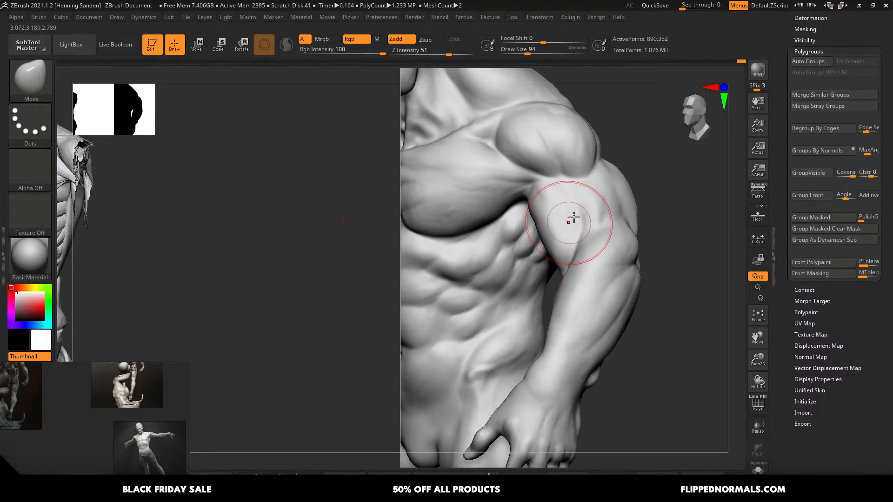
right_drag(572, 217, 569, 246)
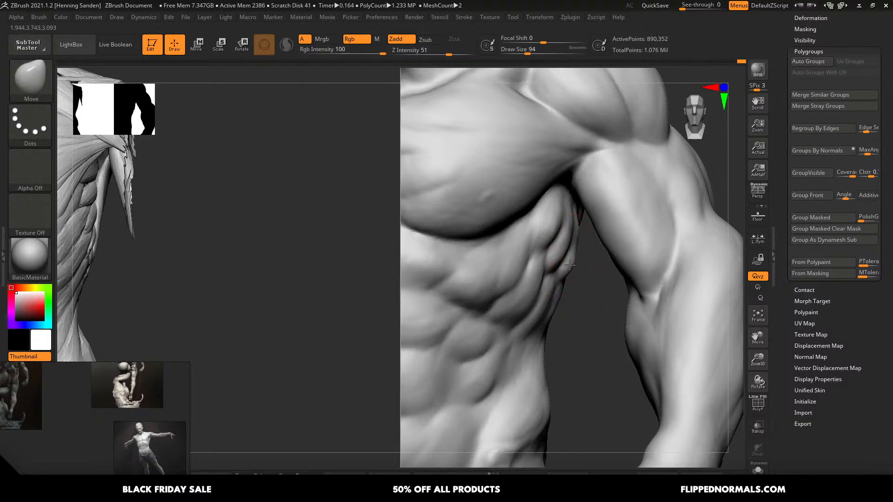
key(s)
drag(579, 245, 586, 245)
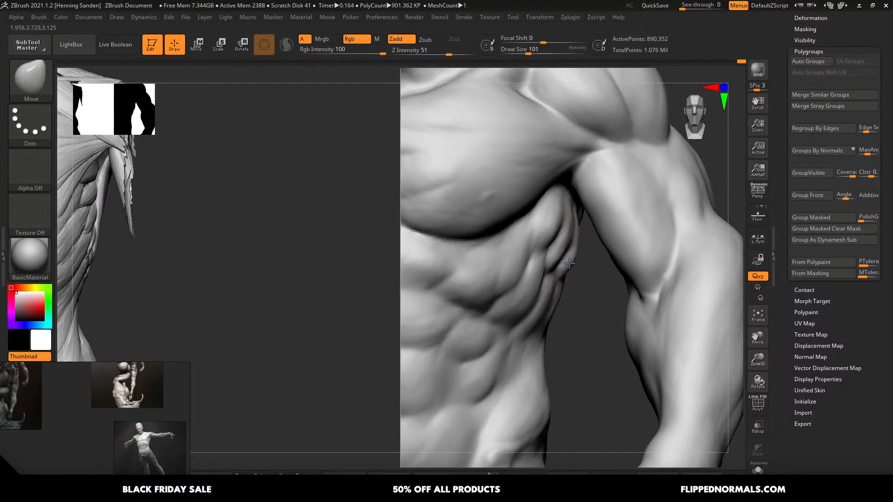
right_drag(566, 250, 551, 249)
key(s)
drag(548, 261, 540, 256)
- Carve the creases between the serratus and rib muscles with DamStandard at draw size 41, smoothing where needed
key(b)
key(d)
key(s)
key(s)
key(s)
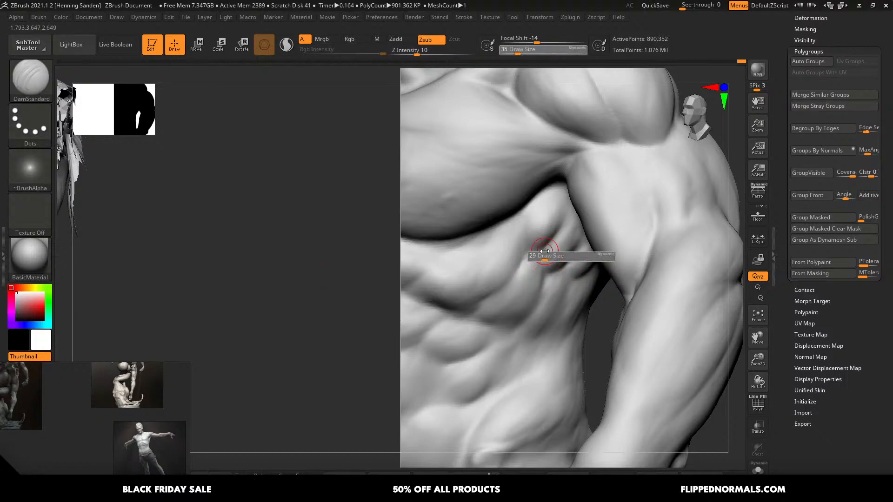
right_drag(543, 258, 560, 266)
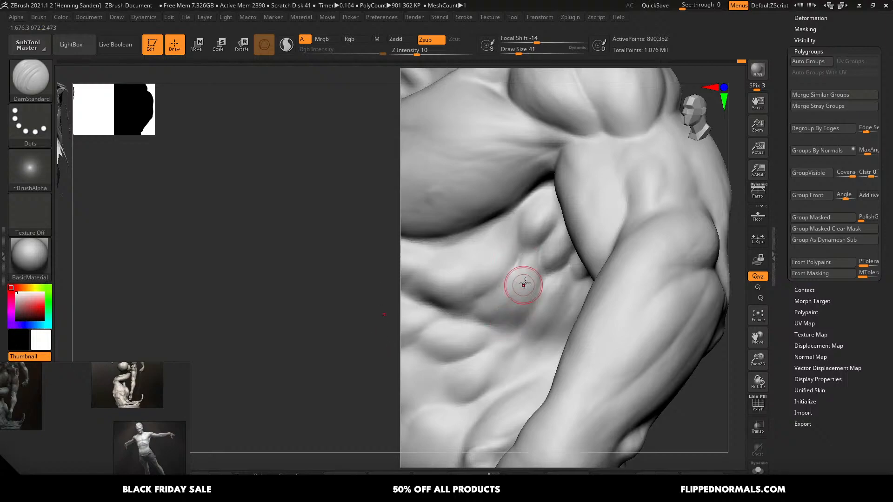
right_drag(524, 284, 510, 325)
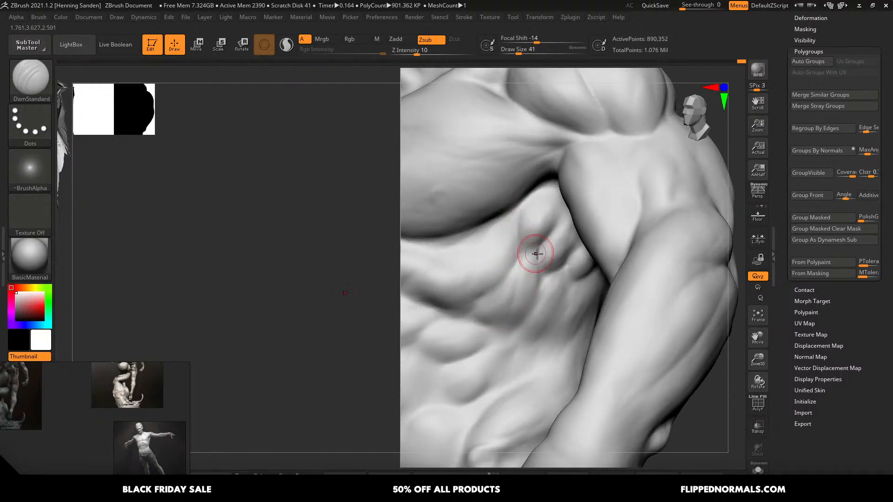
mouse_move(543, 269)
right_down()
mouse_move(550, 279)
mouse_move(593, 283)
right_up()
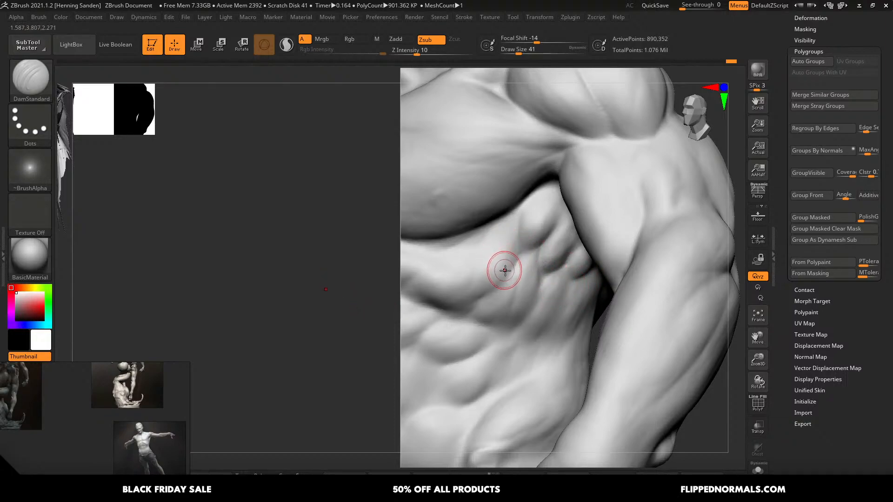
ctrl+right_drag(566, 269, 533, 262)
shift+drag(533, 262, 532, 253)
- Adjust the shapes of the side ribs and torso with the Move brush at draw size 87
key(b)
key(m)
key(v)
mouse_move(532, 253)
right_down()
mouse_move(507, 255)
mouse_move(539, 239)
mouse_move(530, 273)
right_up()
key(s)
drag(531, 272, 527, 272)
mouse_move(528, 259)
right_down()
mouse_move(534, 278)
mouse_move(560, 270)
mouse_move(512, 243)
mouse_move(504, 226)
mouse_move(489, 231)
right_up()
key(s)
drag(489, 231, 492, 230)
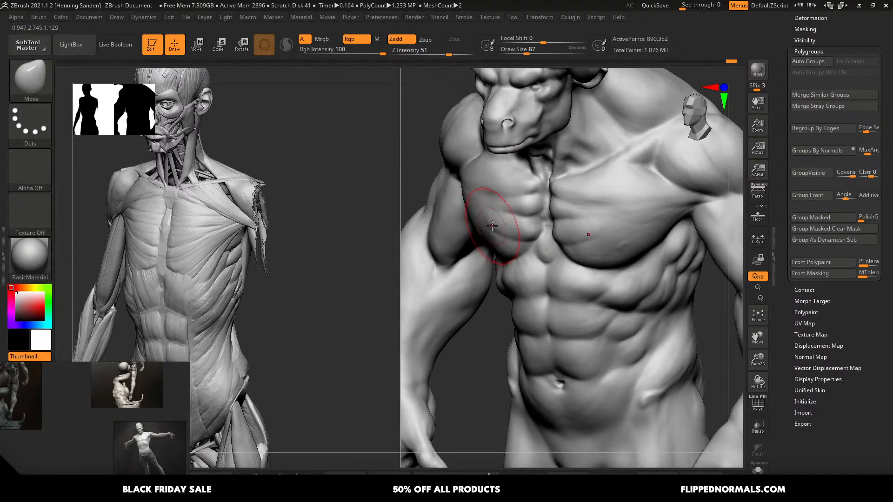
- Adjust the outline of the pectorals with the Move brush at draw size 132
shift+right_drag(492, 226, 493, 250)
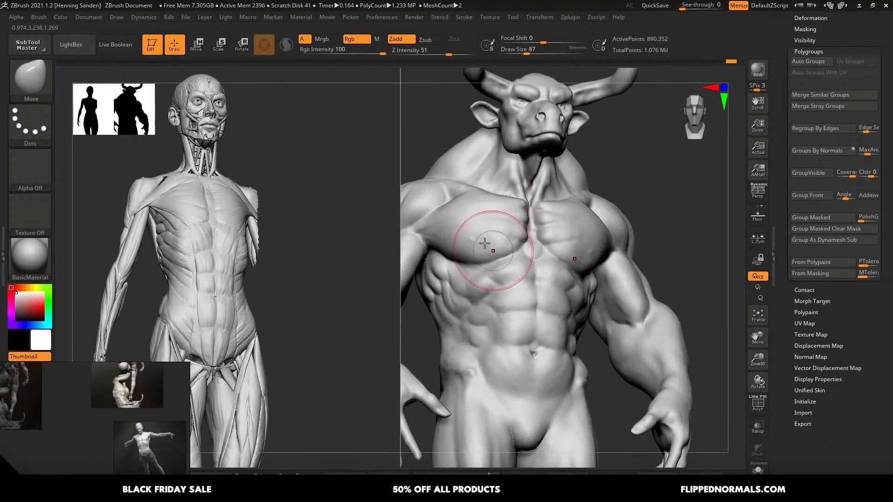
key(s)
drag(474, 236, 479, 235)
mouse_move(479, 236)
right_down()
mouse_move(483, 246)
mouse_move(483, 234)
right_up()
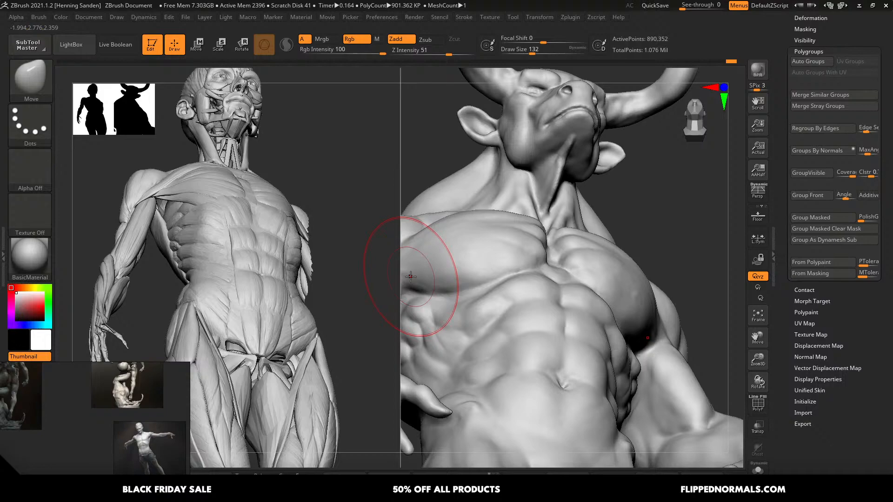
- Reshape the pectoral mass and front of the shoulder, viewed from below, with the Move brush at draw size 154
mouse_move(487, 242)
right_down()
mouse_move(534, 233)
mouse_move(538, 223)
right_up()
key(s)
drag(537, 223, 540, 223)
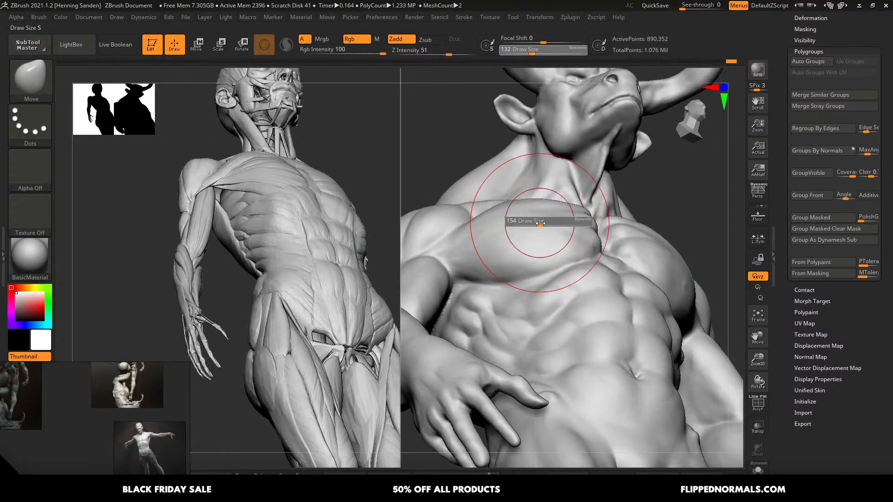
alt+right_drag(466, 219, 511, 237)
right_drag(512, 238, 522, 275)
key(bracketleft)
key(bracketleft)
key(bracketleft)
drag(428, 294, 433, 296)
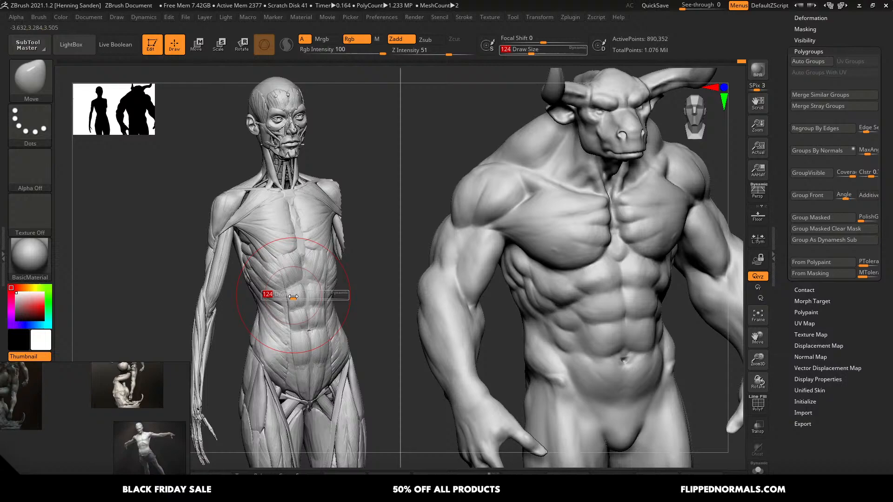
- Outline the deltoid on the écorché and the minotaur in a screen capture of both torsos, and discard the capture
key(s)
drag(273, 302, 275, 301)
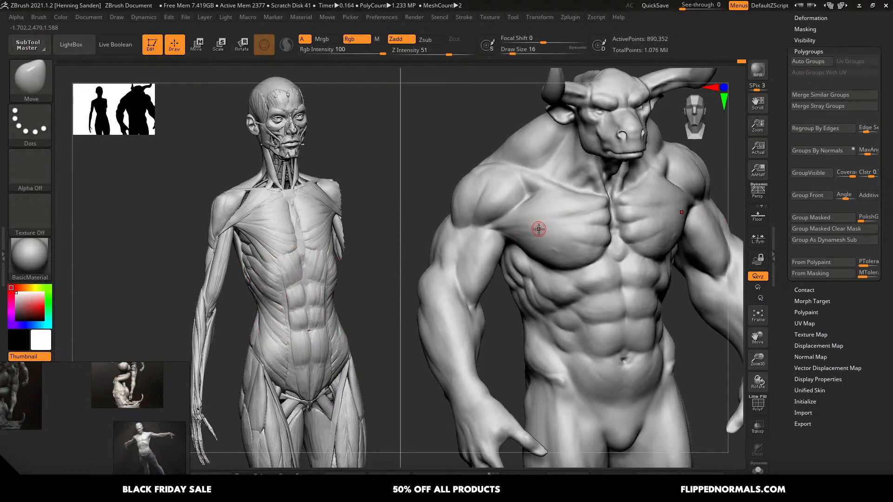
key(Print)
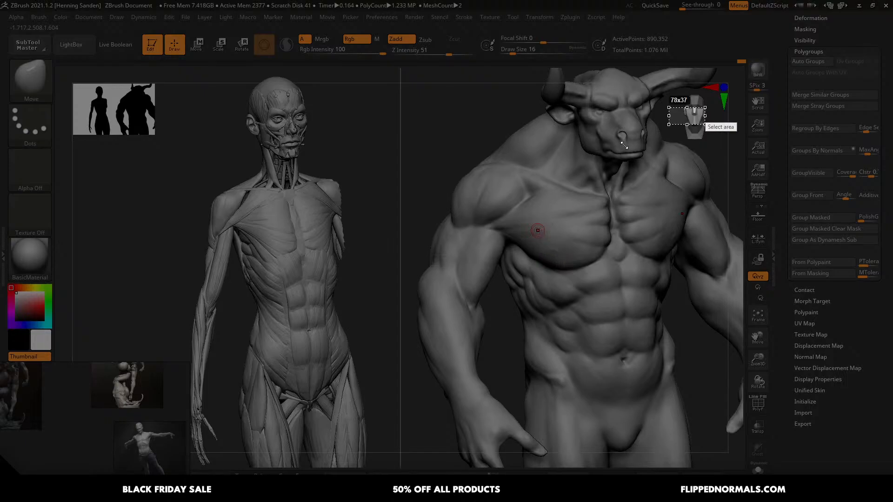
drag(705, 107, 148, 462)
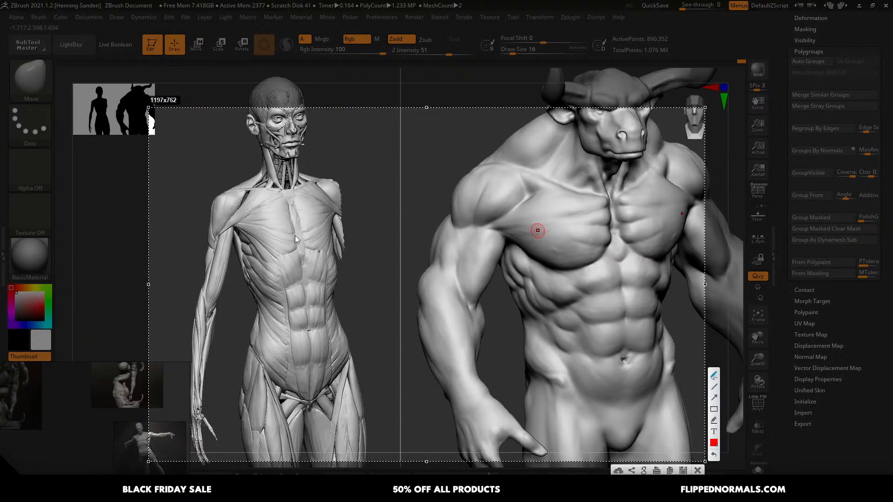
drag(247, 192, 215, 240)
click(229, 195)
drag(215, 205, 211, 246)
drag(528, 186, 478, 231)
mouse_move(499, 176)
mouse_down()
mouse_move(476, 223)
mouse_move(454, 235)
mouse_move(454, 191)
mouse_up()
key(Escape)
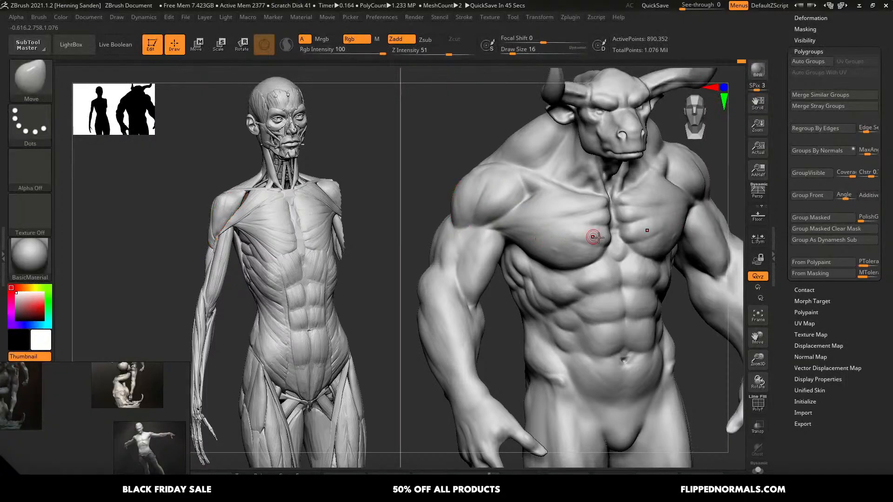
- Carve the fibre separations across the pectoral with DamStandard at draw size 41
mouse_move(598, 238)
right_down()
mouse_move(592, 221)
mouse_move(614, 215)
mouse_move(597, 238)
right_up()
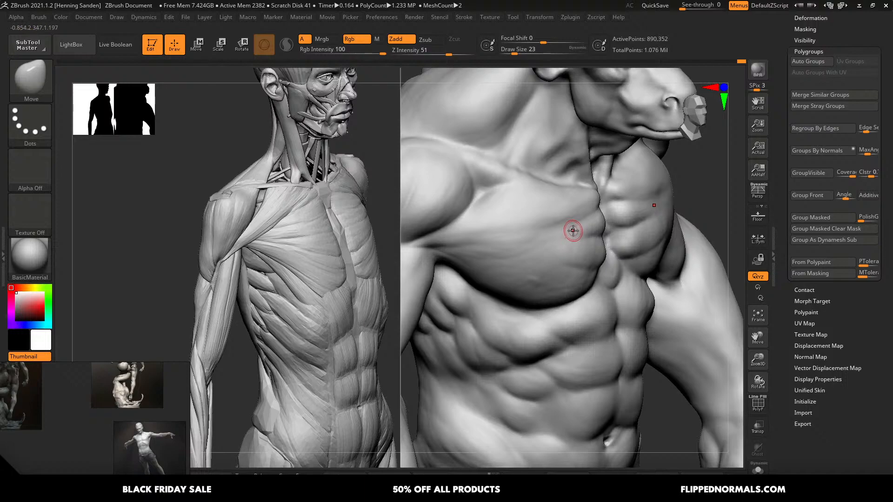
key(b)
key(c)
key(b)
key(b)
key(d)
key(s)
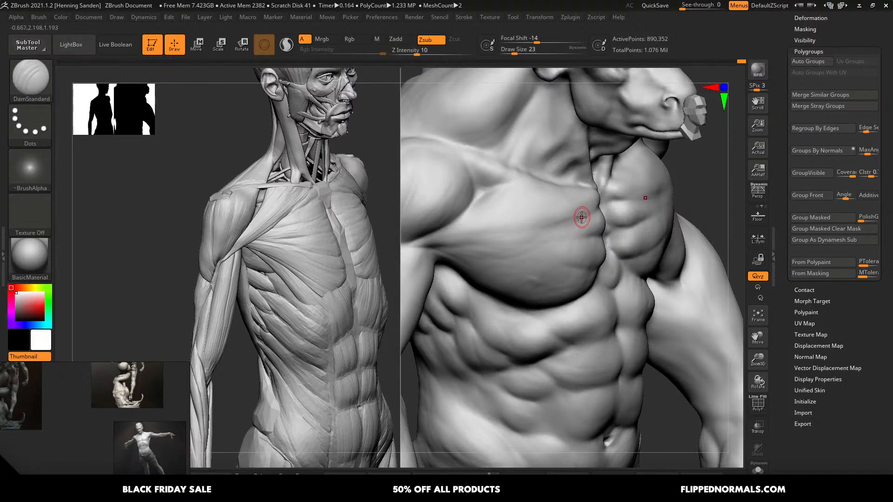
right_drag(594, 205, 583, 212)
key(bracketright)
key(bracketright)
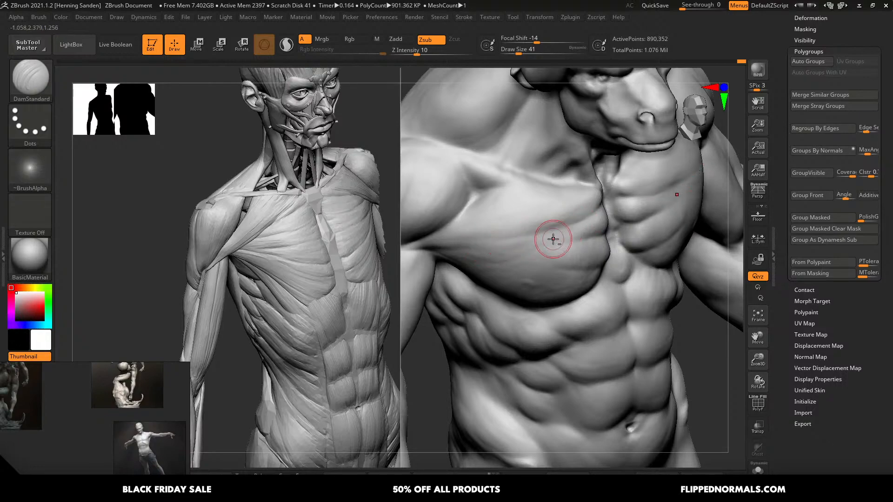
mouse_move(550, 239)
right_down()
mouse_move(611, 231)
mouse_move(525, 239)
mouse_move(568, 231)
right_up()
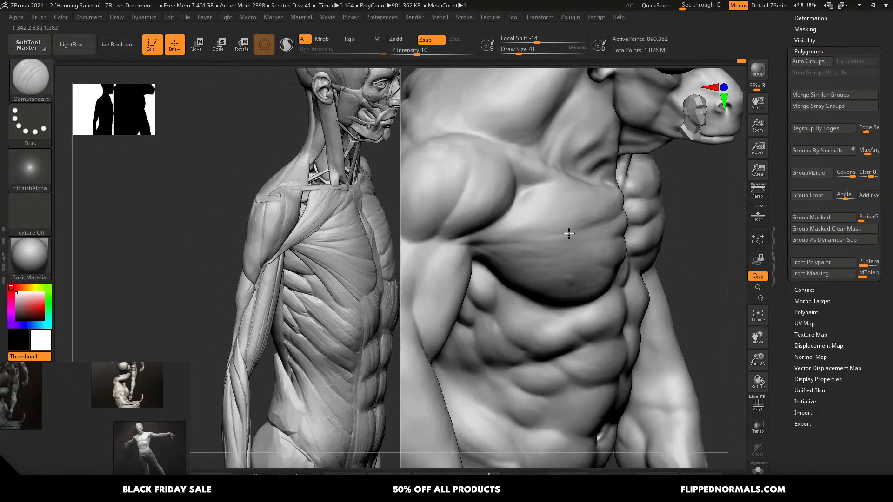
mouse_move(489, 226)
right_down()
mouse_move(453, 240)
mouse_move(479, 203)
mouse_move(504, 226)
mouse_move(554, 232)
mouse_move(538, 203)
mouse_move(549, 237)
mouse_move(623, 247)
right_up()
- Build up the inner pectoral fibres beside the sternum with ClayBuildup at draw size 20
key(b)
key(c)
key(b)
alt+right_drag(592, 289, 553, 238)
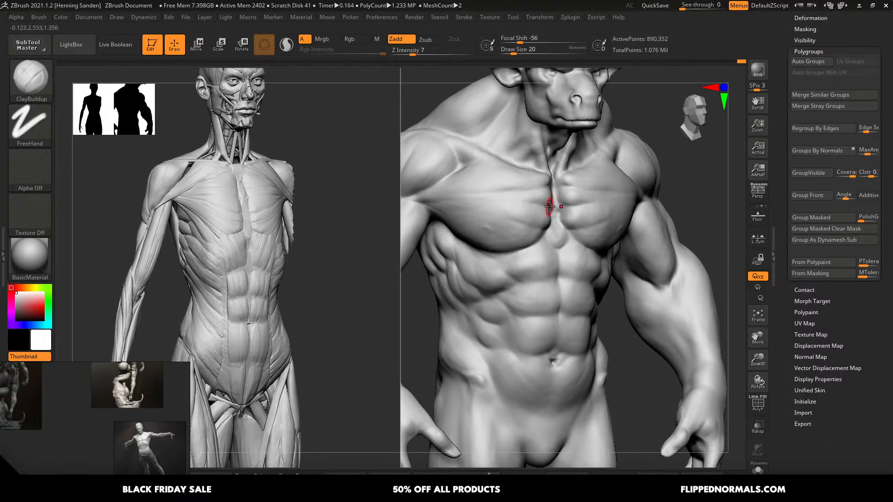
- Refine the inner pectoral edge along the sternum with the Move brush at draw sizes 33 to 46
key(b)
key(m)
key(v)
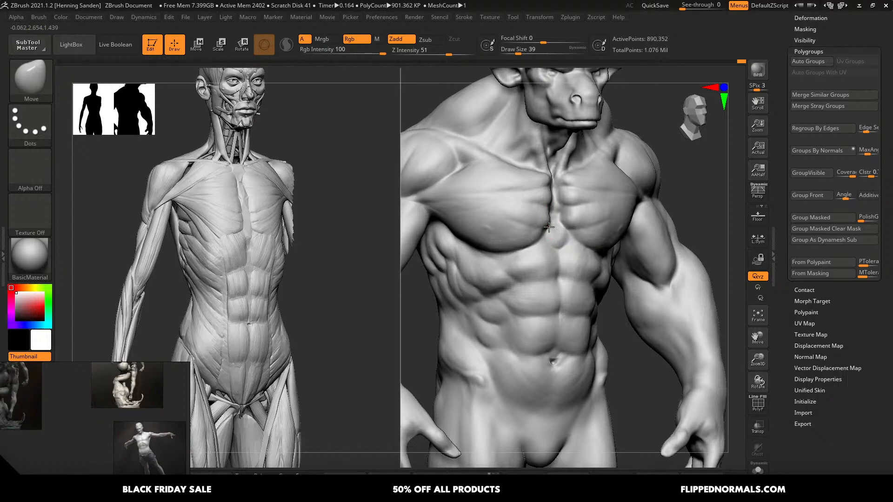
mouse_move(549, 227)
ctrl+right_down()
mouse_move(550, 216)
mouse_move(533, 213)
ctrl+right_up()
key(s)
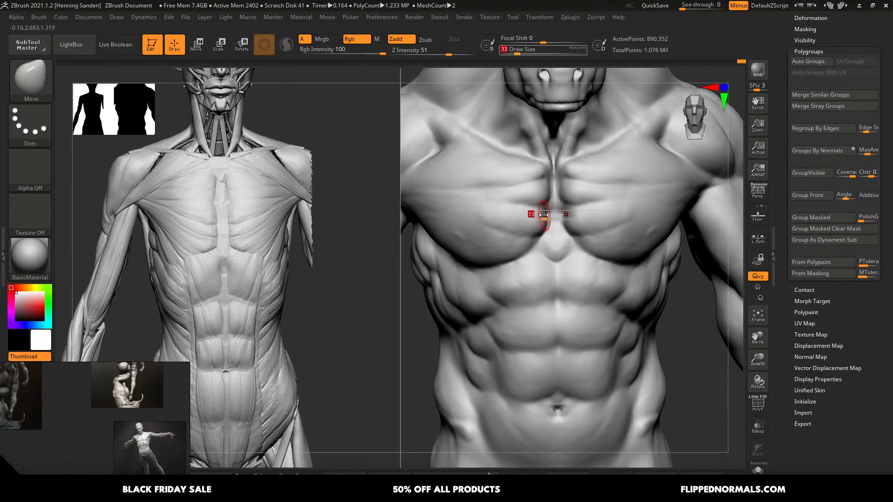
drag(543, 215, 543, 229)
key(s)
key(bracketright)
key(s)
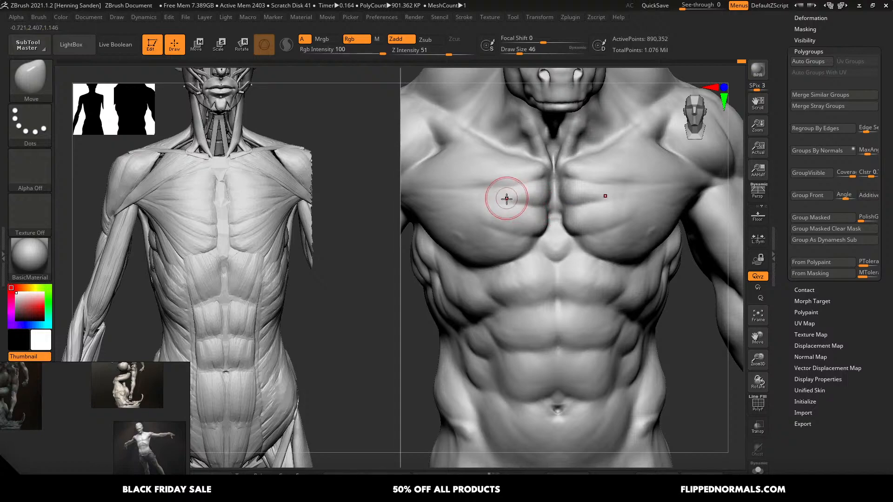
- Adjust the chest profile at the lower inner corner of the pectoral with the Move brush at draw sizes 83 and 49
mouse_move(525, 188)
alt+right_down()
mouse_move(531, 100)
mouse_move(548, 251)
mouse_move(539, 321)
alt+right_up()
key(bracketright)
key(bracketright)
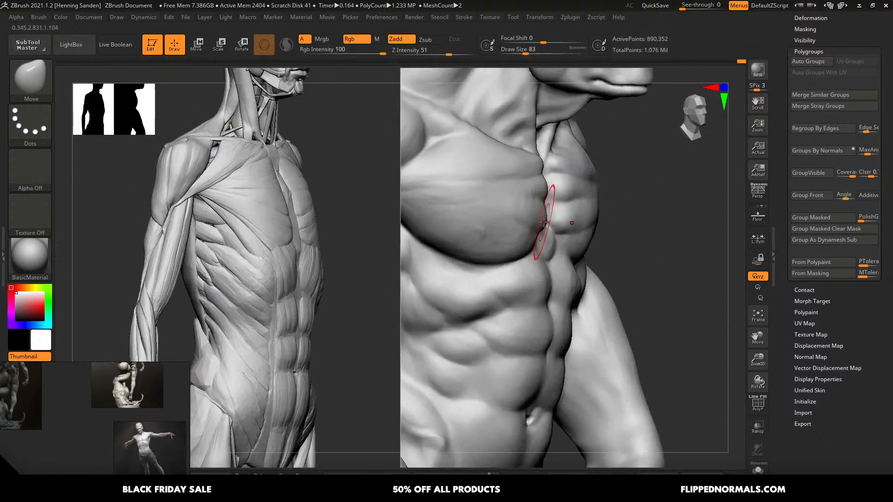
key(bracketleft)
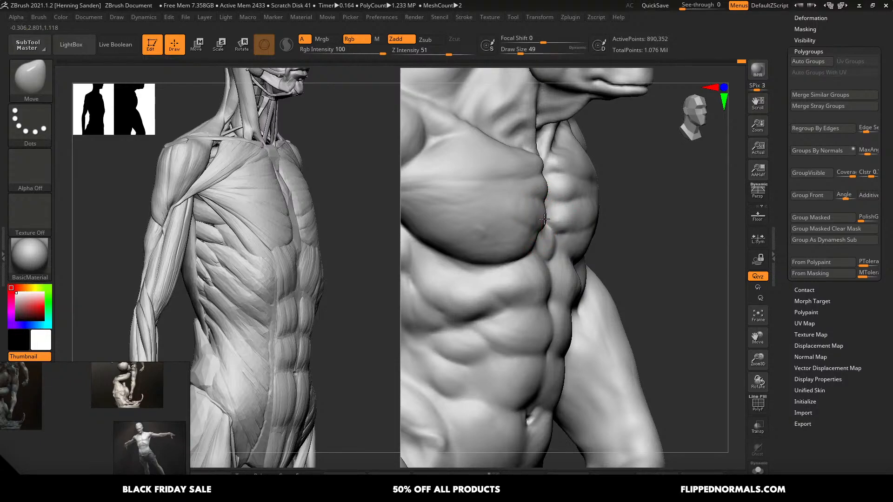
right_drag(544, 219, 530, 220)
key(s)
drag(530, 219, 534, 219)
key(s)
mouse_move(534, 219)
right_down()
mouse_move(528, 235)
mouse_move(586, 200)
right_up()
key(s)
drag(558, 223, 552, 223)
- Adjust the shoulder and upper pectoral contour, viewed from below, with the Move brush at draw size 104
mouse_move(459, 179)
alt+right_down()
mouse_move(529, 228)
mouse_move(495, 225)
mouse_move(484, 195)
mouse_move(543, 203)
alt+right_up()
key(bracketright)
key(bracketright)
key(bracketright)
key(bracketright)
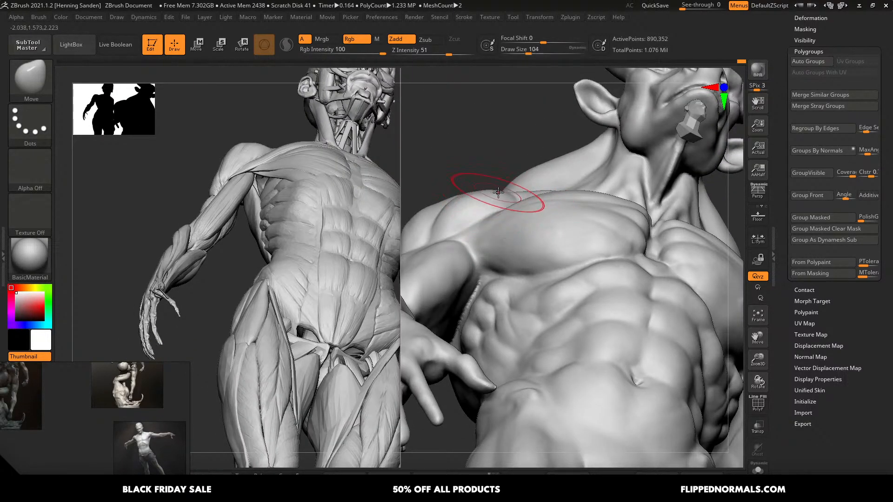
- Reshape the upper chest and the base of the neck with the Move brush at draw size 138
right_drag(533, 207, 490, 224)
key(bracketright)
key(bracketright)
key(bracketright)
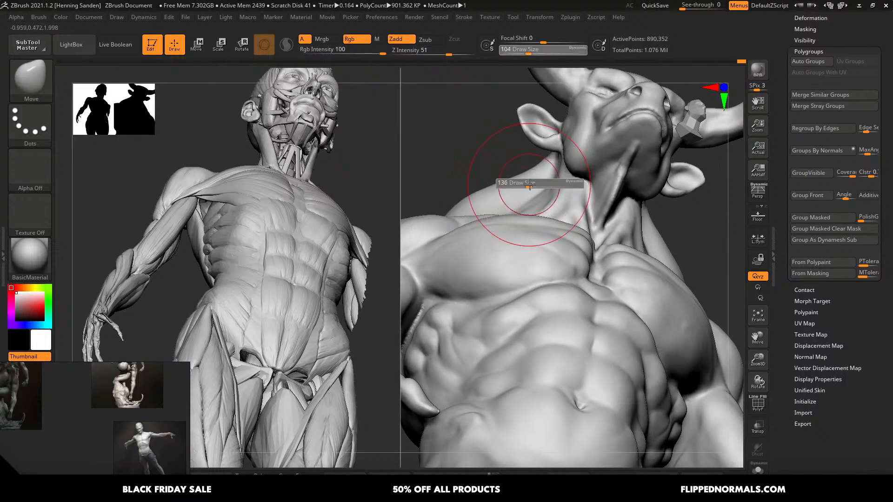
mouse_move(534, 176)
right_down()
mouse_move(533, 214)
mouse_move(513, 201)
right_up()
key(bracketleft)
key(bracketleft)
right_drag(509, 212, 535, 216)
key(s)
click(498, 206)
- Build up the trapezius above the shoulder with ClayBuildup at draw size 68
mouse_move(484, 234)
alt+right_down()
mouse_move(517, 218)
mouse_move(564, 223)
mouse_move(514, 225)
mouse_move(528, 239)
mouse_move(518, 264)
alt+right_up()
key(1)
key(s)
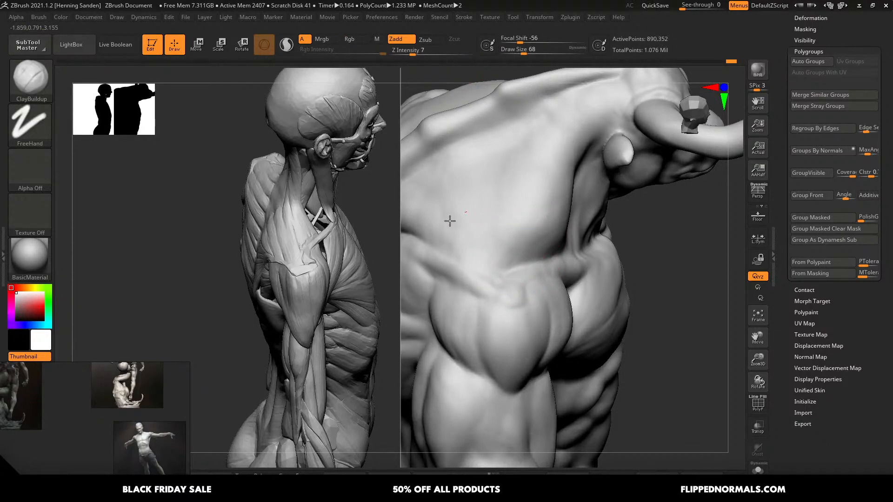
right_drag(449, 221, 528, 266)
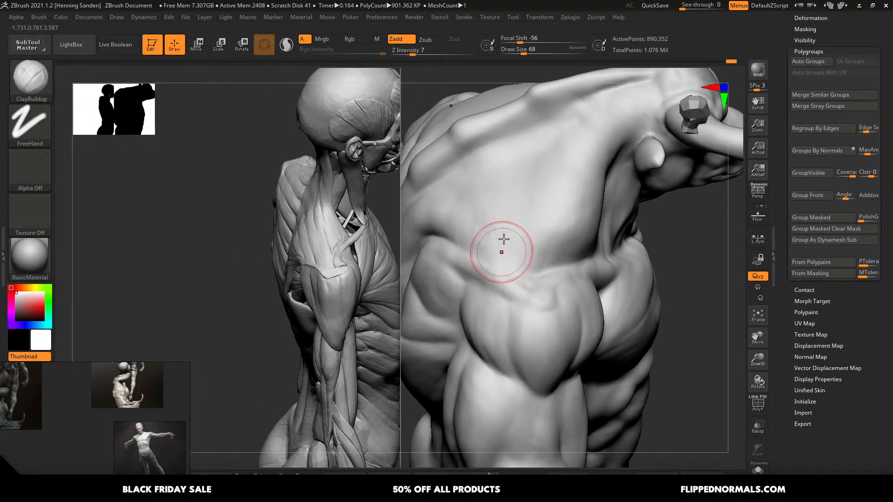
right_drag(452, 217, 556, 308)
- Refine the upper back between the shoulder blades, the trapezius and the neck with ClayBuildup at draw sizes 41 to 56
mouse_move(542, 252)
right_down()
mouse_move(578, 264)
mouse_move(548, 255)
right_up()
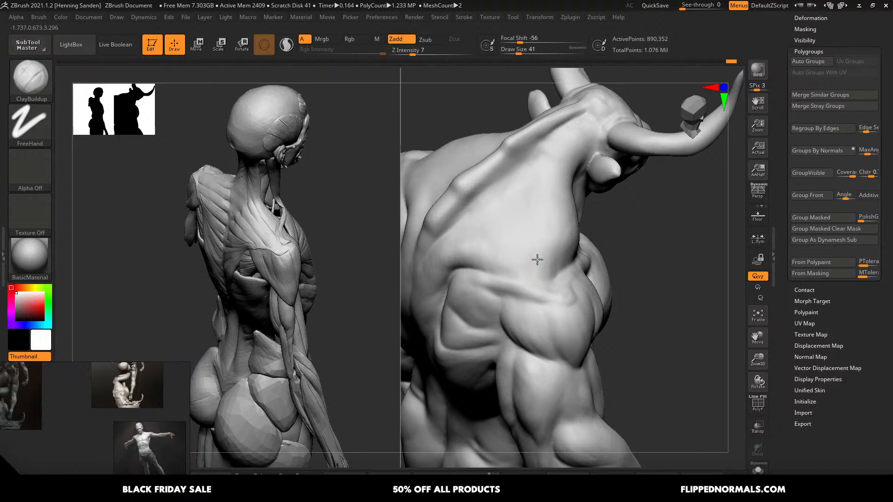
mouse_move(487, 262)
right_down()
mouse_move(423, 251)
mouse_move(581, 242)
mouse_move(554, 269)
right_up()
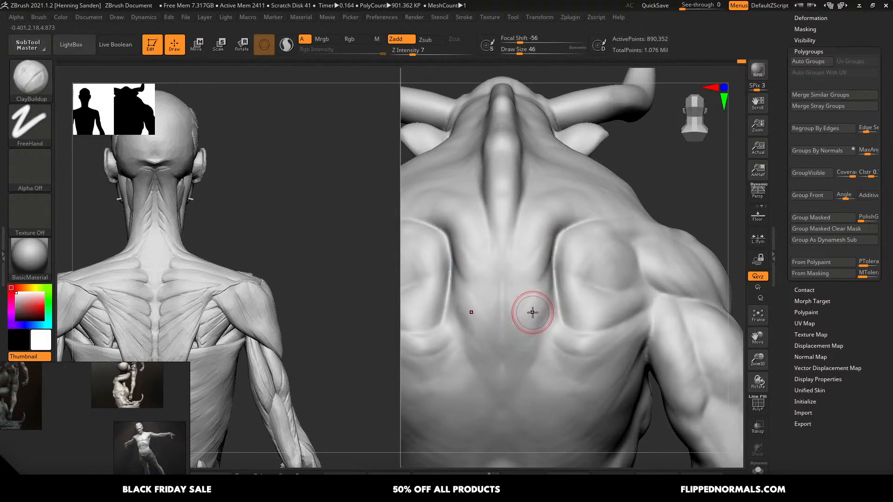
mouse_move(523, 279)
right_down()
mouse_move(513, 275)
mouse_move(522, 259)
mouse_move(519, 267)
mouse_move(584, 269)
mouse_move(568, 275)
mouse_move(500, 254)
right_up()
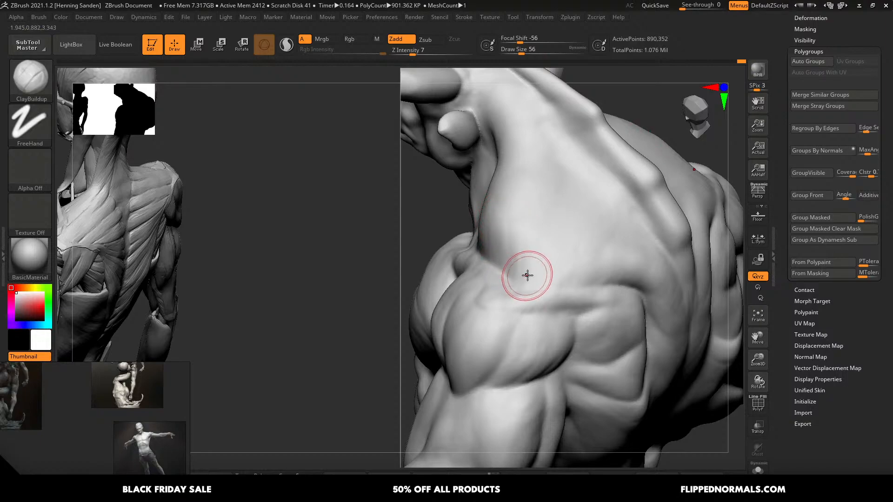
mouse_move(527, 275)
right_down()
mouse_move(570, 247)
mouse_move(523, 255)
right_up()
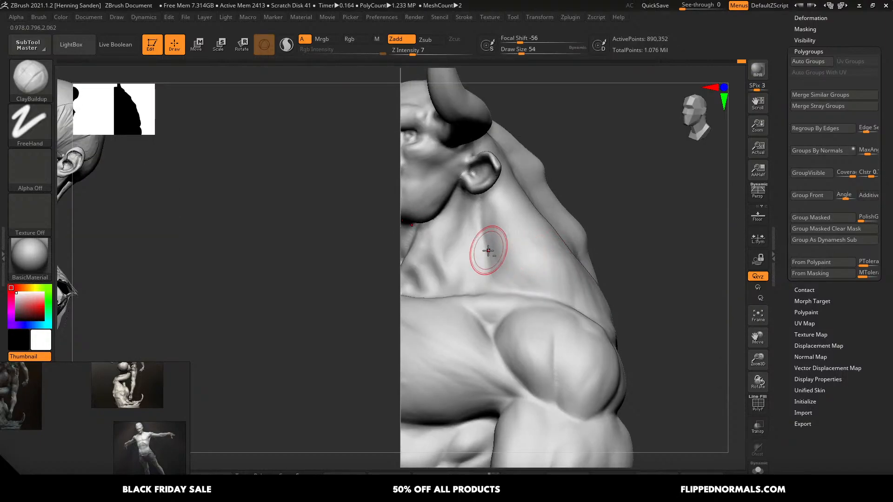
right_drag(454, 249, 463, 235)
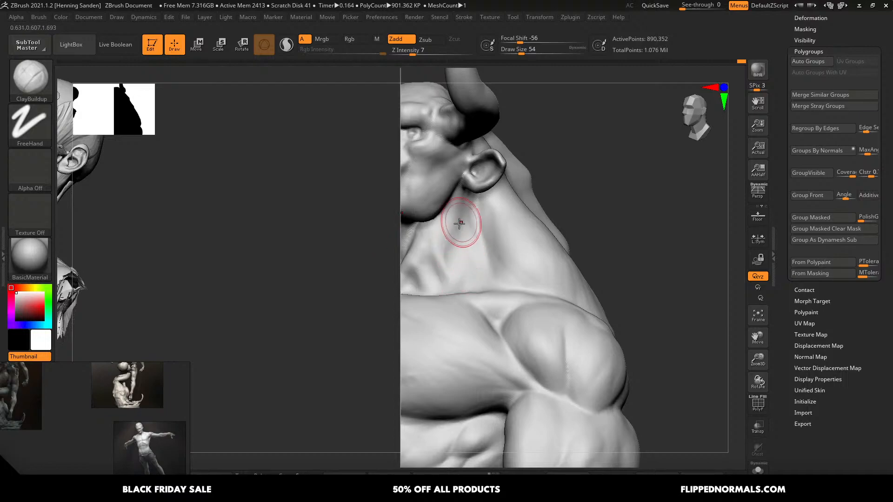
- Smooth the side of the neck below the jaw at draw size 27
key(s)
drag(451, 252, 448, 252)
shift+drag(447, 232, 450, 270)
alt+right_drag(453, 267, 536, 248)
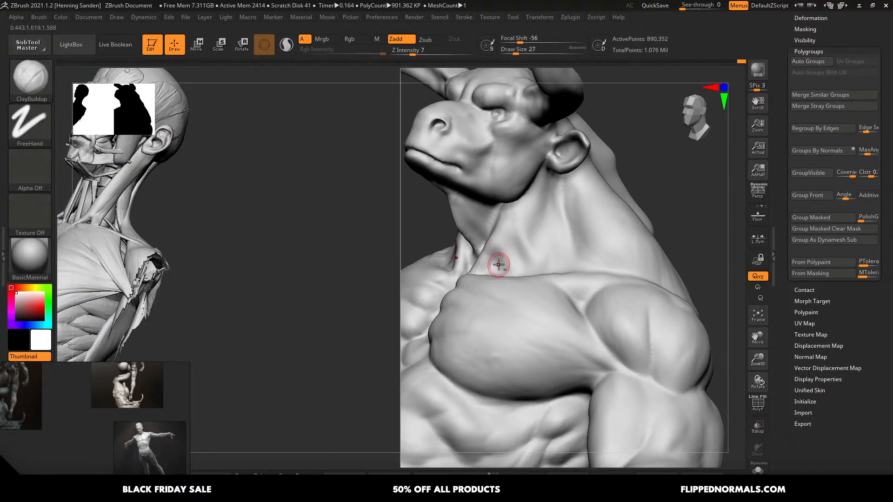
mouse_move(504, 262)
shift+right_down()
mouse_move(479, 260)
mouse_move(502, 220)
mouse_move(484, 252)
mouse_move(500, 238)
shift+right_up()
- Define the neck tendon running down to the sternum with the Standard brush at draw size 22
key(b)
key(s)
key(t)
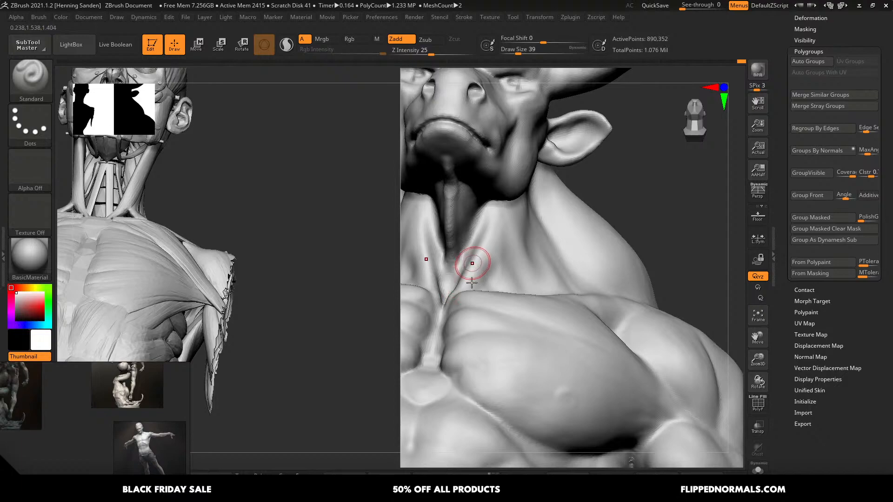
right_drag(472, 282, 465, 281)
drag(480, 249, 460, 283)
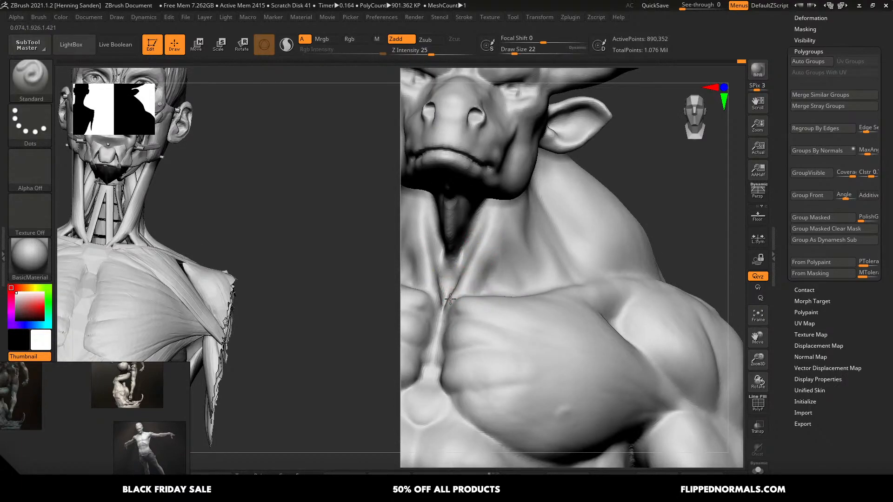
- Add volume to the side of the neck just below the jaw with the Standard brush at draw size 54
key(bracketright)
key(bracketright)
right_drag(497, 232, 484, 228)
key(bracketright)
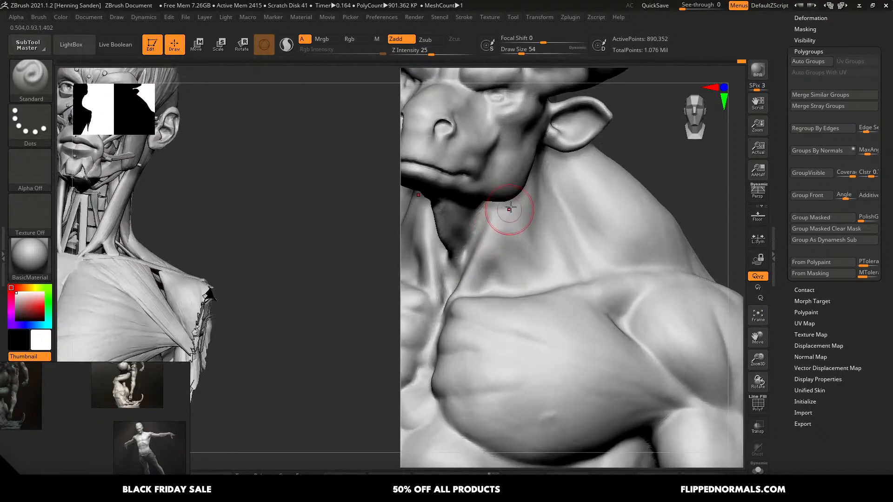
drag(510, 207, 508, 234)
right_drag(508, 234, 487, 228)
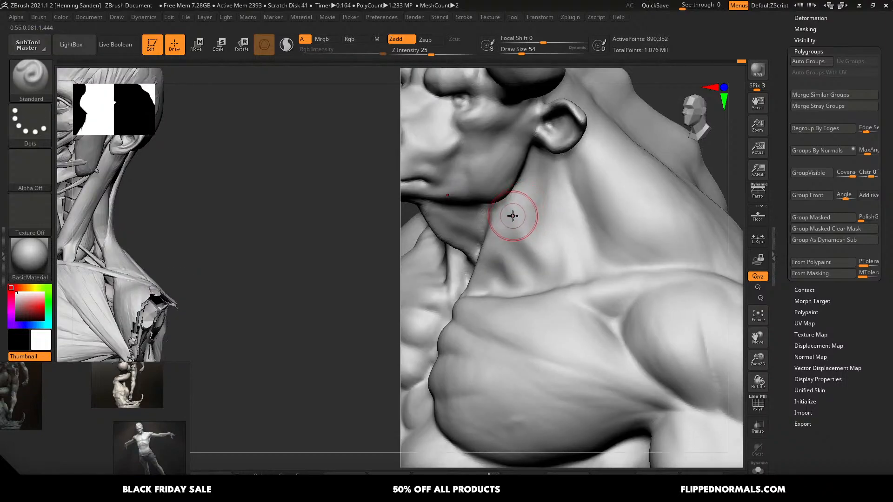
- Switch to ClayBuildup and smooth the transition between the trapezius and the collarbone at draw size 56
key(b)
key(c)
key(b)
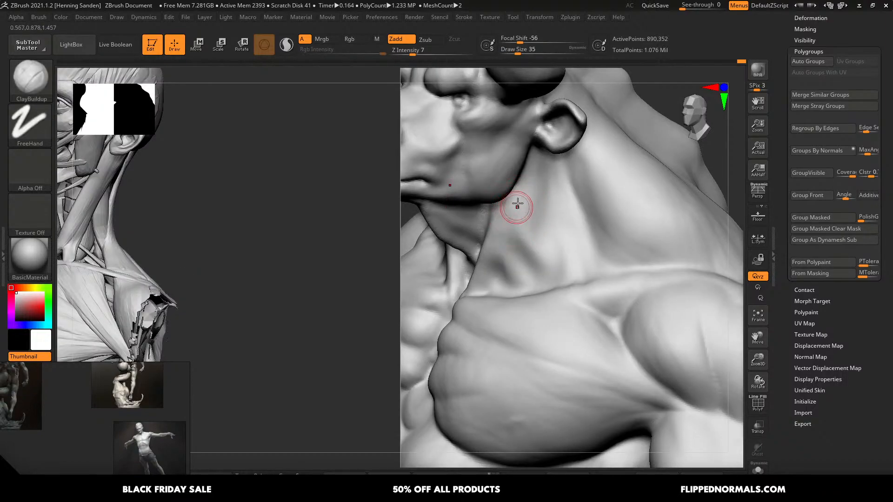
right_drag(521, 218, 510, 205)
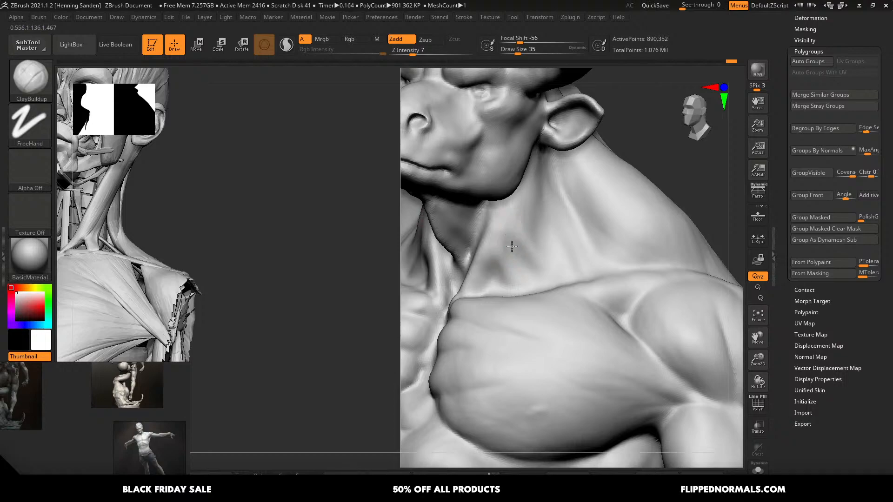
right_drag(496, 276, 481, 163)
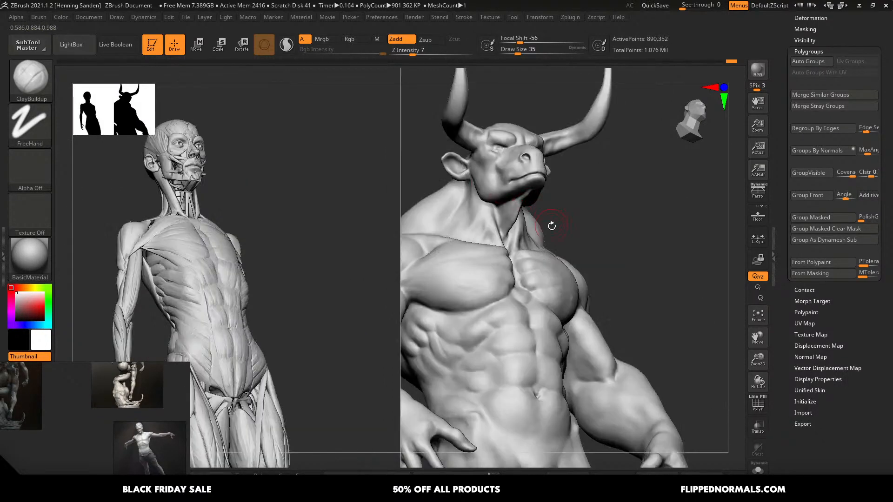
right_drag(552, 226, 528, 257)
mouse_move(574, 240)
right_down()
mouse_move(580, 252)
mouse_move(608, 208)
mouse_move(598, 229)
right_up()
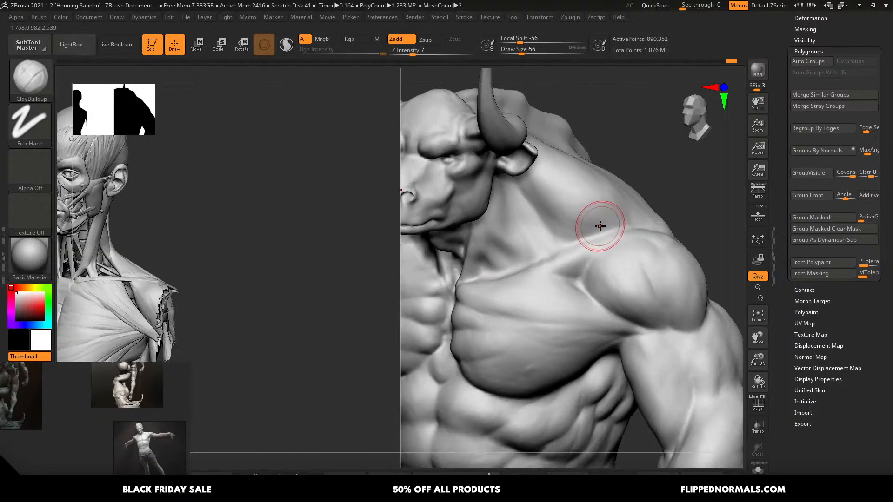
shift+drag(574, 226, 598, 221)
mouse_move(589, 223)
right_down()
mouse_move(552, 231)
mouse_move(571, 226)
right_up()
- Adjust the front edge of the trapezius behind the ear with the Move brush at draw size 108
key(b)
key(m)
key(v)
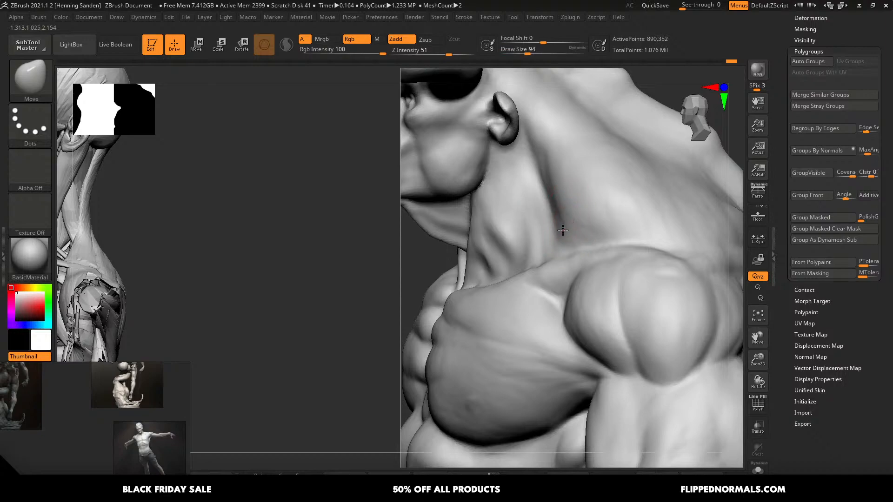
key(bracketright)
drag(554, 155, 567, 147)
right_drag(593, 154, 564, 157)
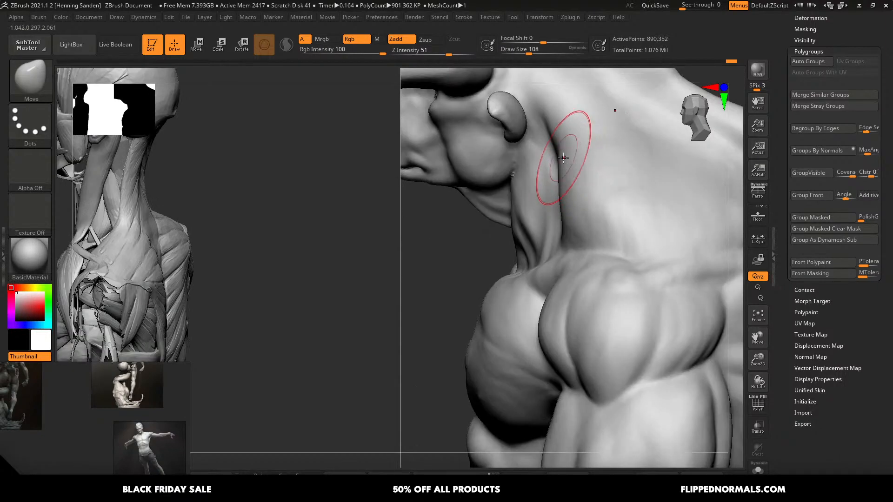
- Build up the trapezius from behind the ear down toward the shoulder with ClayBuildup at draw size 87
key(bracketleft)
key(bracketleft)
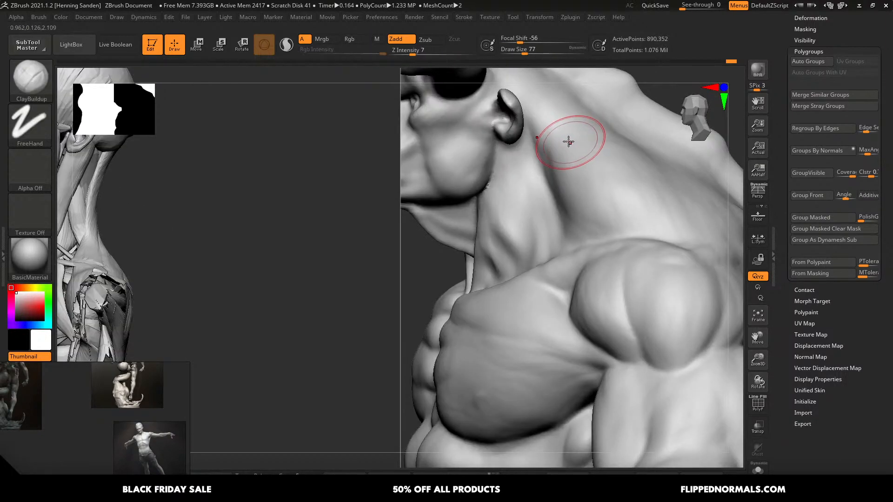
key(s)
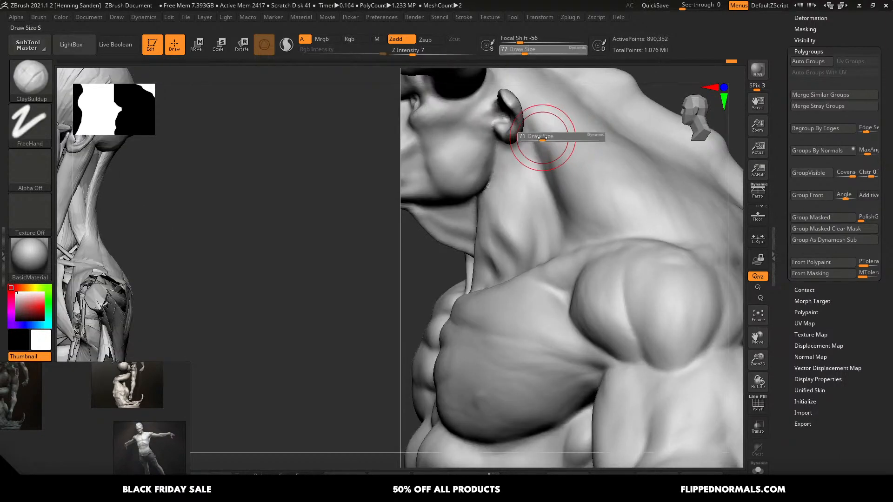
drag(540, 147, 542, 150)
alt+right_drag(555, 162, 535, 197)
key(s)
mouse_move(537, 177)
mouse_down()
mouse_move(535, 191)
mouse_move(547, 195)
mouse_move(538, 168)
mouse_up()
key(s)
mouse_move(529, 141)
mouse_down()
mouse_move(556, 212)
mouse_move(580, 239)
mouse_up()
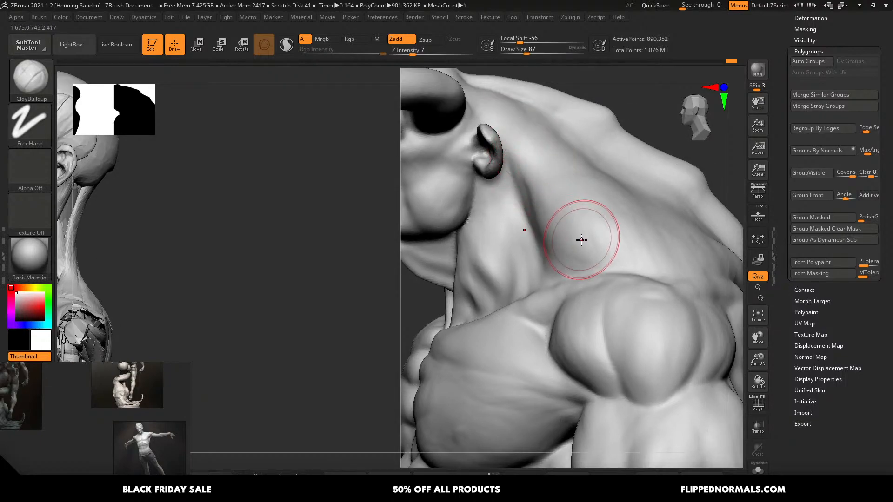
- Refine the trapezius surface above the collarbone and deltoid with ClayBuildup at draw sizes 87 and 62
right_drag(587, 236, 622, 236)
drag(621, 236, 619, 242)
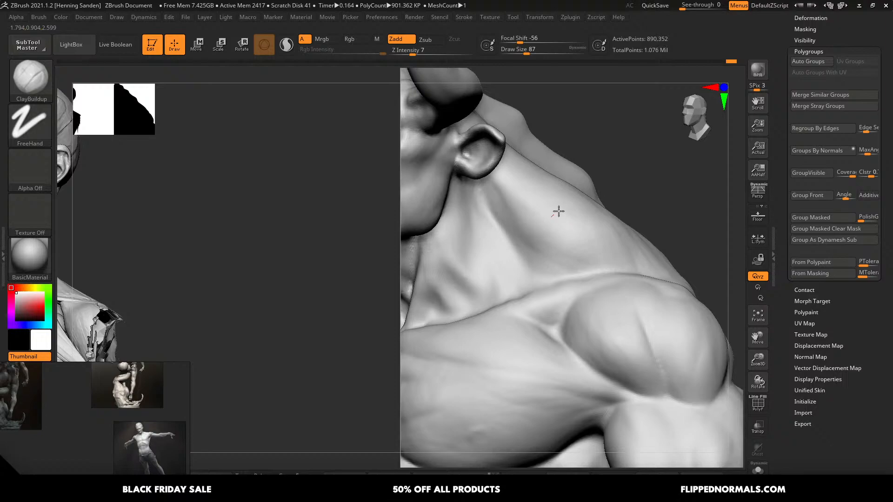
drag(558, 211, 561, 193)
right_drag(615, 250, 640, 257)
key(s)
drag(639, 258, 636, 258)
drag(640, 257, 632, 259)
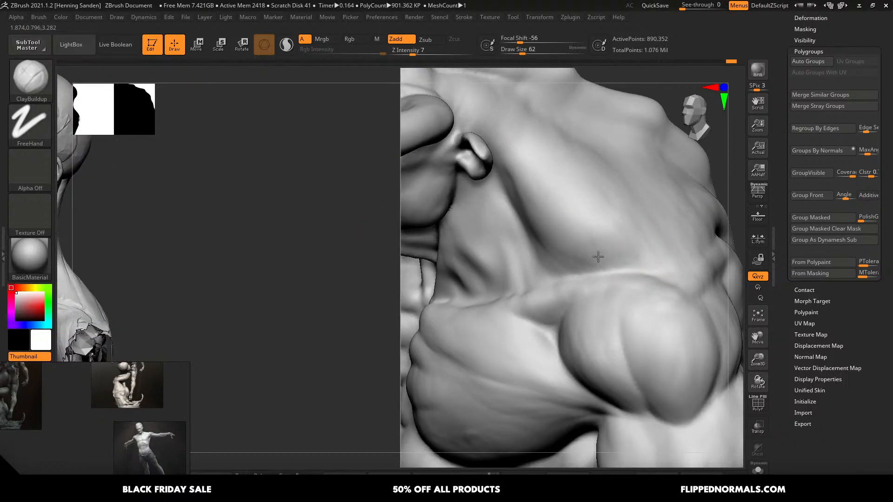
- Refine the back of the neck behind the horn and ear with ClayBuildup at draw sizes 62 and 49
mouse_move(512, 135)
right_down()
mouse_move(538, 186)
mouse_move(528, 201)
right_up()
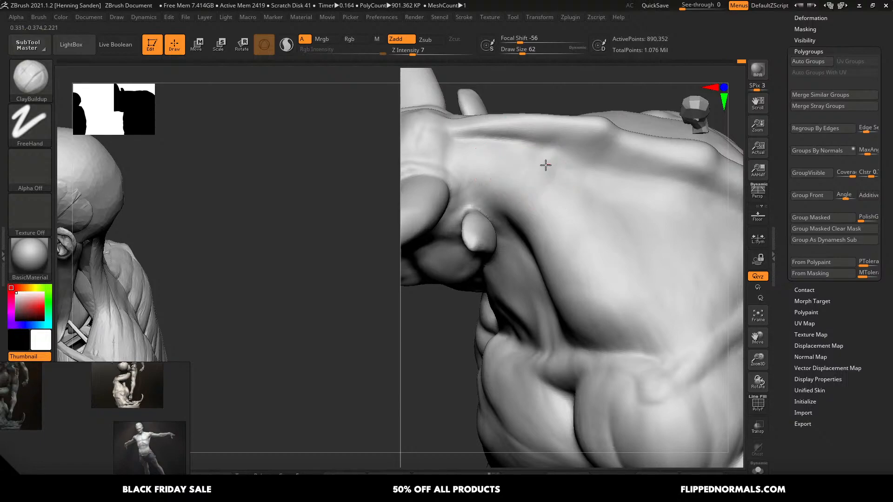
drag(507, 159, 488, 146)
mouse_move(482, 154)
right_down()
mouse_move(460, 149)
mouse_move(509, 179)
right_up()
key(s)
drag(509, 179, 489, 192)
mouse_move(513, 200)
ctrl+right_down()
mouse_move(562, 162)
mouse_move(573, 240)
mouse_move(554, 228)
mouse_move(551, 235)
ctrl+right_up()
ctrl+right_drag(551, 234, 575, 254)
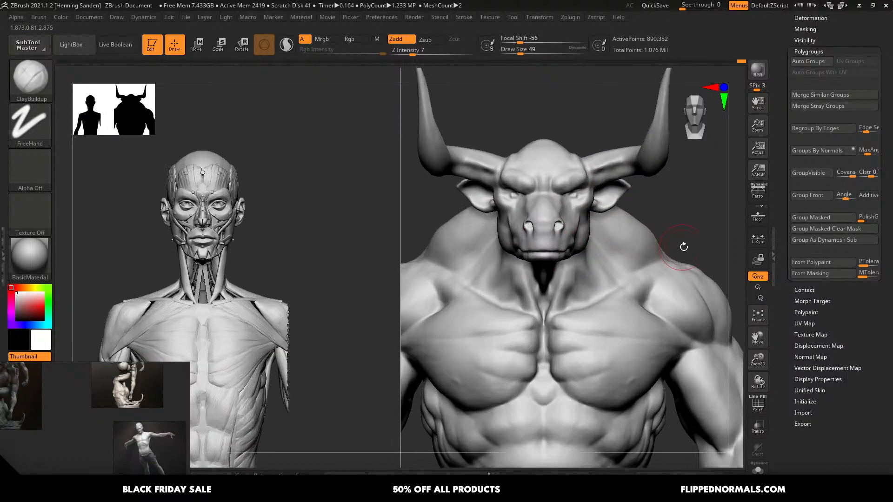
- Adjust the trapezius silhouette above the shoulder from the front with the Move brush at draw size 83
key(b)
key(m)
key(v)
key(s)
drag(648, 243, 652, 234)
key(bracketright)
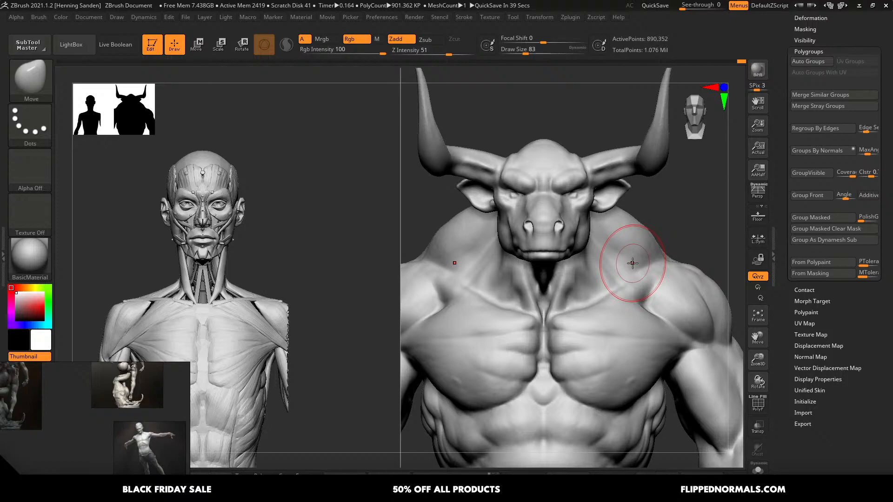
- Switch to the browser and search the FlippedNormals marketplace for "reference"
key(alt+Tab)
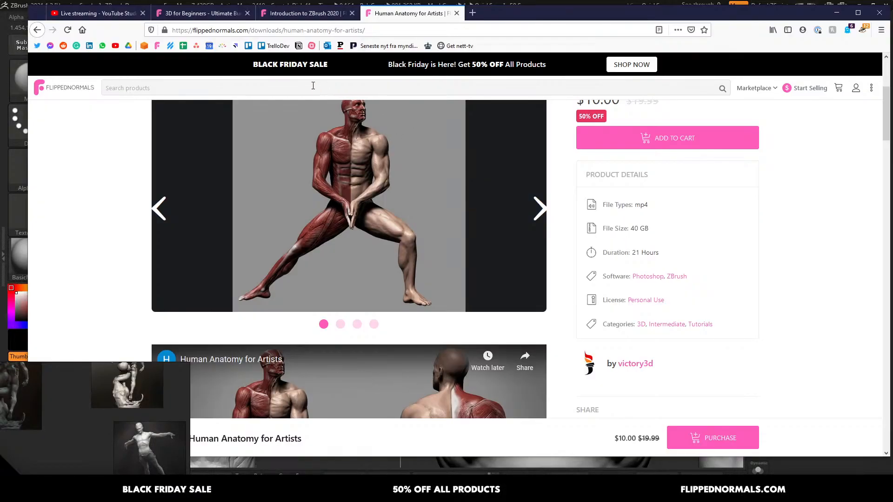
click(308, 90)
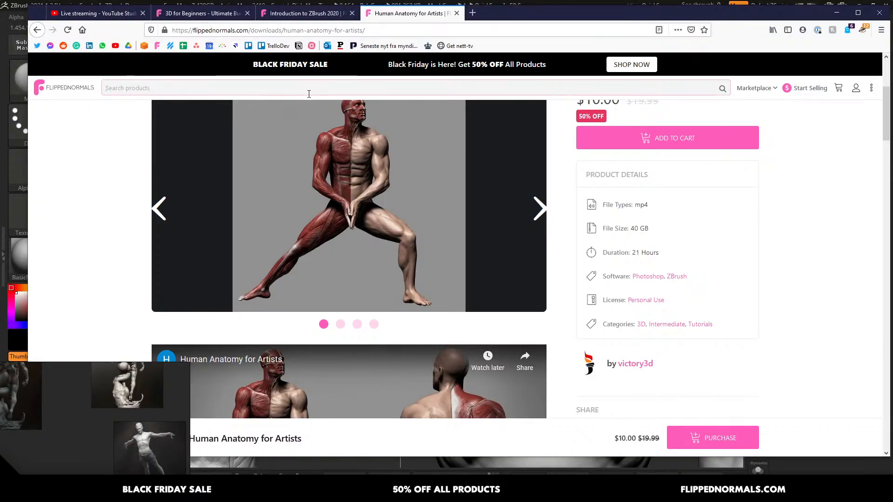
text(refere)
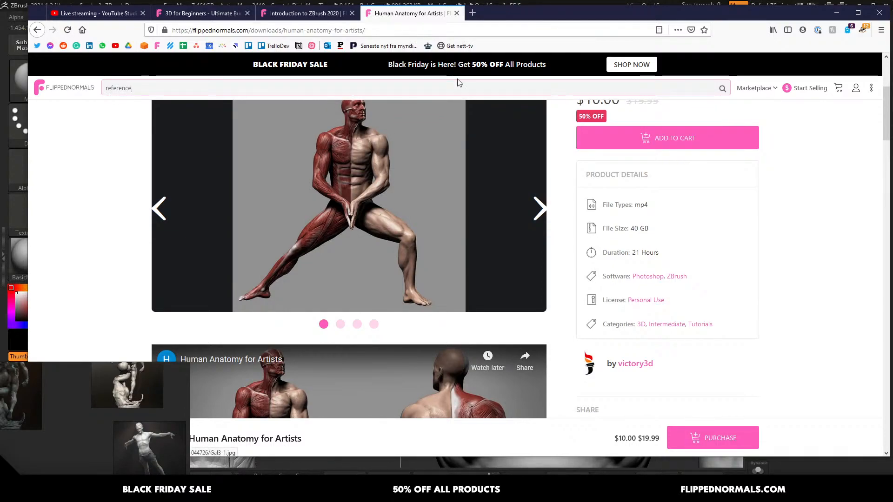
text(nce)
click(722, 89)
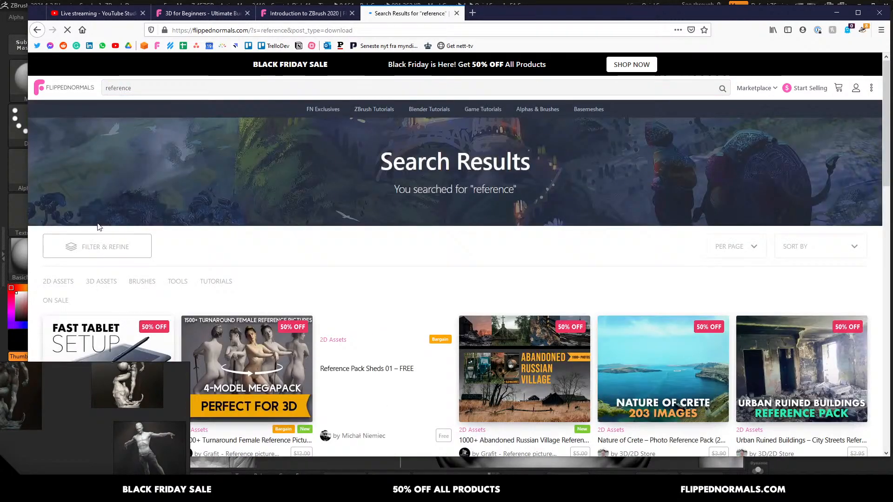
middle_click(373, 251)
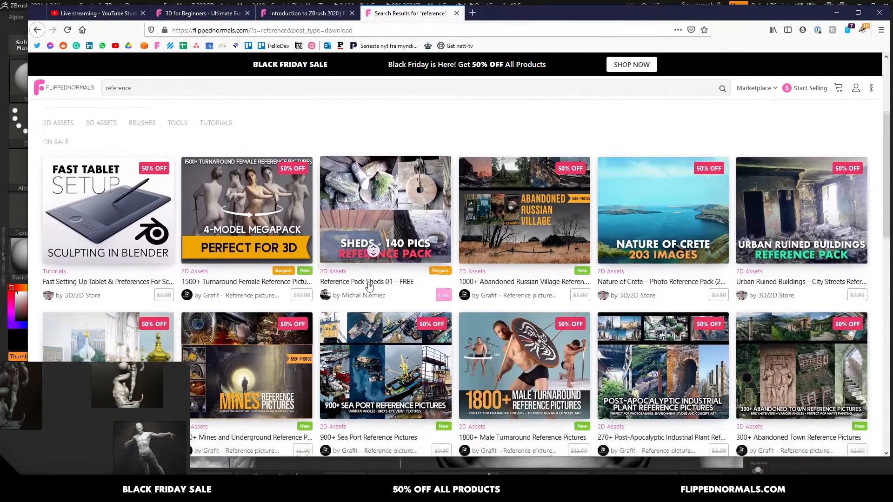
middle_click(370, 283)
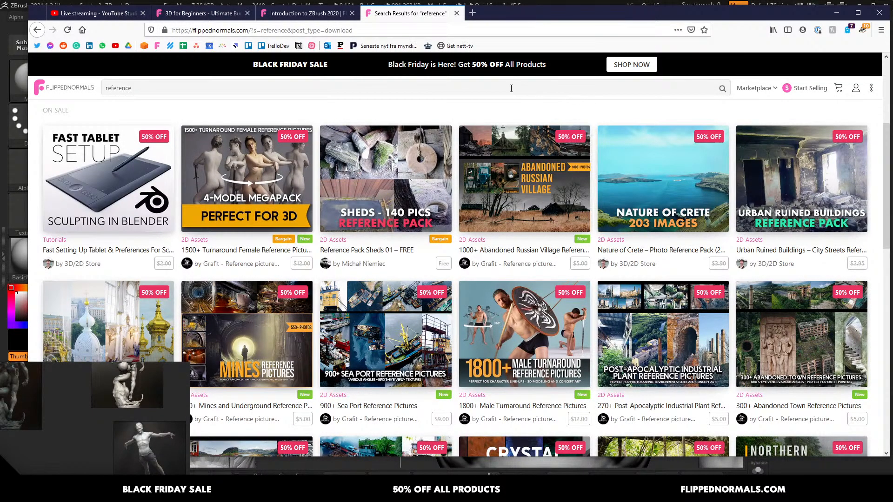
- Open the 1800+ Male Turnaround Reference Pictures product and look through its preview images
click(538, 335)
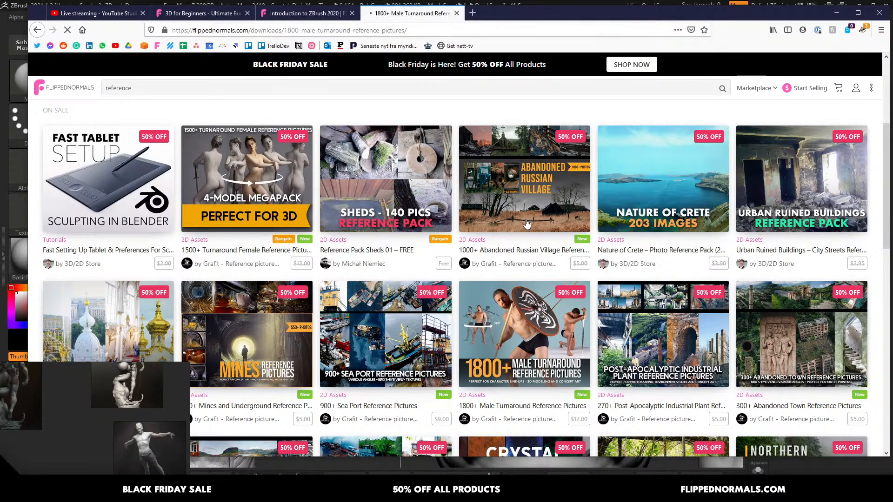
scroll(534, 237, down, 3)
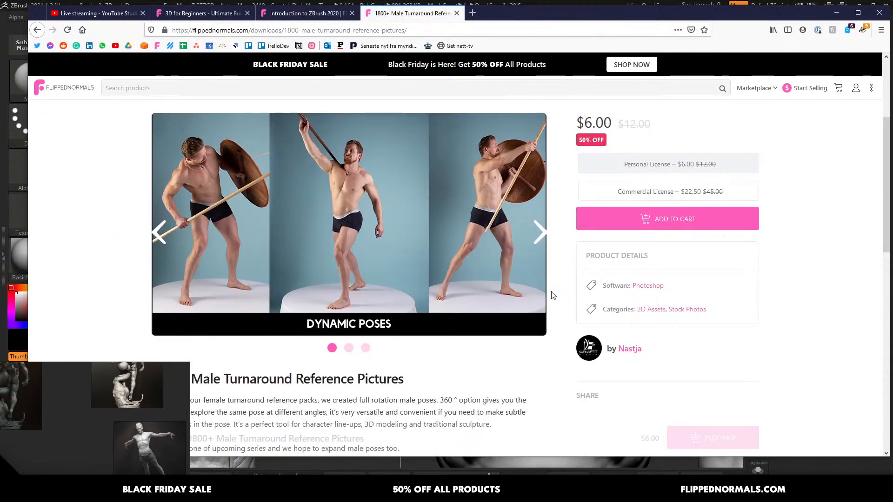
click(535, 235)
click(535, 235)
click(536, 235)
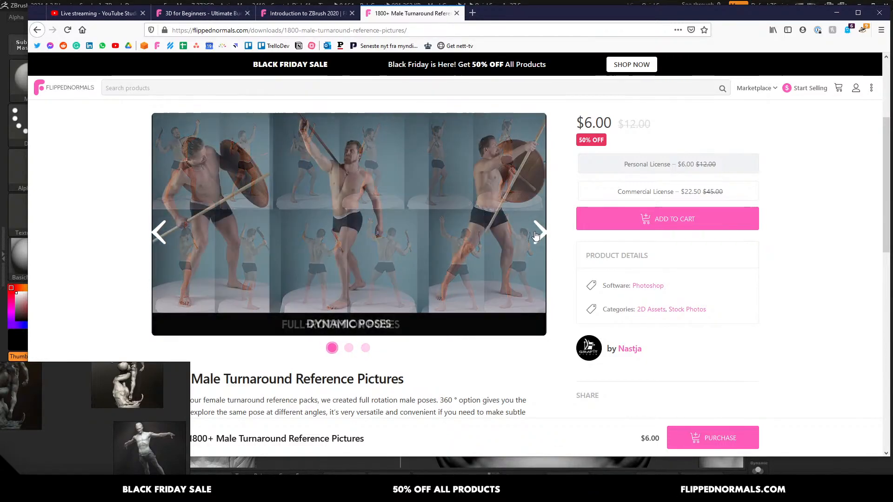
click(535, 234)
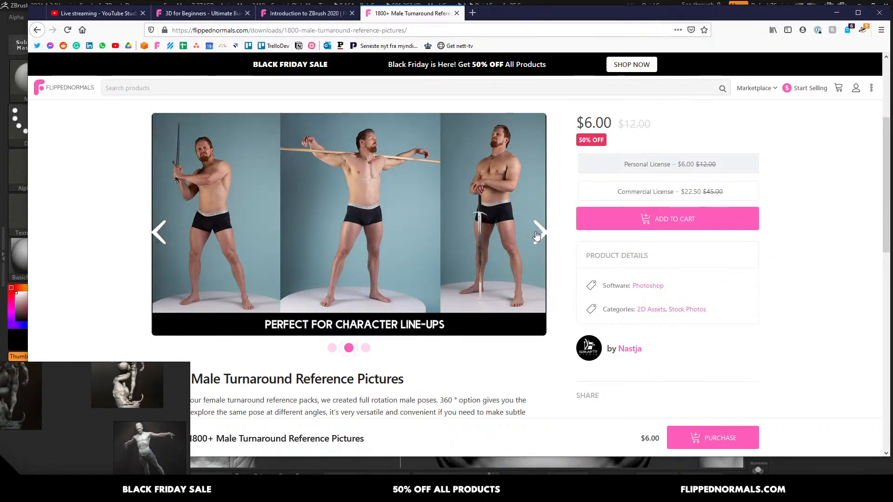
click(536, 234)
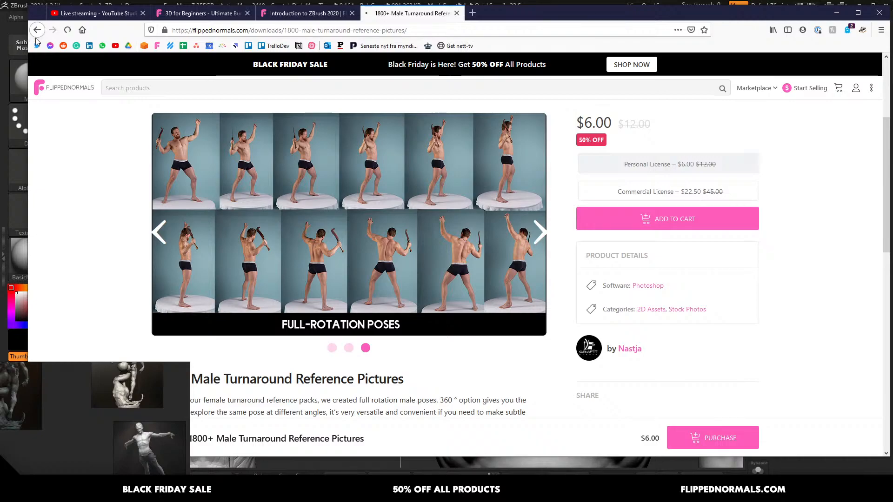
- Return to the search results, open the 700+ Mines and Underground Reference Pictures product and look through its enlarged gallery
click(36, 35)
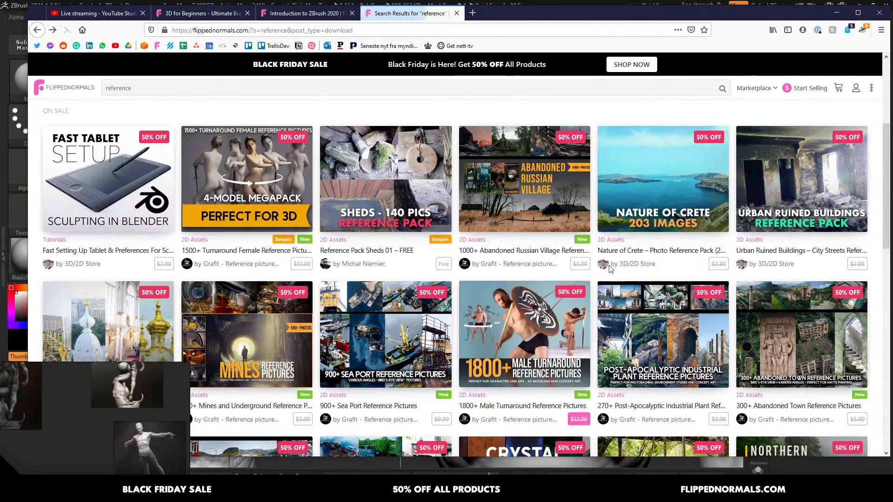
click(276, 334)
scroll(499, 291, down, 2)
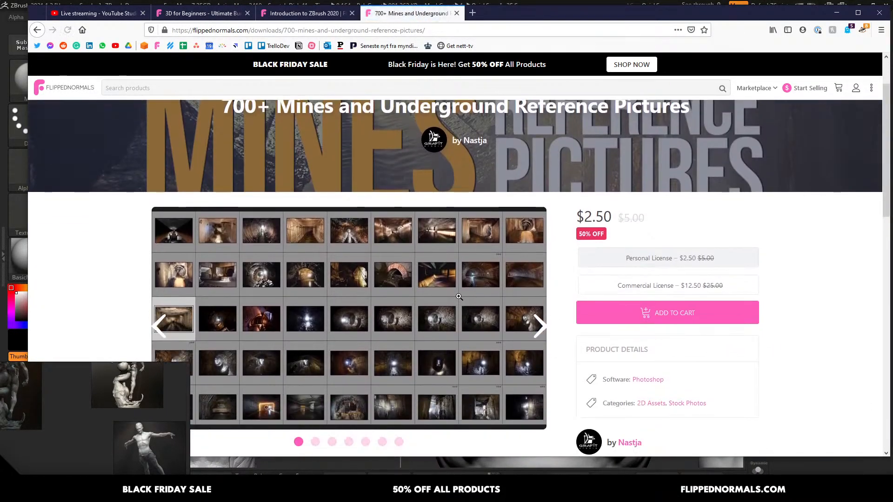
click(500, 291)
click(860, 258)
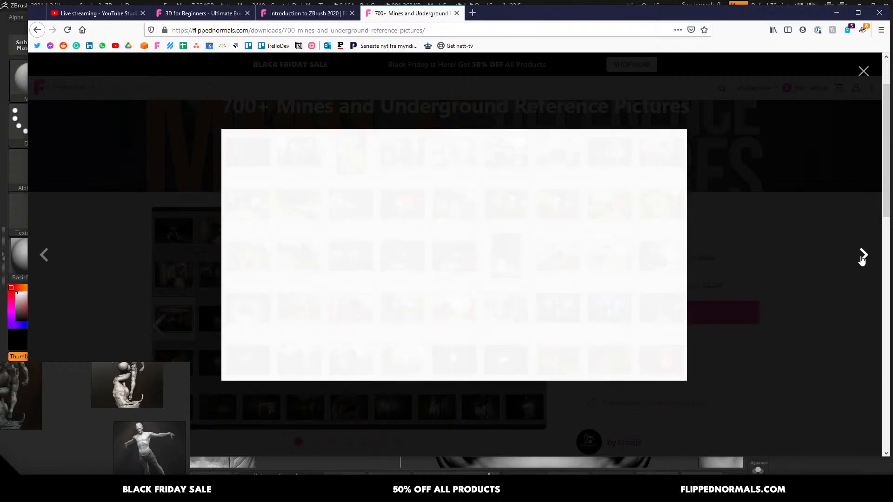
click(863, 256)
click(865, 258)
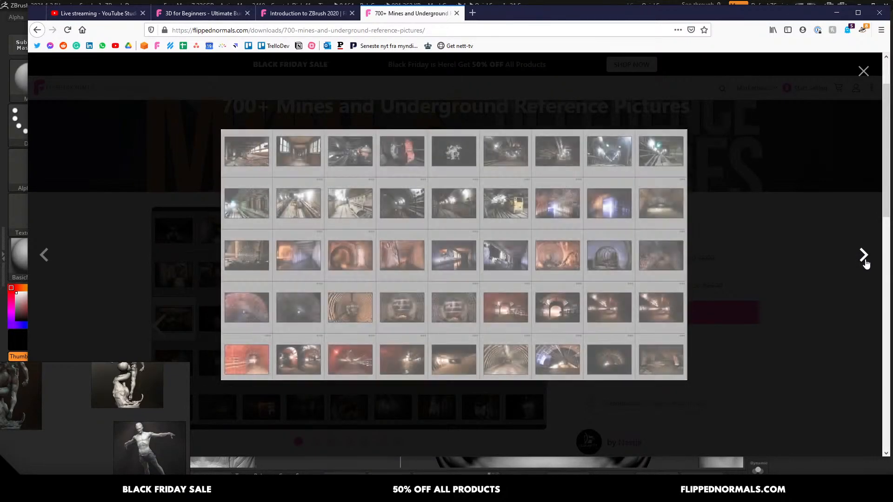
click(865, 261)
click(865, 261)
click(828, 267)
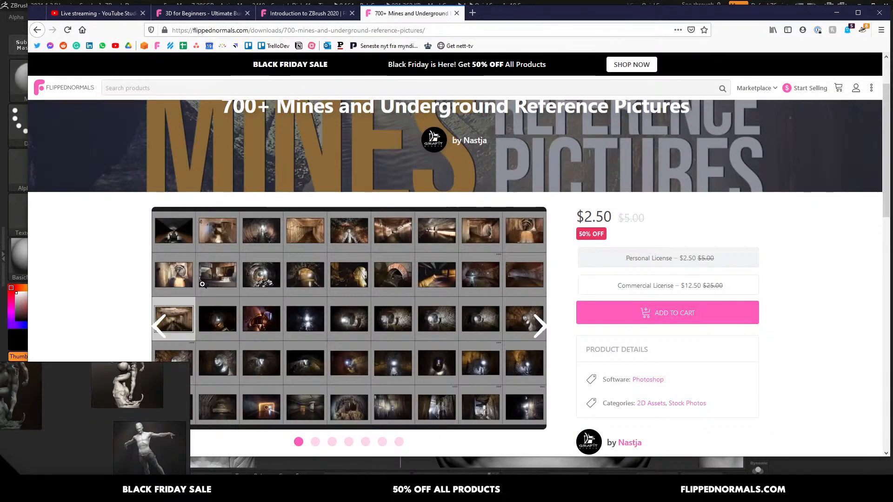
- Switch back to ZBrush and adjust the neck and upper chest with the Move brush
click(63, 91)
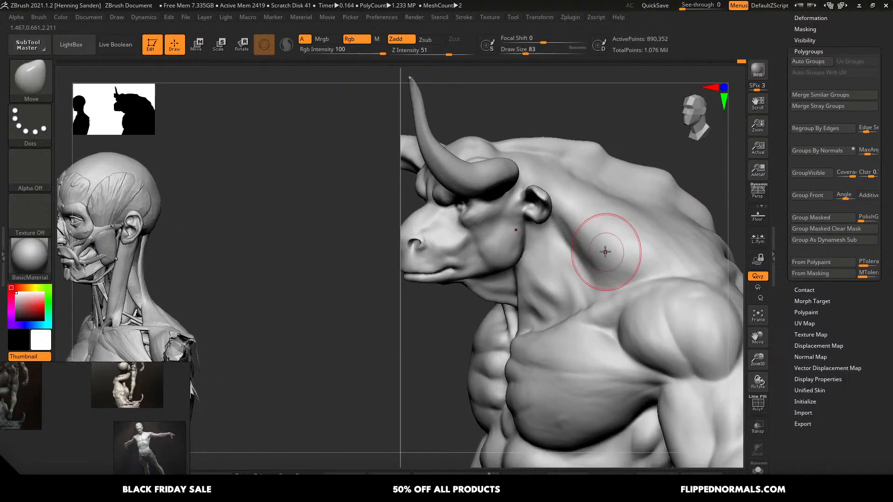
key(shift)
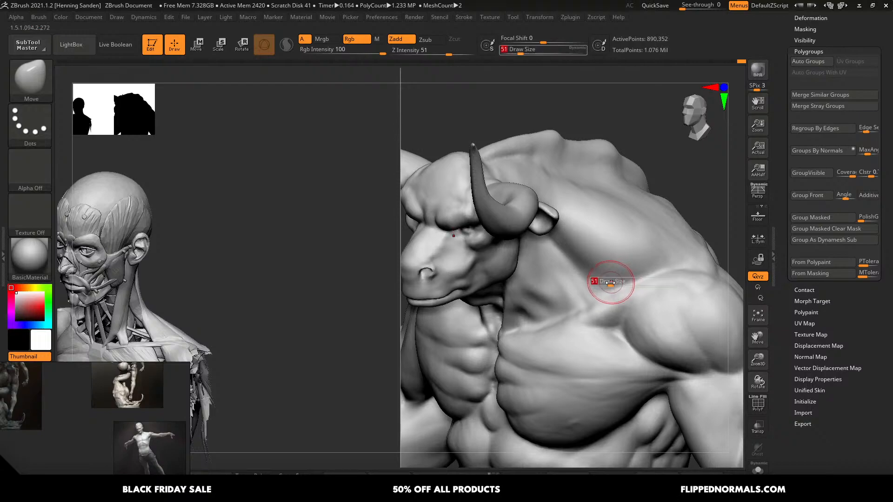
drag(611, 283, 606, 287)
key(s)
drag(532, 304, 523, 303)
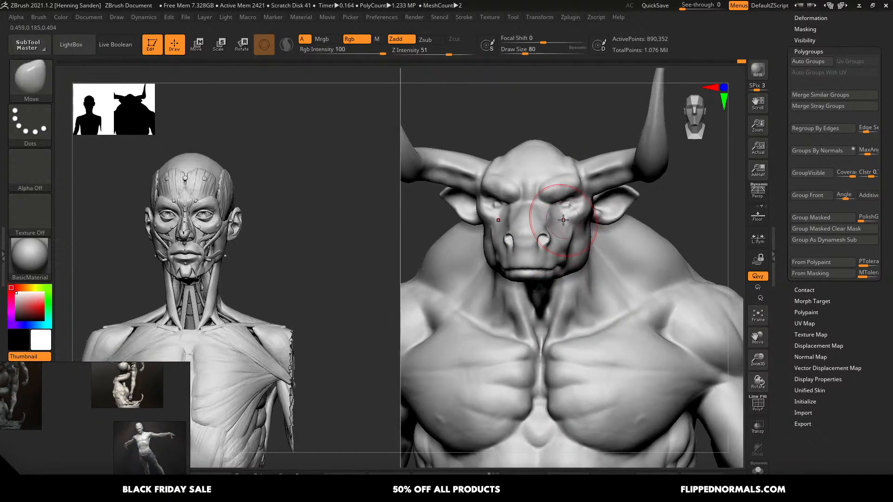
- Bring up the bull head reference image beside the sculpt and enlarge it to show the whole face
right_drag(151, 405, 319, 176)
scroll(282, 335, up, 5)
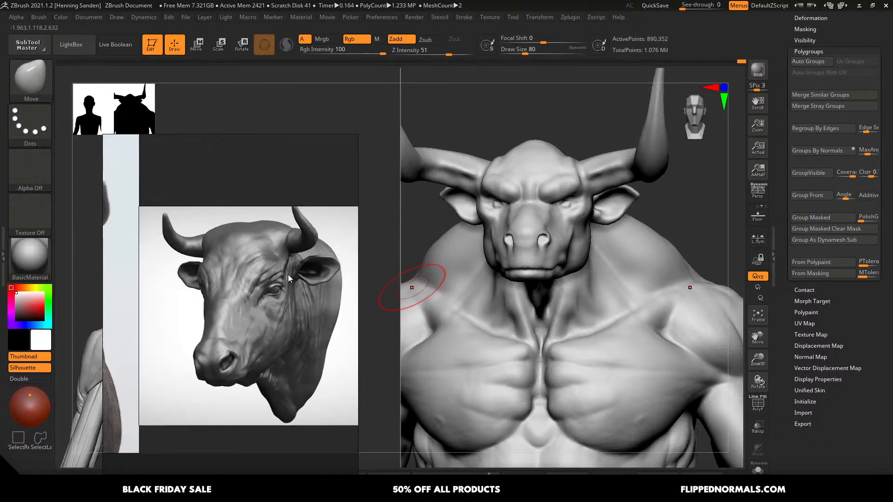
scroll(283, 285, up, 4)
scroll(283, 285, down, 1)
right_drag(287, 305, 269, 326)
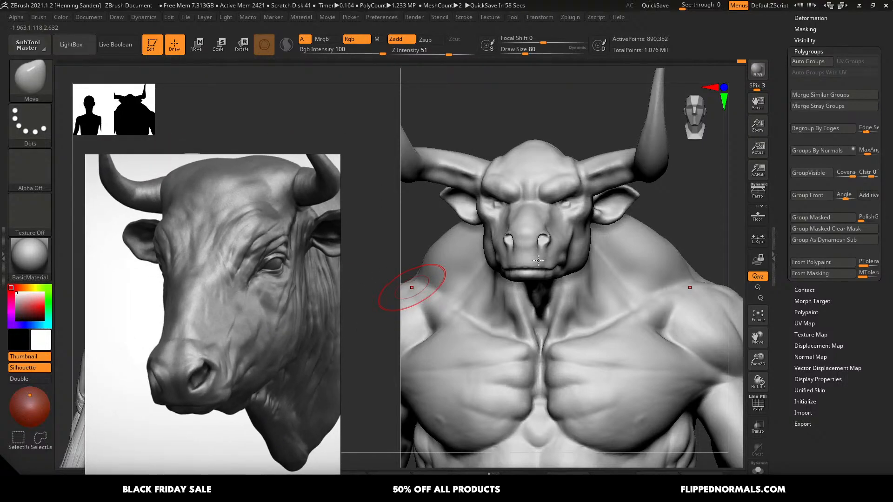
- Reshape the muzzle around the nose with the Move brush, using a draw size up to 192, following the bull reference
mouse_move(567, 237)
right_down()
mouse_move(547, 237)
mouse_move(556, 253)
mouse_move(523, 235)
mouse_move(547, 209)
right_up()
key(s)
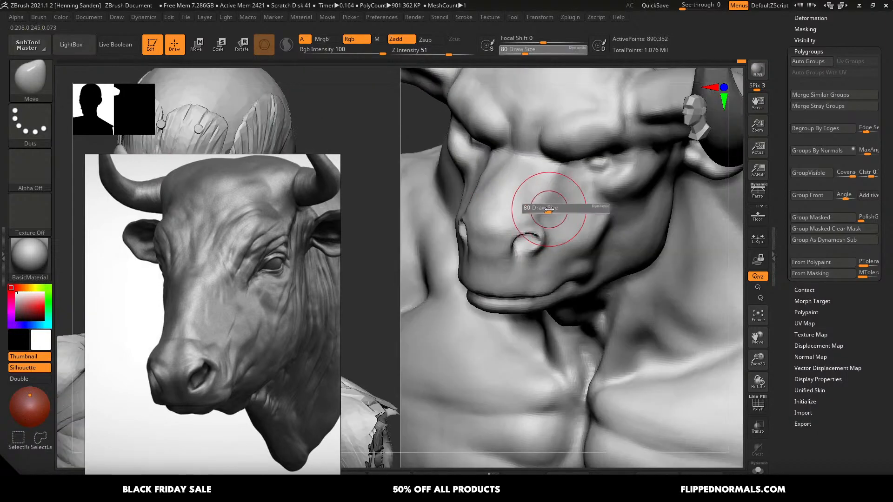
drag(547, 209, 550, 209)
drag(543, 211, 537, 210)
right_drag(539, 211, 549, 190)
drag(551, 178, 556, 174)
key(s)
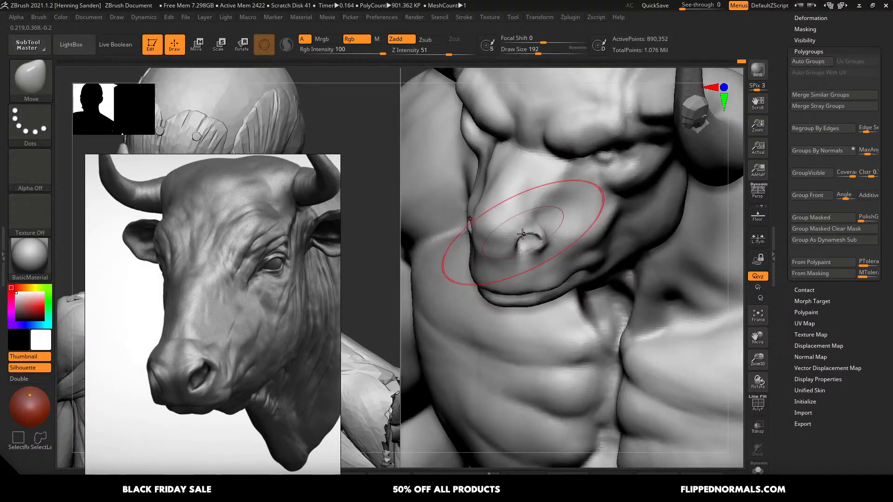
drag(511, 260, 525, 268)
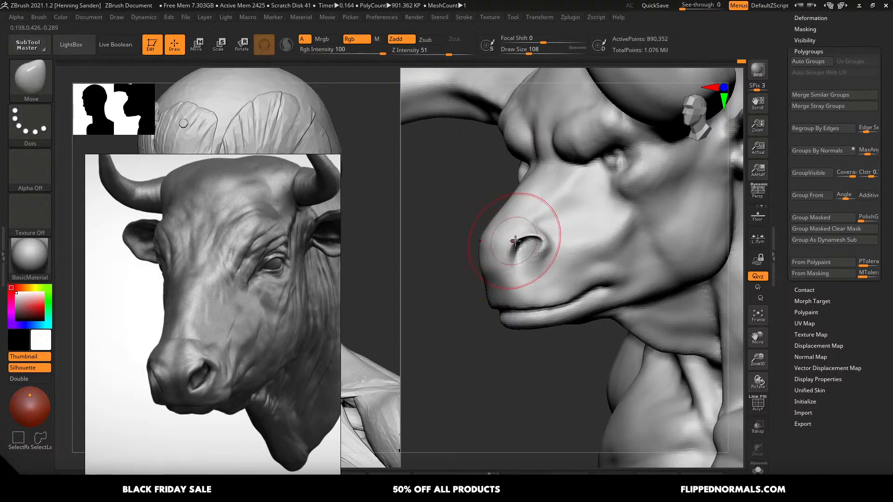
- Refine the nose profile and pull the corner of the mouth into shape with the Move brush at draw sizes 101 and 124
mouse_move(540, 239)
right_down()
mouse_move(597, 247)
mouse_move(535, 261)
right_up()
key(s)
drag(536, 266, 529, 266)
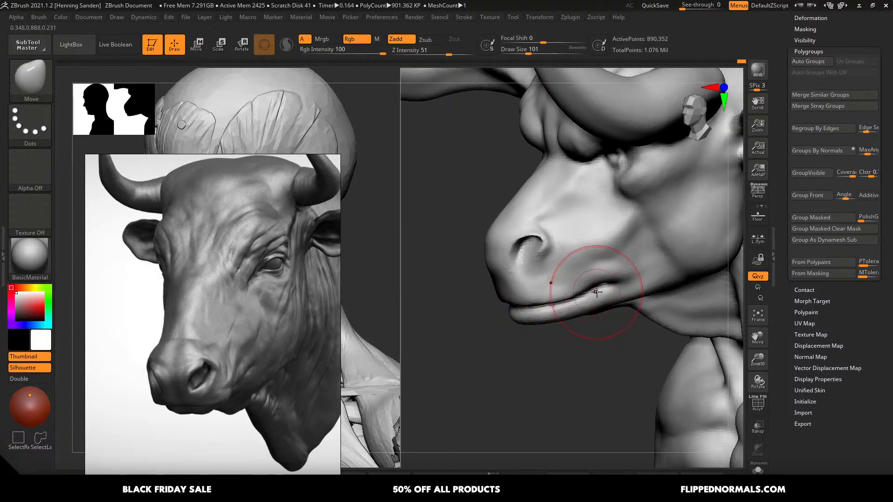
key(s)
drag(609, 285, 581, 296)
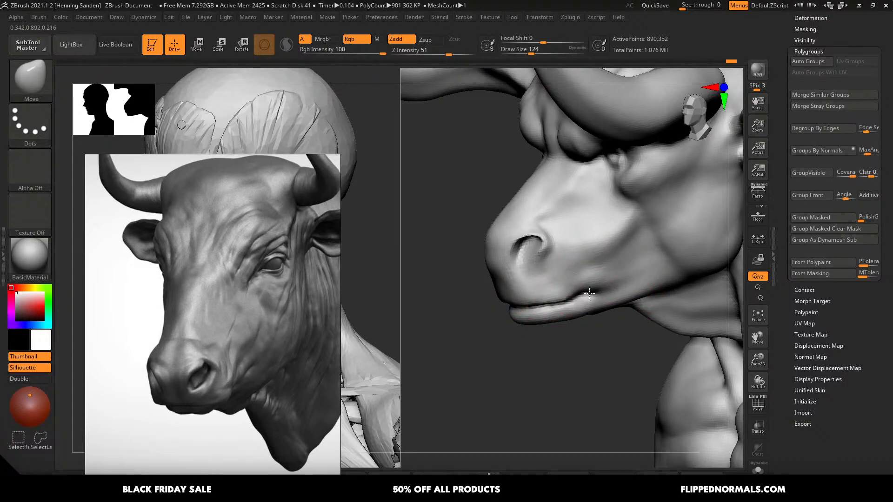
right_drag(545, 288, 578, 294)
drag(573, 298, 562, 300)
right_drag(552, 300, 571, 278)
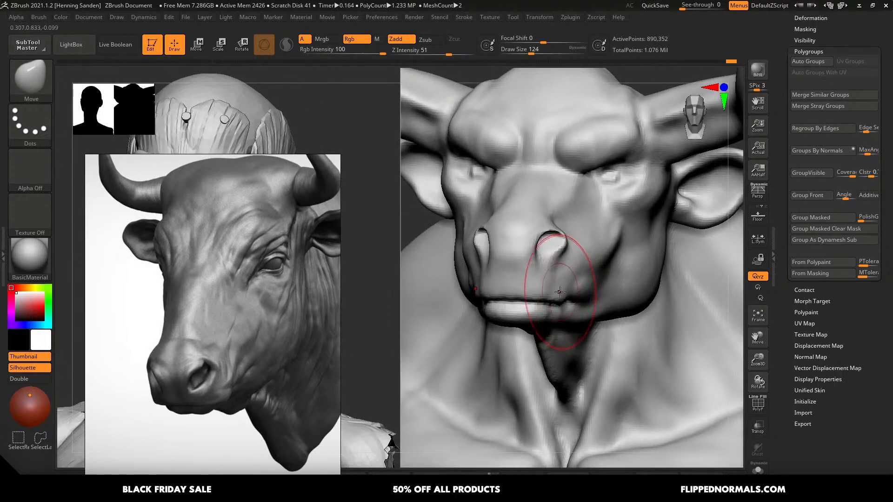
- Adjust the nostrils and the side of the nose with the Move brush, reducing the draw size to 68
key(s)
drag(571, 242, 564, 242)
key(s)
drag(560, 250, 567, 243)
key(s)
mouse_move(553, 238)
alt+right_down()
mouse_move(547, 252)
mouse_move(535, 243)
alt+right_up()
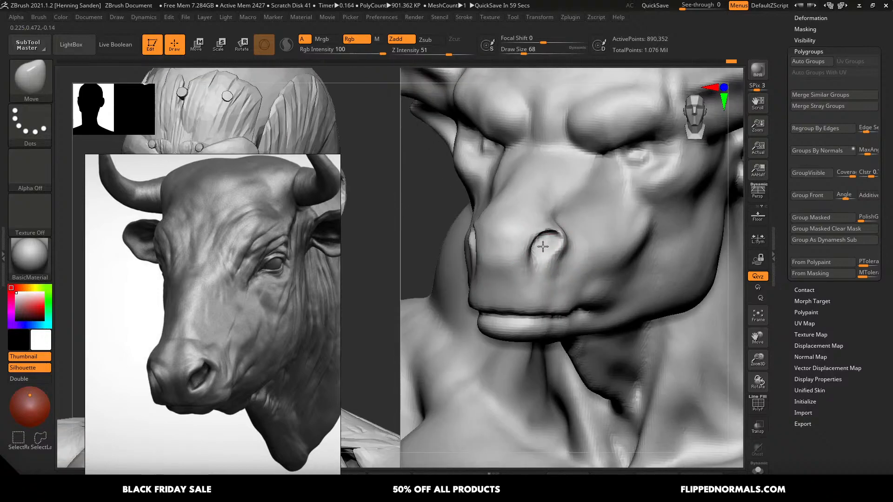
- Build up the upper rim of the nostrils with the Standard brush at draw size 41
key(b)
key(s)
key(t)
key(s)
drag(533, 242, 530, 241)
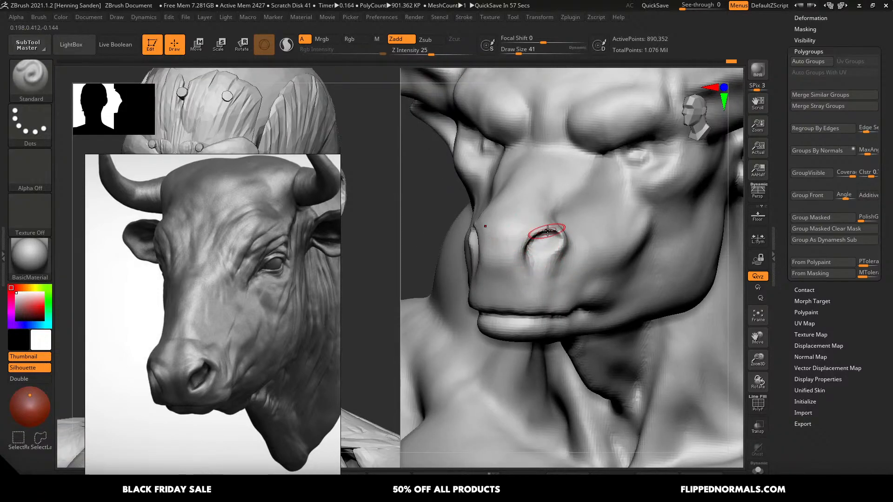
right_drag(548, 229, 550, 245)
key(s)
drag(552, 240, 548, 238)
- Sharpen the upper nostril edge with the DamStandard brush at draw size 41 and smooth the rim
key(b)
key(d)
key(s)
key(s)
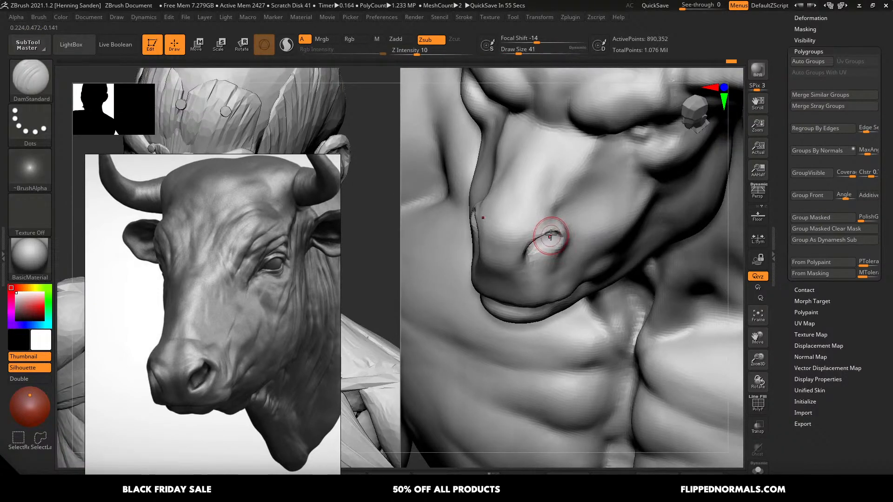
right_drag(548, 236, 548, 214)
shift+drag(551, 234, 538, 238)
mouse_move(548, 216)
right_down()
mouse_move(549, 229)
mouse_move(540, 225)
right_up()
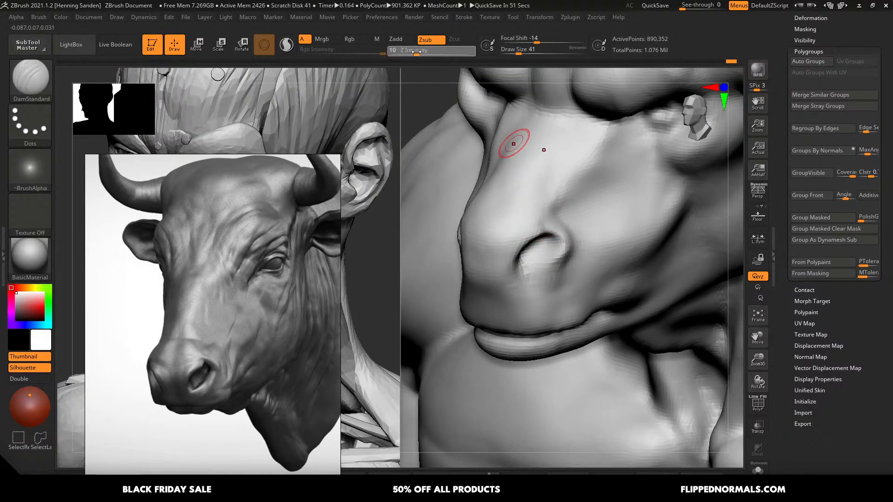
- Set the DamStandard Z Intensity to 15 and carve the nostril opening and the folds around it at draw sizes 41 to 59
drag(417, 53, 422, 53)
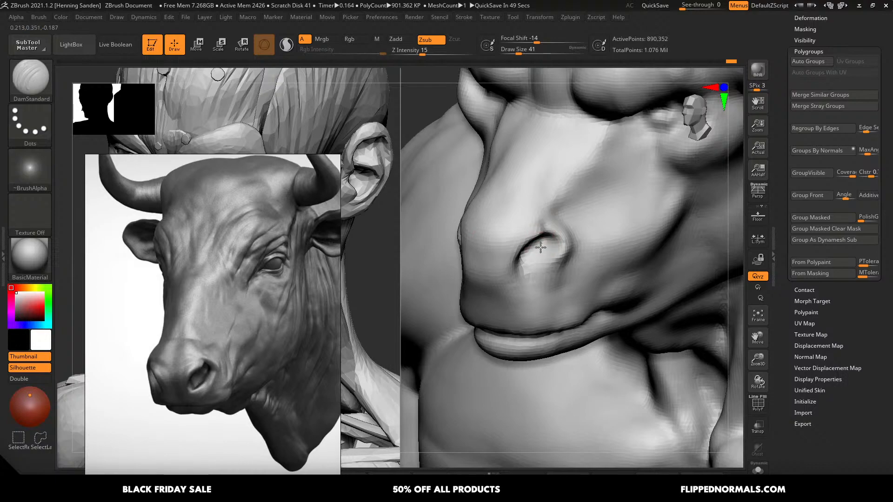
right_drag(540, 247, 546, 235)
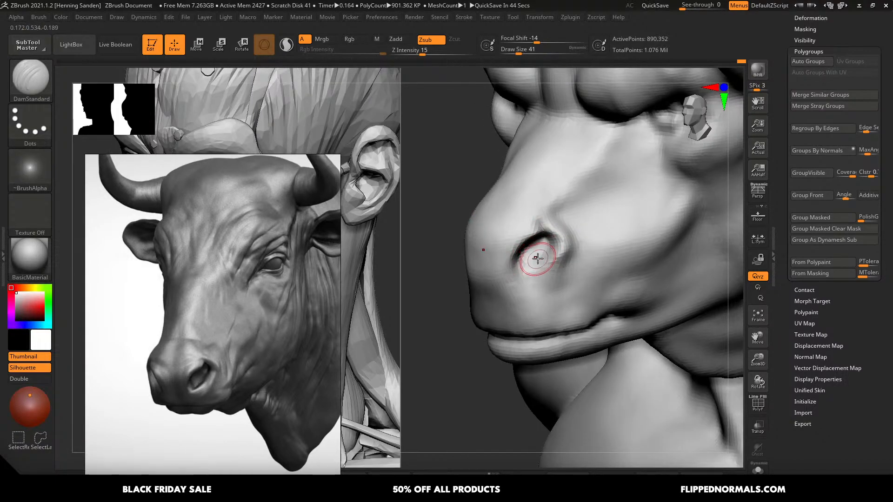
mouse_move(570, 255)
mouse_down()
mouse_move(557, 235)
mouse_move(532, 289)
mouse_up()
key(s)
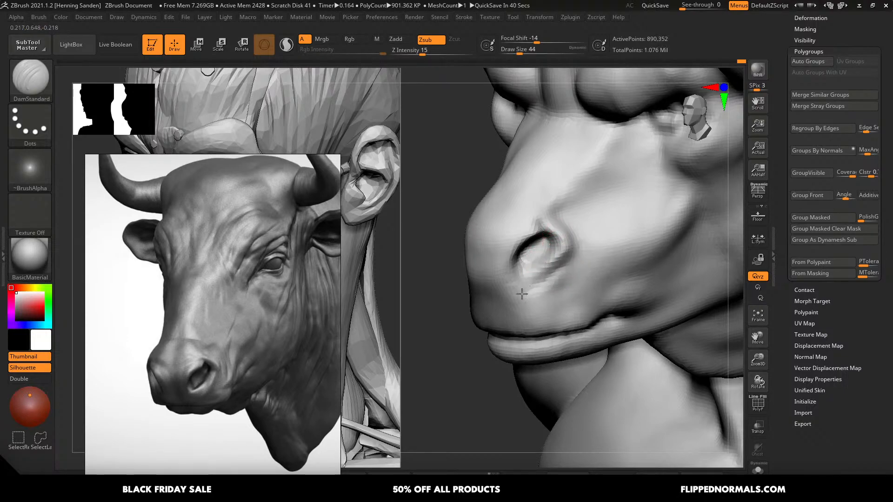
key(s)
mouse_move(583, 275)
mouse_down()
mouse_move(560, 281)
mouse_move(556, 293)
mouse_up()
key(s)
drag(577, 257, 579, 257)
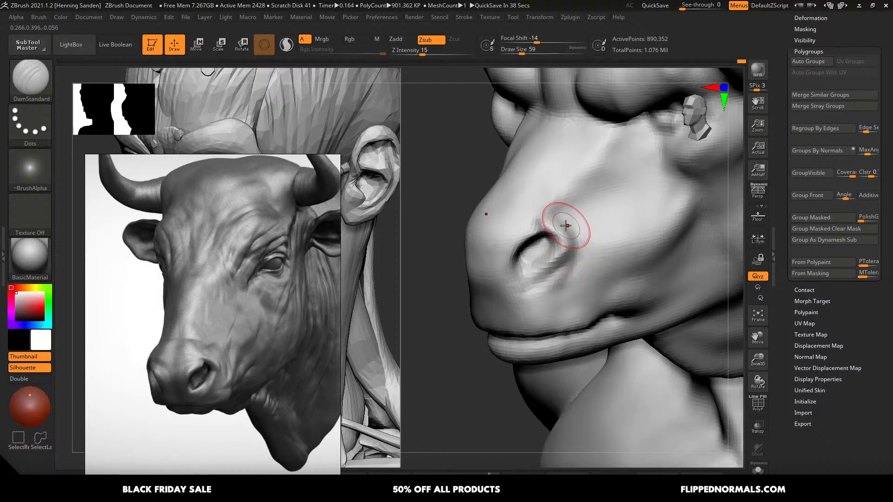
- Carve a crease across the muzzle above the nostrils with DamStandard strokes at draw size 59
right_drag(567, 226, 566, 247)
drag(560, 211, 480, 193)
drag(537, 210, 485, 195)
drag(548, 219, 481, 197)
drag(537, 218, 476, 203)
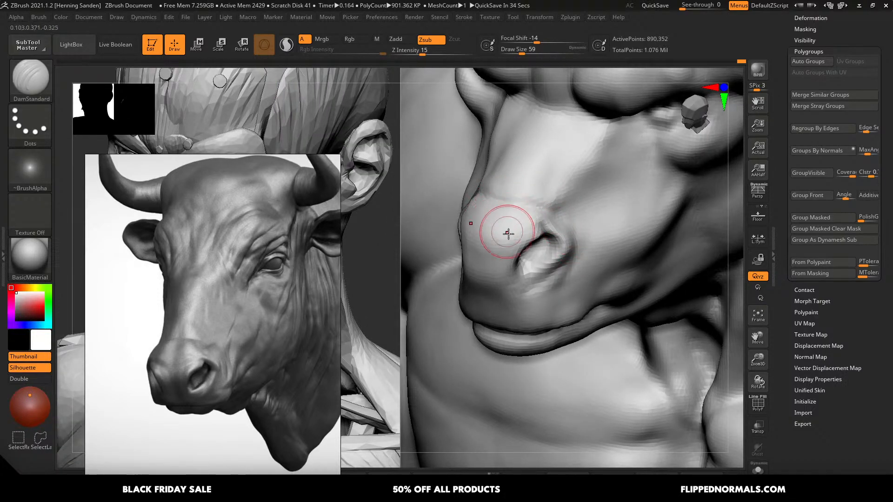
- Adjust the lower inner edges of the nostrils with the Move brush, starting from draw size 51
right_drag(508, 233, 534, 225)
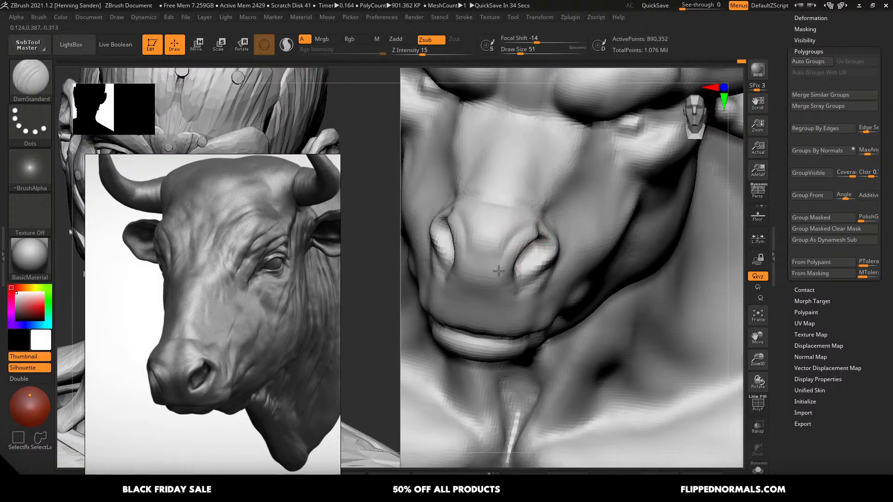
key(b)
key(m)
key(v)
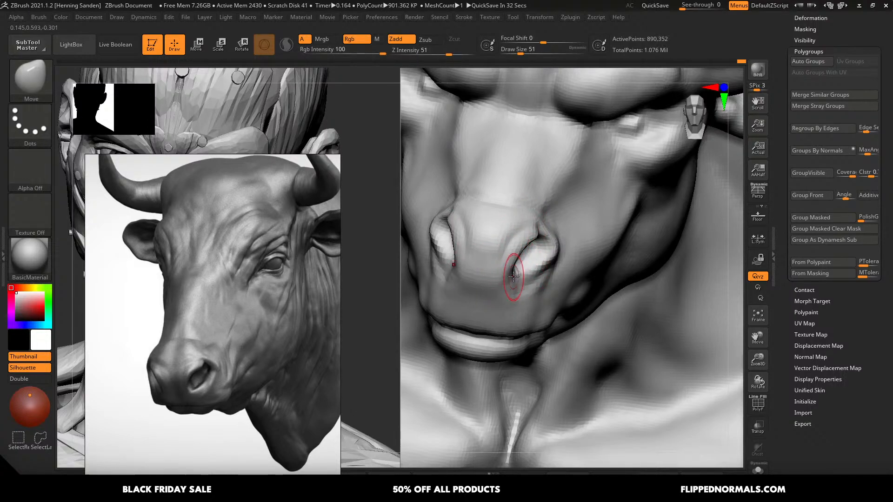
key(bracketright)
key(bracketright)
drag(516, 273, 514, 274)
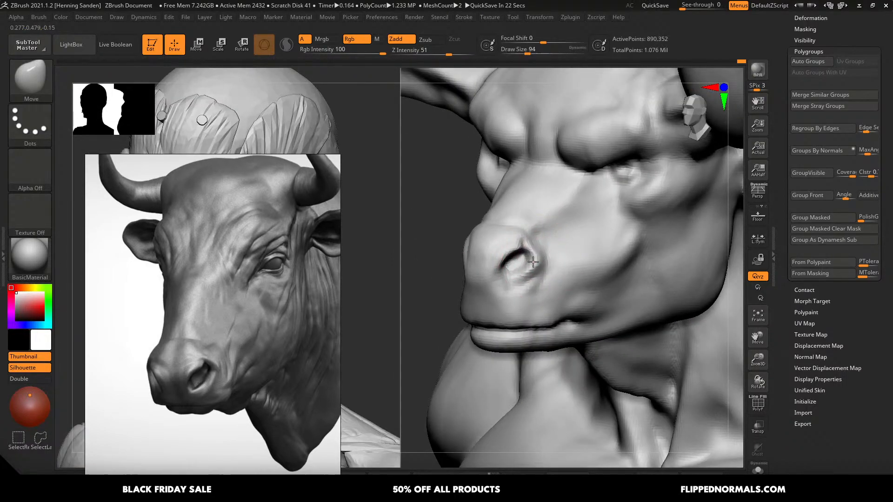
- Adjust the front contour of the nose in profile with the Move brush at draw size 90
right_drag(533, 262, 515, 241)
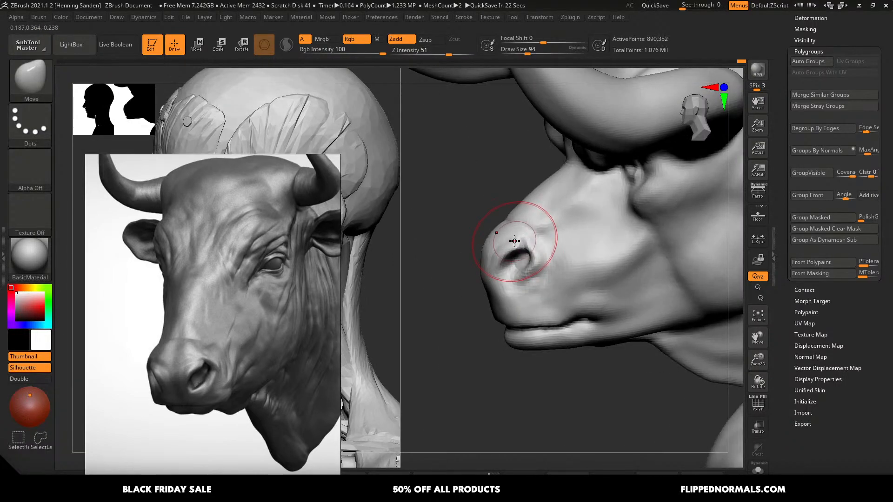
key(bracketleft)
key(bracketleft)
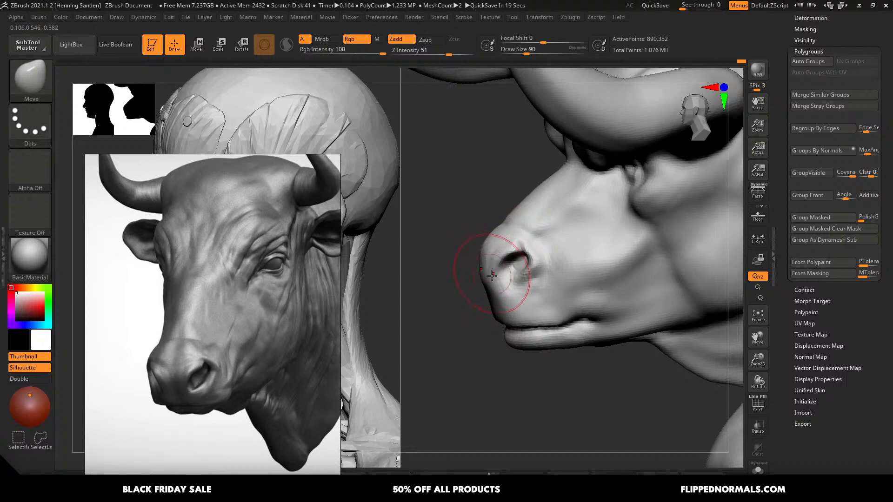
mouse_move(498, 296)
right_down()
mouse_move(484, 255)
mouse_move(512, 277)
mouse_move(512, 292)
right_up()
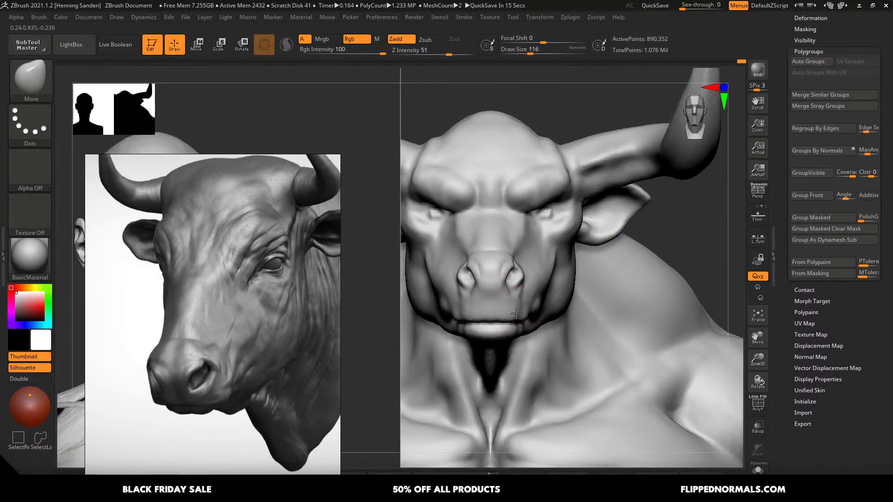
- Reshape the lips and mouth corners from the front with the Move brush at draw size 74
key(s)
drag(514, 317, 511, 332)
key(s)
click(515, 328)
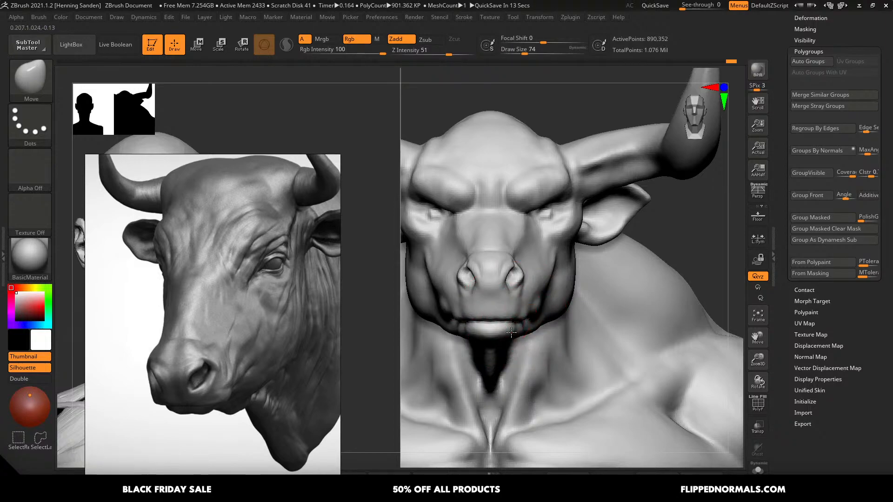
key(s)
click(536, 300)
- Adjust the nostril and upper lip in profile with the Move brush at draw size 90
right_drag(537, 289, 460, 282)
key(s)
click(499, 288)
key(s)
click(506, 294)
mouse_move(499, 284)
mouse_down()
mouse_move(491, 281)
mouse_move(493, 299)
mouse_up()
key(s)
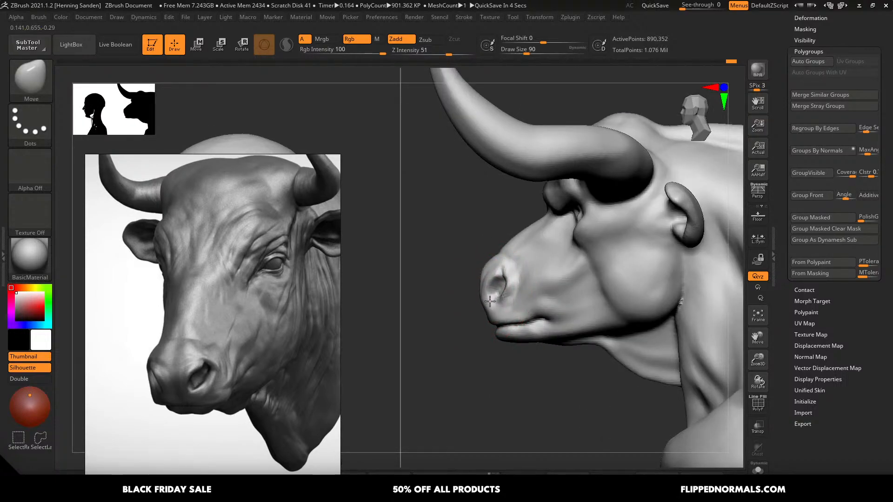
- Refine the outer nostril wings from the front with the Move brush at draw sizes 87 and 68
right_drag(503, 296, 560, 281)
key(s)
click(524, 293)
key(s)
click(518, 289)
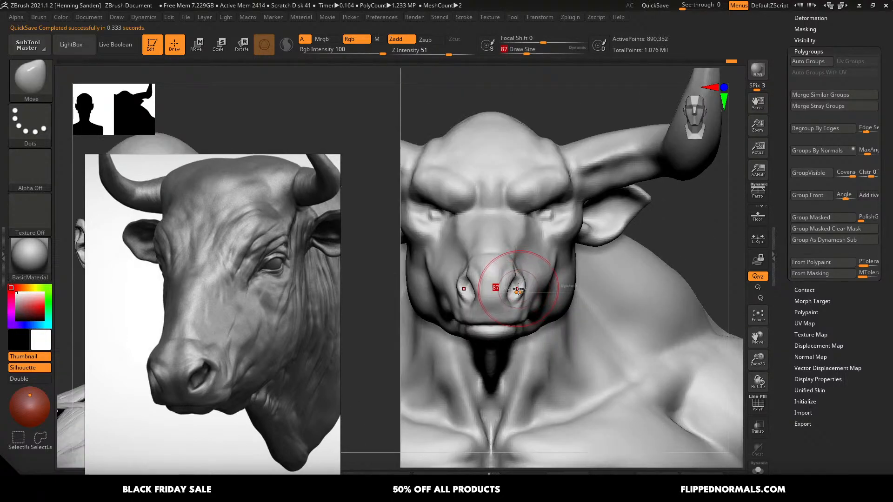
key(s)
drag(523, 289, 519, 285)
key(s)
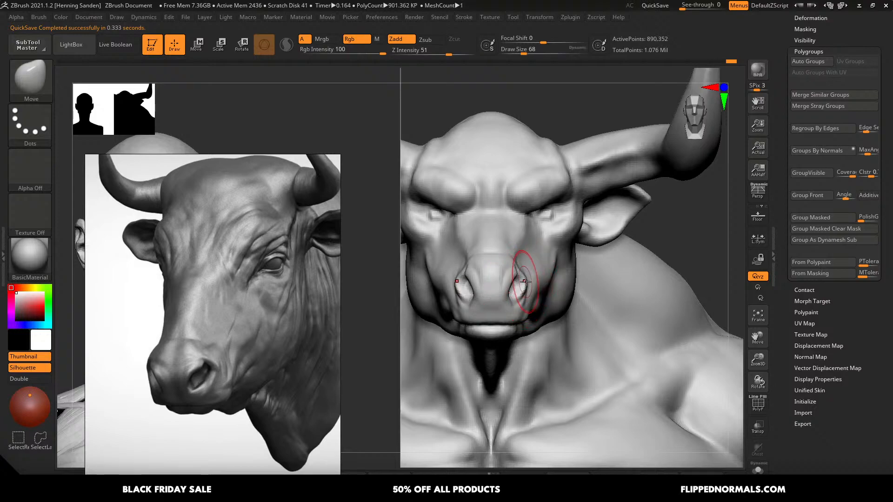
- Pull the outer nostril rim into shape with the Move brush at draw size 51 and smooth the area above it
right_drag(526, 275, 510, 281)
key(s)
drag(519, 282, 515, 282)
drag(517, 283, 523, 281)
right_drag(523, 280, 511, 280)
drag(520, 279, 526, 277)
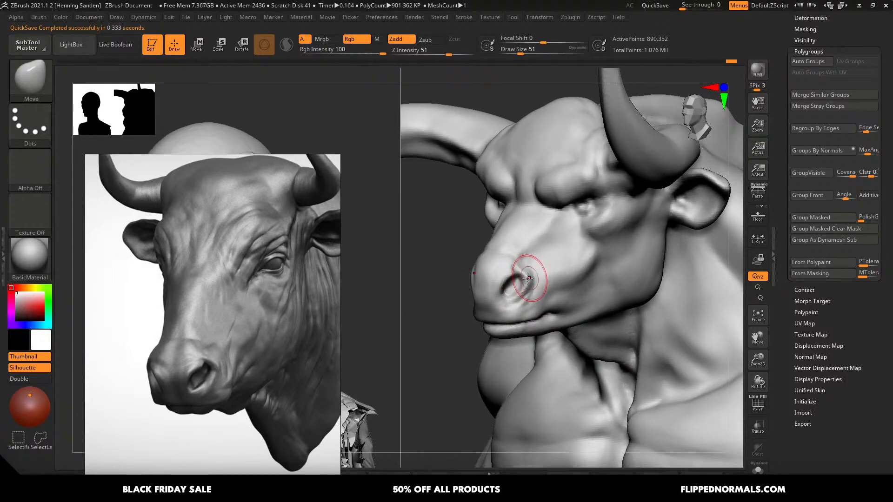
mouse_move(530, 276)
right_down()
mouse_move(517, 275)
mouse_move(561, 265)
mouse_move(522, 265)
right_up()
shift+drag(521, 265, 527, 262)
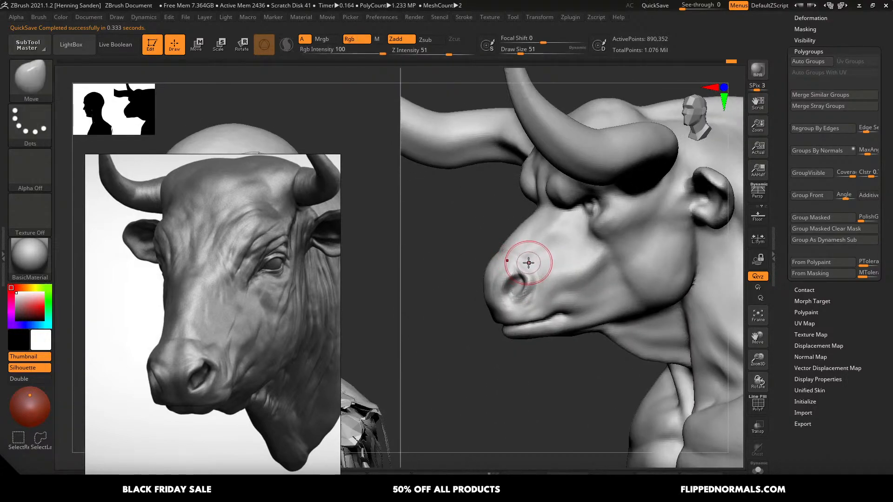
- Adjust the muzzle and sides of the nose from the front with the Move brush at draw sizes 83 and 132
mouse_move(530, 272)
right_down()
mouse_move(534, 289)
mouse_move(526, 269)
right_up()
key(bracketright)
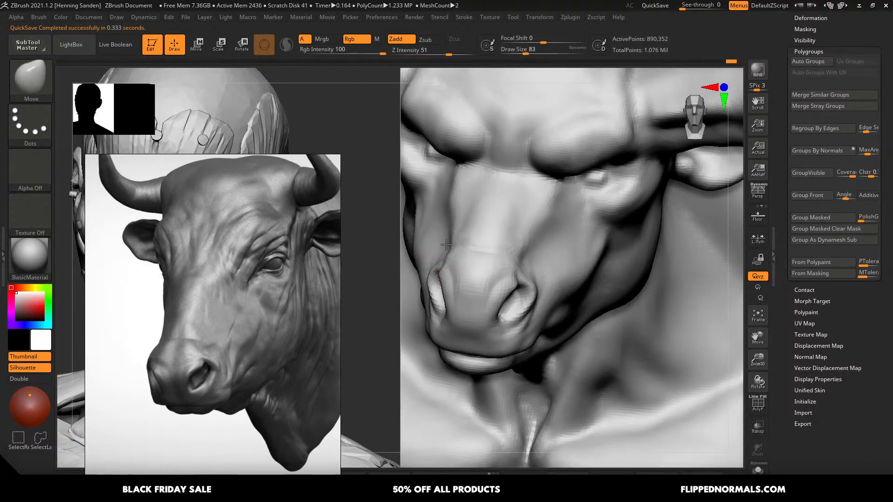
mouse_move(465, 244)
right_down()
mouse_move(463, 219)
mouse_move(468, 243)
mouse_move(522, 265)
mouse_move(528, 255)
mouse_move(518, 219)
mouse_move(522, 236)
right_up()
key(bracketright)
key(bracketright)
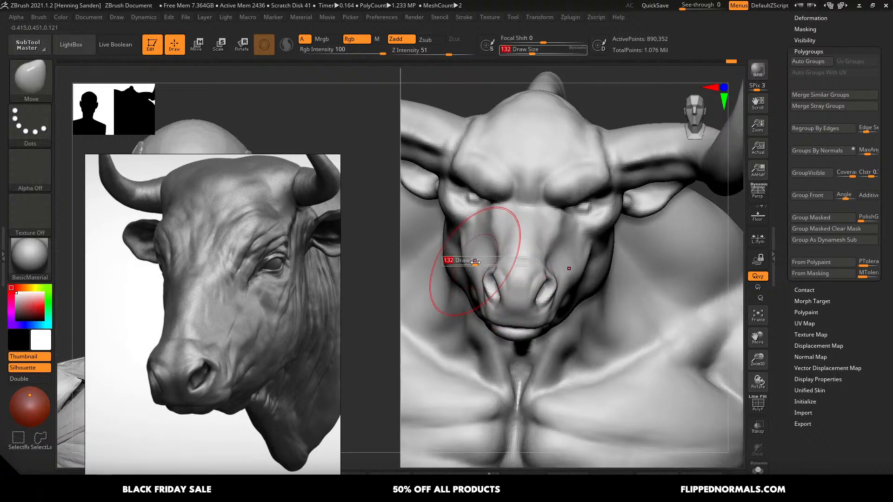
- Reshape the cheeks and jaw sides with the Move brush at draw sizes 202 and 120
right_drag(591, 228, 606, 279)
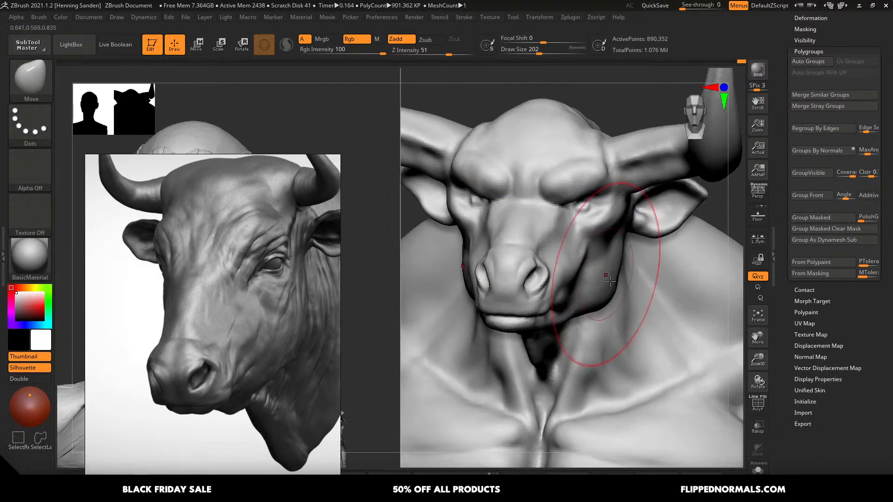
key(bracketleft)
key(bracketleft)
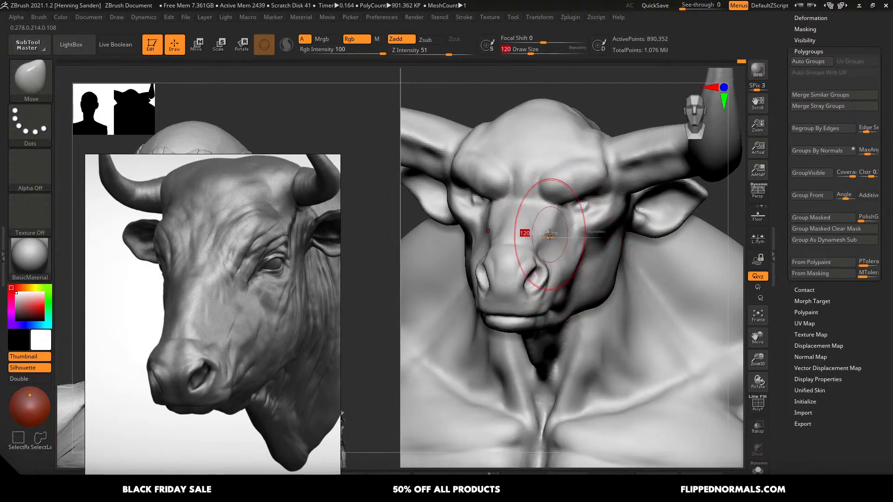
right_drag(534, 243, 540, 252)
key(s)
drag(549, 232, 538, 232)
- Build up the muzzle side and nose bridge around the nostril with the ClayBuildup brush at draw sizes 56 and 31
key(b)
key(c)
key(b)
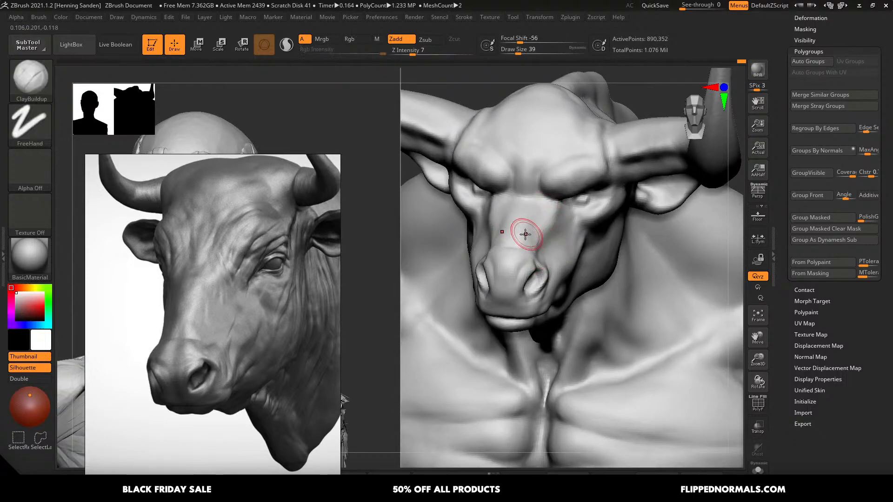
mouse_move(524, 235)
right_down()
mouse_move(491, 231)
mouse_move(493, 248)
right_up()
key(bracketright)
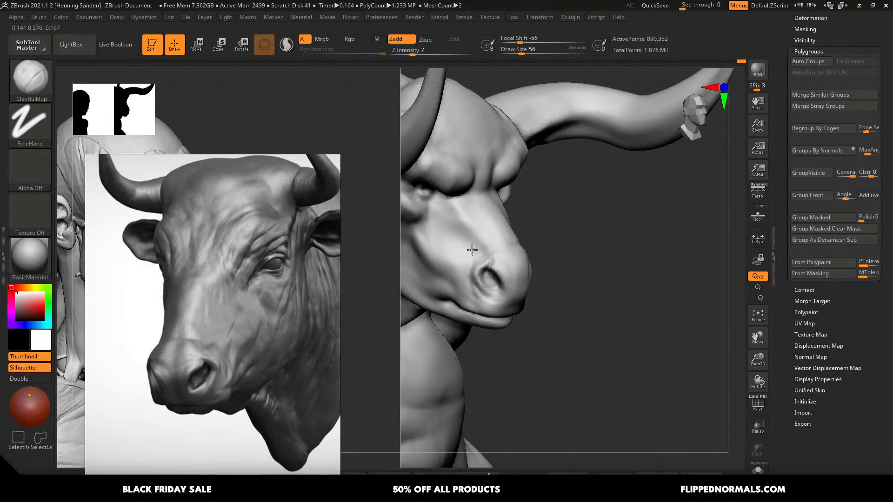
mouse_move(455, 199)
right_down()
mouse_move(464, 241)
mouse_move(487, 232)
right_up()
key(bracketleft)
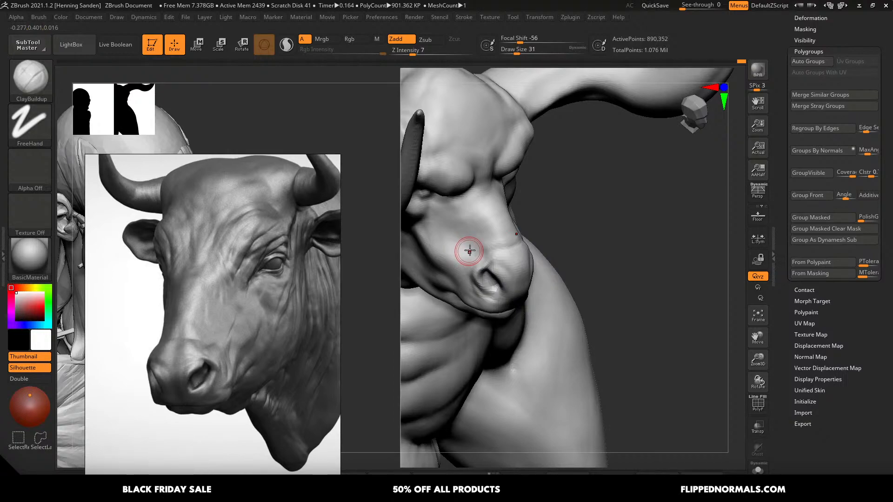
right_drag(487, 237, 487, 228)
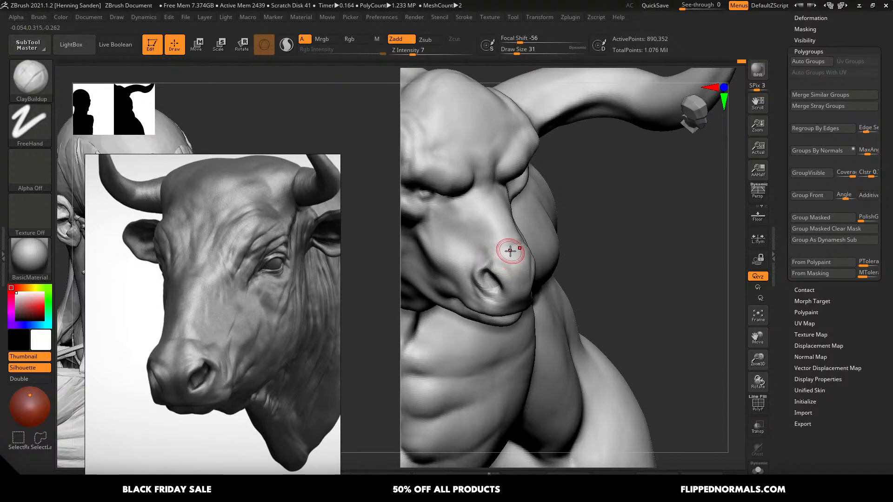
right_drag(508, 253, 509, 230)
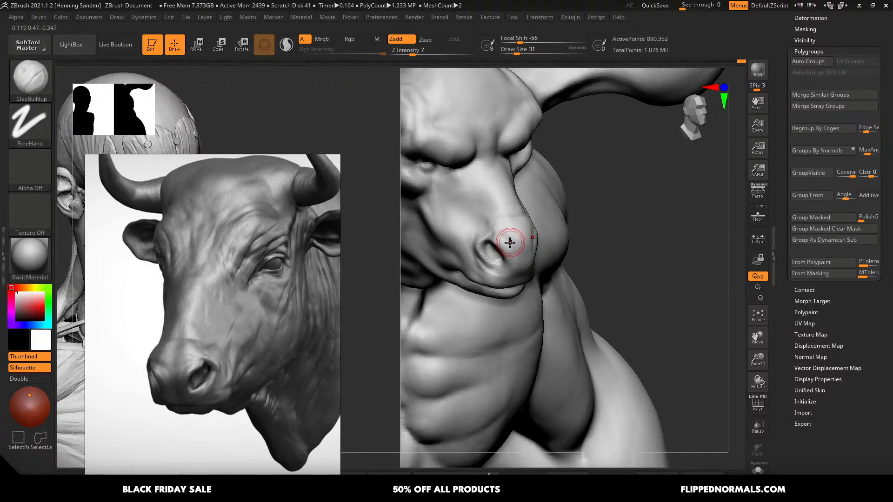
- Add form to the side of the muzzle above the nostril with the ClayBuildup brush at draw sizes 39 and 41
mouse_move(515, 253)
alt+right_down()
mouse_move(517, 219)
mouse_move(498, 201)
mouse_move(497, 240)
mouse_move(532, 256)
alt+right_up()
key(s)
click(531, 249)
key(s)
click(507, 249)
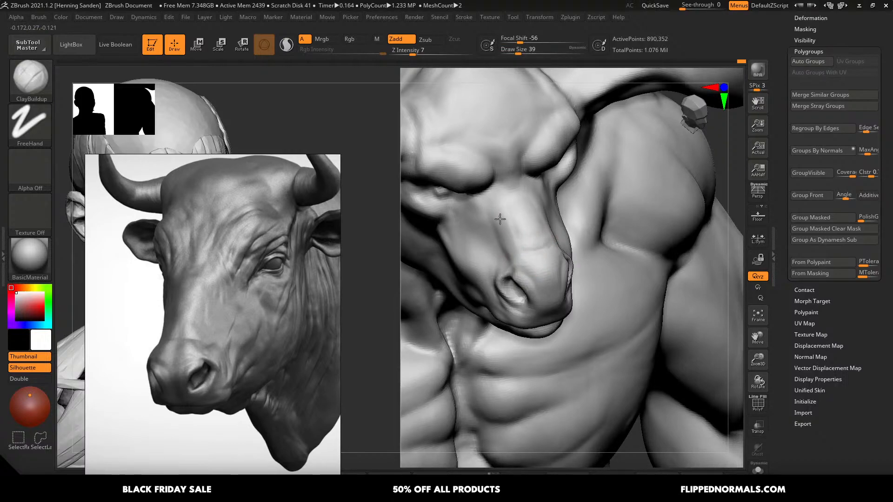
drag(500, 219, 499, 209)
key(s)
click(519, 226)
drag(539, 255, 523, 262)
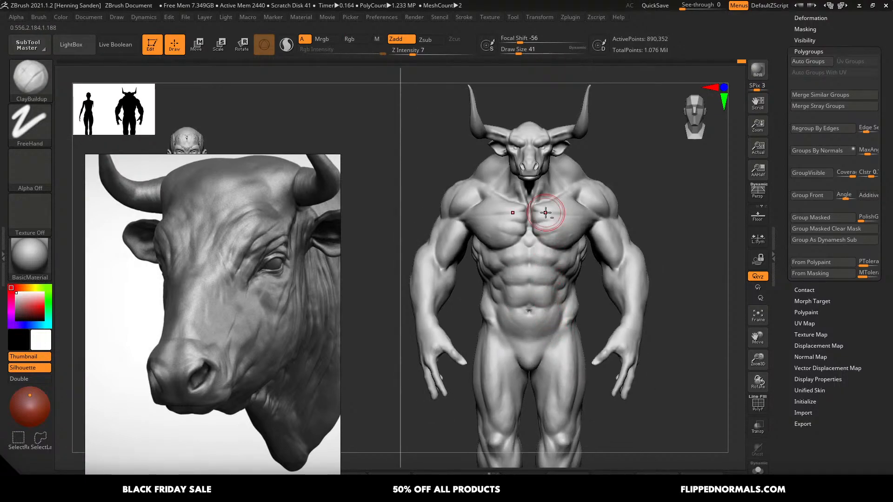
- Undo the last stroke and rework the side of the neck with the ClayBuildup brush, reducing the draw size to 33
mouse_move(545, 213)
alt+right_down()
mouse_move(572, 277)
mouse_move(572, 320)
mouse_move(583, 193)
mouse_move(563, 270)
mouse_move(553, 202)
mouse_move(581, 313)
mouse_move(566, 273)
mouse_move(548, 295)
alt+right_up()
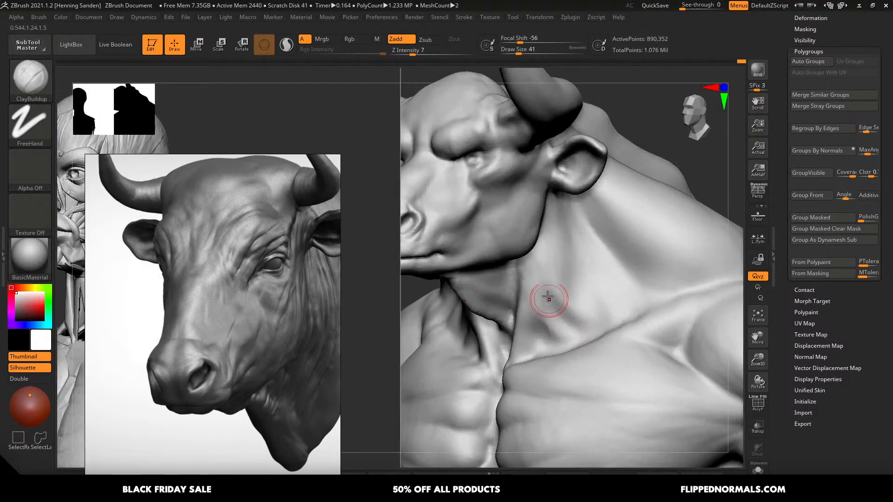
key(ctrl+z)
drag(552, 268, 551, 267)
key(s)
key(s)
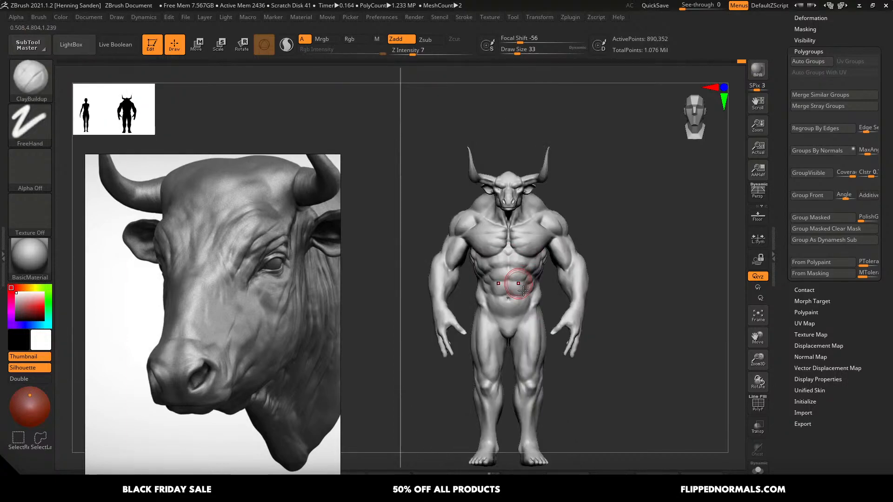
- Build up the hip crest beside the lower abdomen and carve its crease with the DamStandard brush at draw sizes 33 and 44
mouse_move(518, 285)
right_down()
mouse_move(550, 288)
mouse_move(576, 278)
mouse_move(553, 290)
mouse_move(578, 259)
mouse_move(693, 253)
right_up()
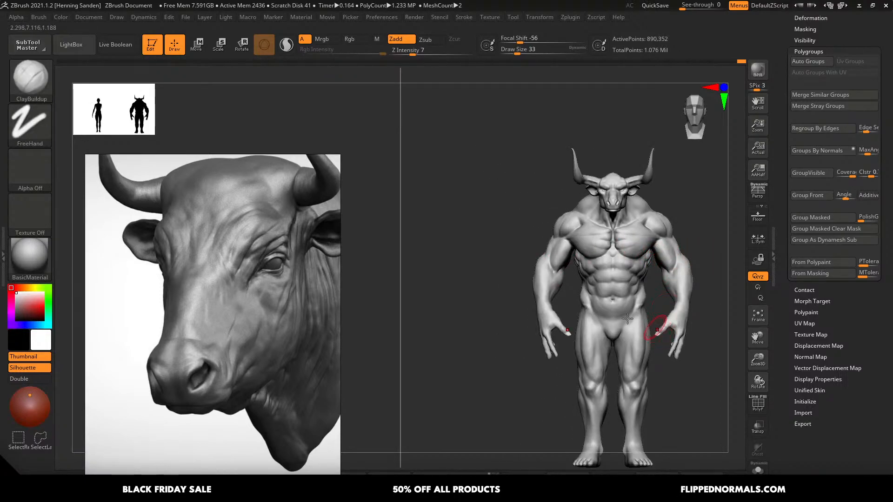
mouse_move(628, 319)
ctrl+right_down()
mouse_move(621, 351)
mouse_move(564, 245)
mouse_move(541, 246)
ctrl+right_up()
drag(553, 247, 580, 237)
key(b)
key(d)
key(s)
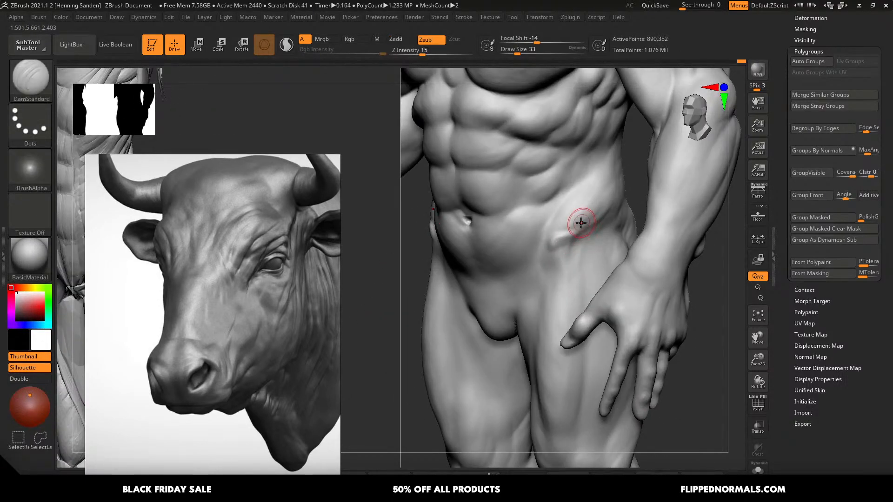
ctrl+right_drag(581, 223, 580, 229)
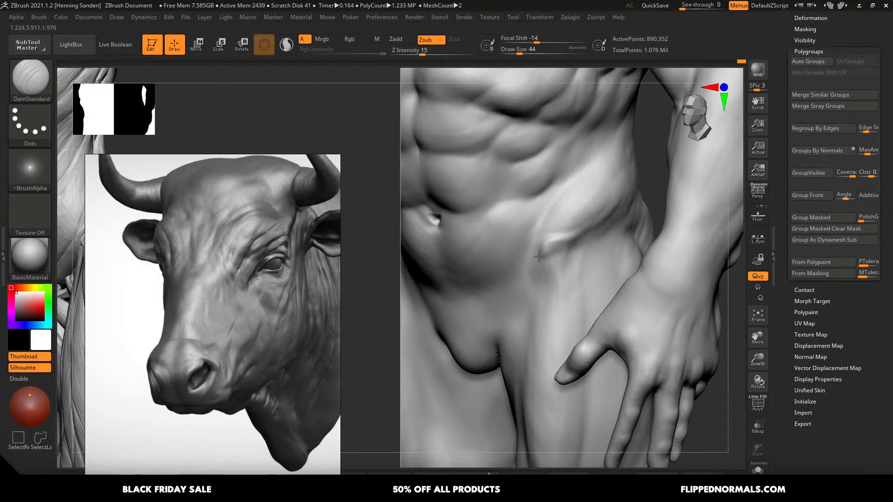
ctrl+right_drag(487, 183, 489, 148)
- Adjust the hip and torso shapes with the Move brush at draw size 116 and save the project
mouse_move(534, 248)
right_down()
mouse_move(562, 251)
mouse_move(561, 316)
mouse_move(484, 316)
mouse_move(502, 298)
mouse_move(480, 314)
mouse_move(462, 269)
mouse_move(464, 277)
right_up()
key(b)
key(m)
key(v)
key(s)
key(s)
drag(464, 277, 466, 277)
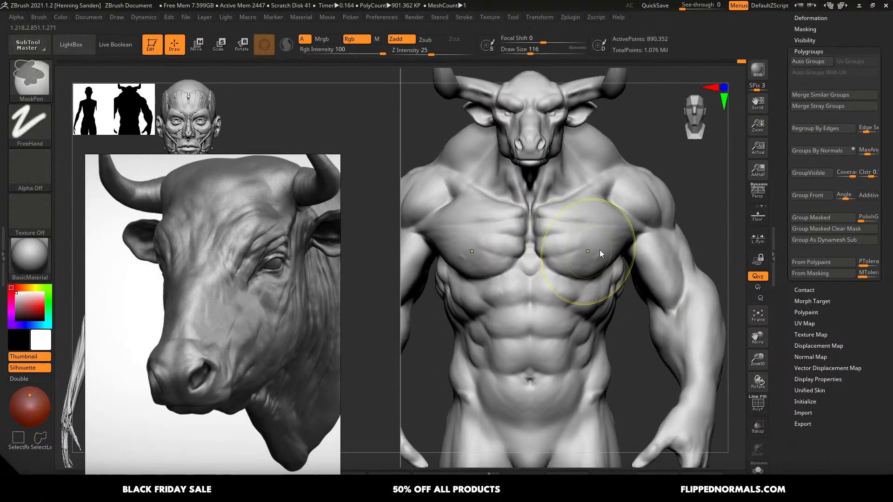
key(ctrl+s)
click(772, 424)
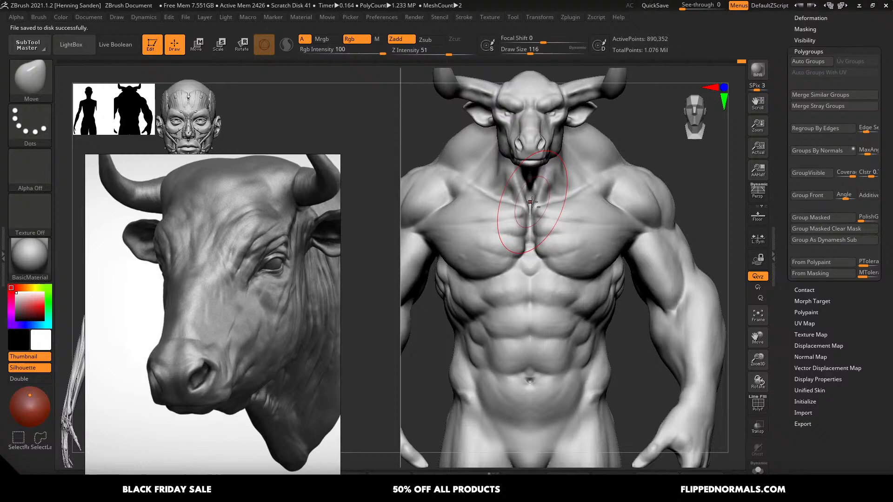
- Adjust the neck muscles below the jaw from the front with the Move brush at draw size 74
mouse_move(531, 202)
alt+right_down()
mouse_move(572, 311)
mouse_move(606, 291)
mouse_move(591, 271)
alt+right_up()
key([)
key(])
key(])
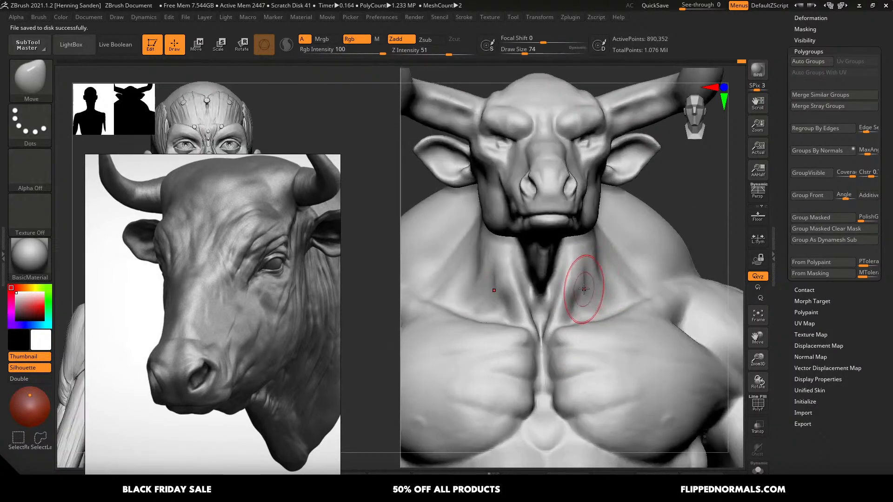
right_drag(578, 270, 551, 288)
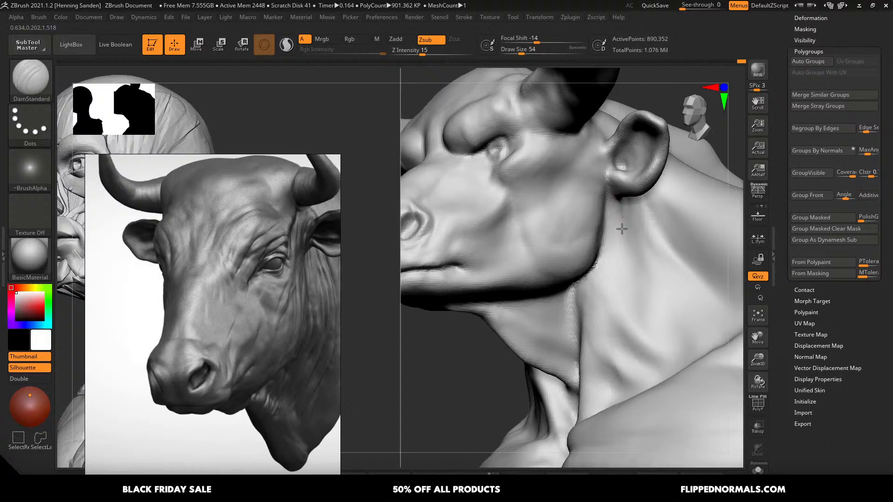
- Carve creases behind the jaw and below the ear with the DamStandard brush at draw sizes 54 and 49
drag(621, 229, 618, 258)
key(s)
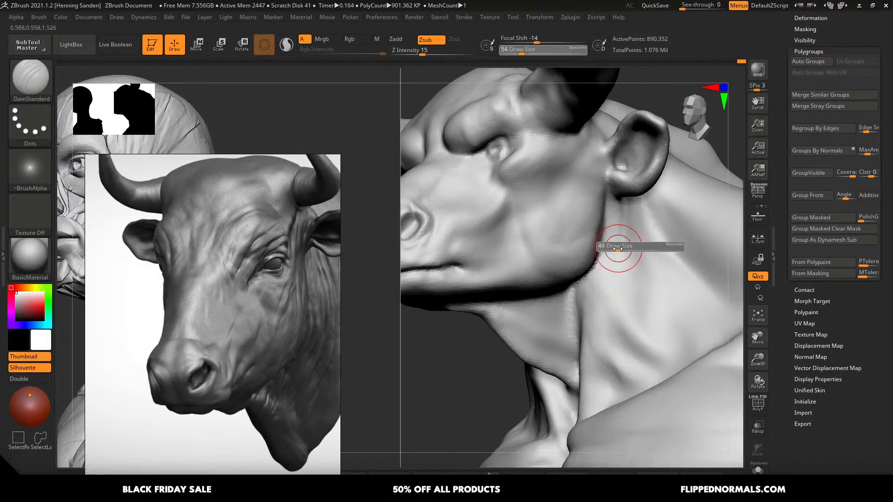
click(619, 250)
drag(619, 213, 598, 301)
mouse_move(576, 153)
mouse_down()
mouse_move(562, 248)
mouse_move(594, 180)
mouse_up()
key(s)
click(587, 178)
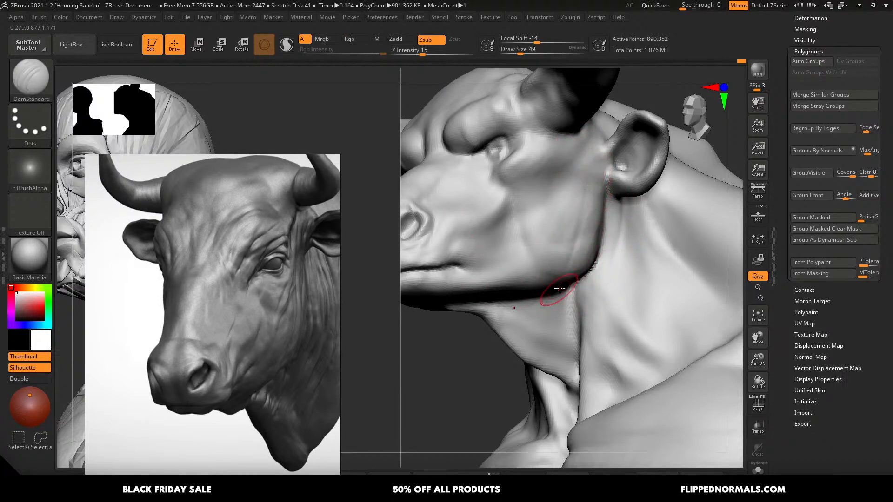
drag(560, 288, 548, 293)
right_drag(574, 180, 581, 156)
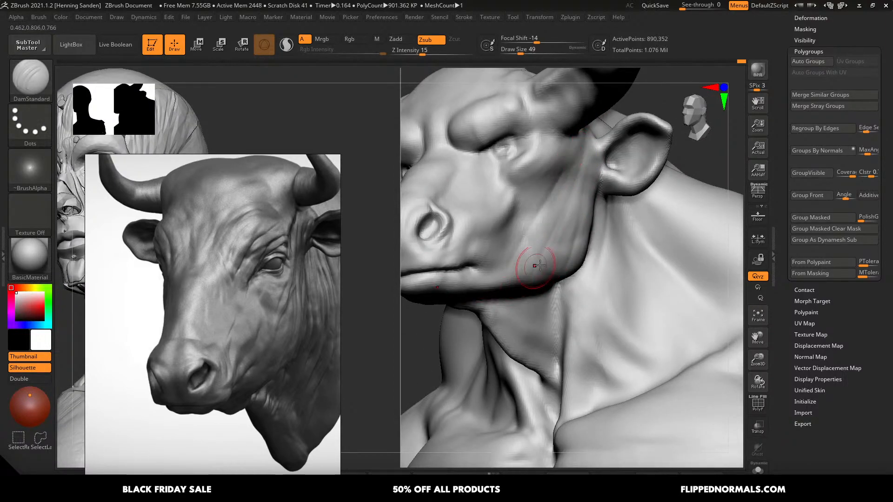
mouse_move(598, 285)
right_down()
mouse_move(612, 243)
mouse_move(614, 279)
right_up()
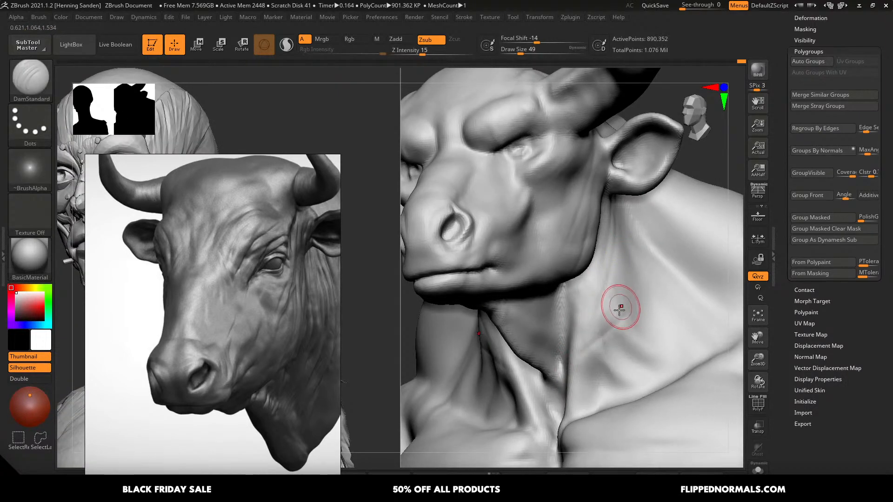
- Build up the underside of the jaw where it meets the throat with the ClayBuildup brush at draw size 35
mouse_move(567, 301)
right_down()
mouse_move(514, 315)
mouse_move(540, 288)
right_up()
key(b)
key(c)
key(b)
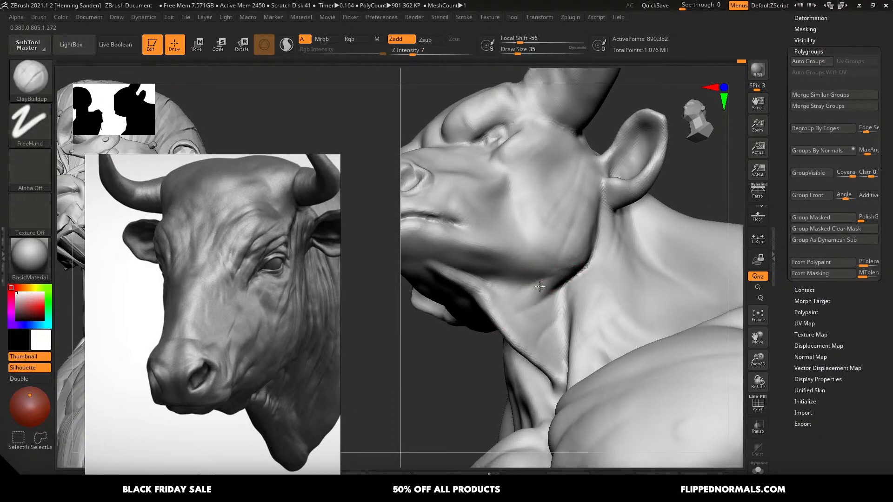
mouse_move(540, 286)
mouse_down()
mouse_move(552, 274)
mouse_move(507, 289)
mouse_move(489, 275)
mouse_up()
right_drag(524, 270, 540, 265)
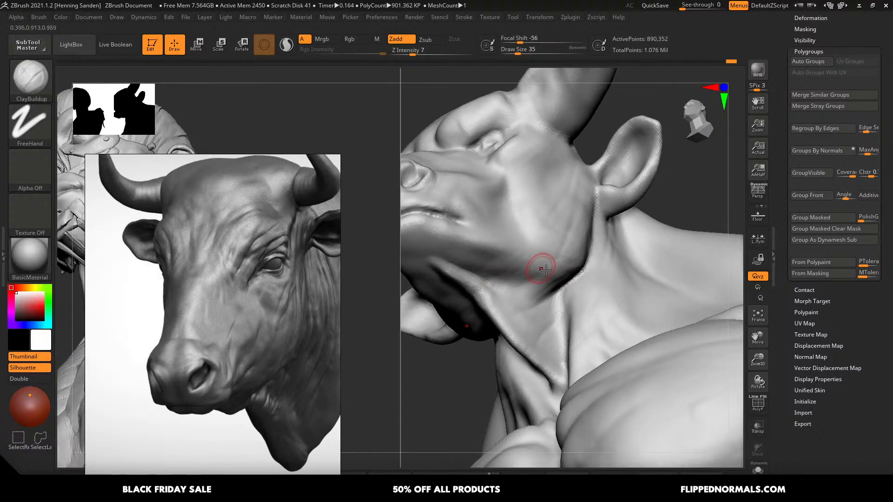
mouse_move(548, 295)
mouse_down()
mouse_move(514, 307)
mouse_move(540, 290)
mouse_up()
right_drag(542, 285, 570, 264)
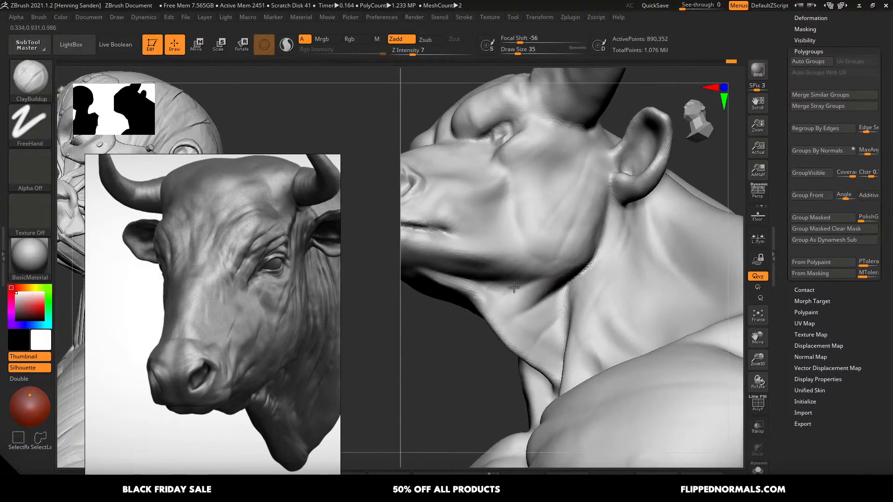
drag(495, 279, 467, 287)
right_drag(500, 286, 510, 281)
- Refine the chin underside and lower jaw edge with the ClayBuildup brush at draw sizes 25 and 49
key(s)
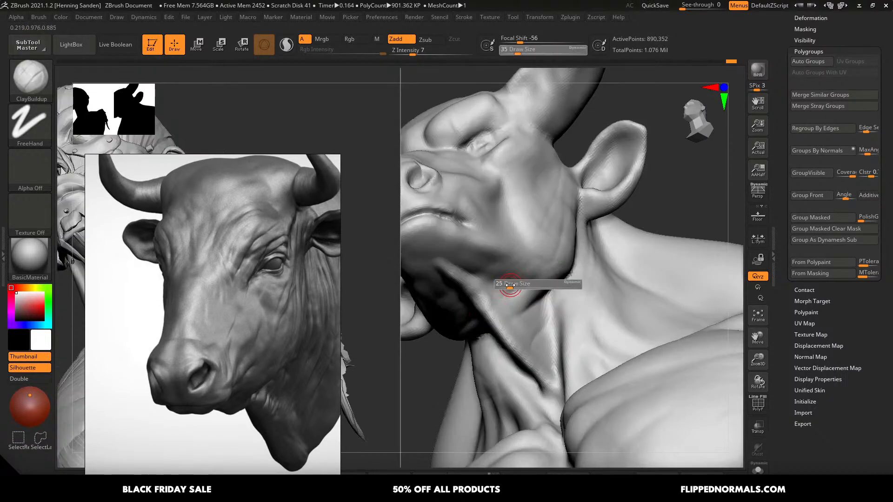
click(508, 284)
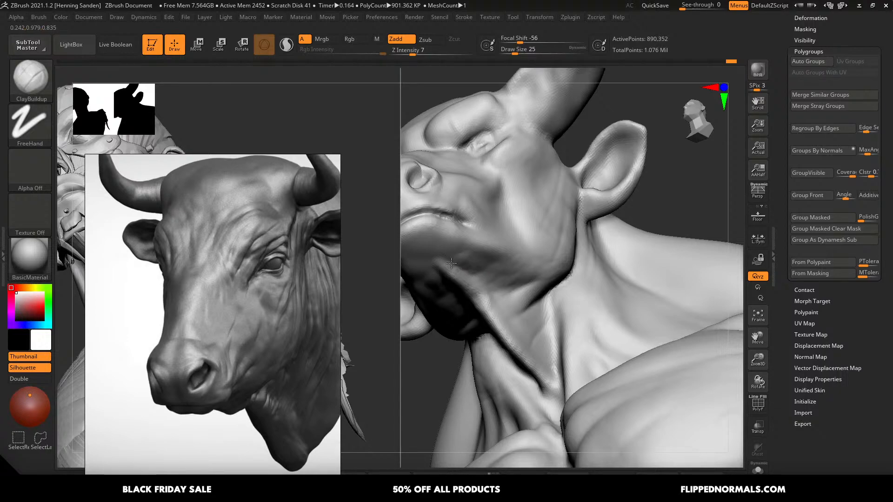
right_drag(498, 265, 507, 279)
key(s)
click(519, 261)
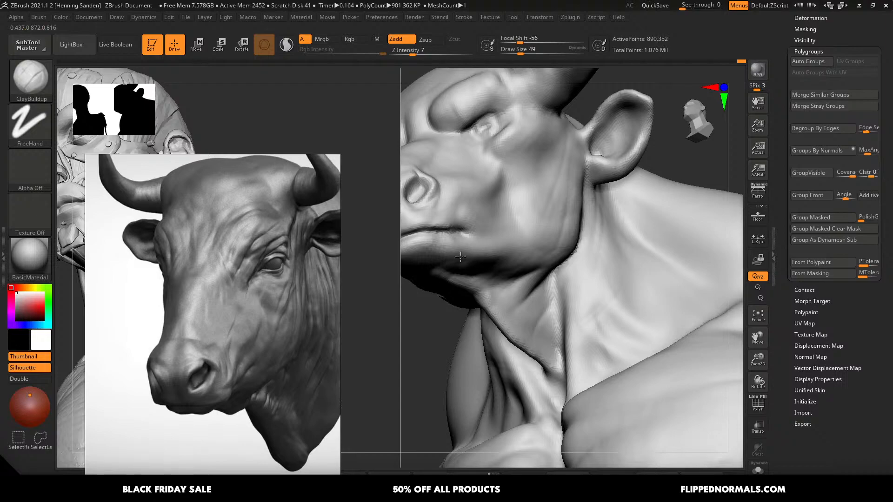
- Add volume along the lower jaw behind the mouth corner with the ClayBuildup brush at draw size 56
right_drag(527, 276, 582, 234)
key(s)
click(580, 232)
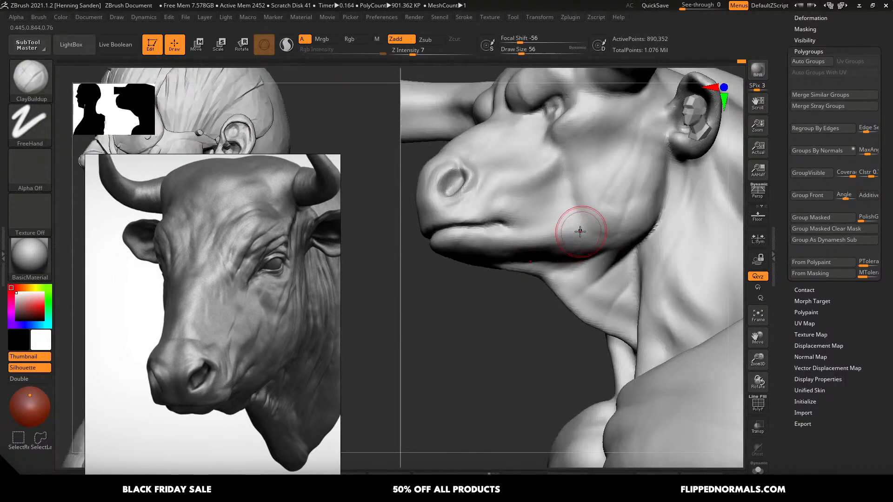
drag(580, 232, 542, 249)
- Refine the crease between jaw corner and neck and the throat muscle with the ClayBuildup brush at draw sizes 29 and 33
mouse_move(557, 241)
right_down()
mouse_move(546, 251)
mouse_move(521, 244)
mouse_move(498, 195)
mouse_move(525, 232)
mouse_move(589, 244)
mouse_move(541, 242)
mouse_move(583, 234)
mouse_move(554, 205)
mouse_move(548, 279)
right_up()
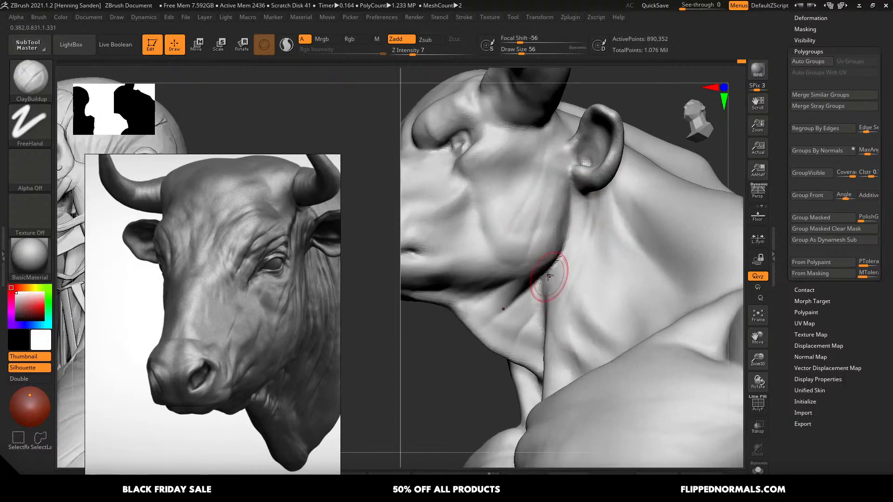
key(s)
drag(548, 274, 541, 269)
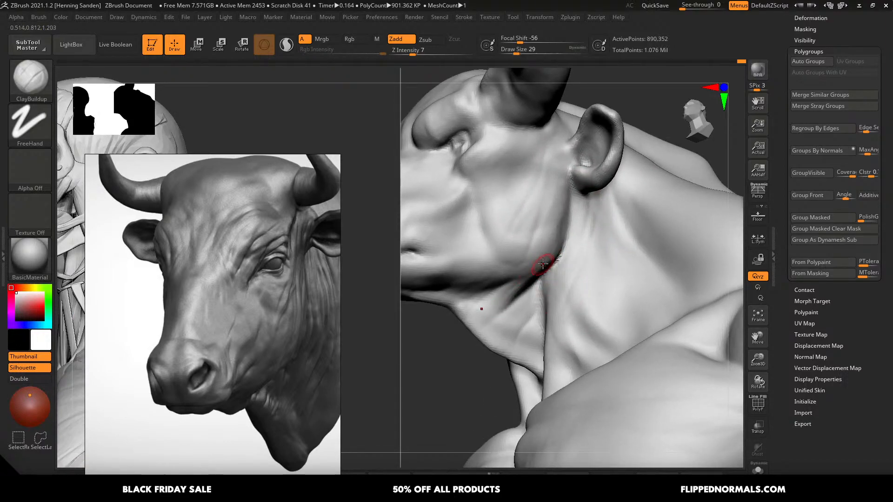
right_drag(502, 288, 521, 278)
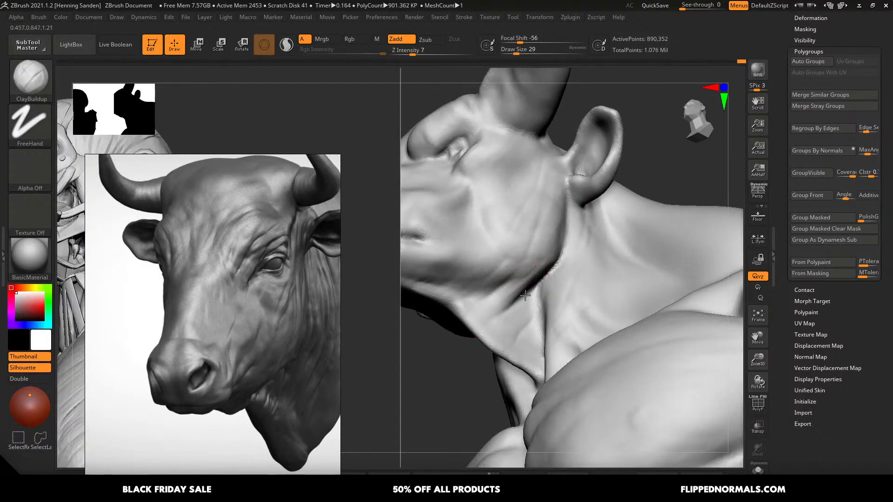
key(s)
drag(537, 281, 540, 281)
right_drag(510, 338, 515, 339)
key(bracketleft)
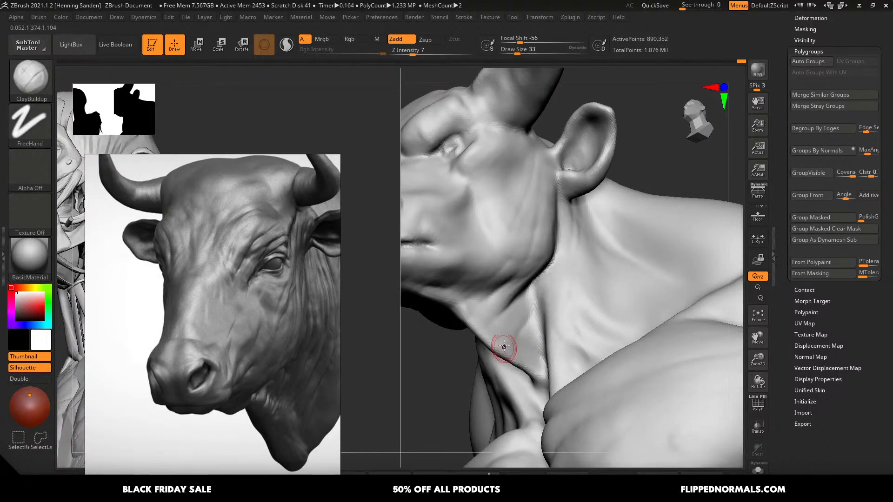
- Refine the neck below the ear and the cheek with the ClayBuildup brush at draw sizes 44 and 25
right_drag(558, 294, 573, 261)
key(bracketright)
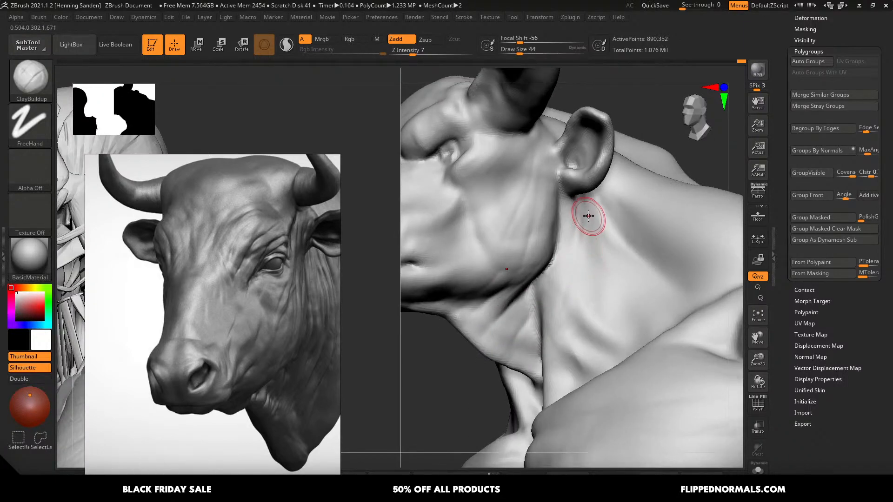
right_drag(593, 211, 608, 229)
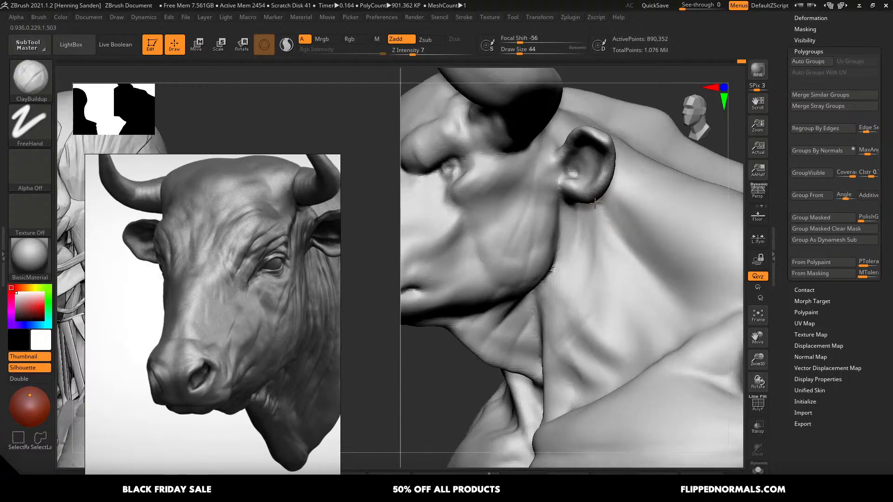
key(s)
click(540, 216)
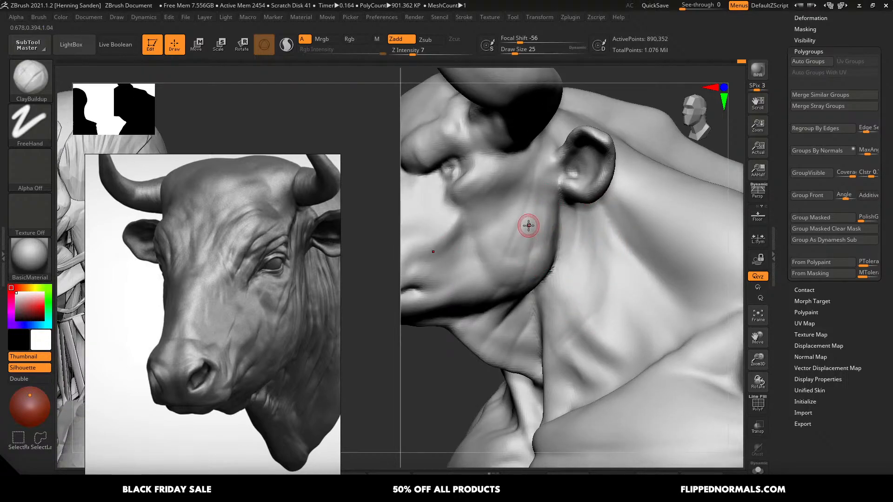
key(bracketright)
mouse_move(534, 181)
right_down()
mouse_move(504, 173)
mouse_move(550, 190)
mouse_move(512, 199)
mouse_move(540, 201)
right_up()
- Reshape the cheek below the eye from above with the Move brush at draw size 108
key(b)
key(m)
key(v)
key(s)
click(552, 197)
ctrl+right_drag(540, 201, 514, 213)
key(s)
click(514, 214)
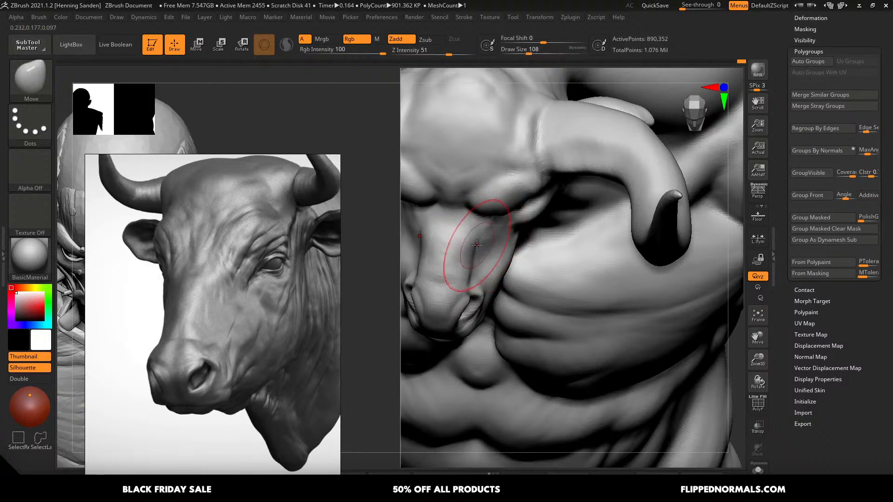
drag(477, 245, 483, 224)
- Adjust the outer brow from the front with the Move brush at draw size 83 and smooth it
mouse_move(489, 219)
right_down()
mouse_move(507, 219)
mouse_move(481, 220)
mouse_move(516, 214)
mouse_move(535, 224)
right_up()
key(bracketleft)
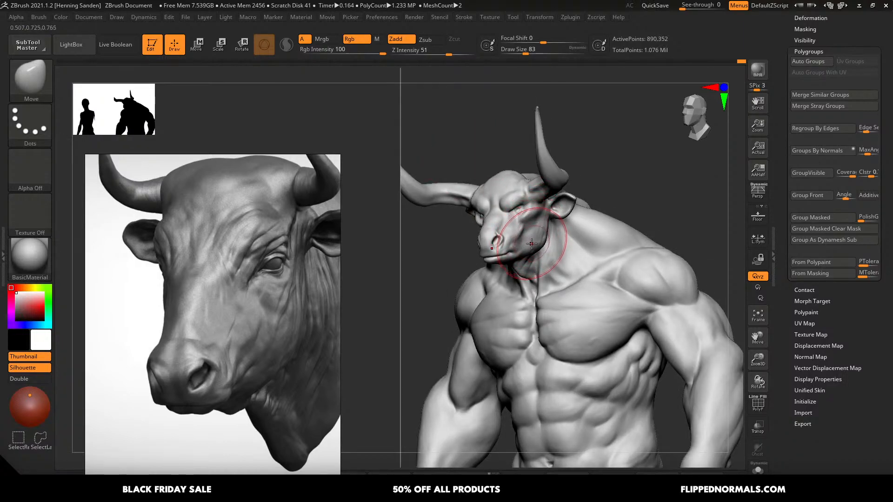
right_drag(524, 247, 558, 298)
shift+right_drag(558, 298, 575, 308)
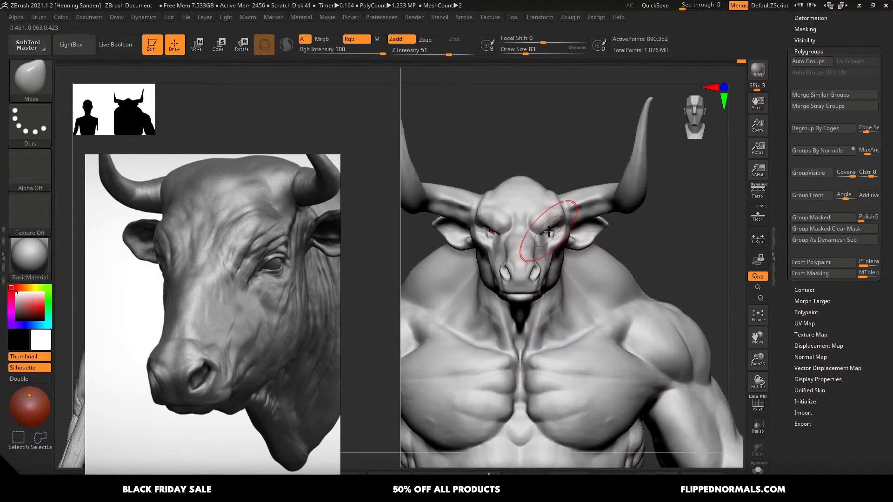
ctrl+right_drag(567, 255, 565, 239)
mouse_move(570, 212)
mouse_down()
mouse_move(562, 199)
mouse_move(549, 205)
mouse_up()
key(s)
key(s)
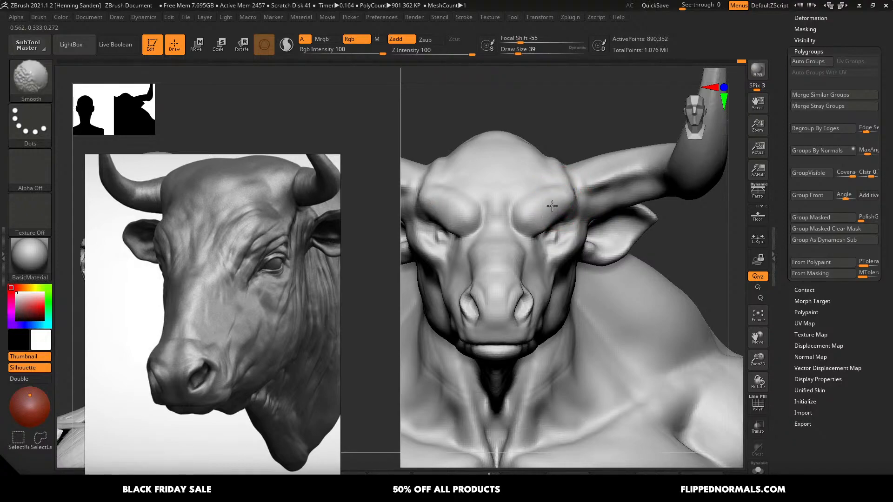
- Reshape the brow edge and upper eyelid with the Move brush at draw sizes 51 and 41
mouse_move(552, 206)
right_down()
mouse_move(560, 250)
mouse_move(540, 242)
right_up()
key(s)
drag(537, 242, 546, 241)
mouse_move(546, 241)
right_down()
mouse_move(533, 256)
mouse_move(535, 241)
right_up()
key(s)
drag(540, 233, 538, 232)
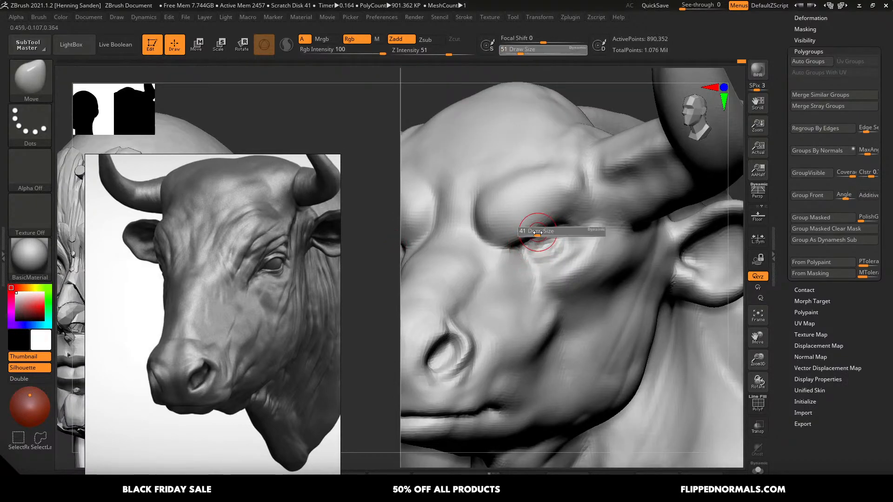
right_drag(538, 232, 542, 225)
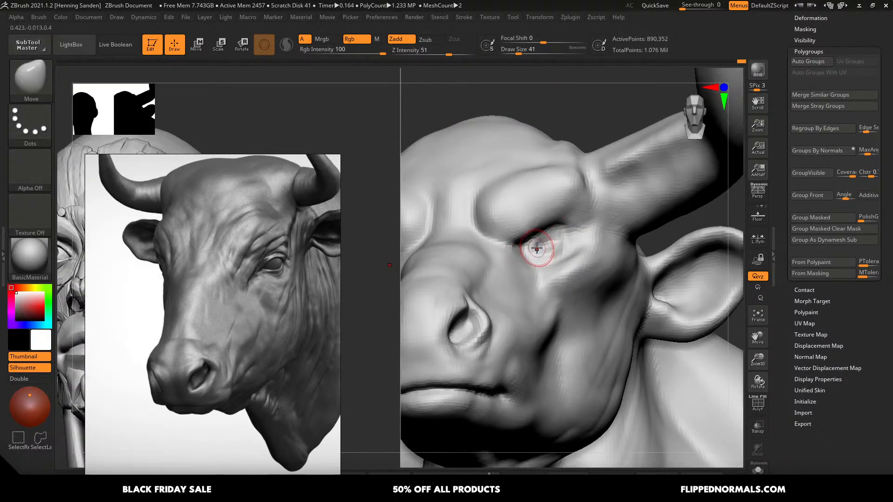
- Carve a crease at the inner corner of the eye with the Standard brush at draw size 44
key(b)
key(d)
key(s)
right_drag(525, 262, 532, 259)
key(b)
key(c)
key(b)
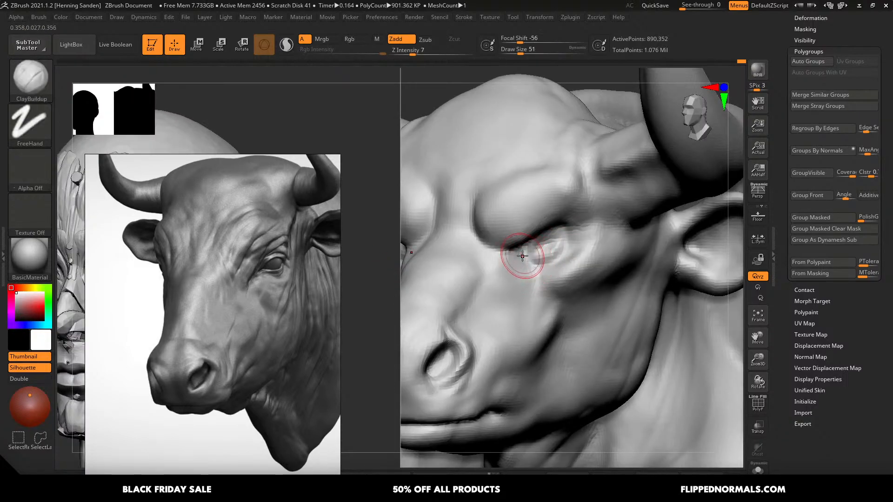
key(b)
key(s)
key(t)
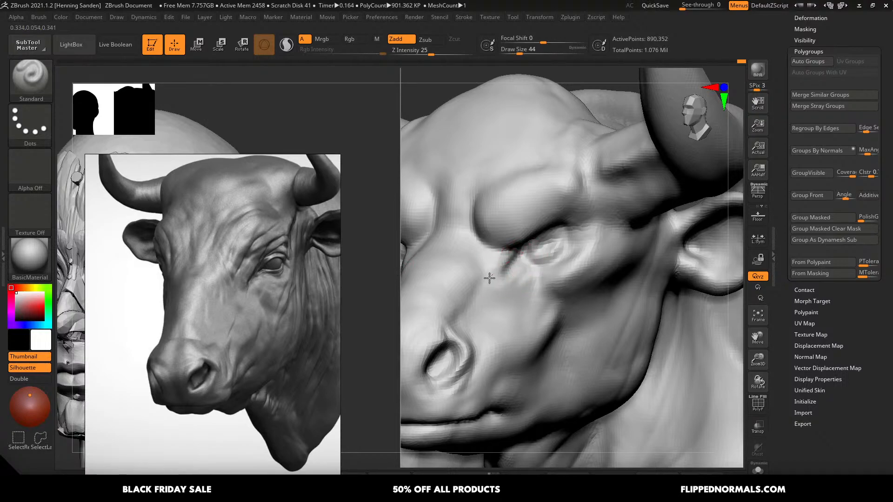
- Carve the crease along the upper edge of the brow with the Standard brush at draw size 23
mouse_move(503, 263)
right_down()
mouse_move(532, 259)
mouse_move(525, 284)
right_up()
key(s)
mouse_move(564, 215)
mouse_down()
mouse_move(491, 241)
mouse_move(533, 213)
mouse_up()
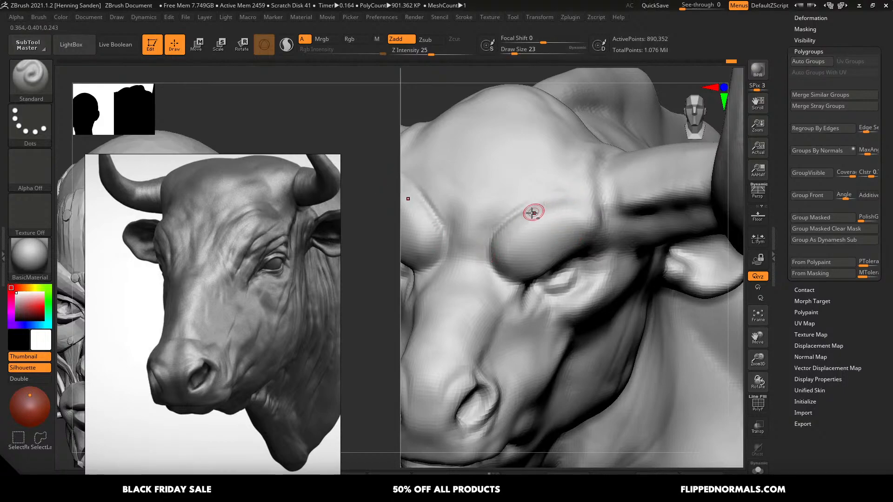
alt+drag(539, 182, 482, 227)
mouse_move(494, 185)
alt+right_down()
mouse_move(474, 135)
mouse_move(479, 102)
alt+right_up()
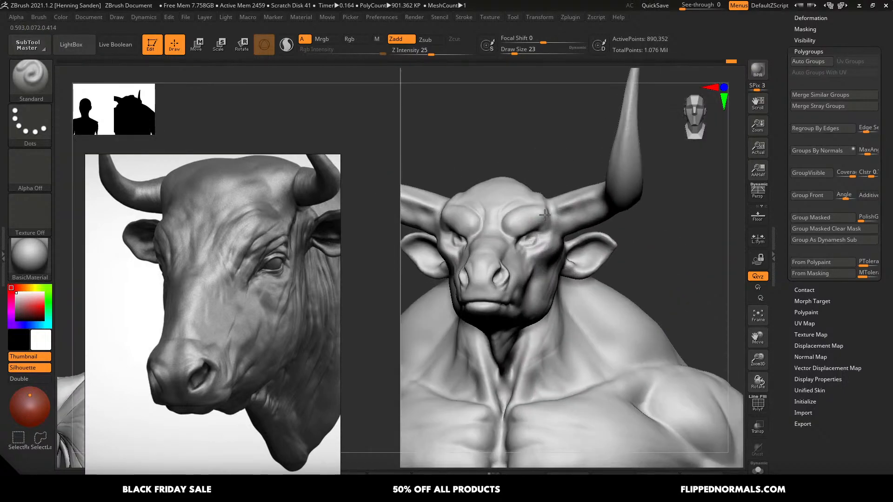
- Build up the bridge of the snout with the ClayBuildup brush at draw size 49
mouse_move(489, 232)
right_down()
mouse_move(542, 236)
mouse_move(541, 275)
right_up()
key(b)
key(c)
key(b)
key(s)
drag(536, 247, 540, 245)
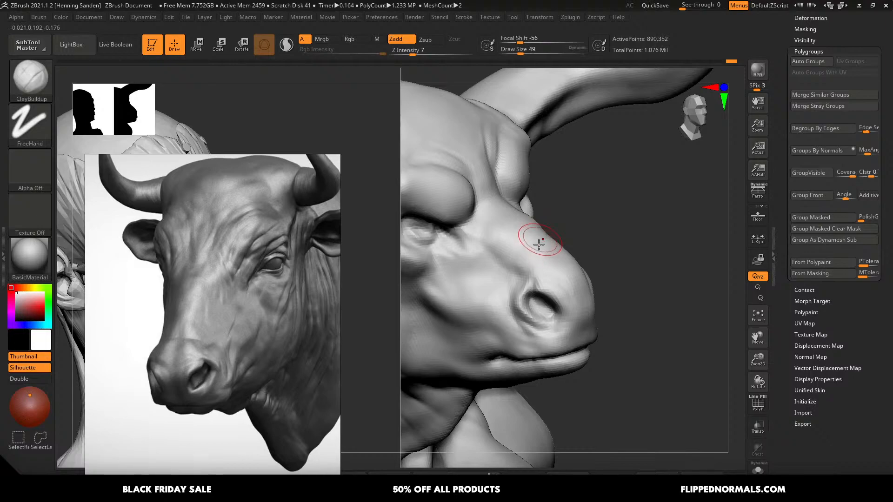
right_drag(540, 243, 517, 215)
key(s)
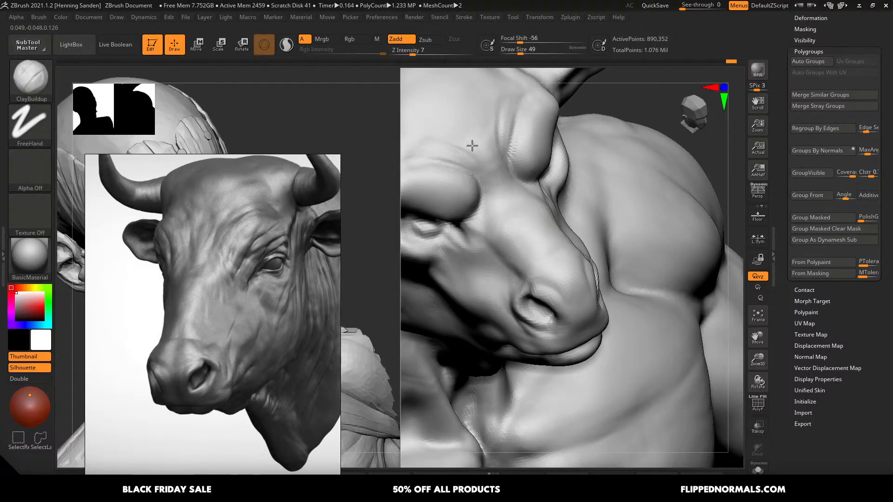
- Build up the forehead above the brow with the ClayBuildup brush, undoing one stroke and redoing it smaller
mouse_move(414, 151)
right_down()
mouse_move(514, 189)
mouse_move(490, 200)
right_up()
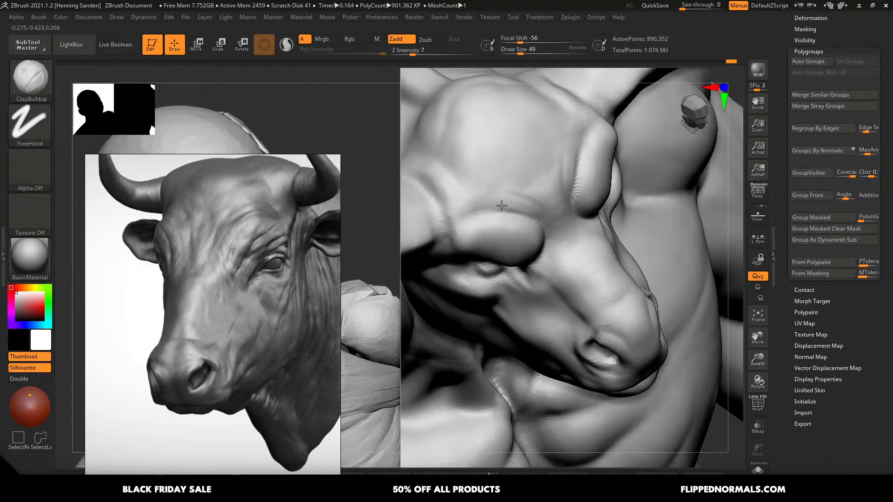
drag(540, 193, 516, 187)
key(bracketright)
alt+right_drag(505, 168, 524, 191)
key(bracketright)
key(bracketright)
mouse_move(530, 176)
mouse_down()
mouse_move(494, 185)
mouse_move(501, 192)
mouse_up()
key(ctrl+z)
key(bracketleft)
drag(475, 149, 495, 173)
- Reshape the eye socket and the area beneath the brow with the Move brush at varying sizes
mouse_move(496, 173)
ctrl+right_down()
mouse_move(577, 231)
mouse_move(520, 247)
mouse_move(592, 264)
mouse_move(614, 212)
mouse_move(627, 213)
mouse_move(646, 186)
ctrl+right_up()
key(b)
key(m)
key(v)
key(bracketright)
key(bracketright)
key(bracketright)
key(bracketright)
right_drag(647, 186, 625, 196)
key(bracketright)
drag(620, 199, 621, 194)
key(bracketleft)
right_drag(617, 191, 602, 198)
key(bracketleft)
mouse_move(575, 236)
mouse_down()
mouse_move(596, 205)
mouse_move(596, 216)
mouse_up()
- Refine the eyelids and inner eye corner with the Move brush at draw size 46 and smooth the eye
key(s)
right_drag(626, 201, 614, 203)
key(s)
drag(614, 205, 609, 205)
right_drag(629, 191, 622, 189)
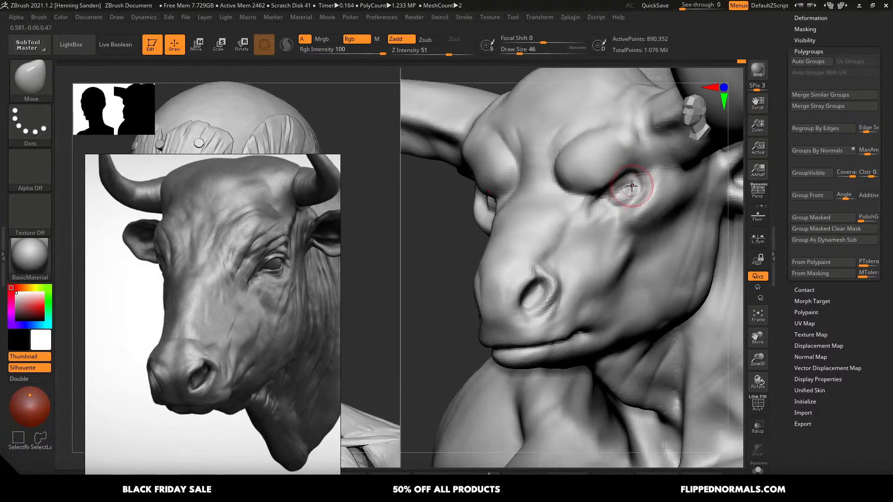
shift+drag(631, 187, 633, 190)
mouse_move(633, 190)
right_down()
mouse_move(621, 197)
mouse_move(625, 185)
mouse_move(609, 208)
mouse_move(622, 208)
right_up()
drag(611, 211, 626, 207)
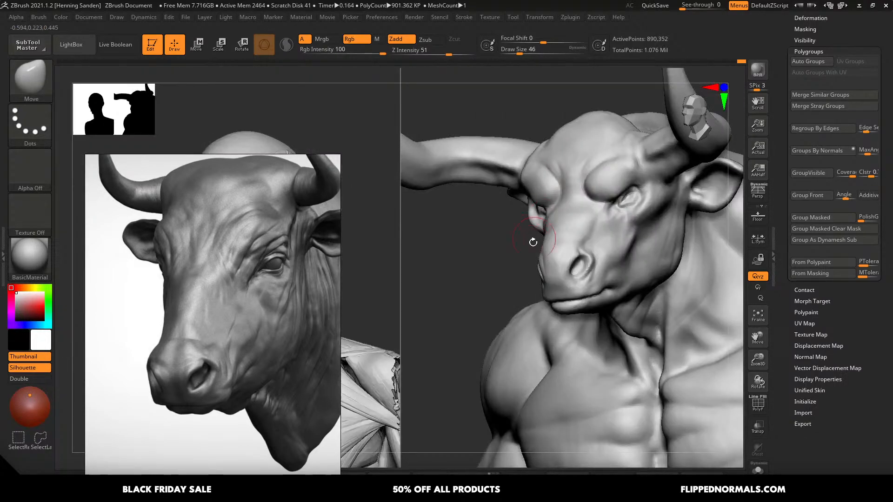
- Remesh the sculpt with DynaMesh and try smoothing the area around the eye
key(shift)
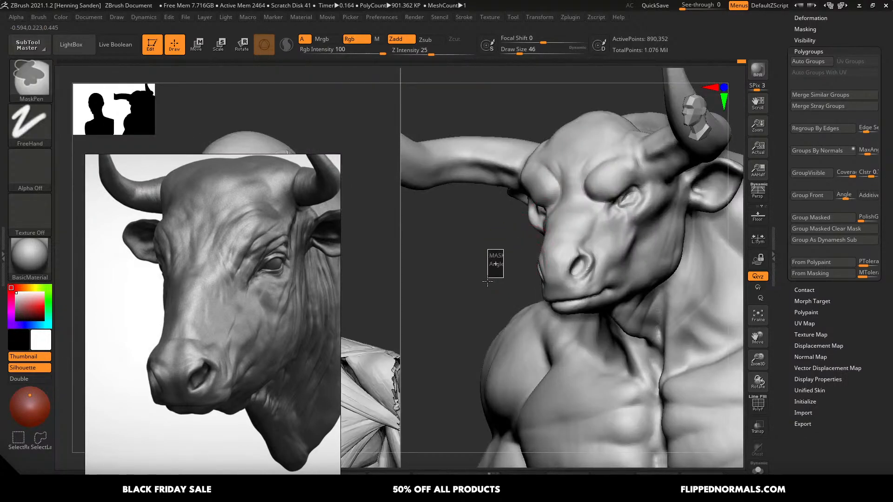
right_drag(647, 211, 652, 221)
shift+drag(652, 221, 634, 201)
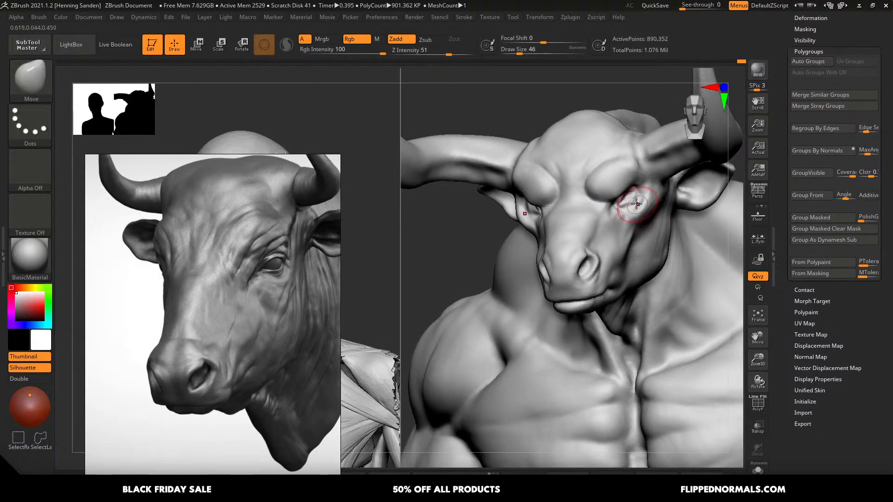
key(ctrl+z)
- Reshape the eyelids and both eye corners with the Move brush at sizes around 49
alt+right_drag(633, 193, 626, 221)
key(bracketleft)
mouse_move(623, 217)
mouse_down()
mouse_move(605, 218)
mouse_move(609, 211)
mouse_up()
right_drag(618, 212, 604, 209)
key(bracketright)
drag(613, 210, 616, 206)
right_drag(619, 202, 639, 199)
key(bracketleft)
drag(634, 200, 636, 205)
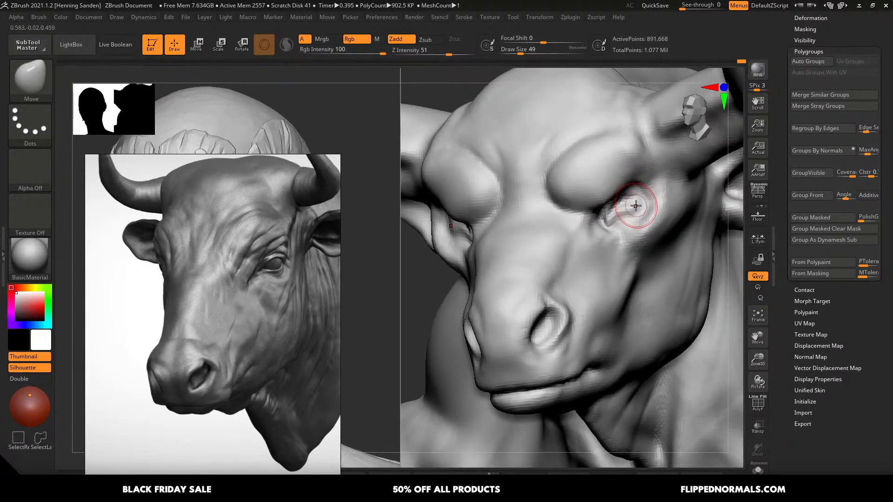
mouse_move(636, 206)
right_down()
mouse_move(629, 214)
mouse_move(637, 205)
mouse_move(650, 232)
mouse_move(638, 238)
right_up()
drag(638, 239, 631, 234)
- Set Split Screen to 0 and show only the minotaur with Solo
ctrl+right_drag(626, 236, 617, 250)
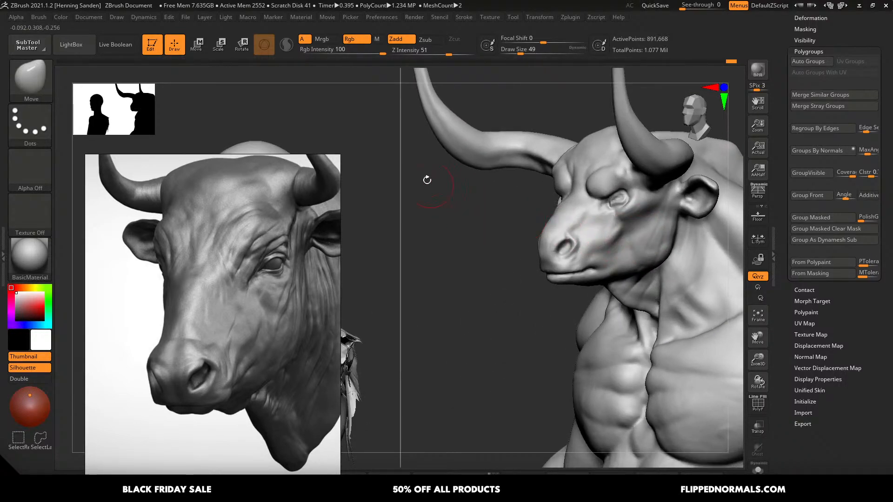
click(542, 19)
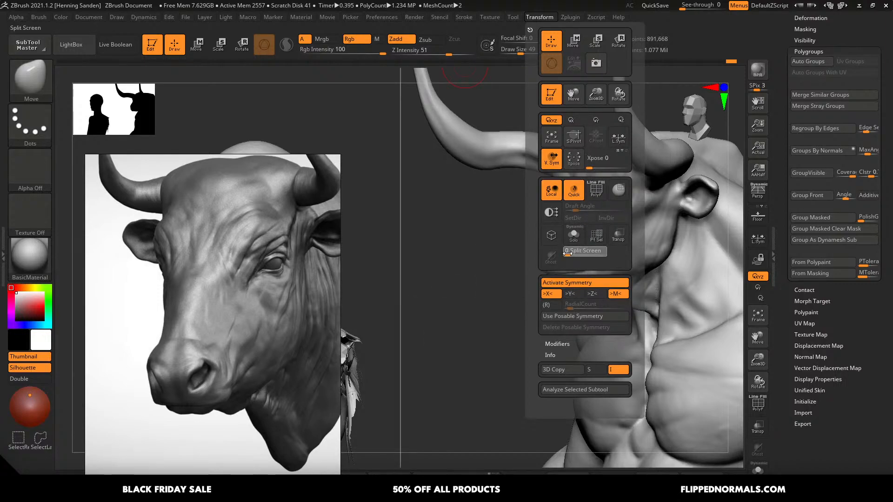
click(582, 251)
key(alt+s)
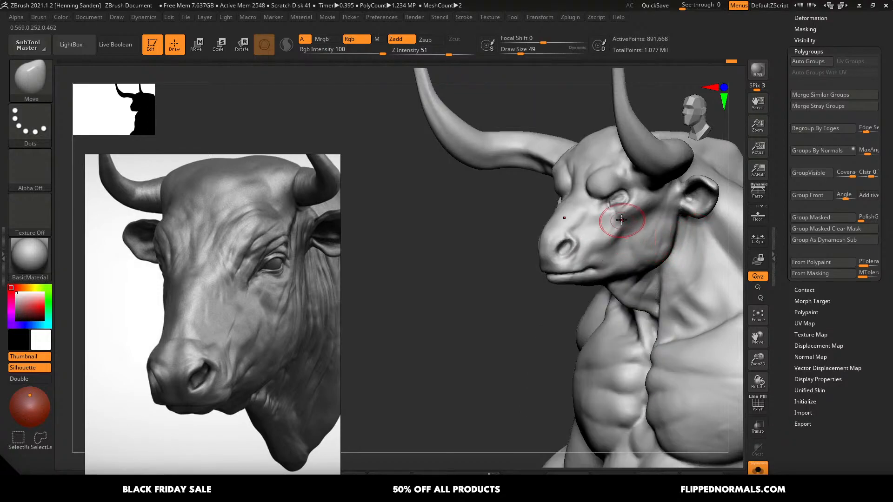
- Add volume to the outer brow toward the horn base with the ClayBuildup brush at draw size 31
ctrl+right_drag(616, 222, 613, 198)
mouse_move(613, 198)
right_down()
mouse_move(633, 230)
mouse_move(660, 219)
mouse_move(609, 201)
right_up()
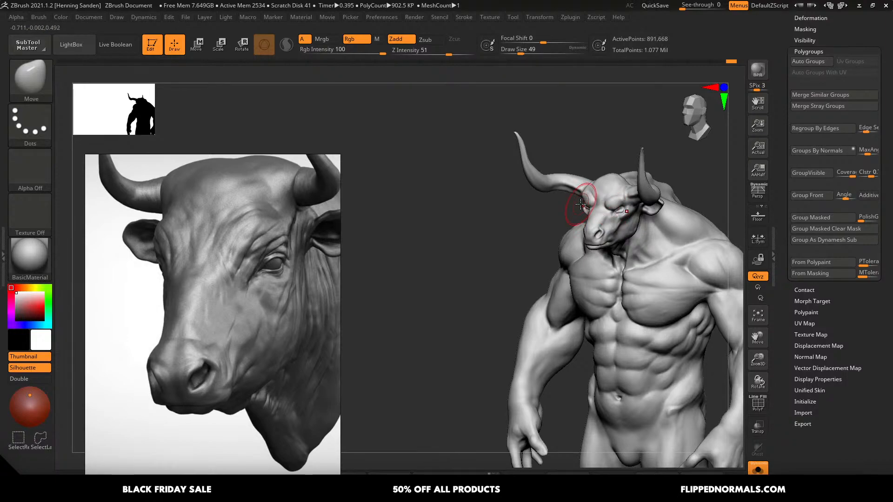
alt+right_drag(635, 244, 550, 298)
ctrl+right_drag(537, 211, 538, 214)
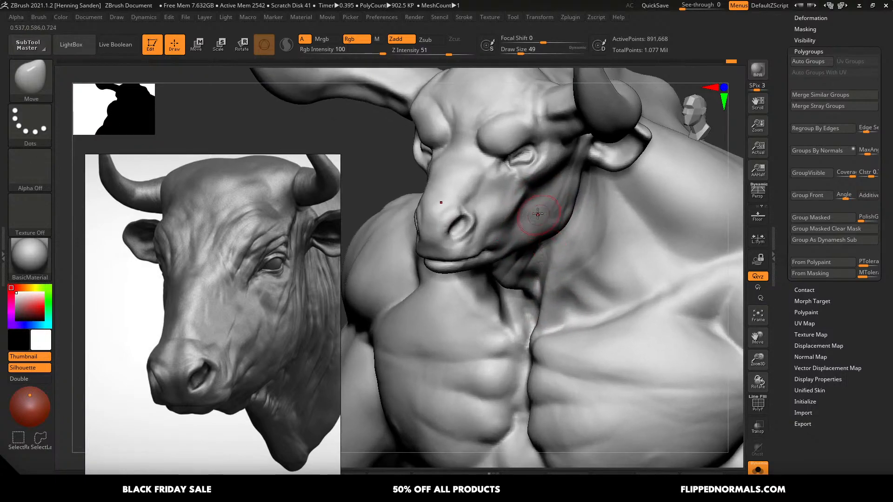
mouse_move(518, 166)
right_down()
mouse_move(507, 168)
mouse_move(522, 168)
mouse_move(512, 148)
right_up()
key(b)
key(c)
key(b)
key(s)
mouse_move(518, 140)
mouse_down()
mouse_move(484, 138)
mouse_move(519, 116)
mouse_up()
mouse_move(550, 121)
right_down()
mouse_move(542, 104)
mouse_move(532, 150)
right_up()
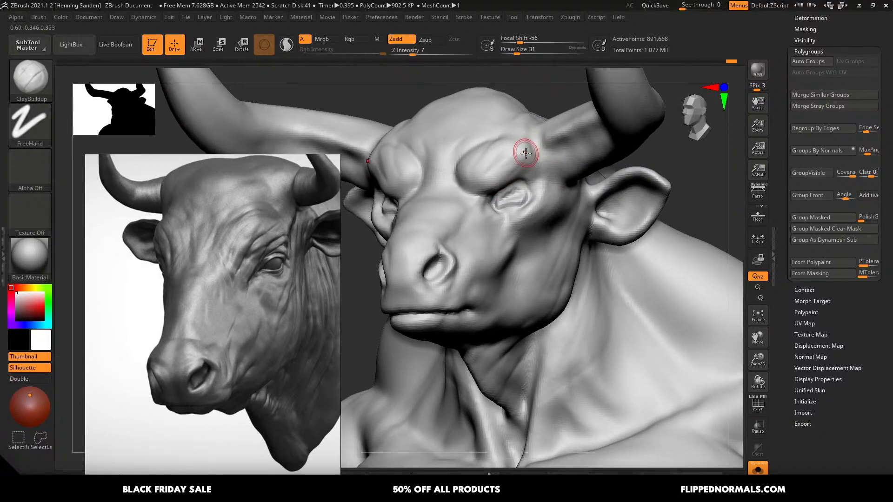
drag(522, 150, 534, 142)
- Fill out the top of the brow bulge with the ClayBuildup brush at draw size 62
right_drag(534, 134, 534, 149)
key(s)
drag(531, 138, 520, 151)
key(s)
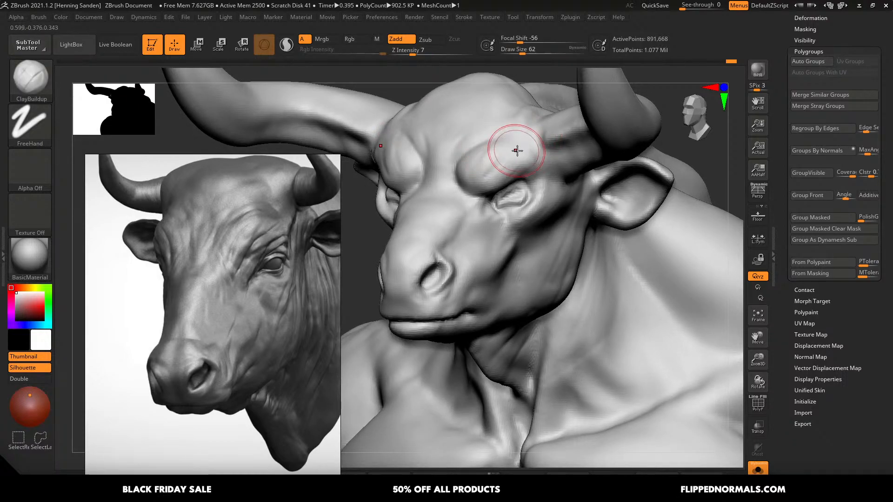
- Refine the cheek folds below the eye with the ClayBuildup brush at draw sizes 27 and 33, then smooth them
key(bracketleft)
key(bracketleft)
key(s)
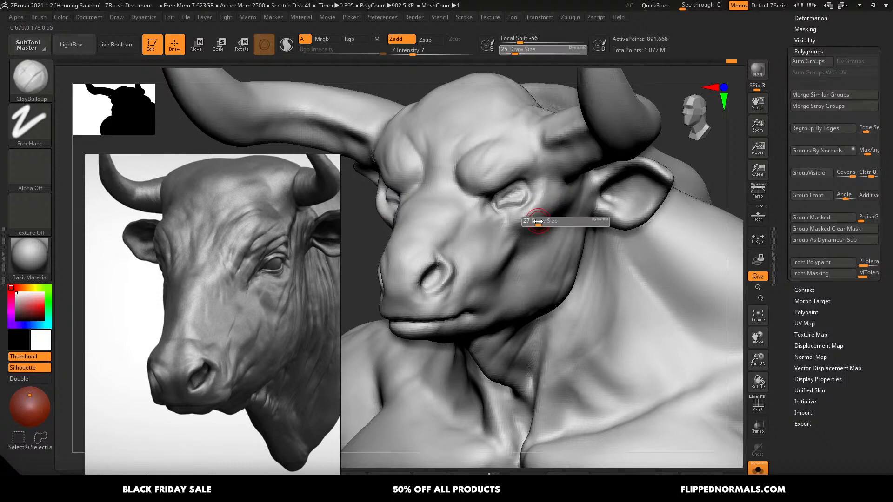
drag(534, 219, 540, 215)
right_drag(540, 218, 540, 205)
key(s)
drag(540, 209, 541, 206)
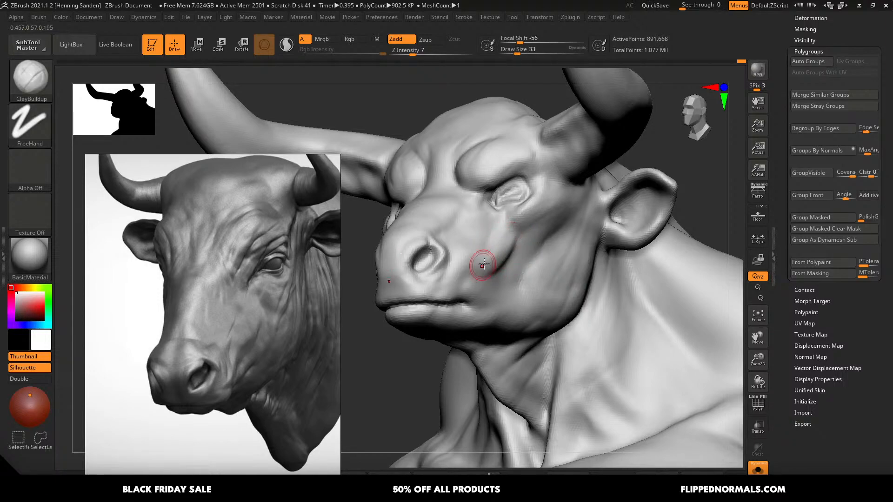
shift+drag(492, 267, 502, 239)
- Adjust the shape of the mouth and lips with the Move brush at draw size 71
mouse_move(484, 257)
right_down()
mouse_move(500, 274)
mouse_move(509, 271)
mouse_move(481, 279)
right_up()
key(b)
key(m)
key(v)
key(s)
drag(481, 279, 483, 279)
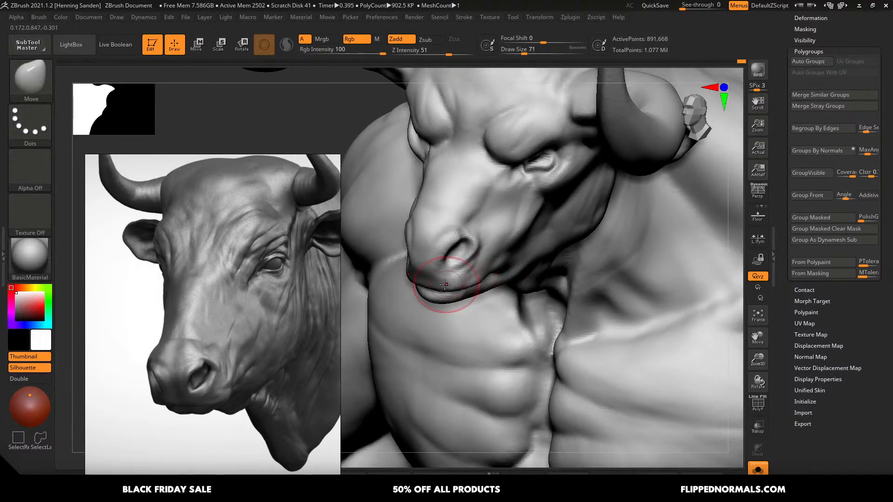
- Reshape the side of the face beside the eye with the Move brush at draw sizes 104 and 49
mouse_move(445, 288)
right_down()
mouse_move(455, 257)
mouse_move(439, 173)
mouse_move(489, 259)
mouse_move(510, 243)
mouse_move(513, 263)
right_up()
key(s)
drag(534, 225, 538, 226)
right_drag(538, 219, 524, 231)
drag(523, 231, 530, 228)
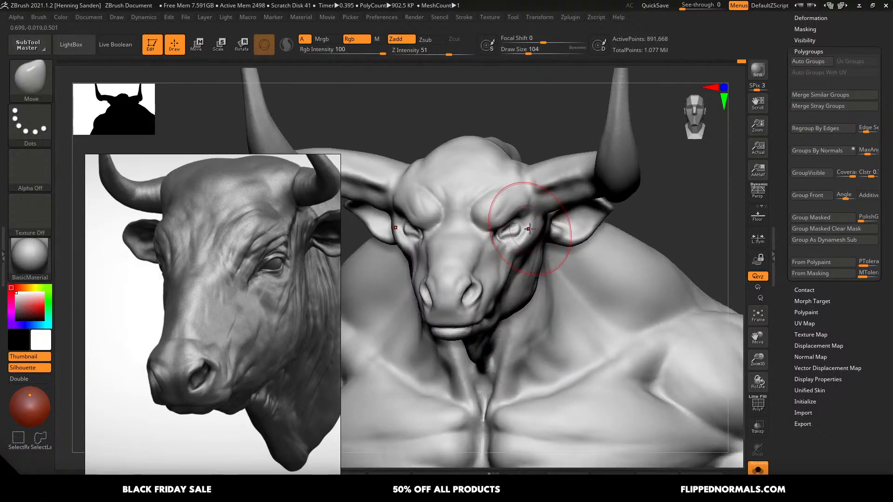
right_drag(553, 228, 530, 239)
key(s)
drag(533, 241, 530, 241)
shift+right_drag(527, 240, 577, 236)
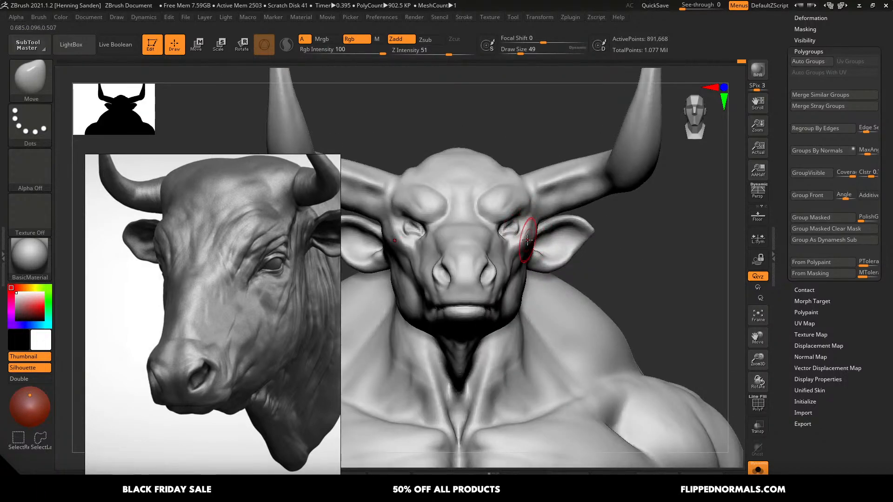
- Reshape the sides of the forehead above the brow with the Move brush at draw sizes 77 and 87
right_drag(531, 174, 526, 174)
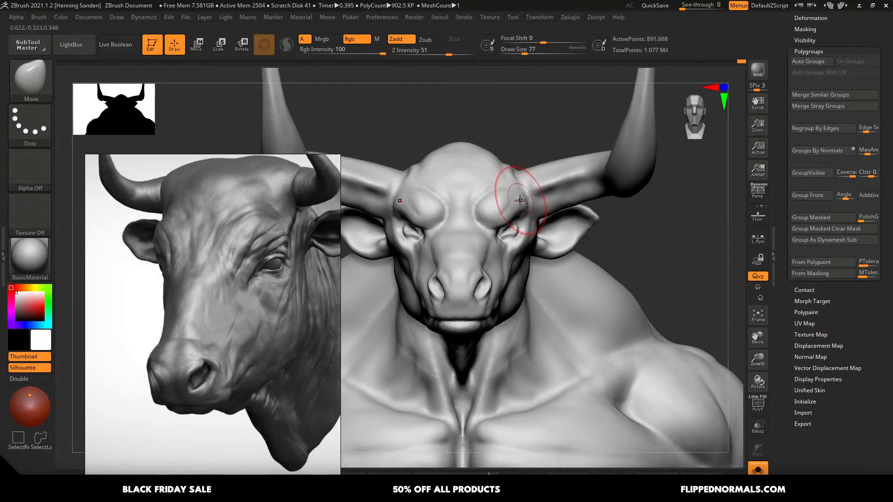
mouse_move(525, 210)
right_down()
mouse_move(502, 200)
mouse_move(530, 179)
right_up()
key(bracketright)
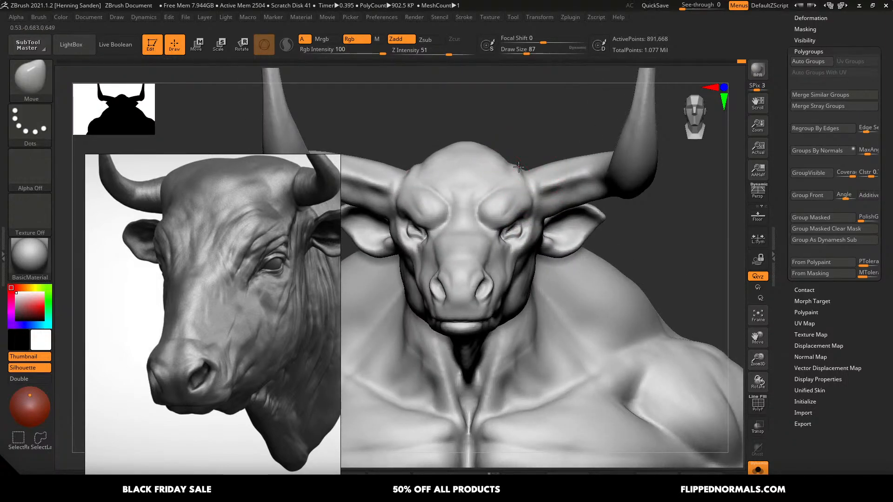
drag(519, 167, 517, 170)
right_drag(517, 171, 517, 213)
key(bracketright)
drag(517, 165, 522, 151)
mouse_move(529, 161)
right_down()
mouse_move(517, 166)
mouse_move(529, 162)
mouse_move(534, 186)
right_up()
- Carve the crease between the forehead and the horn base with the DamStandard brush at draw size 68, then smooth it
key(b)
key(d)
key(s)
key(s)
drag(533, 187, 529, 188)
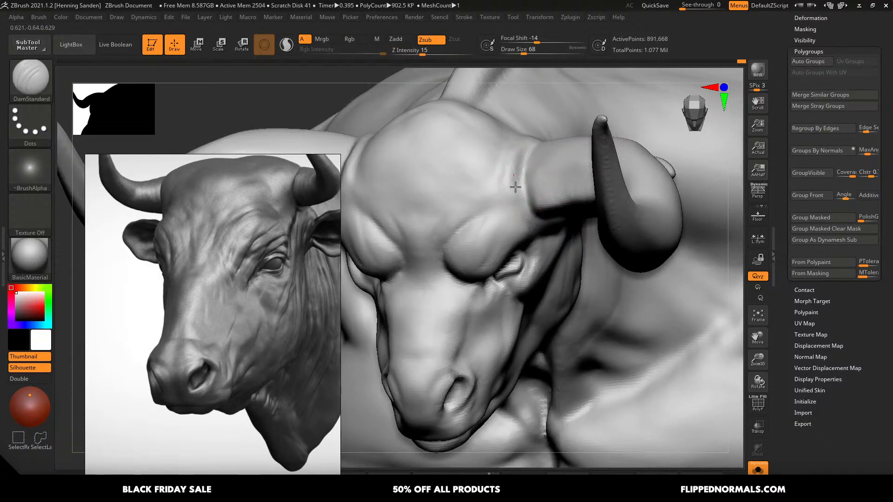
mouse_move(545, 168)
right_down()
mouse_move(556, 199)
mouse_move(514, 205)
mouse_move(497, 239)
mouse_move(494, 223)
right_up()
shift+drag(492, 230, 494, 222)
right_drag(495, 223, 486, 213)
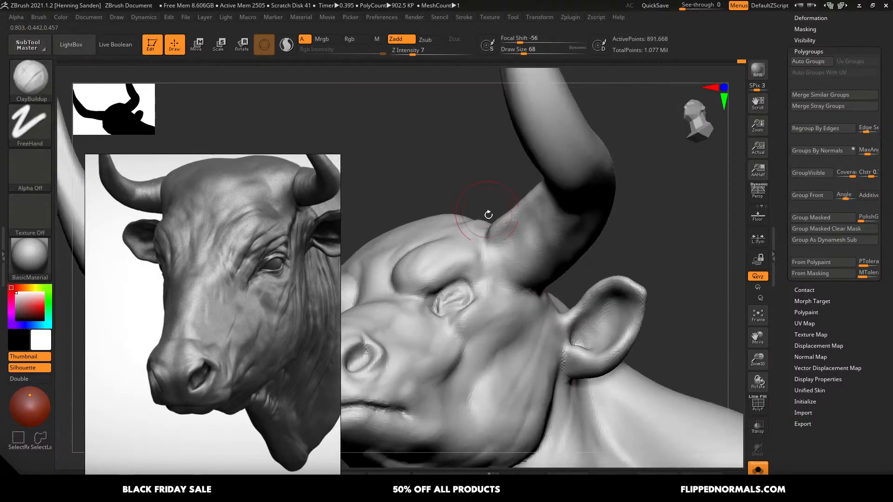
- Adjust the form between the outer brow and the horn base with the Move brush at draw size 46
key(b)
key(m)
key(v)
key(s)
drag(489, 241, 485, 243)
mouse_move(484, 244)
right_down()
mouse_move(389, 235)
mouse_move(472, 213)
right_up()
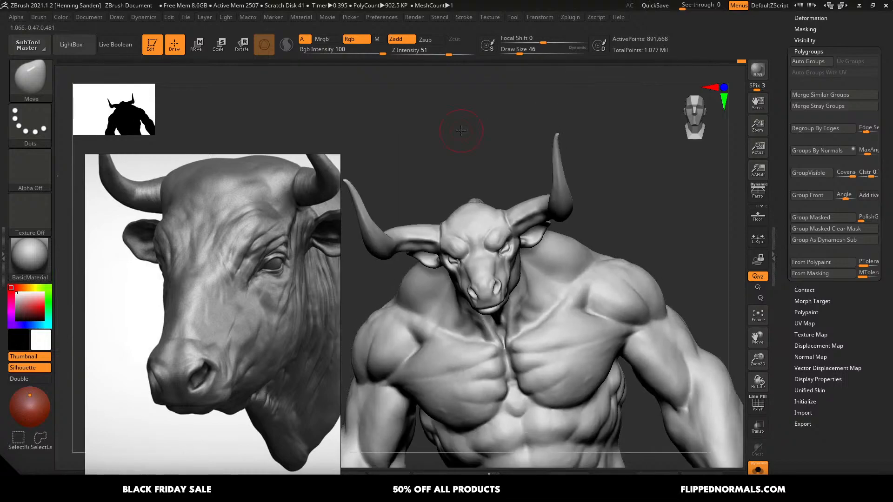
- Build up the front of the deltoid with the ClayBuildup brush at draw size 71
mouse_move(530, 255)
shift+right_down()
mouse_move(524, 251)
mouse_move(550, 203)
mouse_move(568, 222)
mouse_move(583, 294)
mouse_move(587, 277)
mouse_move(600, 309)
shift+right_up()
mouse_move(595, 276)
right_down()
mouse_move(577, 261)
mouse_move(598, 299)
right_up()
key(b)
key(c)
key(b)
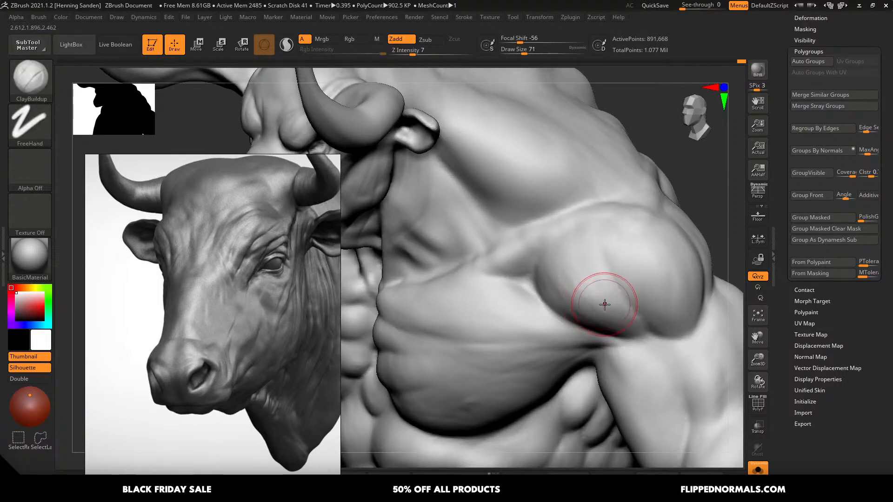
drag(604, 305, 578, 318)
drag(551, 280, 557, 270)
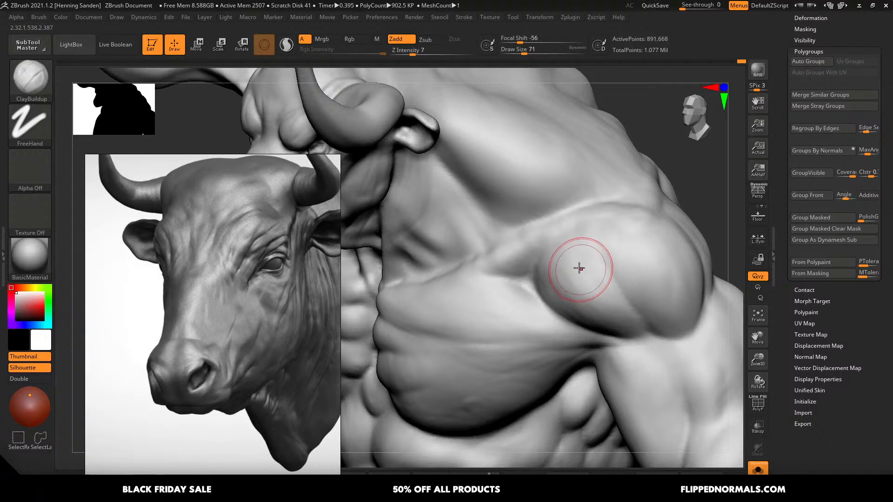
- Refine the collarbone and upper pectoral with the ClayBuildup brush at draw size 41, then smooth the area
key(bracketleft)
right_drag(470, 268, 480, 277)
key(s)
drag(477, 276, 473, 275)
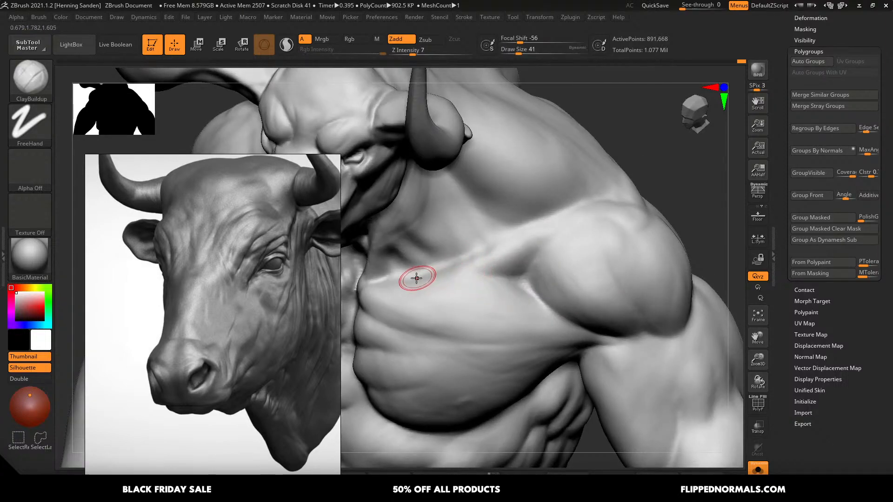
drag(406, 284, 382, 290)
alt+right_drag(383, 289, 447, 276)
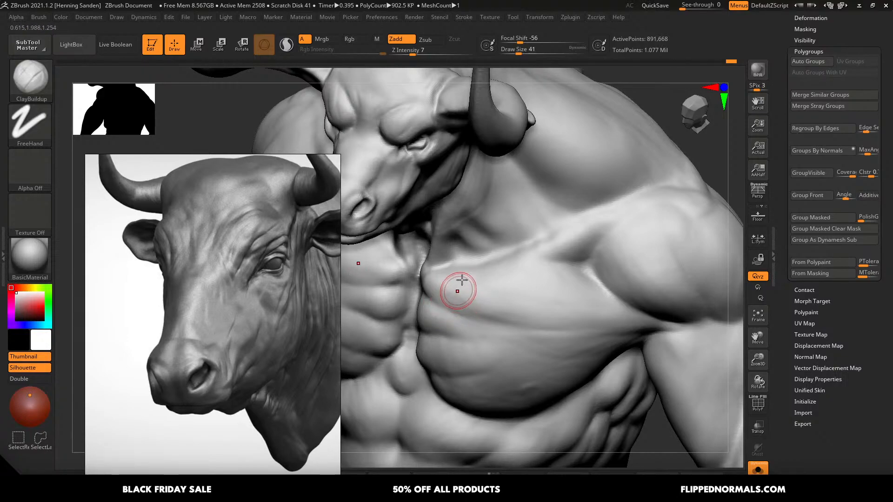
mouse_move(457, 289)
right_down()
mouse_move(469, 233)
mouse_move(490, 243)
mouse_move(465, 297)
right_up()
drag(445, 307, 503, 302)
key(shift)
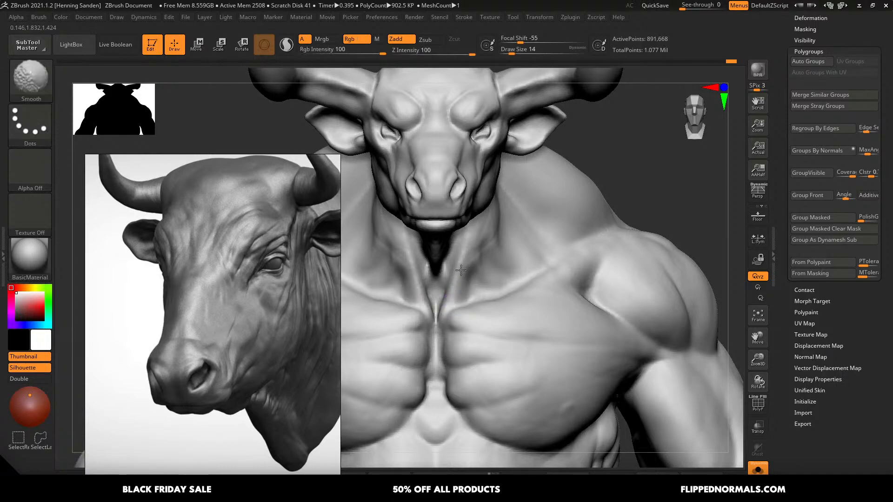
- Fill out the trapezius above the shoulder with the ClayBuildup brush at draw size 74
ctrl+right_drag(489, 268, 484, 254)
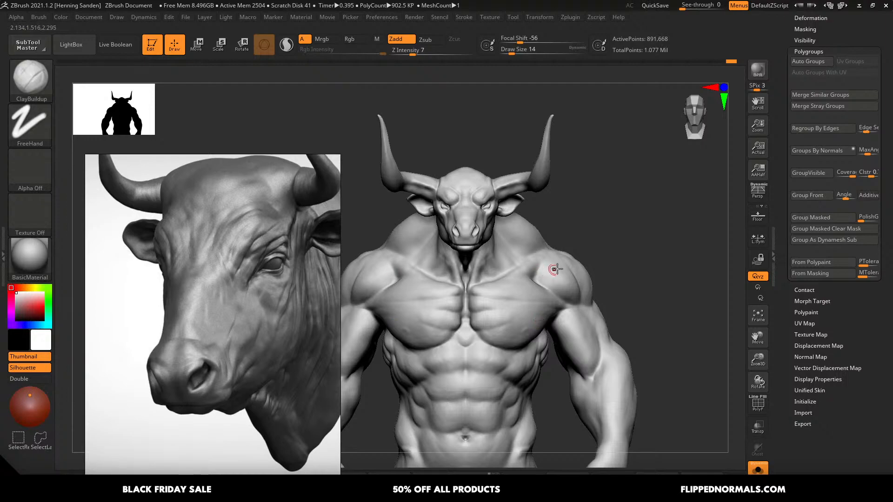
right_drag(552, 267, 541, 269)
ctrl+right_drag(558, 233, 567, 302)
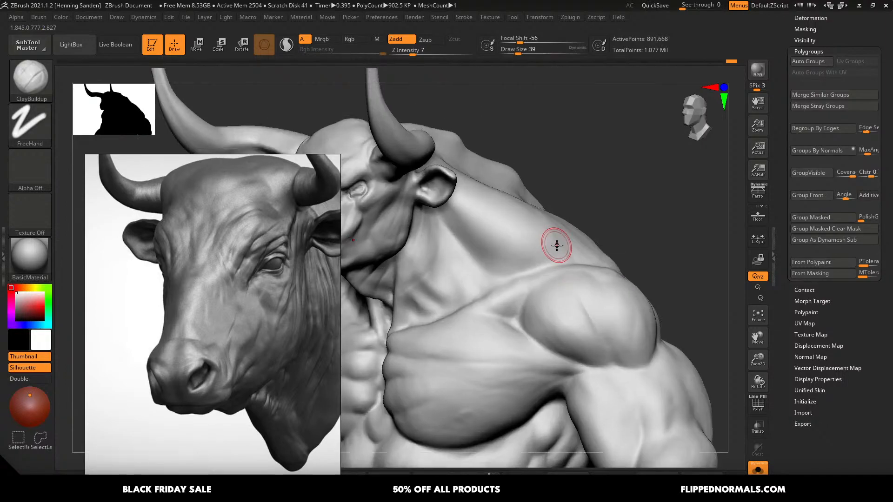
key(s)
drag(551, 246, 557, 247)
right_drag(562, 255, 572, 261)
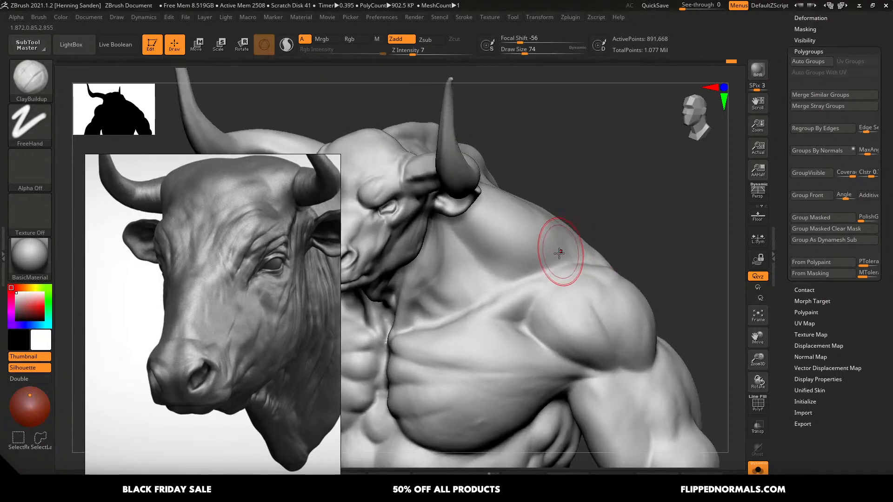
ctrl+right_drag(461, 255, 523, 193)
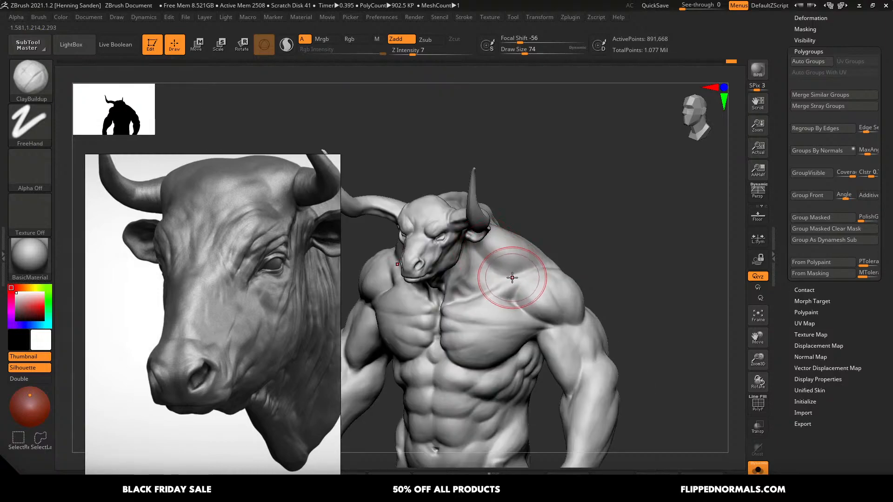
- Reshape the front of the deltoid where it meets the chest with the Move brush at draw size 112
mouse_move(479, 256)
right_down()
mouse_move(503, 228)
mouse_move(453, 225)
mouse_move(458, 235)
right_up()
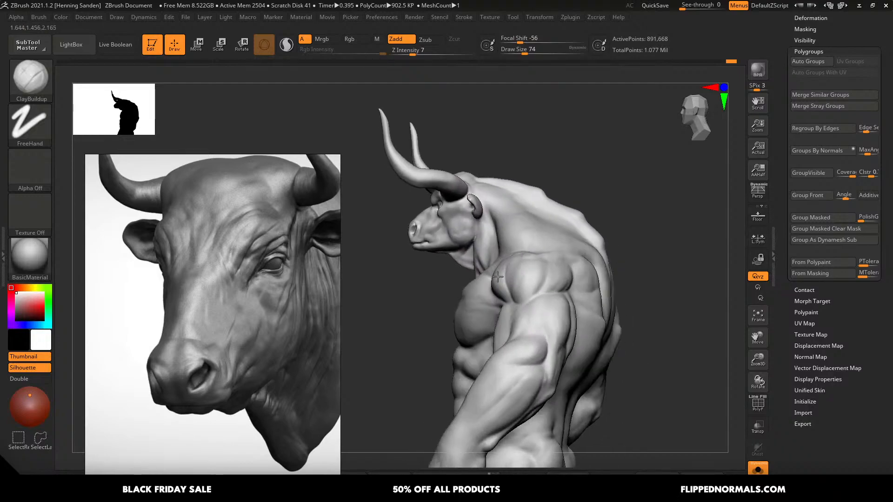
mouse_move(458, 275)
ctrl+right_down()
mouse_move(460, 247)
mouse_move(508, 256)
mouse_move(506, 233)
mouse_move(542, 271)
mouse_move(557, 317)
ctrl+right_up()
mouse_move(535, 271)
ctrl+right_down()
mouse_move(556, 298)
mouse_move(534, 285)
ctrl+right_up()
key(b)
key(m)
key(v)
key(s)
drag(532, 285, 539, 285)
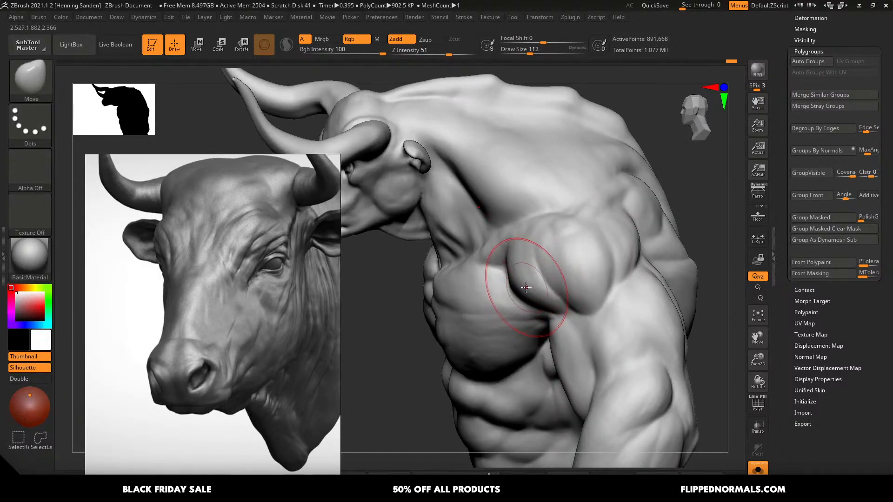
mouse_move(538, 279)
right_down()
mouse_move(560, 281)
mouse_move(544, 274)
mouse_move(544, 295)
right_up()
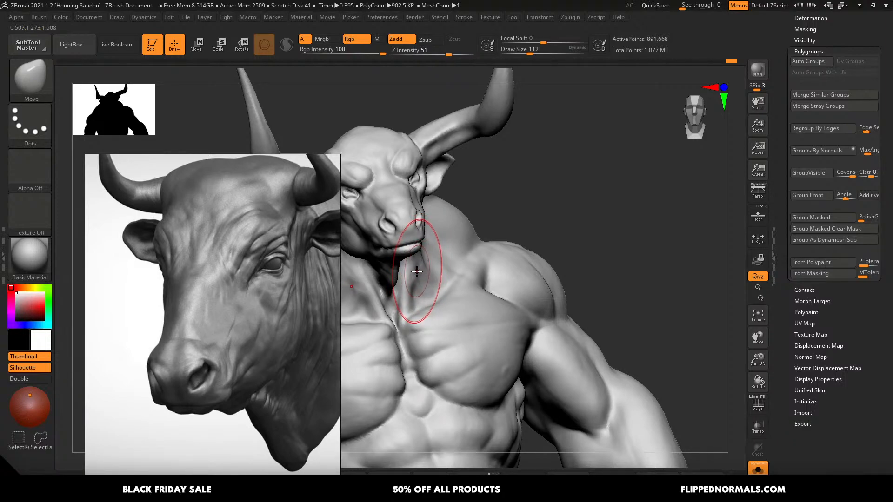
- Add volume along the trapezius and top of the shoulder with the ClayBuildup brush
shift+right_drag(469, 285, 512, 284)
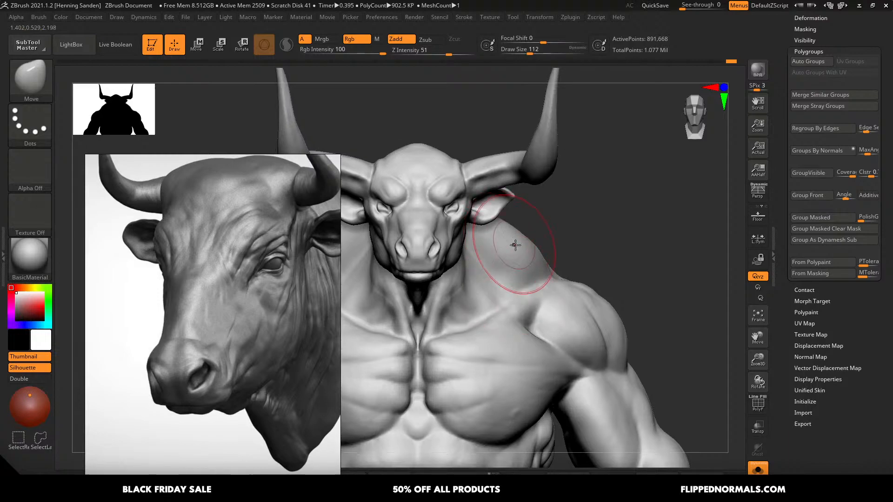
mouse_move(562, 253)
right_down()
mouse_move(525, 265)
mouse_move(582, 259)
right_up()
key(b)
key(c)
key(b)
key(s)
drag(578, 264, 550, 259)
ctrl+right_drag(583, 263, 548, 246)
right_drag(548, 246, 625, 238)
- Refine the collarbone and the lower edge of the trapezius with the ClayBuildup brush at draw sizes 33 and 80
ctrl+right_drag(511, 236, 498, 282)
key(s)
drag(498, 283, 492, 283)
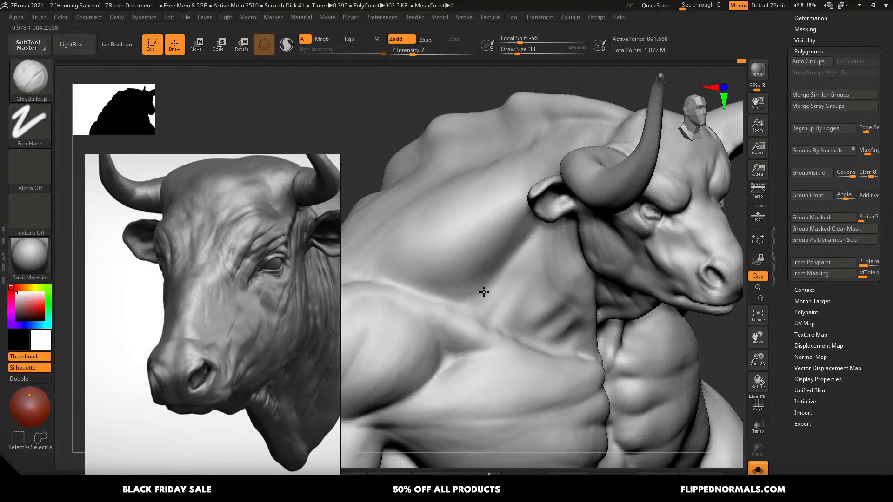
key(s)
drag(436, 279, 441, 279)
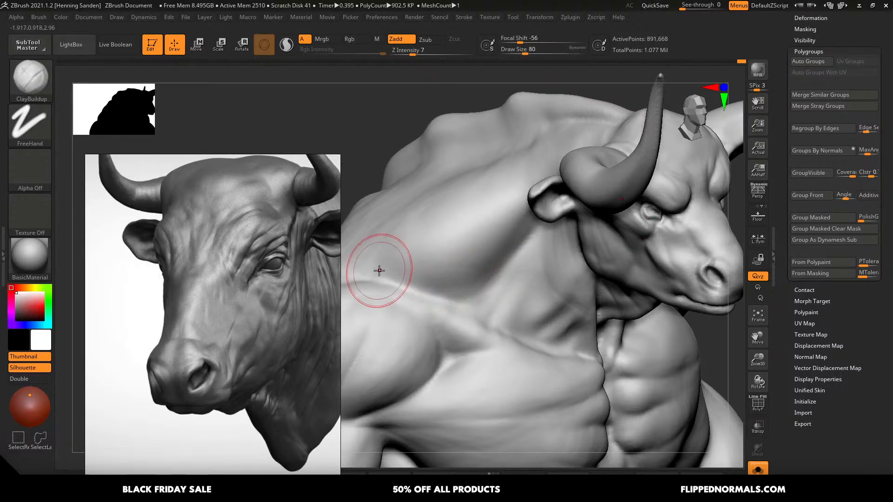
- Adjust the transition between the trapezius and the deltoid with the Move brush
mouse_move(439, 255)
right_down()
mouse_move(473, 273)
mouse_move(408, 215)
mouse_move(462, 252)
mouse_move(467, 292)
mouse_move(391, 304)
mouse_move(416, 277)
mouse_move(435, 278)
right_up()
key(b)
key(m)
key(v)
key(s)
drag(435, 278, 438, 279)
- Carve the separation between the trapezius and the deltoid with the DamStandard brush at draw sizes 87 and 120
key(b)
key(d)
key(s)
right_drag(430, 242, 424, 261)
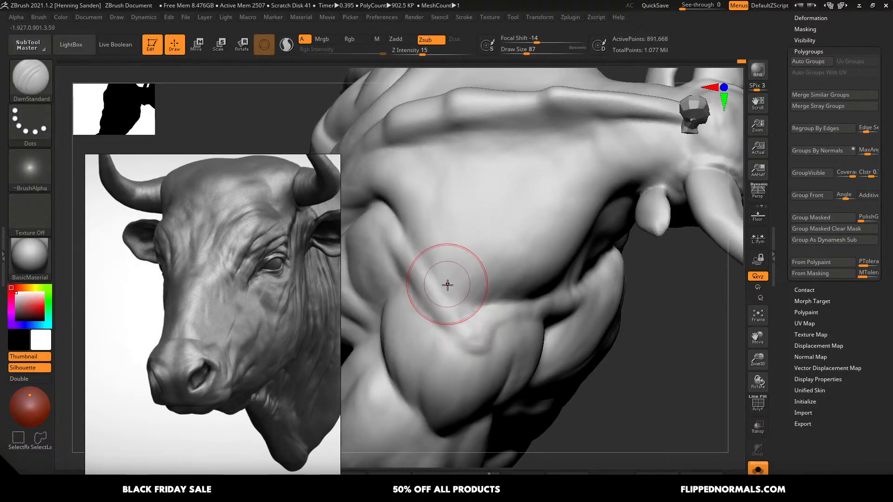
mouse_move(437, 276)
right_down()
mouse_move(476, 315)
mouse_move(412, 270)
right_up()
key(])
drag(394, 279, 403, 289)
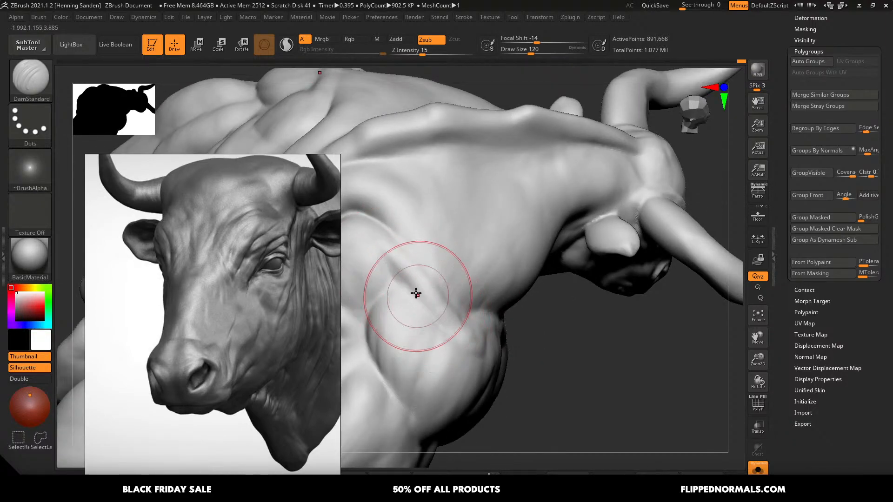
- Reshape the trapezius and shoulder outline with the Move brush at draw sizes 116 and 124
mouse_move(441, 302)
ctrl+right_down()
mouse_move(472, 325)
mouse_move(534, 323)
mouse_move(507, 360)
mouse_move(518, 326)
mouse_move(600, 309)
mouse_move(662, 253)
mouse_move(627, 292)
ctrl+right_up()
key(b)
key(m)
key(v)
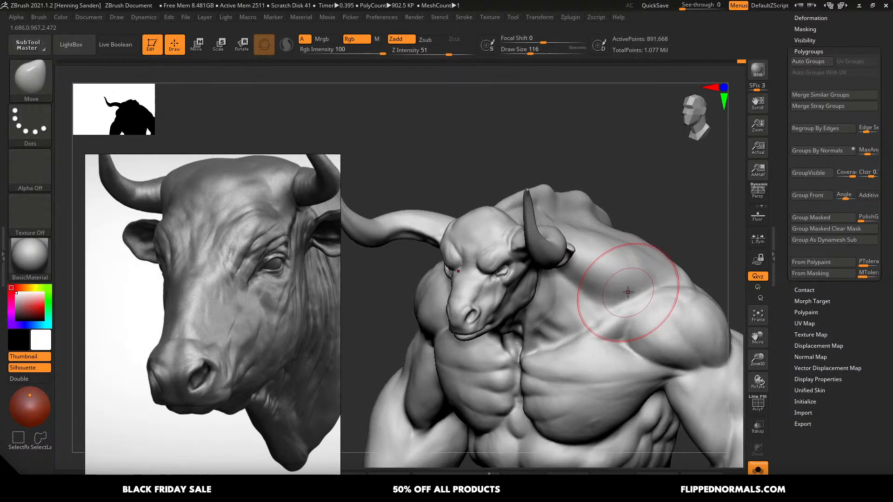
key(s)
drag(627, 292, 623, 293)
right_drag(620, 288, 625, 293)
key(s)
drag(625, 293, 634, 292)
key(s)
right_drag(636, 266, 622, 282)
drag(628, 278, 622, 290)
- Adjust the lower tip of the sternum between the pectorals with the Move brush
mouse_move(622, 286)
right_down()
mouse_move(655, 195)
mouse_move(626, 277)
mouse_move(667, 259)
right_up()
alt+right_drag(604, 270, 604, 223)
mouse_move(628, 265)
alt+right_down()
mouse_move(591, 218)
mouse_move(647, 269)
mouse_move(638, 249)
mouse_move(611, 243)
mouse_move(616, 270)
alt+right_up()
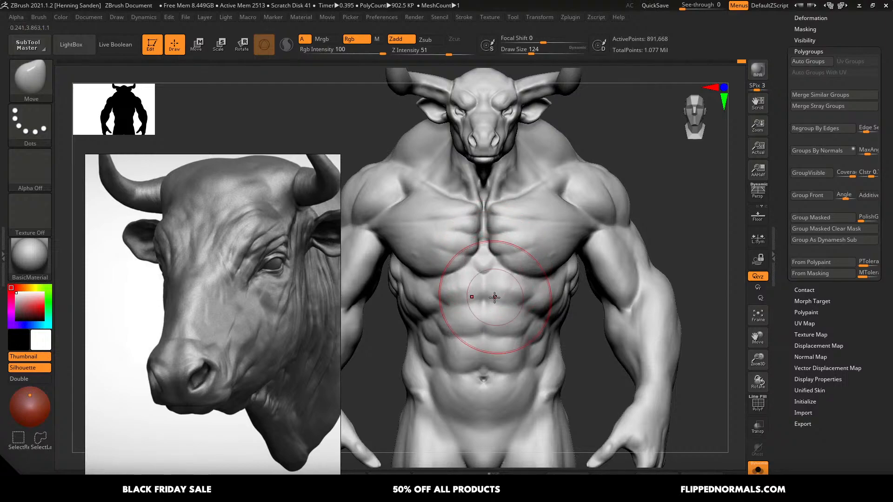
mouse_move(481, 300)
right_down()
mouse_move(494, 294)
mouse_move(501, 311)
mouse_move(484, 293)
right_up()
key(s)
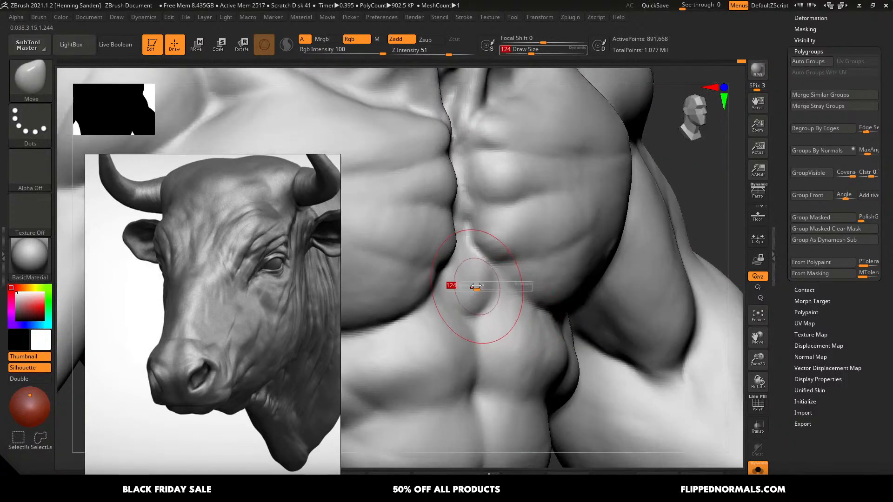
drag(473, 287, 474, 287)
mouse_move(472, 284)
mouse_down()
mouse_move(460, 279)
mouse_move(474, 283)
mouse_move(476, 298)
mouse_up()
- Refine the lower tip of the sternum with the Standard brush at draw size 51
key(b)
key(s)
key(t)
key(s)
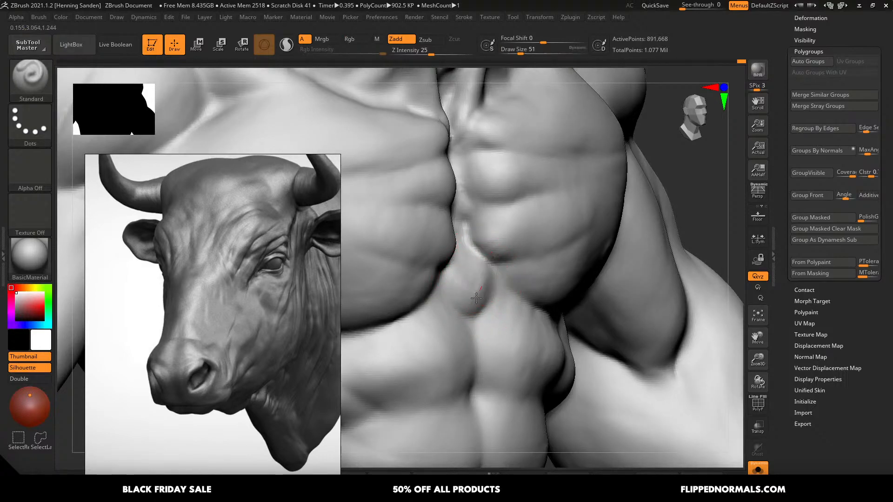
- Build up the sternum tip and adjacent inner pectorals with the ClayBuildup brush at draw sizes 51 and 77, smoothing between strokes
key(b)
key(c)
key(b)
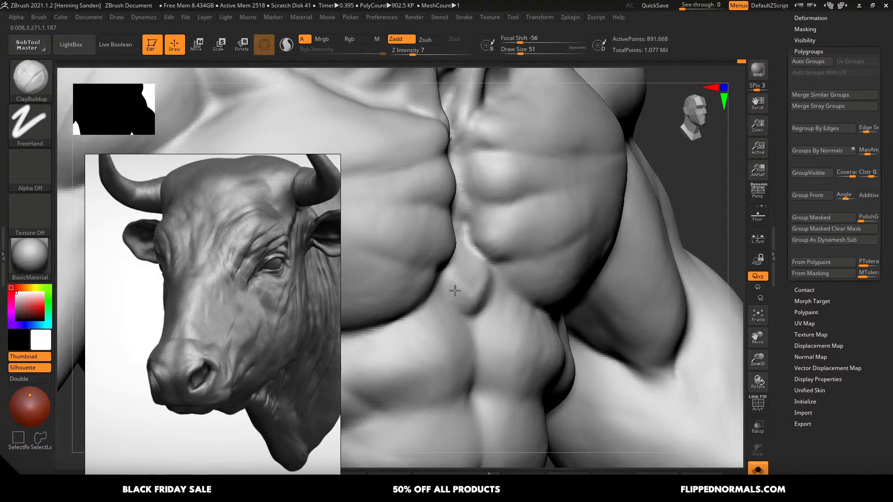
right_drag(455, 291, 482, 277)
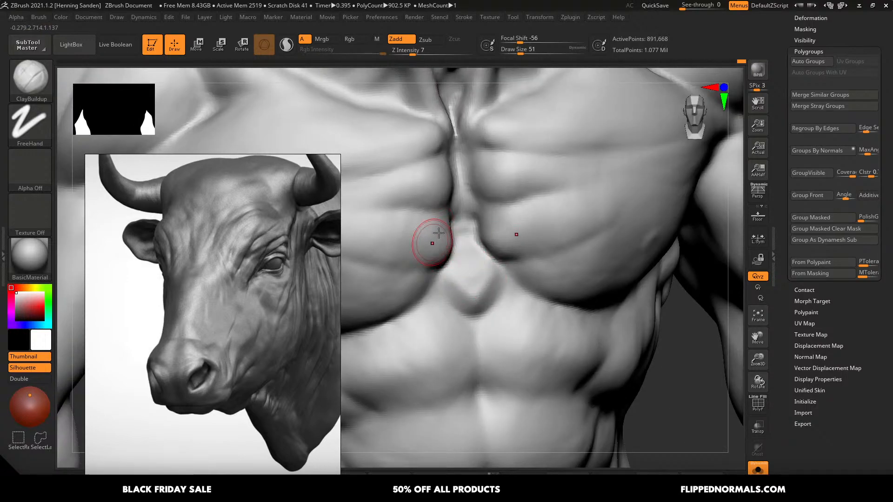
shift+drag(453, 228, 461, 233)
right_drag(461, 234, 441, 237)
key(s)
drag(440, 238, 446, 237)
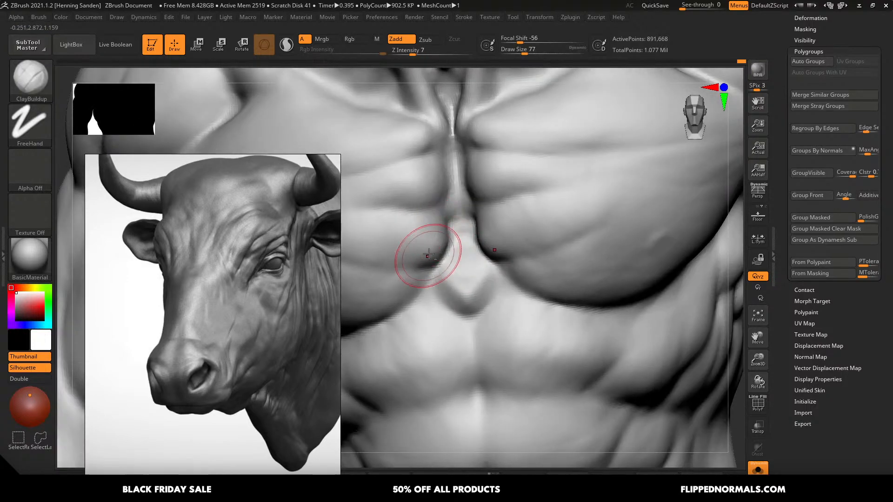
ctrl+right_drag(427, 262, 388, 139)
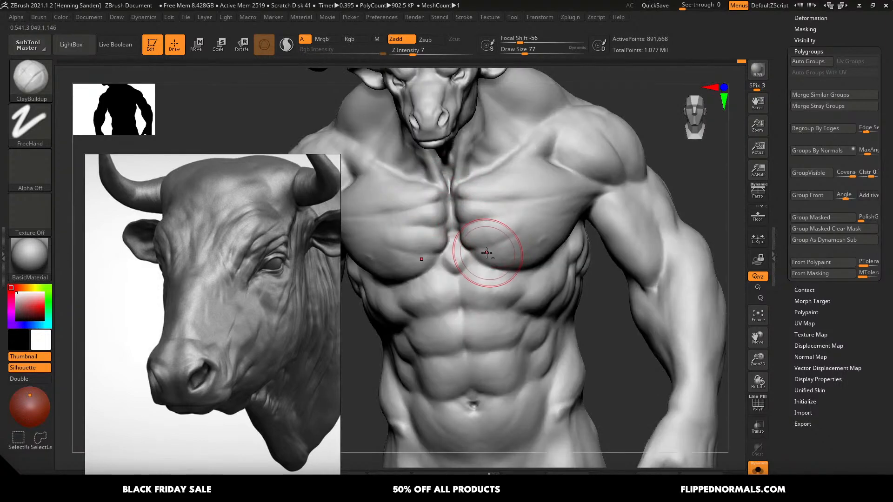
- Sharpen the lower inner edge of the pectoral beside the sternum with the DamStandard brush at draw size 83
mouse_move(459, 241)
alt+right_down()
mouse_move(514, 239)
mouse_move(476, 283)
mouse_move(507, 277)
mouse_move(470, 265)
alt+right_up()
key(b)
key(d)
key(s)
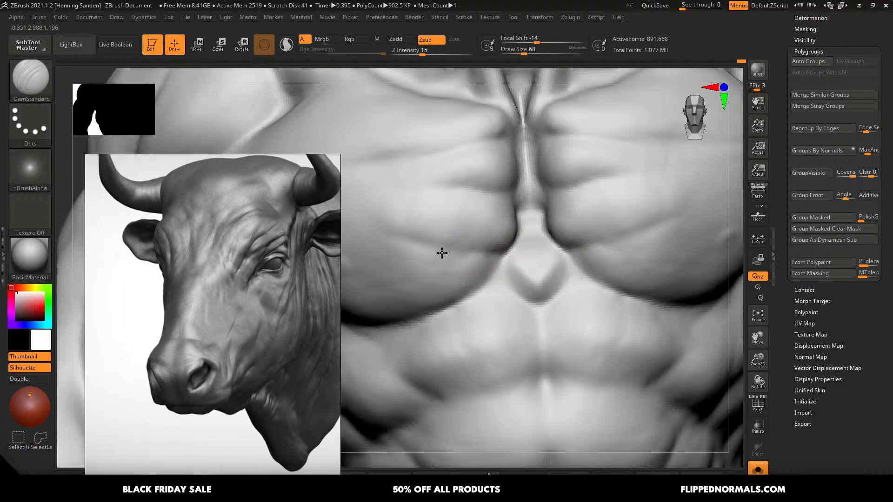
key(s)
drag(441, 253, 454, 255)
right_drag(454, 288, 541, 259)
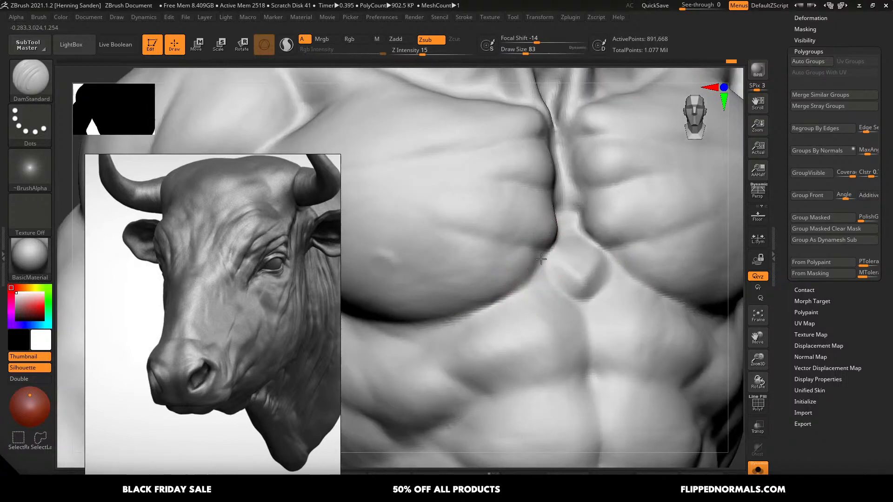
- Sharpen the crease along the pectoral's lower edge toward the armpit with the DamStandard brush at draw sizes 83 and 54
mouse_move(470, 313)
right_down()
mouse_move(550, 266)
mouse_move(620, 274)
right_up()
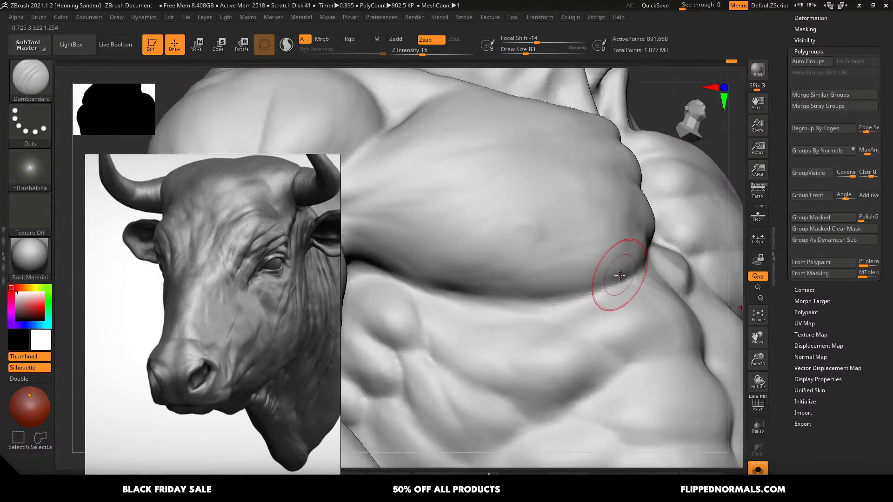
drag(619, 275, 539, 302)
key(s)
drag(552, 299, 546, 297)
mouse_move(626, 282)
mouse_down()
mouse_move(526, 303)
mouse_move(446, 295)
mouse_up()
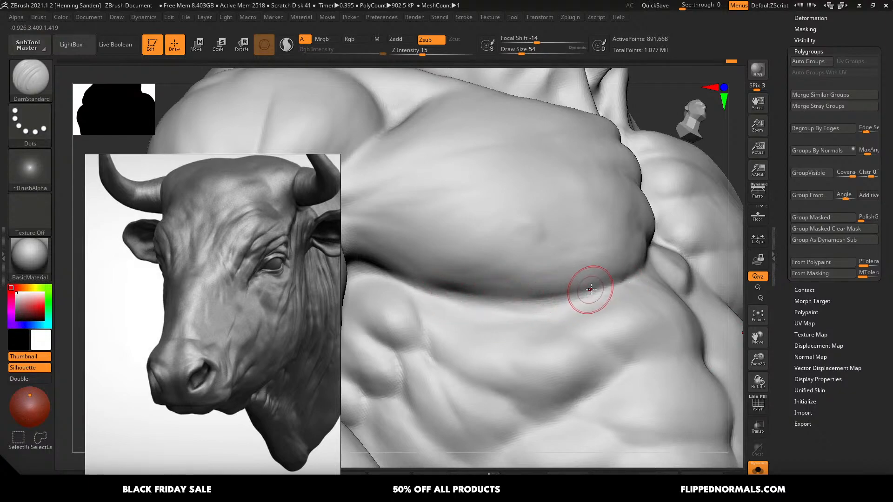
right_drag(446, 294, 637, 303)
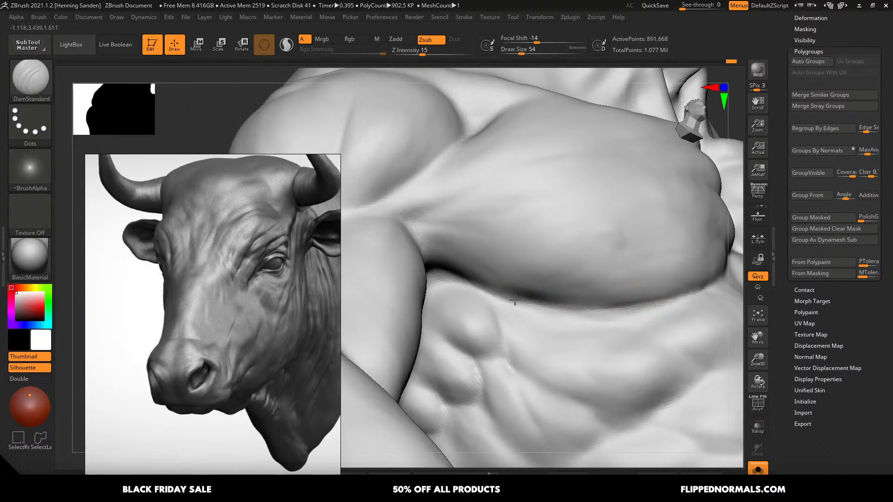
right_drag(516, 299, 540, 301)
right_drag(468, 289, 465, 274)
drag(437, 261, 493, 286)
- Carve the crease between the outer pectoral, deltoid and upper arm with the DamStandard brush at draw size 74
right_drag(465, 274, 449, 270)
key(s)
mouse_move(425, 241)
mouse_down()
mouse_move(404, 224)
mouse_move(422, 250)
mouse_up()
mouse_move(424, 246)
right_down()
mouse_move(444, 256)
mouse_move(470, 249)
mouse_move(429, 247)
right_up()
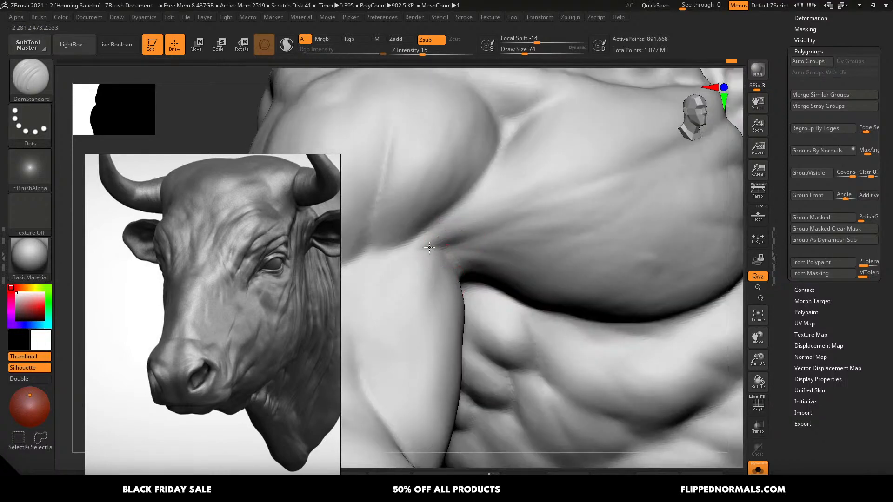
mouse_move(415, 251)
mouse_down()
mouse_move(583, 212)
mouse_move(521, 260)
mouse_up()
ctrl+right_drag(565, 270, 531, 262)
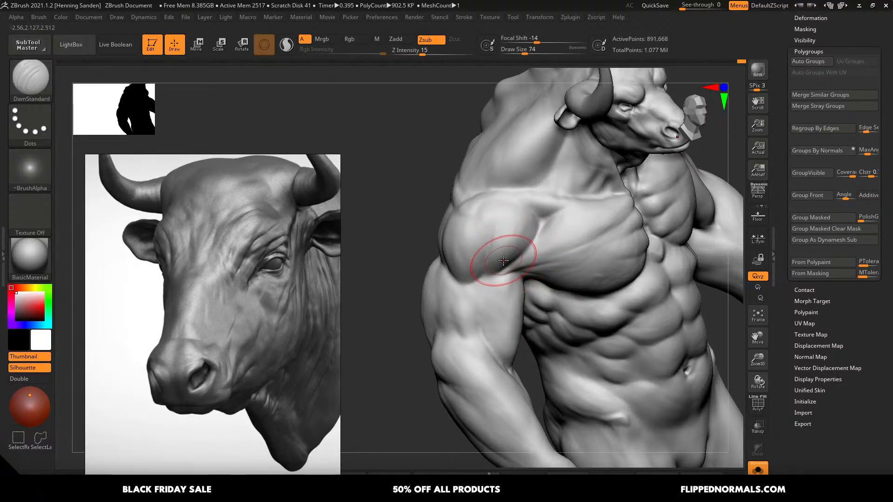
- Cut muscle striations from the armpit into the outer pectoral with DamStandard at draw sizes 56 and 94, and smooth them
right_drag(538, 279, 594, 312)
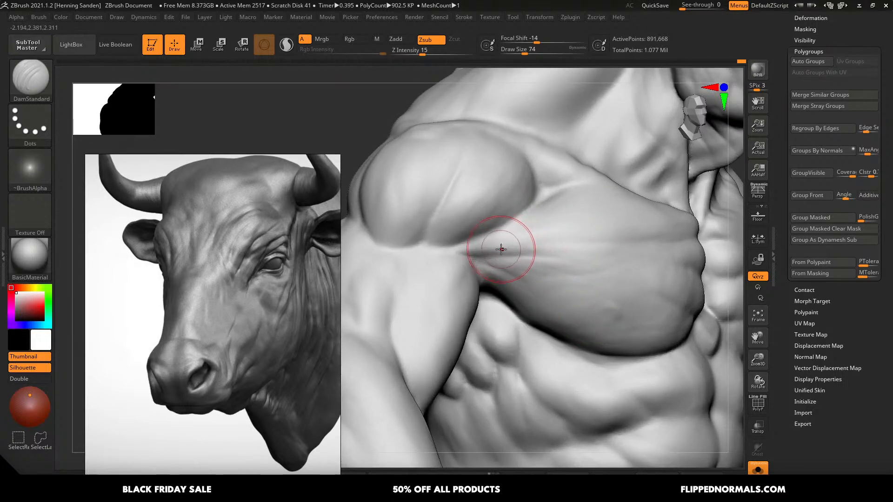
key(bracketleft)
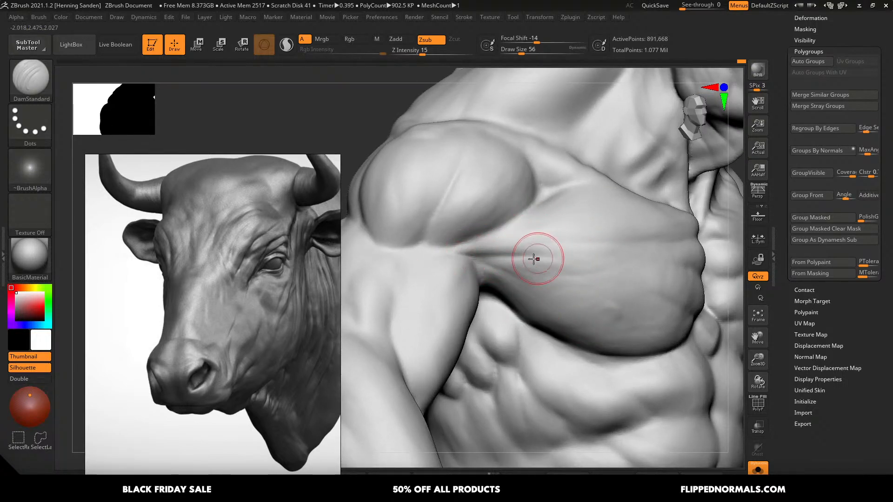
right_drag(546, 261, 585, 273)
key(bracketright)
key(bracketright)
drag(483, 258, 590, 262)
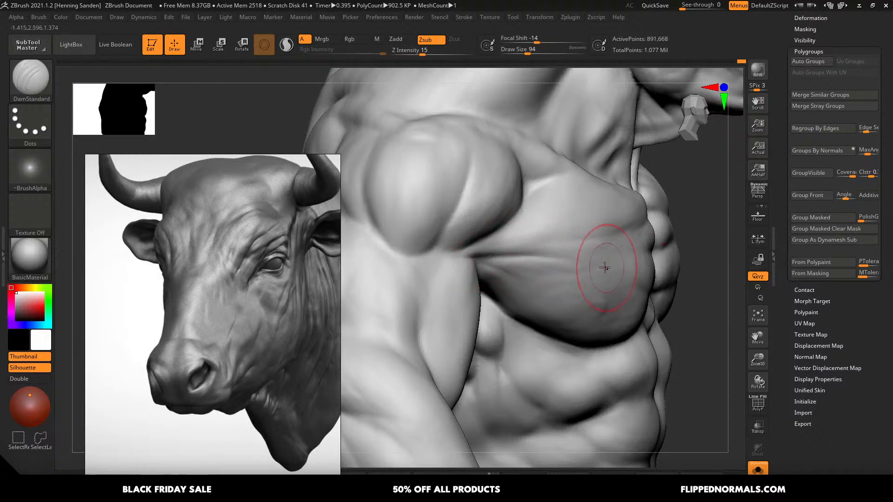
key(shift)
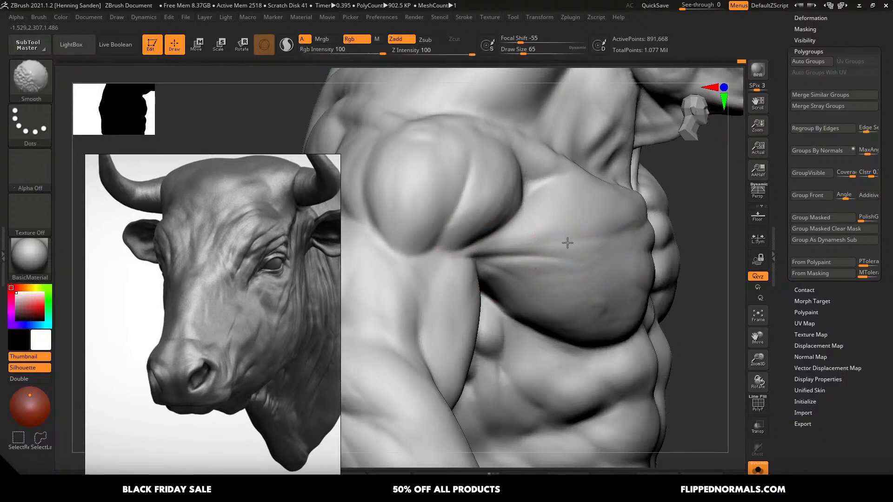
mouse_move(543, 240)
ctrl+right_down()
mouse_move(534, 215)
mouse_move(568, 266)
mouse_move(668, 290)
mouse_move(564, 285)
ctrl+right_up()
mouse_move(622, 245)
right_down()
mouse_move(618, 261)
mouse_move(578, 292)
mouse_move(558, 294)
mouse_move(580, 305)
right_up()
- Build up the outer pectoral fibres converging at the armpit with the ClayBuildup brush at draw size 46, smoothing the earlier grooves
key(b)
key(c)
key(b)
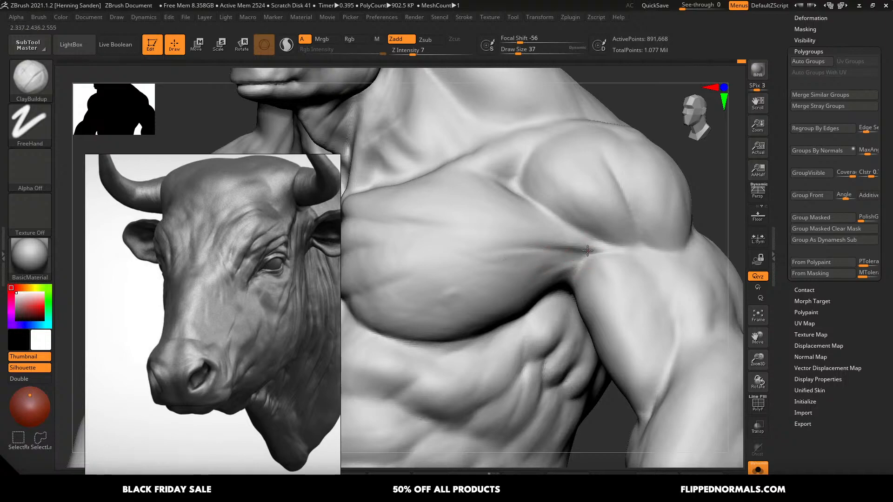
right_drag(501, 246, 568, 239)
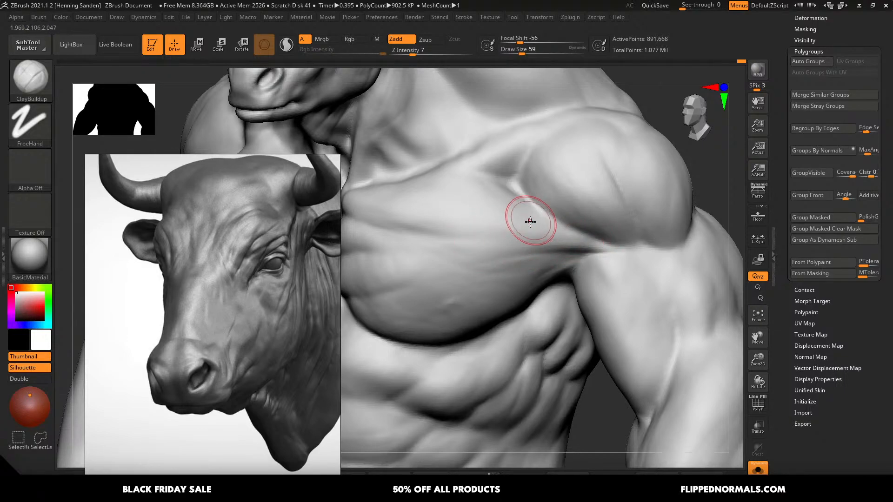
right_drag(527, 227, 487, 181)
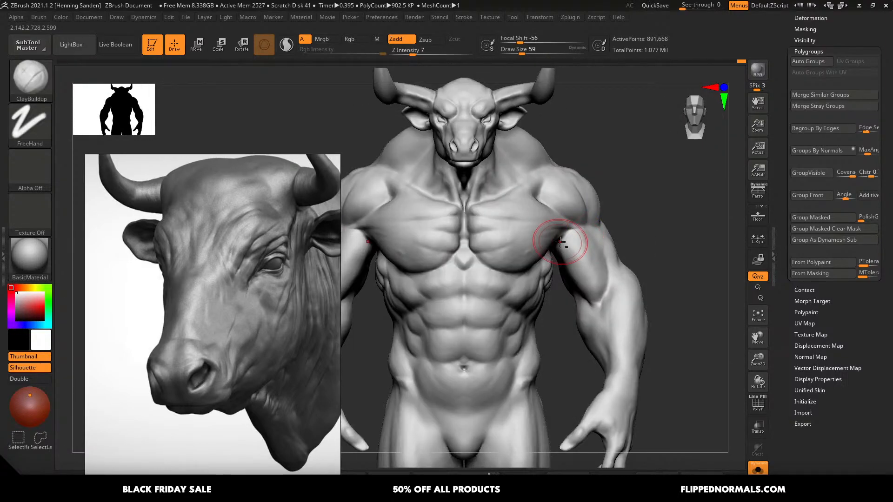
alt+right_drag(560, 242, 575, 253)
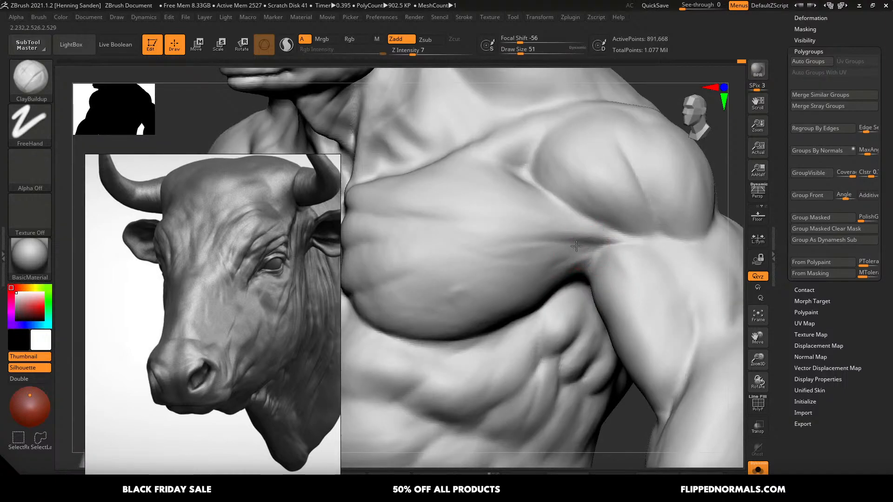
key(shift)
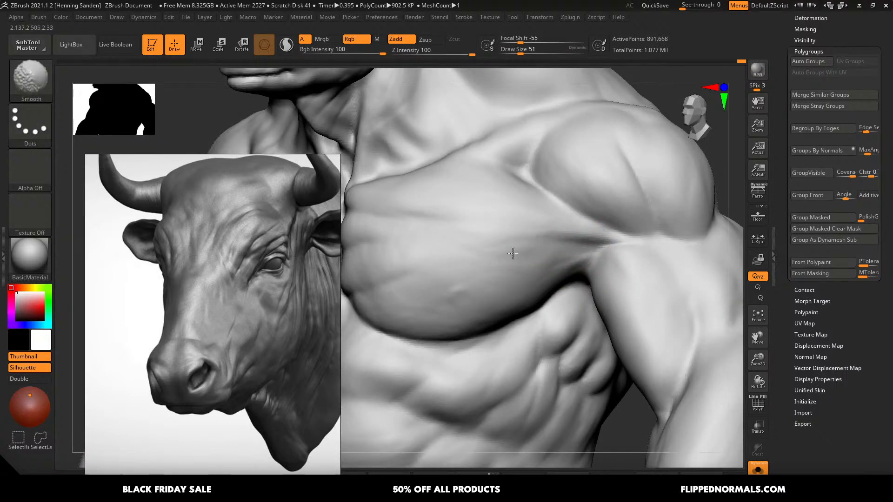
drag(590, 255, 618, 241)
drag(553, 253, 614, 243)
drag(514, 256, 632, 239)
drag(518, 238, 612, 237)
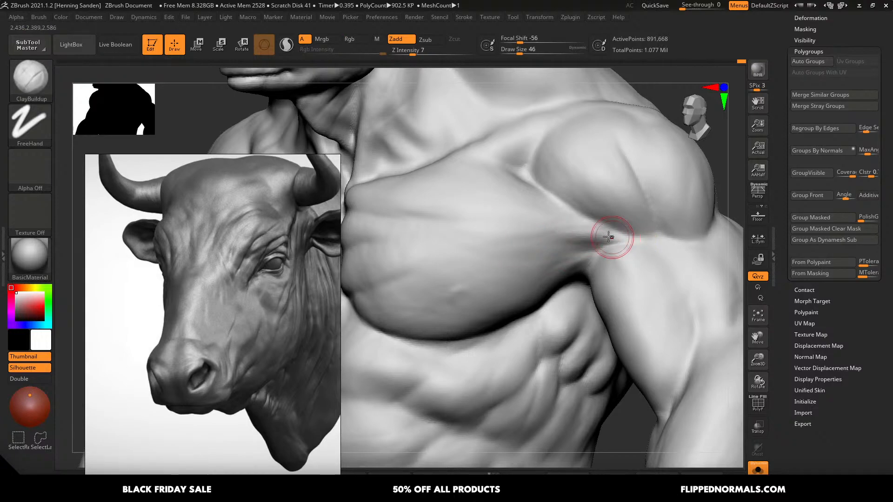
mouse_move(545, 224)
mouse_down()
mouse_move(635, 240)
mouse_move(626, 234)
mouse_up()
drag(529, 209, 624, 236)
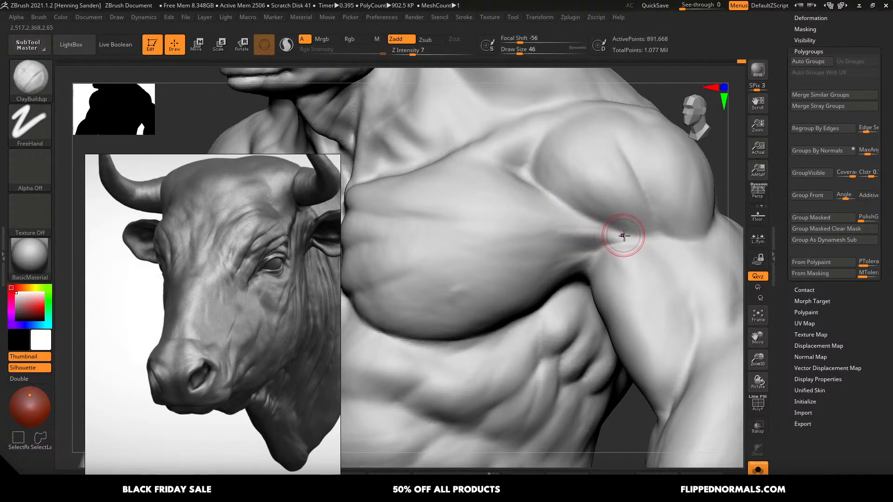
- Try adding volume where the outer pectoral tucks under the deltoid with the ClayBuildup brush at draw size 51
right_drag(624, 236, 618, 234)
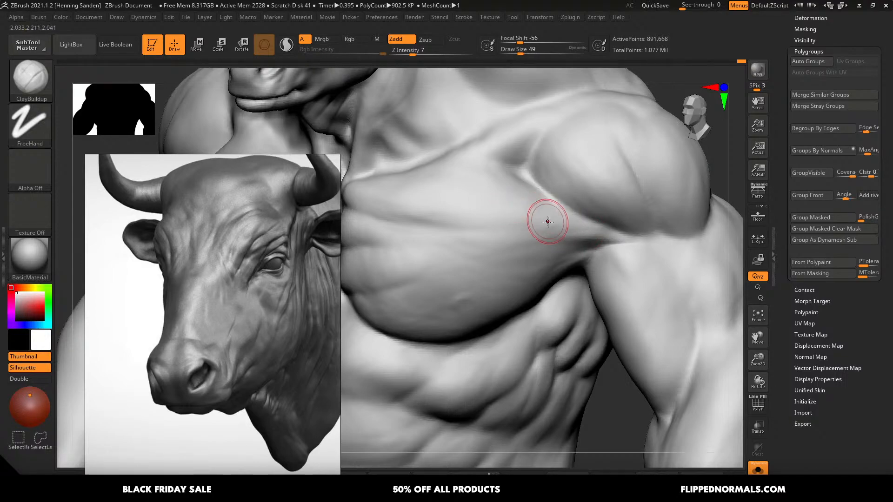
right_drag(547, 221, 583, 224)
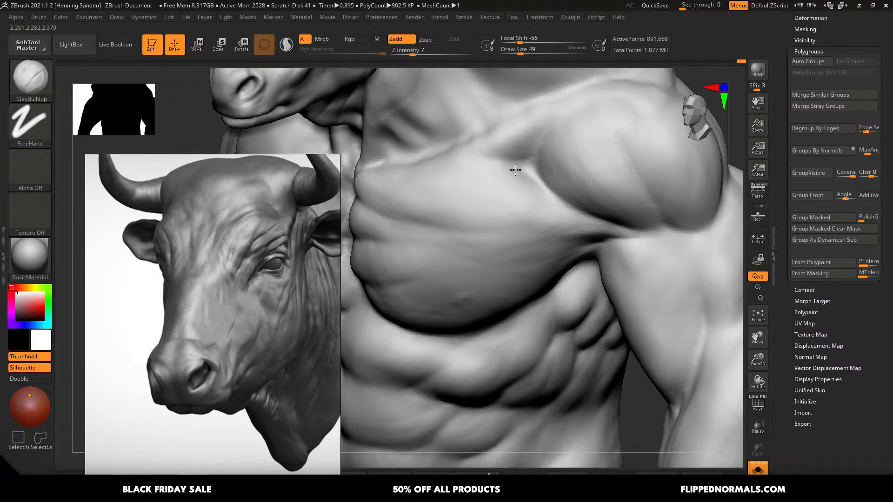
alt+right_drag(529, 185, 514, 111)
mouse_move(514, 111)
shift+right_down()
mouse_move(586, 224)
mouse_move(629, 236)
mouse_move(623, 300)
shift+right_up()
key(bracketleft)
key(bracketleft)
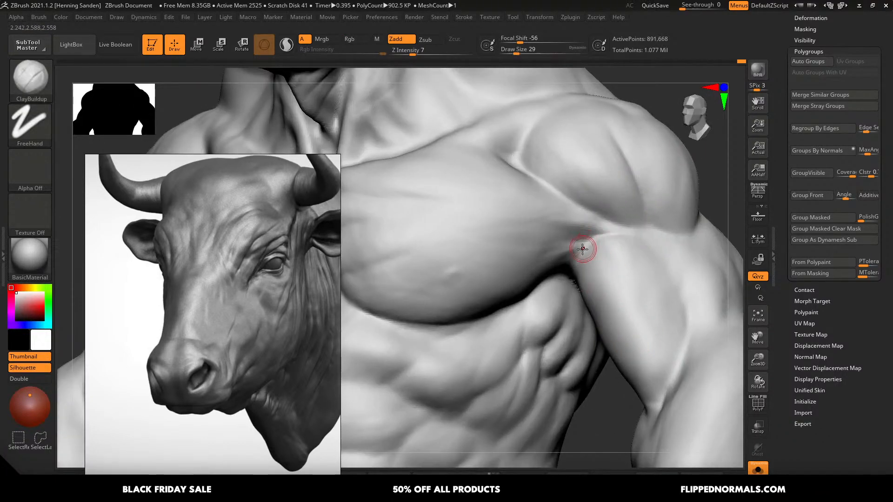
key(s)
mouse_move(582, 236)
mouse_down()
mouse_move(602, 230)
mouse_move(540, 241)
mouse_move(604, 235)
mouse_up()
key(ctrl+z)
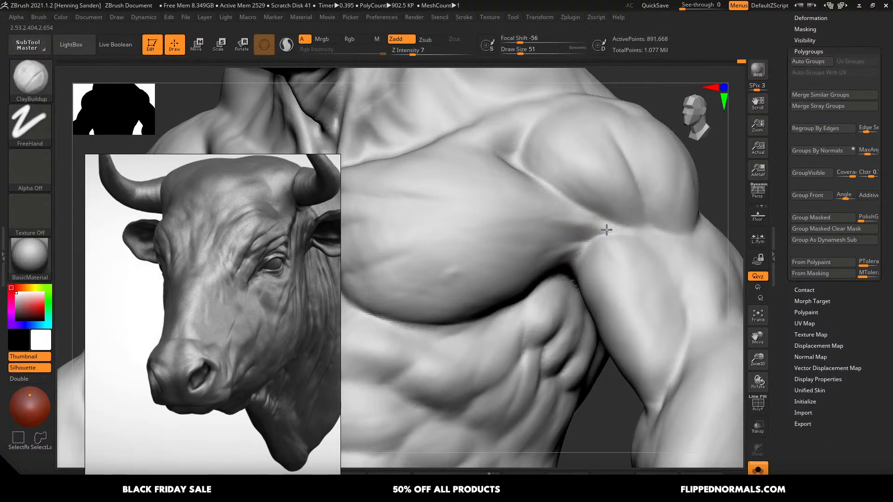
- Refine the outer pectoral's transition into the armpit with the ClayBuildup brush at draw sizes 51 and 49
ctrl+right_drag(522, 250, 526, 223)
shift+right_drag(525, 223, 601, 276)
ctrl+right_drag(600, 277, 573, 270)
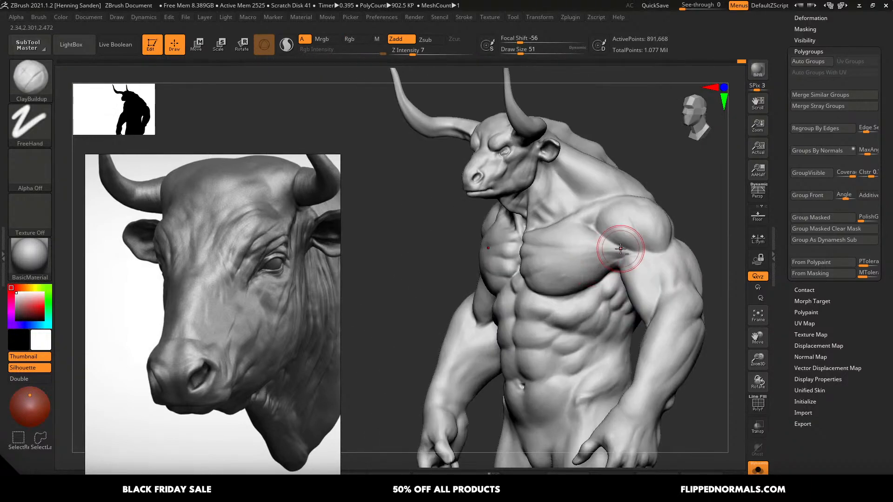
ctrl+right_drag(620, 243, 634, 266)
mouse_move(636, 255)
mouse_down()
mouse_move(605, 254)
mouse_move(633, 254)
mouse_move(601, 271)
mouse_move(643, 253)
mouse_move(591, 271)
mouse_up()
key(s)
key(s)
right_drag(595, 264, 597, 282)
drag(629, 252, 598, 258)
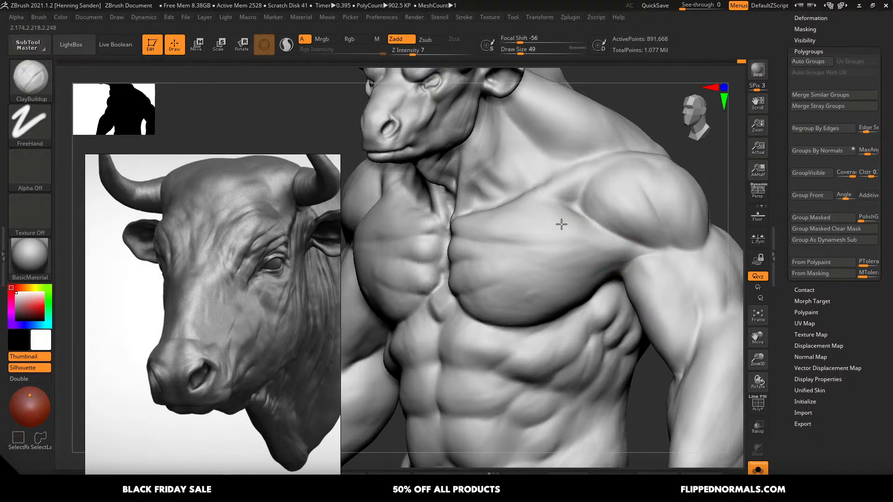
- Build up the upper and inner pectoral fibres below the collarbone with the ClayBuildup brush at draw sizes 39 and 68
mouse_move(565, 226)
right_down()
mouse_move(582, 247)
mouse_move(596, 241)
right_up()
key([)
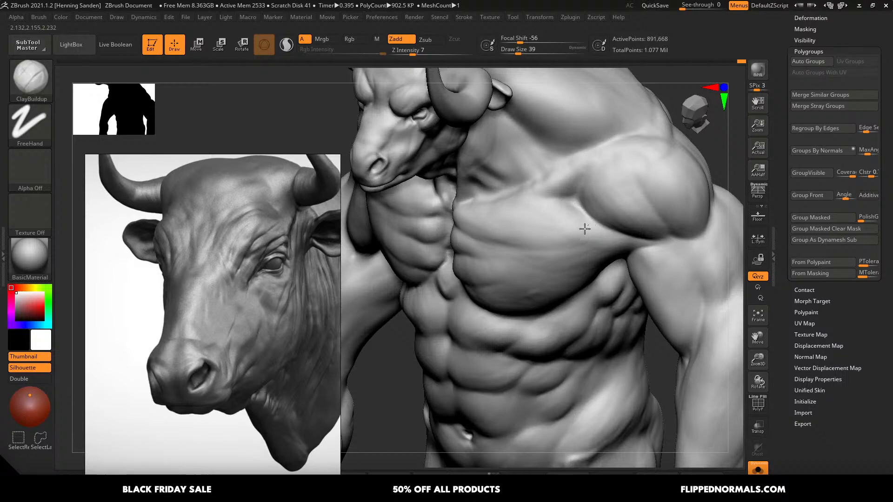
right_drag(558, 215, 591, 237)
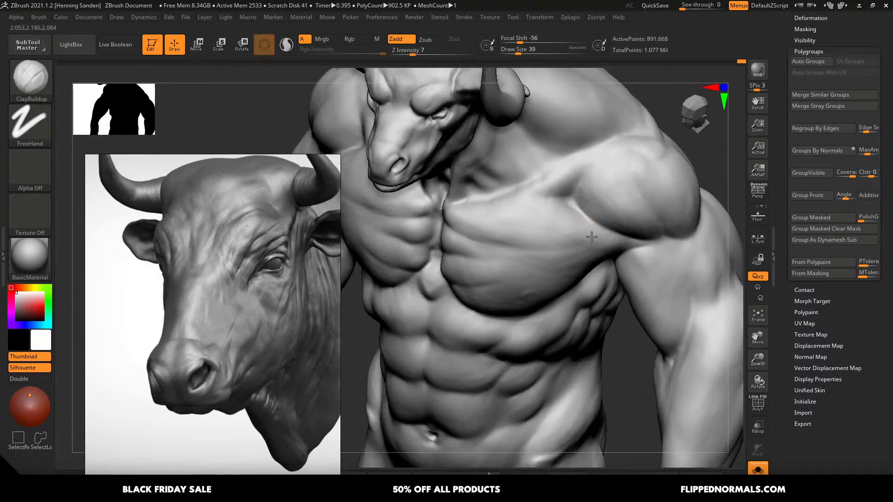
key(])
key(])
key(])
drag(530, 230, 502, 233)
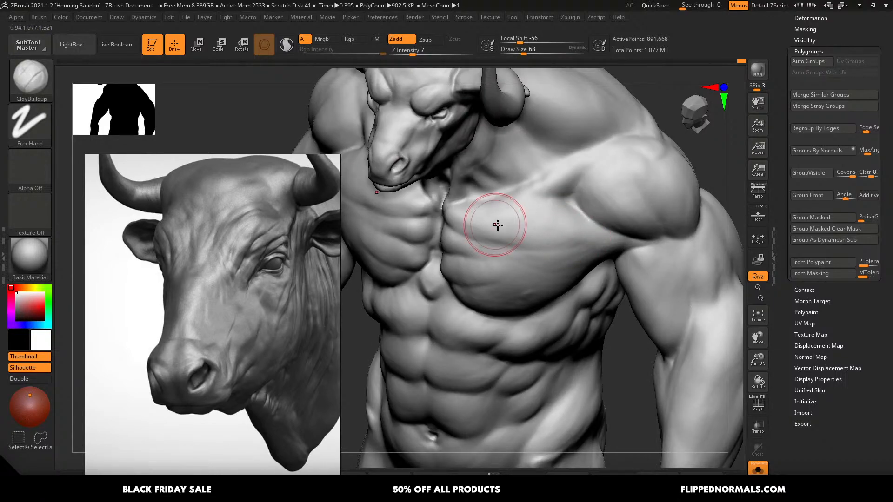
key([)
- Adjust the border between the outer pectoral and the deltoid with the Move brush at draw size 124
right_drag(560, 243, 621, 254)
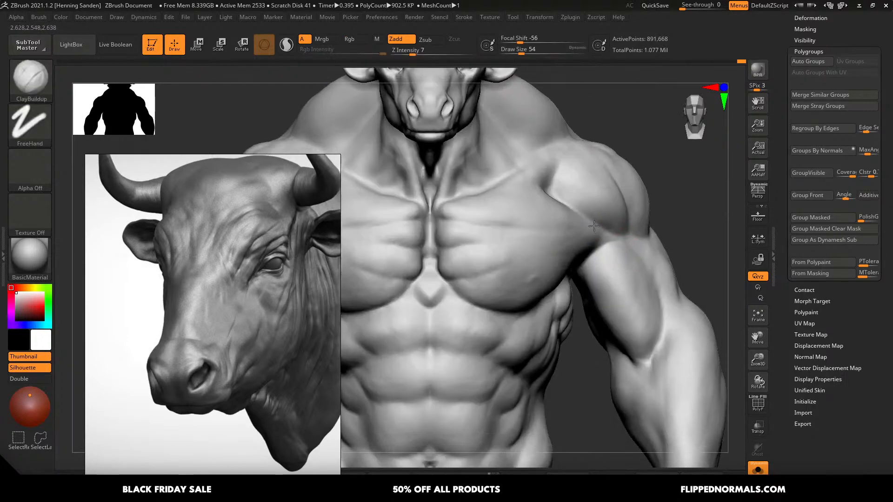
key(f)
key(f)
key(f)
key(b)
key(m)
key(v)
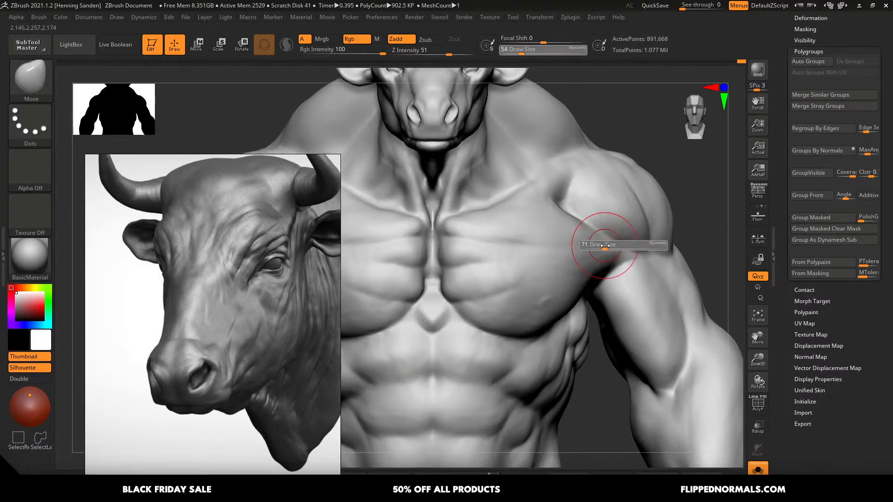
key(])
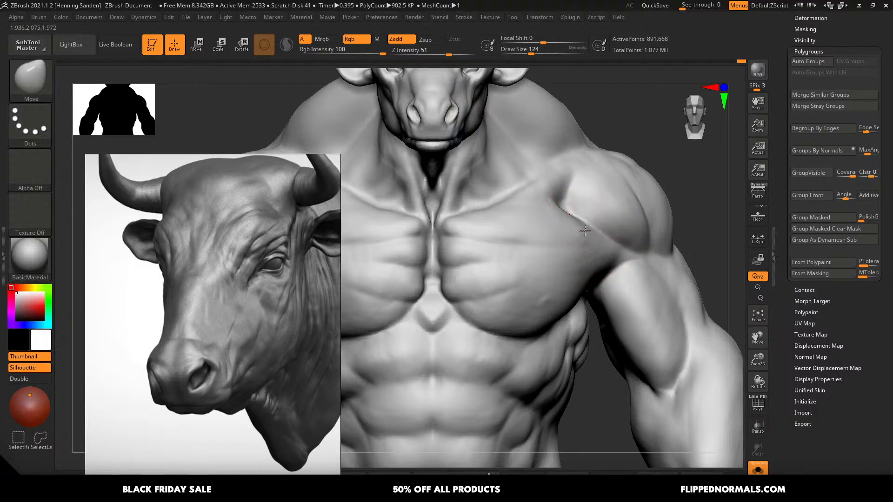
- Reshape the serratus area beneath the armpit with the Move brush at draw size 132
right_drag(535, 185, 607, 269)
key([)
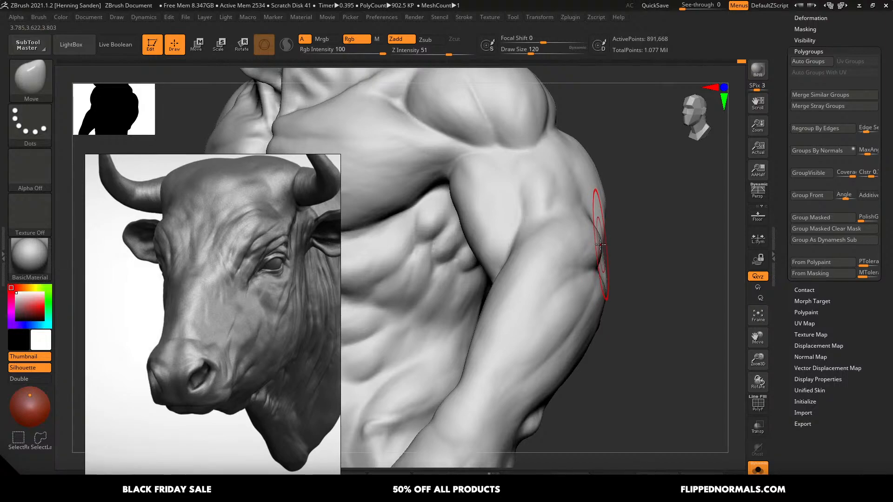
ctrl+right_drag(592, 260, 572, 257)
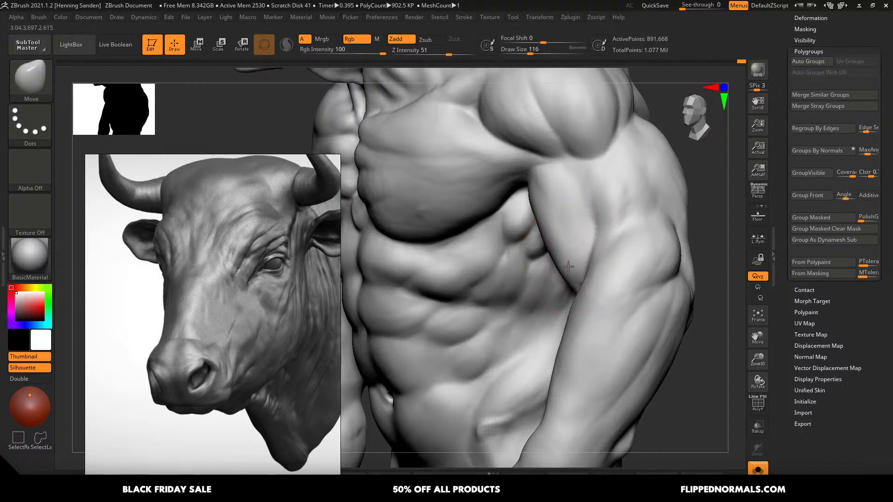
key(s)
drag(547, 241, 552, 241)
right_drag(548, 229, 509, 231)
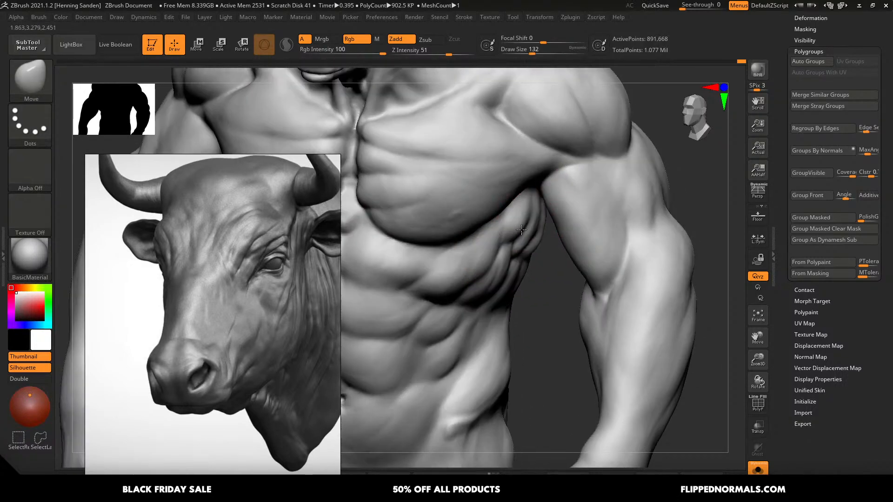
key(s)
drag(525, 229, 518, 229)
mouse_move(518, 229)
right_down()
mouse_move(527, 226)
mouse_move(502, 225)
mouse_move(505, 197)
right_up()
- Sharpen the creases between the serratus muscles below the armpit with the DamStandard brush at draw size 31
key(b)
key(d)
key(s)
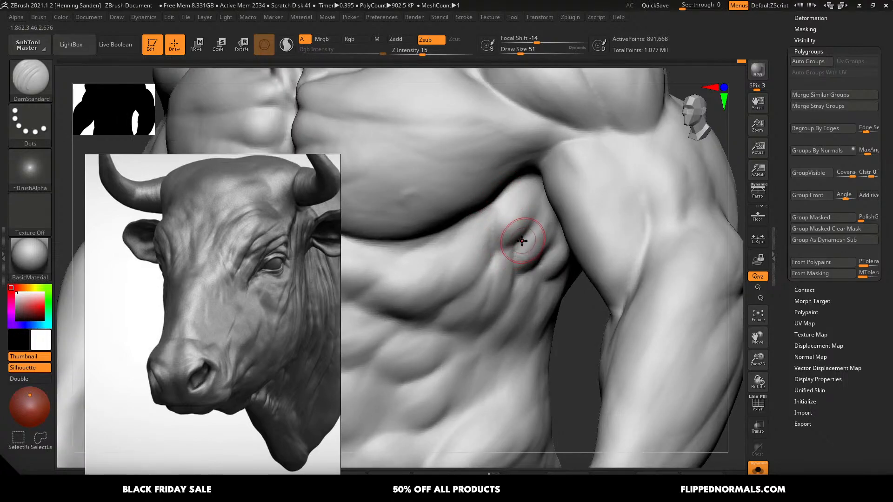
key(s)
drag(503, 250, 498, 250)
right_drag(514, 247, 502, 253)
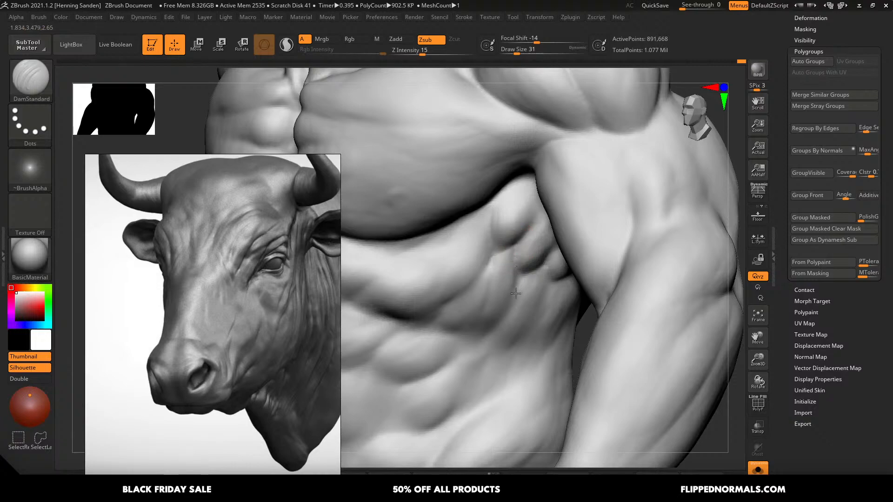
right_drag(516, 293, 522, 264)
mouse_move(509, 312)
right_down()
mouse_move(542, 266)
mouse_move(575, 283)
right_up()
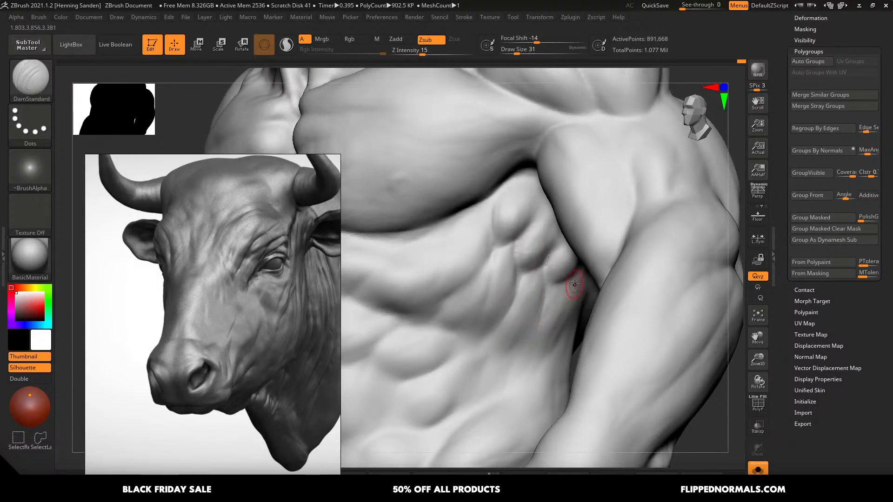
- Undo the last DamStandard stroke below the serratus, and smooth that side of the ribcage at draw size 62
mouse_move(545, 363)
mouse_down()
mouse_move(577, 316)
mouse_move(545, 362)
mouse_up()
key(ctrl+z)
key(s)
click(577, 321)
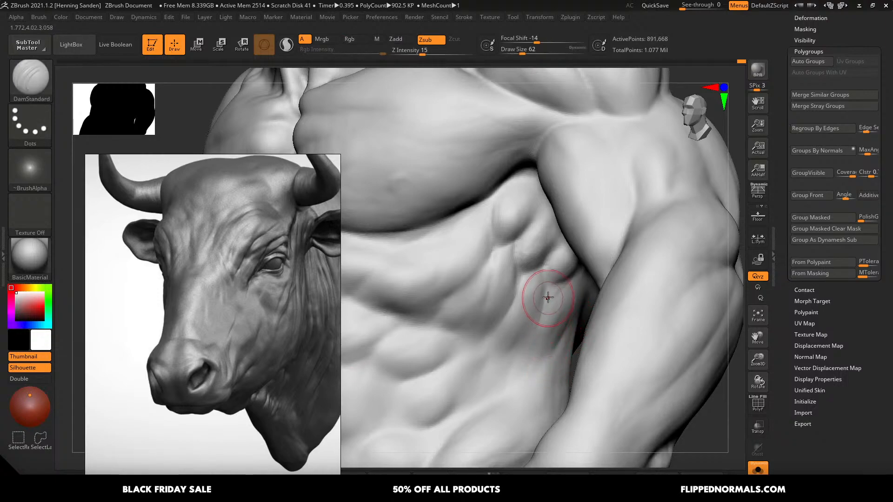
shift+drag(542, 309, 512, 321)
- Sharpen the crease along the lower edge of the pectoral with the DamStandard brush at draw size 41
mouse_move(488, 277)
right_down()
mouse_move(548, 279)
mouse_move(456, 282)
mouse_move(530, 283)
right_up()
key(s)
click(510, 283)
drag(476, 339, 495, 326)
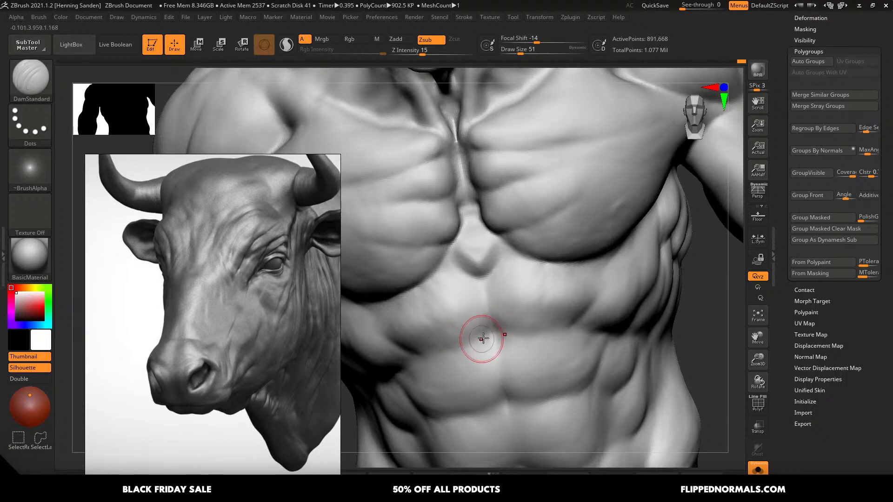
ctrl+right_drag(483, 339, 516, 273)
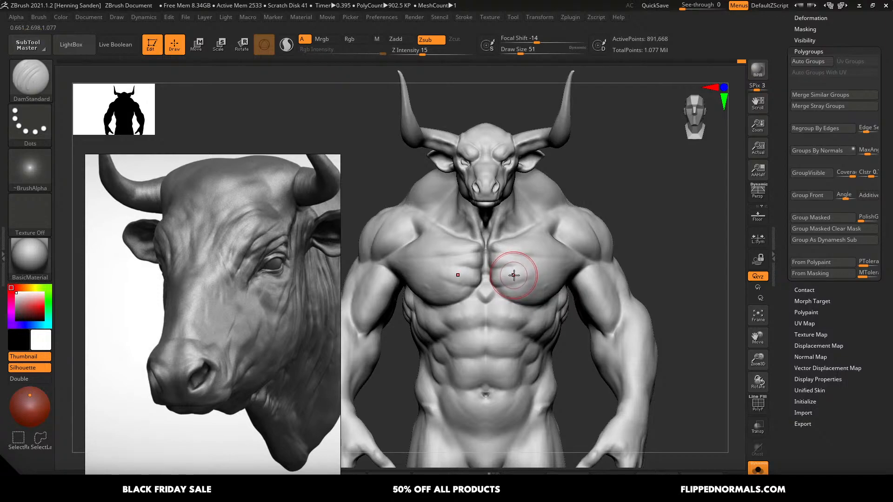
mouse_move(500, 300)
alt+right_down()
mouse_move(555, 304)
mouse_move(564, 369)
alt+right_up()
right_drag(508, 283, 515, 367)
key(bracketleft)
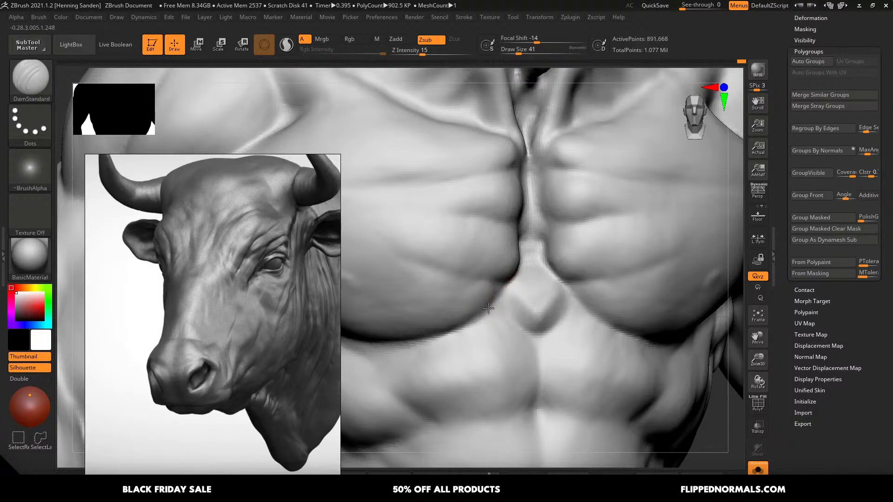
right_drag(488, 308, 578, 259)
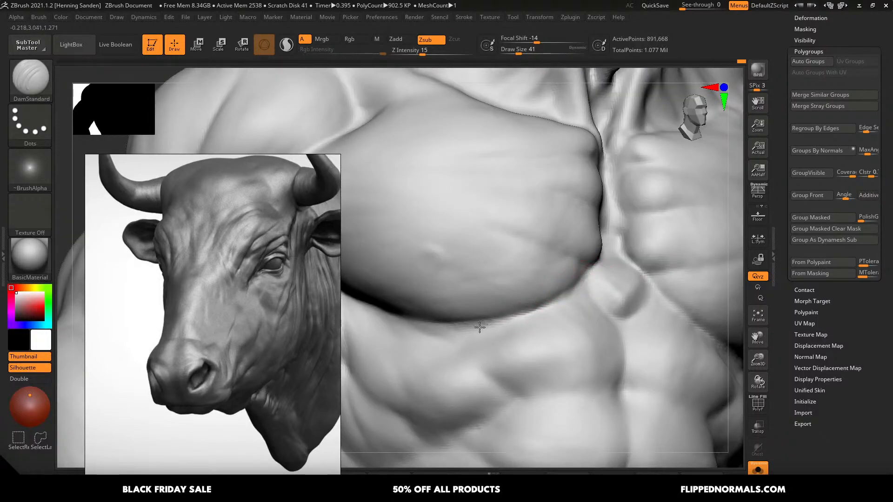
- Reshape the lower pectoral border near the armpit with the Move brush at draw sizes 90 and 207
mouse_move(480, 328)
right_down()
mouse_move(574, 303)
mouse_move(504, 313)
mouse_move(604, 302)
right_up()
key(b)
key(m)
key(v)
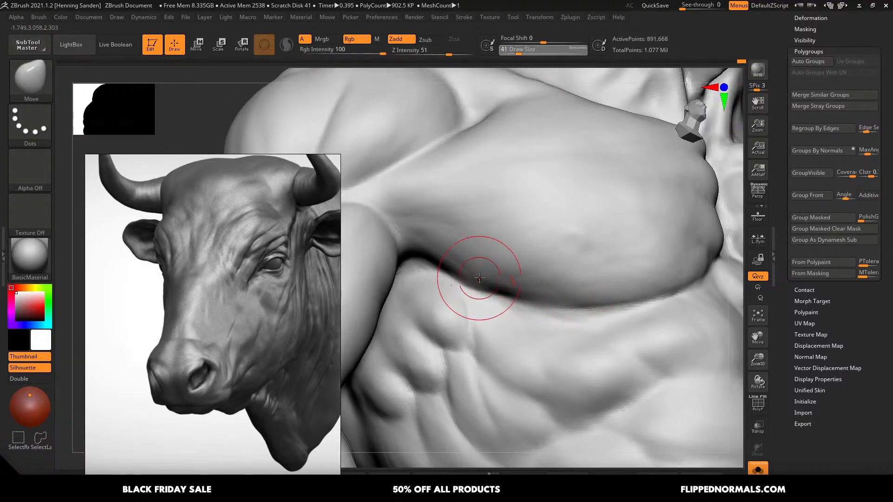
mouse_move(479, 278)
right_down()
mouse_move(434, 279)
mouse_move(598, 293)
right_up()
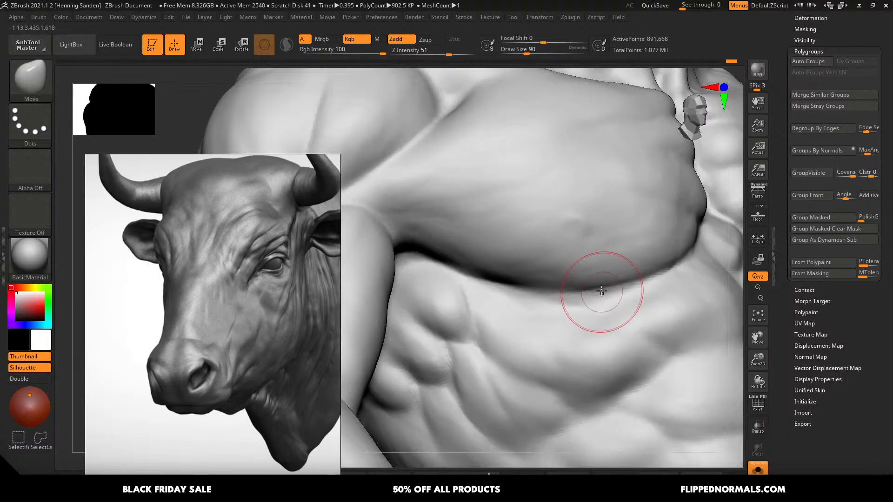
key(s)
drag(466, 256, 471, 256)
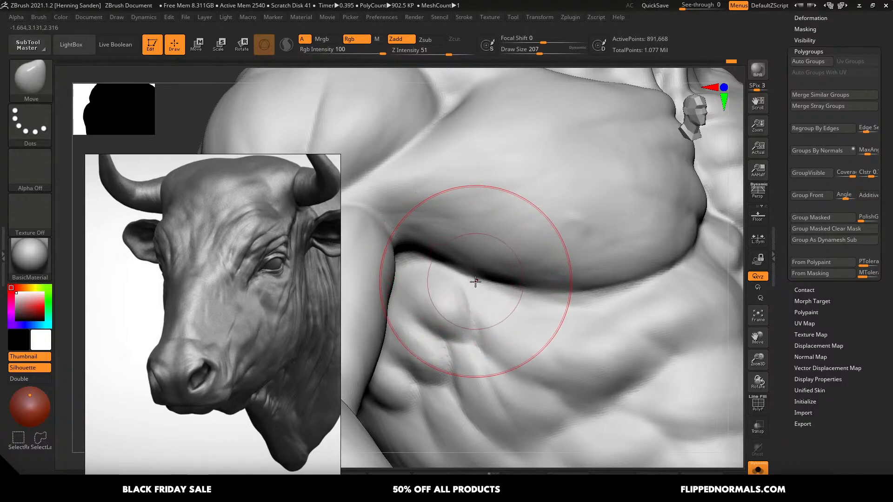
- Adjust the form of the front deltoid beside the pectoral with the Move brush at draw size 104
mouse_move(475, 281)
ctrl+right_down()
mouse_move(467, 228)
mouse_move(418, 234)
mouse_move(544, 253)
mouse_move(461, 249)
mouse_move(522, 233)
mouse_move(465, 211)
mouse_move(475, 234)
mouse_move(511, 246)
ctrl+right_up()
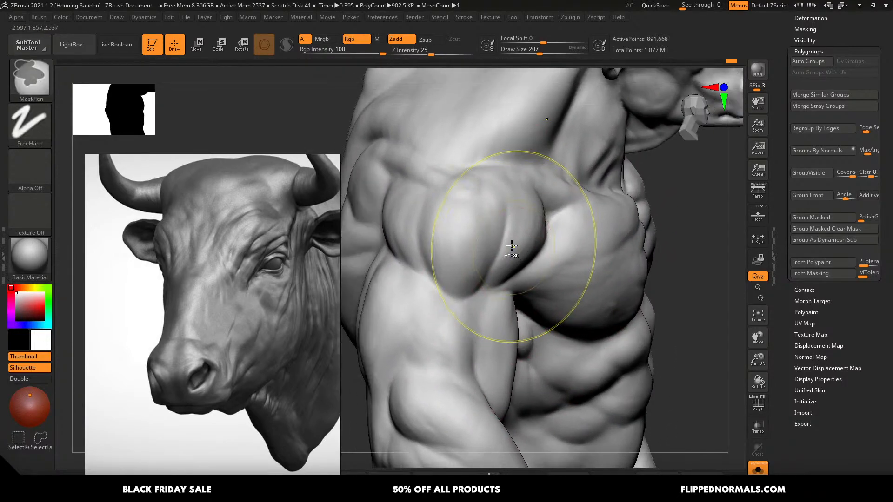
key(s)
drag(511, 244, 498, 244)
right_drag(472, 214, 503, 221)
key(s)
drag(491, 235, 494, 237)
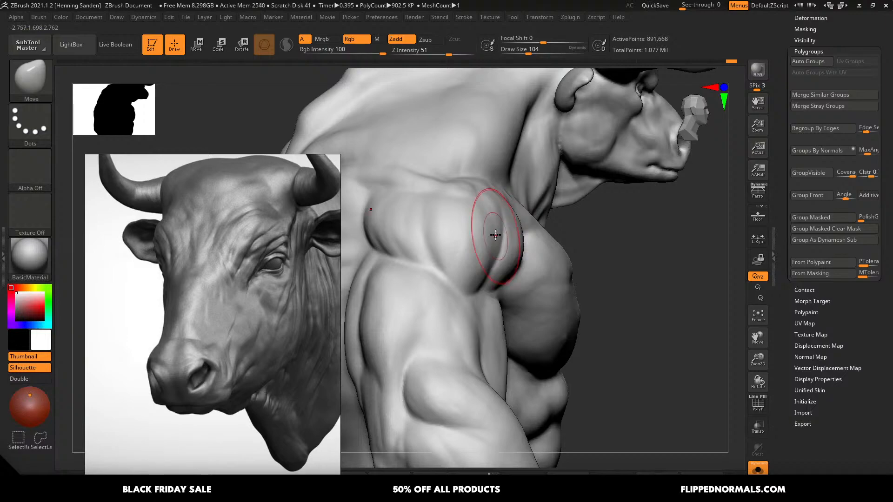
- Carve the groove between the front and middle deltoid heads with the DamStandard brush at draw size 62
mouse_move(496, 233)
ctrl+right_down()
mouse_move(482, 185)
mouse_move(502, 262)
mouse_move(465, 218)
mouse_move(494, 299)
ctrl+right_up()
key(b)
key(d)
key(s)
key(s)
drag(497, 238, 488, 237)
right_drag(488, 238, 472, 256)
key(s)
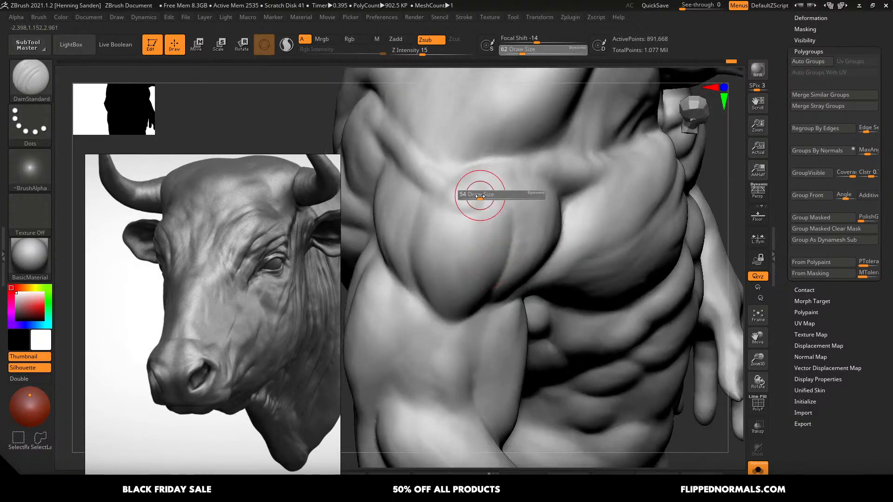
- Carve the tendon notch at the top of the deltoid with DamStandard at draw size 56 and smooth the muscle's surface
drag(484, 189, 478, 213)
mouse_move(475, 212)
right_down()
mouse_move(462, 225)
mouse_move(442, 212)
right_up()
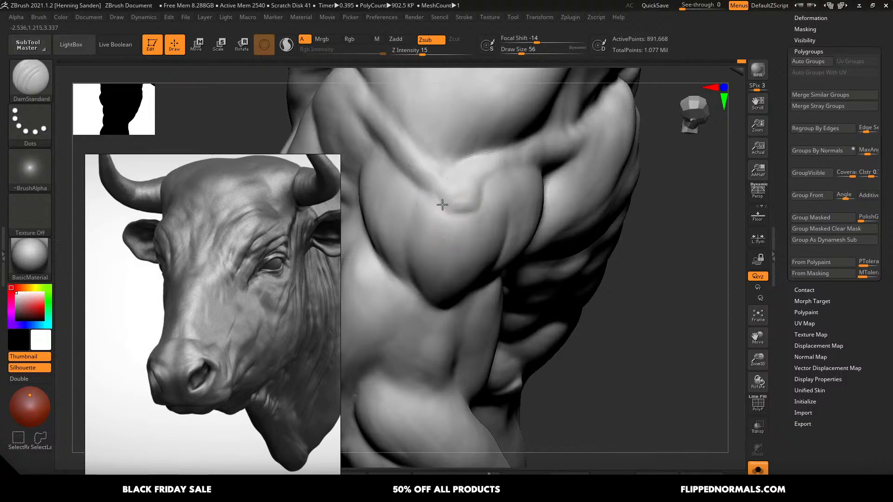
right_drag(453, 238, 474, 212)
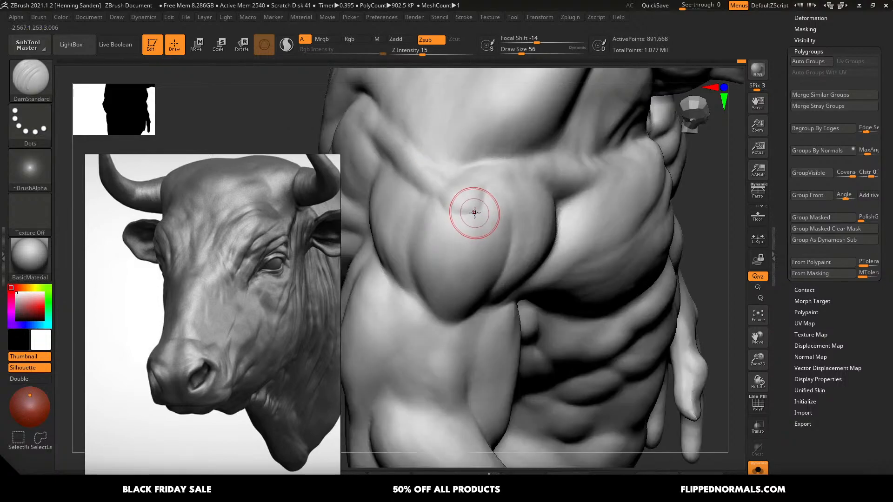
right_drag(468, 284, 484, 213)
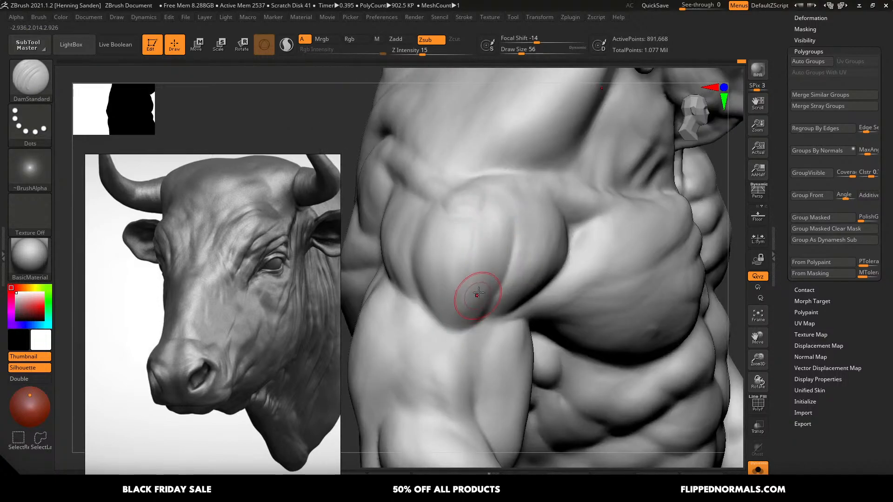
shift+drag(478, 293, 484, 225)
- Define the muscle-fibre grooves running down the deltoid with the DamStandard brush at draw sizes between 68 and 83
key(bracketright)
key(bracketright)
right_drag(409, 259, 437, 253)
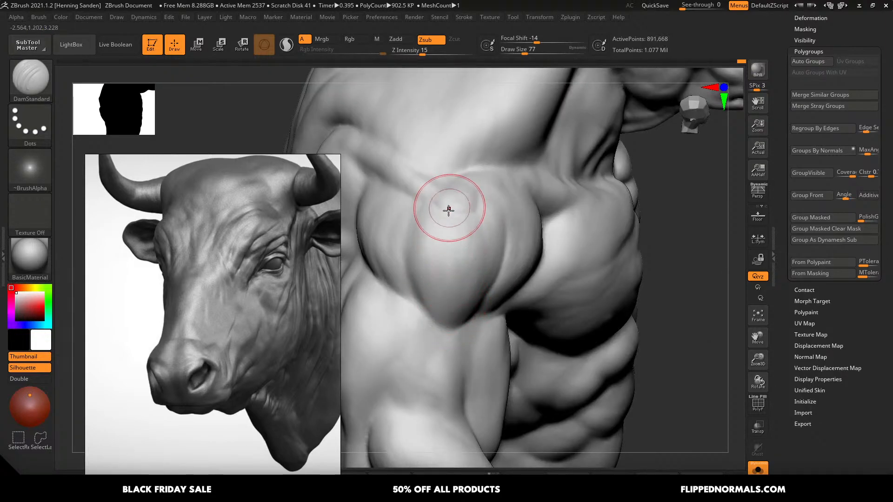
key(bracketleft)
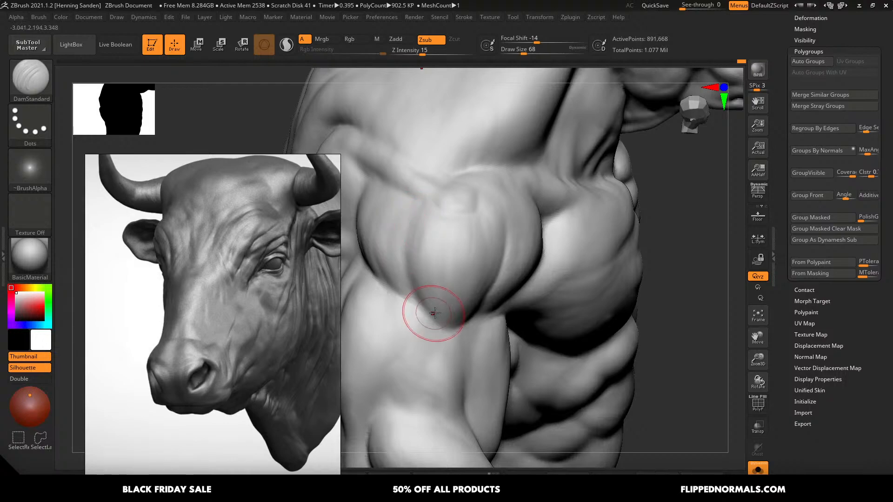
right_drag(424, 309, 496, 241)
right_drag(505, 198, 498, 192)
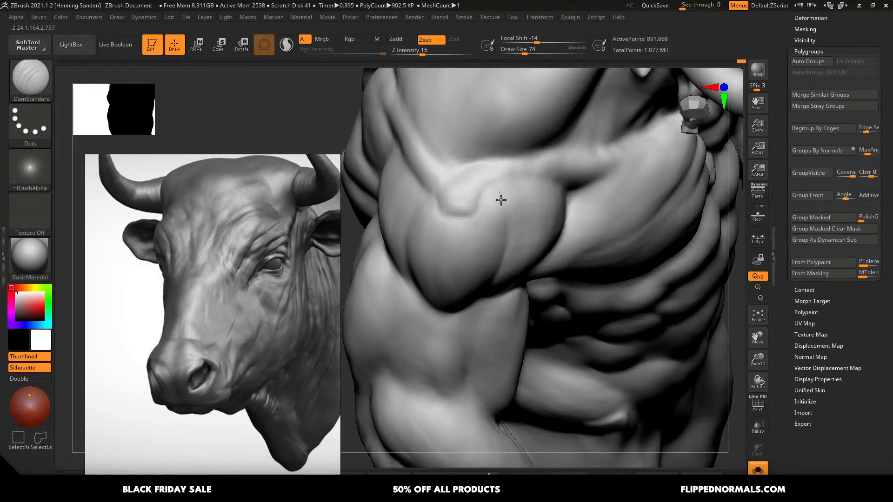
right_drag(490, 235, 490, 218)
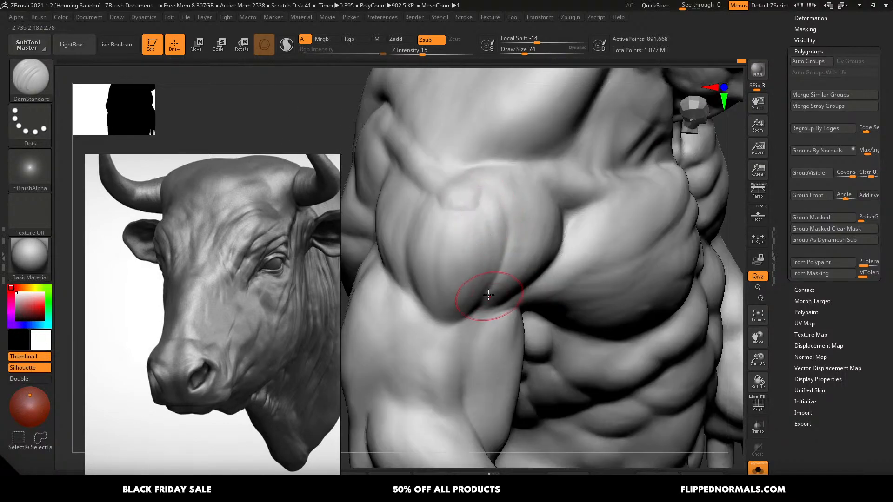
right_drag(478, 316, 522, 259)
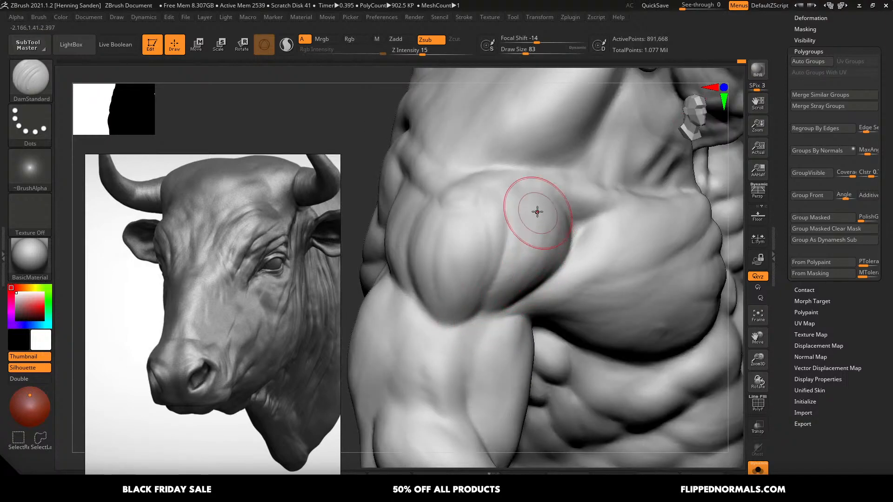
right_drag(537, 212, 544, 201)
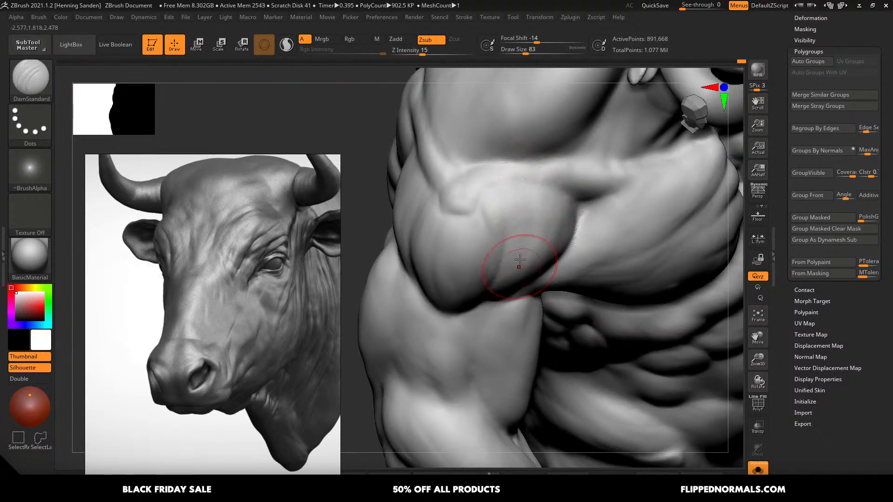
right_drag(507, 288, 527, 237)
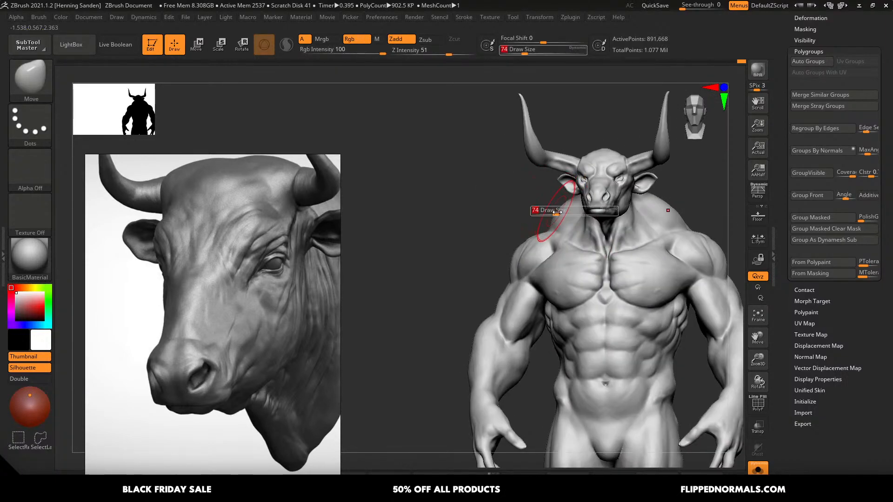
- Adjust the Move brush's draw size at the minotaur's neck and shoulder line and check the full figure
drag(557, 211, 561, 215)
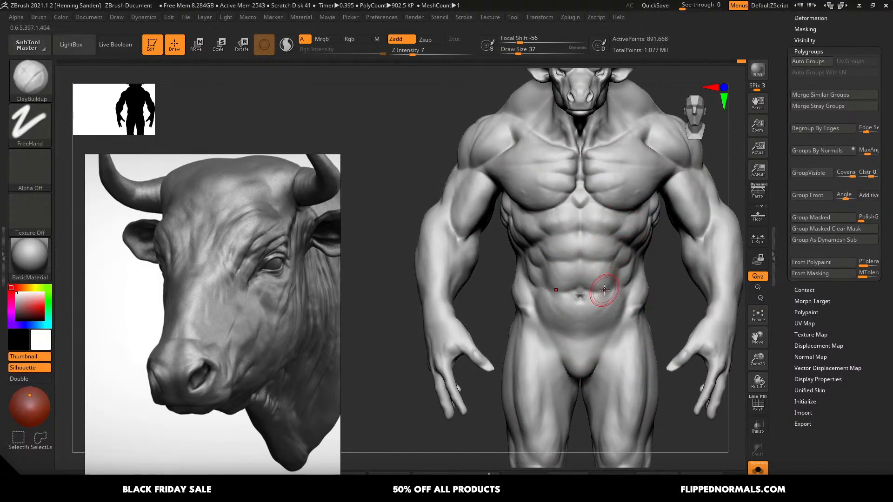
ctrl+right_drag(606, 299, 574, 267)
right_drag(637, 267, 599, 256)
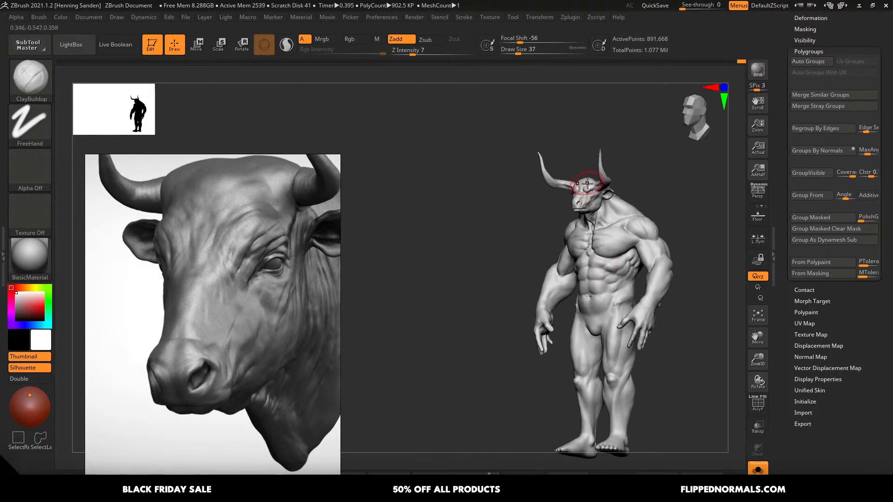
- Undo the last stroke on the face and reshape the cheek and jaw with the Move brush at draw sizes 87 to 124
ctrl+right_drag(583, 184, 602, 340)
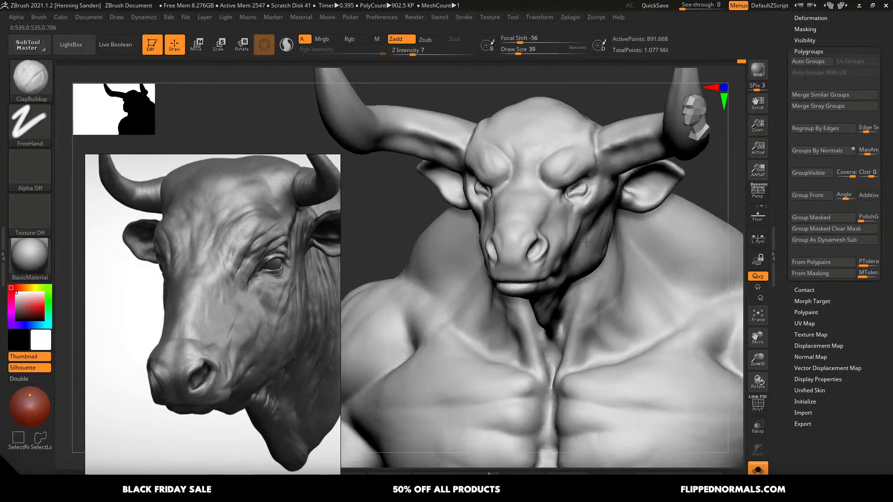
key(ctrl+z)
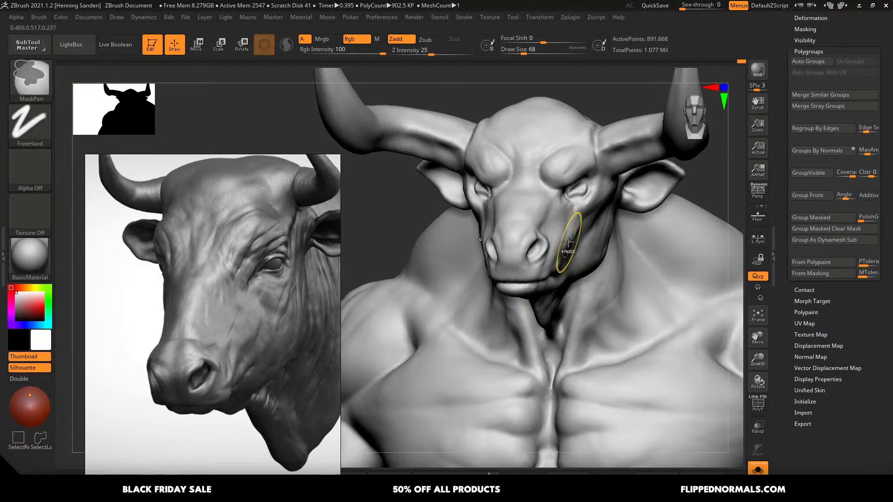
key(s)
drag(571, 239, 590, 254)
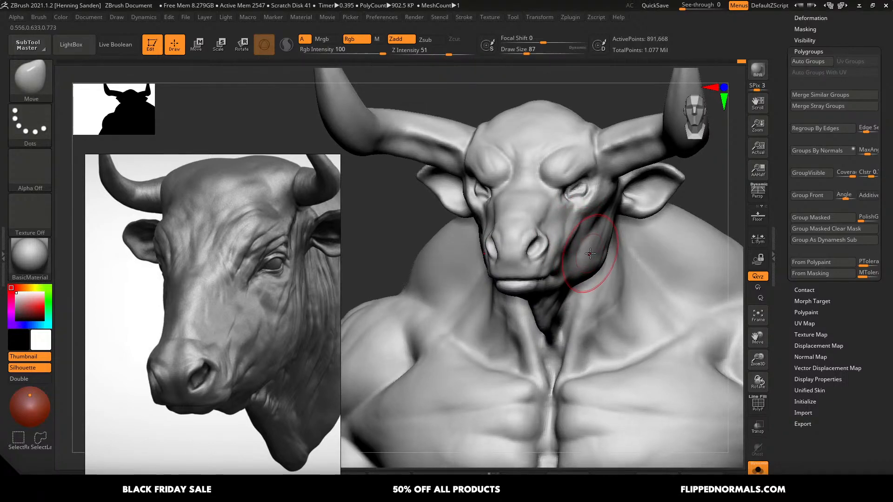
right_drag(598, 261, 530, 256)
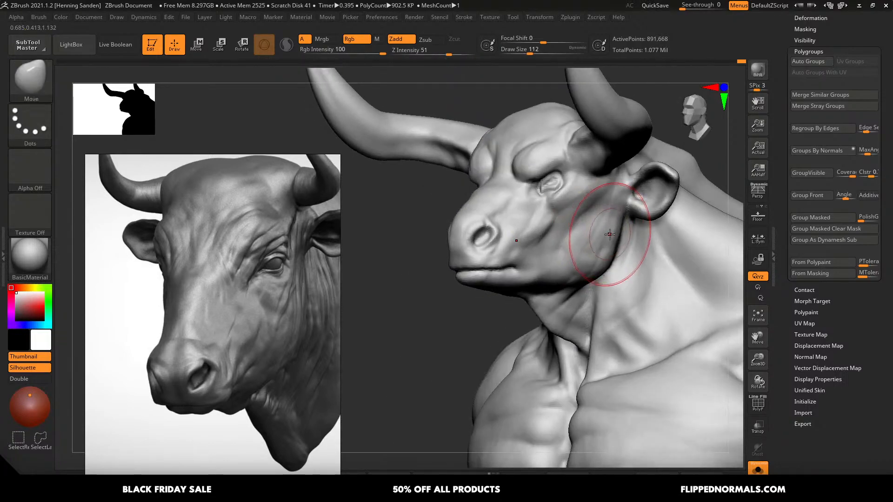
key(s)
drag(604, 256, 607, 256)
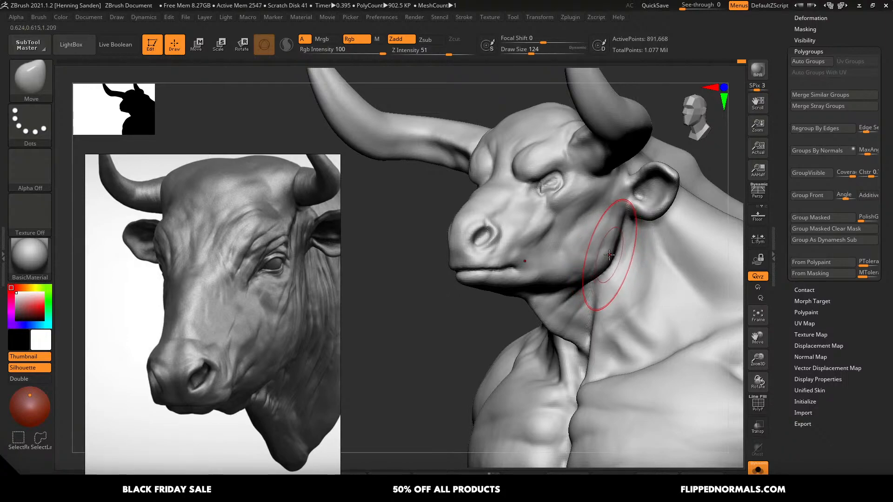
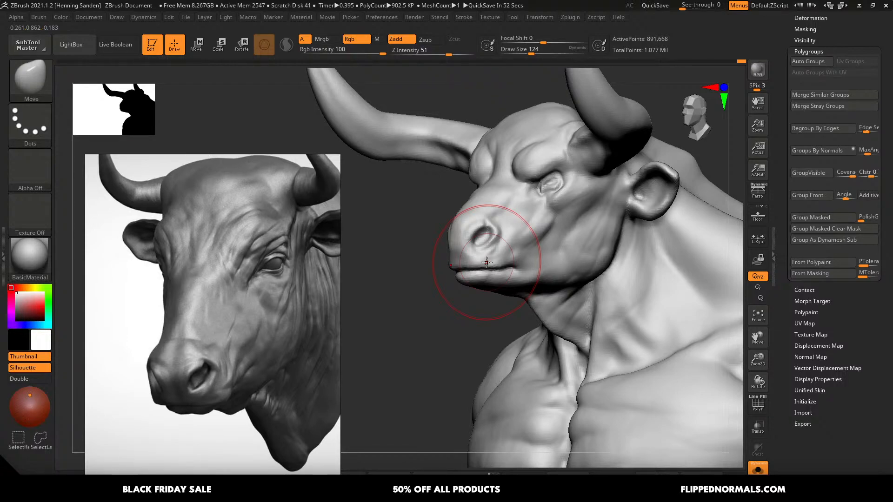
- Refine the cheek contour beside the muzzle with the Move brush, starting from draw size 83
right_drag(497, 247, 554, 228)
key(bracketleft)
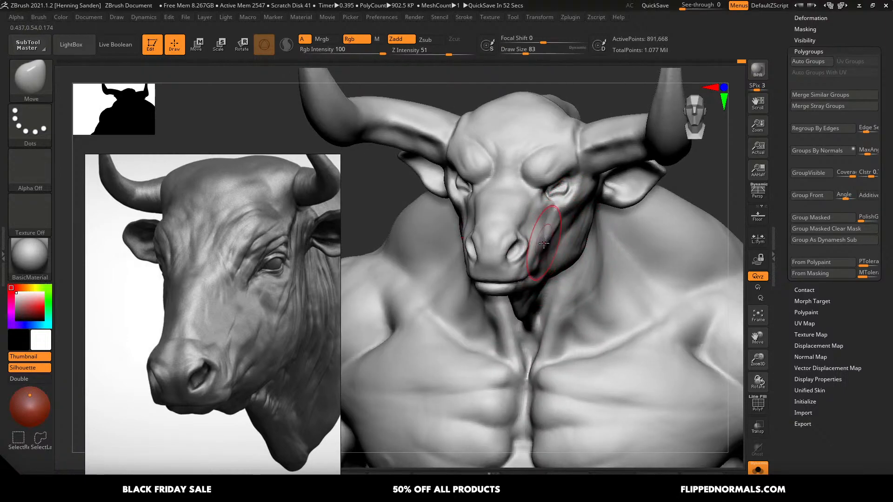
mouse_move(571, 234)
ctrl+right_down()
mouse_move(577, 213)
mouse_move(563, 248)
ctrl+right_up()
key(s)
drag(561, 248, 564, 248)
drag(558, 238, 565, 245)
- Build up the cheekbone below the eye with the ClayBuildup brush at draw size 46
mouse_move(595, 229)
right_down()
mouse_move(569, 238)
mouse_move(578, 208)
mouse_move(576, 219)
right_up()
key(2)
key(s)
mouse_move(575, 215)
mouse_down()
mouse_move(564, 213)
mouse_move(572, 207)
mouse_move(568, 226)
mouse_up()
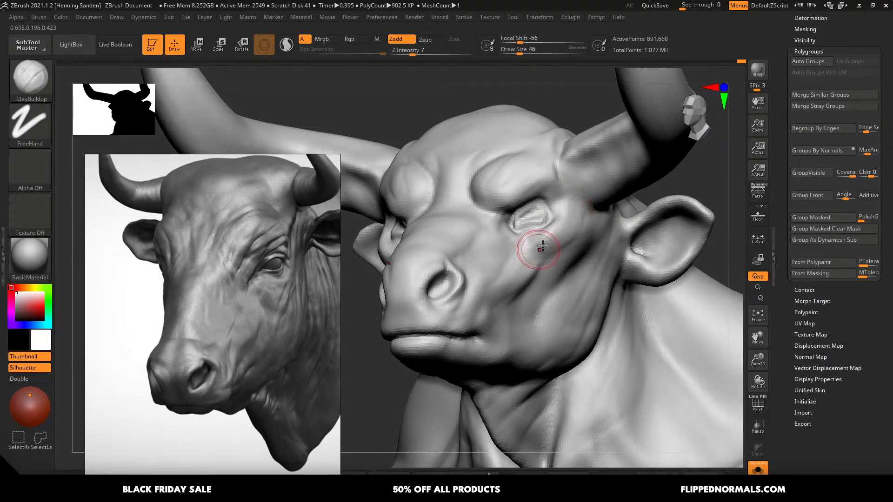
drag(534, 263, 540, 258)
right_drag(516, 254, 511, 245)
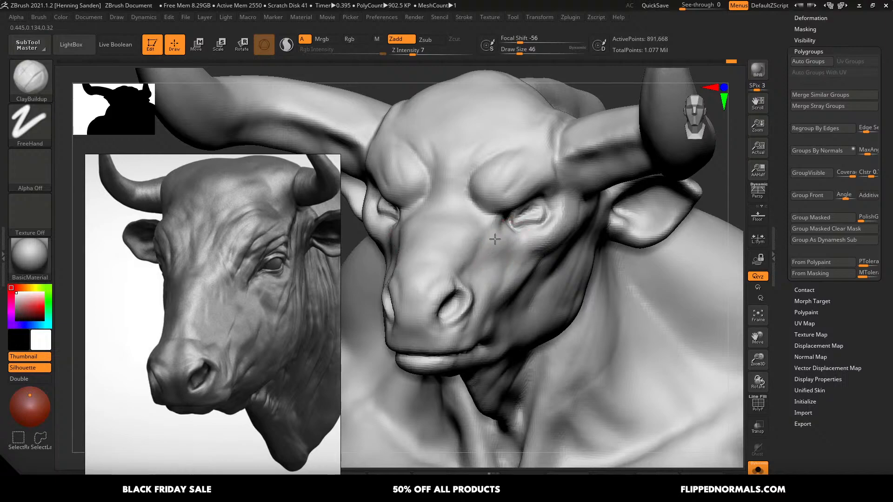
- Shape the side and bridge of the snout with the ClayBuildup brush, adjusting its draw size from several angles
mouse_move(483, 232)
right_down()
mouse_move(455, 218)
mouse_move(425, 231)
mouse_move(449, 253)
mouse_move(441, 221)
right_up()
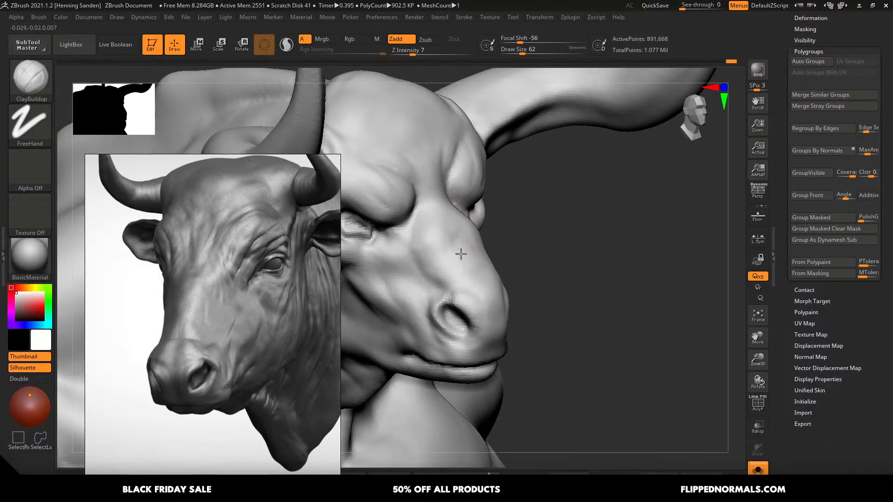
key(s)
drag(477, 264, 479, 264)
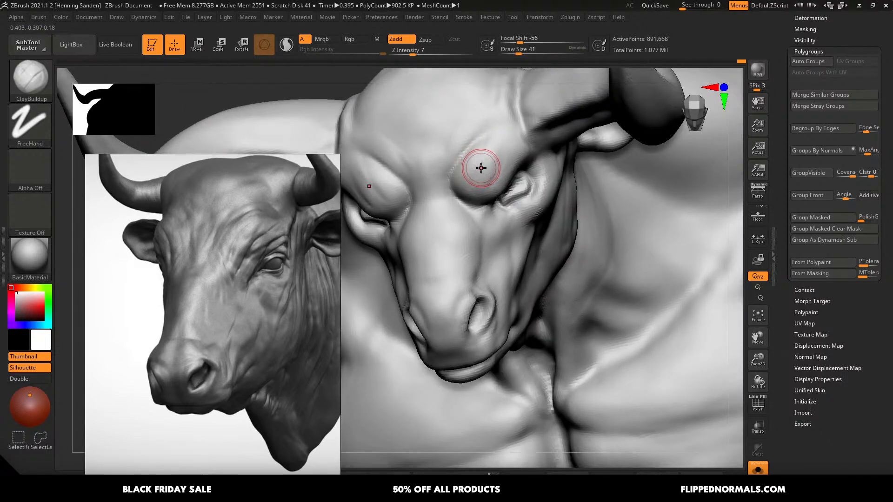
- Add volume to the outer brow above the eye with a smaller ClayBuildup brush
key(bracketleft)
key(bracketleft)
key(bracketleft)
drag(518, 139, 507, 164)
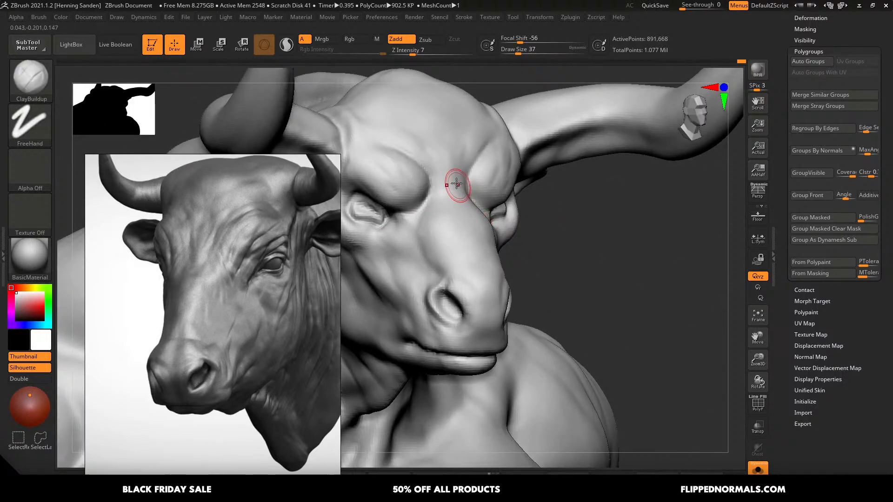
- Build up the forehead and the creases above the brows with the ClayBuildup brush at draw sizes 62 and 46
key(bracketright)
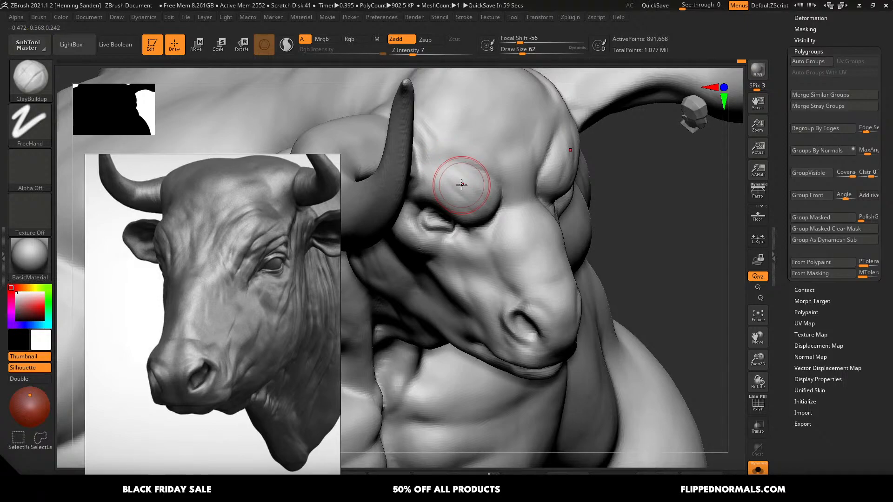
mouse_move(558, 239)
alt+right_down()
mouse_move(513, 160)
mouse_move(598, 246)
mouse_move(618, 361)
alt+right_up()
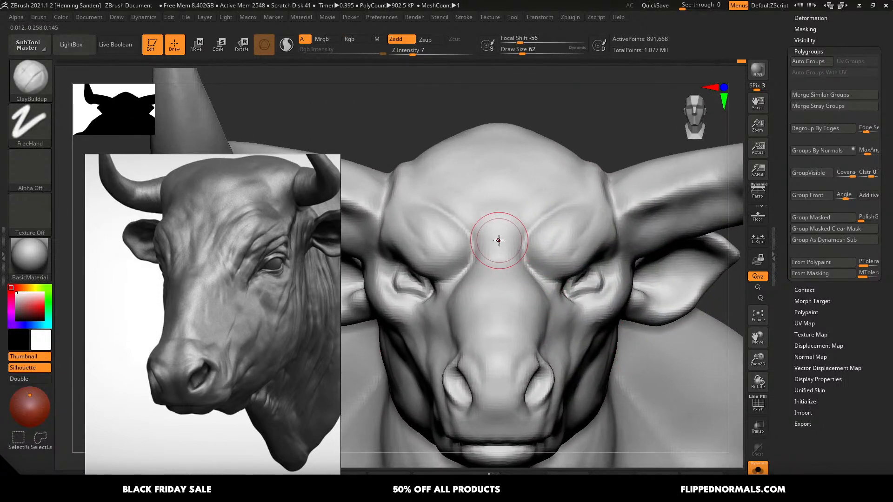
right_drag(481, 217, 533, 240)
key(bracketleft)
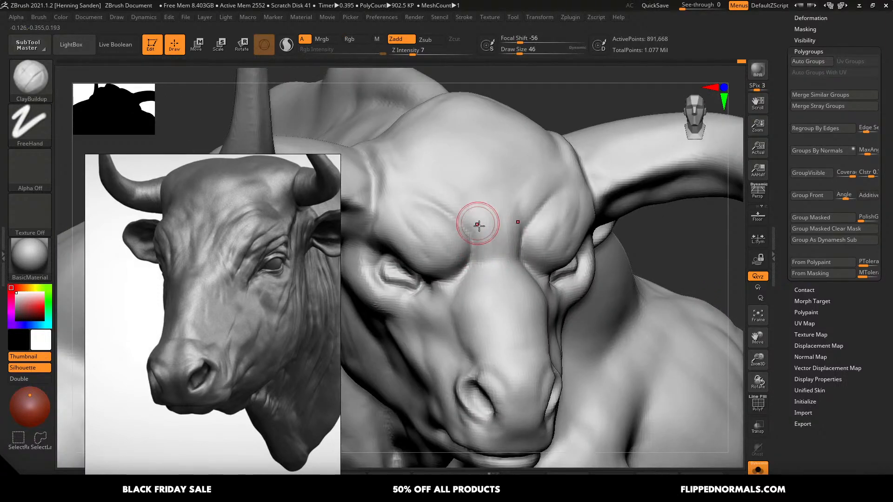
right_drag(440, 202, 479, 212)
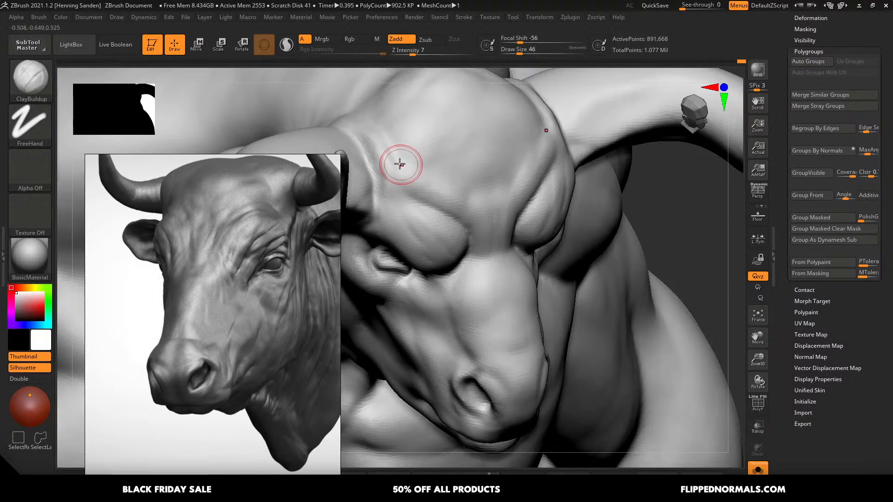
right_drag(406, 209, 432, 201)
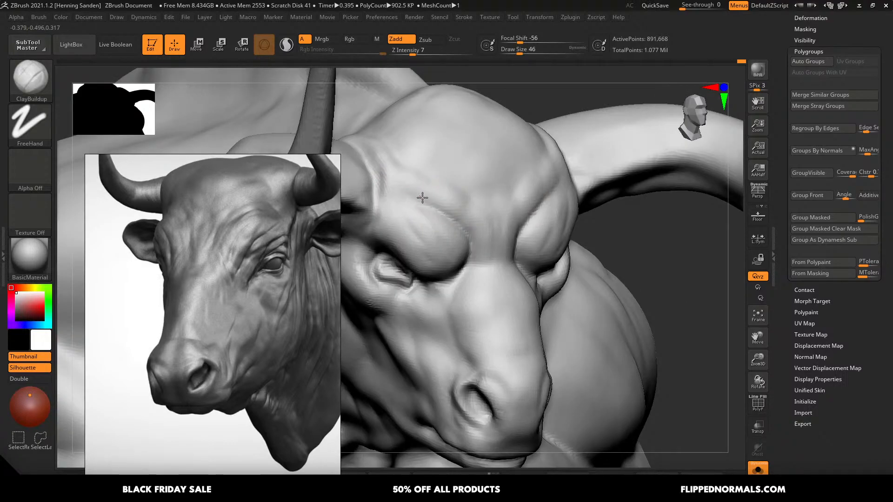
right_drag(495, 239, 498, 211)
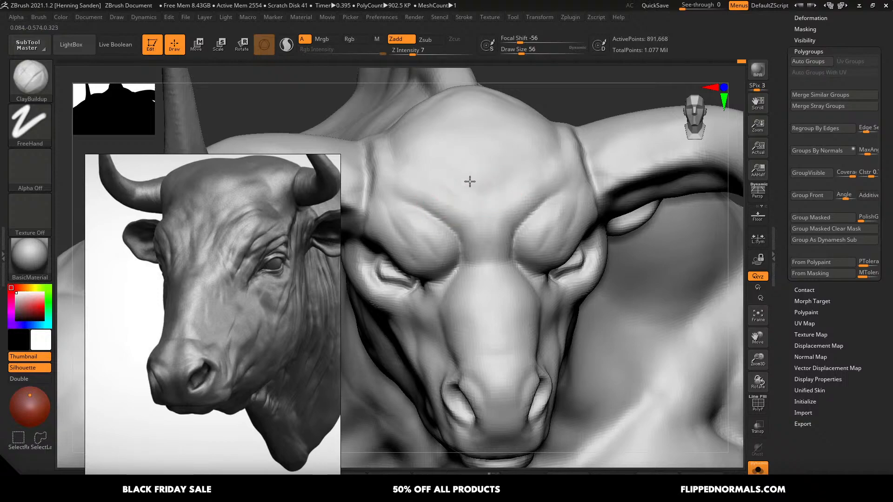
- Define the edge between the snout bridge and the cheek with the ClayBuildup brush at draw sizes 35 and 29
alt+right_drag(467, 189, 502, 187)
mouse_move(548, 247)
right_down()
mouse_move(523, 215)
mouse_move(465, 205)
mouse_move(472, 176)
mouse_move(459, 203)
mouse_move(474, 222)
mouse_move(462, 203)
mouse_move(458, 265)
mouse_move(442, 229)
right_up()
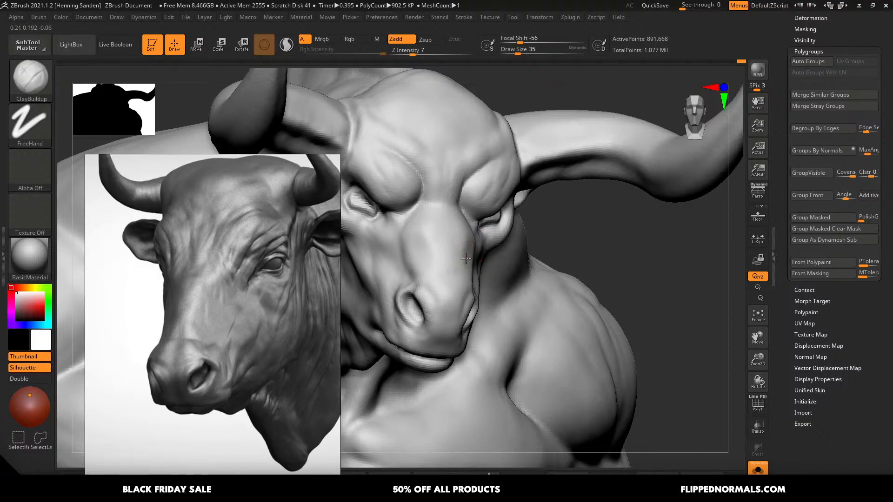
right_drag(465, 258, 466, 255)
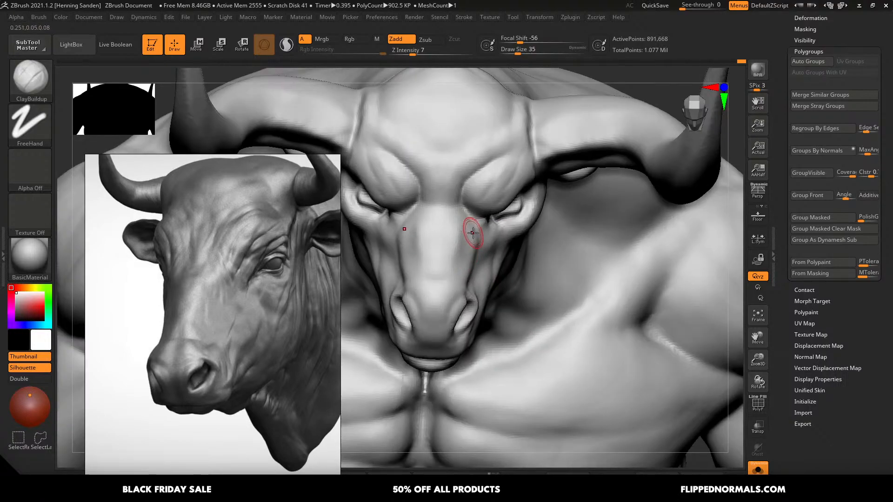
mouse_move(473, 222)
right_down()
mouse_move(471, 233)
mouse_move(489, 222)
right_up()
key(bracketleft)
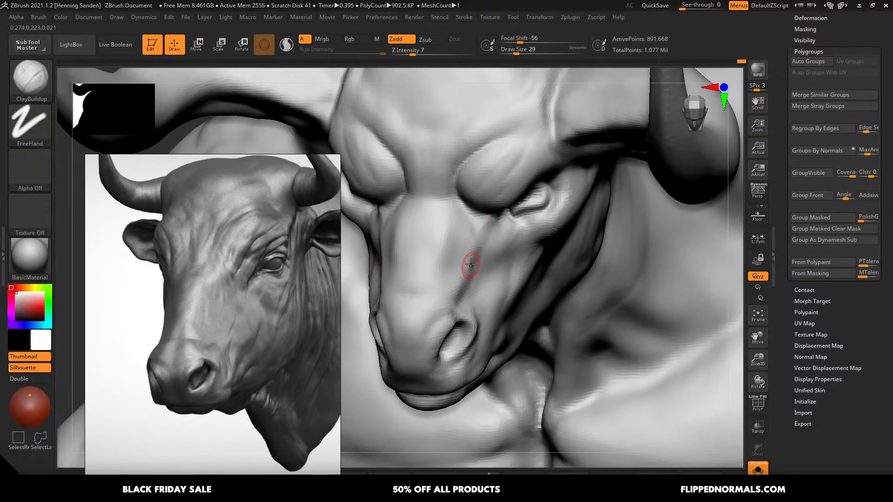
- Try to smooth the bridge of the snout with the Smooth brush at draw size 56, then undo the stroke
key(bracketright)
key(bracketright)
key(bracketright)
key(shift)
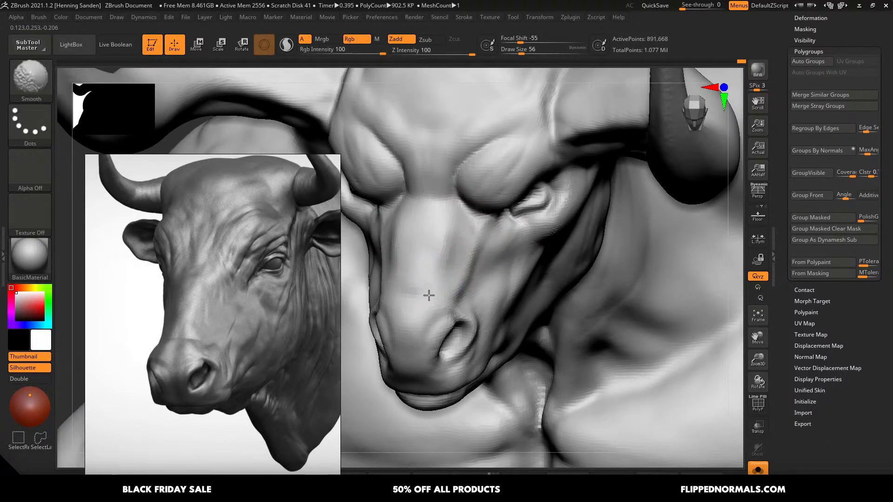
mouse_move(449, 204)
shift+mouse_down()
mouse_move(443, 279)
mouse_move(418, 268)
shift+mouse_up()
key(ctrl+z)
- Refine the side planes of the snout bridge with the ClayBuildup brush at draw size 74
right_drag(413, 229, 464, 247)
key(s)
drag(464, 247, 462, 247)
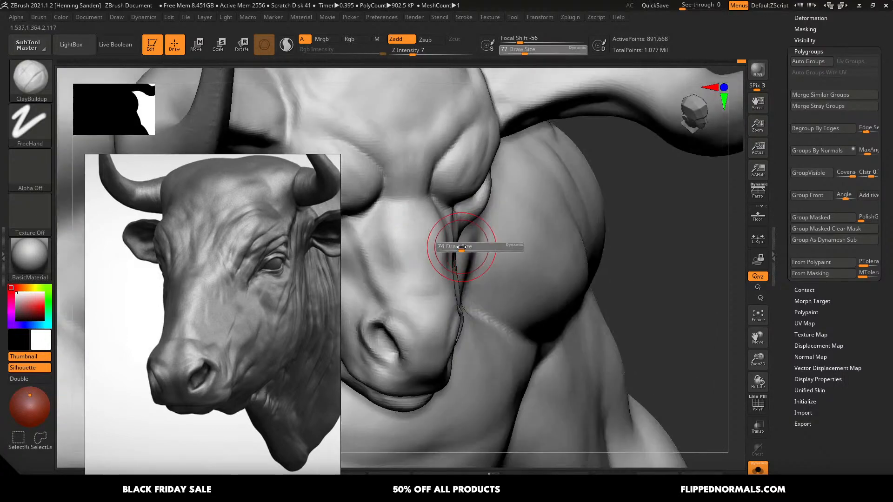
right_drag(415, 241, 468, 279)
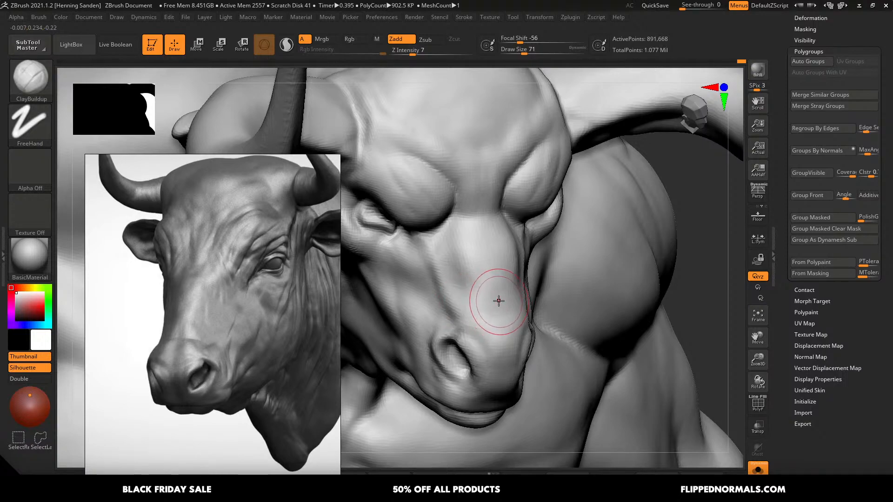
key(s)
drag(496, 303, 495, 303)
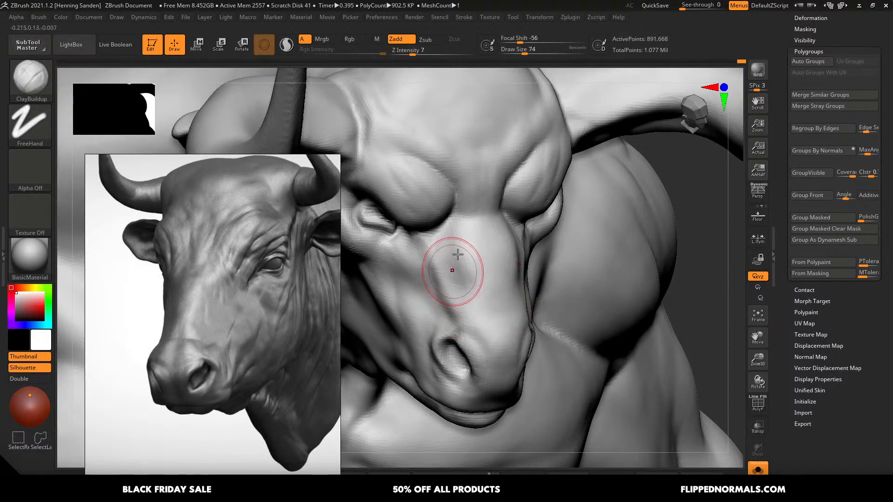
- Build up the forms between the eye and nostril with the ClayBuildup brush at draw sizes 51 and 39
right_drag(453, 264, 469, 231)
key(bracketleft)
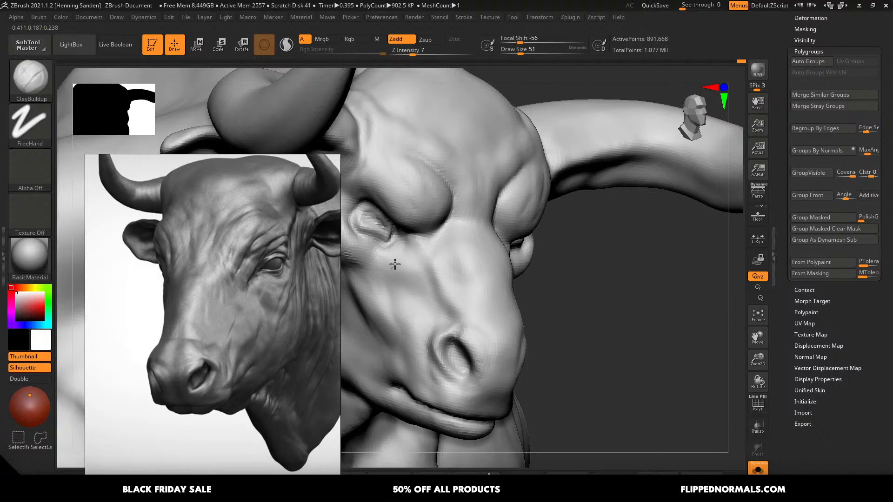
right_drag(409, 269, 461, 263)
key(bracketleft)
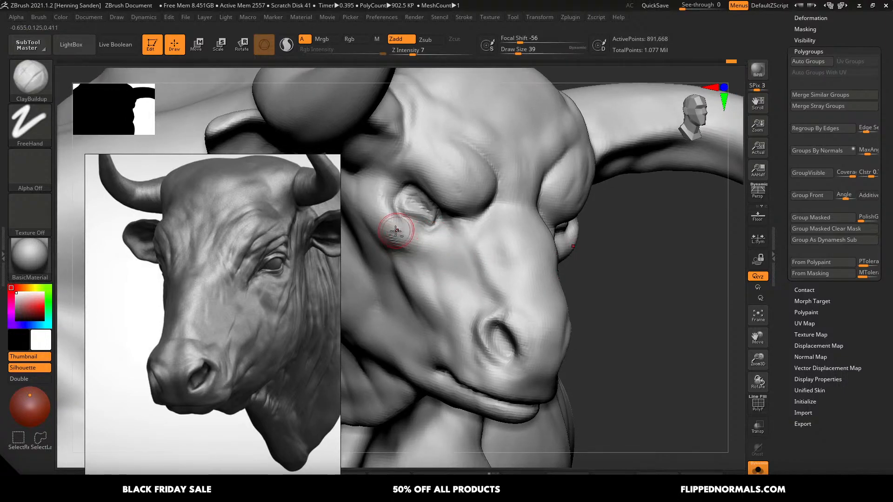
- Undo the last two strokes and build up the cheek behind and below the eye with the ClayBuildup brush at draw sizes 49 and 62
right_drag(398, 227, 462, 243)
key(bracketright)
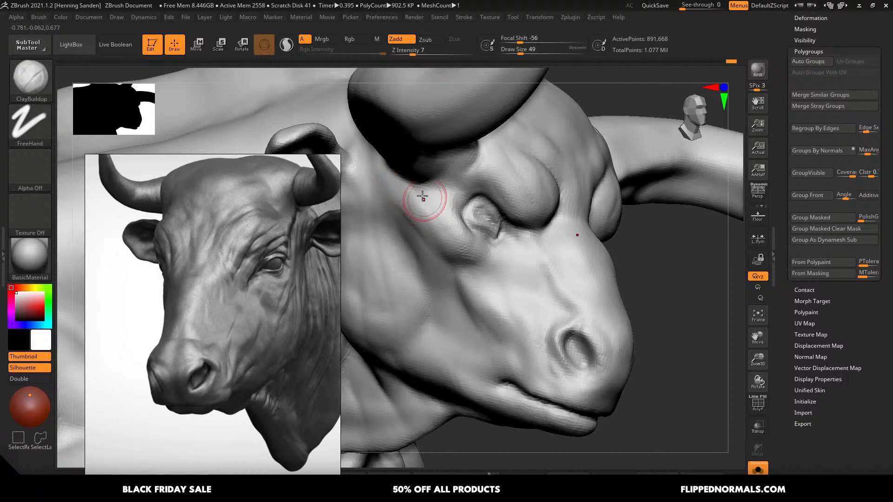
key(ctrl+z)
key(ctrl+z)
drag(429, 222, 440, 239)
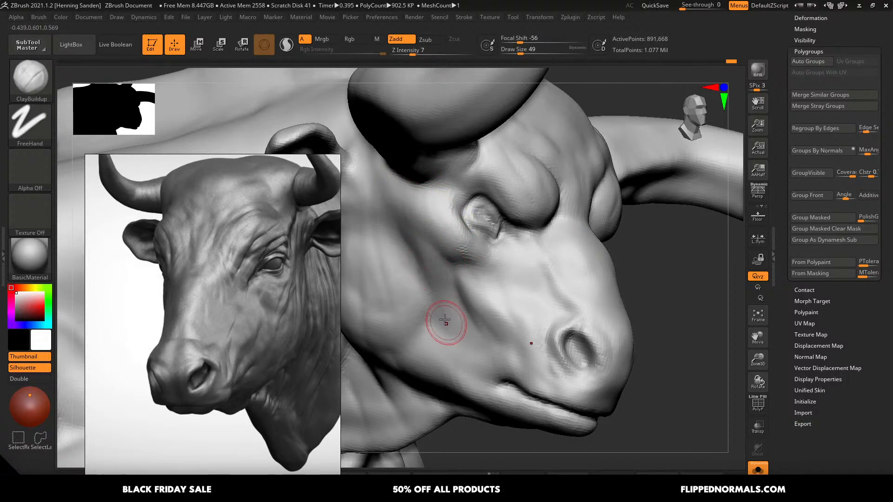
drag(445, 320, 429, 290)
alt+right_drag(429, 290, 461, 286)
mouse_move(427, 242)
mouse_down()
mouse_move(453, 300)
mouse_move(460, 278)
mouse_move(412, 219)
mouse_up()
key(s)
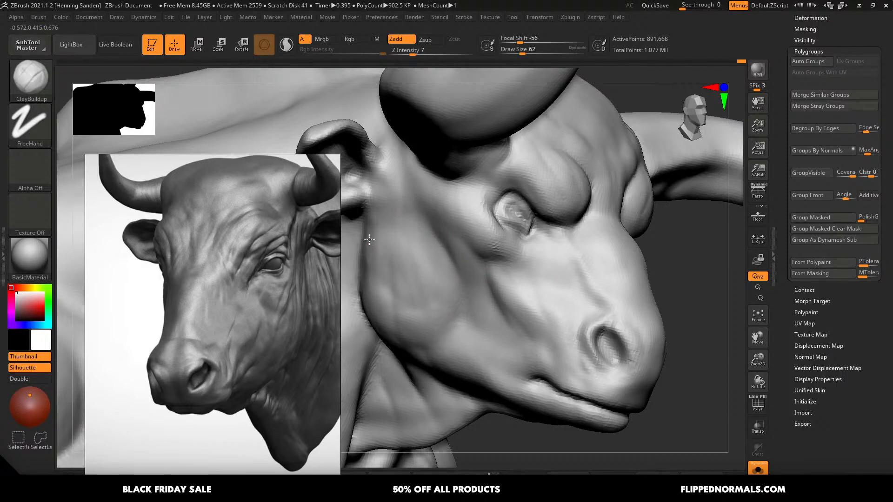
right_drag(395, 268, 428, 233)
- Define the crease beneath the inner corner of the eye with the ClayBuildup brush at draw size 20
mouse_move(562, 352)
ctrl+right_down()
mouse_move(524, 271)
mouse_move(600, 318)
mouse_move(584, 274)
mouse_move(563, 300)
ctrl+right_up()
mouse_move(562, 261)
right_down()
mouse_move(547, 257)
mouse_move(557, 258)
right_up()
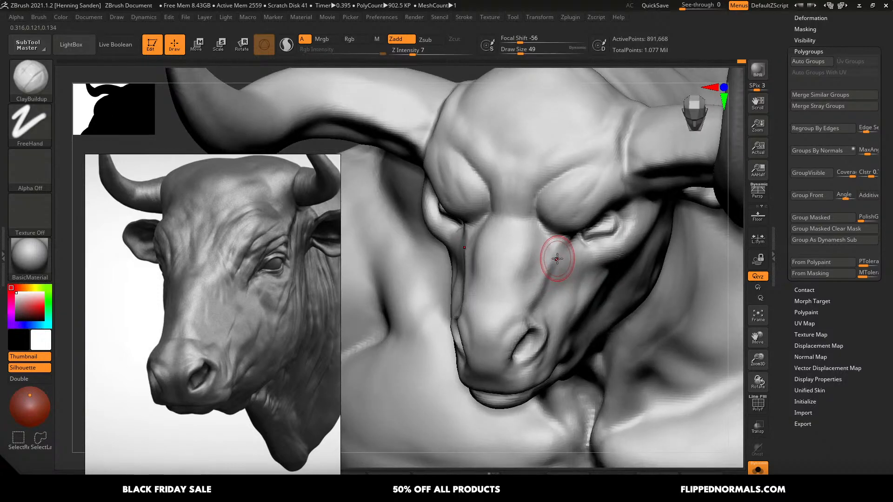
key(s)
drag(556, 258, 549, 260)
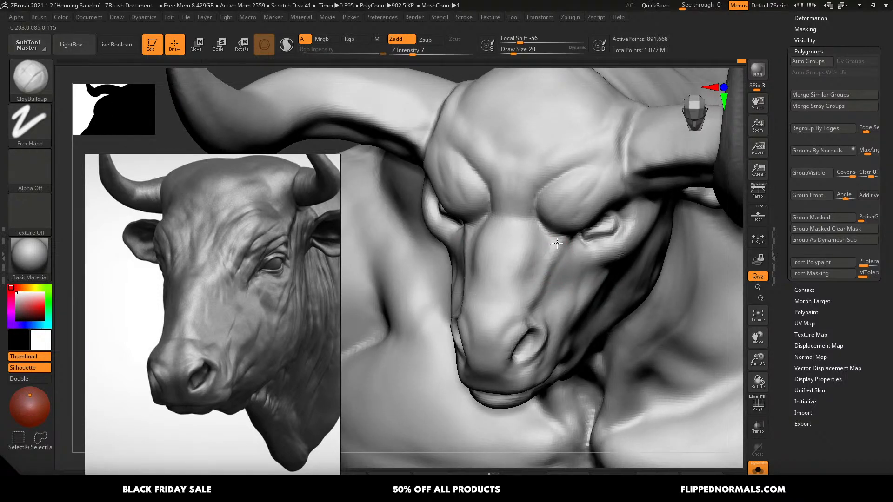
ctrl+right_drag(577, 257, 528, 197)
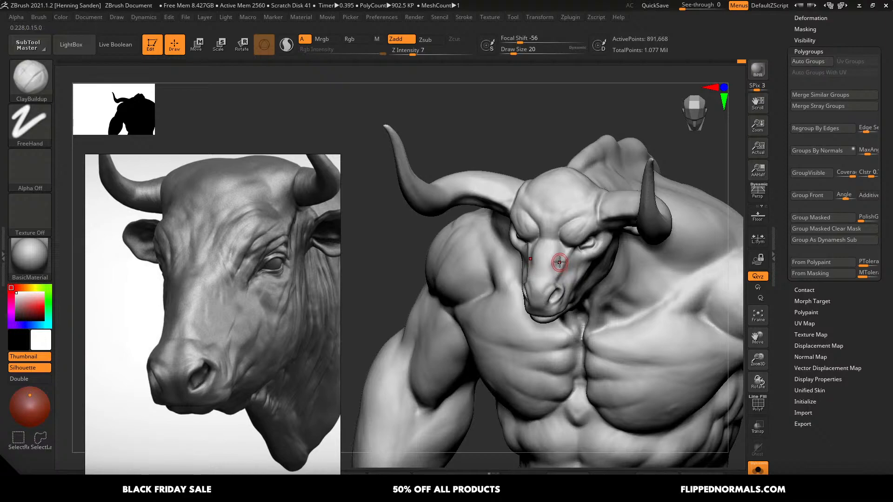
mouse_move(530, 242)
right_down()
mouse_move(533, 231)
mouse_move(526, 255)
right_up()
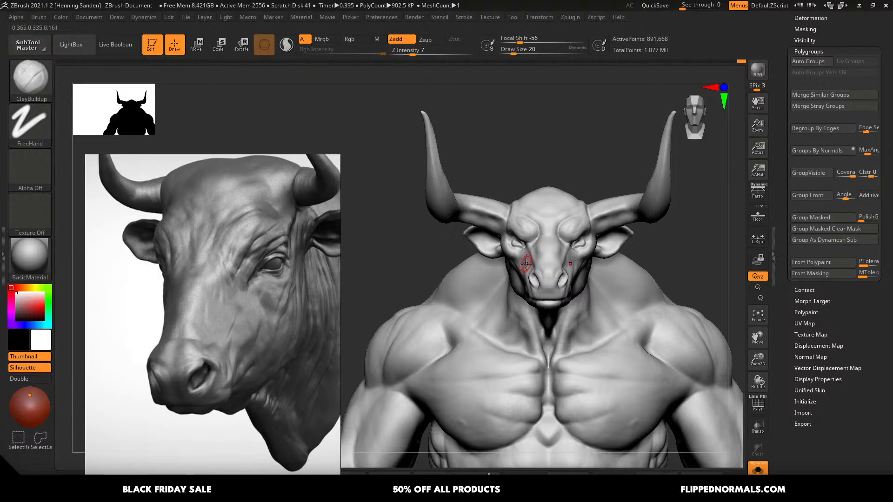
right_drag(555, 242, 535, 247)
- Adjust the side of the snout with the Move brush at draw size 112
mouse_move(534, 246)
ctrl+right_down()
mouse_move(574, 253)
mouse_move(572, 270)
mouse_move(554, 275)
mouse_move(604, 234)
ctrl+right_up()
key(b)
key(m)
key(v)
key(s)
click(570, 289)
key(s)
click(549, 285)
key(s)
click(556, 275)
key(s)
click(554, 281)
- Reshape the area beneath the inner corner of the eye with the Move brush at draw sizes 74 and 59
key(s)
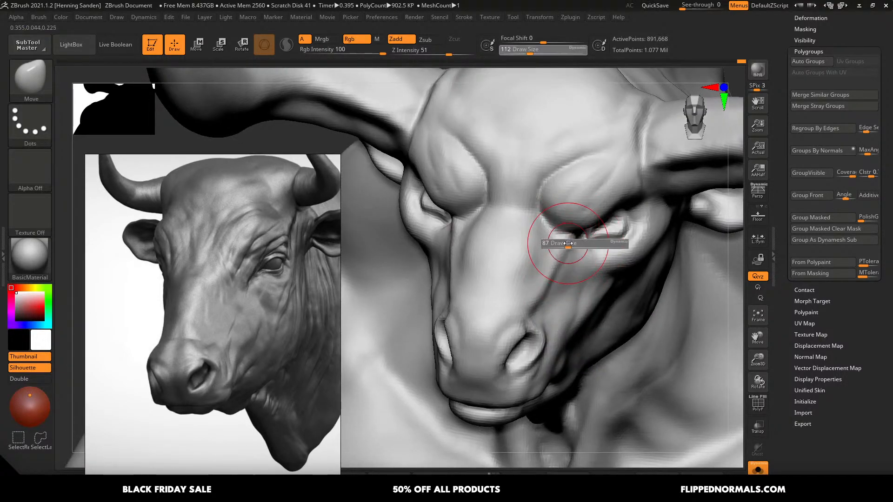
click(566, 240)
key(s)
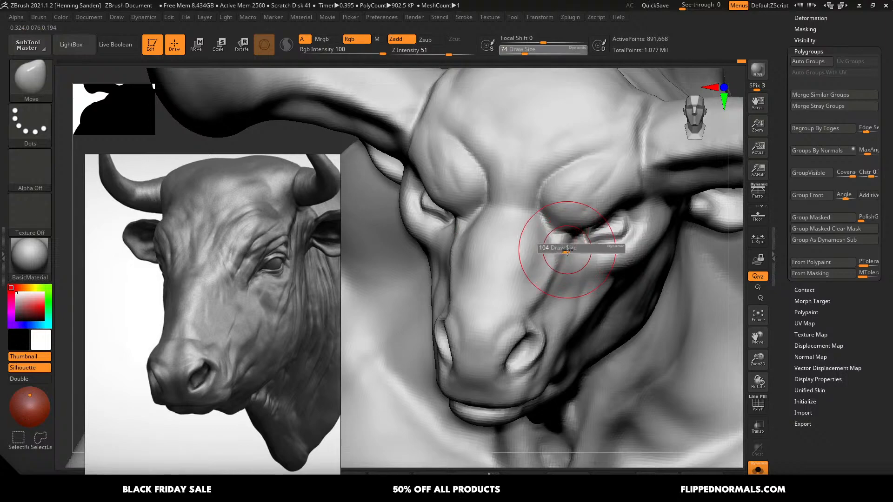
click(566, 249)
key(s)
click(561, 247)
shift+drag(565, 241, 555, 262)
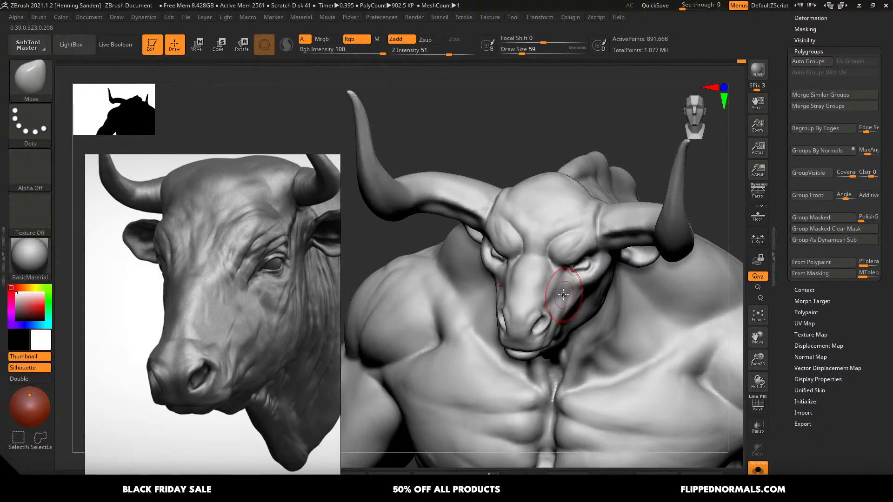
right_drag(563, 295, 534, 203)
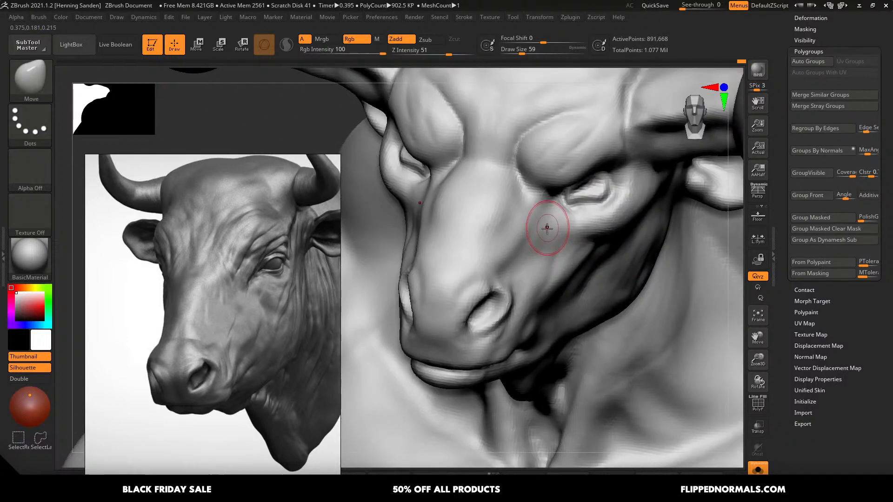
- Build up the bridge of the snout above the nostrils with the ClayBuildup brush at draw sizes 37 and 51
key(b)
key(c)
key(b)
key(s)
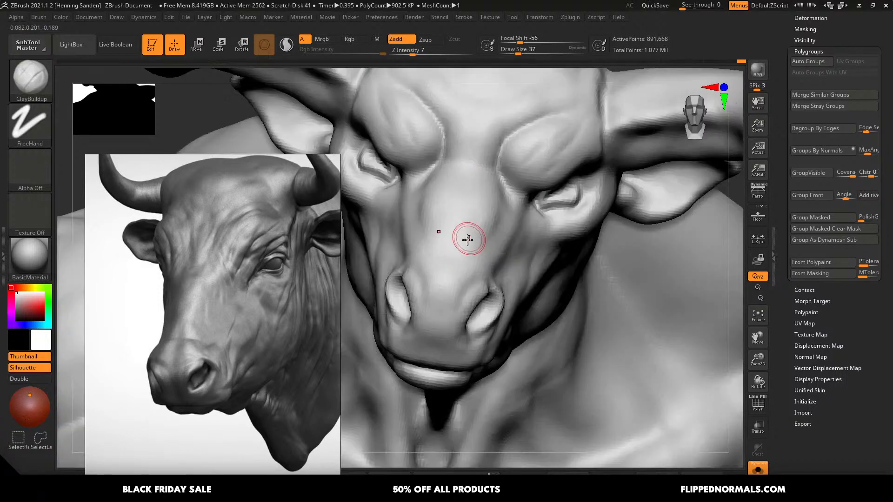
key(s)
click(464, 255)
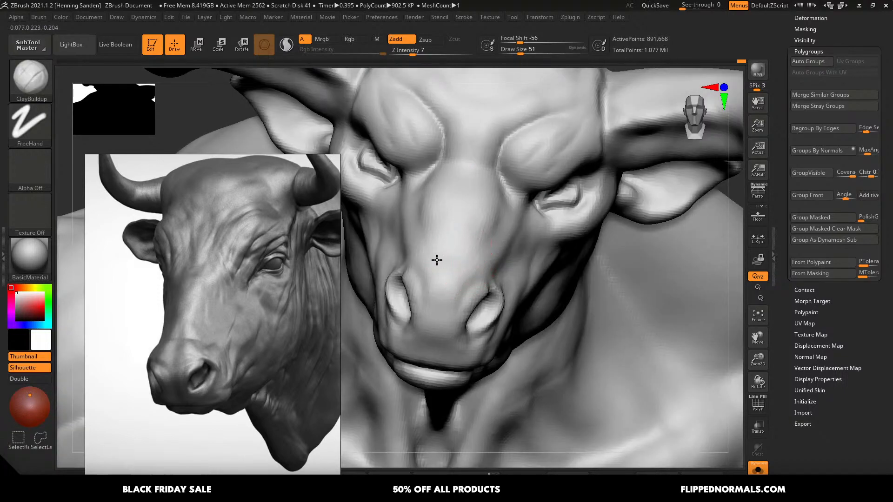
- Smooth the forehead between the brows and refine the inner brow area with the ClayBuildup brush at draw size 39
alt+right_drag(456, 215, 470, 312)
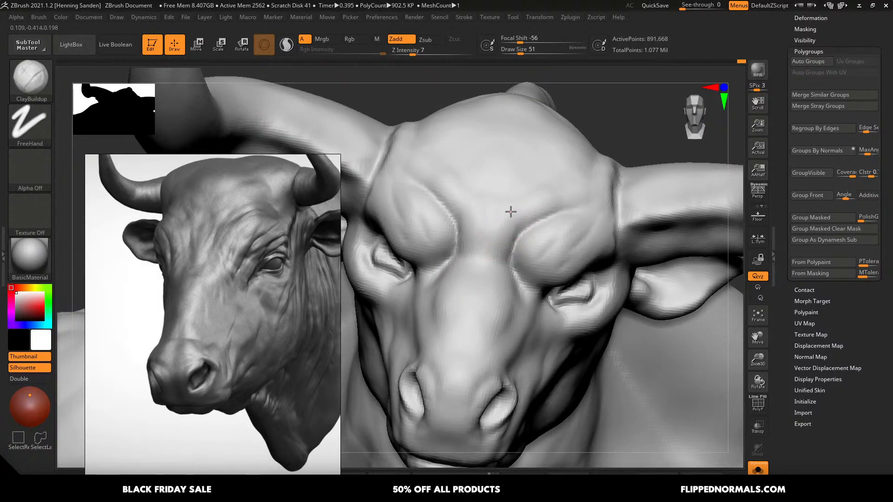
shift+drag(510, 211, 507, 223)
key(s)
click(441, 248)
mouse_move(454, 219)
right_down()
mouse_move(458, 247)
mouse_move(406, 264)
right_up()
ctrl+right_drag(378, 231, 383, 156)
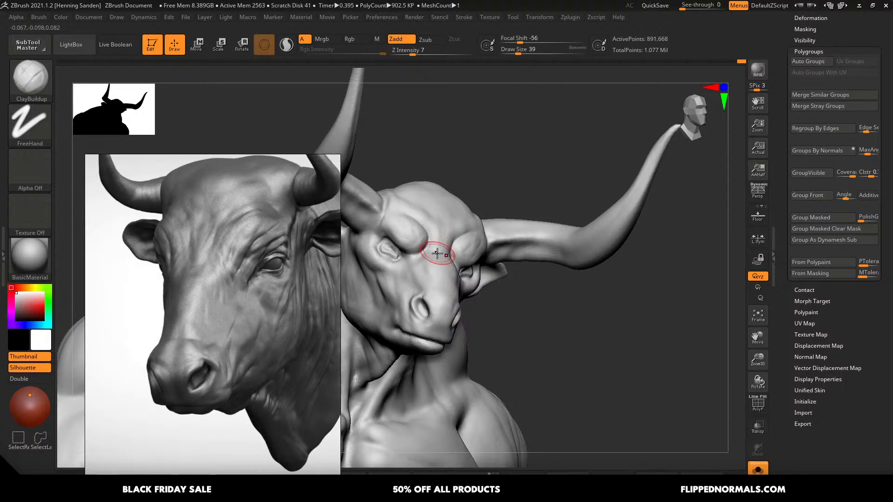
right_drag(435, 259, 429, 236)
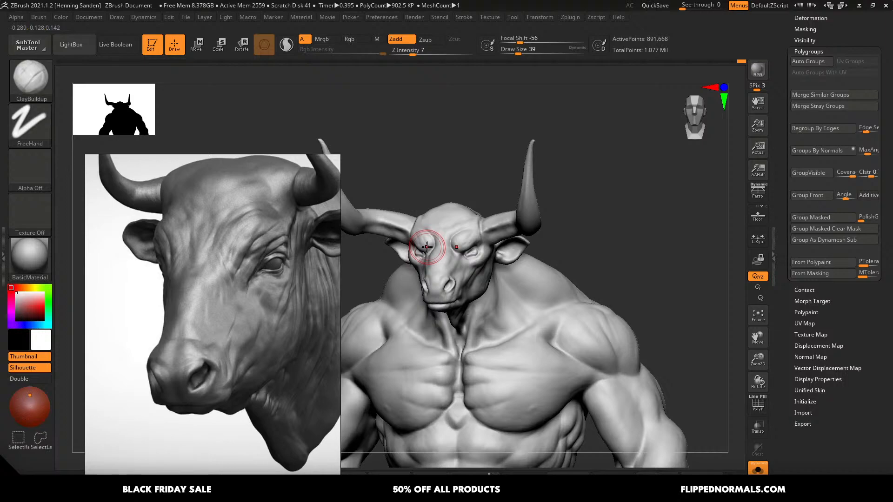
alt+right_drag(480, 253, 468, 232)
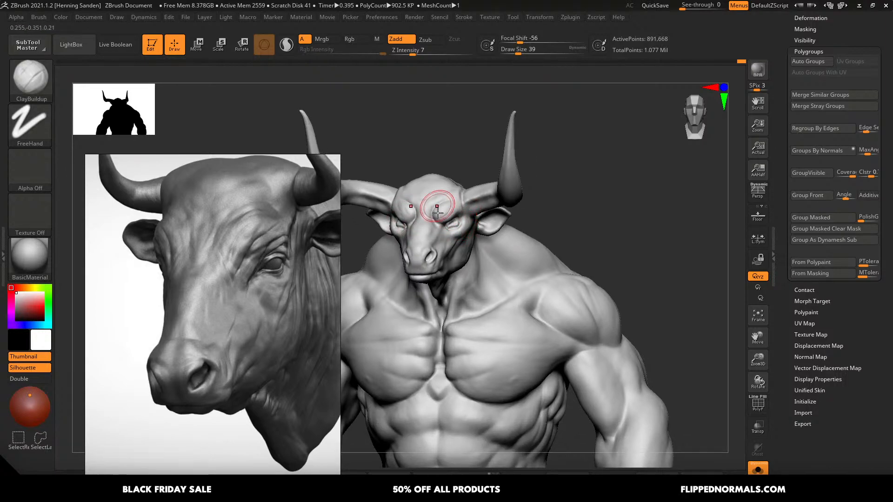
- Build up the cheek below the inner corner of the eye with the ClayBuildup brush at draw size 68
mouse_move(435, 205)
ctrl+right_down()
mouse_move(456, 253)
mouse_move(504, 291)
ctrl+right_up()
key(bracketright)
key(bracketright)
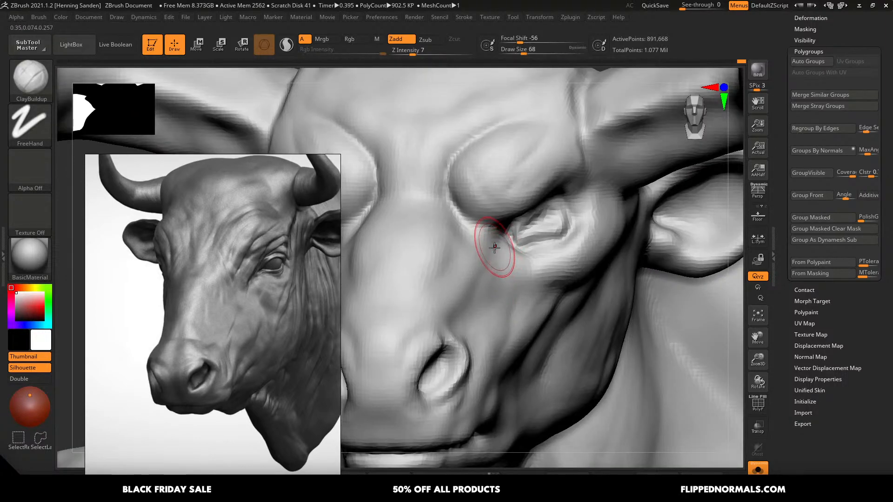
mouse_move(494, 248)
mouse_down()
mouse_move(467, 308)
mouse_move(488, 296)
mouse_up()
ctrl+right_drag(587, 256, 577, 174)
right_drag(568, 268, 544, 274)
- Add volume to the side of the face between the eye and ear with the ClayBuildup brush at draw size 83
mouse_move(544, 274)
ctrl+right_down()
mouse_move(587, 309)
mouse_move(585, 271)
mouse_move(592, 297)
ctrl+right_up()
key(bracketright)
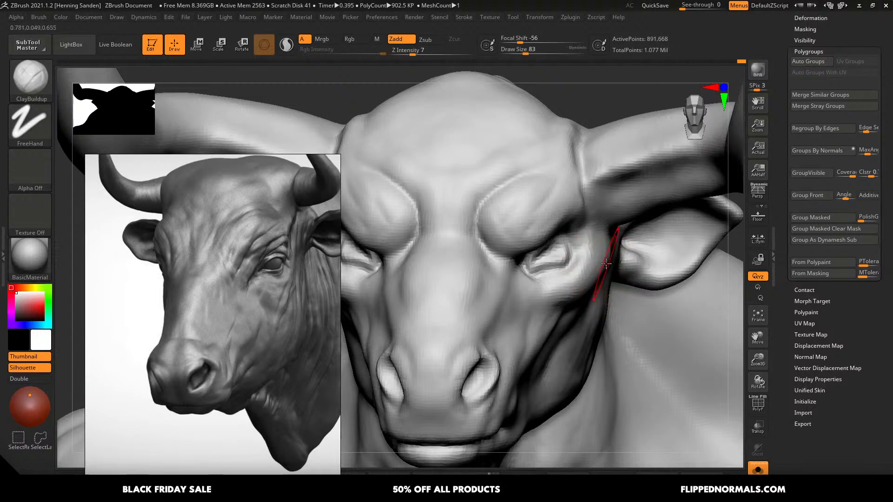
right_drag(609, 259, 579, 251)
drag(584, 268, 593, 290)
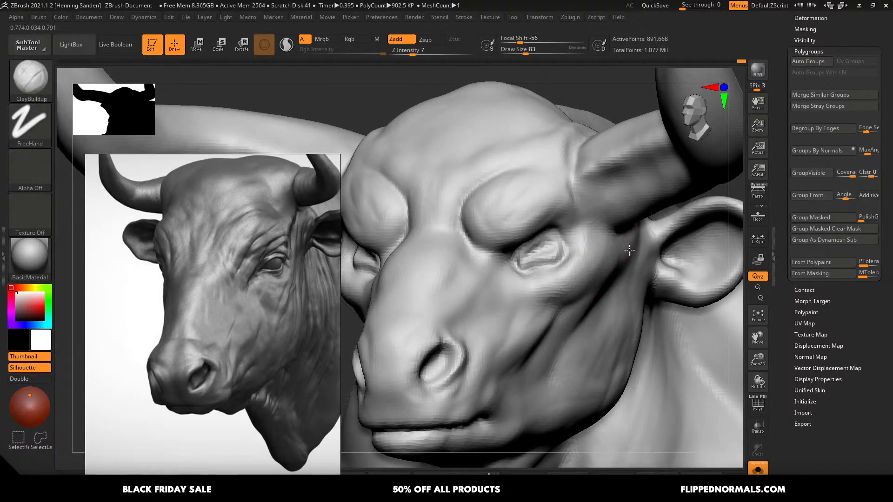
- Refine the cheekbone area below the eye with the ClayBuildup brush at draw sizes 94 and 54
right_drag(608, 256, 578, 229)
key(bracketright)
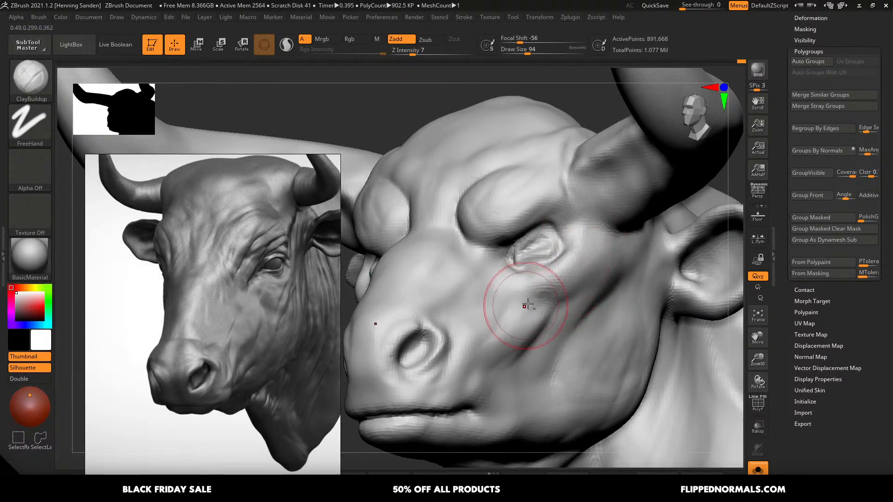
right_drag(526, 305, 579, 269)
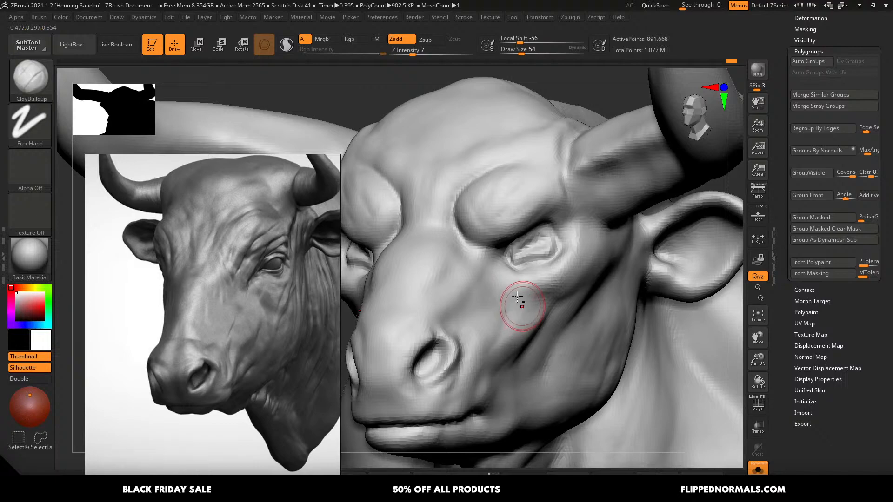
- Adjust the profile of the snout bridge from the side with the Move brush at draw size 94
mouse_move(517, 297)
ctrl+right_down()
mouse_move(543, 281)
mouse_move(534, 281)
mouse_move(538, 299)
ctrl+right_up()
key(b)
key(m)
key(v)
key(s)
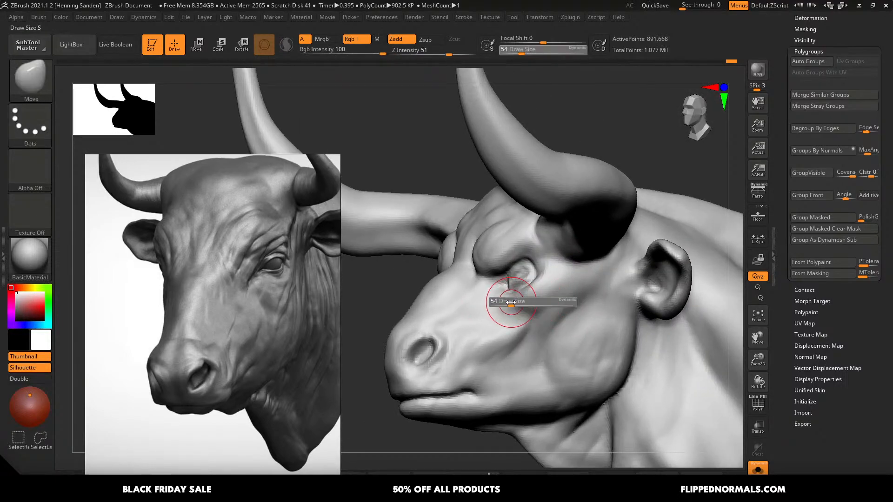
drag(511, 302, 517, 302)
right_drag(439, 303, 409, 300)
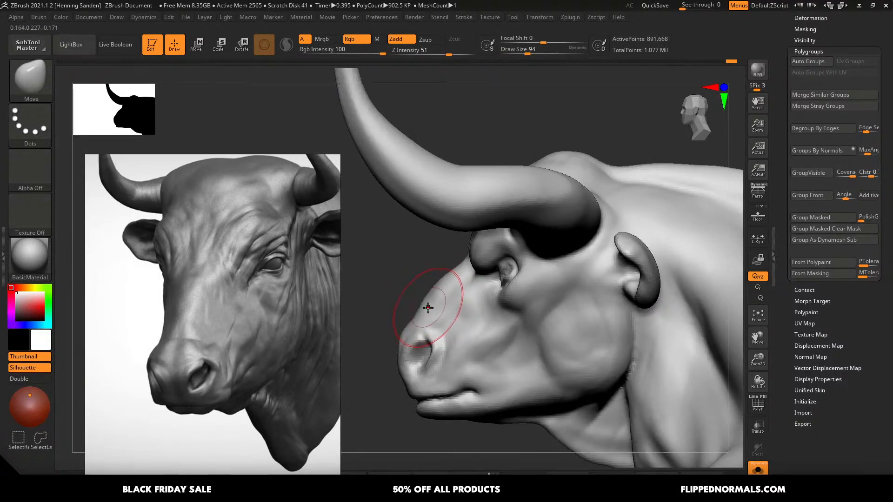
key(s)
drag(424, 315, 426, 315)
- Reshape the ear with the Move brush at draw size 116
alt+right_drag(614, 281, 543, 284)
key(s)
drag(574, 278, 576, 277)
mouse_move(563, 279)
right_down()
mouse_move(606, 267)
mouse_move(598, 288)
right_up()
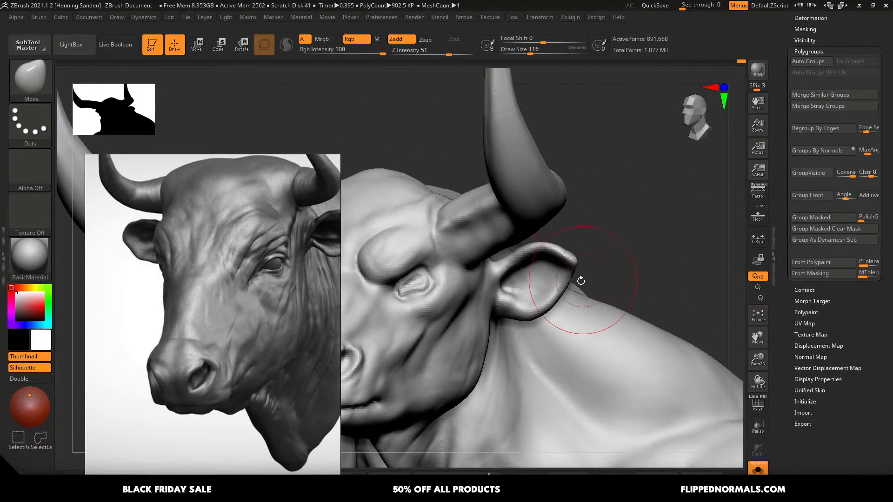
key(s)
drag(525, 307, 516, 307)
- Pull the ear tip outward and slightly down with the Move brush at draw sizes 136 and 177
mouse_move(531, 315)
right_down()
mouse_move(509, 323)
mouse_move(548, 302)
mouse_move(516, 319)
mouse_move(532, 319)
right_up()
key(])
drag(564, 320, 554, 318)
right_drag(572, 312, 585, 284)
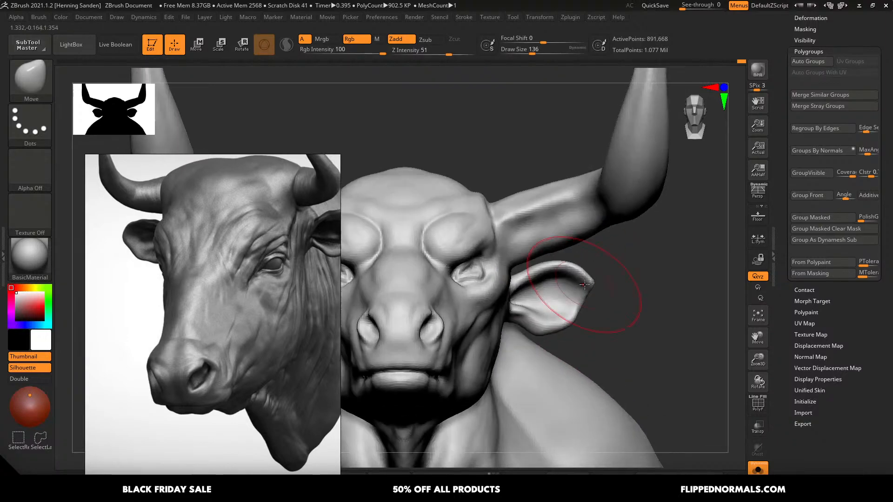
mouse_move(578, 280)
mouse_down()
mouse_move(577, 287)
mouse_move(587, 284)
mouse_up()
key(])
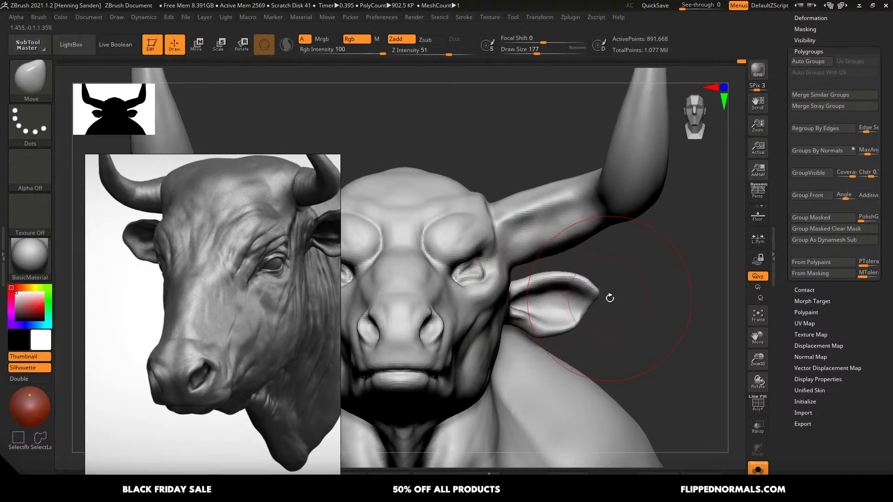
mouse_move(610, 298)
right_down()
mouse_move(538, 313)
mouse_move(505, 305)
right_up()
key([)
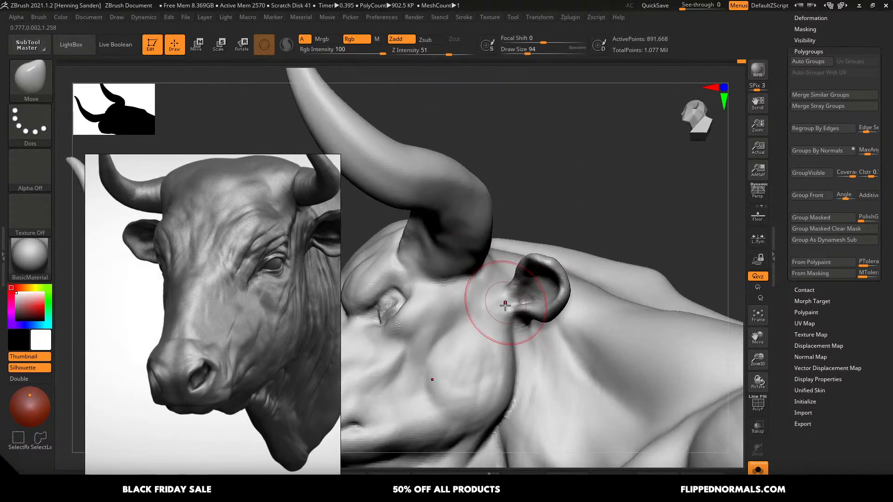
- Refine the cheek area below the ear with the ClayBuildup brush at draw sizes 51 and 68
key(b)
key(c)
key(b)
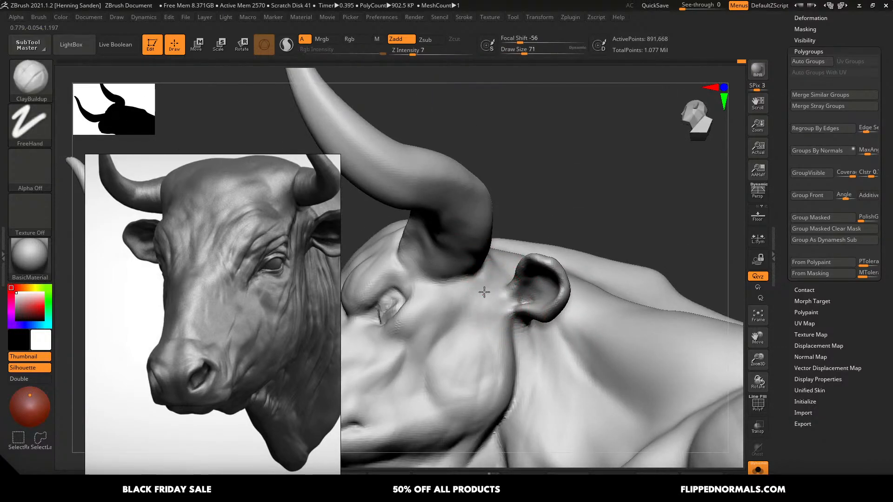
mouse_move(465, 317)
right_down()
mouse_move(454, 305)
mouse_move(475, 311)
right_up()
key([)
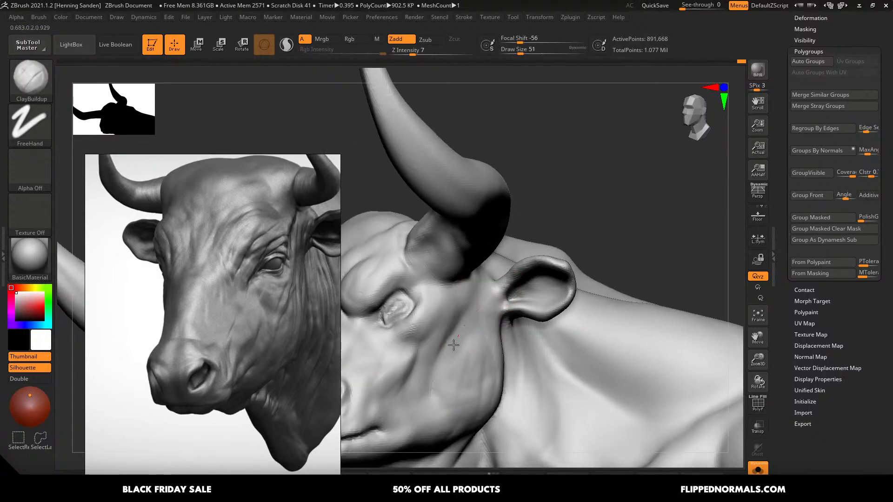
key(bracketright)
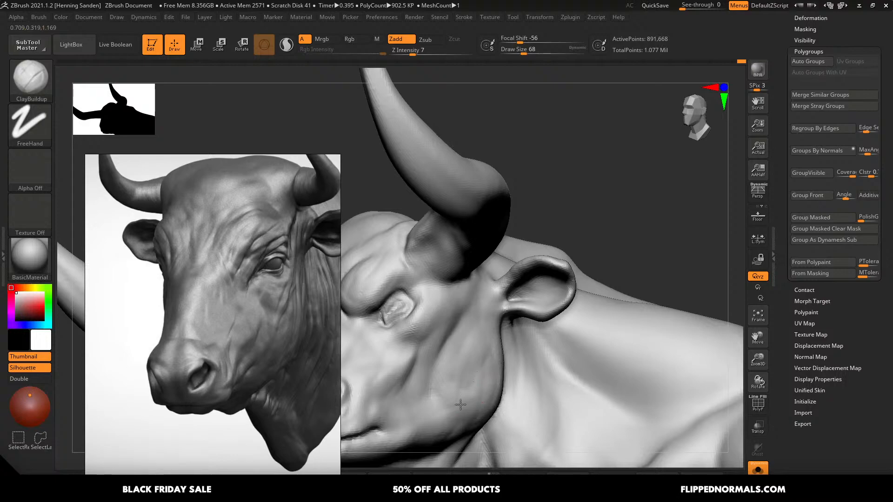
right_drag(488, 372, 478, 374)
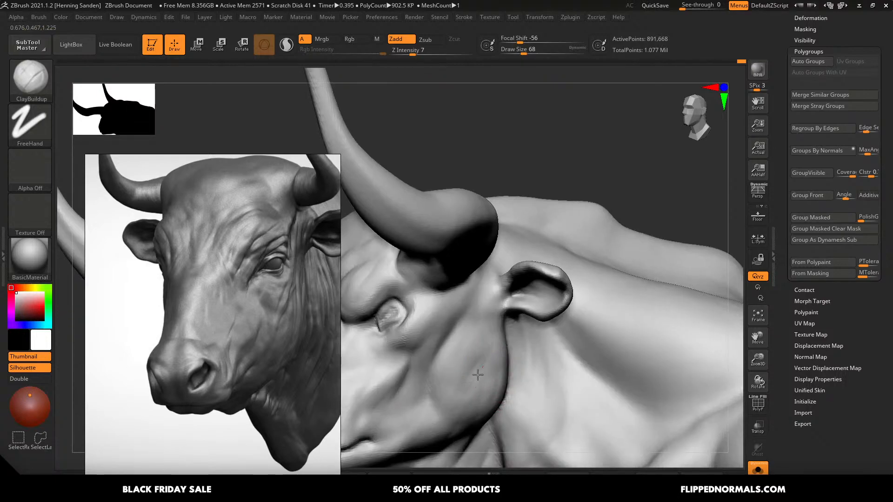
- Build up the transition between the cheek and the ear base with the ClayBuildup brush at draw size 27
key(bracketleft)
key(bracketleft)
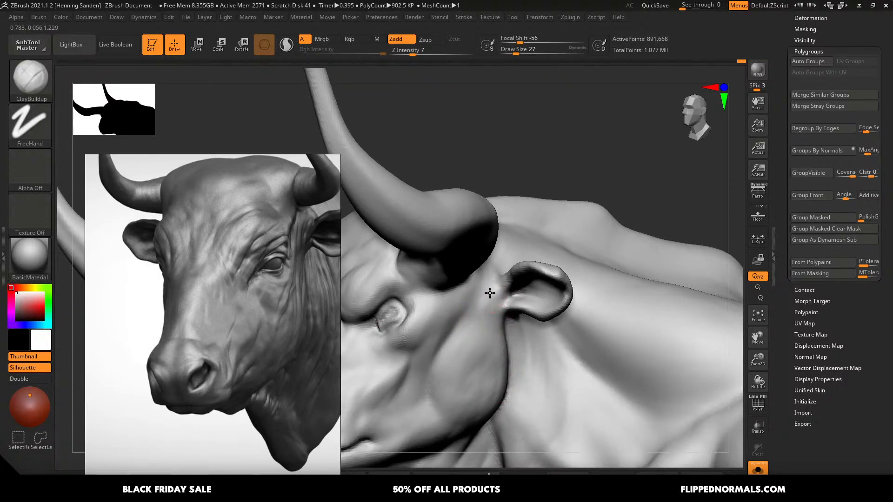
mouse_move(461, 305)
right_down()
mouse_move(483, 295)
mouse_move(522, 233)
mouse_move(481, 242)
mouse_move(459, 256)
mouse_move(462, 266)
mouse_move(454, 211)
mouse_move(465, 261)
right_up()
- Reshape the slope between the neck and shoulder with the Move brush at draw size 136
key(b)
key(m)
key(v)
right_drag(467, 223, 471, 246)
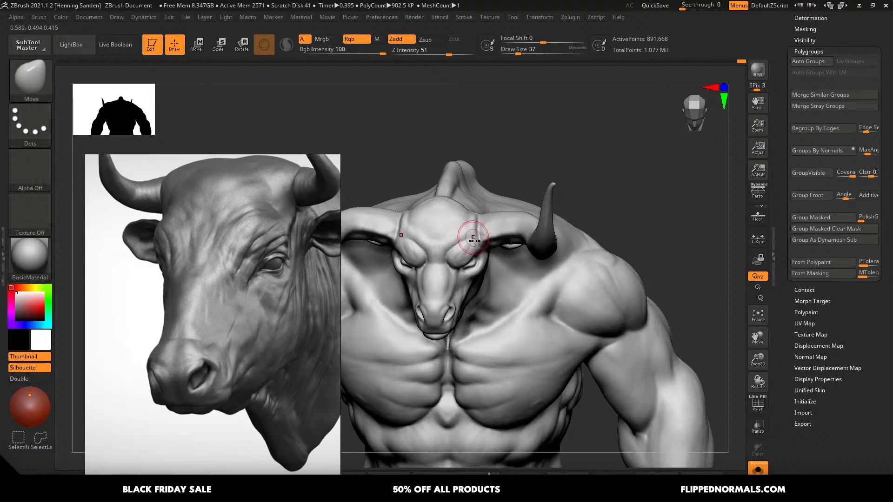
shift+right_drag(473, 238, 496, 261)
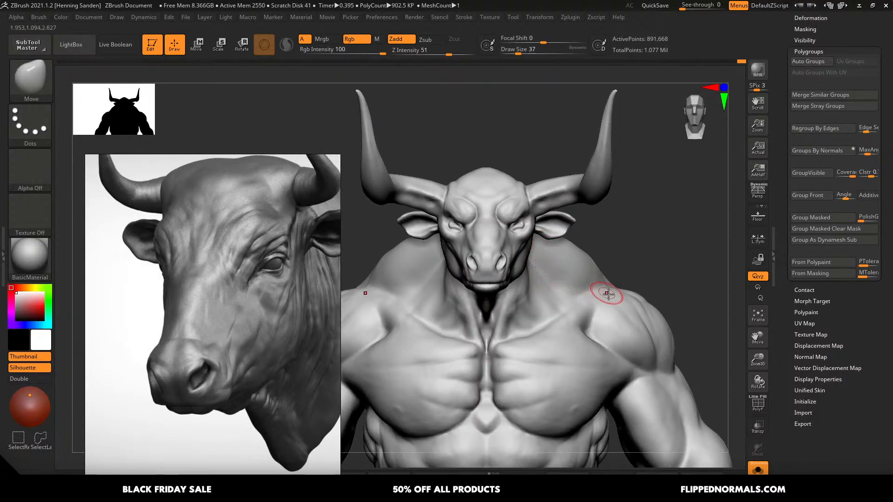
right_drag(604, 295, 616, 265)
key(s)
drag(617, 268, 630, 268)
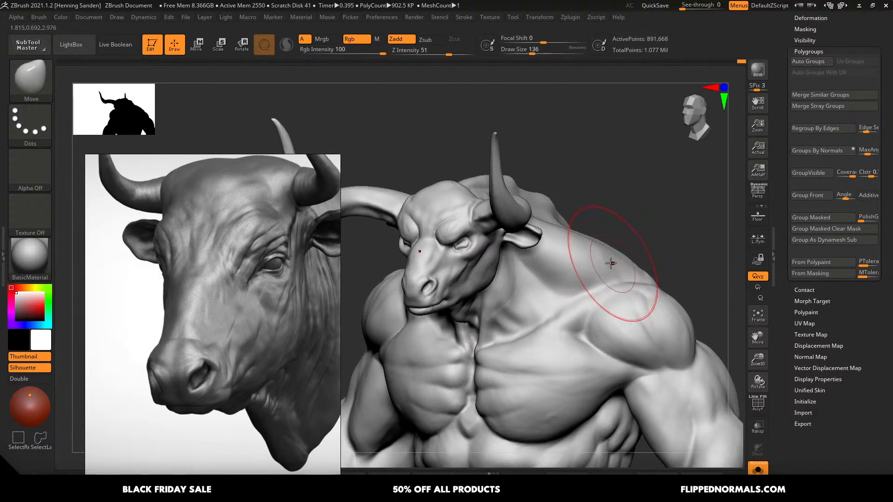
- Adjust the trapezius and upper shoulder forms from several angles with the Move brush, resizing it as needed
shift+right_drag(590, 265, 595, 256)
key(s)
drag(596, 255, 579, 253)
key(s)
right_drag(583, 255, 588, 241)
key(s)
drag(587, 253, 580, 264)
right_drag(605, 266, 603, 280)
key(s)
drag(603, 281, 599, 281)
- Refine the collarbone with the Move brush at draw size 37 and smooth its surface
mouse_move(603, 282)
right_down()
mouse_move(581, 302)
mouse_move(547, 402)
right_up()
key(s)
drag(541, 319, 533, 319)
right_drag(532, 319, 537, 309)
key(s)
drag(548, 300, 547, 299)
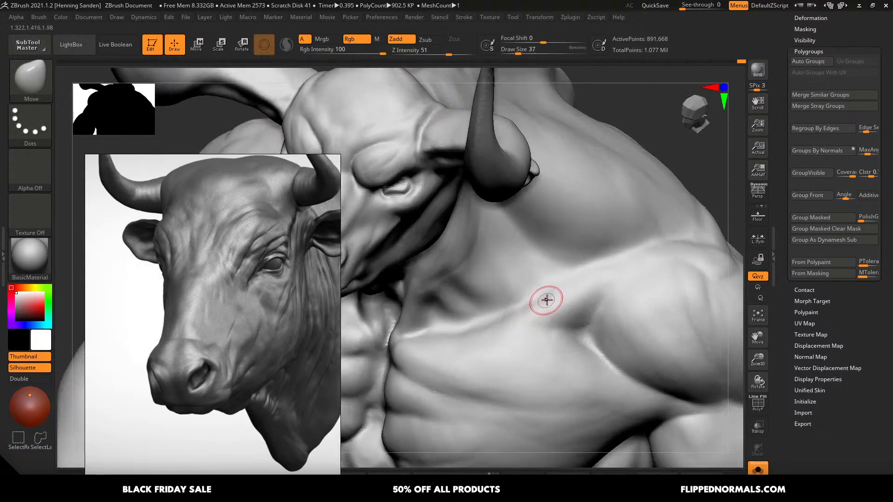
key(shift)
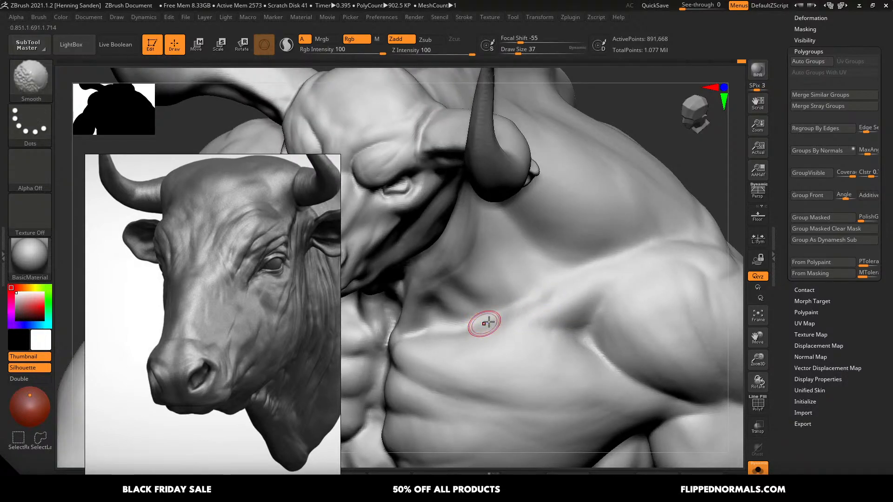
- Adjust the inner end of the collarbone near the neck with the Move brush at draw sizes 37 and 51
right_drag(488, 321, 524, 299)
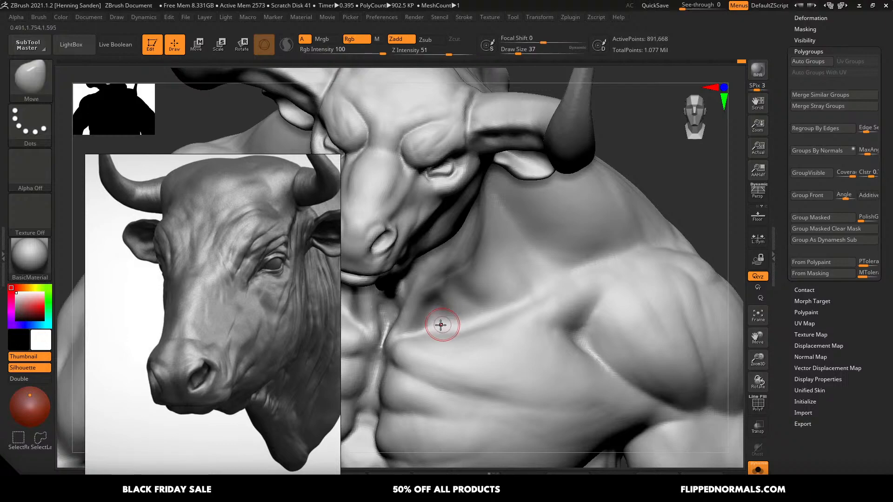
right_drag(438, 320, 427, 315)
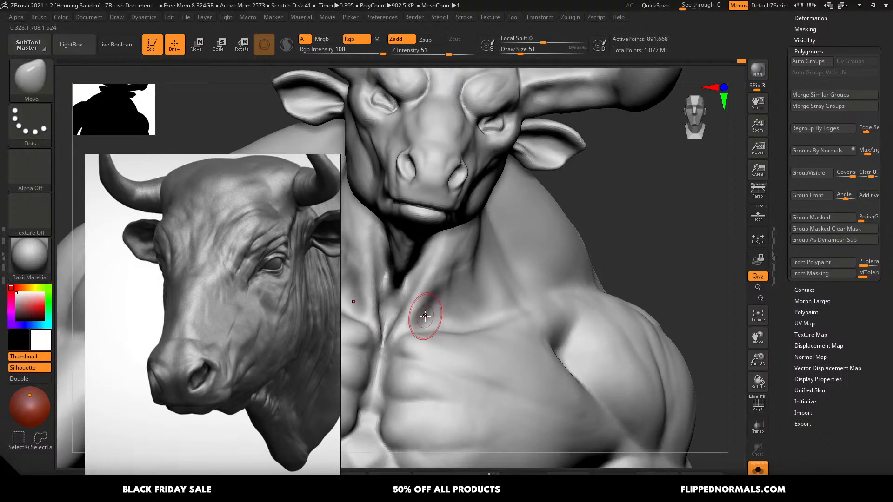
key(bracketright)
drag(428, 318, 425, 316)
- Adjust the neck and shoulder contours from the side with the Move brush at draw size 128
mouse_move(431, 306)
ctrl+right_down()
mouse_move(440, 275)
mouse_move(479, 307)
mouse_move(525, 293)
mouse_move(534, 264)
mouse_move(531, 305)
ctrl+right_up()
key(s)
drag(544, 278, 552, 275)
right_drag(552, 275, 545, 278)
key(s)
drag(544, 278, 547, 277)
right_drag(562, 269, 553, 288)
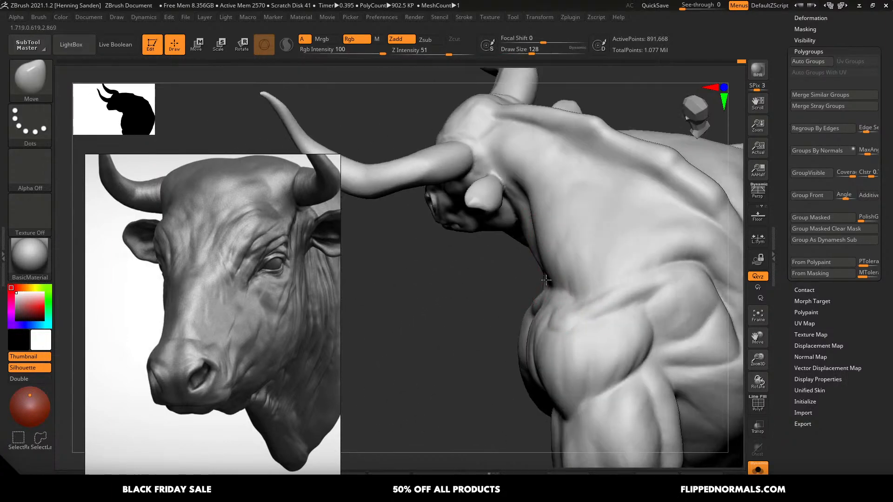
mouse_move(560, 255)
right_down()
mouse_move(512, 235)
mouse_move(505, 207)
right_up()
key(s)
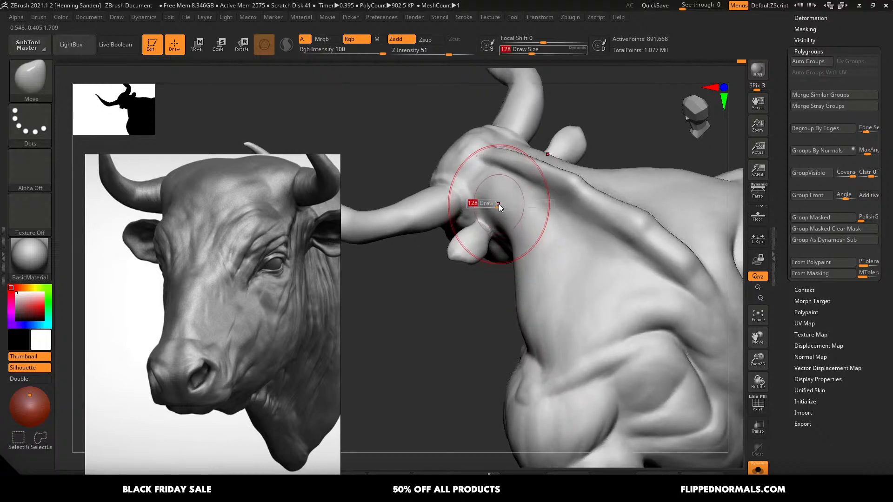
drag(499, 204, 498, 213)
- Shape the horn base above the ear with the ClayBuildup brush at draw sizes 37 and 44
mouse_move(502, 213)
right_down()
mouse_move(529, 175)
mouse_move(478, 214)
mouse_move(516, 251)
right_up()
key(b)
key(c)
key(b)
key(s)
drag(502, 253, 491, 253)
right_drag(492, 254, 505, 254)
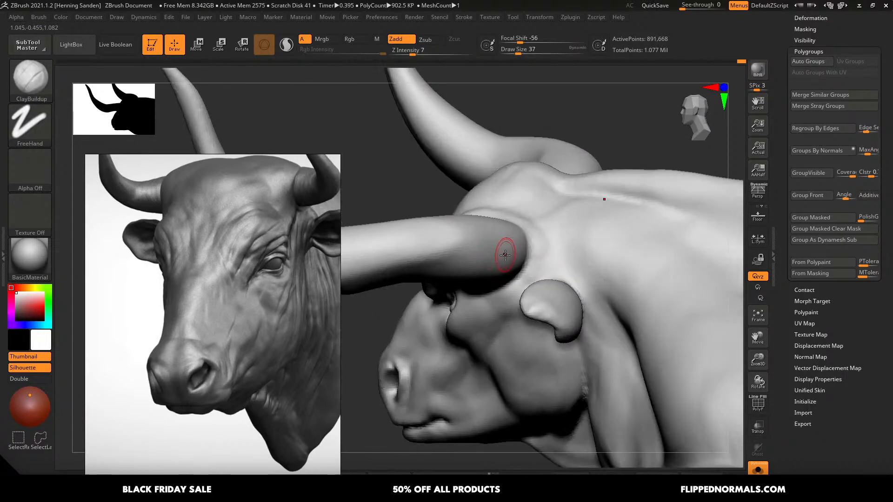
mouse_move(495, 272)
mouse_down()
mouse_move(453, 267)
mouse_move(487, 265)
mouse_up()
right_drag(513, 262, 530, 259)
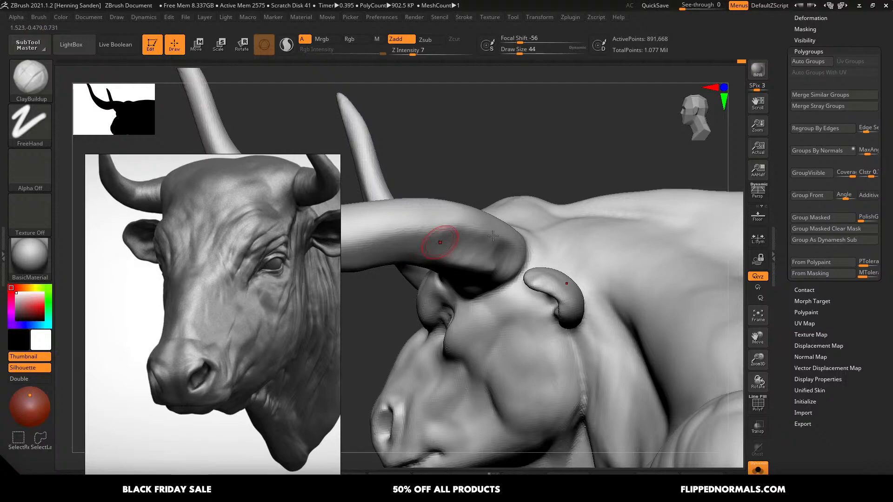
- Define the plane change along the horn's side and underside with the ClayBuildup brush at draw size 44
right_drag(493, 236, 544, 231)
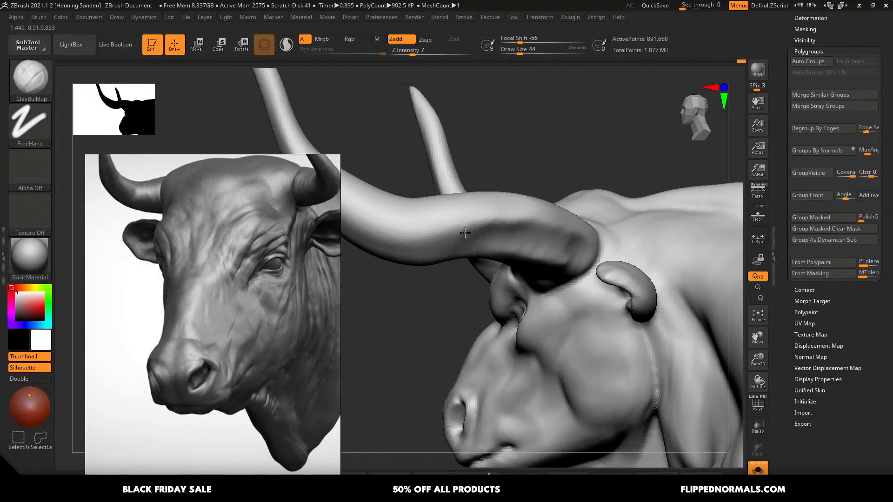
right_drag(386, 210, 513, 270)
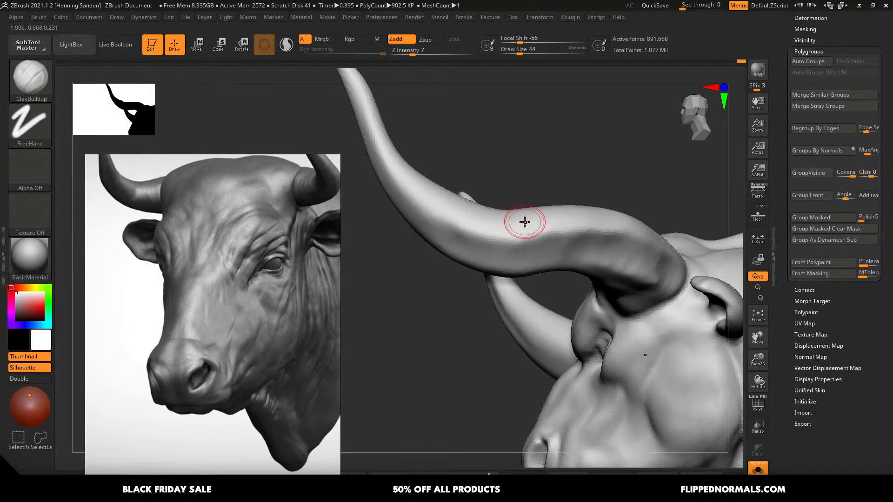
right_drag(524, 223, 462, 211)
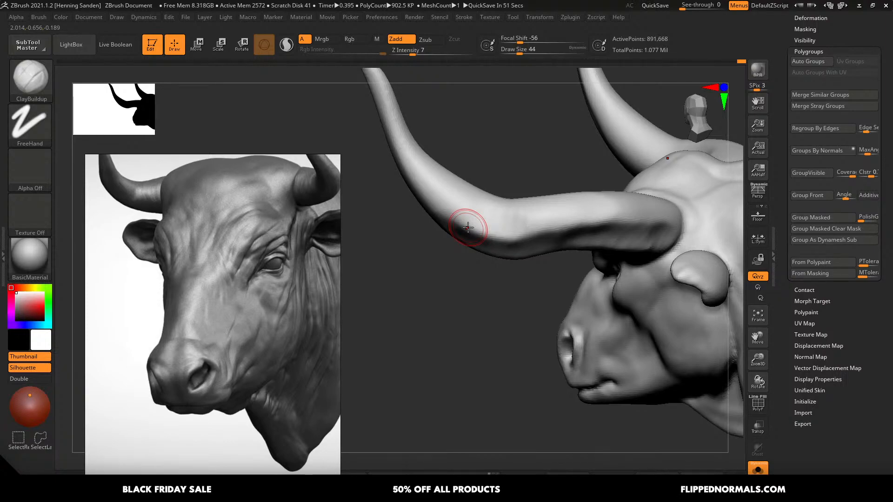
drag(467, 228, 496, 232)
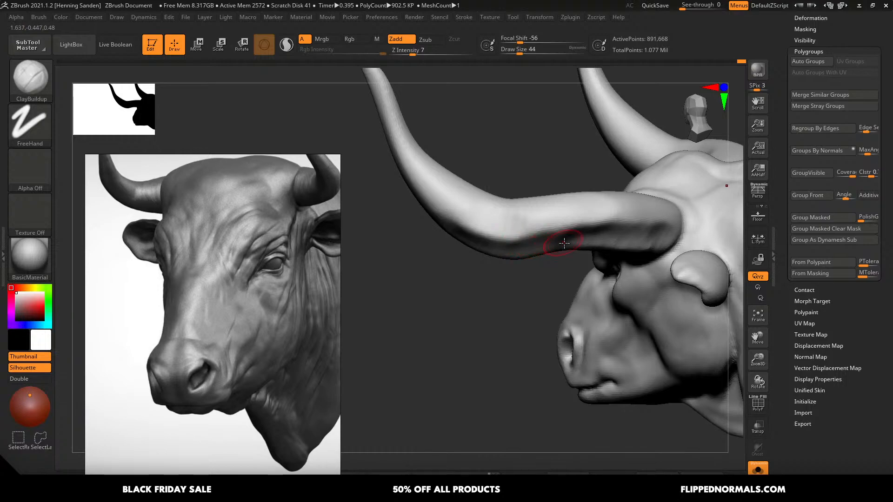
alt+right_drag(561, 240, 550, 223)
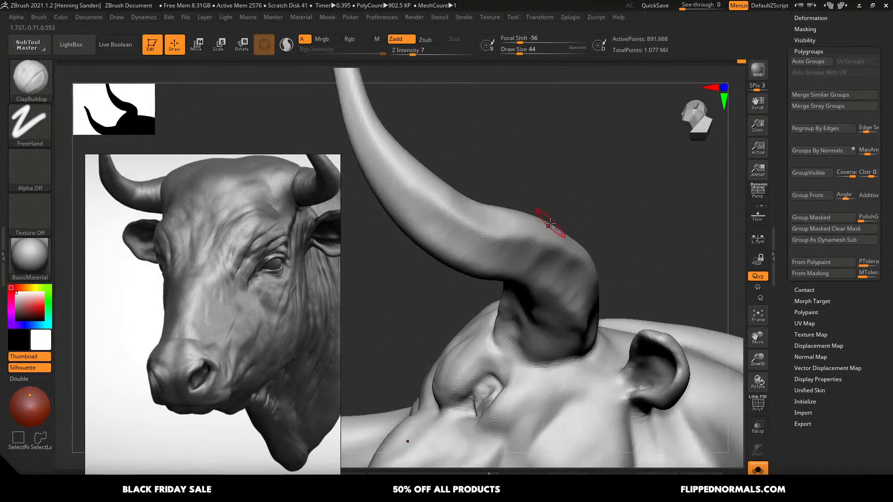
- Carry the ridge along the horn toward its tip with the ClayBuildup brush at draw size 44
alt+right_drag(521, 271, 574, 298)
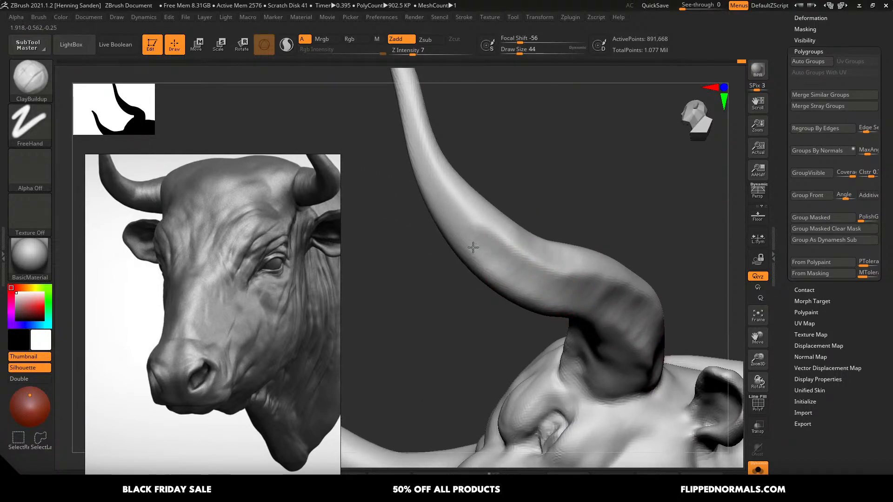
right_drag(495, 233, 506, 293)
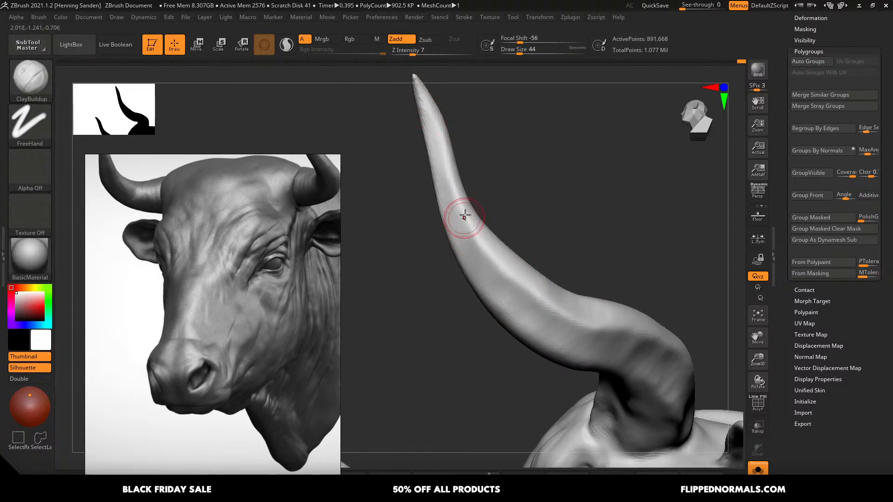
right_drag(465, 211, 453, 128)
drag(464, 125, 462, 186)
mouse_move(472, 212)
mouse_down()
mouse_move(514, 285)
mouse_move(497, 251)
mouse_move(573, 315)
mouse_up()
alt+right_drag(582, 315, 526, 259)
- Build up the upper surface of the horn between its base and bend with the ClayBuildup brush at draw size 51
right_drag(558, 301, 596, 291)
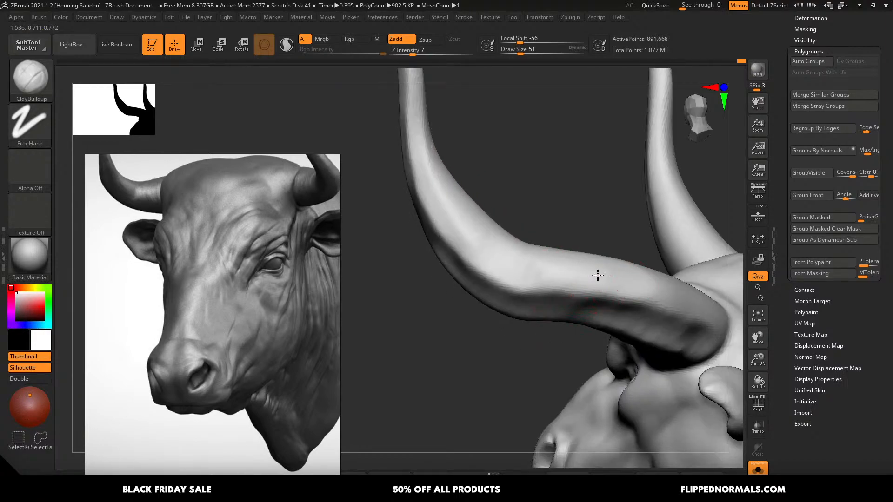
right_drag(686, 299, 672, 313)
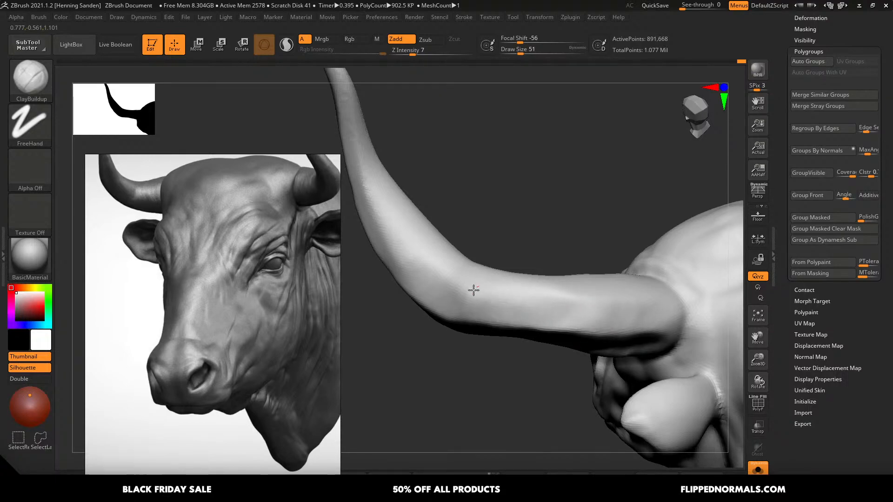
mouse_move(474, 289)
right_down()
mouse_move(540, 375)
mouse_move(560, 313)
right_up()
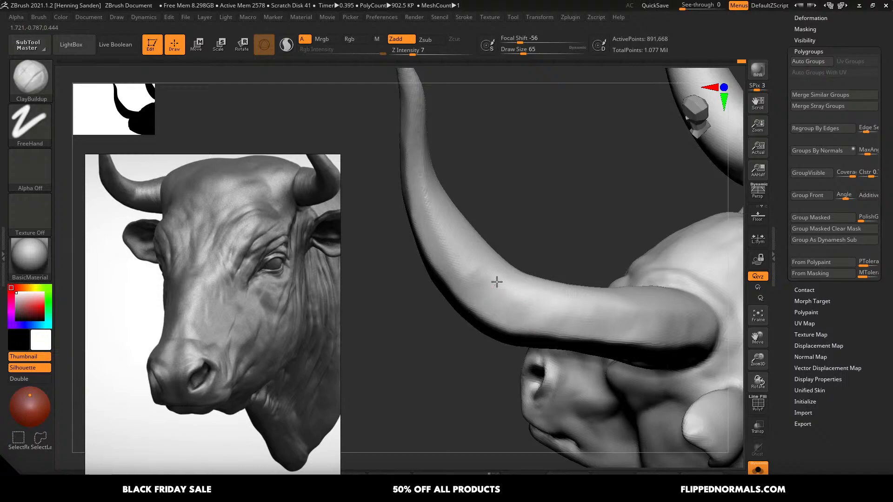
- Strengthen the planes around the horn's outer bend with the ClayBuildup brush at draw sizes 65 and 56
mouse_move(497, 282)
mouse_down()
mouse_move(451, 279)
mouse_move(448, 246)
mouse_up()
right_drag(446, 261, 466, 259)
drag(466, 259, 451, 275)
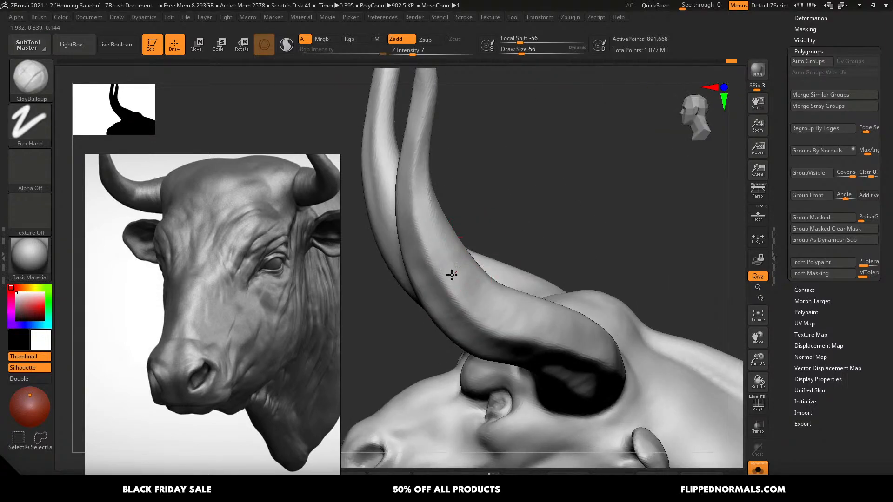
mouse_move(427, 195)
right_down()
mouse_move(408, 199)
mouse_move(460, 260)
mouse_move(514, 261)
mouse_move(600, 312)
right_up()
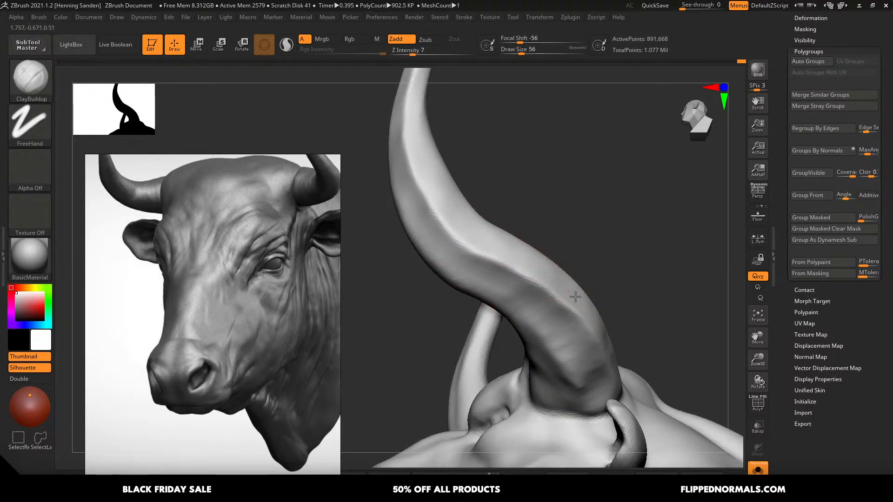
- Extend the horn's ridge down to its base with the ClayBuildup brush at draw sizes 56 and 41
mouse_move(603, 360)
right_down()
mouse_move(588, 363)
mouse_move(596, 271)
mouse_move(609, 342)
right_up()
drag(600, 360, 594, 336)
key(s)
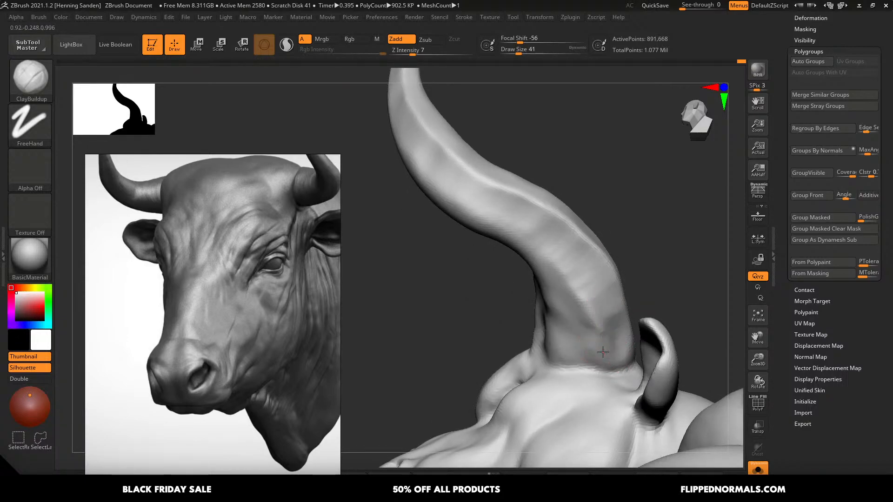
right_drag(559, 316, 580, 337)
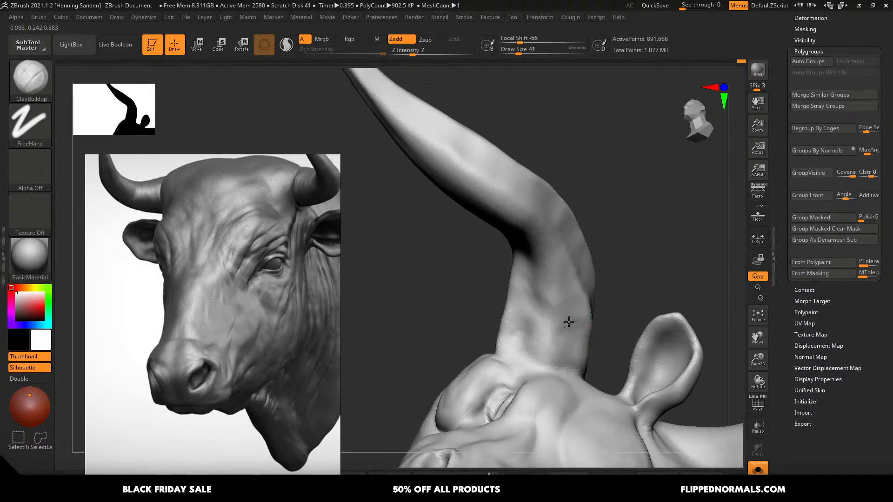
- Sculpt the horn's lower bend and the ridge rising from it with the ClayBuildup brush at draw size 35
right_drag(537, 246, 550, 239)
key(s)
drag(550, 238, 548, 239)
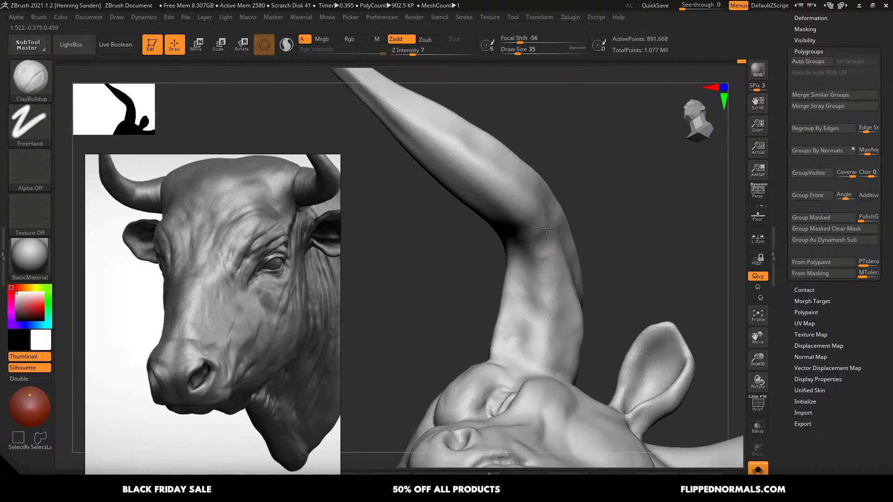
right_drag(521, 213, 558, 269)
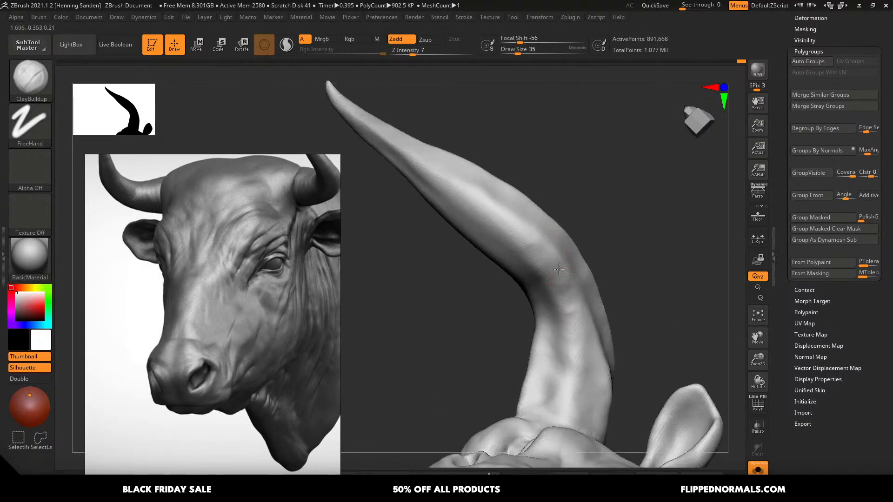
drag(541, 251, 520, 237)
right_drag(539, 250, 537, 246)
drag(536, 247, 461, 203)
- Sharpen the ridge above the horn's bend with the ClayBuildup brush at draw sizes 35 and 56, and smooth the inner bend at size 33
right_drag(461, 204, 507, 193)
drag(529, 208, 501, 201)
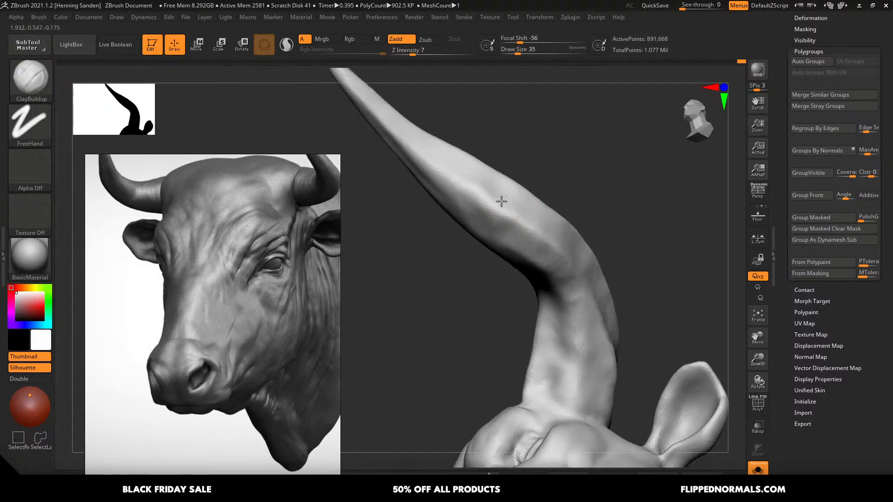
drag(524, 250, 492, 223)
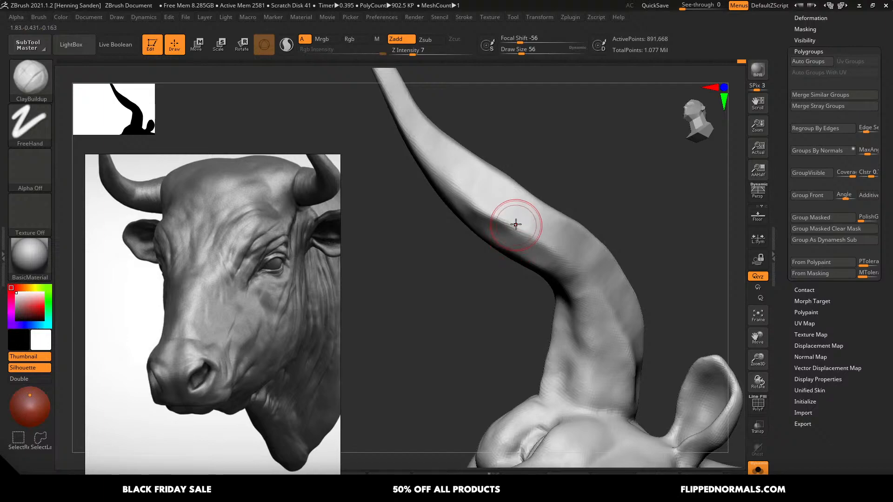
key(shift)
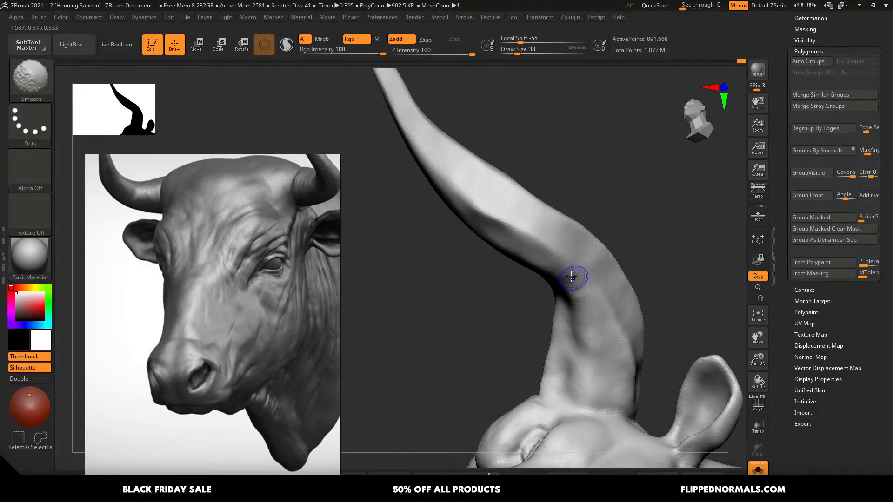
- Smooth the inner bend and refine the ridge above it with the ClayBuildup brush at draw size 33
right_drag(583, 294, 590, 281)
key(shift)
key(ctrl)
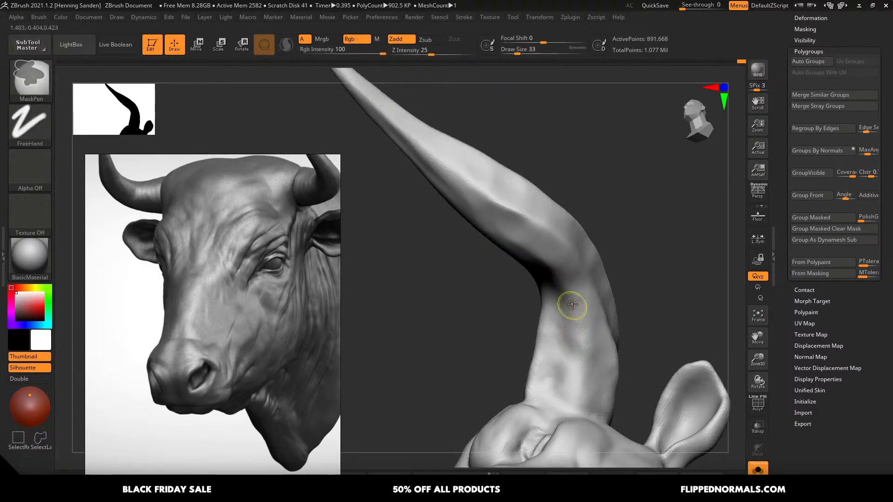
key(shift)
right_drag(479, 210, 533, 223)
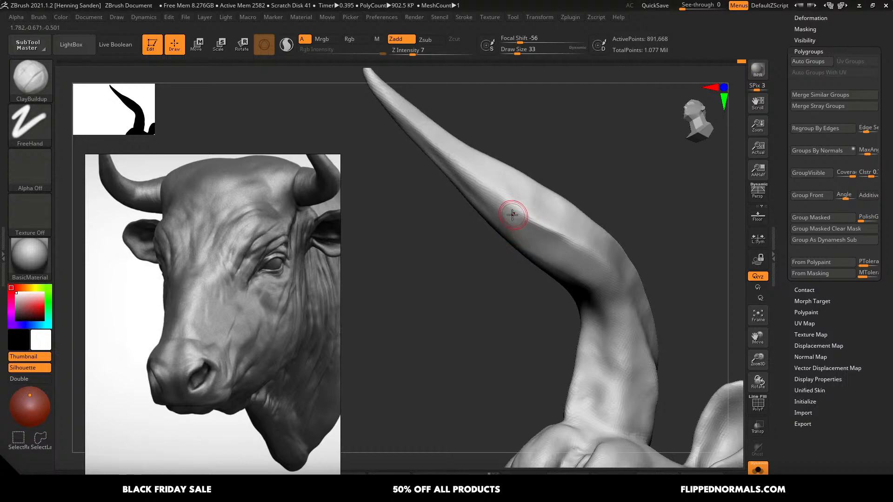
mouse_move(512, 214)
right_down()
mouse_move(522, 215)
mouse_move(530, 236)
mouse_move(510, 247)
mouse_move(520, 243)
mouse_move(517, 219)
mouse_move(544, 310)
right_up()
- Reshape the horn's lower section between its base and bend with the Move brush at draw sizes 94 and 120
mouse_move(549, 245)
right_down()
mouse_move(532, 214)
mouse_move(565, 212)
mouse_move(564, 243)
mouse_move(543, 246)
right_up()
key(b)
key(m)
key(v)
key(s)
drag(544, 246, 555, 246)
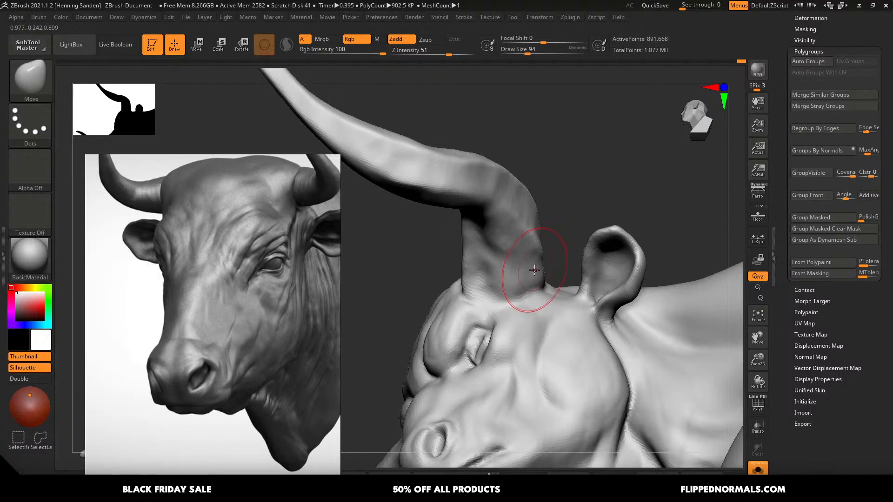
mouse_move(536, 270)
right_down()
mouse_move(542, 251)
mouse_move(519, 226)
right_up()
key([)
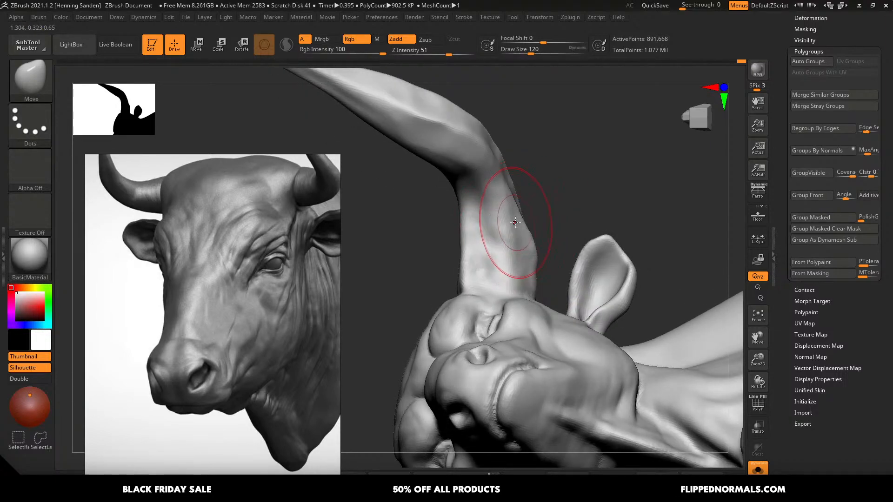
right_drag(511, 195, 480, 223)
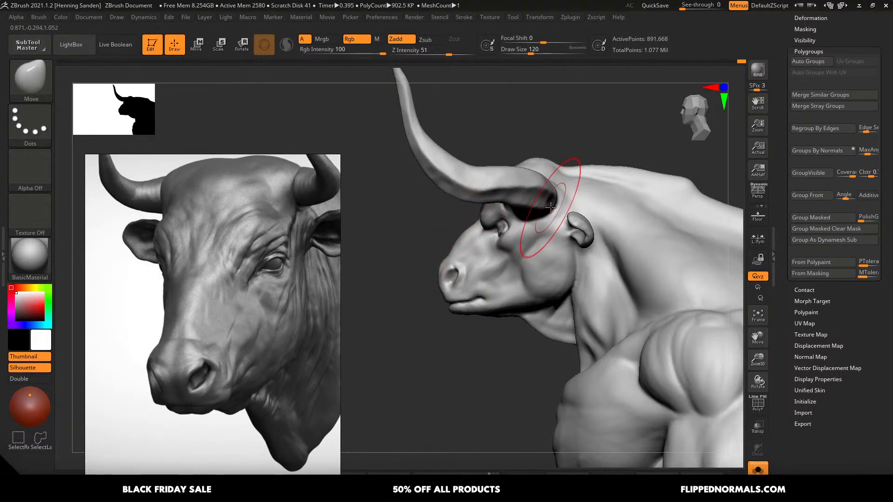
- Adjust the underside contour of the horn's middle section with the Move brush at draw size 97
mouse_move(551, 207)
right_down()
mouse_move(509, 203)
mouse_move(501, 214)
right_up()
key(s)
drag(501, 214, 498, 217)
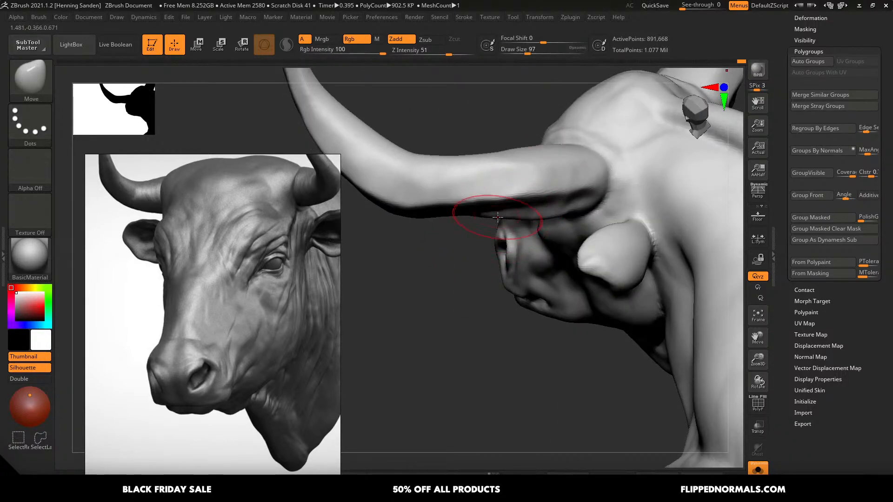
right_drag(498, 218, 504, 215)
drag(503, 215, 501, 213)
right_drag(446, 207, 472, 208)
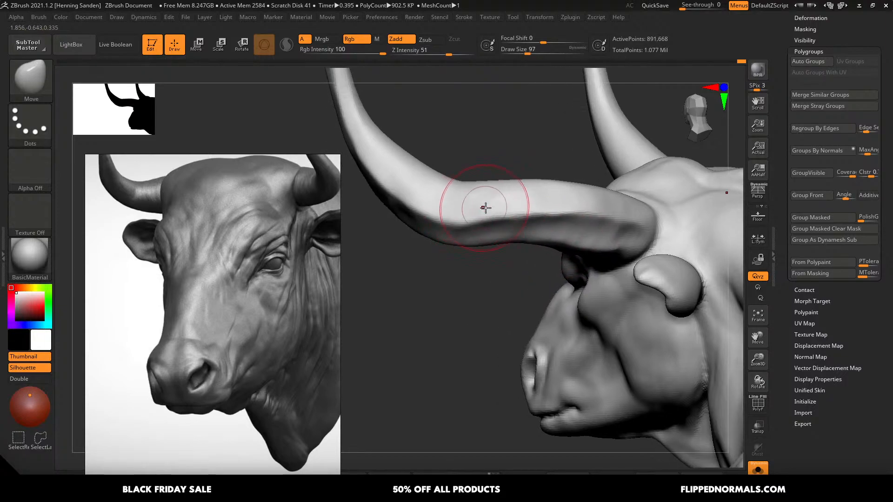
- Even out the horn's curve from its bend toward the base with the Move brush at draw sizes 97 and 101
drag(485, 207, 486, 217)
key(s)
drag(547, 214, 529, 217)
mouse_move(546, 212)
right_down()
mouse_move(553, 233)
mouse_move(547, 218)
right_up()
drag(549, 210, 546, 205)
right_drag(611, 200, 606, 215)
key(s)
drag(606, 216, 602, 215)
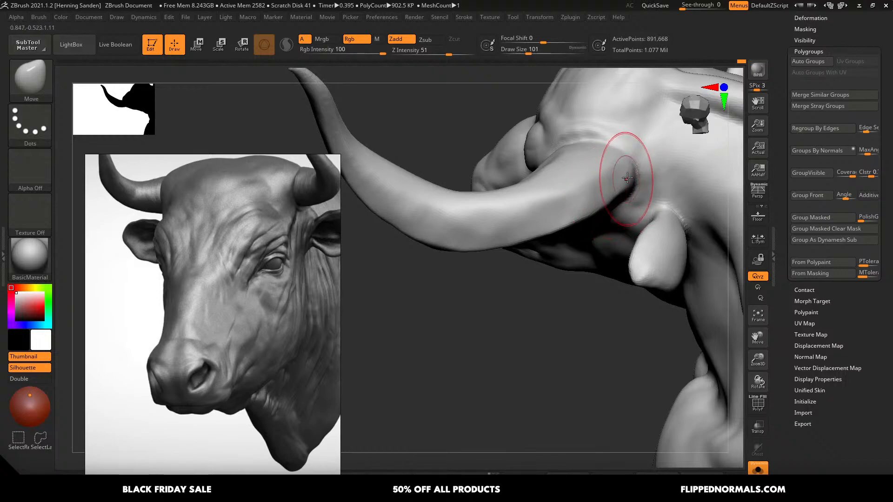
- Adjust where the back of the horn's base meets the head with the Move brush at draw size 59
right_drag(626, 178, 630, 171)
key(s)
drag(642, 174, 635, 174)
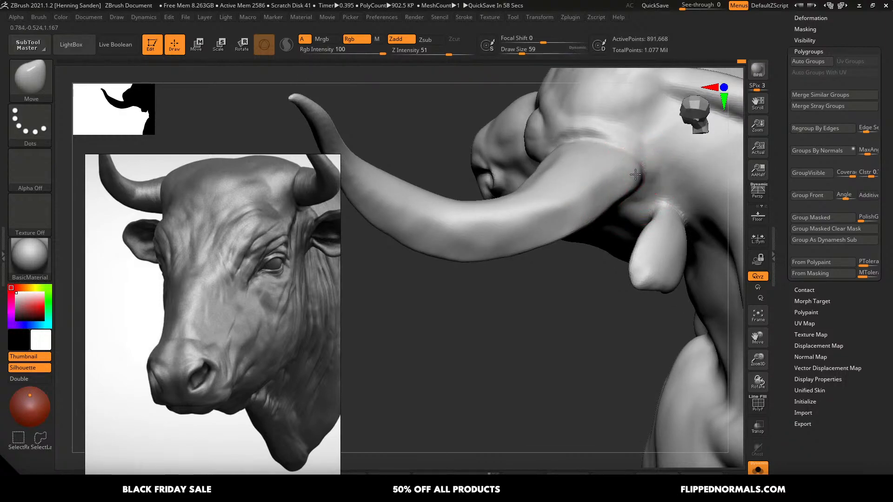
mouse_move(638, 172)
right_down()
mouse_move(627, 182)
mouse_move(634, 170)
right_up()
- Sculpt the planes along the horn's outer bend with the ClayBuildup brush at draw size 29
key(b)
key(c)
key(b)
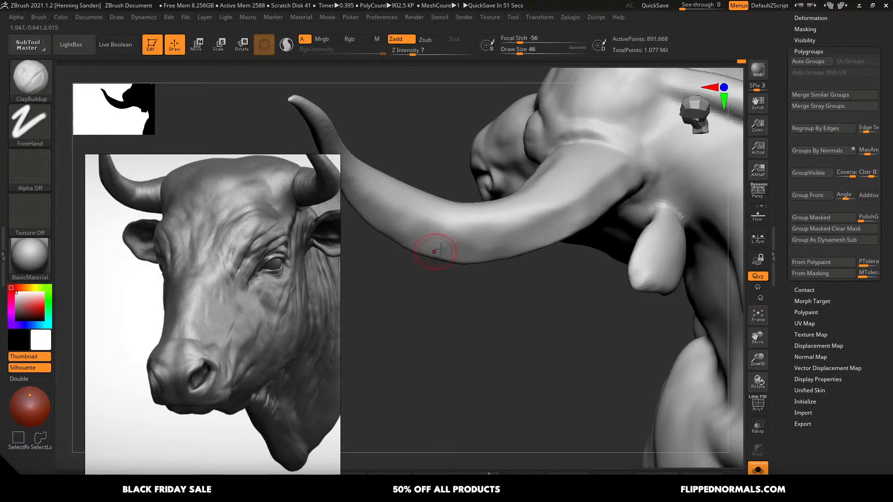
drag(453, 243, 516, 238)
key(ctrl+z)
key(s)
drag(589, 200, 586, 199)
drag(535, 228, 525, 242)
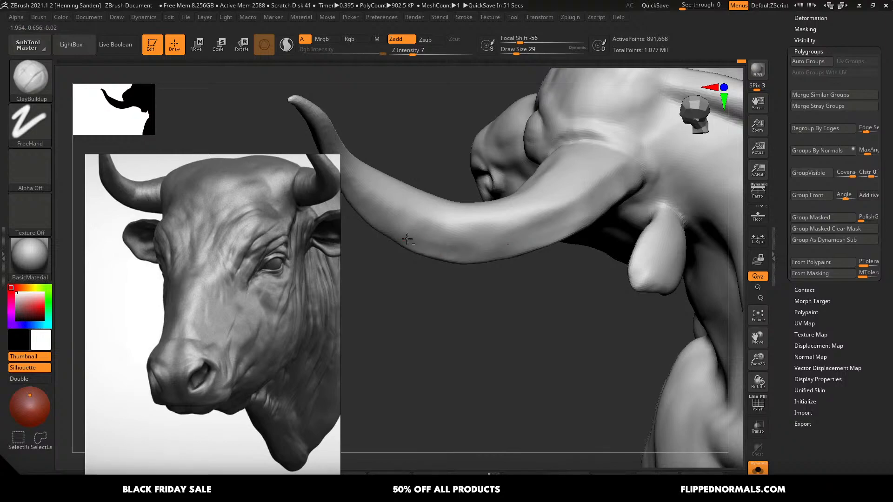
right_drag(407, 239, 560, 255)
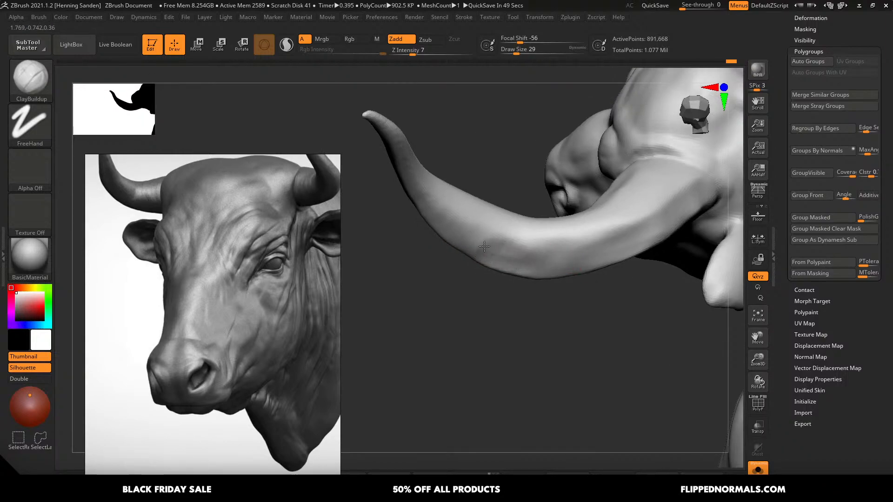
alt+drag(466, 240, 553, 247)
- Smooth the side of the horn above its bend at draw size 35
right_drag(428, 225, 534, 209)
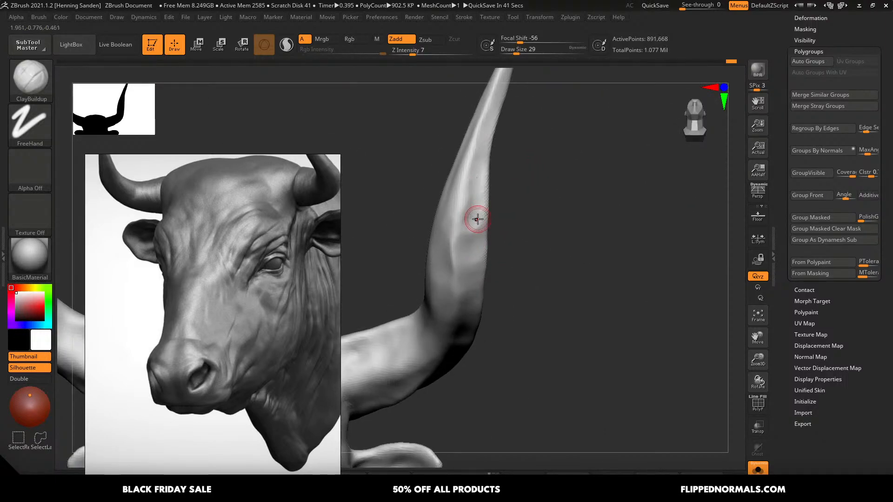
key(bracketright)
key(bracketright)
drag(476, 220, 472, 212)
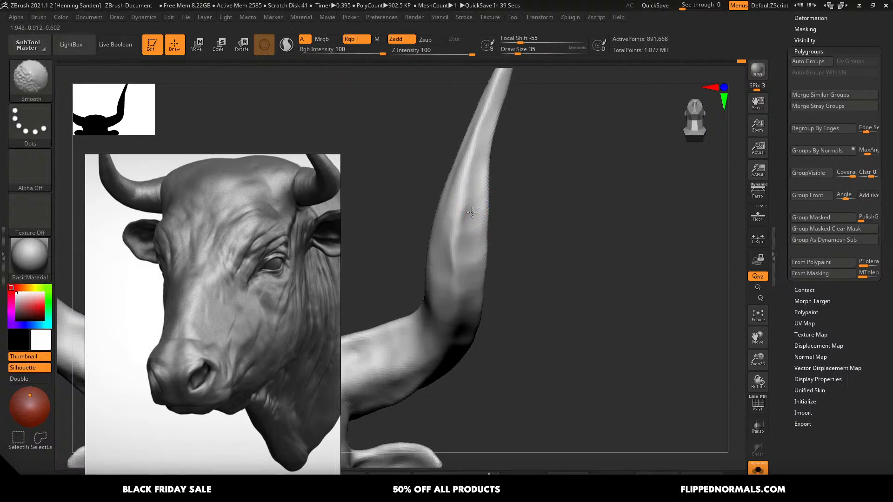
right_drag(472, 285, 511, 254)
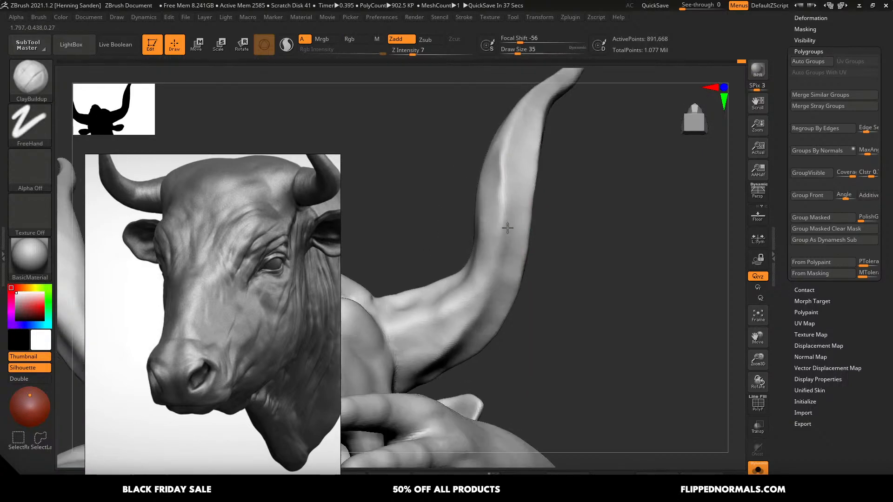
- Build up the horn's lower section and the ridge above its bend with the ClayBuildup brush at draw size 41
right_drag(484, 295, 463, 293)
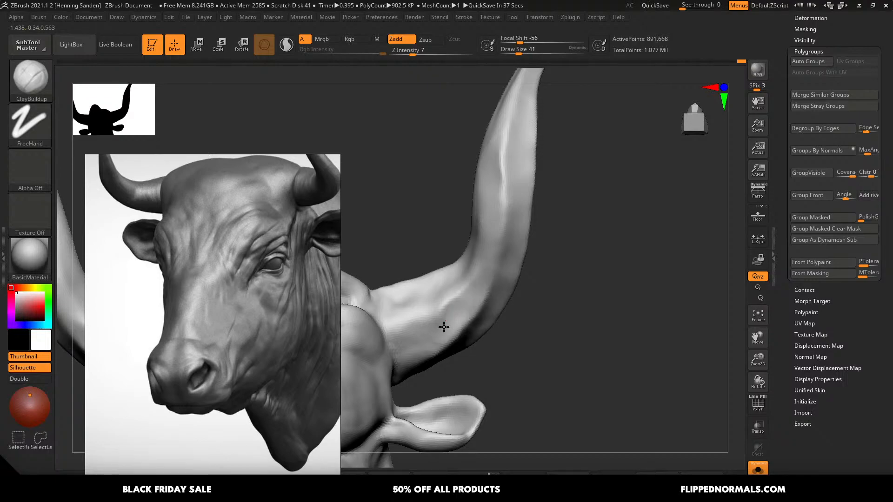
drag(444, 327, 419, 336)
drag(488, 234, 480, 278)
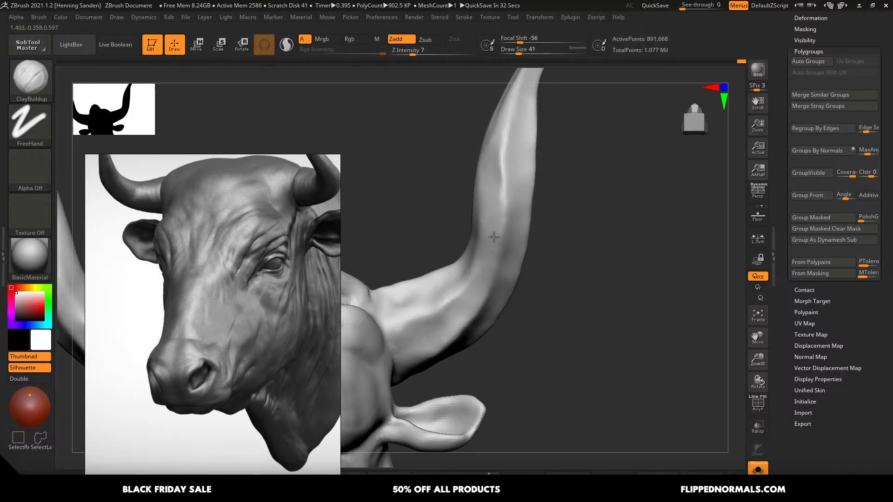
right_drag(488, 225, 505, 200)
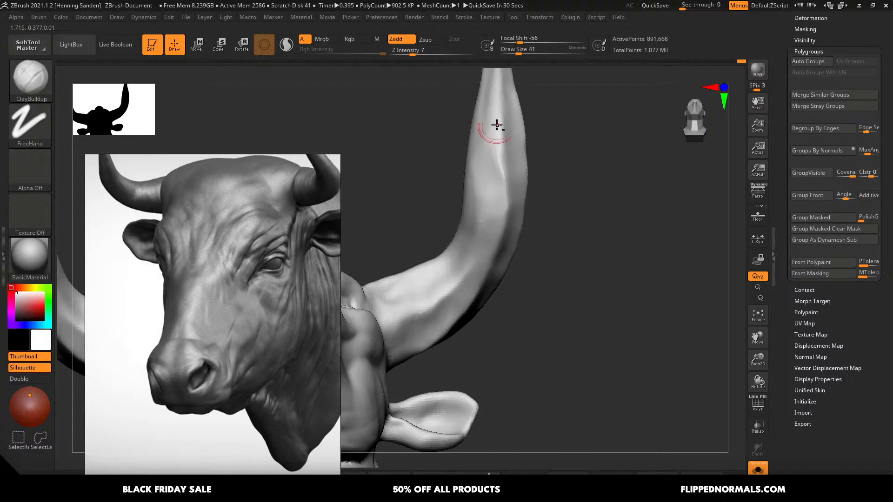
drag(497, 126, 506, 205)
ctrl+right_drag(497, 207, 504, 277)
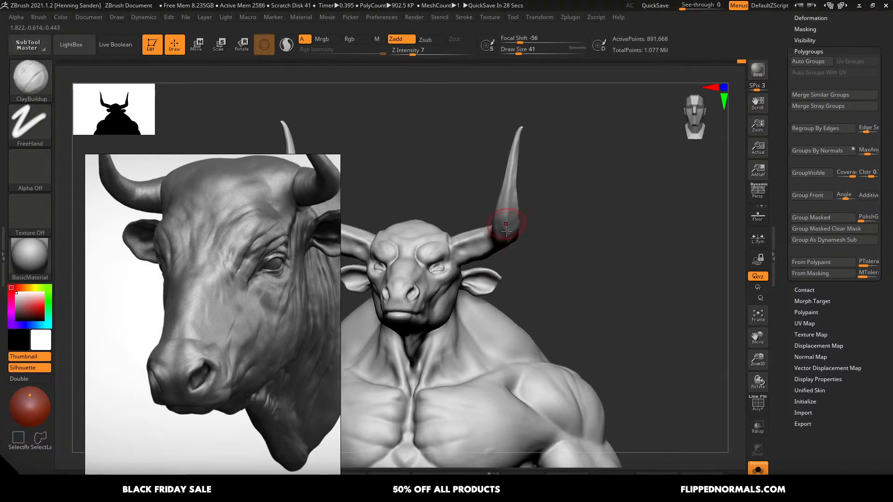
- Smooth the horn's bend and the section leading down to its base
right_drag(506, 225, 519, 287)
mouse_move(506, 219)
shift+mouse_down()
mouse_move(503, 195)
mouse_move(479, 255)
shift+mouse_up()
right_drag(481, 261, 487, 231)
mouse_move(465, 266)
shift+mouse_down()
mouse_move(442, 292)
mouse_move(407, 304)
shift+mouse_up()
right_drag(406, 304, 535, 239)
- Strengthen the back of the horn's base with the ClayBuildup brush at draw sizes 54 and 59
mouse_move(463, 285)
right_down()
mouse_move(404, 279)
mouse_move(449, 261)
mouse_move(438, 236)
mouse_move(444, 215)
right_up()
key(bracketleft)
key(bracketright)
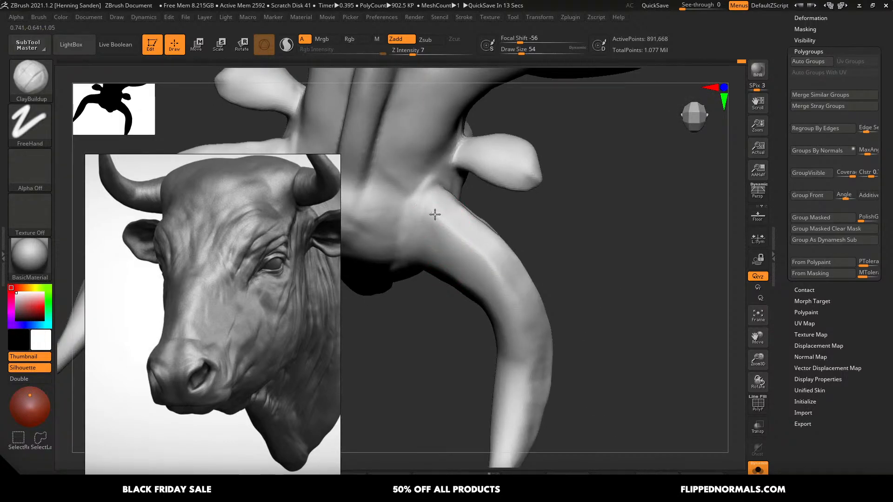
mouse_move(432, 213)
right_down()
mouse_move(452, 225)
mouse_move(422, 245)
mouse_move(421, 277)
mouse_move(514, 239)
mouse_move(505, 223)
right_up()
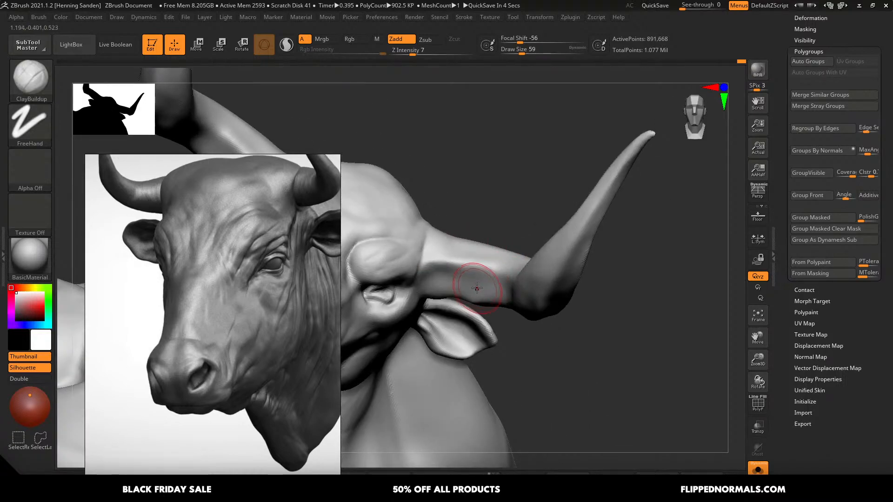
- Reshape the underside of the horn between base and bend with the Move brush at draw sizes 62, 65 and 77
right_drag(476, 289, 483, 280)
key(s)
drag(484, 288, 485, 288)
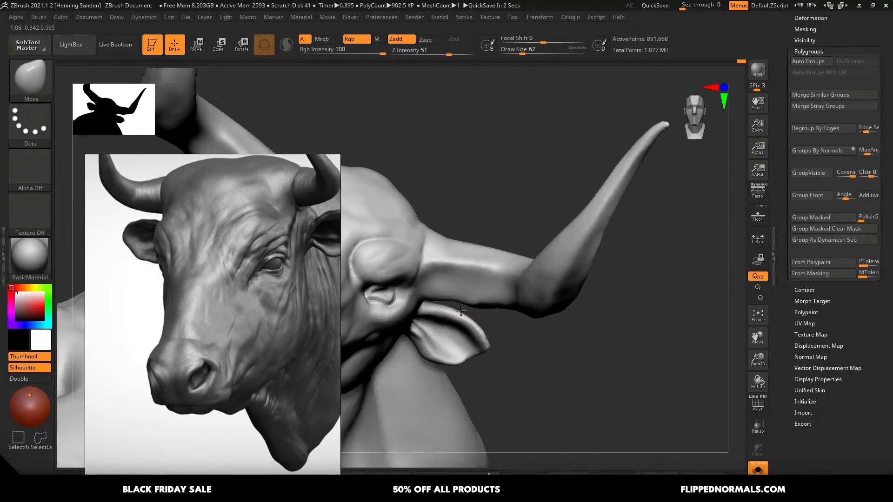
key(s)
drag(465, 299, 467, 299)
right_drag(470, 300, 494, 298)
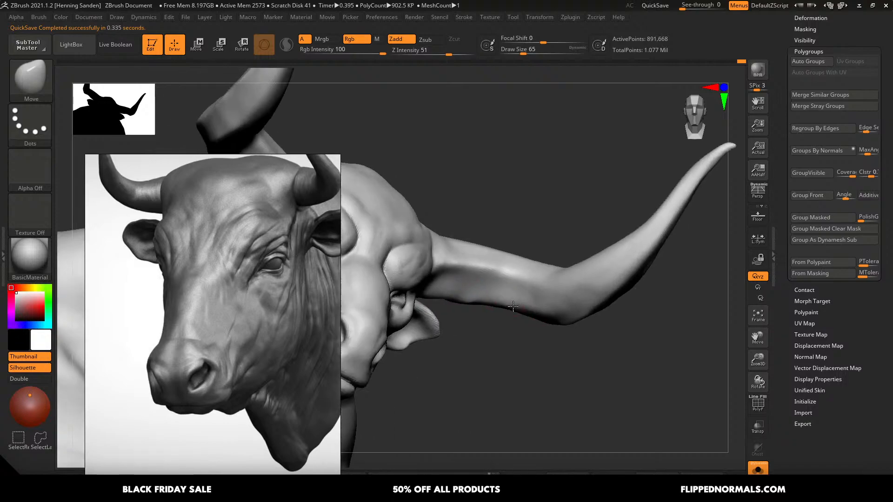
key(s)
drag(492, 299, 494, 299)
mouse_move(494, 299)
right_down()
mouse_move(552, 305)
mouse_move(581, 274)
mouse_move(603, 286)
mouse_move(595, 297)
right_up()
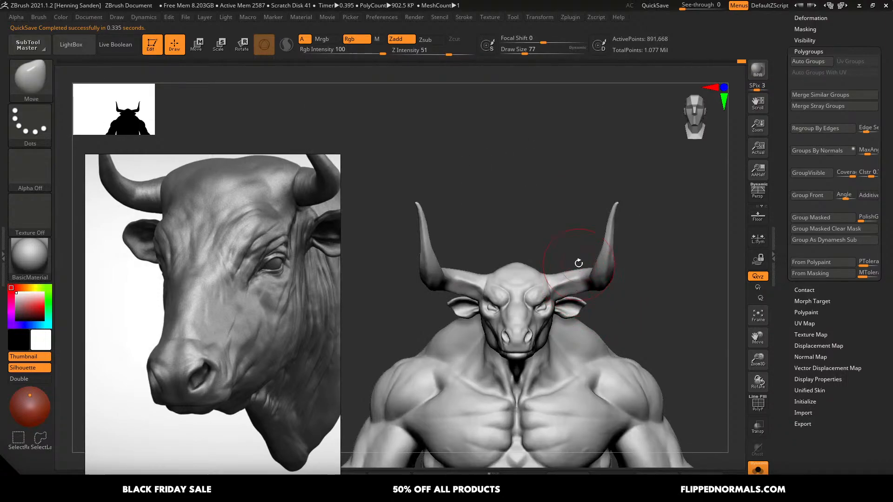
- Build up the horn's base beside the brow with the ClayBuildup brush at draw sizes 77 and 46
ctrl+right_drag(579, 263, 576, 342)
mouse_move(553, 321)
shift+mouse_down()
mouse_move(546, 313)
mouse_move(547, 327)
shift+mouse_up()
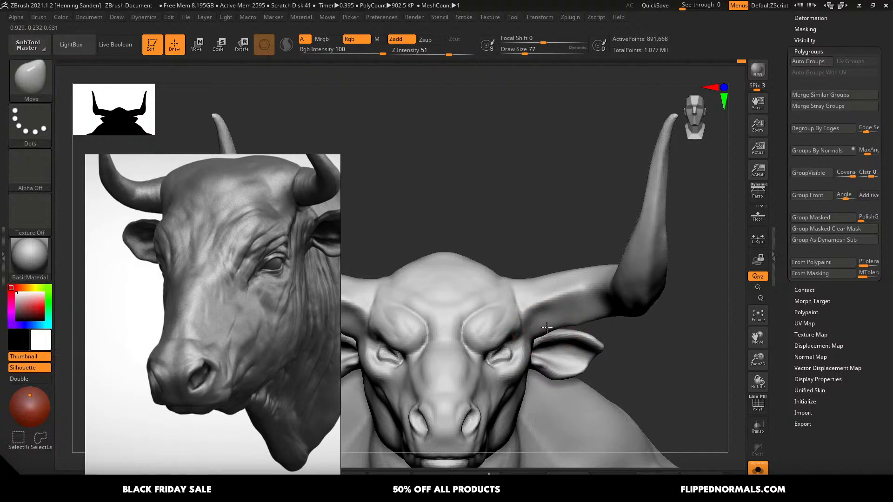
right_drag(565, 279, 557, 299)
key(b)
key(c)
key(b)
drag(557, 299, 554, 296)
right_drag(554, 321, 563, 295)
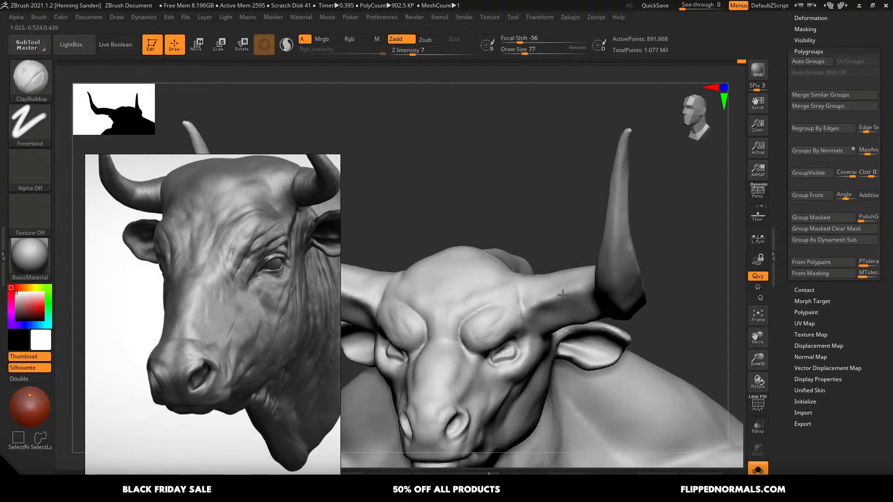
key(bracketleft)
drag(584, 291, 556, 289)
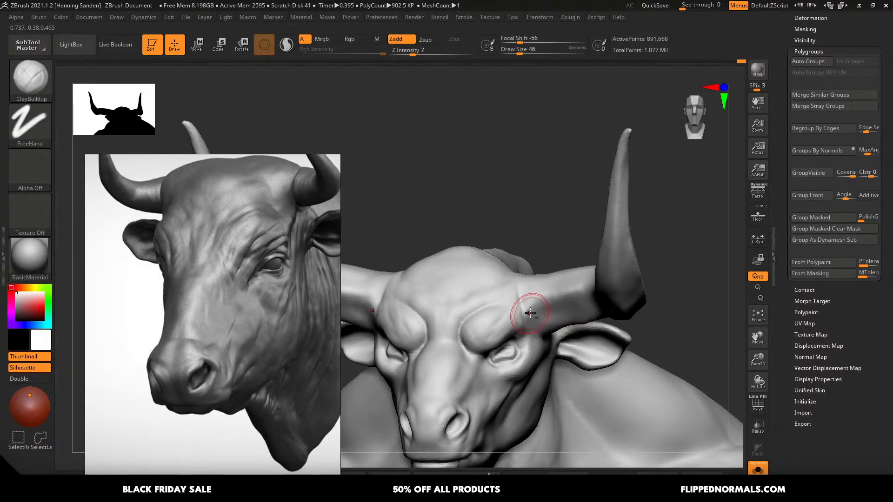
- Adjust the transition between the horn's base and the forehead with the Move brush at draw size 56
mouse_move(528, 309)
right_down()
mouse_move(564, 267)
mouse_move(463, 263)
right_up()
key(b)
key(m)
key(v)
mouse_move(443, 302)
mouse_down()
mouse_move(437, 308)
mouse_move(482, 274)
mouse_up()
right_drag(476, 273, 477, 286)
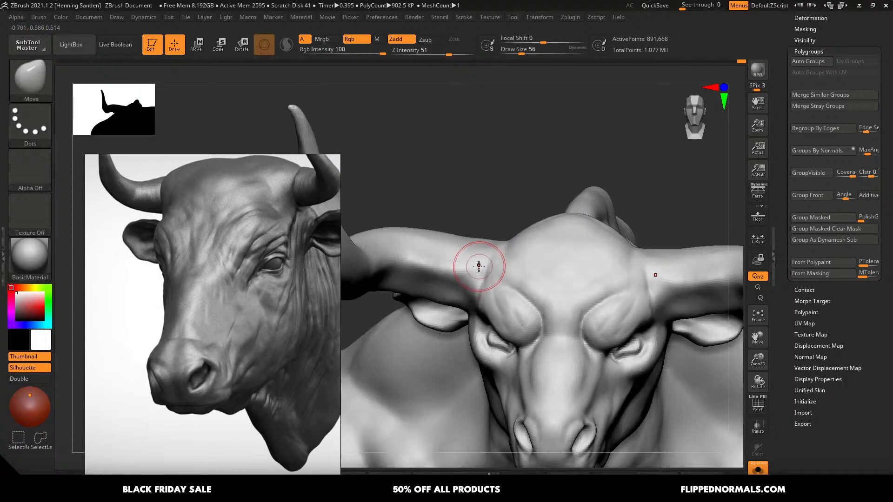
- Sculpt the front and lower planes of the horn's base with the ClayBuildup brush at draw size 41
key(b)
key(c)
key(b)
key(s)
drag(476, 273, 459, 287)
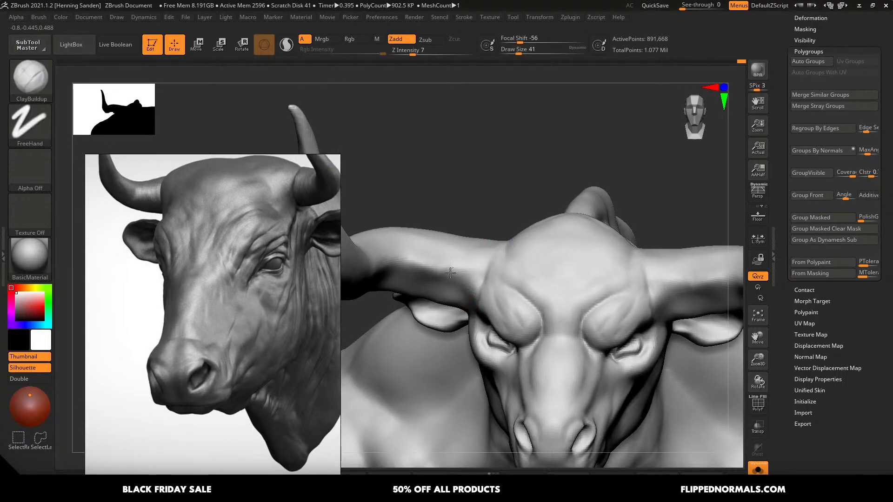
right_drag(436, 261, 431, 259)
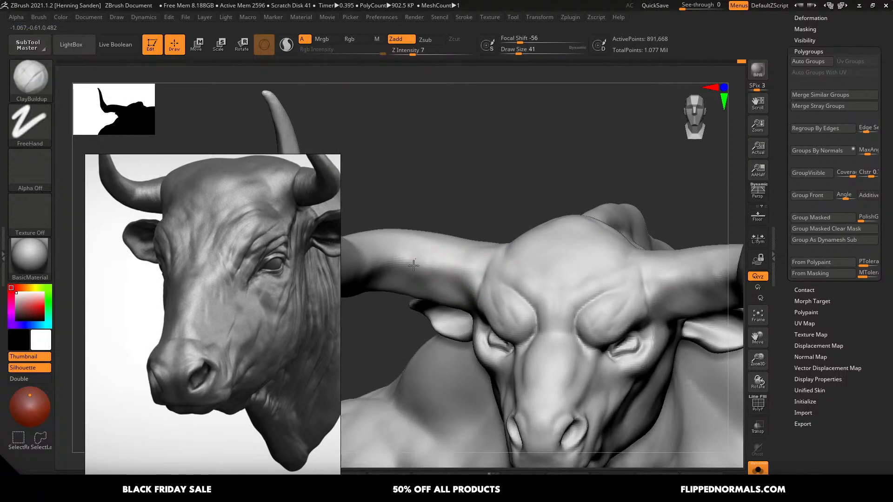
drag(414, 265, 405, 246)
- Refine the junction of the horn's base and the brow with the ClayBuildup brush at draw size 27
alt+right_drag(405, 247, 470, 210)
right_drag(470, 210, 514, 252)
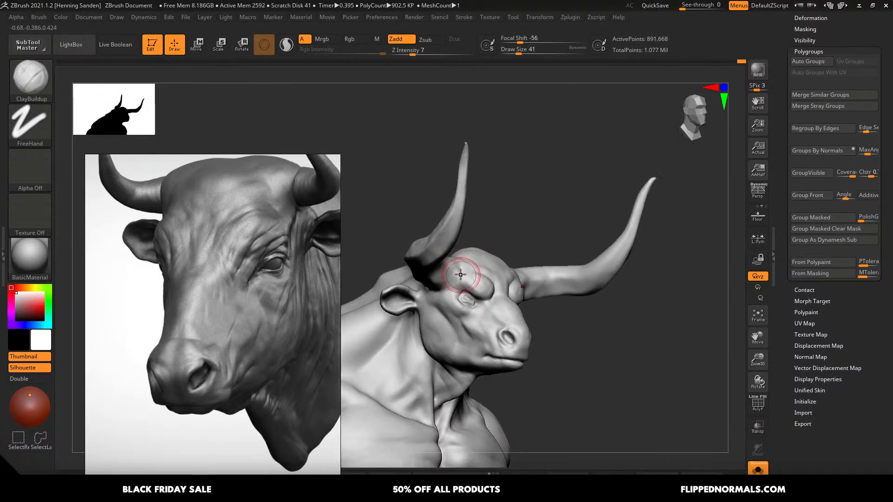
mouse_move(460, 274)
right_down()
mouse_move(440, 271)
mouse_move(486, 239)
right_up()
key(bracketleft)
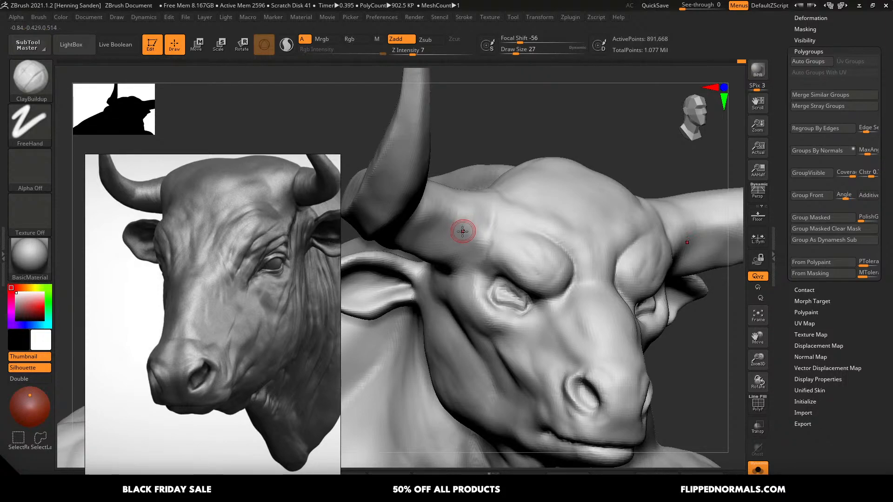
right_drag(443, 247, 486, 251)
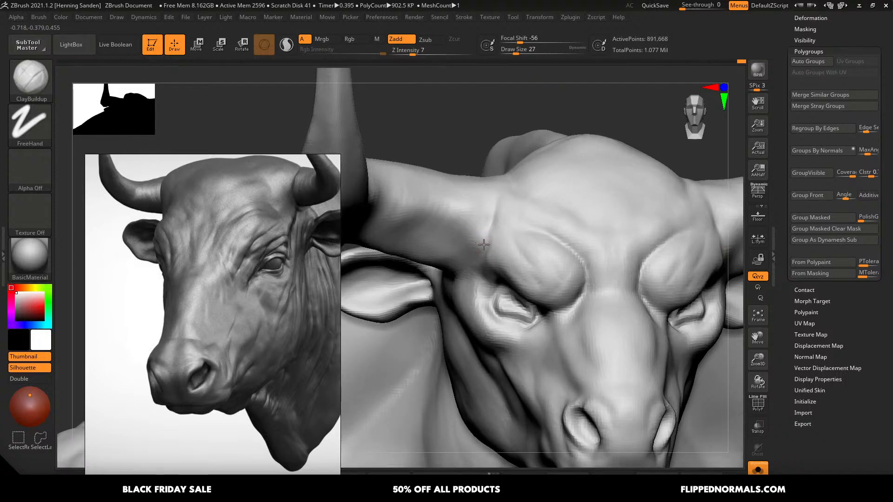
- Strengthen the plane break along the front of the horn's base with the ClayBuildup brush at draw size 51
key(s)
drag(473, 247, 456, 249)
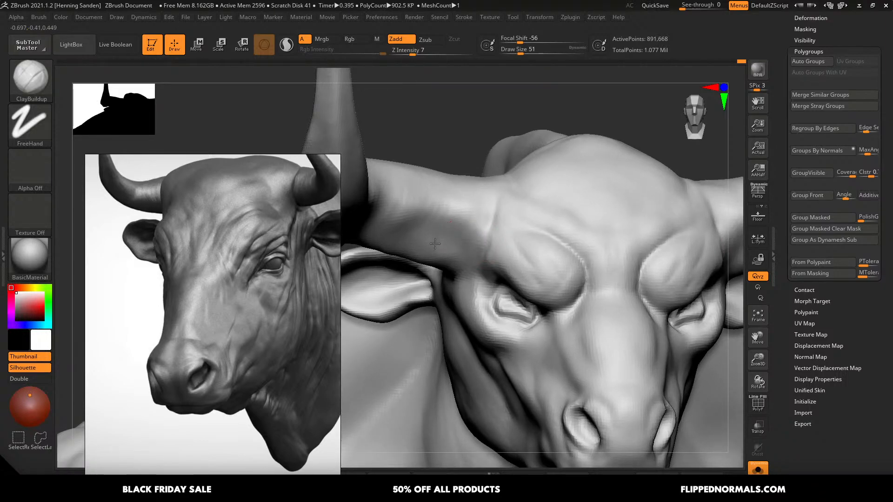
drag(413, 216, 412, 230)
right_drag(413, 230, 407, 216)
drag(407, 216, 394, 224)
mouse_move(442, 213)
alt+right_down()
mouse_move(496, 231)
mouse_move(530, 227)
mouse_move(518, 233)
alt+right_up()
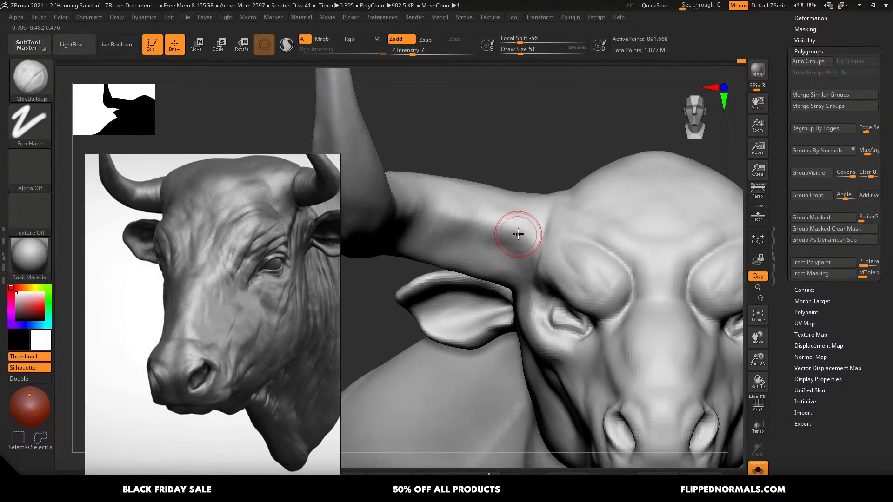
- Build up the front and upper planes of the horn's base with the ClayBuildup brush at draw sizes 51 and 29
drag(518, 231, 454, 223)
right_drag(488, 228, 498, 213)
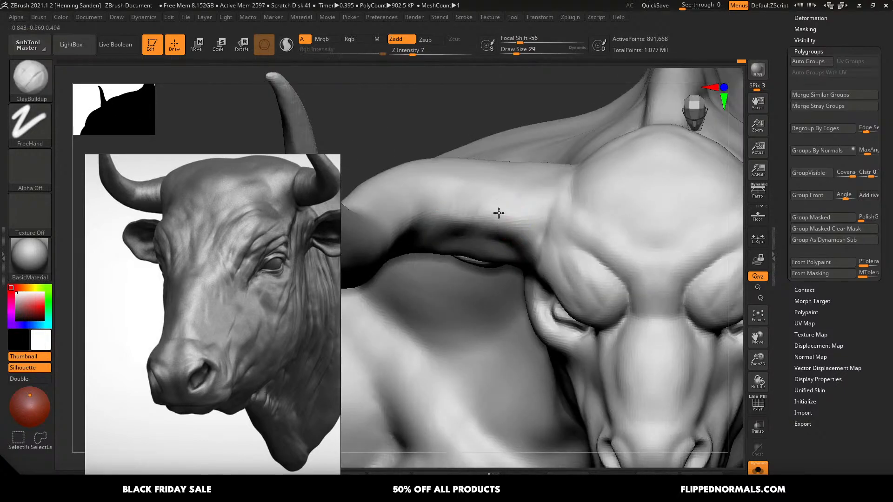
drag(429, 228, 423, 214)
mouse_move(508, 217)
ctrl+right_down()
mouse_move(513, 232)
mouse_move(534, 231)
mouse_move(528, 241)
mouse_move(509, 219)
mouse_move(512, 255)
ctrl+right_up()
drag(521, 260, 518, 251)
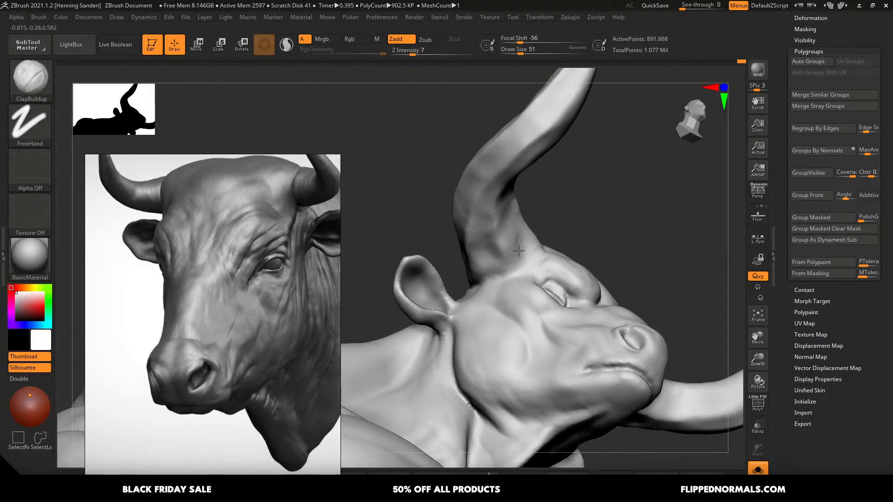
- Shape the underside of the horn's base above the ear with the ClayBuildup brush at draw size 51
right_drag(512, 244, 520, 257)
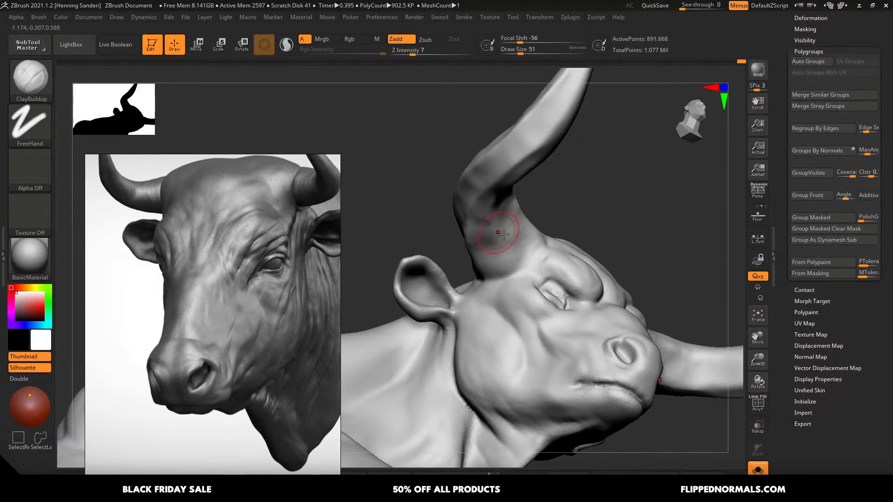
right_drag(534, 243, 499, 266)
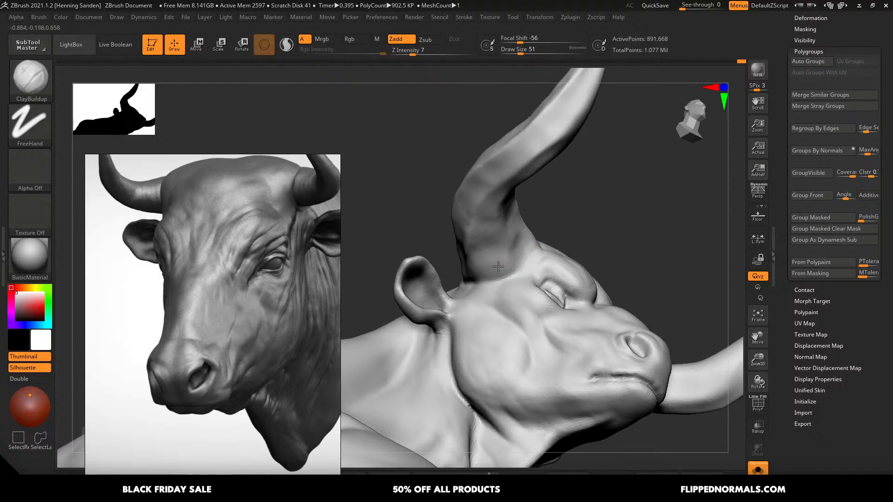
drag(499, 255, 485, 254)
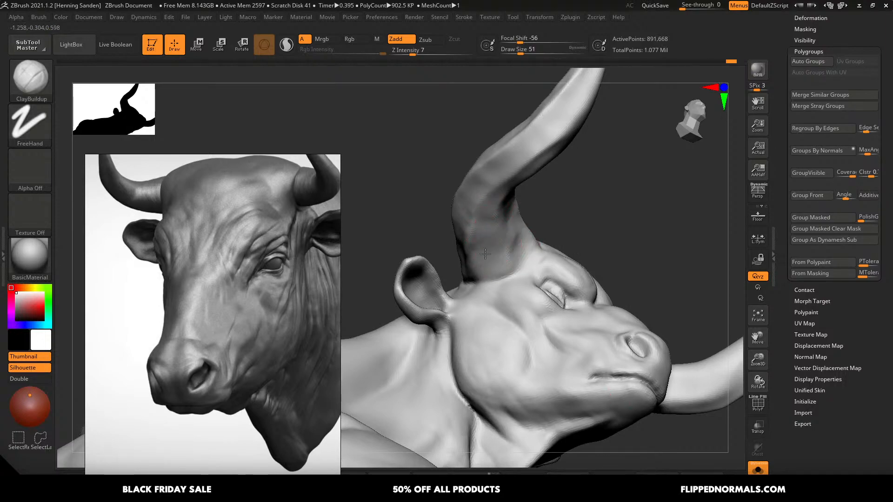
right_drag(484, 235, 487, 200)
- Smooth the clay strokes along the outer side of the horn, from its middle down to the base
key(shift)
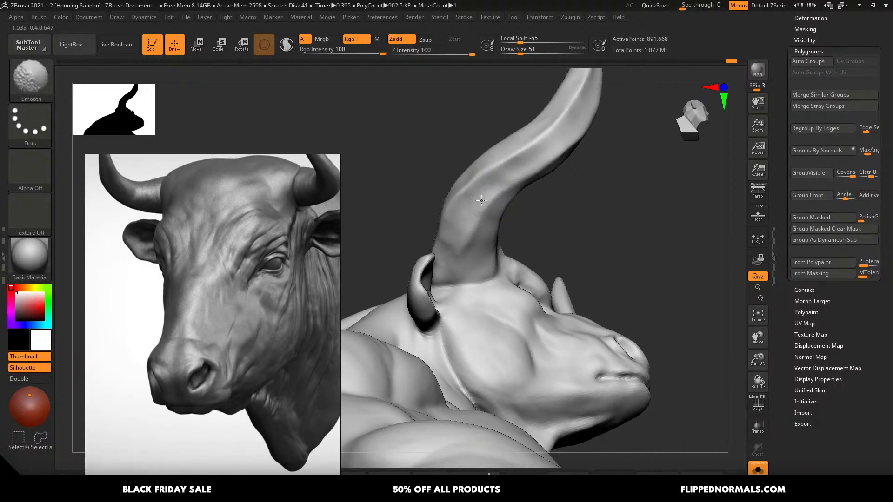
shift+drag(513, 169, 473, 231)
right_drag(468, 235, 494, 233)
key(s)
drag(494, 207, 499, 208)
right_drag(486, 216, 517, 223)
shift+drag(413, 265, 432, 227)
- Pull the outer bend of the horns outward from the front with the Move brush
mouse_move(433, 228)
right_down()
mouse_move(414, 237)
mouse_move(478, 178)
mouse_move(584, 252)
right_up()
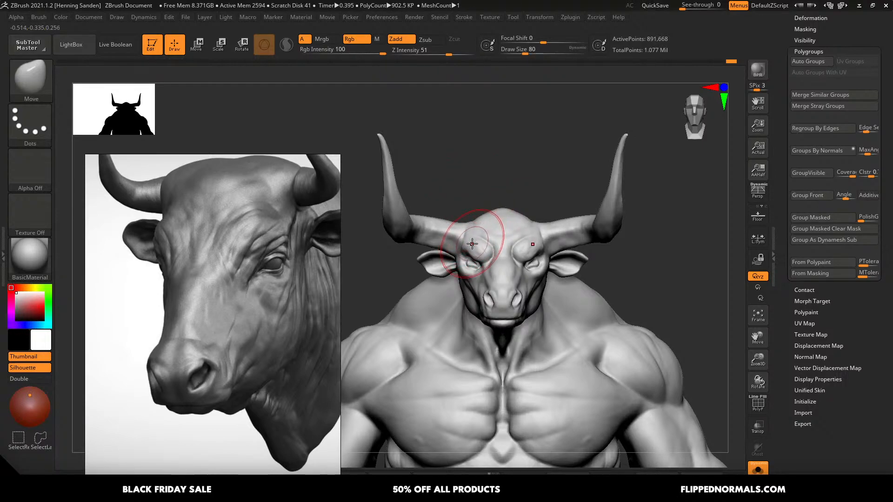
drag(473, 246, 474, 275)
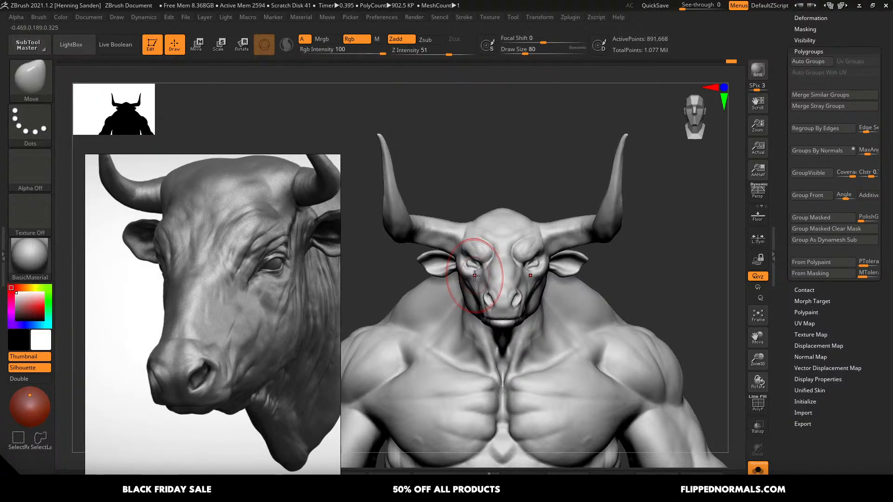
mouse_move(516, 291)
ctrl+right_down()
mouse_move(517, 271)
mouse_move(533, 277)
ctrl+right_up()
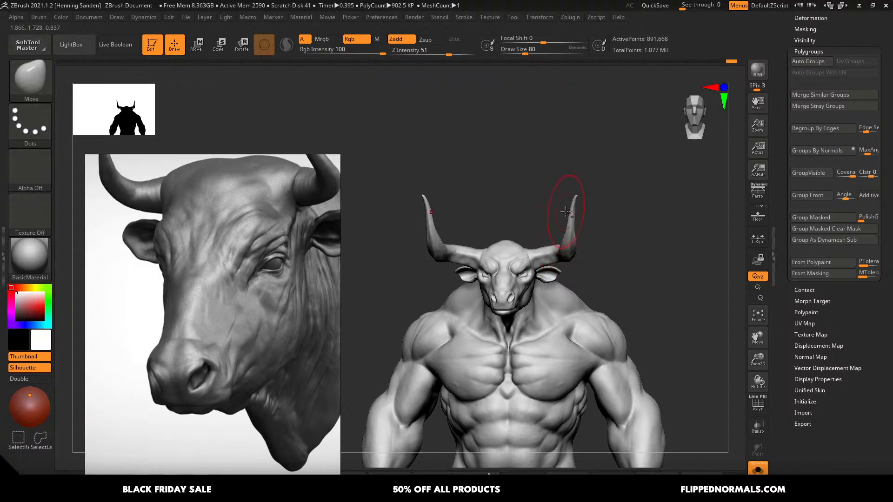
ctrl+right_drag(565, 212, 576, 229)
key(s)
drag(566, 236, 578, 239)
drag(569, 248, 575, 254)
mouse_move(554, 266)
right_down()
mouse_move(586, 293)
mouse_move(561, 270)
mouse_move(577, 263)
mouse_move(572, 249)
mouse_move(568, 279)
right_up()
- Reshape the back of the horn's base behind the ear with the Move brush at draw size 158
key(s)
drag(480, 287, 474, 287)
right_drag(475, 287, 484, 286)
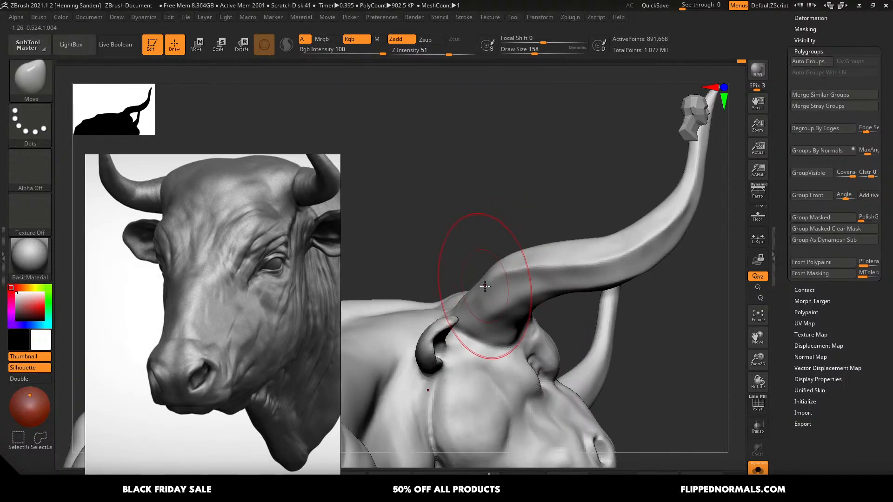
drag(513, 296, 516, 298)
right_drag(518, 281, 516, 272)
- Adjust the curve along the middle of the horn with the Move brush at draw sizes 132 and 154
key(bracketleft)
drag(516, 273, 524, 269)
key(bracketright)
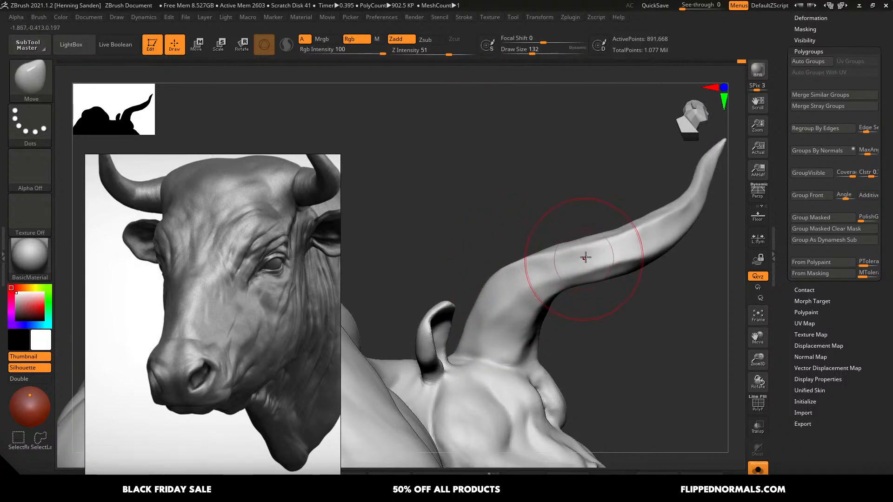
alt+right_drag(663, 222, 588, 227)
key(bracketright)
drag(587, 227, 581, 230)
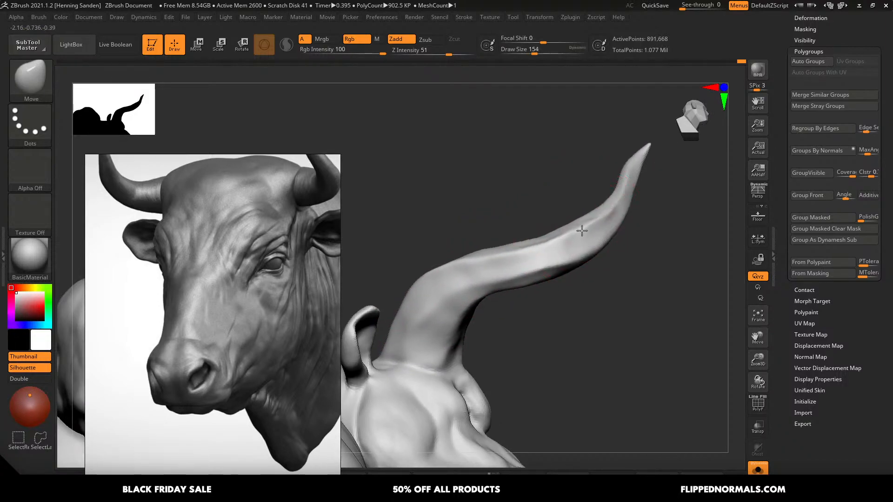
ctrl+right_drag(590, 235, 572, 299)
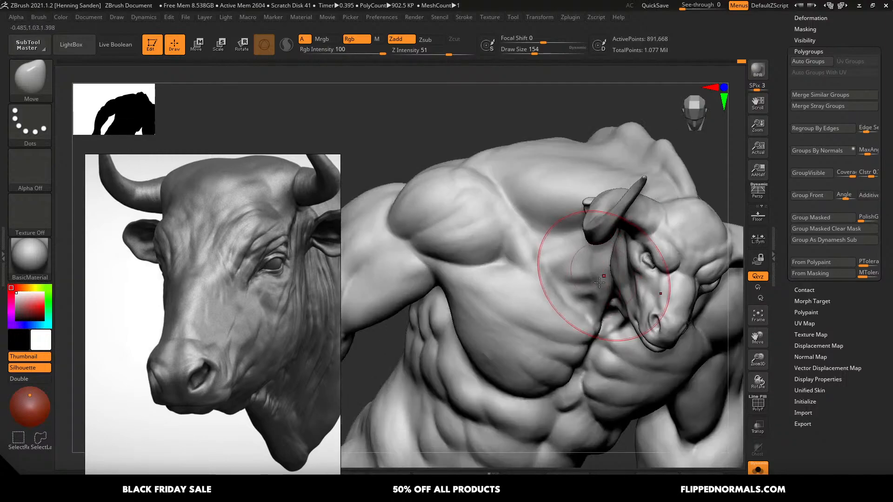
- Push the outer half of the horn outward from above with the Move brush at draw sizes 192 and 158
right_drag(605, 273, 574, 366)
mouse_move(578, 325)
shift+right_down()
mouse_move(560, 297)
mouse_move(533, 349)
shift+right_up()
key(s)
click(529, 354)
drag(509, 381, 505, 385)
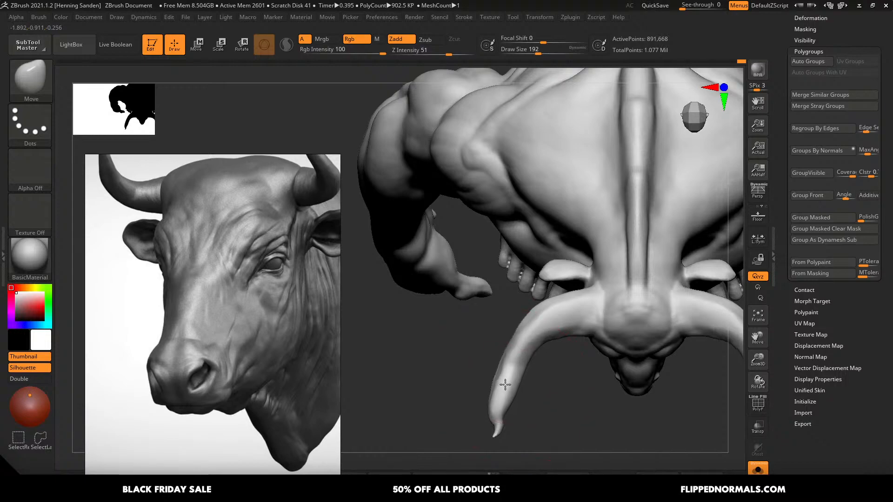
right_drag(541, 341, 510, 368)
key(s)
click(500, 344)
drag(513, 305, 506, 308)
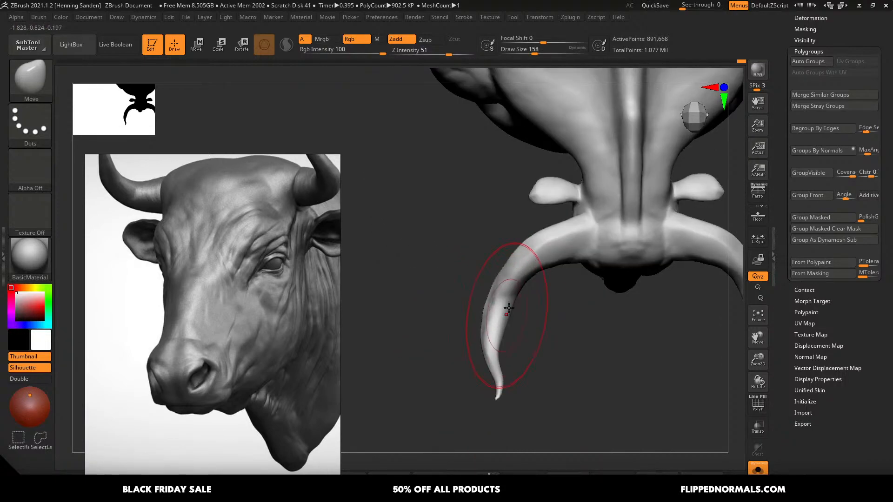
- Refine the horn's arc from above with the Move brush at draw sizes 136 and 116
mouse_move(506, 310)
right_down()
mouse_move(524, 292)
mouse_move(521, 264)
right_up()
key(s)
click(517, 264)
drag(515, 280, 509, 283)
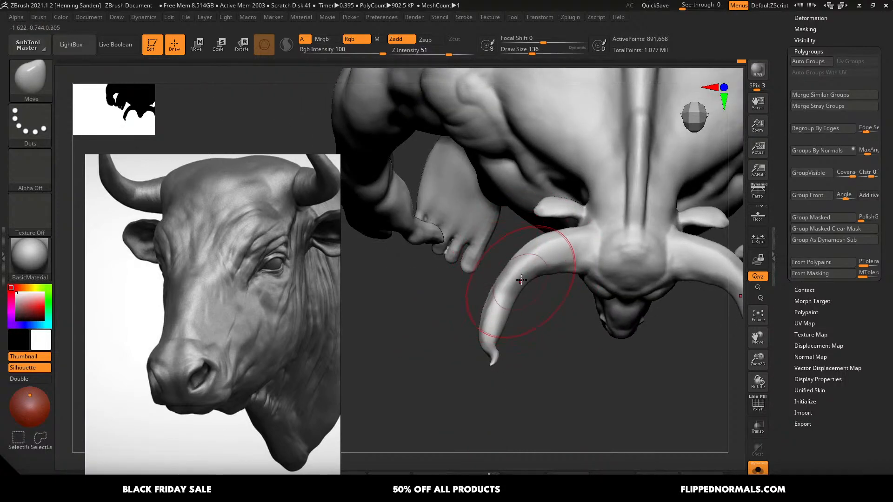
right_drag(523, 282, 563, 276)
right_drag(504, 327, 508, 339)
key(s)
click(505, 338)
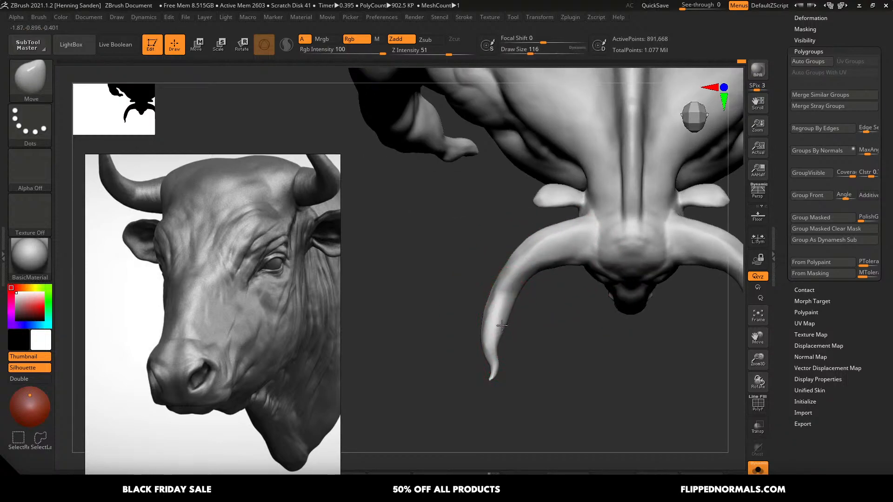
drag(502, 325, 499, 326)
- Sculpt the horn's base beside the forehead with the ClayBuildup brush at draw sizes 83 and 56
right_drag(512, 319, 545, 263)
mouse_move(559, 297)
right_down()
mouse_move(594, 299)
mouse_move(512, 256)
mouse_move(530, 253)
right_up()
key(b)
key(c)
key(b)
key(bracketleft)
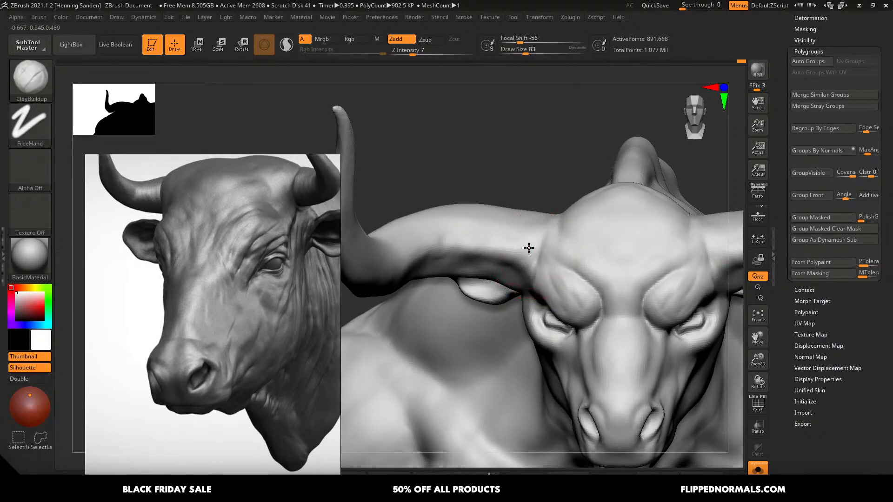
mouse_move(470, 263)
right_down()
mouse_move(525, 268)
mouse_move(512, 260)
right_up()
key(bracketleft)
key(bracketleft)
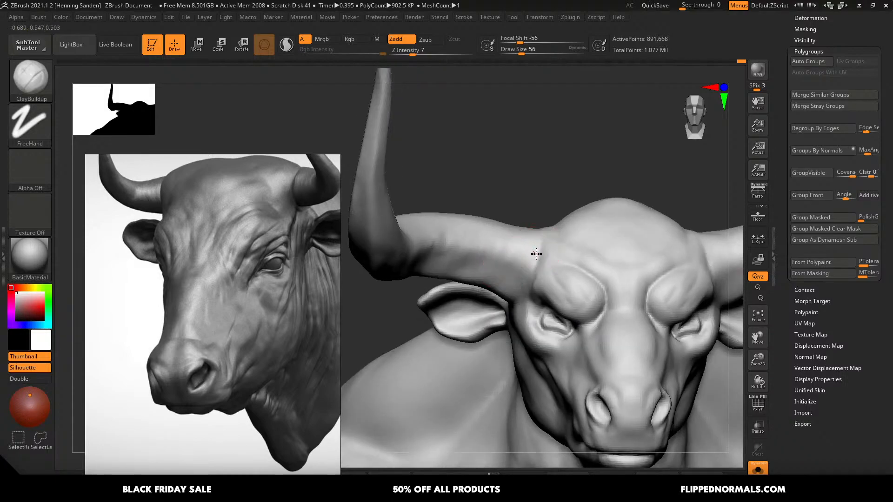
right_drag(446, 249, 538, 242)
- Build up the planes around the horn's bend with the ClayBuildup brush at draw sizes 74 and 65
key(bracketright)
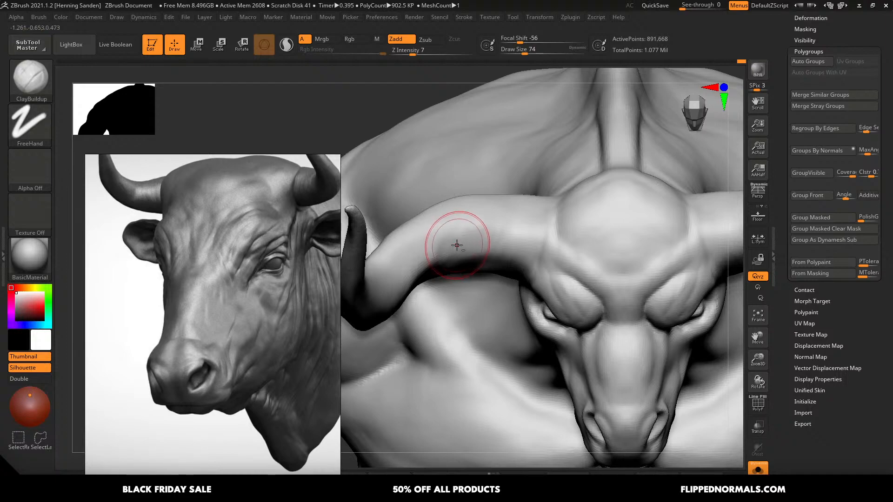
right_drag(435, 207, 482, 252)
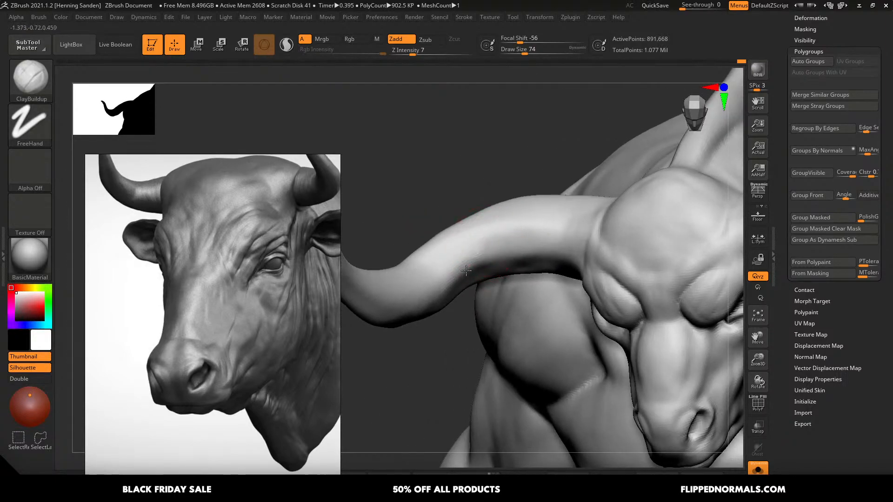
right_drag(446, 302, 515, 303)
key(bracketleft)
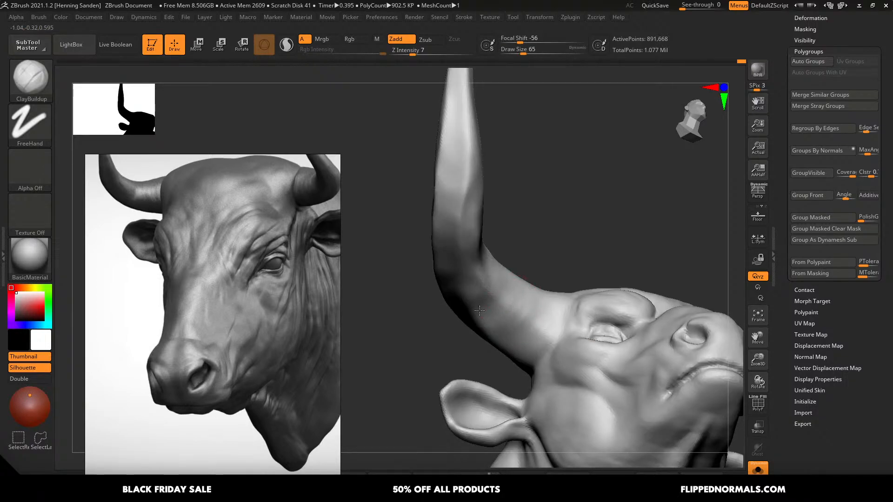
right_drag(479, 275, 503, 320)
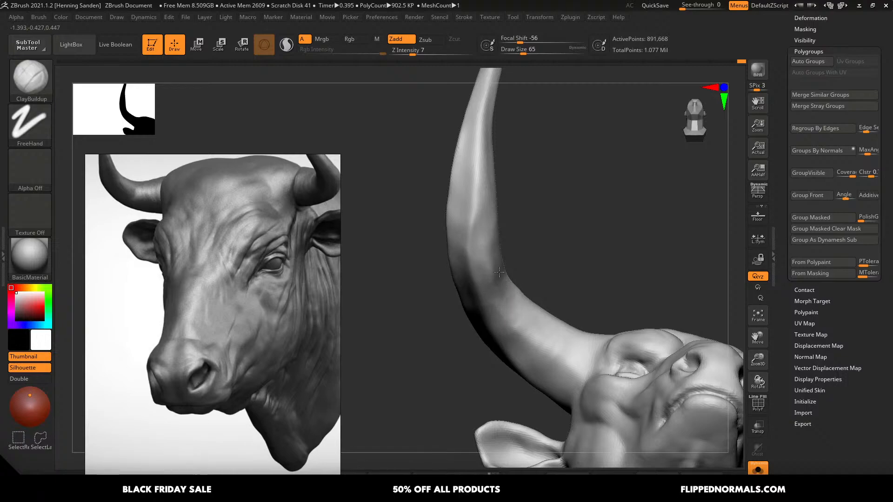
alt+right_drag(490, 262, 605, 290)
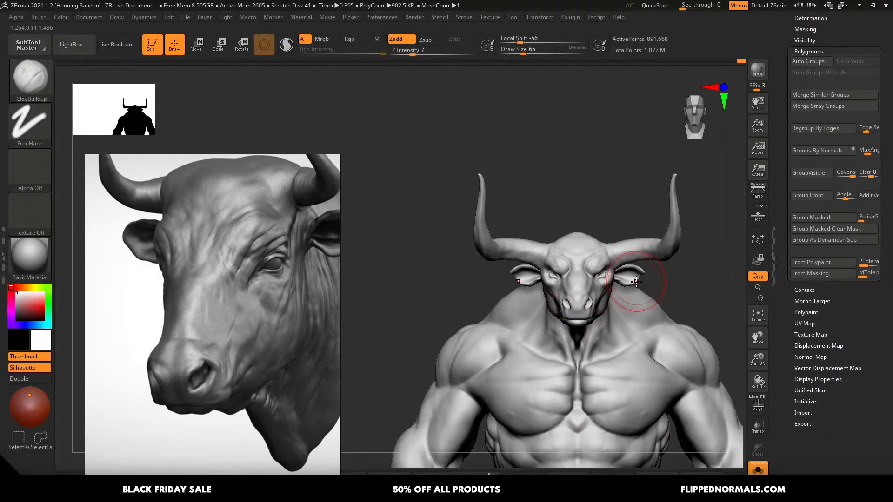
- Refine the front and lower planes between the horn's base and bend with the ClayBuildup brush at draw size 44
ctrl+right_drag(535, 255, 545, 279)
key(bracketleft)
key(bracketleft)
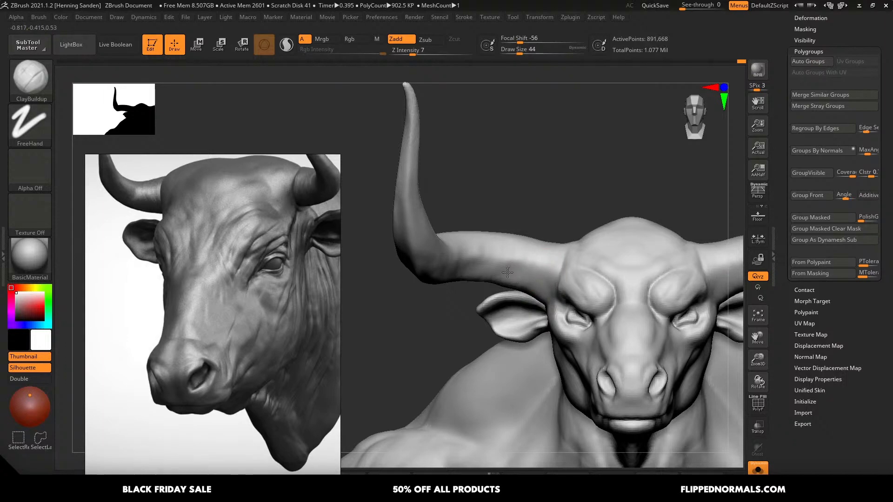
right_drag(481, 275, 488, 255)
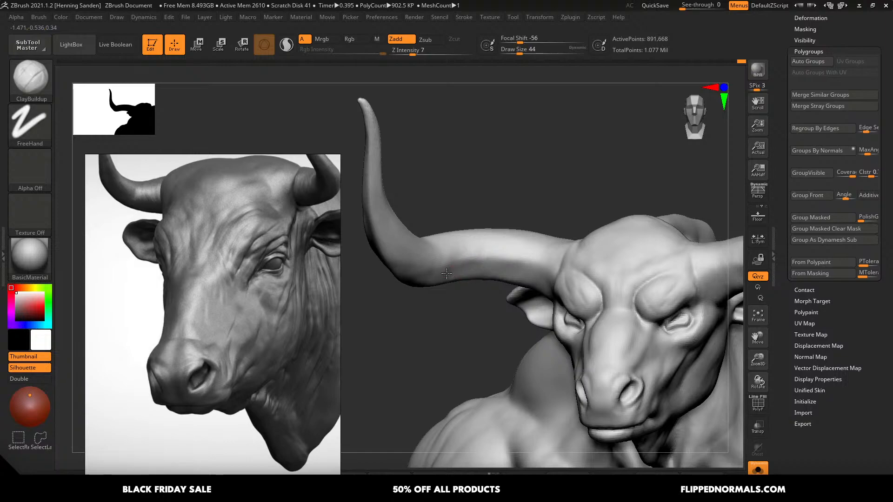
mouse_move(430, 277)
right_down()
mouse_move(429, 266)
mouse_move(482, 277)
mouse_move(487, 296)
mouse_move(507, 298)
right_up()
- Reposition the upright part of the horn from the front with the Move brush at draw size 187
key(bracketright)
key(bracketright)
key(b)
key(m)
key(v)
key(bracketright)
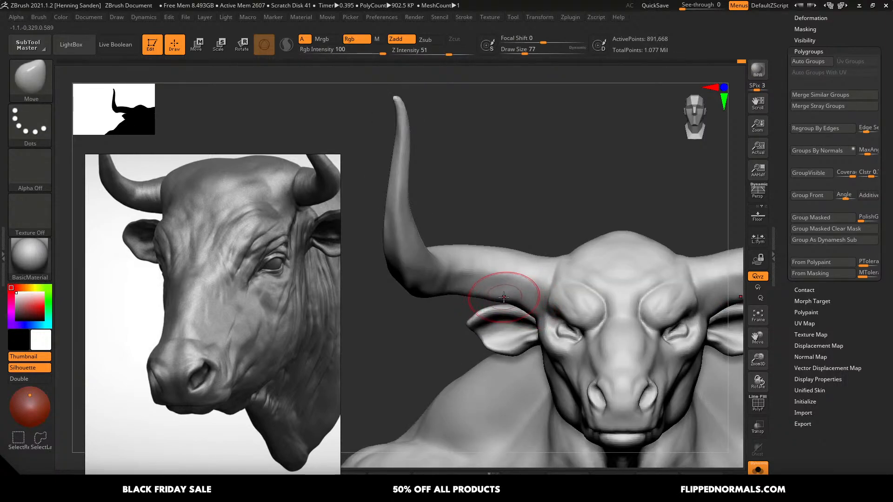
key(bracketright)
mouse_move(461, 257)
right_down()
mouse_move(395, 262)
mouse_move(455, 258)
mouse_move(447, 236)
right_up()
key(s)
drag(445, 238, 433, 218)
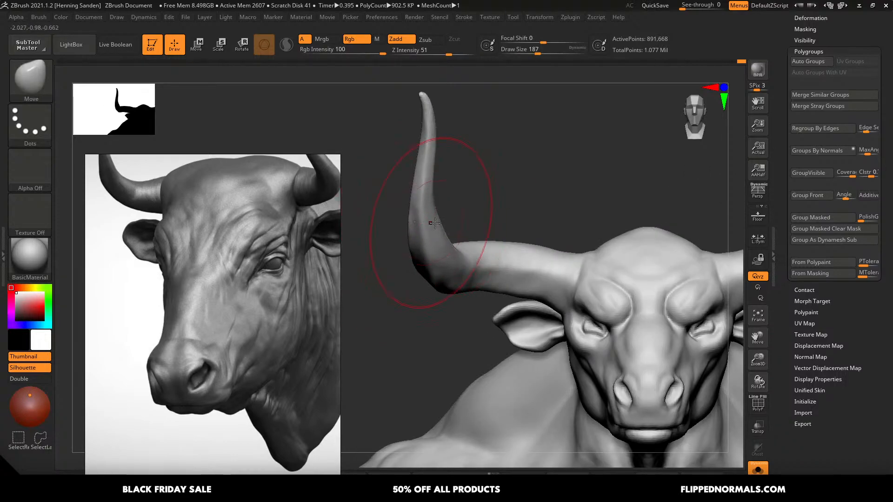
- Adjust the horn's forward bend and upper section from the side, reducing the Move brush's draw size from 187 to 124
mouse_move(433, 218)
ctrl+right_down()
mouse_move(517, 244)
mouse_move(573, 245)
ctrl+right_up()
key(s)
click(577, 227)
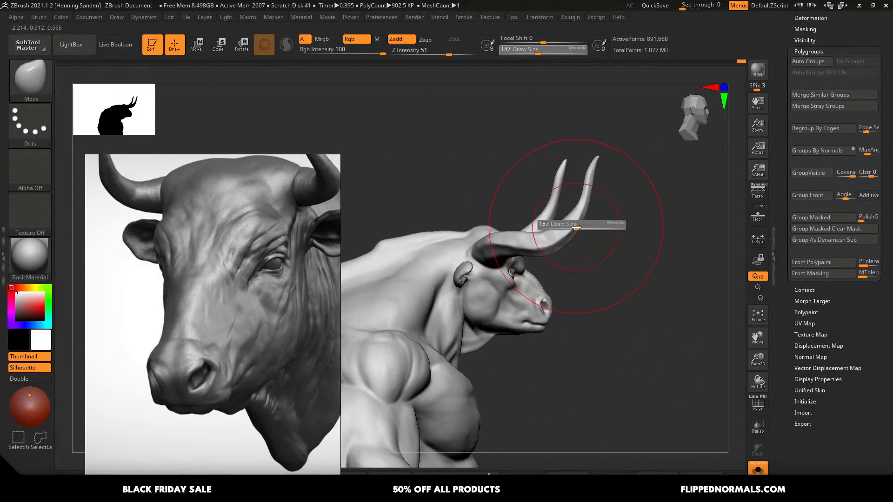
drag(562, 227, 570, 235)
key(s)
click(576, 227)
key(s)
click(586, 182)
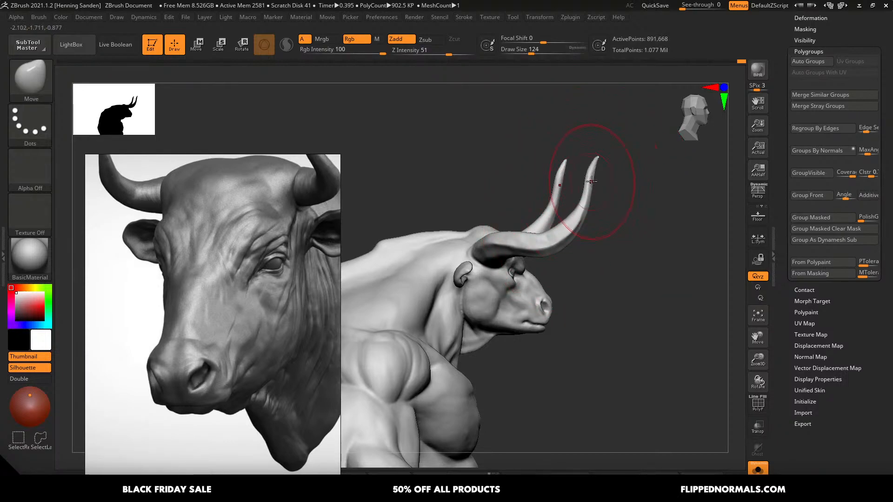
drag(591, 181, 588, 176)
- Pull the horn's tip upward from the side with the Move brush at draw size 83
ctrl+right_drag(589, 176, 609, 216)
key(s)
click(600, 187)
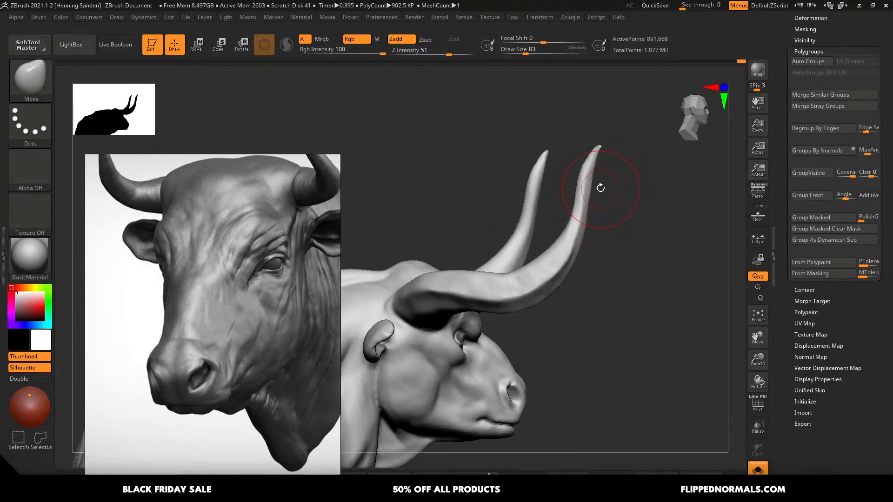
key(s)
click(596, 182)
drag(594, 179, 599, 167)
- Refine the curve of the horn's tip from the front with the Move brush at draw size 87
mouse_move(600, 158)
right_down()
mouse_move(554, 143)
mouse_move(504, 212)
mouse_move(483, 217)
right_up()
key(s)
click(484, 213)
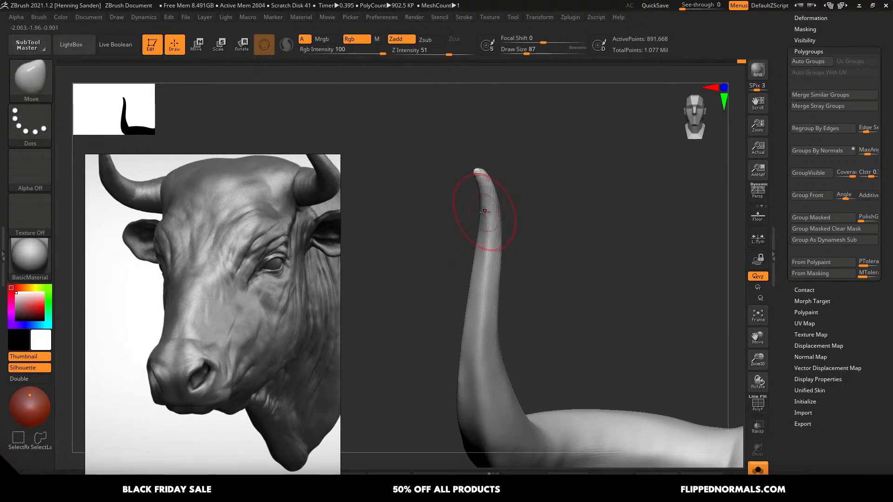
key(s)
click(486, 213)
key(s)
click(488, 218)
drag(481, 214, 483, 212)
- Adjust the horn's bend and upright section with the Move brush at draw size 145, and check the whole figure
ctrl+right_drag(481, 204, 457, 115)
mouse_move(519, 243)
right_down()
mouse_move(497, 241)
mouse_move(515, 310)
right_up()
key(s)
click(509, 313)
drag(508, 319, 504, 324)
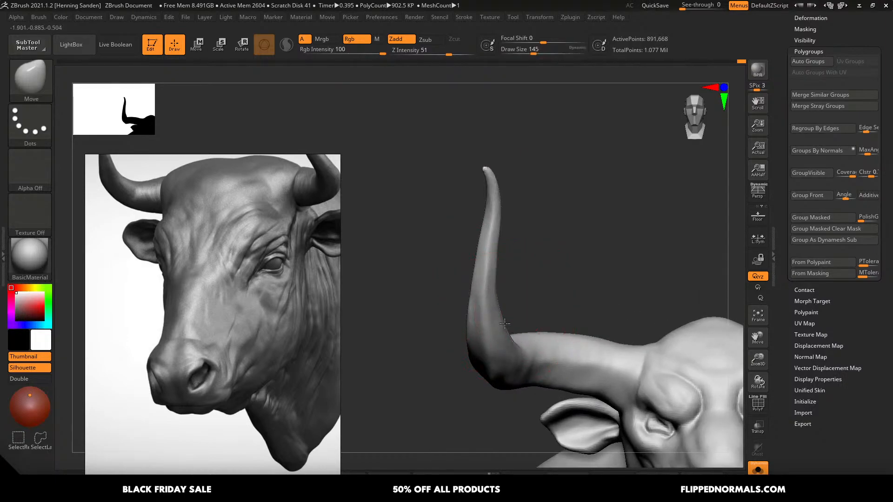
mouse_move(484, 230)
mouse_down()
mouse_move(487, 239)
mouse_move(493, 225)
mouse_up()
right_drag(533, 251, 472, 190)
key(f)
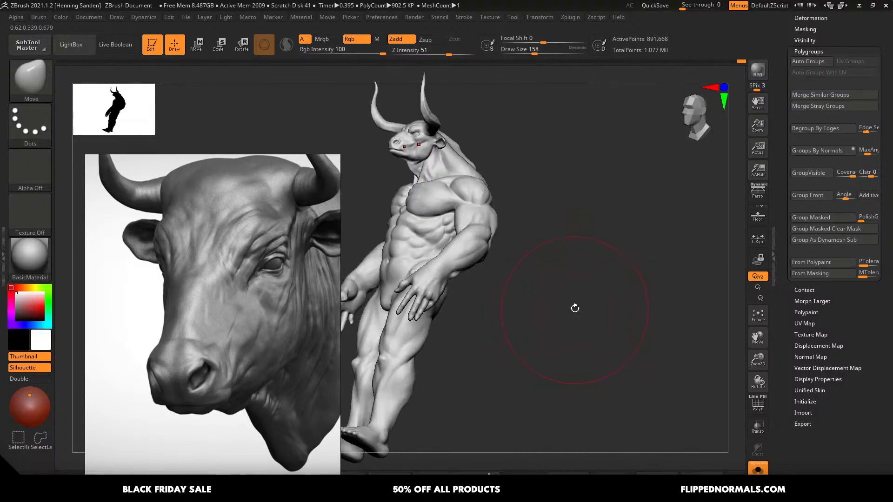
shift+right_drag(574, 309, 614, 356)
ctrl+right_drag(559, 247, 551, 285)
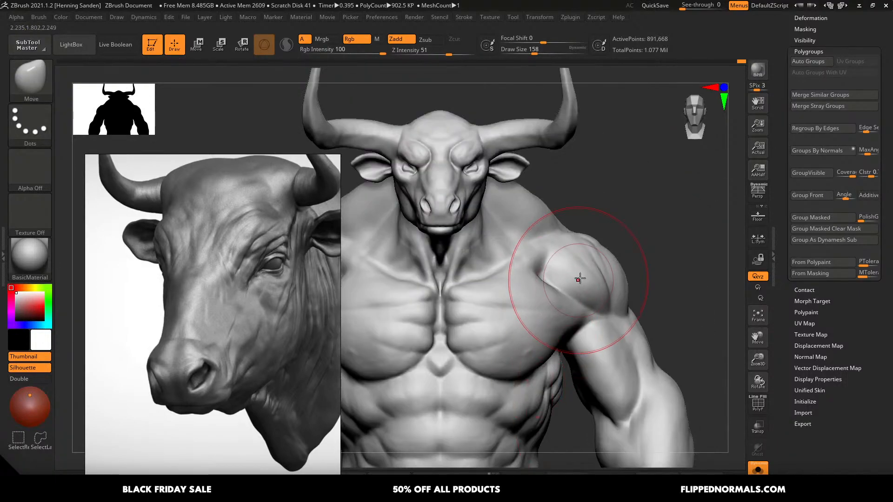
- Adjust the underside of the horns near the skull from the front with the Move brush at draw size 74
key(s)
drag(573, 265, 569, 266)
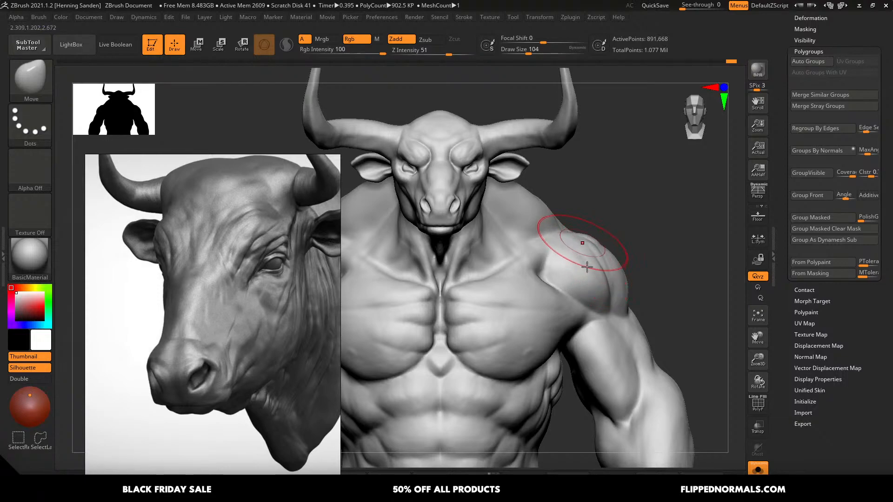
alt+right_drag(581, 243, 606, 316)
key(s)
drag(580, 203, 584, 203)
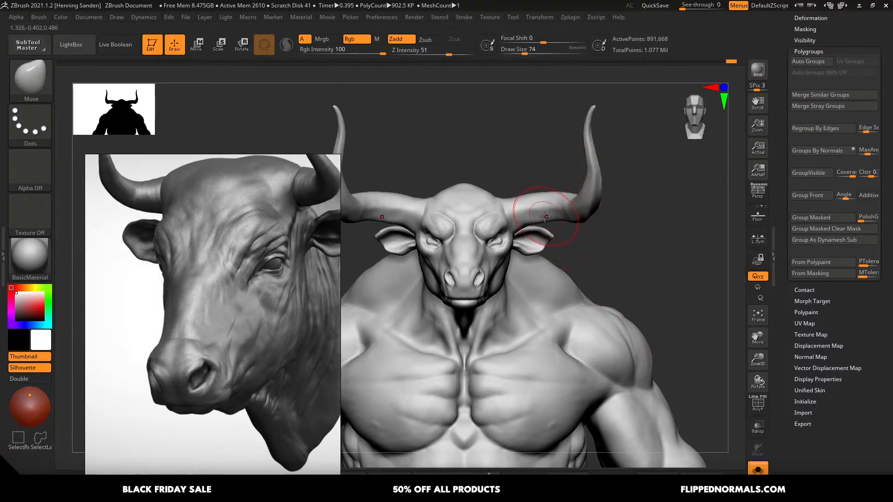
drag(529, 223, 530, 225)
drag(543, 219, 521, 227)
key(s)
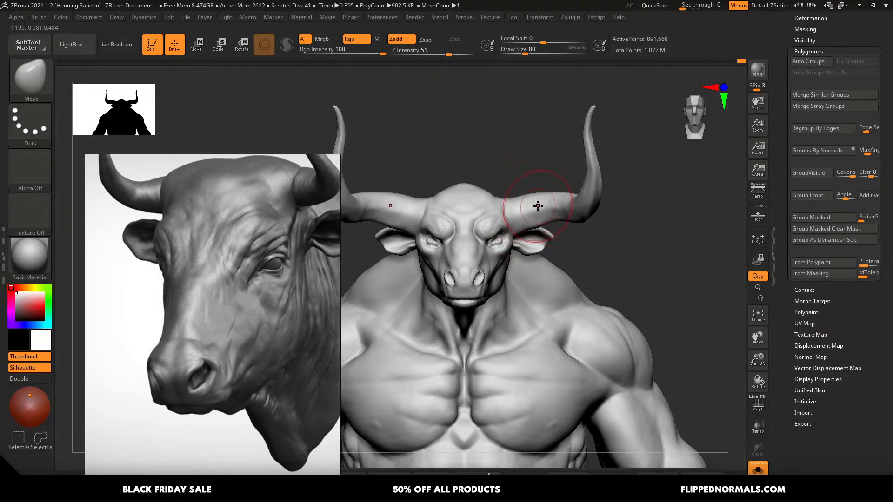
- Build up the transition between the horn's base and the forehead with the ClayBuildup brush at draw size 37
right_drag(538, 206, 530, 256)
ctrl+right_drag(514, 191, 500, 231)
key(b)
key(s)
key(t)
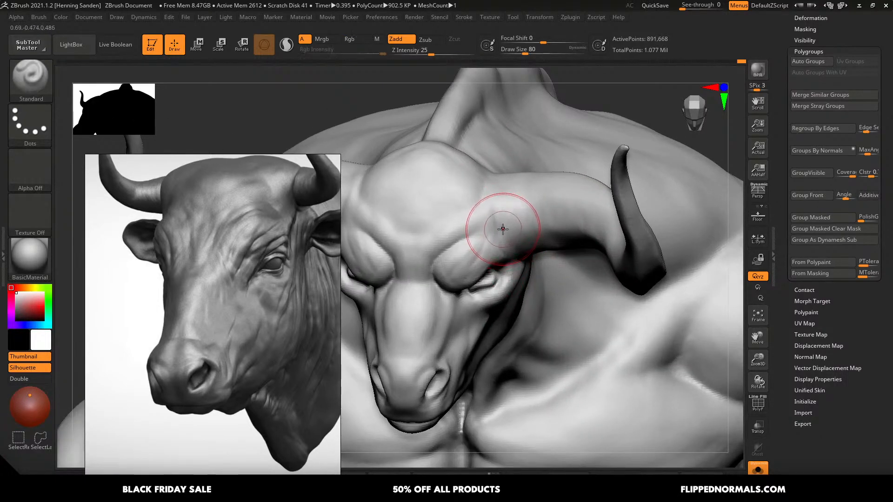
key(s)
mouse_move(503, 229)
mouse_down()
mouse_move(493, 230)
mouse_move(500, 247)
mouse_up()
key(s)
key(b)
key(c)
key(b)
key(s)
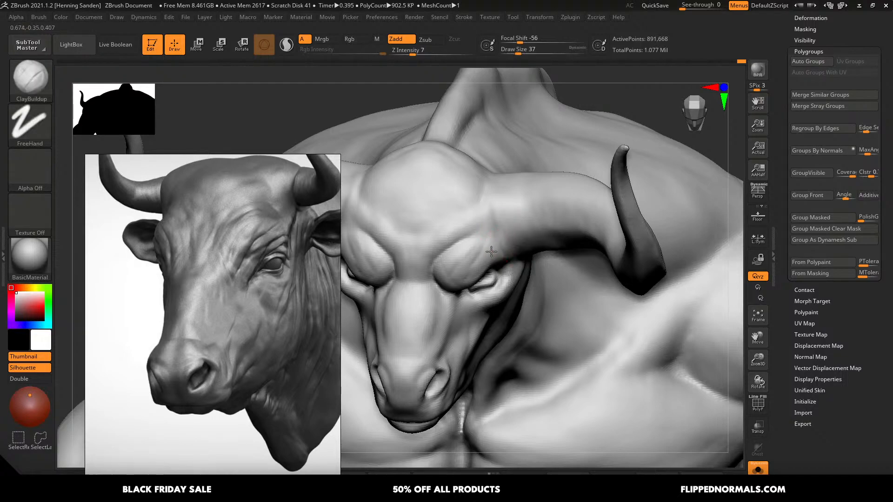
right_drag(484, 210, 487, 219)
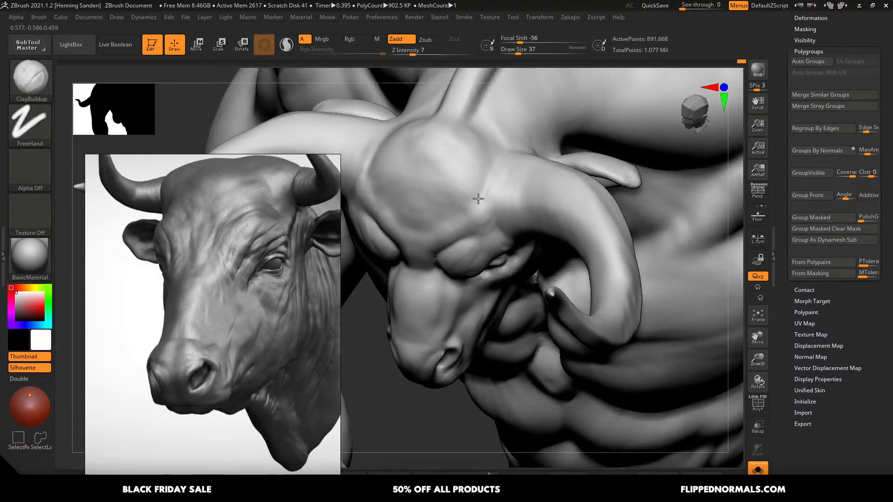
right_drag(496, 171, 502, 142)
mouse_move(483, 208)
right_down()
mouse_move(465, 195)
mouse_move(450, 225)
mouse_move(447, 207)
right_up()
- Fill in the side and back of the horn's junction with the skull, keeping ClayBuildup at draw size 37
mouse_move(400, 252)
right_down()
mouse_move(387, 259)
mouse_move(470, 271)
right_up()
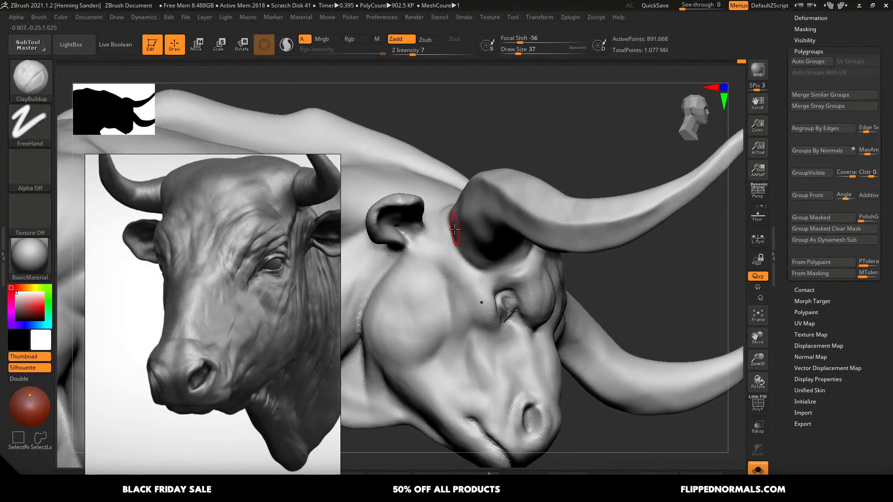
right_drag(455, 229, 446, 247)
right_drag(444, 198, 472, 189)
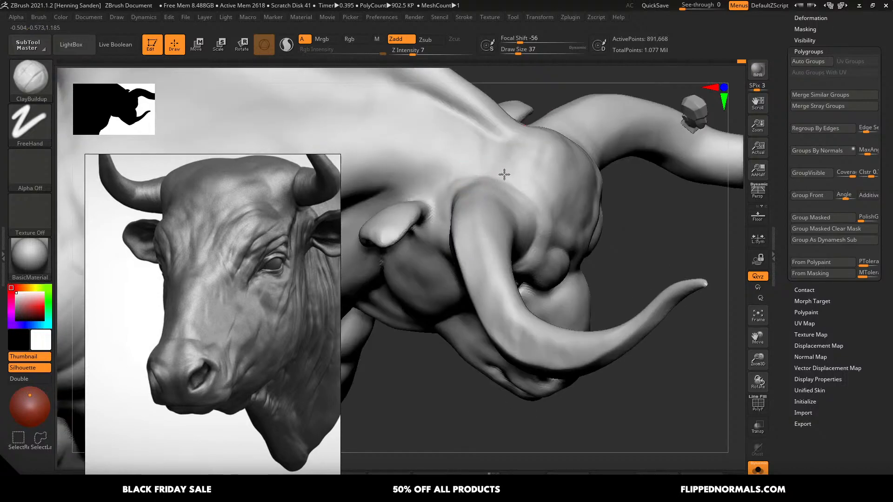
right_drag(536, 185, 542, 205)
key(t)
key(Escape)
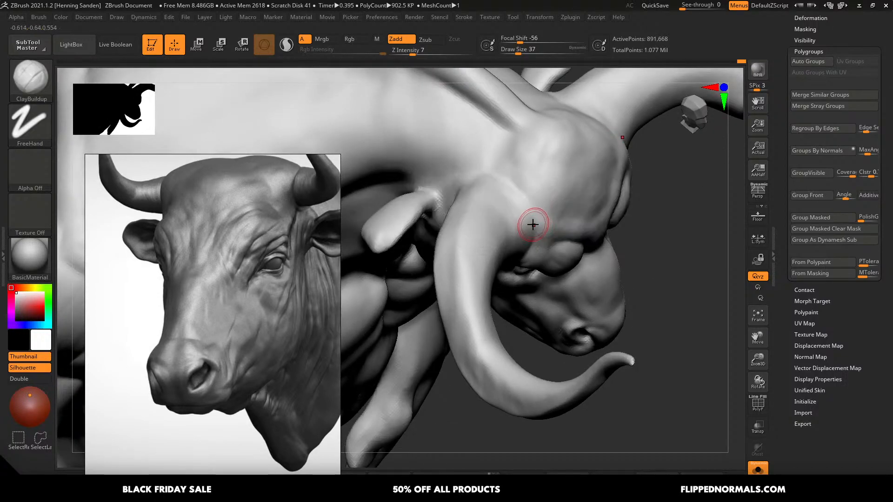
- Define the crease around the horn's base with the DamStandard brush at draw size 59
key(b)
key(d)
key(s)
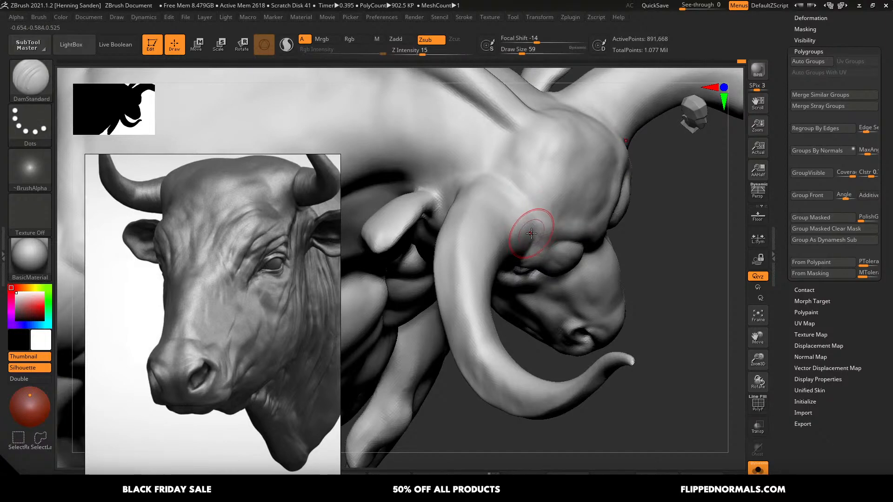
right_drag(528, 207, 530, 222)
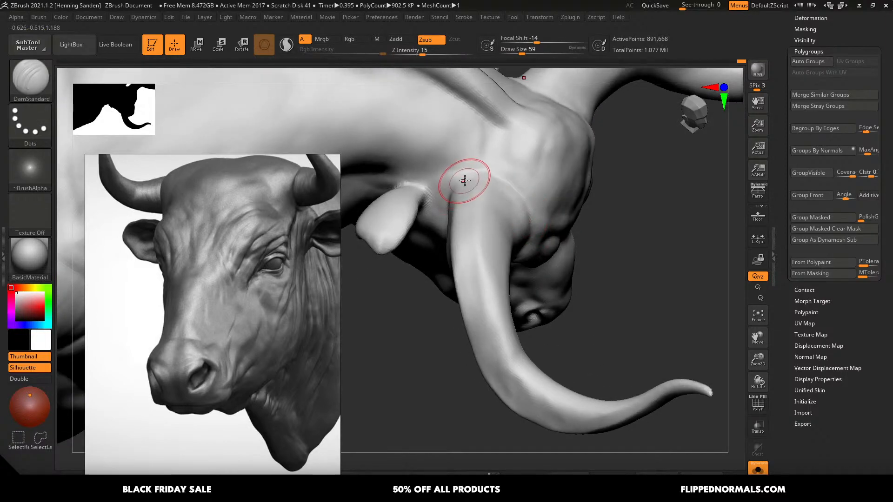
right_drag(463, 179, 446, 192)
mouse_move(531, 205)
right_down()
mouse_move(522, 211)
mouse_move(532, 245)
mouse_move(455, 279)
mouse_move(462, 281)
mouse_move(458, 307)
right_up()
- Build up the area behind the horn's base with the ClayBuildup brush at draw size 54, and check the head from the front
key(b)
key(c)
key(b)
right_drag(410, 204, 413, 224)
key(s)
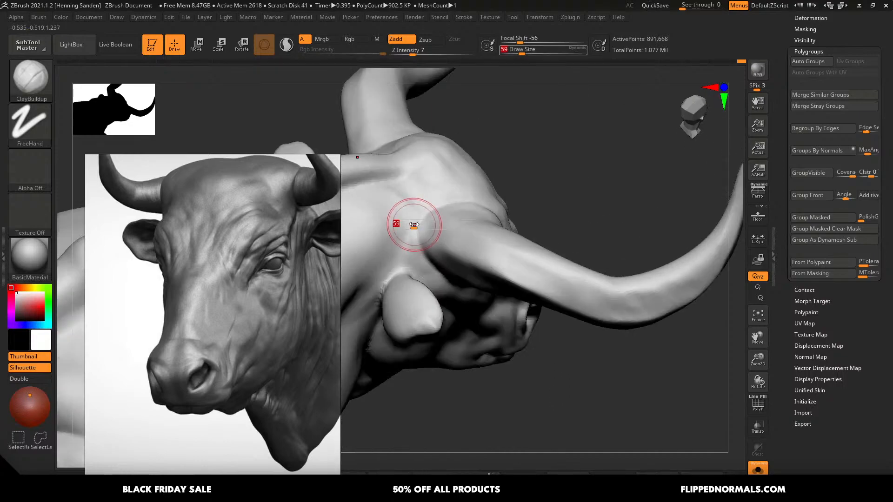
drag(414, 224, 410, 221)
mouse_move(411, 230)
right_down()
mouse_move(479, 236)
mouse_move(504, 205)
mouse_move(447, 265)
right_up()
right_drag(529, 205, 642, 161)
mouse_move(534, 229)
alt+right_down()
mouse_move(564, 205)
mouse_move(546, 230)
alt+right_up()
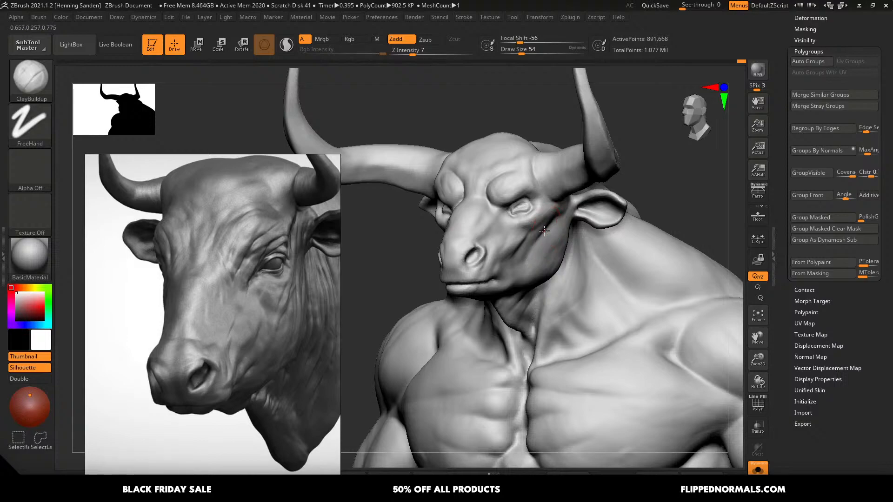
- Reshape the muzzle from a three-quarter view with the Move brush at draw size 80
right_drag(466, 223, 454, 235)
key(b)
key(m)
key(v)
key(bracketright)
key(bracketright)
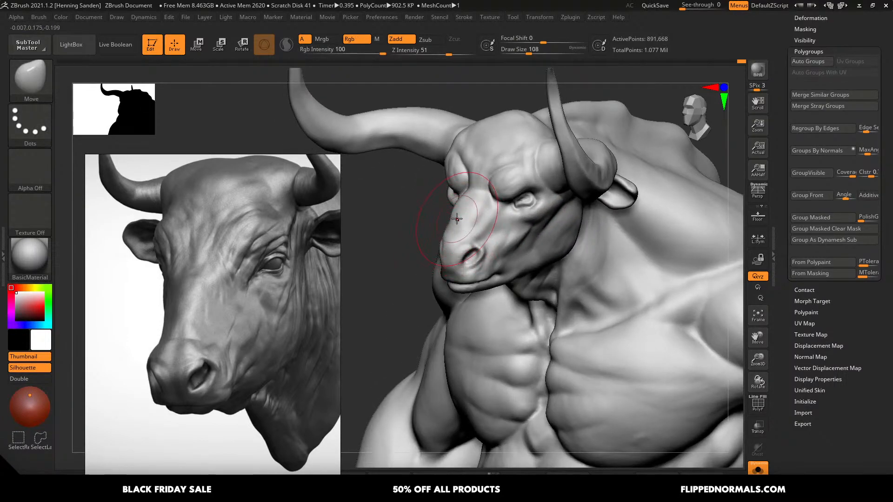
drag(459, 223, 468, 225)
key(ctrl+z)
key(s)
click(458, 235)
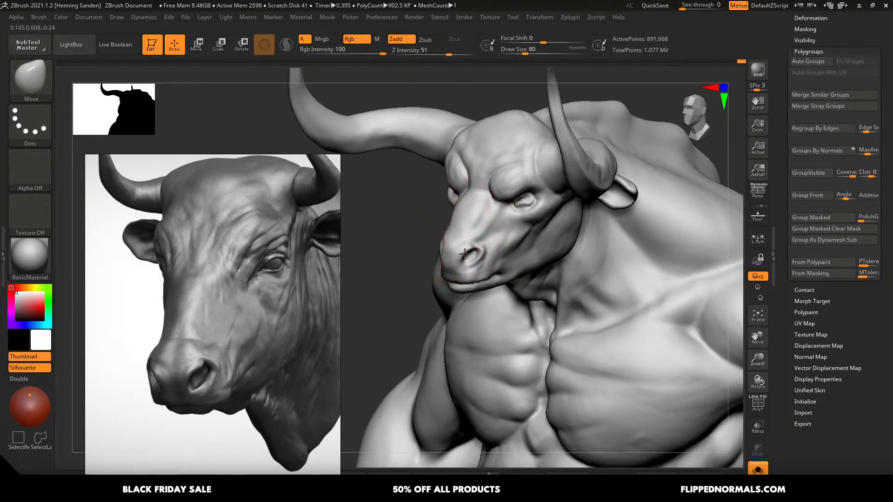
mouse_move(479, 251)
right_down()
mouse_move(491, 248)
mouse_move(470, 264)
mouse_move(461, 257)
mouse_move(479, 261)
right_up()
- Refine the nostrils from above at draw size 83 and from the front at draw size 62 with the Move brush
key(s)
drag(480, 261, 482, 260)
mouse_move(482, 261)
right_down()
mouse_move(460, 272)
mouse_move(470, 270)
right_up()
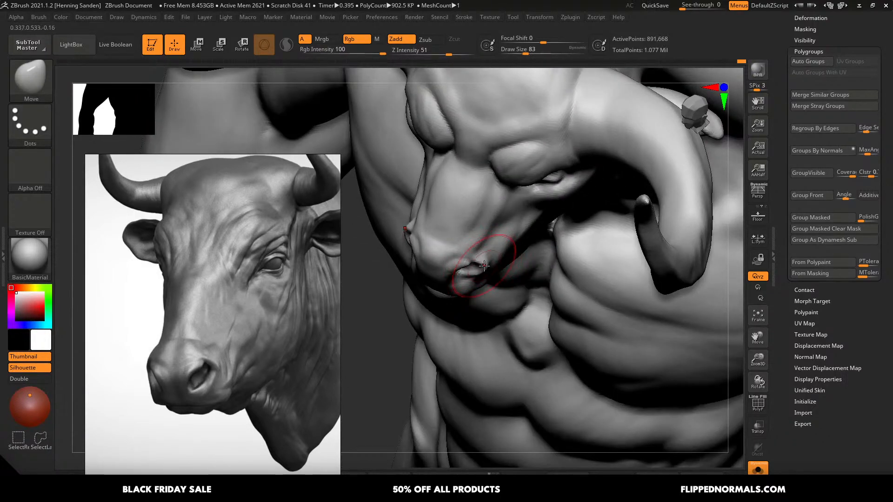
right_drag(493, 242, 496, 205)
mouse_move(496, 205)
ctrl+right_down()
mouse_move(498, 172)
mouse_move(482, 259)
ctrl+right_up()
key(s)
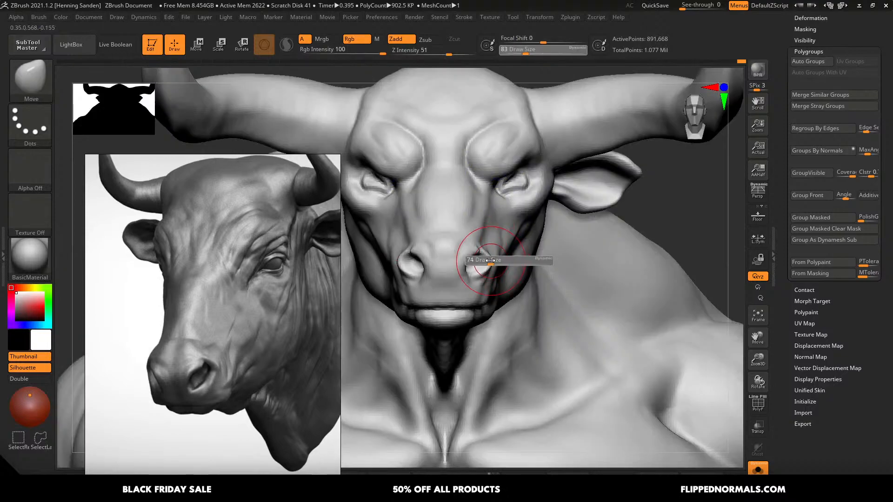
click(480, 261)
drag(481, 261, 487, 266)
ctrl+right_drag(487, 267, 469, 254)
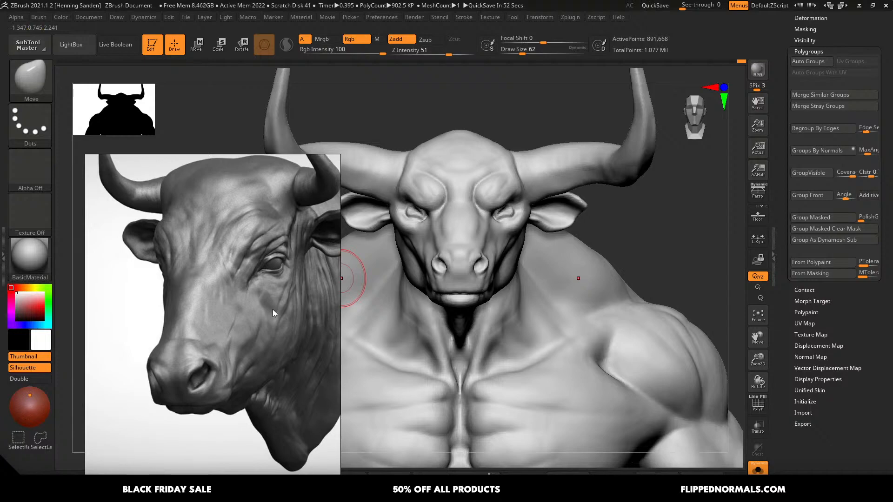
- Adjust the side of the head around the eye and ear with the Move brush at draw size 68
mouse_move(493, 229)
right_down()
mouse_move(500, 238)
mouse_move(430, 232)
right_up()
mouse_move(440, 282)
right_down()
mouse_move(439, 260)
mouse_move(554, 249)
right_up()
key(w)
key(q)
key(s)
key(s)
mouse_move(562, 216)
right_down()
mouse_move(563, 207)
mouse_move(560, 215)
mouse_move(523, 215)
mouse_move(481, 186)
mouse_move(497, 214)
mouse_move(476, 207)
mouse_move(476, 219)
mouse_move(449, 235)
right_up()
click(563, 207)
key(s)
click(471, 209)
key(s)
click(470, 223)
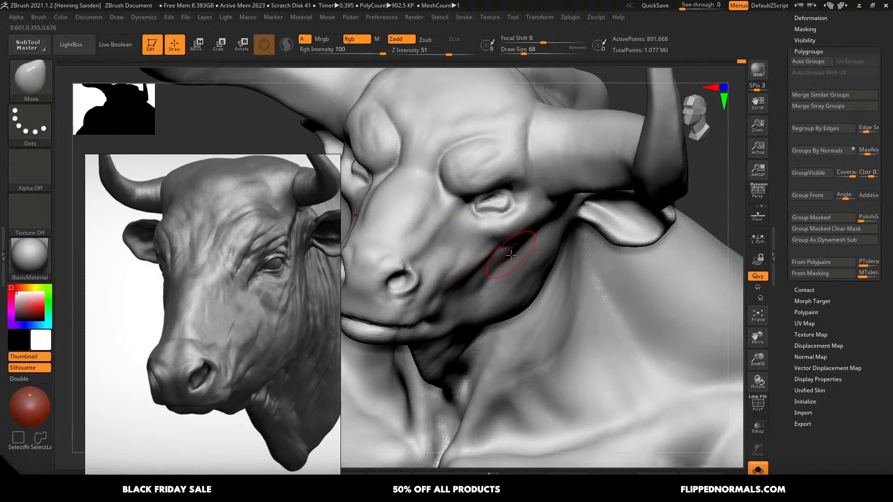
- Reshape the cheek below the eye with the Move brush at draw size 101
mouse_move(540, 245)
right_down()
mouse_move(549, 240)
mouse_move(529, 235)
mouse_move(508, 255)
mouse_move(505, 248)
right_up()
key(s)
drag(506, 247, 506, 246)
ctrl+right_drag(513, 238, 543, 242)
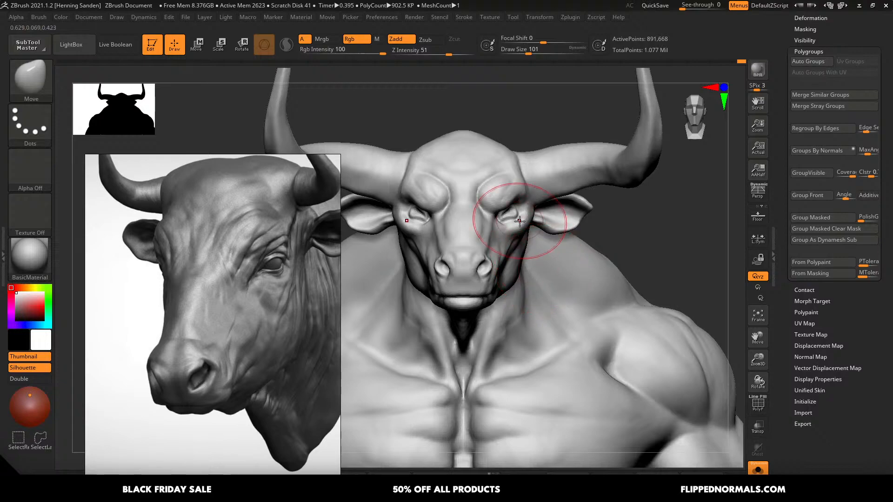
right_drag(526, 219, 498, 219)
- Refine the outer brow beside the horn's base with the Move brush at draw size 77
ctrl+right_drag(525, 170, 527, 200)
key(s)
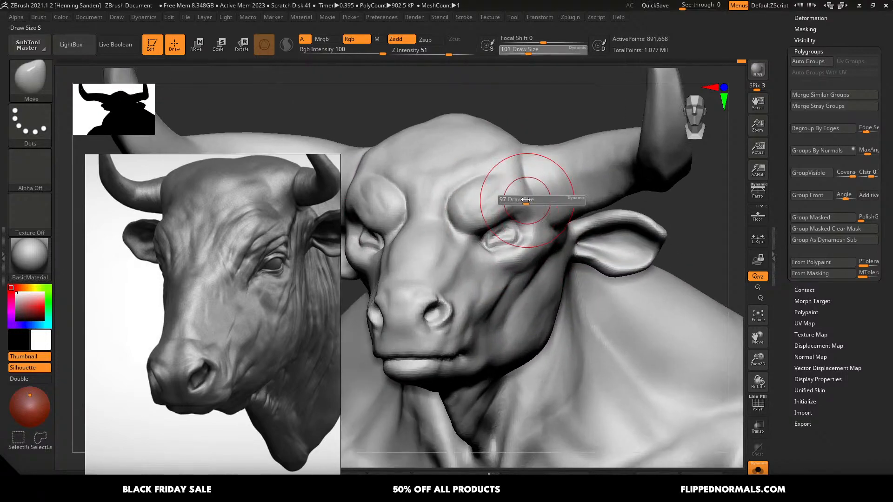
mouse_move(527, 200)
mouse_down()
mouse_move(475, 230)
mouse_move(497, 212)
mouse_up()
key(s)
key(s)
right_drag(518, 197, 520, 203)
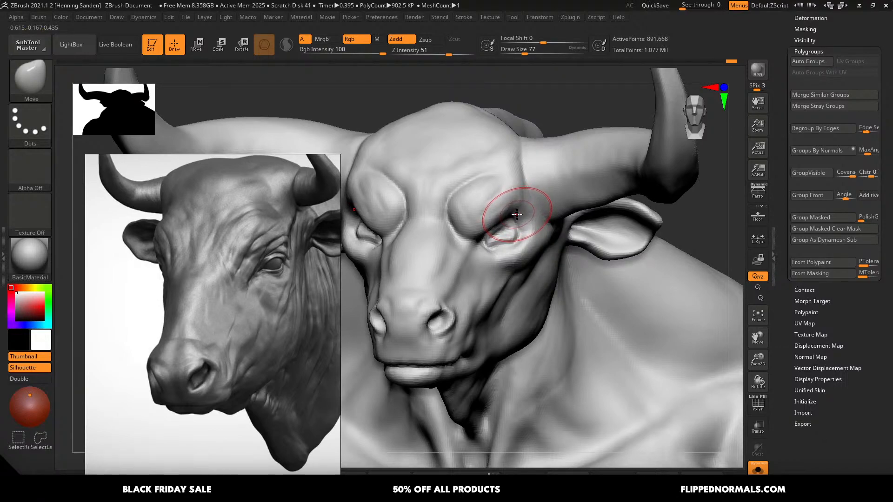
- Adjust the eye socket and surrounding brow from closer angles with the Move brush
mouse_move(516, 216)
alt+right_down()
mouse_move(514, 205)
mouse_move(488, 228)
alt+right_up()
drag(479, 229, 473, 238)
right_drag(472, 239, 428, 240)
drag(457, 231, 456, 220)
mouse_move(460, 218)
ctrl+right_down()
mouse_move(492, 253)
mouse_move(489, 238)
mouse_move(472, 271)
mouse_move(422, 239)
ctrl+right_up()
key(bracketright)
key(bracketright)
key(bracketright)
- Refine the muzzle and mouth with the Move brush at draw size 87
ctrl+right_drag(511, 292, 470, 337)
key(s)
drag(446, 304, 433, 303)
right_drag(431, 293, 438, 313)
key(s)
drag(438, 314, 433, 311)
ctrl+right_drag(455, 326, 408, 251)
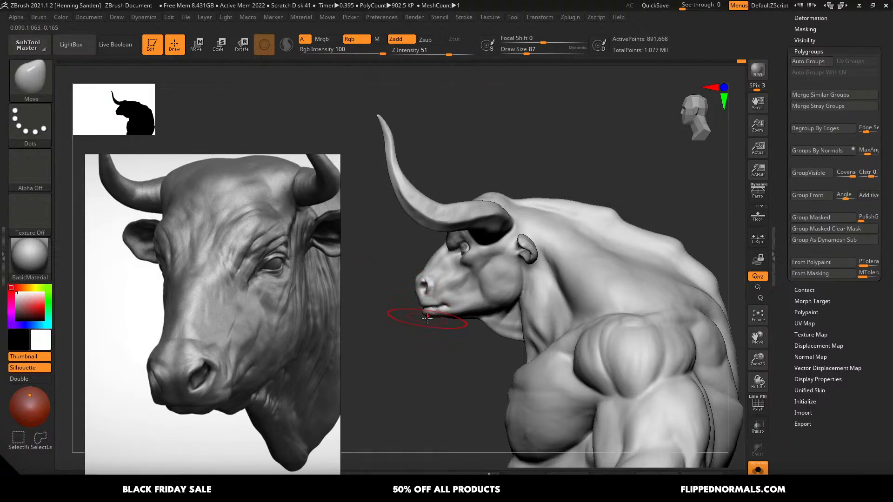
- Adjust the neck and upper back mass from the side with the Move brush at draw size 177
alt+right_drag(427, 307, 418, 308)
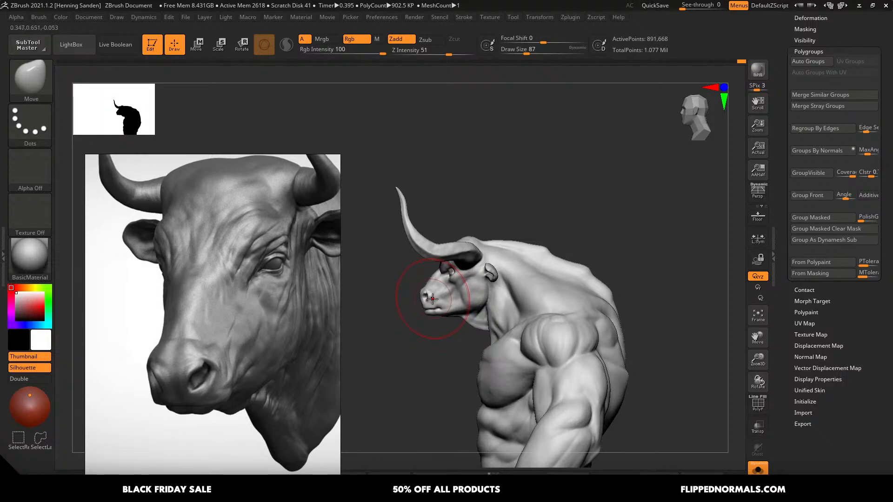
mouse_move(500, 285)
right_down()
mouse_move(511, 290)
mouse_move(492, 293)
mouse_move(499, 298)
mouse_move(452, 250)
right_up()
alt+right_drag(498, 198, 510, 223)
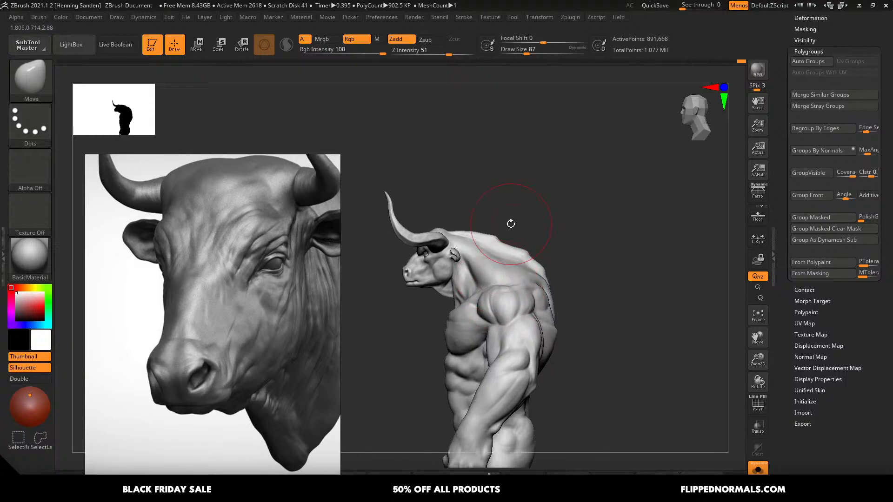
key(s)
drag(503, 253, 512, 245)
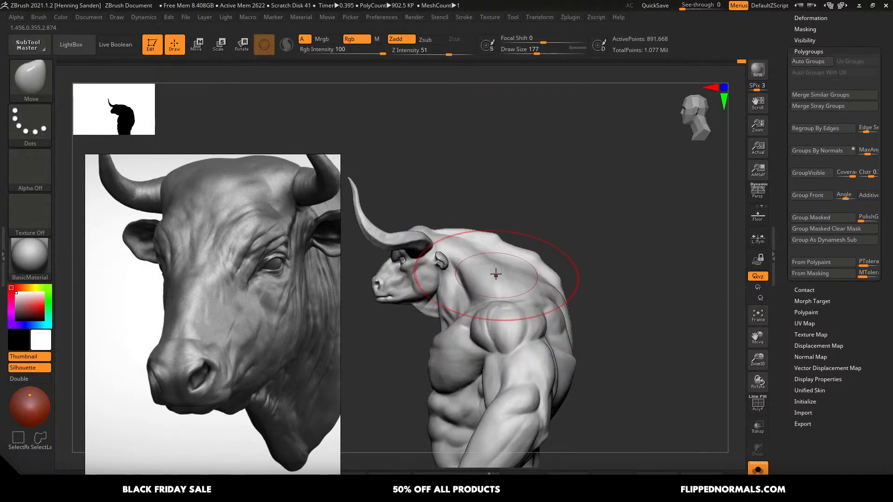
mouse_move(493, 259)
mouse_down()
mouse_move(498, 251)
mouse_move(501, 261)
mouse_up()
- Refine the shoulder and arm forms from the front with the Move brush at draw size 101
key(s)
mouse_move(504, 257)
right_down()
mouse_move(552, 273)
mouse_move(541, 275)
mouse_move(540, 206)
right_up()
ctrl+right_drag(592, 259, 596, 261)
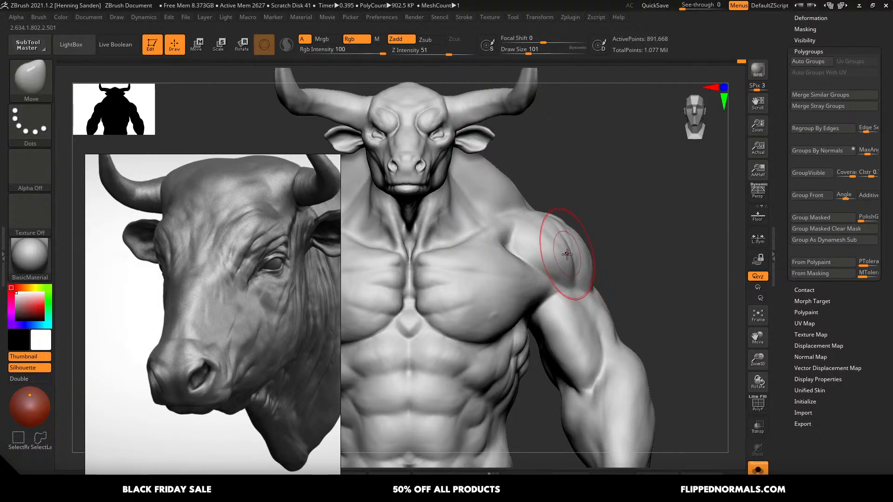
mouse_move(575, 263)
ctrl+right_down()
mouse_move(609, 254)
mouse_move(598, 268)
mouse_move(602, 297)
ctrl+right_up()
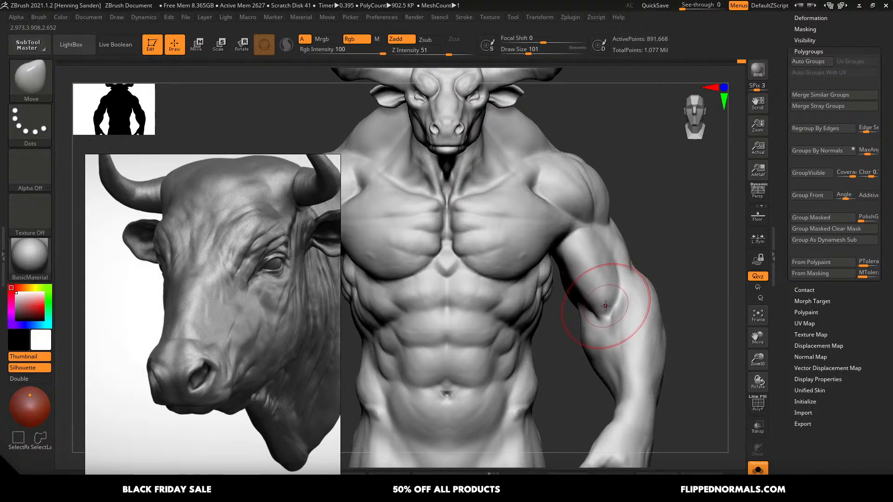
right_drag(603, 299, 613, 330)
- Adjust the upper arm and chest volumes from the side with the Move brush, starting at draw size 132
key(bracketright)
right_drag(579, 289, 616, 279)
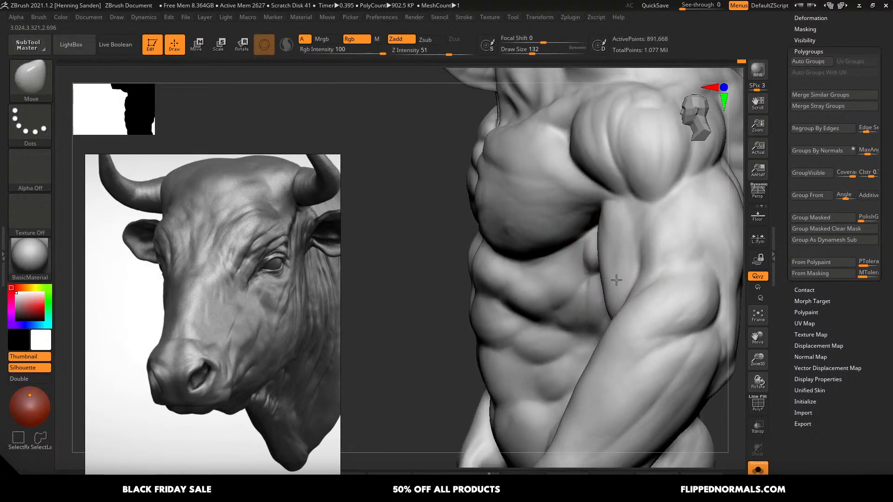
key(bracketright)
drag(606, 258, 569, 177)
mouse_move(553, 219)
right_down()
mouse_move(616, 249)
mouse_move(609, 229)
right_up()
key(bracketleft)
key(s)
drag(593, 222, 589, 221)
- Sculpt small nipples on the lower pectorals with the ClayBuildup brush, starting at draw size 17
mouse_move(539, 245)
ctrl+right_down()
mouse_move(533, 210)
mouse_move(550, 251)
ctrl+right_up()
key(b)
key(c)
key(b)
key(s)
drag(551, 253, 534, 252)
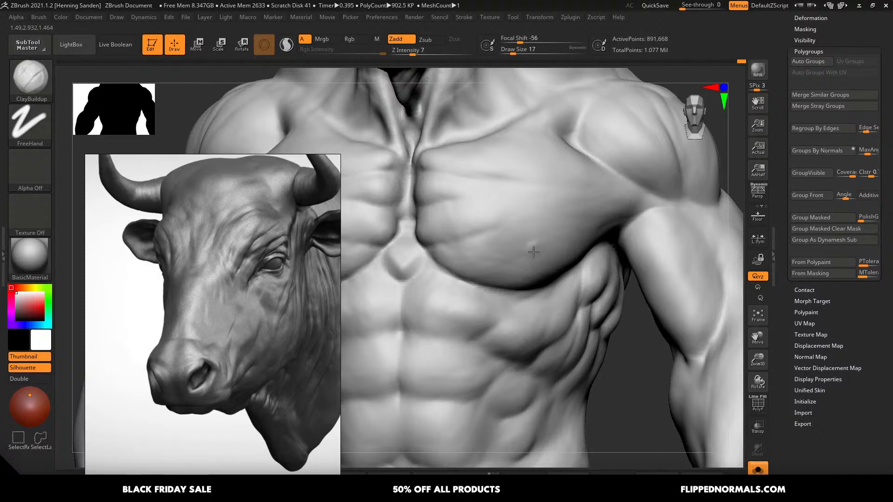
key(bracketleft)
key(bracketright)
drag(534, 247, 534, 250)
mouse_move(533, 245)
ctrl+right_down()
mouse_move(500, 189)
mouse_move(491, 125)
mouse_move(553, 256)
mouse_move(528, 279)
mouse_move(544, 347)
ctrl+right_up()
key(shift)
key(shift)
- Adjust the lower outer pectorals with the Move brush at draw sizes 74 and 97
key(b)
key(m)
key(v)
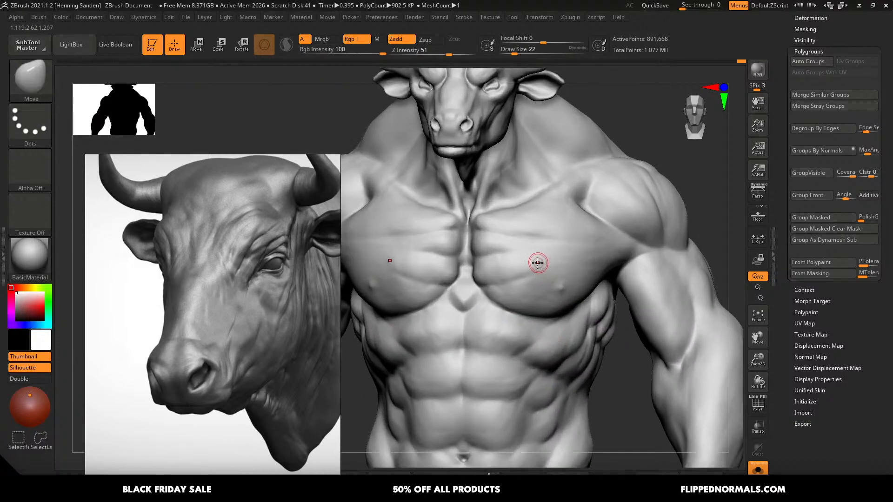
key(s)
drag(533, 269, 544, 269)
right_drag(537, 260, 563, 274)
key(s)
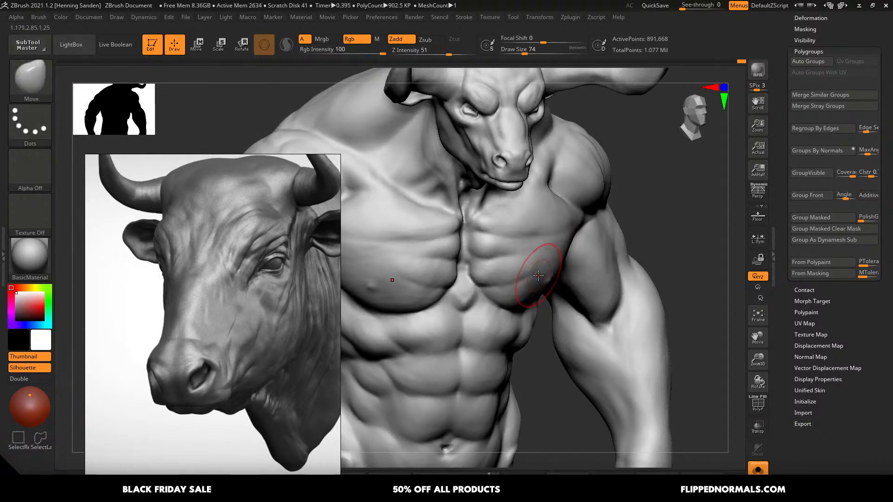
key(s)
drag(531, 268, 534, 269)
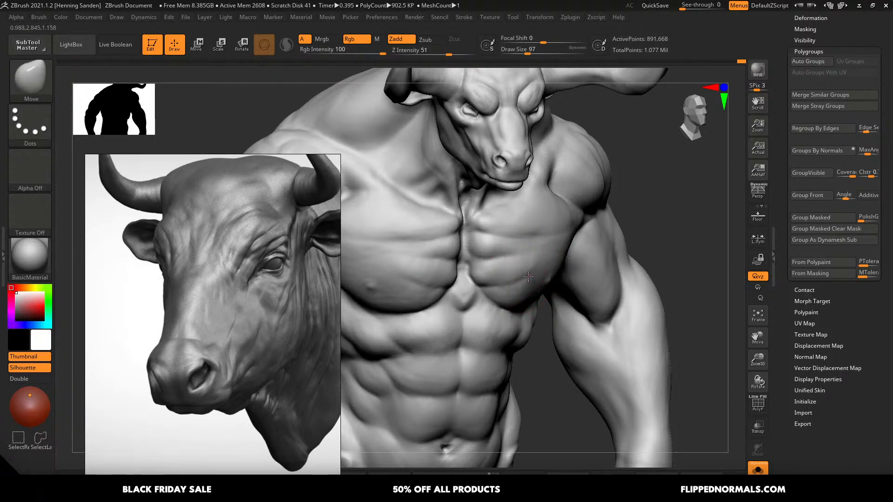
- Deepen the crease between the pectoral and the shoulder with the DamStandard brush at draw size 68
shift+right_drag(538, 277, 568, 246)
key(2)
right_drag(621, 227, 620, 243)
key(s)
mouse_move(623, 236)
mouse_down()
mouse_move(580, 229)
mouse_move(635, 231)
mouse_up()
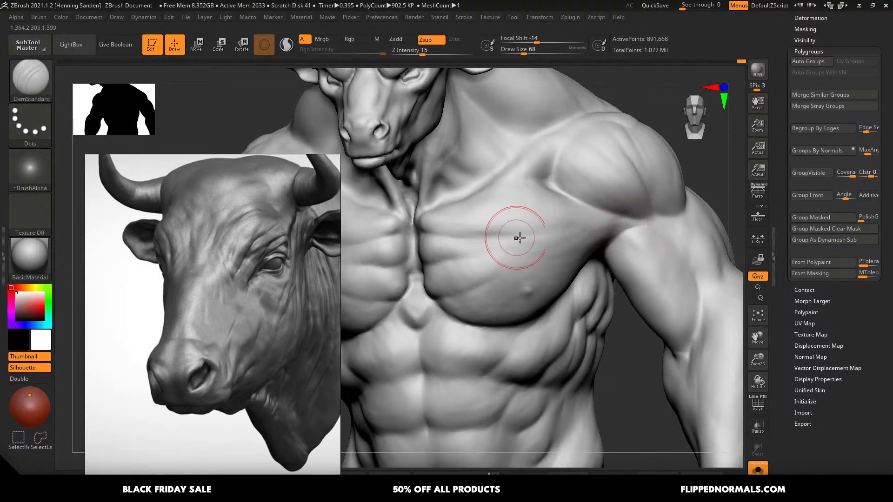
mouse_move(520, 238)
right_down()
mouse_move(512, 164)
mouse_move(549, 195)
mouse_move(598, 282)
mouse_move(539, 202)
right_up()
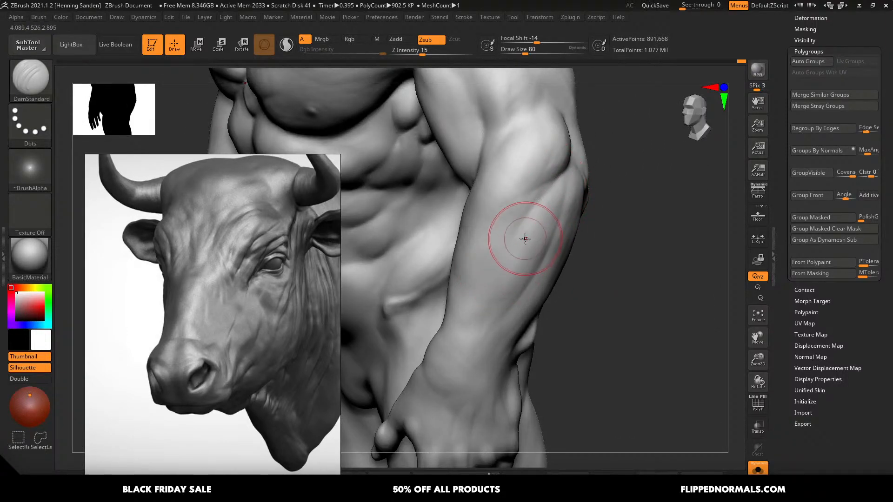
- Refine the creases along the forearm and elbow with the DamStandard brush at draw sizes 80 and 74
right_drag(525, 239, 490, 270)
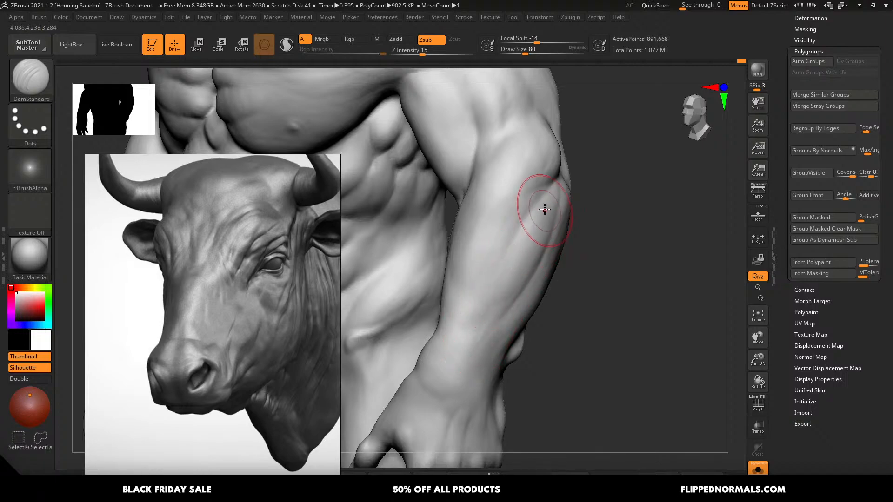
right_drag(495, 215, 534, 189)
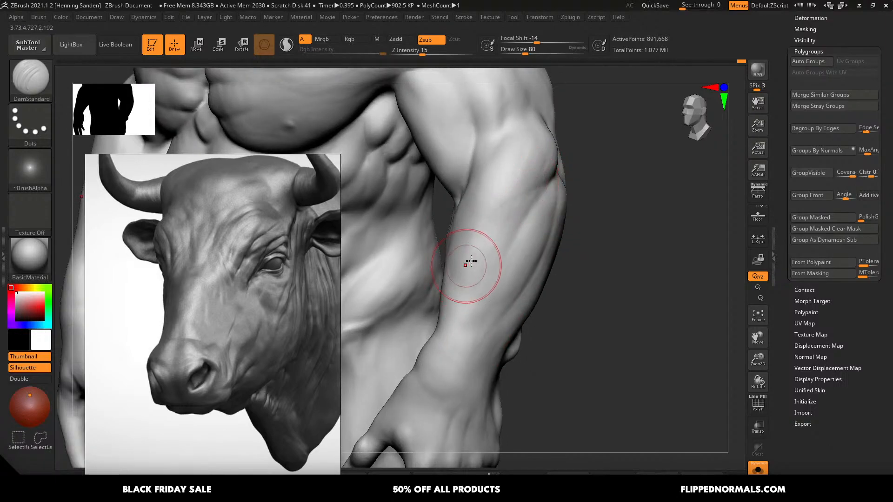
right_drag(471, 262, 522, 205)
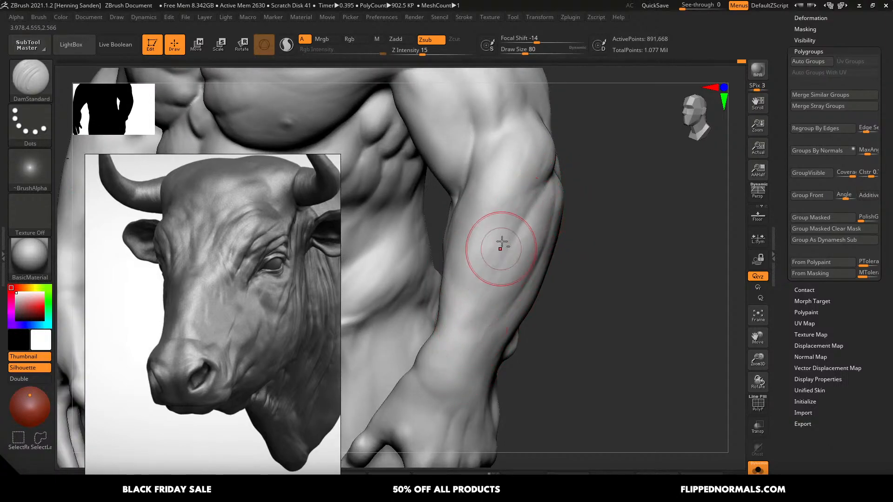
right_drag(502, 241, 494, 233)
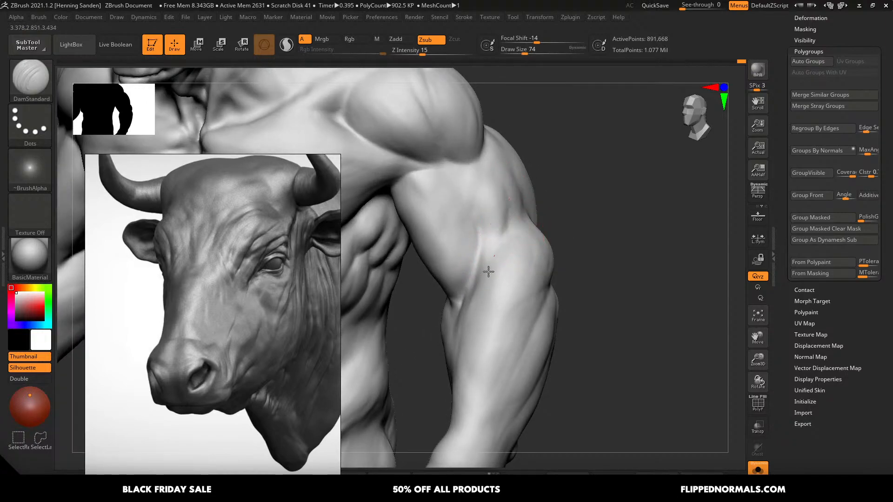
right_drag(492, 237, 468, 186)
right_drag(481, 228, 592, 269)
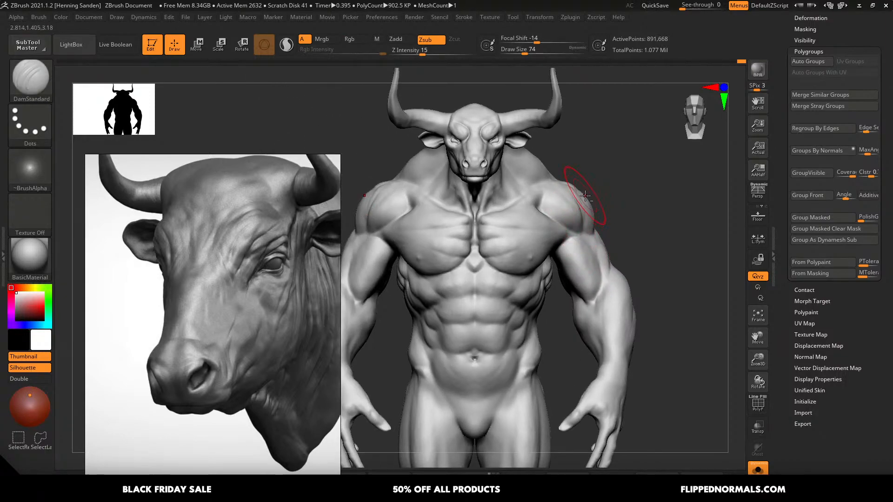
- Reshape the outer contour of the deltoid from the front with the Move brush, ending at draw size 116
mouse_move(584, 197)
ctrl+right_down()
mouse_move(612, 235)
mouse_move(631, 213)
mouse_move(644, 168)
mouse_move(591, 171)
ctrl+right_up()
key(b)
key(m)
key(v)
key(bracketleft)
key(bracketleft)
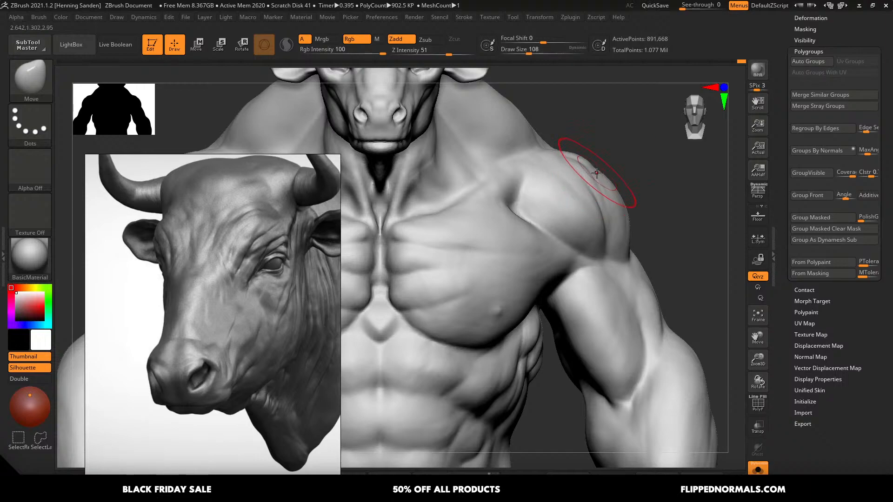
key(bracketright)
key(bracketright)
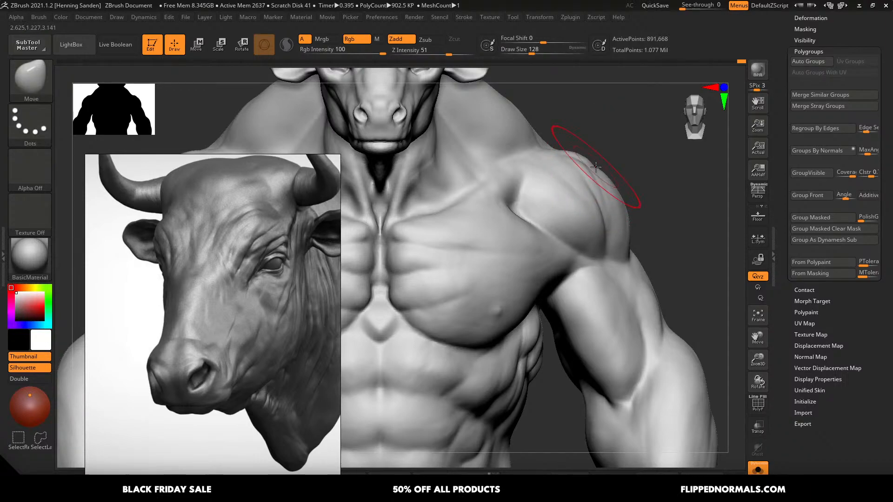
key(bracketleft)
key(bracketleft)
key(bracketleft)
key(s)
drag(593, 165, 597, 166)
key(s)
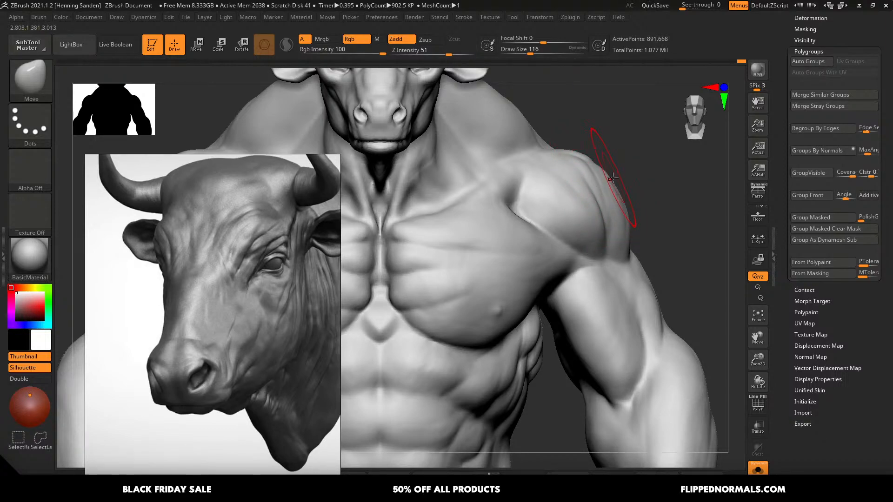
- Adjust the volume of the deltoid and its transition to the upper arm with the Move brush at draw sizes 145 and 120
right_drag(581, 205, 572, 204)
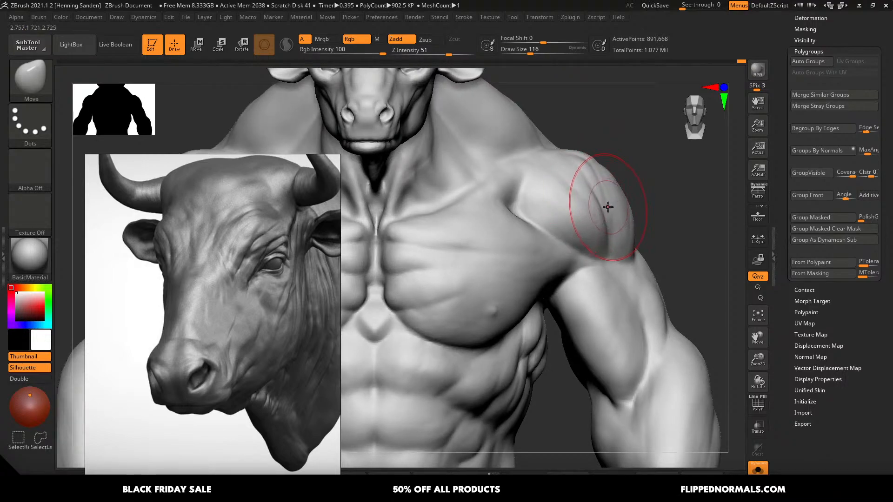
key(bracketright)
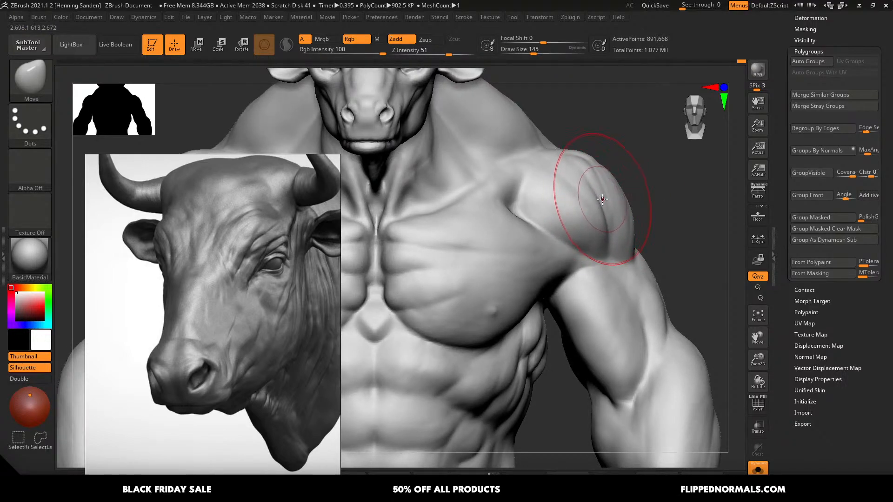
right_drag(599, 207, 598, 217)
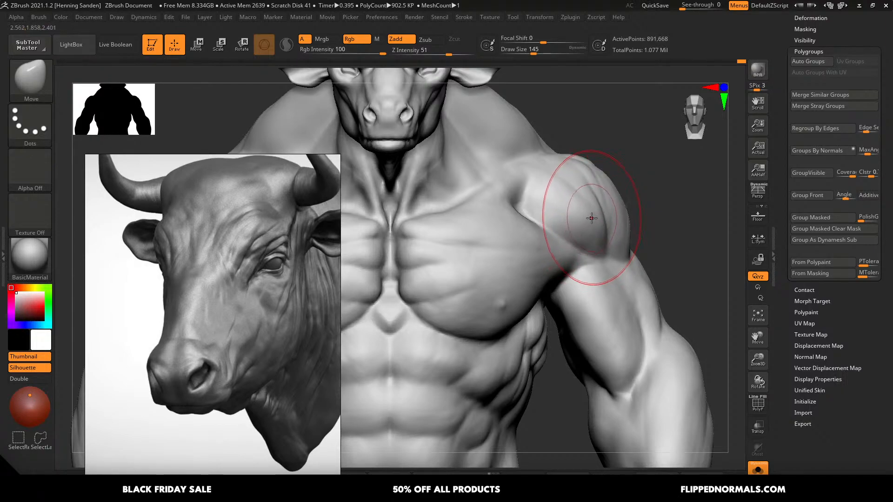
ctrl+right_drag(594, 224, 604, 205)
key(s)
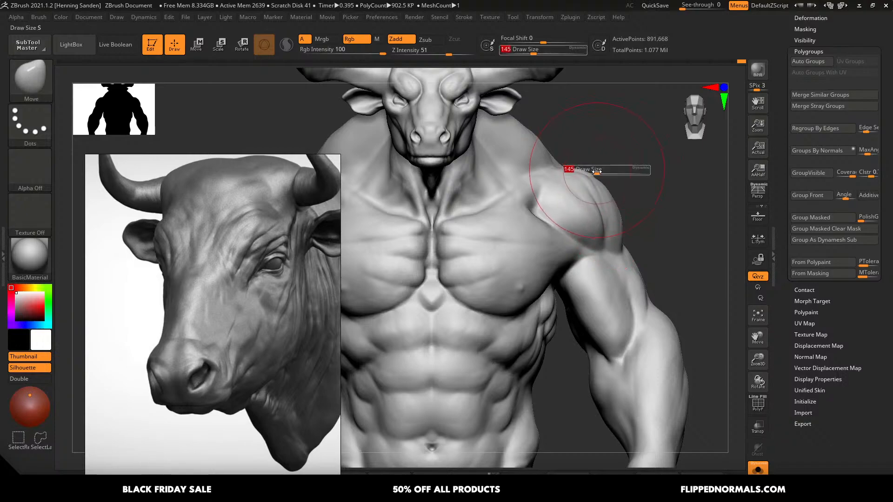
key(s)
mouse_move(596, 170)
mouse_down()
mouse_move(586, 173)
mouse_move(592, 175)
mouse_up()
key(s)
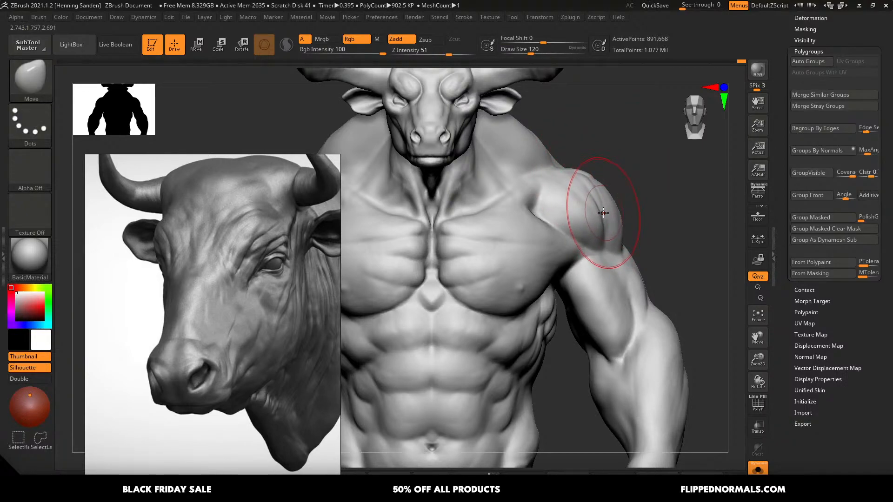
- Adjust the deltoid and outer chest from a three-quarter view with the Move brush at draw sizes 132 and 116
mouse_move(603, 212)
right_down()
mouse_move(592, 200)
mouse_move(578, 205)
mouse_move(592, 202)
mouse_move(578, 229)
right_up()
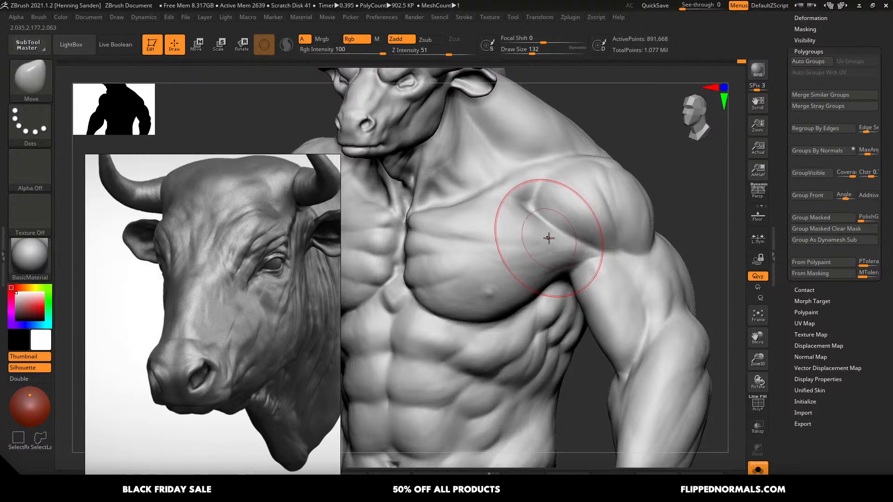
right_drag(551, 243, 548, 238)
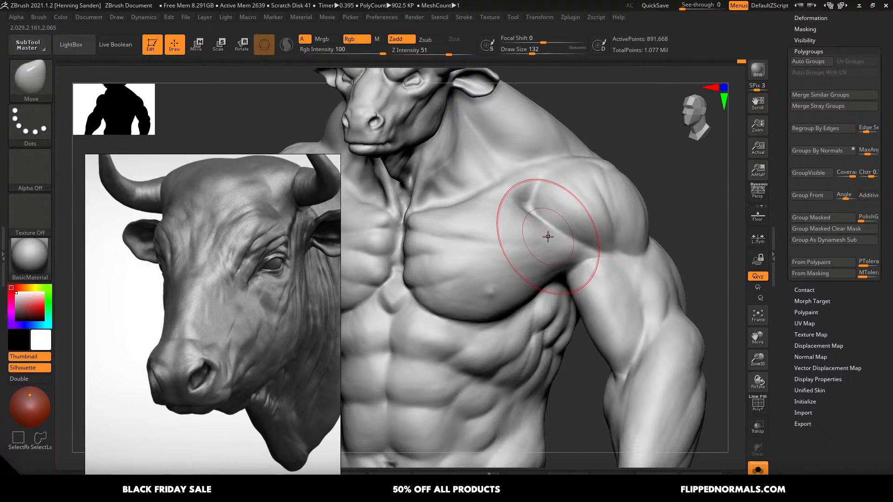
right_drag(604, 225, 588, 183)
mouse_move(635, 223)
right_down()
mouse_move(615, 237)
mouse_move(618, 215)
mouse_move(597, 241)
mouse_move(629, 219)
mouse_move(633, 225)
mouse_move(593, 215)
mouse_move(604, 208)
right_up()
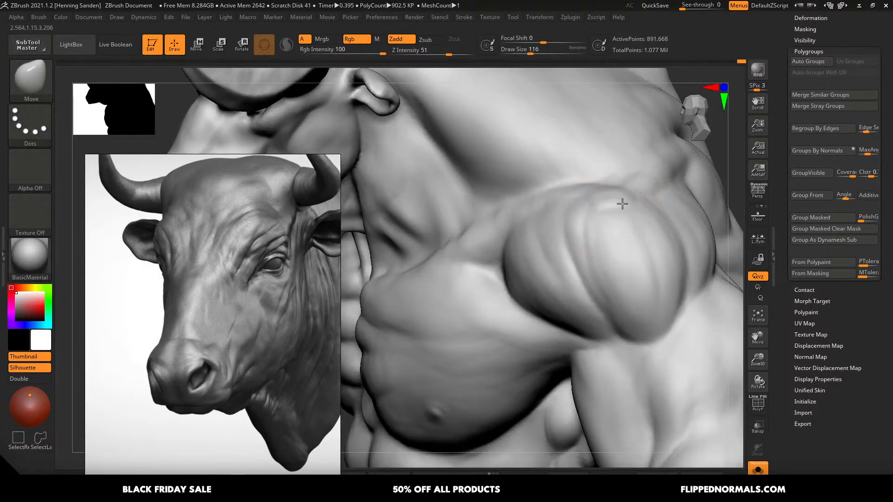
- Reshape the hollow between collarbone, pectoral and deltoid with the Move brush at draw size 136, and smooth it at draw size 49
drag(516, 237, 489, 245)
right_drag(488, 245, 492, 251)
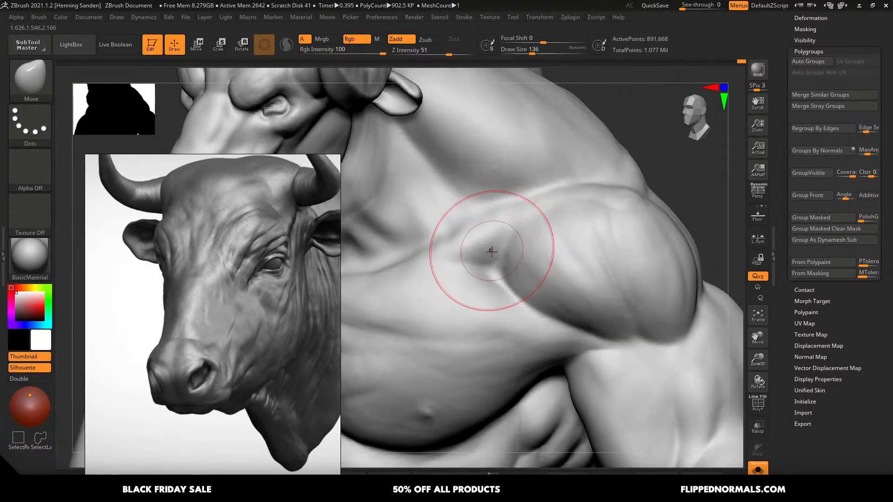
drag(492, 250, 497, 256)
mouse_move(498, 254)
right_down()
mouse_move(457, 199)
mouse_move(514, 279)
right_up()
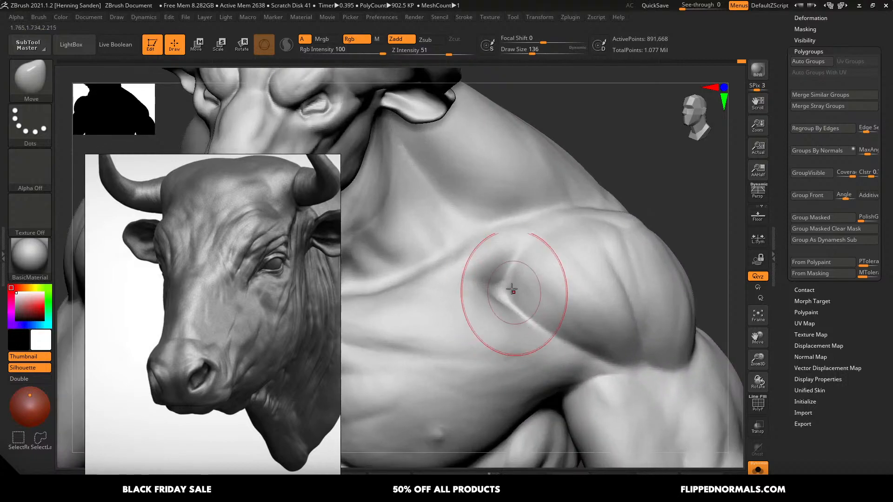
mouse_move(499, 282)
shift+mouse_down()
mouse_move(484, 275)
mouse_move(494, 289)
mouse_move(502, 285)
mouse_move(463, 269)
mouse_move(483, 295)
shift+mouse_up()
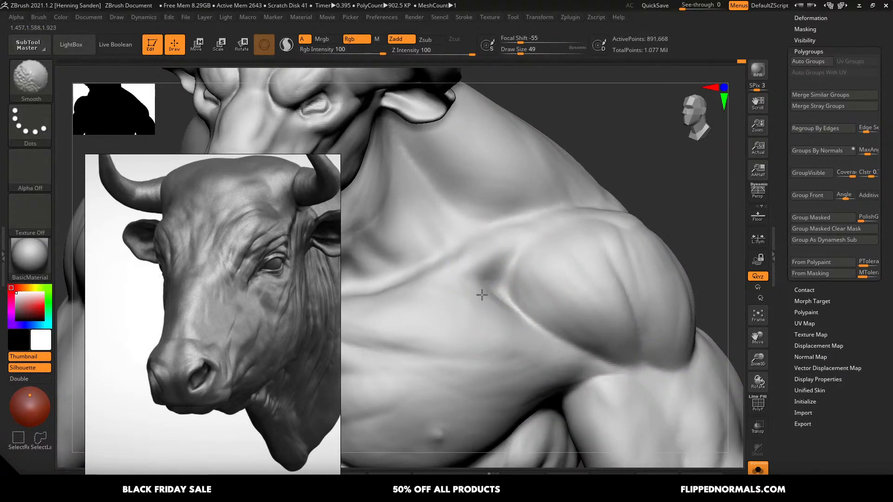
- Adjust the inner pectoral edges along the sternum with the Move brush at draw sizes 62 and 54
ctrl+right_drag(483, 294, 466, 213)
mouse_move(507, 315)
alt+right_down()
mouse_move(571, 285)
mouse_move(532, 288)
mouse_move(606, 299)
mouse_move(601, 321)
alt+right_up()
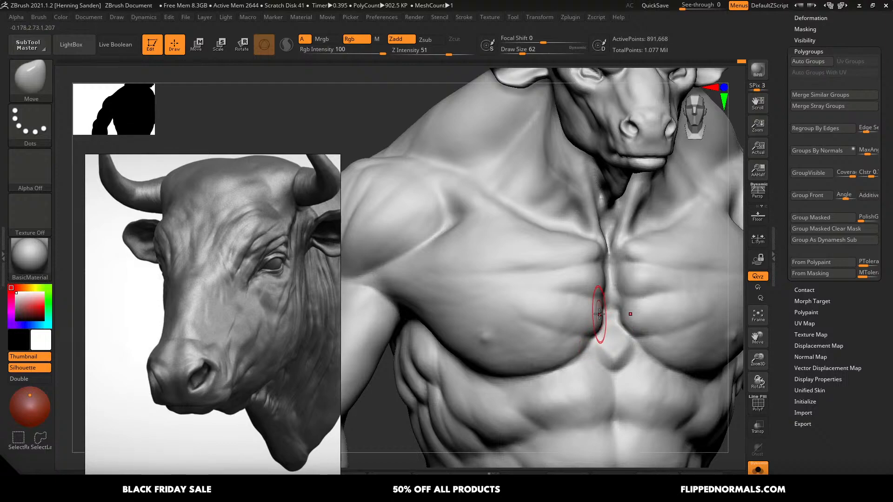
right_drag(600, 315, 595, 310)
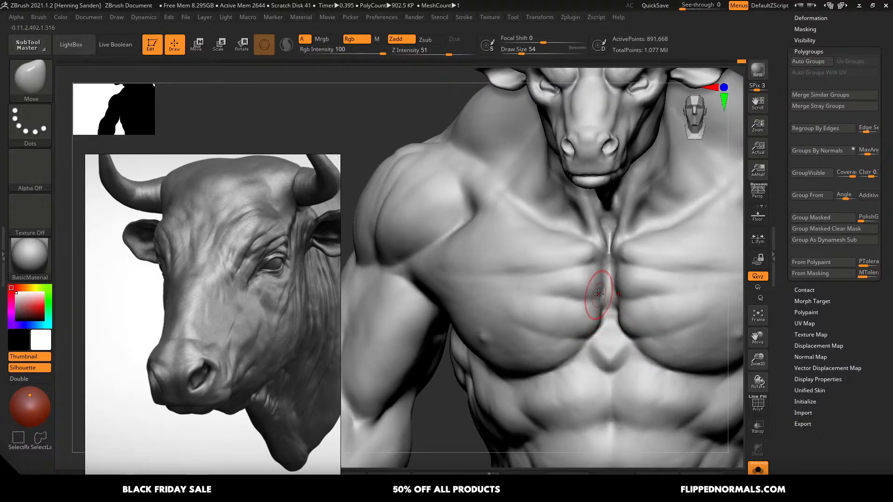
right_drag(566, 359, 559, 339)
key(s)
drag(559, 338, 564, 338)
right_drag(564, 339, 543, 321)
key(s)
drag(544, 321, 549, 321)
- Rework the large shoulder forms from below and behind with the Move brush, enlarging it up to draw size 197
mouse_move(549, 311)
right_down()
mouse_move(550, 295)
mouse_move(526, 279)
mouse_move(584, 265)
mouse_move(465, 292)
right_up()
key(s)
drag(465, 292, 470, 292)
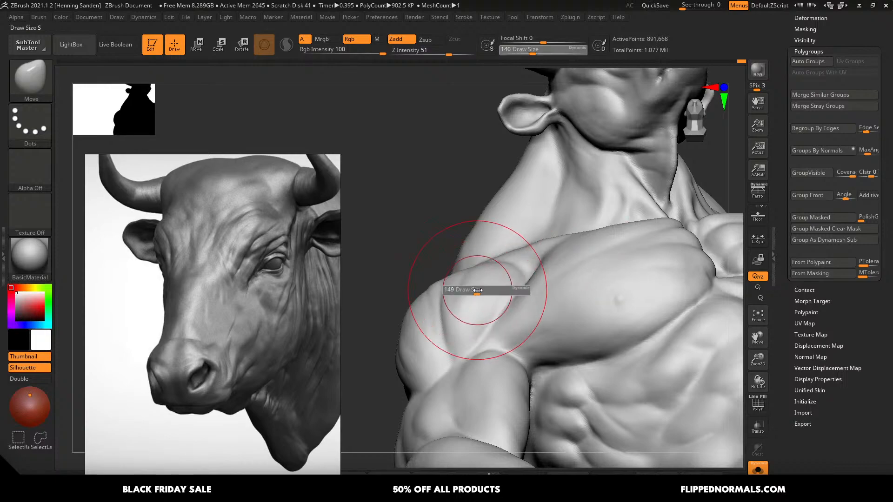
mouse_move(469, 292)
right_down()
mouse_move(462, 289)
mouse_move(498, 259)
mouse_move(490, 314)
right_up()
key(s)
drag(491, 315, 495, 316)
right_drag(494, 316, 498, 345)
key(s)
drag(464, 341, 469, 341)
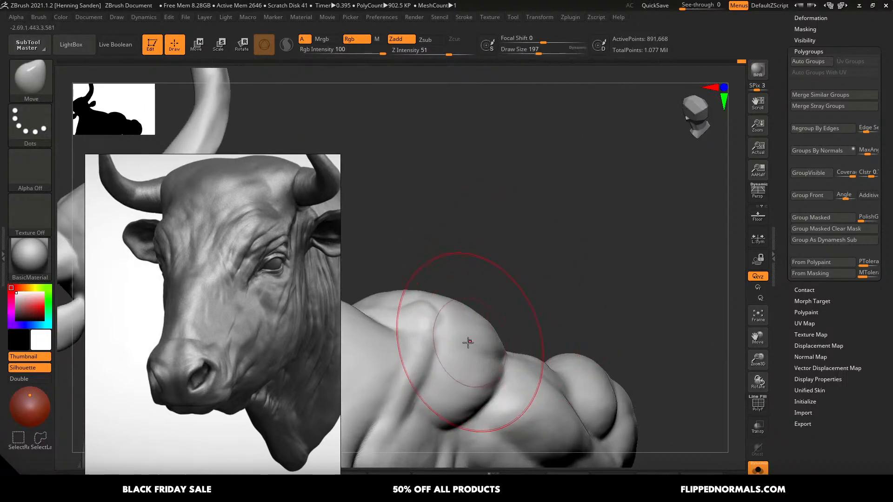
- Build up the muscle ridge along the top of the shoulder blade with the ClayBuildup brush, reduced to draw size 44
ctrl+right_drag(468, 340, 426, 278)
mouse_move(463, 333)
alt+right_down()
mouse_move(560, 279)
mouse_move(542, 294)
alt+right_up()
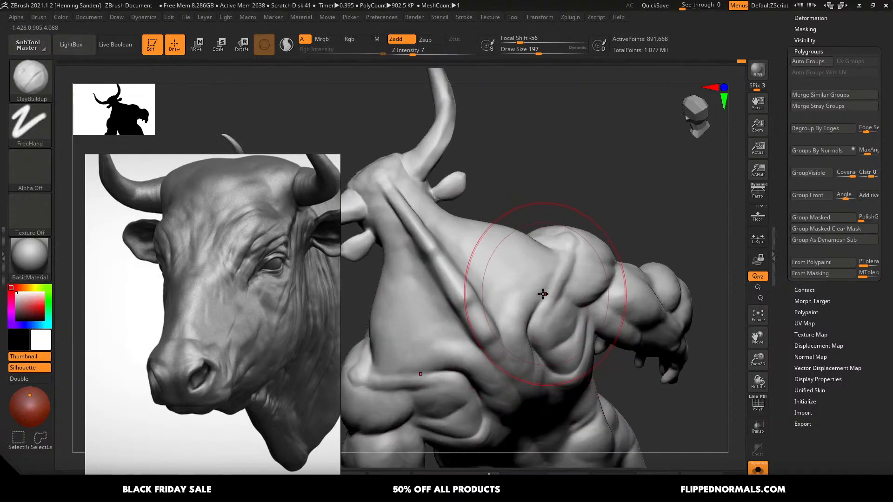
shift+drag(542, 294, 532, 295)
key(b)
key(c)
key(b)
right_drag(532, 295, 546, 268)
key(s)
drag(545, 279, 529, 298)
right_drag(529, 299, 541, 281)
key(s)
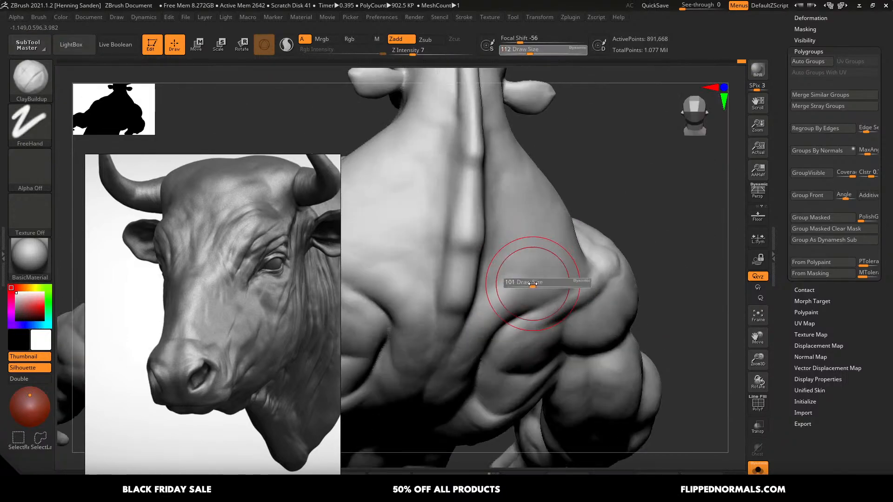
drag(541, 281, 529, 285)
key(s)
mouse_move(531, 303)
right_down()
mouse_move(542, 285)
mouse_move(538, 302)
right_up()
key(s)
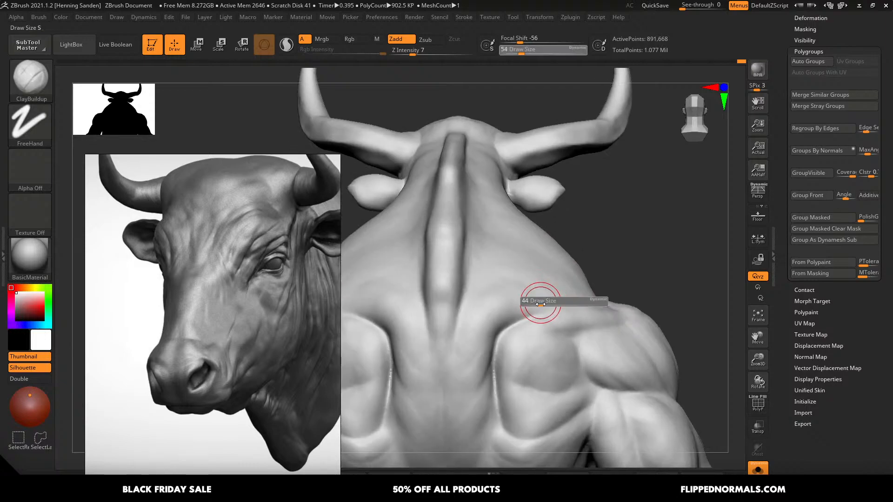
drag(538, 302, 531, 303)
right_drag(549, 291, 576, 289)
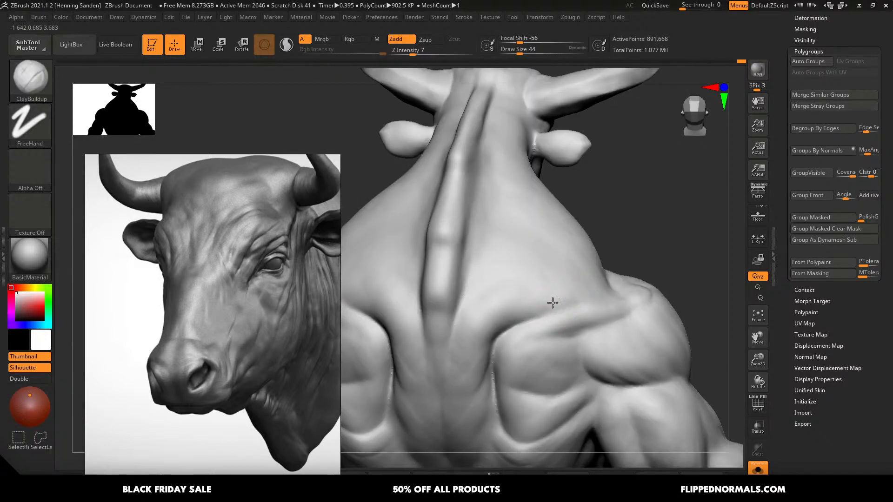
- Refine the trapezius between the spine, shoulder blades and shoulder with the ClayBuildup brush at draw sizes 44 and 62
right_drag(494, 313, 421, 286)
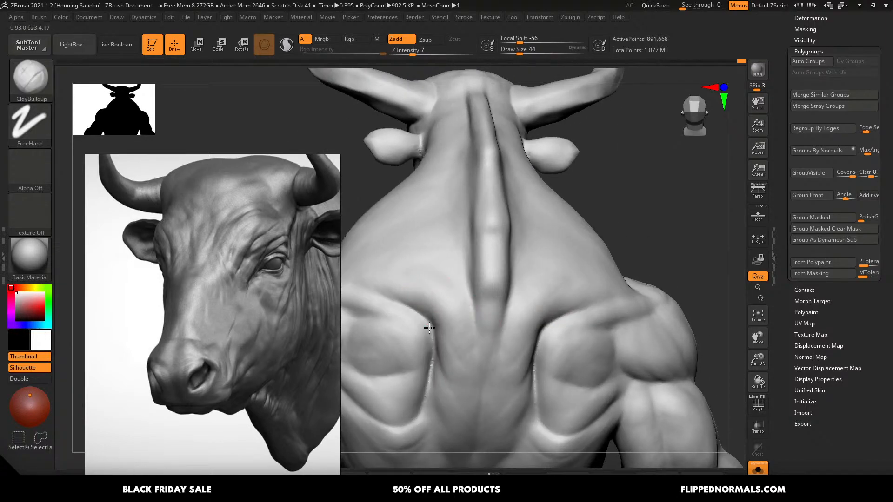
right_drag(466, 341, 484, 315)
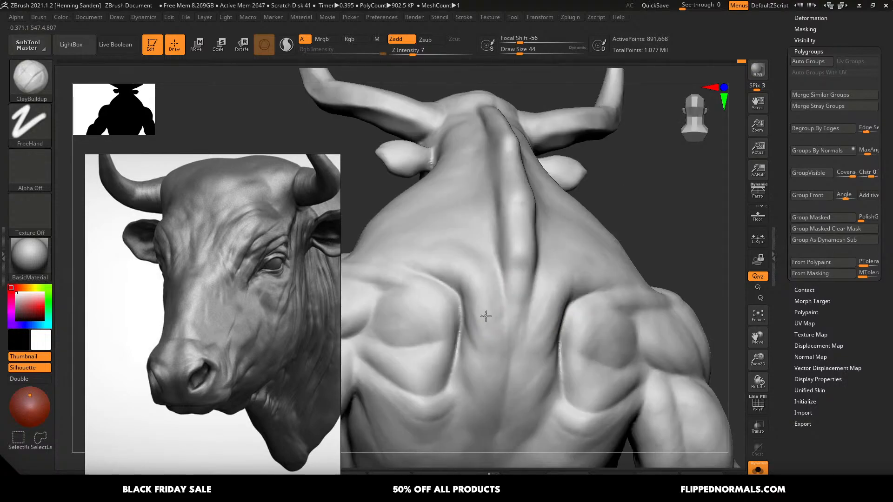
mouse_move(482, 348)
right_down()
mouse_move(522, 292)
mouse_move(542, 333)
mouse_move(584, 303)
mouse_move(538, 312)
right_up()
key(s)
drag(550, 297, 553, 297)
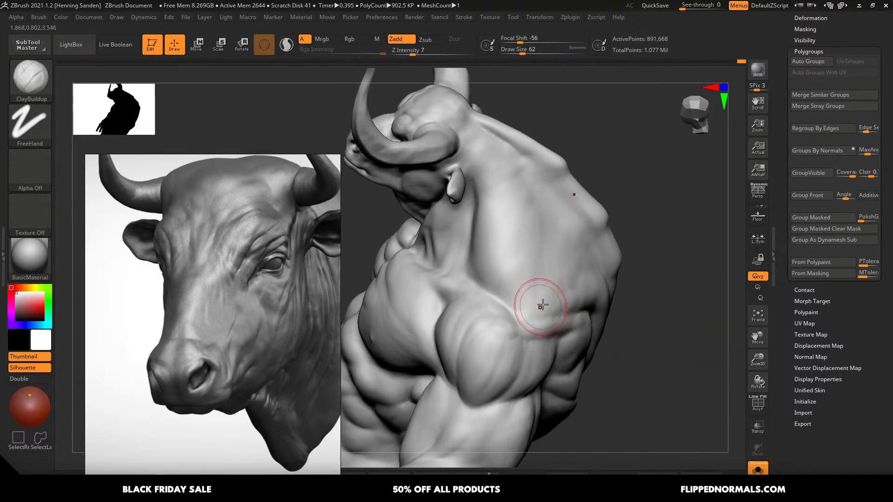
- Adjust the chest profile from the side with the Move brush at draw sizes 101 and 124
ctrl+right_drag(521, 212, 517, 149)
mouse_move(530, 332)
right_down()
mouse_move(547, 245)
mouse_move(502, 266)
right_up()
key(b)
key(m)
key(v)
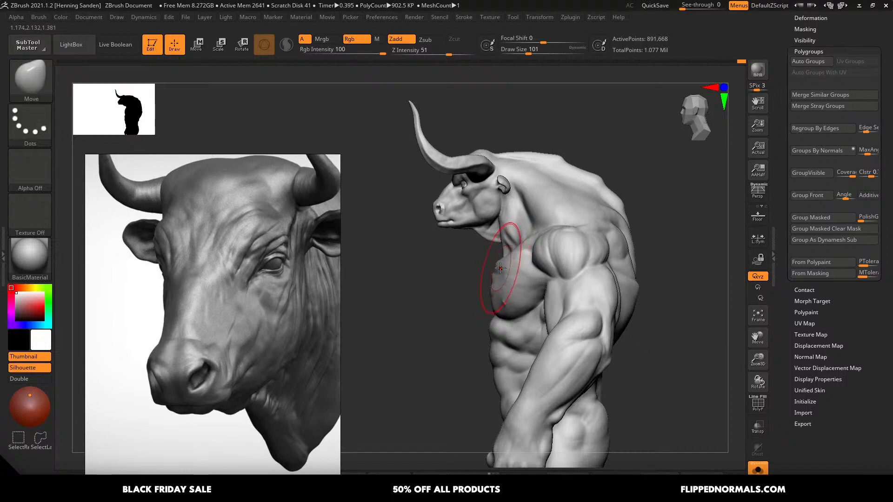
key(s)
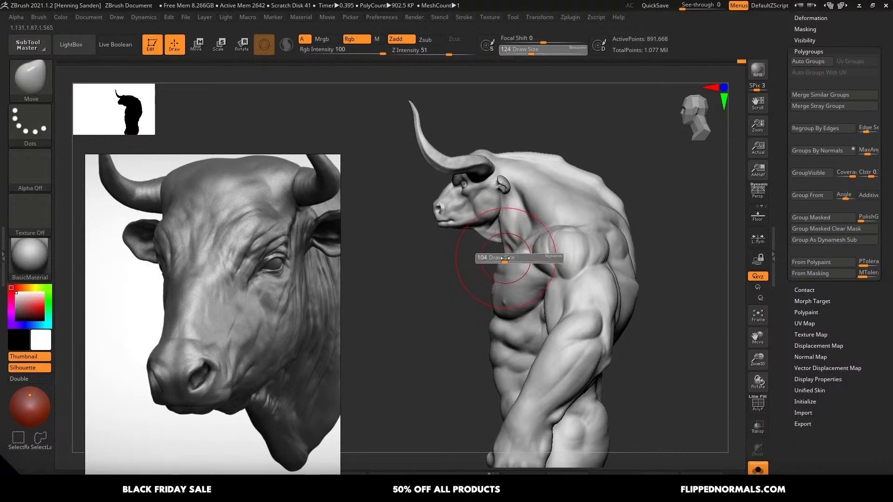
drag(506, 260, 502, 261)
key(s)
drag(499, 305, 502, 305)
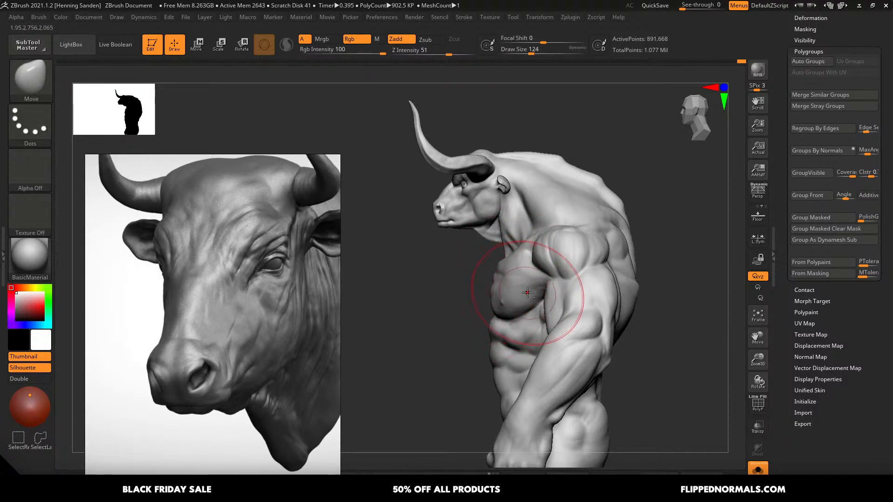
- Adjust the front of the deltoid where it meets the pectoral with the Move brush at draw size 112
ctrl+right_drag(526, 283, 604, 279)
shift+right_drag(525, 299, 575, 297)
right_drag(575, 298, 550, 296)
mouse_move(550, 296)
ctrl+right_down()
mouse_move(540, 305)
mouse_move(530, 291)
ctrl+right_up()
key(s)
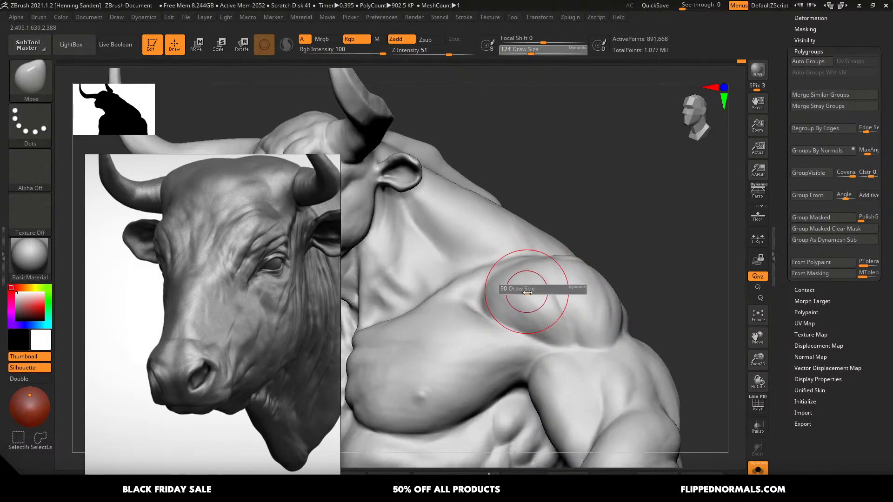
drag(530, 290, 528, 290)
mouse_move(537, 304)
right_down()
mouse_move(531, 296)
mouse_move(548, 322)
right_up()
drag(542, 321, 547, 311)
right_drag(548, 311, 528, 312)
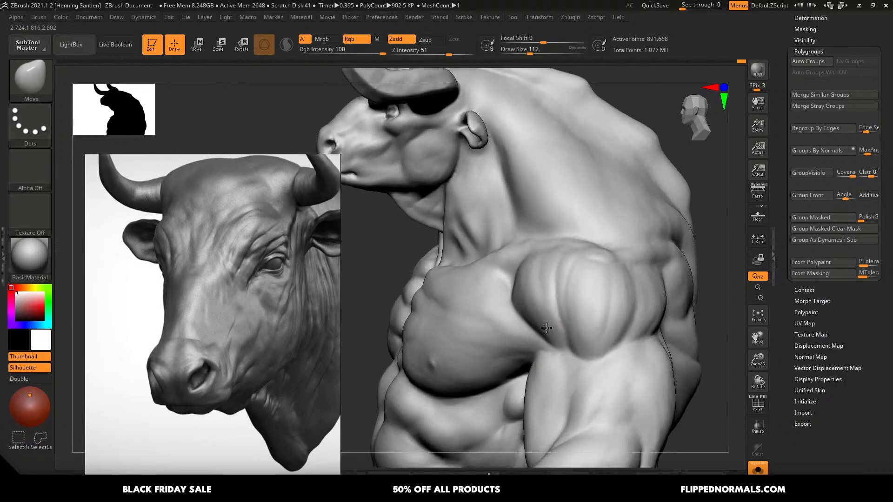
- Smooth the hollow beside the throat above the collarbone with the brush reduced to draw size 33
mouse_move(580, 302)
right_down()
mouse_move(604, 311)
mouse_move(585, 335)
right_up()
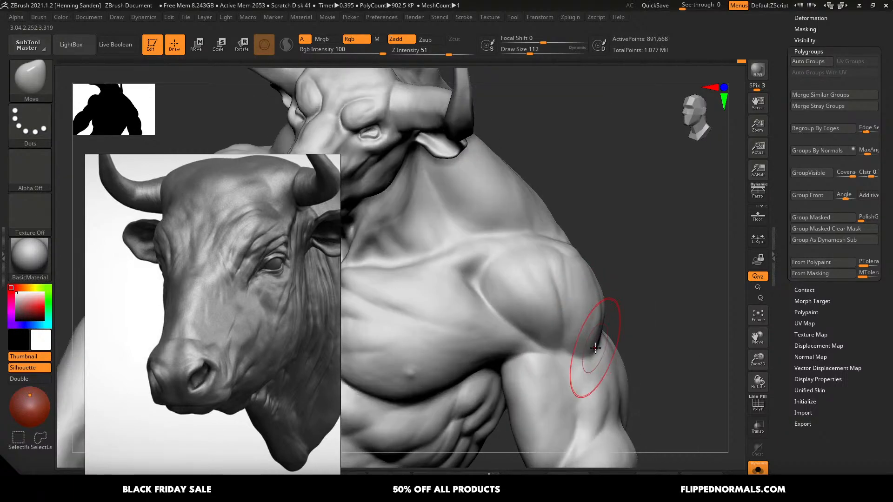
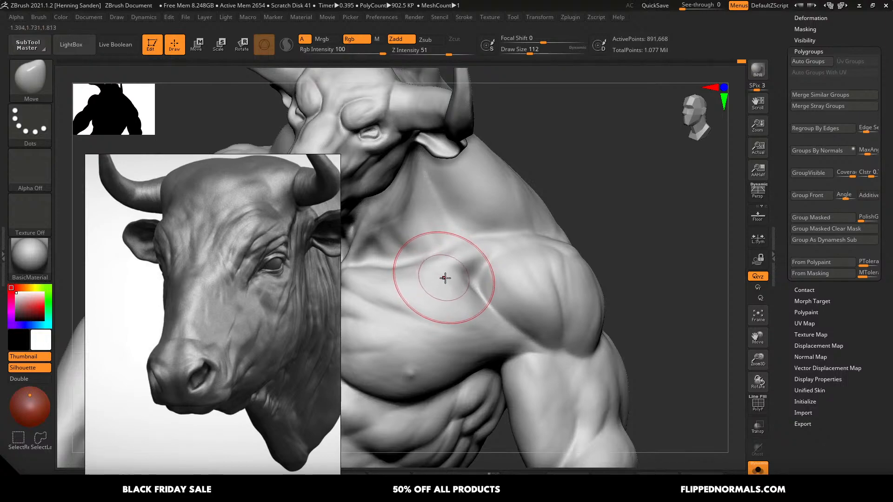
mouse_move(445, 277)
right_down()
mouse_move(448, 251)
mouse_move(531, 255)
mouse_move(525, 267)
mouse_move(539, 279)
mouse_move(542, 333)
right_up()
key(bracketleft)
right_drag(518, 260, 522, 230)
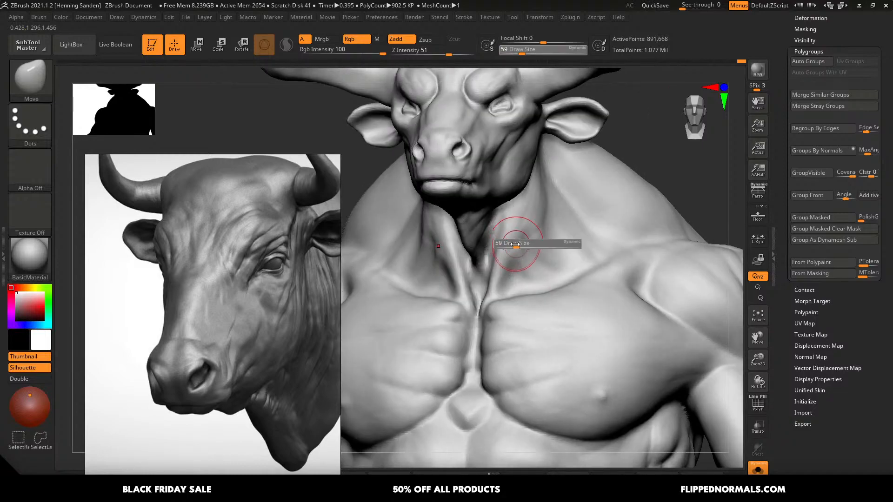
key(shift)
shift+drag(509, 243, 506, 268)
right_drag(522, 253, 528, 261)
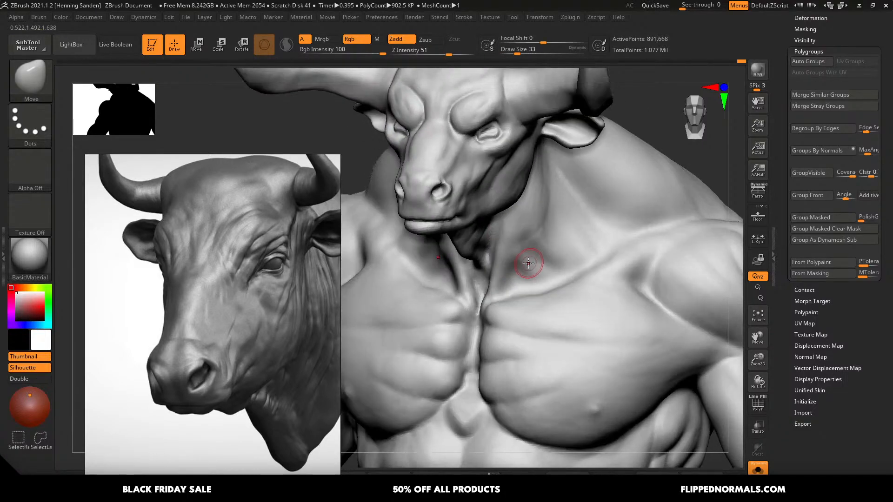
- Build up the muscle forms at the side of the throat above the collarbone with the ClayBuildup brush at draw size 31
key(b)
key(c)
key(b)
key(s)
drag(524, 261, 521, 258)
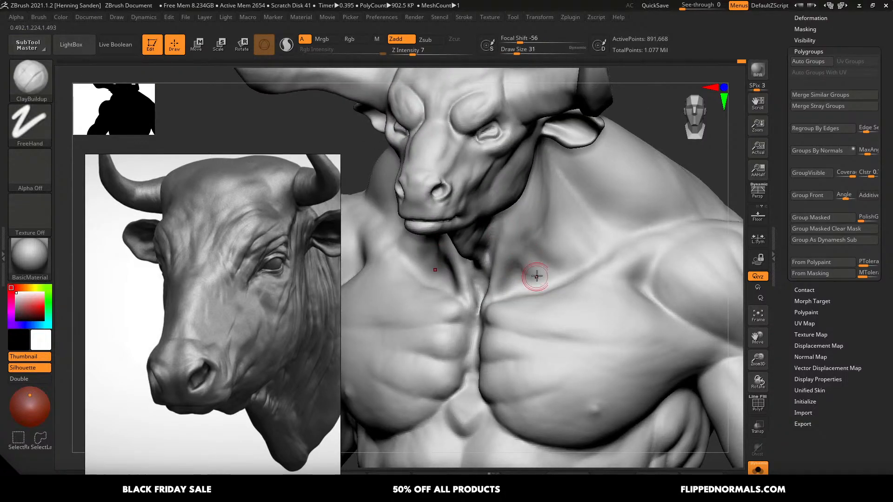
right_drag(537, 276, 535, 199)
mouse_move(542, 239)
mouse_down()
mouse_move(533, 186)
mouse_move(539, 211)
mouse_up()
right_drag(541, 215, 535, 200)
- Refine the neck muscle below the ear and the transition under the jaw with ClayBuildup at draw sizes 35 and 31
key(s)
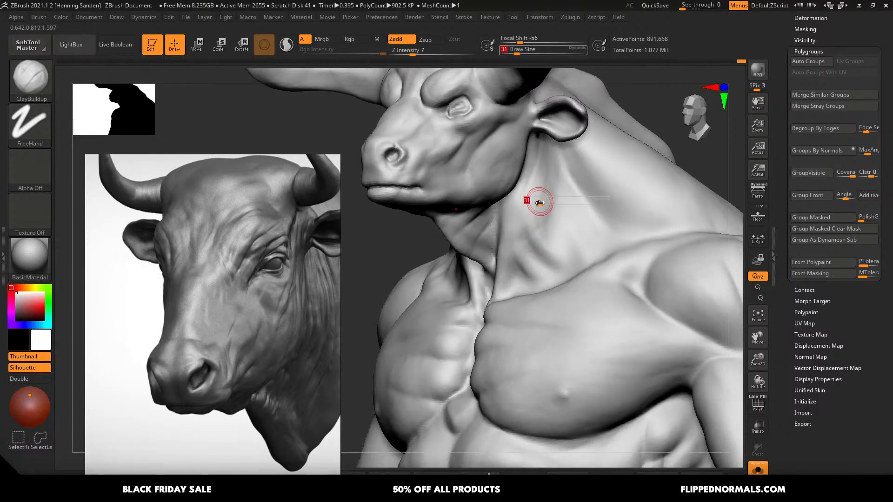
drag(538, 200, 541, 200)
drag(547, 159, 533, 218)
alt+right_drag(524, 156, 535, 198)
key(s)
drag(532, 188, 535, 187)
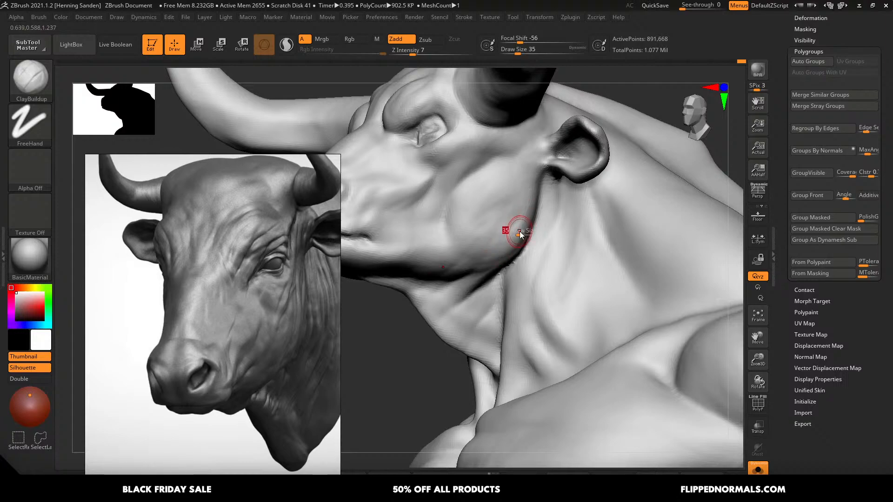
drag(520, 234, 525, 234)
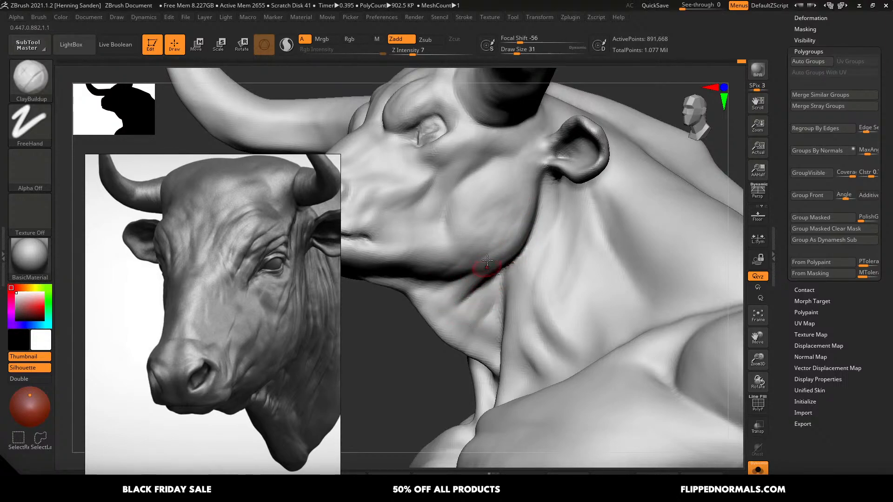
- Refine the cheek, muzzle and forehead planes of the bull head with the ClayBuildup brush at draw size 51
right_drag(489, 206, 495, 213)
key(s)
drag(496, 212, 501, 212)
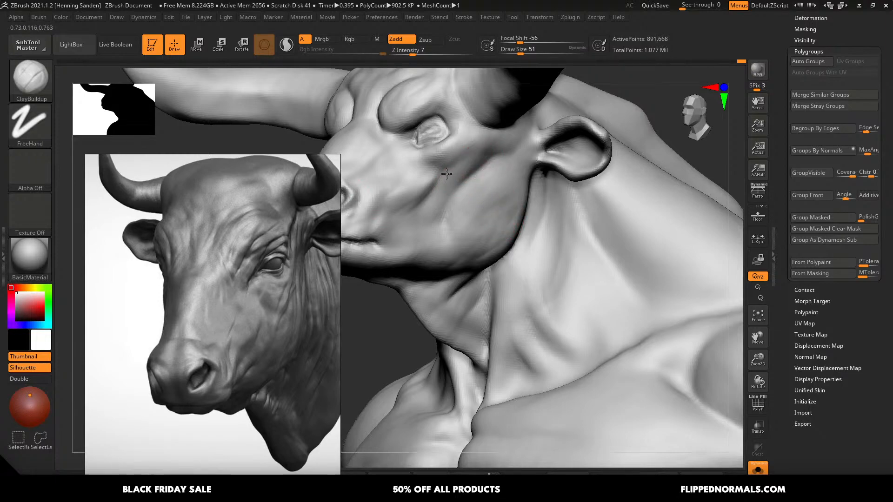
mouse_move(433, 167)
right_down()
mouse_move(461, 145)
mouse_move(468, 179)
mouse_move(399, 172)
mouse_move(414, 183)
right_up()
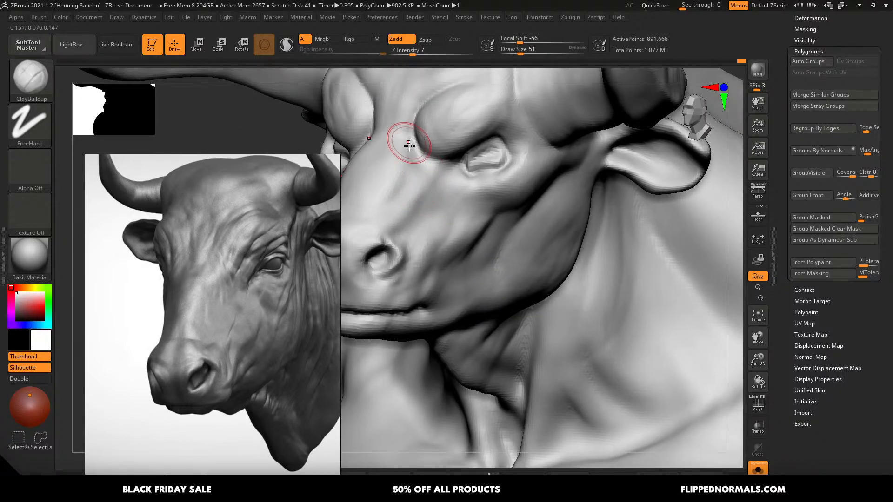
right_drag(405, 145, 439, 211)
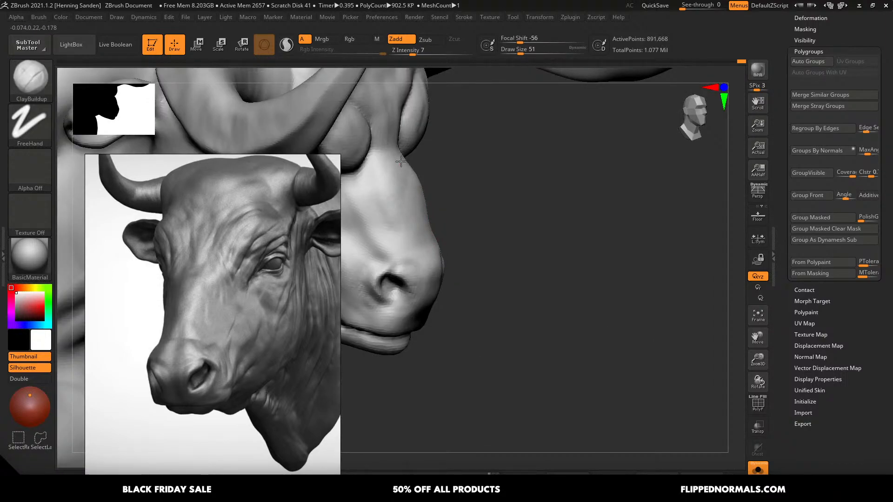
right_drag(401, 161, 463, 193)
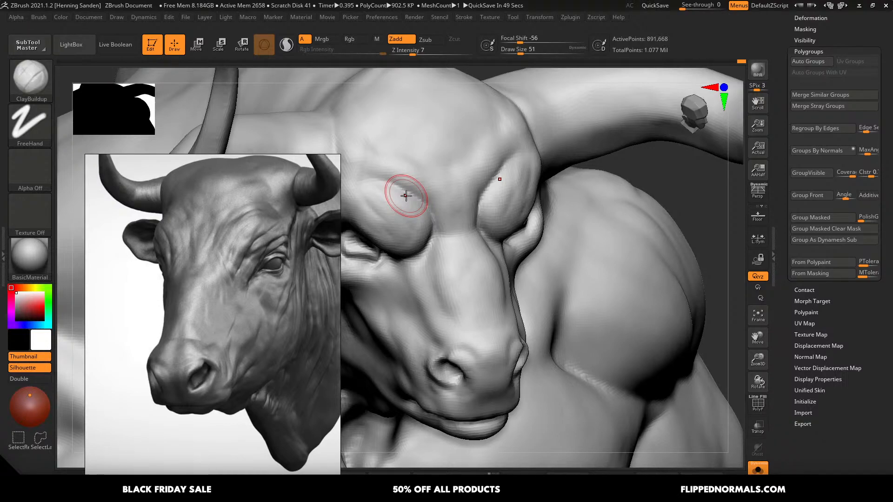
mouse_move(432, 275)
right_down()
mouse_move(437, 265)
mouse_move(428, 261)
mouse_move(456, 222)
mouse_move(475, 223)
mouse_move(488, 208)
mouse_move(492, 279)
right_up()
right_drag(465, 215, 465, 234)
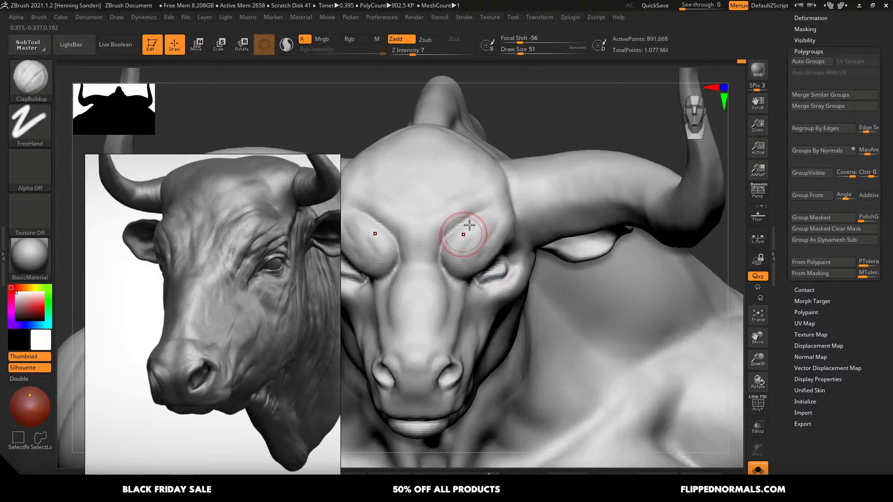
- Add form to the brow bulges and the area around the eye with the ClayBuildup brush at draw size 46
key([)
key(s)
click(478, 193)
drag(483, 189, 480, 205)
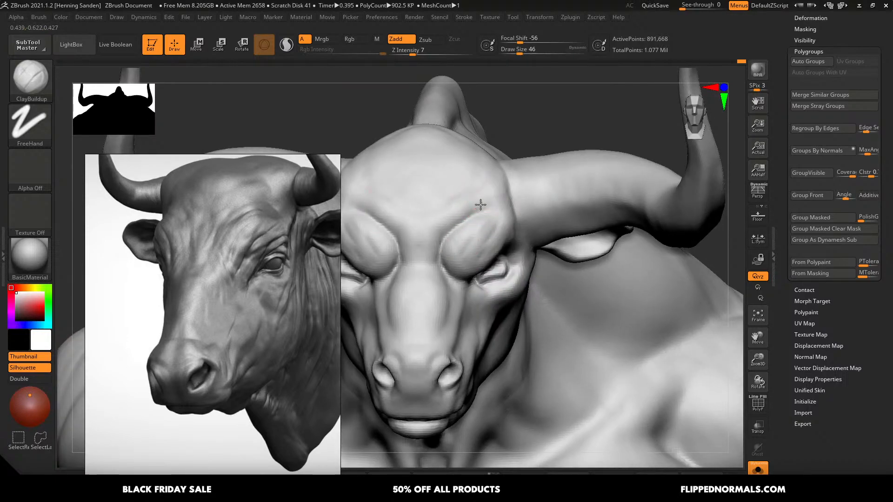
mouse_move(483, 186)
right_down()
mouse_move(462, 225)
mouse_move(484, 226)
mouse_move(459, 238)
mouse_move(458, 255)
mouse_move(469, 239)
mouse_move(463, 246)
mouse_move(490, 266)
mouse_move(472, 249)
mouse_move(466, 219)
right_up()
right_drag(494, 311, 520, 286)
ctrl+right_drag(520, 286, 550, 349)
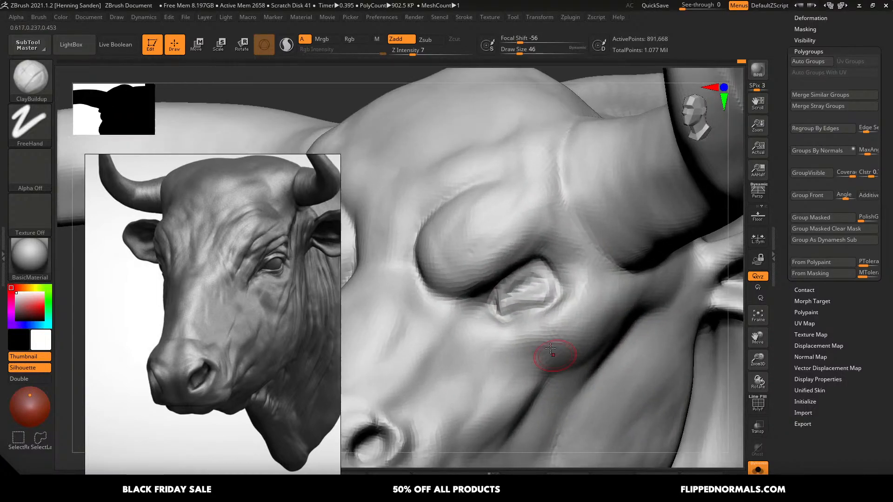
mouse_move(539, 304)
right_down()
mouse_move(521, 299)
mouse_move(503, 336)
right_up()
- Adjust the brow and upper eyelid shape around the eye socket with the Move brush at draw sizes 54 and 29
key(b)
key(m)
key(v)
mouse_move(472, 365)
right_down()
mouse_move(541, 310)
mouse_move(544, 257)
right_up()
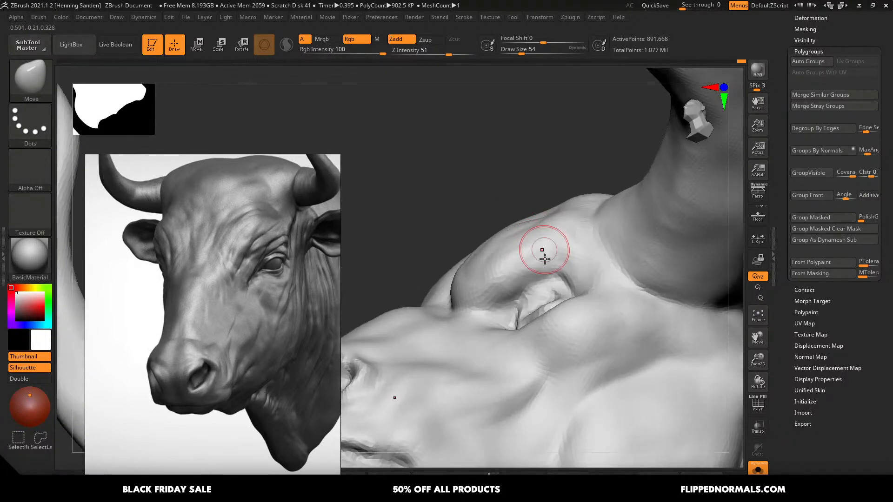
mouse_move(533, 295)
right_down()
mouse_move(548, 339)
mouse_move(529, 339)
mouse_move(525, 328)
mouse_move(546, 292)
mouse_move(521, 292)
mouse_move(554, 333)
mouse_move(595, 314)
mouse_move(600, 293)
right_up()
alt+right_drag(600, 293, 598, 186)
right_drag(598, 186, 581, 187)
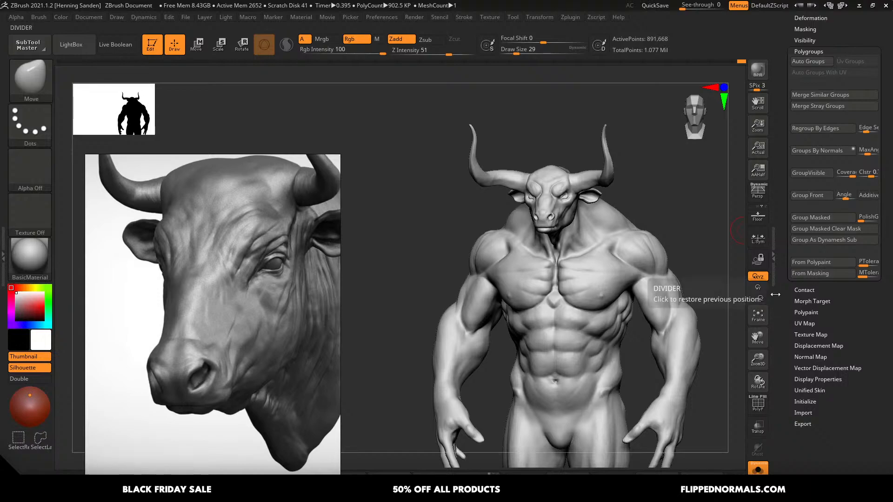
- Append a Sphere3D subtool for the eyes, select it and hide the merged anatomy reference subtool
drag(784, 270, 788, 379)
click(806, 170)
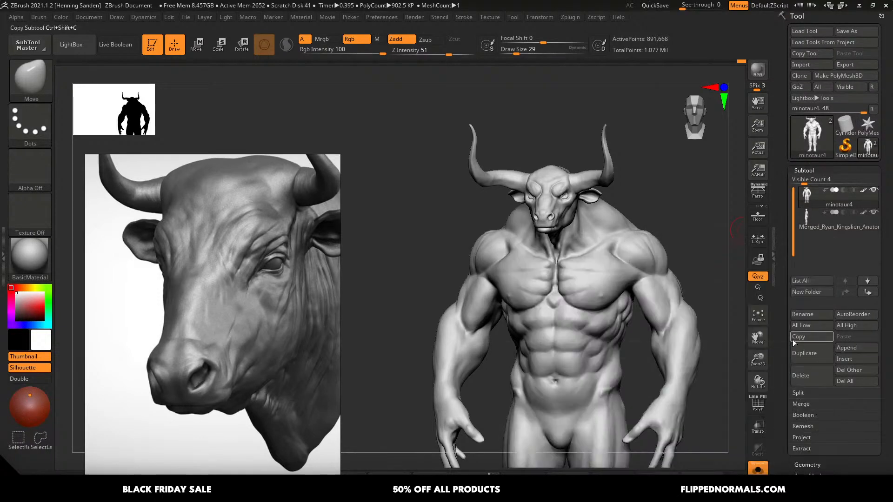
click(849, 347)
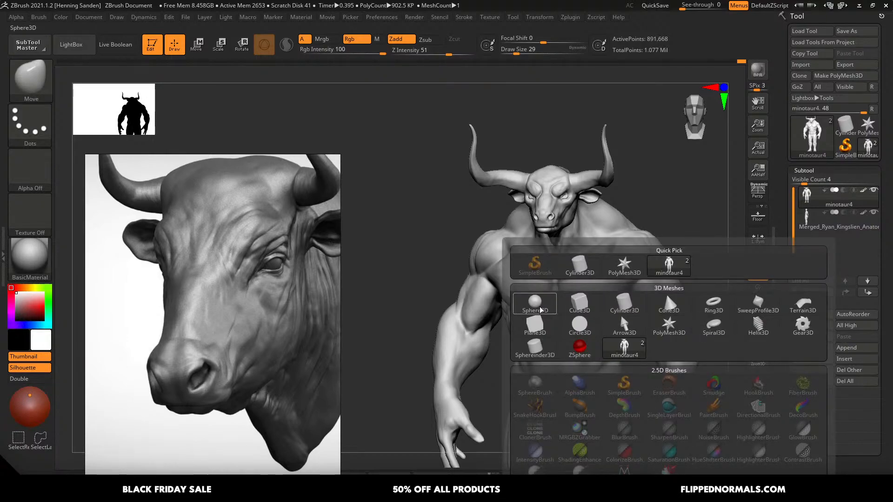
click(620, 314)
right_drag(600, 333, 646, 283)
click(805, 242)
click(875, 213)
- Scale the sphere down to eyeball size with the transform gizmo, viewing the head from the front
key(w)
ctrl+right_drag(594, 257, 572, 267)
drag(571, 267, 524, 271)
shift+right_drag(646, 233, 665, 235)
alt+right_drag(665, 234, 662, 263)
ctrl+right_drag(590, 275, 612, 322)
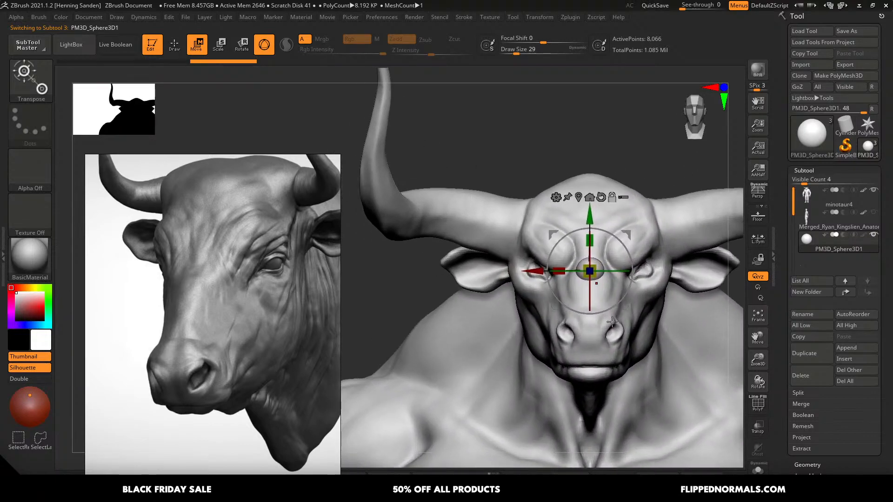
- Move the sphere sideways and in depth into one of the minotaur's eye sockets
drag(528, 270, 472, 270)
alt+right_drag(651, 285, 576, 275)
ctrl+right_drag(576, 276, 602, 306)
drag(522, 259, 452, 260)
drag(548, 281, 533, 287)
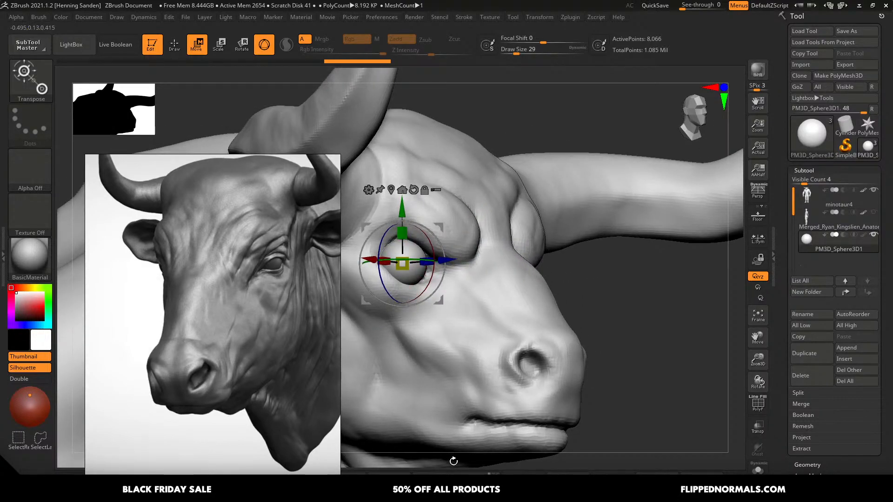
shift+drag(459, 296, 518, 334)
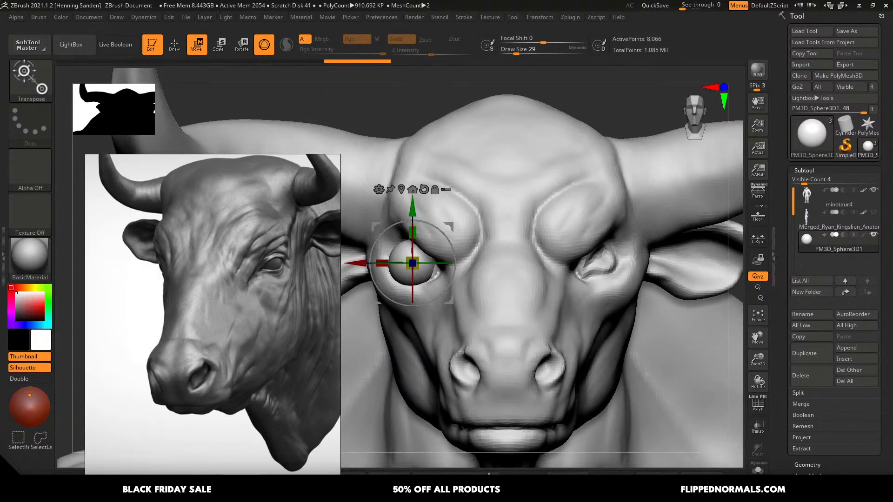
- Mirror the eyeball sphere to the opposite eye socket and turn on X symmetry for the pair
click(442, 483)
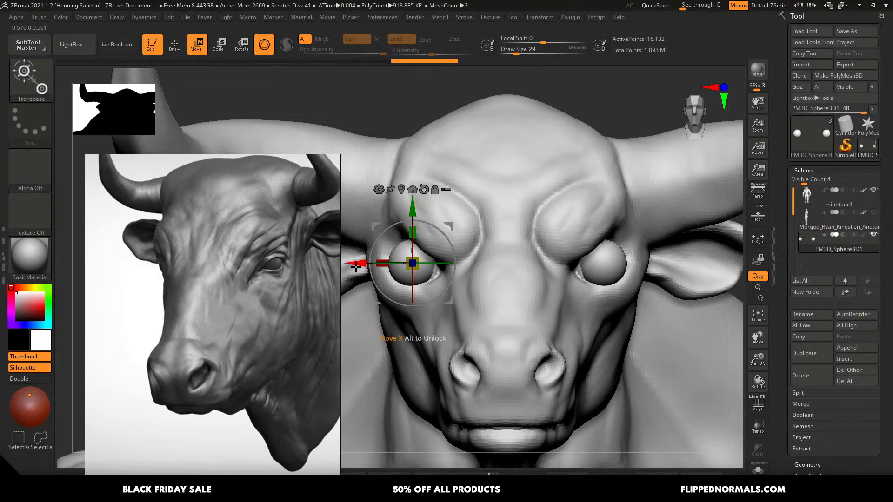
drag(355, 269, 368, 268)
key(ctrl+z)
key(x)
- Push both eyeballs back into their sockets and fine-tune their height, depth and size with the gizmo
right_drag(447, 279, 551, 280)
drag(472, 263, 453, 263)
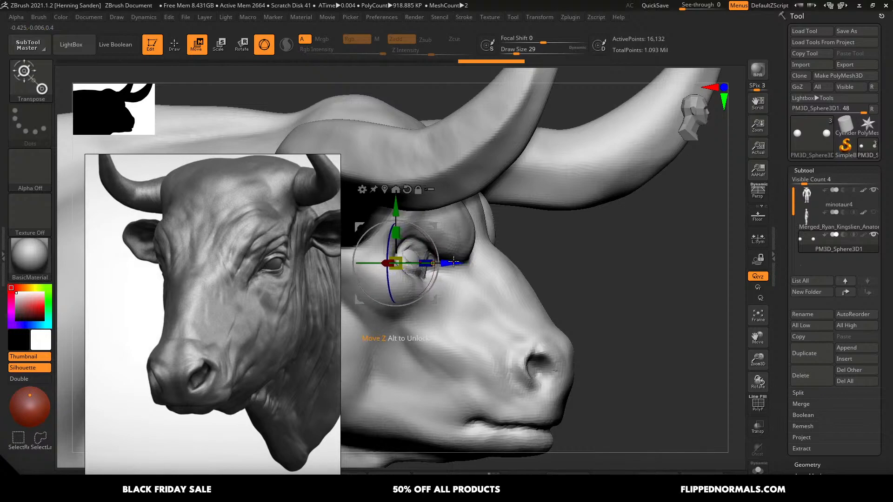
right_drag(509, 275, 426, 274)
drag(407, 263, 410, 265)
drag(405, 211, 405, 205)
right_drag(455, 276, 504, 277)
drag(433, 261, 436, 262)
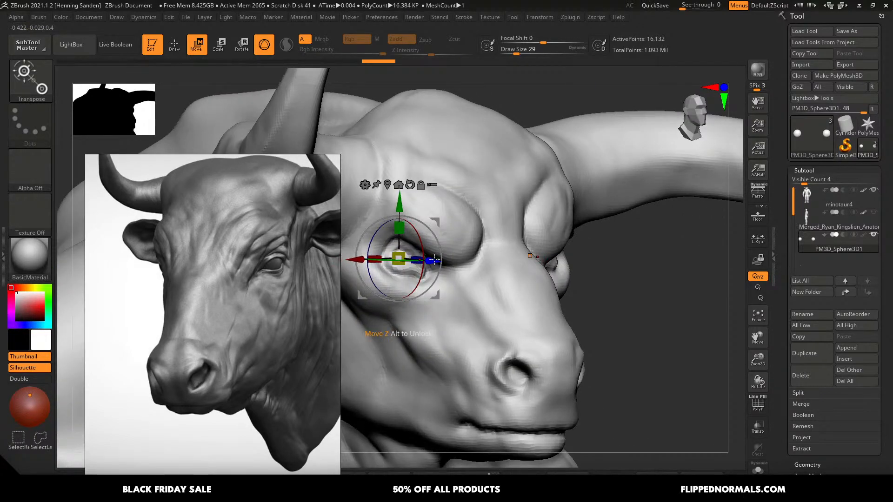
right_drag(450, 277, 451, 307)
drag(431, 276, 434, 278)
shift+right_drag(482, 273, 496, 278)
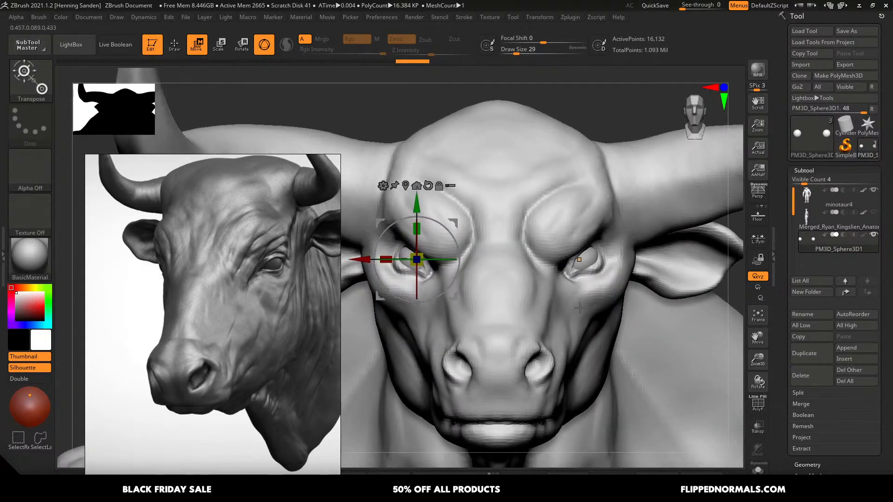
- Select the minotaur4 subtool and fit the eyelids around the eyeball with the Move brush at draw size 74
alt+click(594, 300)
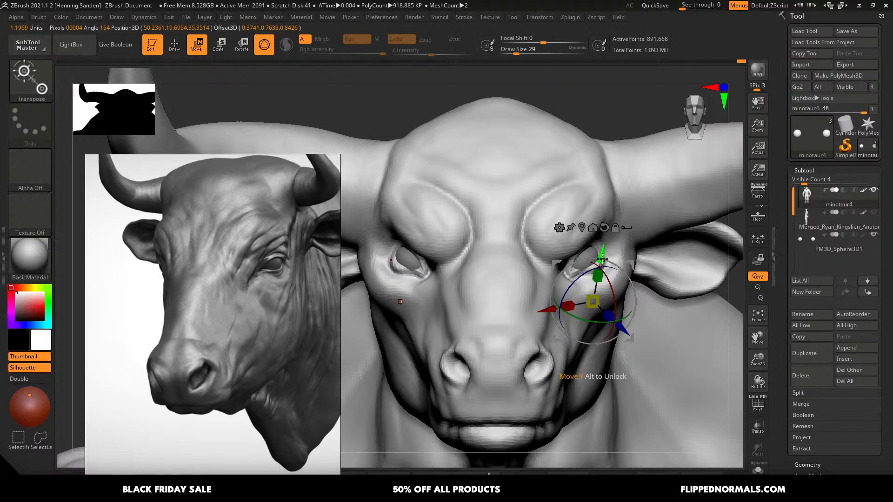
key(q)
mouse_move(603, 240)
ctrl+right_down()
mouse_move(582, 299)
mouse_move(563, 296)
mouse_move(578, 269)
mouse_move(608, 259)
mouse_move(606, 240)
ctrl+right_up()
key(])
key(])
key(])
key(])
key(])
drag(602, 257, 596, 244)
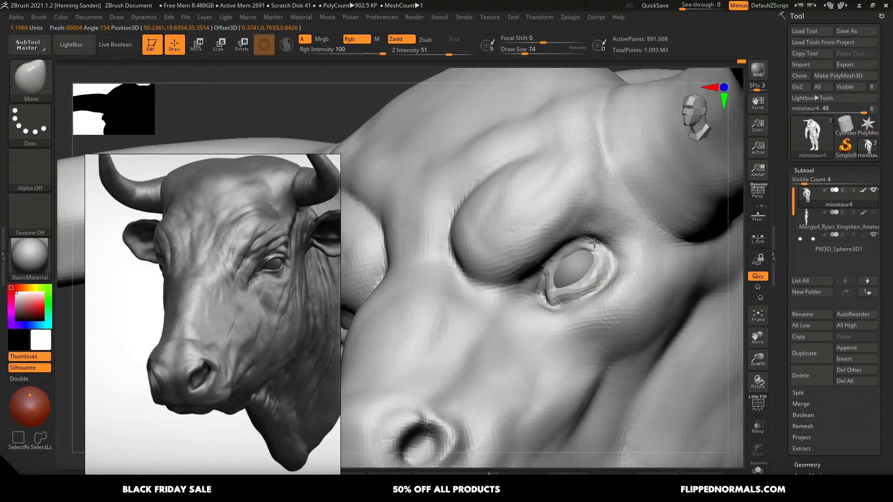
right_drag(593, 251, 571, 274)
drag(557, 300, 543, 307)
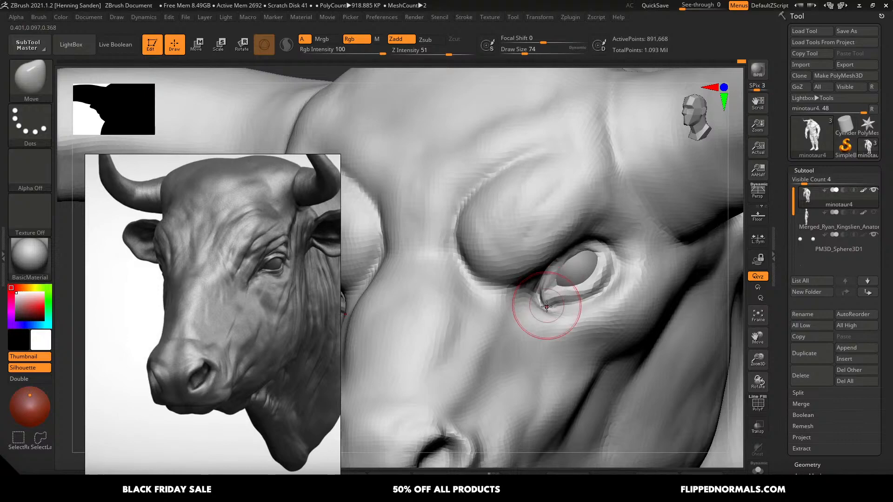
- Adjust the inner corner of the eye with the Move brush at draw size 68
right_drag(547, 309, 554, 305)
drag(547, 305, 547, 308)
key([)
key(])
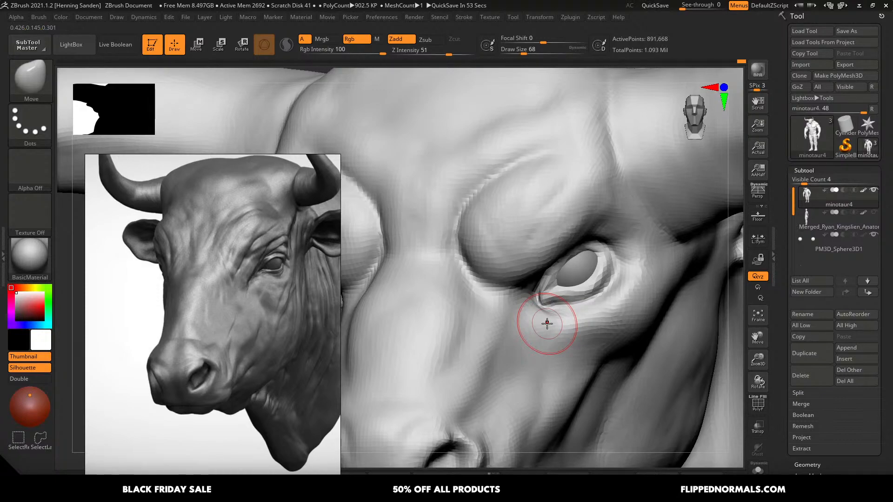
right_drag(512, 315, 515, 296)
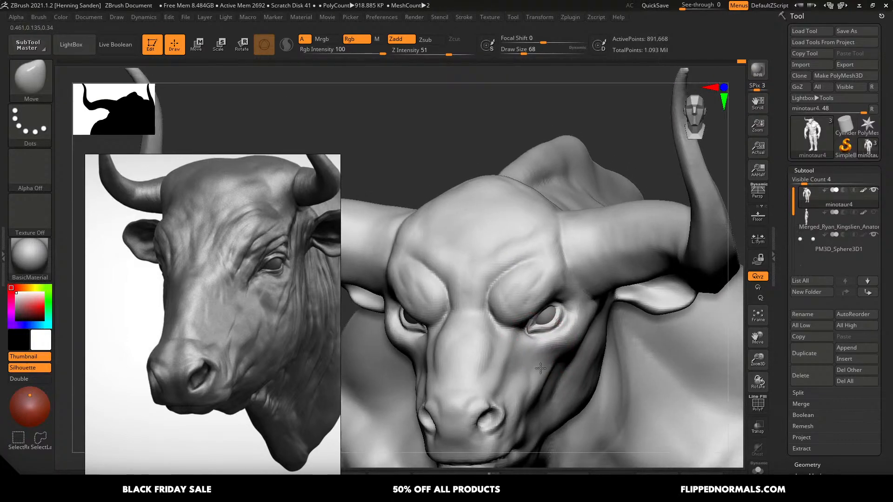
- Fit the lower eyelid to the eyeball with the Move brush at draw size 59
key(s)
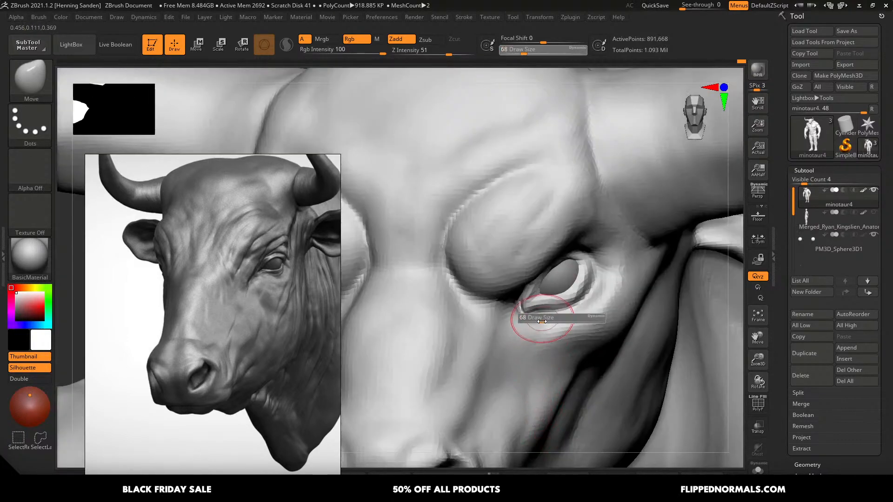
mouse_move(540, 310)
mouse_down()
mouse_move(530, 301)
mouse_move(540, 309)
mouse_up()
key(s)
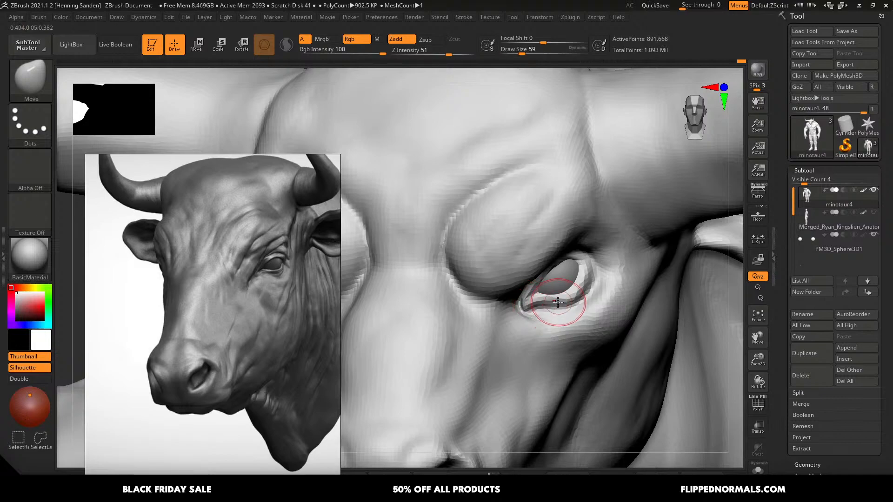
right_drag(558, 302, 550, 304)
right_drag(573, 274, 579, 272)
- Refine the outer part of the upper eyelid and the inner eye corner with the Move brush, starting at draw size 62
key(s)
drag(582, 272, 583, 272)
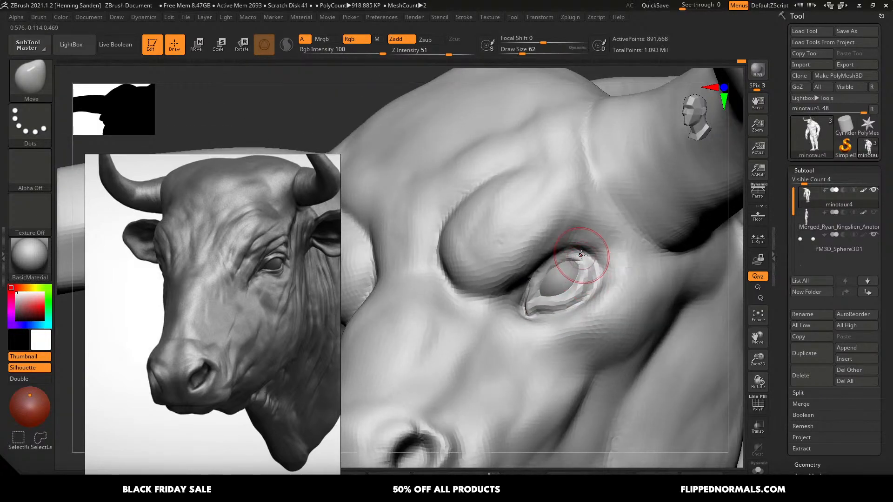
right_drag(581, 256, 538, 299)
key(s)
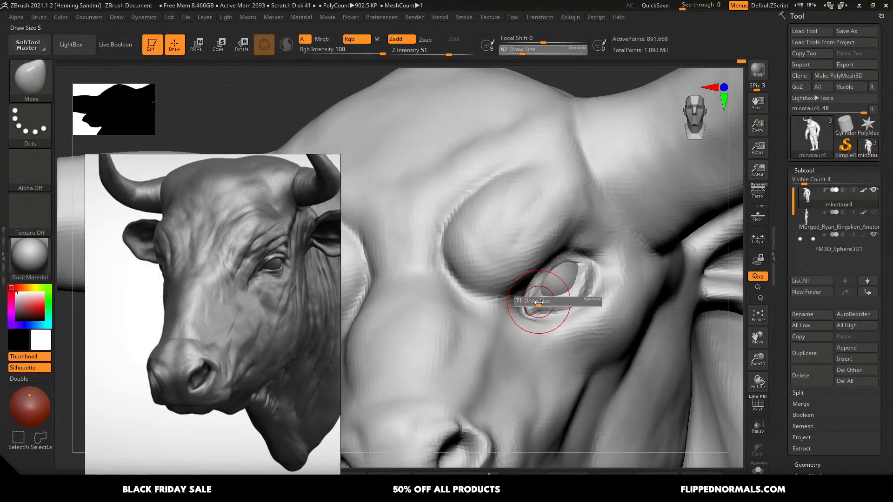
drag(538, 300, 541, 299)
right_drag(540, 300, 560, 245)
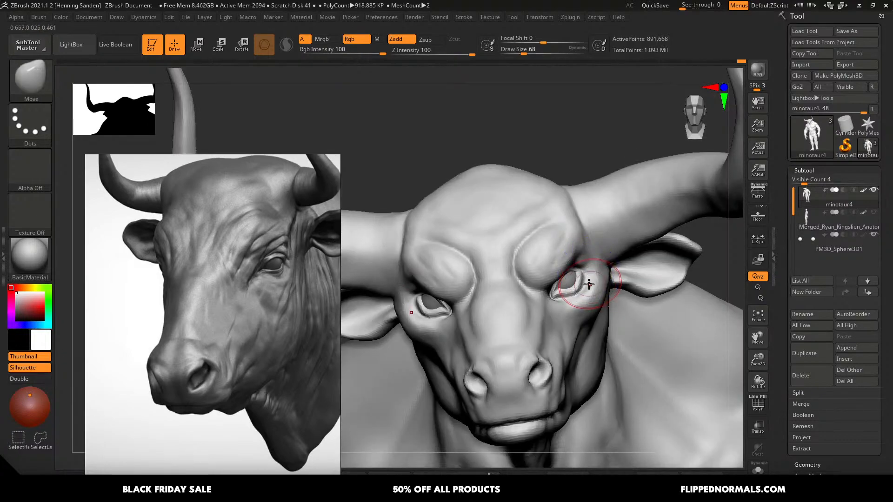
- Reshape the inner eye corner and the adjoining eyelid edge with the Move brush at draw size 83
ctrl+right_drag(588, 283, 579, 321)
key(s)
drag(577, 315, 583, 315)
right_drag(570, 297, 558, 296)
key(s)
drag(558, 296, 555, 295)
right_drag(556, 296, 542, 297)
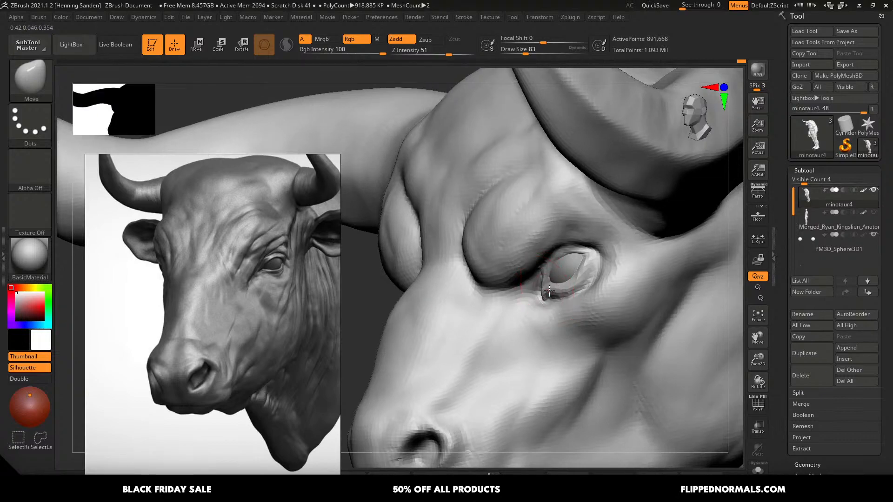
right_drag(552, 264, 548, 272)
drag(547, 272, 553, 264)
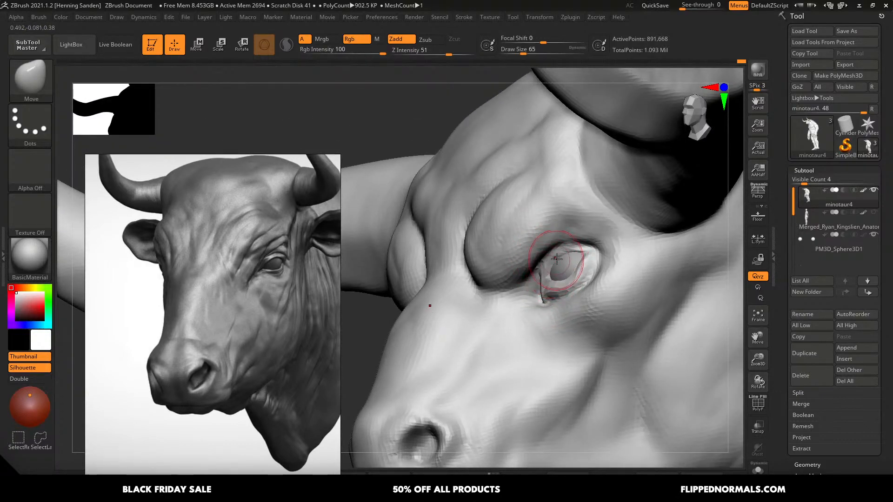
- Bring the lower eyelid up against the eyeball with the Move brush, reducing the draw size from 65 to 59
right_drag(558, 270, 573, 261)
key(s)
drag(573, 261, 568, 262)
right_drag(568, 255, 557, 285)
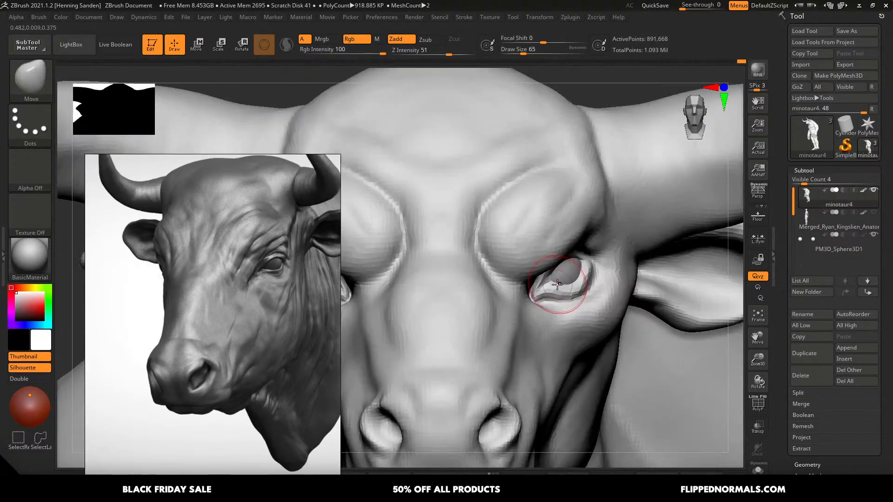
key(s)
drag(550, 288, 546, 288)
right_drag(549, 286, 560, 285)
key(s)
drag(558, 286, 562, 286)
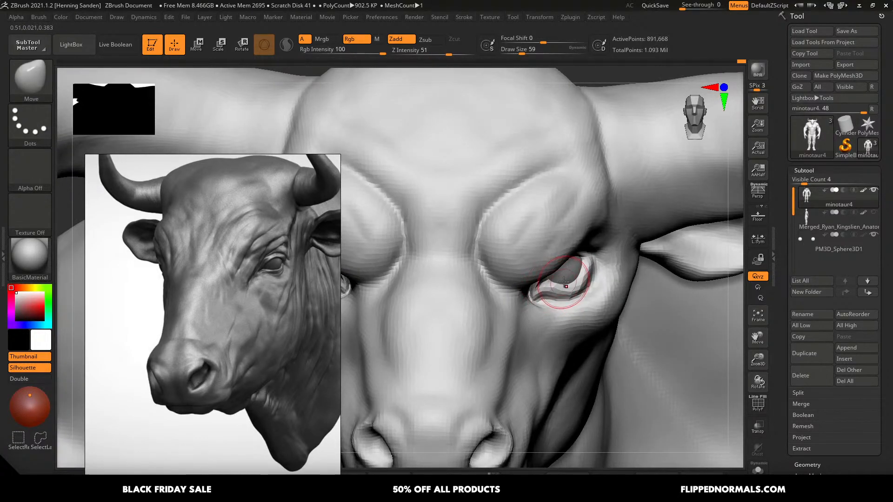
- Tighten the small folds at the inner eye corner with the Move brush at draw size 37
mouse_move(564, 283)
right_down()
mouse_move(549, 287)
mouse_move(549, 299)
right_up()
key(s)
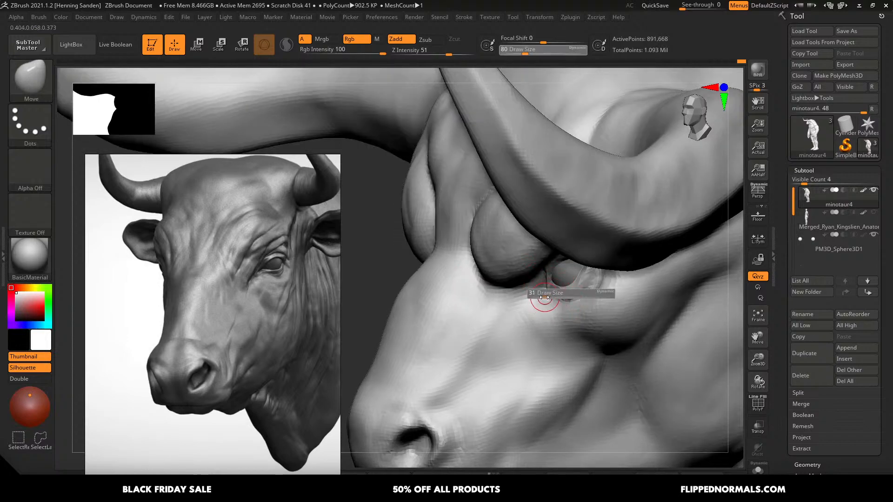
drag(548, 299, 544, 300)
right_drag(543, 295, 546, 284)
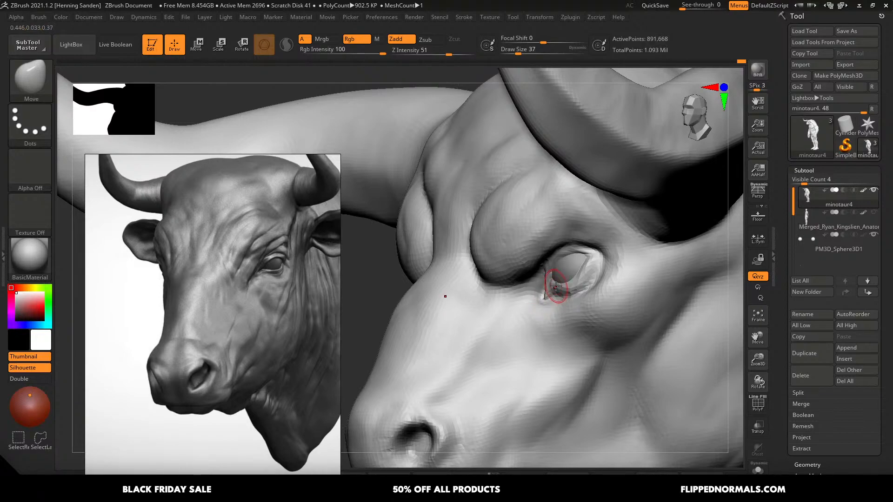
right_drag(552, 279, 569, 267)
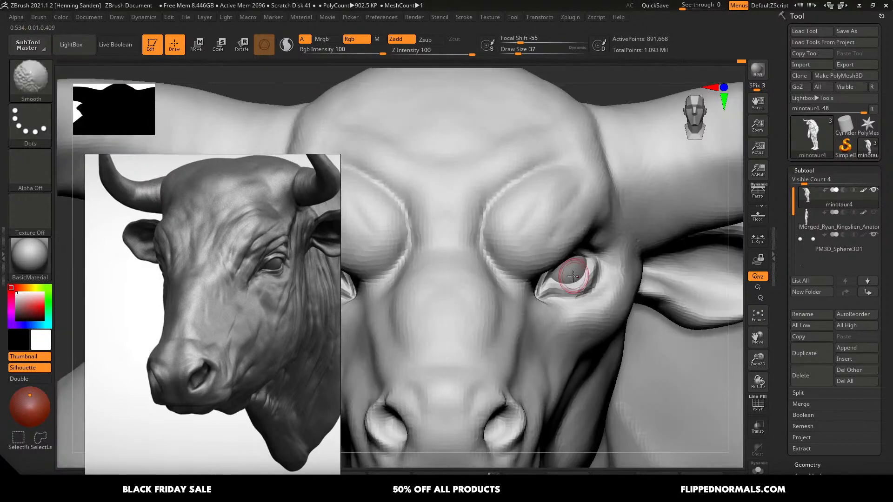
- Even out the rim of the lower eyelid with the Move brush at draw size 56
key(s)
drag(572, 286, 574, 287)
key(s)
right_drag(575, 287, 568, 292)
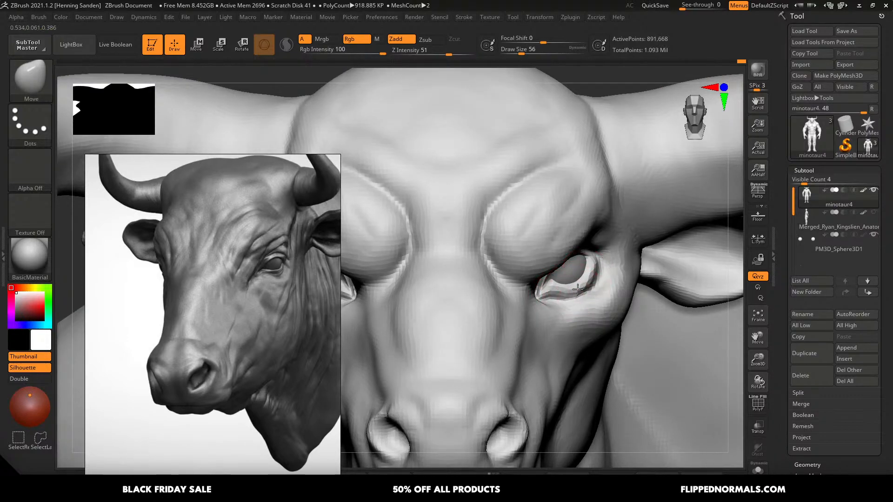
drag(578, 289, 575, 292)
- Adjust the inner corner where it meets the lower eyelid with the Move brush at draw size 51
right_drag(575, 293, 553, 293)
key(s)
drag(551, 292, 554, 292)
mouse_move(545, 301)
mouse_down()
mouse_move(533, 309)
mouse_move(553, 299)
mouse_up()
key(s)
alt+right_drag(574, 254, 551, 203)
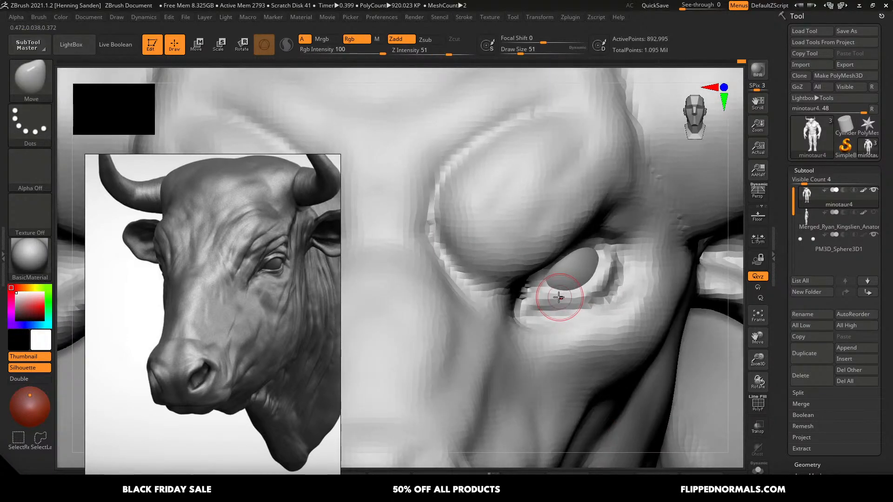
- Check the face from the front and reshape the outer eye corner and upper eyelid with the Move brush at draw size 87
key(ctrl+shift)
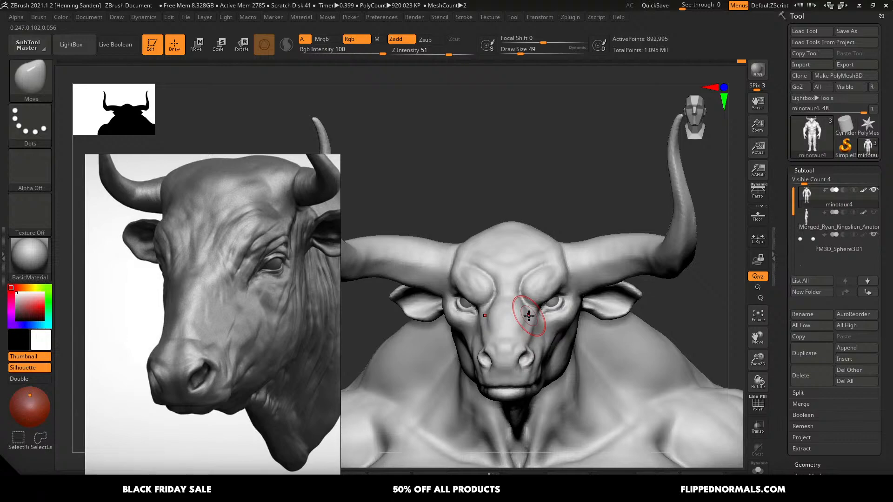
shift+right_drag(529, 316, 545, 283)
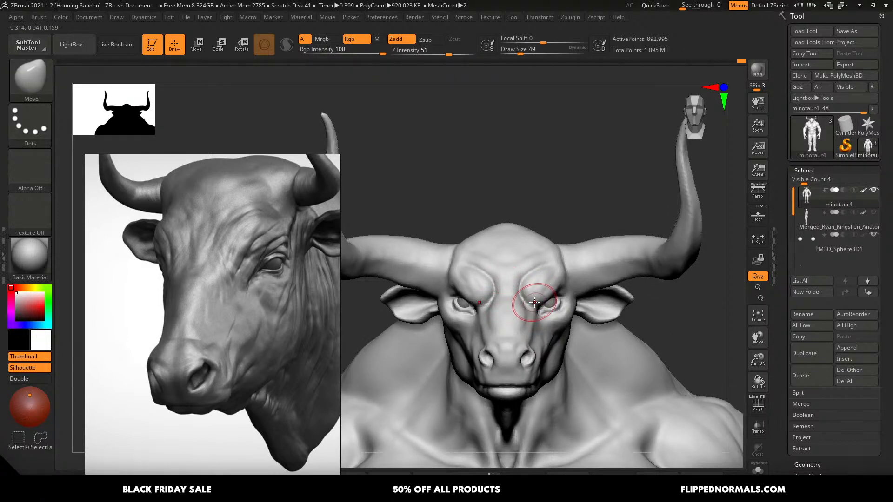
mouse_move(490, 301)
right_down()
mouse_move(547, 295)
mouse_move(539, 251)
mouse_move(523, 255)
mouse_move(546, 315)
right_up()
key(s)
mouse_move(517, 260)
ctrl+right_down()
mouse_move(523, 296)
mouse_move(518, 255)
ctrl+right_up()
key(s)
drag(531, 251, 537, 251)
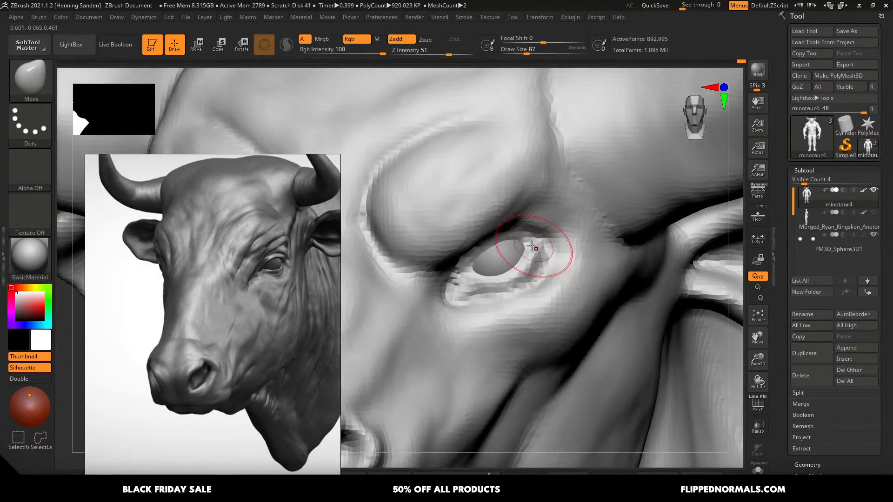
right_drag(534, 249, 509, 245)
key(s)
drag(509, 245, 507, 245)
right_drag(514, 246, 515, 241)
- Carve the crease between the brow and the upper eyelid with the DamStandard brush at draw size 56
key(b)
key(d)
key(s)
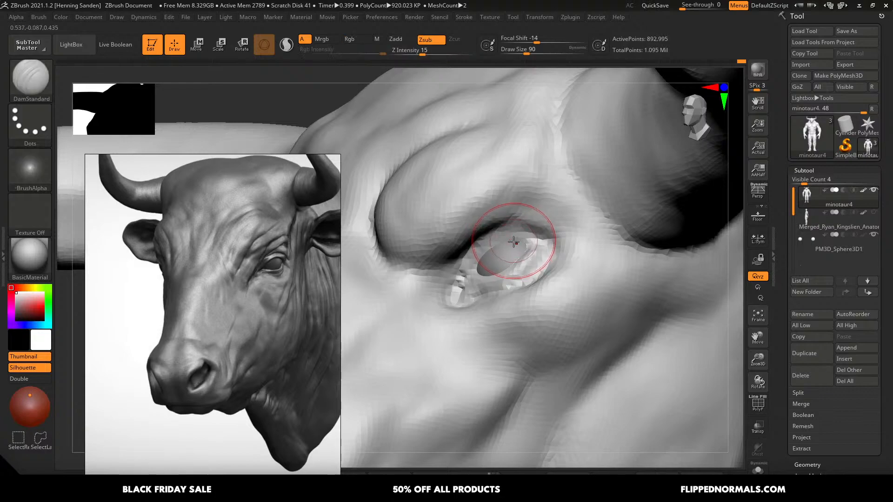
key(s)
drag(511, 248, 506, 247)
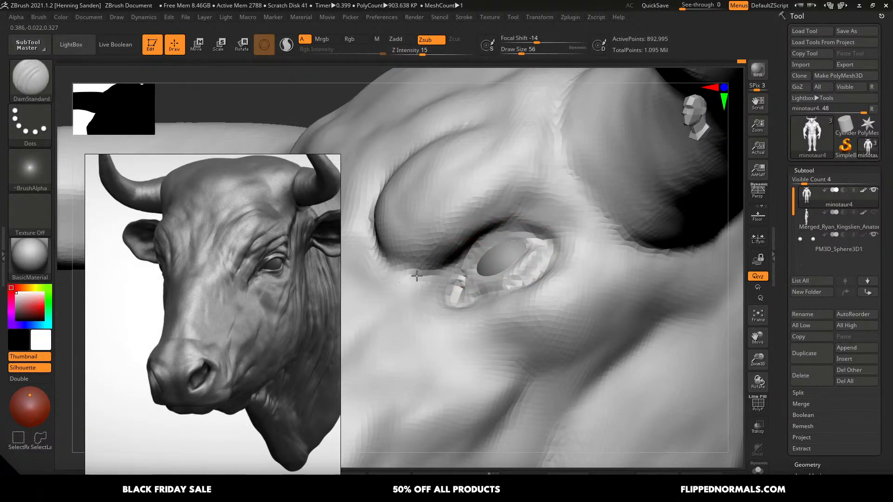
alt+right_drag(439, 275, 400, 282)
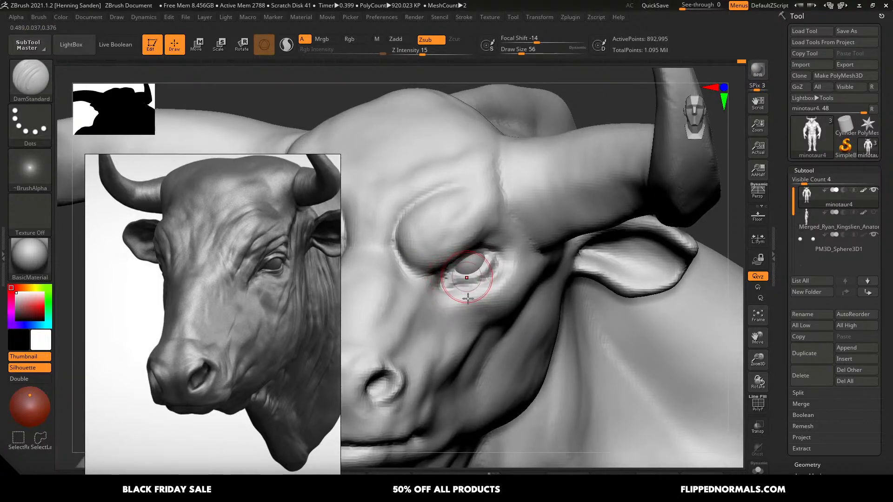
- Fit the upper eyelid over the eyeball with the Move brush, using draw sizes 56 and 71
ctrl+right_drag(468, 298, 457, 278)
key(b)
key(m)
key(v)
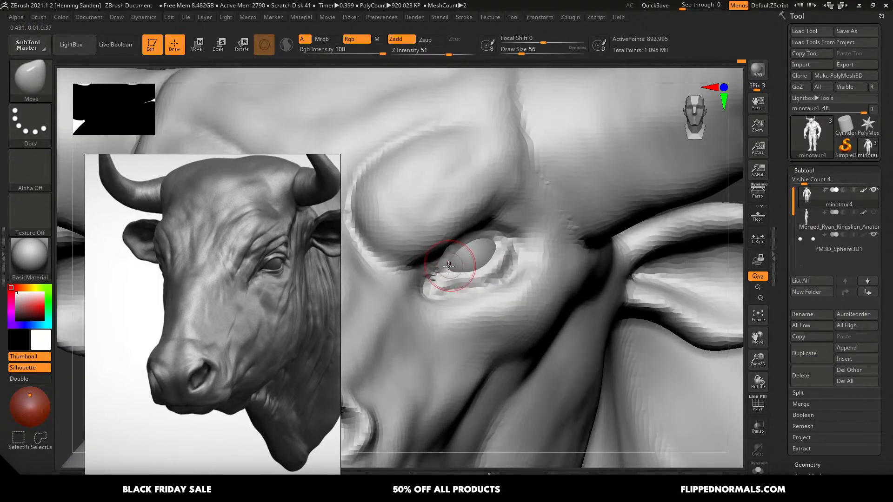
key(bracketright)
mouse_move(481, 245)
right_down()
mouse_move(484, 233)
mouse_move(456, 244)
mouse_move(470, 236)
mouse_move(480, 245)
right_up()
key(bracketleft)
key(bracketright)
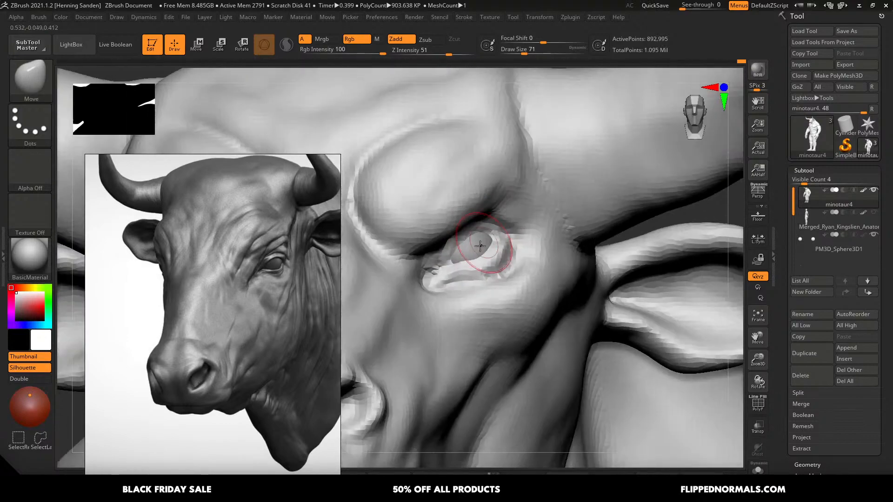
- Compare the eyes with the whole head and adjust the eyelid opening with the Move brush at varied draw sizes
ctrl+right_drag(477, 156, 484, 112)
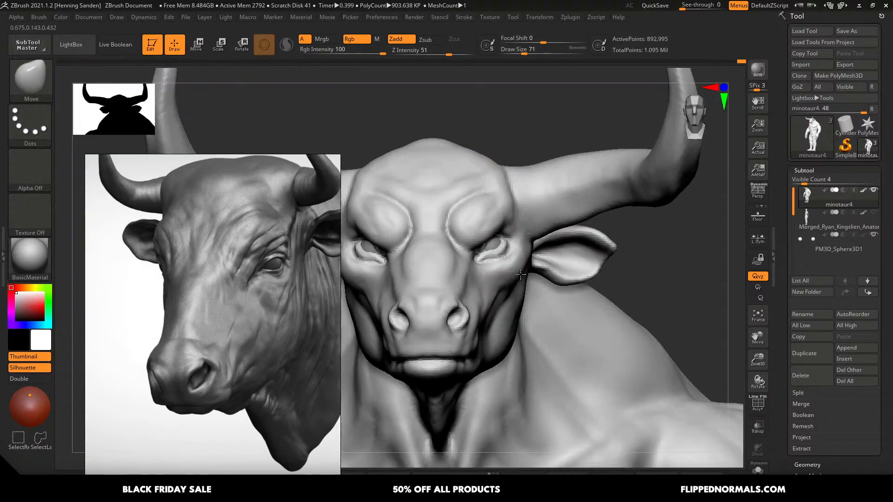
mouse_move(483, 232)
right_down()
mouse_move(498, 259)
mouse_move(521, 248)
mouse_move(485, 259)
mouse_move(495, 264)
mouse_move(498, 253)
right_up()
key(bracketright)
key(bracketright)
key(bracketright)
key(bracketleft)
key(bracketleft)
key(bracketleft)
key(bracketleft)
key(bracketleft)
key(bracketleft)
- Build up the eyelids with ClayBuildup at intensity 7 and draw sizes 62 and 35, isolating the minotaur4 subtool for the hidden inner surface
key(alt+s)
key(b)
key(c)
key(b)
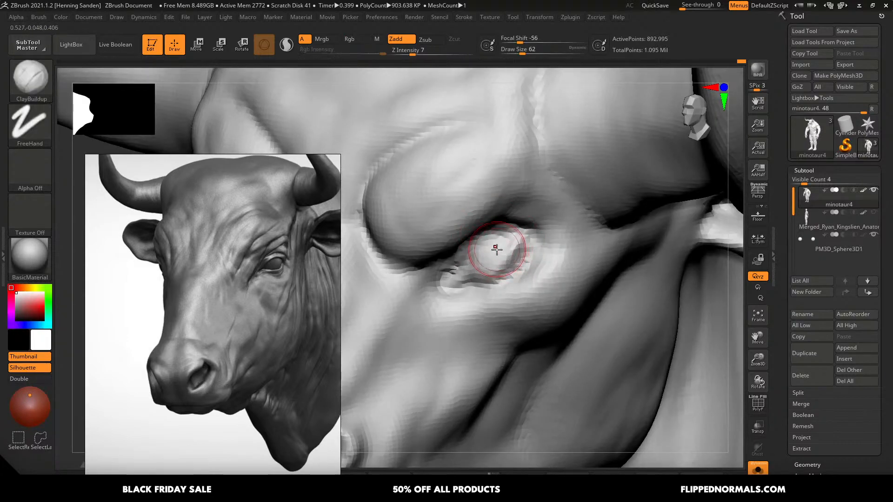
drag(497, 249, 484, 258)
key(alt+s)
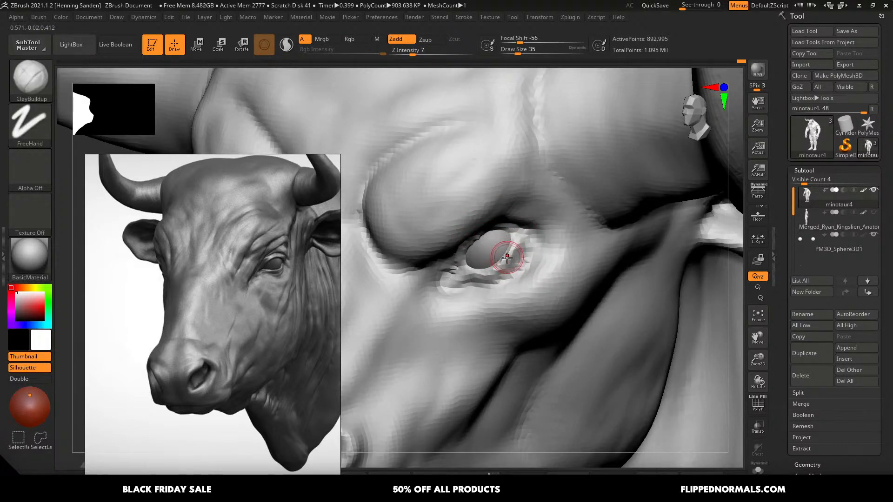
drag(484, 286, 482, 294)
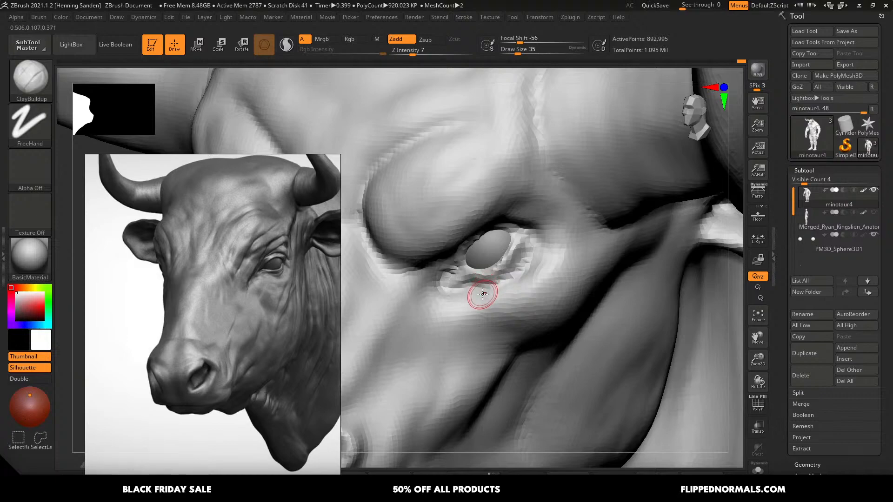
right_drag(484, 294, 484, 283)
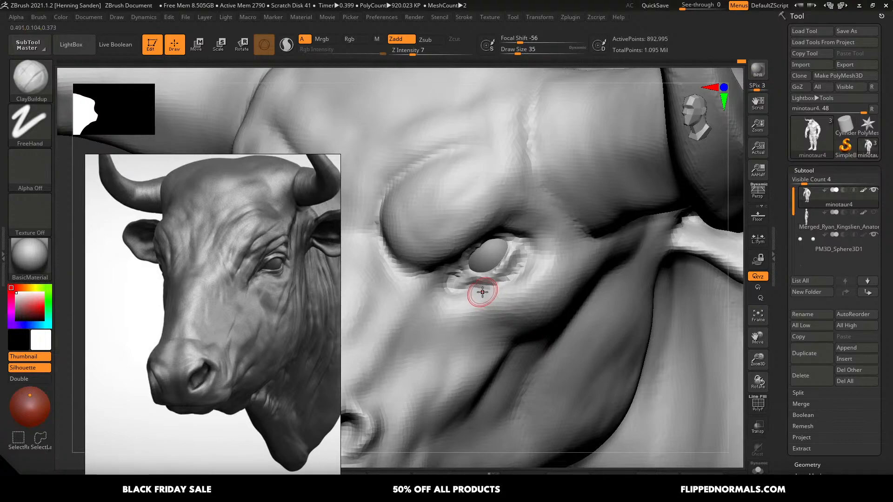
ctrl+right_drag(485, 294, 434, 213)
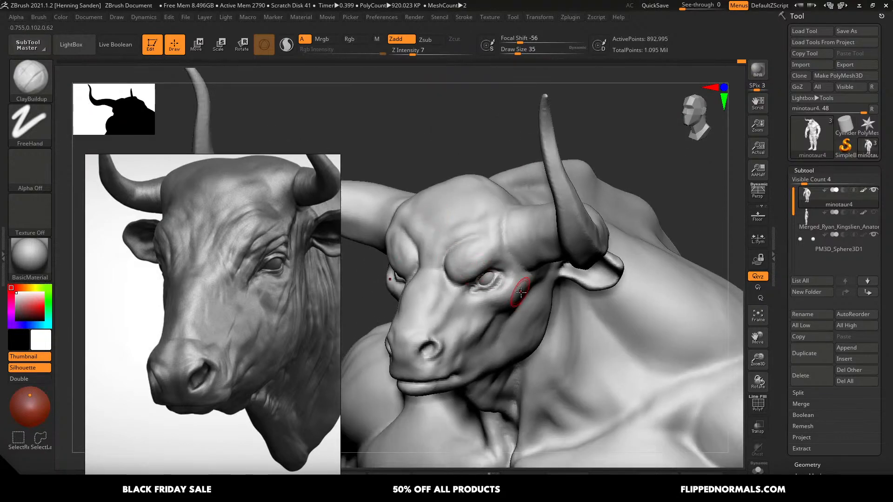
- Reshape the outer corner and upper eyelid with the Move brush at draw sizes 101 and 71
right_drag(520, 295, 500, 324)
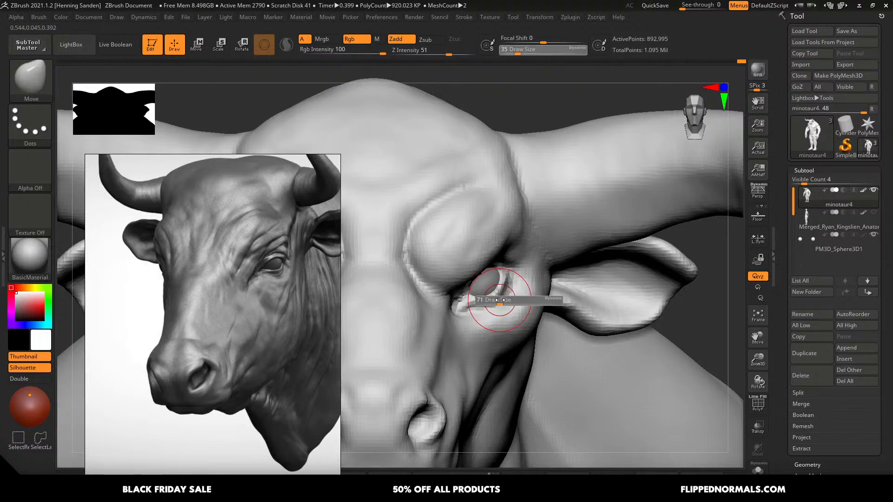
right_drag(502, 297, 460, 293)
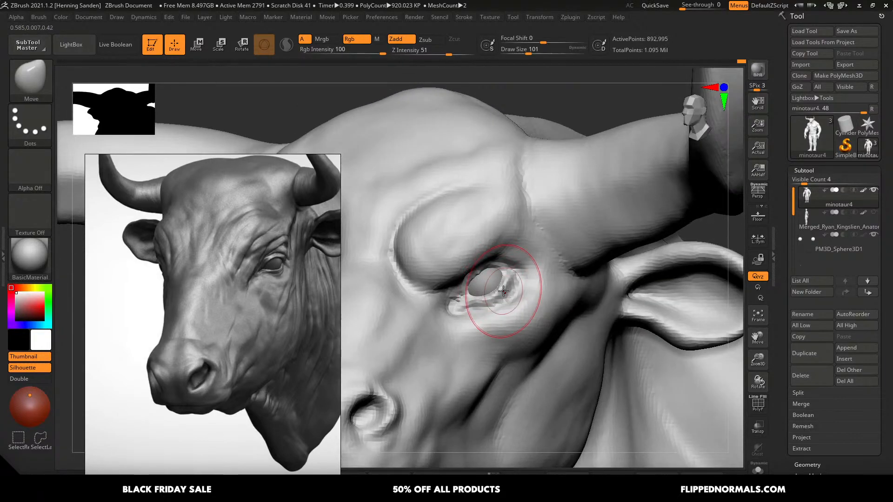
key(s)
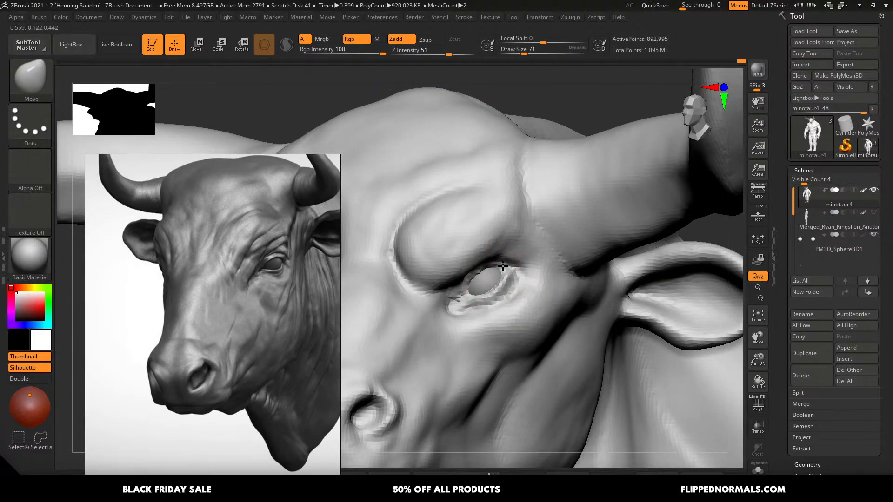
right_drag(486, 278, 481, 279)
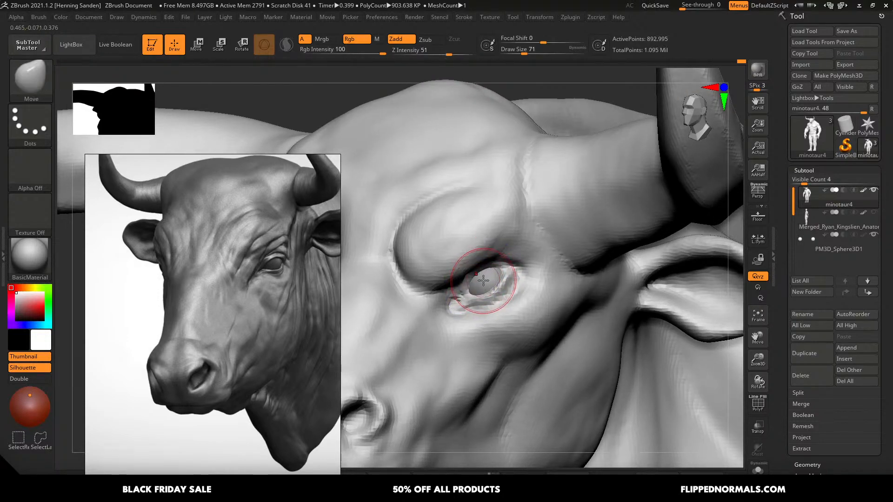
key(s)
drag(482, 282, 477, 281)
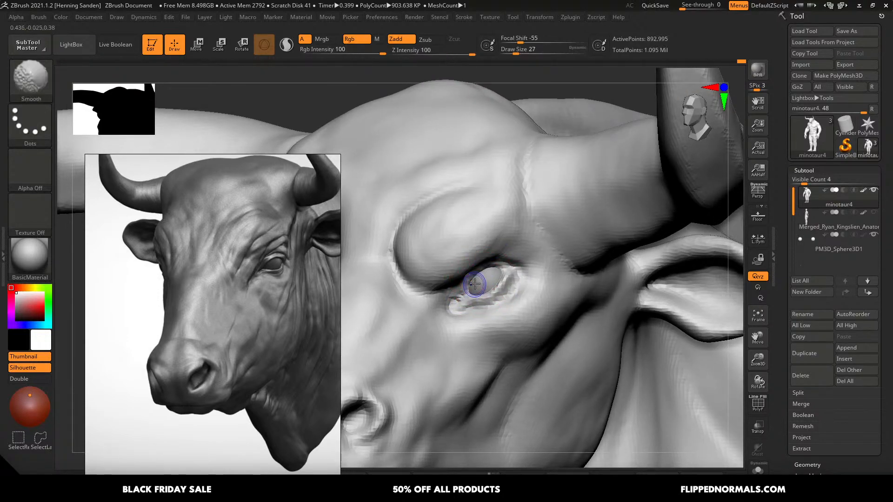
- Smooth and reposition the inner eye corner with the Move brush at draw size 46
right_drag(480, 274, 464, 290)
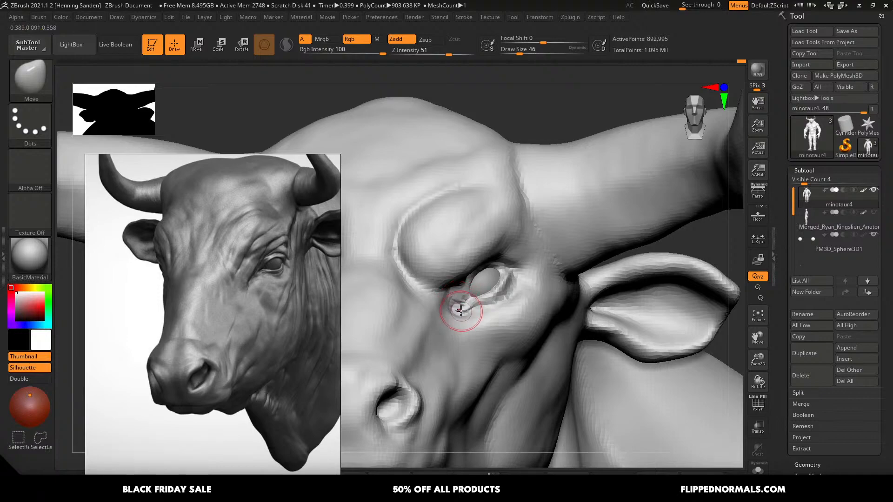
ctrl+right_drag(491, 270, 491, 237)
right_drag(501, 309, 496, 361)
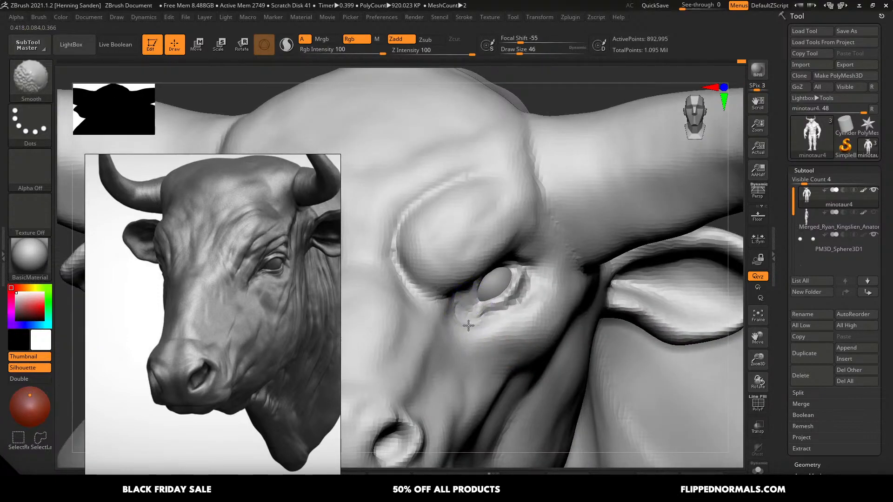
mouse_move(476, 325)
right_down()
mouse_move(454, 303)
mouse_move(458, 318)
mouse_move(476, 315)
right_up()
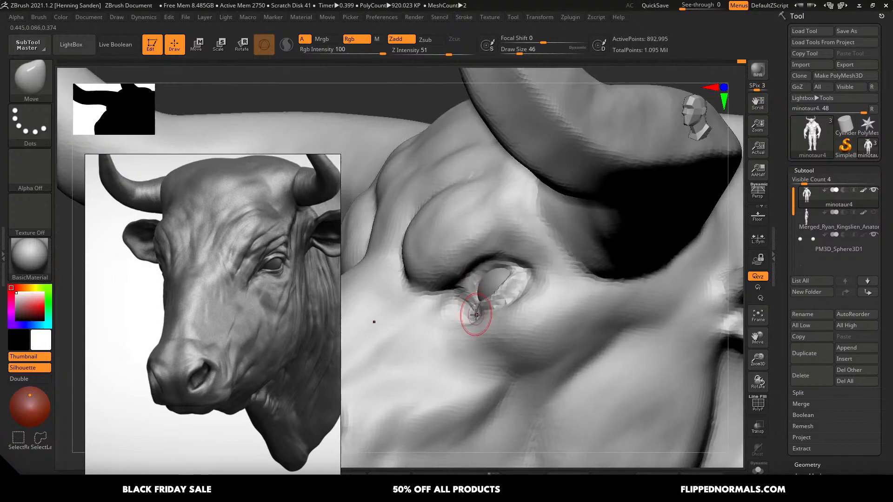
key(bracketright)
drag(474, 310, 477, 305)
mouse_move(484, 304)
right_down()
mouse_move(504, 305)
mouse_move(486, 311)
mouse_move(497, 309)
mouse_move(486, 319)
mouse_move(495, 332)
mouse_move(496, 239)
right_up()
key(bracketright)
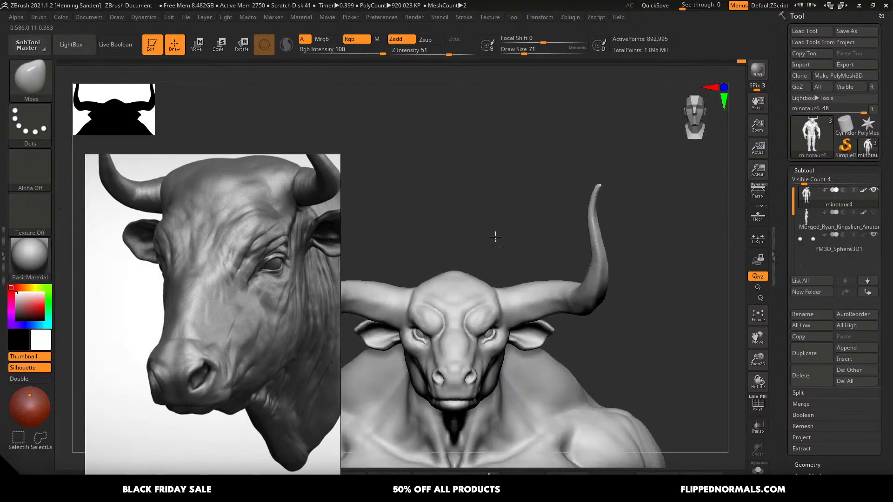
- Carve the eyelid creases and inner eye corner with the DamStandard brush at draw sizes 59 and 33
mouse_move(504, 311)
right_down()
mouse_move(499, 356)
mouse_move(498, 300)
mouse_move(506, 321)
mouse_move(526, 297)
mouse_move(541, 312)
mouse_move(496, 296)
right_up()
key(b)
key(d)
key(s)
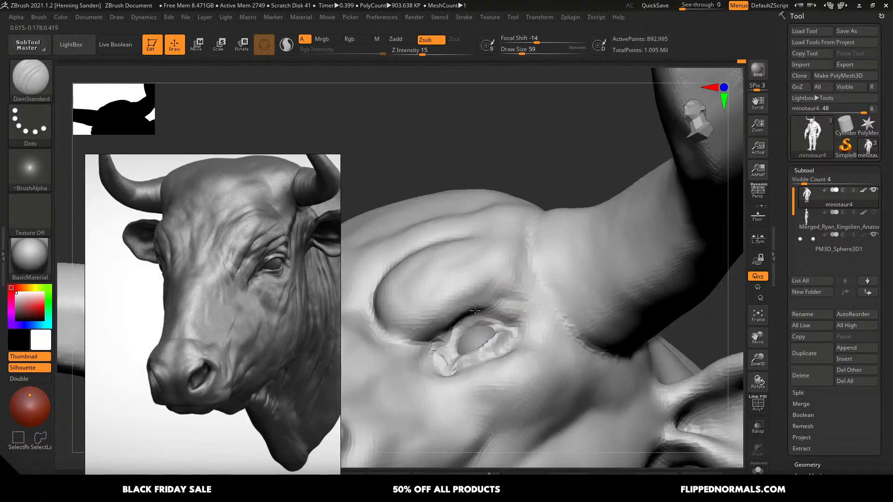
mouse_move(495, 296)
mouse_down()
mouse_move(470, 304)
mouse_move(513, 296)
mouse_up()
right_drag(512, 297, 503, 320)
key(s)
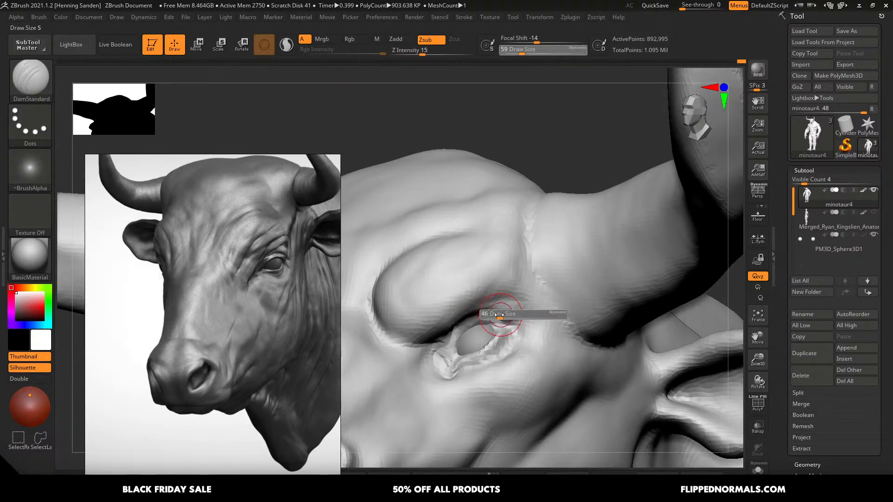
drag(498, 314, 492, 313)
right_drag(500, 318, 523, 345)
drag(511, 349, 458, 378)
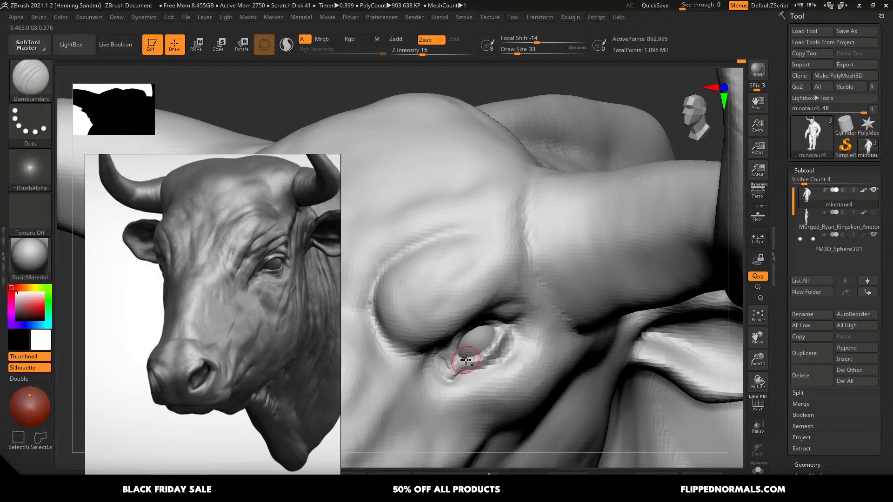
ctrl+right_drag(465, 362, 440, 319)
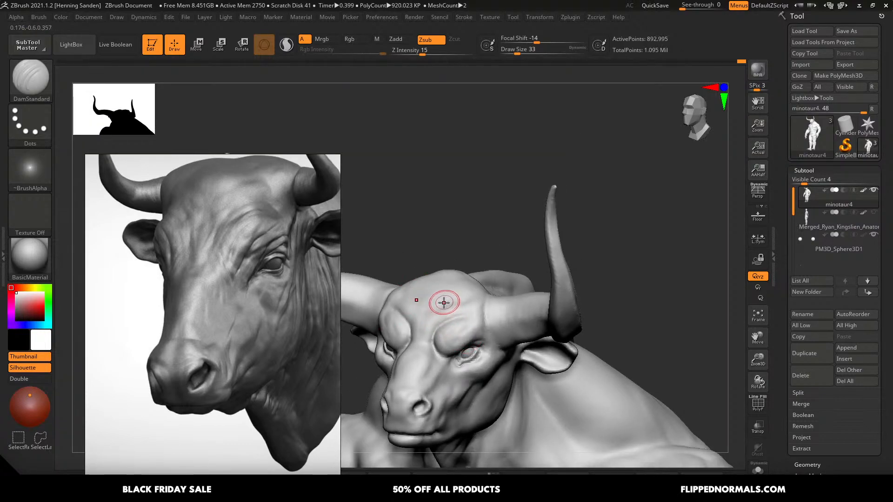
right_drag(437, 309, 441, 317)
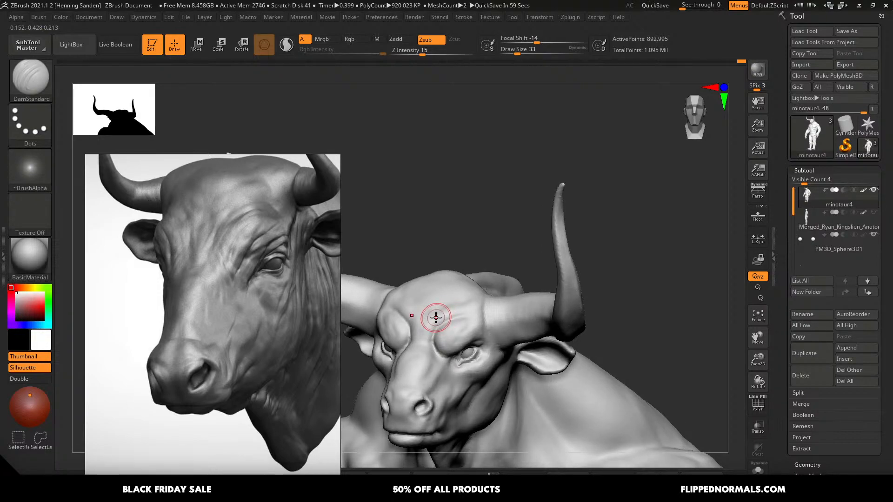
- Reposition the lower eyelid and inner eye corner with the Move brush at draw sizes 54 and 46
right_drag(425, 325, 380, 273)
alt+right_drag(407, 329, 423, 306)
ctrl+right_drag(423, 307, 403, 307)
mouse_move(441, 341)
ctrl+right_down()
mouse_move(478, 348)
mouse_move(467, 307)
mouse_move(478, 339)
mouse_move(468, 363)
mouse_move(474, 352)
ctrl+right_up()
key(b)
key(m)
key(v)
key(s)
drag(475, 353, 464, 350)
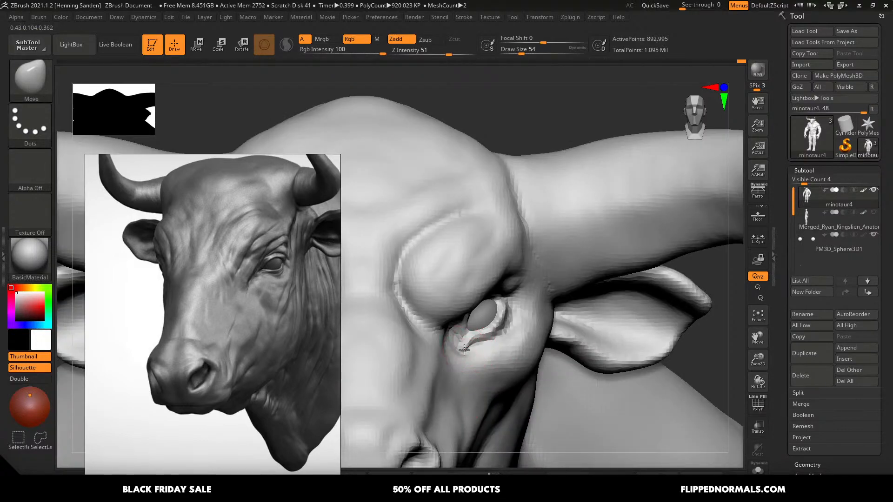
right_drag(470, 328, 454, 334)
key(s)
drag(474, 334, 477, 334)
drag(471, 336, 466, 344)
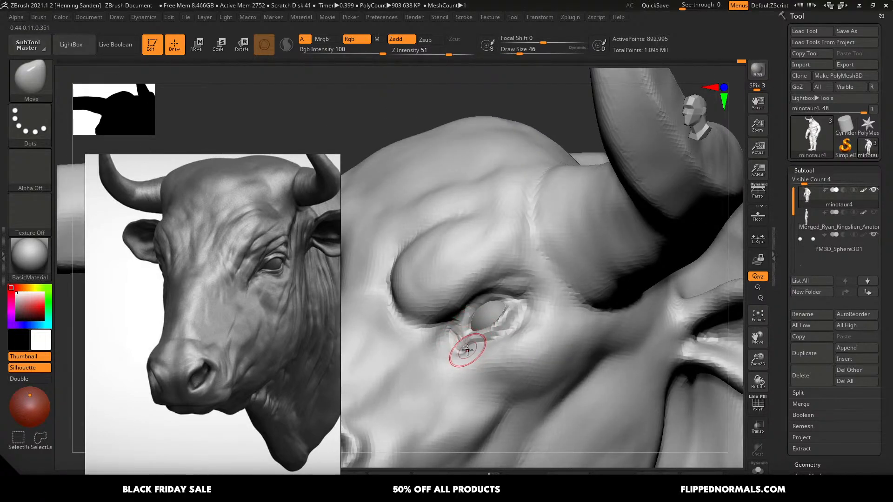
ctrl+right_drag(471, 352, 480, 355)
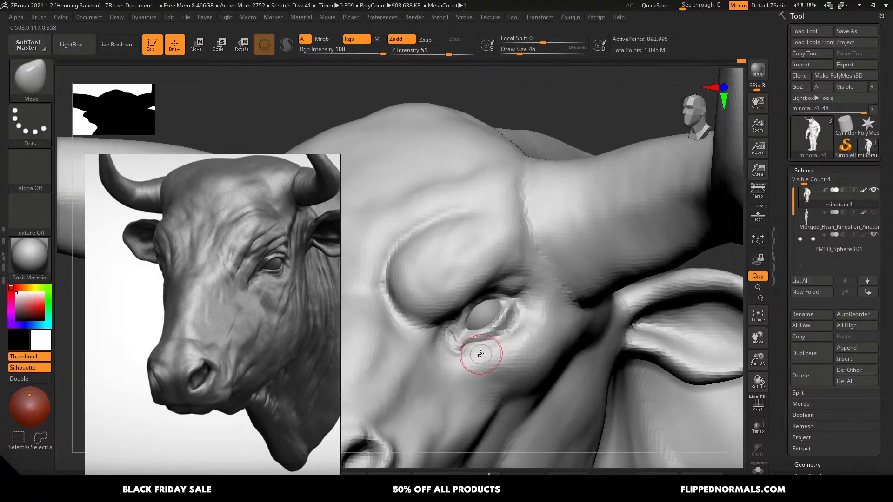
- Carve the front hip crease beside the lower abdomen with the DamStandard brush at draw size 46
key(f)
mouse_move(421, 279)
shift+right_down()
mouse_move(469, 277)
mouse_move(484, 311)
mouse_move(469, 293)
shift+right_up()
key(b)
key(d)
key(s)
key(s)
mouse_move(472, 251)
ctrl+right_down()
mouse_move(475, 288)
mouse_move(452, 301)
ctrl+right_up()
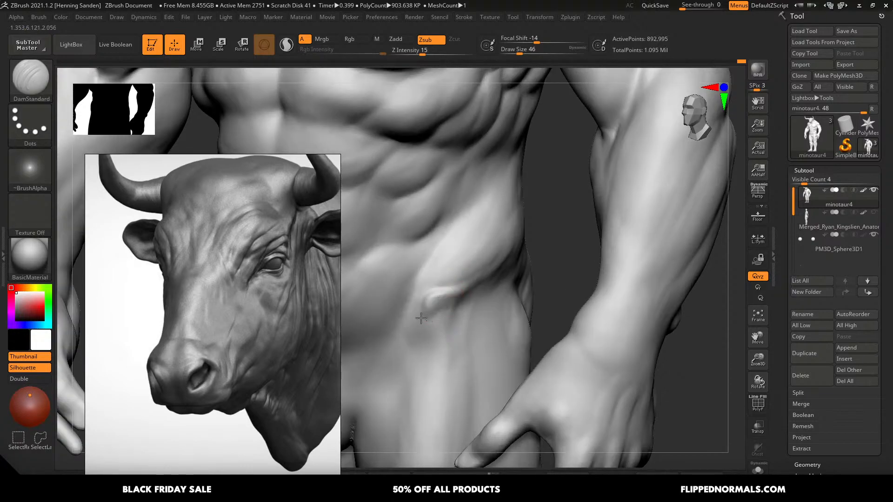
drag(441, 284, 424, 312)
right_drag(440, 312, 437, 295)
drag(467, 283, 427, 296)
- Hide the minotaur's arms with a rectangular selection to expose the sides of the torso
mouse_move(609, 279)
right_down()
mouse_move(532, 287)
mouse_move(523, 246)
right_up()
key(ctrl+shift)
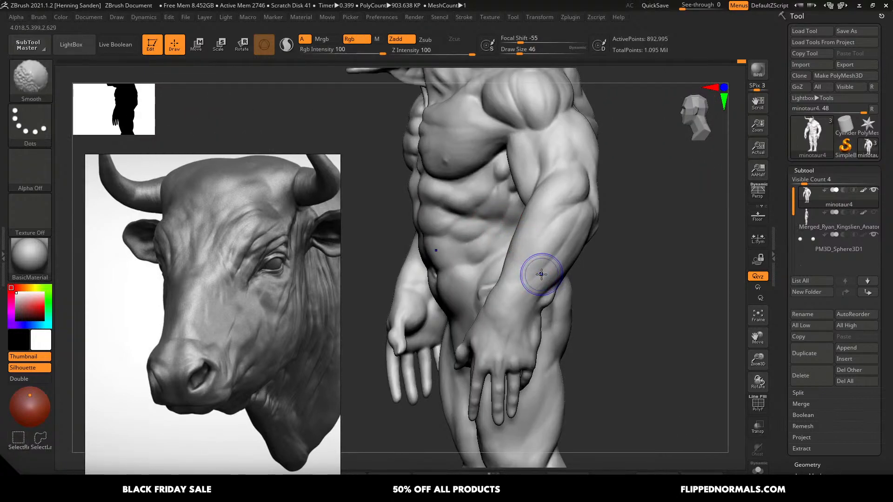
key(shift+f)
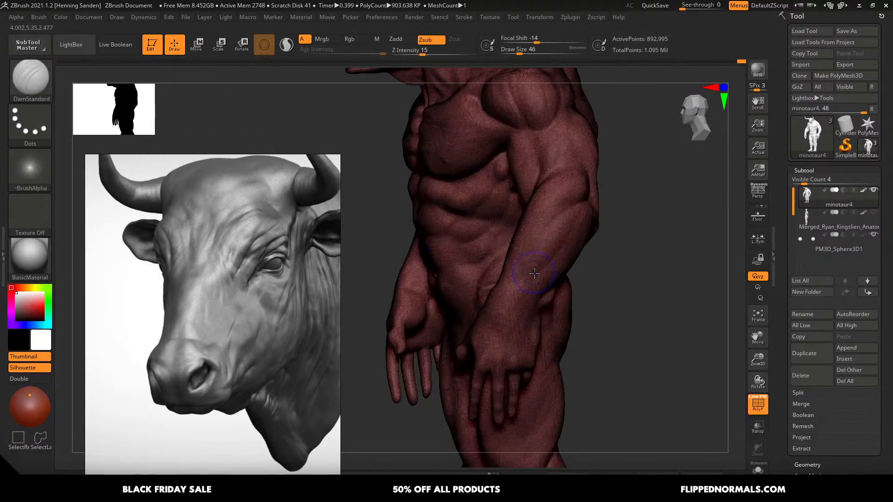
key(shift+f)
right_drag(535, 282, 558, 285)
key(f)
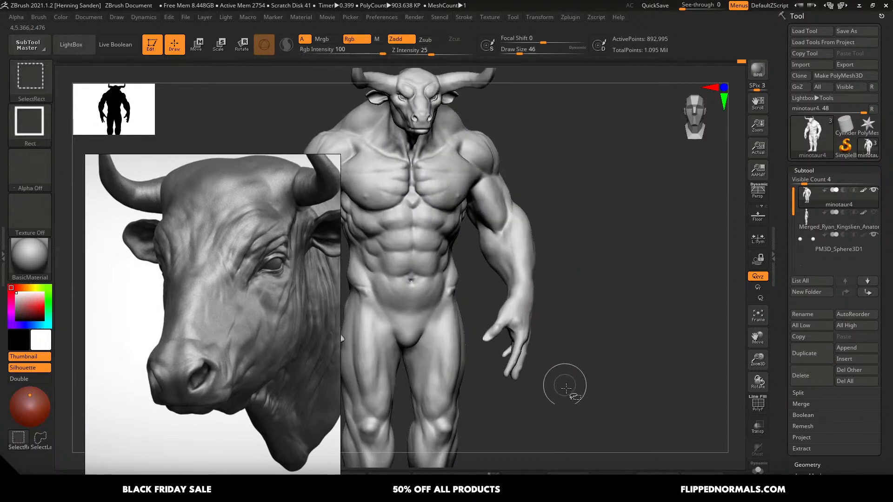
ctrl+shift+drag(568, 394, 478, 110)
- Carve the hip crease around the flank toward the lower back with the DamStandard brush at draw size 65
right_drag(480, 265, 449, 269)
mouse_move(448, 270)
ctrl+right_down()
mouse_move(477, 329)
mouse_move(613, 300)
ctrl+right_up()
drag(597, 296, 632, 290)
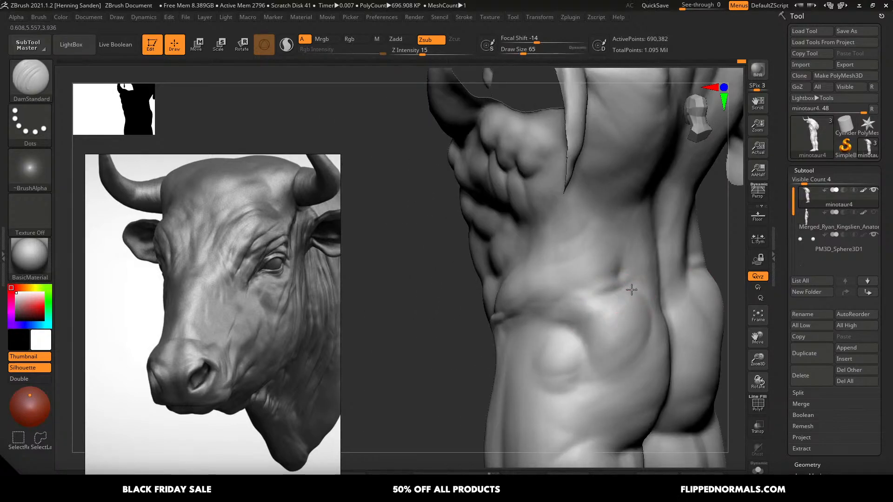
right_drag(620, 305, 587, 304)
drag(636, 288, 583, 285)
mouse_move(582, 285)
right_down()
mouse_move(594, 284)
mouse_move(577, 298)
right_up()
- Reshape the oblique and hip crease on the torso's side with the Move brush at draw sizes 116 and 197
key(b)
key(m)
key(v)
key(s)
drag(571, 302, 579, 303)
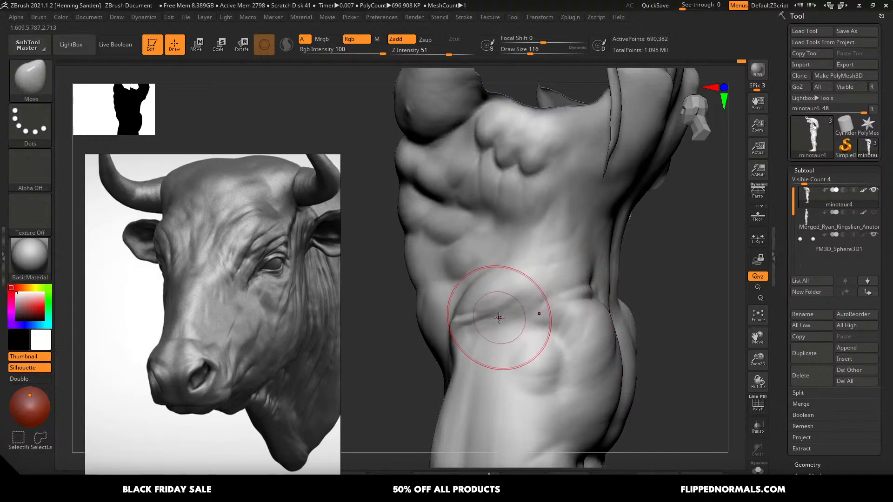
key(s)
drag(503, 319, 512, 319)
drag(510, 321, 513, 313)
right_drag(633, 305, 595, 301)
- Adjust the waist and the back end of the hip crease with the Move brush
key(s)
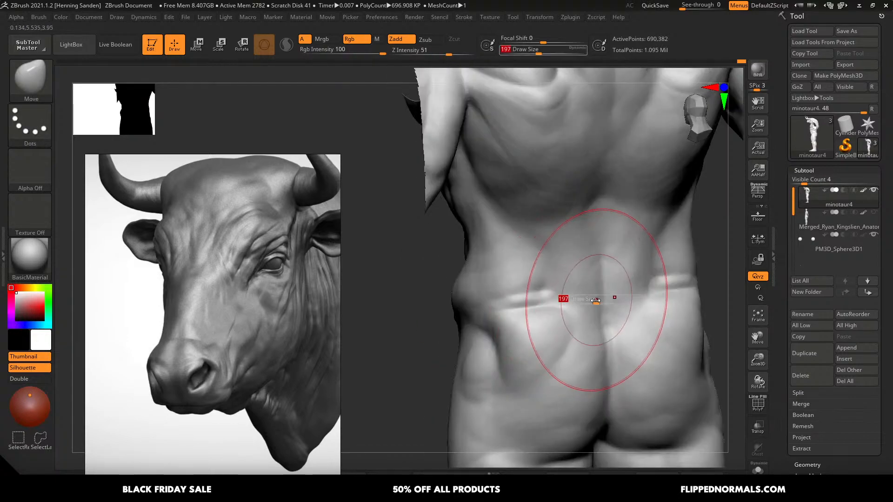
drag(595, 301, 592, 301)
right_drag(564, 319, 549, 334)
drag(496, 311, 504, 309)
right_drag(497, 308, 512, 306)
key(s)
drag(513, 305, 520, 301)
- Build up the hip crease on the lower back with ClayBuildup at intensity 7 and draw sizes 35 and 46
mouse_move(521, 293)
right_down()
mouse_move(550, 286)
mouse_move(548, 300)
right_up()
key(b)
key(c)
key(b)
ctrl+right_drag(547, 300, 554, 307)
key(s)
drag(553, 307, 532, 307)
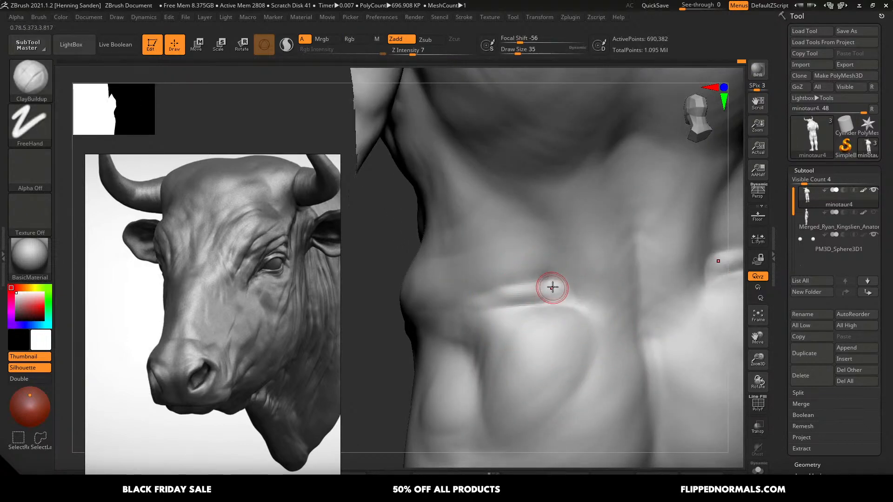
right_drag(509, 296, 537, 293)
mouse_move(458, 303)
right_down()
mouse_move(498, 283)
mouse_move(571, 279)
right_up()
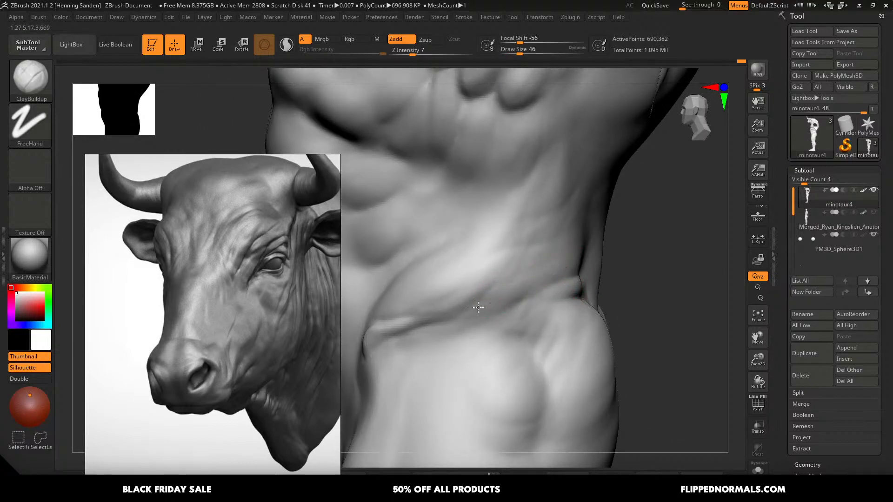
- Build up the oblique above the side hip crease with ClayBuildup at draw size 108
key(s)
mouse_move(478, 307)
mouse_down()
mouse_move(553, 268)
mouse_move(548, 274)
mouse_up()
key(s)
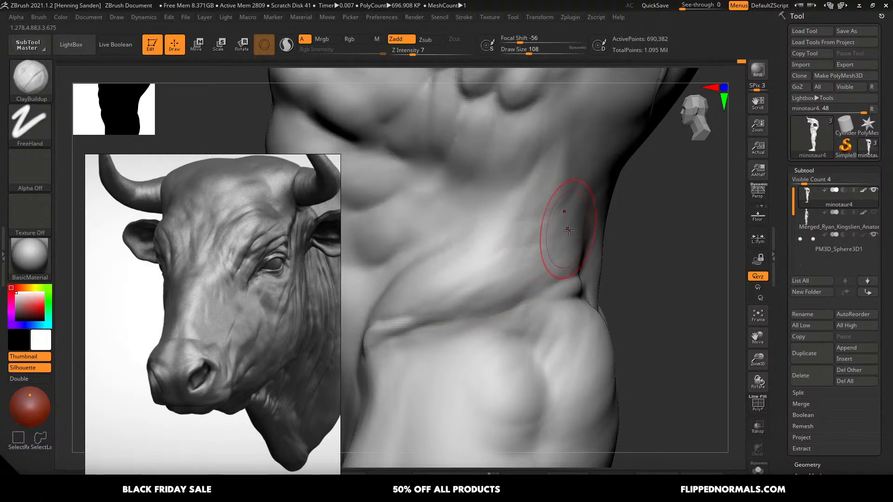
key(s)
mouse_move(482, 301)
mouse_down()
mouse_move(470, 302)
mouse_move(535, 280)
mouse_up()
key(s)
key(s)
mouse_move(536, 280)
mouse_down()
mouse_move(511, 286)
mouse_move(539, 276)
mouse_up()
mouse_move(446, 291)
mouse_down()
mouse_move(504, 264)
mouse_move(471, 288)
mouse_move(524, 254)
mouse_move(517, 240)
mouse_up()
- Add volume to the oblique and flank up toward the ribs with ClayBuildup at draw sizes 77, 59 and 80
key(s)
key(s)
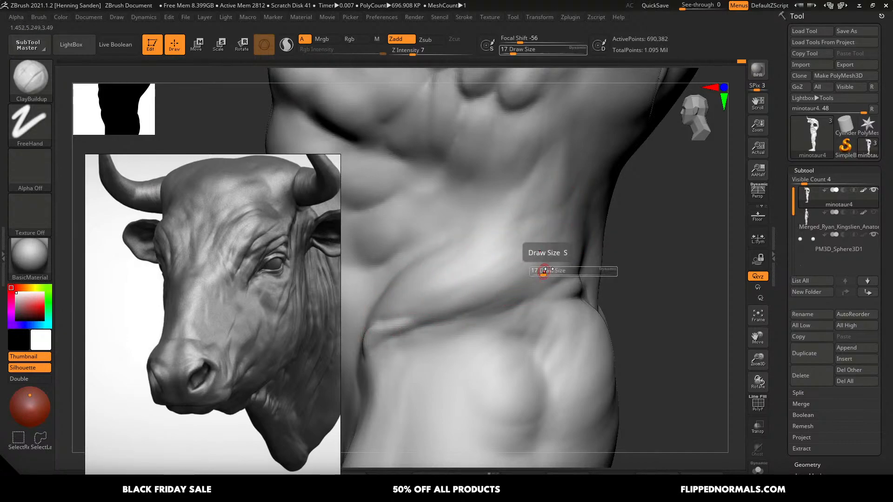
drag(539, 267, 558, 267)
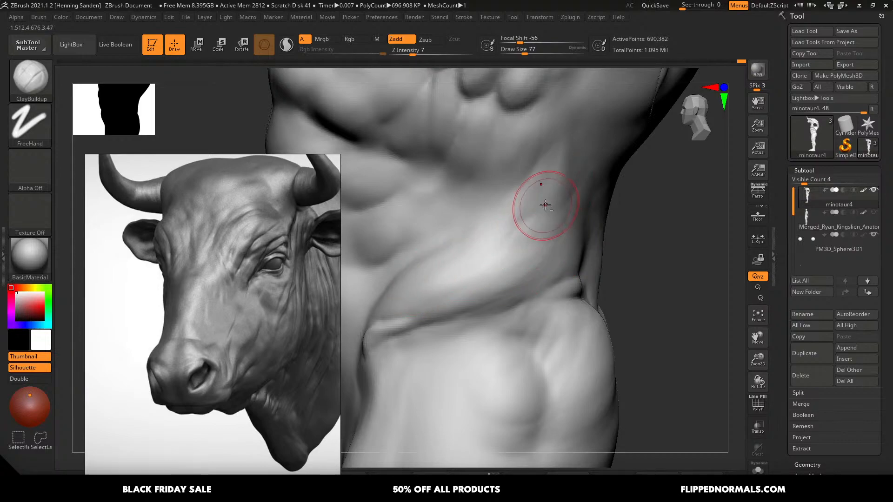
alt+right_drag(545, 205, 549, 225)
key(s)
drag(548, 225, 546, 225)
right_drag(518, 277, 567, 217)
key(s)
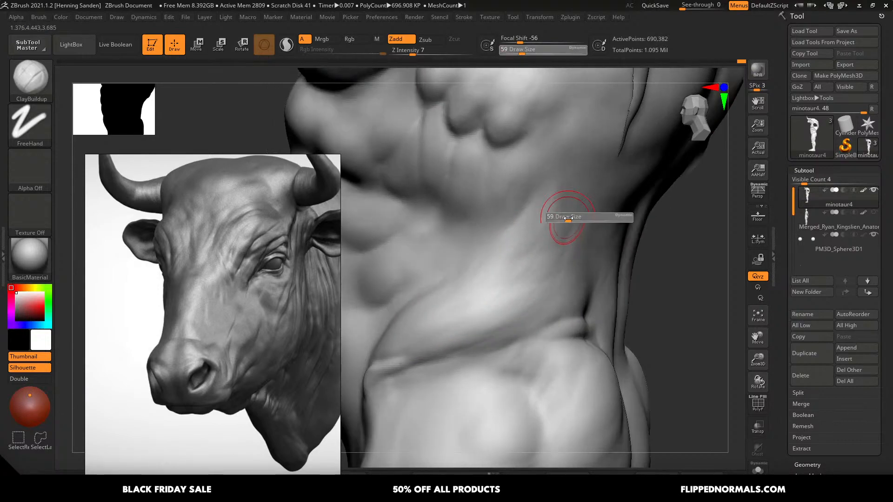
drag(568, 219, 570, 219)
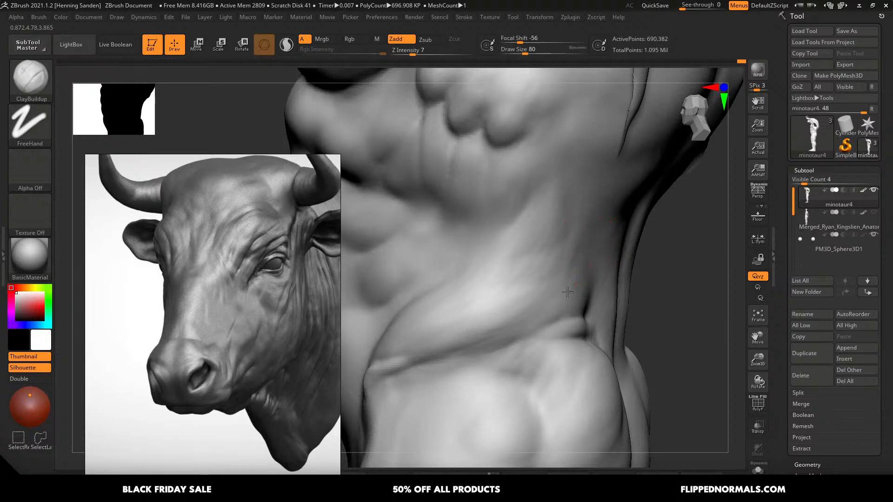
- Sharpen the crease between the oblique and the hip with the DamStandard brush at draw size 68
key(b)
key(d)
key(s)
key(s)
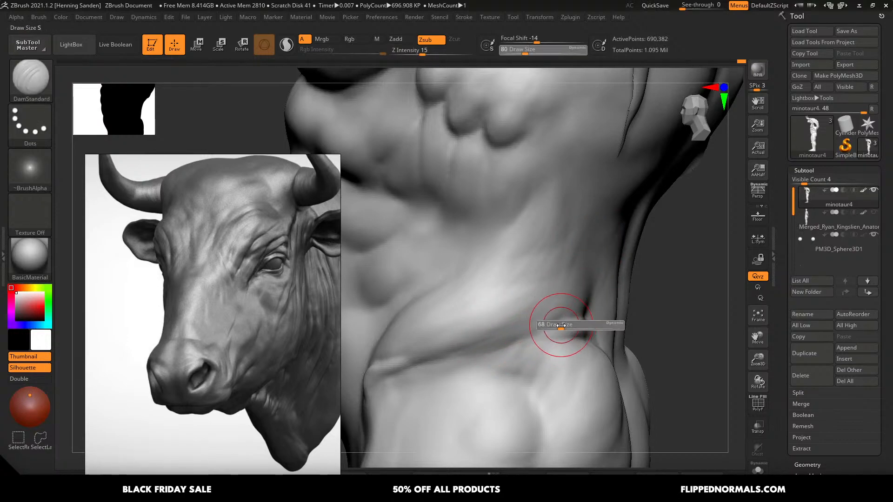
click(561, 325)
mouse_move(468, 359)
right_down()
mouse_move(608, 309)
mouse_move(617, 292)
right_up()
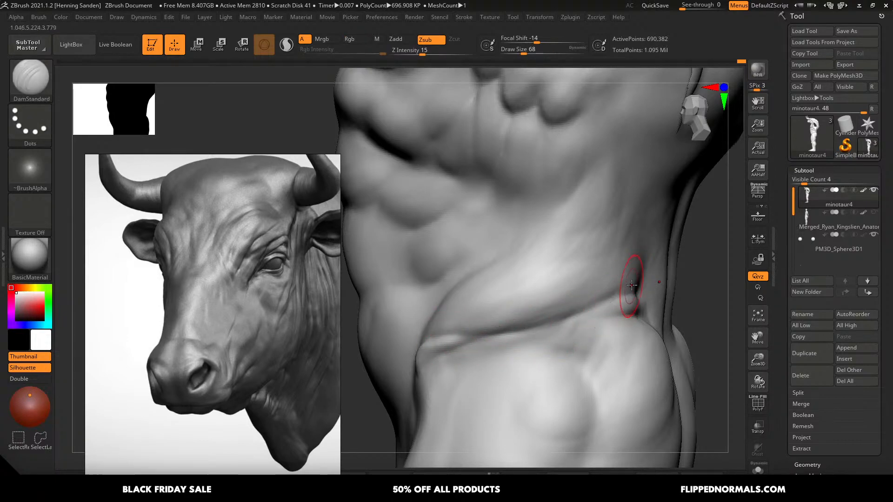
right_drag(631, 285, 627, 287)
right_drag(438, 339, 455, 325)
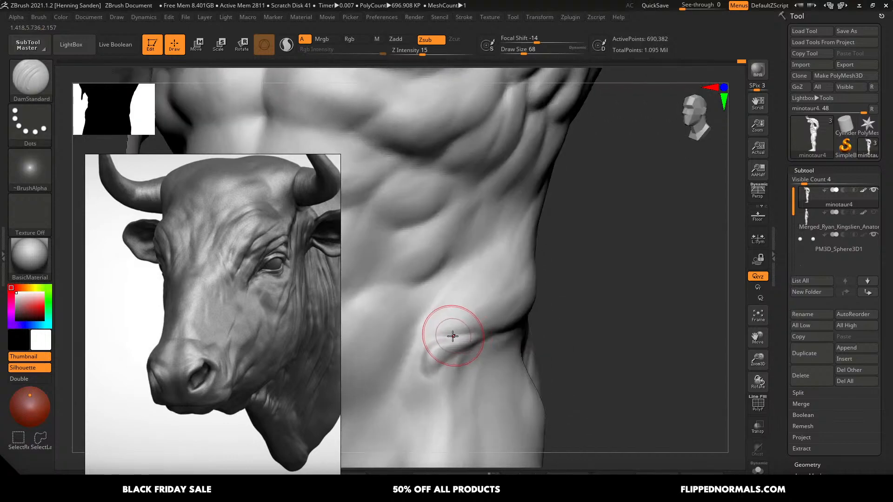
- Define the front hip bone's edge with DamStandard at draw size 51 and smooth the area beside it
key(s)
drag(428, 348, 426, 349)
right_drag(433, 345, 447, 338)
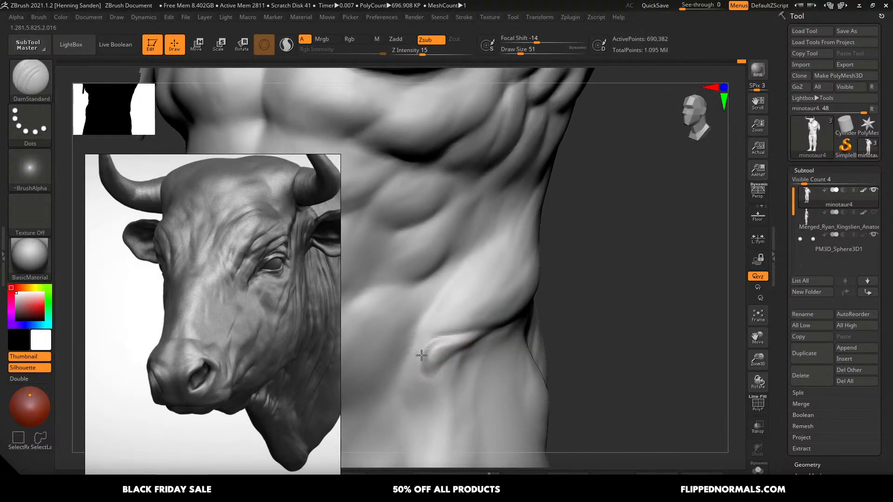
shift+drag(421, 355, 410, 382)
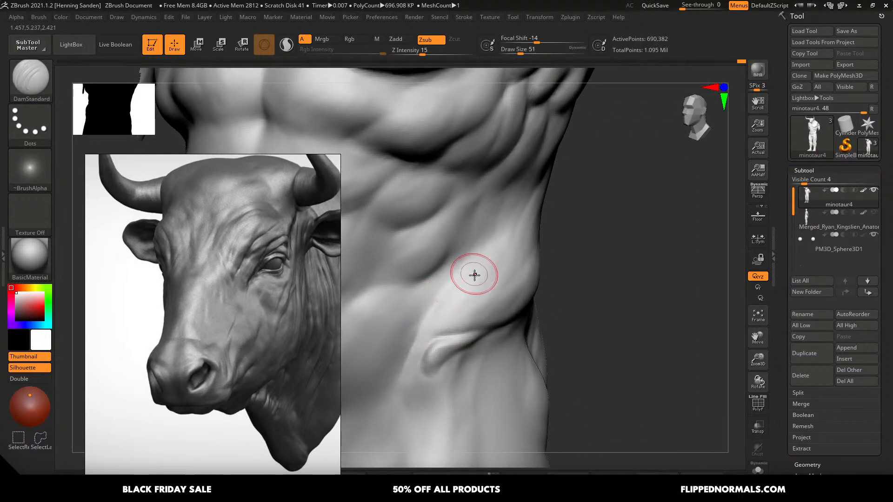
- Carve the flank and back edge of the oblique with the DamStandard brush at draw size 94
mouse_move(473, 273)
right_down()
mouse_move(444, 293)
mouse_move(506, 249)
mouse_move(554, 236)
mouse_move(568, 245)
mouse_move(558, 231)
right_up()
key(s)
mouse_move(561, 198)
mouse_down()
mouse_move(571, 193)
mouse_move(548, 238)
mouse_move(553, 197)
mouse_up()
key(s)
drag(559, 188, 564, 188)
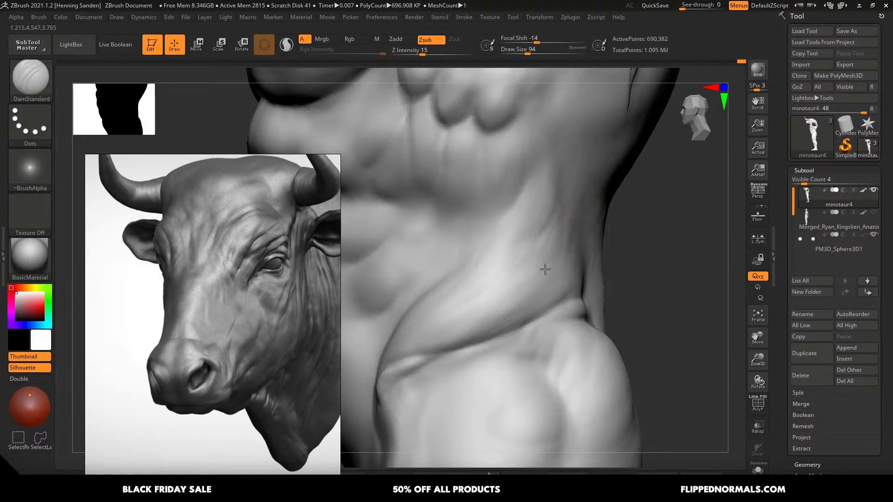
right_drag(542, 265, 491, 316)
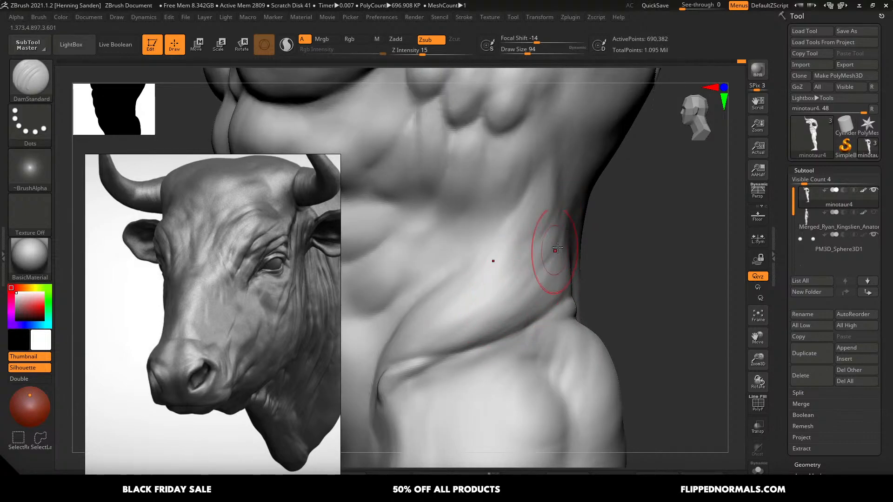
drag(558, 248, 509, 327)
key(ctrl+z)
key(ctrl+z)
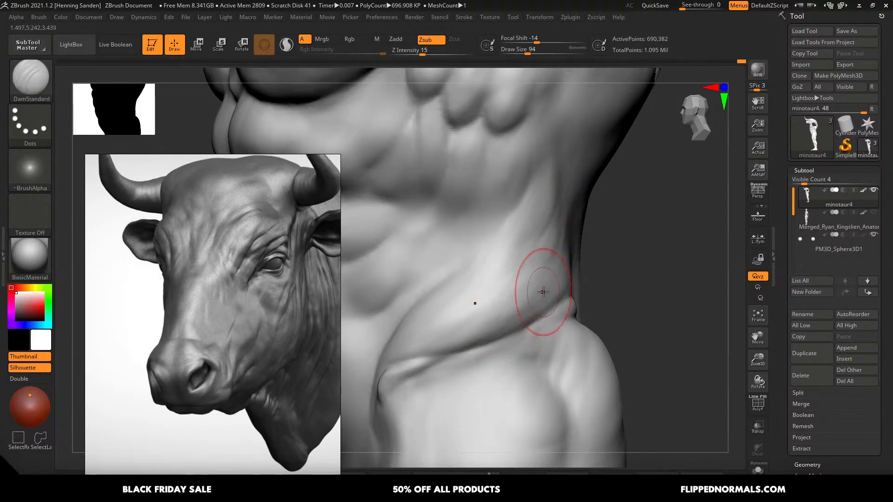
- Deepen the side hip crease and carve the upper oblique's lines with DamStandard at draw sizes 74 and 90
right_drag(543, 292, 548, 289)
drag(488, 337, 561, 303)
key(bracketleft)
key(bracketleft)
right_drag(529, 235, 539, 204)
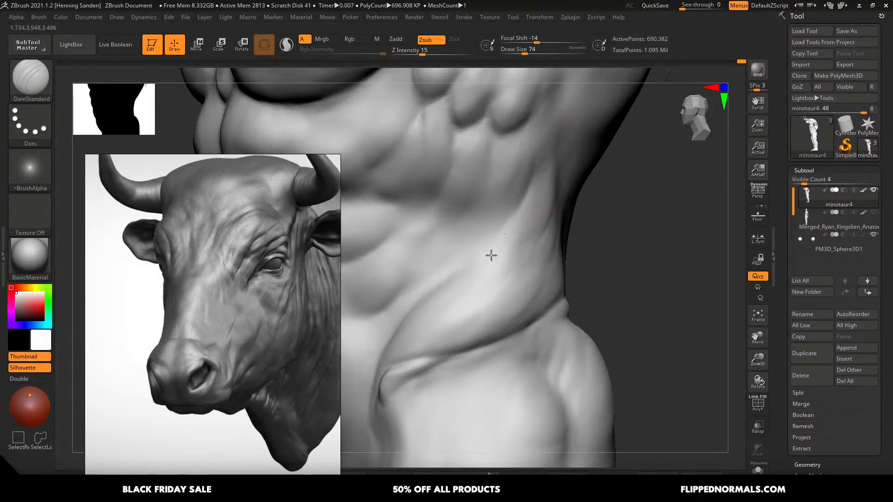
right_drag(464, 279, 532, 168)
key(bracketright)
key(bracketright)
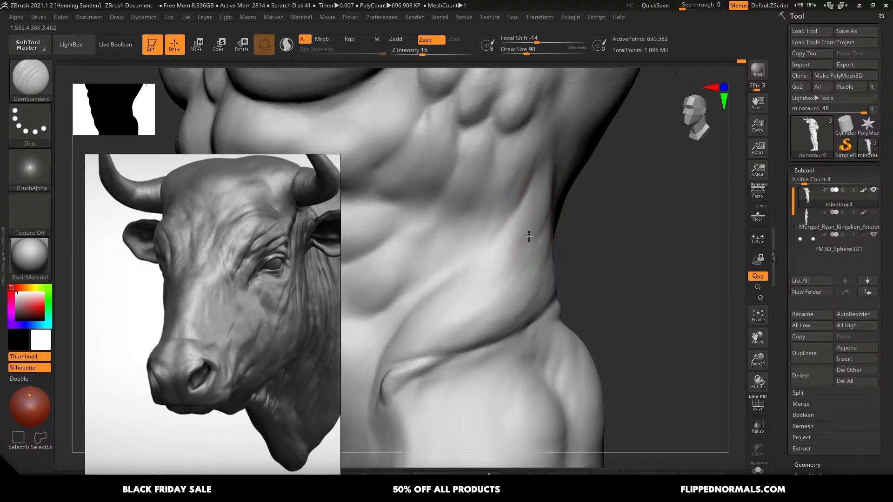
right_drag(518, 243, 509, 263)
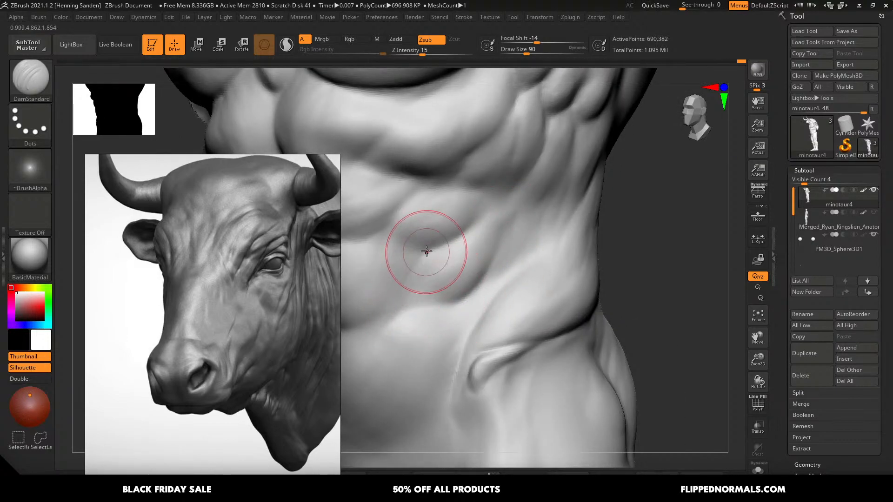
- Carve the separations between the outer abdominal muscles and the oblique with DamStandard at draw size 90
drag(427, 253, 406, 315)
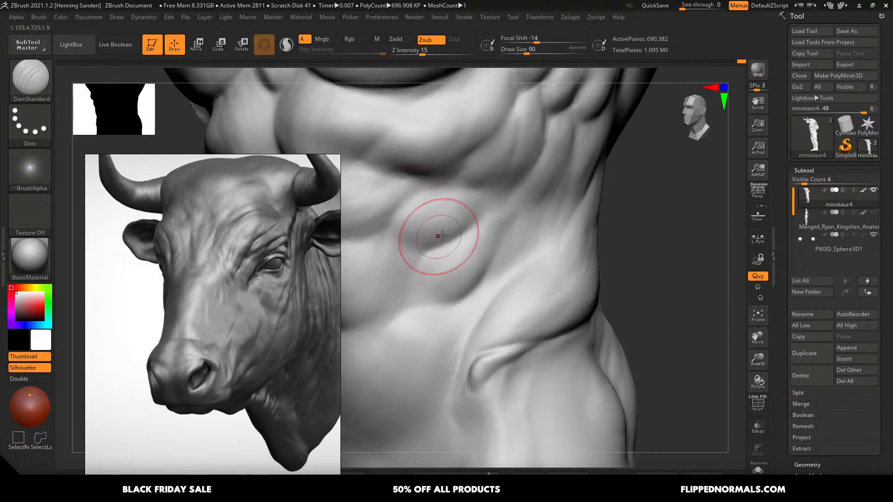
mouse_move(449, 245)
right_down()
mouse_move(497, 227)
mouse_move(510, 189)
right_up()
drag(476, 218, 512, 192)
mouse_move(443, 218)
mouse_down()
mouse_move(508, 200)
mouse_move(550, 222)
mouse_move(551, 237)
mouse_up()
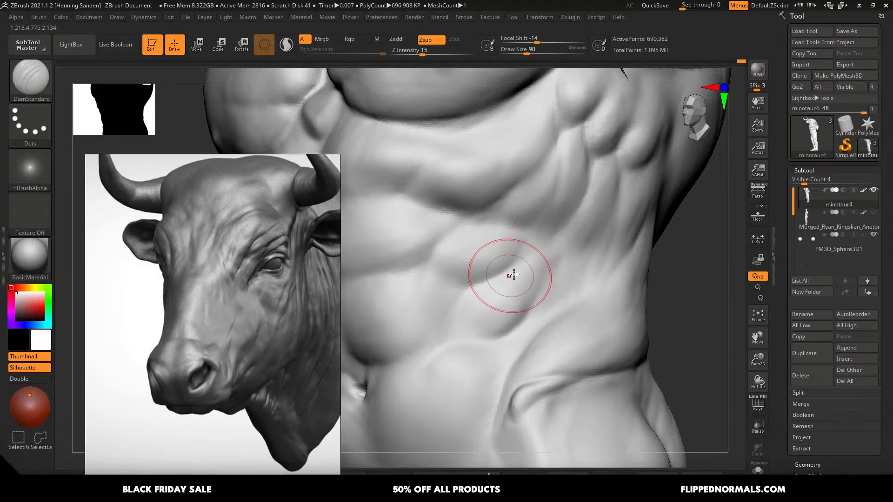
mouse_move(534, 258)
ctrl+right_down()
mouse_move(520, 163)
mouse_move(565, 172)
ctrl+right_up()
mouse_move(542, 280)
ctrl+right_down()
mouse_move(559, 299)
mouse_move(544, 278)
ctrl+right_up()
- Build up the muscle forms beside the lower abdominals with ClayBuildup at draw sizes 29 and 22
key(b)
key(c)
key(b)
key(s)
drag(549, 275, 541, 273)
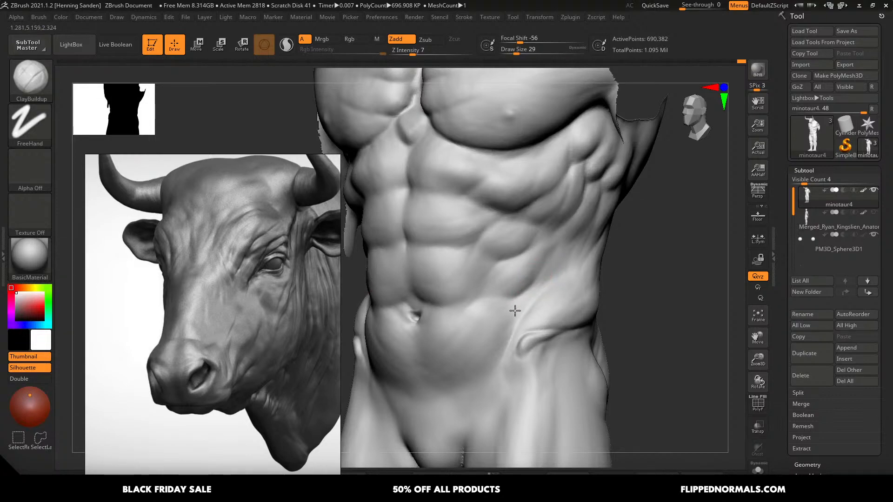
right_drag(515, 311, 535, 289)
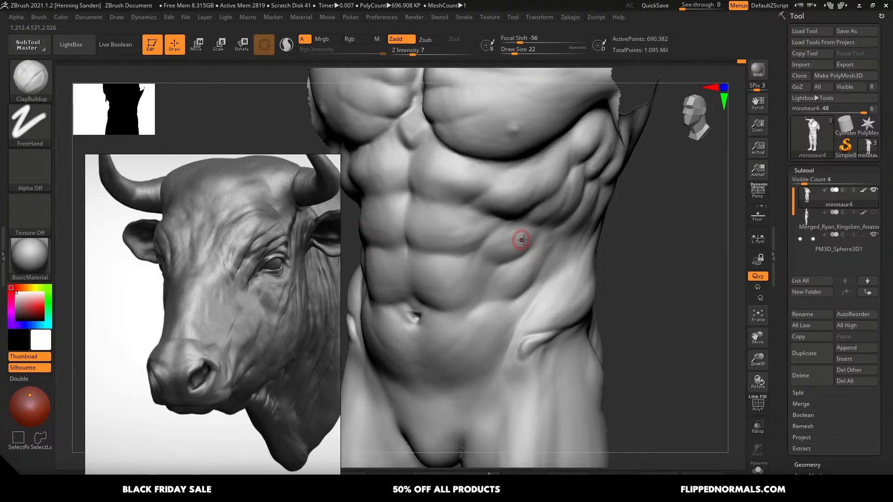
- Add volume to the abdominals and the muscle segments beside them with ClayBuildup at draw sizes 51 and 59
right_drag(523, 240, 519, 229)
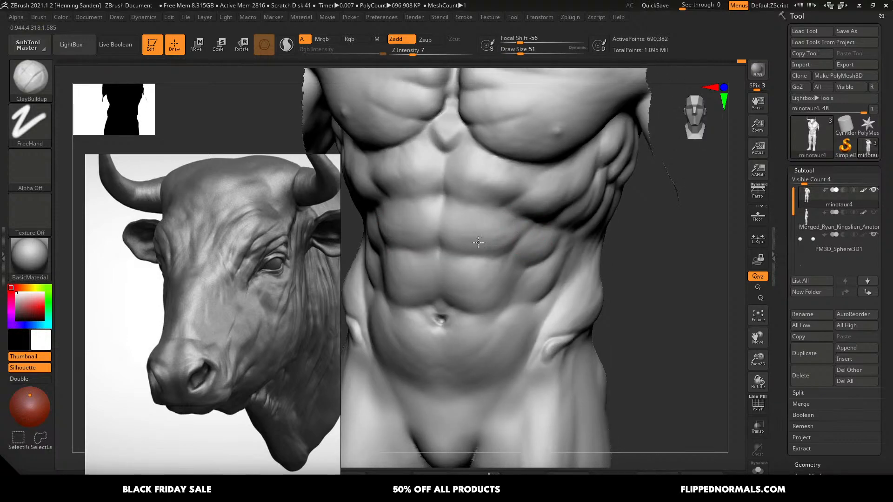
drag(517, 227, 509, 243)
mouse_move(492, 226)
ctrl+right_down()
mouse_move(492, 243)
mouse_move(514, 253)
mouse_move(534, 245)
mouse_move(521, 290)
mouse_move(520, 273)
ctrl+right_up()
key(s)
drag(520, 273, 523, 274)
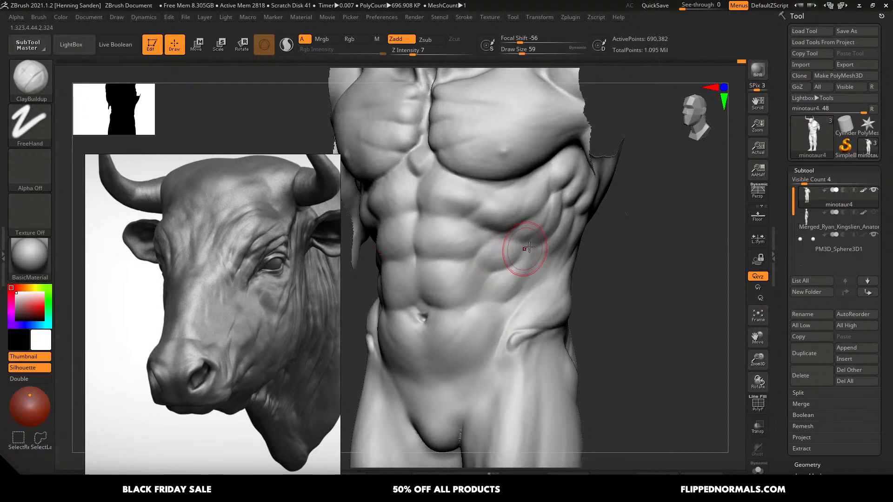
- Sculpt the oblique and rib forms along the side of the abdomen with ClayBuildup at draw size 49
ctrl+right_drag(548, 211, 552, 242)
key(s)
drag(553, 242, 546, 242)
right_drag(547, 241, 543, 228)
mouse_move(532, 243)
mouse_down()
mouse_move(557, 226)
mouse_move(553, 213)
mouse_up()
key(s)
key(s)
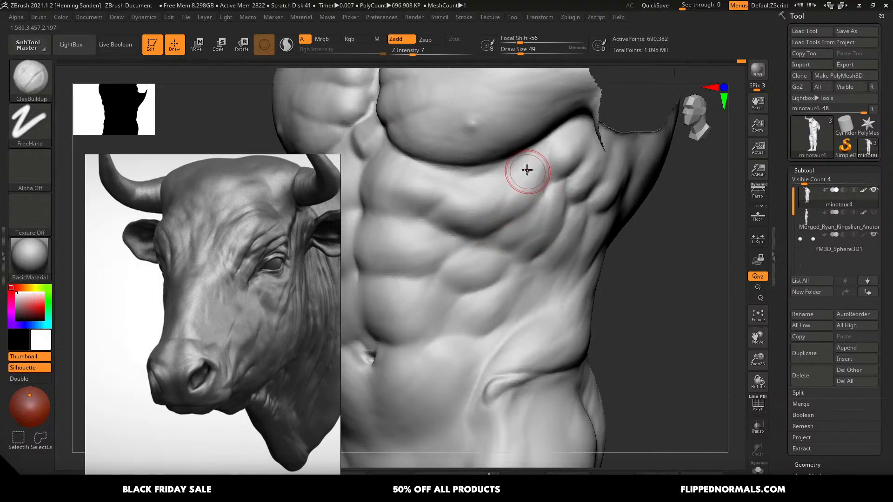
- Build up the upper pectoral below the collarbone with ClayBuildup at draw size 87, then refine it at draw size 49
mouse_move(468, 175)
right_down()
mouse_move(510, 183)
mouse_move(476, 189)
mouse_move(470, 169)
mouse_move(479, 186)
mouse_move(538, 221)
right_up()
mouse_move(551, 158)
right_down()
mouse_move(552, 149)
mouse_move(561, 200)
right_up()
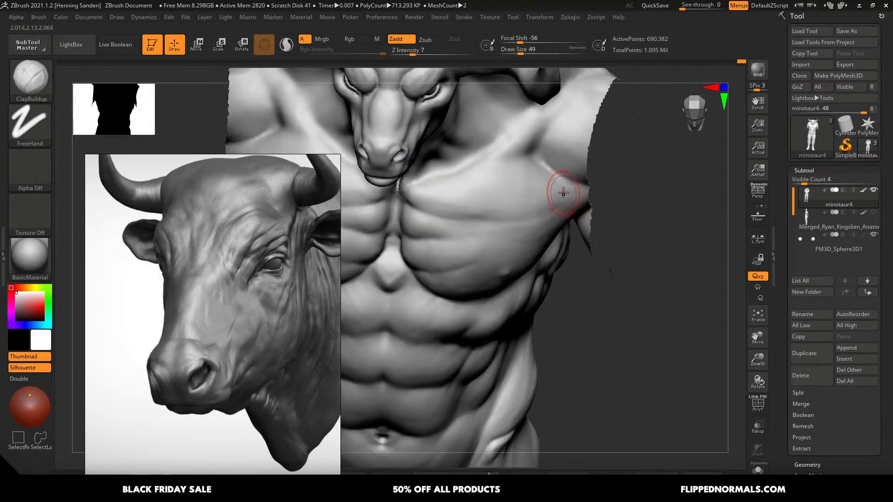
key(s)
drag(563, 193, 569, 192)
drag(504, 203, 510, 188)
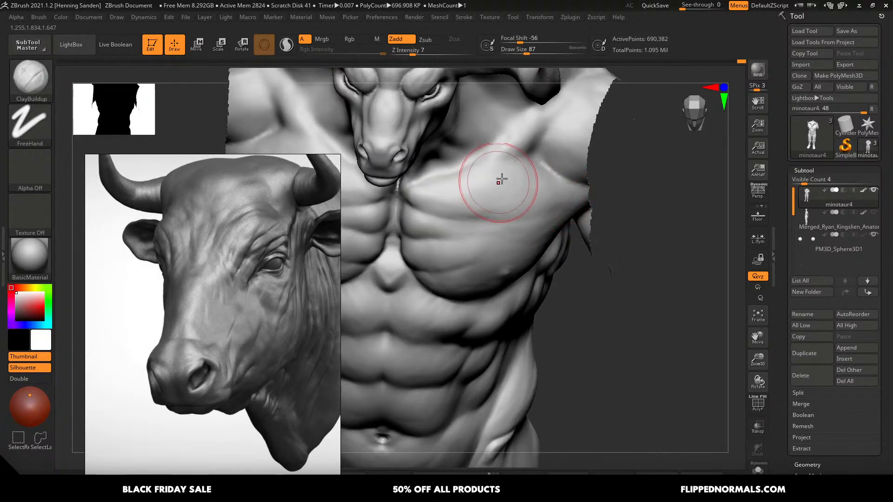
right_drag(481, 173, 466, 177)
key(s)
drag(466, 177, 461, 177)
mouse_move(460, 177)
right_down()
mouse_move(442, 178)
mouse_move(432, 134)
right_up()
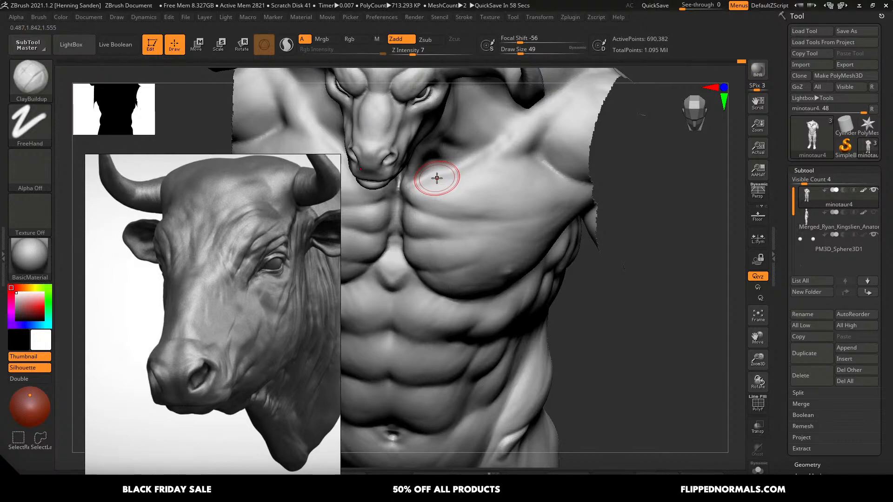
- Build up and smooth the base of the neck above the collarbone using draw size 33
mouse_move(437, 179)
right_down()
mouse_move(424, 179)
mouse_move(407, 141)
mouse_move(449, 196)
mouse_move(419, 212)
mouse_move(442, 218)
mouse_move(424, 225)
right_up()
key(bracketleft)
shift+drag(448, 209, 435, 217)
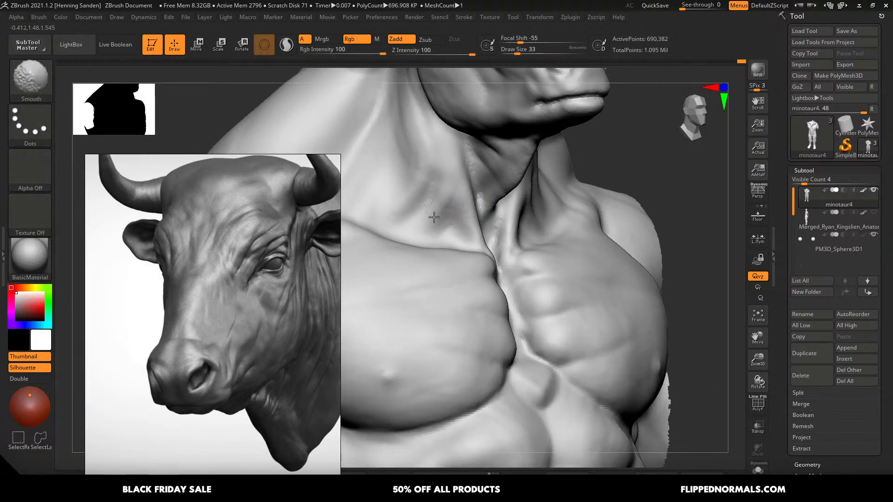
right_drag(472, 210, 456, 223)
drag(458, 225, 466, 208)
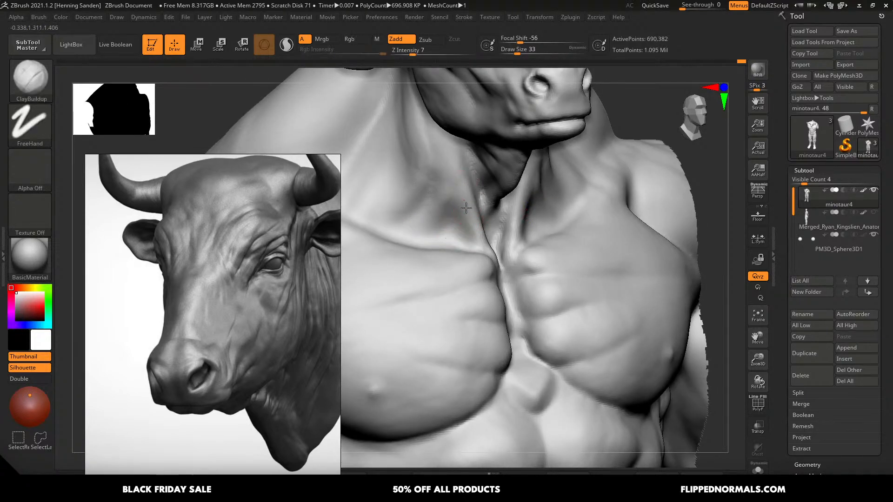
right_drag(479, 247, 551, 234)
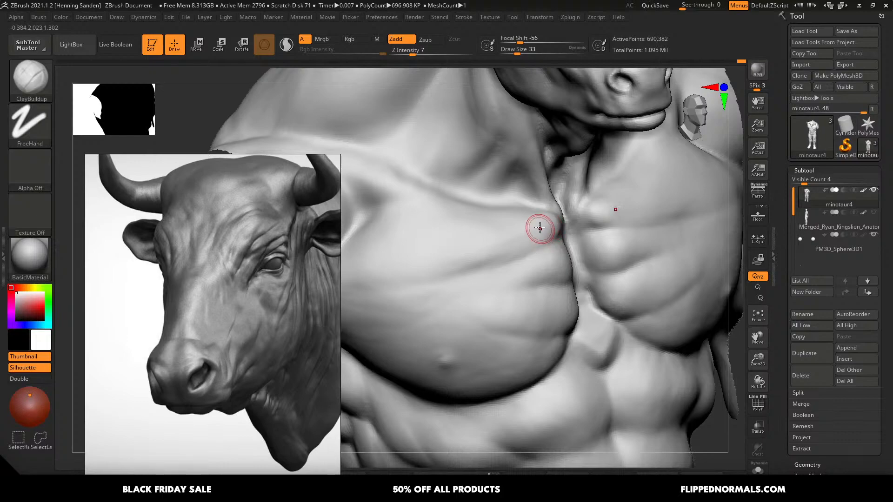
alt+right_drag(496, 267, 483, 241)
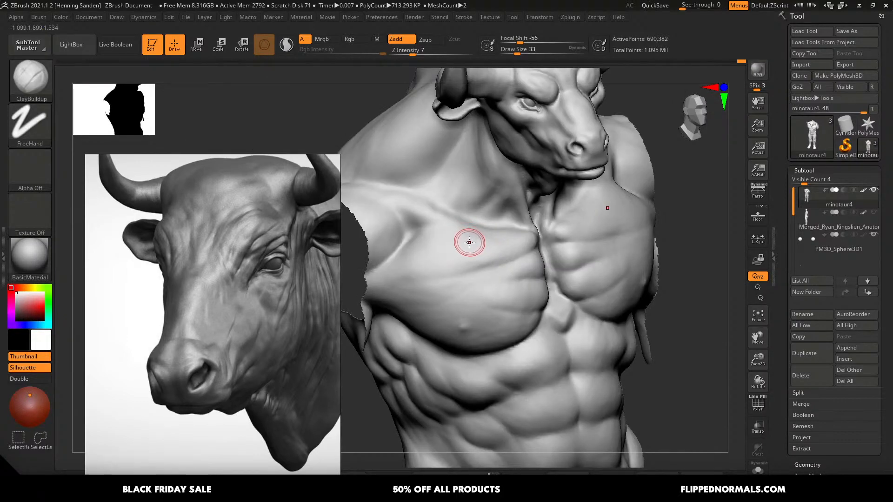
- Save the tool over the existing minotaur4.ZTL file in the sclptnvm folder
key(ctrl+s)
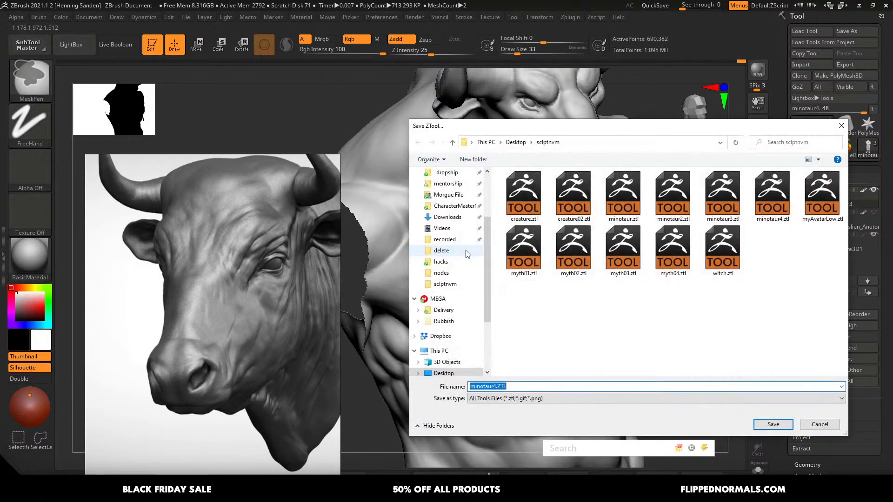
drag(663, 132, 637, 115)
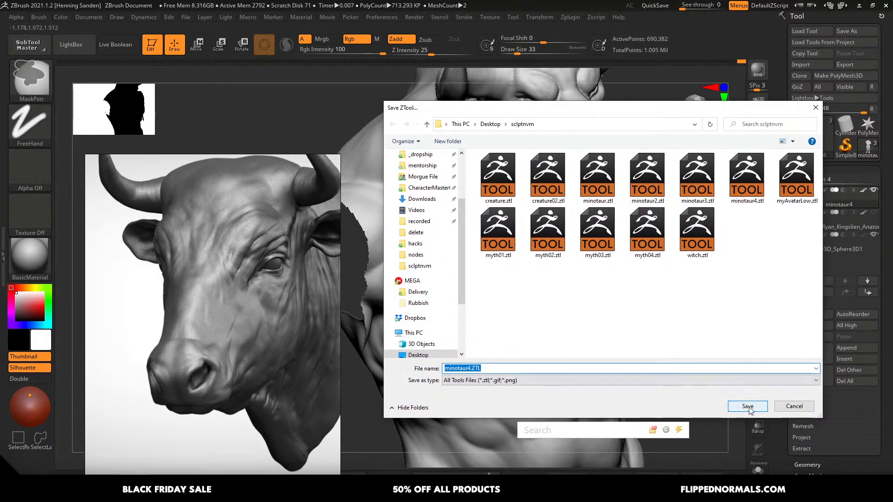
click(747, 406)
click(468, 256)
- Rework the lower abdomen next to the hip crease with ClayBuildup at draw size 46 and check the whole figure
key(f)
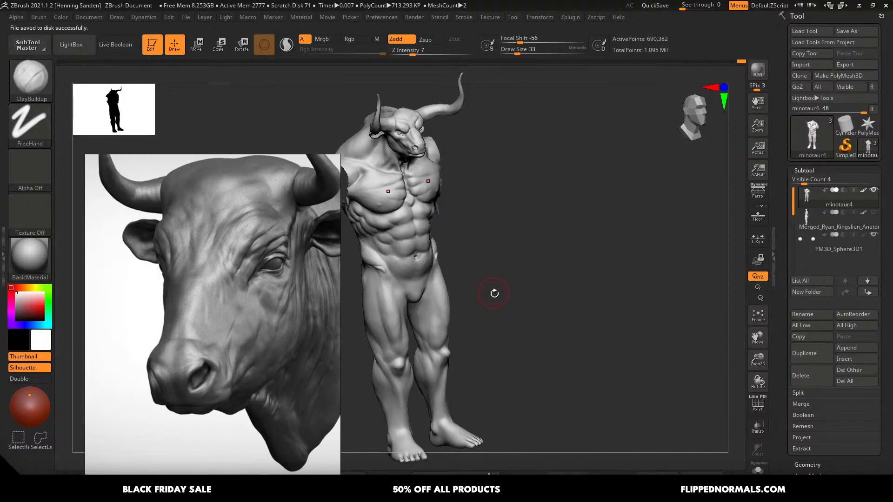
drag(500, 296, 548, 332)
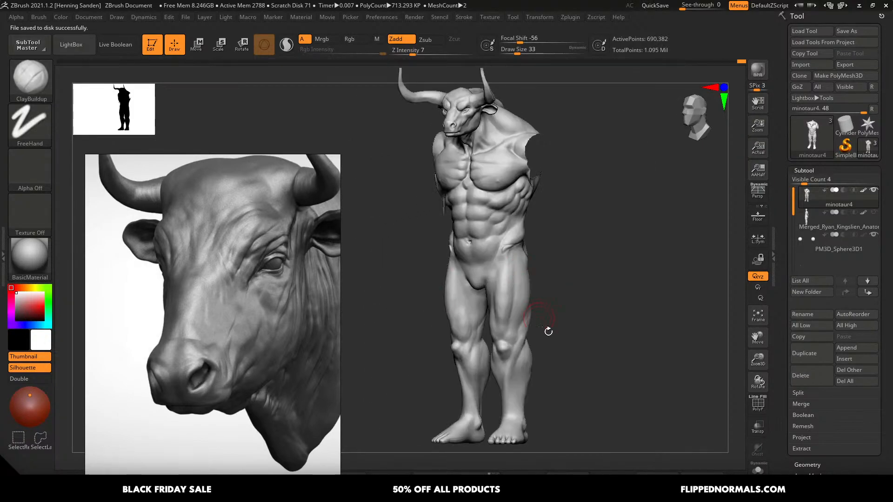
ctrl+right_drag(518, 248, 500, 261)
key(s)
drag(495, 253, 479, 270)
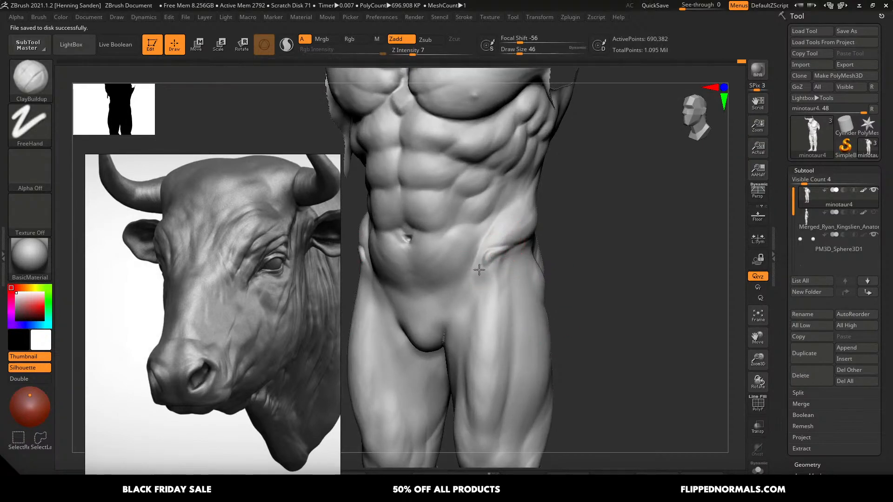
ctrl+right_drag(509, 265, 502, 254)
shift+right_drag(502, 254, 520, 281)
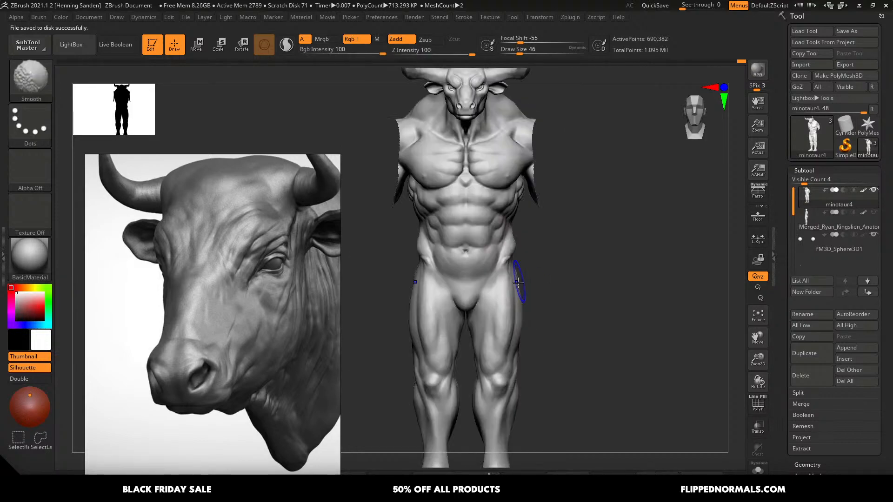
alt+right_drag(503, 366, 510, 326)
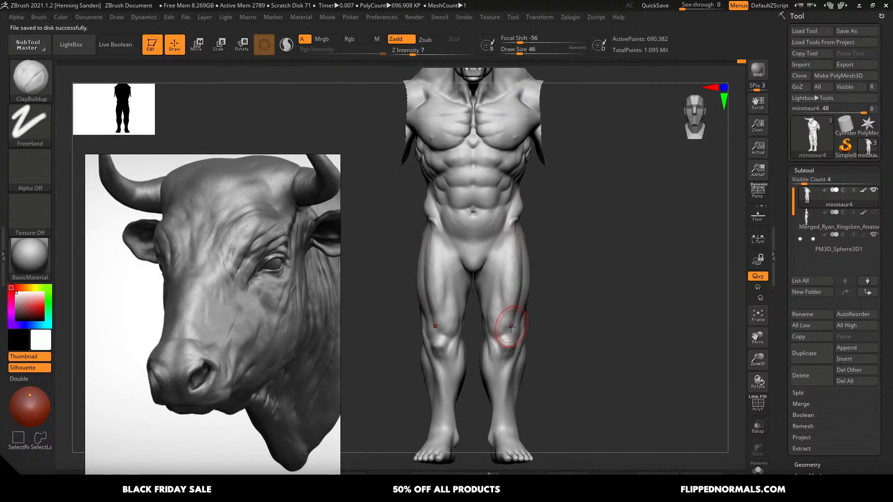
- Sculpt the front hip crease at draw size 59, then smooth the groin crease at draw size 44
right_drag(530, 219, 508, 238)
key(s)
drag(508, 239, 518, 225)
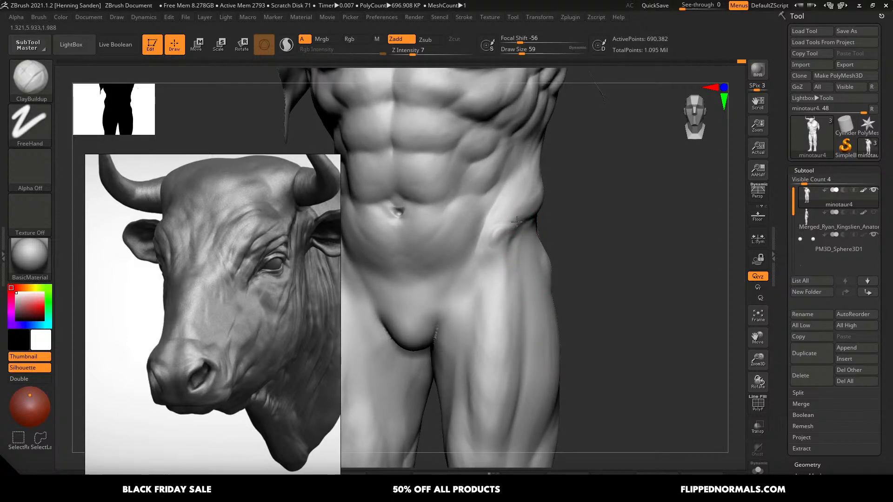
key(s)
drag(510, 236, 511, 229)
shift+right_drag(444, 332, 456, 314)
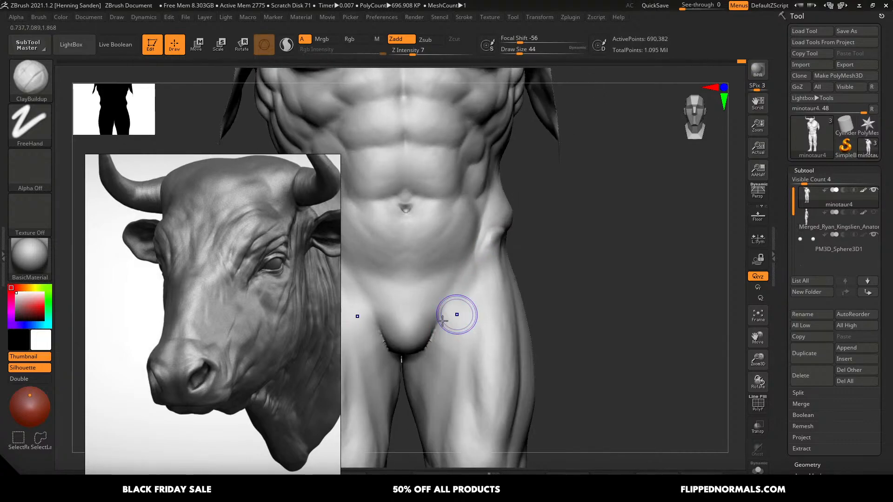
shift+drag(442, 318, 433, 327)
- Build up the upper front thigh muscle below the hip bone with ClayBuildup at draw size 49
key(s)
drag(506, 258, 502, 258)
right_drag(503, 249, 524, 201)
alt+right_drag(507, 328, 518, 251)
drag(515, 181, 506, 174)
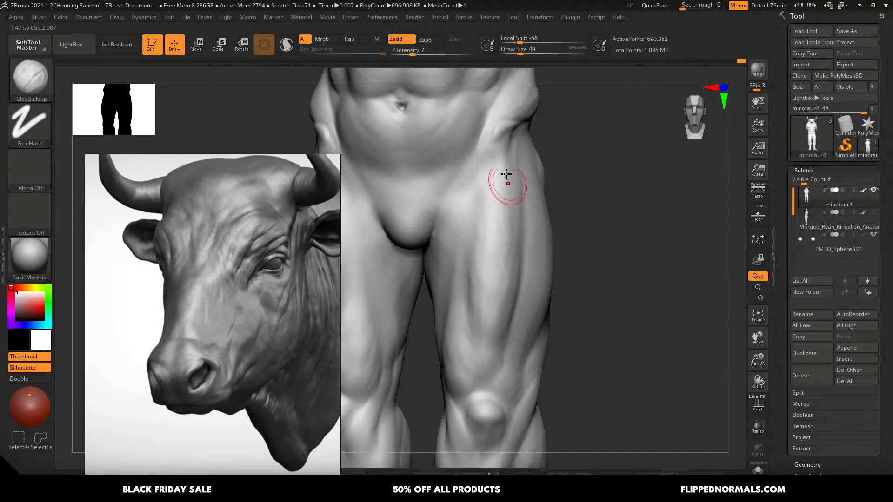
drag(491, 208, 504, 137)
- Refine the front hip bone and the thigh muscle origin beneath it with ClayBuildup at draw size 31
mouse_move(523, 242)
alt+right_down()
mouse_move(559, 309)
mouse_move(495, 236)
alt+right_up()
key(s)
drag(496, 236, 486, 253)
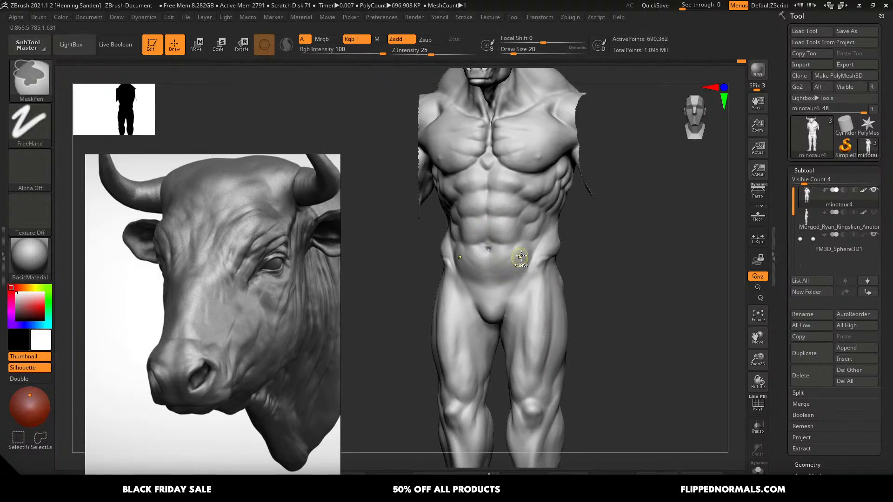
alt+right_drag(536, 217, 533, 271)
mouse_move(548, 319)
right_down()
mouse_move(538, 299)
mouse_move(550, 334)
mouse_move(540, 293)
right_up()
key(s)
drag(557, 233, 561, 232)
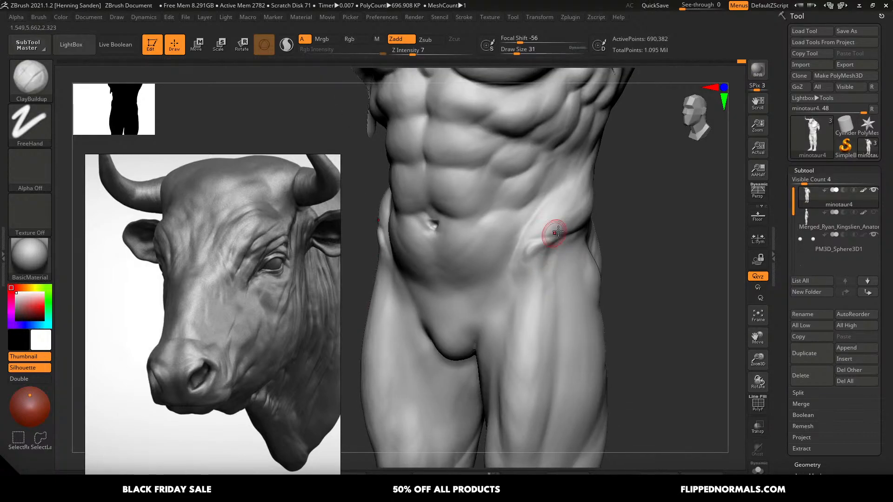
right_drag(565, 244, 529, 257)
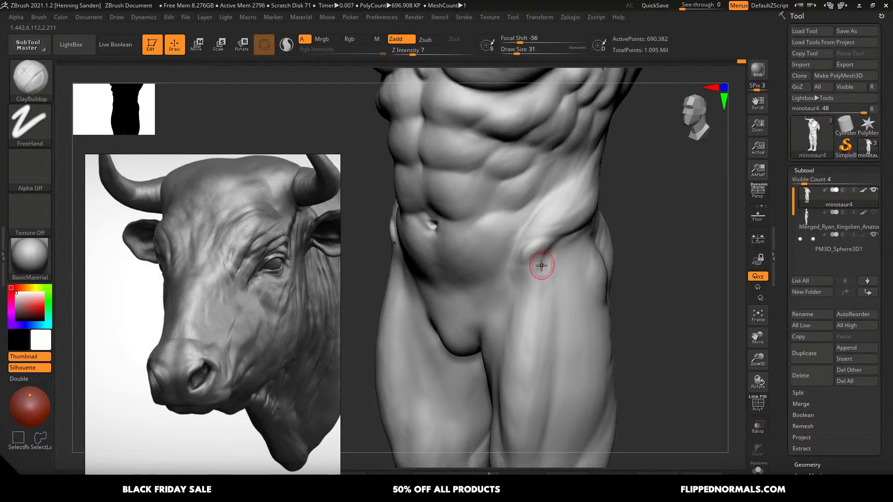
mouse_move(539, 274)
right_down()
mouse_move(538, 265)
mouse_move(530, 294)
right_up()
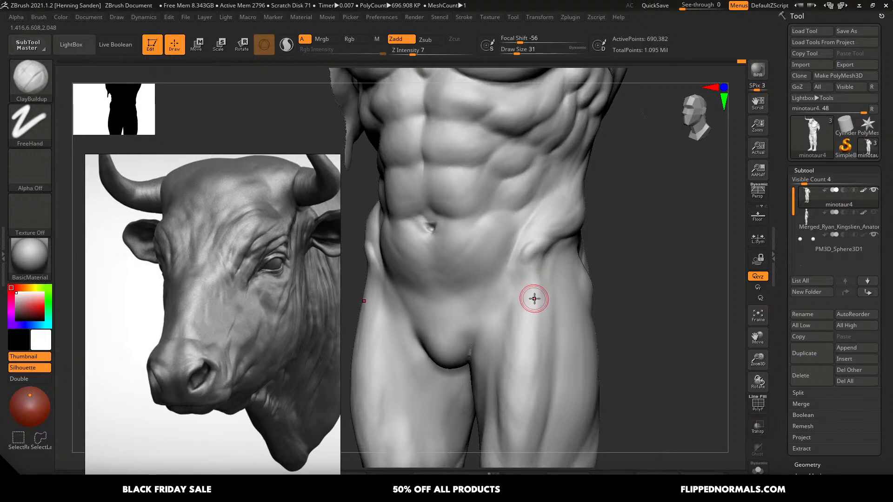
- Sculpt the oblique's lower edge along the hip with ClayBuildup at draw sizes 65 and 54
ctrl+right_drag(542, 292, 554, 327)
mouse_move(559, 217)
ctrl+right_down()
mouse_move(576, 283)
mouse_move(566, 275)
ctrl+right_up()
key(s)
drag(567, 240, 571, 240)
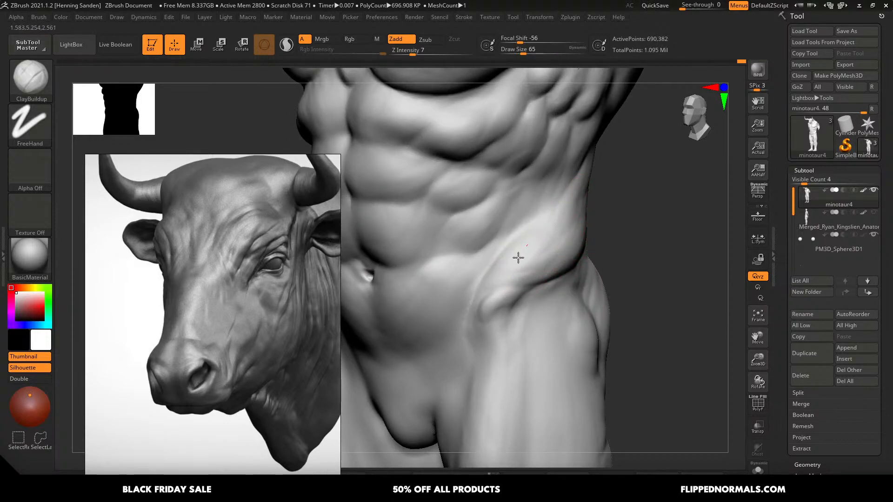
drag(518, 257, 495, 296)
right_drag(530, 275, 518, 273)
key(s)
drag(518, 273, 515, 273)
drag(503, 265, 466, 320)
right_drag(472, 287, 484, 259)
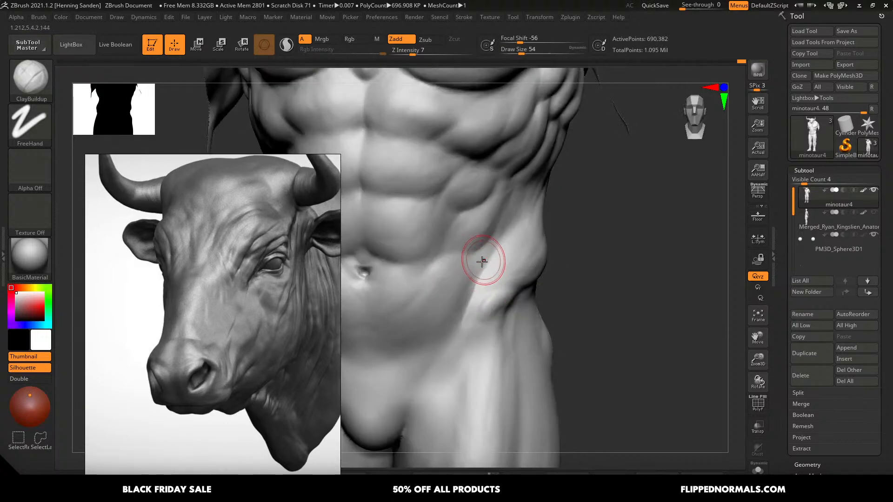
- Refine the lower abdomen between the navel and the pubis with ClayBuildup
right_drag(439, 342, 487, 282)
key(s)
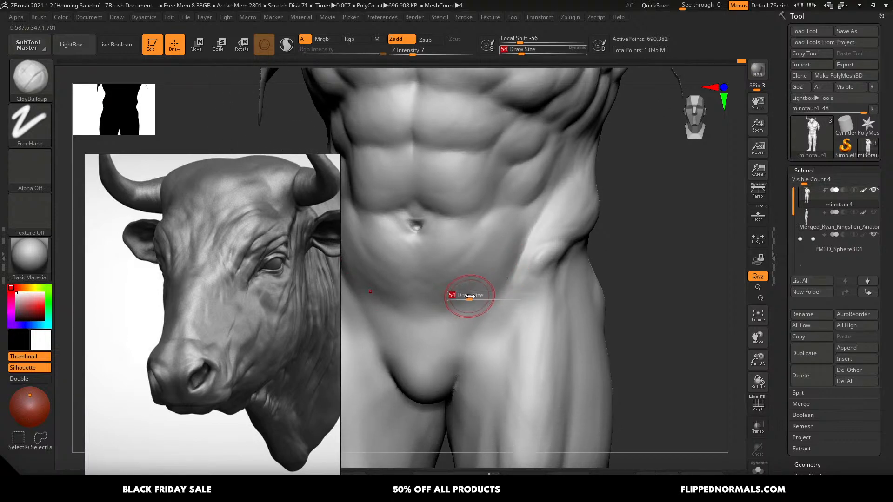
mouse_move(469, 296)
mouse_down()
mouse_move(486, 293)
mouse_move(467, 336)
mouse_up()
shift+right_drag(472, 378, 479, 311)
mouse_move(471, 343)
alt+right_down()
mouse_move(538, 259)
mouse_move(550, 296)
alt+right_up()
- Adjust the hip contour from the front and side with the Move brush at draw size 116
key(b)
key(m)
key(v)
key(s)
drag(542, 248, 544, 251)
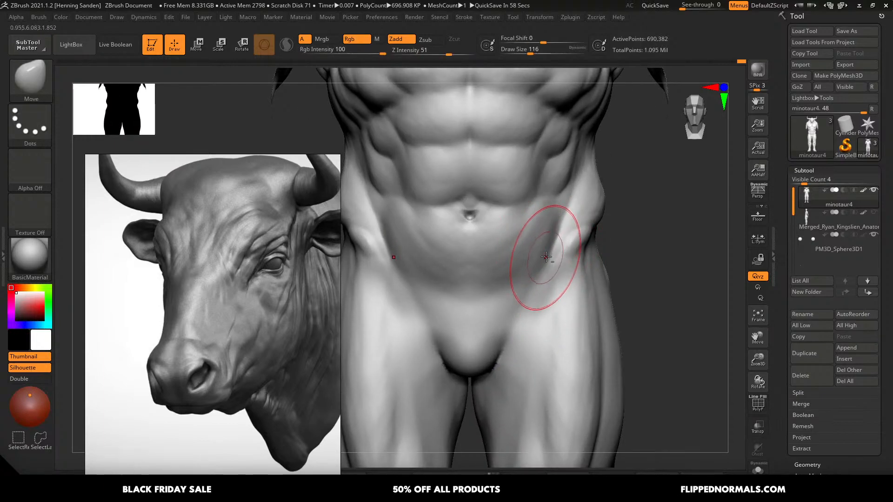
ctrl+right_drag(546, 257, 550, 227)
right_drag(588, 271, 511, 280)
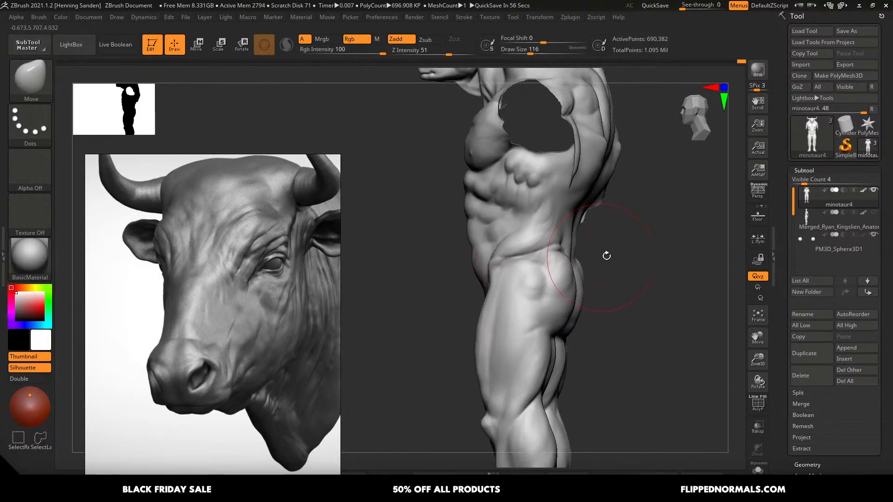
ctrl+shift+click(606, 257)
mouse_move(559, 266)
ctrl+right_down()
mouse_move(553, 290)
mouse_move(565, 276)
ctrl+right_up()
ctrl+shift+click(549, 281)
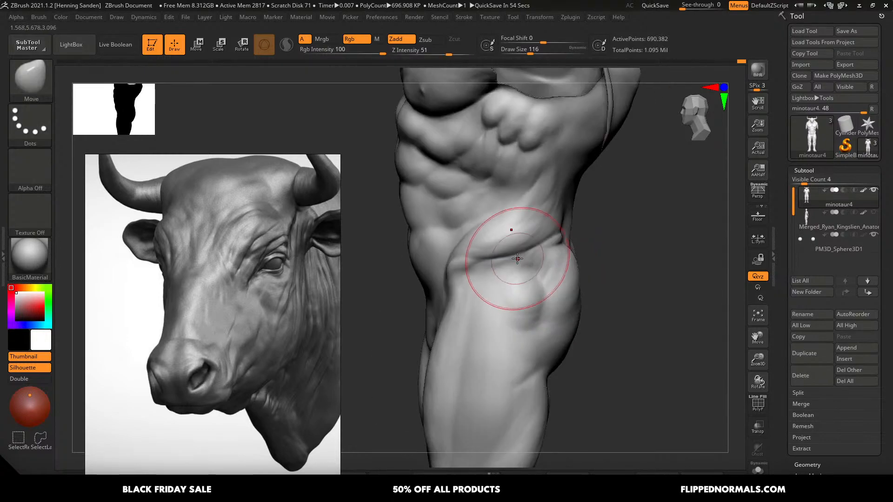
drag(517, 259, 516, 257)
- Switch to ClayBuildup at draw size 31 and refine the side of the hip along the iliac crest
right_drag(567, 250, 560, 251)
key(s)
mouse_move(559, 238)
mouse_down()
mouse_move(559, 223)
mouse_move(558, 231)
mouse_up()
key(b)
key(c)
key(b)
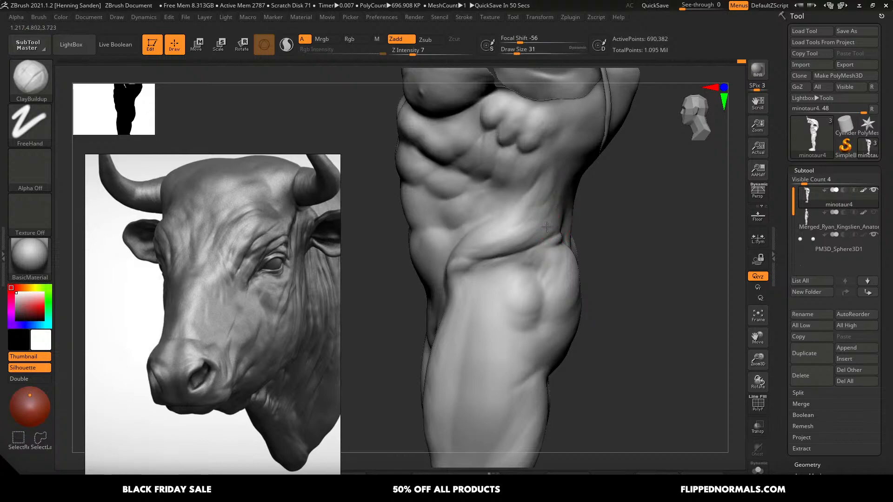
- Build up the rear flank and lower back above the glutes with ClayBuildup at draw sizes 46 and 68
right_drag(548, 221, 507, 220)
key(s)
drag(570, 197, 573, 197)
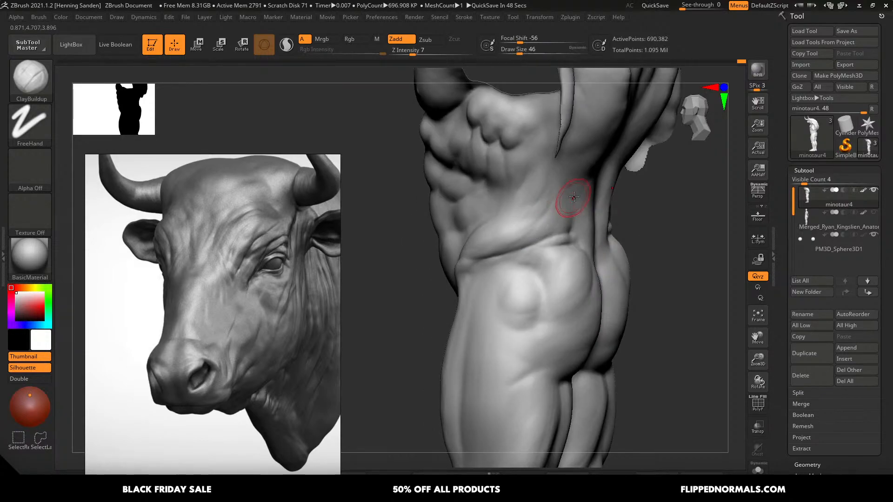
right_drag(564, 205, 550, 209)
key(s)
drag(566, 215, 570, 215)
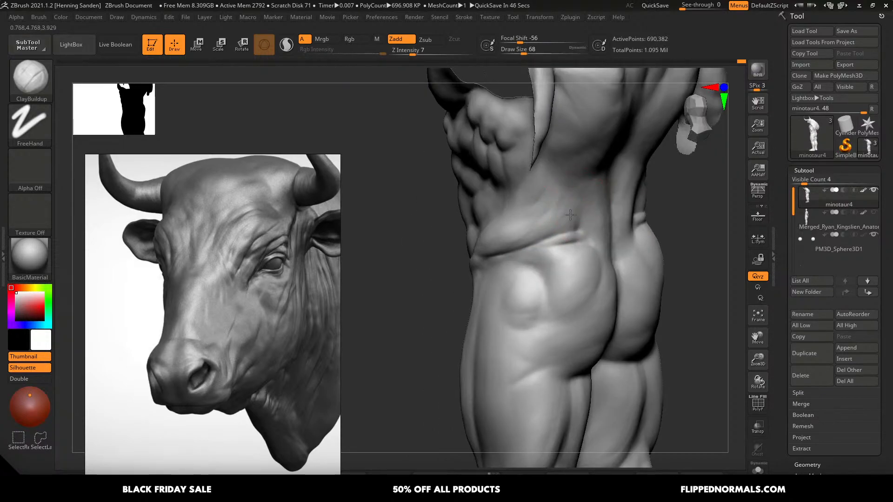
right_drag(564, 197, 562, 198)
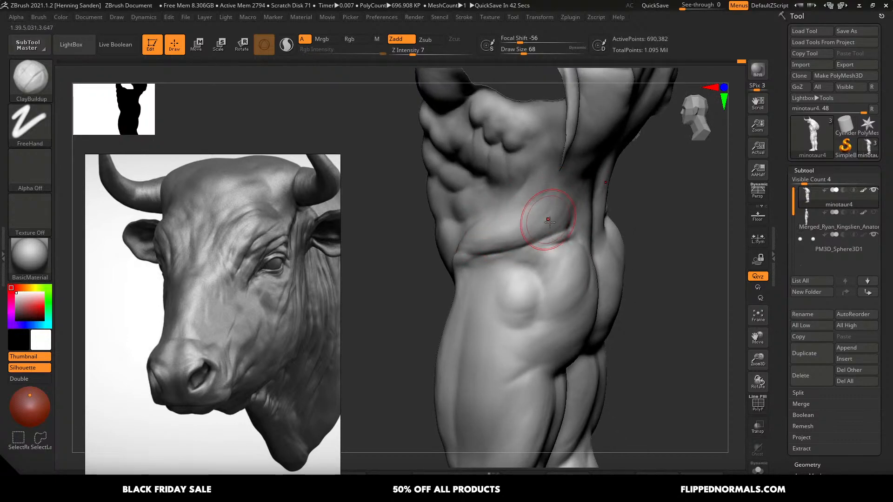
- Refine the oblique above the iliac crest at draw size 49, then the flank below the ribs at draw size 59
right_drag(549, 222, 558, 226)
key(s)
drag(557, 222, 552, 222)
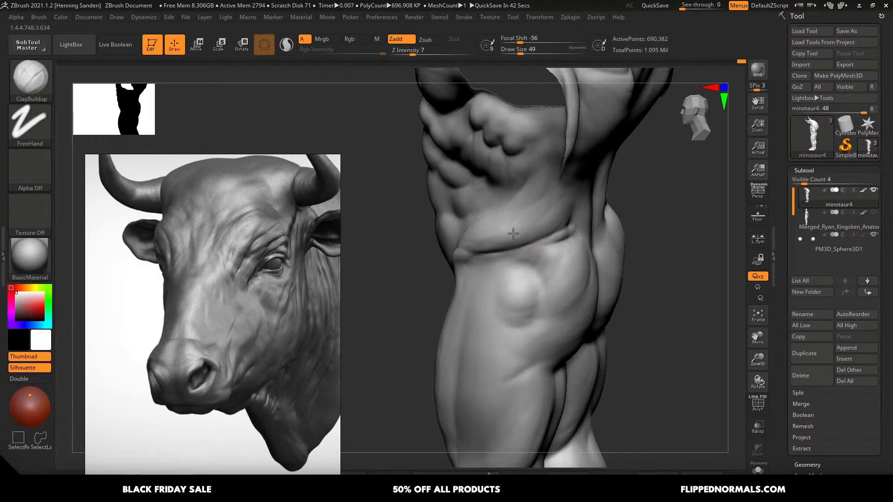
right_drag(512, 233, 532, 189)
key(s)
drag(533, 184, 538, 184)
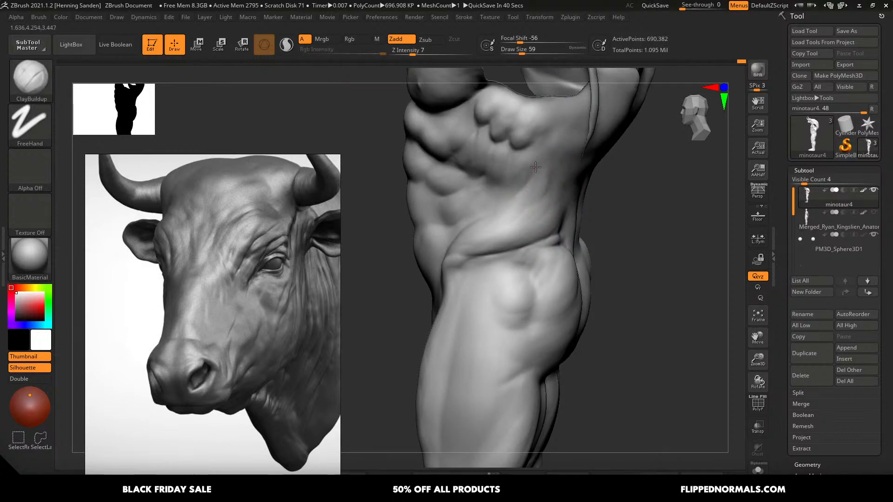
right_drag(494, 204, 502, 200)
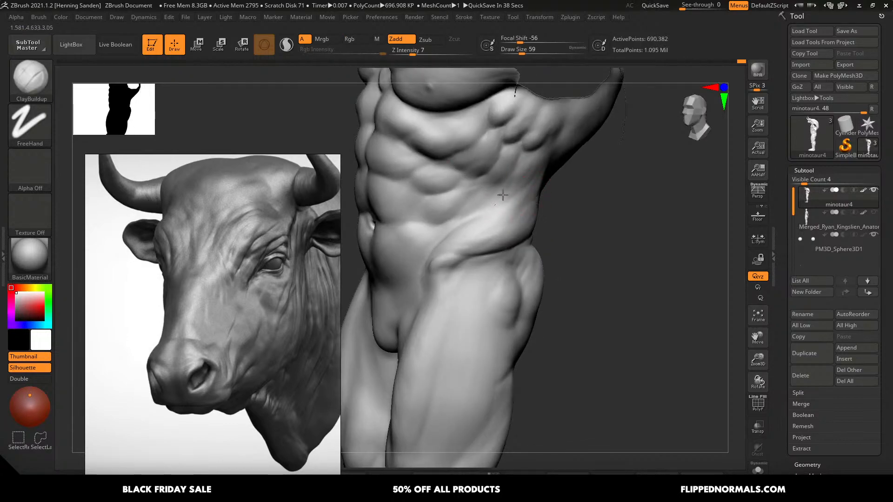
- Show the hidden arms to check the full figure from the front, and hide them again
ctrl+right_drag(470, 233, 519, 237)
ctrl+shift+click(520, 243)
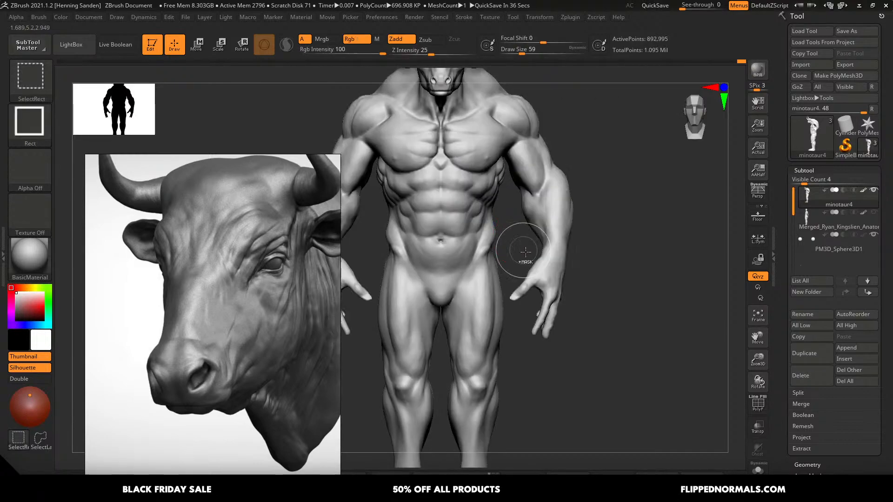
mouse_move(507, 285)
alt+right_down()
mouse_move(504, 231)
mouse_move(466, 271)
alt+right_up()
ctrl+shift+click(466, 271)
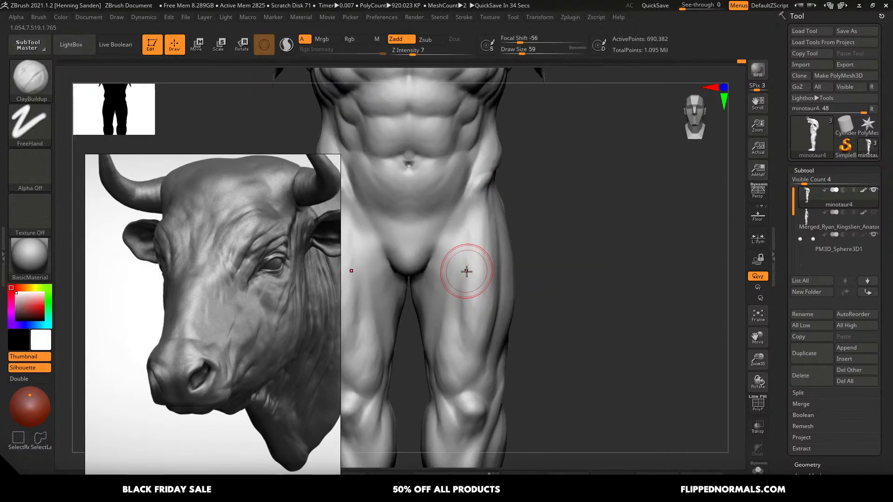
- Refine the muscles on the front of the thigh with ClayBuildup at draw sizes 33 and 46
key(s)
drag(467, 271, 450, 271)
mouse_move(466, 271)
alt+right_down()
mouse_move(472, 257)
mouse_move(466, 282)
mouse_move(483, 250)
alt+right_up()
key(bracketright)
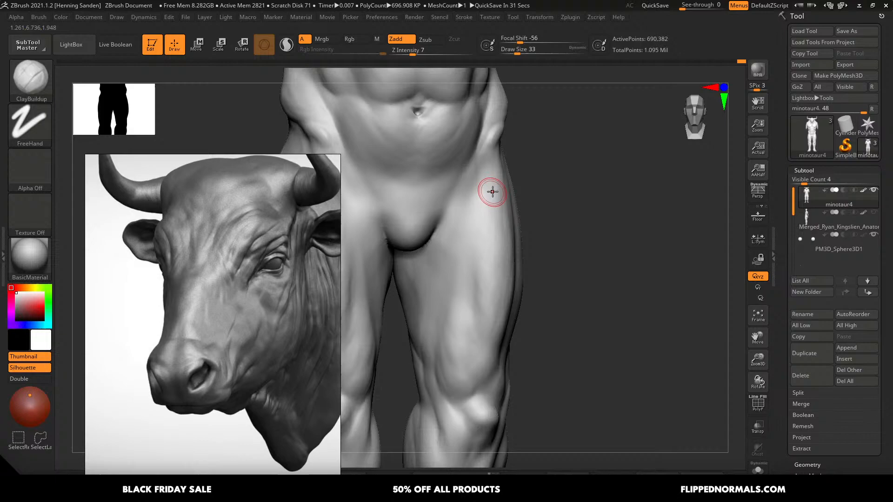
right_drag(440, 325, 469, 209)
key(s)
mouse_move(446, 303)
right_down()
mouse_move(454, 263)
mouse_move(453, 366)
mouse_move(497, 284)
right_up()
click(455, 263)
key(bracketright)
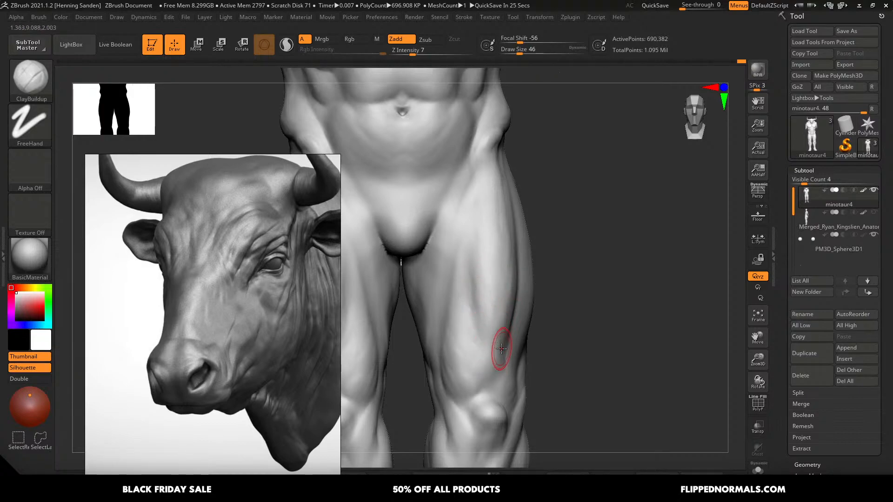
- Sculpt the lower quadriceps down to the kneecap with ClayBuildup at draw sizes 39 and 62
key(bracketleft)
right_drag(509, 329, 517, 336)
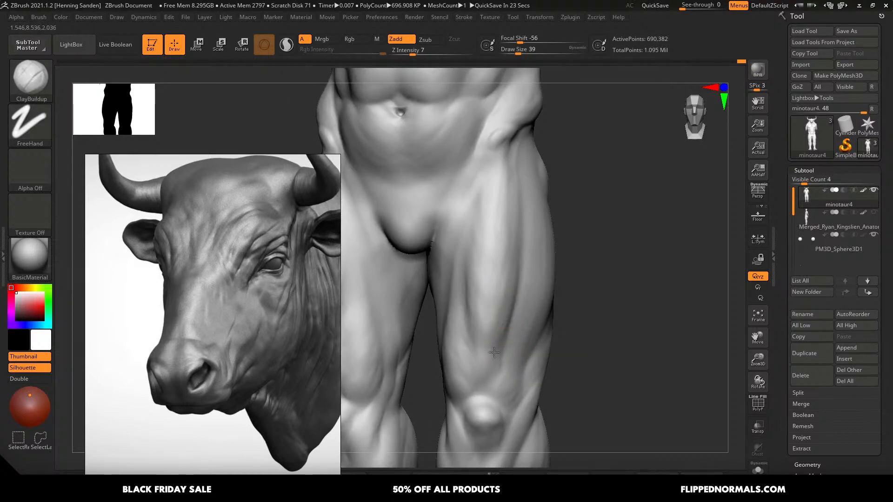
drag(494, 352, 494, 330)
drag(492, 372, 475, 343)
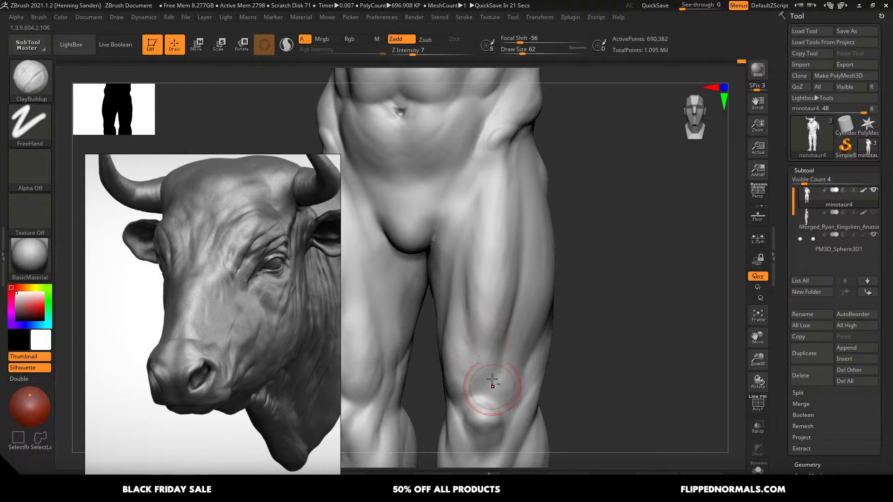
drag(478, 385, 457, 353)
mouse_move(478, 387)
right_down()
mouse_move(469, 383)
mouse_move(465, 356)
right_up()
- Refine the crotch and its transition into the inner thighs with ClayBuildup at draw size 56
alt+right_drag(447, 326, 474, 367)
mouse_move(454, 301)
right_down()
mouse_move(443, 279)
mouse_move(450, 317)
right_up()
right_drag(450, 288, 448, 270)
key(s)
drag(448, 269, 447, 269)
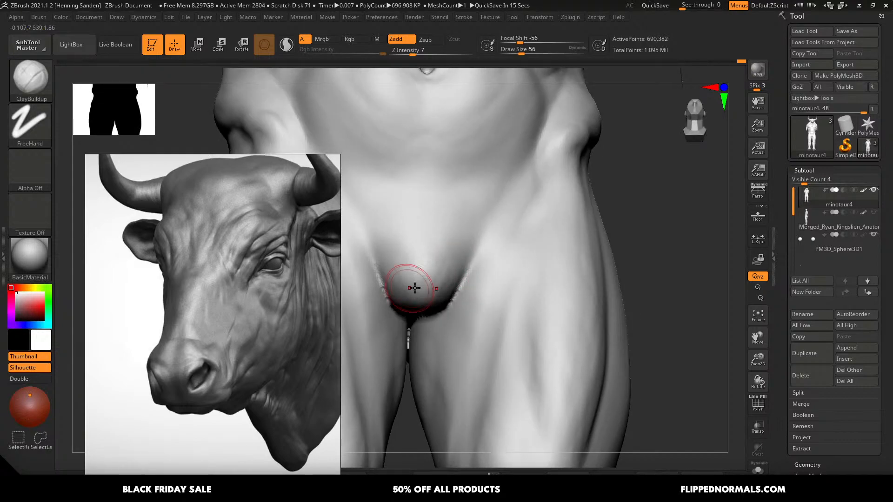
- Refine the upper front thigh below the hip bone with ClayBuildup at draw size 49
mouse_move(467, 277)
ctrl+right_down()
mouse_move(481, 235)
mouse_move(493, 308)
mouse_move(501, 300)
ctrl+right_up()
key(s)
drag(502, 297, 501, 298)
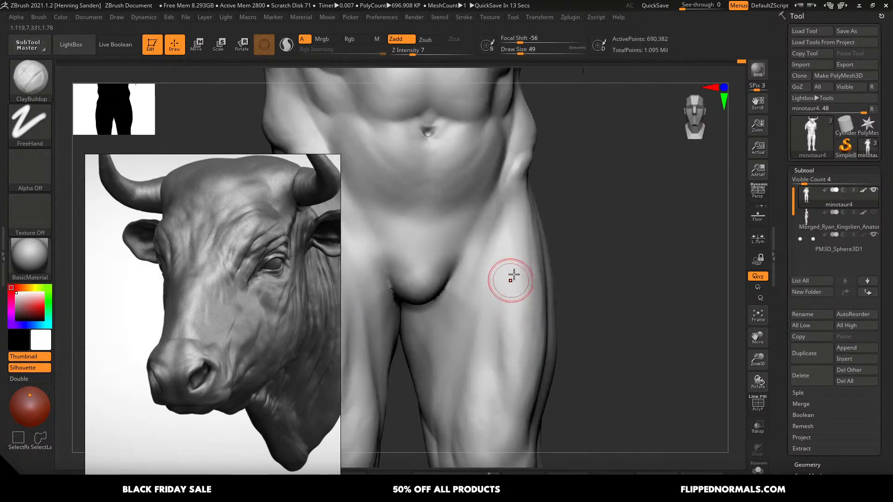
mouse_move(513, 274)
right_down()
mouse_move(508, 203)
mouse_move(528, 247)
mouse_move(526, 239)
right_up()
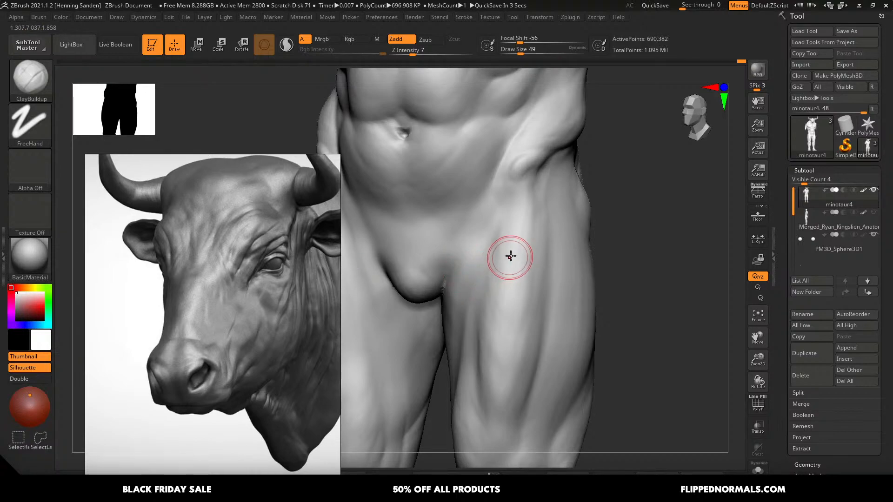
- Soften the transition from the groin into the lower abdomen with ClayBuildup at draw sizes 54 and 65
mouse_move(510, 255)
right_down()
mouse_move(510, 200)
mouse_move(537, 166)
mouse_move(520, 157)
right_up()
key(s)
key(bracketright)
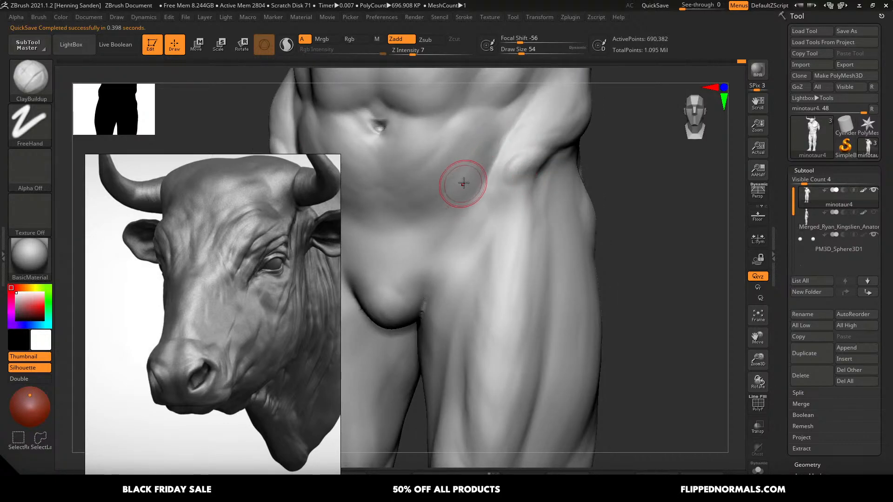
key(bracketright)
key(bracketright)
mouse_move(470, 186)
alt+right_down()
mouse_move(536, 170)
mouse_move(553, 151)
mouse_move(545, 167)
alt+right_up()
key(bracketleft)
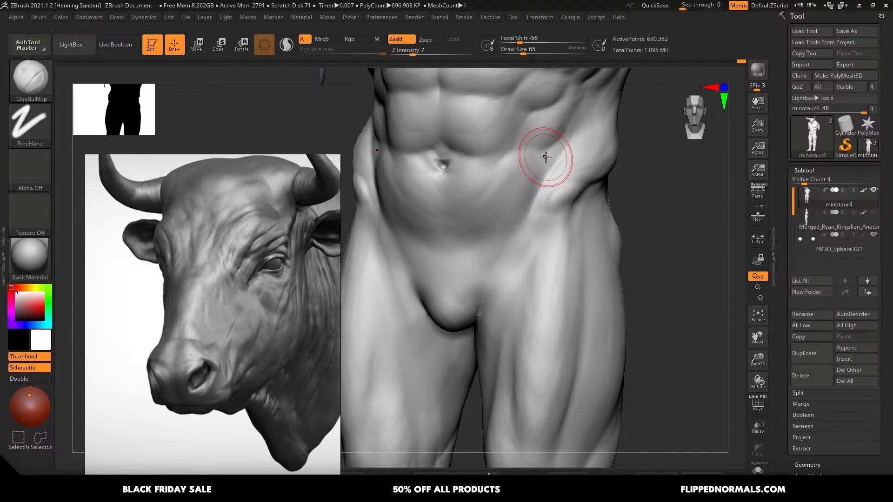
- Refine the lower abdomen beside the iliac crest and above the groin with ClayBuildup at draw sizes 51 and 68
key(bracketleft)
key(bracketleft)
key(bracketleft)
key(bracketleft)
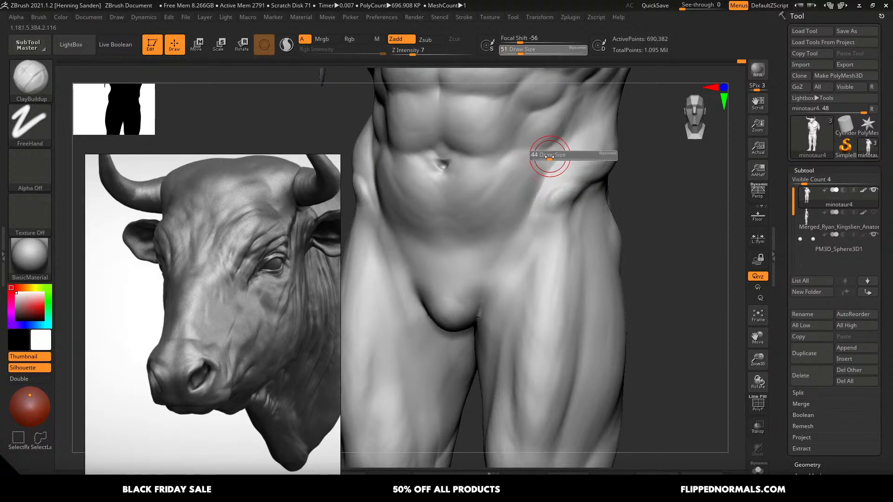
key(bracketright)
key(bracketright)
key(bracketright)
key(bracketright)
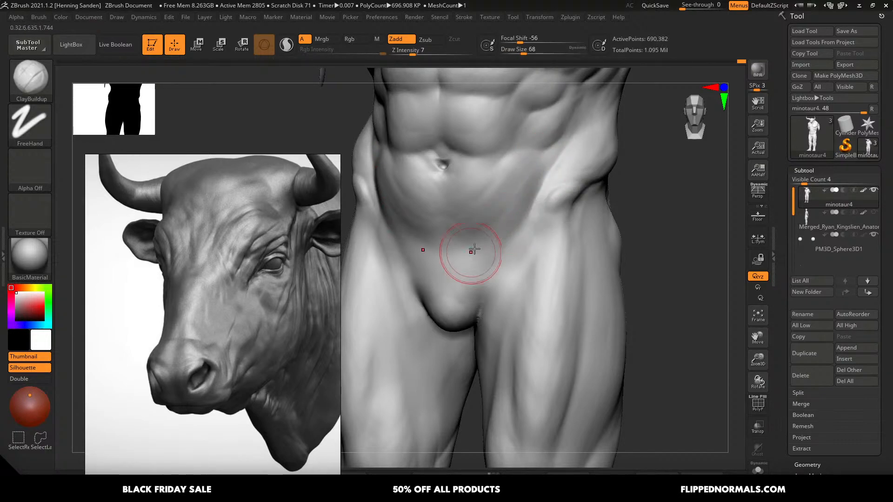
- Shape the lower belly between the navel and pubic area with ClayBuildup at draw sizes 74 and 68
shift+right_drag(504, 228, 501, 217)
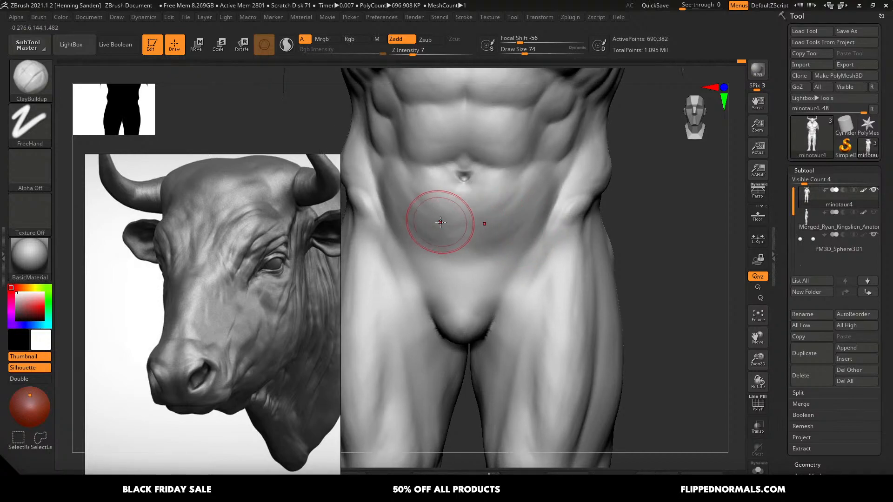
key(bracketright)
key(bracketright)
key(bracketleft)
key(bracketleft)
key(bracketleft)
key(bracketleft)
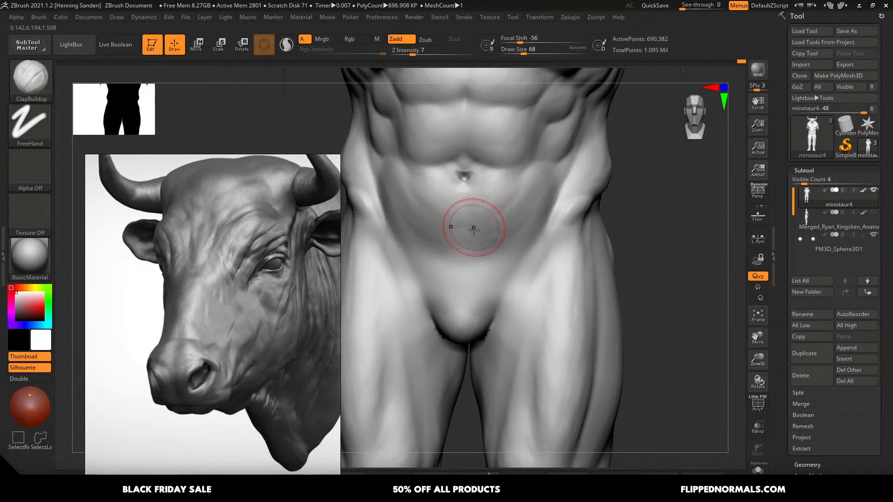
right_drag(489, 319, 498, 313)
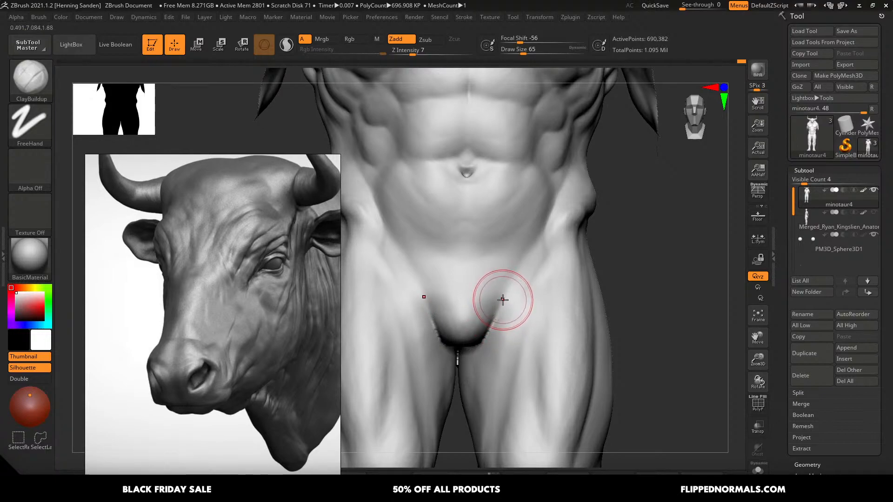
- Carve the groin crease between the crotch and thigh with DamStandard at draw size 62
key(b)
key(d)
key(s)
key(s)
drag(514, 305, 503, 270)
key(s)
drag(503, 268, 510, 263)
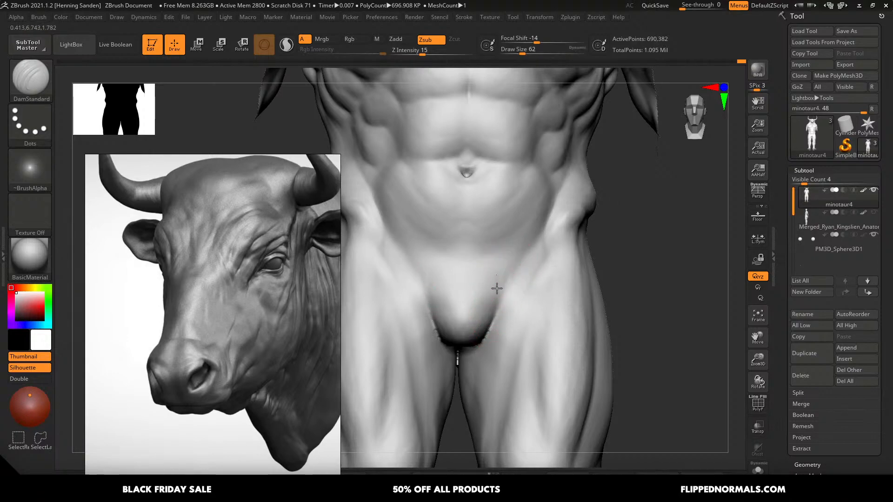
- Blend the groin crease into the upper thigh with ClayBuildup at draw size 33
key(b)
key(c)
key(b)
key(s)
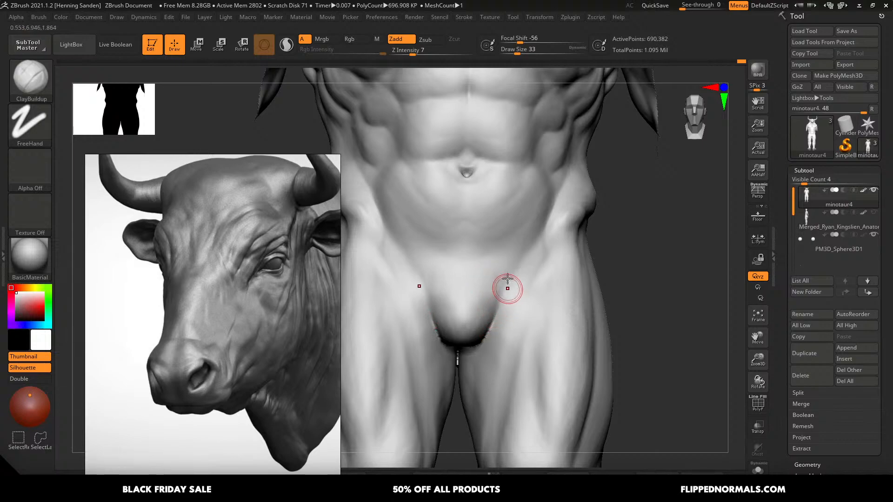
- Unhide the arms and refine the elbow and upper forearm with ClayBuildup at draw size 65
mouse_move(507, 289)
ctrl+right_down()
mouse_move(532, 231)
mouse_move(531, 251)
mouse_move(568, 260)
mouse_move(564, 239)
mouse_move(633, 235)
mouse_move(538, 248)
mouse_move(450, 242)
ctrl+right_up()
ctrl+shift+click(560, 273)
mouse_move(543, 236)
ctrl+right_down()
mouse_move(576, 243)
mouse_move(563, 226)
mouse_move(600, 228)
mouse_move(554, 239)
mouse_move(558, 257)
ctrl+right_up()
key(s)
click(558, 257)
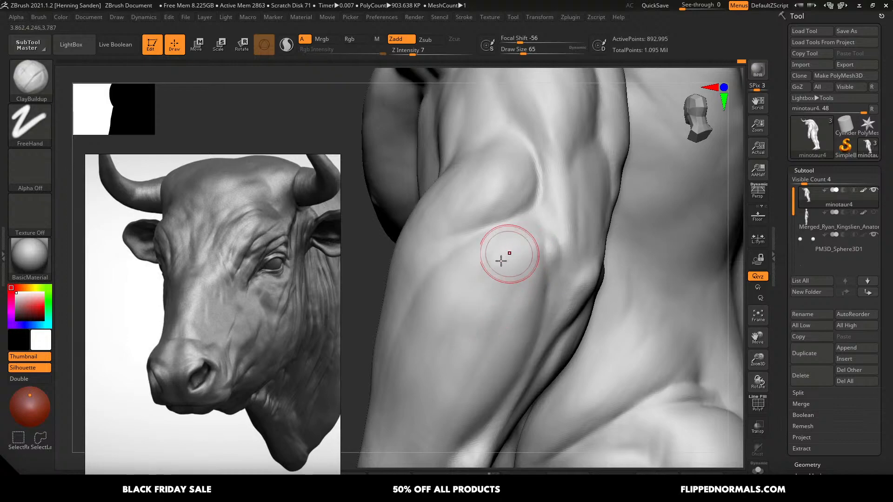
mouse_move(476, 343)
right_down()
mouse_move(516, 257)
mouse_move(485, 218)
right_up()
drag(513, 184, 479, 212)
mouse_move(496, 209)
ctrl+right_down()
mouse_move(546, 215)
mouse_move(532, 250)
mouse_move(523, 239)
ctrl+right_up()
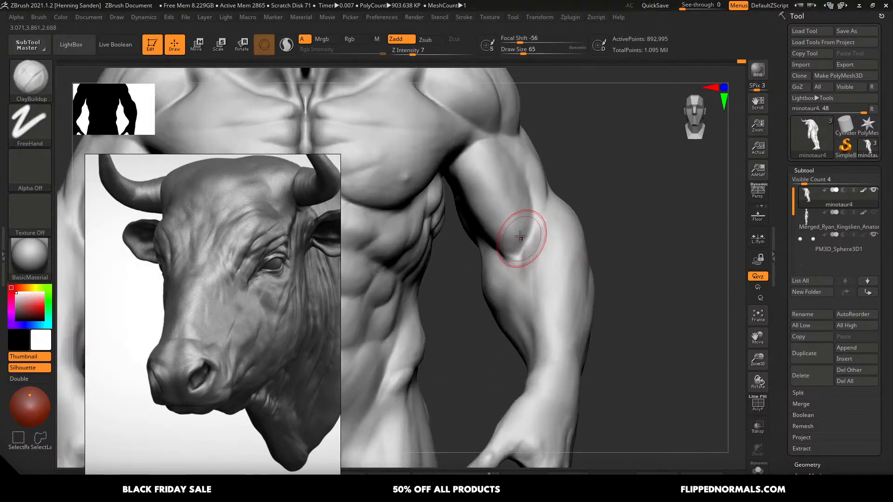
- Adjust the shape of the upper arm around the biceps with the Move brush at draw sizes 120 and 145
key(b)
key(m)
key(v)
key(bracketright)
key(bracketright)
key(bracketright)
key(bracketright)
key(bracketright)
key(bracketright)
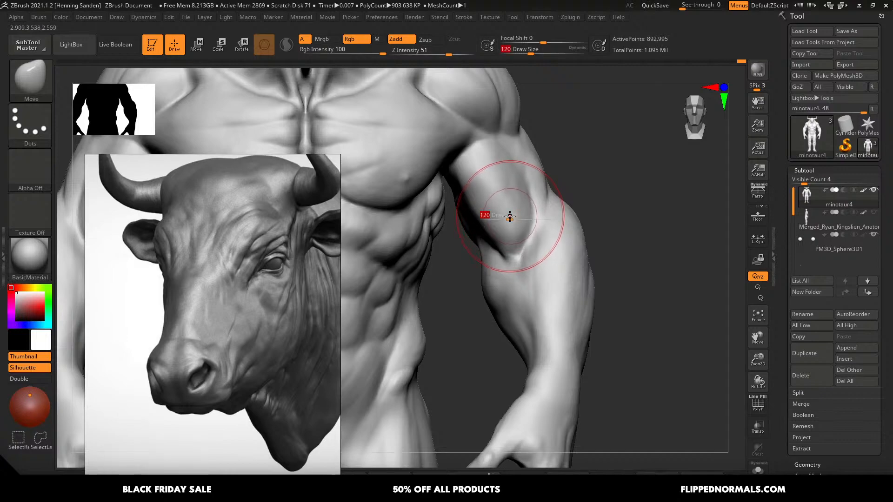
key(bracketright)
key(bracketright)
key(bracketleft)
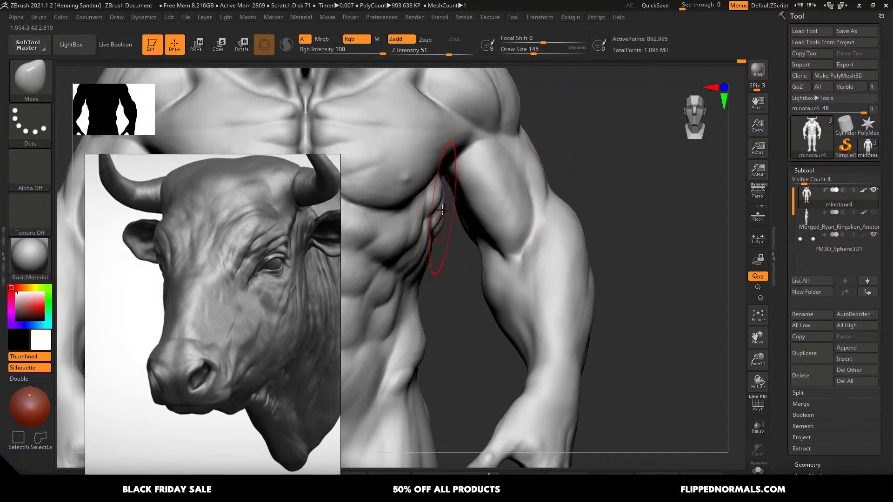
- Adjust the ribcage and pectoral forms from the front with the Move brush, reducing the draw size to 68
alt+right_drag(444, 214, 477, 215)
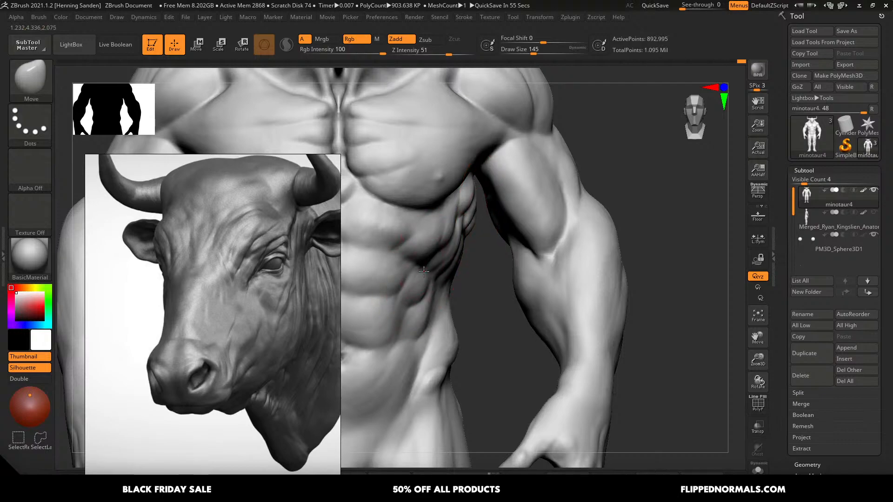
ctrl+right_drag(478, 220, 482, 249)
alt+right_drag(428, 227, 514, 255)
mouse_move(494, 215)
ctrl+right_down()
mouse_move(484, 203)
mouse_move(495, 244)
ctrl+right_up()
key(s)
drag(495, 244, 485, 244)
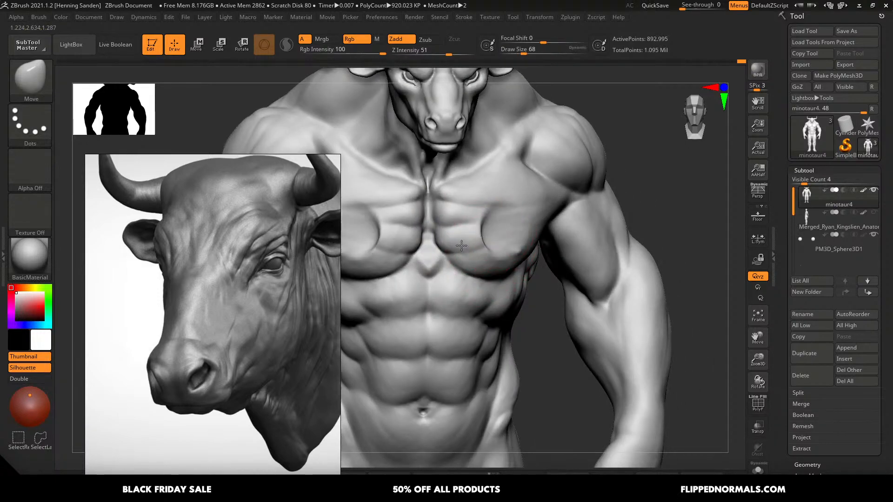
- Refine the lower outer pectoral with ClayBuildup at draw size 54
key(b)
key(c)
key(b)
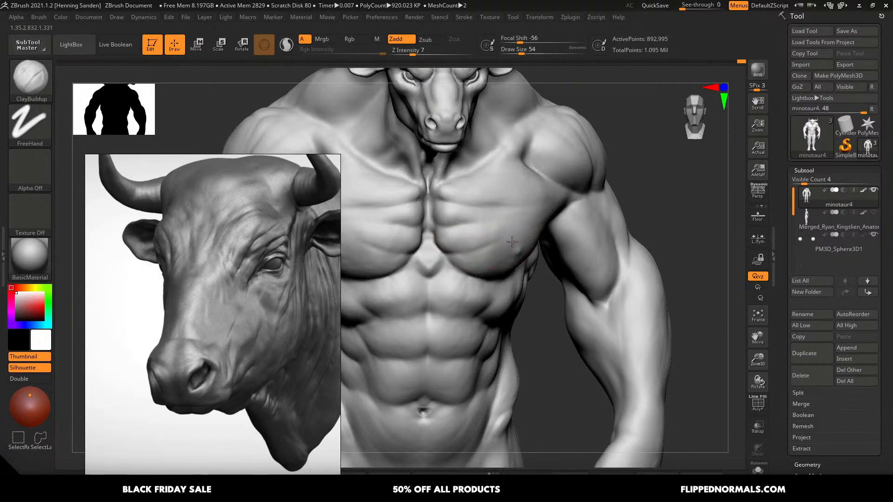
mouse_move(512, 242)
right_down()
mouse_move(506, 220)
mouse_move(510, 255)
mouse_move(520, 268)
mouse_move(533, 260)
mouse_move(554, 334)
mouse_move(543, 253)
right_up()
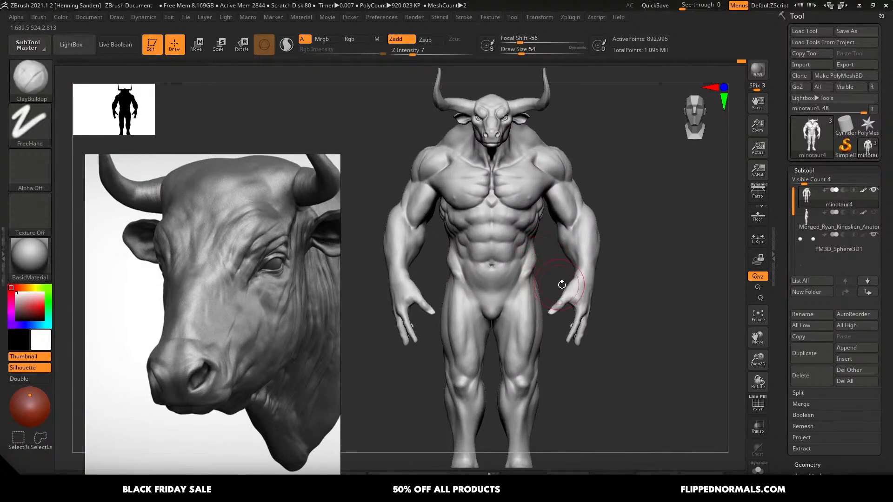
- Check the proportions and torso anatomy of the full minotaur from the front
right_drag(562, 285, 614, 273)
alt+right_drag(534, 220, 558, 239)
mouse_move(525, 184)
ctrl+right_down()
mouse_move(581, 271)
mouse_move(556, 181)
ctrl+right_up()
ctrl+right_drag(565, 273, 556, 240)
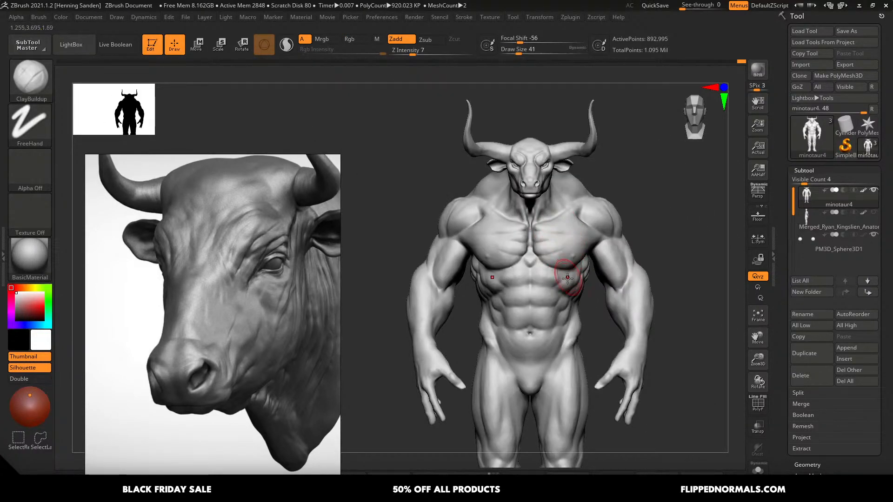
ctrl+right_drag(568, 277, 583, 243)
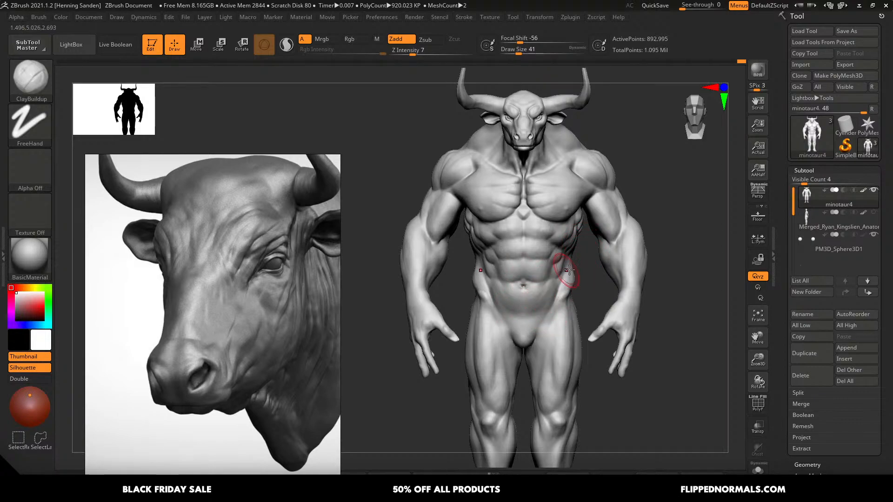
- Refine the inner thigh below the groin with ClayBuildup at draw sizes 51 and 44
mouse_move(560, 368)
alt+right_down()
mouse_move(550, 313)
mouse_move(566, 334)
mouse_move(569, 374)
alt+right_up()
right_drag(543, 329, 533, 343)
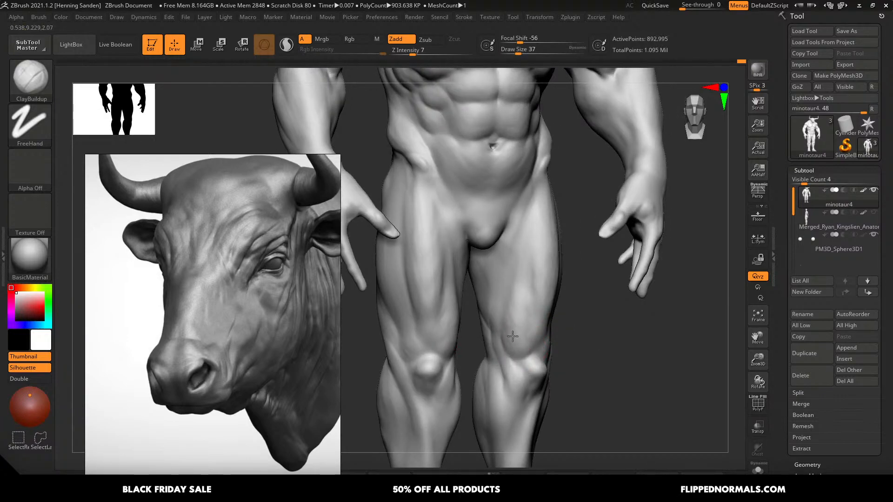
mouse_move(525, 293)
right_down()
mouse_move(518, 253)
mouse_move(487, 268)
mouse_move(470, 264)
mouse_move(464, 291)
right_up()
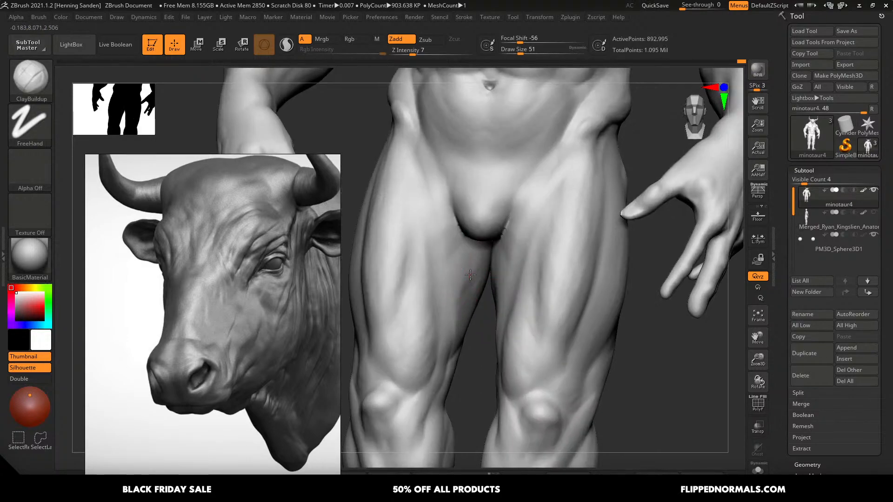
drag(465, 247, 440, 224)
key(s)
drag(433, 221, 443, 291)
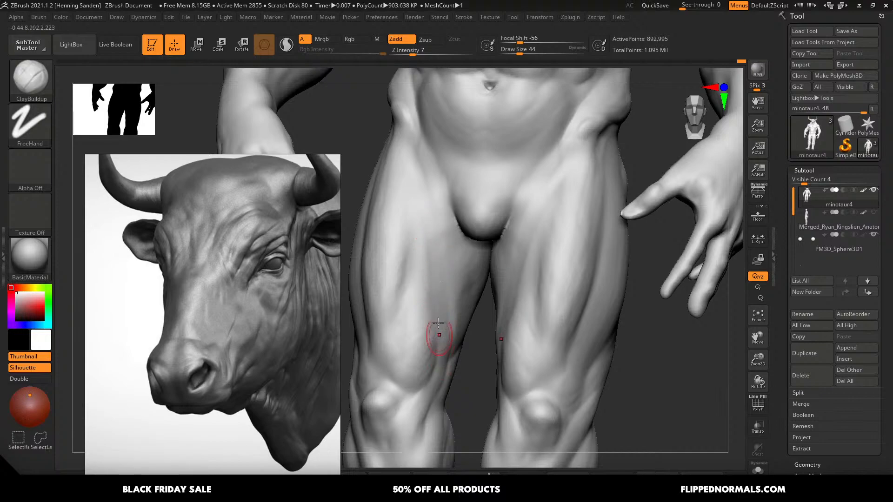
- Build up the inner thigh muscle from the groin down to the knee with ClayBuildup at draw size 56
key(s)
drag(426, 220, 428, 219)
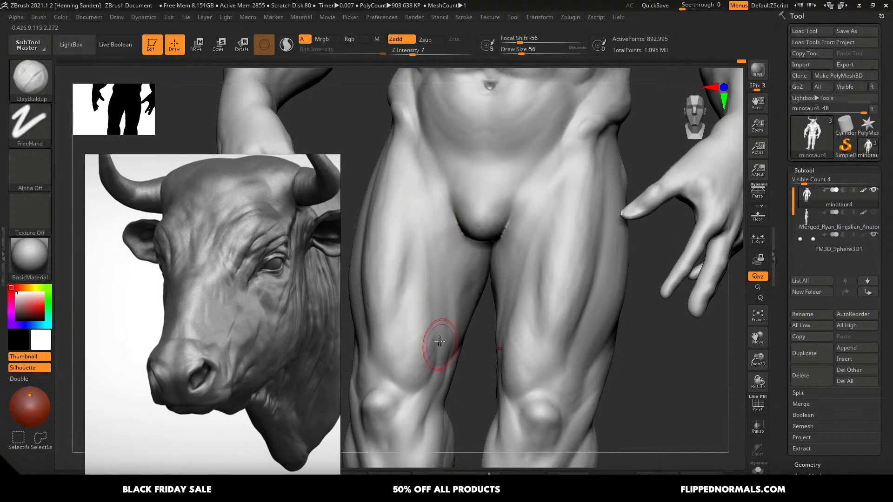
drag(447, 365, 442, 372)
drag(423, 198, 447, 365)
right_drag(446, 365, 441, 342)
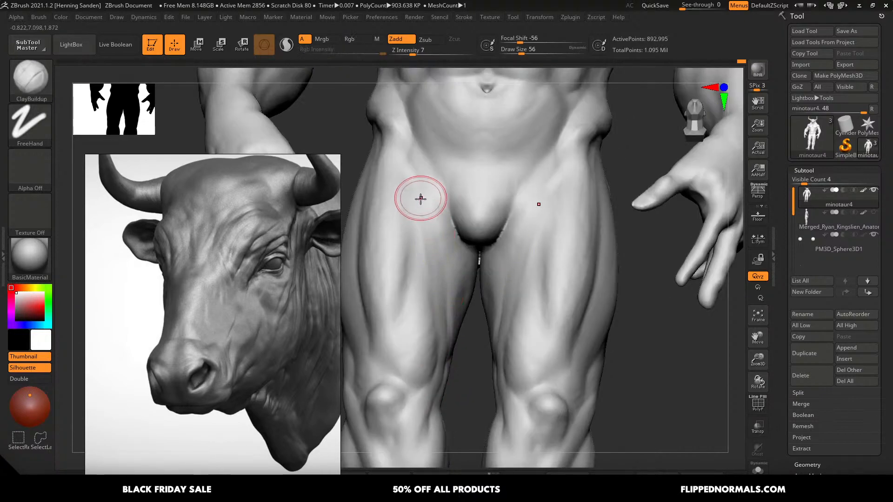
mouse_move(421, 199)
mouse_down()
mouse_move(447, 358)
mouse_move(435, 343)
mouse_up()
right_drag(412, 177, 393, 144)
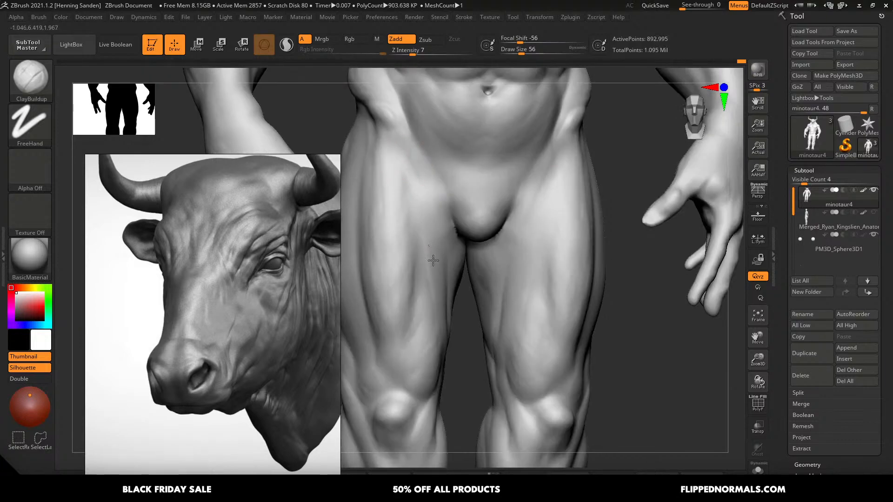
- Define the inner quadriceps down to the knee from several angles with ClayBuildup at draw size 46
key(s)
drag(392, 139, 389, 139)
drag(428, 223, 439, 321)
drag(426, 231, 440, 321)
right_drag(441, 288, 421, 275)
drag(425, 217, 439, 329)
mouse_move(448, 352)
right_down()
mouse_move(429, 407)
mouse_move(436, 381)
right_up()
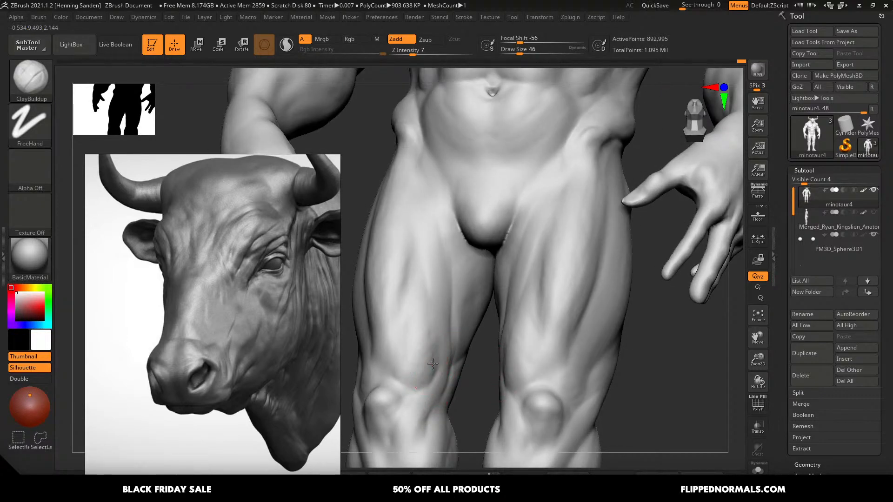
- Examine the minotaur's head, shoulders and torso from the front and from a slight angle
key(s)
drag(435, 359, 437, 358)
mouse_move(440, 362)
ctrl+right_down()
mouse_move(460, 285)
mouse_move(485, 305)
mouse_move(497, 366)
ctrl+right_up()
alt+right_drag(498, 221, 502, 253)
alt+right_drag(502, 195, 504, 282)
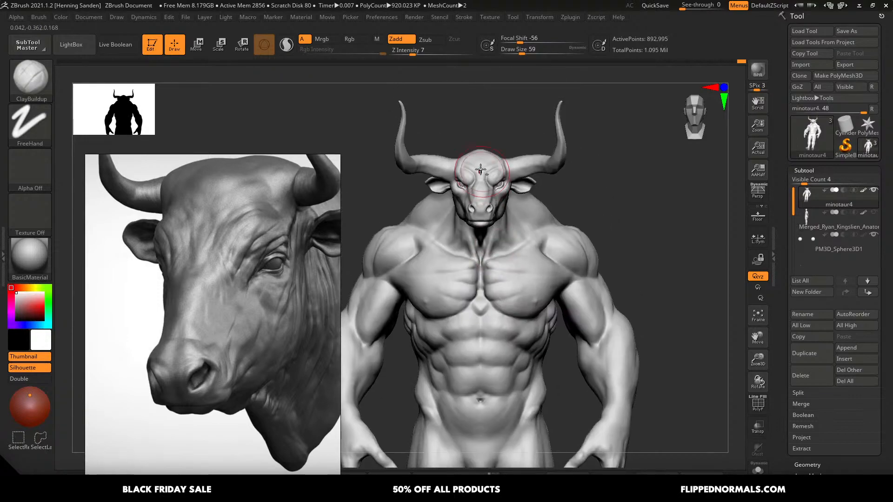
ctrl+right_drag(480, 171, 514, 258)
right_drag(519, 210, 491, 207)
key(s)
mouse_move(511, 208)
mouse_down()
mouse_move(502, 208)
mouse_move(501, 191)
mouse_move(509, 201)
mouse_up()
key(s)
key(s)
ctrl+right_drag(522, 200, 461, 125)
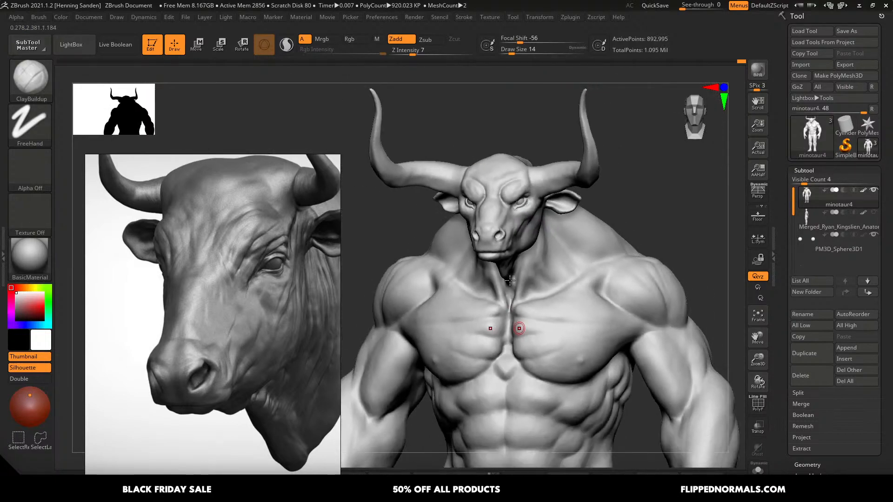
alt+right_drag(520, 328, 520, 256)
- Try smoothing the ribs and abdomen with the Smooth brush at draw size 163
key(s)
drag(539, 264, 548, 265)
key(s)
drag(575, 319, 589, 318)
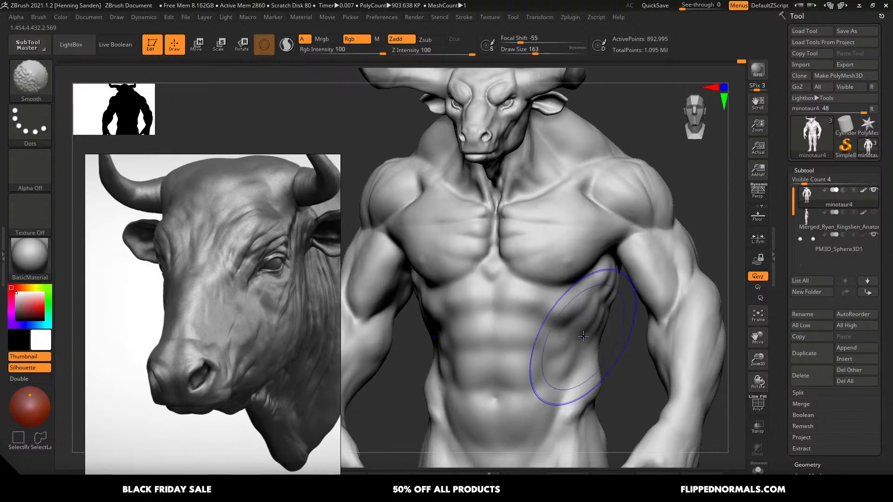
key(ctrl)
key(ctrl+z)
- Refine the upper abdominal muscles below the chest with ClayBuildup at draw sizes 33 and 41
key(s)
drag(582, 303, 567, 302)
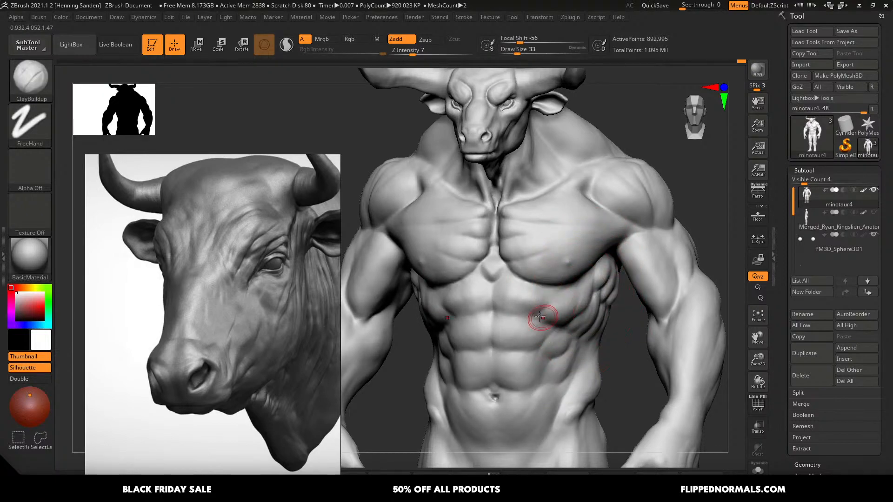
ctrl+right_drag(542, 311, 554, 305)
drag(556, 299, 555, 294)
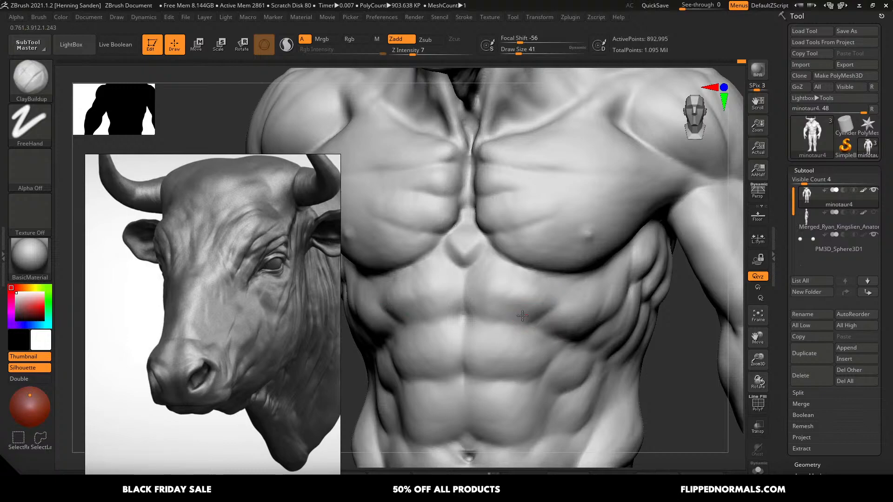
drag(503, 316, 525, 312)
right_drag(526, 312, 551, 313)
mouse_move(516, 315)
mouse_down()
mouse_move(496, 308)
mouse_move(552, 307)
mouse_up()
- Refine the side and lower abdomen around the navel with ClayBuildup at draw sizes 33 and 51
mouse_move(545, 250)
alt+right_down()
mouse_move(544, 236)
mouse_move(557, 335)
mouse_move(560, 265)
alt+right_up()
mouse_move(561, 265)
ctrl+right_down()
mouse_move(562, 279)
mouse_move(576, 261)
mouse_move(558, 279)
ctrl+right_up()
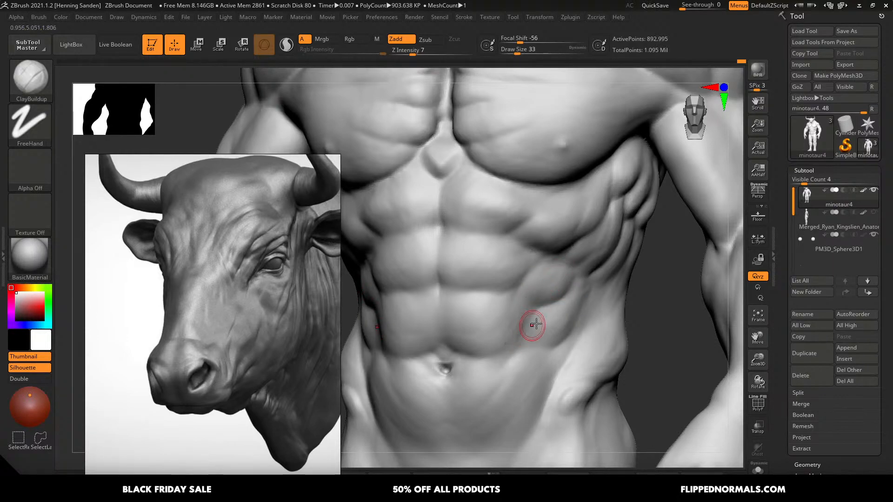
right_drag(562, 321, 558, 330)
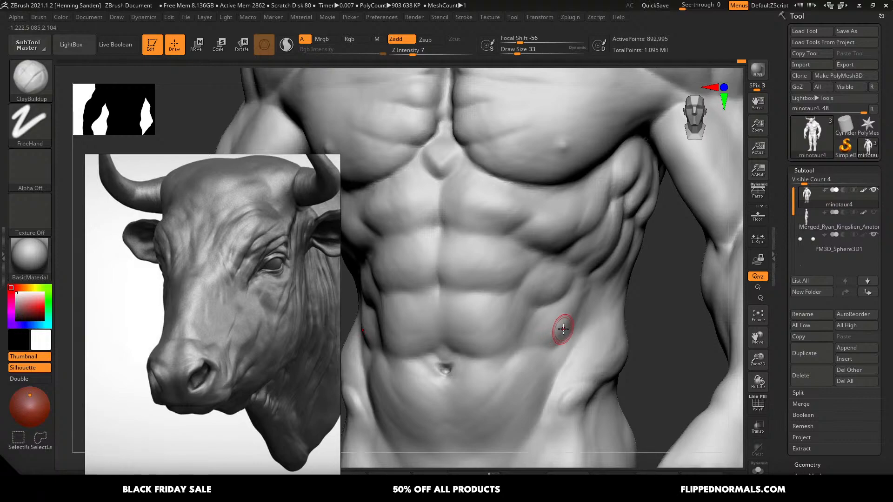
mouse_move(568, 323)
mouse_down()
mouse_move(533, 340)
mouse_move(537, 392)
mouse_move(521, 390)
mouse_up()
key(bracketright)
key(bracketright)
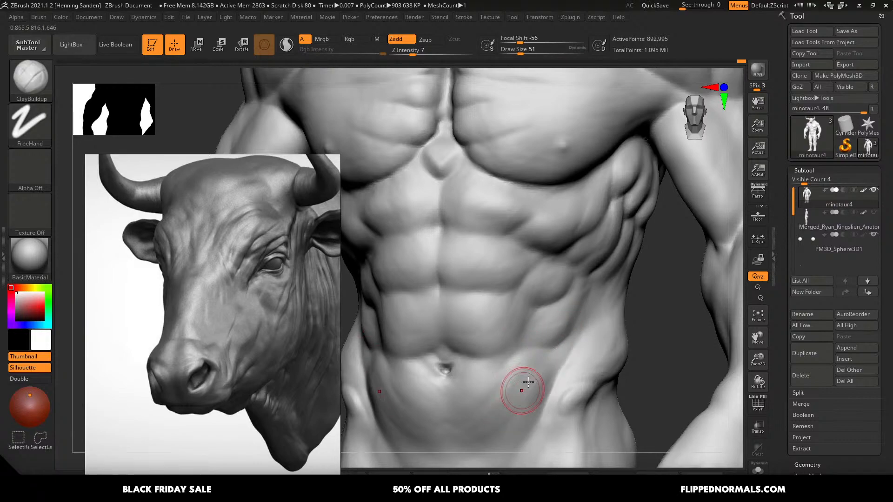
- Refine the ribs and the lower edge of the chest with ClayBuildup at draw sizes 51 and 56
mouse_move(528, 385)
right_down()
mouse_move(556, 332)
mouse_move(550, 339)
mouse_move(497, 309)
right_up()
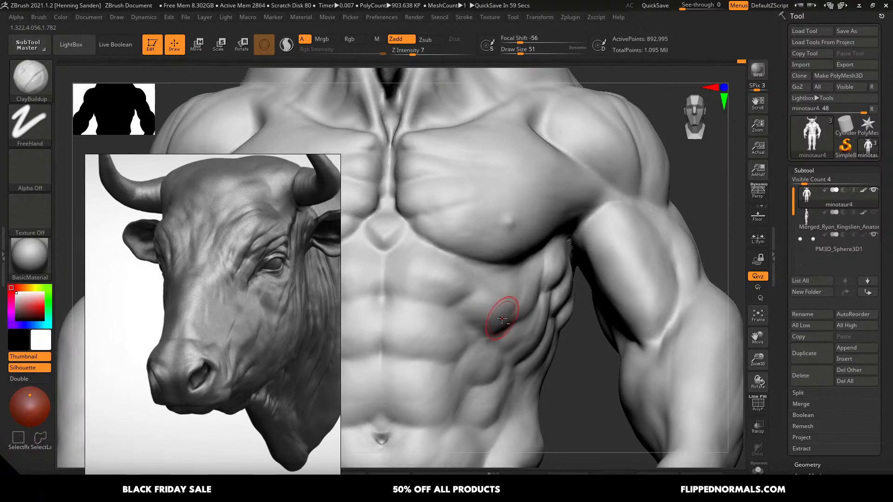
mouse_move(502, 317)
ctrl+right_down()
mouse_move(478, 274)
mouse_move(485, 299)
mouse_move(516, 267)
mouse_move(497, 270)
mouse_move(519, 297)
ctrl+right_up()
key(s)
drag(519, 275, 522, 274)
key(bracketleft)
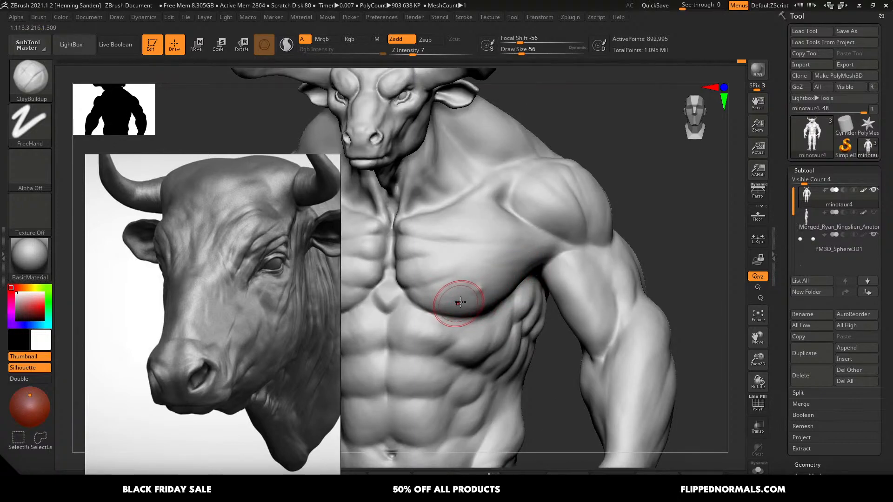
mouse_move(485, 301)
shift+right_down()
mouse_move(484, 269)
mouse_move(499, 275)
shift+right_up()
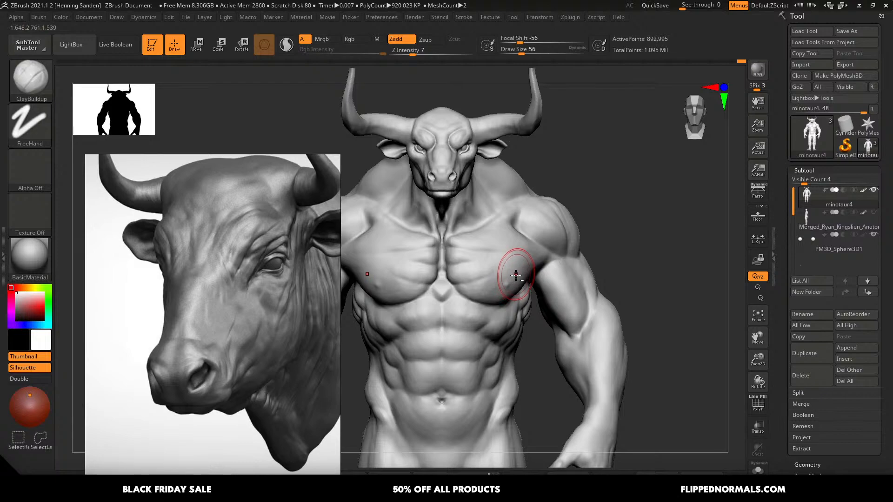
- Save the tool as minotaur4.ZTL, replacing the existing file
alt+right_drag(516, 275, 549, 279)
key(ctrl)
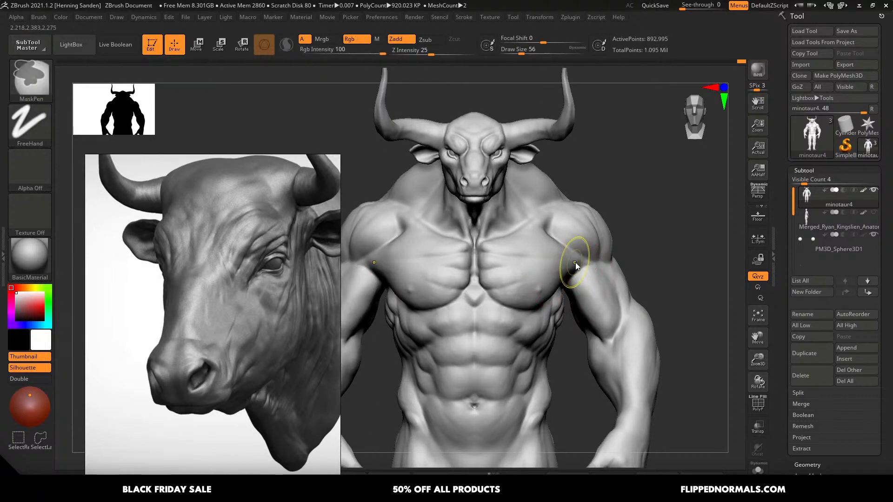
key(ctrl+s)
click(747, 405)
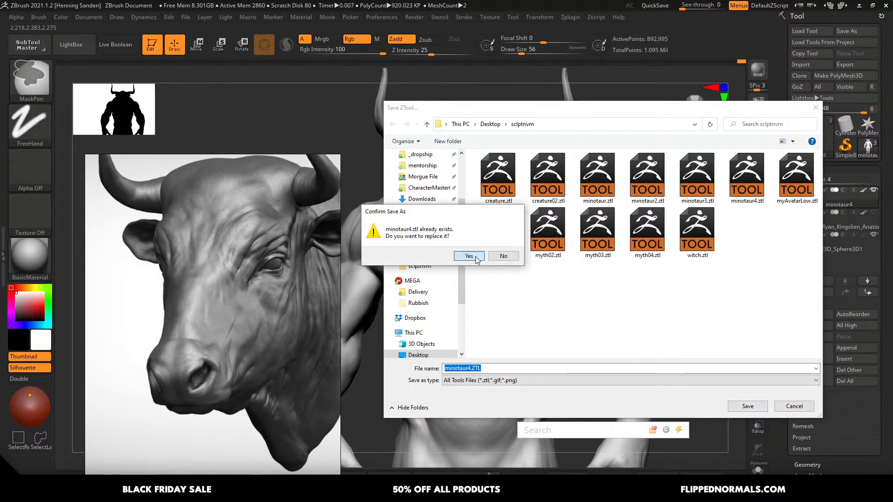
click(517, 255)
- Browse the Mannequin project folder in LightBox, look over Mannequin5.ZPR and close the library
click(81, 48)
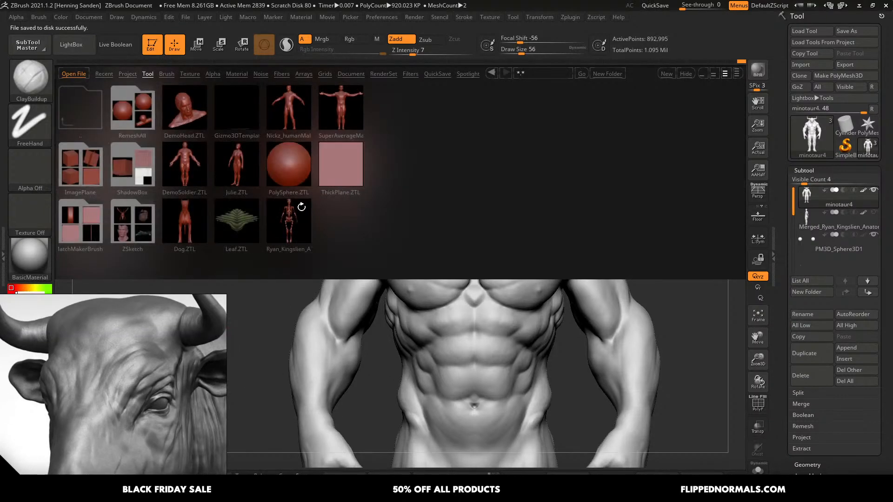
click(124, 74)
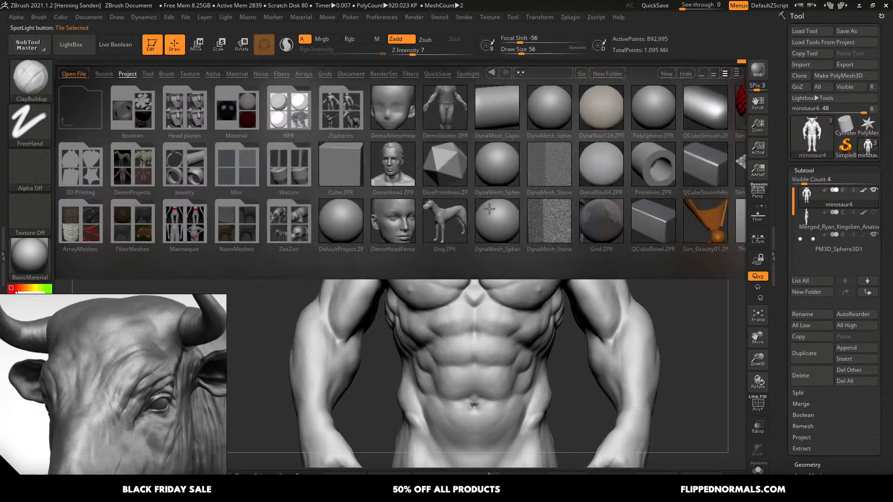
click(195, 221)
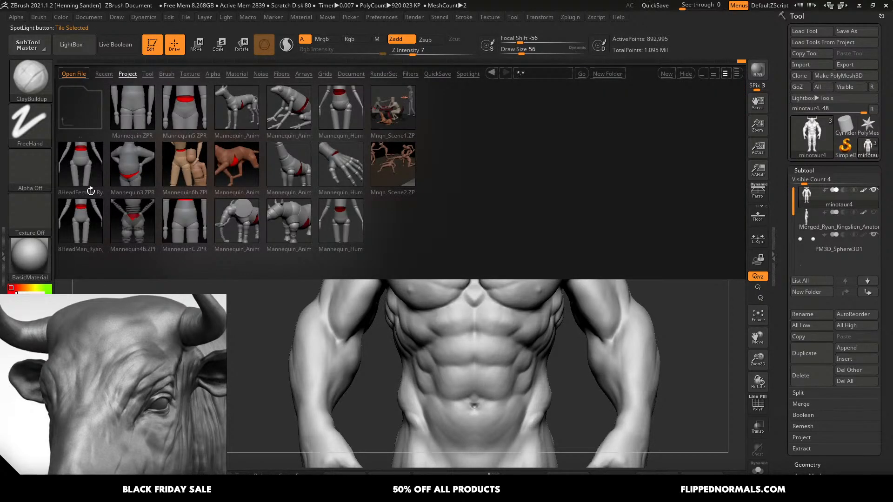
click(164, 121)
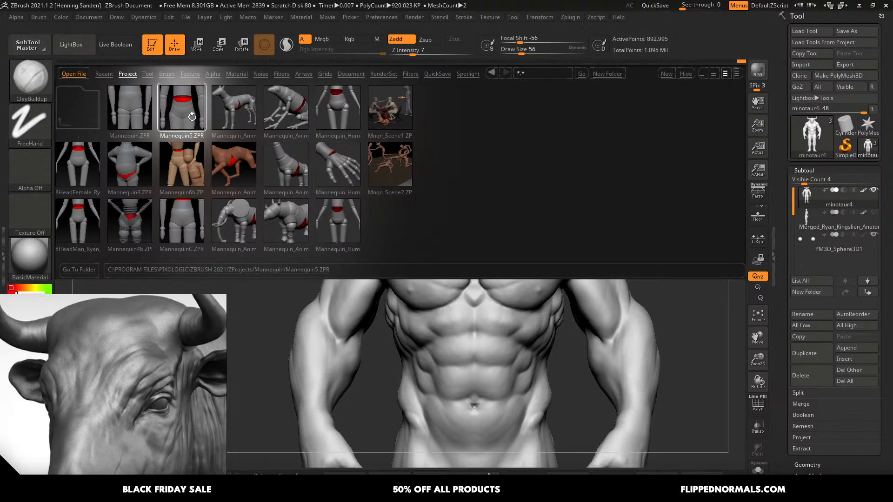
click(71, 48)
- Adjust the outline at the top of the shoulders with the Move brush at draw size 68
ctrl+right_drag(534, 230, 536, 215)
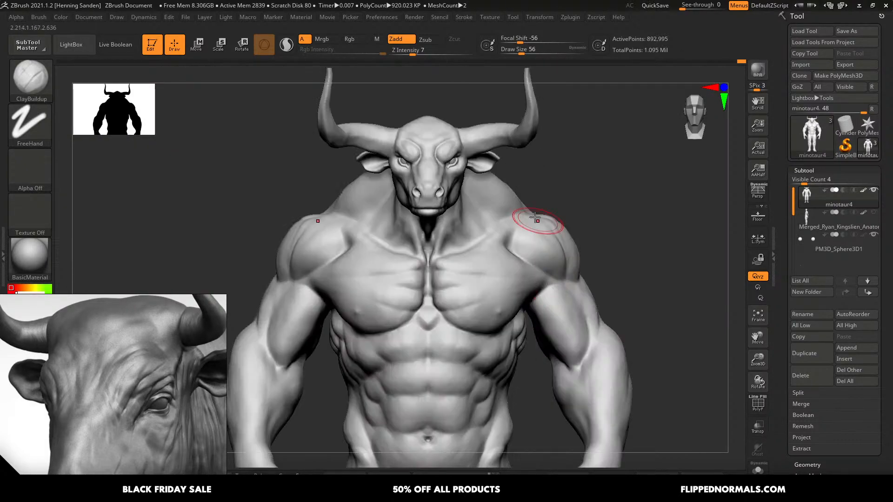
key(b)
key(d)
key(s)
key(s)
drag(520, 214, 540, 212)
key(b)
key(m)
key(v)
key(s)
drag(545, 219, 541, 218)
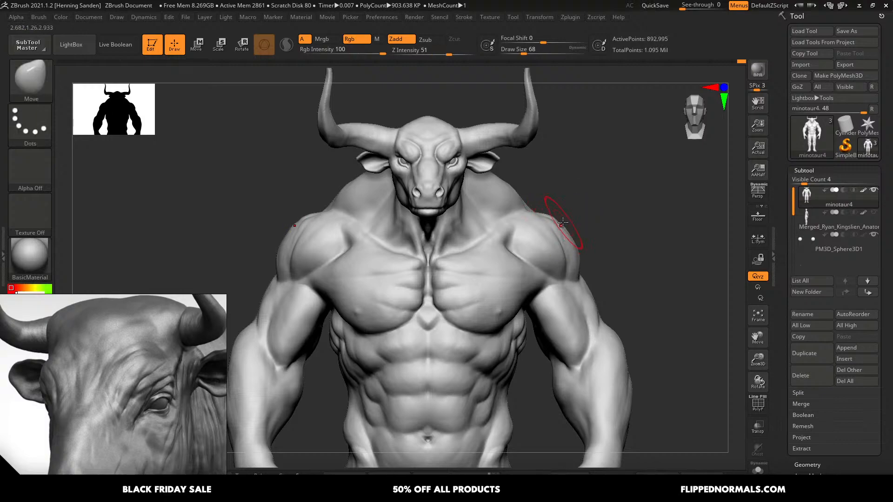
- Reshape the deltoid and upper shoulder from the side and rear with Move at draw sizes 101 to 149
mouse_move(565, 250)
right_down()
mouse_move(548, 233)
mouse_move(512, 239)
right_up()
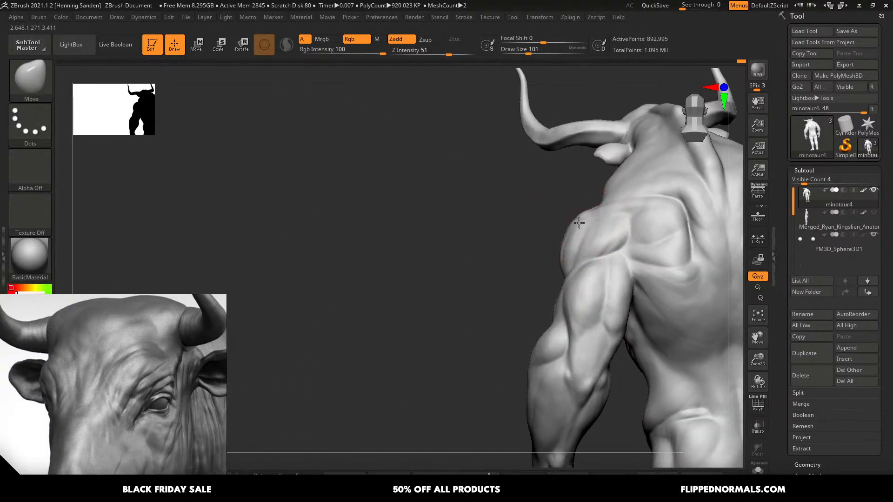
mouse_move(584, 226)
right_down()
mouse_move(608, 211)
mouse_move(578, 193)
mouse_move(568, 227)
mouse_move(574, 196)
right_up()
key(s)
drag(573, 196, 577, 196)
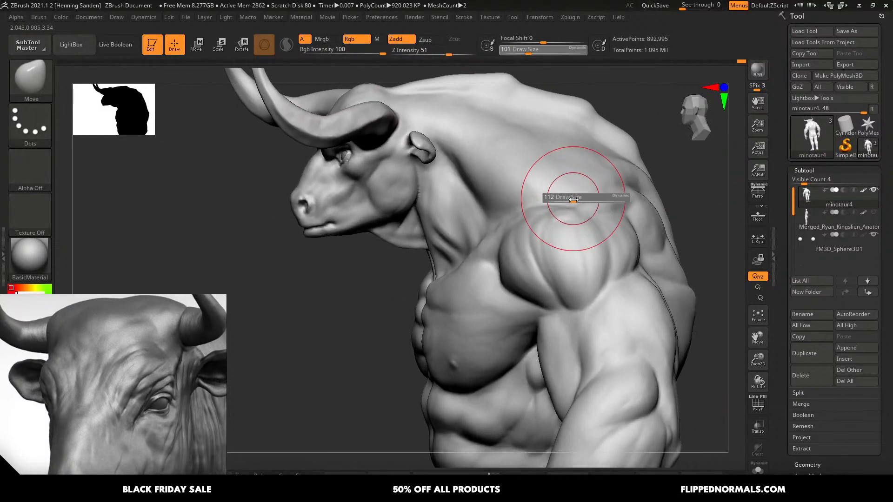
mouse_move(577, 196)
right_down()
mouse_move(564, 186)
mouse_move(528, 223)
right_up()
key(s)
drag(528, 224, 532, 224)
right_drag(529, 226, 534, 225)
key(s)
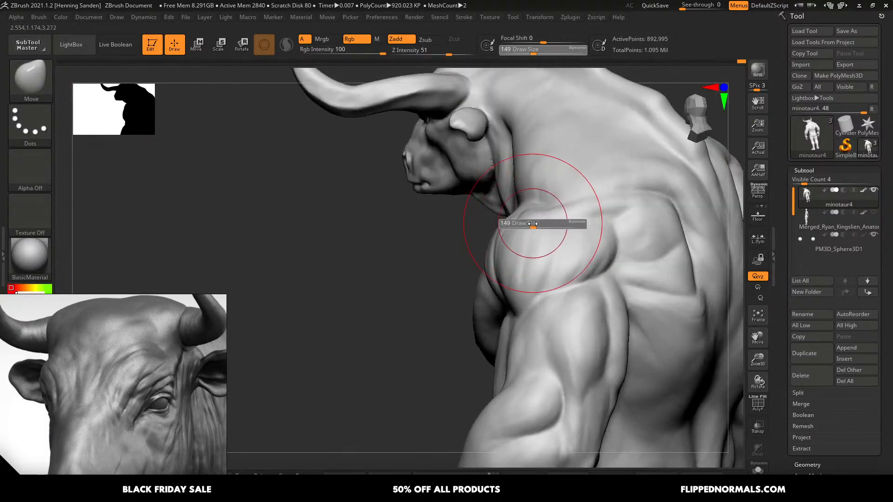
drag(534, 225, 532, 224)
key(s)
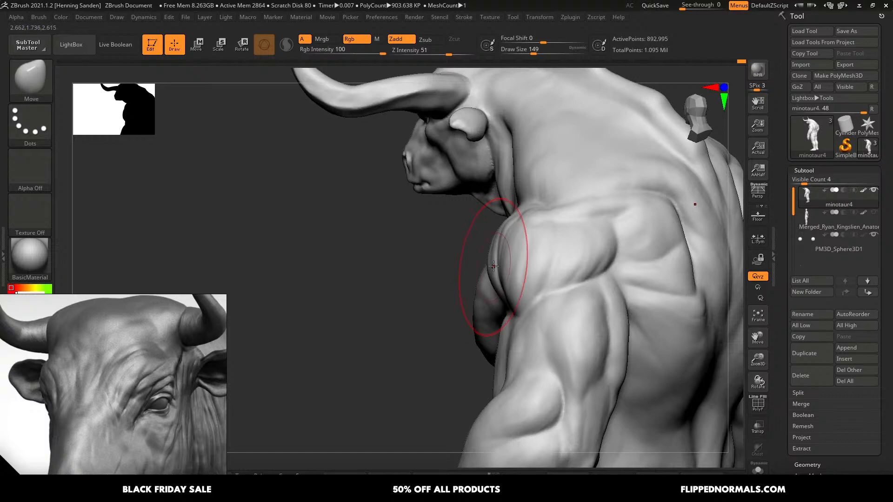
- Adjust the trapezius slope between neck and shoulders from the front with Move at draw sizes 94 and 116
right_drag(495, 268, 567, 194)
key(s)
drag(522, 217, 520, 217)
ctrl+right_drag(519, 234, 517, 298)
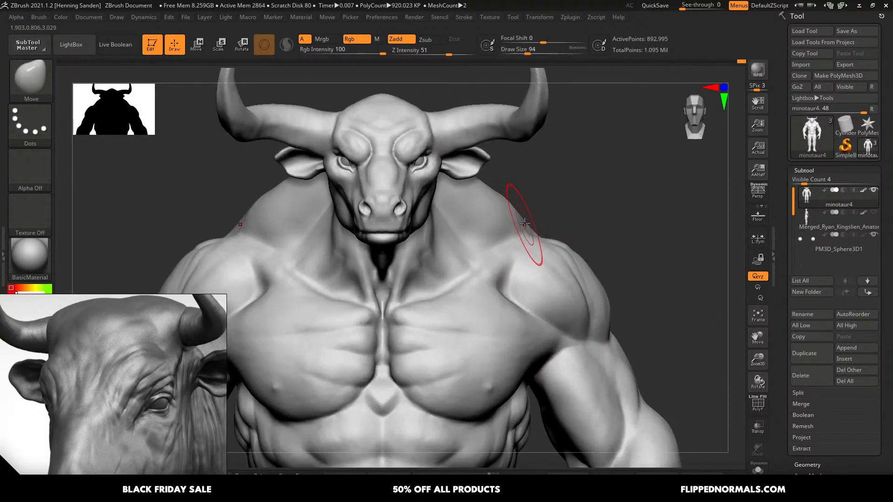
key(s)
drag(526, 225, 530, 225)
ctrl+right_drag(506, 201, 481, 163)
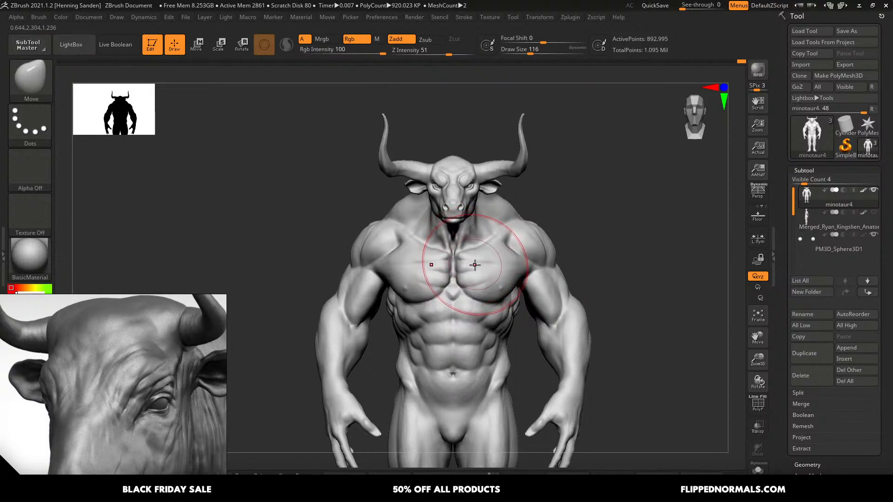
- Reshape the front of the deltoid and its junction with the upper arm using Move at draw sizes 108 and 97
mouse_move(491, 274)
right_down()
mouse_move(510, 232)
mouse_move(495, 215)
mouse_move(525, 216)
right_up()
key(s)
drag(500, 208, 501, 213)
key(s)
right_drag(500, 212, 517, 224)
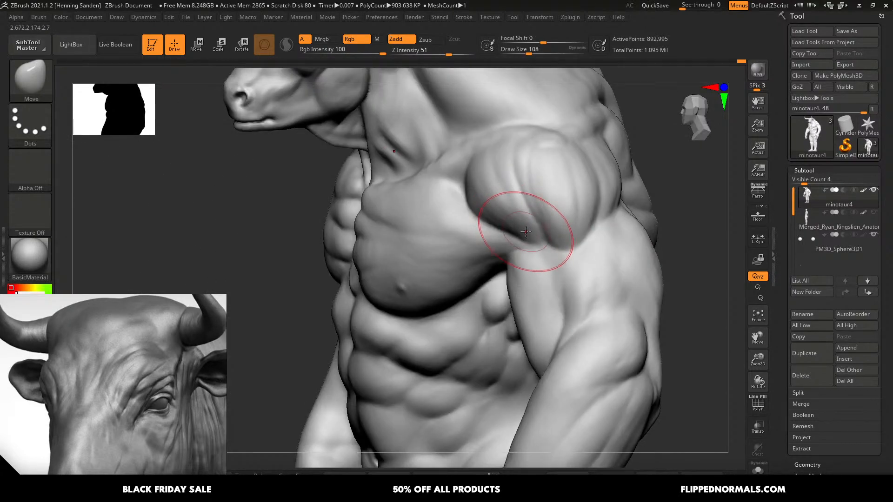
key(s)
drag(524, 228, 522, 228)
mouse_move(520, 227)
right_down()
mouse_move(499, 218)
mouse_move(378, 305)
mouse_move(465, 279)
right_up()
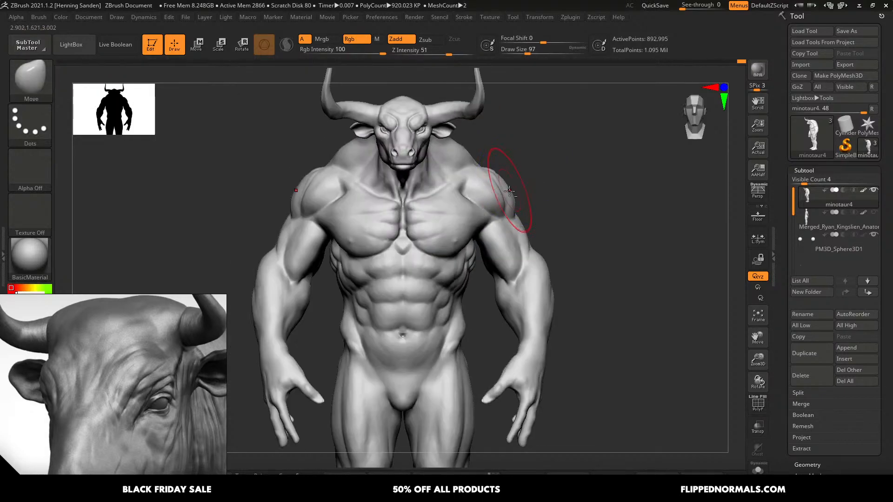
- Switch to ClayBuildup and refine the front deltoid and upper chest at draw sizes 97 and 65
mouse_move(512, 190)
alt+right_down()
mouse_move(535, 220)
mouse_move(534, 235)
mouse_move(488, 199)
alt+right_up()
key(b)
key(c)
key(b)
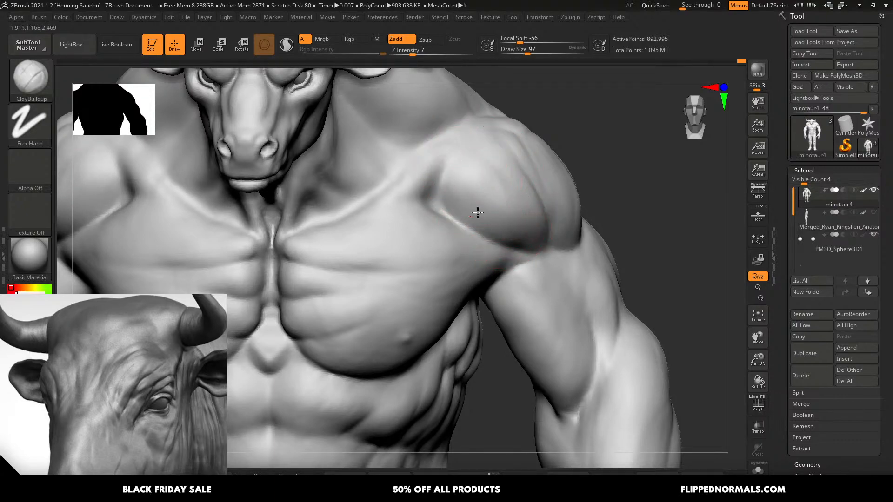
right_drag(487, 214, 479, 176)
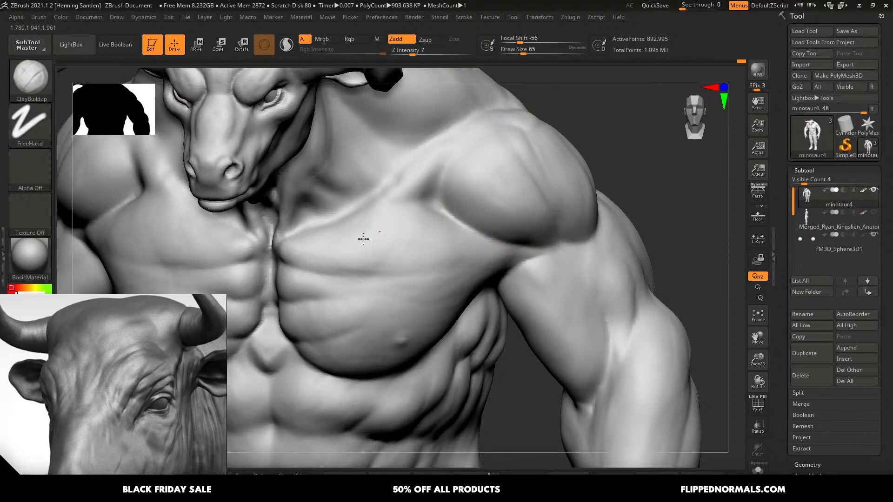
- Try adding ClayBuildup strokes across the upper chest and over the deltoid at draw size 65
drag(363, 239, 319, 252)
key(ctrl+z)
mouse_move(503, 191)
mouse_down()
mouse_move(530, 191)
mouse_move(519, 207)
mouse_move(537, 203)
mouse_move(503, 204)
mouse_move(506, 177)
mouse_move(494, 161)
mouse_up()
key(ctrl+z)
key(ctrl+z)
- Refine the collarbone and the upper chest beneath it with ClayBuildup at draw sizes 33 and 59
ctrl+right_drag(434, 180, 453, 260)
key(bracketleft)
key(bracketleft)
key(bracketleft)
right_drag(404, 214, 442, 237)
mouse_move(407, 218)
mouse_down()
mouse_move(359, 175)
mouse_move(428, 231)
mouse_up()
mouse_move(444, 240)
right_down()
mouse_move(451, 266)
mouse_move(452, 249)
right_up()
key(bracketleft)
key(bracketleft)
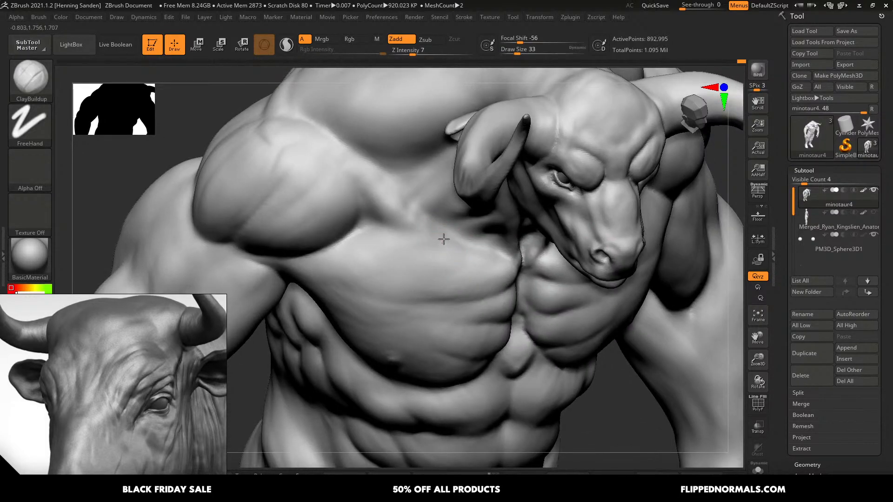
key(bracketright)
key(bracketright)
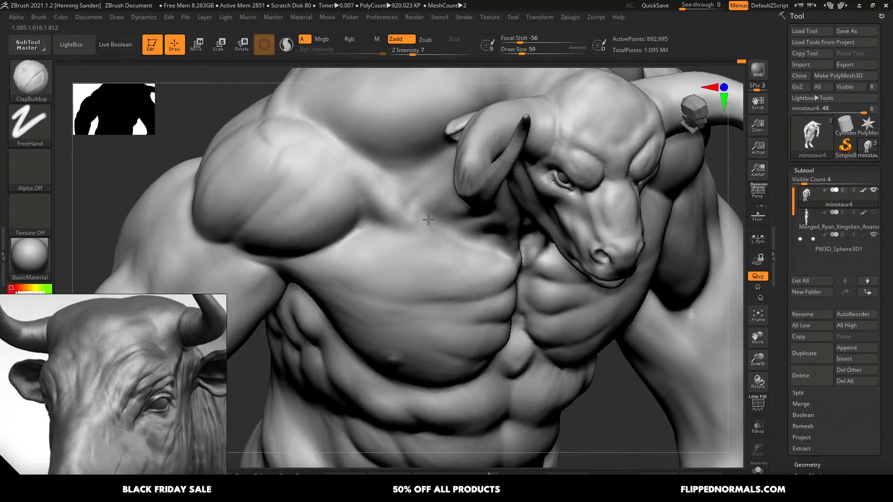
drag(413, 209, 413, 213)
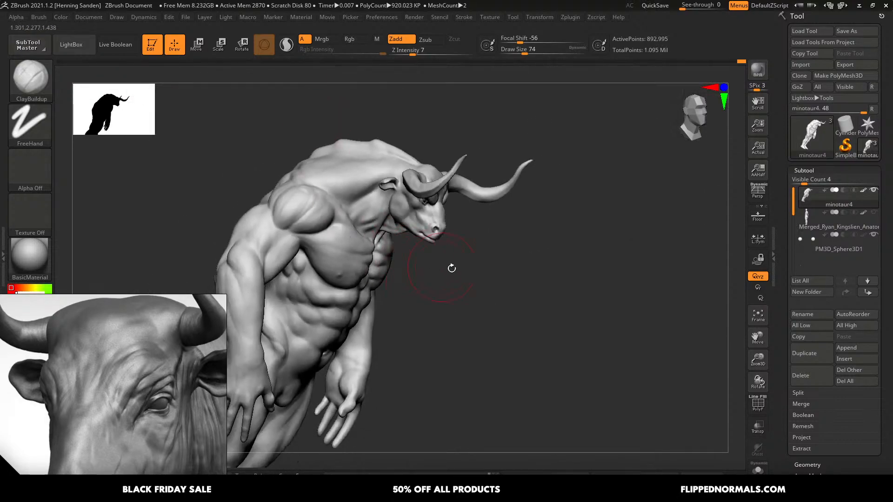
- Refine the lower front edge of the deltoid where it meets the chest with ClayBuildup at draw size 80, smoothing the chest junction
shift+drag(410, 266, 372, 251)
key(Caps_Lock)
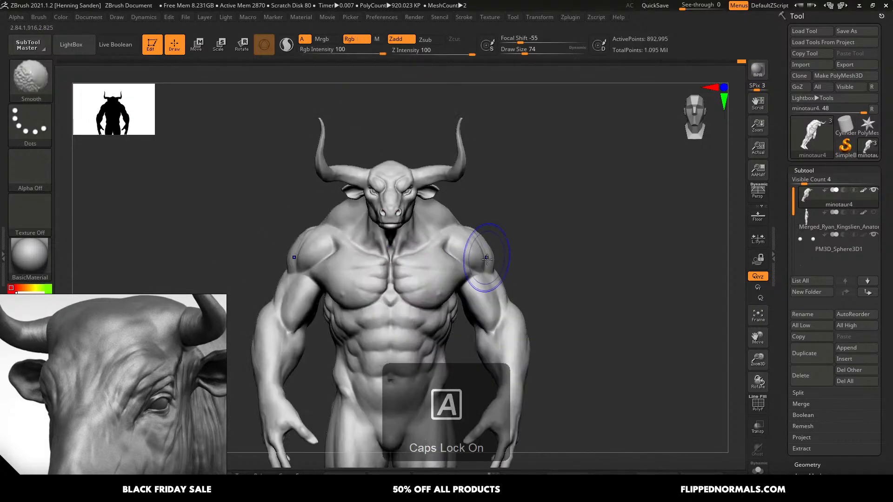
key(Caps_Lock)
alt+right_drag(471, 286, 517, 269)
mouse_move(432, 261)
right_down()
mouse_move(470, 266)
mouse_move(417, 298)
right_up()
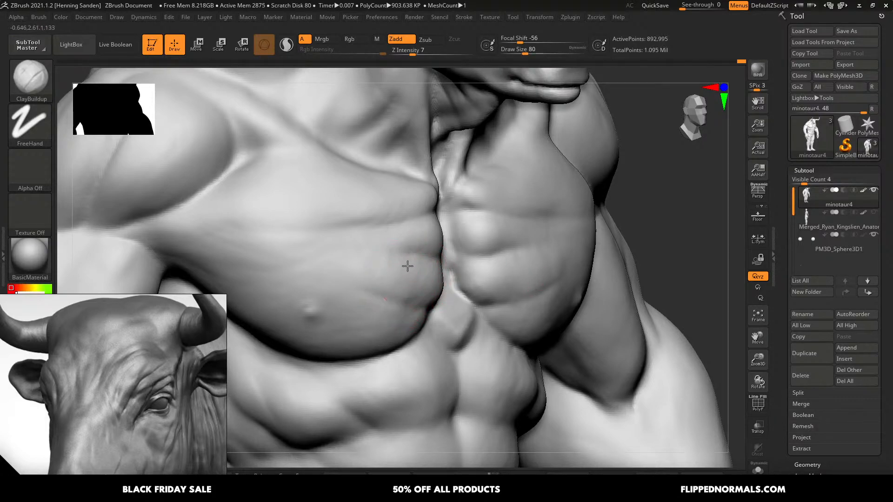
mouse_move(323, 228)
alt+right_down()
mouse_move(275, 173)
mouse_move(464, 265)
mouse_move(439, 238)
alt+right_up()
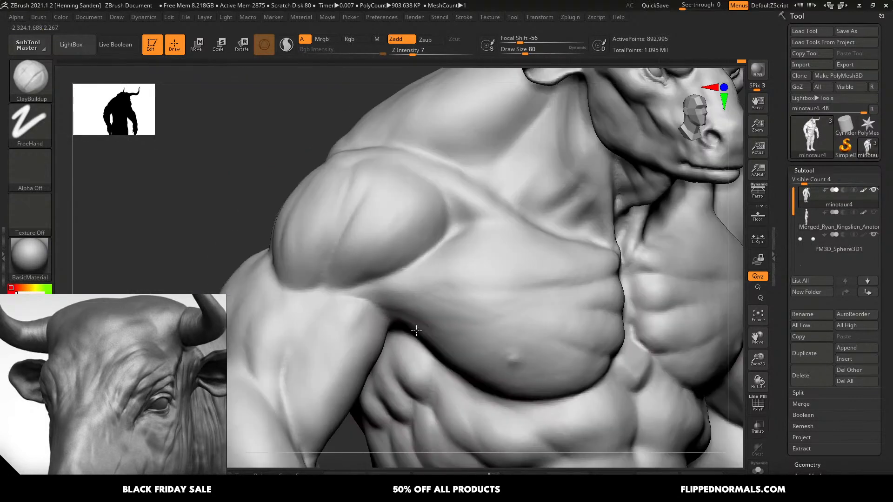
drag(453, 220, 321, 304)
mouse_move(434, 249)
shift+mouse_down()
mouse_move(452, 214)
mouse_move(415, 265)
shift+mouse_up()
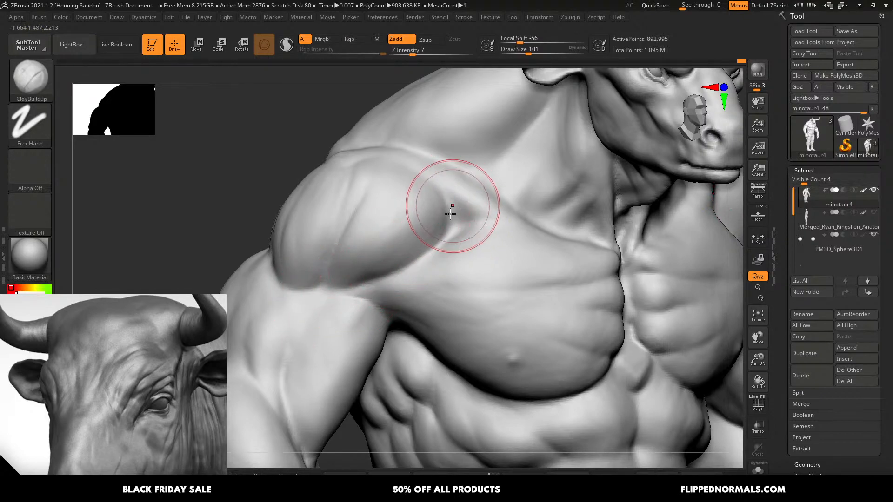
- Try larger ClayBuildup strokes along the lower front edge of the deltoid, starting at draw size 101
mouse_move(450, 214)
mouse_down()
mouse_move(453, 235)
mouse_move(405, 269)
mouse_up()
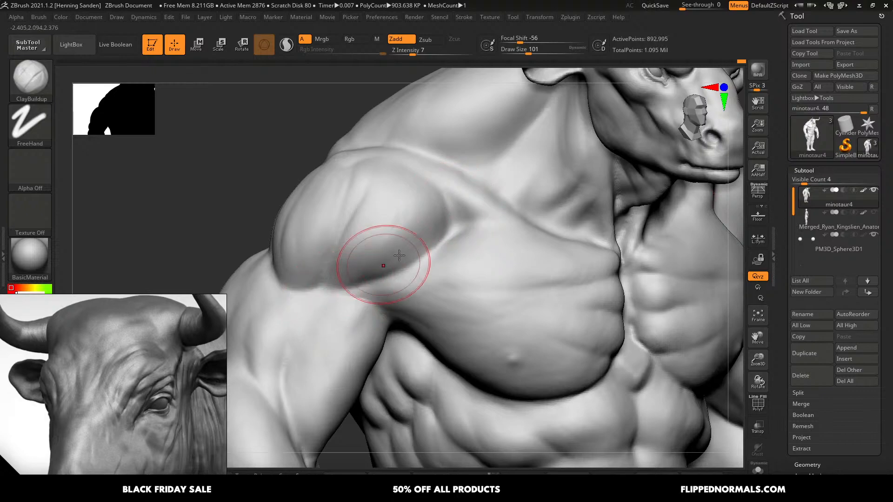
key(ctrl+z)
key(bracketright)
mouse_move(450, 217)
mouse_down()
mouse_move(368, 278)
mouse_move(326, 289)
mouse_up()
key(ctrl+z)
key(bracketright)
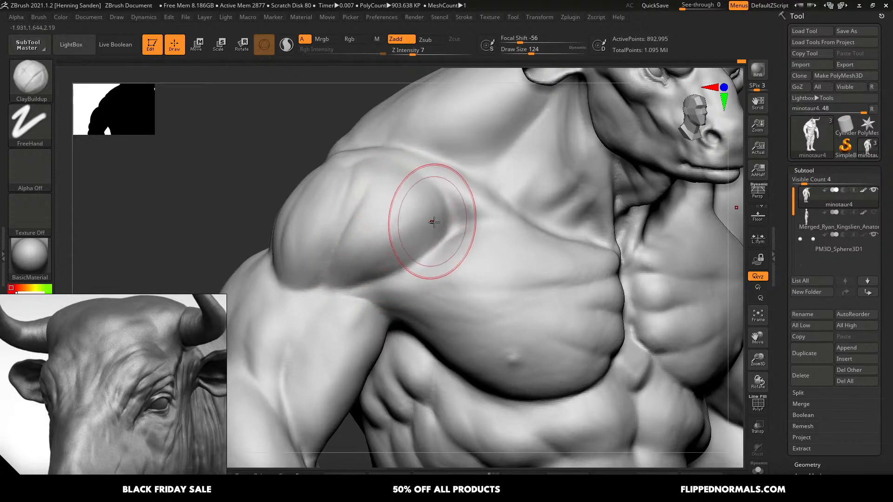
- Examine the deltoid, chest and upper arm up close, as well as the whole figure from the front and at an angle
mouse_move(449, 239)
ctrl+right_down()
mouse_move(449, 177)
mouse_move(454, 345)
ctrl+right_up()
key(bracketleft)
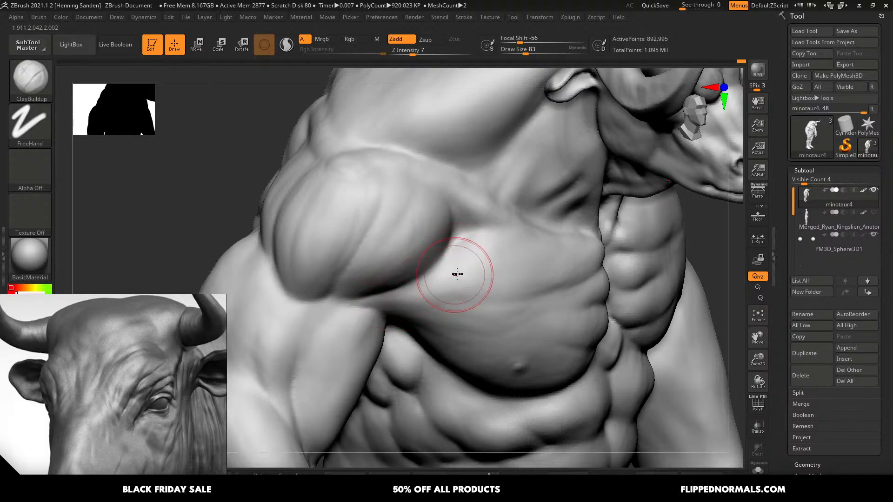
right_drag(470, 235, 486, 203)
key(bracketleft)
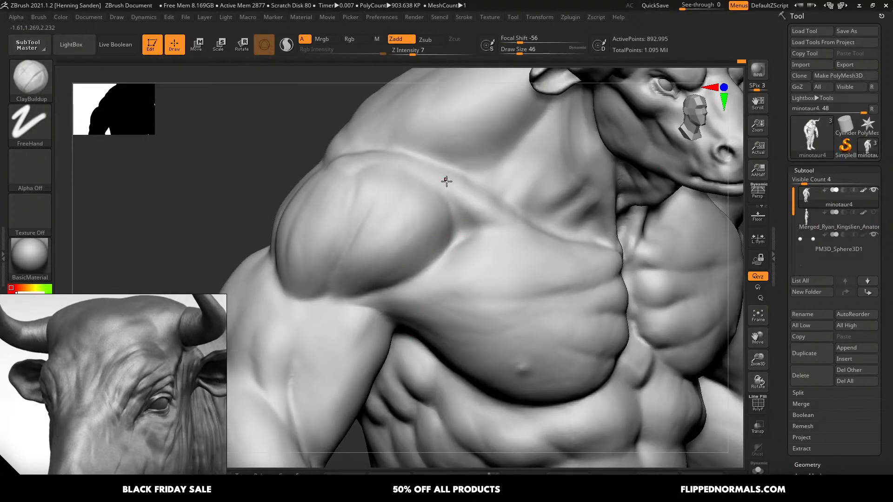
right_drag(446, 181, 446, 184)
right_drag(361, 189, 378, 193)
key(bracketright)
key(bracketright)
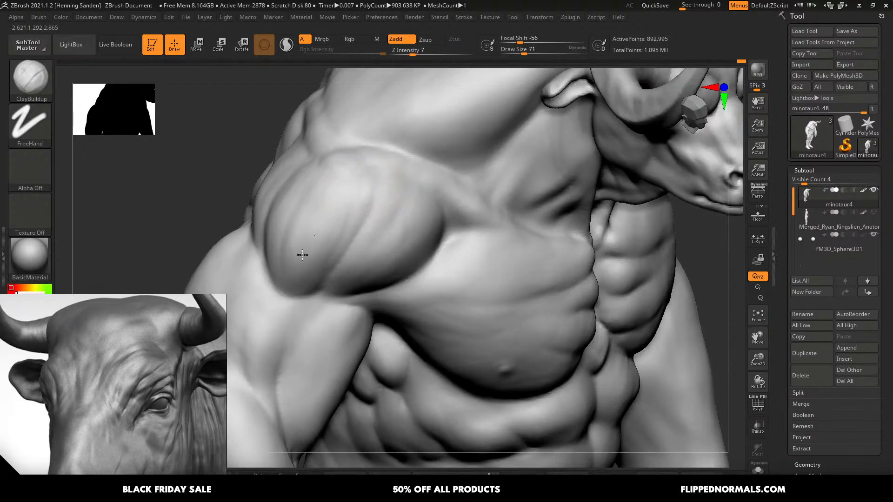
mouse_move(299, 279)
alt+right_down()
mouse_move(402, 243)
mouse_move(391, 251)
alt+right_up()
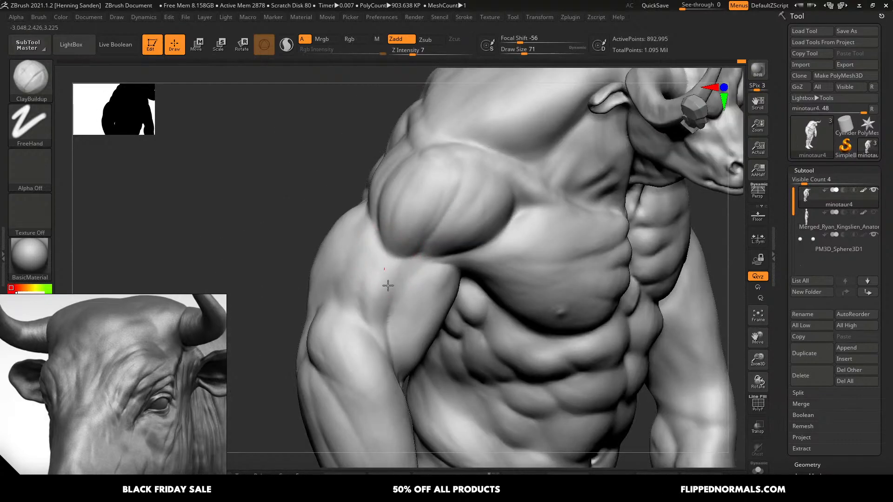
ctrl+right_drag(397, 311, 380, 318)
alt+right_drag(533, 316, 543, 281)
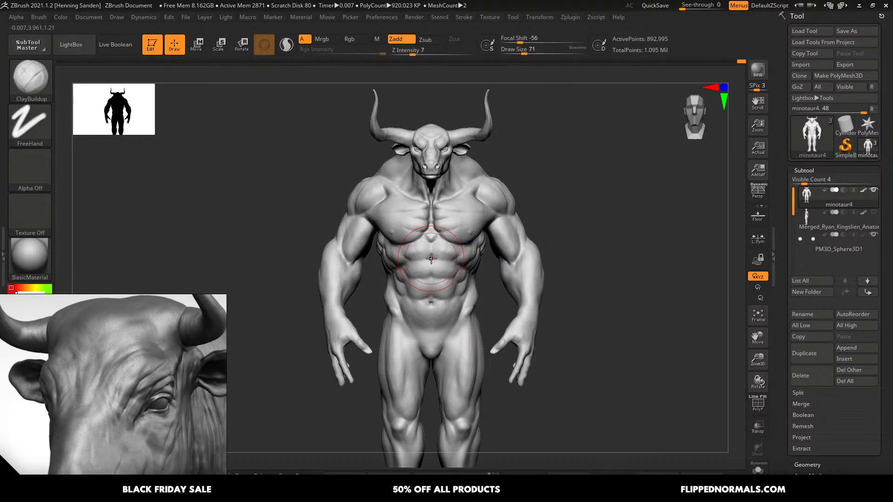
right_drag(453, 257, 400, 260)
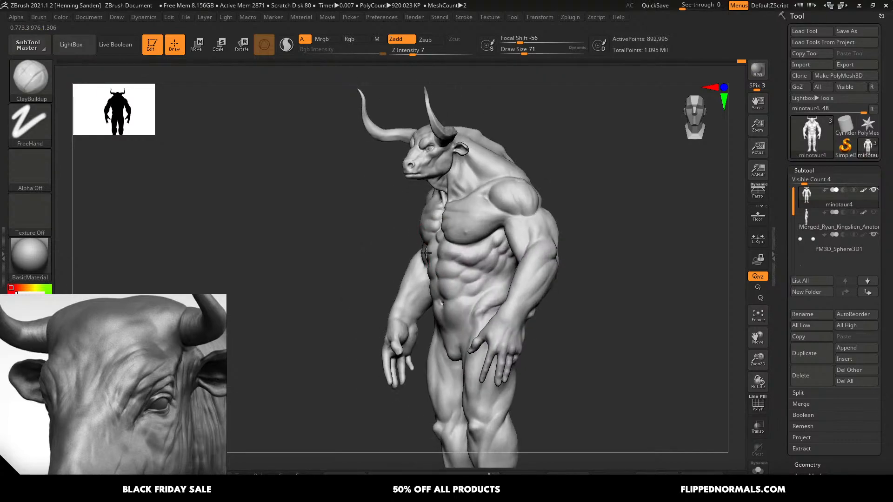
shift+right_drag(524, 263, 479, 245)
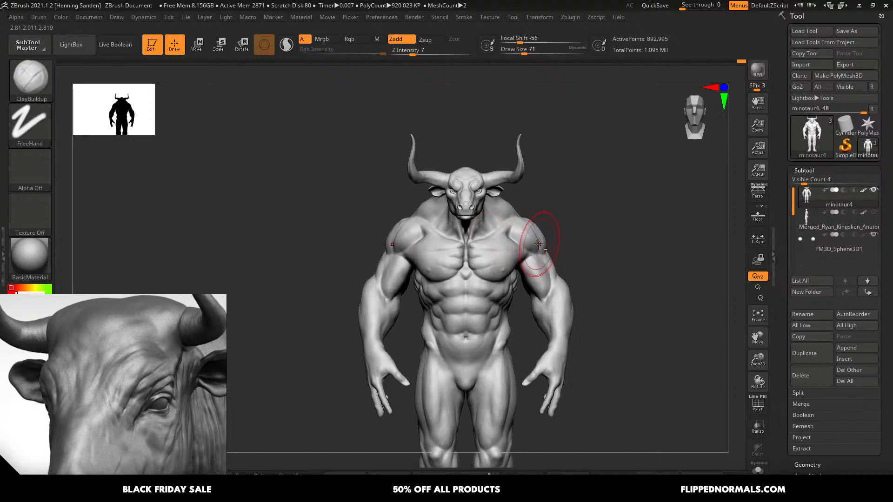
- Save the tool as minotaur4.ZTL in the sclptnvm folder, overwriting the existing file
key(ctrl+s)
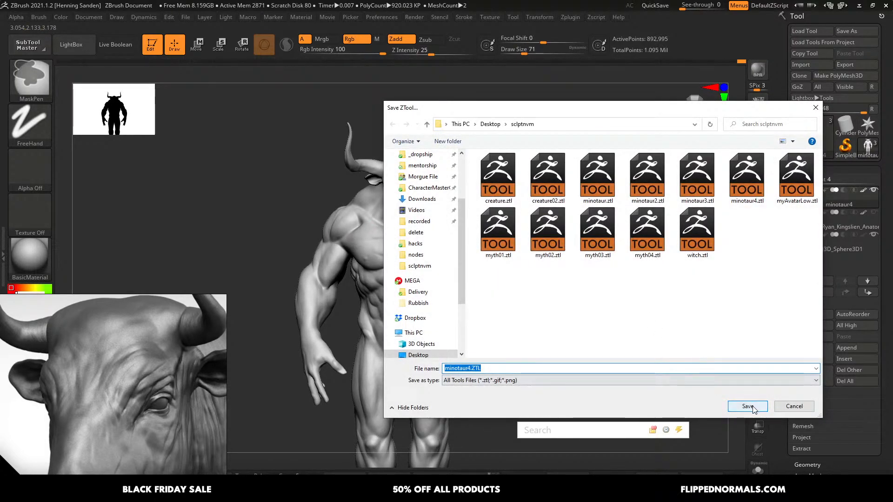
click(744, 405)
click(475, 261)
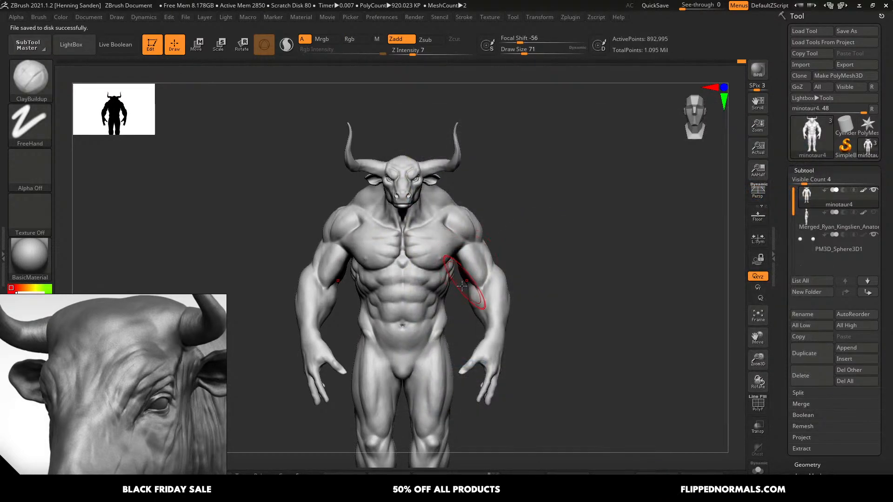
- Start a screenshot of about 1001x350 pixels around the head and chest and mark it with a red horizontal line, circled ends and an arrow below each
key(Print)
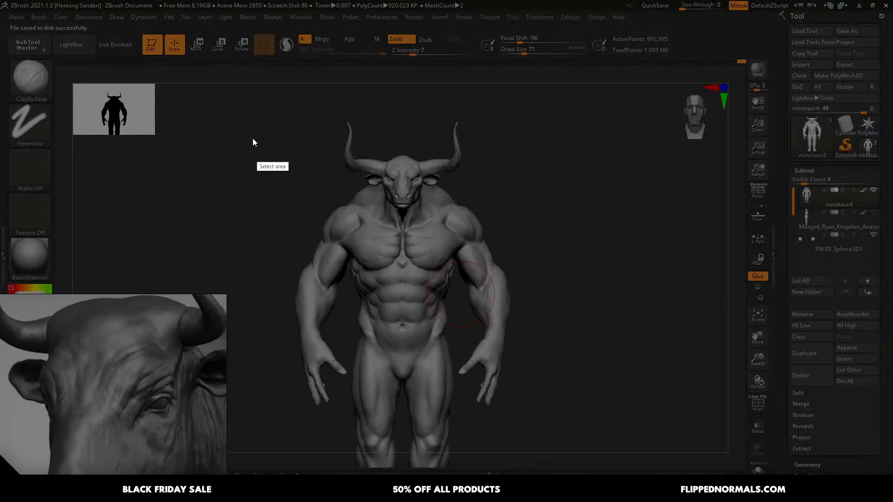
drag(234, 106, 700, 269)
click(709, 194)
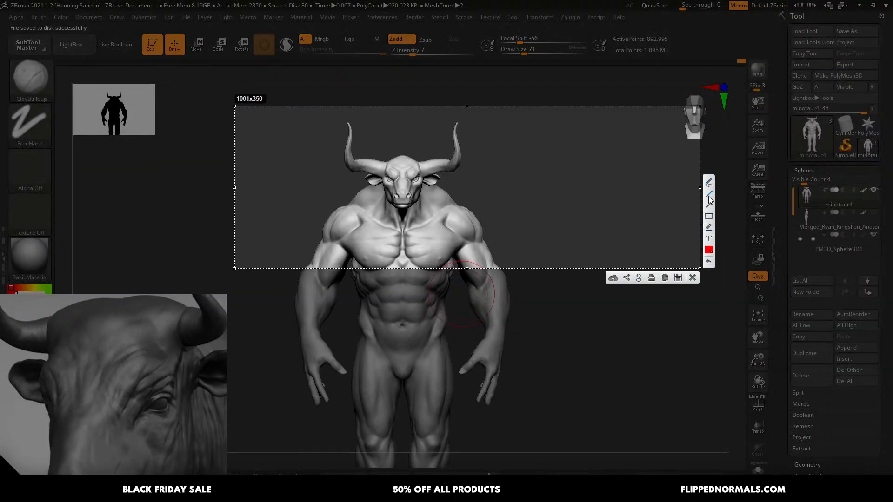
mouse_move(263, 146)
mouse_down()
mouse_move(498, 139)
mouse_move(681, 148)
mouse_up()
drag(259, 140, 269, 142)
drag(684, 146, 687, 148)
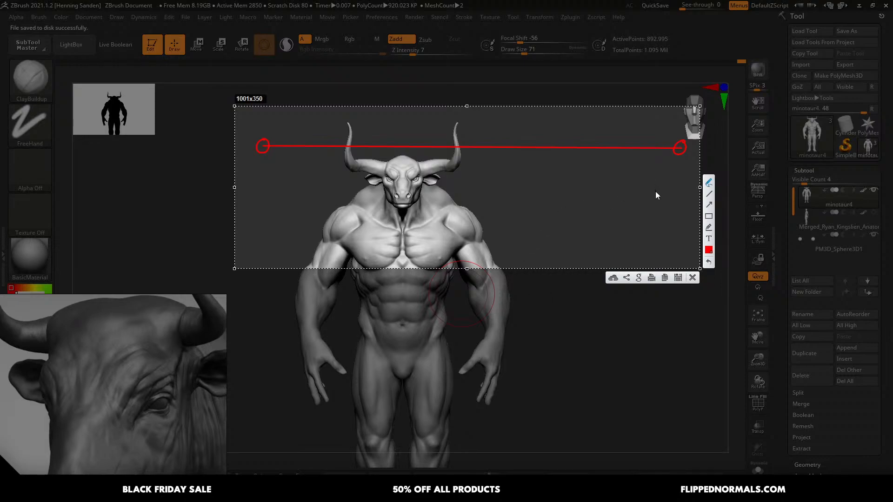
mouse_move(680, 164)
mouse_down()
mouse_move(679, 181)
mouse_move(674, 169)
mouse_move(684, 169)
mouse_up()
mouse_move(254, 205)
mouse_down()
mouse_move(255, 169)
mouse_move(261, 177)
mouse_up()
- Change the annotation colour to green and draw a rectangle across the middle of the red line
click(709, 250)
click(638, 160)
click(613, 258)
mouse_move(513, 120)
mouse_down()
mouse_move(628, 183)
mouse_move(691, 176)
mouse_move(693, 167)
mouse_up()
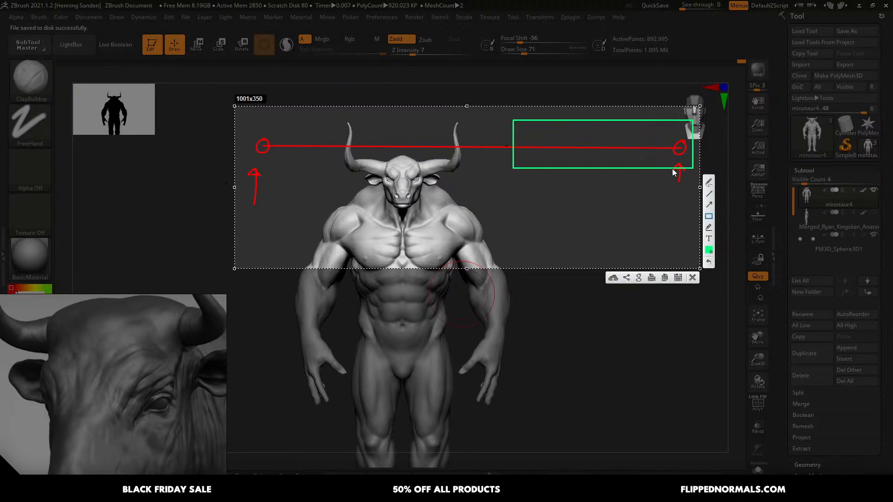
click(709, 182)
key(ctrl+z)
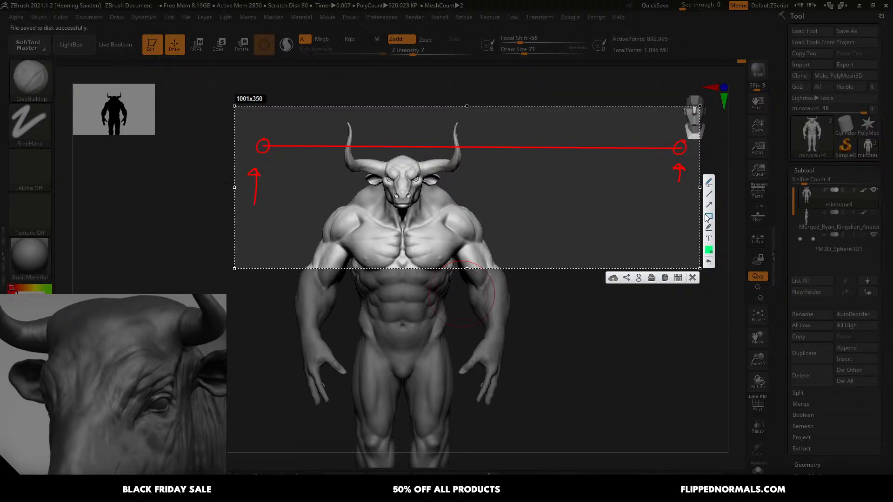
mouse_move(411, 131)
mouse_down()
mouse_move(518, 161)
mouse_move(602, 170)
mouse_move(560, 173)
mouse_up()
click(712, 217)
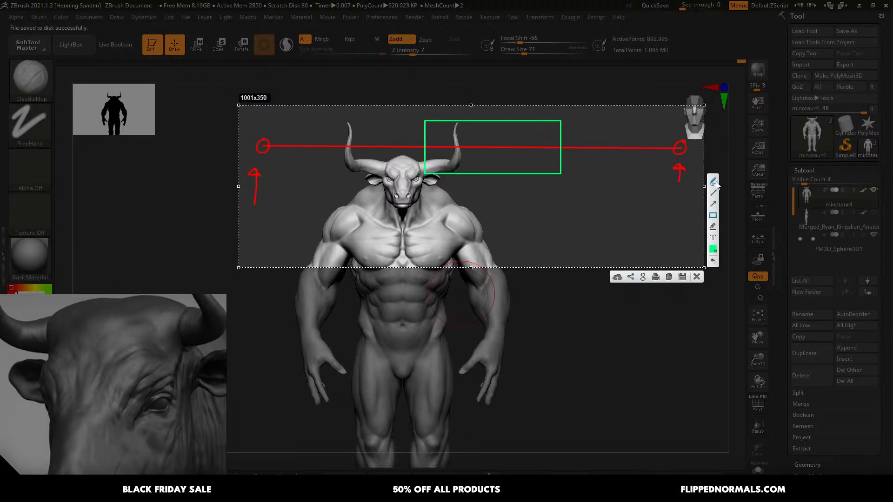
- Mark the rectangle's two crossings with green circles and arrows, and circle two more points on the line's left part, one with an arrow
mouse_move(407, 131)
mouse_down()
mouse_move(416, 141)
mouse_move(418, 134)
mouse_move(412, 141)
mouse_move(418, 134)
mouse_up()
key(ctrl+z)
key(ctrl+z)
drag(568, 135, 580, 130)
drag(567, 146, 563, 142)
drag(426, 149, 424, 142)
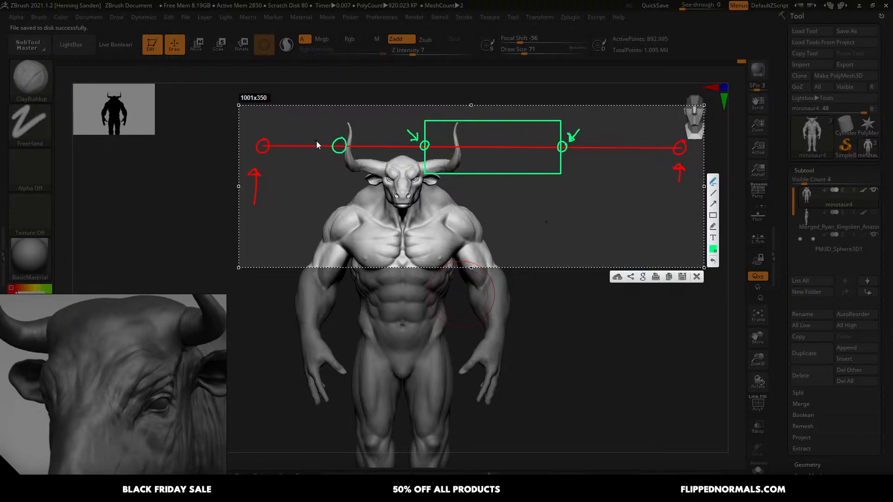
drag(316, 142, 341, 152)
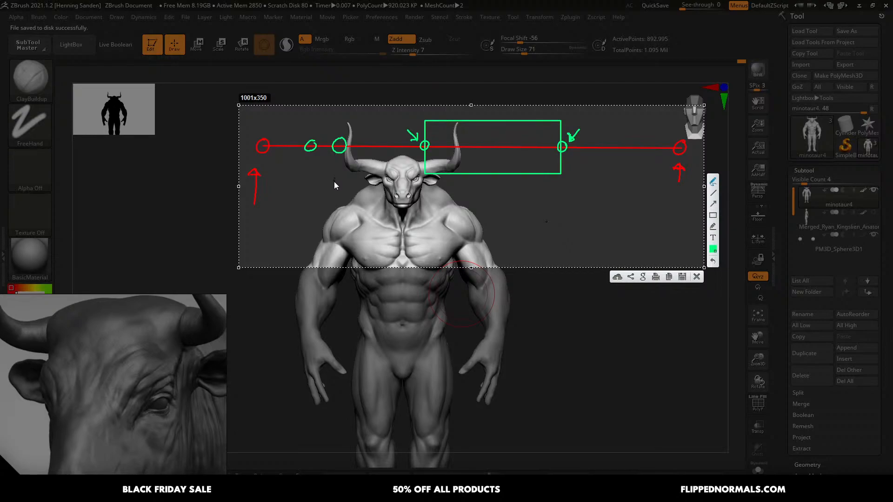
drag(334, 182, 340, 162)
- Sketch a second green box with check marks near the red line's right end and discard the annotated screenshot
drag(583, 116, 580, 170)
drag(583, 122, 618, 127)
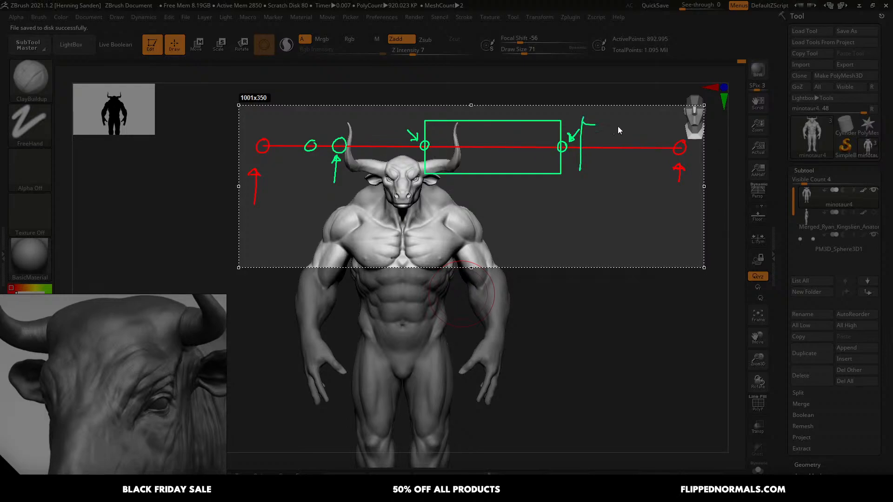
mouse_move(581, 169)
mouse_down()
mouse_move(653, 170)
mouse_move(663, 148)
mouse_up()
drag(593, 137, 587, 145)
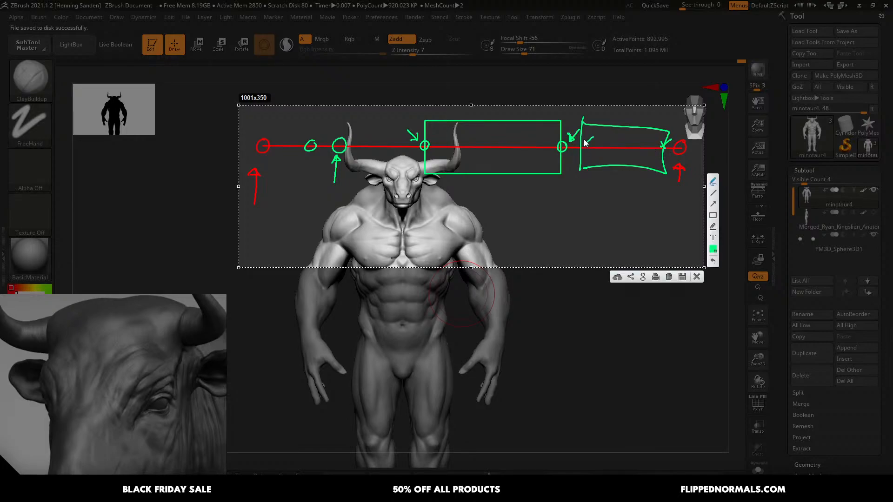
click(608, 153)
key(Escape)
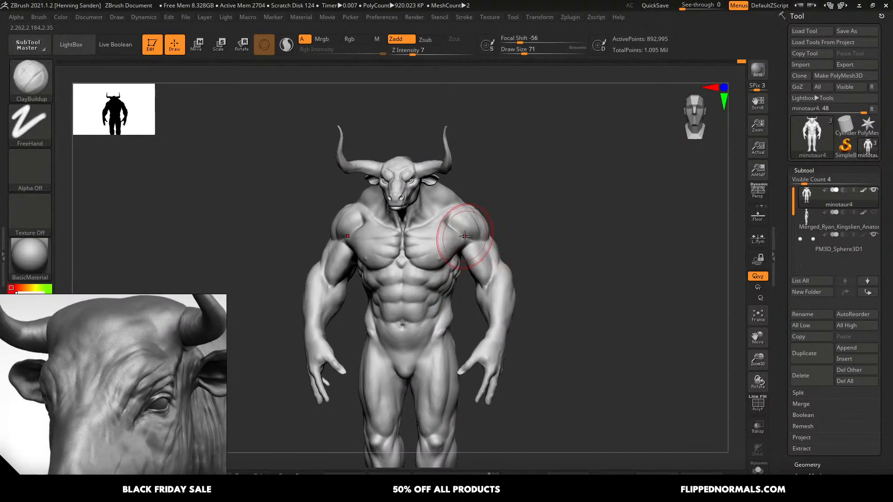
- Set the draw size to 37 and run a ClayBuildup stroke down the side of the shoulder in profile view
key(s)
drag(466, 238, 464, 236)
mouse_move(462, 234)
right_down()
mouse_move(448, 233)
mouse_move(478, 246)
mouse_move(458, 196)
right_up()
key(s)
drag(422, 147, 414, 147)
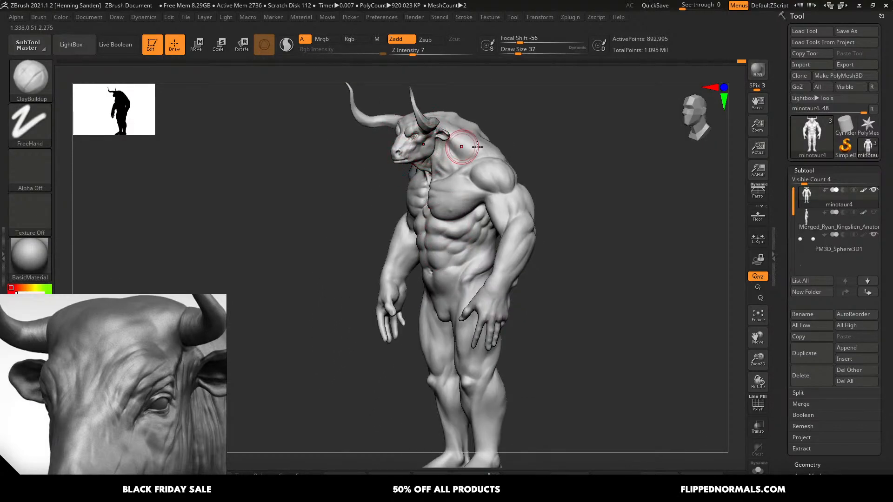
mouse_move(428, 163)
right_down()
mouse_move(421, 160)
mouse_move(442, 215)
mouse_move(502, 243)
mouse_move(468, 225)
right_up()
shift+right_drag(462, 182, 491, 181)
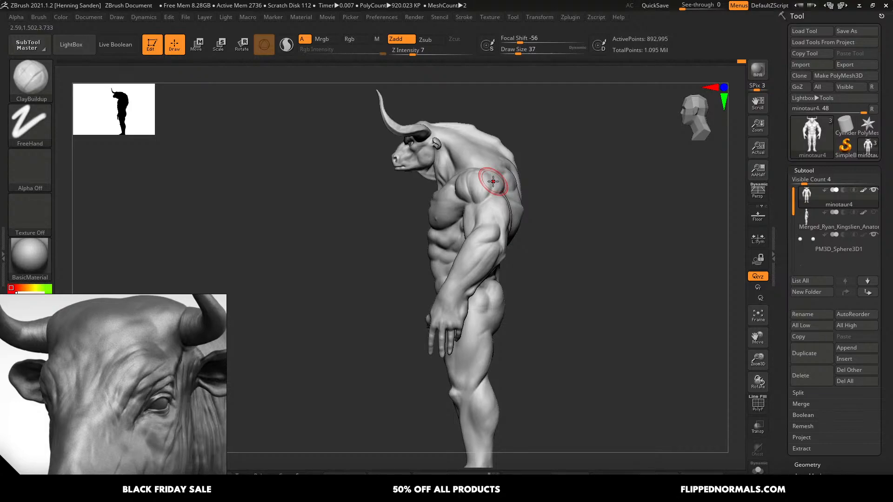
mouse_move(493, 181)
mouse_down()
mouse_move(481, 208)
mouse_move(486, 221)
mouse_up()
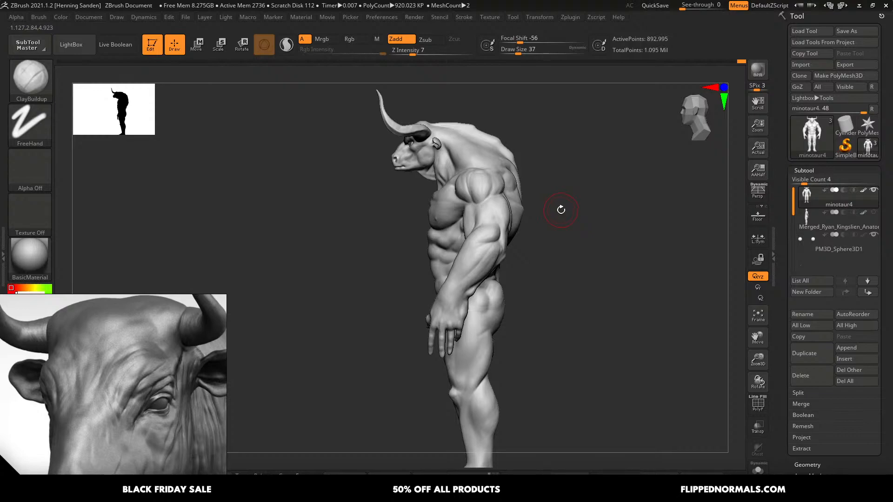
- Start a screenshot of about 718x472 pixels around the profile and draw green straight arrows in front of the torso and towards the back, arm and hip
key(Print)
drag(631, 119, 298, 338)
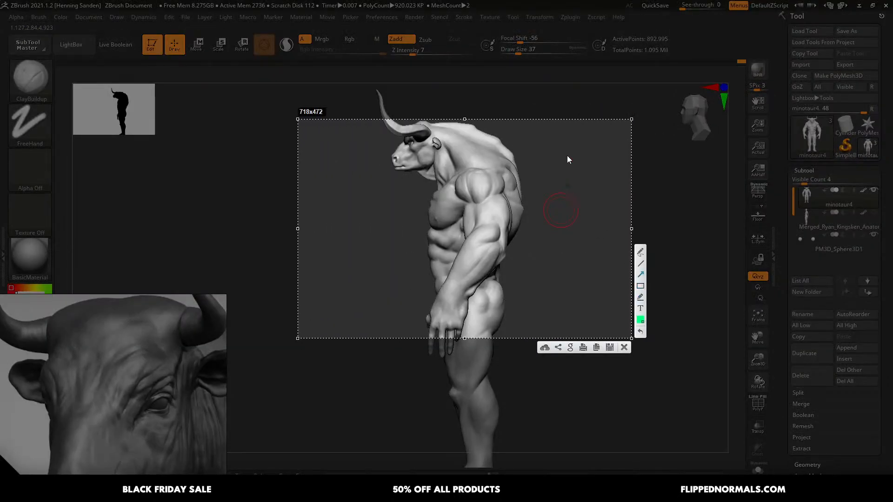
drag(569, 151, 509, 204)
drag(322, 164, 381, 245)
drag(311, 244, 398, 287)
drag(422, 227, 319, 343)
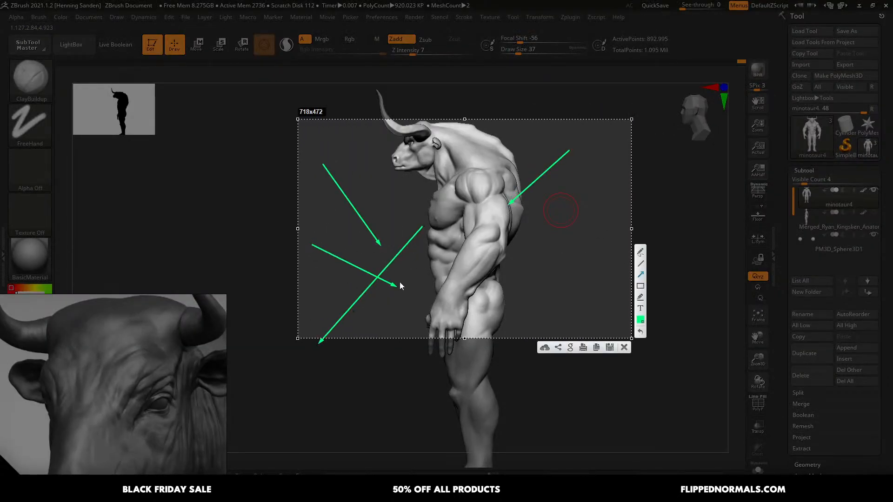
drag(563, 259, 467, 258)
drag(582, 288, 512, 279)
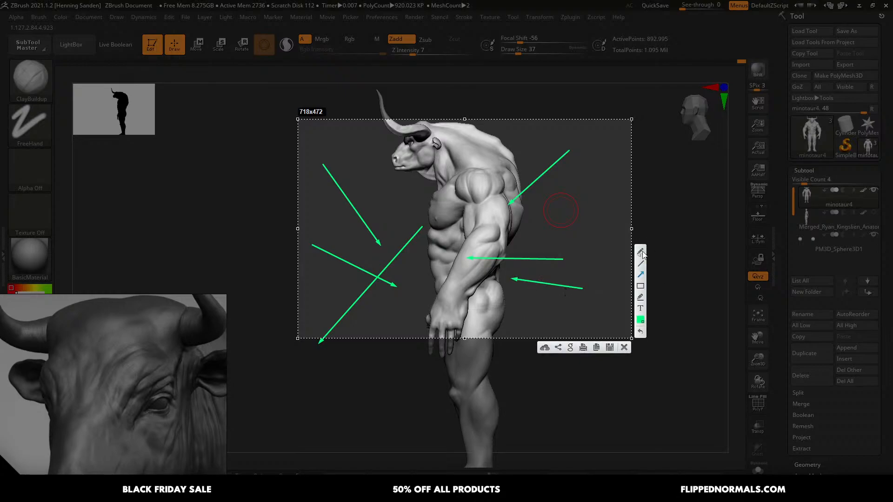
- Add freehand green upward arrows behind the back and hip and below the muzzle, plus short down and up arrows above the upper back
drag(584, 223, 585, 166)
mouse_move(591, 288)
mouse_down()
mouse_move(592, 252)
mouse_move(600, 265)
mouse_up()
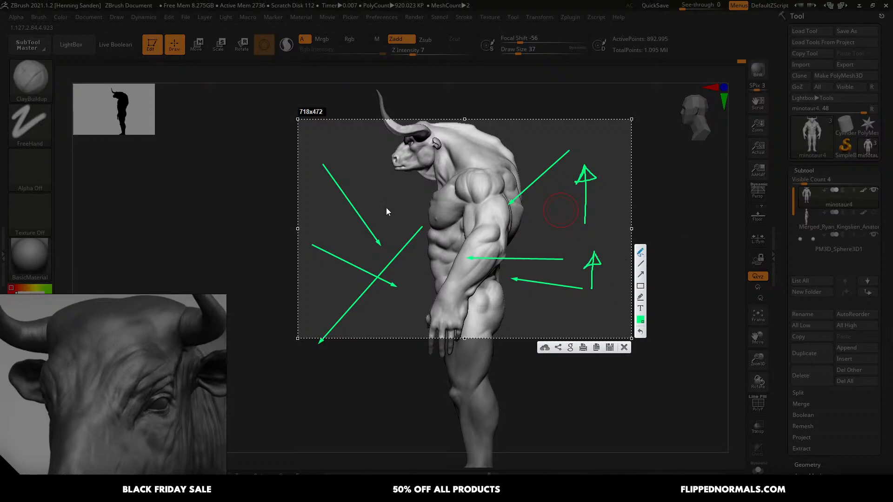
drag(405, 208, 405, 212)
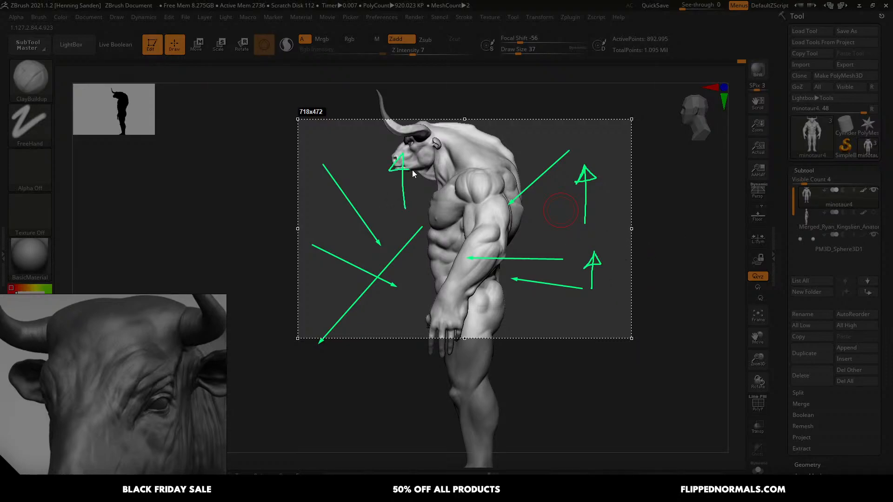
drag(412, 169, 403, 153)
mouse_move(526, 125)
mouse_down()
mouse_move(524, 153)
mouse_move(531, 140)
mouse_move(558, 148)
mouse_move(563, 126)
mouse_move(572, 133)
mouse_up()
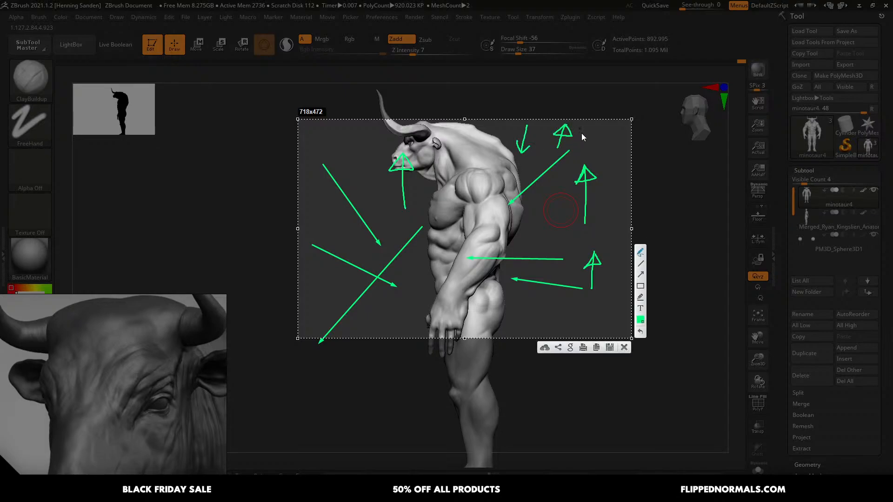
- Discard the annotated screenshot and reshape the upper-back contour from behind with the Move brush at draw size 140
key(Escape)
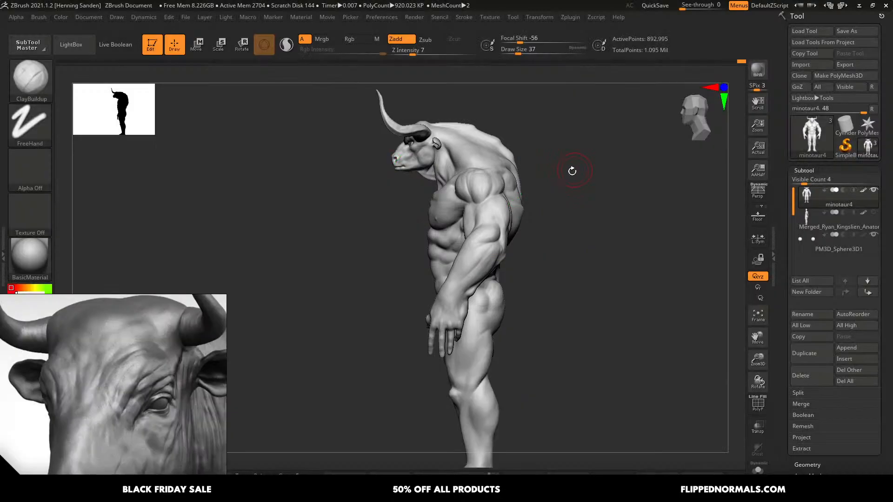
key(b)
key(m)
key(v)
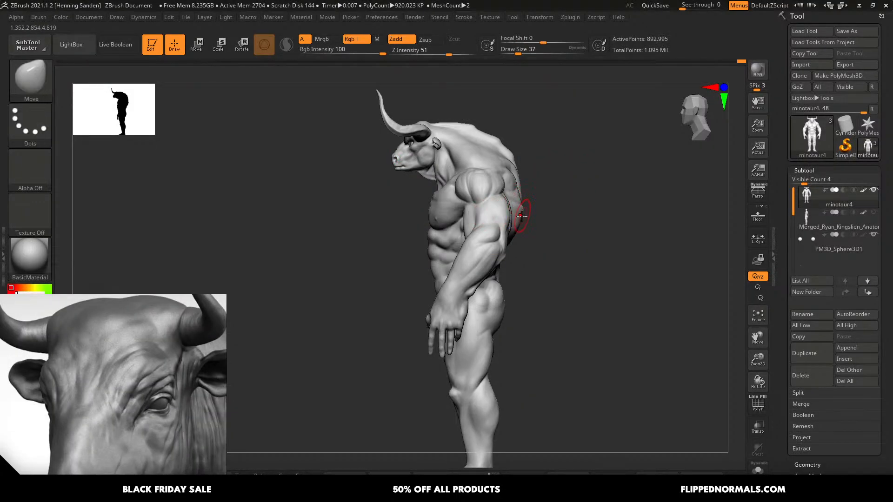
right_drag(509, 235, 503, 239)
key(s)
drag(517, 245, 531, 245)
key(s)
mouse_move(561, 255)
right_down()
mouse_move(530, 266)
mouse_move(508, 256)
mouse_move(498, 279)
right_up()
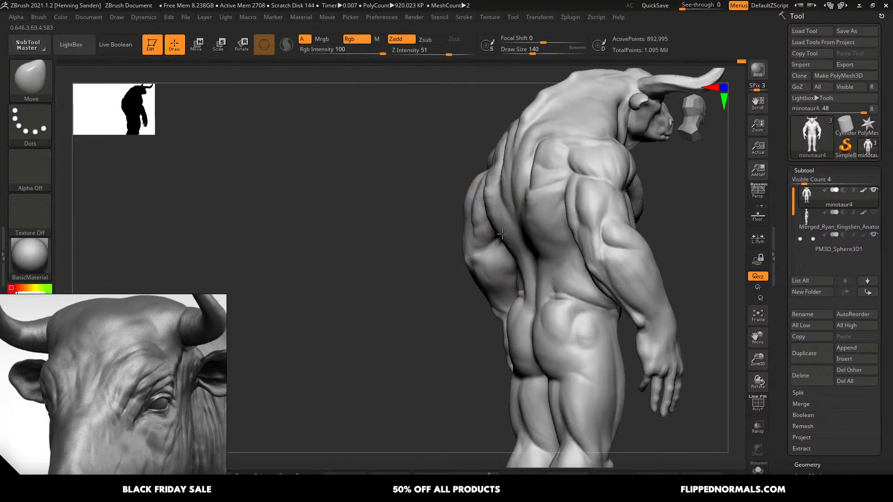
drag(494, 182, 499, 176)
- Refine the back's side-view contour behind the shoulder with the Move brush at draw sizes 163 and 128
right_drag(535, 229, 489, 224)
key(s)
drag(511, 216, 504, 203)
mouse_move(522, 195)
alt+right_down()
mouse_move(534, 256)
mouse_move(537, 240)
alt+right_up()
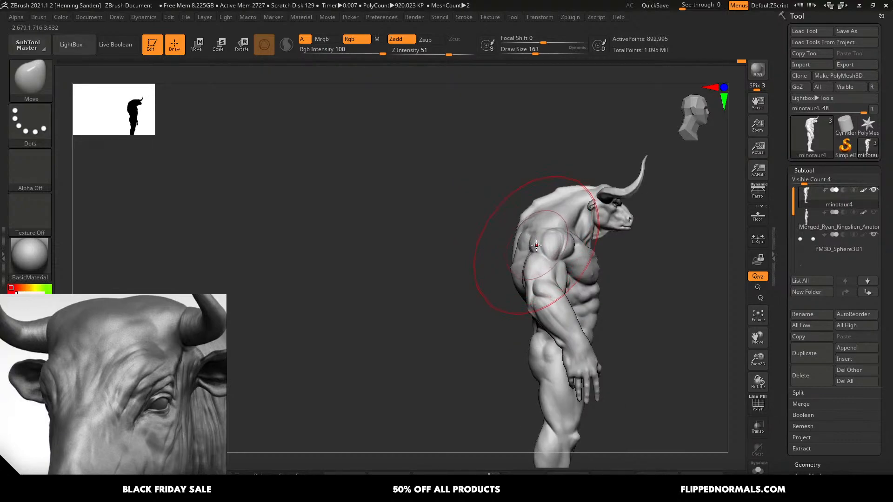
right_drag(535, 247, 542, 244)
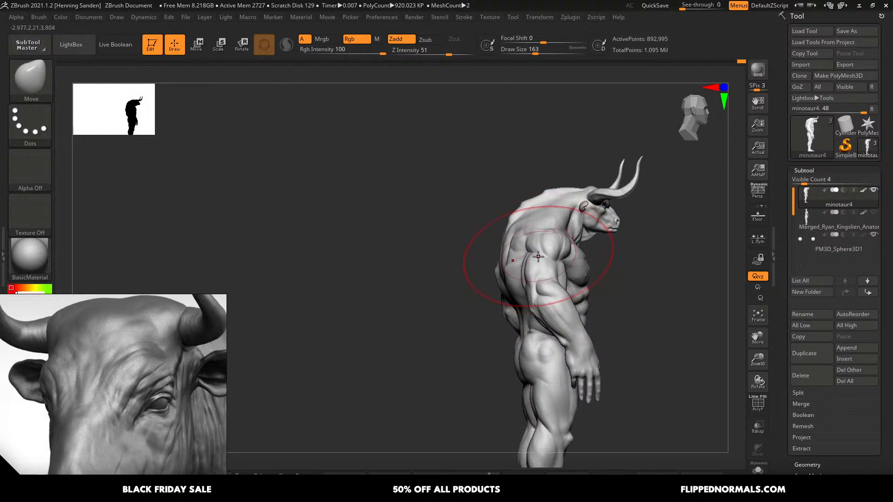
right_drag(538, 257, 539, 257)
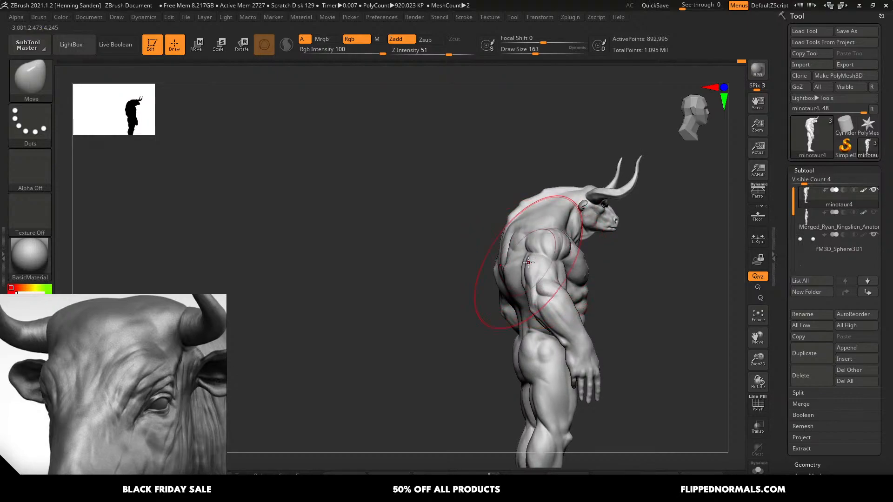
right_drag(528, 262, 514, 266)
key(s)
drag(514, 270, 510, 270)
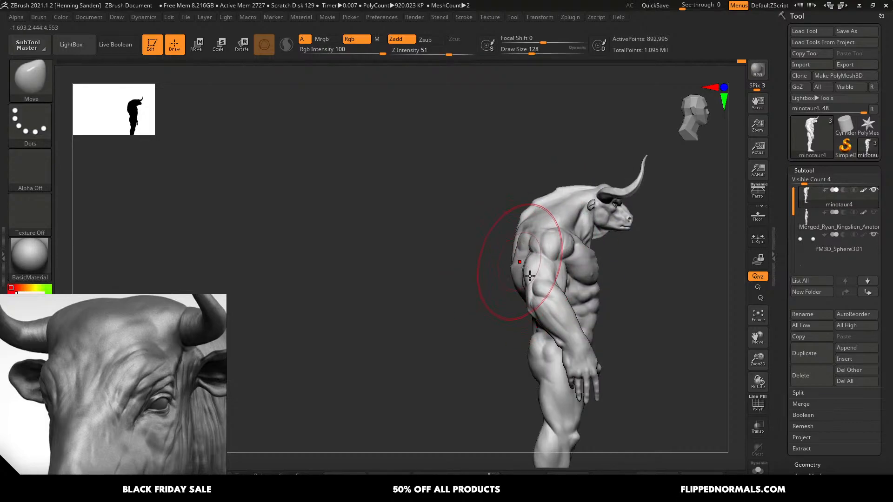
- Switch to the DamStandard brush at draw size 39 and work on the creases beneath the shoulder blades
ctrl+right_drag(522, 263, 542, 279)
right_drag(541, 279, 600, 270)
right_drag(504, 272, 486, 266)
mouse_move(486, 267)
alt+right_down()
mouse_move(534, 263)
mouse_move(536, 296)
alt+right_up()
key(b)
key(d)
key(s)
key(s)
drag(531, 268, 514, 272)
key(s)
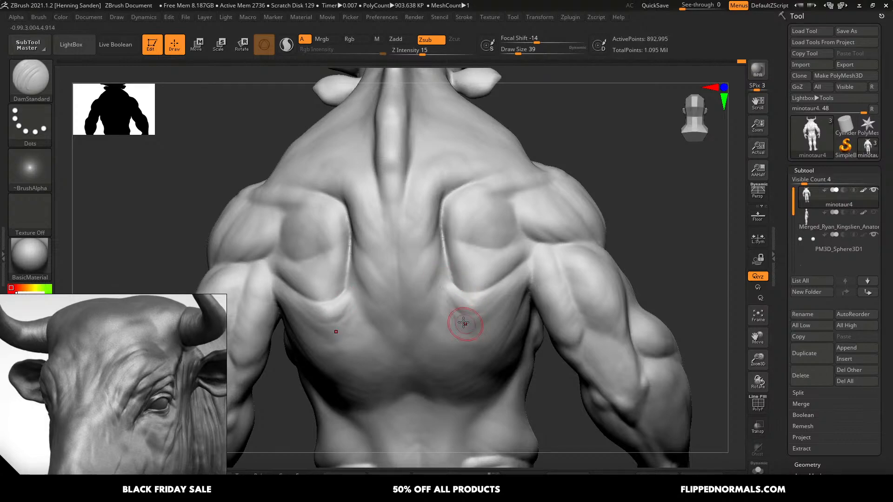
- Undo the last stroke and rework the creases beneath the shoulder blades with DamStandard at draw sizes 44 and 27
right_drag(470, 319, 396, 298)
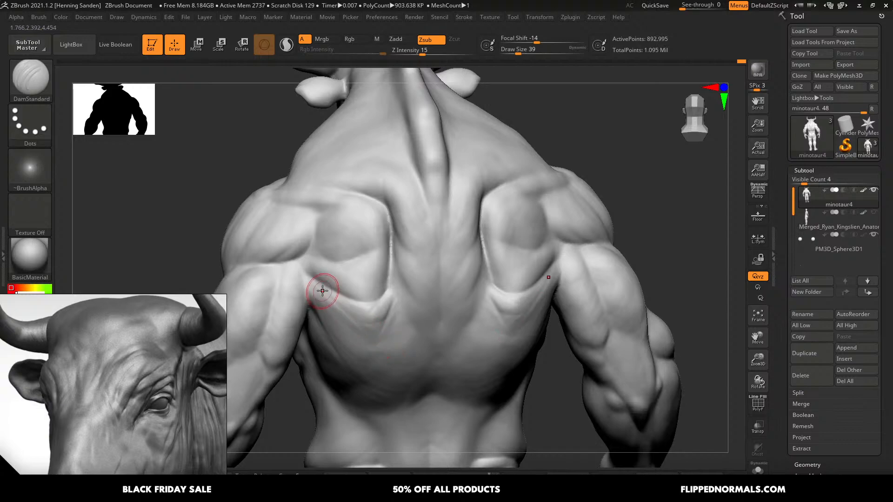
right_drag(299, 281, 392, 287)
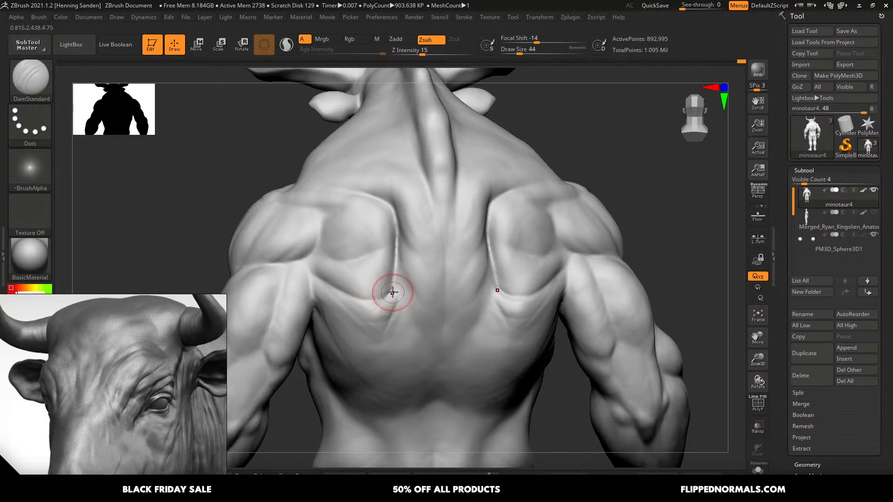
mouse_move(404, 298)
right_down()
mouse_move(380, 257)
mouse_move(445, 297)
mouse_move(416, 254)
mouse_move(450, 288)
right_up()
ctrl+right_drag(492, 308, 500, 309)
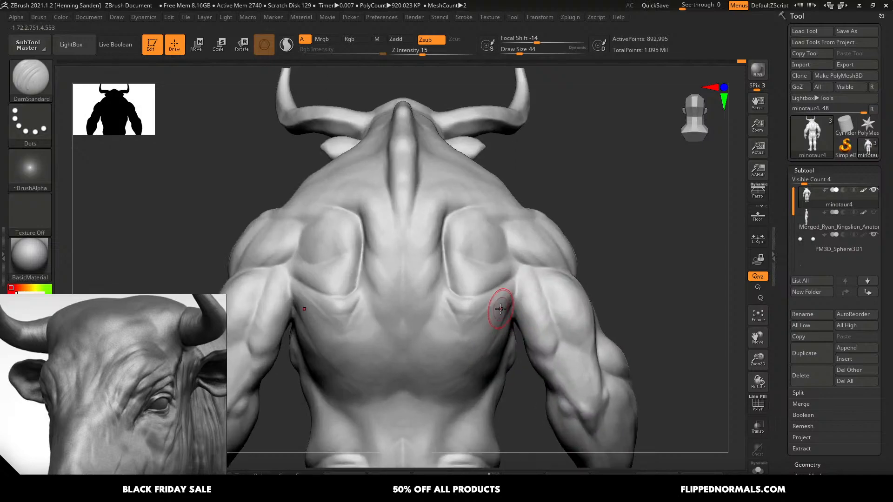
key(ctrl+z)
mouse_move(450, 323)
mouse_down()
mouse_move(458, 332)
mouse_move(458, 312)
mouse_up()
ctrl+right_drag(485, 305, 476, 281)
ctrl+right_drag(421, 301, 437, 335)
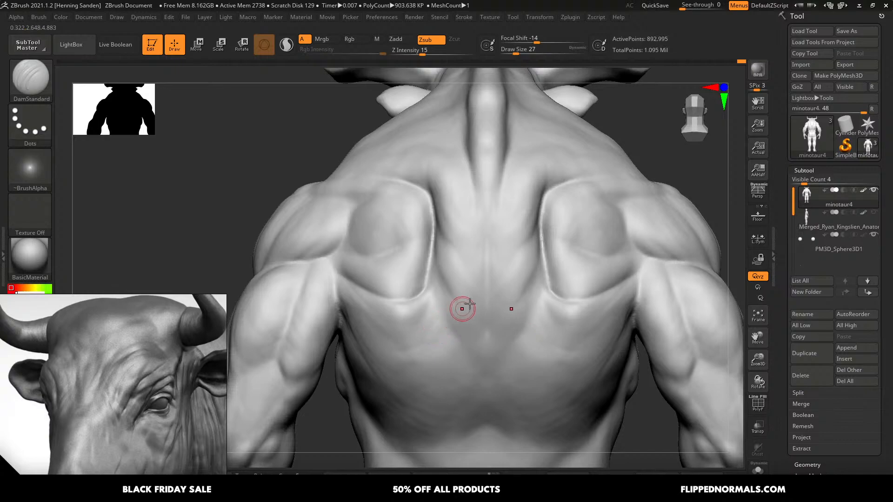
ctrl+right_drag(449, 302, 473, 301)
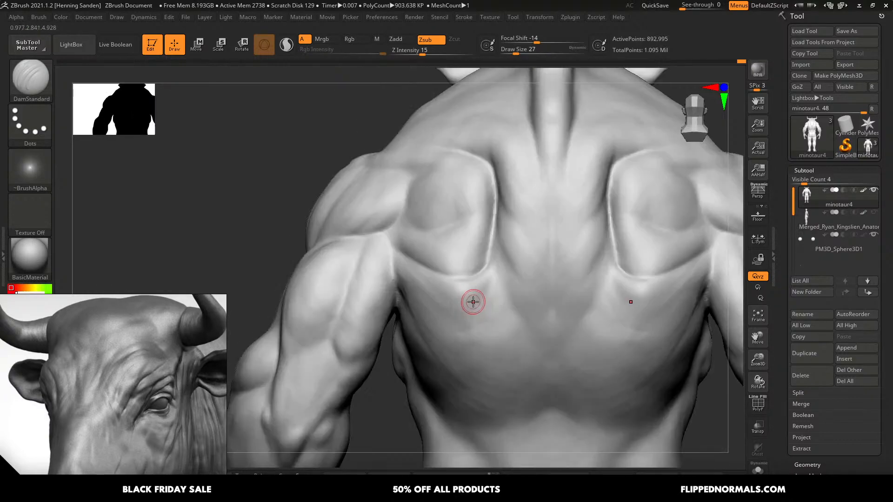
- Carve broader muscle creases below the shoulder blade towards the armpit with DamStandard at draw size 112
key(s)
drag(492, 283, 468, 315)
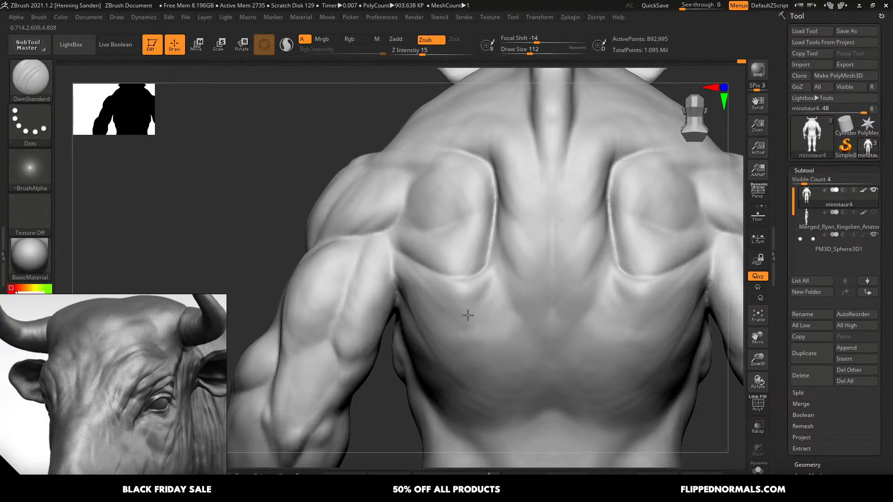
drag(408, 273, 480, 344)
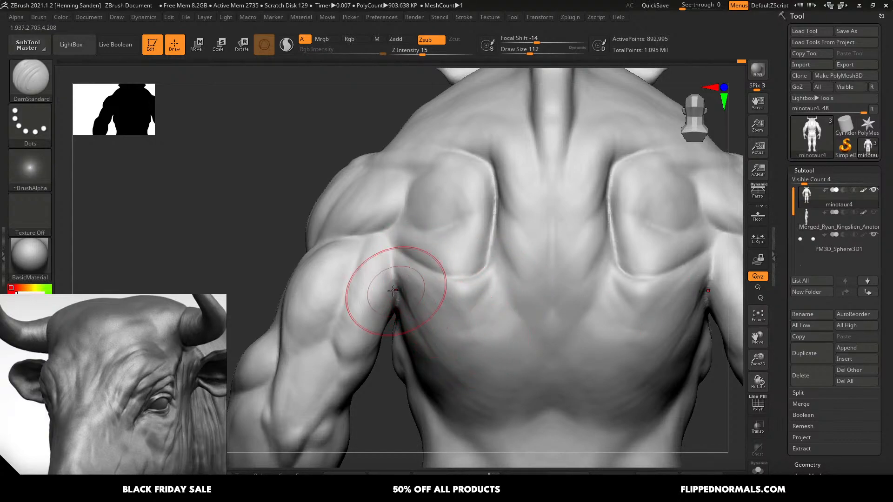
- Define the triceps separation on the back of the upper arm with DamStandard at draw sizes 37, 80 and 51
right_drag(393, 291, 428, 293)
key(s)
drag(420, 303, 413, 305)
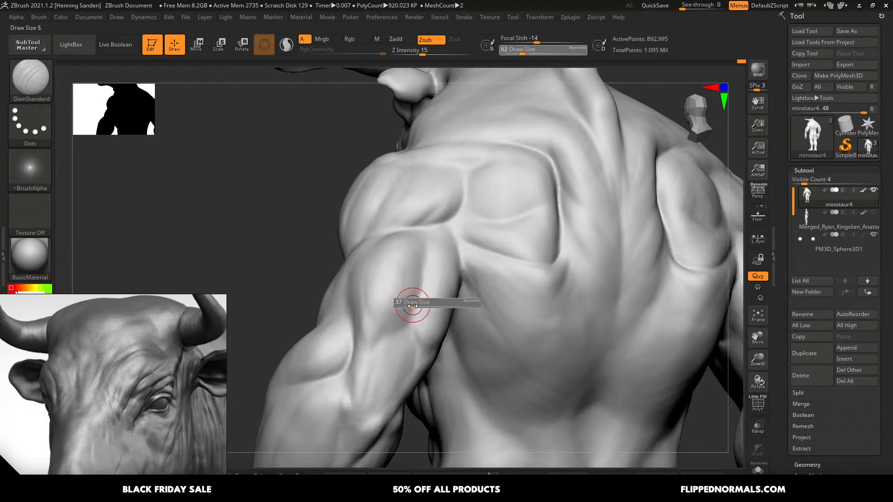
alt+right_drag(382, 338, 425, 291)
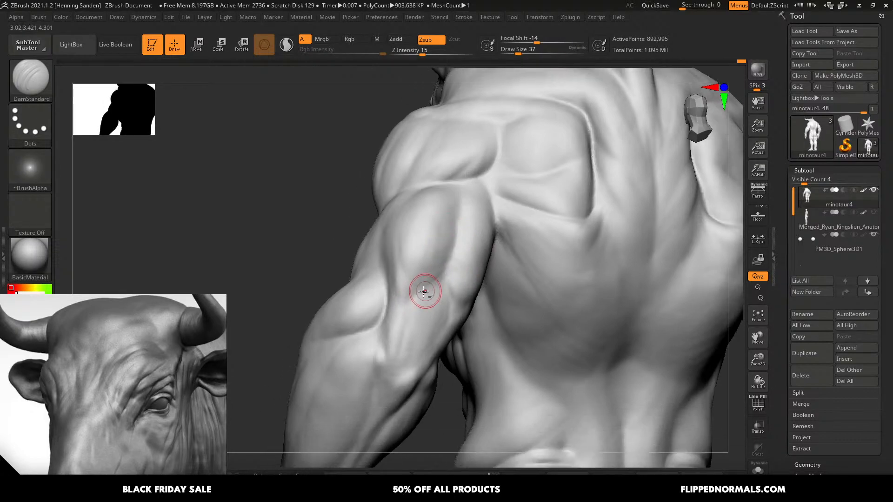
drag(408, 318, 417, 292)
key(s)
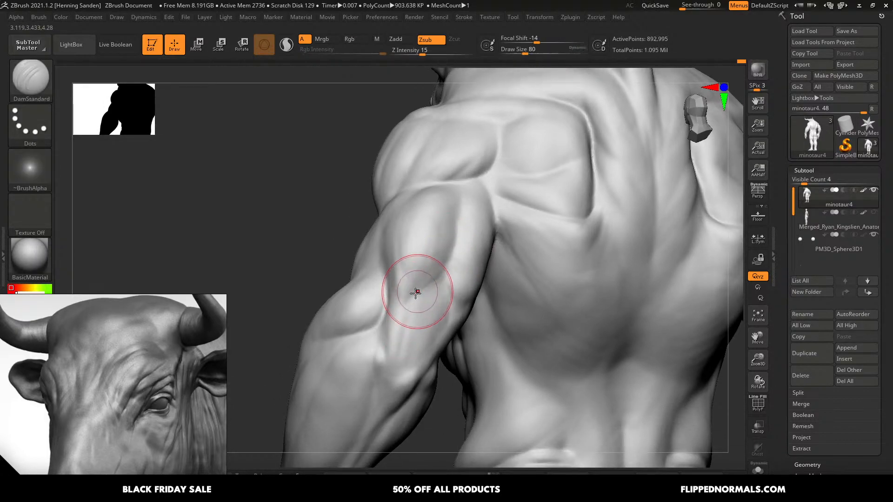
right_drag(417, 292, 380, 305)
key(s)
drag(391, 305, 387, 305)
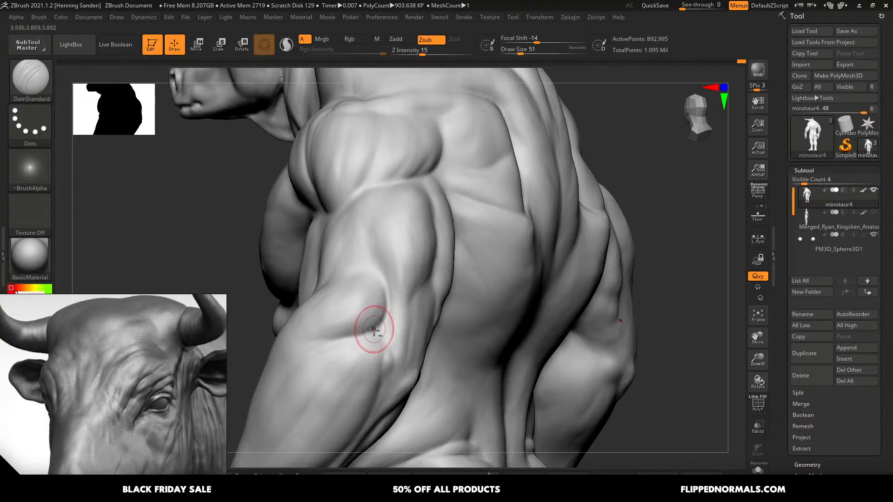
- Sharpen the creases around the elbow and outer upper arm with further DamStandard strokes, varying the draw size
alt+right_drag(373, 333, 447, 285)
key(s)
drag(458, 285, 420, 306)
right_drag(420, 307, 449, 301)
drag(452, 295, 395, 311)
right_drag(377, 315, 430, 304)
key(s)
drag(430, 304, 434, 304)
mouse_move(415, 321)
right_down()
mouse_move(462, 265)
mouse_move(470, 273)
mouse_move(461, 222)
mouse_move(454, 263)
mouse_move(468, 273)
mouse_move(462, 269)
right_up()
key(s)
mouse_move(462, 269)
mouse_down()
mouse_move(487, 254)
mouse_move(492, 213)
mouse_up()
- Build up the triceps with ClayBuildup at draw size 80, smooth the lower part and reduce the draw size to 51
key(b)
key(c)
key(b)
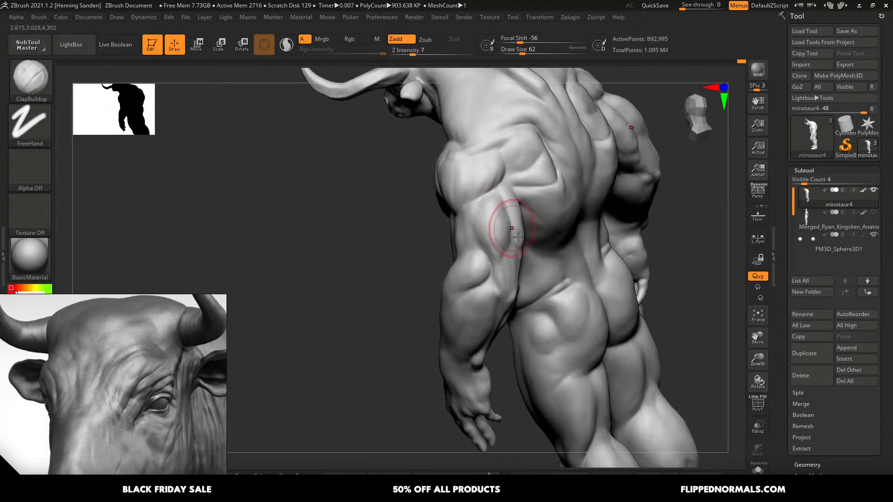
key(s)
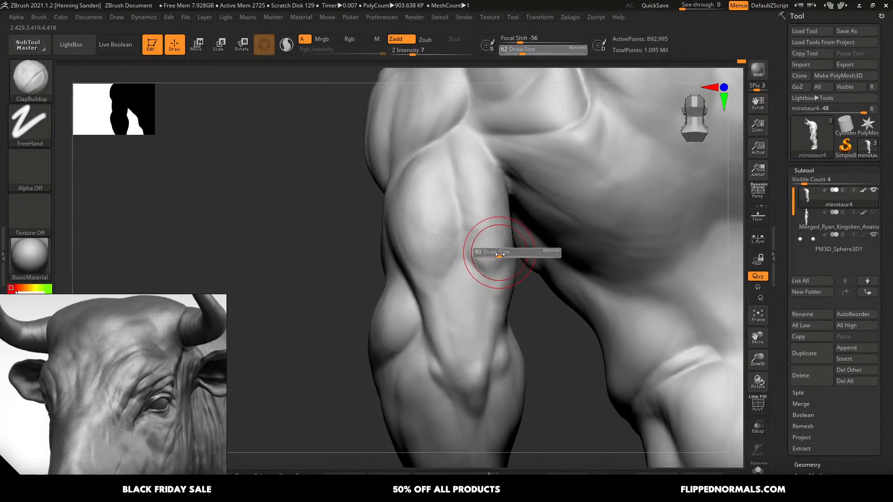
mouse_move(488, 249)
mouse_down()
mouse_move(500, 249)
mouse_move(457, 212)
mouse_up()
mouse_move(445, 254)
mouse_down()
mouse_move(419, 261)
mouse_move(411, 231)
mouse_up()
alt+right_drag(436, 231, 432, 267)
mouse_move(427, 259)
shift+mouse_down()
mouse_move(409, 273)
mouse_move(419, 310)
mouse_move(433, 292)
shift+mouse_up()
key(s)
drag(455, 257, 453, 237)
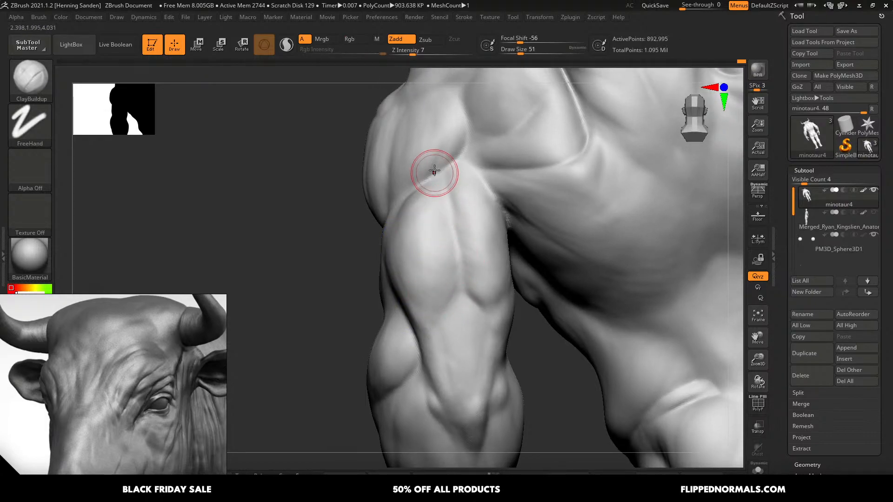
- Add ClayBuildup volume where the rear deltoid meets the upper arm and shoulder blade, at draw sizes 56 and 51
right_drag(446, 158, 460, 154)
key(s)
mouse_move(437, 151)
mouse_down()
mouse_move(433, 171)
mouse_move(460, 138)
mouse_up()
alt+right_drag(469, 128, 466, 181)
key(s)
drag(495, 176, 498, 177)
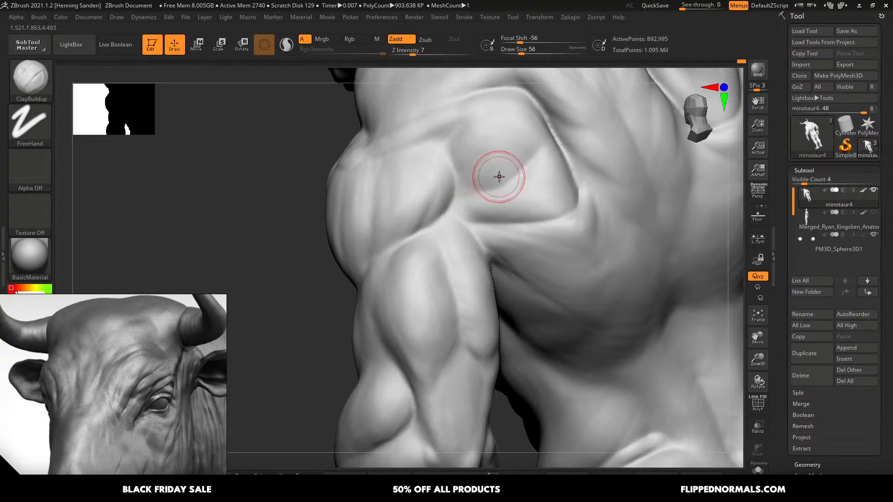
right_drag(498, 177, 472, 149)
key(s)
drag(431, 125, 430, 125)
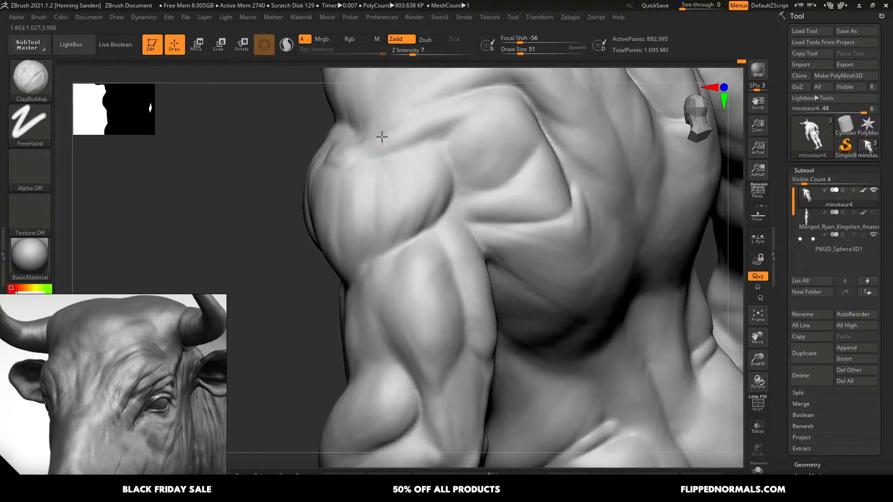
- Build up the bony ridge along the top of the deltoid with ClayBuildup at draw sizes 37 and 27
right_drag(361, 145, 372, 149)
key(s)
drag(372, 150, 368, 149)
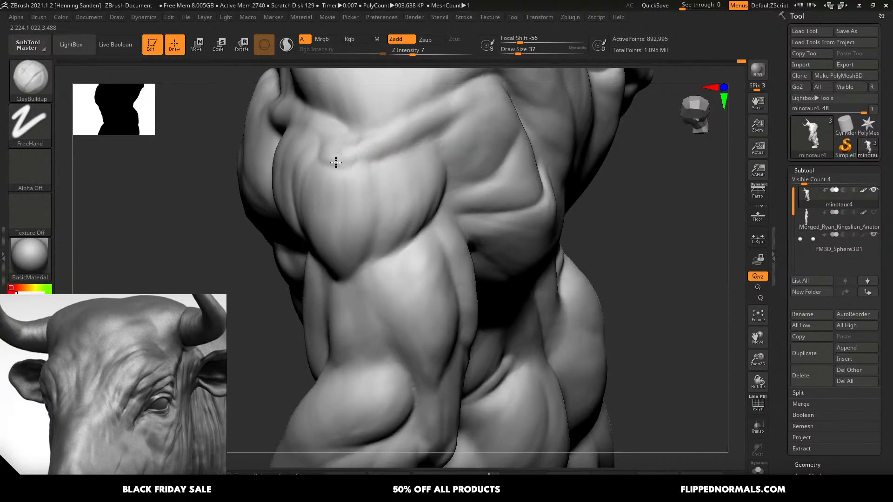
right_drag(356, 142, 358, 147)
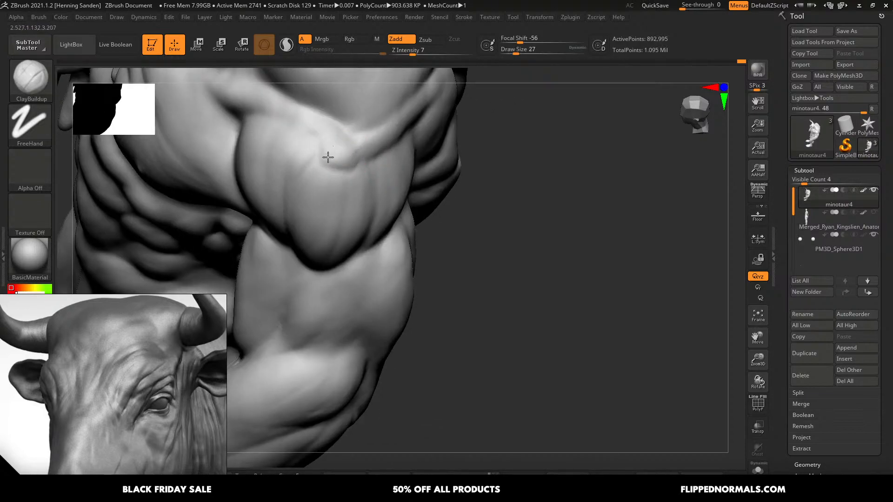
- Switch to the Move brush at draw size 65 and adjust the top edge of the deltoid
mouse_move(387, 161)
ctrl+right_down()
mouse_move(377, 116)
mouse_move(395, 172)
mouse_move(364, 176)
mouse_move(368, 203)
ctrl+right_up()
ctrl+right_drag(368, 203, 406, 189)
key(b)
key(m)
key(v)
key(s)
drag(393, 157, 400, 157)
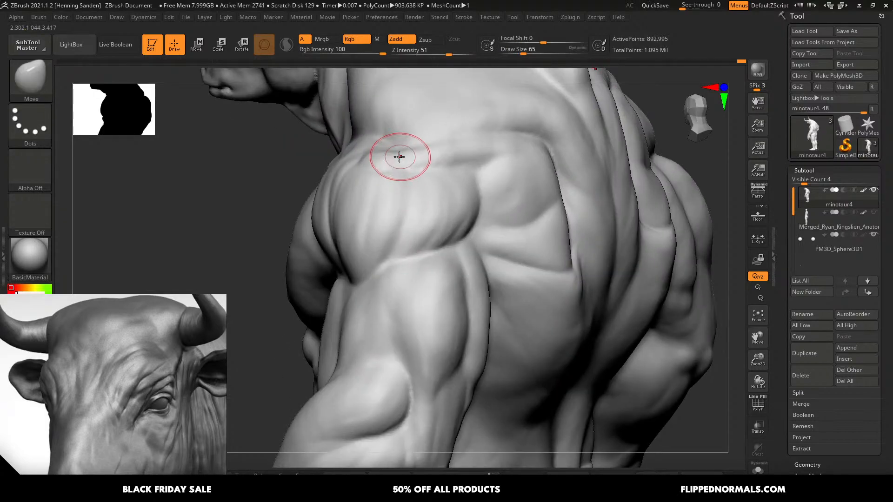
- Reshape the upper shoulder silhouette from the side with the Move brush at draw size 182
right_drag(497, 167, 498, 150)
key(s)
mouse_move(494, 156)
mouse_down()
mouse_move(482, 155)
mouse_move(495, 157)
mouse_up()
key(s)
right_drag(496, 160, 505, 157)
key(s)
drag(477, 154, 472, 153)
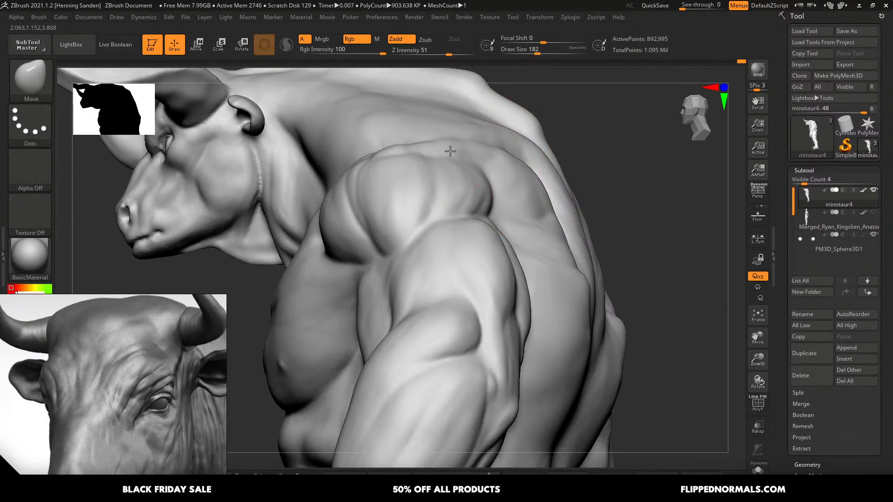
- Nudge the shoulder-blade ridge above the deltoid from a high view with the Move brush at draw size 136
right_drag(450, 152, 477, 159)
mouse_move(426, 141)
right_down()
mouse_move(456, 150)
mouse_move(472, 142)
right_up()
key(s)
mouse_move(471, 143)
mouse_down()
mouse_move(469, 151)
mouse_move(470, 143)
mouse_up()
key(s)
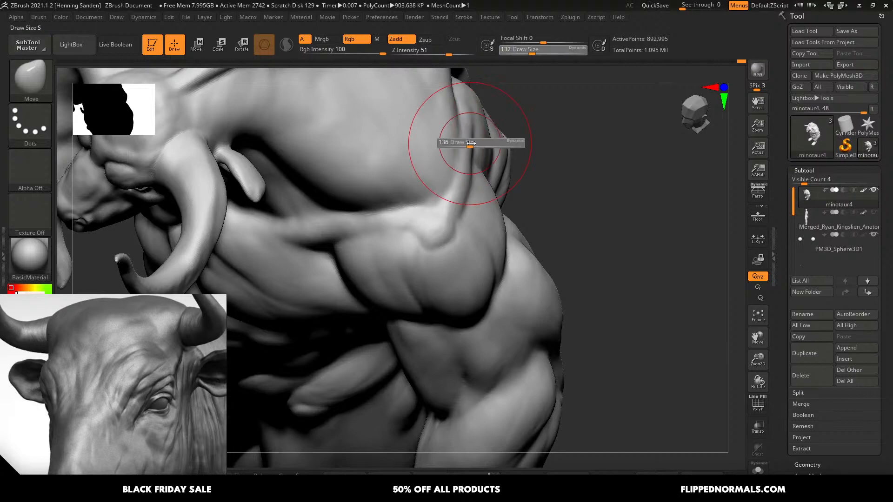
alt+right_drag(470, 143, 473, 186)
drag(460, 221, 468, 219)
- Set the Move brush's draw size to 112 and shift the inner end of the shoulder-blade ridge
key(s)
drag(469, 191, 473, 192)
mouse_move(465, 161)
right_down()
mouse_move(458, 169)
mouse_move(455, 150)
right_up()
key(bracketleft)
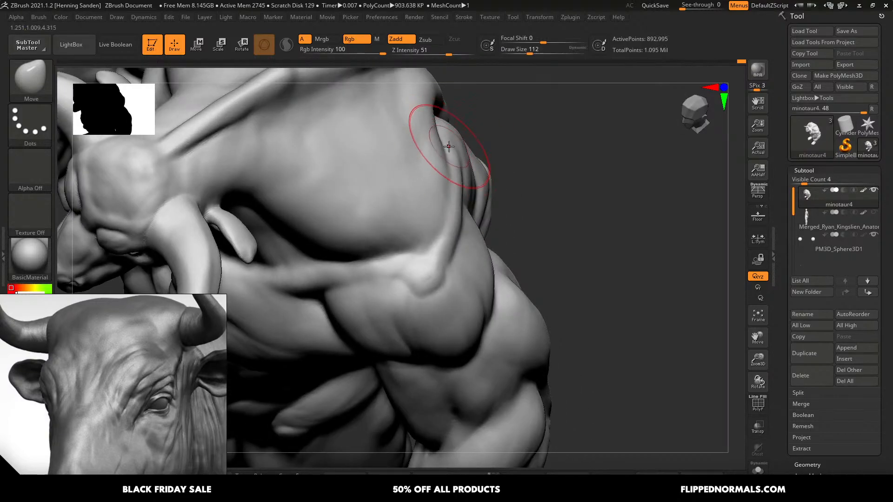
drag(448, 146, 449, 160)
- Sharpen the shoulder-blade ridge and its hooked outer end above the deltoid with DamStandard at draw size 83
right_drag(449, 168, 450, 166)
key(b)
key(d)
key(s)
key(s)
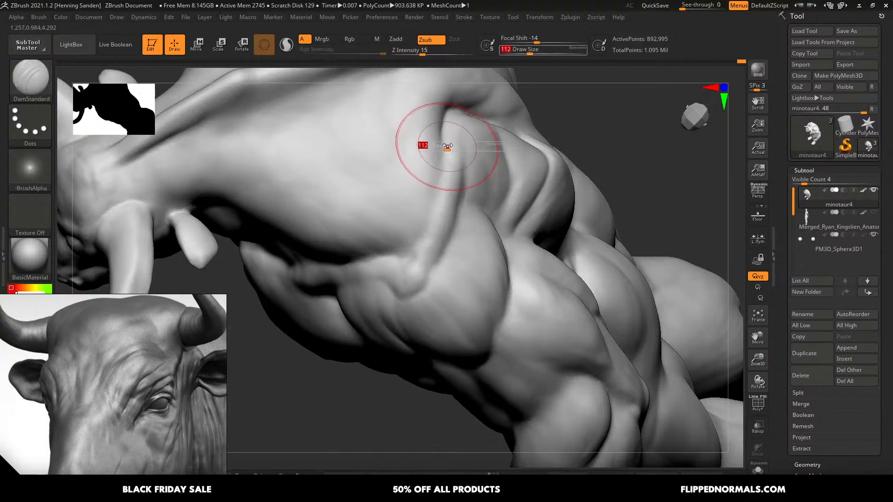
drag(447, 146, 442, 147)
mouse_move(445, 134)
mouse_down()
mouse_move(443, 156)
mouse_move(442, 144)
mouse_up()
right_drag(425, 233, 402, 261)
drag(404, 296, 420, 293)
right_drag(438, 268, 419, 259)
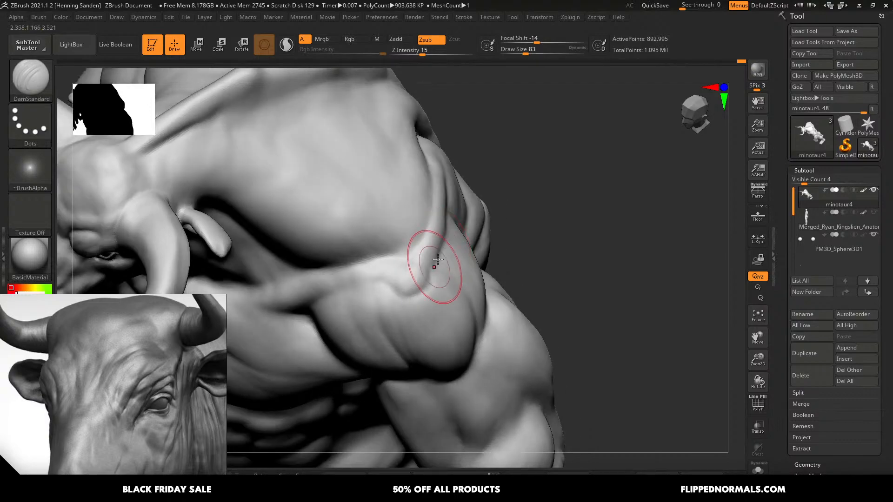
drag(400, 297, 400, 293)
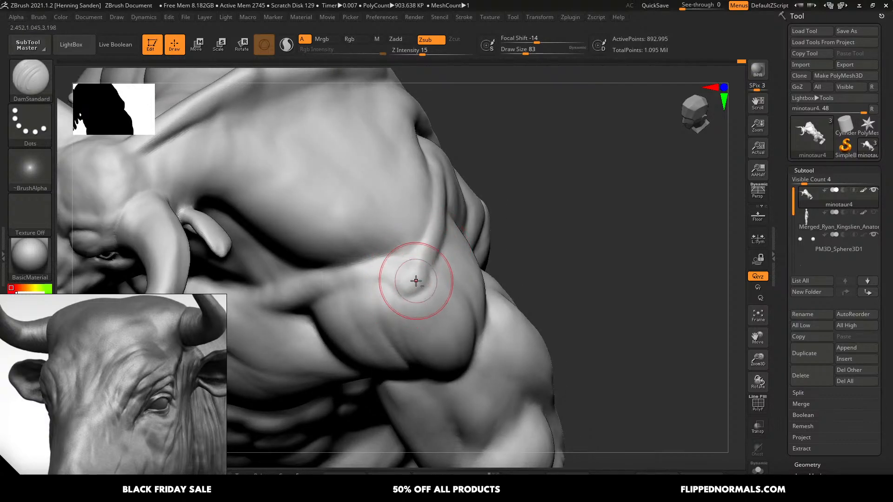
- Adjust the outer deltoid contour from the front and three-quarter view with the Move brush, raising the draw size from 128 to 145
mouse_move(417, 281)
ctrl+right_down()
mouse_move(453, 235)
mouse_move(472, 235)
mouse_move(514, 295)
ctrl+right_up()
key(b)
key(m)
key(v)
key(s)
drag(496, 227, 502, 229)
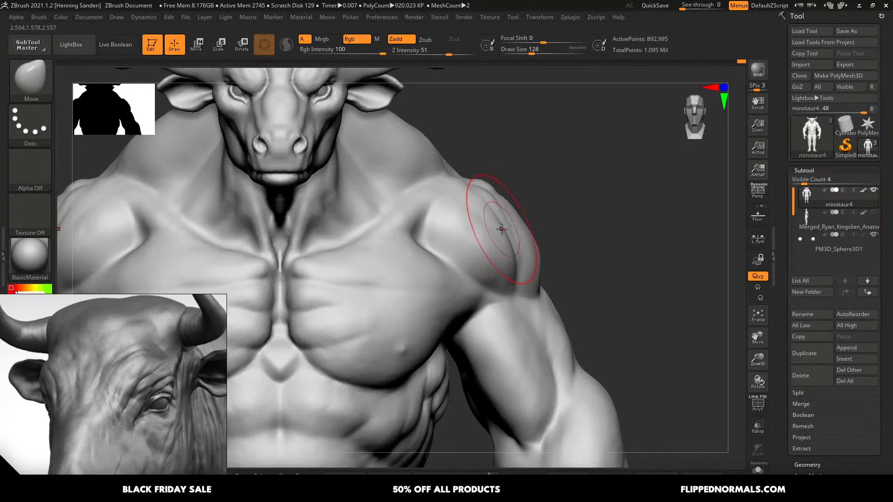
right_drag(539, 237, 495, 241)
key(s)
drag(498, 242, 503, 243)
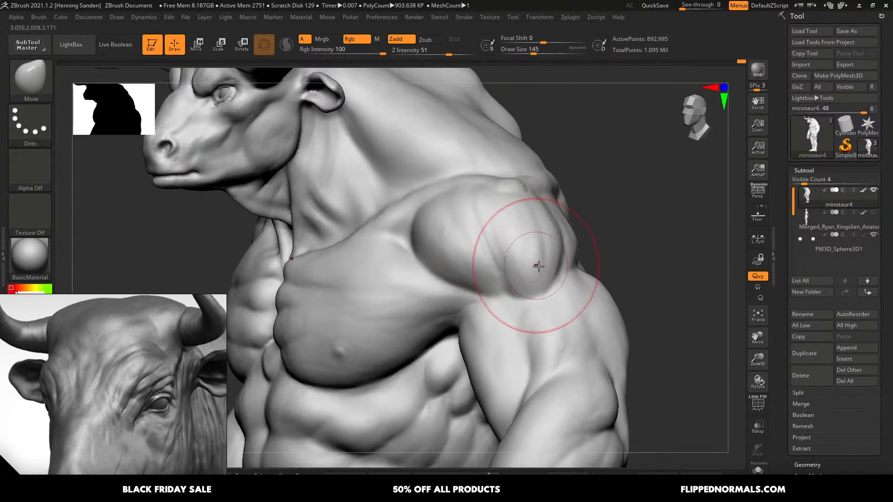
- Reshape the front and side heads of the deltoid with the Move brush at draw size 140
mouse_move(536, 264)
right_down()
mouse_move(564, 256)
mouse_move(553, 263)
right_up()
key(s)
drag(549, 266, 546, 266)
drag(540, 255, 529, 242)
right_drag(505, 227, 470, 229)
key(s)
drag(494, 239, 498, 239)
right_drag(514, 242, 497, 246)
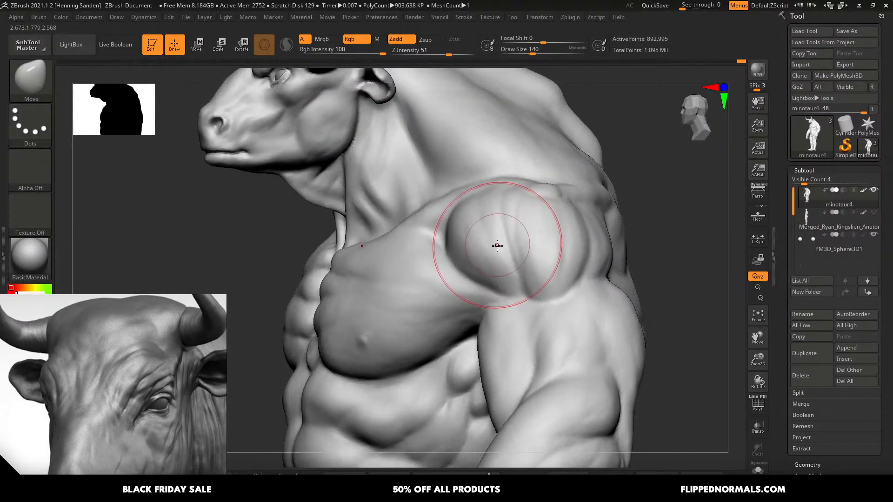
drag(499, 247, 494, 249)
- Shift the outer end of the collarbone beside the front deltoid with the Move brush at draw sizes between 80 and 132
ctrl+right_drag(521, 229, 436, 191)
key(s)
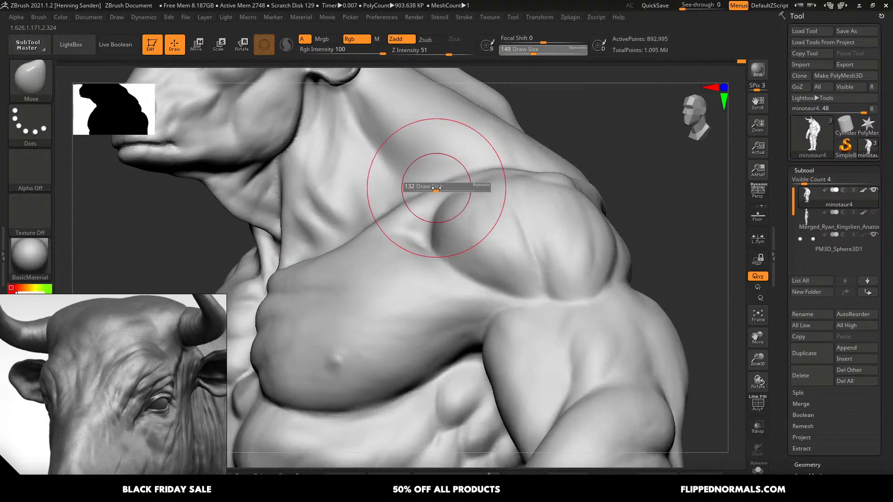
drag(432, 195, 421, 197)
right_drag(420, 197, 425, 200)
key(s)
drag(424, 199, 421, 198)
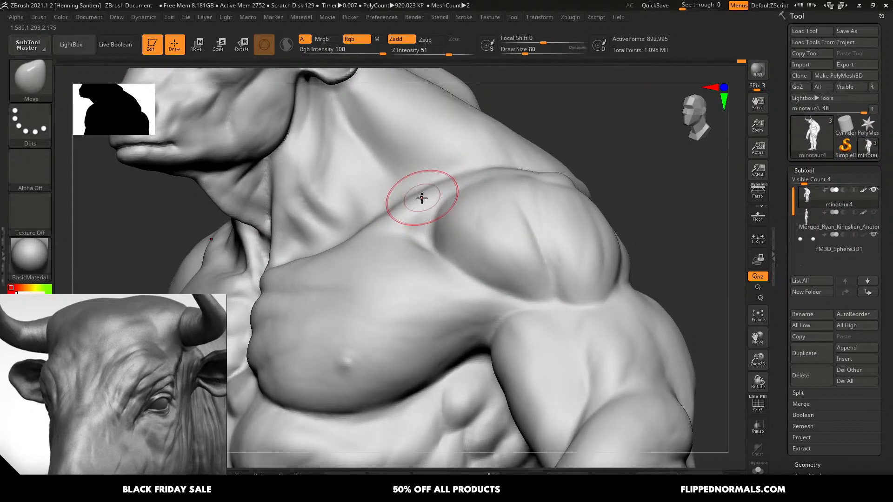
right_drag(421, 197, 429, 207)
key(s)
drag(416, 200, 418, 199)
right_drag(418, 198, 418, 215)
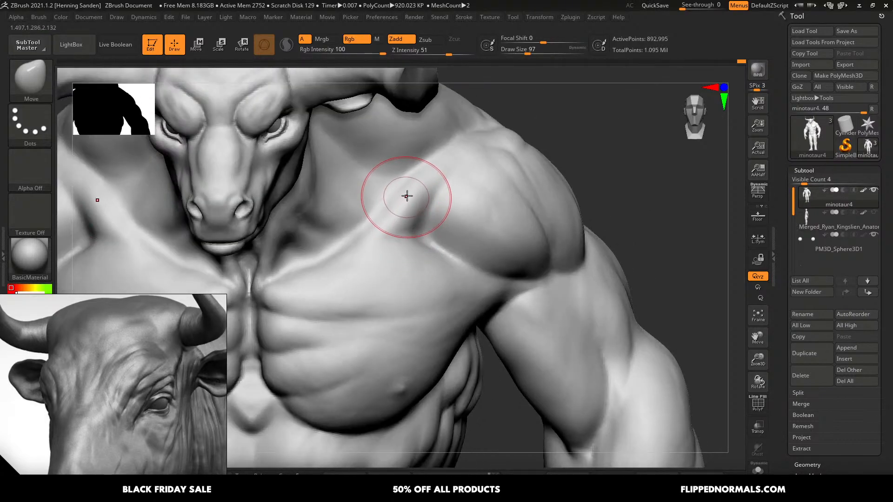
- Sharpen the collarbone ridge from the shoulder to the base of the neck with DamStandard at draw size 56
key(b)
key(d)
key(s)
drag(419, 178, 392, 193)
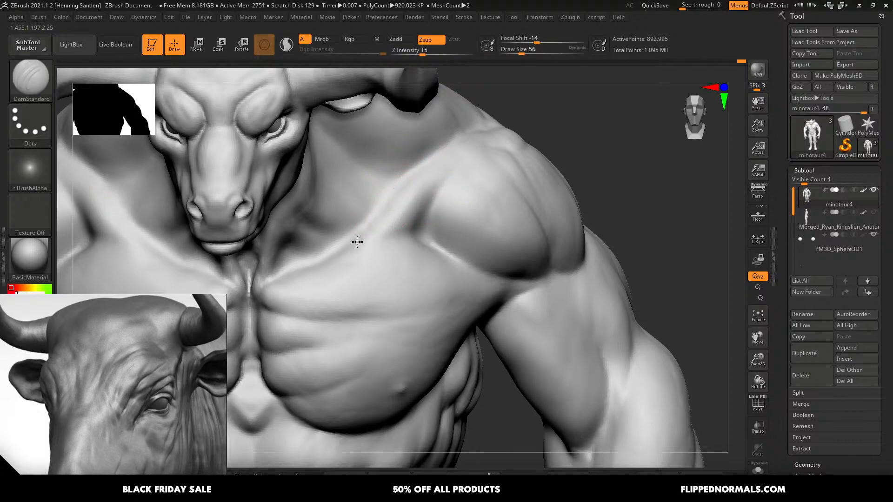
mouse_move(340, 250)
right_down()
mouse_move(414, 219)
mouse_move(390, 216)
right_up()
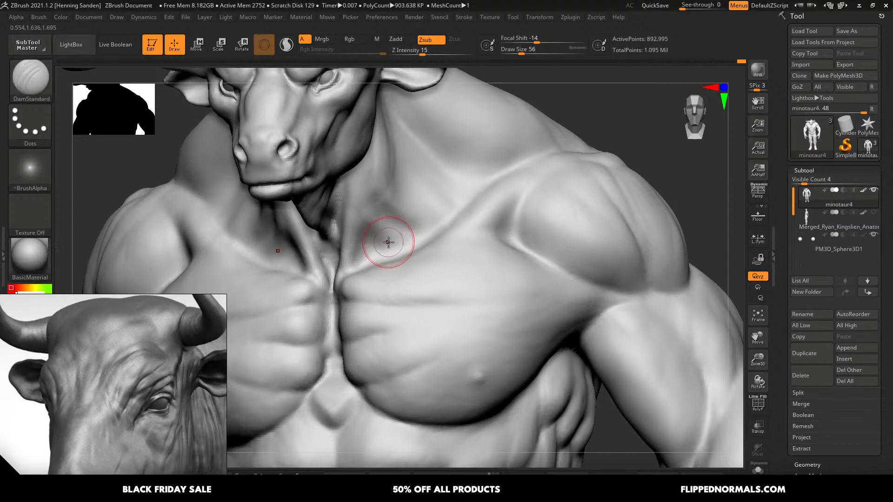
right_drag(388, 242, 385, 238)
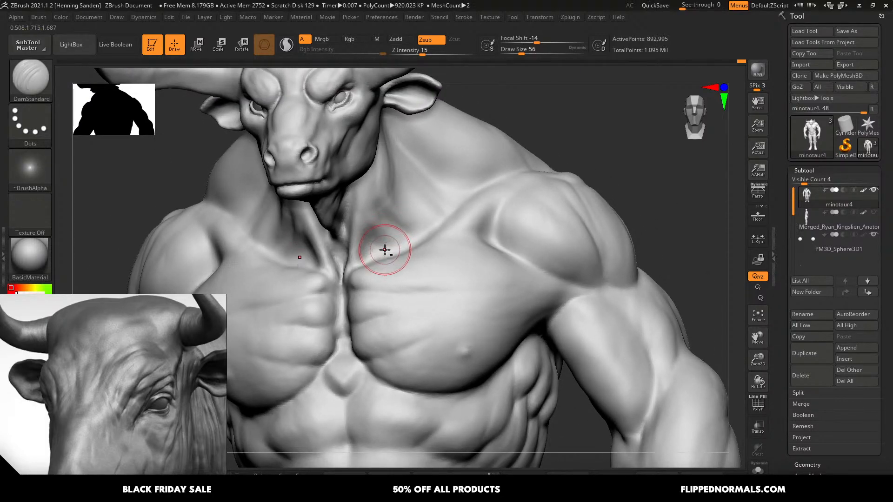
- Define the sternum and the inner edges of the pectorals with DamStandard at draw size 41
mouse_move(384, 249)
ctrl+right_down()
mouse_move(378, 234)
mouse_move(434, 244)
mouse_move(484, 233)
ctrl+right_up()
alt+right_drag(425, 305, 447, 349)
mouse_move(439, 300)
shift+right_down()
mouse_move(442, 350)
mouse_move(436, 297)
shift+right_up()
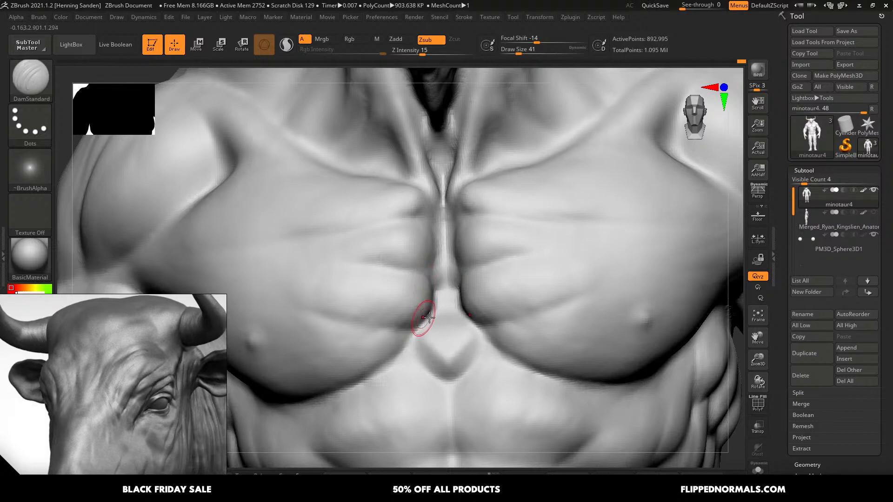
alt+right_drag(385, 349, 461, 298)
- Deepen the crease along the lower edge of the pectorals with DamStandard at draw size 65
key(s)
drag(461, 300, 466, 300)
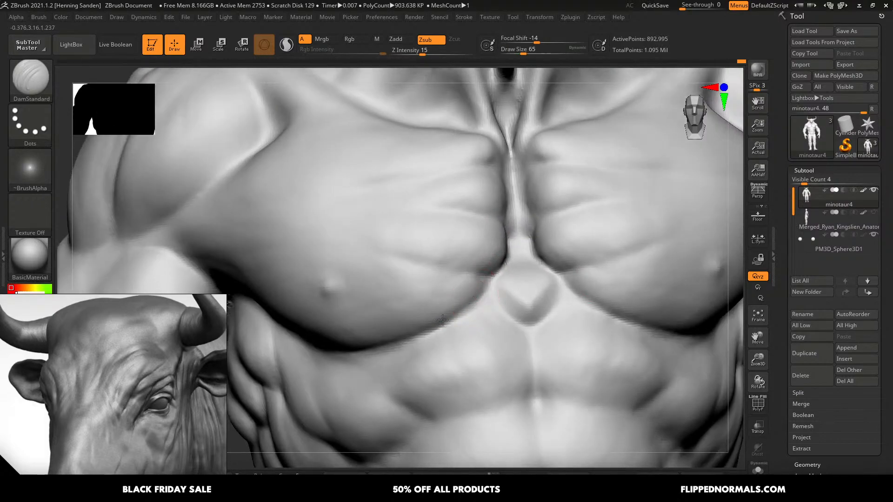
mouse_move(405, 339)
right_down()
mouse_move(464, 301)
mouse_move(342, 347)
mouse_move(445, 335)
right_up()
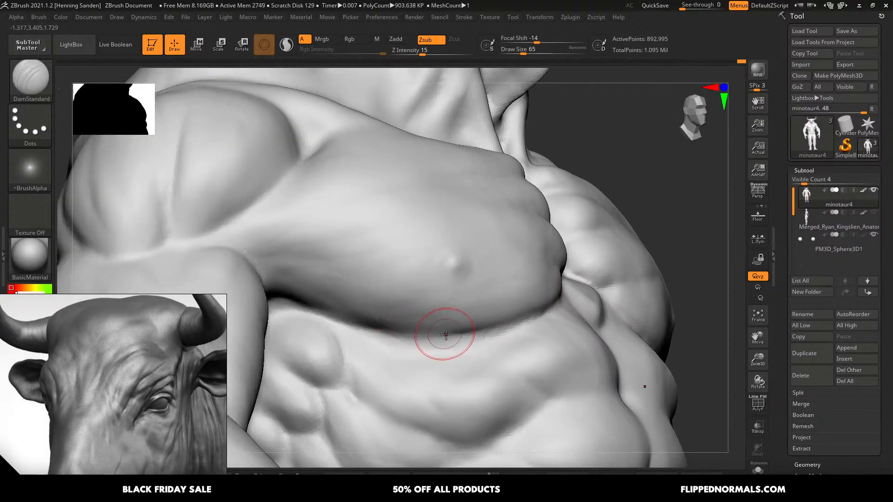
alt+right_drag(333, 319, 353, 355)
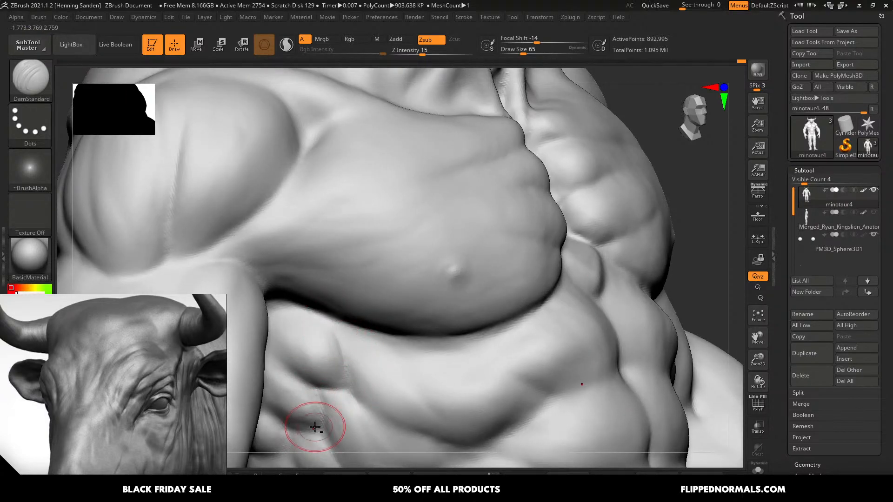
right_drag(315, 427, 369, 321)
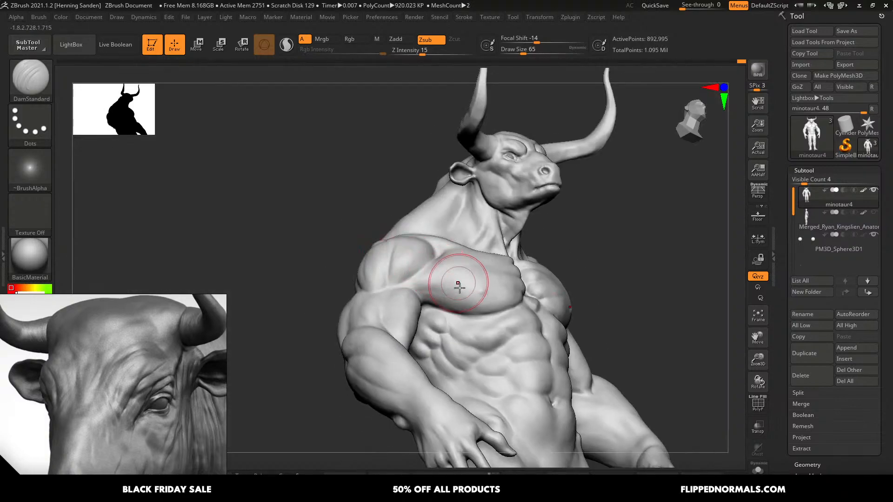
- Adjust the hollow between the front deltoid, collarbone and pectoral with the Move brush at draw size 77
right_drag(459, 288, 438, 319)
right_drag(441, 250, 469, 240)
ctrl+right_drag(470, 240, 474, 281)
key(b)
key(m)
key(v)
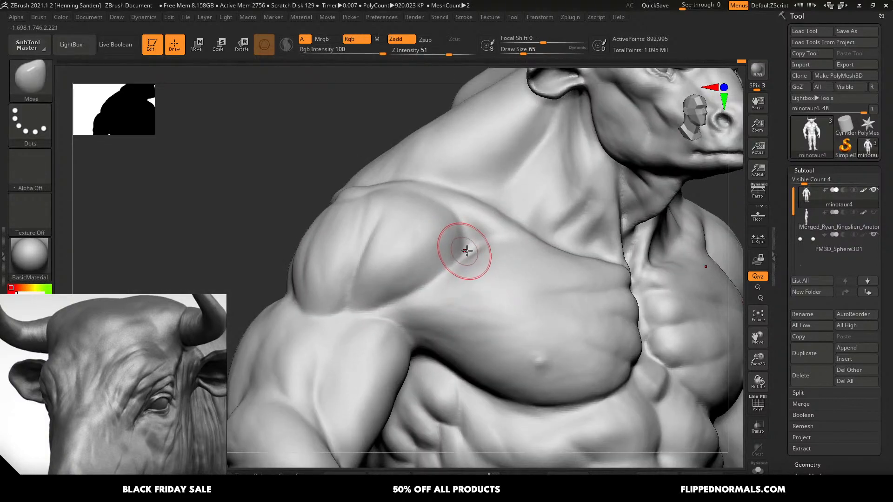
right_drag(467, 251, 462, 253)
key(s)
drag(461, 251, 463, 251)
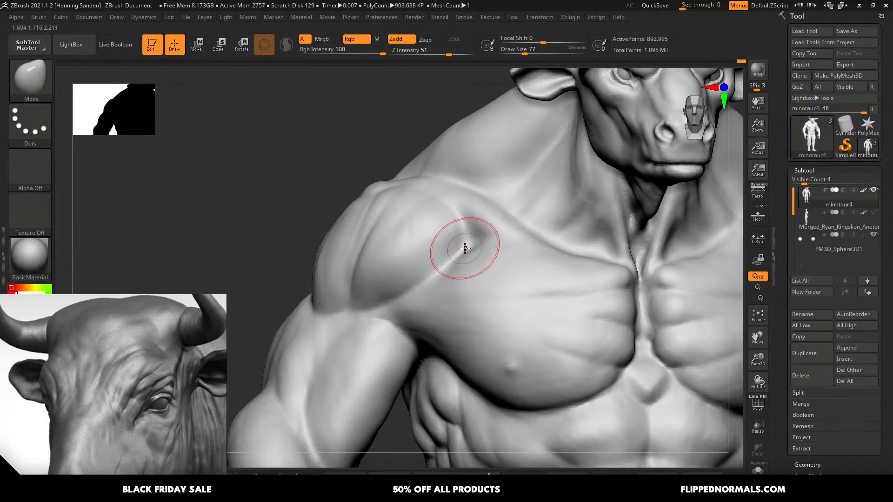
- Push the front edge of the deltoid where it meets the pectoral with a slightly larger Move brush
ctrl+right_drag(458, 232, 423, 172)
mouse_move(468, 279)
right_down()
mouse_move(510, 265)
mouse_move(461, 214)
mouse_move(495, 355)
right_up()
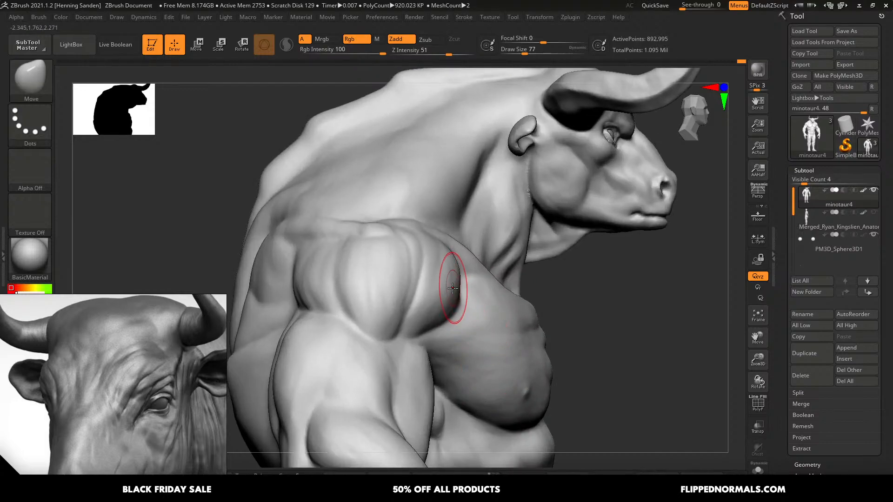
key(bracketright)
drag(458, 299, 461, 307)
mouse_move(464, 304)
right_down()
mouse_move(443, 293)
mouse_move(458, 279)
right_up()
- Build up muscle volume and striations on the front and side deltoid with ClayBuildup at draw size 56
key(b)
key(c)
key(b)
key(s)
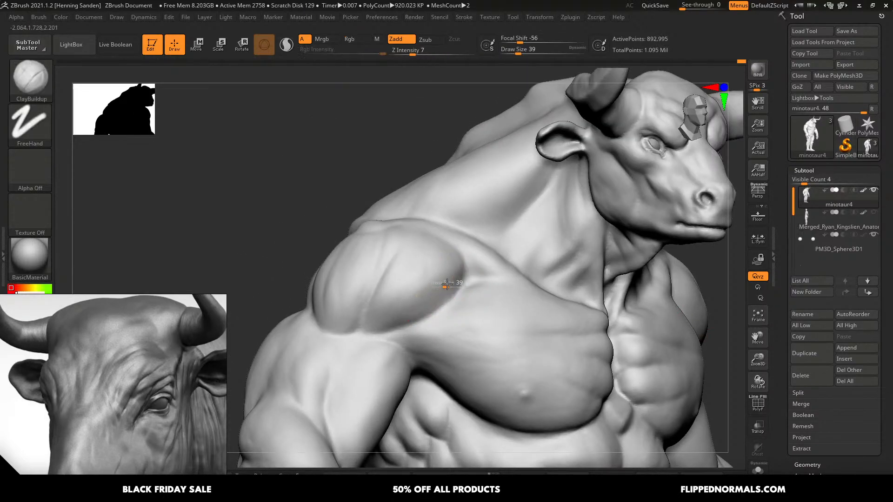
key(bracketright)
key(bracketright)
key(bracketright)
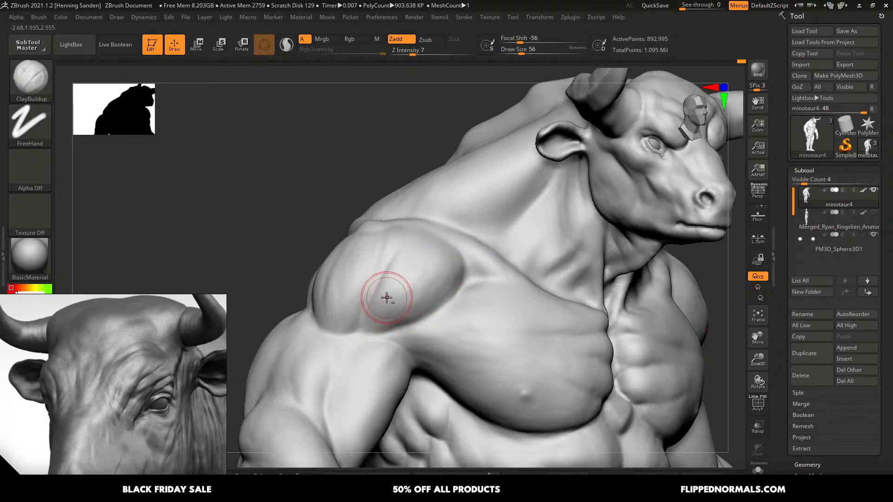
right_drag(386, 298, 398, 273)
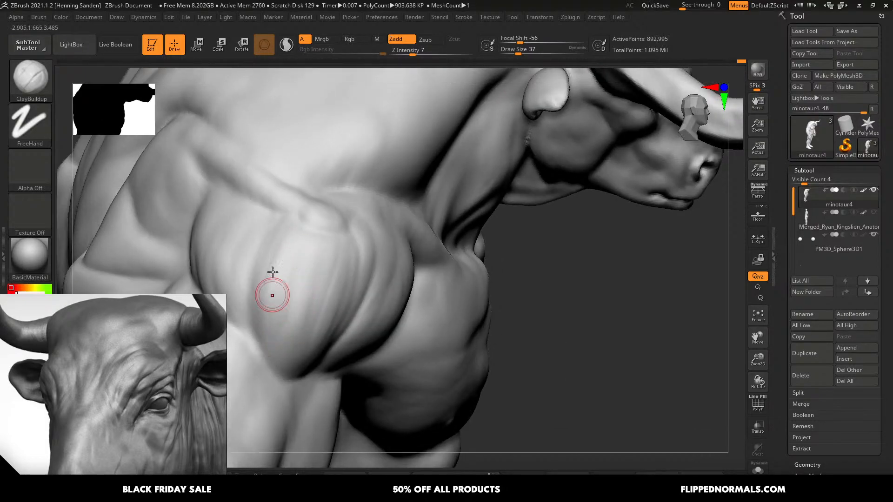
- Build up the rear deltoid and the area below the shoulder-blade ridge from behind with ClayBuildup at draw size 51
alt+right_drag(274, 349, 275, 211)
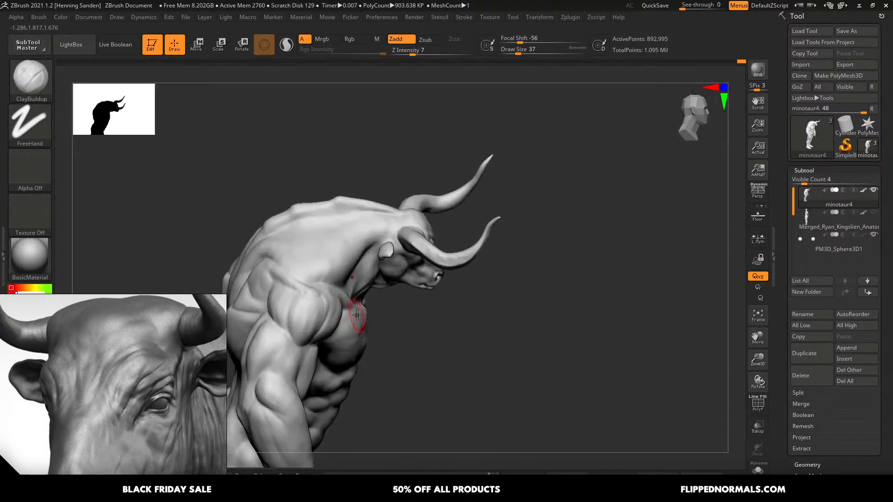
right_drag(358, 315, 395, 311)
mouse_move(333, 297)
alt+right_down()
mouse_move(425, 339)
mouse_move(439, 315)
mouse_move(442, 327)
alt+right_up()
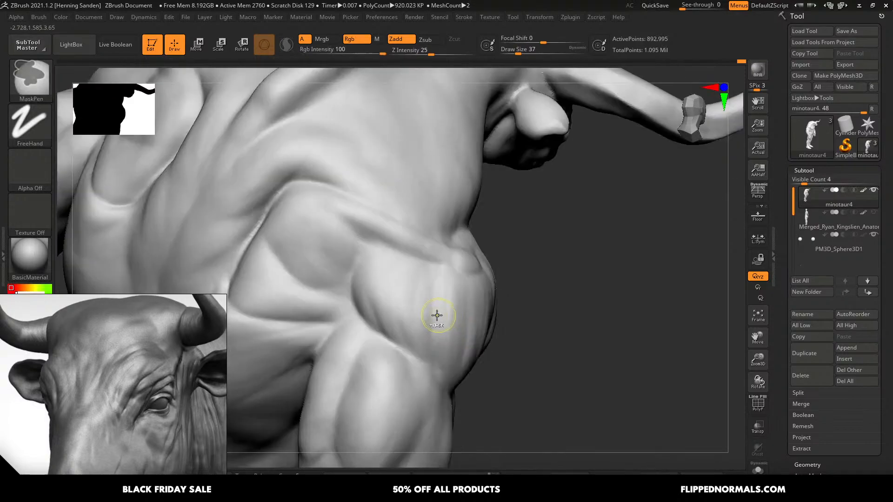
mouse_move(385, 292)
mouse_down()
mouse_move(385, 303)
mouse_move(368, 299)
mouse_move(344, 276)
mouse_up()
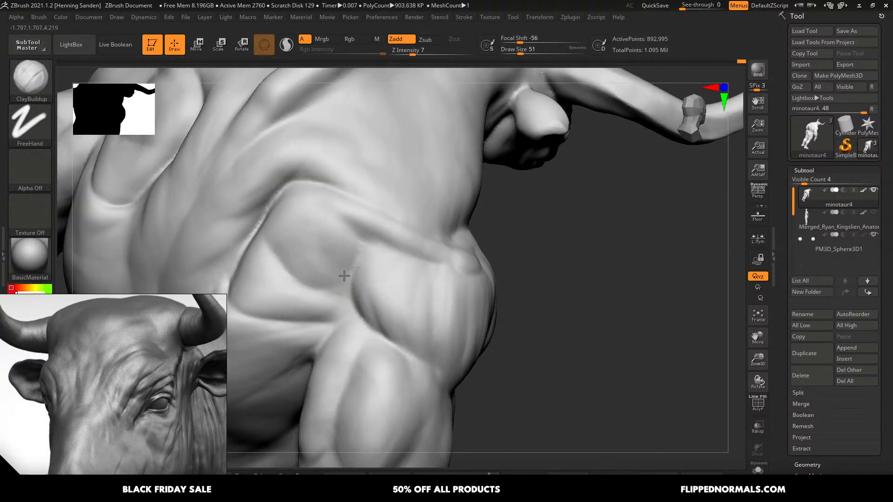
alt+right_drag(332, 273, 279, 116)
shift+right_drag(395, 251, 453, 251)
- Examine the muzzle in the bull reference image and compare it with the minotaur's head
scroll(114, 378, down, 5)
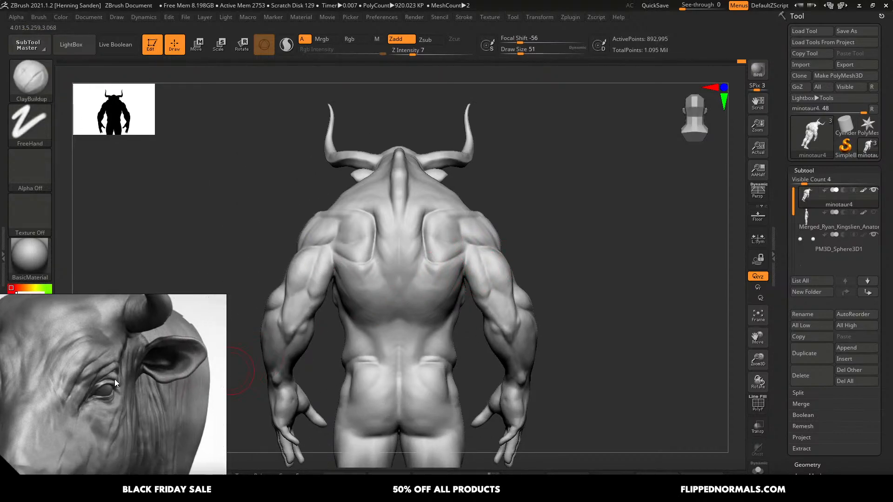
scroll(154, 399, down, 3)
scroll(150, 383, up, 6)
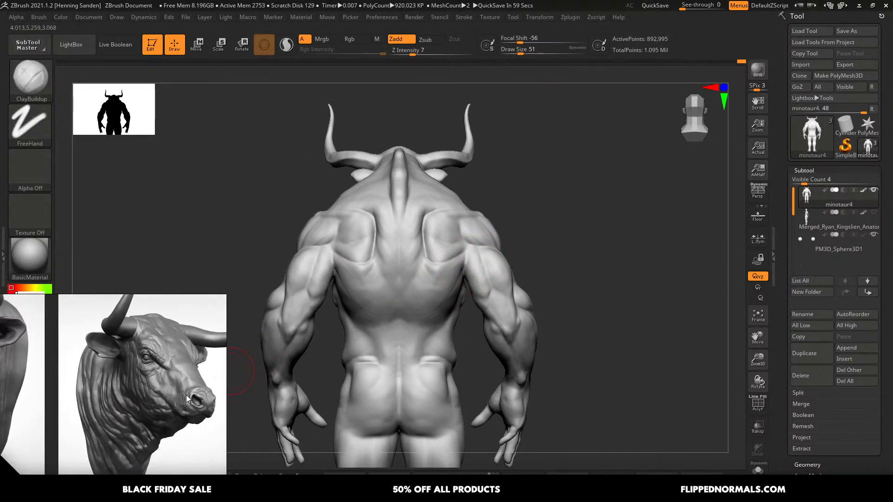
right_drag(362, 332, 549, 279)
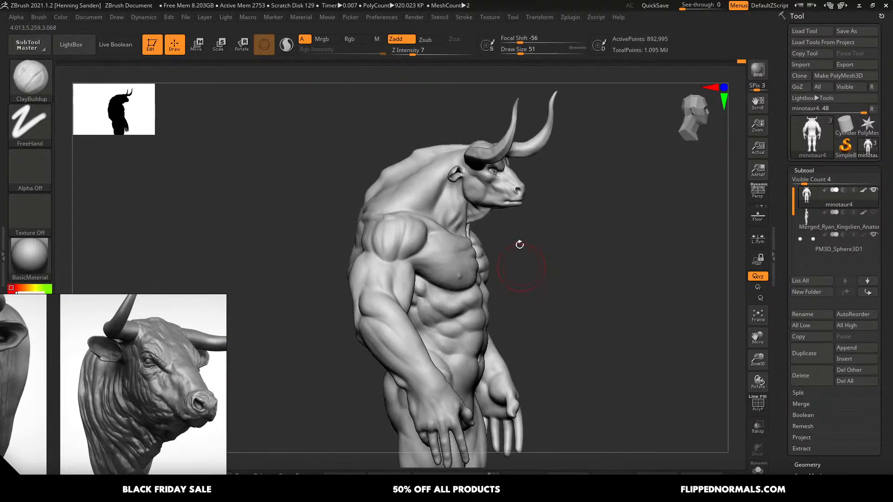
alt+right_drag(514, 197, 451, 286)
ctrl+right_drag(451, 286, 512, 293)
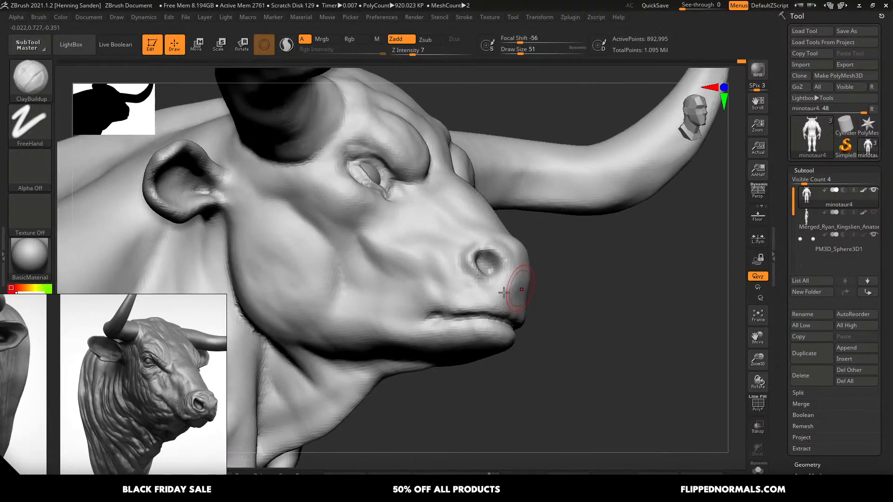
mouse_move(182, 409)
middle_down()
mouse_move(160, 365)
mouse_move(193, 407)
middle_up()
scroll(189, 365, up, 3)
scroll(197, 426, up, 3)
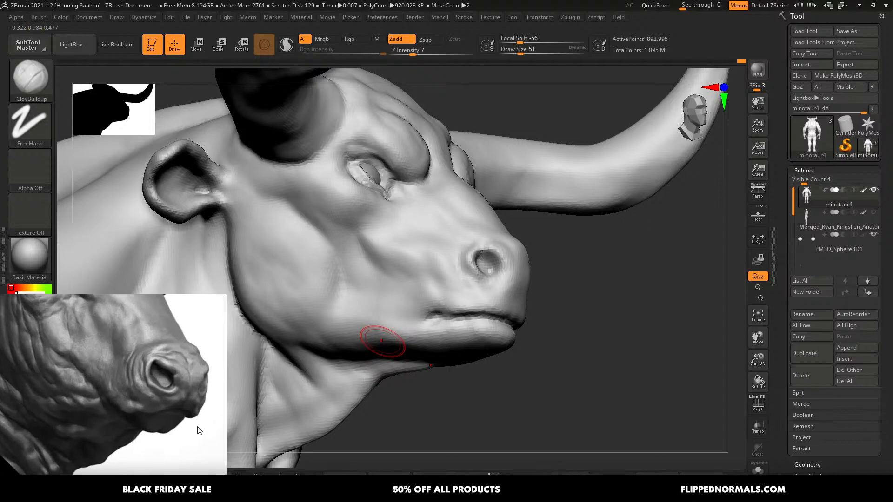
- Reshape the centre of the minotaur's upper lip with the Move brush, reducing the draw size to 33
mouse_move(391, 330)
right_down()
mouse_move(498, 294)
mouse_move(509, 302)
right_up()
key(b)
key(m)
key(v)
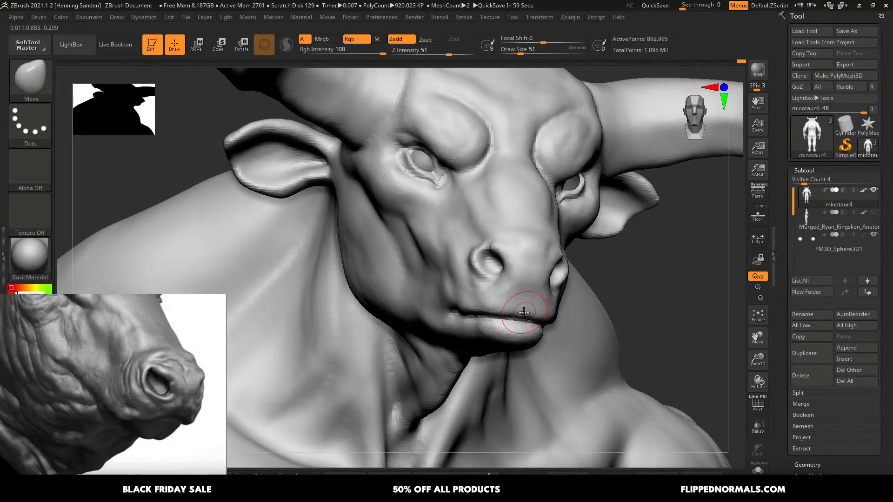
drag(523, 314, 526, 310)
key(bracketleft)
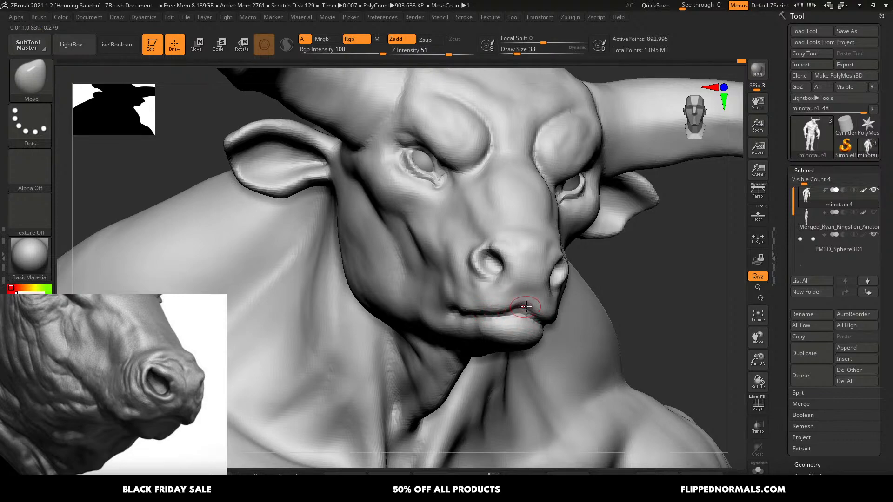
right_drag(526, 307, 472, 310)
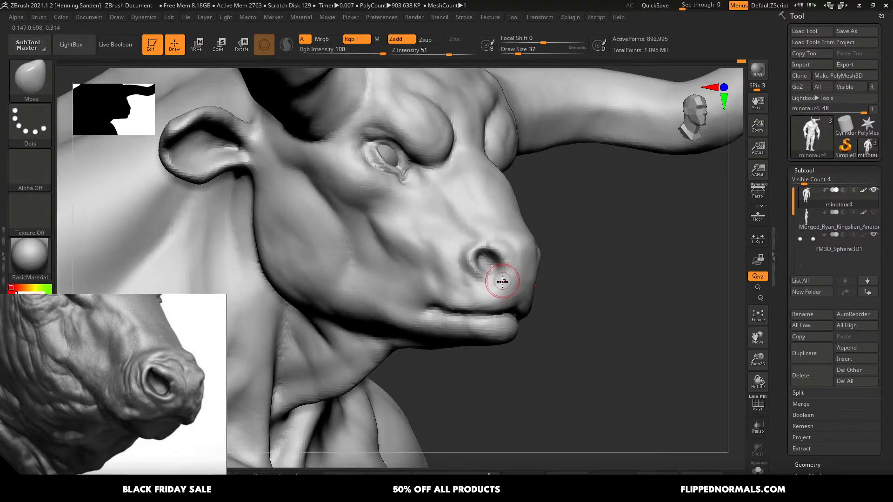
- Refine the rim of the nostril with DamStandard at draw size 27
key(b)
key(d)
key(s)
drag(503, 265, 477, 281)
- Save the tool over the existing minotaur4.ZTL and frame the full figure from the front
key(ctrl+s)
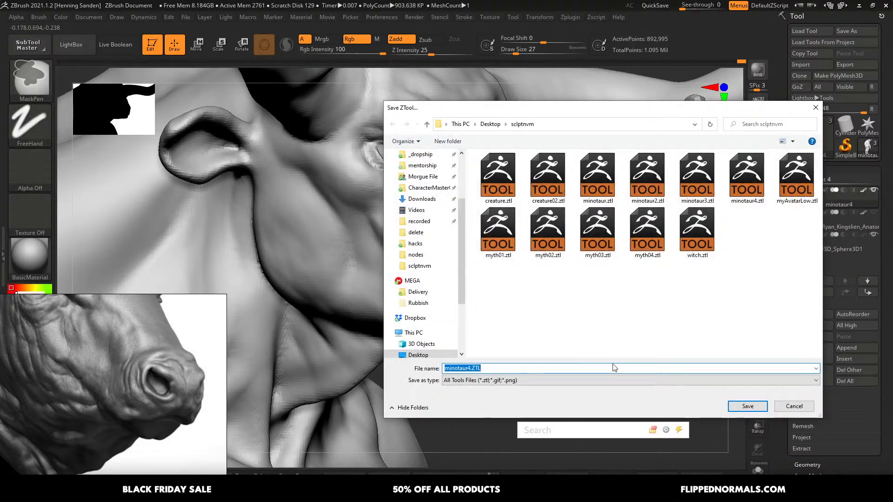
click(747, 406)
click(471, 256)
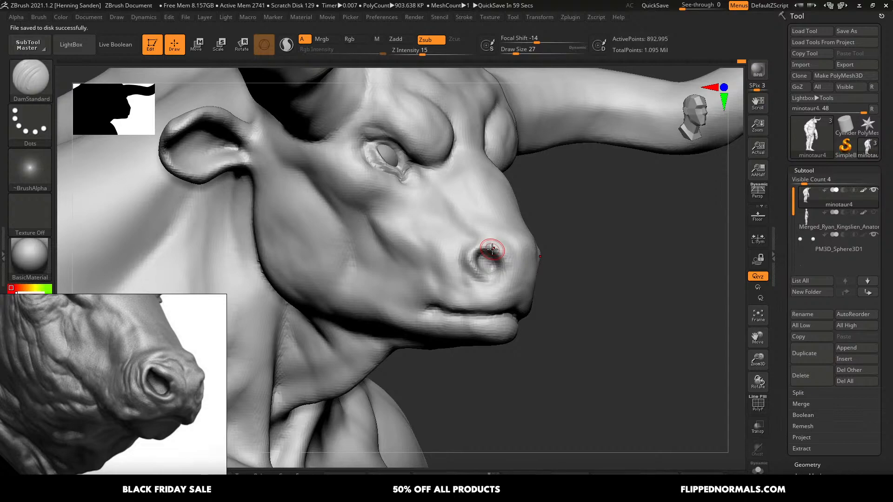
key(f)
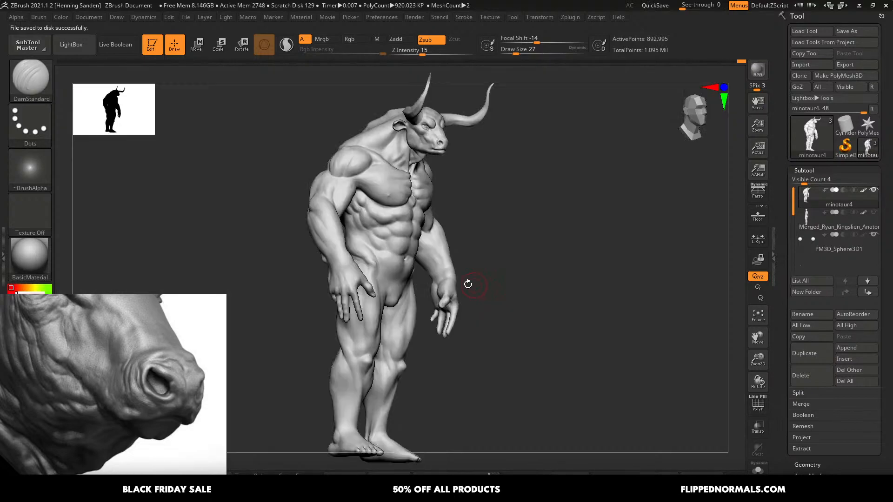
shift+right_drag(469, 285, 520, 286)
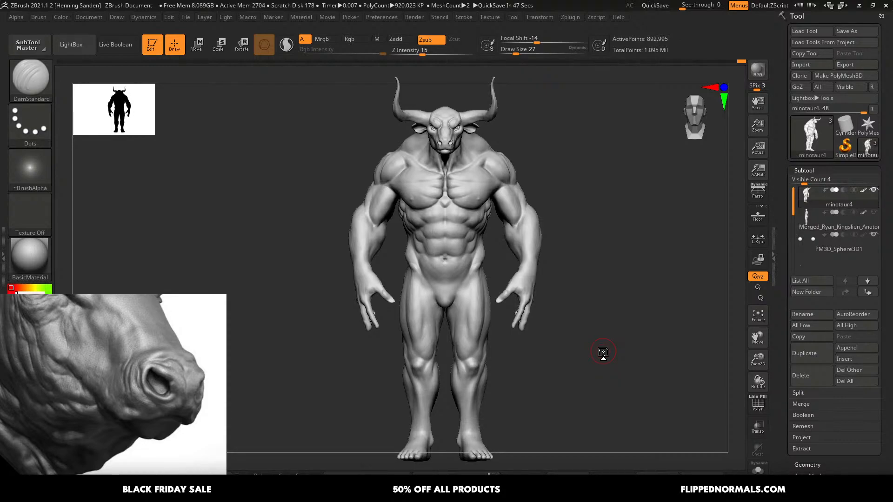
- Carve the muscle separation down the front of the thigh with DamStandard, raising the draw size to 71
ctrl+right_drag(456, 189, 521, 254)
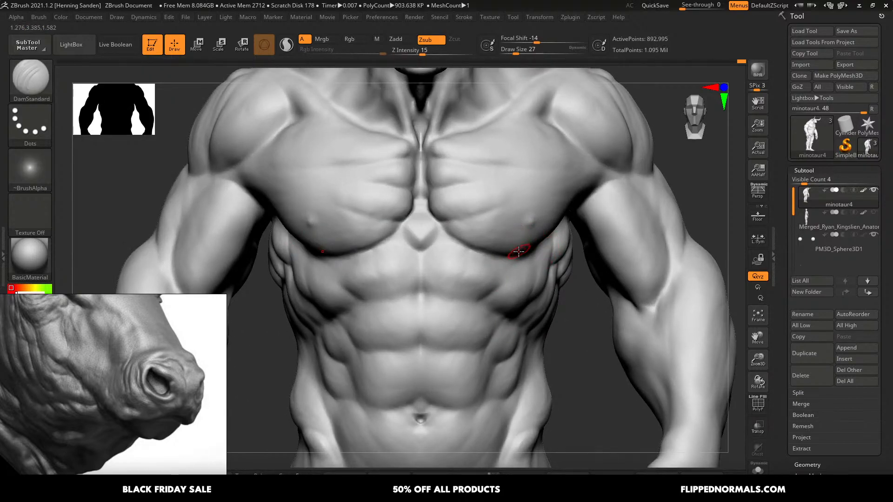
right_drag(535, 258, 525, 299)
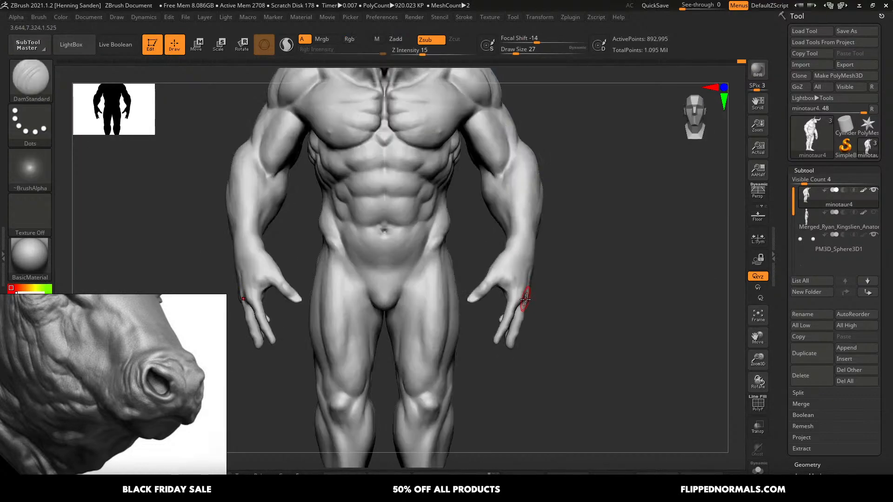
alt+right_drag(438, 261, 507, 245)
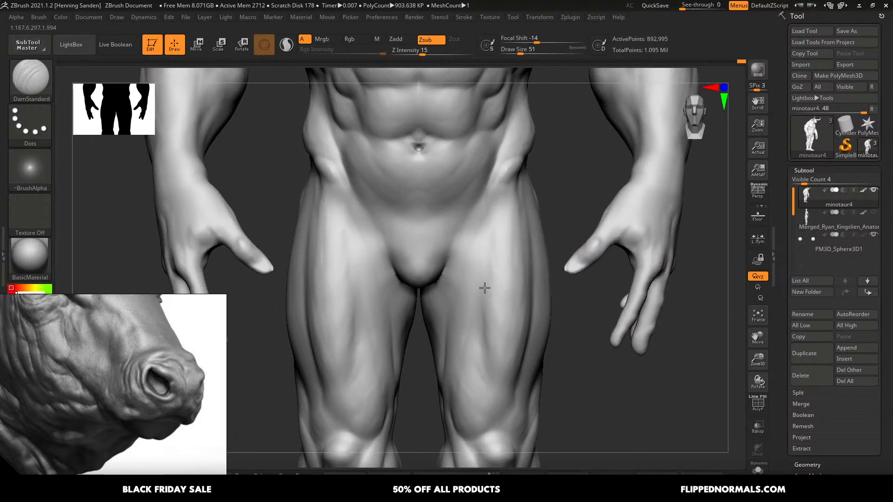
drag(484, 288, 484, 303)
key(s)
drag(492, 231, 496, 231)
drag(497, 217, 487, 342)
alt+right_drag(492, 341, 491, 285)
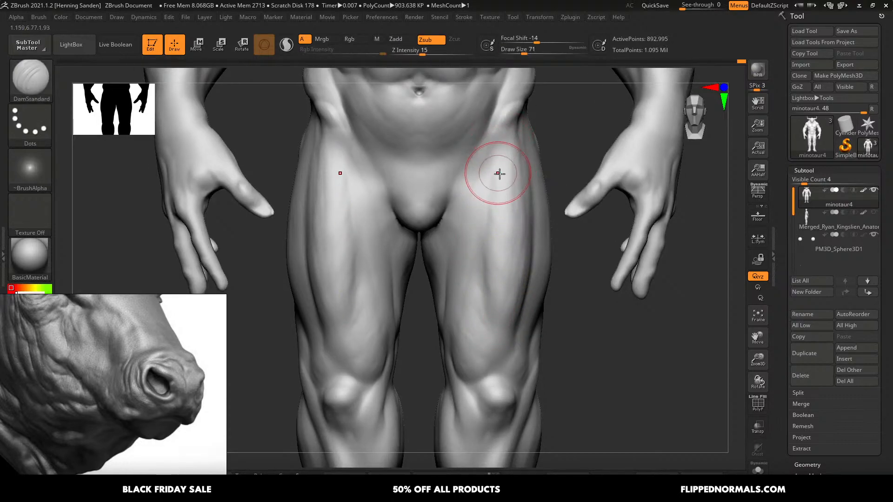
- Refine the quadriceps contours above the knees with DamStandard, reducing the draw size to 54
right_drag(499, 174, 505, 134)
right_drag(499, 180, 499, 163)
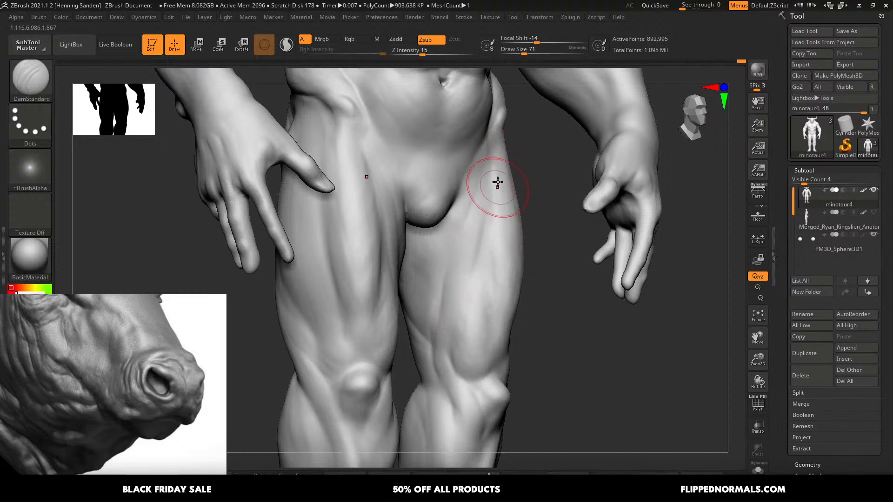
right_drag(467, 309, 450, 352)
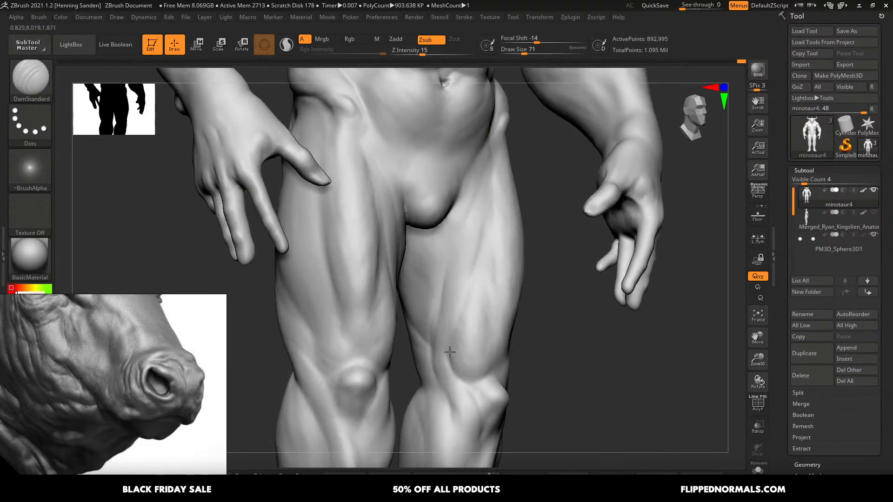
mouse_move(475, 273)
right_down()
mouse_move(447, 305)
mouse_move(440, 293)
mouse_move(452, 297)
right_up()
key([)
right_drag(492, 245, 486, 235)
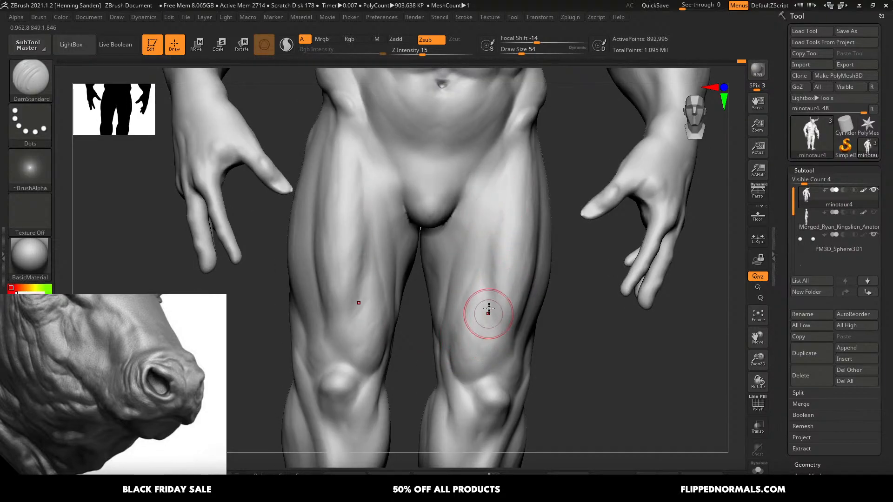
right_drag(488, 309, 491, 252)
right_drag(493, 345, 484, 292)
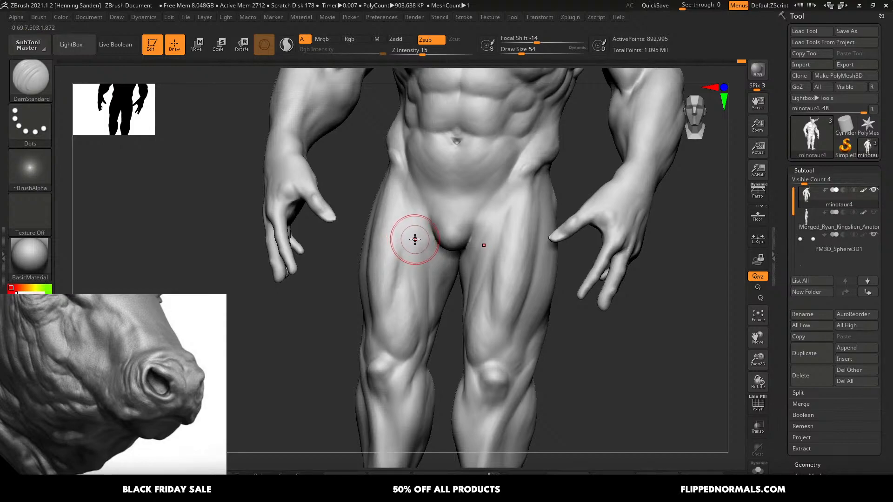
- Smooth the hip and the groin line beside the lower abdomen at draw size 46, undoing the first smoothing strokes
ctrl+right_drag(444, 240, 473, 225)
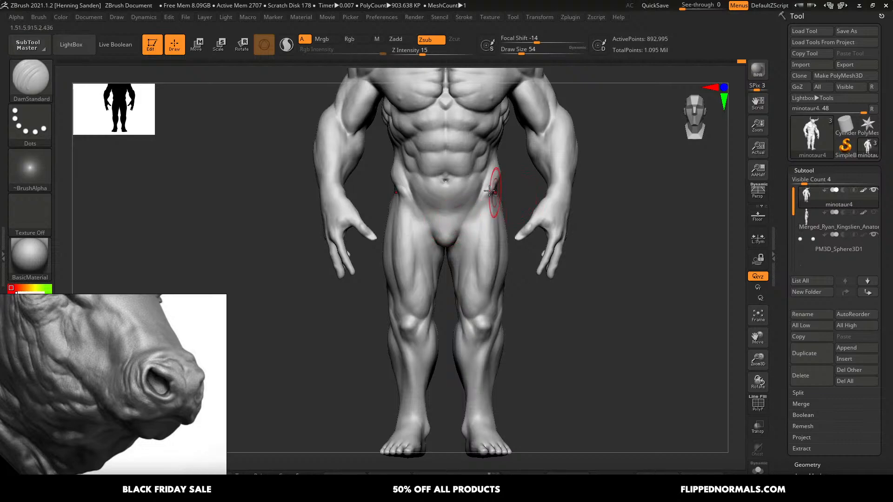
mouse_move(490, 191)
alt+right_down()
mouse_move(488, 253)
mouse_move(484, 247)
alt+right_up()
key(s)
drag(484, 247, 487, 247)
right_drag(498, 239, 489, 246)
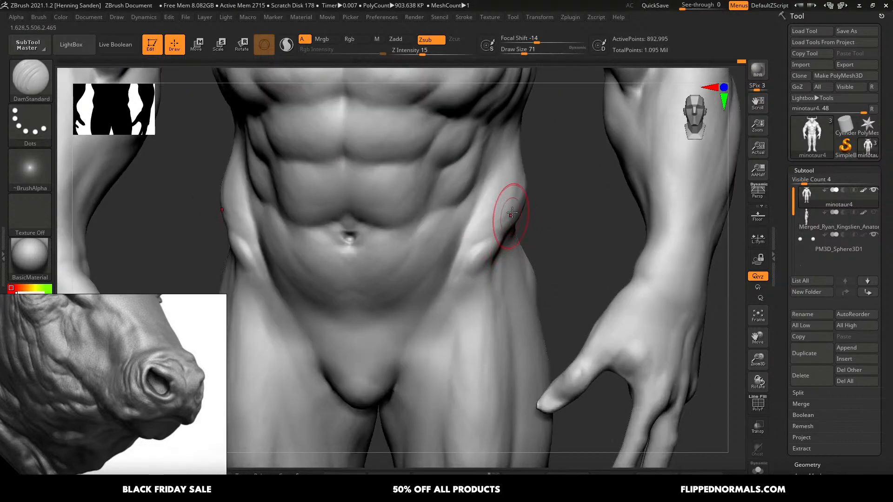
mouse_move(510, 192)
shift+mouse_down()
mouse_move(506, 199)
mouse_move(515, 175)
shift+mouse_up()
key(ctrl+z)
key(ctrl+z)
key(s)
shift+drag(507, 181, 444, 293)
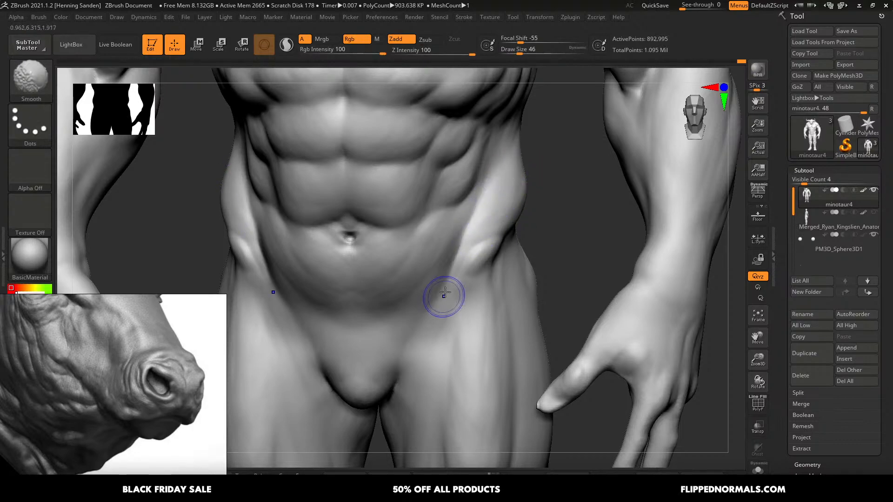
- Examine the figure's overall form from the front, side and back, switching between the Move and ClayBuildup brushes at draw size 192
mouse_move(382, 296)
ctrl+right_down()
mouse_move(398, 256)
mouse_move(434, 257)
mouse_move(414, 222)
ctrl+right_up()
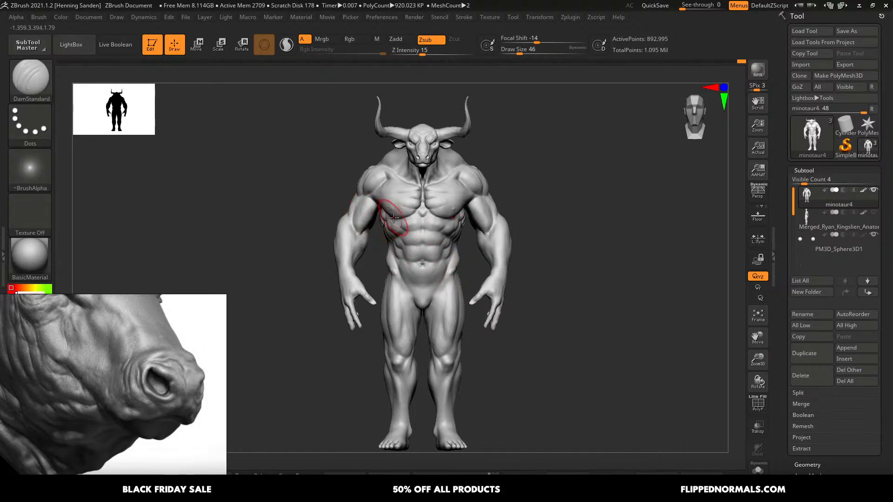
right_drag(442, 230, 395, 225)
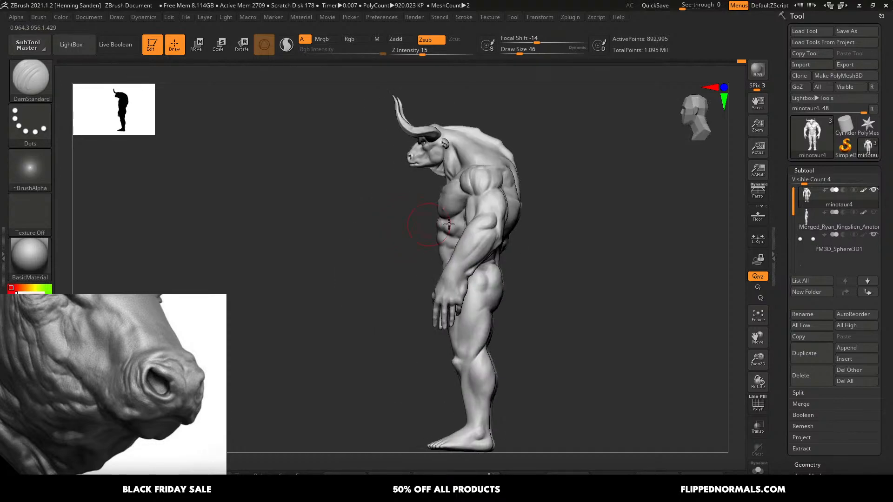
mouse_move(483, 232)
shift+right_down()
mouse_move(498, 235)
mouse_move(532, 213)
mouse_move(497, 186)
mouse_move(484, 225)
mouse_move(454, 227)
mouse_move(476, 231)
mouse_move(422, 225)
mouse_move(448, 212)
shift+right_up()
key(b)
key(m)
key(v)
key(s)
drag(497, 185, 506, 184)
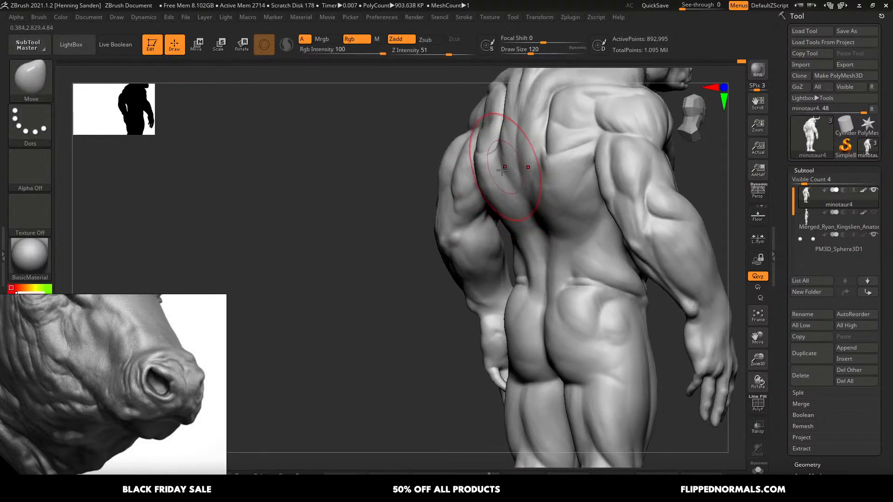
right_drag(514, 174, 504, 176)
key(s)
mouse_move(504, 177)
mouse_down()
mouse_move(515, 178)
mouse_move(510, 211)
mouse_up()
shift+right_drag(515, 210, 532, 211)
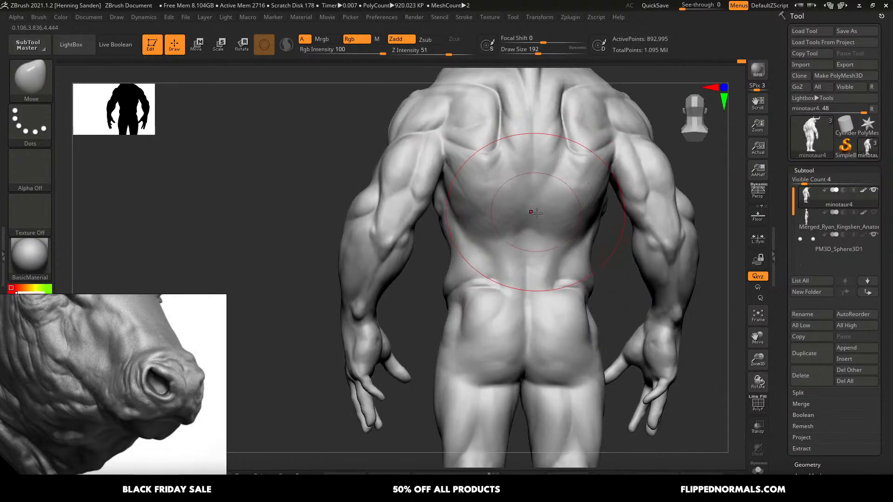
key(b)
key(c)
key(b)
- Reposition the reference window to show the whole bull head and frame the minotaur's upper body from the front beside it
mouse_move(143, 401)
middle_down()
mouse_move(195, 372)
mouse_move(165, 444)
middle_up()
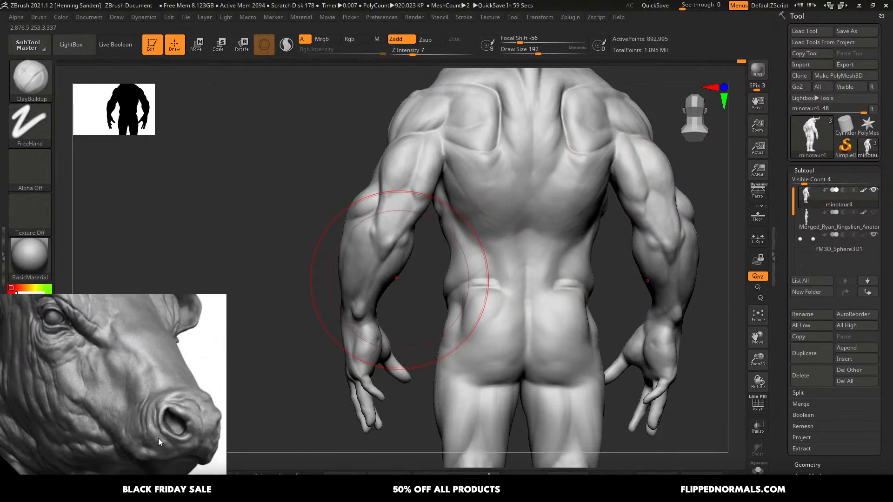
scroll(150, 403, down, 2)
middle_drag(148, 402, 165, 418)
right_drag(163, 418, 230, 258)
middle_drag(224, 269, 216, 288)
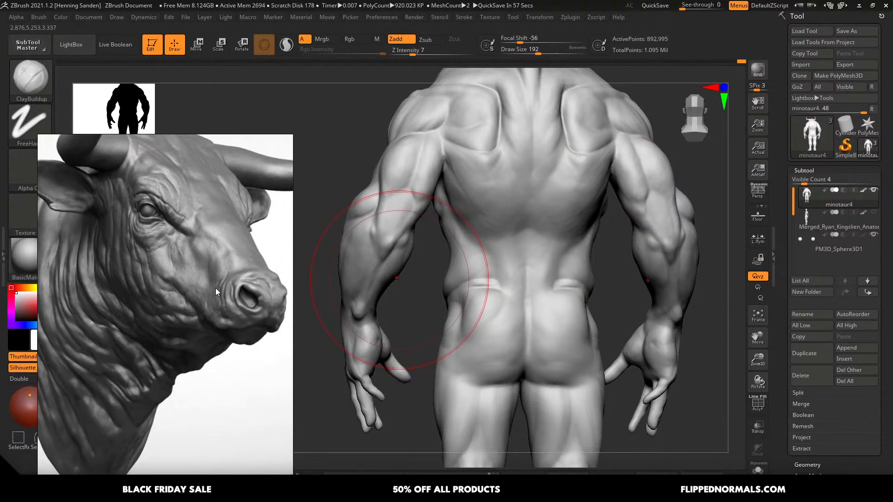
right_drag(437, 239, 607, 364)
mouse_move(526, 253)
right_down()
mouse_move(506, 247)
mouse_move(540, 251)
right_up()
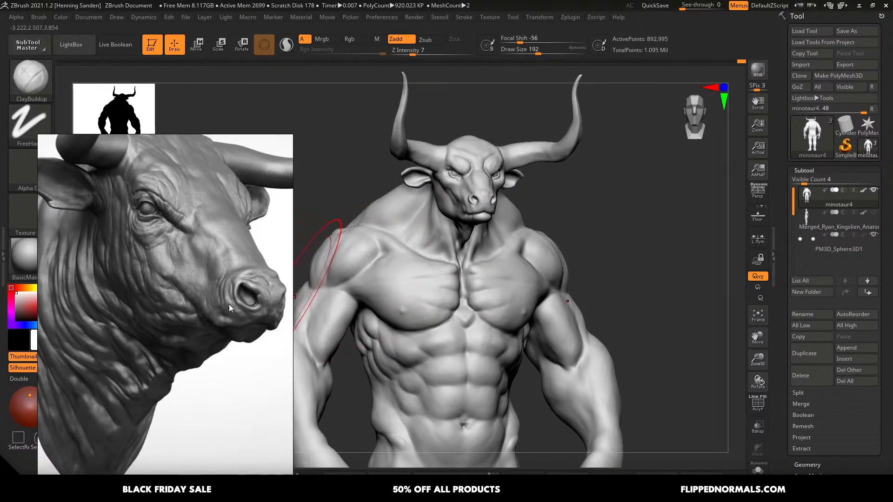
- Unlock the reference canvas, mirror the second bull head image horizontally, then lock the canvas and zoom in on that image
scroll(229, 304, down, 5)
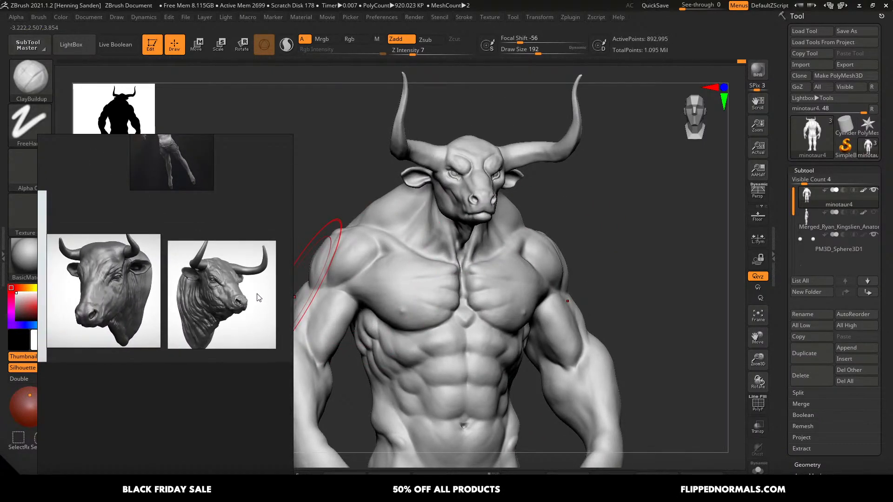
mouse_move(257, 294)
middle_down()
mouse_move(246, 299)
mouse_move(257, 293)
middle_up()
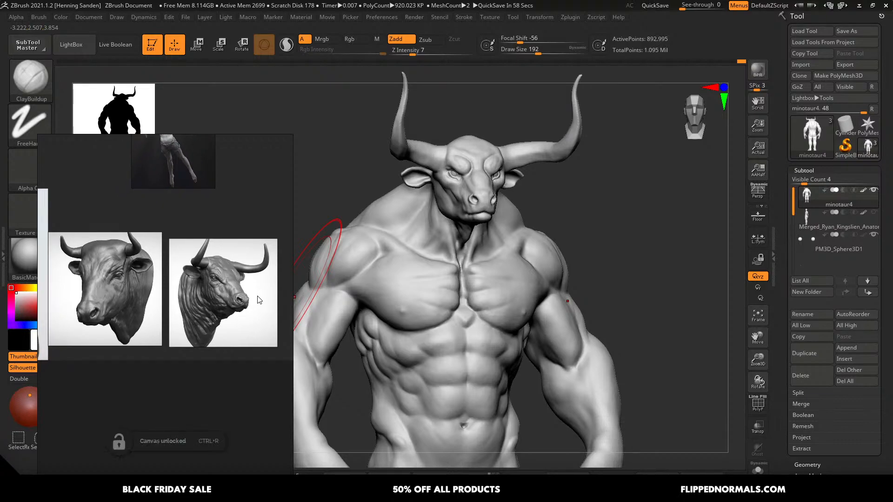
click(258, 299)
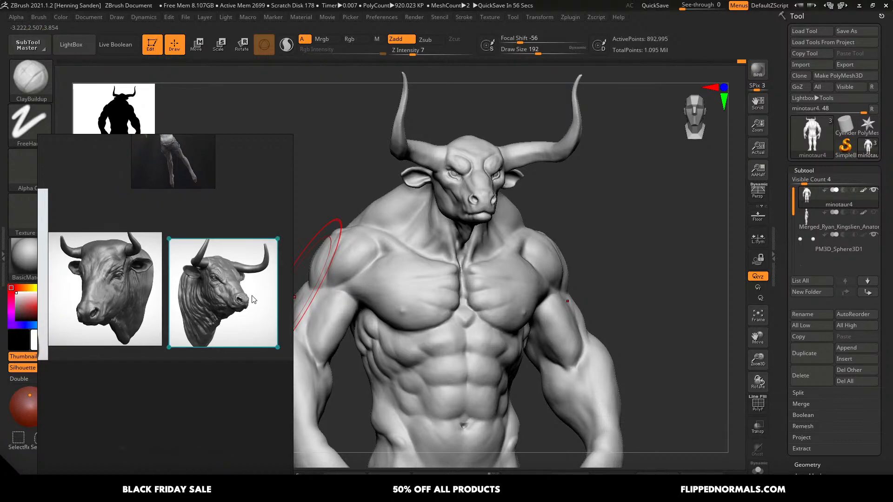
key(alt+shift+h)
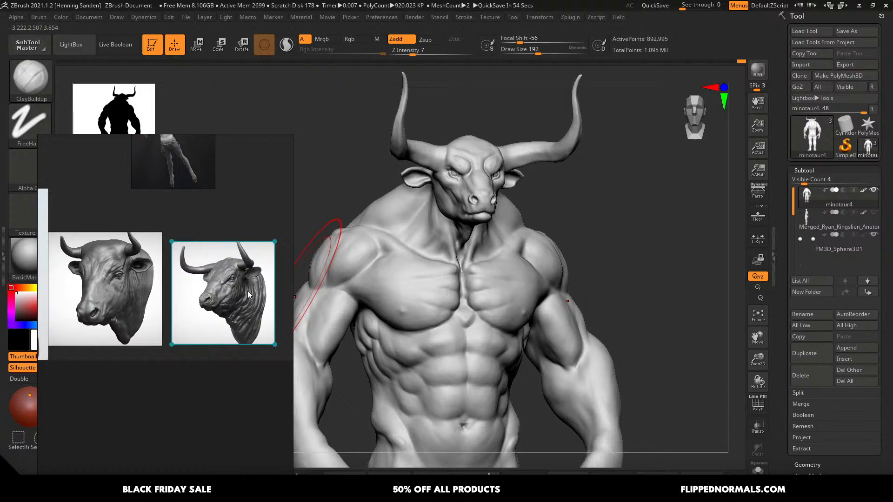
scroll(249, 297, up, 5)
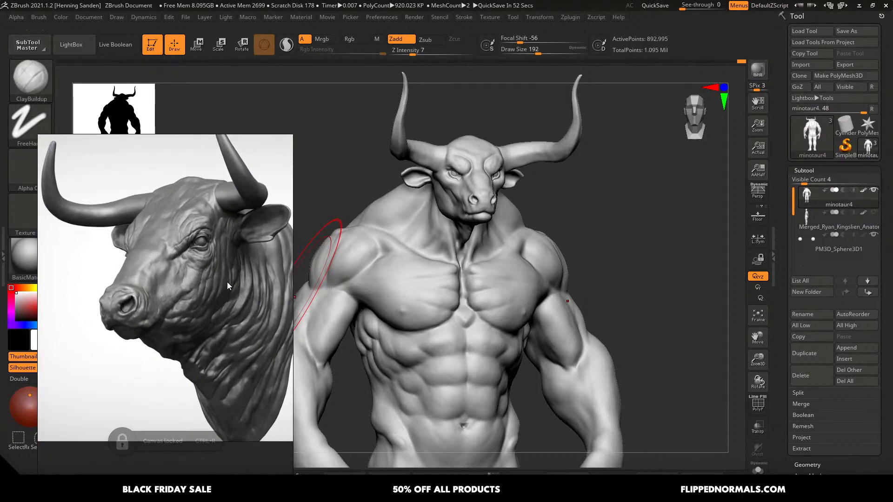
scroll(235, 278, up, 1)
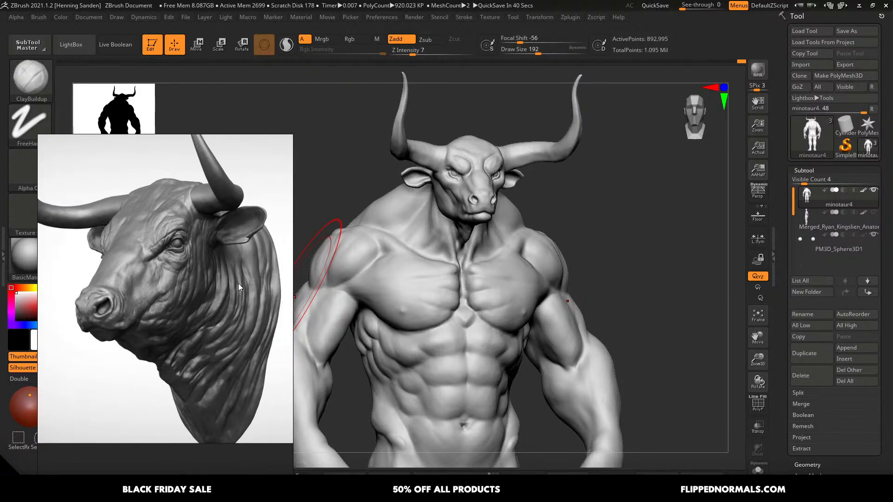
- Adjust the muzzle around the nostril with the Move brush, undoing the first pull and reducing the draw size to 54
drag(573, 203, 540, 199)
alt+drag(430, 236, 431, 261)
key(b)
key(m)
key(v)
drag(393, 228, 382, 241)
key(ctrl+z)
key(s)
click(388, 227)
key(s)
click(382, 236)
key(s)
click(378, 242)
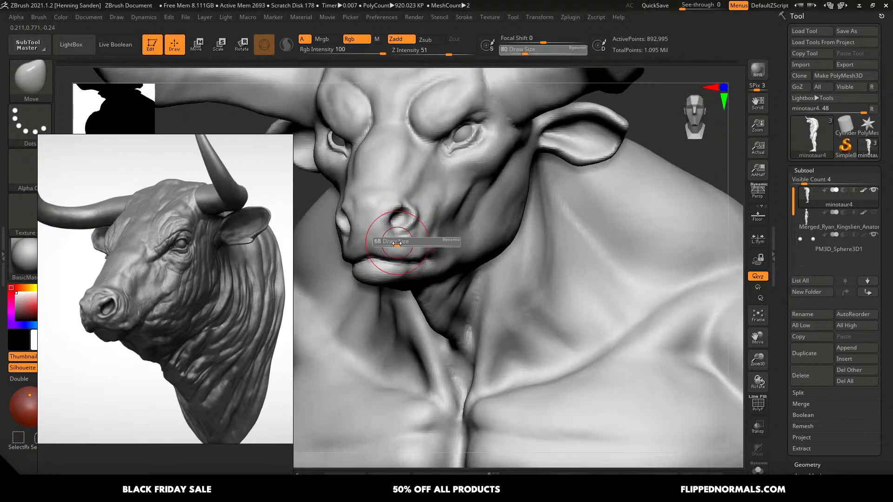
- Enlarge the bull head reference and reshape the minotaur's muzzle and cheek with the Move brush at draw size 90
scroll(169, 318, up, 2)
mouse_move(135, 326)
middle_down()
mouse_move(169, 319)
mouse_move(186, 331)
middle_up()
scroll(169, 318, up, 1)
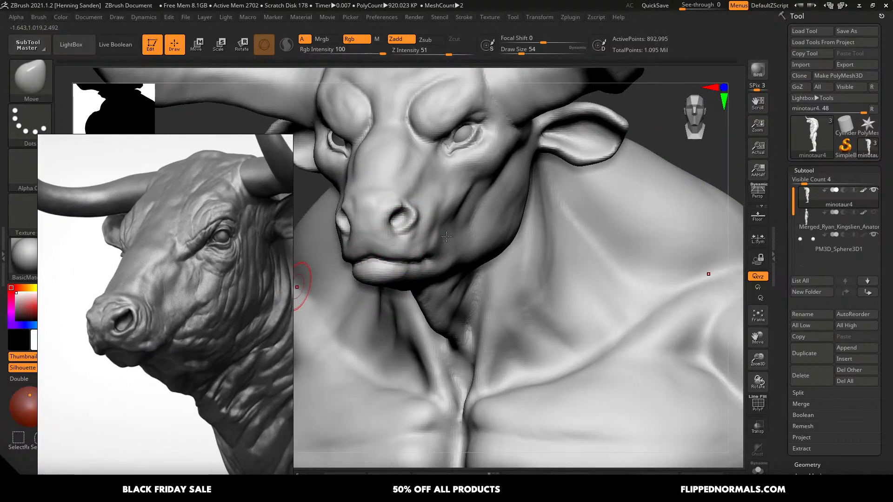
mouse_move(447, 237)
right_down()
mouse_move(427, 238)
mouse_move(447, 209)
mouse_move(421, 227)
mouse_move(459, 240)
mouse_move(458, 249)
right_up()
key(s)
drag(452, 221, 458, 222)
mouse_move(464, 225)
right_down()
mouse_move(477, 226)
mouse_move(450, 218)
right_up()
drag(447, 210, 445, 205)
mouse_move(445, 219)
right_down()
mouse_move(490, 213)
mouse_move(524, 237)
mouse_move(460, 235)
mouse_move(500, 234)
mouse_move(481, 235)
right_up()
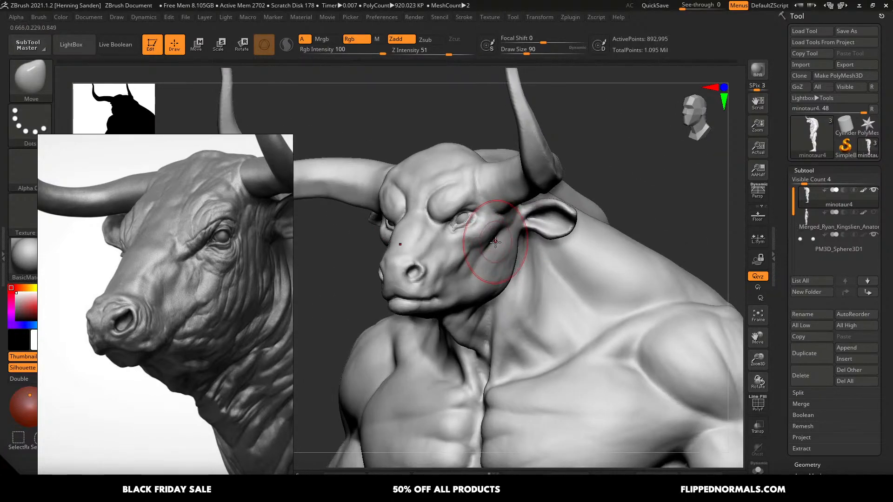
- Place the bull reference behind the minotaur's head by disabling always-on-top and setting See-through to 37, and align the head with it
drag(211, 347, 479, 328)
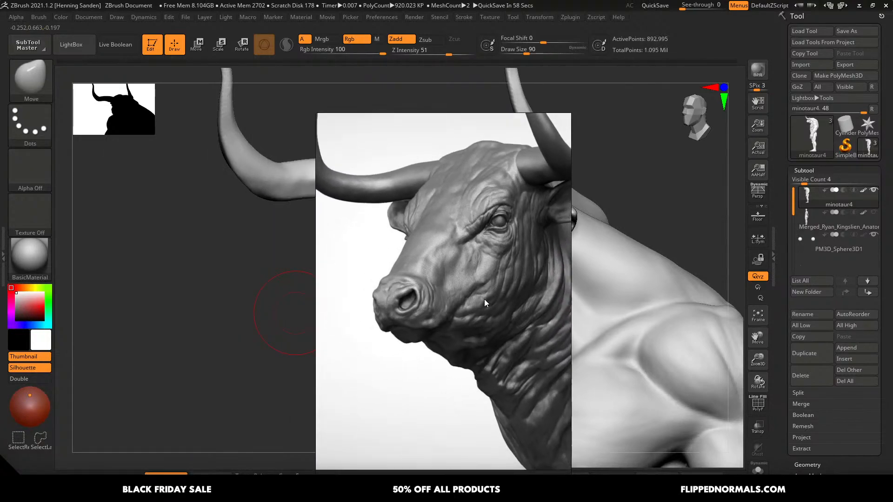
right_drag(484, 298, 473, 294)
key(ctrl+shift+a)
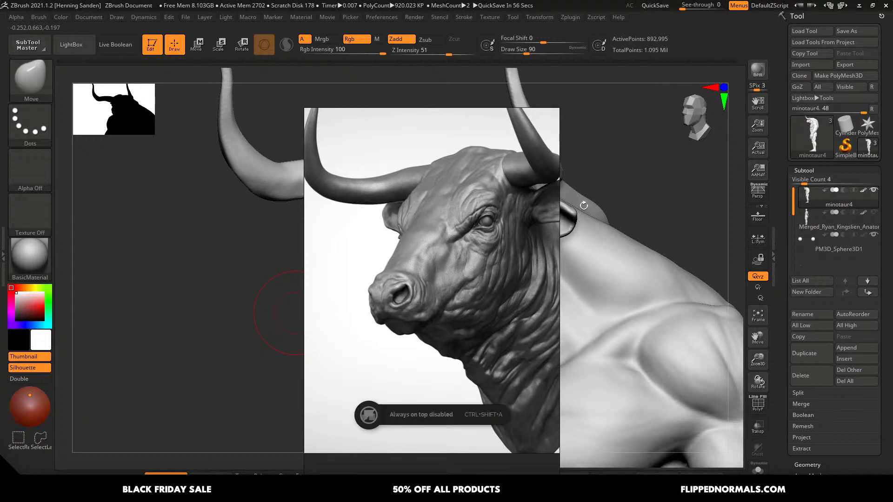
click(603, 191)
drag(683, 7, 698, 6)
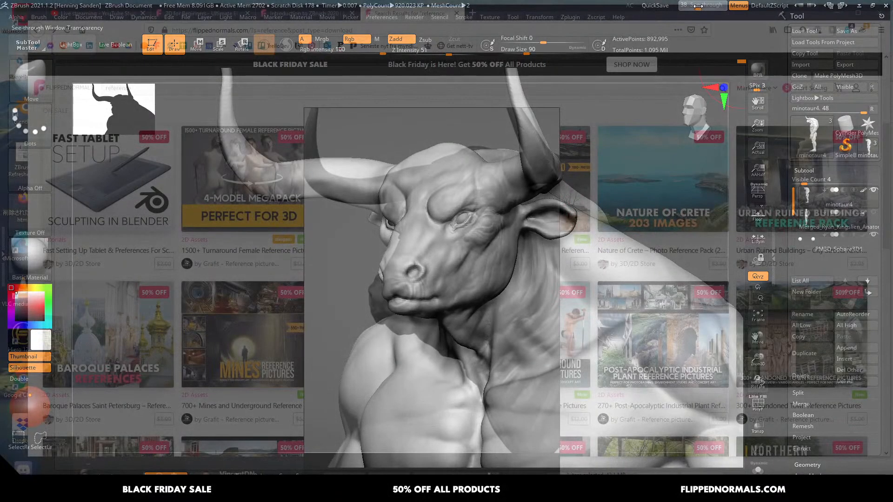
mouse_move(460, 268)
alt+right_down()
mouse_move(447, 268)
mouse_move(481, 274)
mouse_move(458, 261)
alt+right_up()
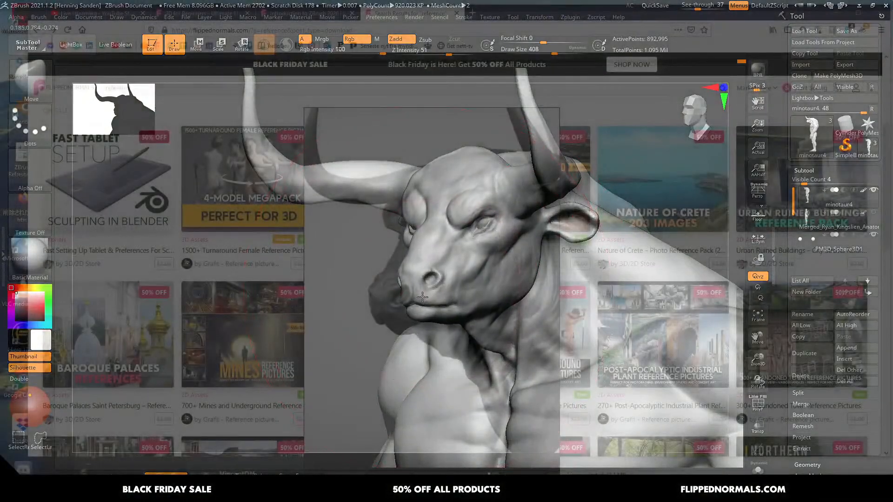
- Reshape the muzzle, mouth and brow to match the bull reference behind them, using the Move brush at draw sizes from 140 to 62
key(s)
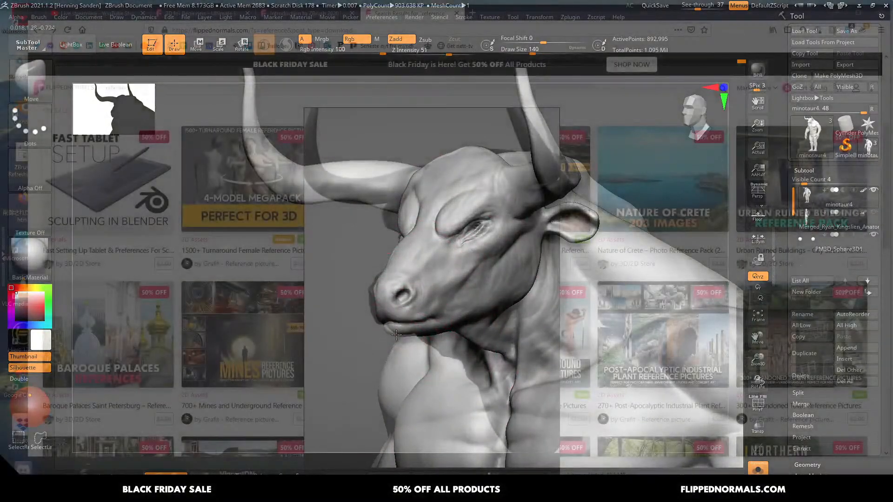
drag(396, 335, 400, 305)
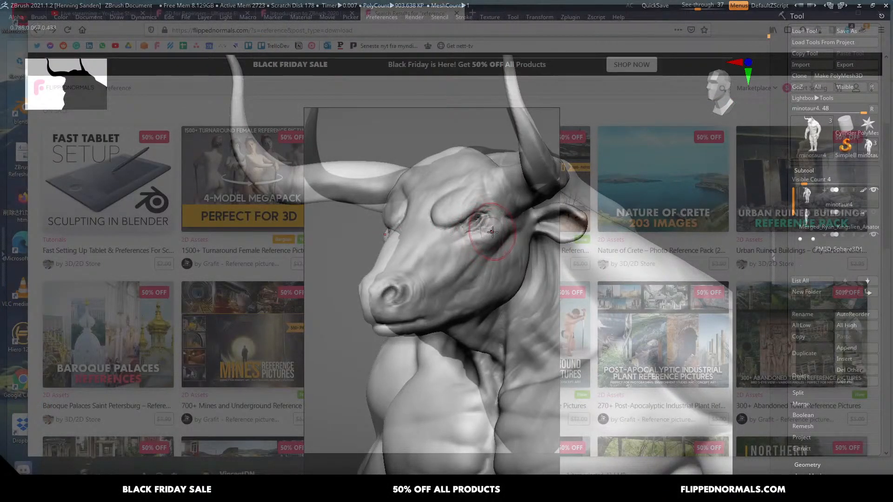
key(alt+Tab)
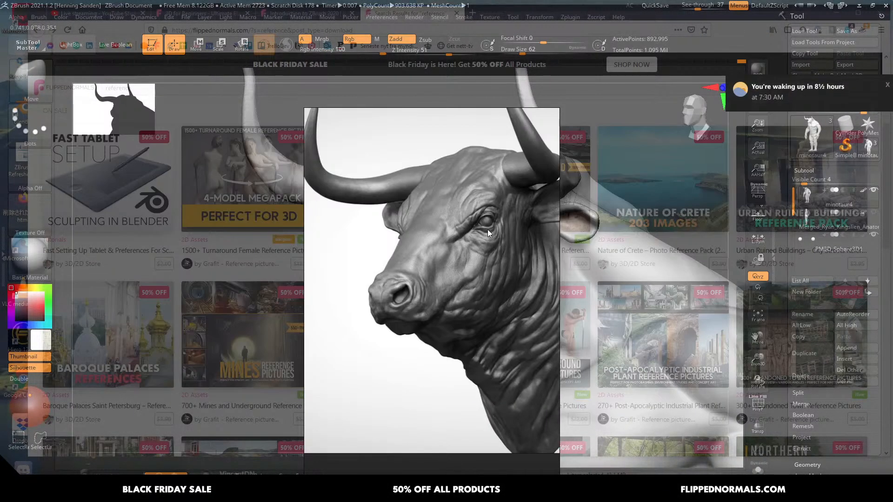
key(alt+Tab)
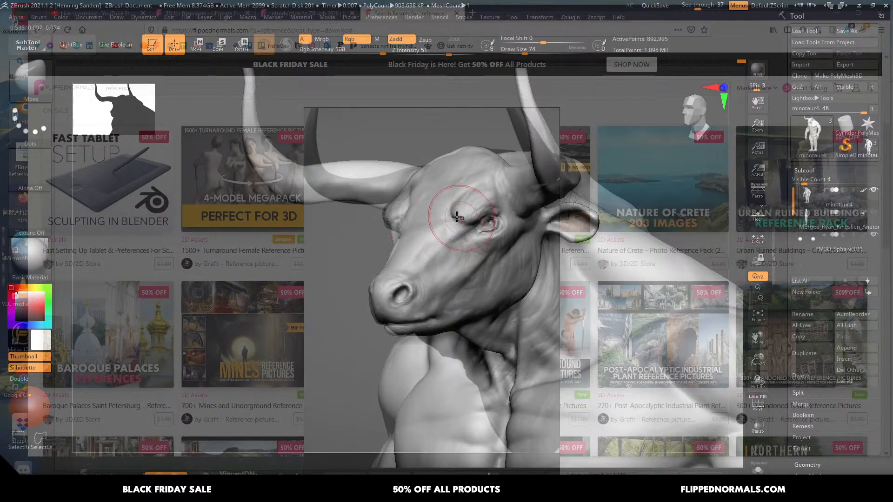
- Adjust the far side of the nose bridge beside the eye with the Move brush and smooth it at draw size 44
drag(407, 238, 419, 223)
key([)
key([)
key([)
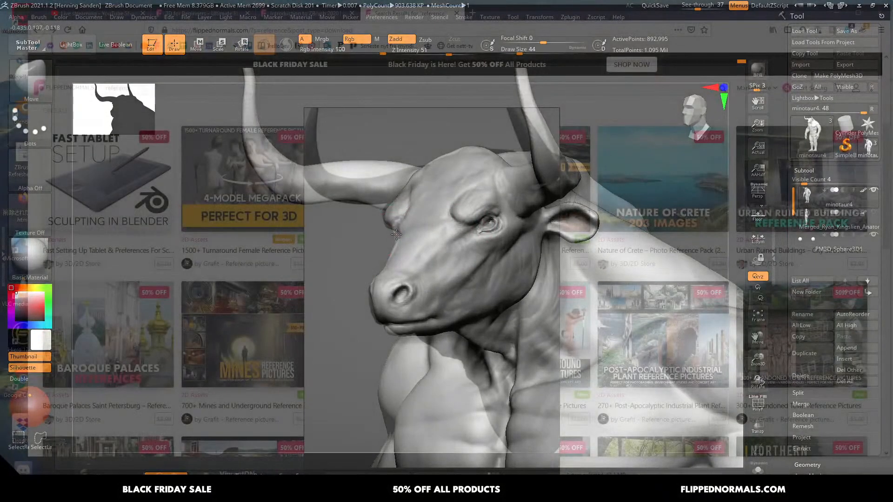
shift+drag(403, 238, 399, 233)
- Enlarge the Move brush and pull the muzzle below the nostril inward to match the bull reference
key(])
key(])
key(])
drag(394, 305, 405, 299)
- Reshape the throat and underside of the jaw with the Move brush at draw sizes 207 and 262
key(])
key(])
key(])
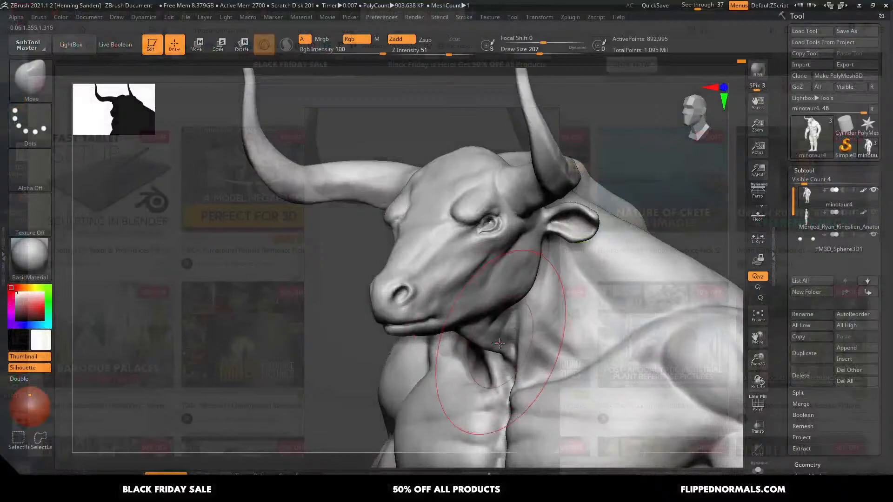
mouse_move(499, 344)
mouse_down()
mouse_move(493, 359)
mouse_move(505, 347)
mouse_move(484, 356)
mouse_up()
key(])
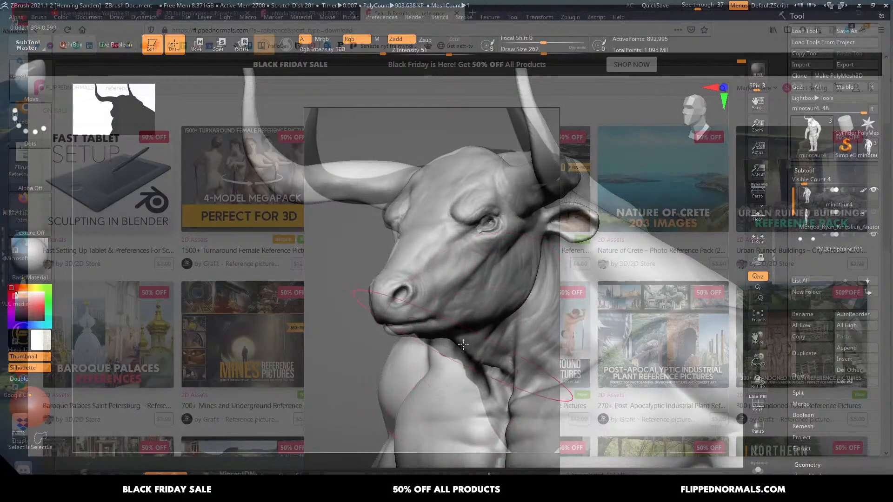
drag(445, 334, 449, 342)
- Shift the near eye and its surrounding form toward the brow with the Move brush at draw size 172
key([)
key([)
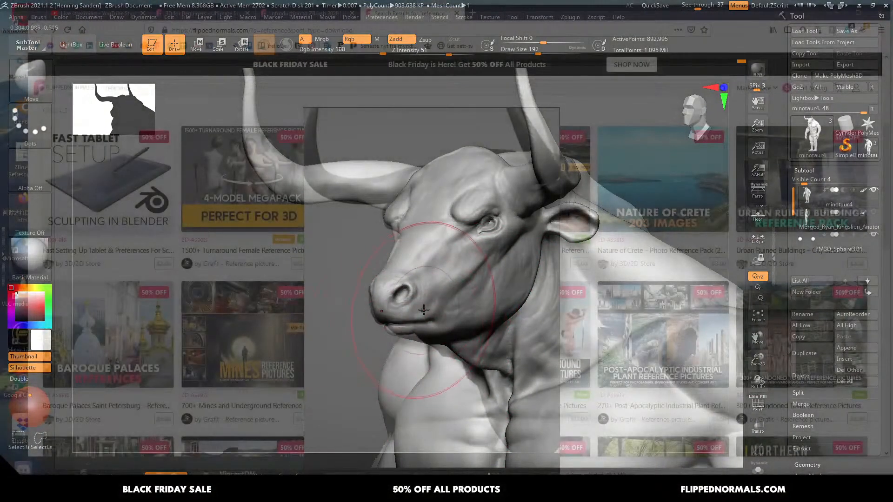
key([)
key([)
key([)
key([)
key([)
key([)
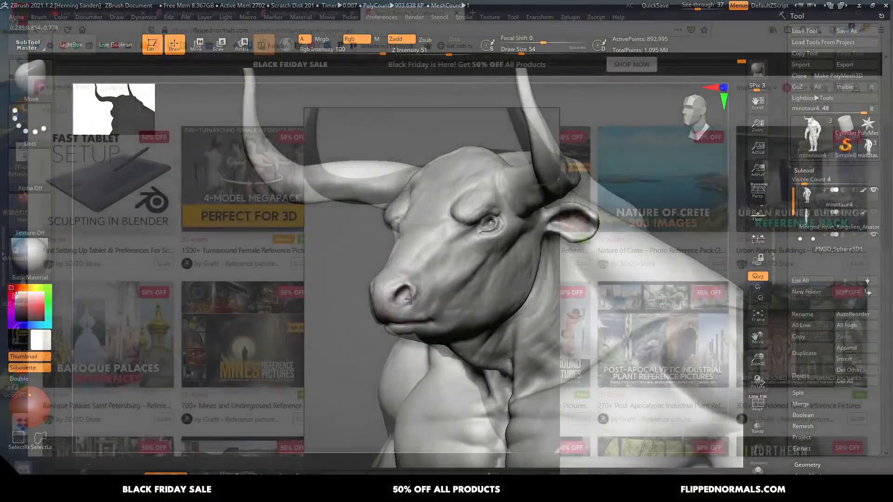
key(])
key(])
key(])
key(])
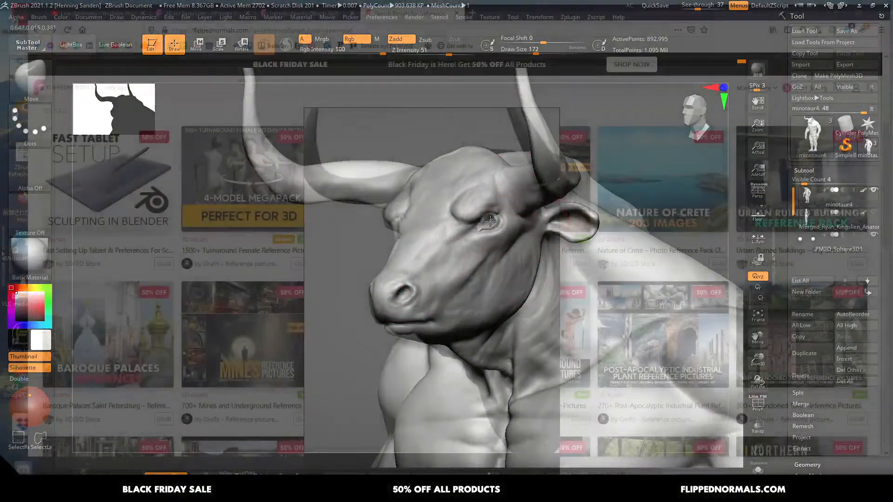
drag(491, 221, 486, 214)
- Refine the forehead between the horns and the side of the head with the Move brush at draw size 128
key([)
key([)
key([)
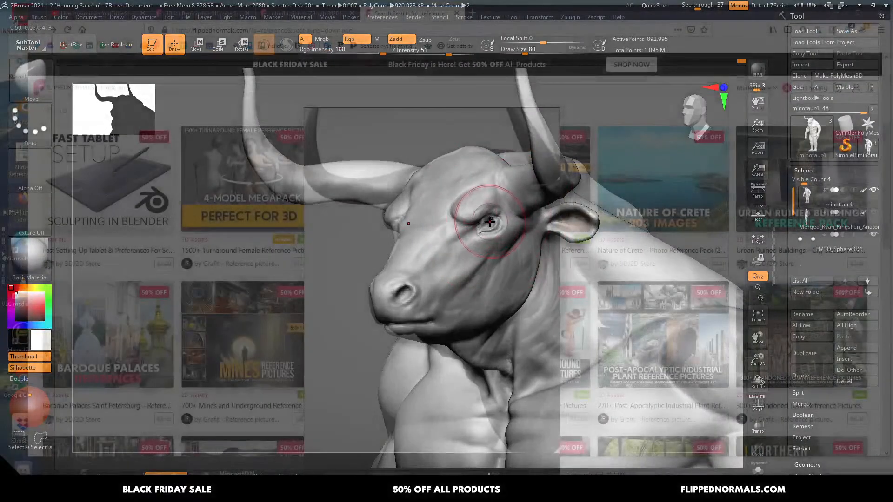
key(bracketright)
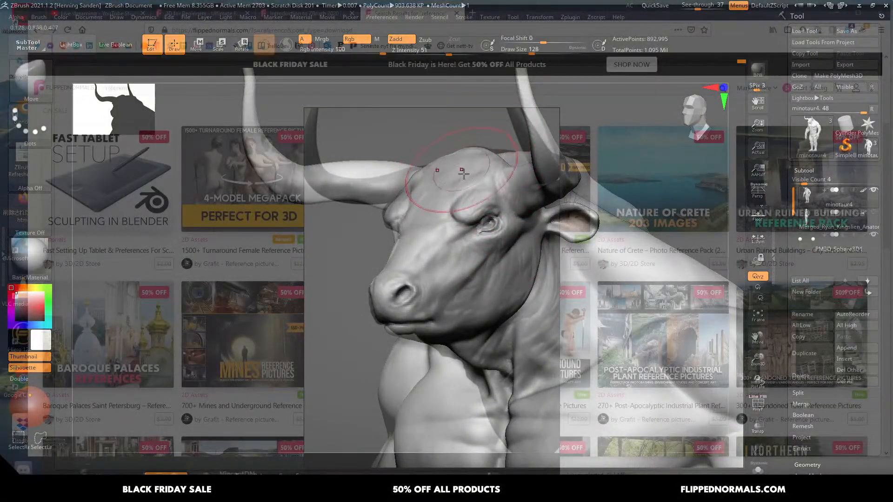
drag(464, 173, 546, 201)
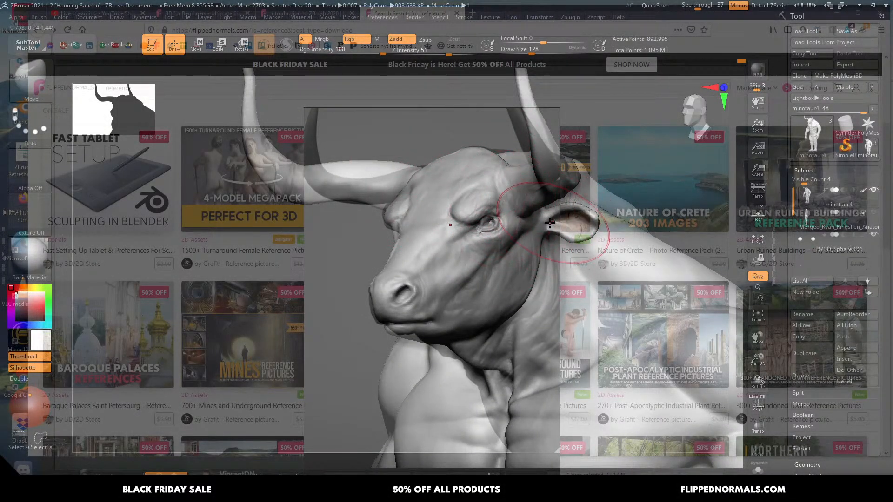
- Reshape the cheek and jaw between the near eye and the ear with the Move brush at draw size 140
key(s)
drag(565, 234, 578, 236)
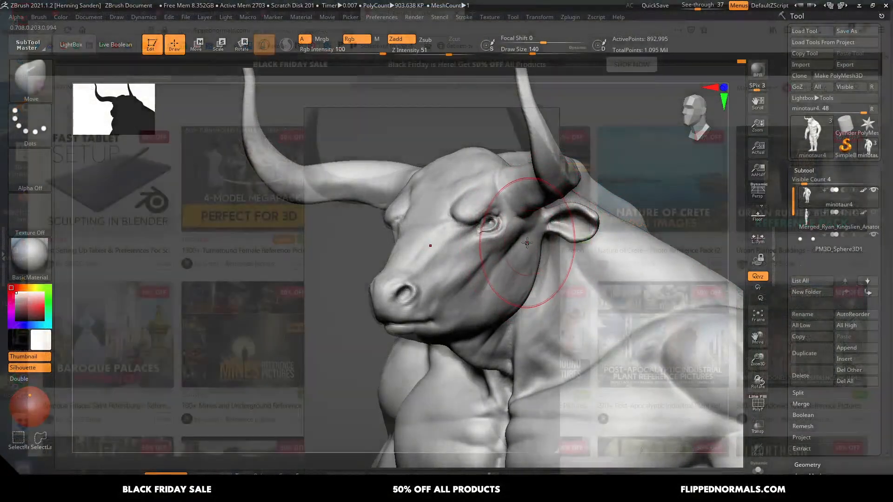
key(s)
mouse_move(518, 249)
mouse_down()
mouse_move(500, 249)
mouse_move(497, 229)
mouse_move(485, 247)
mouse_move(479, 233)
mouse_up()
key(s)
key(s)
key(s)
- Adjust the far brow, nose and front of the muzzle with the Move brush at draw sizes 128 and 124
drag(382, 224, 388, 223)
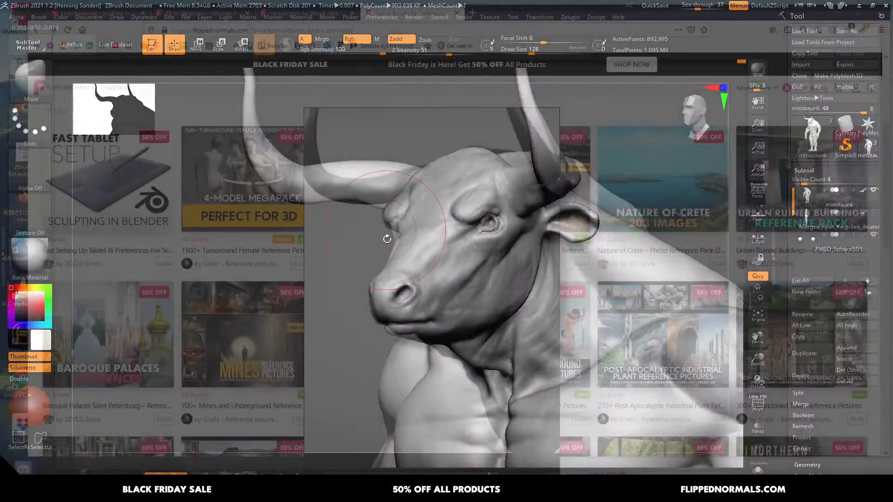
key(s)
drag(396, 278, 395, 277)
drag(372, 314, 375, 314)
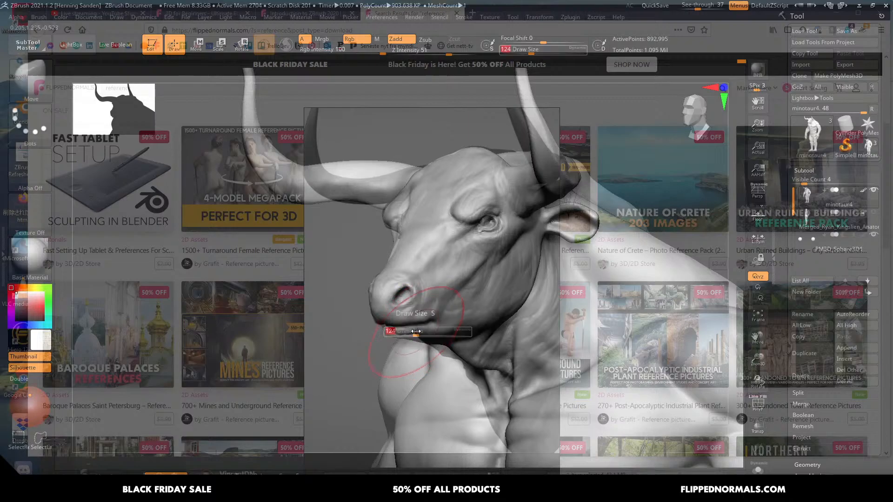
key(s)
drag(414, 331, 394, 336)
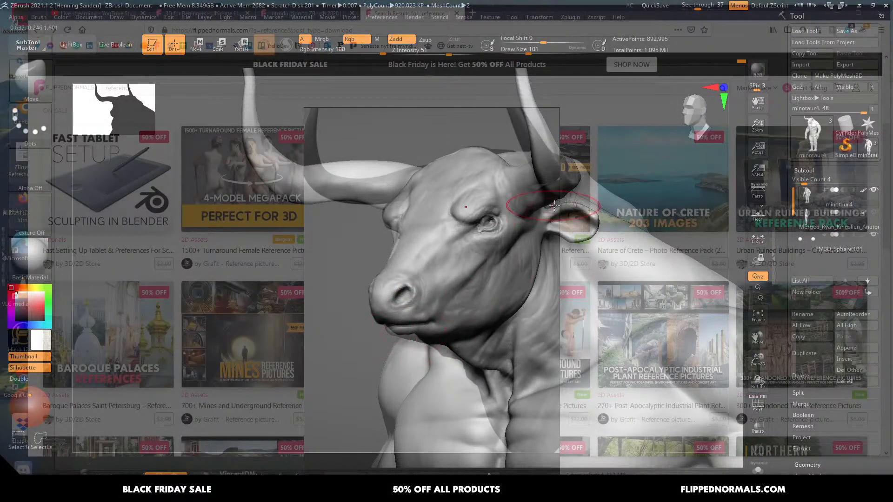
key(s)
drag(407, 228, 399, 232)
key(ctrl+z)
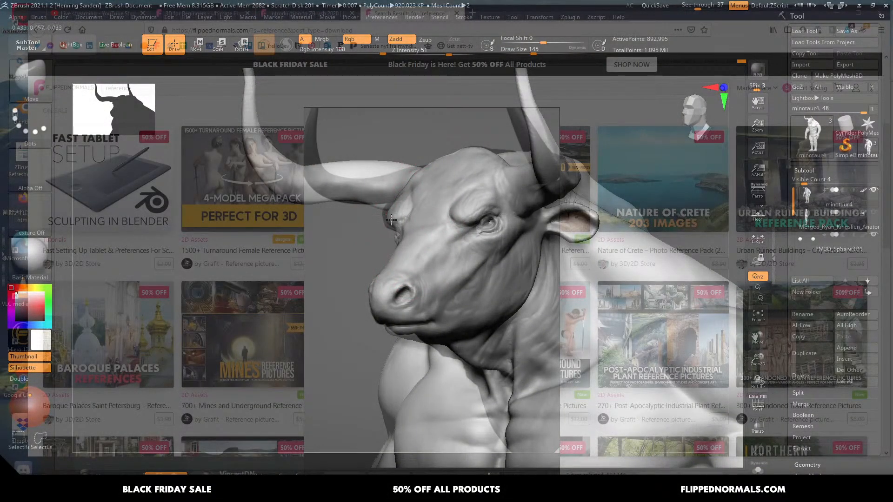
- Reshape the brow above the near eye with the Move brush, reducing the draw size from 145 to 51
key(s)
click(502, 233)
drag(496, 227, 456, 209)
key(s)
click(482, 227)
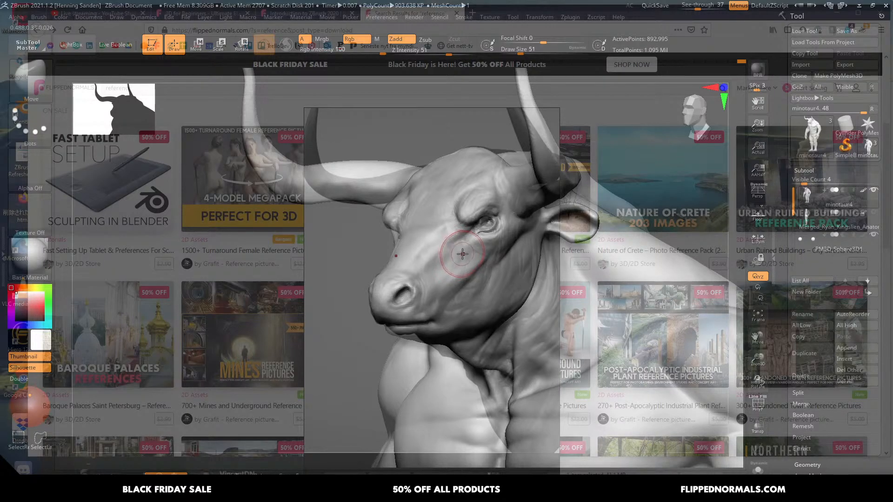
- Refine the cheek, mouth corner and lower lip with the Move brush at draw sizes 51 to 83
key(super)
click(419, 283)
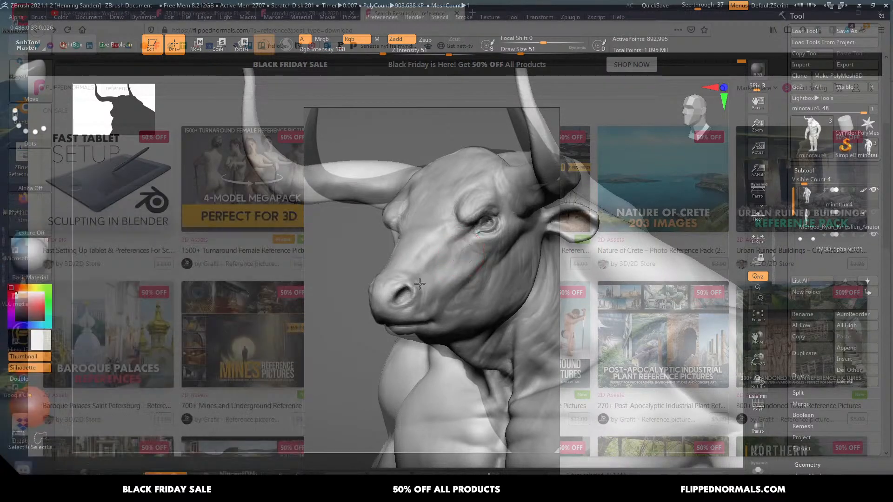
key(s)
click(462, 250)
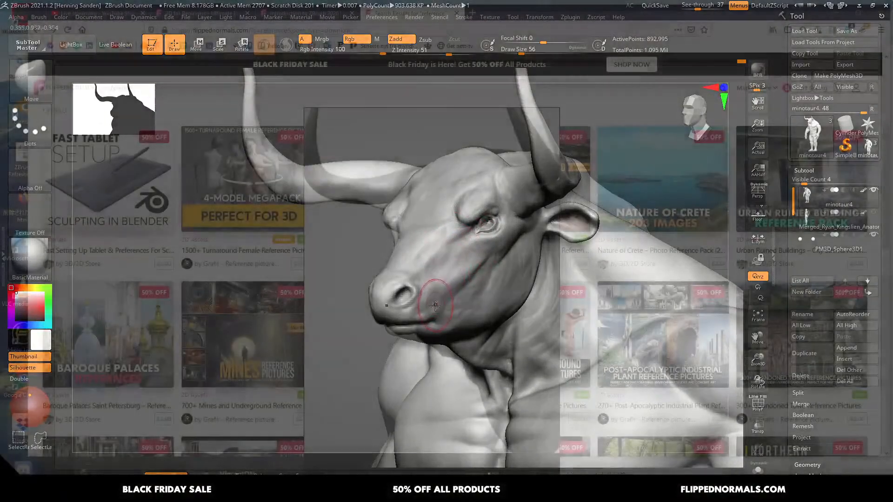
key(s)
click(416, 340)
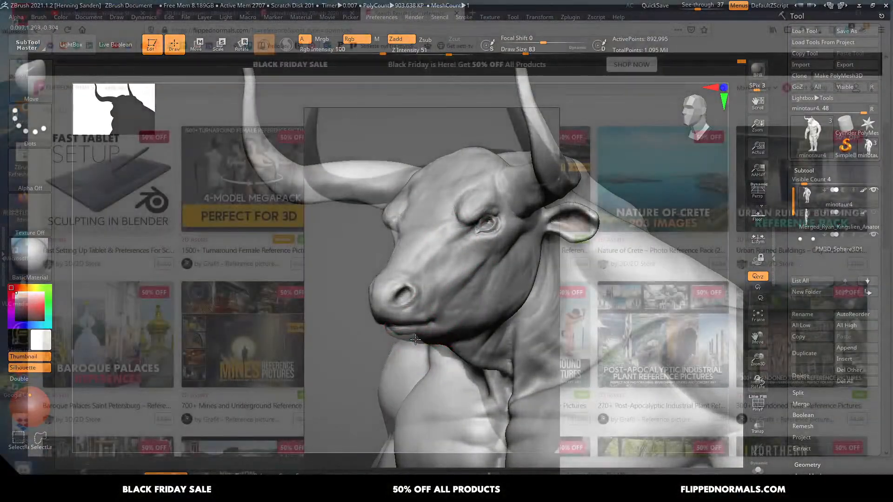
drag(415, 339, 416, 335)
key(s)
click(409, 336)
- Set See-through to 0, place the bull reference beside the minotaur's head and re-enable always-on-top for it
drag(695, 4, 680, 5)
key(alt+Tab)
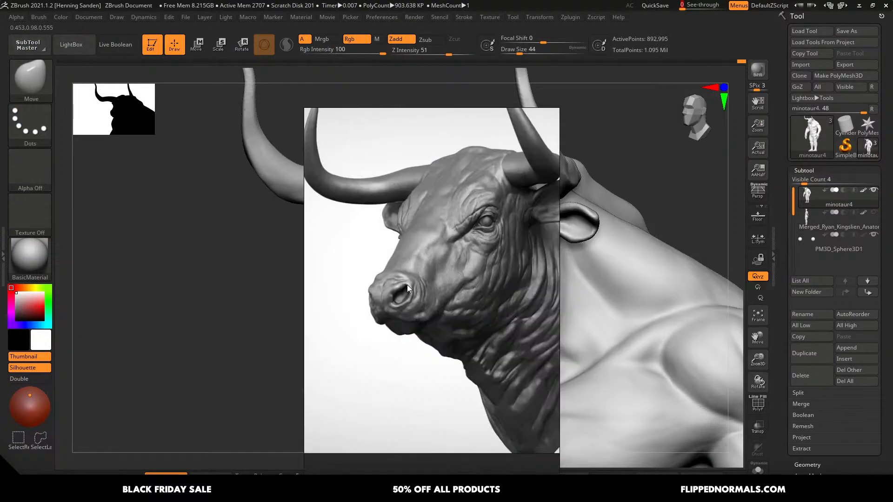
right_drag(409, 284, 155, 304)
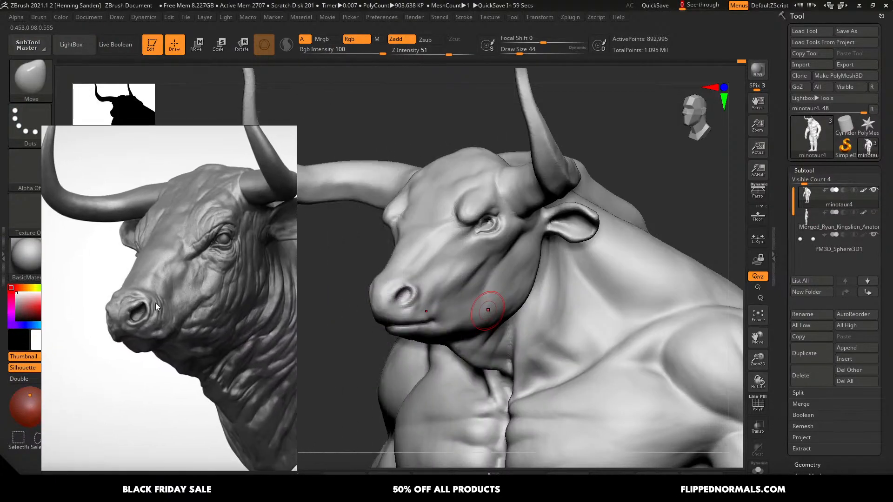
click(456, 287)
key(alt+Tab)
key(ctrl+shift+a)
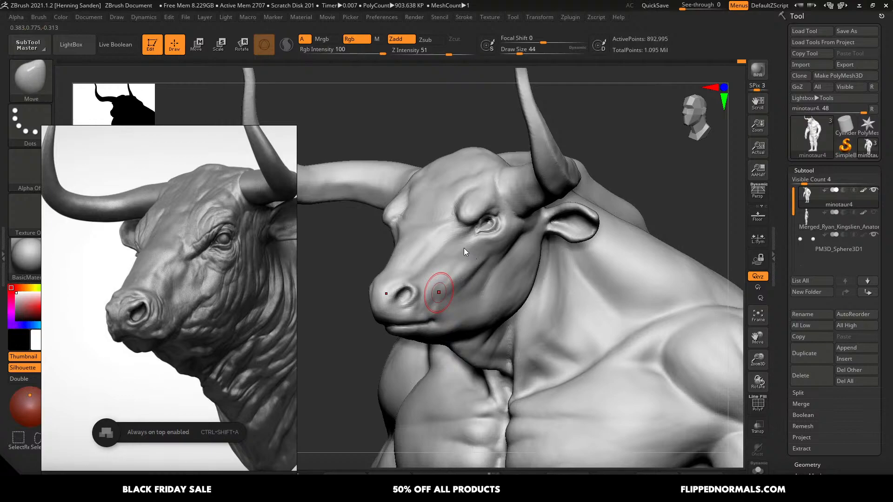
- Build up the inner brow beside the near eye with the ClayBuildup brush at draw sizes between 22 and 44
key(b)
key(c)
key(b)
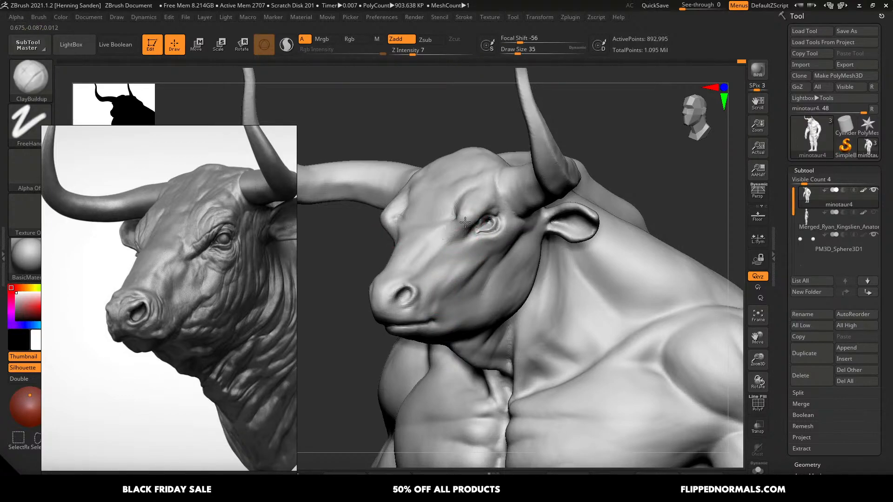
key(ctrl+z)
mouse_move(465, 222)
mouse_down()
mouse_move(456, 228)
mouse_move(470, 216)
mouse_up()
key(bracketright)
key(bracketleft)
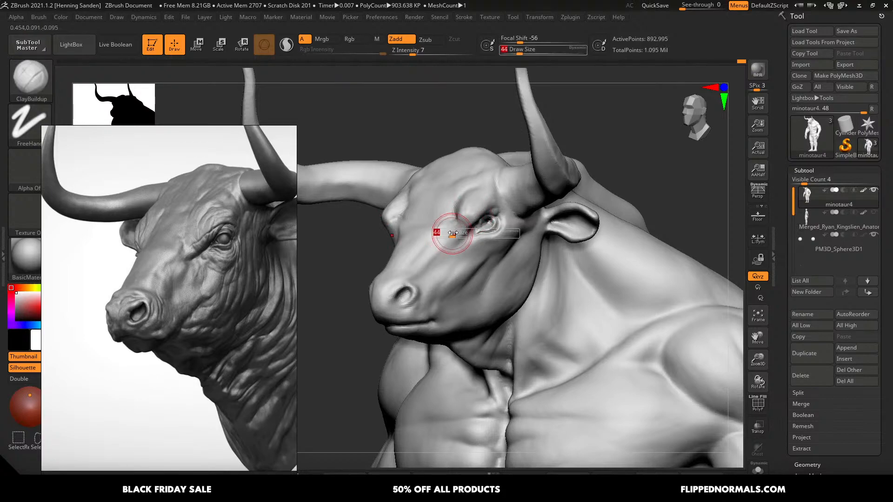
key(bracketleft)
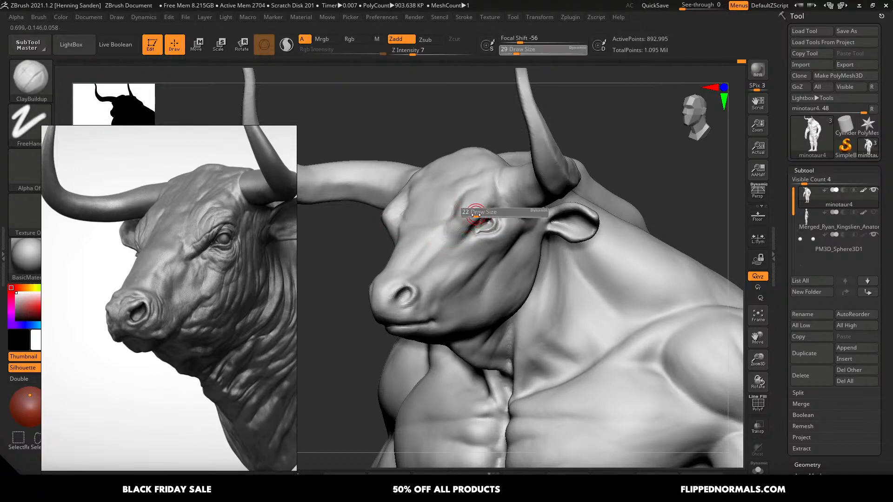
key(bracketright)
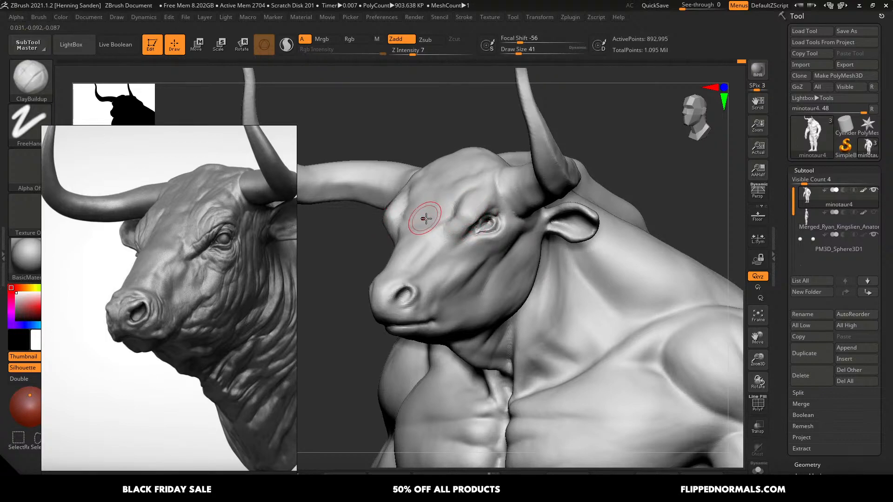
- Adjust the contour of the nose bridge and muzzle tip with the Move brush at draw size 62
key(b)
key(m)
key(v)
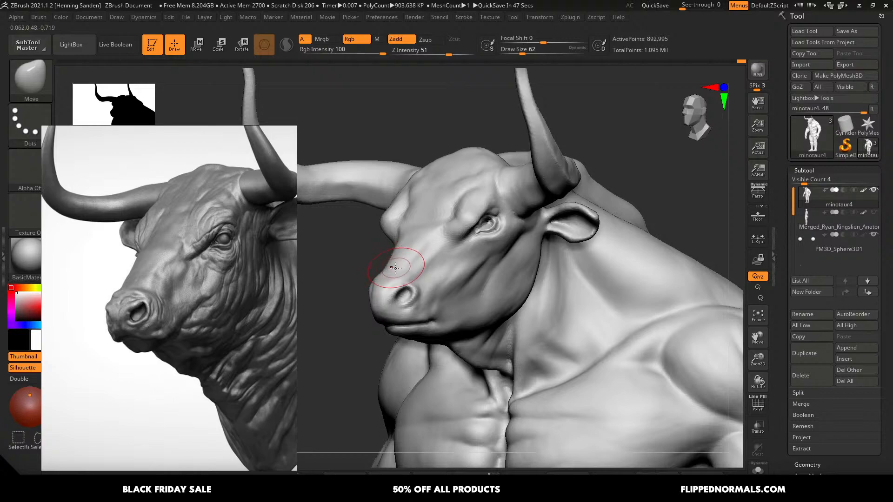
key(s)
drag(394, 271, 379, 312)
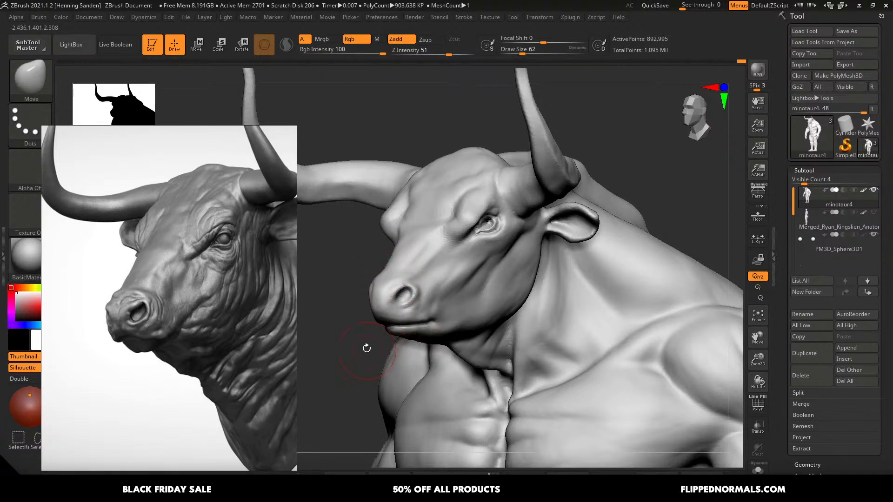
- Adjust the lower lip and chin from below with the Move brush, comparing with the bull reference
mouse_move(425, 315)
right_down()
mouse_move(426, 368)
mouse_move(409, 316)
right_up()
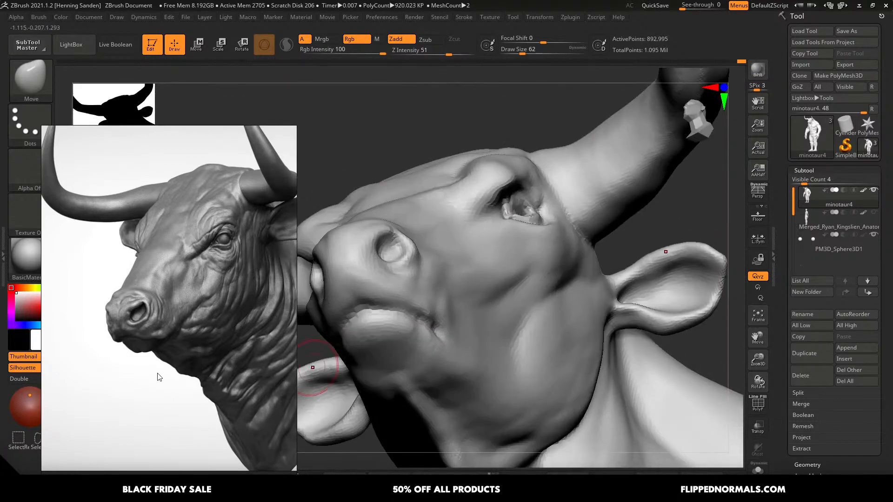
middle_drag(148, 353, 158, 353)
right_drag(396, 330, 438, 317)
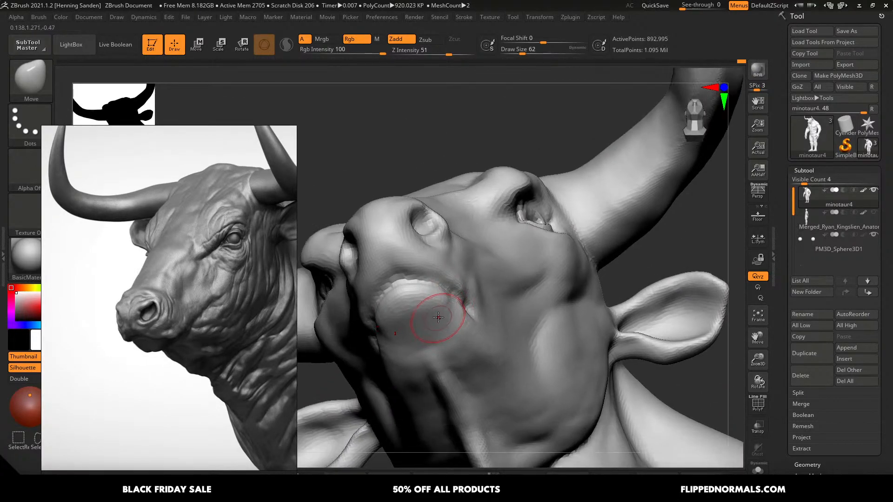
key(s)
mouse_move(440, 319)
mouse_down()
mouse_move(406, 305)
mouse_move(404, 322)
mouse_up()
- Build up the lower lip and mouth corner with the ClayBuildup brush at draw size 39
key(b)
key(c)
key(b)
key(s)
key(s)
drag(435, 312, 409, 319)
right_drag(428, 306, 477, 342)
mouse_move(389, 311)
right_down()
mouse_move(325, 333)
mouse_move(390, 313)
right_up()
scroll(166, 342, up, 3)
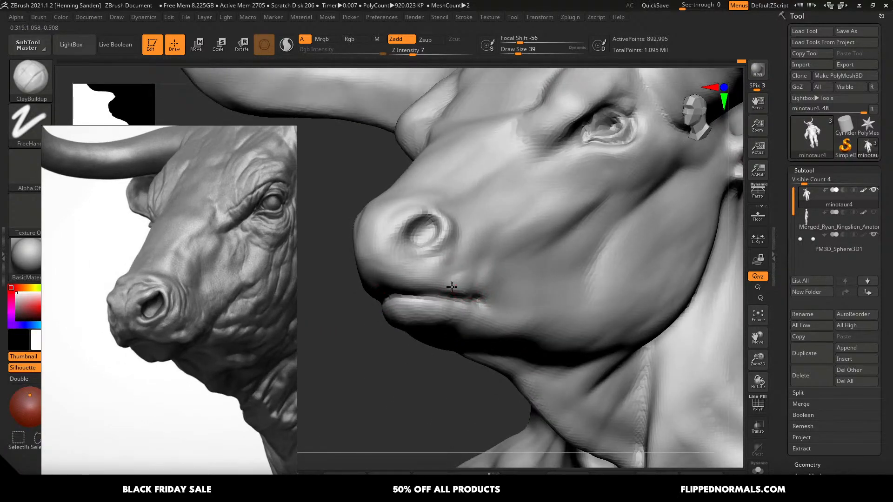
- Reshape the rim of the near nostril with the Move brush at draw size 94
right_drag(392, 263, 422, 232)
key(b)
key(m)
key(v)
key(s)
drag(432, 226, 434, 228)
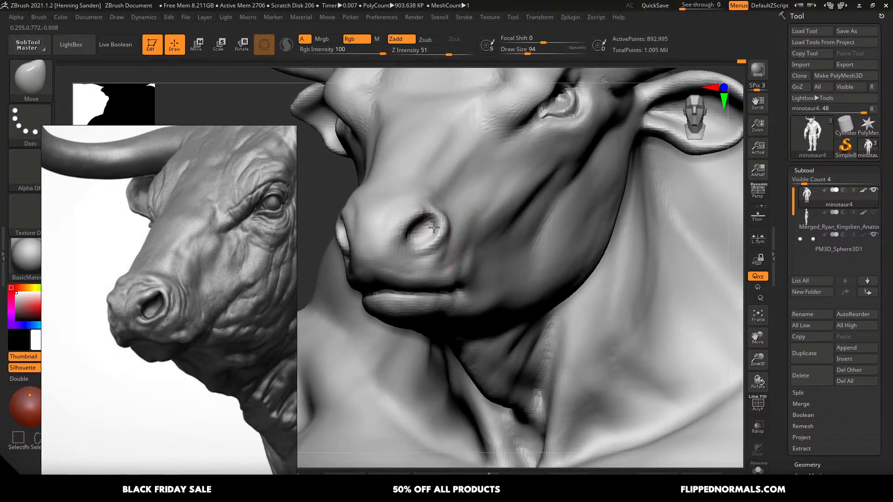
- Carve the nostril's outer rim and the folds behind it with the DamStandard brush at draw size 33
key(b)
key(d)
key(s)
right_drag(472, 221, 448, 227)
key(s)
drag(448, 228, 444, 228)
mouse_move(440, 220)
mouse_down()
mouse_move(434, 249)
mouse_move(439, 242)
mouse_up()
key(s)
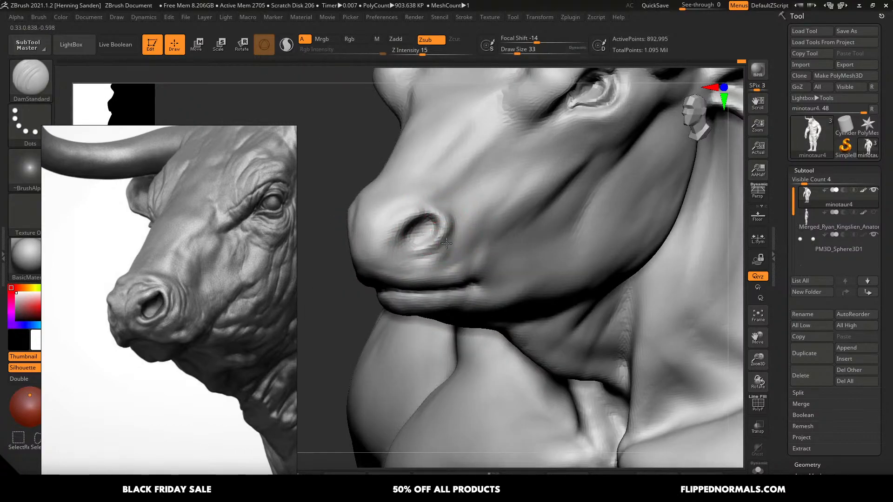
right_drag(455, 247, 455, 227)
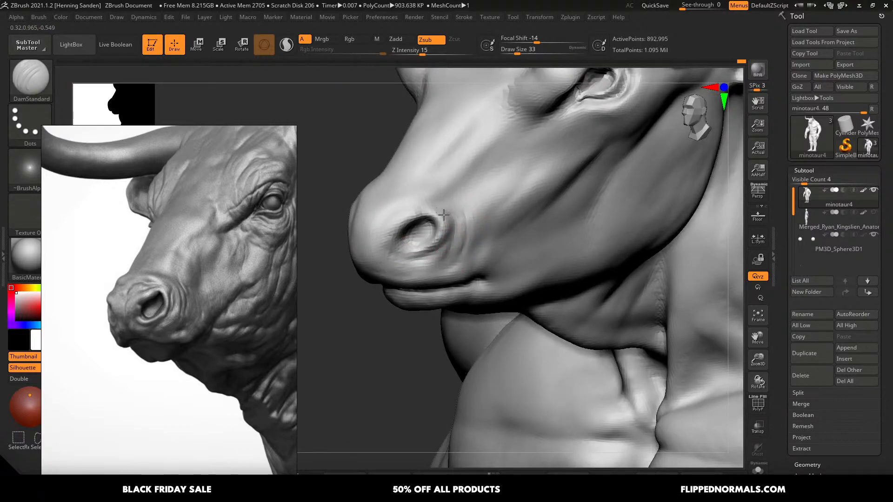
- Carve a vertical groove down the centre of the nose between the nostrils with the DamStandard brush at draw size 62
right_drag(389, 219, 364, 215)
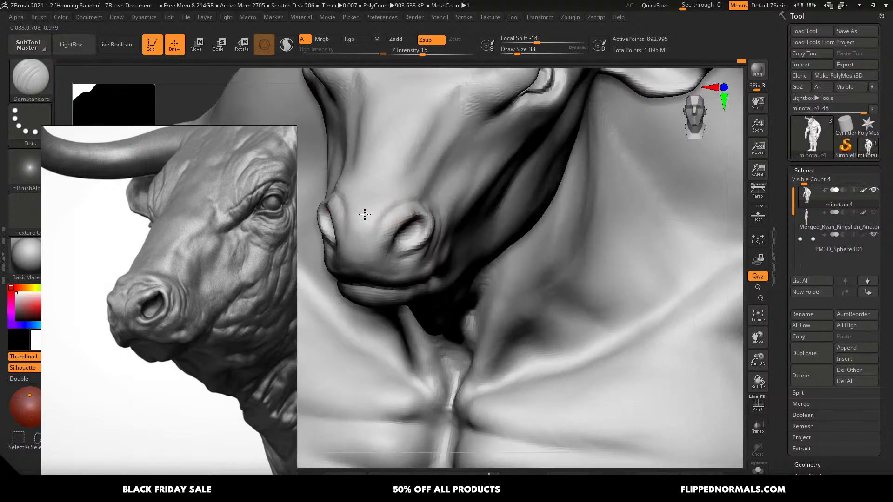
key(s)
drag(359, 255, 364, 255)
drag(363, 233, 357, 267)
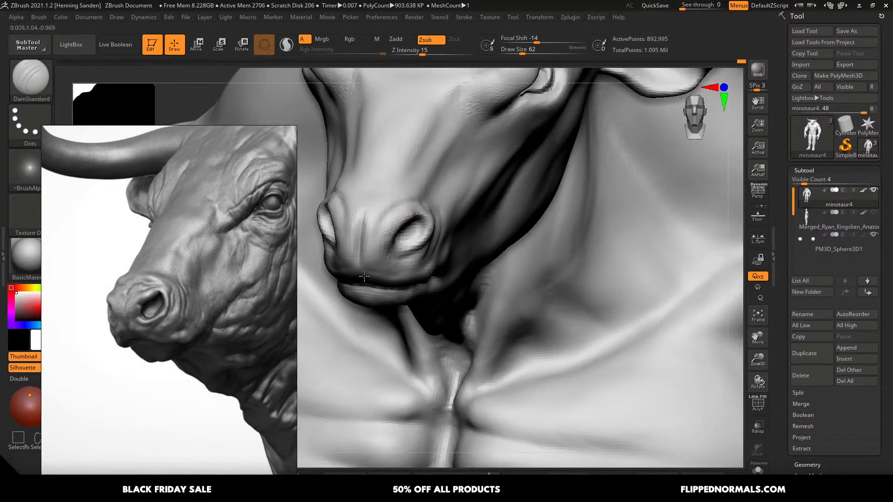
- Carve the groove beneath the nose down to the upper lip with the DamStandard brush at draw size 51
right_drag(363, 270, 364, 239)
key(s)
drag(366, 238, 360, 239)
right_drag(370, 277, 366, 257)
drag(364, 259, 364, 304)
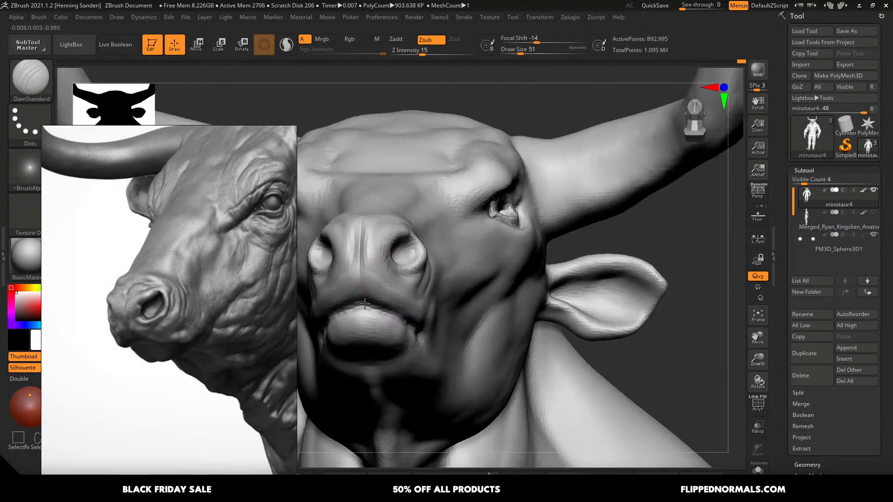
right_drag(376, 273, 401, 206)
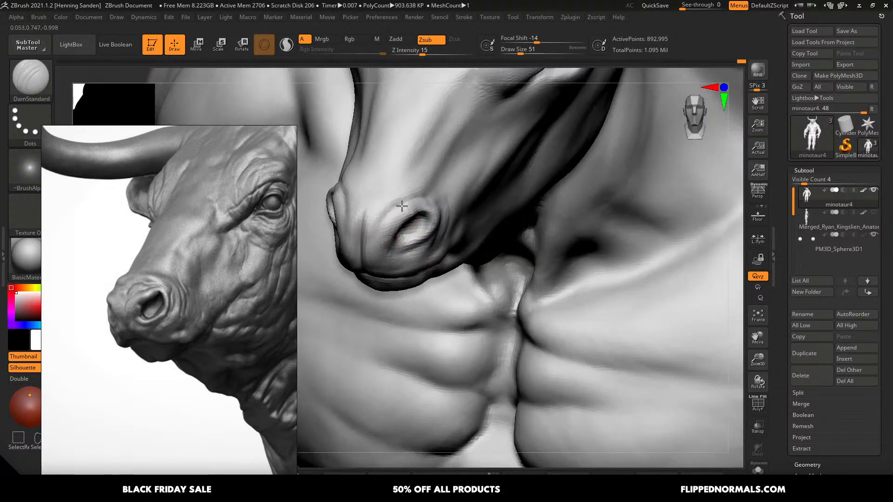
- Carve creases above the near nostril and along the snout below the inner eye with DamStandard at draw sizes 51 and 54
drag(375, 203, 412, 198)
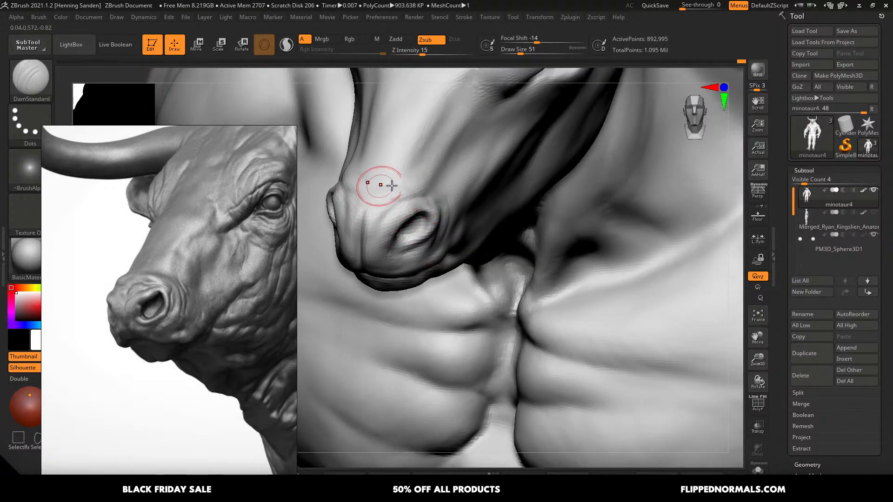
right_drag(428, 176, 422, 217)
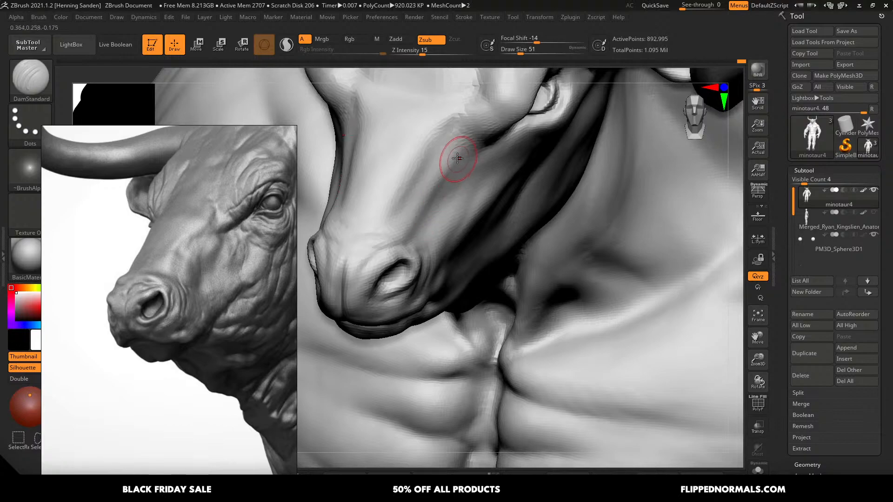
key(s)
drag(457, 158, 463, 158)
drag(479, 125, 418, 182)
drag(421, 172, 410, 201)
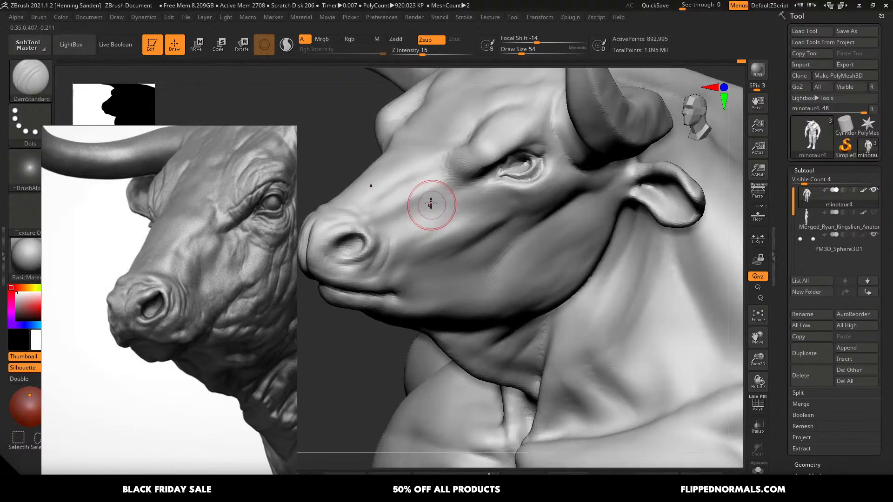
- Adjust the bridge of the nose with the Move brush at draw size 145
key(b)
key(m)
key(v)
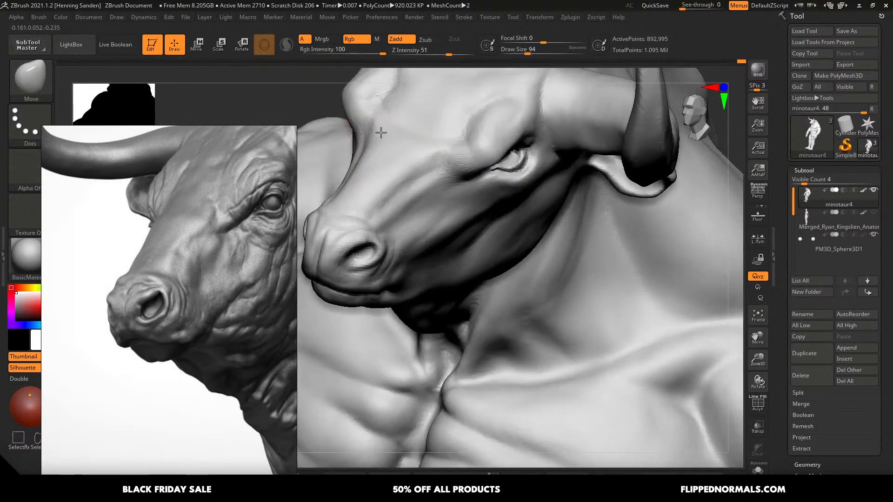
key(s)
drag(378, 133, 389, 133)
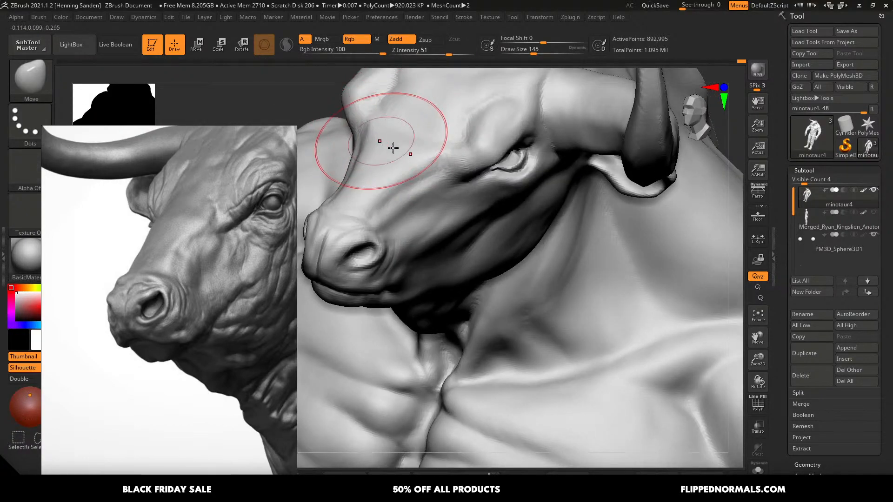
key(shift)
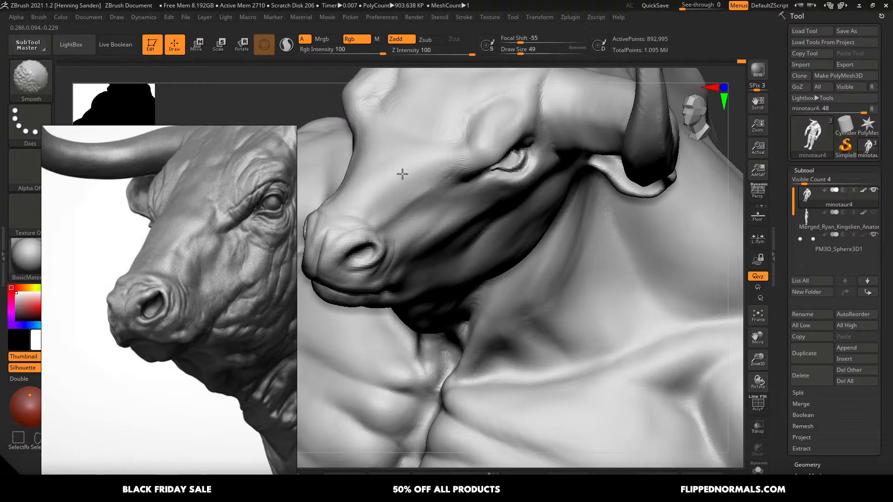
shift+drag(402, 174, 440, 186)
key(ctrl+z)
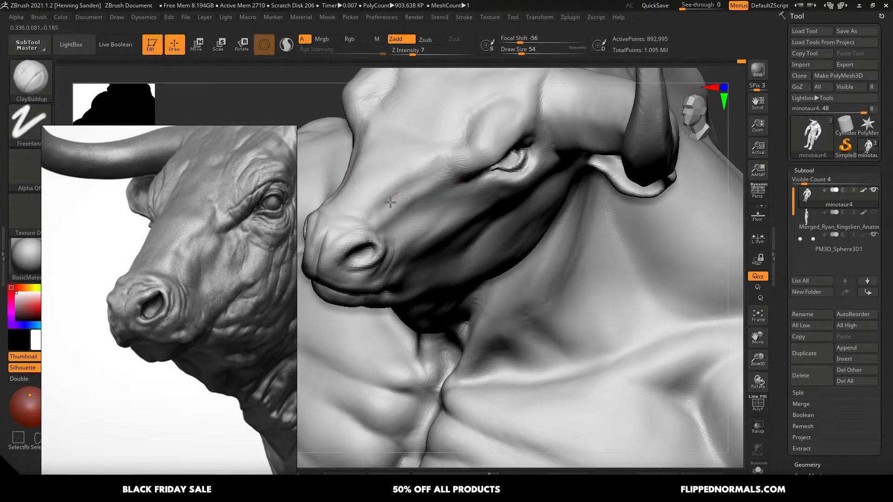
- Build up the side of the nose bridge above the nostril with the ClayBuildup brush at draw size 59
mouse_move(383, 205)
right_down()
mouse_move(358, 211)
mouse_move(417, 237)
right_up()
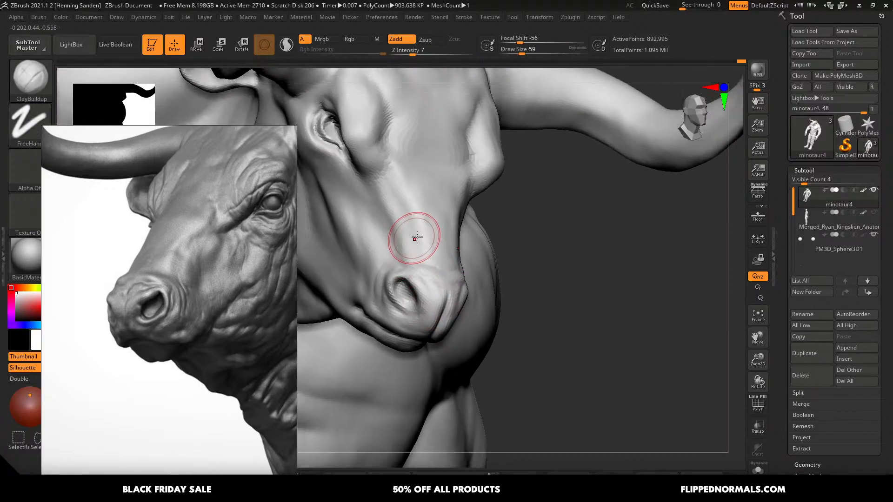
drag(417, 237, 425, 202)
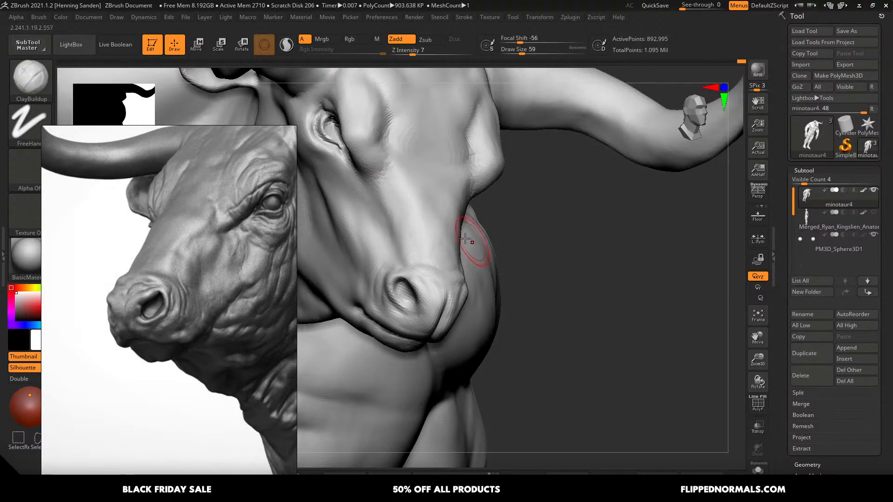
right_drag(465, 238, 493, 260)
- Fill out the inner brow and the area before the eye's inner corner with ClayBuildup, reducing draw size from 68 to 44
mouse_move(458, 215)
ctrl+right_down()
mouse_move(439, 187)
mouse_move(442, 195)
mouse_move(450, 165)
mouse_move(460, 182)
mouse_move(437, 183)
ctrl+right_up()
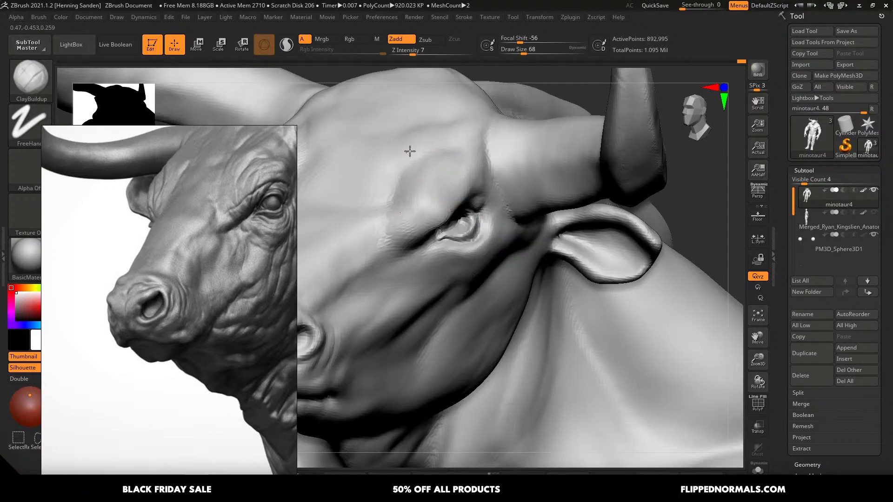
drag(399, 194, 396, 198)
key(bracketleft)
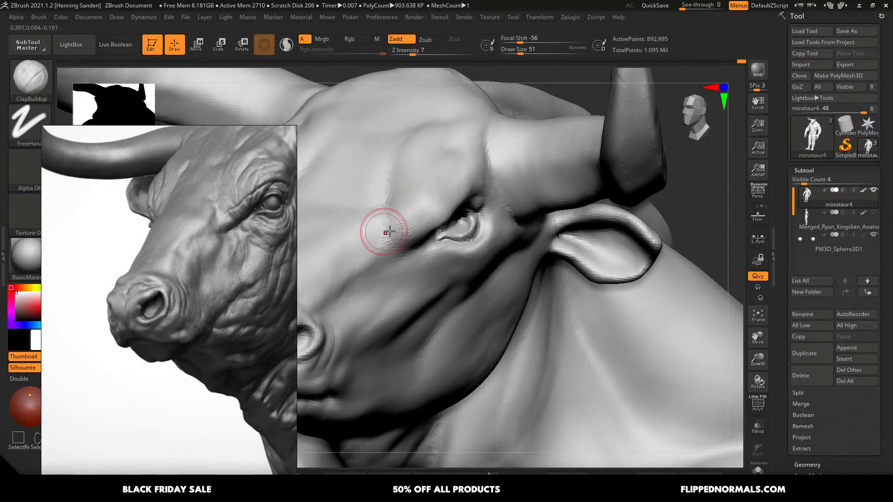
key(bracketleft)
drag(404, 236, 402, 237)
ctrl+right_drag(349, 271, 350, 241)
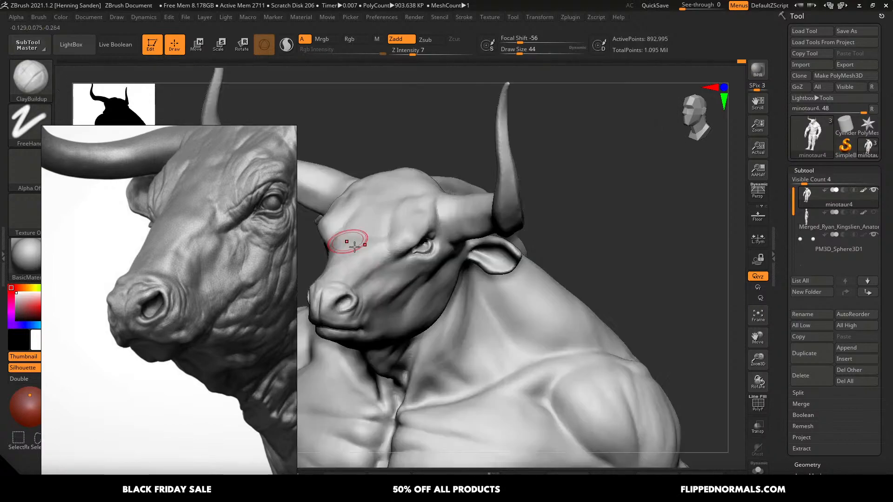
- Reshape the brow ridge above the eye with the Move brush and smooth the skin behind and below the eye
shift+right_drag(413, 263, 460, 252)
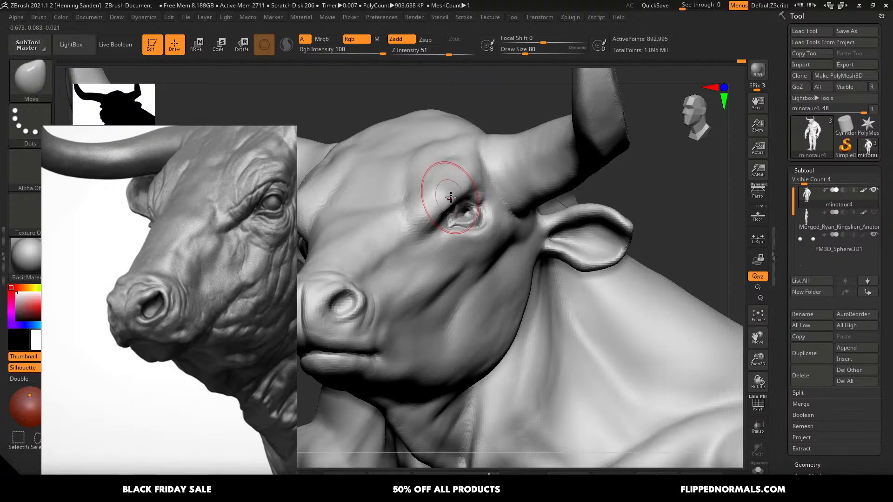
mouse_move(484, 177)
right_down()
mouse_move(458, 188)
mouse_move(443, 172)
right_up()
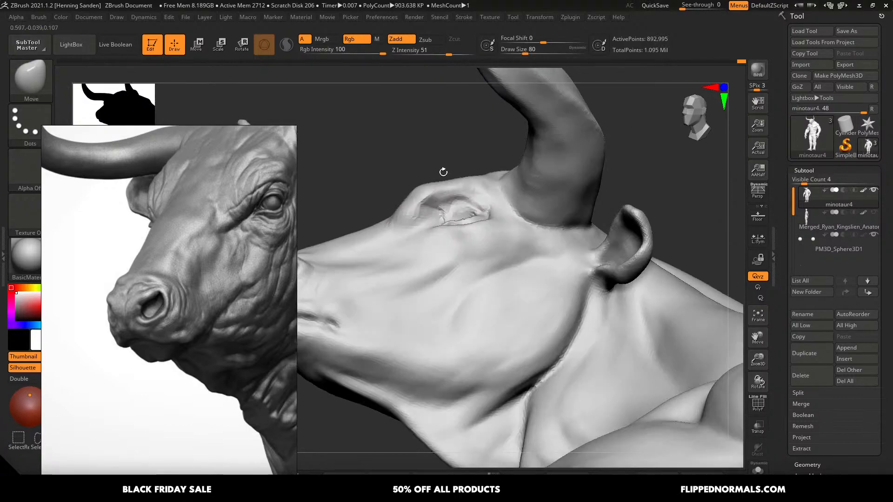
key([)
mouse_move(440, 192)
mouse_down()
mouse_move(429, 187)
mouse_move(470, 185)
mouse_move(432, 200)
mouse_move(475, 176)
mouse_up()
right_drag(447, 181, 442, 225)
mouse_move(498, 207)
shift+mouse_down()
mouse_move(454, 236)
mouse_move(470, 249)
mouse_move(486, 232)
mouse_move(483, 244)
shift+mouse_up()
- Carve a diagonal crease across the cheek below the eye with the DamStandard brush at draw size 49
key(1)
key(2)
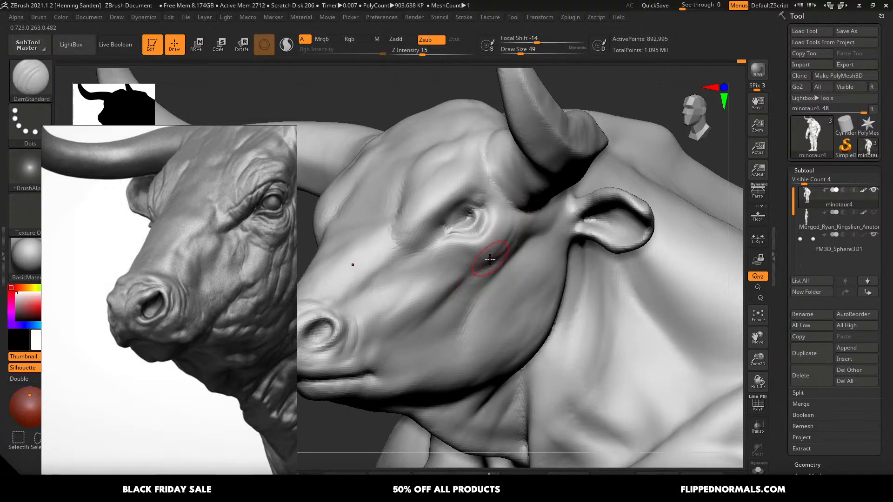
drag(490, 259, 456, 308)
- Reshape the corner of the mouth with the Move brush at draw size 68
mouse_move(402, 348)
alt+right_down()
mouse_move(444, 310)
mouse_move(432, 317)
alt+right_up()
key(3)
key(s)
drag(385, 335, 408, 326)
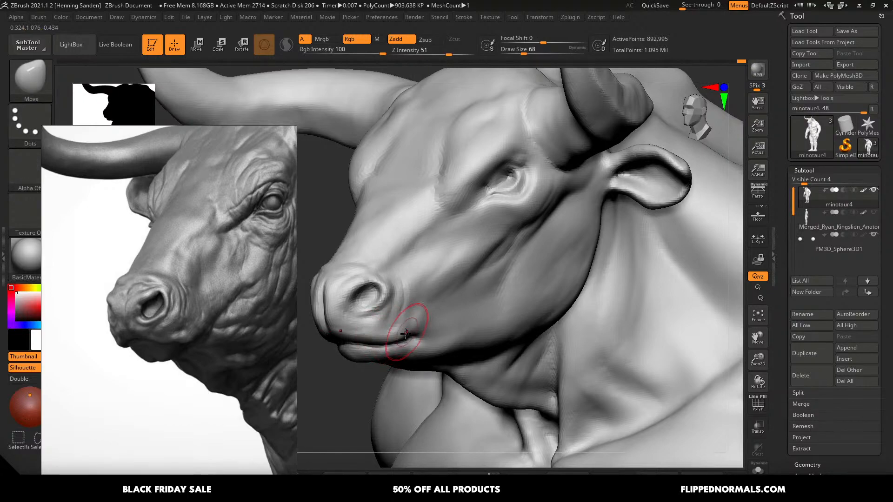
- Deepen the diagonal cheek crease with the DamStandard brush at draw size 68, and remesh the model with DynaMesh
key(2)
drag(512, 229, 456, 277)
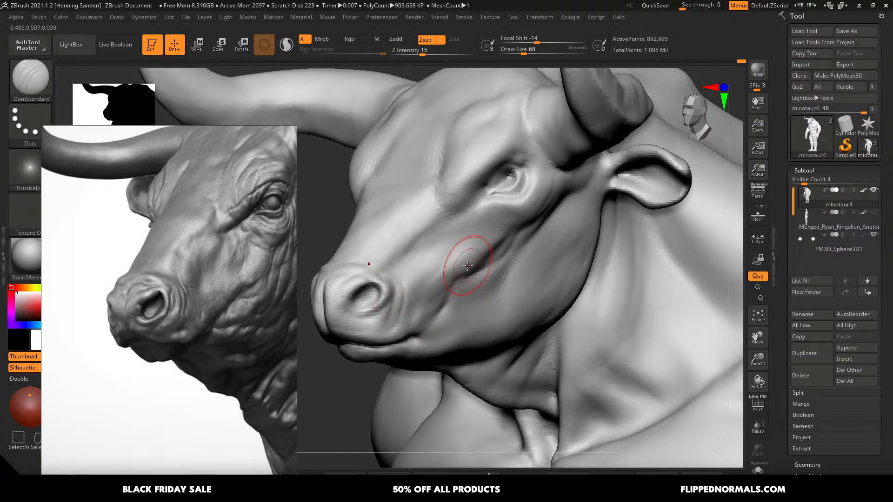
right_drag(468, 264, 467, 269)
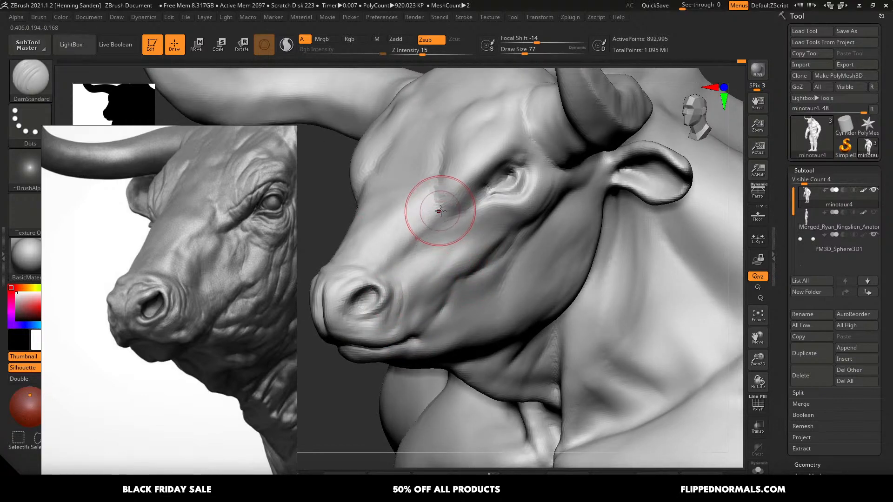
key(ctrl)
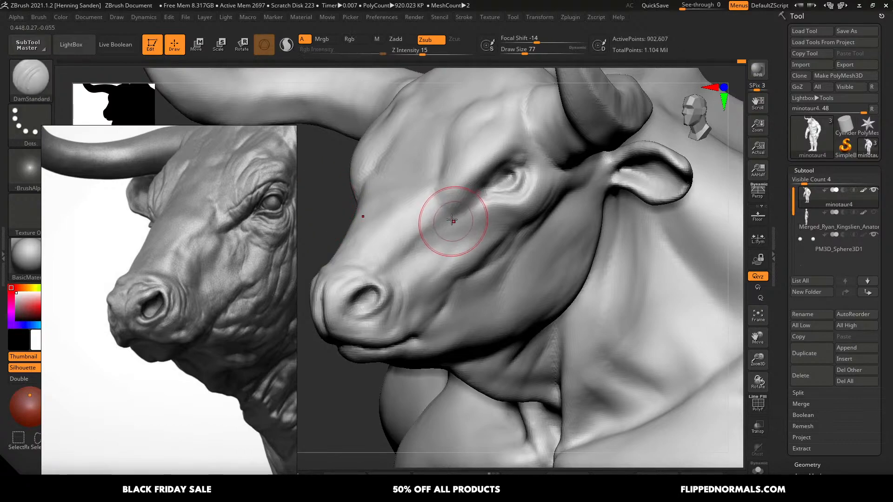
- Carve a crease from the inner brow along the snout to the nostril with DamStandard up to draw size 77, and smooth it
key(s)
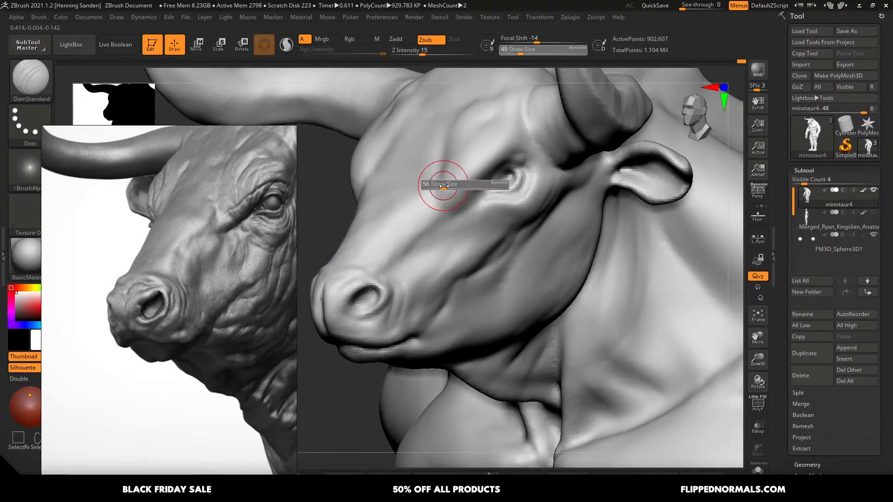
mouse_move(442, 182)
mouse_down()
mouse_move(436, 204)
mouse_move(446, 237)
mouse_up()
key(s)
drag(446, 199, 380, 251)
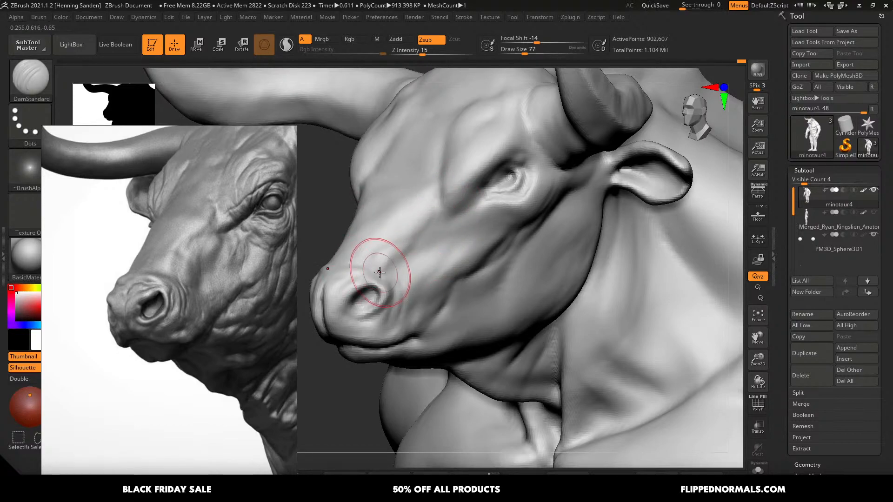
shift+drag(424, 209, 413, 242)
- Build up a ridge along the side of the snout from the inner eye to the nostril with the ClayBuildup brush
key(b)
key(c)
key(b)
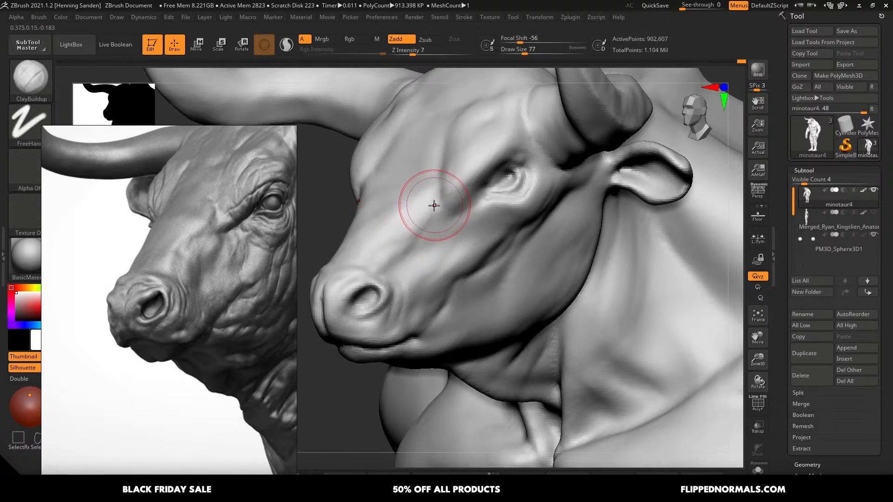
key(s)
drag(433, 206, 428, 206)
mouse_move(433, 201)
mouse_down()
mouse_move(422, 235)
mouse_move(392, 255)
mouse_move(403, 253)
mouse_move(435, 211)
mouse_move(359, 267)
mouse_up()
- Add small folds behind the nostril and above the mouth corner with ClayBuildup at draw sizes 33 and 25
key(s)
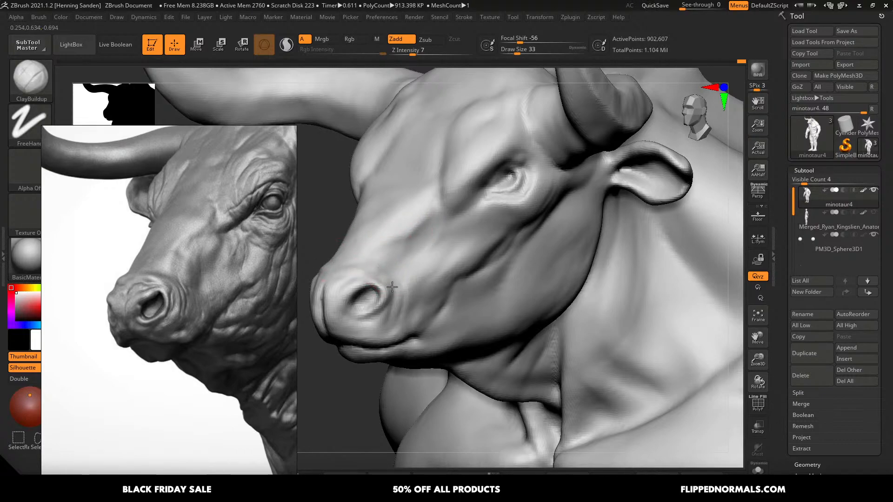
key(s)
drag(402, 297, 399, 297)
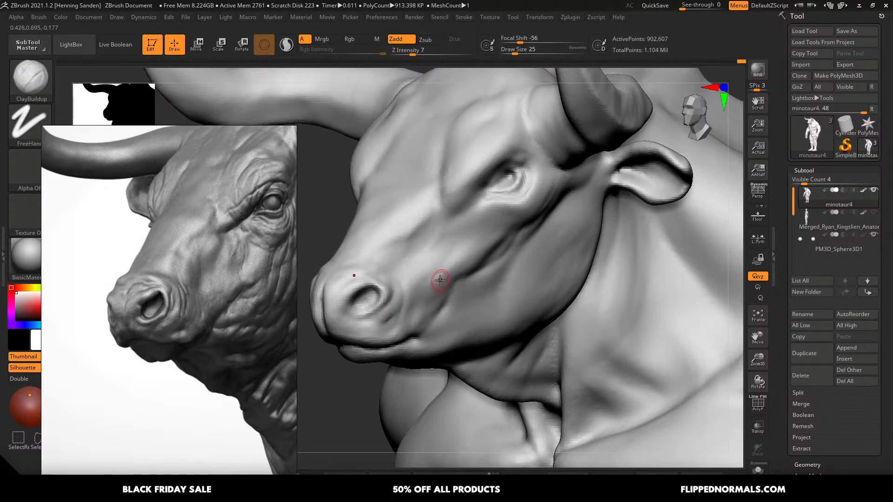
key(s)
drag(420, 308, 424, 308)
- Adjust the muzzle's side profile with the Move brush at draw size 94
mouse_move(474, 288)
ctrl+right_down()
mouse_move(459, 269)
mouse_move(512, 278)
mouse_move(459, 271)
mouse_move(463, 329)
mouse_move(443, 335)
mouse_move(442, 288)
ctrl+right_up()
key(b)
key(m)
key(v)
key(s)
drag(454, 290, 465, 291)
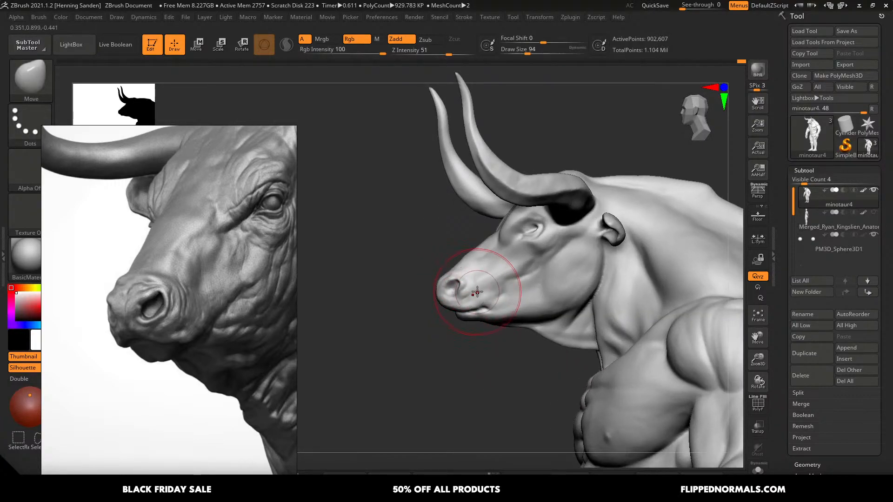
mouse_move(473, 286)
right_down()
mouse_move(519, 288)
mouse_move(471, 285)
right_up()
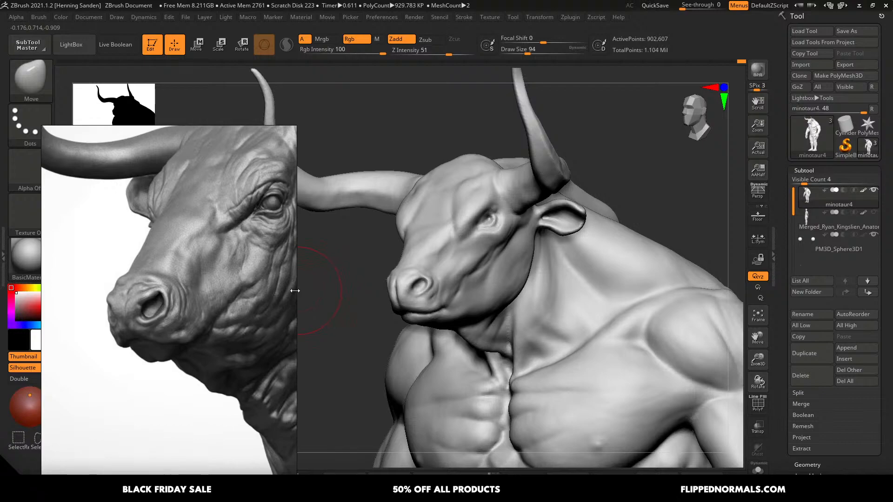
- Widen the bull reference window and compare the head's side profile with it
drag(295, 291, 321, 289)
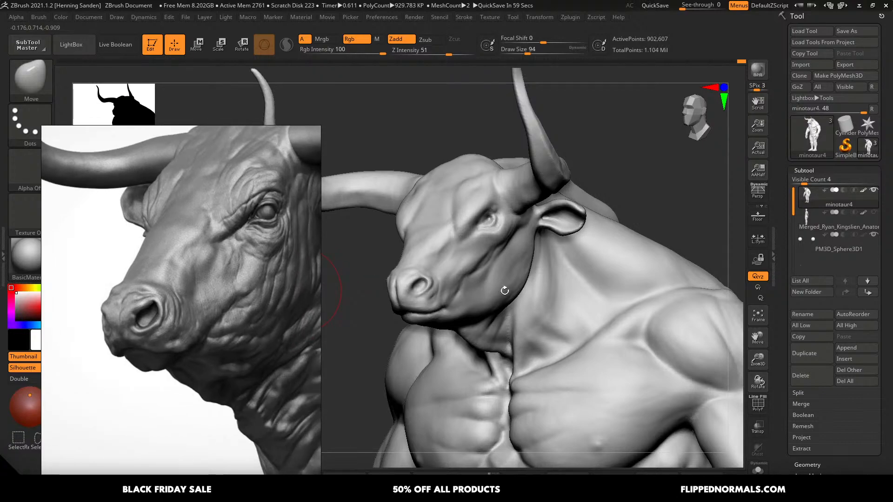
drag(505, 290, 479, 296)
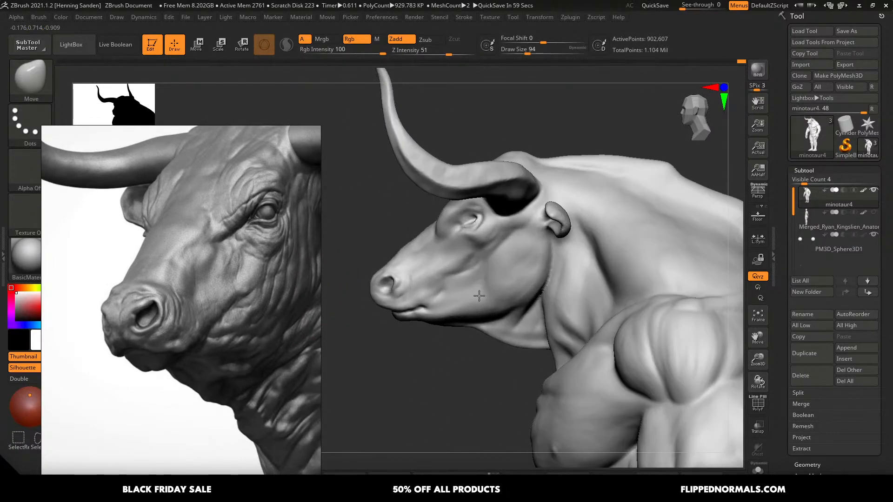
mouse_move(480, 295)
alt+right_down()
mouse_move(508, 283)
mouse_move(490, 296)
alt+right_up()
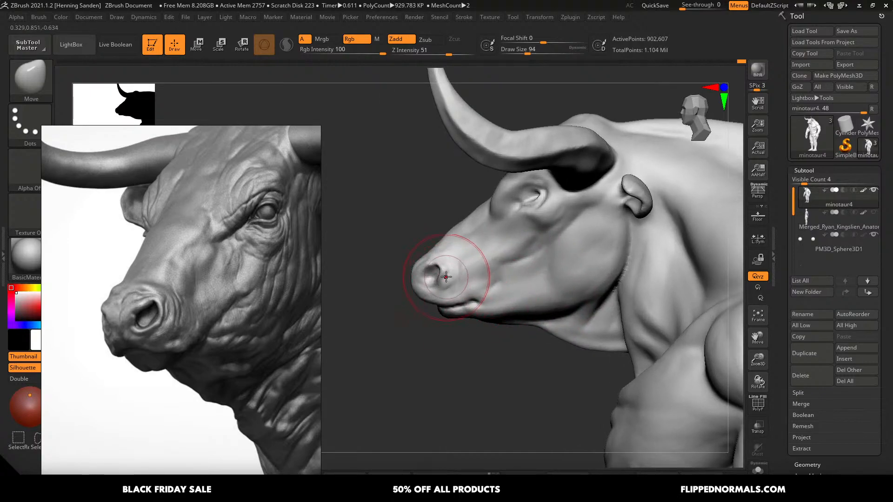
- Shorten the muzzle by pushing the tip of the nose back with the Move brush at draw size 172
key(bracketright)
key(bracketright)
key(bracketright)
key(bracketright)
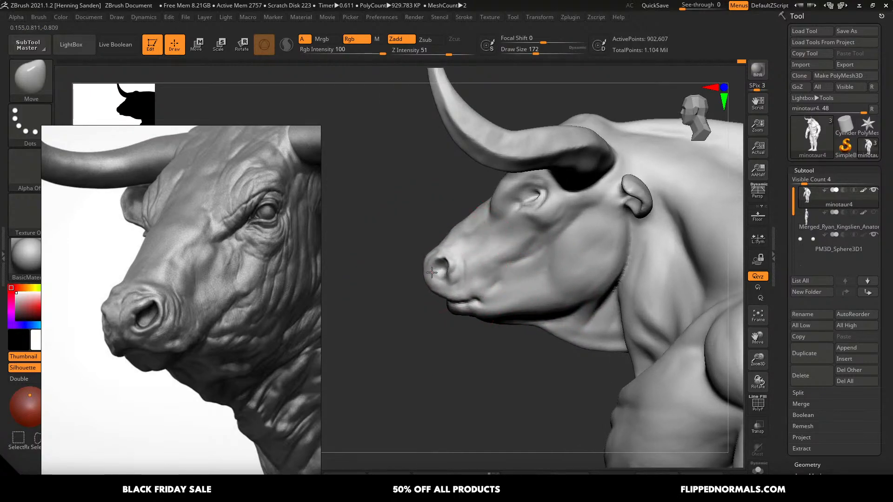
right_drag(462, 303, 481, 302)
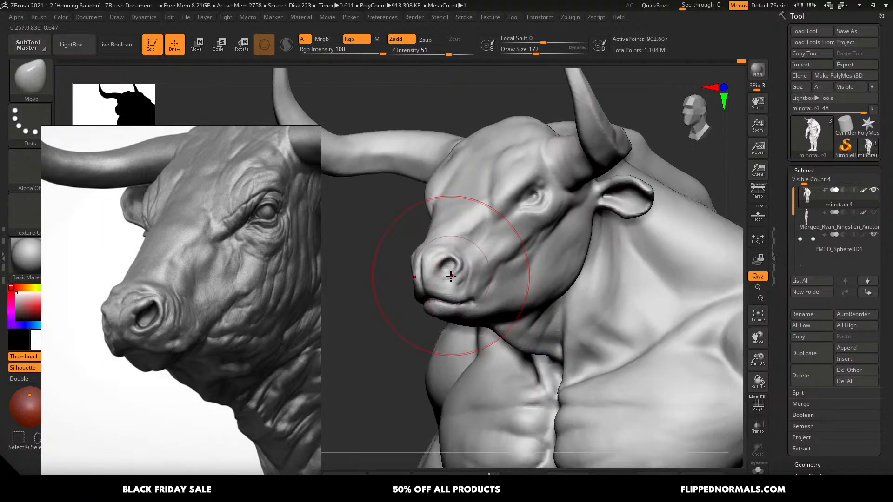
right_drag(454, 274, 478, 295)
key(bracketleft)
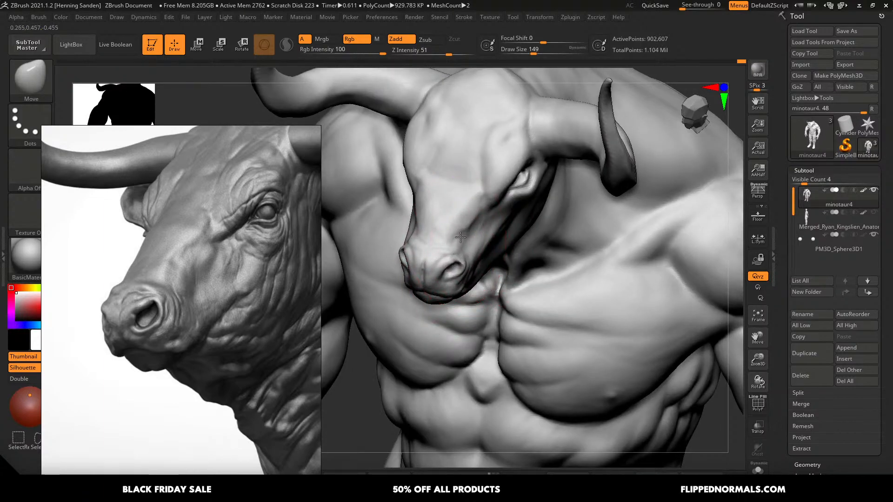
right_drag(455, 239, 463, 275)
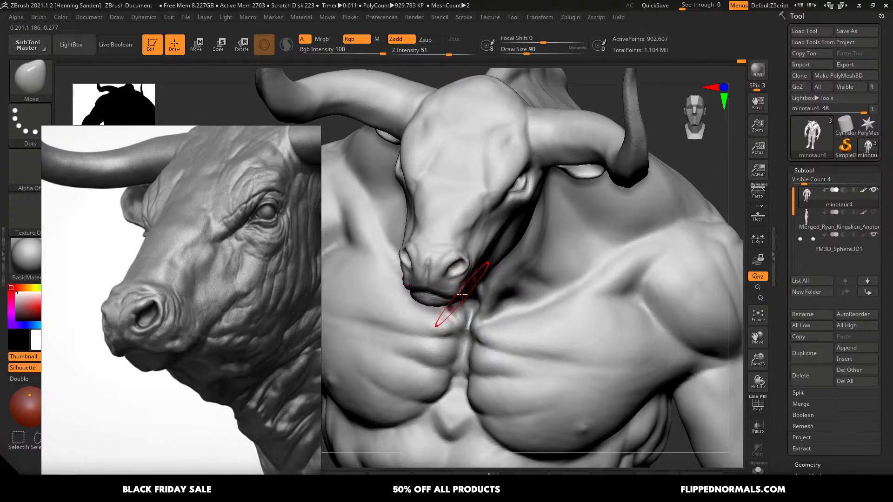
- Adjust the outer rims of the nostrils from the front with the Move brush at draw size 41
mouse_move(456, 278)
right_down()
mouse_move(464, 281)
mouse_move(470, 263)
mouse_move(476, 281)
right_up()
mouse_move(468, 249)
alt+right_down()
mouse_move(479, 243)
mouse_move(486, 278)
alt+right_up()
key(s)
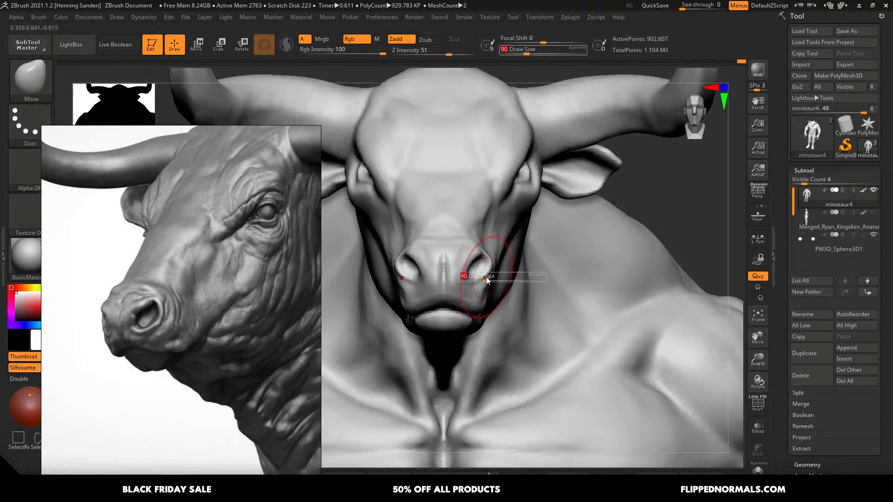
key(s)
drag(488, 272, 485, 271)
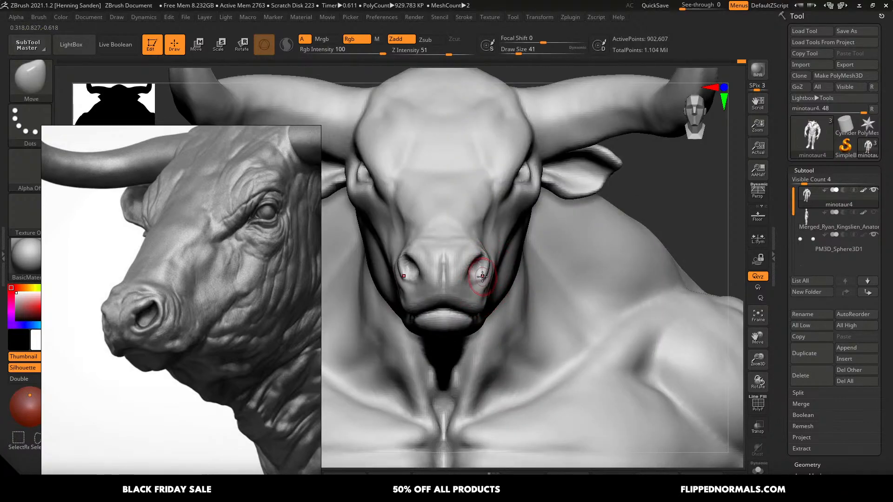
mouse_move(482, 275)
right_down()
mouse_move(449, 279)
mouse_move(452, 317)
mouse_move(483, 307)
right_up()
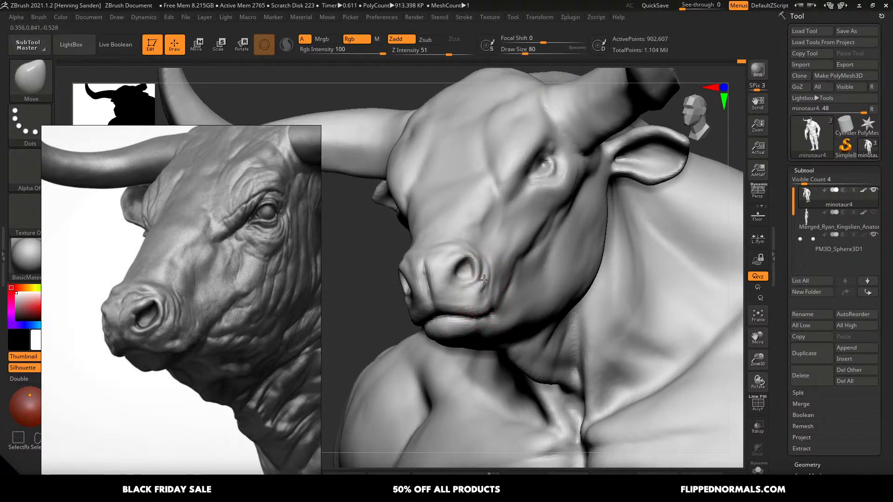
- Reshape the bridge of the snout and the inner brow with the Move brush at draw size 145
right_drag(484, 279, 465, 246)
key(s)
drag(459, 243, 469, 243)
right_drag(465, 240, 452, 226)
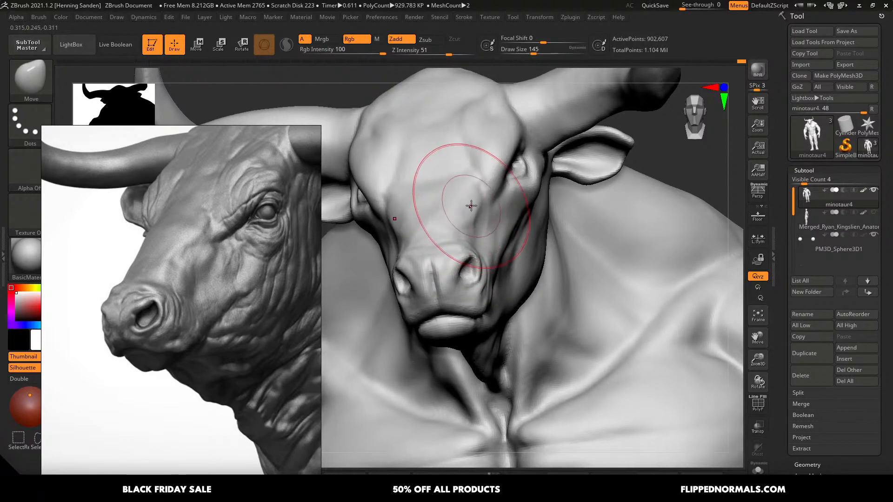
drag(476, 195, 480, 182)
right_drag(481, 180, 465, 193)
key(s)
drag(482, 195, 481, 192)
mouse_move(505, 194)
right_down()
mouse_move(488, 190)
mouse_move(502, 183)
mouse_move(515, 191)
mouse_move(502, 156)
mouse_move(510, 196)
mouse_move(512, 179)
right_up()
- Deepen the crease beneath the inner end of the brow with DamStandard at draw size 56
key(b)
key(d)
key(s)
key(s)
drag(514, 169, 509, 169)
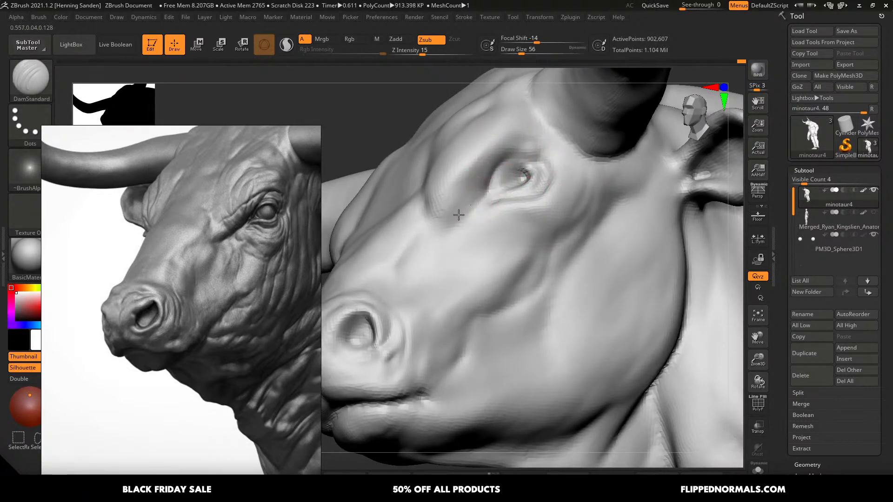
drag(448, 222, 442, 222)
right_drag(460, 212, 472, 205)
drag(473, 205, 435, 217)
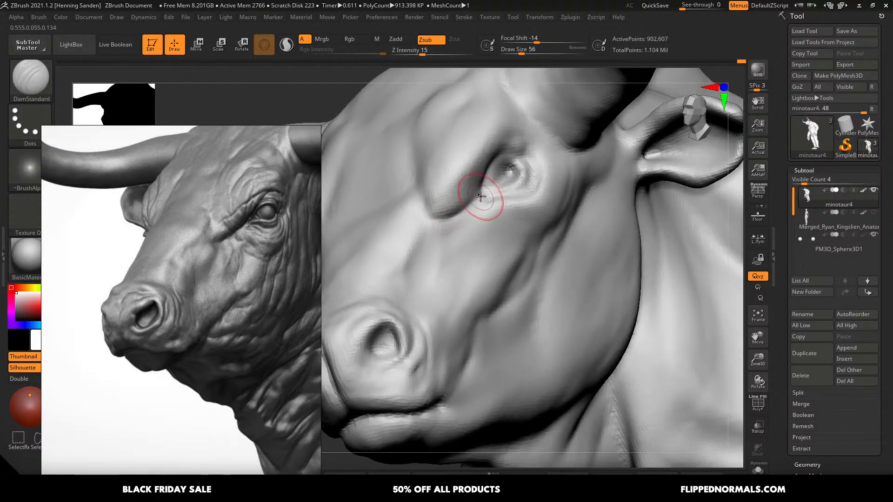
- Carve a finer crease along the brow fold with DamStandard at draw size 39
key(bracketleft)
key(bracketleft)
drag(488, 150, 444, 186)
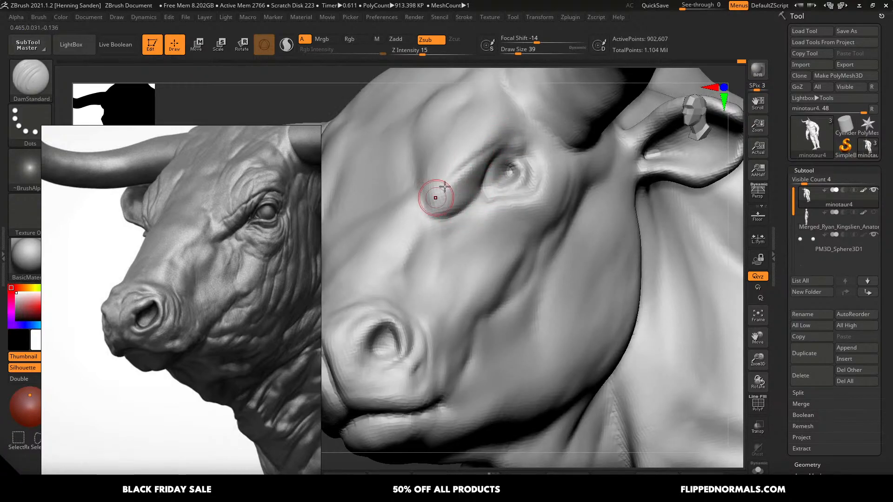
mouse_move(440, 185)
right_down()
mouse_move(470, 198)
mouse_move(454, 150)
right_up()
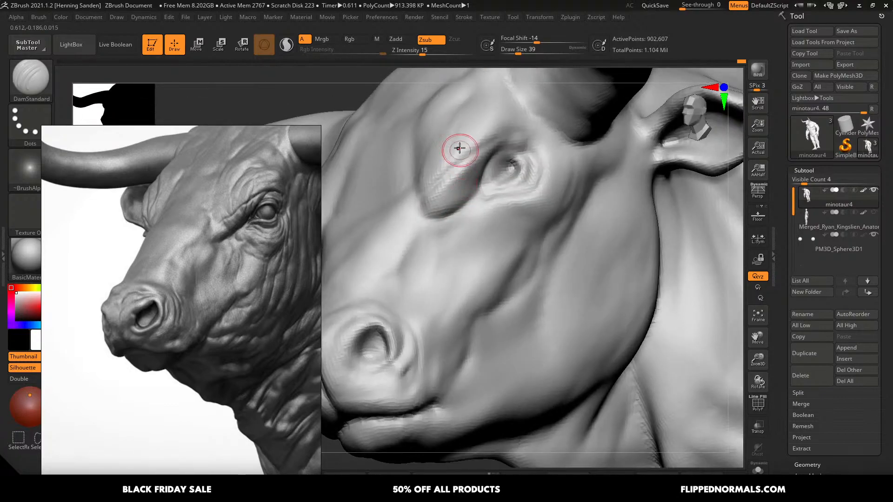
- Carve the eye bag folds beneath the lower eyelid with DamStandard at draw sizes 39 and 49
right_drag(530, 170, 528, 184)
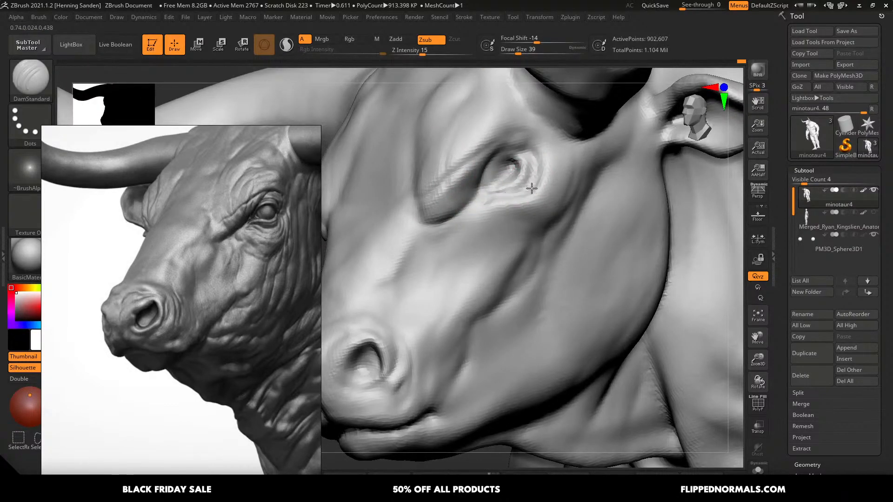
drag(489, 197, 532, 193)
right_drag(542, 163, 548, 174)
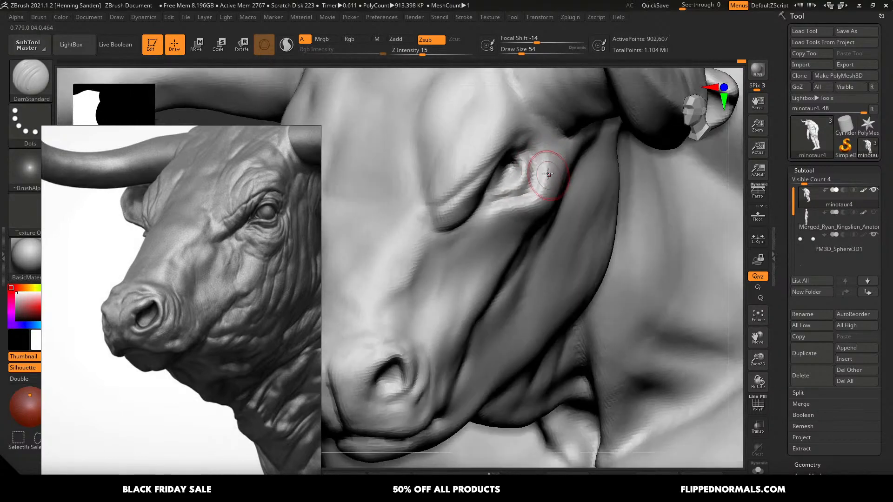
mouse_move(553, 205)
right_down()
mouse_move(552, 223)
mouse_move(561, 186)
right_up()
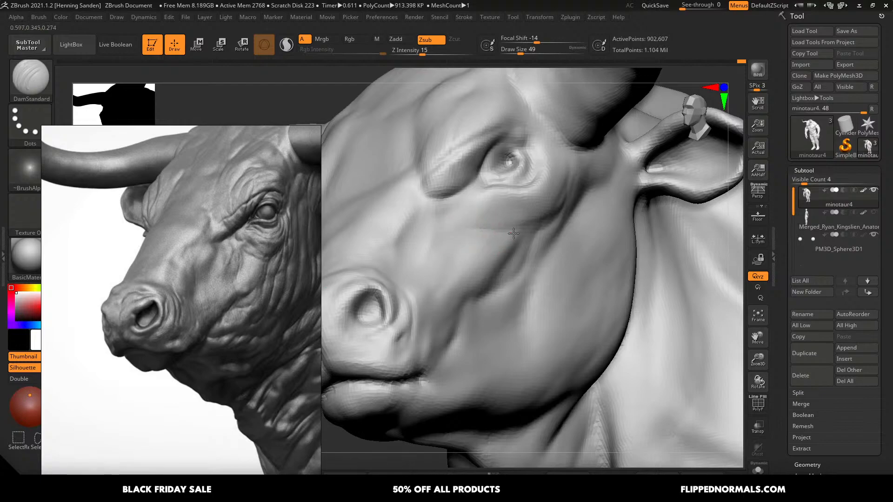
right_drag(517, 231, 517, 222)
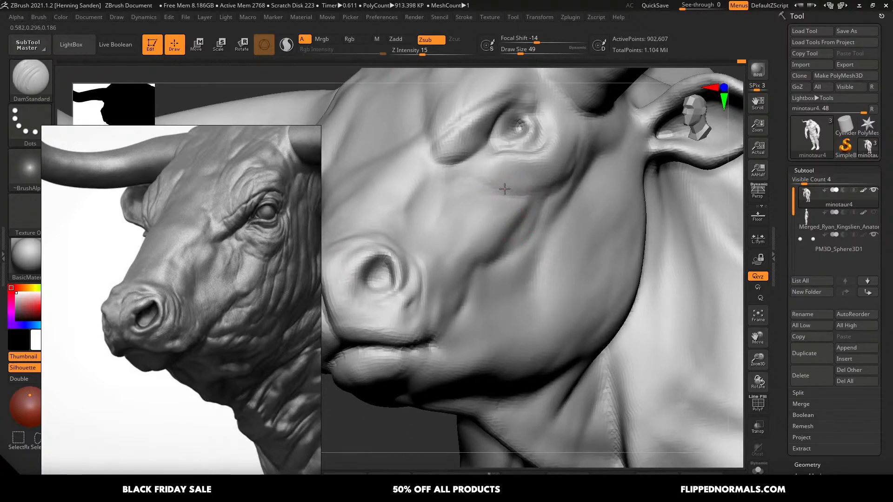
- Carve creases running from below the eye down the cheek toward the muzzle with DamStandard
drag(504, 189, 463, 271)
key(s)
drag(484, 226, 490, 226)
mouse_move(484, 191)
mouse_down()
mouse_move(454, 290)
mouse_move(460, 287)
mouse_up()
key(s)
key(s)
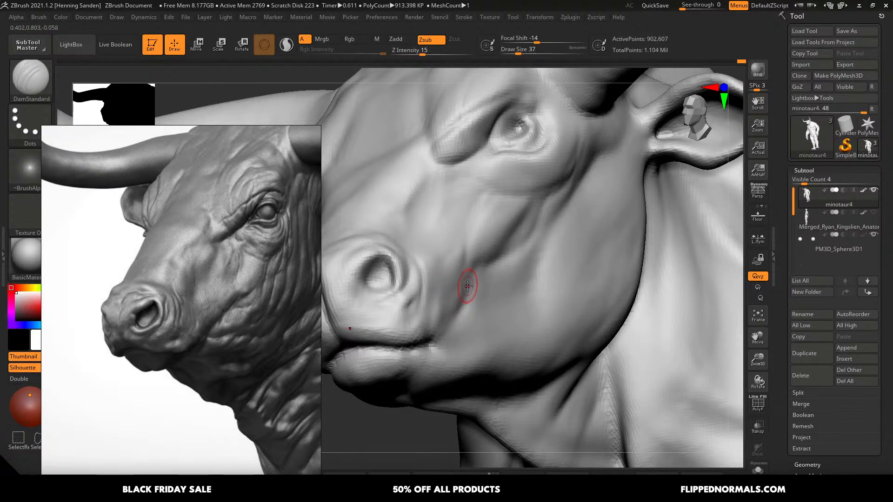
- Sharpen the cheek crease above the mouth corner with DamStandard at draw sizes 37 and 56
key(s)
drag(476, 279, 461, 303)
key(s)
drag(461, 305, 465, 305)
key(s)
drag(505, 252, 485, 266)
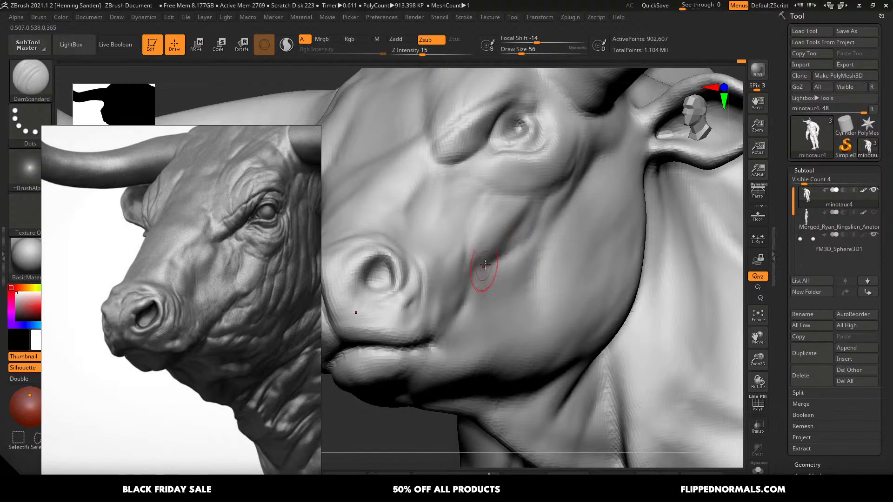
- Build up the forms around the brow and upper cheek with ClayBuildup at draw size 35
mouse_move(486, 298)
ctrl+right_down()
mouse_move(514, 239)
mouse_move(563, 236)
mouse_move(517, 239)
ctrl+right_up()
ctrl+right_drag(517, 239, 522, 288)
key(b)
key(c)
key(b)
key(s)
drag(522, 263, 511, 255)
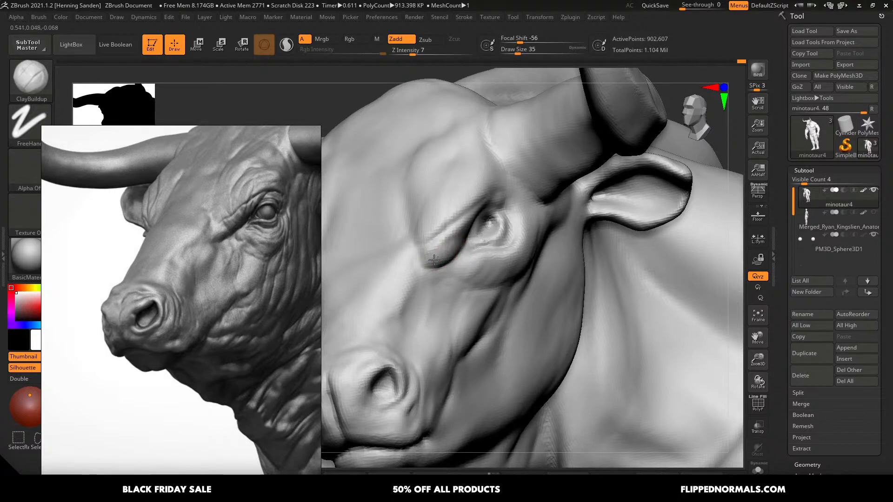
alt+right_drag(412, 256, 458, 274)
key(s)
drag(458, 281, 443, 314)
- Build up the side of the snout below the eye with ClayBuildup at draw sizes 71 and 44
mouse_move(450, 319)
ctrl+right_down()
mouse_move(397, 261)
mouse_move(455, 314)
mouse_move(475, 258)
mouse_move(449, 299)
mouse_move(489, 300)
mouse_move(459, 235)
mouse_move(467, 251)
mouse_move(449, 231)
mouse_move(441, 264)
ctrl+right_up()
key(s)
drag(493, 210, 506, 209)
key(s)
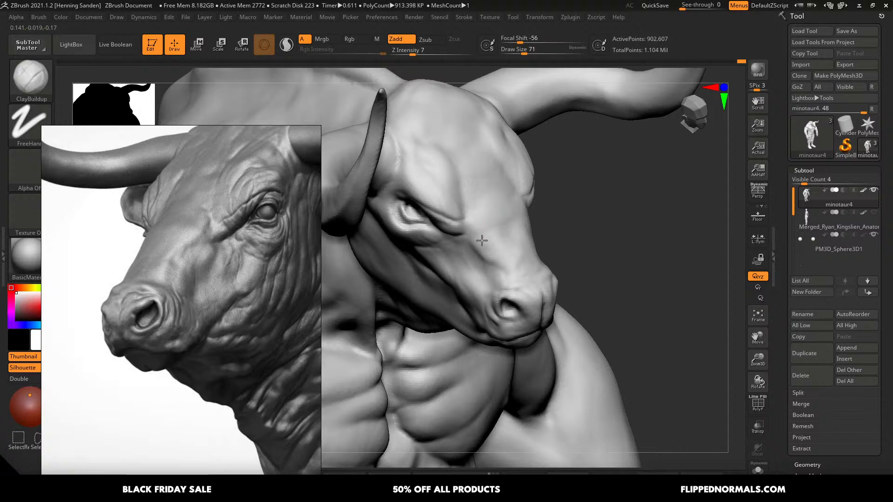
key(s)
drag(494, 213, 485, 213)
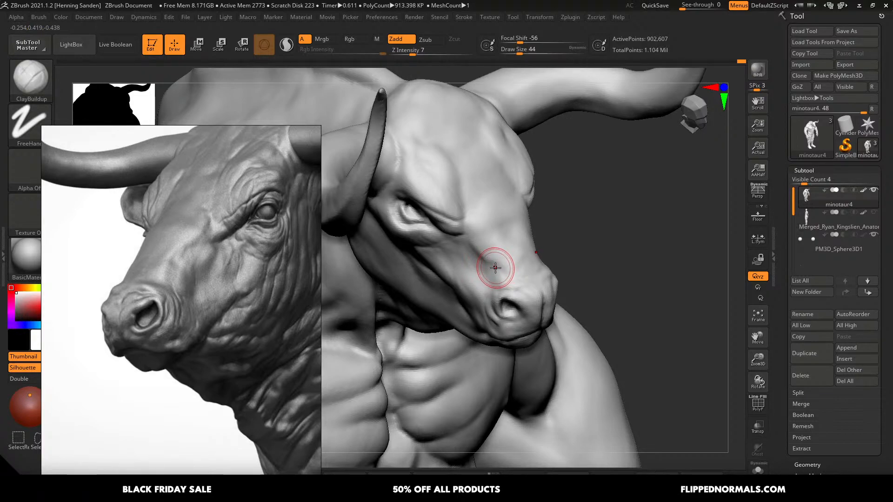
- Add volume to the snout and cheek beneath the eye with ClayBuildup at draw size 54
mouse_move(508, 256)
right_down()
mouse_move(489, 263)
mouse_move(532, 241)
mouse_move(505, 272)
right_up()
key(s)
drag(505, 272, 508, 271)
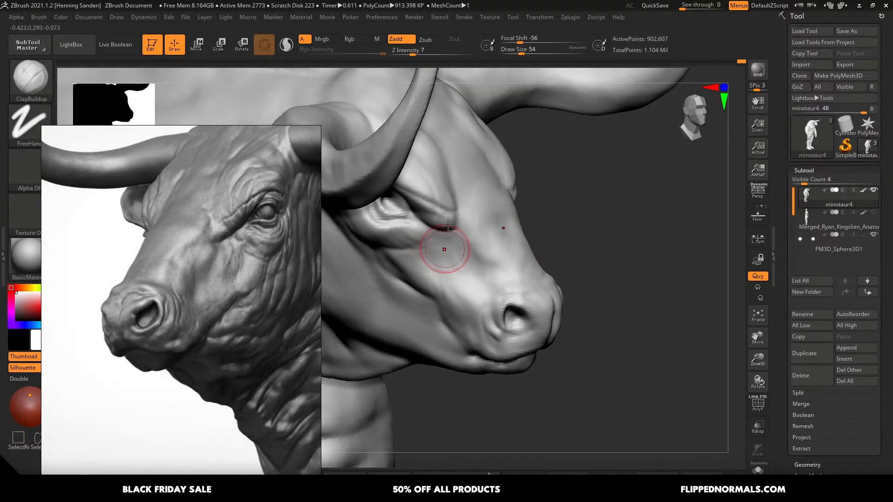
right_drag(447, 251, 410, 232)
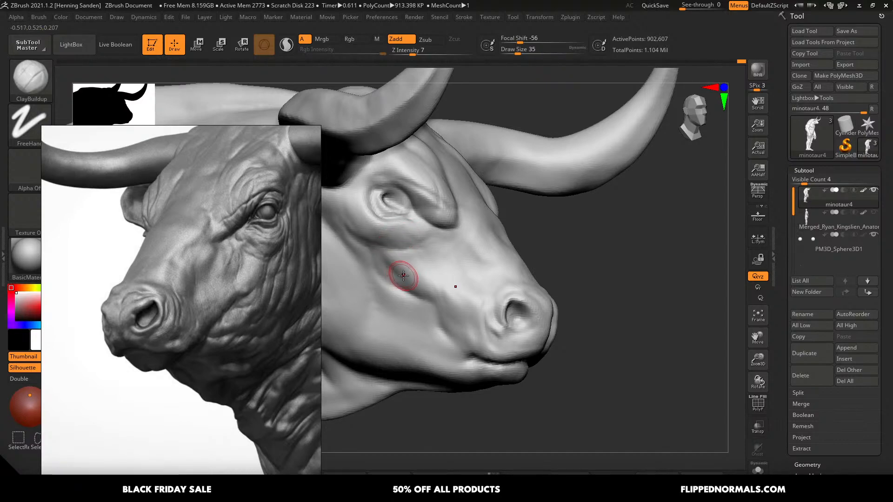
- Reframe the bull reference to show its whole head and neck, and compare it with the minotaur
mouse_move(414, 261)
right_down()
mouse_move(407, 260)
mouse_move(447, 245)
mouse_move(412, 255)
mouse_move(394, 244)
mouse_move(423, 226)
right_up()
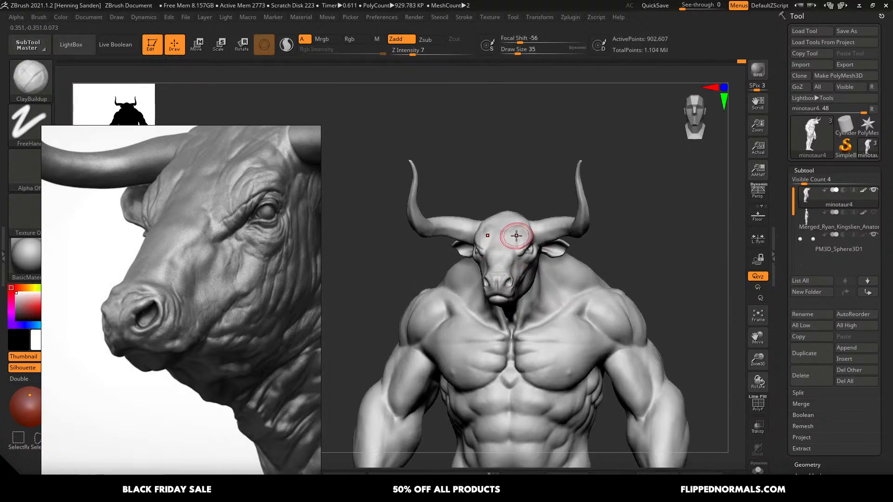
right_drag(544, 242, 497, 236)
mouse_move(276, 300)
middle_down()
mouse_move(166, 386)
mouse_move(261, 294)
middle_up()
mouse_move(519, 251)
right_down()
mouse_move(568, 255)
mouse_move(580, 246)
mouse_move(532, 288)
mouse_move(543, 302)
right_up()
mouse_move(451, 323)
right_down()
mouse_move(565, 311)
mouse_move(550, 314)
mouse_move(542, 255)
mouse_move(534, 299)
right_up()
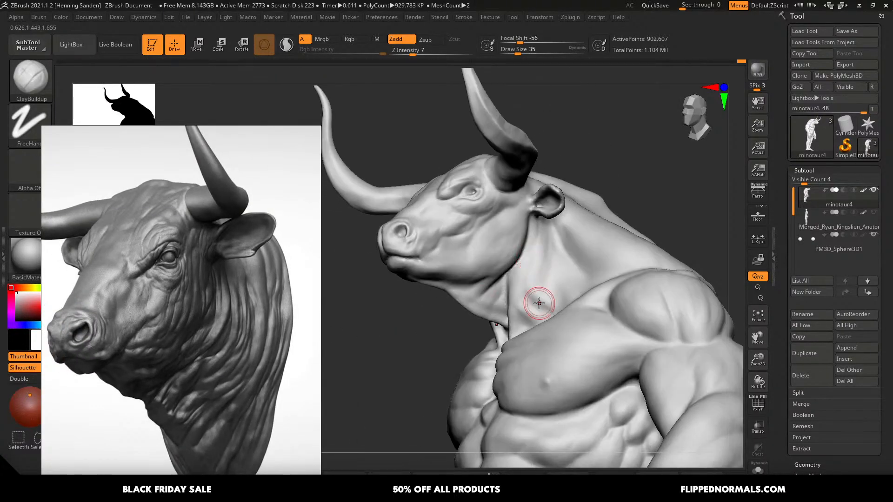
- Start skin folds on the side of the neck behind the jaw with ClayBuildup at draw sizes 20 and 16
key(])
key(s)
drag(534, 259, 532, 260)
right_drag(543, 247, 544, 259)
key(s)
drag(544, 258, 538, 258)
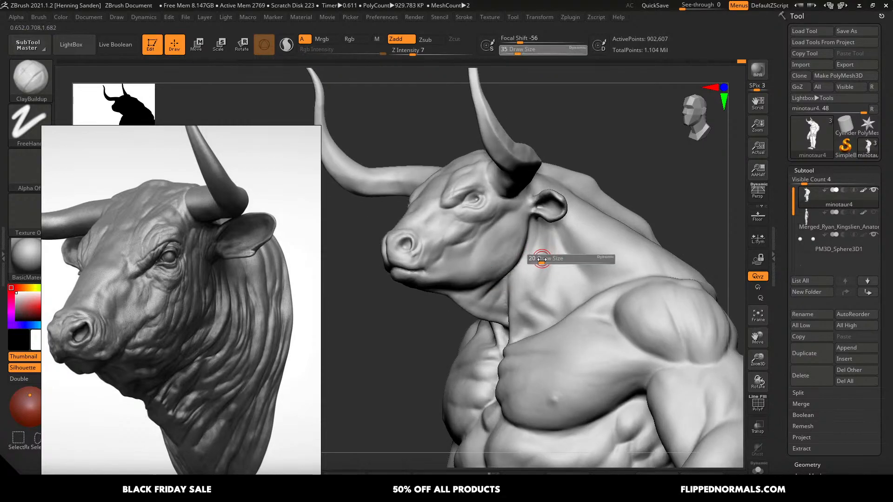
mouse_move(538, 258)
right_down()
mouse_move(543, 277)
mouse_move(524, 285)
mouse_move(528, 276)
right_up()
key([)
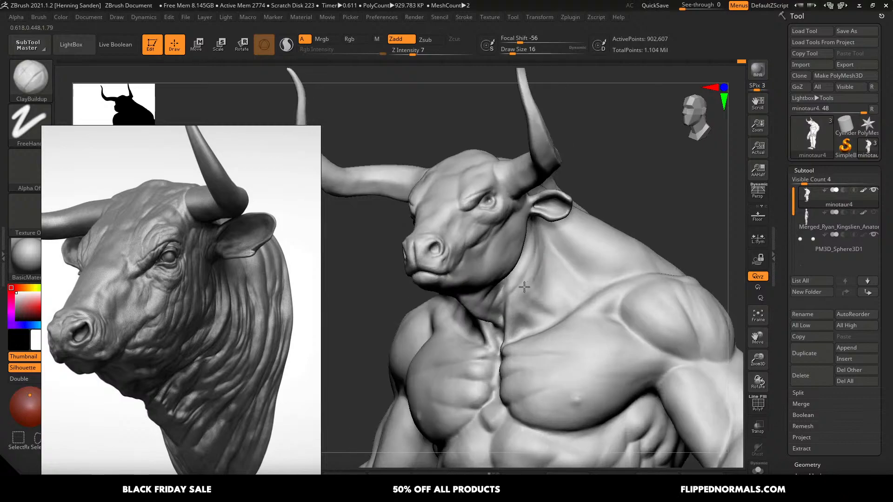
- Strengthen the folds running down the side of the neck with ClayBuildup at draw size 31
key(s)
drag(557, 250, 564, 250)
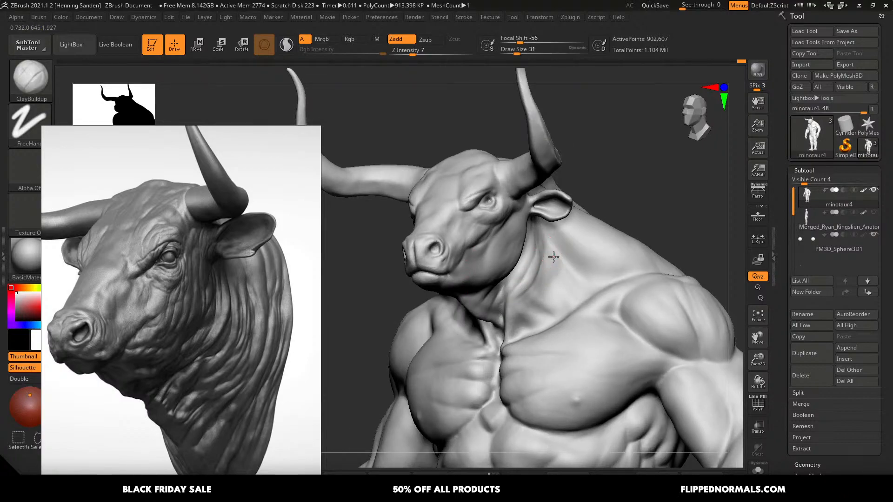
key(s)
drag(509, 307, 502, 307)
ctrl+right_drag(511, 259, 513, 269)
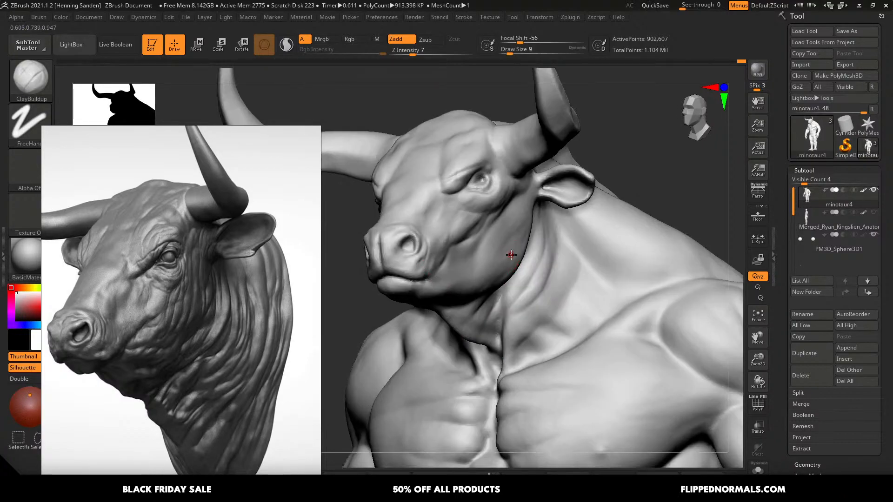
- Add skin folds on the throat and rear cheek with ClayBuildup at draw size 20
key(s)
drag(517, 213, 522, 213)
right_drag(522, 213, 514, 201)
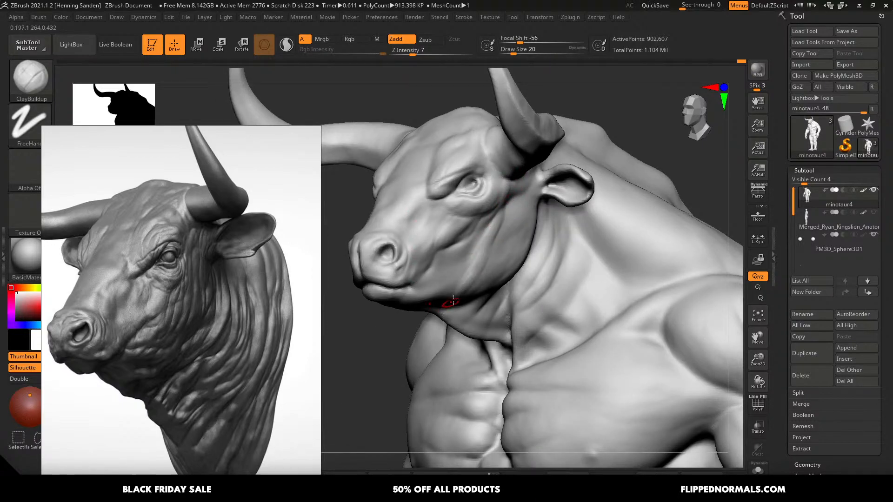
key(ctrl)
right_drag(511, 194, 506, 193)
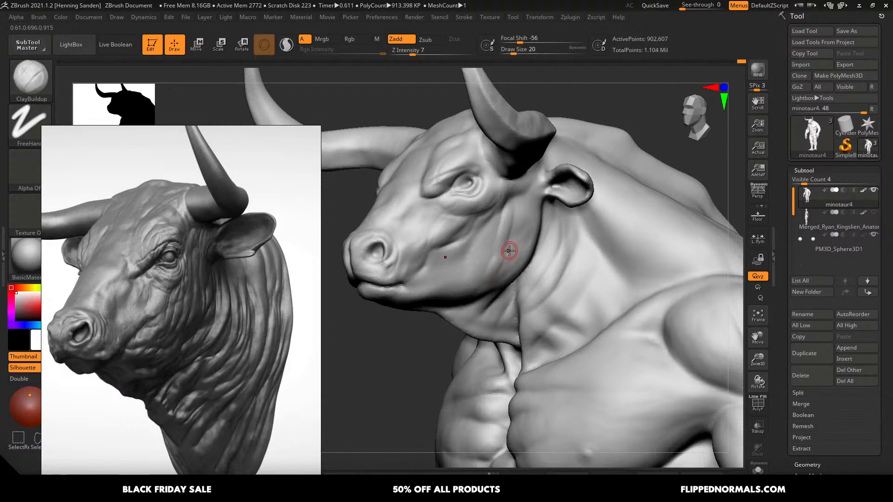
- Add long vertical folds over the rear of the jaw below the horn with ClayBuildup at draw size 20
right_drag(508, 251, 505, 220)
key(s)
drag(510, 222, 517, 246)
key(s)
key(bracketleft)
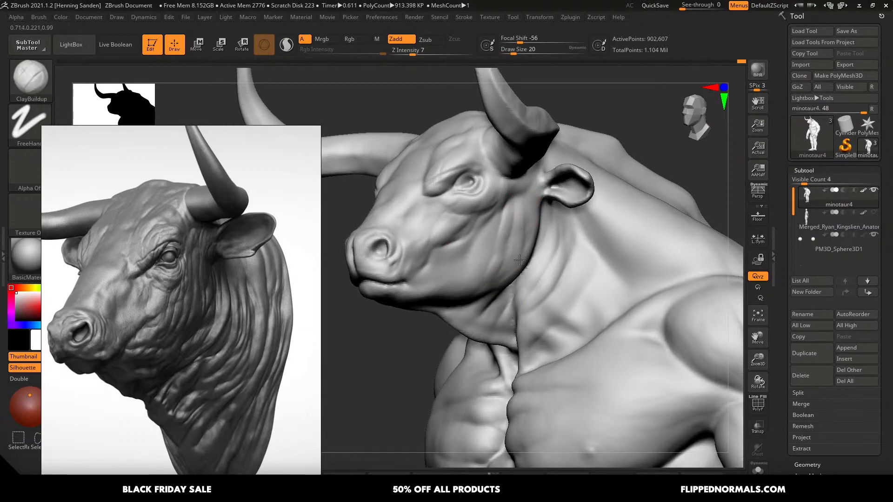
drag(533, 211, 534, 260)
mouse_move(534, 261)
right_down()
mouse_move(478, 242)
mouse_move(486, 236)
right_up()
- Build up small folds across the cheek and around the mouth corner with ClayBuildup at draw sizes 18 and 23
key(s)
drag(488, 236, 487, 235)
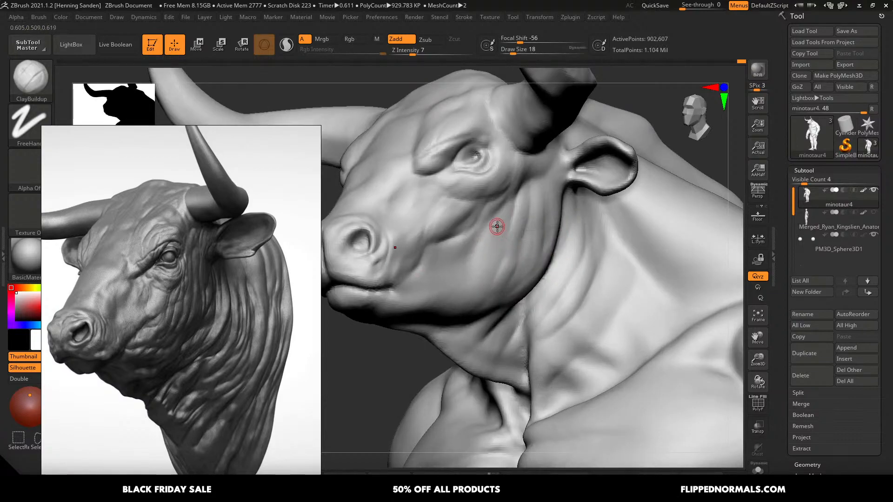
key(s)
drag(431, 250, 437, 246)
drag(437, 245, 392, 284)
alt+right_drag(410, 264, 466, 240)
mouse_move(485, 217)
mouse_down()
mouse_move(454, 259)
mouse_move(461, 254)
mouse_move(445, 246)
mouse_up()
key(s)
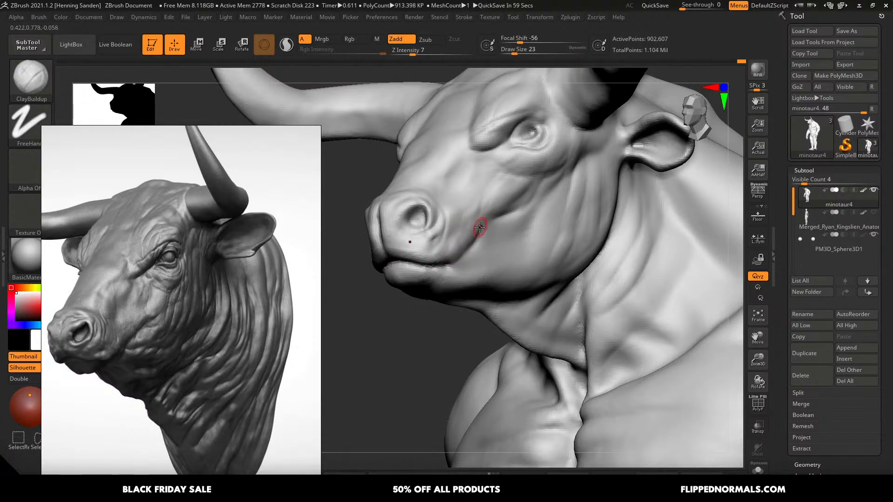
- Add volume to the side of the snout behind the nostril with ClayBuildup at draw size 44
right_drag(480, 235, 482, 212)
key(s)
drag(479, 200, 450, 234)
key(bracketright)
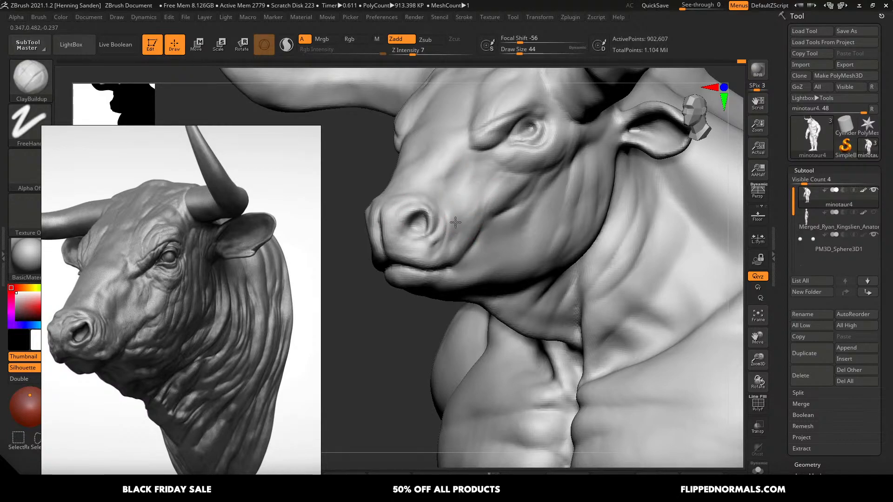
key(s)
drag(475, 189, 459, 206)
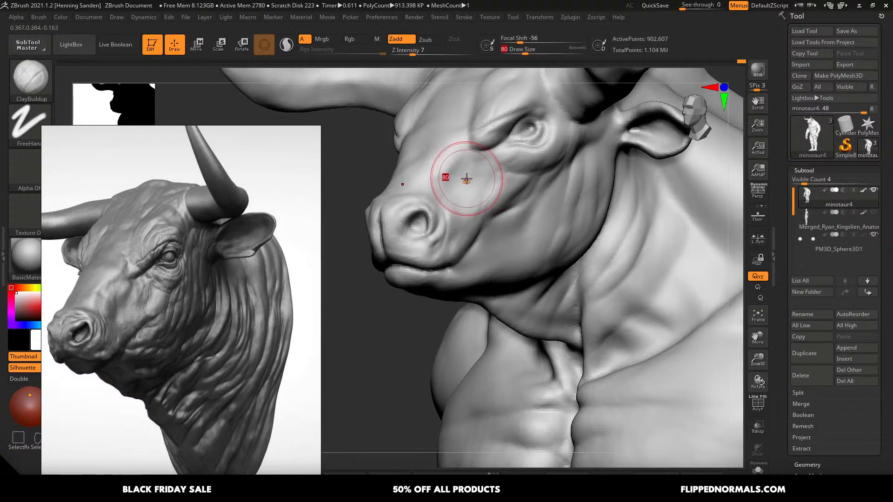
- Build up the bridge of the nose between the brows with ClayBuildup at draw sizes 54 and 51
mouse_move(449, 179)
right_down()
mouse_move(466, 177)
mouse_move(460, 186)
mouse_move(492, 198)
right_up()
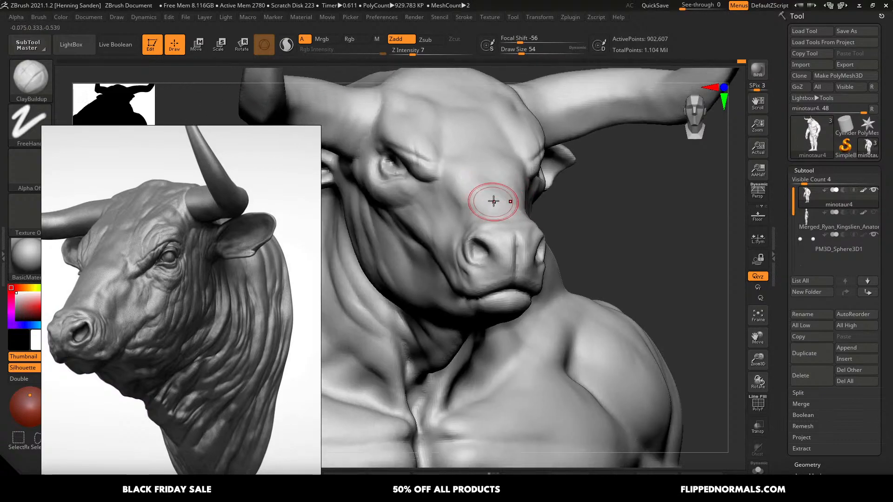
mouse_move(482, 173)
mouse_down()
mouse_move(462, 165)
mouse_move(476, 125)
mouse_move(452, 123)
mouse_move(470, 145)
mouse_up()
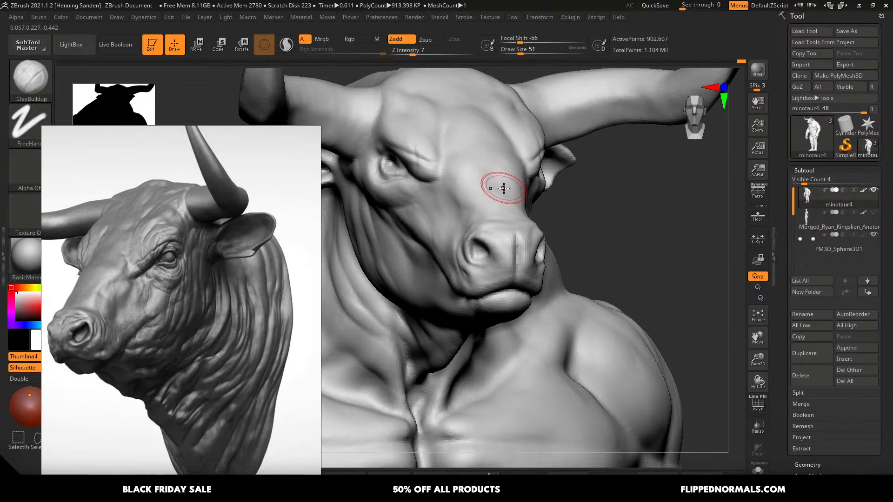
mouse_move(494, 185)
right_down()
mouse_move(516, 201)
mouse_move(532, 200)
right_up()
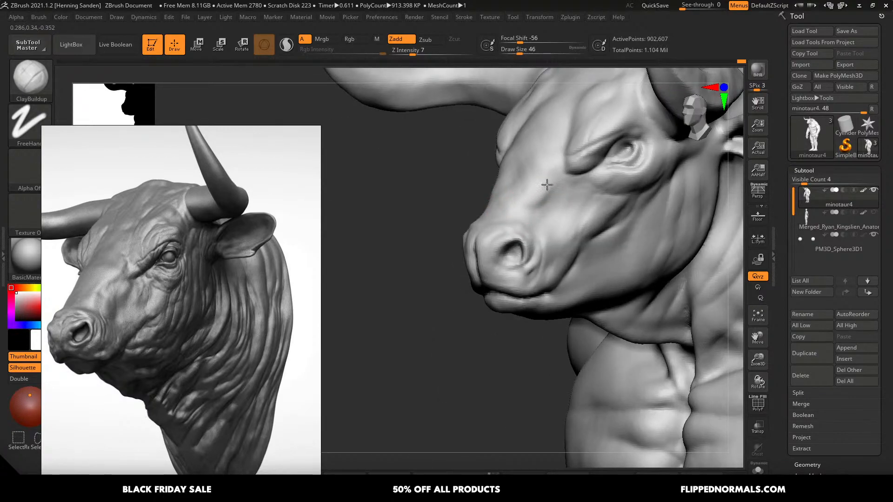
- Refine the transition from the inner brow to the snout with ClayBuildup at draw sizes 46 and 59
key(s)
mouse_move(547, 184)
mouse_down()
mouse_move(549, 155)
mouse_move(518, 205)
mouse_up()
right_drag(518, 205, 494, 194)
key(s)
drag(495, 194, 500, 194)
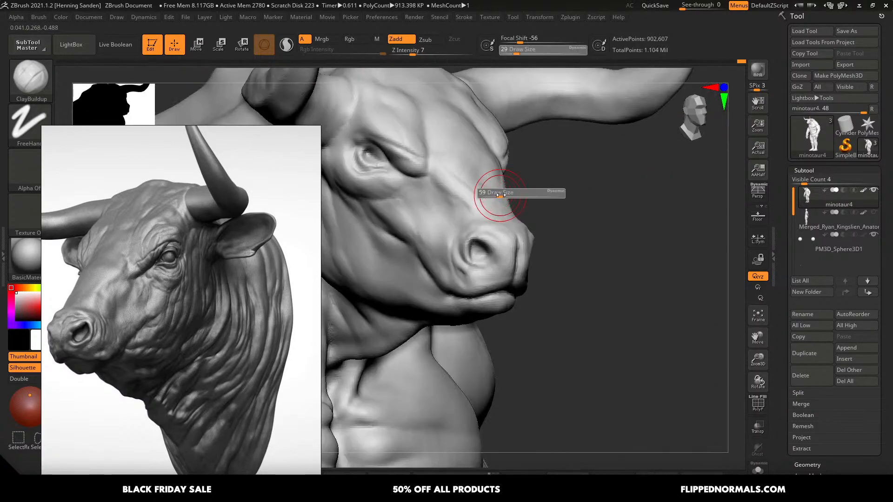
mouse_move(452, 144)
mouse_down()
mouse_move(444, 125)
mouse_move(443, 152)
mouse_up()
mouse_move(477, 182)
right_down()
mouse_move(481, 146)
mouse_move(486, 186)
right_up()
- Build up the lower cheek between the mouth corner and the jaw with ClayBuildup at draw size 44
mouse_move(486, 186)
right_down()
mouse_move(491, 214)
mouse_move(512, 210)
mouse_move(552, 253)
mouse_move(540, 264)
right_up()
key(s)
drag(540, 263, 613, 183)
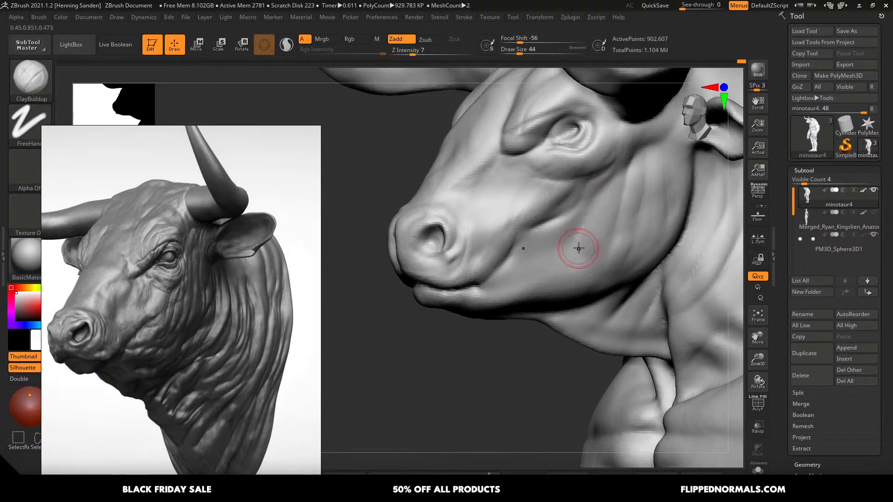
drag(578, 249, 579, 235)
key(bracketleft)
- Add fine folds beneath the jaw where it meets the throat with ClayBuildup at draw size 20
mouse_move(568, 267)
right_down()
mouse_move(572, 249)
mouse_move(603, 227)
mouse_move(578, 249)
mouse_move(574, 239)
right_up()
key(bracketleft)
key(bracketleft)
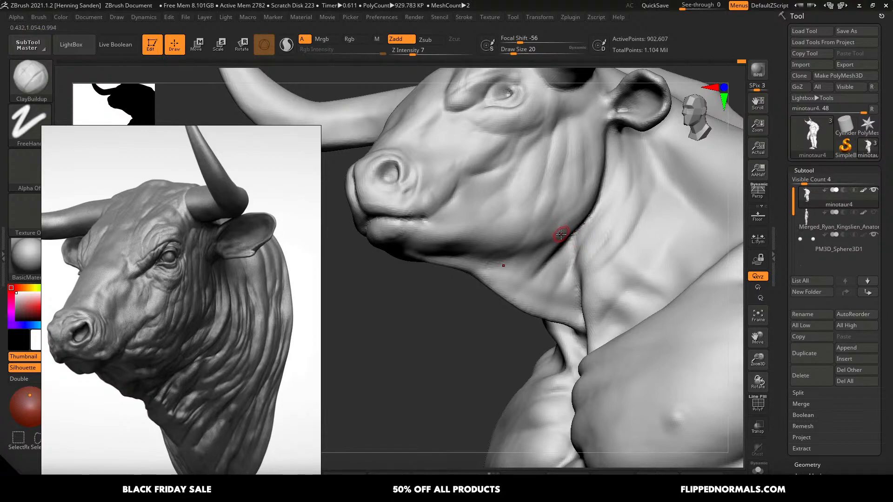
drag(558, 242, 556, 256)
- Switch to the Firefox window with the FlippedNormals search results for reference packs
key(alt+Tab)
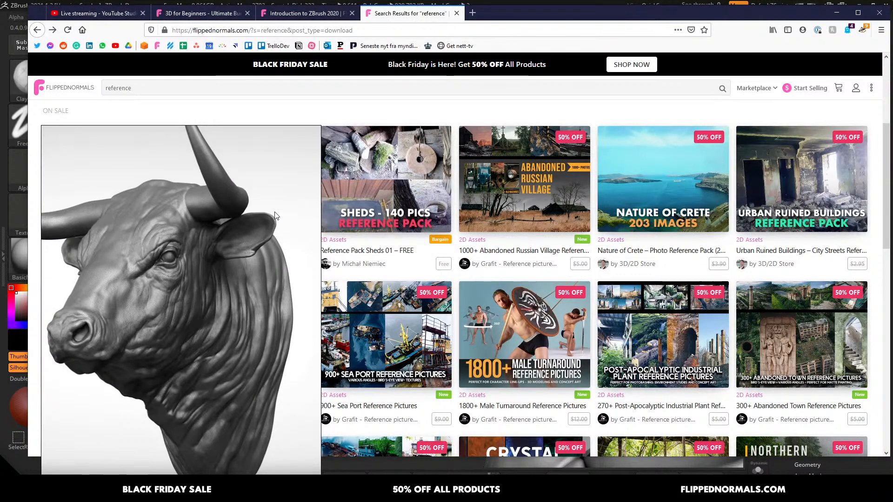
- Search the FlippedNormals marketplace for "retopo blender"
double_click(209, 90)
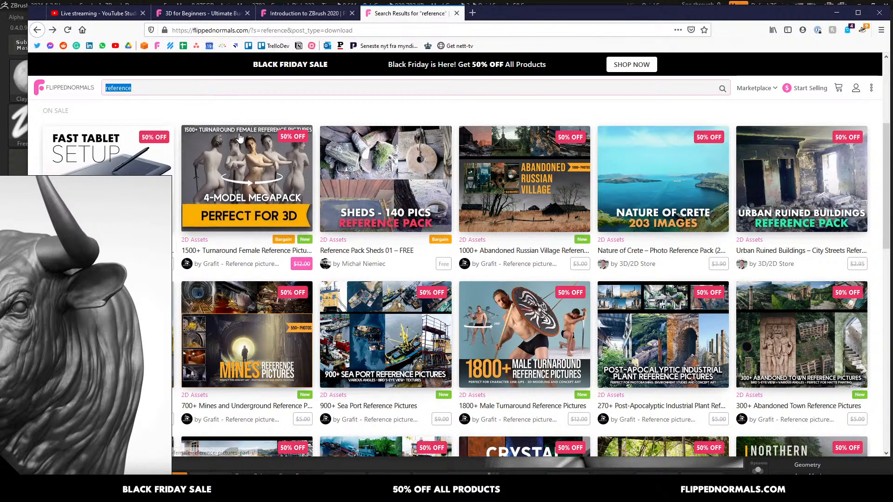
text(retopo )
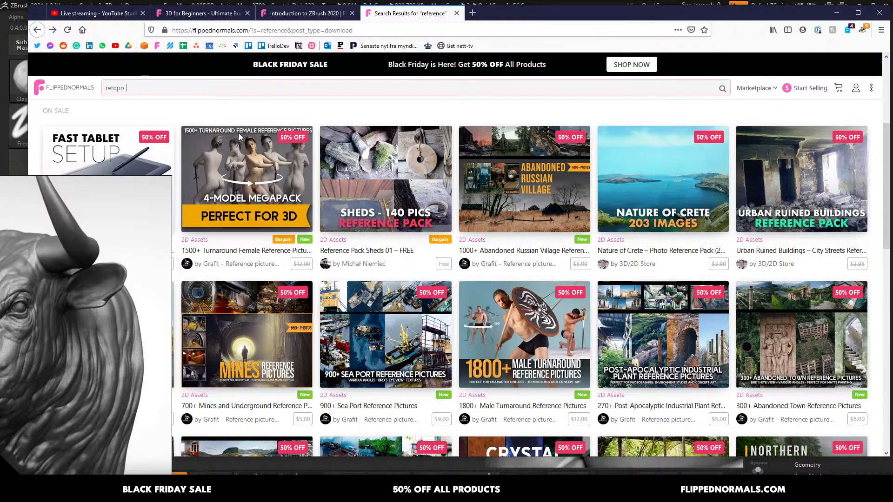
text(blder)
key(BackSpace)
key(BackSpace)
key(BackSpace)
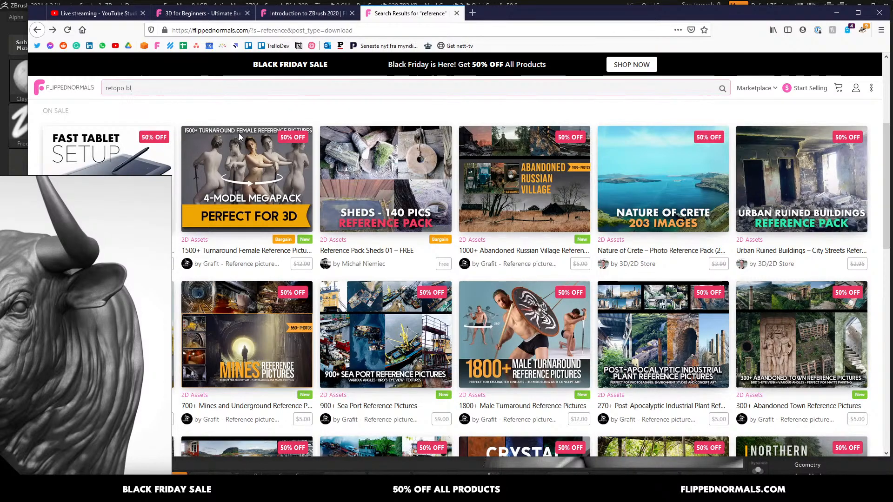
text(ender)
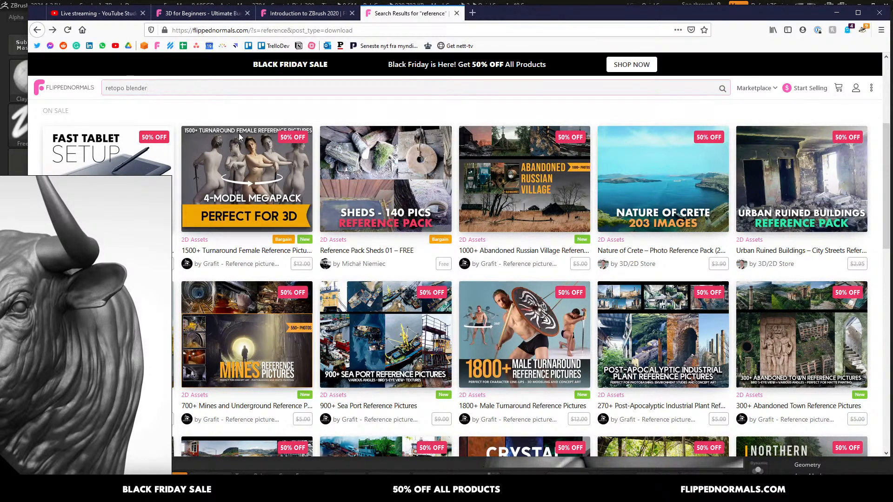
key(Return)
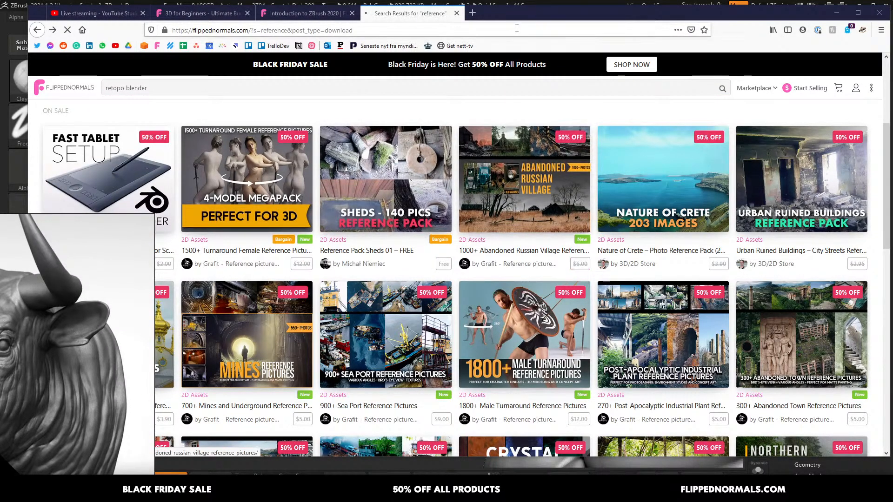
- Open the Retopology in Blender 2.8 tutorial from the search results and view its enlarged gallery images
drag(510, 18, 584, 21)
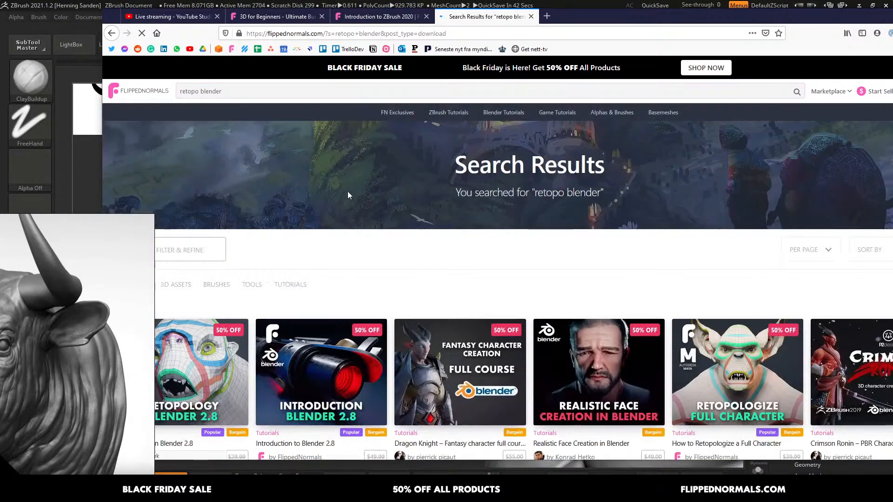
click(224, 374)
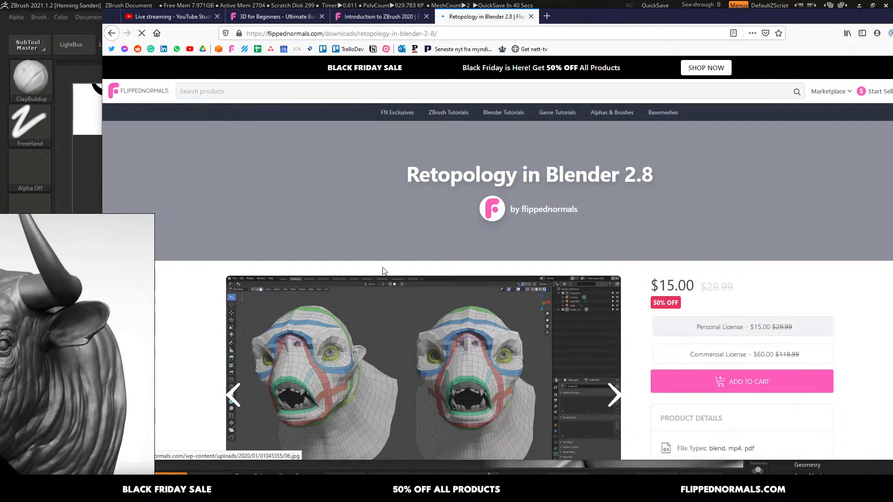
middle_click(200, 321)
click(423, 289)
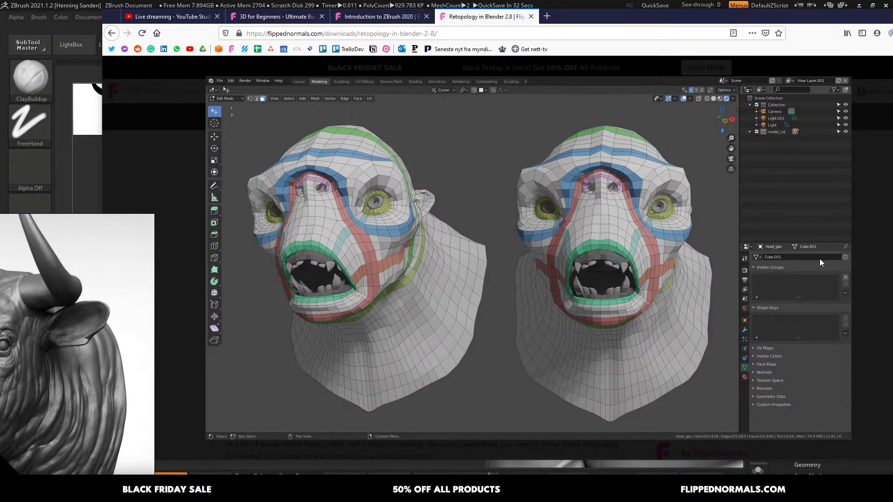
click(671, 280)
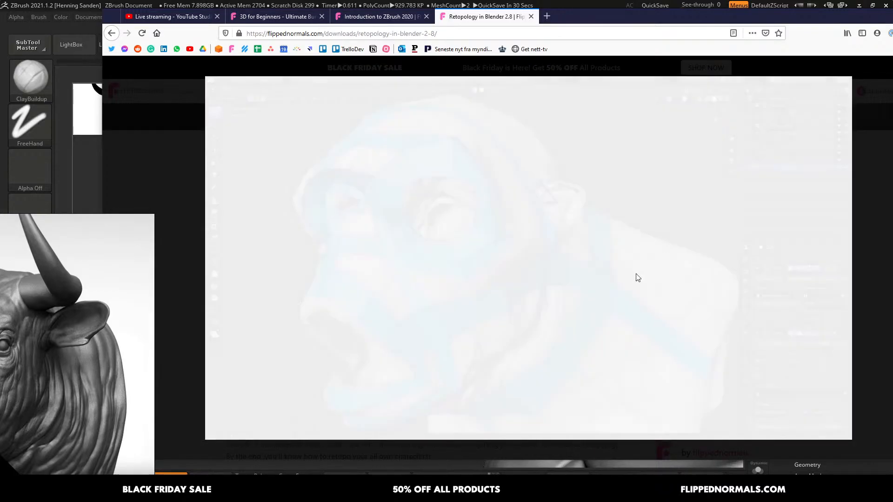
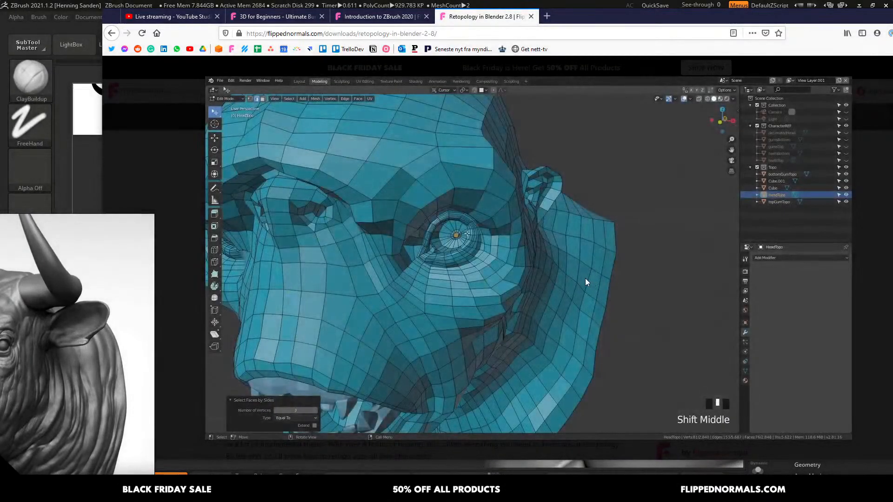
key(Escape)
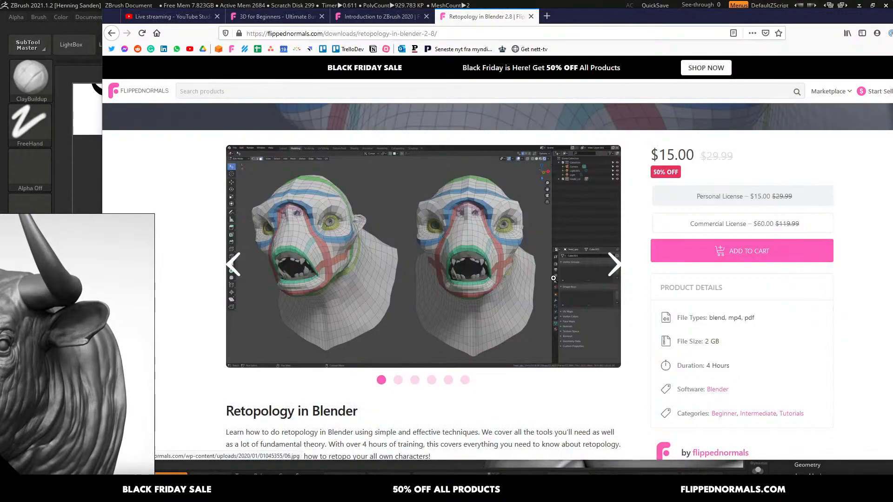
- Open the FlippedNormals creator store from the product page and browse its tutorials and assets
key(alt+Tab)
key(alt+Tab)
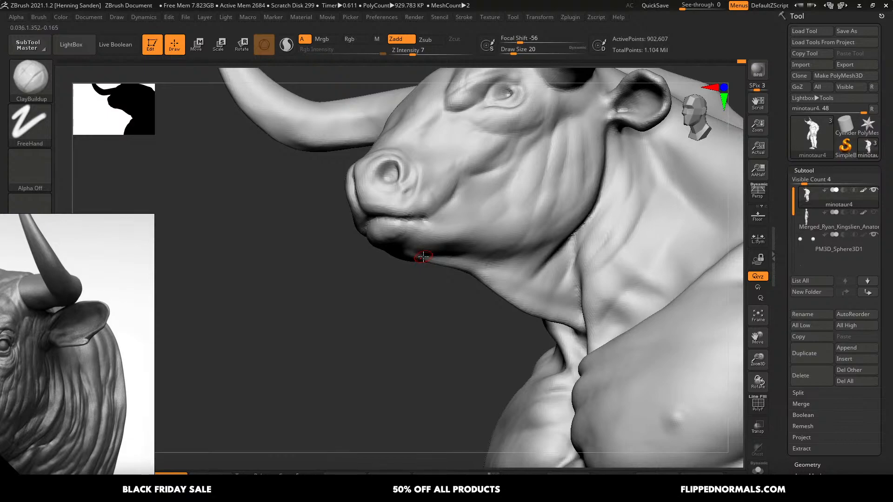
key(alt+Tab)
middle_drag(205, 291, 300, 201)
click(532, 210)
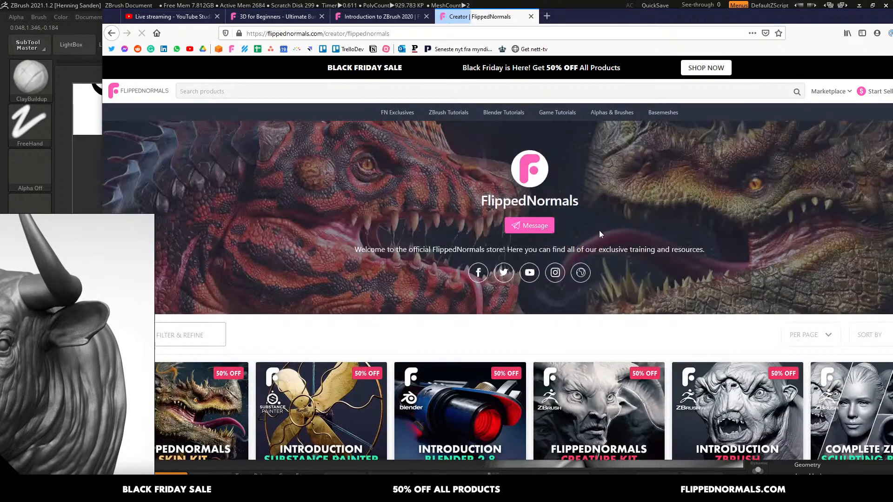
middle_drag(531, 313, 530, 347)
click(529, 323)
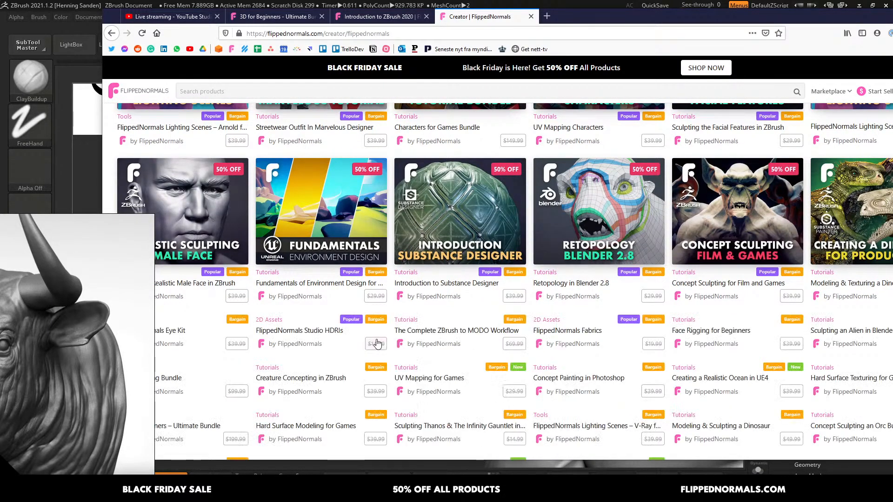
middle_drag(391, 311, 378, 350)
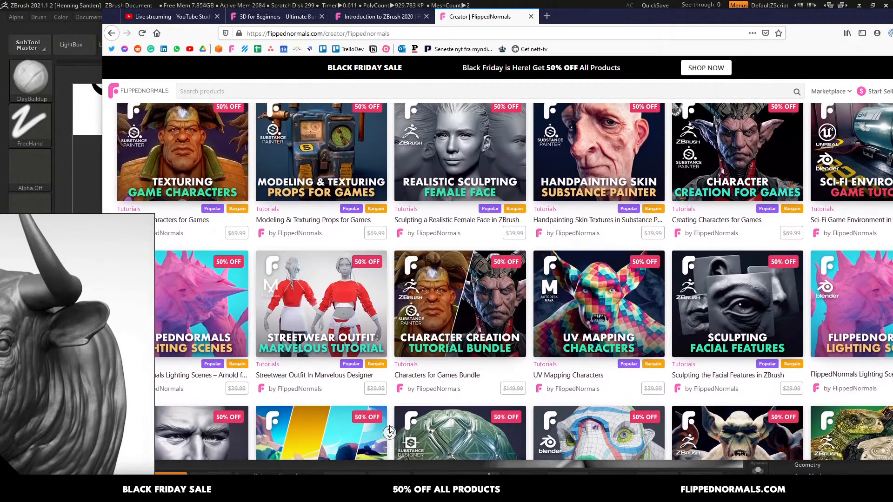
- Open the Handpainting Skin Textures in Substance Painter tutorial and look through its enlarged gallery images
middle_click(391, 428)
click(550, 191)
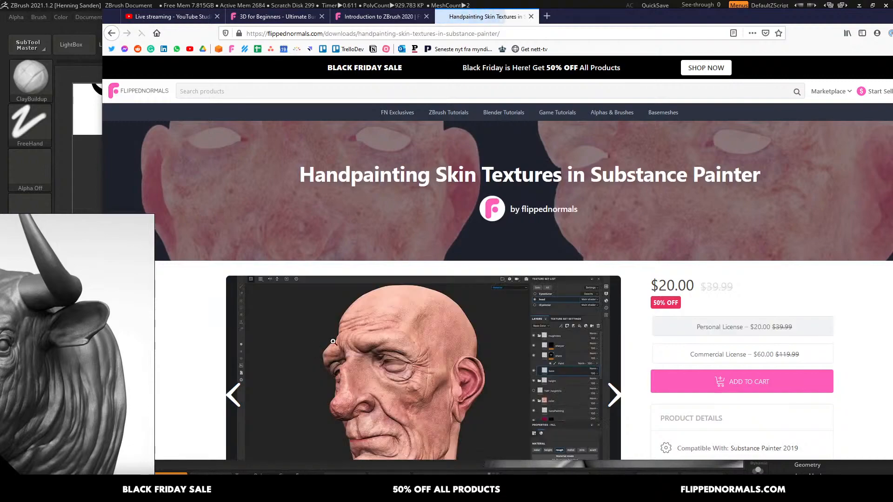
middle_click(209, 326)
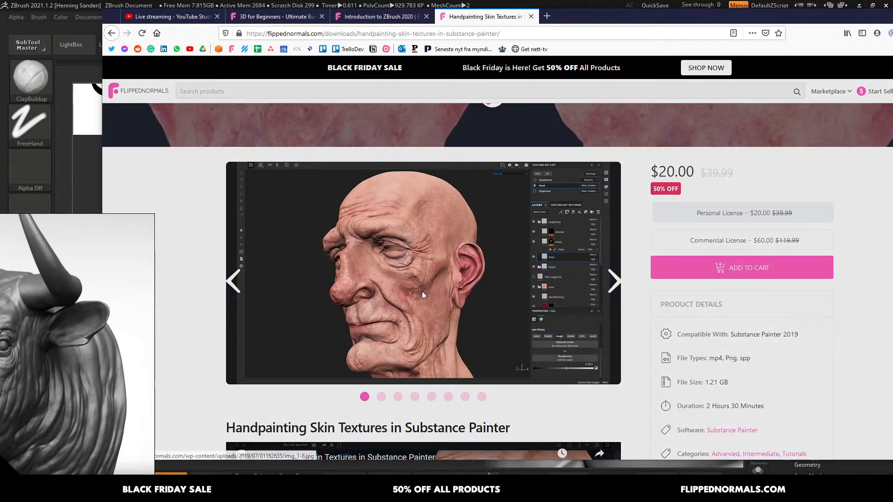
click(422, 291)
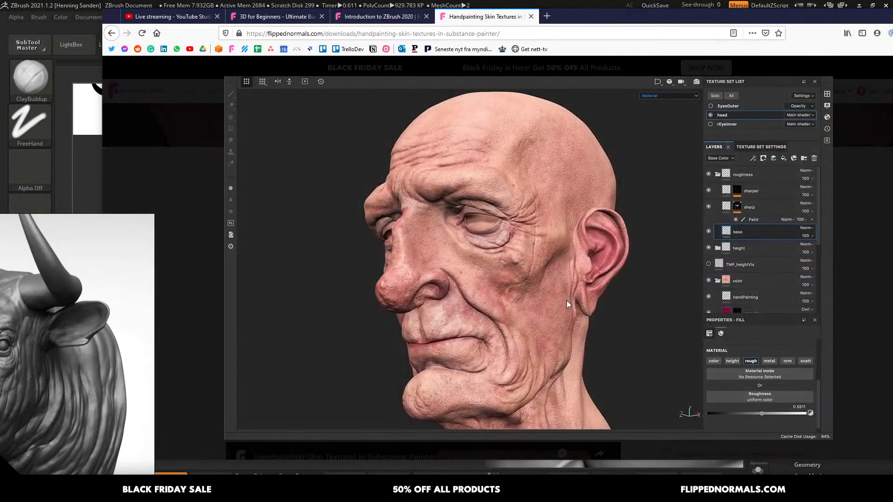
click(659, 290)
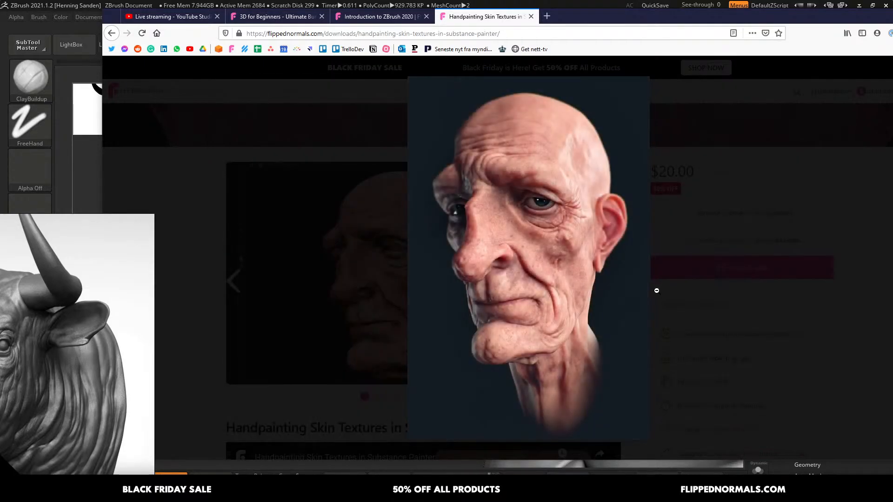
click(659, 291)
click(658, 292)
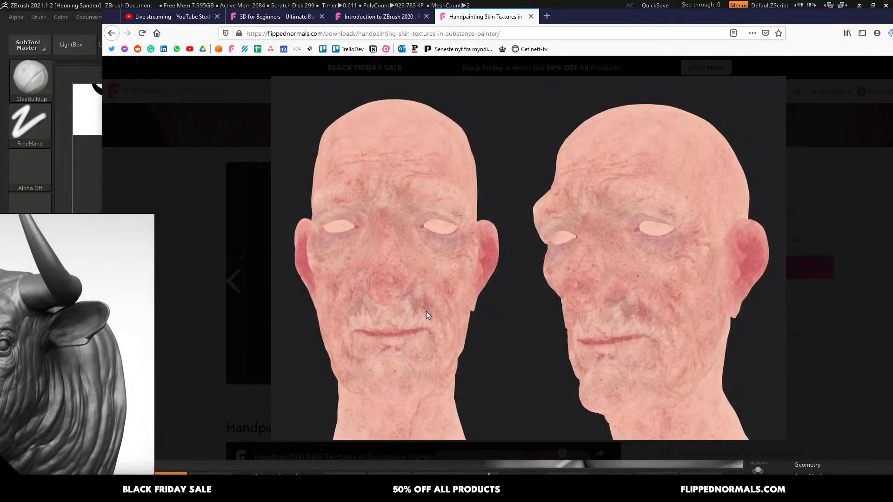
click(414, 337)
click(414, 342)
- Switch to ZBrush, bring the minotaur's muzzle into a closer view and set the ClayBuildup brush's draw size to 54
key(alt+Tab)
mouse_move(489, 254)
right_down()
mouse_move(475, 225)
mouse_move(488, 253)
right_up()
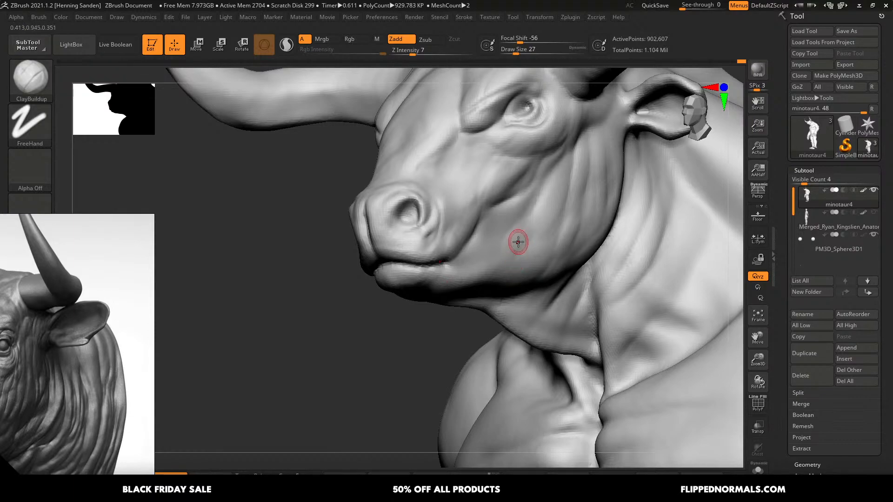
right_drag(491, 250, 486, 255)
key(bracketright)
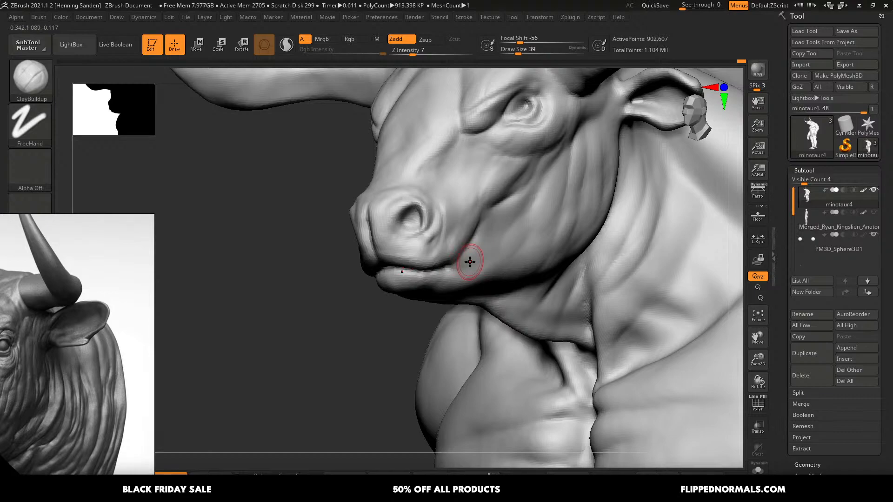
key(bracketleft)
right_drag(451, 255, 455, 256)
ctrl+right_drag(455, 257, 470, 261)
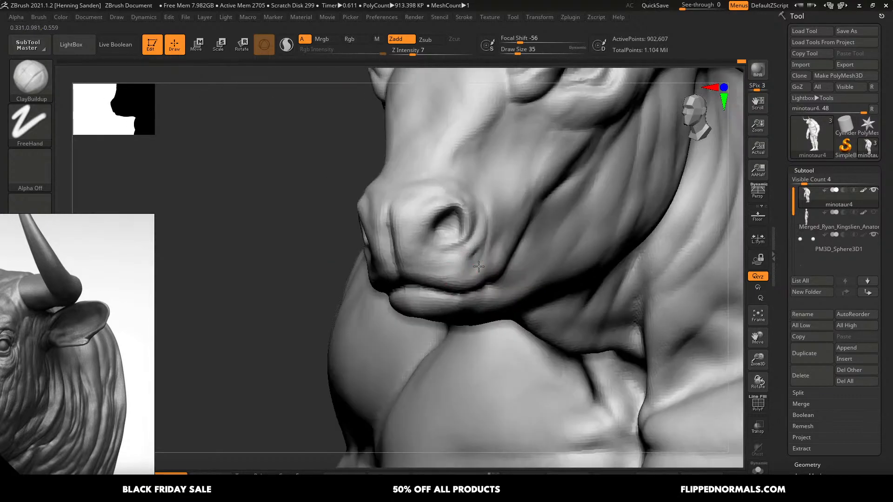
key(bracketright)
- Move the reference board fully into view and examine its muscular humanoid body references
right_drag(86, 377, 303, 185)
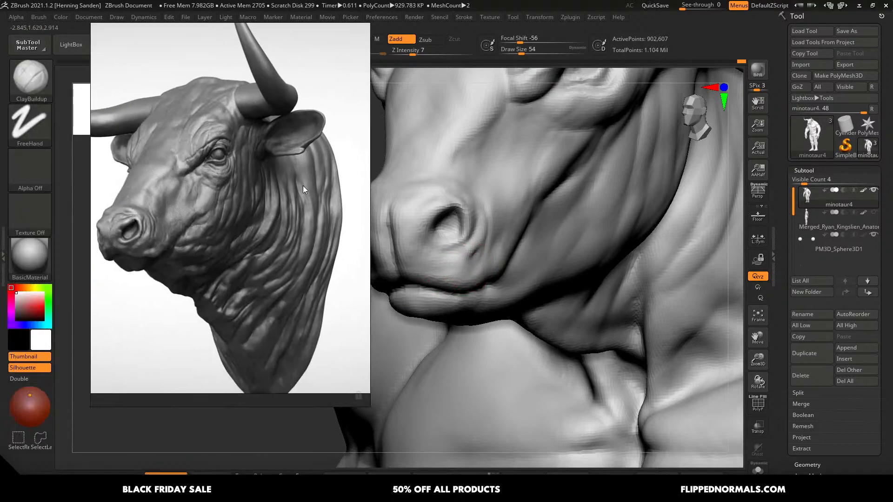
scroll(288, 209, down, 10)
middle_drag(246, 163, 226, 153)
scroll(260, 154, up, 8)
middle_drag(331, 201, 304, 236)
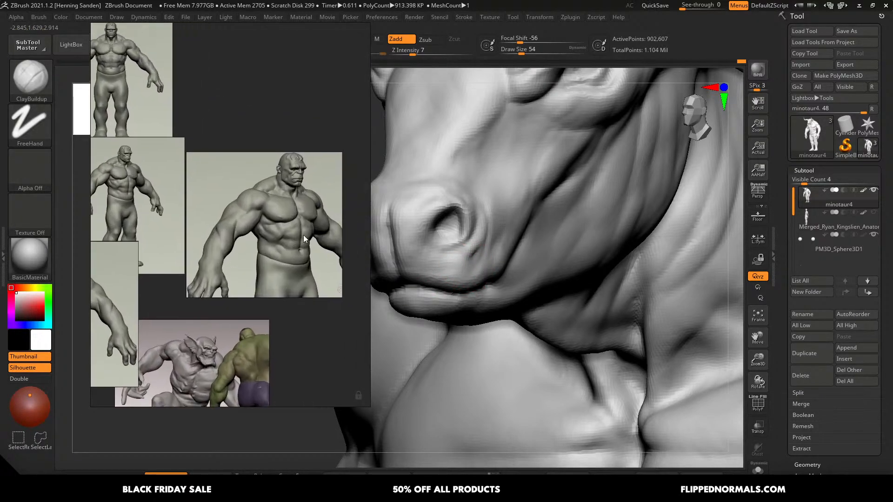
scroll(313, 230, up, 3)
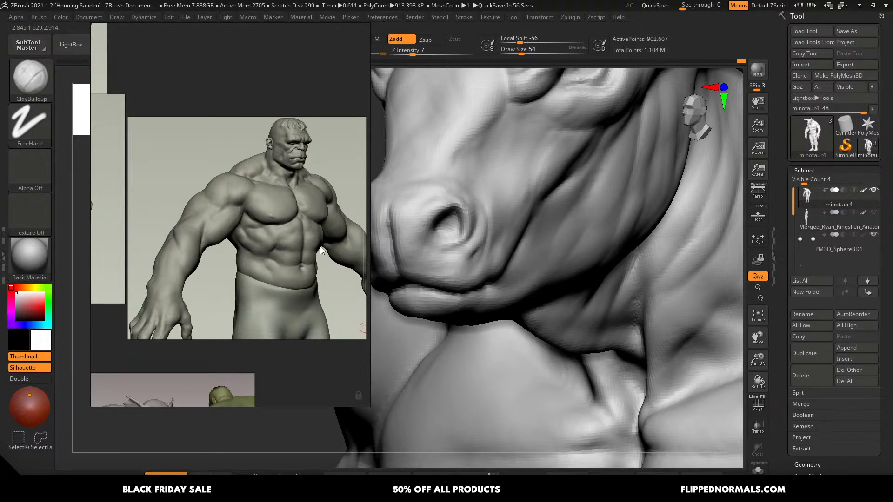
scroll(255, 313, down, 5)
middle_drag(255, 314, 171, 211)
middle_drag(225, 284, 270, 313)
scroll(211, 244, up, 6)
middle_drag(279, 235, 282, 249)
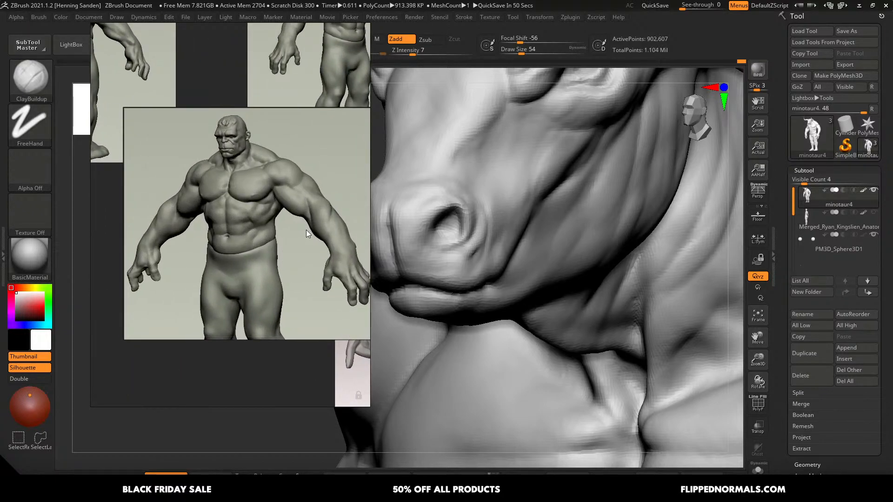
- Bring the bull head references into view on the board, and narrow and place the board beside the minotaur's head
scroll(289, 230, down, 8)
scroll(252, 230, up, 5)
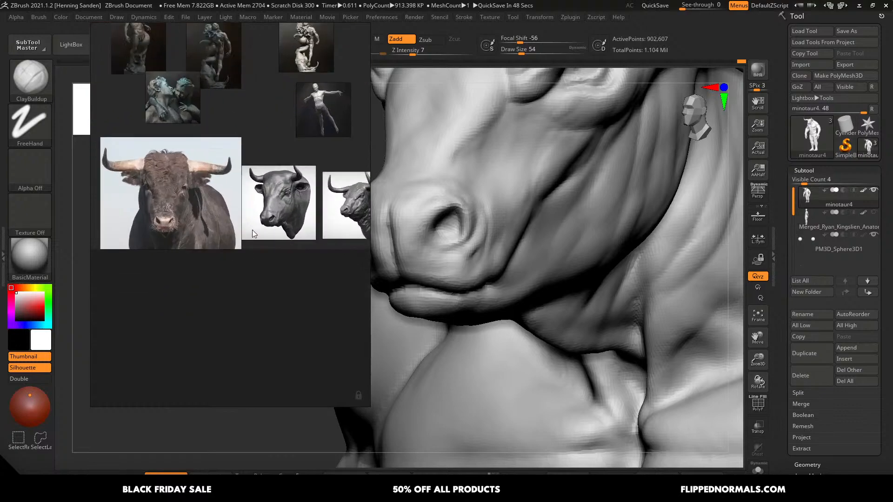
scroll(266, 221, up, 5)
middle_drag(266, 222, 190, 339)
scroll(263, 260, down, 2)
right_drag(294, 262, 205, 284)
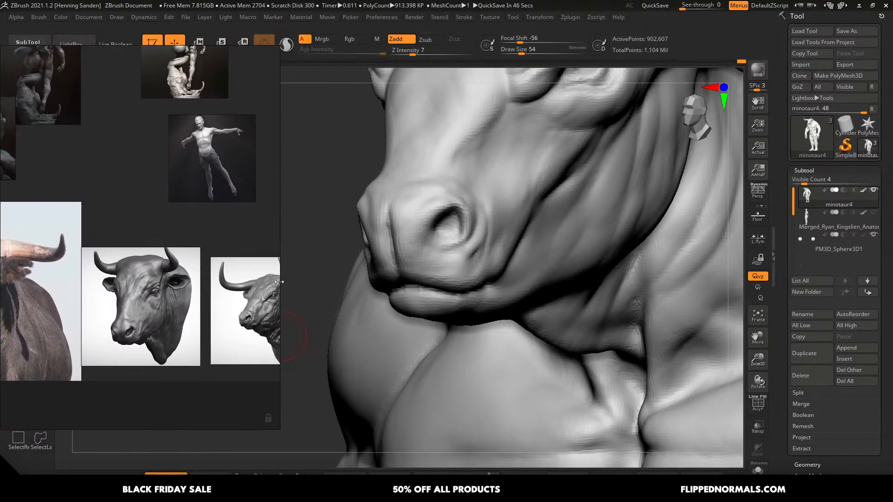
drag(279, 397, 220, 393)
right_drag(164, 319, 242, 337)
- Turn the minotaur's head so the muzzle faces the front and activate the Move brush
right_drag(345, 250, 382, 243)
right_drag(438, 231, 468, 239)
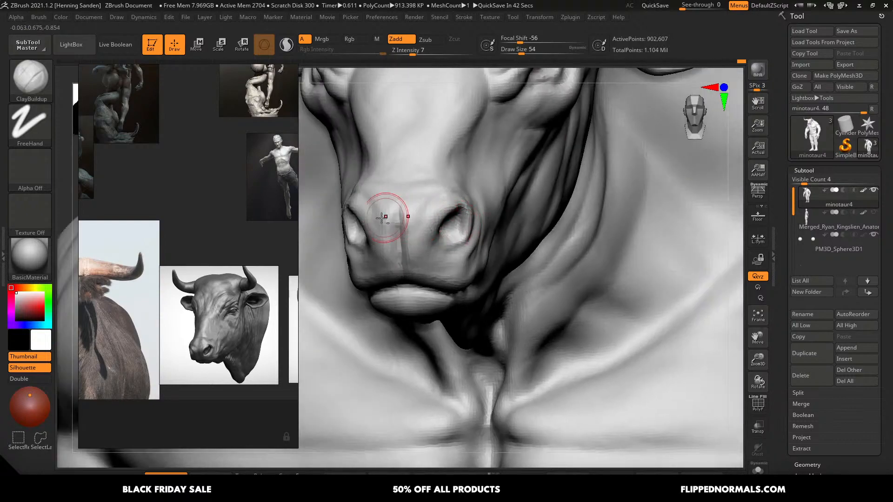
ctrl+right_drag(384, 216, 375, 232)
key(b)
key(m)
key(v)
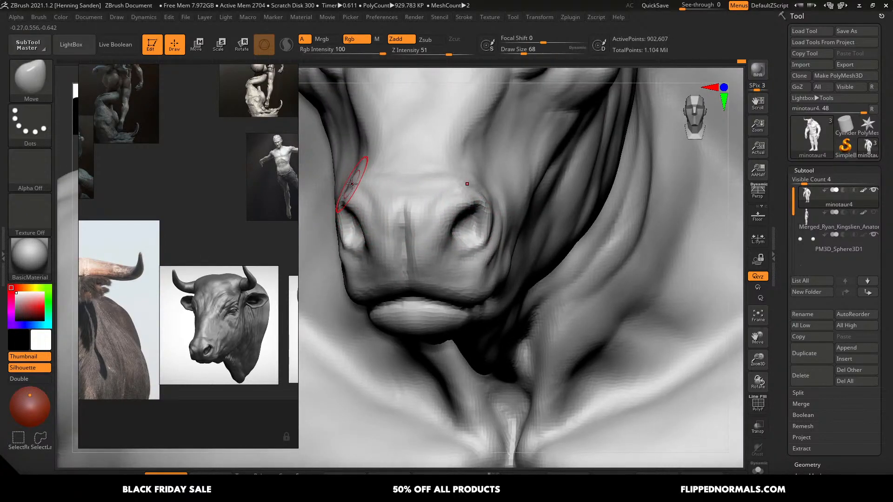
- Examine the sculpted bull head references up close and compare them with the minotaur's face from the front
middle_drag(199, 352, 197, 324)
alt+right_drag(197, 324, 259, 320)
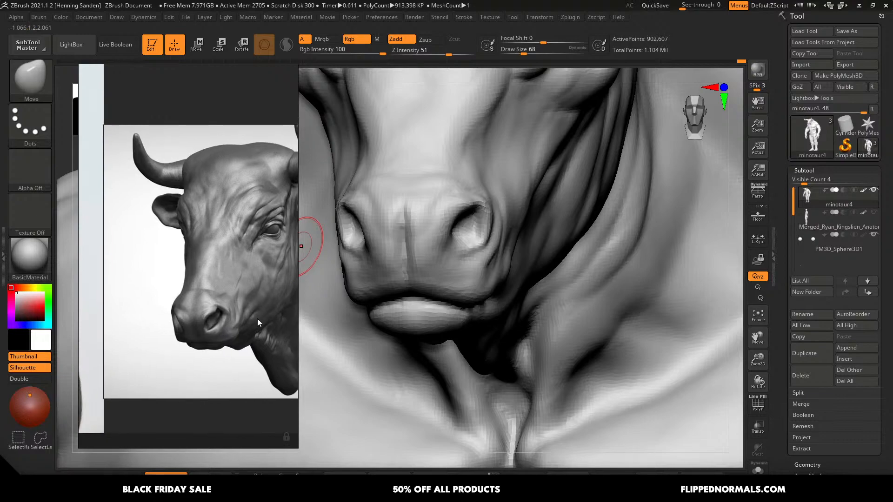
right_drag(450, 262, 451, 257)
alt+right_drag(254, 310, 183, 319)
middle_drag(183, 318, 163, 427)
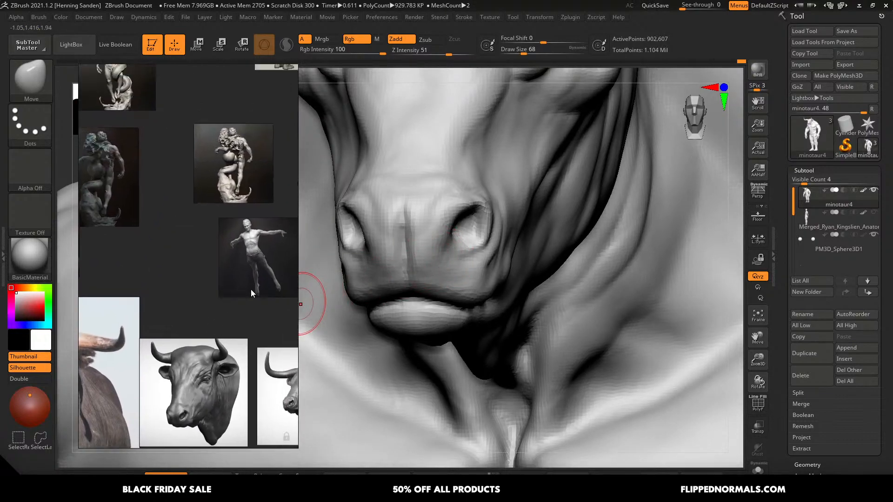
middle_drag(298, 426, 203, 336)
alt+right_drag(203, 336, 259, 284)
middle_drag(252, 287, 253, 280)
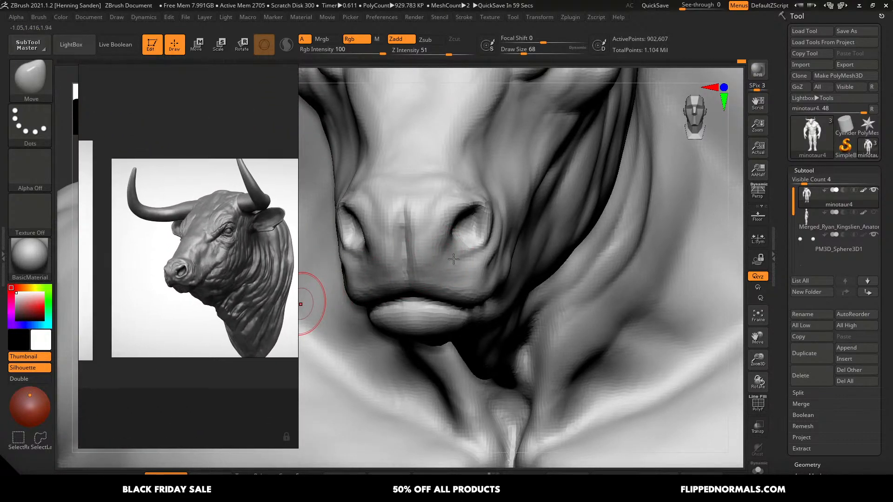
mouse_move(453, 259)
right_down()
mouse_move(465, 242)
mouse_move(438, 209)
right_up()
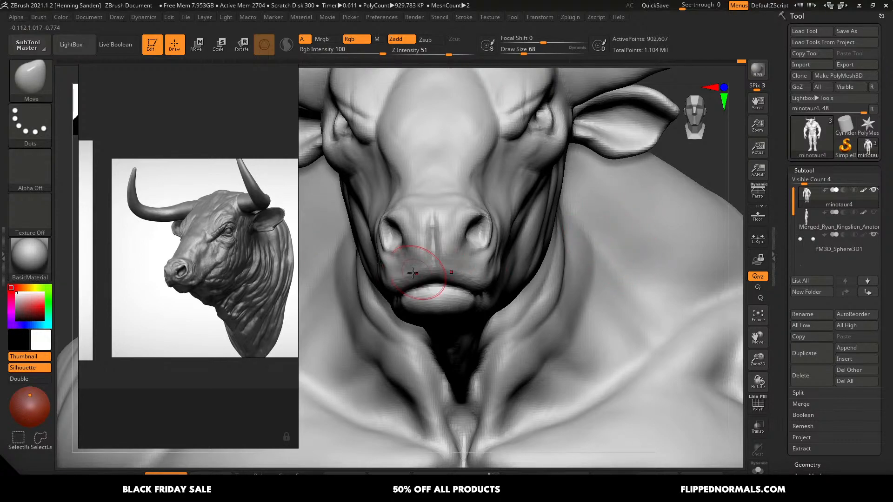
- Reshape the minotaur's nostril opening using the Move brush at a small draw size
right_drag(290, 304, 267, 311)
right_drag(464, 258, 393, 246)
ctrl+right_drag(484, 233, 465, 218)
mouse_move(465, 218)
shift+right_down()
mouse_move(497, 236)
mouse_move(485, 253)
shift+right_up()
key(s)
click(480, 251)
drag(488, 250, 487, 240)
right_drag(487, 244, 395, 241)
drag(493, 234, 496, 232)
key(s)
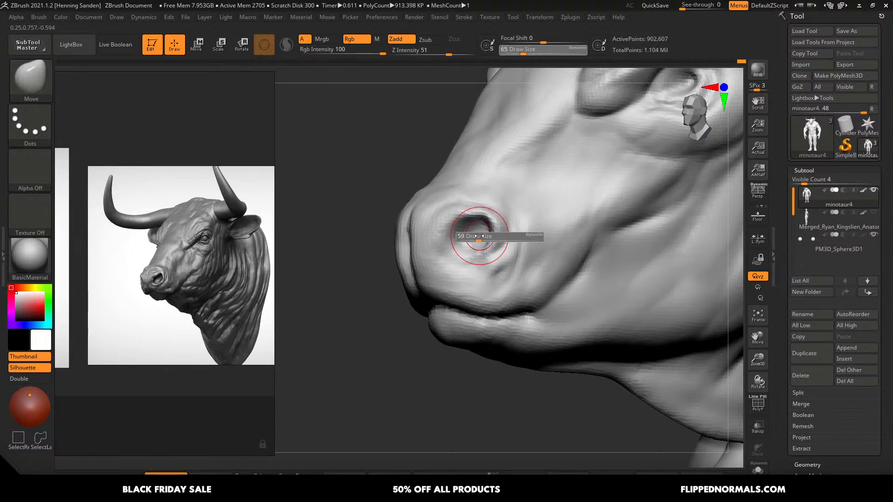
click(473, 239)
right_drag(454, 235, 489, 236)
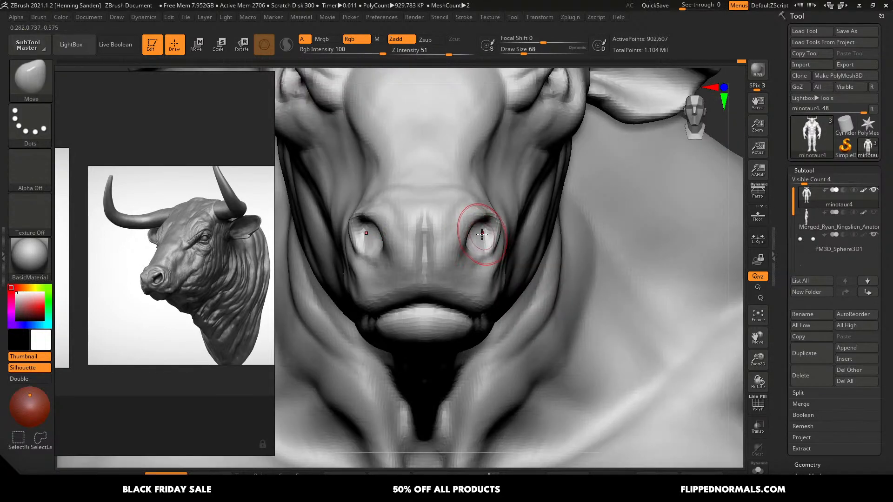
- Adjust the nostril's outer rim with a larger Move brush and enlarge the bull head on the reference board
key(s)
click(485, 236)
drag(485, 236, 492, 239)
key(s)
click(487, 250)
mouse_move(180, 345)
middle_down()
mouse_move(161, 349)
mouse_move(185, 356)
middle_up()
scroll(174, 292, up, 2)
scroll(174, 292, up, 3)
- Adjust the profile of the nose tip with the Move brush at draw size 120
right_drag(488, 261, 444, 264)
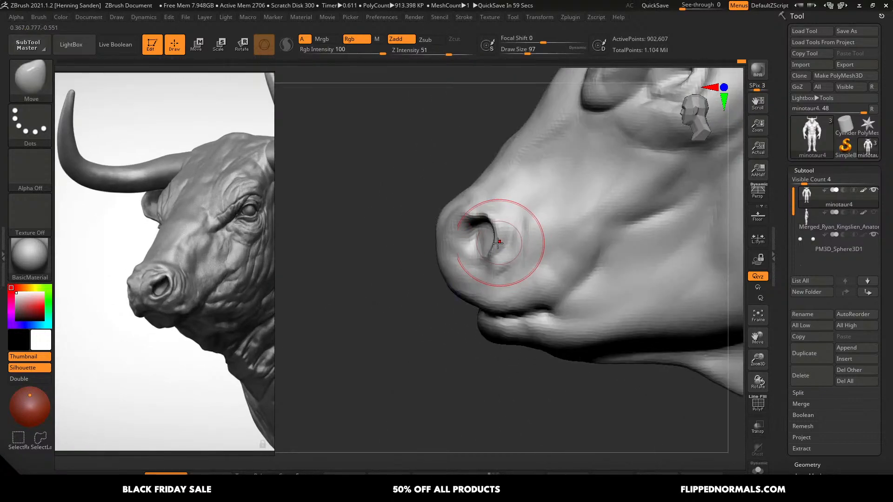
key(s)
click(486, 237)
drag(452, 265, 450, 268)
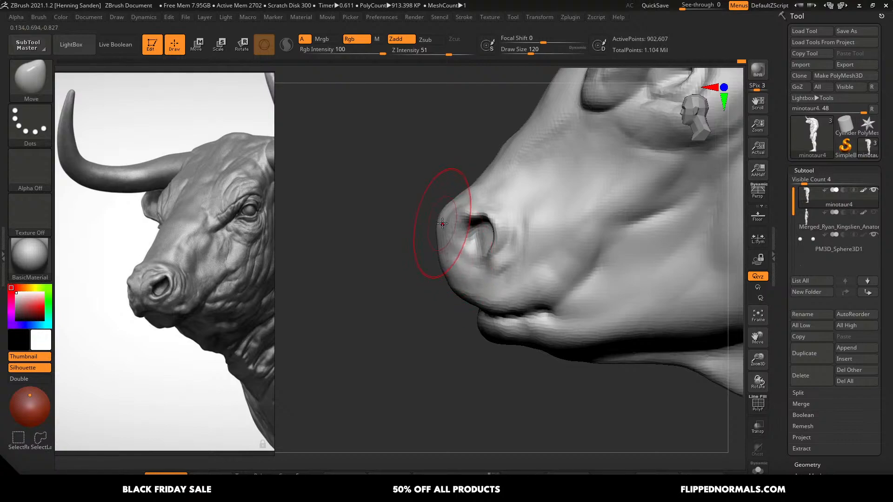
- Reshape the profile of the nose bridge below the brow with the Move brush at draw size 140, then reduce it to 94
alt+right_drag(491, 185, 442, 235)
key(s)
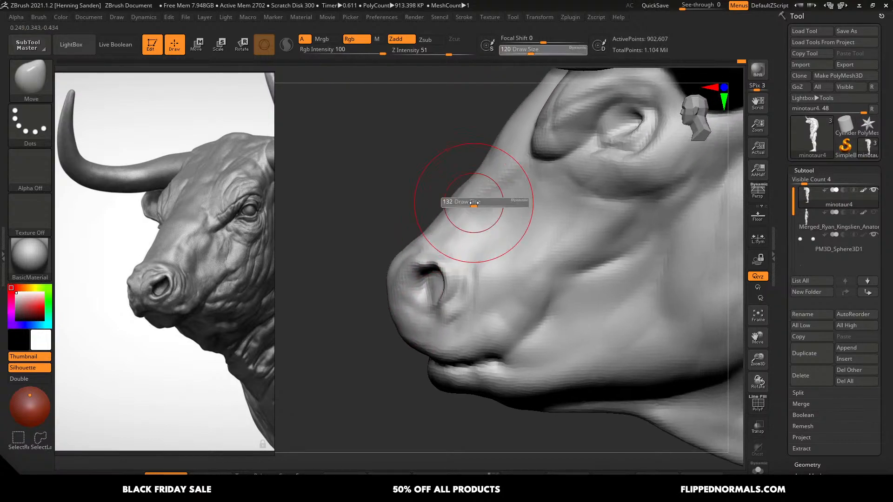
click(475, 201)
drag(499, 143, 509, 146)
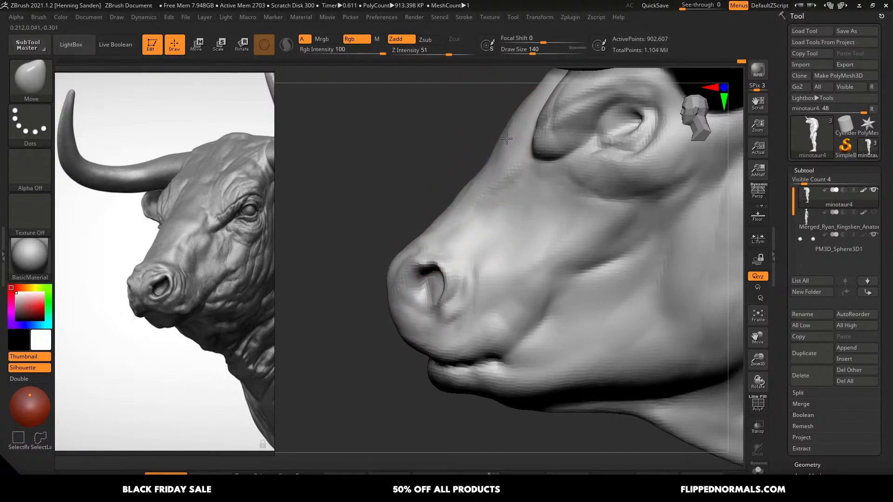
mouse_move(556, 194)
alt+right_down()
mouse_move(534, 192)
mouse_move(542, 145)
mouse_move(543, 186)
alt+right_up()
key(s)
drag(543, 186, 498, 208)
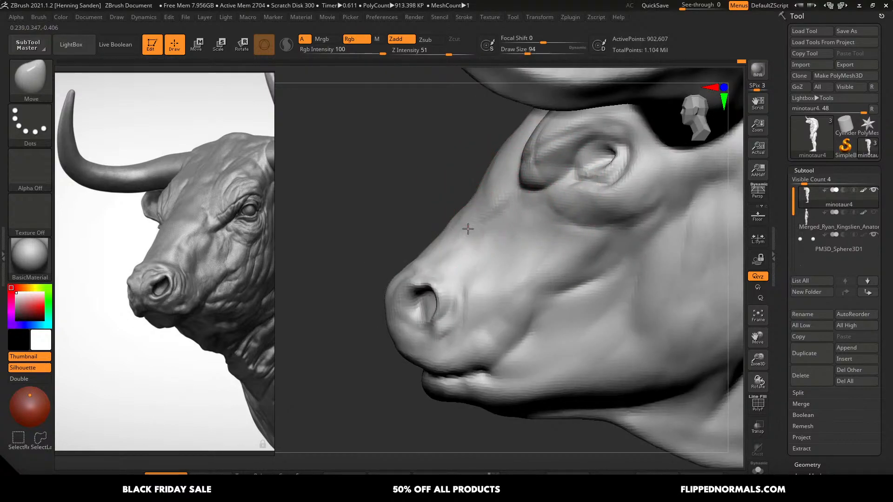
right_drag(542, 230, 607, 228)
key(b)
key(c)
key(b)
key(s)
drag(532, 224, 522, 223)
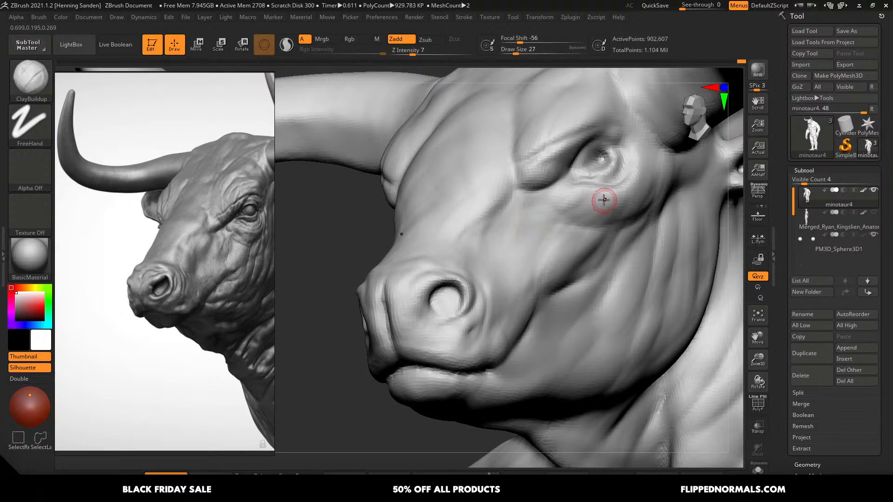
- Sculpt the eyelid rim around the eye with the Standard brush at draw size 23
mouse_move(602, 182)
alt+right_down()
mouse_move(561, 190)
mouse_move(575, 173)
alt+right_up()
key(b)
key(s)
key(t)
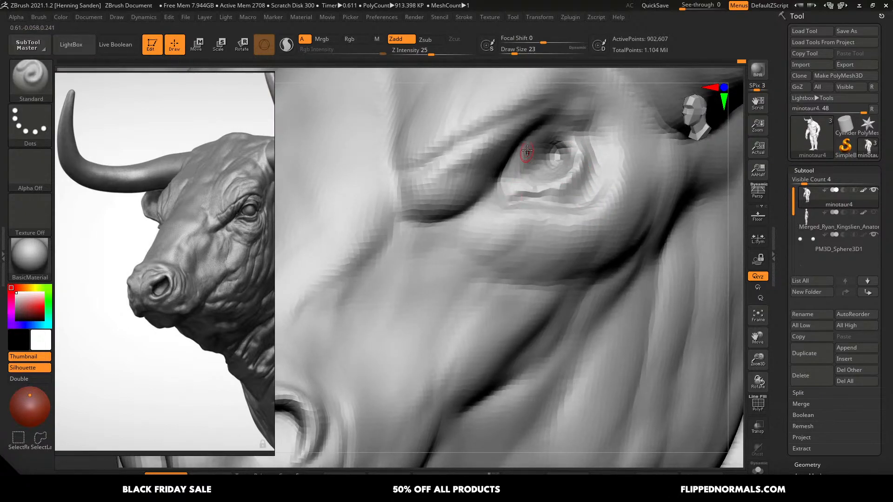
drag(513, 184, 561, 132)
right_drag(582, 156, 586, 178)
- Build up the fleshy volume directly beneath the eye with a larger Standard brush
key(bracketright)
key(bracketright)
drag(522, 217, 570, 216)
mouse_move(570, 215)
ctrl+right_down()
mouse_move(546, 219)
mouse_move(574, 228)
mouse_move(546, 217)
mouse_move(584, 214)
ctrl+right_up()
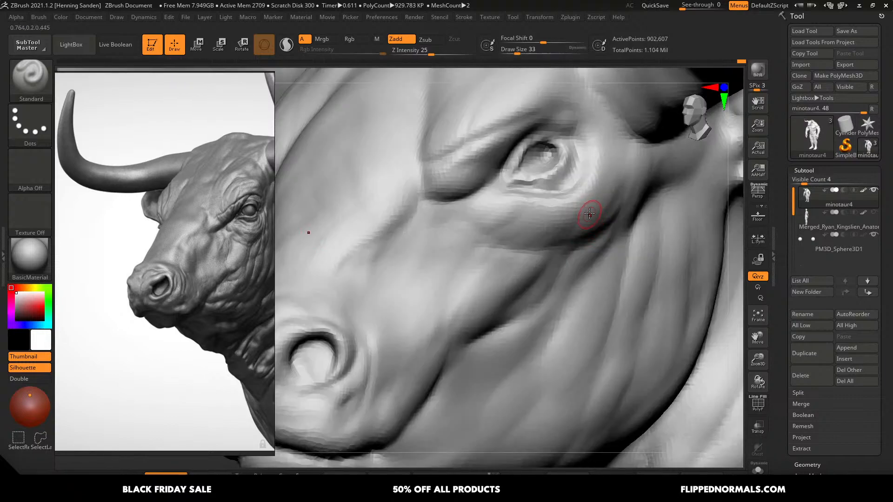
key(bracketleft)
key(bracketleft)
key(bracketright)
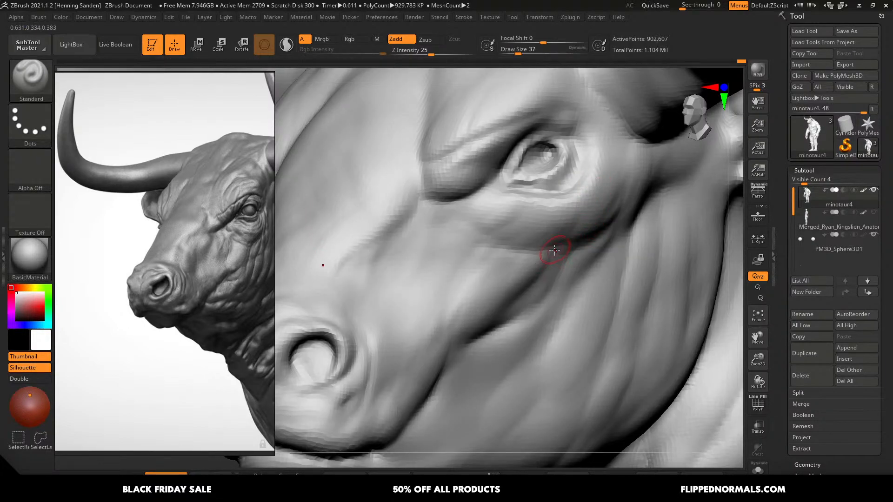
- Carve the crease running from beneath the eye down the cheek with the Standard brush at draw size 37
alt+right_drag(517, 304, 540, 264)
alt+drag(552, 251, 508, 296)
key(bracketright)
key(bracketright)
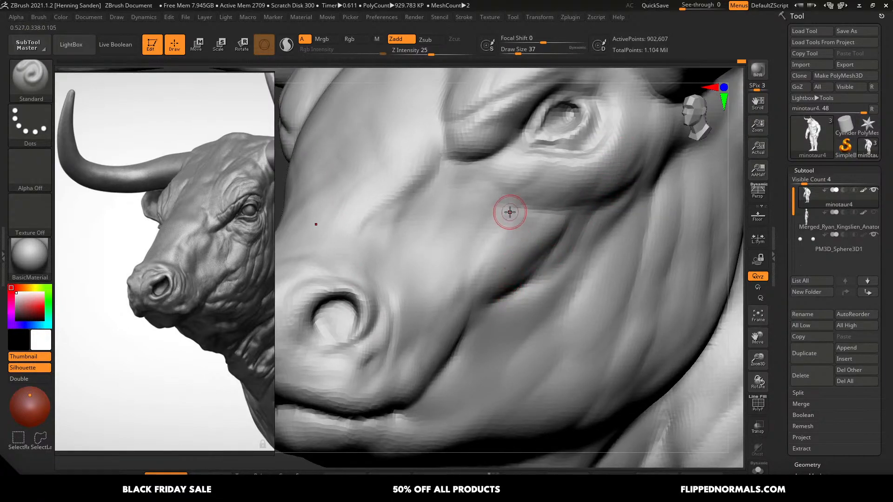
- Carve a small hollow just beneath the inner end of the brow with the Standard brush at draw size 49
key(bracketright)
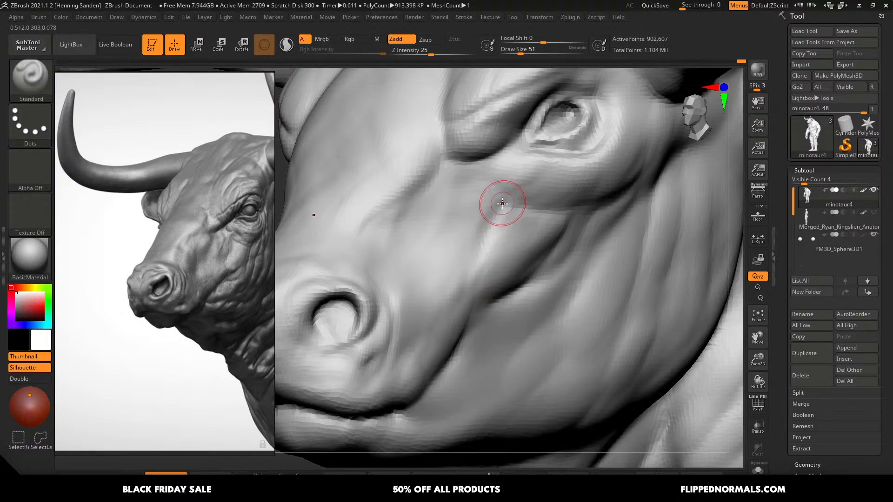
mouse_move(481, 170)
mouse_down()
mouse_move(473, 184)
mouse_move(474, 169)
mouse_up()
key(s)
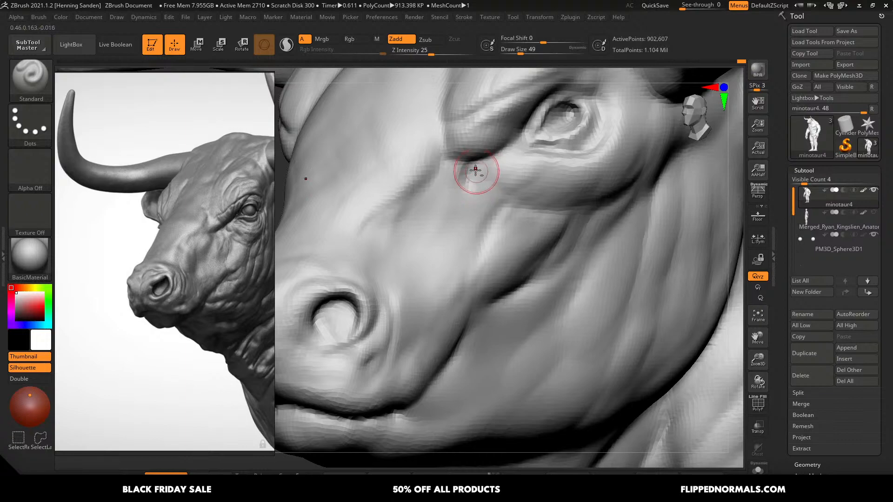
drag(493, 206, 482, 191)
key(s)
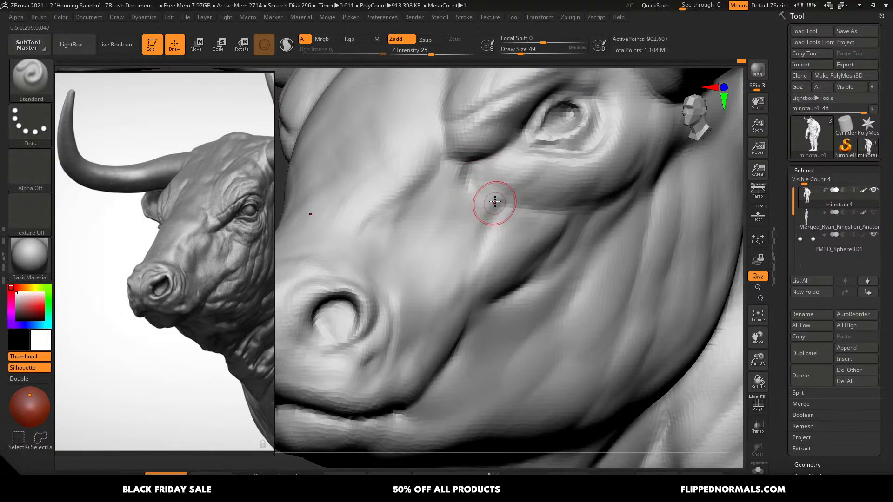
- Try cutting a crease from the inner brow toward the nostril with the DamStandard brush at draw size 80
key(b)
key(d)
key(s)
key(s)
drag(447, 220, 452, 220)
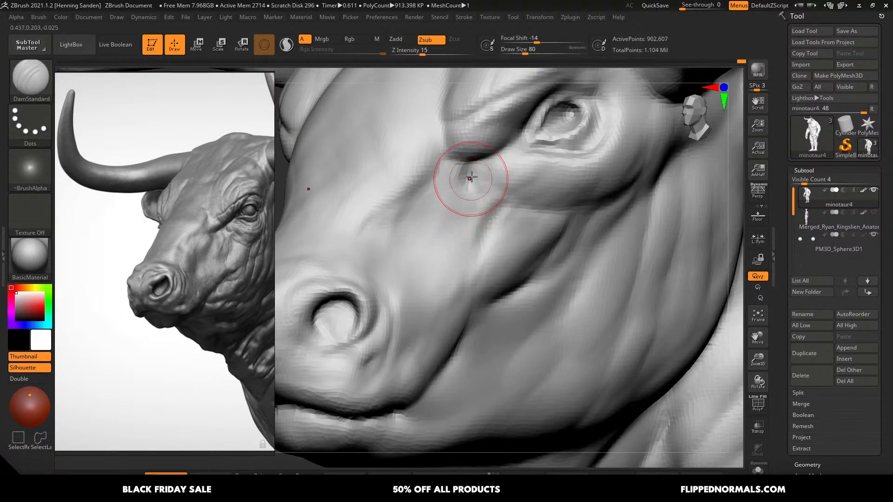
drag(457, 160, 408, 235)
key(ctrl+z)
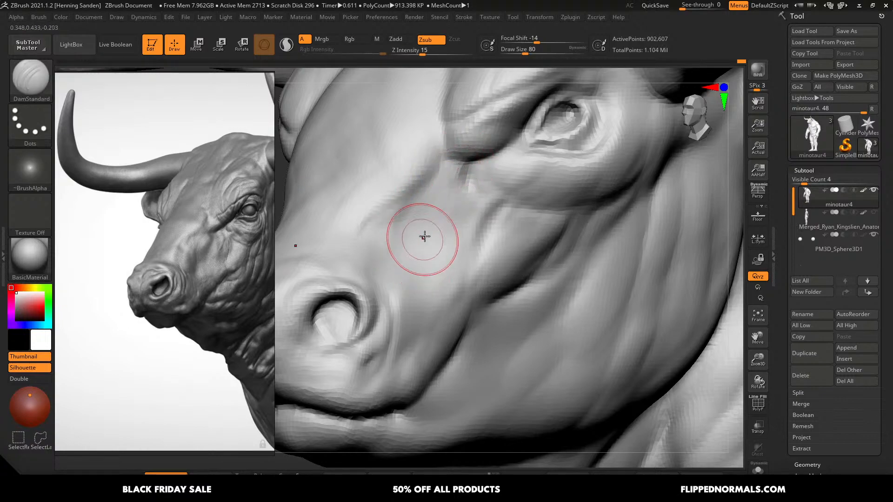
- Switch to the ClayBuildup brush and smooth the surface between the inner eye corner and the nostril
right_drag(450, 201, 455, 209)
key(b)
key(c)
key(b)
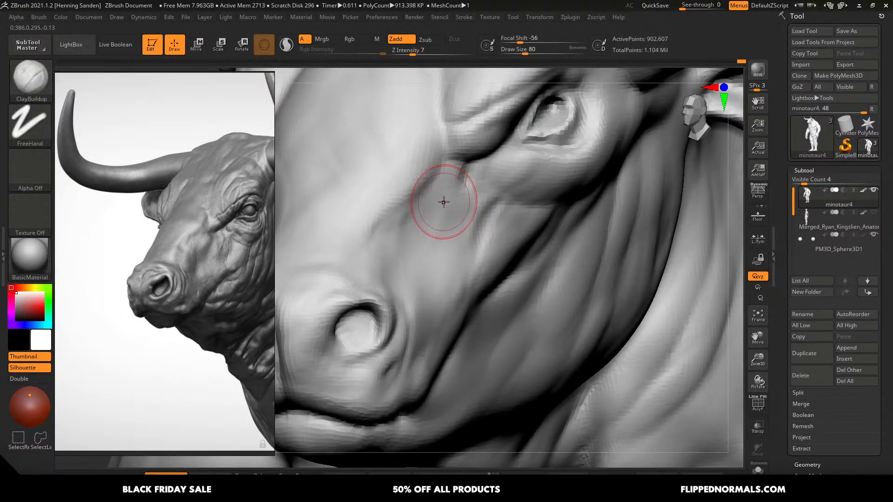
key(bracketleft)
shift+drag(442, 202, 412, 237)
key(s)
mouse_move(428, 222)
mouse_down()
mouse_move(424, 212)
mouse_move(416, 223)
mouse_up()
key(bracketright)
key(ctrl+z)
- Smooth the opposite side of the nose bridge from the inner brow toward the nostril
ctrl+right_drag(420, 175, 409, 148)
right_drag(400, 186, 452, 213)
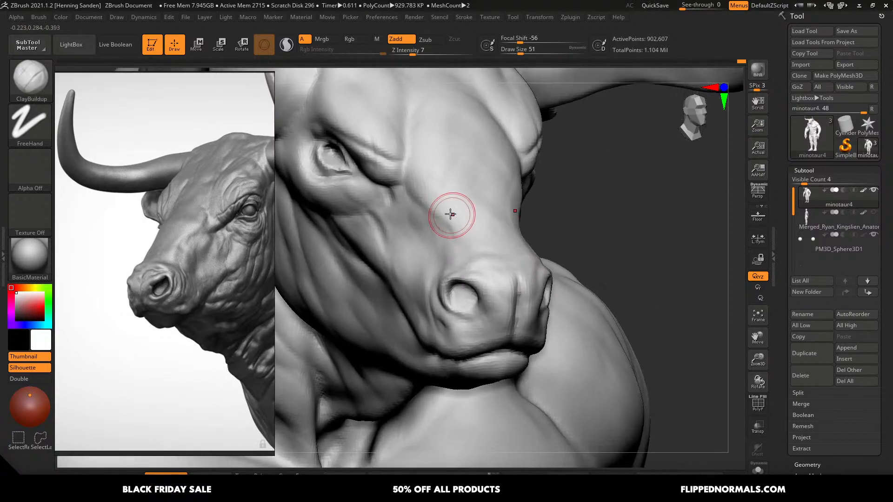
shift+drag(411, 174, 436, 218)
mouse_move(415, 180)
shift+mouse_down()
mouse_move(467, 235)
mouse_move(425, 202)
shift+mouse_up()
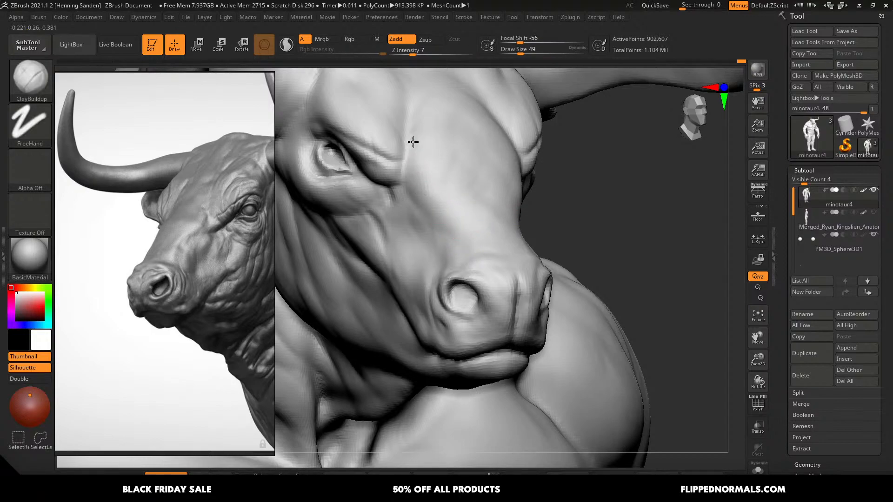
alt+right_drag(415, 155, 444, 201)
mouse_move(422, 184)
mouse_down()
mouse_move(407, 196)
mouse_move(412, 182)
mouse_up()
- Build up the brow and forehead above the eye with the ClayBuildup brush, raising its draw size to 101
ctrl+right_drag(424, 181, 379, 136)
mouse_move(492, 205)
right_down()
mouse_move(439, 217)
mouse_move(493, 206)
right_up()
mouse_move(493, 207)
alt+right_down()
mouse_move(499, 249)
mouse_move(541, 289)
alt+right_up()
right_drag(589, 179, 602, 163)
mouse_move(591, 142)
mouse_down()
mouse_move(575, 161)
mouse_move(571, 128)
mouse_up()
drag(519, 138, 504, 153)
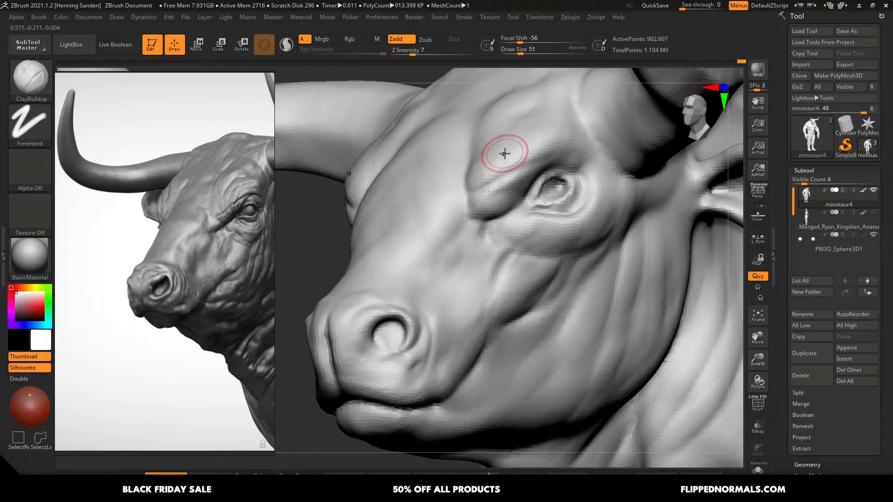
mouse_move(505, 153)
right_down()
mouse_move(512, 148)
mouse_move(525, 204)
right_up()
key(s)
mouse_move(516, 208)
mouse_down()
mouse_move(524, 210)
mouse_move(493, 210)
mouse_move(516, 199)
mouse_up()
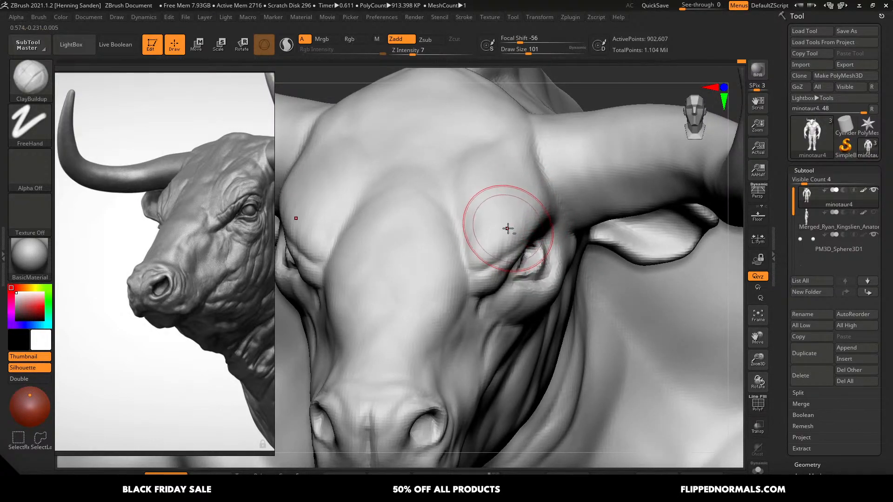
- Reshape the inner end of the brow with the Move brush and reduce the draw size to 56
mouse_move(507, 229)
ctrl+right_down()
mouse_move(507, 219)
mouse_move(504, 253)
mouse_move(475, 265)
mouse_move(454, 261)
mouse_move(479, 258)
ctrl+right_up()
key(b)
key(m)
key(v)
drag(485, 266, 477, 265)
key(bracketleft)
key(bracketleft)
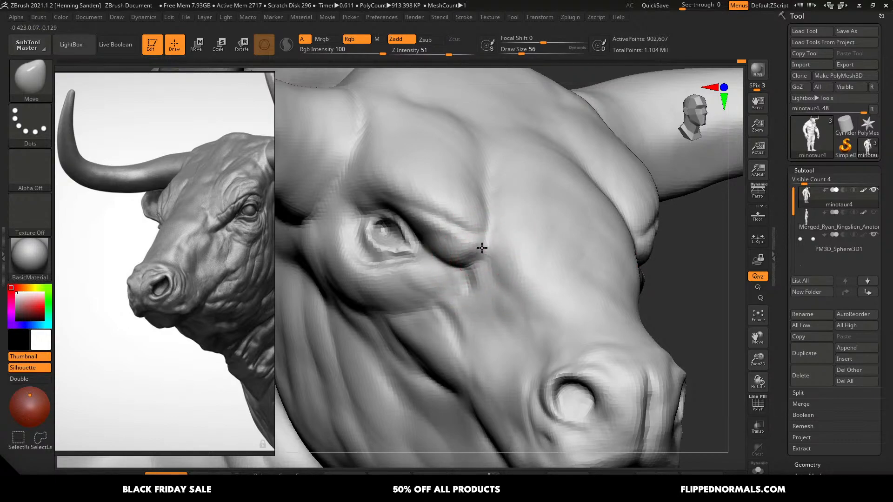
ctrl+right_drag(482, 248, 483, 186)
right_drag(670, 260, 514, 281)
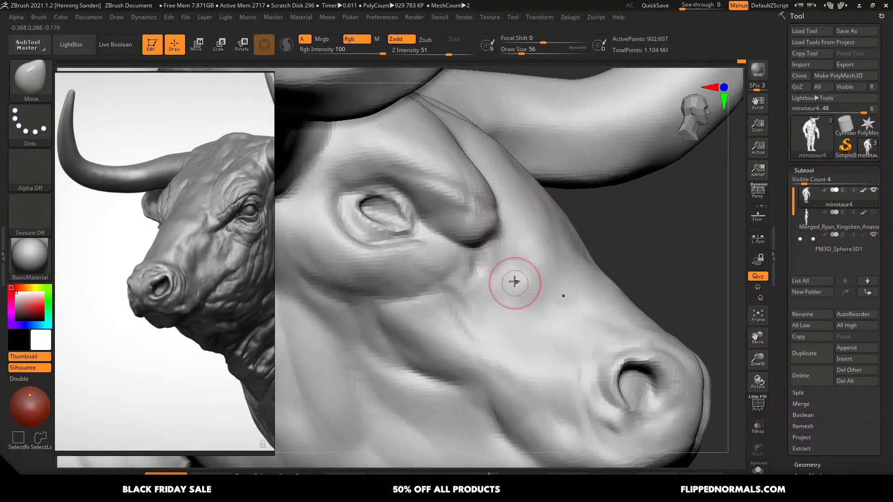
key(bracketleft)
key(b)
key(d)
key(s)
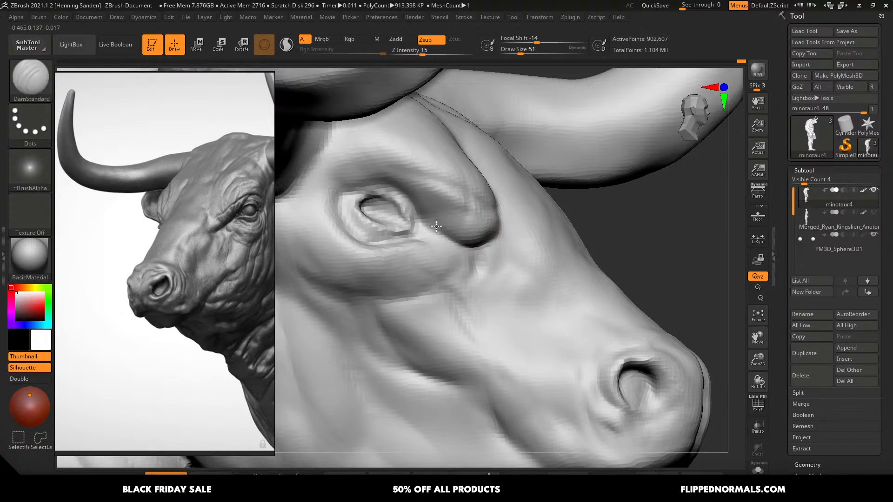
- Reshape the upper eyelid with the Move brush
right_drag(384, 209, 363, 199)
key(b)
key(m)
key(v)
key(s)
click(375, 207)
drag(362, 199, 366, 196)
- Refine the shape of the eye opening and its lids, enlarging the Move brush to draw size 83
right_drag(395, 208, 379, 202)
key(bracketright)
key(bracketright)
key(bracketright)
drag(384, 204, 382, 199)
mouse_move(384, 208)
right_down()
mouse_move(388, 220)
mouse_move(384, 197)
mouse_move(409, 183)
right_up()
key(bracketright)
key(bracketright)
key(bracketright)
drag(368, 213, 372, 223)
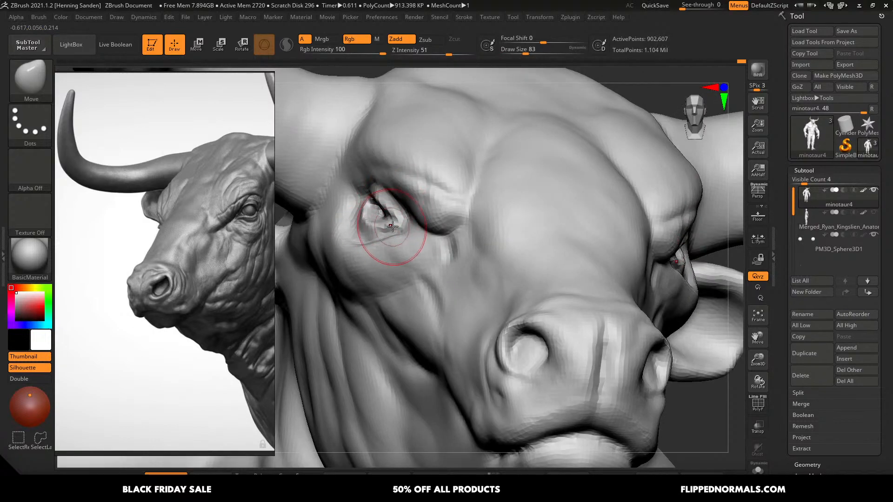
- Try pulling the area beside the inner eye corner inward with the Move brush at draw size 101
mouse_move(422, 210)
right_down()
mouse_move(381, 173)
mouse_move(512, 232)
mouse_move(543, 232)
right_up()
key(bracketright)
key(bracketright)
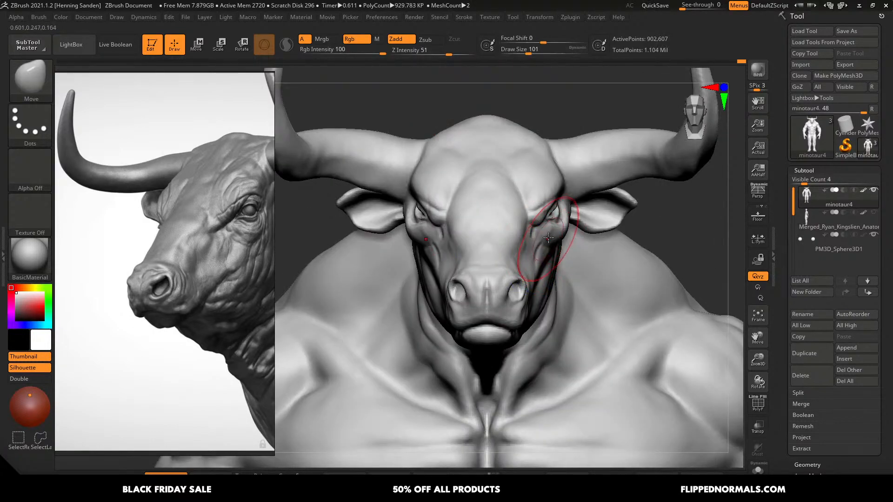
drag(547, 226, 539, 218)
key(s)
drag(541, 220, 535, 215)
key(ctrl+z)
- Adjust the side of the nose below the inner brow with the Move brush at draw size 68
key(bracketleft)
key(bracketleft)
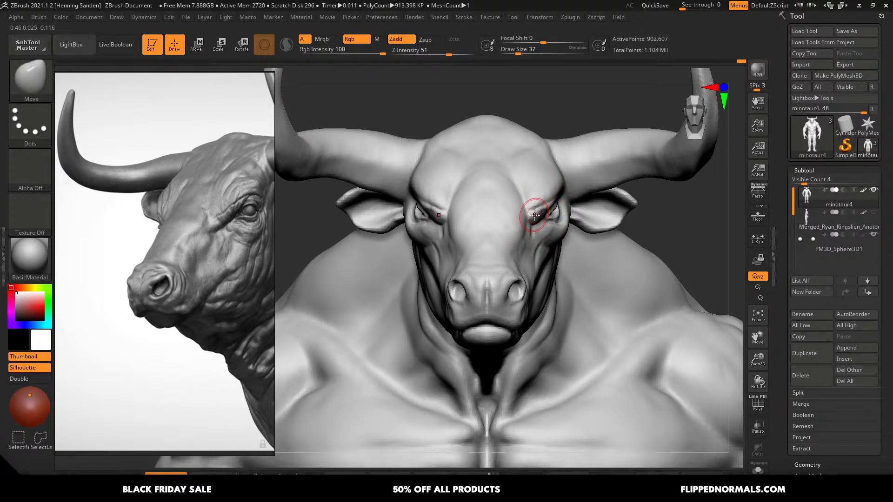
right_drag(531, 216, 508, 219)
key(s)
drag(528, 219, 529, 223)
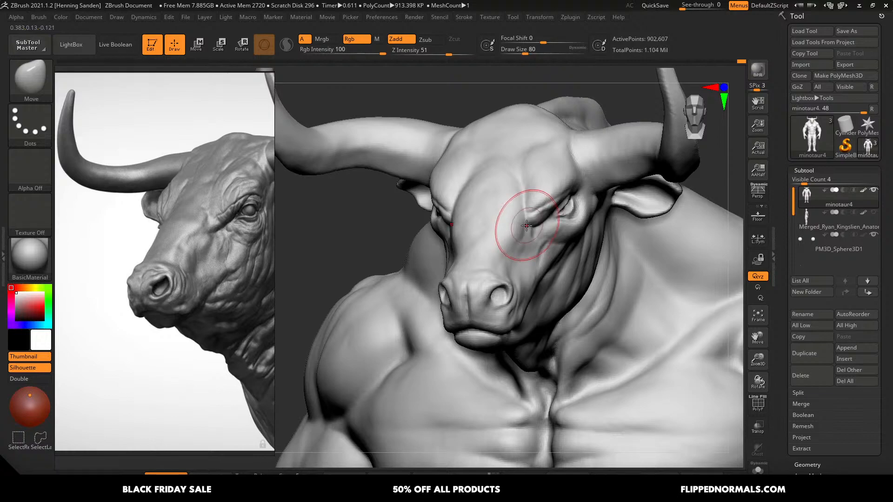
key(bracketleft)
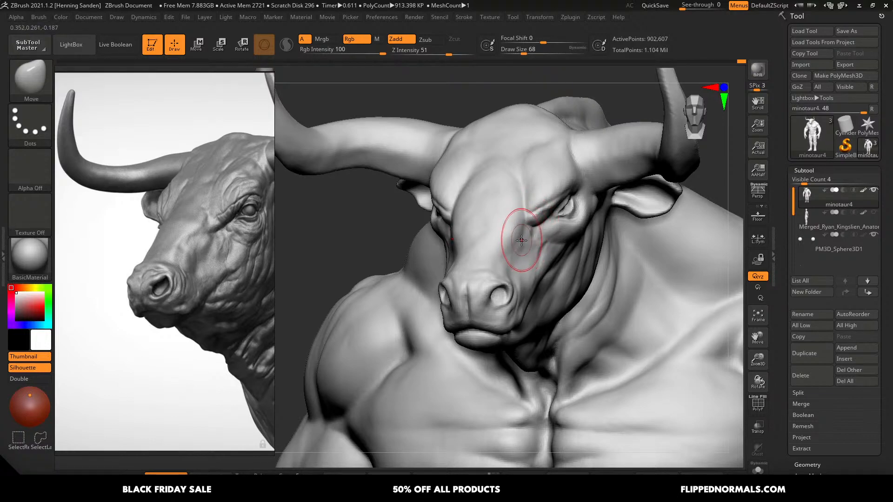
right_drag(529, 238, 545, 241)
drag(523, 243, 525, 240)
- Reshape the silhouette of the nose bridge with the Move brush at draw size 154
mouse_move(525, 241)
right_down()
mouse_move(491, 261)
mouse_move(435, 269)
mouse_move(404, 257)
mouse_move(426, 242)
right_up()
key(bracketright)
key(bracketright)
key(bracketright)
key(bracketright)
drag(420, 254, 418, 248)
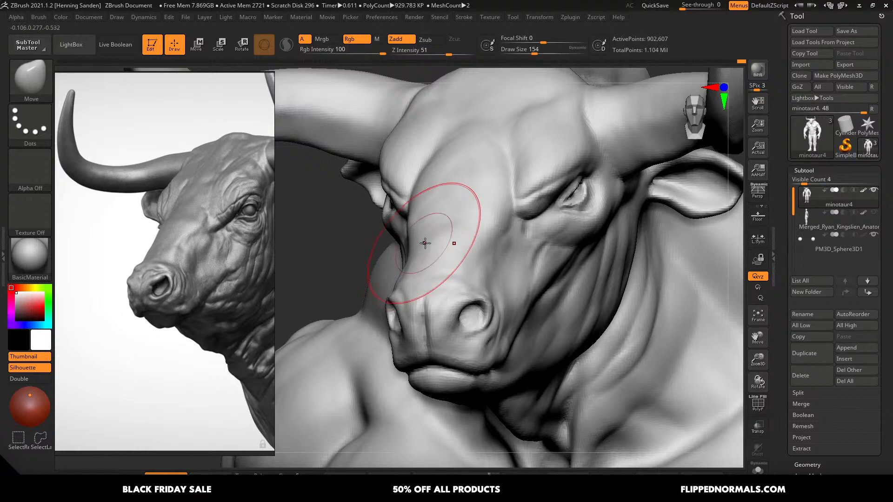
- Switch to the Standard brush and reduce its draw size to 65 for the nose bridge
mouse_move(425, 243)
ctrl+right_down()
mouse_move(442, 219)
mouse_move(455, 219)
mouse_move(432, 200)
mouse_move(445, 233)
ctrl+right_up()
key(b)
key(s)
key(t)
key(s)
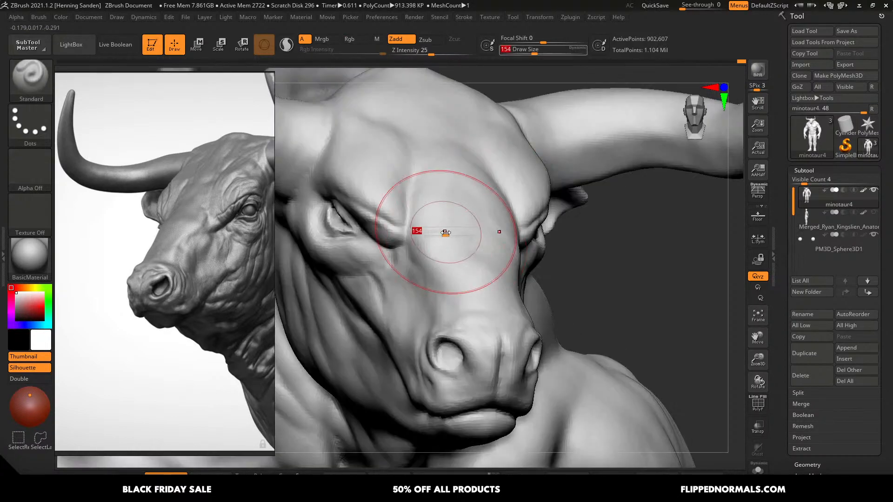
drag(445, 232, 439, 232)
ctrl+right_drag(437, 228, 434, 219)
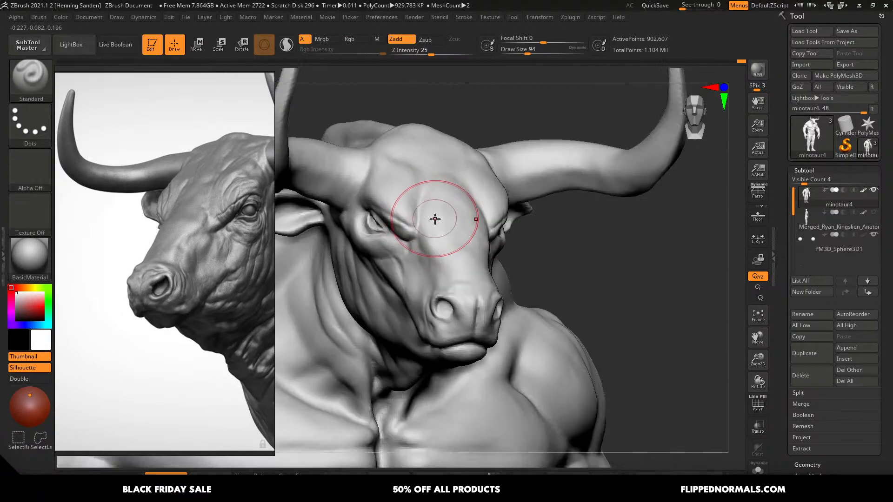
key(s)
drag(434, 223, 429, 223)
- Sculpt the edge of the nose bridge from the inner brow toward the nostril with the Standard brush at draw size 49
right_drag(459, 262, 405, 259)
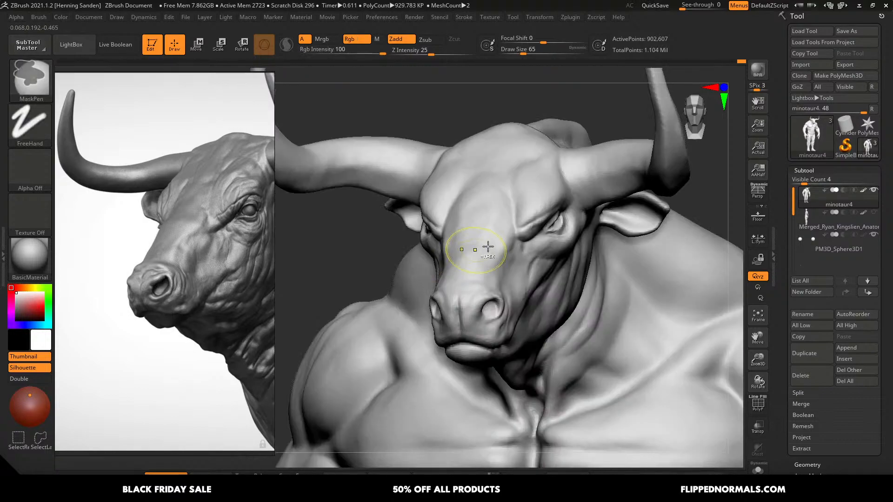
key(s)
drag(509, 214, 506, 220)
key(s)
drag(509, 199, 483, 273)
right_drag(533, 255, 507, 252)
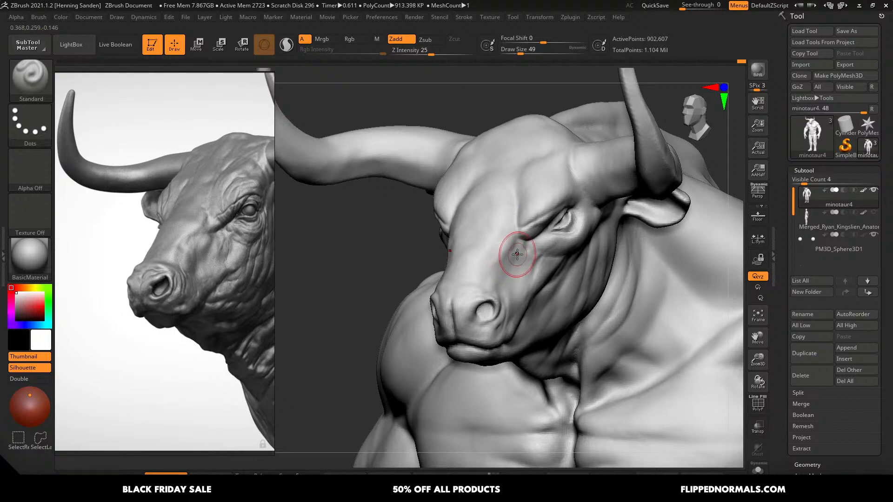
key(s)
mouse_move(510, 239)
mouse_down()
mouse_move(495, 279)
mouse_move(508, 254)
mouse_up()
key(ctrl+z)
key(s)
key(ctrl+z)
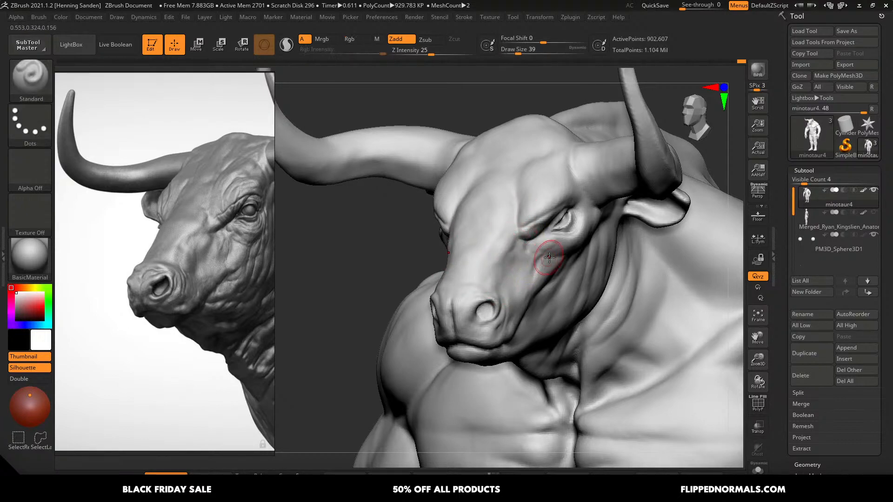
- Sculpt small folds below the inner corner of the eye with the Standard brush at draw size 22, and set its size to 27
mouse_move(548, 255)
right_down()
mouse_move(579, 229)
mouse_move(567, 251)
right_up()
key(s)
drag(567, 250, 548, 253)
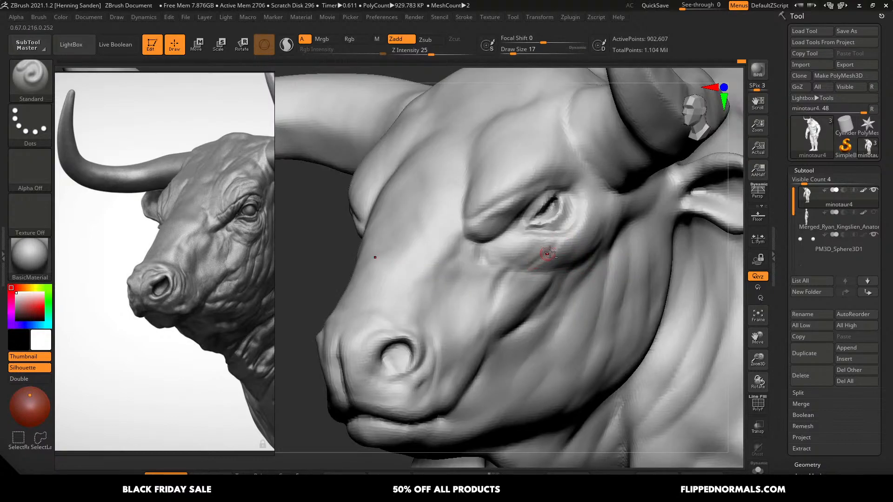
key(ctrl+z)
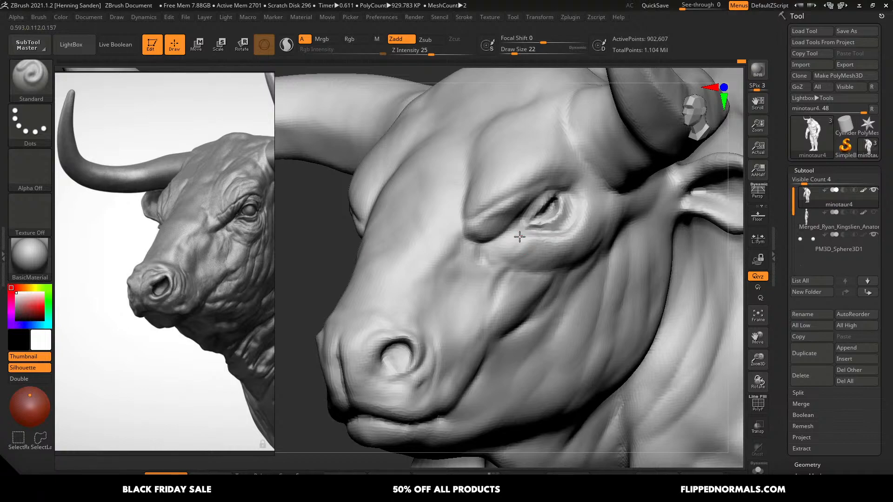
drag(500, 251, 506, 262)
right_drag(582, 248, 580, 236)
key(s)
drag(579, 237, 581, 237)
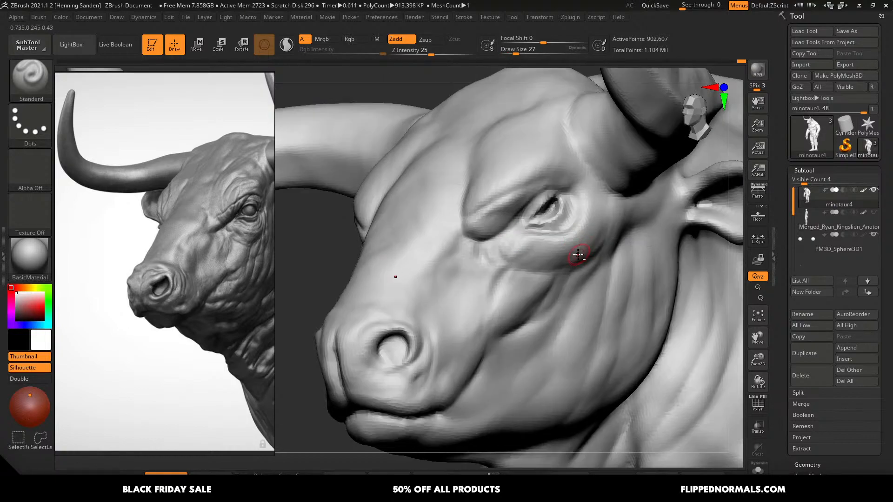
- Shape the side of the nose below the eye folds with the Standard brush at draw size 44
alt+right_drag(532, 261, 513, 243)
key(s)
drag(513, 243, 489, 248)
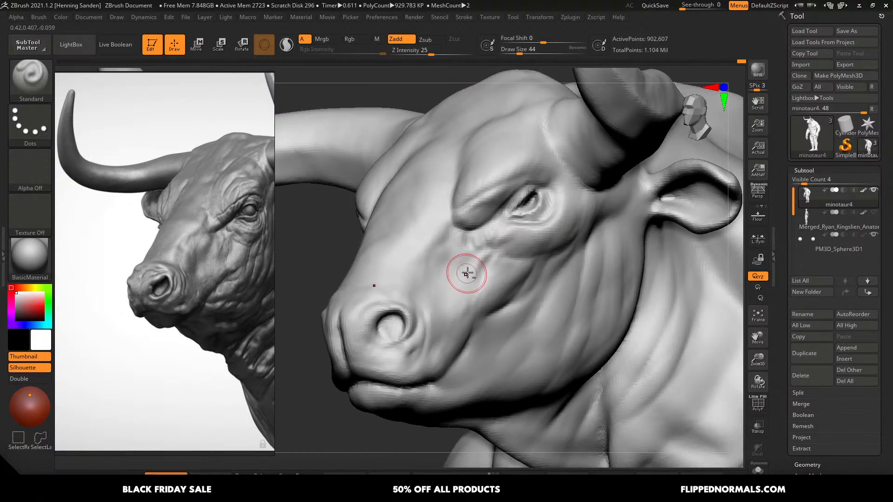
- Sculpt the rim around the outer side of the nostril with the Standard brush at draw size 25
right_drag(485, 264, 485, 266)
key(s)
key(s)
drag(422, 321, 418, 322)
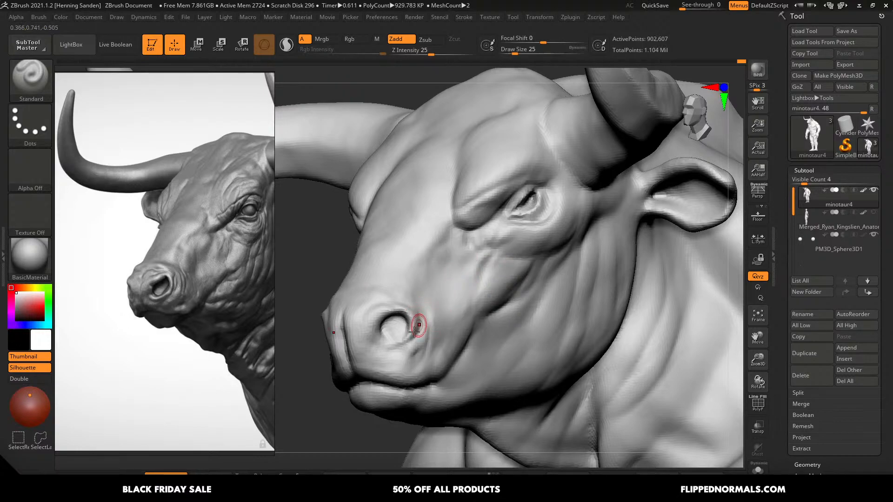
ctrl+right_drag(417, 320, 421, 317)
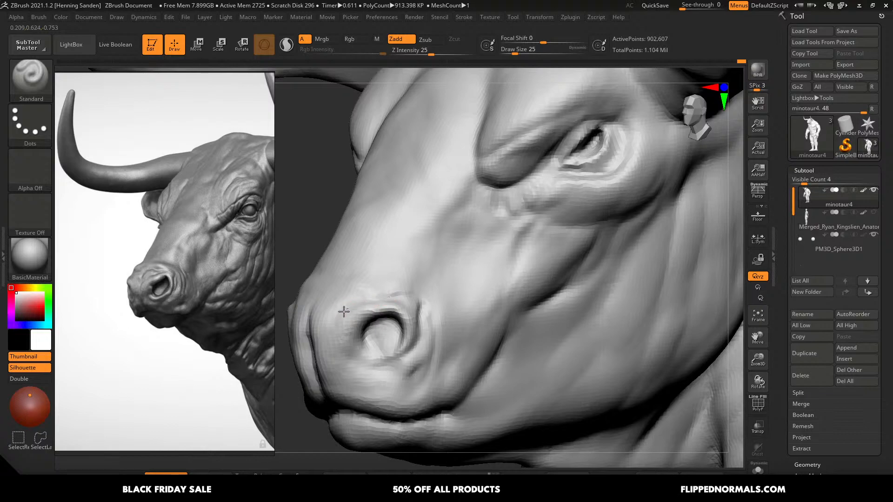
alt+right_drag(348, 322, 395, 289)
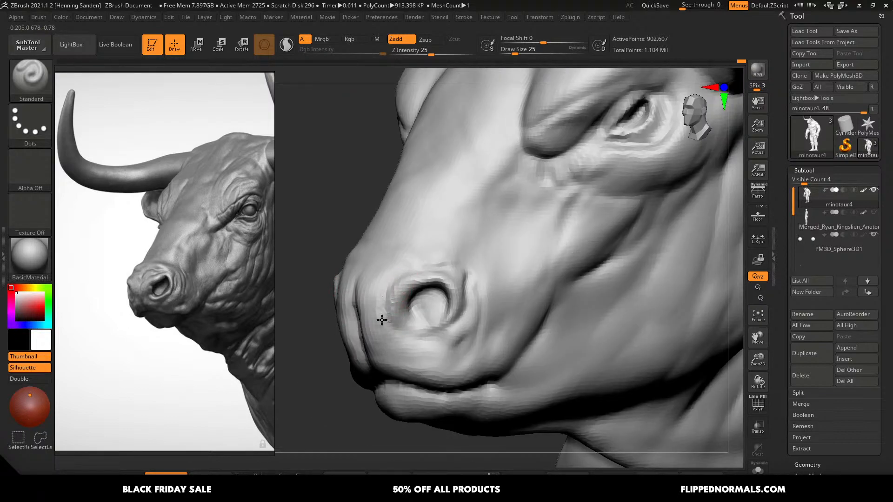
- Switch to the Move brush and reshape the inner side of the nostril, raising the draw size to 132
key(b)
key(m)
key(v)
key(s)
drag(398, 310, 405, 311)
key(s)
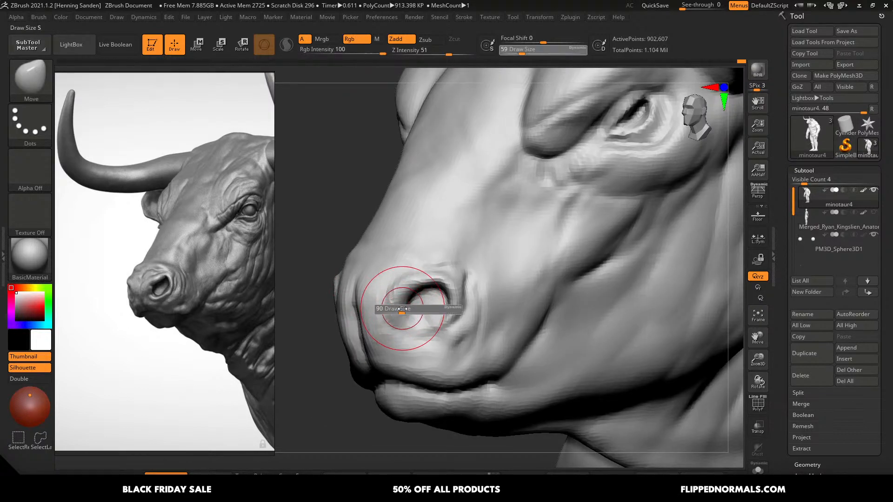
right_drag(393, 309, 404, 310)
key(s)
drag(403, 309, 409, 310)
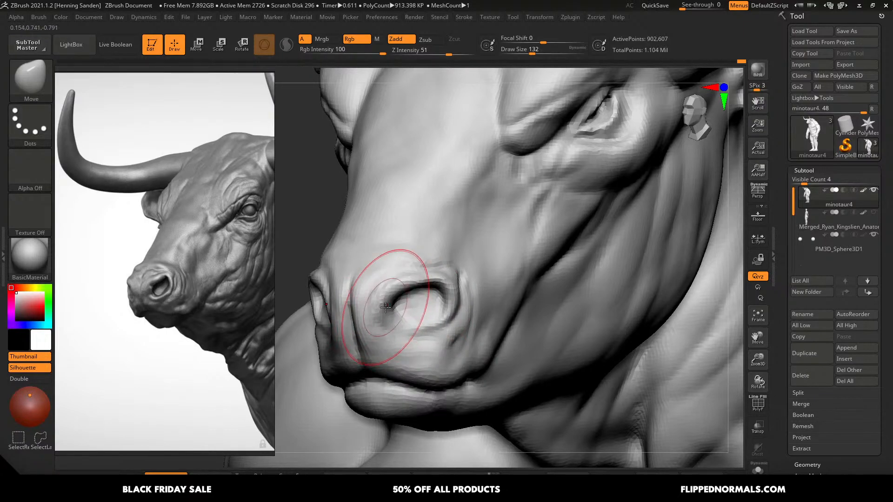
- Adjust the front of the nose and the silhouette above the nostril with the Move brush at draw size 132
right_drag(385, 307, 398, 305)
key(s)
drag(398, 305, 392, 305)
right_drag(392, 306, 375, 309)
drag(367, 303, 370, 294)
mouse_move(370, 294)
right_down()
mouse_move(388, 292)
mouse_move(369, 265)
right_up()
key(s)
drag(366, 256, 367, 237)
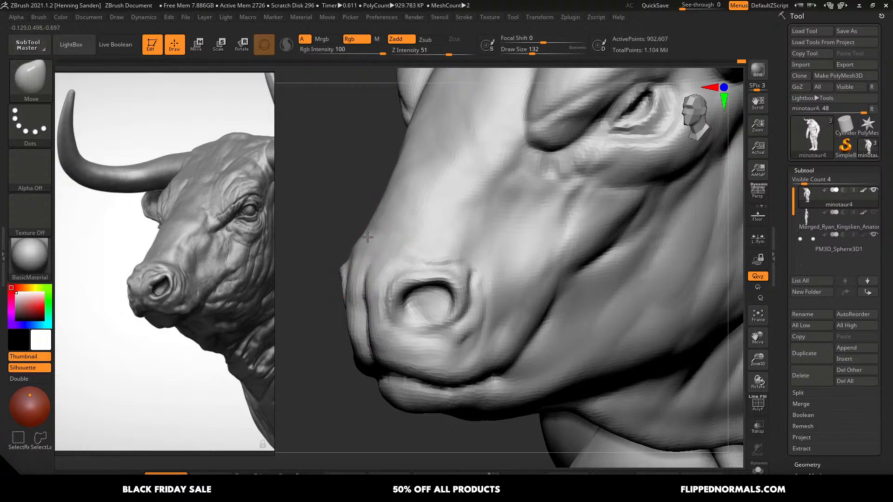
mouse_move(438, 246)
ctrl+right_down()
mouse_move(407, 259)
mouse_move(472, 292)
mouse_move(441, 297)
mouse_move(454, 299)
ctrl+right_up()
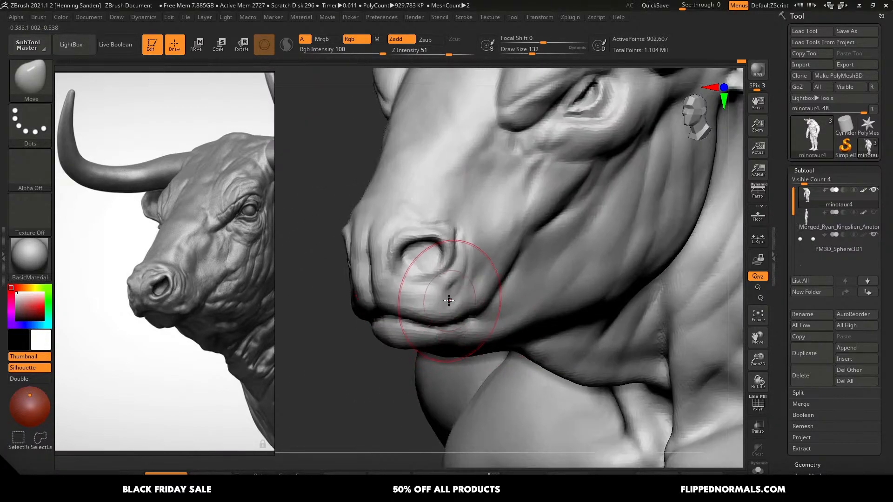
- Reshape the muzzle below and behind the nostril with the Move brush, raising the draw size to 163
key(s)
drag(454, 299, 444, 301)
right_drag(446, 303, 476, 306)
key(s)
drag(457, 305, 460, 305)
key(s)
drag(459, 304, 461, 275)
right_drag(477, 280, 459, 283)
key(s)
drag(437, 260, 460, 262)
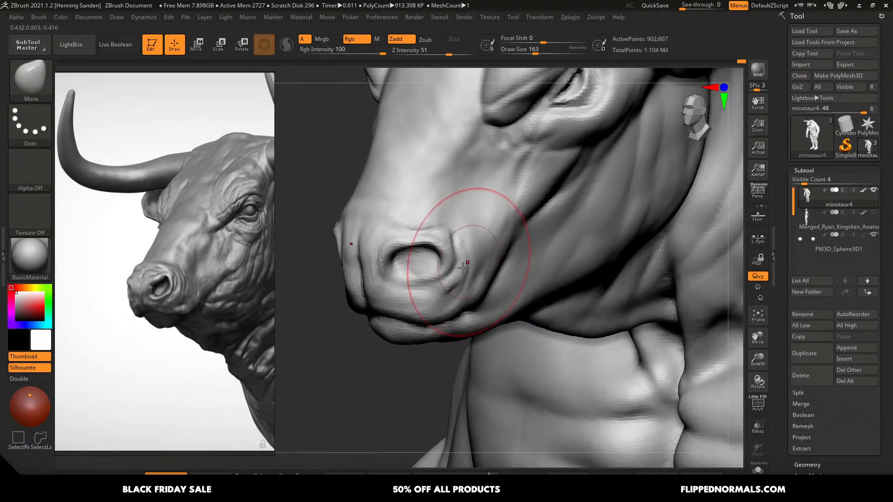
- Adjust the silhouette of the nose bridge with the Move brush at draw size 124, and reduce the size to 62
right_drag(462, 268, 549, 235)
mouse_move(581, 318)
right_down()
mouse_move(488, 293)
mouse_move(495, 247)
right_up()
right_drag(529, 303, 507, 308)
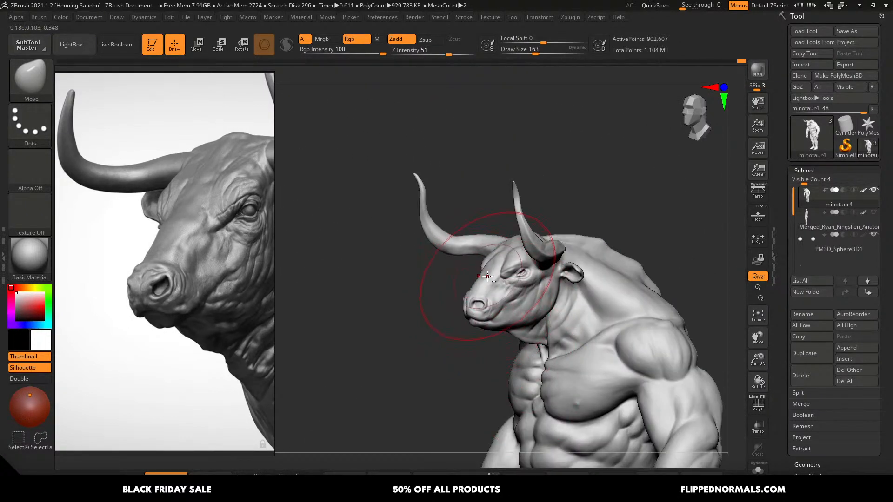
mouse_move(487, 276)
ctrl+right_down()
mouse_move(492, 293)
mouse_move(489, 284)
ctrl+right_up()
key(bracketleft)
key(bracketleft)
key(bracketleft)
drag(480, 273, 482, 272)
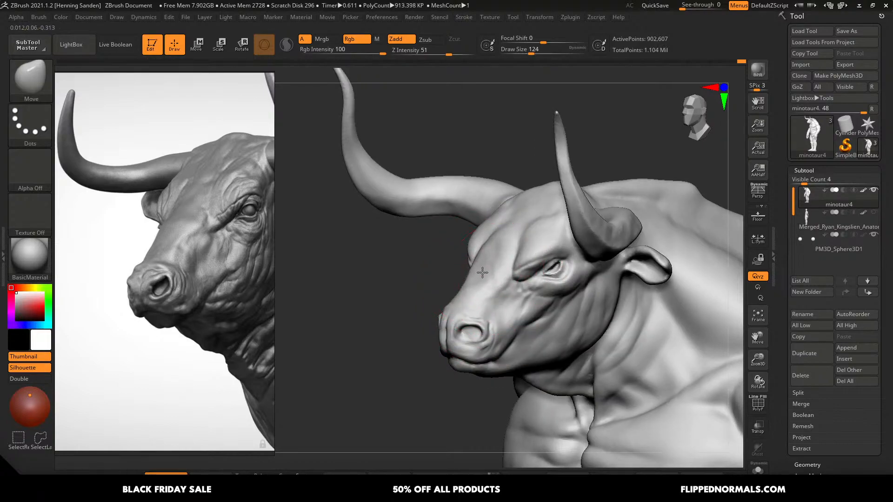
right_drag(435, 260, 454, 256)
key(s)
drag(453, 255, 447, 254)
- Push the silhouette of the brow bulge below the horn base outward with the Move brush at draw size 124
right_drag(444, 251, 479, 234)
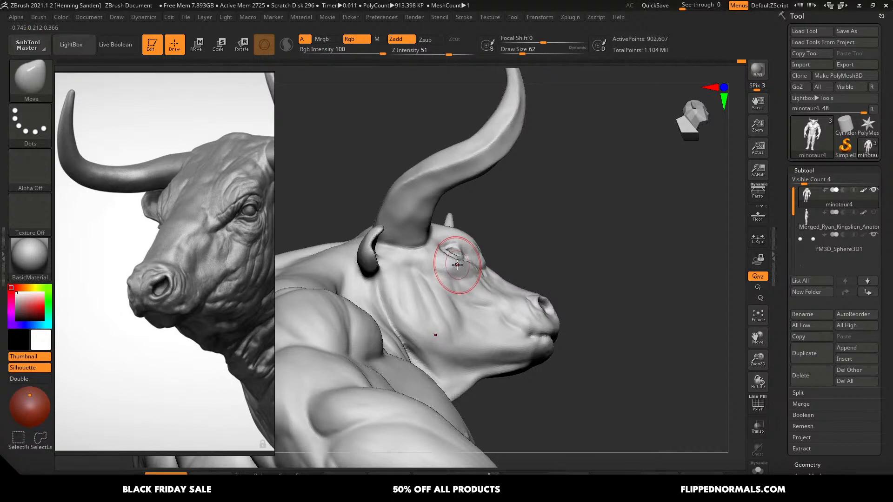
mouse_move(586, 186)
mouse_down()
mouse_move(534, 184)
mouse_move(469, 213)
mouse_up()
ctrl+right_drag(470, 213, 476, 224)
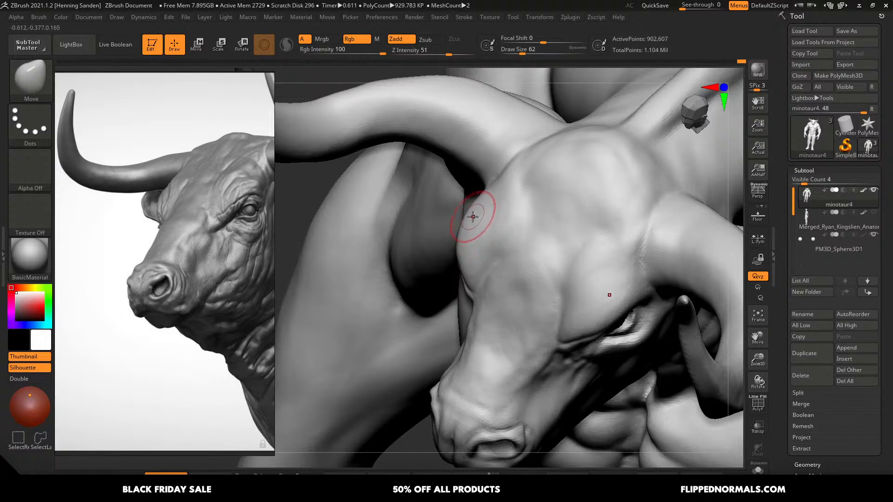
key(s)
mouse_move(457, 220)
mouse_down()
mouse_move(470, 214)
mouse_move(462, 225)
mouse_up()
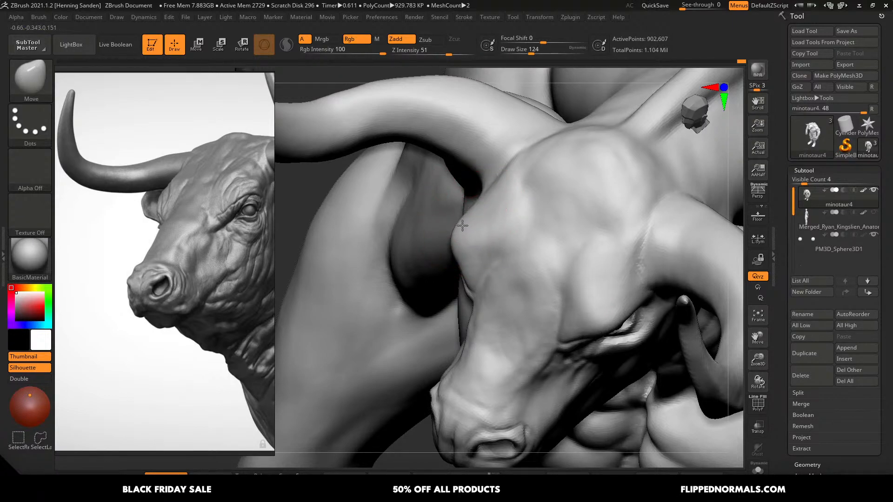
right_drag(455, 234, 459, 237)
drag(457, 239, 456, 253)
- Adjust the area around the eye and its inner corner with the Move brush at draw sizes 37 and 41
key(s)
drag(466, 291, 454, 279)
key(s)
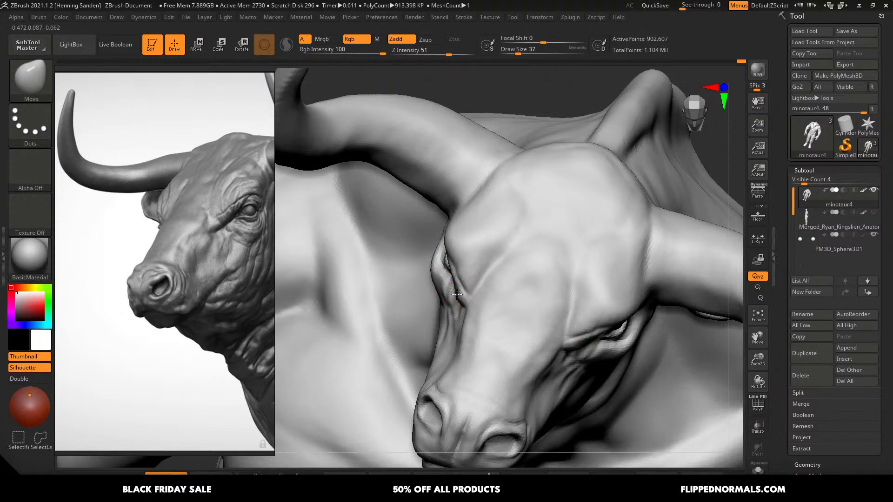
ctrl+right_drag(485, 294, 542, 251)
mouse_move(536, 289)
alt+right_down()
mouse_move(534, 237)
mouse_move(494, 260)
alt+right_up()
mouse_move(494, 259)
alt+right_down()
mouse_move(501, 296)
mouse_move(480, 264)
alt+right_up()
key(s)
drag(479, 264, 482, 264)
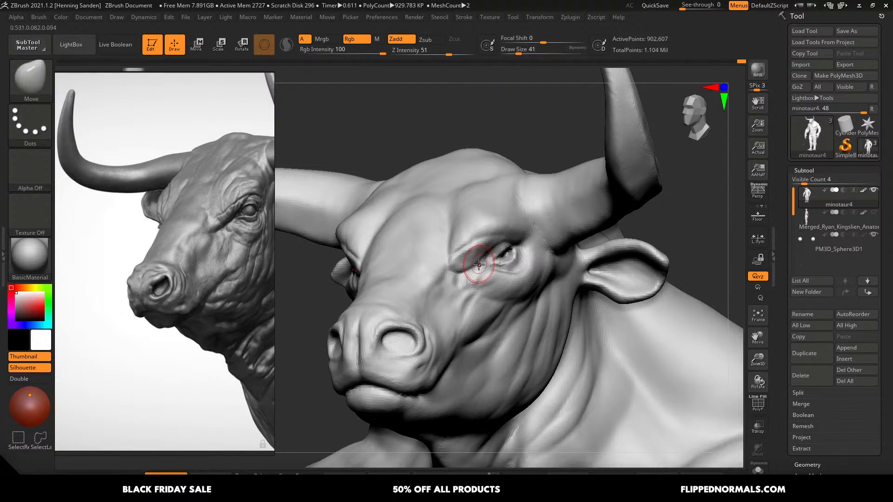
- Build up and smooth the lower edge of the brow above the eye with the ClayBuildup brush at intensity 7
key(b)
key(c)
key(b)
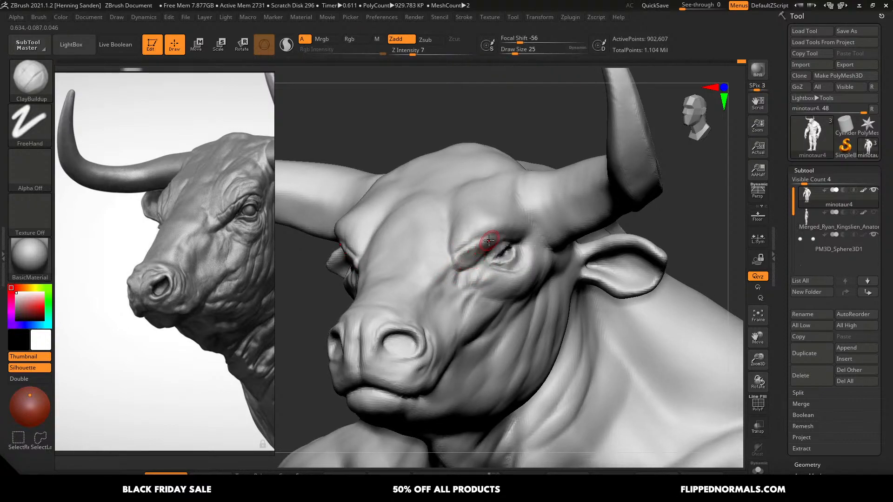
key(s)
drag(473, 247, 459, 262)
mouse_move(482, 227)
shift+mouse_down()
mouse_move(465, 244)
mouse_move(472, 249)
mouse_move(466, 268)
shift+mouse_up()
right_drag(489, 257, 500, 252)
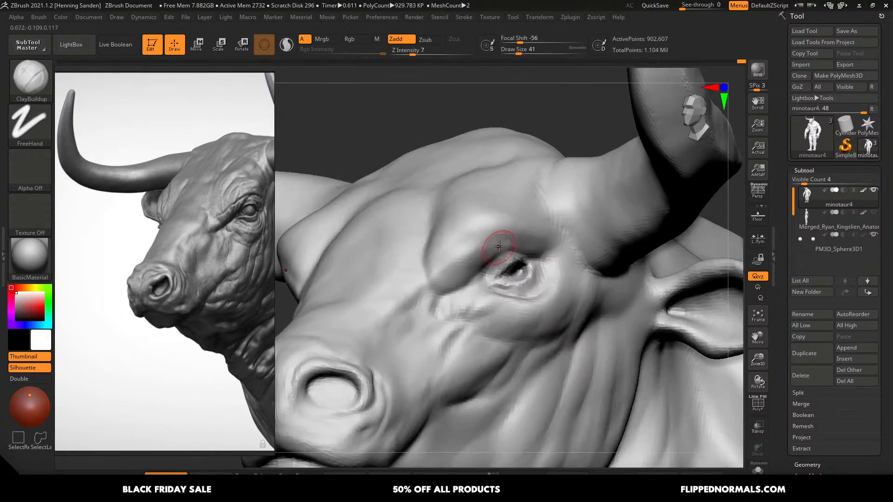
right_drag(447, 278, 473, 258)
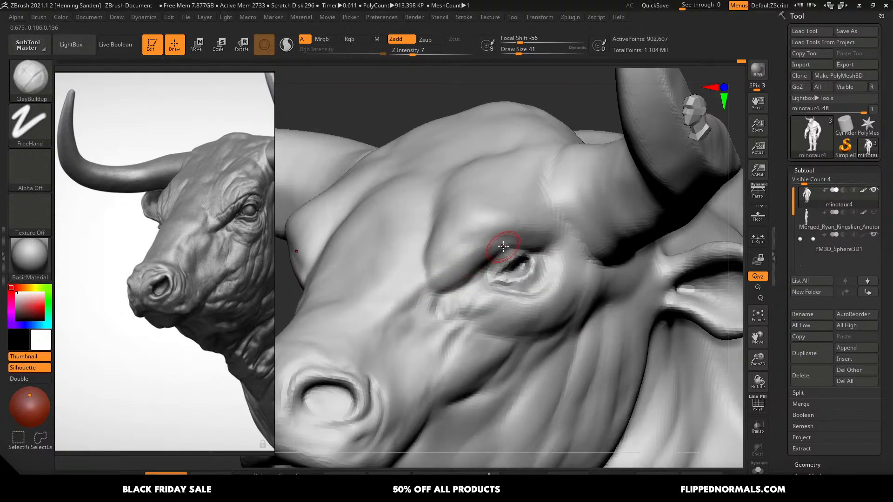
- Define the crease beneath the inner brow with the DamStandard brush at draw size 41
key(b)
key(d)
key(s)
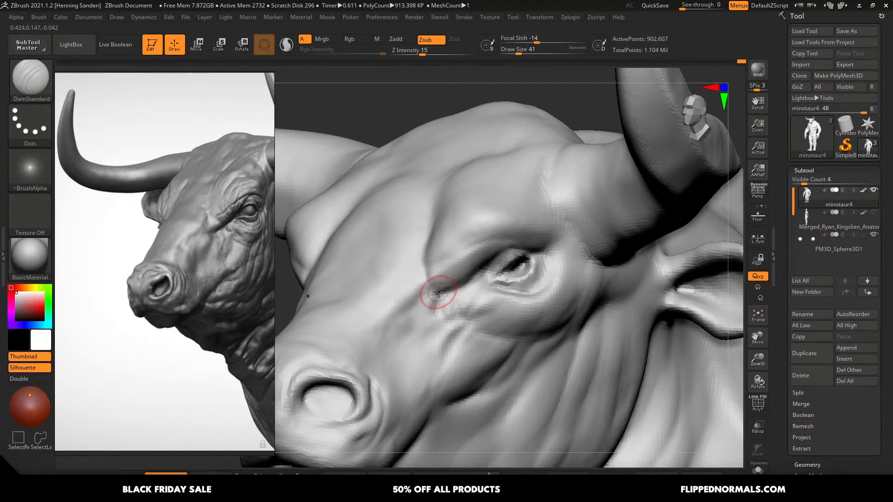
- Reshape the outer rim of the nostril with the Move brush at draw size 56 and smooth it
mouse_move(438, 292)
ctrl+right_down()
mouse_move(417, 273)
mouse_move(458, 291)
mouse_move(409, 330)
mouse_move(393, 328)
ctrl+right_up()
key(b)
key(m)
key(v)
key(])
mouse_move(393, 328)
ctrl+right_down()
mouse_move(435, 342)
mouse_move(426, 314)
ctrl+right_up()
key(])
drag(424, 353, 425, 346)
right_drag(428, 316, 423, 343)
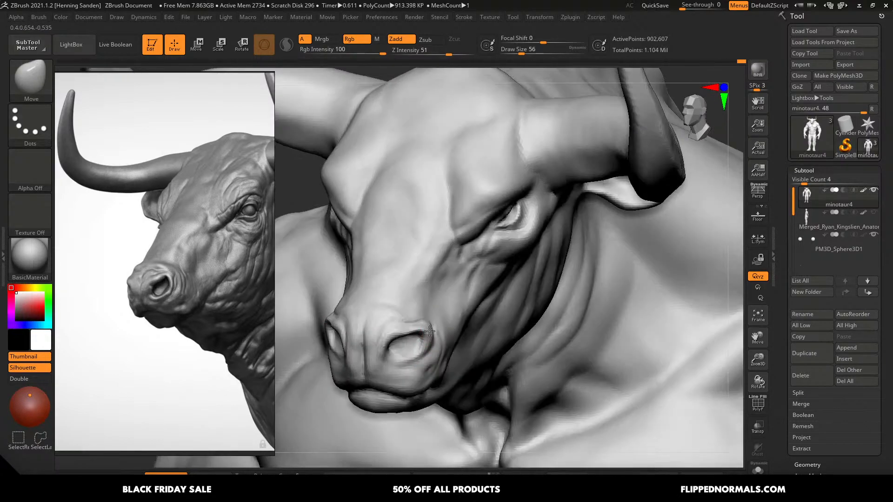
shift+drag(429, 330, 434, 329)
- Adjust the side of the muzzle near the mouth corner in front view with the Move brush at draw size 74
ctrl+right_drag(435, 329, 464, 320)
key(s)
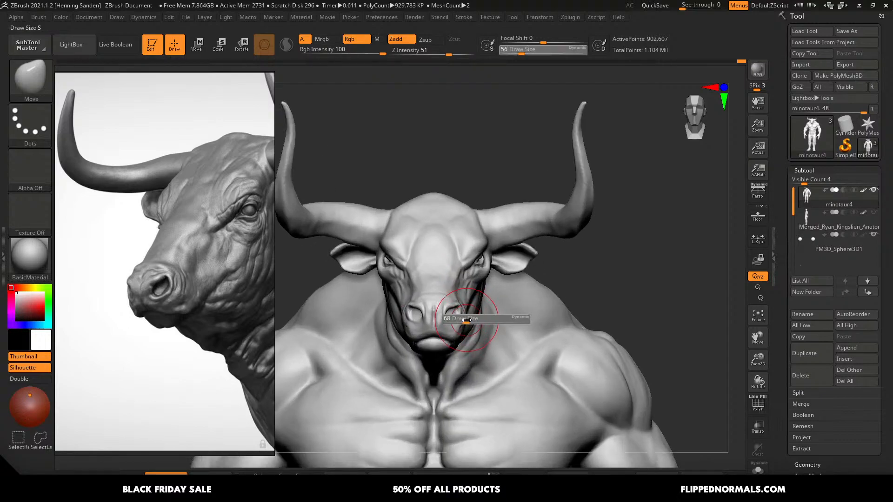
drag(463, 321, 467, 321)
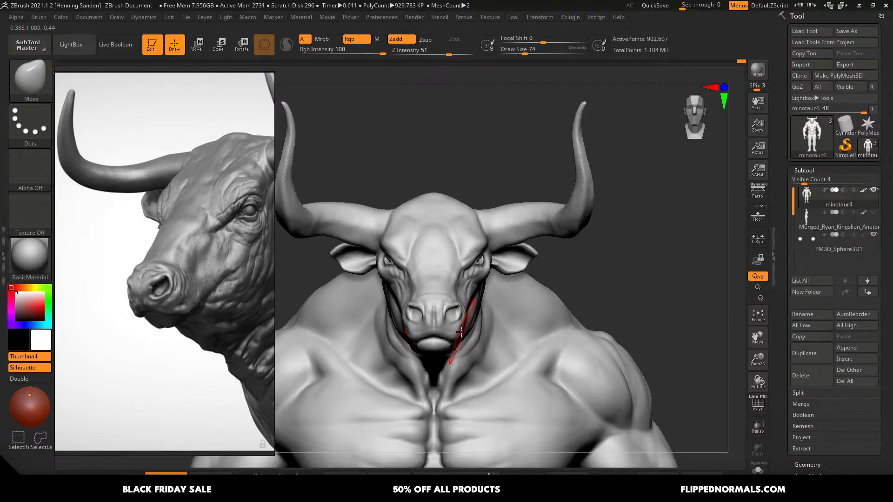
ctrl+right_drag(466, 326, 471, 330)
key(s)
drag(473, 329, 468, 329)
- Reshape the outer edge of the nostril from above with the Move brush at draw size 68, and raise the size to 83
mouse_move(470, 321)
right_down()
mouse_move(451, 307)
mouse_move(439, 364)
right_up()
right_drag(440, 365, 439, 384)
key(s)
drag(443, 329, 442, 322)
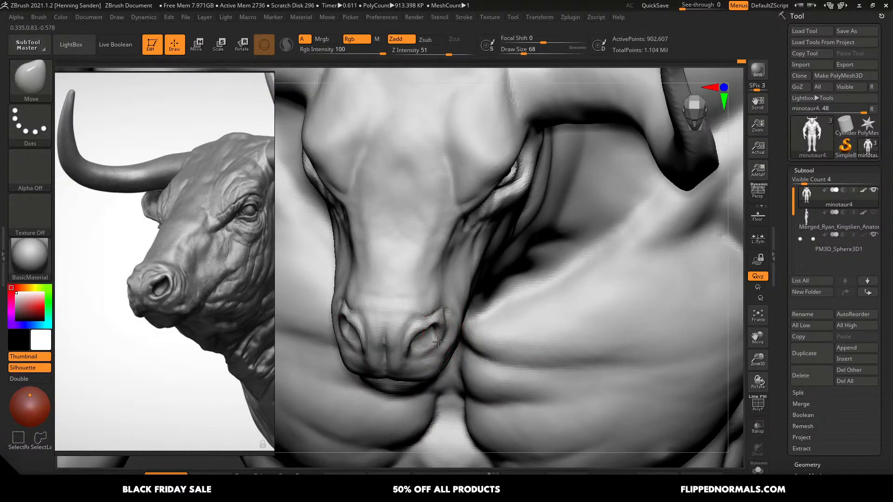
right_drag(434, 342, 432, 321)
drag(431, 331, 436, 333)
key(s)
drag(437, 344, 440, 344)
- Refine the front of the muzzle between the nostrils and upper lip with the Move brush, setting the draw size to 97
right_drag(434, 347, 430, 326)
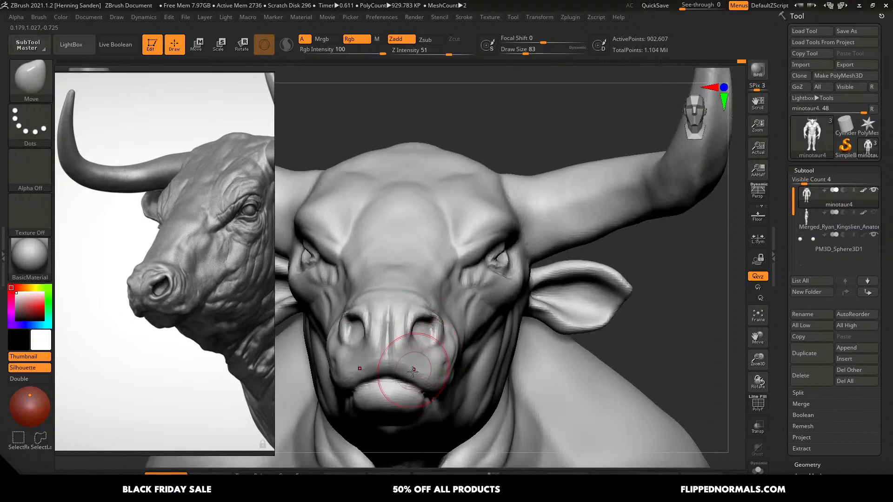
alt+right_drag(400, 389, 398, 340)
key(s)
drag(406, 315, 403, 314)
mouse_move(409, 315)
right_down()
mouse_move(359, 311)
mouse_move(391, 302)
right_up()
key(s)
drag(394, 288, 401, 288)
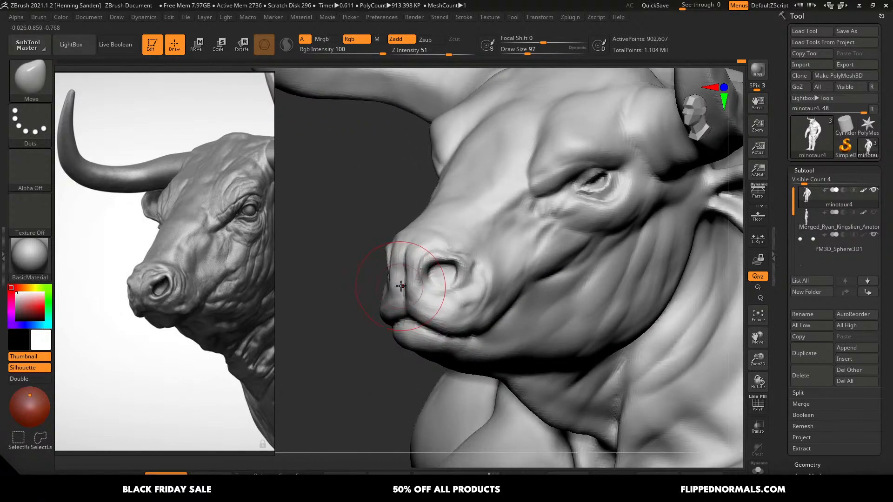
- Reduce the Move brush to draw size 59 and smooth the side of the upper lip below the nostril
right_drag(390, 288, 421, 292)
key(s)
drag(393, 296, 387, 296)
right_drag(387, 297, 338, 298)
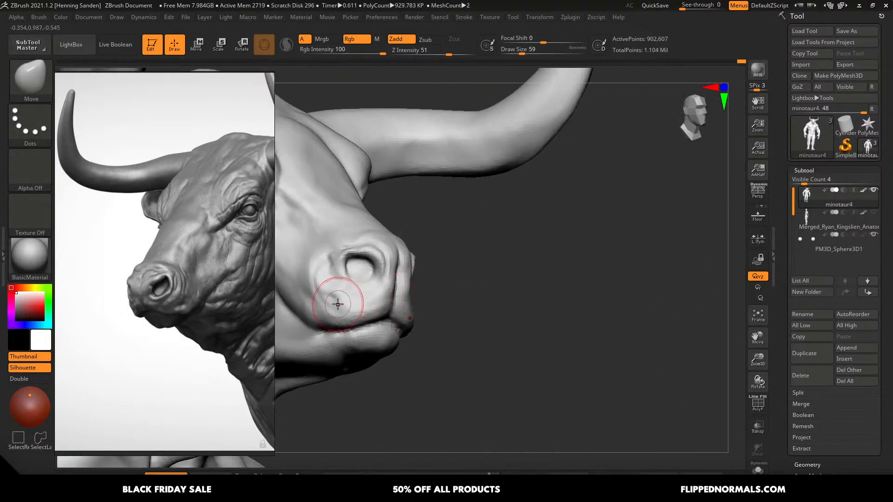
shift+drag(336, 299, 352, 311)
- Reshape the upper lip from its front toward the mouth corner with the Move brush at draw sizes 83 and 94
right_drag(393, 299, 409, 302)
key(s)
drag(399, 303, 403, 303)
mouse_move(403, 303)
right_down()
mouse_move(394, 309)
mouse_move(408, 304)
right_up()
key(s)
drag(408, 304, 410, 304)
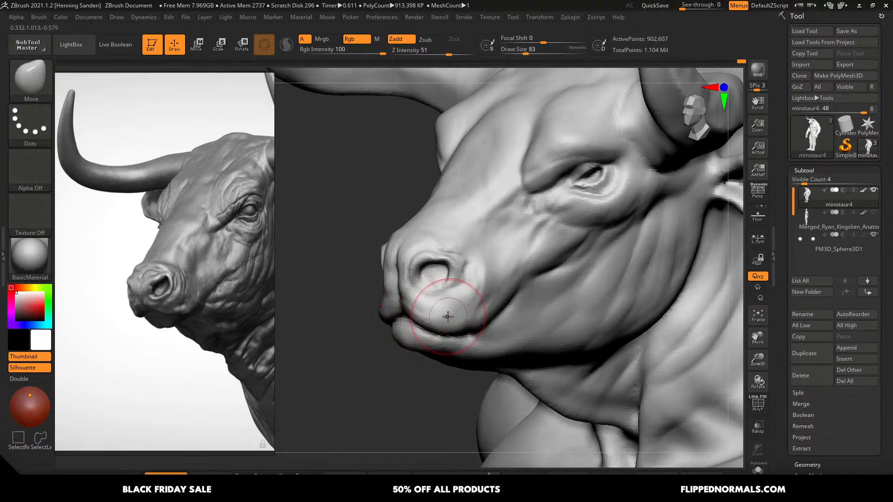
right_drag(442, 312, 421, 303)
key(s)
mouse_move(425, 305)
mouse_down()
mouse_move(458, 314)
mouse_move(459, 326)
mouse_up()
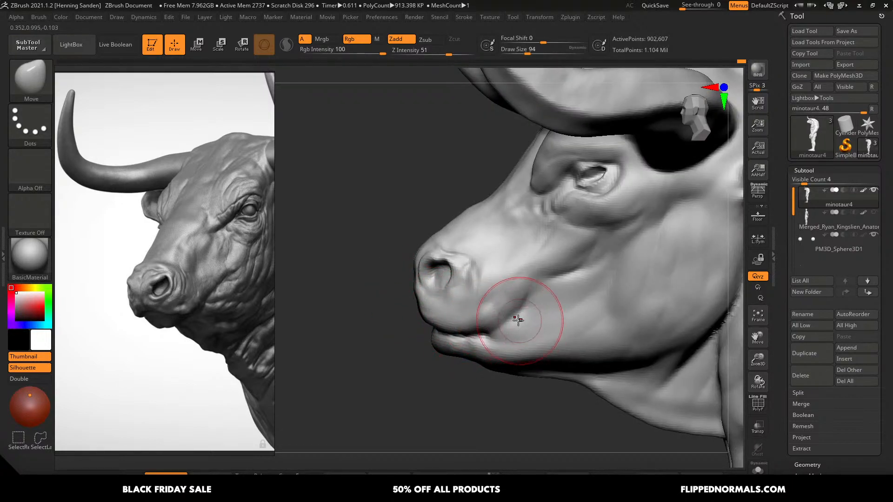
- Carve the crease at the corner of the mouth with the DamStandard brush at draw size 37, and reduce the size to 31
right_drag(516, 319, 500, 313)
key(b)
key(d)
key(s)
key(s)
drag(494, 331, 484, 331)
drag(467, 335, 502, 344)
key(s)
mouse_move(534, 343)
right_down()
mouse_move(528, 319)
mouse_move(542, 314)
mouse_move(582, 330)
mouse_move(504, 292)
mouse_move(522, 263)
mouse_move(506, 325)
right_up()
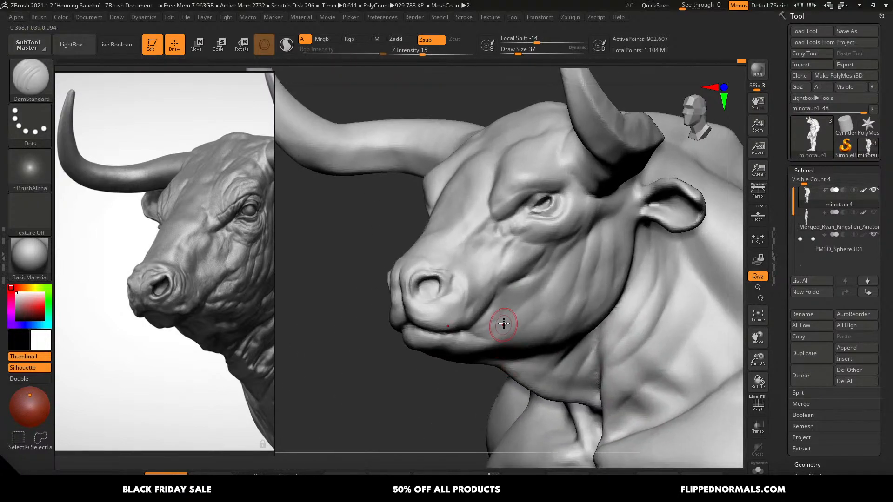
key(s)
drag(531, 282, 529, 282)
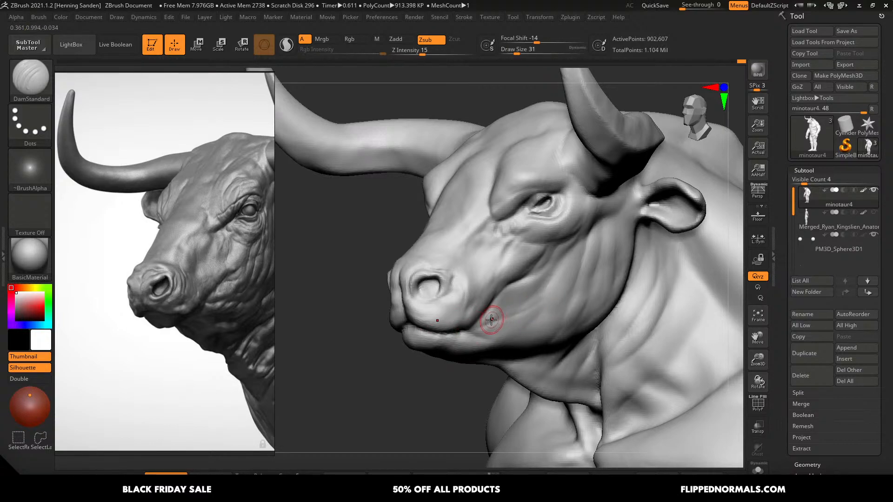
- Deepen the crease at the corner of the mouth with the DamStandard brush, raising the draw size to 51
key(])
key(])
mouse_move(471, 331)
mouse_down()
mouse_move(526, 313)
mouse_move(485, 327)
mouse_up()
right_drag(485, 326, 484, 324)
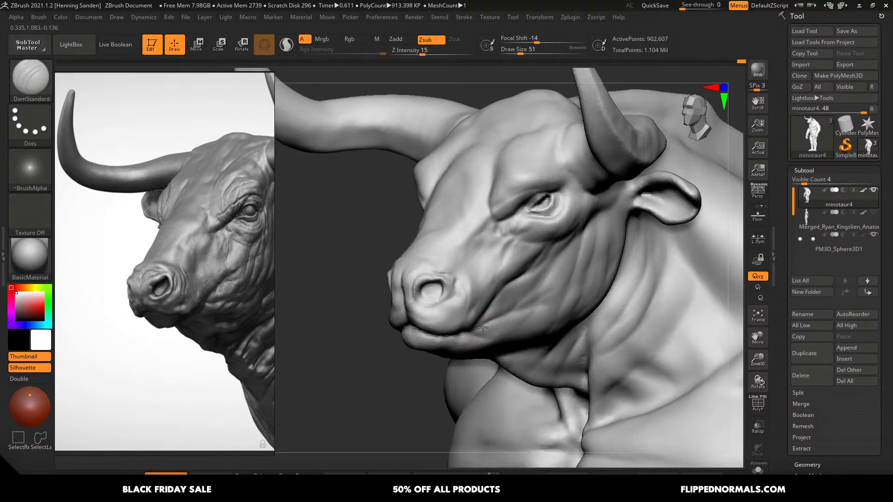
drag(473, 331, 490, 326)
right_drag(490, 332, 481, 321)
drag(474, 332, 490, 335)
right_drag(535, 335, 543, 339)
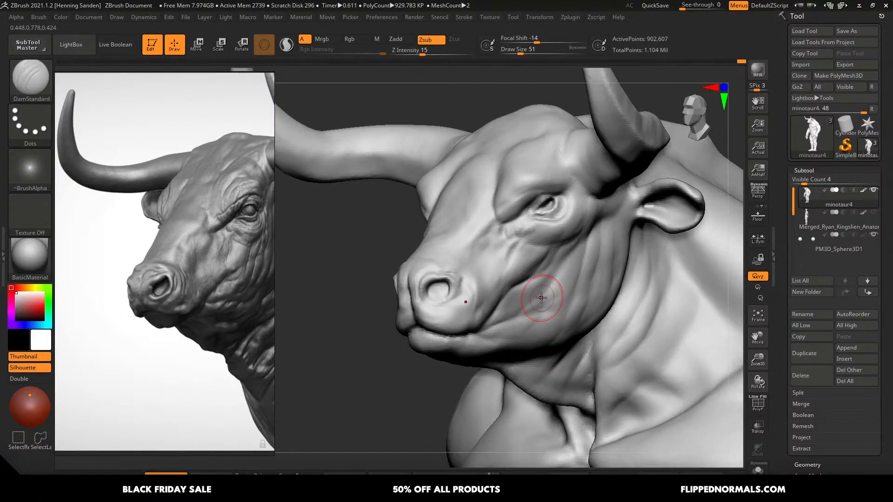
- Build up the cheek and the side of the muzzle behind the nostril with ClayBuildup at draw sizes 20 and 31
key(b)
key(c)
key(b)
key(s)
drag(534, 295, 529, 295)
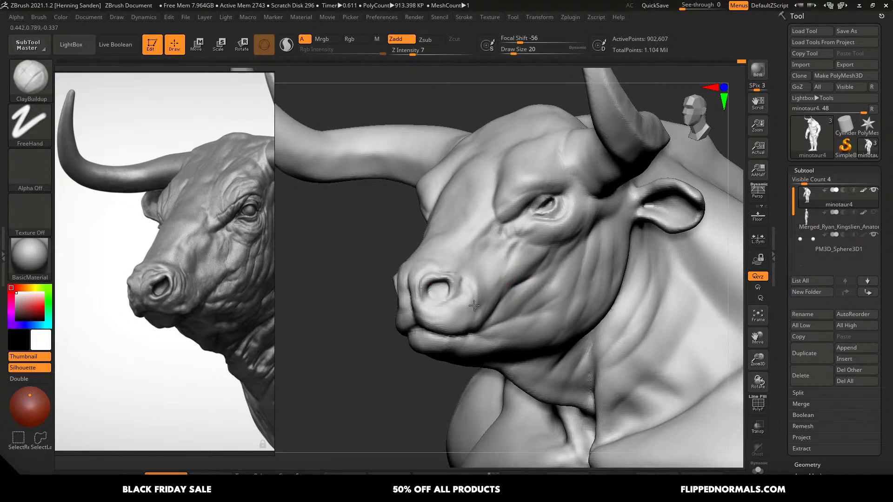
key(s)
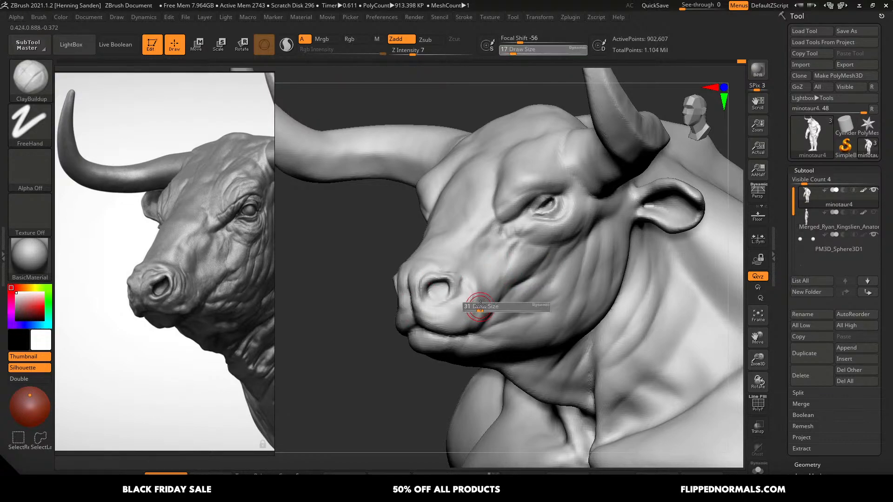
drag(480, 306, 481, 306)
drag(458, 300, 465, 303)
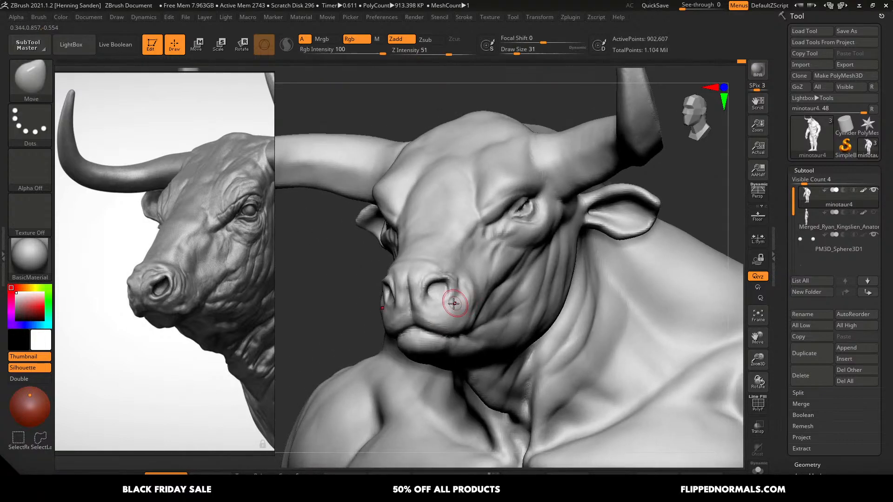
- Reshape the front of the muzzle and upper lip with the Move brush at draw sizes 65, 87 and 83
mouse_move(394, 318)
ctrl+right_down()
mouse_move(389, 335)
mouse_move(400, 313)
ctrl+right_up()
key(s)
click(378, 313)
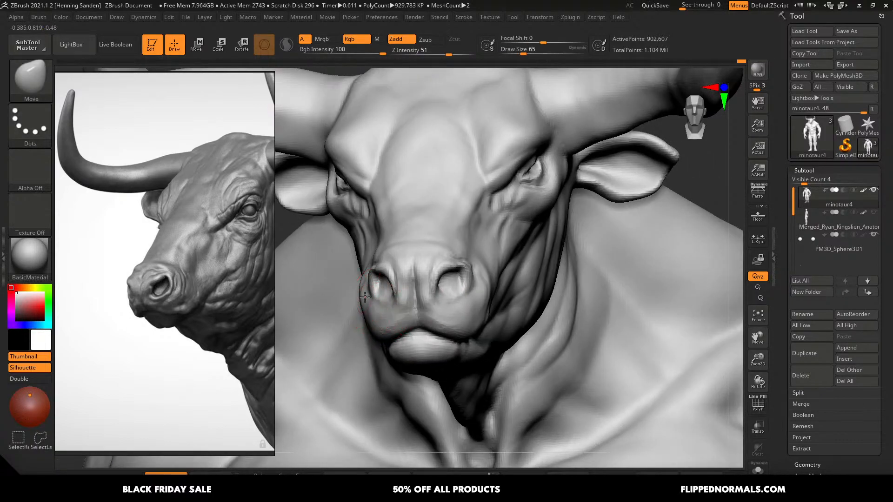
alt+right_drag(360, 291, 369, 313)
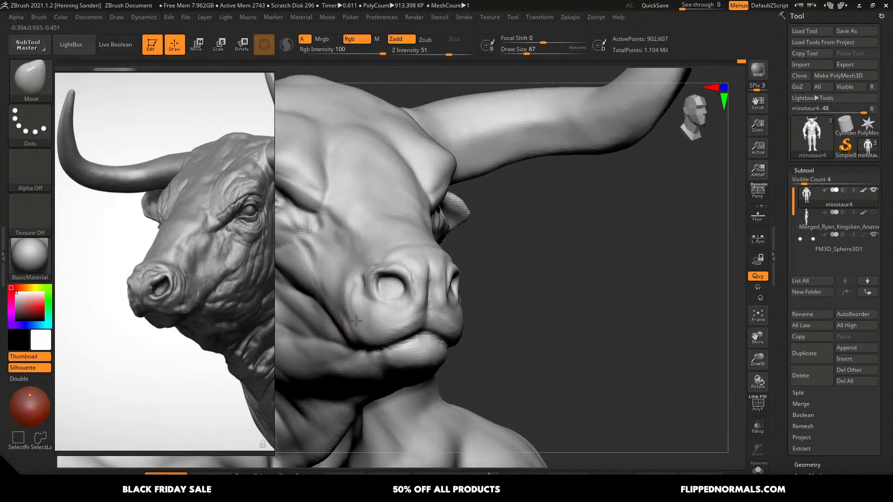
mouse_move(360, 317)
right_down()
mouse_move(425, 296)
mouse_move(460, 351)
right_up()
key(s)
click(415, 310)
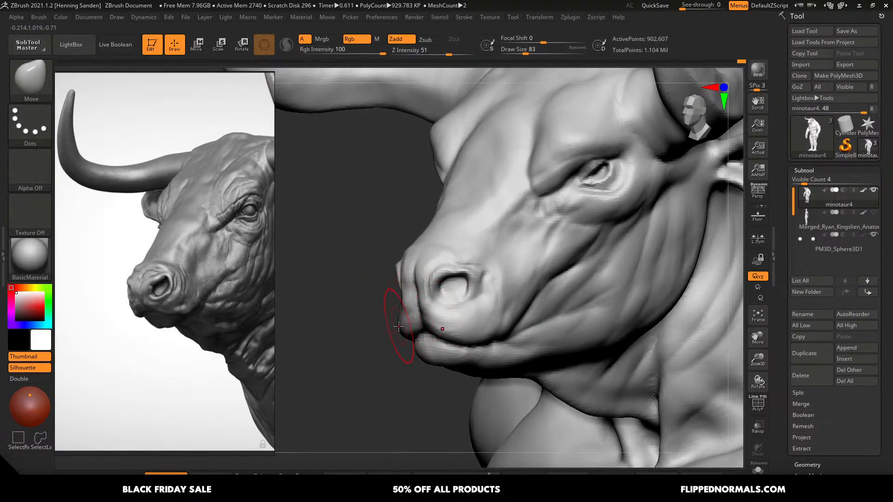
drag(401, 327, 411, 311)
- Adjust the top of the muzzle above the nostrils with the Move brush, starting from draw size 71
key(s)
click(410, 257)
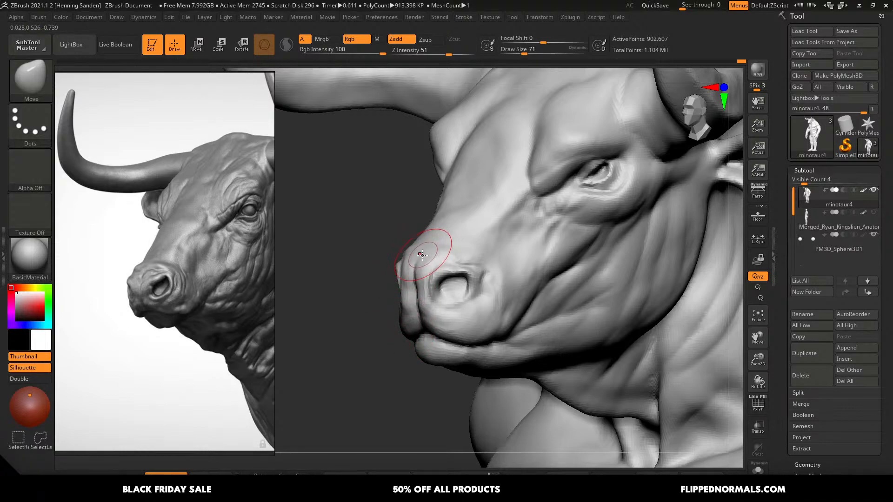
key(s)
click(421, 240)
drag(421, 242, 427, 241)
ctrl+right_drag(465, 233, 460, 221)
- Reshape the far brow and forehead outline with the Move brush at draw sizes 128 and 97
key(s)
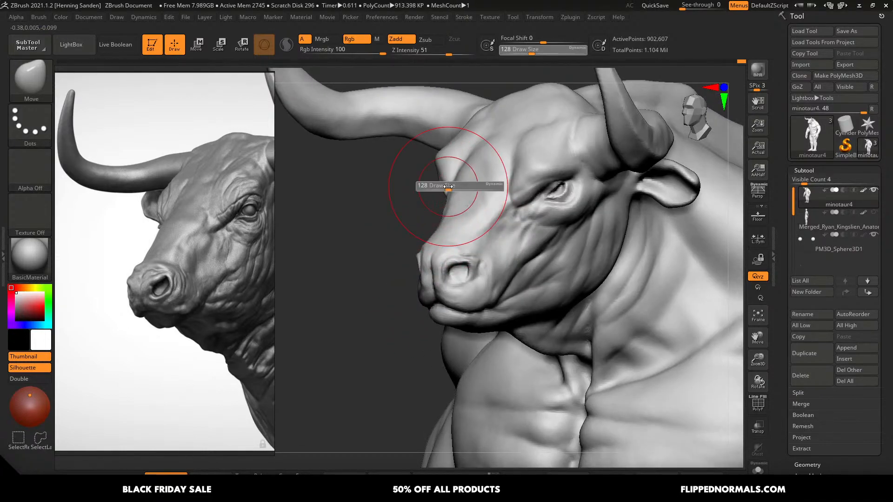
click(448, 186)
right_drag(445, 187, 454, 197)
right_drag(439, 149, 437, 159)
key(s)
click(433, 161)
drag(429, 159, 455, 186)
right_drag(488, 202, 488, 138)
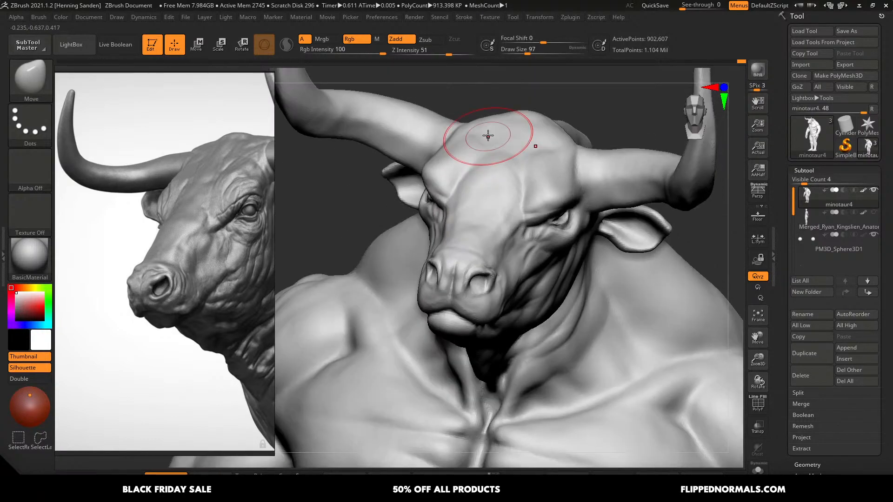
mouse_move(533, 249)
right_down()
mouse_move(542, 195)
mouse_move(565, 283)
mouse_move(579, 246)
right_up()
- Build up the brow ridge over the eye with the ClayBuildup brush at draw size 87
key(b)
key(c)
key(b)
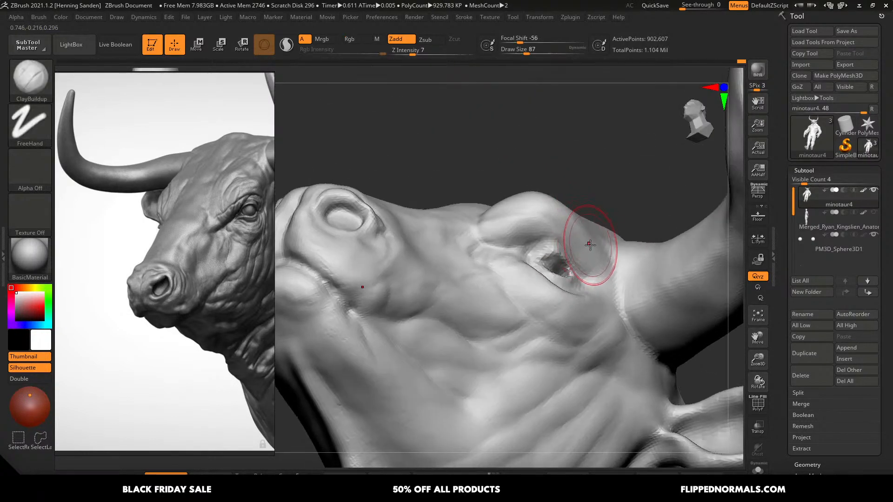
drag(589, 243, 544, 207)
right_drag(530, 198, 541, 228)
drag(539, 227, 488, 195)
- Refine the inner end of the brow and the area in front of the eye with ClayBuildup at draw size 49
right_drag(490, 193, 507, 228)
drag(497, 196, 495, 229)
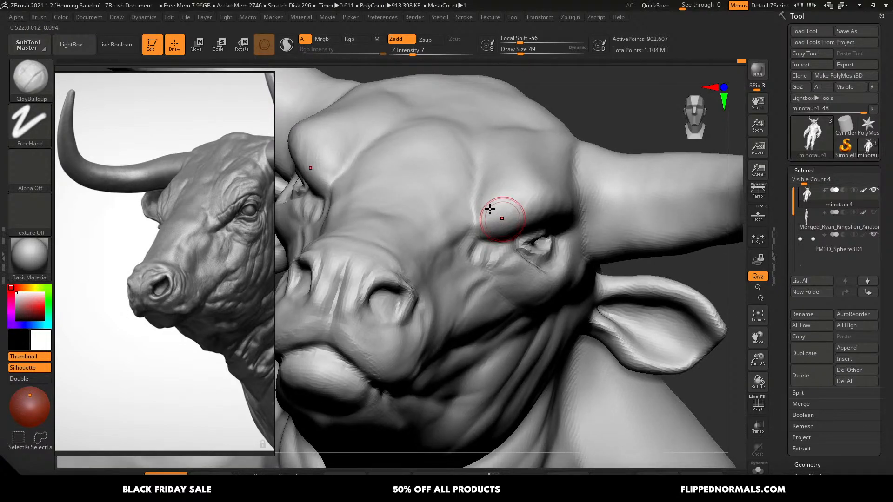
right_drag(503, 215, 492, 213)
drag(487, 233, 453, 248)
alt+right_drag(428, 202, 436, 239)
mouse_move(481, 271)
shift+right_down()
mouse_move(498, 259)
mouse_move(472, 214)
mouse_move(469, 189)
shift+right_up()
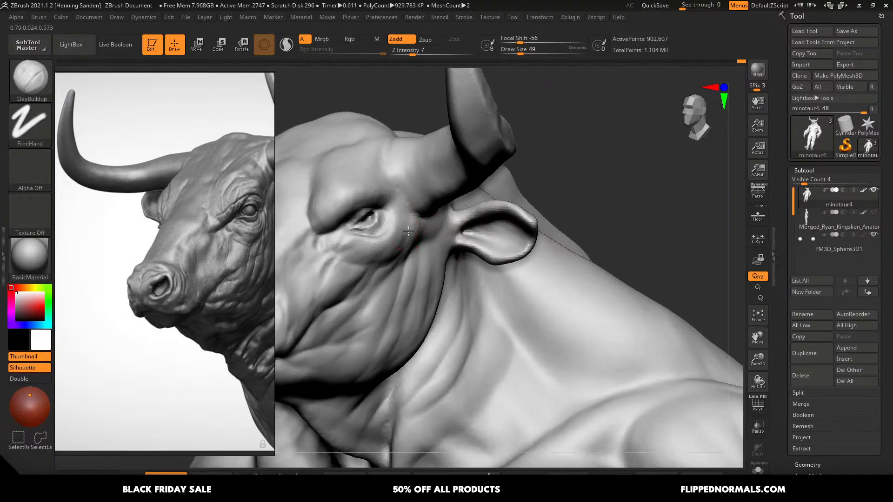
- Reduce the ClayBuildup draw size to 27 and save the tool over the existing minotaur4.ZTL file
mouse_move(397, 187)
alt+right_down()
mouse_move(476, 249)
mouse_move(476, 222)
alt+right_up()
key([)
key([)
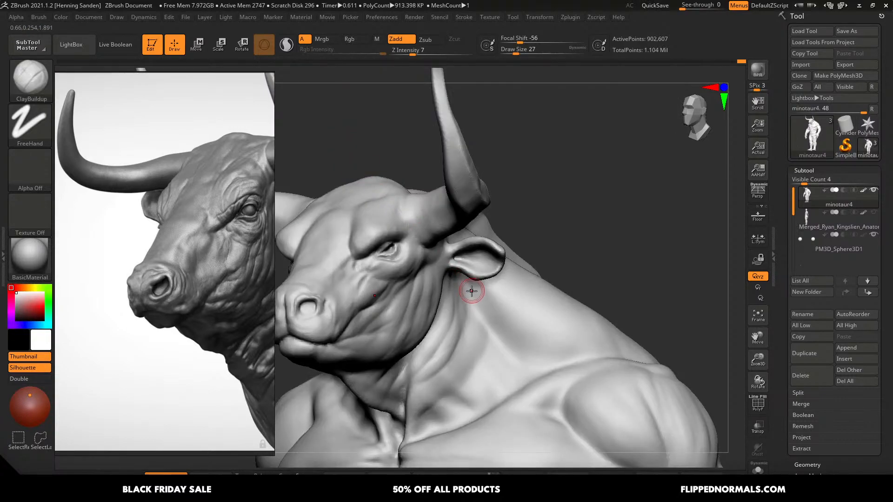
key(ctrl+s)
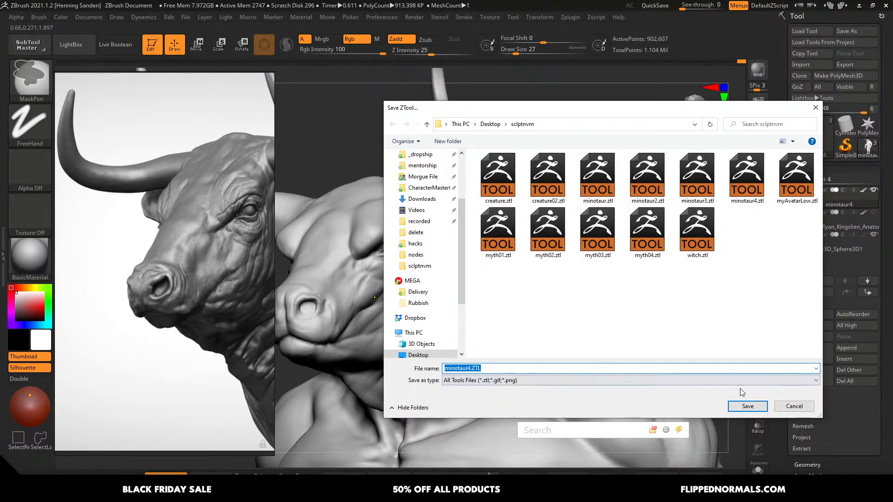
click(745, 406)
click(503, 255)
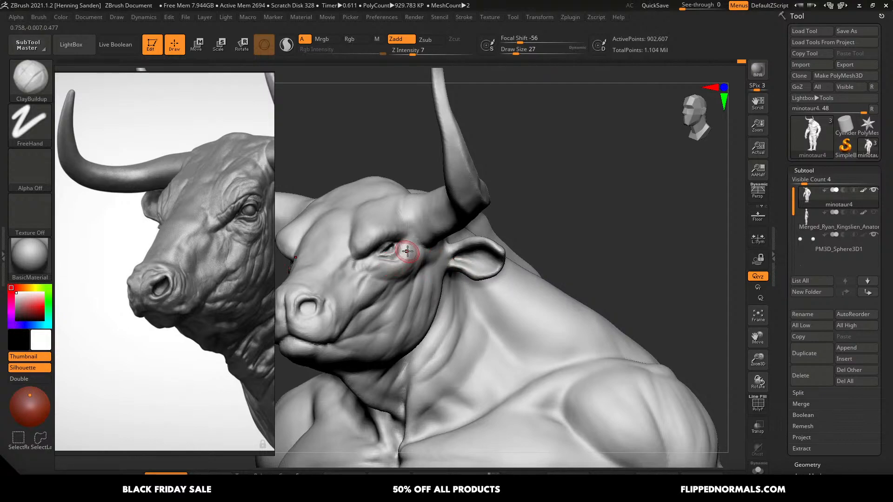
mouse_move(405, 252)
right_down()
mouse_move(394, 255)
mouse_move(482, 250)
mouse_move(472, 254)
mouse_move(474, 338)
right_up()
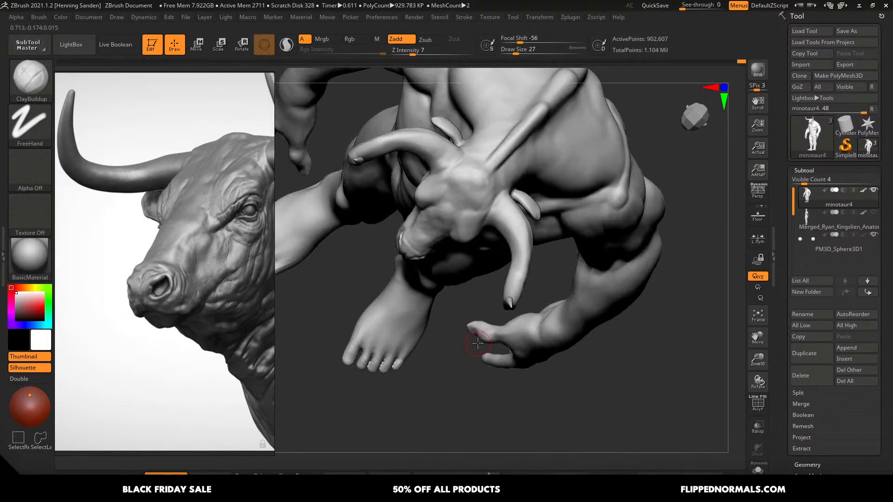
key(b)
key(m)
key(v)
mouse_move(455, 253)
right_down()
mouse_move(465, 183)
mouse_move(478, 265)
mouse_move(500, 305)
mouse_move(509, 240)
mouse_move(502, 260)
mouse_move(486, 253)
mouse_move(514, 265)
mouse_move(515, 235)
mouse_move(553, 342)
right_up()
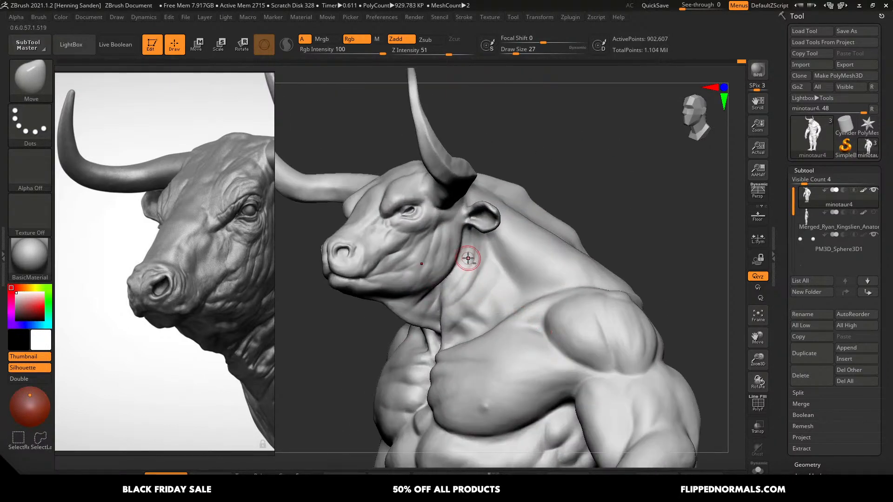
- Carve the crease between the jaw and the neck below the ear with the DamStandard brush at draw size 56
ctrl+right_drag(470, 255, 462, 275)
key(b)
key(d)
key(s)
key(bracketright)
right_drag(444, 227, 443, 200)
drag(443, 197, 426, 305)
drag(439, 181, 422, 327)
right_drag(422, 327, 494, 233)
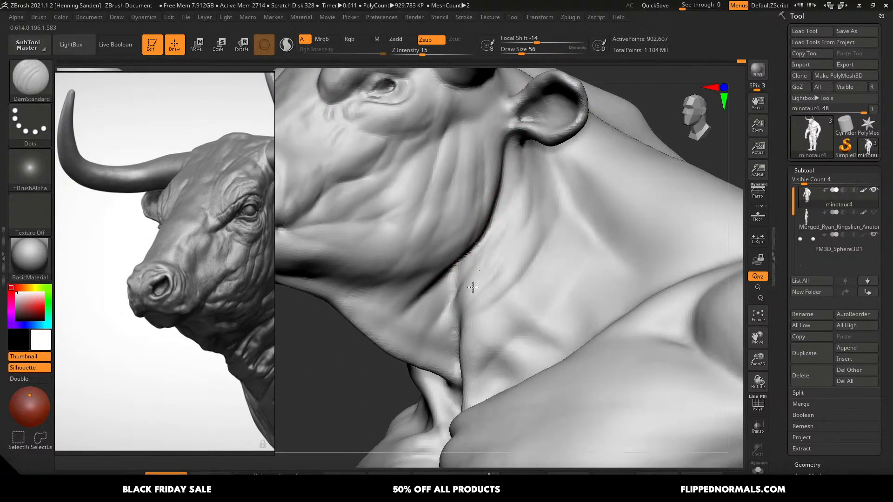
- Check the jaw, neck, eye and nose bridge from several angles, setting the DamStandard draw size to 46 and 59
mouse_move(473, 289)
right_down()
mouse_move(500, 259)
mouse_move(430, 327)
right_up()
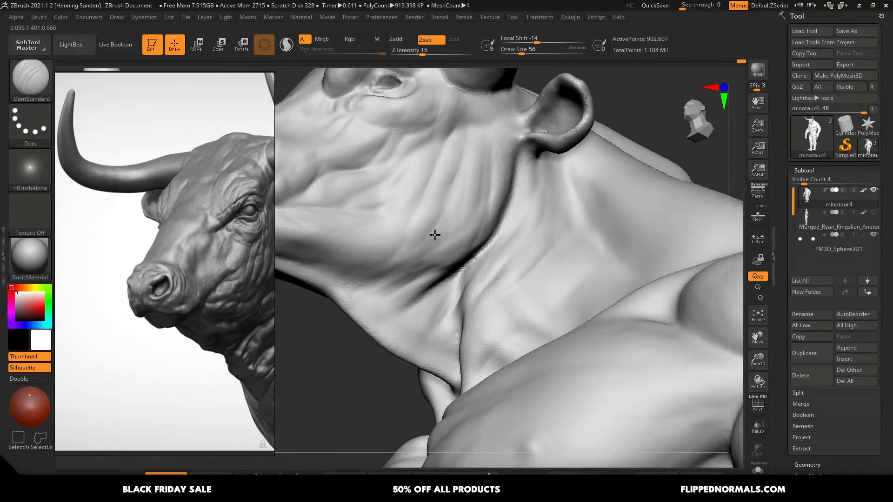
alt+right_drag(463, 196, 451, 93)
mouse_move(430, 261)
right_down()
mouse_move(494, 275)
mouse_move(521, 266)
mouse_move(400, 260)
right_up()
ctrl+right_drag(454, 233, 456, 279)
key(s)
drag(468, 231, 466, 232)
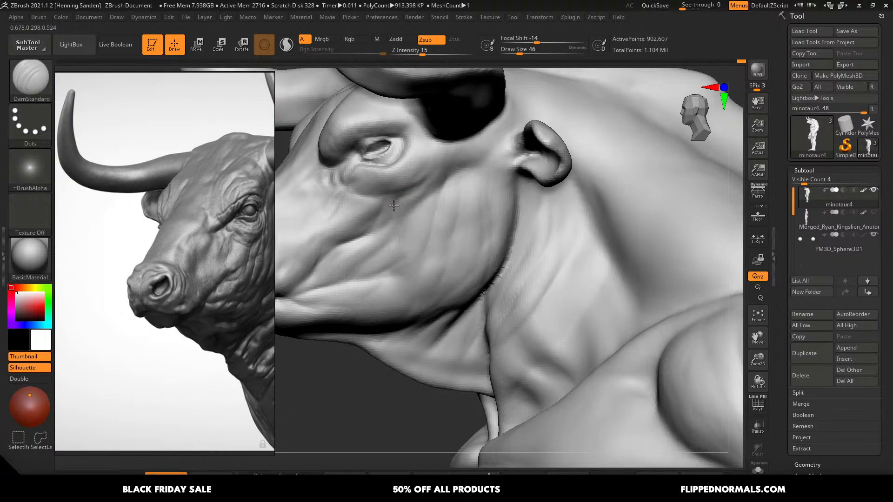
mouse_move(382, 223)
ctrl+right_down()
mouse_move(413, 203)
mouse_move(433, 239)
ctrl+right_up()
key(s)
drag(447, 191, 450, 191)
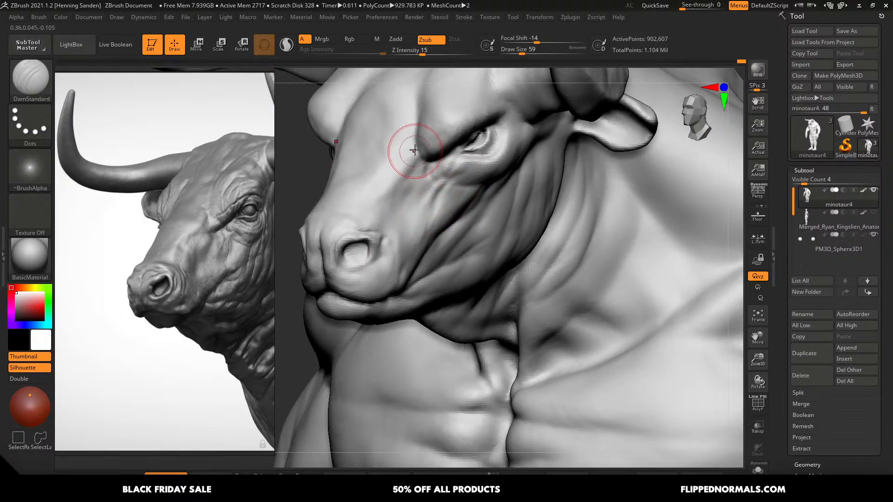
mouse_move(400, 170)
alt+right_down()
mouse_move(450, 222)
mouse_move(436, 243)
alt+right_up()
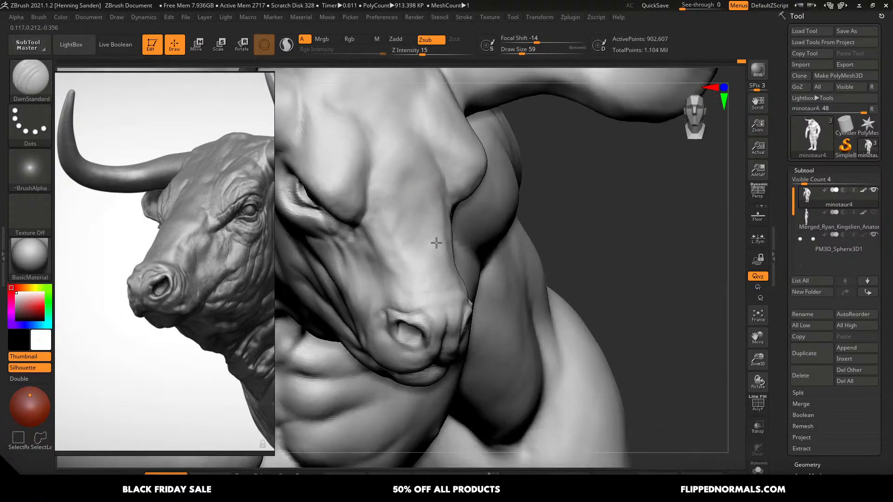
- Accentuate the cheek fold running from below the eye toward the mouth with ClayBuildup at draw sizes 33 to 37
key(])
key(b)
key(c)
key(b)
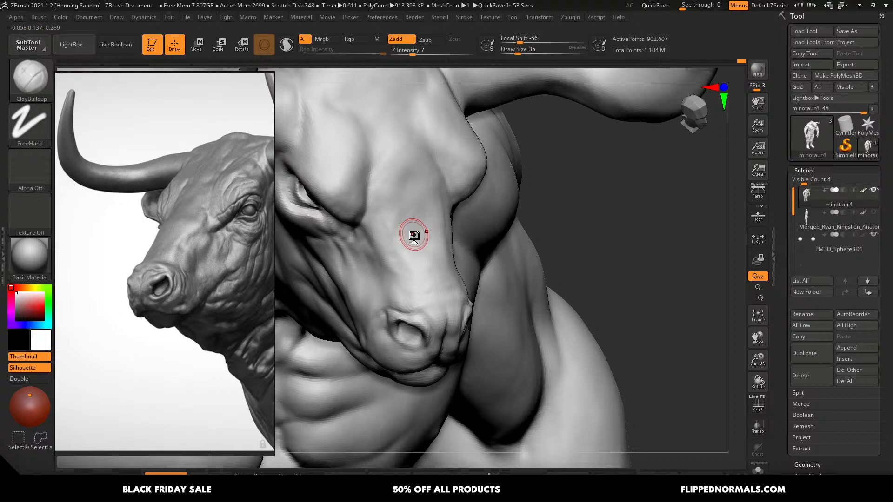
ctrl+right_drag(401, 285, 479, 241)
alt+right_drag(411, 235, 524, 267)
mouse_move(485, 225)
right_down()
mouse_move(470, 192)
mouse_move(453, 224)
mouse_move(456, 279)
mouse_move(463, 236)
right_up()
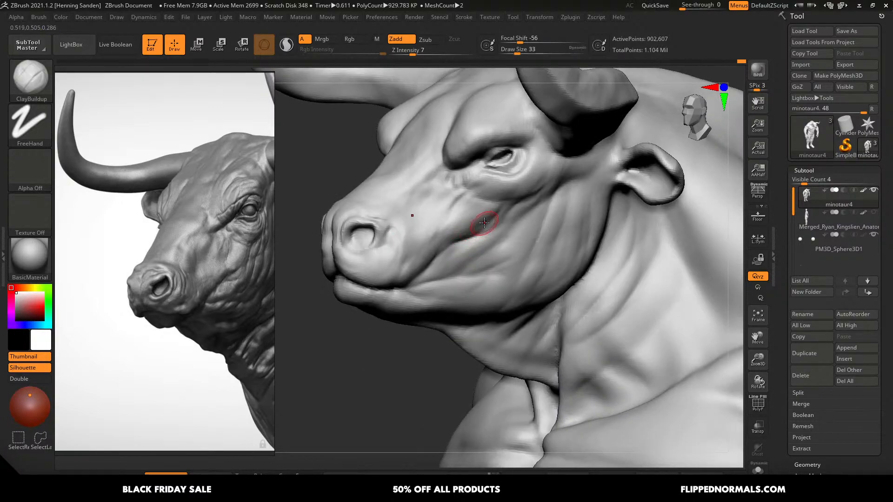
drag(474, 224, 438, 252)
ctrl+right_drag(438, 252, 447, 258)
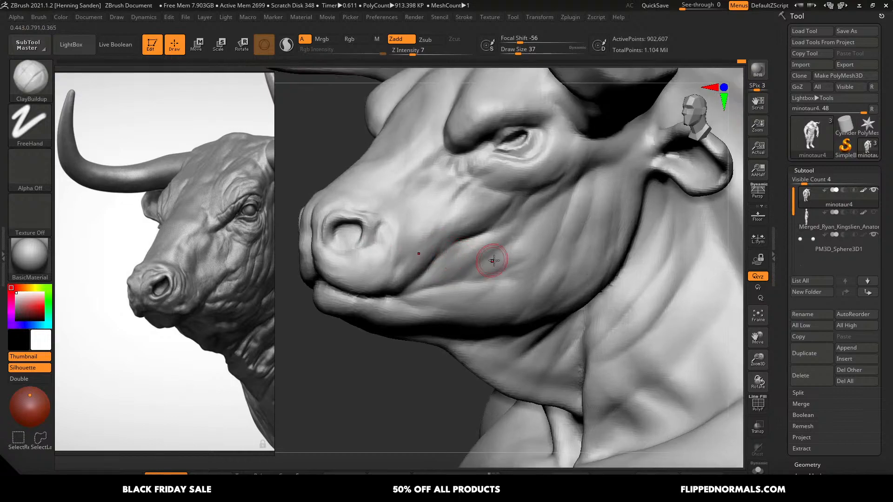
- Try to smooth out the cheek folds between muzzle and jaw at draw size 94, and undo the strokes
key(s)
mouse_move(509, 235)
mouse_down()
mouse_move(531, 236)
mouse_move(458, 244)
mouse_move(467, 213)
mouse_move(404, 283)
mouse_move(565, 295)
mouse_up()
key(ctrl+z)
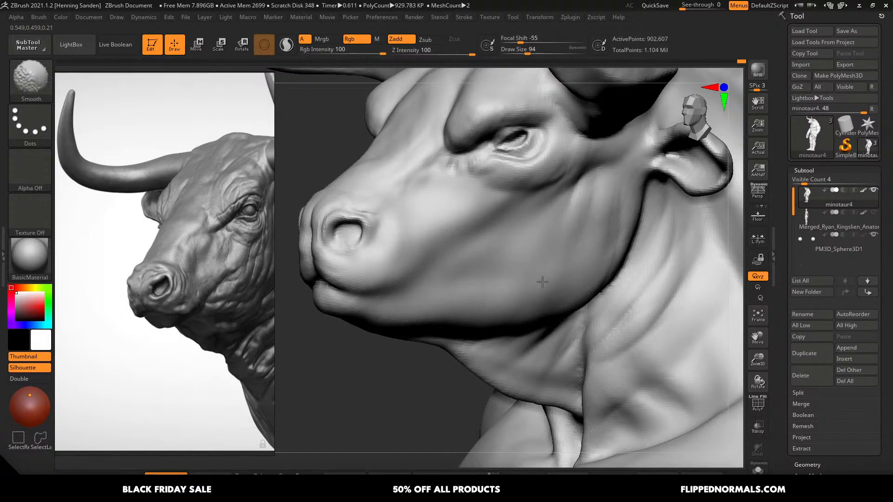
key(ctrl+z)
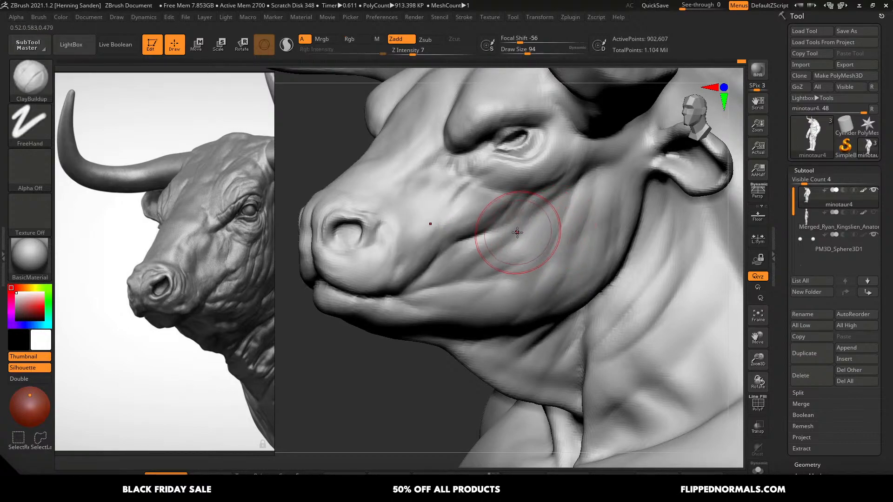
- Work over the cheek folds behind the mouth corner with the ClayBuildup brush at draw sizes 71 and 87
key(s)
mouse_move(520, 235)
mouse_down()
mouse_move(466, 237)
mouse_move(452, 255)
mouse_up()
key(s)
key(s)
drag(549, 238, 501, 241)
key(s)
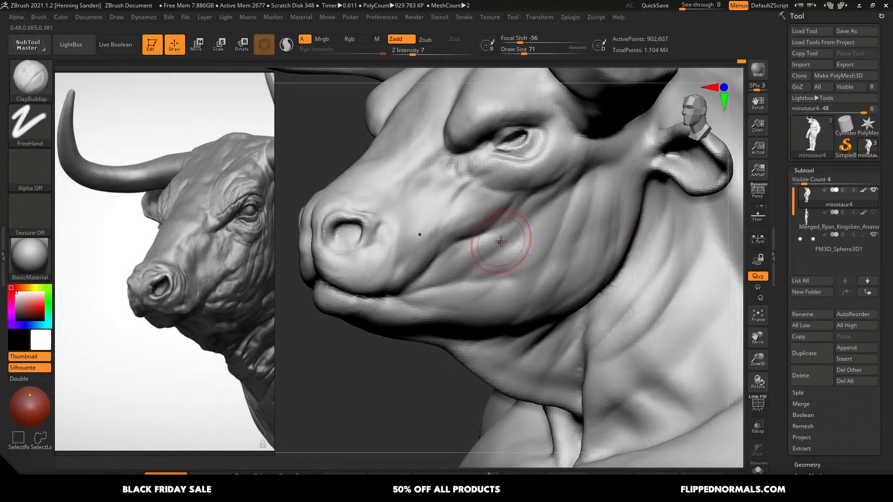
drag(438, 276, 474, 246)
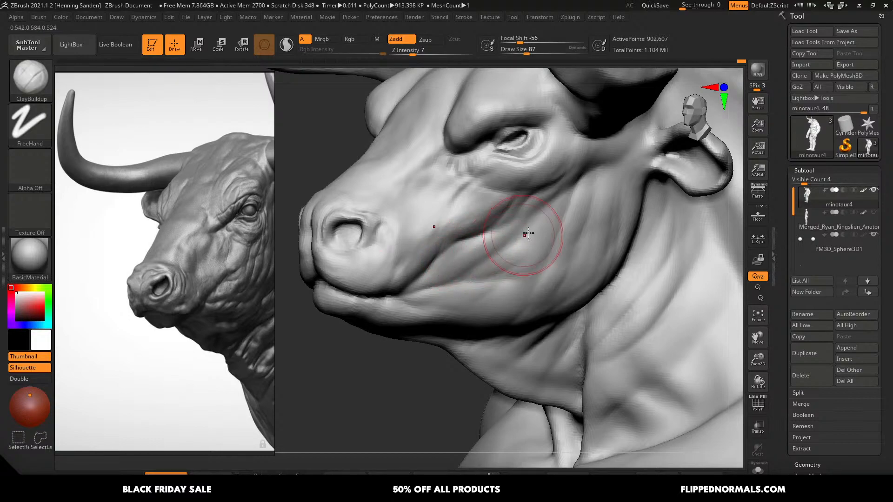
- Try softening the cheek and jaw area with broad strokes at draw size 140, and undo them
key(s)
drag(575, 237, 583, 236)
mouse_move(527, 222)
mouse_down()
mouse_move(396, 270)
mouse_move(498, 235)
mouse_up()
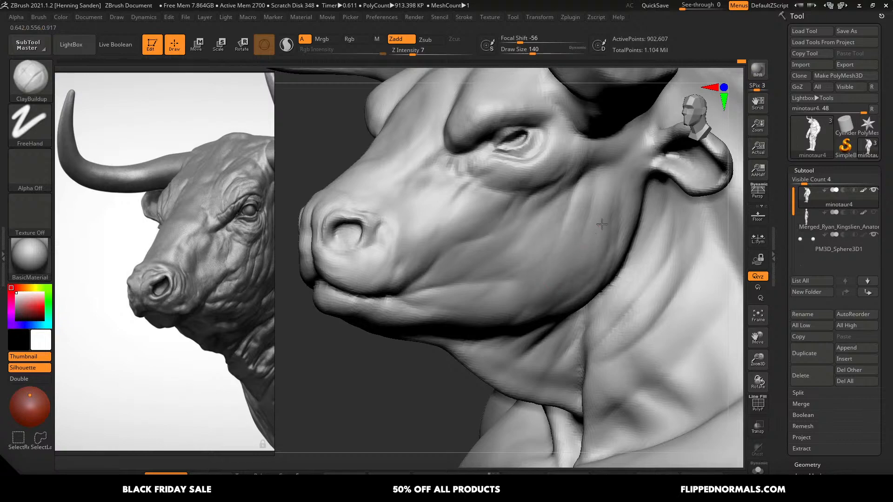
drag(602, 224, 524, 278)
drag(594, 264, 566, 275)
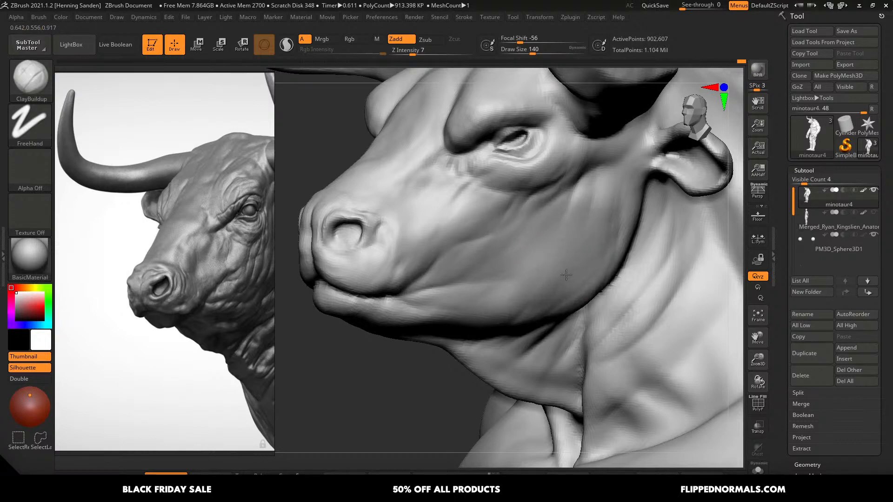
key(ctrl+z)
mouse_move(582, 224)
mouse_down()
mouse_move(553, 254)
mouse_move(542, 253)
mouse_up()
key(ctrl+z)
- Refine the side of the muzzle below the nostril with ClayBuildup, reducing the draw size to 46 and 33
key(s)
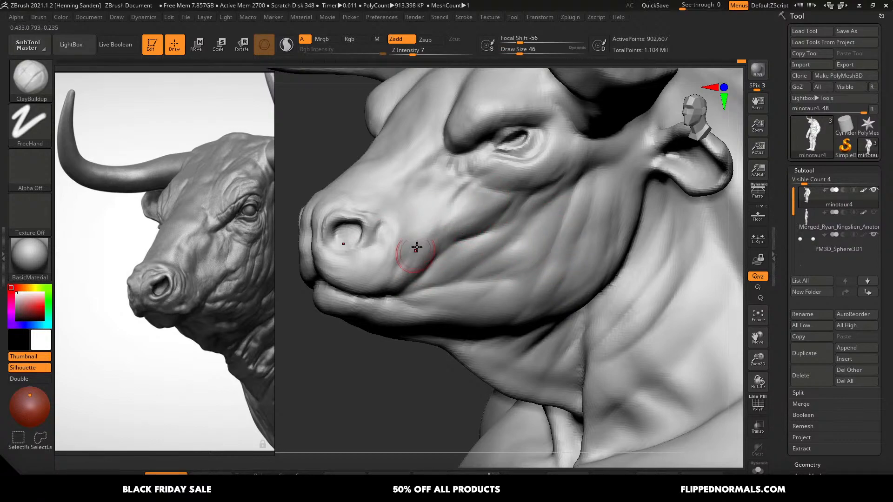
key(bracketleft)
drag(395, 266, 364, 291)
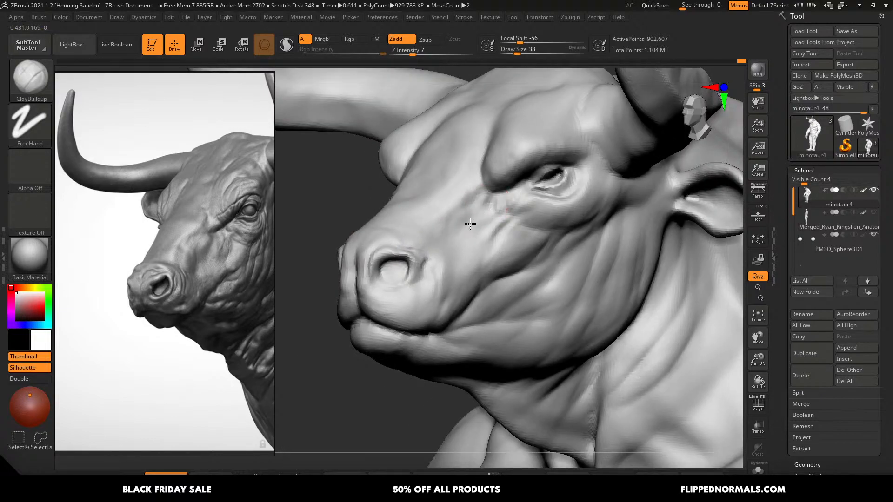
- Add a ClayBuildup stroke below the inner brow, and adjust the form above the brow with the Move brush at draw size 77
drag(493, 199, 510, 191)
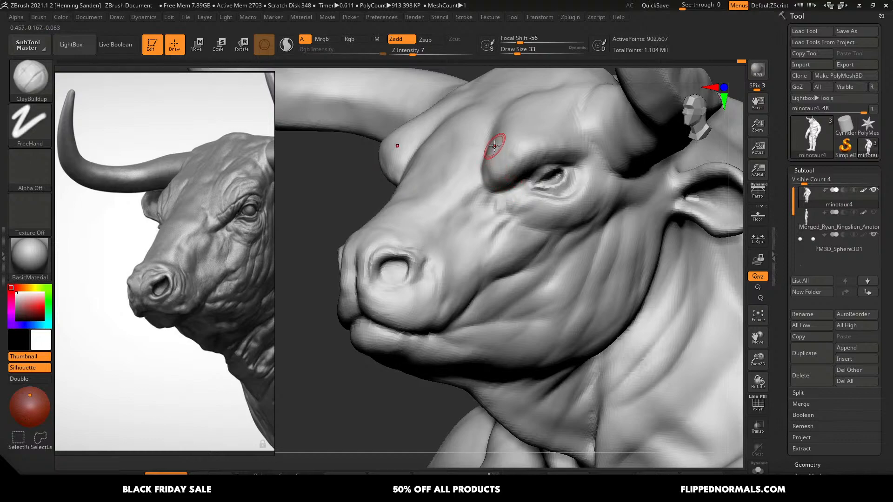
key(b)
key(m)
key(v)
key(s)
drag(480, 144, 495, 146)
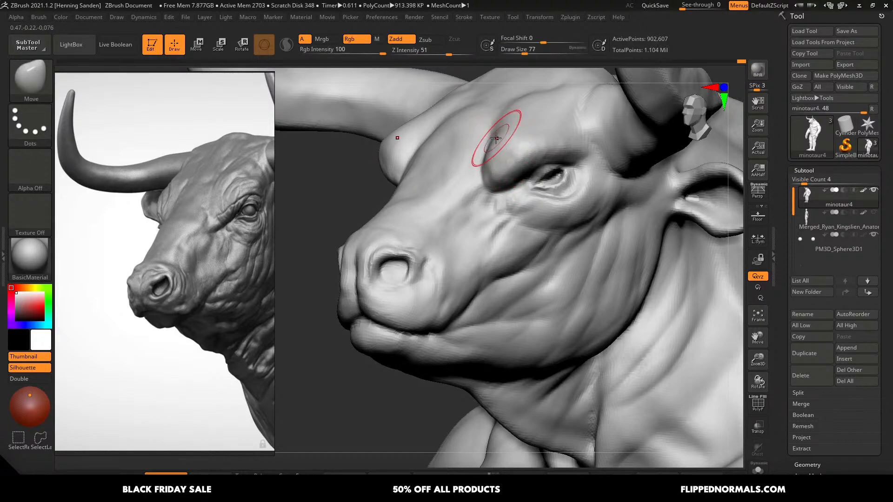
- Define the creases around the inner brow and beside the nose bridge with the DamStandard brush, reducing the draw size to 51
key(b)
key(d)
key(s)
right_drag(491, 159, 500, 172)
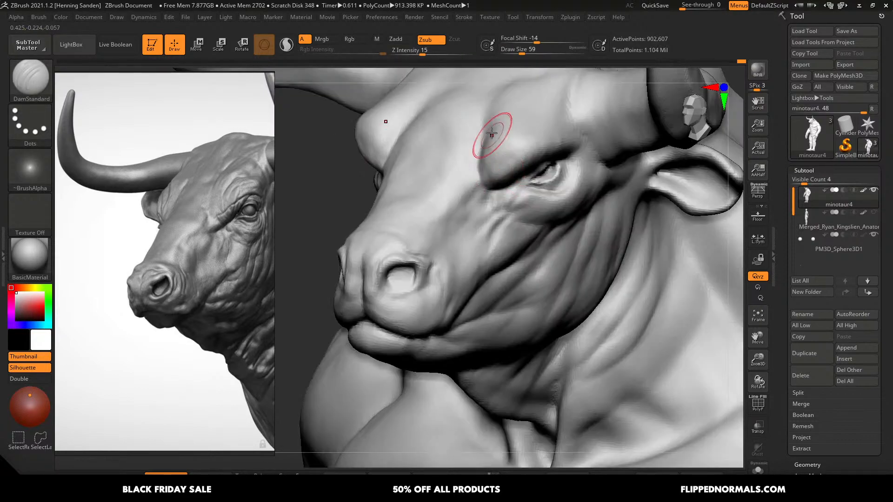
key(bracketleft)
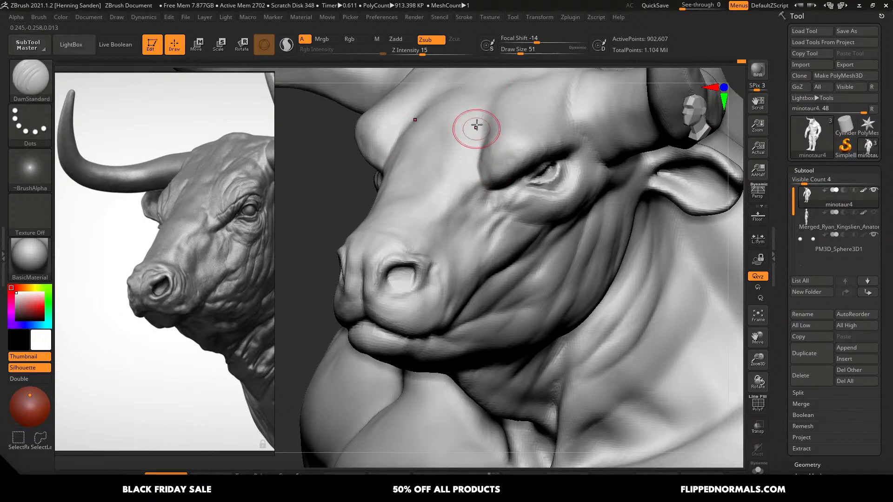
right_drag(484, 181, 482, 200)
drag(477, 202, 454, 213)
- Work on the junction of the front deltoid and outer chest with the Move brush at draw size 90
ctrl+right_drag(487, 207, 379, 177)
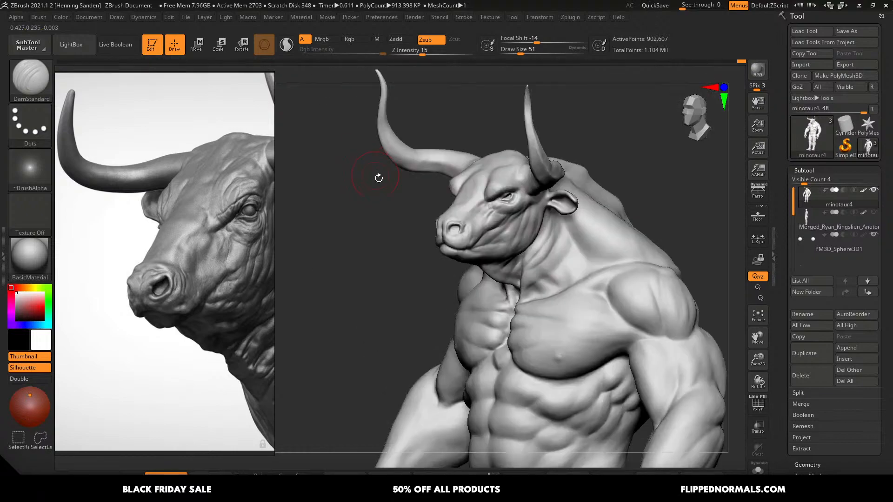
mouse_move(531, 248)
right_down()
mouse_move(574, 243)
mouse_move(601, 290)
right_up()
right_drag(601, 290, 558, 307)
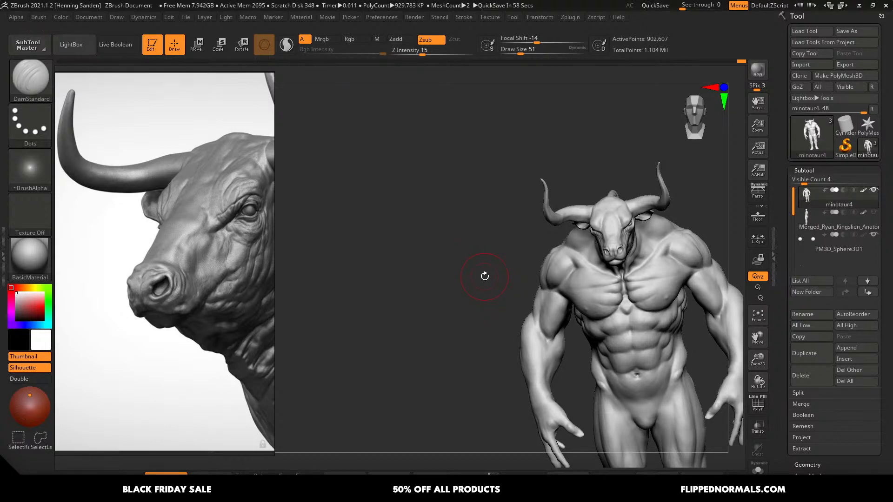
mouse_move(588, 292)
right_down()
mouse_move(642, 308)
mouse_move(690, 285)
mouse_move(622, 279)
mouse_move(644, 366)
right_up()
key(b)
key(c)
key(b)
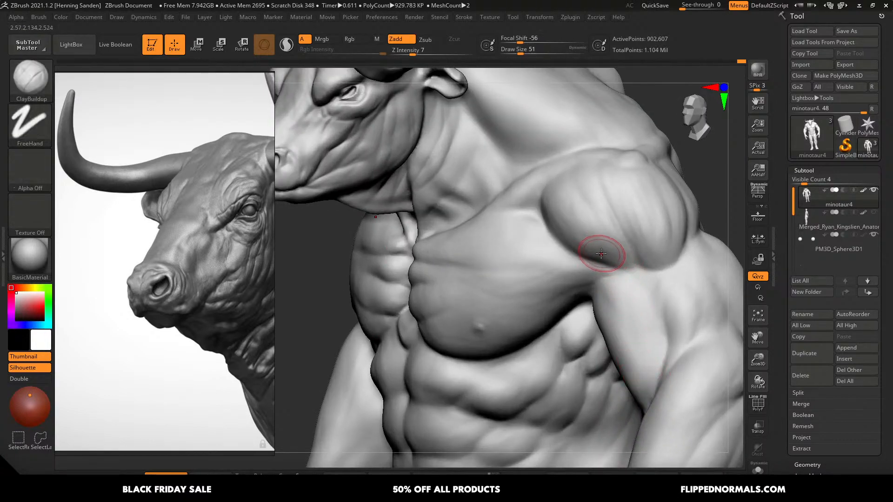
key(b)
key(m)
key(v)
key(])
key(])
key(])
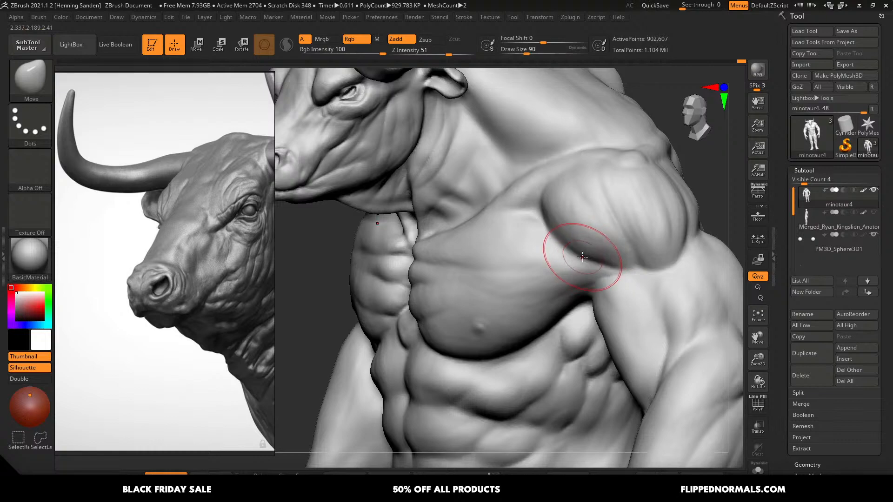
right_drag(628, 267, 651, 268)
- Refine the lower front deltoid where it meets the chest and upper arm with ClayBuildup at draw sizes 51 and 37
key(b)
key(c)
key(b)
key(s)
drag(620, 263, 613, 263)
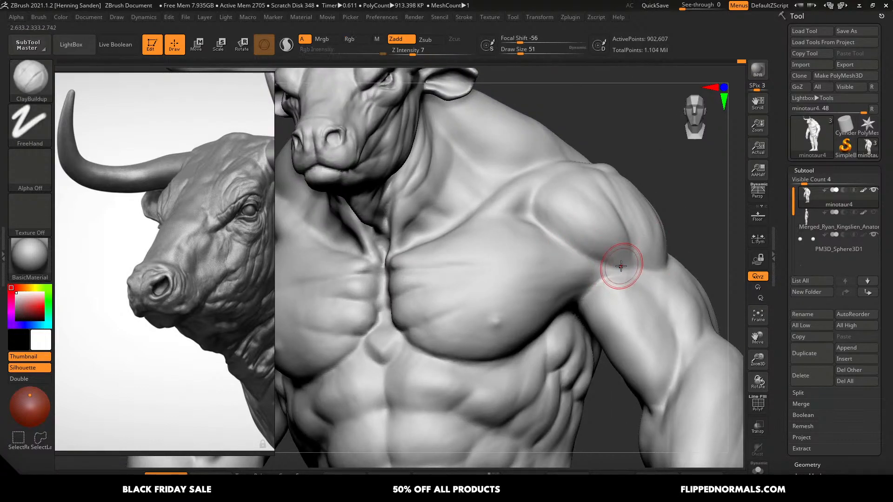
key(bracketleft)
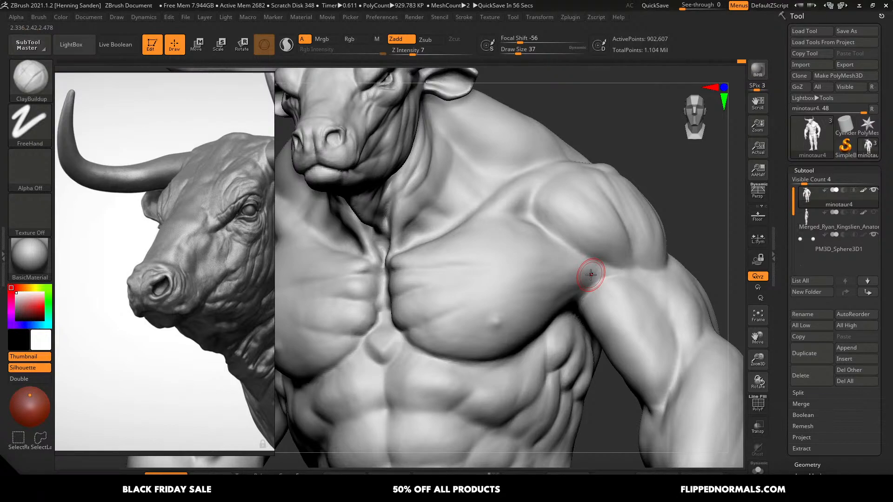
right_drag(519, 251, 493, 198)
shift+right_drag(492, 243, 498, 242)
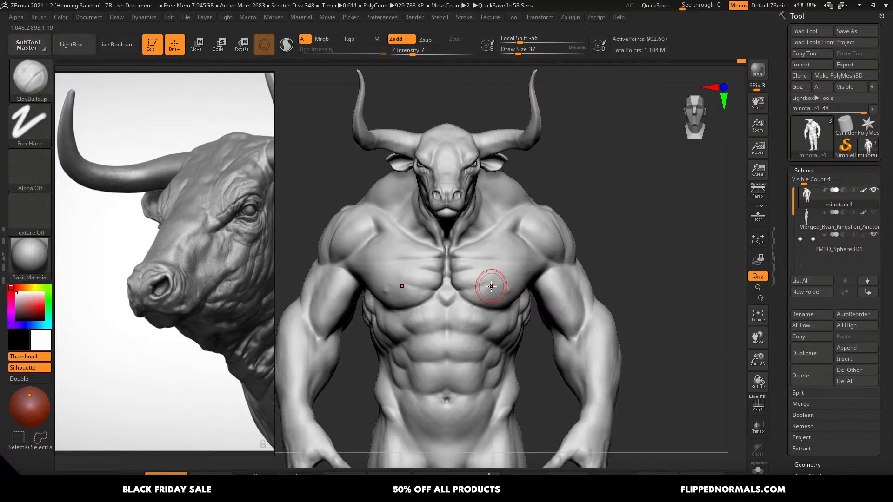
right_drag(493, 281, 562, 271)
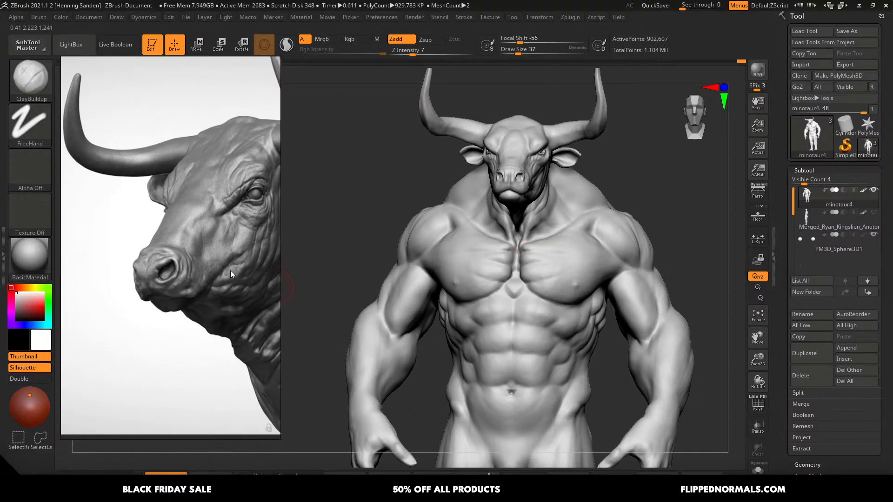
- Switch to Firefox and search the web for "tarzan lion" in a new tab
key(alt+Tab)
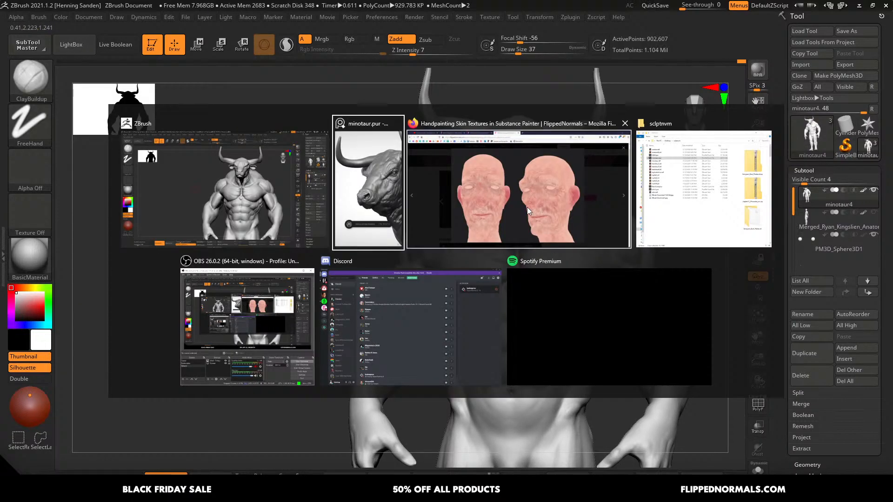
click(494, 187)
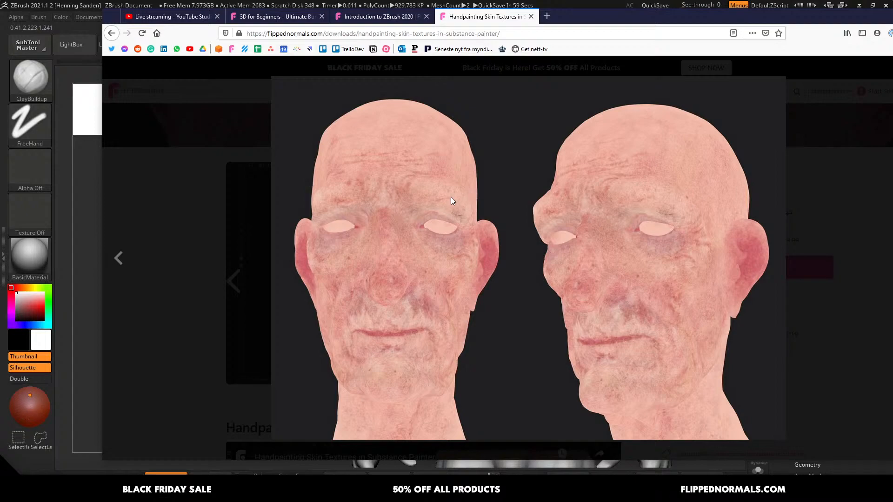
key(ctrl+t)
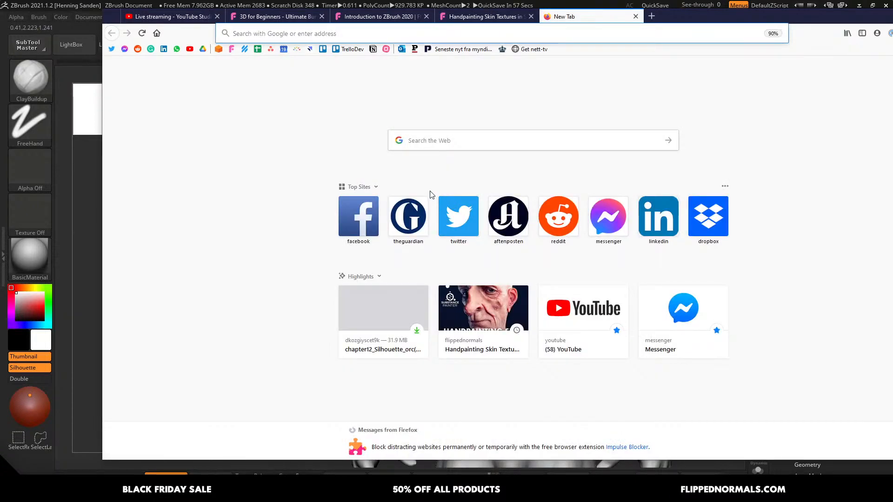
text(tarzan )
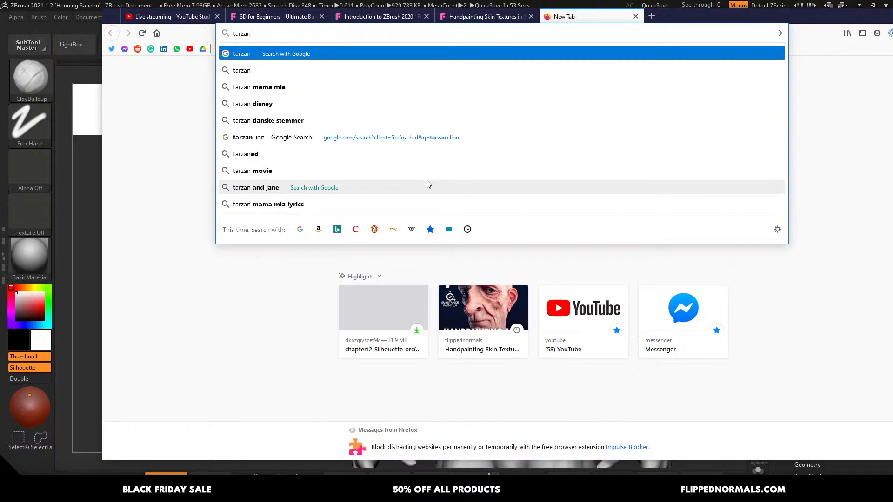
text(lon)
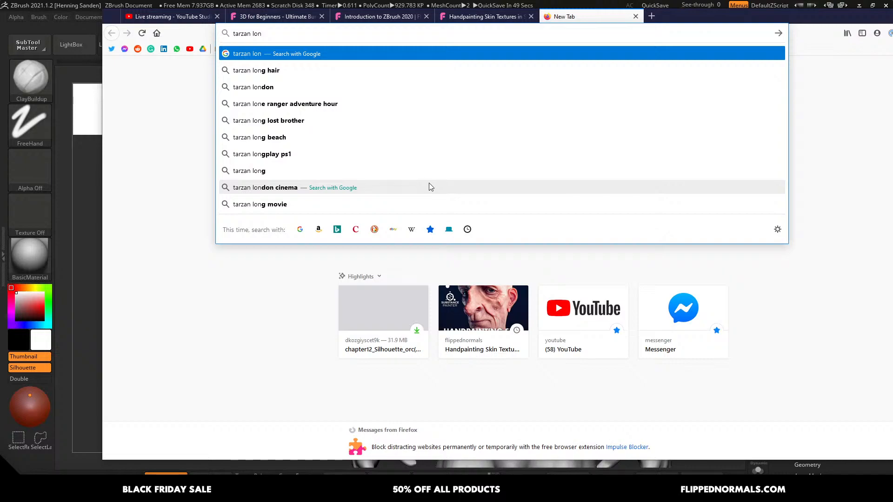
key(BackSpace)
key(BackSpace)
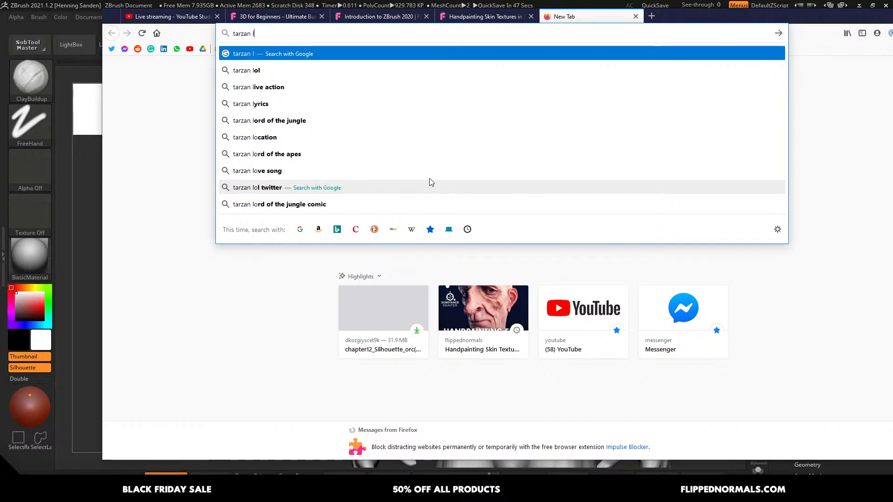
text(ion)
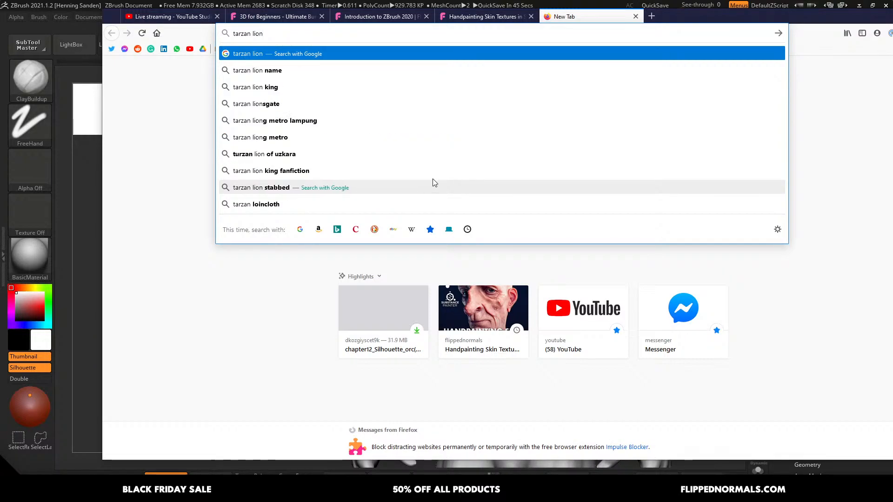
key(Return)
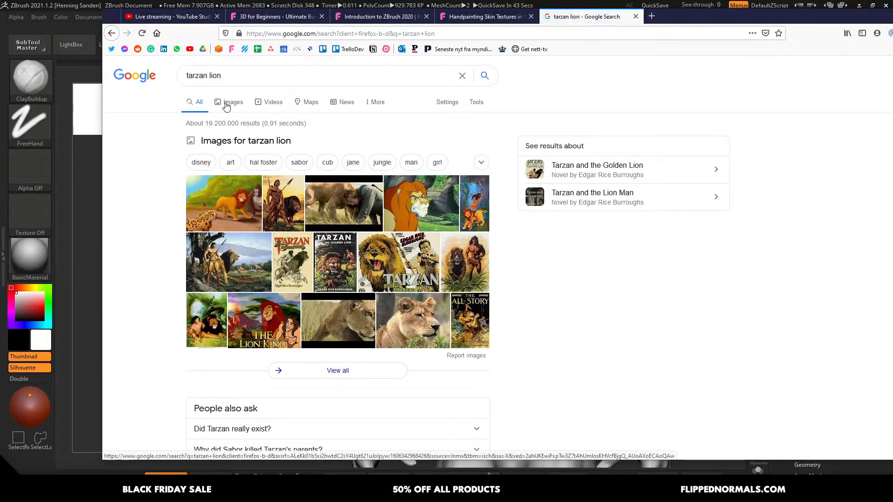
- Browse the image results and open the YouTube video "The Legend of Tarzan (2016) - Lion Scene"
click(226, 106)
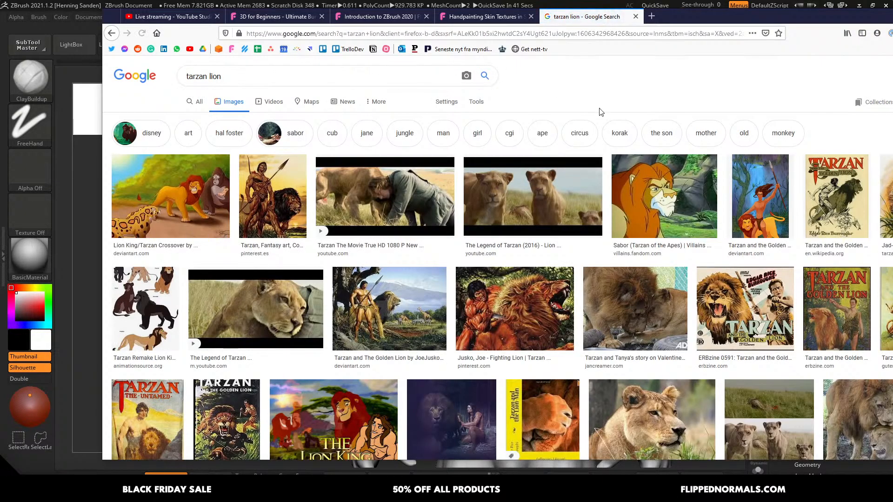
click(520, 193)
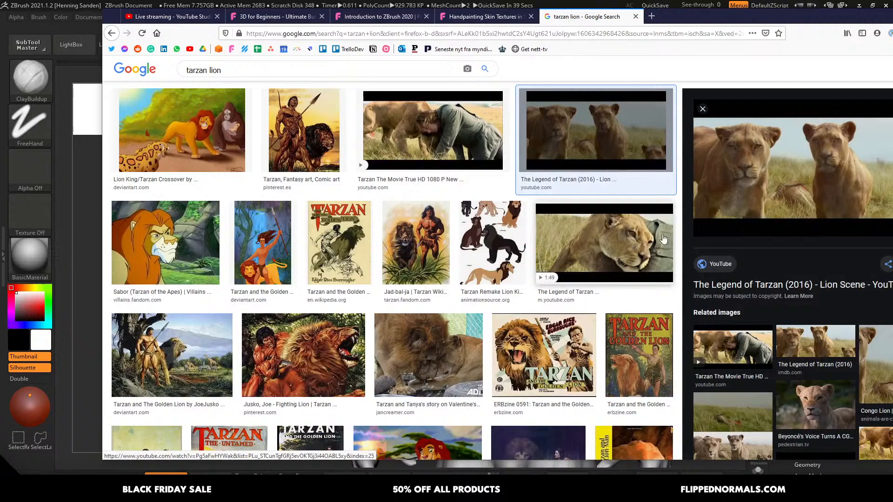
click(771, 184)
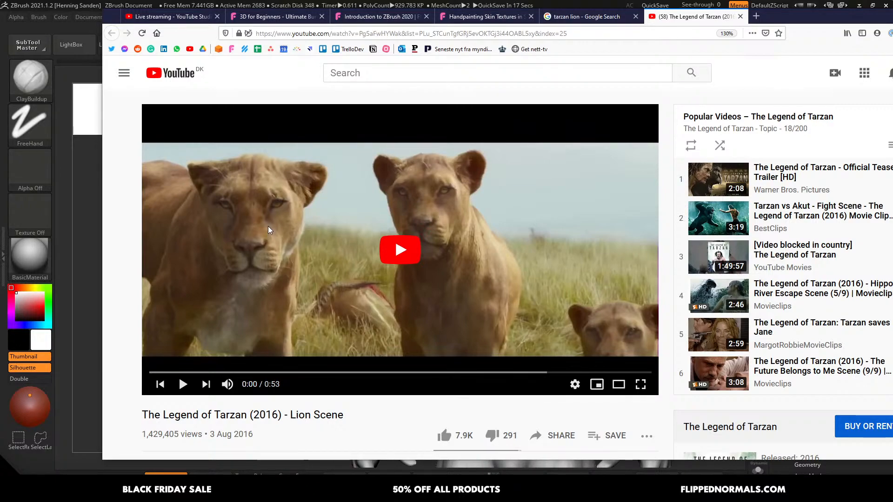
- Capture the region around the front lioness's head and mark the planes and edge around one eye with the green pen
key(Print)
mouse_move(170, 163)
mouse_down()
mouse_move(314, 300)
mouse_move(387, 346)
mouse_up()
drag(360, 312, 361, 288)
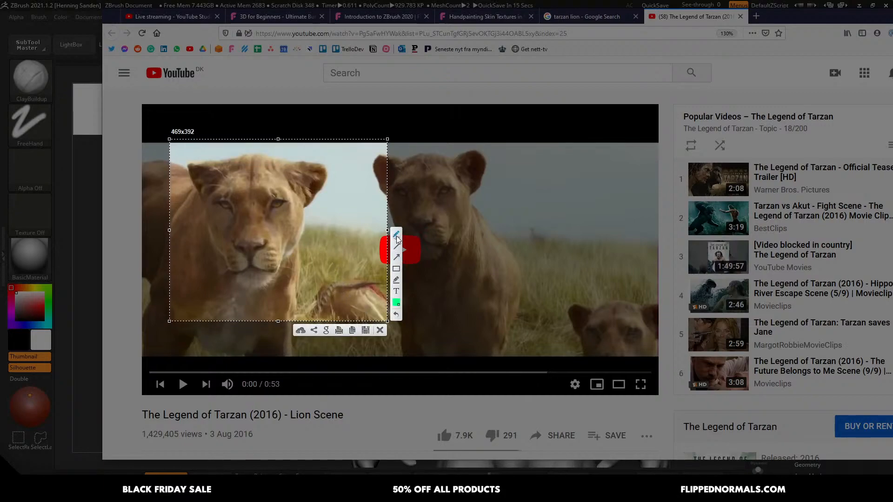
mouse_move(264, 208)
mouse_down()
mouse_move(274, 196)
mouse_move(272, 208)
mouse_up()
click(273, 211)
click(277, 210)
click(283, 208)
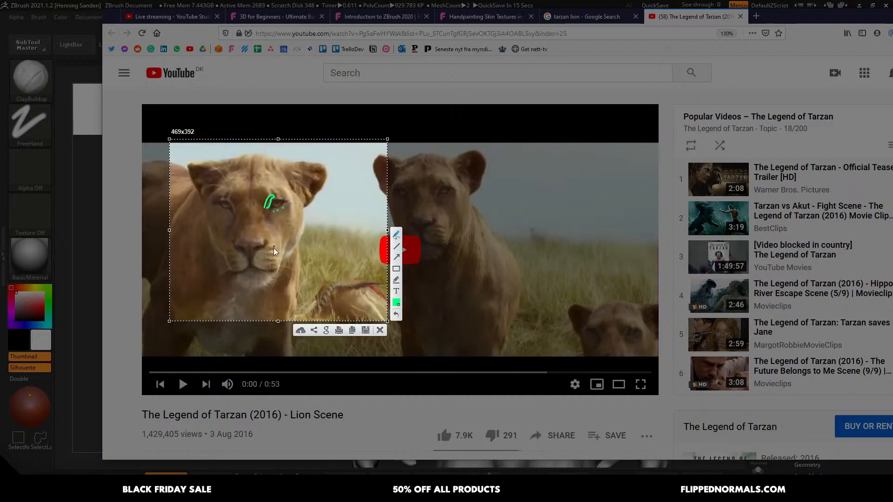
- Mark the lioness's nose, mouth, other eye and forehead in green, and discard the screen capture
drag(254, 198, 254, 207)
mouse_move(272, 270)
mouse_down()
mouse_move(255, 256)
mouse_move(262, 258)
mouse_move(264, 241)
mouse_move(254, 242)
mouse_up()
mouse_move(235, 207)
mouse_down()
mouse_move(232, 187)
mouse_move(227, 201)
mouse_move(223, 191)
mouse_move(249, 179)
mouse_up()
mouse_move(249, 179)
mouse_down()
mouse_move(249, 163)
mouse_move(252, 173)
mouse_up()
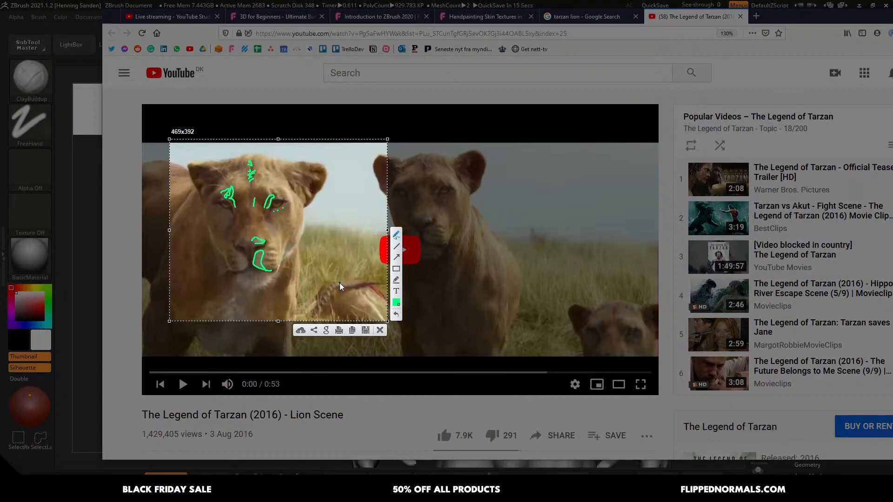
key(Escape)
key(Escape)
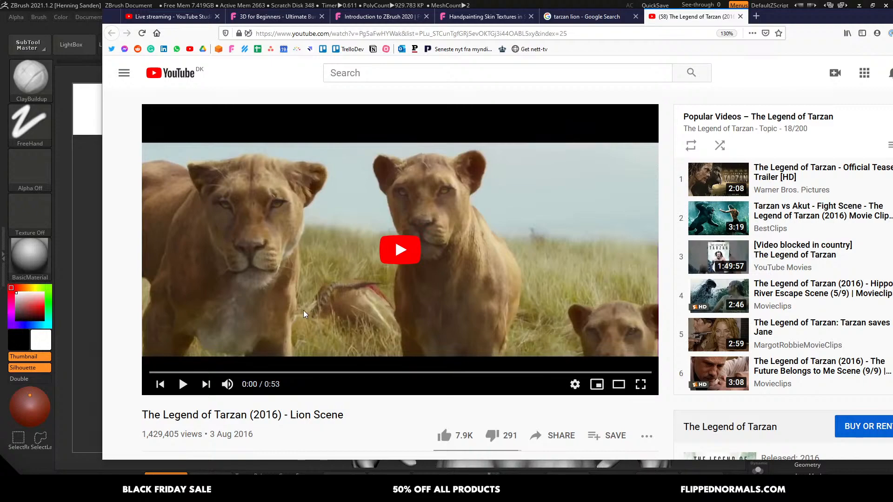
- Return to ZBrush and bring the bull head reference back beside the sculpt, keeping it always on top
key(alt+Tab)
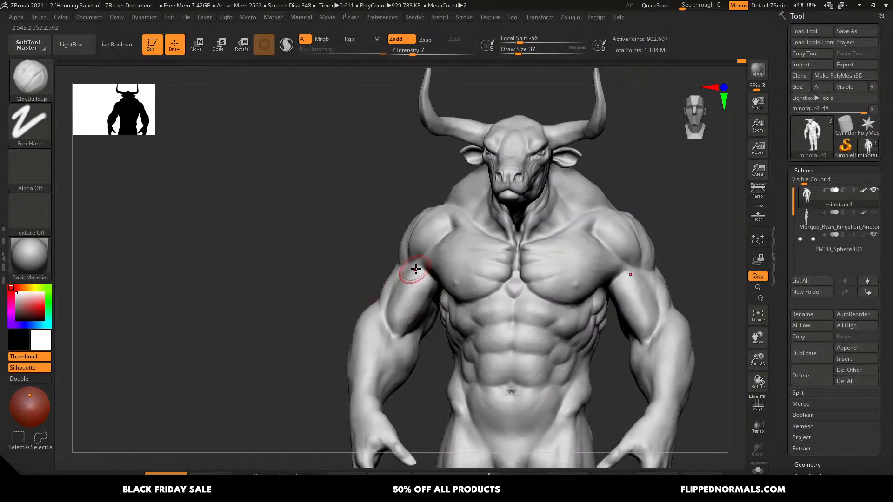
key(alt+Tab)
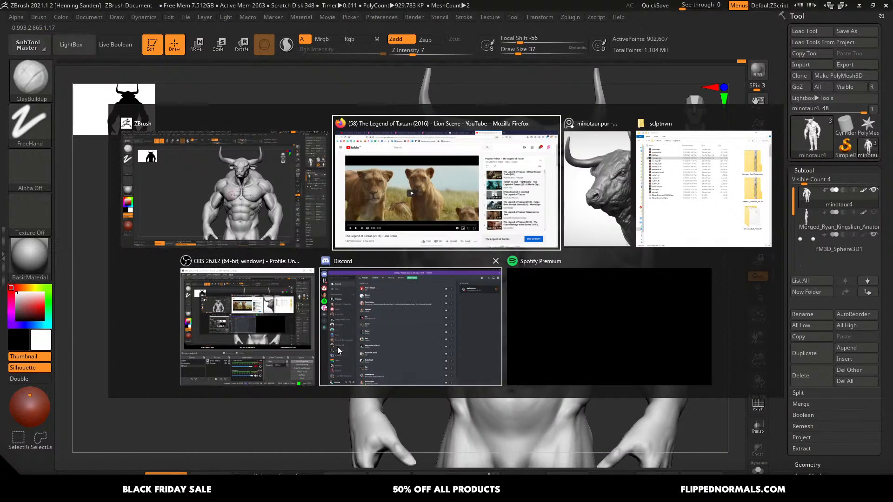
click(577, 220)
drag(244, 286, 226, 300)
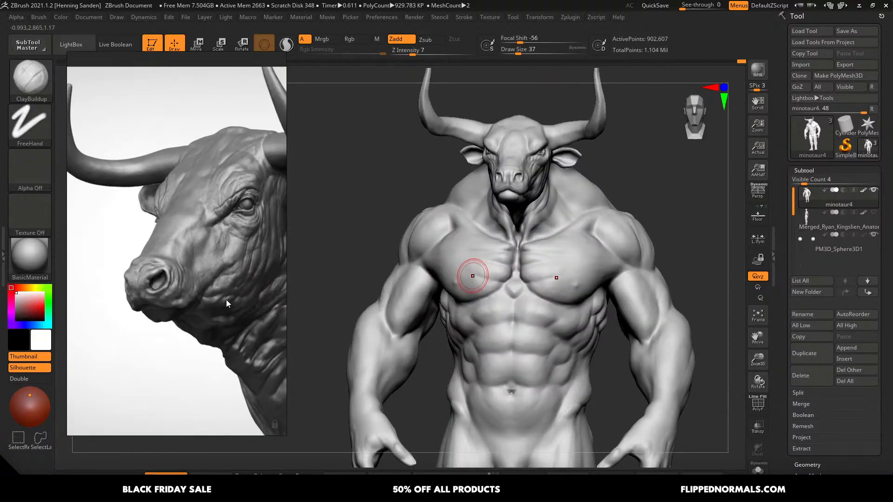
key(ctrl+shift+a)
right_drag(494, 240, 435, 237)
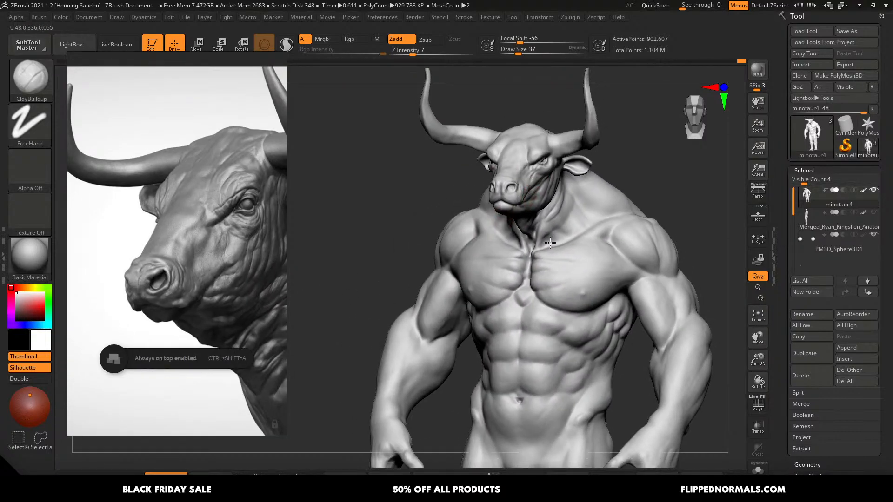
- Frame the minotaur's head in three-quarter view and capture a region covering the bull reference and sculpt for pen markup
ctrl+right_drag(489, 174, 489, 305)
right_drag(510, 257, 531, 251)
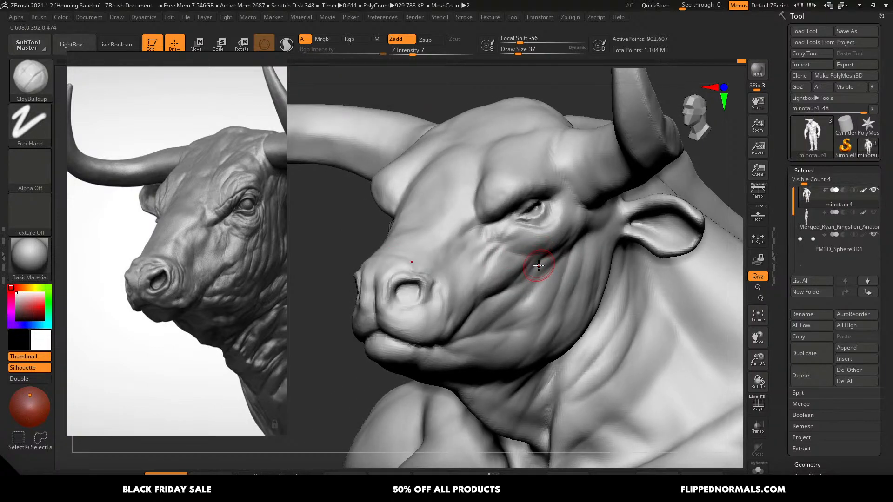
key(Print)
drag(98, 103, 727, 430)
drag(525, 337, 523, 336)
click(733, 344)
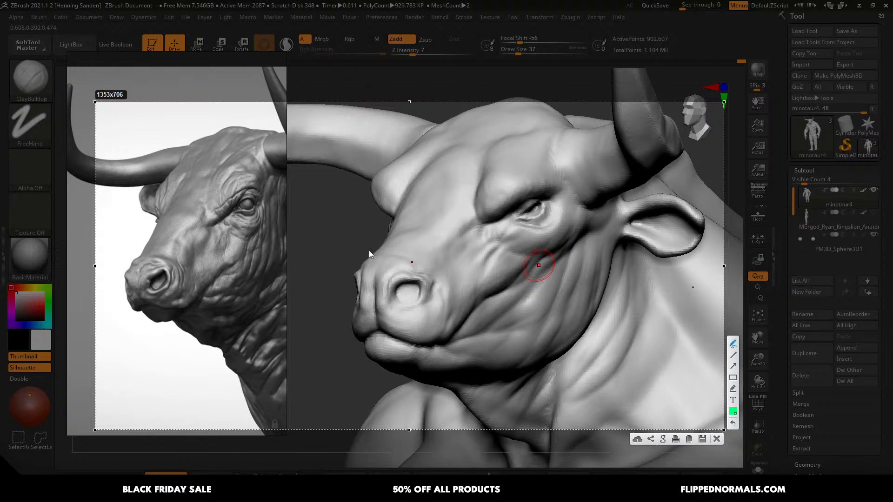
- Trace the brow crease and the upper and lower eyelid lines in green on both the bull reference and the sculpt
drag(211, 227, 247, 188)
drag(481, 223, 538, 172)
drag(255, 199, 257, 205)
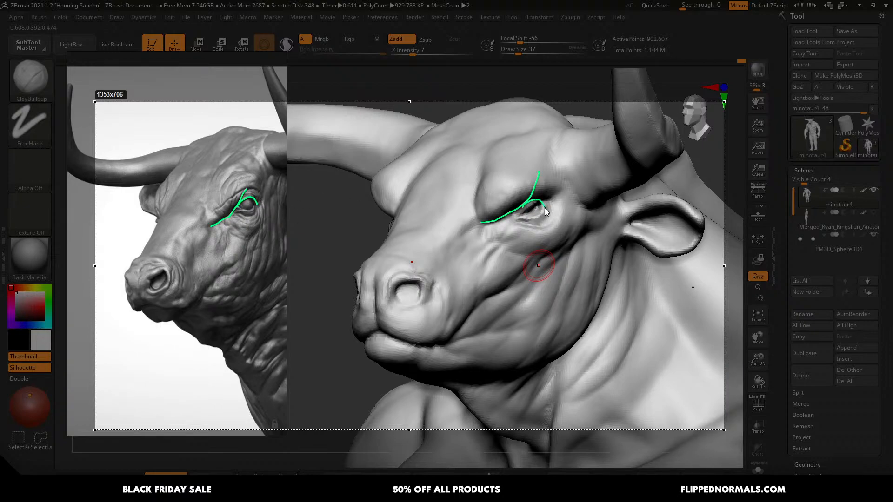
drag(545, 208, 545, 211)
drag(245, 211, 258, 208)
drag(510, 217, 540, 217)
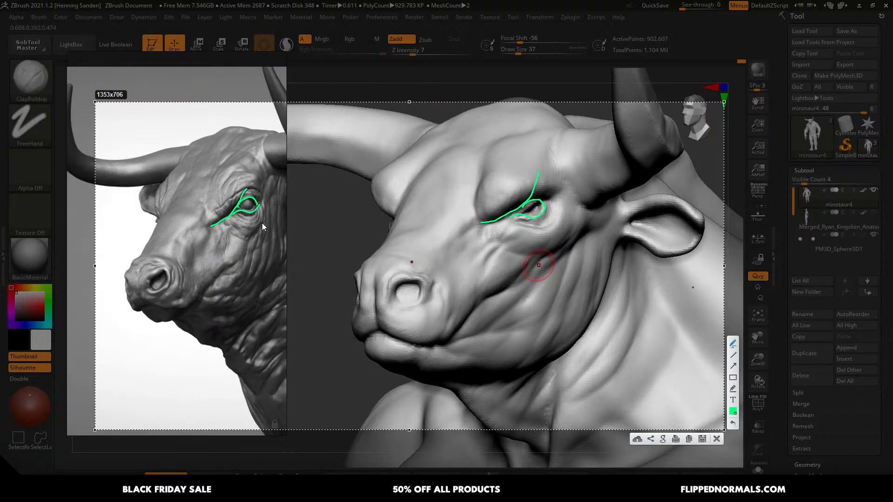
- Trace the cheek fold in green from behind the eye down towards the mouth on both the bull reference and the sculpt
mouse_move(263, 208)
mouse_down()
mouse_move(229, 270)
mouse_move(186, 310)
mouse_up()
mouse_move(563, 206)
mouse_down()
mouse_move(564, 223)
mouse_move(517, 264)
mouse_move(538, 253)
mouse_up()
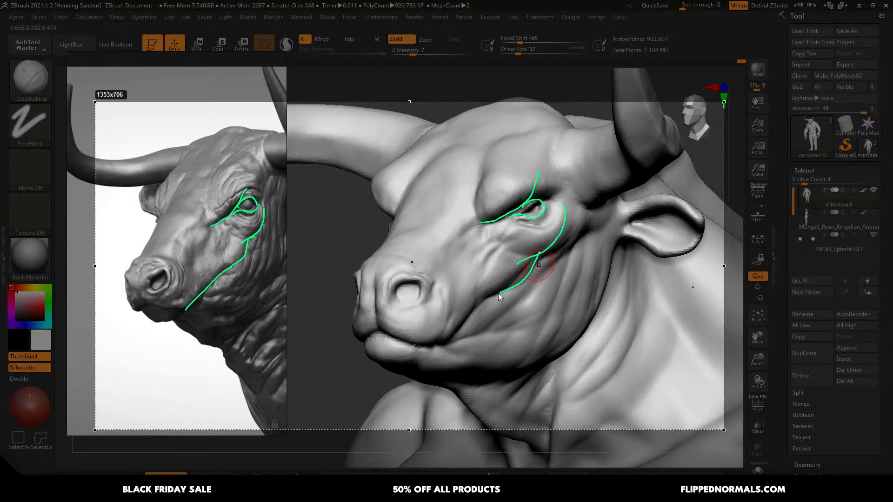
drag(498, 293, 486, 300)
drag(436, 346, 430, 352)
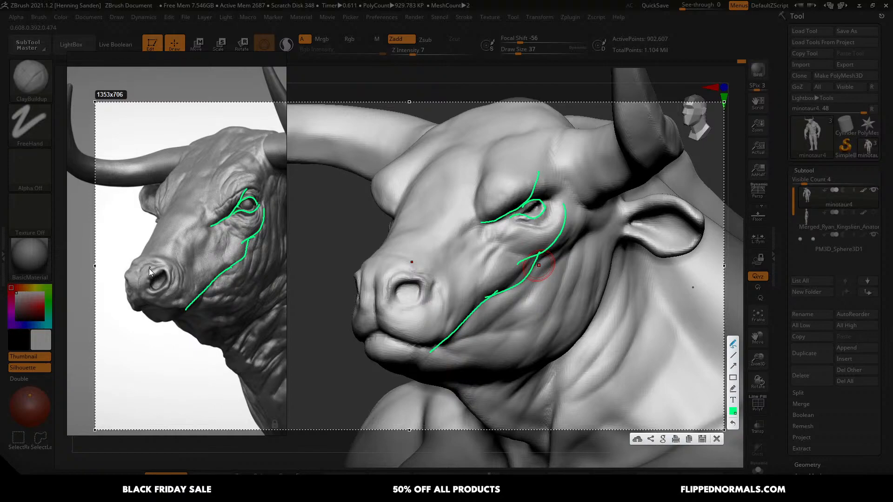
- Outline the rim around the nostril in green on both the bull reference and the sculpt
drag(143, 274, 168, 267)
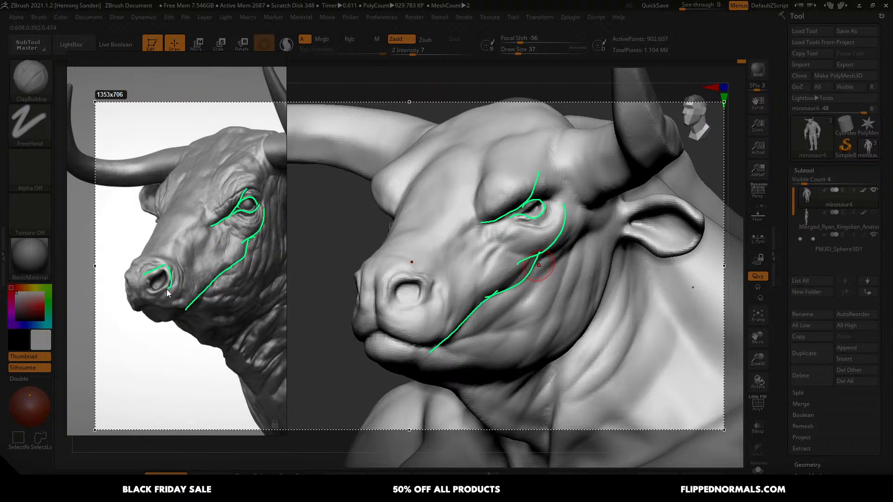
drag(155, 298, 146, 293)
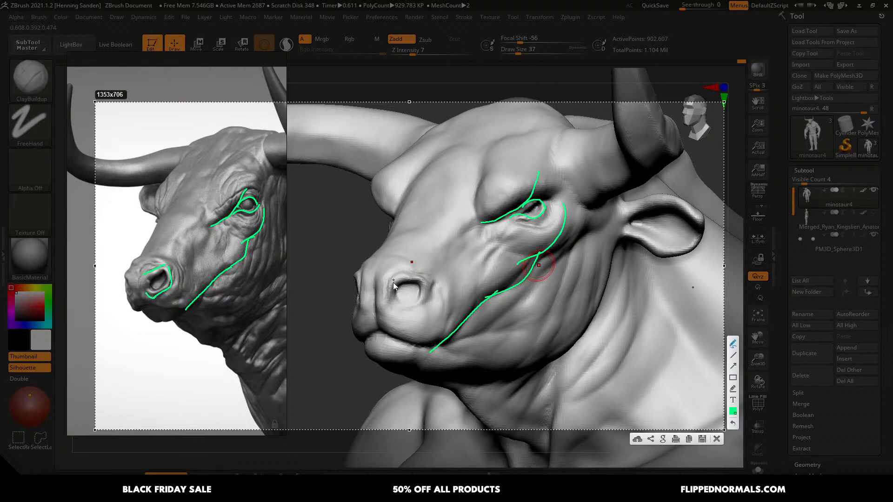
drag(383, 281, 383, 281)
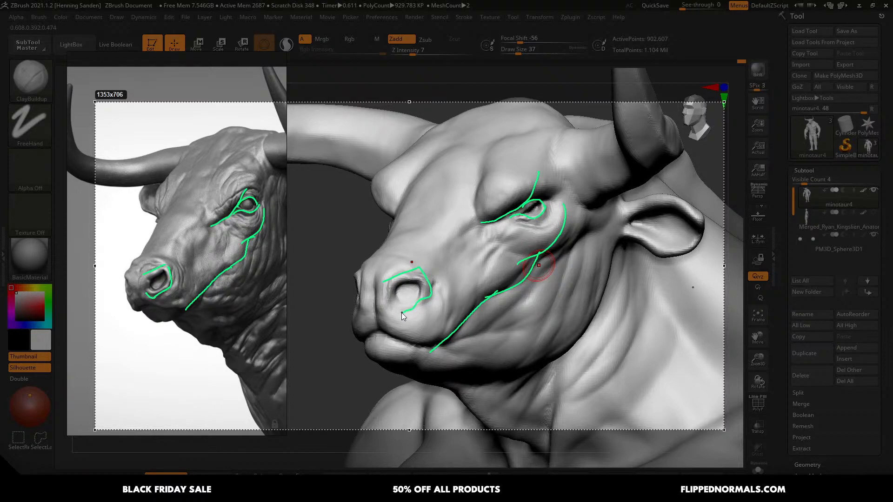
drag(401, 312, 394, 306)
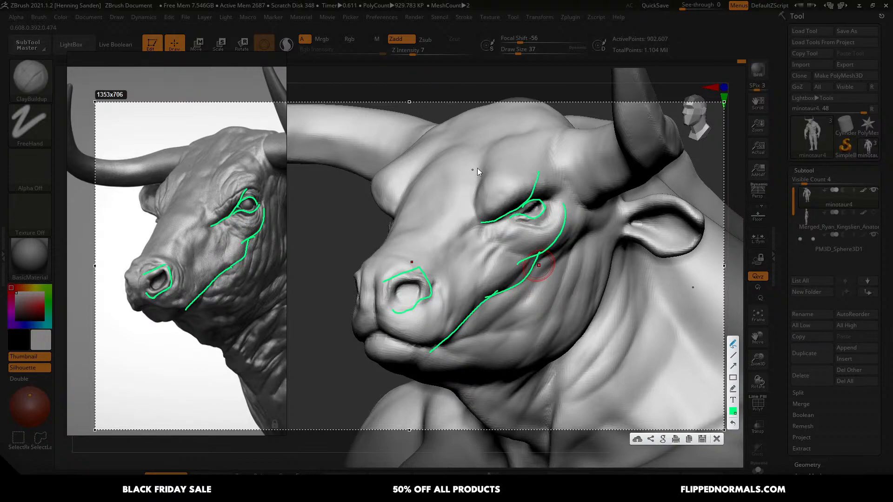
- Mark the curved folds above the brow in green on the bull reference and the sculpt's forehead
drag(223, 187, 242, 168)
mouse_move(523, 165)
mouse_down()
mouse_move(483, 197)
mouse_move(484, 169)
mouse_up()
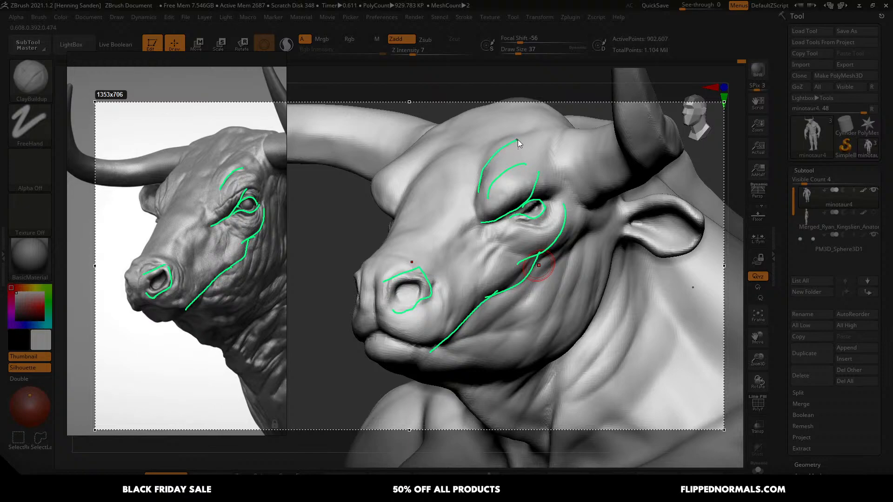
mouse_move(518, 139)
mouse_down()
mouse_move(480, 155)
mouse_move(477, 165)
mouse_up()
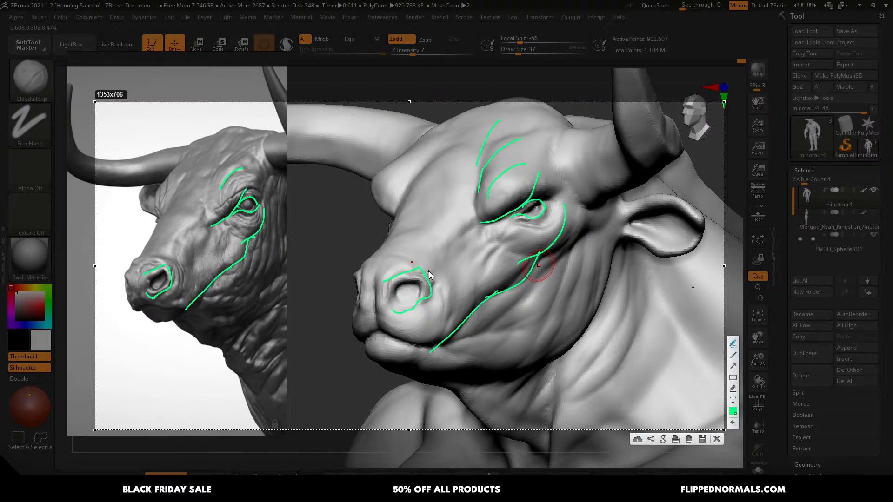
- Mark the nostril's rear edge and the snout wrinkles behind it on sculpt and reference, and discard the screen capture
drag(429, 271, 428, 313)
drag(171, 248, 179, 254)
drag(174, 242, 183, 249)
drag(179, 235, 184, 239)
drag(420, 256, 428, 250)
mouse_move(431, 252)
mouse_down()
mouse_move(445, 246)
mouse_move(437, 257)
mouse_move(458, 260)
mouse_up()
drag(183, 263, 195, 243)
key(Escape)
- Sculpt the transition between the inner brow and the snout with ClayBuildup at Draw Size 29
ctrl+right_drag(449, 259, 458, 282)
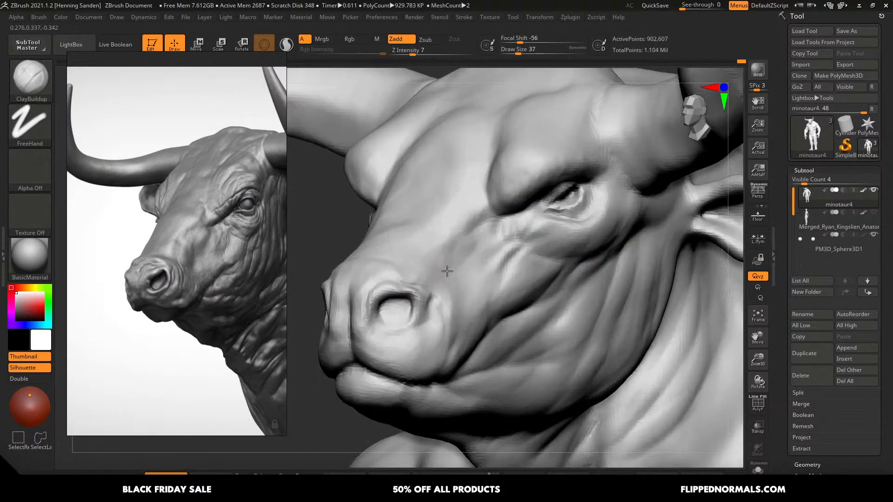
key(s)
drag(484, 215, 477, 186)
key(s)
key(s)
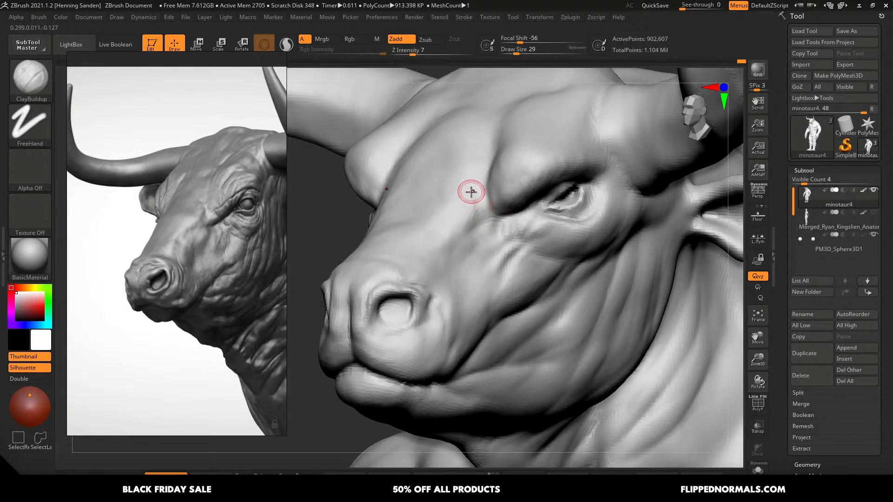
key(s)
drag(457, 226, 460, 224)
right_drag(468, 213, 471, 210)
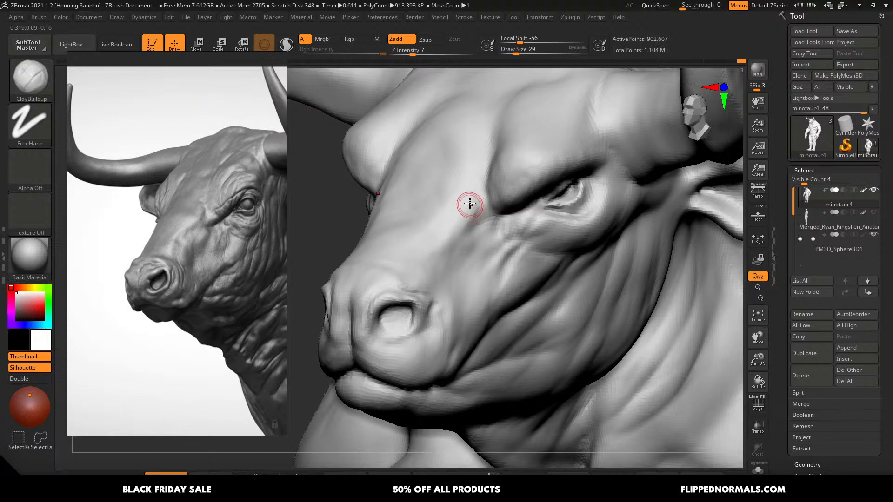
- Define the fold beside the inner brow corner more sharply with ClayBuildup at Draw Size 27
key(s)
mouse_move(459, 218)
mouse_down()
mouse_move(471, 190)
mouse_move(441, 228)
mouse_up()
key(s)
key(s)
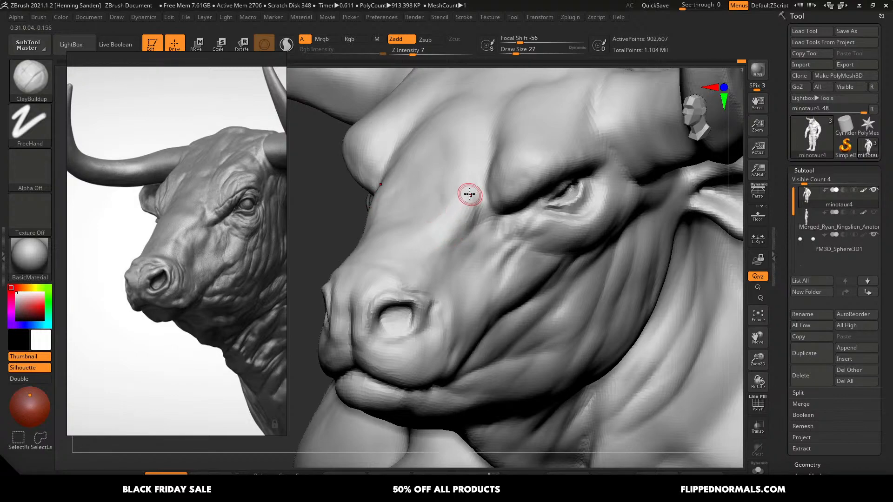
drag(468, 194, 466, 203)
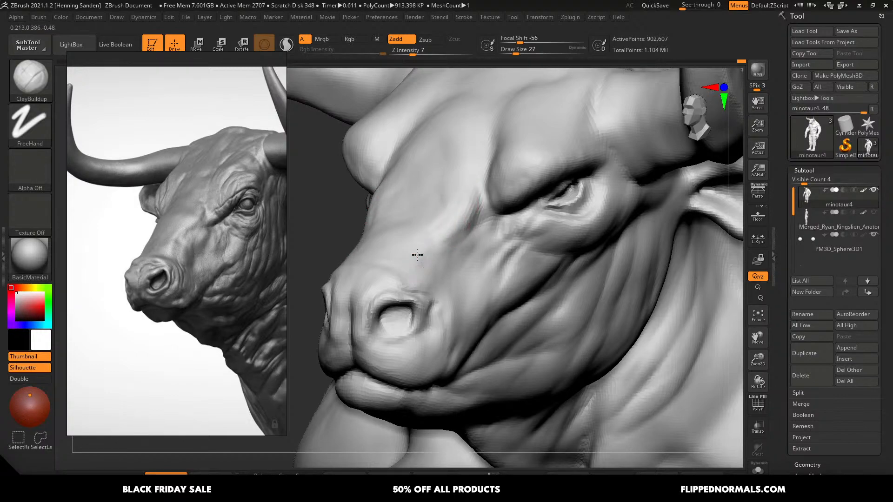
- Shape the side of the snout below the inner eye corner with ClayBuildup, reducing Draw Size from 54 to 37
key(s)
drag(439, 263, 445, 262)
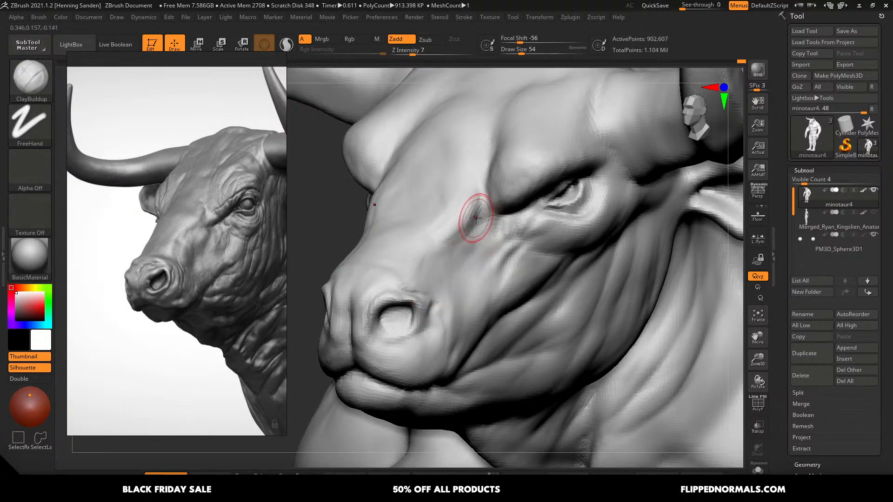
key(])
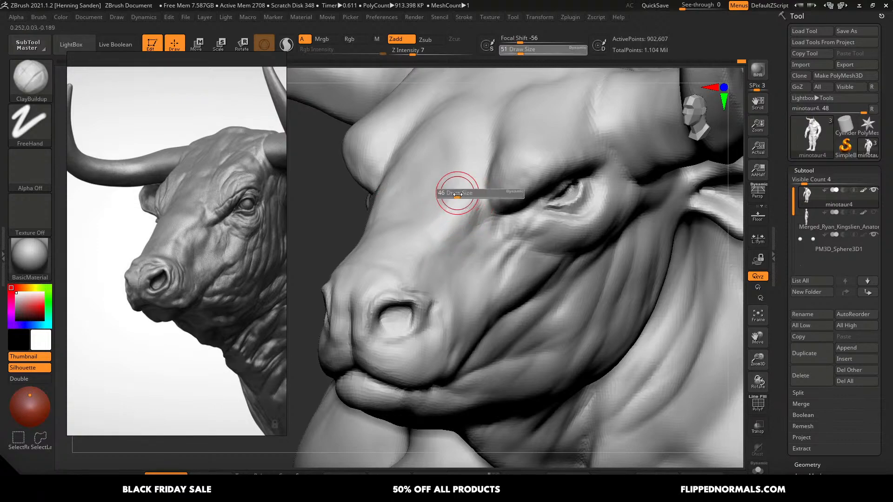
key(s)
drag(457, 247, 452, 247)
key(s)
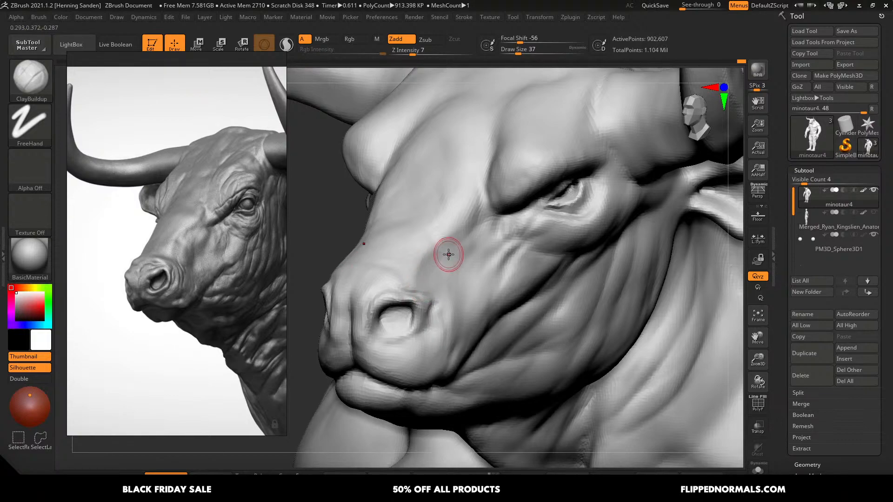
- Build up a wrinkle on the snout just behind the nostril, using Draw Sizes 41 and 31
key(bracketright)
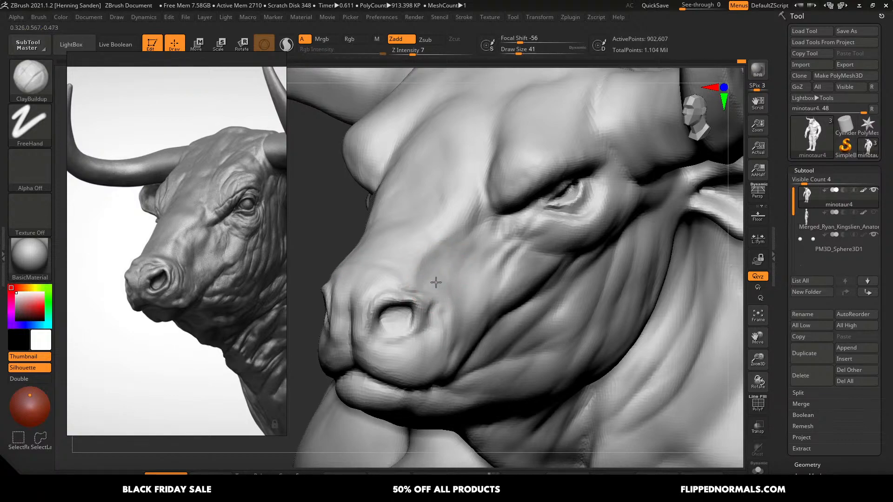
key(bracketleft)
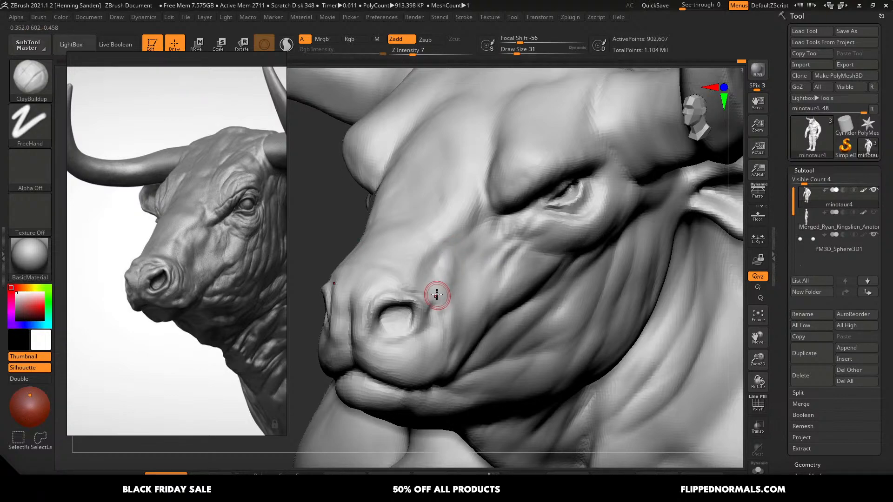
key(bracketright)
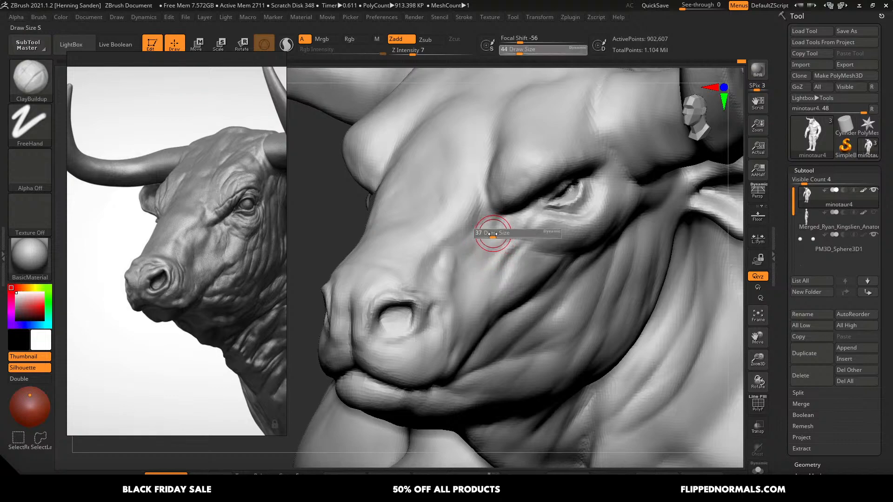
key(bracketright)
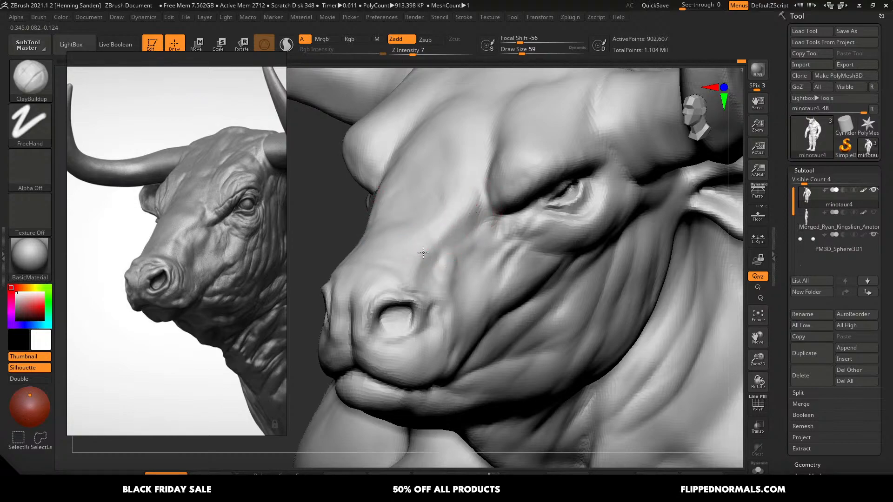
- Refine the snout ridge between the nostril and the inner eye corner with ClayBuildup at Draw Sizes 59 and 46
key(bracketleft)
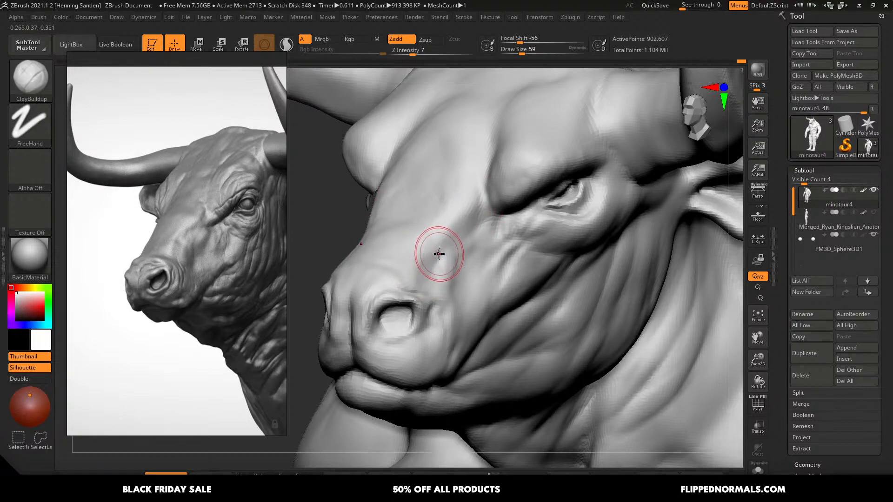
key(bracketleft)
key(bracketleft)
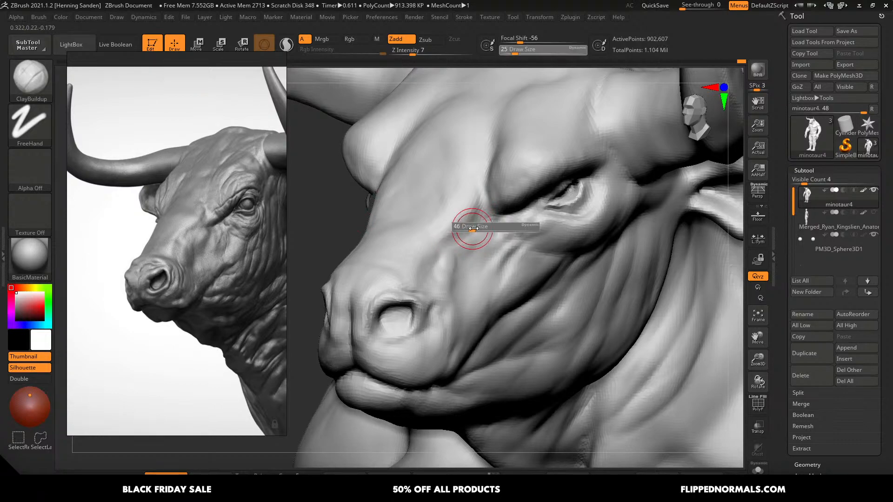
key(bracketright)
key(bracketright)
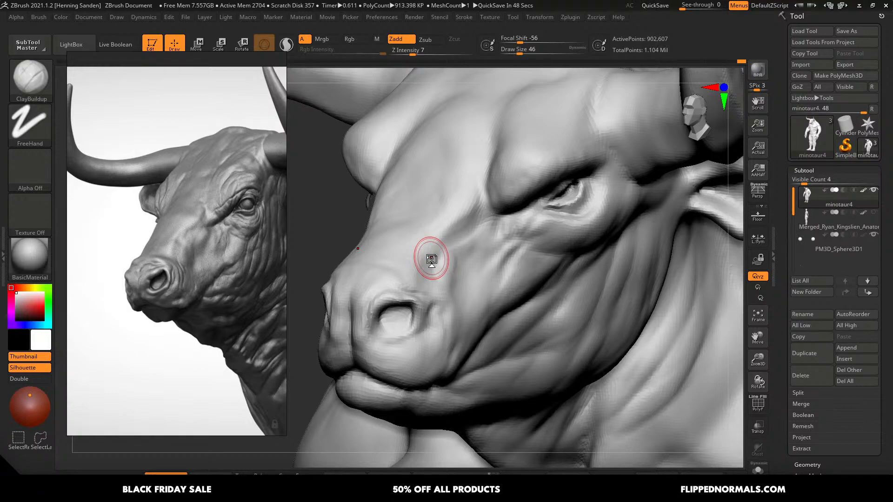
- Check the whole head against the bull reference and reinforce the snout's side plane with ClayBuildup at Draw Size 59
mouse_move(472, 280)
right_down()
mouse_move(454, 231)
mouse_move(454, 251)
right_up()
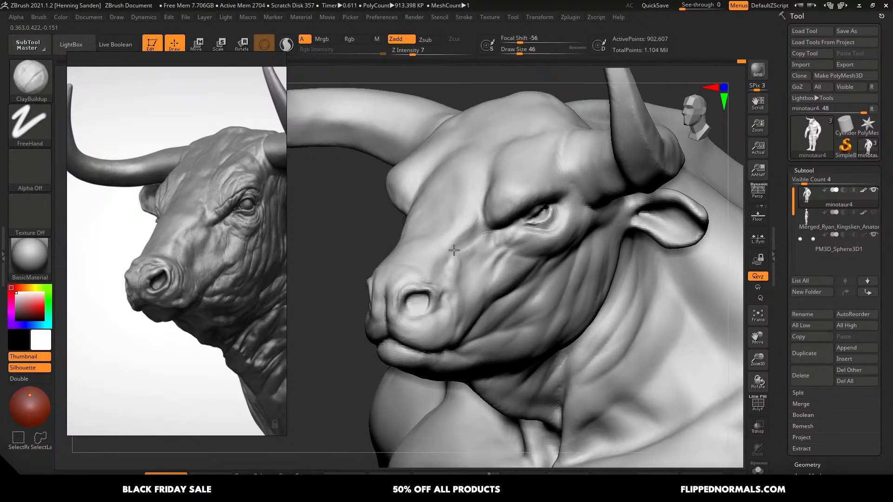
click(29, 171)
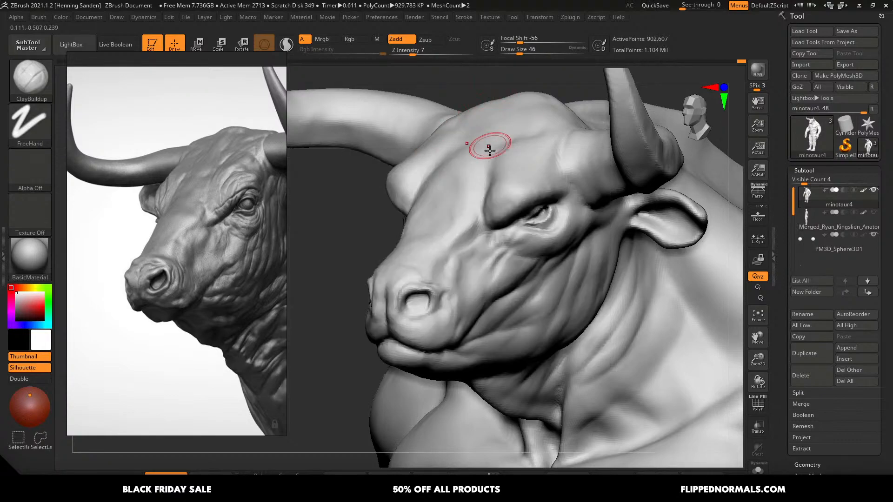
ctrl+right_drag(472, 220, 472, 226)
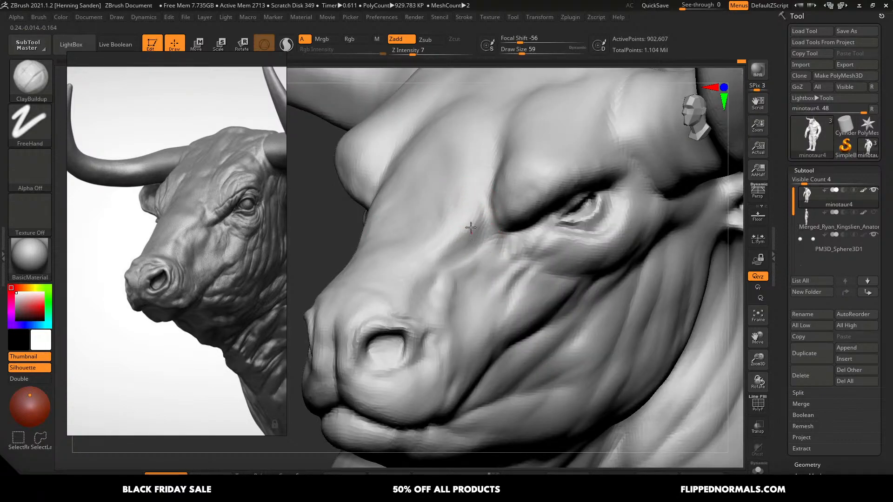
mouse_move(453, 249)
mouse_down()
mouse_move(441, 241)
mouse_move(451, 250)
mouse_up()
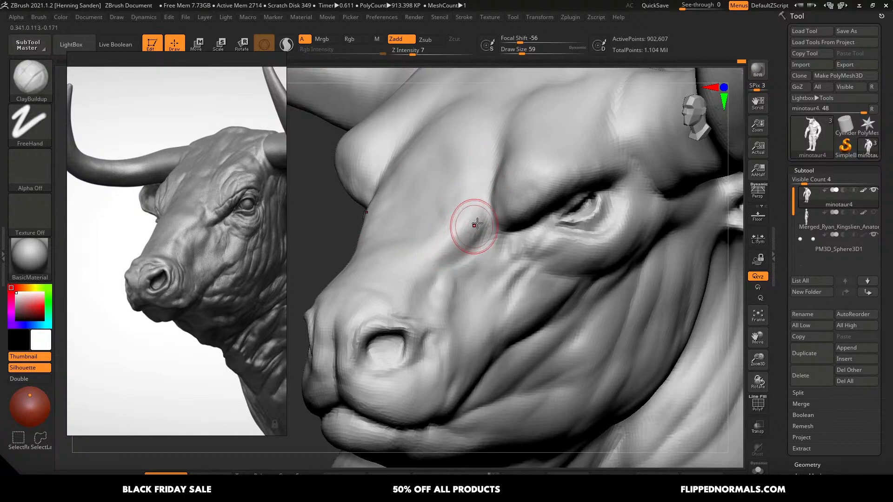
- Strengthen the fold running from the inner brow down the side of the snout with ClayBuildup at Draw Size 41
key(s)
drag(488, 202, 485, 202)
mouse_move(468, 181)
mouse_down()
mouse_move(453, 220)
mouse_move(426, 242)
mouse_move(445, 254)
mouse_up()
key(s)
drag(477, 225, 473, 225)
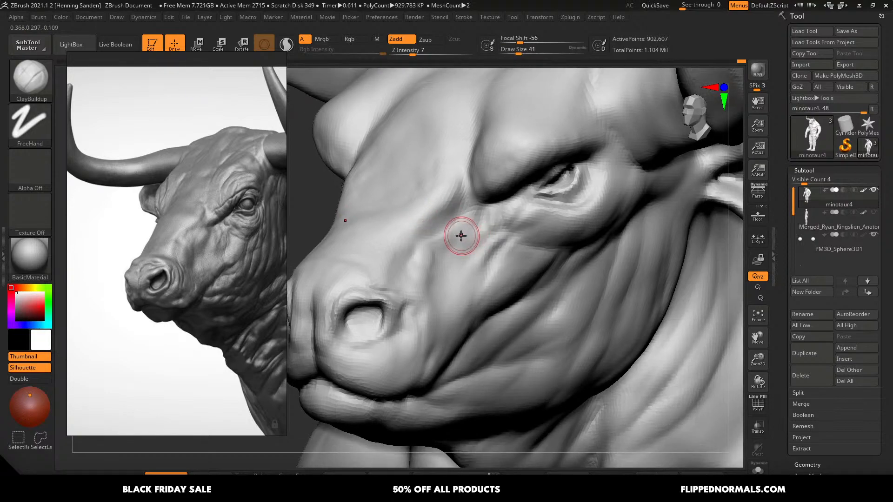
drag(460, 235, 458, 216)
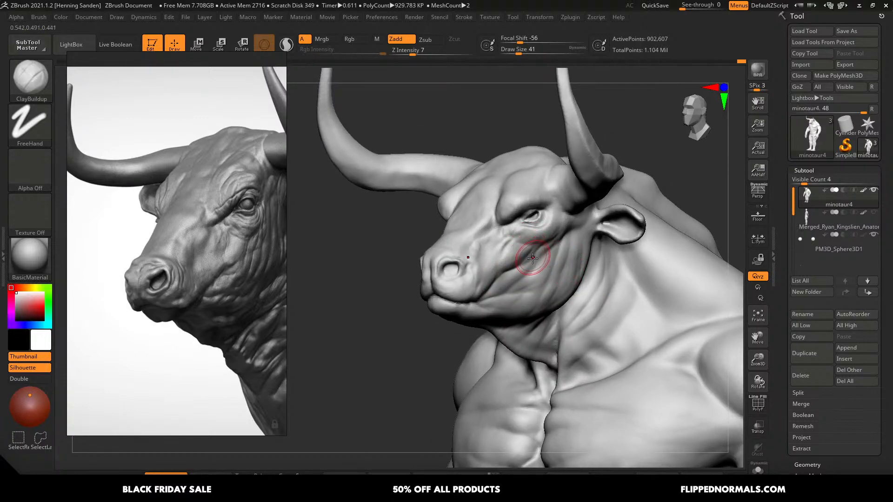
- Raise the DynaMesh resolution and remesh the minotaur body at a higher density
ctrl+right_drag(527, 284, 488, 302)
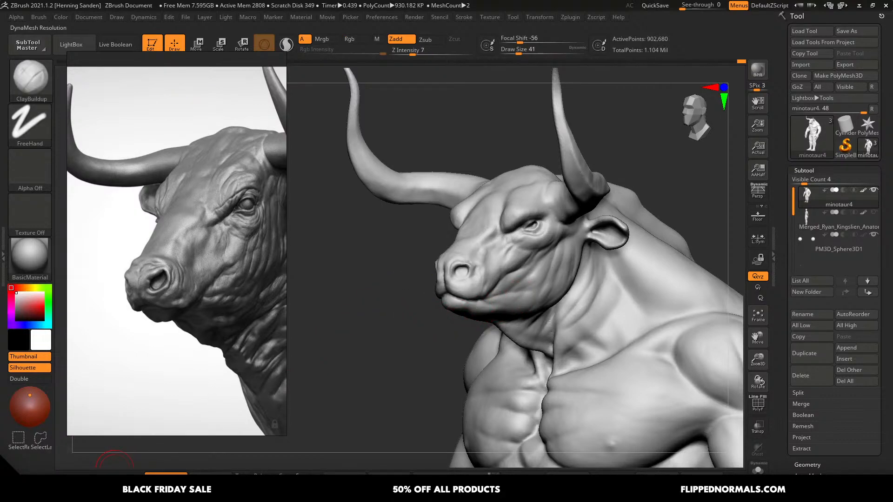
key(ctrl)
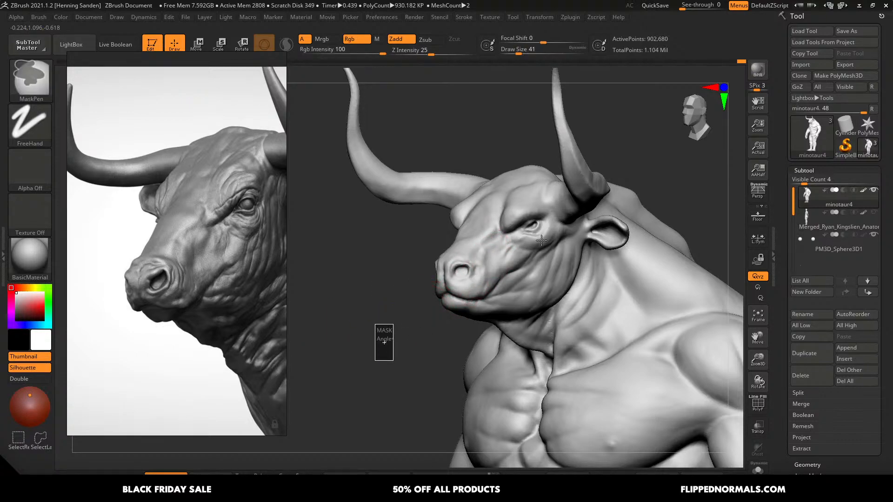
- Refine the inner brow crease and upper snout on the denser mesh with ClayBuildup, enlarging Draw Size from 41 to 77
mouse_move(528, 239)
right_down()
mouse_move(553, 246)
mouse_move(554, 442)
right_up()
key(s)
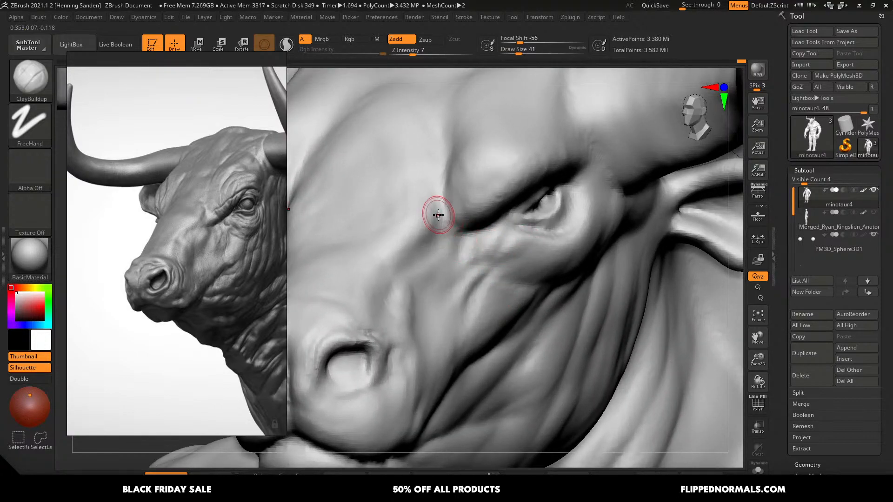
mouse_move(438, 215)
mouse_down()
mouse_move(432, 194)
mouse_move(422, 235)
mouse_up()
mouse_move(431, 185)
mouse_down()
mouse_move(424, 217)
mouse_move(399, 246)
mouse_move(405, 255)
mouse_up()
key(bracketright)
drag(423, 223, 431, 210)
key(bracketright)
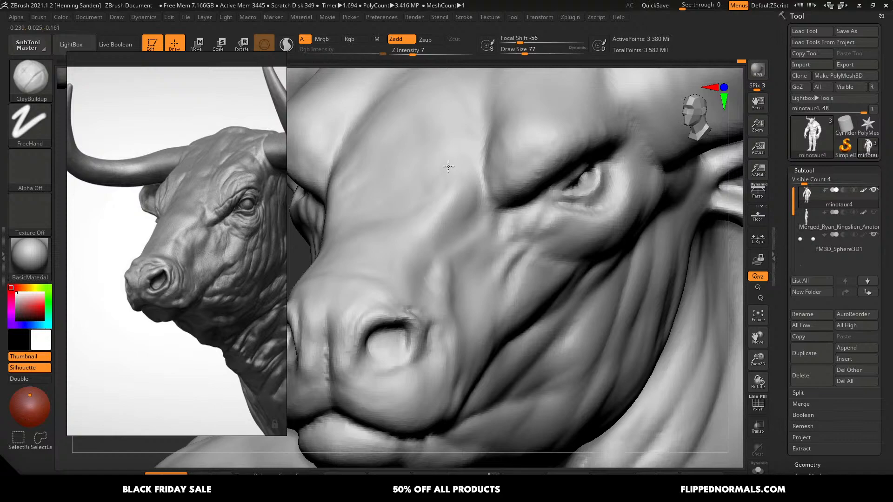
- Sculpt the upper nostril rim with ClayBuildup at Draw Size 41 and smooth the area around the nostril
key(bracketleft)
key(bracketleft)
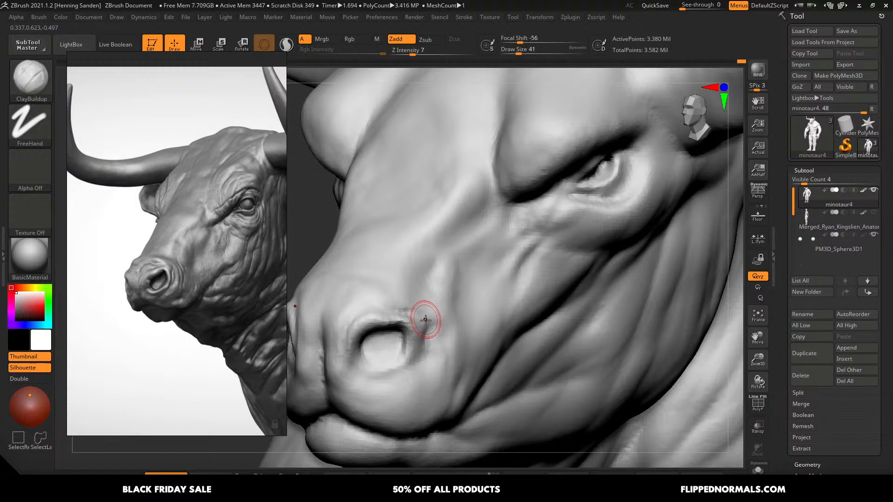
drag(425, 319, 399, 322)
shift+drag(393, 370, 406, 356)
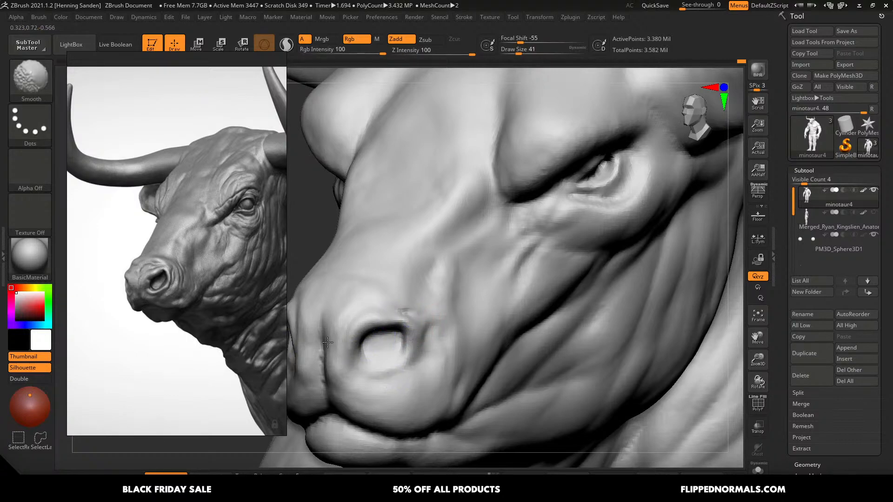
- Smooth the groove beside the nostril and reshape the nostril opening into a slanted form with the Move brush at Draw Size 74
shift+drag(327, 343, 323, 326)
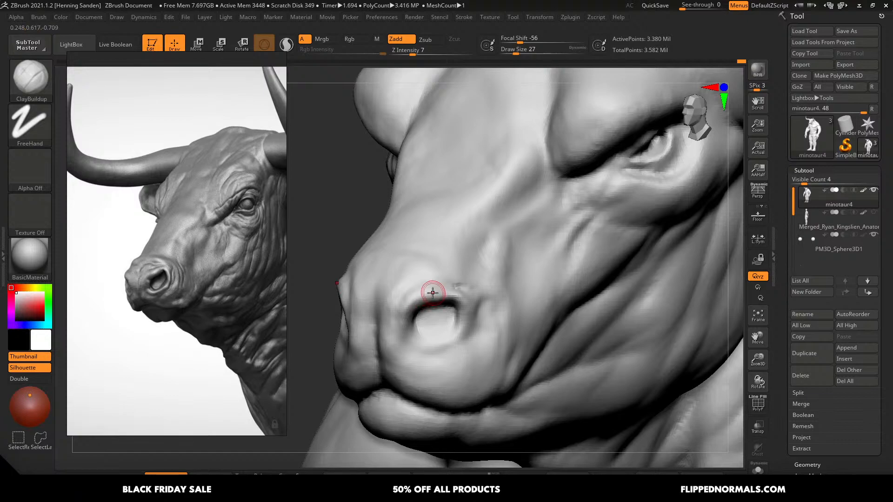
key(b)
key(m)
key(v)
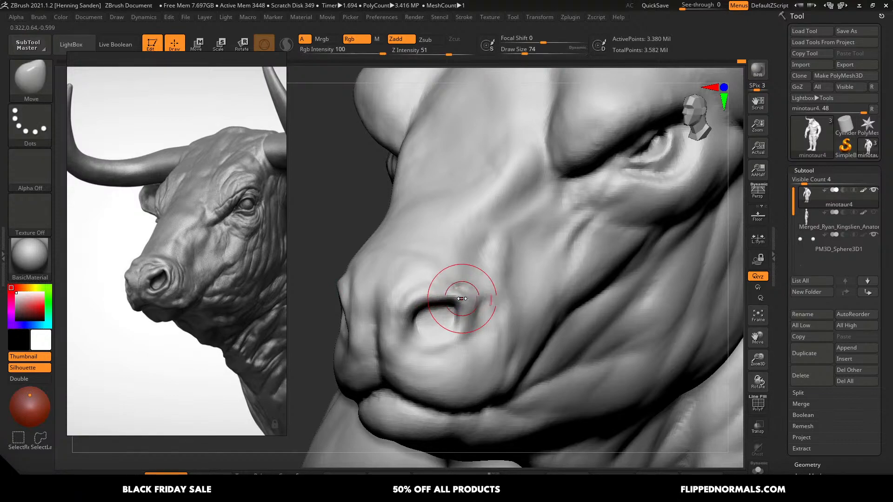
mouse_move(405, 314)
mouse_down()
mouse_move(460, 310)
mouse_move(462, 340)
mouse_move(432, 352)
mouse_up()
- Carve a crease around the rear and lower rim of the nostril with DamStandard at Draw Size 29
key(b)
key(d)
key(s)
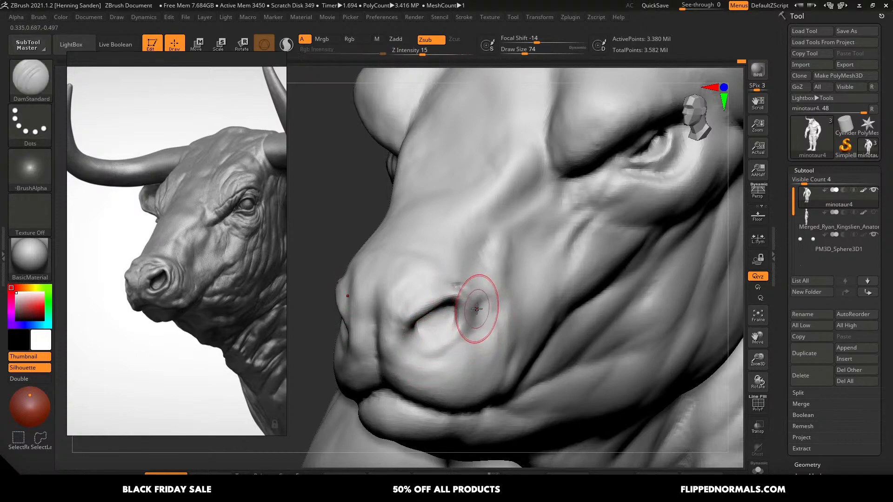
key(s)
drag(477, 305, 464, 294)
key(s)
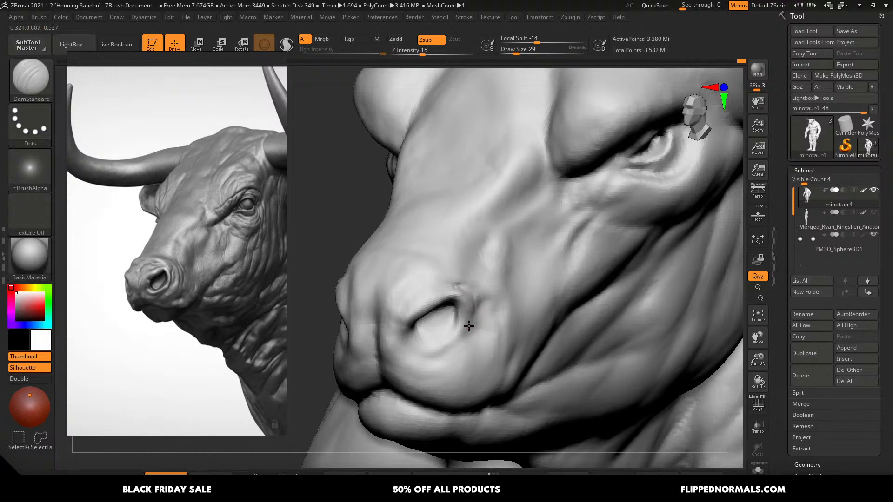
drag(464, 333, 437, 361)
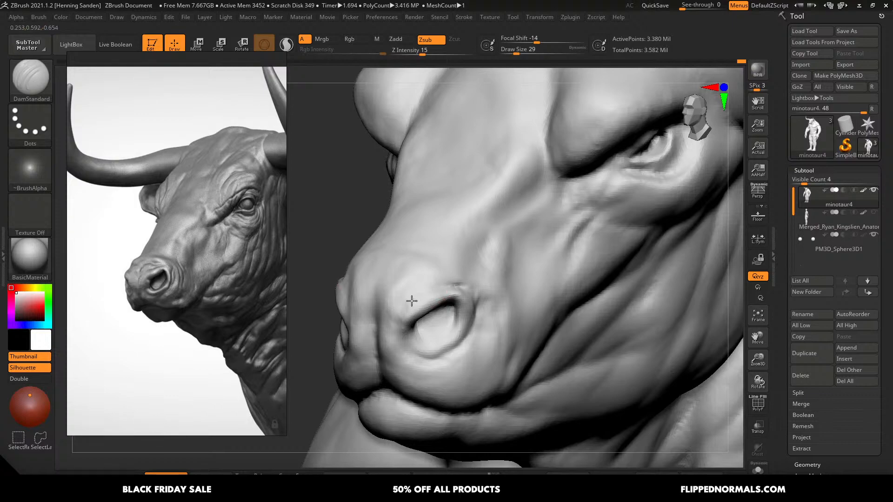
- Carve a crease over the nostril toward the muzzle's central groove and prepare to adjust it with Move at Draw Size 62
mouse_move(426, 291)
mouse_down()
mouse_move(385, 309)
mouse_move(372, 300)
mouse_move(384, 278)
mouse_up()
key(])
key(b)
key(m)
key(v)
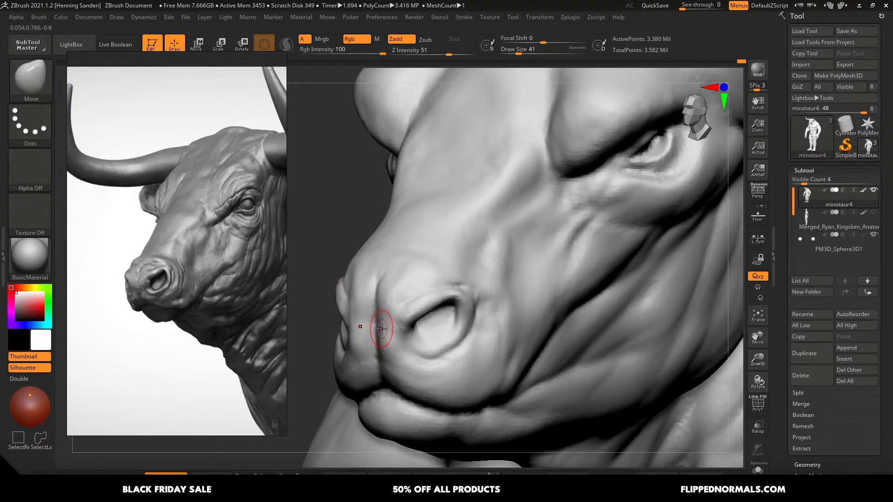
key(])
right_drag(398, 313, 386, 321)
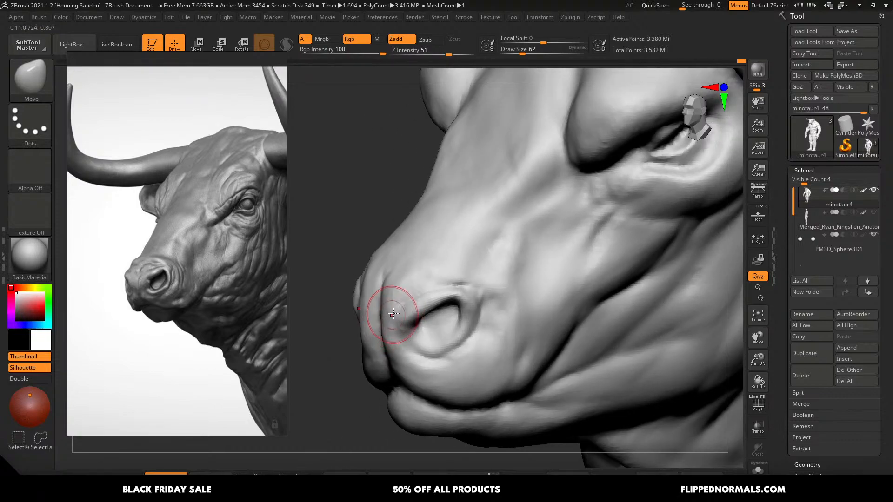
- Define the creases above and behind the nostril with DamStandard at Draw Size 37 to 39
key(b)
key(d)
key(s)
mouse_move(409, 291)
right_down()
mouse_move(419, 281)
mouse_move(385, 285)
right_up()
key([)
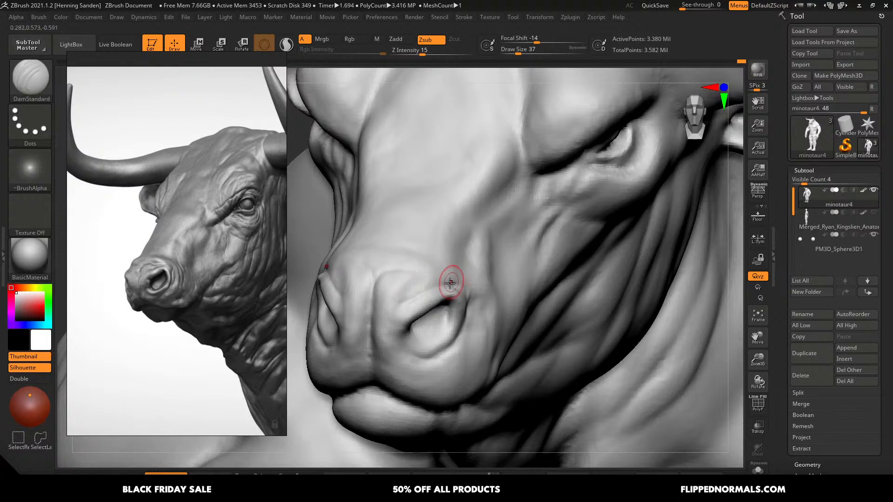
right_drag(404, 304, 440, 275)
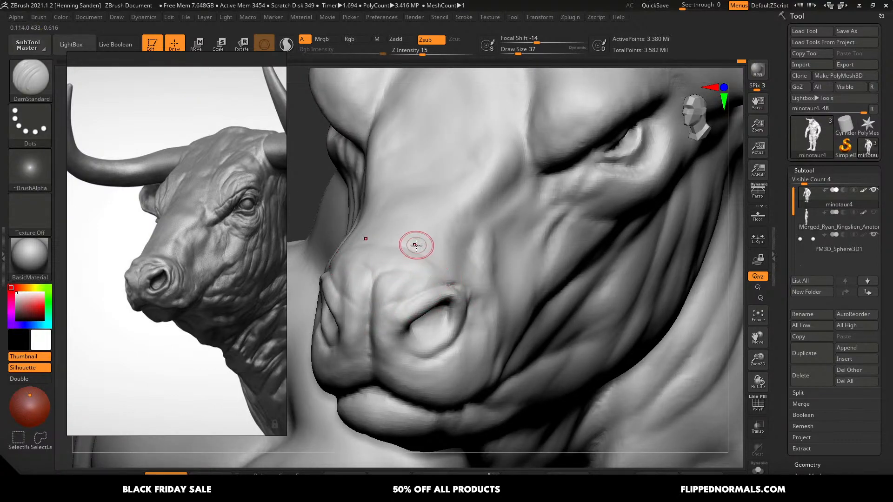
right_drag(448, 269, 455, 275)
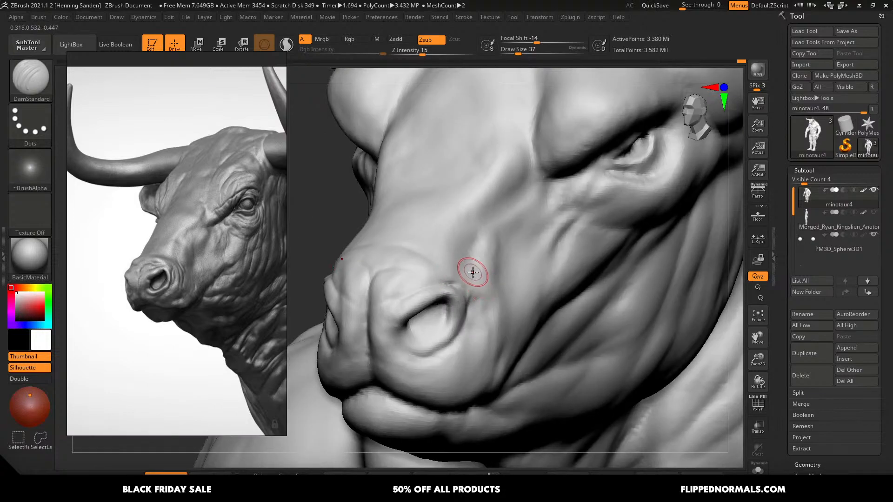
right_drag(475, 335, 478, 313)
key(s)
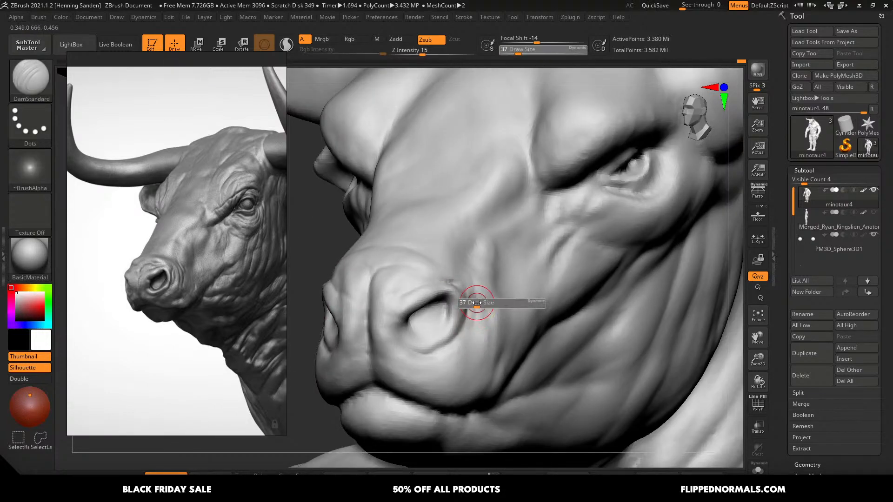
click(476, 303)
drag(462, 358, 457, 367)
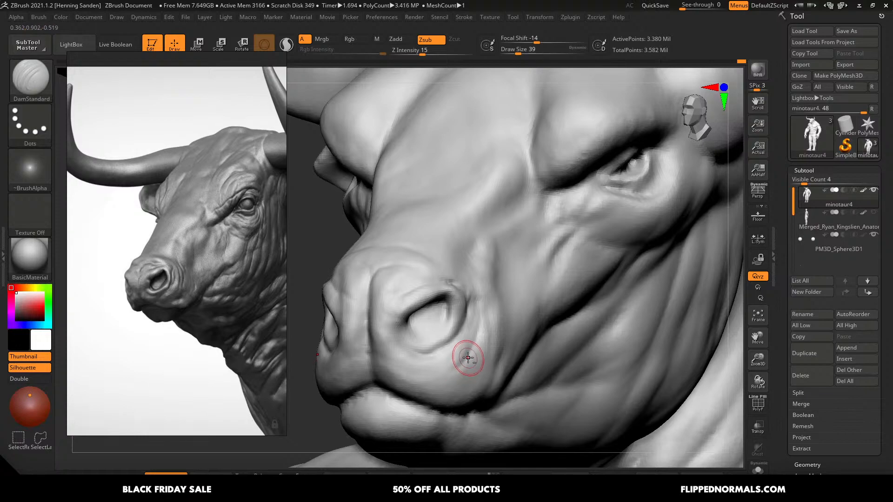
- Cut a curved wrinkle behind the nostril and up the side of the muzzle with DamStandard at Draw Size 29 to 33
right_drag(466, 358, 470, 335)
key(bracketleft)
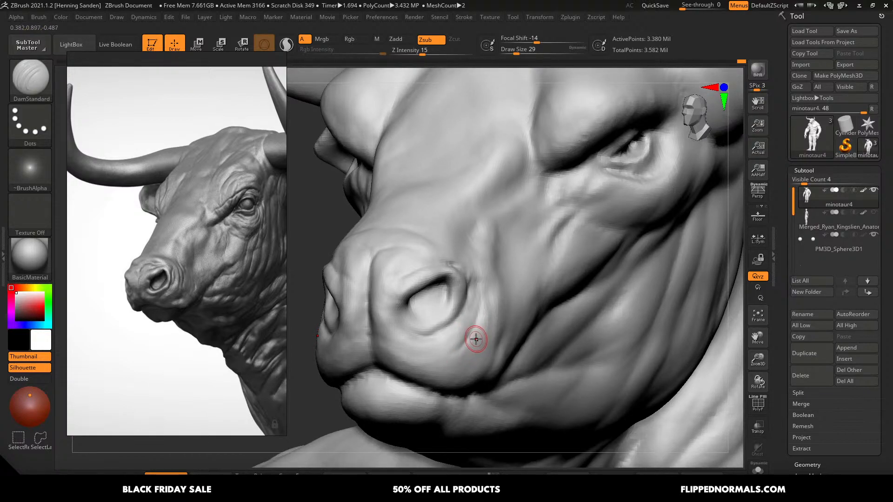
mouse_move(476, 339)
right_down()
mouse_move(484, 306)
mouse_move(486, 321)
right_up()
key(s)
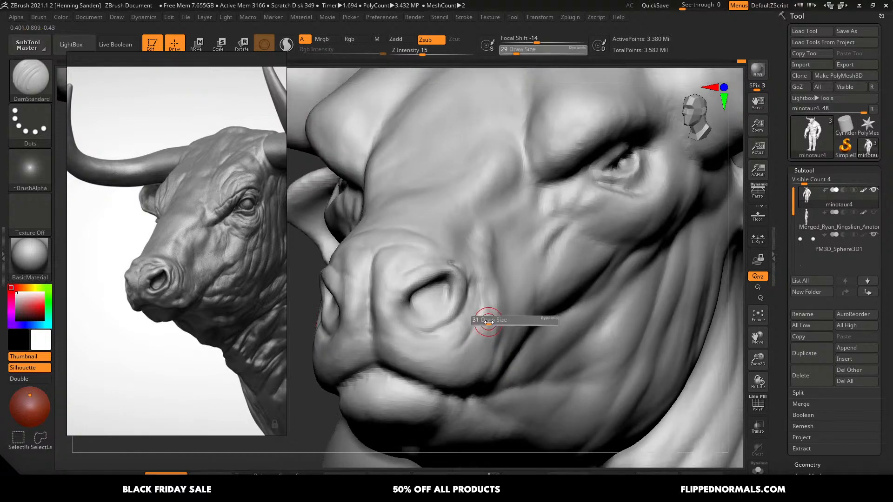
click(488, 321)
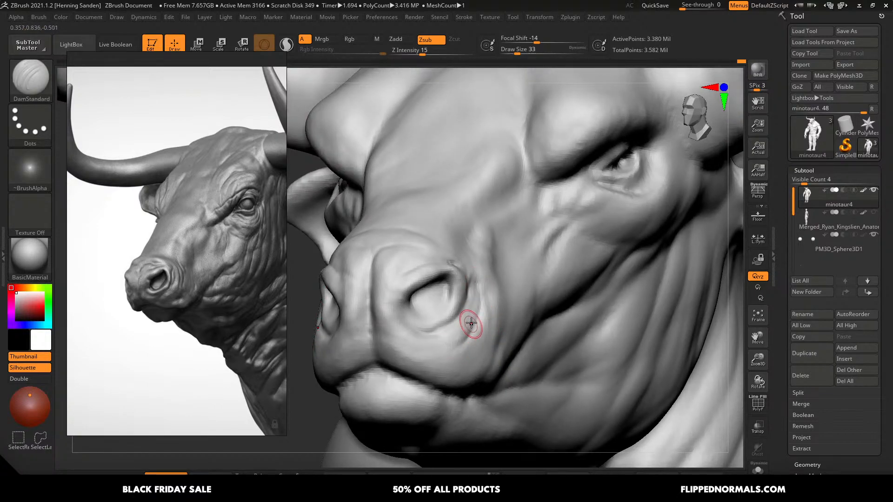
key(bracketright)
drag(491, 281, 480, 265)
- Deepen the wrinkle around the rear of the nostril with DamStandard, enlarging Draw Size to 49
key(b)
key(c)
key(b)
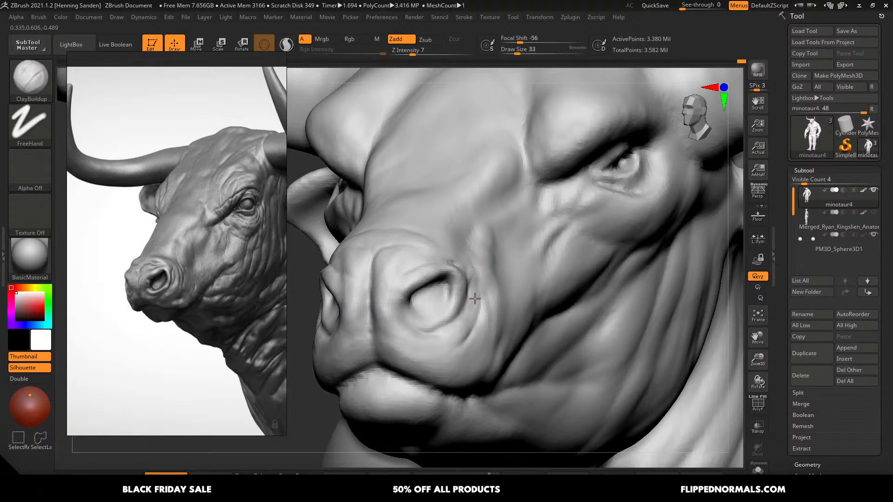
key(b)
key(d)
key(s)
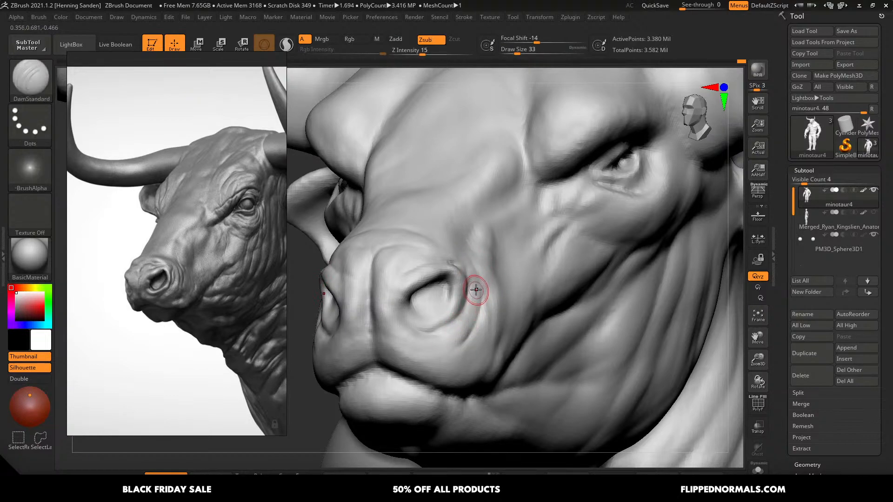
key(bracketright)
key(bracketright)
key(bracketright)
drag(477, 280, 456, 331)
key(s)
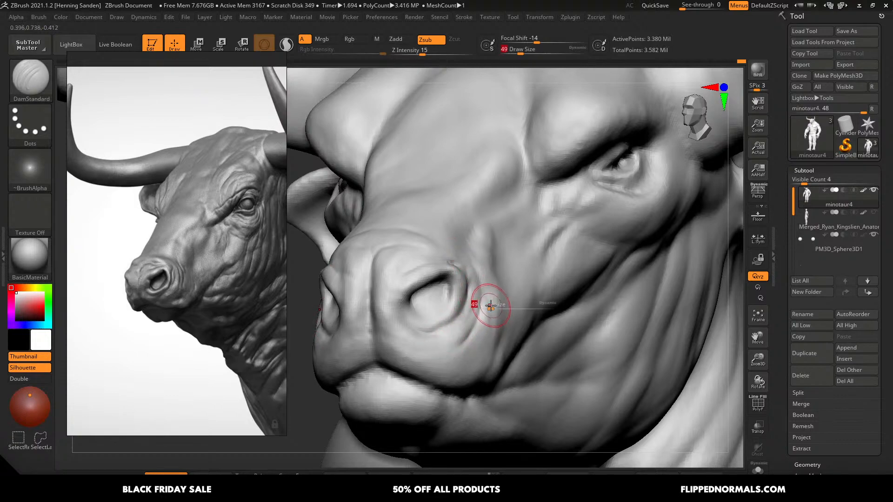
drag(490, 307, 488, 307)
drag(480, 284, 490, 328)
- Carve the broad fold between the inner brow and the nostril with DamStandard at Draw Size 77 to 83
key(s)
drag(507, 293, 512, 292)
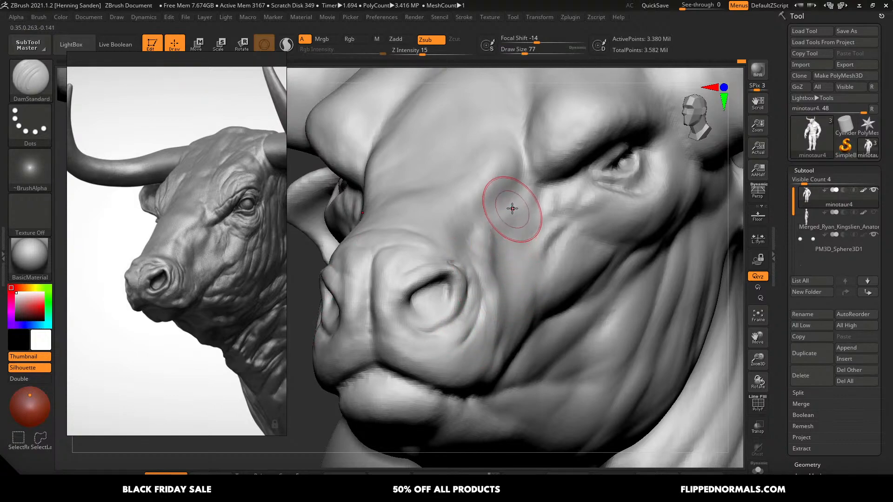
drag(500, 255, 493, 224)
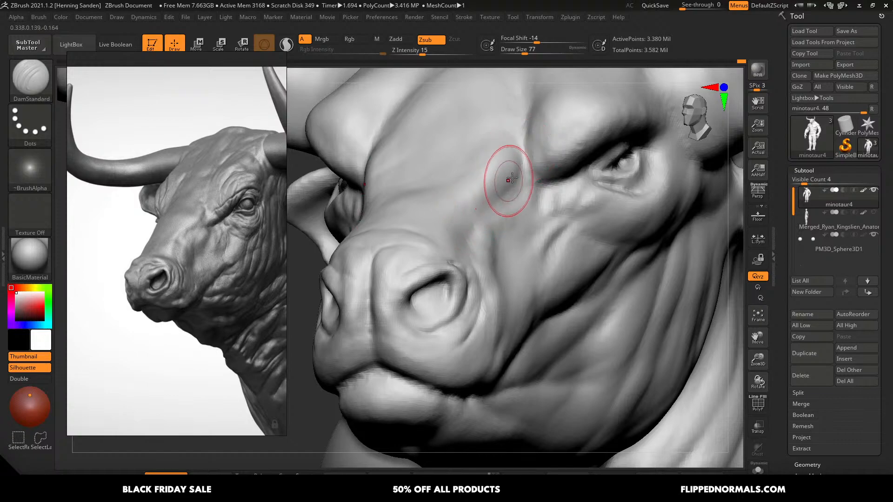
key(bracketright)
mouse_move(522, 147)
mouse_down()
mouse_move(513, 170)
mouse_move(462, 207)
mouse_up()
drag(502, 186, 453, 215)
mouse_move(498, 189)
mouse_down()
mouse_move(446, 220)
mouse_move(473, 208)
mouse_up()
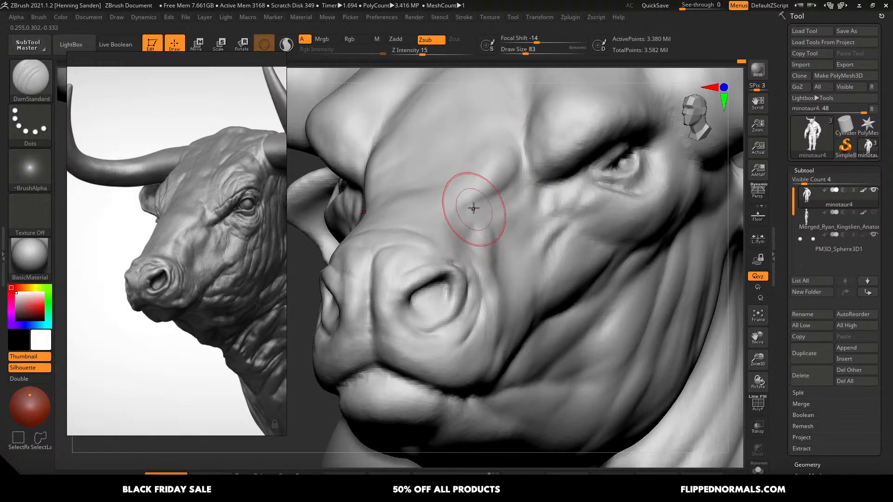
mouse_move(463, 242)
mouse_down()
mouse_move(446, 254)
mouse_move(449, 233)
mouse_move(470, 250)
mouse_up()
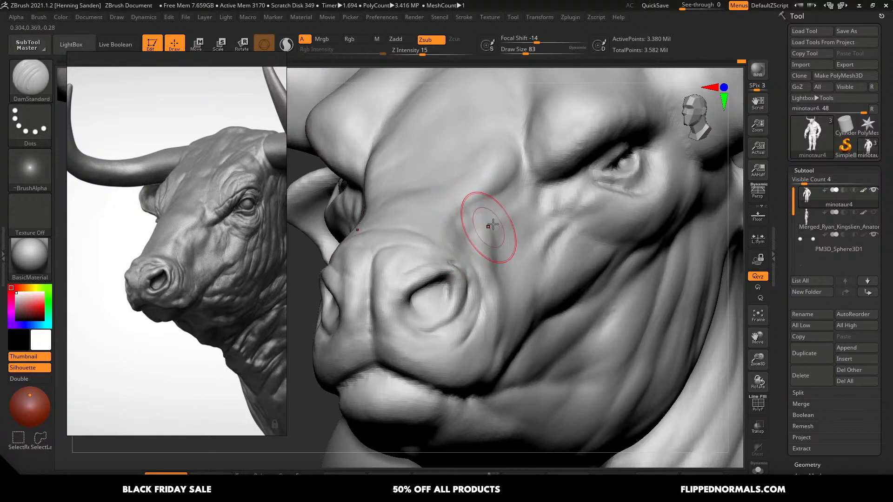
- Sharpen the vertical crease at the inner brow where it meets the snout with DamStandard
key(s)
drag(529, 121, 528, 139)
key(s)
drag(521, 177, 515, 173)
drag(524, 127, 509, 188)
mouse_move(474, 215)
right_down()
mouse_move(464, 243)
mouse_move(458, 237)
mouse_move(408, 277)
mouse_move(407, 287)
right_up()
- Build up the bridge of the snout with ClayBuildup at Draw Size 132
key(b)
key(c)
key(b)
key(bracketright)
key(bracketright)
key(bracketright)
key(bracketleft)
key(bracketleft)
mouse_move(404, 249)
mouse_down()
mouse_move(361, 250)
mouse_move(378, 177)
mouse_move(370, 167)
mouse_up()
alt+right_drag(388, 223, 412, 231)
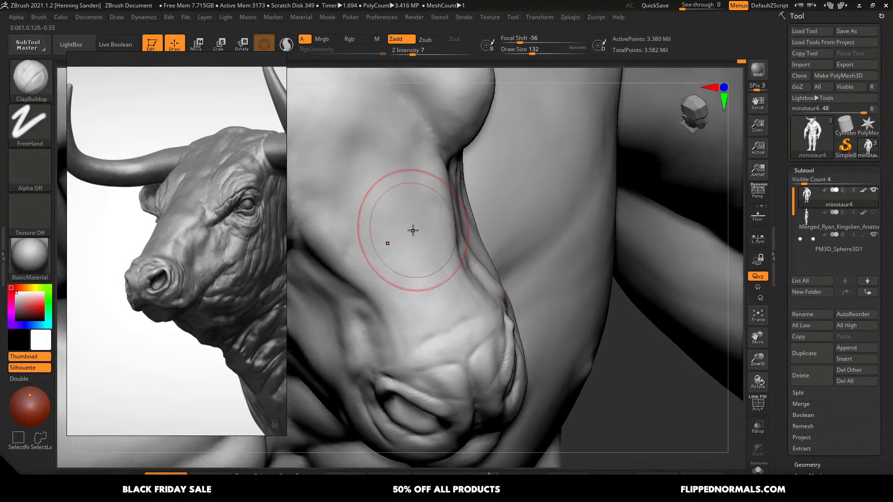
key(bracketleft)
mouse_move(386, 247)
mouse_down()
mouse_move(391, 192)
mouse_move(356, 178)
mouse_up()
- Refine the snout bridge up toward the forehead with ClayBuildup at Draw Size 101
key(s)
mouse_move(379, 228)
mouse_down()
mouse_move(404, 245)
mouse_move(354, 191)
mouse_move(362, 96)
mouse_move(367, 172)
mouse_move(391, 242)
mouse_up()
key(s)
right_drag(411, 263, 420, 241)
key(s)
drag(421, 242, 416, 243)
drag(420, 247, 433, 266)
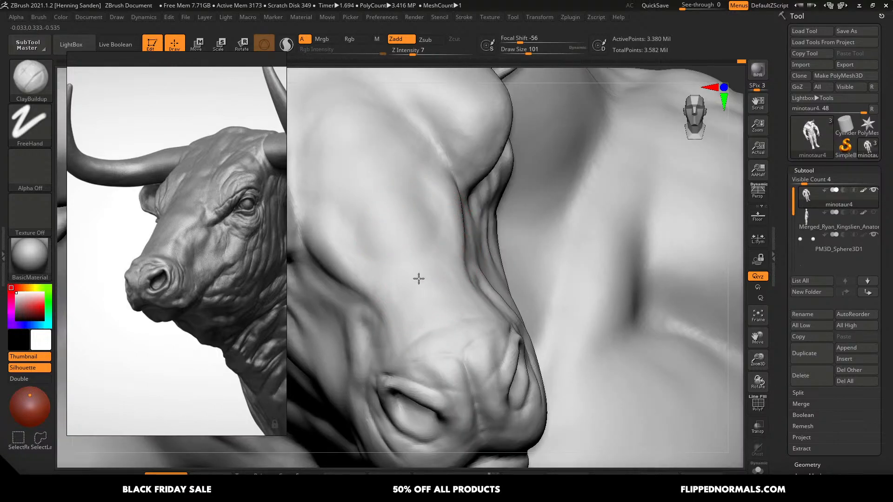
right_drag(421, 185, 408, 270)
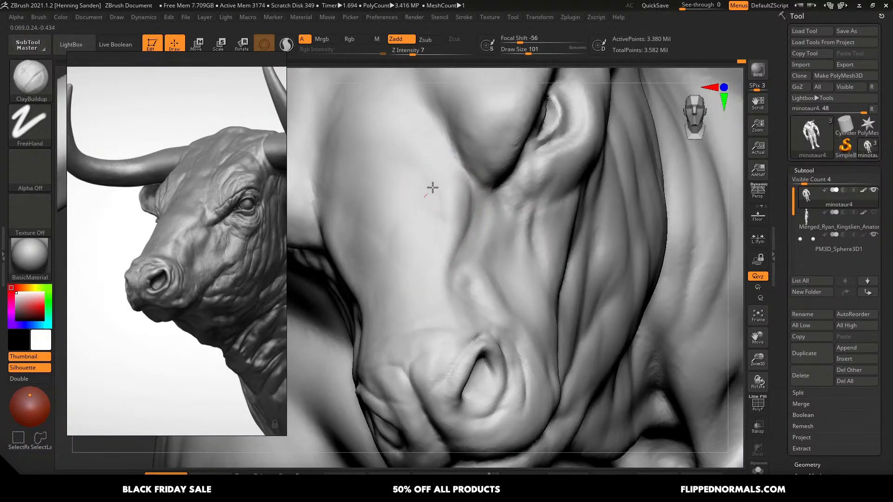
right_drag(402, 140, 433, 249)
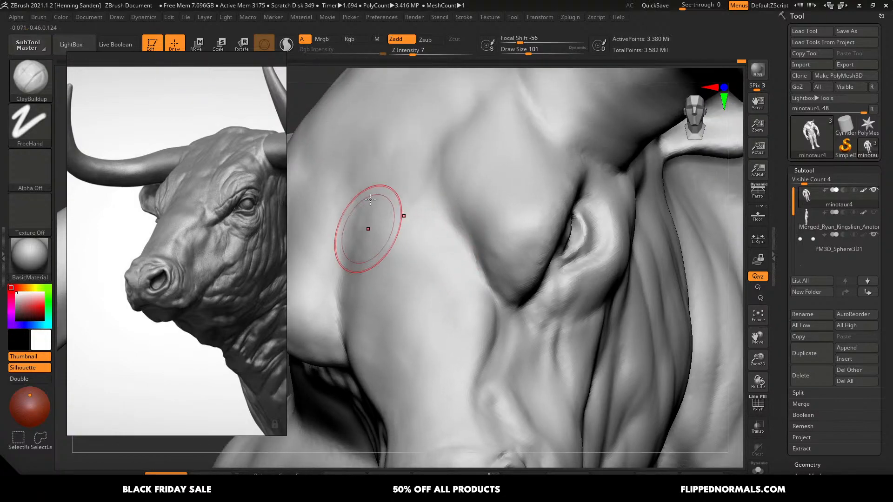
right_drag(372, 291, 484, 259)
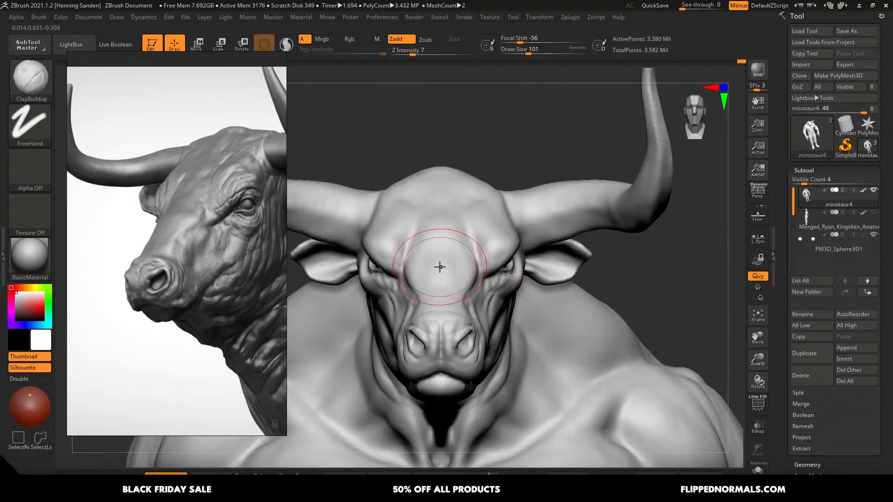
- Compare the whole head with the bull reference from a three-quarter view and hide the reference image
mouse_move(431, 283)
right_down()
mouse_move(403, 259)
mouse_move(456, 265)
mouse_move(442, 269)
mouse_move(448, 259)
mouse_move(425, 299)
mouse_move(449, 332)
mouse_move(409, 281)
mouse_move(412, 291)
mouse_move(463, 270)
mouse_move(469, 288)
mouse_move(465, 267)
mouse_move(441, 247)
mouse_move(418, 279)
right_up()
key([)
middle_drag(246, 306, 203, 360)
right_drag(247, 327, 137, 394)
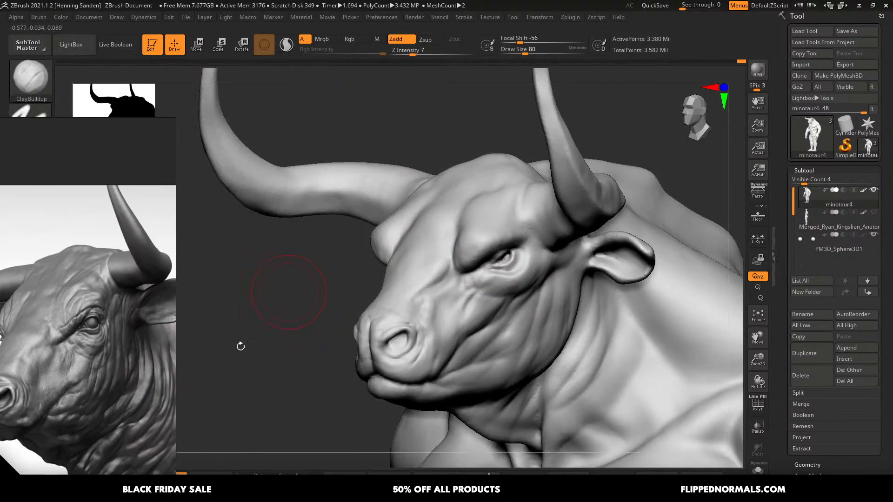
right_drag(314, 320, 324, 321)
click(125, 363)
key(ctrl+shift+a)
right_drag(265, 321, 270, 321)
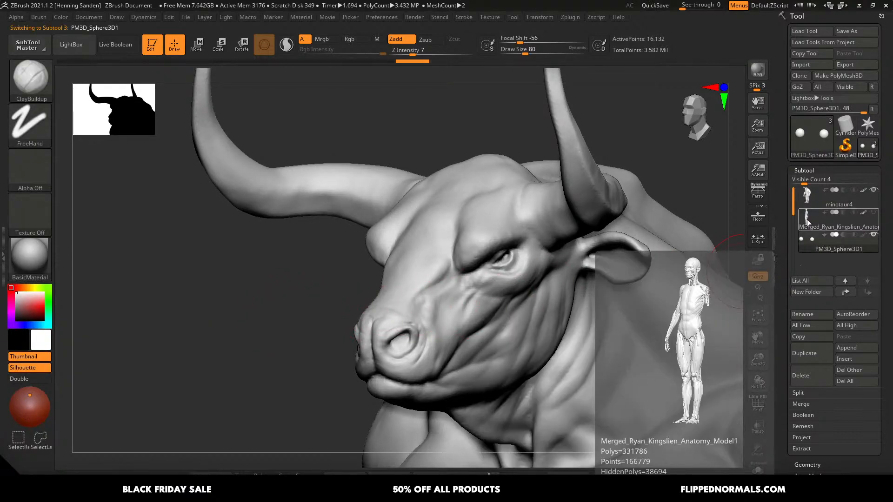
- Reselect the minotaur4 subtool and show the merged human anatomy model subtool
alt+click(448, 290)
right_drag(448, 289, 468, 299)
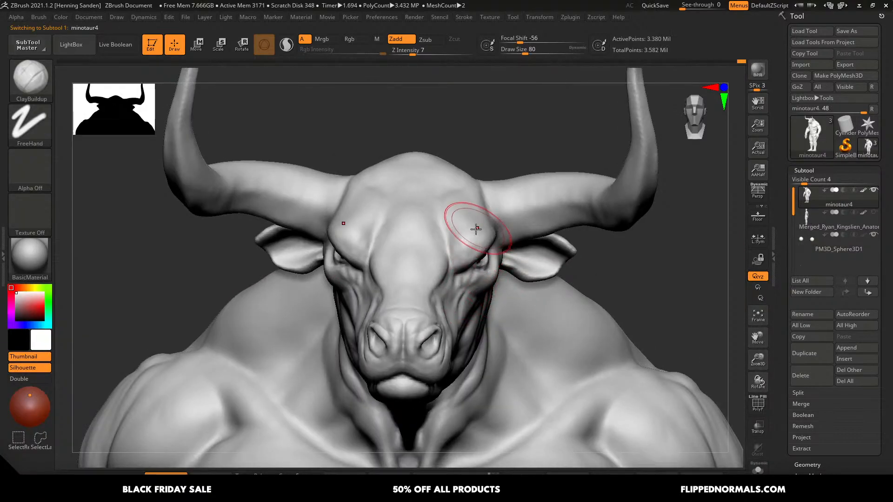
right_drag(462, 223, 554, 200)
click(874, 213)
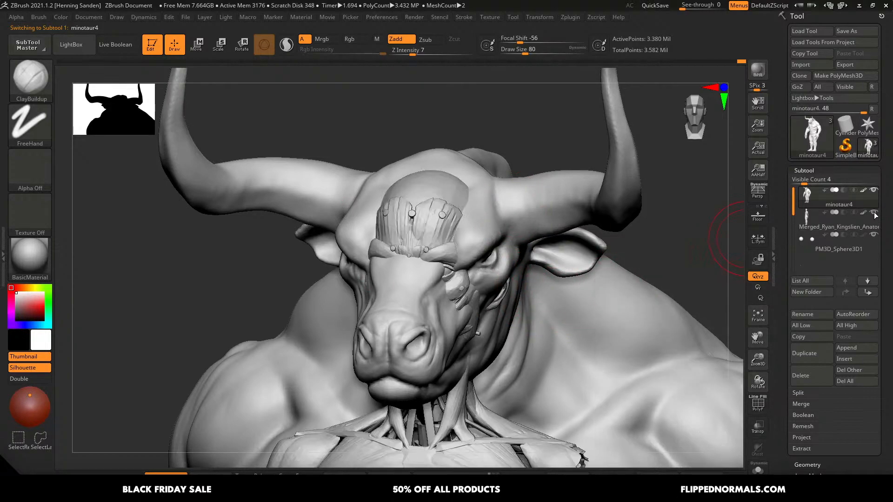
- Turn on Split Screen and compare the anatomy model's head and torso side by side with the minotaur's
click(541, 18)
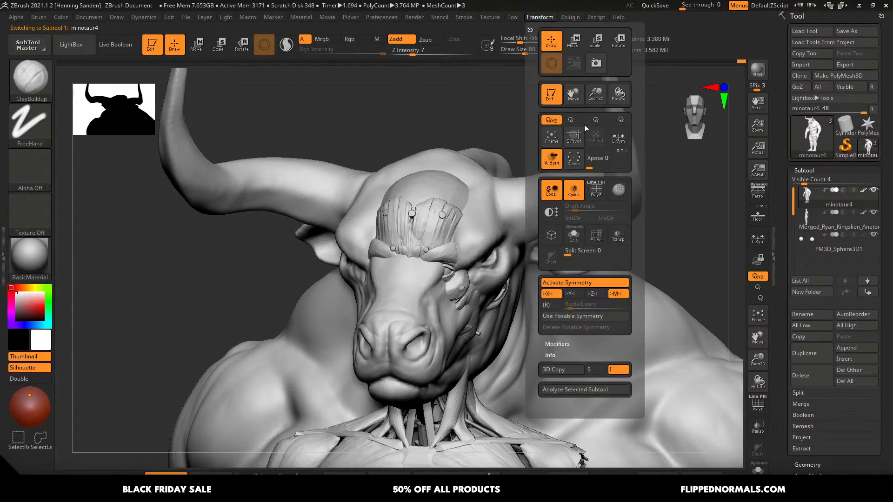
click(570, 252)
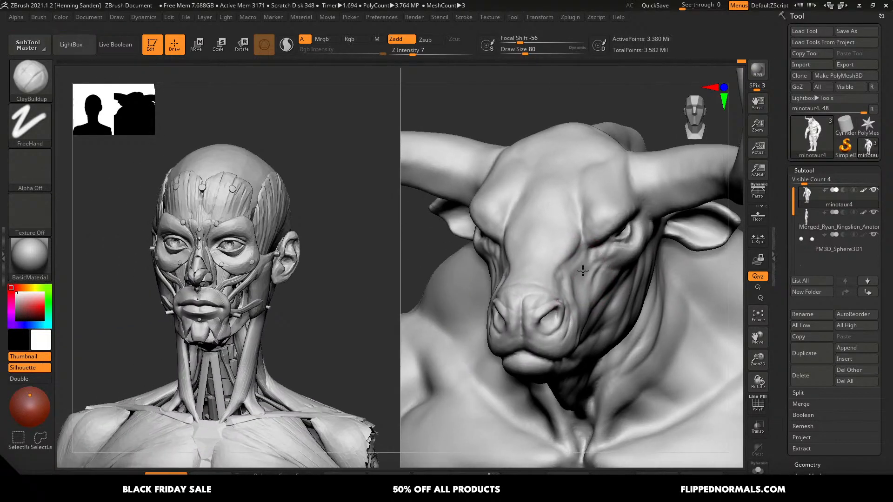
right_drag(582, 270, 528, 274)
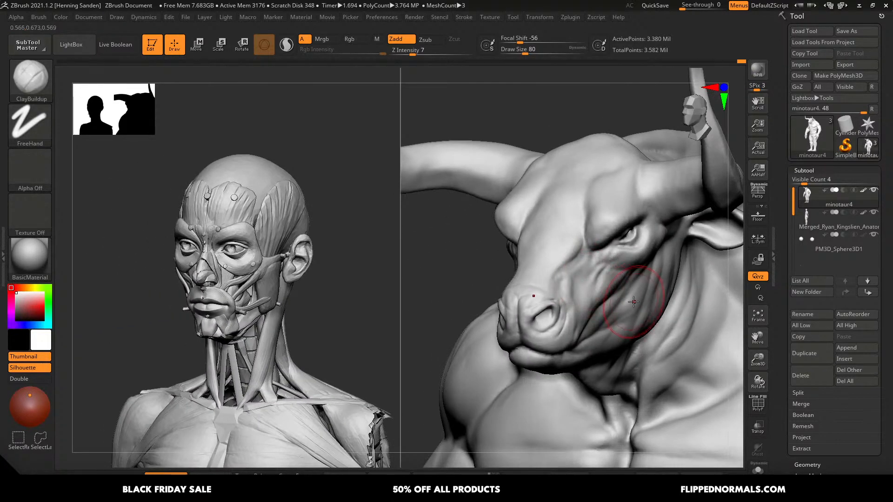
click(540, 19)
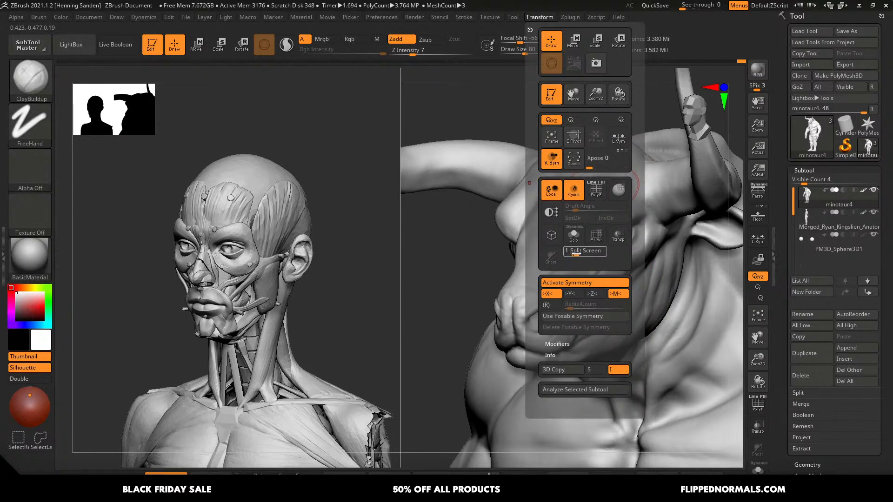
right_drag(564, 282, 606, 289)
alt+right_drag(575, 319, 634, 269)
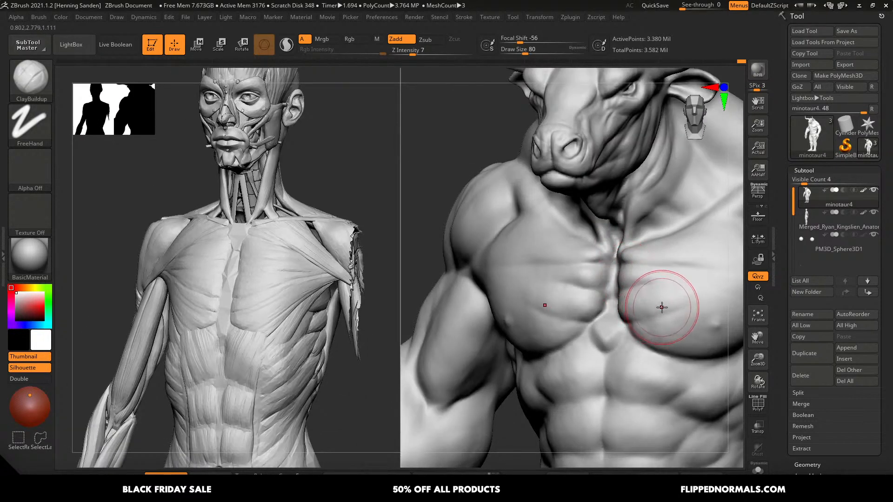
mouse_move(665, 297)
alt+right_down()
mouse_move(621, 301)
mouse_move(630, 322)
alt+right_up()
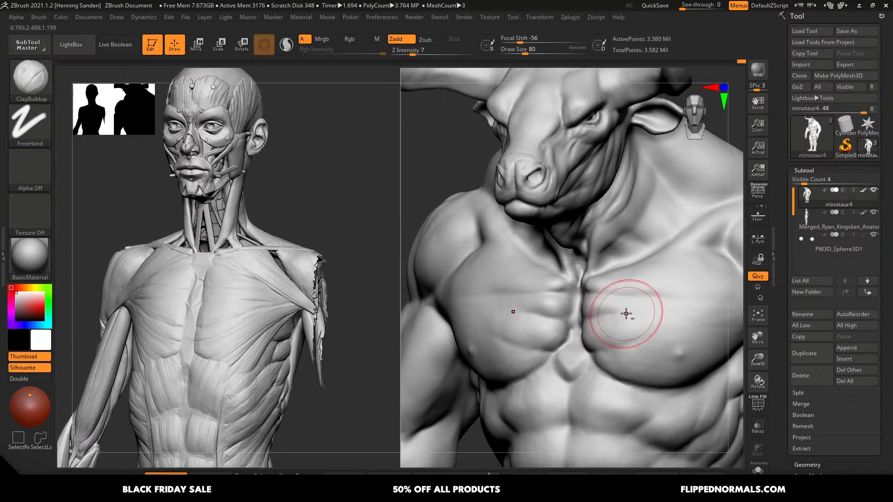
alt+right_drag(590, 275, 591, 306)
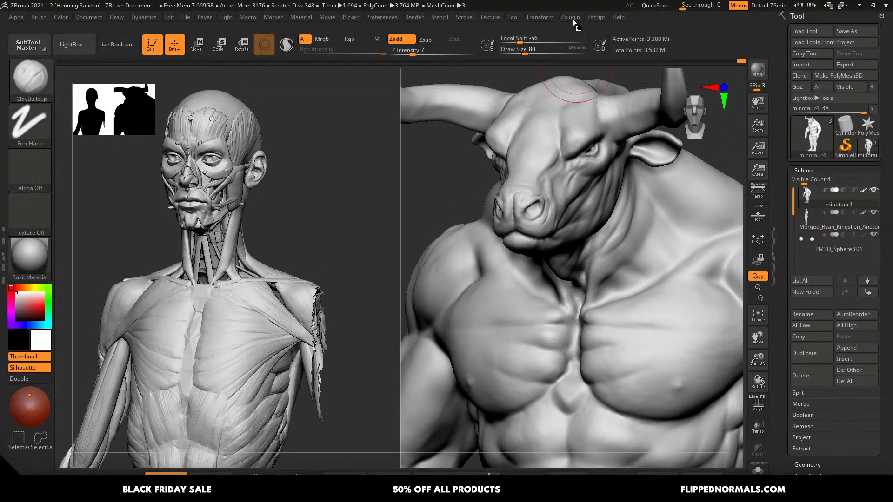
- Set Split Screen back to 0 and hide the merged human anatomy subtool for a cleaner view of the minotaur
click(541, 17)
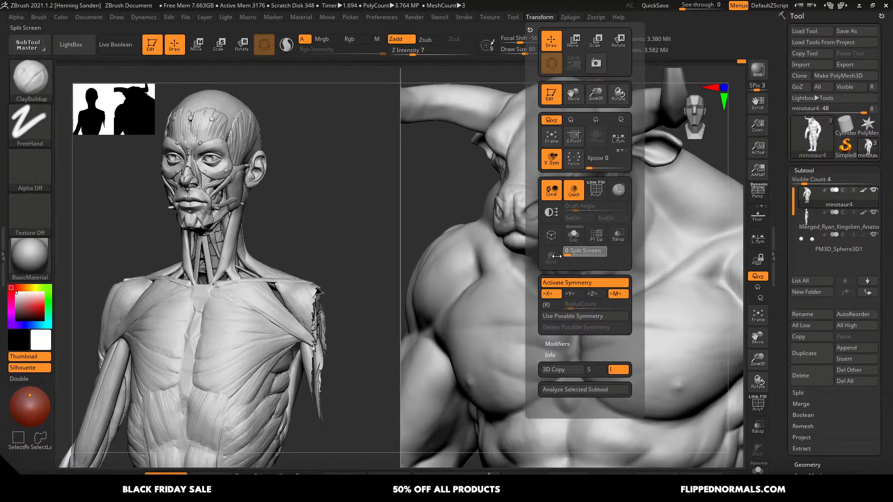
click(569, 251)
click(872, 213)
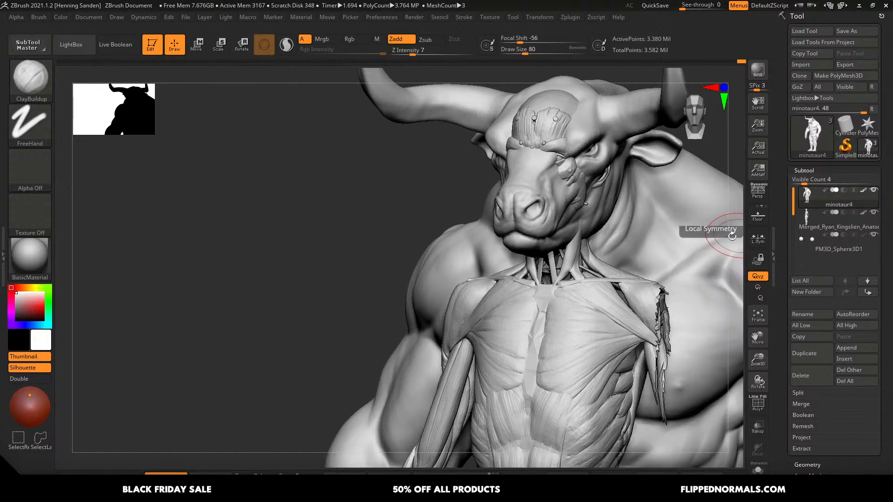
key(Tab)
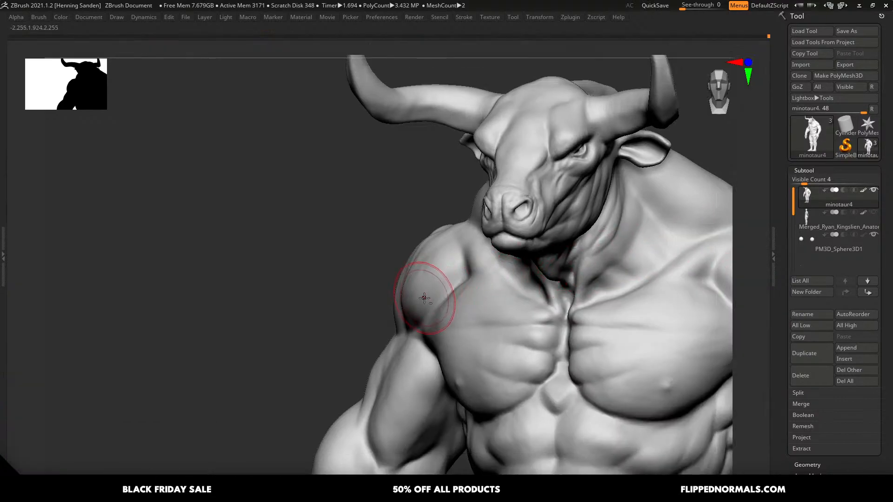
- Place the bull reference image beside the minotaur and turn the head to a matching three-quarter angle
key(alt+Tab)
right_drag(94, 336, 228, 261)
key(ctrl+shift+a)
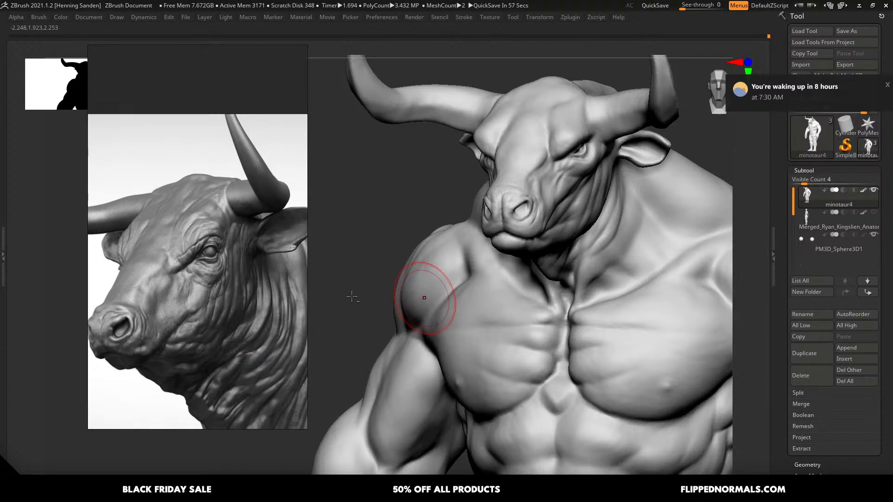
right_drag(217, 316, 204, 321)
drag(371, 248, 387, 252)
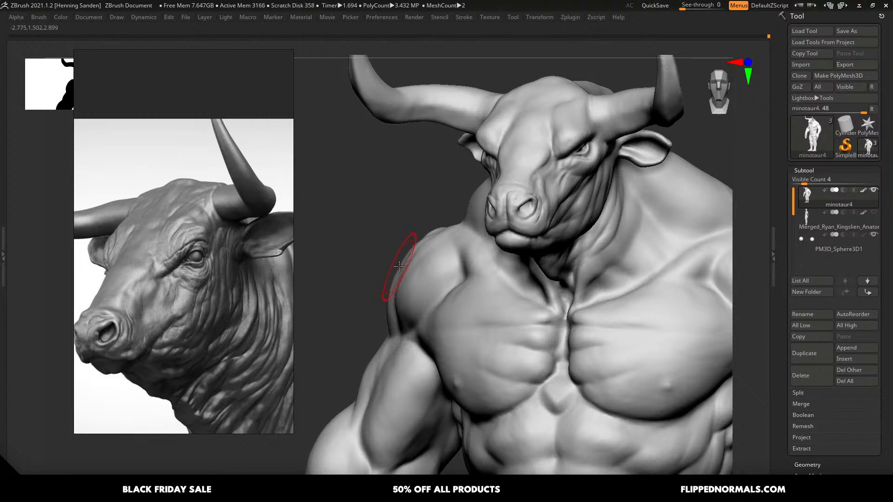
right_drag(526, 251, 540, 234)
- Switch to the web browser, close the Tarzan video and lion search tabs, and leave the enlarged skin texture image
key(alt+Tab)
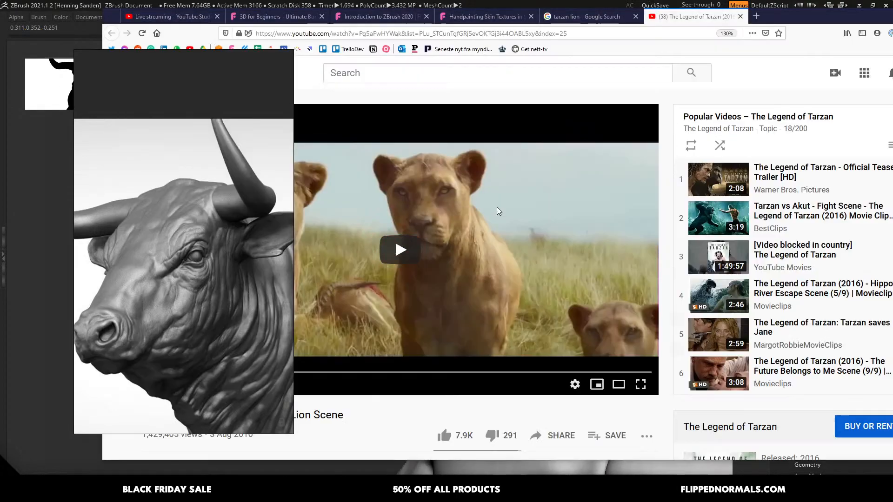
middle_click(661, 20)
middle_click(636, 17)
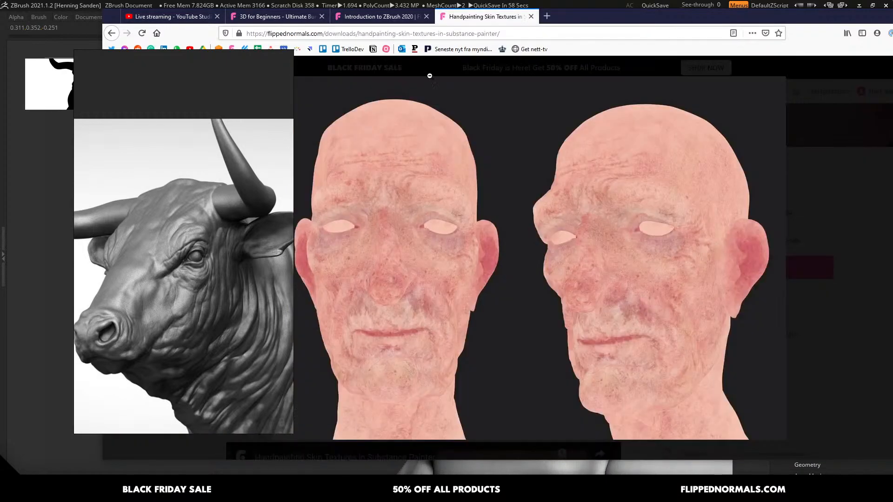
right_drag(210, 205, 123, 326)
click(232, 101)
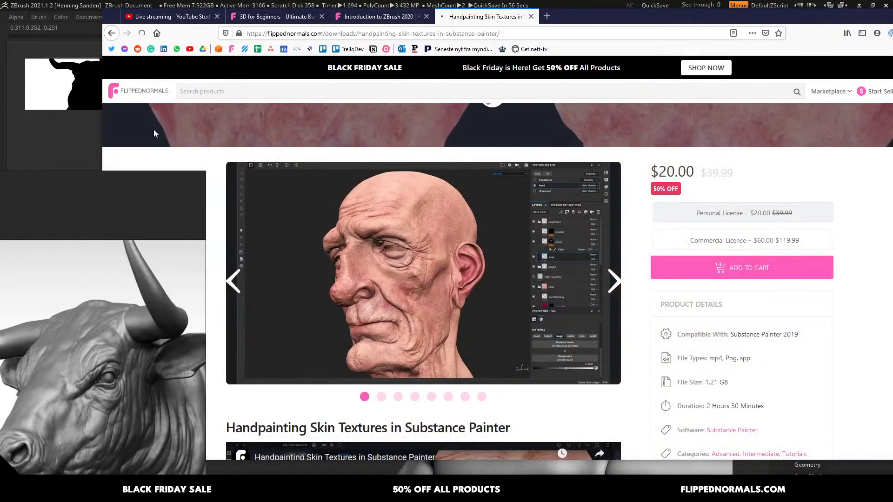
- Open the 3D for Beginners – Ultimate Bundle page on FlippedNormals and read down to the included courses
right_drag(102, 291, 16, 292)
middle_click(274, 184)
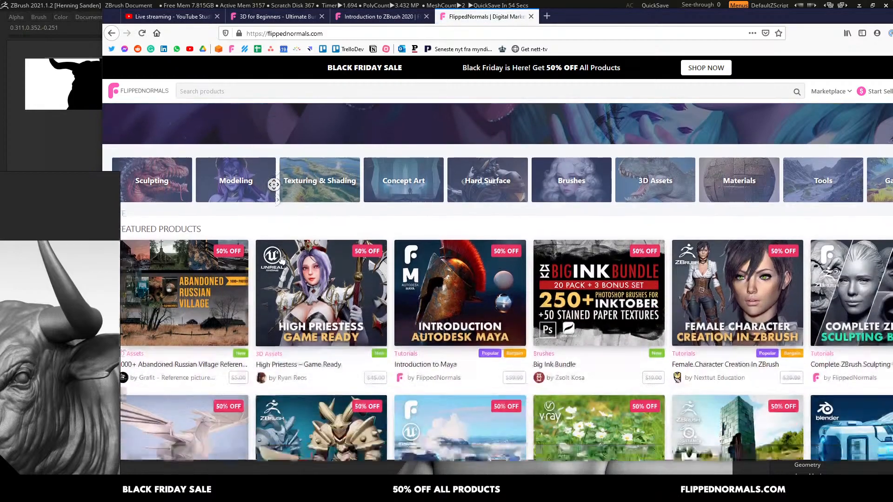
click(279, 331)
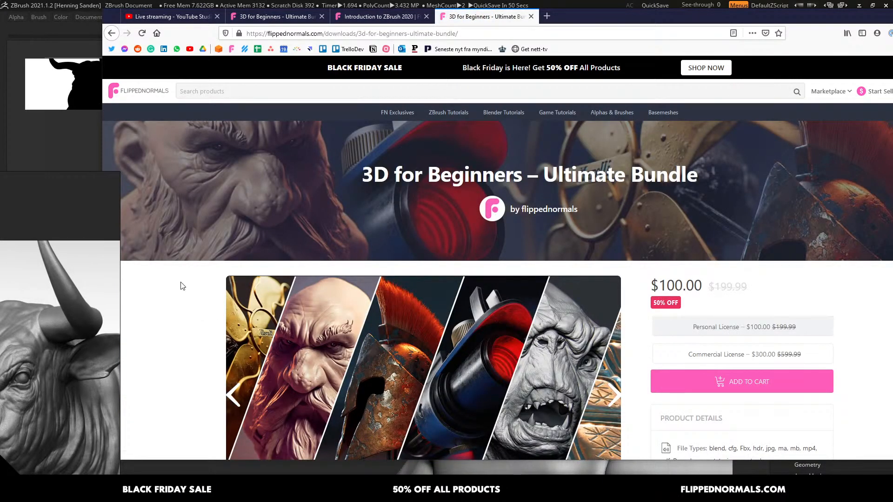
middle_click(182, 286)
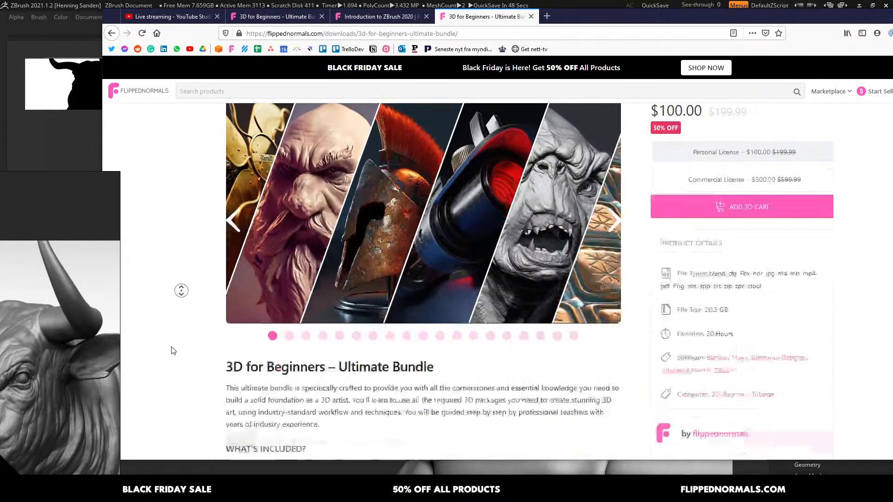
middle_drag(171, 347, 172, 349)
middle_drag(187, 283, 180, 352)
middle_drag(341, 282, 355, 253)
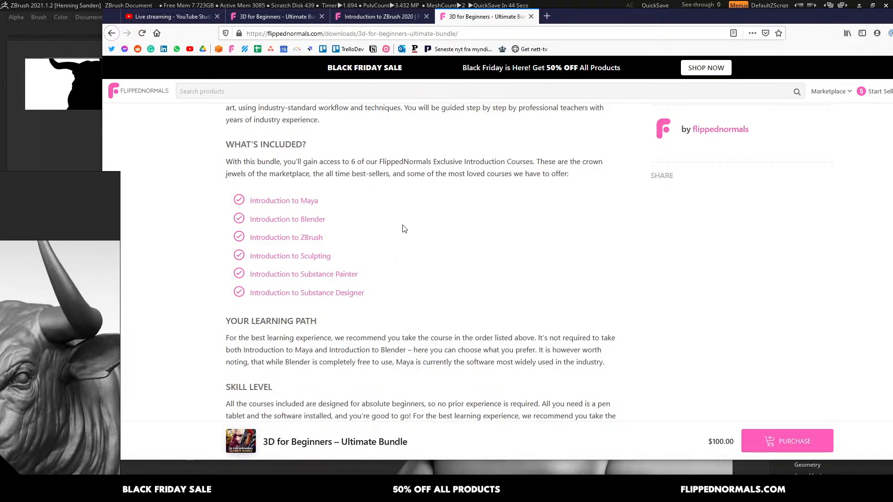
- Highlight the bundle's included courses from Introduction to Maya to Introduction to Substance Designer, and clear the selection
drag(374, 283, 206, 193)
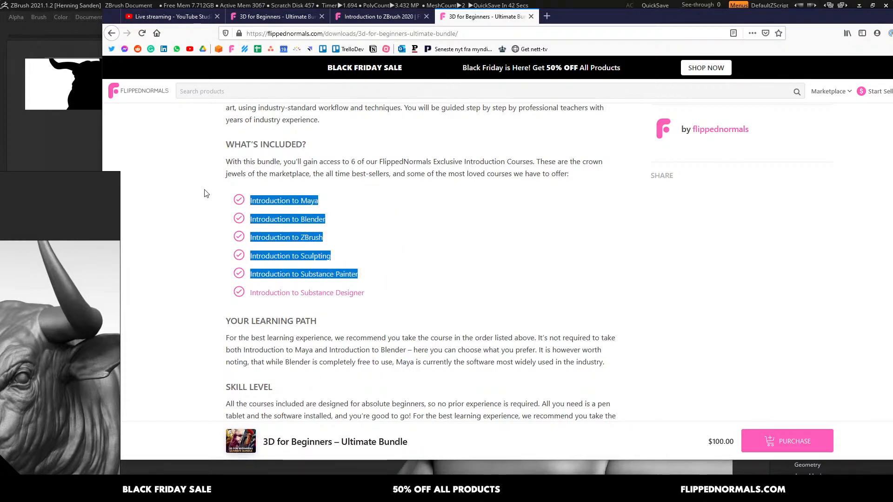
click(362, 300)
drag(368, 298, 249, 305)
click(203, 308)
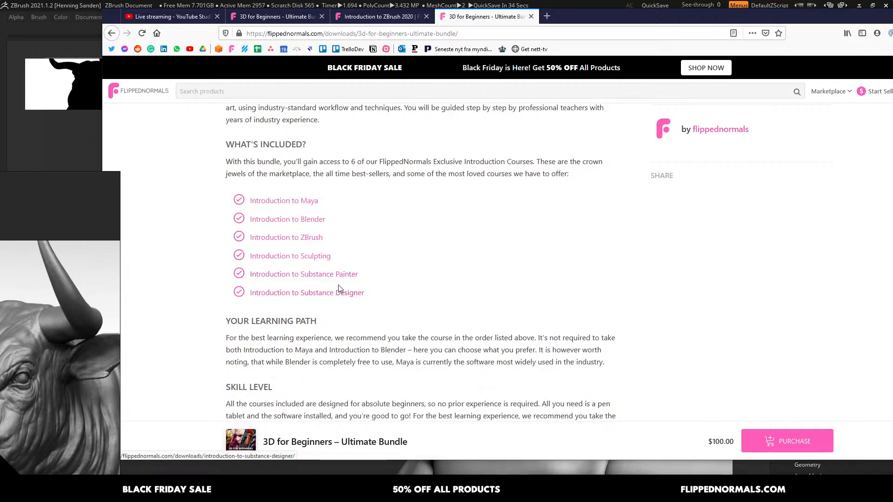
- Look over the rest of the bundle page and close the bundle graphic opened in a separate tab
middle_click(431, 375)
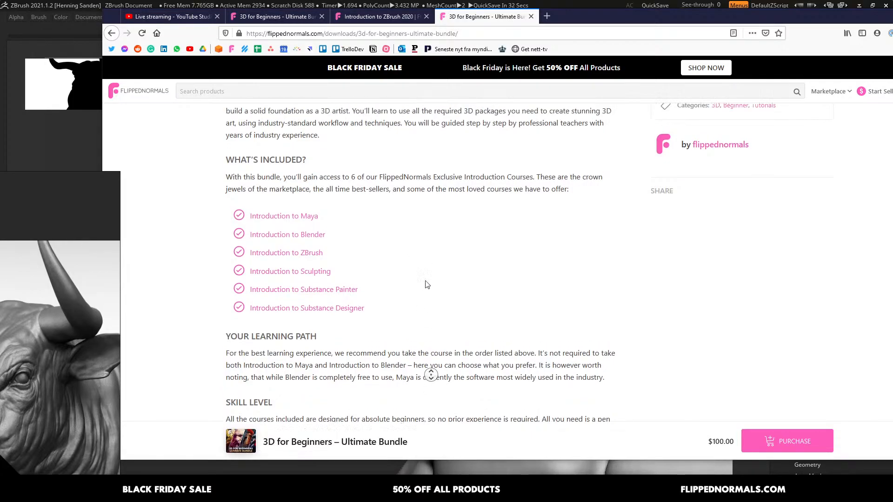
middle_click(365, 313)
middle_click(199, 334)
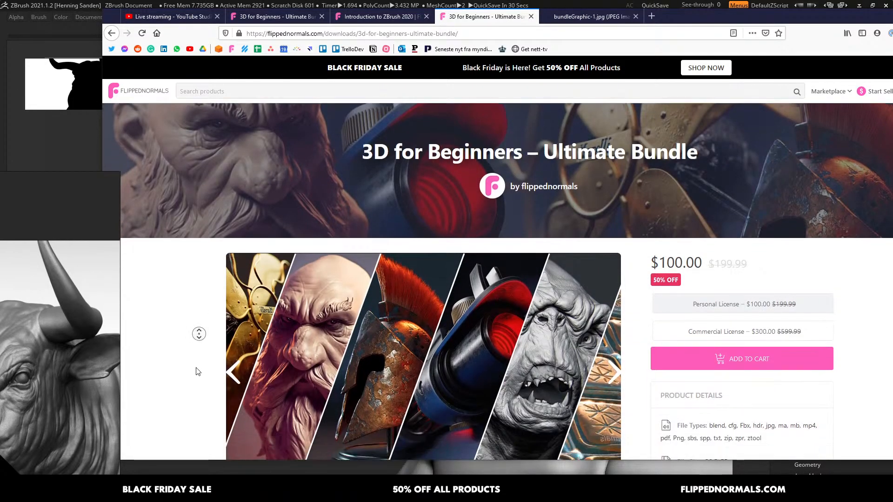
middle_drag(196, 368, 197, 371)
middle_click(602, 19)
middle_drag(165, 299, 153, 349)
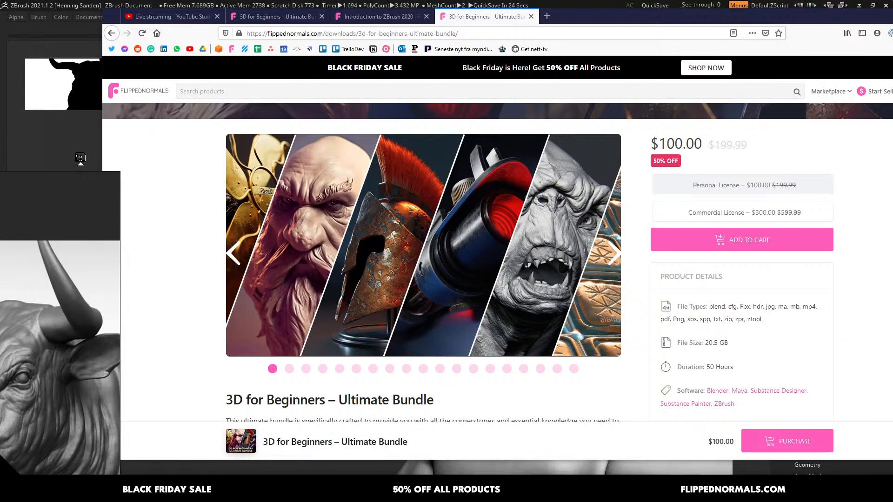
- Switch back to ZBrush and sculpt the fold running from the inner brow to the nostril along the snout's side
click(80, 158)
alt+right_drag(550, 238, 499, 213)
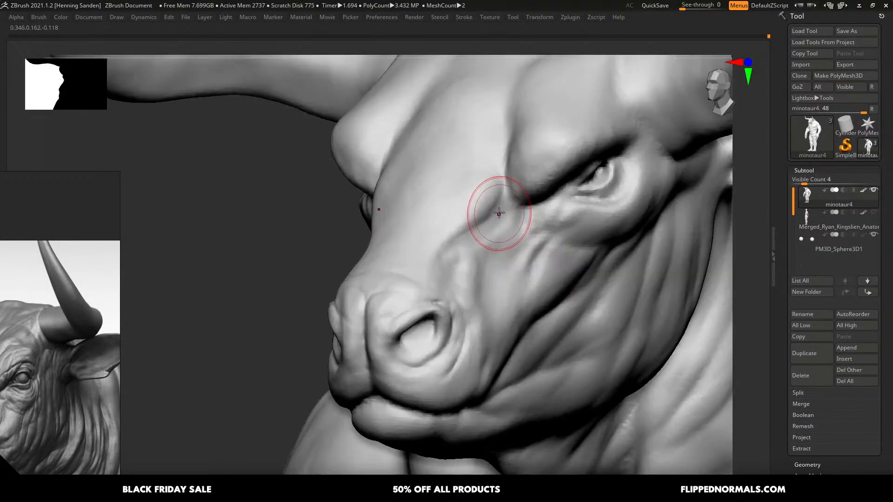
key(s)
drag(493, 205, 487, 206)
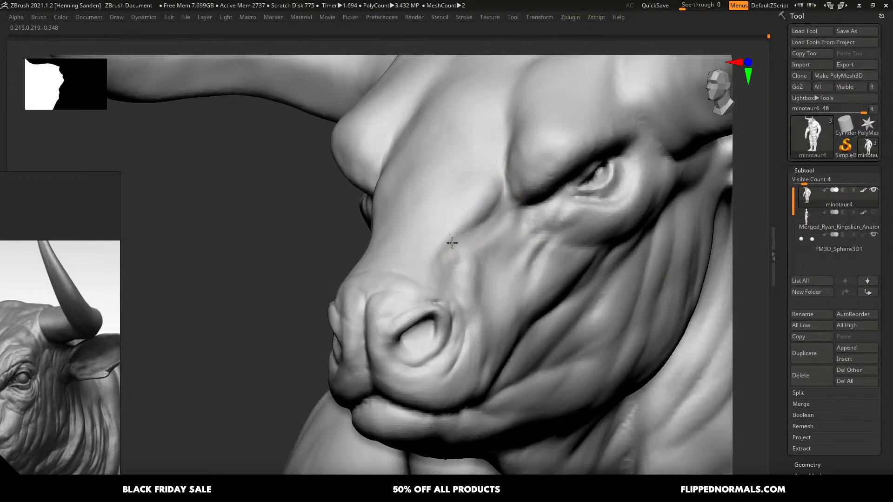
drag(441, 267, 441, 280)
mouse_move(448, 241)
alt+mouse_down()
mouse_move(494, 161)
mouse_move(478, 195)
alt+mouse_up()
- Examine the snout folds and overall head shape from the side, front and three-quarter views
mouse_move(479, 222)
right_down()
mouse_move(458, 227)
mouse_move(448, 259)
mouse_move(445, 251)
right_up()
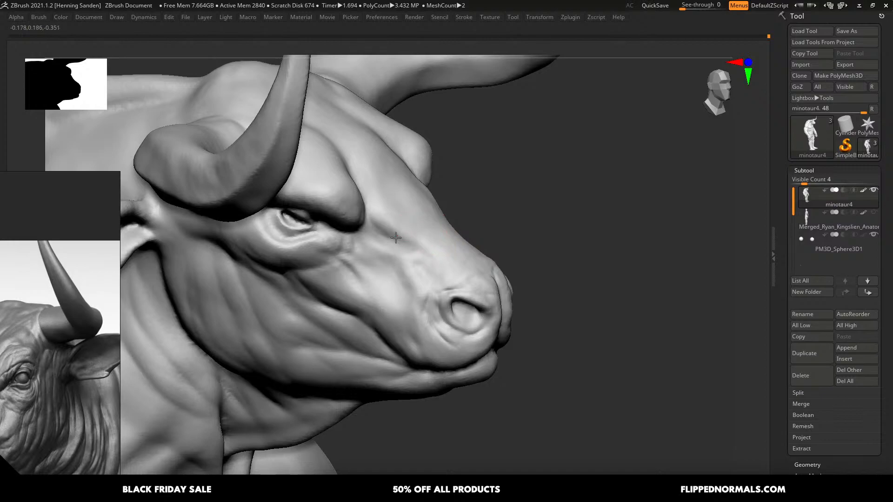
right_drag(389, 202, 426, 219)
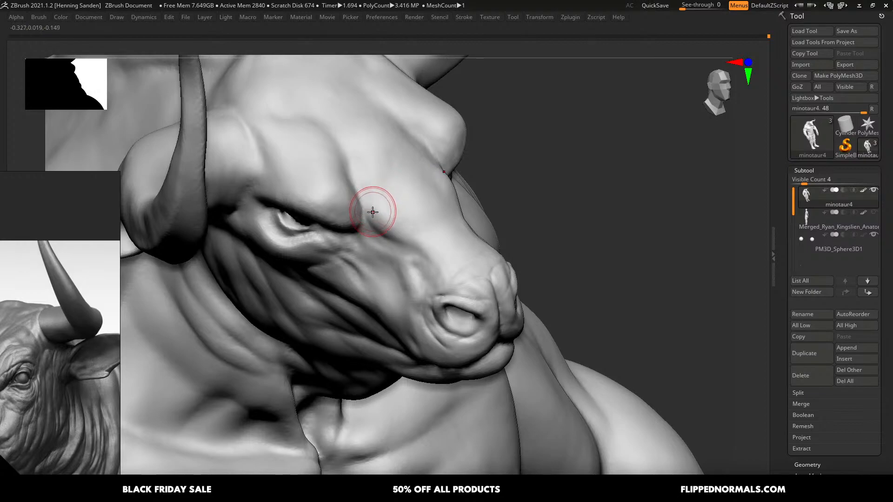
mouse_move(370, 207)
right_down()
mouse_move(375, 202)
mouse_move(386, 225)
right_up()
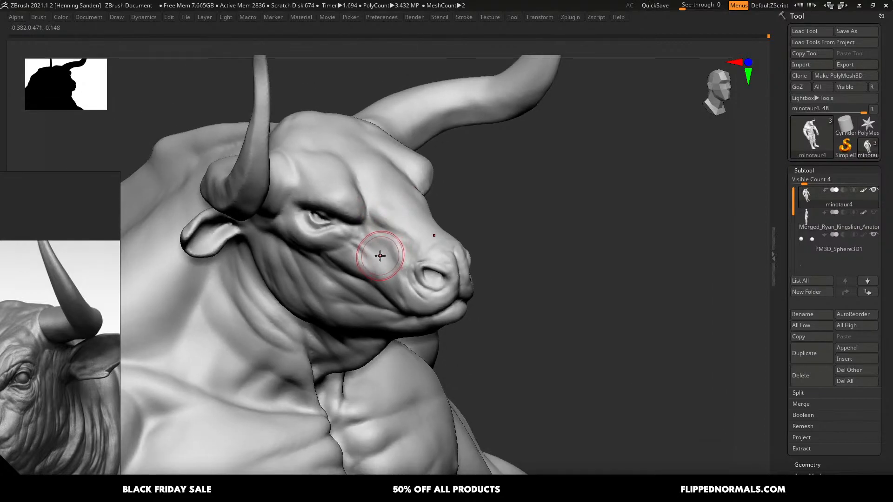
shift+right_drag(379, 255, 379, 251)
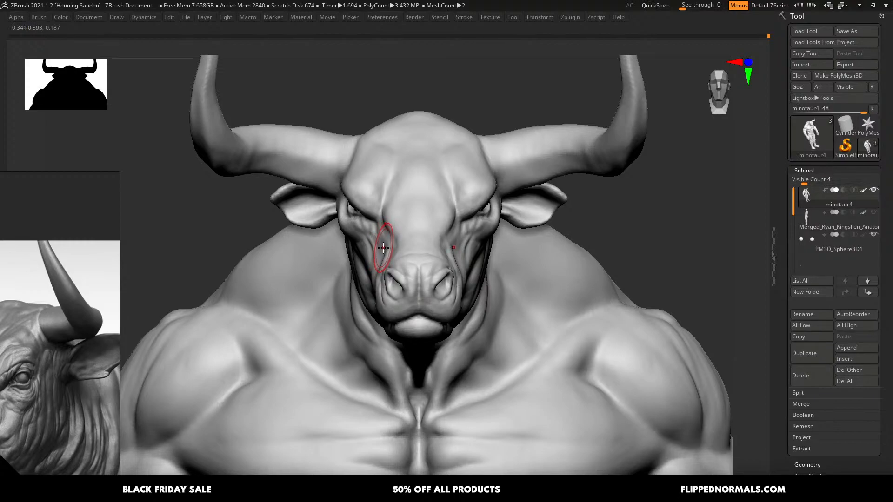
mouse_move(382, 251)
ctrl+right_down()
mouse_move(437, 296)
mouse_move(405, 223)
mouse_move(428, 223)
ctrl+right_up()
right_drag(391, 198, 340, 219)
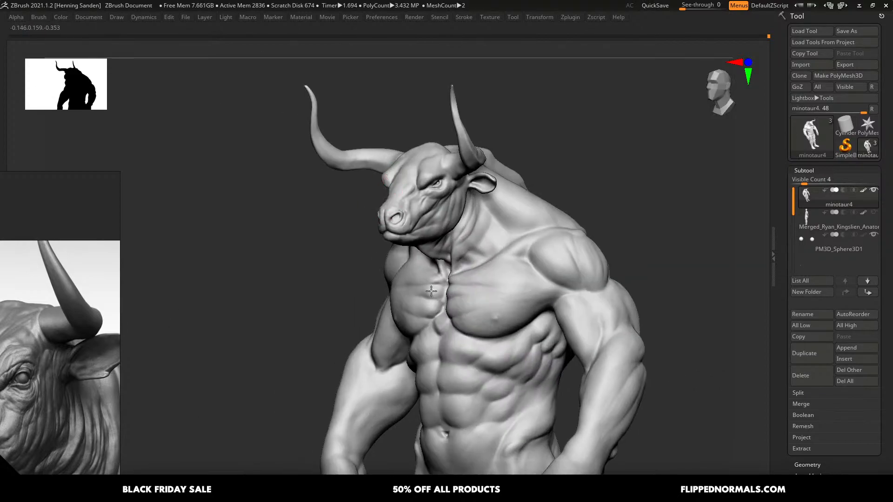
- Carve the groove beside the snout bridge, from below the brow toward the nostril, and check it from the opposite side
mouse_move(435, 275)
ctrl+right_down()
mouse_move(395, 209)
mouse_move(441, 177)
ctrl+right_up()
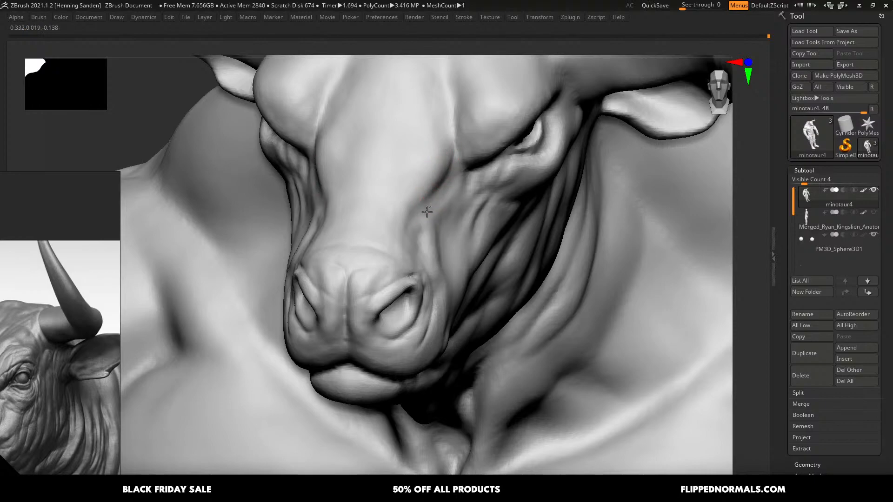
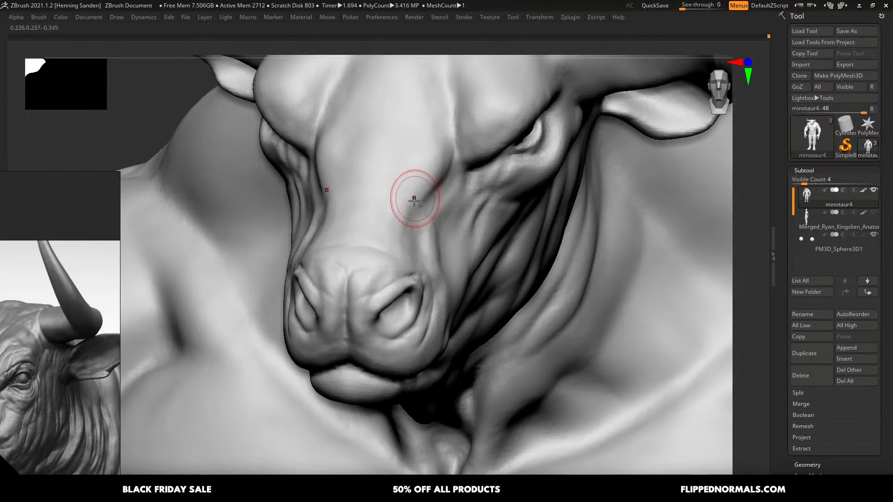
mouse_move(414, 201)
alt+mouse_down()
mouse_move(410, 252)
mouse_move(407, 242)
alt+mouse_up()
alt+right_drag(386, 194, 380, 149)
right_drag(381, 149, 446, 167)
right_drag(340, 196, 383, 205)
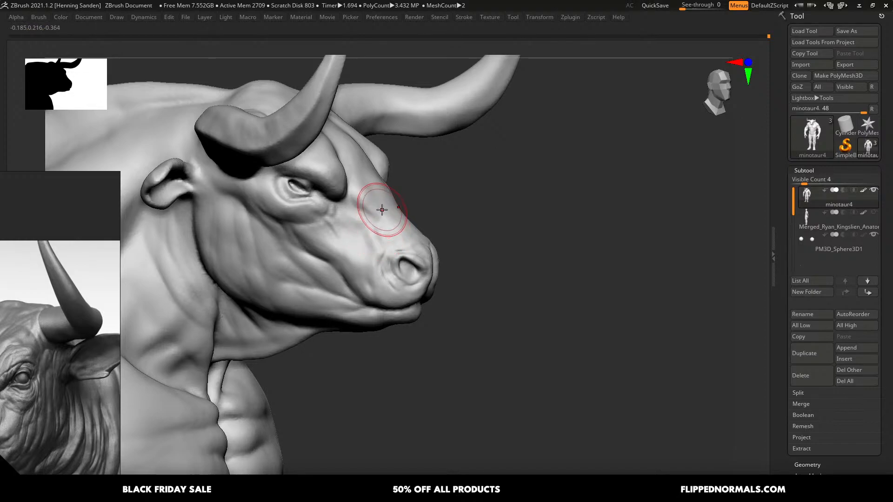
right_drag(382, 209, 425, 211)
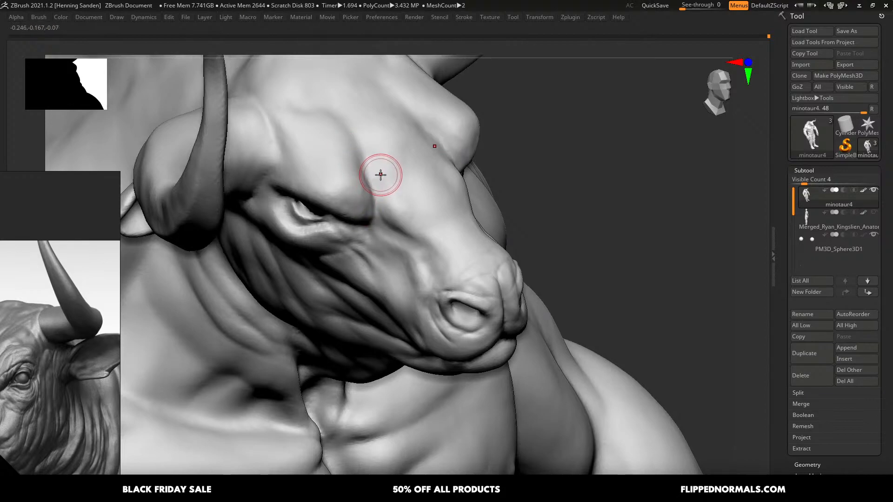
- Examine the minotaur's head and upper body from three-quarter, side and front views, close up and from a distance
mouse_move(389, 189)
right_down()
mouse_move(364, 176)
mouse_move(394, 185)
right_up()
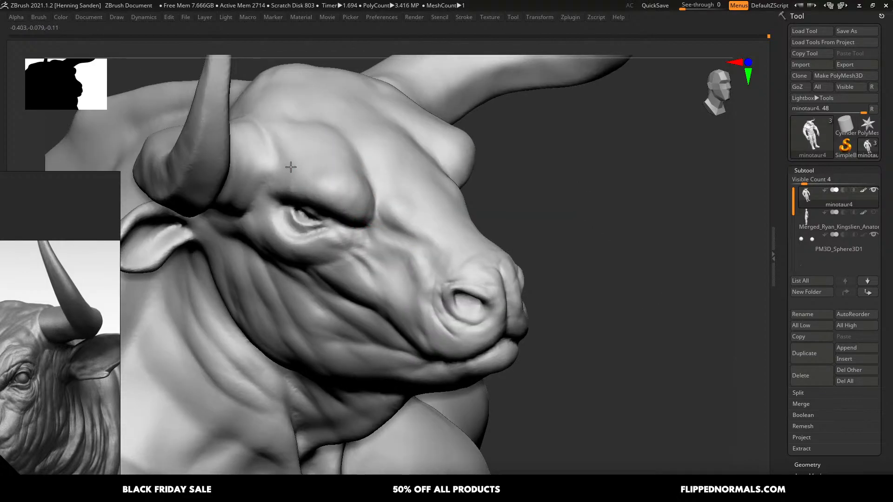
right_drag(291, 167, 290, 156)
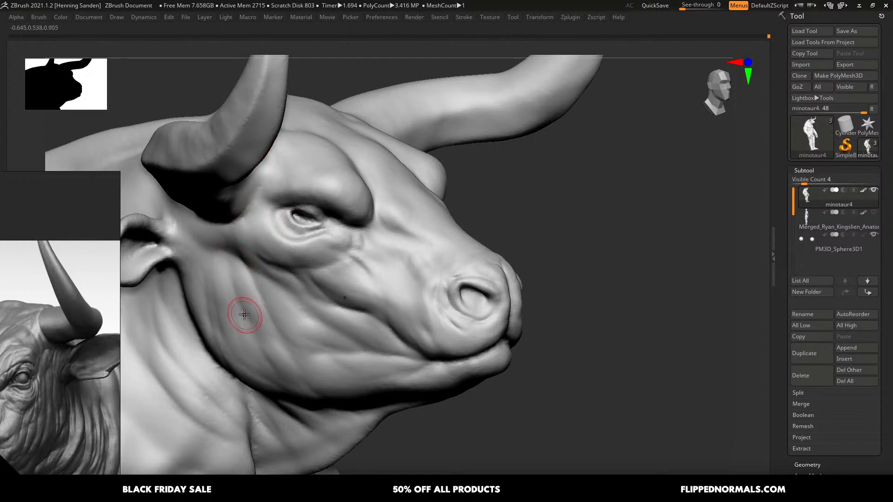
mouse_move(299, 243)
right_down()
mouse_move(389, 216)
mouse_move(383, 227)
mouse_move(365, 204)
right_up()
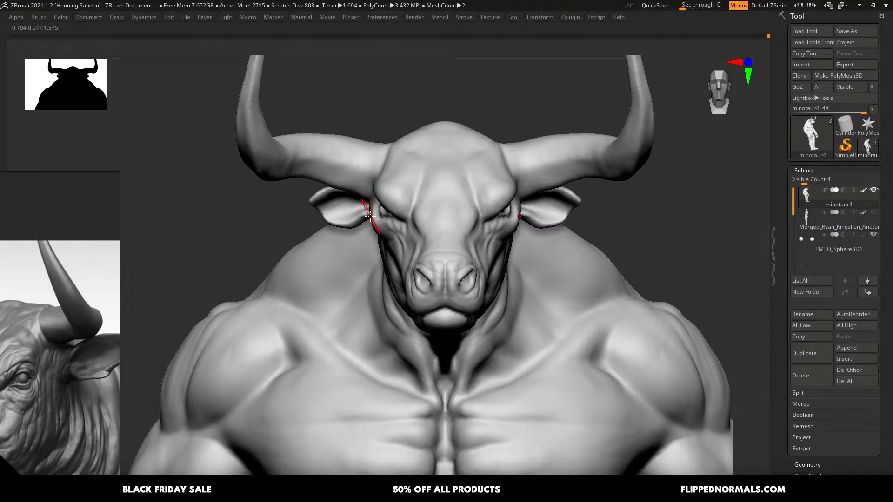
alt+right_drag(373, 215, 454, 243)
right_drag(479, 205, 558, 62)
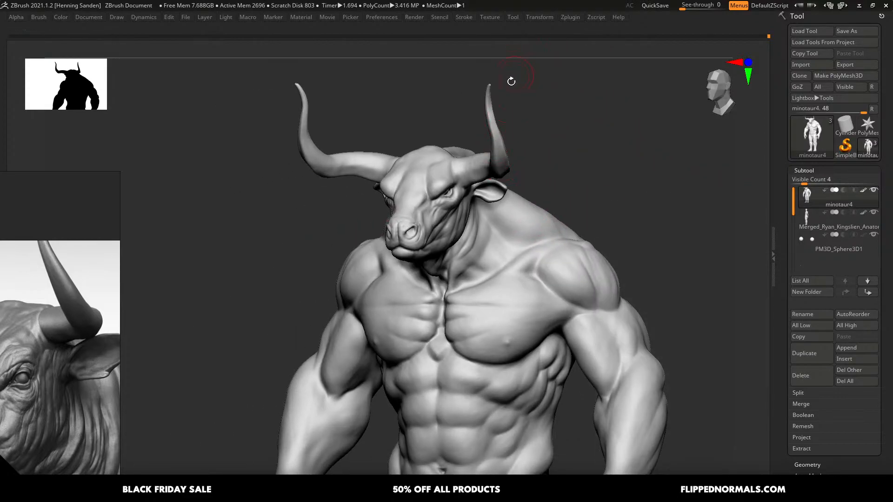
right_drag(483, 247, 490, 253)
key(Caps_Lock)
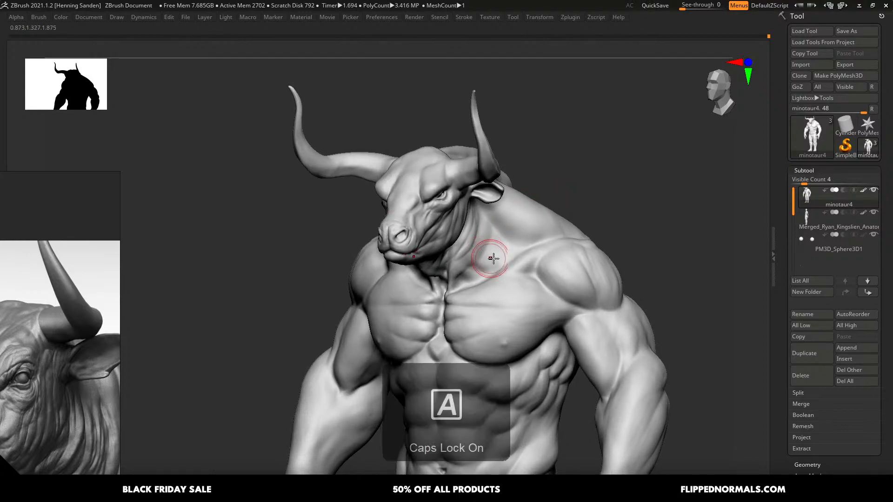
key(Caps_Lock)
- Restore the full interface, show the anatomy model and set Split Screen to 3 to view both figures side by side
key(Tab)
key(shift+s)
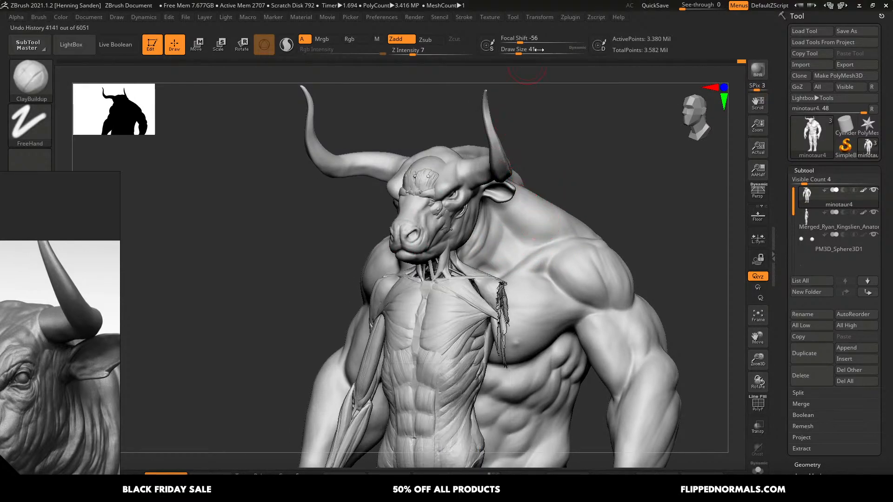
mouse_move(543, 22)
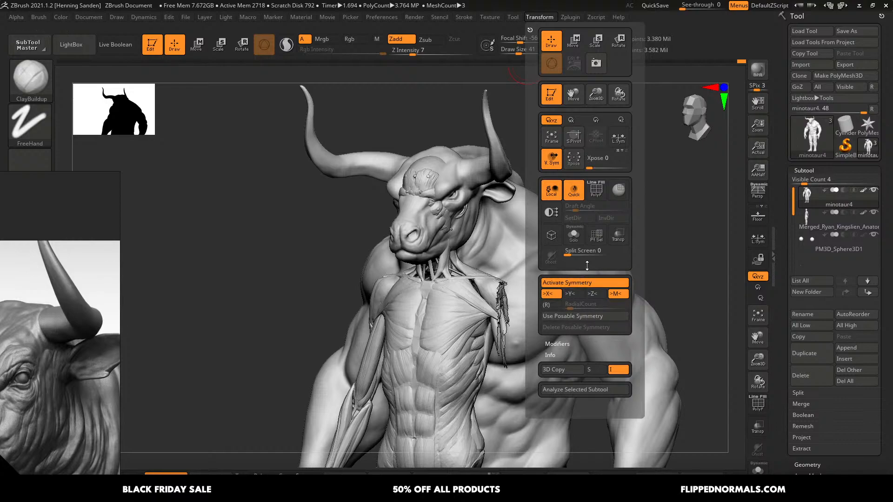
mouse_move(568, 255)
mouse_down()
mouse_move(589, 254)
mouse_move(576, 255)
mouse_up()
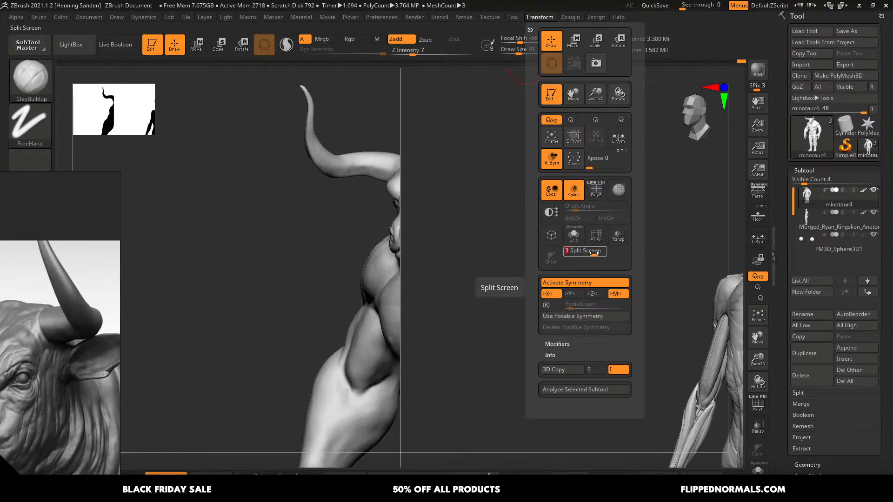
alt+drag(297, 317, 177, 304)
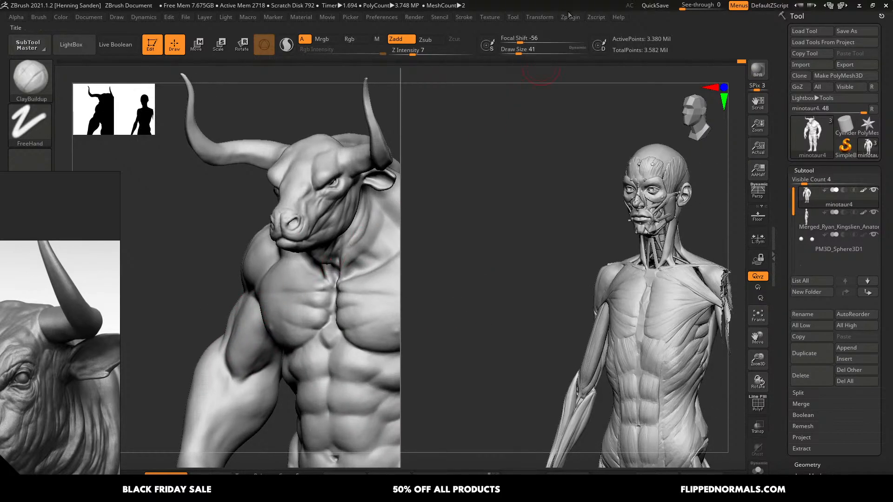
- Try Split Screen at 4 and at 1, framing the anatomy model and the minotaur in separate halves
click(539, 17)
click(603, 253)
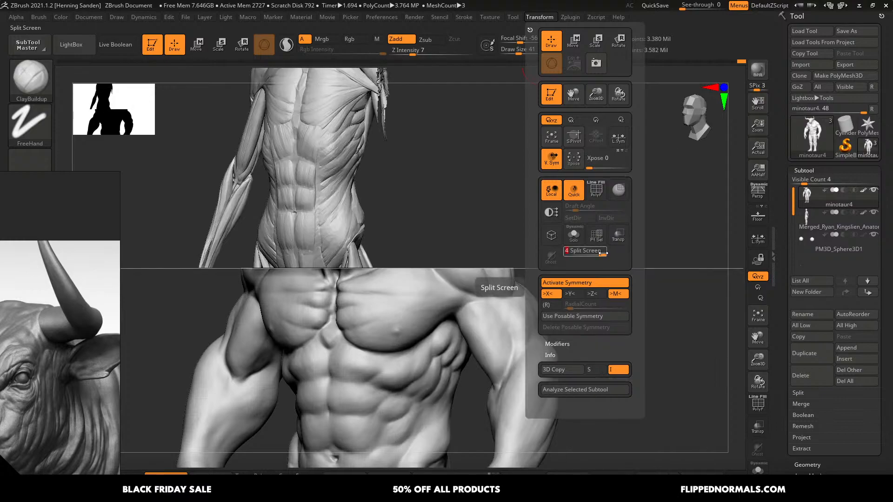
drag(602, 253, 575, 253)
click(576, 254)
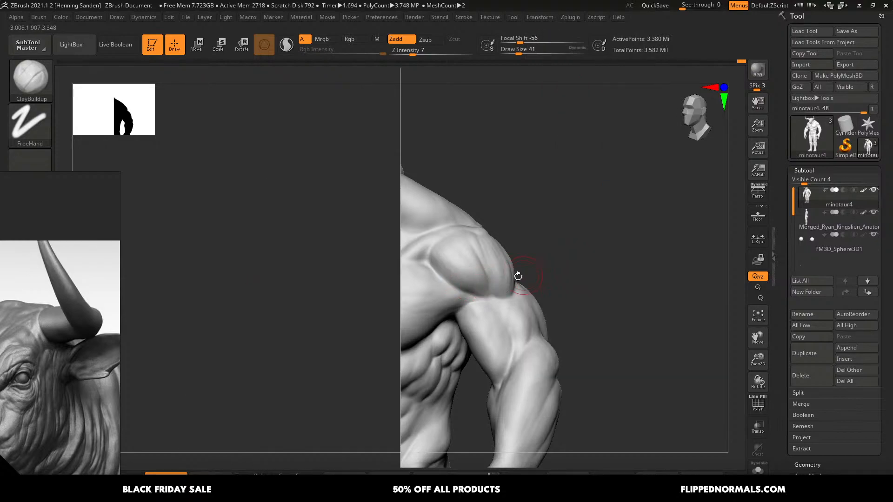
alt+right_drag(506, 280, 614, 253)
- Turn off Split Screen so both figures share one view again
click(570, 19)
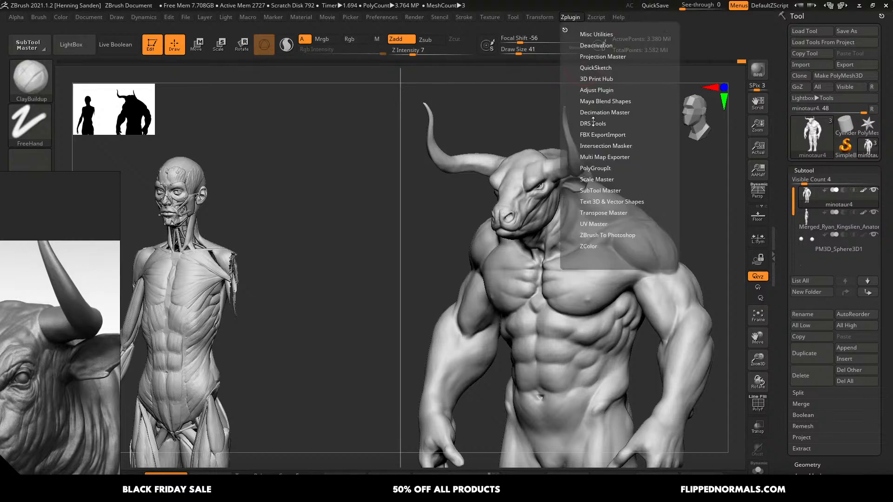
click(540, 18)
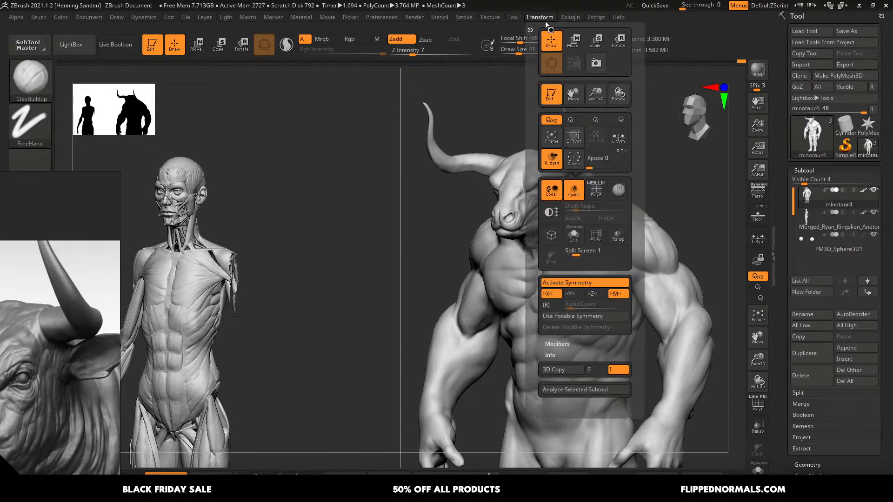
click(577, 252)
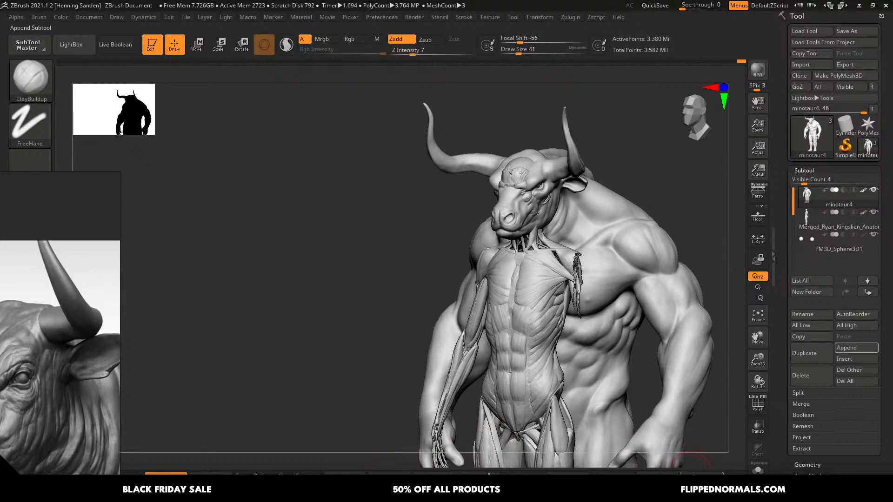
- Toggle Solo mode repeatedly to compare the minotaur with the overlaid anatomy model, leaving the minotaur isolated
shift+right_drag(559, 236, 582, 255)
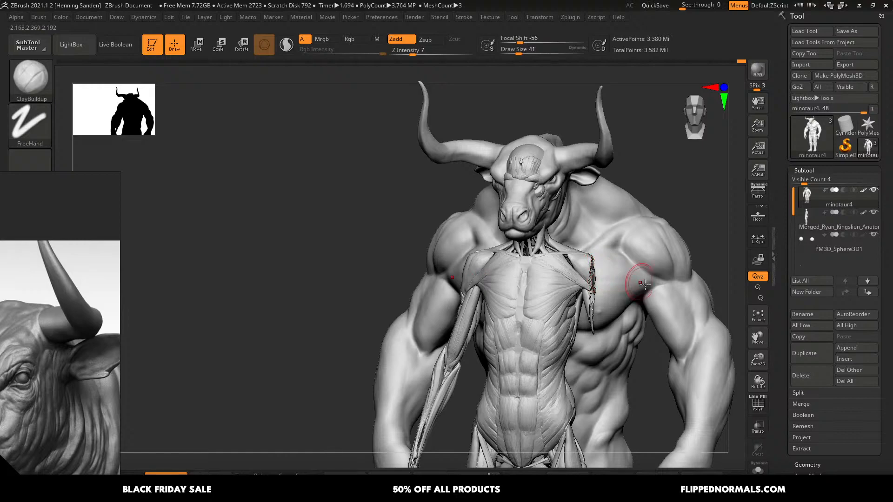
click(759, 469)
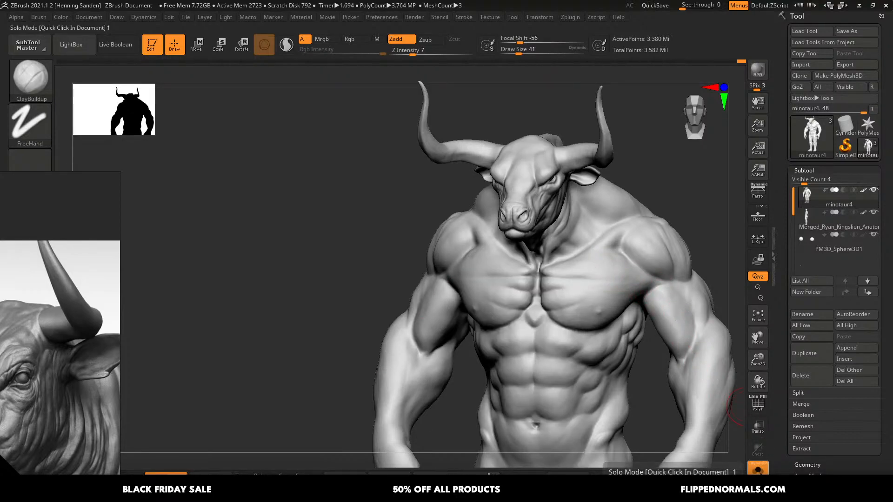
click(759, 468)
click(760, 472)
key(1)
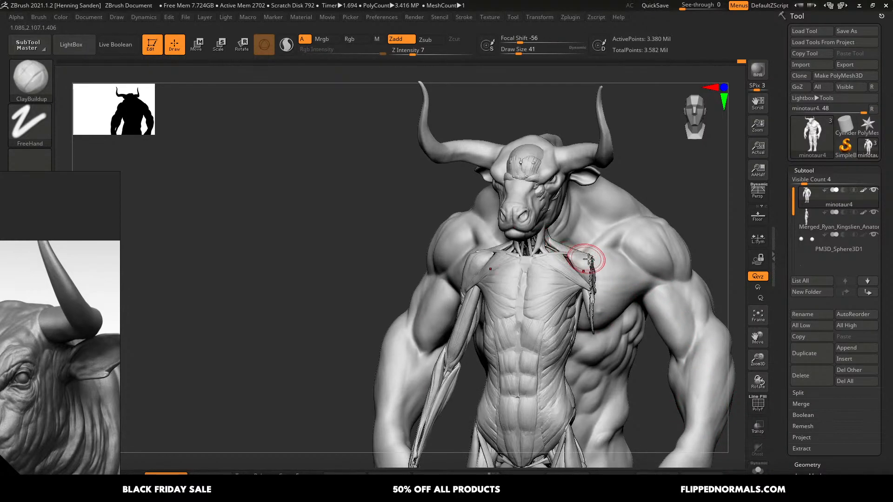
key(1)
right_drag(622, 249, 610, 252)
key(1)
key(1)
key(1)
key(1)
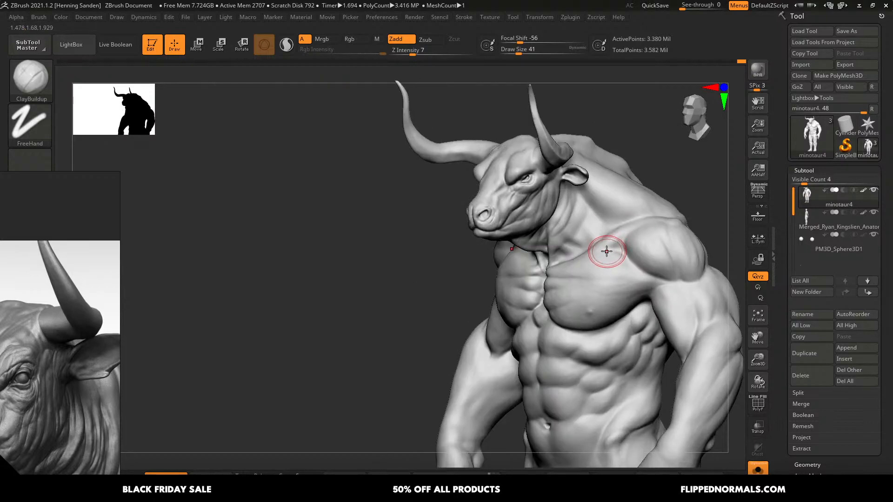
key(1)
key(1)
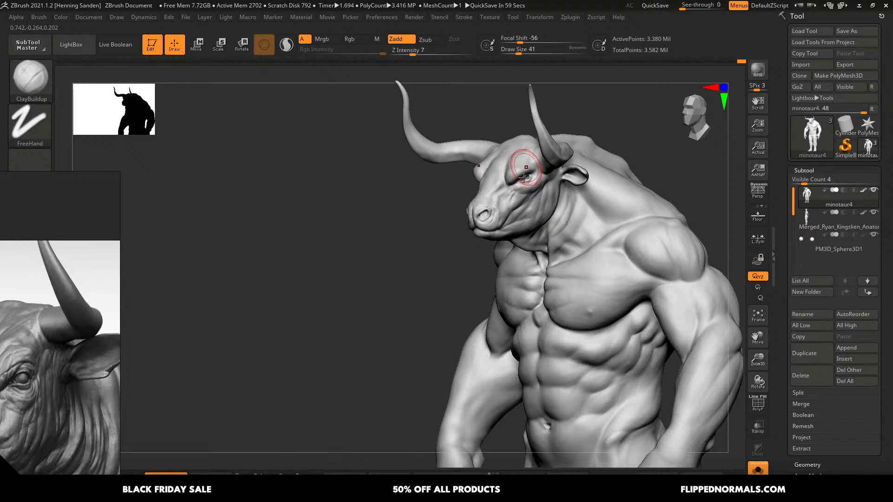
ctrl+right_drag(524, 166, 534, 225)
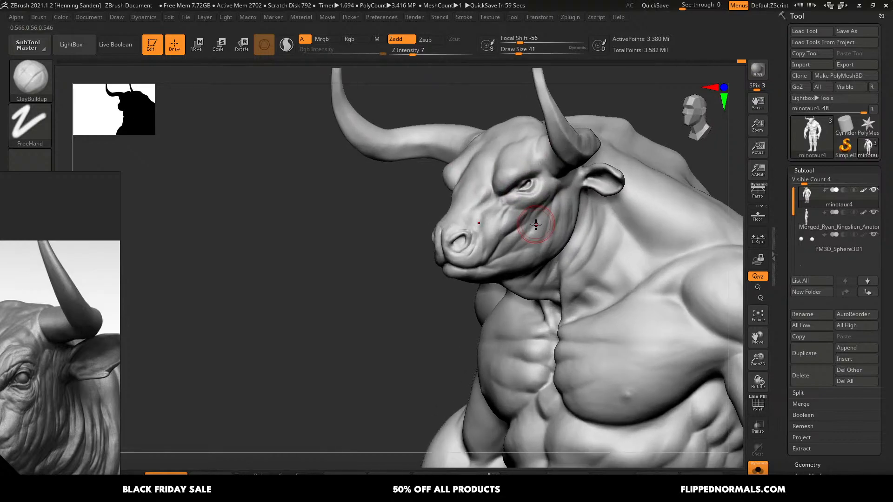
click(539, 17)
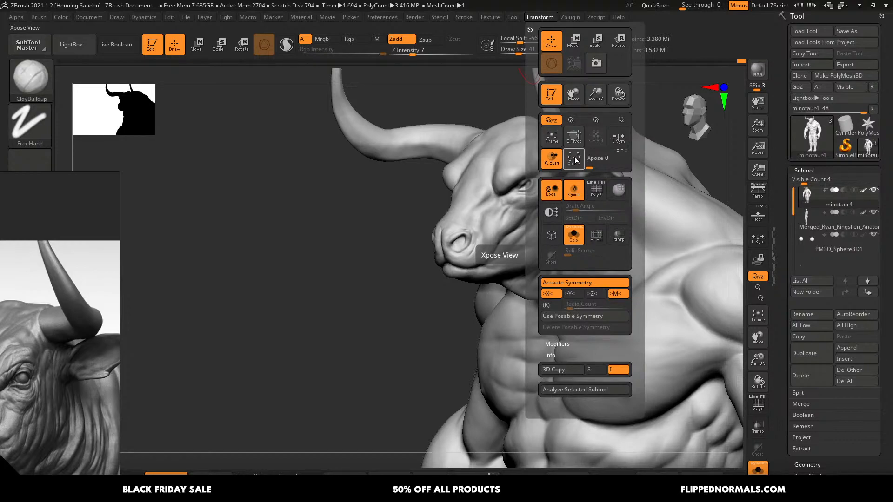
ctrl+right_drag(512, 186, 566, 233)
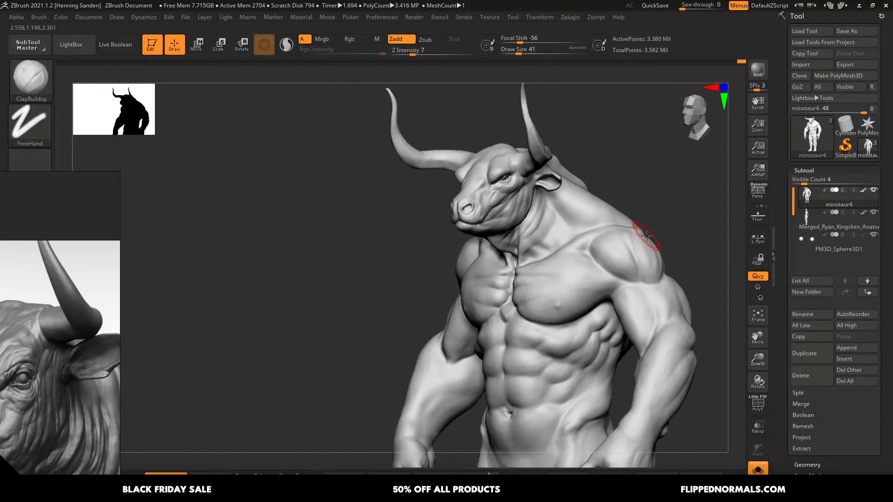
alt+right_drag(531, 266, 538, 232)
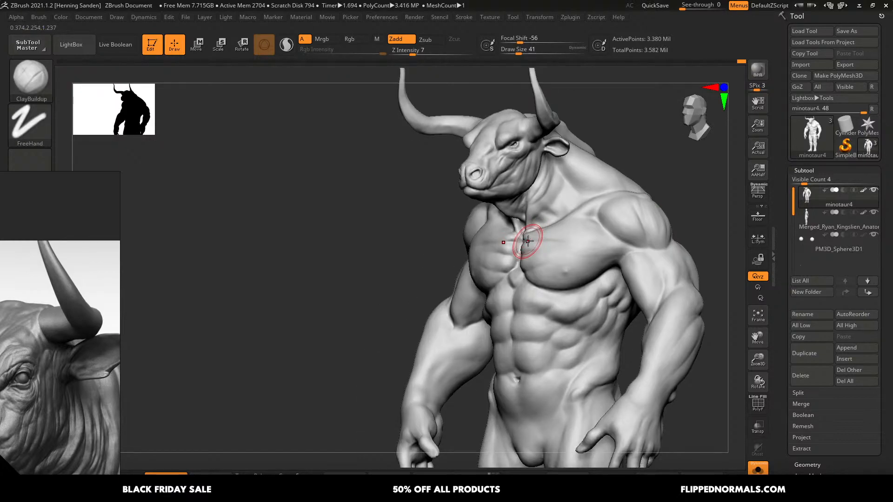
- Sculpt the fold running down the cheek to the mouth corner with ClayBuildup, using a Draw Size of 44
right_drag(514, 187, 540, 256)
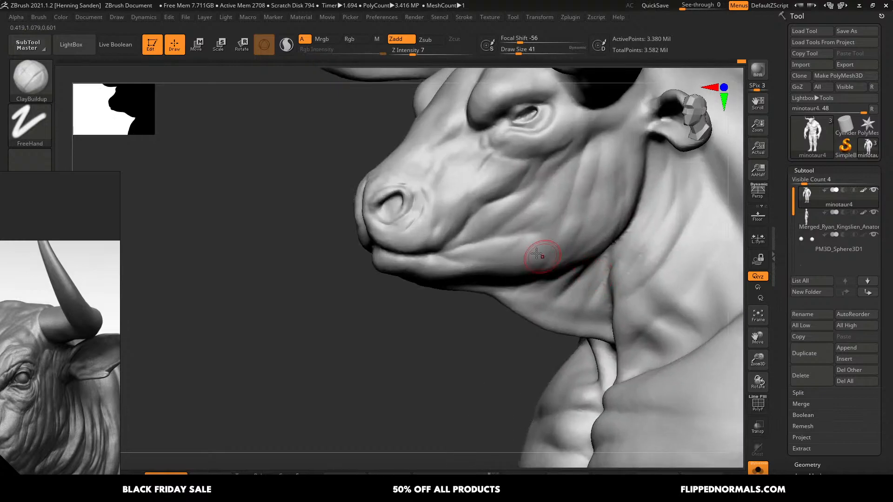
mouse_move(495, 208)
right_down()
mouse_move(550, 220)
mouse_move(554, 187)
right_up()
key(s)
drag(554, 188, 553, 188)
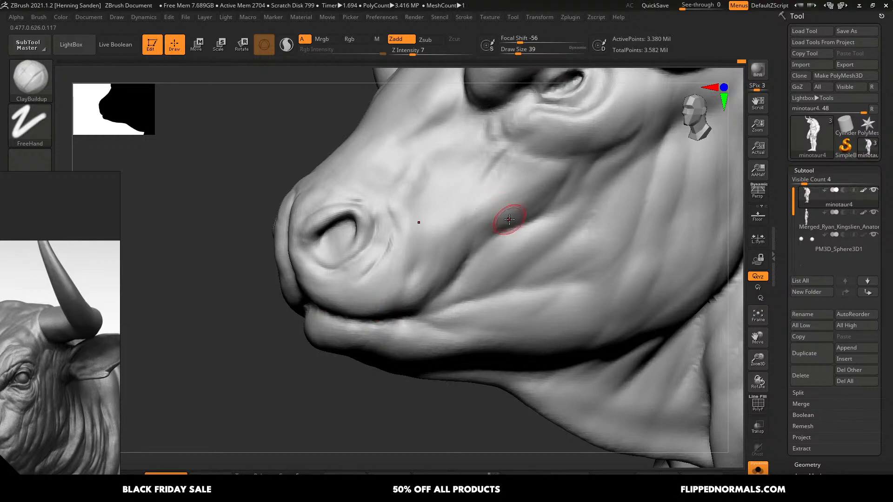
right_drag(507, 216, 484, 229)
key(s)
drag(486, 232, 481, 240)
key(s)
drag(477, 228, 433, 296)
right_drag(437, 289, 455, 263)
drag(465, 254, 430, 293)
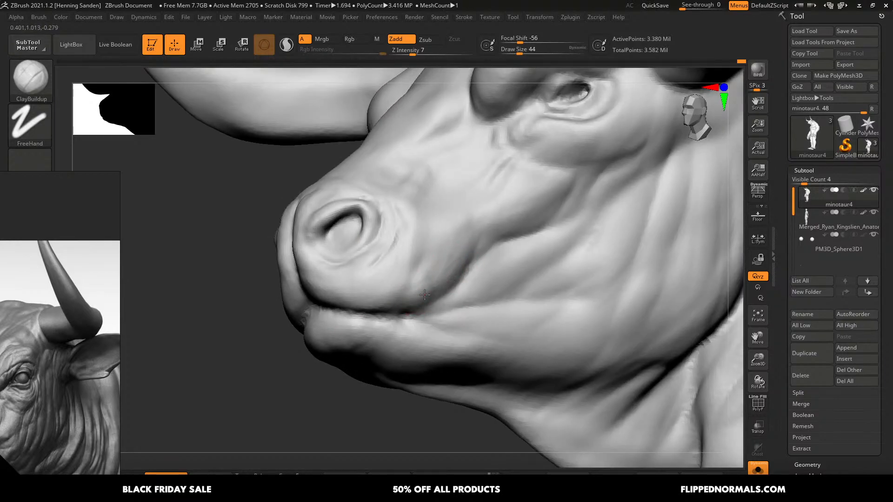
- Smooth the muzzle beside the nostril and the surface of the lower lip
right_drag(394, 300, 415, 291)
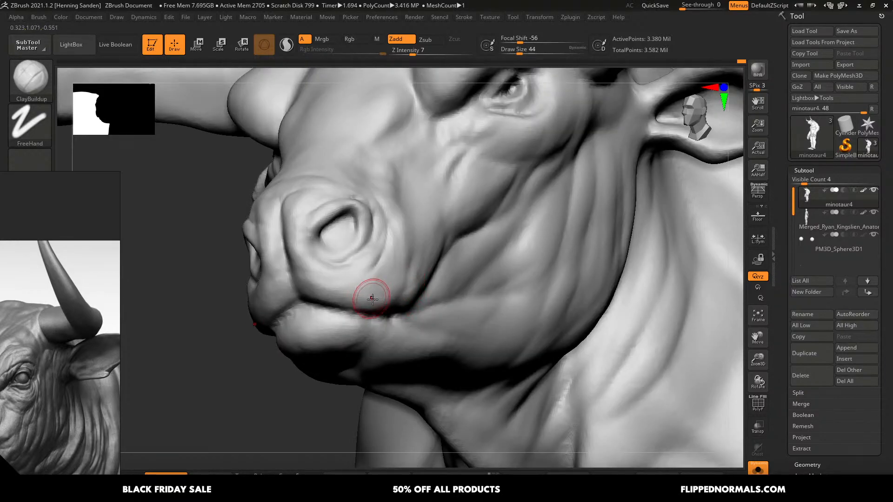
shift+drag(302, 273, 308, 277)
shift+drag(375, 336, 320, 334)
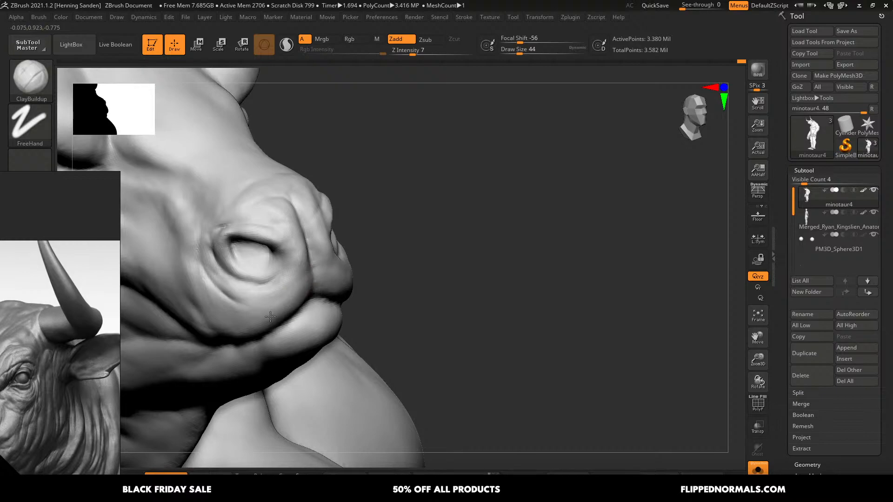
- Set the Draw Size to 33 and build up the folds below and behind the nostril
right_drag(275, 305, 414, 291)
key(s)
mouse_move(351, 282)
mouse_down()
mouse_move(346, 292)
mouse_move(369, 303)
mouse_up()
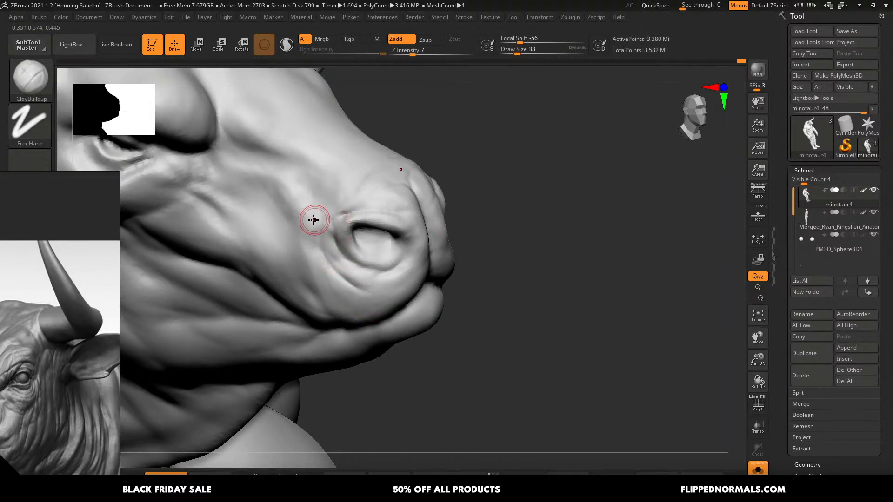
drag(314, 219, 309, 248)
- Sculpt the side of the snout bridge from above the nostril up to the inner brow, raising the Draw Size to 54
key(s)
drag(363, 203, 367, 202)
alt+right_drag(381, 206, 405, 266)
right_drag(404, 266, 411, 285)
mouse_move(416, 239)
mouse_down()
mouse_move(400, 242)
mouse_move(378, 230)
mouse_move(386, 228)
mouse_up()
key(s)
alt+right_drag(336, 224, 418, 264)
key(s)
drag(401, 231, 343, 223)
- Shape the inner end of the brow ridge where it meets the bridge and eye, and check it from several angles
key(bracketleft)
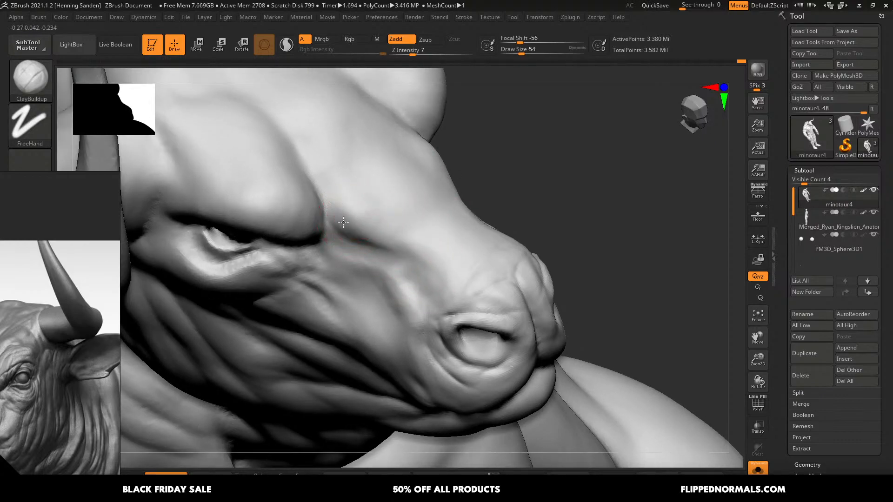
drag(320, 161, 319, 159)
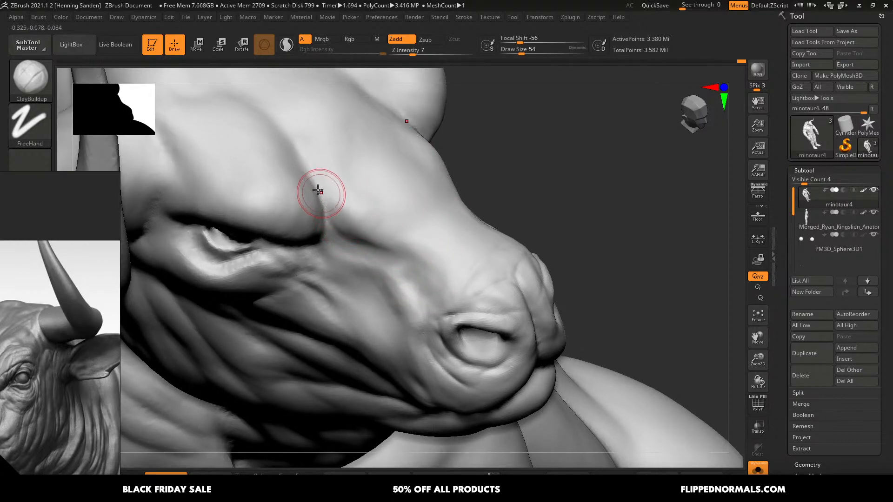
drag(318, 190, 302, 180)
right_drag(320, 232, 305, 200)
drag(306, 212, 303, 237)
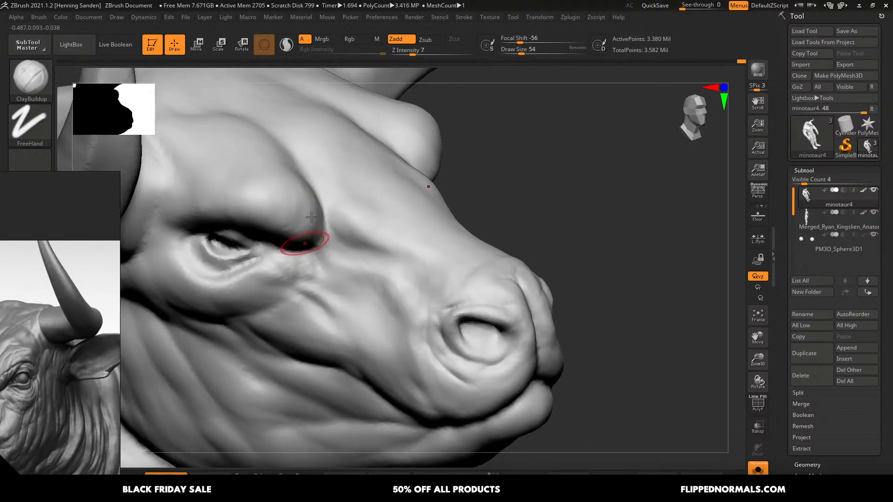
mouse_move(311, 217)
right_down()
mouse_move(304, 241)
mouse_move(292, 242)
mouse_move(295, 233)
right_up()
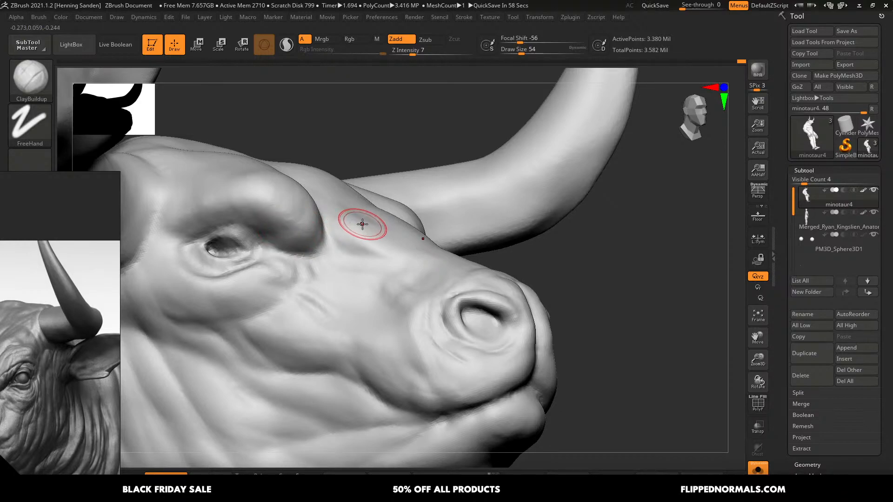
mouse_move(359, 231)
right_down()
mouse_move(338, 261)
mouse_move(298, 265)
mouse_move(372, 177)
right_up()
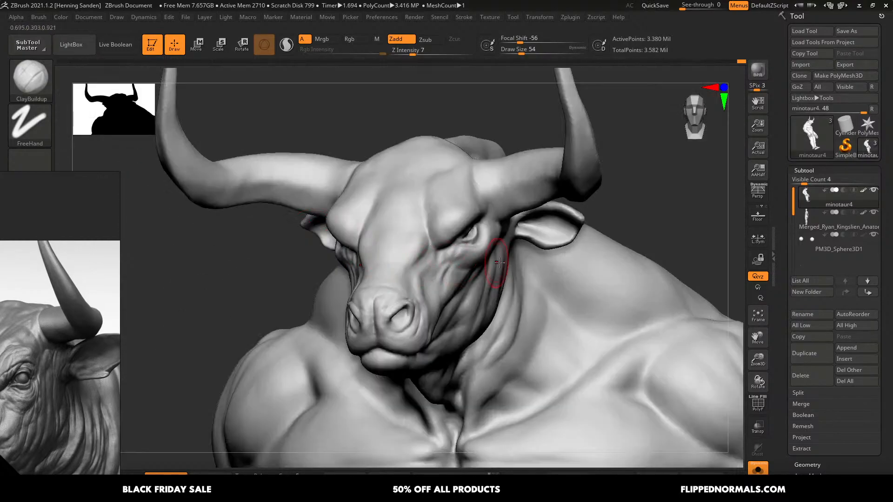
right_drag(494, 256, 421, 347)
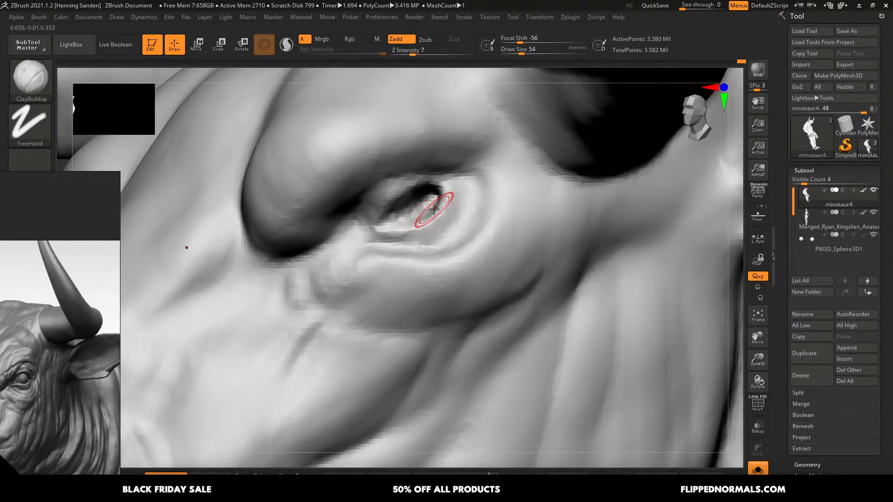
key(b)
key(m)
key(v)
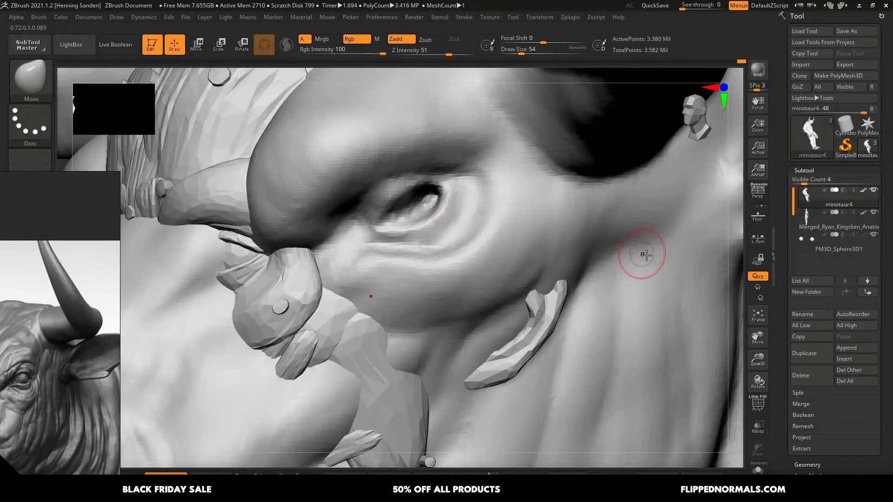
ctrl+right_drag(498, 275, 477, 221)
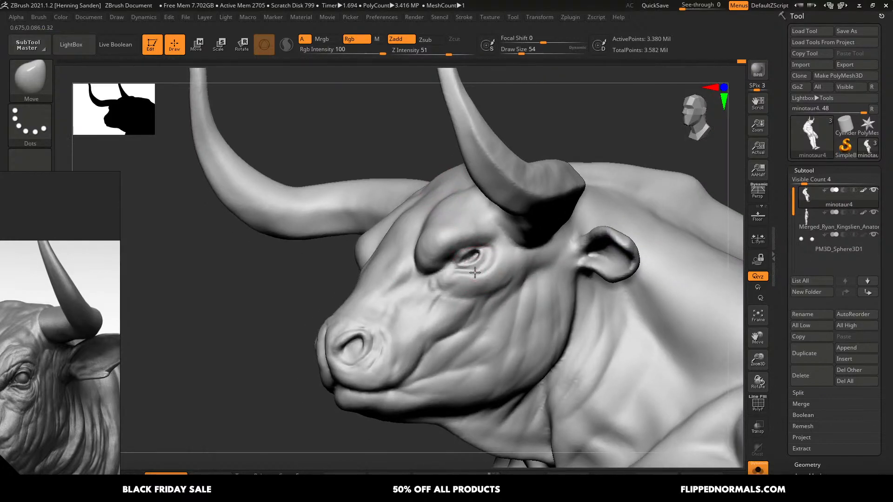
right_drag(474, 267, 419, 246)
mouse_move(458, 288)
ctrl+right_down()
mouse_move(469, 245)
mouse_move(479, 257)
mouse_move(460, 247)
mouse_move(458, 259)
mouse_move(493, 297)
ctrl+right_up()
- Carve the crease around the outer corner of the eye with the DamStandard brush and soften it
key(b)
key(d)
key(s)
key(bracketright)
right_drag(486, 200, 511, 175)
alt+right_drag(514, 175, 515, 233)
drag(513, 207, 488, 227)
mouse_move(508, 175)
shift+mouse_down()
mouse_move(498, 195)
mouse_move(503, 185)
shift+mouse_up()
- Set the Draw Size to 41, deepen the crease curving beneath the lower eyelid and smooth its edges
key(s)
drag(505, 190, 510, 179)
key(s)
shift+drag(488, 224, 512, 195)
mouse_move(518, 163)
mouse_down()
mouse_move(511, 193)
mouse_move(484, 226)
mouse_up()
shift+drag(500, 211, 481, 228)
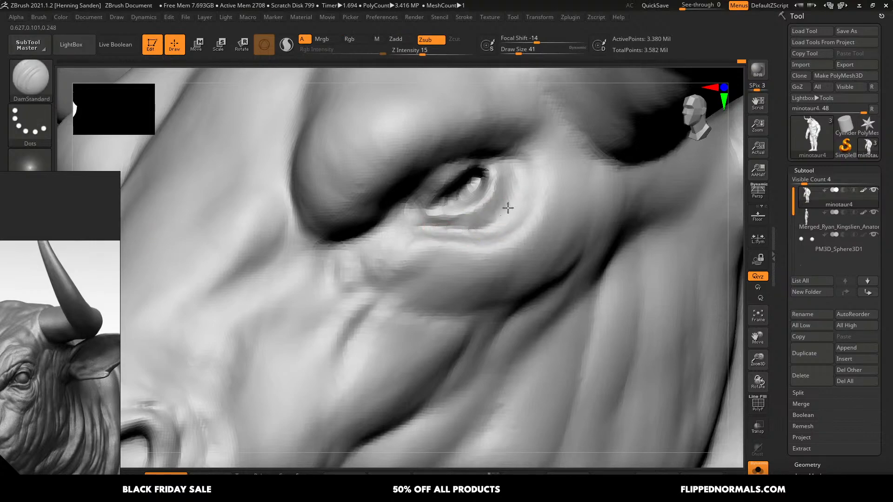
- Carve the eyelid rim around the inner eye corner and lower lid, and sharpen the crease under the inner brow
right_drag(476, 159, 433, 198)
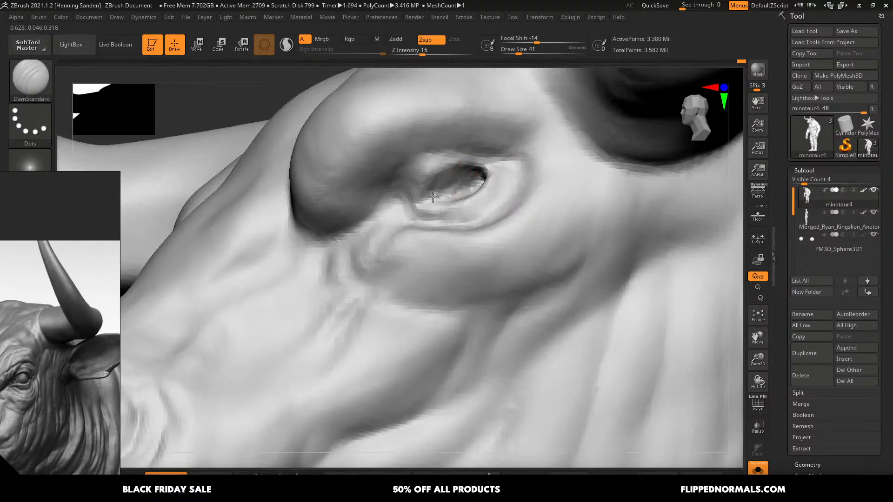
drag(452, 177, 430, 192)
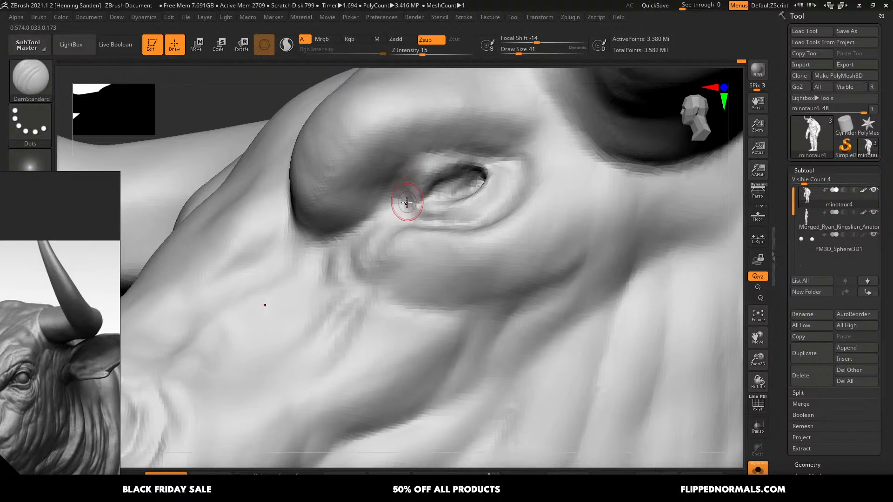
mouse_move(407, 202)
mouse_down()
mouse_move(427, 162)
mouse_move(450, 156)
mouse_up()
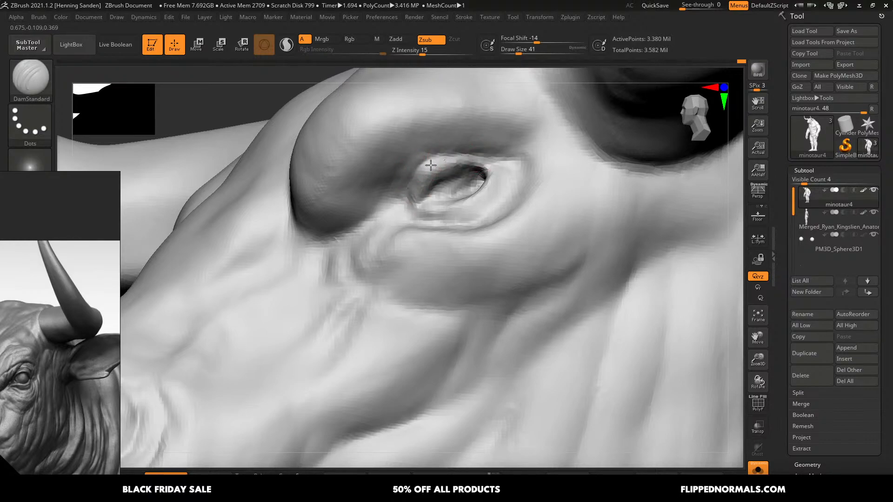
drag(374, 223, 404, 199)
right_drag(374, 203, 404, 197)
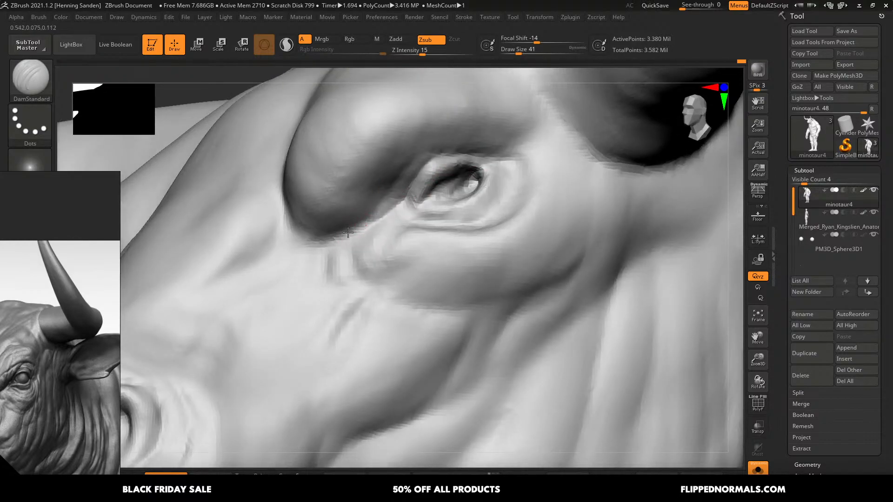
drag(348, 233, 281, 217)
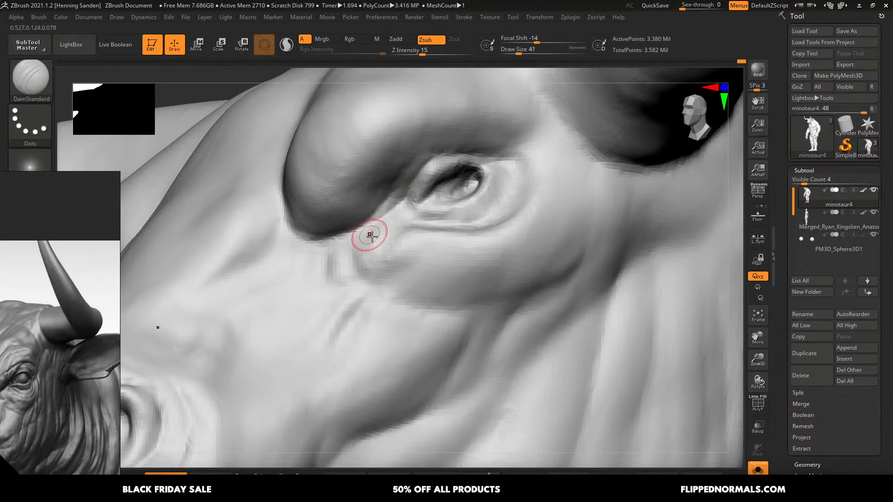
mouse_move(425, 235)
right_down()
mouse_move(432, 263)
mouse_move(499, 170)
right_up()
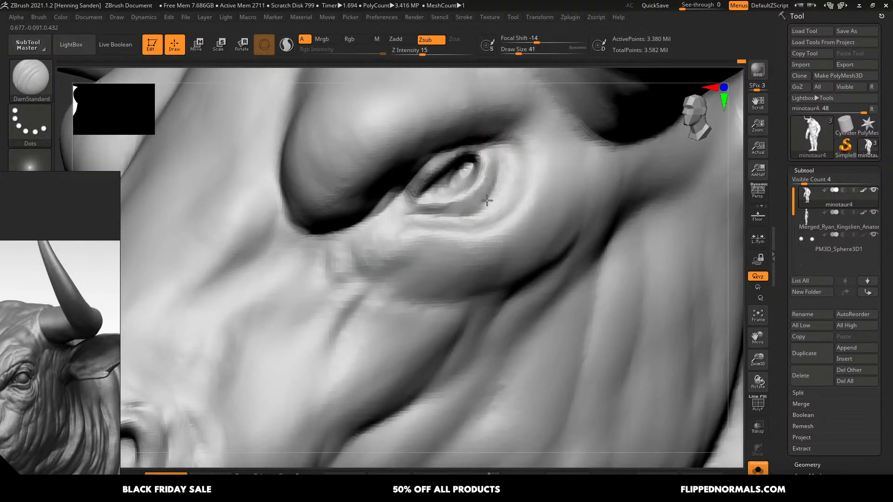
drag(487, 200, 413, 214)
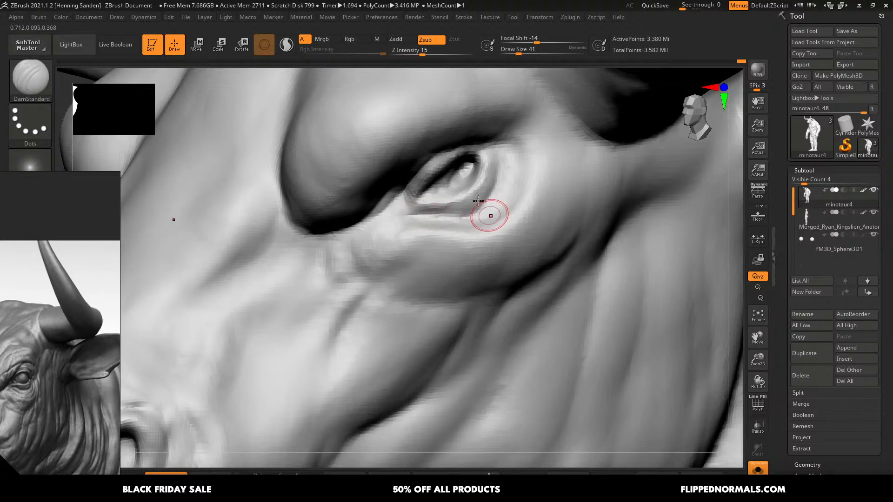
- Carve the crease from under the inner brow onto the side of the snout and smooth it
mouse_move(490, 213)
ctrl+right_down()
mouse_move(472, 237)
mouse_move(486, 226)
mouse_move(411, 205)
mouse_move(428, 235)
mouse_move(406, 203)
ctrl+right_up()
right_drag(445, 263, 480, 251)
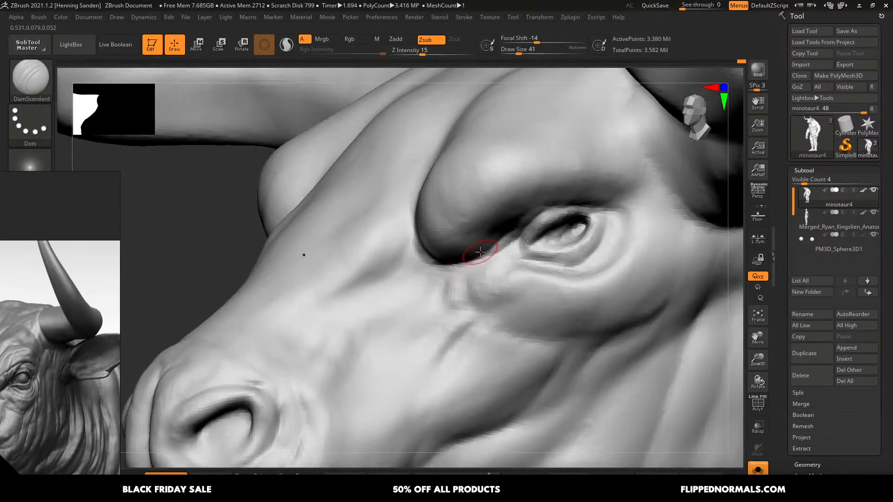
drag(445, 272, 390, 281)
right_drag(429, 279, 452, 276)
mouse_move(418, 275)
shift+mouse_down()
mouse_move(470, 260)
mouse_move(384, 280)
shift+mouse_up()
right_drag(418, 250, 469, 162)
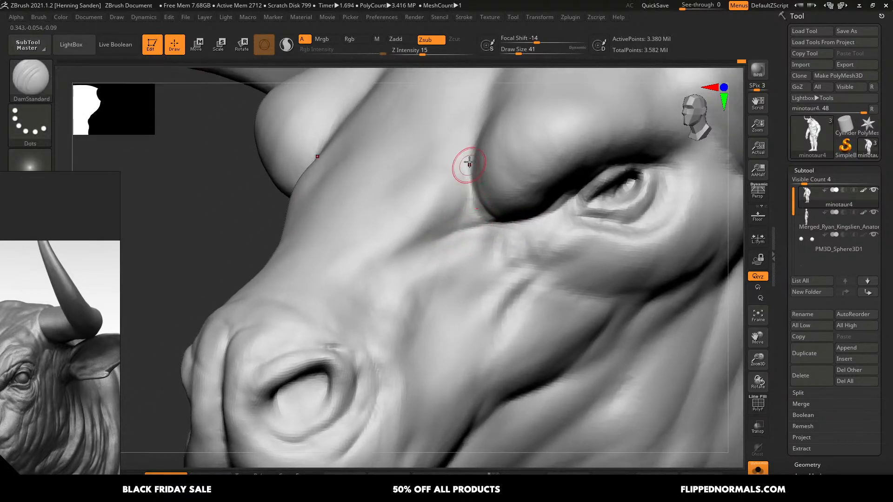
- Build up the snout bridge beside the inner brow using ClayBuildup at Draw Size 59
key(b)
key(c)
key(b)
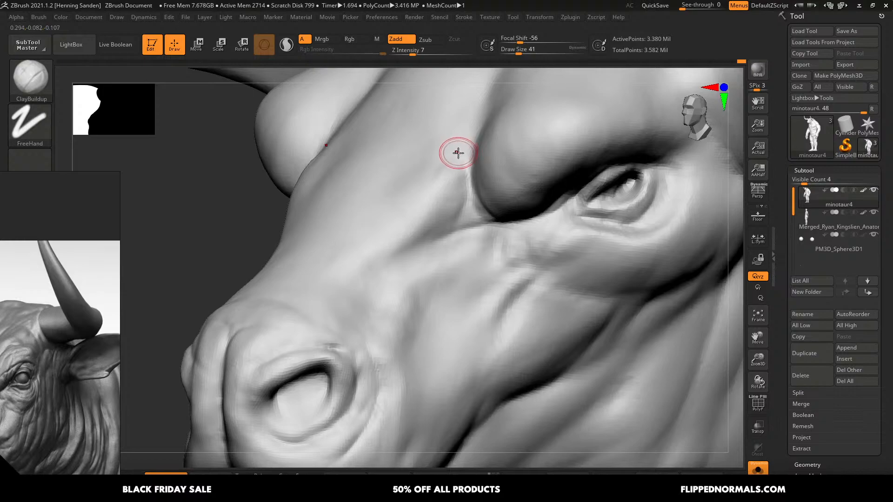
key(bracketright)
key(bracketright)
mouse_move(388, 201)
right_down()
mouse_move(358, 167)
mouse_move(343, 215)
mouse_move(345, 252)
mouse_move(335, 230)
right_up()
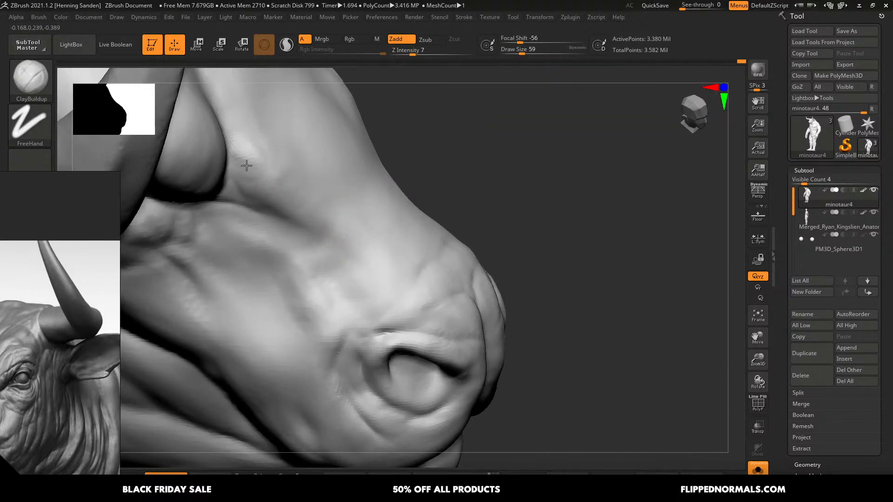
drag(247, 166, 241, 135)
- Bring the bull reference fully into view and build up the folds above and behind the nostril, using Draw Sizes 27 and 41
mouse_move(243, 147)
ctrl+right_down()
mouse_move(335, 221)
mouse_move(446, 211)
mouse_move(462, 249)
mouse_move(445, 207)
ctrl+right_up()
mouse_move(444, 207)
mouse_down()
mouse_move(425, 224)
mouse_move(429, 242)
mouse_move(405, 233)
mouse_move(411, 253)
mouse_up()
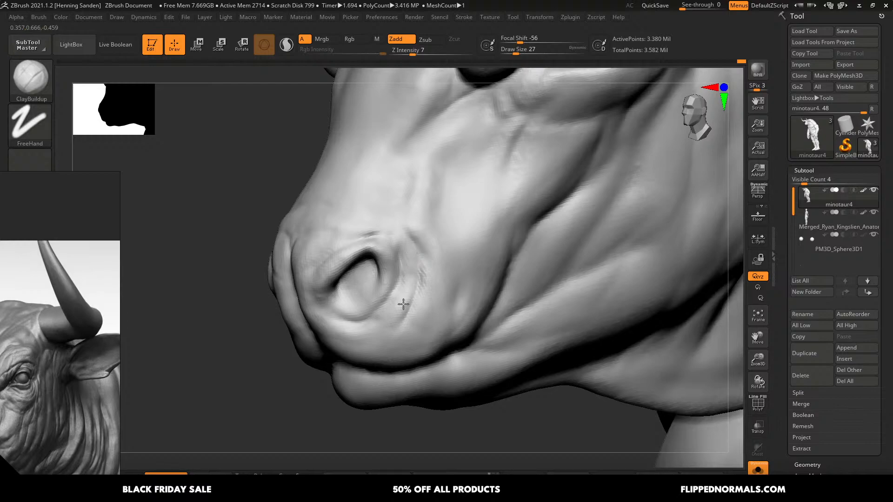
right_drag(421, 285, 447, 289)
right_drag(53, 413, 195, 259)
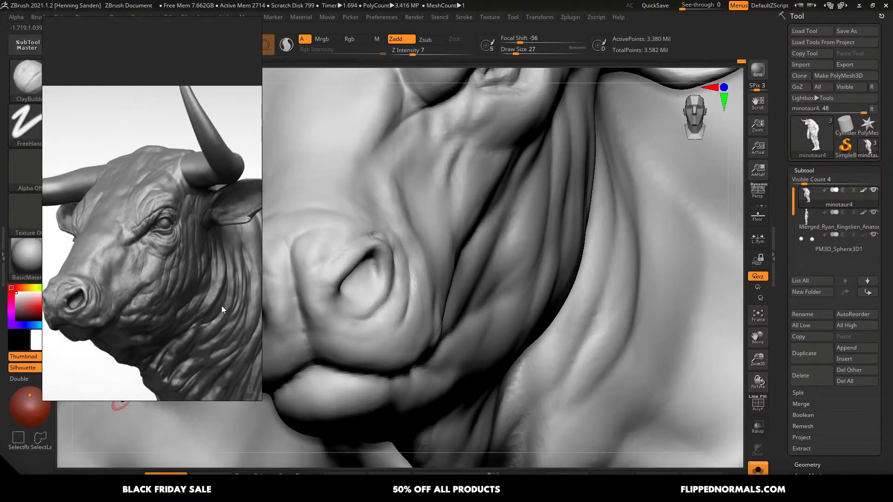
right_drag(416, 292, 444, 263)
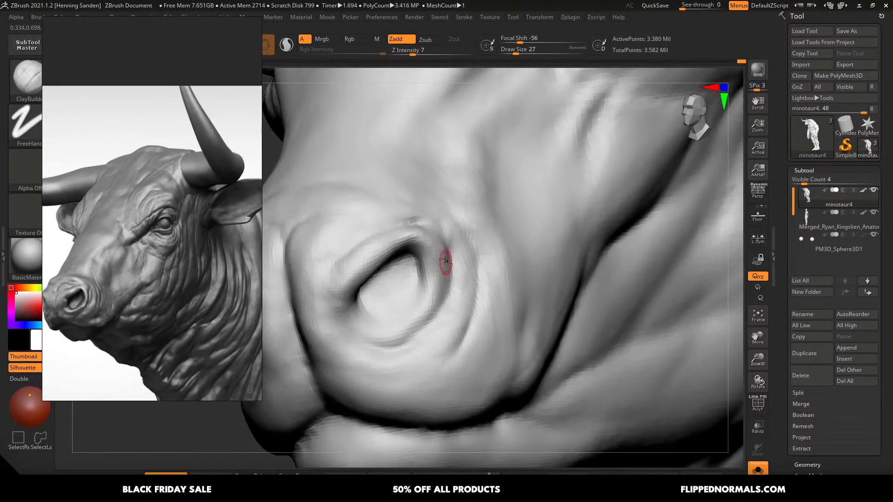
drag(414, 217, 413, 213)
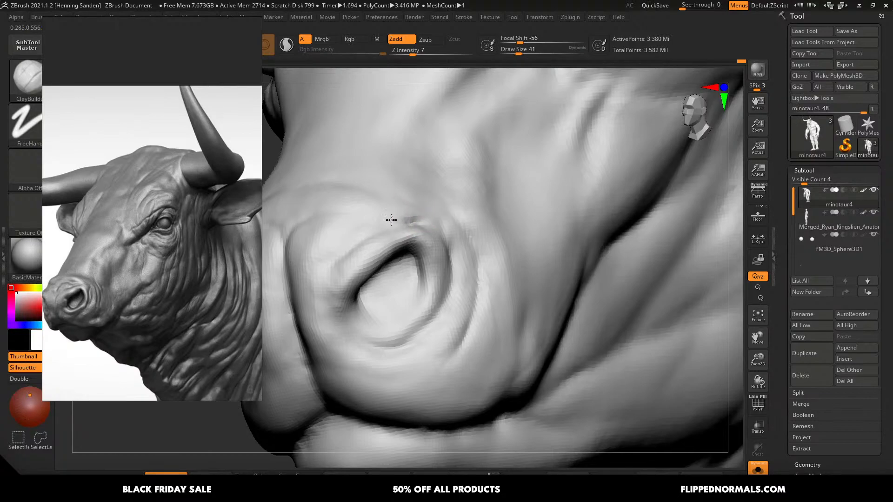
drag(412, 219, 458, 242)
right_drag(458, 254, 451, 237)
drag(437, 230, 445, 238)
- Carve the crease above the nostril with DamStandard, raising the Draw Size to 54
key(b)
key(d)
key(s)
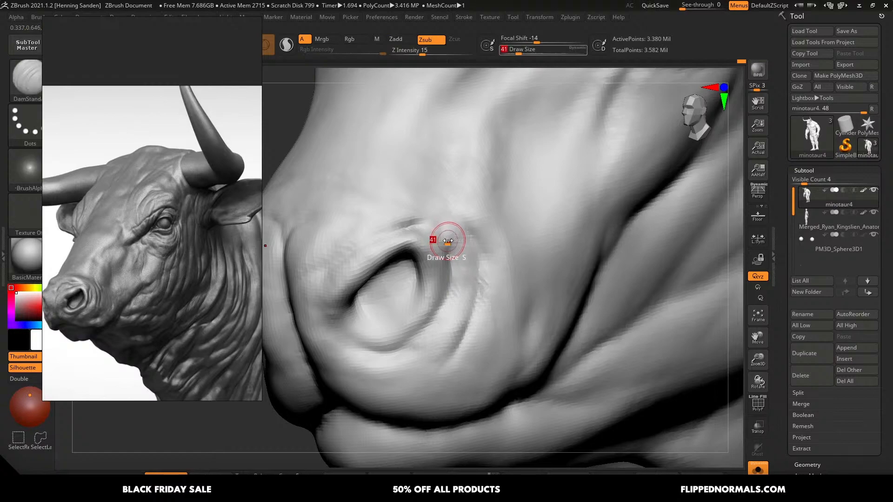
mouse_move(449, 246)
mouse_down()
mouse_move(448, 269)
mouse_move(449, 242)
mouse_move(424, 225)
mouse_move(391, 232)
mouse_up()
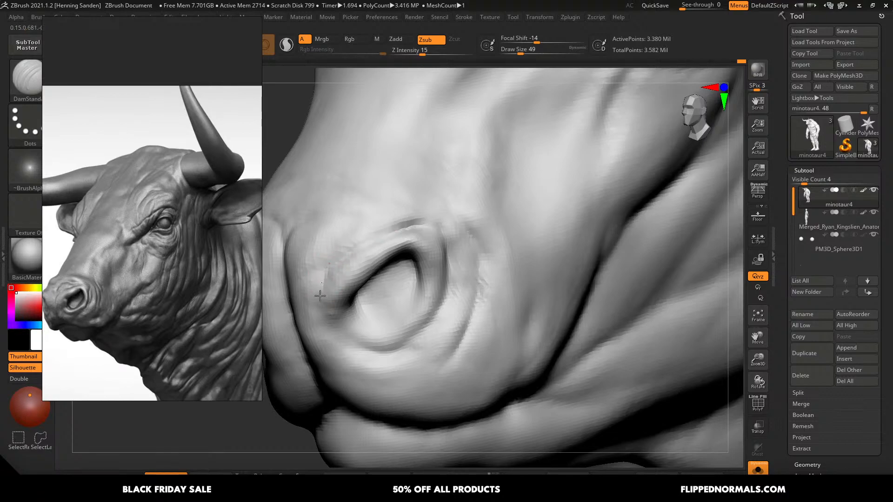
key(s)
drag(322, 293, 325, 293)
- Set the Draw Size to 62 and extend the crease over the nostril around its rear upper edge
right_drag(353, 253, 369, 253)
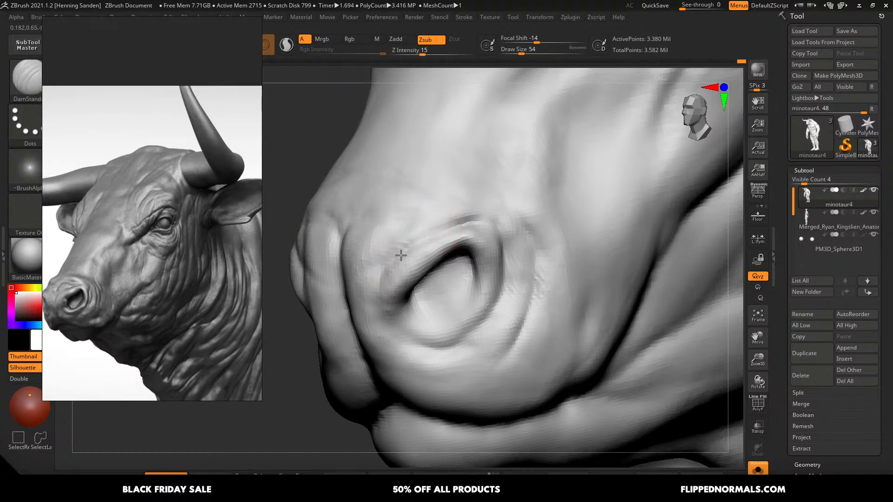
right_drag(453, 239, 432, 253)
key(s)
drag(433, 252, 437, 250)
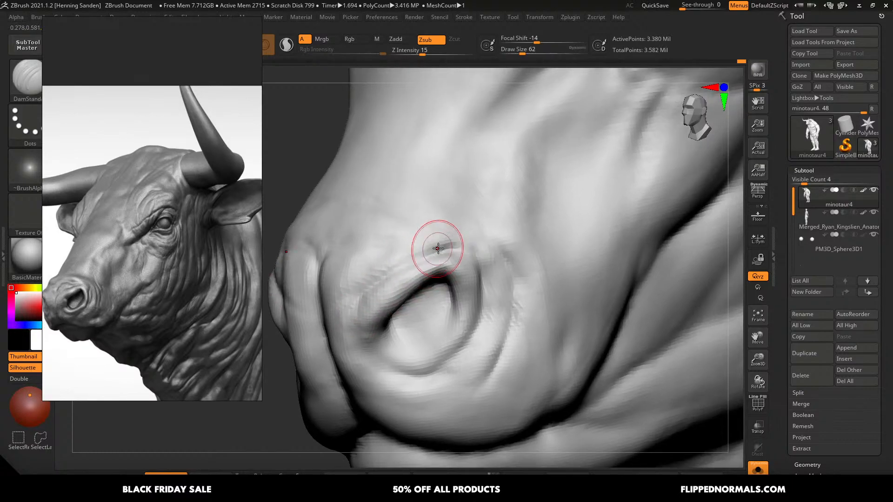
right_drag(473, 241, 482, 262)
mouse_move(482, 262)
mouse_down()
mouse_move(454, 249)
mouse_move(485, 261)
mouse_move(496, 279)
mouse_up()
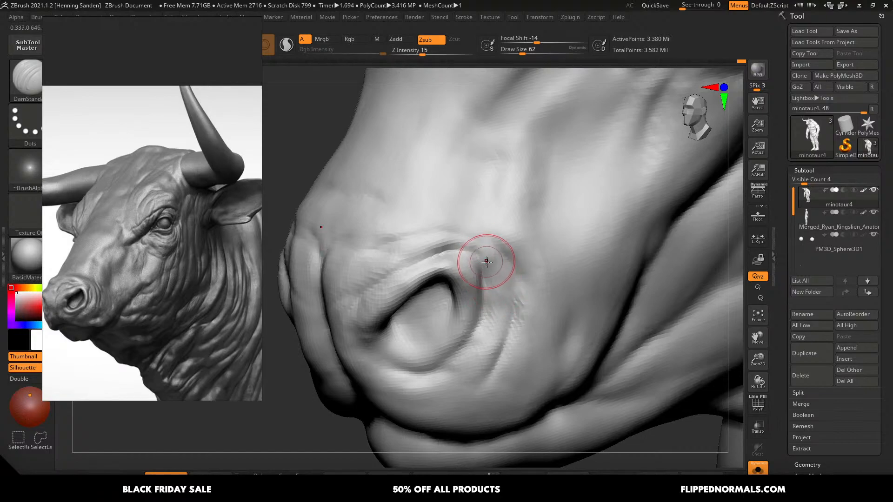
- Reduce the Draw Size to 41 and carve the folds behind, below and in front of the nostril
mouse_move(477, 248)
alt+right_down()
mouse_move(453, 207)
mouse_move(507, 280)
mouse_move(544, 281)
alt+right_up()
mouse_move(545, 281)
alt+right_down()
mouse_move(545, 305)
mouse_move(495, 319)
alt+right_up()
key(s)
drag(496, 319, 492, 316)
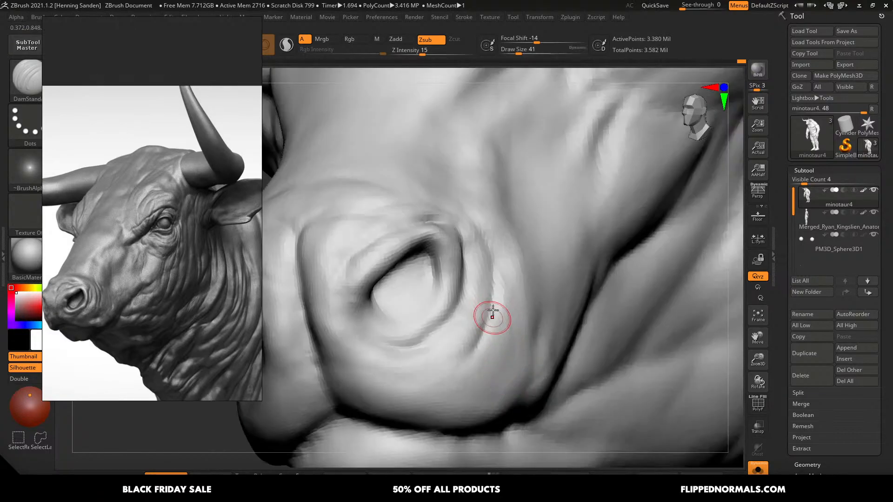
mouse_move(490, 279)
mouse_down()
mouse_move(442, 362)
mouse_move(405, 379)
mouse_up()
mouse_move(396, 383)
alt+right_down()
mouse_move(397, 305)
mouse_move(403, 315)
mouse_move(378, 282)
alt+right_up()
drag(342, 275, 346, 323)
right_drag(349, 334, 422, 297)
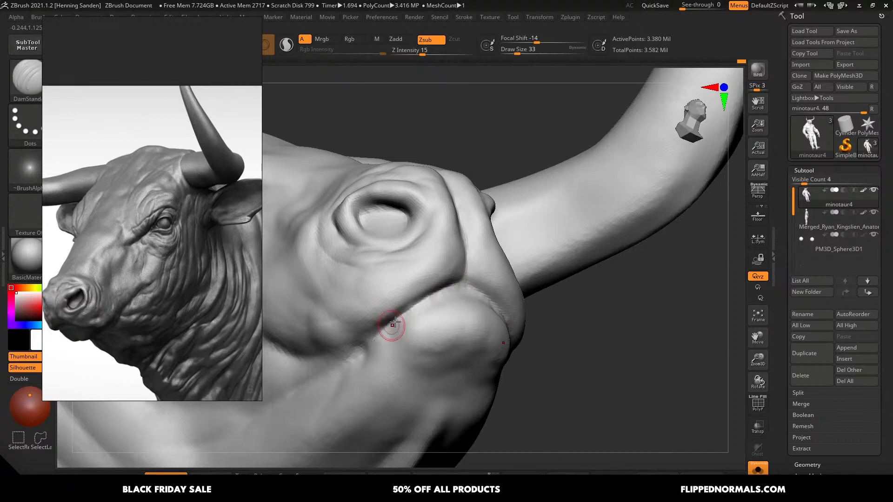
- Reshape the upper snout and forehead with the Move brush, raising the Draw Size to 136
mouse_move(432, 327)
right_down()
mouse_move(514, 325)
mouse_move(488, 297)
mouse_move(508, 257)
mouse_move(489, 251)
mouse_move(492, 259)
mouse_move(520, 247)
mouse_move(506, 215)
right_up()
key(b)
key(m)
key(v)
drag(502, 211, 487, 219)
key(s)
mouse_move(502, 213)
ctrl+right_down()
mouse_move(484, 202)
mouse_move(498, 251)
ctrl+right_up()
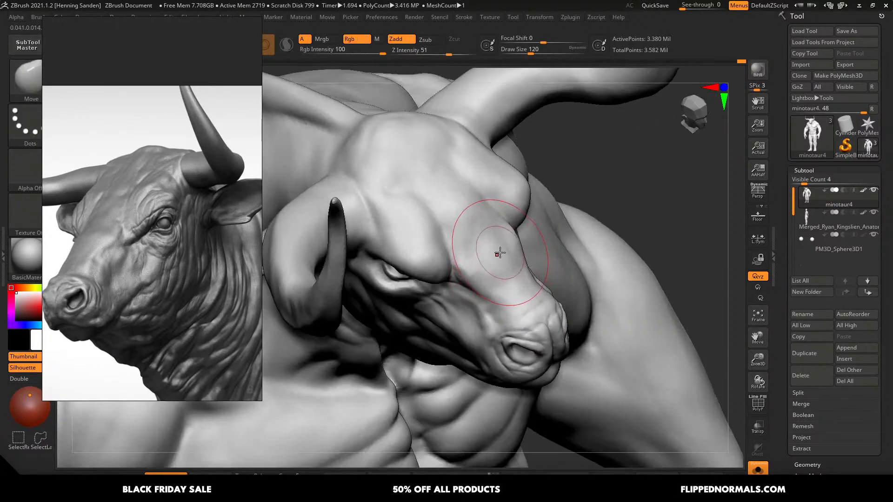
key(s)
mouse_move(498, 252)
mouse_down()
mouse_move(492, 246)
mouse_move(504, 236)
mouse_up()
- Switch to ClayBuildup, set the Draw Size to 108 and build up the middle of the forehead
key(b)
key(c)
key(b)
key(s)
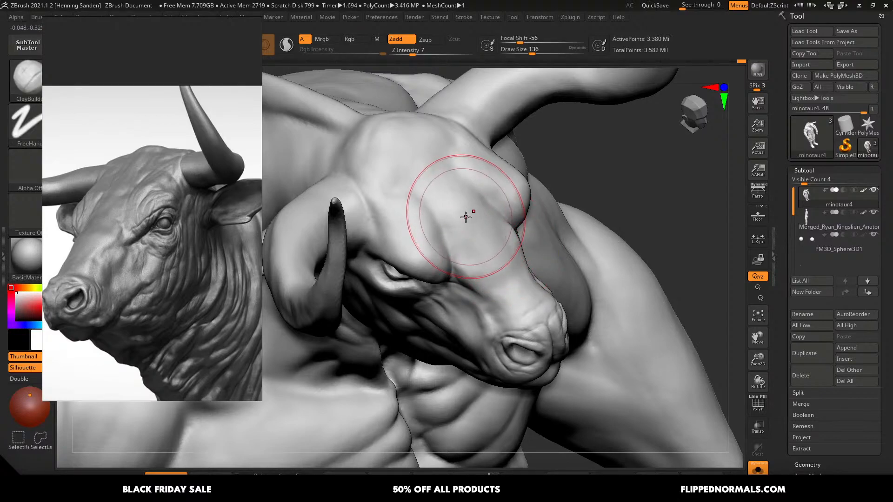
key(super)
key(super)
key(s)
drag(466, 213, 449, 232)
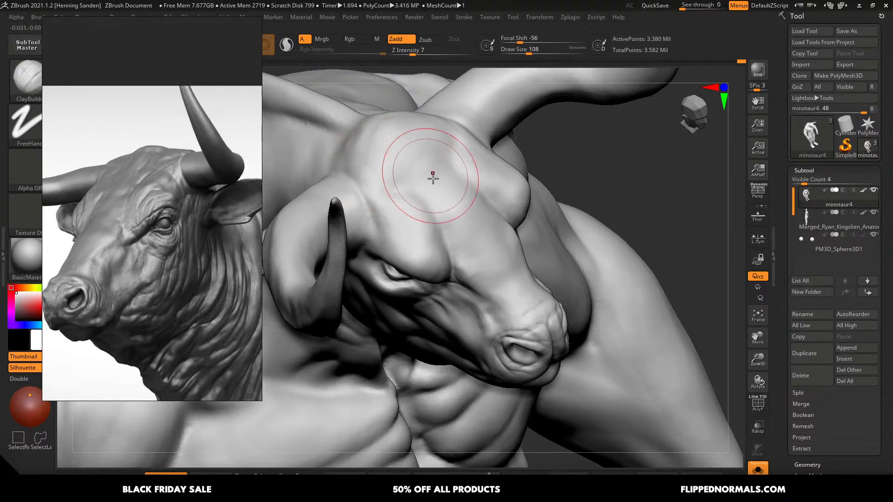
- Save the tool as minotaur4.ZTL, replacing the existing file
key(ctrl+s)
click(753, 405)
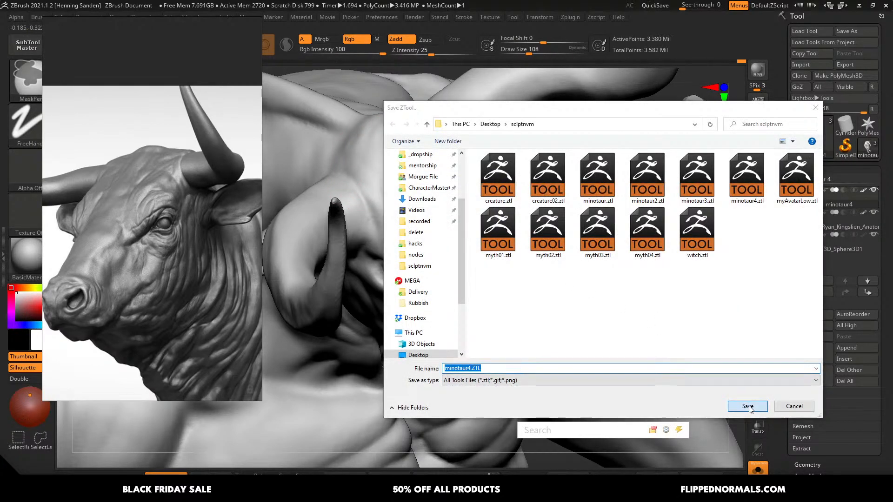
click(470, 255)
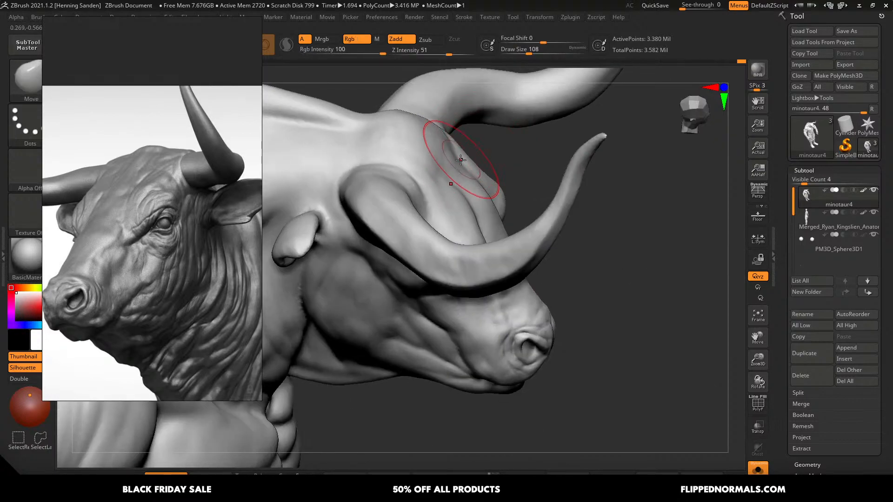
- Set the Move brush's Draw Size to 158 and reshape the crown of the head between the horns
key(s)
mouse_move(460, 160)
mouse_down()
mouse_move(472, 166)
mouse_move(442, 140)
mouse_up()
key(s)
drag(497, 157, 499, 157)
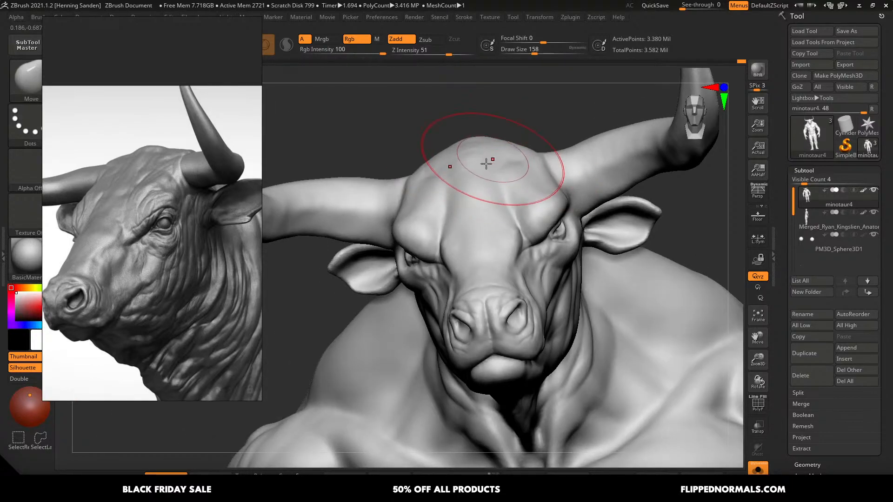
- Build up and smooth the side of the forehead beside the horn with ClayBuildup, starting at Draw Size 68
right_drag(486, 164, 463, 177)
key(s)
drag(445, 170, 437, 171)
key(b)
key(c)
key(b)
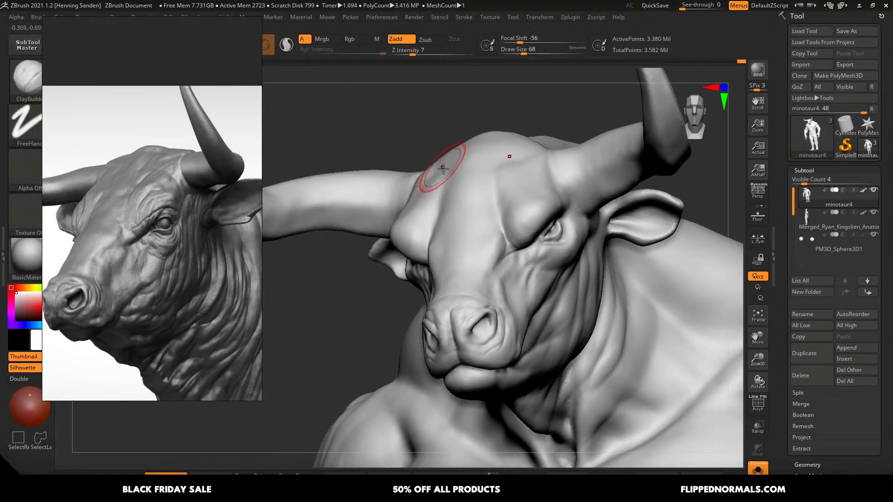
right_drag(443, 169, 463, 163)
mouse_move(442, 173)
shift+mouse_down()
mouse_move(443, 165)
mouse_move(451, 178)
shift+mouse_up()
key(s)
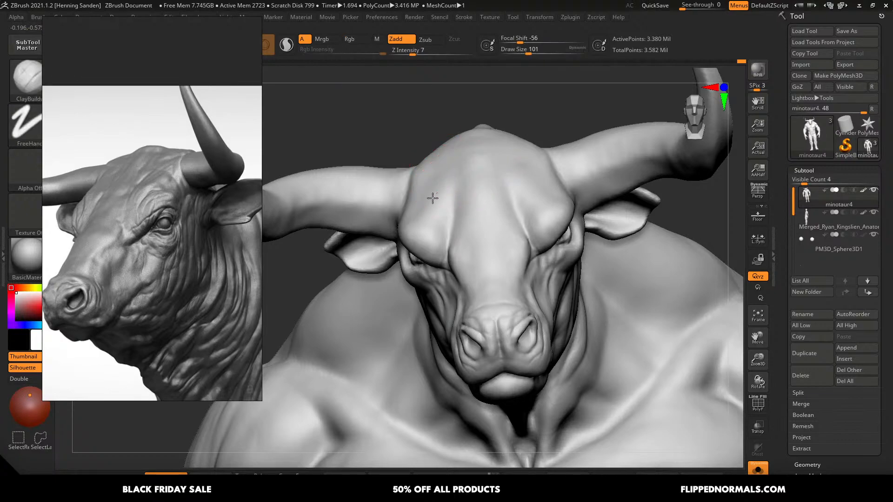
- Set the Draw Size to 31, build up the skin around the horn base and check it from several angles
mouse_move(418, 209)
right_down()
mouse_move(456, 199)
mouse_move(417, 194)
mouse_move(419, 205)
right_up()
key(s)
drag(420, 205, 389, 159)
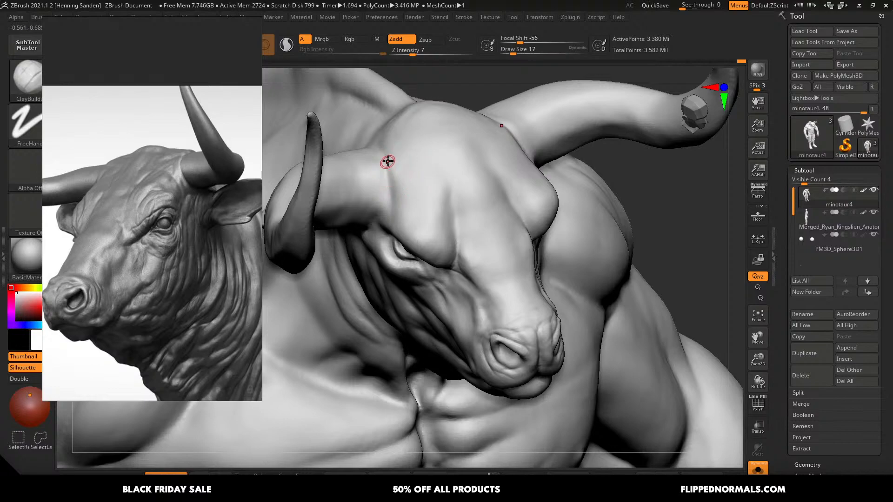
right_drag(389, 160, 403, 176)
key(s)
drag(395, 173, 402, 177)
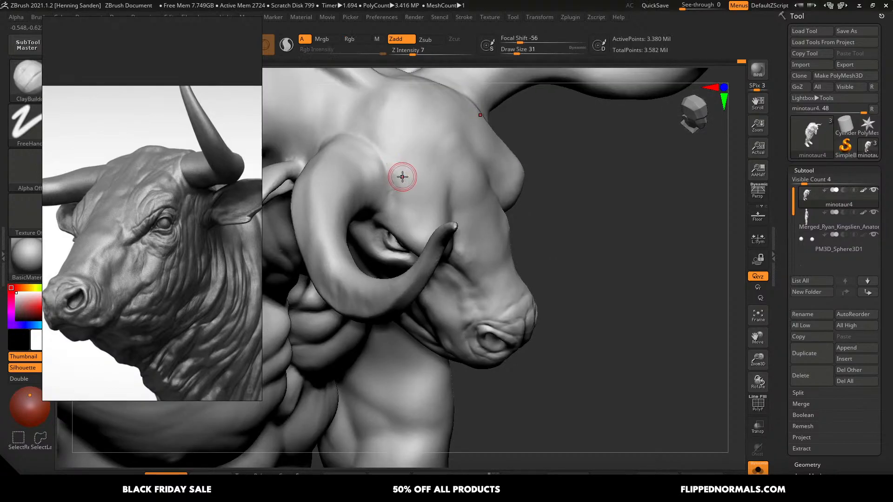
right_drag(375, 143, 387, 144)
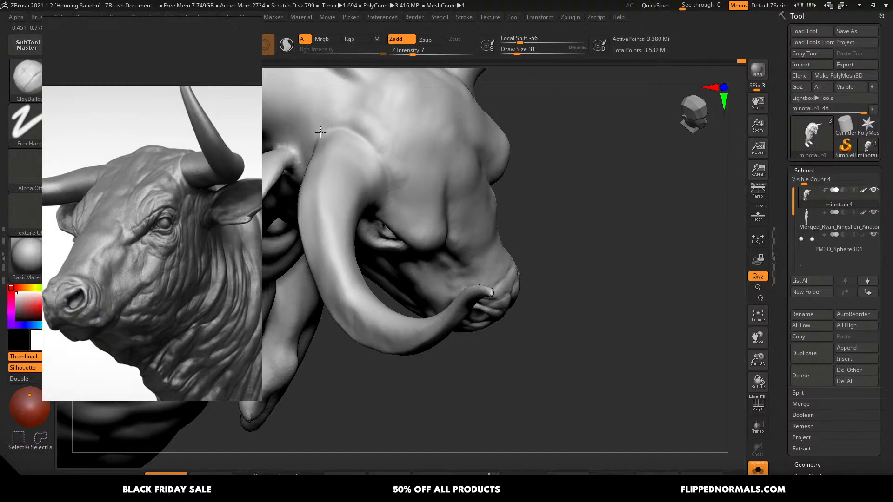
right_drag(401, 181, 378, 207)
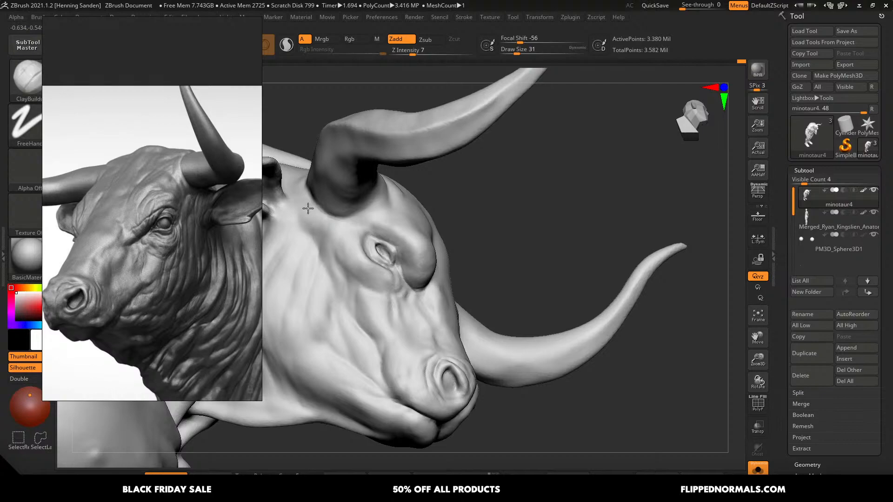
right_drag(308, 208, 298, 199)
right_drag(303, 165, 291, 170)
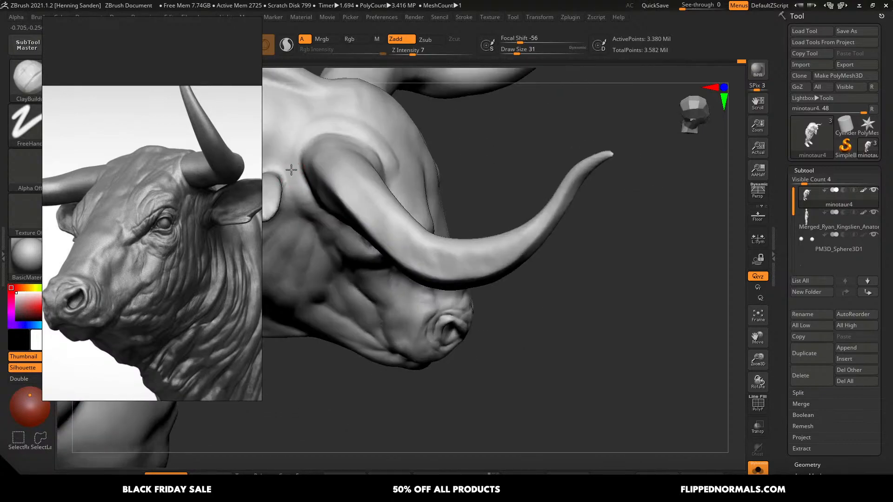
ctrl+right_drag(307, 128, 381, 51)
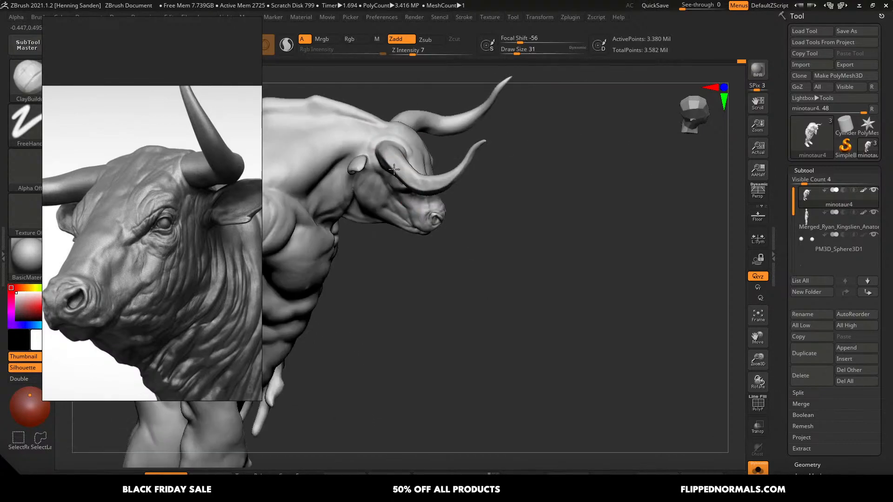
- Carve a crease down the forehead along the inner edge of the brow with the DamStandard brush at draw size 46
right_drag(544, 209, 460, 190)
mouse_move(460, 237)
alt+right_down()
mouse_move(459, 249)
mouse_move(450, 249)
alt+right_up()
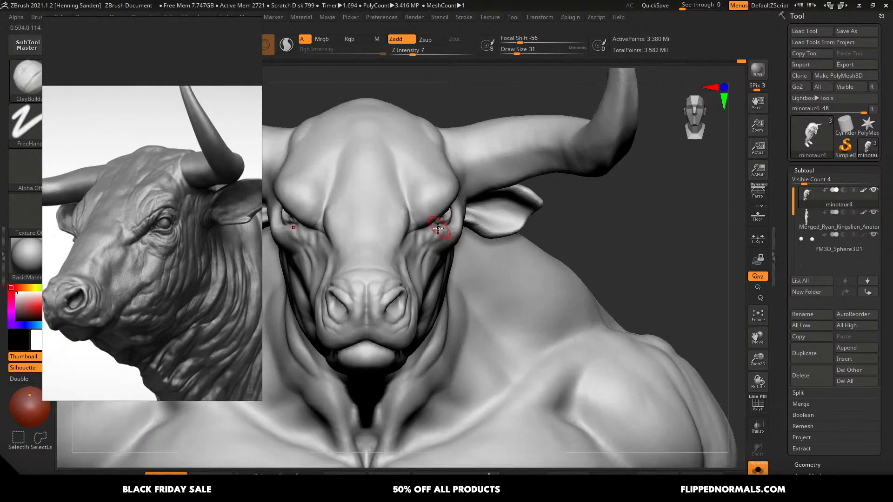
right_drag(442, 197, 429, 183)
key(bracketright)
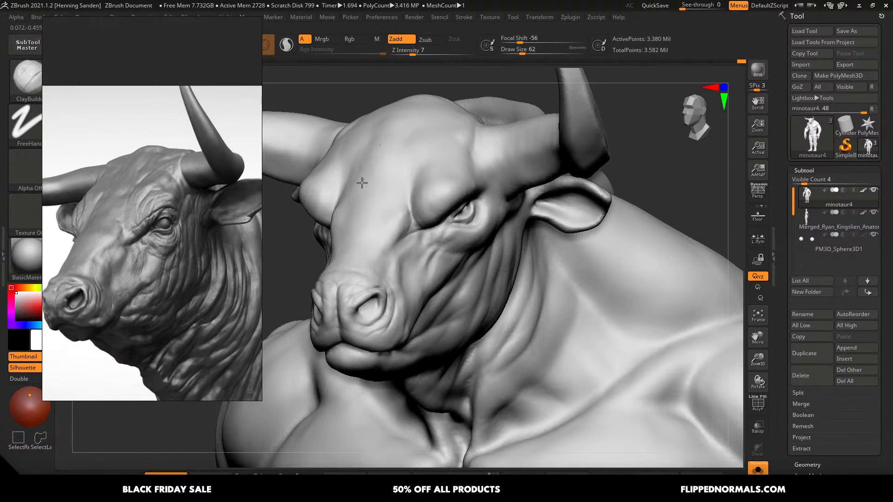
key(w)
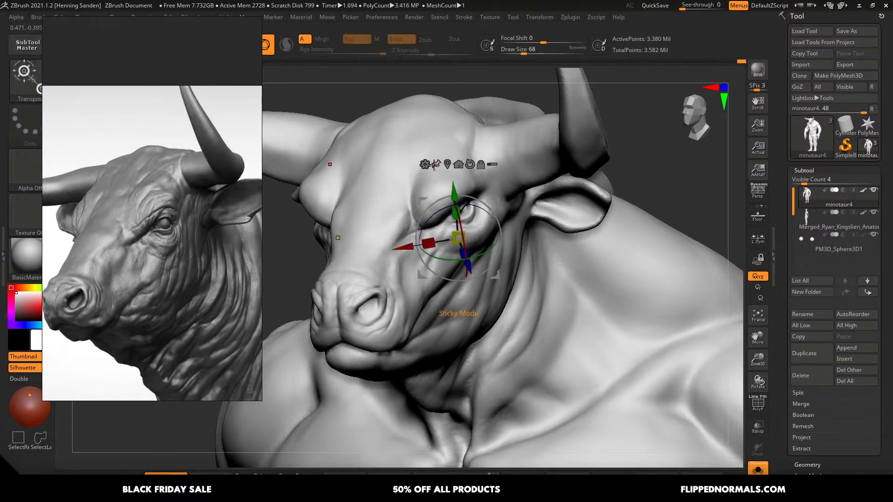
key(q)
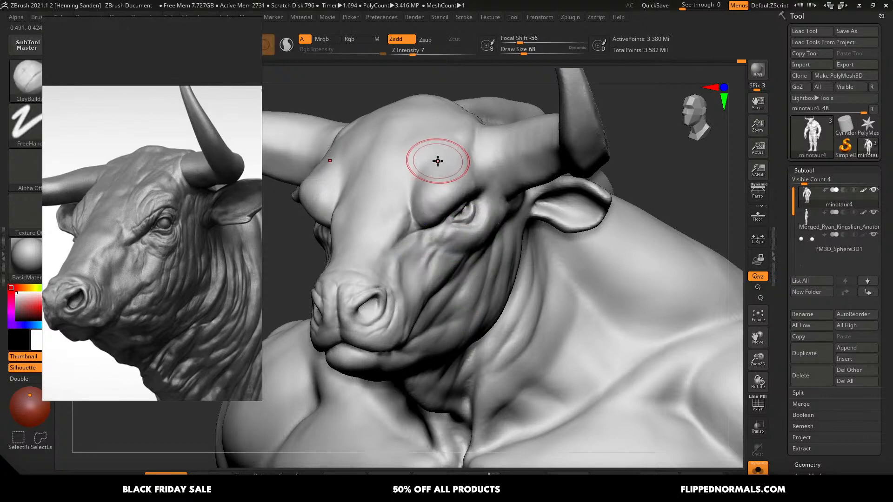
key(b)
key(d)
key(s)
key(s)
right_drag(430, 158, 421, 190)
key(s)
drag(422, 191, 416, 224)
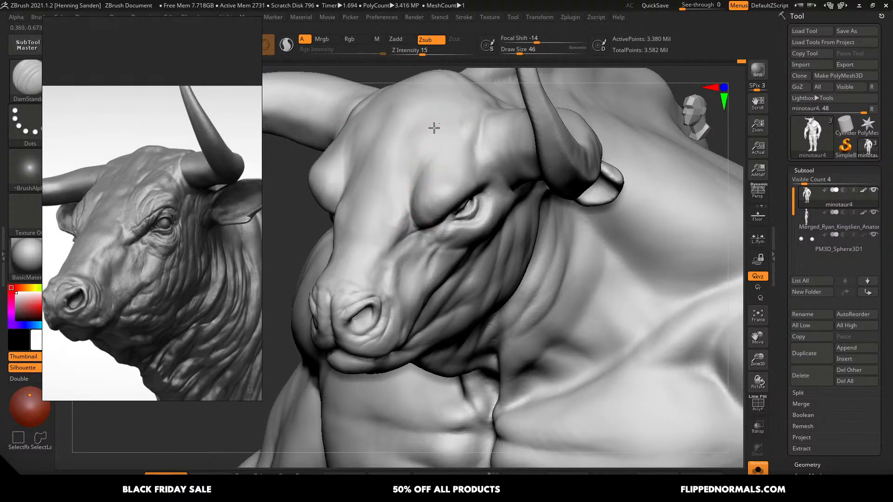
- Carve diagonal creases into the brow fold directly above the eye with the DamStandard brush at draw size 37
mouse_move(434, 133)
right_down()
mouse_move(447, 116)
mouse_move(439, 121)
right_up()
right_drag(430, 153, 446, 144)
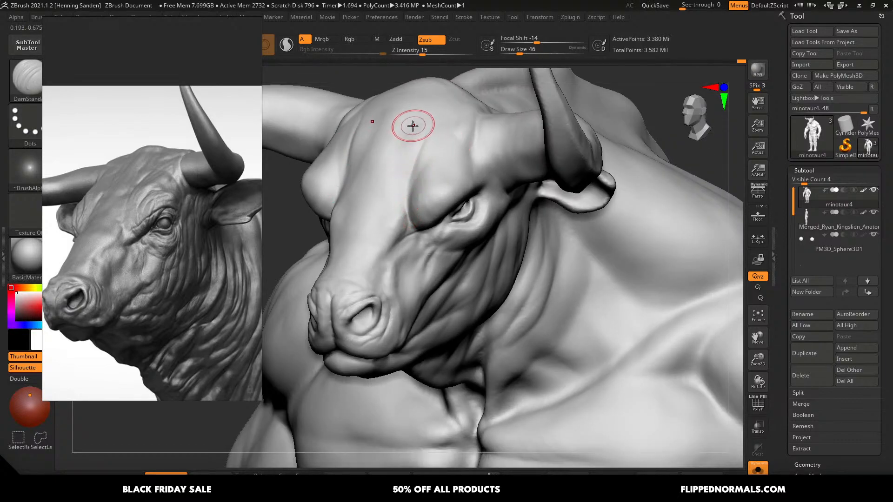
mouse_move(427, 183)
right_down()
mouse_move(434, 175)
mouse_move(452, 202)
mouse_move(462, 198)
mouse_move(454, 221)
mouse_move(437, 209)
mouse_move(432, 234)
right_up()
key(bracketleft)
key(bracketleft)
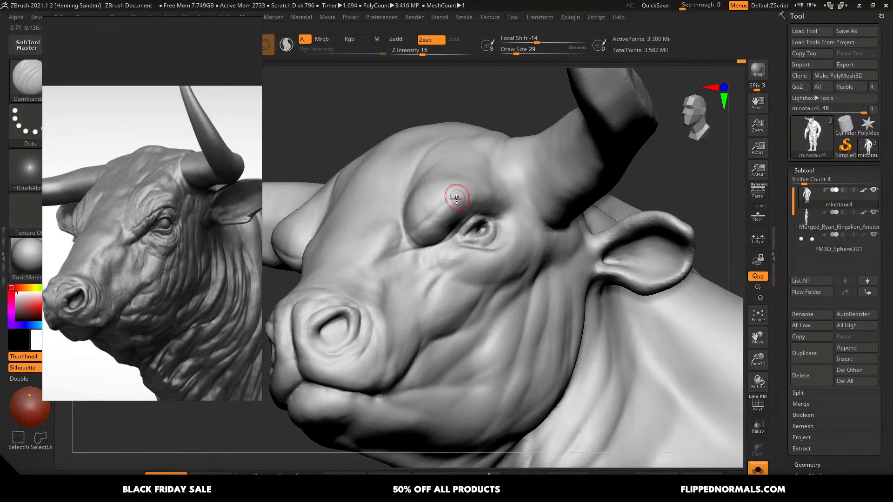
right_drag(454, 199, 434, 212)
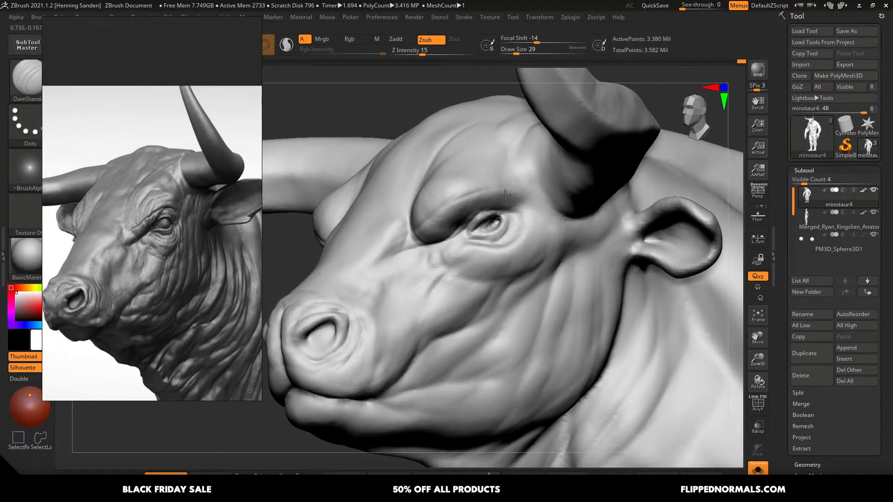
mouse_move(499, 210)
right_down()
mouse_move(494, 197)
mouse_move(505, 223)
right_up()
key(bracketright)
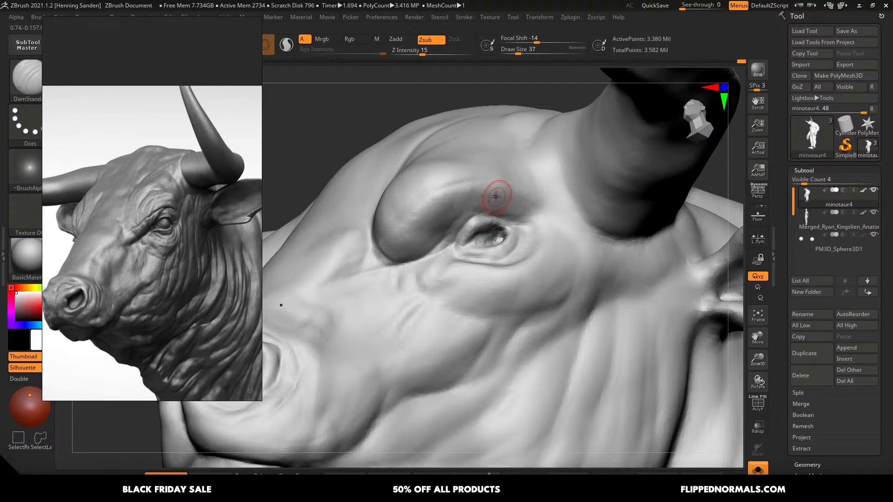
drag(496, 195, 452, 250)
drag(475, 207, 449, 248)
drag(504, 191, 474, 220)
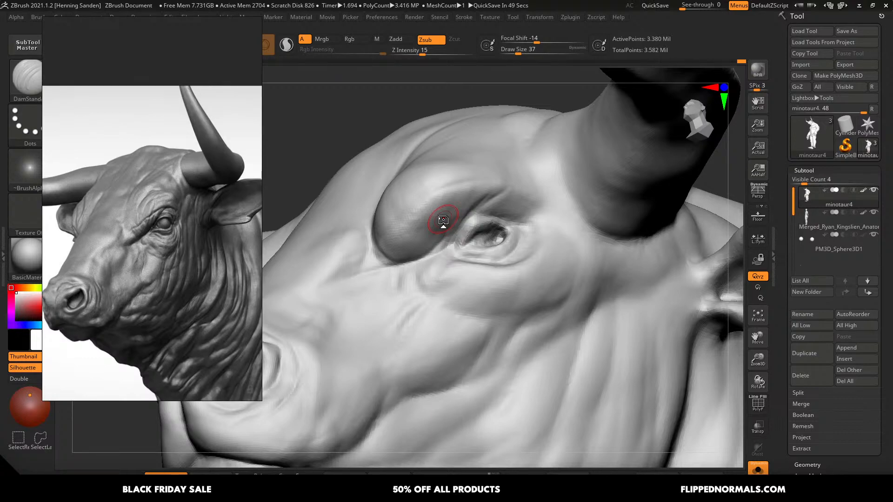
- Cut the crease beneath the brow bulge from the inner corner of the eye toward the snout at draw size 27
mouse_move(496, 280)
right_down()
mouse_move(538, 235)
mouse_move(522, 239)
right_up()
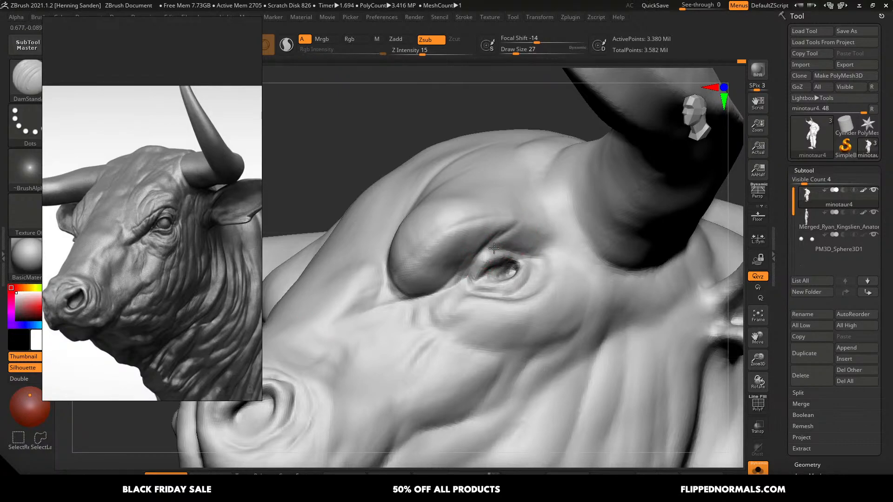
drag(494, 248, 405, 301)
right_drag(426, 301, 462, 261)
key(s)
drag(461, 262, 465, 262)
key(s)
drag(411, 275, 408, 275)
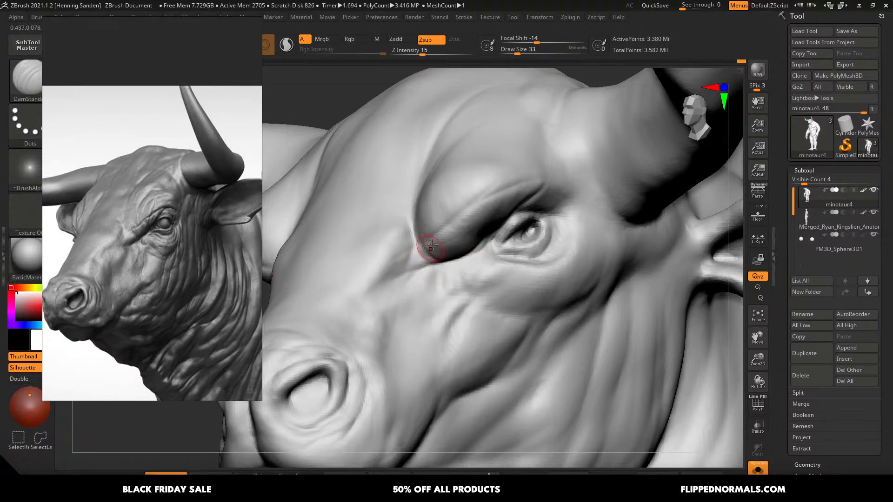
- Deepen the folds between the brow bulge and the upper eyelid at draw size 27
key(s)
key(s)
drag(455, 236, 466, 220)
mouse_move(517, 186)
right_down()
mouse_move(521, 193)
mouse_move(548, 179)
right_up()
right_drag(541, 166, 542, 153)
drag(542, 187, 508, 221)
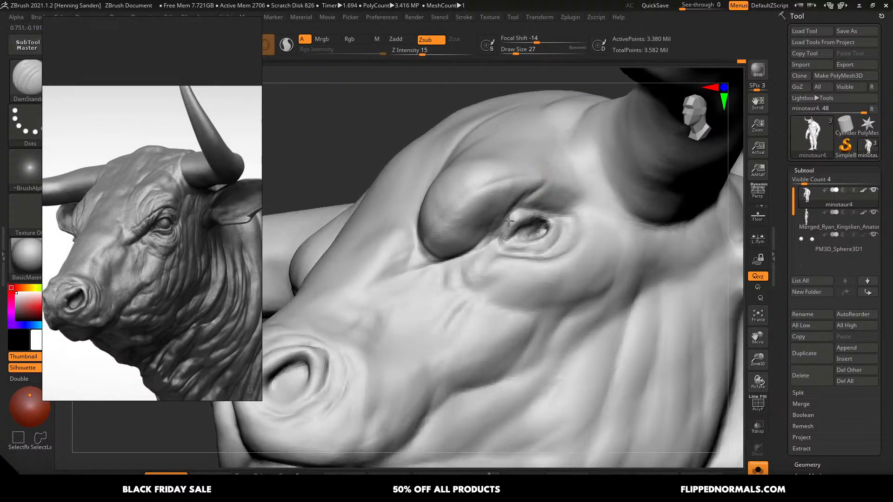
right_drag(545, 186, 575, 197)
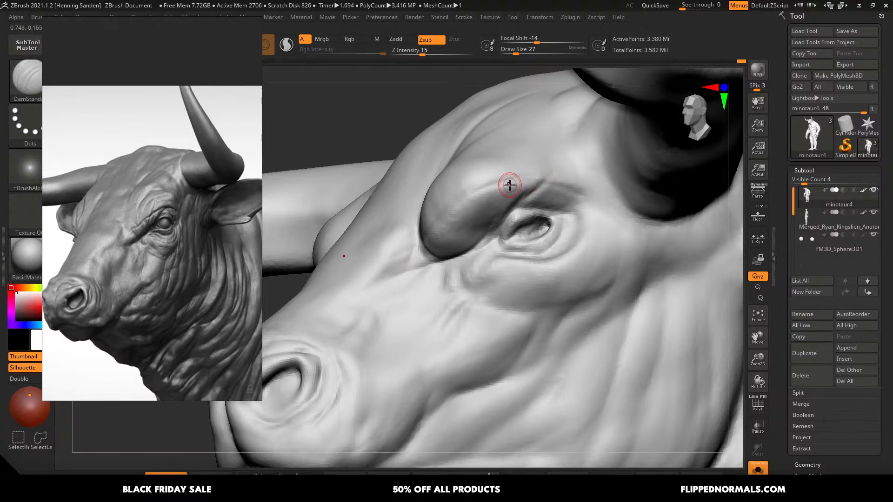
right_drag(480, 189, 492, 186)
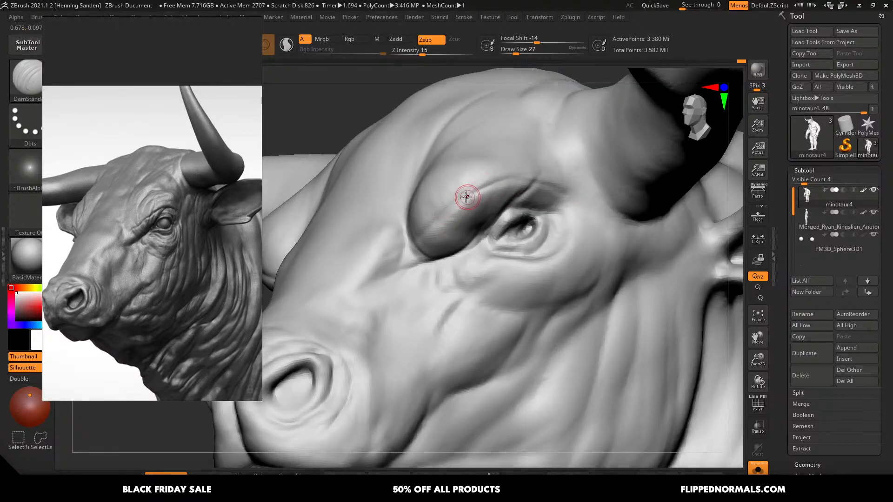
right_drag(425, 227, 424, 228)
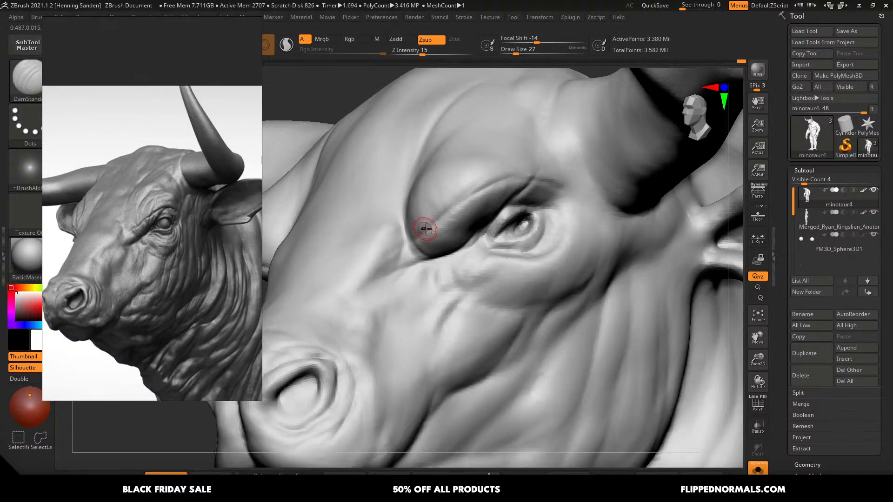
- Build up the inner part of the brow bulge with the ClayBuildup brush at draw size 41
key(b)
key(c)
key(b)
key(s)
drag(439, 213, 442, 214)
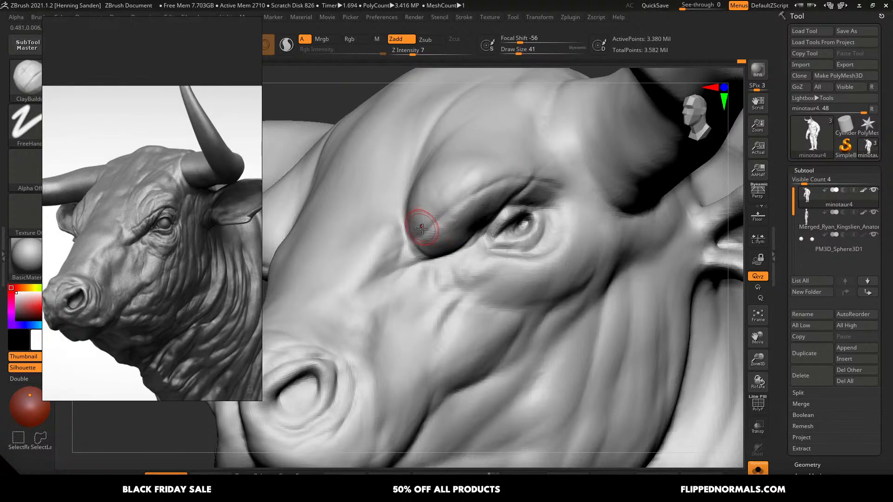
right_drag(423, 228, 441, 228)
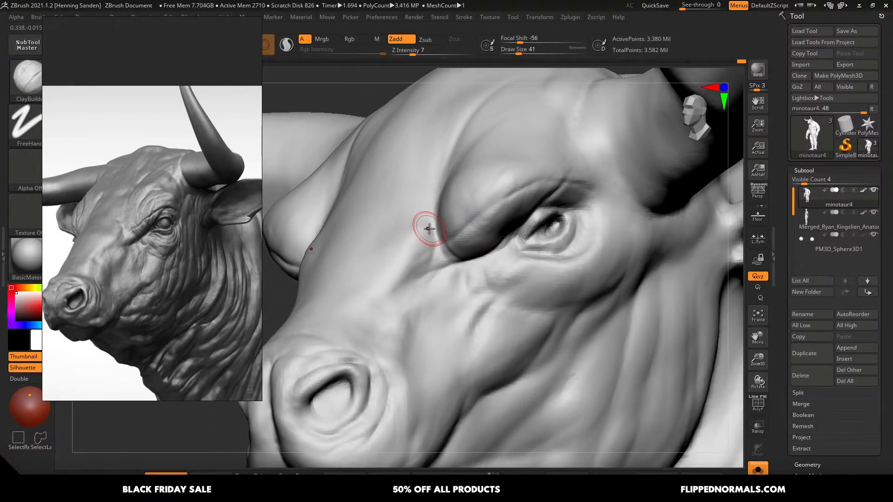
mouse_move(525, 218)
alt+right_down()
mouse_move(517, 205)
mouse_move(526, 188)
mouse_move(521, 144)
mouse_move(511, 270)
mouse_move(534, 214)
alt+right_up()
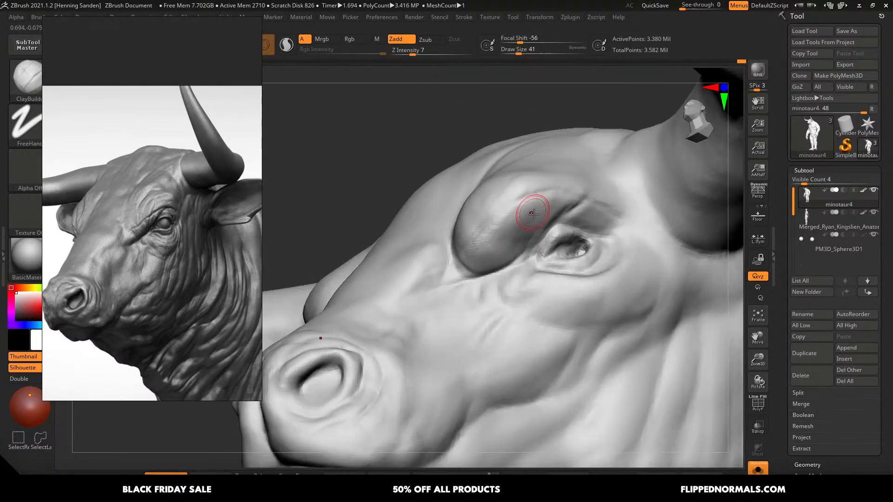
- Carve stronger diagonal folds from the brow bulge down to the inner eye corner with the DamStandard brush
key(b)
key(d)
key(s)
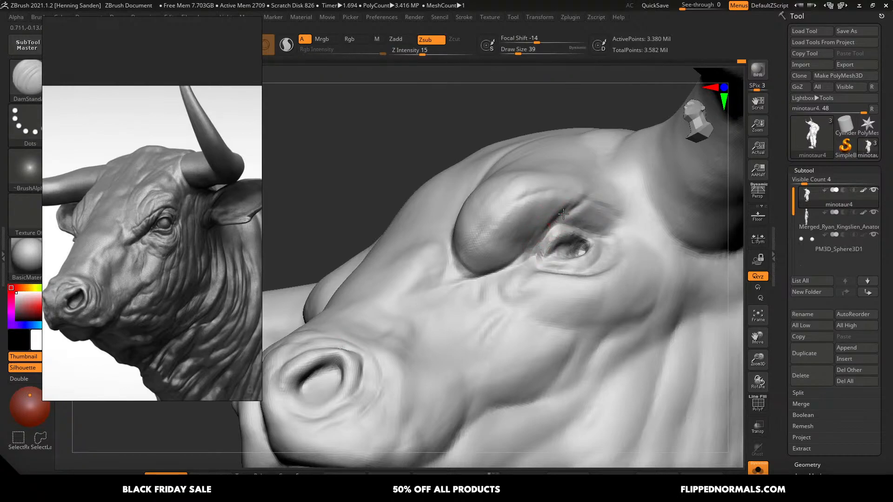
drag(563, 214, 523, 260)
key(s)
click(531, 237)
drag(548, 196, 523, 255)
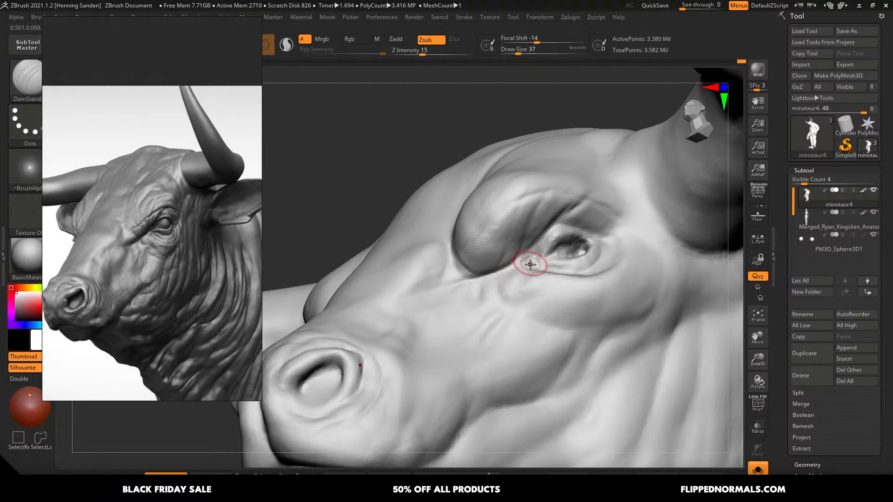
- Carve fine creases around the outer corner of the eye and beneath the lower eyelid with a smaller DamStandard brush
mouse_move(528, 259)
right_down()
mouse_move(574, 276)
mouse_move(606, 256)
right_up()
key(s)
click(572, 276)
mouse_move(602, 232)
mouse_down()
mouse_move(590, 264)
mouse_move(574, 273)
mouse_up()
key(s)
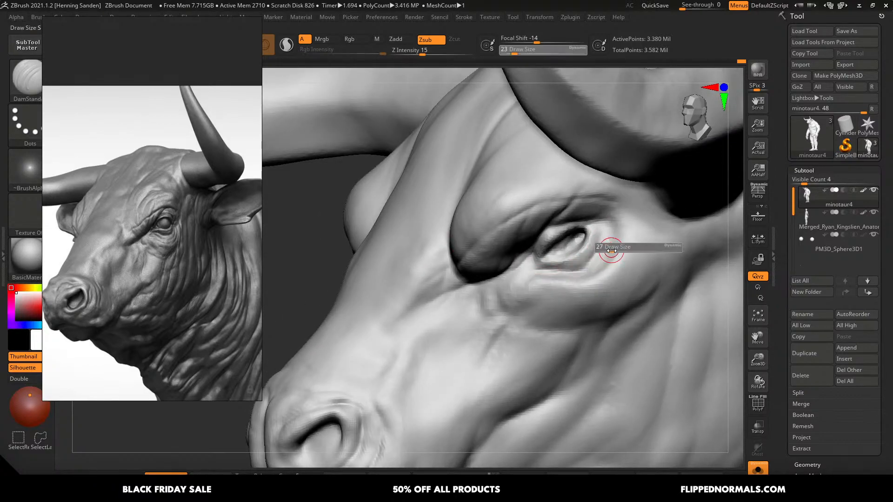
click(605, 250)
right_drag(600, 281, 617, 294)
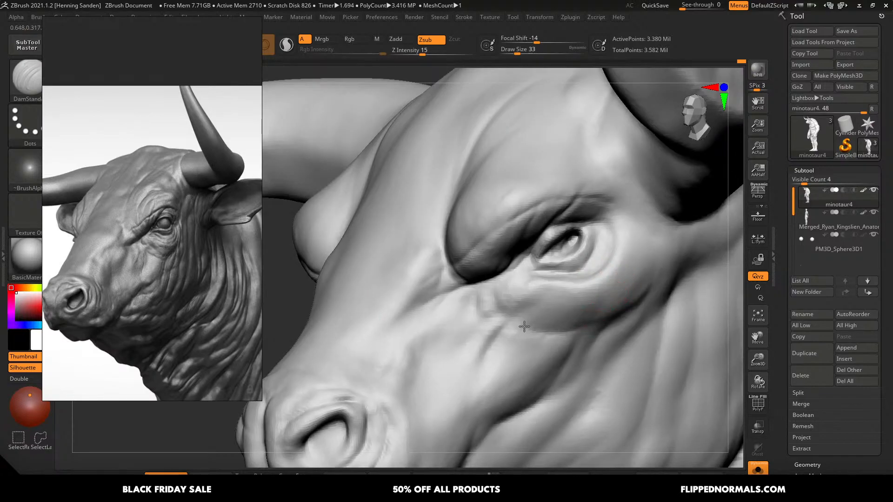
- Carve broad wrinkles running from below the inner eye down the side of the snout at draw size 74
mouse_move(534, 335)
right_down()
mouse_move(534, 255)
mouse_move(518, 225)
right_up()
key(bracketright)
key(bracketright)
key(bracketleft)
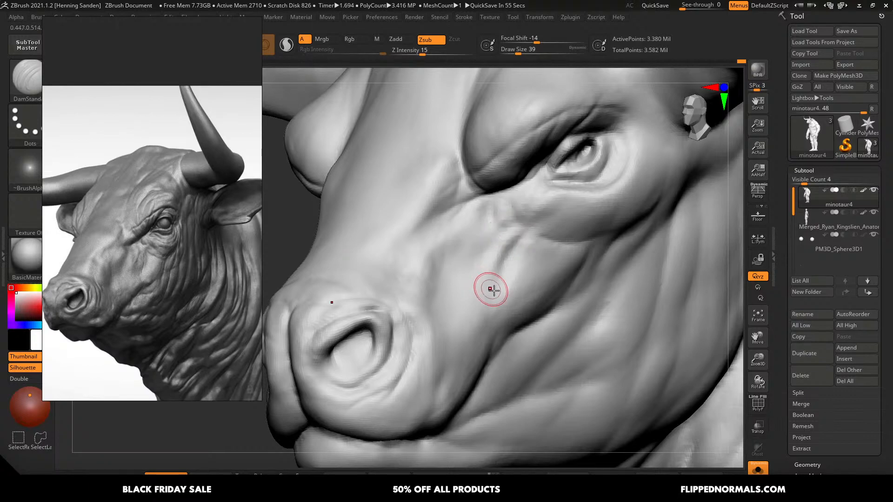
right_drag(484, 287, 448, 243)
key(bracketright)
key(bracketright)
key(bracketleft)
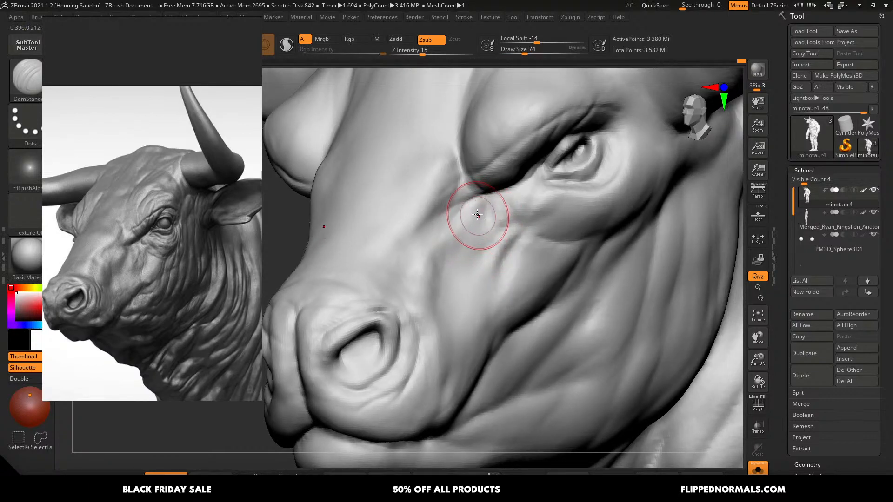
drag(475, 200, 443, 260)
drag(472, 207, 441, 265)
drag(502, 204, 471, 269)
drag(498, 239, 461, 269)
- Sharpen the crease at the mouth corner and carve folds across the lower cheek, enlarging the brush to draw size 56
mouse_move(483, 255)
ctrl+right_down()
mouse_move(545, 272)
mouse_move(611, 270)
mouse_move(518, 287)
mouse_move(529, 247)
mouse_move(501, 288)
ctrl+right_up()
key(s)
mouse_move(499, 288)
mouse_down()
mouse_move(490, 285)
mouse_move(504, 249)
mouse_up()
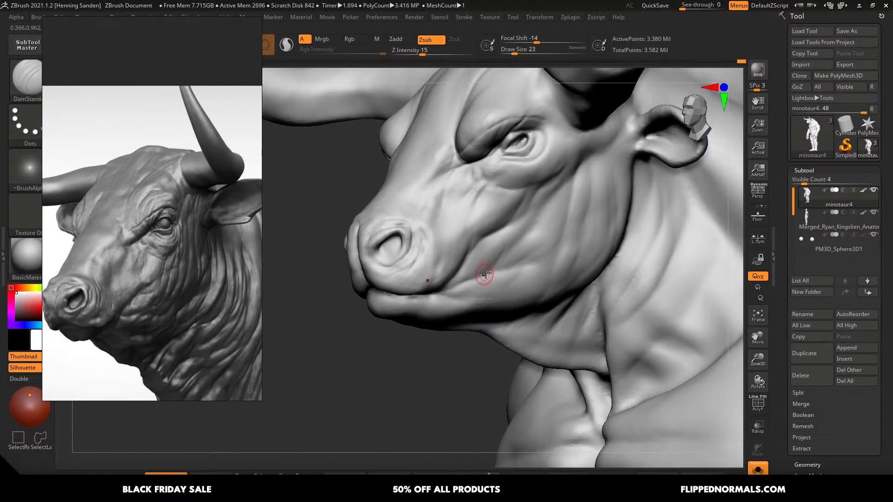
key(bracketright)
drag(457, 293, 435, 297)
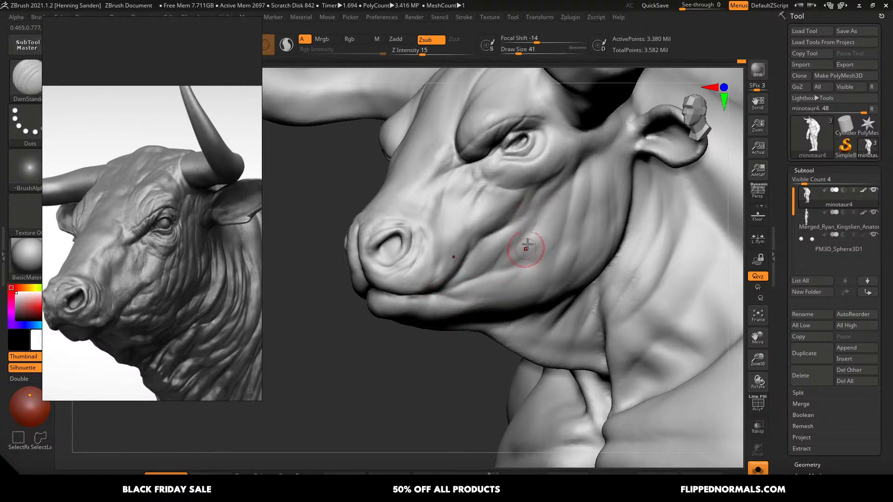
key(bracketright)
drag(568, 249, 507, 302)
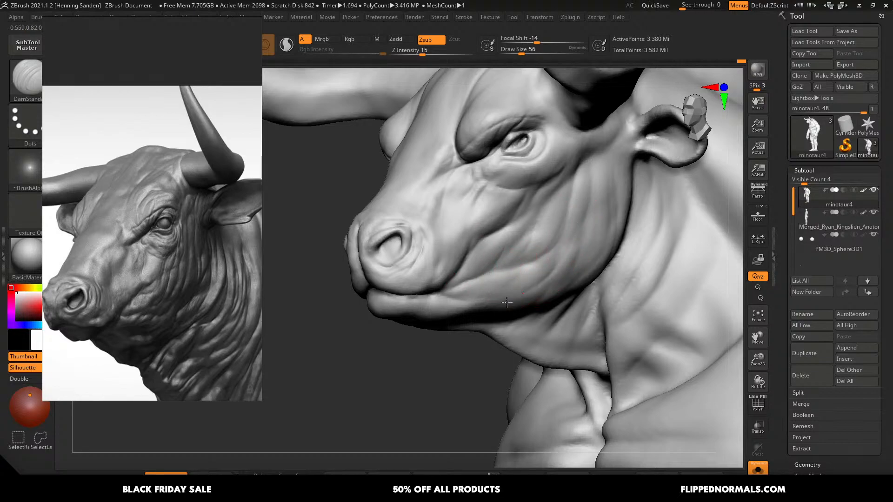
right_drag(519, 287, 530, 272)
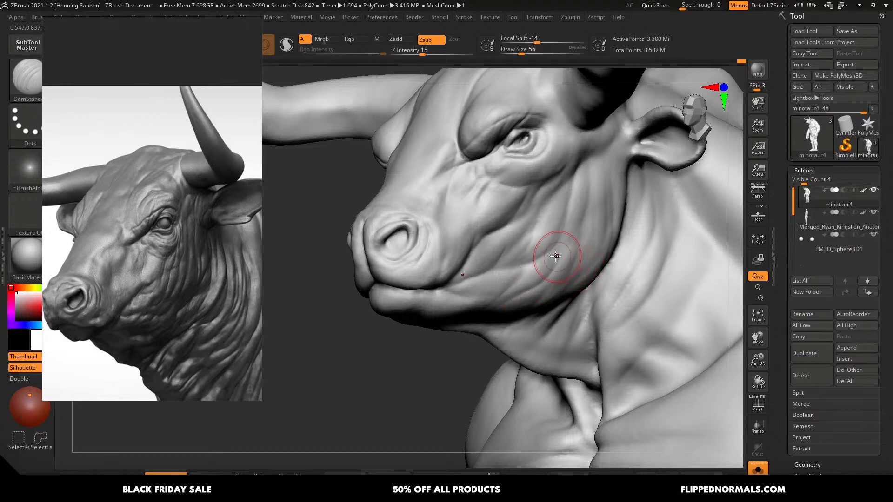
- Build up a skin fold on the rear cheek with the ClayBuildup brush at draw size 39
key(b)
key(c)
key(b)
drag(557, 235, 548, 256)
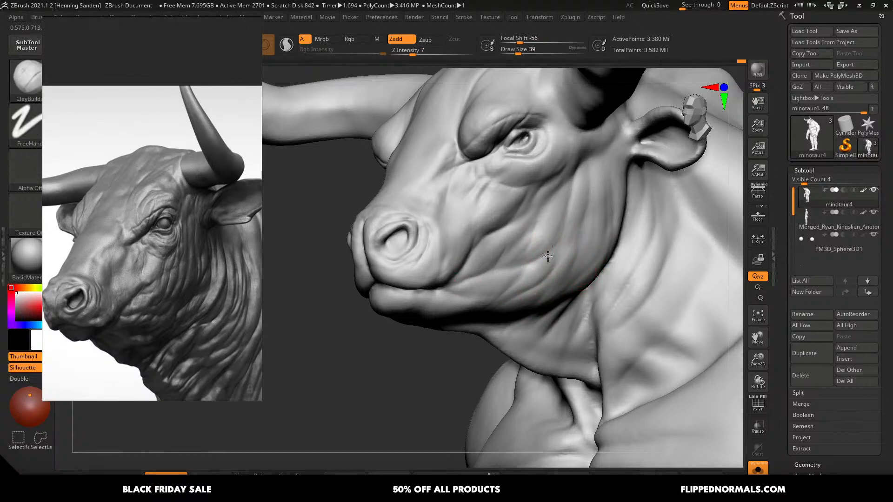
- Carve long folds down the rear cheek toward the jaw with the DamStandard brush at draw sizes 39 and 51
key(b)
key(d)
key(s)
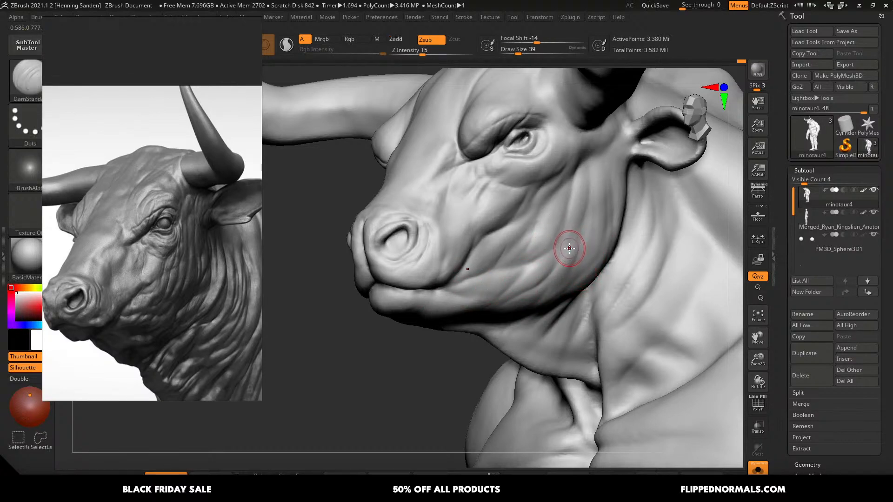
drag(592, 193, 562, 290)
right_drag(563, 290, 581, 247)
drag(582, 247, 561, 274)
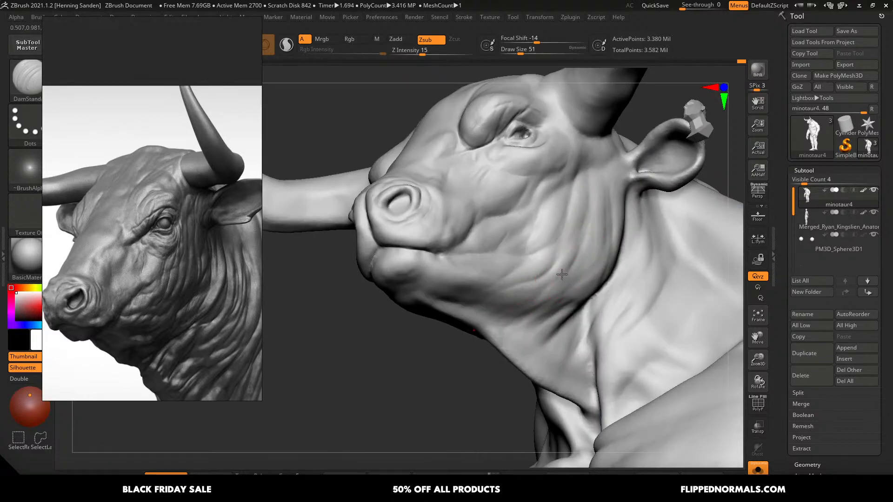
- Carve creases along the underside of the jaw where it meets the throat at draw size 51
right_drag(529, 284, 551, 289)
right_drag(511, 321, 534, 309)
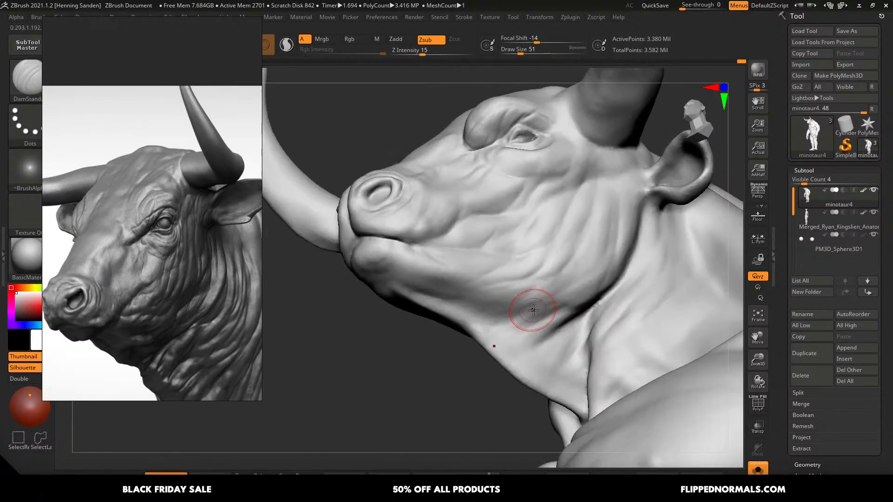
drag(540, 319, 523, 327)
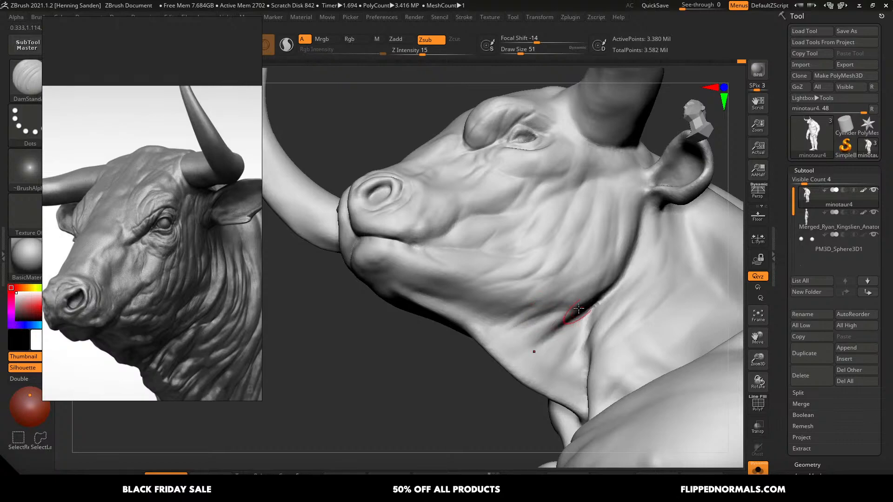
mouse_move(576, 313)
mouse_down()
mouse_move(525, 326)
mouse_move(485, 306)
mouse_up()
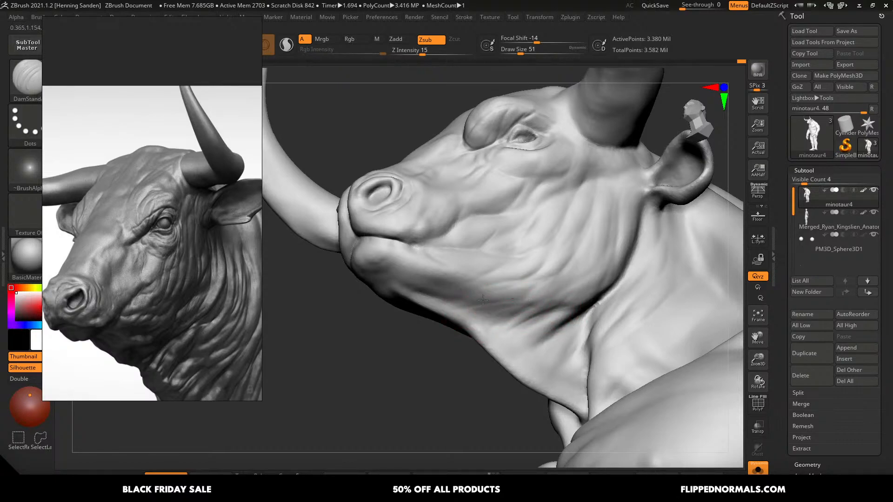
- Carve diagonal folds down the rear cheek toward the jaw with the DamStandard brush at draw sizes 51 and 44
right_drag(450, 301, 499, 305)
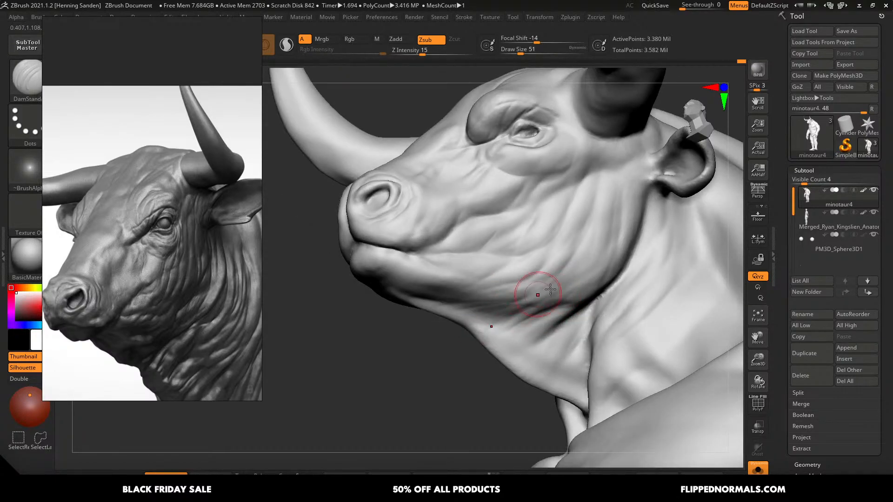
mouse_move(562, 274)
mouse_down()
mouse_move(502, 309)
mouse_move(530, 302)
mouse_up()
right_drag(612, 248, 605, 261)
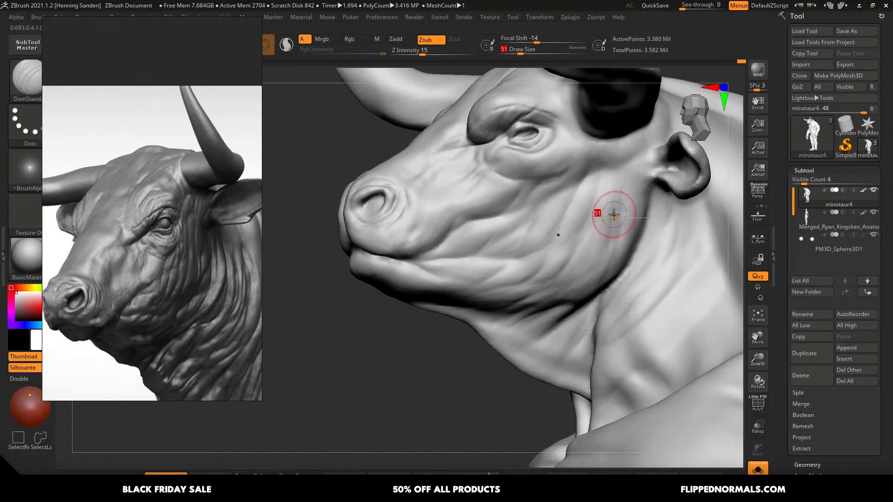
drag(621, 201, 575, 247)
drag(610, 197, 563, 266)
key(bracketleft)
drag(609, 163, 588, 172)
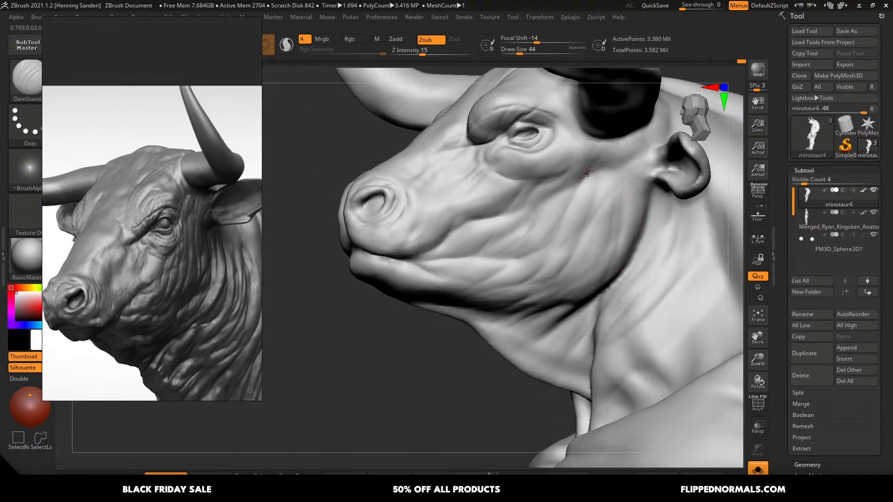
- Refine the creases between the cheek and the muzzle with the DamStandard brush at draw size 33
key(bracketright)
ctrl+right_drag(587, 197, 541, 167)
mouse_move(562, 225)
right_down()
mouse_move(572, 245)
mouse_move(558, 205)
right_up()
key(bracketleft)
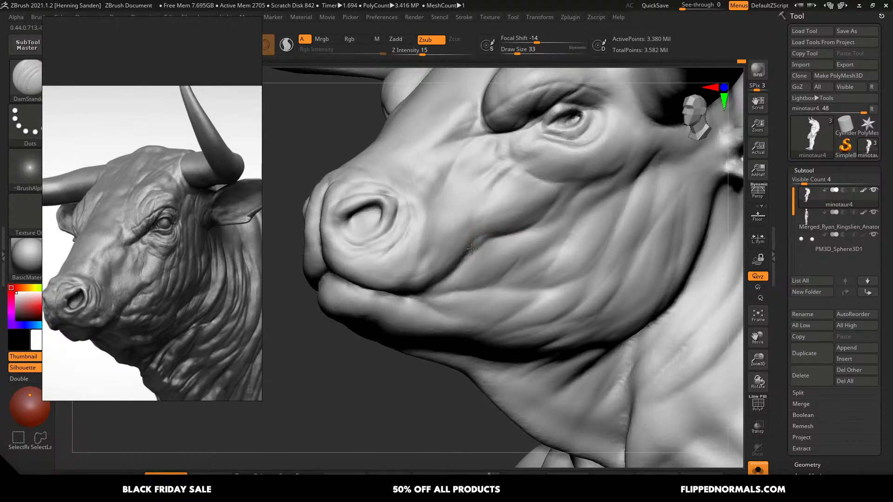
alt+right_drag(508, 238, 545, 306)
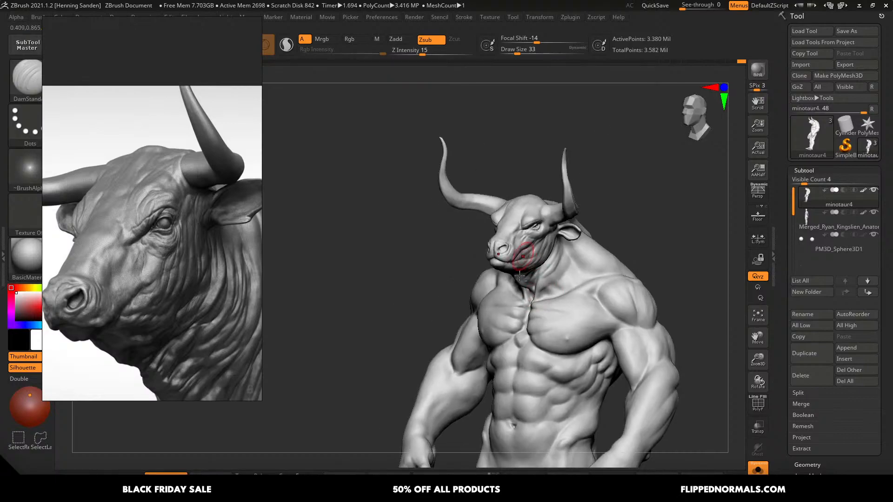
- Deepen the fold where the muzzle meets the cheek with the DamStandard brush at draw size 46
ctrl+right_drag(523, 258, 603, 390)
ctrl+right_drag(548, 269, 451, 200)
alt+right_drag(600, 310, 619, 286)
alt+right_drag(542, 186, 571, 285)
ctrl+right_drag(571, 286, 590, 191)
ctrl+right_drag(617, 288, 552, 273)
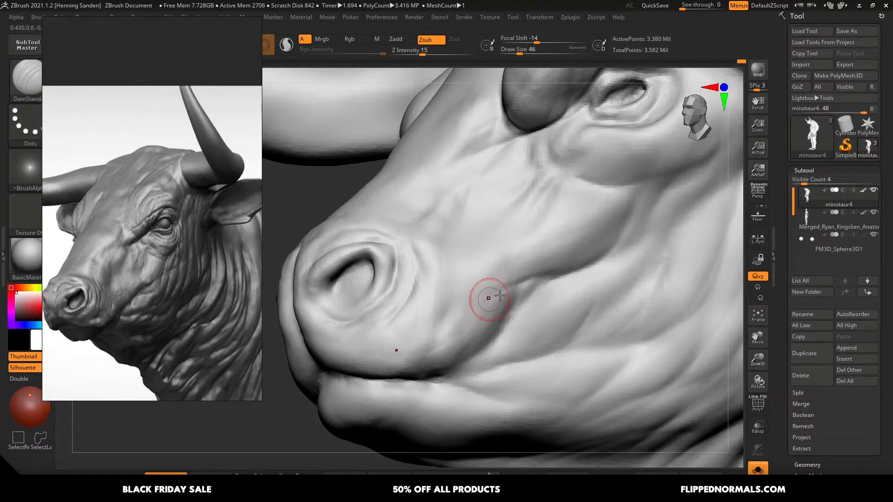
- Carve fine wrinkles around the outer rim of the nostril with the DamStandard brush at draw size 37
right_drag(534, 314, 544, 285)
key(s)
drag(544, 285, 537, 283)
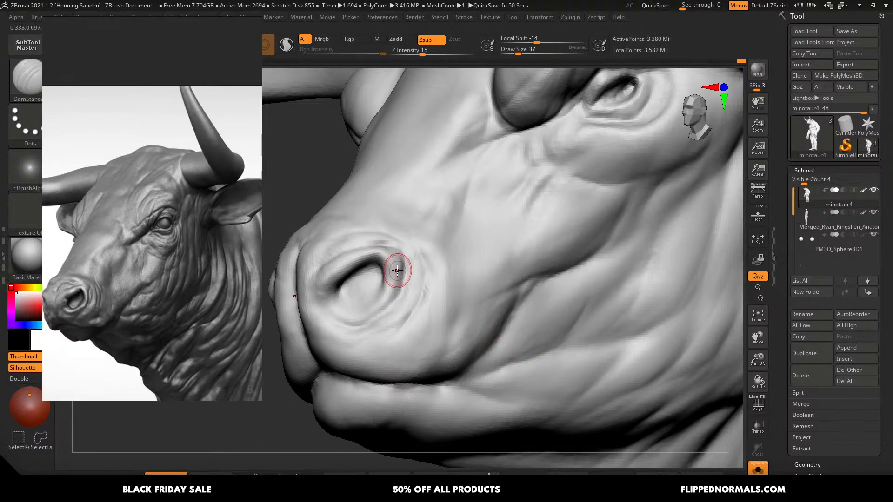
right_drag(398, 271, 399, 266)
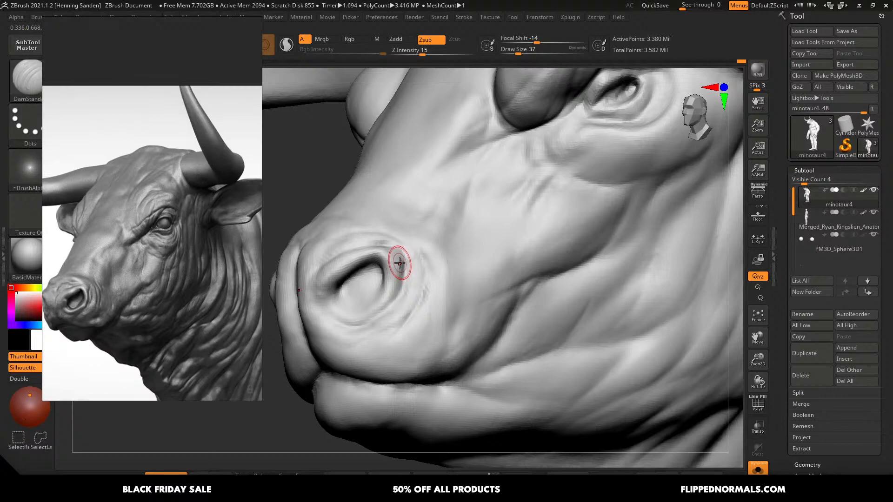
- Carve creases on the cheek below the eye with the DamStandard brush at draw sizes 35 and 51
mouse_move(412, 296)
ctrl+right_down()
mouse_move(454, 262)
mouse_move(500, 350)
ctrl+right_up()
key(s)
click(463, 296)
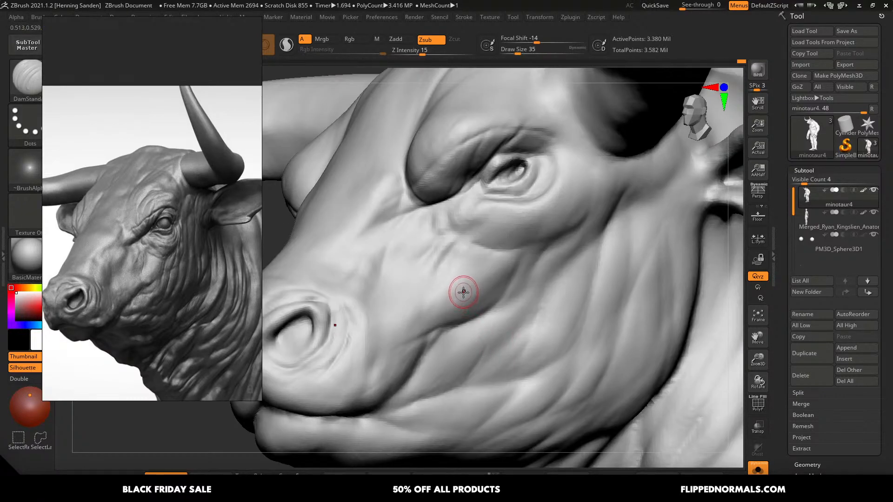
key(s)
drag(469, 288, 473, 287)
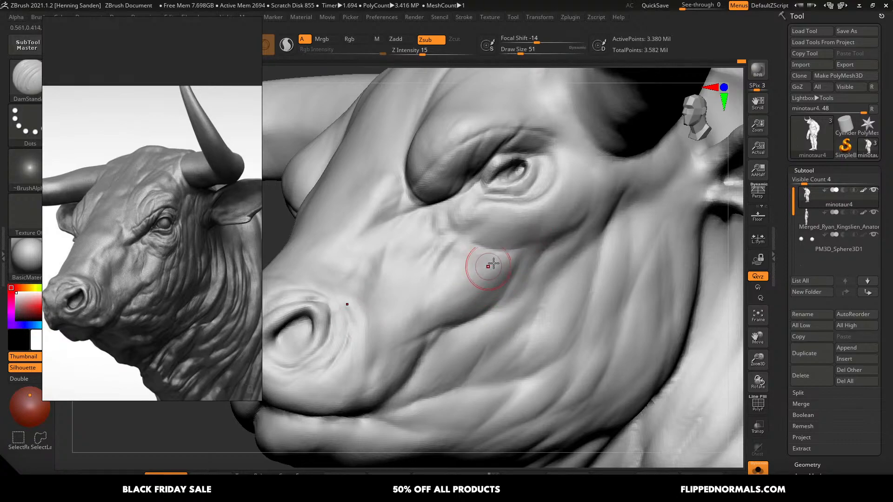
- Refine the fold beneath the eye at draw size 46 and smooth the cheek toward the nostril
right_drag(520, 248, 517, 251)
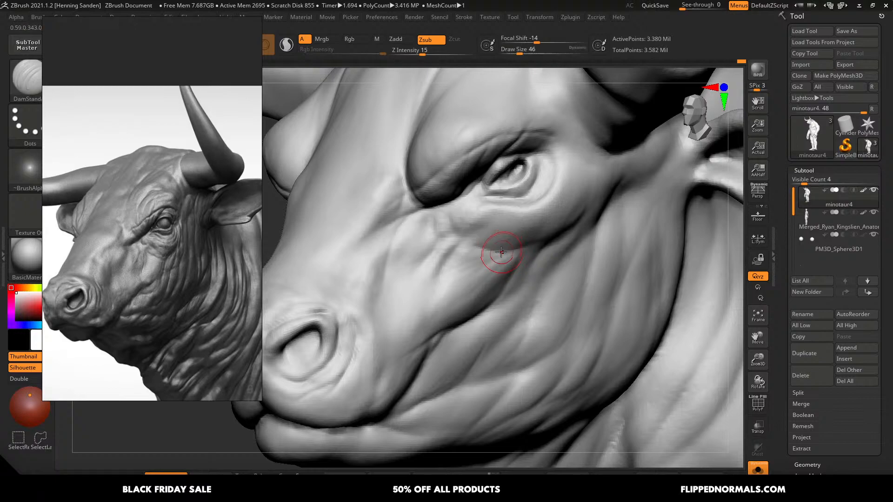
key(shift)
mouse_move(466, 266)
shift+mouse_down()
mouse_move(434, 281)
mouse_move(414, 308)
shift+mouse_up()
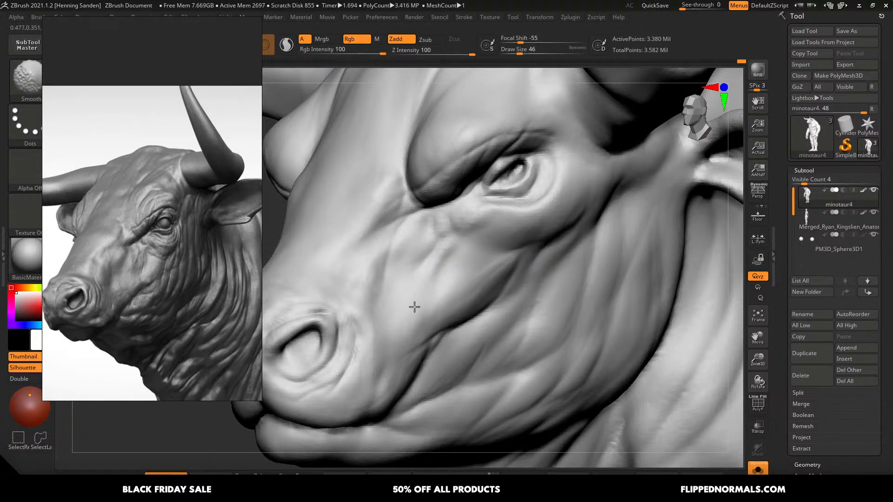
- Reshape the inner corner of the brow beside the nose bridge with the Move brush at draw sizes 29 and 65
mouse_move(515, 271)
ctrl+right_down()
mouse_move(486, 262)
mouse_move(509, 274)
mouse_move(476, 235)
ctrl+right_up()
key(b)
key(m)
key(v)
key(s)
drag(475, 235, 470, 236)
right_drag(470, 237, 463, 235)
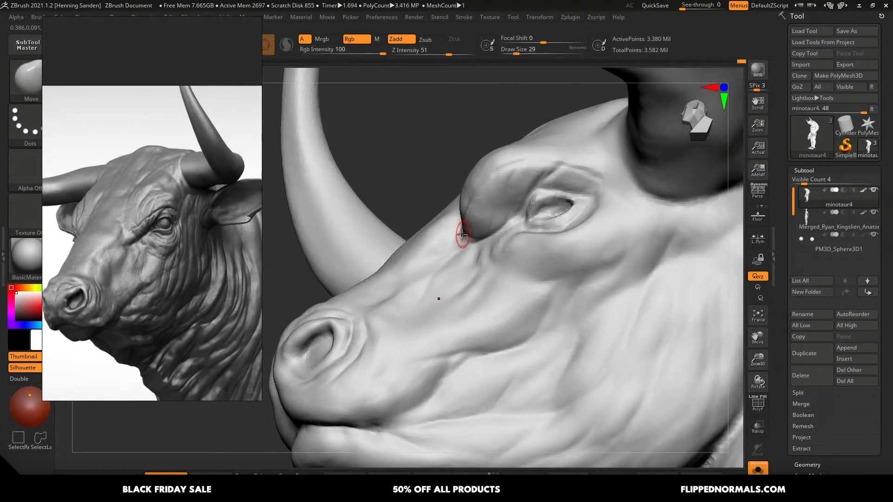
key(s)
drag(457, 235, 463, 235)
mouse_move(456, 234)
right_down()
mouse_move(475, 233)
mouse_move(462, 235)
right_up()
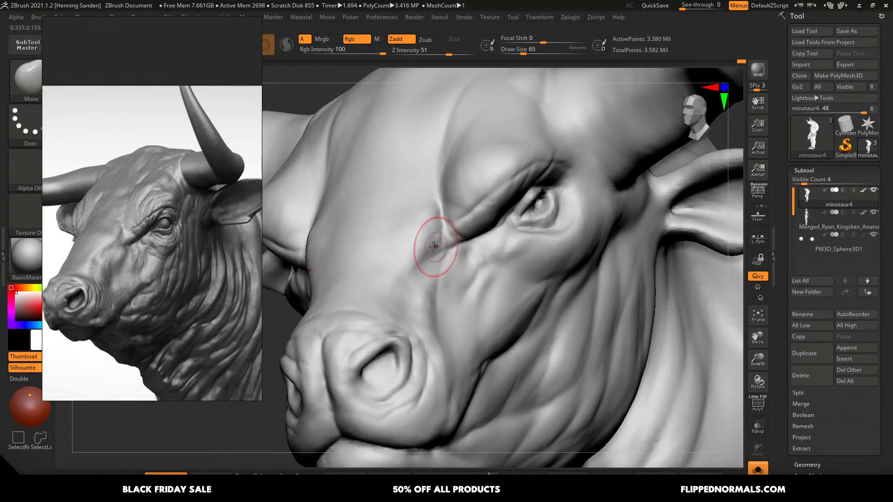
- Carve a crease from the inner brow corner down the snout with the DamStandard brush at draw sizes 37 and 87
key(b)
key(d)
key(s)
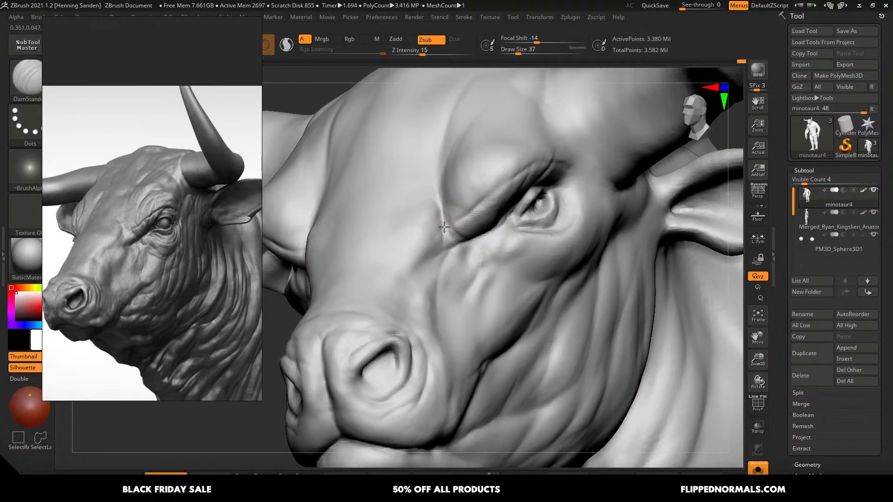
right_drag(449, 251, 443, 243)
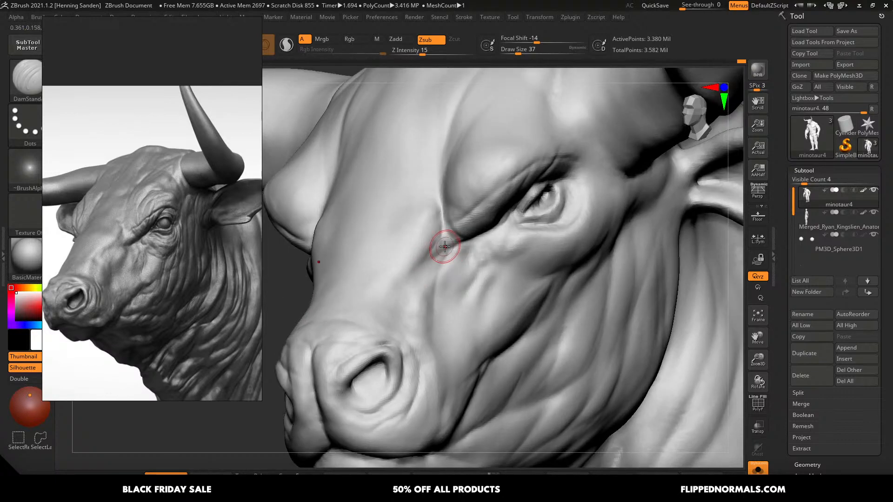
key(s)
drag(439, 240, 372, 312)
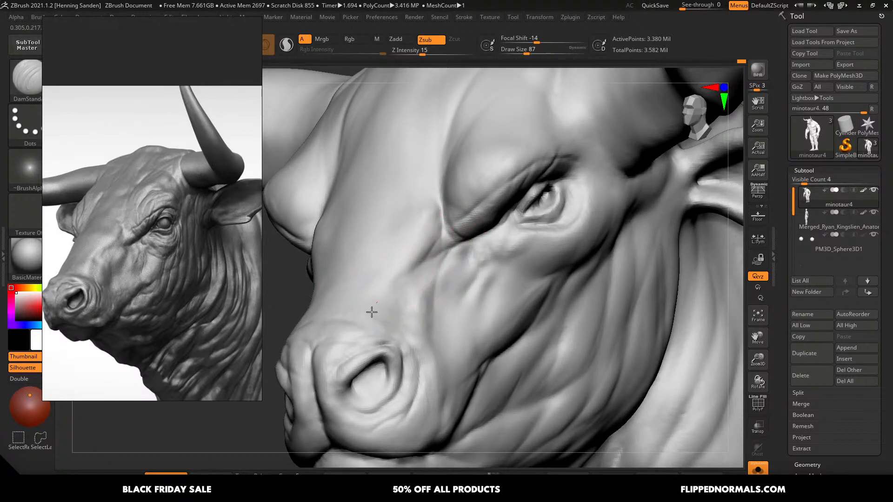
- Build up the side of the nose bridge below the inner brow with the ClayBuildup brush at draw size 31
right_drag(407, 274, 409, 277)
key(b)
key(c)
key(b)
key(s)
drag(418, 273, 385, 281)
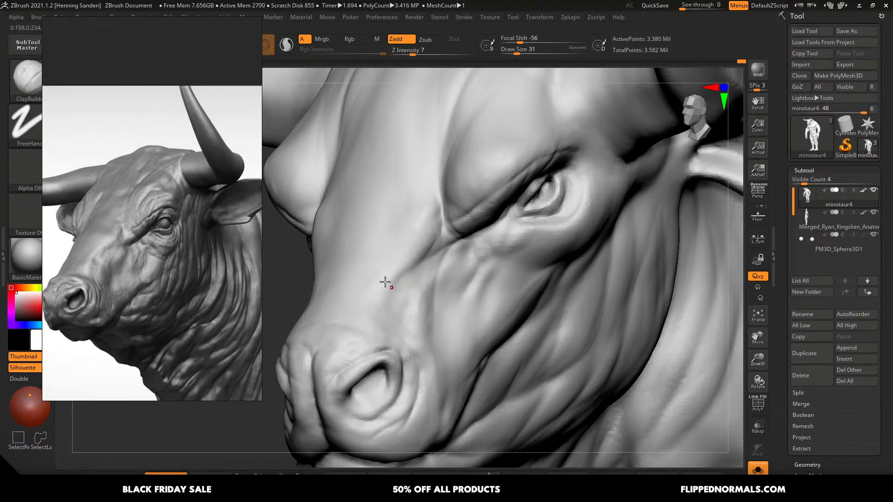
mouse_move(391, 236)
right_down()
mouse_move(397, 221)
mouse_move(424, 271)
right_up()
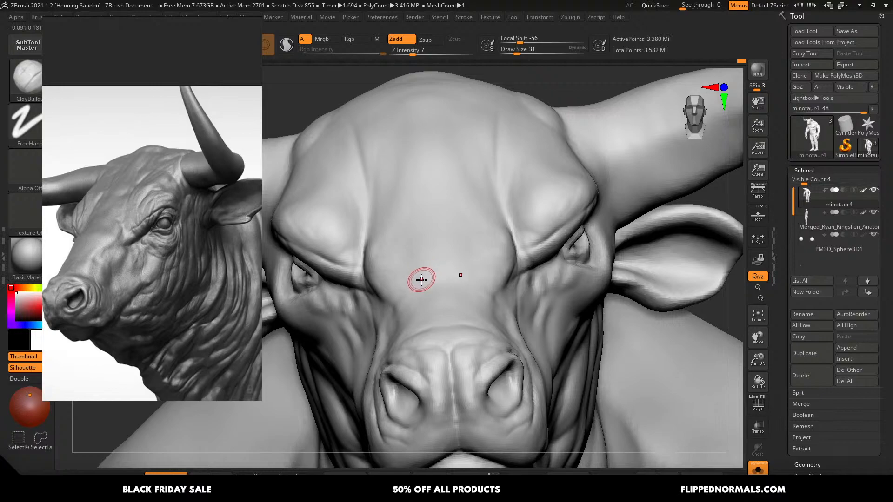
- Add volume along the snout between the brow and nostril with the ClayBuildup brush at draw sizes 59, 46 and 41
key(s)
drag(421, 279, 429, 279)
mouse_move(418, 295)
right_down()
mouse_move(433, 279)
mouse_move(441, 299)
right_up()
key(bracketright)
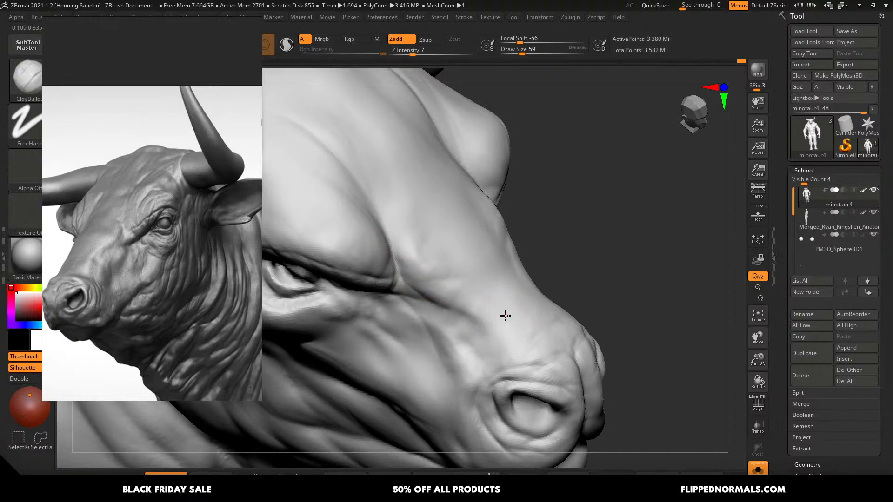
key(bracketleft)
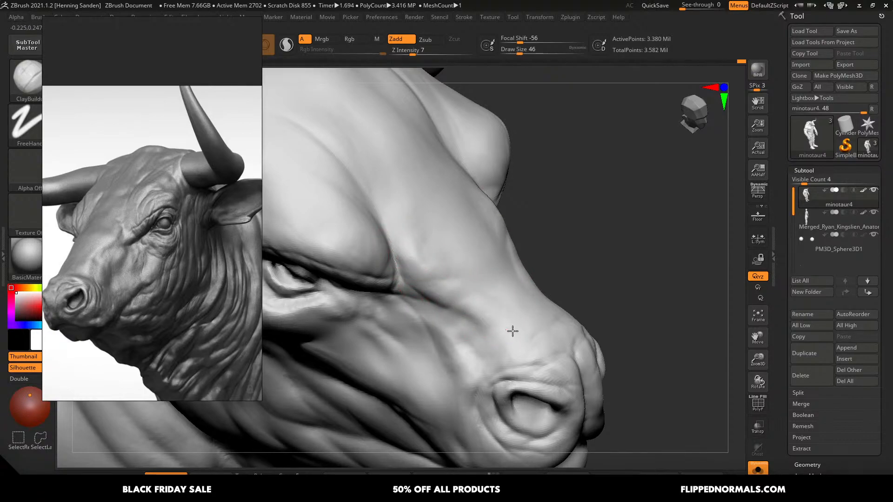
key(bracketleft)
key(bracketleft)
key(bracketright)
key(bracketright)
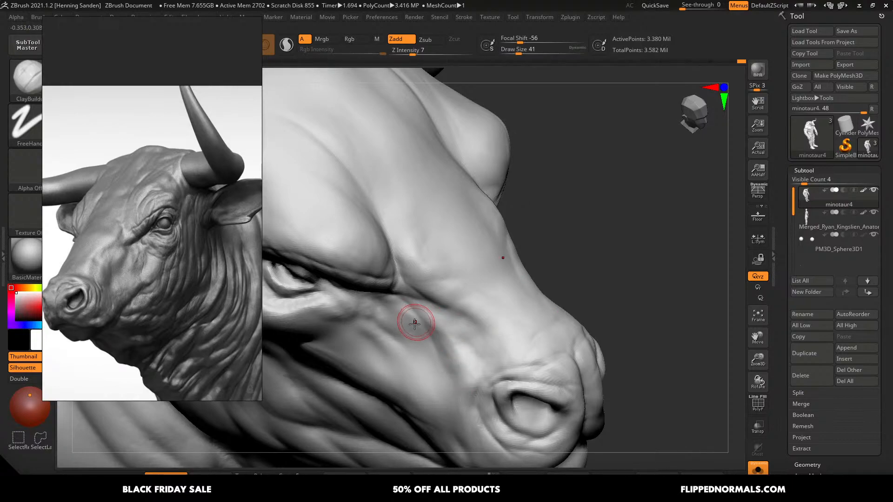
- Build up bony forms on the top of the forehead between the horns with ClayBuildup at draw size 59
ctrl+right_drag(415, 321, 465, 261)
right_drag(507, 288, 540, 162)
mouse_move(540, 162)
mouse_down()
mouse_move(518, 136)
mouse_move(496, 149)
mouse_move(485, 185)
mouse_move(540, 162)
mouse_up()
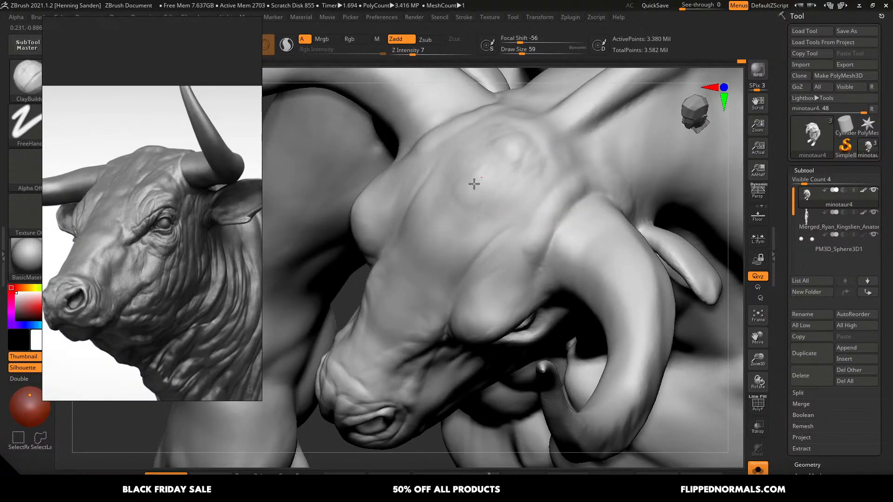
- Adjust the shape of the forehead with the Move brush at draw sizes 49 and 112
key(s)
click(493, 205)
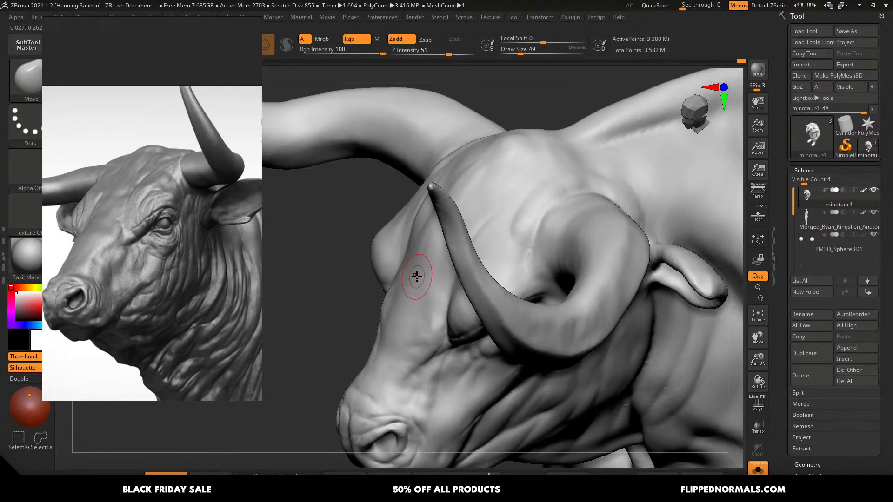
key(s)
click(419, 277)
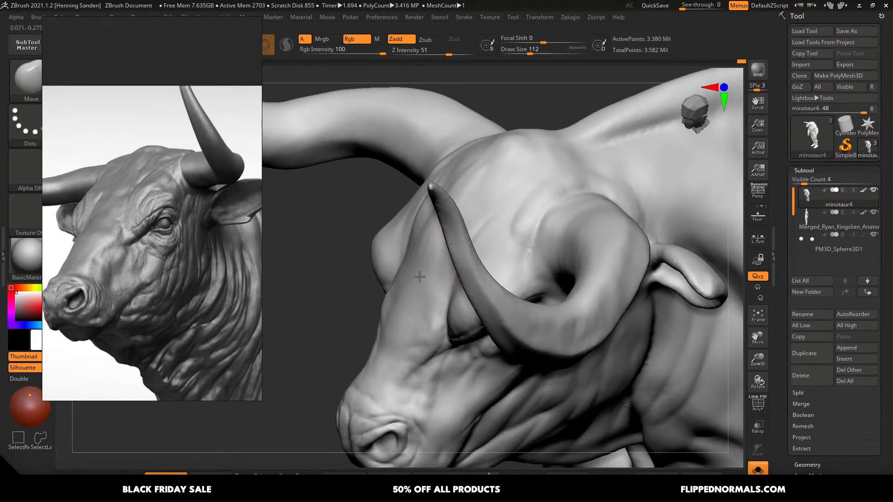
- Build up the ridges between the forehead and brows with the ClayBuildup brush at draw sizes 54 and 25
key(b)
key(c)
key(b)
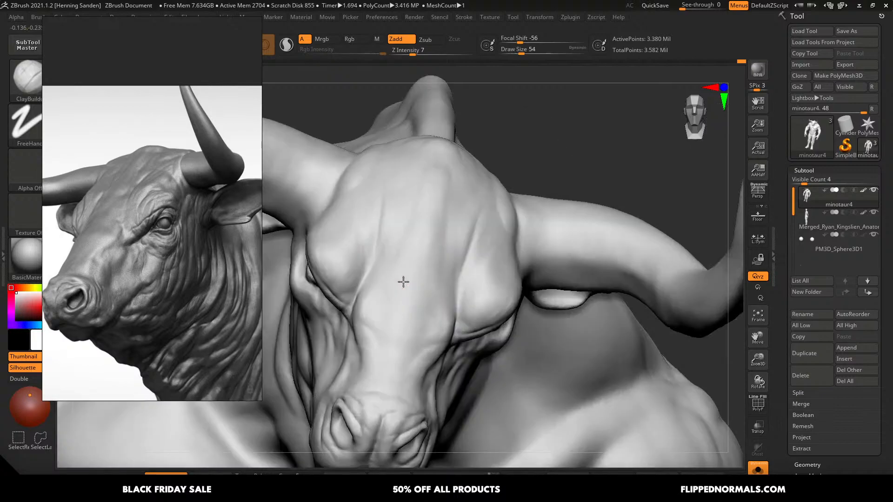
key(s)
mouse_move(372, 259)
mouse_down()
mouse_move(363, 240)
mouse_move(361, 269)
mouse_up()
key(s)
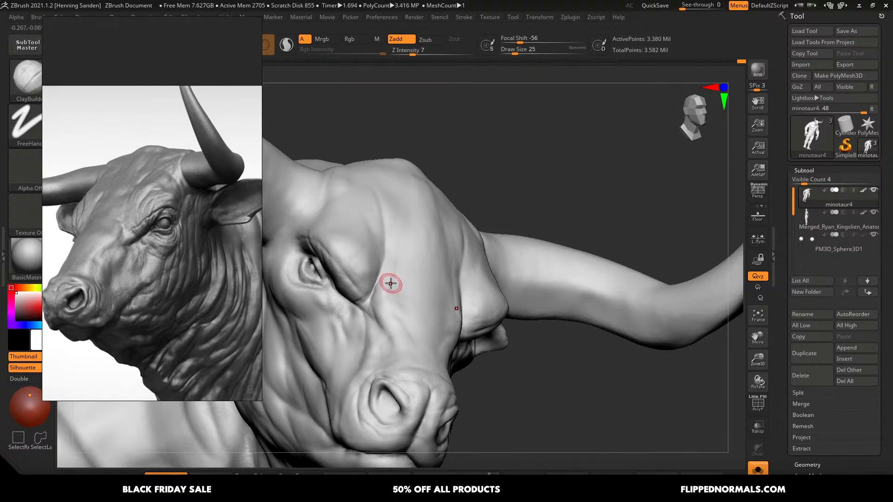
mouse_move(488, 264)
right_down()
mouse_move(482, 273)
mouse_move(377, 256)
mouse_move(401, 246)
right_up()
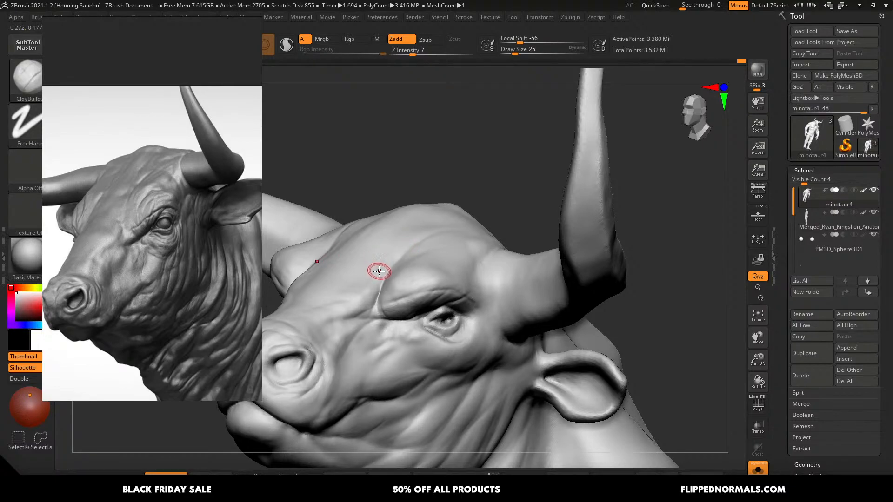
- Build up the upper chest and shoulder muscles with the ClayBuildup brush at draw size 83
key(f)
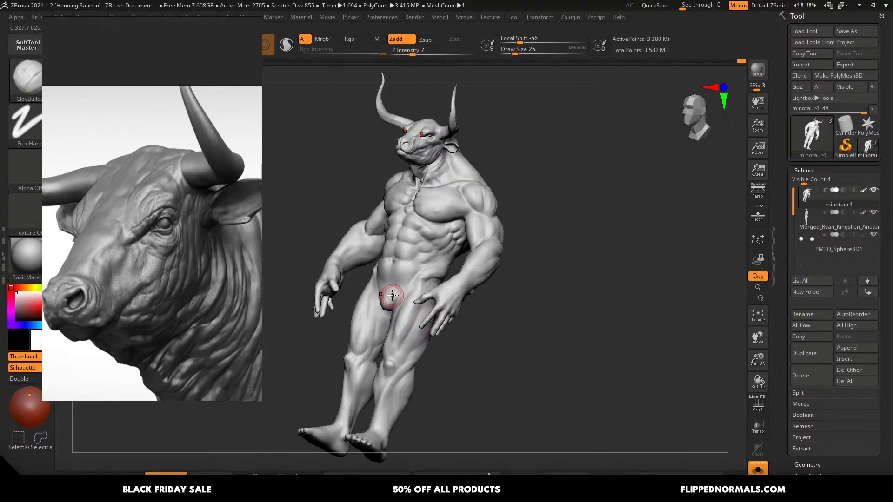
mouse_move(424, 280)
shift+right_down()
mouse_move(426, 233)
mouse_move(439, 290)
mouse_move(469, 309)
mouse_move(499, 271)
mouse_move(484, 279)
shift+right_up()
key(s)
mouse_move(459, 264)
mouse_down()
mouse_move(466, 265)
mouse_move(442, 255)
mouse_move(486, 241)
mouse_up()
key(s)
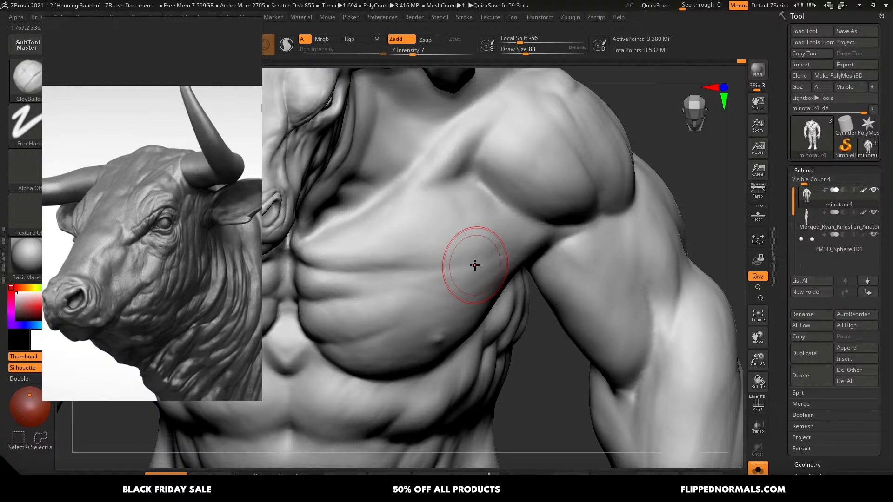
right_drag(474, 184, 478, 168)
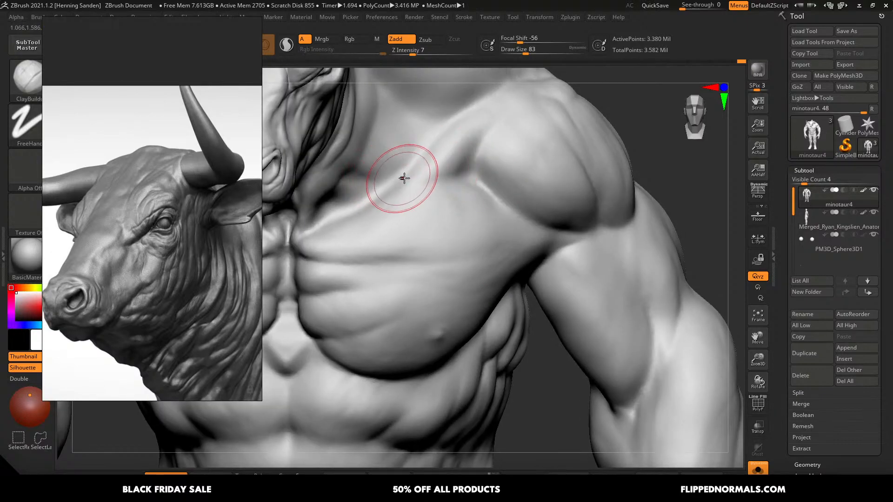
- Build up the forms of the neck above the collarbone with the ClayBuildup brush at draw size 59
alt+right_drag(401, 174, 462, 197)
key(s)
drag(462, 197, 459, 197)
mouse_move(469, 199)
right_down()
mouse_move(469, 215)
mouse_move(458, 203)
mouse_move(423, 203)
mouse_move(390, 171)
mouse_move(387, 183)
right_up()
mouse_move(426, 224)
right_down()
mouse_move(429, 175)
mouse_move(423, 194)
right_up()
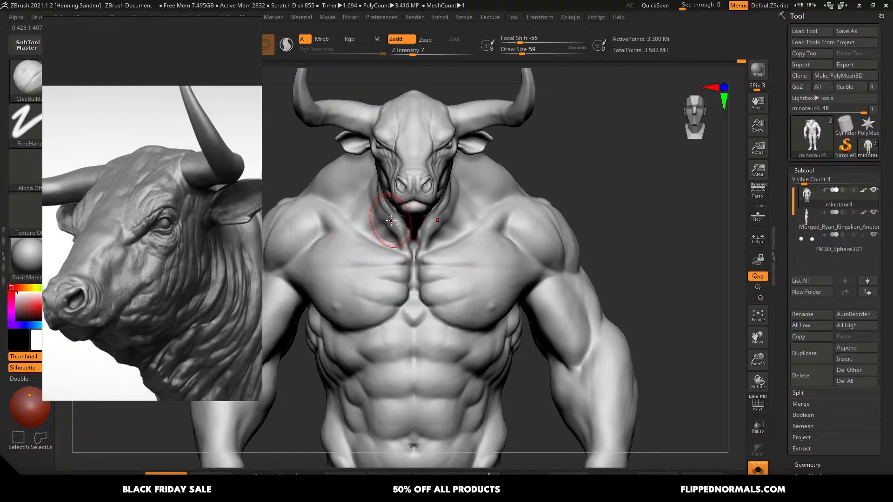
alt+right_drag(386, 209, 402, 216)
right_drag(535, 210, 493, 220)
mouse_move(493, 220)
alt+right_down()
mouse_move(494, 241)
mouse_move(463, 232)
alt+right_up()
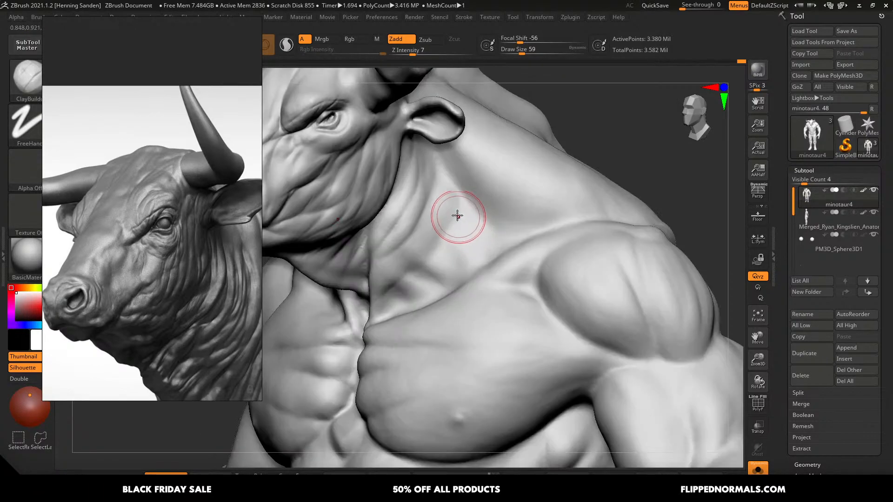
- Carve and soften skin folds on the side of the neck behind the jaw with DamStandard at draw size 51
key(2)
key(s)
drag(423, 191, 418, 192)
mouse_move(411, 185)
alt+right_down()
mouse_move(419, 206)
mouse_move(387, 233)
alt+right_up()
shift+drag(383, 241, 372, 249)
mouse_move(378, 260)
right_down()
mouse_move(384, 241)
mouse_move(355, 249)
right_up()
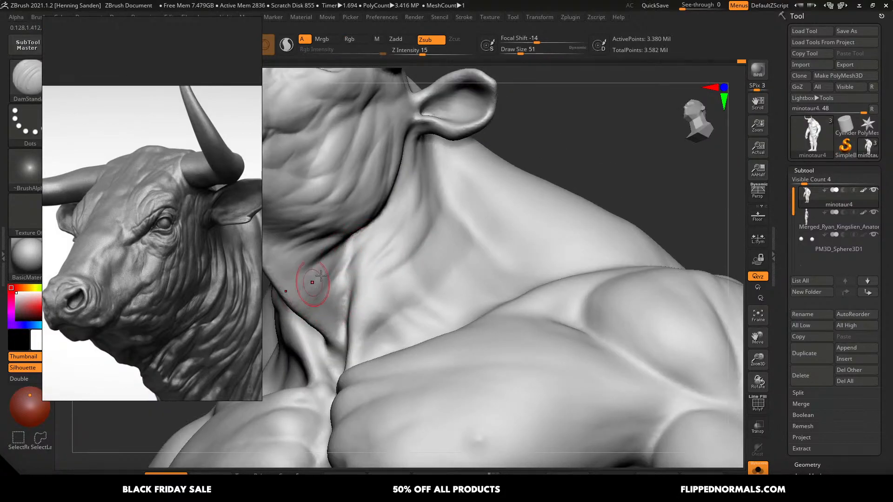
ctrl+right_drag(330, 282, 320, 258)
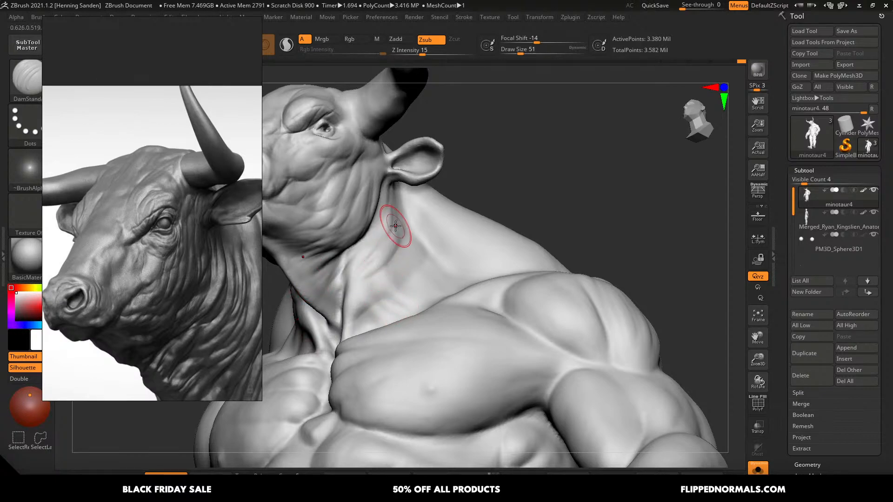
- Carve and soften the crease between the jaw and neck below the ear with DamStandard at draw sizes 51 and 39
mouse_move(385, 225)
right_down()
mouse_move(369, 218)
mouse_move(456, 243)
mouse_move(470, 207)
right_up()
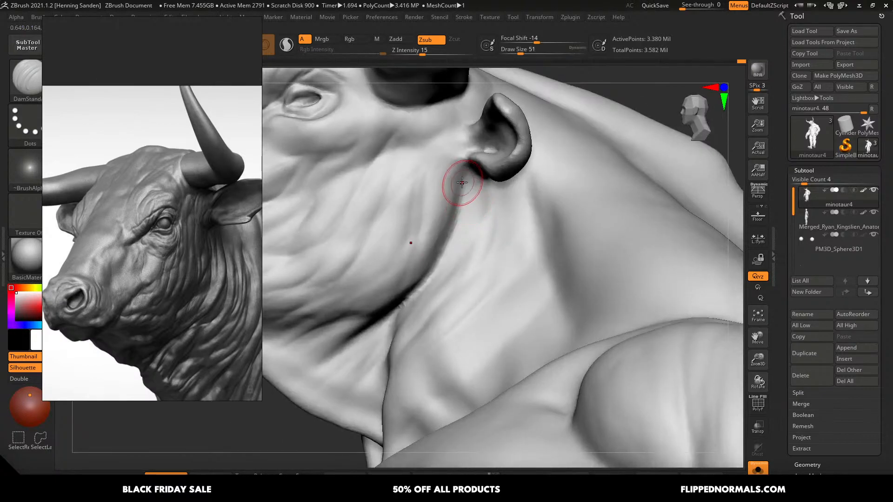
shift+drag(459, 182, 456, 175)
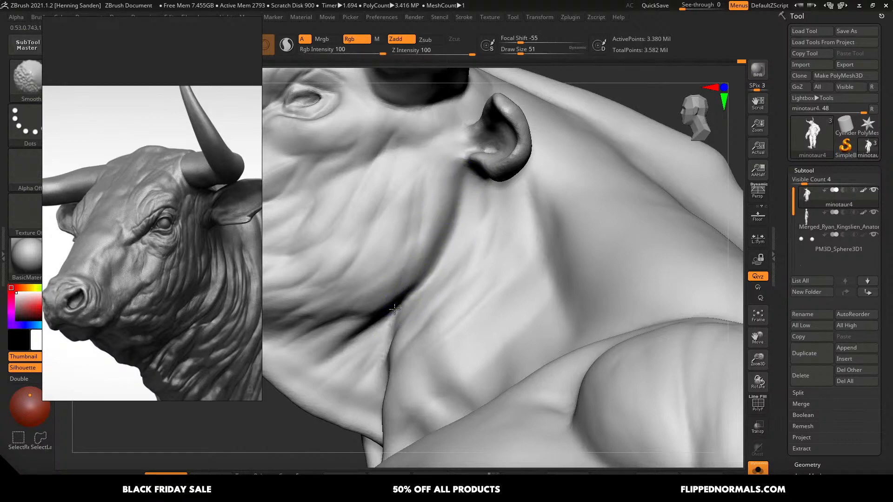
drag(461, 185, 427, 278)
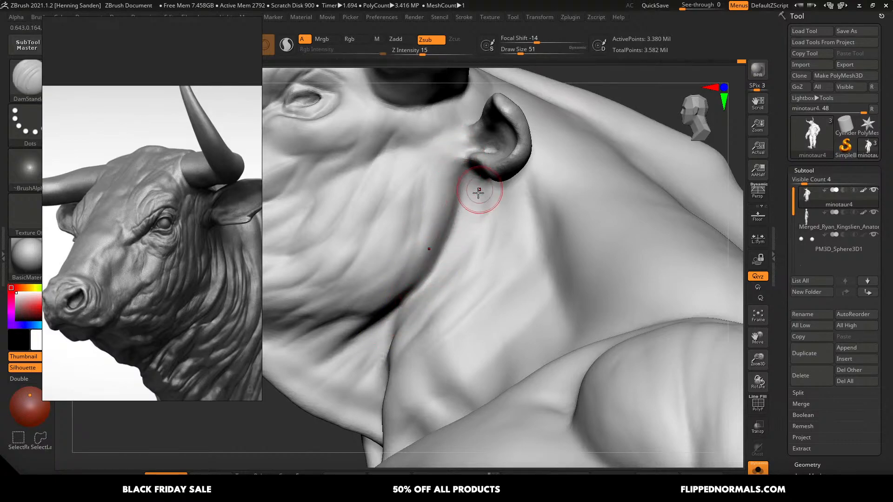
key(bracketleft)
right_drag(441, 272, 454, 245)
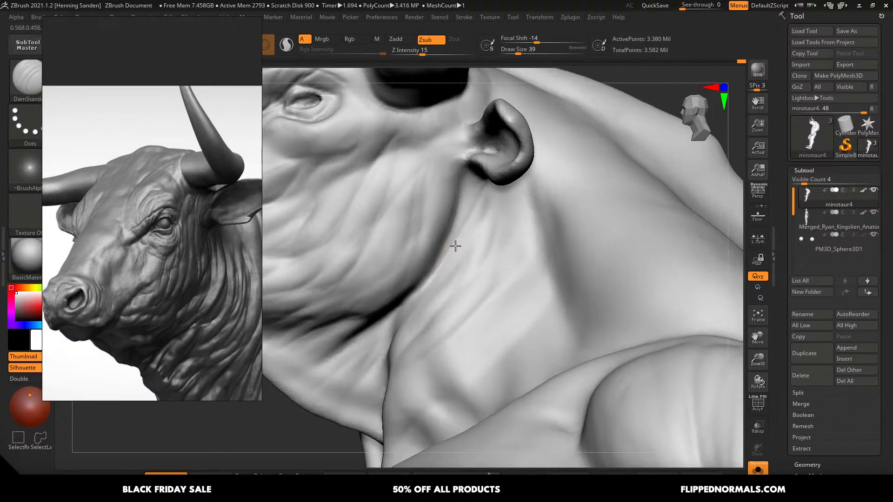
key(bracketright)
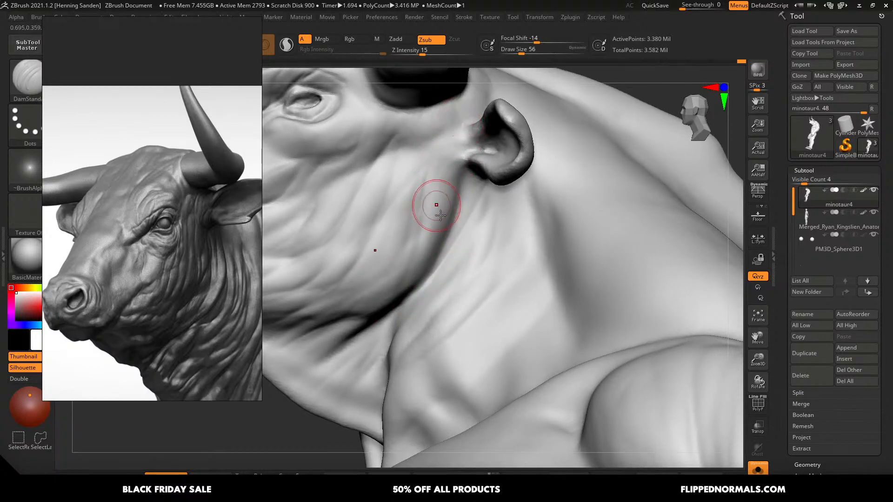
- Deepen the folds where the back of the jaw runs into the neck with DamStandard, raising the draw size to 68
alt+right_drag(440, 215, 460, 251)
mouse_move(459, 300)
alt+right_down()
mouse_move(500, 232)
mouse_move(478, 222)
alt+right_up()
mouse_move(481, 221)
mouse_down()
mouse_move(486, 235)
mouse_move(447, 285)
mouse_up()
right_drag(447, 285, 448, 253)
key(bracketright)
drag(485, 258, 427, 279)
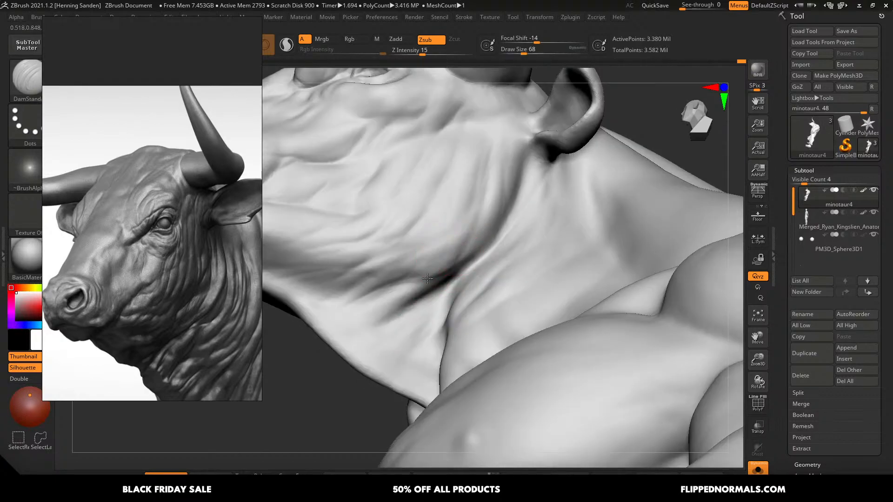
- Carve the throat folds beneath the jaw with DamStandard at draw sizes 68, 62 and 41
mouse_move(374, 299)
right_down()
mouse_move(463, 265)
mouse_move(399, 265)
right_up()
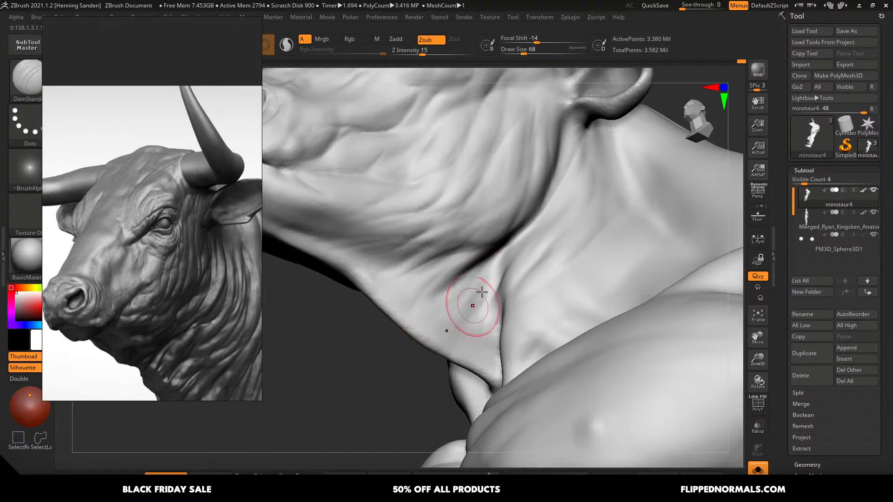
right_drag(522, 259, 568, 210)
key(s)
drag(570, 209, 566, 209)
right_drag(514, 277, 512, 257)
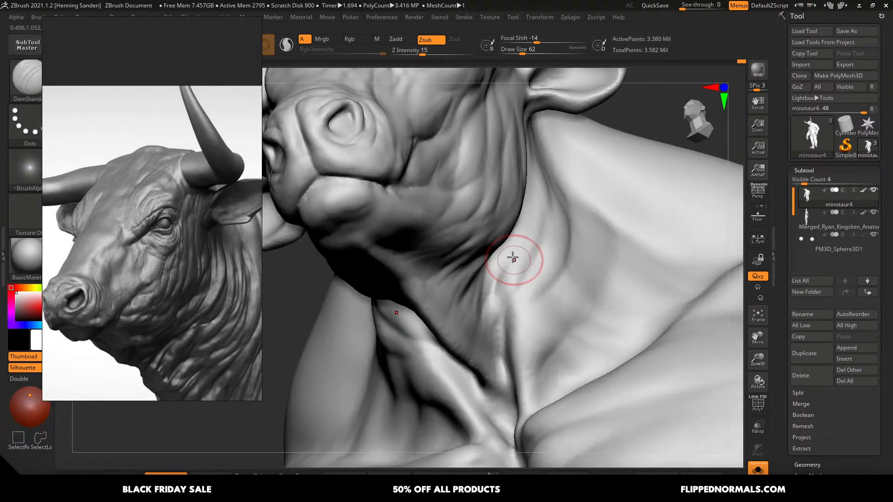
mouse_move(496, 323)
ctrl+right_down()
mouse_move(475, 237)
mouse_move(477, 290)
mouse_move(494, 276)
mouse_move(502, 296)
mouse_move(540, 272)
ctrl+right_up()
key(s)
drag(583, 229, 579, 230)
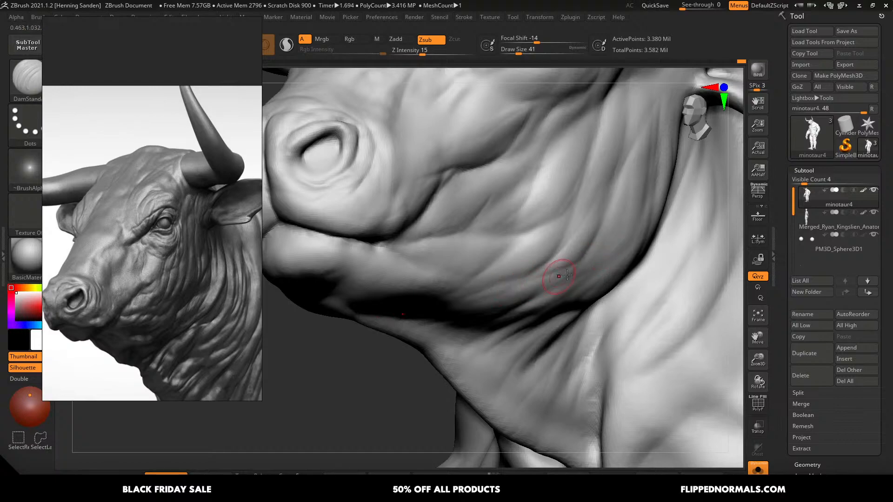
- Carve the cheek folds behind the mouth corner with DamStandard at draw sizes 46, 59 and 97
right_drag(522, 279, 584, 256)
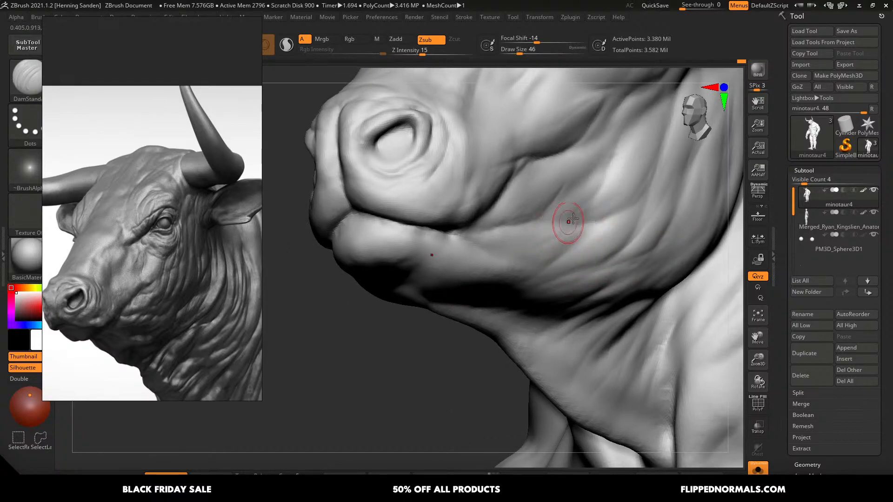
key(s)
drag(605, 195, 608, 194)
alt+right_drag(577, 181, 585, 231)
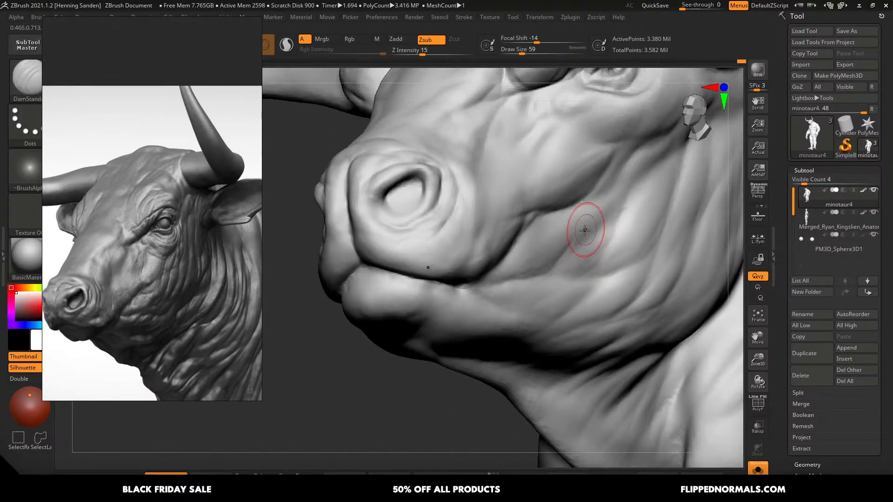
drag(582, 234, 553, 273)
key(s)
drag(598, 210, 611, 209)
drag(610, 210, 572, 233)
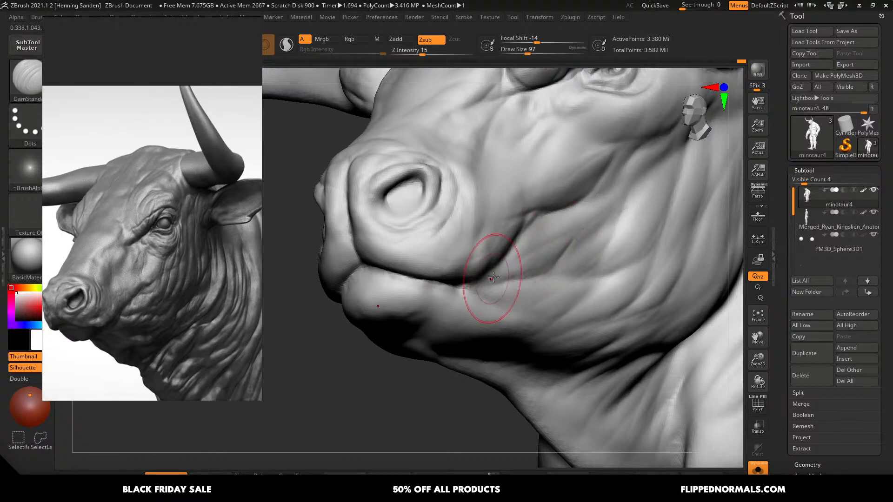
- Sharpen the crease around the corner of the mouth with DamStandard at draw sizes 54 and 51
key(s)
drag(493, 278, 481, 283)
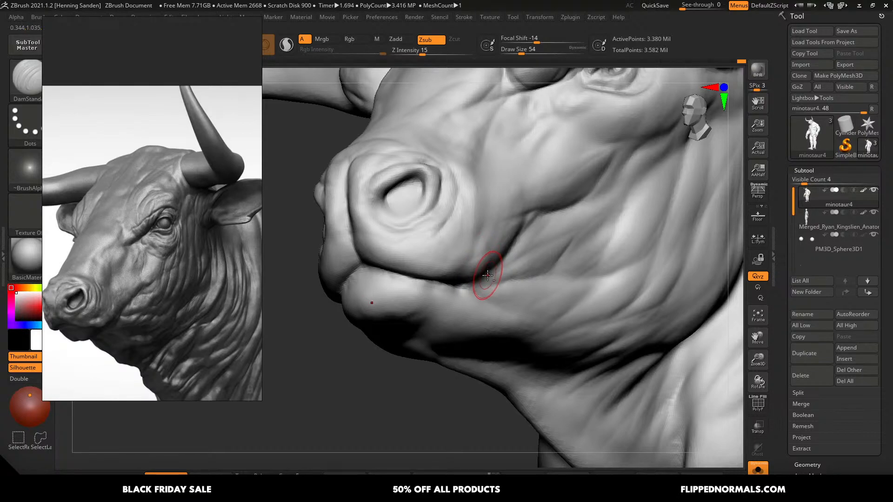
ctrl+right_drag(487, 275, 465, 195)
alt+right_drag(511, 308, 502, 367)
right_drag(502, 367, 479, 266)
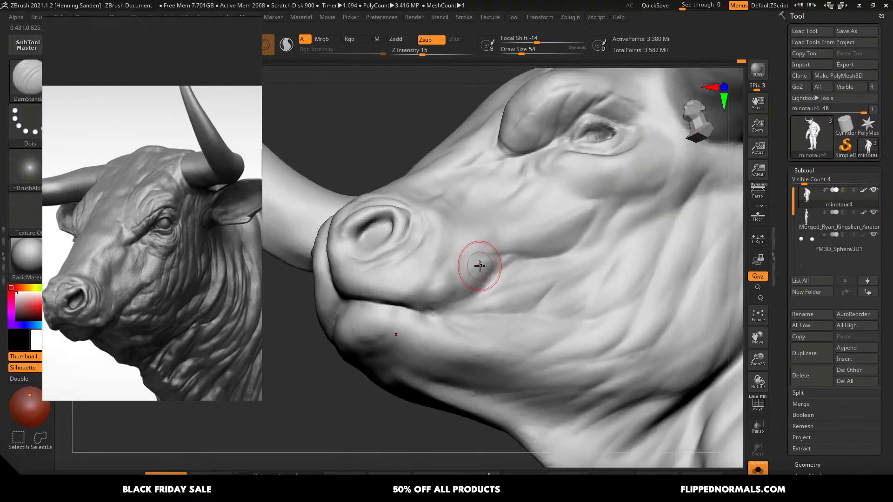
key(s)
drag(480, 266, 477, 264)
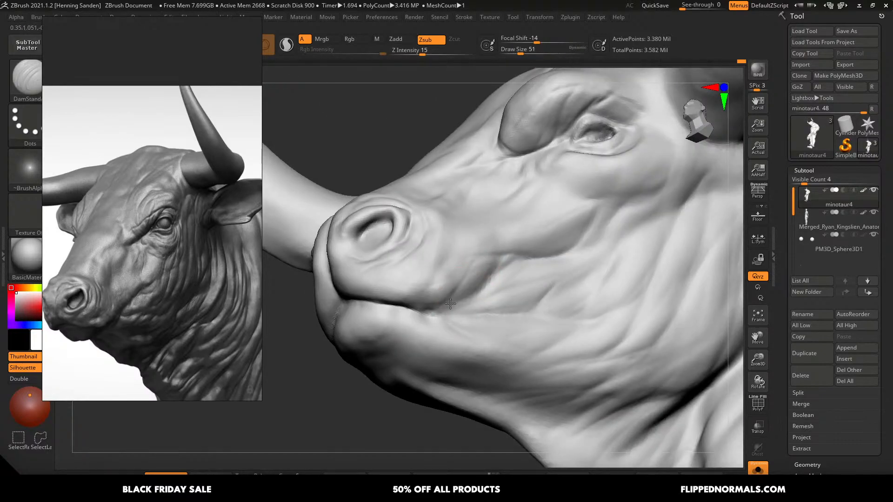
drag(451, 304, 456, 298)
- Carve wrinkles on the side of the muzzle between the nostril and mouth corner with DamStandard at draw sizes 68 and 44
mouse_move(456, 298)
right_down()
mouse_move(426, 307)
mouse_move(455, 244)
right_up()
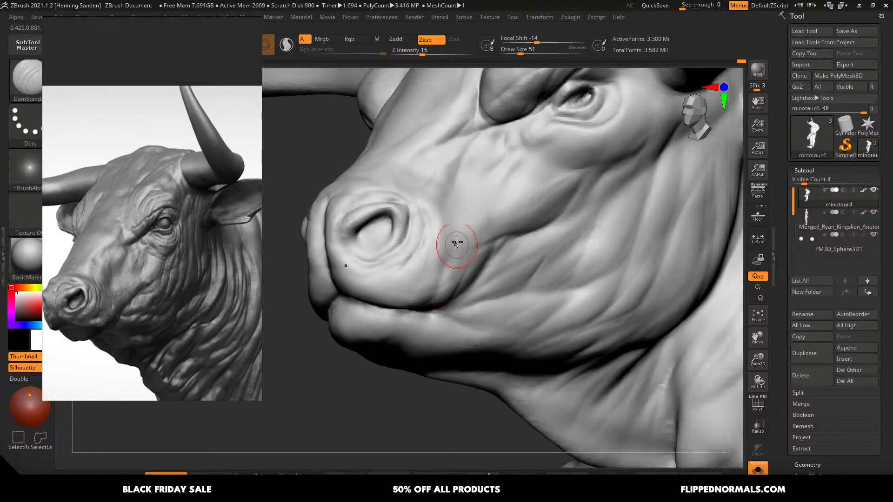
key(s)
drag(455, 247, 458, 250)
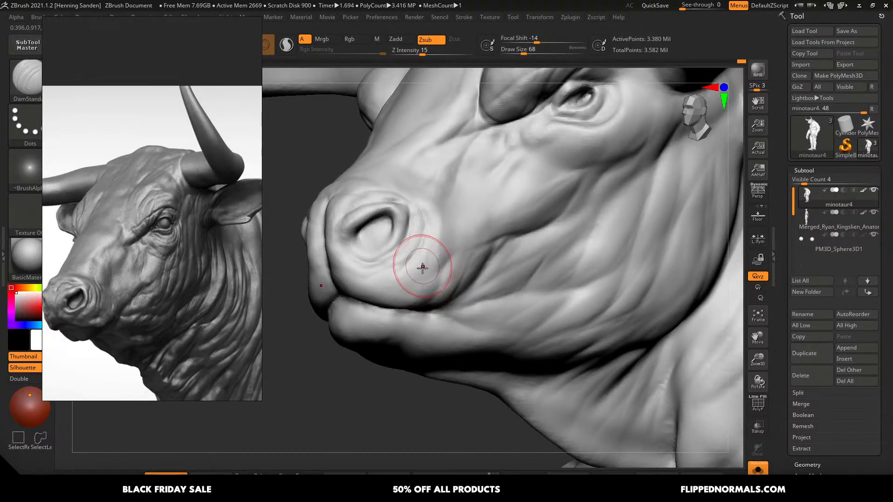
right_drag(421, 267, 427, 262)
key(s)
drag(427, 261, 422, 260)
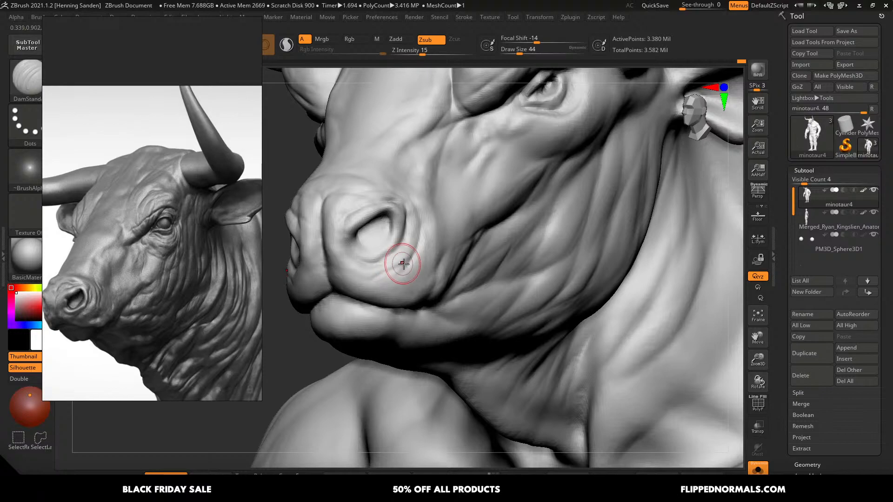
- Define the rim and surrounding creases of the nostril with DamStandard at draw size 54
mouse_move(400, 259)
right_down()
mouse_move(417, 257)
mouse_move(428, 241)
mouse_move(389, 259)
mouse_move(362, 247)
mouse_move(376, 263)
mouse_move(360, 230)
mouse_move(389, 215)
right_up()
key(s)
drag(390, 213, 393, 213)
mouse_move(394, 203)
mouse_down()
mouse_move(370, 237)
mouse_move(402, 207)
mouse_up()
right_drag(390, 233, 386, 226)
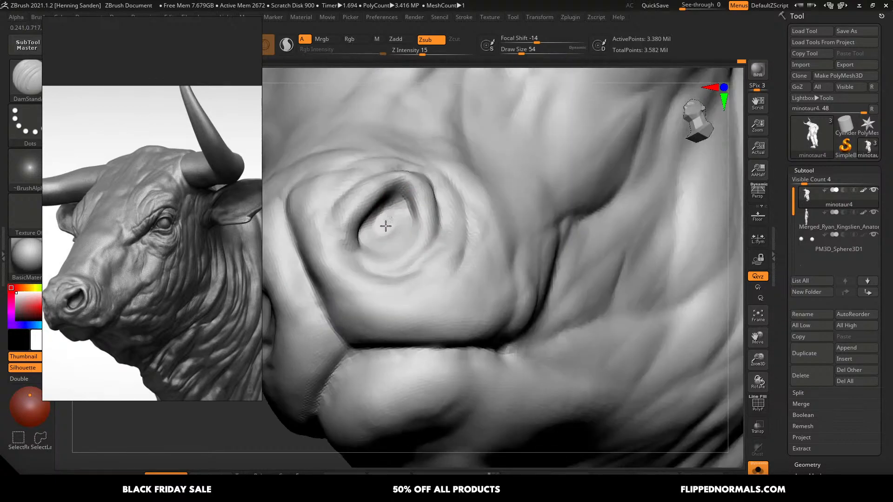
drag(367, 231, 410, 223)
right_drag(405, 195, 407, 210)
key(s)
drag(404, 195, 374, 217)
mouse_move(362, 222)
right_down()
mouse_move(356, 243)
mouse_move(319, 253)
mouse_move(378, 229)
mouse_move(397, 235)
right_up()
- Reshape the nostril rim with the Move brush at draw sizes 94 and 51
key(b)
key(c)
key(b)
key(b)
key(m)
key(v)
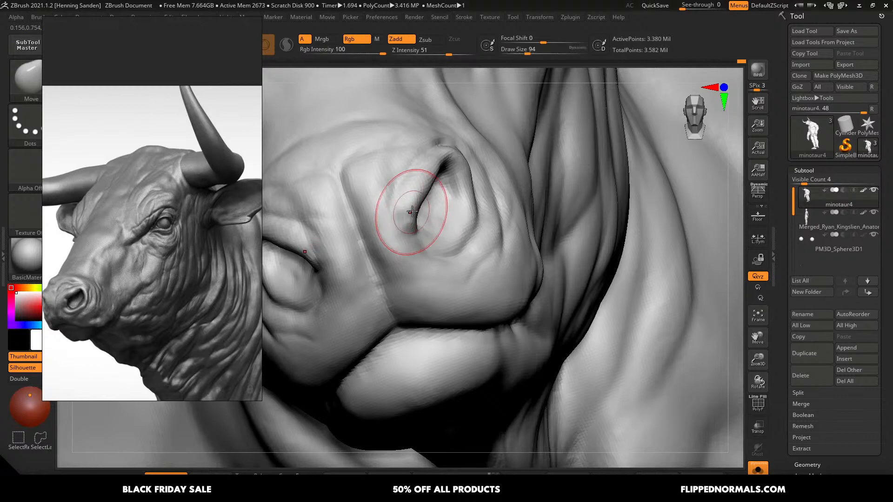
mouse_move(448, 195)
right_down()
mouse_move(414, 199)
mouse_move(438, 184)
right_up()
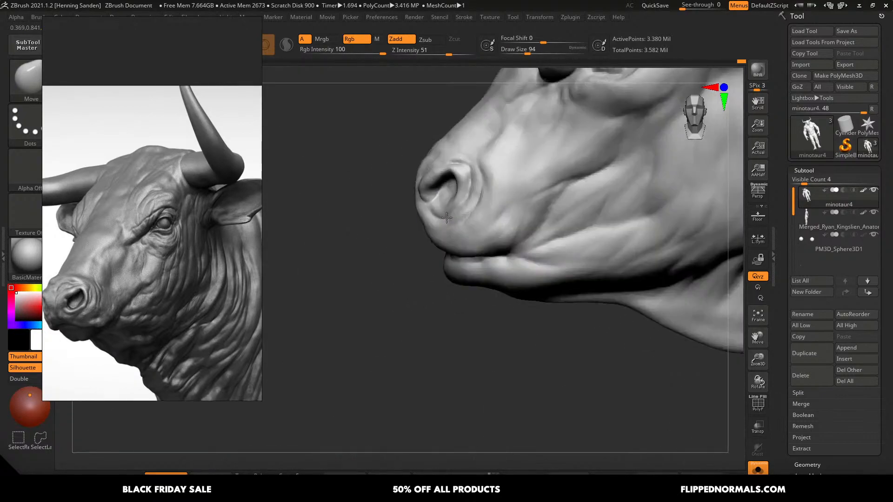
key(s)
drag(448, 207, 447, 207)
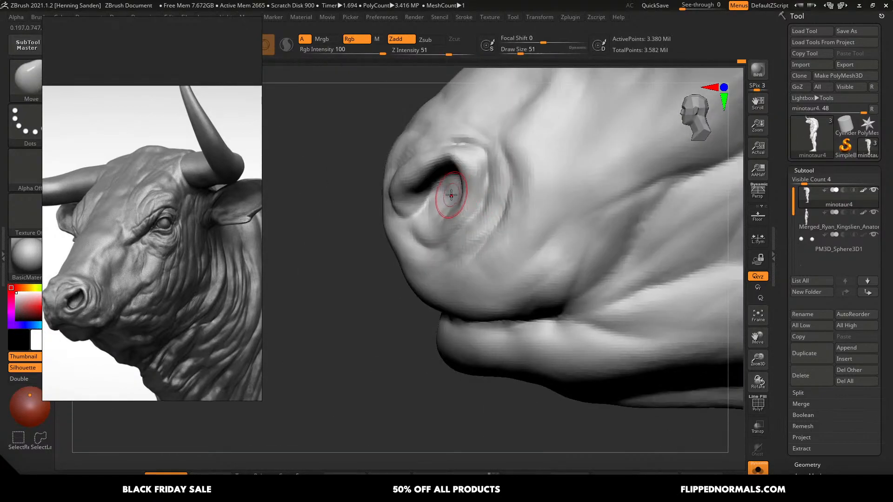
- Adjust the nostril opening and the side of the snout with the Move brush at draw size 83
mouse_move(446, 191)
right_down()
mouse_move(435, 189)
mouse_move(476, 189)
right_up()
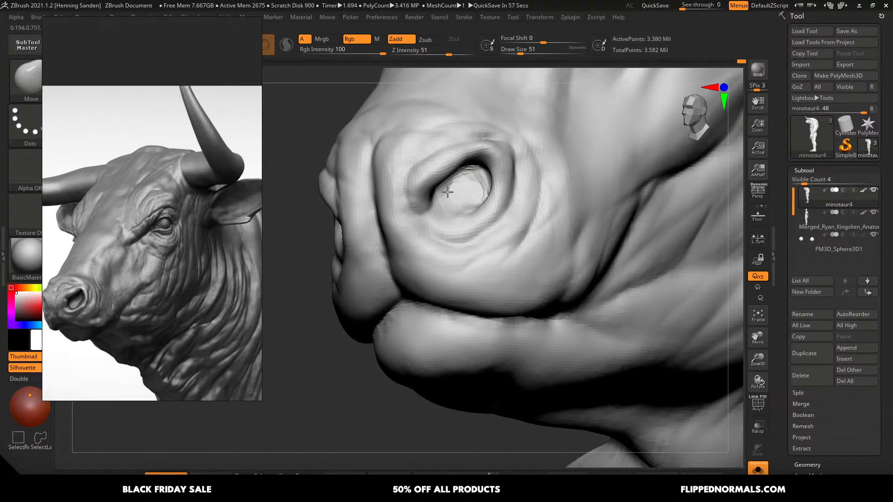
key(s)
drag(463, 184, 469, 185)
drag(469, 185, 470, 174)
alt+right_drag(478, 186, 431, 126)
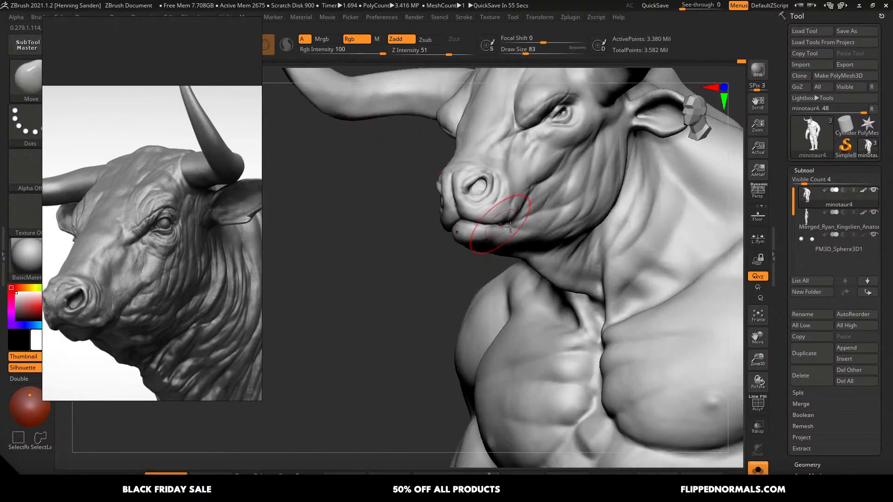
mouse_move(502, 214)
right_down()
mouse_move(516, 205)
mouse_move(458, 225)
mouse_move(501, 222)
right_up()
alt+right_drag(458, 182, 474, 232)
drag(466, 190, 461, 188)
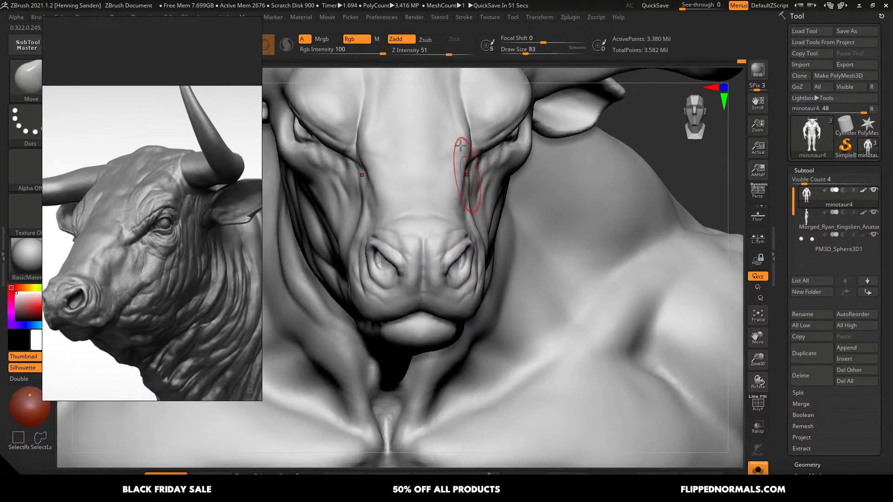
- Build up the inner brow beside the bridge of the snout with the ClayBuildup brush at draw size 25
alt+right_drag(460, 145, 449, 108)
mouse_move(432, 157)
right_down()
mouse_move(475, 163)
mouse_move(469, 184)
right_up()
key(b)
key(c)
key(b)
key(s)
drag(474, 172, 459, 174)
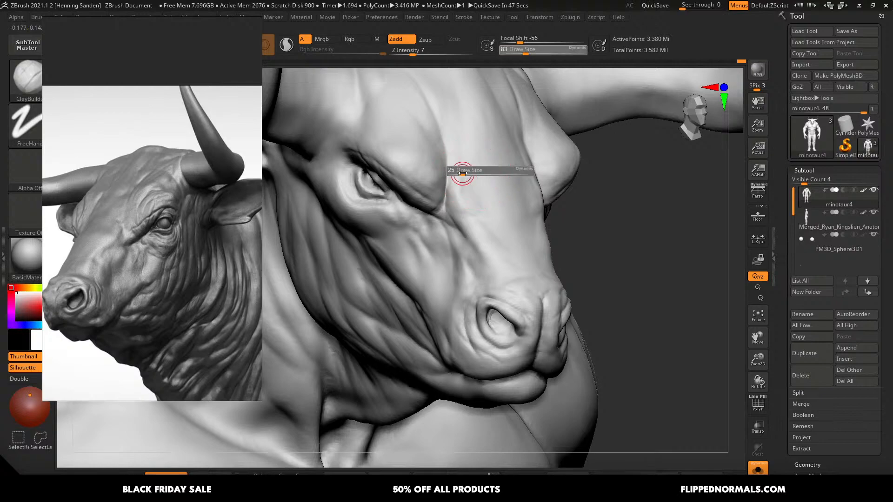
mouse_move(456, 150)
right_down()
mouse_move(472, 184)
mouse_move(452, 215)
right_up()
mouse_move(493, 235)
right_down()
mouse_move(473, 195)
mouse_move(467, 216)
right_up()
key(s)
drag(458, 206, 460, 206)
- Carve wrinkles across the heavy brow fold above the eye with DamStandard at draw sizes 39 and 51
key(b)
key(d)
key(s)
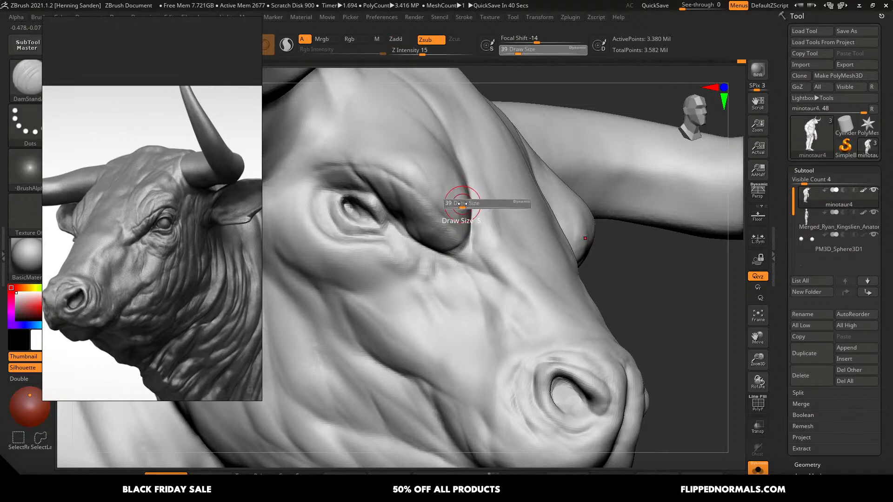
right_drag(464, 208, 452, 214)
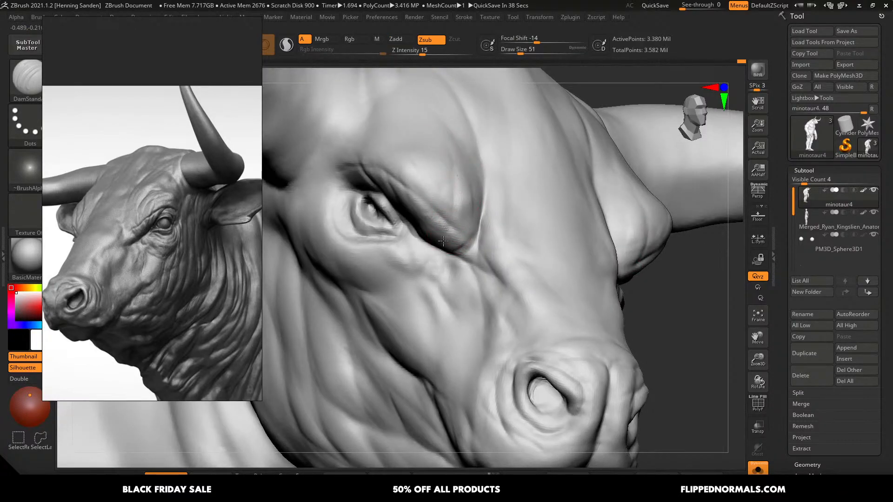
right_drag(447, 246, 421, 135)
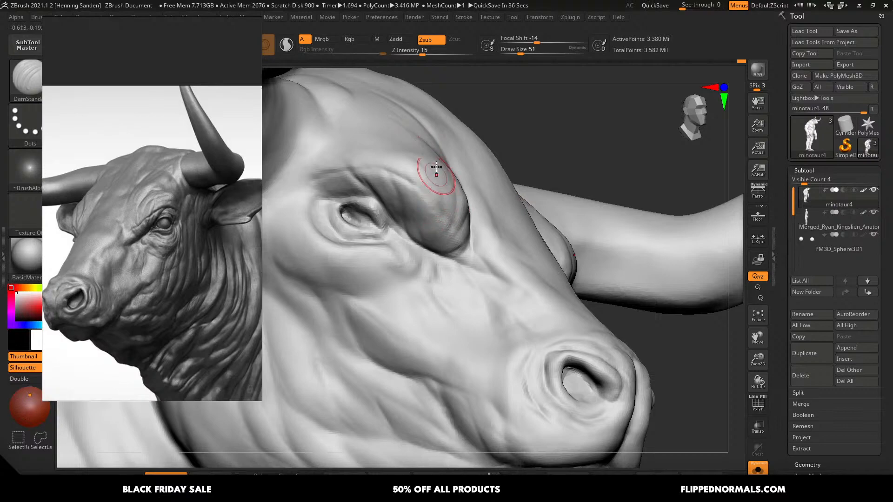
mouse_move(448, 225)
right_down()
mouse_move(433, 222)
mouse_move(427, 194)
right_up()
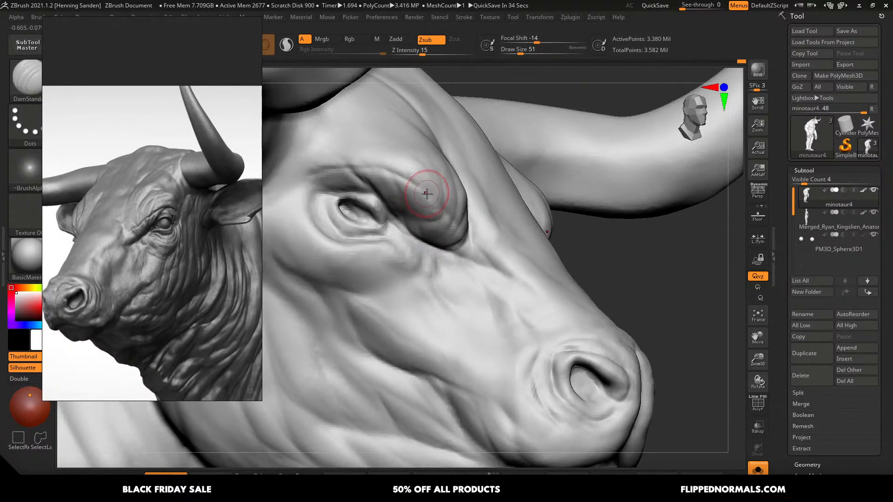
- Refine the upper eyelid fold and the inner and outer brow creases with DamStandard at draw size 41
alt+right_drag(368, 171, 419, 186)
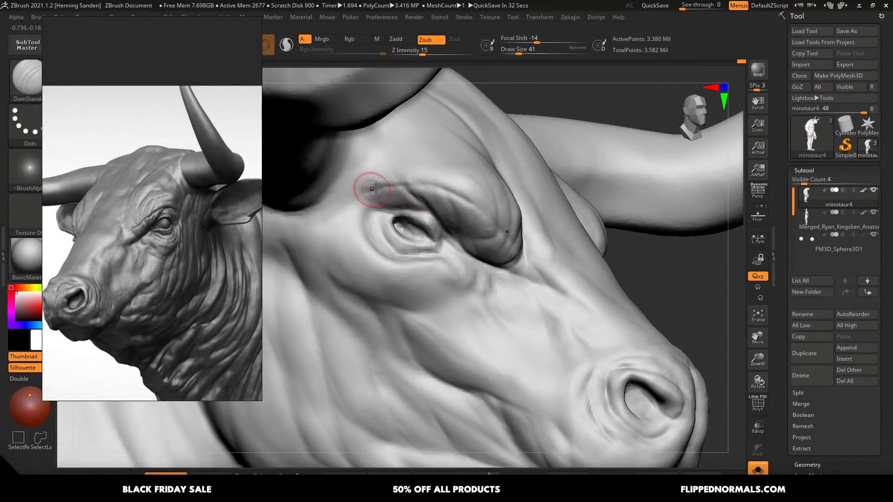
right_drag(363, 194, 385, 227)
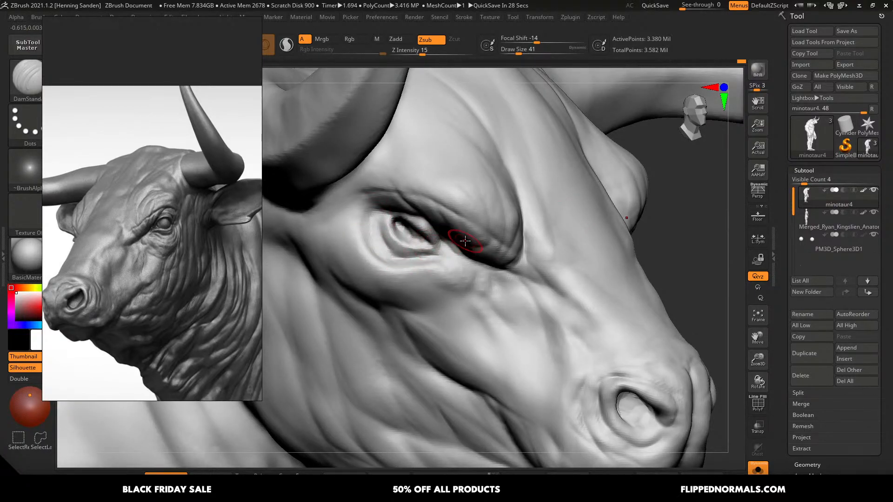
right_drag(465, 241, 469, 251)
mouse_move(487, 186)
right_down()
mouse_move(470, 218)
mouse_move(518, 218)
right_up()
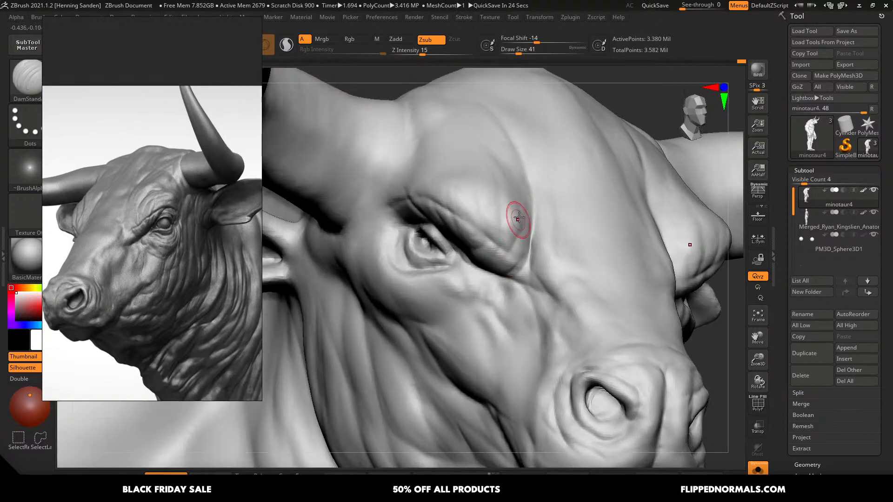
right_drag(510, 270, 522, 265)
- Carve the cheek creases running below the eye toward the snout with DamStandard at draw sizes 59 and 65
right_drag(466, 285, 413, 331)
key(s)
drag(427, 329, 436, 329)
mouse_move(413, 329)
mouse_down()
mouse_move(489, 328)
mouse_move(494, 309)
mouse_up()
key(s)
right_drag(512, 323, 559, 335)
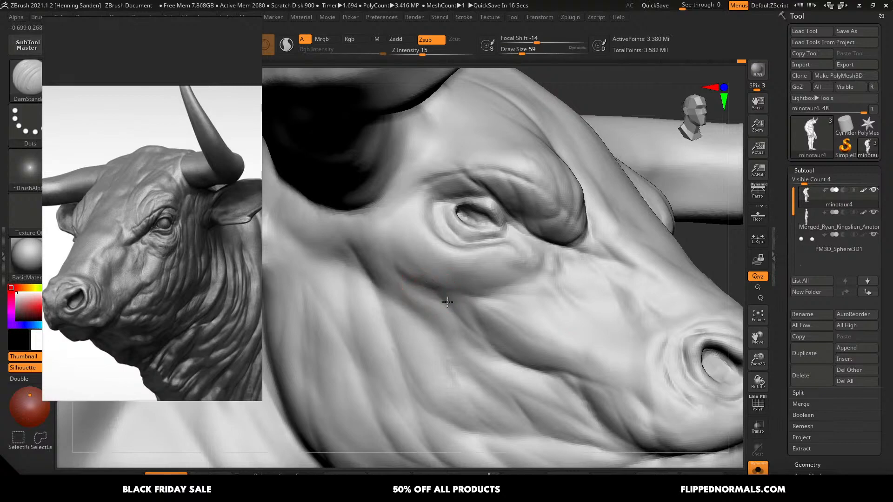
drag(447, 302, 458, 313)
drag(459, 321, 490, 352)
mouse_move(433, 293)
mouse_down()
mouse_move(473, 310)
mouse_move(495, 335)
mouse_up()
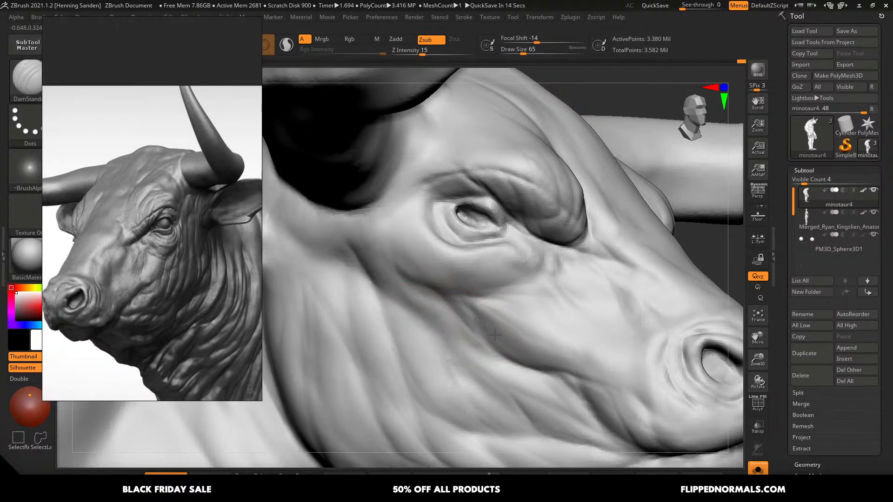
- Deepen the folds running down the cheek behind the lower eye bulge with DamStandard at draw size 62
drag(392, 282, 438, 336)
drag(403, 279, 451, 342)
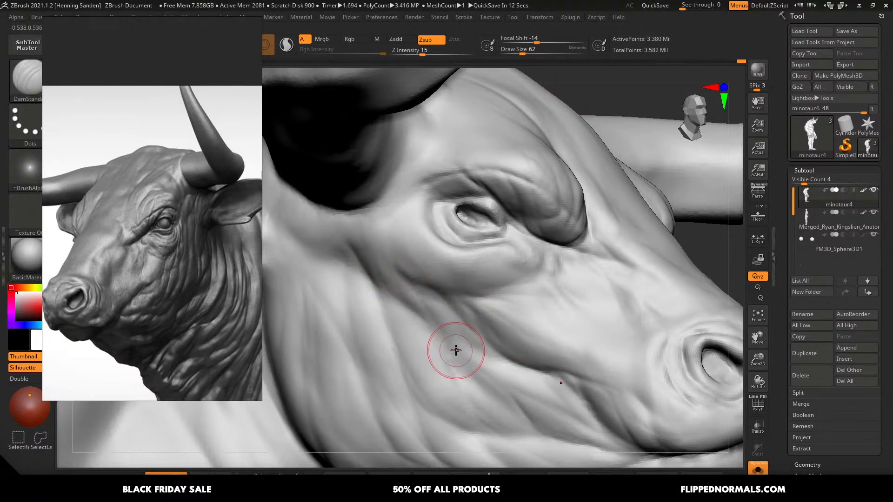
right_drag(453, 319, 442, 322)
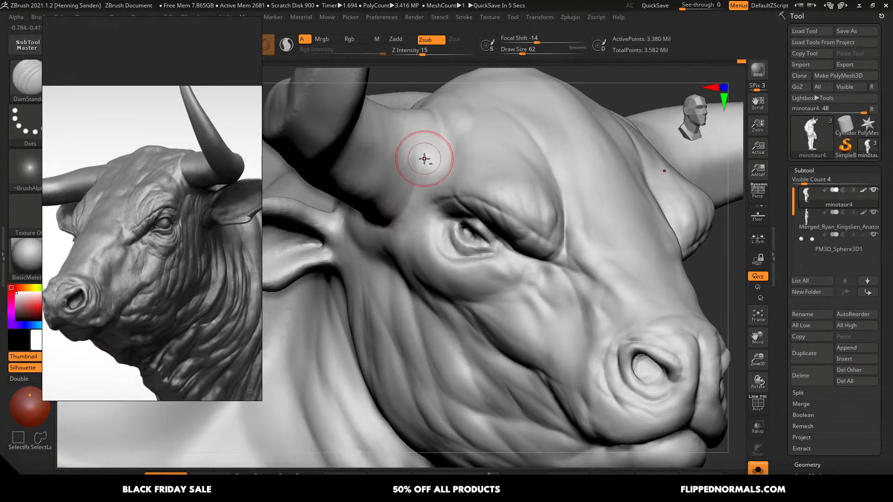
- Save the sculpt as minotaur4.ZTL in the sclptnvm folder, overwriting the existing file
mouse_move(425, 159)
right_down()
mouse_move(442, 219)
mouse_move(441, 268)
mouse_move(437, 209)
mouse_move(458, 150)
mouse_move(437, 155)
mouse_move(493, 201)
right_up()
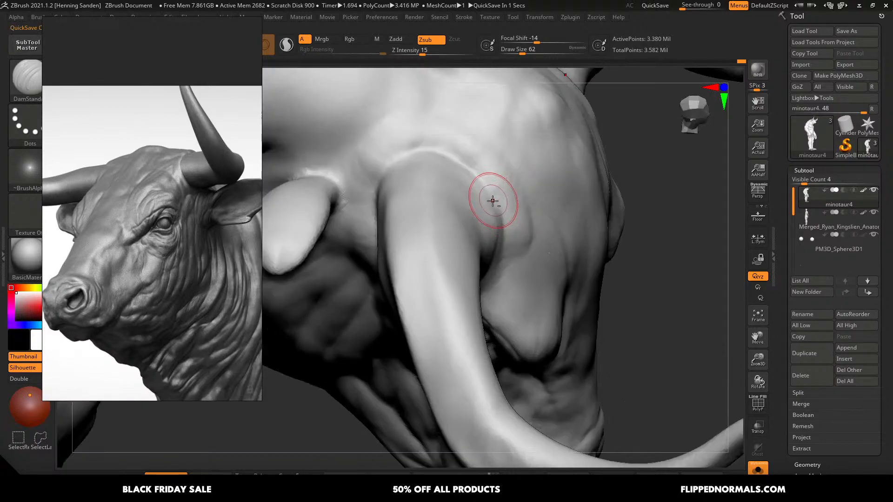
key(ctrl+s)
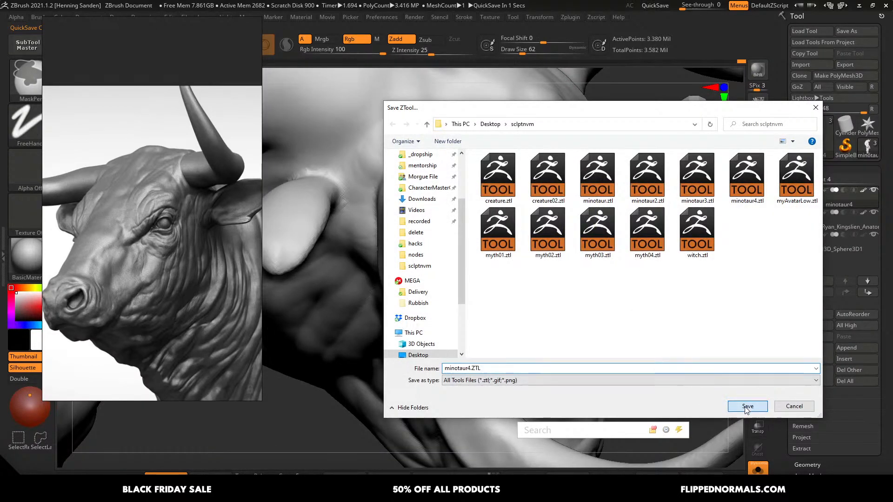
click(747, 406)
click(511, 257)
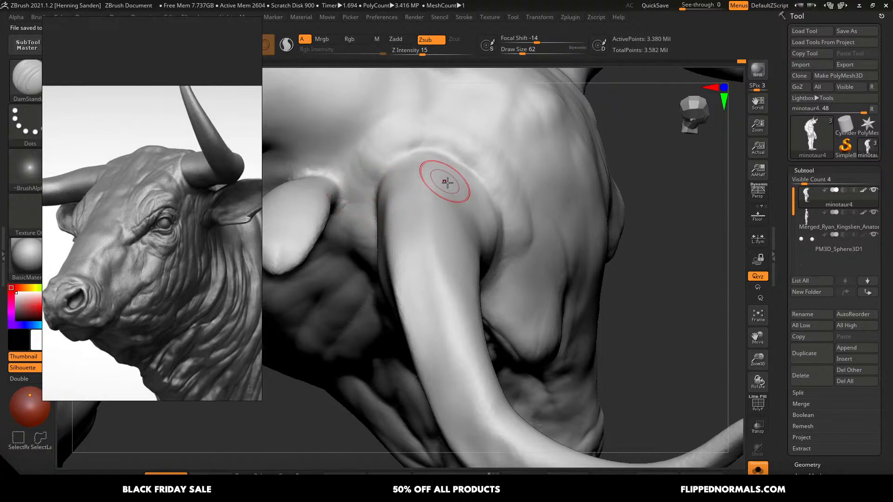
- Carve the crease where the horn base meets the forehead with DamStandard at draw size 62
mouse_move(447, 182)
right_down()
mouse_move(470, 183)
mouse_move(468, 176)
right_up()
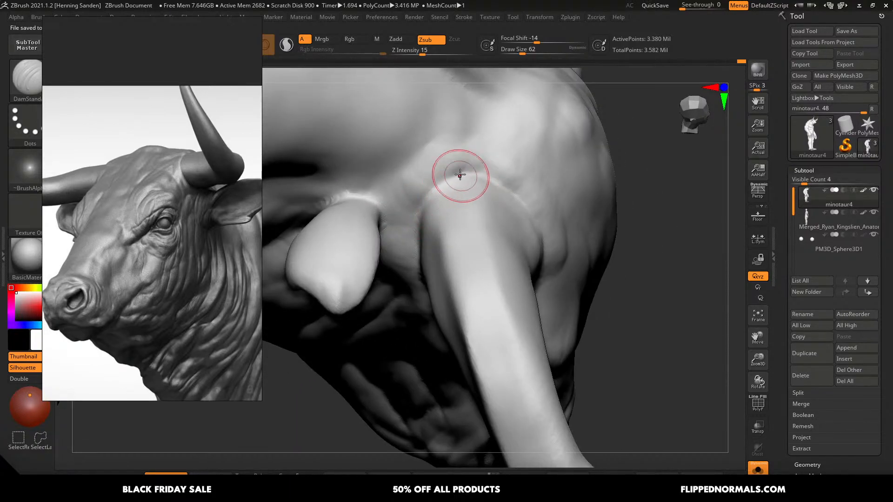
right_drag(518, 199, 523, 205)
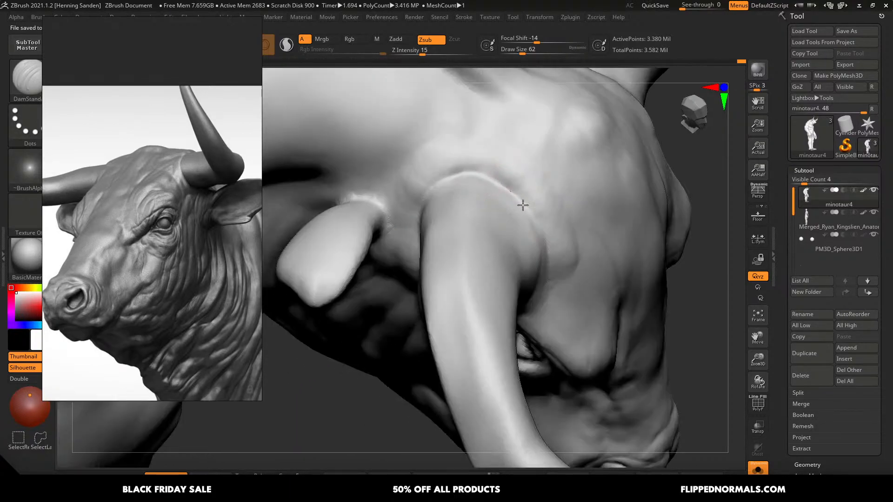
drag(511, 191, 547, 238)
right_drag(547, 239, 538, 209)
drag(538, 209, 547, 294)
right_drag(548, 294, 545, 231)
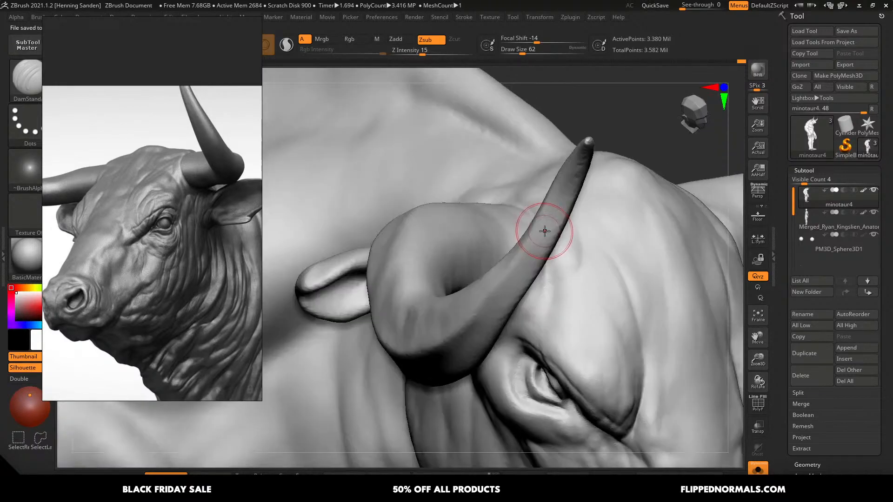
mouse_move(553, 286)
right_down()
mouse_move(552, 244)
mouse_move(515, 171)
mouse_move(551, 198)
mouse_move(550, 174)
right_up()
mouse_move(508, 294)
ctrl+right_down()
mouse_move(502, 329)
mouse_move(484, 293)
mouse_move(405, 274)
mouse_move(366, 239)
ctrl+right_up()
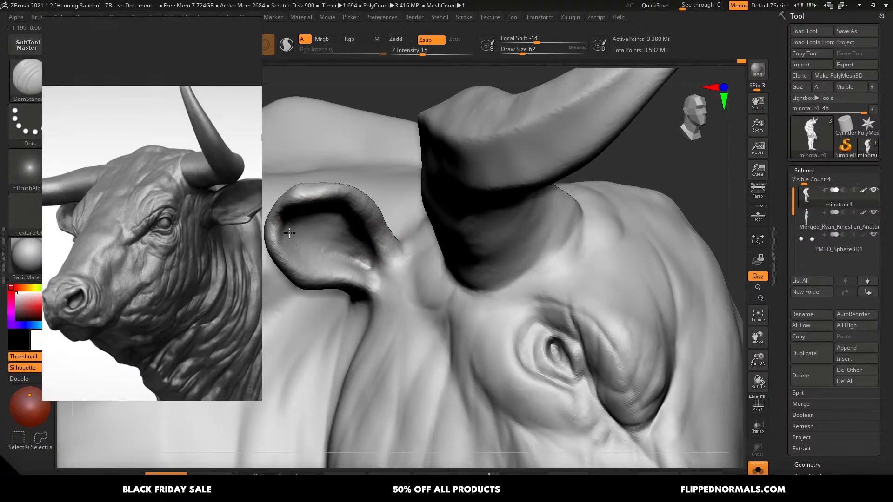
- Switch to the web browser and search the FlippedNormals marketplace for "skin kit"
key(alt+Tab)
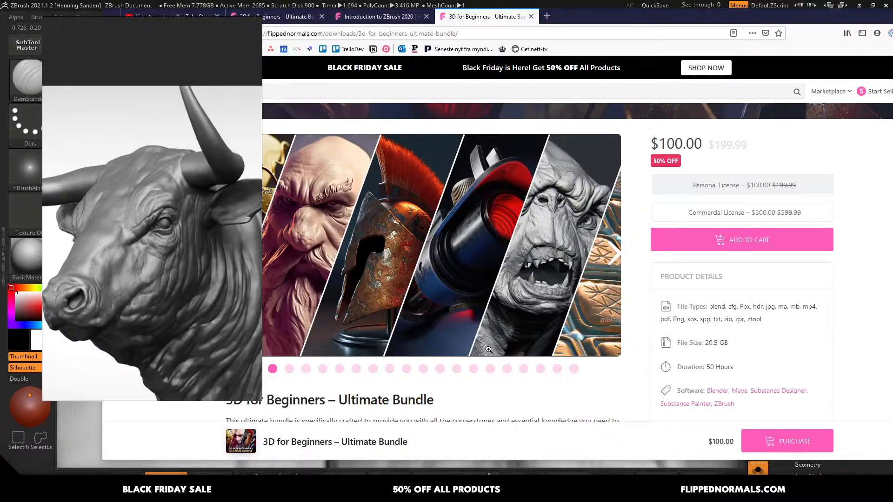
click(470, 93)
text(s)
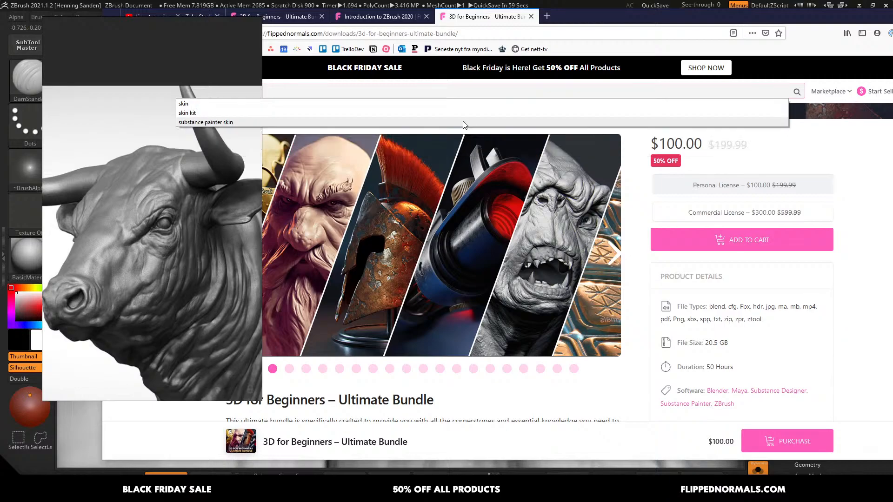
click(208, 113)
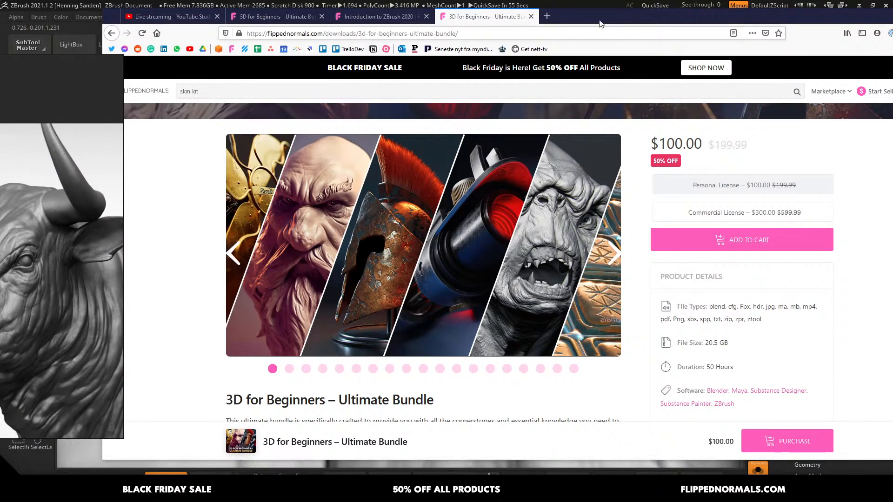
drag(590, 19, 636, 23)
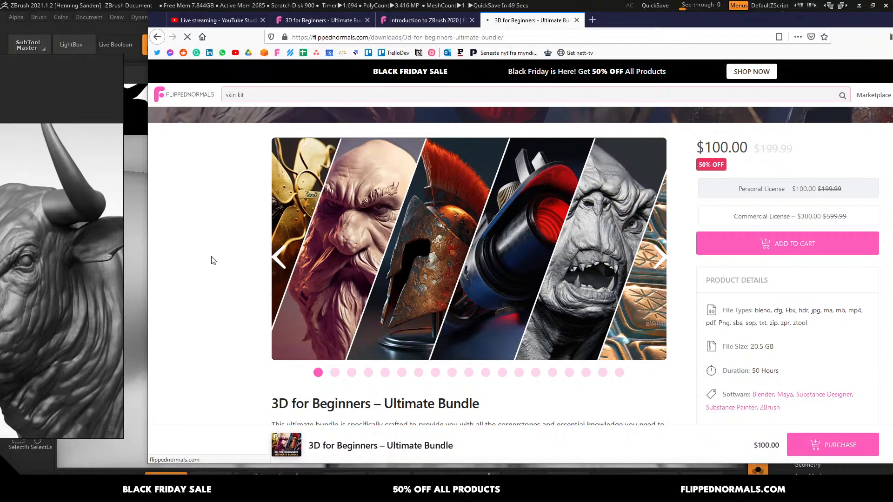
drag(148, 263, 156, 263)
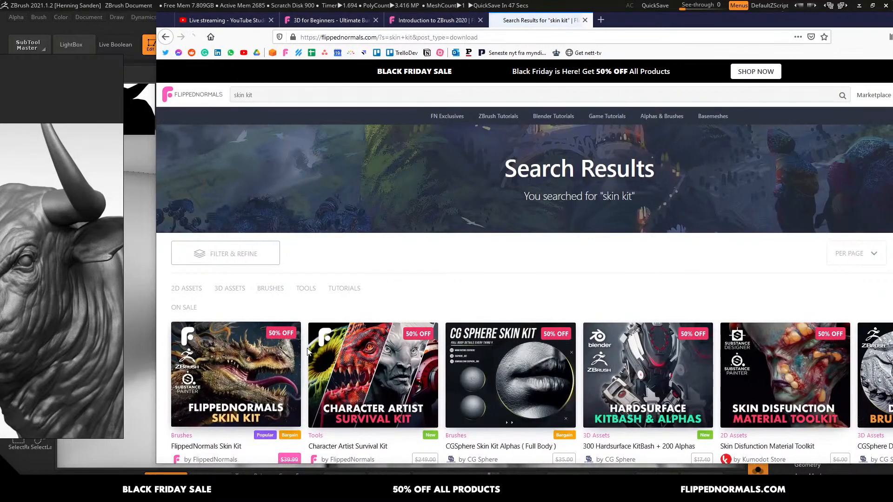
- Open the FlippedNormals Skin Kit product page and look through its gallery, demo clip and description
click(304, 363)
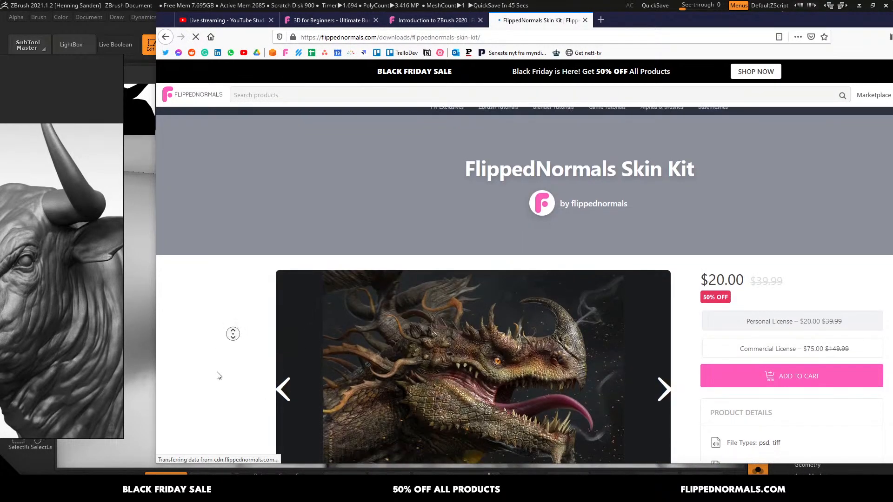
scroll(461, 251, down, 4)
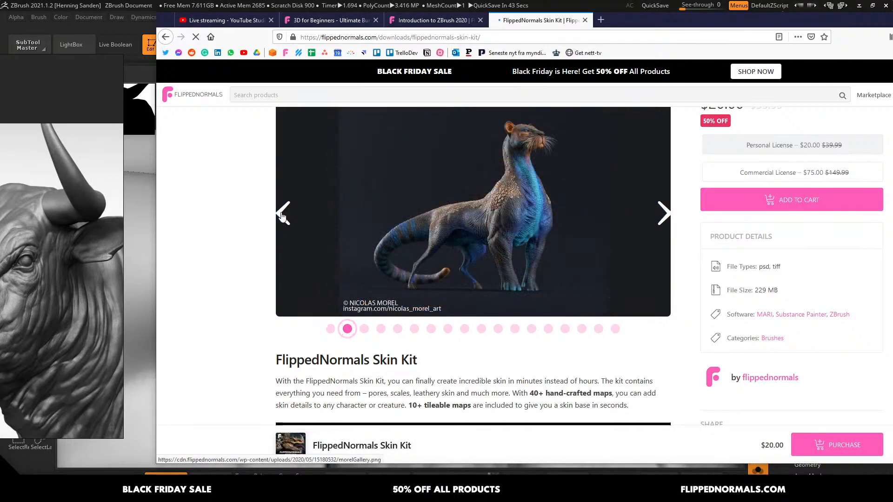
scroll(233, 303, down, 5)
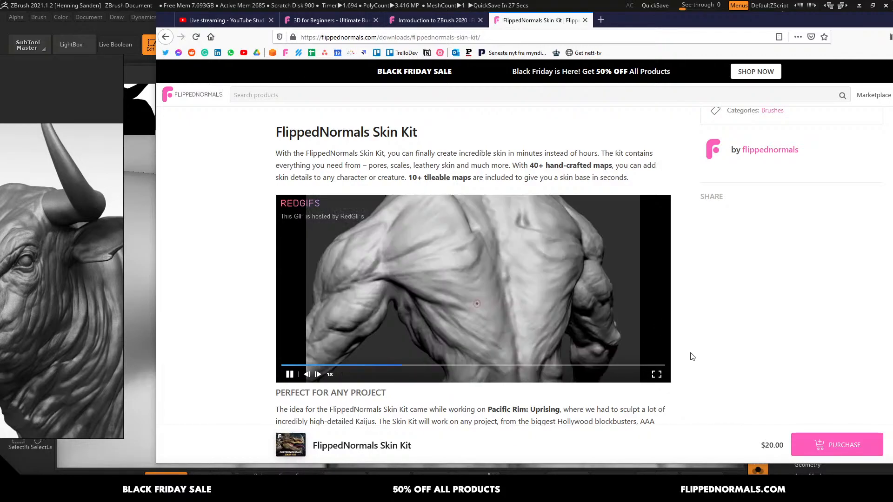
scroll(712, 241, up, 10)
drag(791, 290, 672, 281)
click(700, 290)
scroll(681, 350, down, 15)
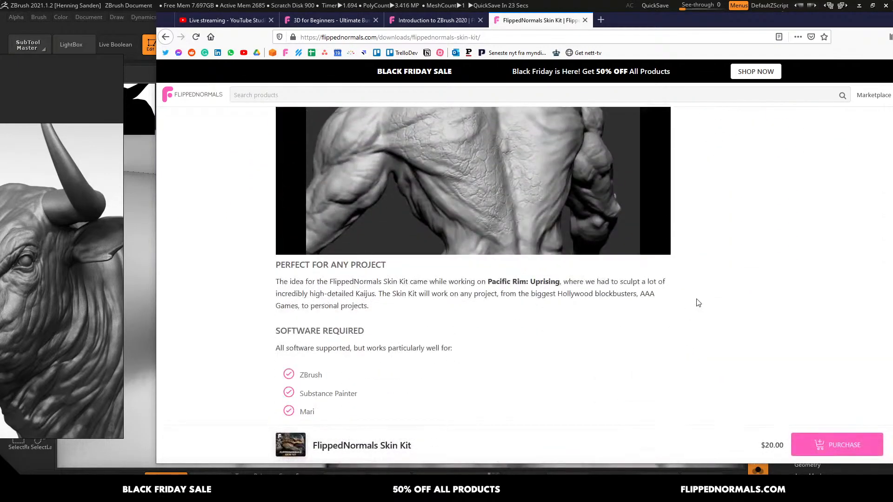
scroll(678, 266, up, 3)
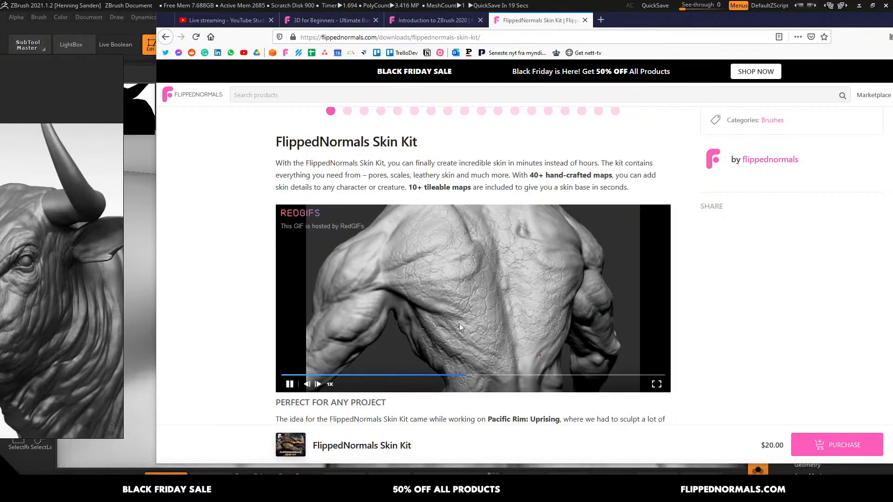
- Return to ZBrush, frame the minotaur's head in side view and set the brush draw size to 37
key(alt+Tab)
ctrl+right_drag(525, 282, 507, 266)
mouse_move(520, 301)
right_down()
mouse_move(608, 299)
mouse_move(529, 269)
mouse_move(422, 284)
mouse_move(503, 255)
mouse_move(481, 279)
mouse_move(493, 299)
right_up()
key(s)
drag(489, 291, 484, 291)
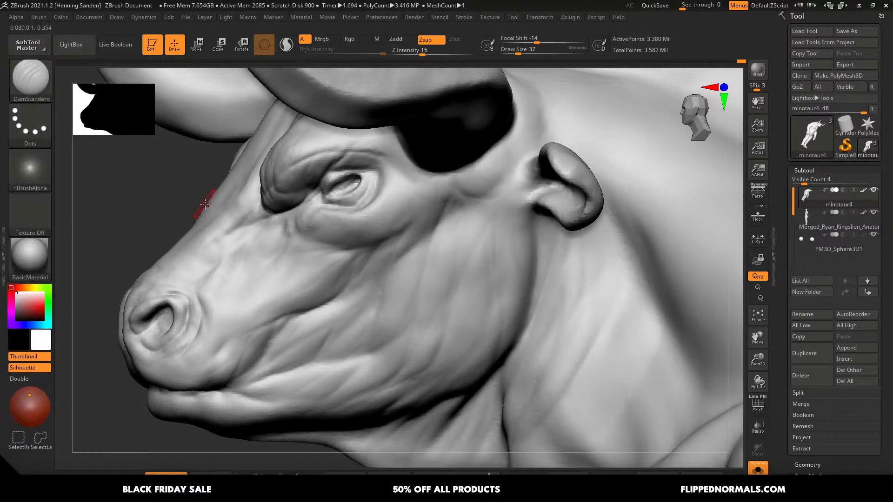
key(b)
key(s)
key(c)
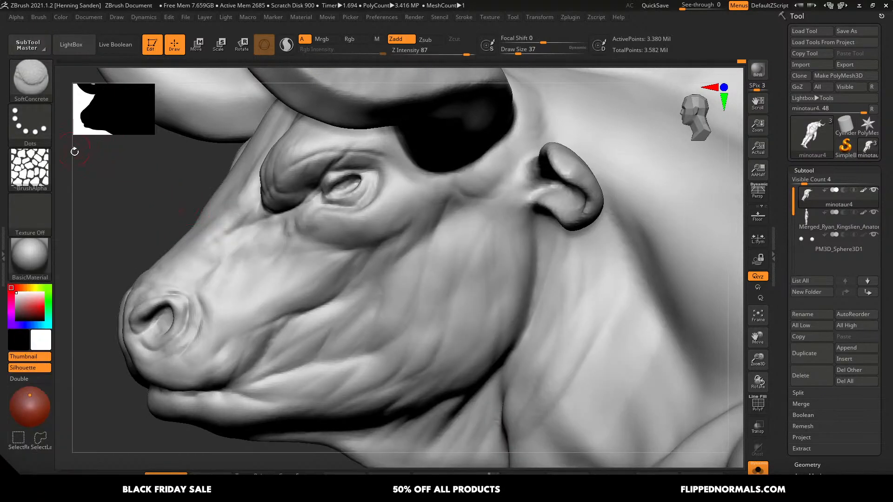
key(b)
key(Escape)
key(Caps_Lock)
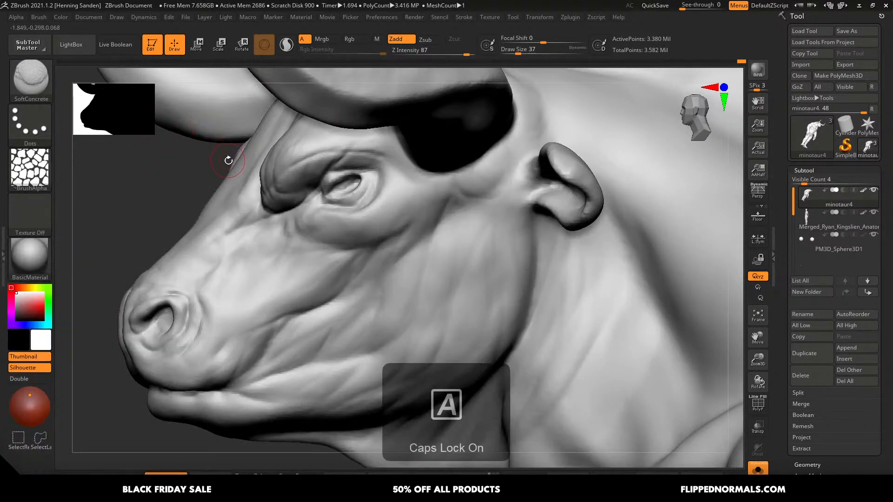
key(b)
key(Escape)
key(Caps_Lock)
key(shift+b)
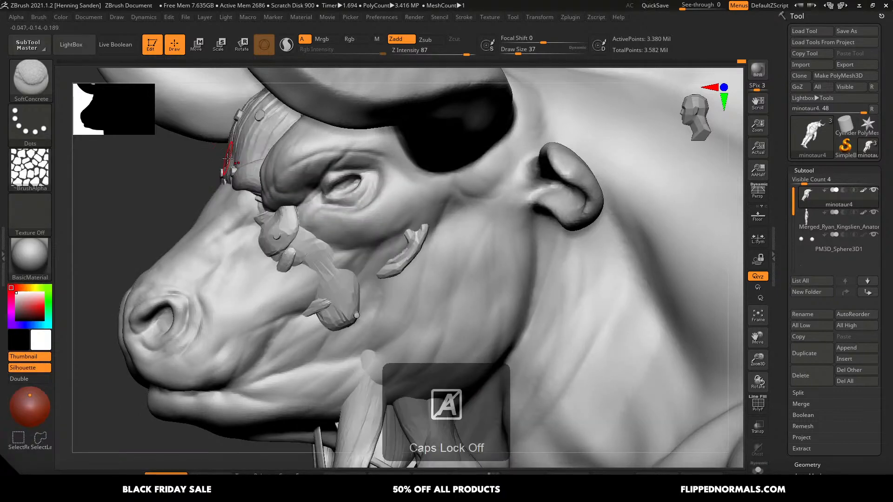
key(shift+b)
- Switch to the Standard brush and set its stroke type to DragRect
key(b)
key(s)
key(t)
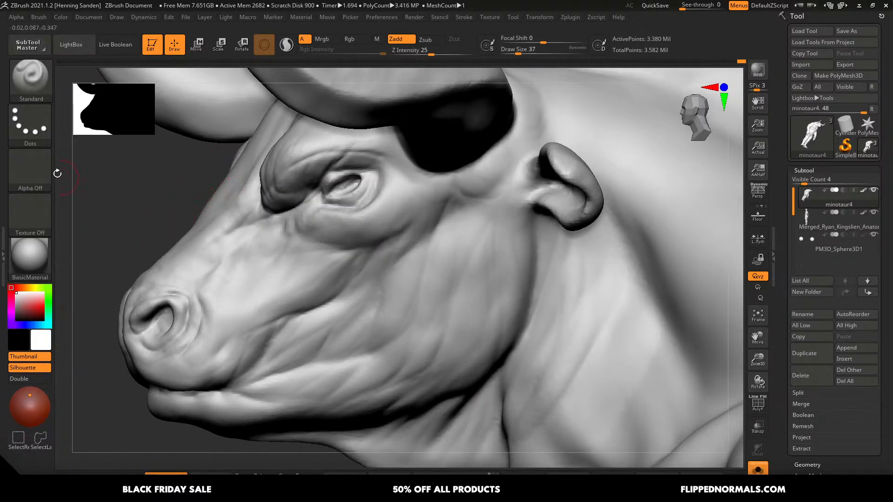
click(35, 136)
click(159, 142)
- Load the highFreq01 skin alpha from the psd alpha folder in LightBox onto the Standard brush
click(30, 170)
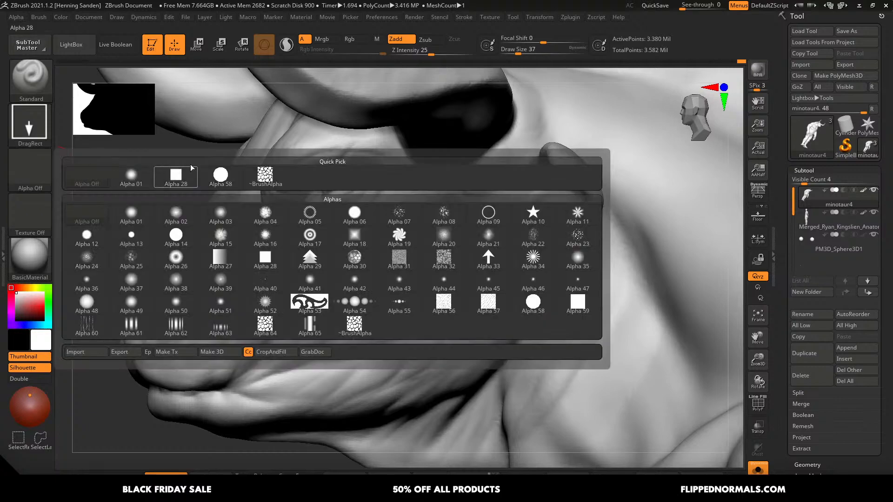
key(comma)
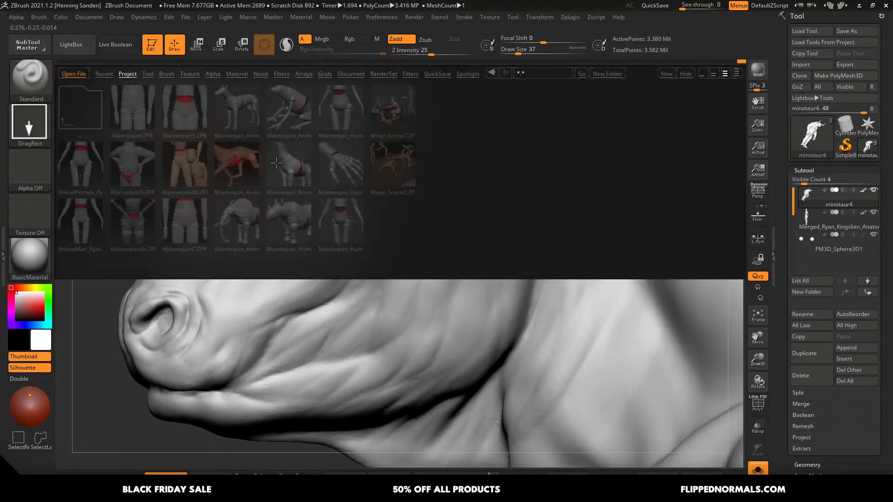
click(212, 73)
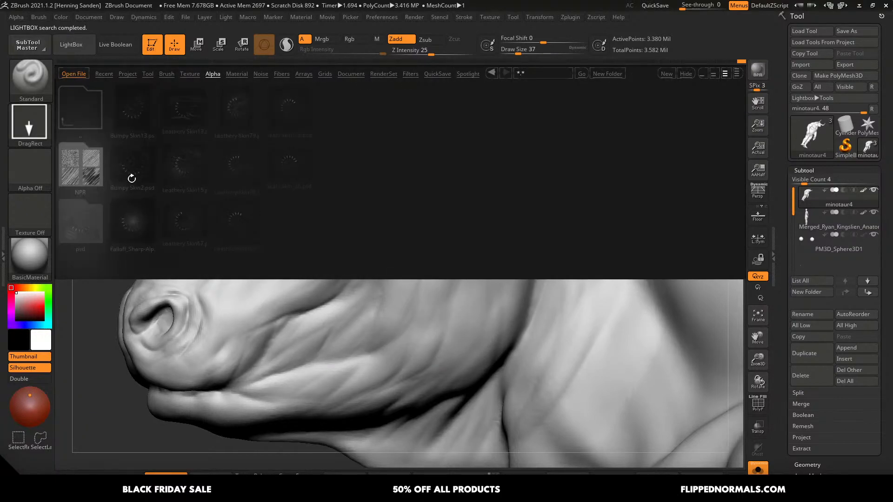
click(81, 209)
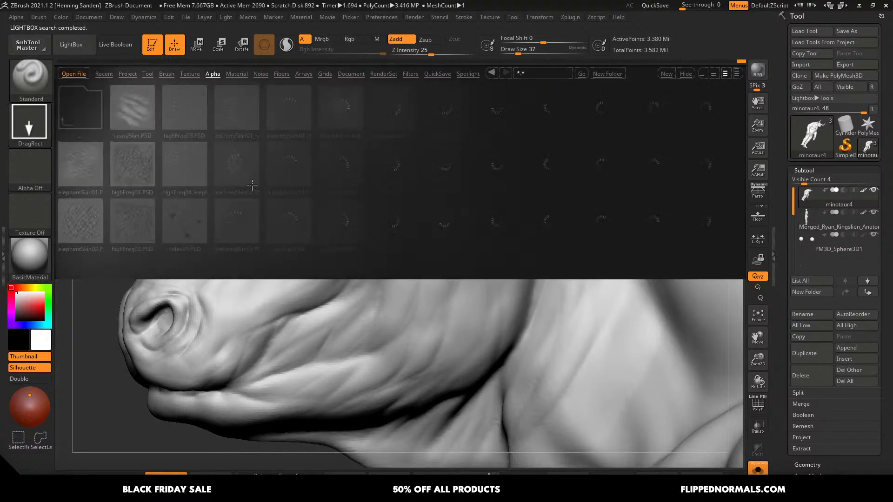
click(329, 221)
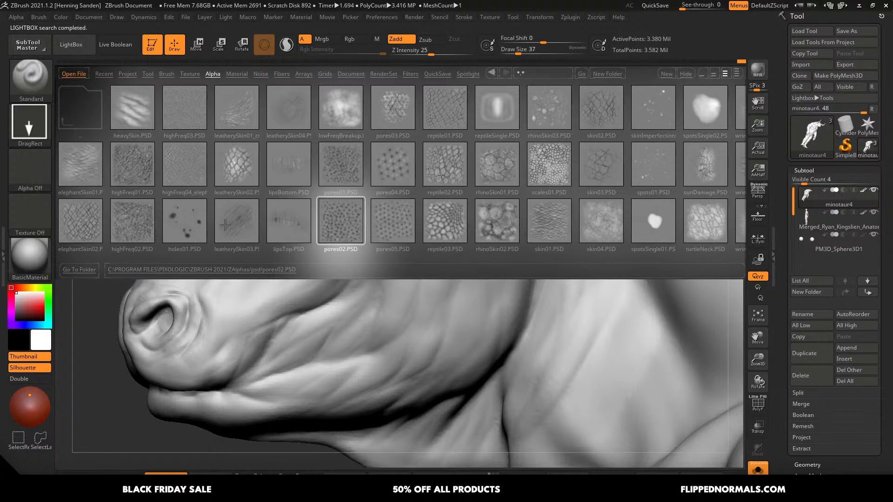
click(132, 173)
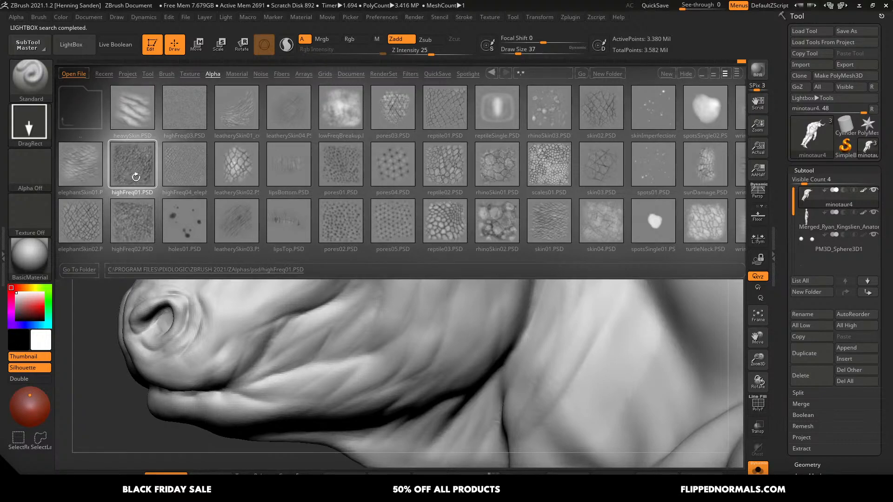
double_click(133, 173)
key(comma)
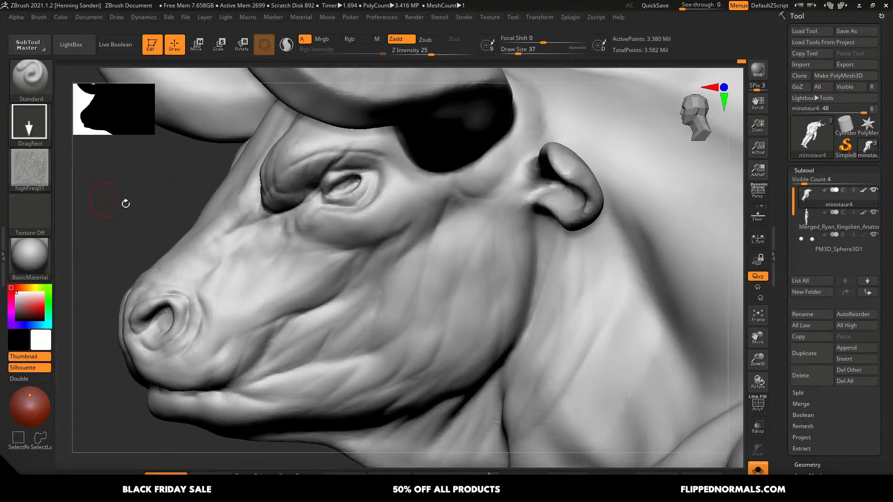
- Set the highFreq01 alpha's MidValue to 50
right_drag(549, 220, 493, 228)
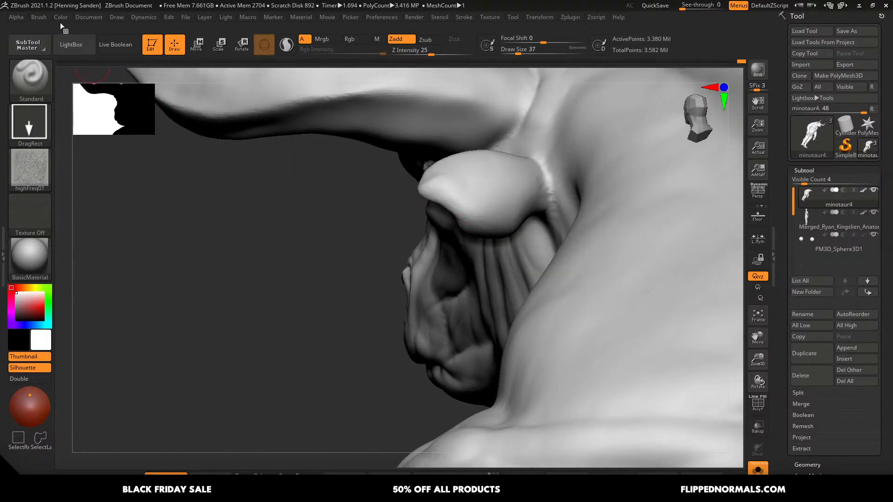
click(39, 16)
click(15, 18)
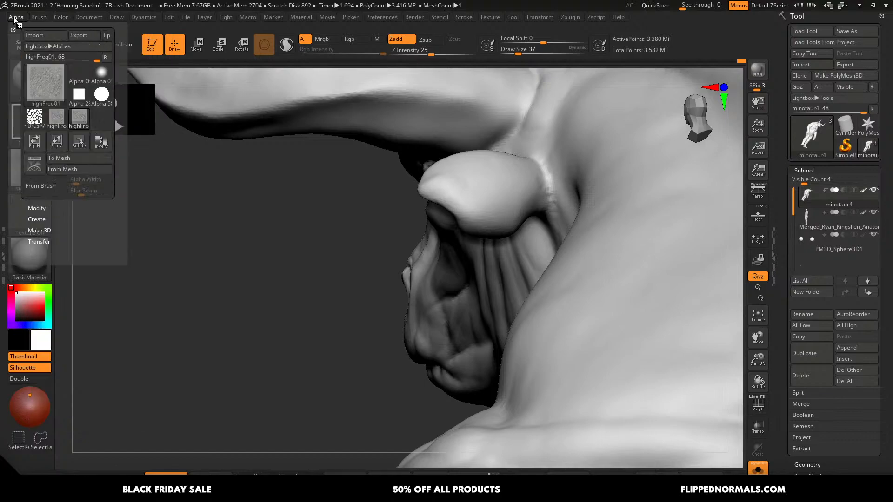
click(37, 208)
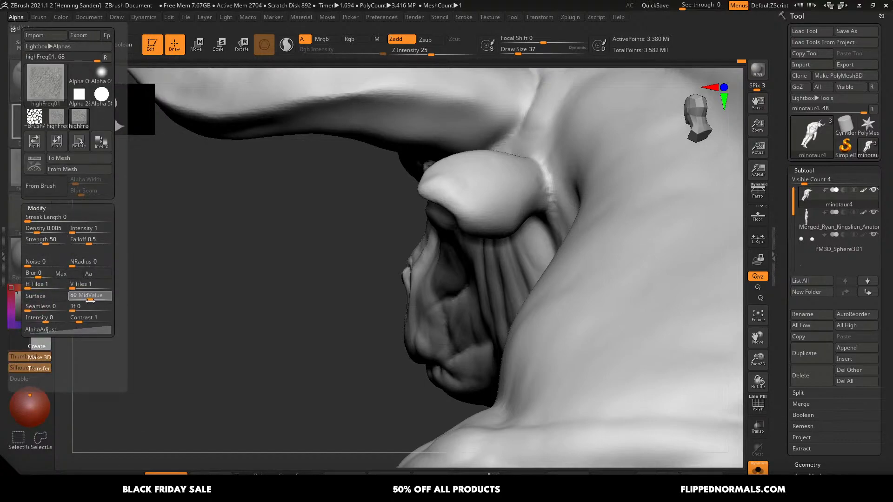
drag(90, 301, 89, 300)
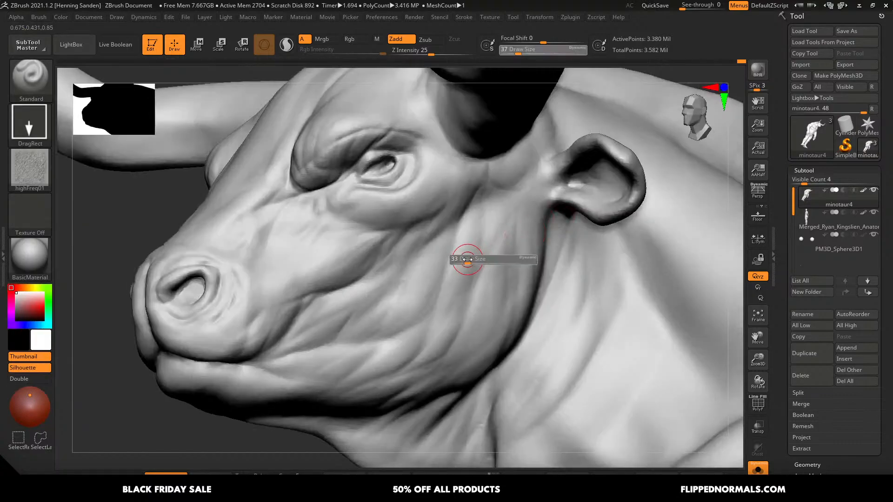
- Stamp the highFreq01 skin alpha over the minotaur's cheek, jaw and muzzle, reducing the brush draw size to 23
mouse_move(466, 259)
mouse_down()
mouse_move(518, 211)
mouse_move(535, 179)
mouse_up()
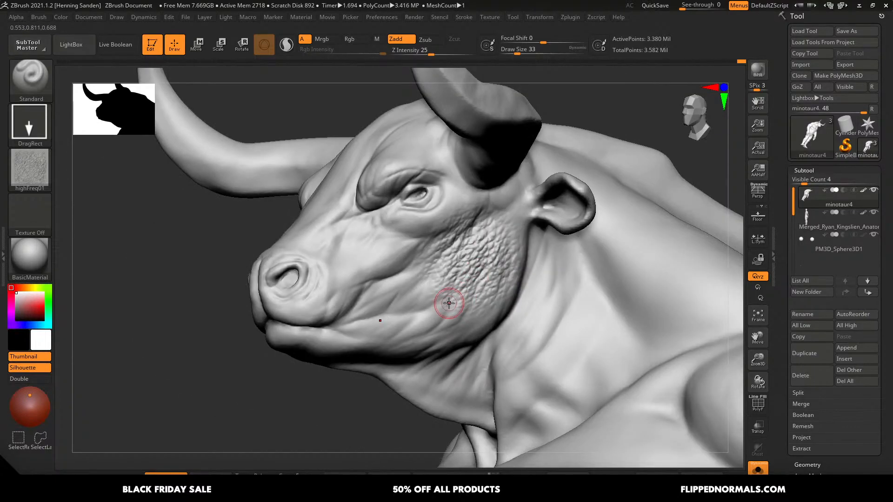
key(bracketleft)
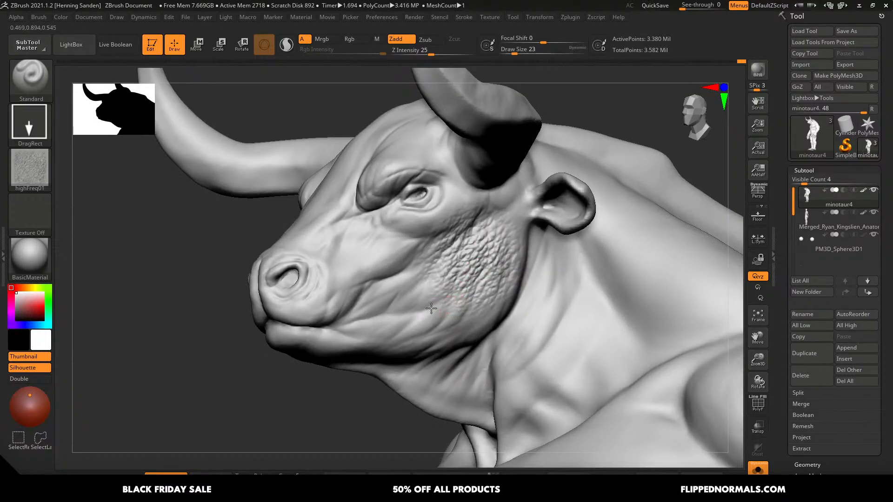
drag(430, 309, 443, 255)
right_drag(505, 295, 470, 262)
drag(436, 292, 466, 223)
drag(309, 276, 351, 170)
right_drag(389, 276, 382, 295)
drag(357, 293, 395, 280)
right_drag(403, 287, 436, 274)
- Undo the highFreq01 stamps on the minotaur's head
key(ctrl+z)
key(ctrl+z)
key(ctrl+z)
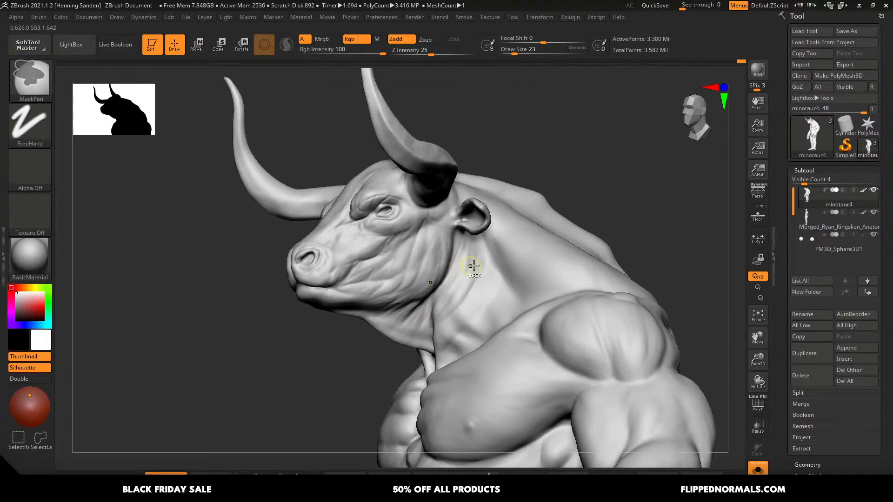
- Switch the active tool to a Sphere3D and convert it to a PolyMesh3D
click(846, 142)
click(818, 141)
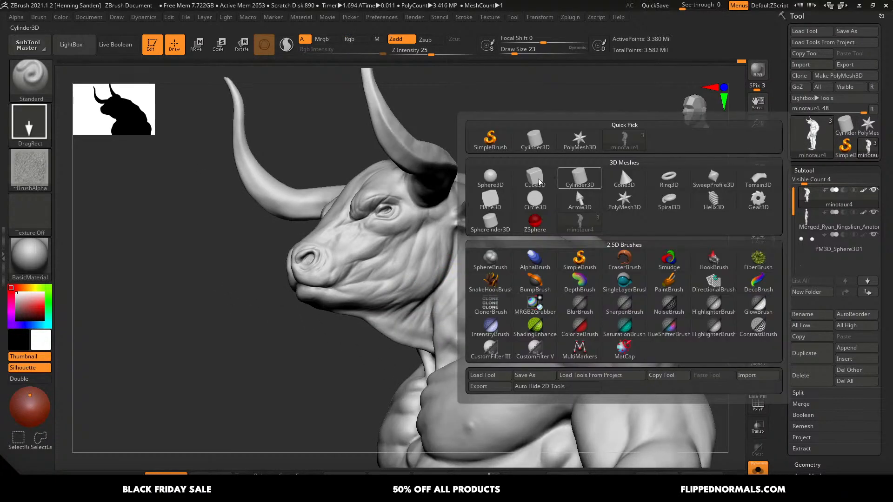
click(488, 177)
click(832, 76)
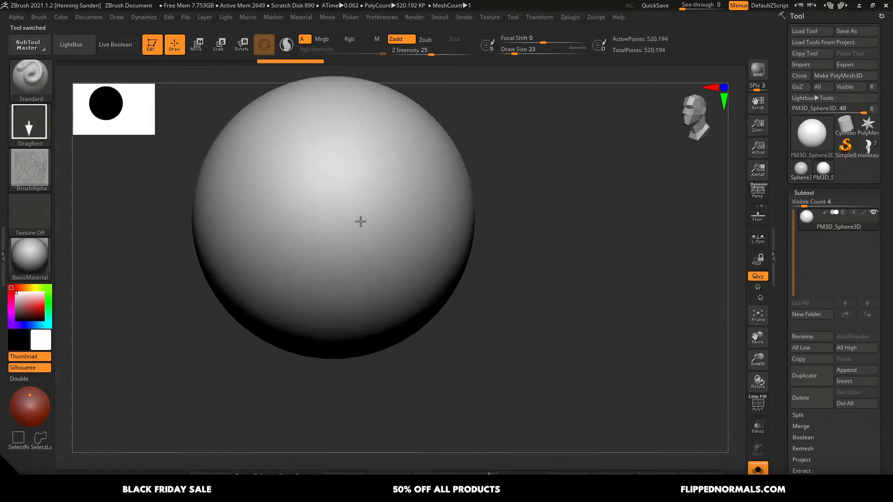
- Set the brush's Focal Shift to -100 and stamp overlapping patches of the highFreq01 alpha across the sphere
drag(358, 219, 434, 166)
key(ctrl+z)
drag(530, 39, 501, 39)
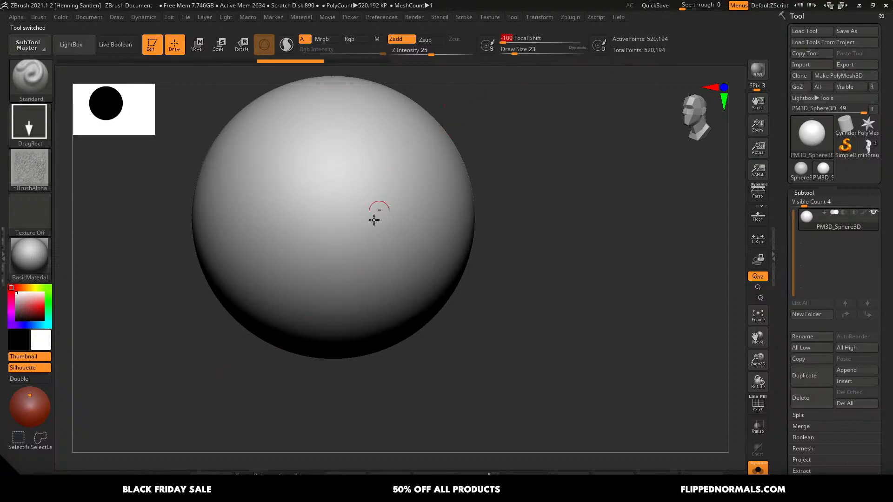
drag(373, 215, 440, 172)
right_drag(447, 208, 421, 210)
drag(427, 230, 483, 123)
alt+right_drag(416, 248, 467, 228)
right_drag(447, 247, 461, 246)
drag(394, 301, 460, 243)
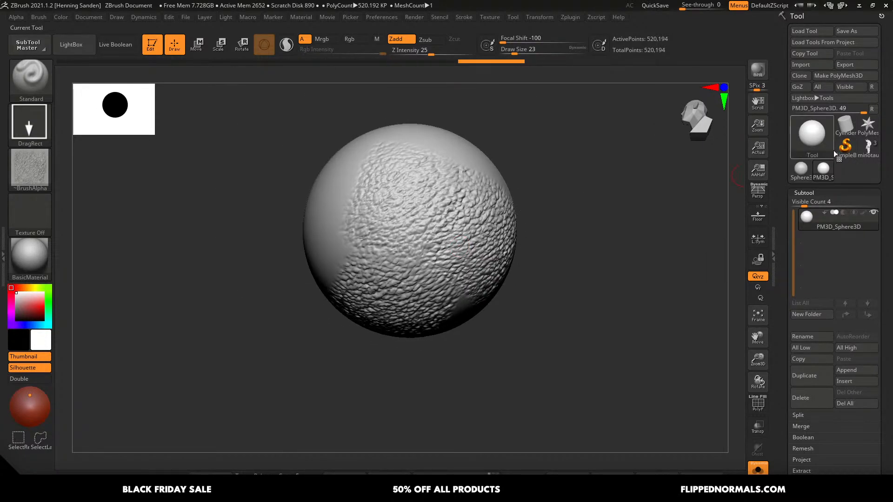
- Return to the minotaur4 tool, load the rhinoSkin01 alpha from LightBox onto the brush and open the alpha's Modify settings
click(871, 151)
right_drag(449, 240, 448, 273)
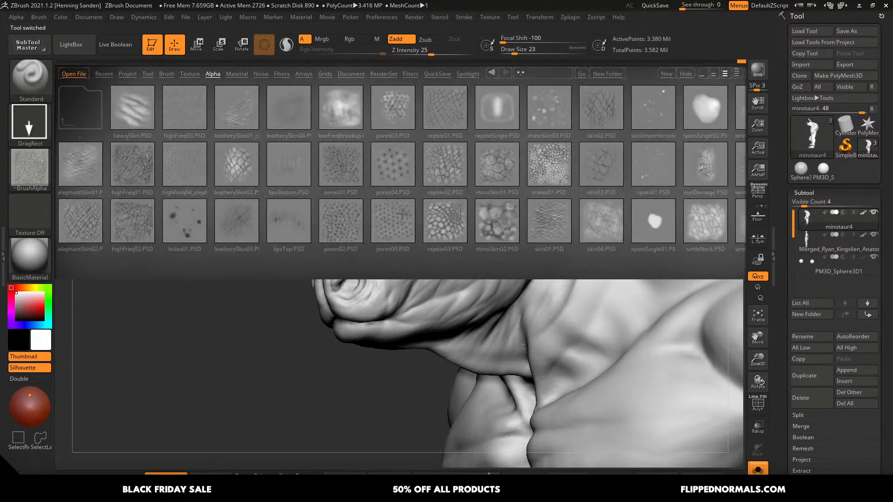
double_click(501, 180)
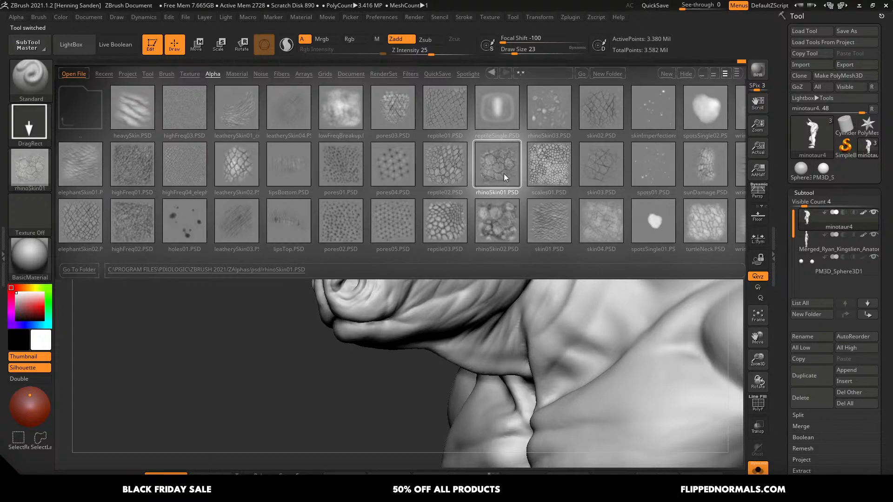
click(16, 17)
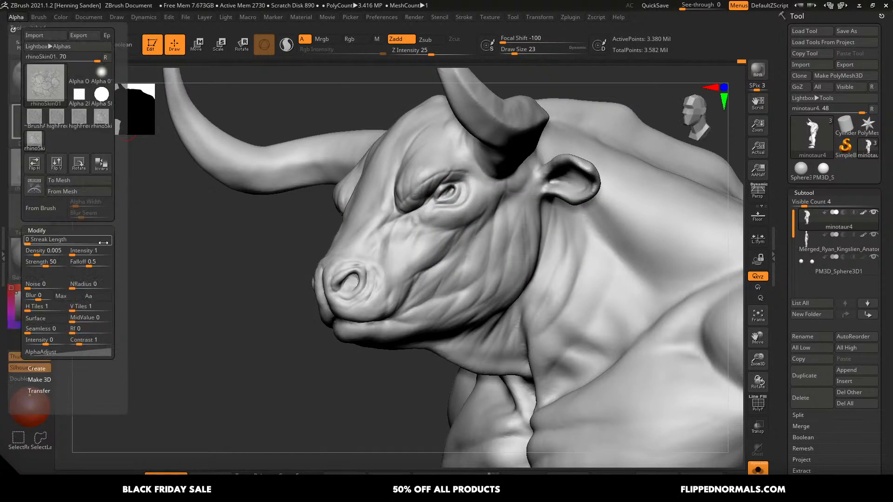
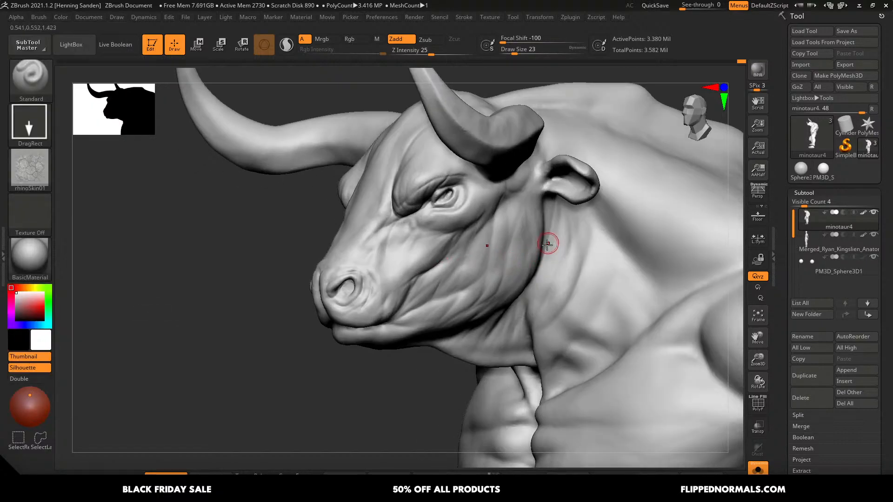
- Test the rhinoSkin01 alpha on the minotaur's back, undo the stamp and set the brush's Focal Shift to 0
drag(547, 244, 553, 224)
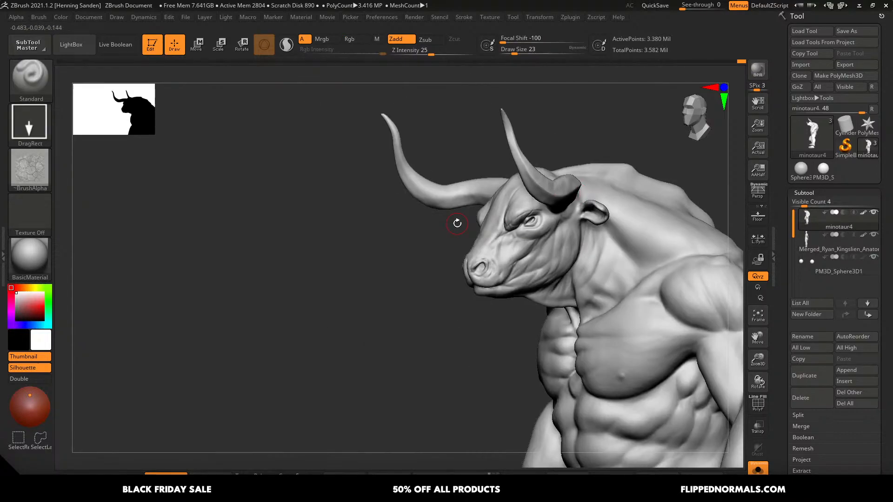
drag(455, 219, 510, 310)
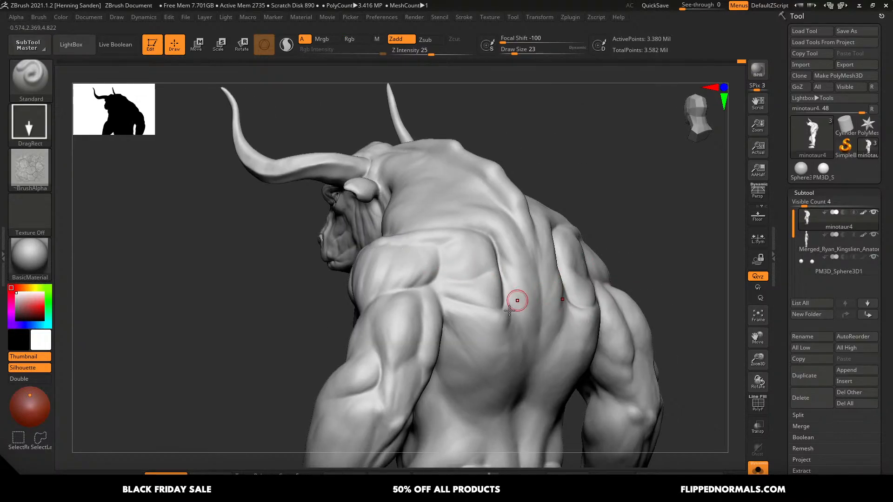
mouse_move(600, 304)
mouse_down()
mouse_move(560, 232)
mouse_move(559, 260)
mouse_up()
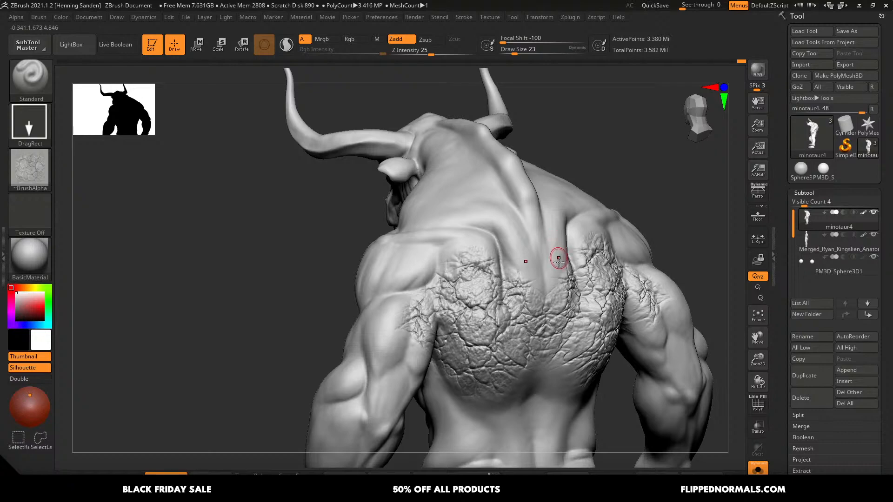
key(ctrl+z)
drag(504, 38, 541, 36)
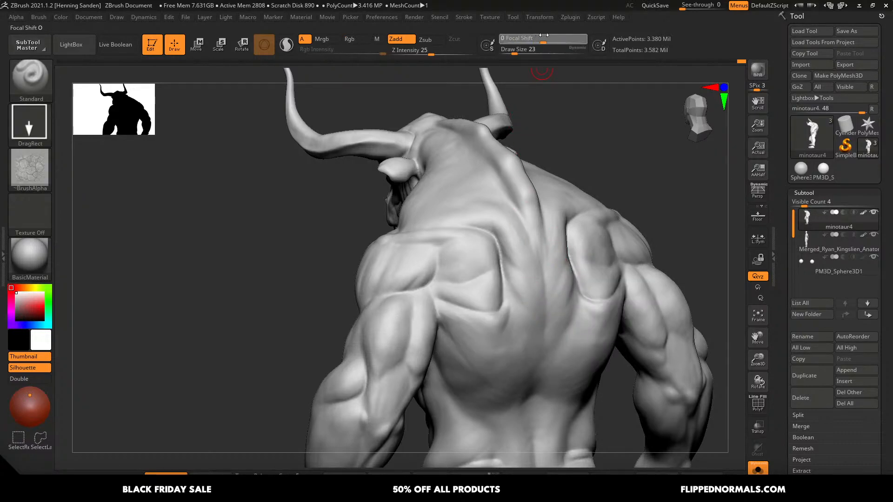
- Stamp the rhinoSkin01 alpha across the middle of the back and down onto the left buttock
mouse_move(623, 139)
mouse_down()
mouse_move(609, 144)
mouse_move(576, 89)
mouse_up()
mouse_move(516, 250)
mouse_down()
mouse_move(561, 183)
mouse_move(590, 209)
mouse_up()
mouse_move(466, 339)
mouse_down()
mouse_move(496, 263)
mouse_move(508, 266)
mouse_up()
alt+right_drag(526, 342, 493, 280)
mouse_move(492, 279)
mouse_down()
mouse_move(541, 223)
mouse_move(550, 229)
mouse_move(559, 179)
mouse_up()
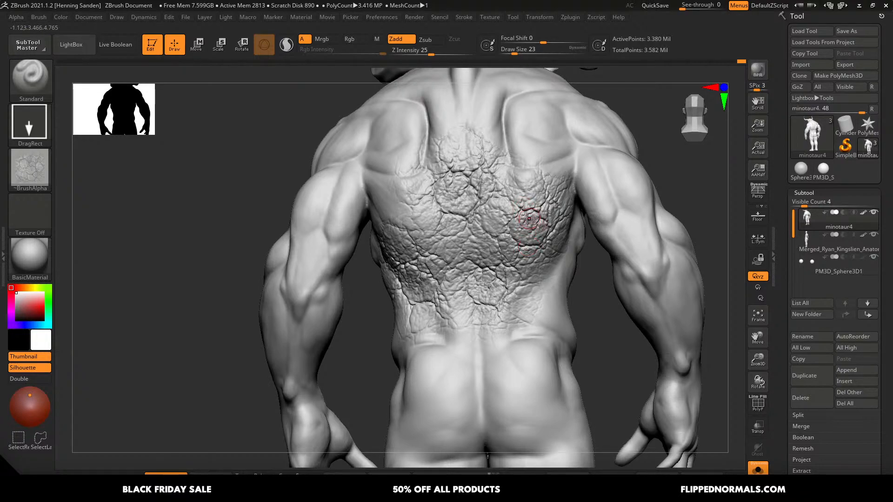
right_drag(527, 235, 517, 265)
drag(446, 376, 504, 330)
right_drag(492, 344, 499, 345)
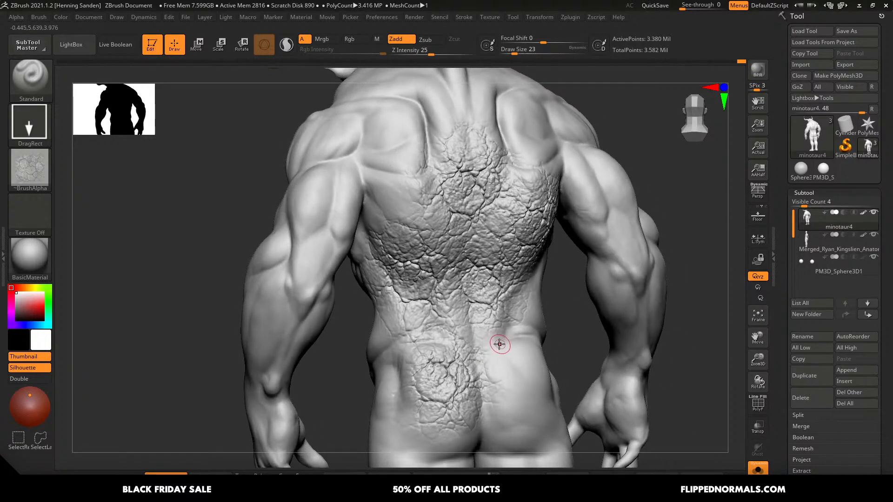
- Stamp rhinoSkin01 skin over the left shoulder blade, shoulder, upper arm and elbow, and beside the upper spine
alt+right_drag(439, 340, 485, 323)
drag(375, 189, 504, 180)
right_drag(572, 272, 609, 267)
alt+right_drag(506, 189, 518, 253)
drag(457, 186, 520, 183)
drag(425, 204, 449, 204)
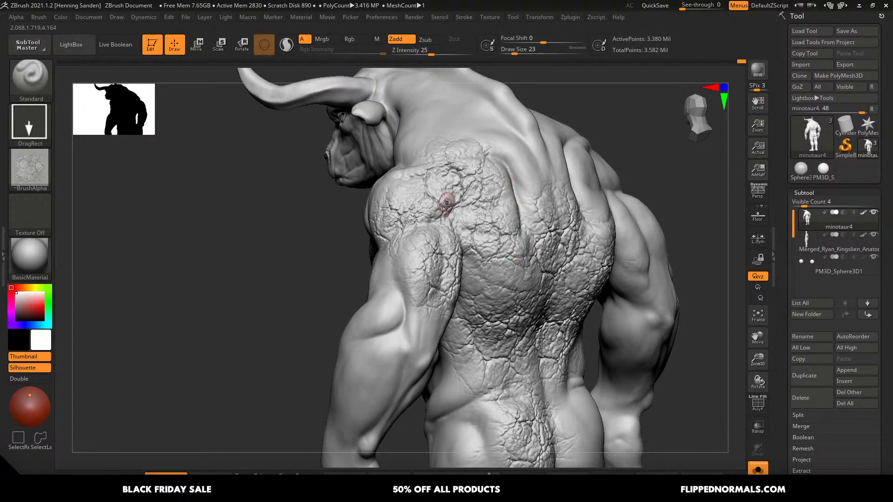
right_drag(410, 279, 439, 278)
drag(385, 283, 439, 282)
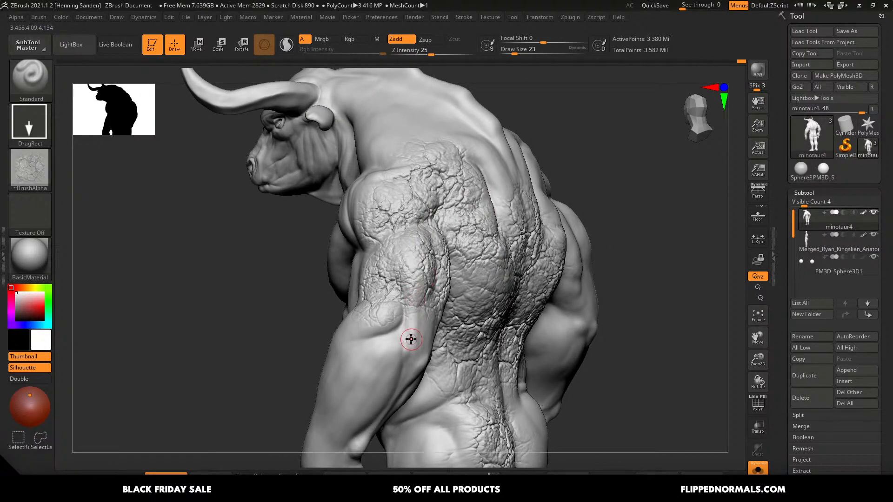
drag(408, 337, 468, 301)
right_drag(511, 245, 470, 239)
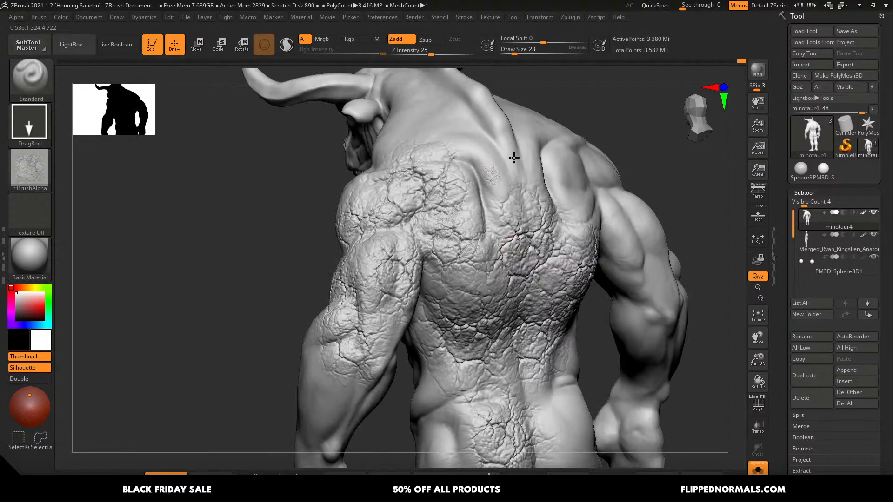
drag(489, 178, 557, 143)
- Cover the lower back, both buttocks and the sides of the waist with overlapping rhinoSkin01 stamps
ctrl+right_drag(533, 284, 515, 306)
alt+right_drag(521, 303, 521, 258)
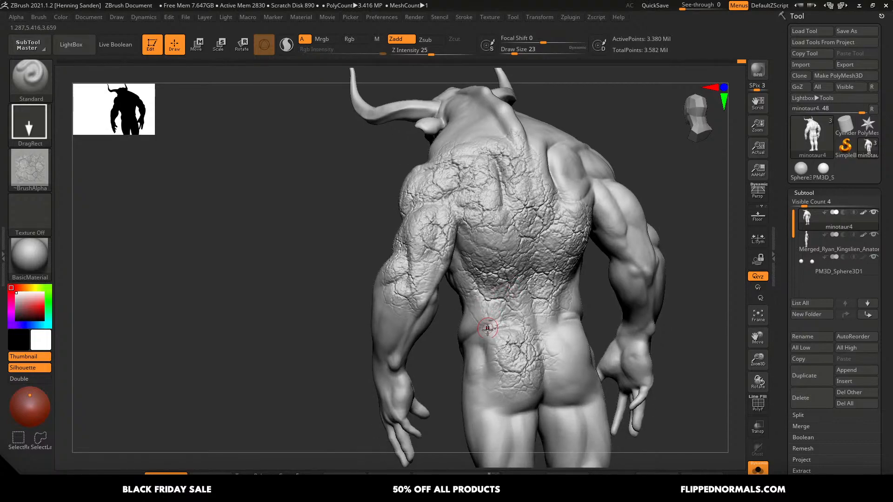
drag(499, 351, 521, 347)
drag(475, 325, 522, 318)
right_drag(571, 332, 567, 326)
drag(588, 324, 615, 331)
right_drag(584, 302, 569, 298)
drag(583, 297, 631, 283)
right_drag(604, 315, 599, 303)
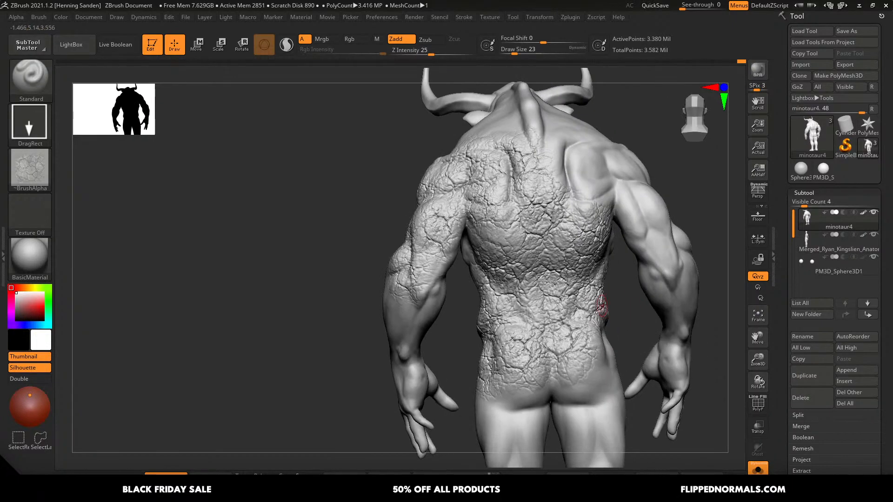
- Extend the rhinoSkin01 stamps over the right shoulder blade, the base of the neck and the right upper arm
drag(573, 160, 642, 157)
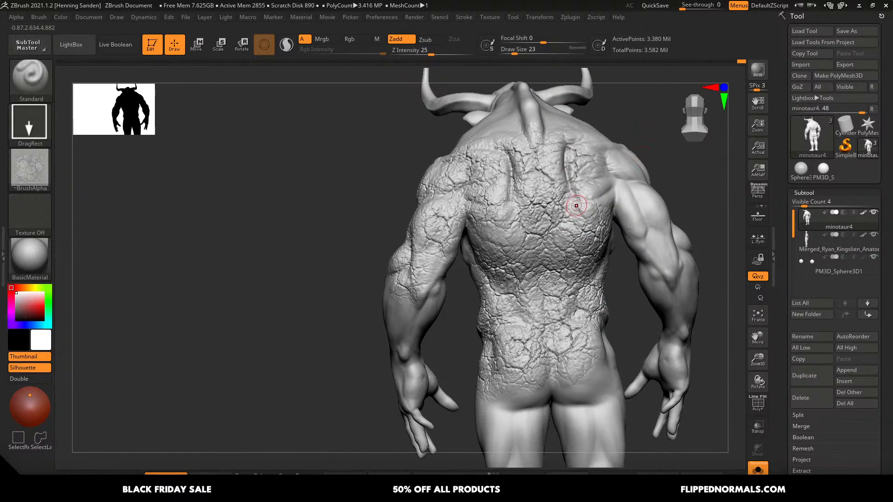
right_drag(567, 257, 565, 289)
drag(550, 187, 590, 147)
right_drag(527, 189, 576, 191)
drag(482, 184, 518, 184)
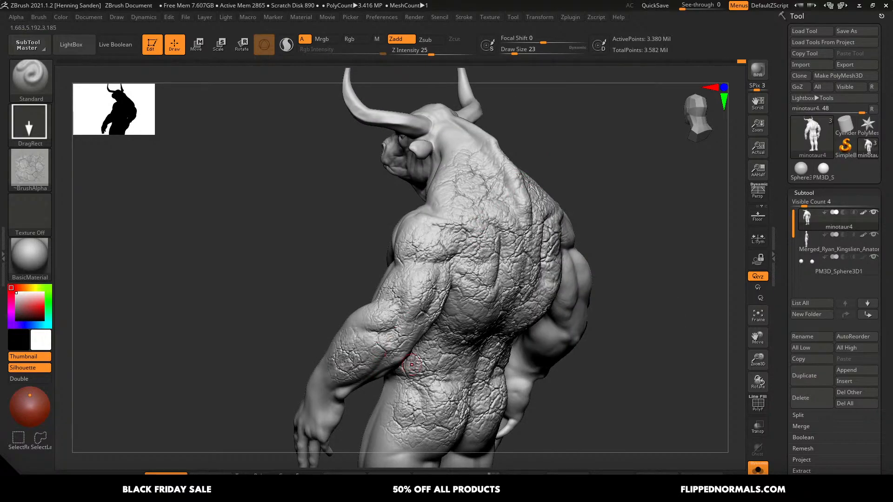
right_drag(416, 363, 549, 296)
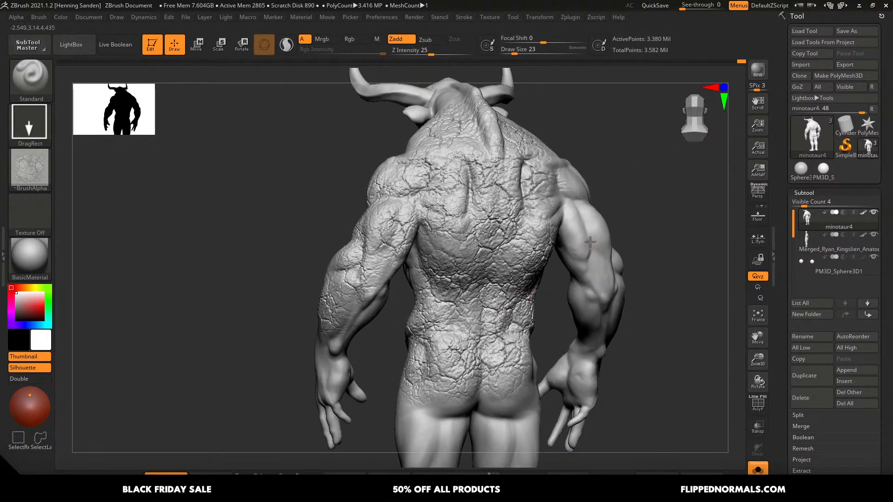
drag(589, 242, 641, 229)
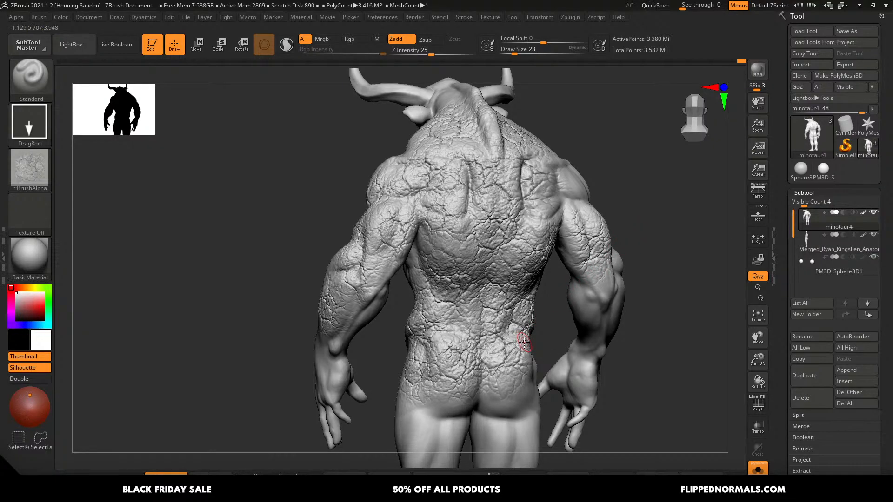
- Undo all the rhinoSkin01 stamps on the back, buttocks, neck and arms, including one more test stamp on the mid-back
key(ctrl+z)
key(ctrl+z)
key(ctrl+z)
key(ctrl+z)
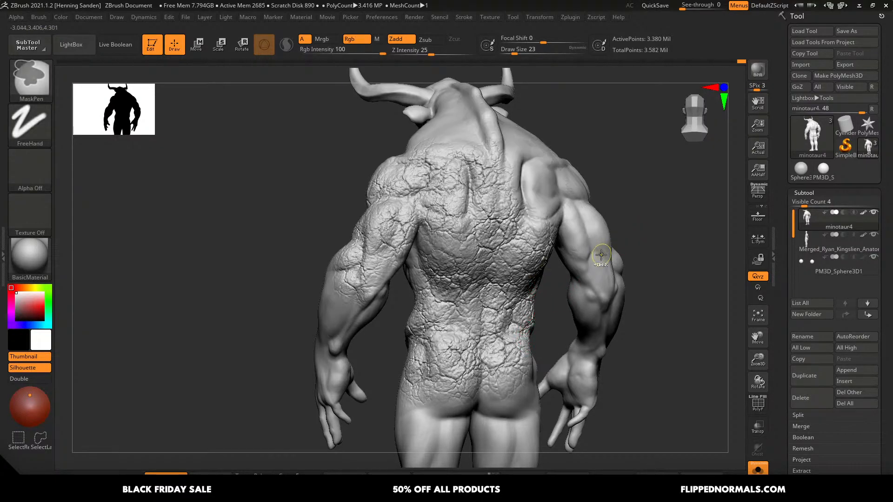
key(ctrl+z)
key(ctrl+z)
key(ctrl+z)
key(ctrl+z)
key(ctrl+z)
key(ctrl+z)
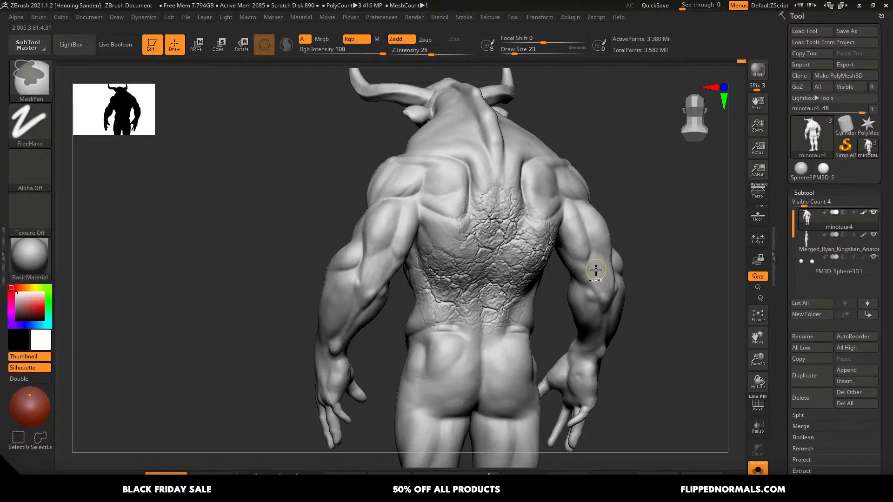
key(ctrl+z)
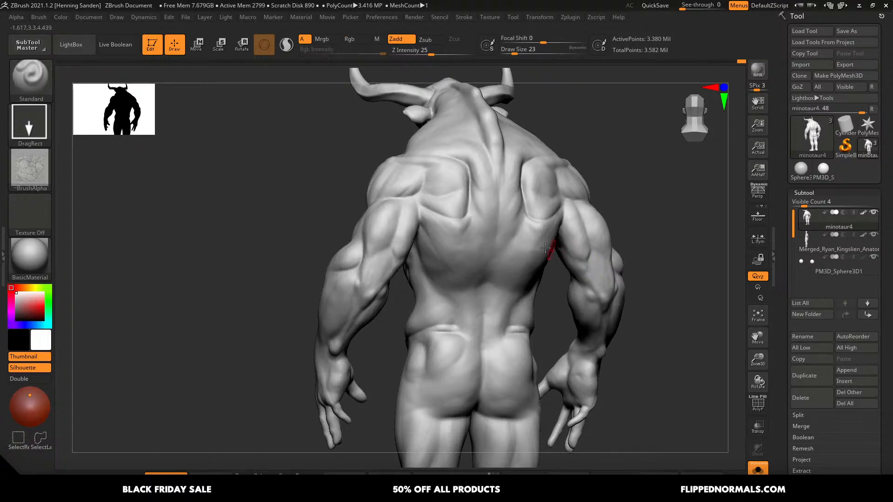
drag(486, 238, 531, 219)
key(ctrl+z)
- Switch to the ClayBuildup brush, raise its draw size to 54 and refine the lower inner corner of the left shoulder blade
key(b)
key(c)
key(b)
alt+right_drag(466, 197, 461, 232)
key(s)
drag(461, 231, 467, 232)
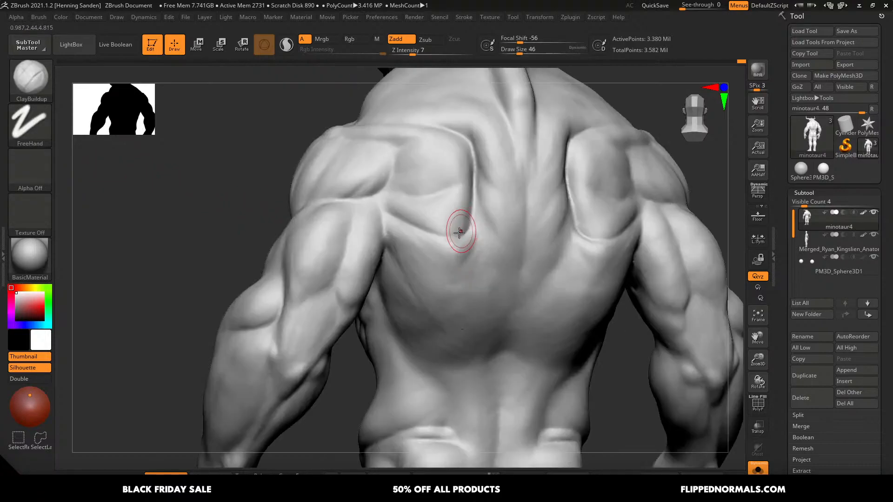
key(shift)
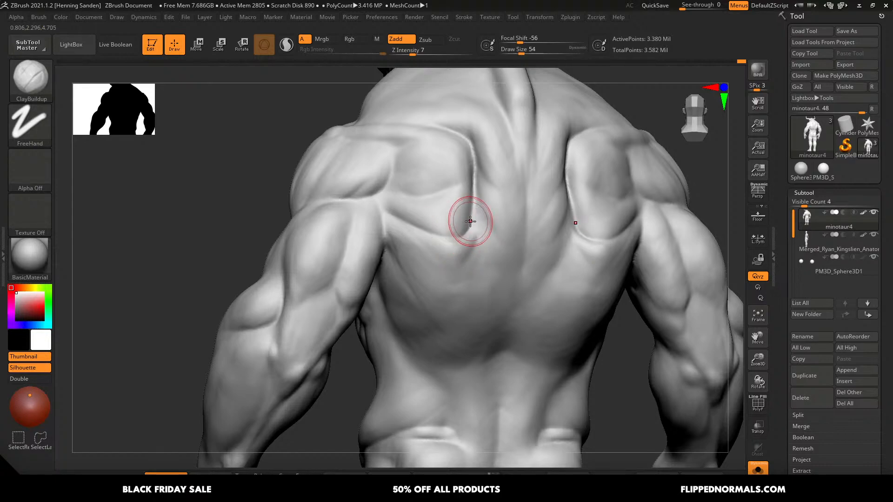
right_drag(459, 219, 450, 230)
- Refine the muscle forms on the left shoulder blade with finer ClayBuildup strokes, reducing the draw size to 23
key(s)
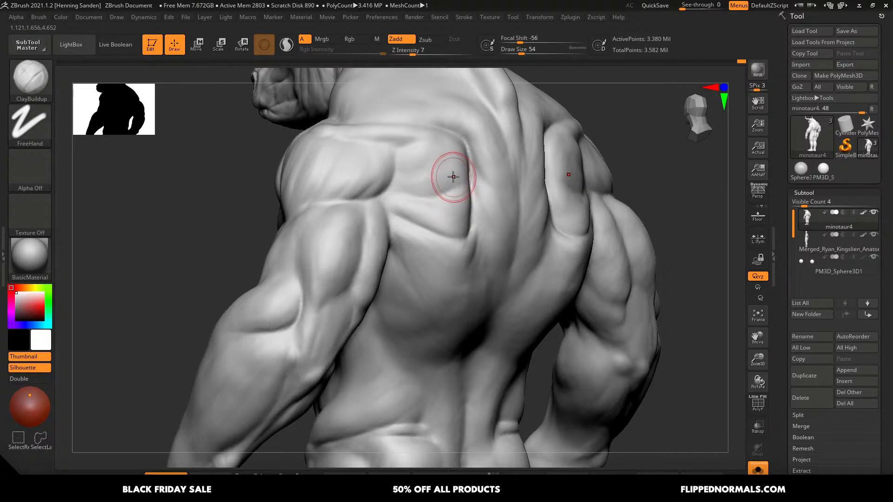
key(s)
drag(453, 177, 450, 177)
drag(458, 174, 420, 185)
key(s)
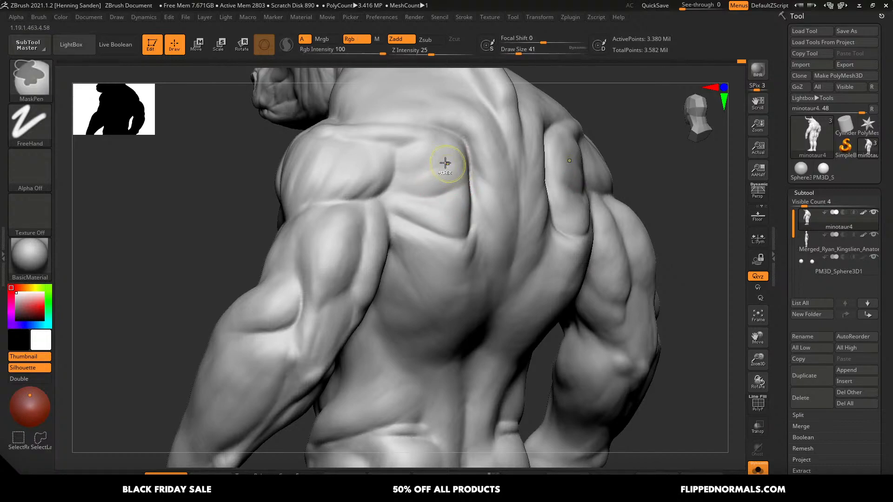
key(ctrl+z)
key(s)
drag(433, 144, 428, 144)
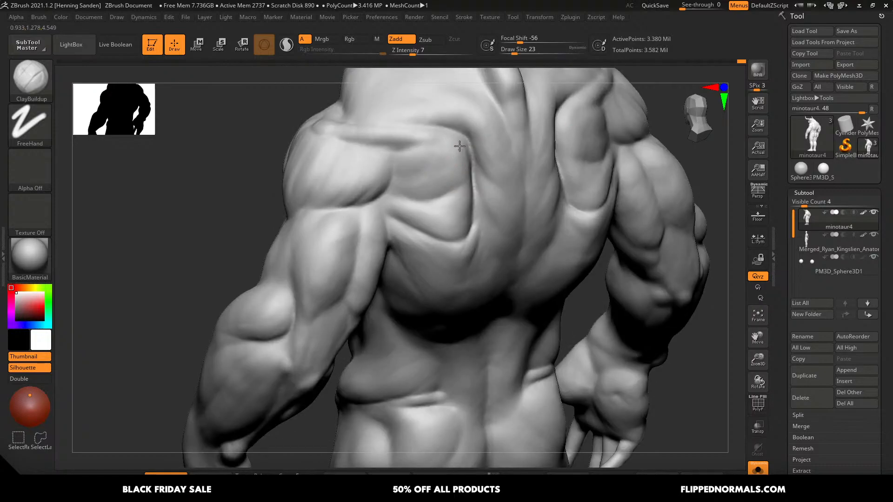
- Enlarge the brush to 51 and then 71 to build up the upper back beside the spine and the area below the left shoulder blade
key(s)
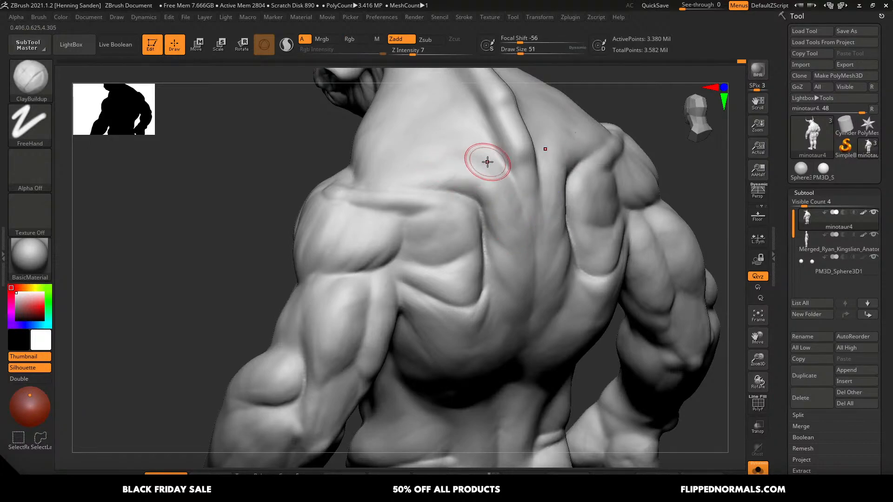
key(s)
drag(487, 162, 512, 152)
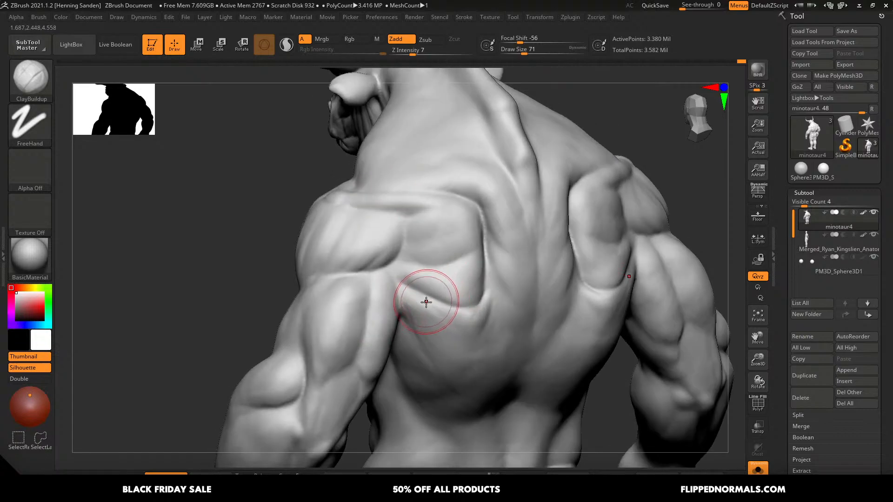
drag(425, 301, 408, 282)
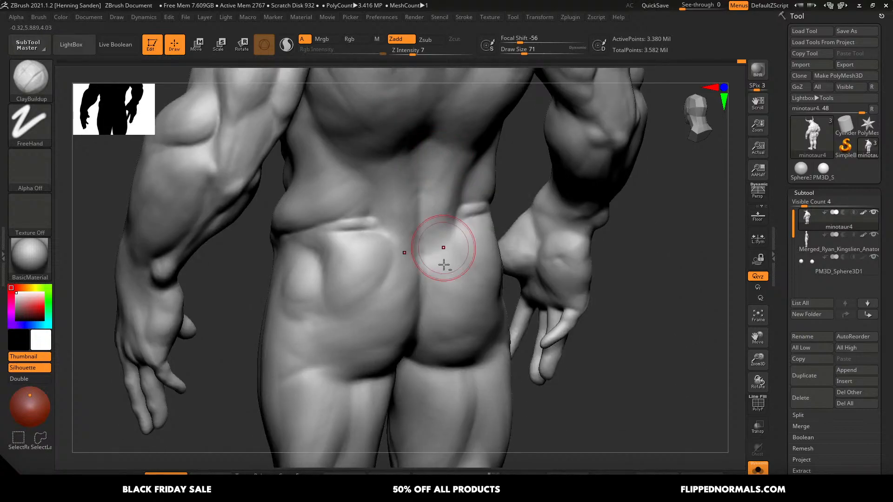
- Build up the lower half of the left buttock with outward ClayBuildup strokes at draw sizes 62 and 74
key(s)
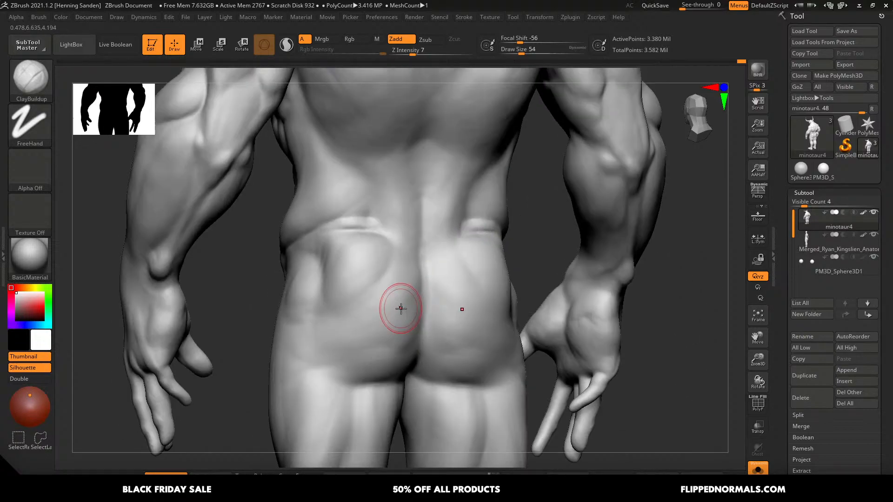
key(])
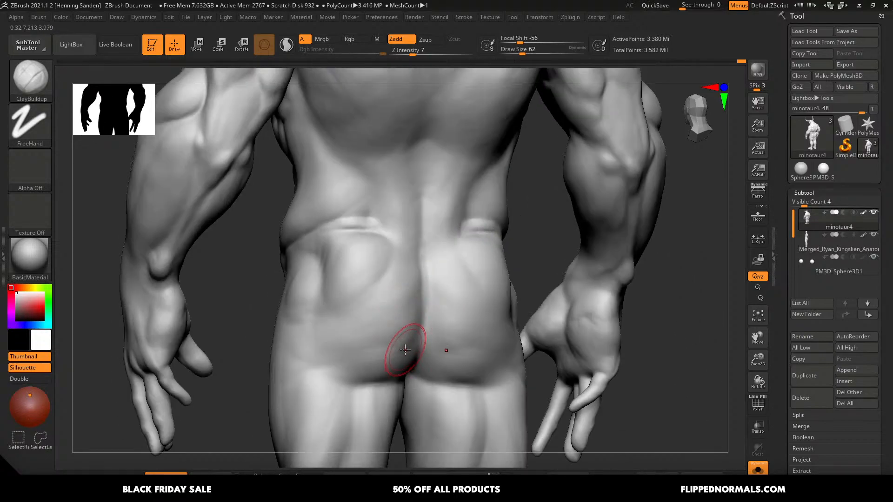
drag(390, 362, 344, 369)
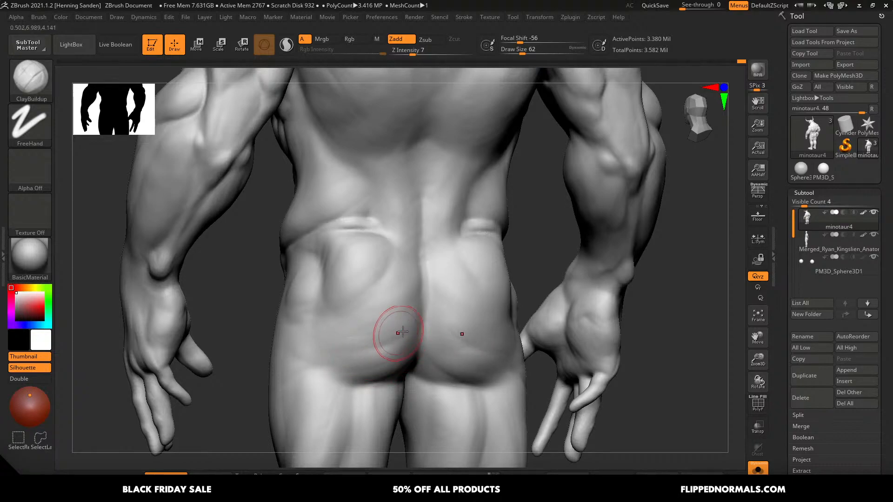
drag(402, 331, 349, 349)
drag(403, 296, 358, 308)
key(s)
drag(385, 280, 388, 280)
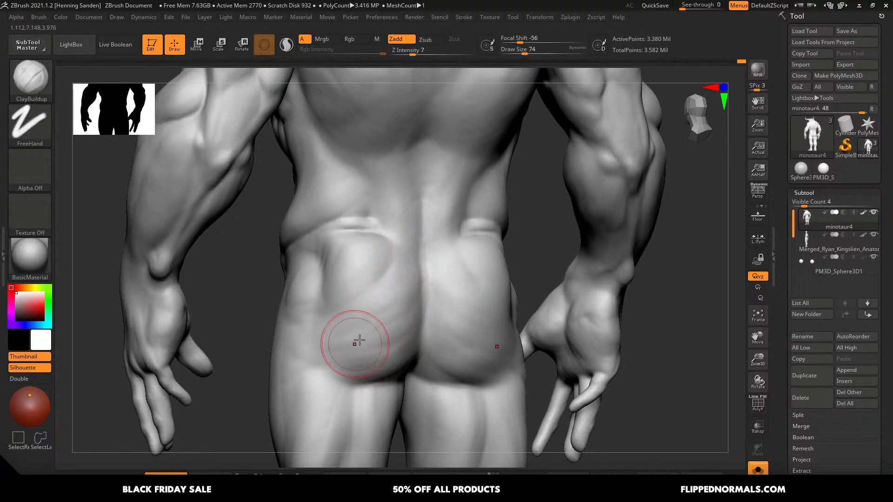
drag(369, 361, 313, 370)
- Shape the lower inner edge of the left buttock beside the cleft with a draw size of 65
alt+right_drag(373, 362, 437, 318)
key([)
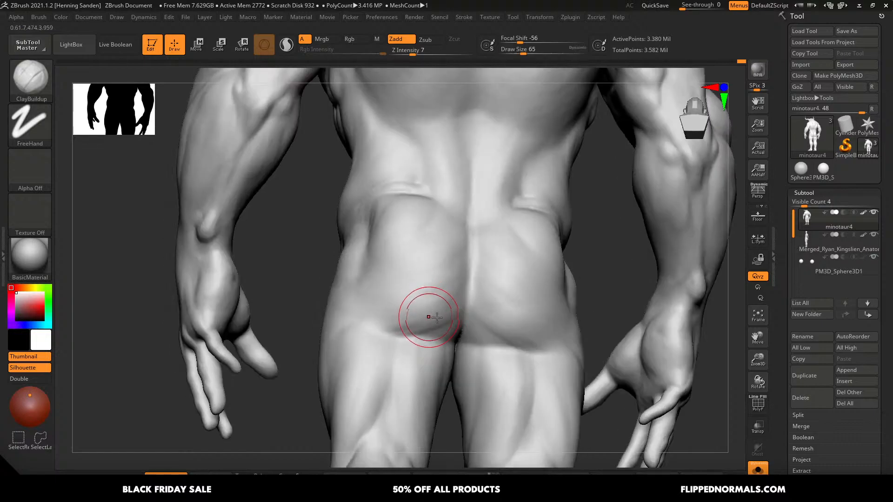
drag(429, 317, 446, 332)
key(])
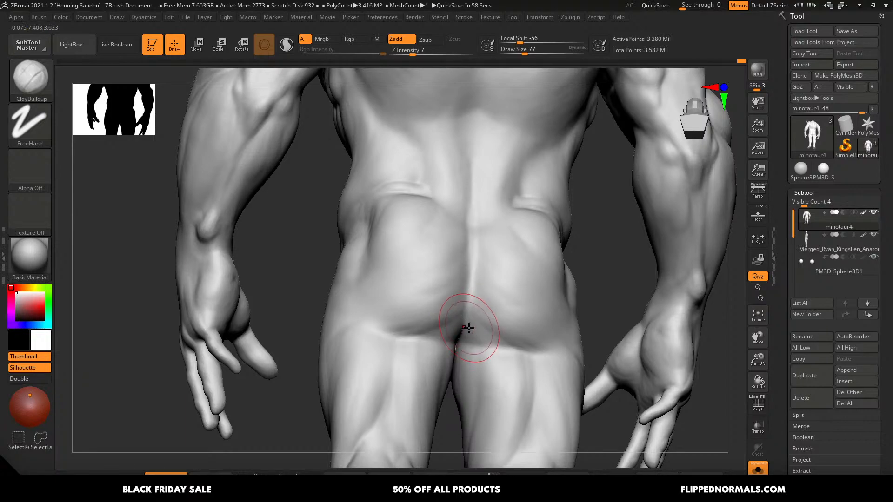
mouse_move(469, 306)
alt+right_down()
mouse_move(464, 237)
mouse_move(463, 268)
alt+right_up()
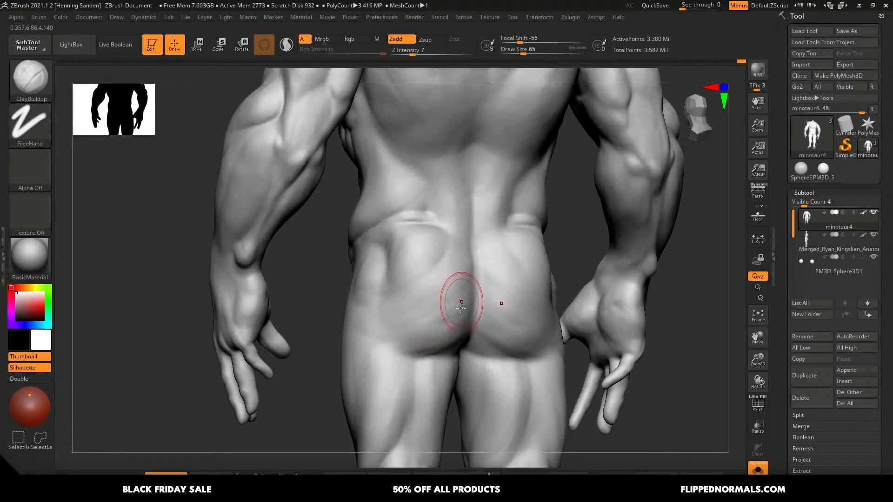
- Fill out the upper part of the left buttock below the waist crease with a draw size of 90
key(bracketright)
mouse_move(440, 266)
mouse_down()
mouse_move(405, 289)
mouse_move(419, 259)
mouse_up()
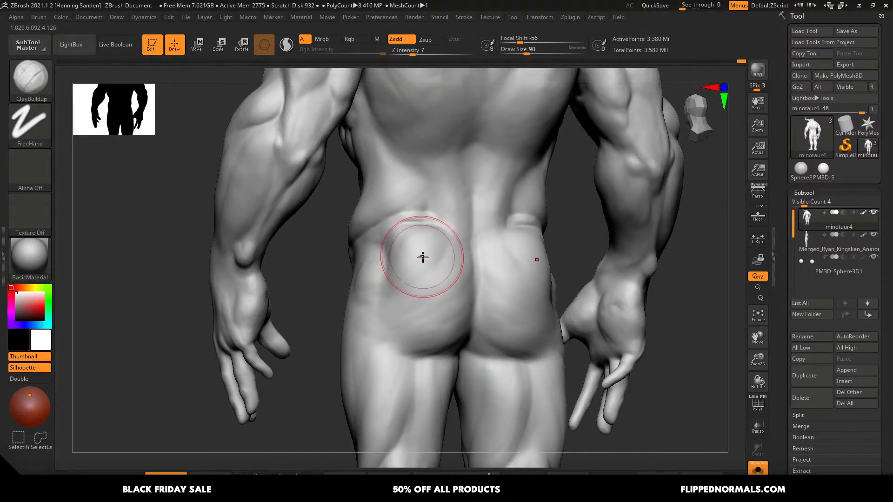
right_drag(423, 257, 428, 251)
drag(420, 245, 404, 265)
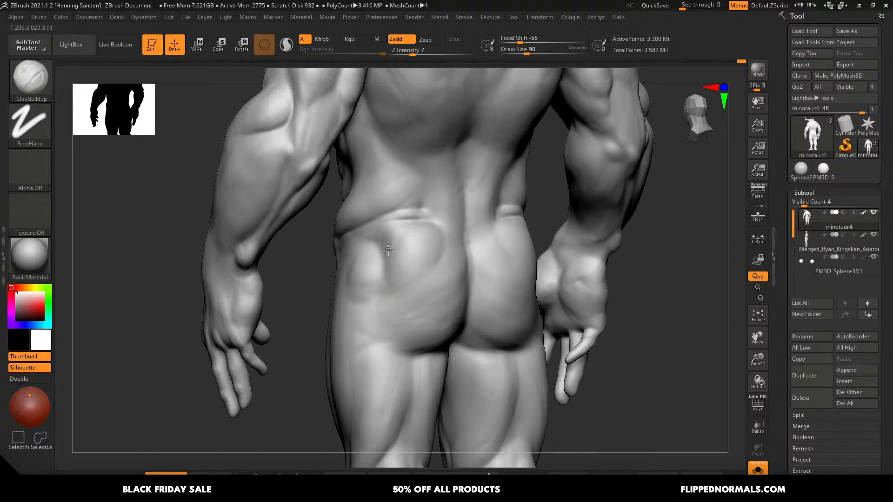
- Reduce the draw size to 46 and define the crease between the left buttock and the back of the thigh
mouse_move(398, 200)
right_down()
mouse_move(398, 190)
mouse_move(384, 201)
mouse_move(462, 234)
right_up()
key(bracketleft)
key(bracketleft)
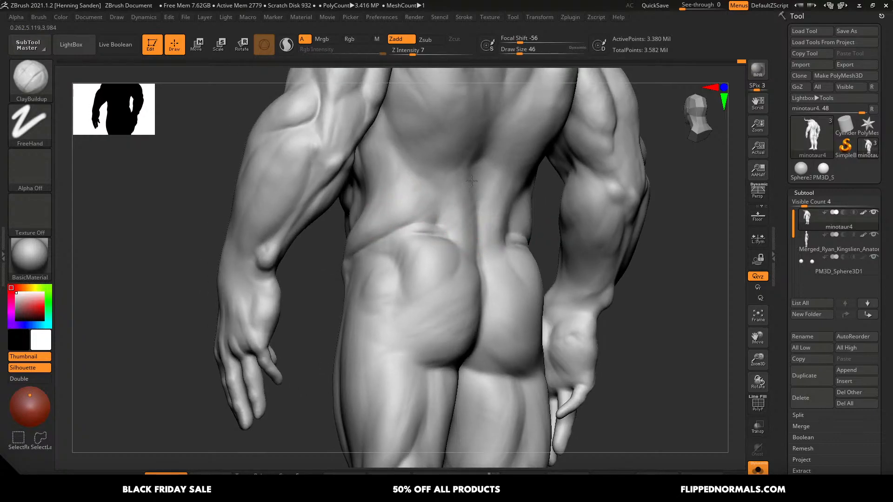
ctrl+right_drag(480, 202, 455, 144)
right_drag(456, 265, 466, 289)
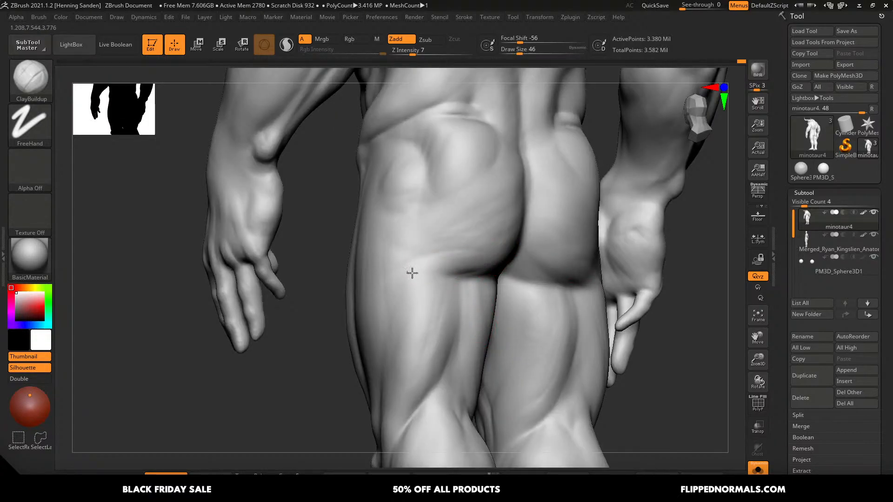
right_drag(483, 247, 499, 242)
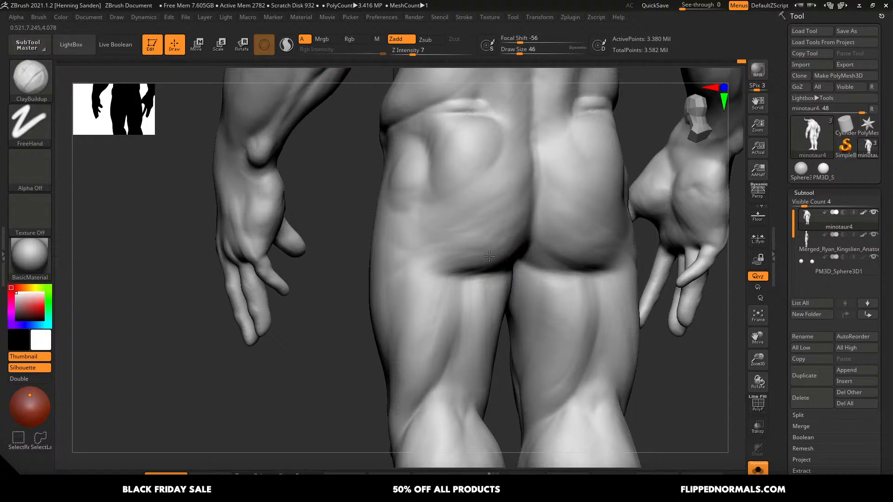
key(s)
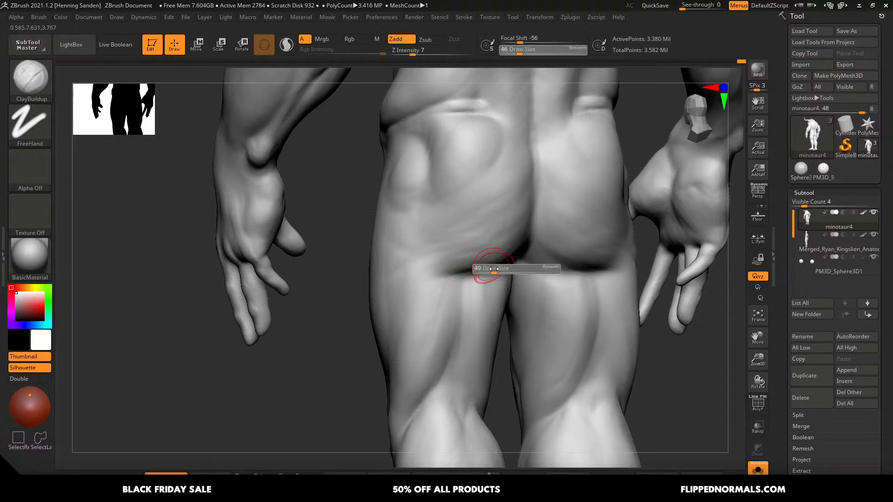
drag(490, 268, 492, 267)
drag(498, 279, 460, 285)
shift+right_drag(488, 278, 488, 279)
key(bracketleft)
drag(504, 280, 473, 275)
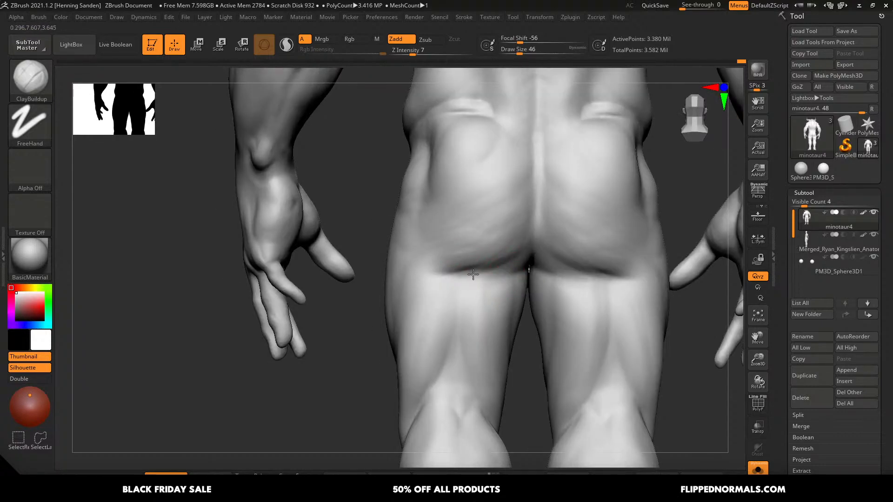
- Hide the minotaur's left arm from the middle of the upper arm down to expose the outer thigh
mouse_move(463, 324)
right_down()
mouse_move(449, 289)
mouse_move(475, 336)
right_up()
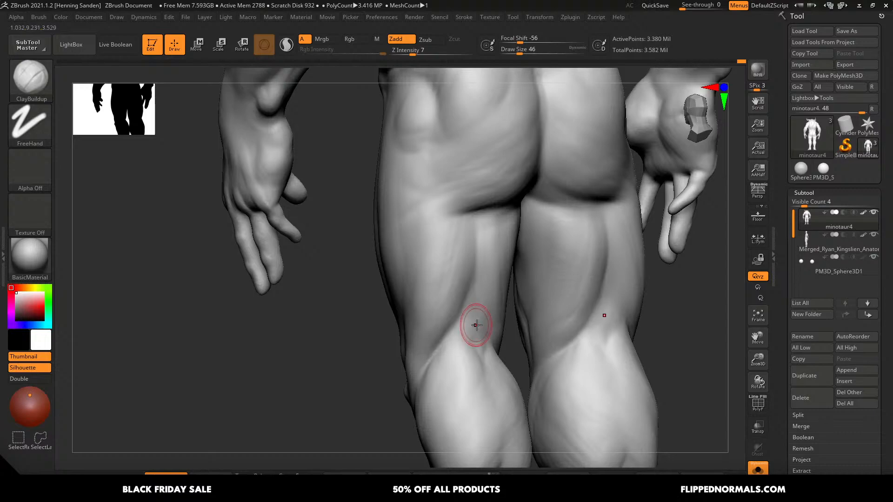
mouse_move(478, 324)
ctrl+right_down()
mouse_move(467, 248)
mouse_move(526, 299)
mouse_move(556, 288)
ctrl+right_up()
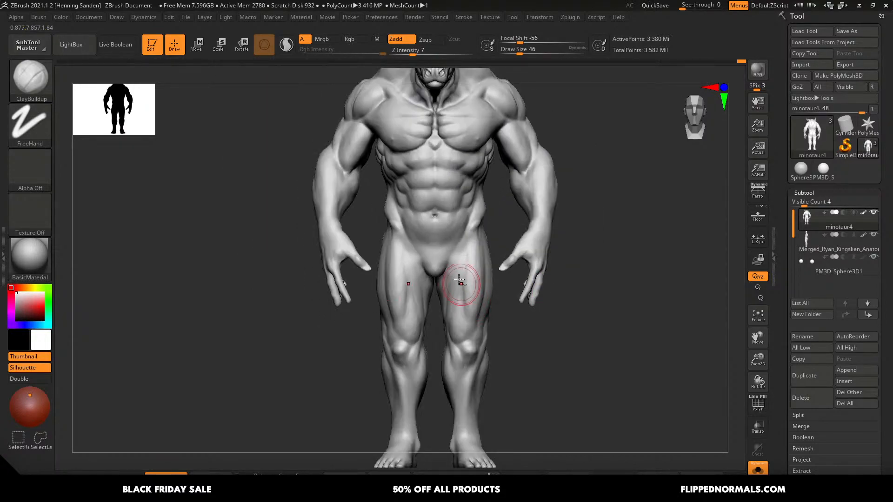
mouse_move(459, 279)
ctrl+right_down()
mouse_move(478, 342)
mouse_move(500, 353)
ctrl+right_up()
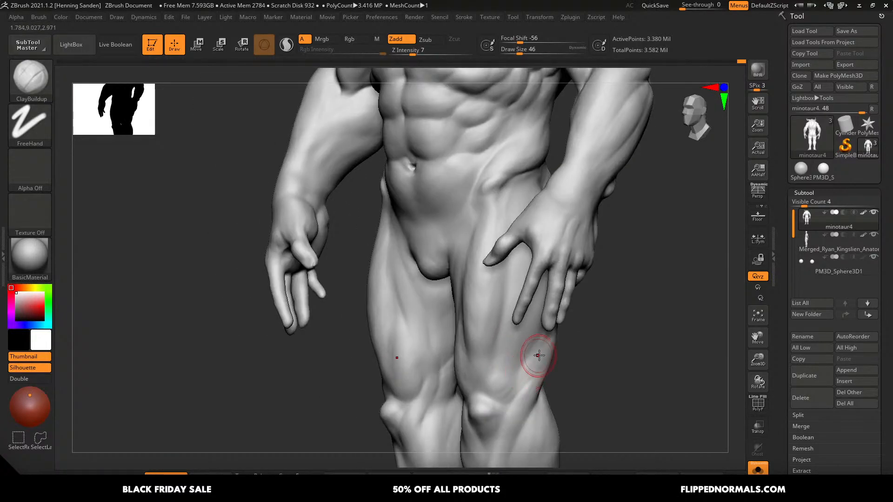
key(ctrl+shift)
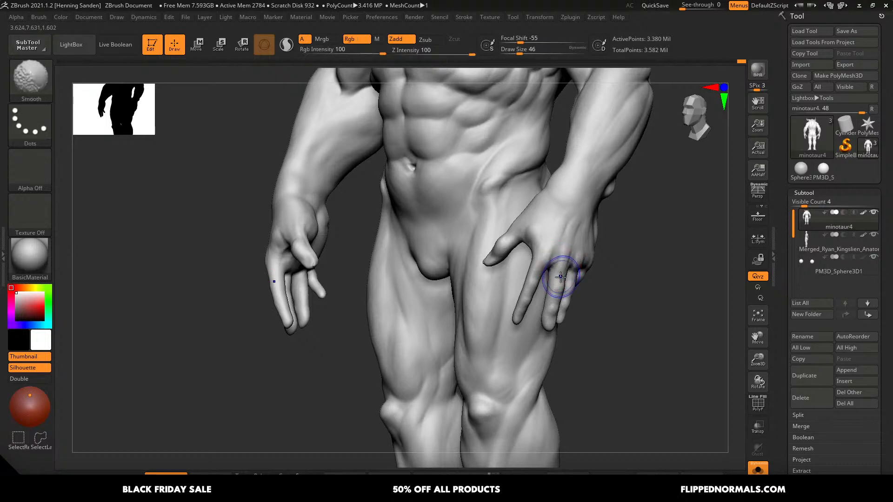
key(shift+f)
mouse_move(566, 269)
ctrl+right_down()
mouse_move(578, 254)
mouse_move(593, 264)
ctrl+right_up()
ctrl+shift+drag(609, 336, 526, 166)
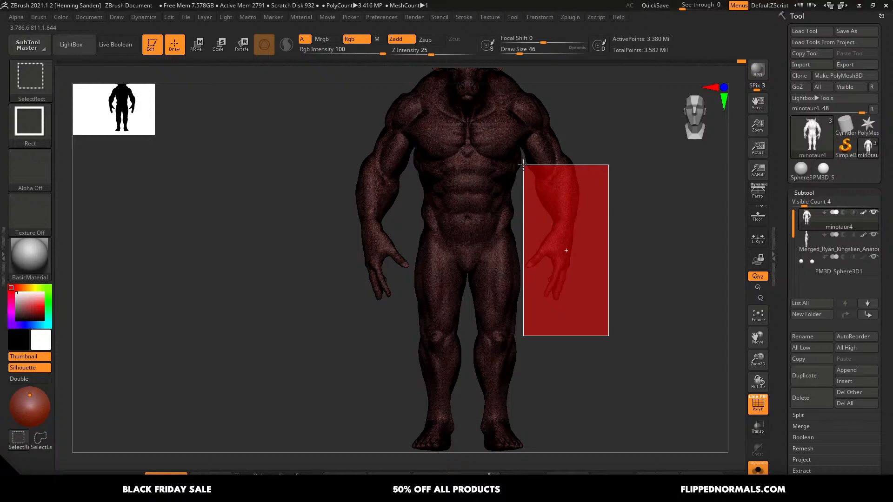
right_drag(554, 263, 493, 265)
key(shift+f)
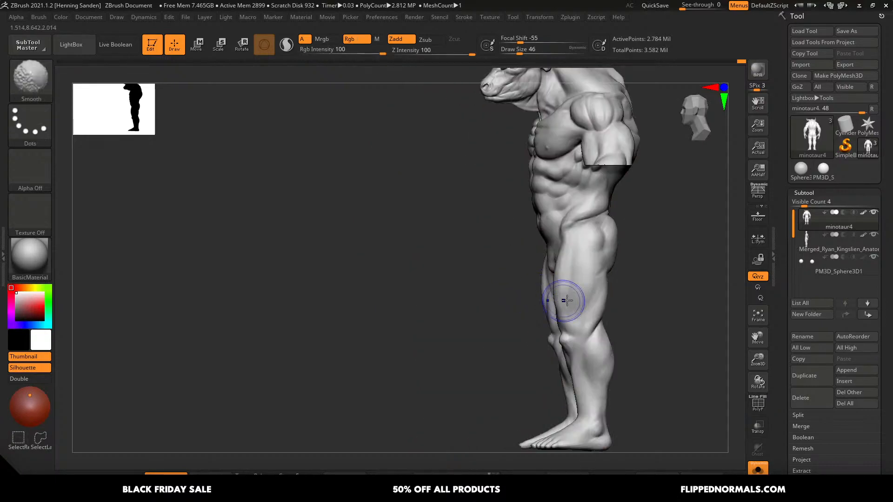
- Shape the side of the left thigh with ClayBuildup at draw sizes 59 and 51, then reduce the size to 49
mouse_move(587, 274)
alt+right_down()
mouse_move(528, 233)
mouse_move(528, 289)
alt+right_up()
key(s)
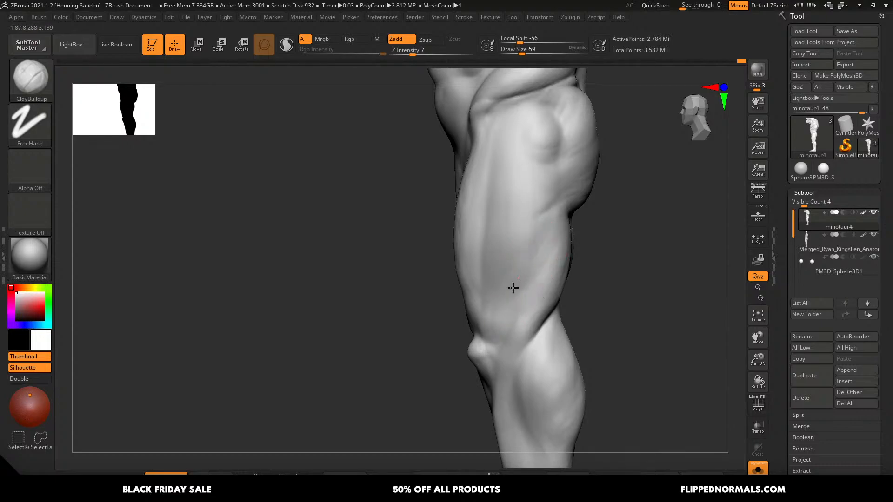
right_drag(535, 255, 543, 231)
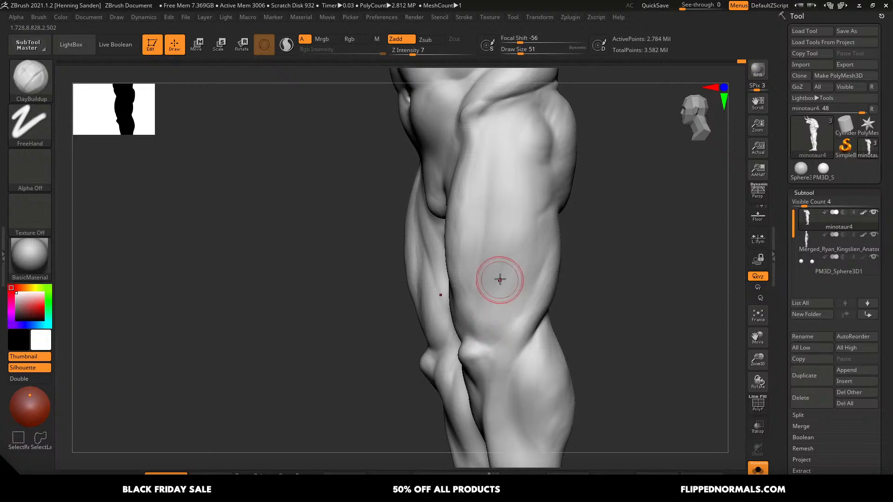
mouse_move(528, 283)
right_down()
mouse_move(532, 291)
mouse_move(561, 285)
mouse_move(487, 305)
right_up()
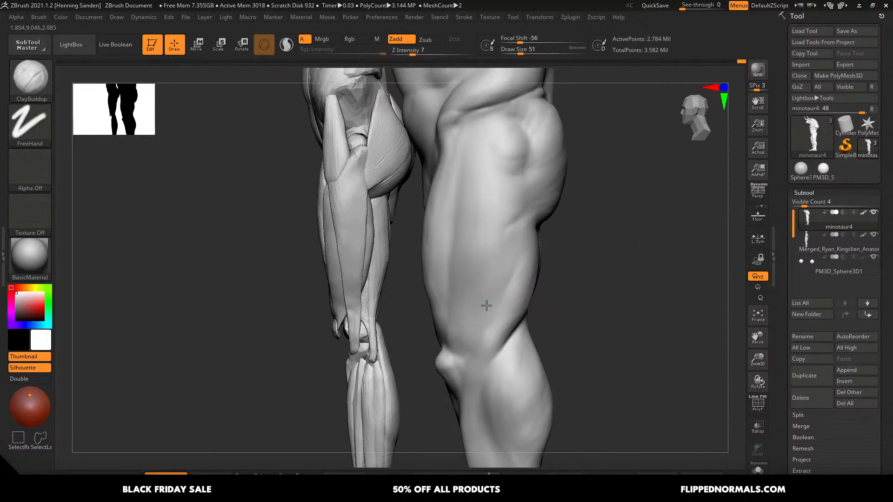
key(s)
click(486, 289)
drag(511, 229, 511, 221)
key(s)
click(505, 188)
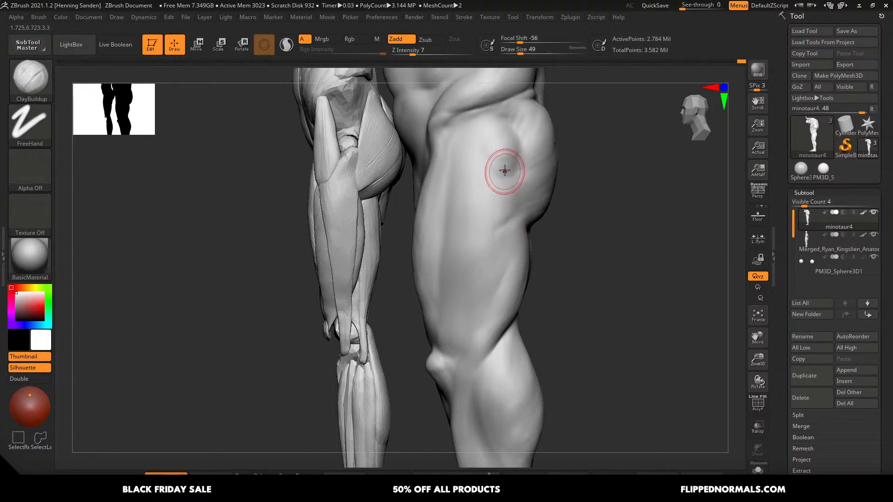
- Sculpt long strokes along the outer left thigh from the hip to just above the knee, raising the draw size to 56
drag(509, 170, 494, 210)
key(s)
click(514, 174)
drag(514, 176, 492, 227)
drag(488, 228, 486, 272)
drag(496, 227, 482, 306)
key(s)
click(479, 299)
drag(490, 263, 472, 307)
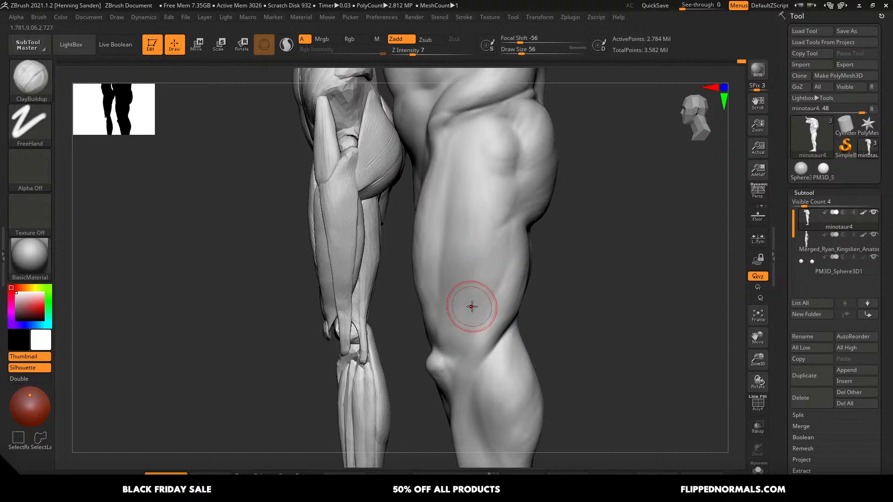
- Refine the lower outer thigh above the left knee with a smaller ClayBuildup brush at draw size 39
mouse_move(480, 293)
right_down()
mouse_move(455, 337)
mouse_move(488, 309)
right_up()
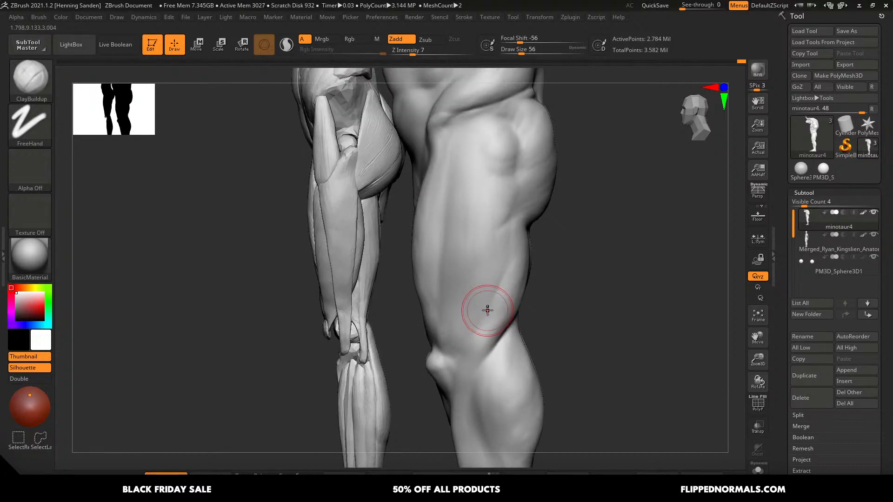
key(s)
click(485, 304)
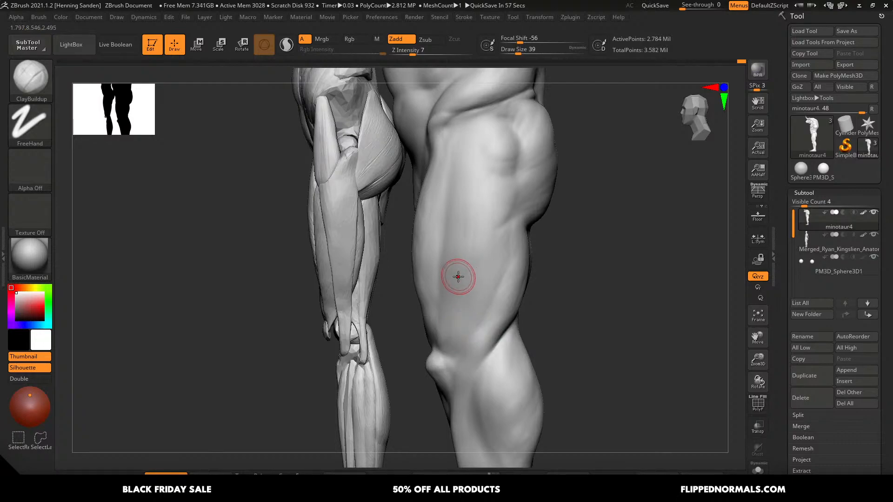
ctrl+right_drag(464, 278, 464, 219)
ctrl+right_drag(493, 274, 486, 328)
key(s)
click(479, 282)
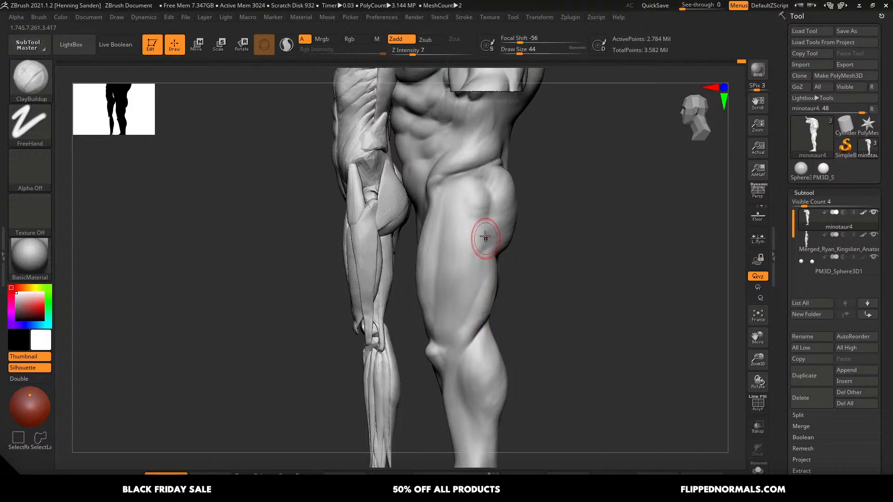
- Adjust the rear contour of the minotaur's left buttock with the Move brush at draw size 158
key(s)
mouse_move(484, 237)
ctrl+right_down()
mouse_move(487, 254)
mouse_move(526, 219)
ctrl+right_up()
click(488, 254)
key(b)
key(m)
key(v)
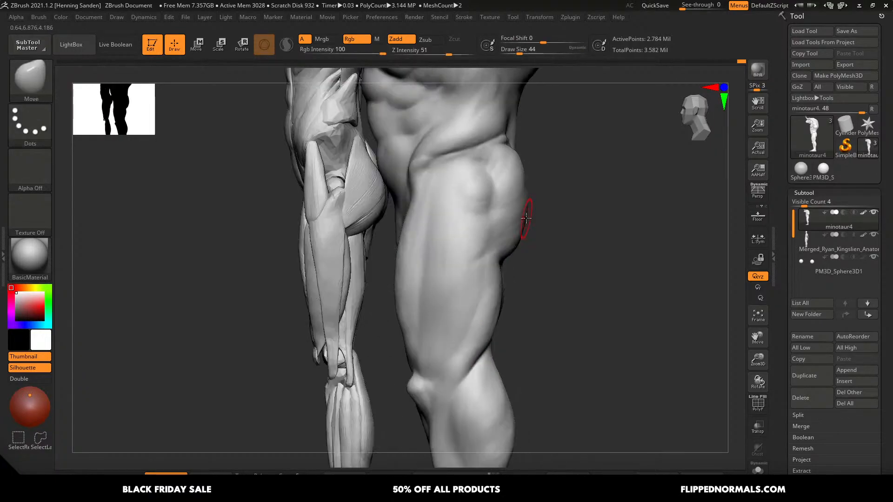
key(s)
drag(521, 219, 535, 218)
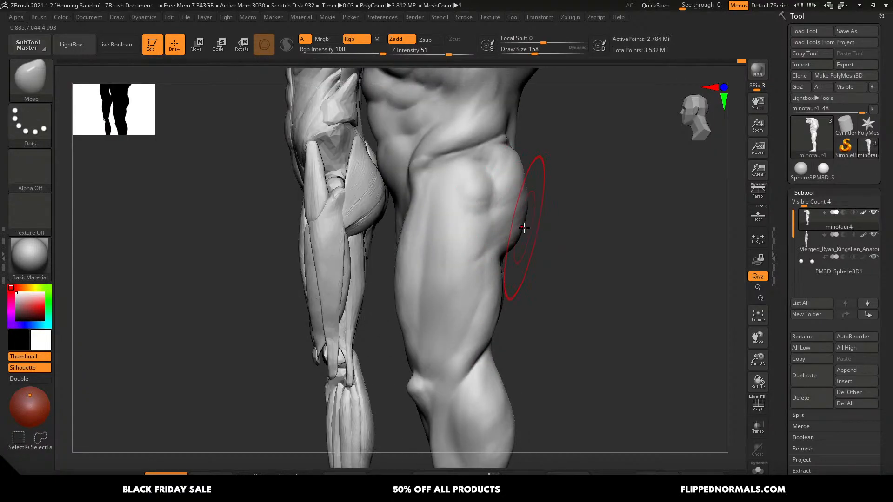
- Refine the outline behind the left hip with the Move brush at draw sizes 140 and 65
mouse_move(524, 228)
ctrl+right_down()
mouse_move(502, 177)
mouse_move(518, 219)
ctrl+right_up()
key(s)
click(518, 216)
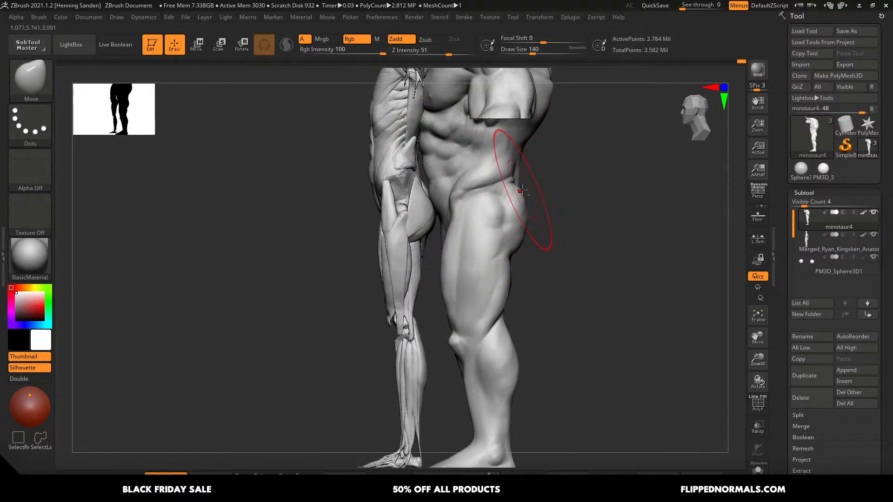
key(s)
drag(521, 184, 492, 186)
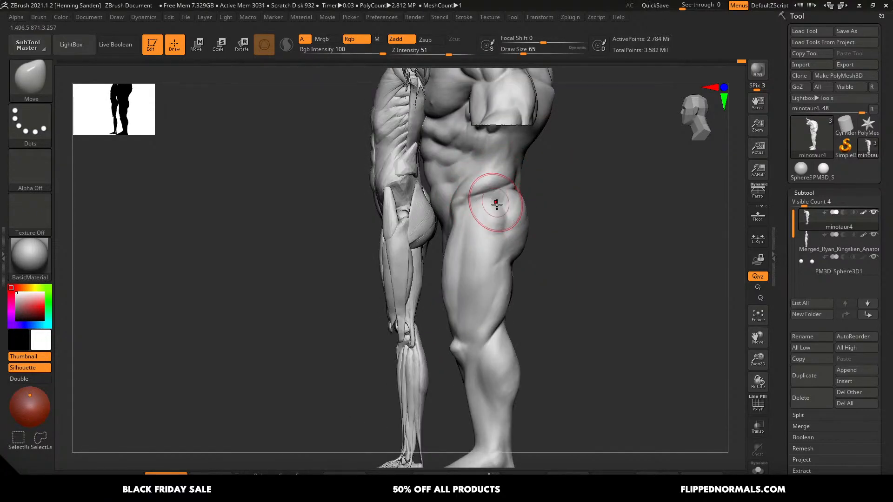
ctrl+right_drag(496, 221, 487, 187)
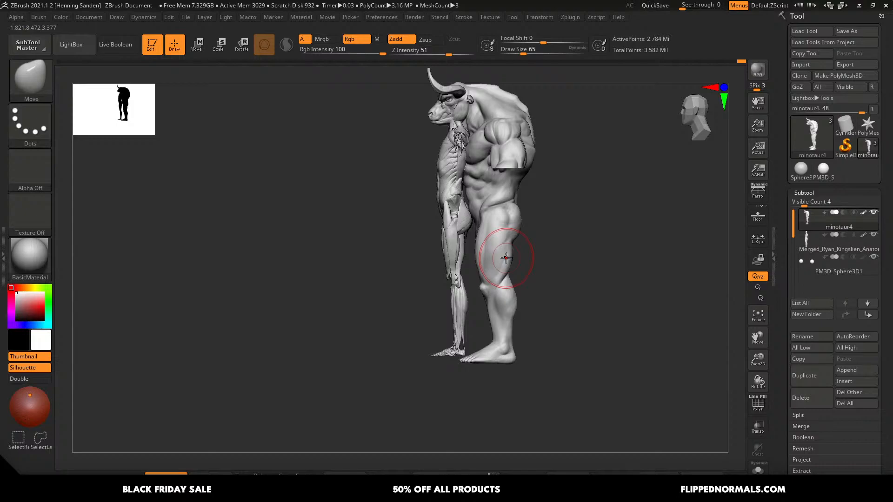
mouse_move(452, 236)
right_down()
mouse_move(464, 233)
mouse_move(361, 258)
mouse_move(375, 251)
mouse_move(368, 271)
mouse_move(391, 261)
right_up()
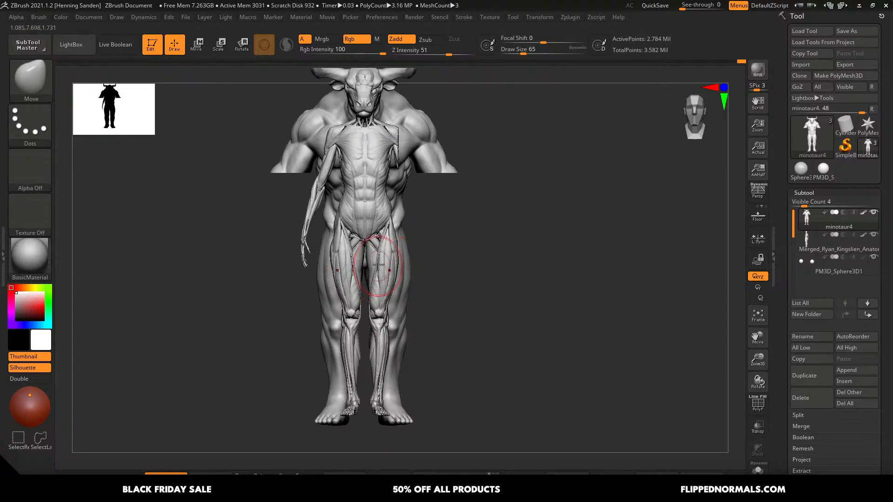
mouse_move(402, 192)
right_down()
mouse_move(392, 194)
mouse_move(445, 190)
mouse_move(406, 193)
mouse_move(407, 206)
mouse_move(406, 176)
mouse_move(456, 178)
mouse_move(463, 206)
mouse_move(441, 196)
right_up()
key(s)
click(409, 174)
alt+drag(386, 143, 400, 195)
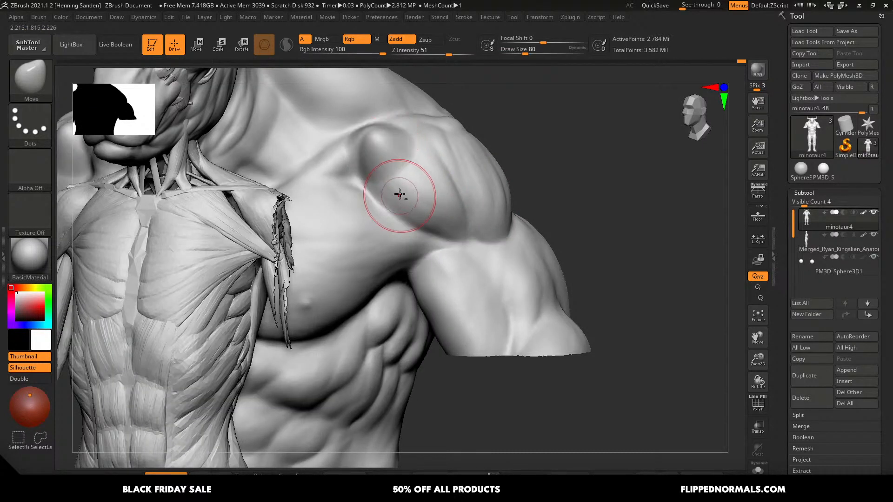
key(ctrl+z)
- Sculpt along the front of the left deltoid with ClayBuildup at draw size 87, then reduce the size to 56 for its lower tip
key(b)
key(c)
key(b)
key(s)
click(397, 172)
drag(384, 143, 447, 211)
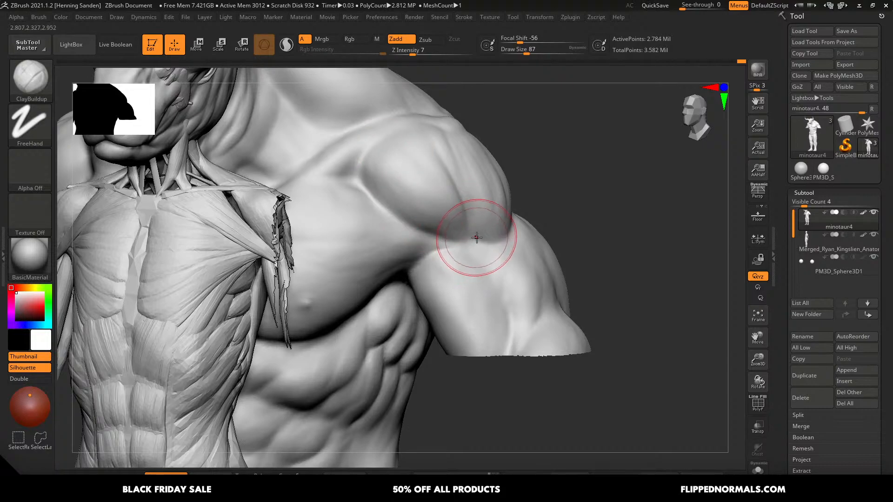
right_drag(475, 236, 467, 243)
key(s)
click(474, 224)
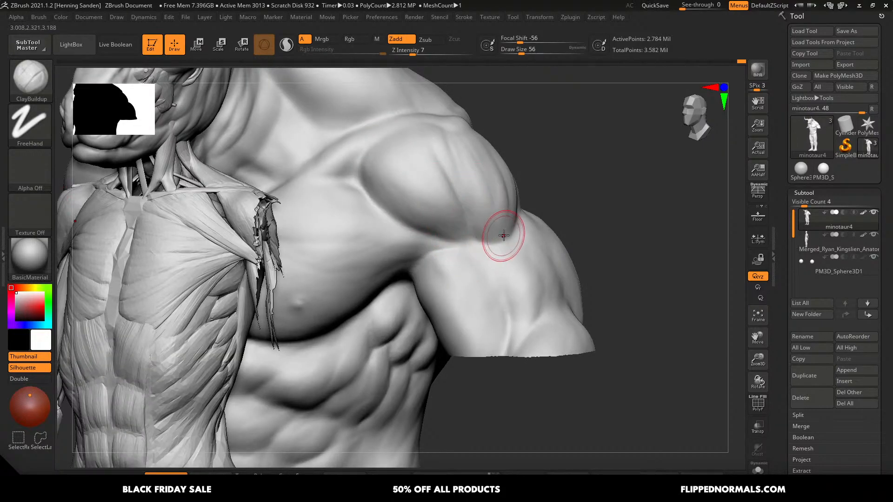
- Refine the upper chest where it meets the left deltoid and collarbone with ClayBuildup at draw sizes 56, 68 and 65
right_drag(389, 239, 369, 229)
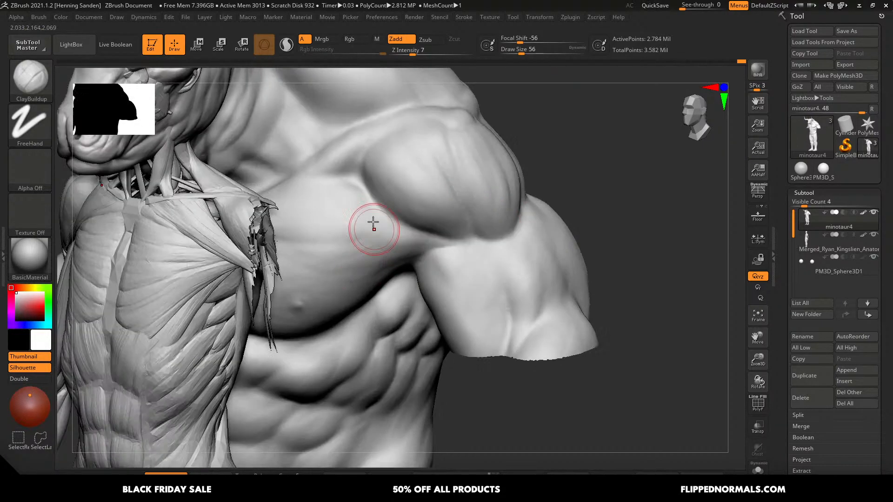
mouse_move(342, 189)
mouse_down()
mouse_move(325, 198)
mouse_move(346, 181)
mouse_up()
key(s)
click(344, 191)
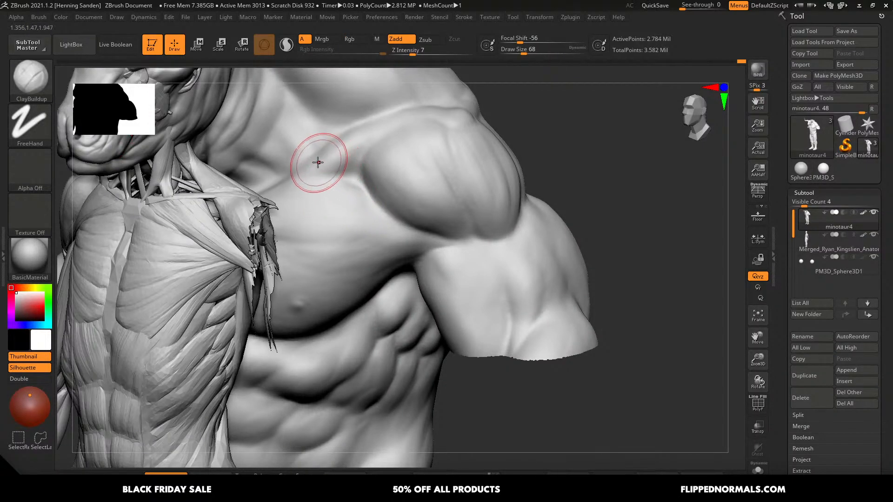
key(s)
click(327, 160)
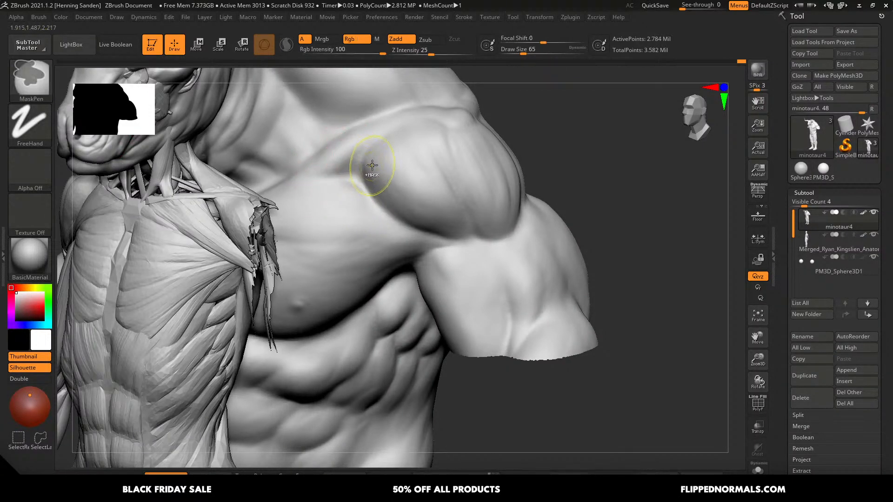
- Hide the merged anatomy reference subtool and frame the minotaur
click(874, 235)
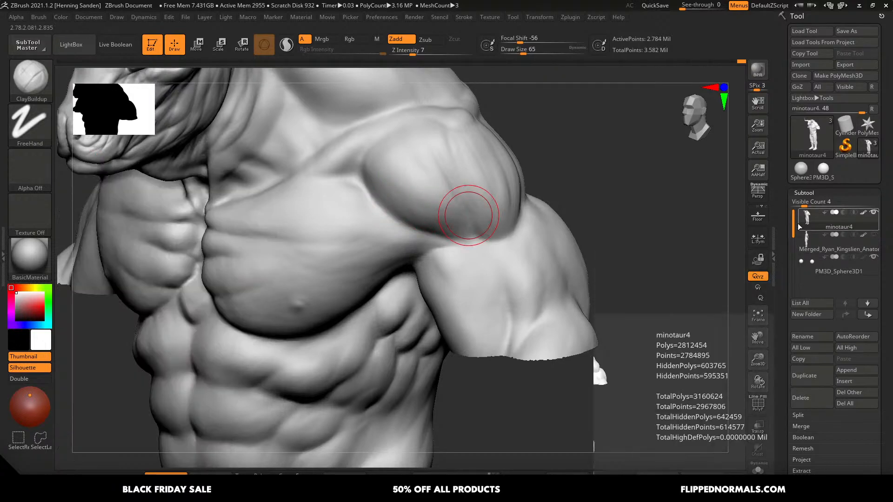
key(f)
- Switch to Firefox and open the FlippedNormals creator store from the Skin Kit page
key(alt+Tab)
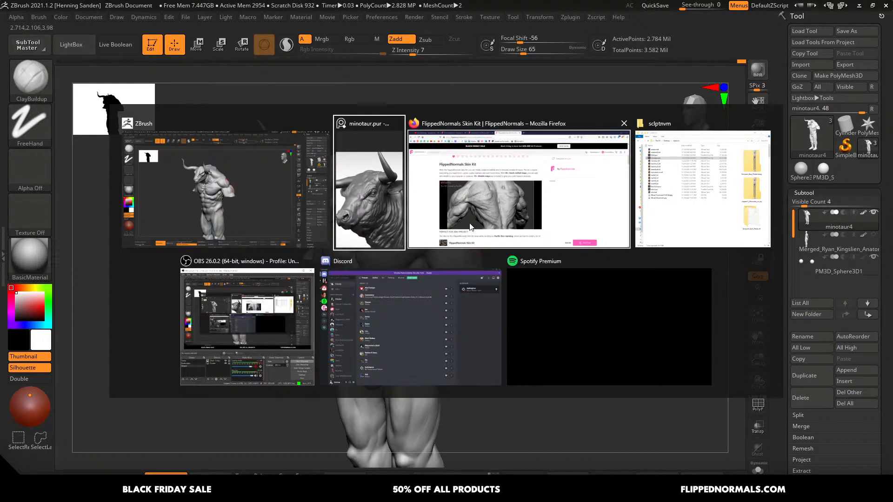
click(469, 235)
middle_click(235, 377)
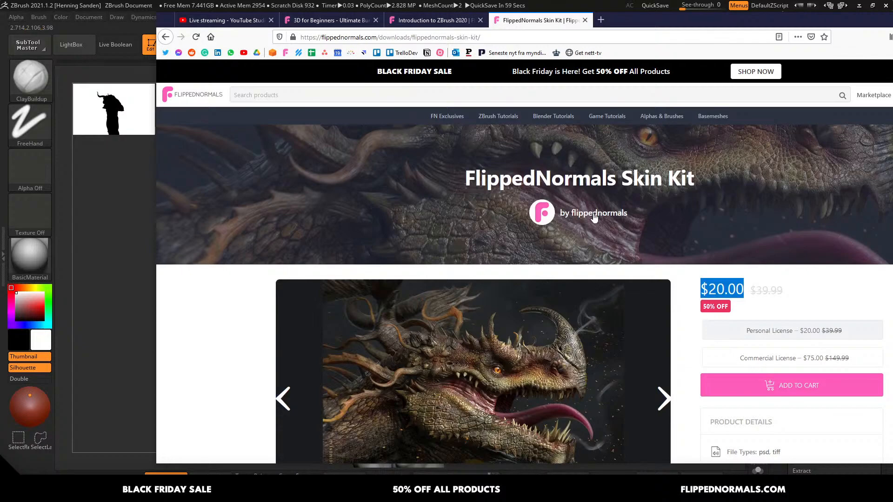
click(594, 217)
drag(725, 25, 593, 26)
click(862, 96)
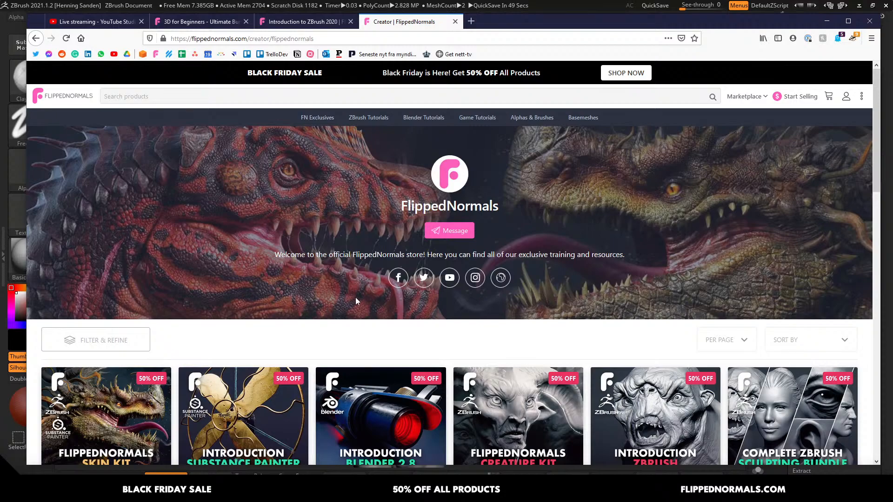
- Open the Introduction to Sculpting product from the store listing and look over its description
scroll(356, 300, down, 3)
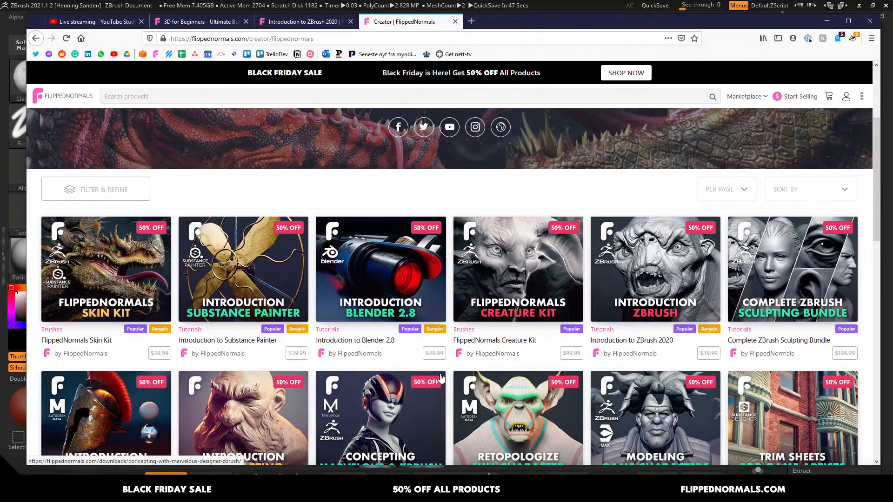
click(293, 421)
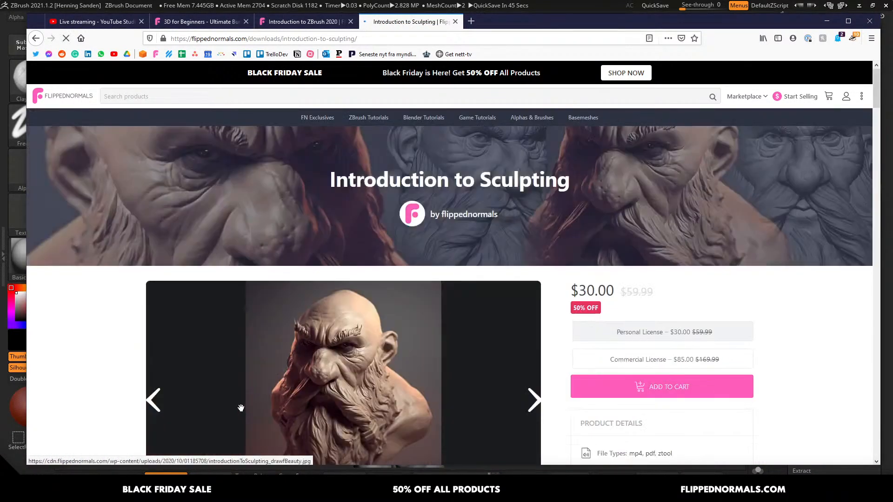
scroll(82, 407, down, 3)
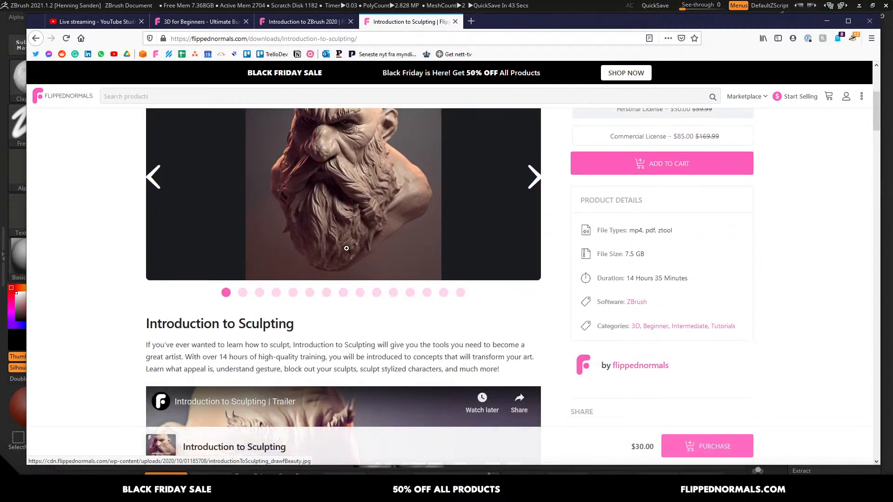
- Browse the enlarged gallery images of the Introduction to Sculpting course, then close the gallery and return to the start of the page
click(475, 243)
click(851, 267)
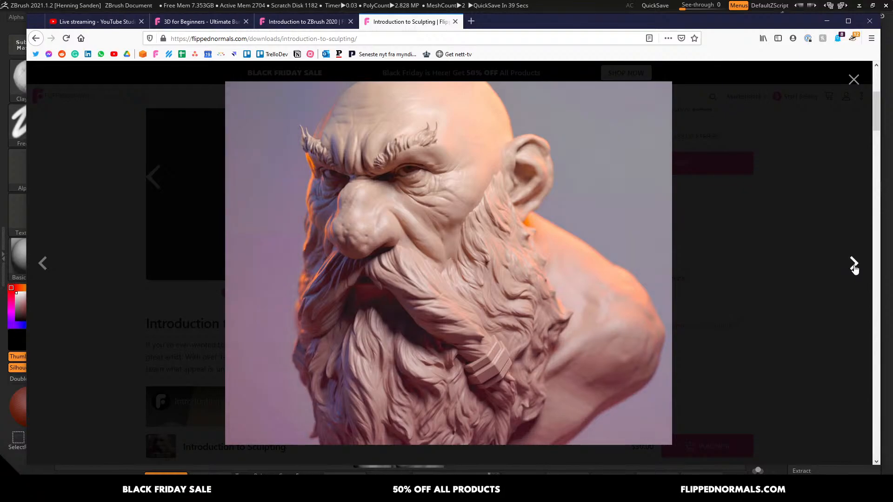
click(854, 265)
click(857, 268)
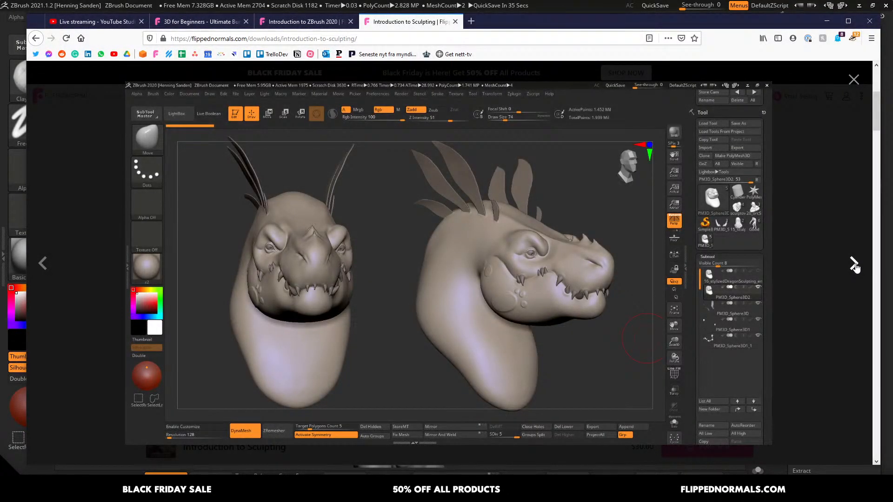
click(855, 266)
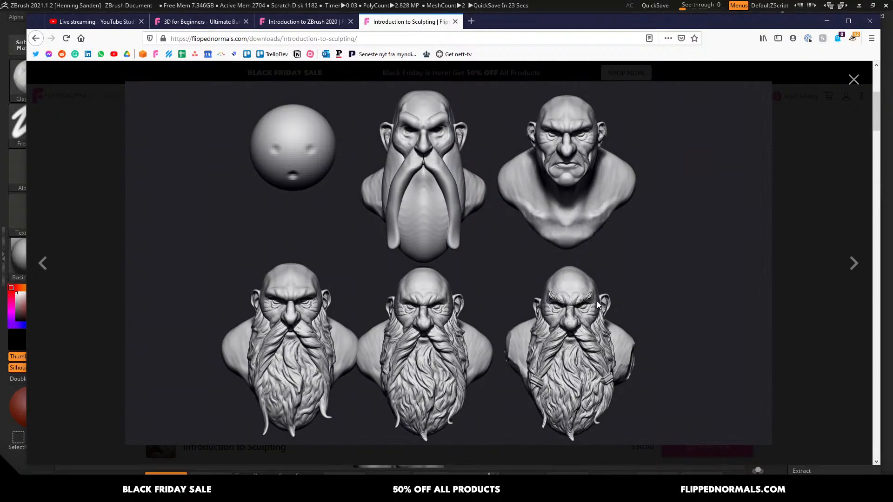
click(855, 264)
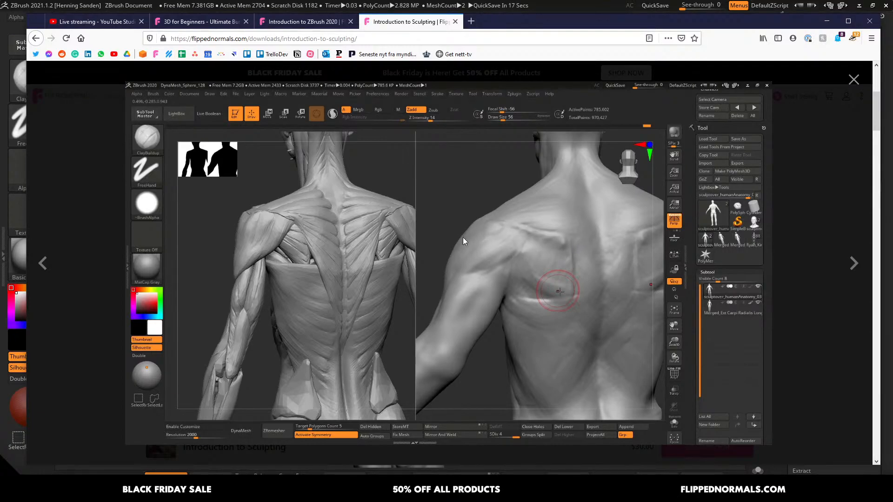
click(851, 268)
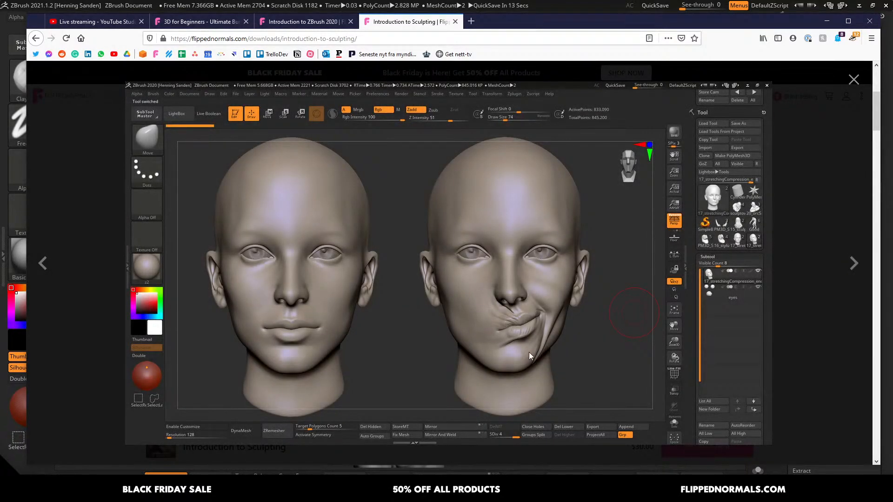
click(853, 266)
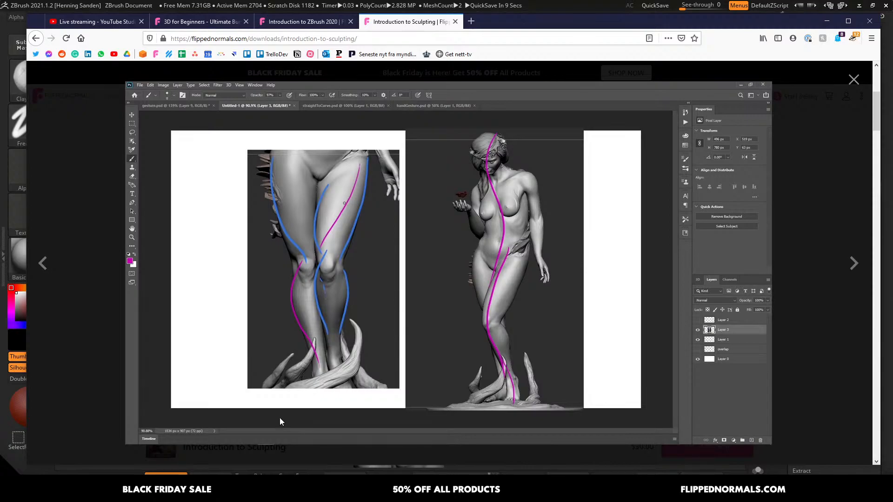
click(853, 263)
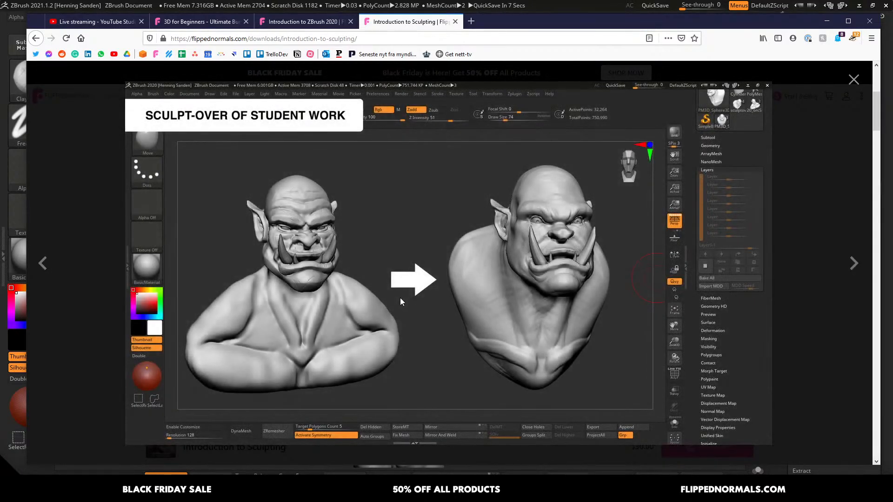
key(Escape)
scroll(303, 332, up, 5)
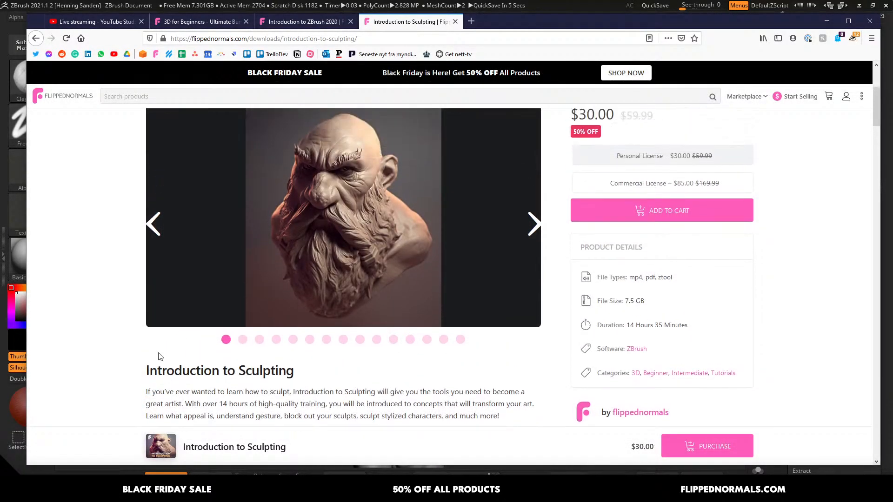
middle_click(112, 322)
middle_click(110, 348)
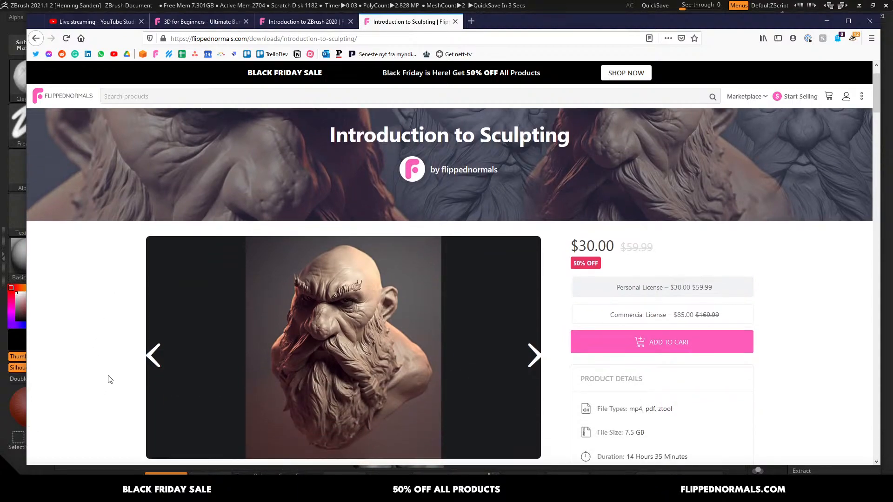
scroll(110, 362, up, 1)
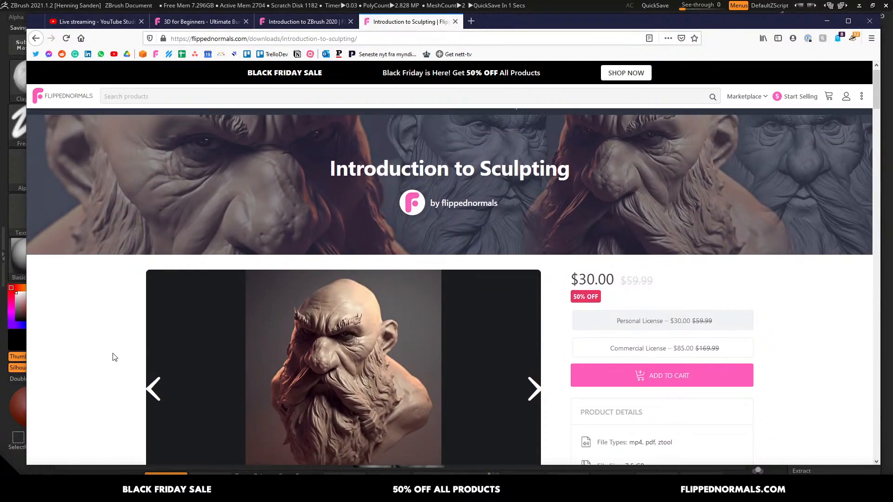
- Switch back to ZBrush, unhide the minotaur's arms and refine the chest near the left armpit with ClayBuildup at draw size 44
key(alt+Tab)
mouse_move(458, 275)
right_down()
mouse_move(490, 253)
mouse_move(437, 229)
mouse_move(435, 250)
right_up()
ctrl+shift+click(507, 248)
key(s)
drag(436, 250, 431, 250)
right_drag(437, 251, 441, 280)
key(s)
drag(446, 255, 397, 244)
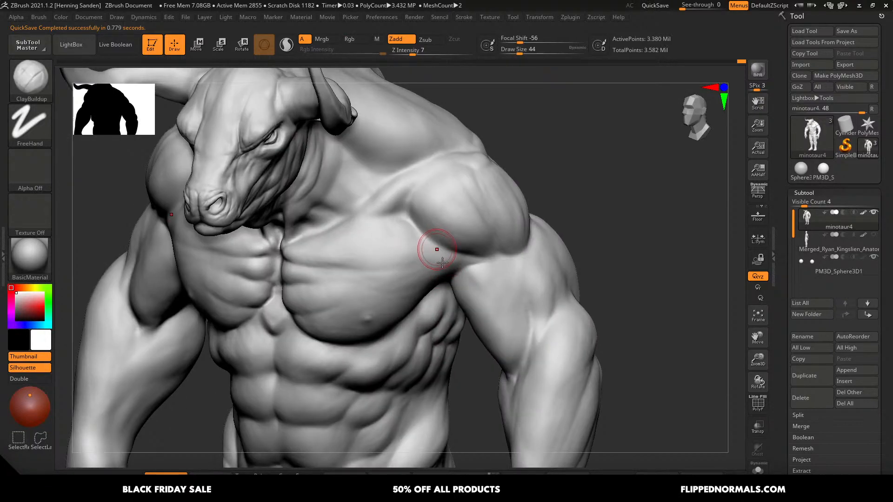
- Build up the side of the left deltoid with ClayBuildup at draw size 87
right_drag(442, 263, 423, 257)
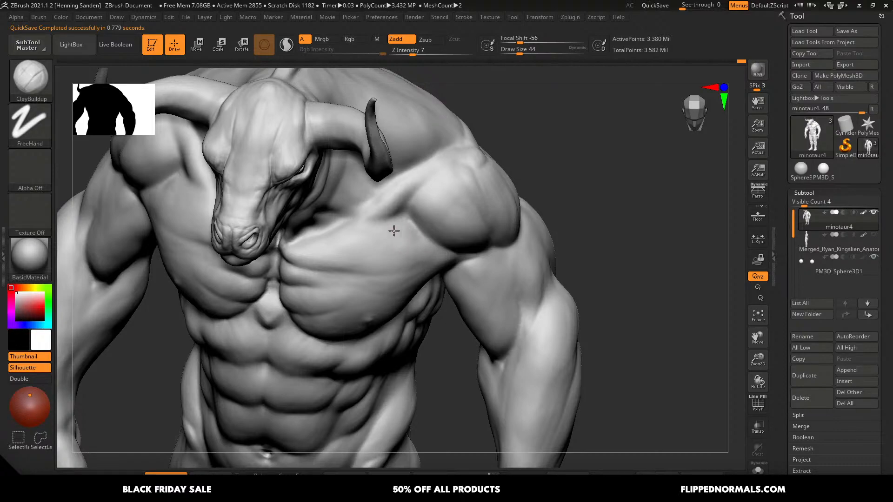
right_drag(396, 227, 388, 212)
ctrl+right_drag(388, 212, 325, 161)
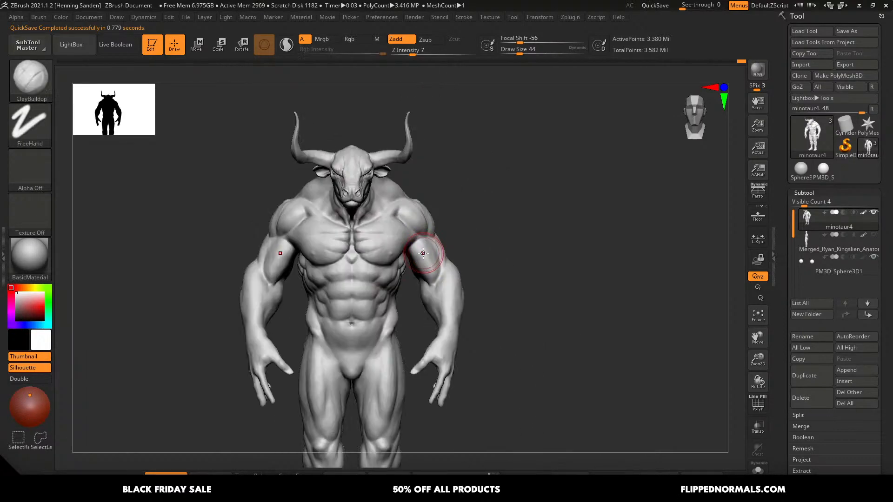
alt+right_drag(422, 253, 442, 212)
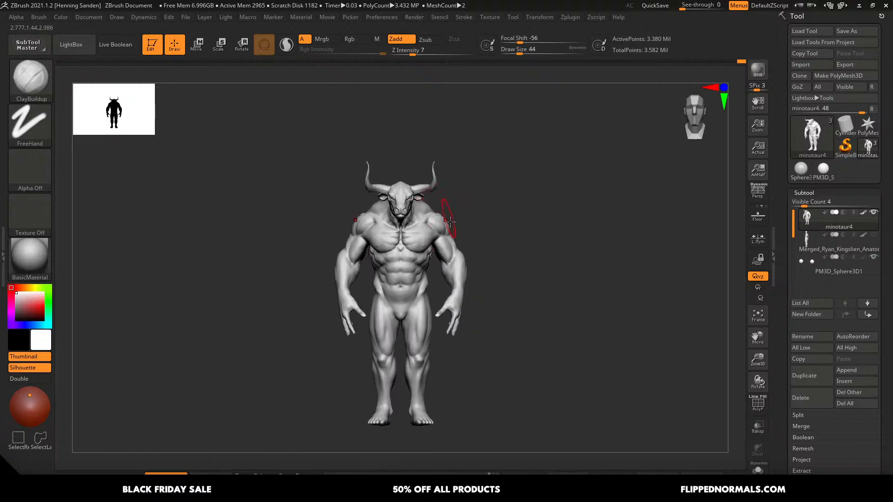
right_drag(525, 240, 471, 241)
mouse_move(469, 211)
ctrl+right_down()
mouse_move(459, 189)
mouse_move(459, 259)
mouse_move(433, 279)
ctrl+right_up()
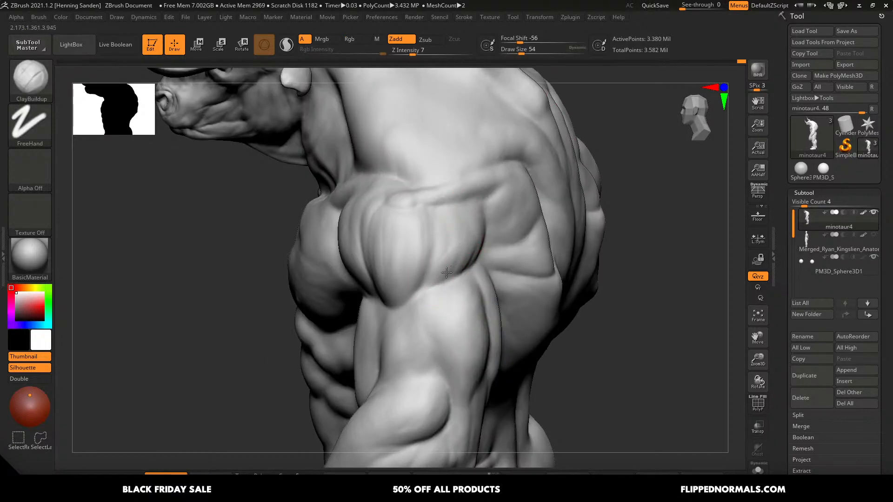
key(bracketright)
key(bracketright)
key(bracketright)
drag(443, 213, 418, 267)
right_drag(410, 270, 374, 211)
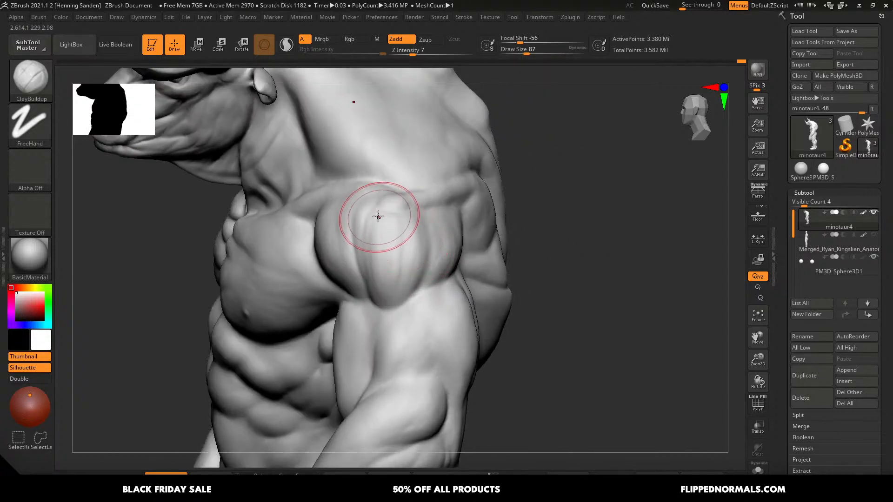
- Build up the muscles along the side of the abdomen and lower ribs with ClayBuildup at draw size 112
mouse_move(364, 243)
right_down()
mouse_move(346, 258)
mouse_move(300, 161)
right_up()
right_drag(419, 267, 419, 205)
right_drag(395, 237, 429, 244)
ctrl+right_drag(429, 244, 469, 262)
ctrl+right_drag(460, 222, 431, 249)
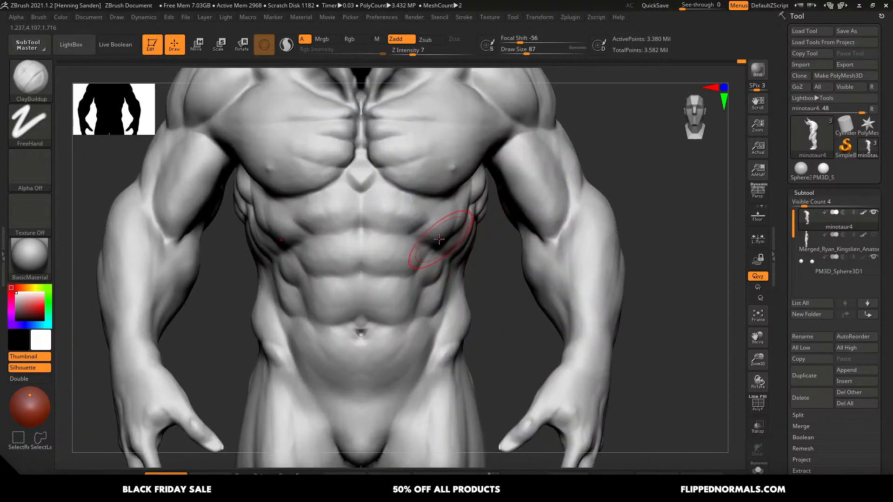
key(s)
key(s)
drag(425, 248, 454, 254)
key(s)
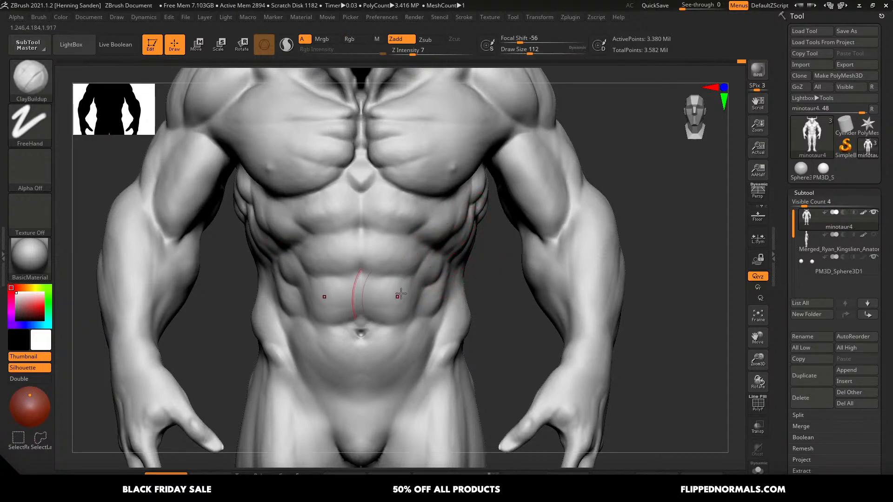
- Try to reshape the outer contour of the left forearm with the Move brush at draw size 90, and undo the strokes
right_drag(479, 285, 458, 274)
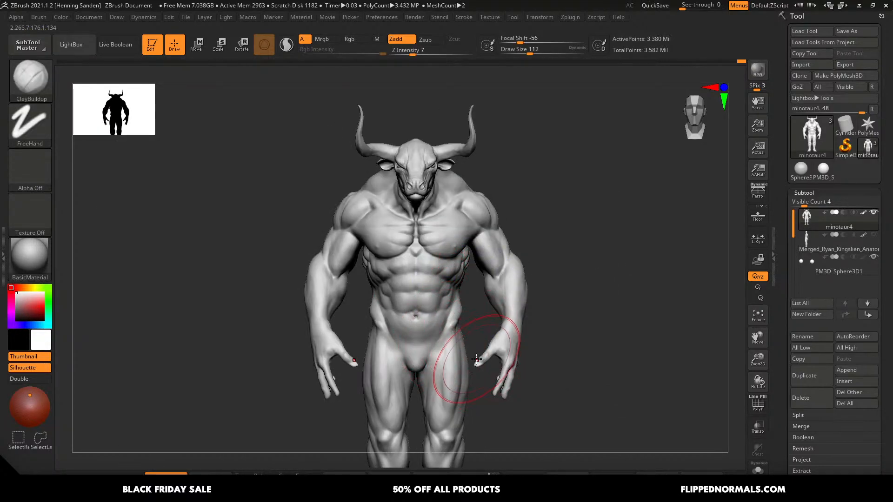
key(b)
key(m)
key(v)
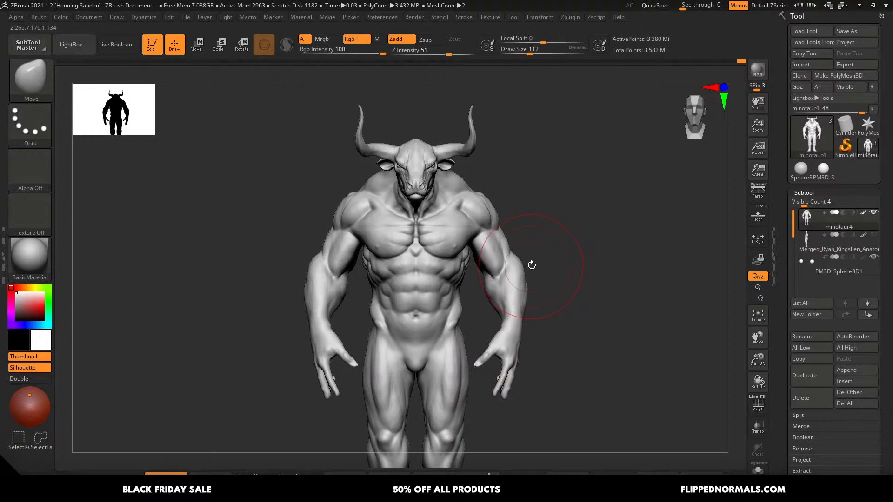
key(s)
mouse_move(532, 244)
alt+mouse_down()
mouse_move(534, 272)
mouse_move(525, 275)
mouse_move(544, 249)
alt+mouse_up()
key(s)
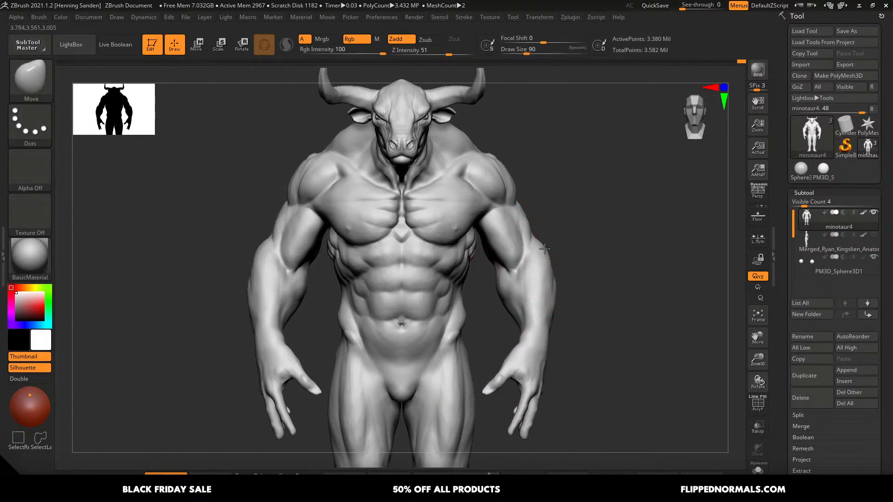
key(ctrl+z)
key(ctrl+z)
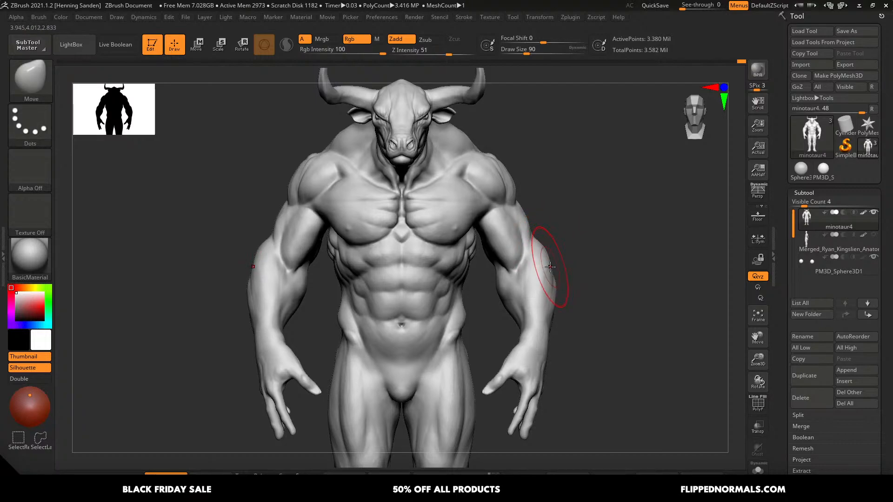
- Sculpt the bony forms at the back of the left elbow with ClayBuildup at draw sizes 27 and 29
mouse_move(479, 280)
right_down()
mouse_move(480, 296)
mouse_move(468, 265)
mouse_move(475, 262)
mouse_move(435, 274)
mouse_move(434, 264)
mouse_move(480, 298)
right_up()
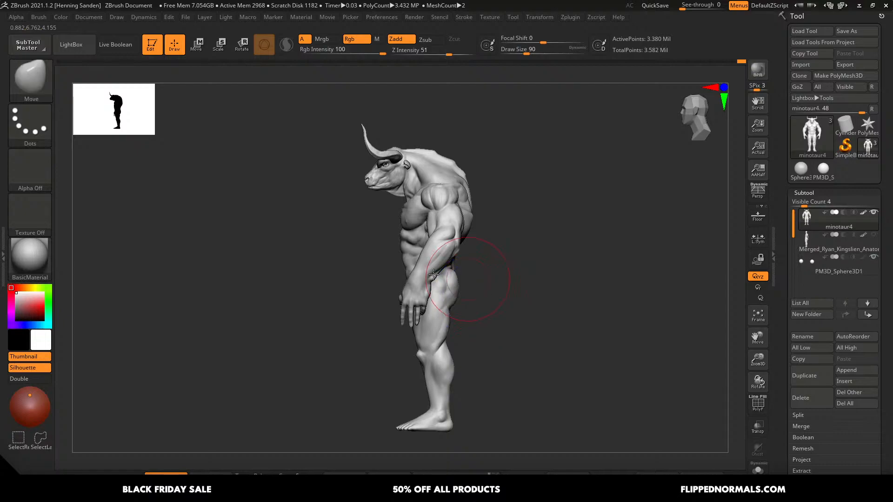
right_drag(433, 275, 421, 275)
alt+right_drag(421, 274, 493, 354)
mouse_move(453, 250)
right_down()
mouse_move(434, 248)
mouse_move(367, 290)
right_up()
key(bracketright)
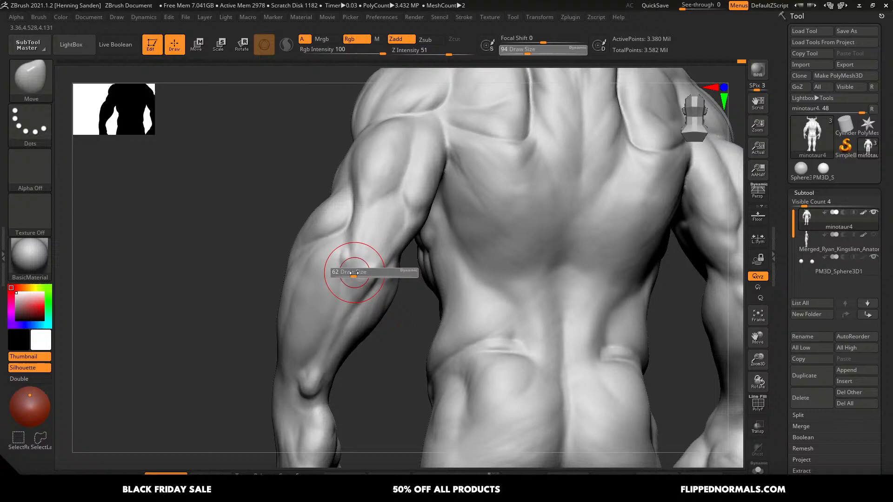
key(b)
key(c)
key(b)
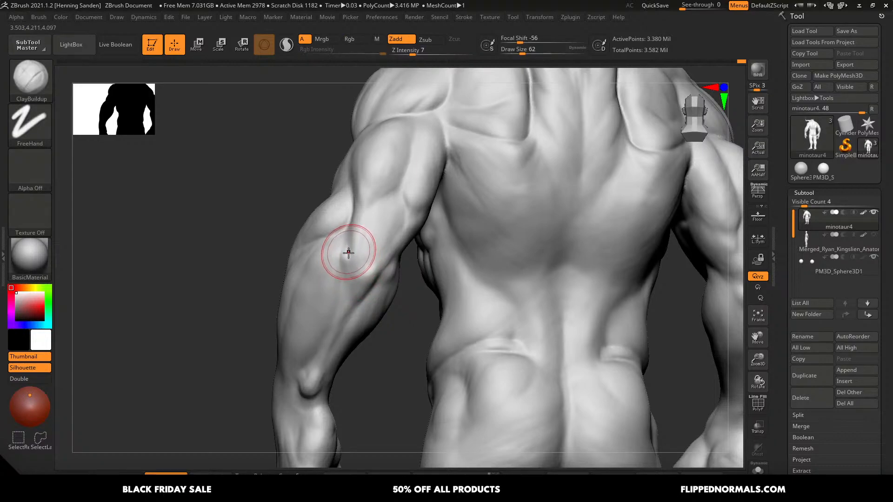
right_drag(348, 253, 349, 266)
key(s)
drag(349, 264, 343, 263)
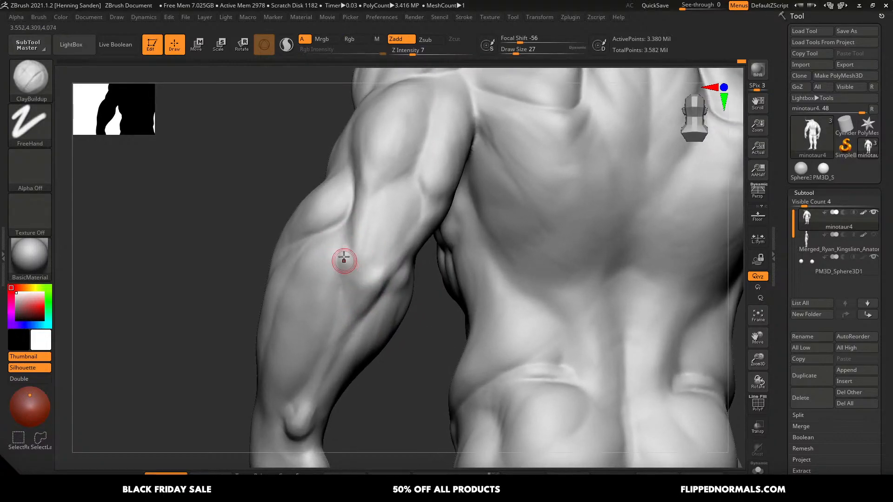
right_drag(354, 277, 402, 273)
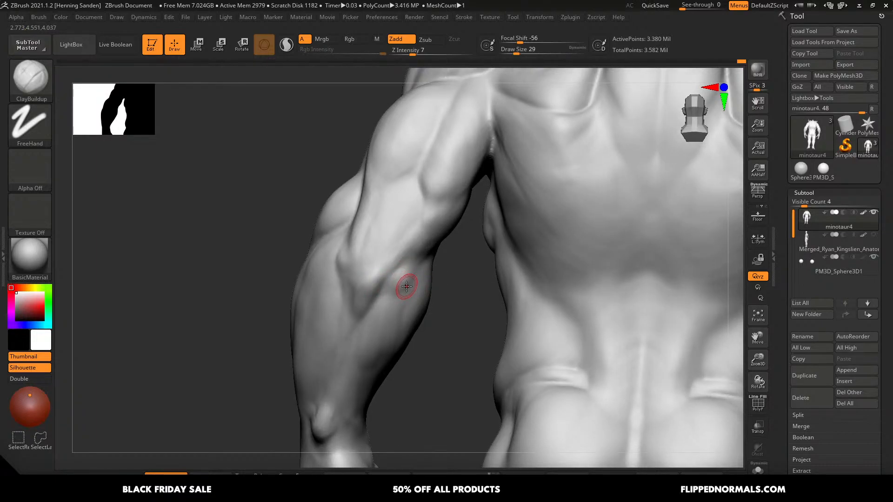
- Define the inner bump and tip of the left elbow with ClayBuildup, using draw sizes 39 and 23
mouse_move(406, 286)
alt+right_down()
mouse_move(393, 264)
mouse_move(396, 275)
alt+right_up()
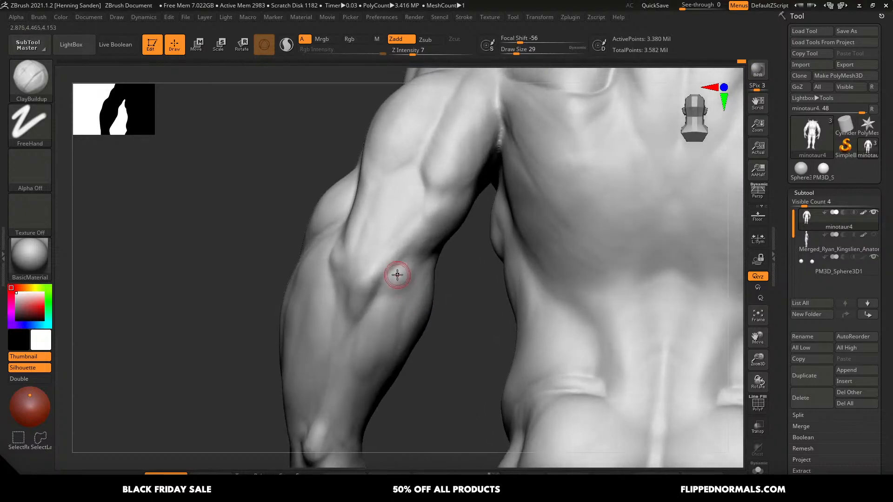
key(s)
drag(397, 276, 400, 276)
right_drag(359, 269, 342, 248)
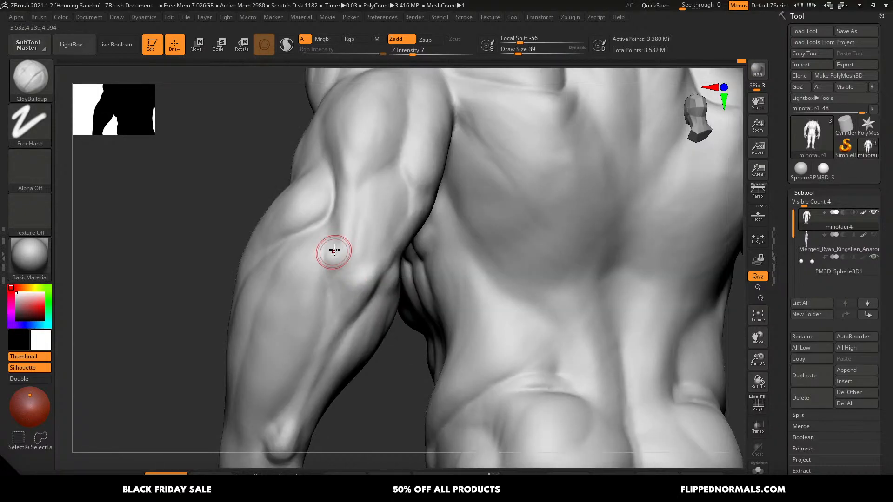
key(s)
drag(338, 262, 331, 273)
right_drag(342, 271, 387, 275)
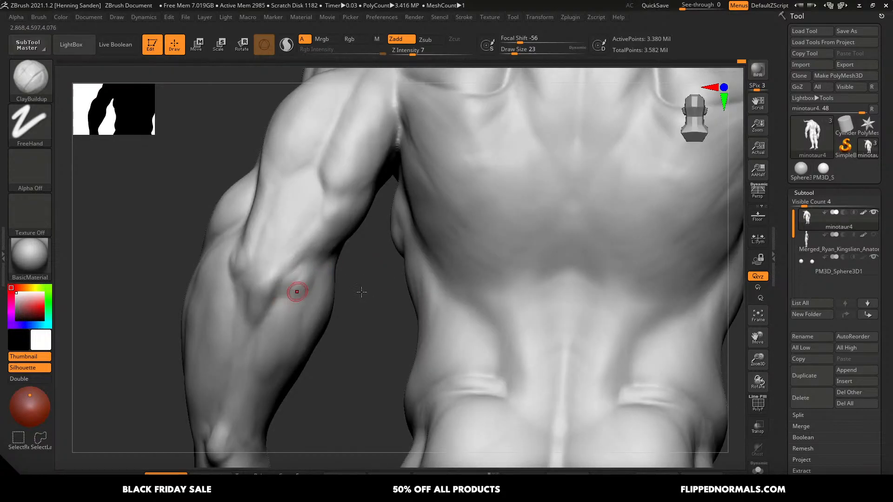
right_drag(297, 291, 347, 278)
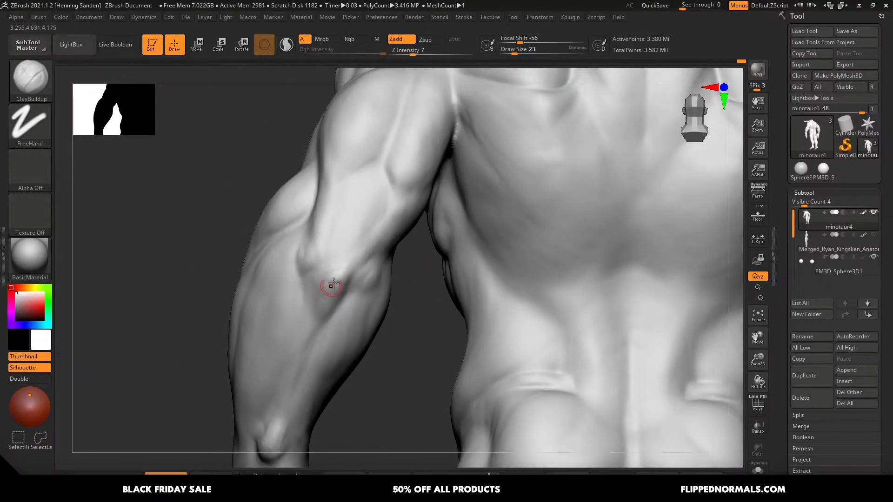
mouse_move(334, 283)
mouse_down()
mouse_move(343, 285)
mouse_move(336, 273)
mouse_up()
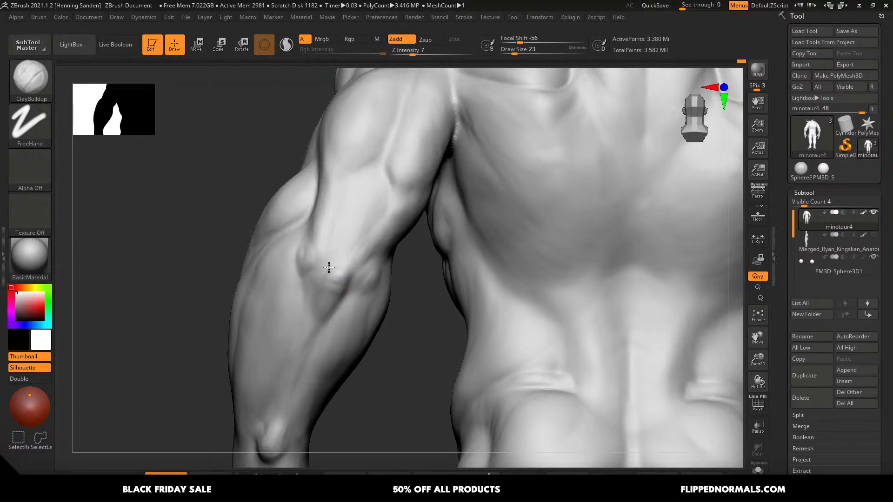
- Refine the back of the left forearm from the elbow towards the wrist with ClayBuildup at draw sizes 41 and 39
right_drag(331, 303, 343, 298)
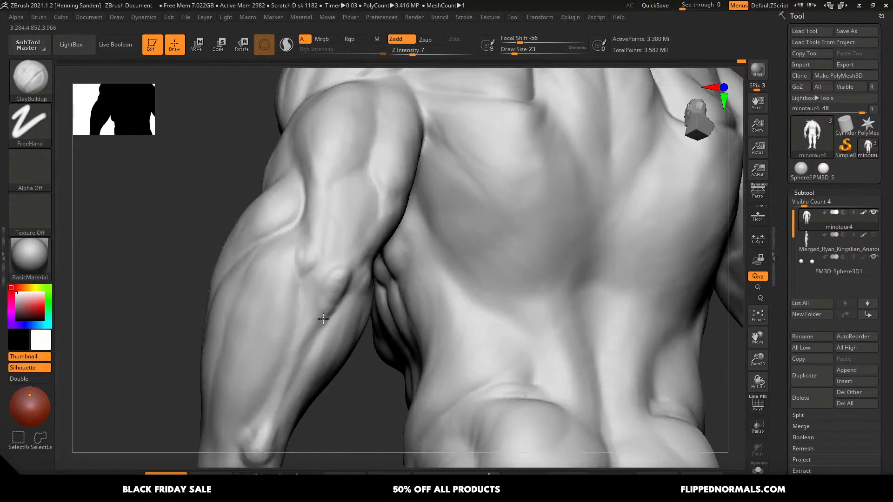
key(bracketright)
key(bracketright)
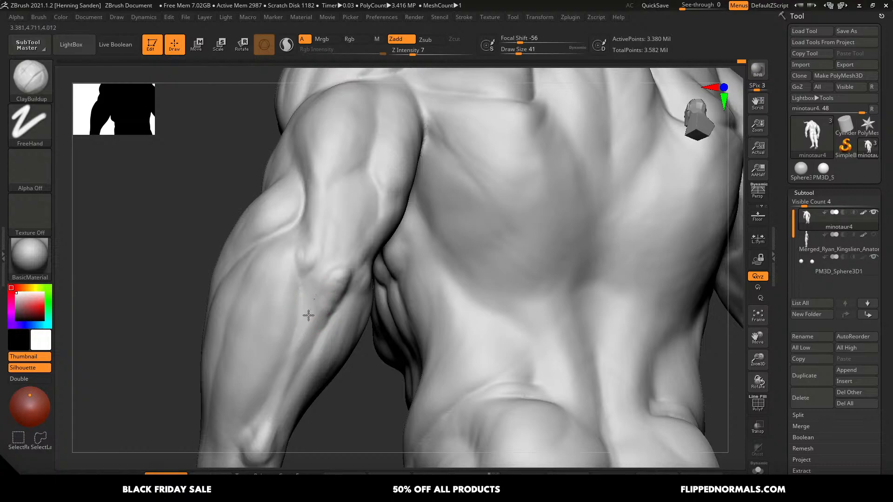
key(bracketright)
mouse_move(324, 322)
alt+right_down()
mouse_move(272, 228)
mouse_move(309, 321)
alt+right_up()
mouse_move(341, 276)
alt+right_down()
mouse_move(362, 240)
mouse_move(361, 348)
alt+right_up()
key(bracketright)
mouse_move(372, 311)
mouse_down()
mouse_move(341, 353)
mouse_move(319, 352)
mouse_up()
right_drag(320, 352, 329, 325)
drag(329, 325, 321, 388)
mouse_move(321, 391)
alt+right_down()
mouse_move(374, 303)
mouse_move(332, 359)
alt+right_up()
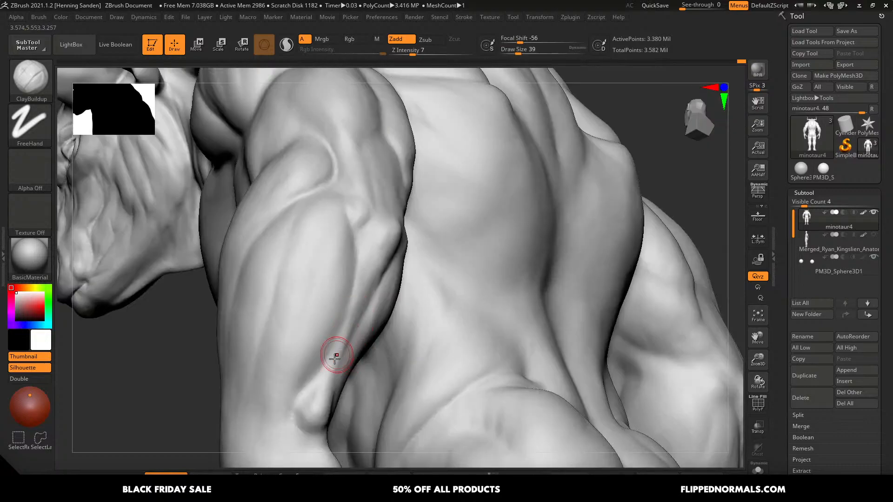
- Refine the left forearm above the wrist bone with ClayBuildup at draw size 41, and its front at draw size 59
key(s)
drag(317, 365, 315, 366)
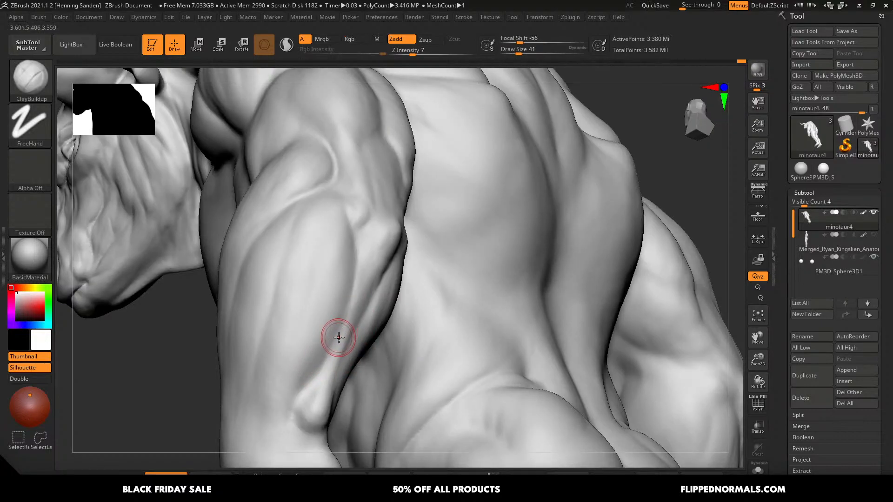
mouse_move(325, 286)
ctrl+right_down()
mouse_move(393, 321)
mouse_move(397, 299)
mouse_move(387, 283)
mouse_move(369, 299)
mouse_move(371, 262)
mouse_move(365, 267)
mouse_move(349, 239)
ctrl+right_up()
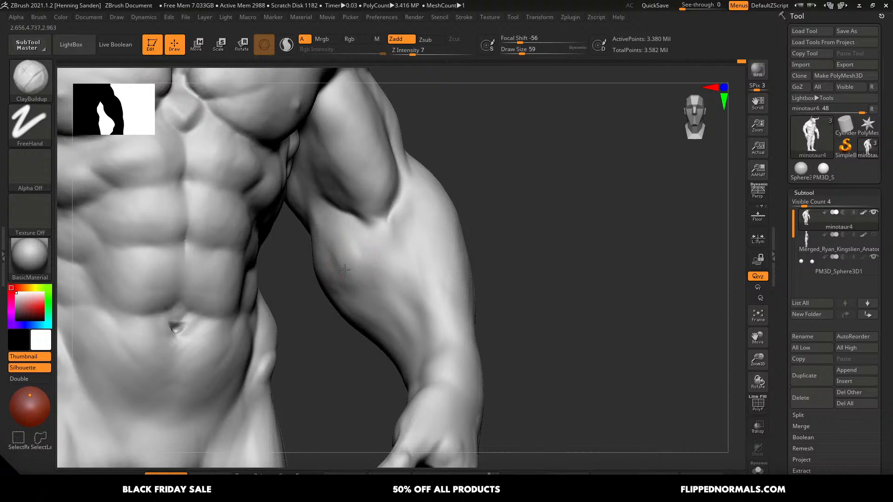
key(f)
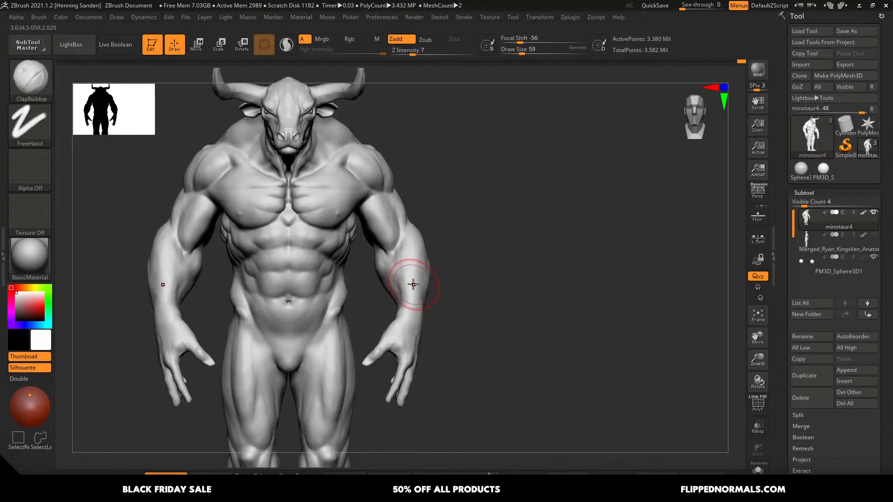
alt+right_drag(378, 256, 358, 224)
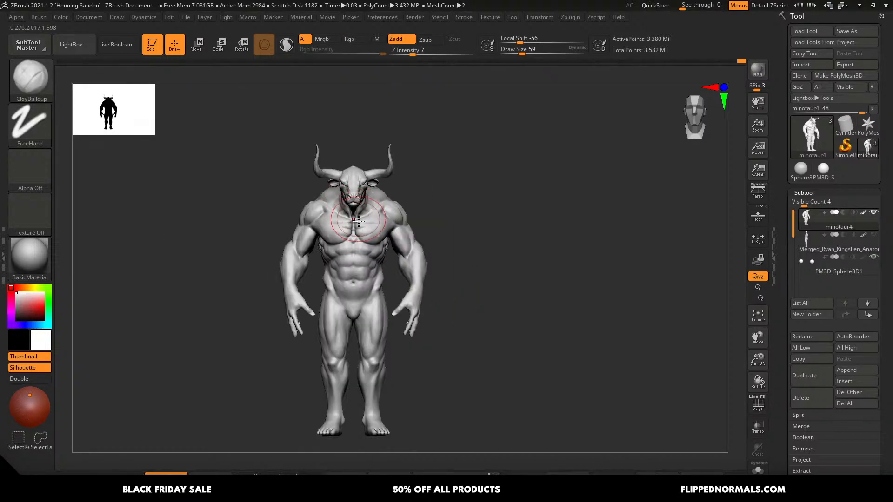
mouse_move(380, 286)
alt+right_down()
mouse_move(399, 248)
mouse_move(399, 340)
mouse_move(399, 276)
mouse_move(415, 226)
alt+right_up()
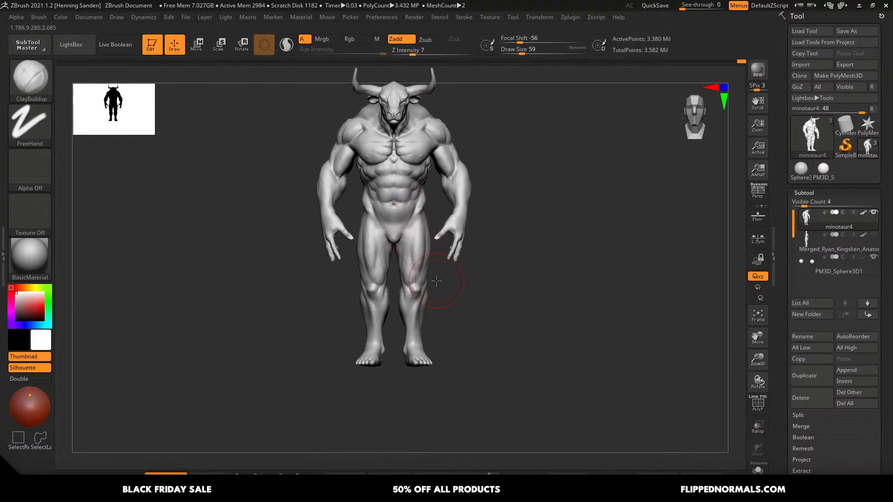
mouse_move(484, 281)
right_down()
mouse_move(480, 269)
mouse_move(405, 279)
right_up()
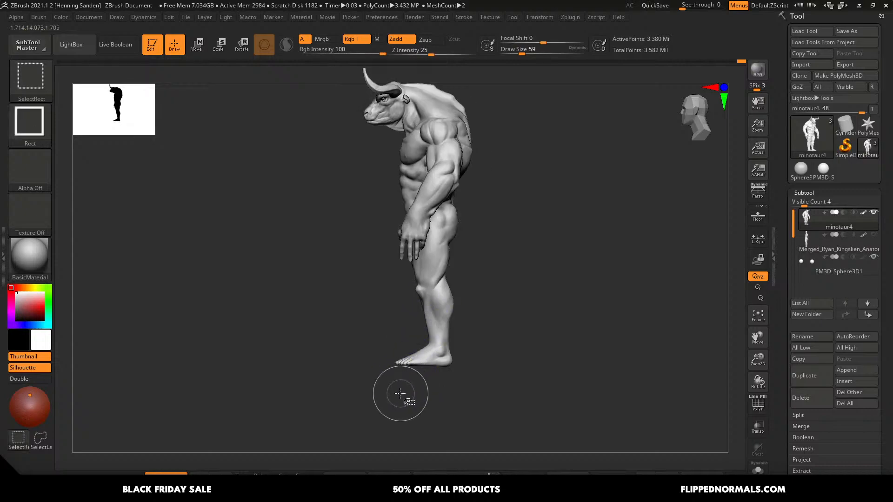
ctrl+shift+drag(400, 387, 486, 181)
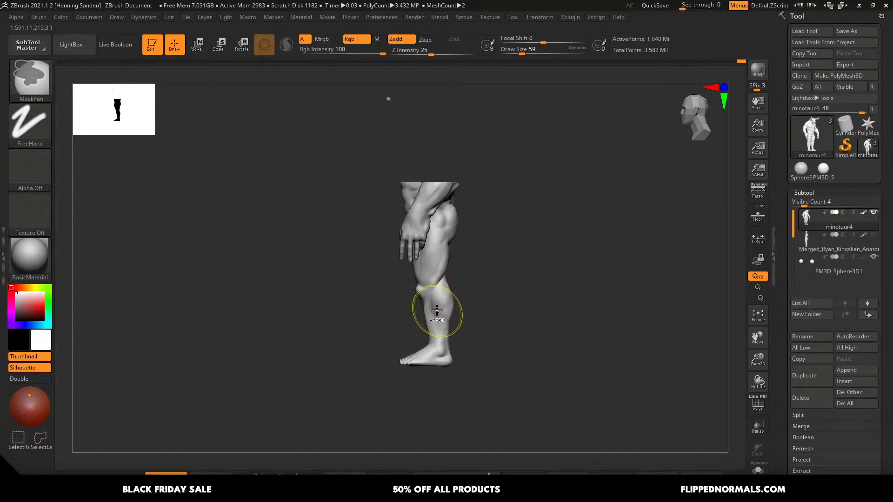
key(ctrl+z)
- Hide the minotaur's hands and most of both arms to leave the thighs unobstructed
ctrl+right_drag(438, 280, 439, 290)
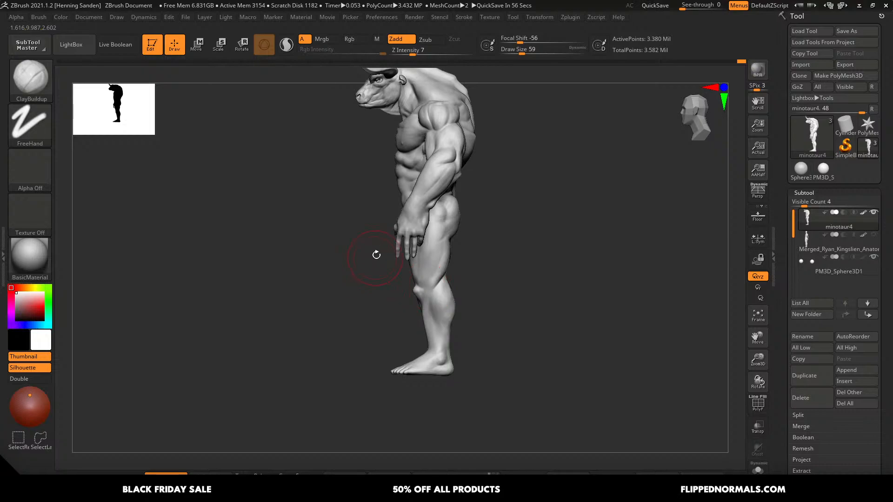
drag(376, 254, 417, 225)
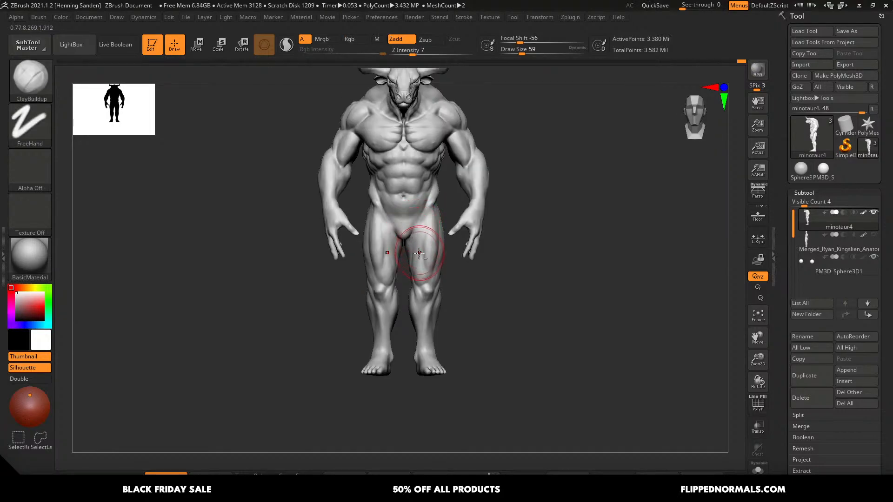
ctrl+right_drag(420, 251, 423, 283)
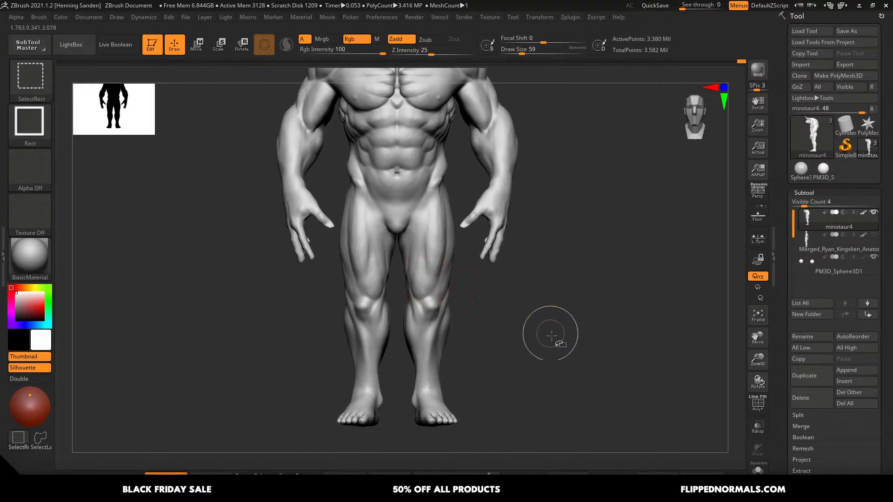
mouse_move(561, 333)
ctrl+shift+mouse_down()
mouse_move(455, 189)
mouse_move(505, 203)
ctrl+shift+mouse_up()
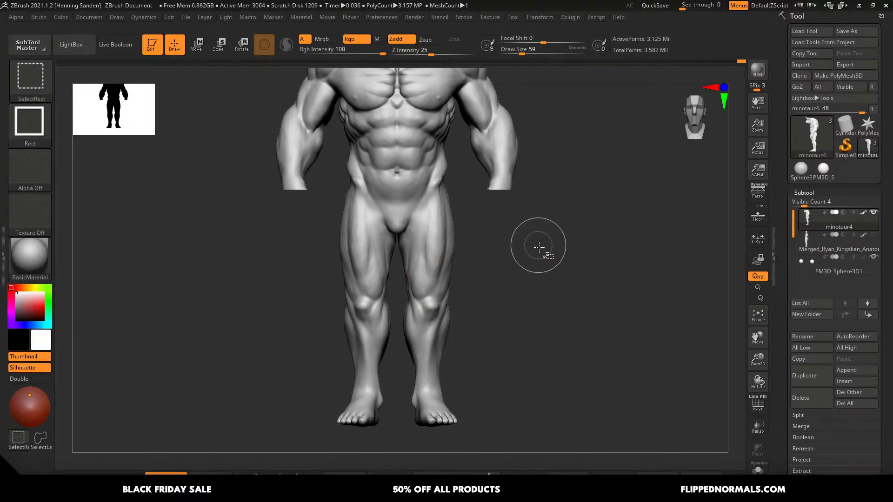
ctrl+shift+drag(538, 249, 496, 112)
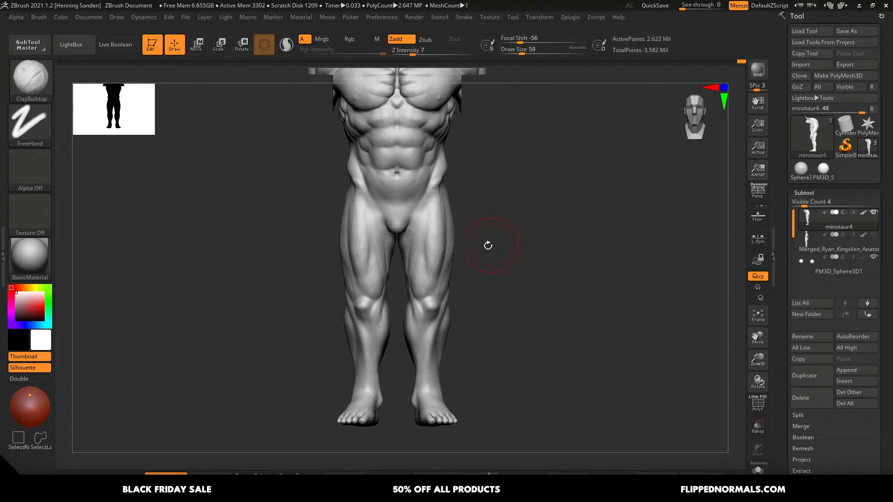
- Refine the outer side of the left thigh above the knee with ClayBuildup at draw size 54
mouse_move(488, 245)
right_down()
mouse_move(415, 254)
mouse_move(418, 279)
right_up()
mouse_move(419, 279)
right_down()
mouse_move(465, 291)
mouse_move(458, 317)
right_up()
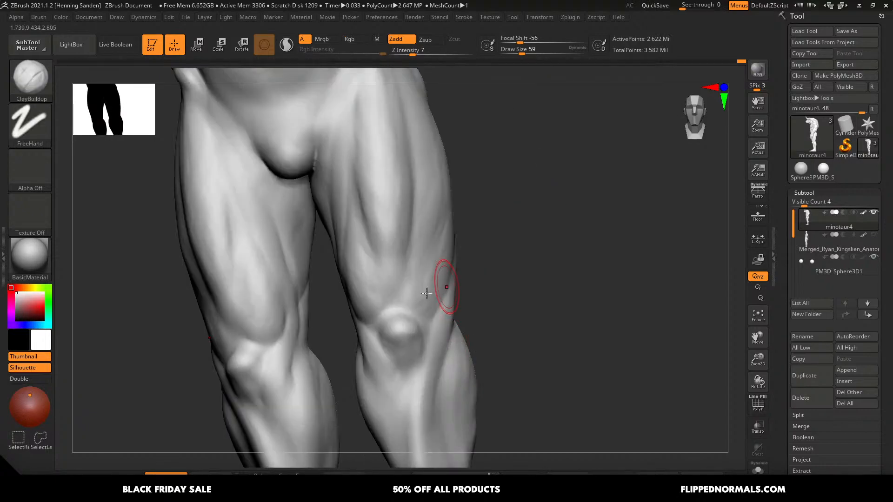
key(s)
click(423, 296)
mouse_move(486, 269)
right_down()
mouse_move(460, 256)
mouse_move(449, 282)
mouse_move(442, 253)
mouse_move(465, 231)
right_up()
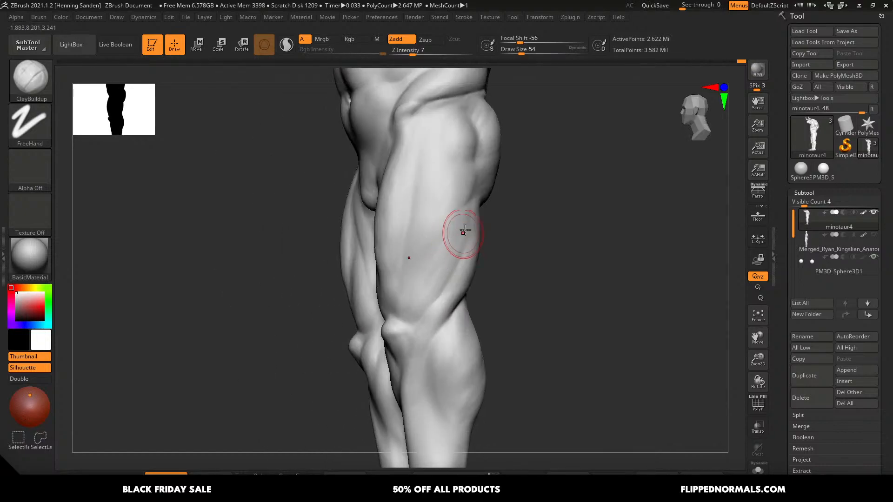
drag(433, 285, 422, 295)
- Build up the outer muscle along the length of the left thigh with ClayBuildup at draw size 62
key(s)
click(459, 225)
drag(446, 222, 418, 313)
shift+drag(454, 274, 394, 257)
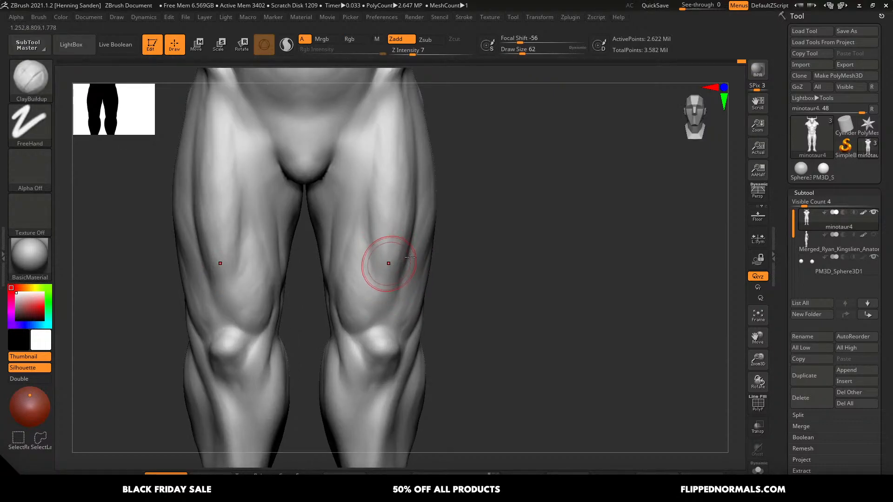
- Refine the lower front of the left thigh around the knee with ClayBuildup at draw size 35
alt+right_drag(409, 257, 443, 241)
key(bracketleft)
key(bracketleft)
key(bracketleft)
mouse_move(429, 341)
right_down()
mouse_move(427, 298)
mouse_move(399, 229)
right_up()
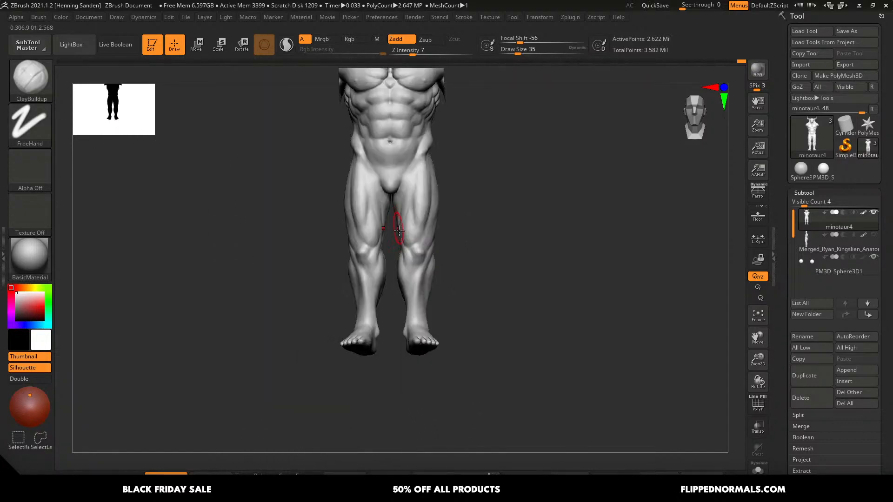
- Smooth the bump at the side of the left knee
right_drag(411, 268, 446, 307)
right_drag(447, 307, 386, 268)
shift+drag(414, 268, 421, 264)
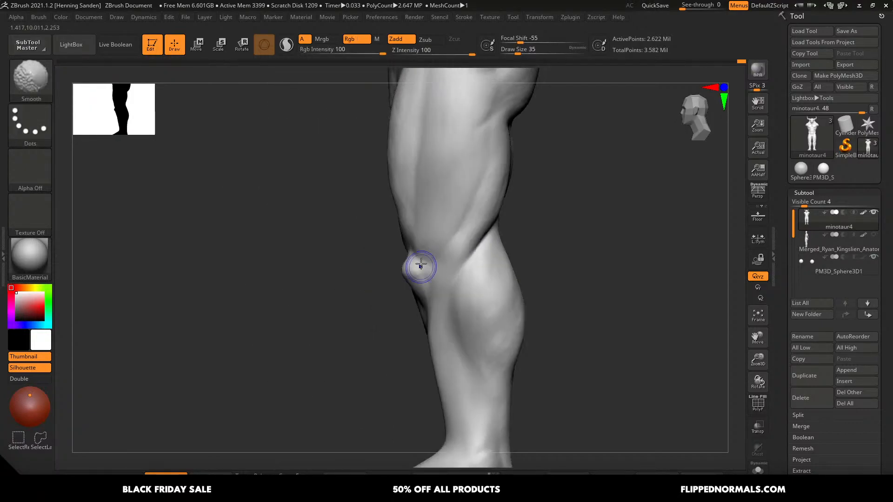
right_drag(386, 265, 418, 262)
drag(419, 257, 416, 261)
mouse_move(416, 261)
right_down()
mouse_move(377, 262)
mouse_move(410, 265)
right_up()
- Reshape the front profile of the left knee and the back of the calf with the Move brush at draw size 90
key(b)
key(m)
key(v)
key(s)
click(413, 269)
key(s)
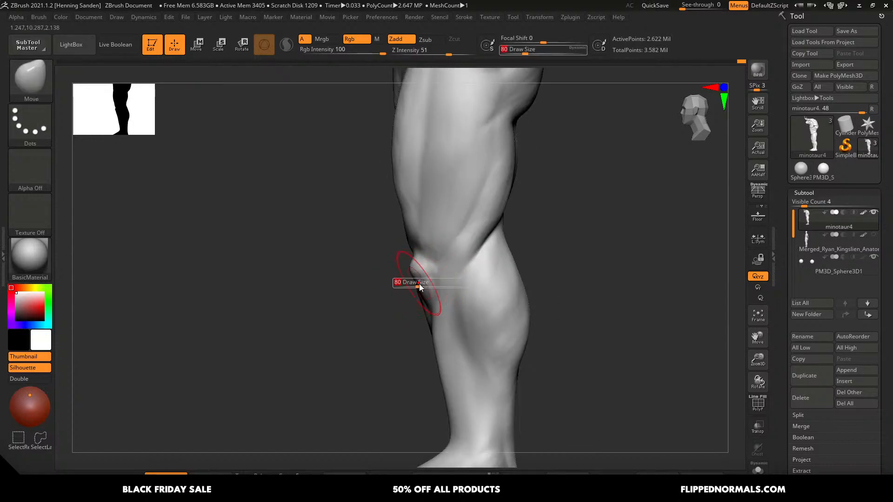
drag(419, 282, 425, 282)
key(s)
drag(416, 231, 412, 231)
ctrl+right_drag(415, 204, 468, 252)
drag(473, 252, 468, 253)
- Adjust the shape of the left ankle with the Move brush at draw size 128
key(s)
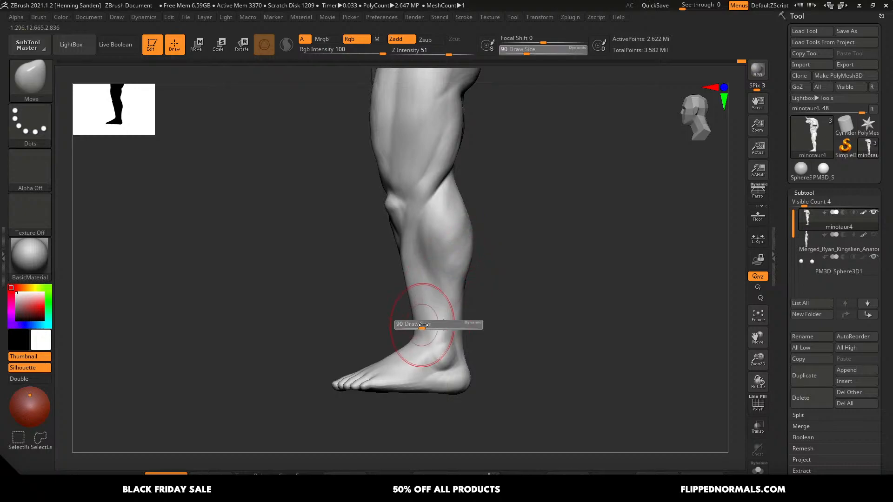
drag(421, 325, 426, 325)
mouse_move(417, 342)
right_down()
mouse_move(457, 342)
mouse_move(414, 360)
right_up()
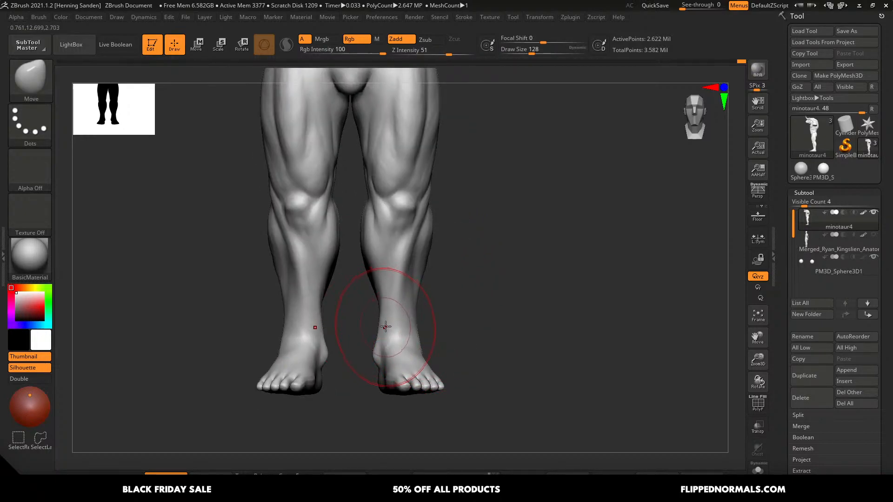
- Refine the front of the left ankle and the top of the foot with ClayBuildup at draw size 46
mouse_move(389, 313)
alt+right_down()
mouse_move(395, 291)
mouse_move(418, 315)
mouse_move(427, 355)
alt+right_up()
key(b)
key(c)
key(b)
key(s)
drag(415, 287, 390, 282)
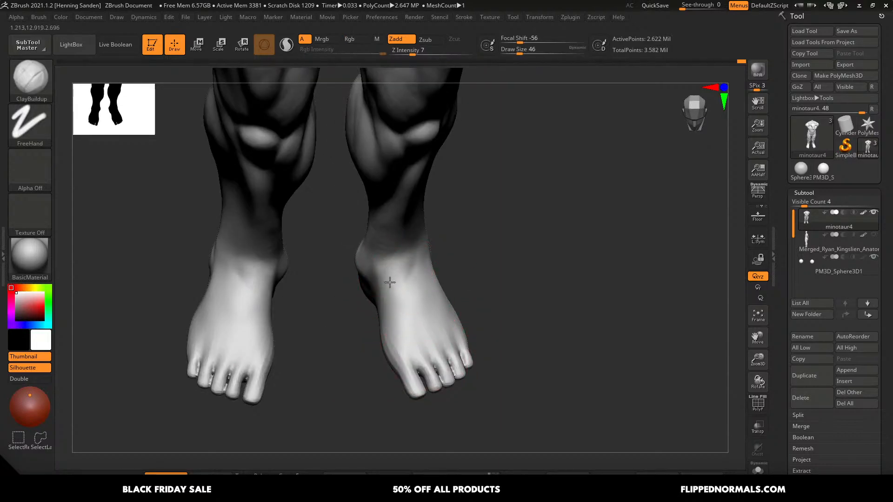
right_drag(394, 288, 390, 264)
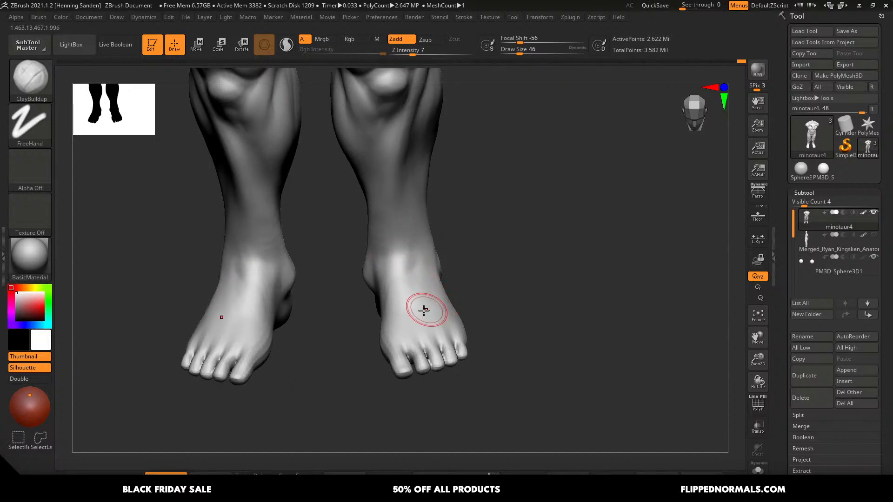
- Show the anatomy reference subtool and split the screen so it stands beside the minotaur's lower legs
right_drag(423, 309, 665, 264)
click(875, 235)
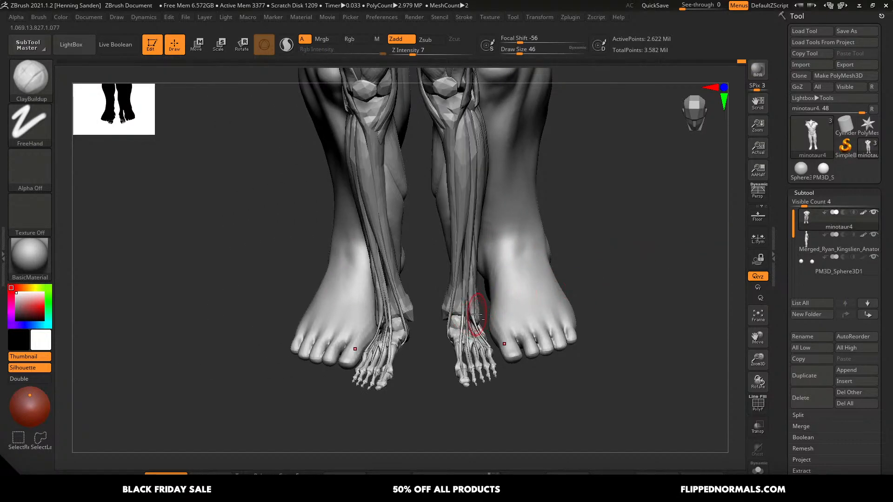
right_drag(476, 315, 502, 217)
click(542, 18)
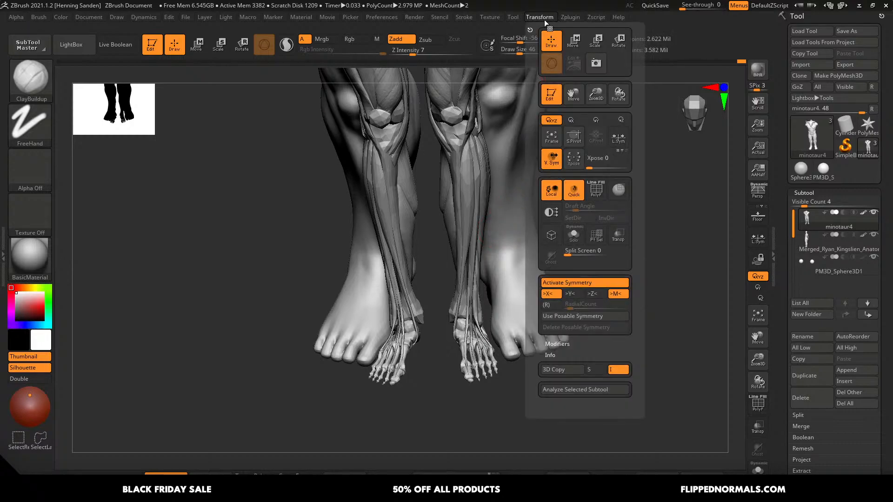
click(576, 252)
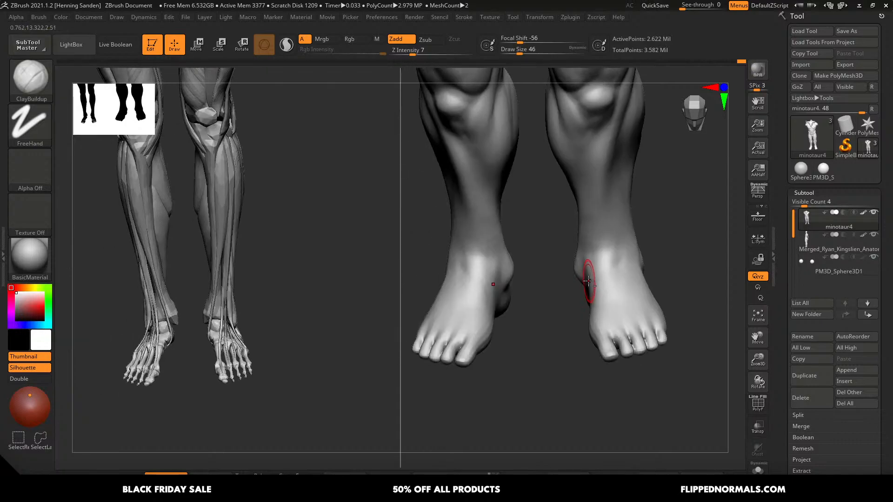
- Hide the anatomy reference and build up the left shin with ClayBuildup at draw size 65
right_drag(580, 283, 612, 271)
click(873, 235)
mouse_move(611, 271)
ctrl+right_down()
mouse_move(626, 299)
mouse_move(620, 281)
mouse_move(609, 286)
ctrl+right_up()
key(s)
drag(613, 288, 614, 288)
drag(609, 260, 610, 253)
mouse_move(579, 302)
right_down()
mouse_move(602, 212)
mouse_move(571, 299)
right_up()
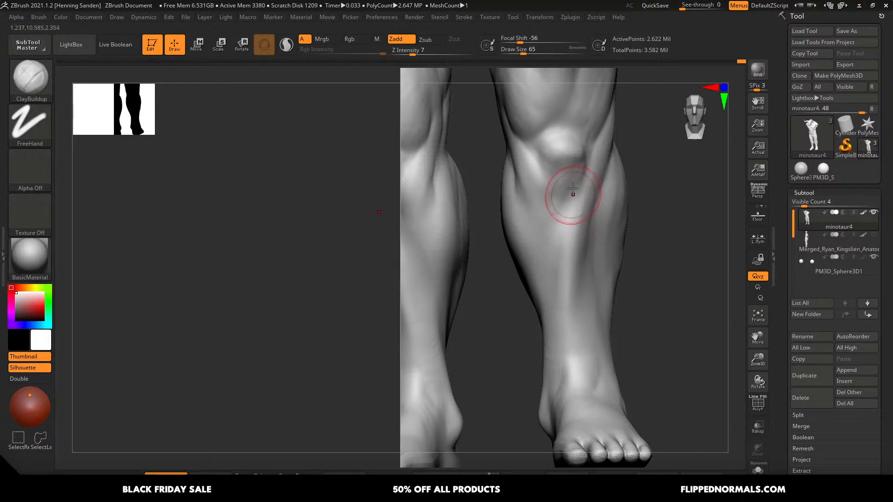
- Refine the area around and below the left kneecap with ClayBuildup at draw size 44
right_drag(572, 188, 578, 166)
mouse_move(579, 166)
mouse_down()
mouse_move(566, 186)
mouse_move(555, 170)
mouse_up()
alt+right_drag(563, 175, 564, 214)
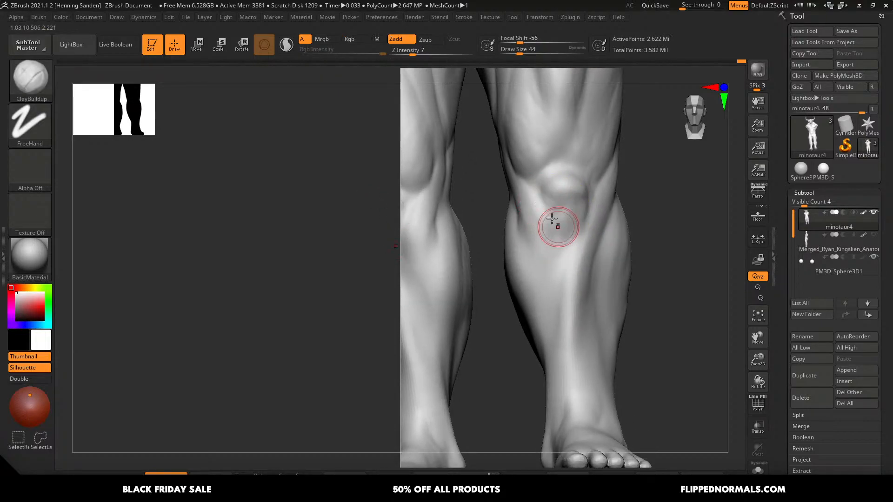
- Build up the calf muscles at the back of the lower legs with ClayBuildup at draw size 94
right_drag(582, 232, 544, 238)
key(s)
drag(542, 235, 546, 235)
key(s)
drag(516, 301, 520, 300)
mouse_move(519, 284)
right_down()
mouse_move(552, 261)
mouse_move(572, 267)
right_up()
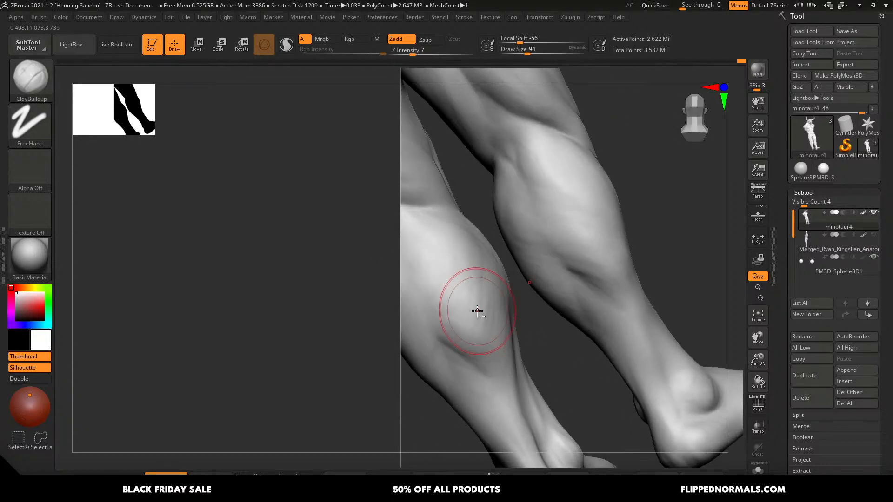
right_drag(477, 311, 544, 313)
mouse_move(583, 284)
right_down()
mouse_move(589, 327)
mouse_move(587, 307)
mouse_move(600, 298)
right_up()
- Reshape the bulk of the calf as seen from below with the Move brush, raising the draw size to 192 and 228
key(b)
key(m)
key(v)
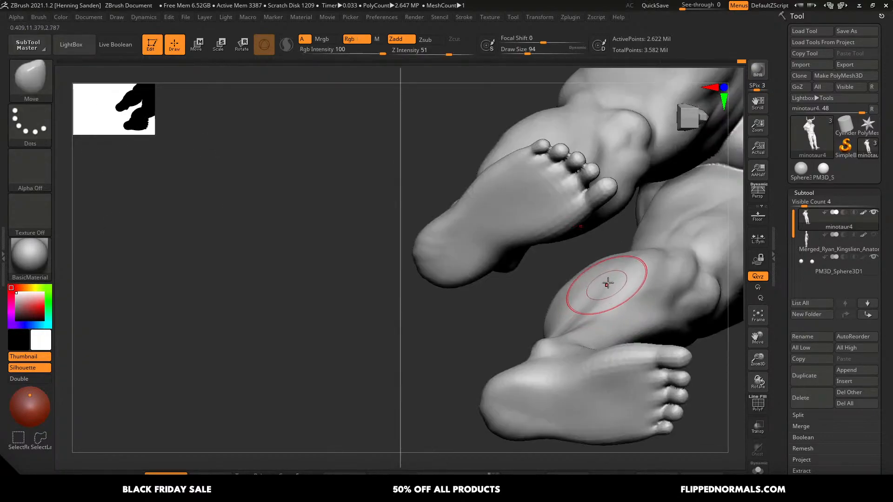
key(bracketright)
mouse_move(620, 268)
mouse_down()
mouse_move(612, 268)
mouse_move(628, 261)
mouse_up()
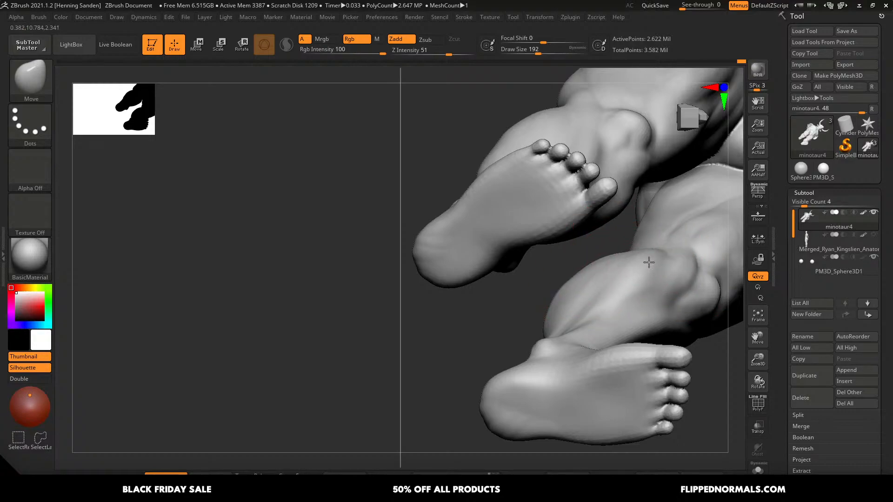
right_drag(647, 261, 634, 266)
key(bracketright)
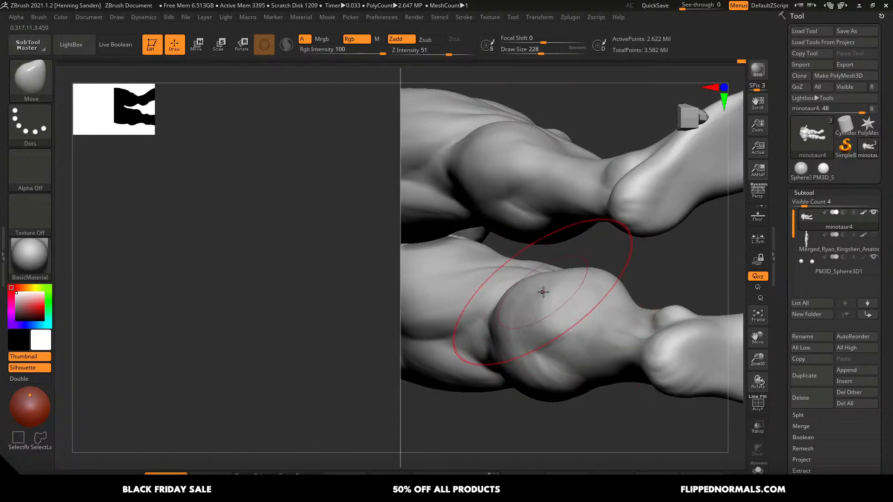
- Adjust the side profile of the right calf with the Move brush at draw size 154
mouse_move(542, 293)
right_down()
mouse_move(562, 266)
mouse_move(556, 239)
mouse_move(561, 254)
right_up()
ctrl+right_drag(560, 254, 561, 262)
key(s)
key(s)
drag(552, 286, 544, 285)
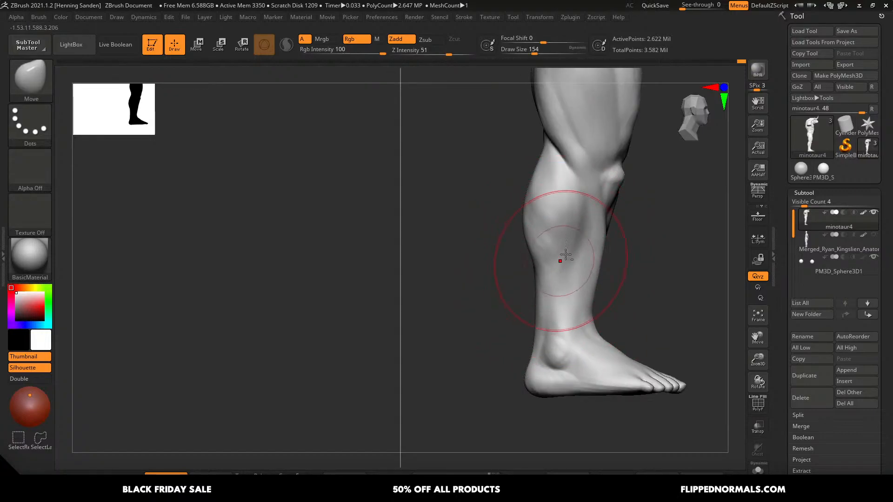
mouse_move(565, 254)
ctrl+right_down()
mouse_move(600, 226)
mouse_move(565, 228)
mouse_move(598, 214)
ctrl+right_up()
ctrl+right_drag(598, 214, 629, 233)
- Refine the upper shin and outer side of the right lower leg with ClayBuildup at draw size 154
key(1)
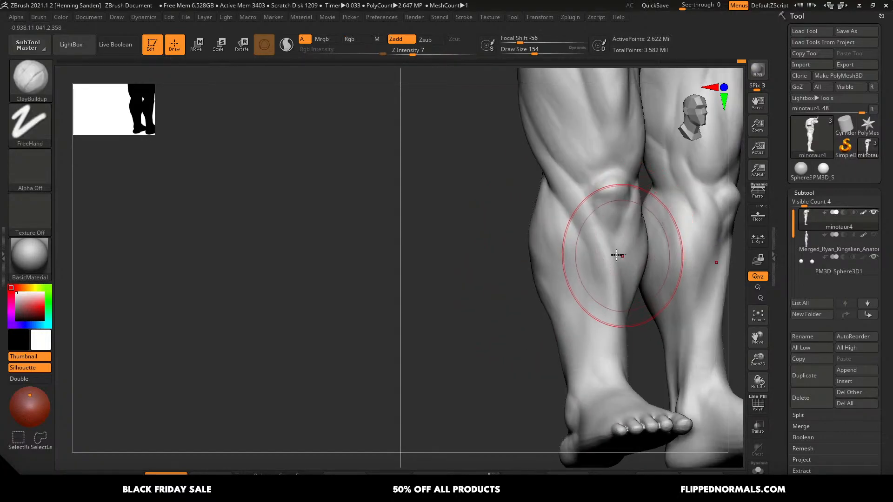
drag(616, 254, 608, 243)
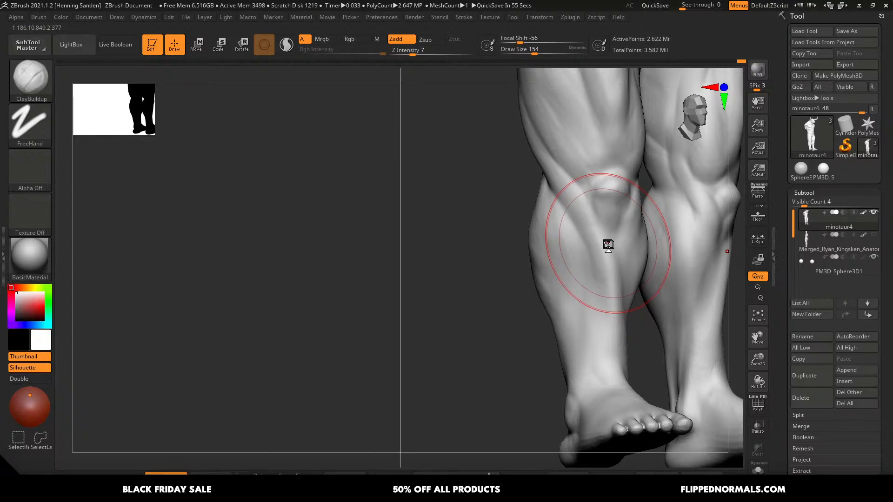
key(ctrl+shift+z)
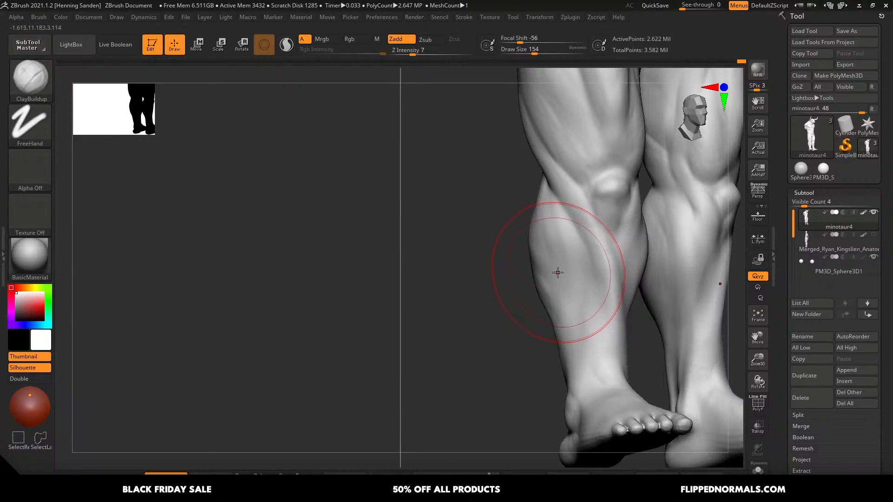
- Reshape the area just below the right kneecap with the Move brush at draw size 74
mouse_move(667, 279)
right_down()
mouse_move(625, 252)
mouse_move(610, 285)
mouse_move(588, 241)
mouse_move(550, 225)
mouse_move(569, 253)
mouse_move(620, 238)
mouse_move(510, 233)
mouse_move(504, 259)
right_up()
key(b)
key(m)
key(v)
key(s)
drag(501, 216, 492, 215)
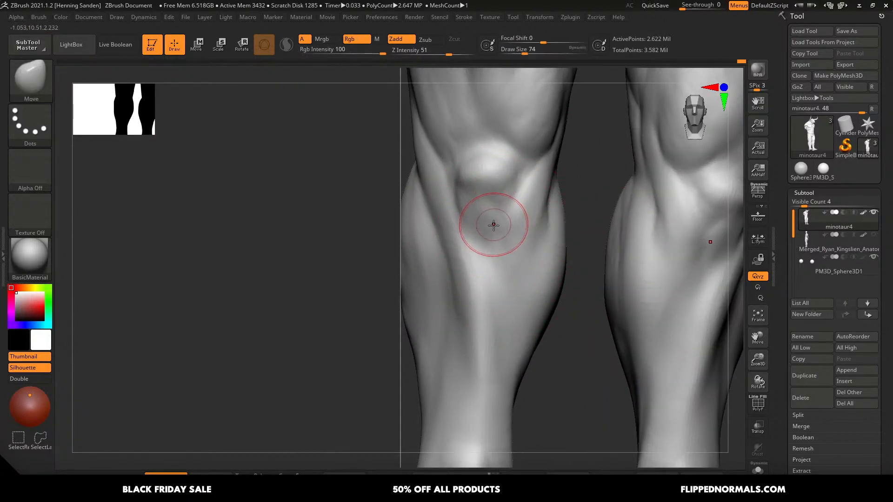
- Adjust the outer contour of the right knee and calf with the Move brush at draw size 80, and undo the last adjustment
right_drag(495, 233, 485, 204)
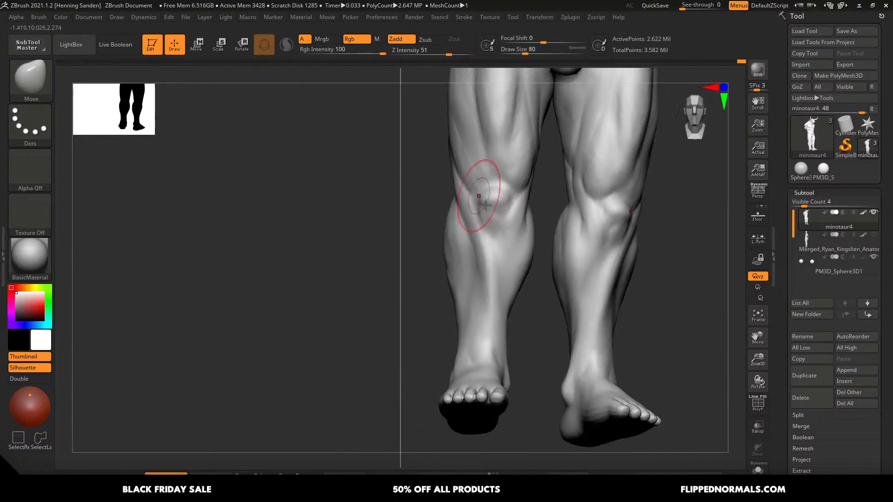
ctrl+right_drag(526, 254, 507, 249)
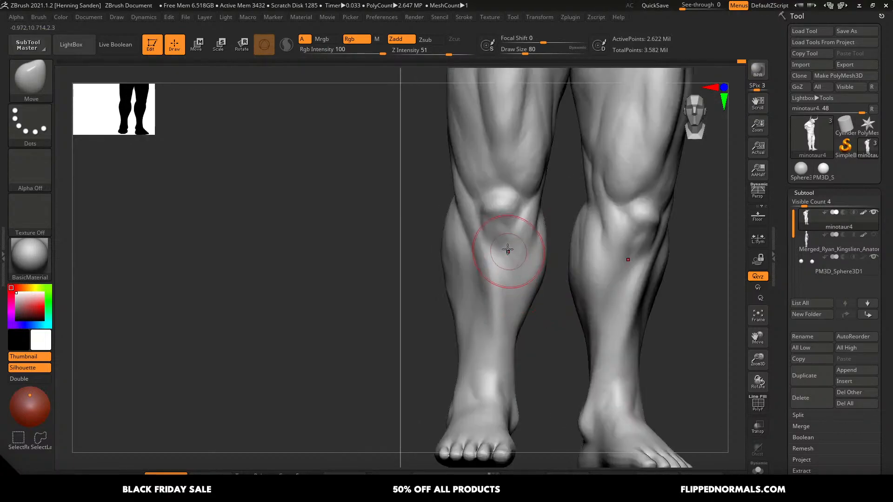
drag(480, 258, 494, 232)
key(ctrl+z)
- Refine the forms below and on the outer side of the right kneecap with ClayBuildup at draw sizes 54 and 35
key(b)
key(c)
key(b)
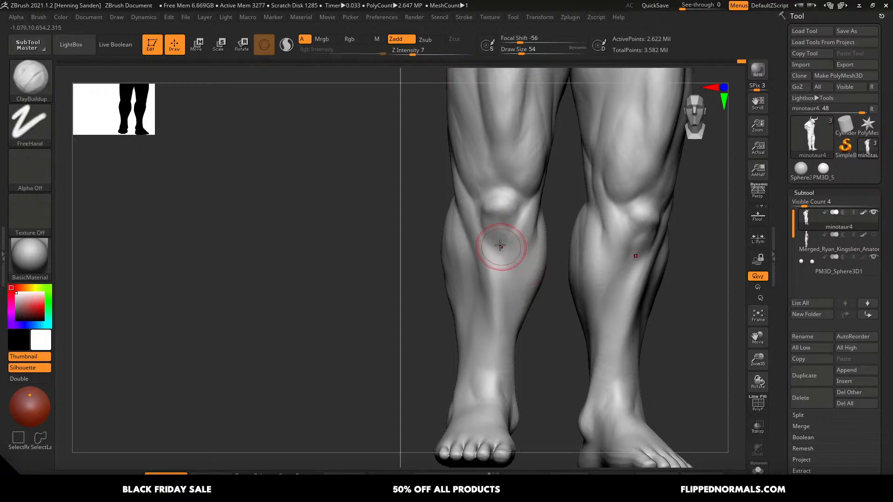
right_drag(501, 247, 520, 244)
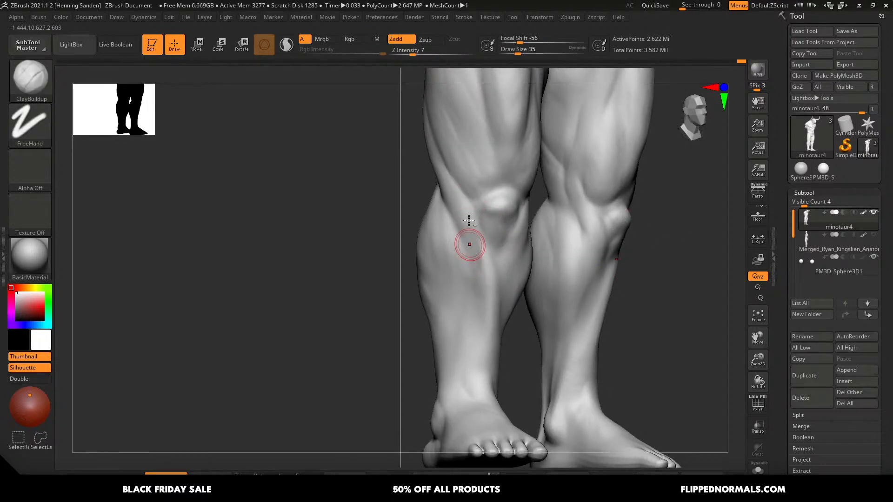
shift+right_drag(481, 321, 493, 214)
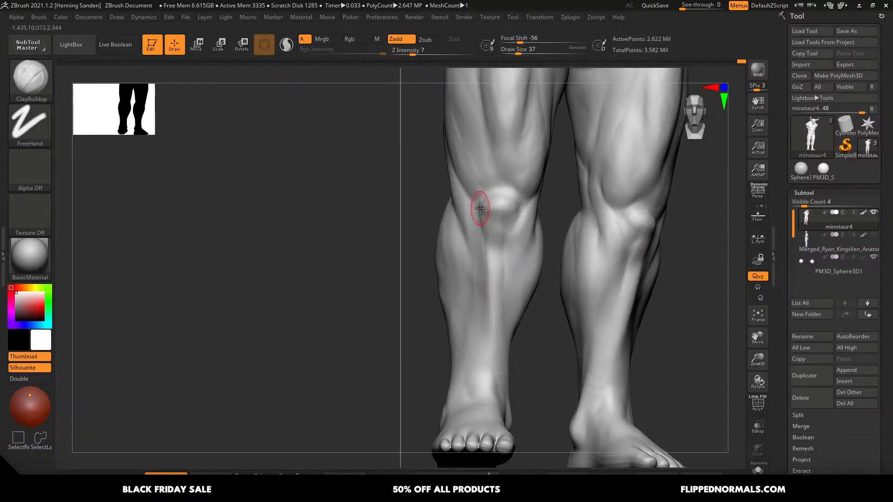
- Refine the inner side of the right knee with ClayBuildup at draw size 62
right_drag(498, 263, 500, 266)
key(s)
drag(520, 222, 524, 222)
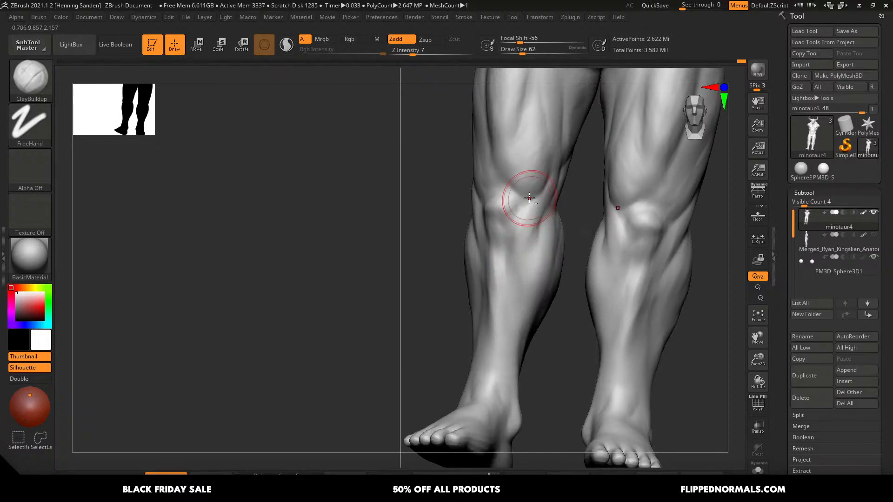
- Reshape the front profile of the right leg below the kneecap with the Move brush at draw size 90
mouse_move(519, 271)
right_down()
mouse_move(504, 259)
mouse_move(532, 255)
mouse_move(514, 239)
right_up()
key(b)
key(m)
key(v)
key(s)
drag(515, 240, 508, 242)
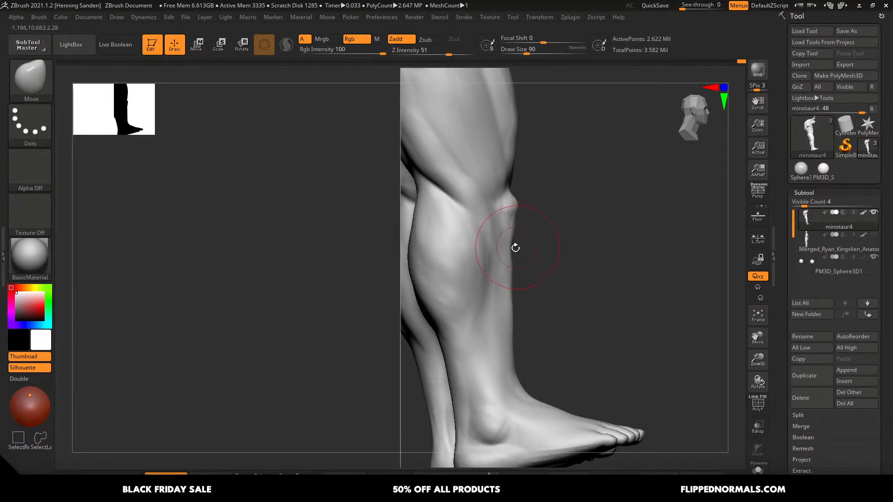
- Adjust the shin's front profile on the right leg with the Move brush at draw size 140
right_drag(516, 248, 511, 250)
key(s)
drag(516, 275, 512, 274)
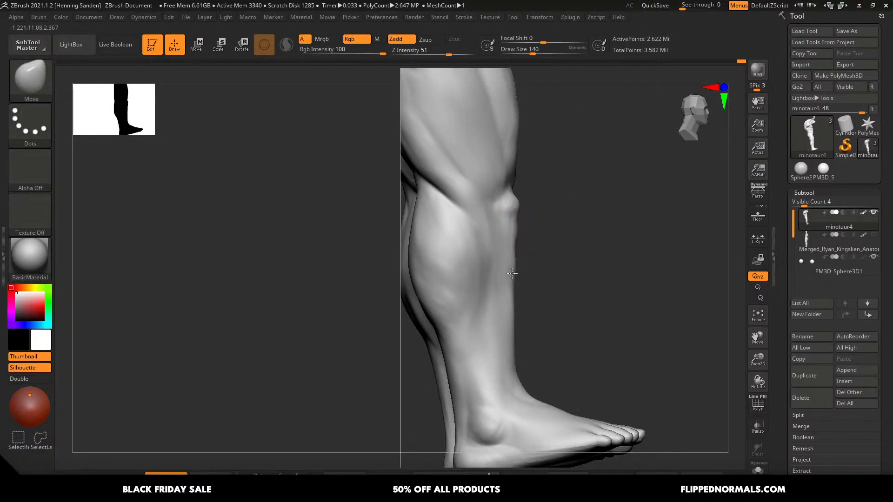
drag(509, 311, 507, 311)
- Build up the right calf and the back of the knee with ClayBuildup at draw size 149
mouse_move(518, 292)
right_down()
mouse_move(505, 289)
mouse_move(535, 264)
right_up()
key(b)
key(c)
key(b)
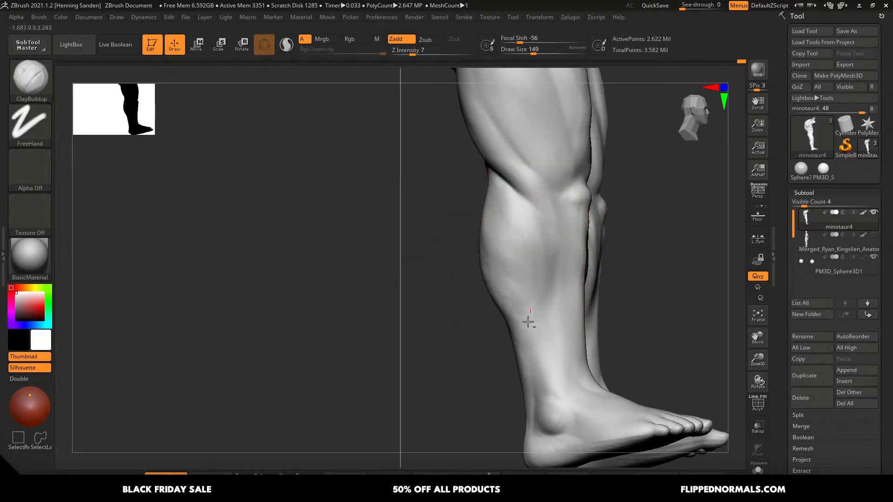
mouse_move(525, 316)
right_down()
mouse_move(498, 205)
mouse_move(522, 274)
right_up()
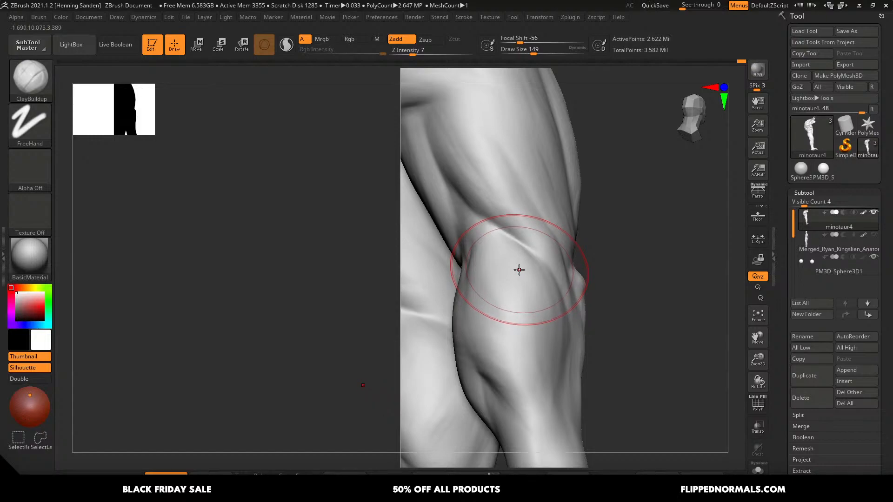
- Reshape the side contour of the right hip and buttock with the Move brush at draw size 87
ctrl+right_drag(524, 264, 489, 267)
alt+right_drag(530, 247, 525, 279)
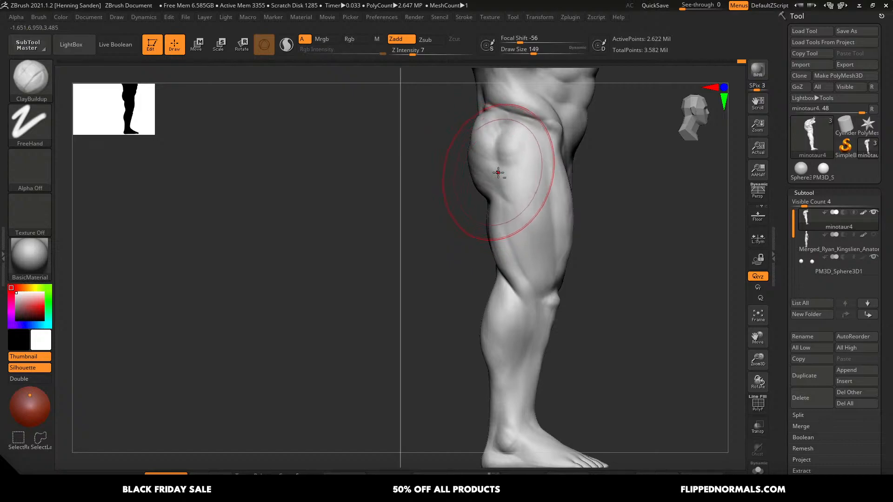
alt+right_drag(498, 171, 506, 199)
key(b)
key(m)
key(v)
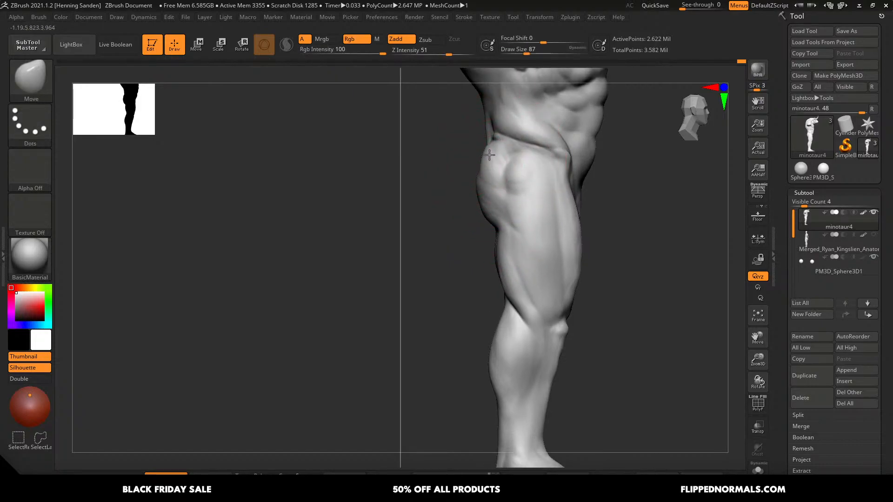
alt+right_drag(520, 229, 504, 156)
- Rework the front muscles of the thighs with ClayBuildup at draw size 74
right_drag(549, 309, 494, 307)
alt+right_drag(604, 219, 569, 271)
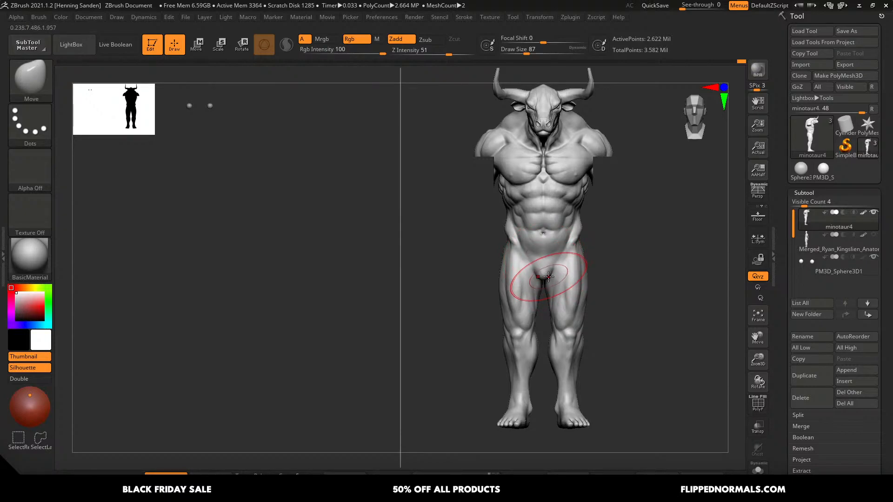
ctrl+right_drag(578, 185, 583, 173)
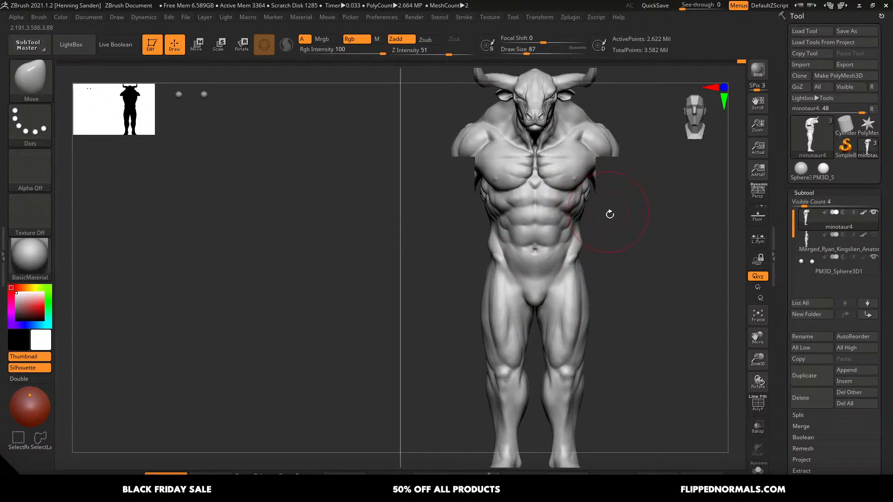
right_drag(606, 220, 581, 227)
alt+right_drag(562, 271, 562, 206)
right_drag(607, 289, 584, 398)
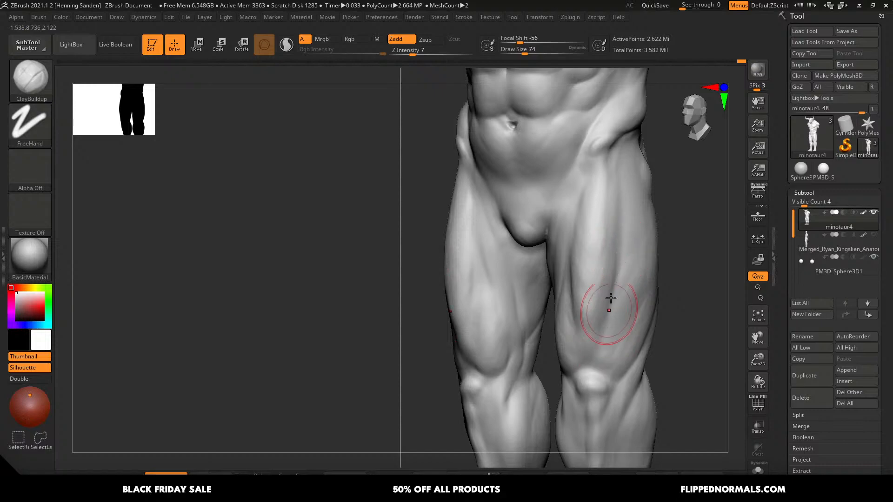
- Refine the tops of the thighs just below the front hip bones with ClayBuildup at draw size 22
alt+right_drag(574, 303, 570, 221)
key(s)
drag(571, 191, 564, 190)
shift+right_drag(566, 135, 562, 134)
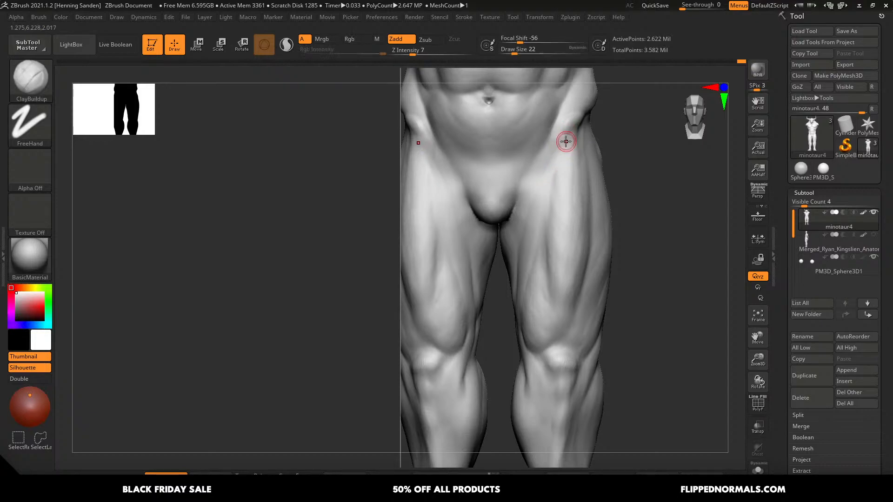
right_drag(560, 162, 559, 188)
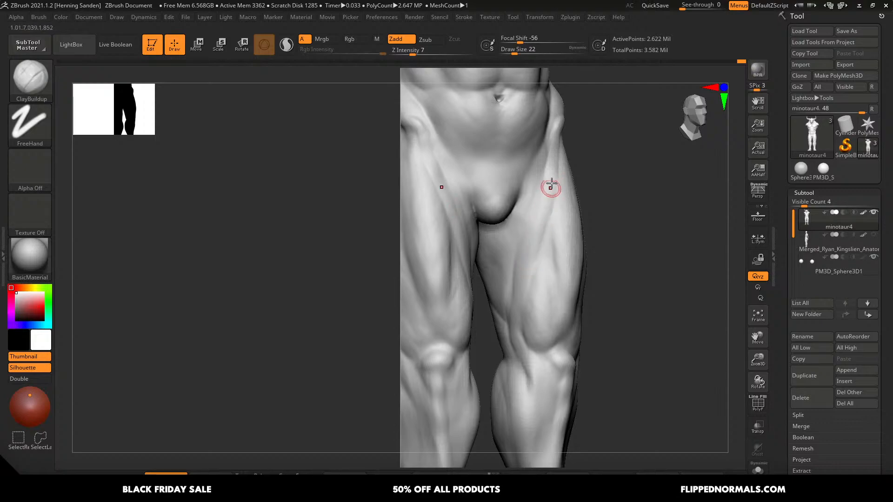
- Define the muscle band crossing diagonally from the hip to the inner thigh with ClayBuildup at draw size 31
right_drag(542, 233, 548, 222)
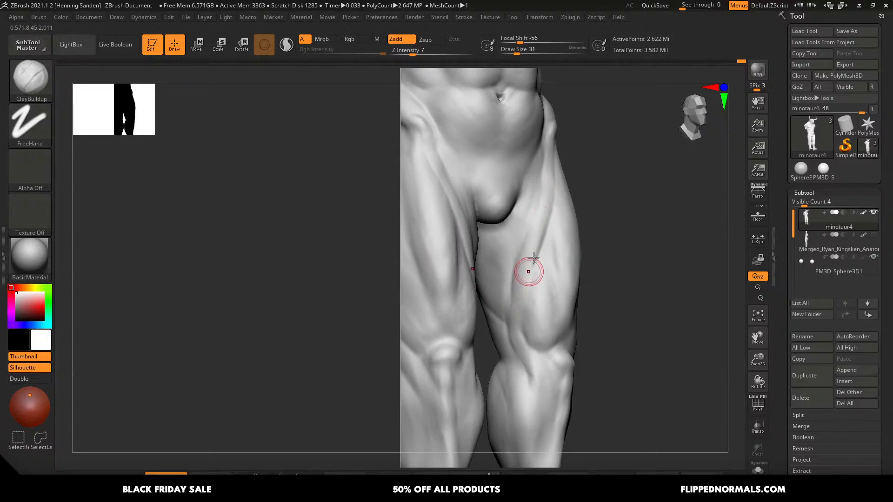
right_drag(533, 257, 560, 177)
right_drag(541, 220, 570, 159)
right_drag(530, 267, 537, 252)
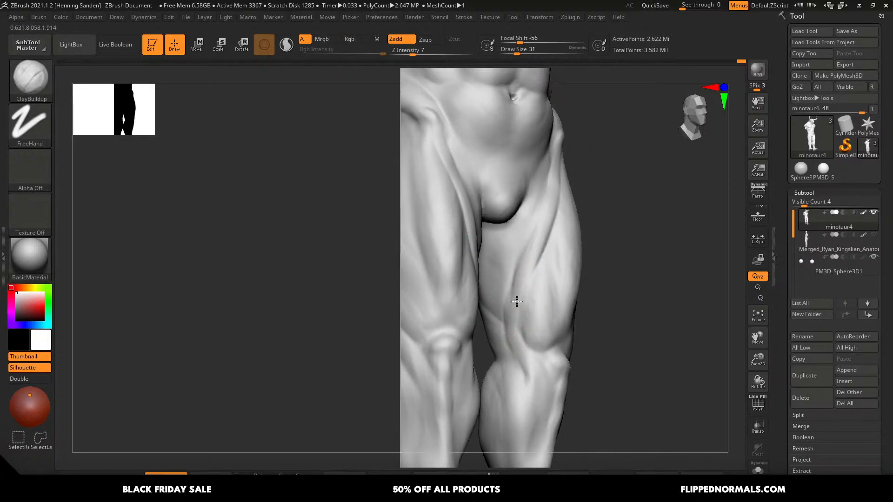
right_drag(511, 278, 530, 275)
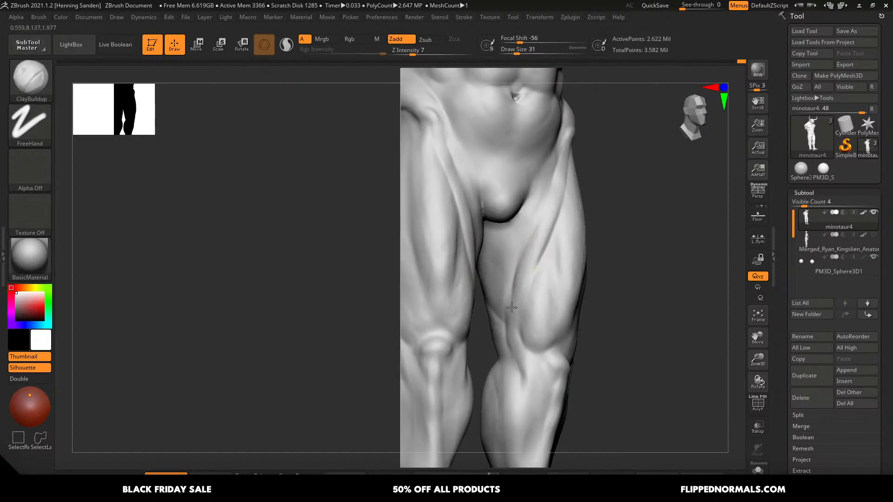
mouse_move(517, 329)
right_down()
mouse_move(540, 311)
mouse_move(562, 361)
mouse_move(544, 301)
mouse_move(534, 297)
right_up()
- Refine the knees and upper shins with ClayBuildup at draw sizes 23 and 33
key([)
drag(538, 292, 543, 280)
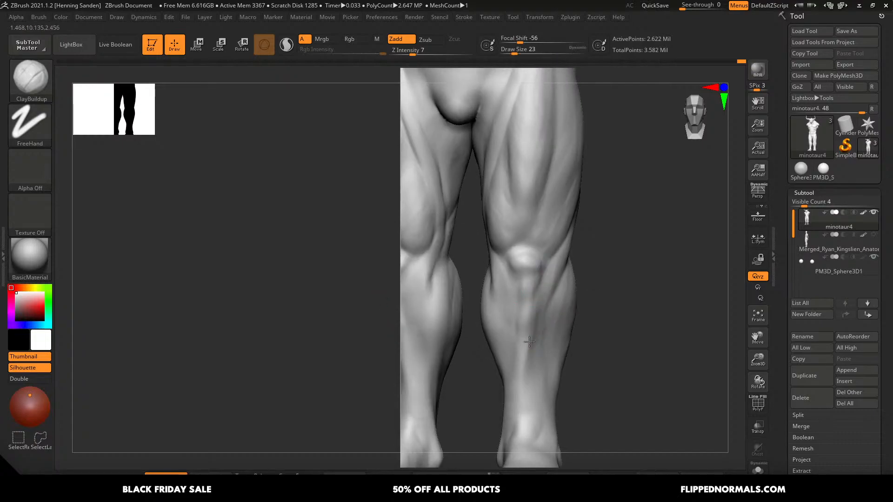
key(bracketright)
right_drag(510, 345, 499, 231)
key(bracketright)
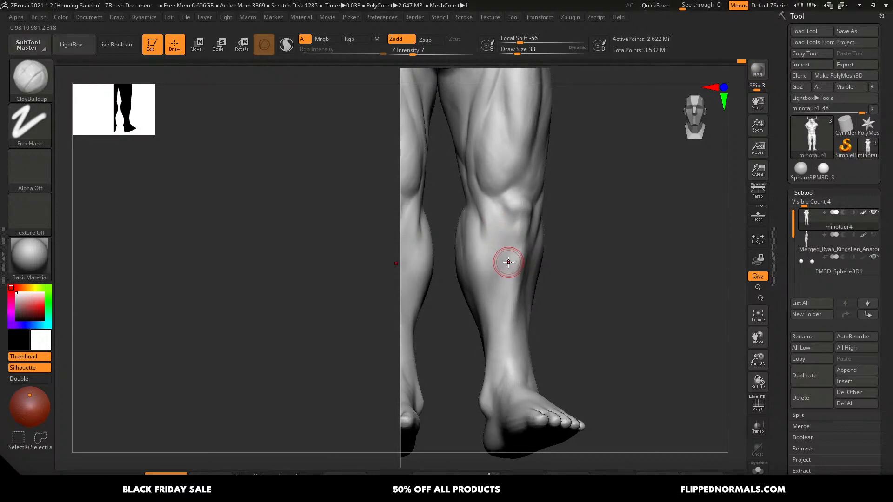
ctrl+right_drag(524, 265, 516, 280)
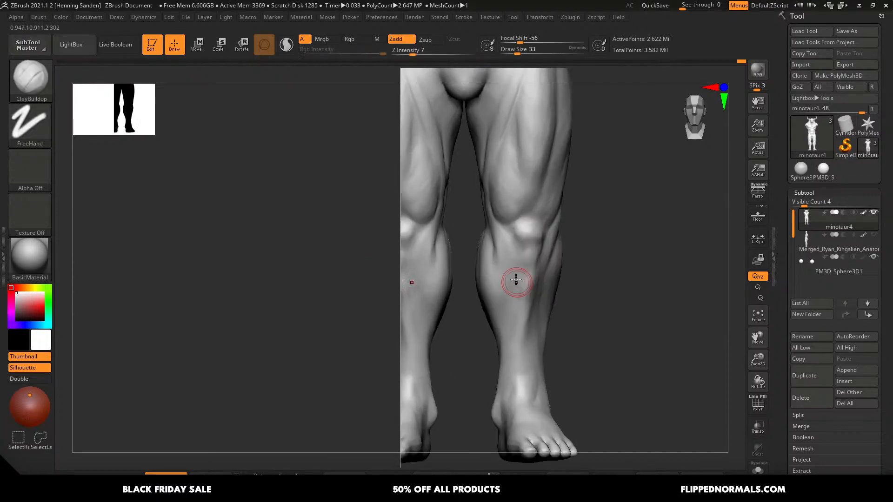
- Build up the inner side of the knee with ClayBuildup and smooth it at draw size 51
mouse_move(508, 237)
alt+right_down()
mouse_move(528, 288)
mouse_move(491, 256)
mouse_move(488, 233)
mouse_move(484, 262)
alt+right_up()
key(s)
drag(475, 275, 478, 275)
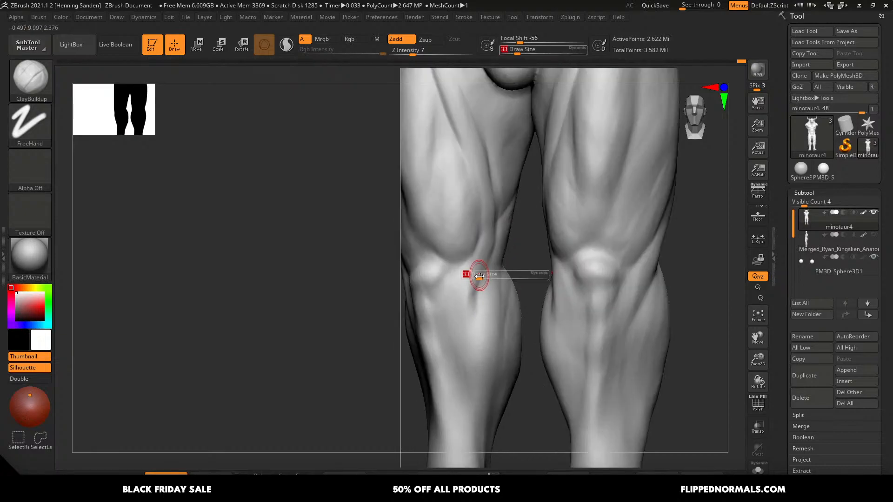
drag(485, 241, 469, 298)
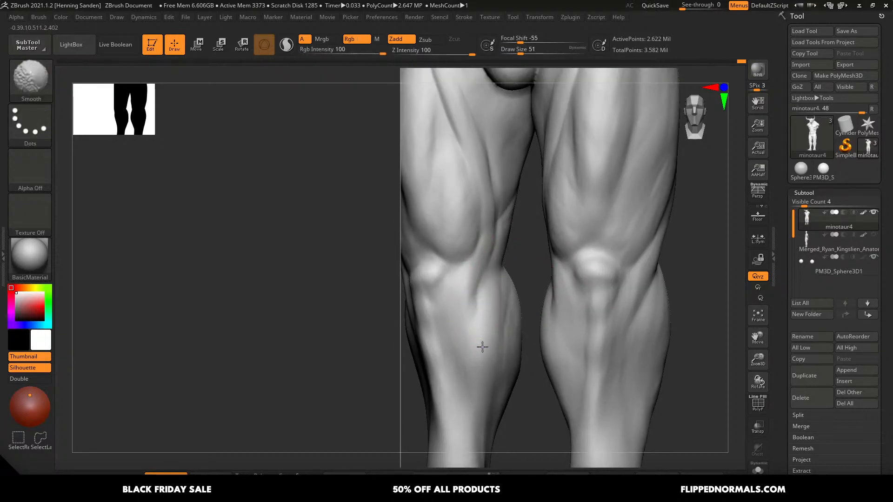
mouse_move(470, 302)
alt+right_down()
mouse_move(505, 243)
mouse_move(484, 259)
mouse_move(479, 239)
mouse_move(481, 260)
alt+right_up()
- Refine the shin and the inner calf below the knee with ClayBuildup at draw sizes 51 and 35
key(])
key(])
key([)
key([)
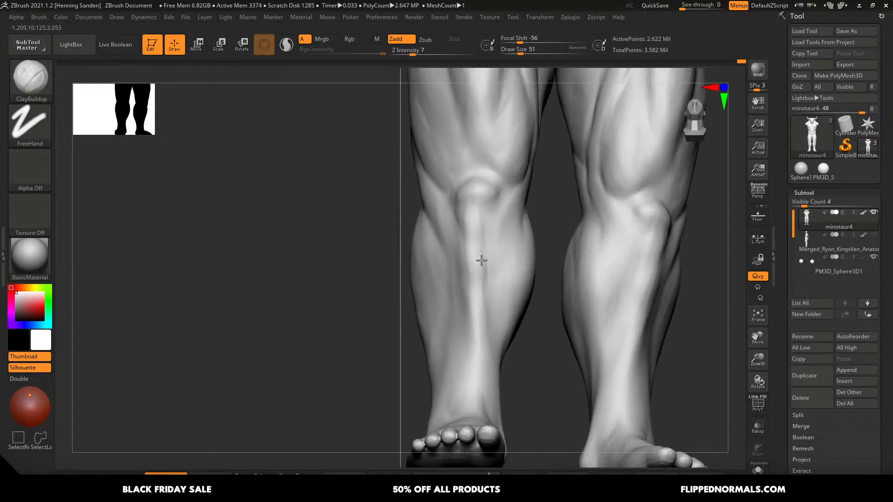
mouse_move(480, 199)
right_down()
mouse_move(488, 280)
mouse_move(514, 231)
right_up()
key(s)
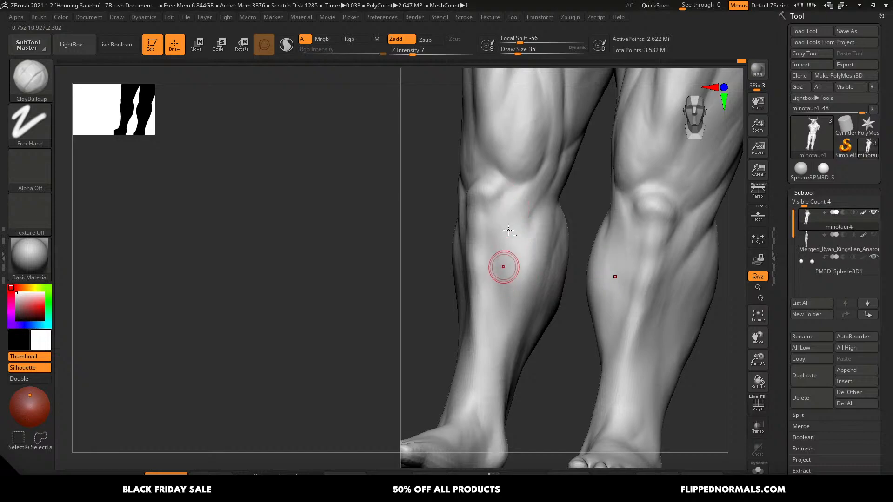
- Build up the shin from below the kneecap downward with ClayBuildup at draw size 68
right_drag(508, 207, 565, 216)
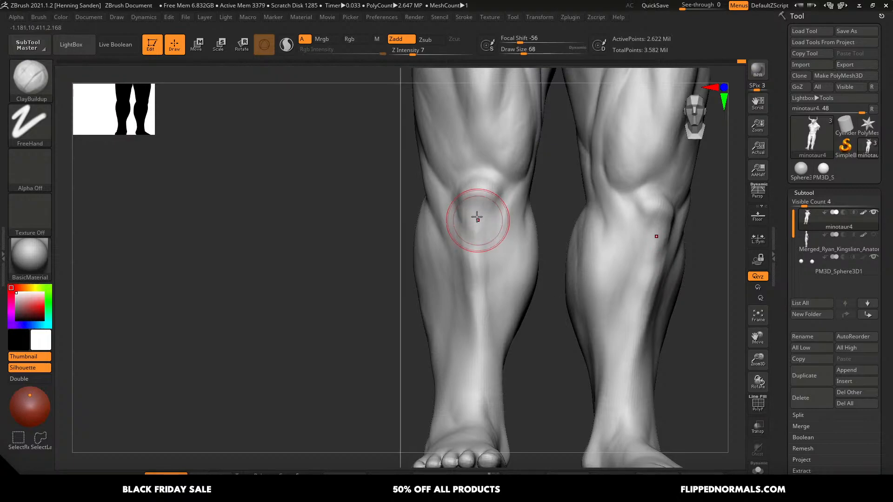
mouse_move(465, 239)
mouse_down()
mouse_move(483, 312)
mouse_move(481, 349)
mouse_up()
drag(484, 247, 494, 298)
mouse_move(516, 281)
right_down()
mouse_move(488, 282)
mouse_move(483, 246)
right_up()
key(s)
drag(492, 243, 487, 254)
- Reshape the leg's front profile just below the kneecap with the Move brush at draw size 101
key(b)
key(m)
key(v)
key(s)
key(s)
drag(484, 311, 492, 314)
alt+right_drag(494, 321, 488, 211)
mouse_move(488, 211)
right_down()
mouse_move(563, 277)
mouse_move(498, 295)
right_up()
key(s)
drag(498, 294, 489, 291)
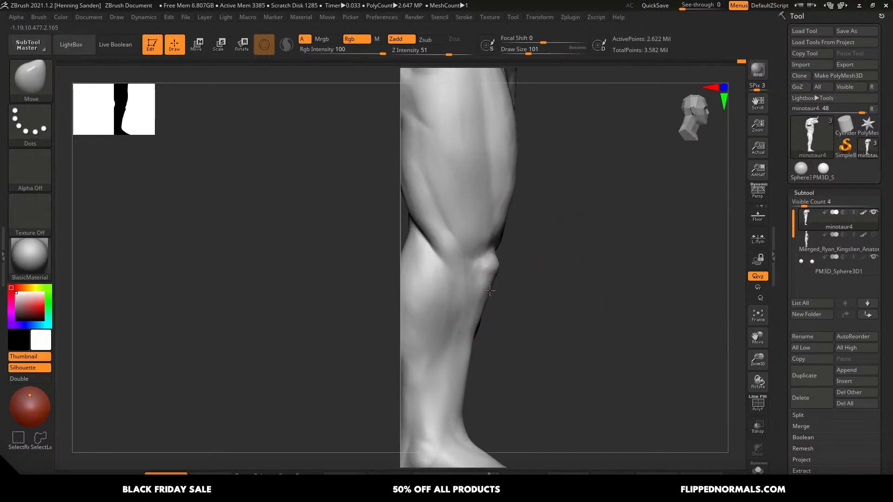
- Adjust the front profile of the lower shin with the Move brush at draw size 112
alt+right_drag(476, 339, 513, 269)
key(s)
drag(509, 283, 507, 305)
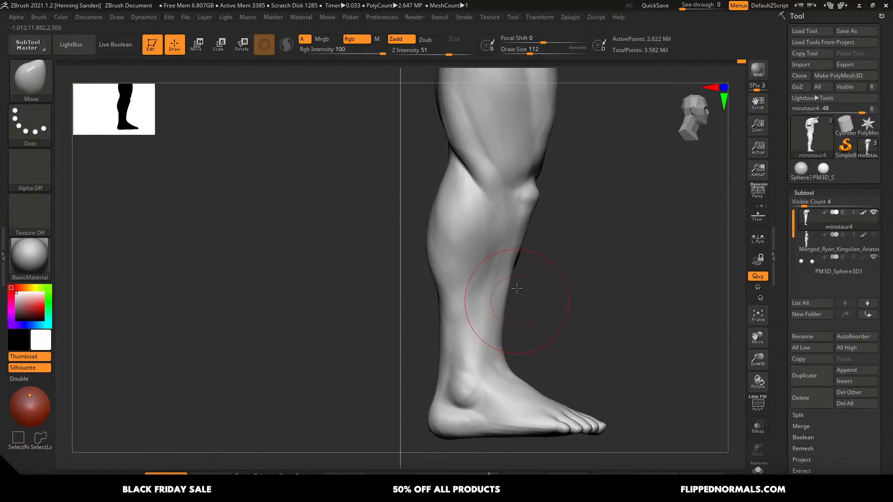
- Rework the hamstrings and the hollow behind the knee with ClayBuildup at draw size 71
mouse_move(518, 287)
ctrl+right_down()
mouse_move(518, 268)
mouse_move(575, 254)
ctrl+right_up()
mouse_move(515, 251)
alt+right_down()
mouse_move(523, 291)
mouse_move(519, 281)
alt+right_up()
key(b)
key(c)
key(b)
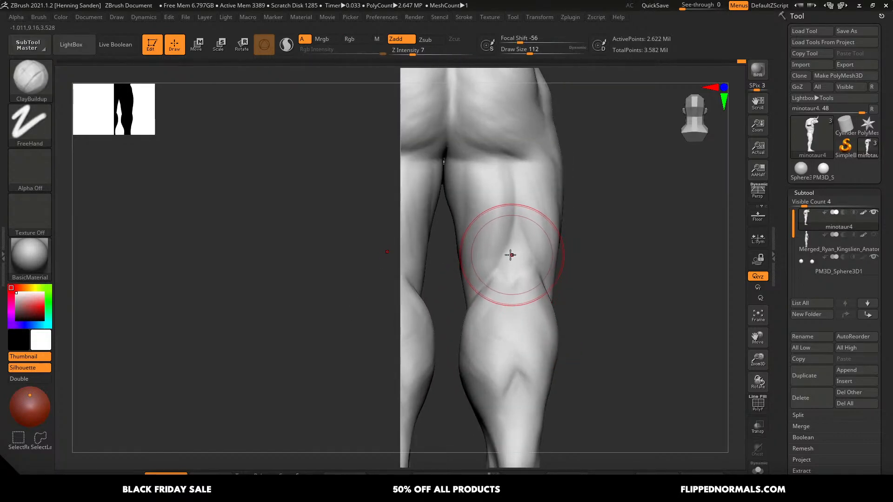
key(s)
drag(510, 256, 504, 256)
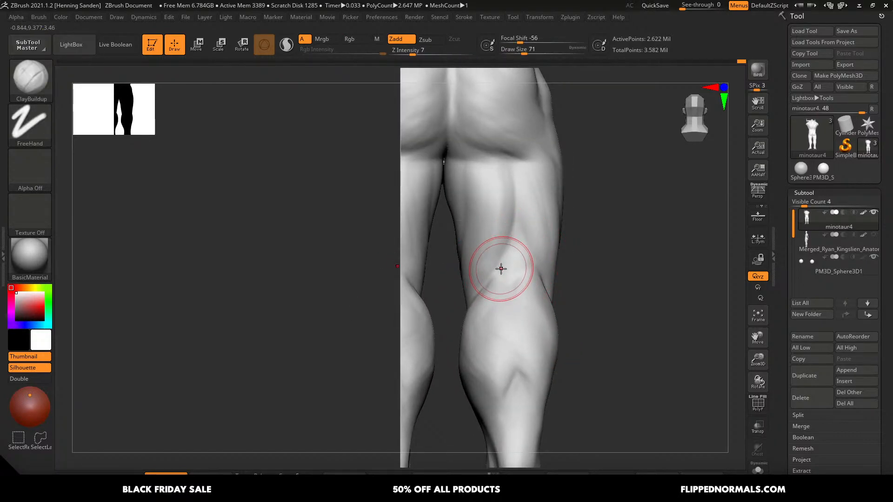
alt+right_drag(493, 293, 521, 298)
mouse_move(521, 298)
right_down()
mouse_move(502, 256)
mouse_move(536, 276)
right_up()
- Refine the crease between the buttocks and the backs of the thighs with ClayBuildup at draw size 44
alt+right_drag(546, 206, 576, 275)
key(s)
drag(498, 204, 492, 203)
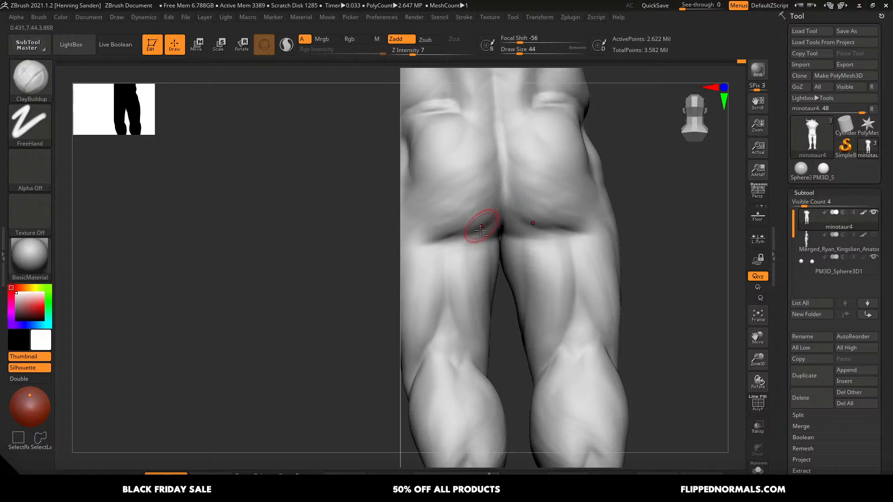
right_drag(480, 230, 525, 229)
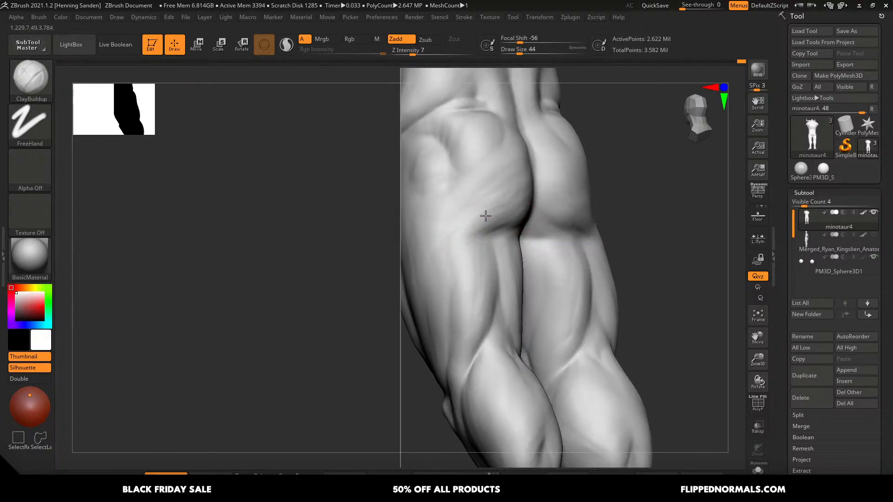
right_drag(488, 255, 512, 312)
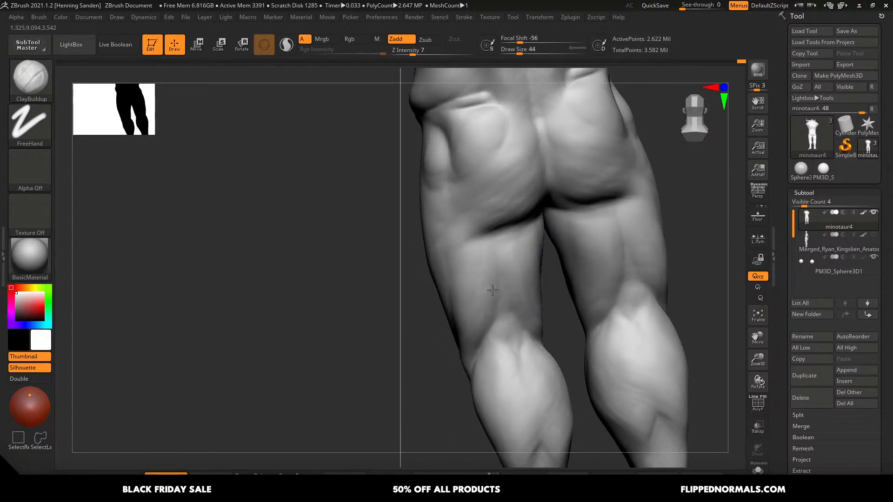
right_drag(518, 249, 522, 266)
- Build up the gluteal muscles and the buttock fold with ClayBuildup at draw sizes 71 and 44
drag(539, 229, 474, 238)
mouse_move(513, 232)
alt+right_down()
mouse_move(506, 292)
mouse_move(510, 215)
alt+right_up()
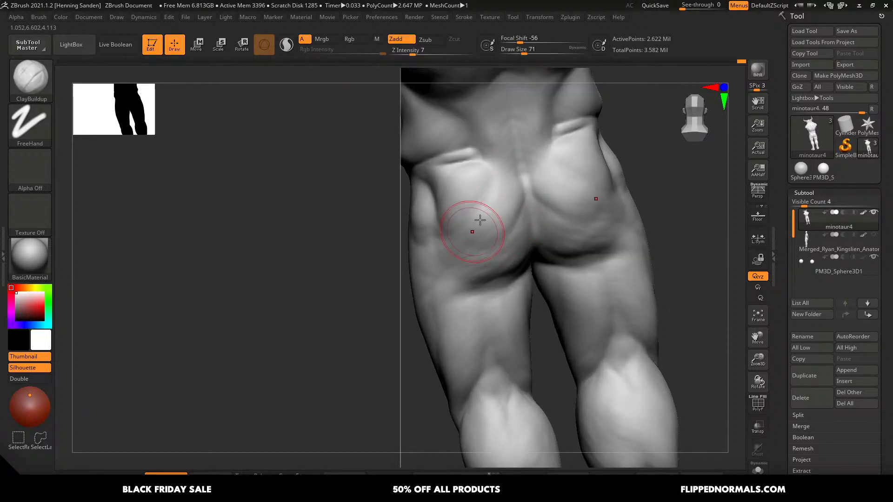
key(ctrl)
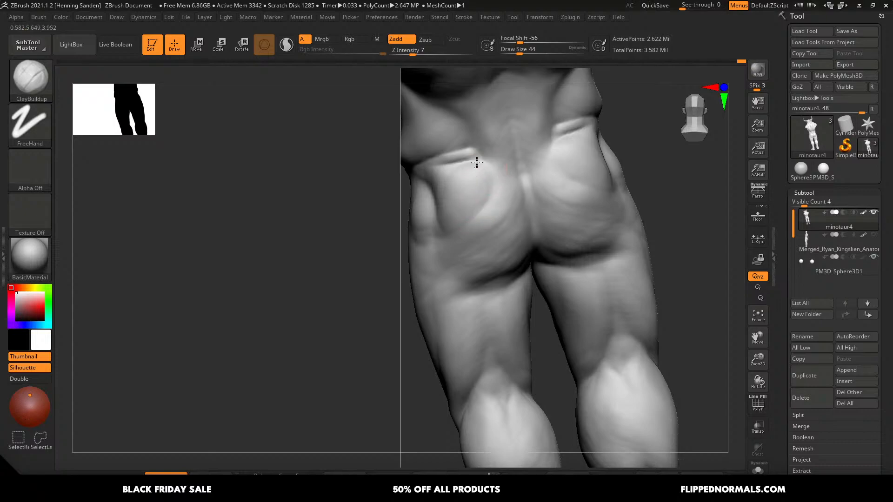
- Sculpt the vertebra bumps along the lower spine with ClayBuildup at draw sizes 27, 22 and 31
right_drag(524, 236, 558, 212)
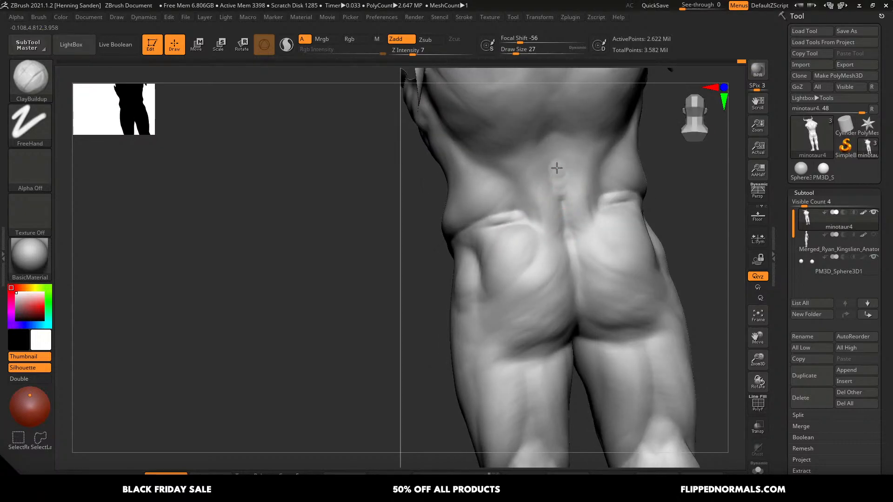
ctrl+right_drag(566, 164, 539, 100)
right_drag(580, 184, 568, 214)
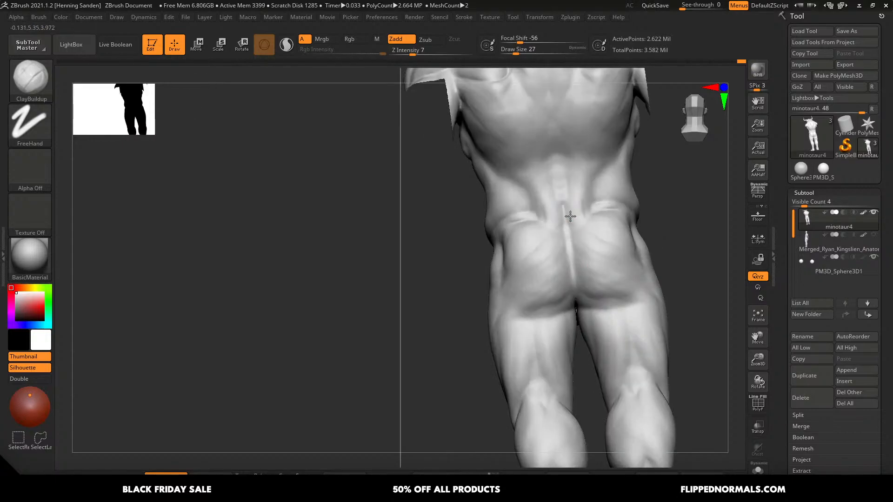
key([)
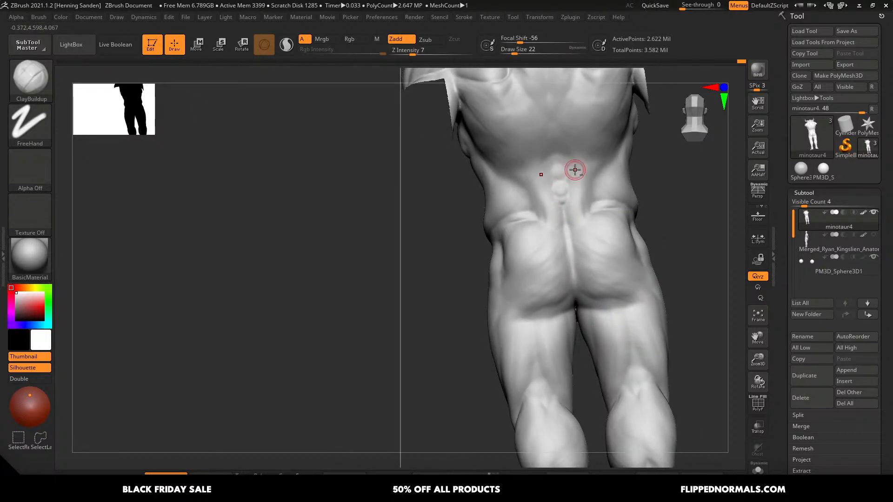
mouse_move(575, 169)
ctrl+right_down()
mouse_move(544, 109)
mouse_move(592, 295)
mouse_move(578, 250)
ctrl+right_up()
key(])
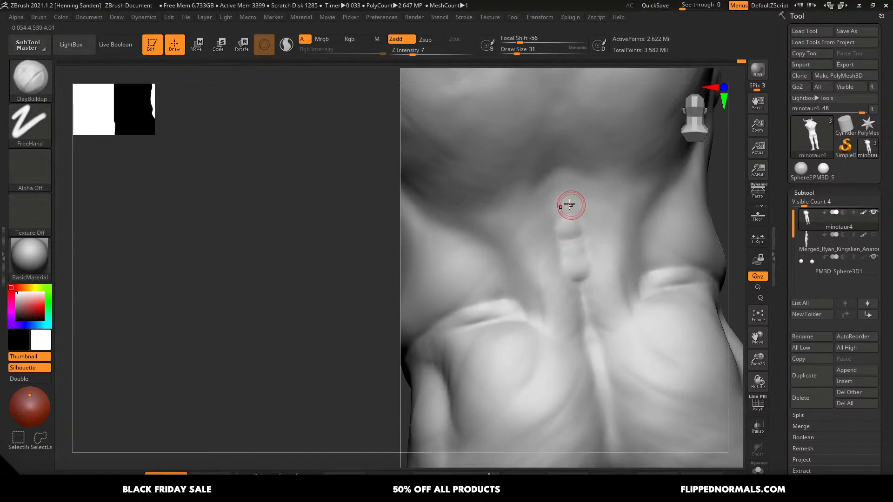
- Build up the oblique muscle on the flank above the hip with ClayBuildup at draw size 65
ctrl+right_drag(574, 179, 549, 119)
mouse_move(592, 263)
right_down()
mouse_move(586, 207)
mouse_move(609, 251)
mouse_move(584, 222)
right_up()
key(s)
drag(583, 221, 594, 222)
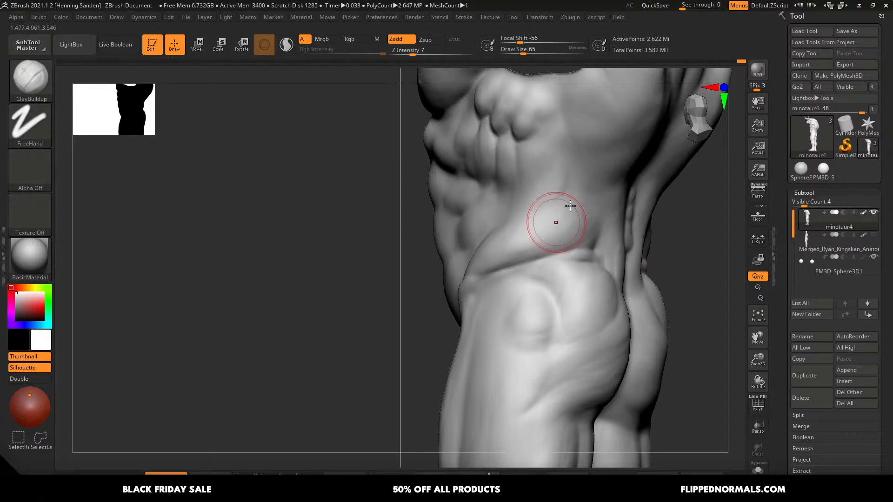
mouse_move(536, 210)
right_down()
mouse_move(552, 183)
mouse_move(545, 190)
right_up()
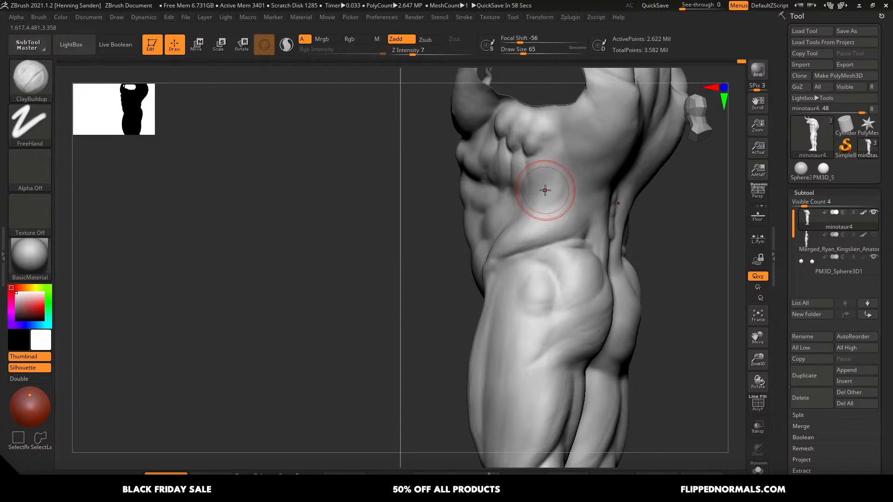
mouse_move(536, 256)
right_down()
mouse_move(529, 270)
mouse_move(553, 237)
mouse_move(528, 235)
mouse_move(525, 302)
mouse_move(497, 264)
right_up()
- Refine the ribcage muscles and the outer edges of the abdominals with ClayBuildup at draw sizes 51, 41 and 37
key(s)
drag(507, 220, 503, 219)
mouse_move(503, 219)
right_down()
mouse_move(498, 204)
mouse_move(546, 219)
right_up()
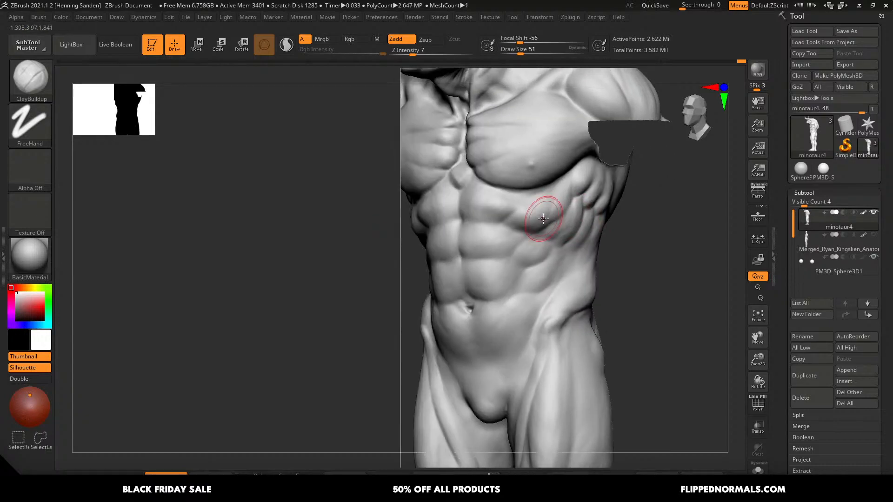
key(s)
drag(547, 219, 544, 217)
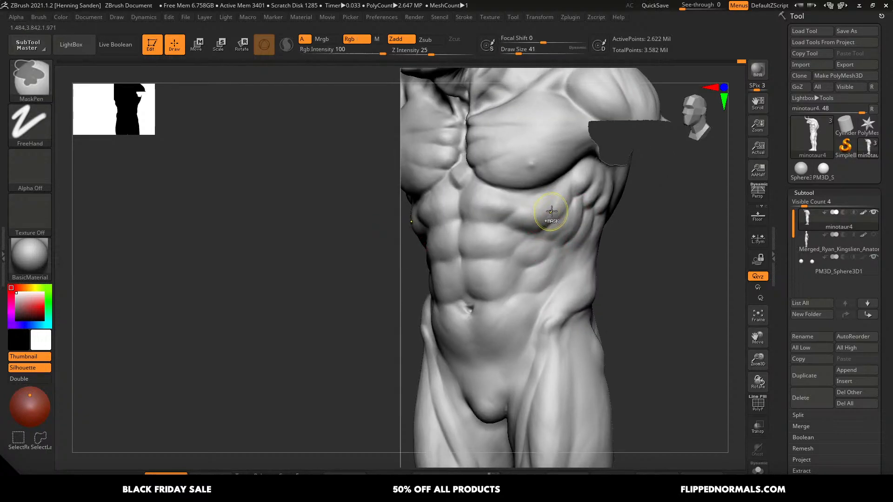
mouse_move(558, 208)
right_down()
mouse_move(582, 243)
mouse_move(600, 239)
mouse_move(558, 243)
right_up()
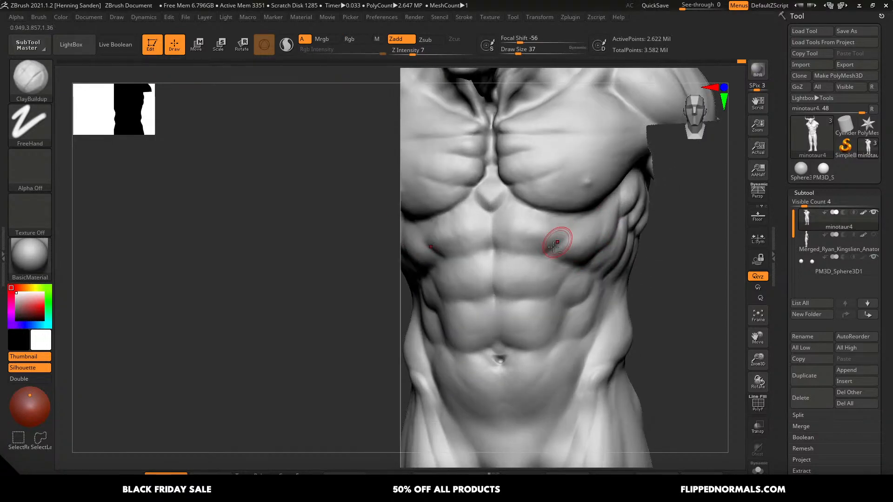
alt+right_drag(571, 328, 581, 250)
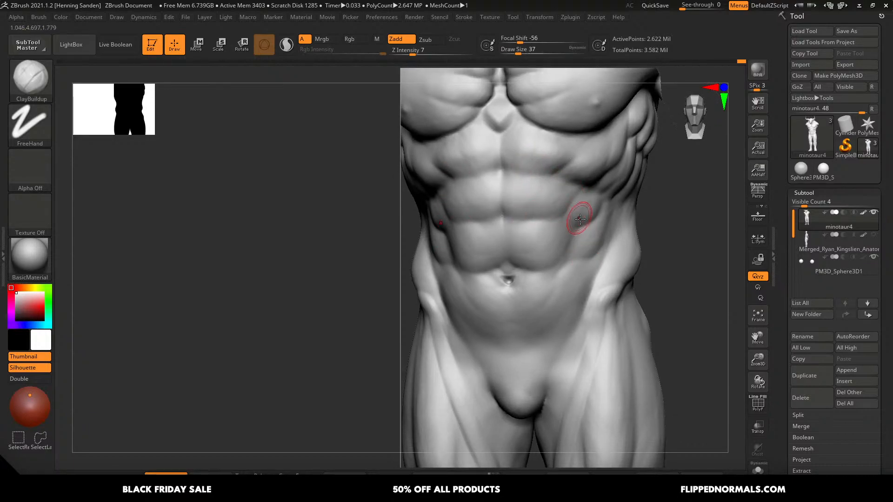
- Refine the serratus and rib muscles along the side of the ribcage with ClayBuildup at draw sizes 33 and 35
right_drag(584, 243, 586, 251)
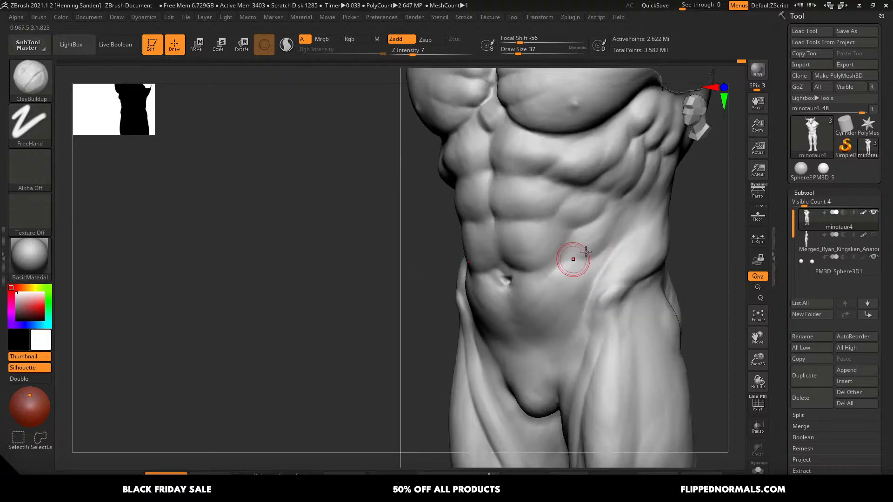
alt+right_drag(633, 193, 597, 238)
alt+right_drag(635, 171, 582, 216)
key(s)
drag(587, 213, 589, 225)
key(s)
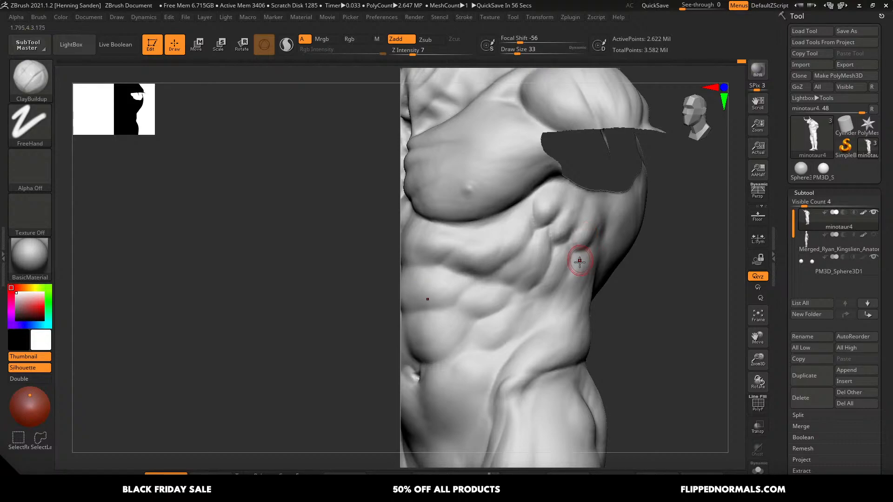
right_drag(548, 281, 504, 254)
key(s)
drag(504, 253, 509, 254)
right_drag(509, 254, 548, 210)
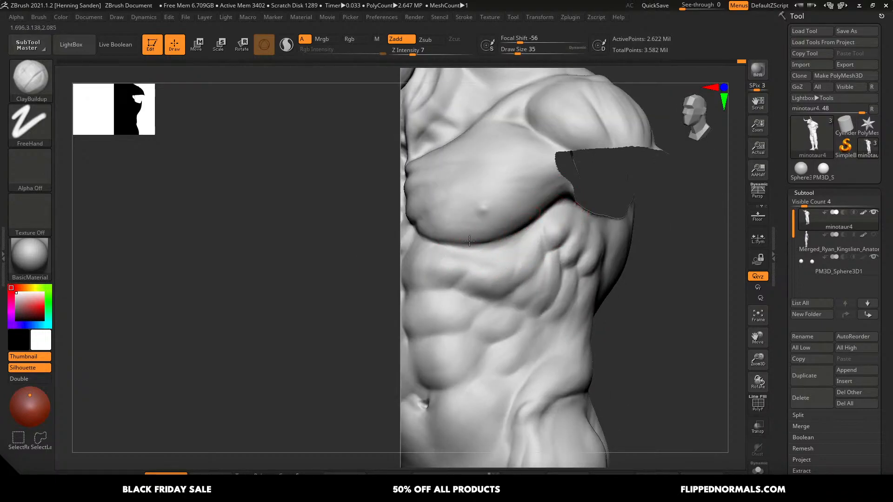
- Define the lower edge of the pectoral where it meets the ribcage with ClayBuildup at draw size 37
key(s)
drag(449, 234, 453, 234)
mouse_move(454, 233)
right_down()
mouse_move(538, 240)
mouse_move(517, 245)
right_up()
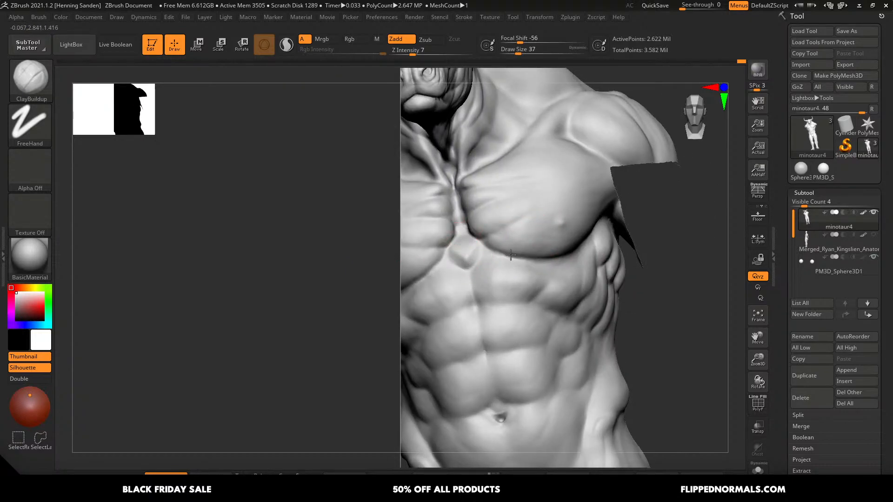
alt+right_drag(441, 229, 502, 250)
- Build up the broad forms of the pectoral muscle with ClayBuildup at draw sizes 74 and 68
key(s)
drag(502, 250, 504, 250)
mouse_move(499, 262)
right_down()
mouse_move(506, 246)
mouse_move(554, 267)
right_up()
drag(582, 262, 523, 263)
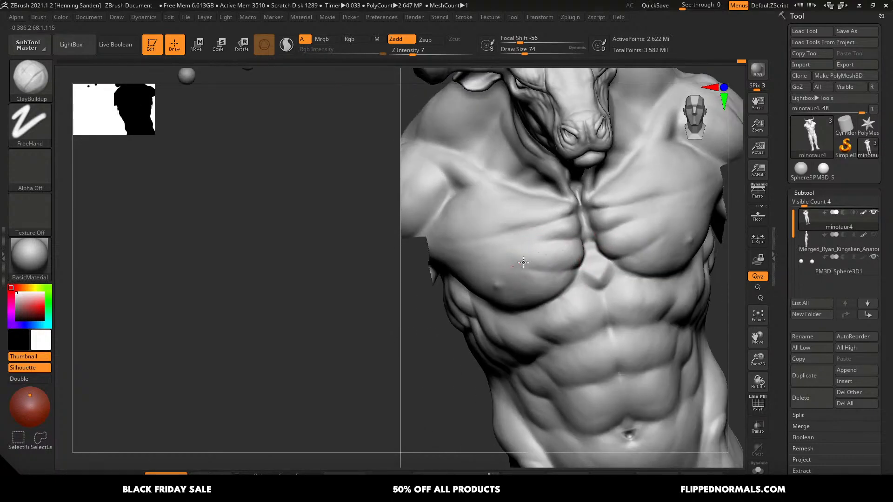
right_drag(552, 254, 491, 262)
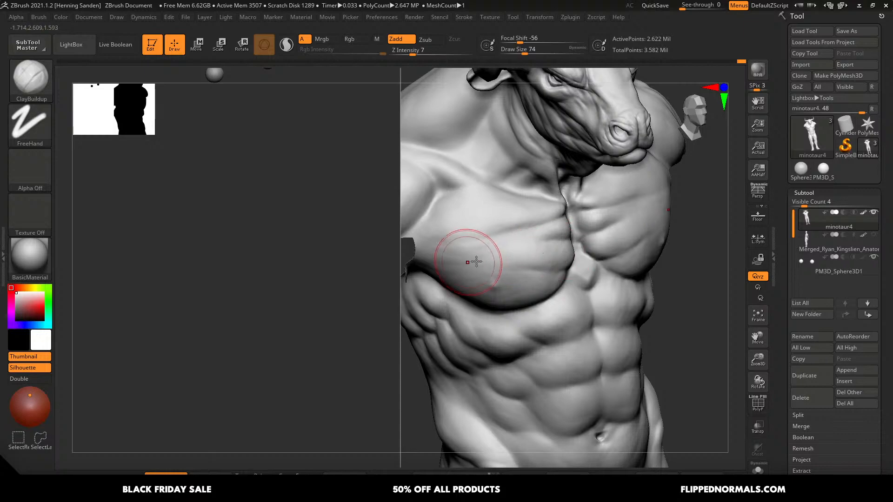
mouse_move(548, 279)
right_down()
mouse_move(515, 307)
mouse_move(554, 297)
mouse_move(530, 253)
right_up()
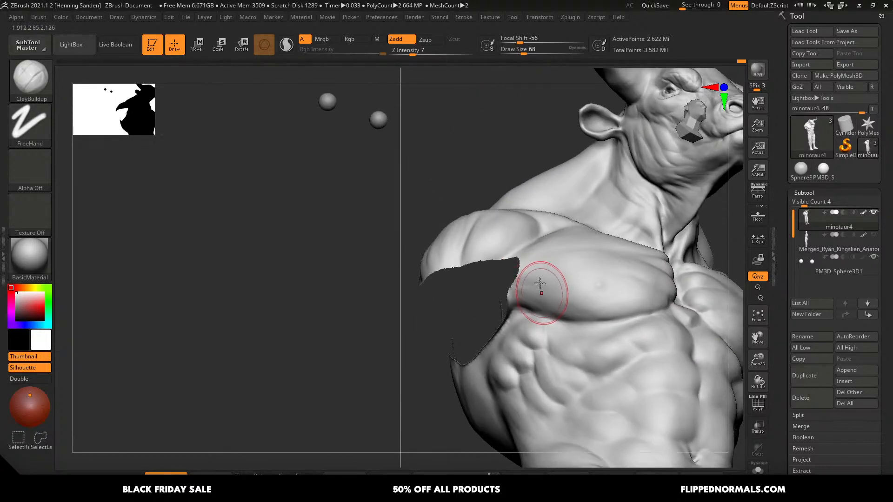
- Build up the upper back muscles beside the spine with the ClayBuildup brush at draw size 62
mouse_move(540, 288)
ctrl+right_down()
mouse_move(525, 275)
mouse_move(590, 261)
mouse_move(557, 285)
mouse_move(540, 274)
mouse_move(562, 270)
mouse_move(554, 284)
ctrl+right_up()
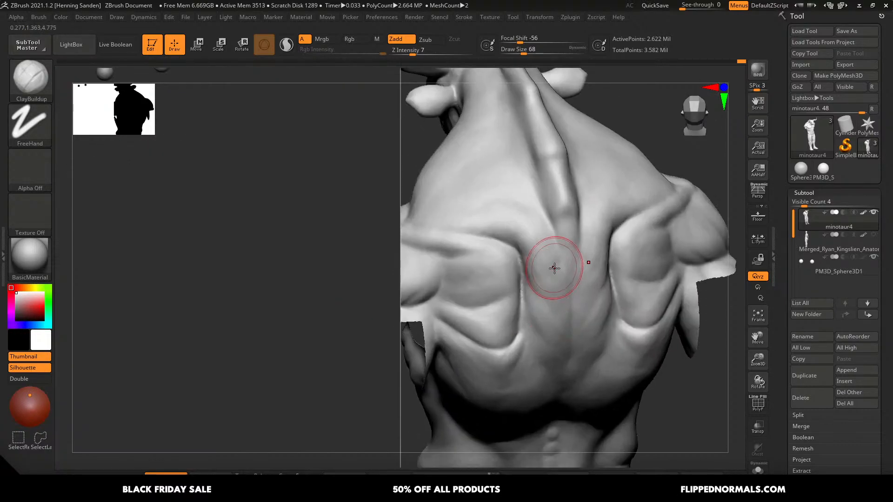
drag(549, 268, 554, 251)
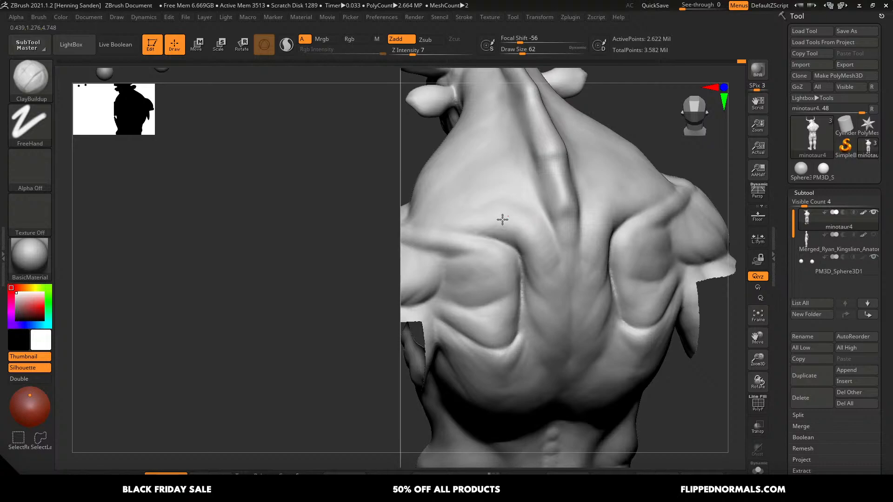
mouse_move(466, 223)
right_down()
mouse_move(534, 259)
mouse_move(550, 231)
mouse_move(554, 240)
mouse_move(569, 226)
mouse_move(589, 236)
mouse_move(544, 180)
right_up()
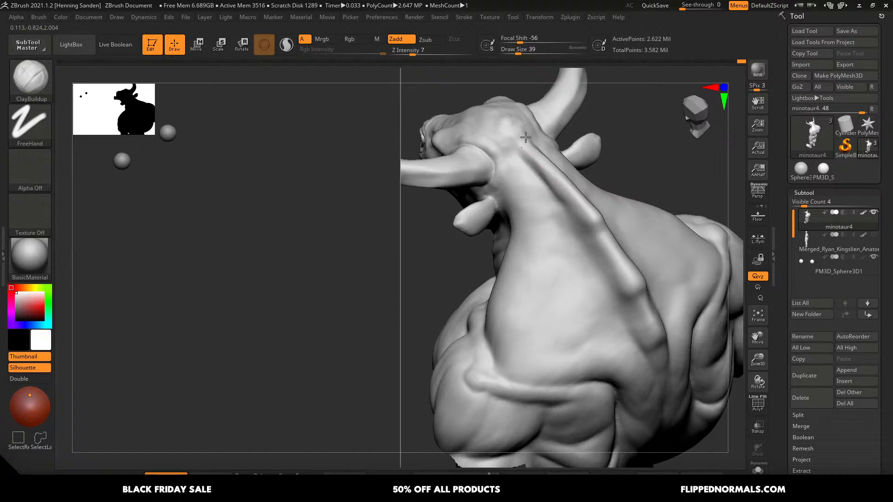
- Set the draw size to 97 and refine the back of the skull where it meets the neck ridge
alt+right_drag(525, 137, 552, 223)
key(s)
drag(552, 222, 562, 222)
right_drag(541, 216, 558, 222)
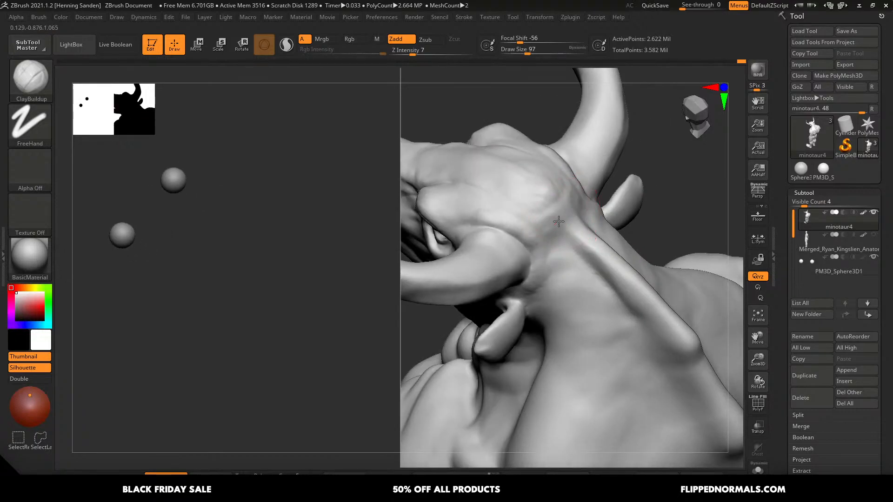
right_drag(517, 191, 535, 204)
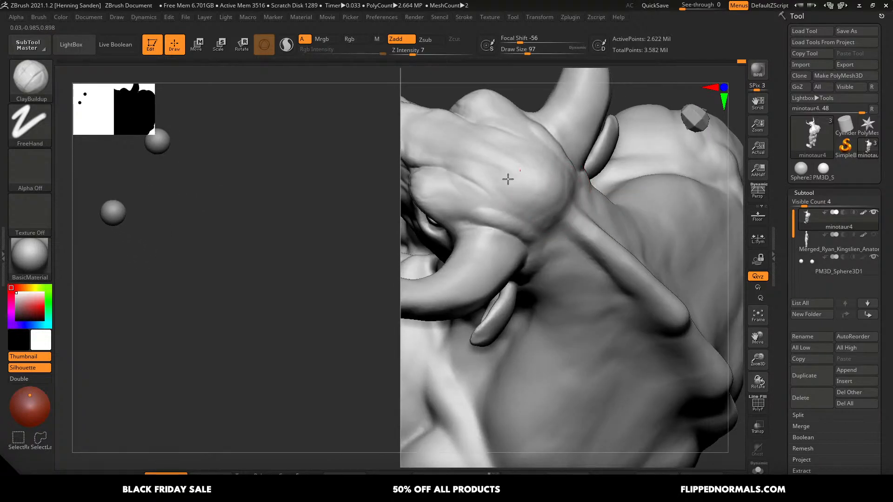
mouse_move(484, 190)
right_down()
mouse_move(542, 229)
mouse_move(507, 290)
mouse_move(524, 323)
right_up()
- Refine the crease between the forehead and the brow above the eye, with draw sizes from 46 down to 39
ctrl+right_drag(545, 192, 555, 200)
key(s)
drag(557, 198, 549, 198)
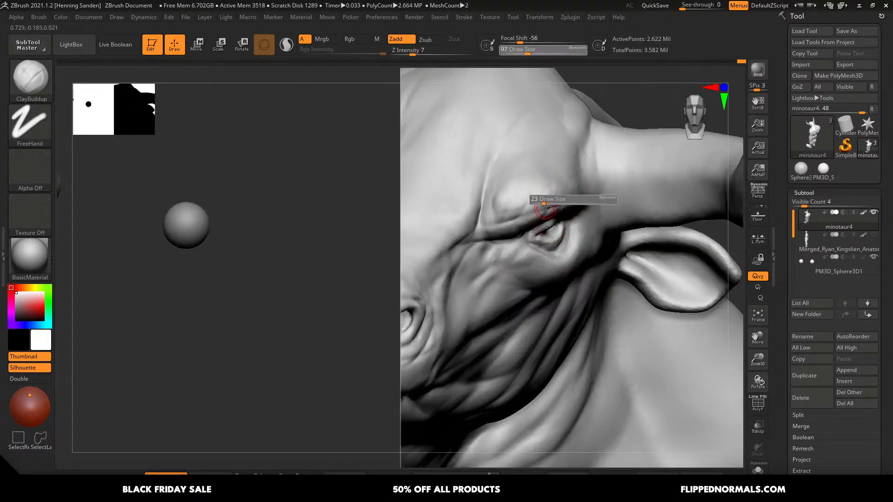
key(s)
right_drag(527, 192, 543, 184)
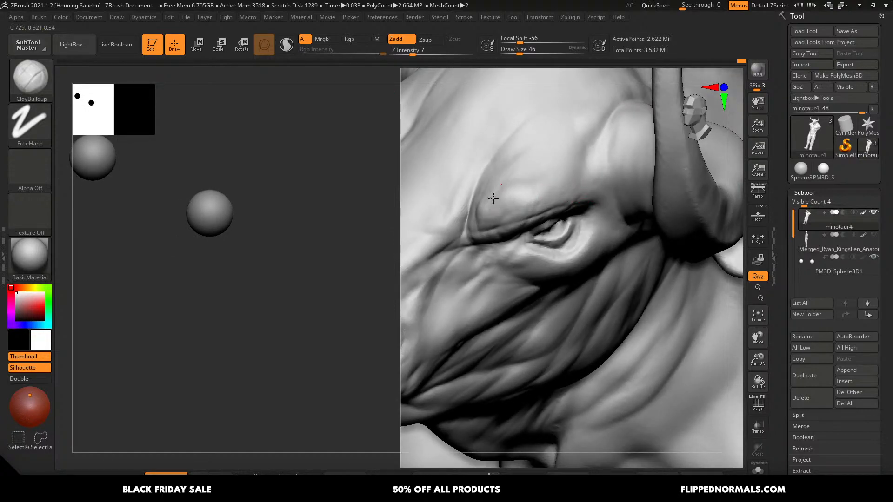
drag(493, 198, 485, 206)
right_drag(485, 205, 482, 193)
drag(484, 193, 471, 219)
right_drag(493, 200, 492, 215)
drag(483, 217, 497, 198)
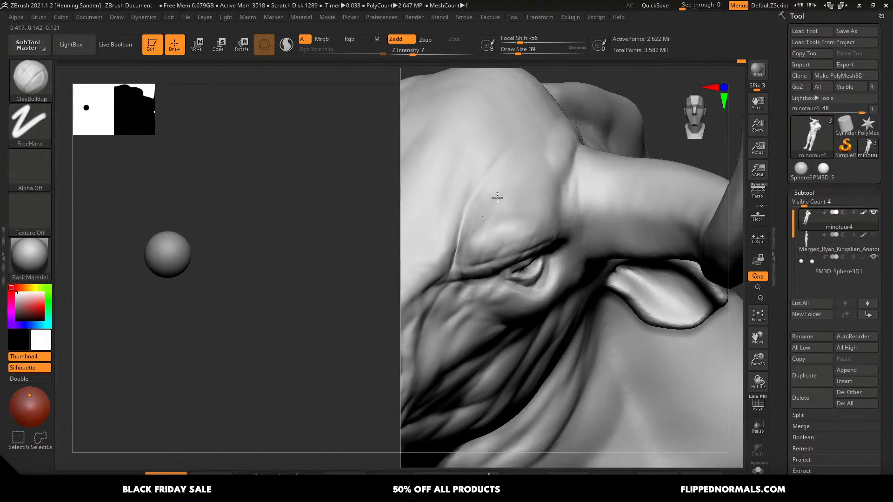
- Build up the bulging brow between the eye and the horn base with draw sizes 59 and 39
right_drag(542, 208, 559, 214)
drag(556, 216, 511, 243)
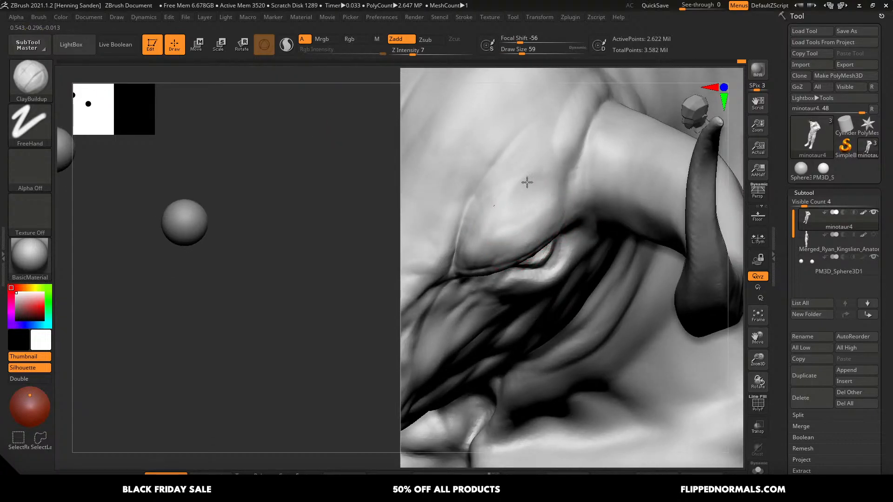
key(s)
drag(554, 209, 485, 241)
key(bracketright)
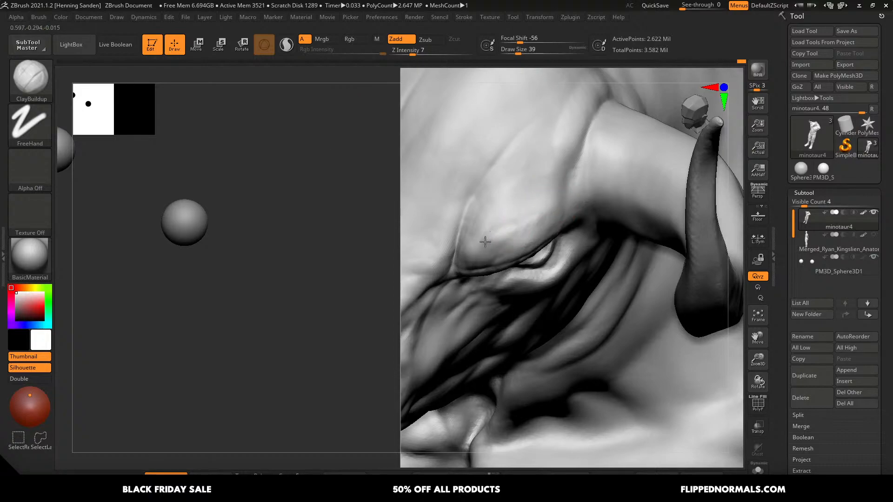
- Reduce the draw size to 27 for the brow fold, and enlarge it to 49 for the inner eye corner
ctrl+right_drag(498, 194, 538, 332)
right_drag(520, 274, 550, 277)
key(bracketleft)
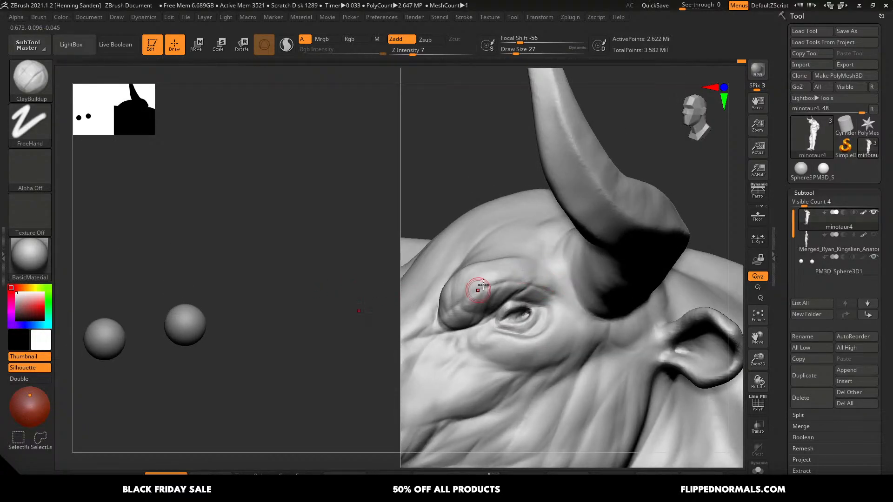
mouse_move(483, 285)
right_down()
mouse_move(468, 278)
mouse_move(535, 280)
right_up()
key(s)
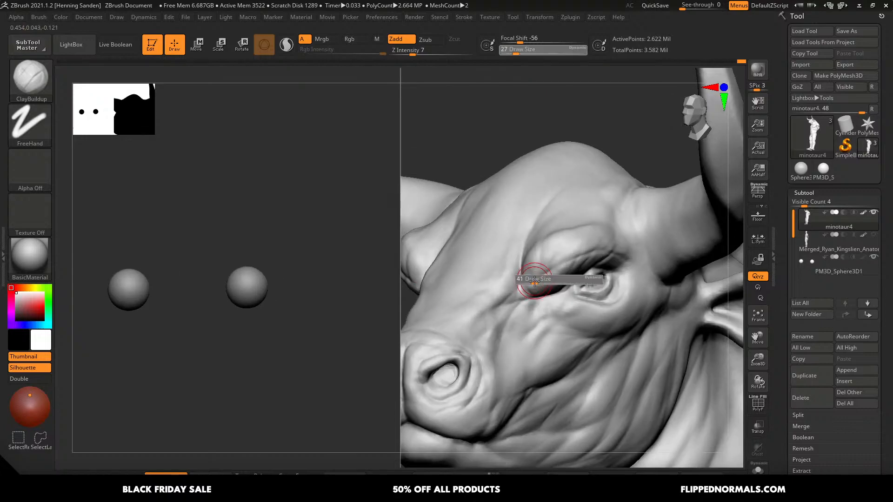
drag(534, 280, 542, 280)
- Sculpt the bridge of the snout beside the inner eye corner with a draw size of 54
mouse_move(530, 279)
right_down()
mouse_move(469, 277)
mouse_move(568, 293)
mouse_move(552, 322)
right_up()
key(s)
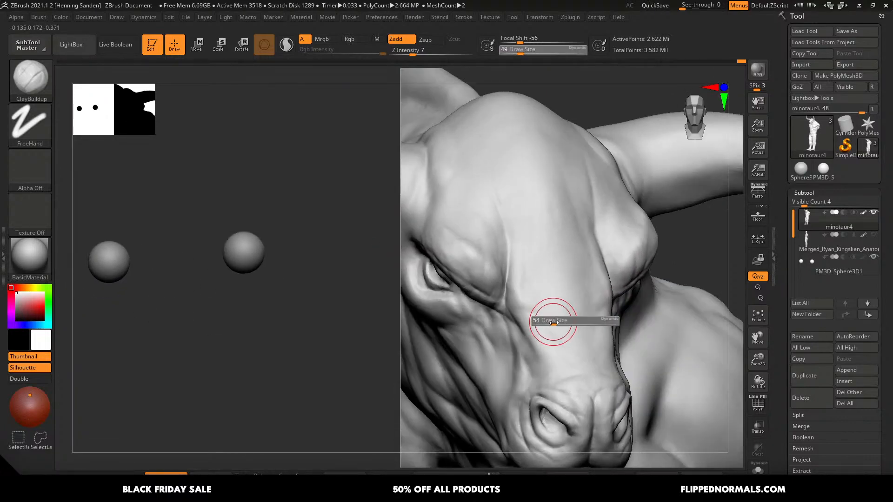
drag(552, 322, 554, 322)
drag(532, 324, 523, 310)
right_drag(540, 308, 560, 324)
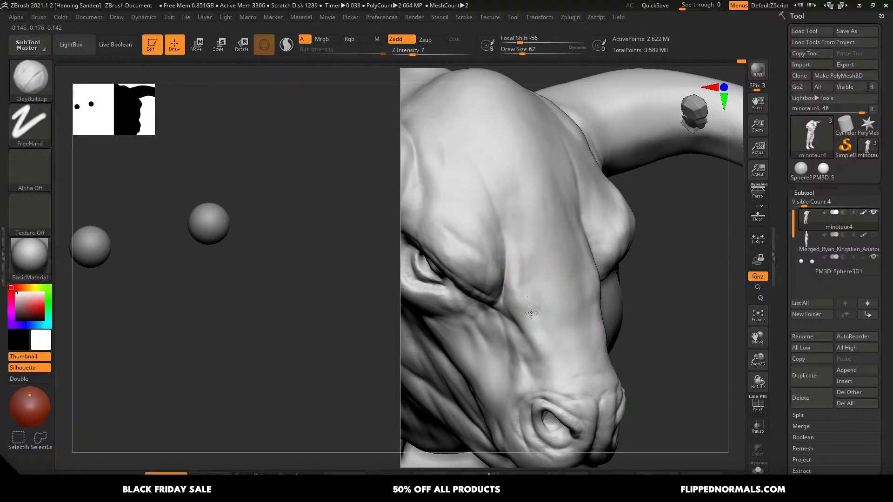
- Smooth out the forehead form at draw size 101 and define the inner brow edge with draw sizes 62 and 54
right_drag(559, 326, 570, 312)
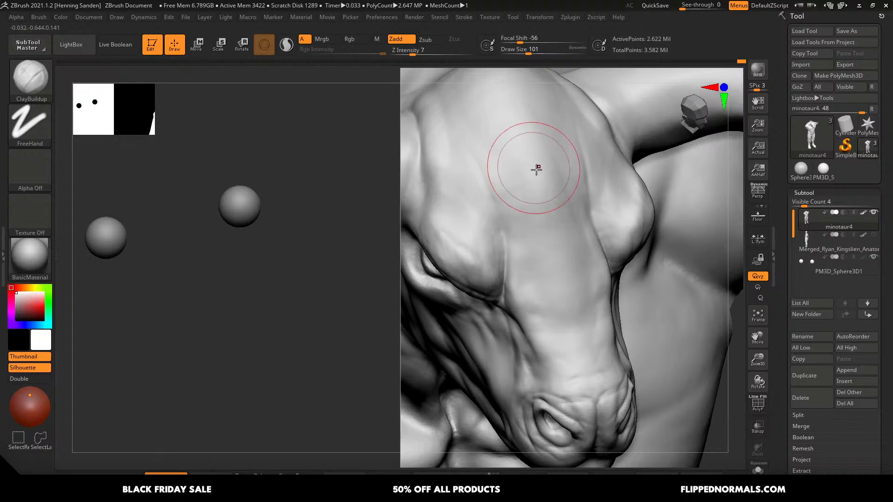
mouse_move(536, 170)
ctrl+right_down()
mouse_move(527, 192)
mouse_move(536, 135)
mouse_move(549, 168)
ctrl+right_up()
mouse_move(585, 238)
right_down()
mouse_move(572, 211)
mouse_move(576, 251)
right_up()
key(bracketleft)
right_drag(525, 231, 540, 238)
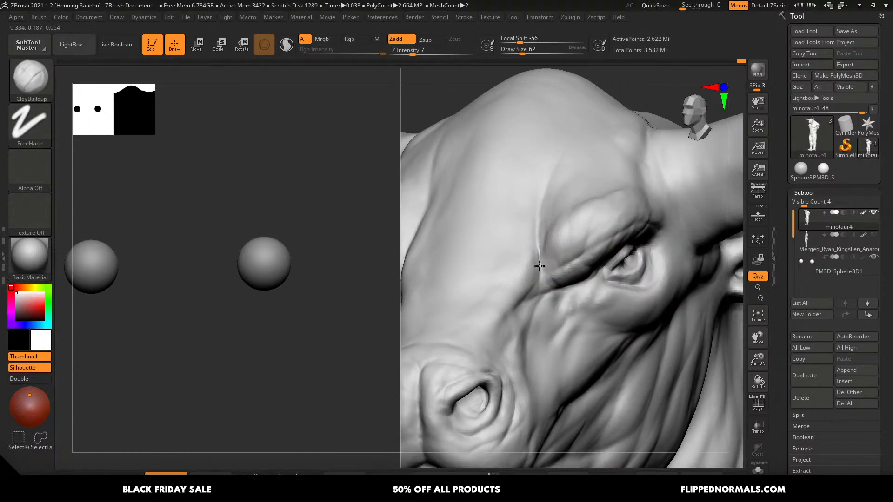
key(bracketleft)
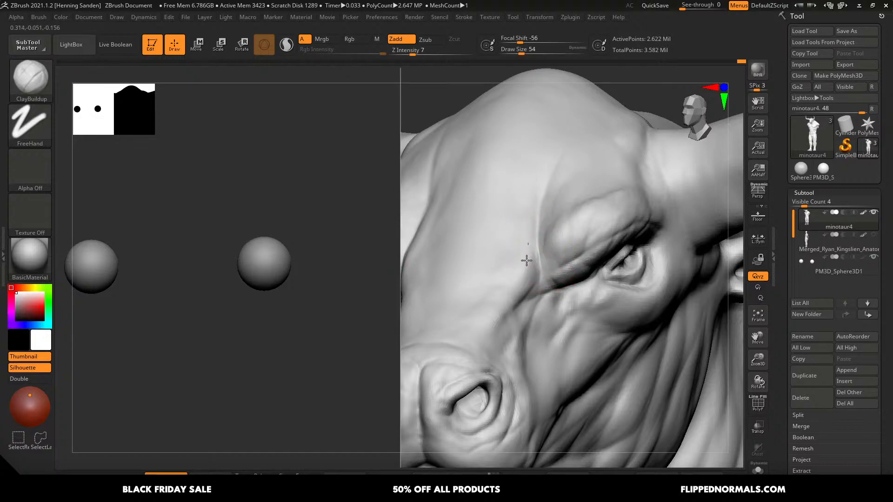
- Refine the side of the forehead above the brow with a draw size of 51
alt+right_drag(542, 195, 542, 119)
right_drag(458, 205, 552, 248)
right_drag(553, 249, 533, 265)
key(bracketleft)
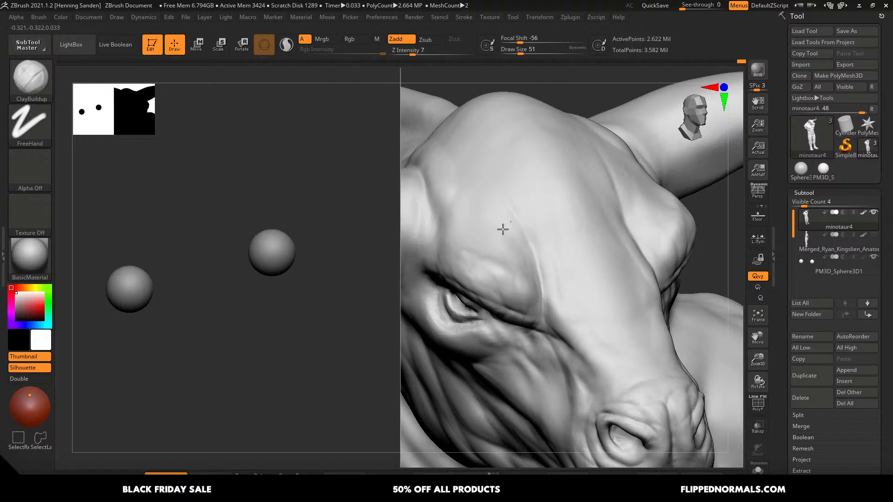
- Enlarge the draw size to 167 and add volume to the crown near the horn base
alt+right_drag(476, 187, 548, 241)
key(bracketright)
key(bracketright)
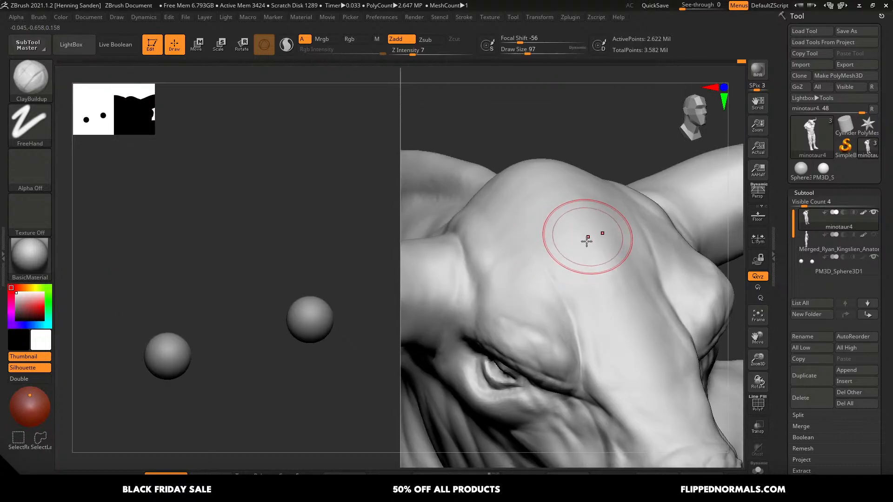
key(bracketright)
key(bracketright)
mouse_move(509, 216)
mouse_down()
mouse_move(470, 229)
mouse_move(488, 214)
mouse_up()
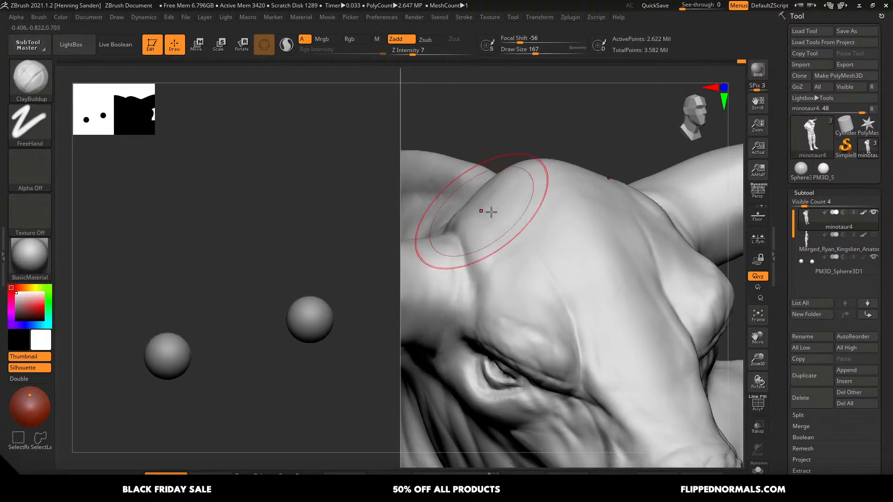
mouse_move(505, 254)
ctrl+right_down()
mouse_move(513, 225)
mouse_move(521, 266)
ctrl+right_up()
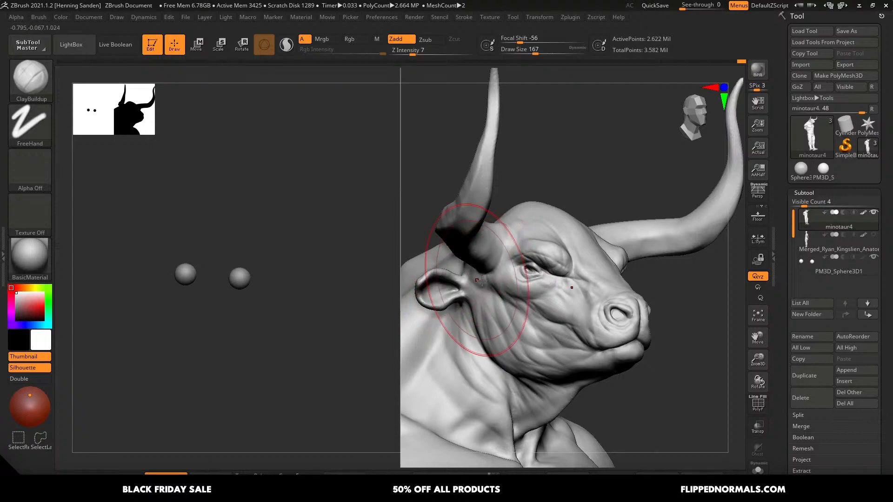
- Adjust the temple between the eye and the horn base with the Move brush at draw size 101
mouse_move(458, 289)
right_down()
mouse_move(418, 255)
mouse_move(578, 249)
mouse_move(550, 225)
right_up()
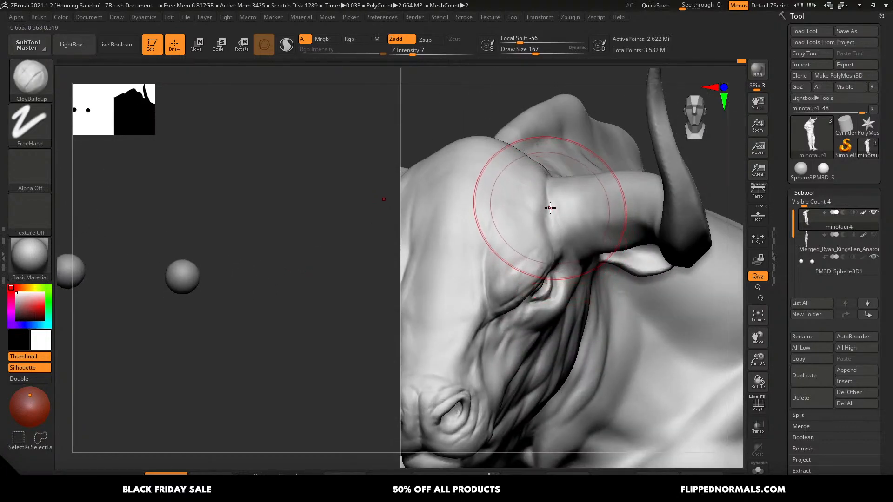
key(b)
key(m)
key(v)
key(s)
drag(551, 213, 544, 214)
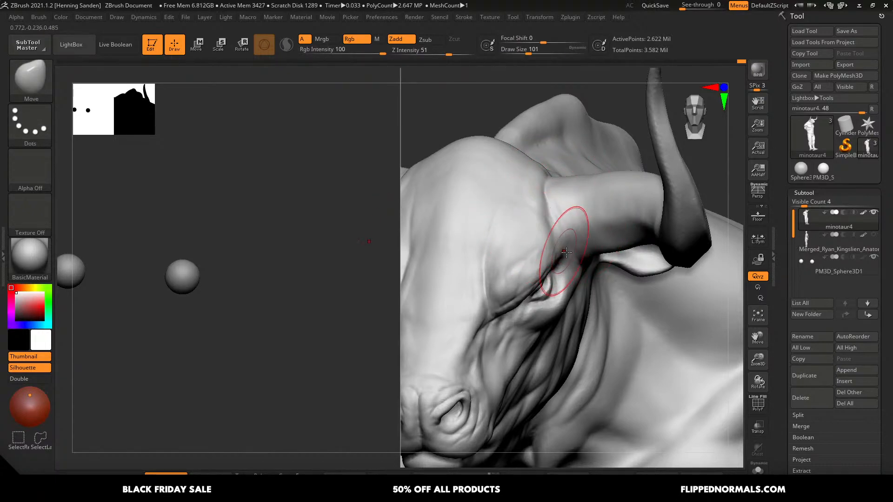
mouse_move(566, 252)
ctrl+right_down()
mouse_move(553, 229)
mouse_move(565, 254)
ctrl+right_up()
drag(578, 253, 642, 223)
drag(592, 303, 513, 336)
drag(639, 318, 627, 288)
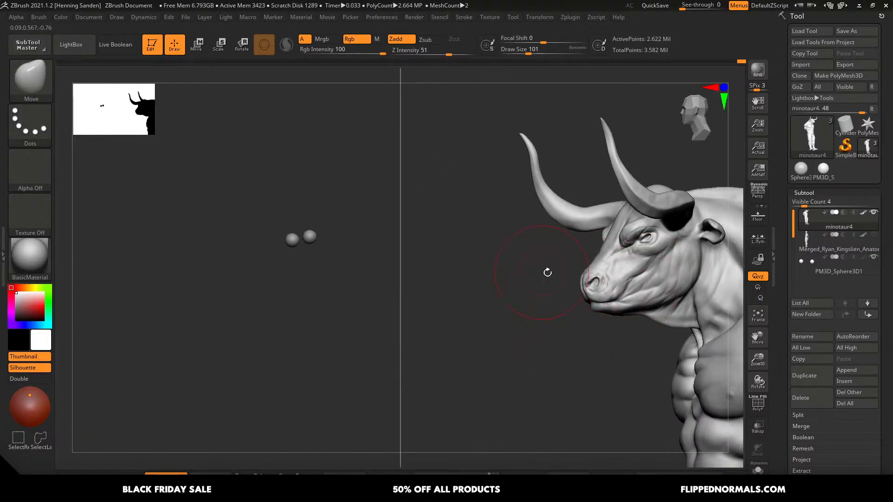
- Switch back to ClayBuildup and build up the cheek and jaw muscles with a draw size of 104
mouse_move(548, 273)
shift+mouse_down()
mouse_move(645, 267)
mouse_move(593, 245)
mouse_move(555, 260)
shift+mouse_up()
key(e)
mouse_move(555, 260)
right_down()
mouse_move(543, 257)
mouse_move(590, 255)
right_up()
key(q)
key(b)
key(c)
key(b)
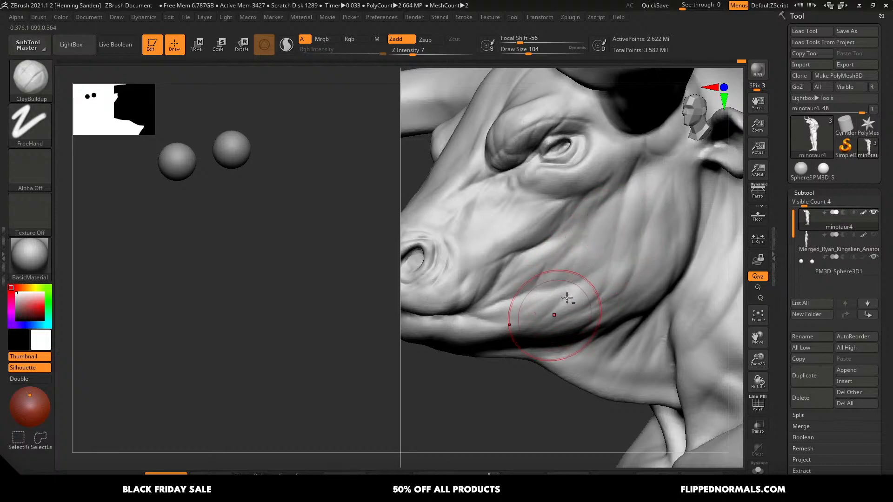
drag(531, 301, 617, 263)
drag(532, 264, 597, 205)
- Reduce the draw size to 49 and carve the cheek crease running from below the eye towards the mouth
key(s)
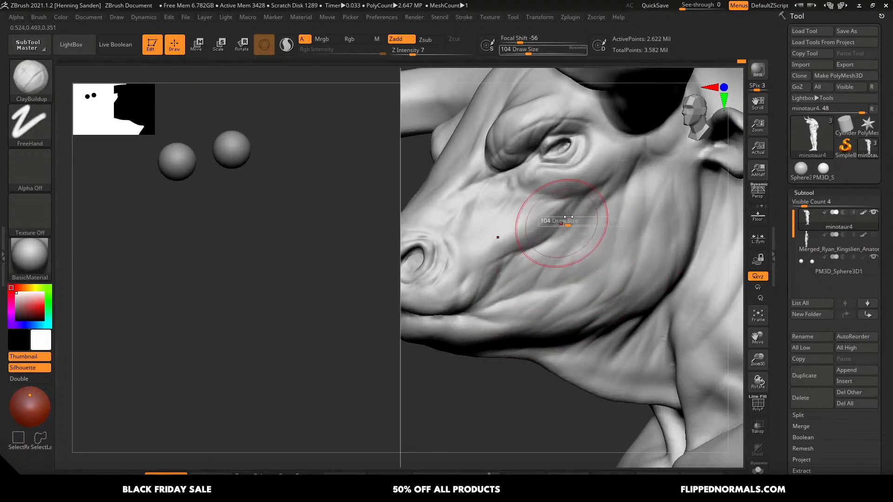
key(s)
drag(546, 229, 539, 228)
alt+drag(573, 213, 523, 253)
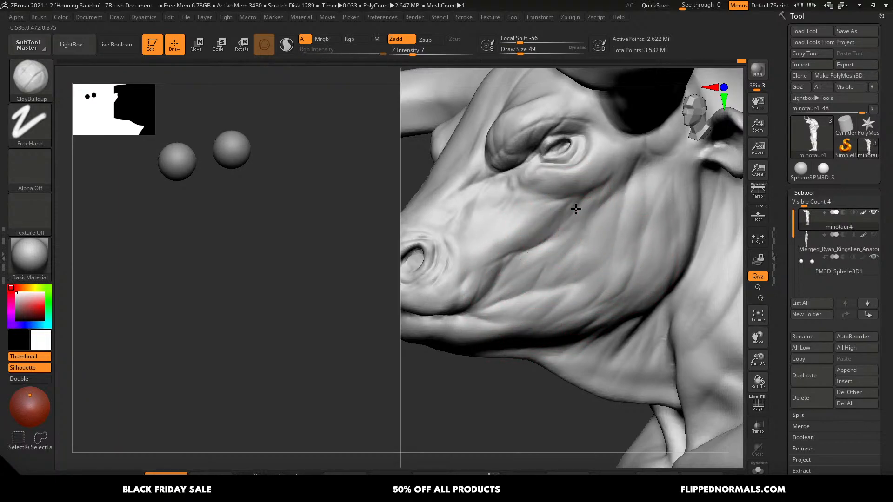
right_drag(580, 191, 565, 190)
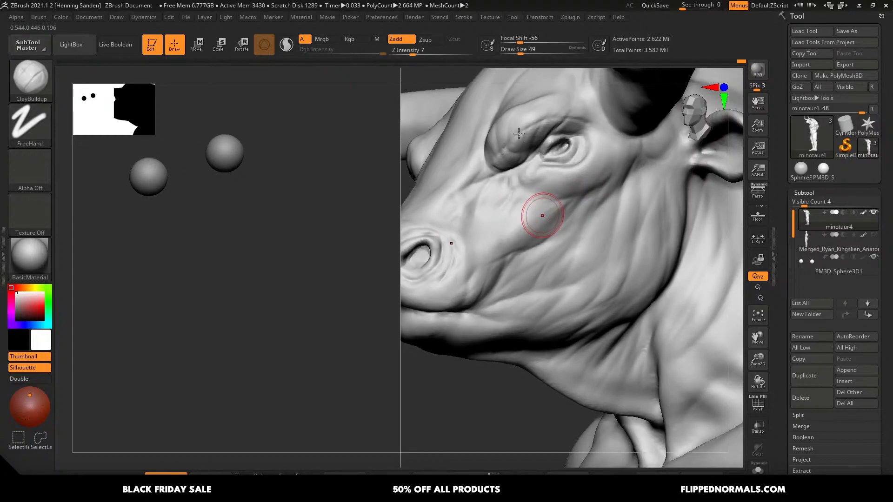
- Select the eye spheres subtool PM3D_Sphere3D1 and turn off the split screen by setting Split Screen to 0
ctrl+right_drag(519, 133, 515, 103)
mouse_move(515, 186)
right_down()
mouse_move(544, 214)
mouse_move(594, 233)
mouse_move(646, 234)
mouse_move(613, 233)
mouse_move(599, 245)
right_up()
click(814, 274)
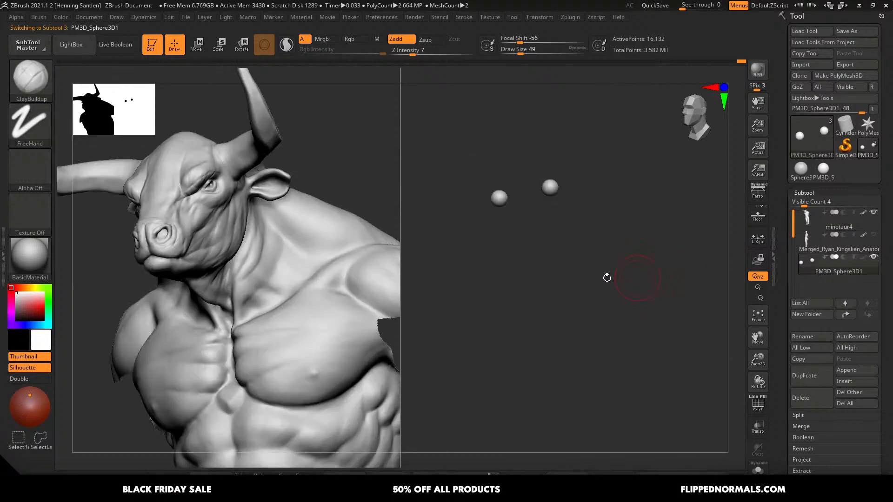
click(540, 17)
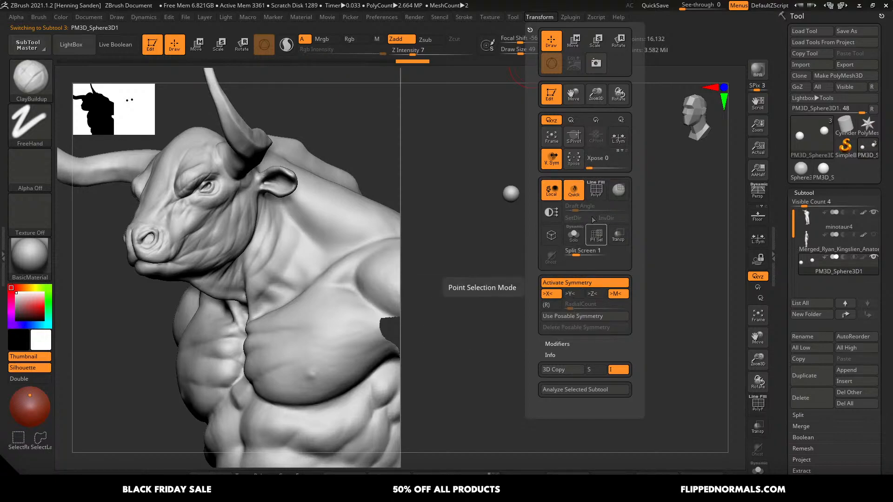
drag(579, 252, 566, 252)
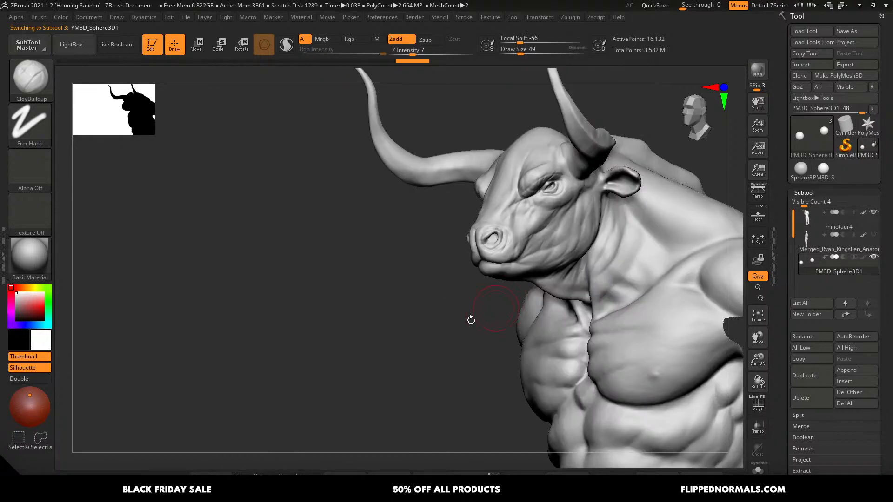
- Activate the Move gizmo for the eye spheres and shift them along the X axis in the front view
drag(470, 319, 586, 224)
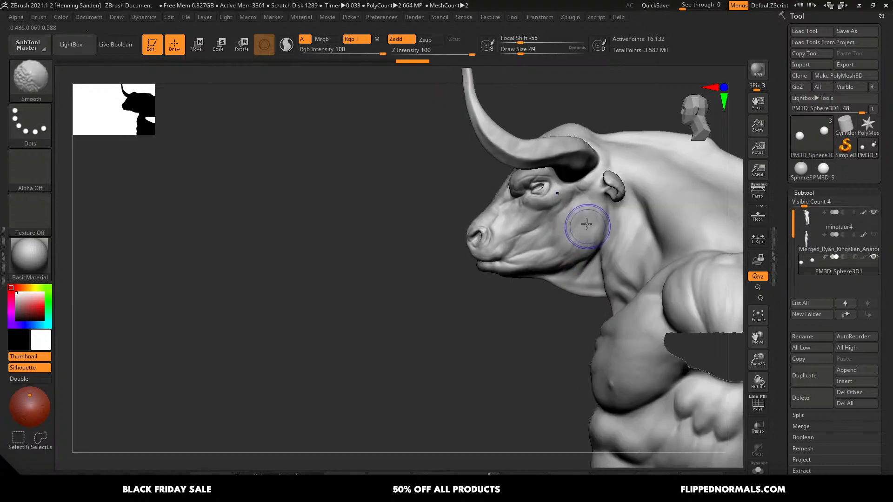
key(w)
drag(488, 189, 465, 189)
drag(450, 220, 481, 326)
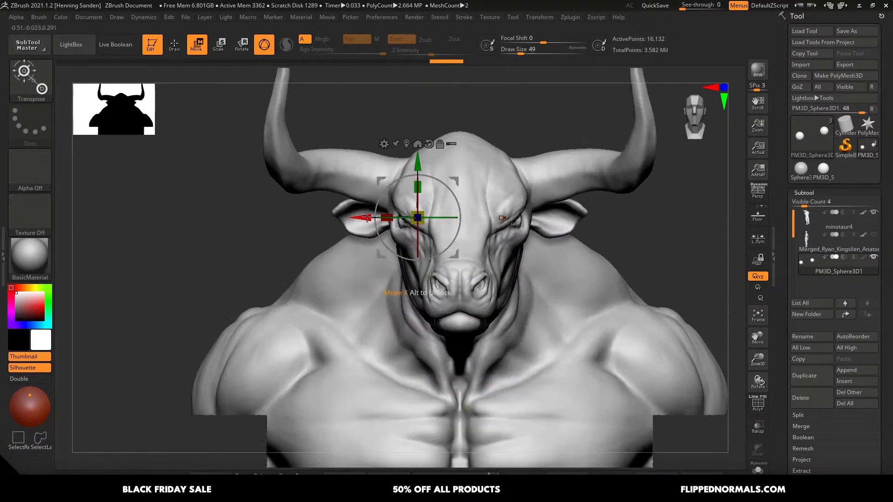
mouse_move(367, 217)
mouse_down()
mouse_move(343, 223)
mouse_move(364, 227)
mouse_up()
- Shift the eye spheres along the X axis to seat them in the sockets, checking the fit in front and side views
shift+drag(623, 199, 516, 252)
drag(436, 218, 452, 219)
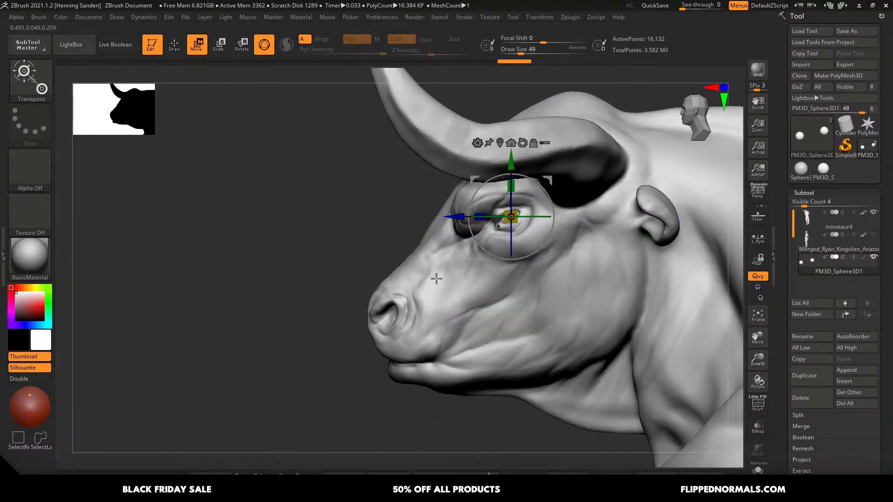
drag(386, 268, 579, 251)
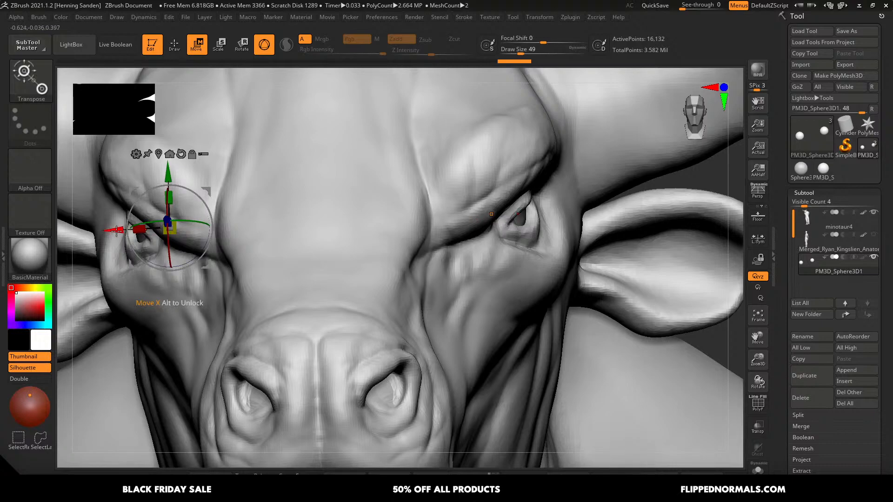
drag(114, 232, 109, 232)
drag(644, 235, 552, 239)
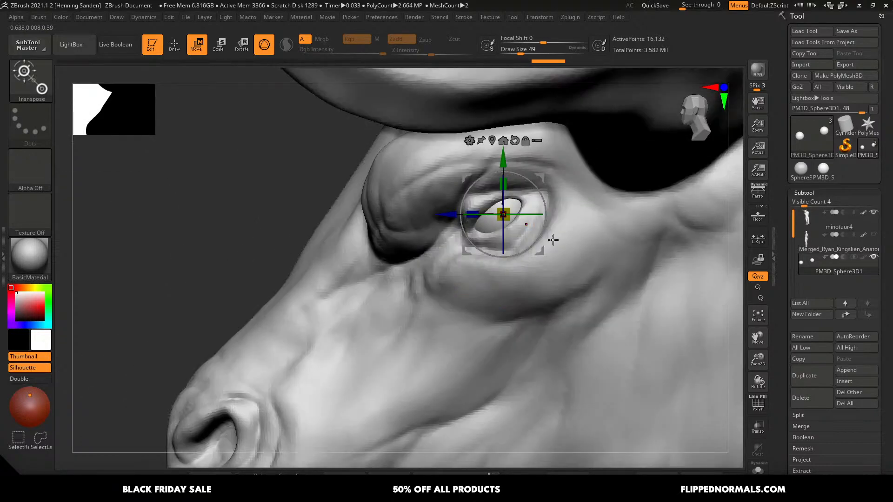
- Switch from the gizmo to the Move brush with a draw size of 94 and make the minotaur4 subtool active
key(q)
key(b)
key(m)
key(v)
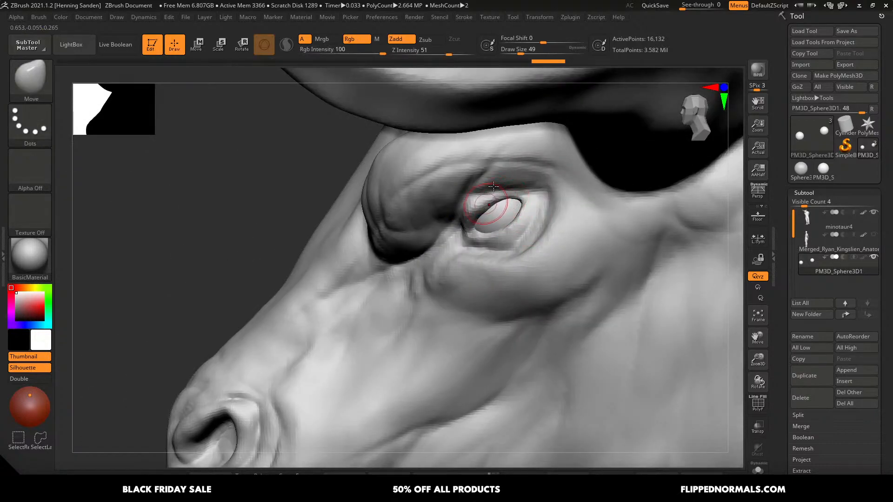
right_drag(493, 186, 481, 207)
key(bracketright)
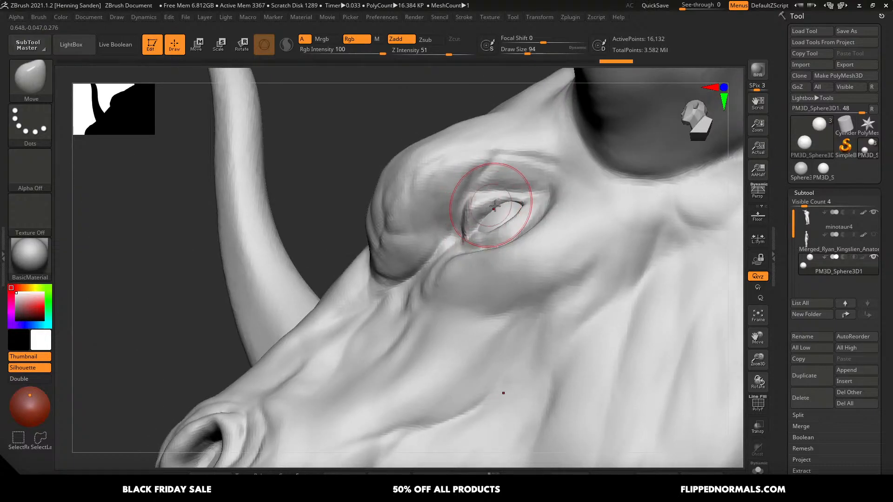
alt+click(508, 207)
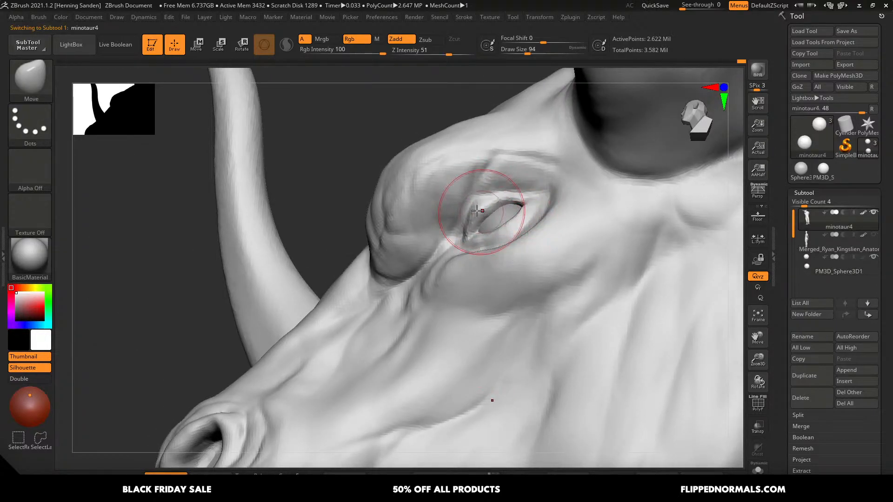
- Reduce the Move brush's draw size to 68 for adjusting the eyelids around the eyeball
mouse_move(477, 210)
right_down()
mouse_move(518, 194)
mouse_move(502, 229)
mouse_move(507, 223)
right_up()
key(bracketleft)
key(bracketleft)
key(bracketleft)
key(s)
drag(503, 219, 505, 199)
key(s)
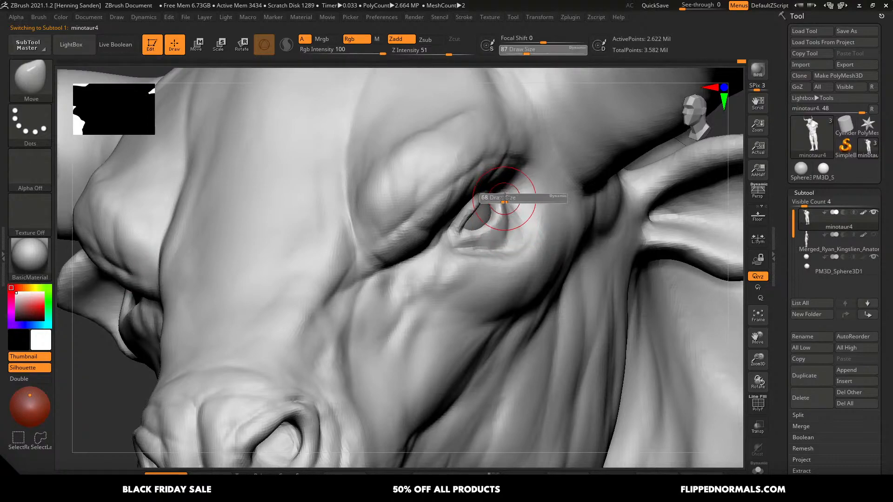
- Reshape the eyelid rims and inner eye corner with a draw size of 51, undoing the last edit
mouse_move(476, 252)
right_down()
mouse_move(485, 241)
mouse_move(467, 242)
right_up()
key(s)
drag(467, 238, 464, 239)
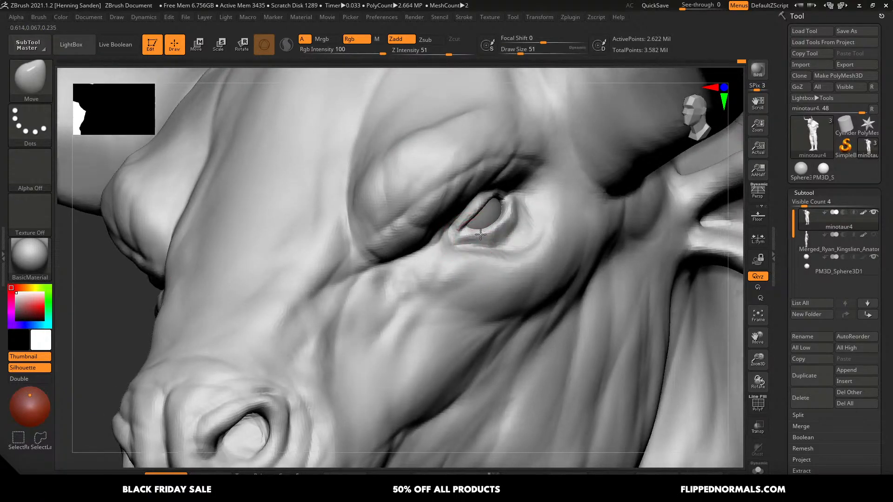
right_drag(464, 239, 454, 250)
key(shift)
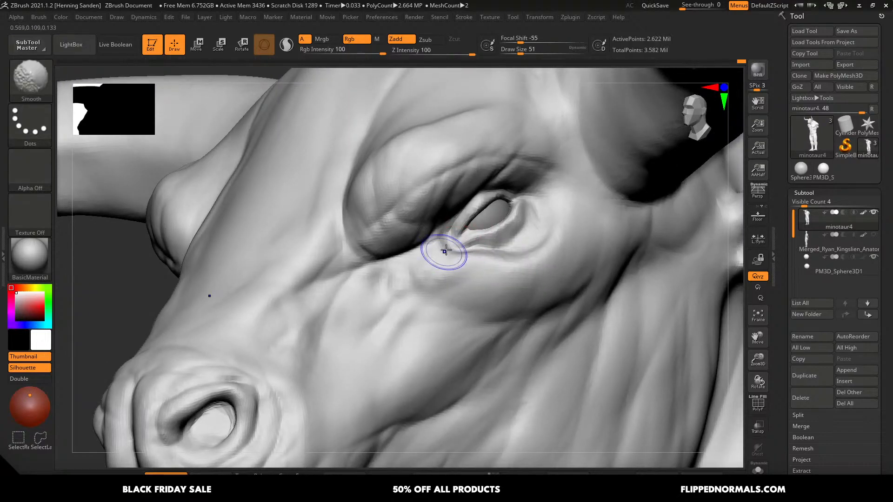
key(ctrl+z)
- Pull the lower eyelid against the eyeball with the Move brush at draw sizes of 65 to 68
key(s)
drag(467, 262, 471, 263)
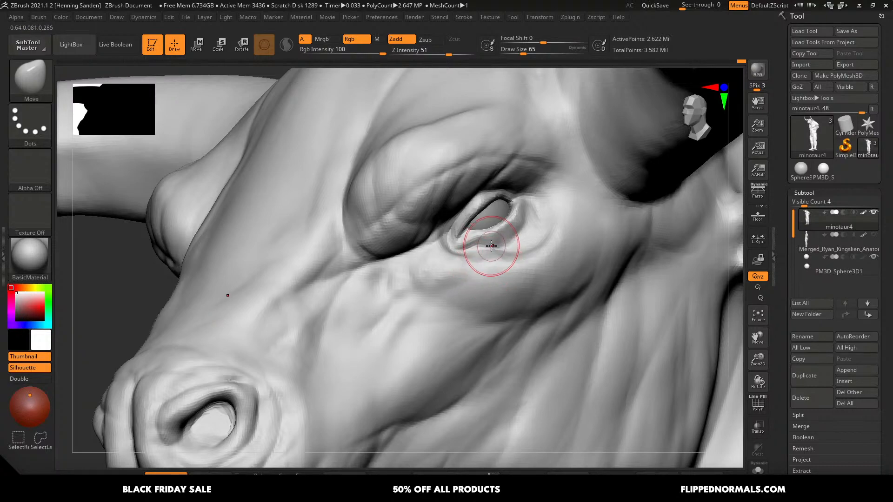
right_drag(491, 245, 483, 257)
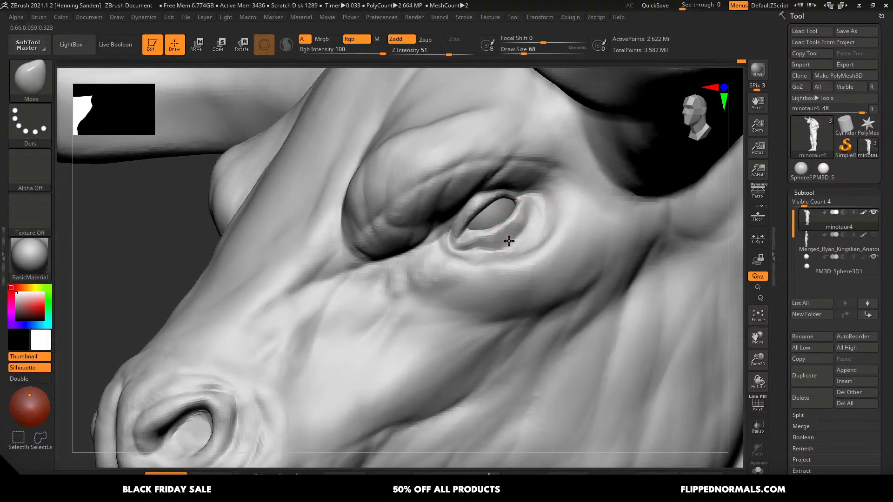
drag(514, 240, 508, 241)
alt+right_drag(519, 245, 501, 105)
ctrl+right_drag(502, 265, 526, 365)
mouse_move(521, 291)
alt+right_down()
mouse_move(501, 311)
mouse_move(502, 354)
alt+right_up()
key(s)
drag(502, 237, 496, 236)
- Enlarge the draw size to 90 and move the outer eye corner and the skin beside it into shape
mouse_move(520, 232)
right_down()
mouse_move(508, 224)
mouse_move(527, 231)
mouse_move(519, 238)
right_up()
right_drag(578, 214, 592, 217)
key(s)
drag(572, 215, 580, 214)
right_drag(574, 215, 581, 213)
drag(576, 211, 570, 207)
mouse_move(574, 193)
right_down()
mouse_move(562, 187)
mouse_move(545, 202)
mouse_move(565, 186)
right_up()
drag(565, 185, 562, 185)
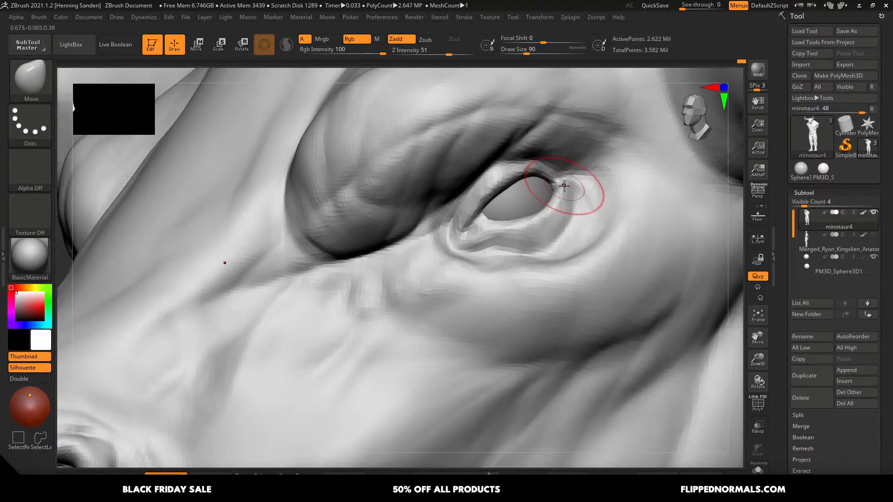
- Tighten the outer eye corner and refine the upper eyelid's curve with the Move brush at smaller draw sizes
right_drag(562, 185, 566, 187)
key(s)
drag(563, 186, 556, 188)
right_drag(557, 188, 555, 195)
key(s)
drag(556, 188, 550, 186)
key(s)
mouse_move(551, 179)
right_down()
mouse_move(555, 161)
mouse_move(556, 173)
mouse_move(519, 181)
mouse_move(521, 168)
right_up()
- Switch to DamStandard with a draw size of 54 and carve the crease above the upper eyelid
key(s)
key(b)
key(d)
key(s)
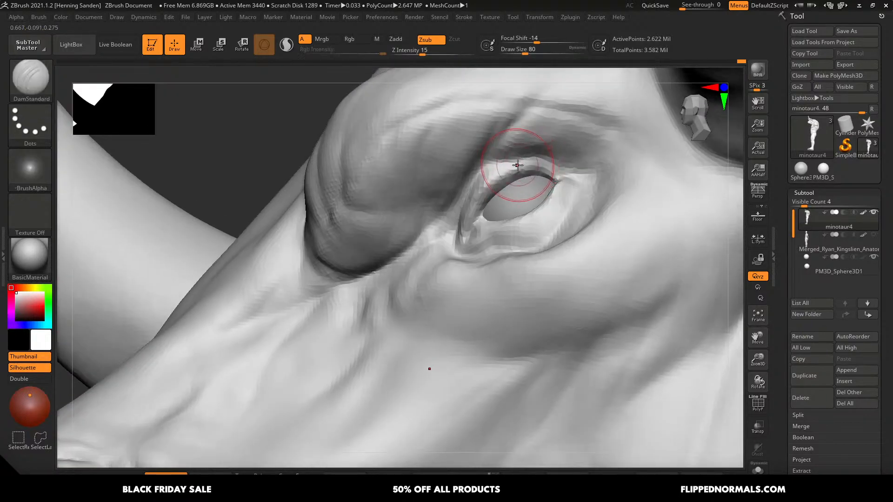
key(s)
drag(518, 166, 477, 191)
right_drag(498, 174, 505, 160)
drag(506, 163, 467, 206)
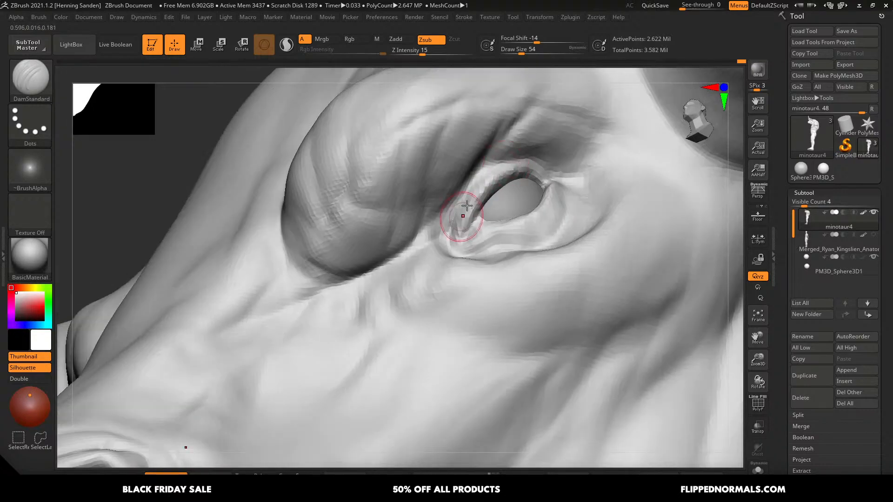
- Carve the crease from the inner eye corner down along the underside of the brow
drag(435, 240, 416, 255)
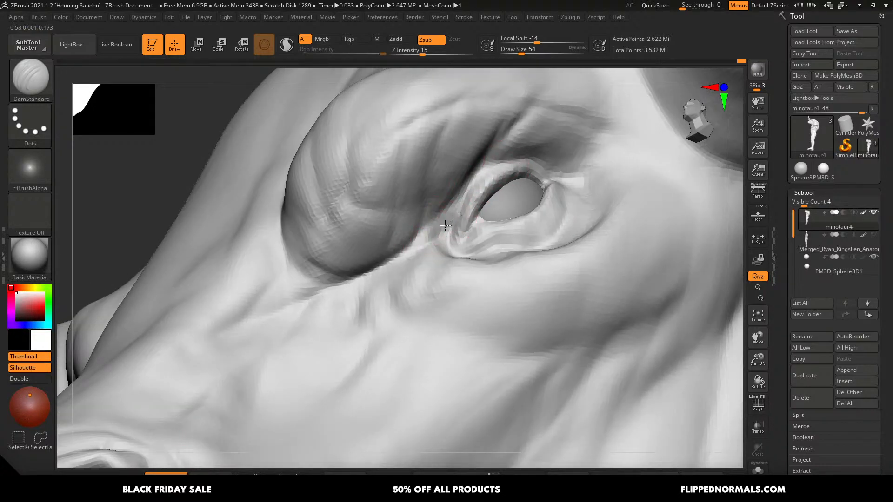
drag(468, 201, 435, 238)
right_drag(435, 239, 440, 261)
drag(446, 235, 392, 266)
- Reduce the draw size to 41 and cut a crease along the lower eyelid towards the inner corner
mouse_move(543, 227)
ctrl+right_down()
mouse_move(563, 223)
mouse_move(564, 213)
ctrl+right_up()
key(bracketleft)
drag(554, 229, 505, 254)
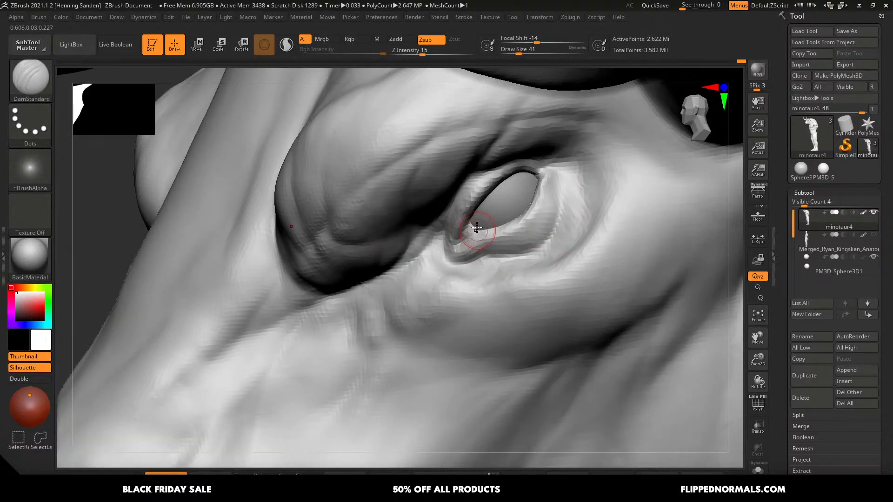
ctrl+right_drag(477, 241, 442, 225)
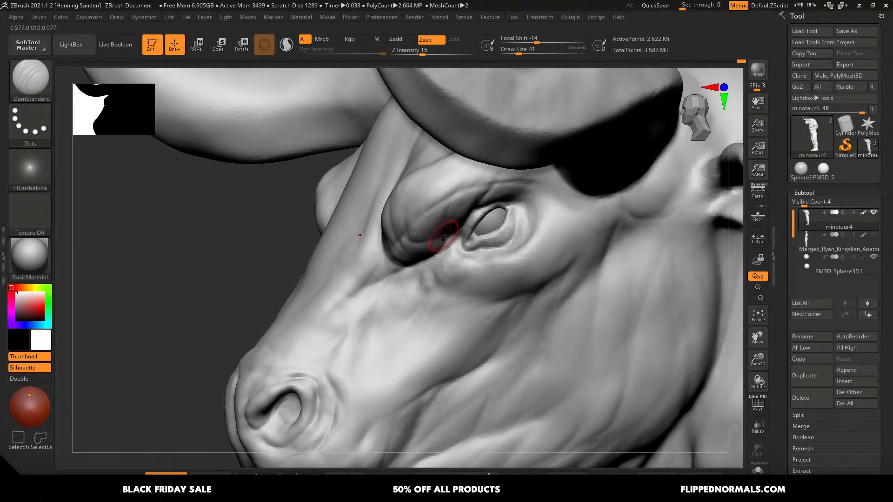
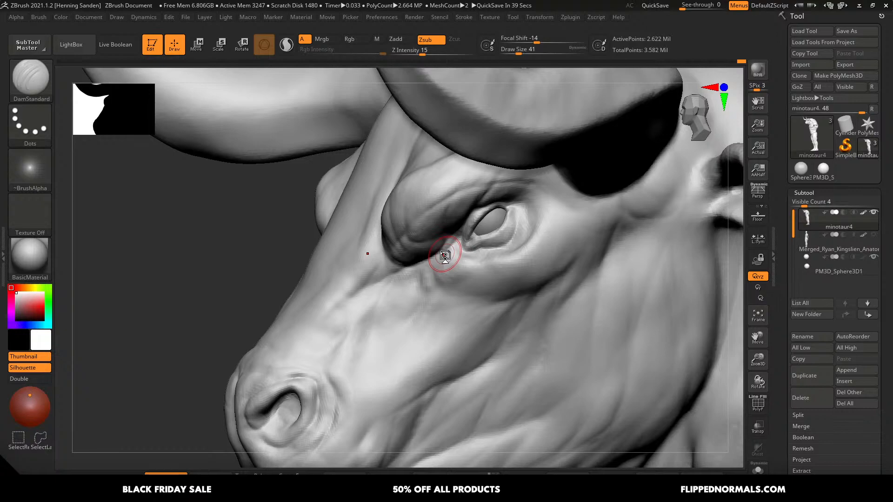
- Switch back to the Move brush and adjust the lower eyelid and inner eye corner with a draw size of 46
right_drag(479, 227, 494, 241)
mouse_move(494, 242)
ctrl+right_down()
mouse_move(506, 259)
mouse_move(476, 273)
ctrl+right_up()
key(b)
key(m)
key(v)
key(s)
drag(462, 266, 475, 259)
mouse_move(497, 265)
right_down()
mouse_move(488, 258)
mouse_move(502, 268)
right_up()
ctrl+right_drag(501, 267, 499, 254)
key(s)
drag(503, 255, 498, 254)
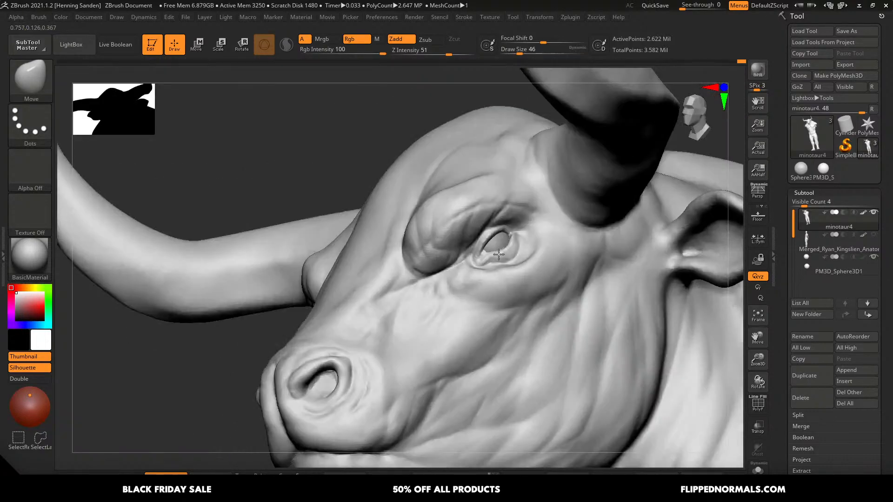
- Refine the outer eye corner and lower lid with the Move brush at draw sizes of 68 and 54
mouse_move(498, 254)
right_down()
mouse_move(540, 309)
mouse_move(553, 237)
right_up()
key(s)
drag(554, 236, 558, 235)
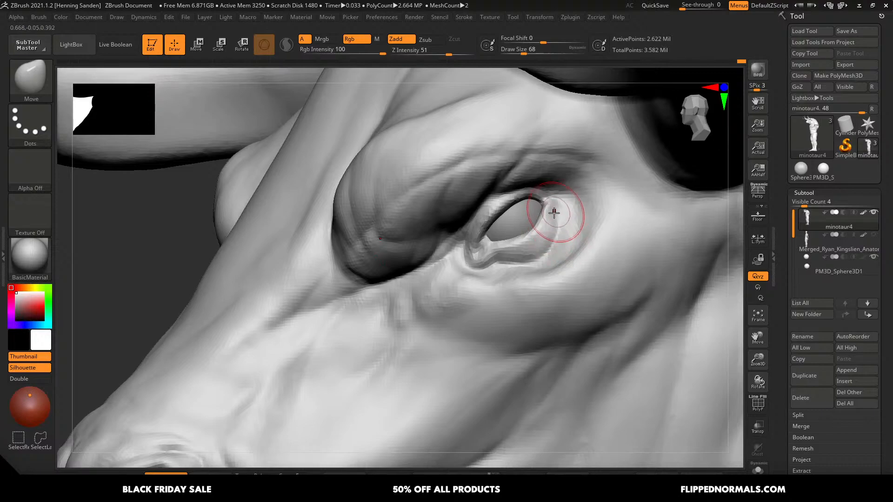
mouse_move(554, 212)
right_down()
mouse_move(564, 233)
mouse_move(560, 199)
right_up()
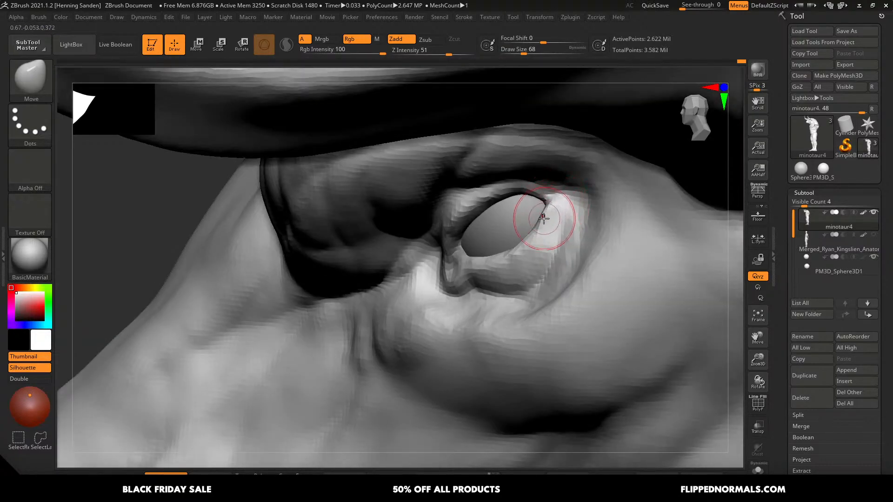
drag(544, 219, 524, 250)
mouse_move(525, 252)
right_down()
mouse_move(455, 279)
mouse_move(451, 258)
right_up()
key(s)
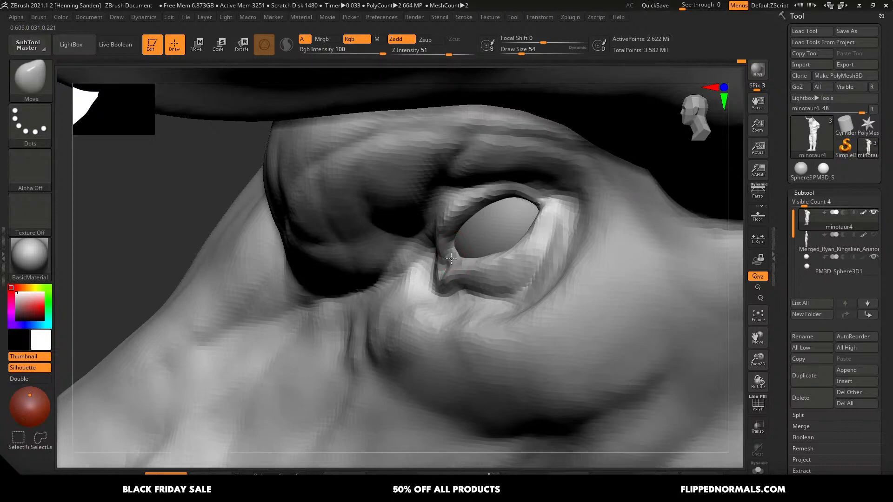
mouse_move(468, 225)
right_down()
mouse_move(442, 239)
mouse_move(434, 265)
mouse_move(499, 260)
mouse_move(486, 264)
right_up()
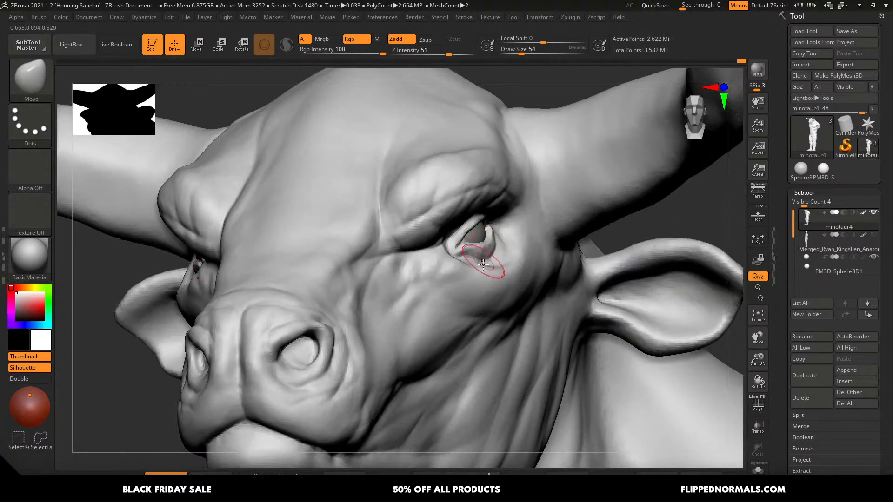
- Switch to ClayBuildup with a draw size of 80 and add clay across the forehead above the nose bridge
mouse_move(441, 302)
right_down()
mouse_move(430, 261)
mouse_move(410, 261)
right_up()
key(b)
key(c)
key(b)
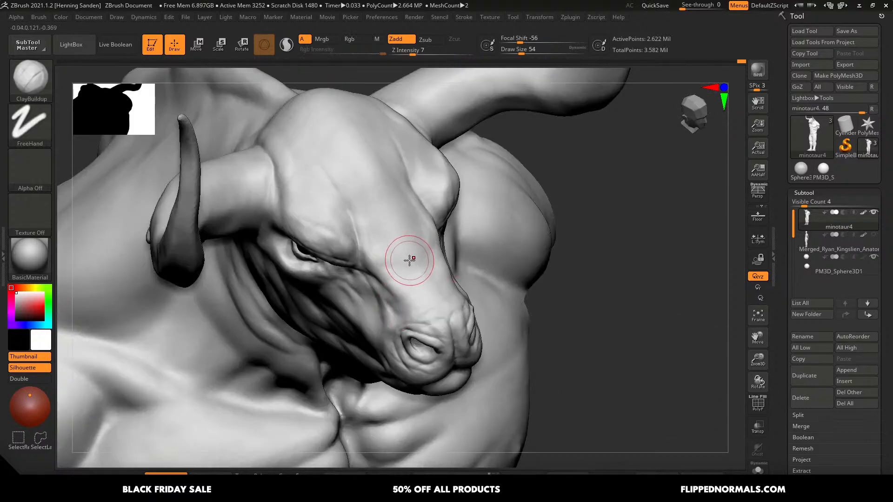
key(s)
drag(411, 261, 407, 271)
drag(407, 210, 375, 189)
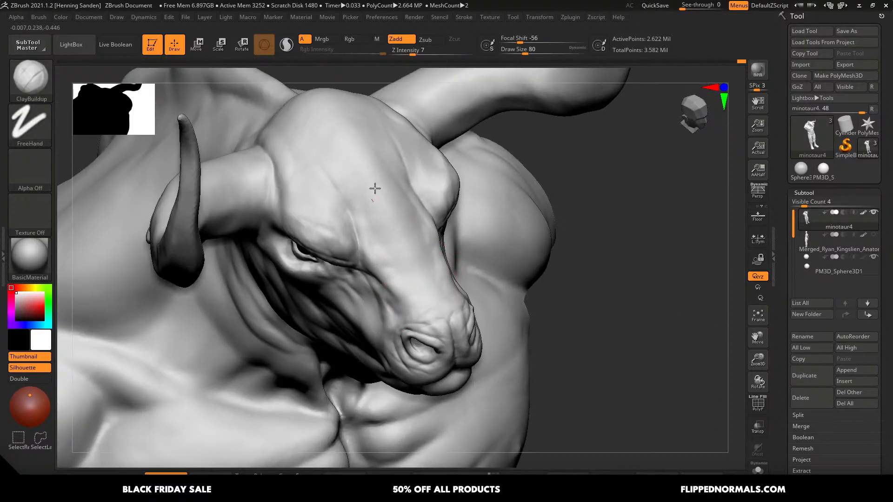
- Set the draw size to 44 and build up the cheek muscle edge running from below the eye to the mouth
mouse_move(462, 213)
right_down()
mouse_move(482, 237)
mouse_move(363, 257)
mouse_move(590, 273)
right_up()
ctrl+right_drag(387, 207, 419, 202)
key(s)
drag(436, 152, 369, 256)
key(s)
drag(399, 216, 363, 269)
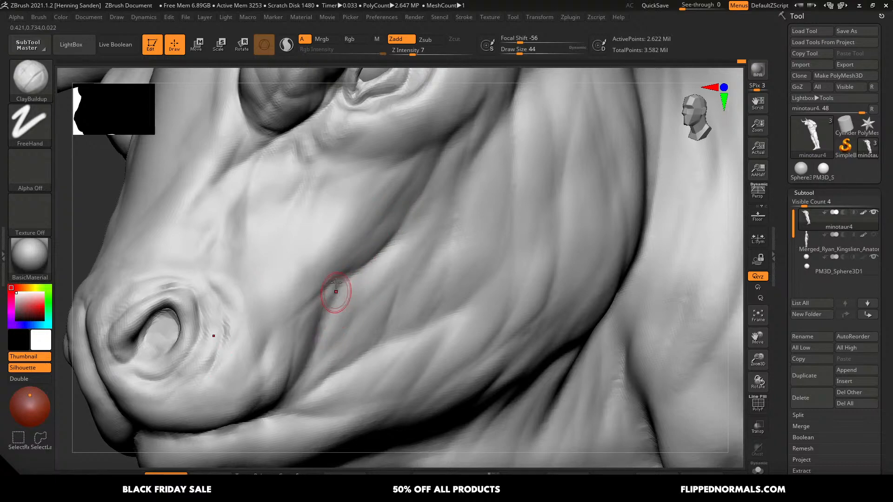
drag(297, 351, 276, 355)
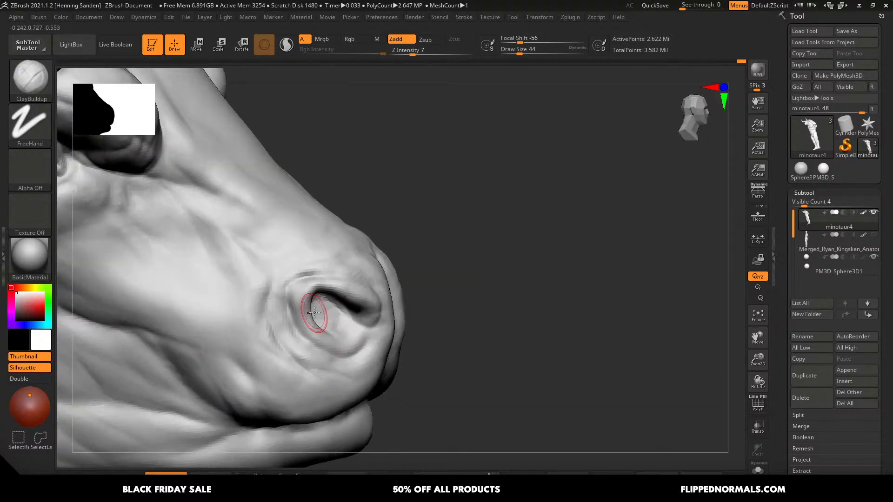
- Set the ClayBuildup draw size to 41 and build up the transition between the brow bulge and the nose bridge
key([)
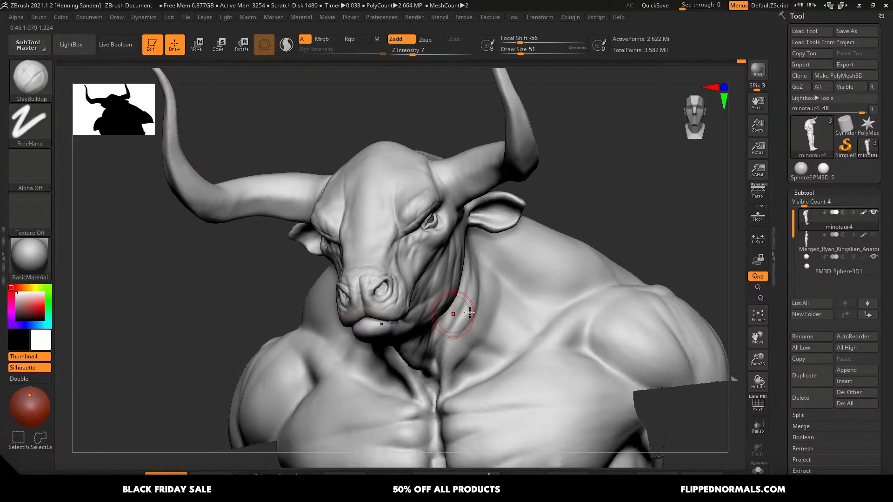
right_drag(497, 299, 462, 299)
right_drag(357, 221, 335, 244)
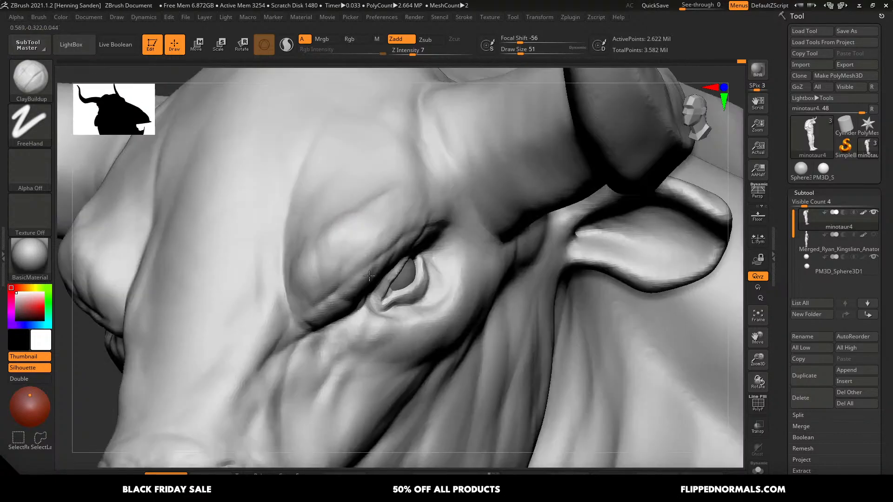
key(s)
drag(322, 236, 320, 236)
drag(298, 193, 277, 288)
drag(275, 241, 283, 320)
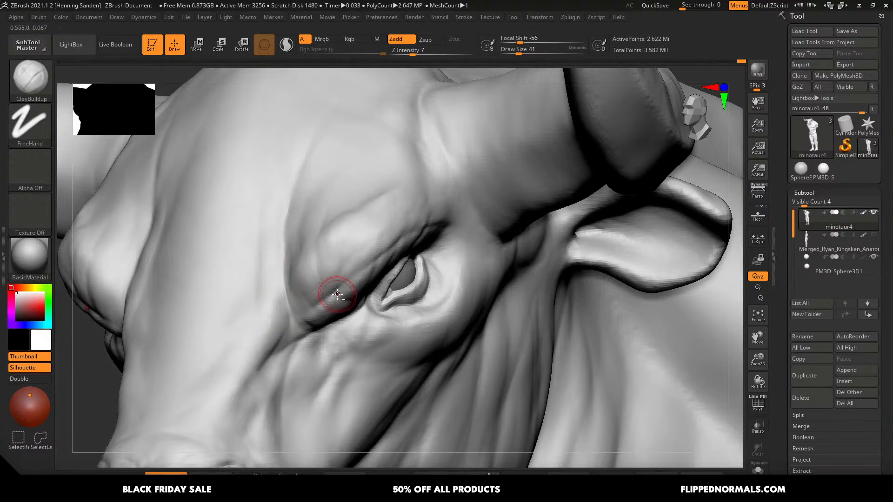
- Reduce the draw size to 33 and stroke clay along the forehead edge beside the brow bulge, undoing a stroke on the brow
mouse_move(337, 294)
ctrl+right_down()
mouse_move(341, 259)
mouse_move(428, 282)
ctrl+right_up()
ctrl+right_drag(343, 274, 345, 321)
right_drag(345, 321, 326, 325)
key(s)
drag(388, 268, 387, 269)
mouse_move(398, 232)
mouse_down()
mouse_move(374, 282)
mouse_move(387, 253)
mouse_up()
key(ctrl+z)
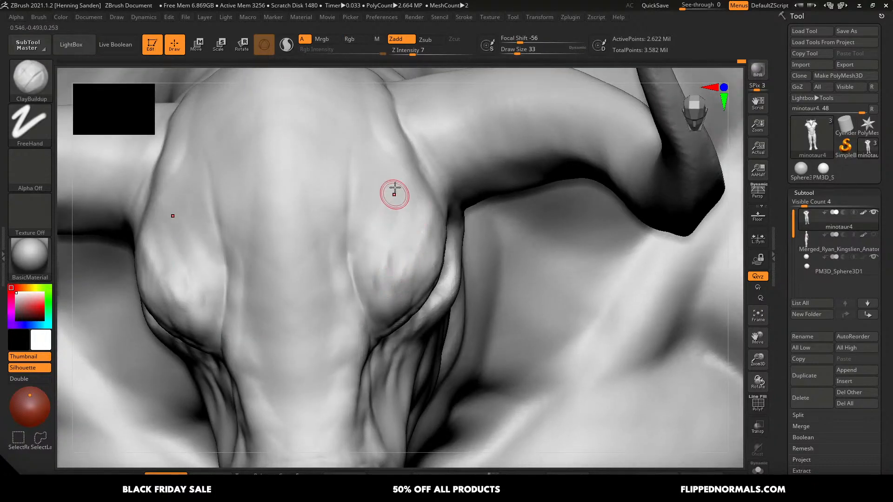
drag(335, 264, 339, 331)
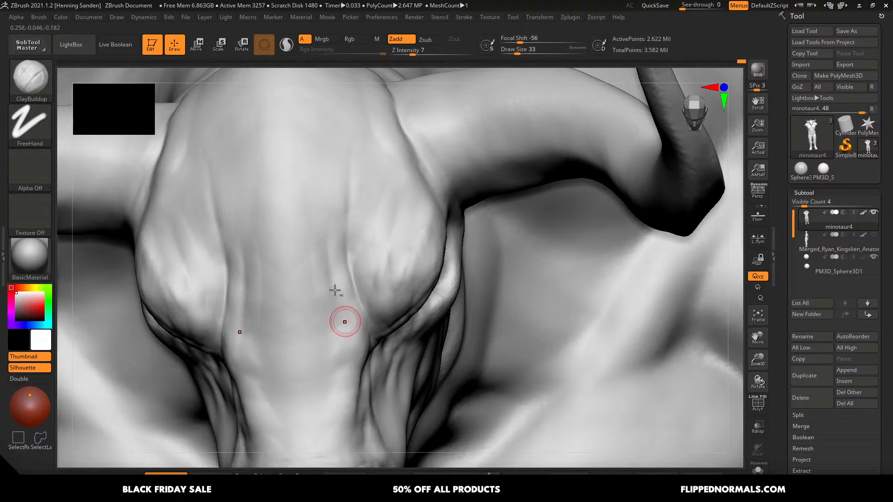
- Raise the draw size to 41 and add clay to the side of the nose bridge next to the brow
ctrl+right_drag(336, 293, 349, 241)
right_drag(356, 321, 364, 273)
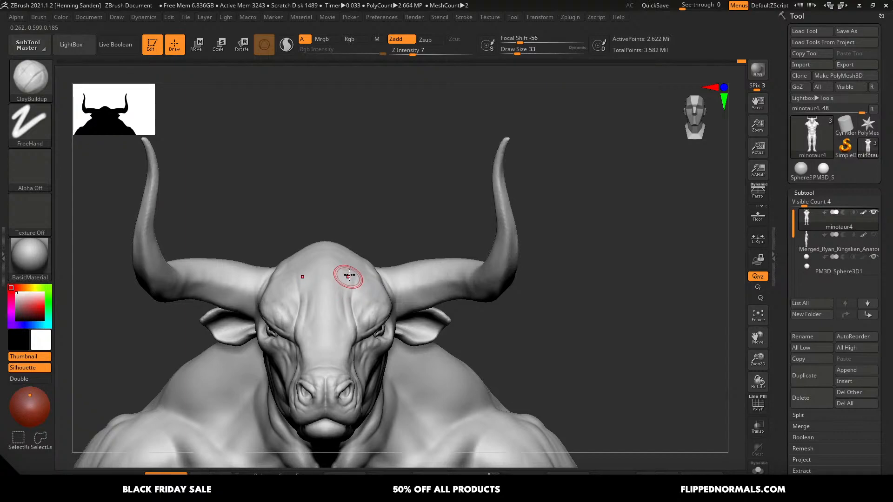
mouse_move(348, 277)
right_down()
mouse_move(364, 293)
mouse_move(364, 338)
mouse_move(434, 439)
mouse_move(401, 295)
right_up()
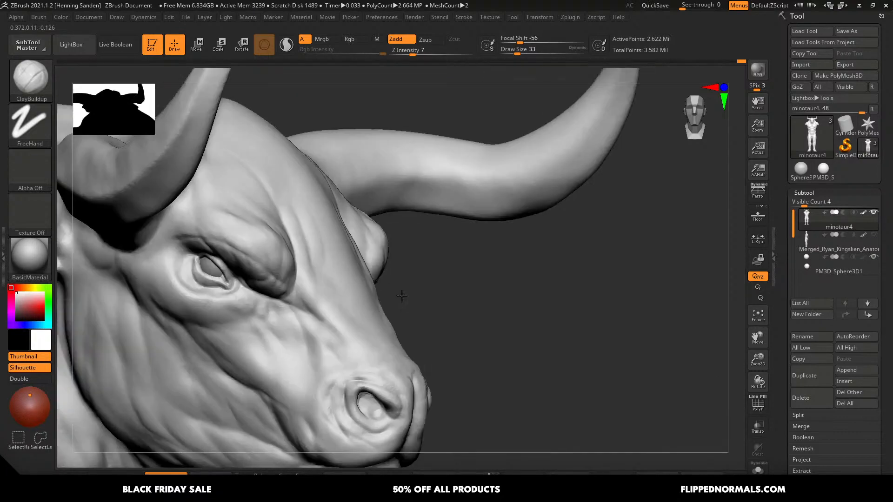
key(])
drag(330, 246, 325, 256)
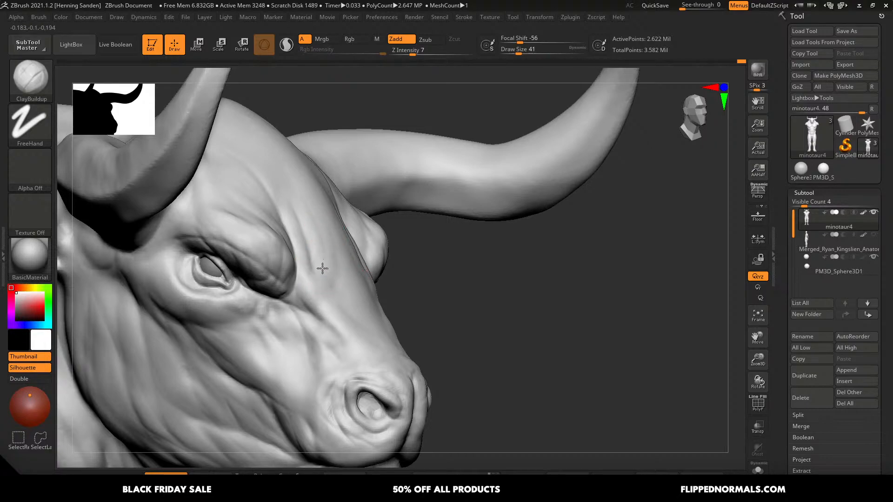
- Reduce the draw size to 29 and build up clay on the inner brow bulge beside the nose bridge
right_drag(366, 264, 375, 259)
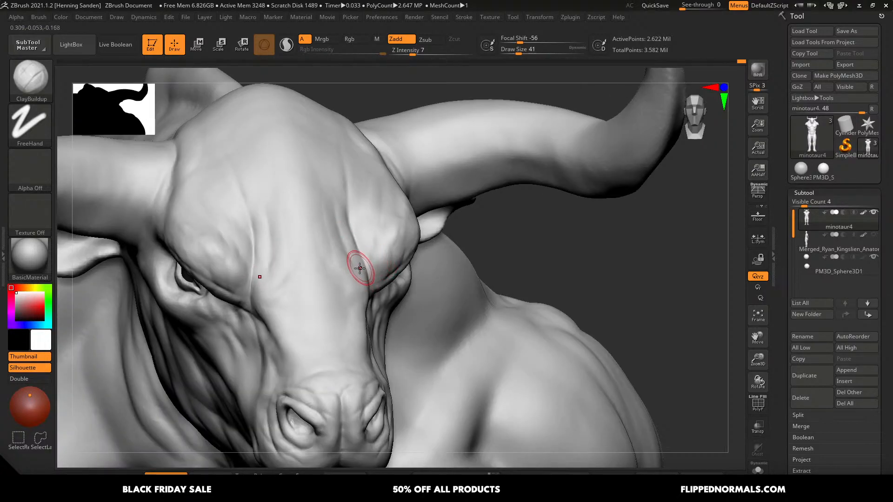
key([)
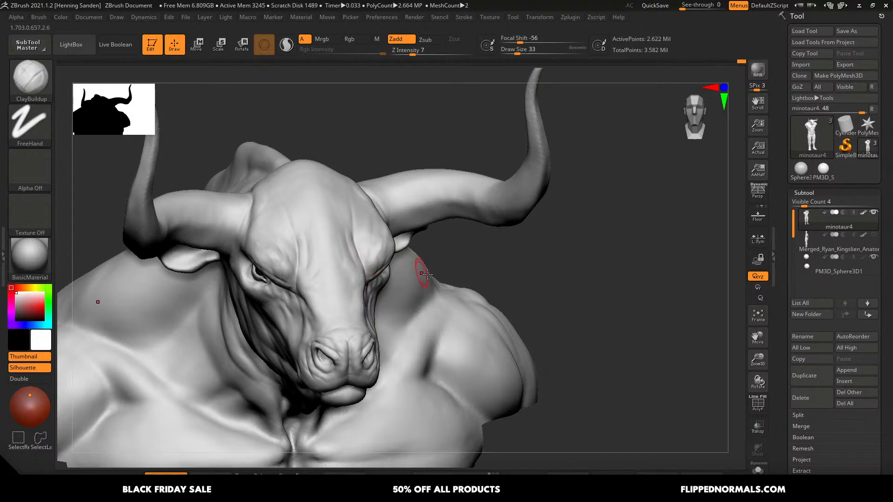
drag(458, 268, 503, 242)
mouse_move(379, 207)
right_down()
mouse_move(401, 196)
mouse_move(408, 229)
mouse_move(388, 216)
right_up()
key(s)
click(385, 216)
mouse_move(328, 190)
right_down()
mouse_move(337, 193)
mouse_move(305, 185)
right_up()
key(bracketright)
drag(301, 192, 297, 204)
mouse_move(309, 179)
mouse_down()
mouse_move(292, 216)
mouse_move(303, 191)
mouse_up()
key(s)
click(303, 193)
mouse_move(295, 223)
right_down()
mouse_move(295, 203)
mouse_move(300, 215)
right_up()
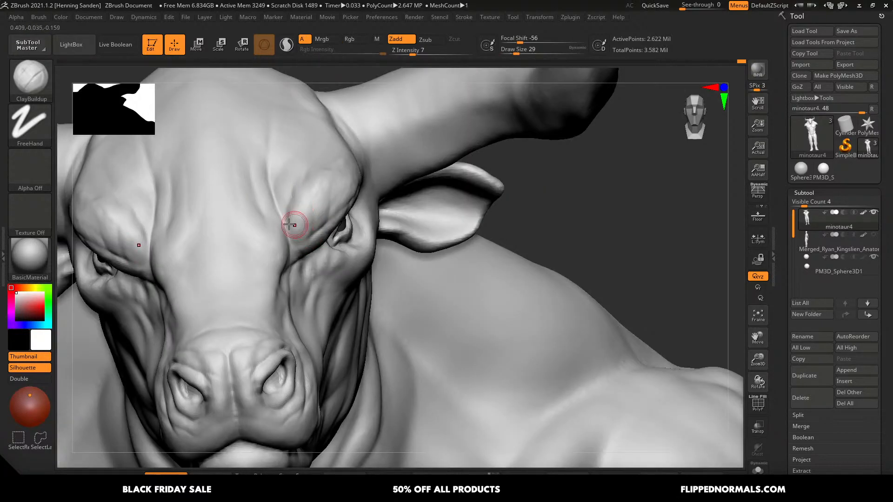
- Raise the draw size to 65 and add clay to the cheek just below the inner corner of the eye
alt+right_drag(171, 274, 379, 272)
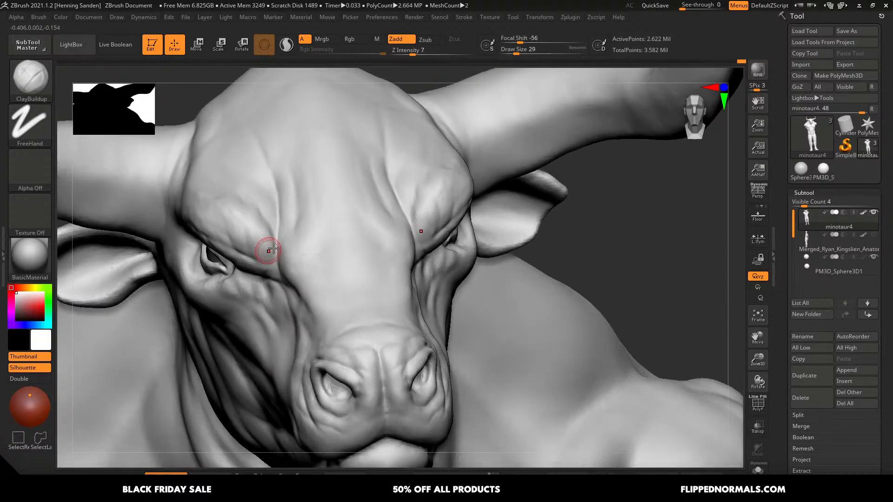
right_drag(209, 251, 274, 242)
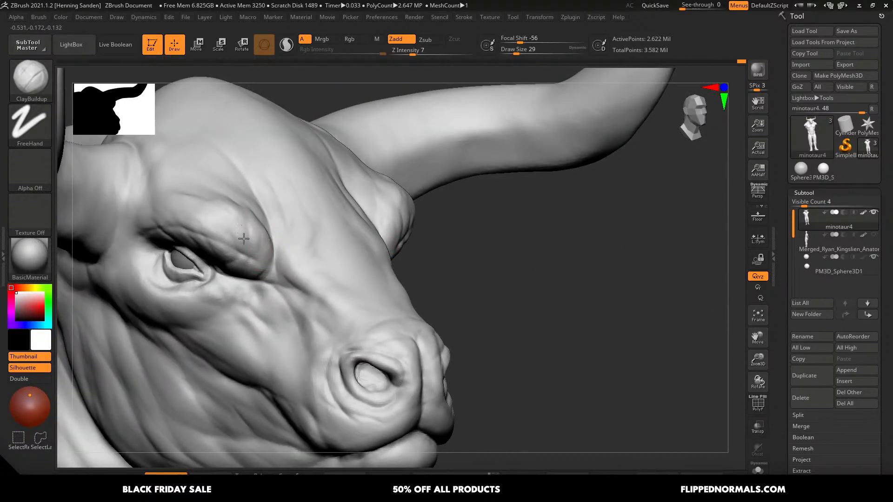
key(bracketleft)
right_drag(223, 234, 246, 256)
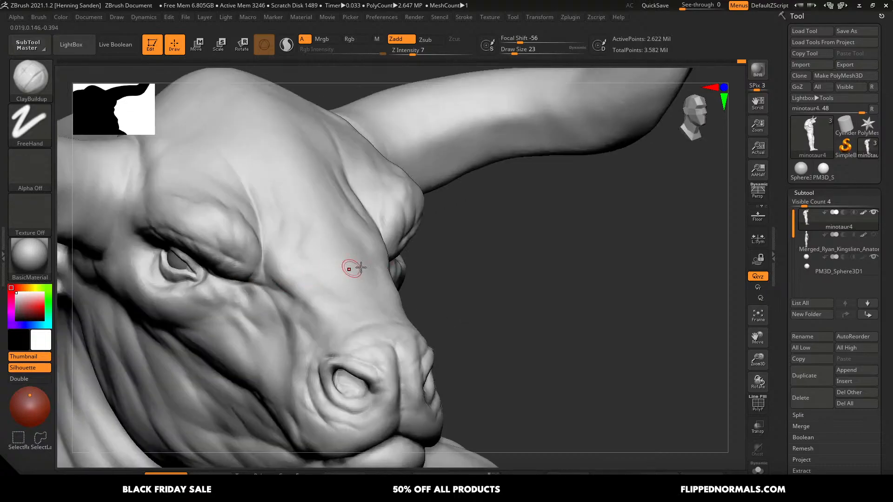
mouse_move(348, 265)
right_down()
mouse_move(415, 260)
mouse_move(391, 279)
right_up()
key(bracketright)
key(bracketright)
key(bracketright)
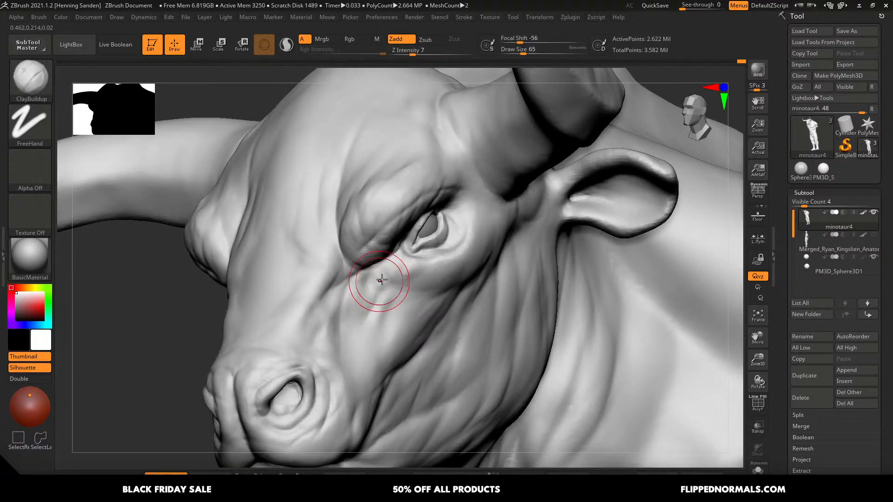
mouse_move(382, 280)
mouse_down()
mouse_move(359, 298)
mouse_move(383, 295)
mouse_up()
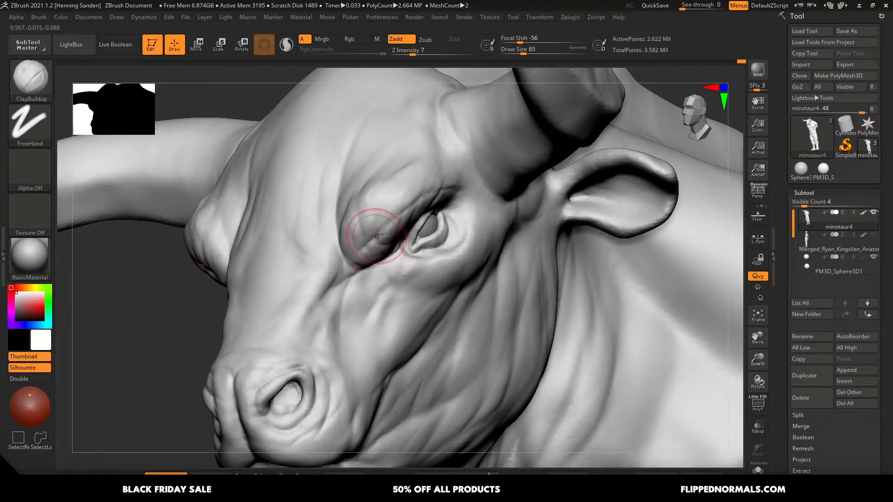
- Reduce the draw size to 31 and stroke clay onto the cheek fold running from the eye towards the mouth
right_drag(365, 228, 381, 206)
key(bracketleft)
key(bracketleft)
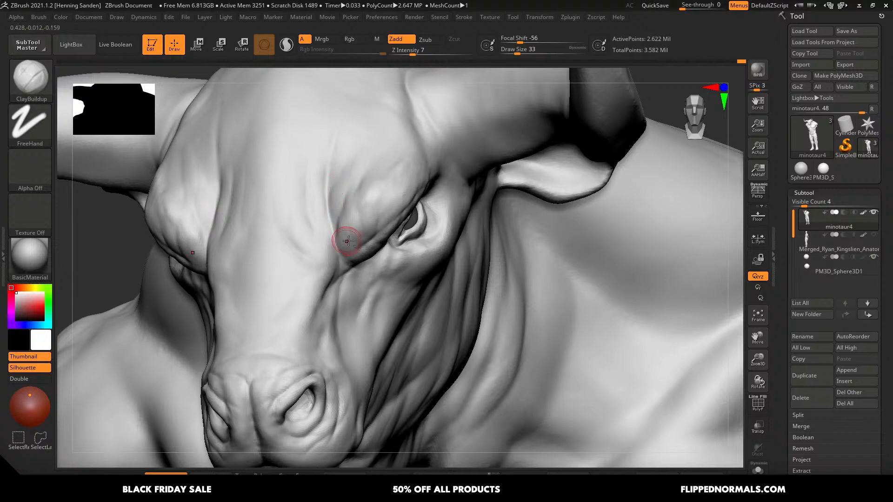
right_drag(343, 239, 405, 253)
key(bracketright)
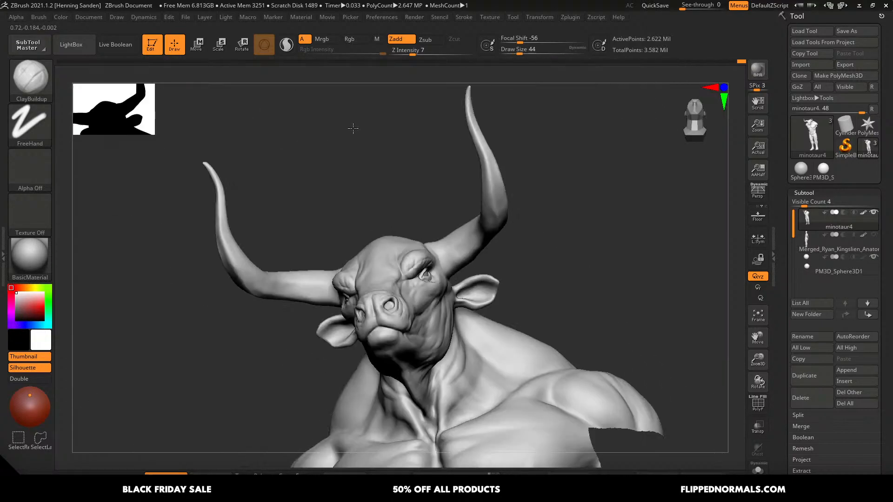
mouse_move(409, 307)
right_down()
mouse_move(453, 315)
mouse_move(471, 275)
mouse_move(460, 307)
mouse_move(455, 295)
mouse_move(441, 300)
right_up()
drag(434, 296, 425, 295)
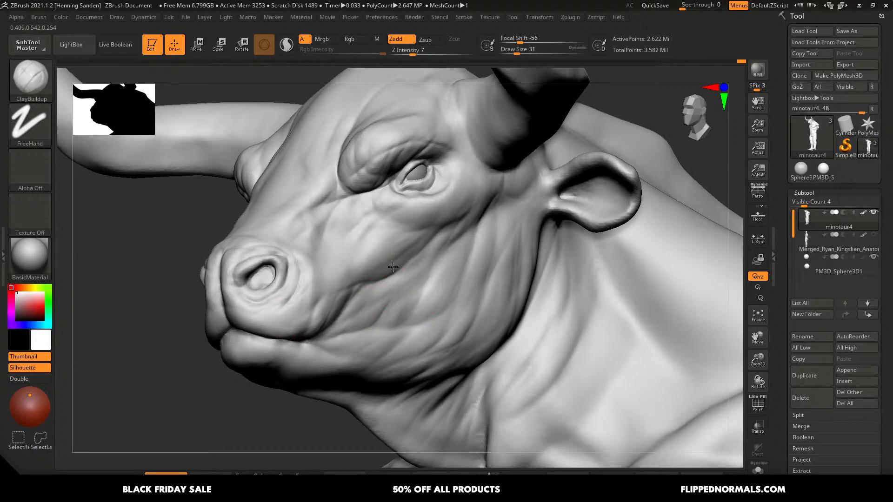
- Set the draw size to 33 and build up the fold behind the nostril down towards the mouth corner
key(s)
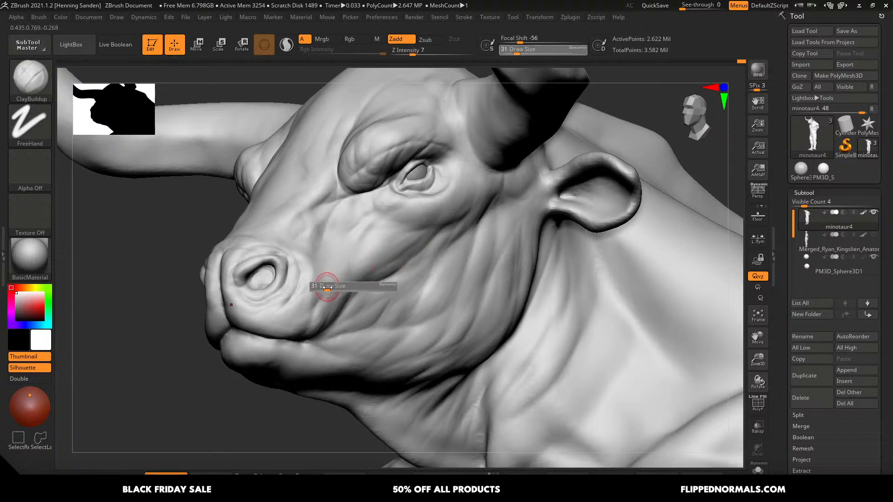
click(327, 289)
drag(325, 278, 315, 298)
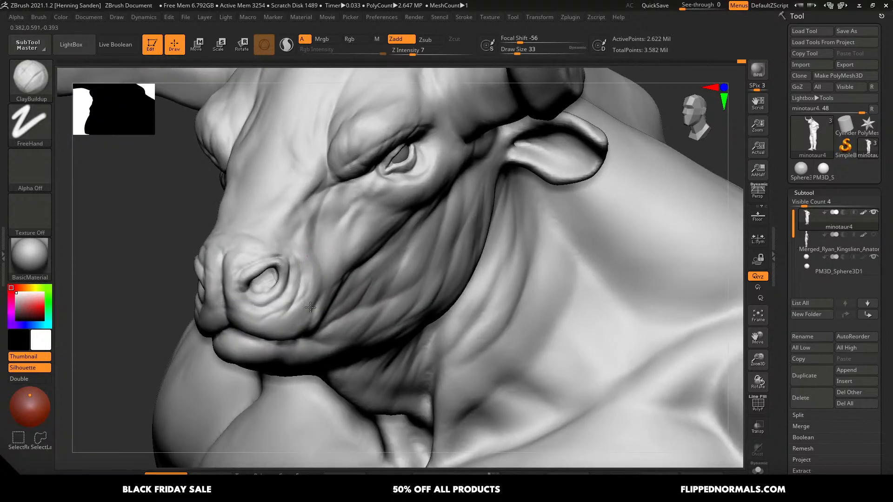
drag(310, 306, 308, 316)
key(bracketleft)
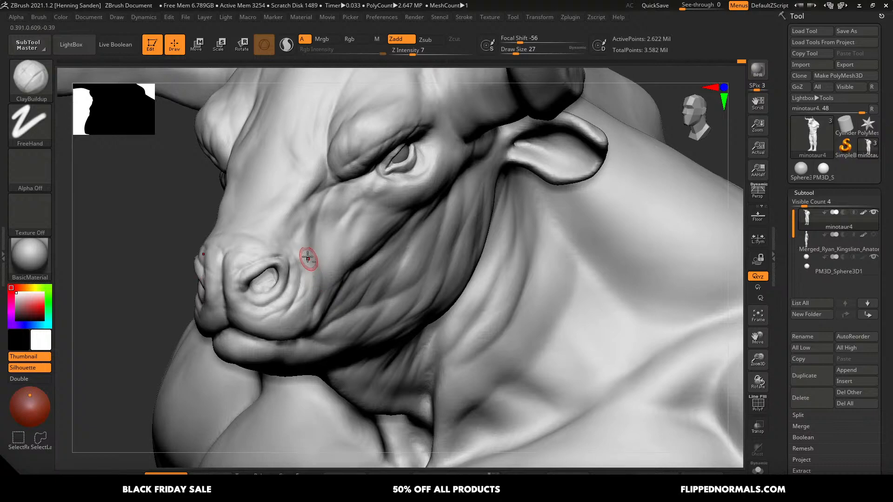
- Raise the draw size to 44 and smooth the crease between the nose bridge and the cheek below the brow
key(bracketright)
key(bracketright)
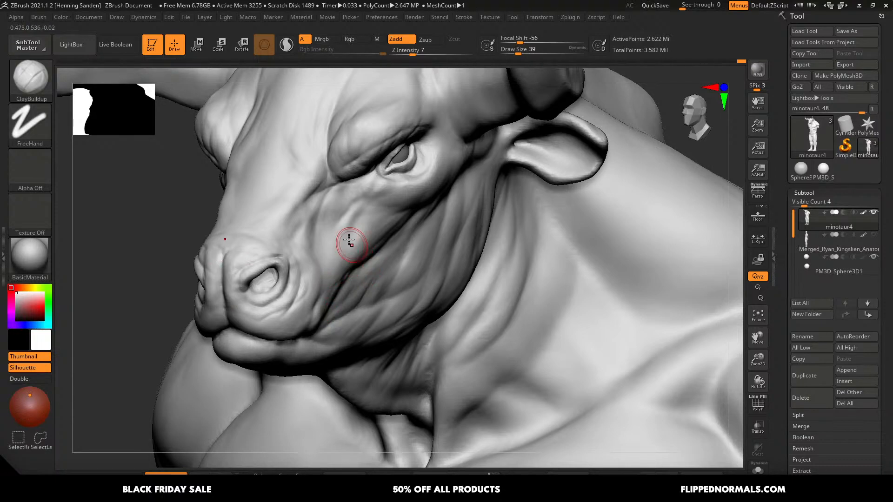
alt+right_drag(344, 195, 374, 234)
key(bracketleft)
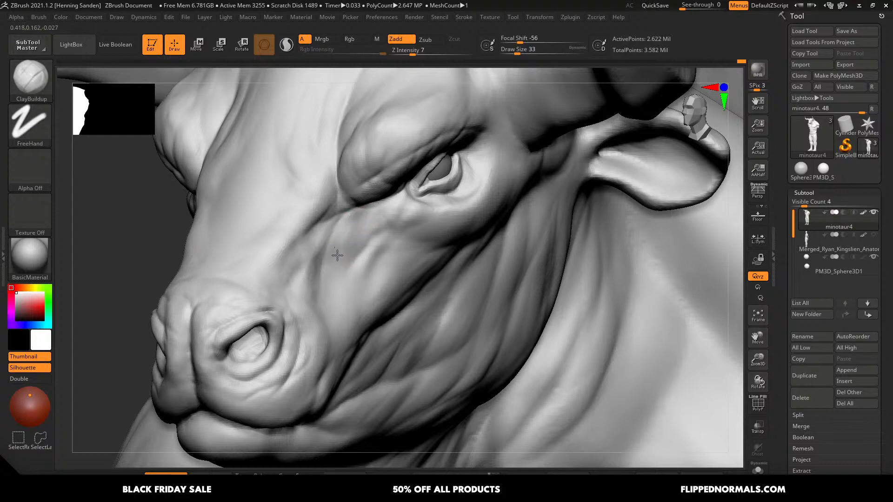
key(bracketright)
key(bracketright)
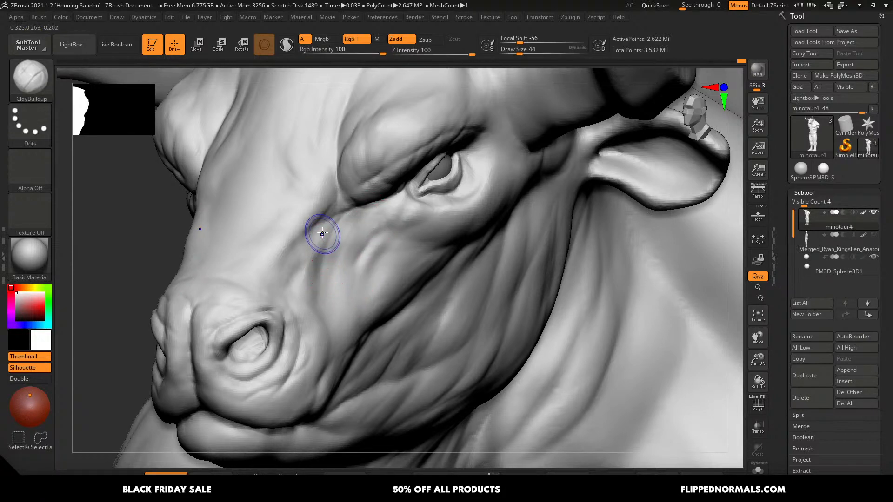
shift+drag(323, 234, 318, 251)
- Reduce the draw size to 23 and add clay to the folds below the inner corner of the eye
key(bracketleft)
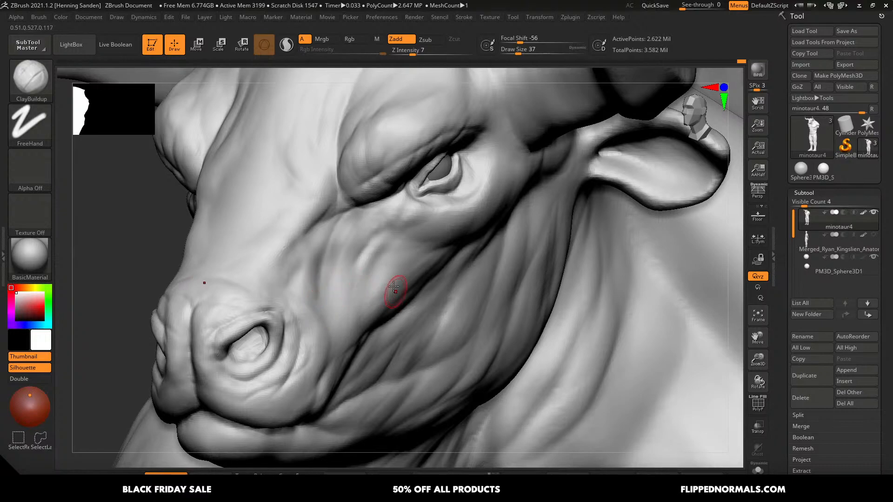
mouse_move(385, 300)
ctrl+right_down()
mouse_move(365, 259)
mouse_move(414, 248)
ctrl+right_up()
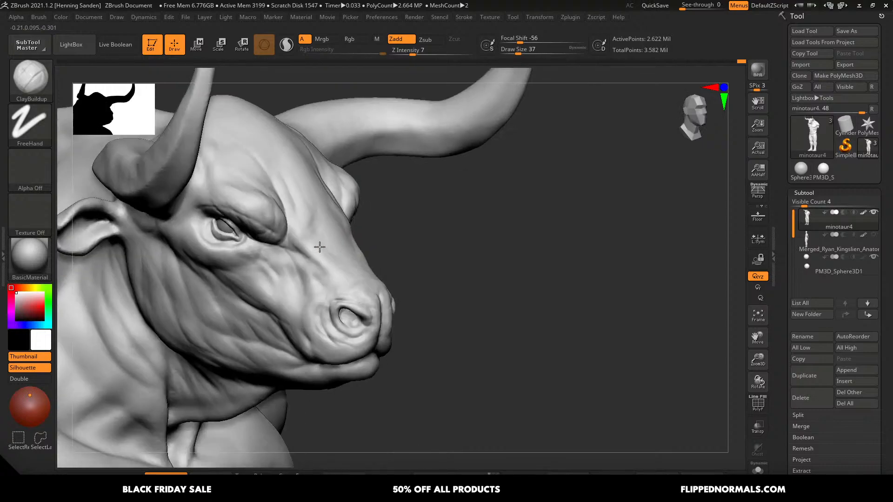
ctrl+right_drag(319, 247, 311, 239)
key(s)
mouse_move(300, 234)
mouse_down()
mouse_move(284, 225)
mouse_move(263, 240)
mouse_up()
key(s)
right_drag(263, 239, 274, 223)
drag(256, 231, 232, 267)
key(s)
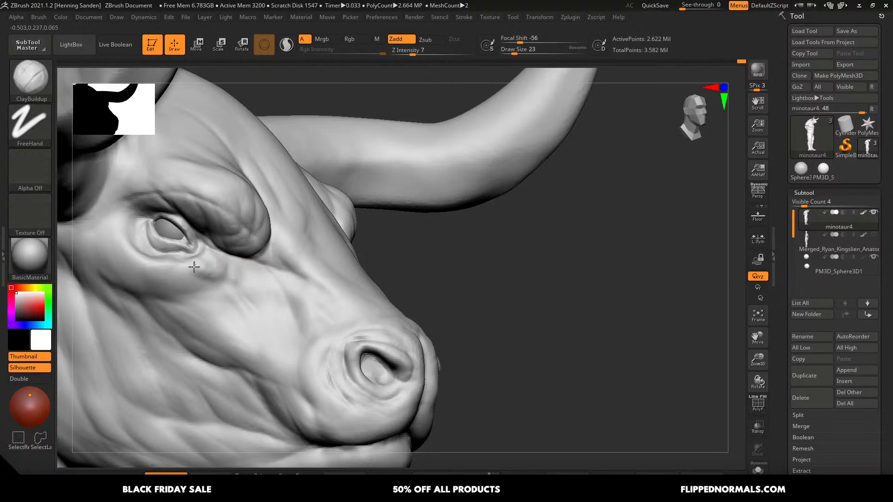
- Stroke clay folds along the underside of the lower eyelid, out to the eye's outer corner
drag(140, 259, 135, 251)
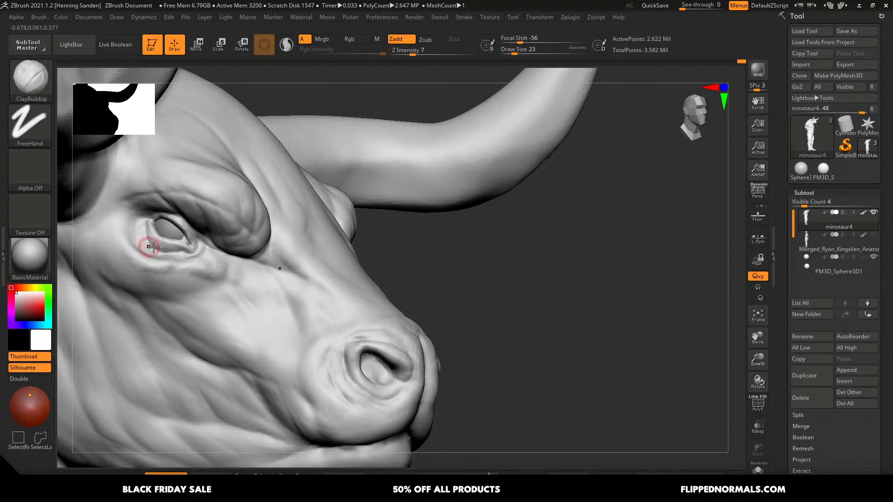
mouse_move(156, 250)
right_down()
mouse_move(198, 295)
mouse_move(184, 263)
right_up()
drag(184, 263, 142, 267)
right_drag(181, 269, 76, 205)
right_drag(286, 307, 274, 298)
- Raise the draw size to 54, build up the cheekbone below and behind the eye, and reduce the draw size to 33
ctrl+right_drag(195, 258, 220, 285)
key(s)
drag(220, 285, 224, 287)
mouse_move(223, 287)
mouse_down()
mouse_move(216, 296)
mouse_move(156, 284)
mouse_up()
right_drag(159, 285, 288, 294)
drag(287, 294, 256, 299)
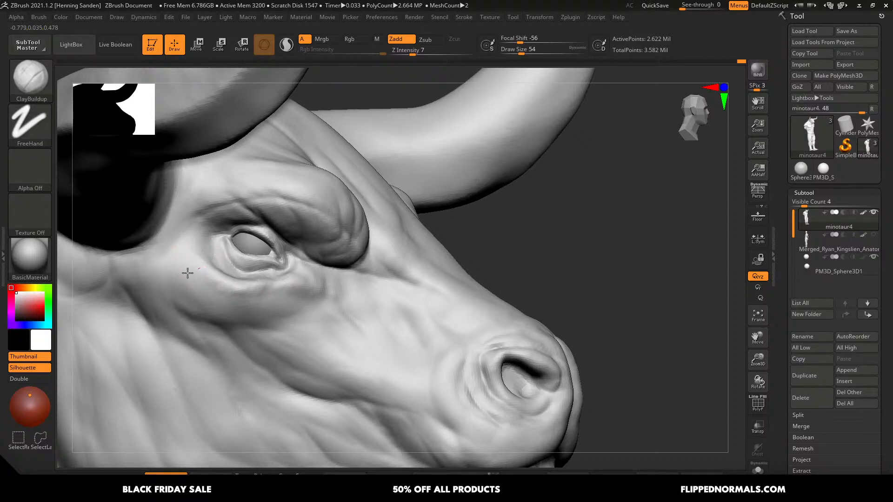
drag(187, 273, 188, 259)
key(s)
drag(215, 224, 211, 224)
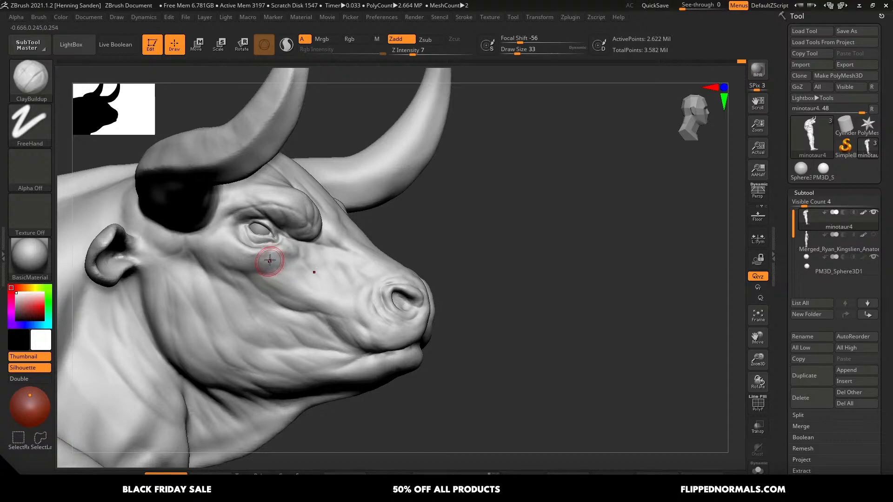
- Switch to the minotaur.pur reference board, place its bull head image beside the sculpt and keep it always on top
mouse_move(359, 240)
right_down()
mouse_move(340, 248)
mouse_move(479, 244)
mouse_move(400, 243)
mouse_move(369, 225)
mouse_move(342, 161)
right_up()
key(bracketleft)
mouse_move(432, 274)
right_down()
mouse_move(397, 289)
mouse_move(391, 279)
right_up()
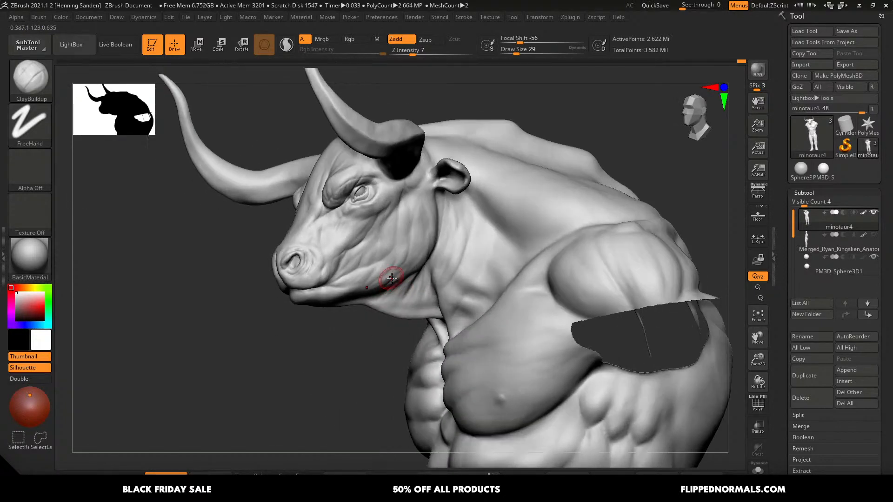
key(alt+Tab)
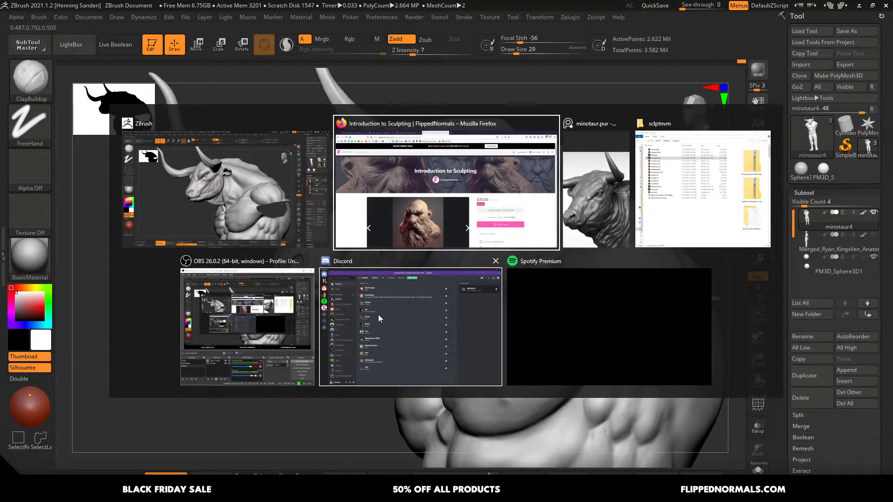
click(583, 211)
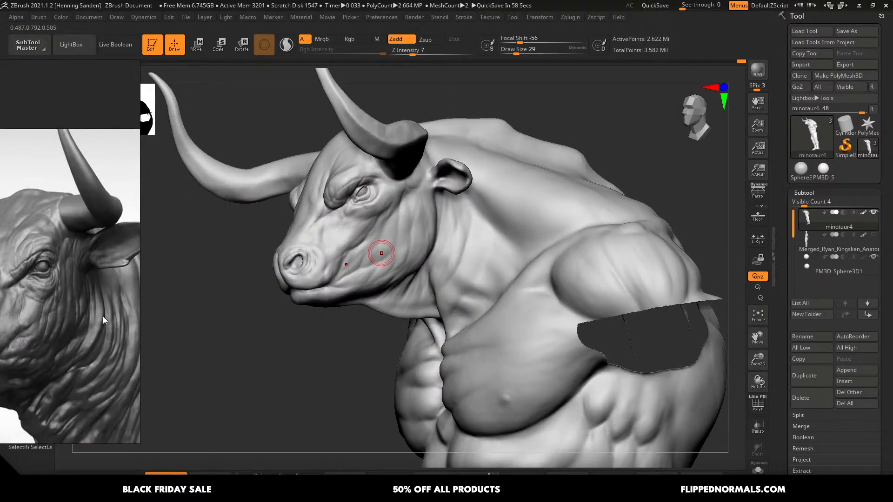
right_drag(103, 317, 167, 294)
right_drag(287, 307, 284, 313)
key(alt+Tab)
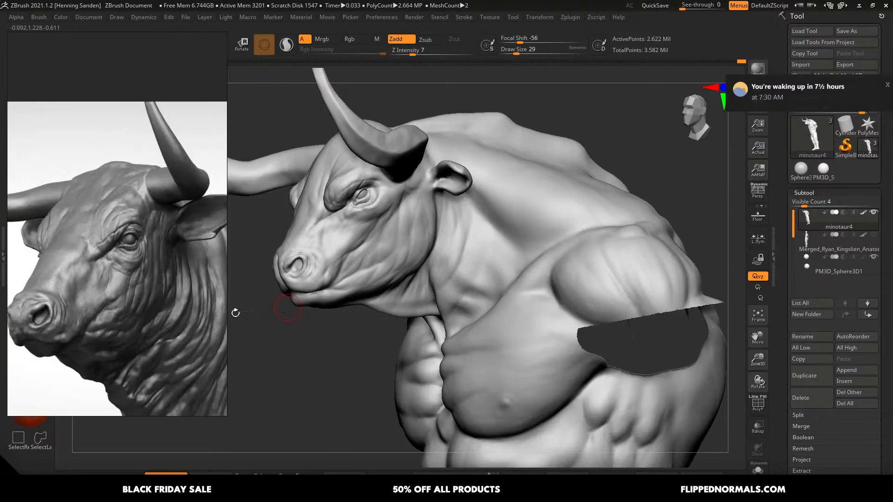
key(ctrl+shift+a)
drag(235, 312, 474, 253)
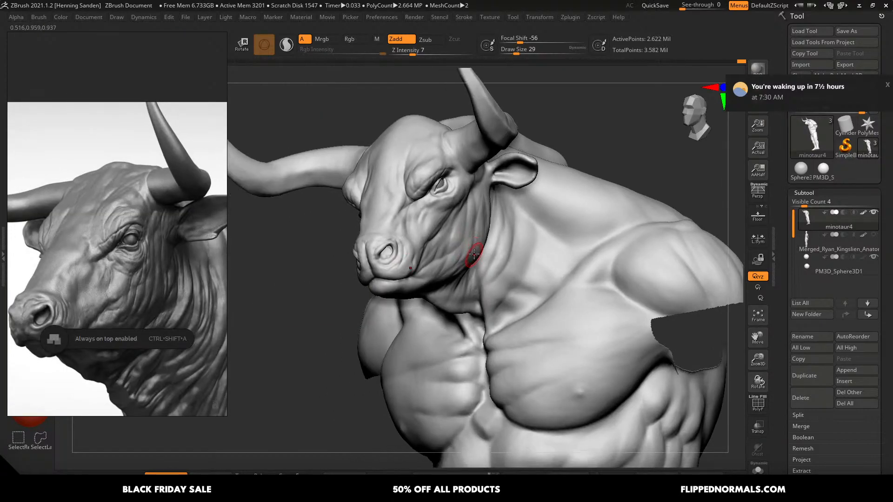
right_drag(472, 290, 458, 291)
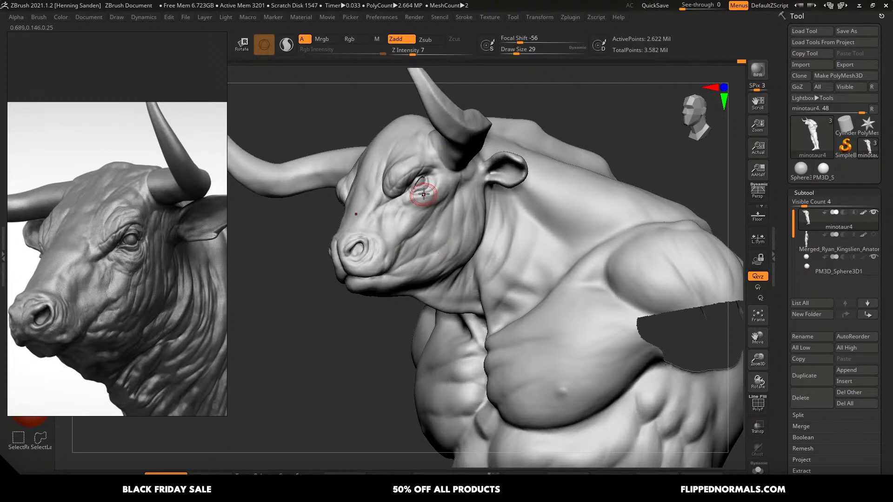
- Switch to the Move brush and nudge the eyelid slightly towards the inner corner of the eye
ctrl+right_drag(422, 191, 444, 244)
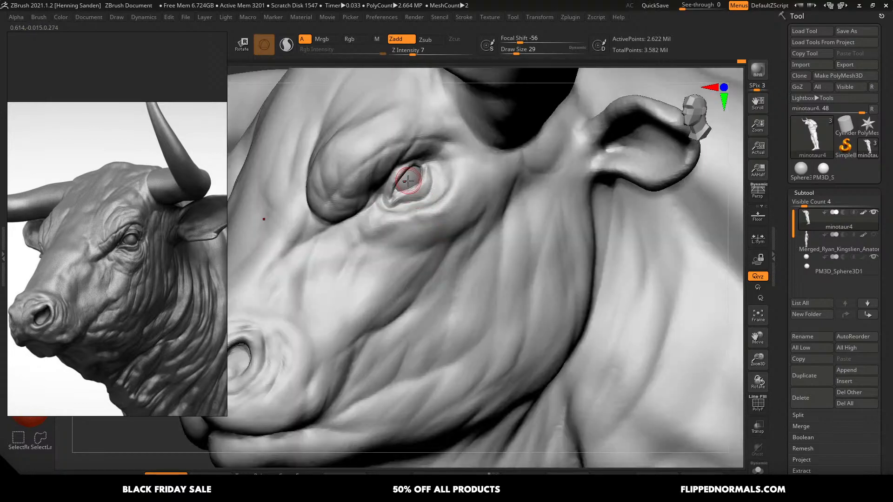
key(b)
key(m)
key(v)
drag(408, 182, 401, 186)
right_drag(403, 190, 372, 186)
mouse_move(399, 221)
alt+right_down()
mouse_move(384, 203)
mouse_move(379, 173)
alt+right_up()
right_drag(396, 254, 482, 237)
- Raise the draw size to 56 and mask the jaw edge below the ear and the recess under the cheekbone
key(bracketright)
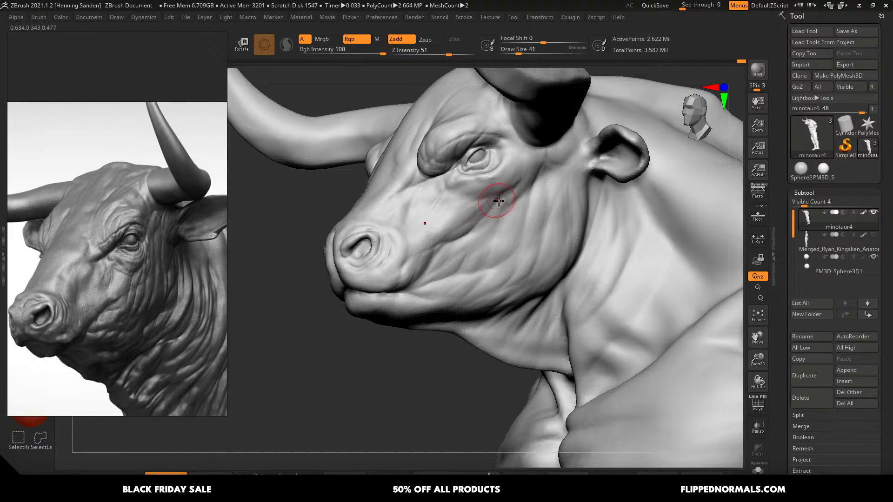
key(bracketright)
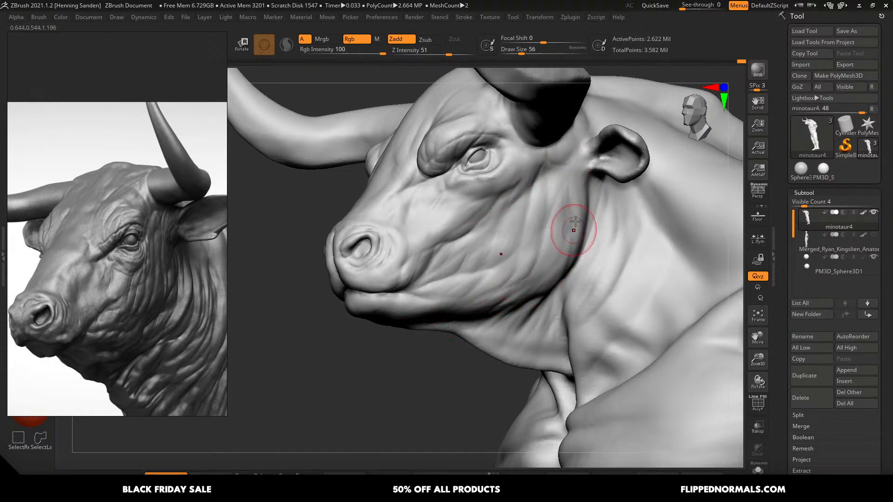
mouse_move(579, 179)
ctrl+mouse_down()
mouse_move(543, 284)
mouse_move(381, 317)
ctrl+mouse_up()
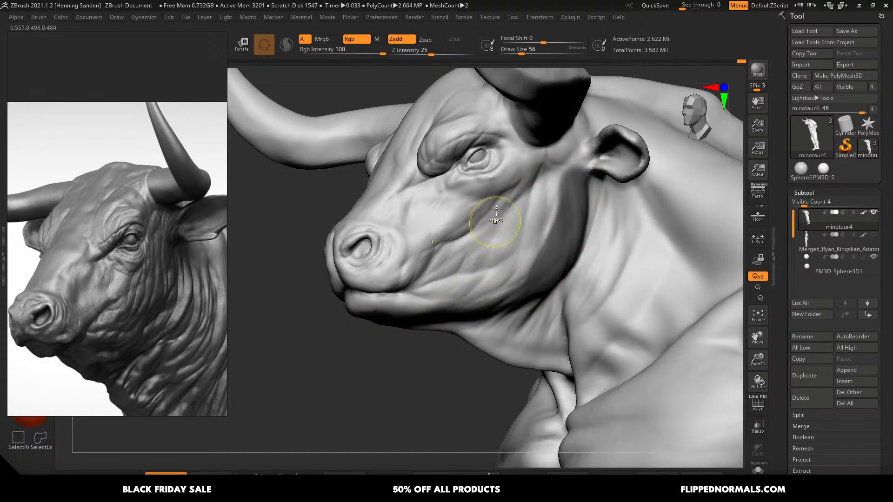
mouse_move(516, 179)
ctrl+mouse_down()
mouse_move(474, 194)
mouse_move(408, 277)
ctrl+mouse_up()
- Reduce the draw size to 37 and paint a mask along the side of the nose bridge beside the brow bulge
key(bracketleft)
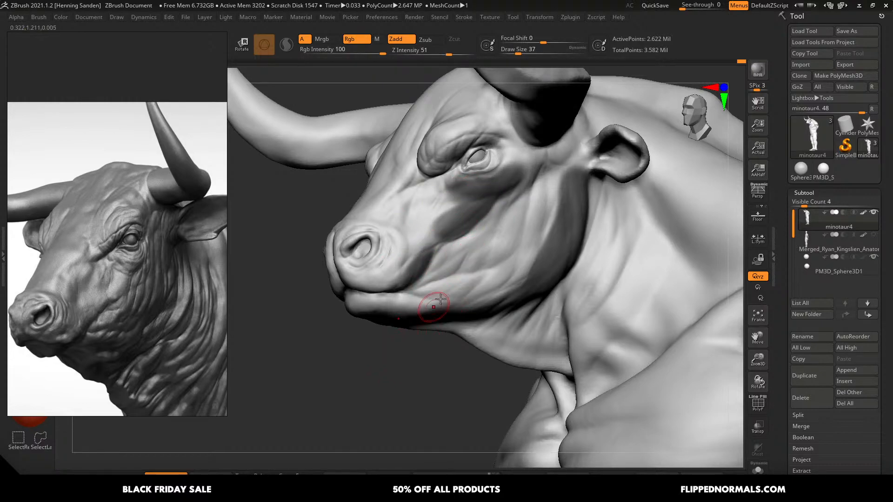
right_drag(439, 203, 449, 210)
key(s)
ctrl+drag(408, 138, 377, 202)
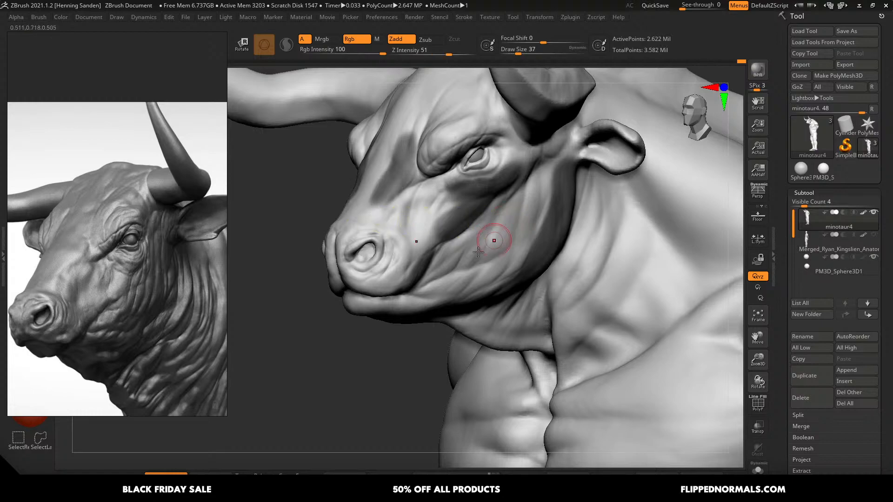
- Clear the nose-bridge mask, mark the cheek folds with mask strokes at draw size 16, and clear those marks
ctrl+drag(381, 352, 392, 342)
key(s)
drag(517, 232, 510, 232)
key(s)
mouse_move(529, 180)
ctrl+mouse_down()
mouse_move(480, 260)
mouse_move(510, 244)
ctrl+mouse_up()
mouse_move(460, 259)
ctrl+mouse_down()
mouse_move(456, 251)
mouse_move(479, 239)
mouse_move(486, 246)
ctrl+mouse_up()
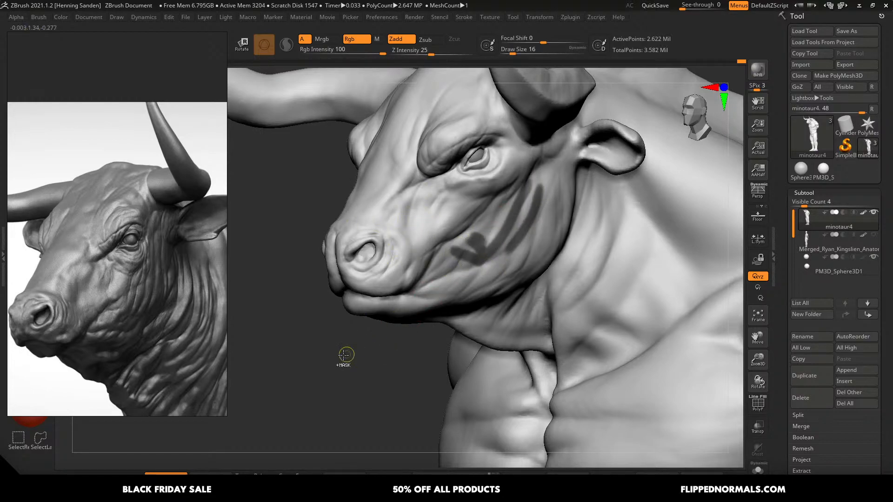
ctrl+drag(344, 354, 349, 349)
- Adjust the eyelid around the outer corner of the eye with the Move brush at draw size 71
right_drag(487, 209, 477, 186)
middle_drag(123, 240, 185, 250)
scroll(194, 241, up, 3)
right_drag(479, 174, 475, 174)
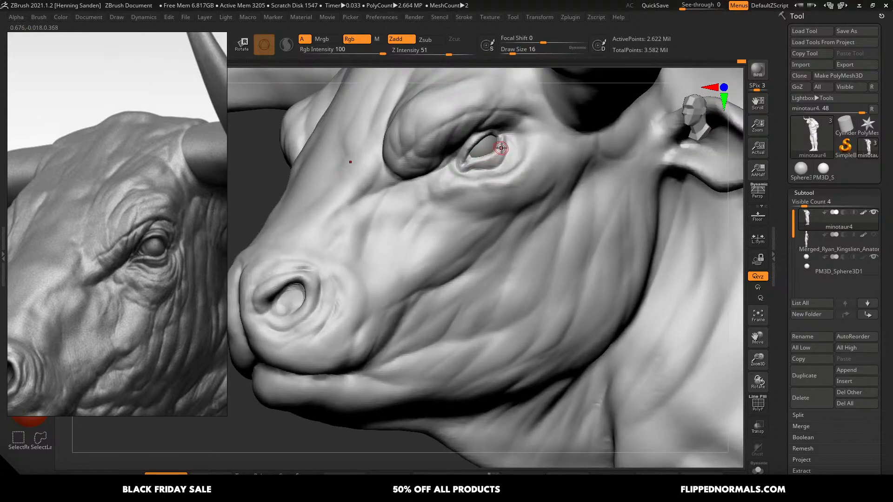
key(s)
mouse_move(501, 148)
mouse_down()
mouse_move(512, 148)
mouse_move(498, 156)
mouse_up()
mouse_move(484, 177)
right_down()
mouse_move(493, 159)
mouse_move(549, 160)
right_up()
key(s)
drag(493, 165, 494, 165)
right_drag(535, 163, 468, 163)
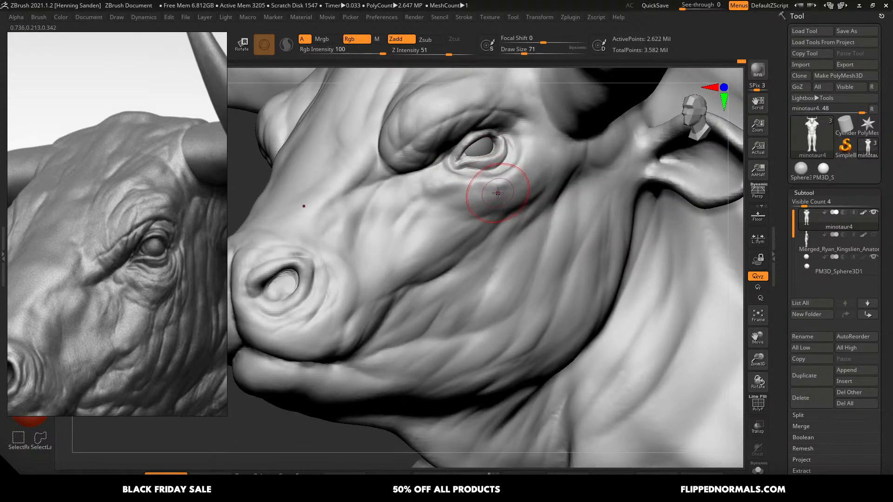
- Capture the area spanning both eyes, trace the eyelid outlines on the reference and sculpt for comparison, and discard the capture
key(Print)
drag(59, 130, 674, 389)
drag(556, 258, 553, 241)
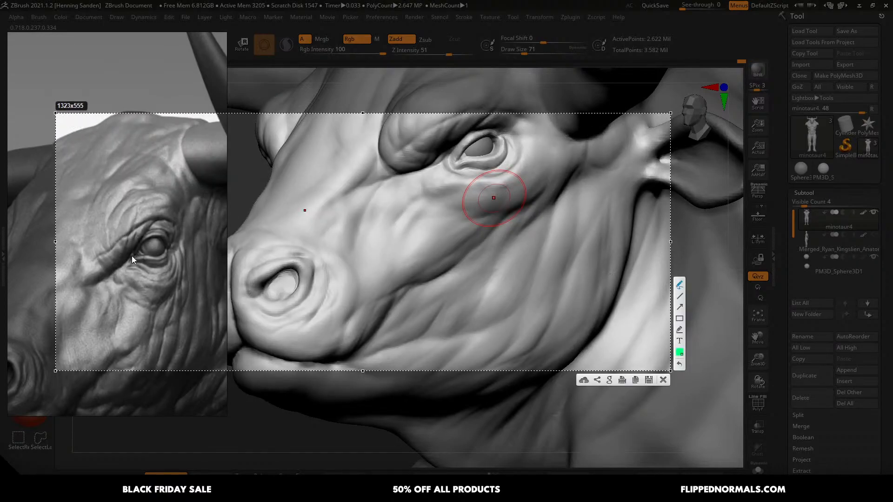
drag(126, 260, 171, 250)
mouse_move(454, 163)
mouse_down()
mouse_move(483, 133)
mouse_move(501, 134)
mouse_up()
drag(132, 263, 171, 248)
drag(454, 167, 500, 142)
mouse_move(132, 270)
mouse_down()
mouse_move(158, 276)
mouse_move(174, 258)
mouse_move(179, 266)
mouse_move(176, 256)
mouse_up()
click(260, 292)
key(Escape)
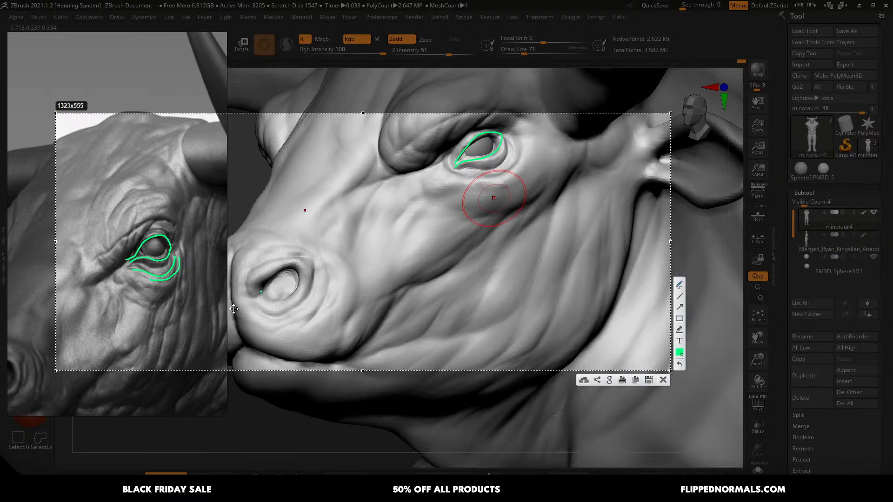
click(215, 304)
key(Escape)
- Reframe the bull reference around its head and nudge the sculpt's inner eye corner at draw size 87
scroll(163, 310, down, 5)
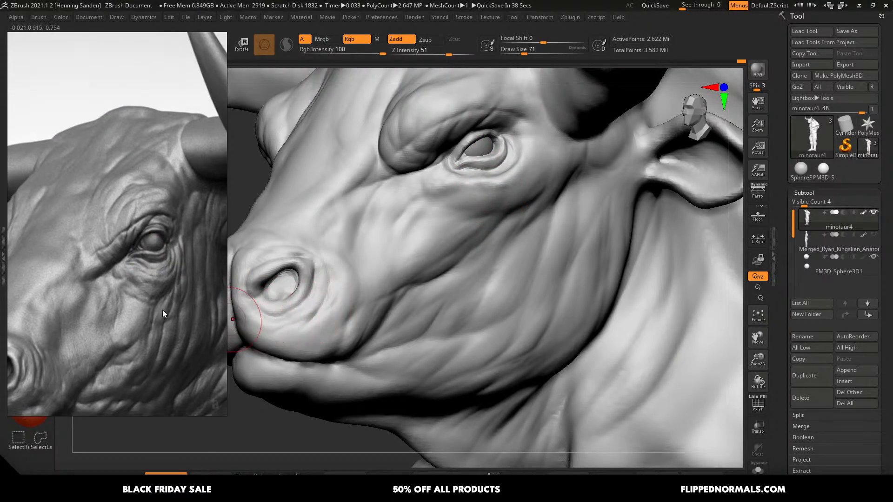
middle_drag(177, 380, 152, 327)
scroll(197, 282, up, 5)
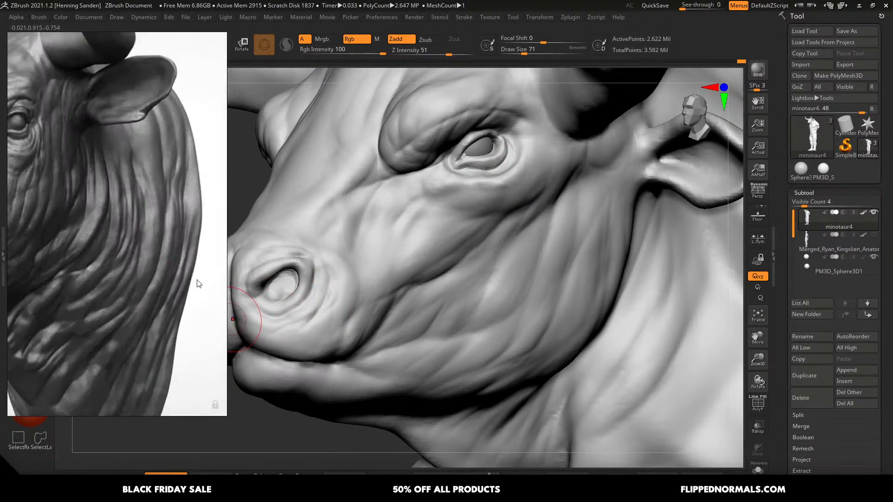
middle_drag(197, 283, 213, 332)
scroll(170, 308, down, 4)
scroll(164, 283, up, 3)
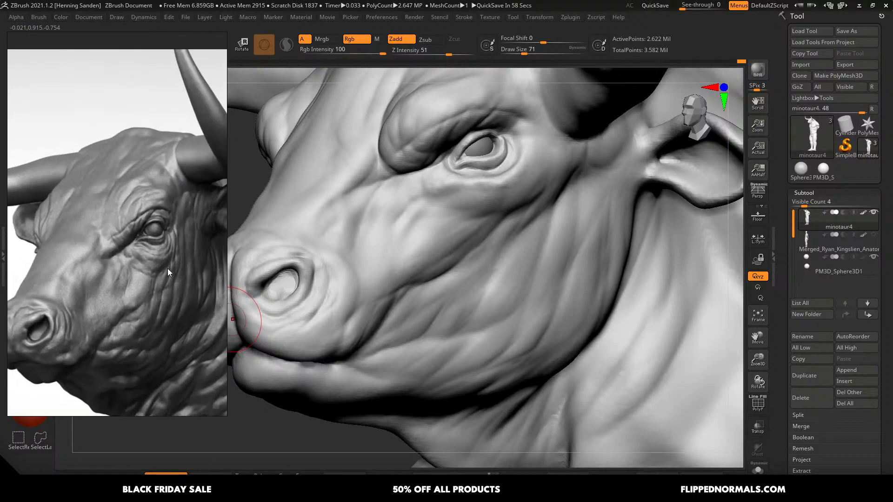
mouse_move(501, 186)
right_down()
mouse_move(514, 211)
mouse_move(524, 204)
mouse_move(502, 206)
right_up()
mouse_move(486, 216)
mouse_down()
mouse_move(520, 214)
mouse_move(537, 194)
mouse_move(456, 223)
mouse_move(413, 216)
mouse_move(394, 222)
mouse_up()
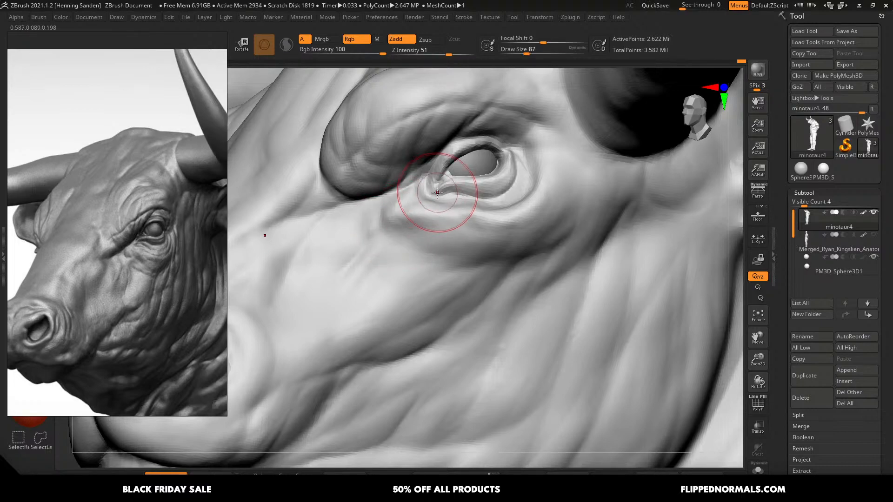
mouse_move(437, 192)
right_down()
mouse_move(448, 186)
mouse_move(440, 180)
right_up()
- Raise the draw size to 104 and reshape the eyelids towards the outer corner of the eye
key(s)
drag(475, 161, 471, 160)
right_drag(473, 160, 460, 154)
key(s)
drag(466, 151, 474, 151)
mouse_move(473, 150)
right_down()
mouse_move(502, 165)
mouse_move(502, 178)
right_up()
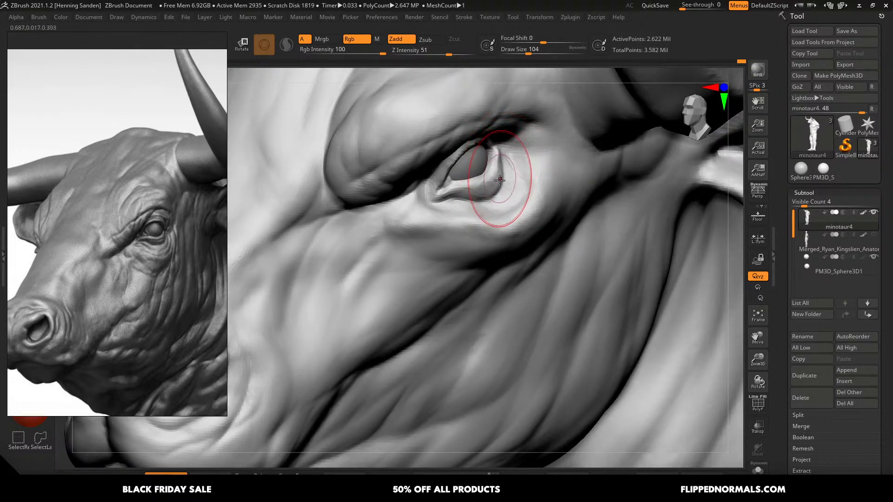
- Reduce the draw size to 83 and then 68 while refining the outer curve of the eyelids
key(s)
drag(497, 190, 493, 190)
mouse_move(477, 170)
right_down()
mouse_move(481, 182)
mouse_move(500, 147)
right_up()
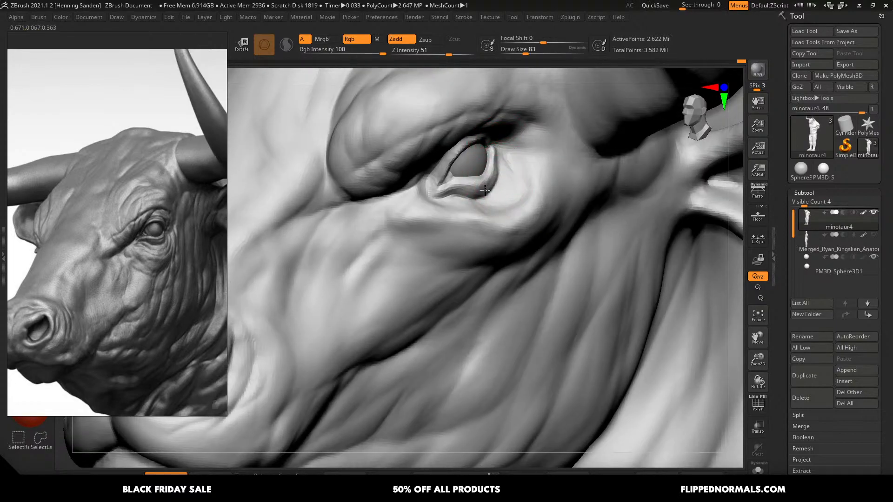
key(s)
drag(494, 173, 491, 172)
drag(492, 167, 495, 165)
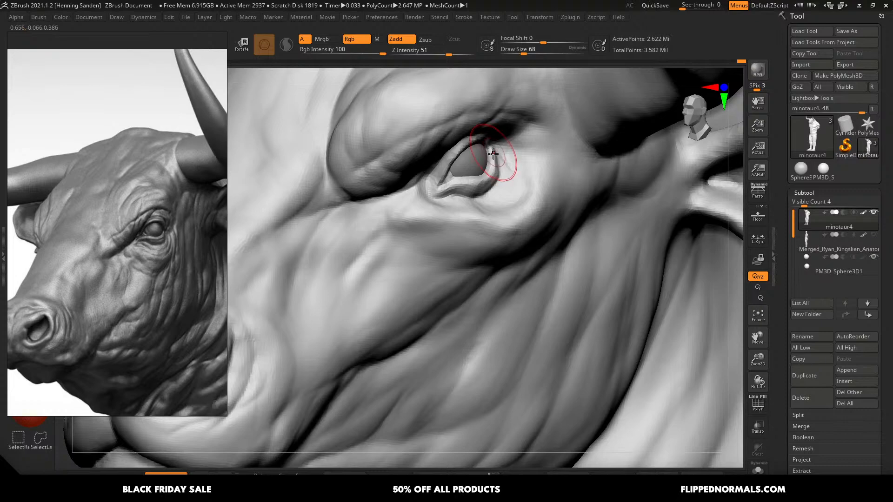
- Adjust the eyelid contour from the inner corner to the upper lid, raising the draw size to 112
right_drag(493, 154, 450, 168)
key(s)
drag(449, 169, 452, 168)
mouse_move(456, 166)
right_down()
mouse_move(439, 177)
mouse_move(478, 183)
right_up()
key(s)
drag(479, 183, 474, 183)
right_drag(446, 184, 438, 170)
key(s)
drag(453, 155, 457, 156)
right_drag(465, 157, 447, 154)
key(s)
drag(472, 144, 477, 144)
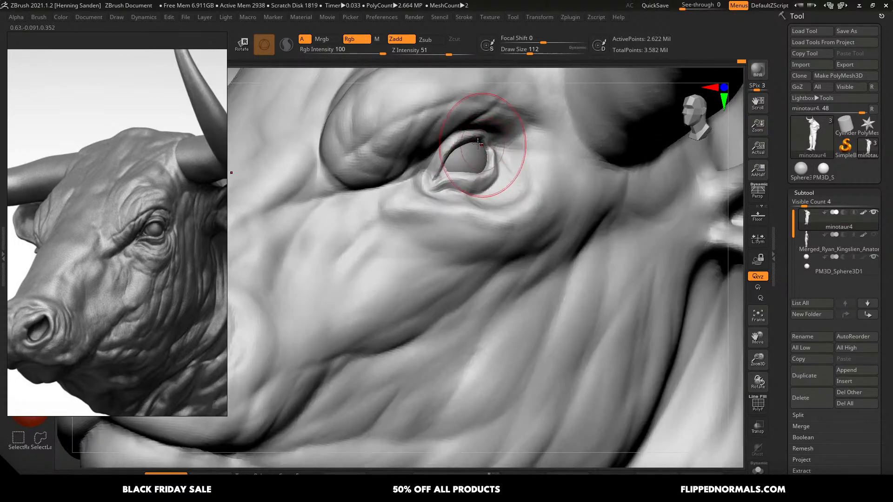
- Refine the lower eyelid's rim with the Move brush, reducing the draw size to 80 and then 71
mouse_move(480, 130)
right_down()
mouse_move(502, 172)
mouse_move(482, 204)
right_up()
key(s)
drag(478, 205, 472, 205)
mouse_move(472, 205)
right_down()
mouse_move(484, 169)
mouse_move(492, 169)
right_up()
key(s)
drag(495, 168, 497, 168)
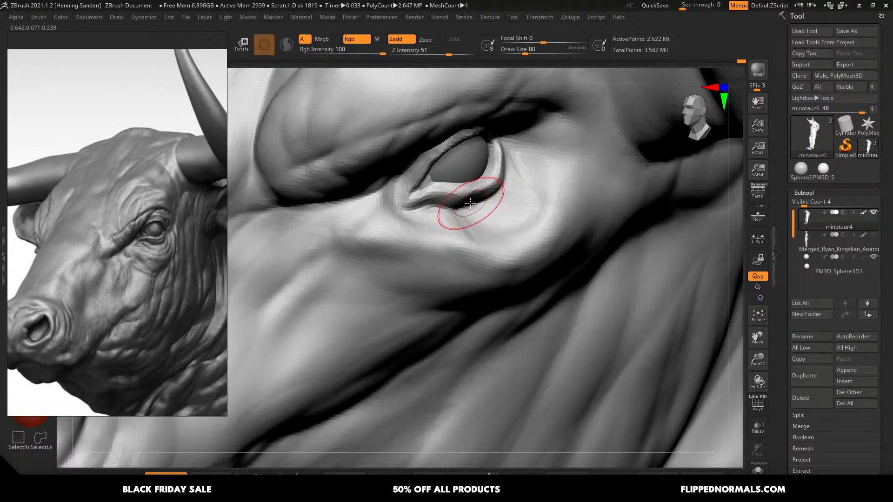
right_drag(460, 213, 461, 204)
key(s)
drag(456, 203, 454, 204)
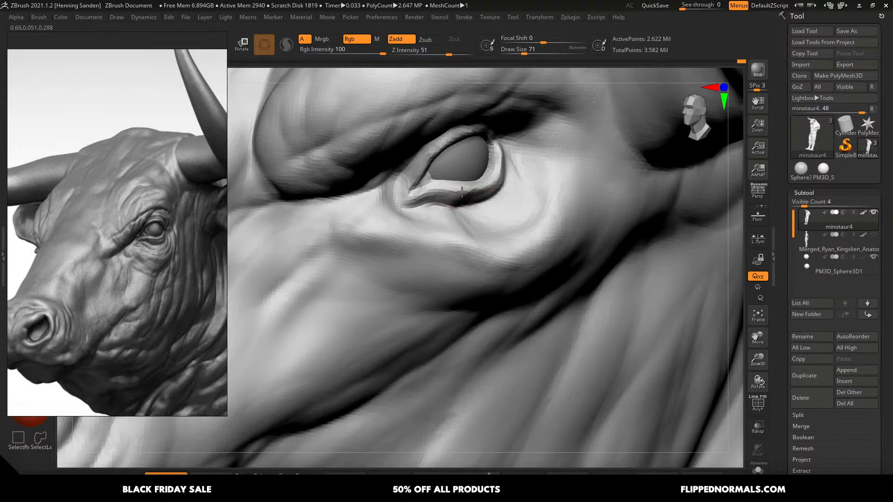
- Unhide the rest of the minotaur's body and review the full figure and torso
mouse_move(462, 192)
right_down()
mouse_move(480, 198)
mouse_move(462, 158)
right_up()
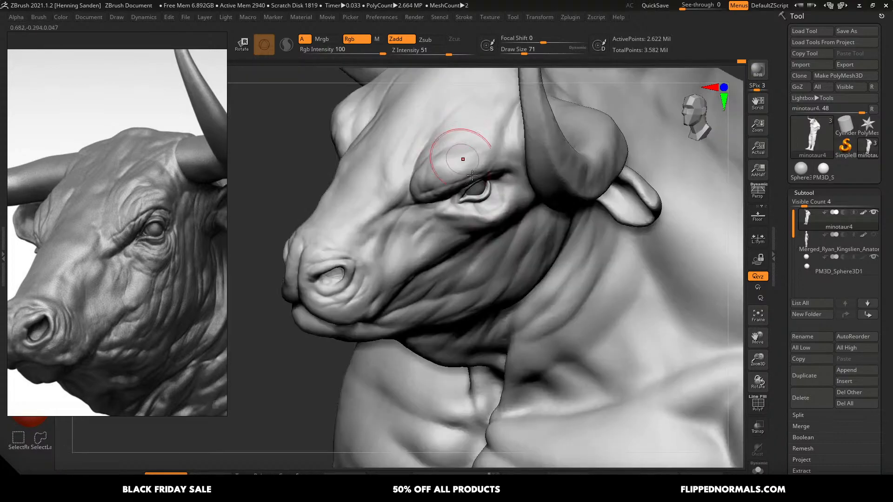
right_drag(482, 264, 566, 319)
ctrl+shift+click(517, 312)
right_drag(527, 274, 476, 239)
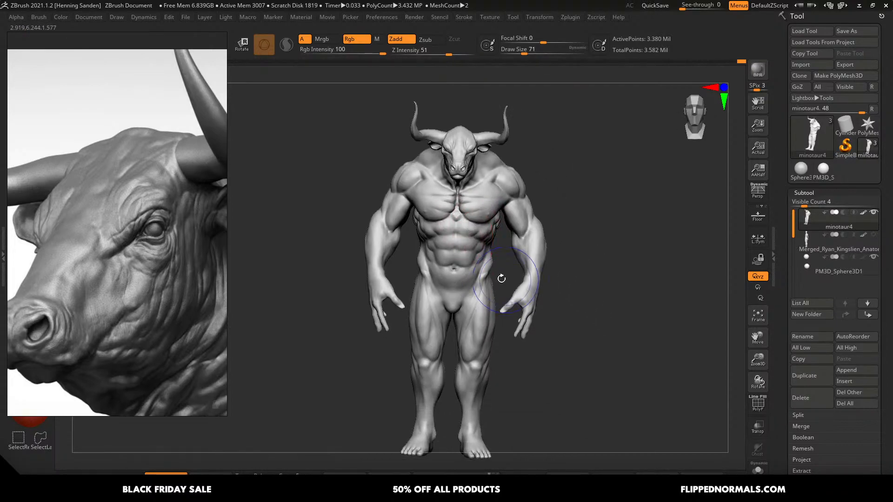
mouse_move(501, 278)
right_down()
mouse_move(512, 281)
mouse_move(489, 259)
right_up()
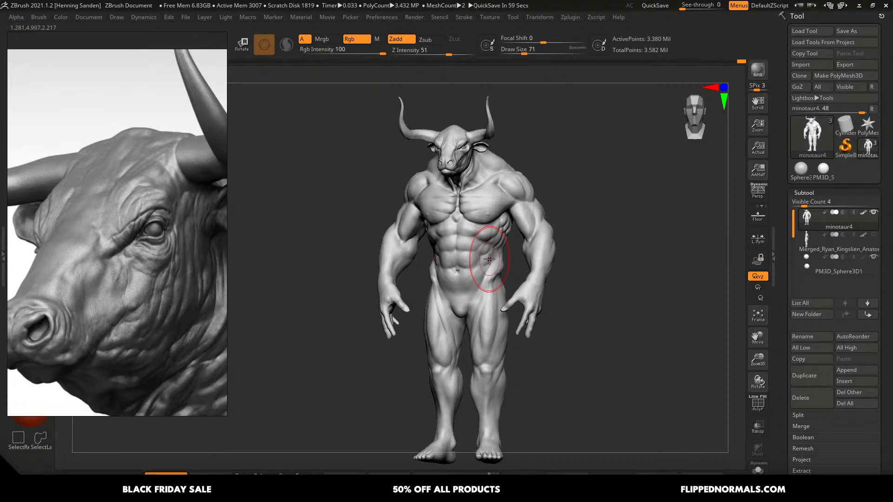
mouse_move(522, 195)
right_down()
mouse_move(493, 204)
mouse_move(545, 297)
mouse_move(548, 243)
right_up()
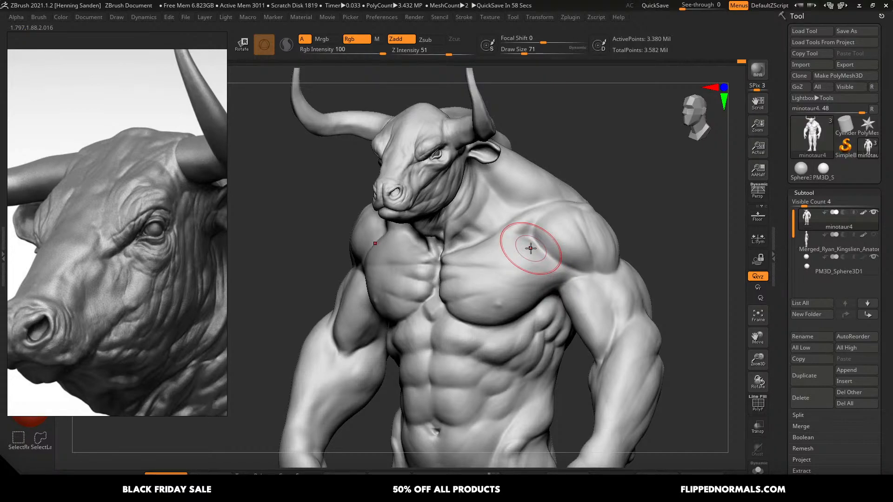
mouse_move(426, 164)
right_down()
mouse_move(437, 223)
mouse_move(453, 235)
right_up()
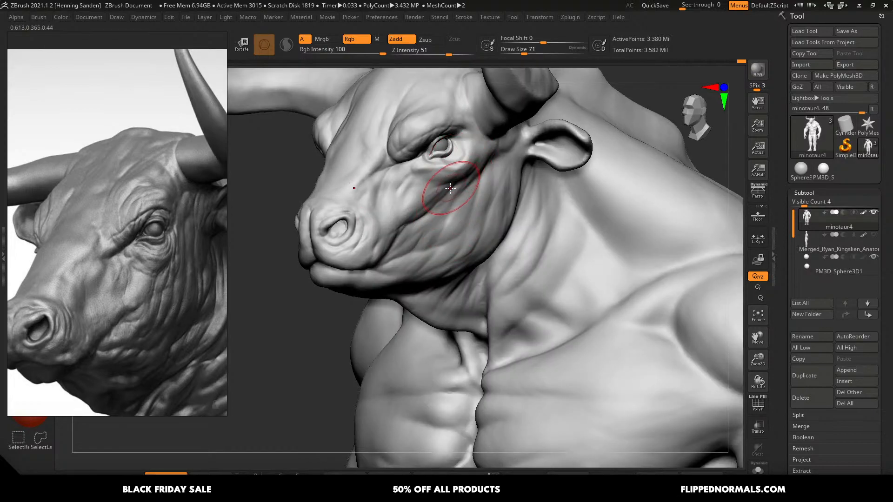
- Switch to the Dam Standard brush at draw size 35 and carve the crease under the cheekbone
mouse_move(444, 205)
right_down()
mouse_move(444, 189)
mouse_move(450, 232)
right_up()
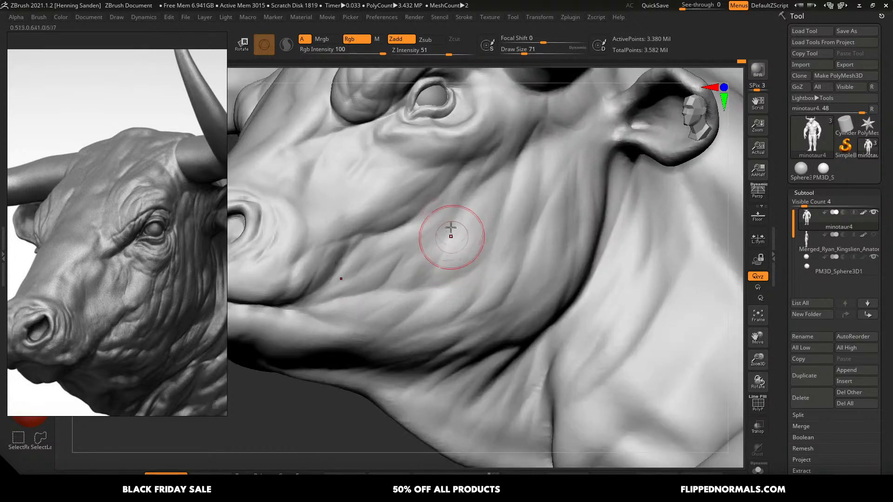
key(b)
key(d)
key(s)
key(bracketleft)
drag(439, 188, 398, 234)
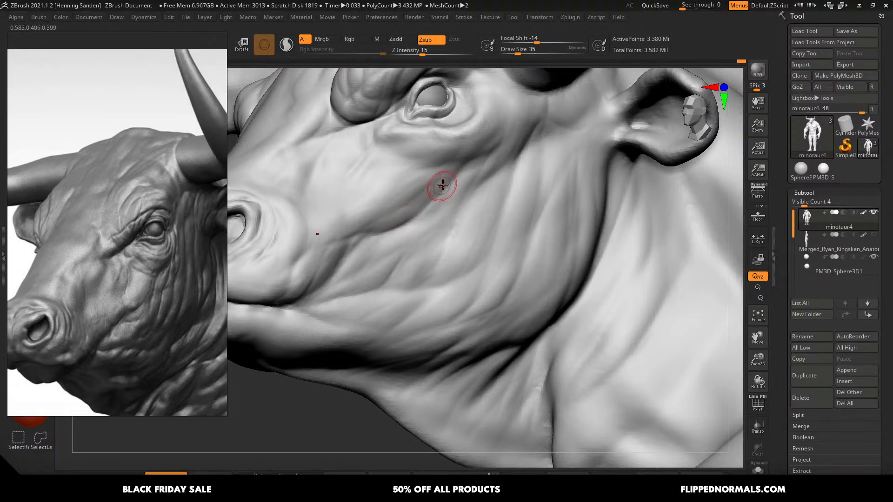
ctrl+right_drag(417, 243, 360, 139)
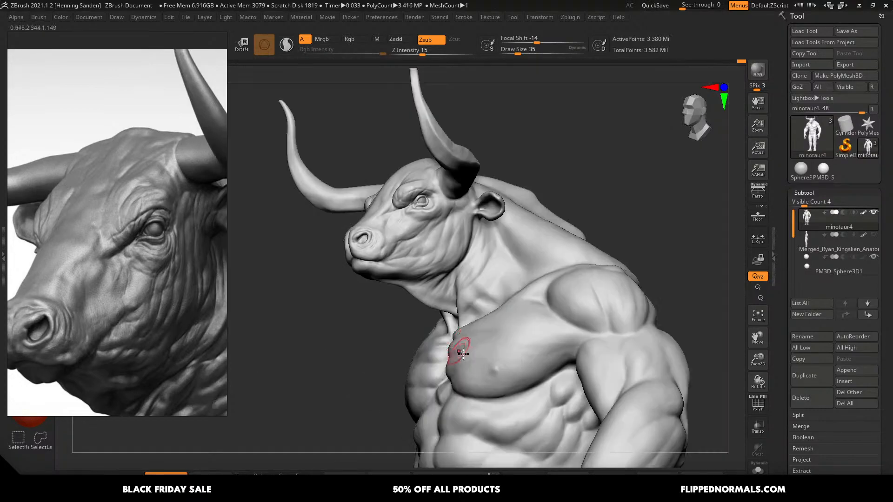
- Set the draw size to 37 and examine the chest striations, sternum and base of the neck
right_drag(459, 349, 498, 365)
mouse_move(480, 372)
alt+right_down()
mouse_move(461, 281)
mouse_move(442, 279)
alt+right_up()
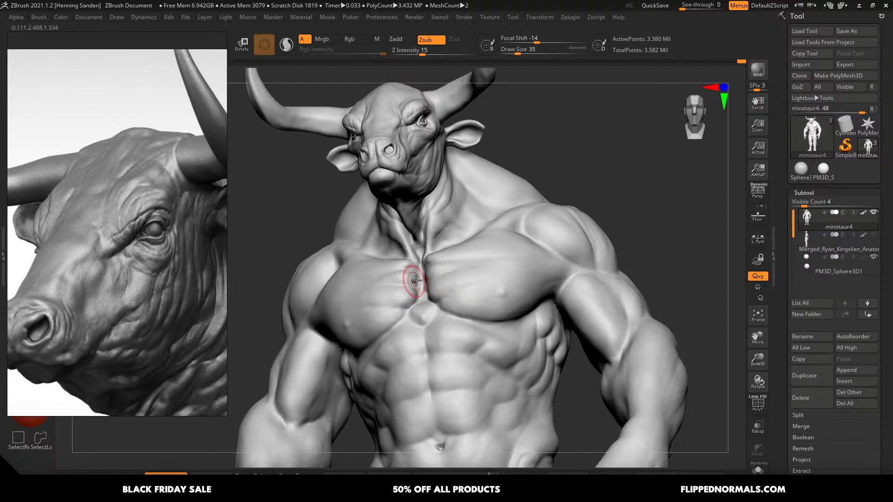
mouse_move(534, 255)
right_down()
mouse_move(504, 285)
mouse_move(479, 279)
mouse_move(453, 245)
right_up()
key(s)
click(456, 266)
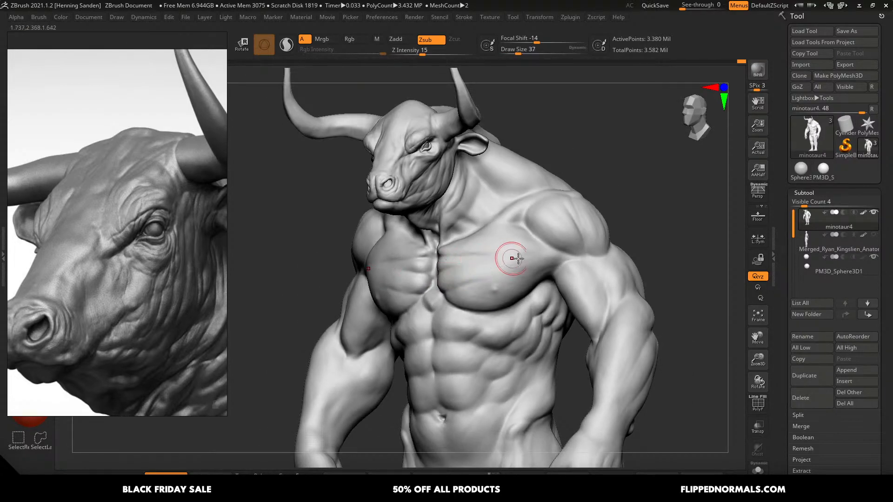
right_drag(498, 262, 543, 264)
alt+right_drag(495, 261, 486, 295)
mouse_move(408, 305)
right_down()
mouse_move(416, 293)
mouse_move(431, 299)
right_up()
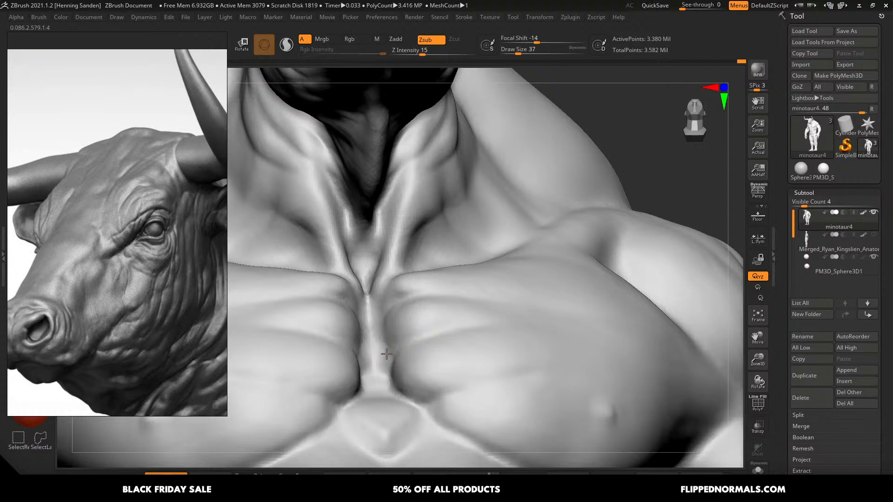
right_drag(435, 263, 431, 281)
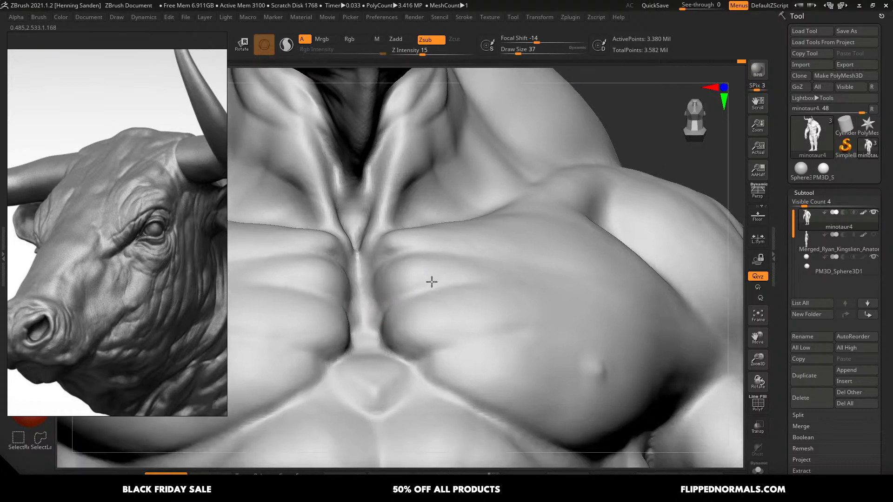
ctrl+right_drag(449, 356, 444, 287)
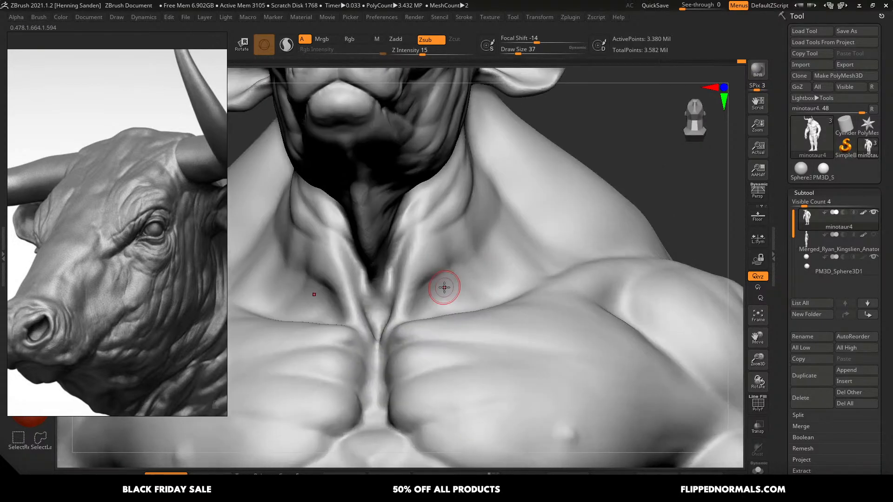
- Carve creases along the front neck muscles and under the jaw with the Dam Standard brush at draw size 44
key(bracketright)
drag(477, 216, 403, 260)
mouse_move(426, 242)
right_down()
mouse_move(433, 210)
mouse_move(429, 295)
mouse_move(442, 271)
right_up()
key(bracketleft)
drag(415, 285, 373, 303)
alt+right_drag(438, 234, 485, 293)
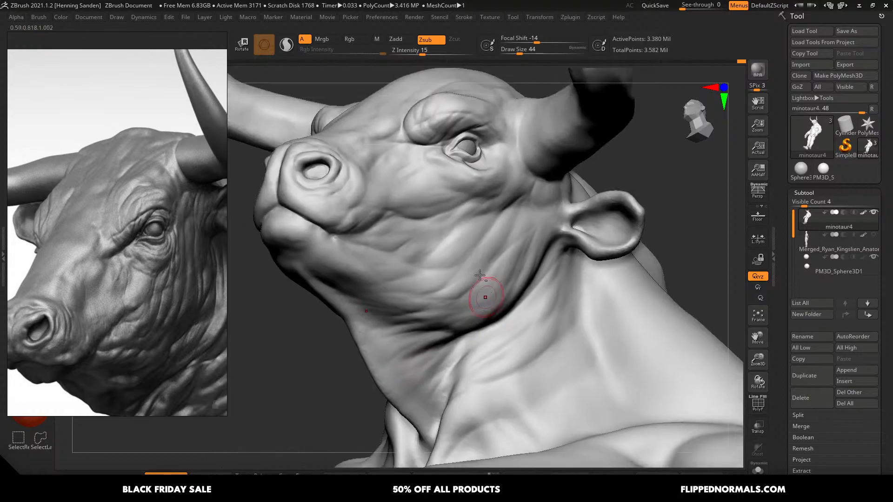
- Switch to the Move brush at draw size 71 and pull the lower eyelid slightly towards the inner corner
mouse_move(452, 221)
right_down()
mouse_move(456, 246)
mouse_move(464, 203)
mouse_move(517, 186)
mouse_move(455, 151)
mouse_move(474, 190)
right_up()
ctrl+right_drag(475, 190, 490, 189)
key(b)
key(m)
key(v)
drag(479, 183, 460, 189)
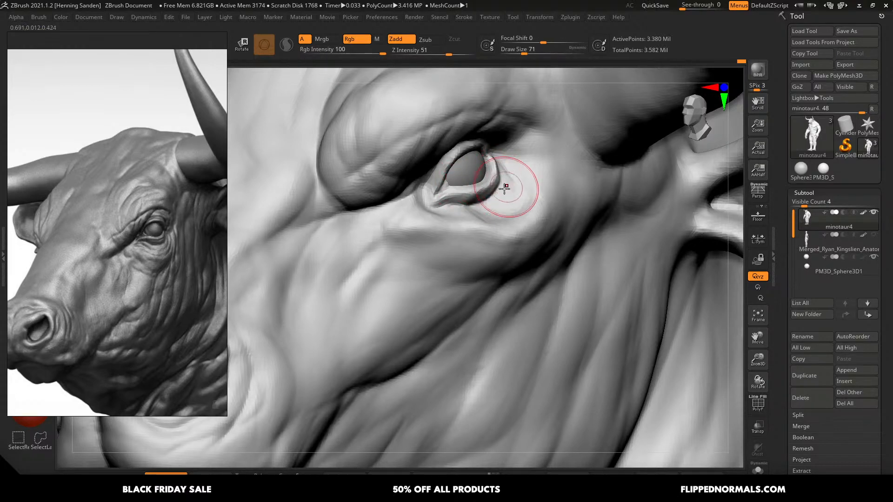
- Select the eyeball subtool, subdivide it once and smooth the eyeball's visible surface
right_drag(504, 180, 487, 191)
alt+click(472, 176)
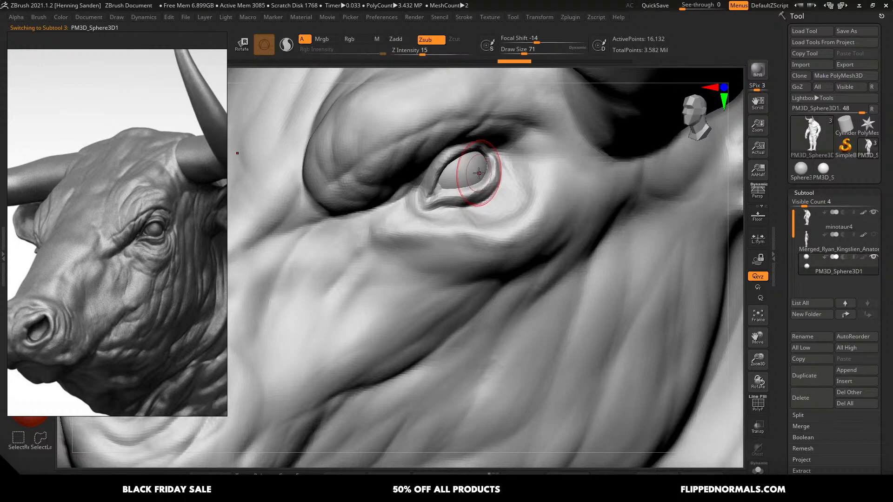
shift+drag(470, 171, 462, 165)
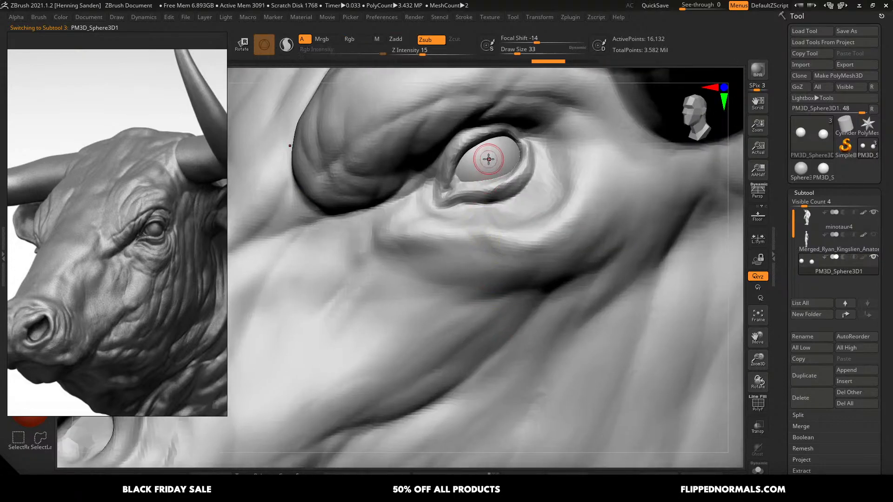
shift+drag(506, 153, 486, 160)
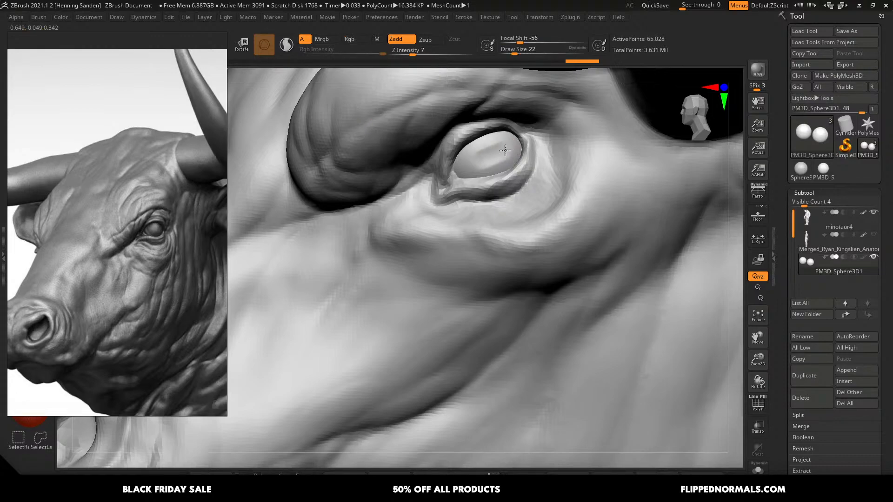
- Try carving a pupil groove into the eyeball, first at draw size 17 and again at draw size 23
key(s)
shift+drag(477, 162, 499, 152)
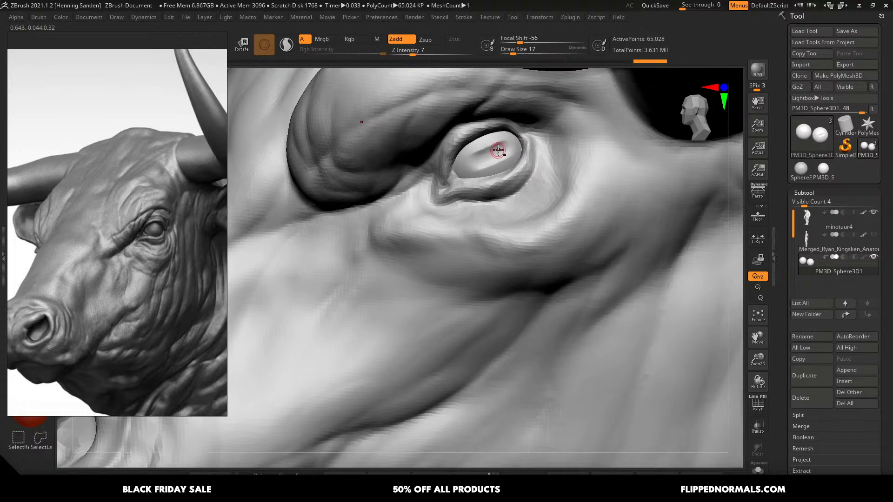
drag(482, 156, 484, 157)
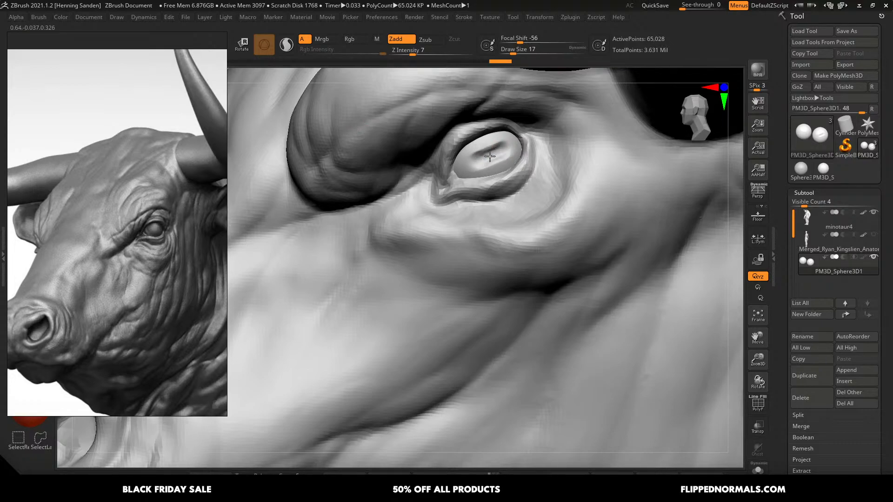
key(f)
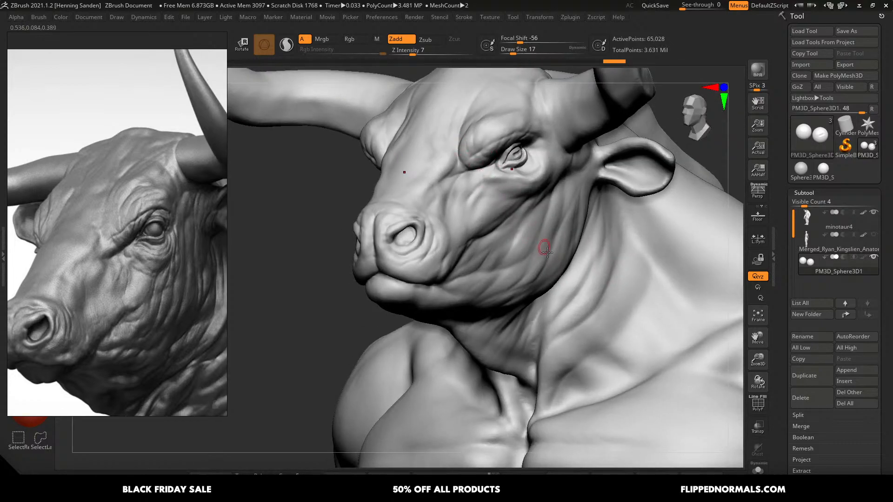
right_drag(548, 252, 511, 158)
mouse_move(549, 202)
alt+right_down()
mouse_move(523, 209)
mouse_move(520, 169)
mouse_move(508, 161)
alt+right_up()
ctrl+right_drag(508, 161, 503, 181)
key(s)
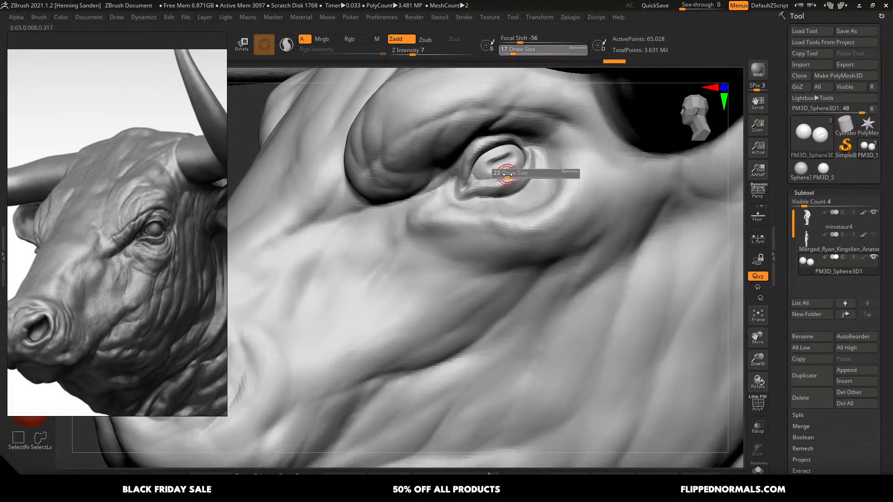
drag(503, 175, 507, 177)
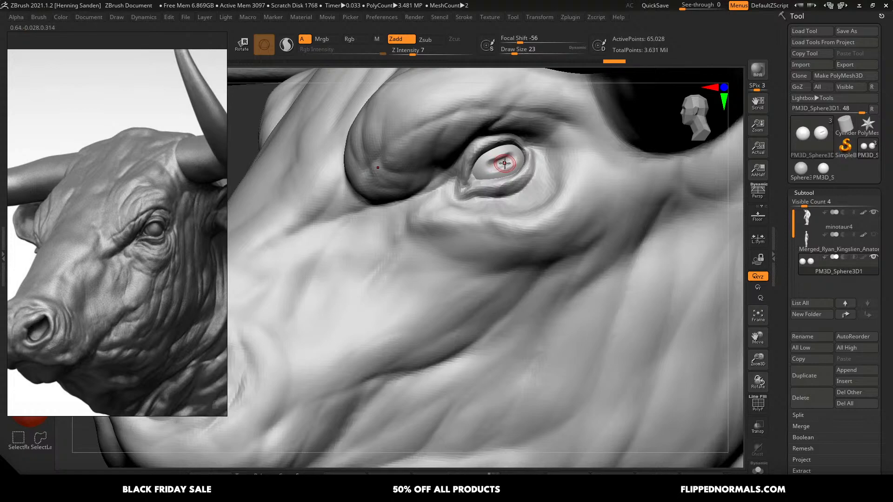
- Undo the recent pupil strokes on the eyeball
key(ctrl+z)
key(ctrl+z)
key(ctrl+z)
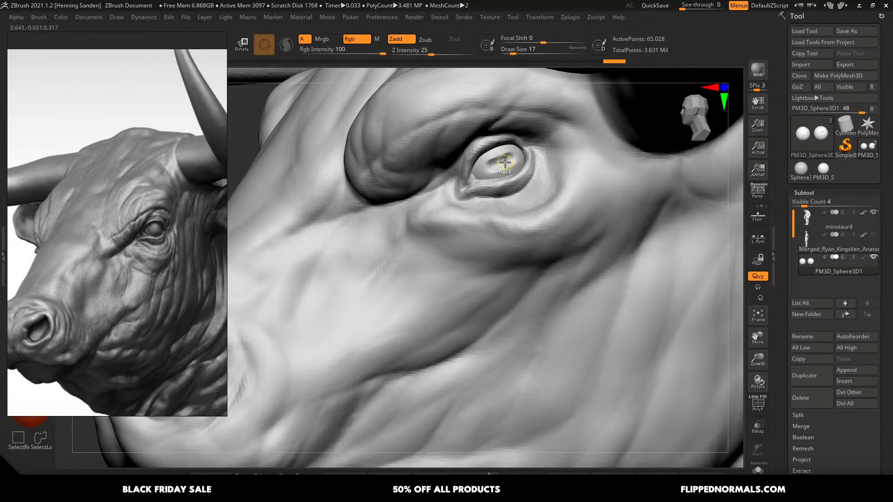
key(ctrl+z)
key(ctrl+z)
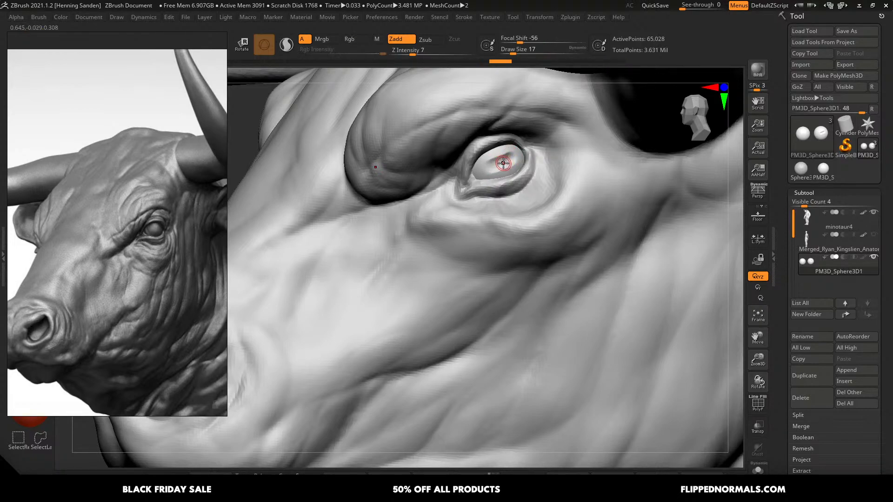
- Try sculpting a rounded iris on the eyeball at draw size 22, undoing the unwanted strokes
key(s)
drag(501, 164, 501, 164)
key(ctrl+z)
key(ctrl+z)
key(ctrl+z)
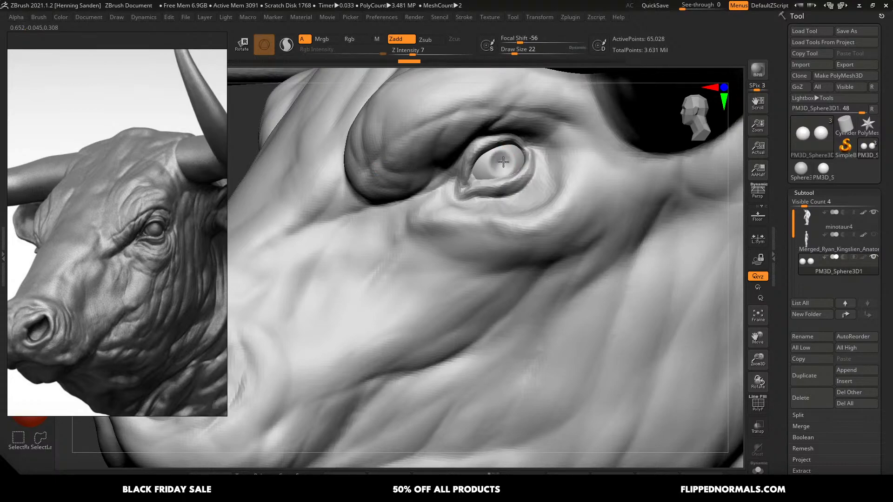
drag(508, 164, 509, 167)
- Centre the transform gizmo on the eyeball, return to drawing mode and examine the eye from several angles
ctrl+right_drag(508, 168, 341, 175)
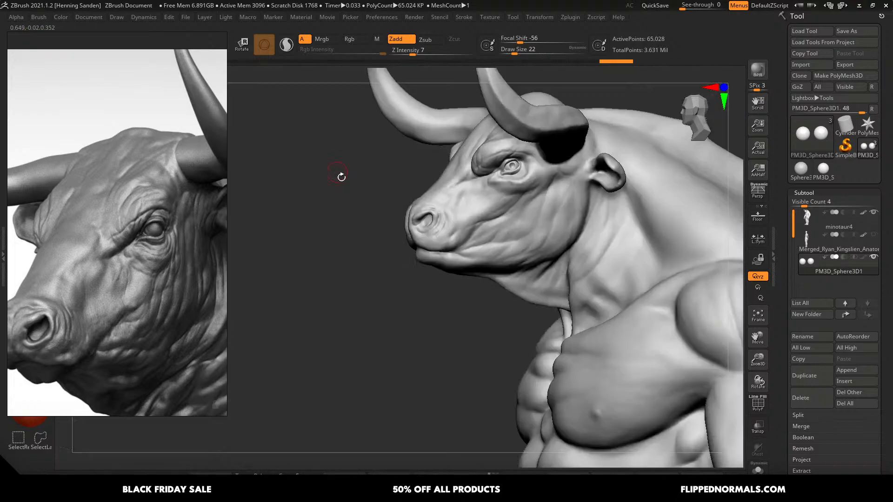
mouse_move(492, 240)
right_down()
mouse_move(526, 240)
mouse_move(512, 255)
mouse_move(644, 253)
right_up()
key(w)
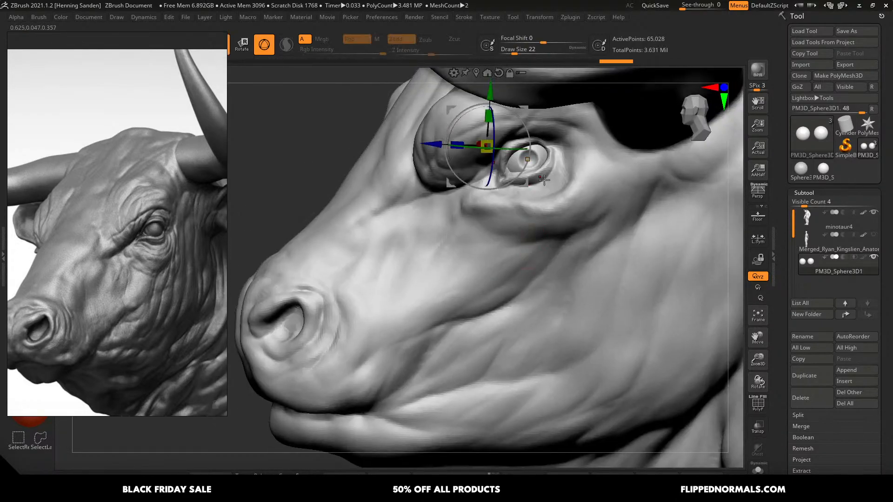
alt+click(530, 161)
right_drag(545, 144, 526, 131)
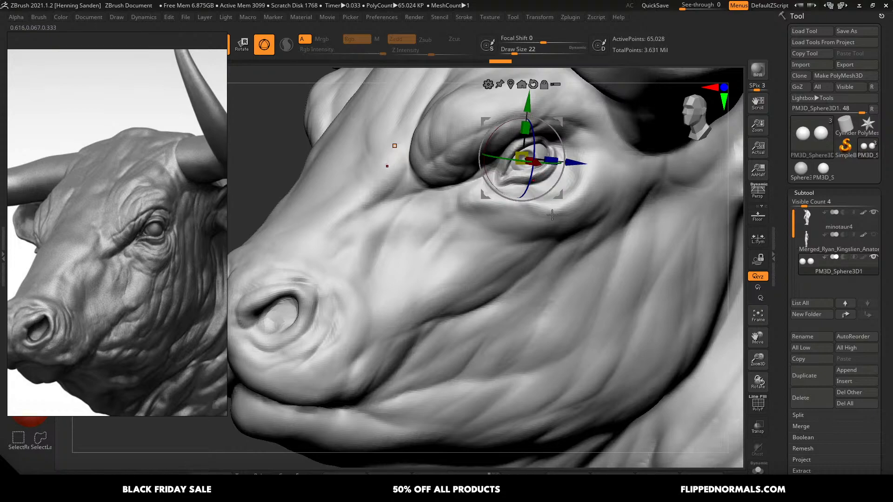
key(q)
mouse_move(553, 219)
ctrl+right_down()
mouse_move(534, 194)
mouse_move(580, 215)
mouse_move(572, 210)
ctrl+right_up()
ctrl+right_drag(538, 173, 574, 223)
right_drag(574, 222, 563, 222)
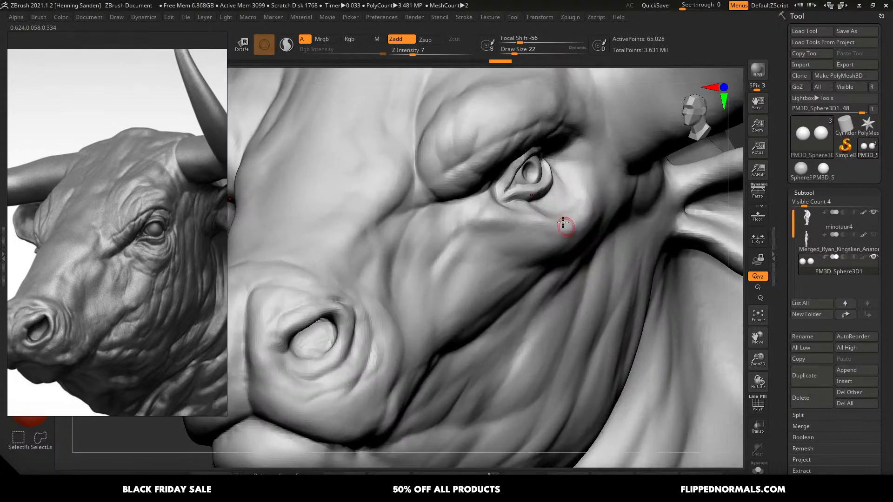
mouse_move(550, 191)
right_down()
mouse_move(541, 161)
mouse_move(595, 197)
mouse_move(525, 207)
mouse_move(542, 193)
right_up()
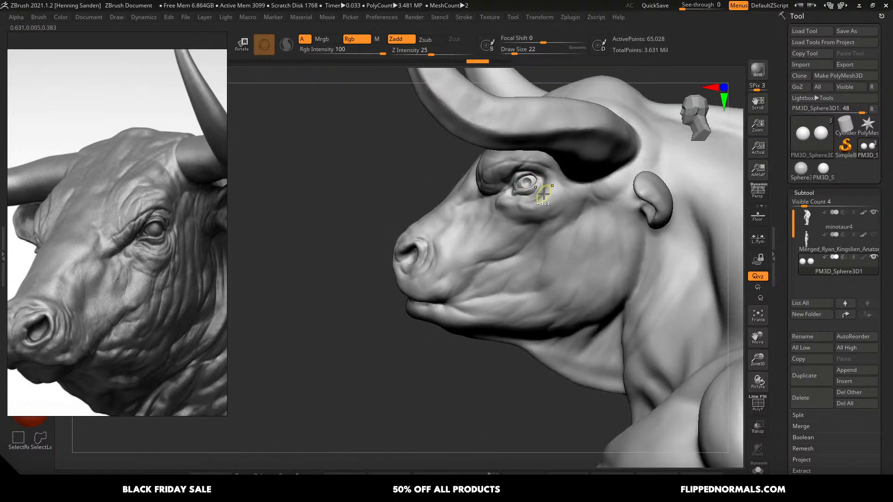
- Undo the rounded iris and carve a narrow oval pupil into the eyeball at draw size 16
key(ctrl+z)
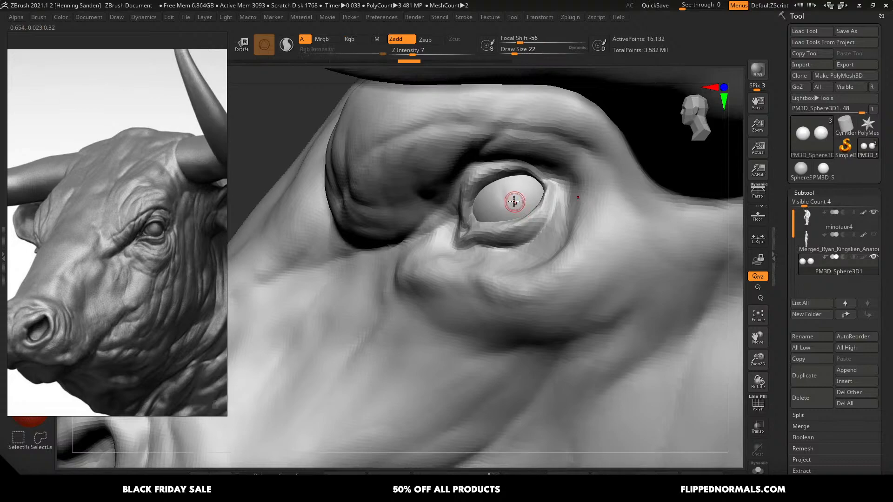
key(ctrl+z)
right_drag(516, 200, 523, 195)
alt+drag(522, 195, 496, 201)
key(s)
drag(497, 201, 519, 197)
ctrl+right_drag(519, 198, 498, 153)
mouse_move(479, 209)
right_down()
mouse_move(558, 255)
mouse_move(509, 194)
mouse_move(549, 186)
mouse_move(510, 267)
right_up()
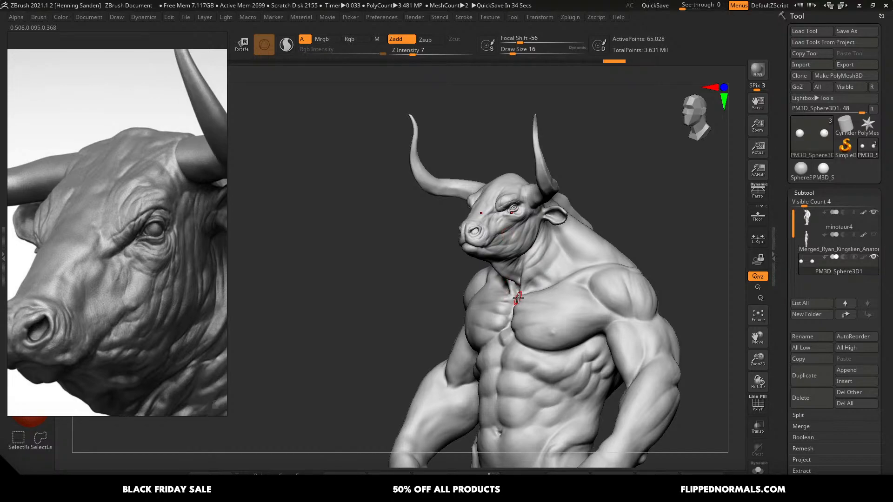
- Select the minotaur4 subtool and smooth the skin below the outer corner of the eye at draw size 46
key(f)
shift+right_drag(445, 269, 456, 346)
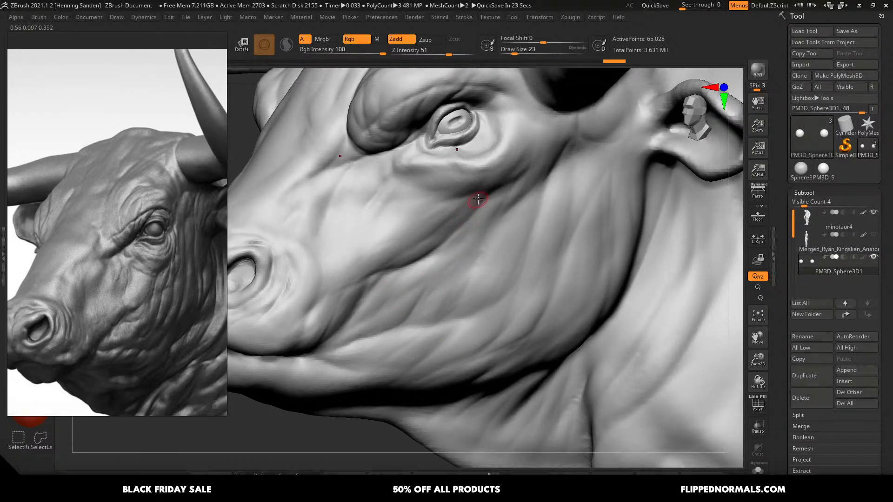
key(s)
mouse_move(486, 172)
mouse_down()
mouse_move(500, 172)
mouse_move(452, 178)
mouse_move(461, 171)
mouse_move(420, 168)
mouse_up()
alt+click(453, 179)
key(s)
mouse_move(469, 179)
right_down()
mouse_move(458, 169)
mouse_move(493, 165)
mouse_move(494, 144)
right_up()
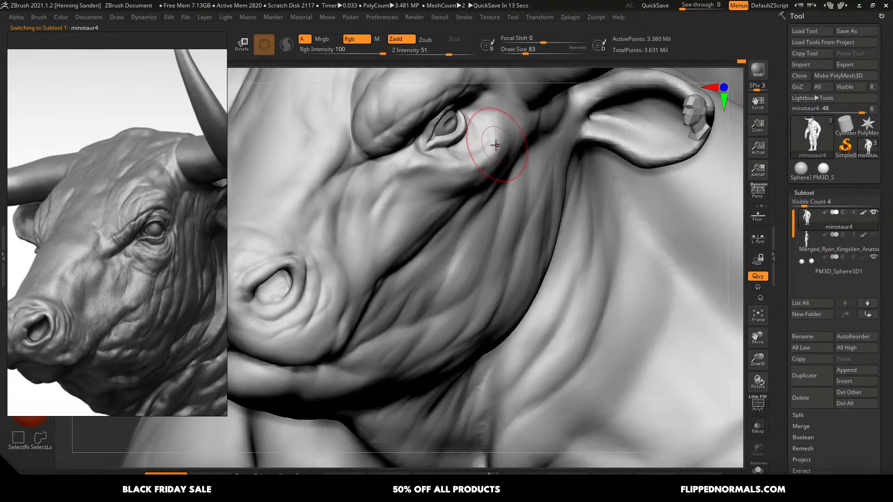
alt+drag(494, 143, 478, 141)
key(s)
alt+right_drag(478, 141, 494, 174)
shift+drag(494, 175, 500, 174)
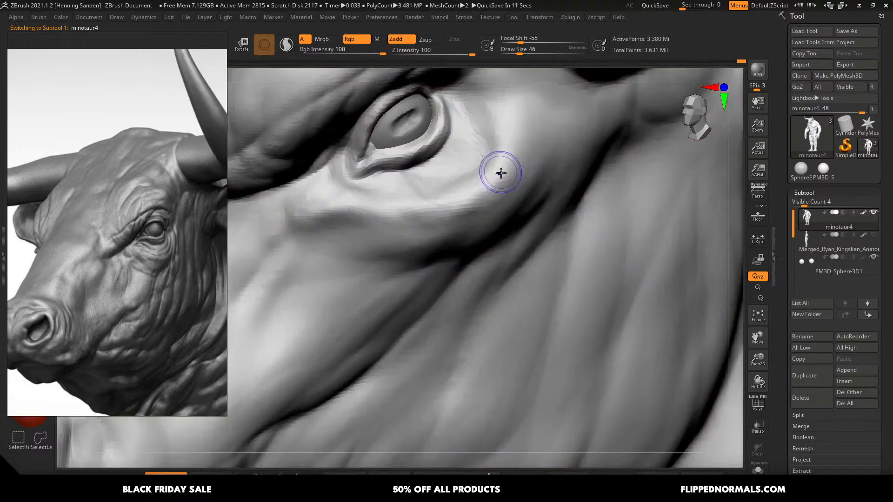
- Remesh the minotaur4 subtool with DynaMesh
ctrl+right_drag(542, 223, 323, 93)
ctrl+drag(368, 272, 382, 331)
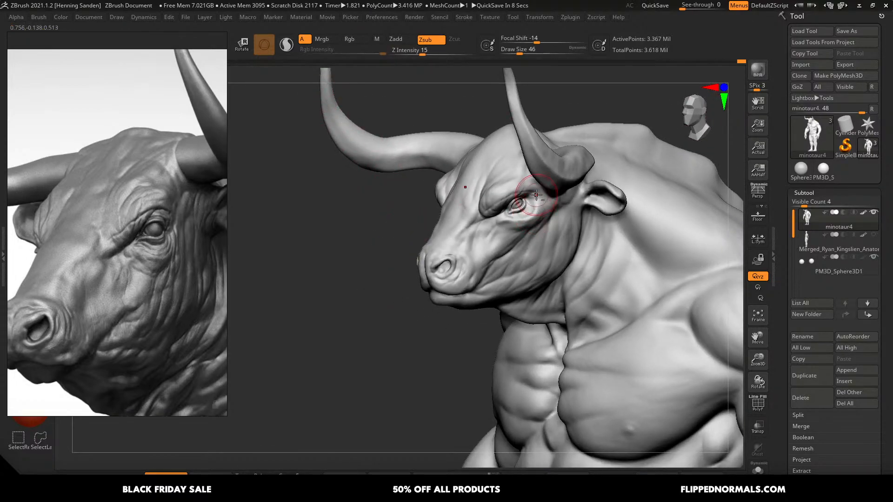
ctrl+right_drag(535, 205, 570, 288)
- Save the tool as minotaur5.ZTL in the sclptnvm folder
key(ctrl+shift+t)
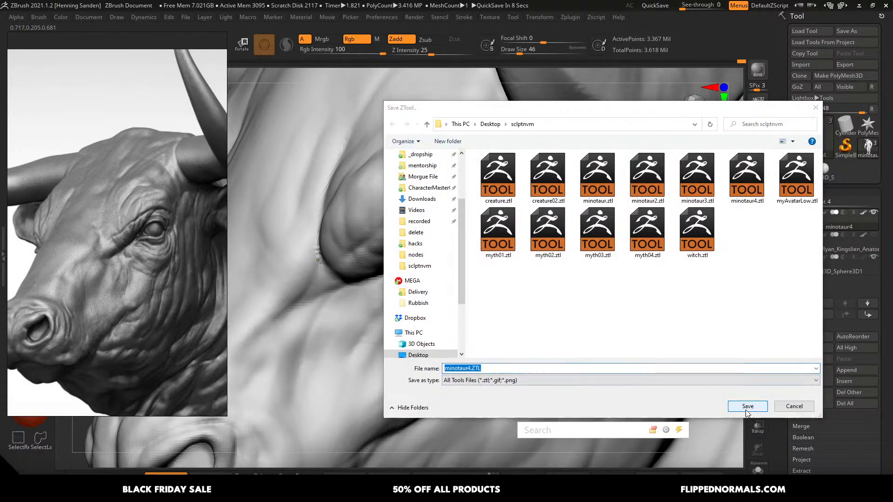
click(746, 405)
click(469, 255)
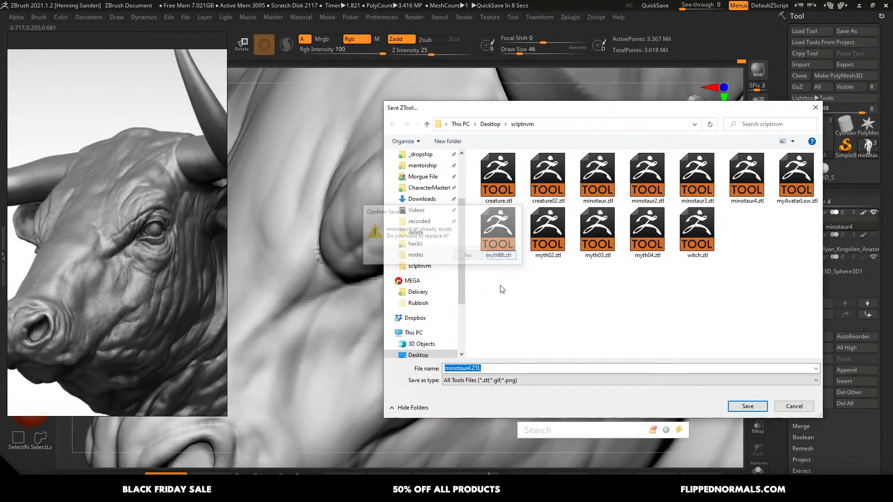
click(471, 368)
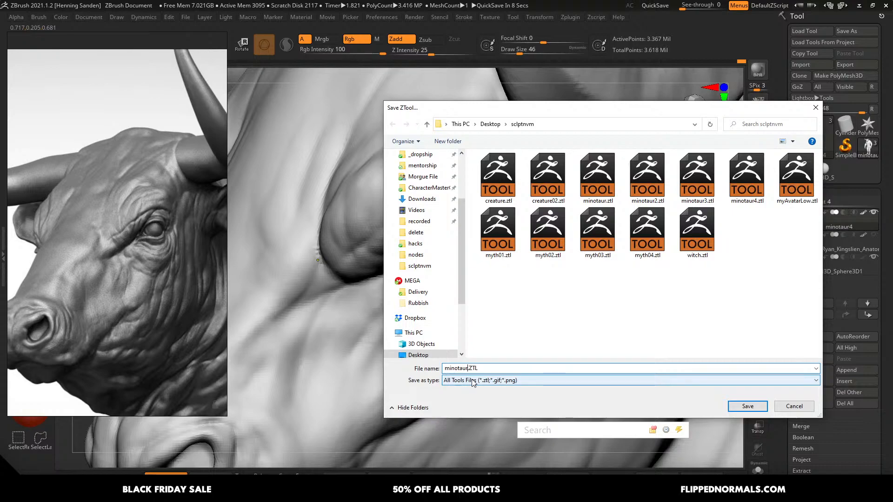
text(5)
key(Return)
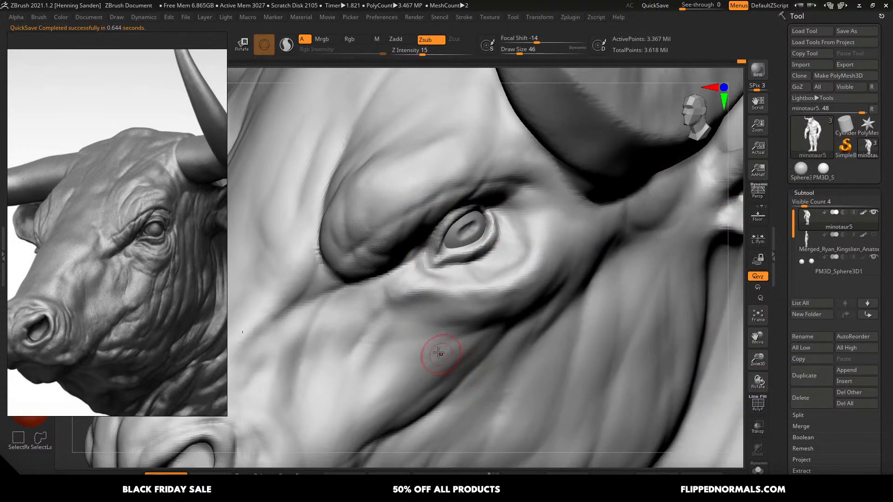
- Stay in 3D mode and carve a crease around the outer corner of the eye at draw size 49
mouse_move(472, 261)
right_down()
mouse_move(464, 262)
mouse_move(479, 277)
mouse_move(524, 249)
right_up()
key(t)
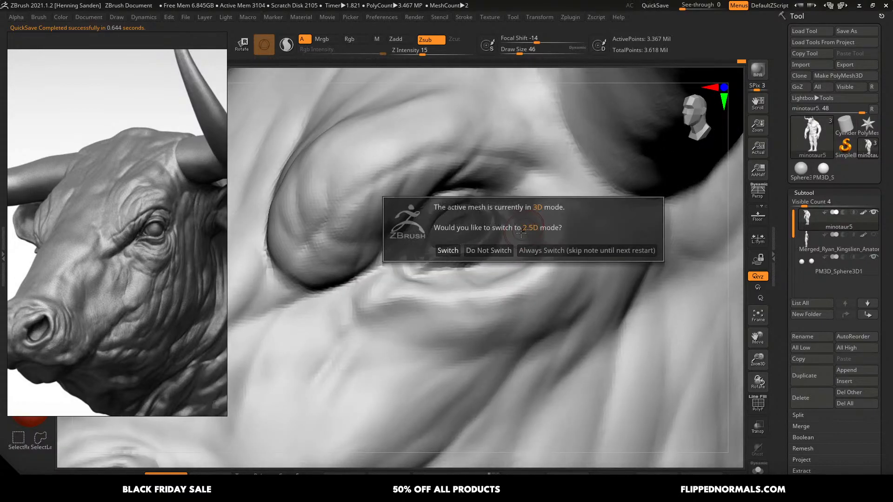
key(Escape)
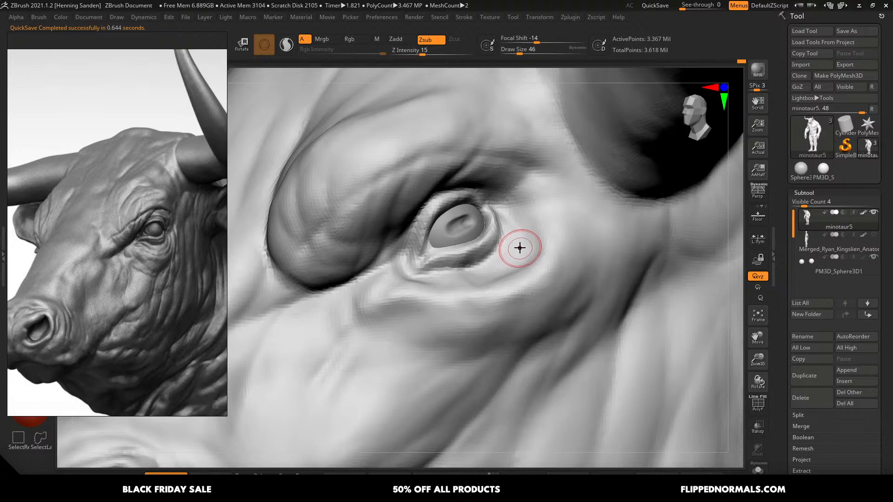
key(s)
click(518, 248)
right_drag(518, 255, 524, 253)
key(s)
click(526, 248)
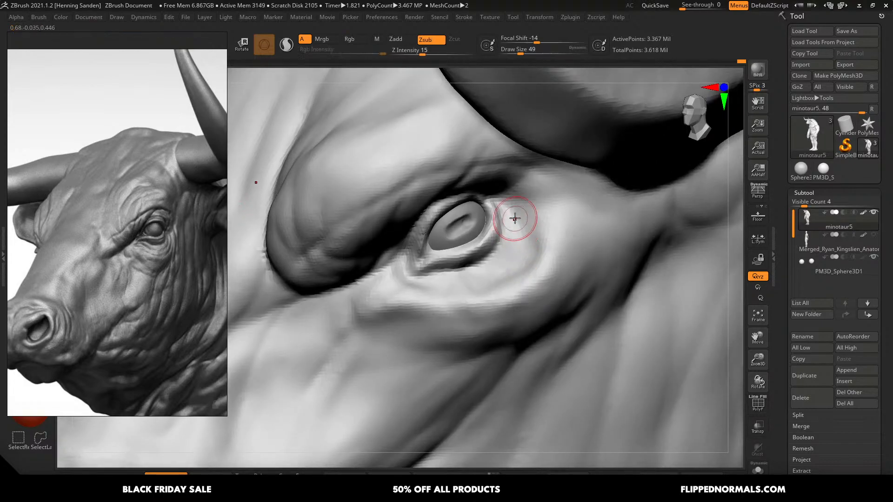
drag(515, 219, 522, 259)
right_drag(459, 279, 441, 286)
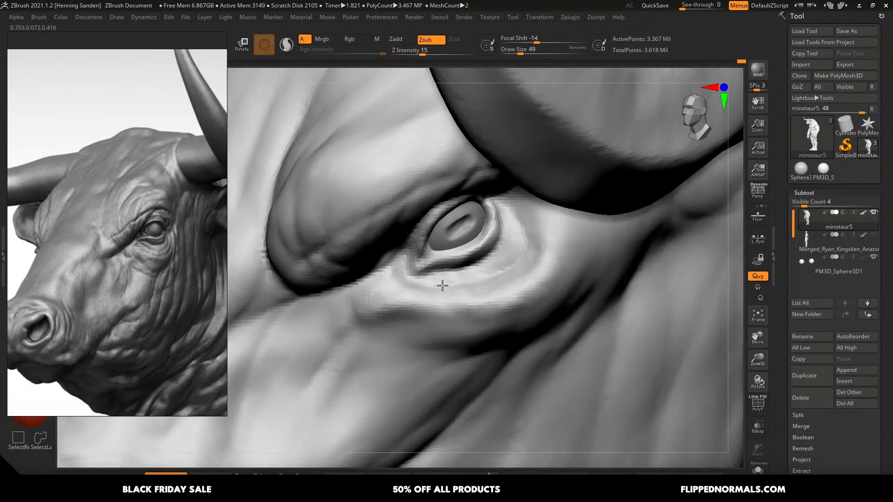
right_drag(507, 271, 522, 218)
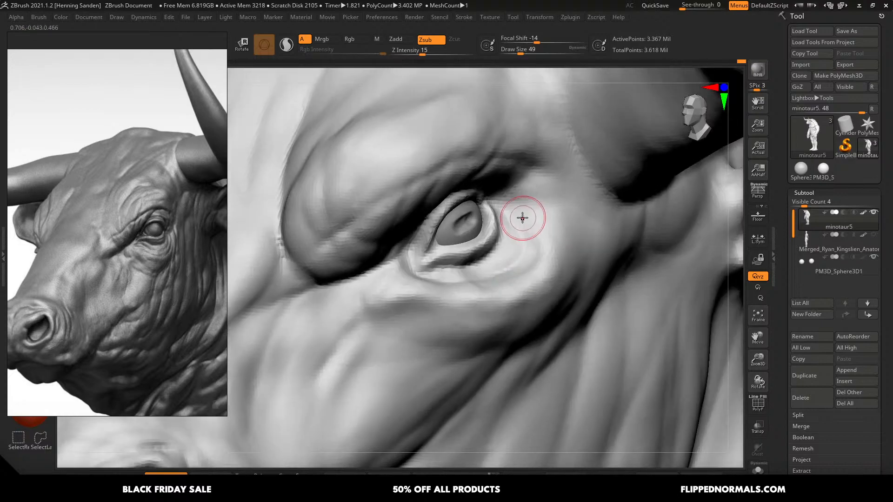
- Set the draw size to 41 and carve the crease beneath the lower eyelid
right_drag(466, 265, 480, 265)
key(s)
click(465, 264)
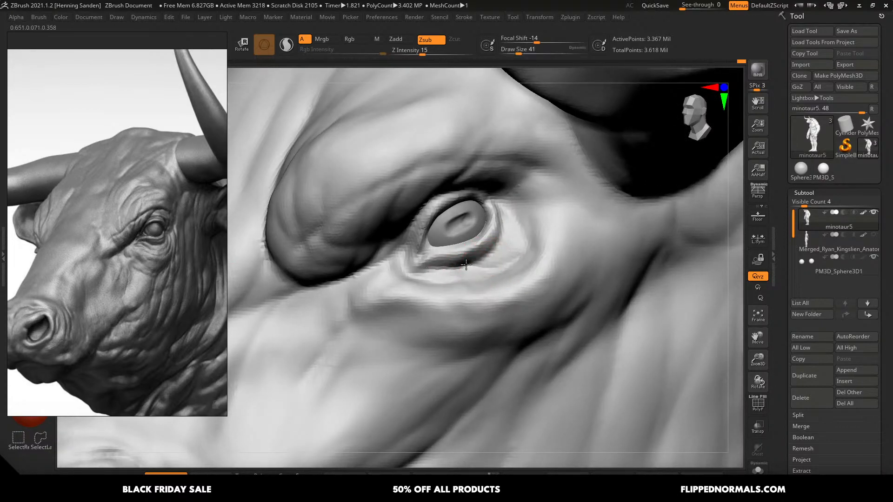
- Switch to the Move brush at draw size 71 and pull the inner corner of the eye slightly downward
mouse_move(421, 259)
right_down()
mouse_move(431, 249)
mouse_move(436, 258)
mouse_move(422, 263)
right_up()
key(b)
key(m)
key(v)
key(s)
click(428, 246)
key(s)
click(427, 261)
drag(411, 264, 406, 274)
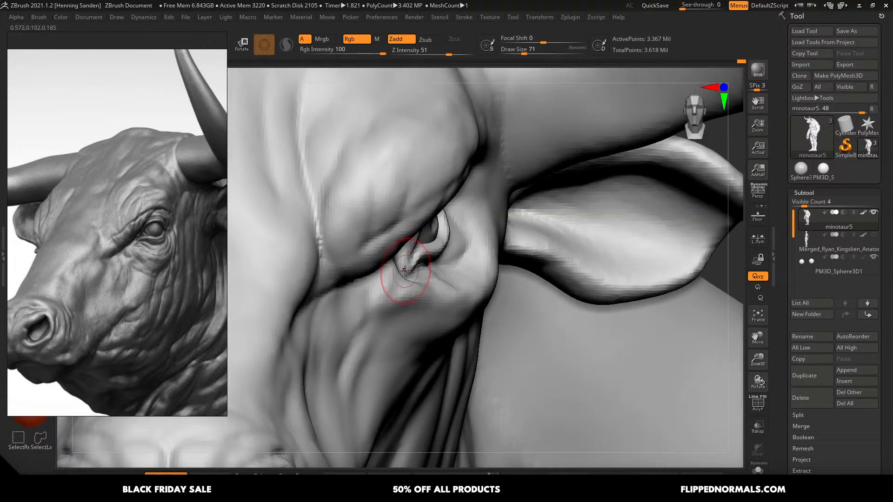
- Resize the Move brush and nudge the inner eye corner towards the eyeball from a front view
right_drag(410, 269, 390, 264)
key(s)
click(411, 261)
drag(411, 261, 419, 259)
- Reshape the outer ends of the upper and lower eyelids with the Move brush, reducing the draw size to 59
mouse_move(421, 257)
right_down()
mouse_move(482, 228)
mouse_move(475, 236)
right_up()
key(s)
click(487, 239)
drag(482, 238, 486, 231)
mouse_move(487, 231)
right_down()
mouse_move(474, 223)
mouse_move(490, 212)
right_up()
key(s)
click(487, 210)
key(s)
click(485, 211)
key(s)
click(482, 210)
drag(478, 202, 480, 205)
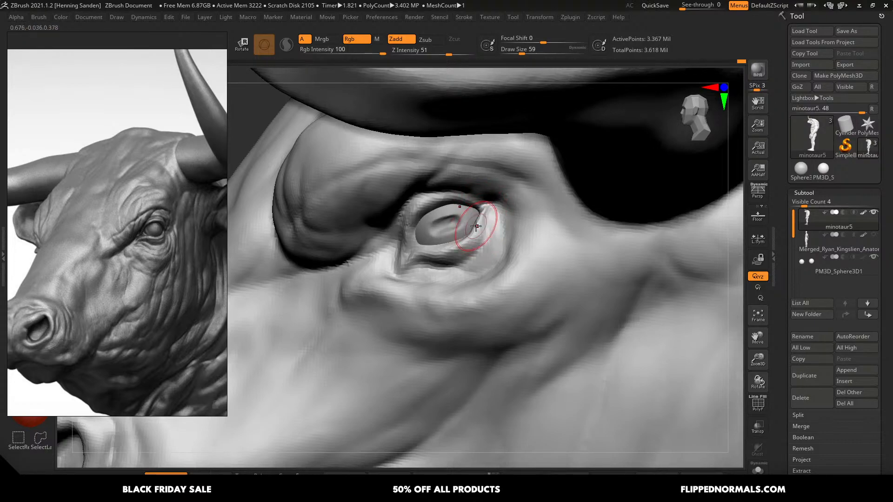
- Set the draw size to 44, smooth the outer lower eyelid and work a fold around the outer eye corner
key(s)
click(474, 240)
mouse_move(481, 240)
right_down()
mouse_move(461, 248)
mouse_move(489, 210)
right_up()
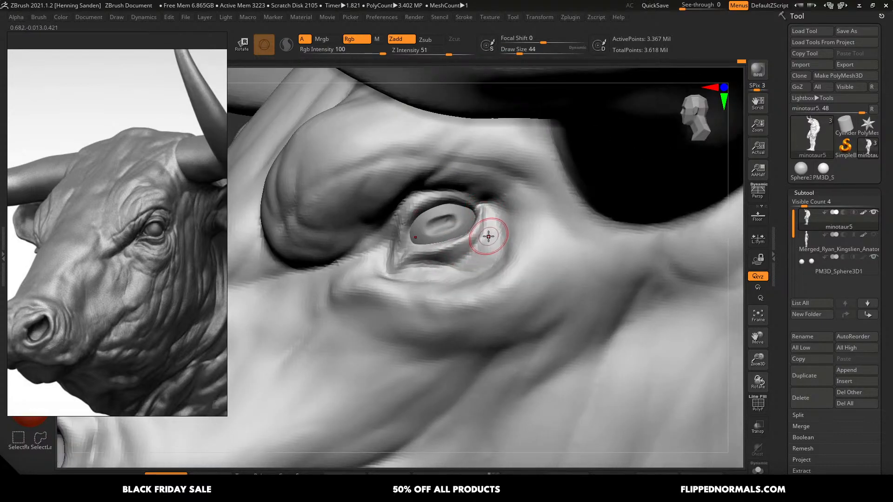
mouse_move(488, 236)
shift+mouse_down()
mouse_move(456, 268)
mouse_move(420, 262)
mouse_move(478, 247)
shift+mouse_up()
drag(498, 205, 484, 242)
- Deepen the crease along the outer rim of the lower eyelid at draw size 51
right_drag(484, 241, 514, 240)
key(s)
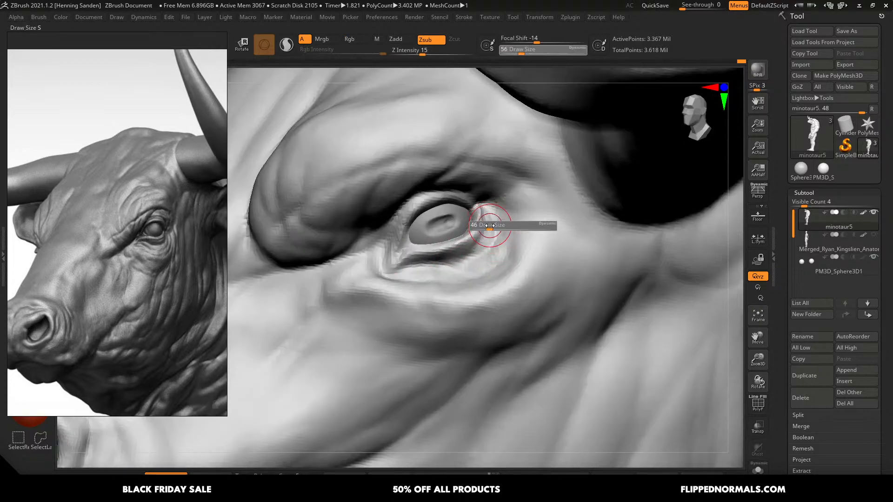
click(488, 225)
drag(487, 218, 476, 242)
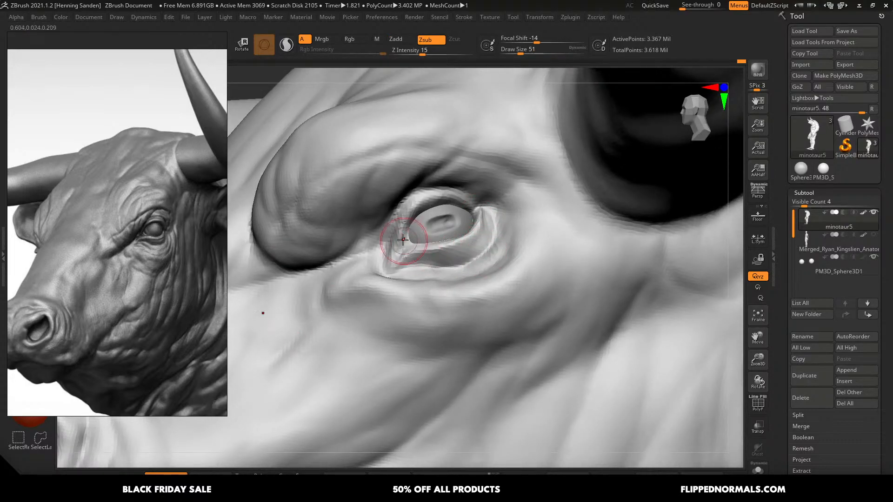
- Carve a small fold beside the inner eye corner and set the Move brush's draw size to 77
key(s)
drag(388, 231, 387, 235)
mouse_move(391, 240)
right_down()
mouse_move(442, 223)
mouse_move(442, 205)
mouse_move(479, 201)
mouse_move(490, 227)
mouse_move(479, 229)
right_up()
key(bracketright)
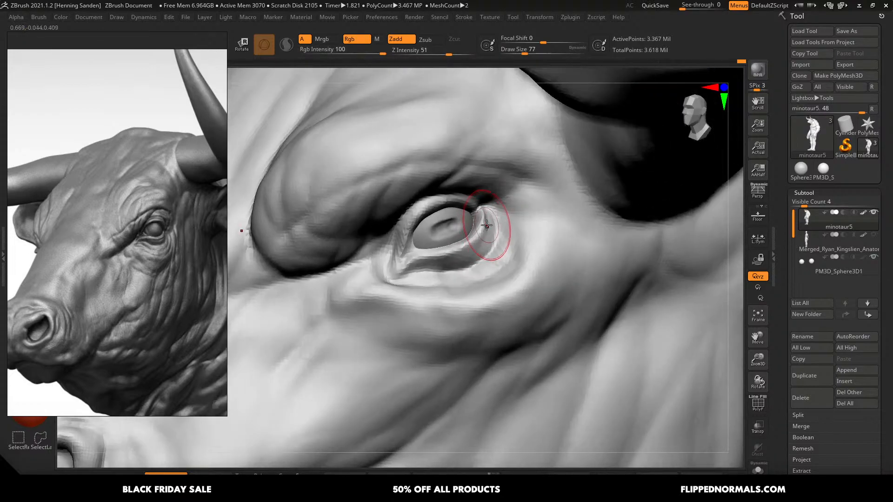
- Tuck in the outer eye corner and lower eyelid with the Move brush, reducing the draw size to 41 and briefly hiding the eyeball
key(bracketleft)
drag(483, 225, 467, 242)
right_drag(485, 239, 465, 230)
key(alt+shift+s)
key(bracketleft)
key(bracketleft)
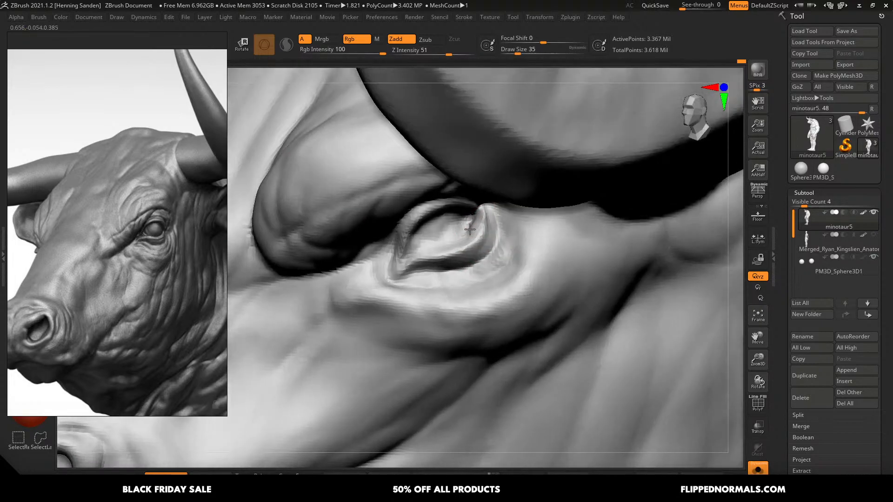
key(alt+shift+s)
drag(466, 243, 448, 249)
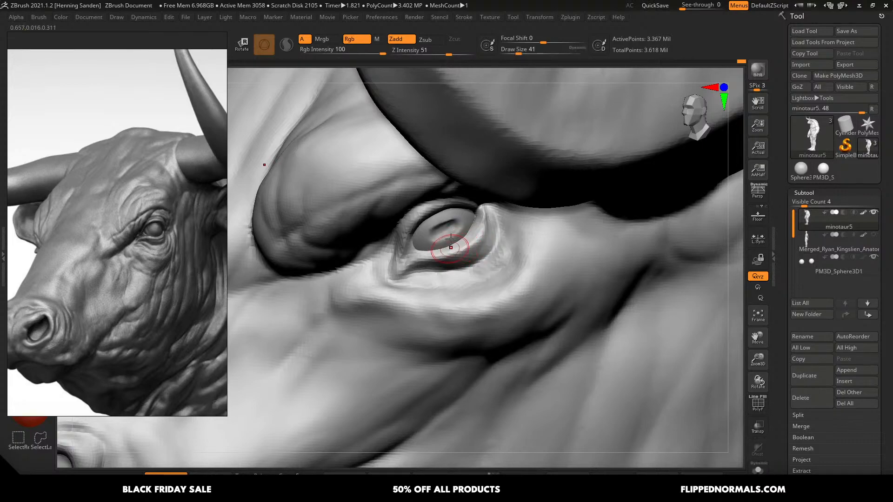
key(bracketleft)
- Switch to the ClayBuildup brush and set its draw size to 44
mouse_move(448, 250)
right_down()
mouse_move(414, 260)
mouse_move(433, 229)
mouse_move(418, 186)
right_up()
key(bracketright)
key(bracketright)
ctrl+right_drag(425, 238, 389, 209)
mouse_move(410, 267)
right_down()
mouse_move(431, 279)
mouse_move(479, 261)
right_up()
ctrl+right_drag(414, 235, 415, 283)
key(b)
key(c)
key(b)
key(s)
mouse_move(375, 238)
mouse_down()
mouse_move(364, 261)
mouse_move(389, 259)
mouse_up()
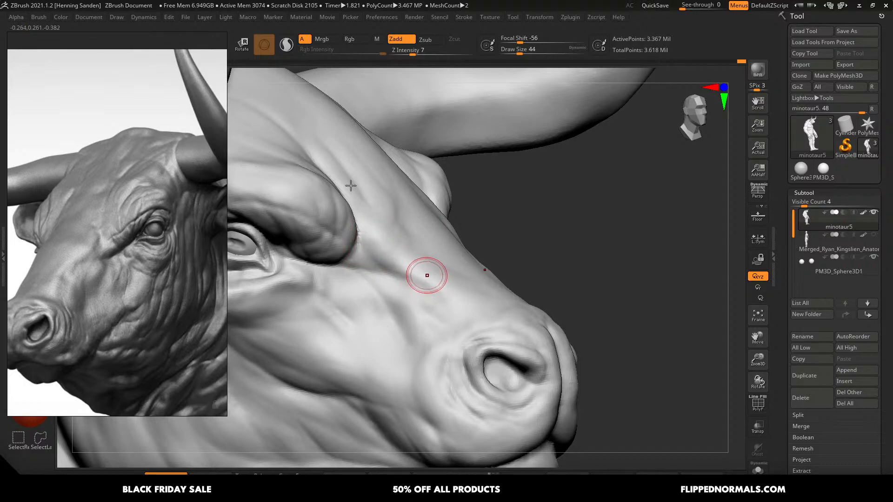
- Examine the minotaur's head, torso and full figure from several angles and distances
ctrl+right_drag(427, 275, 415, 243)
right_drag(453, 297, 384, 300)
mouse_move(534, 299)
alt+right_down()
mouse_move(474, 273)
mouse_move(481, 259)
mouse_move(487, 279)
alt+right_up()
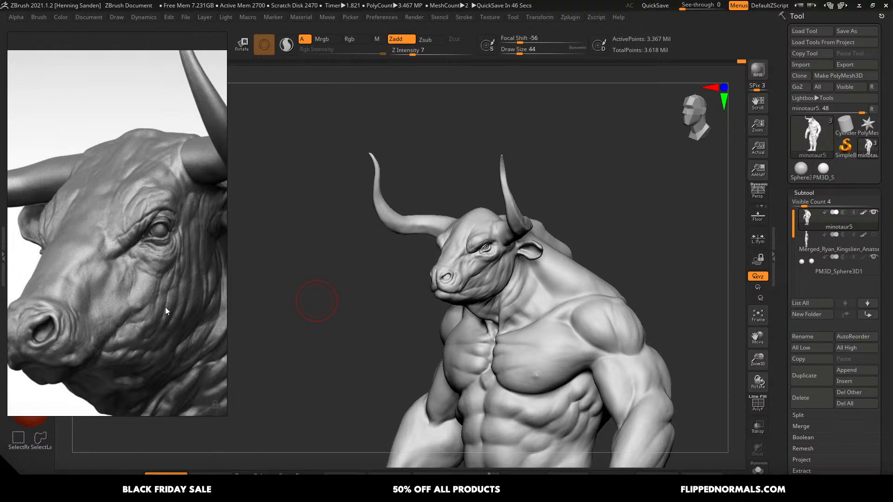
drag(414, 303, 562, 300)
right_drag(562, 300, 453, 246)
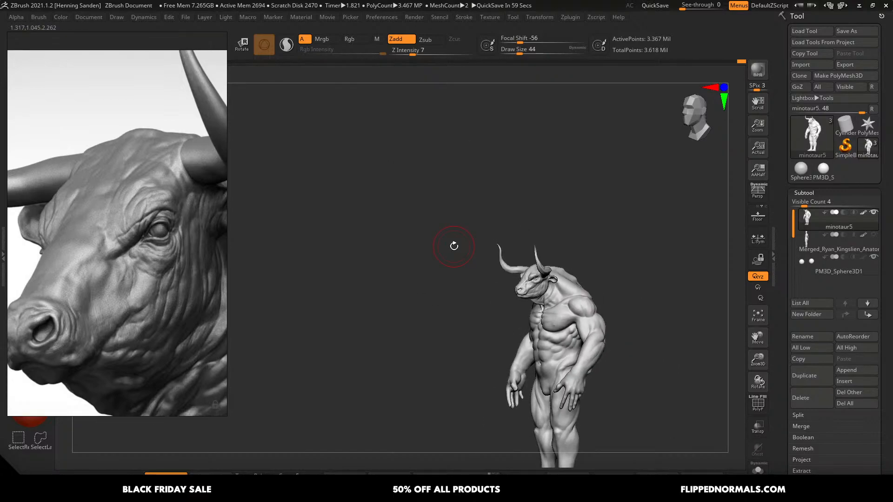
key(super)
key(super)
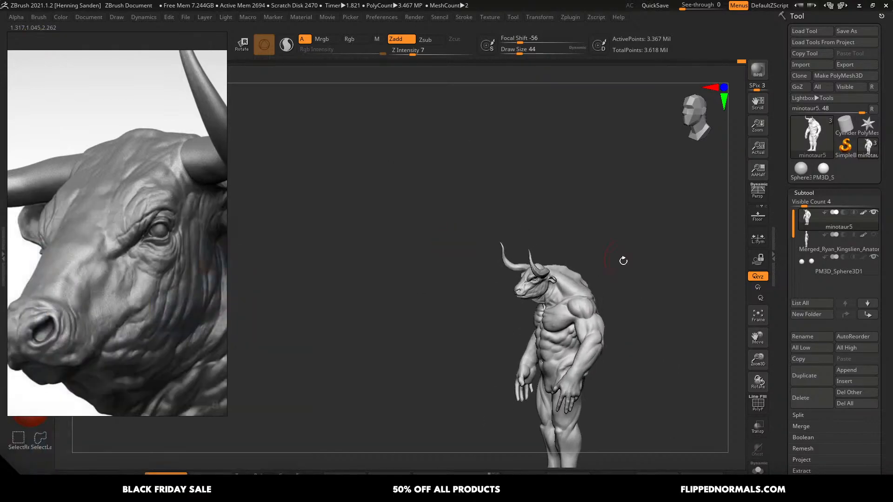
alt+right_drag(511, 264, 504, 262)
right_drag(504, 261, 523, 274)
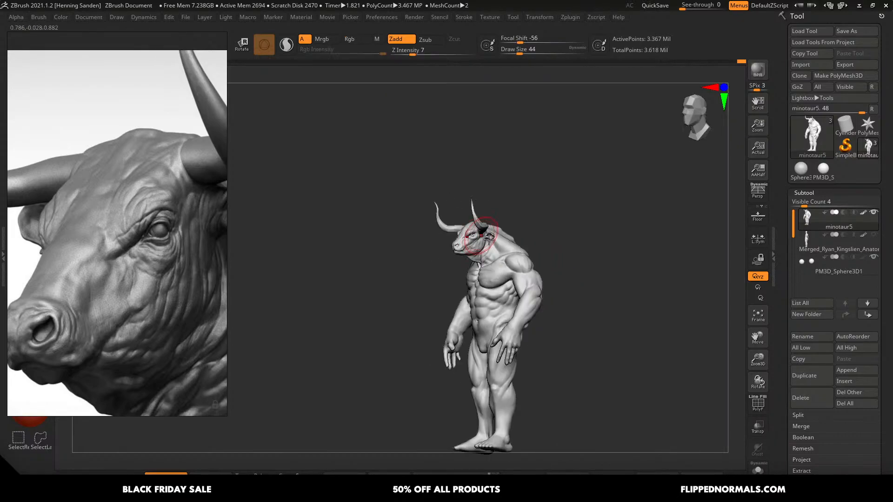
ctrl+right_drag(488, 233, 537, 349)
alt+right_drag(486, 243, 452, 191)
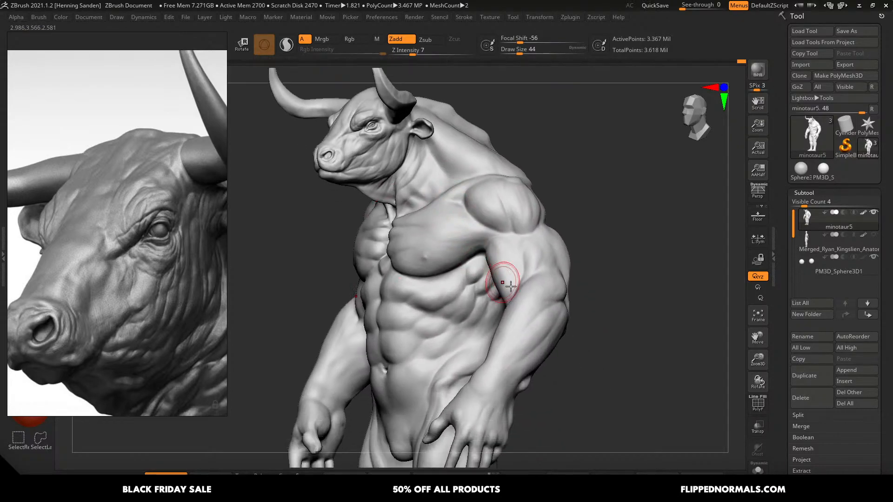
right_drag(506, 260, 542, 291)
alt+right_drag(461, 233, 465, 263)
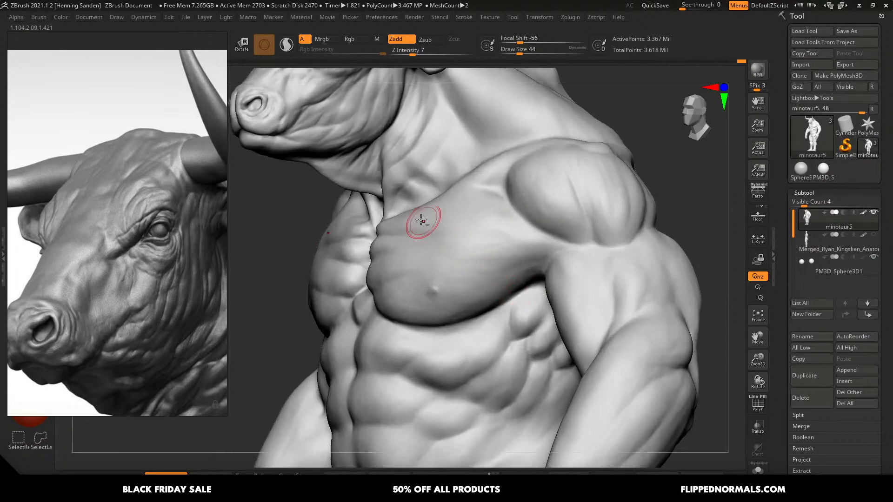
- Set the ClayBuildup brush's draw size to 87 and check the figure's head and upper body
alt+right_drag(422, 221, 503, 306)
mouse_move(468, 254)
right_down()
mouse_move(458, 251)
mouse_move(472, 253)
mouse_move(486, 338)
right_up()
key(s)
mouse_move(441, 259)
mouse_down()
mouse_move(448, 253)
mouse_move(436, 260)
mouse_move(445, 264)
mouse_move(436, 257)
mouse_up()
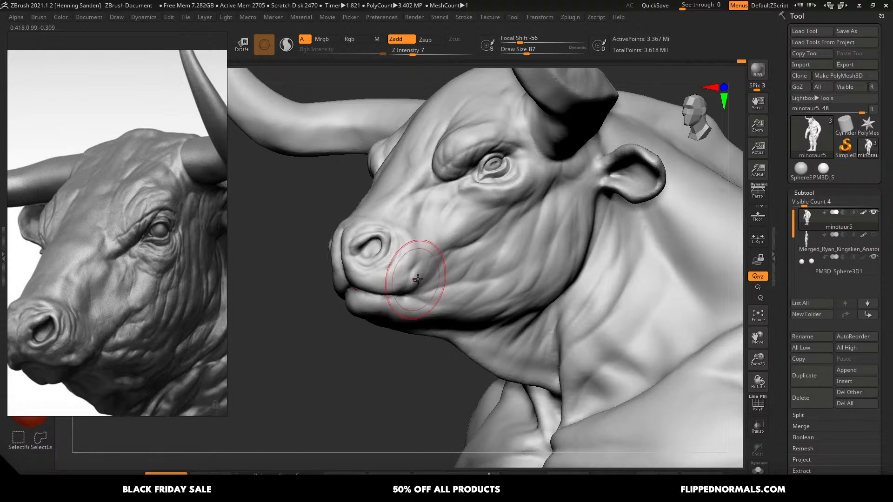
ctrl+right_drag(487, 276, 414, 184)
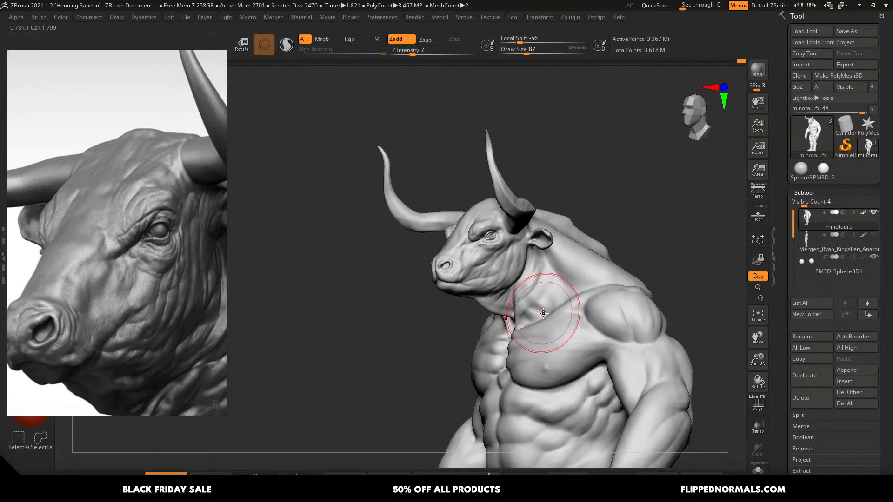
right_drag(533, 273, 516, 268)
mouse_move(548, 320)
ctrl+right_down()
mouse_move(504, 269)
mouse_move(545, 345)
mouse_move(548, 305)
ctrl+right_up()
- Browse the reference board, examining the creature sculpture, cattle anatomy plate and minotaur illustration
scroll(91, 309, down, 10)
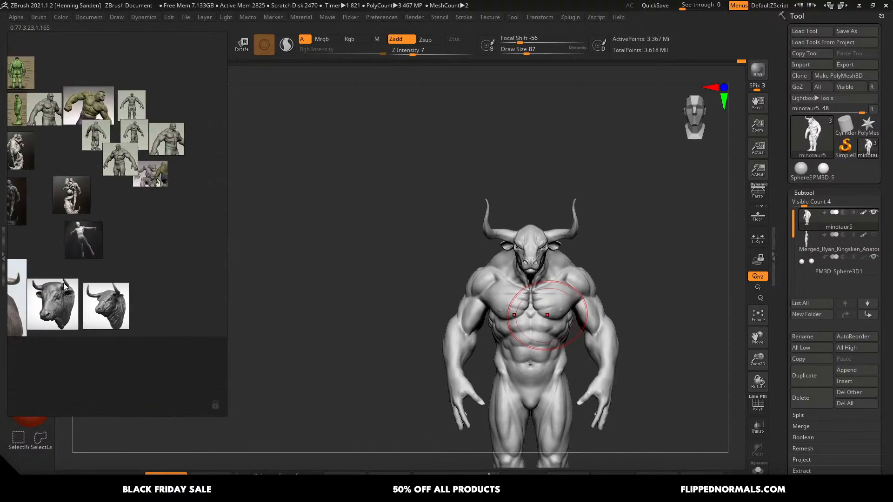
middle_drag(18, 224, 162, 269)
middle_drag(135, 217, 257, 284)
middle_drag(130, 289, 264, 352)
scroll(145, 291, up, 10)
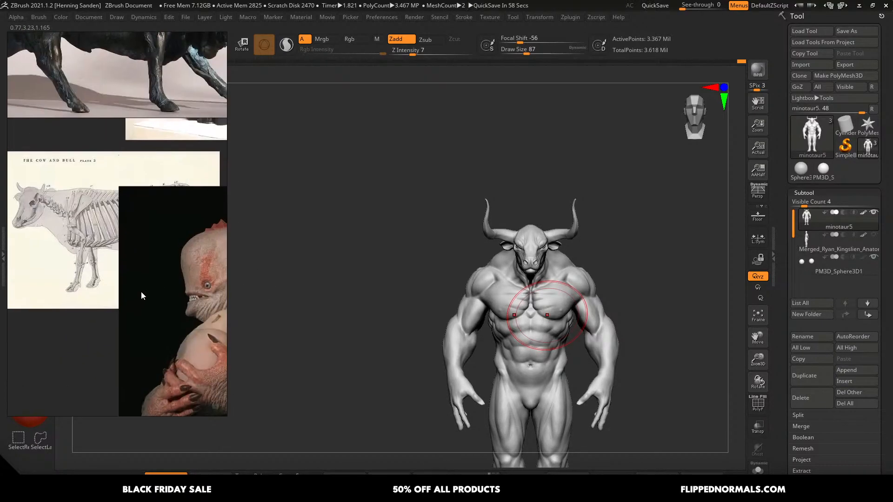
scroll(114, 265, down, 6)
alt+right_drag(112, 262, 66, 260)
middle_drag(187, 257, 121, 302)
alt+right_drag(81, 234, 219, 256)
middle_drag(184, 259, 89, 257)
alt+right_drag(140, 266, 130, 282)
middle_drag(130, 283, 149, 241)
alt+right_drag(149, 241, 160, 260)
middle_drag(173, 285, 158, 320)
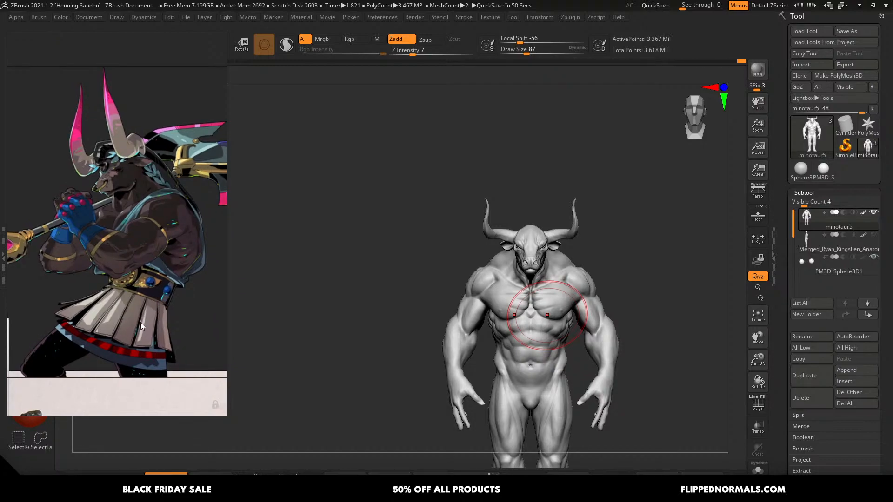
middle_drag(163, 326, 163, 323)
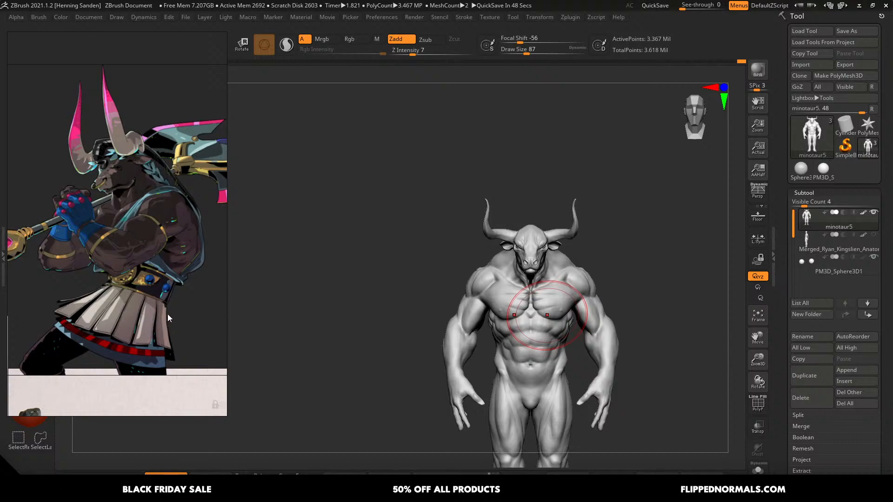
scroll(167, 314, down, 10)
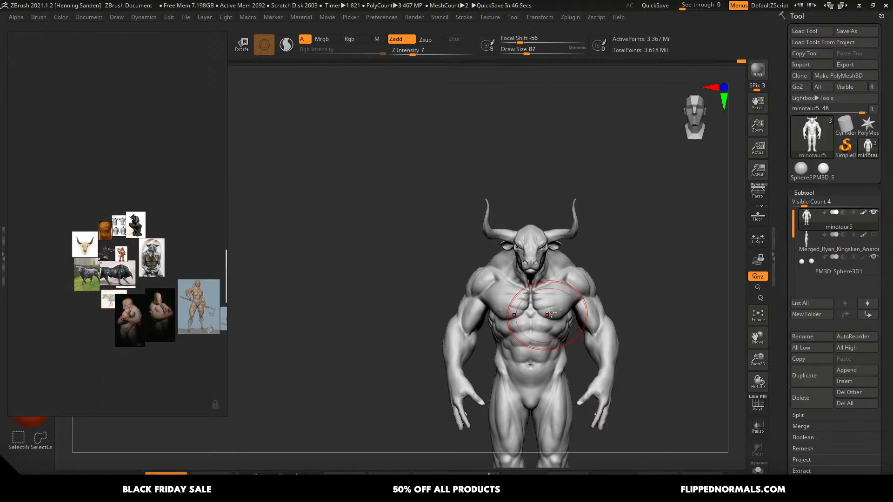
- Switch to the DamStandard brush for the side of the head and set its draw size to 44
right_drag(624, 293, 563, 293)
ctrl+right_drag(521, 237, 562, 307)
ctrl+right_drag(562, 307, 485, 353)
key(t)
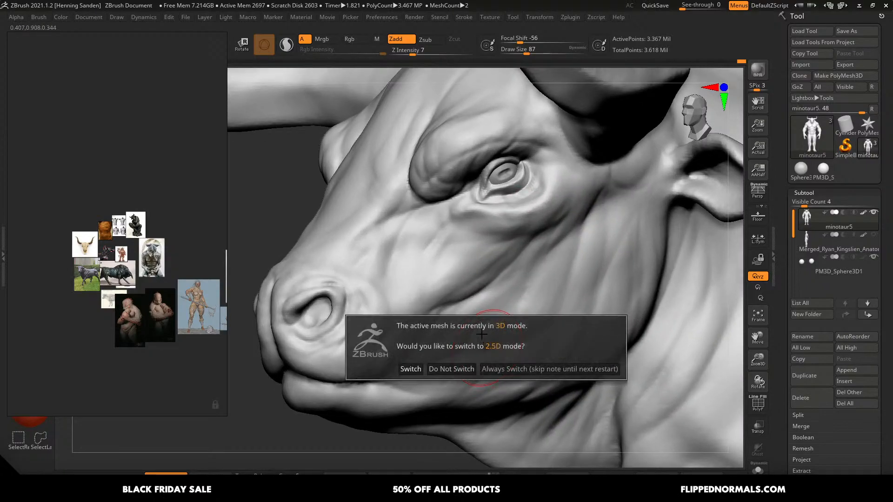
key(Escape)
key(b)
key(d)
key(s)
key(s)
drag(472, 331, 462, 333)
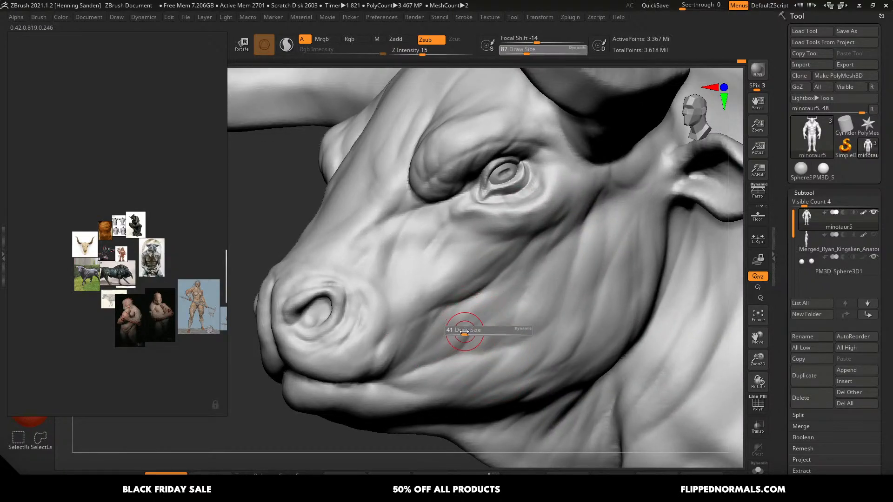
- Move the reference board window so that it uncovers the current brush and material settings
right_drag(186, 299, 213, 364)
key(s)
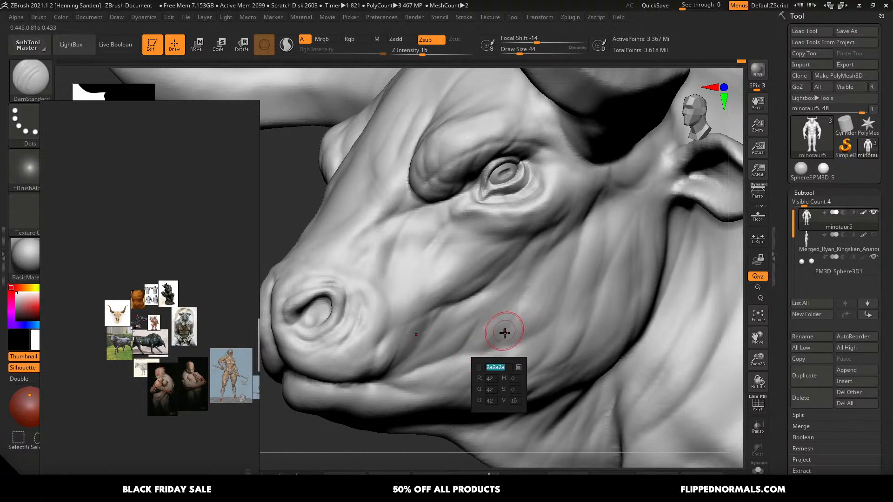
click(499, 376)
- Carve the crease running up from the mouth corner behind the muzzle with DamStandard at draw size 33
mouse_move(426, 337)
right_down()
mouse_move(439, 355)
mouse_move(422, 349)
right_up()
key([)
drag(422, 349, 405, 371)
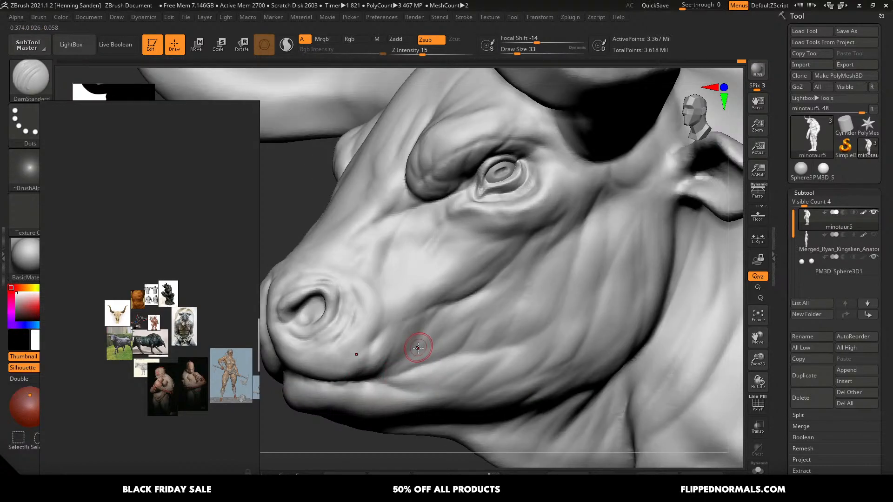
right_drag(418, 348, 404, 354)
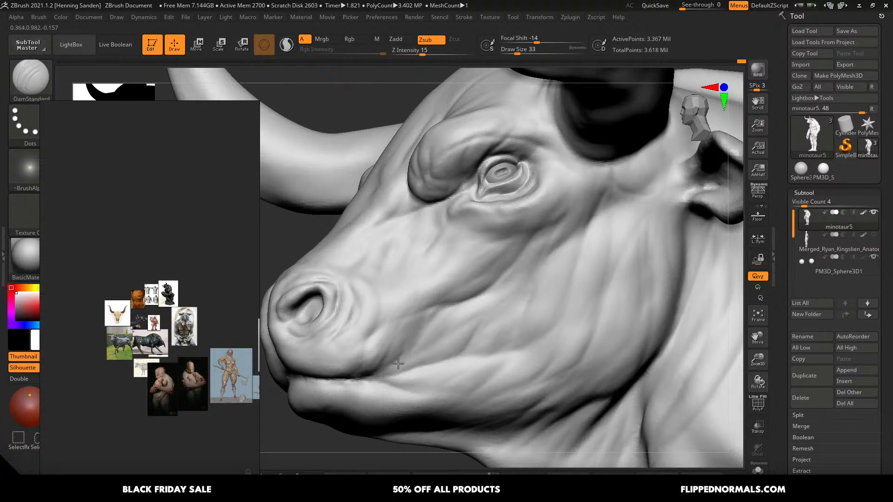
key(s)
click(400, 362)
- Deepen the long diagonal cheek crease below the eye with DamStandard at draw size 49
mouse_move(383, 369)
right_down()
mouse_move(401, 378)
mouse_move(373, 347)
mouse_move(388, 322)
mouse_move(410, 323)
mouse_move(471, 280)
right_up()
key(s)
click(393, 326)
key(s)
click(449, 305)
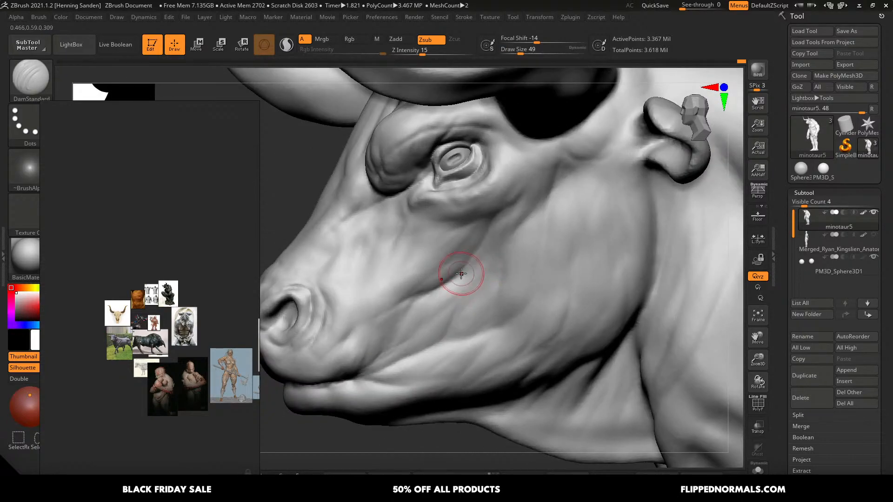
- Extend the cheek crease towards the muzzle at draw size 25 and smooth along it
key(s)
click(407, 297)
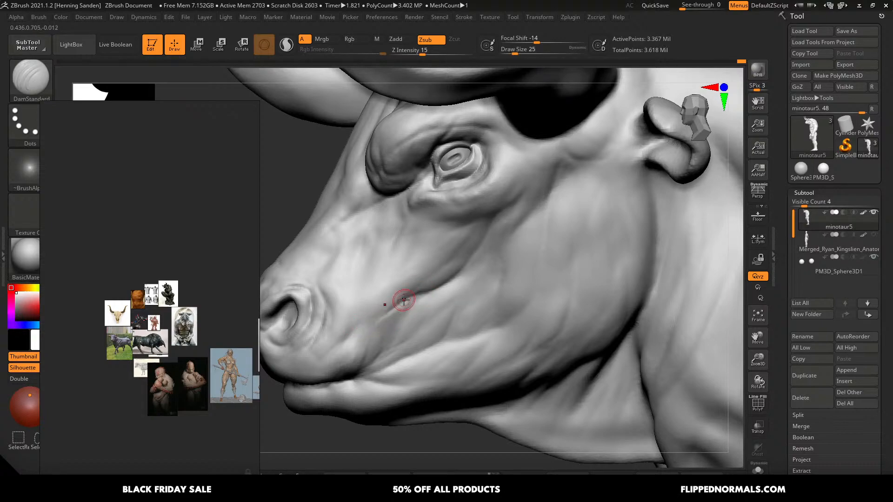
right_drag(403, 300, 406, 302)
mouse_move(397, 309)
shift+mouse_down()
mouse_move(389, 313)
mouse_move(446, 280)
shift+mouse_up()
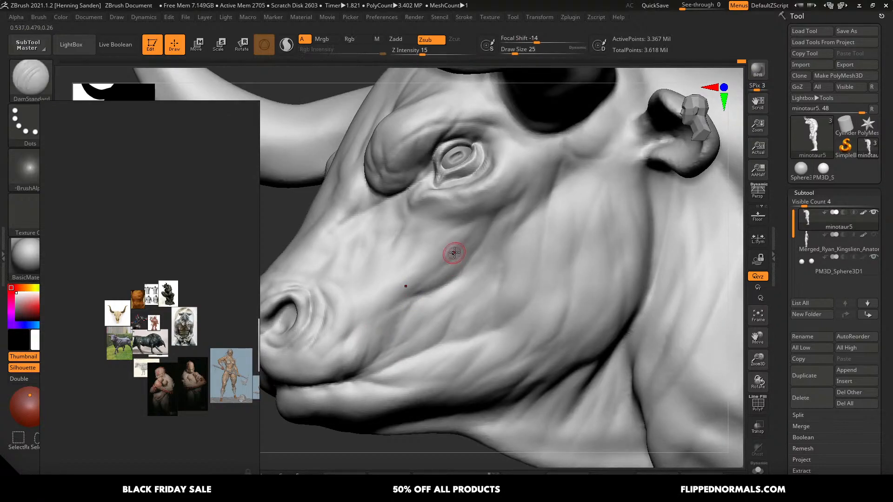
- Set the draw size to 29 and carve fine wrinkles from below the eye down to the cheek behind the muzzle
key(s)
click(493, 214)
mouse_move(481, 223)
right_down()
mouse_move(496, 216)
mouse_move(474, 235)
right_up()
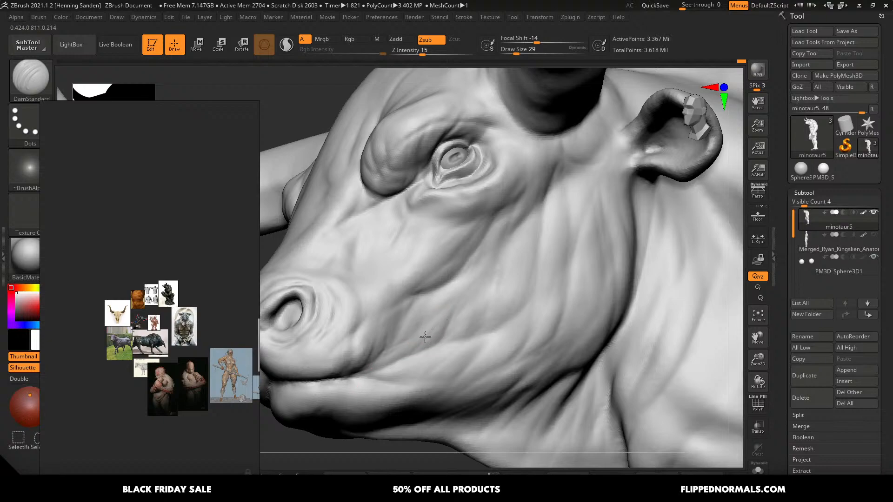
drag(401, 308, 387, 340)
- Set the draw size to 41 and carve the wrinkles around the outer side of the nostril
mouse_move(396, 332)
right_down()
mouse_move(383, 302)
mouse_move(359, 307)
right_up()
key(s)
click(358, 305)
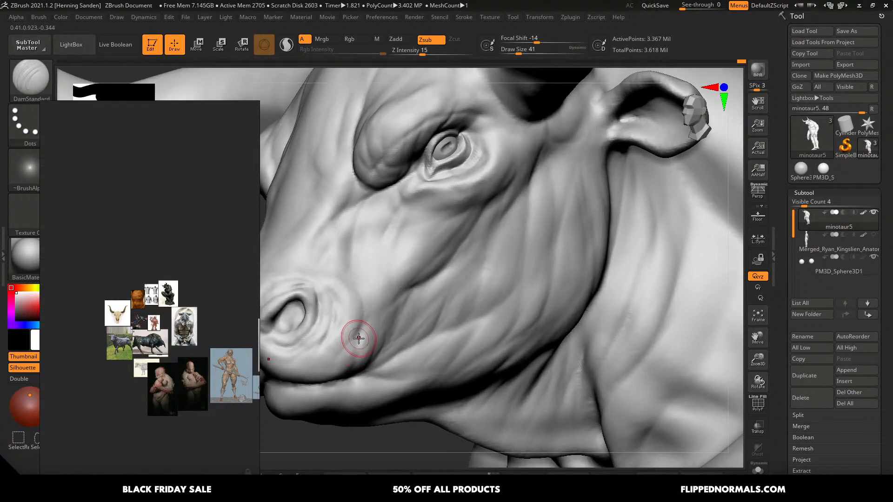
mouse_move(358, 338)
right_down()
mouse_move(405, 279)
mouse_move(415, 281)
mouse_move(421, 305)
right_up()
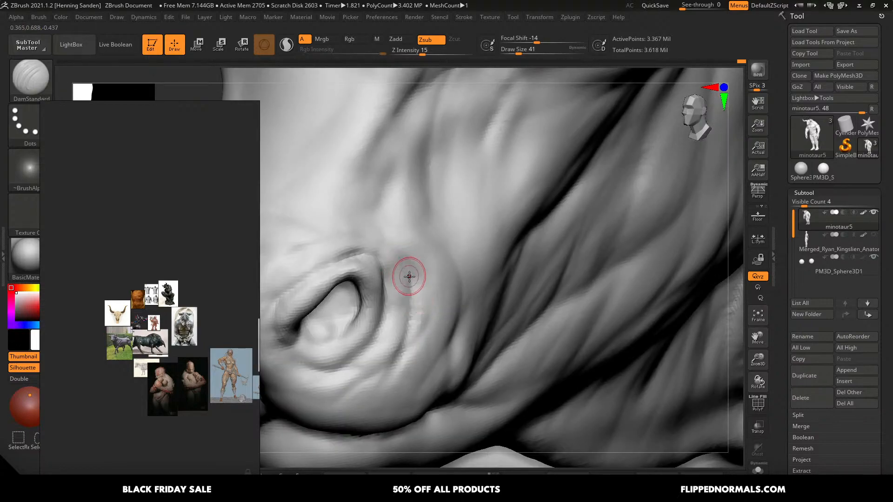
drag(364, 250, 355, 253)
ctrl+right_drag(412, 261, 361, 183)
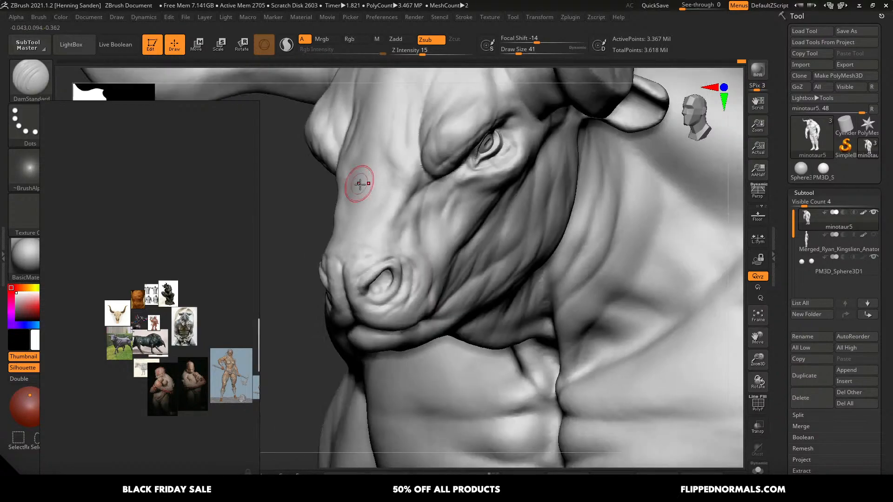
- Switch to the Move brush and set its draw size to 104 for the side of the nose bridge
mouse_move(417, 216)
right_down()
mouse_move(484, 253)
mouse_move(478, 282)
mouse_move(472, 257)
right_up()
key(b)
key(m)
key(v)
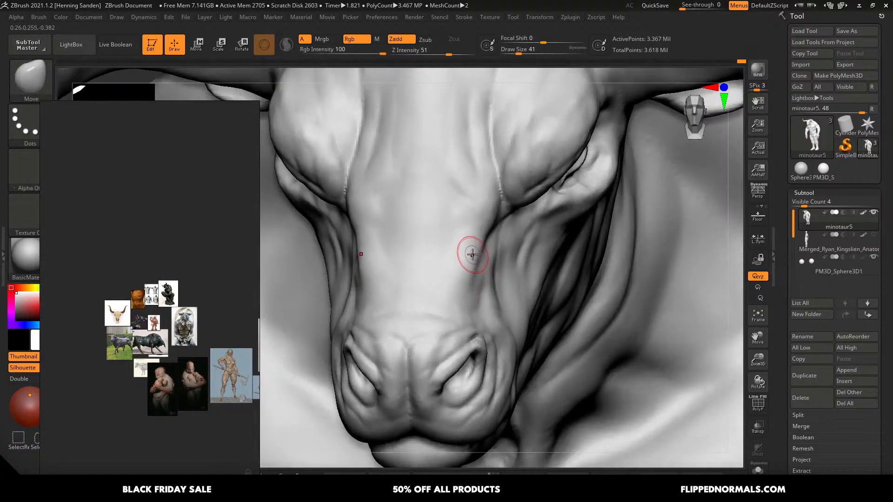
key(s)
mouse_move(472, 257)
mouse_down()
mouse_move(482, 257)
mouse_move(482, 236)
mouse_up()
right_drag(490, 247, 479, 242)
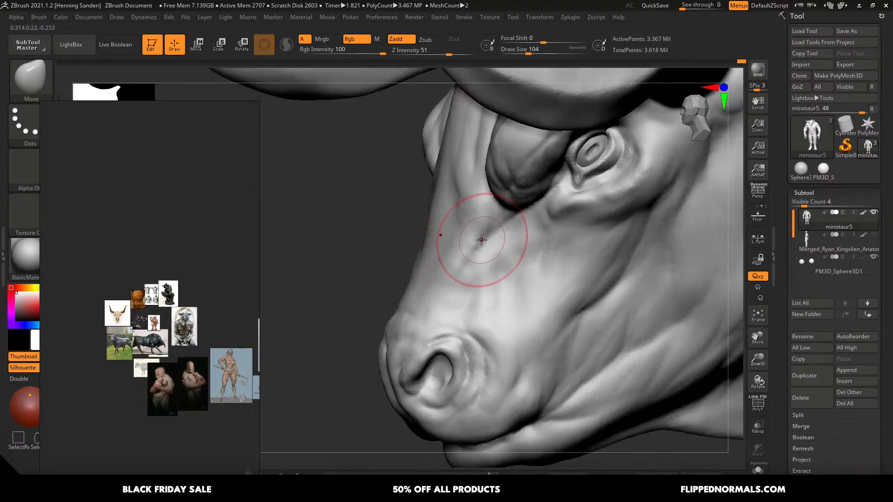
- Build up the side of the nose bridge below the brow with the ClayBuildup brush at draw size 104
key(b)
key(c)
key(b)
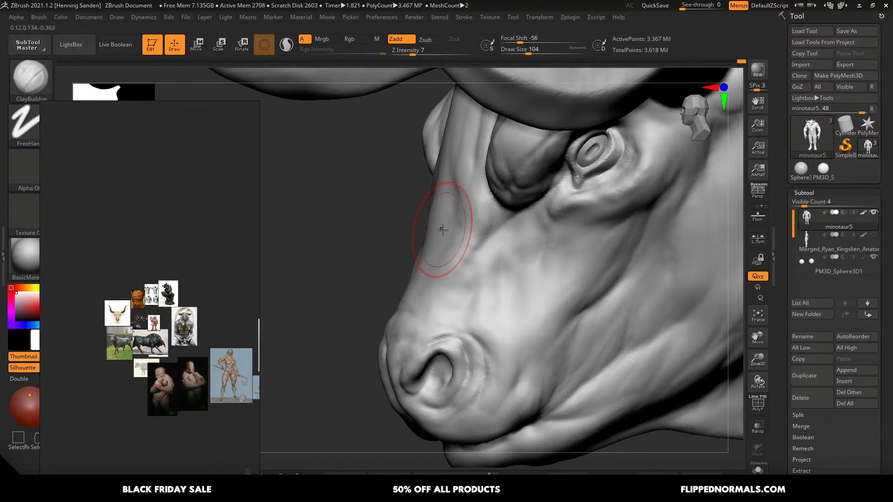
- Return to the Move brush and set its draw size to 167 over the nose bridge
right_drag(476, 261, 393, 292)
key(b)
key(m)
key(v)
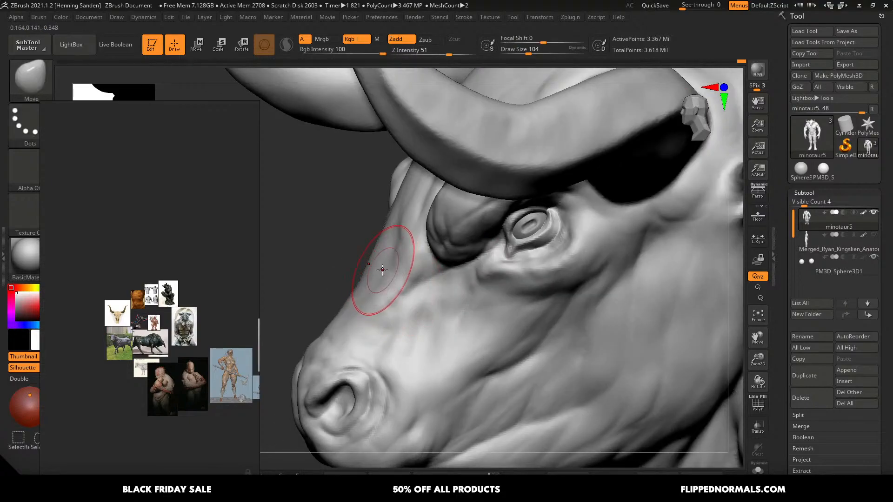
key(s)
mouse_move(383, 273)
mouse_down()
mouse_move(390, 274)
mouse_move(371, 285)
mouse_up()
- Switch to Firefox and view the Introduction to Sculpting product page on FlippedNormals
key(alt+Tab)
key(alt+Tab)
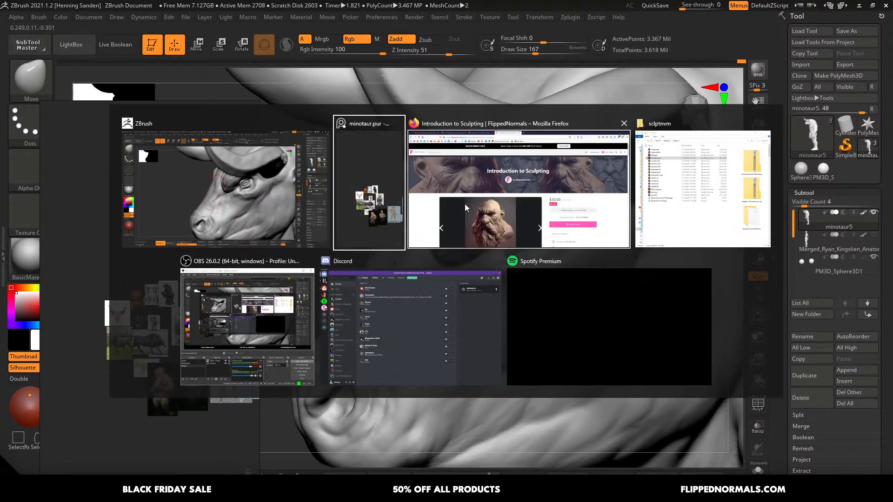
right_drag(251, 272, 203, 326)
key(ctrl+shift+a)
click(369, 261)
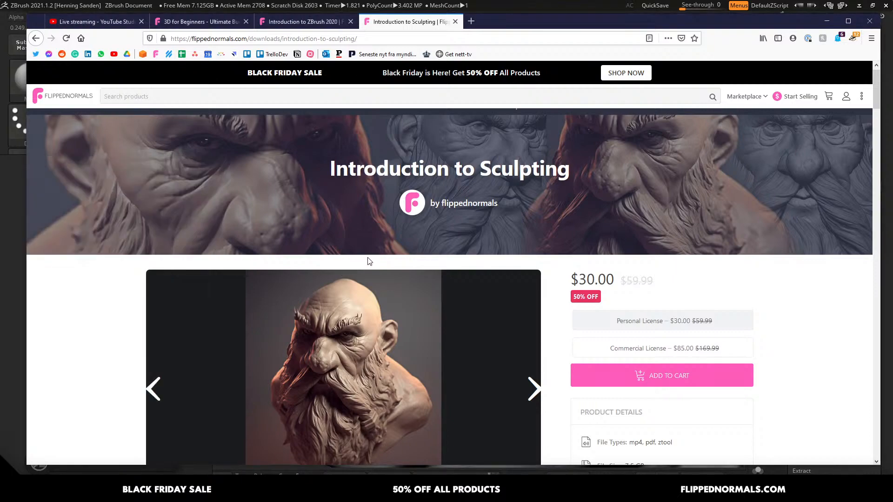
middle_click(143, 384)
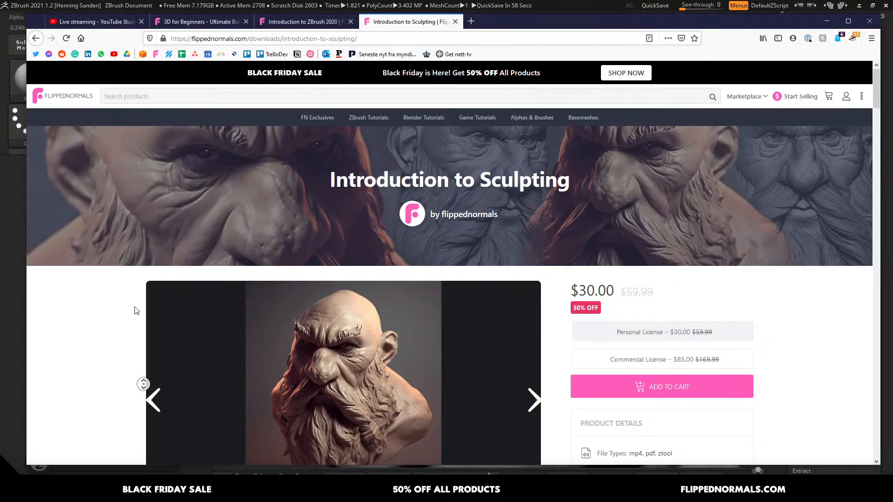
- View the FlippedNormals home page and look over the 3D for Beginners – Ultimate Bundle description
click(59, 106)
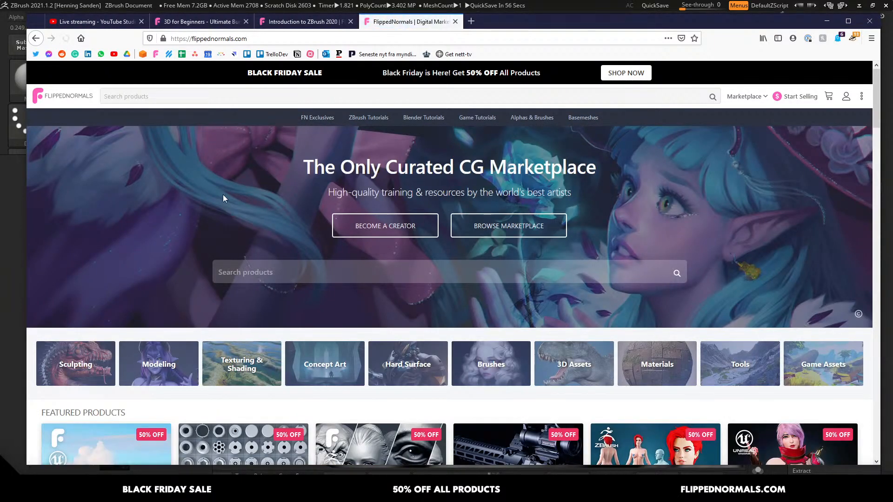
scroll(223, 198, down, 10)
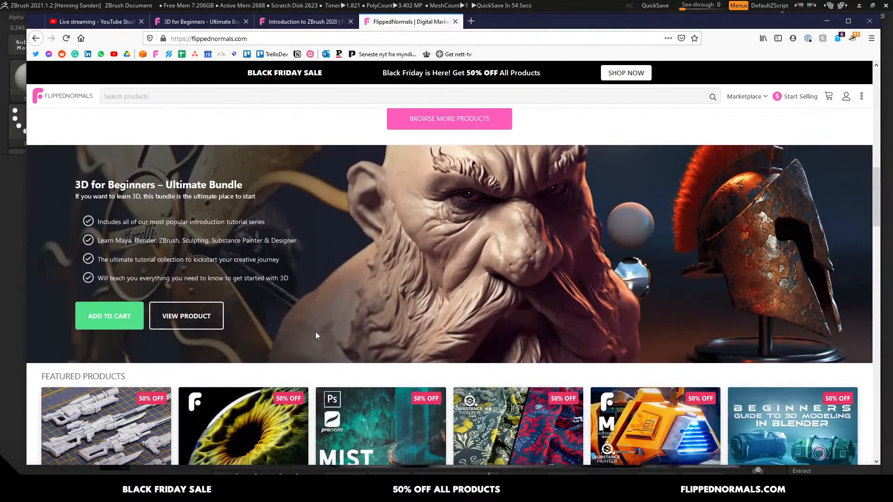
drag(87, 188, 294, 288)
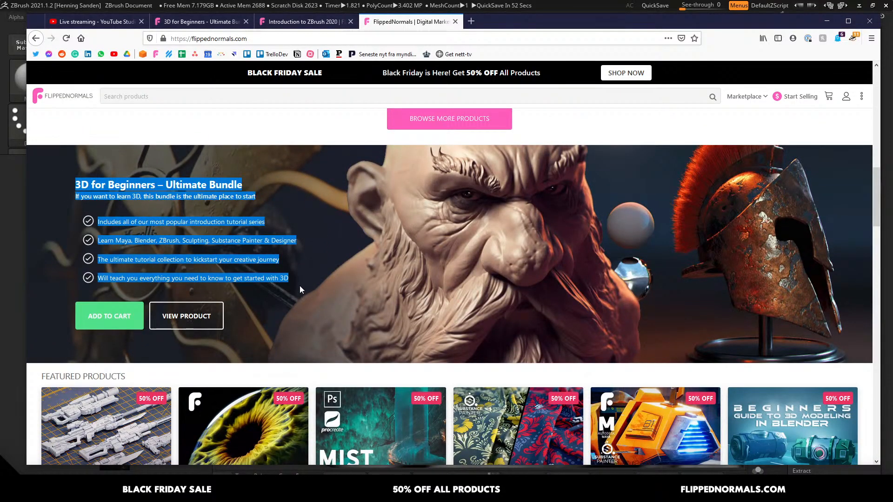
click(294, 266)
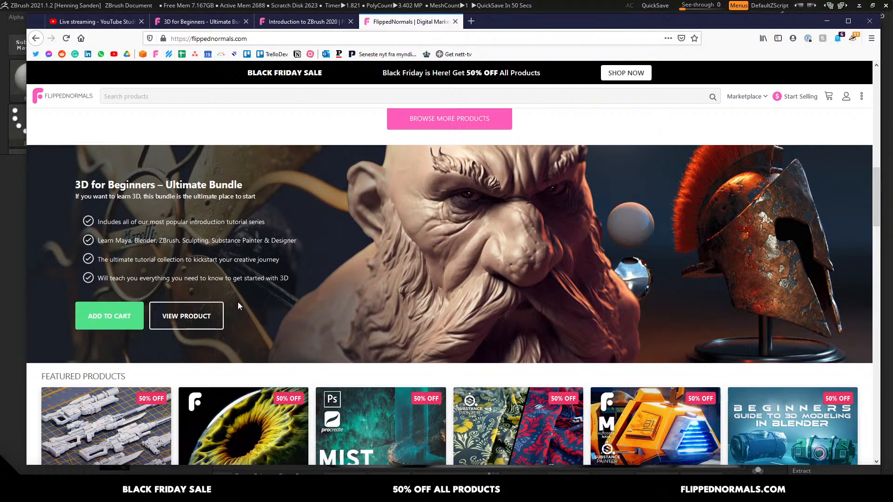
- Open the 3D Scan Store site in a new tab and view the Male 01 Anatomy Reference Pose Pack page
key(ctrl+t)
text(3d)
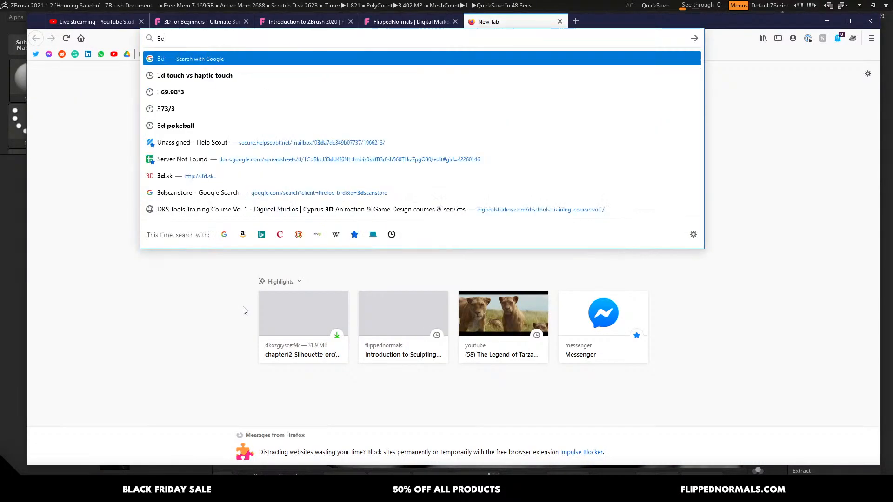
text(sc)
key(Return)
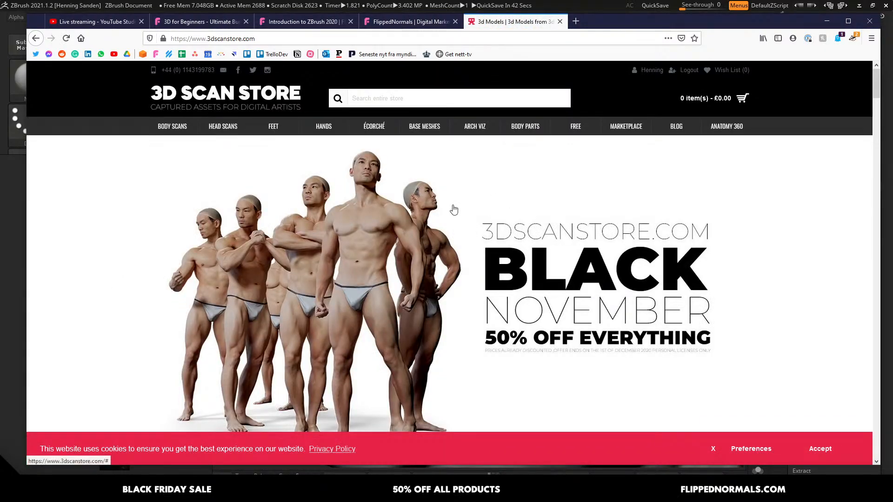
middle_drag(87, 213, 75, 301)
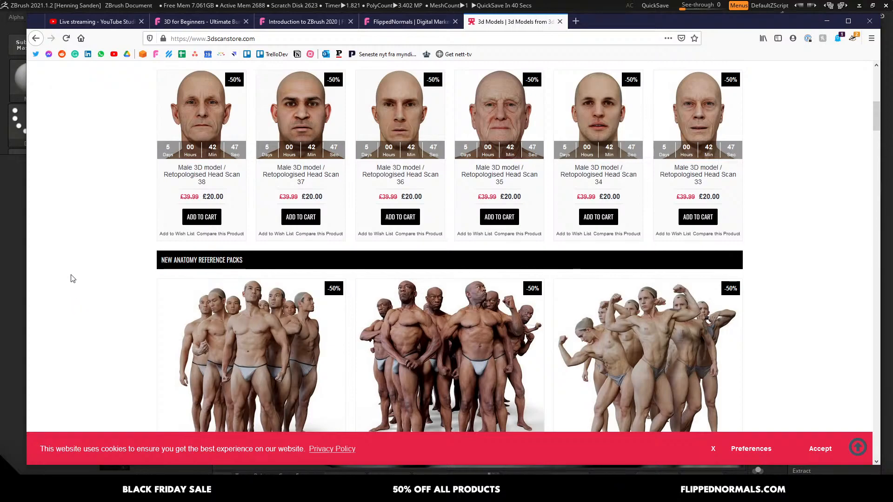
mouse_move(73, 239)
middle_down()
mouse_move(61, 290)
mouse_move(83, 274)
middle_up()
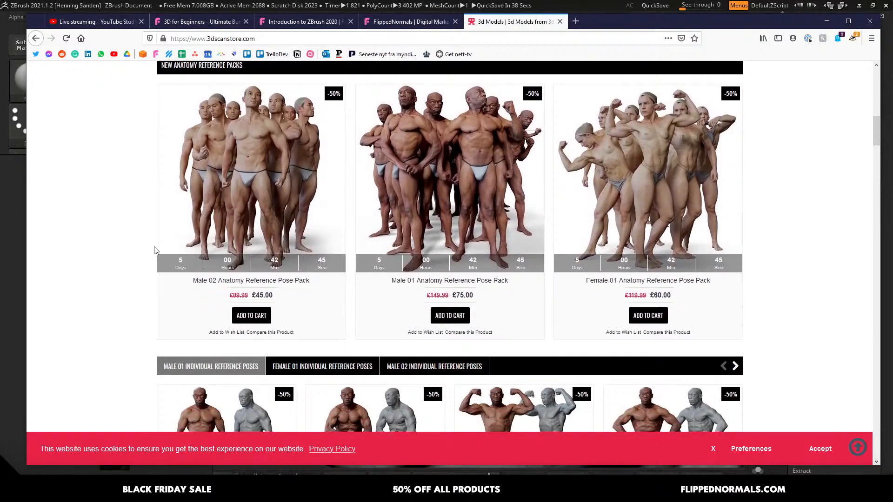
click(493, 165)
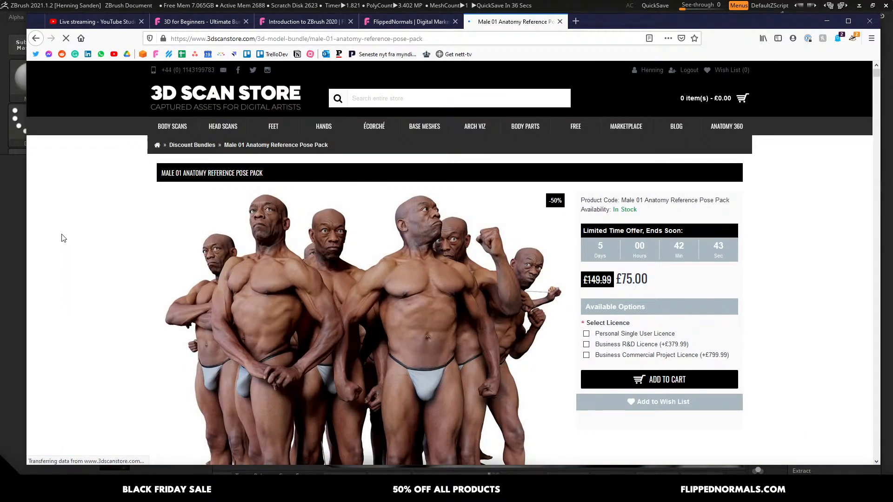
middle_drag(64, 238, 55, 274)
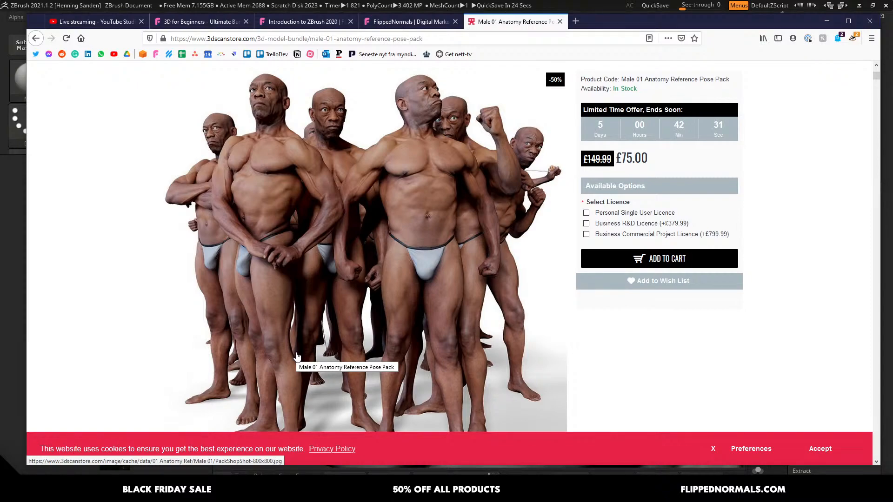
- Switch back to ZBrush and set the Move brush's draw size to 116 over the top of the minotaur's head
key(alt+Tab)
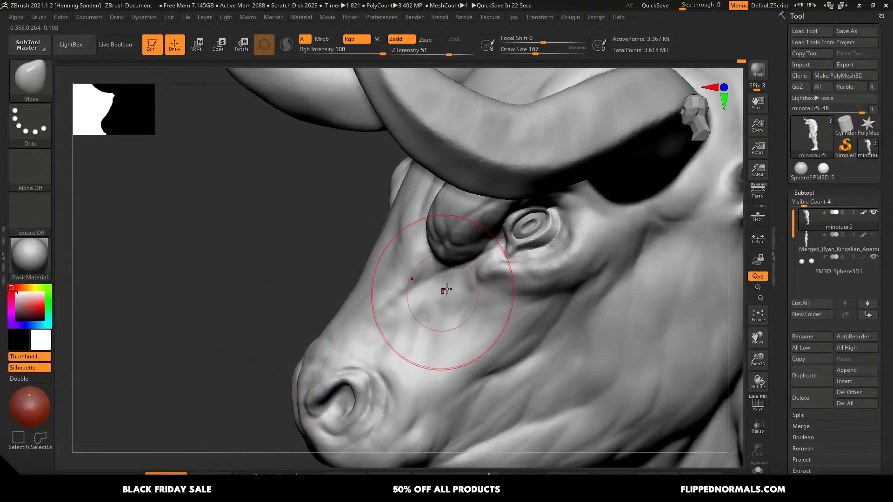
right_drag(446, 289, 420, 248)
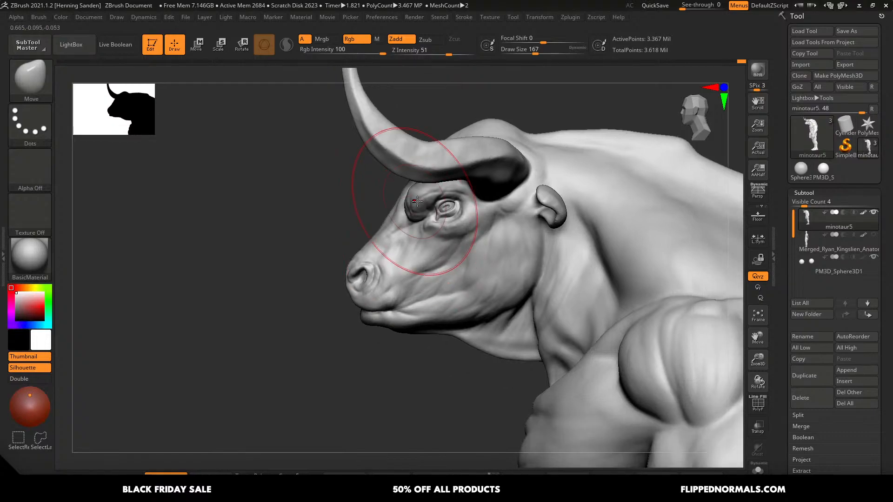
right_drag(494, 174, 458, 207)
key(s)
drag(518, 114, 513, 113)
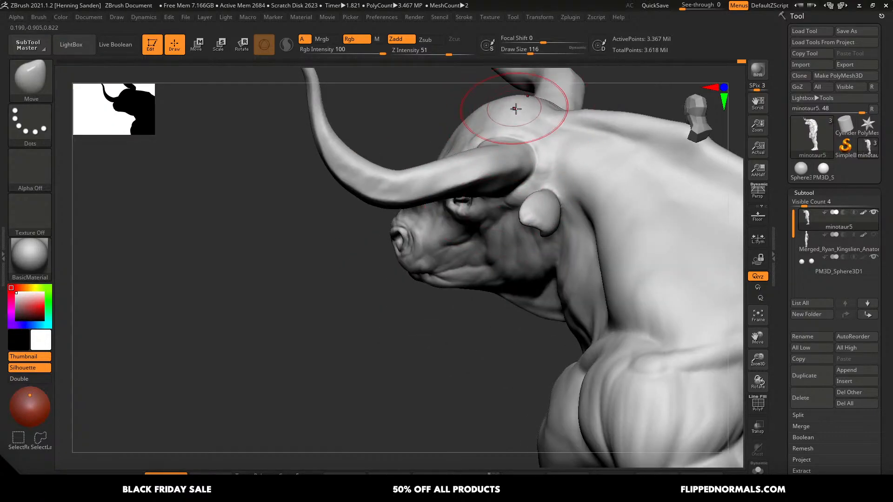
- Carve a crease along the front of the horn base with the DamStandard brush at draw size 62
mouse_move(535, 125)
right_down()
mouse_move(508, 140)
mouse_move(565, 190)
mouse_move(503, 237)
mouse_move(528, 146)
mouse_move(545, 144)
mouse_move(529, 121)
mouse_move(526, 177)
right_up()
key(b)
key(d)
key(s)
key([)
key([)
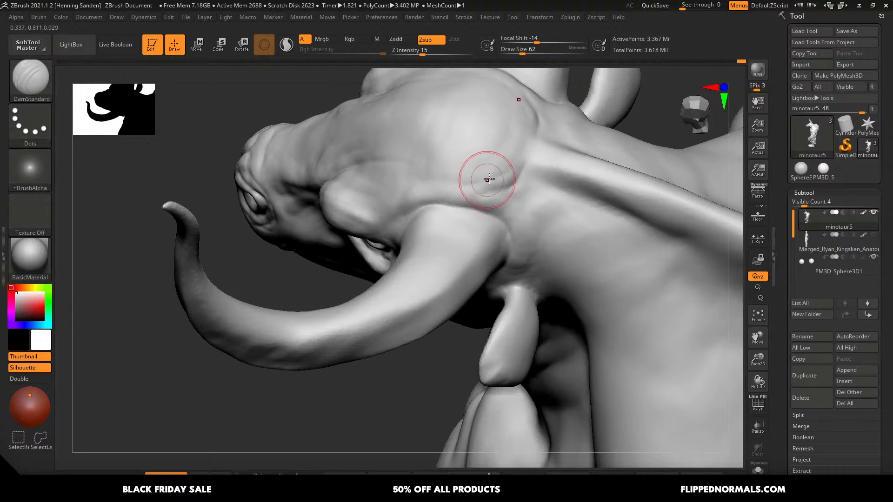
right_drag(433, 184, 481, 197)
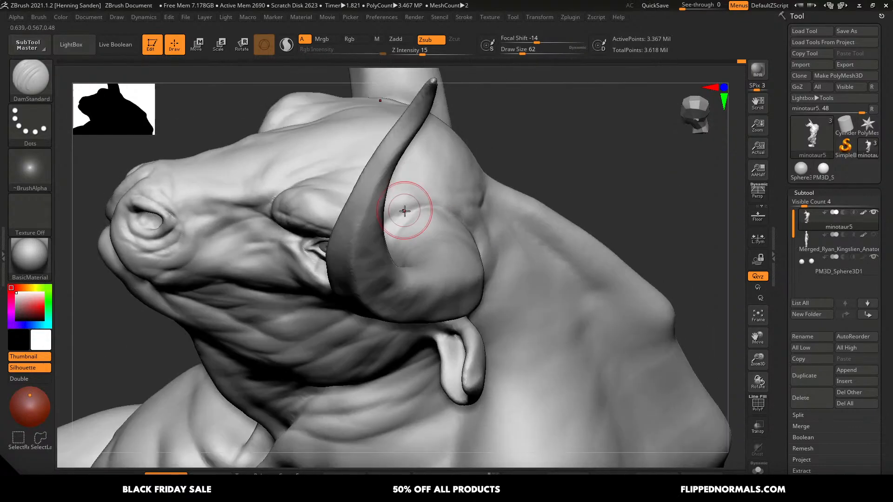
mouse_move(422, 196)
right_down()
mouse_move(462, 205)
mouse_move(404, 213)
right_up()
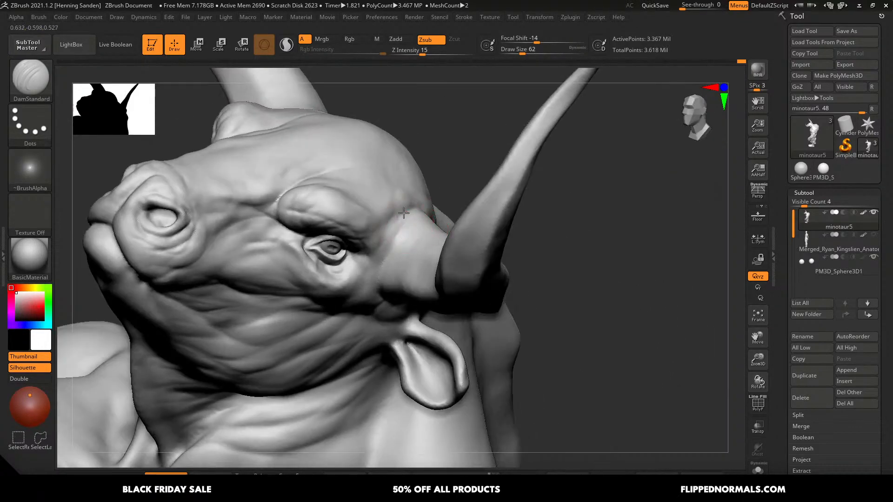
drag(403, 213, 393, 242)
right_drag(391, 264, 382, 286)
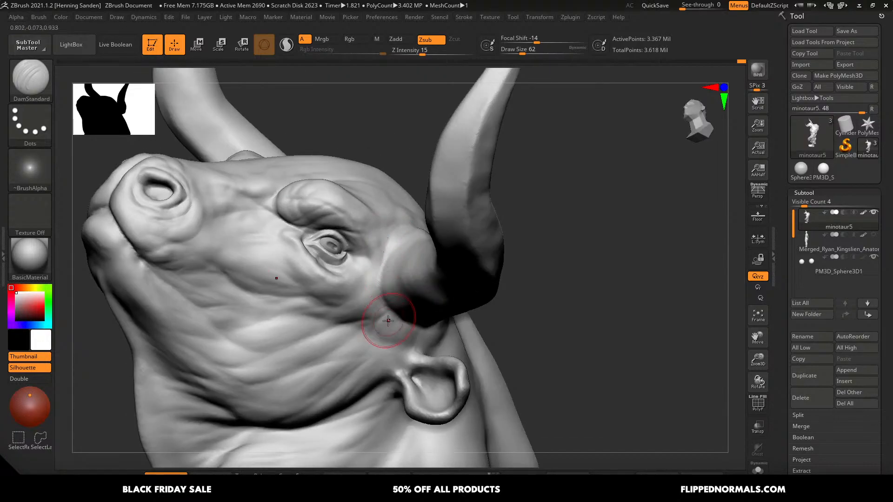
- Set the DamStandard brush's draw size to 44 for the folds between the horn base and the ear
key(bracketleft)
key(bracketleft)
right_drag(357, 356, 362, 335)
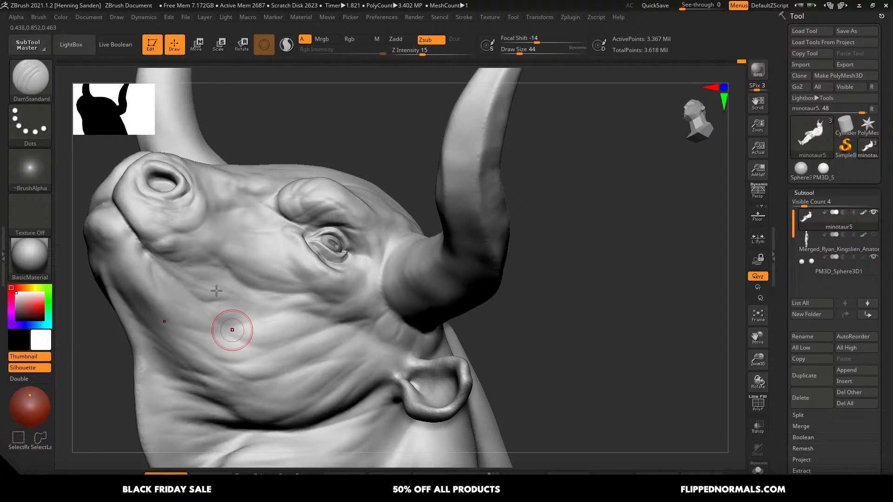
- Show the anatomy figure subtool and set Split Screen to 1 to display it beside the minotaur
mouse_move(217, 291)
right_down()
mouse_move(285, 313)
mouse_move(267, 343)
mouse_move(437, 281)
mouse_move(384, 274)
mouse_move(448, 283)
mouse_move(625, 244)
right_up()
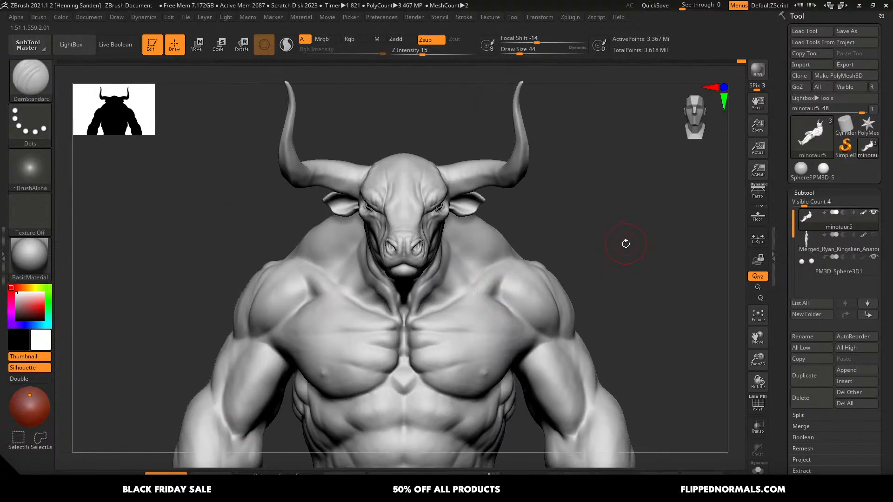
click(874, 235)
mouse_move(476, 265)
right_down()
mouse_move(474, 255)
mouse_move(571, 239)
right_up()
click(540, 16)
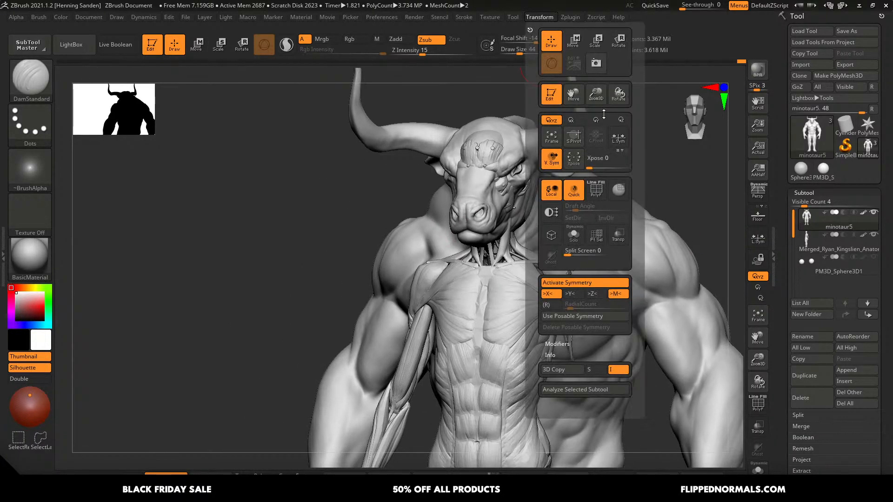
click(575, 254)
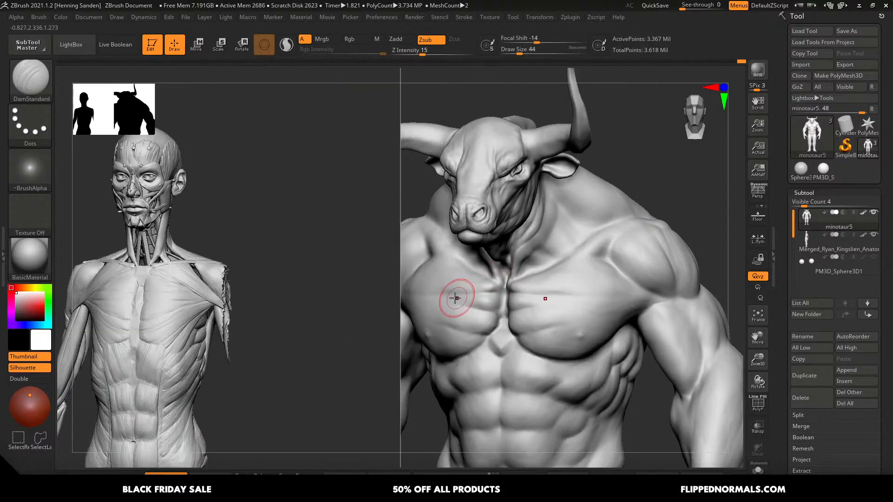
- Compare the chest, abdomen and neck muscles of the anatomy figure with those of the minotaur
right_drag(456, 298, 606, 253)
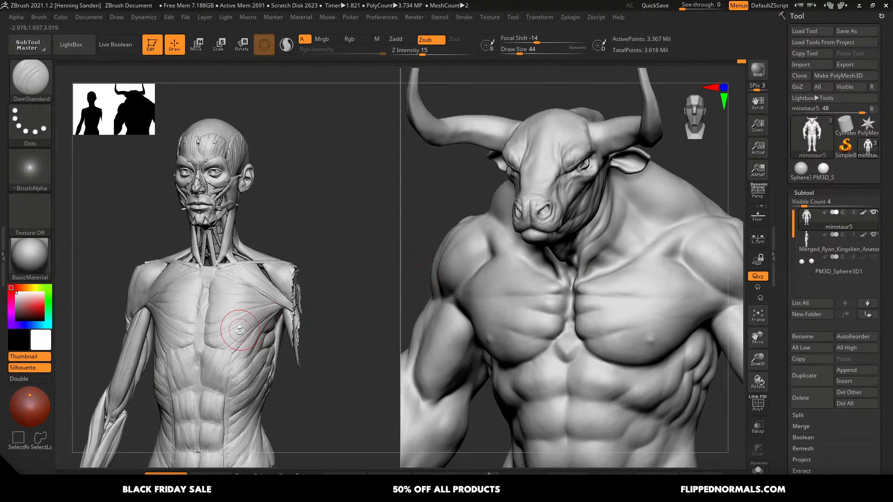
right_drag(624, 272, 625, 309)
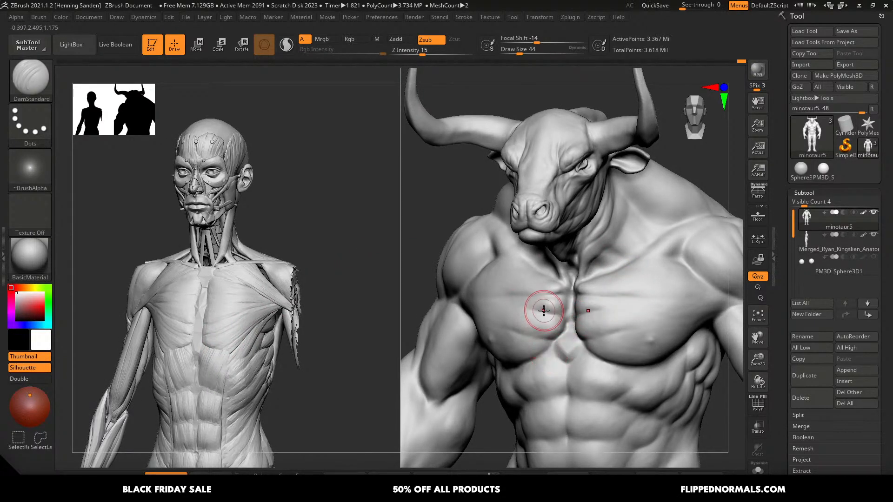
shift+right_drag(544, 308, 547, 302)
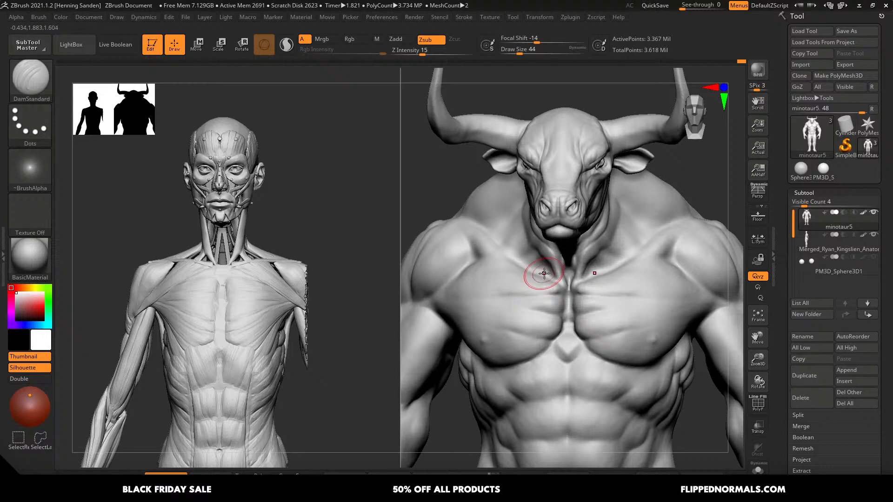
mouse_move(538, 273)
right_down()
mouse_move(549, 298)
mouse_move(542, 257)
right_up()
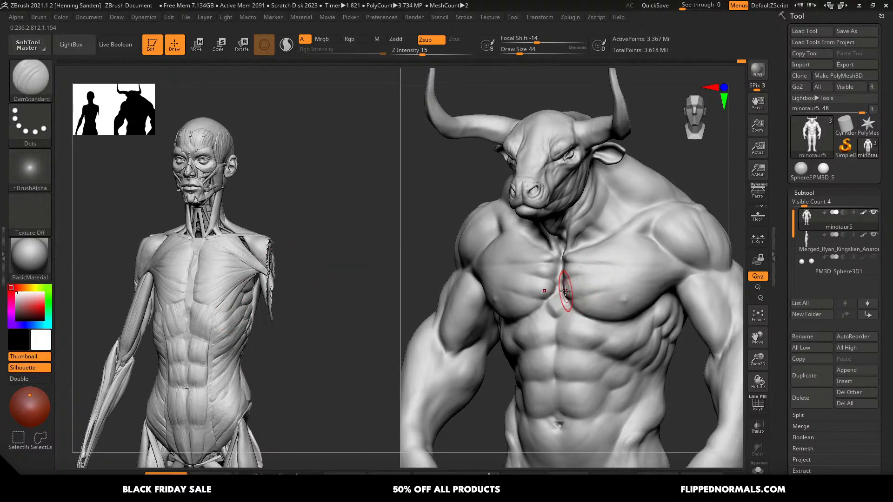
right_drag(567, 295, 586, 262)
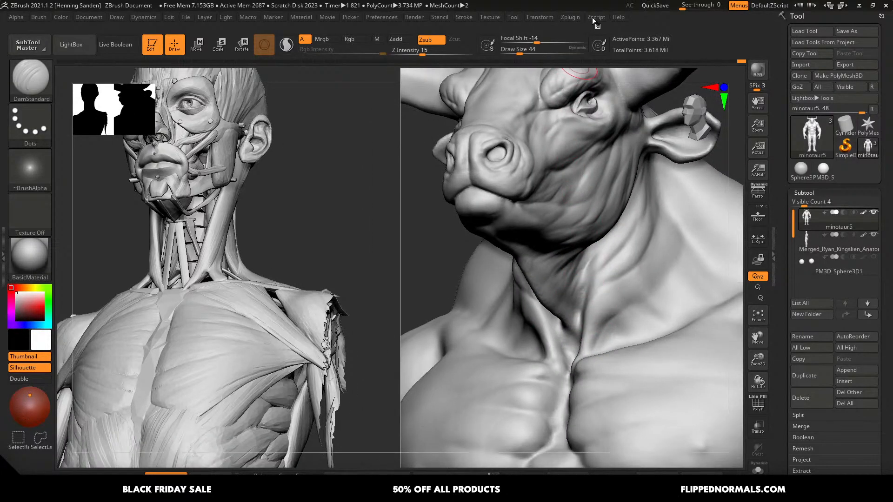
- Turn off the split screen, hide the anatomy figure, and set the DamStandard draw size to 39 at the neck
click(540, 17)
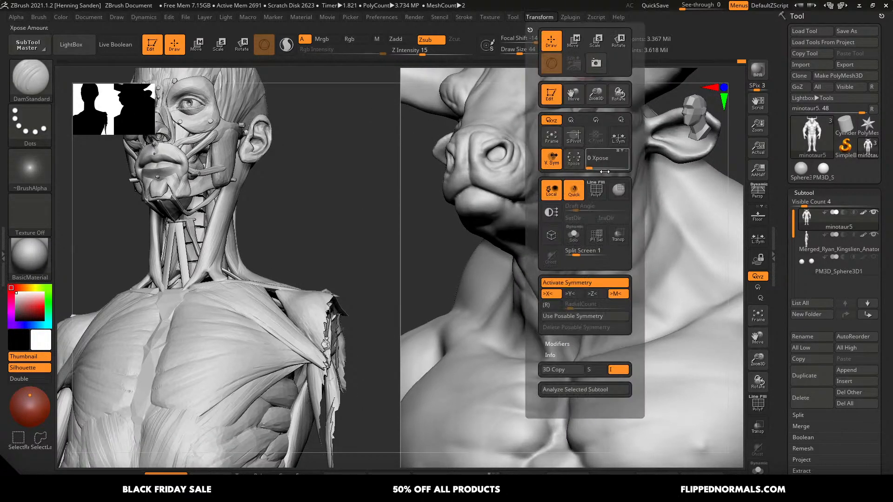
click(571, 252)
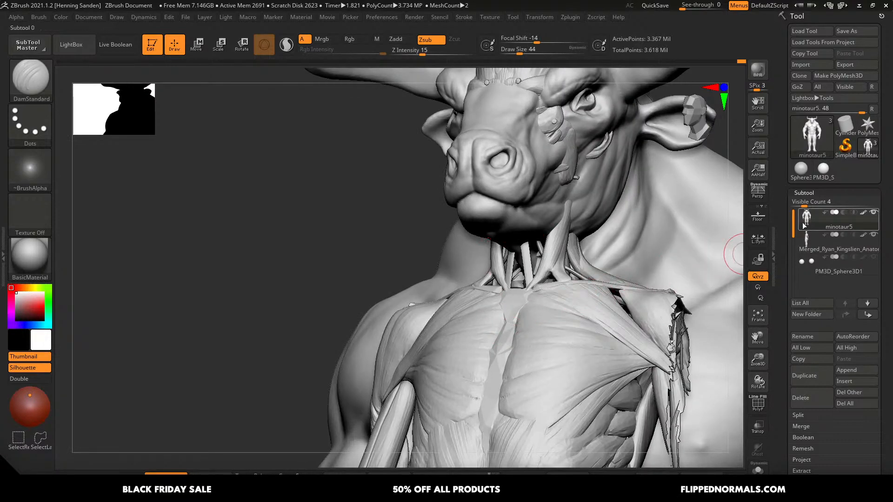
key(shift+s)
mouse_move(591, 253)
right_down()
mouse_move(602, 211)
mouse_move(604, 251)
right_up()
key(bracketleft)
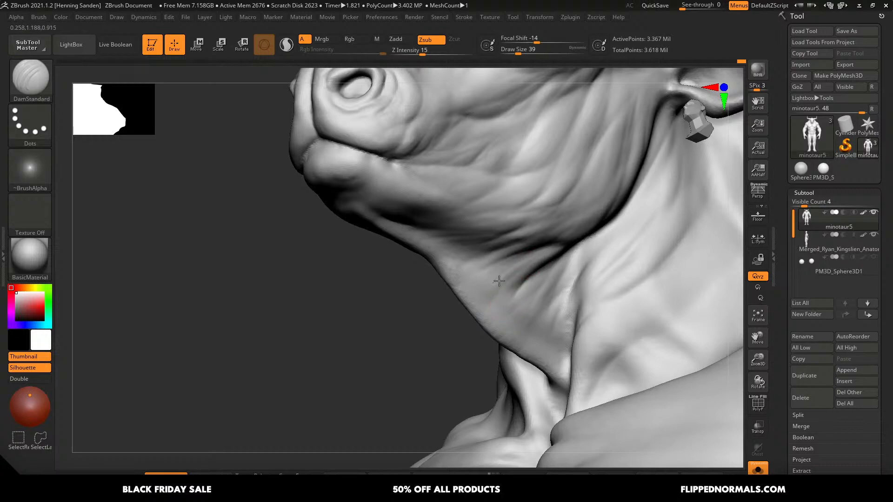
- Switch to the Move brush and adjust its draw size at the side of the minotaur's hip
ctrl+right_drag(488, 199, 547, 339)
key(f)
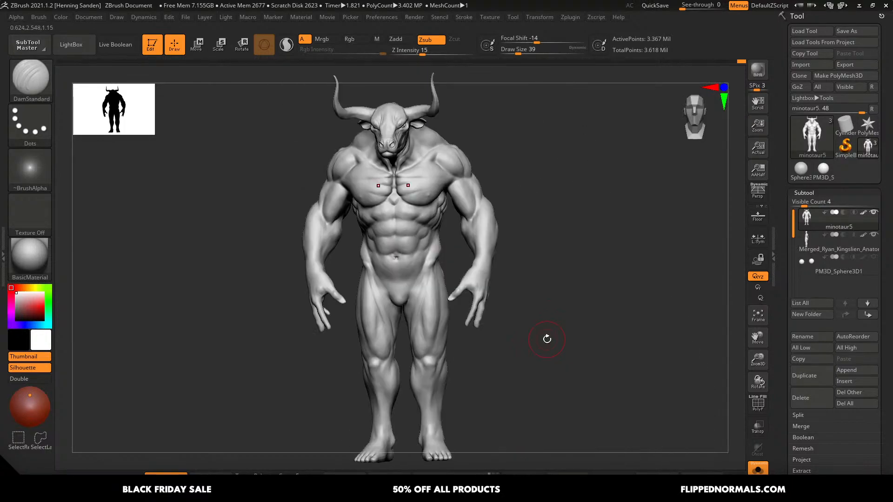
shift+right_drag(483, 291, 445, 284)
ctrl+right_drag(445, 283, 451, 224)
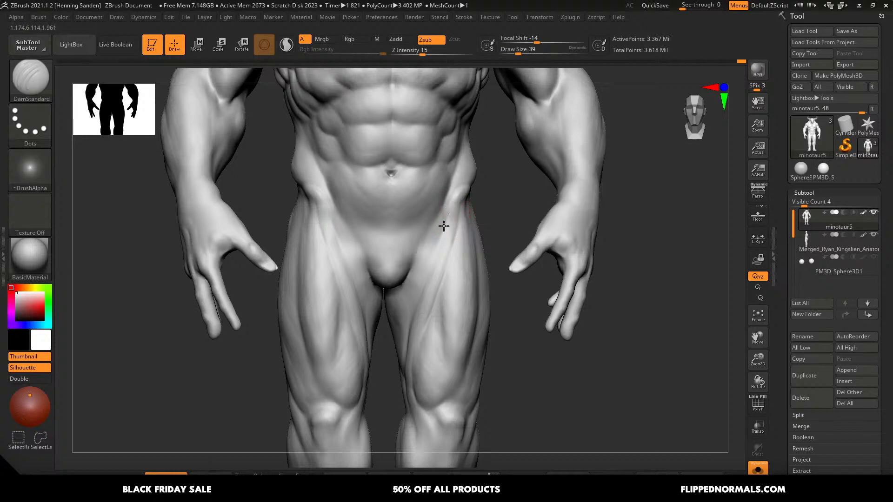
key(b)
key(m)
key(v)
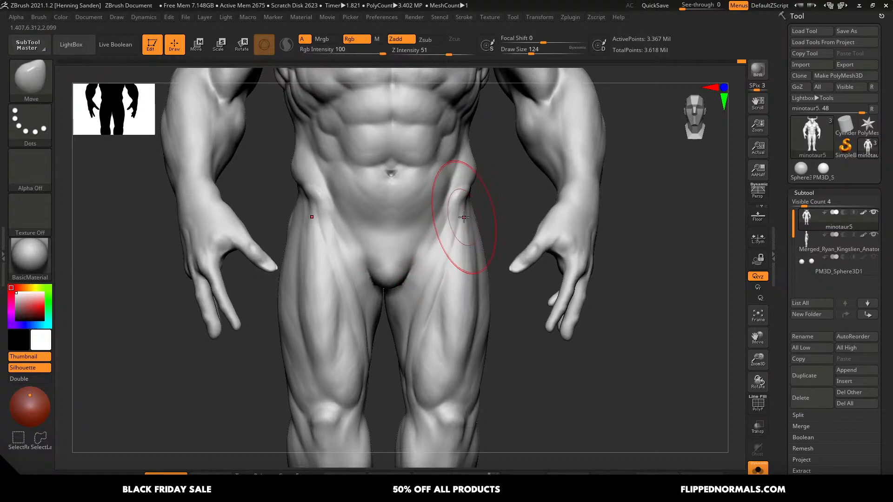
key(s)
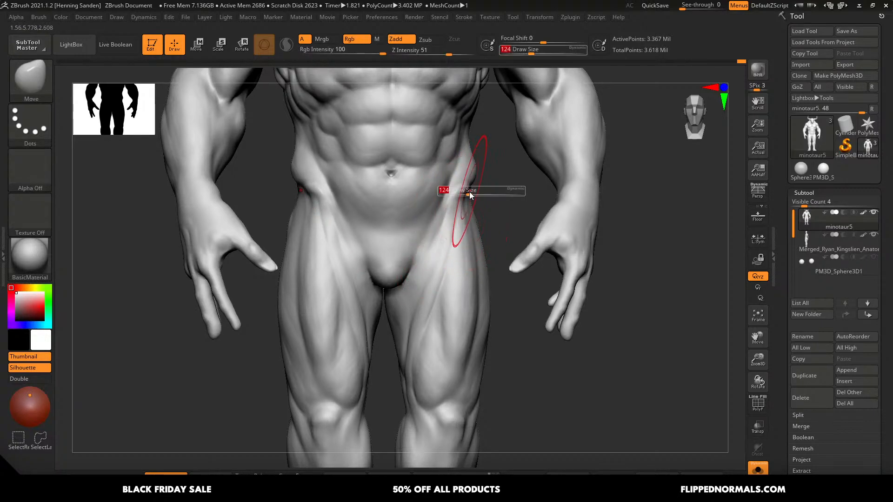
drag(468, 194, 466, 193)
- Adjust the minotaur's hips and upper thighs using the Move brush at draw sizes 145 and 163
mouse_move(466, 193)
right_down()
mouse_move(454, 184)
mouse_move(453, 198)
right_up()
ctrl+right_drag(454, 198, 430, 212)
key(s)
drag(436, 235, 441, 235)
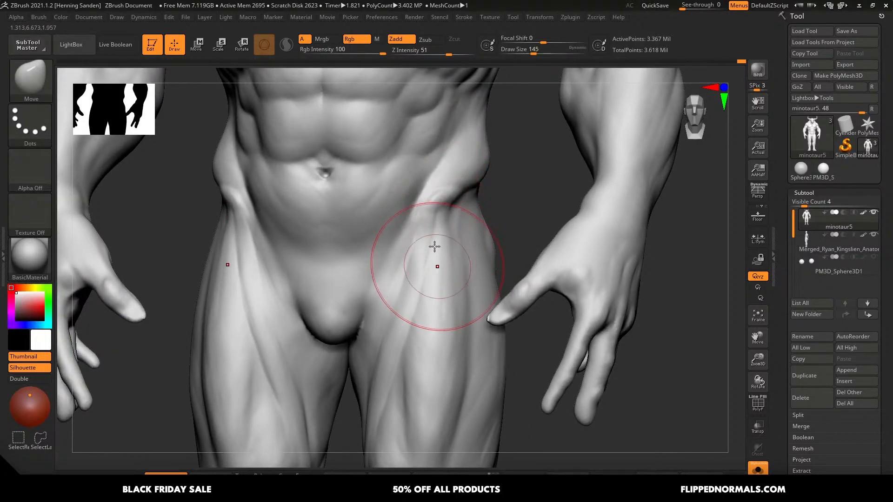
ctrl+right_drag(434, 246, 419, 331)
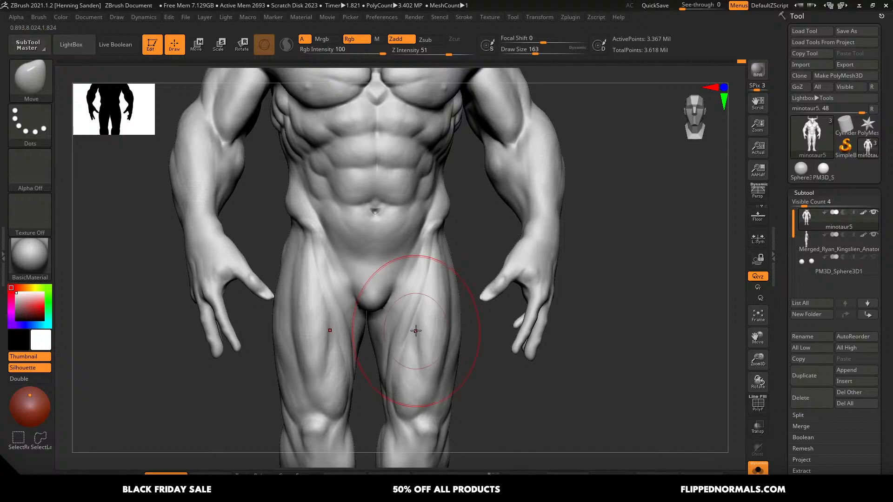
- Switch to the ClayBuildup brush at the front of the upper thigh and reduce its draw size to 116
key(b)
key(c)
key(b)
right_drag(403, 302, 420, 294)
mouse_move(426, 260)
alt+right_down()
mouse_move(428, 226)
mouse_move(437, 245)
alt+right_up()
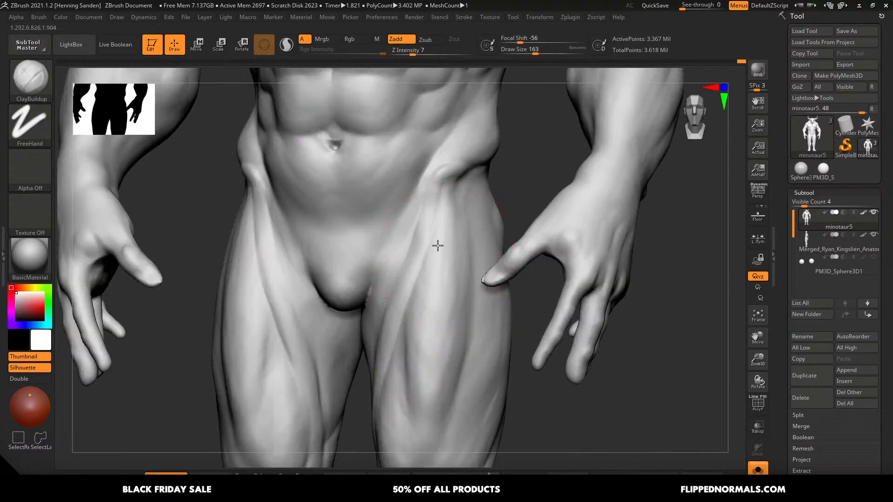
key(b)
key(m)
key(v)
key(b)
key(c)
key(b)
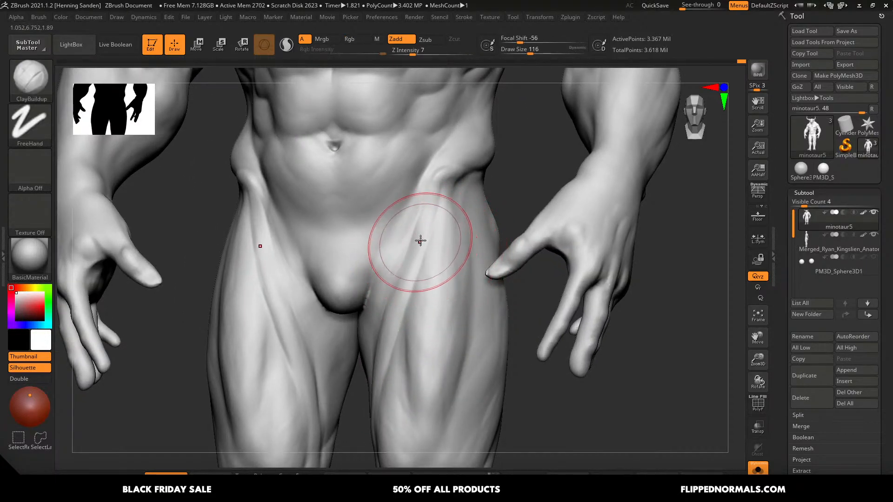
- Build up the front thigh muscles from hip to knee with ClayBuildup at draw size 44
right_drag(422, 219, 435, 207)
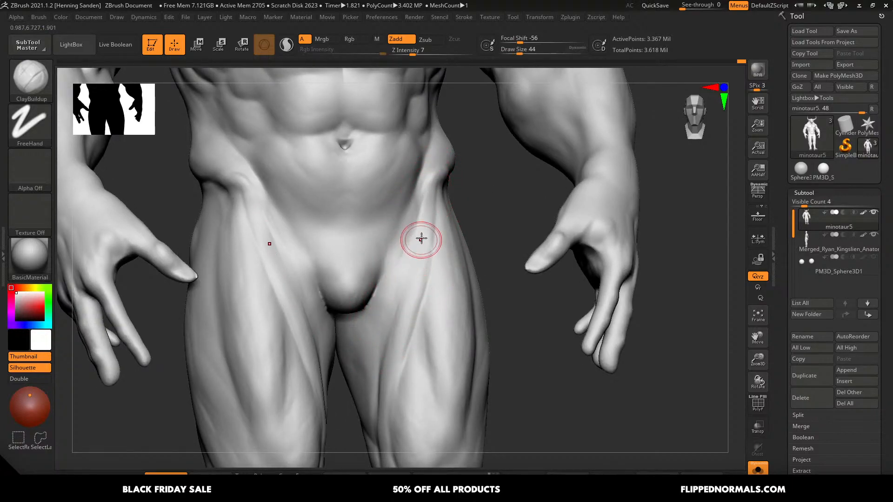
right_drag(400, 315, 370, 283)
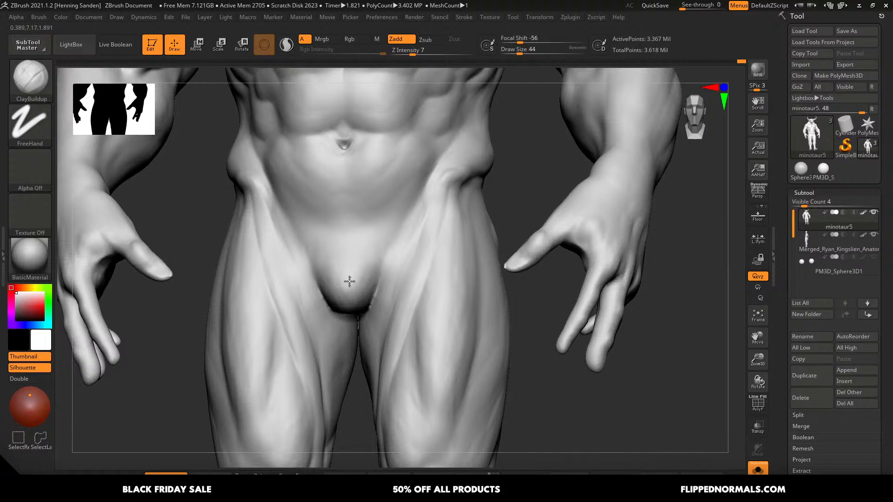
ctrl+right_drag(316, 145, 302, 107)
mouse_move(390, 308)
alt+right_down()
mouse_move(412, 285)
mouse_move(431, 305)
mouse_move(426, 255)
alt+right_up()
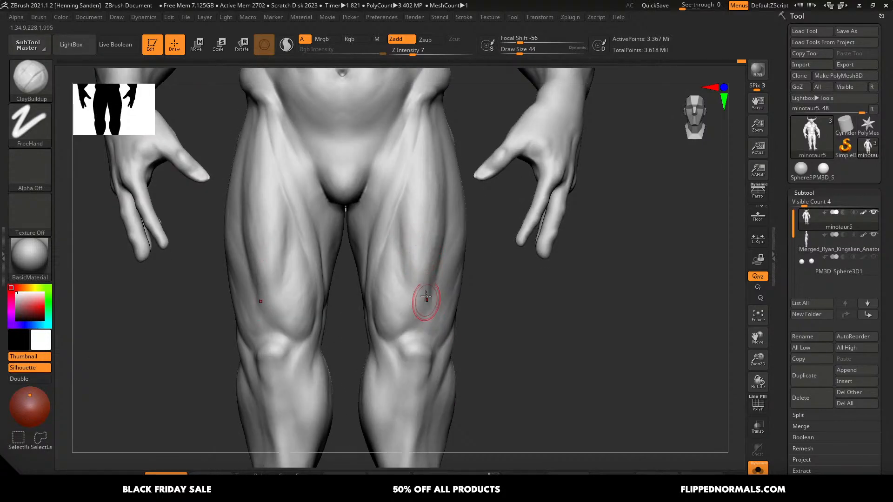
drag(414, 252, 423, 337)
- Load minotaur.ztl from the sclptnvm folder and place that earlier minotaur on the canvas beside the current full-figure sculpt
alt+right_drag(412, 277, 406, 261)
key(f)
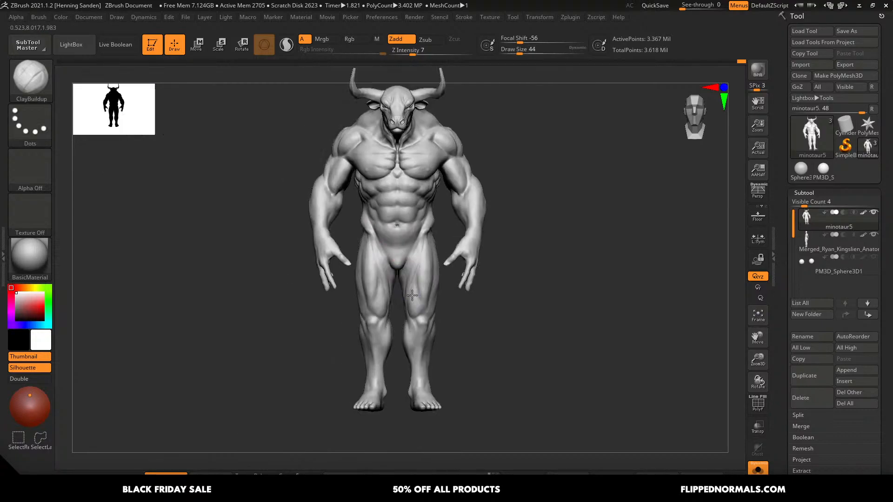
click(867, 125)
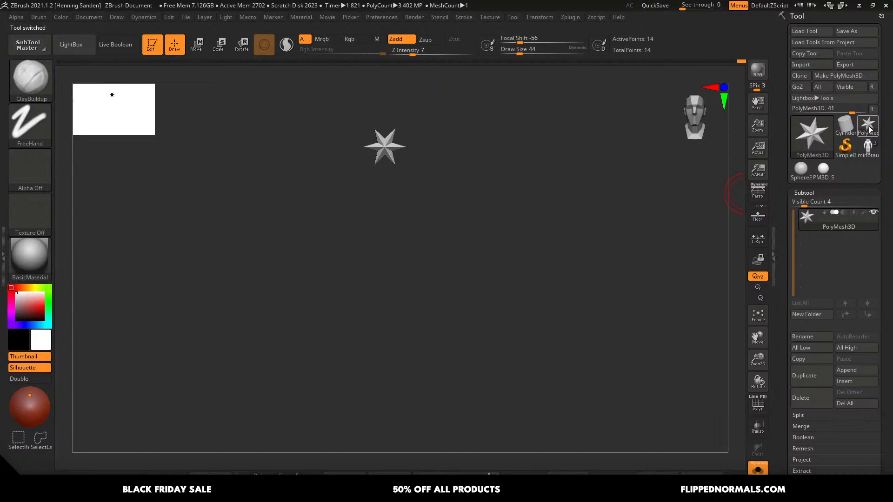
click(805, 30)
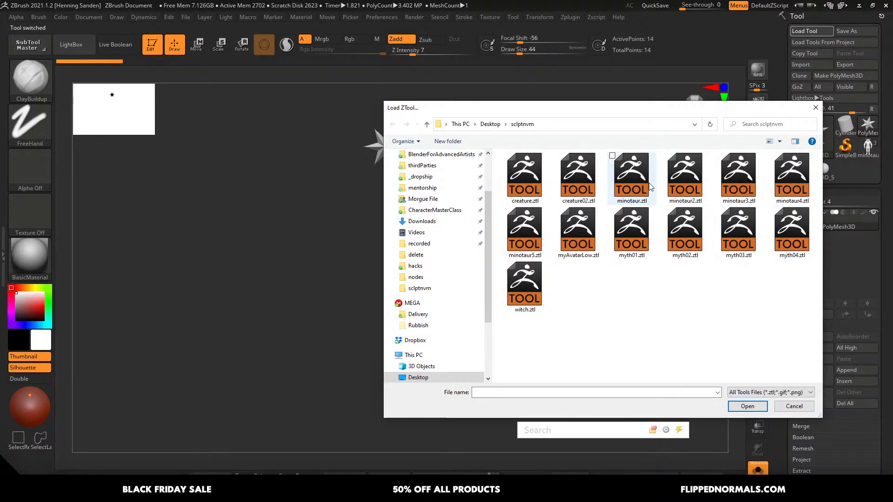
double_click(632, 176)
mouse_move(484, 283)
alt+mouse_down()
mouse_move(367, 294)
mouse_move(365, 303)
alt+mouse_up()
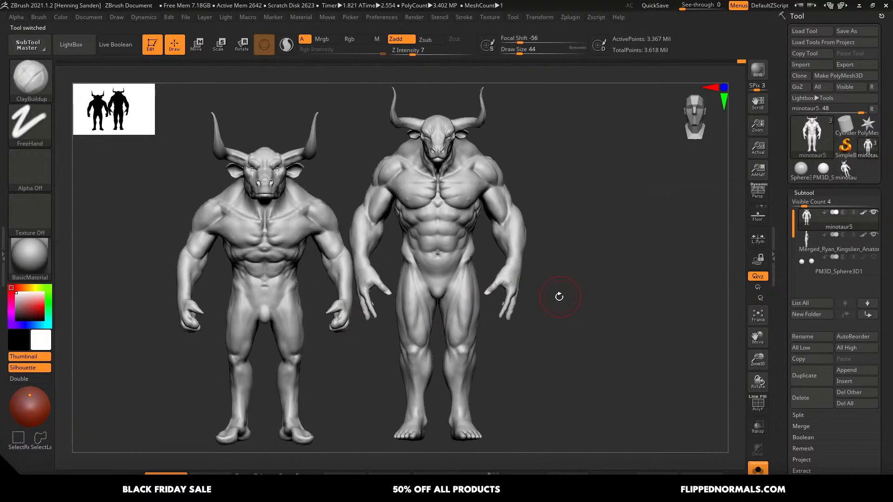
alt+drag(526, 296, 570, 302)
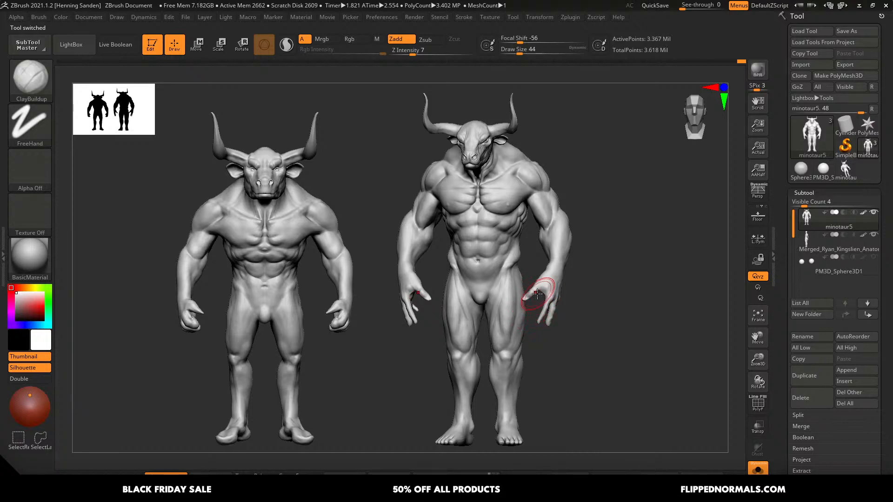
- Compare the current minotaur with the earlier version from the side and front, and clear the earlier one off the canvas
drag(532, 303, 378, 266)
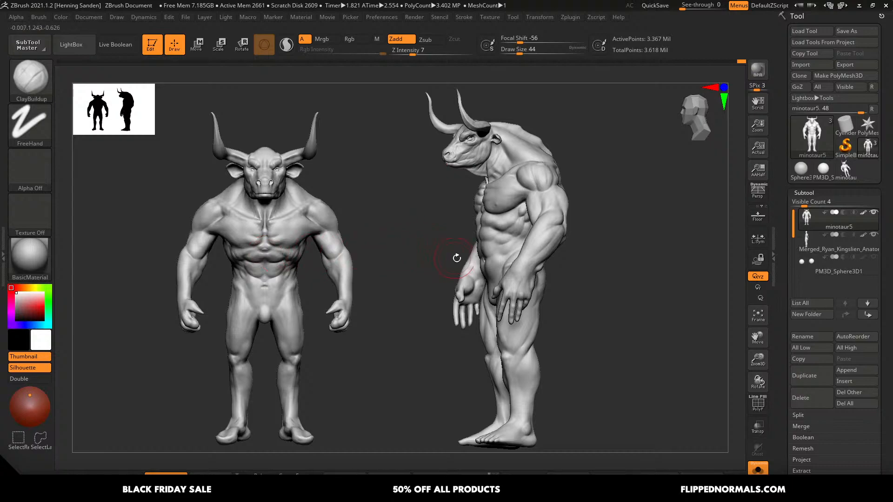
shift+drag(457, 258, 550, 261)
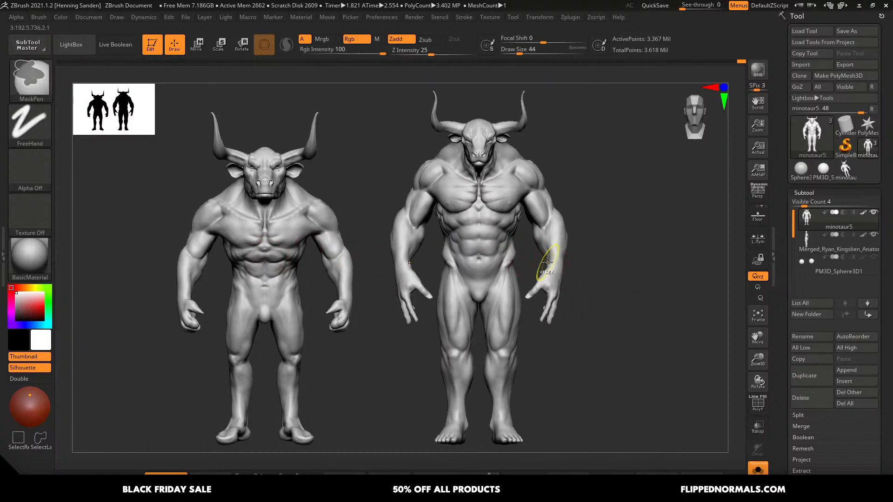
key(ctrl+n)
- Build up the middle and lower back muscles with ClayBuildup at draw size 56
right_drag(552, 234, 545, 171)
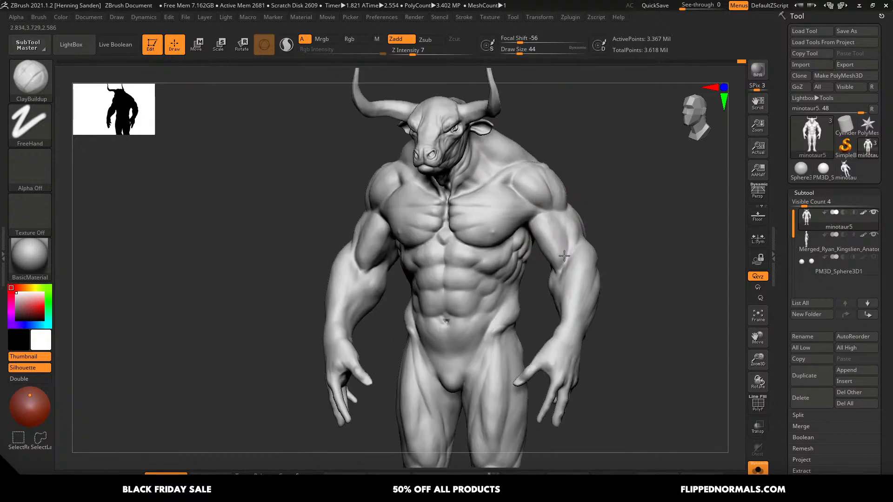
right_drag(564, 259, 526, 229)
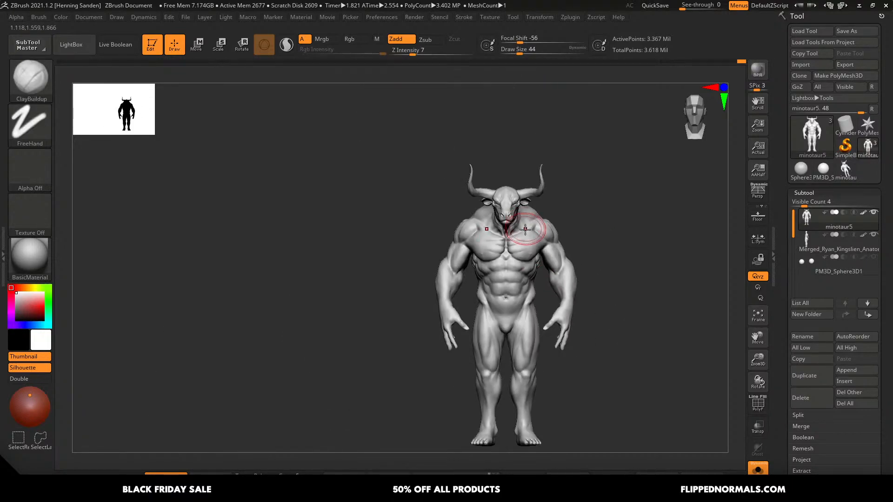
alt+right_drag(559, 295, 514, 267)
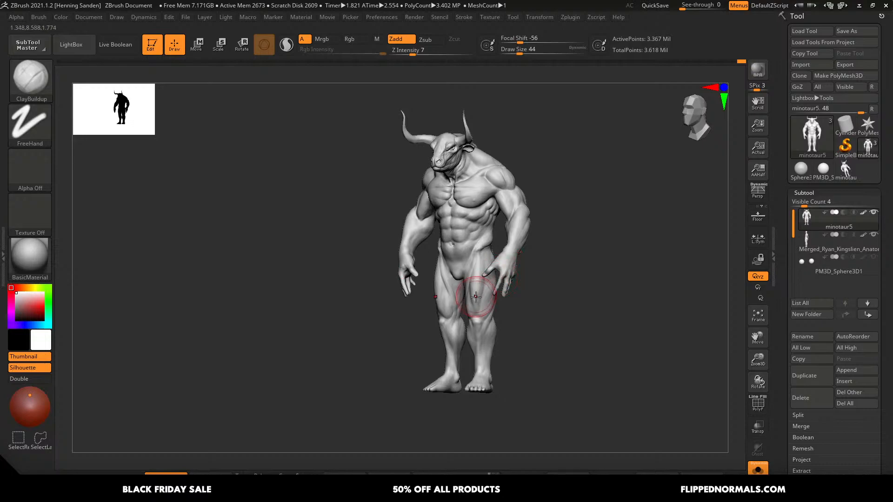
right_drag(476, 297, 546, 223)
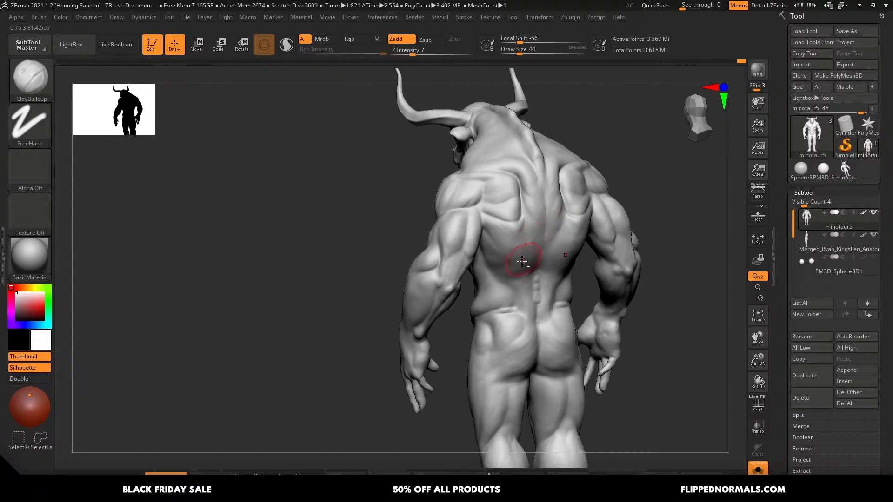
right_drag(523, 261, 501, 282)
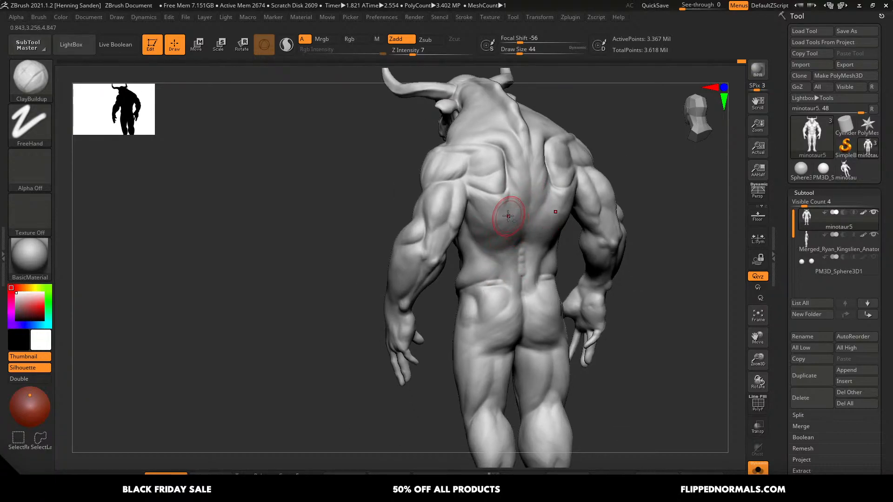
alt+right_drag(508, 215, 504, 234)
ctrl+right_drag(503, 234, 509, 217)
key(s)
key(s)
mouse_move(511, 223)
mouse_down()
mouse_move(517, 213)
mouse_move(493, 223)
mouse_up()
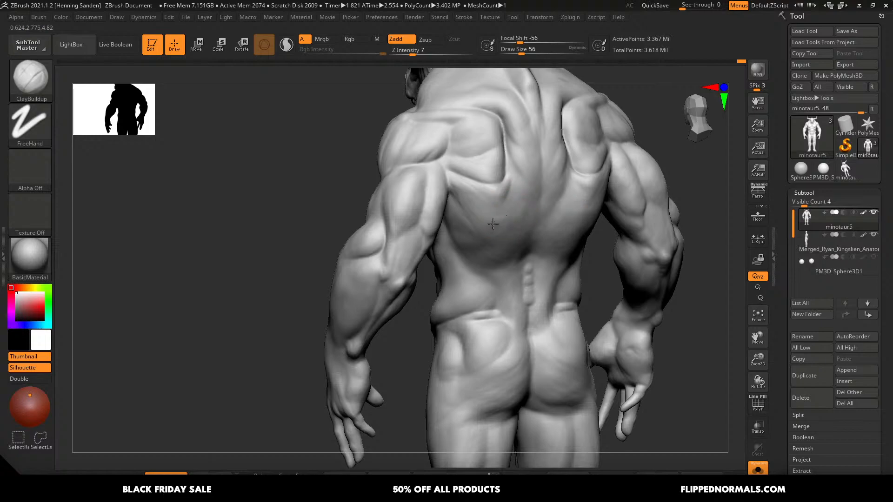
right_drag(505, 213, 512, 191)
drag(492, 214, 471, 220)
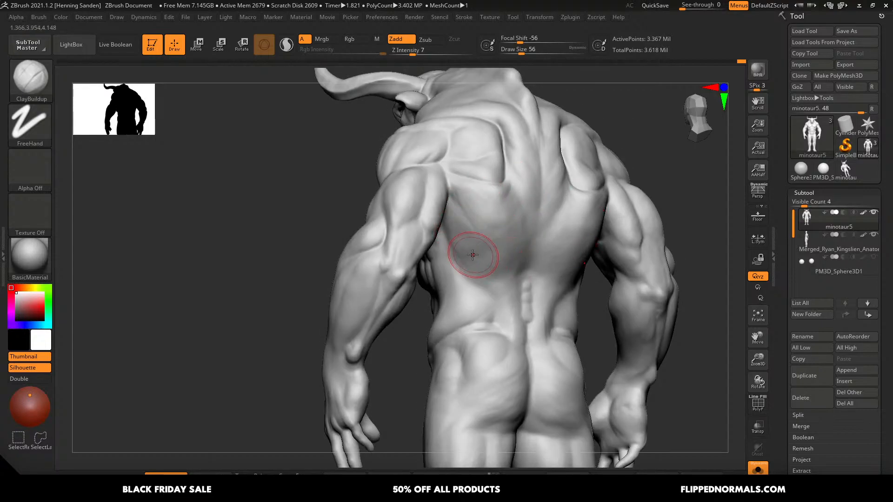
- Refine the back of the upper arm near the armpit with ClayBuildup at draw size 23
mouse_move(475, 266)
right_down()
mouse_move(465, 247)
mouse_move(425, 239)
right_up()
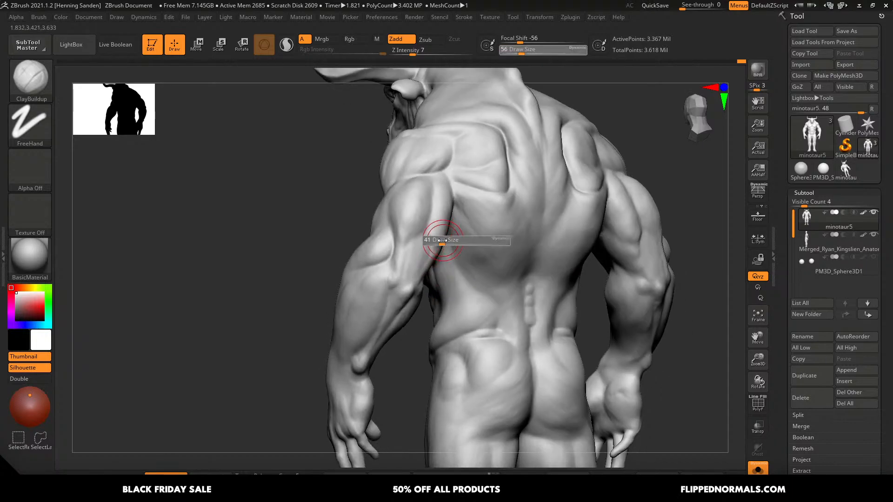
key(ctrl)
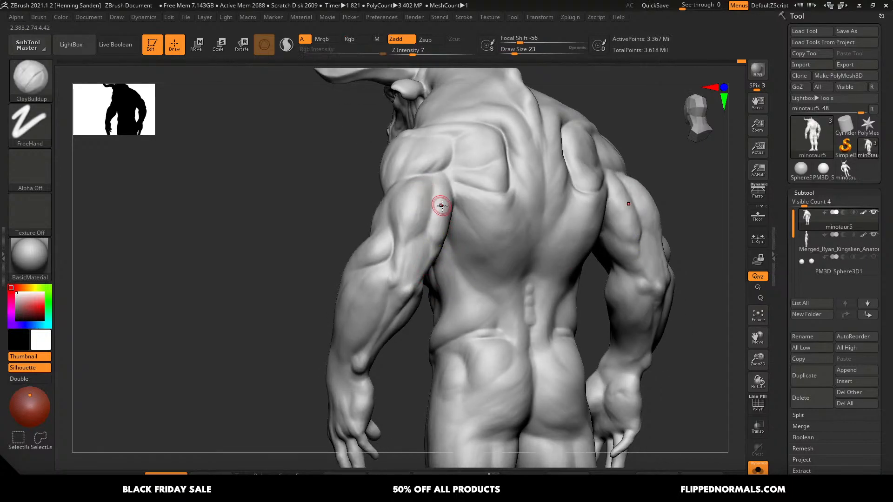
mouse_move(439, 203)
shift+right_down()
mouse_move(434, 189)
mouse_move(437, 233)
shift+right_up()
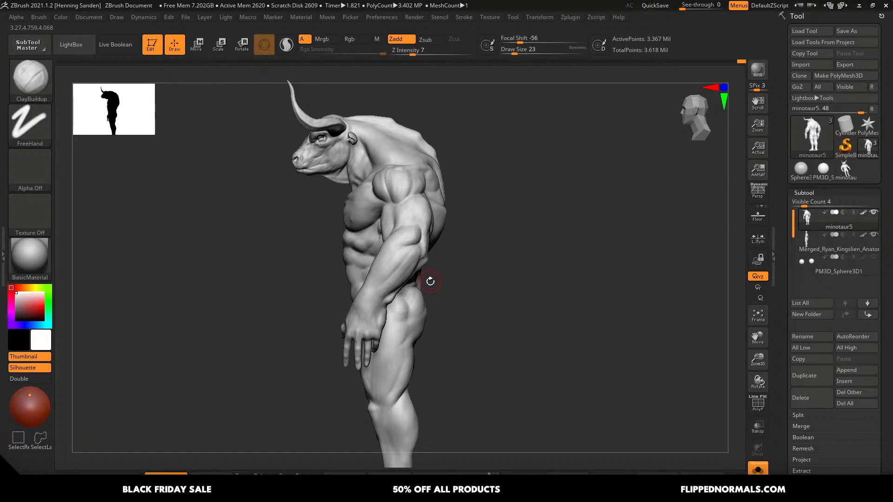
- Shape the lower edge of the pectoral with ClayBuildup at draw size 49
mouse_move(432, 275)
right_down()
mouse_move(476, 257)
mouse_move(455, 288)
mouse_move(454, 268)
mouse_move(494, 322)
mouse_move(491, 293)
right_up()
key(s)
drag(489, 280, 492, 280)
drag(505, 276, 418, 308)
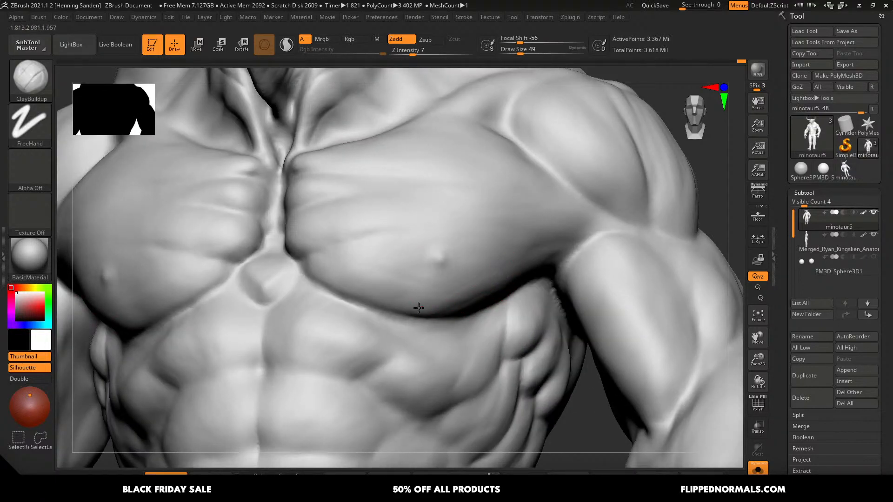
ctrl+right_drag(434, 296, 388, 299)
drag(389, 307, 355, 309)
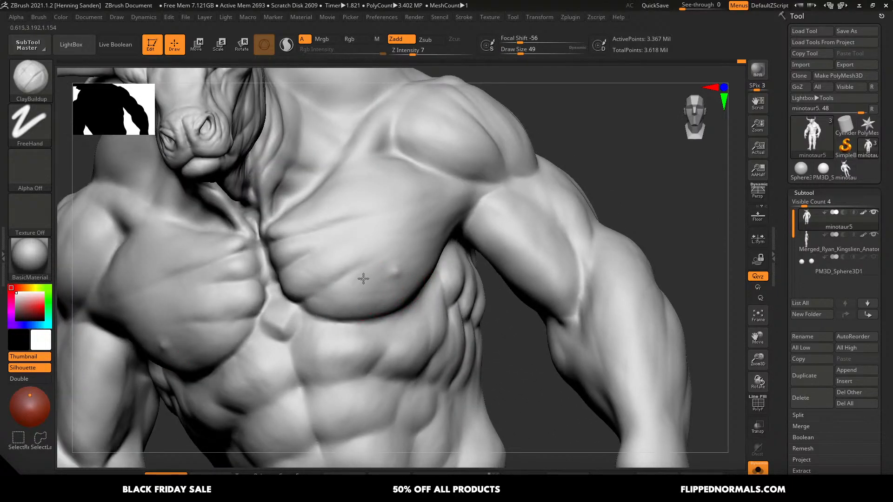
- Refine the pectoral's surface and its outer edge towards the armpit with the same ClayBuildup brush
right_drag(370, 284, 430, 239)
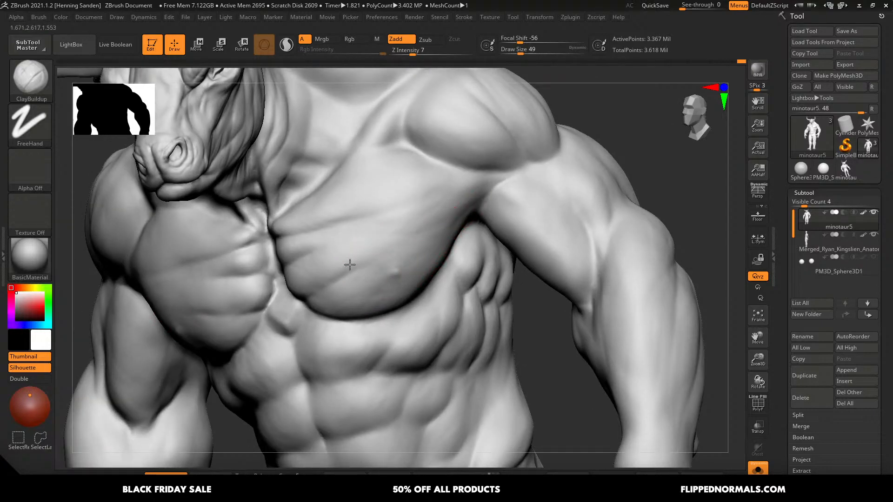
right_drag(418, 236, 429, 194)
right_drag(484, 195, 477, 219)
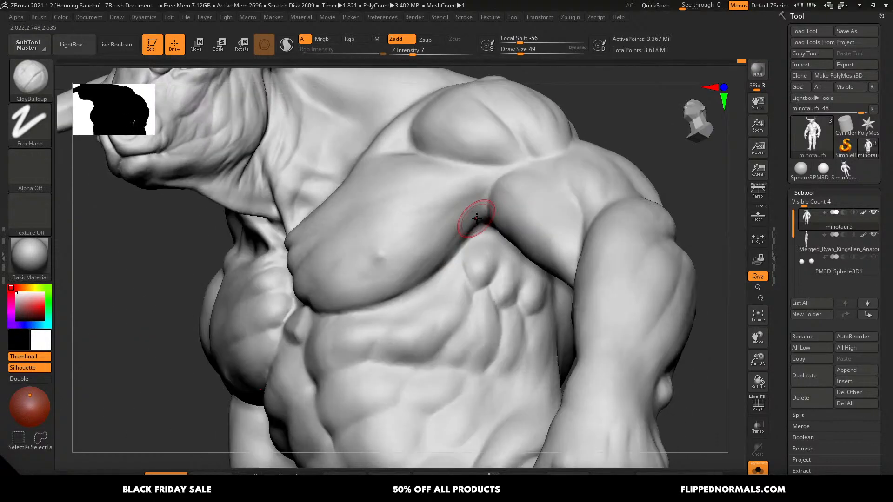
mouse_move(434, 260)
right_down()
mouse_move(396, 210)
mouse_move(379, 229)
mouse_move(425, 241)
right_up()
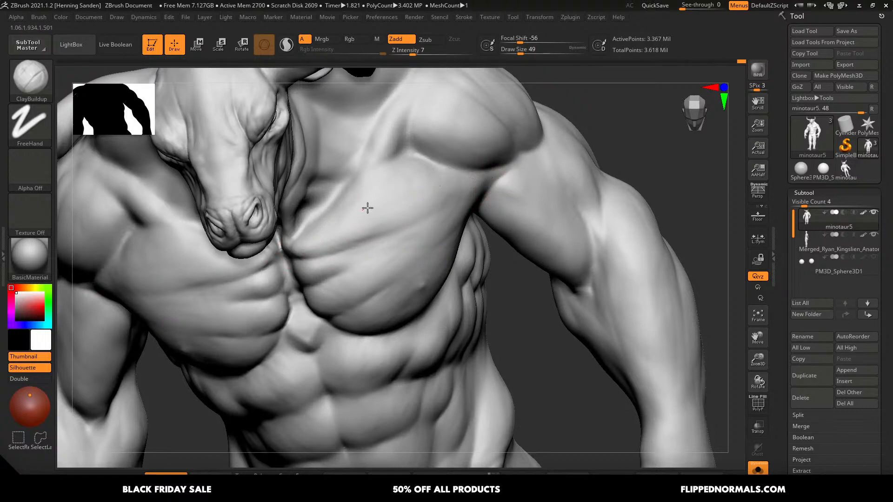
mouse_move(430, 166)
right_down()
mouse_move(456, 183)
mouse_move(407, 179)
right_up()
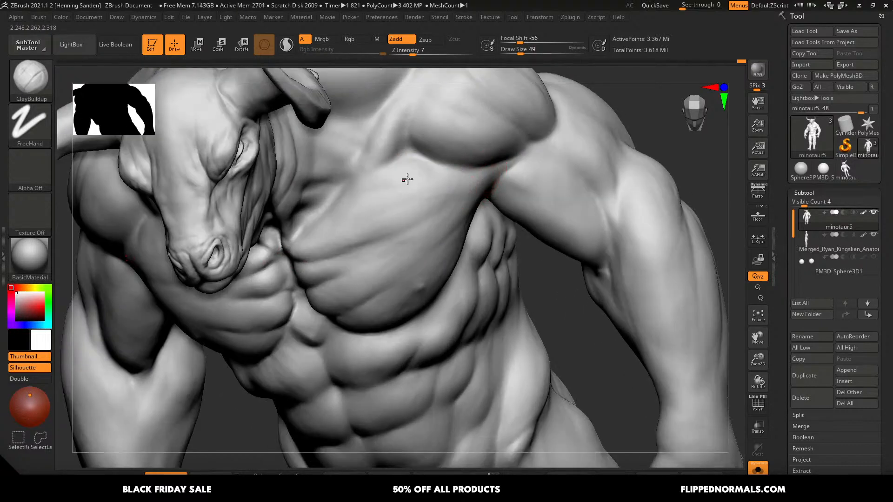
- Refine the junction of pectoral and shoulder and the inner chest fibres with ClayBuildup at draw size 35
key([)
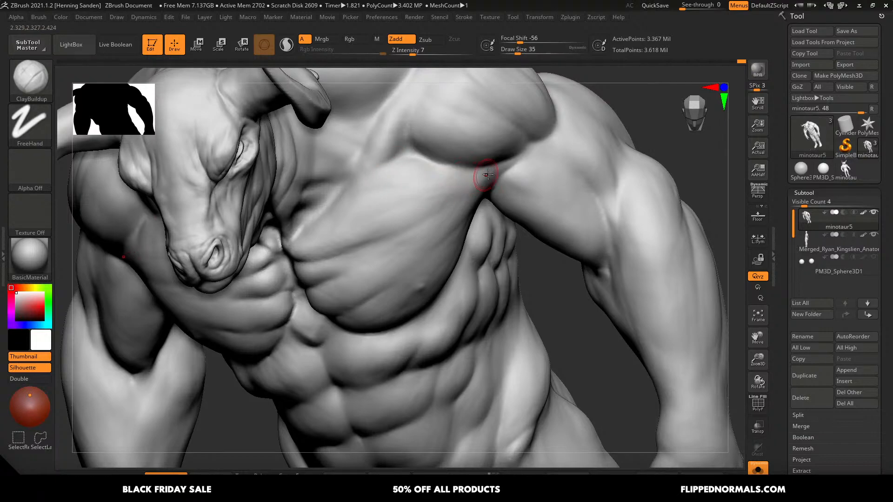
right_drag(442, 199, 508, 173)
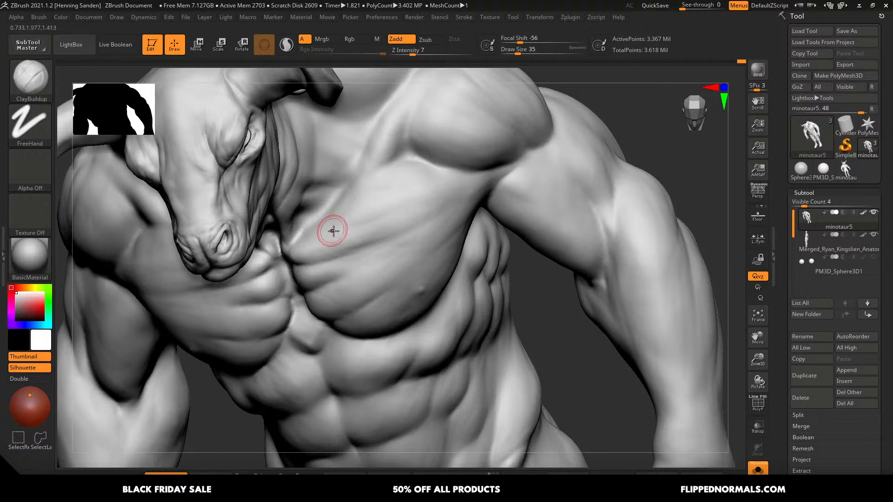
mouse_move(333, 231)
right_down()
mouse_move(295, 243)
mouse_move(355, 251)
mouse_move(371, 266)
mouse_move(344, 249)
right_up()
mouse_move(294, 276)
alt+right_down()
mouse_move(399, 239)
mouse_move(378, 265)
alt+right_up()
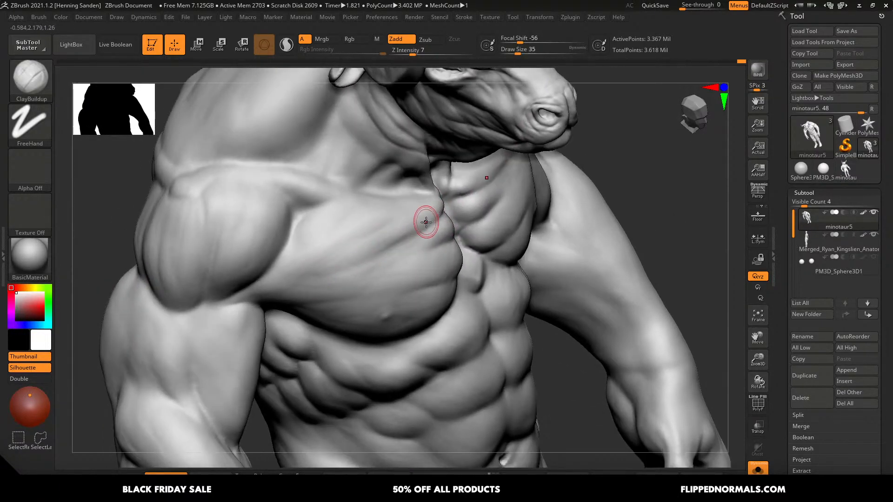
- Work on the upper pectoral fibres at draw size 25 and enlarge ClayBuildup to draw size 59 below the collarbone
key(bracketleft)
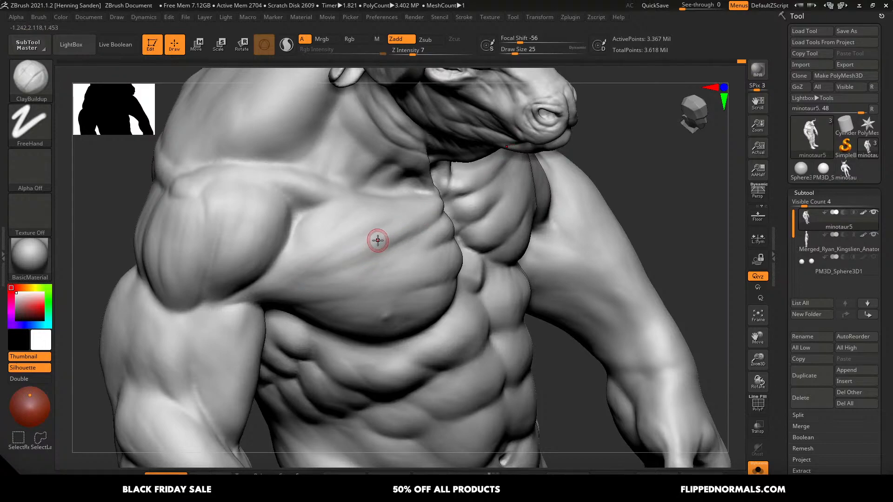
right_drag(381, 227, 351, 216)
key(s)
drag(329, 203, 337, 203)
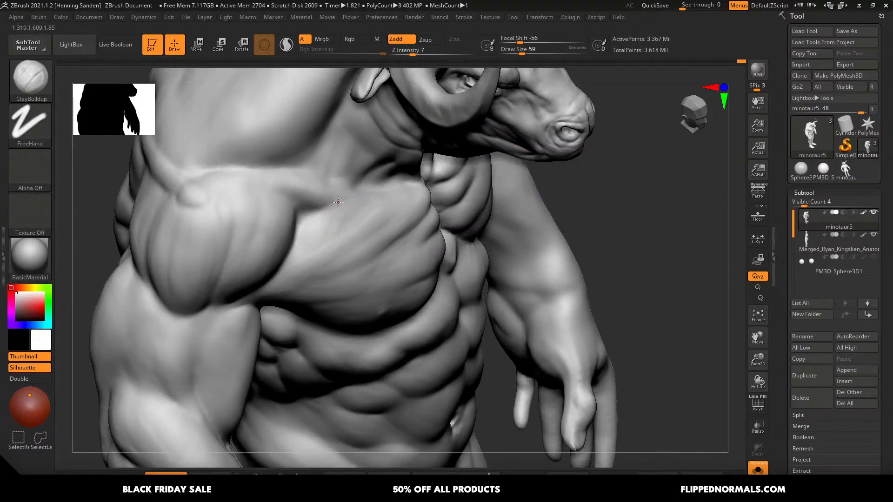
- Refine the junction of pectoral and front shoulder with ClayBuildup at draw size 51
right_drag(317, 229, 295, 273)
key(s)
drag(301, 230, 297, 231)
right_drag(311, 225, 296, 216)
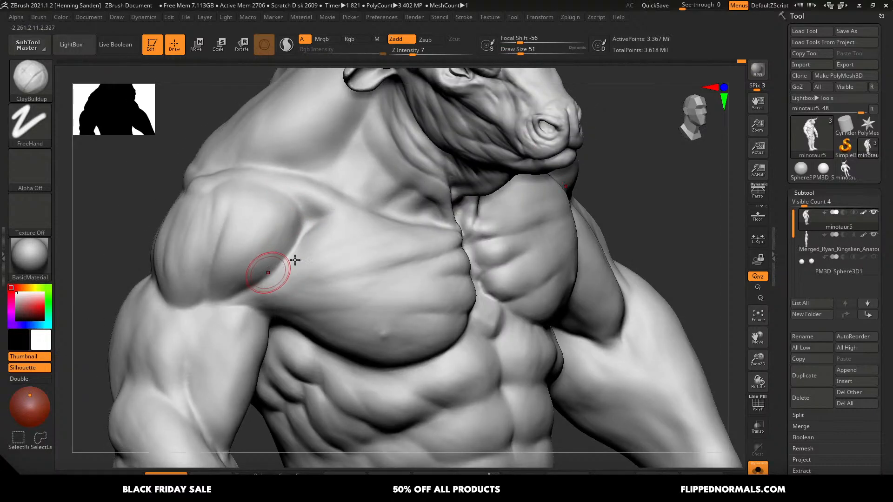
right_drag(293, 259, 350, 185)
right_drag(270, 270, 313, 201)
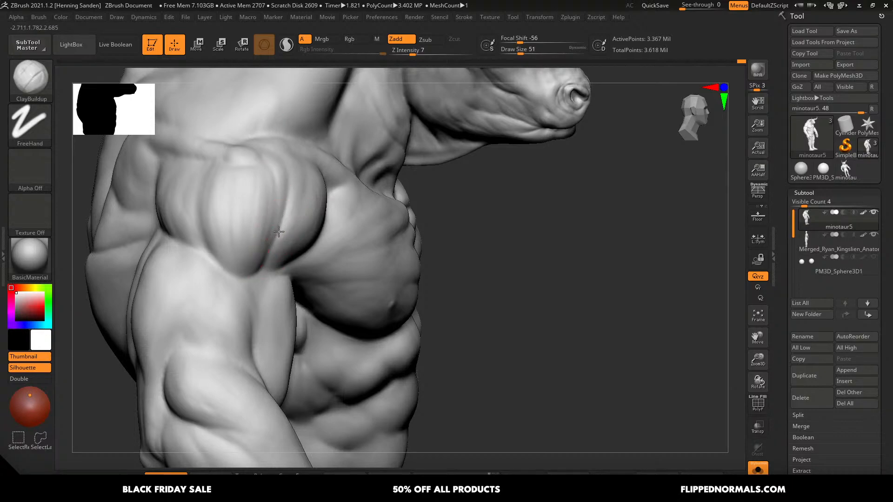
- Build up the lower fibres of the front deltoid with ClayBuildup at draw size 80
key(bracketright)
key(bracketright)
key(bracketright)
drag(279, 231, 268, 264)
drag(274, 210, 270, 231)
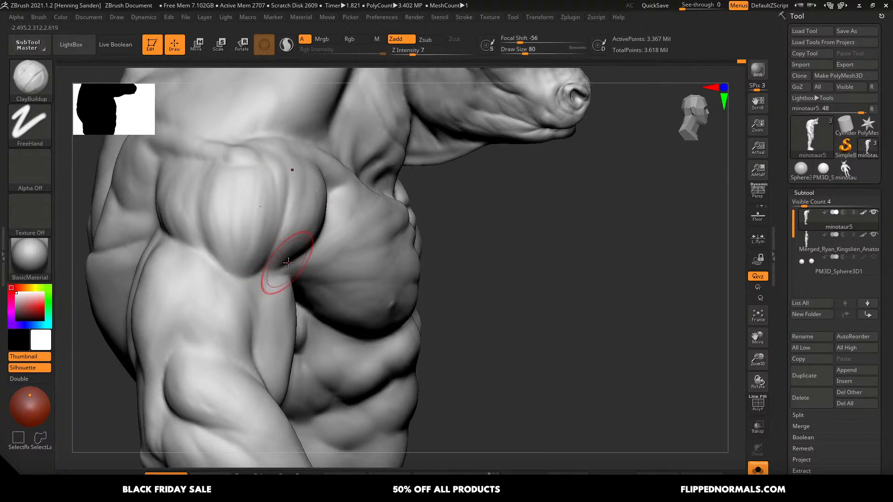
- Shape the outer upper arm between the deltoid and the elbow with ClayBuildup at draw size 49
ctrl+right_drag(288, 263, 282, 207)
right_drag(525, 251, 403, 279)
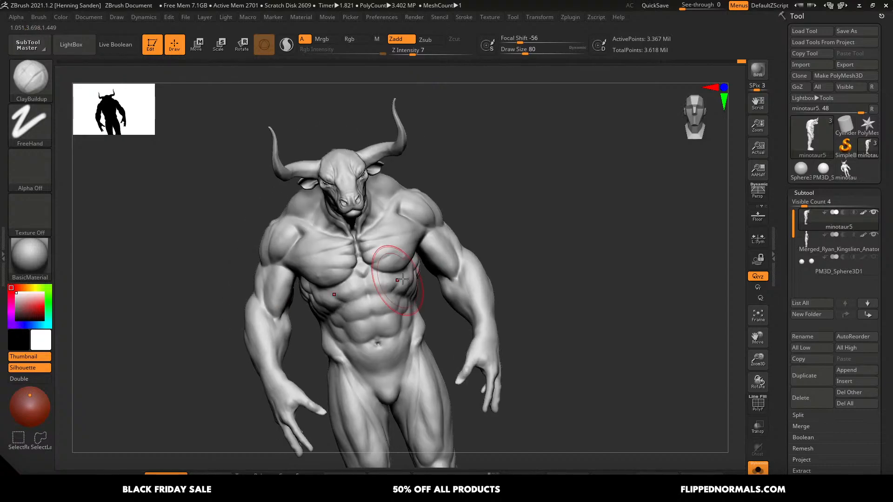
right_drag(469, 285, 420, 259)
ctrl+right_drag(488, 260, 511, 322)
right_drag(511, 279, 479, 321)
key(bracketleft)
key(bracketleft)
key(bracketleft)
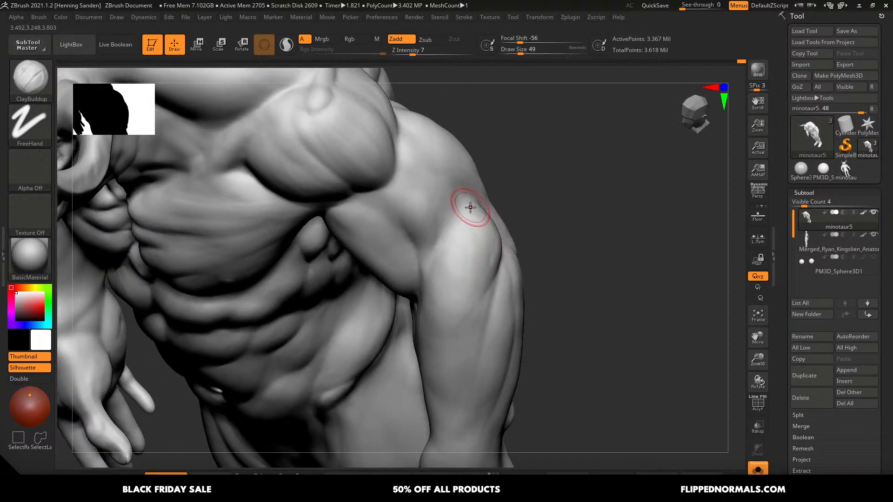
mouse_move(470, 207)
right_down()
mouse_move(477, 202)
mouse_move(456, 200)
right_up()
drag(449, 200, 481, 243)
mouse_move(482, 243)
right_down()
mouse_move(467, 211)
mouse_move(430, 205)
mouse_move(344, 234)
right_up()
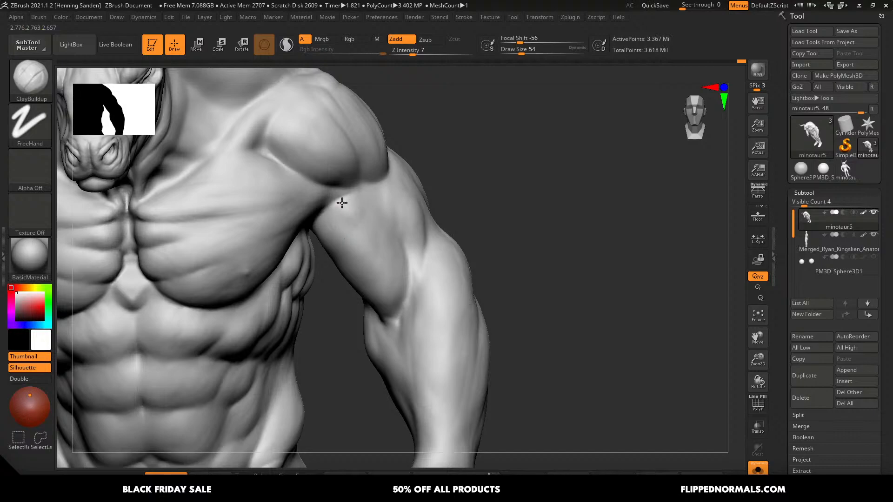
- Adjust the lower end of the biceps at the elbow crease with the Move brush
key(bracketright)
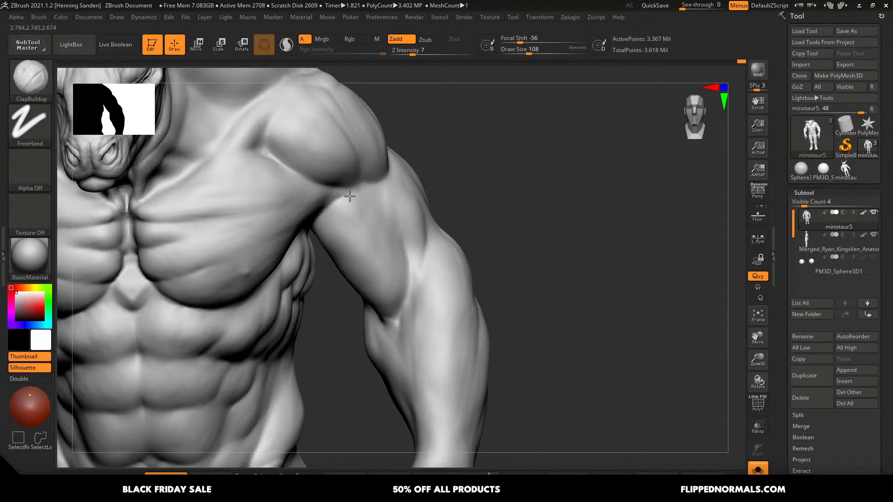
right_drag(380, 239, 393, 231)
right_drag(412, 296, 395, 309)
key(b)
key(m)
key(v)
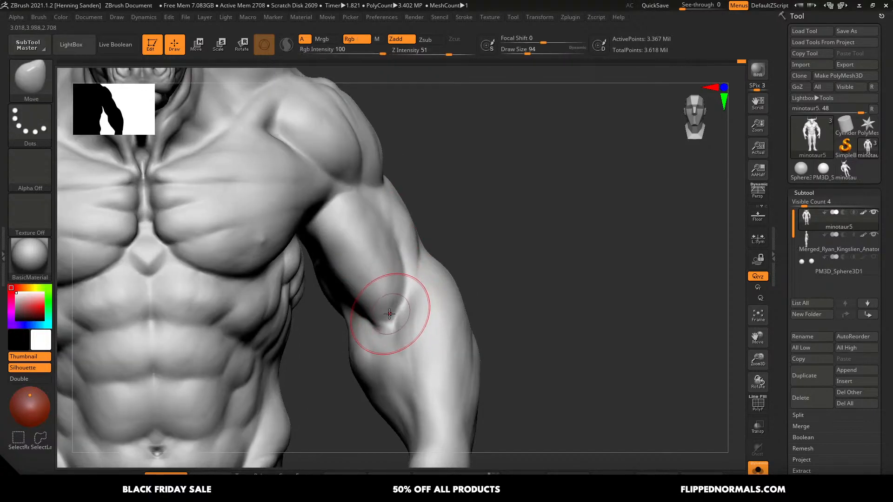
key(bracketright)
drag(391, 325, 388, 330)
right_drag(390, 324, 399, 287)
key(bracketleft)
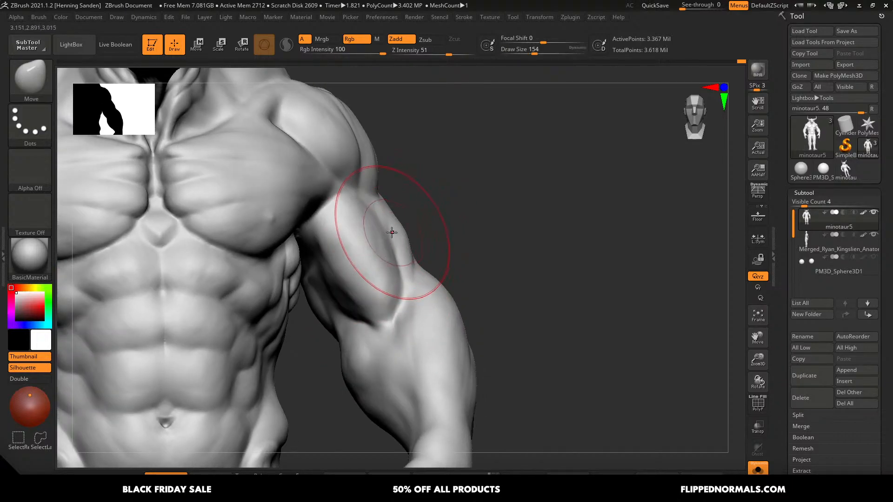
- Reshape the inner side of the upper arm beside the ribs with the Move brush at draw size 108
mouse_move(387, 247)
right_down()
mouse_move(358, 274)
mouse_move(368, 306)
mouse_move(342, 303)
mouse_move(396, 372)
mouse_move(330, 325)
mouse_move(349, 344)
mouse_move(339, 360)
mouse_move(344, 291)
right_up()
key(s)
drag(345, 285, 340, 285)
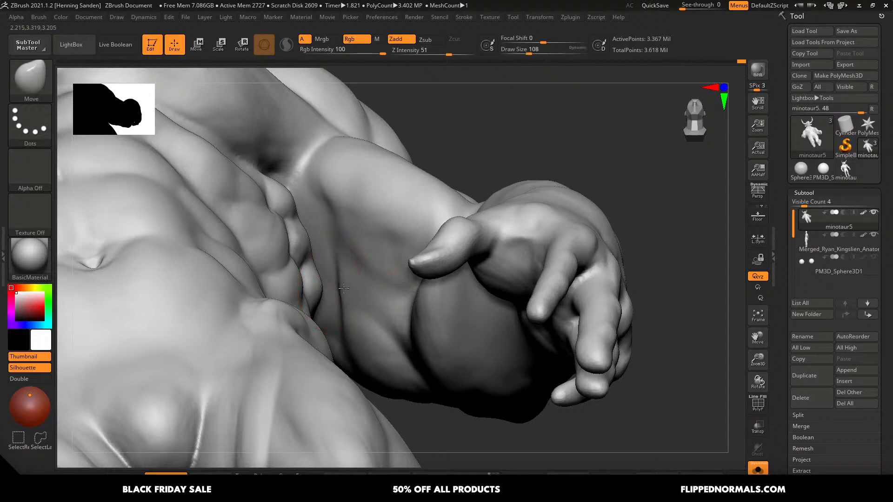
- Sculpt the inner upper arm below the armpit with ClayBuildup at draw sizes 116 and 101
key(b)
key(c)
key(b)
key(s)
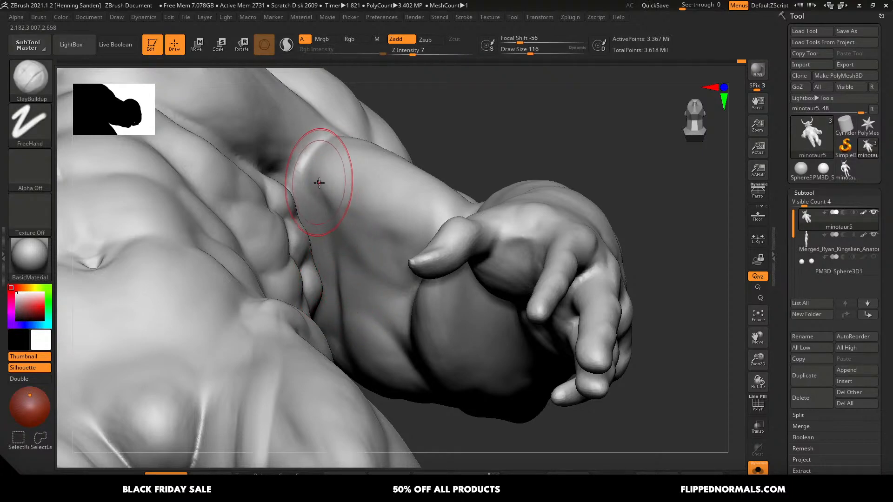
right_drag(340, 280, 338, 266)
key(s)
drag(338, 267, 336, 266)
right_drag(336, 267, 340, 282)
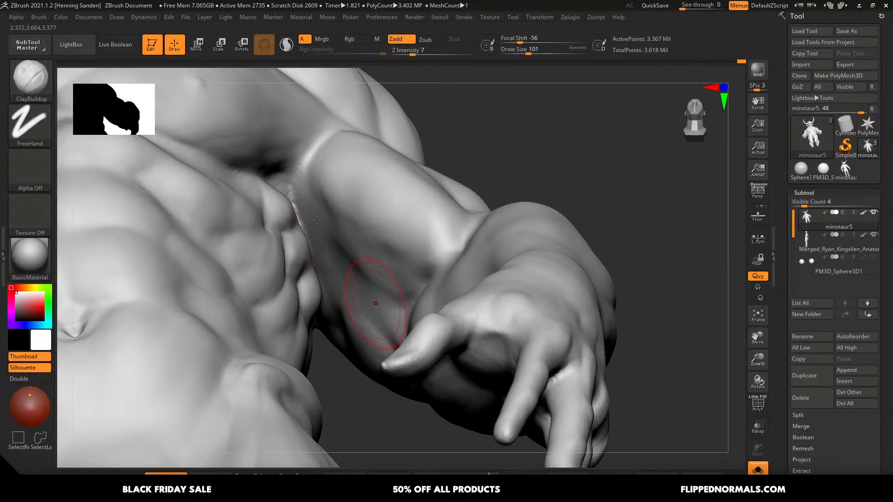
- Refine the lower end of the sternum between the pectorals with ClayBuildup at draw size 62
ctrl+right_drag(316, 220, 303, 188)
right_drag(358, 273, 434, 325)
mouse_move(337, 315)
right_down()
mouse_move(394, 295)
mouse_move(631, 257)
right_up()
ctrl+right_drag(403, 217, 389, 298)
key(s)
mouse_move(385, 220)
mouse_down()
mouse_move(363, 231)
mouse_move(360, 219)
mouse_up()
right_drag(351, 228, 362, 228)
drag(356, 227, 335, 232)
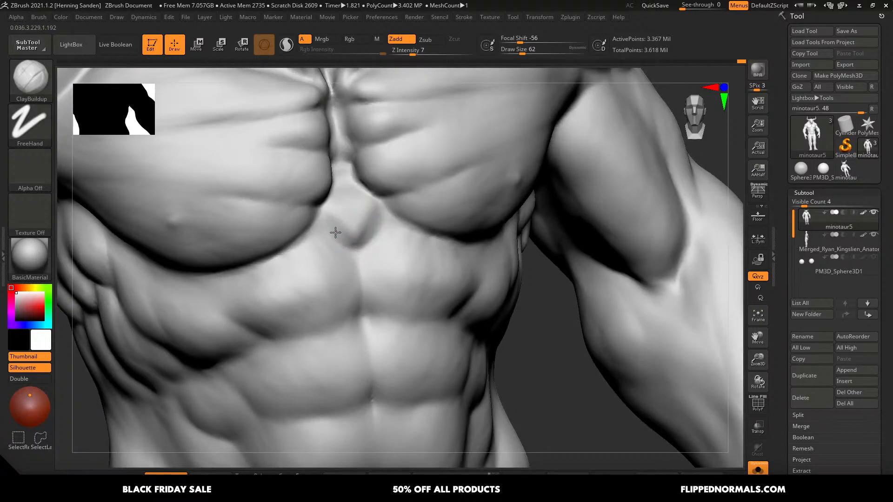
alt+right_drag(305, 195, 379, 233)
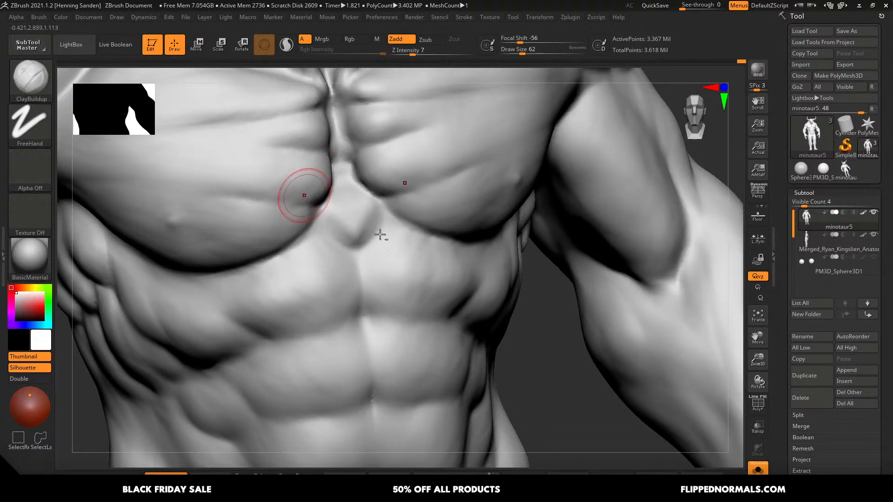
- Fill out the pectoral's surface and its upper part below the collarbone with ClayBuildup at draw size 80
key(s)
drag(372, 253, 376, 253)
right_drag(341, 262, 394, 259)
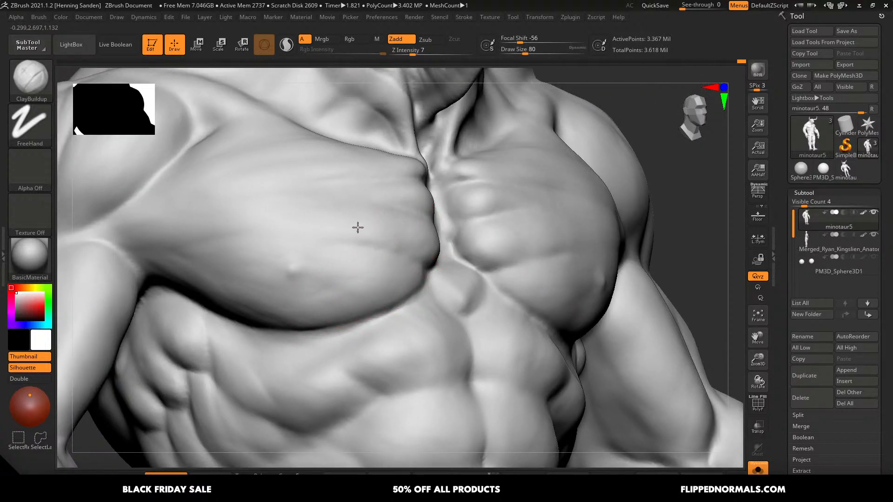
right_drag(357, 227, 347, 180)
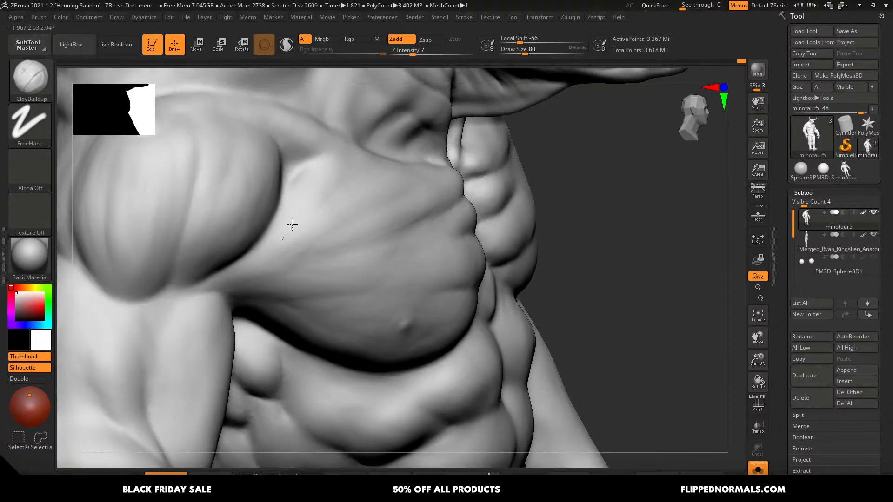
right_drag(292, 225, 293, 205)
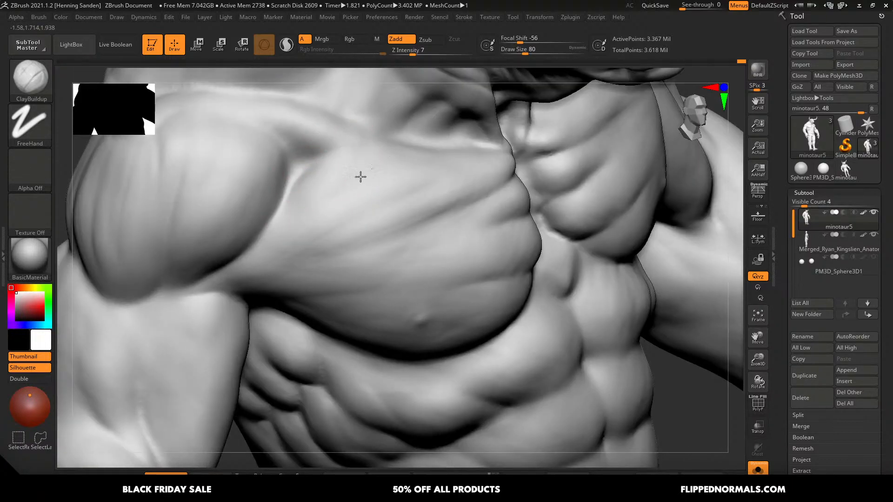
drag(360, 176, 381, 179)
- Shape the pectoral fibres running towards the sternum with ClayBuildup at draw sizes 65 and 59
right_drag(423, 193, 467, 185)
key(s)
mouse_move(466, 186)
mouse_down()
mouse_move(456, 206)
mouse_move(397, 233)
mouse_up()
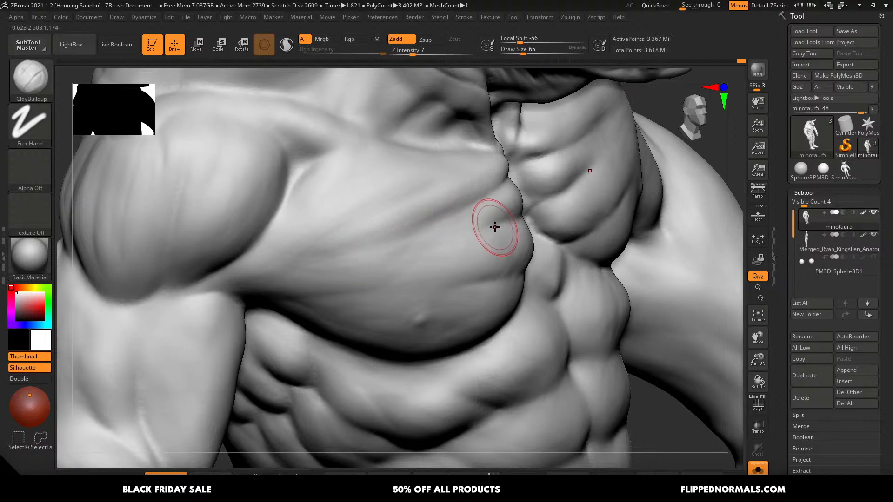
right_drag(487, 224, 476, 225)
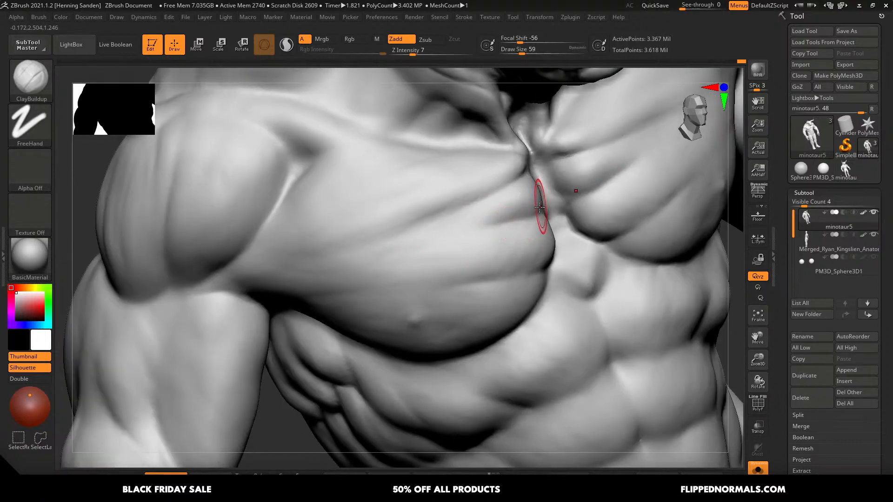
- Define the inner ends of the pectoral fibres along the sternum with ClayBuildup at draw size 44
right_drag(539, 207, 534, 214)
key(s)
drag(539, 214, 535, 215)
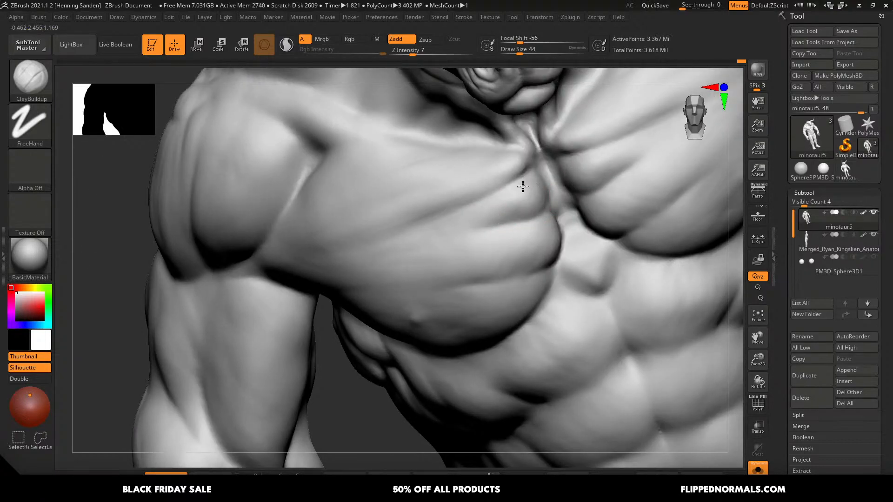
right_drag(463, 202, 504, 209)
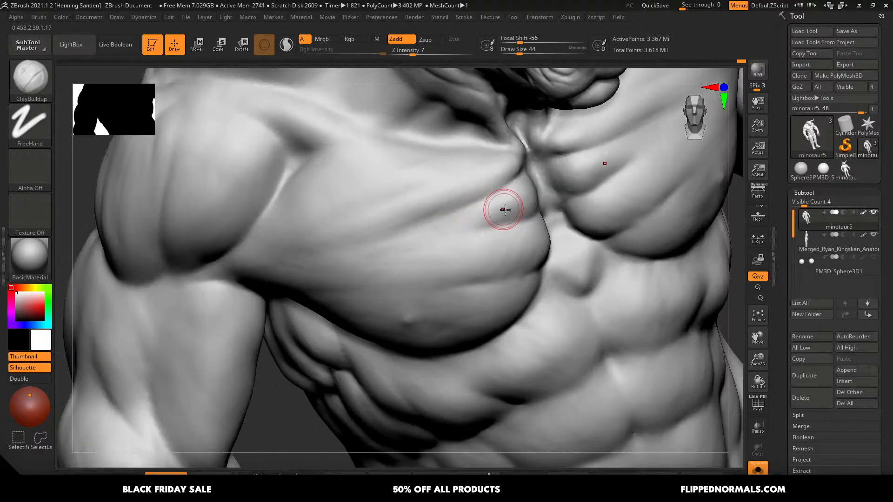
- Sculpt the nipple on the lower pectoral with ClayBuildup at draw sizes 20 and 17
mouse_move(512, 243)
right_down()
mouse_move(554, 239)
mouse_move(531, 235)
mouse_move(469, 279)
mouse_move(523, 299)
mouse_move(448, 269)
mouse_move(487, 297)
right_up()
key(s)
mouse_move(486, 261)
right_down()
mouse_move(493, 266)
mouse_move(479, 254)
mouse_move(438, 280)
right_up()
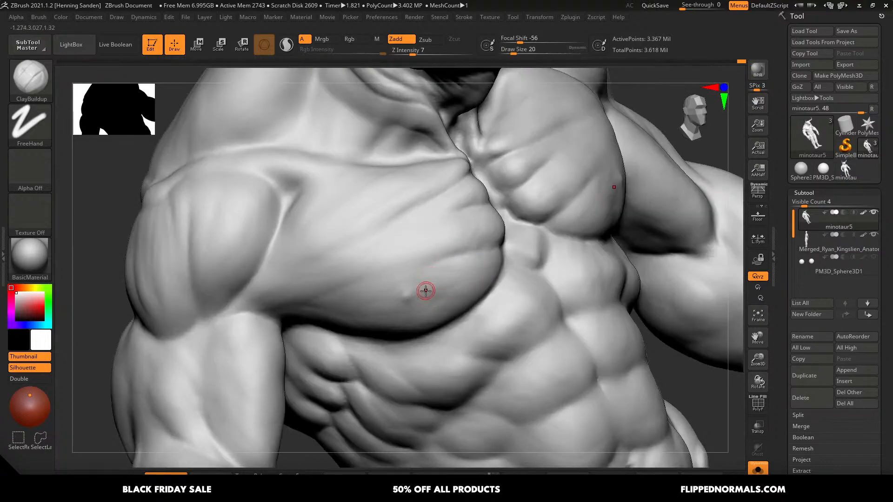
key(s)
drag(425, 292, 420, 296)
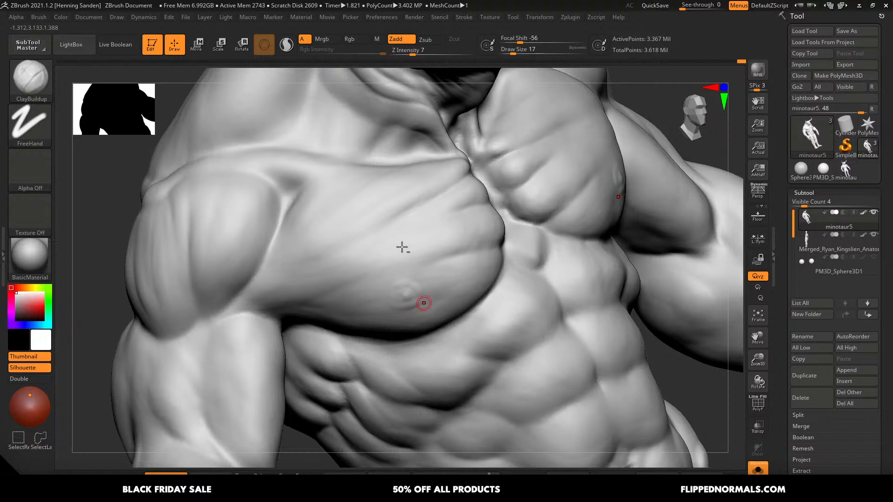
ctrl+right_drag(420, 303, 401, 247)
shift+right_drag(449, 301, 409, 303)
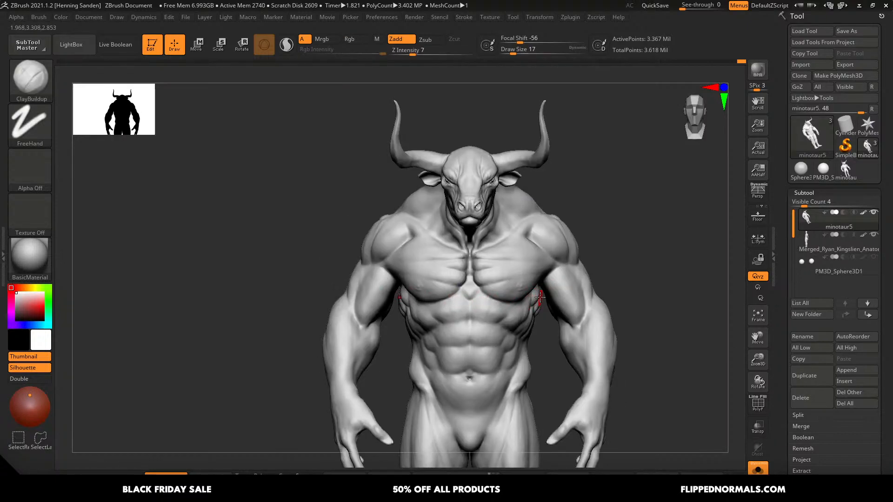
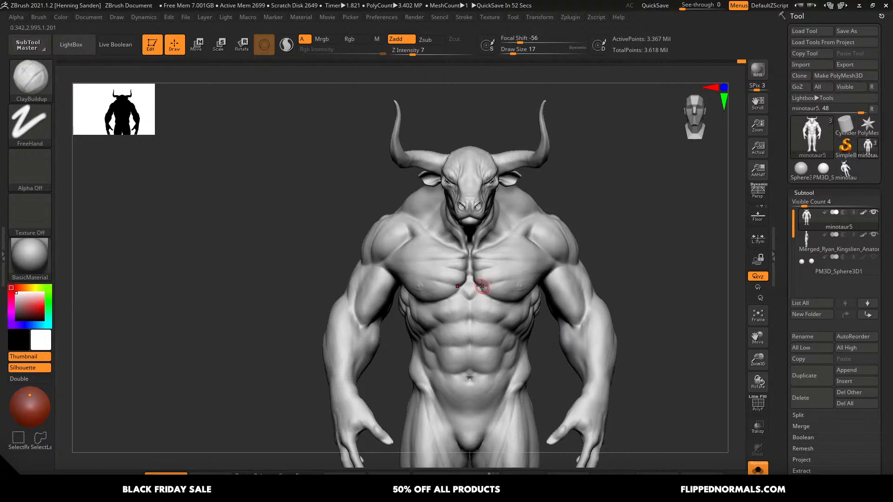
- Refine the upper and middle pectoral fibres from the front with ClayBuildup at draw size 62
mouse_move(492, 328)
alt+right_down()
mouse_move(436, 264)
mouse_move(483, 269)
mouse_move(467, 266)
mouse_move(471, 289)
alt+right_up()
key(s)
drag(474, 238, 478, 238)
right_drag(484, 249, 504, 252)
key(s)
drag(485, 230, 384, 221)
key(s)
right_drag(387, 205, 397, 209)
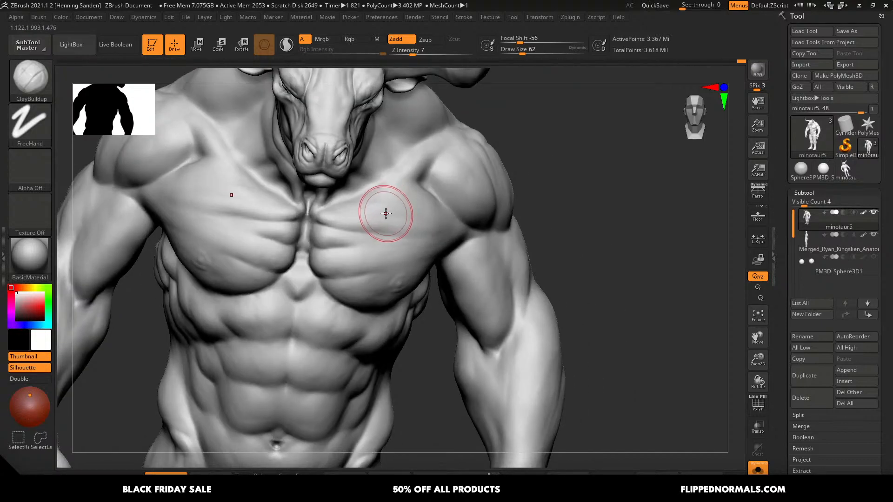
drag(386, 214, 364, 215)
alt+right_drag(347, 215, 386, 226)
mouse_move(386, 226)
ctrl+right_down()
mouse_move(379, 214)
mouse_move(376, 229)
ctrl+right_up()
- Refine the upper pectoral fibres beside the sternum with ClayBuildup at draw size 44
key(s)
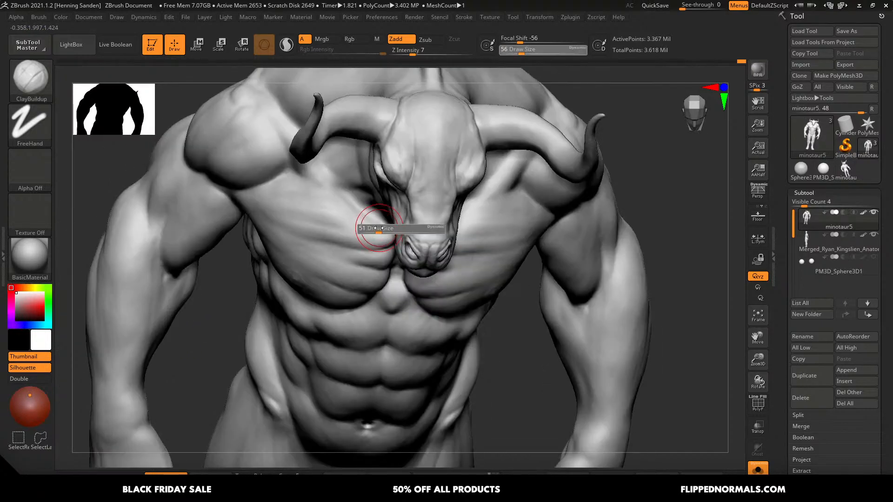
drag(375, 229, 373, 229)
ctrl+right_drag(381, 228, 376, 236)
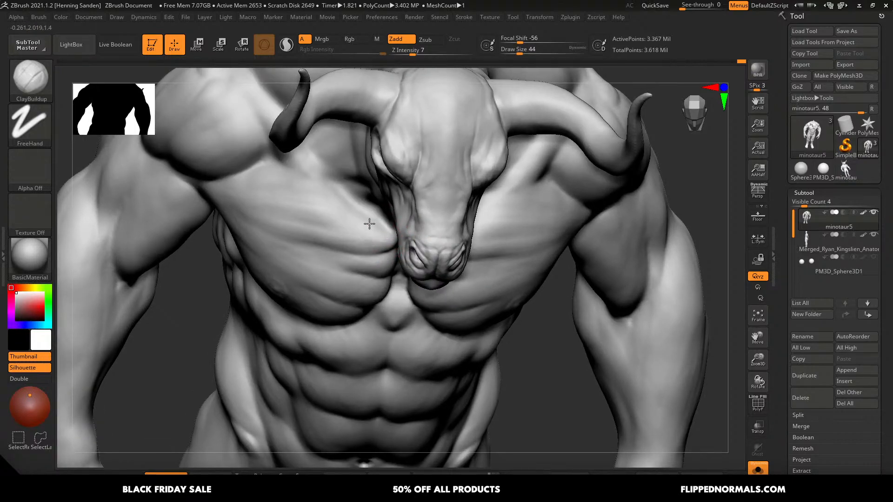
drag(370, 223, 355, 232)
right_drag(362, 227, 363, 223)
drag(363, 223, 387, 243)
- Detail the upper pectoral and the area along the collarbone with ClayBuildup at draw size 33
key(s)
right_drag(359, 224, 361, 219)
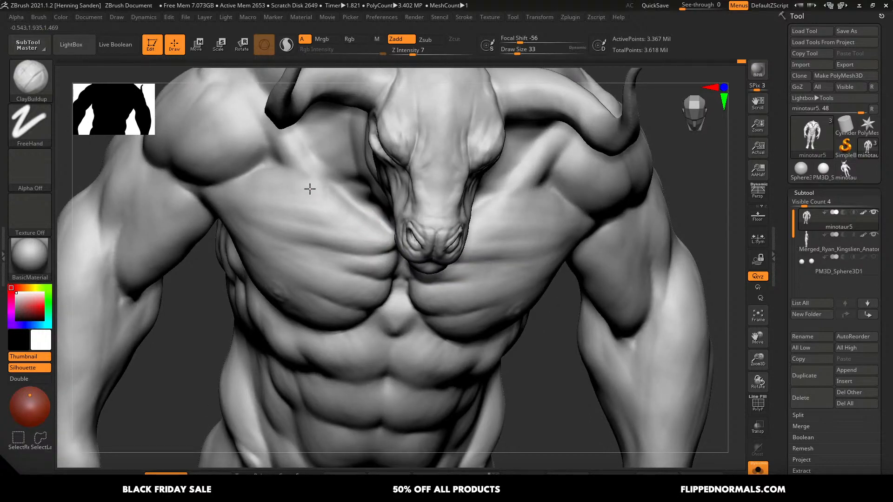
mouse_move(311, 167)
right_down()
mouse_move(299, 145)
mouse_move(362, 230)
right_up()
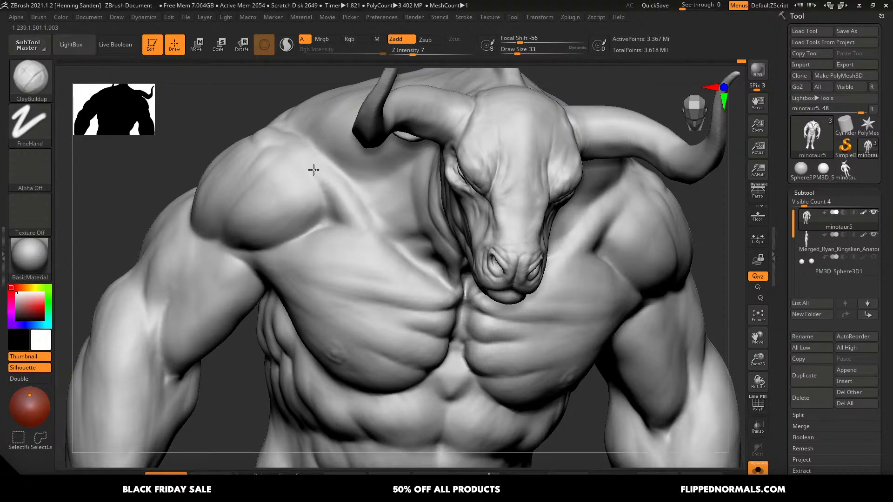
- Check the whole figure from the front and save the tool, overwriting the existing minotaur5.ZTL
ctrl+right_drag(328, 178, 284, 185)
shift+right_drag(323, 246, 325, 225)
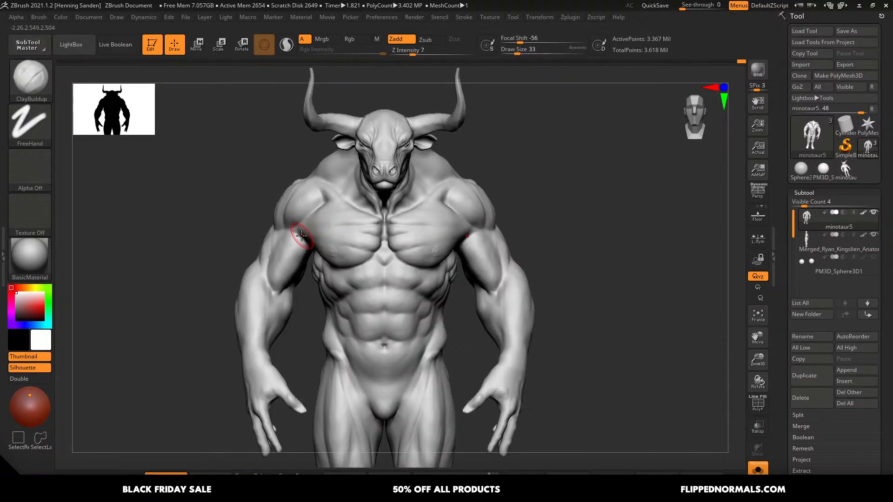
ctrl+right_drag(317, 278, 293, 250)
mouse_move(320, 325)
alt+right_down()
mouse_move(329, 262)
mouse_move(318, 259)
mouse_move(386, 259)
alt+right_up()
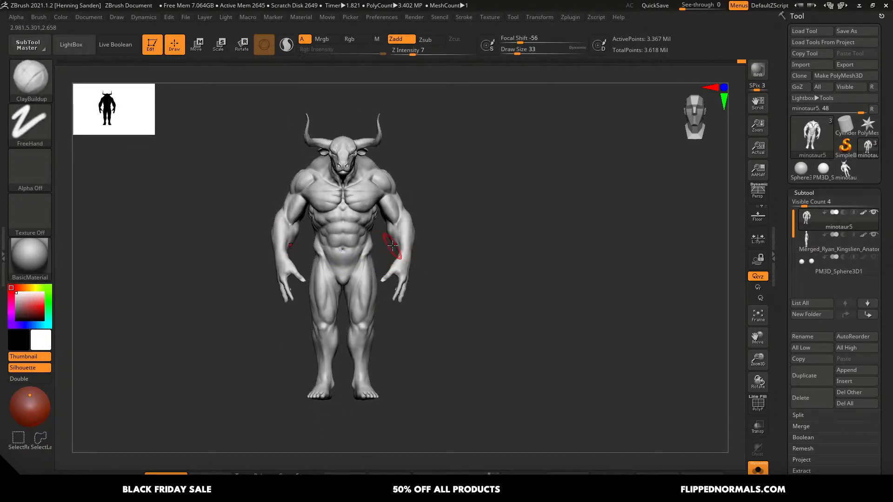
ctrl+right_drag(368, 219, 371, 300)
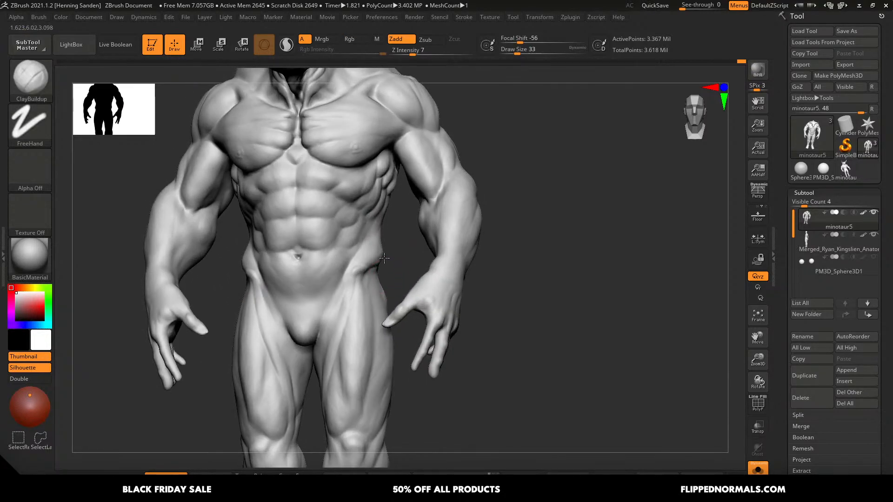
shift+right_drag(368, 261, 386, 261)
key(ctrl+s)
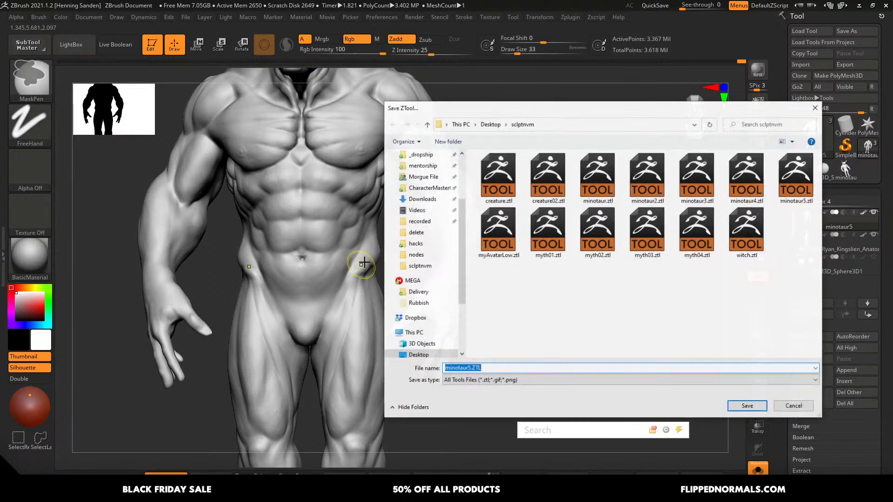
click(739, 402)
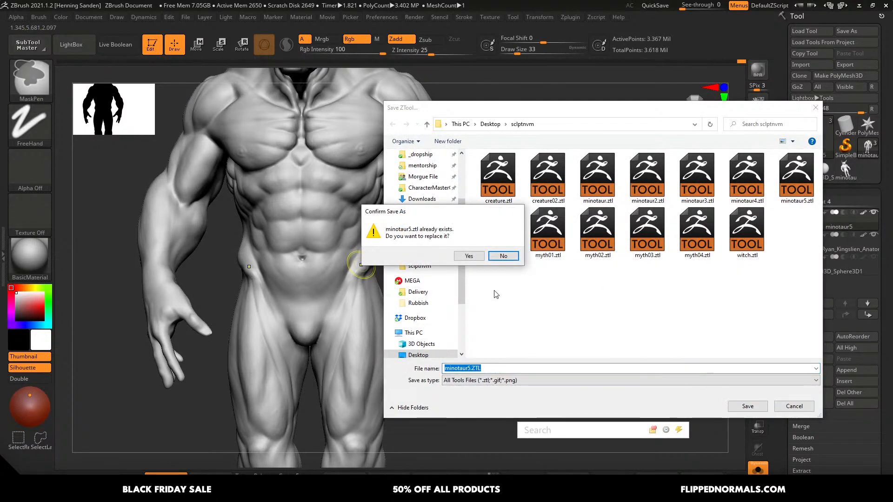
click(467, 257)
right_drag(384, 273, 380, 279)
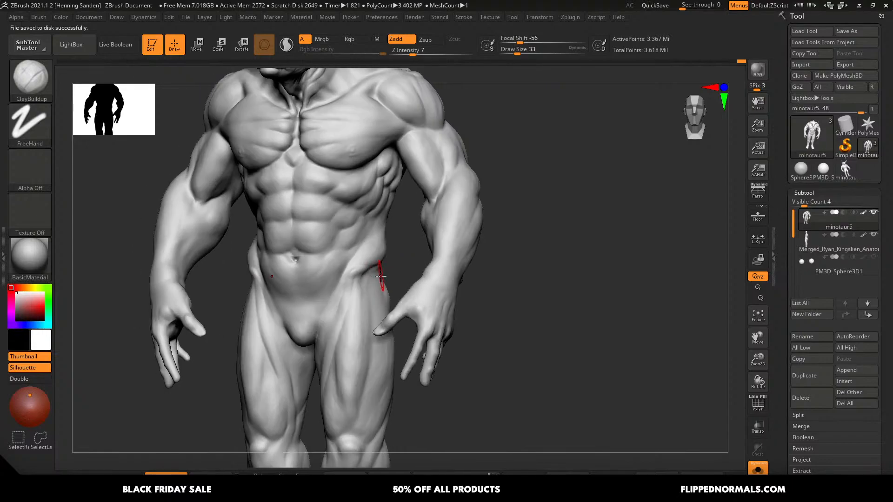
- Switch to the Move brush at draw size 74 for adjusting the minotaur's body
key(super)
click(600, 288)
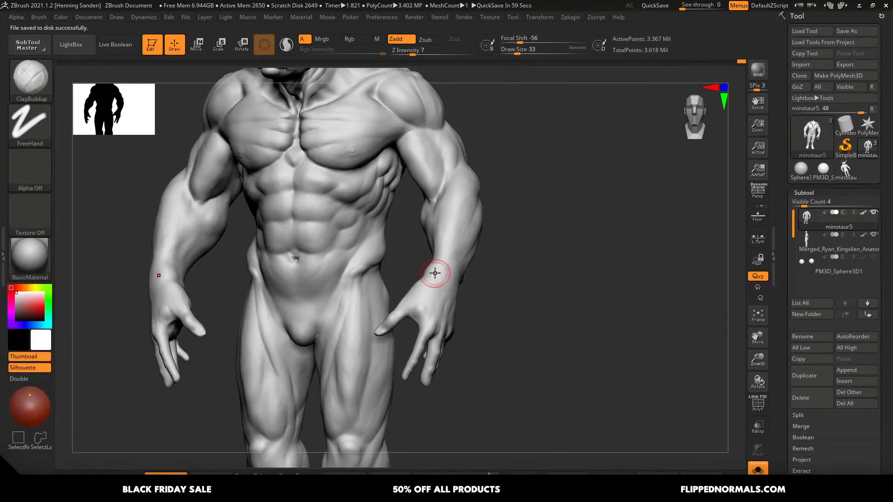
mouse_move(435, 273)
ctrl+right_down()
mouse_move(433, 237)
mouse_move(432, 251)
ctrl+right_up()
key(b)
key(m)
key(v)
key(s)
mouse_move(434, 237)
mouse_down()
mouse_move(441, 236)
mouse_move(423, 237)
mouse_up()
ctrl+right_drag(477, 269, 463, 257)
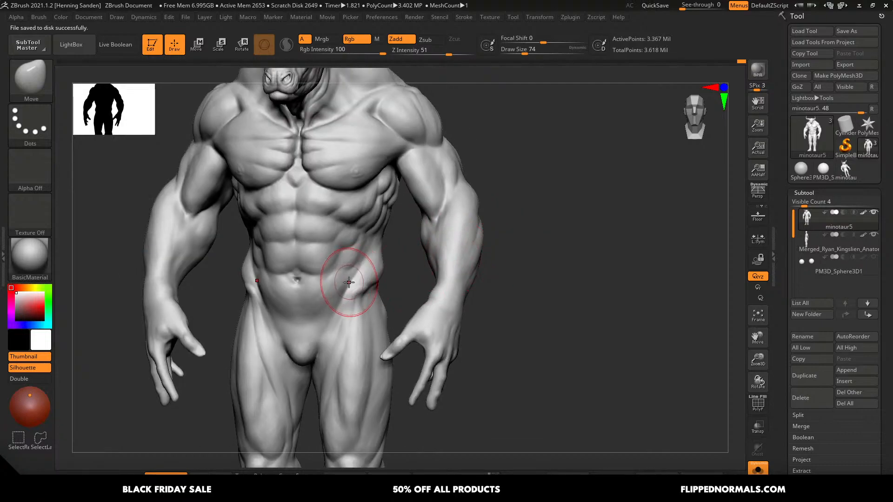
- Switch to Firefox and open the 3D for Beginners – Ultimate Bundle product page from the FlippedNormals marketplace
key(alt+Tab)
click(484, 206)
key(ctrl+w)
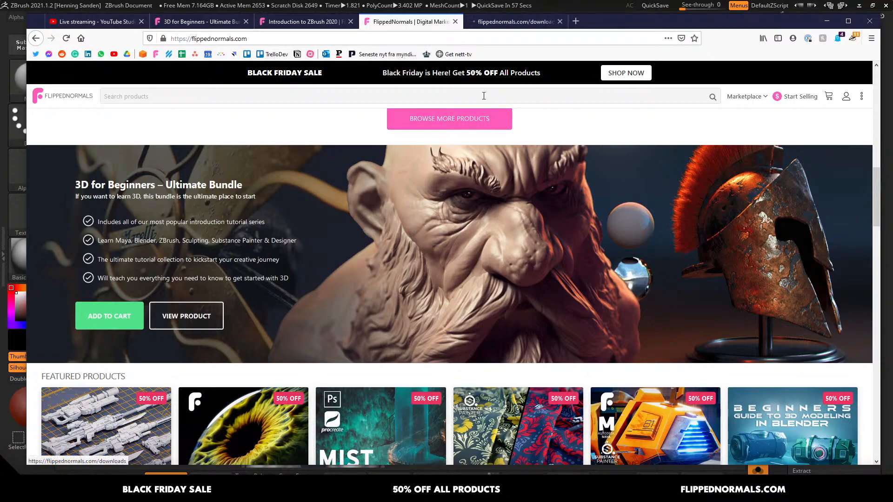
click(186, 316)
scroll(125, 338, down, 6)
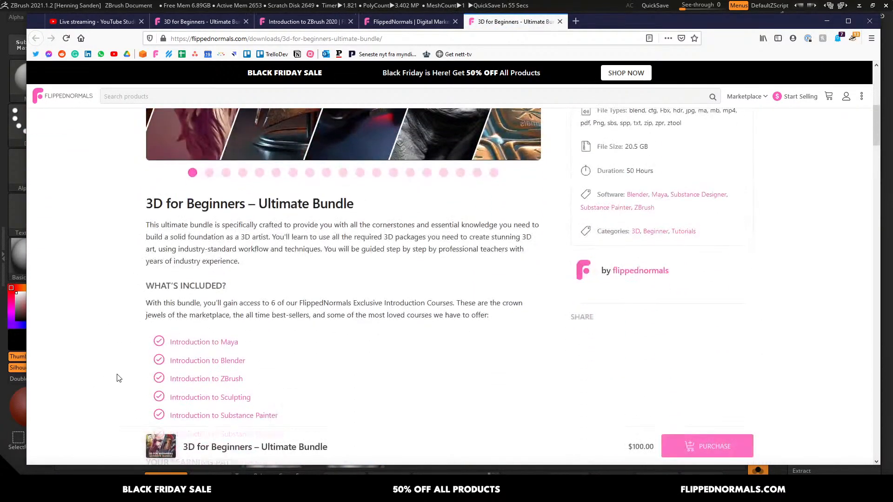
- Open the bundle's Maya, Blender, ZBrush, Sculpting, Substance Painter and Substance Designer course pages in separate background tabs
middle_click(293, 293)
middle_click(223, 291)
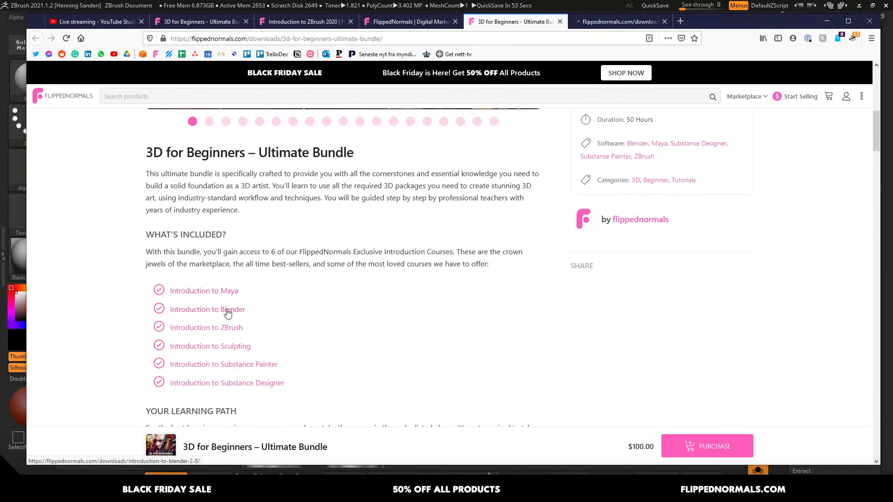
middle_click(225, 309)
middle_click(225, 328)
middle_click(233, 347)
middle_click(225, 365)
middle_click(233, 383)
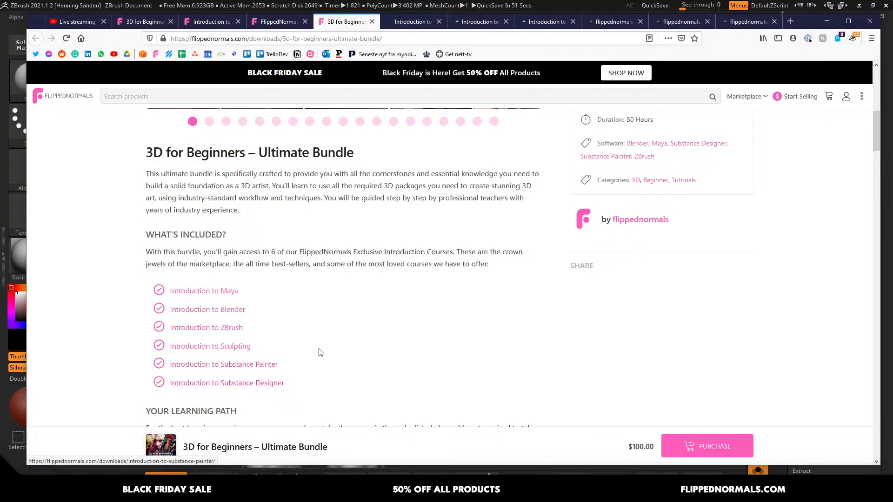
- Look over the Ultimate Bundle page's description, header, gallery and license prices
scroll(370, 302, up, 3)
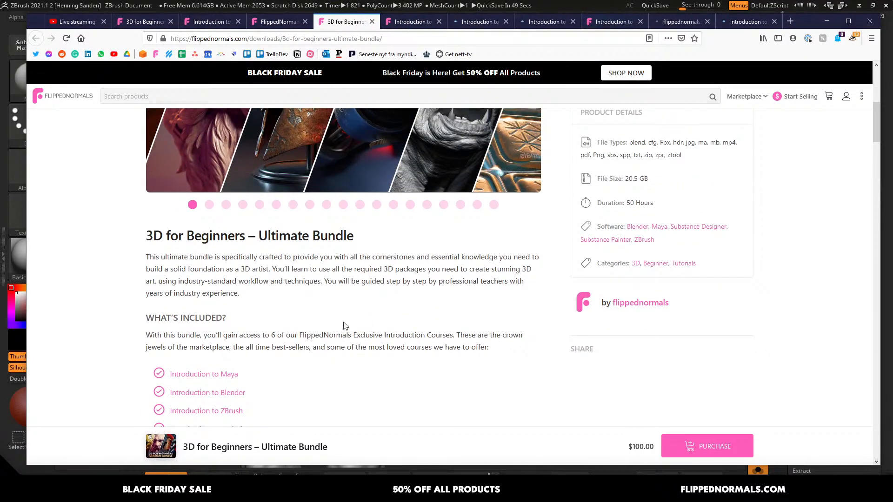
scroll(326, 335, up, 7)
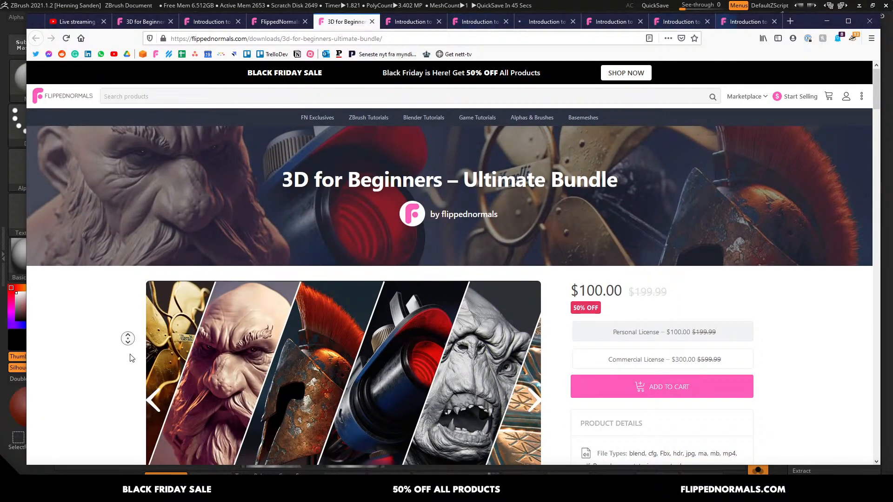
scroll(131, 346, down, 1)
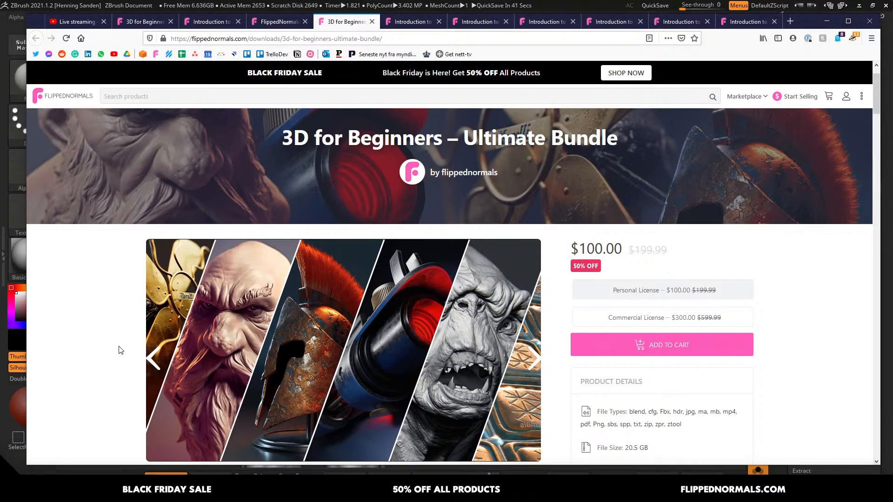
mouse_move(114, 377)
middle_down()
mouse_move(122, 350)
mouse_move(116, 374)
middle_up()
mouse_move(116, 373)
middle_down()
mouse_move(120, 346)
mouse_move(122, 368)
middle_up()
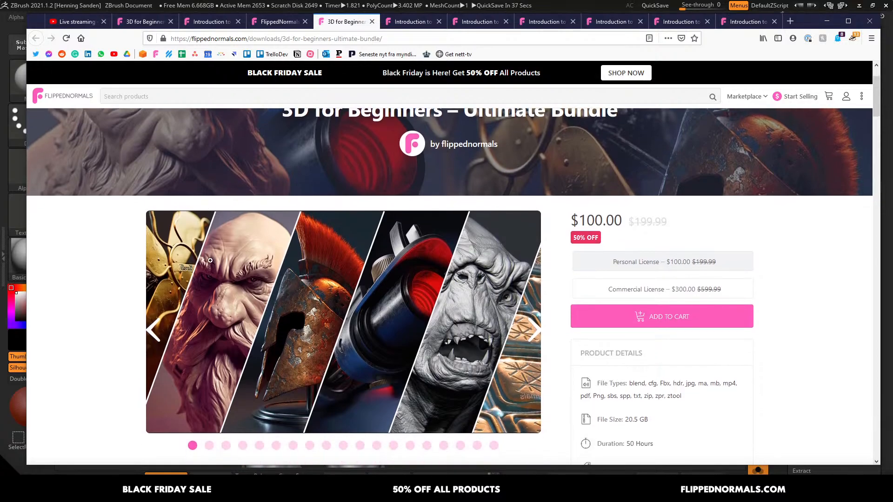
- Bring up the Introduction to Maya course page and browse its image gallery to the Spartan helmet wireframe
click(408, 23)
mouse_move(112, 311)
middle_down()
mouse_move(107, 341)
mouse_move(106, 309)
mouse_move(103, 331)
mouse_move(111, 325)
middle_up()
click(531, 272)
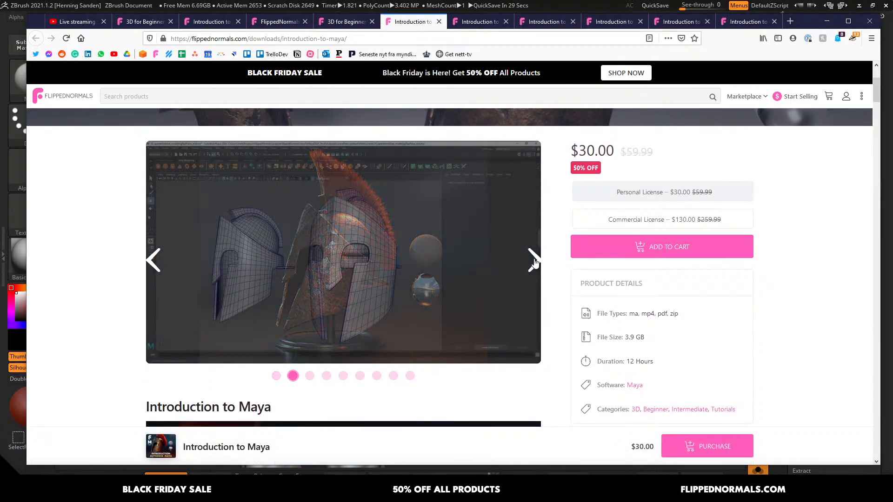
click(533, 265)
click(151, 267)
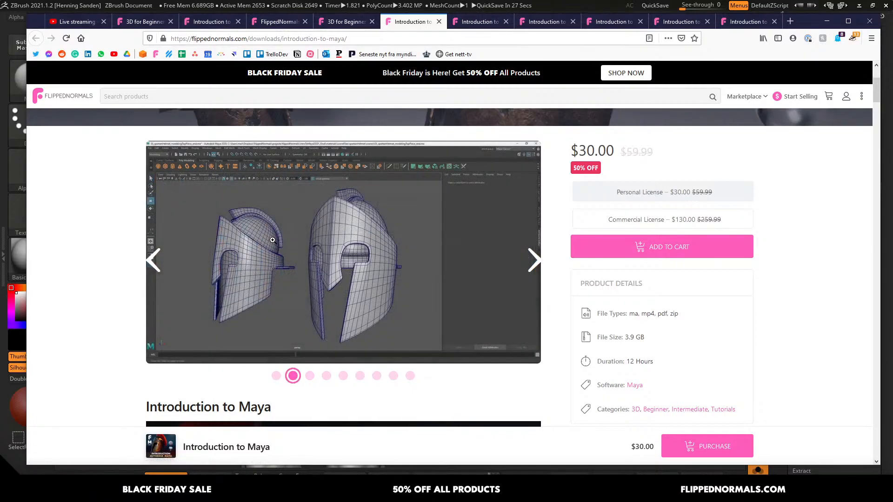
- View the Maya course images enlarged, from the helmet wireframe to the statue bust render, and close the viewer
click(330, 268)
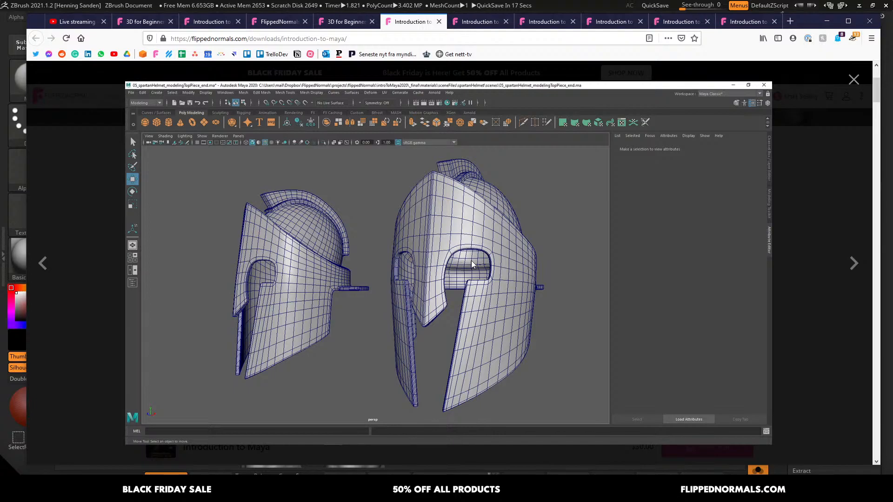
key(Right)
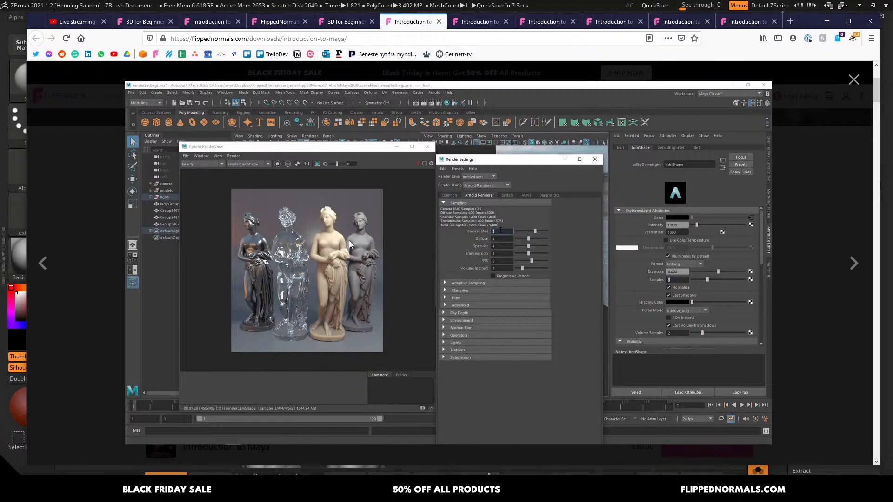
key(Right)
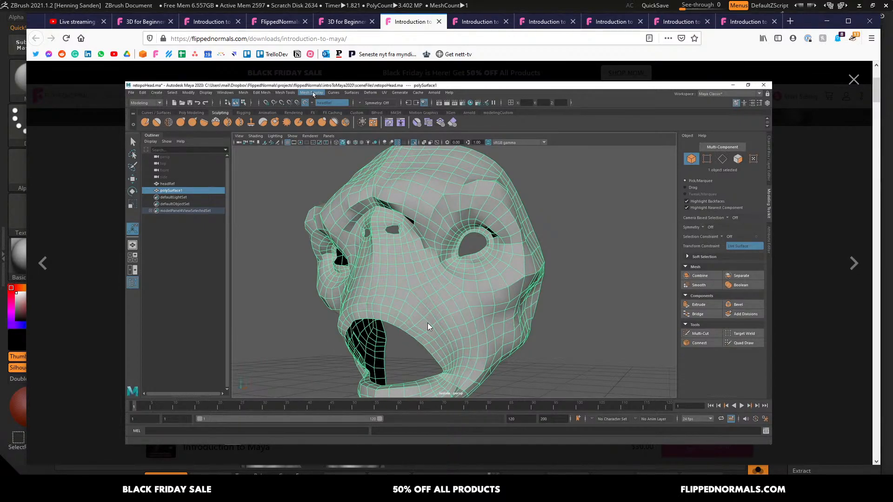
key(Right)
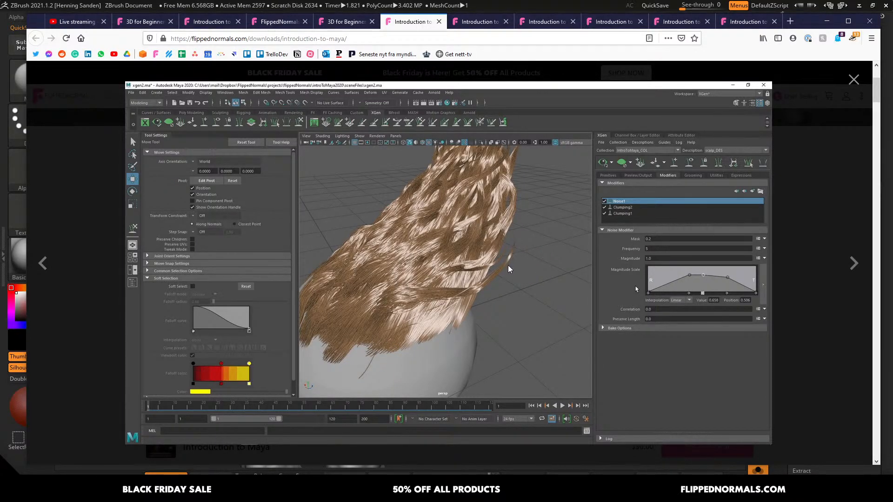
key(Right)
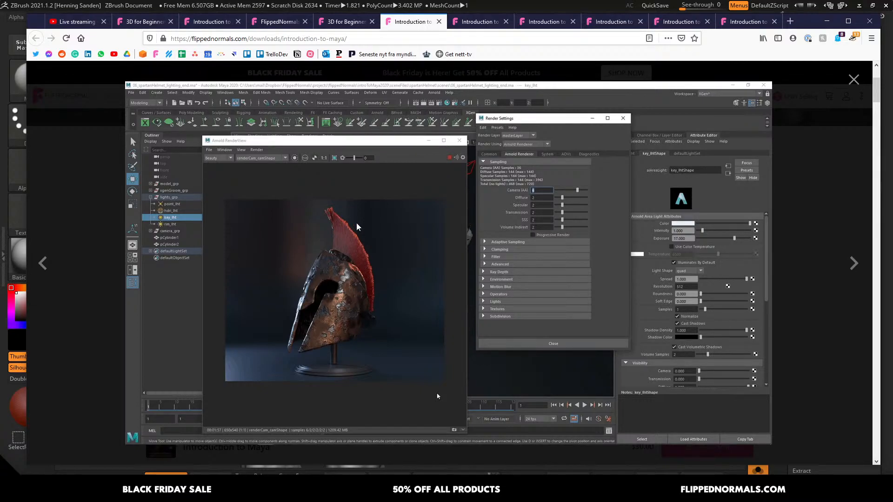
key(Right)
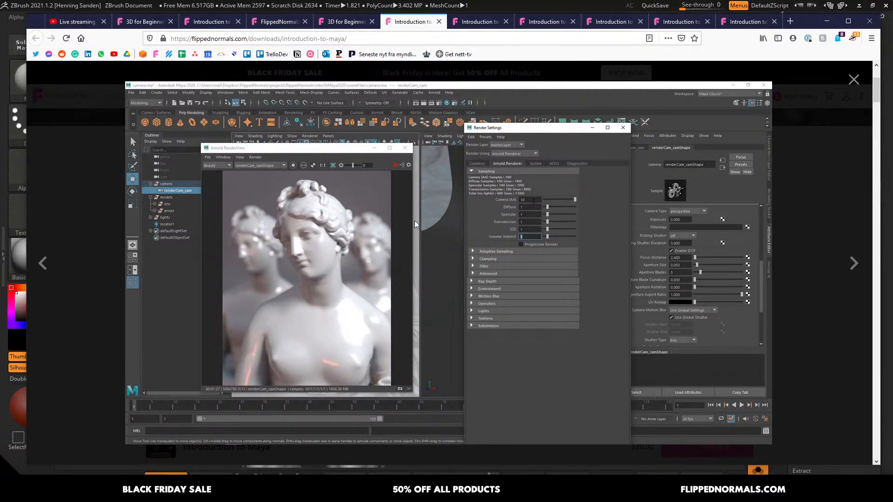
key(Escape)
- Go to the Introduction to Blender 2.8 course page and browse its gallery images enlarged
key(ctrl+Tab)
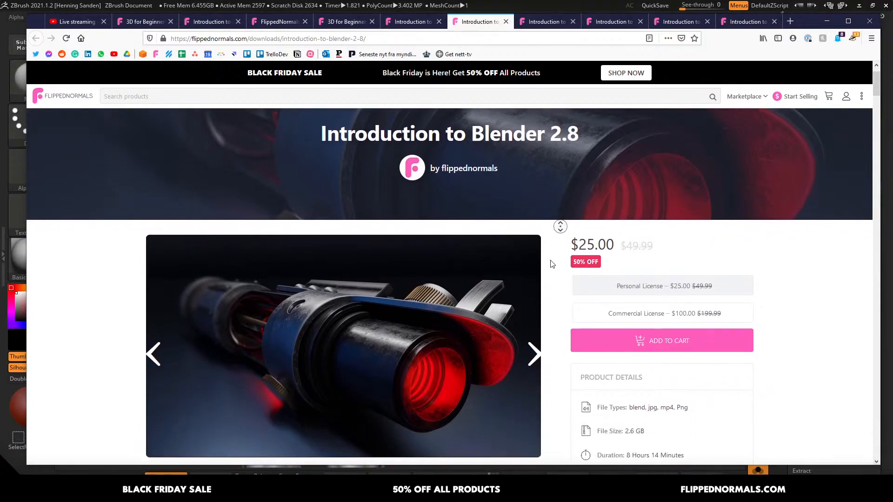
middle_drag(552, 264, 535, 269)
mouse_move(127, 360)
middle_down()
mouse_move(117, 297)
mouse_move(125, 275)
middle_up()
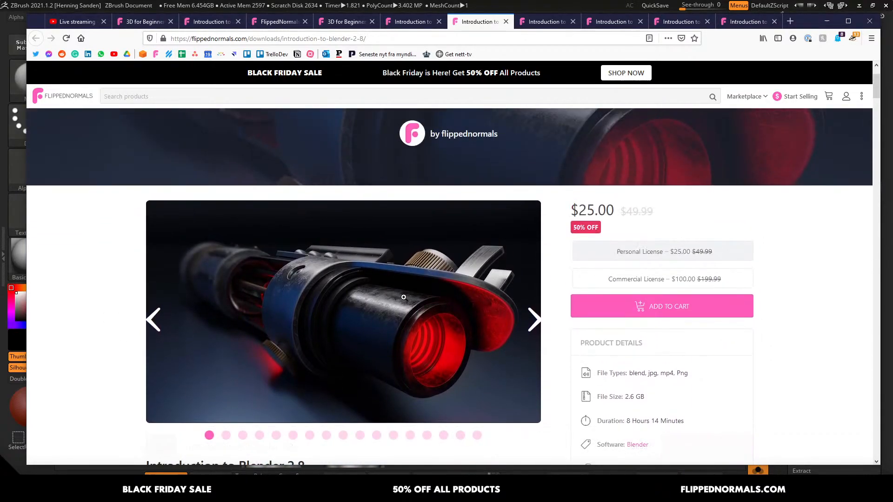
click(404, 297)
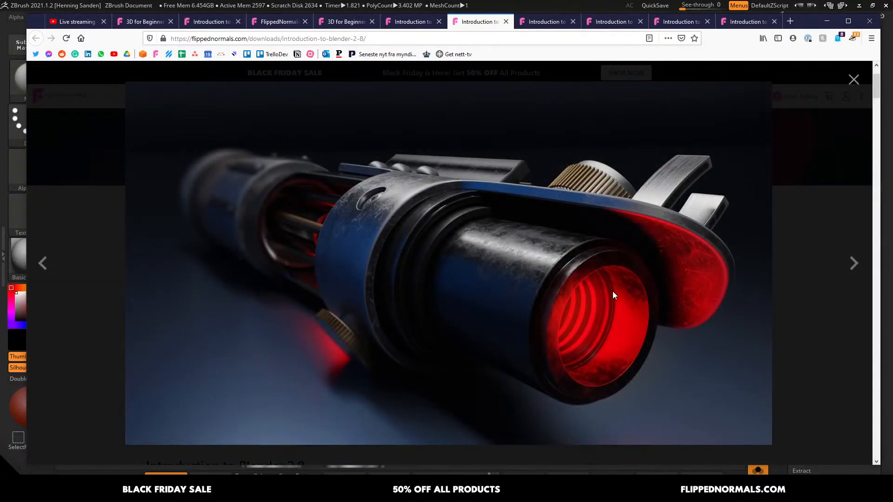
click(852, 264)
click(852, 263)
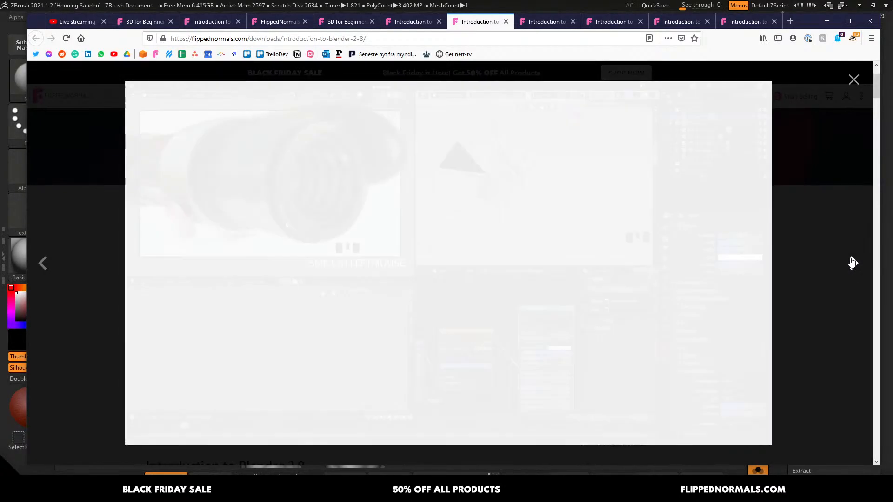
click(852, 263)
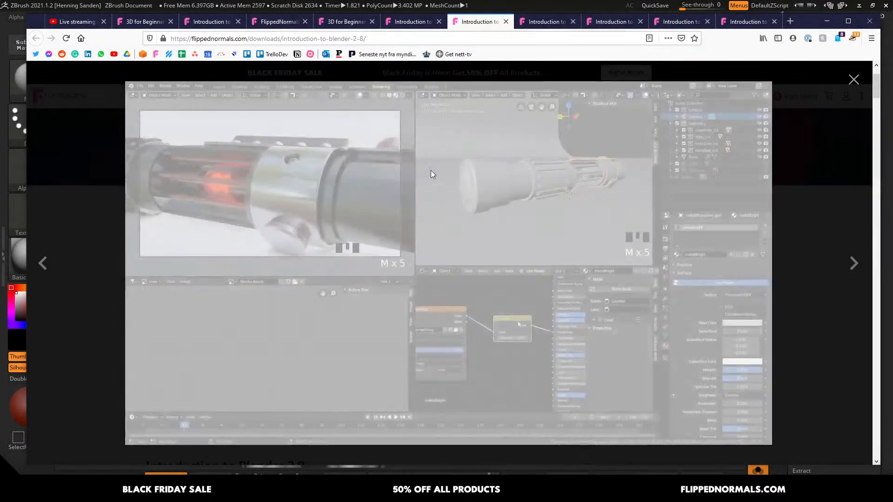
click(851, 263)
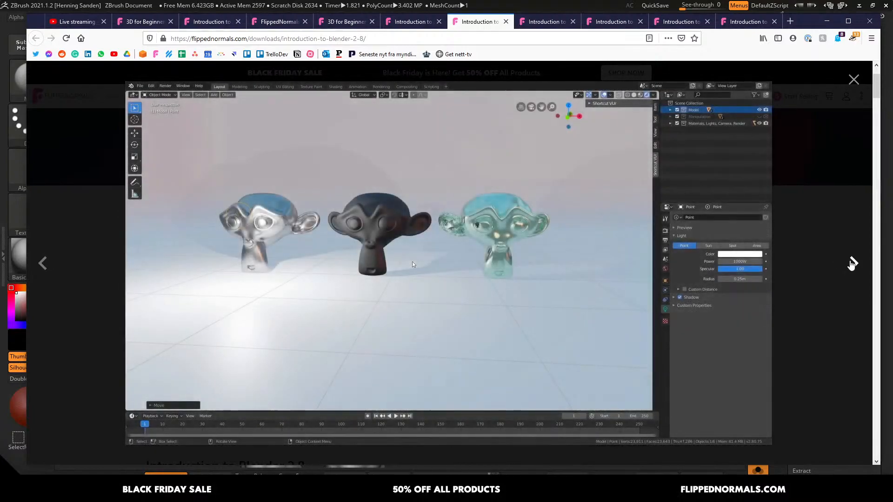
- Go to the Introduction to ZBrush 2020 course page and review its gallery and product details
key(ctrl+Tab)
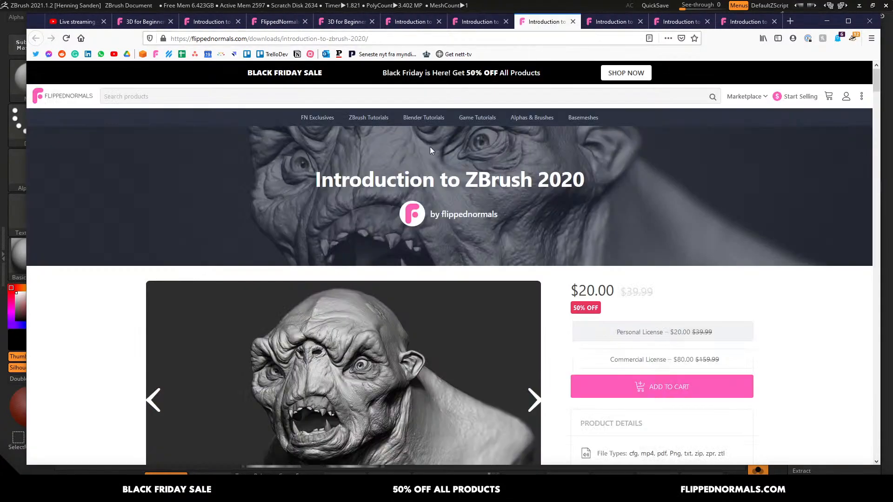
middle_click(134, 320)
middle_click(122, 375)
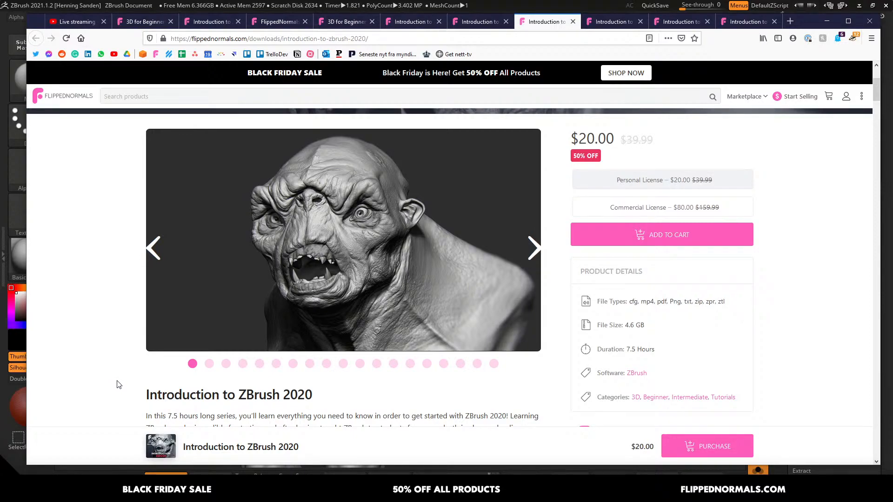
- Bring up the Introduction to Sculpting course page and point out its title
click(622, 22)
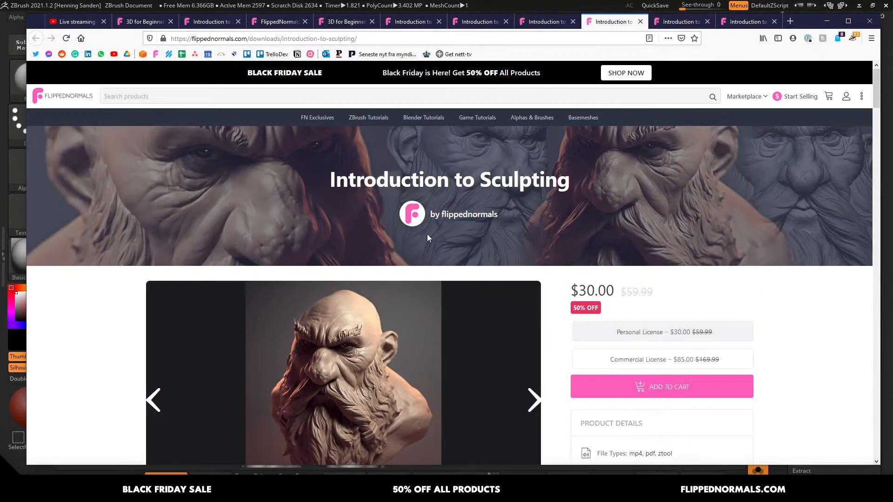
mouse_move(535, 179)
mouse_down()
mouse_move(356, 181)
mouse_move(577, 177)
mouse_move(329, 182)
mouse_up()
click(355, 180)
click(576, 176)
click(370, 182)
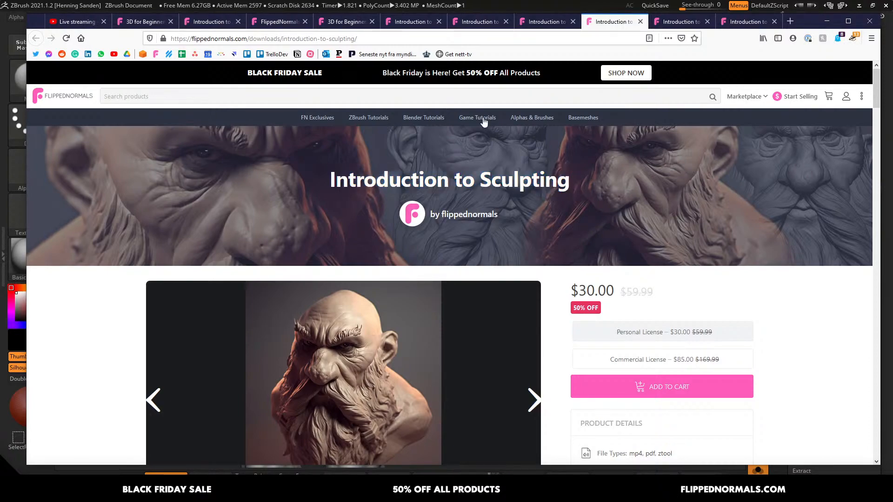
- Revisit the ZBrush course page and bring up the Introduction to Substance Painter course page
click(546, 22)
click(646, 23)
click(678, 24)
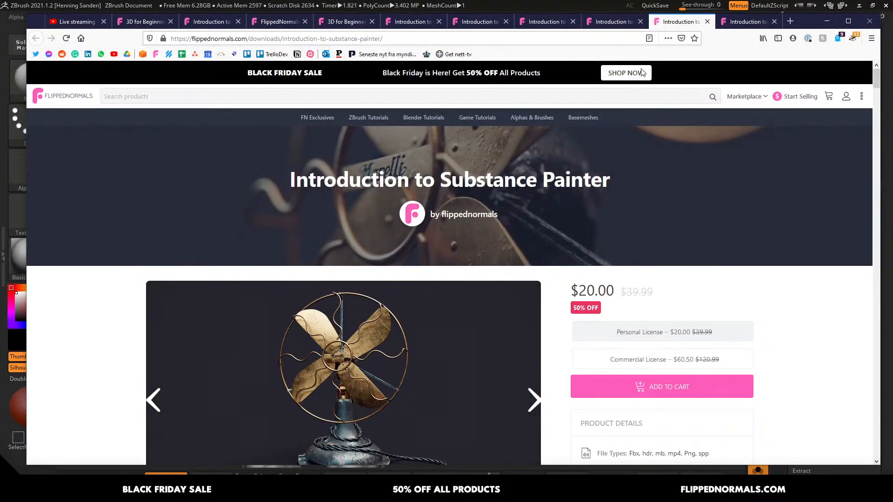
- Highlight the Introduction to Substance Painter course title and view its first two gallery images enlarged
drag(619, 181, 295, 193)
click(294, 194)
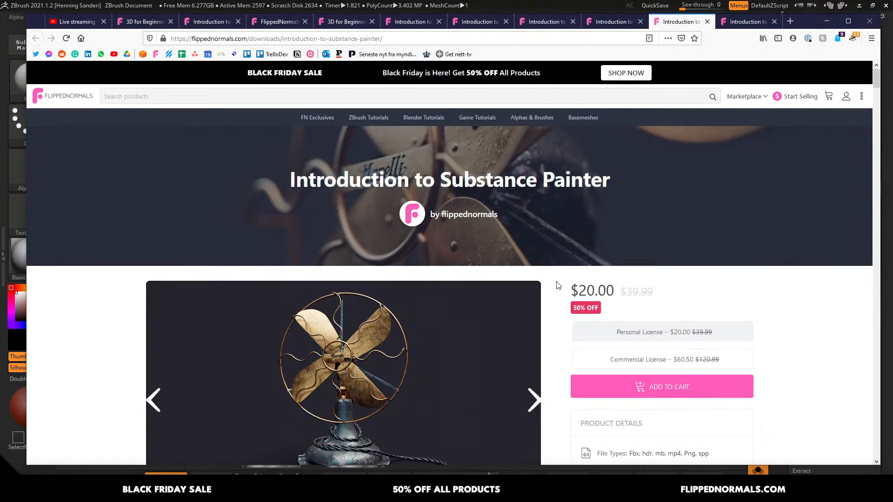
scroll(558, 286, down, 3)
click(391, 291)
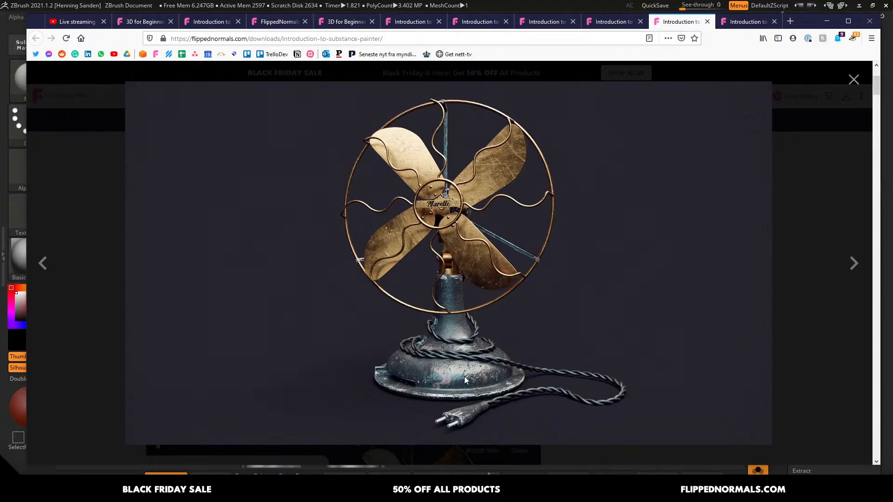
click(853, 263)
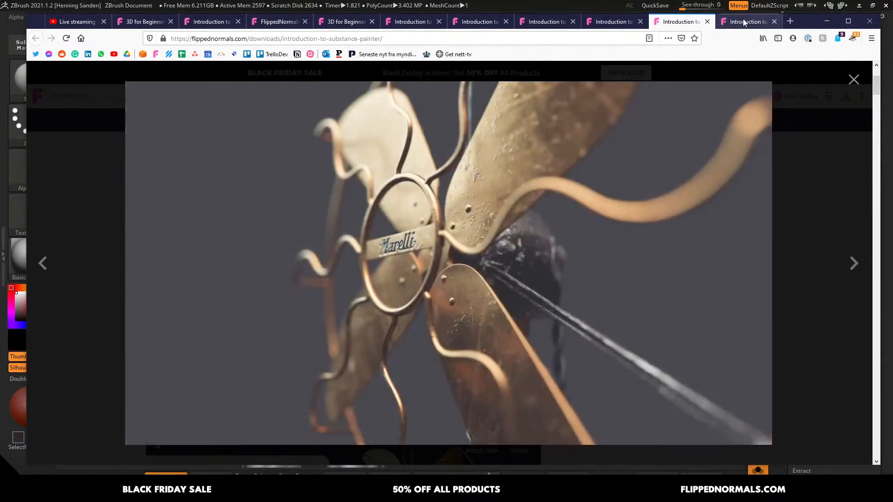
- Bring up the Introduction to Substance Designer course page and highlight its title
click(743, 22)
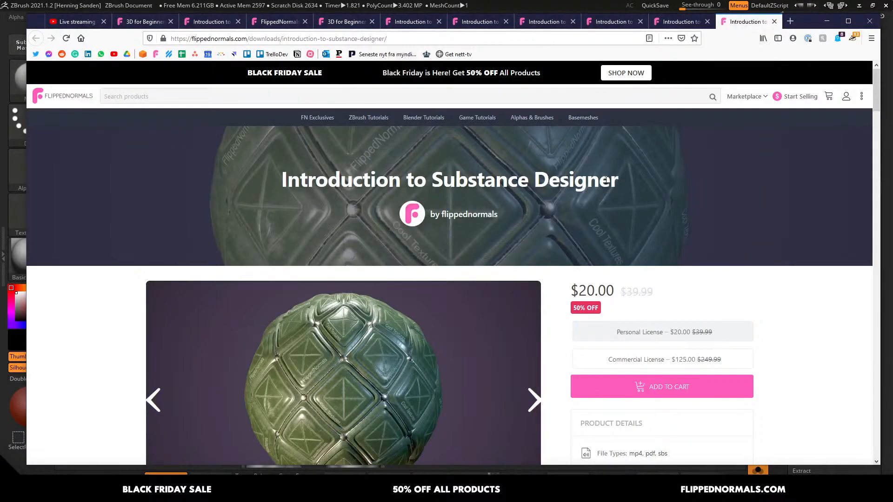
drag(606, 180, 266, 200)
click(279, 182)
click(631, 181)
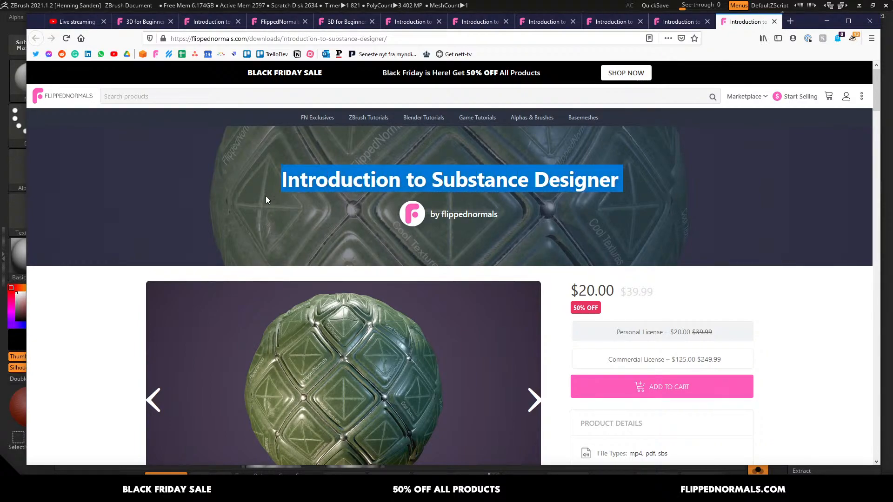
- Browse the Substance Designer course's gallery images up to the fifth one and go to the course description
scroll(138, 308, down, 3)
click(535, 255)
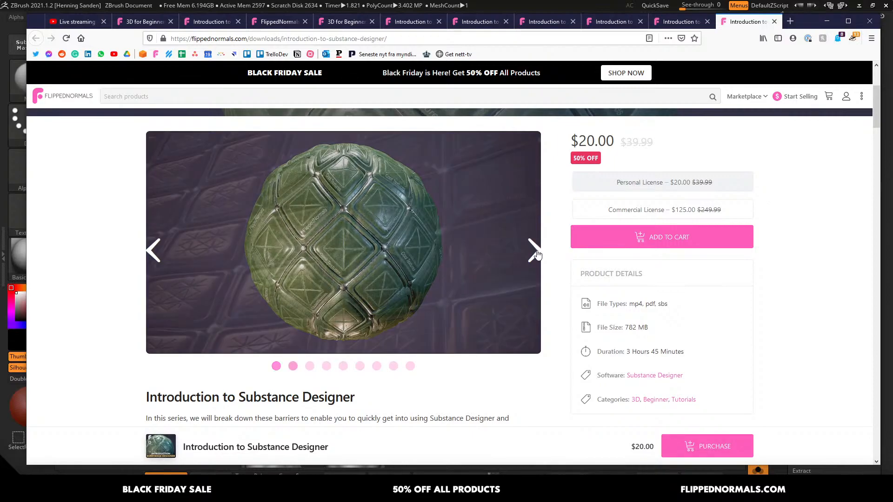
click(534, 255)
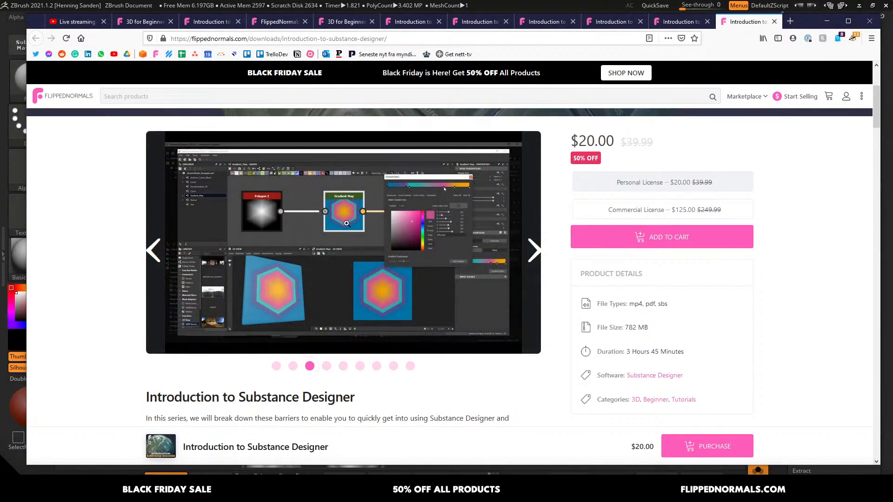
click(535, 255)
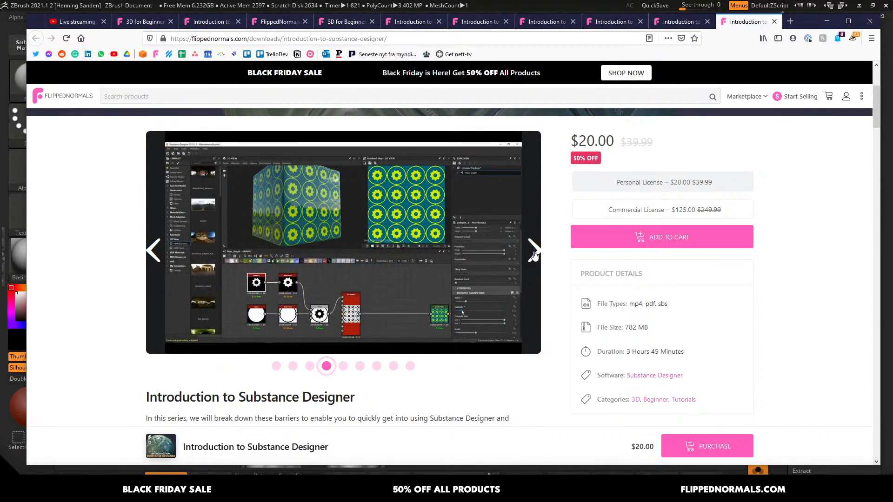
click(533, 253)
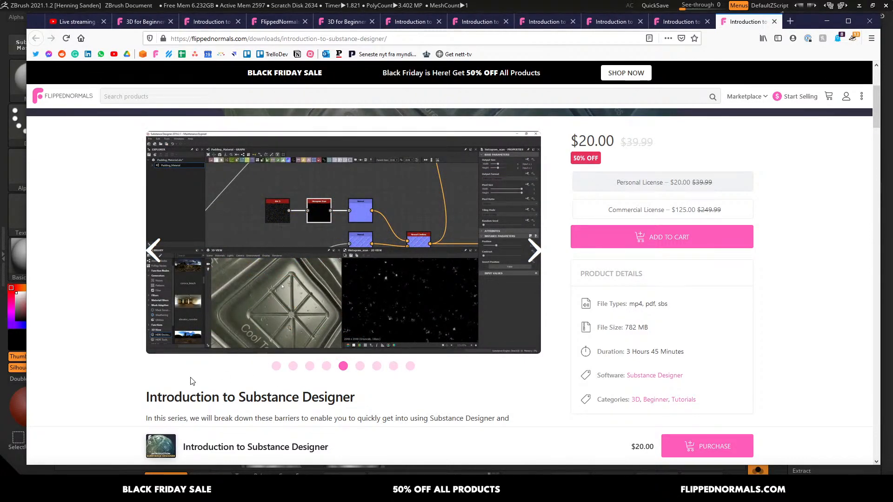
scroll(85, 257, down, 3)
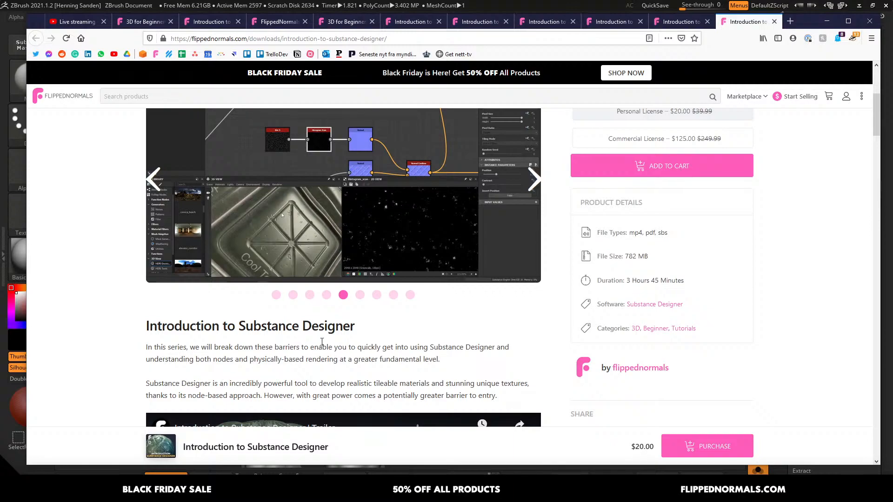